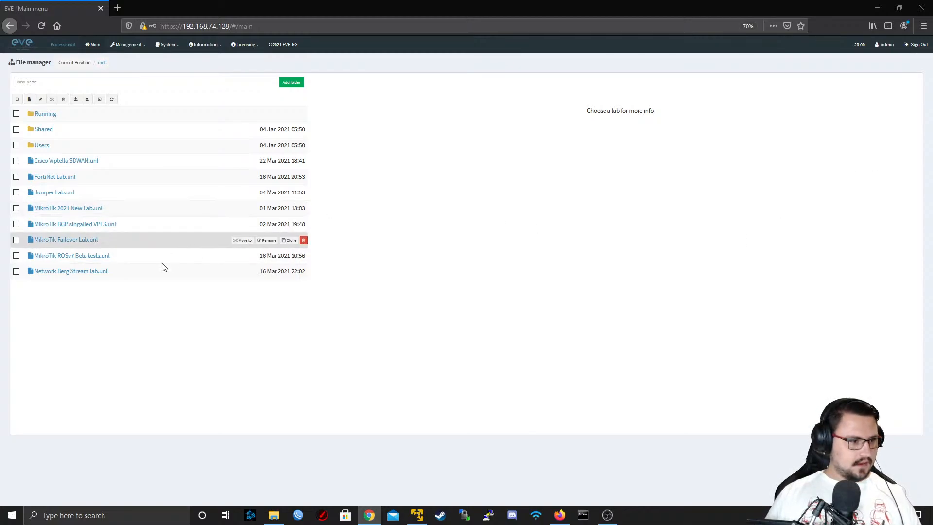
Open the Network Berg Stream lab from the file manager and look over its topology
left_click(87, 276)
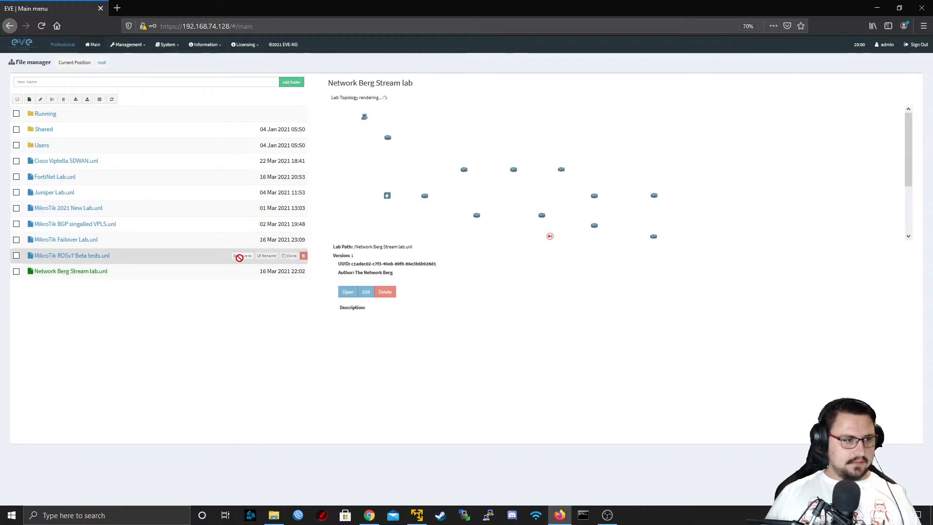
left_click(347, 294)
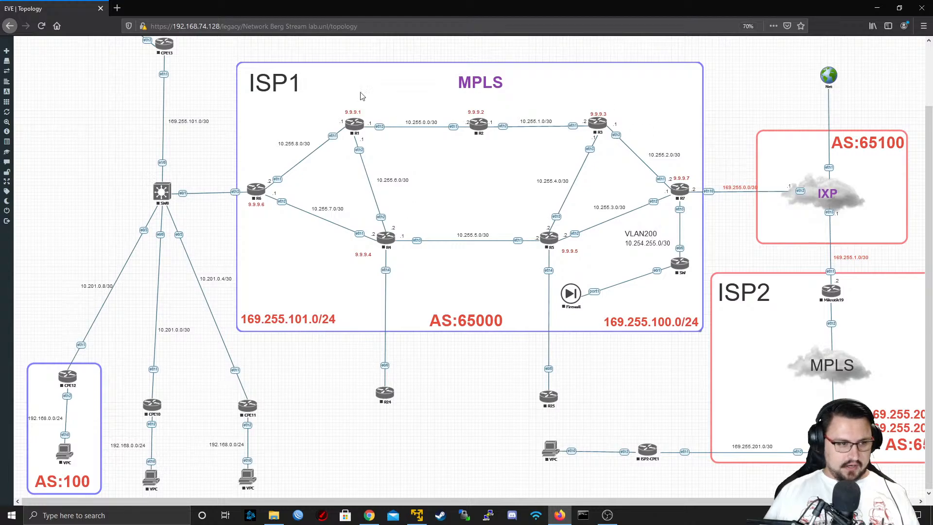
middle_click(453, 435)
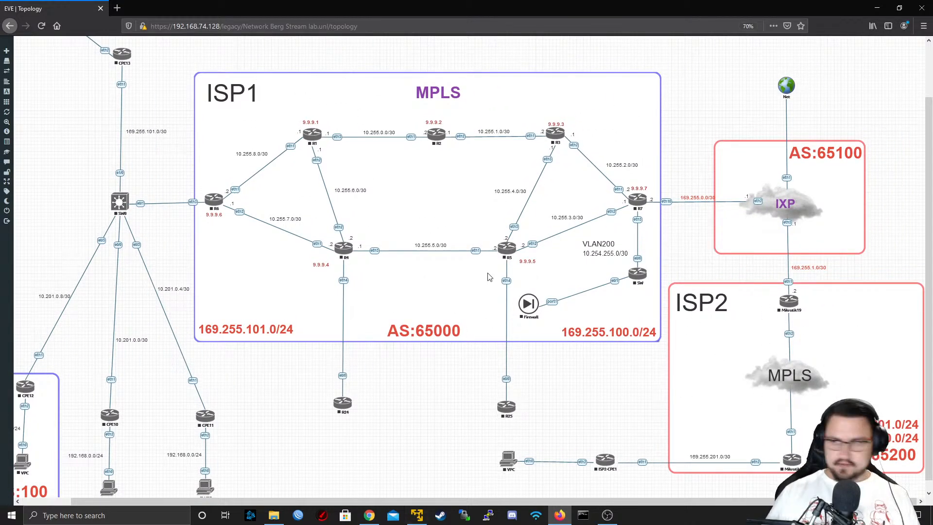
scroll(484, 284, "down", 1)
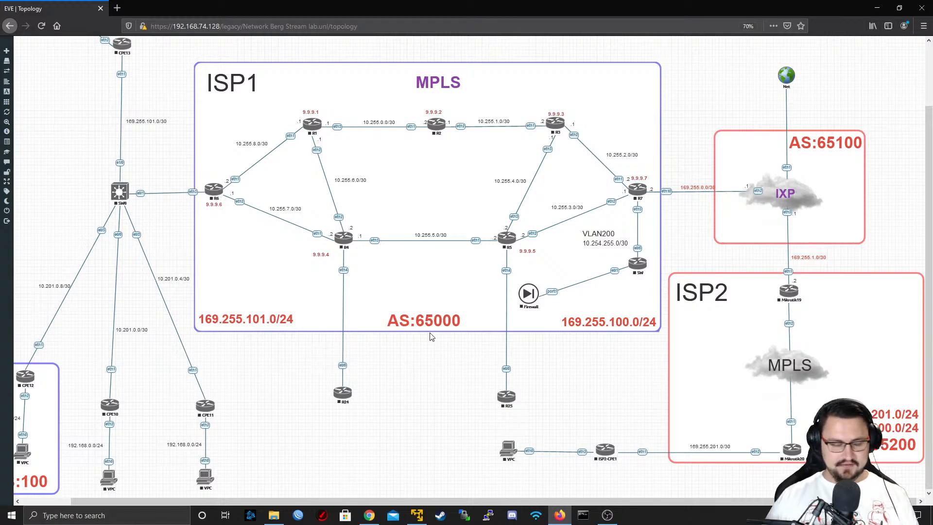
scroll(429, 330, "up", 2)
scroll(428, 329, "up", 1)
scroll(429, 335, "down", 2)
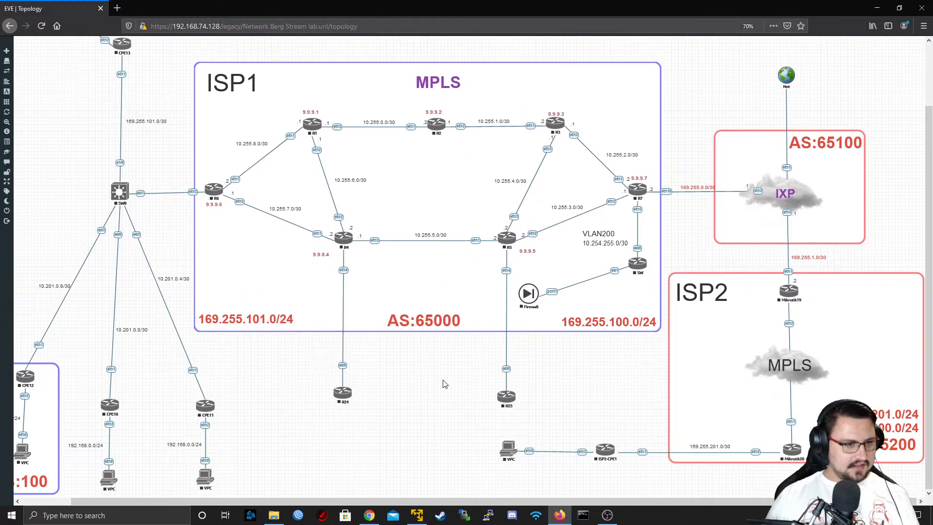
scroll(443, 384, "up", 1)
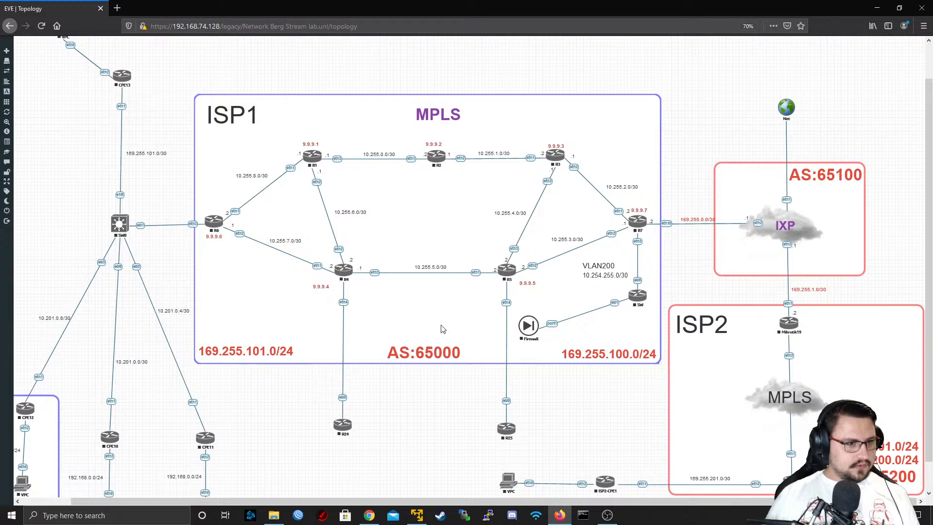
scroll(199, 284, "down", 2)
Zoom out until the whole topology fits, select all of its nodes and start them
mouse_move(16, 192)
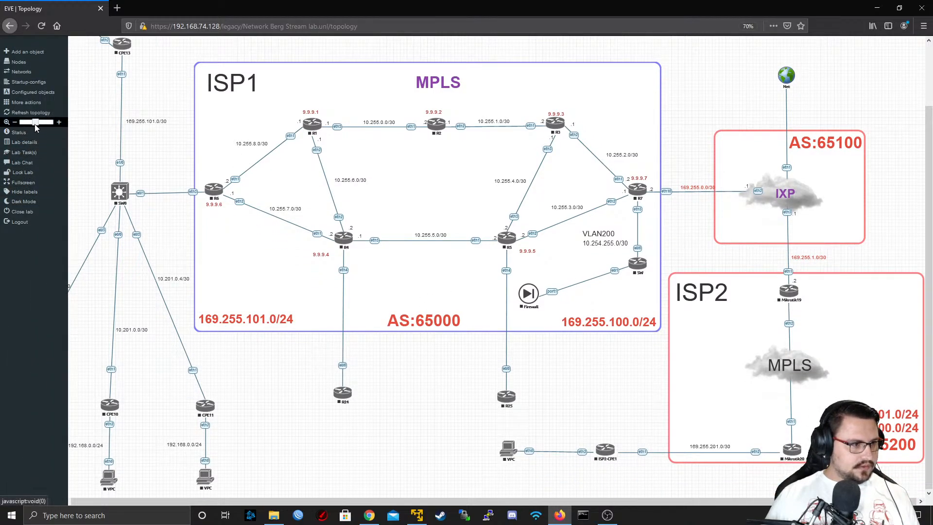
left_click_drag(36, 125, 32, 125)
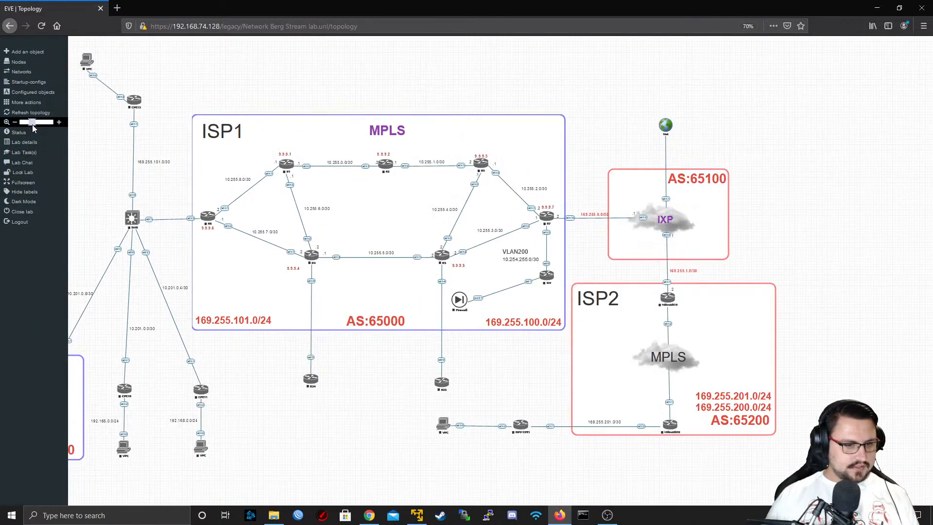
left_click_drag(841, 42, 15, 373)
right_click(128, 392)
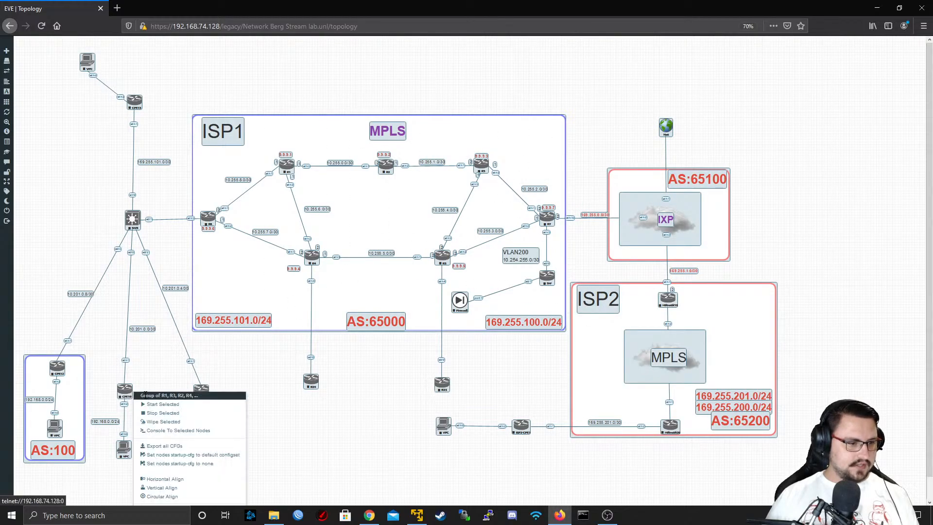
left_click(145, 404)
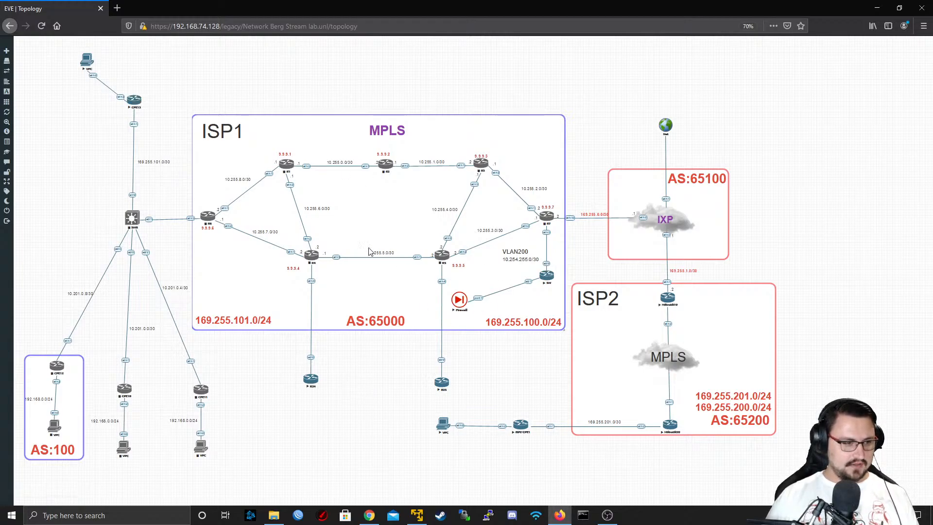
Check the EVE-NG system status for resource usage and running nodes, then close it
mouse_move(10, 83)
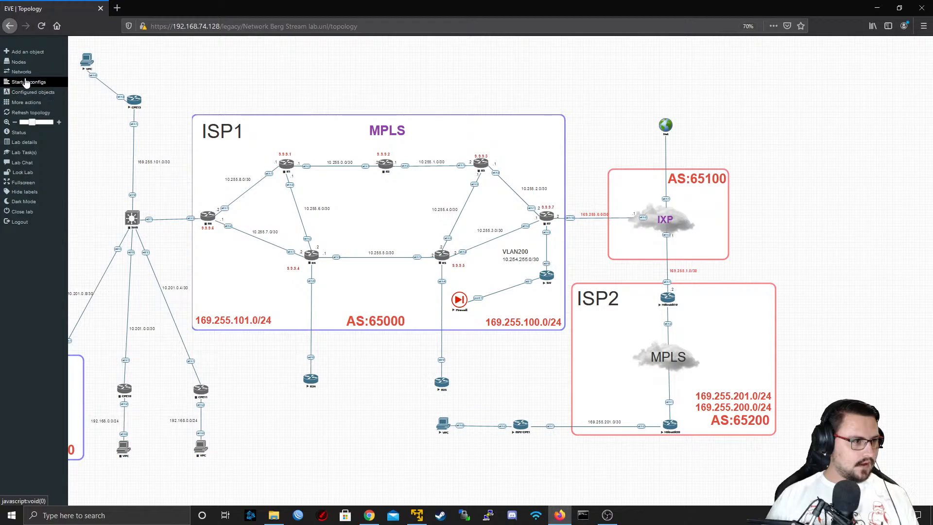
left_click(19, 133)
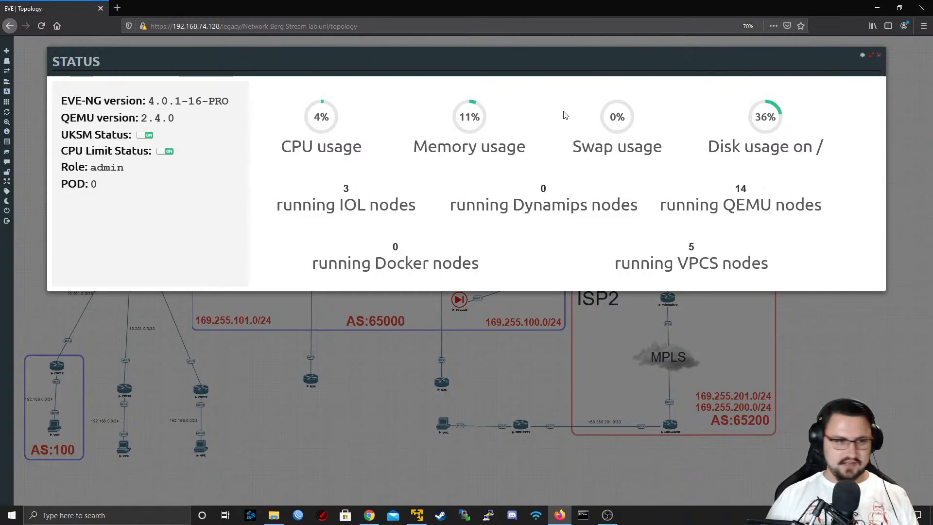
left_click(881, 56)
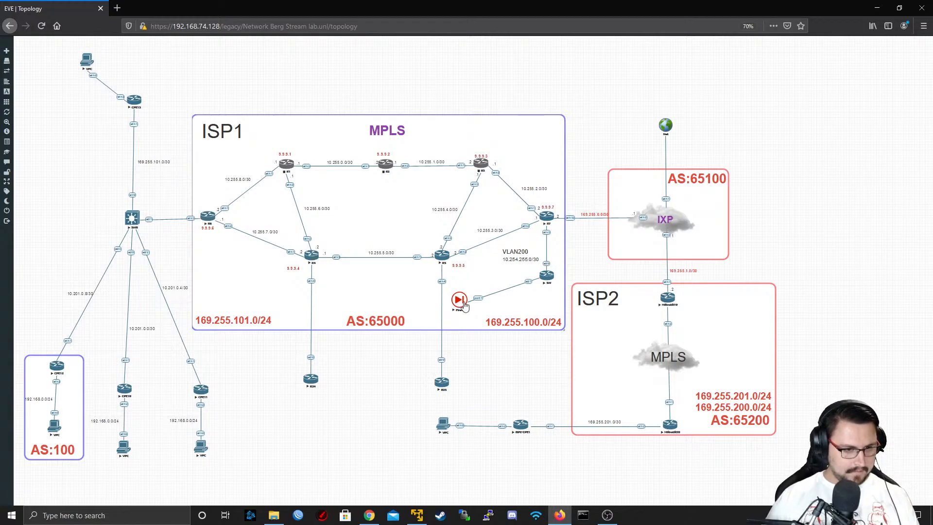
right_click(547, 276)
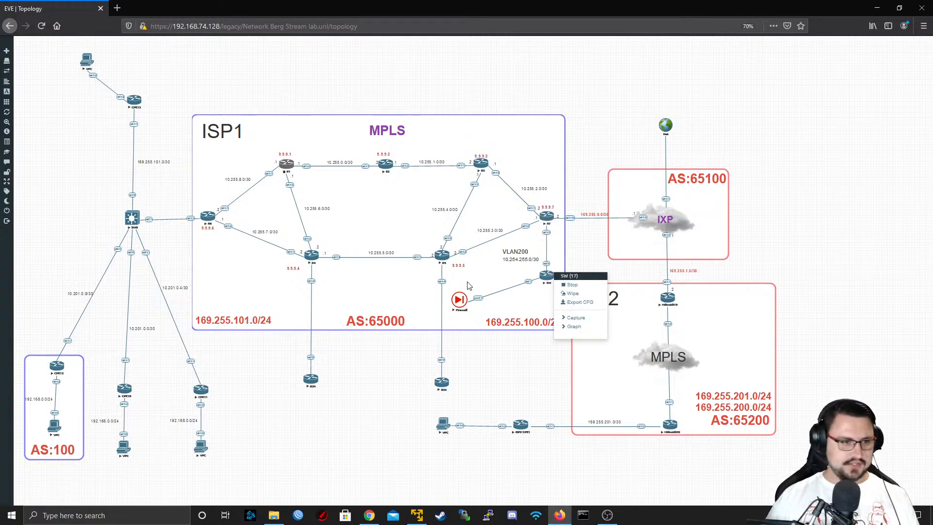
left_click(385, 371)
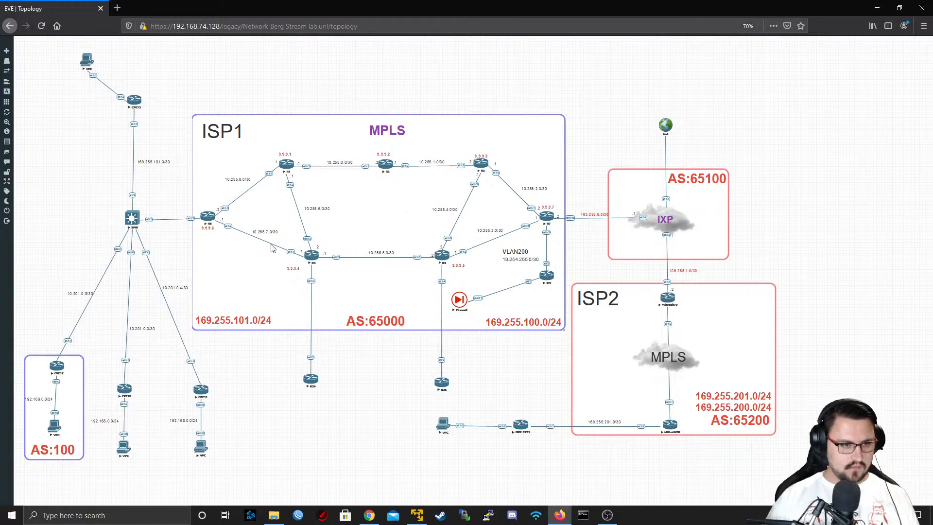
Open router R4's telnet console and log in as admin with a blank password
left_click(309, 254)
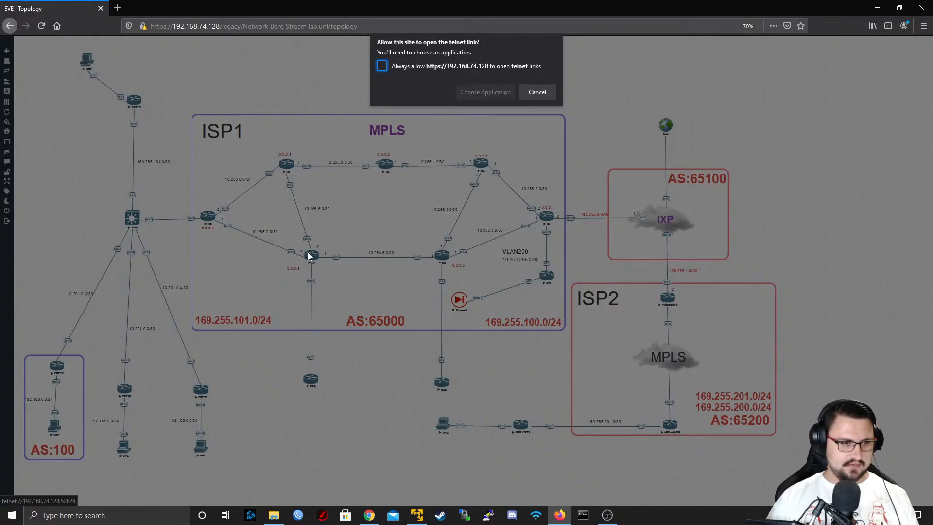
left_click(472, 89)
left_click(496, 144)
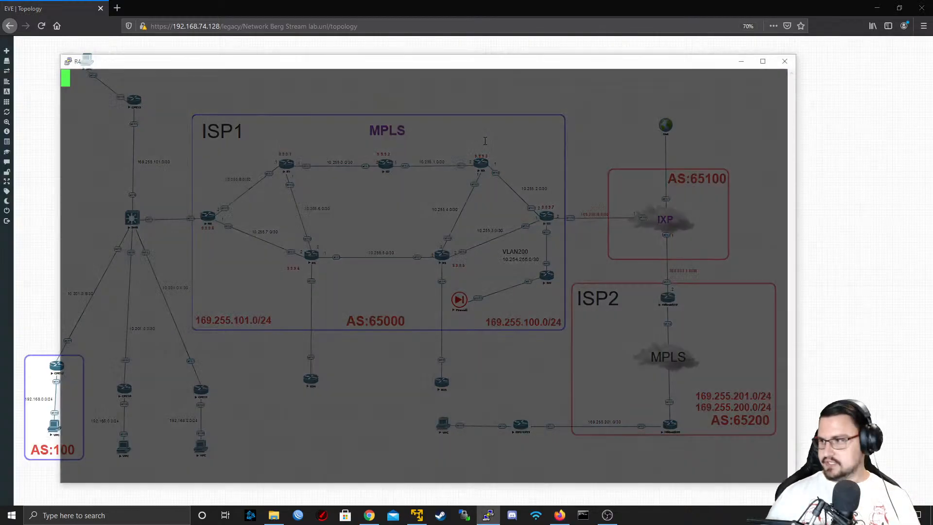
type("admin")
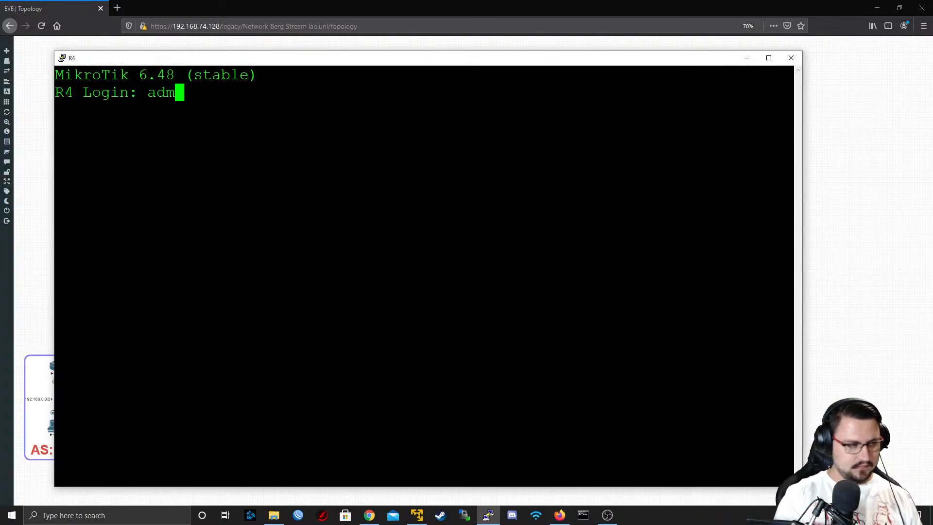
key("Return")
key("Return")
key("Return")
key("Return")
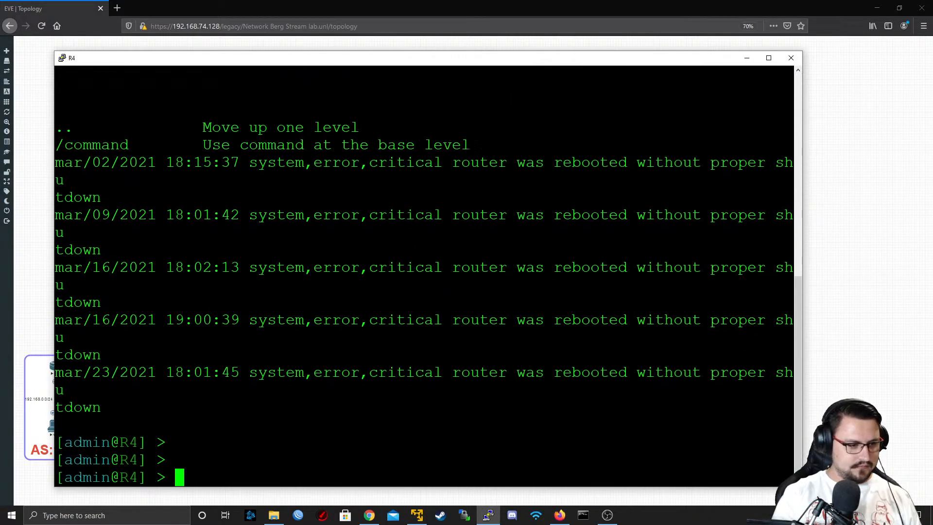
Print R4's IP routing table twice to check for learned routes
type("ip")
key("BackSpace")
key("BackSpace")
key("BackSpace")
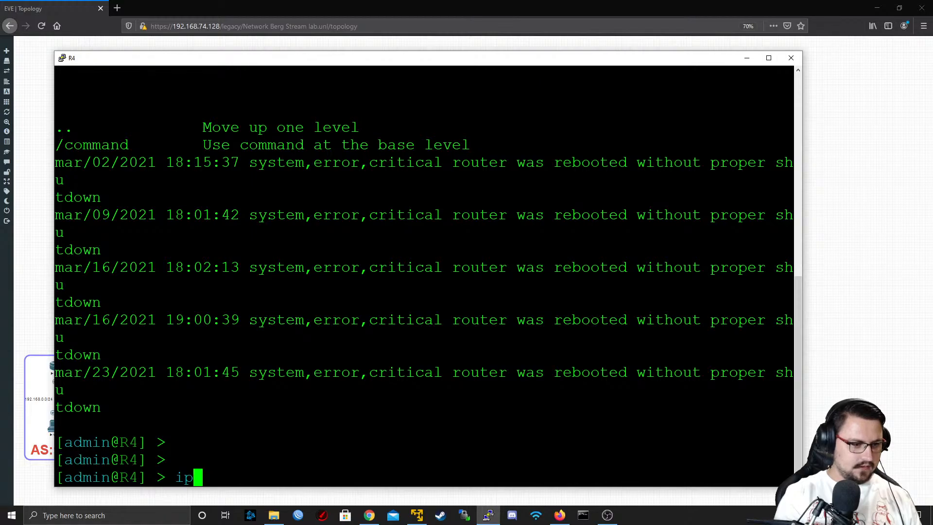
type("ip route print")
key("Return")
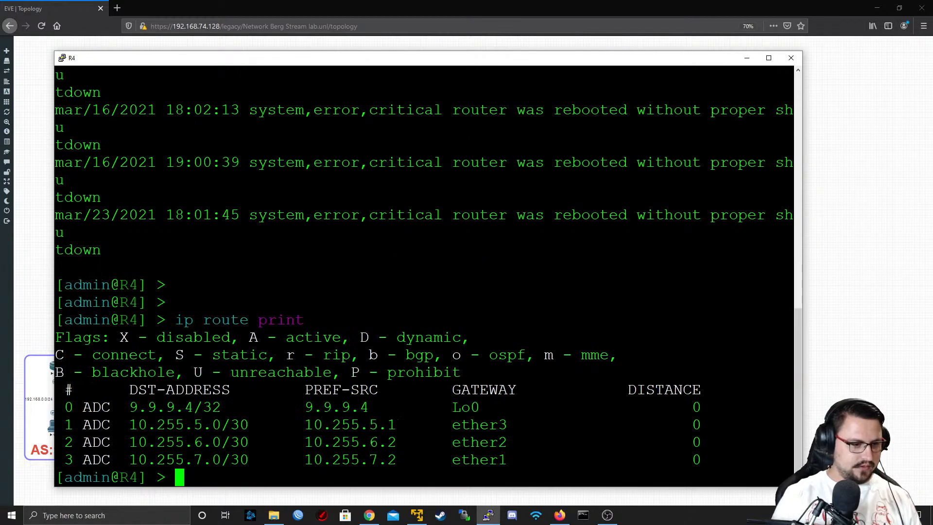
key("Return")
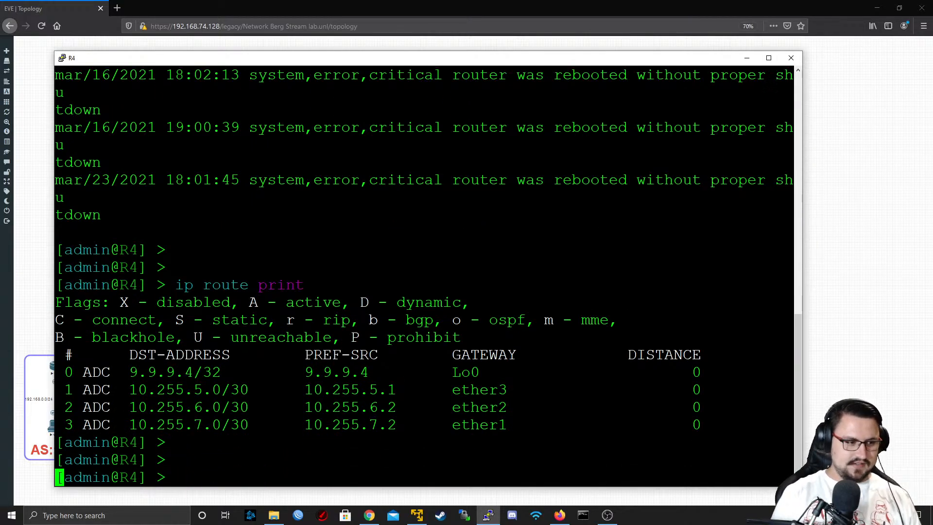
key("Up")
key("Return")
key("Return")
key("Up")
key("Down")
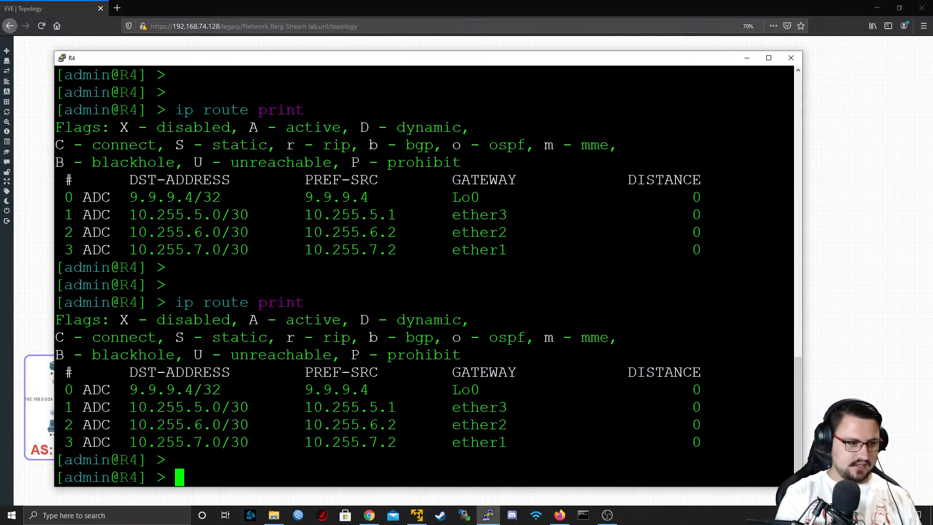
type("ip rout")
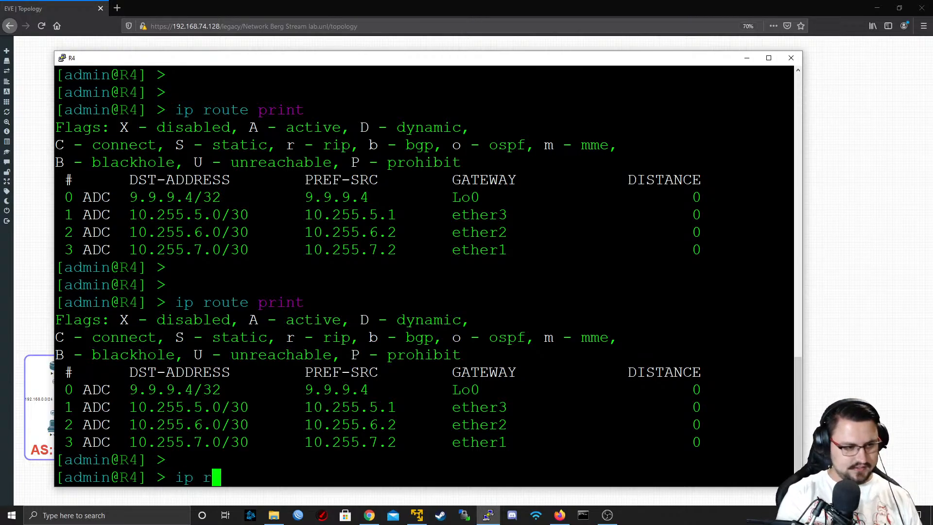
key("BackSpace")
key("BackSpace")
key("BackSpace")
key("BackSpace")
key("BackSpace")
key("BackSpace")
List R4's OSPF neighbors with routing ospf neighbor print
type("ro")
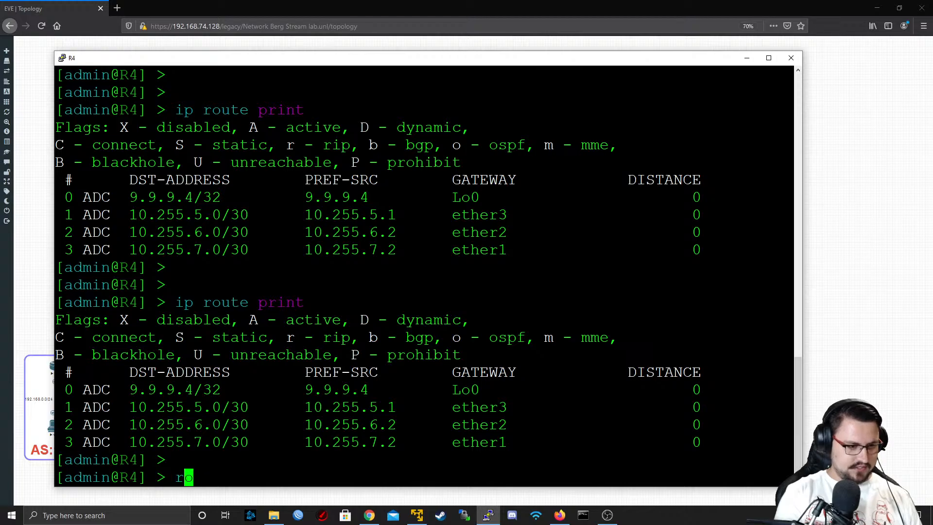
type("uting ospf ")
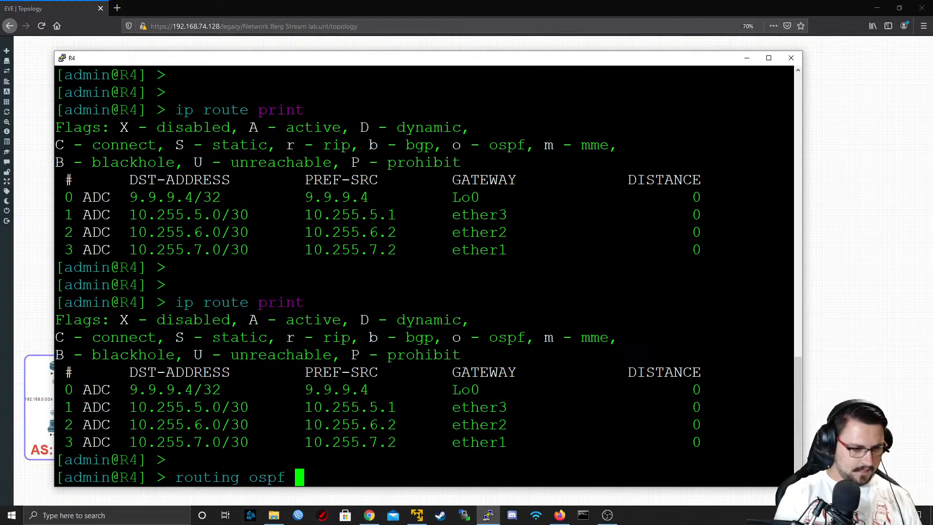
type("ne")
key("Tab")
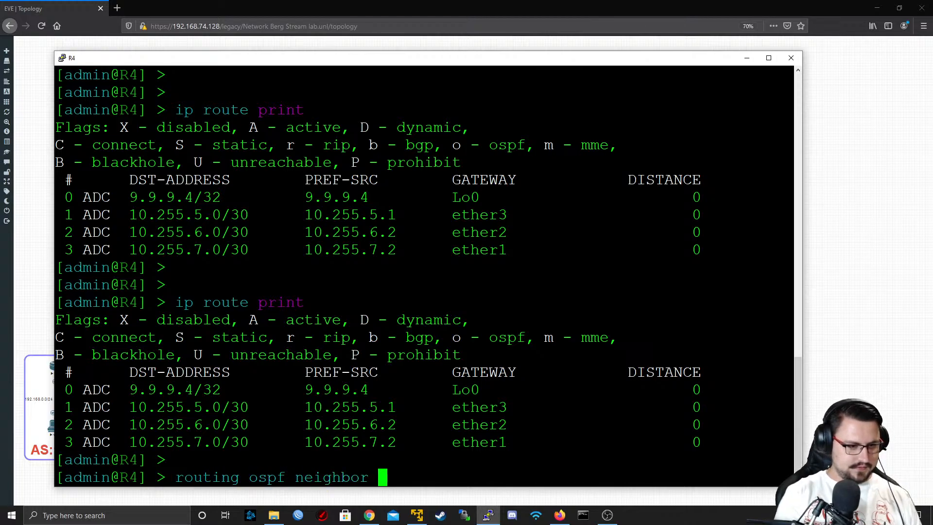
type("print")
key("Return")
Print R4's IP routing table again after the neighbor check
key("Up")
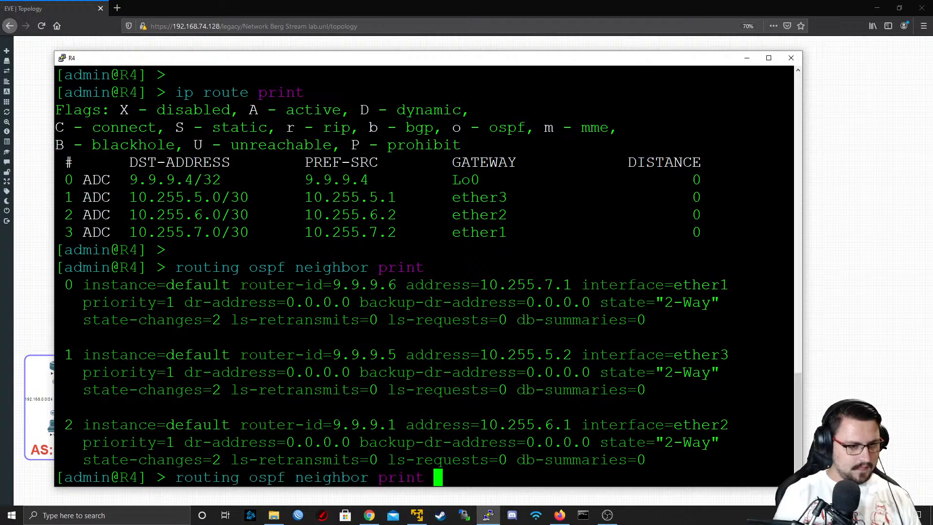
key("Up")
key("Return")
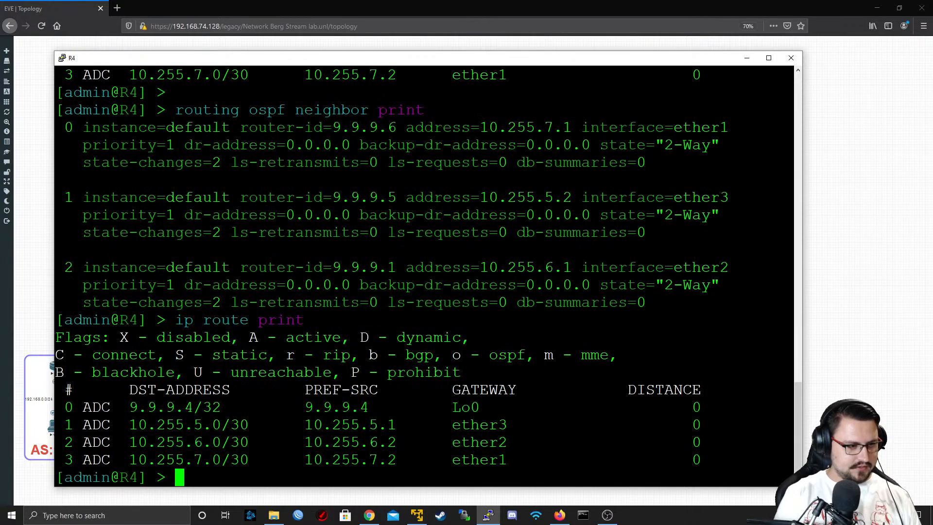
Display R4's OSPF link-state database with routing ospf lsa print
key("Up")
key("Up")
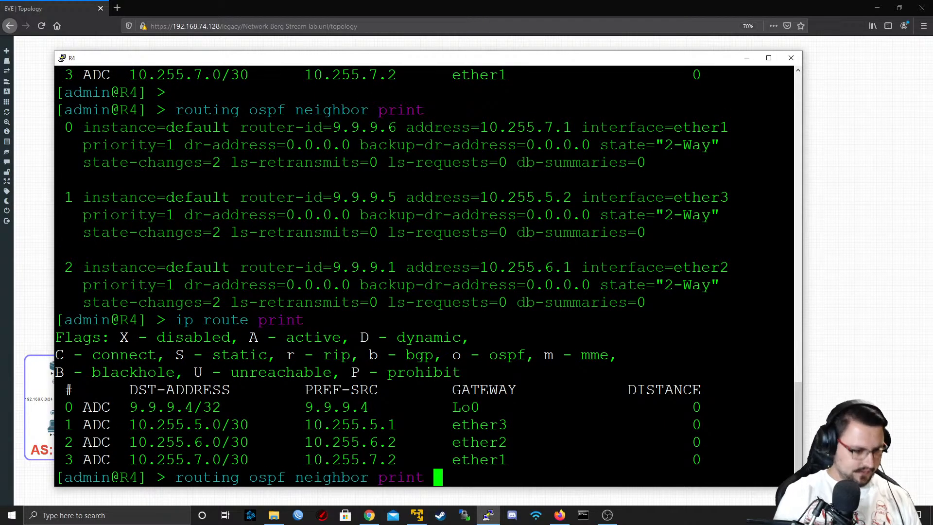
key("BackSpace")
key("BackSpace")
key("BackSpace")
key("BackSpace")
key("BackSpace")
key("BackSpace")
key("BackSpace")
key("BackSpace")
key("BackSpace")
key("BackSpace")
key("BackSpace")
key("BackSpace")
key("BackSpace")
key("BackSpace")
key("BackSpace")
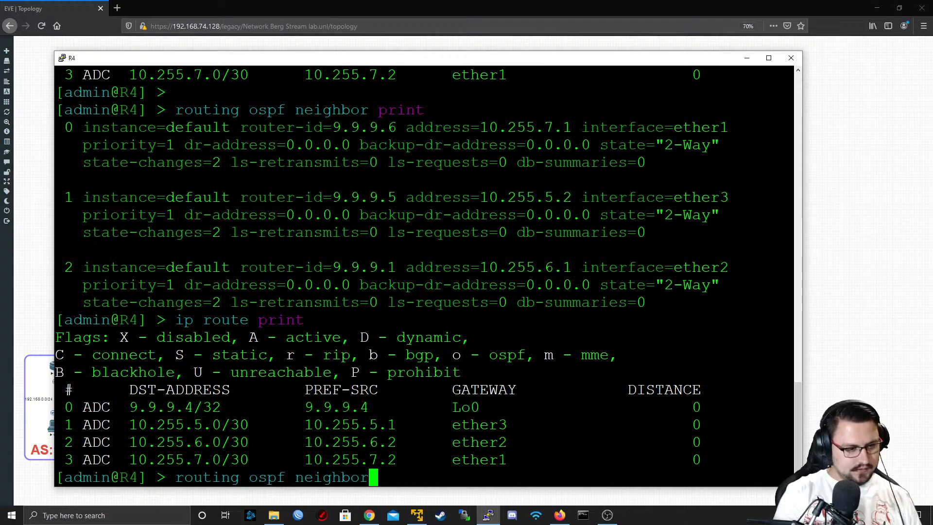
type("lsa print")
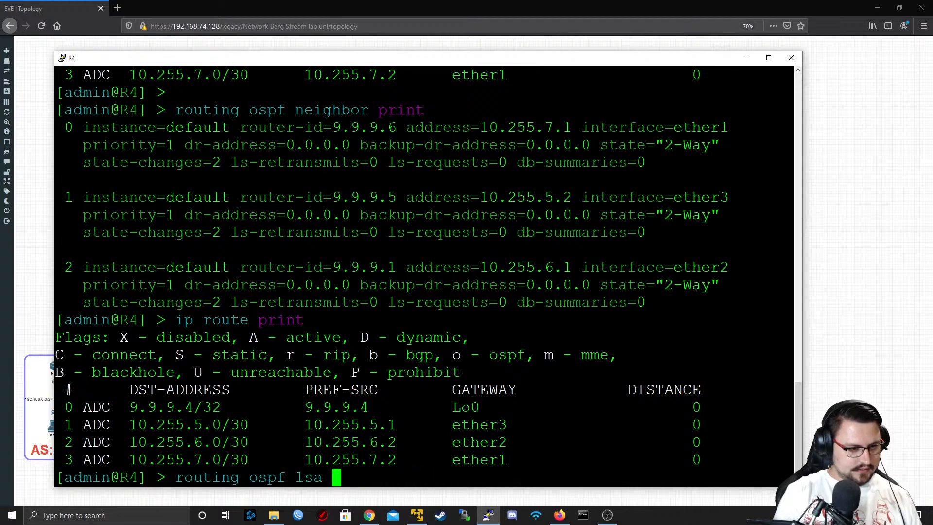
key("Return")
Repeat the OSPF LSA listing on R4 several times to watch for new entries
key("Up")
key("Return")
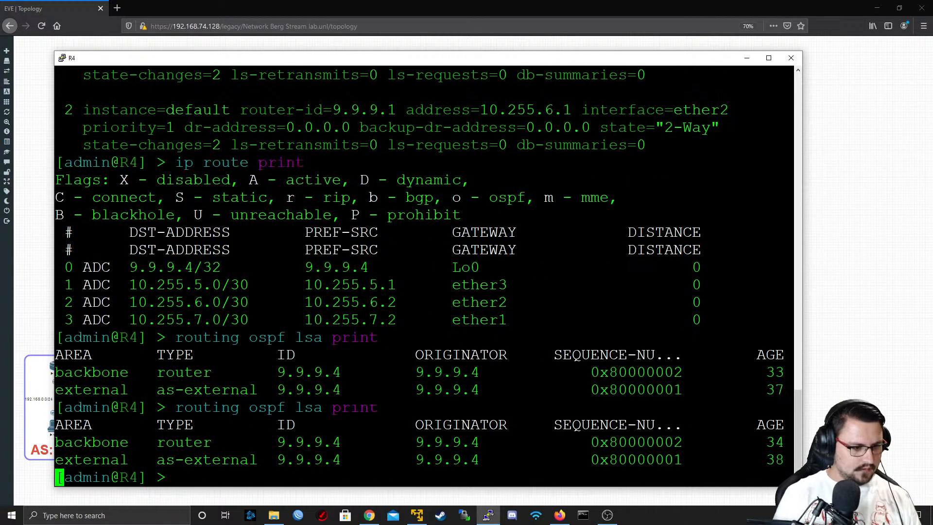
key("Return")
key("Up")
key("Return")
key("Return")
key("Up")
key("Return")
Recheck R4's routing table with ip route print
key("Return")
key("Up")
key("Return")
key("Return")
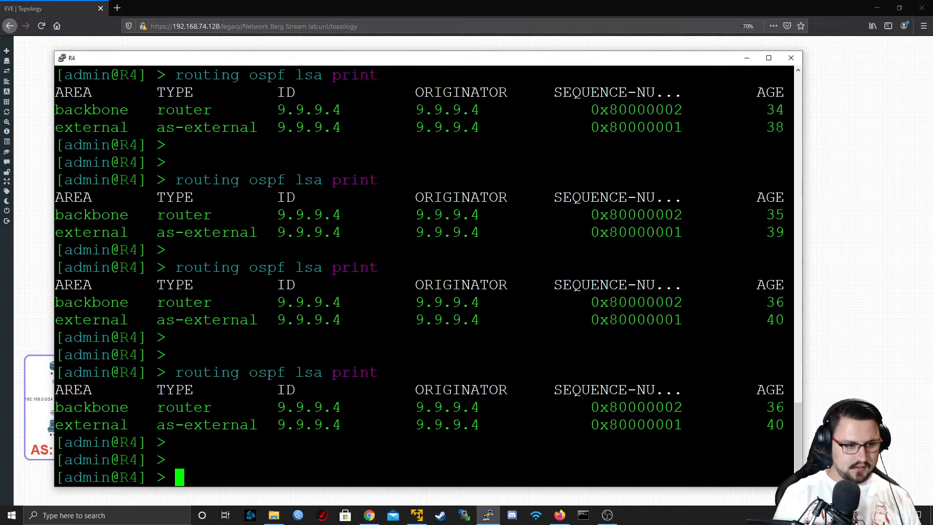
key("Return")
key("Return")
key("Up")
key("Up")
Repeat the ip route print listing on R4 several times to watch for OSPF-learned routes
key("Up")
key("Return")
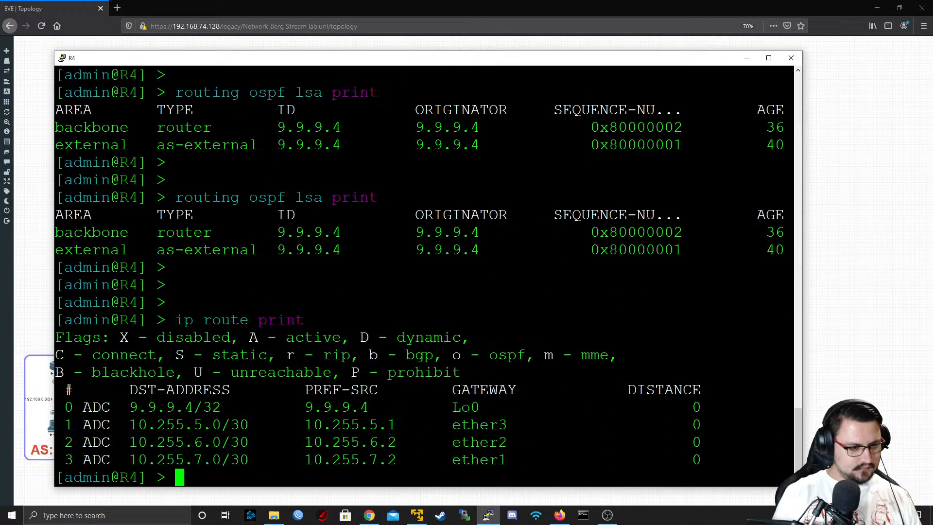
key("Return")
key("Up")
key("Return")
key("Return")
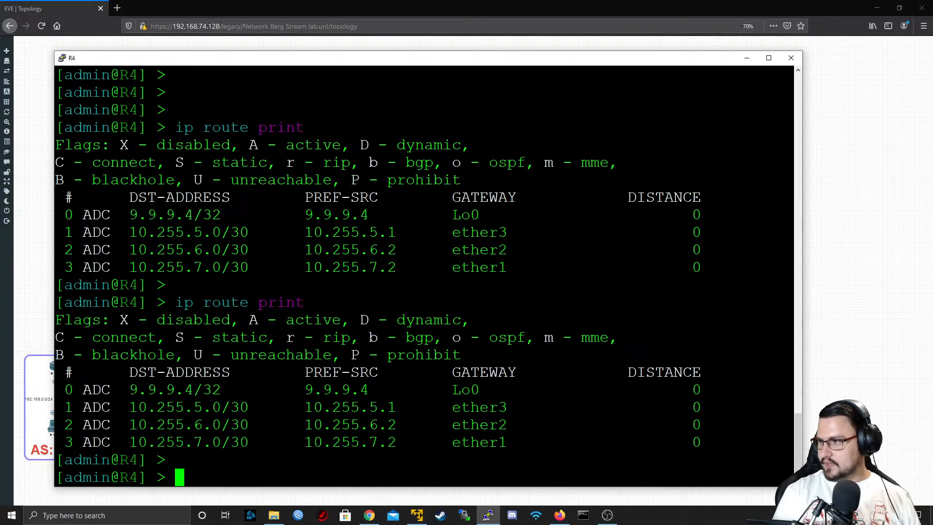
key("Return")
key("Return")
key("Return")
key("Up")
key("Return")
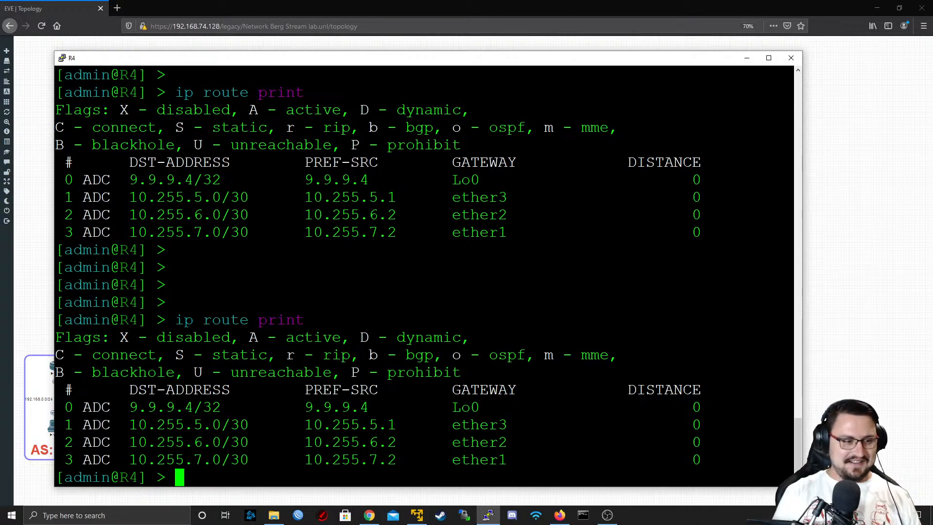
Print R4's routing table once more and examine its destination entries
key("Return")
key("Return")
key("Up")
key("Return")
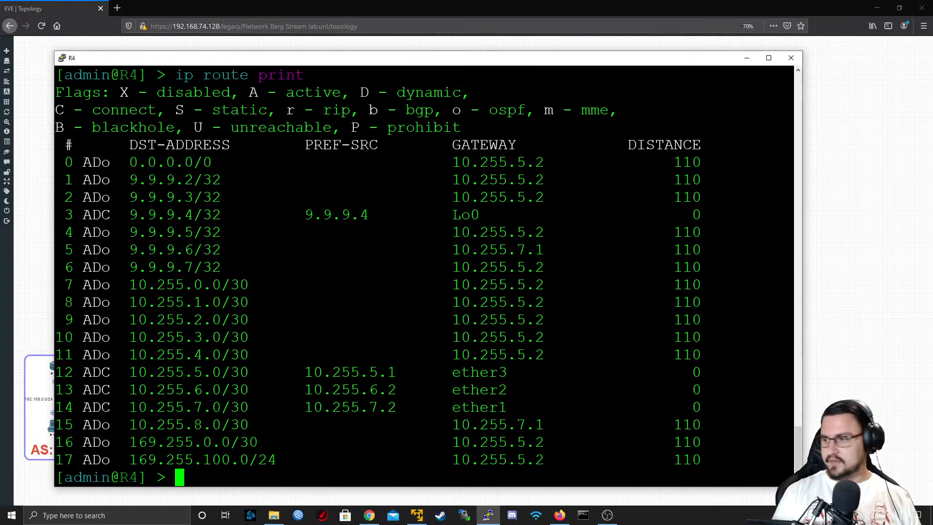
key("Return")
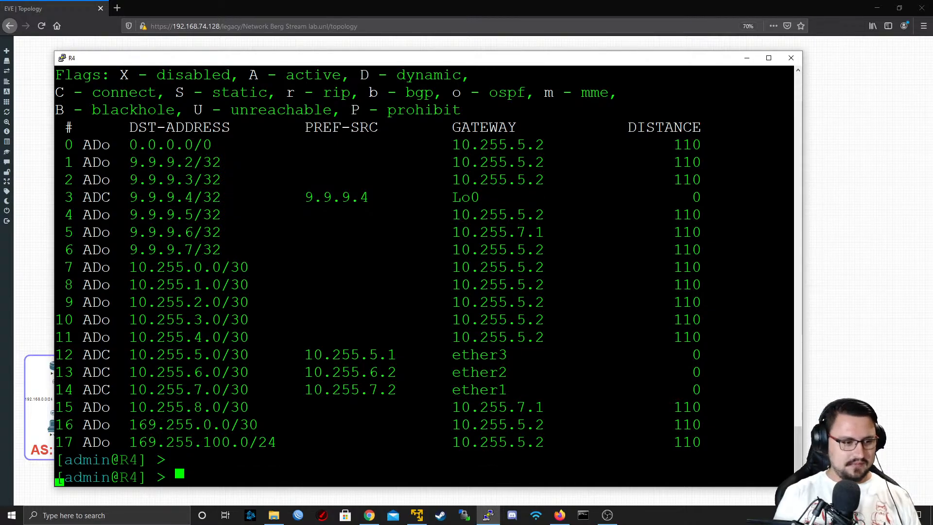
key("Return")
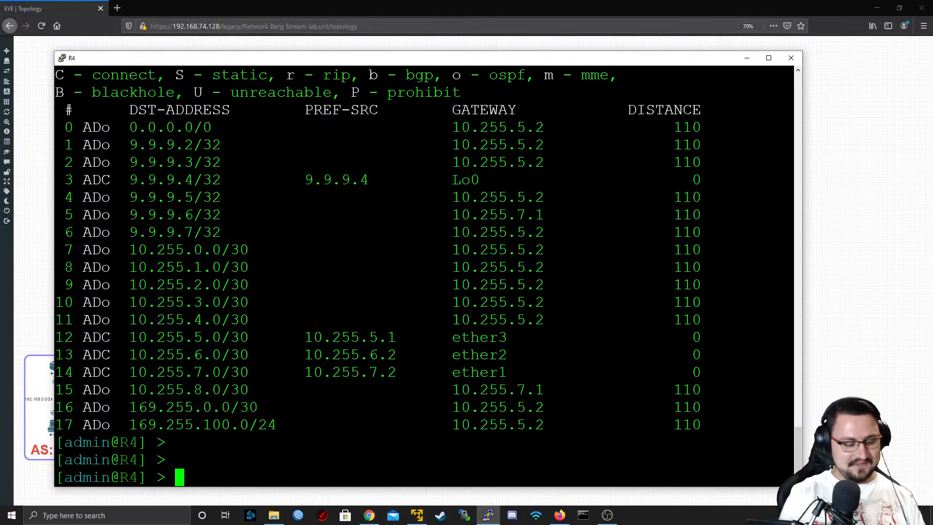
key("Return")
key("Return")
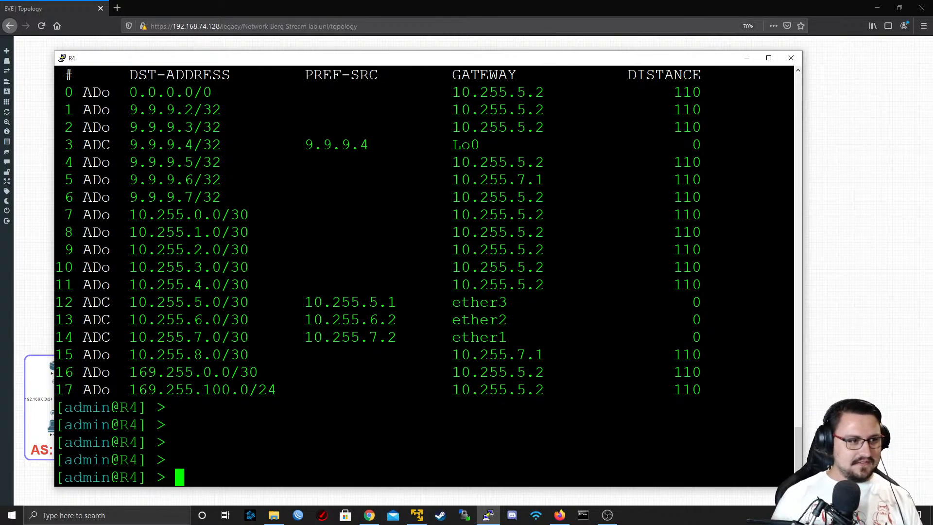
left_click_drag(167, 110, 211, 110)
triple_click(217, 128)
double_click(265, 325)
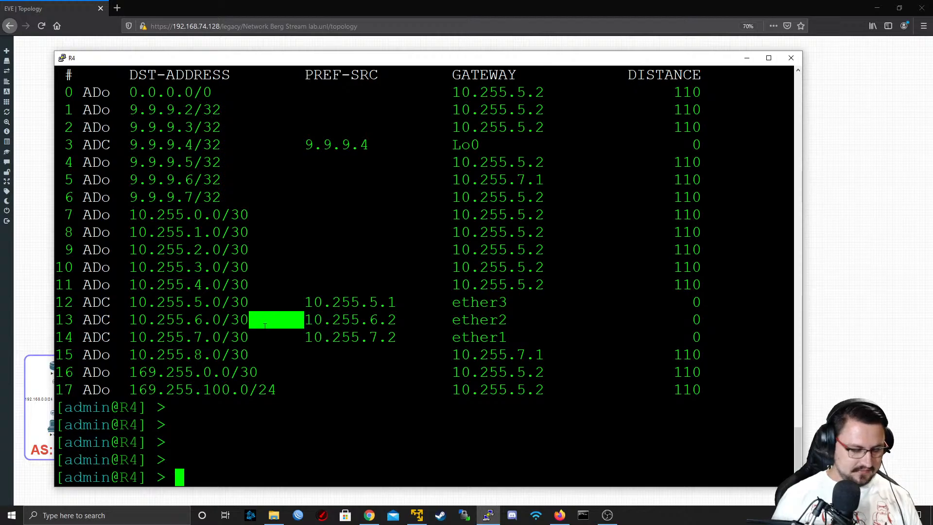
List R4's BGP peers with routing bgp peer print, check the peer's state flag, and close the R4 session
key("Return")
key("Return")
type("routin")
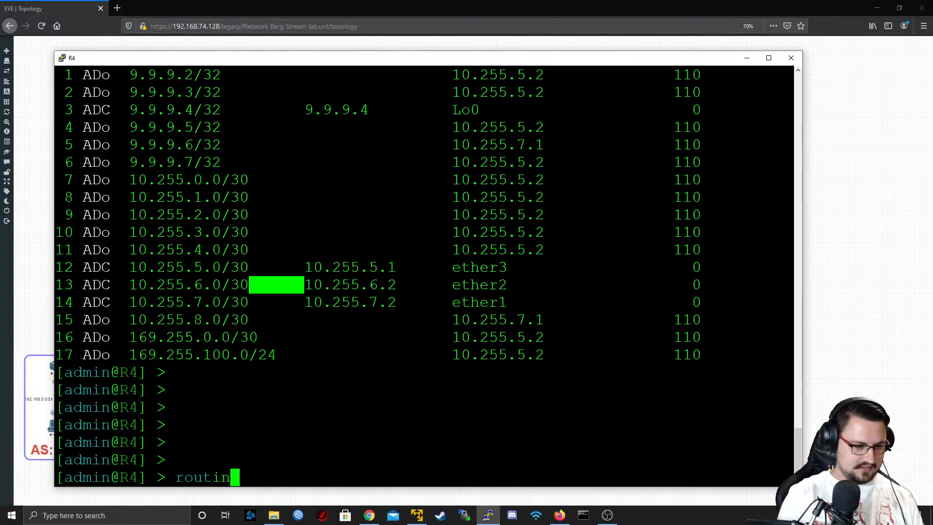
type("g bgp peer")
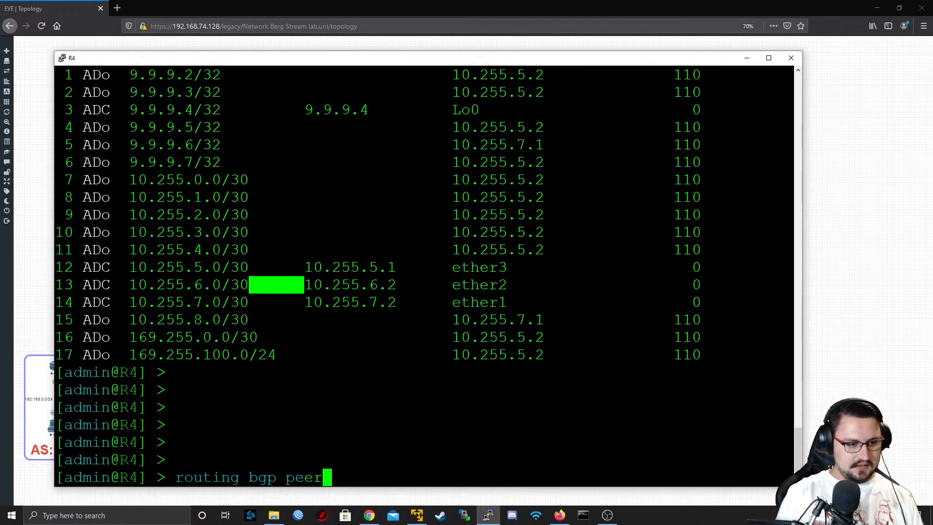
type(" print")
key("Return")
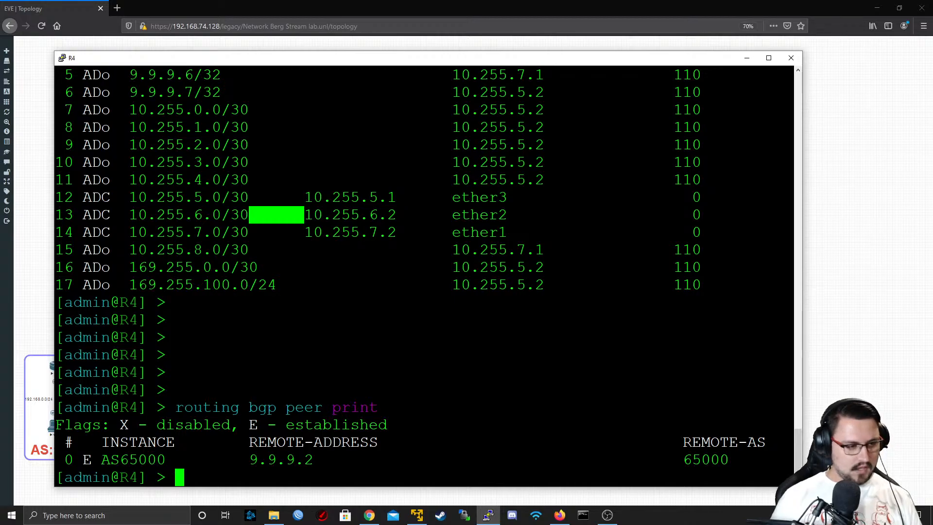
left_click_drag(74, 460, 138, 459)
double_click(140, 460)
scroll(140, 460, "up", 2)
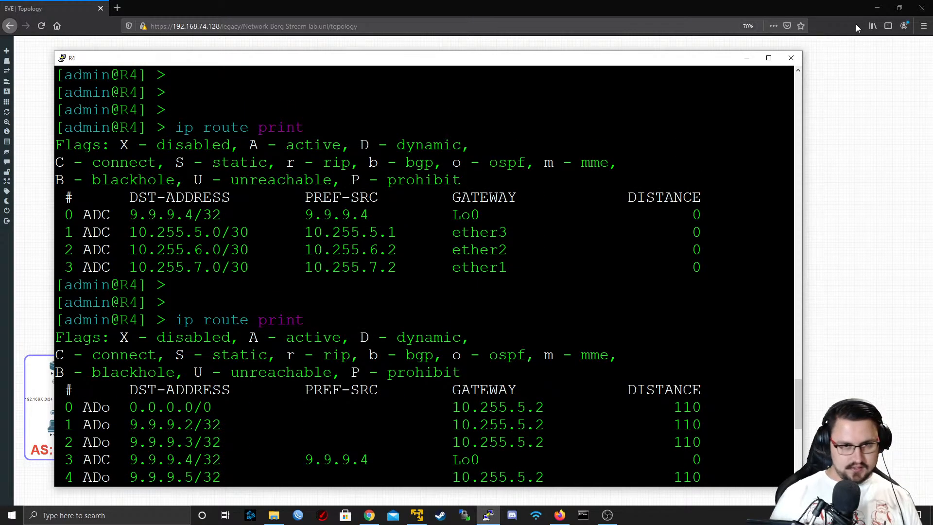
left_click(791, 59)
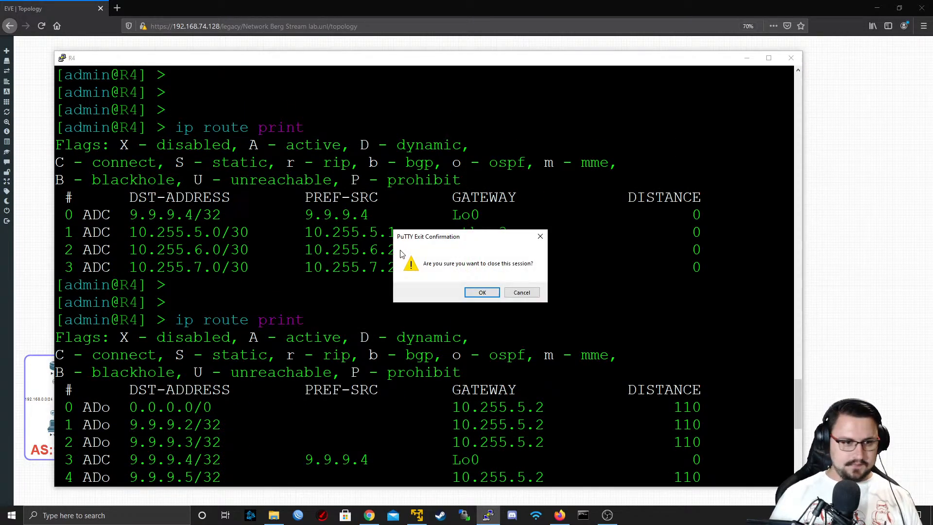
left_click(481, 293)
Open a telnet console to router CPE13 from the topology and log in as admin with a blank password
left_click(87, 59)
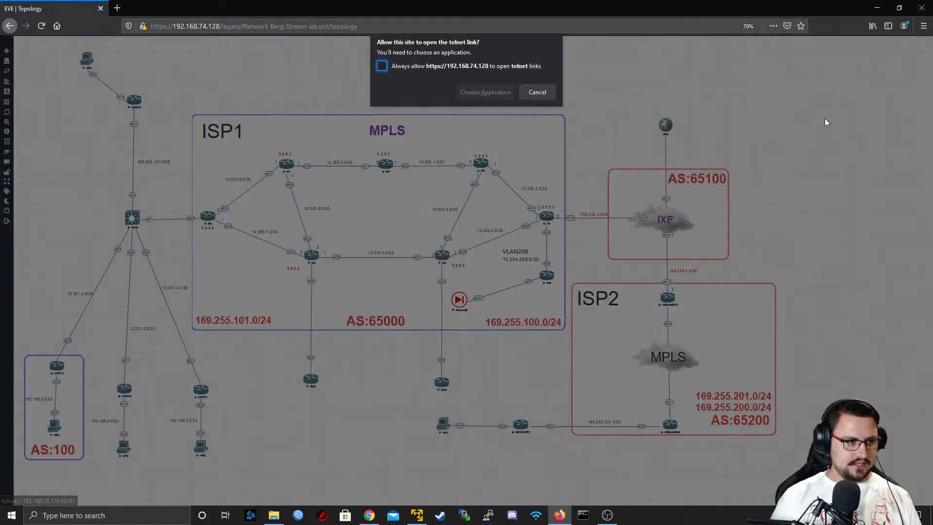
left_click(526, 92)
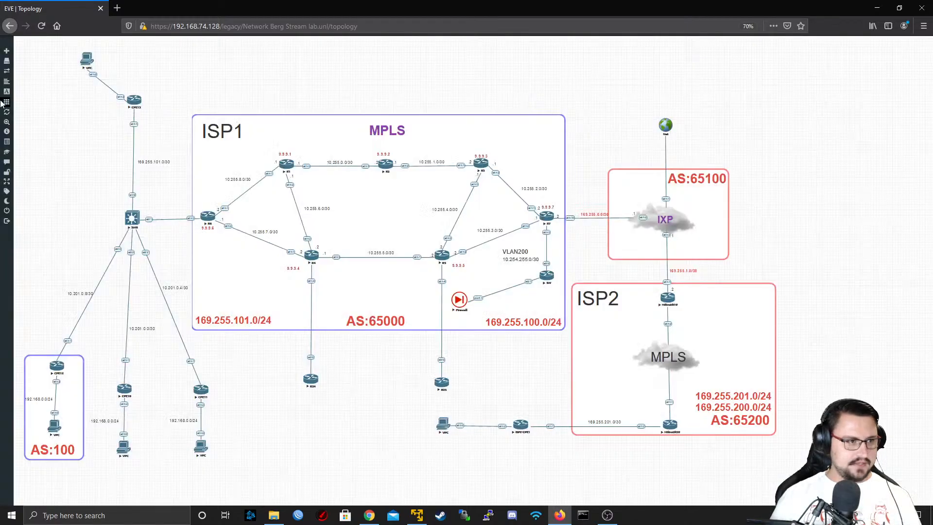
left_click(132, 102)
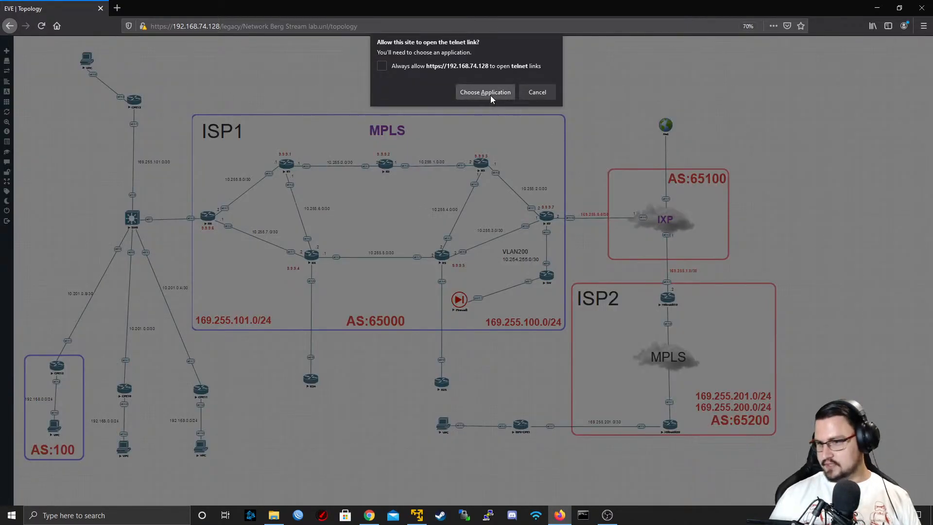
left_click(491, 93)
left_click(494, 142)
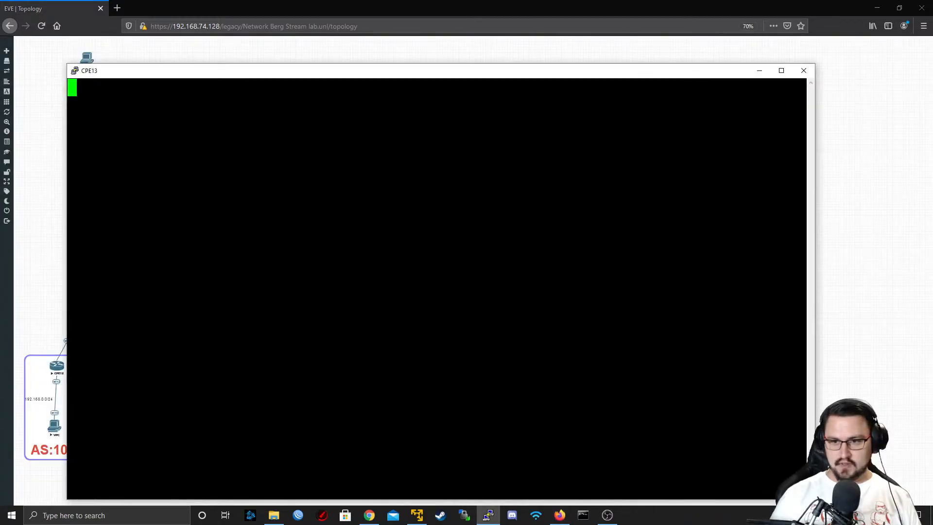
type("admin")
key("Return")
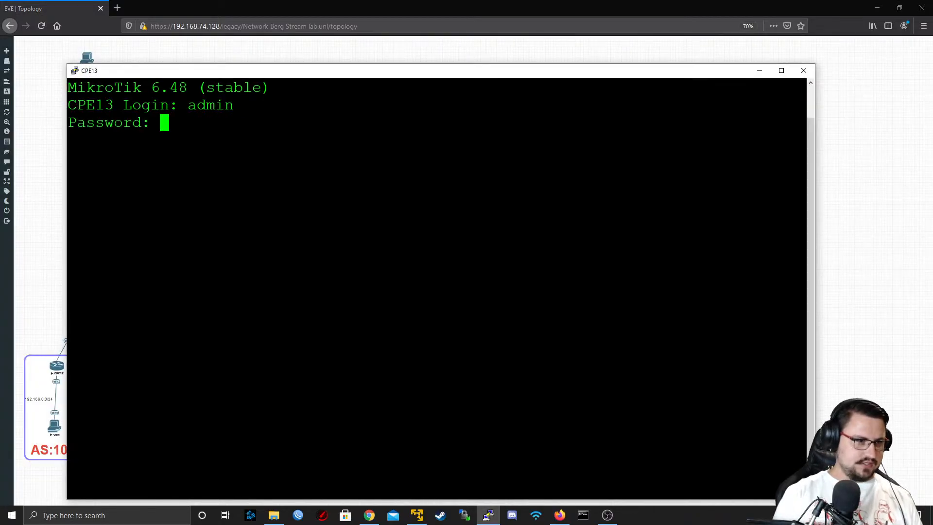
key("Return")
Test CPE13's internet connectivity by pinging 8.8.8.8 and 8.8.4.4, and close its console session
key("Return")
key("Return")
key("Return")
type("ping")
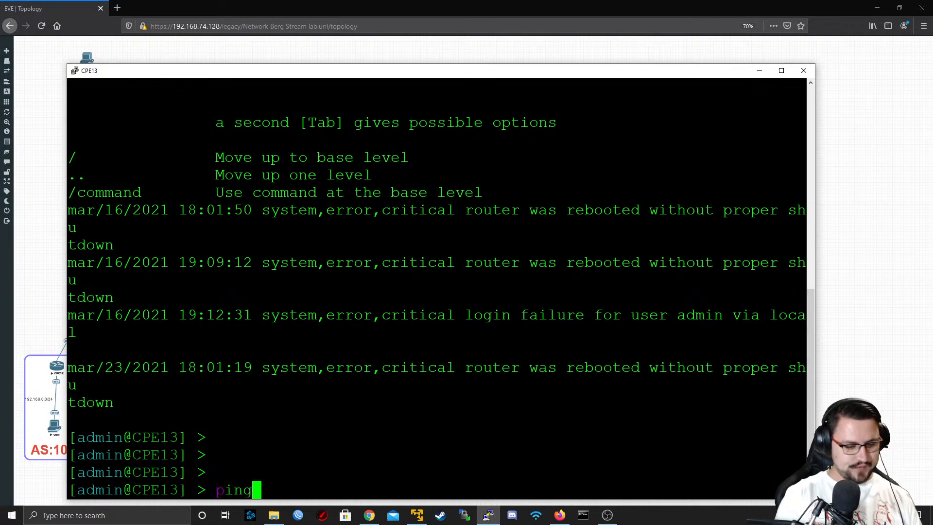
type(" 8.8.8.8")
key("Return")
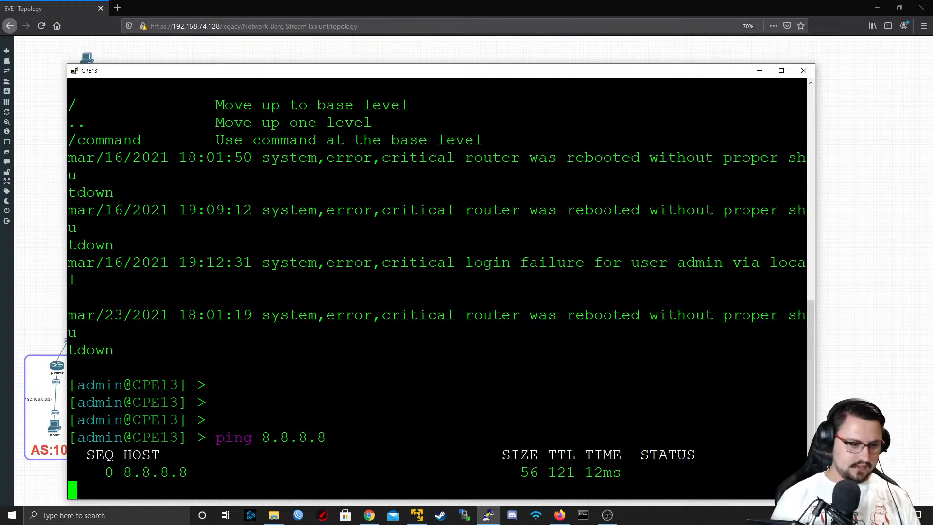
key("ctrl+c")
type("ping ")
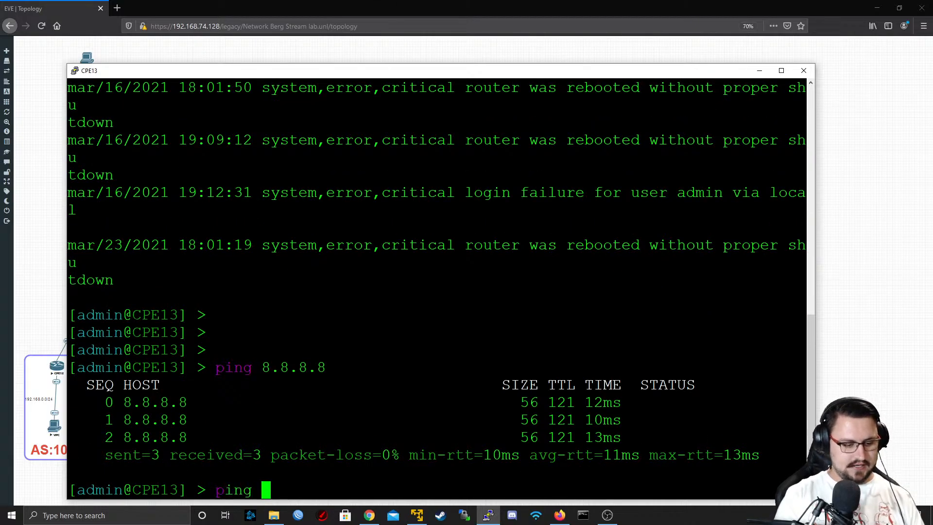
type("8.8.4.4")
key("Return")
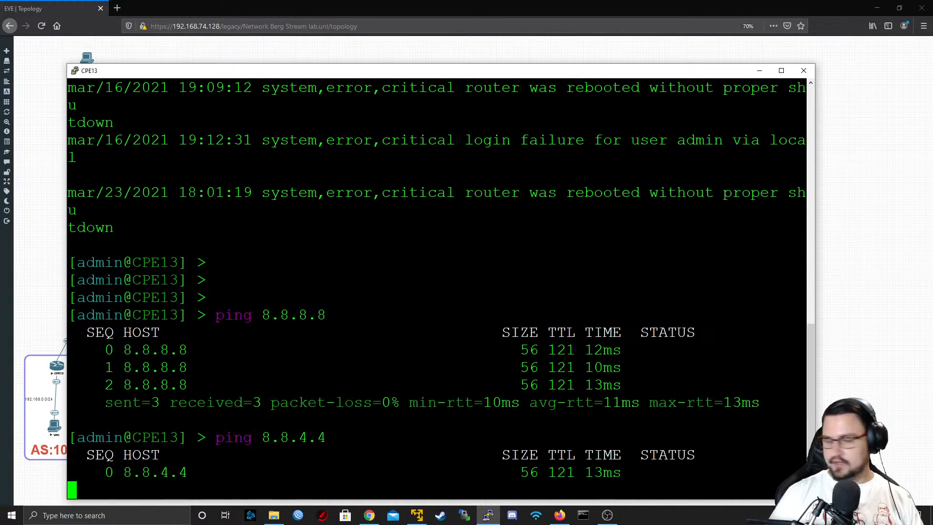
left_click(803, 70)
left_click(474, 294)
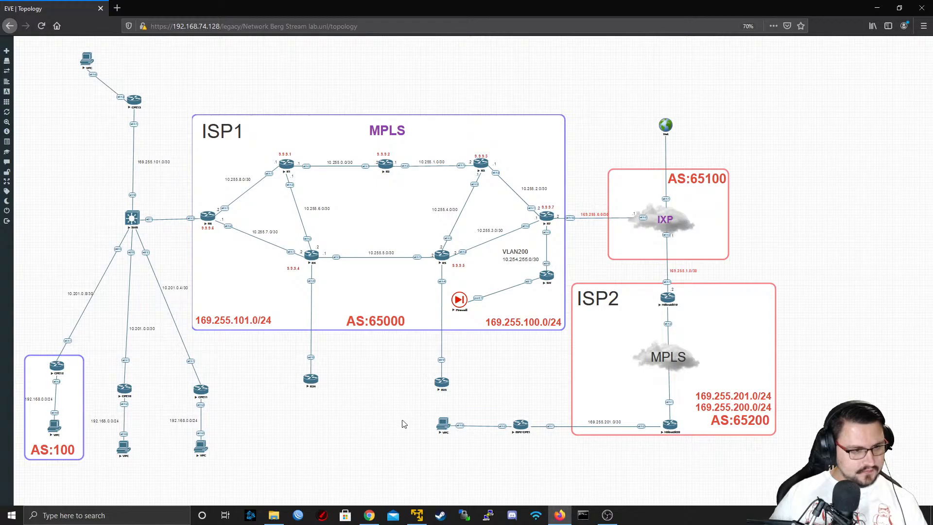
Move the VPC node attached to the ISP2 customer router to below that router in the topology
left_click_drag(443, 428, 566, 501)
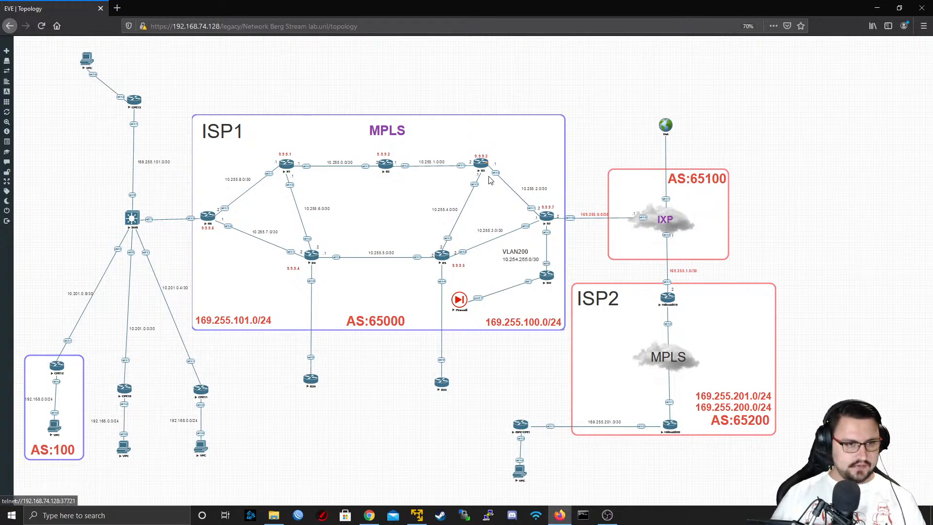
Switch to WinBox and connect to RoMON through the IXP neighbor's MAC address, using the login admin
left_click(298, 515)
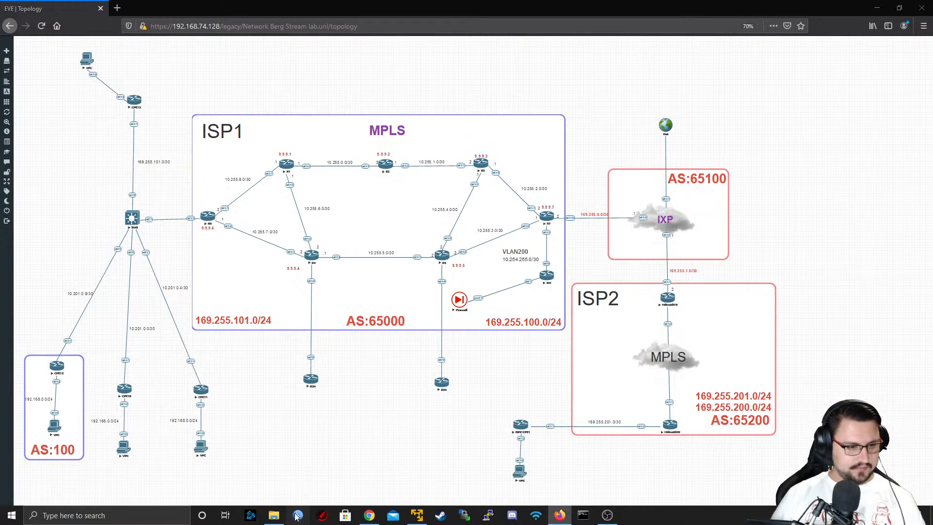
left_click(49, 160)
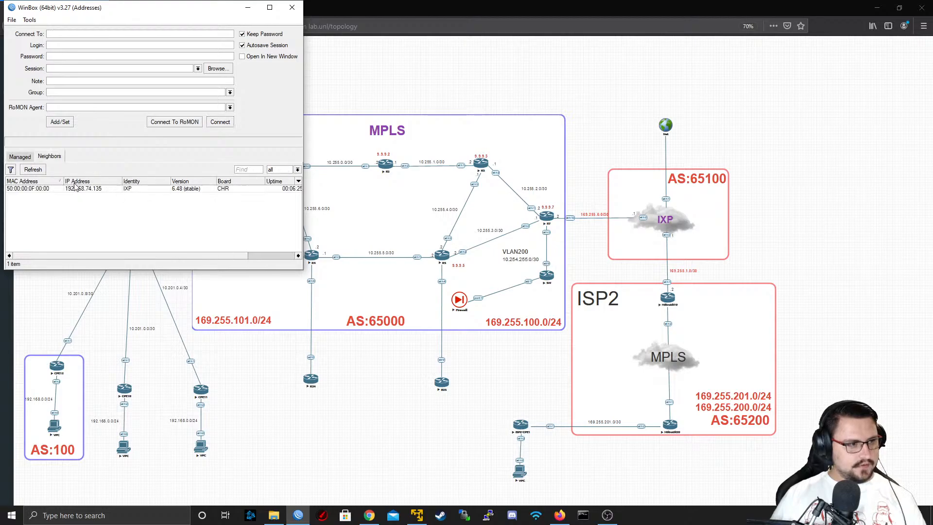
left_click(39, 189)
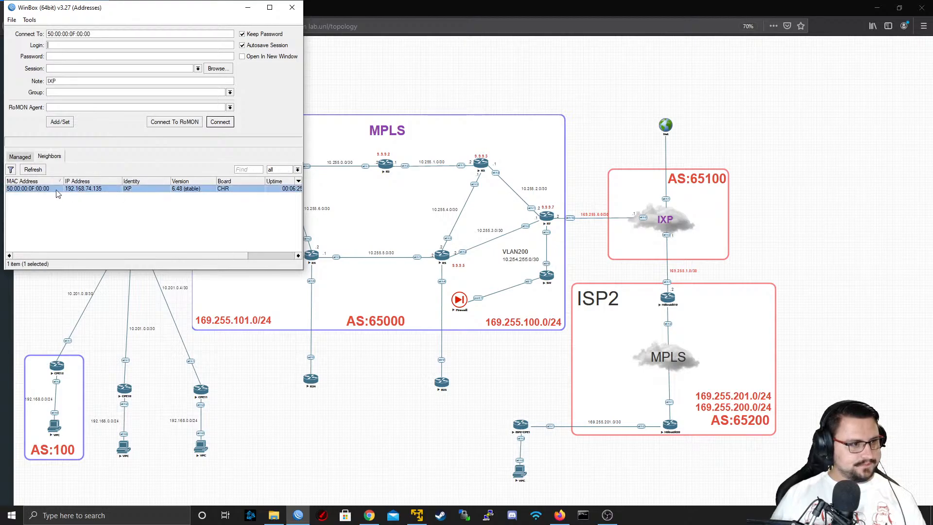
left_click(182, 125)
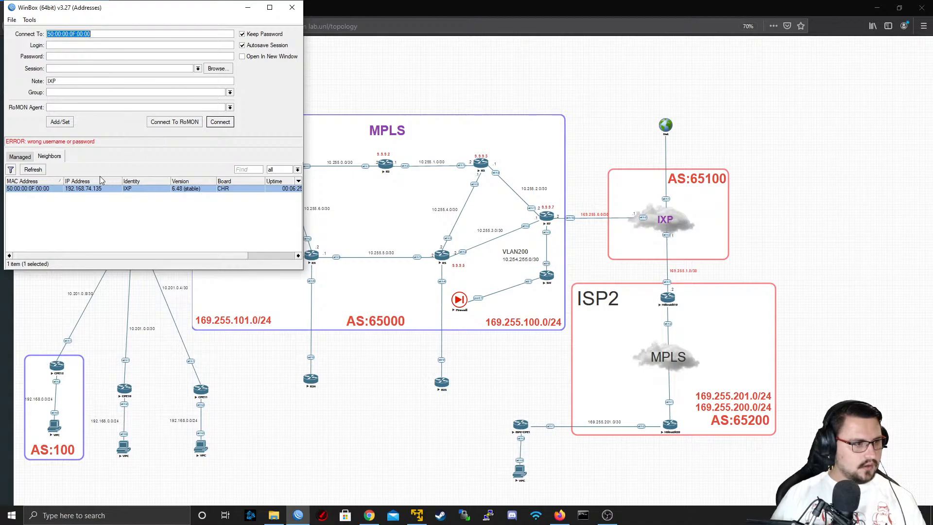
key("Tab")
type("a")
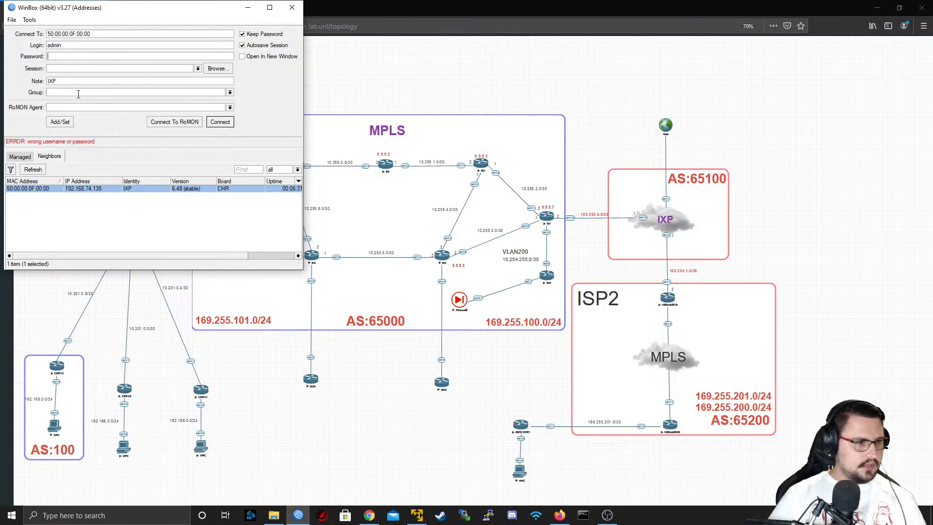
key("Tab")
left_click(178, 125)
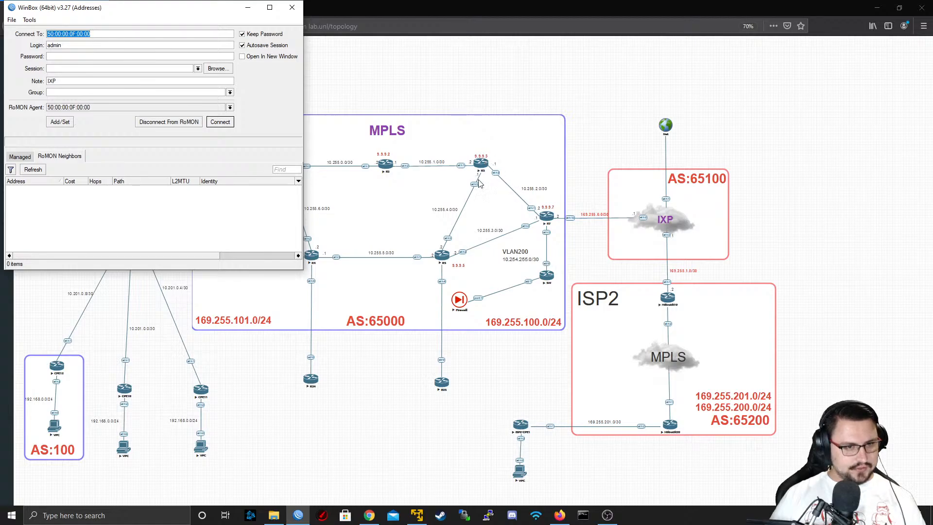
Connect to router R3 from the RoMON neighbors and close all windows left over in its session
left_click(158, 226)
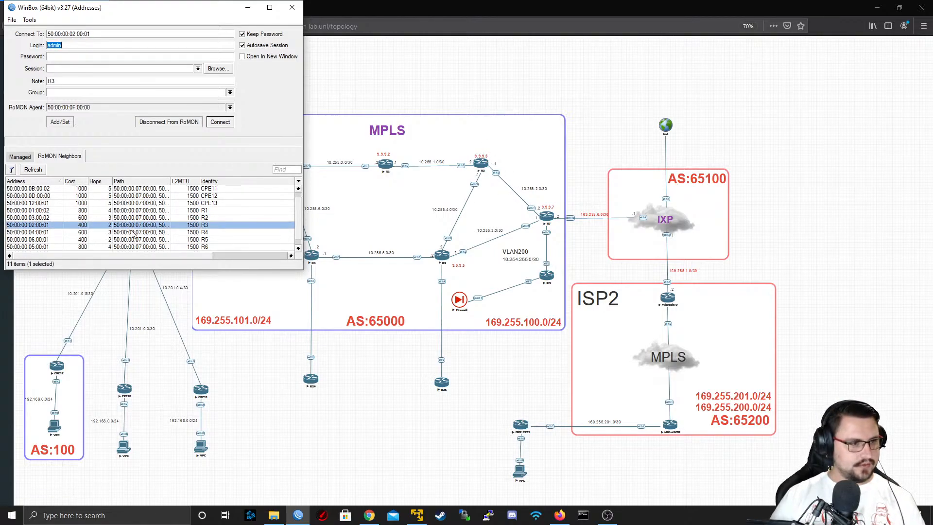
left_click(218, 124)
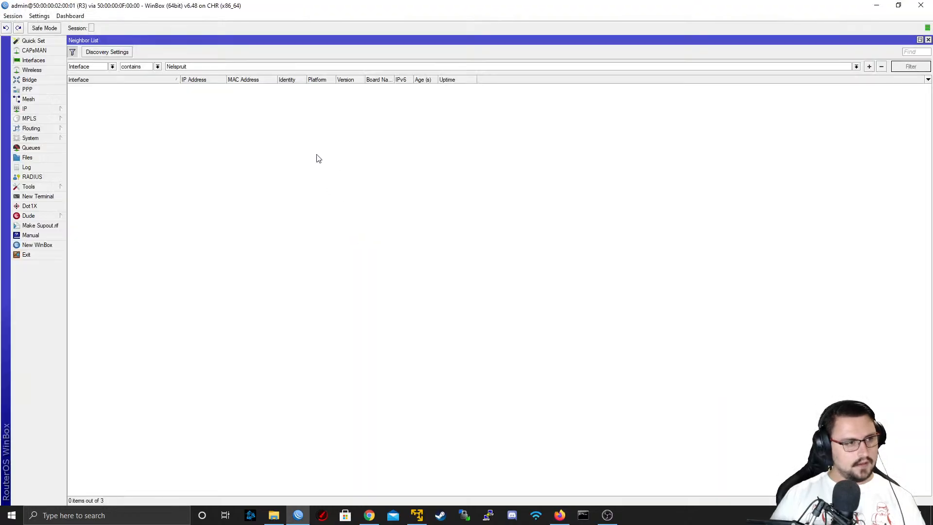
left_click(928, 40)
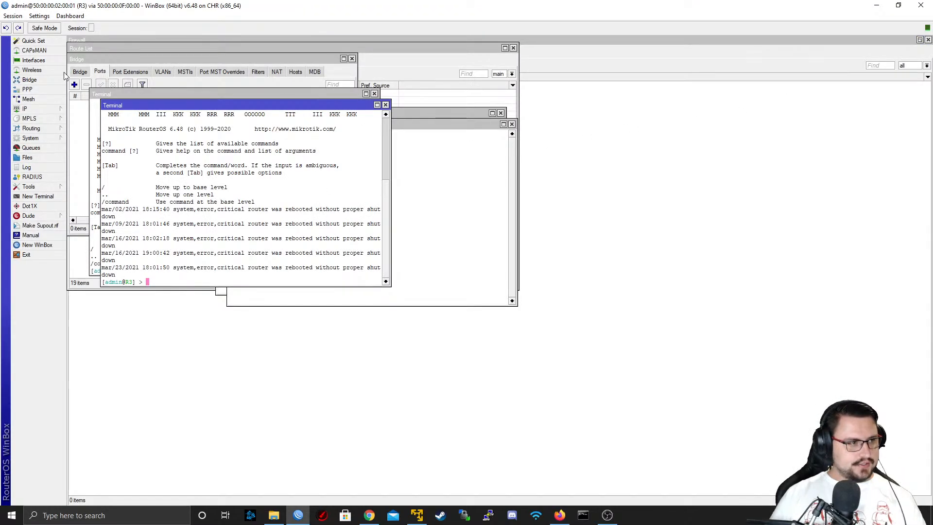
left_click(12, 15)
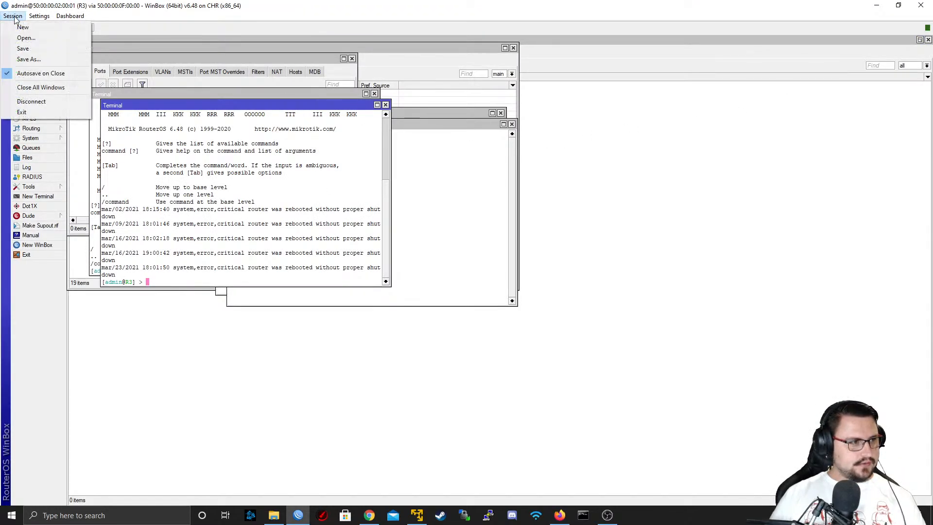
left_click(40, 86)
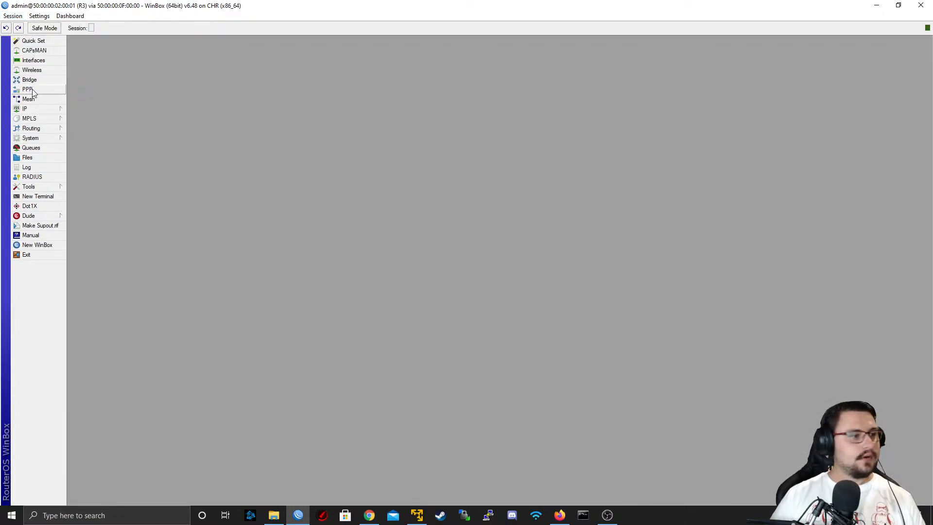
Review R3's PPP interfaces, PPPoE servers and L2TP server settings without changing them
left_click(60, 89)
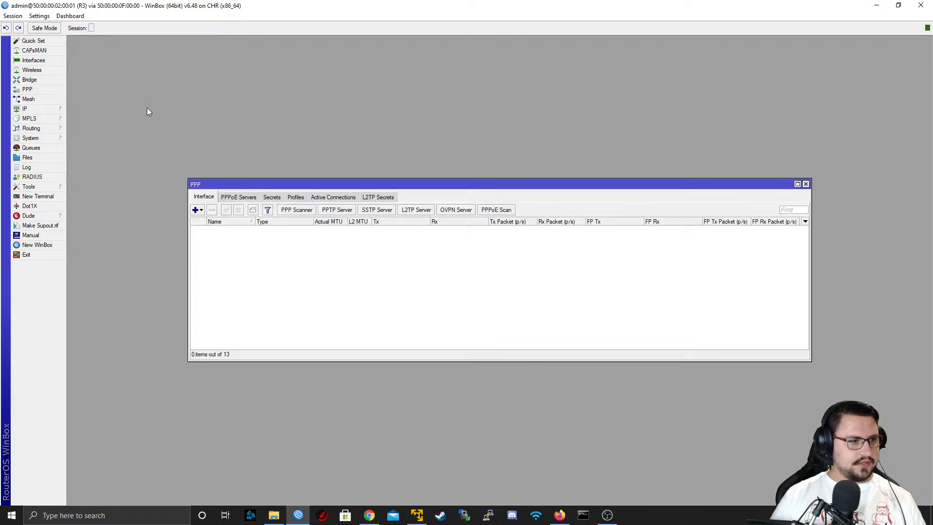
left_click(253, 198)
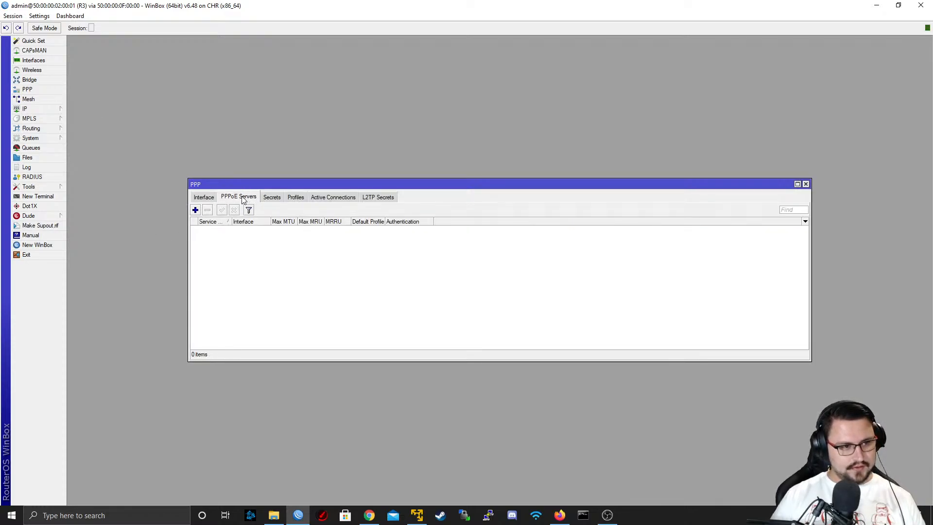
left_click(201, 199)
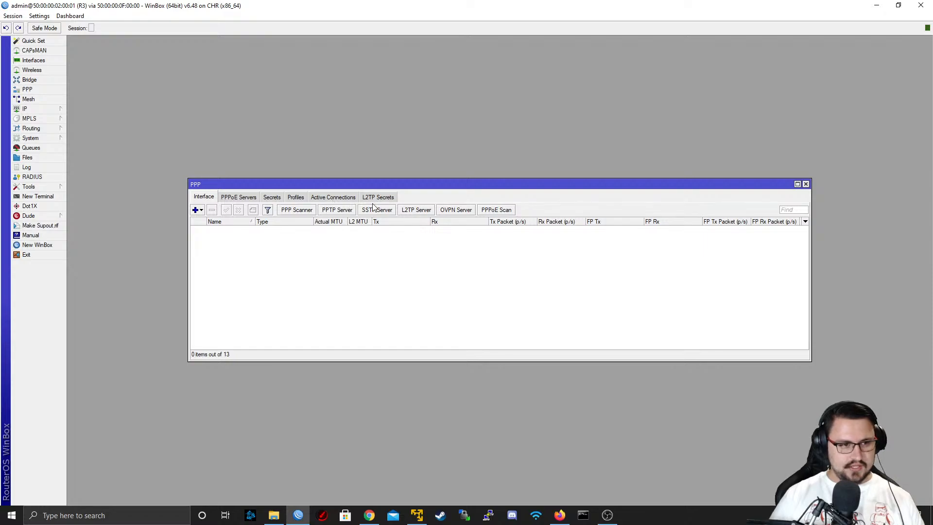
left_click(416, 209)
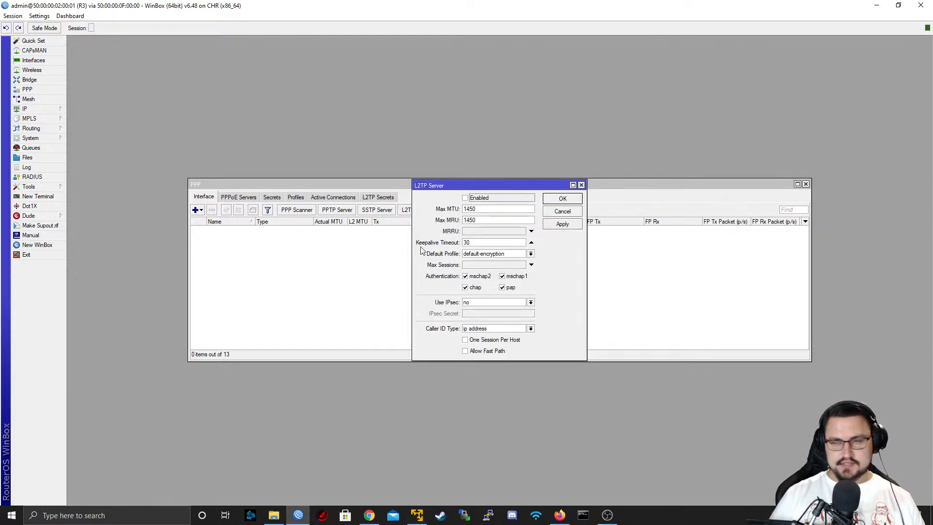
left_click(563, 212)
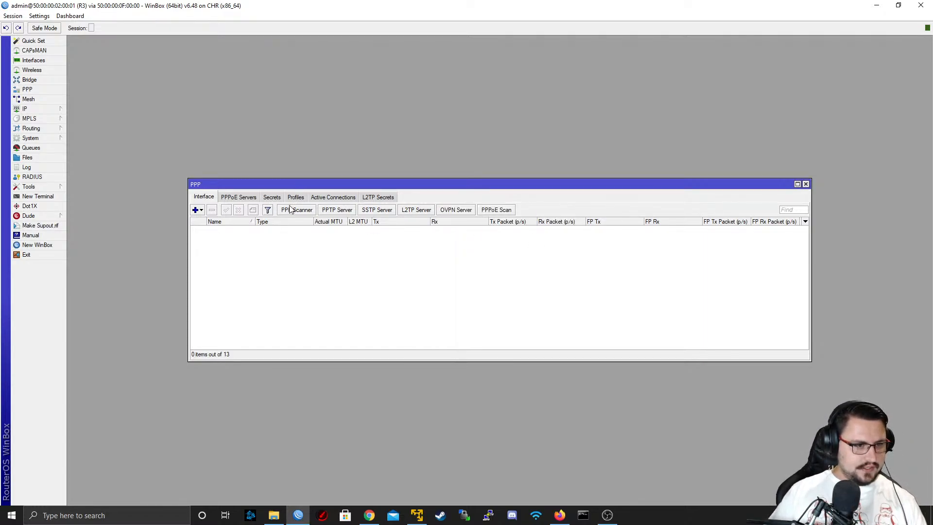
Start a new PPPoE service on R3 and assign it to interface ether10, shrinking the session window to reveal the topology
left_click(241, 197)
left_click(195, 210)
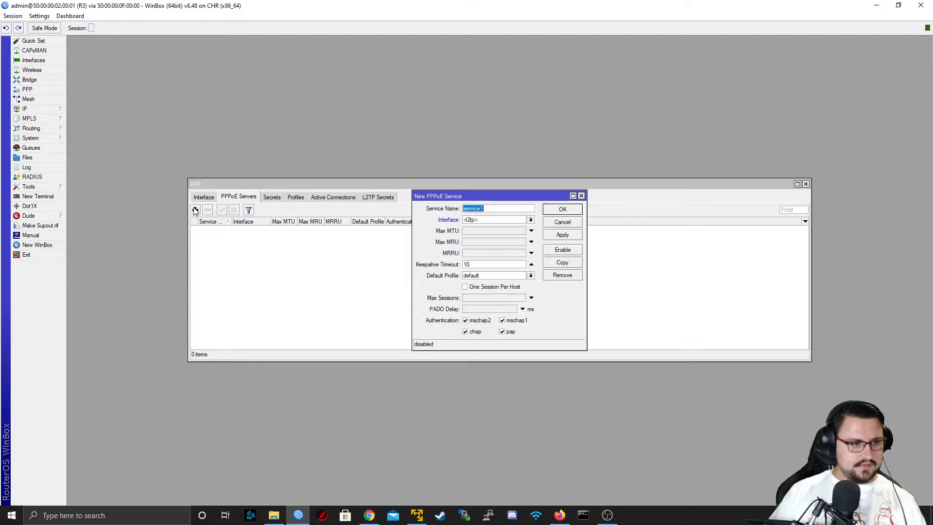
left_click(491, 221)
left_click(491, 221)
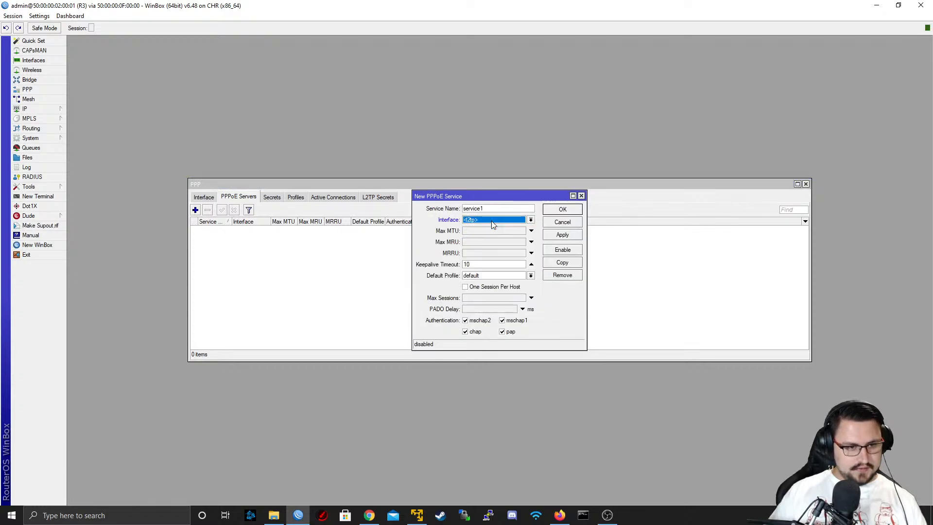
left_click(491, 221)
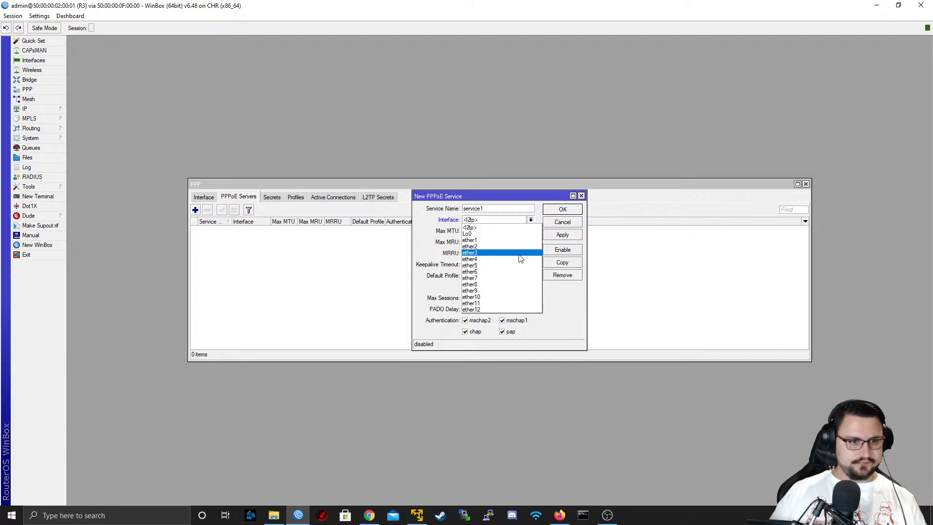
left_click(132, 4)
left_click_drag(133, 9, 297, 42)
left_click(673, 256)
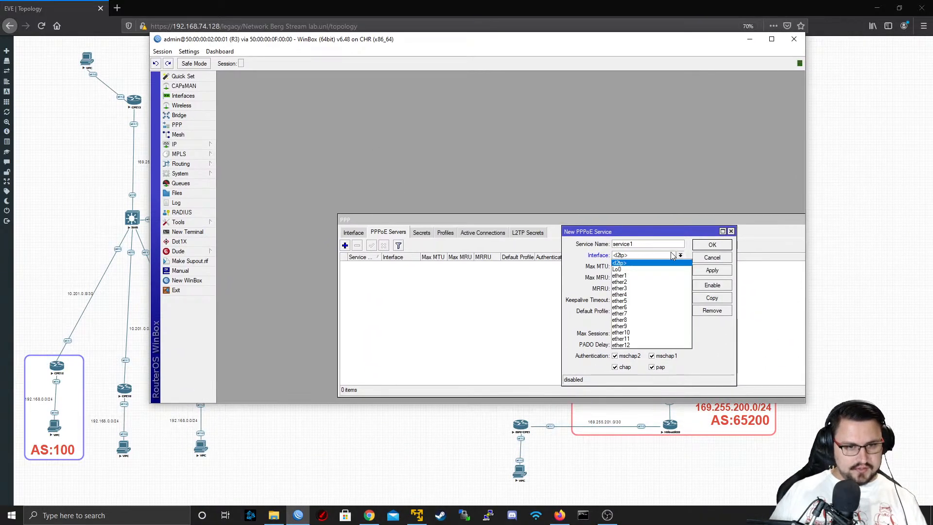
left_click(643, 336)
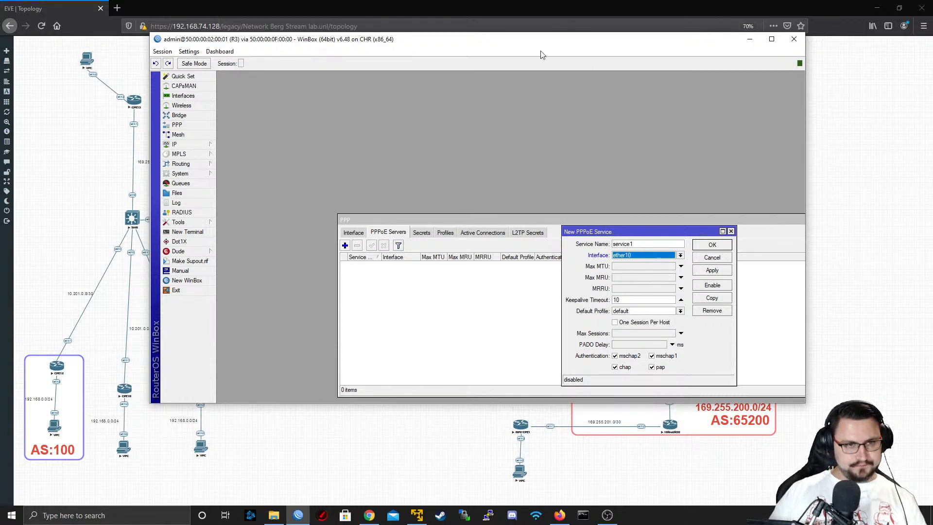
Close the PPP list behind the new PPPoE service and set the service name to PPPOE_SERVER
left_click_drag(614, 224, 434, 166)
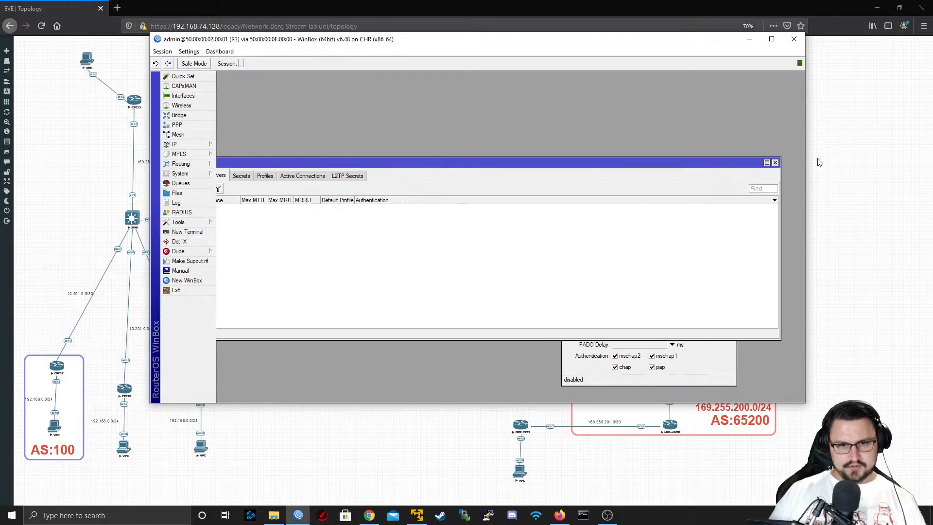
left_click(775, 163)
left_click_drag(620, 234, 512, 175)
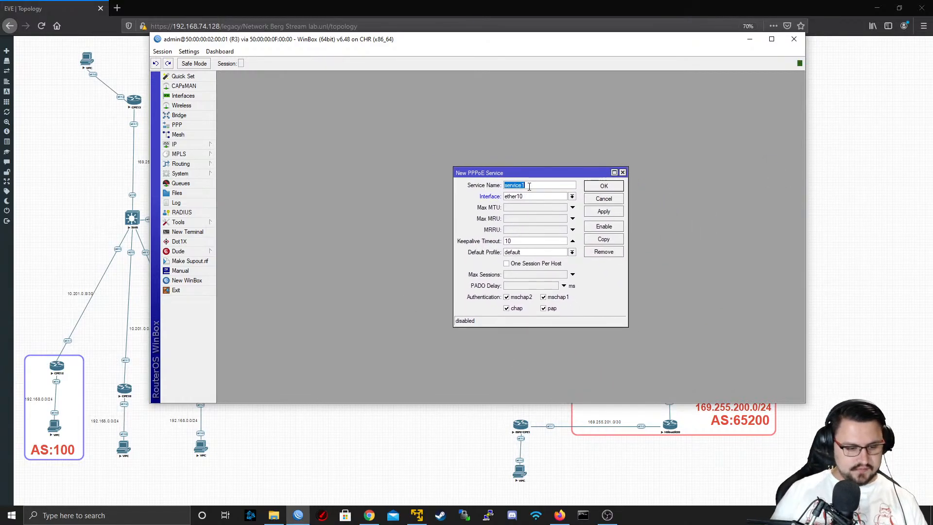
type("P")
key("BackSpace")
key("BackSpace")
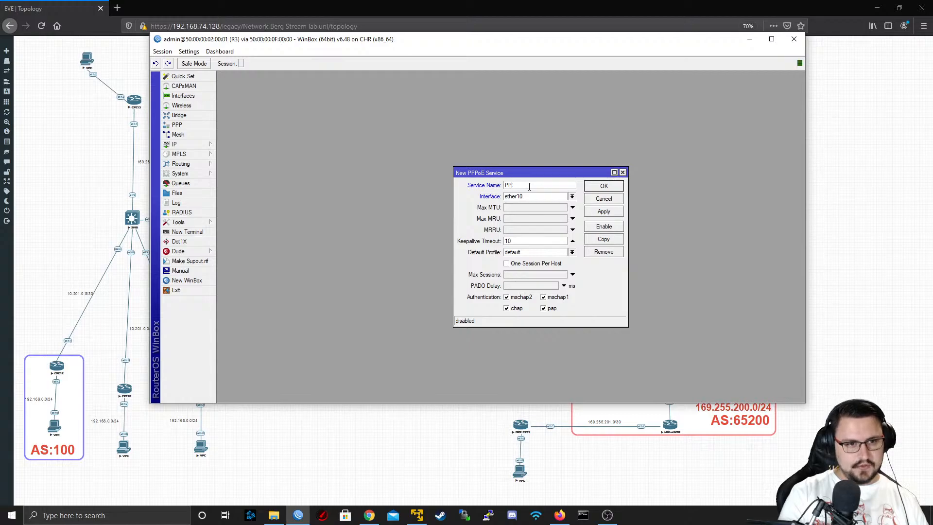
type("POE_SERVER")
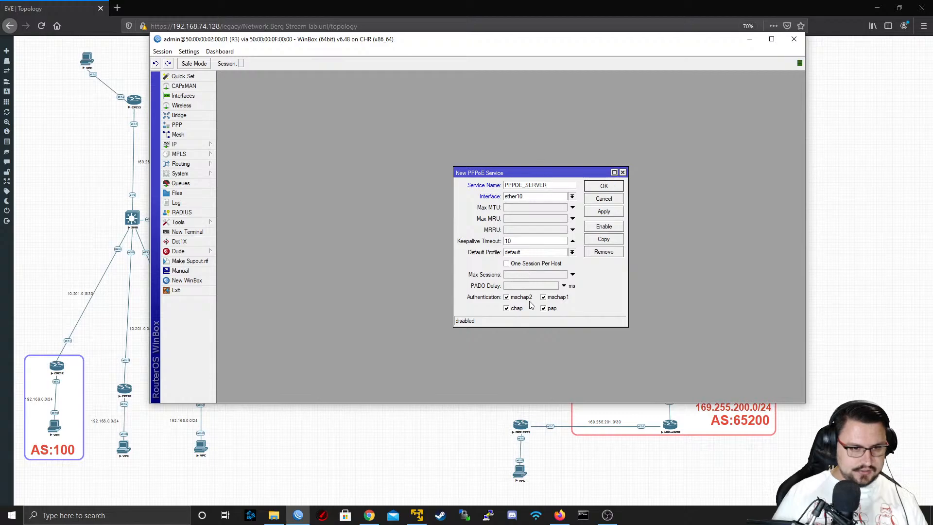
Apply the PPPoE service settings, enable the service and close its dialog
left_click(605, 212)
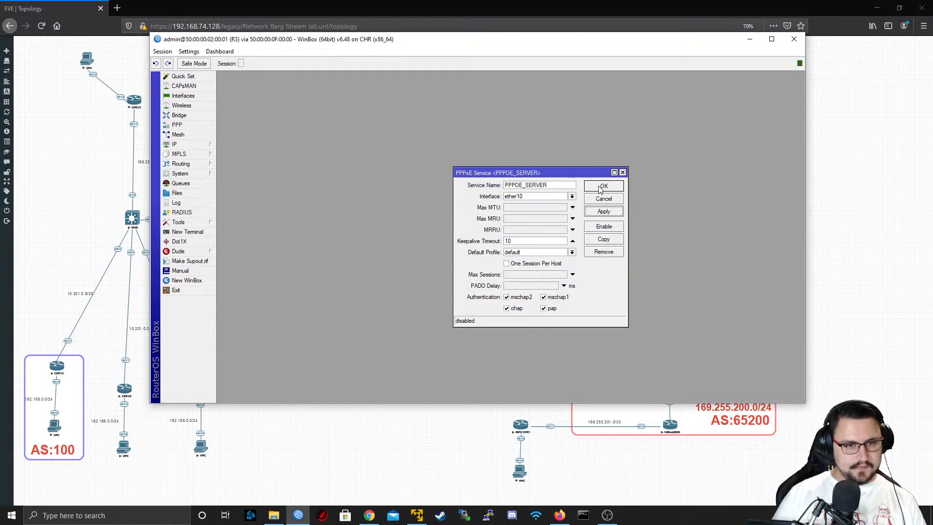
left_click(604, 227)
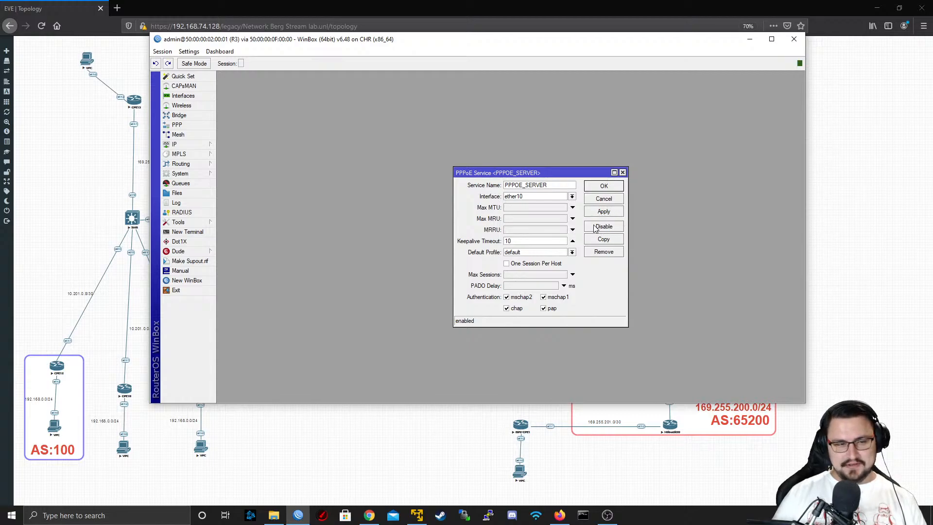
left_click(600, 183)
left_click(606, 186)
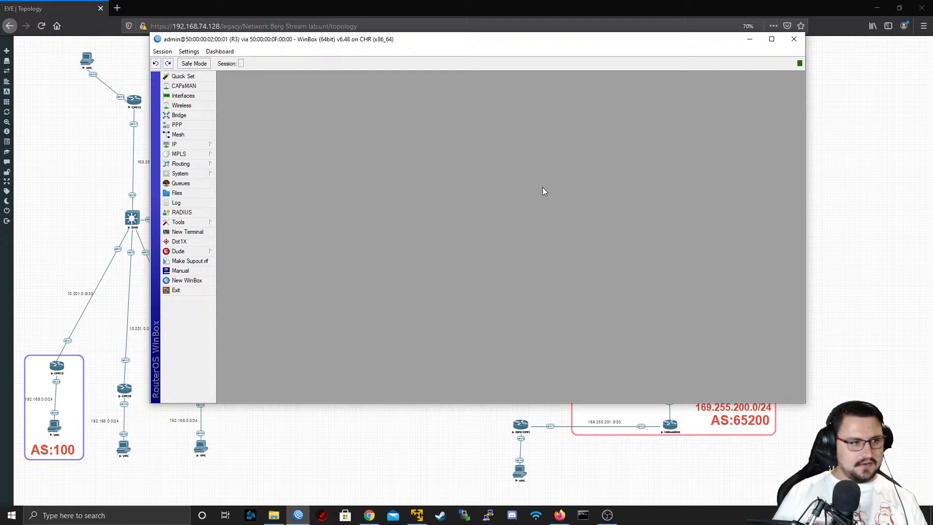
Reopen the PPP settings and examine the profiles and secrets lists
left_click(197, 125)
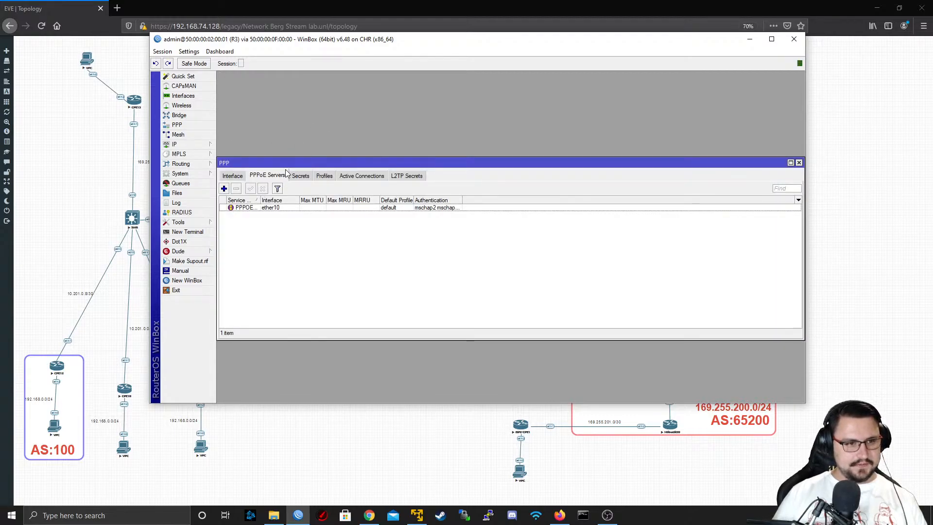
left_click(323, 176)
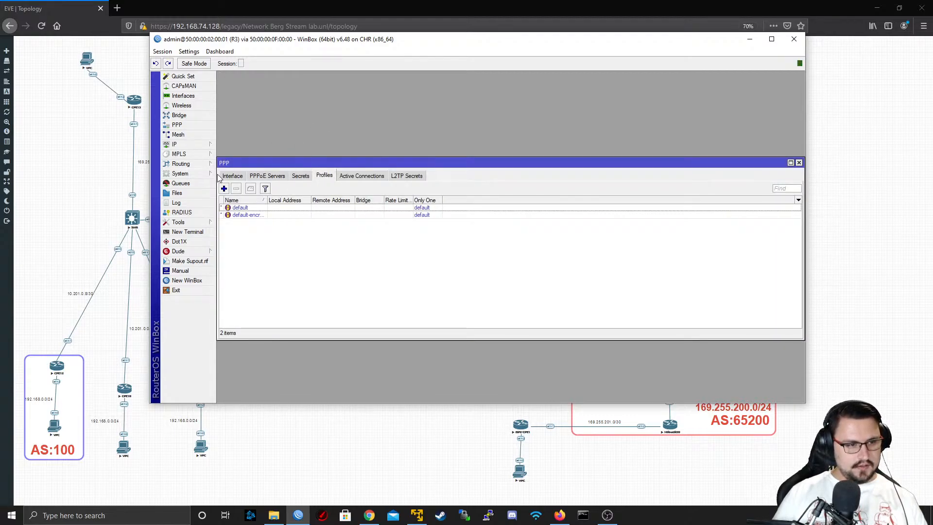
left_click(304, 177)
left_click(322, 177)
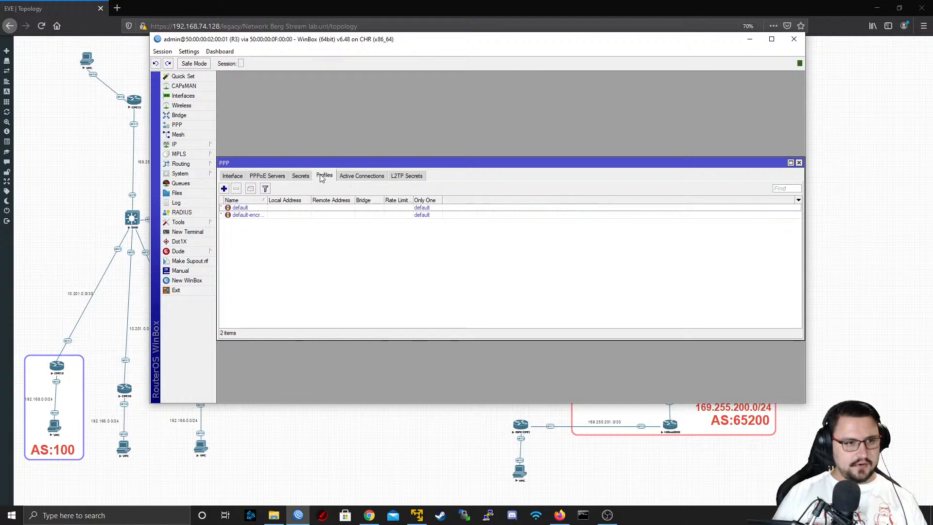
left_click(304, 177)
left_click(323, 177)
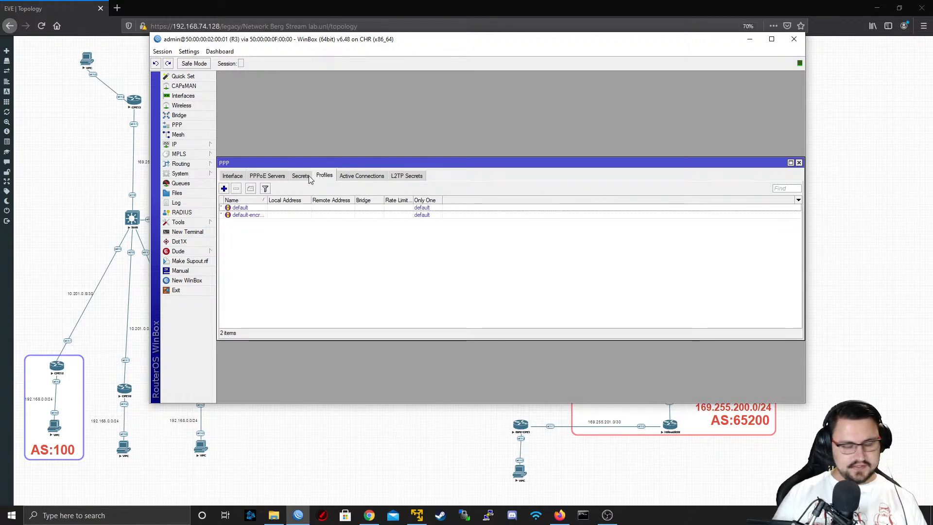
left_click(309, 178)
left_click(320, 177)
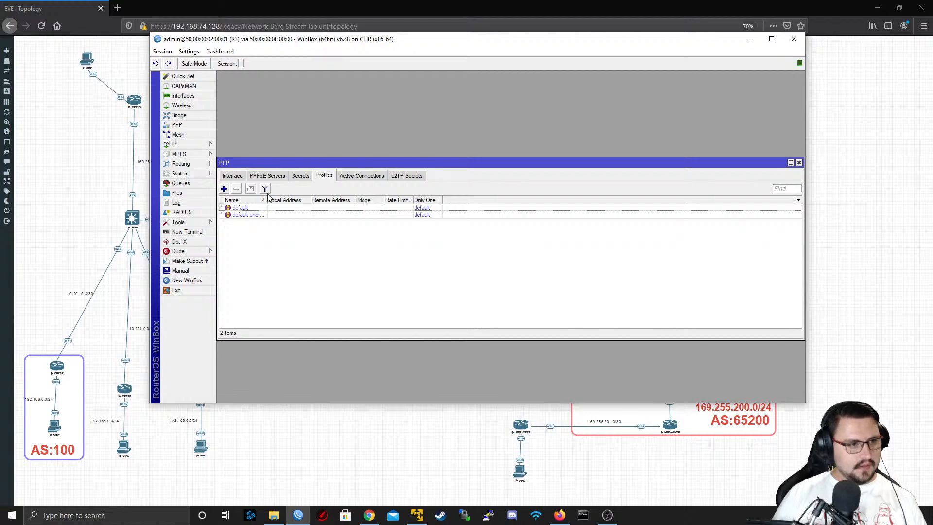
Create a PPP profile named DSL_Customers, leaving its local and remote addresses unset
left_click(227, 189)
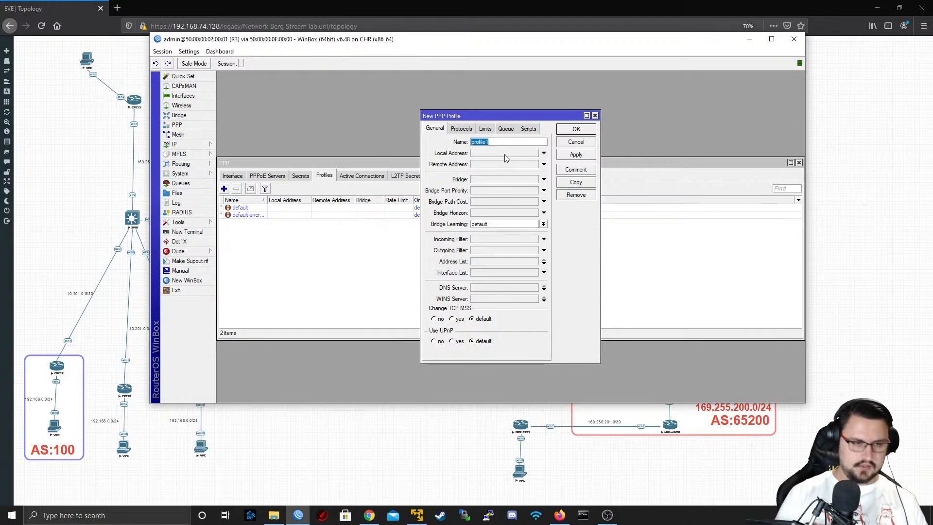
type("DSL_Customers")
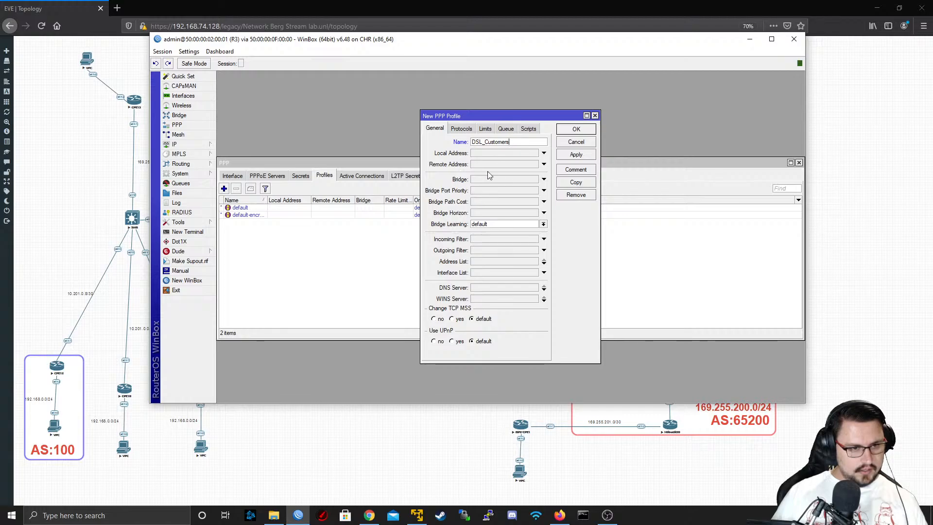
left_click(516, 154)
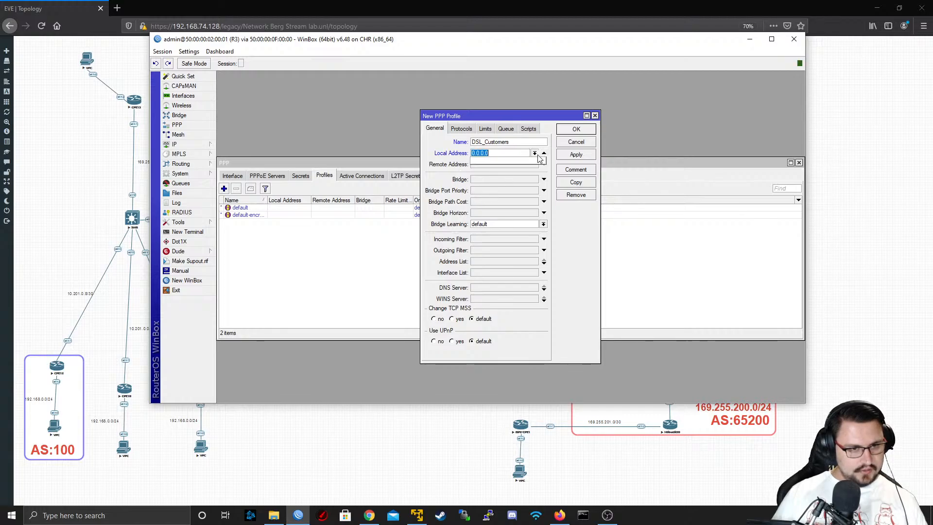
key("BackSpace")
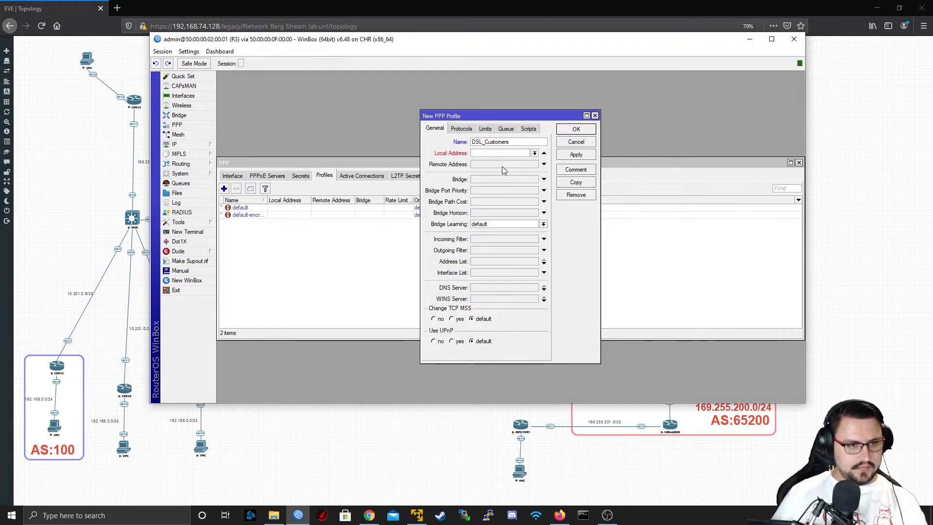
left_click(493, 164)
left_click(544, 153)
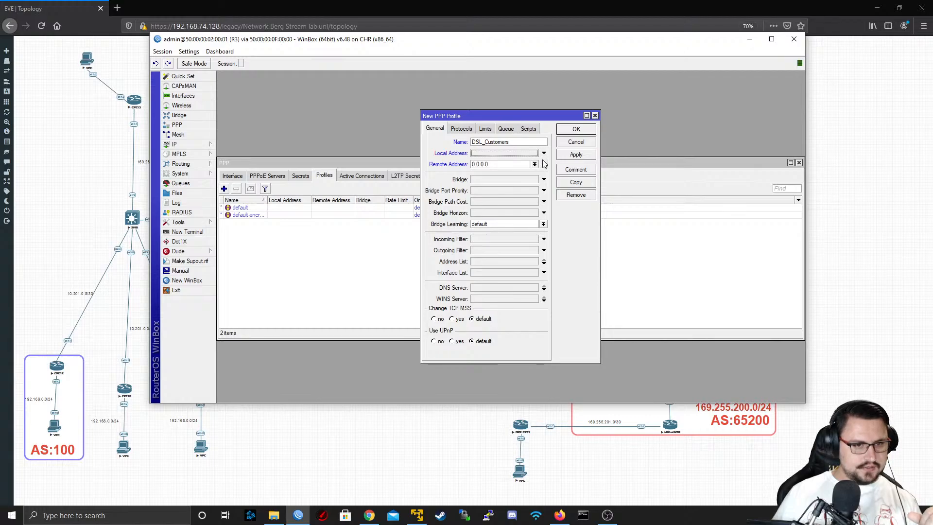
left_click(544, 164)
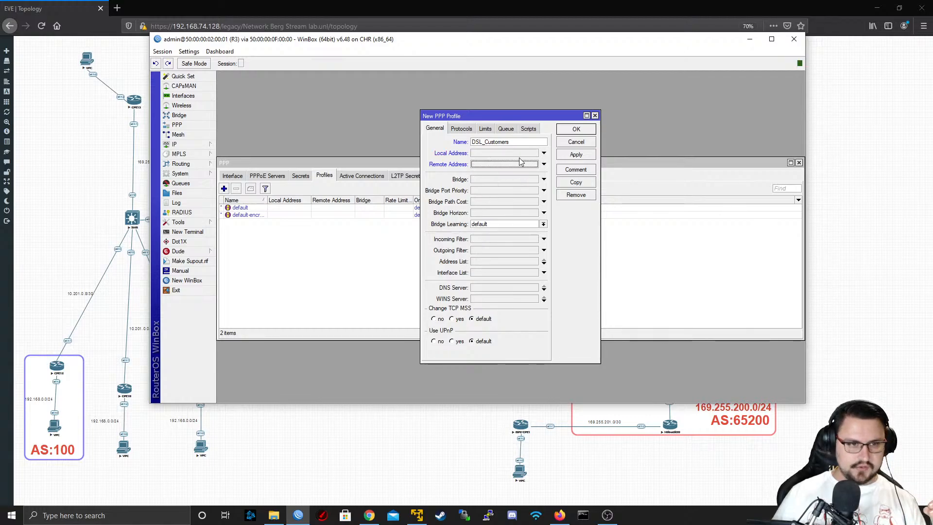
left_click(564, 131)
Start a new PPP secret named DSL_Customer1, enter its password and set its service to pppoe, leaving the caller ID unset
left_click(302, 177)
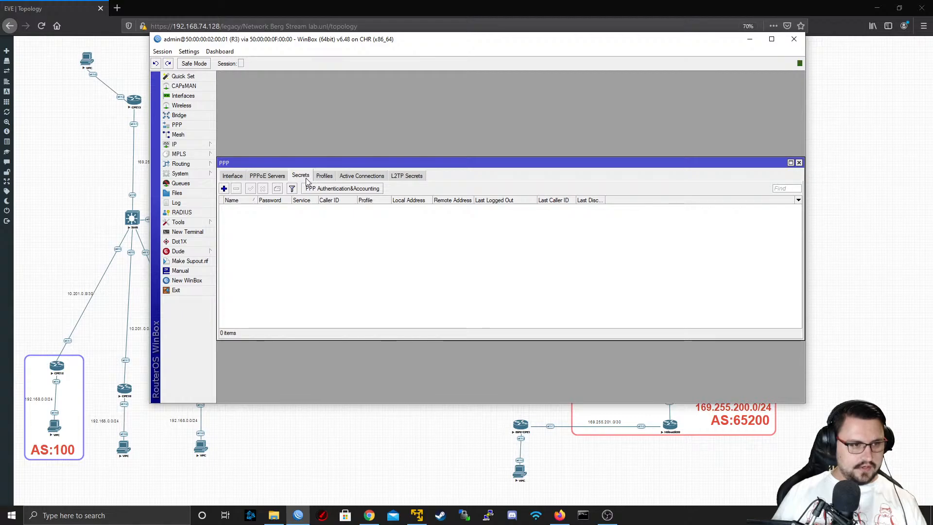
left_click(224, 188)
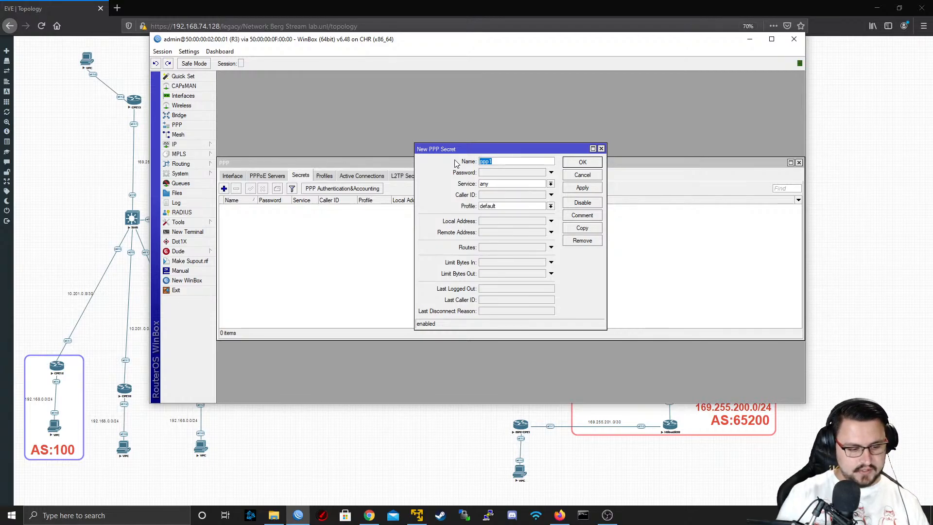
type("SL_Customer1")
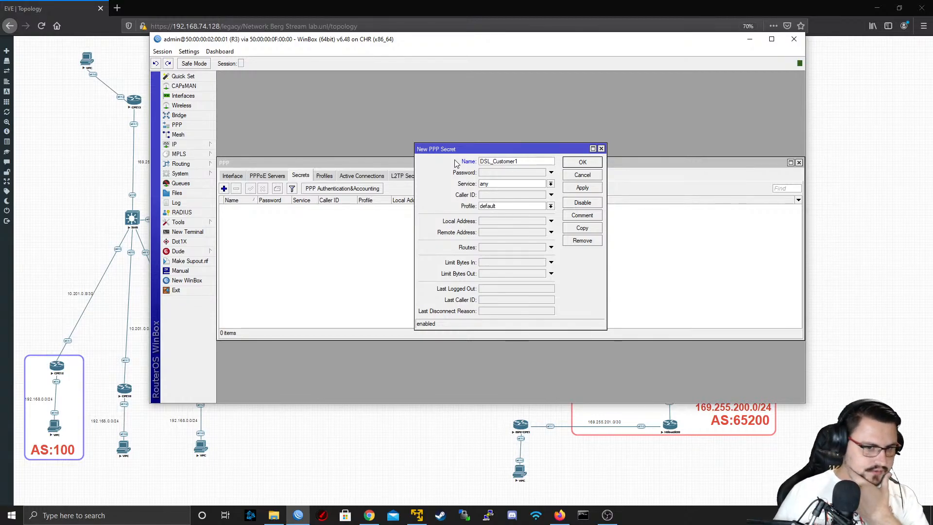
left_click(503, 173)
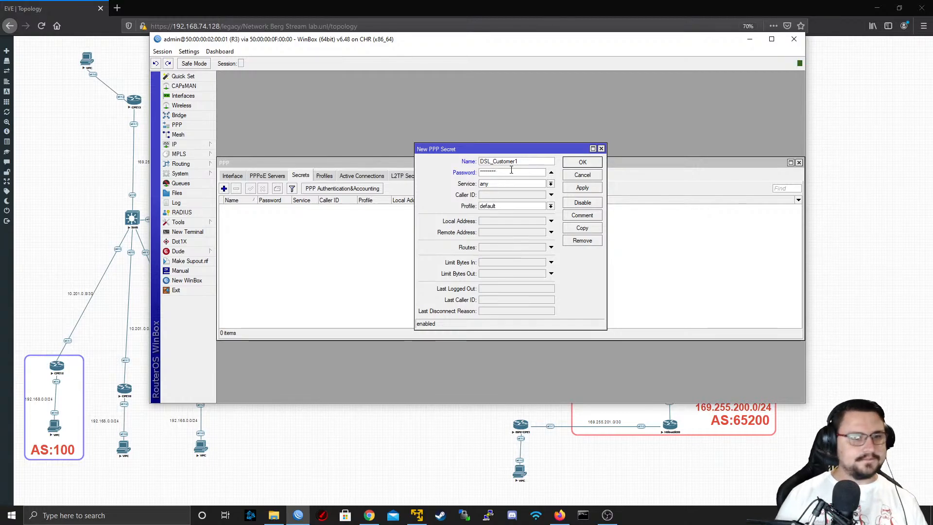
left_click(518, 185)
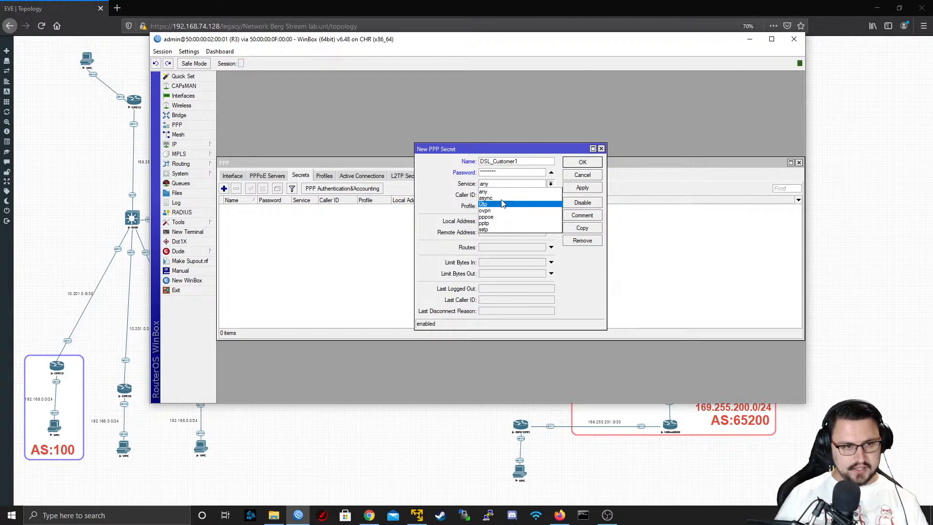
left_click(514, 217)
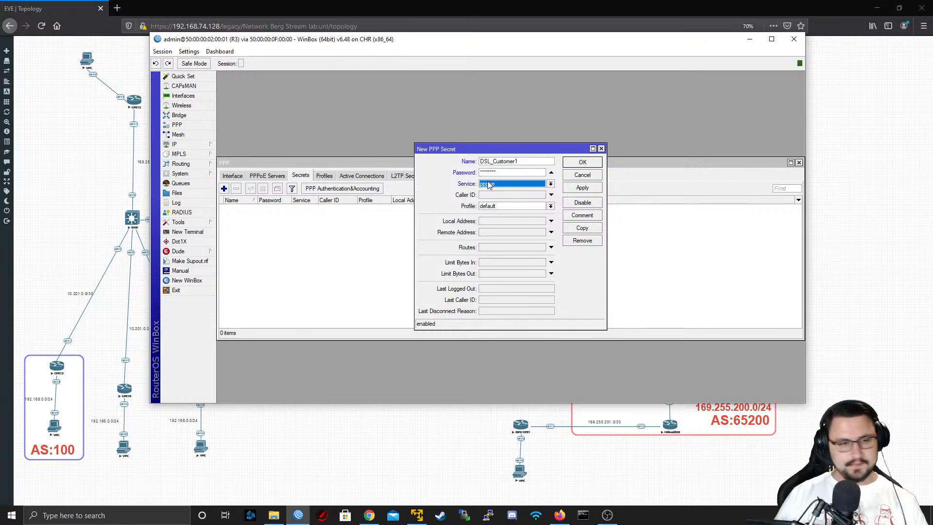
left_click(520, 196)
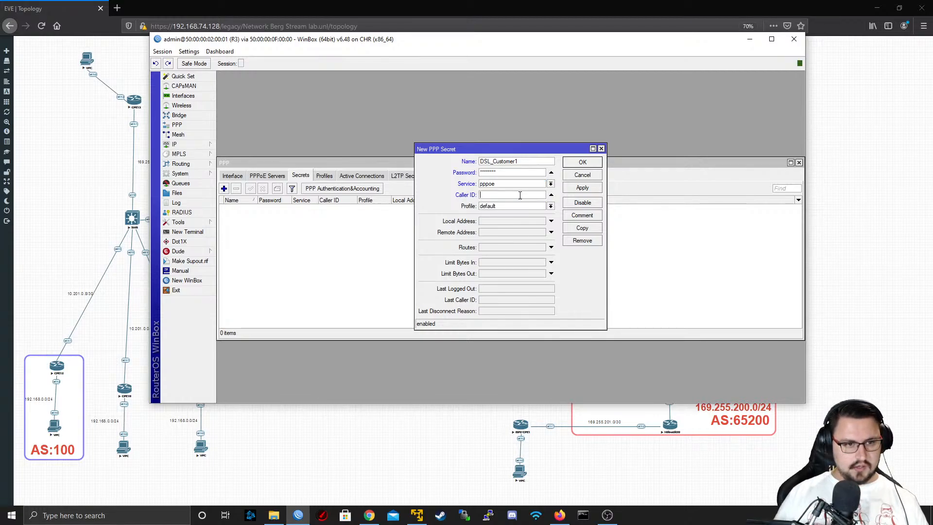
left_click(552, 197)
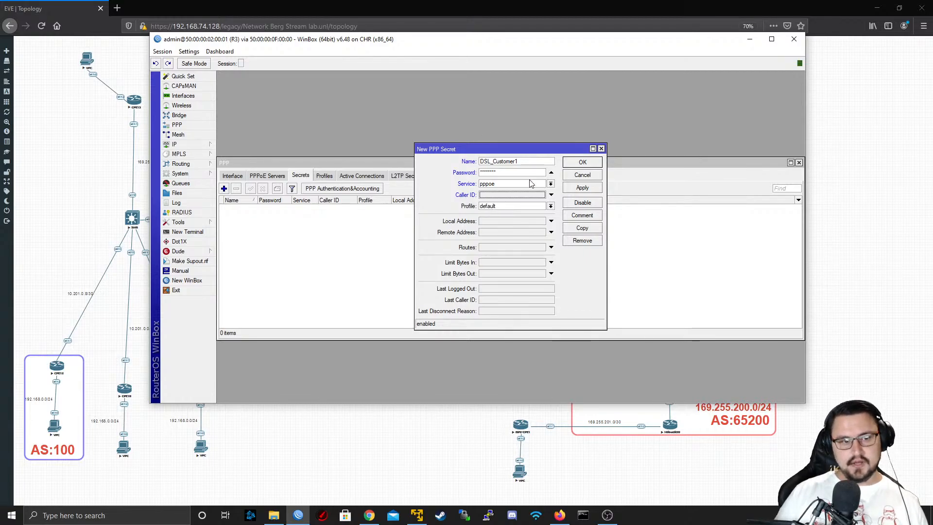
Assign the DSL_Customers profile to the new secret, leave its local address unset and save it
left_click(513, 207)
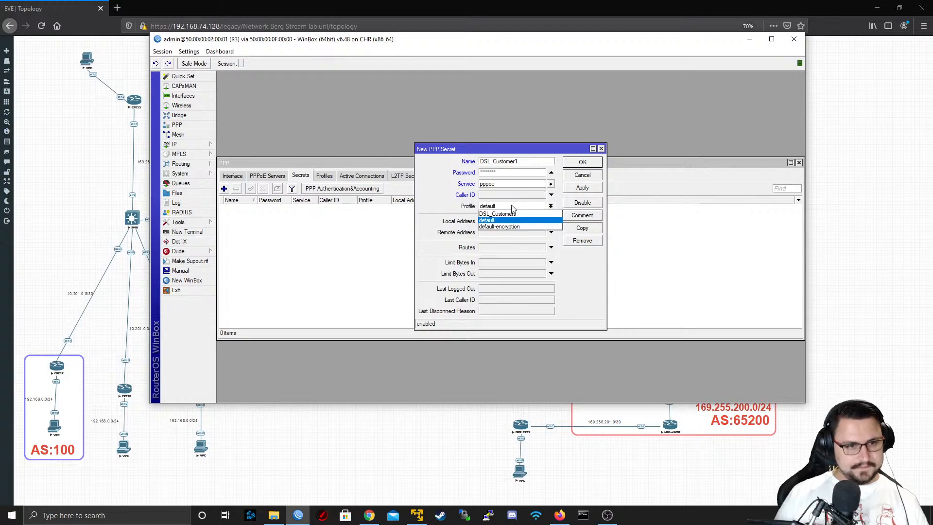
left_click(500, 214)
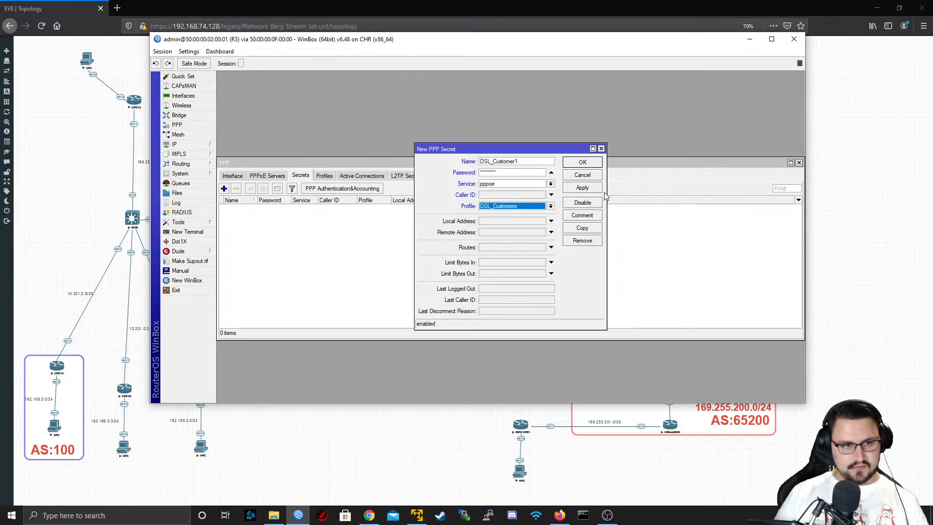
left_click(543, 221)
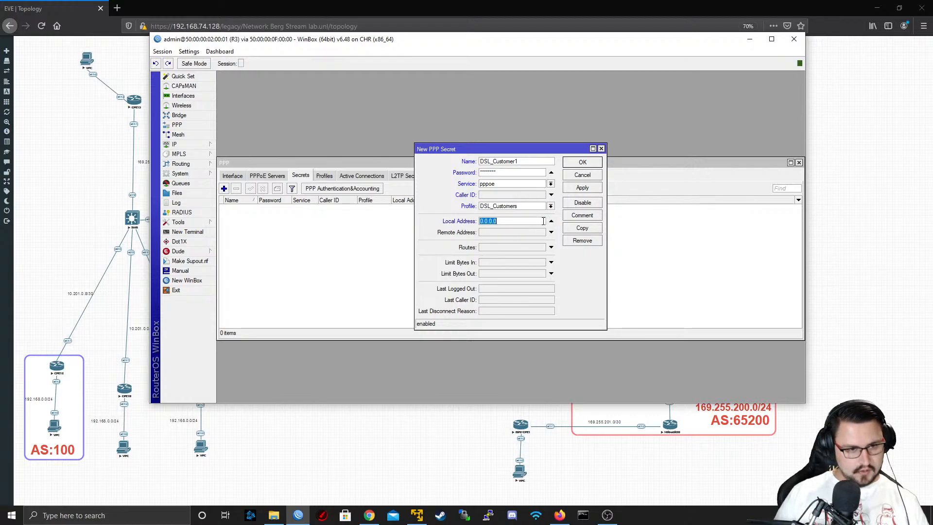
left_click(551, 221)
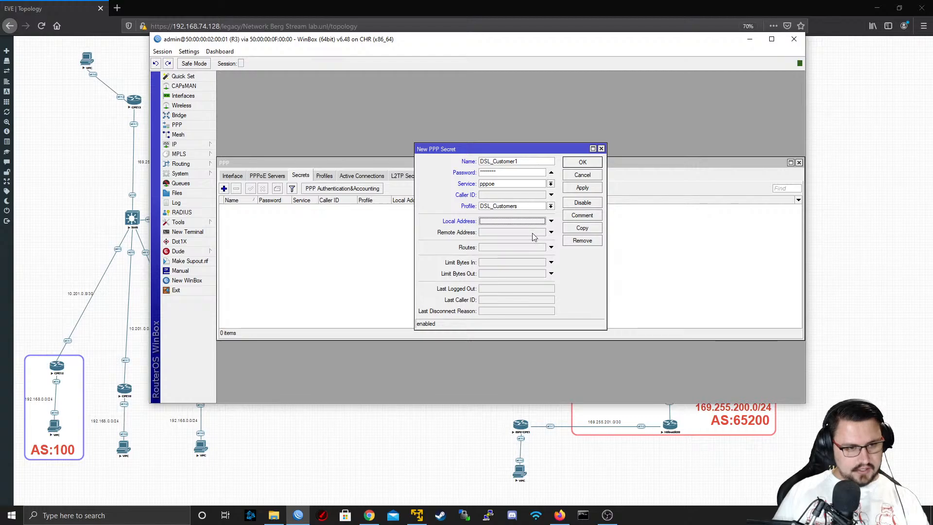
left_click(569, 188)
left_click(570, 165)
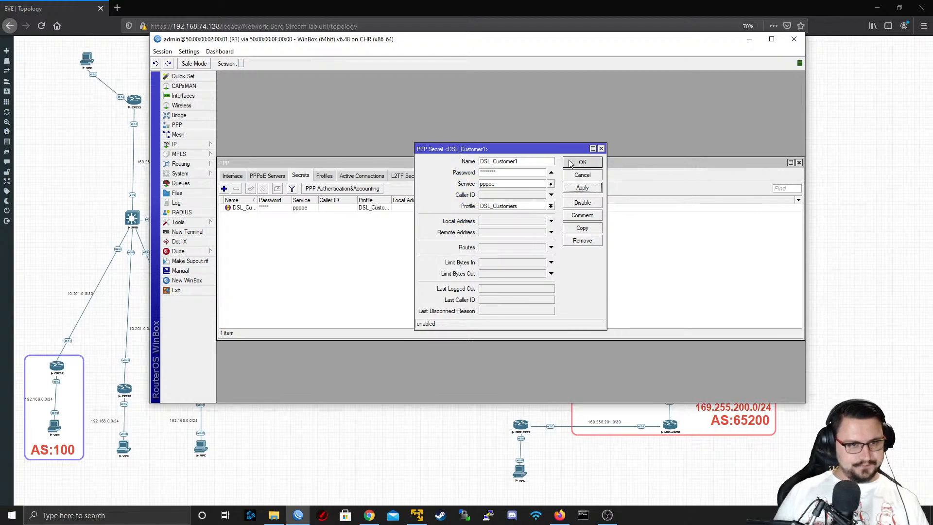
Return to the EVE-NG topology and start a new Cisco IOL node using the L2-ADVENTERPRISE-M-15.1-20140814.bin image
left_click(324, 176)
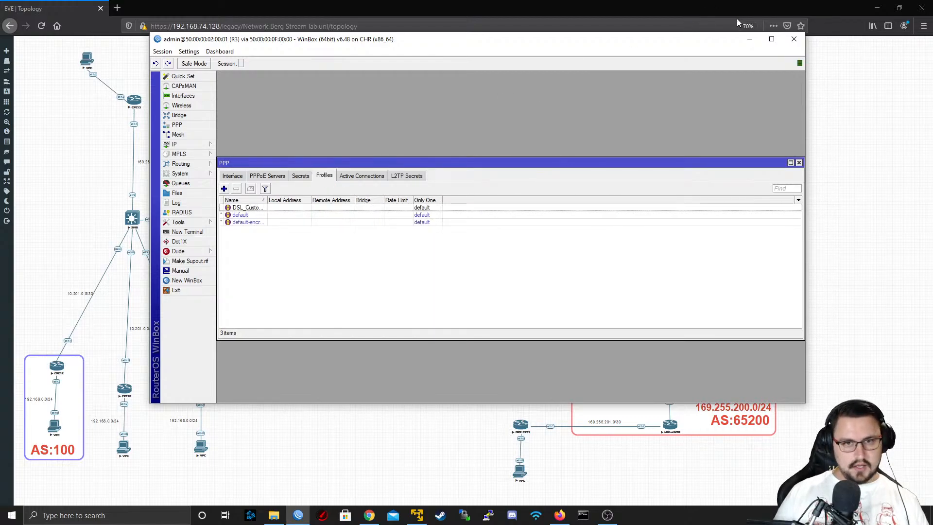
left_click(751, 46)
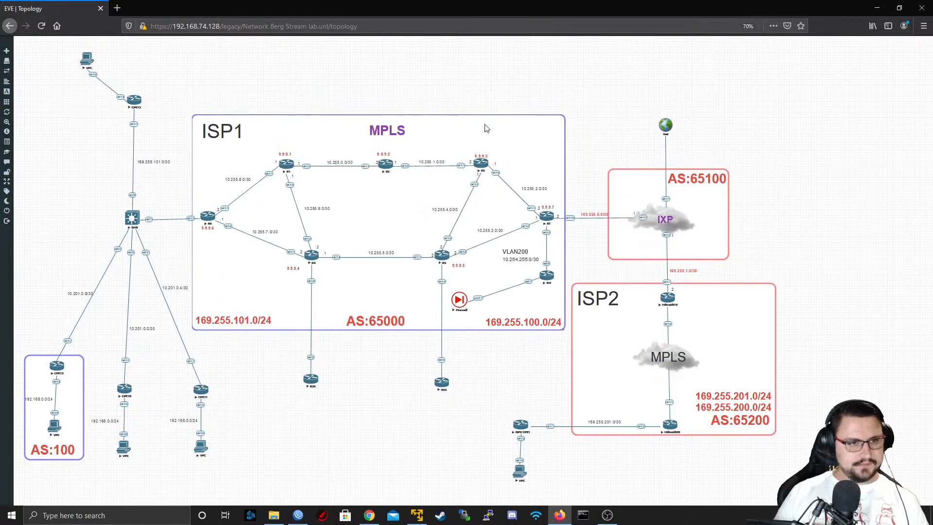
right_click(581, 69)
left_click(601, 80)
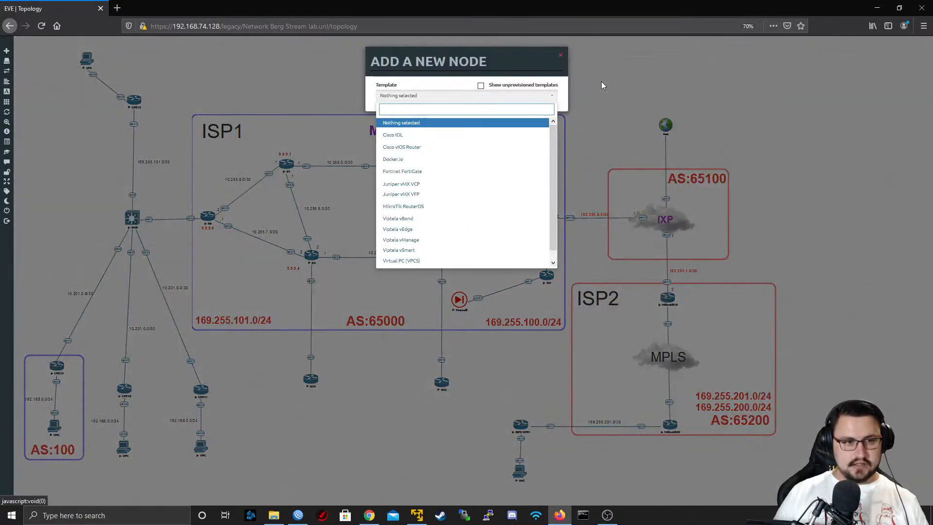
scroll(444, 169, "down", 2)
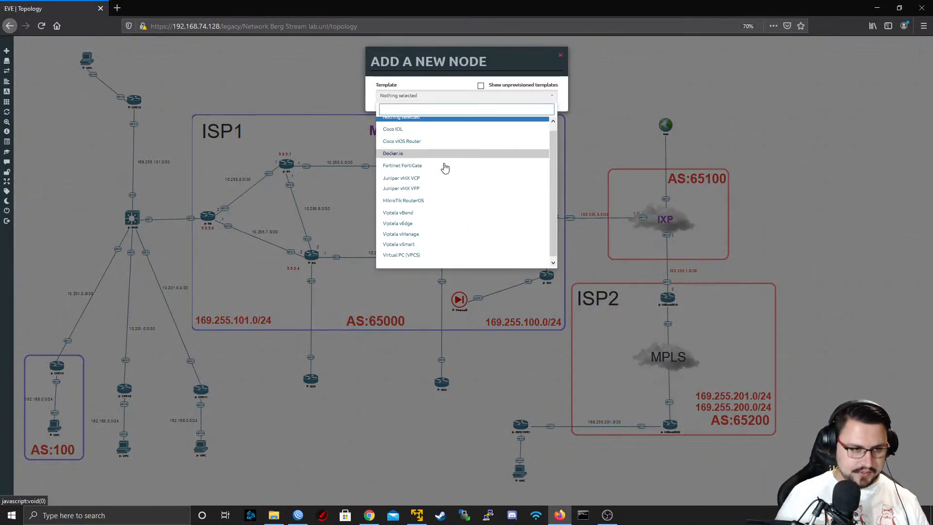
scroll(455, 156, "up", 2)
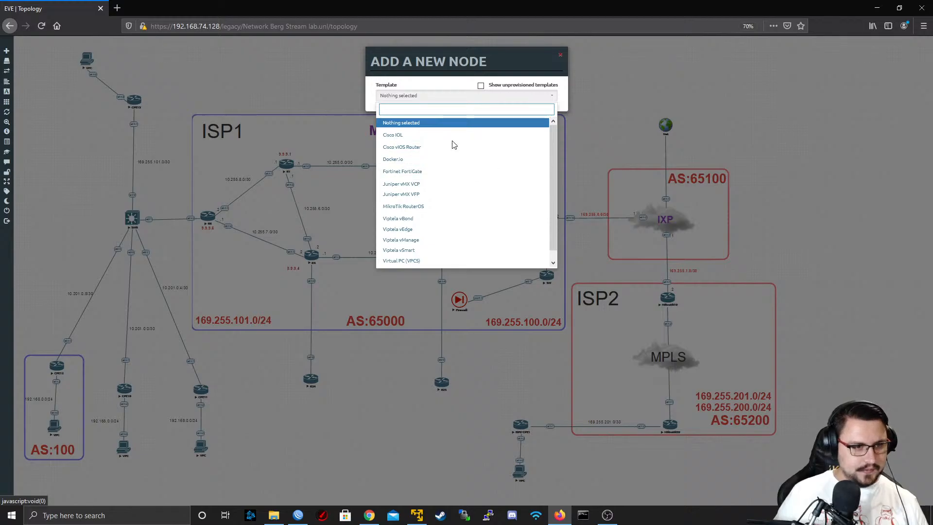
scroll(453, 141, "down", 1)
scroll(452, 146, "down", 1)
scroll(442, 143, "up", 2)
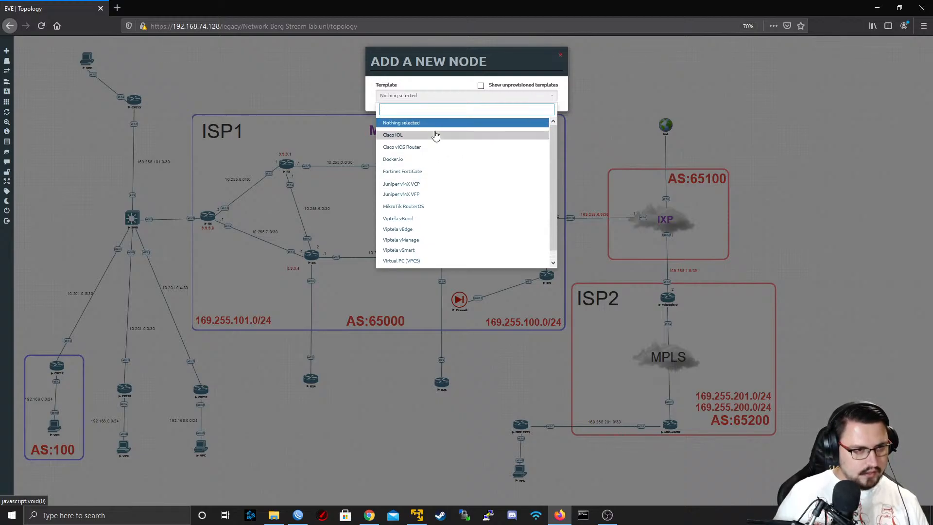
left_click(435, 136)
left_click(506, 128)
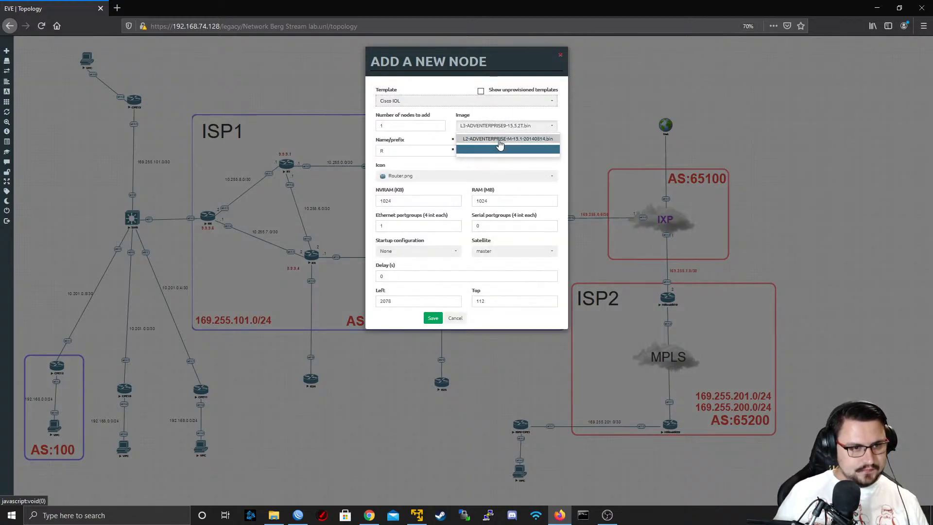
left_click(500, 146)
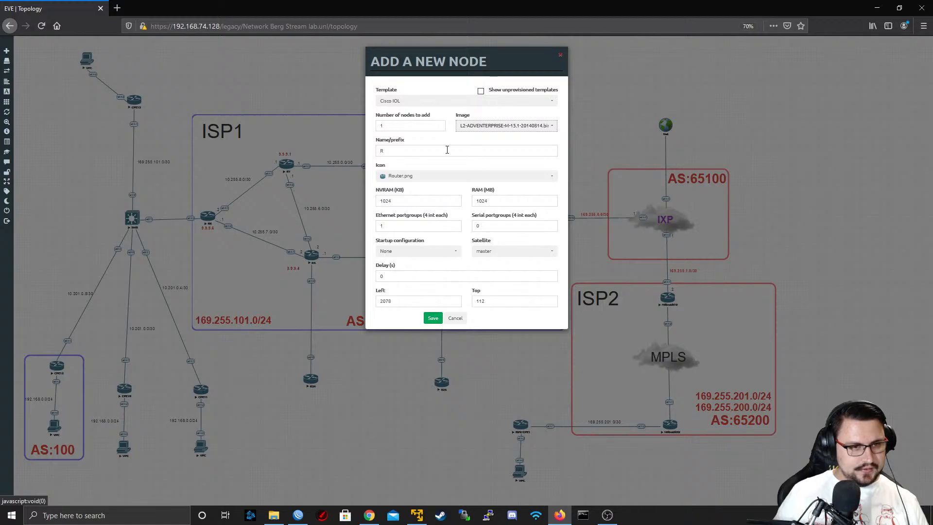
Name the new node SW, give it the Switch.png icon and save it to the topology
left_click_drag(418, 149, 342, 153)
type("S")
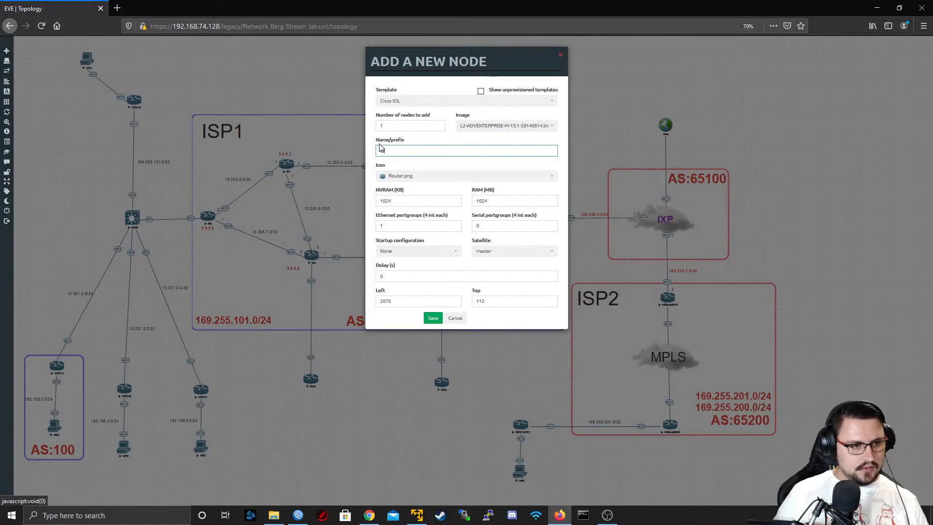
type("W")
left_click(406, 176)
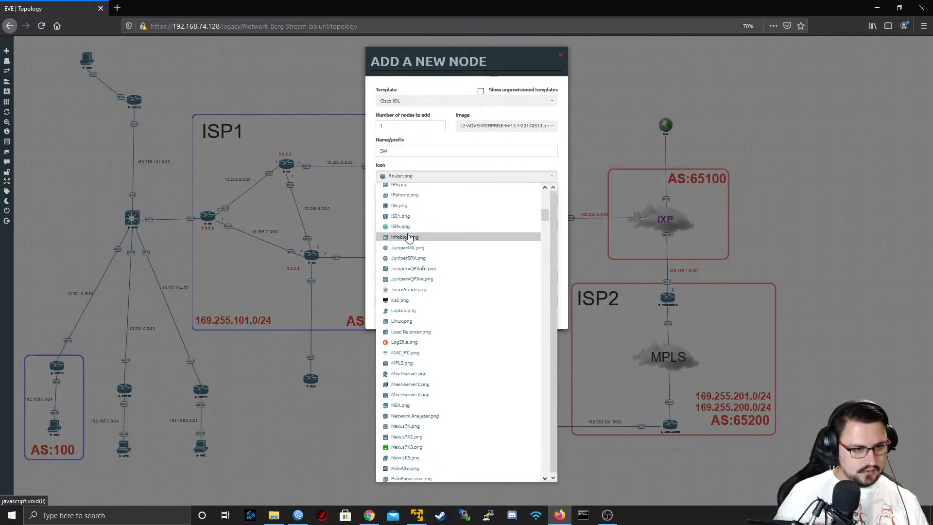
scroll(416, 245, "up", 2)
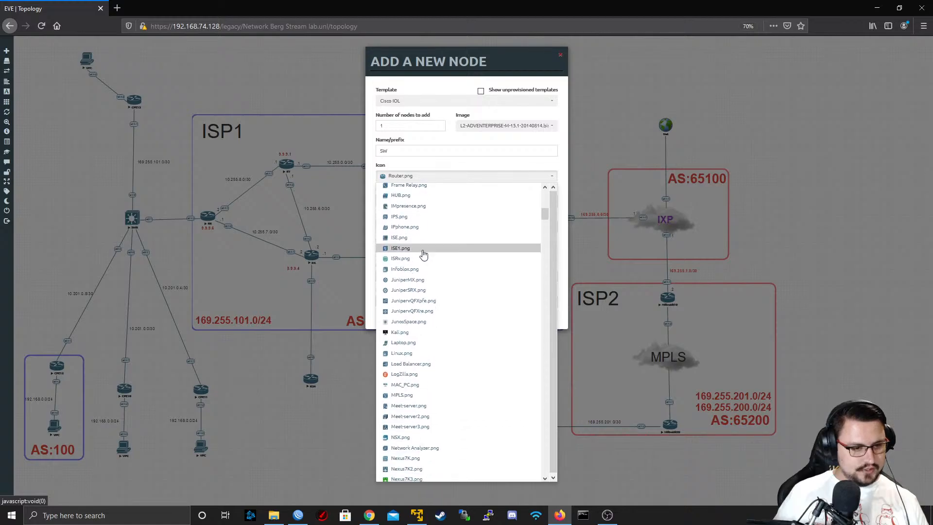
scroll(422, 254, "down", 10)
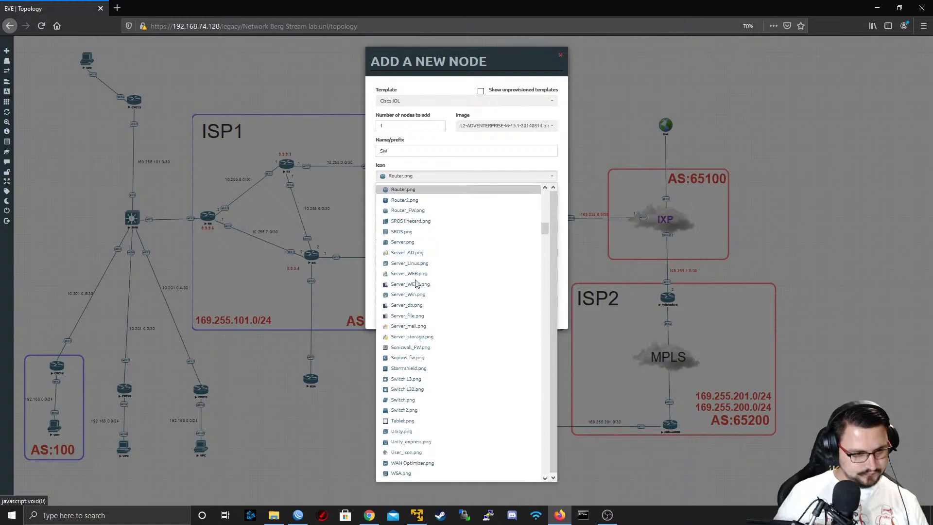
left_click(429, 403)
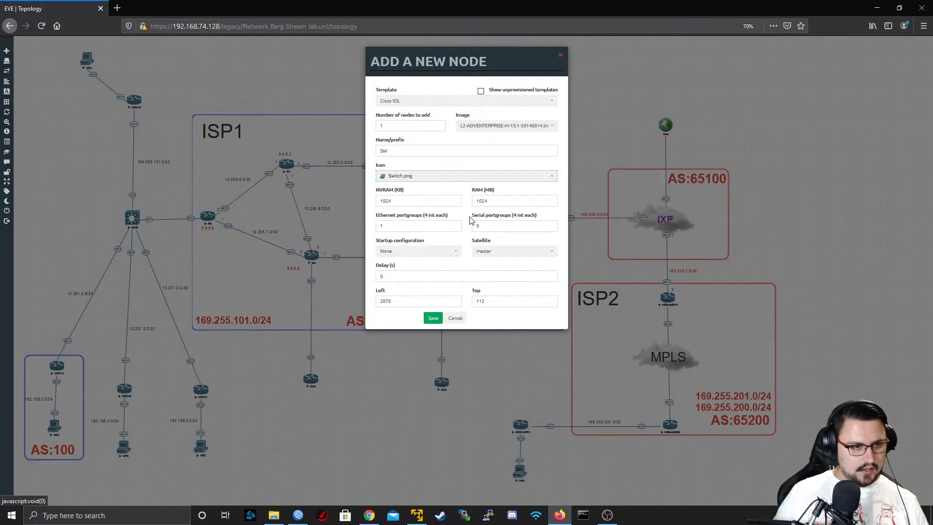
left_click(432, 318)
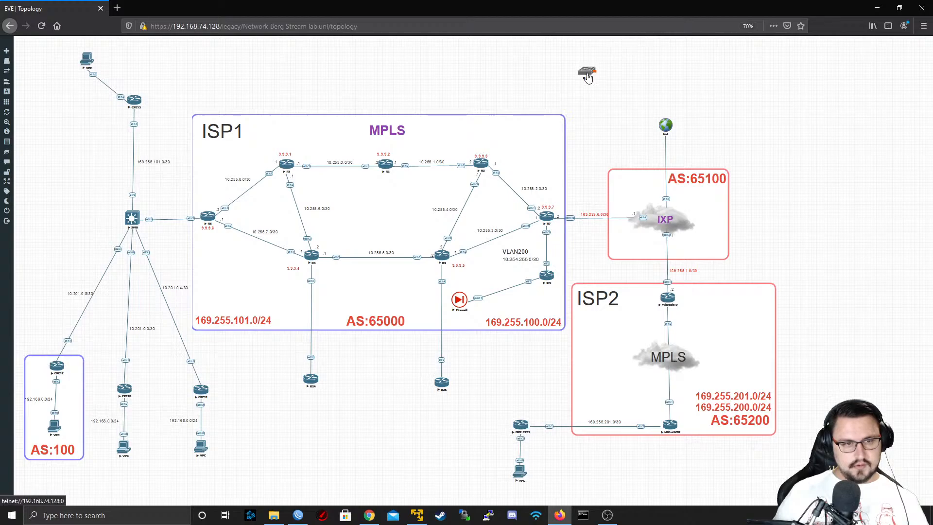
Connect interface e0/0 of the SW node to interface eth10 of R3
left_click_drag(587, 74, 480, 168)
left_click(486, 192)
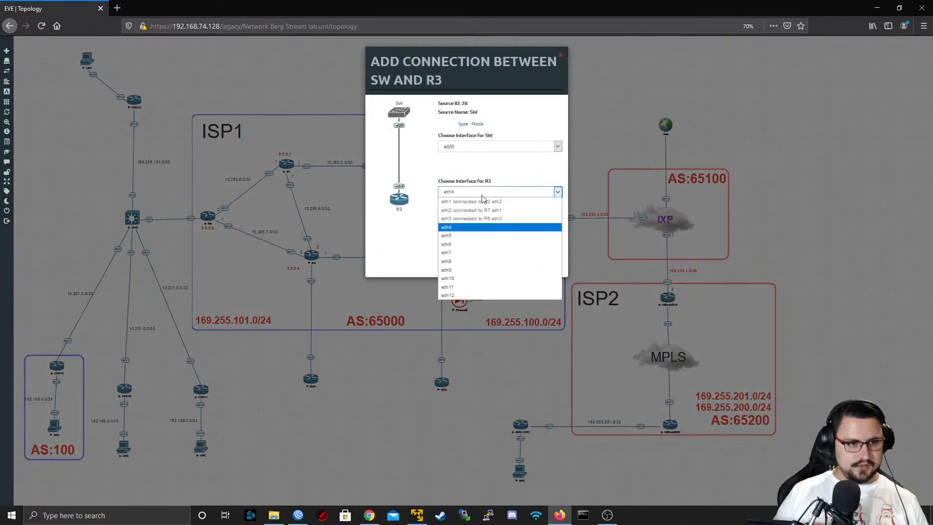
left_click(454, 279)
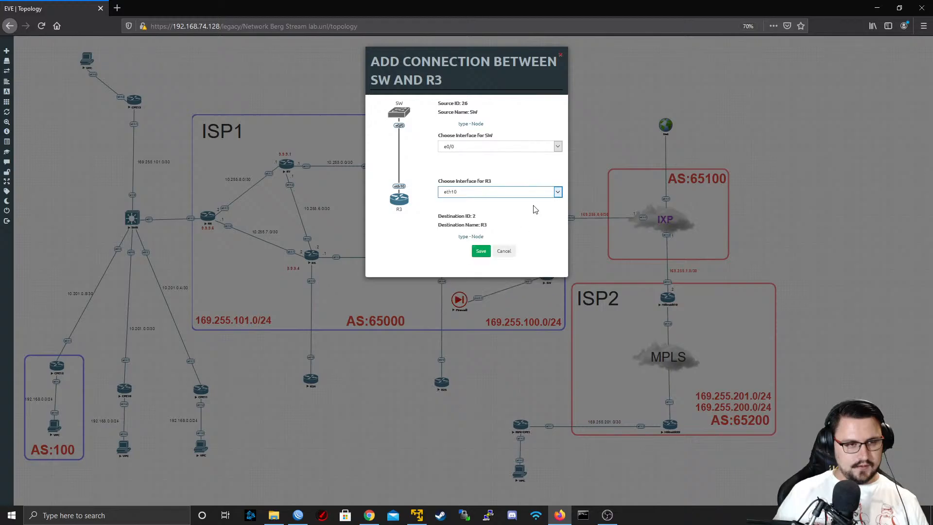
left_click(488, 146)
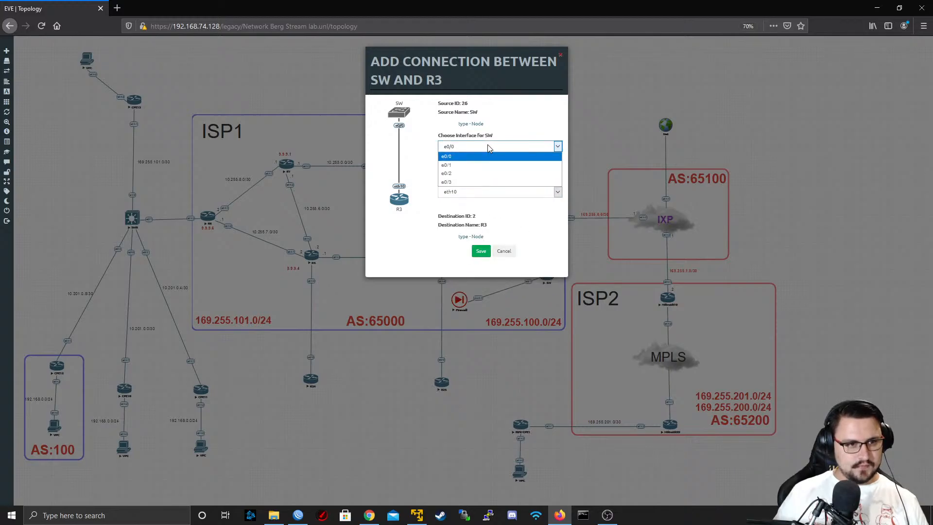
left_click(489, 148)
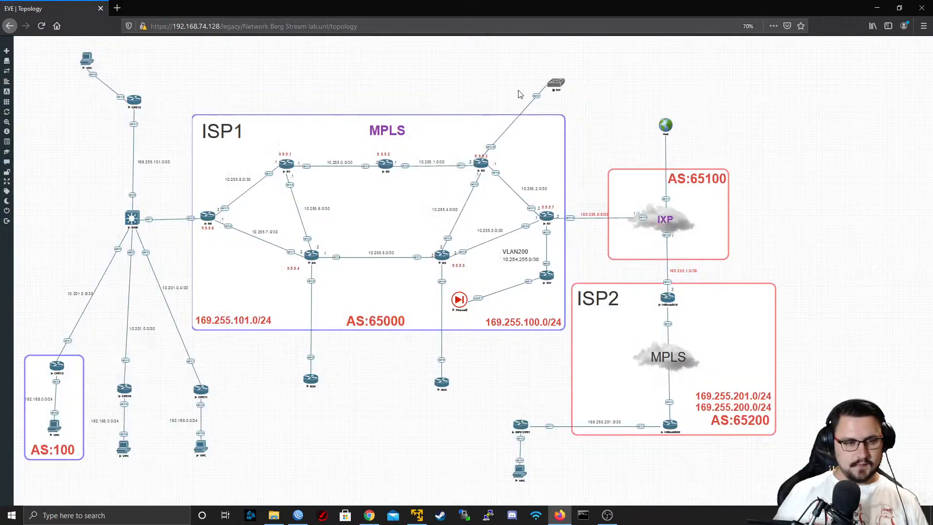
Position the SW node directly above R3, outside the ISP1 area, and start it
left_click_drag(555, 87, 482, 80)
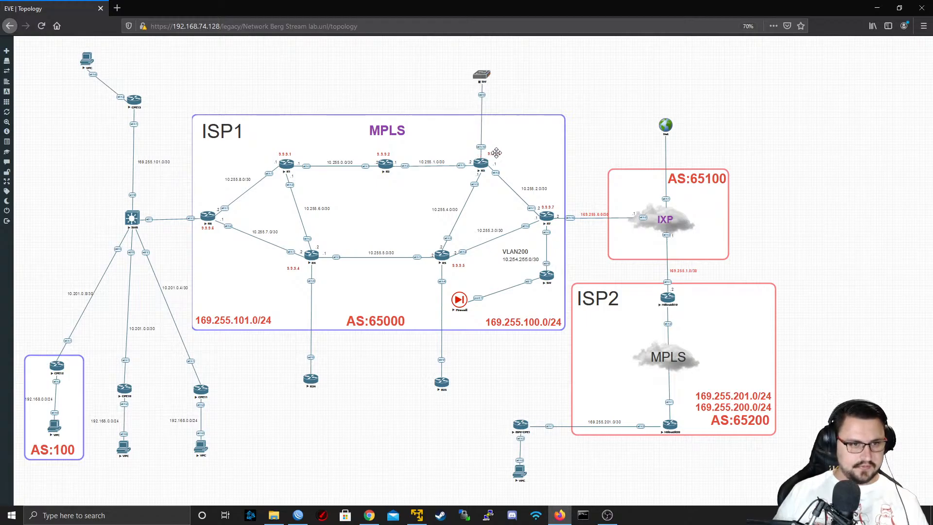
left_click_drag(481, 82, 482, 87)
right_click(481, 87)
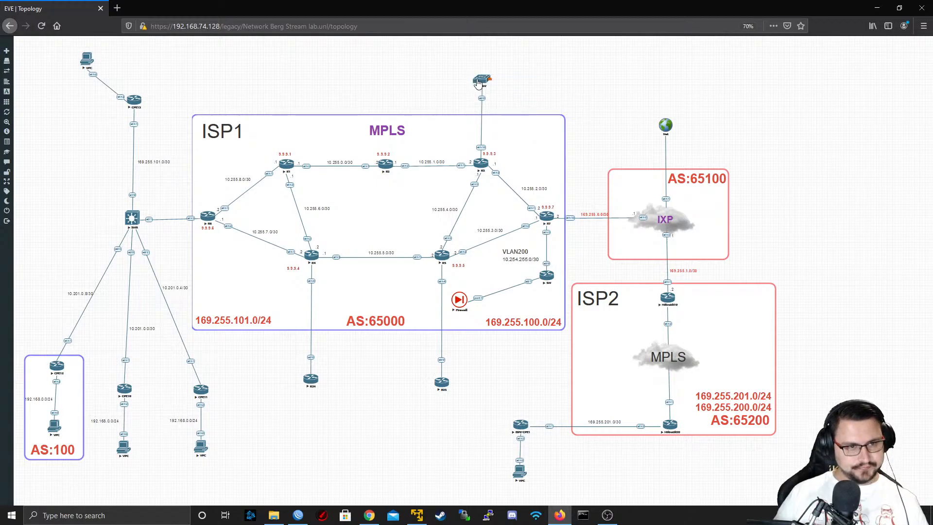
left_click_drag(476, 83, 475, 85)
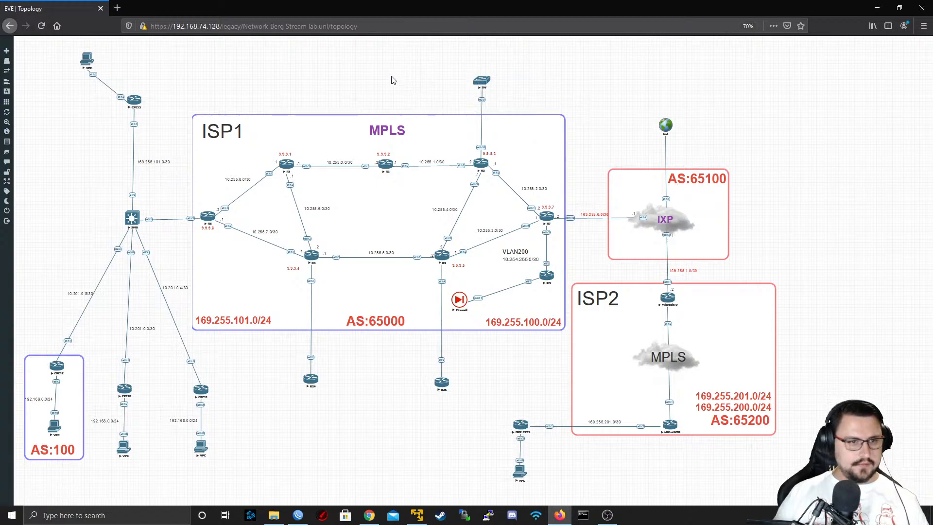
Start a new MikroTik RouterOS node in the topology using the mikrotik-CHR6.48 image
right_click(408, 87)
left_click(421, 99)
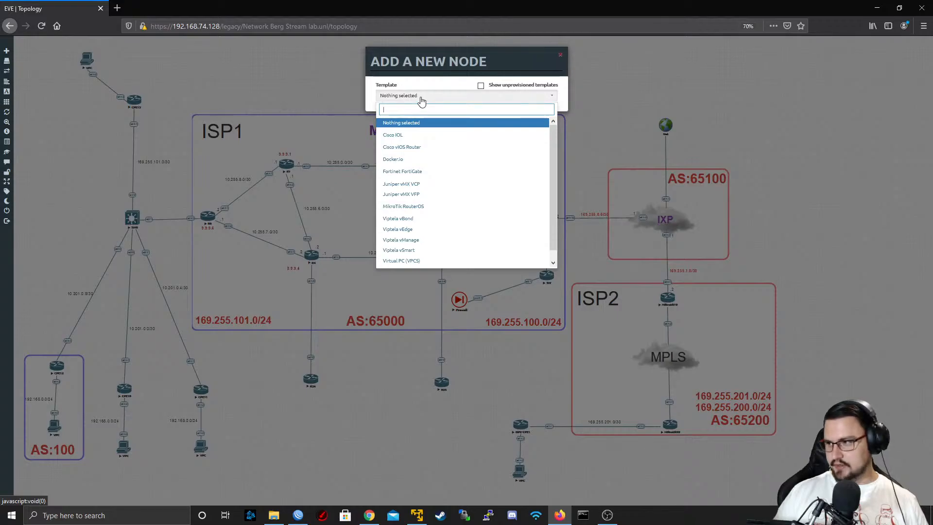
scroll(428, 175, "down", 1)
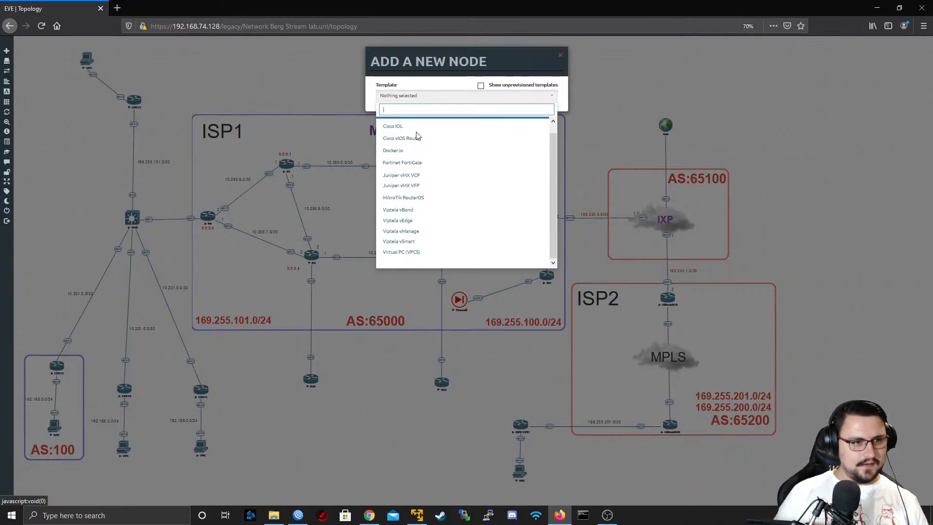
left_click(446, 199)
left_click(490, 127)
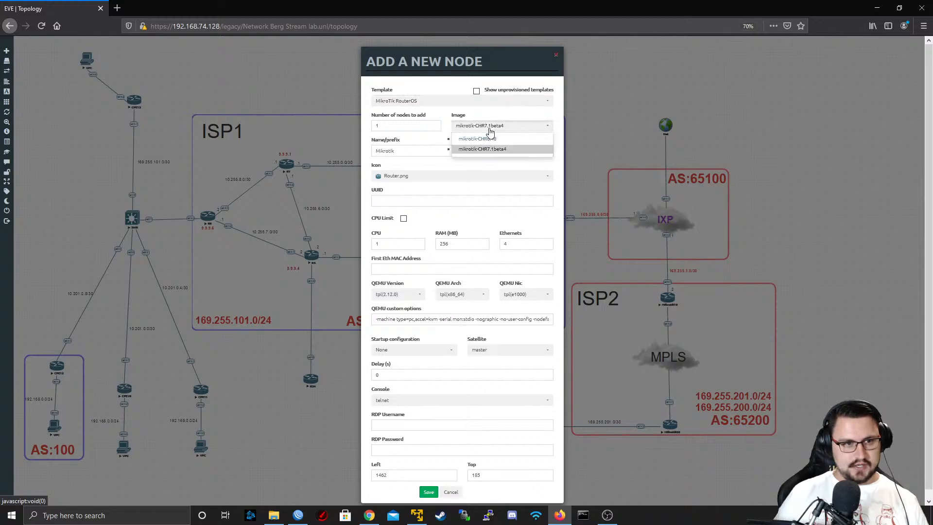
left_click(478, 139)
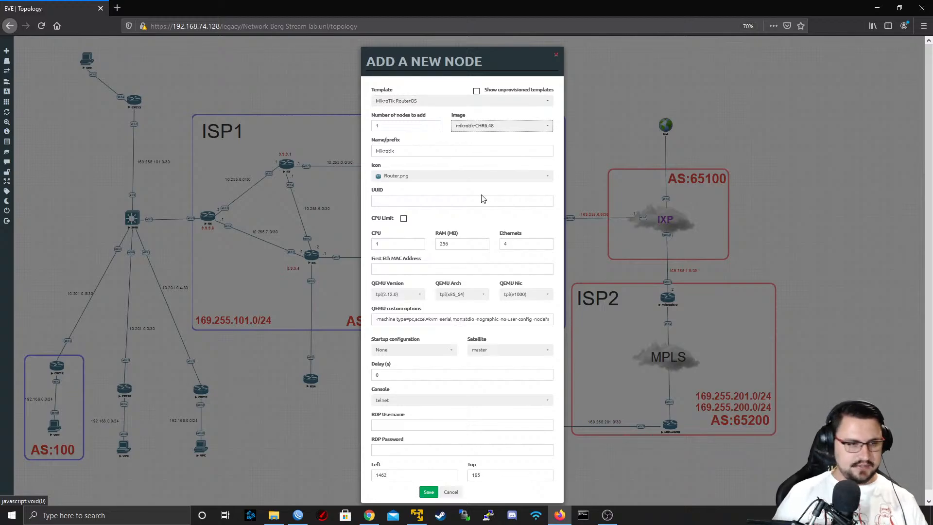
Name the new node DSL_Customer1 and save it to the topology
left_click(437, 150)
key("ctrl+a")
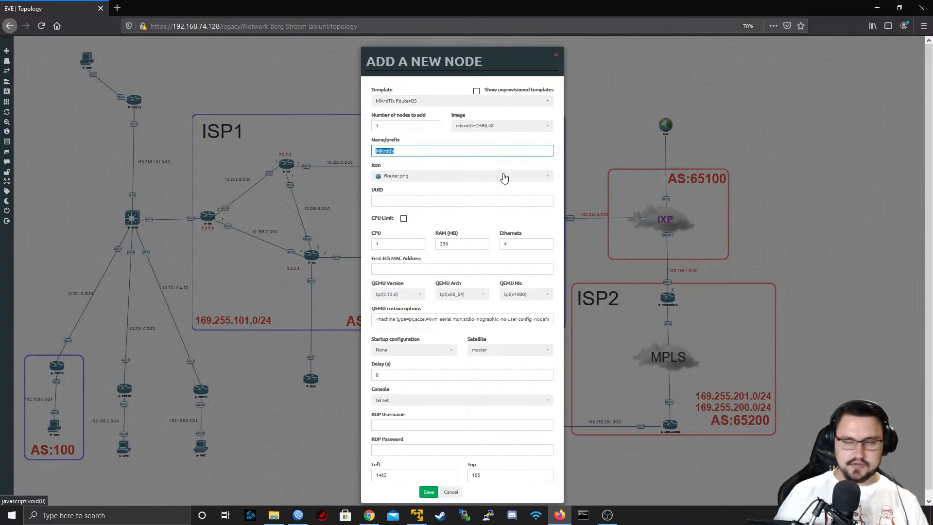
type("R")
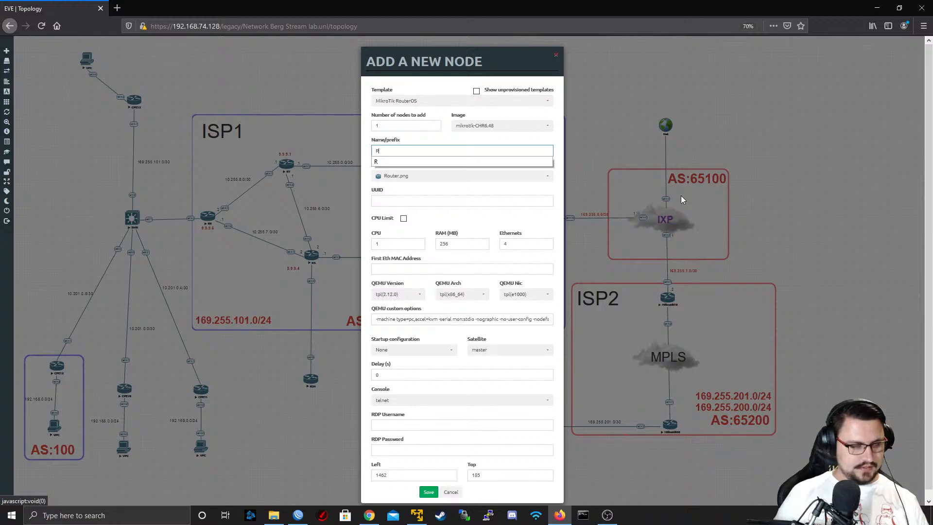
key("BackSpace")
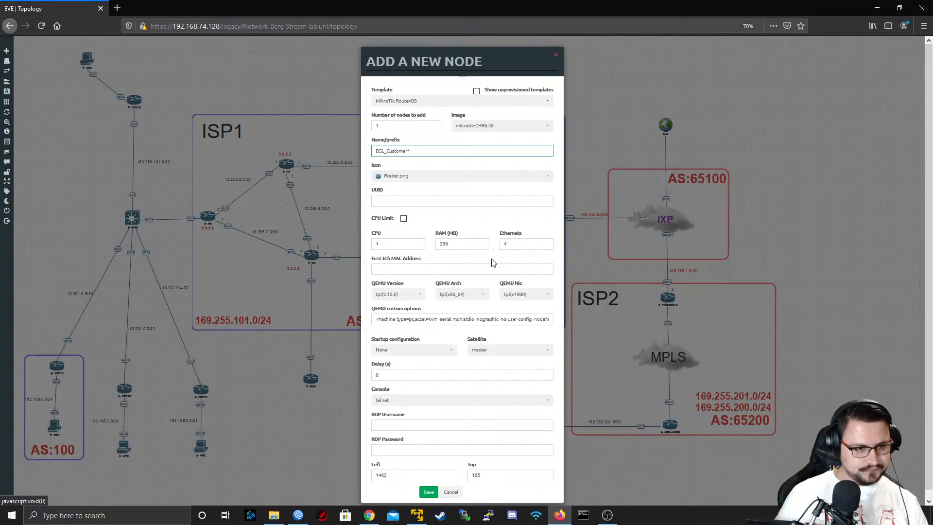
left_click(424, 483)
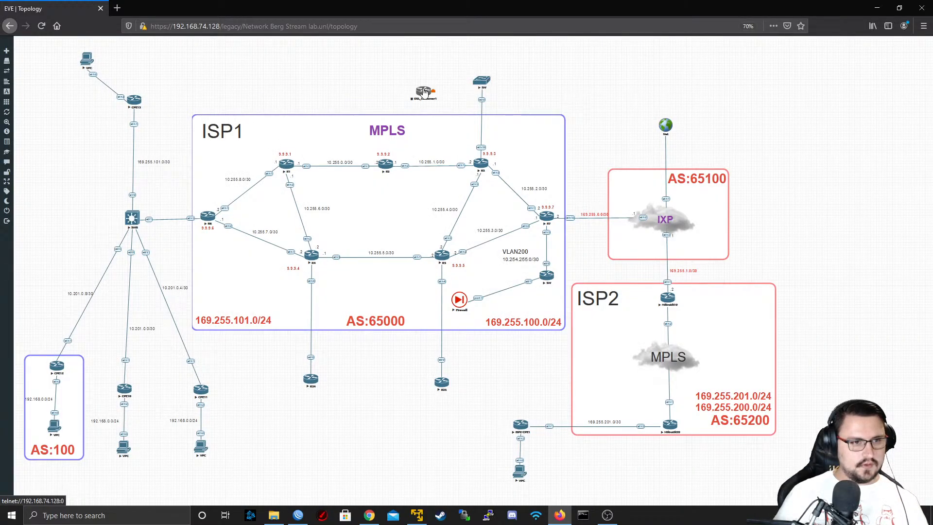
Connect the DSL_Customer1 node to interface e0/3 of the SW node
left_click_drag(425, 87, 482, 80)
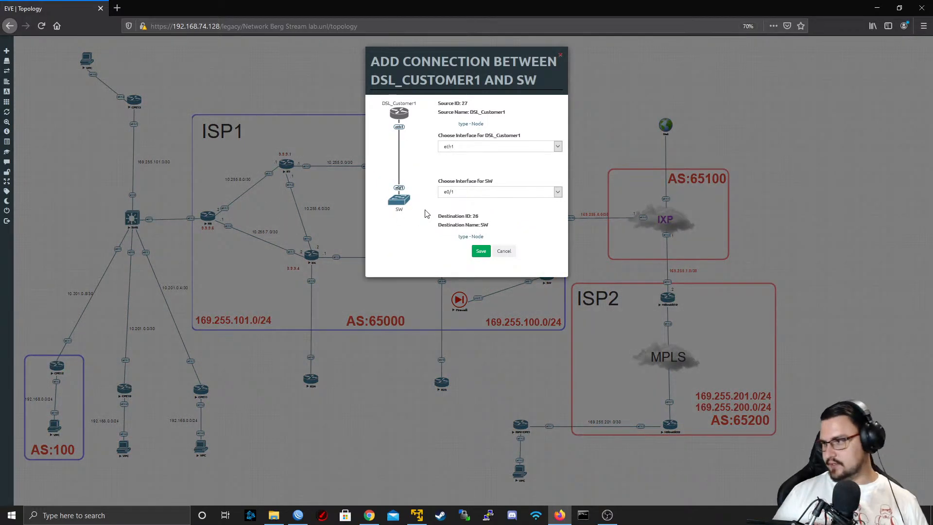
left_click(492, 191)
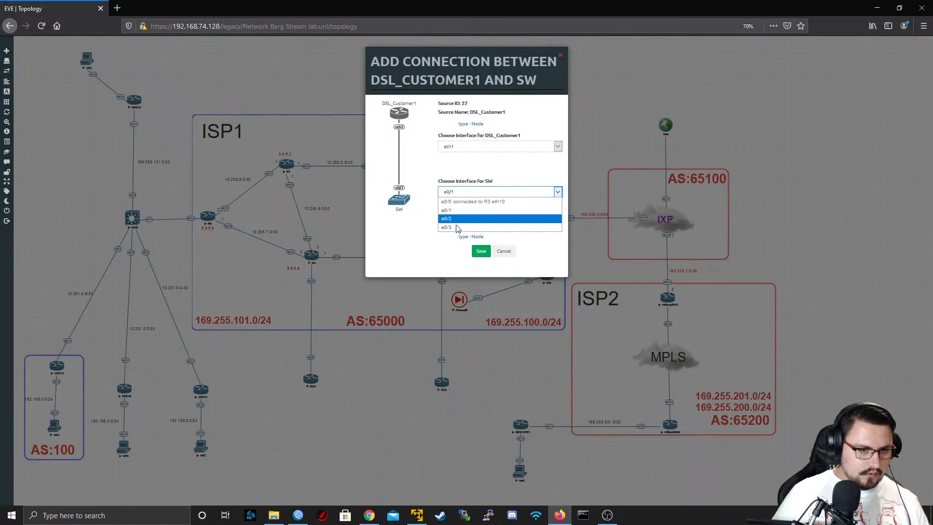
left_click(458, 227)
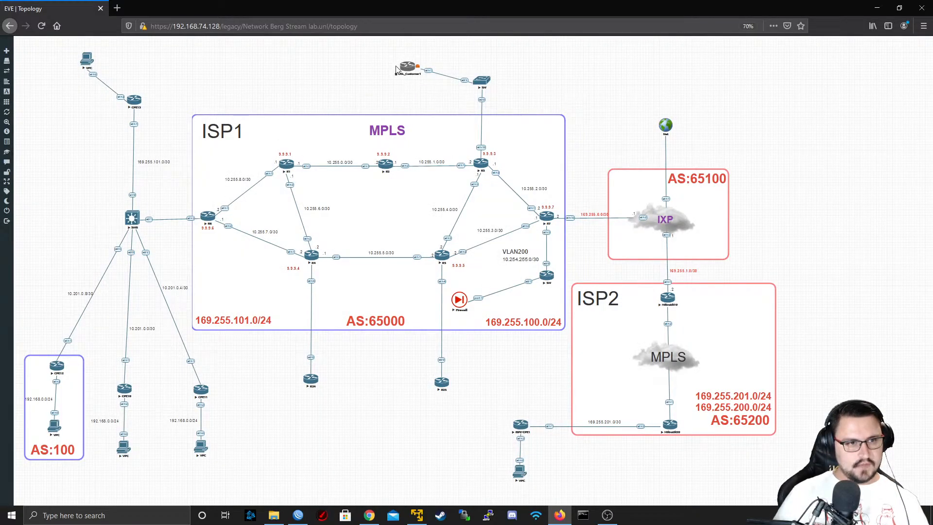
Place the DSL_Customer1 node level with SW, above the ISP1 area, and start it
left_click_drag(396, 70, 384, 82)
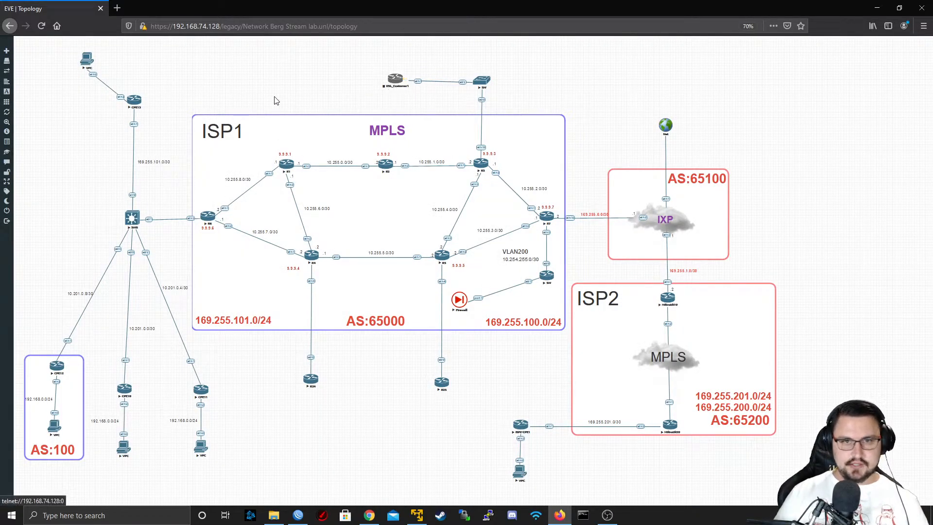
right_click(394, 82)
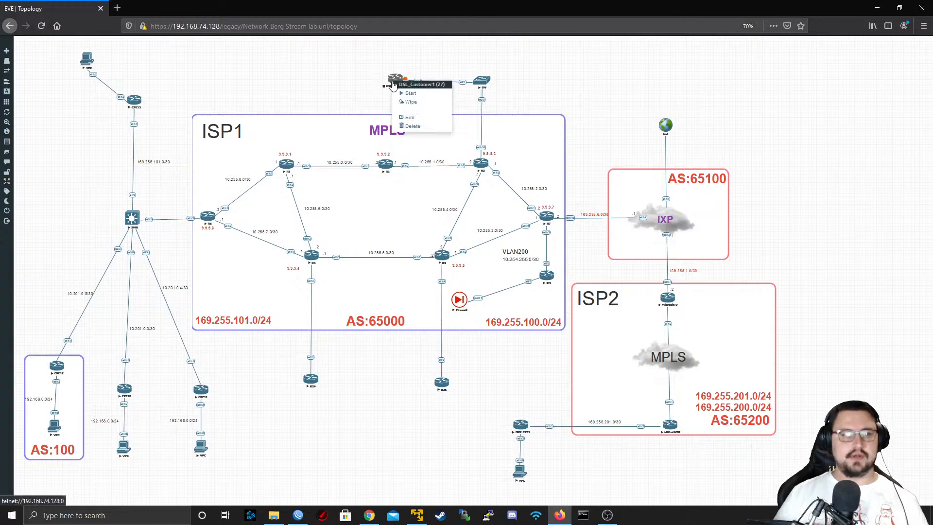
left_click(402, 93)
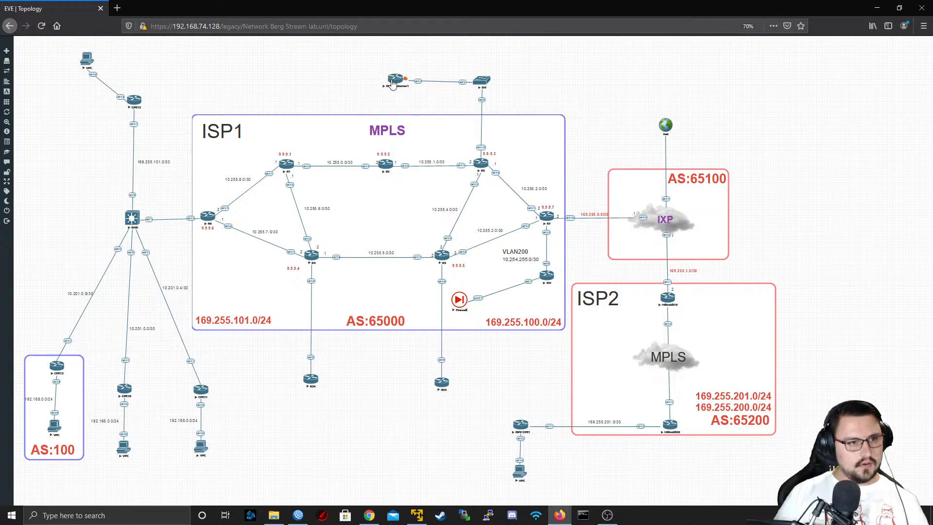
left_click_drag(384, 83, 379, 86)
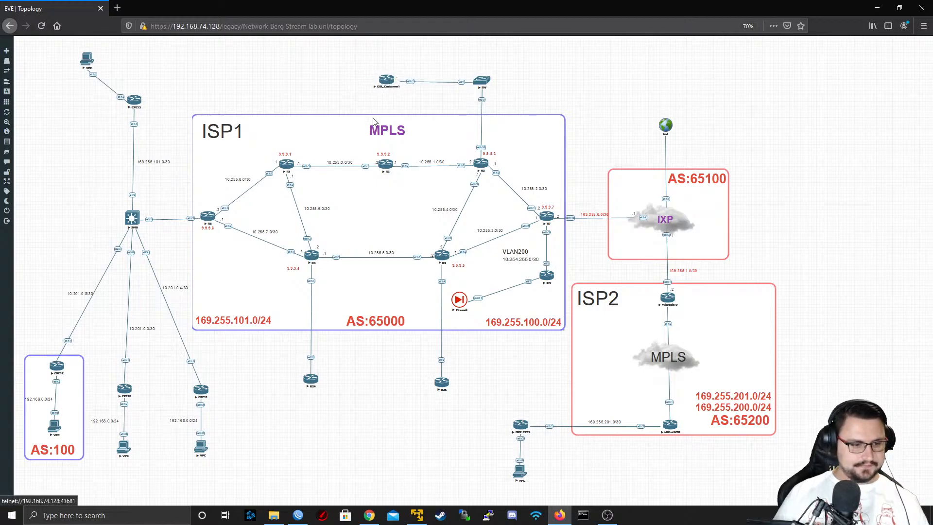
Open the telnet console of DSL_Customer1 and maximize its window
left_click(387, 83)
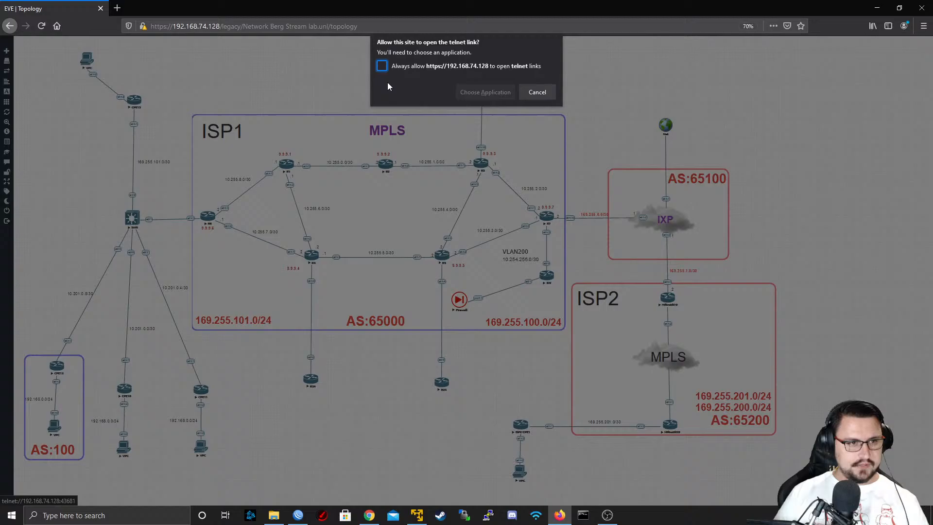
left_click(473, 89)
left_click(488, 144)
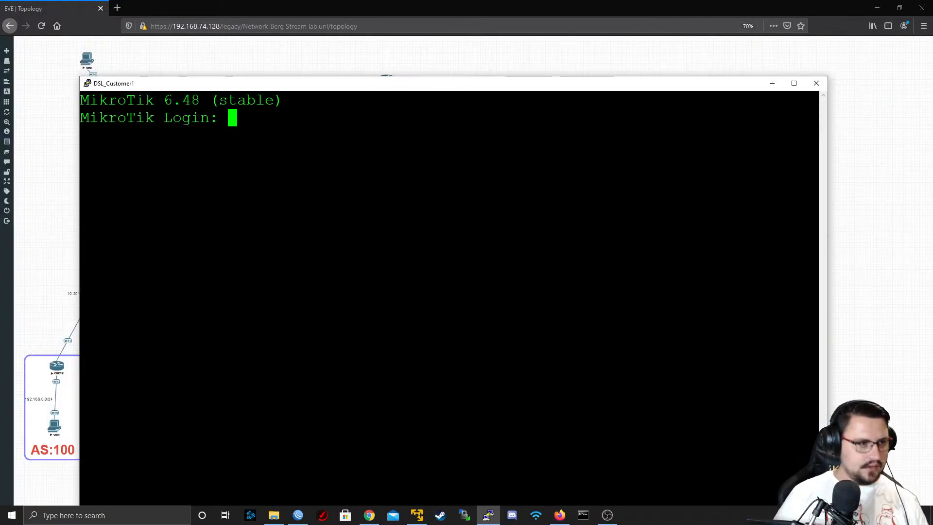
double_click(250, 81)
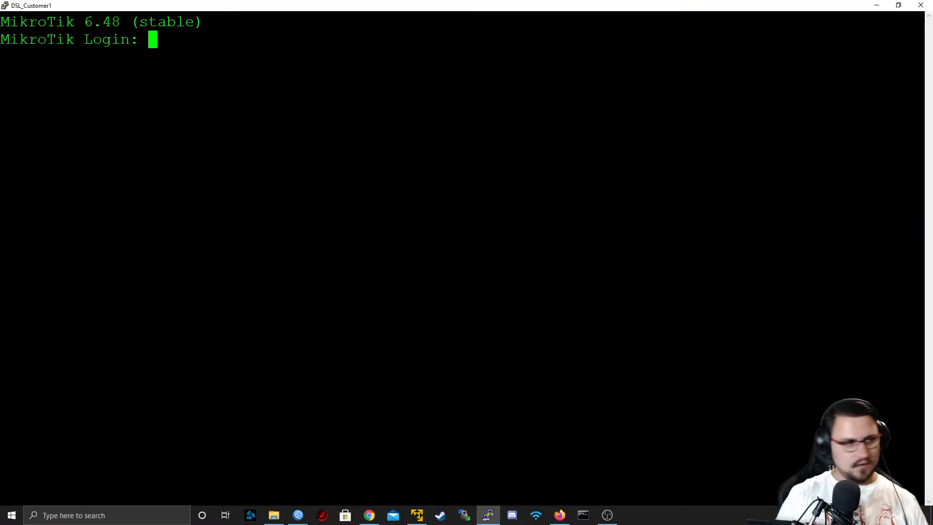
Log in to the console as admin, leaving the password empty, and get past the software license to the command prompt
type("admin")
key("Return")
key("Return")
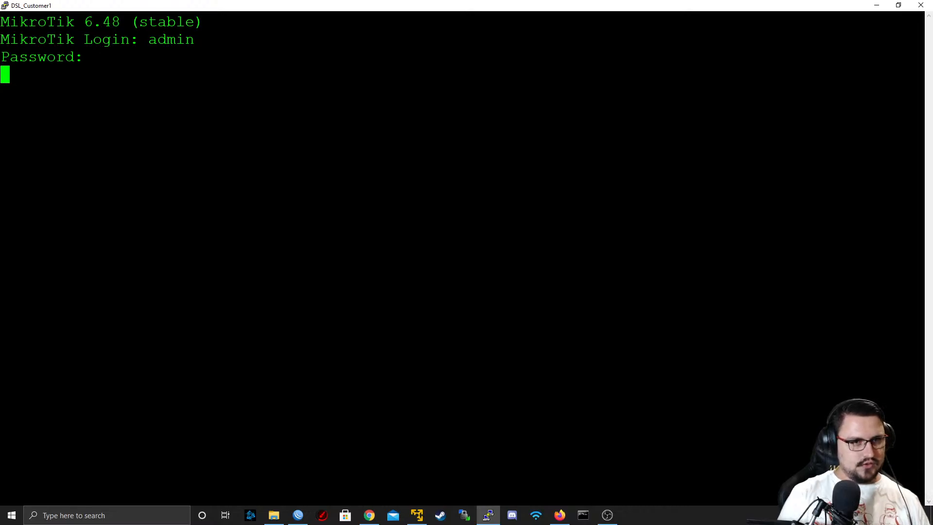
type("y")
key("Return")
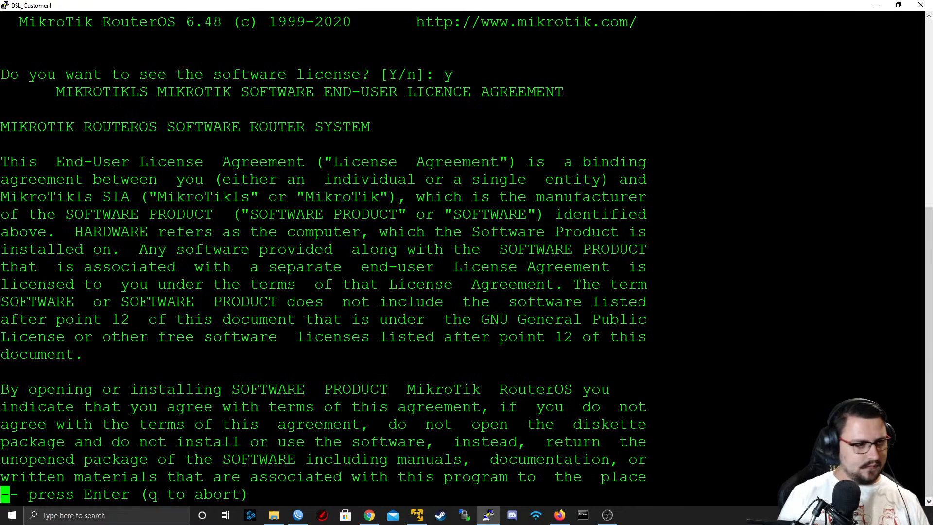
key("Return")
key("Return")
key("Return")
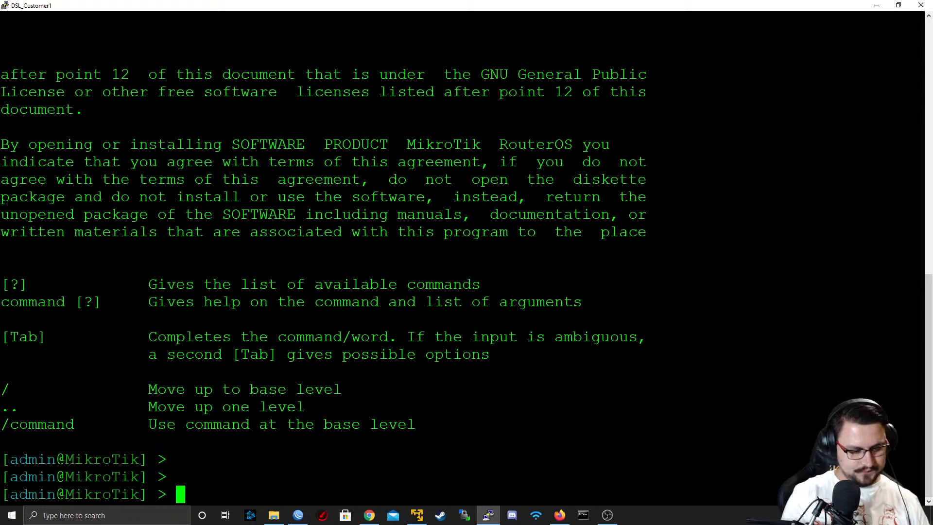
Set the router's system identity to DSL_Customer1
type("system identity s")
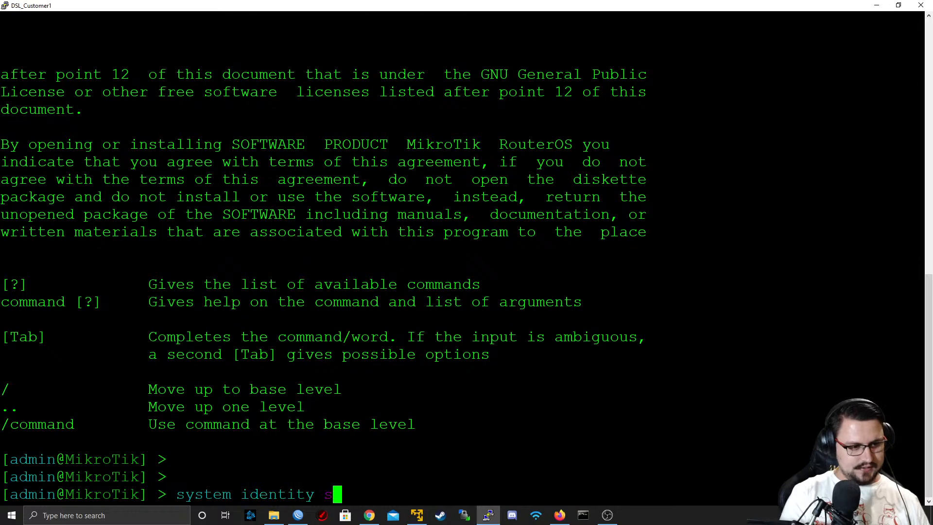
type("et n")
key("Tab")
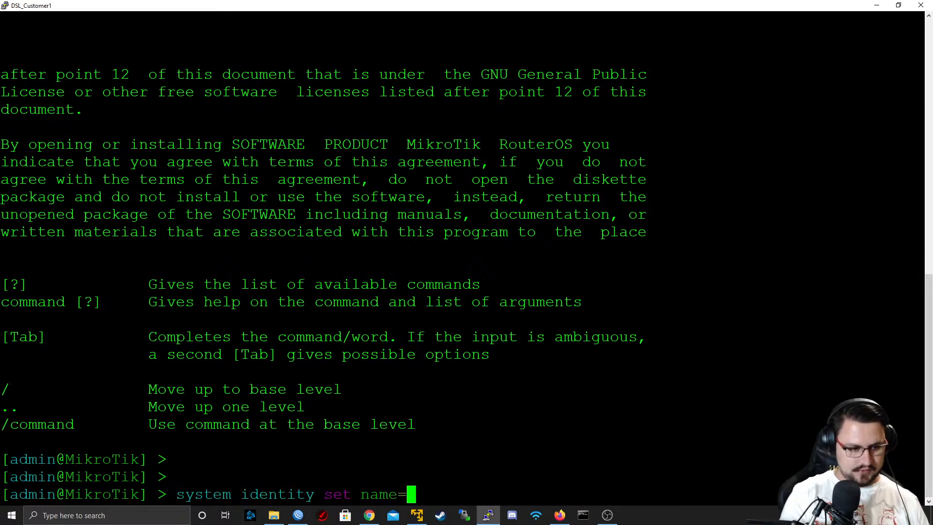
type("DSL_Customer1")
key("Return")
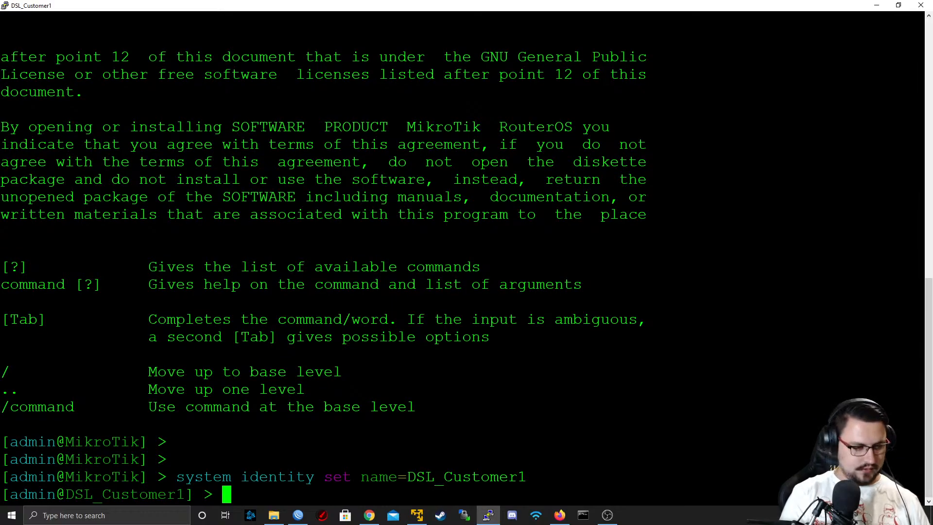
Enable RoMON on DSL_Customer1 with "tool romon set enabled=yes" and close the console
type("tool romon set ")
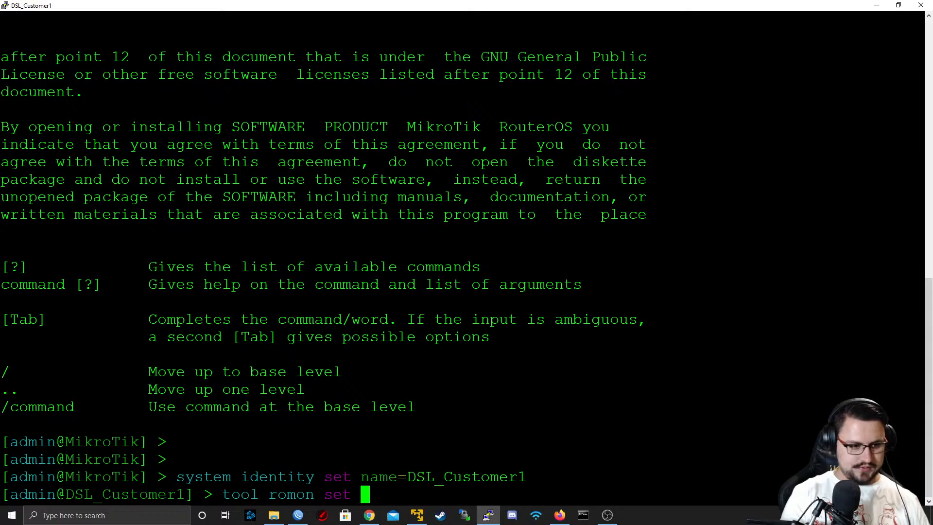
type("enabled=yes")
key("Return")
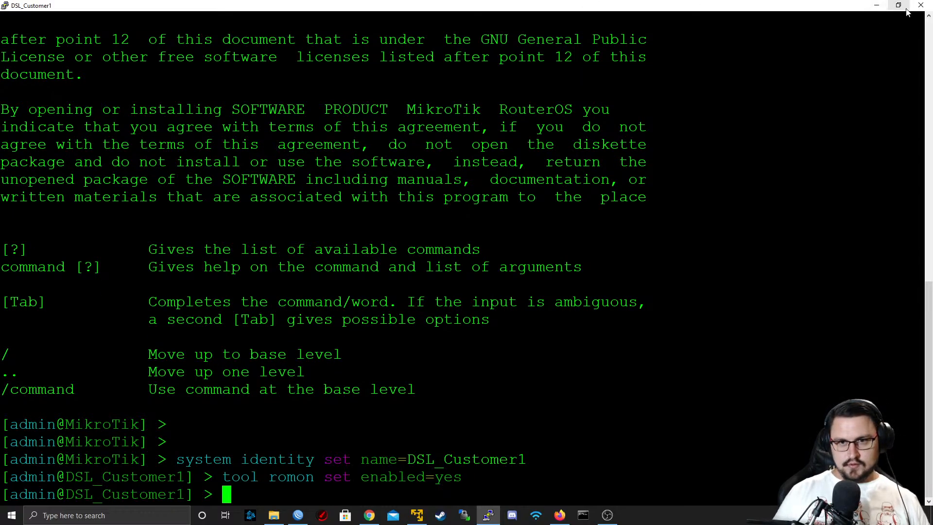
left_click(921, 5)
left_click(495, 291)
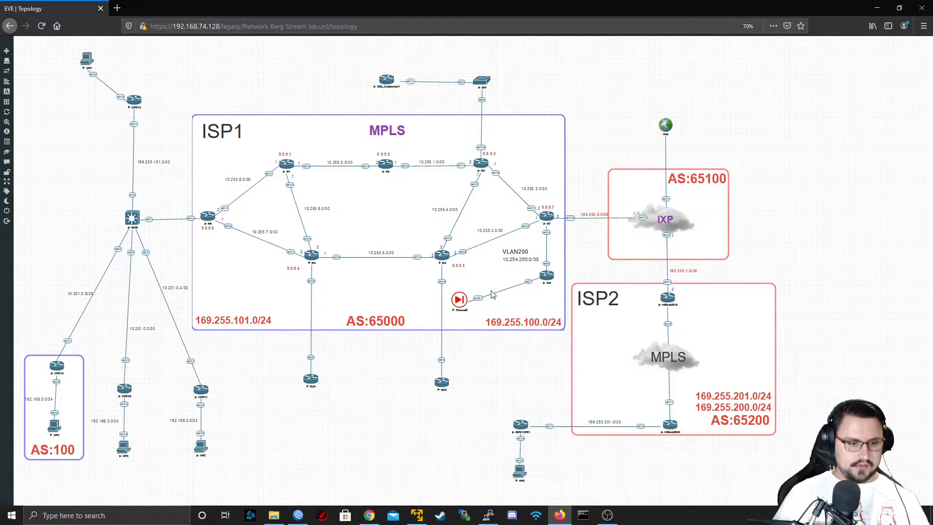
Switch to a new WinBox window, connect to RoMON through the IXP router and open a session to DSL_Customer1
right_click(298, 515)
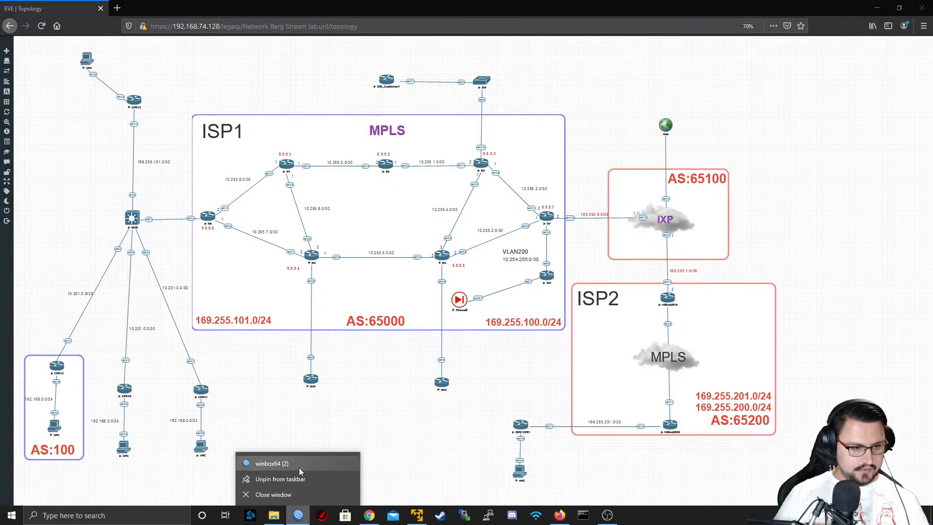
left_click(302, 465)
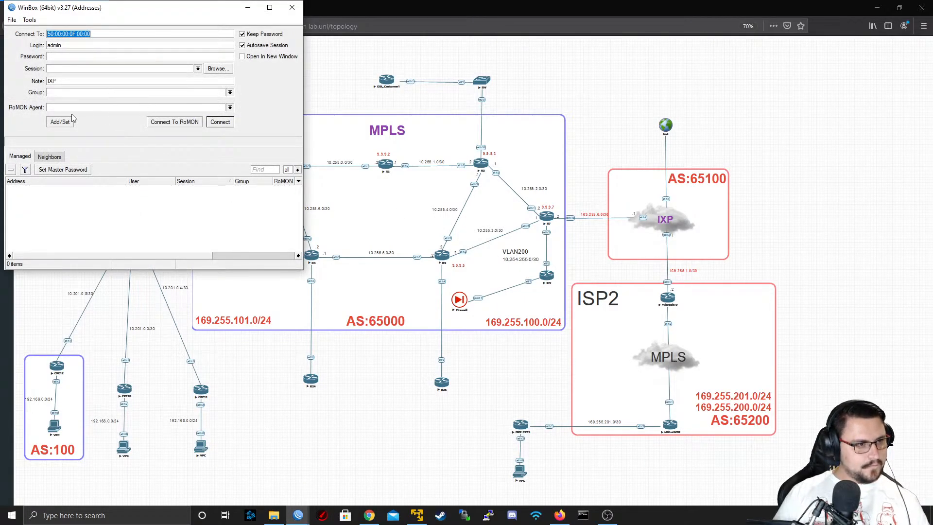
left_click(165, 122)
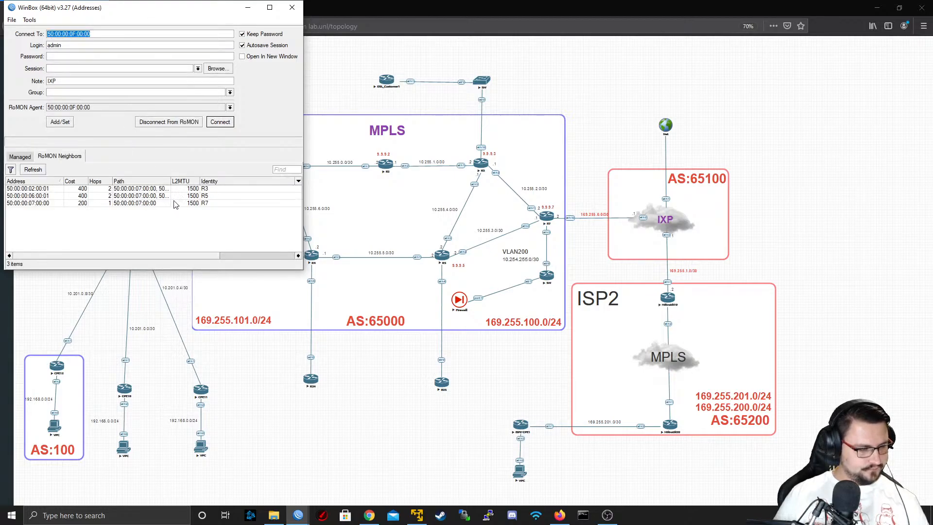
left_click(189, 210)
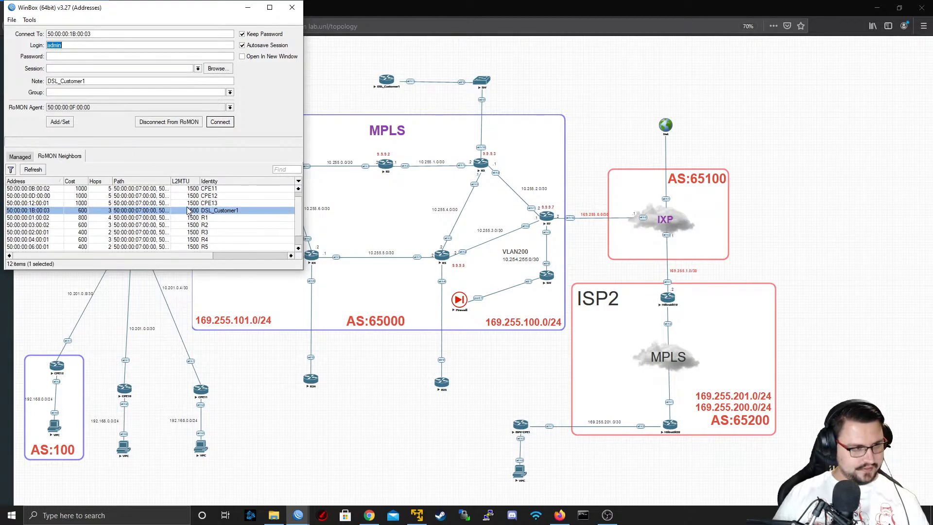
left_click(220, 122)
Close all windows left open in the DSL_Customer1 session
left_click(45, 59)
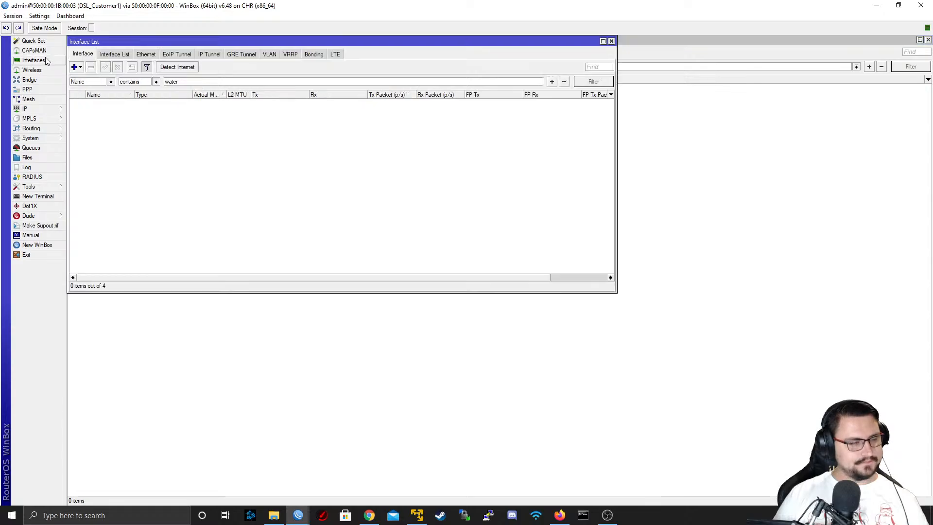
left_click(612, 41)
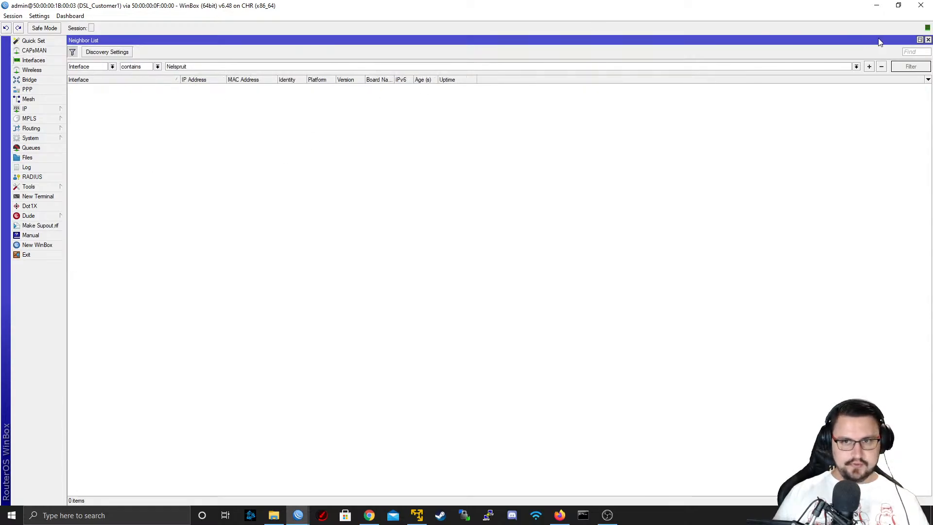
left_click(929, 40)
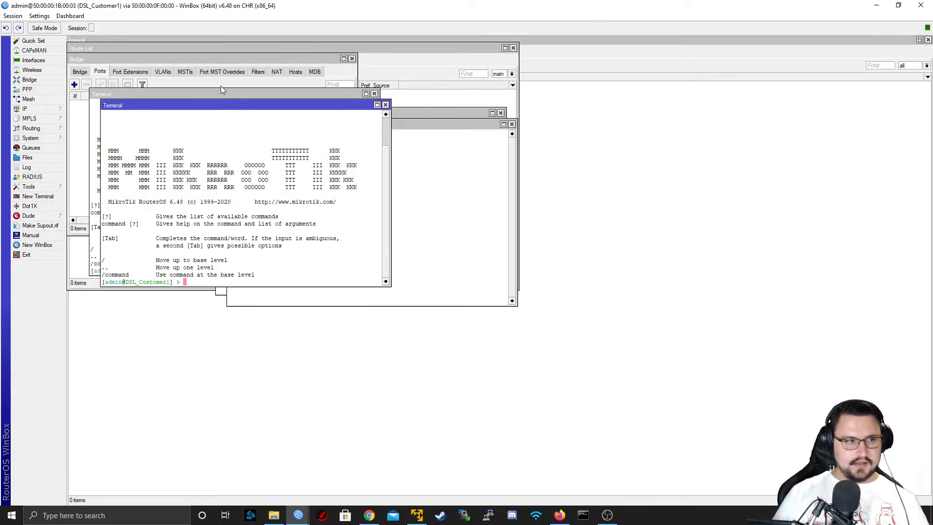
left_click(12, 16)
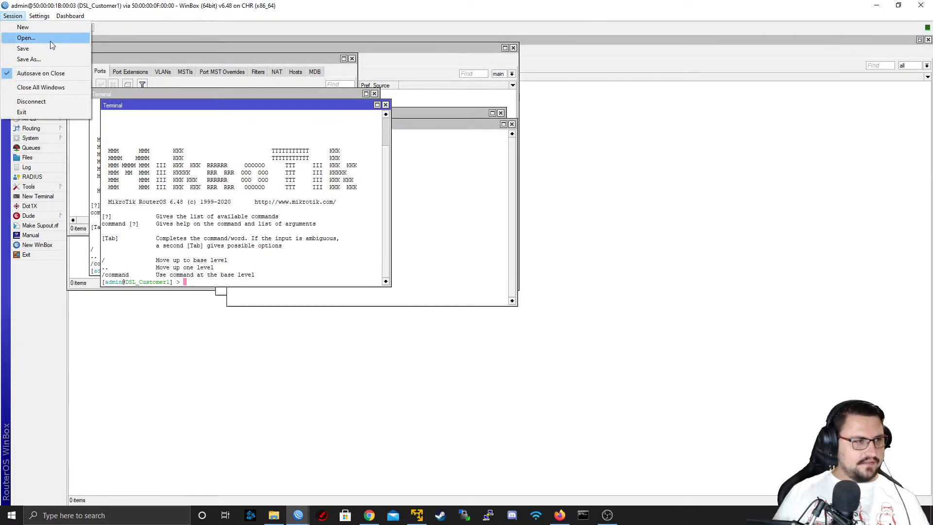
left_click(59, 89)
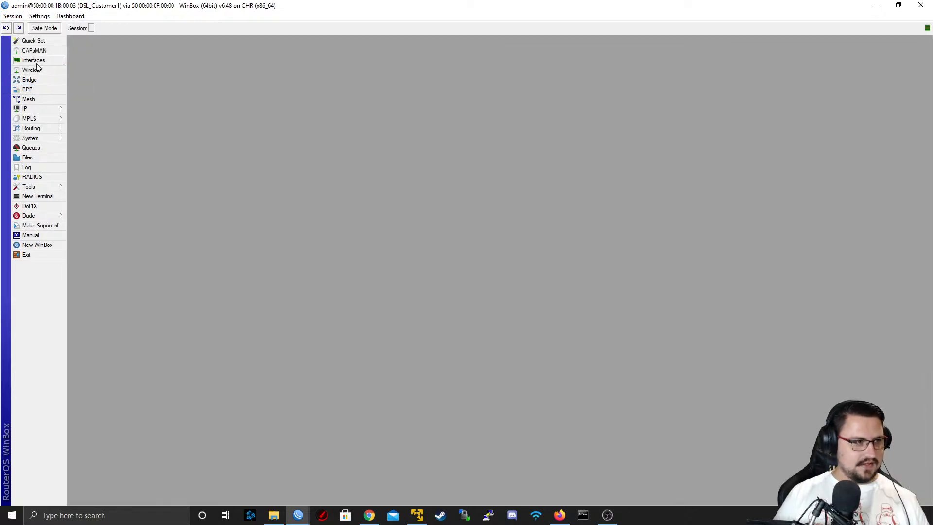
Add a PPPoE client interface named TO_ISP1 that runs on ether1
left_click(41, 93)
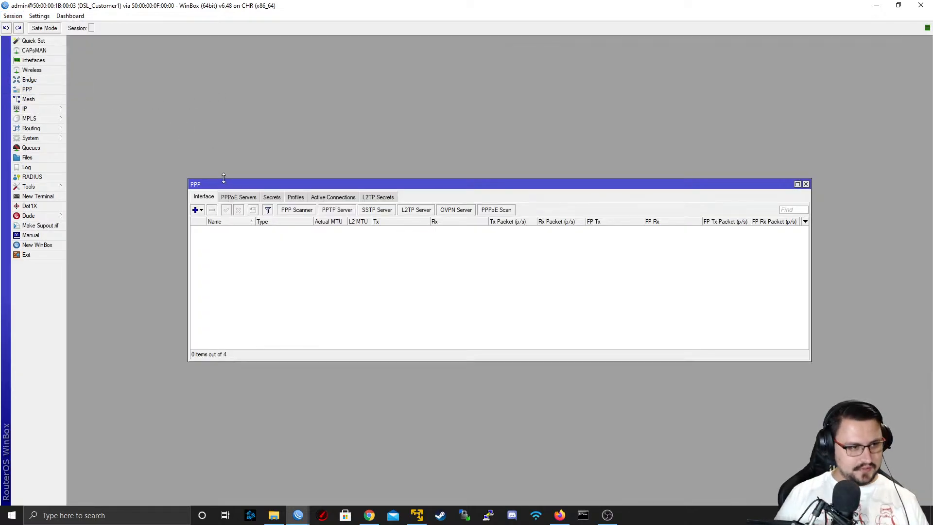
left_click_drag(220, 183, 172, 155)
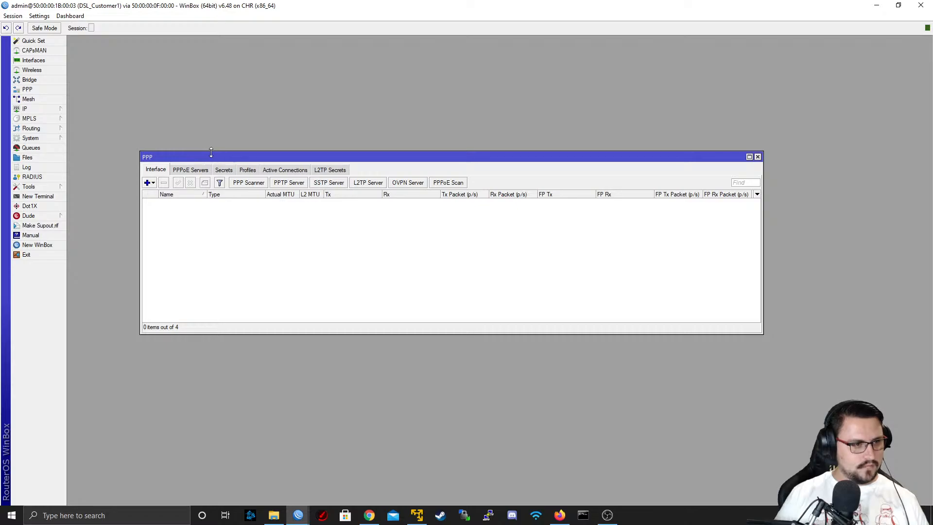
left_click(34, 60)
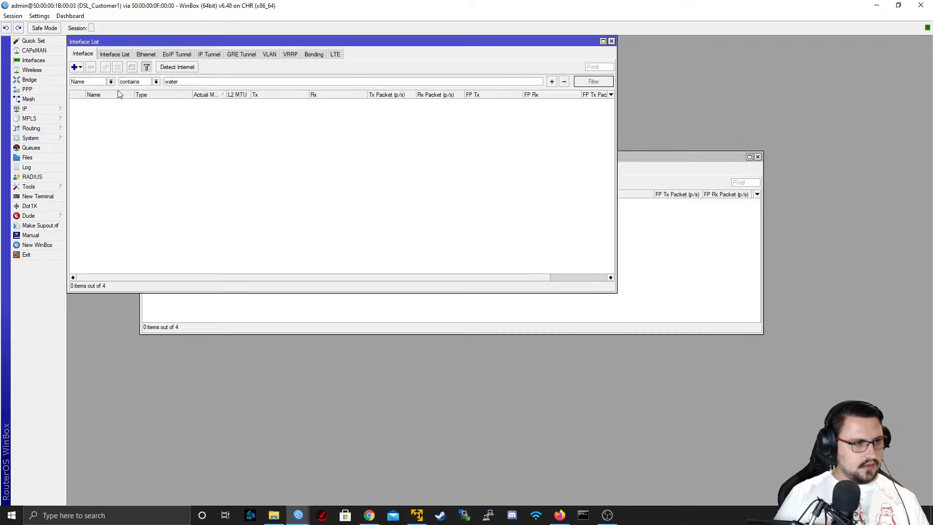
left_click(80, 68)
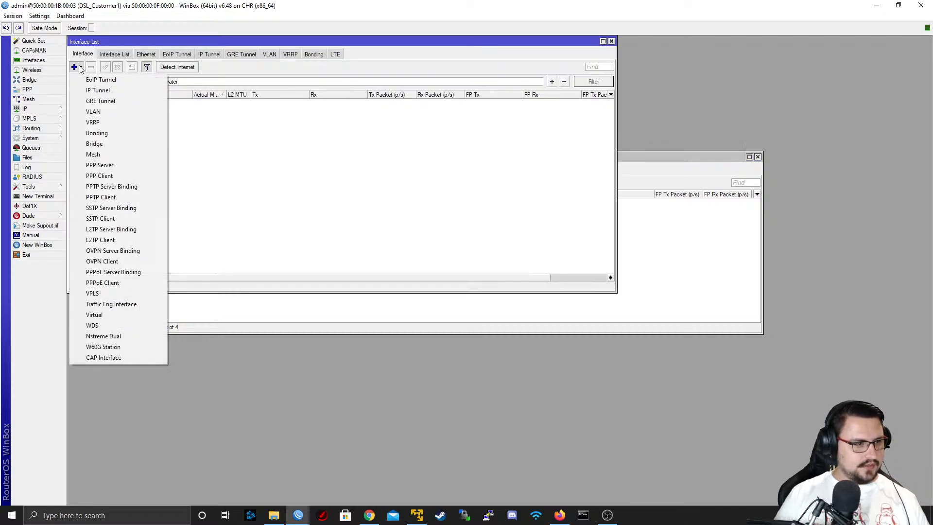
left_click(126, 283)
left_click(258, 112)
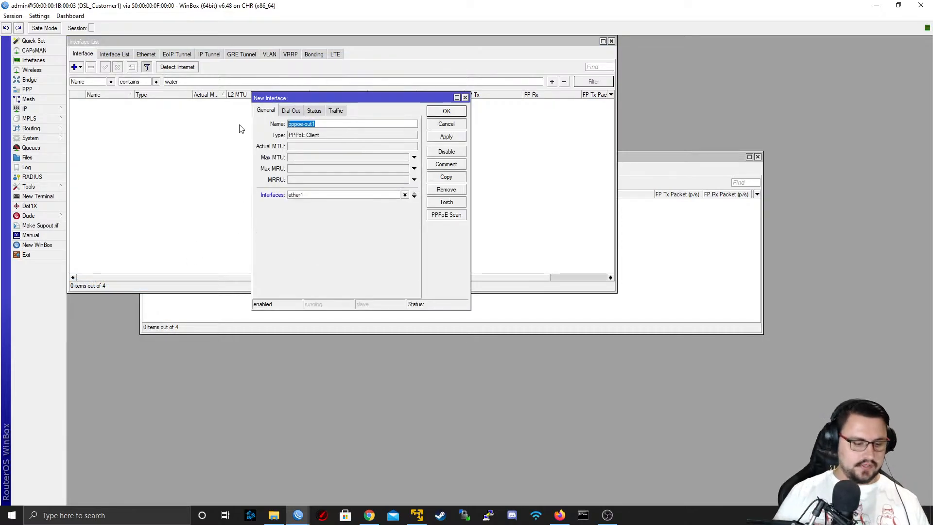
type("TO_S")
key("BackSpace")
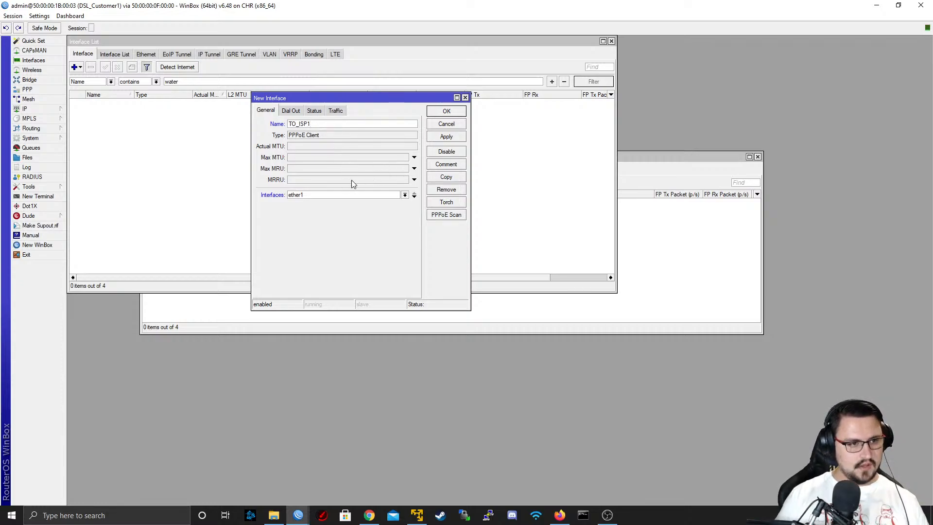
left_click(318, 196)
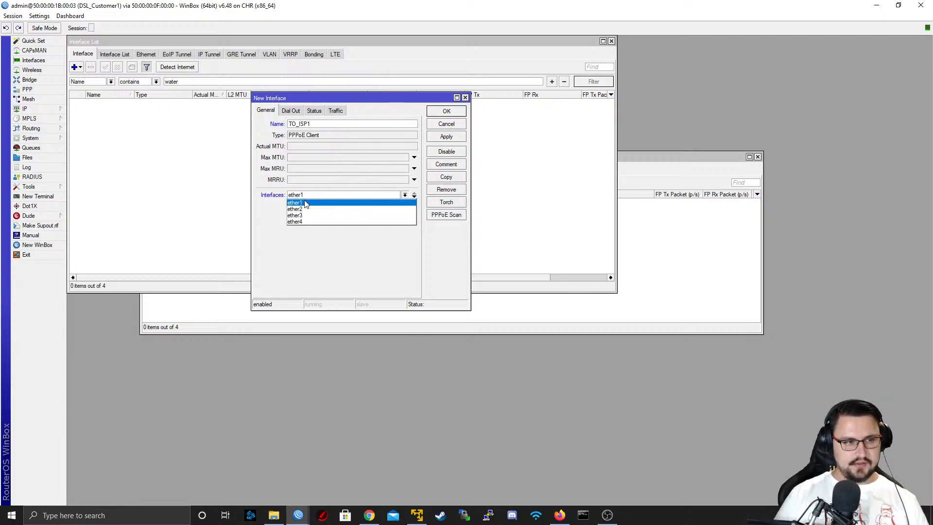
left_click(308, 204)
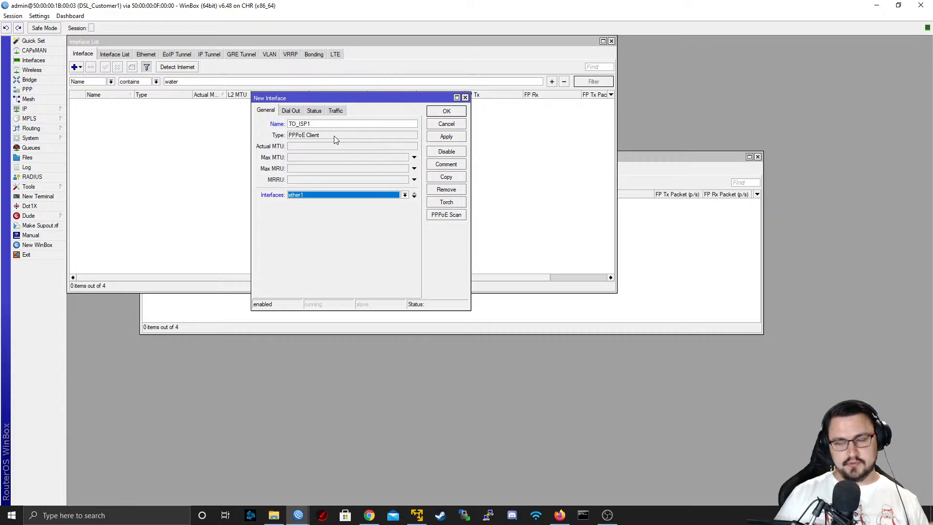
Set the dial-out user of the new PPPoE client to DSL_Customer1, leaving the service unspecified
left_click(288, 112)
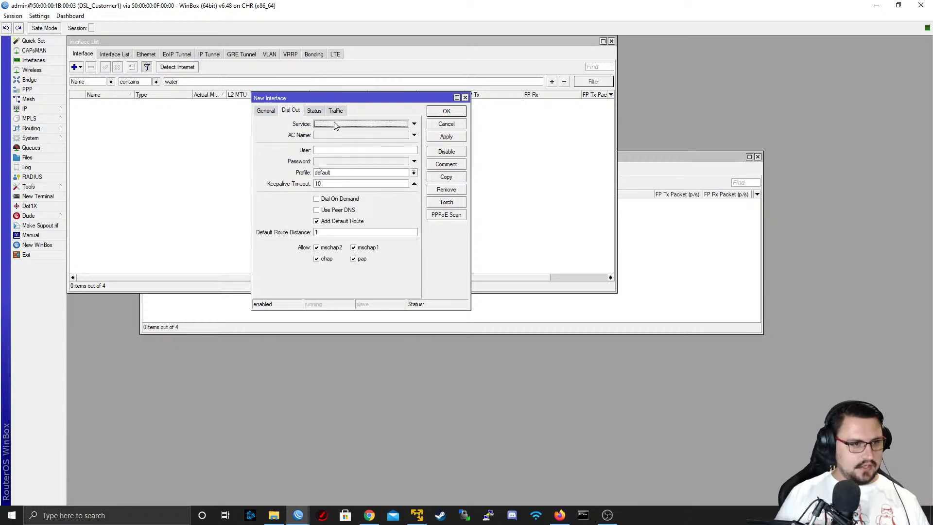
left_click(365, 124)
left_click(414, 124)
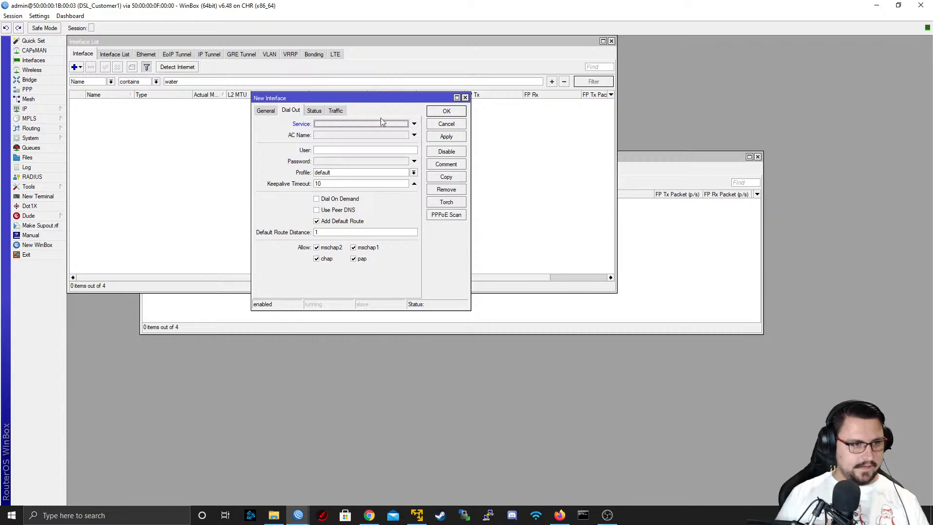
left_click(338, 149)
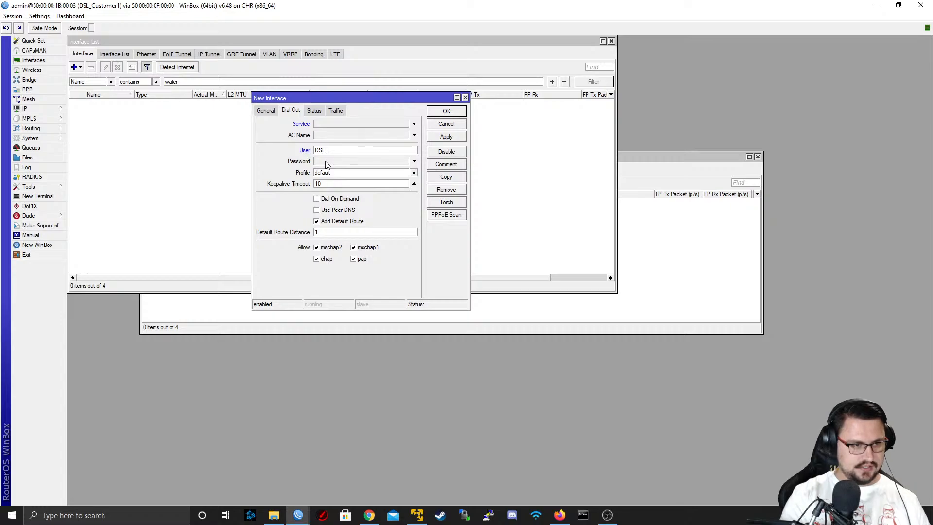
type("DSL_Customer1")
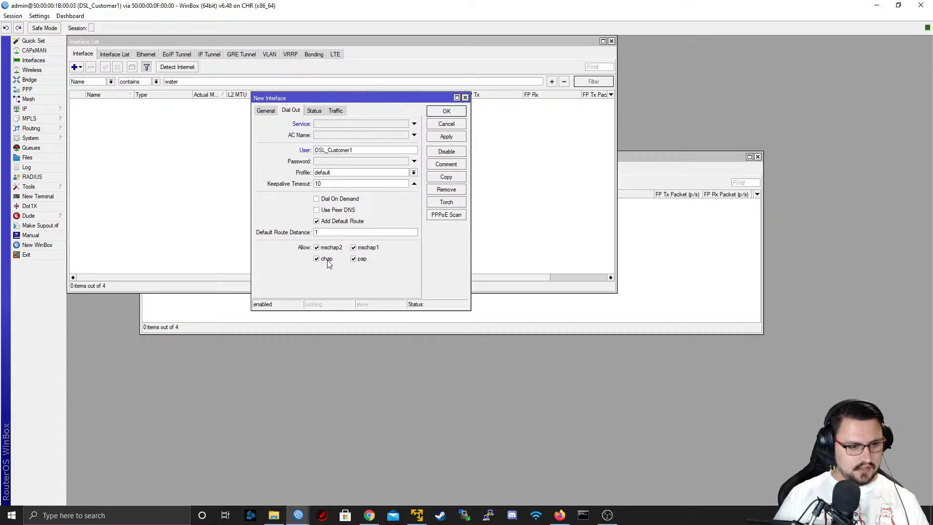
Check the DSL_Customer1 PPP secret in the R3 session, then return to the DSL_Customer1 session
left_click(301, 512)
left_click(348, 474)
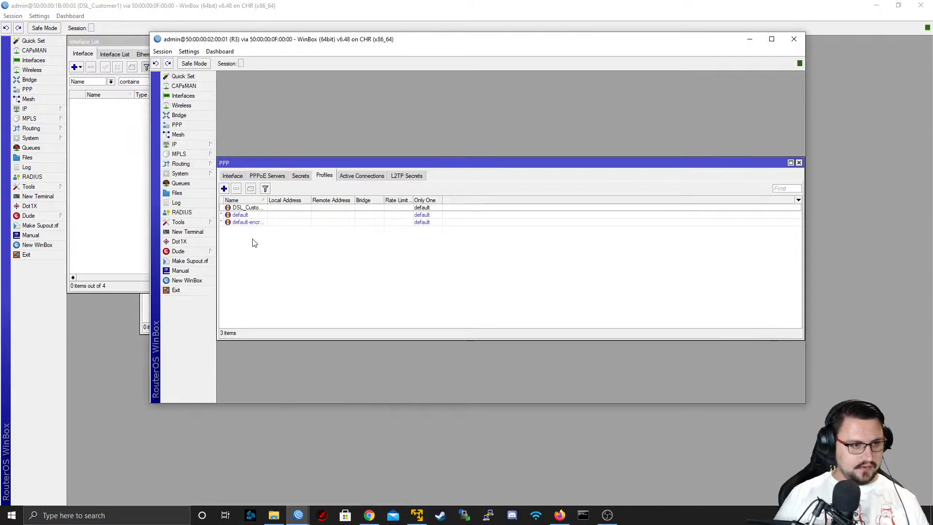
left_click(301, 175)
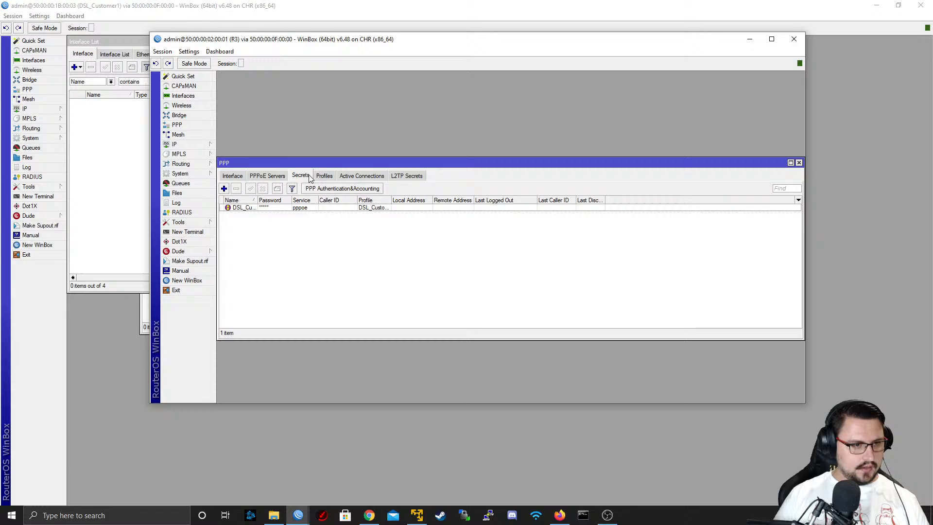
double_click(260, 207)
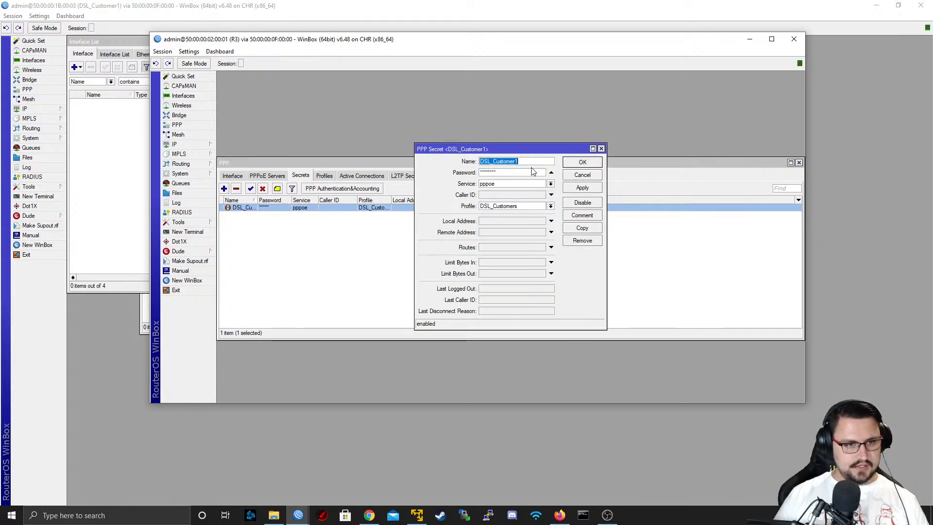
left_click(585, 175)
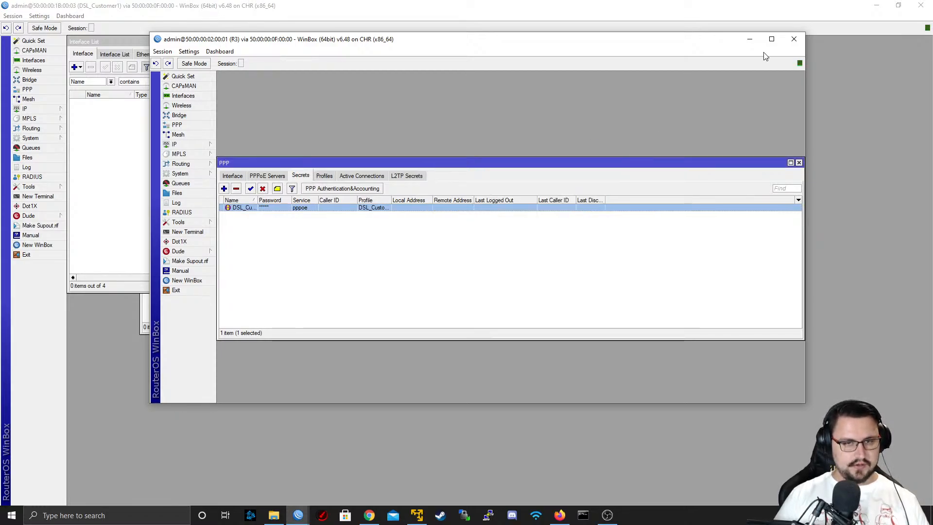
left_click(750, 39)
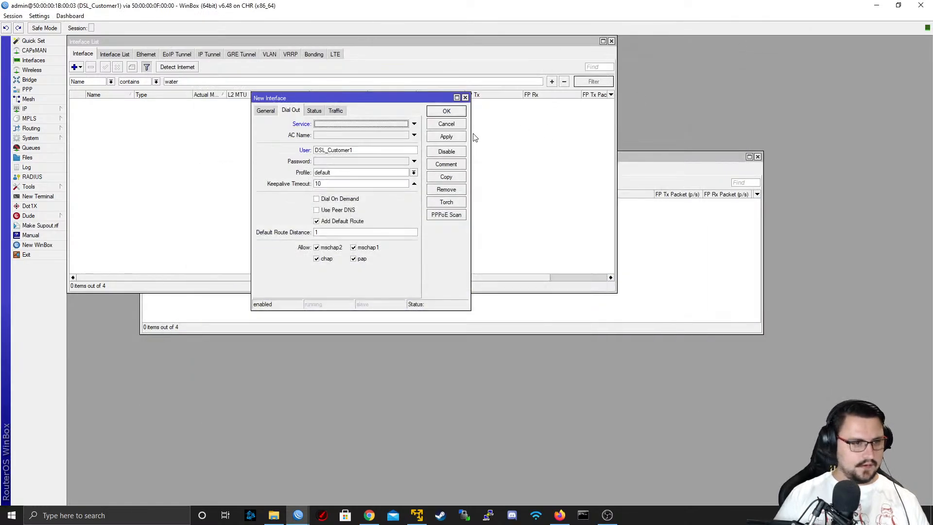
Enter the dial-out password, turn off Add Default Route and save the TO_ISP1 client
double_click(383, 152)
left_click(350, 160)
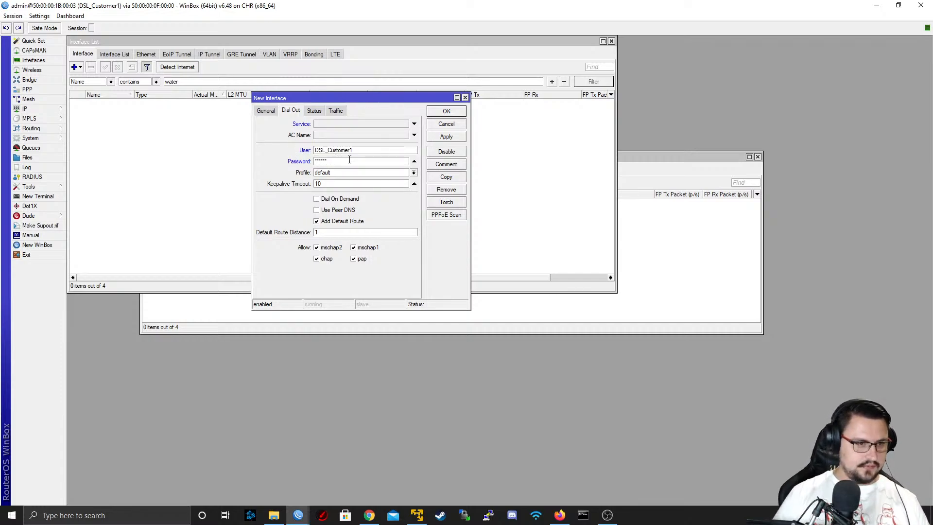
left_click(328, 222)
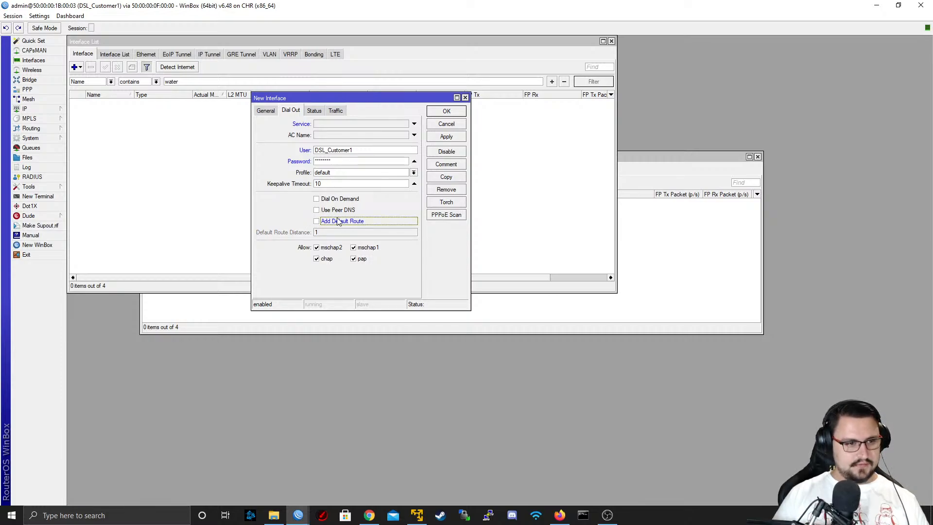
left_click(447, 137)
left_click(446, 112)
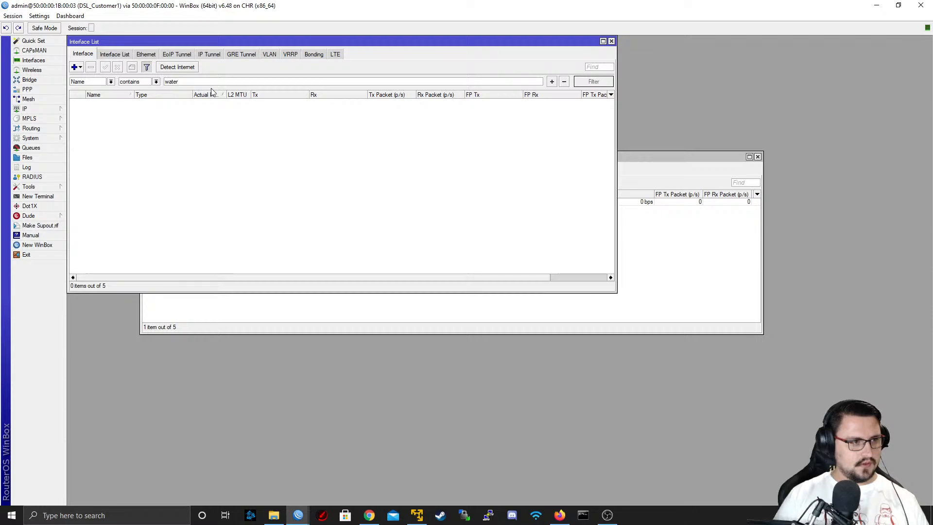
Clear the "water" name filter from the interface list
left_click_drag(190, 83, 129, 84)
key("BackSpace")
key("Return")
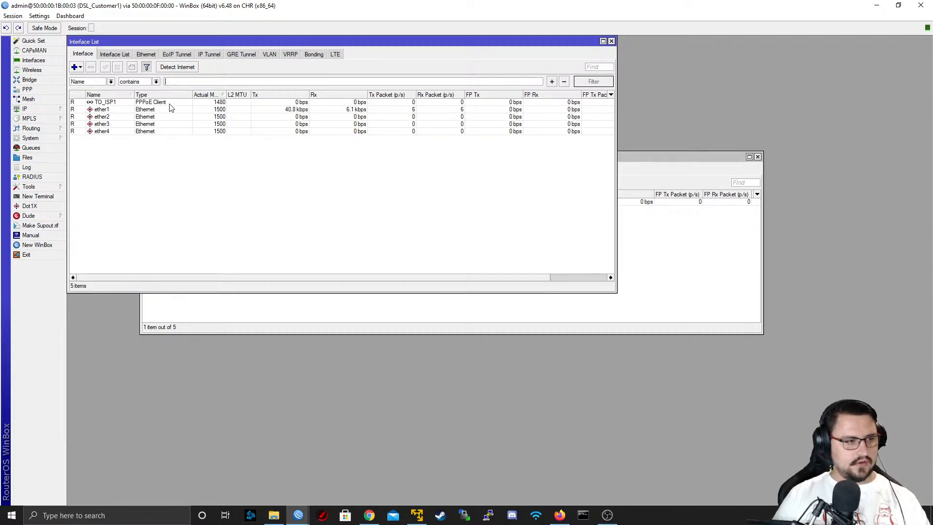
Examine the connection status of the TO_ISP1 PPPoE client and close its properties
left_click(116, 103)
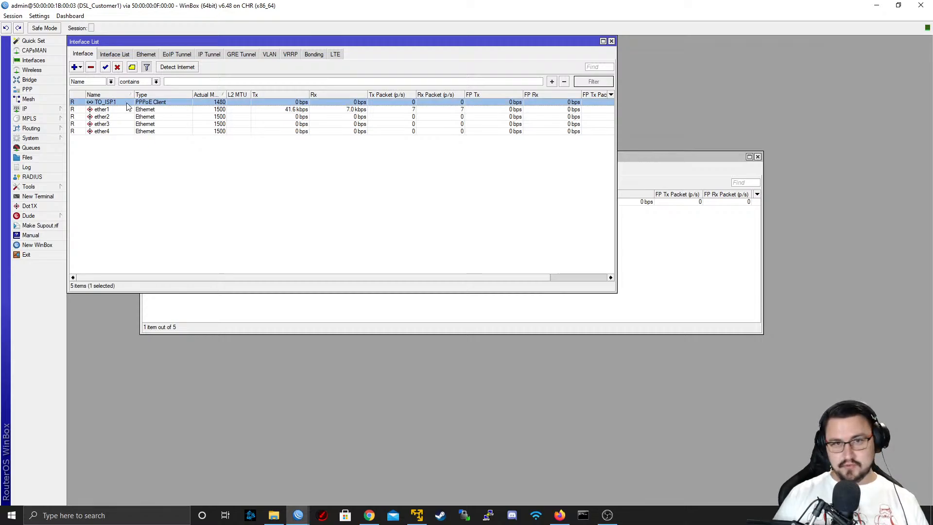
double_click(128, 106)
left_click(314, 111)
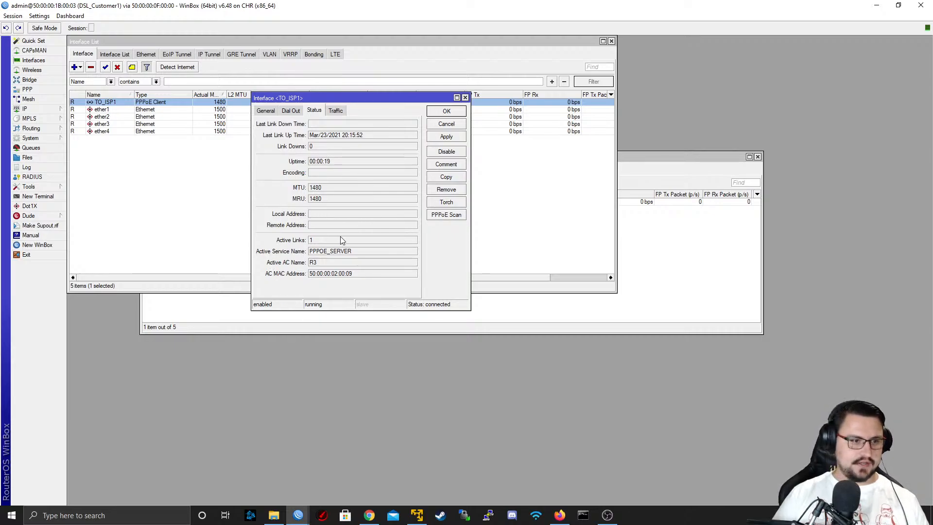
left_click(465, 97)
Switch to the R3 session, show its PPP profiles and open the IP pool list
left_click(877, 6)
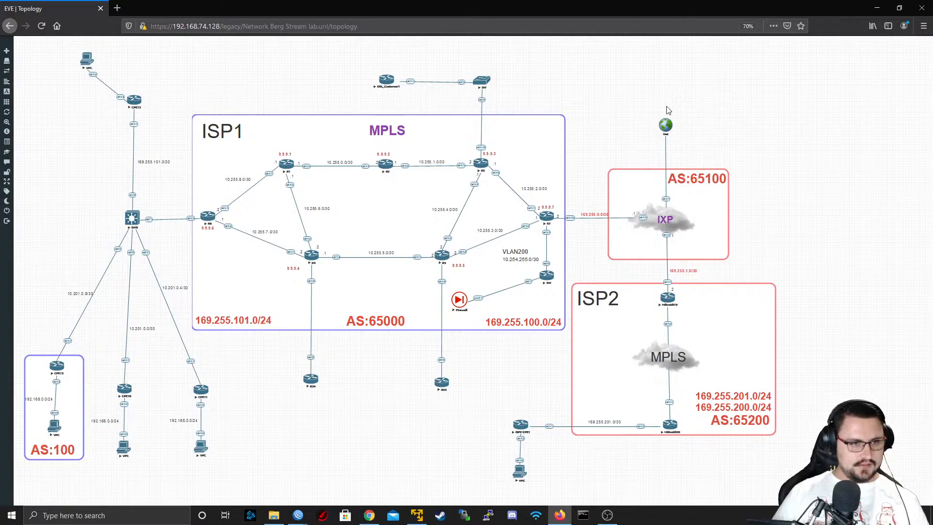
mouse_move(301, 519)
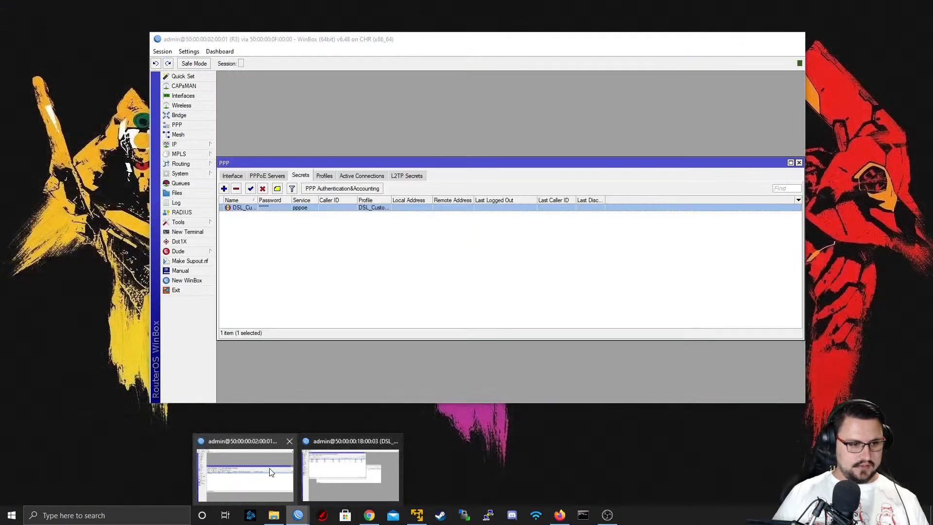
left_click(269, 469)
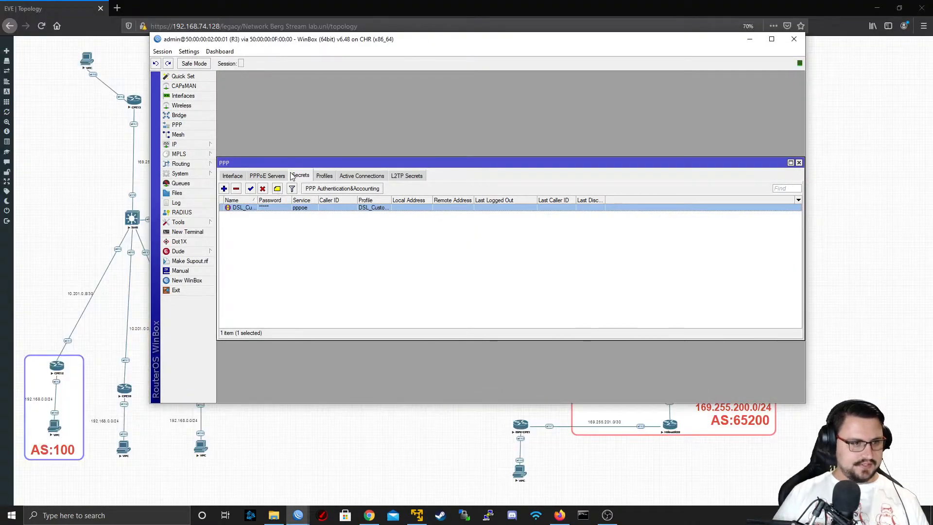
left_click(321, 176)
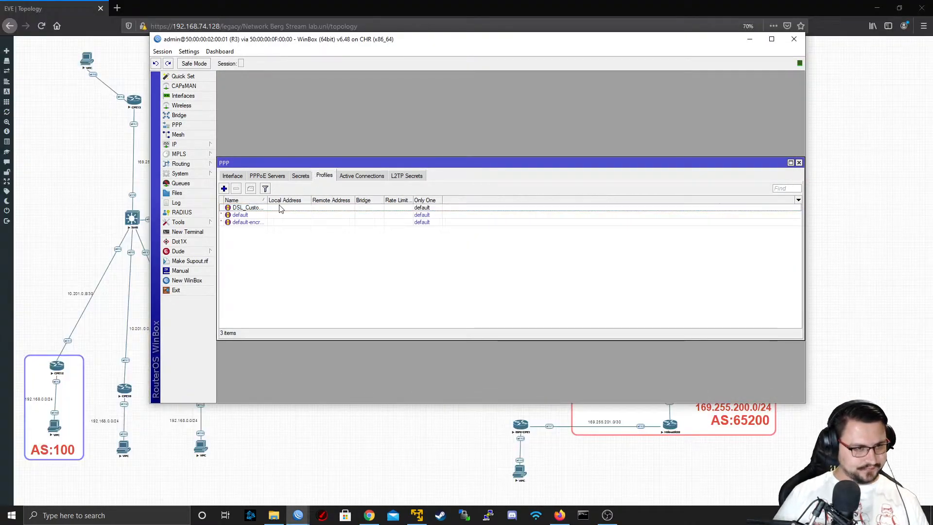
left_click(197, 144)
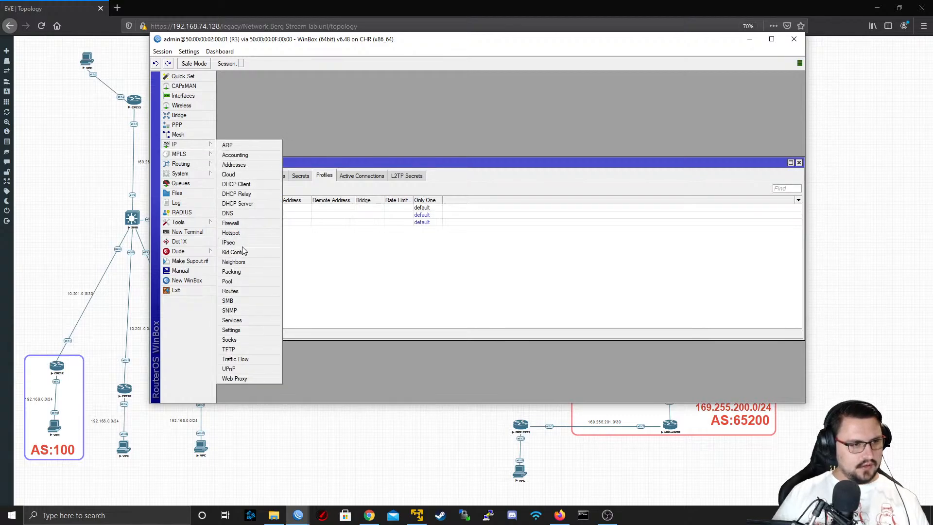
left_click(247, 280)
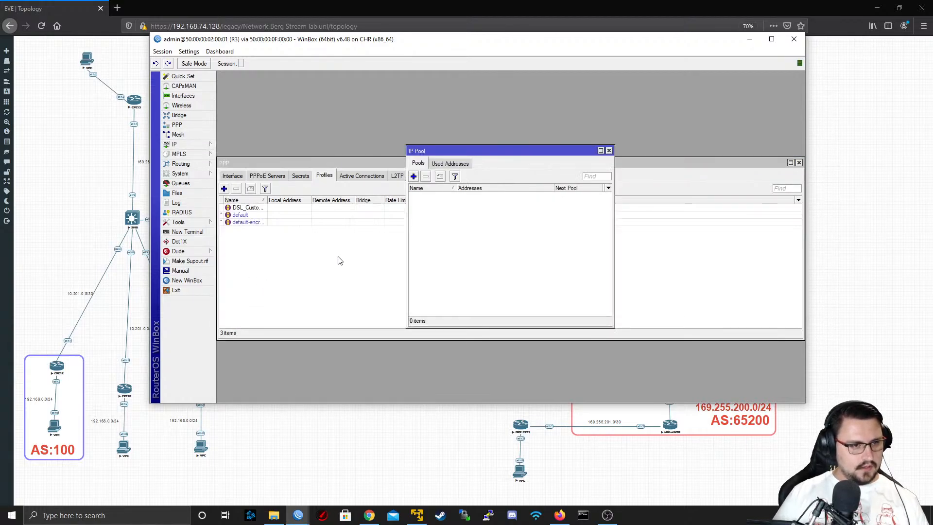
Add an IP pool named DSL_CUSTOMERS with the address range 172.22.0.2-172.22.0.254, then close the pool list
left_click(413, 177)
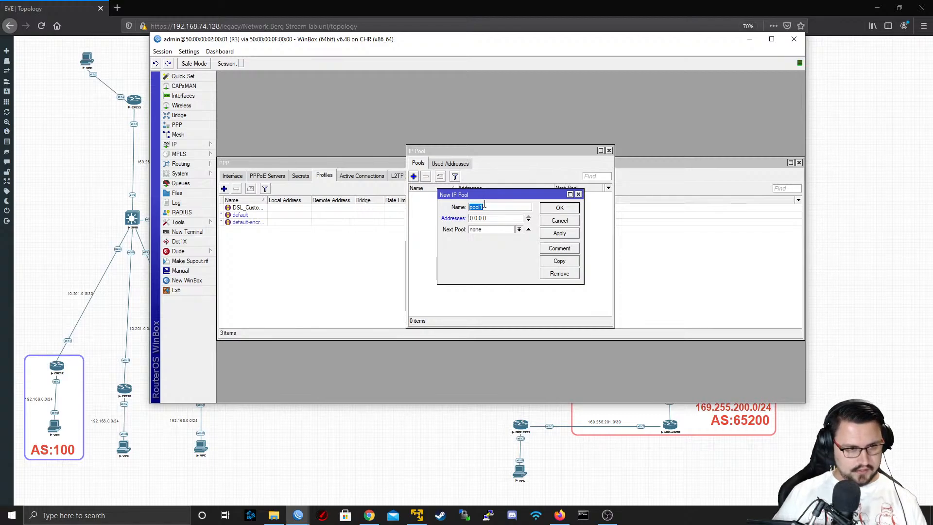
type("DSL_CUSTOM<ER")
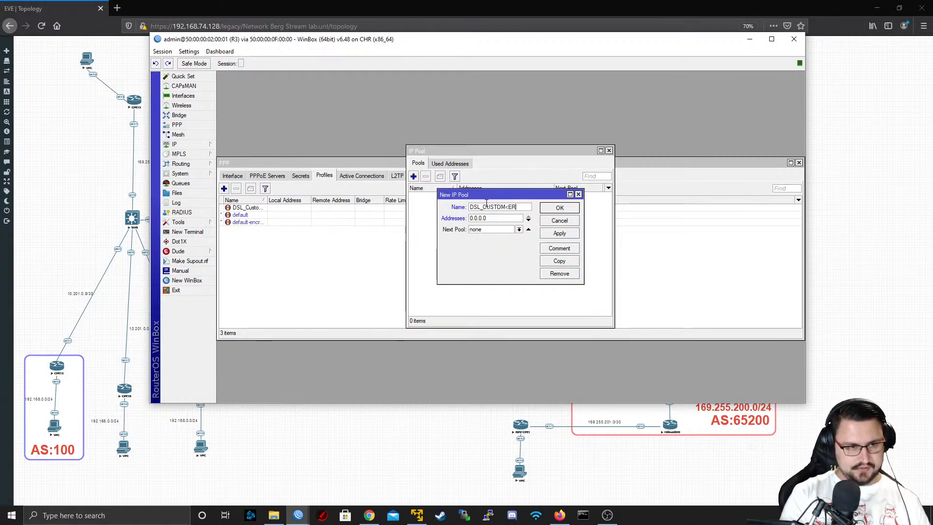
type("S")
key("Tab")
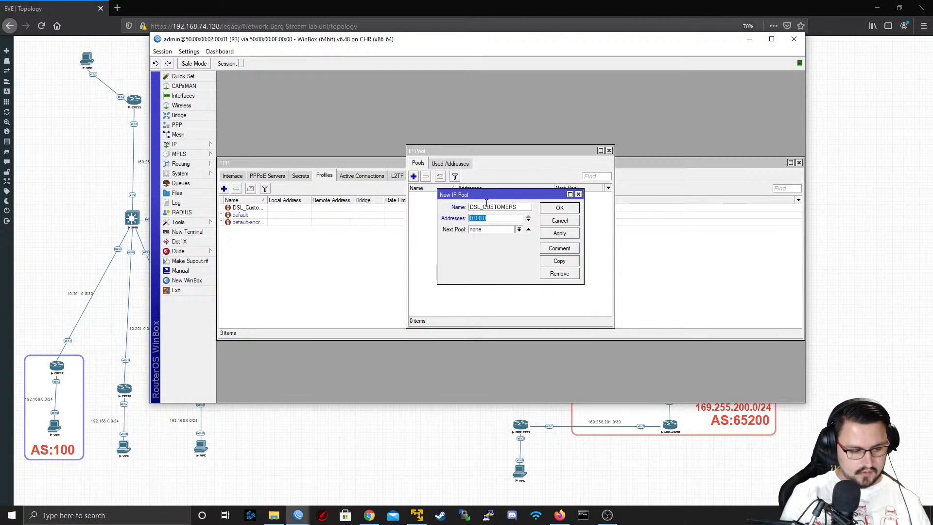
type("172.")
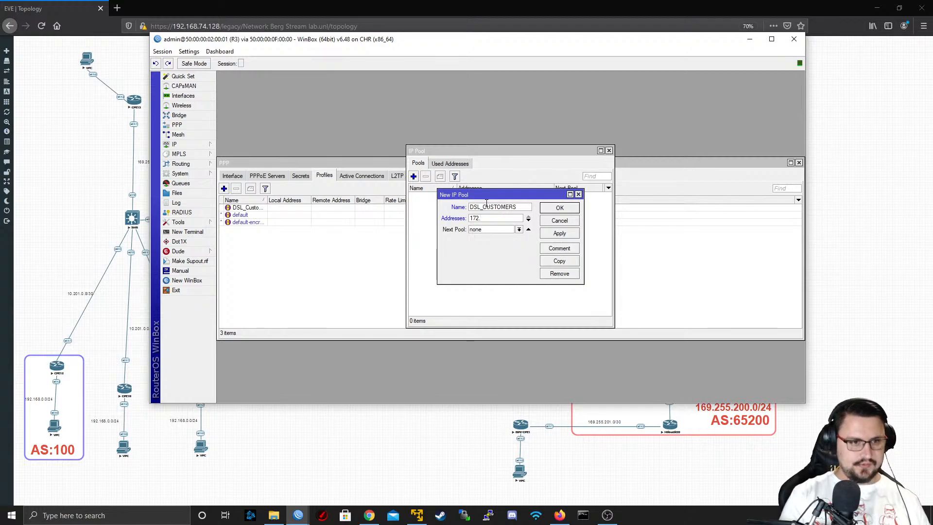
type("22.")
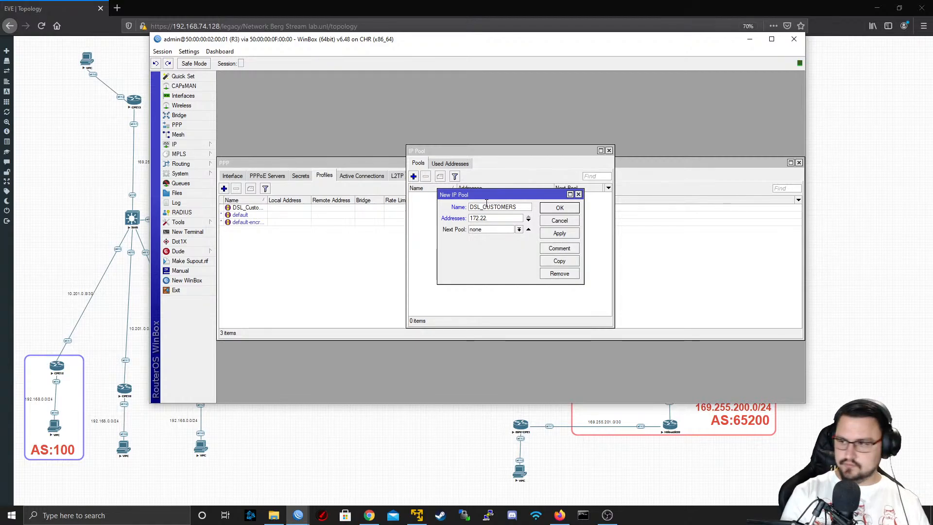
type("0.")
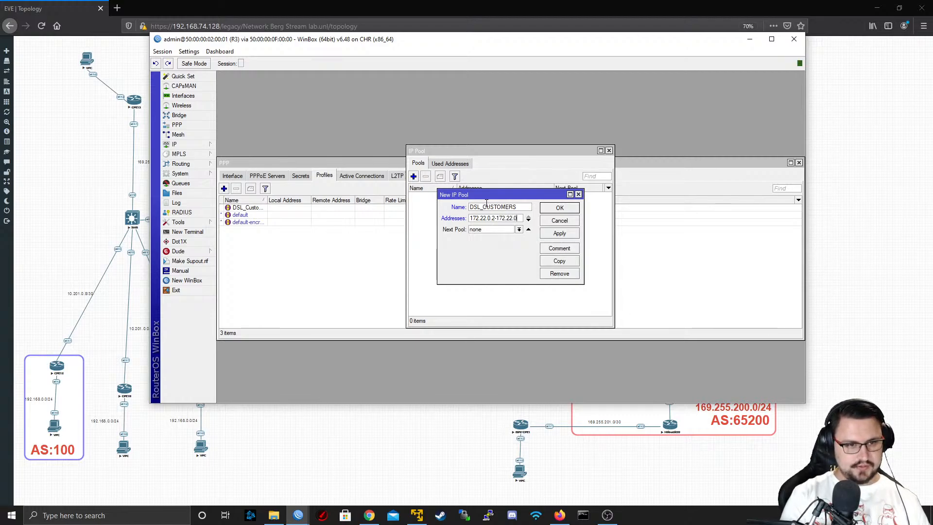
type("2-172.22.0.254")
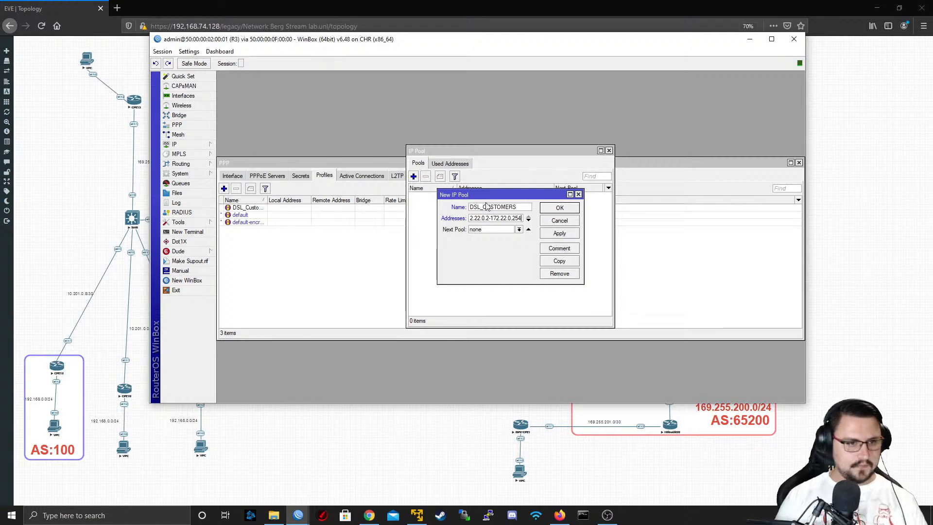
left_click(555, 234)
left_click(558, 208)
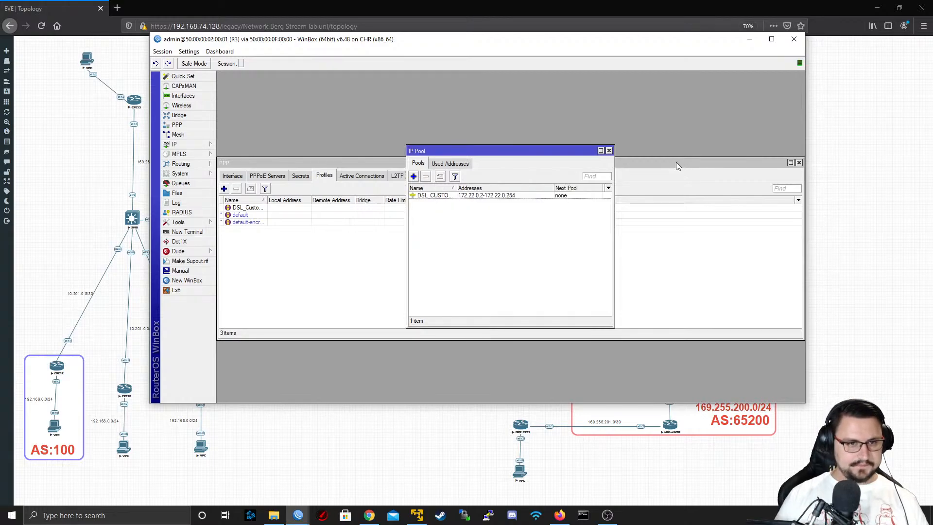
left_click(610, 150)
Set the DSL_Customers PPP profile's remote address to the DSL_CUSTOMERS pool and its local address to 172.22.0.1, and save it
double_click(284, 208)
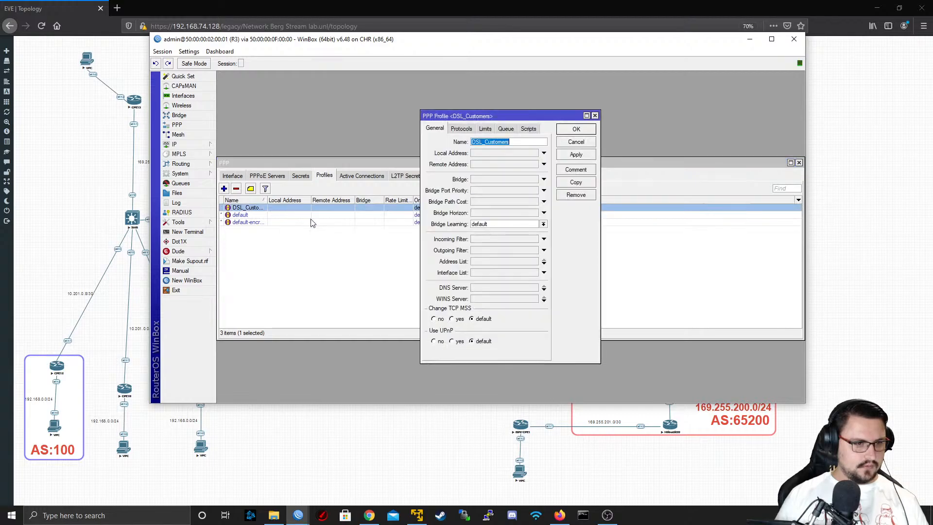
left_click(515, 165)
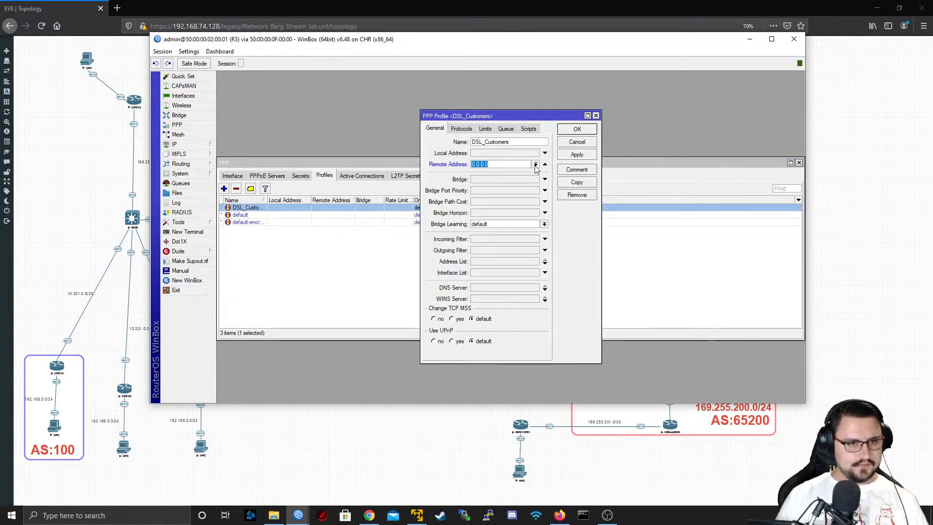
left_click(535, 165)
left_click(502, 173)
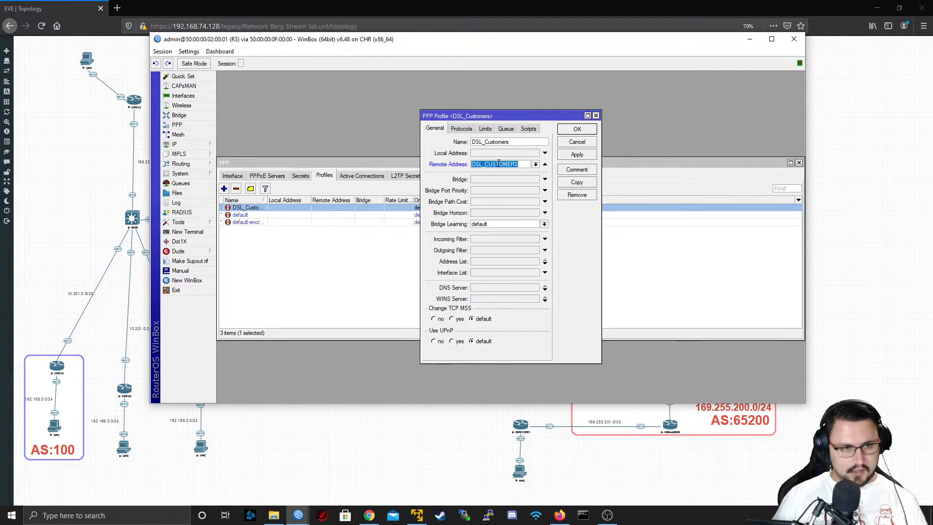
left_click(493, 154)
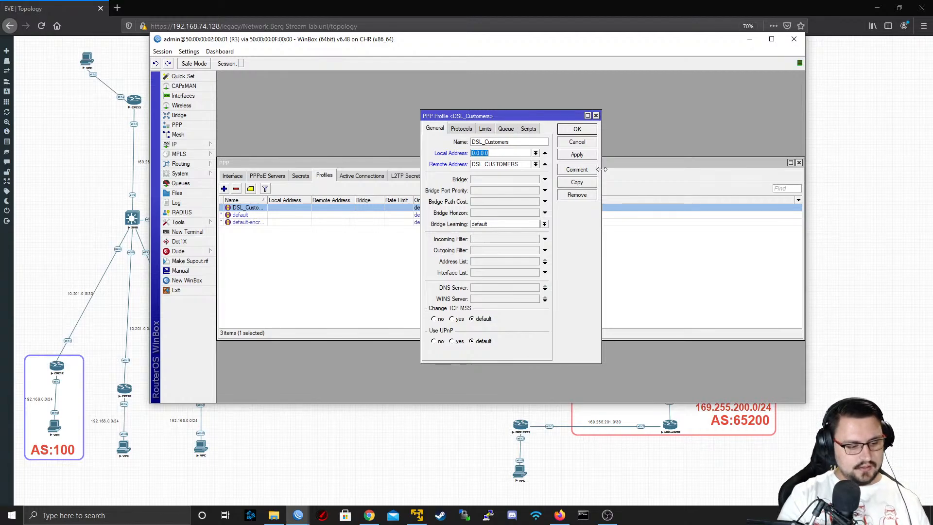
type("172.22.0.1")
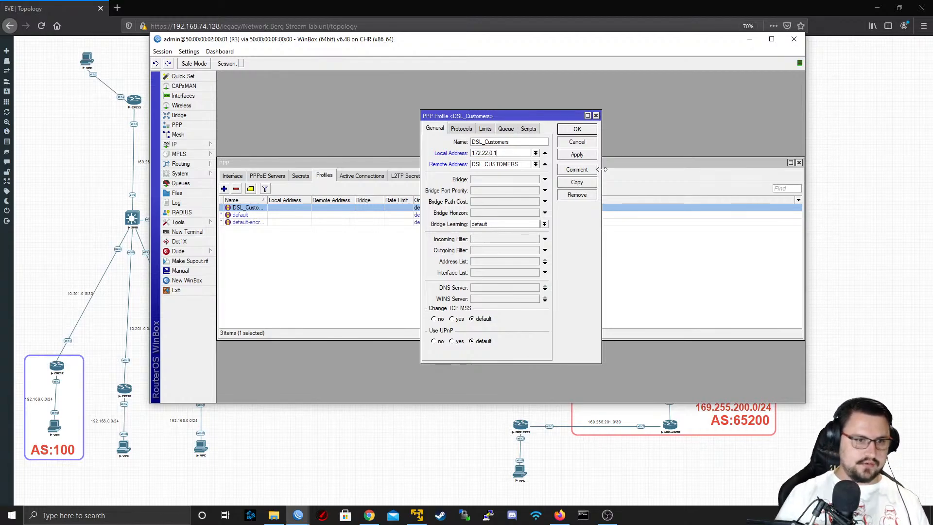
left_click(583, 155)
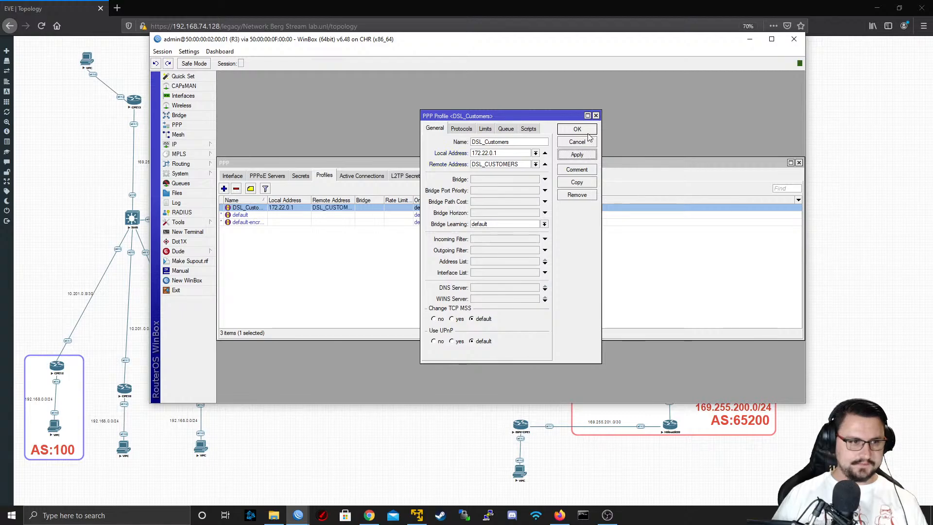
left_click(585, 132)
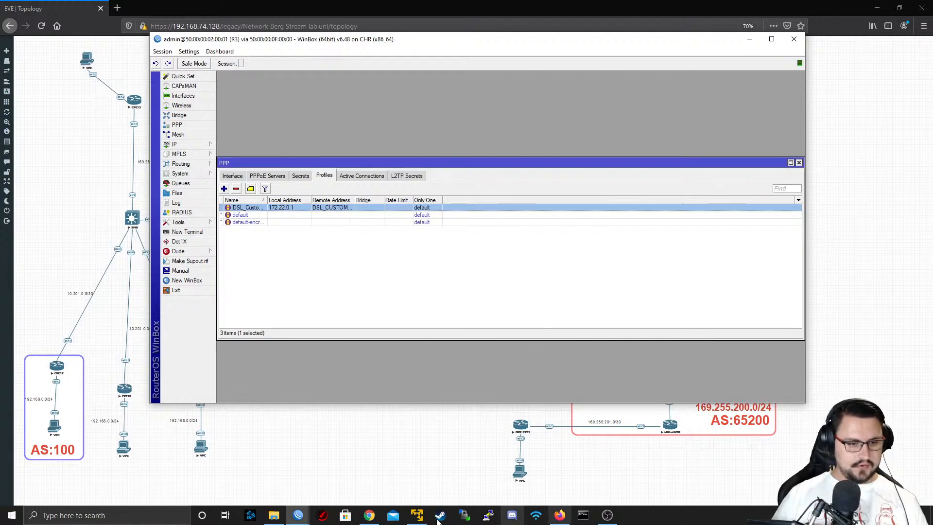
Return to the DSL_Customer1 session and restart the TO_ISP1 PPPoE client by disabling and re-enabling it
mouse_move(298, 516)
left_click(369, 467)
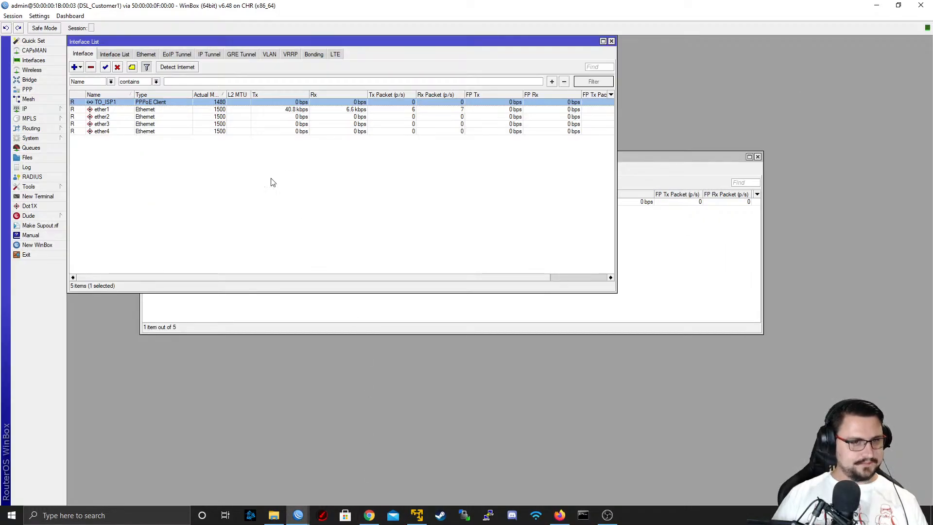
left_click(116, 68)
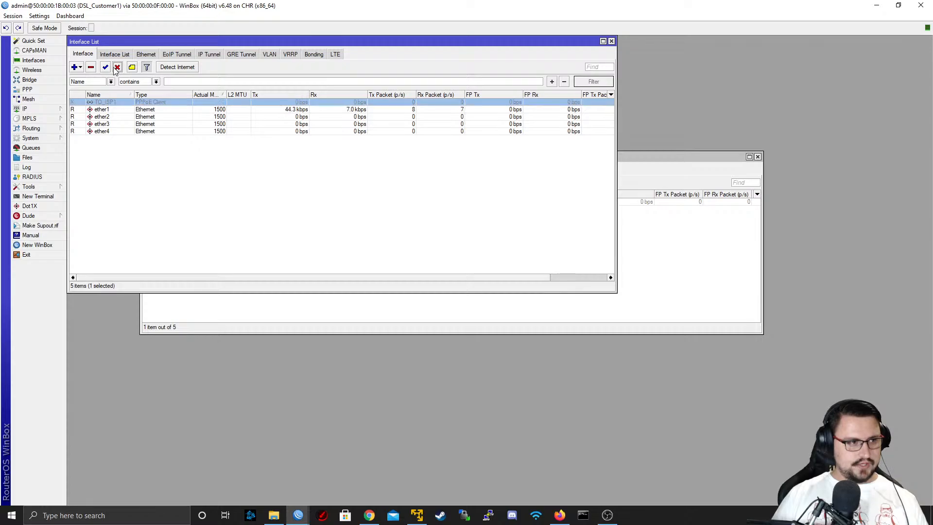
left_click(105, 67)
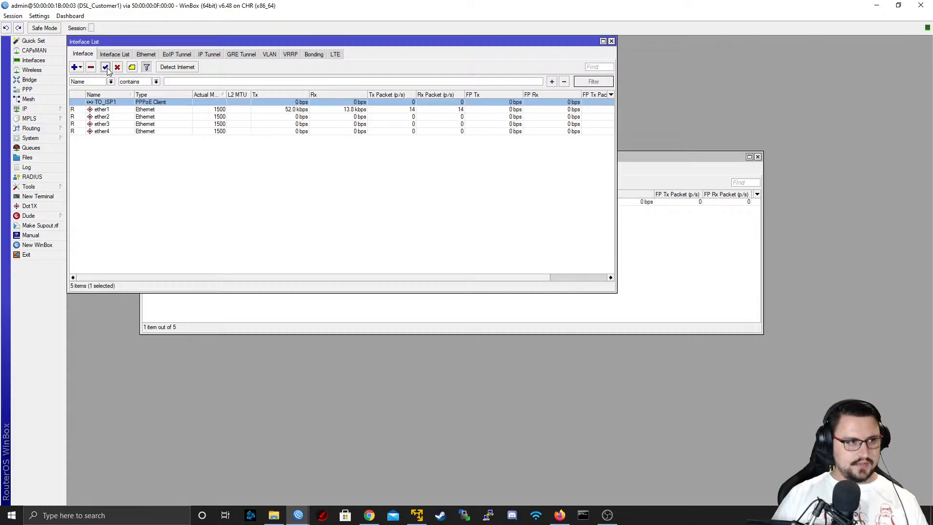
Check the local and remote addresses in the TO_ISP1 client's status
double_click(134, 104)
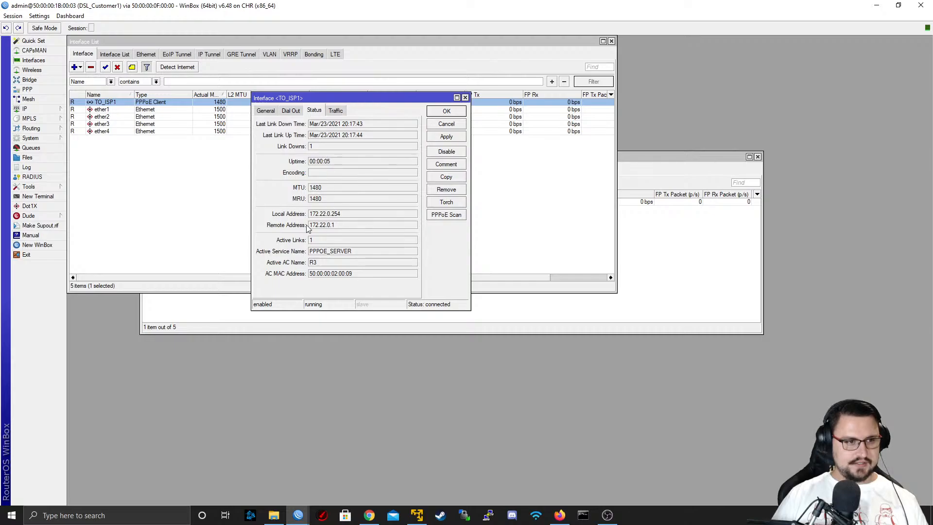
left_click_drag(336, 227, 289, 225)
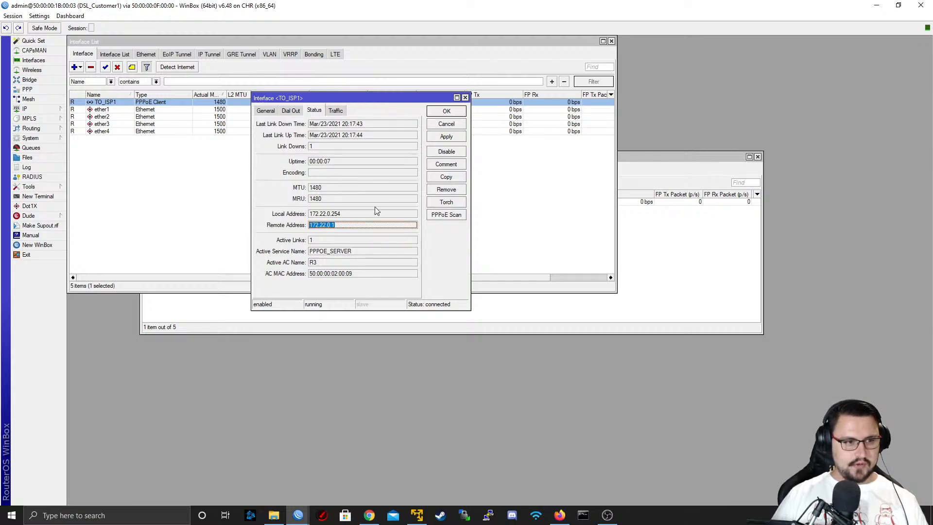
left_click_drag(376, 213, 291, 219)
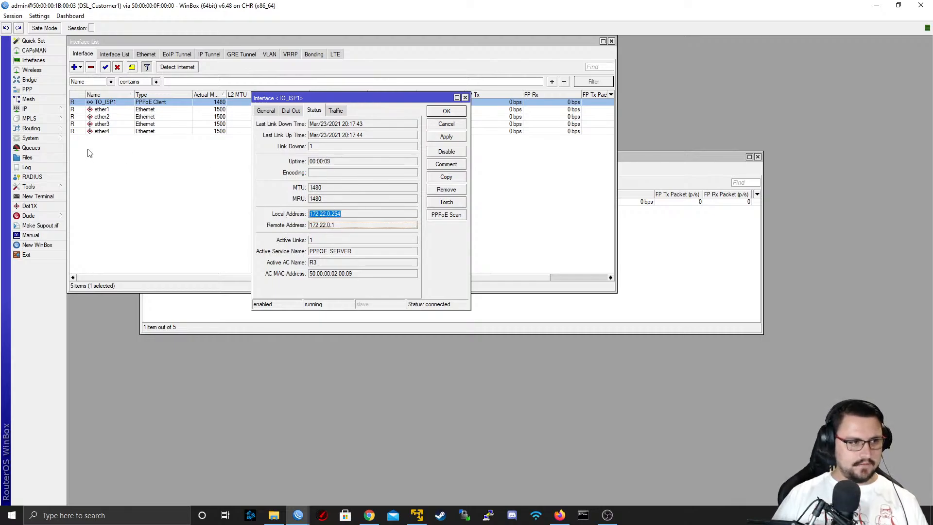
Ping 172.22.0.1 from a new terminal on DSL_Customer1
left_click(38, 196)
type("p")
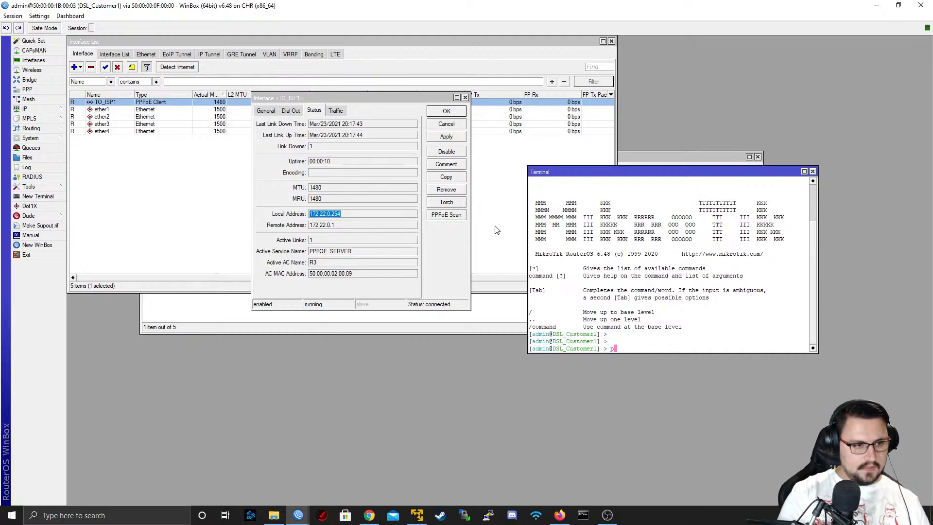
type("ing 172.22.0.1")
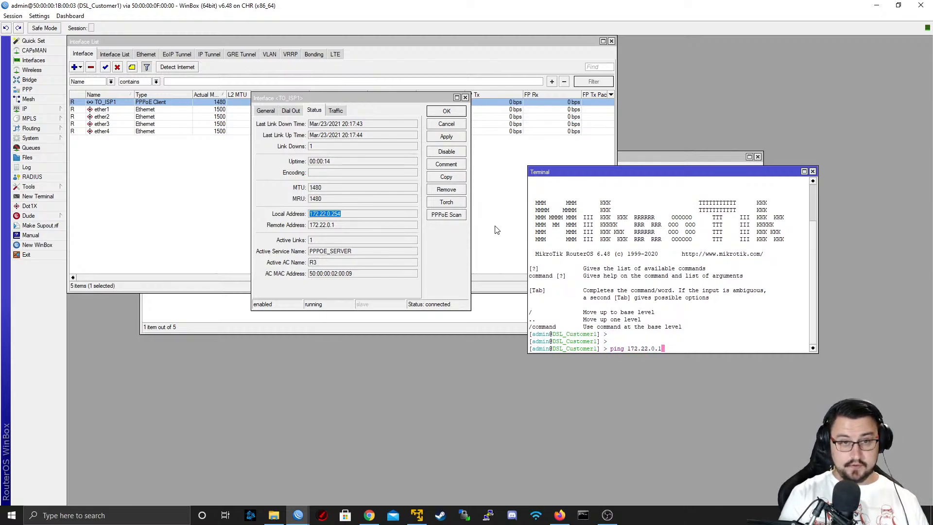
key("Return")
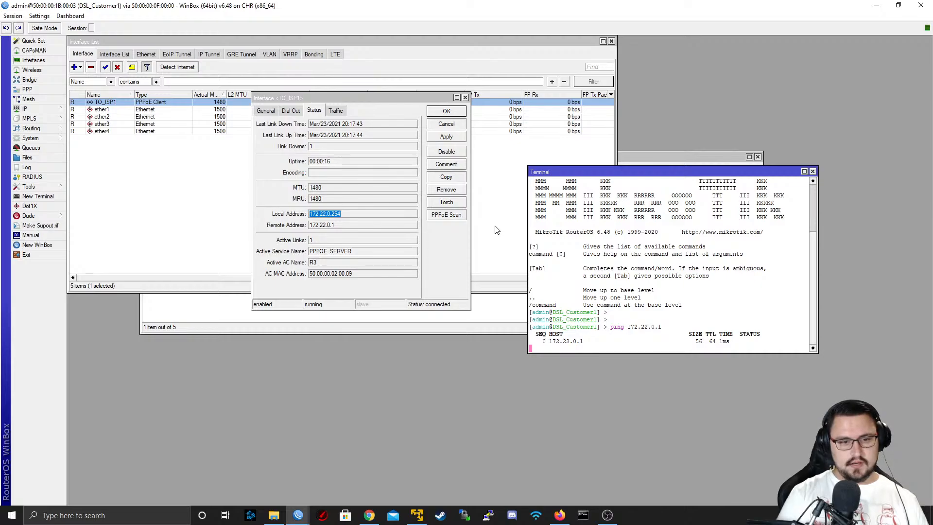
Shrink the DSL_Customer1 session to a floating window and place it over the network topology page
left_click_drag(610, 5, 559, 146)
key("alt+Tab")
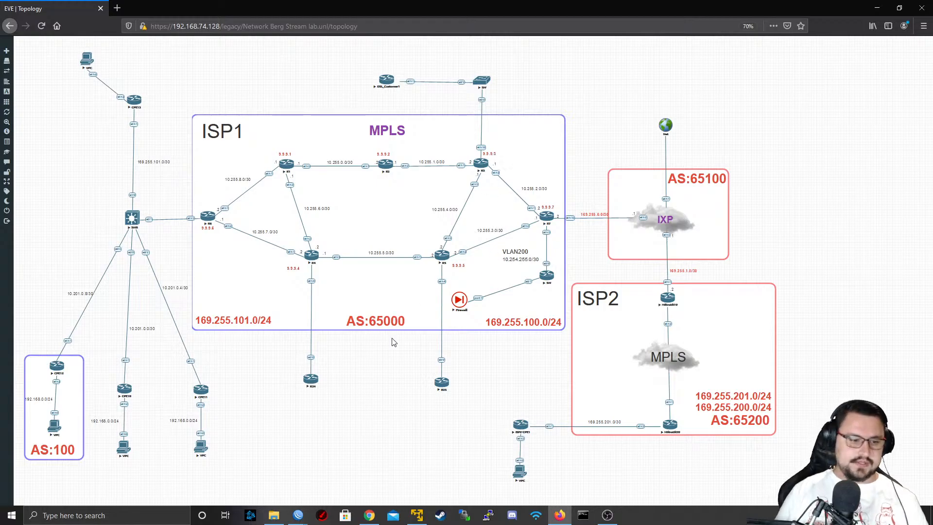
mouse_move(298, 513)
left_click(333, 471)
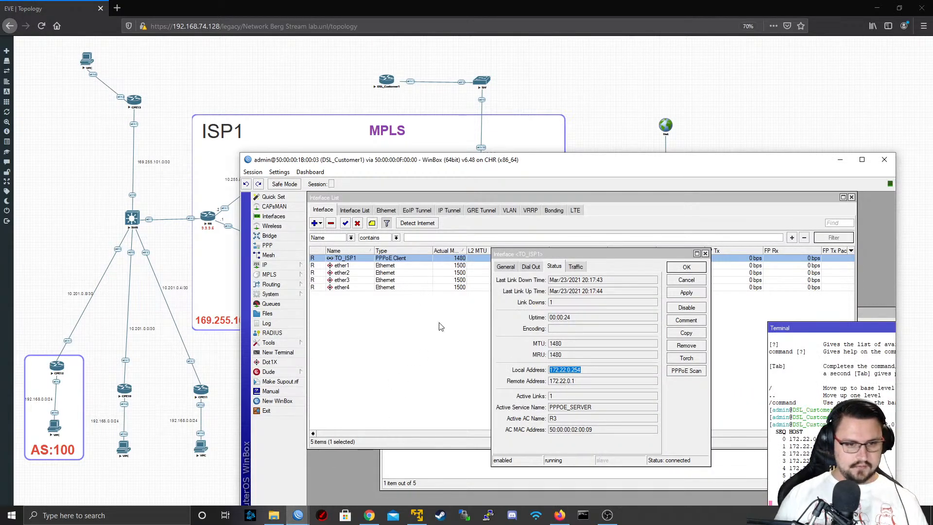
left_click_drag(435, 167, 342, 94)
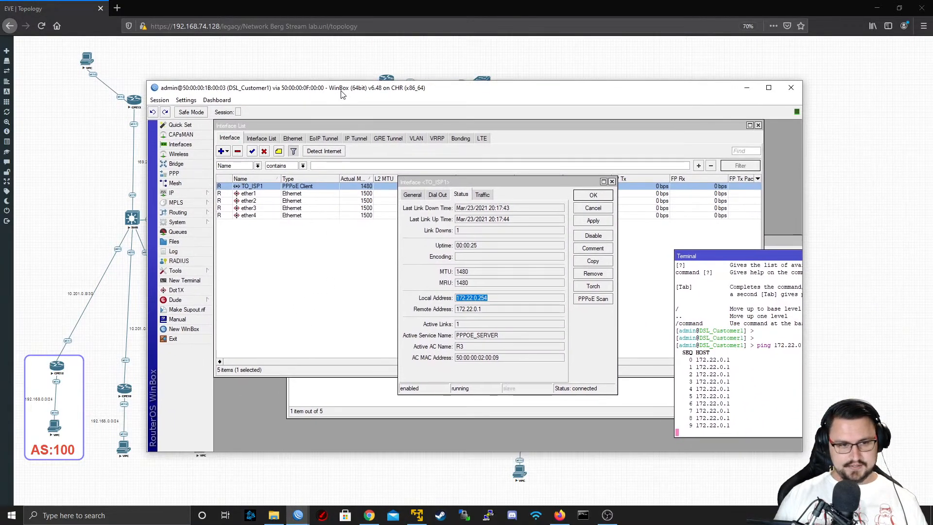
Reopen the TO_ISP1 PPPoE client and enable Add Default Route in its dial-out settings
left_click(613, 187)
left_click(612, 183)
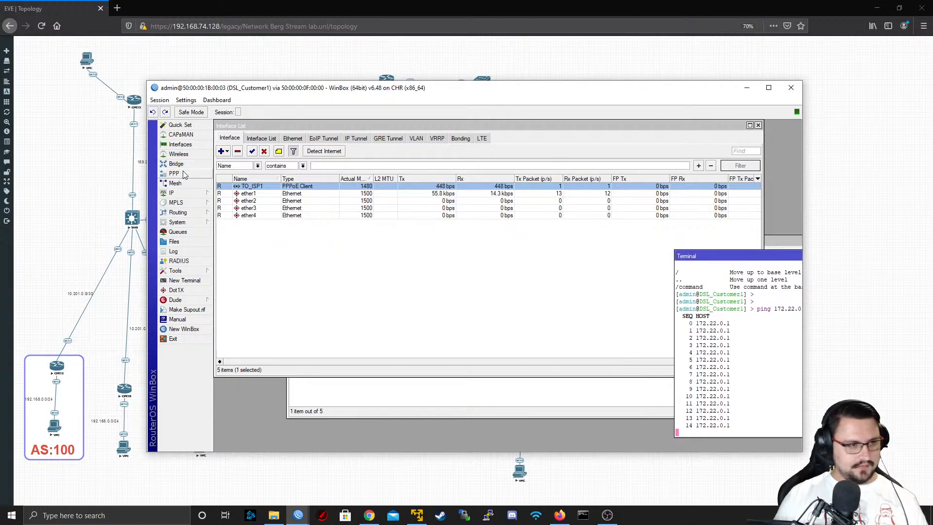
double_click(251, 187)
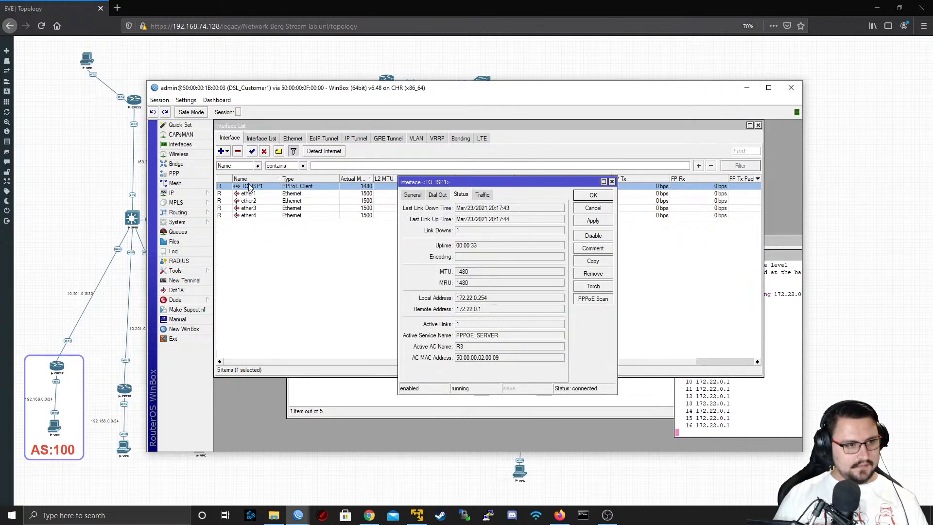
left_click(413, 195)
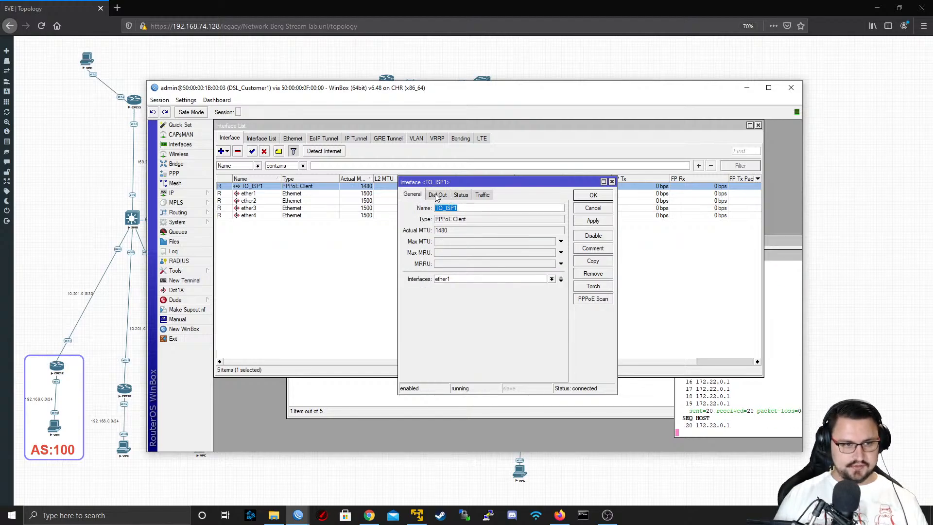
left_click(437, 195)
left_click(465, 305)
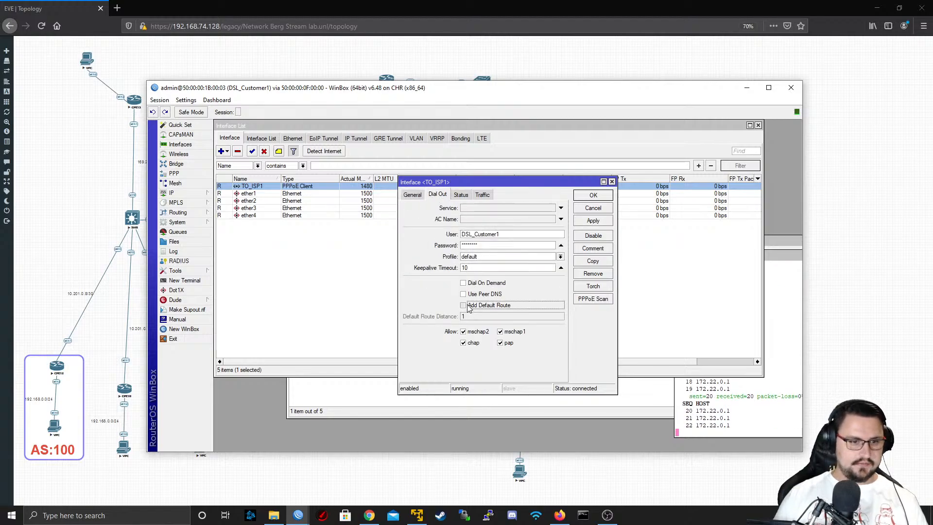
Check the existing entries in the DSL_Customer1 route list before applying the default route option
left_click(193, 195)
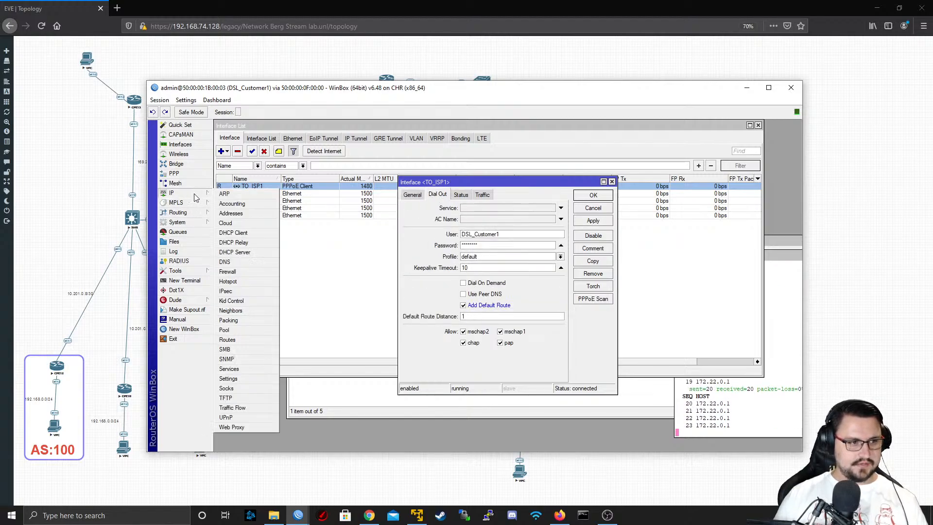
left_click(248, 339)
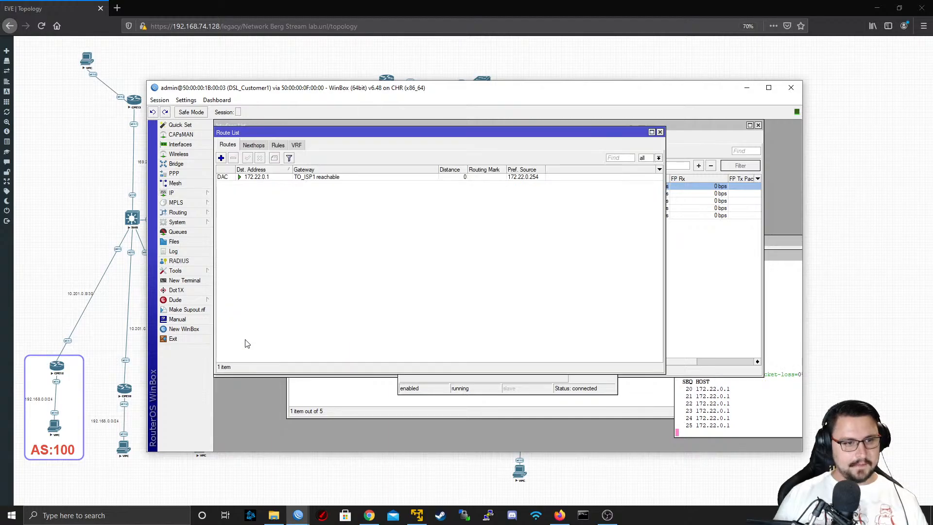
left_click(282, 178)
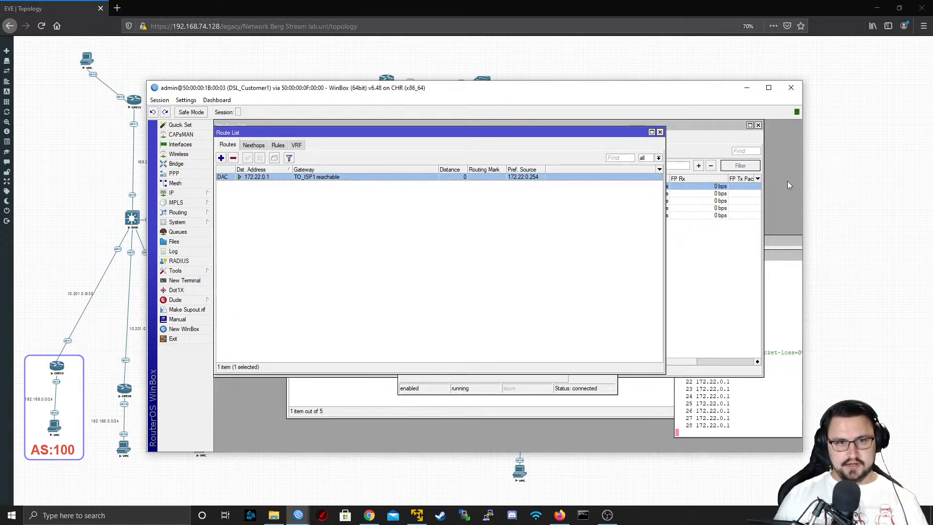
left_click(660, 132)
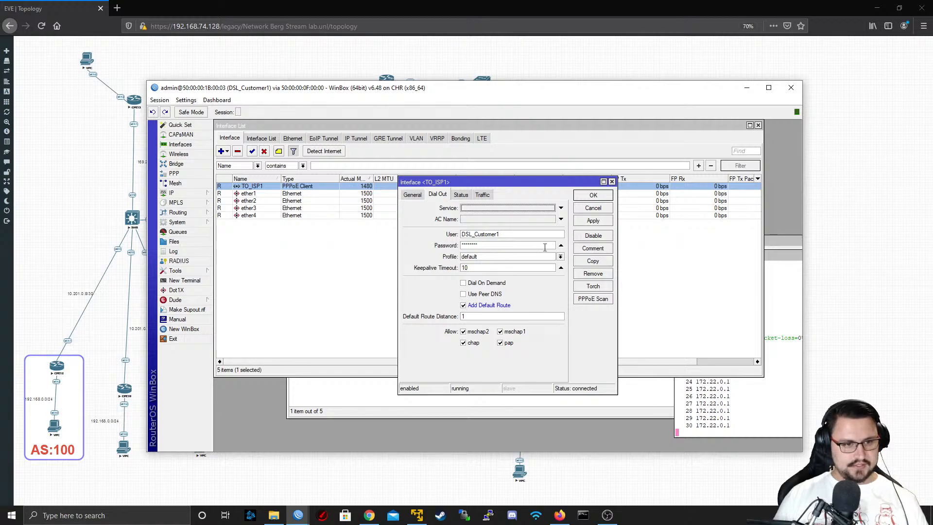
Apply the TO_ISP1 client's dial-out change and check the 0.0.0.0/0 route in the route list
left_click(592, 221)
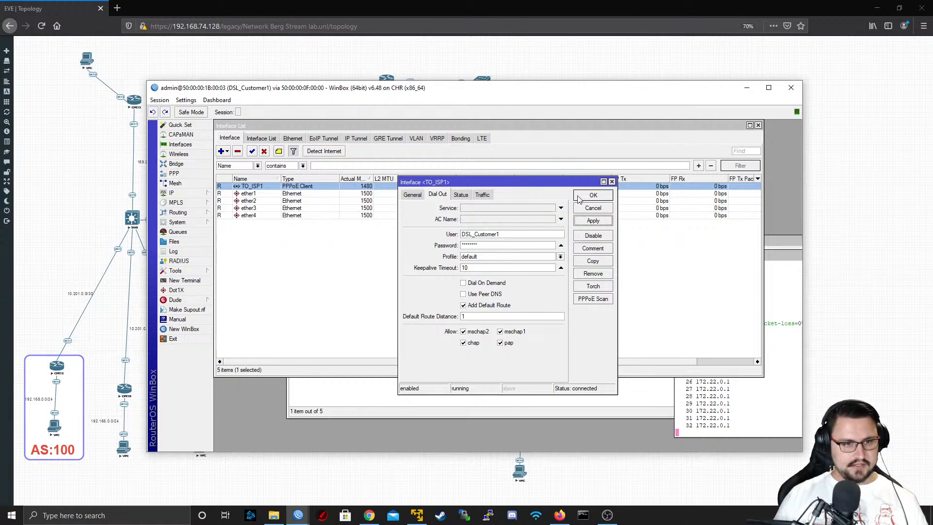
left_click(593, 195)
left_click(171, 193)
left_click(242, 339)
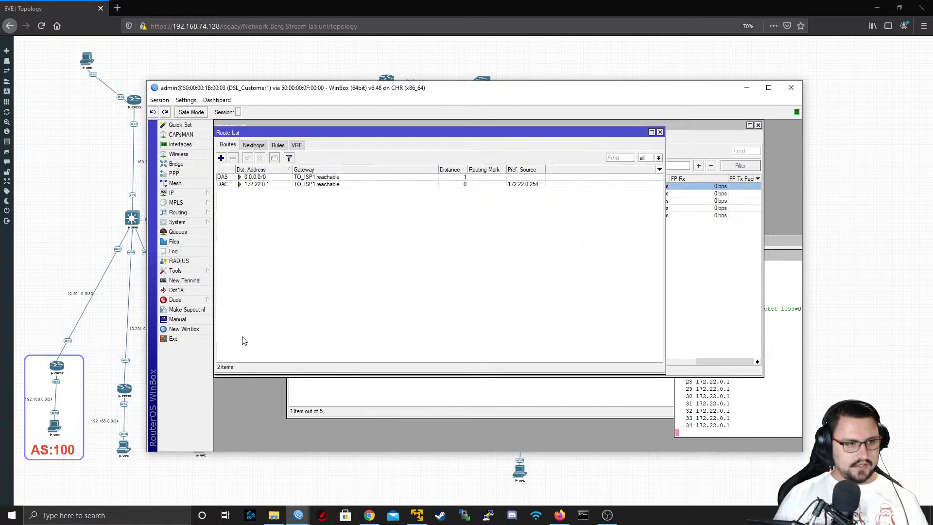
left_click(232, 179)
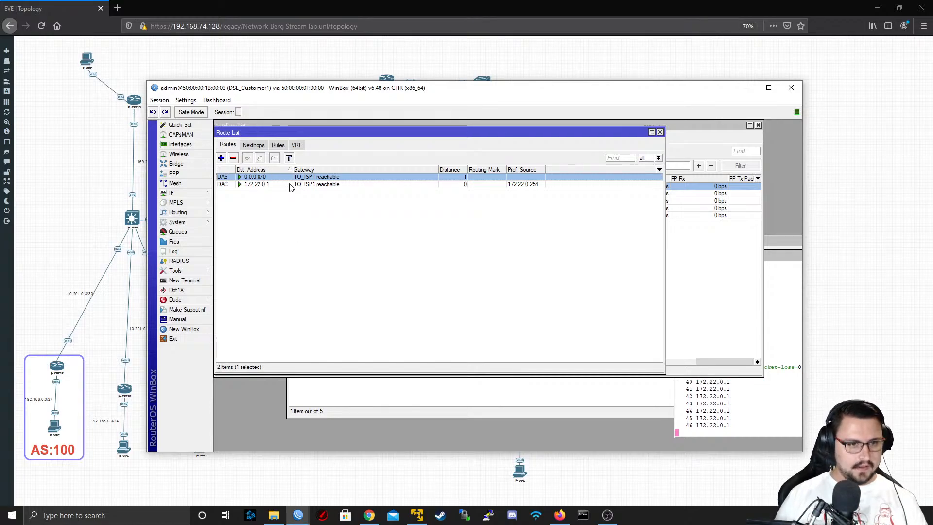
left_click(272, 186)
left_click(267, 180)
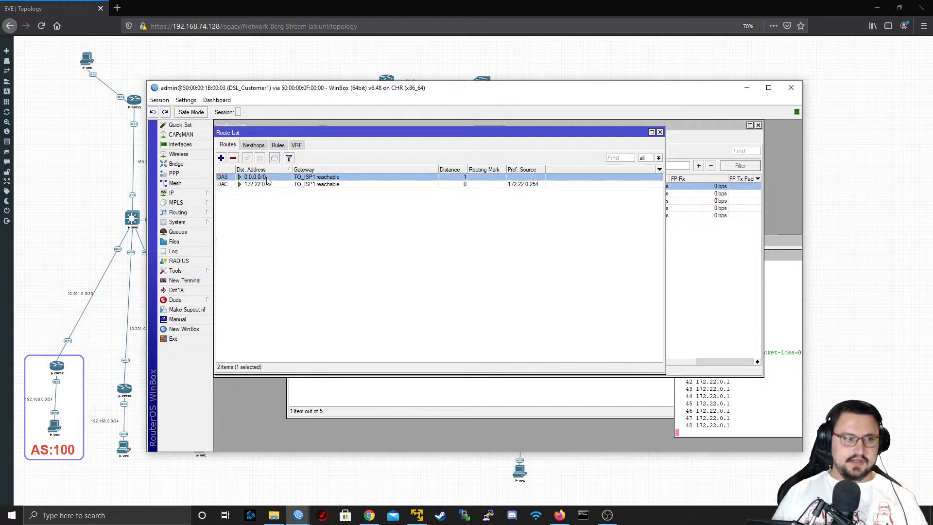
left_click(180, 193)
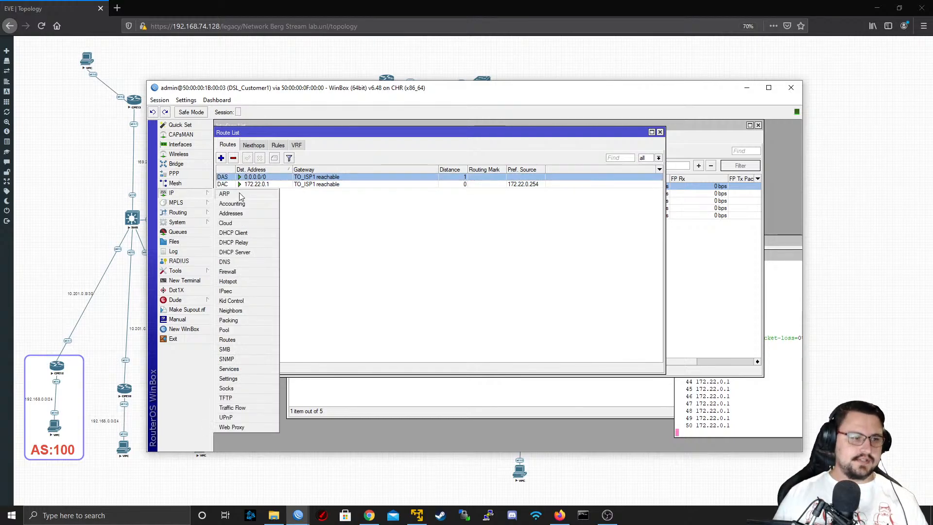
left_click(176, 164)
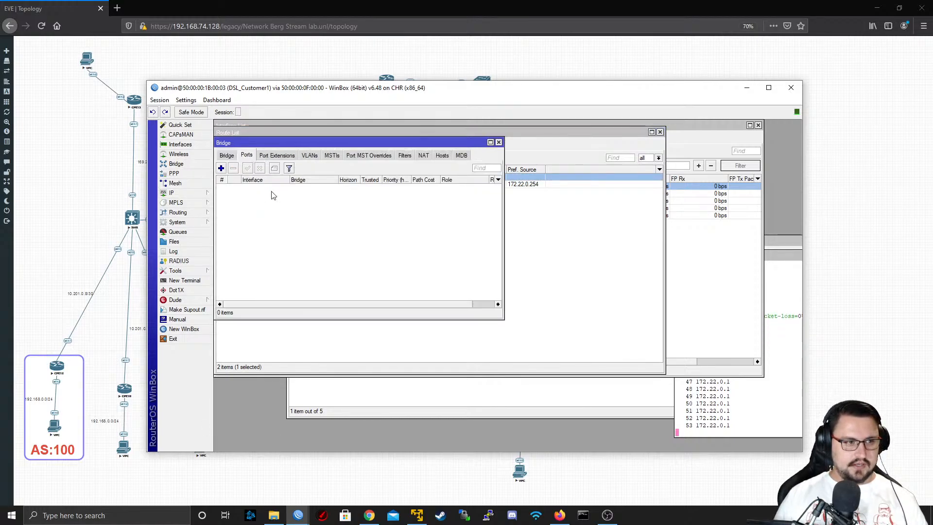
left_click(221, 168)
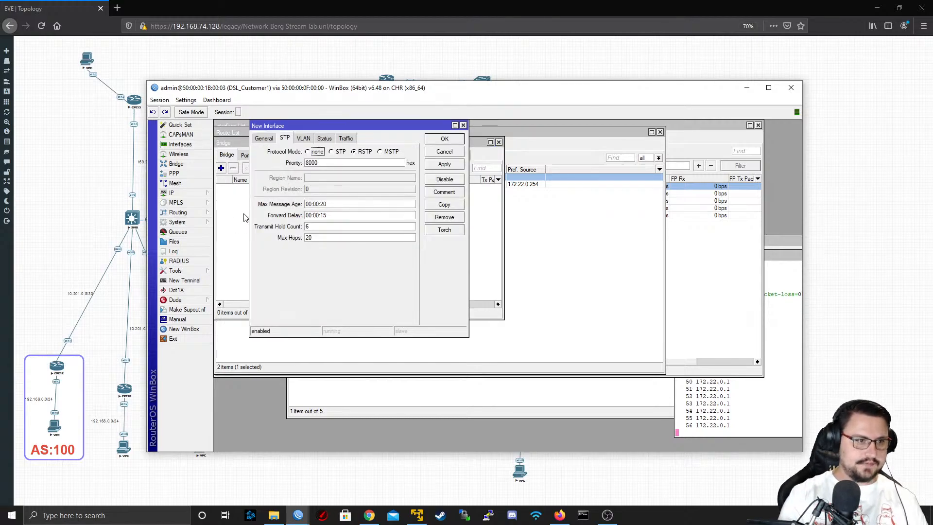
left_click(268, 142)
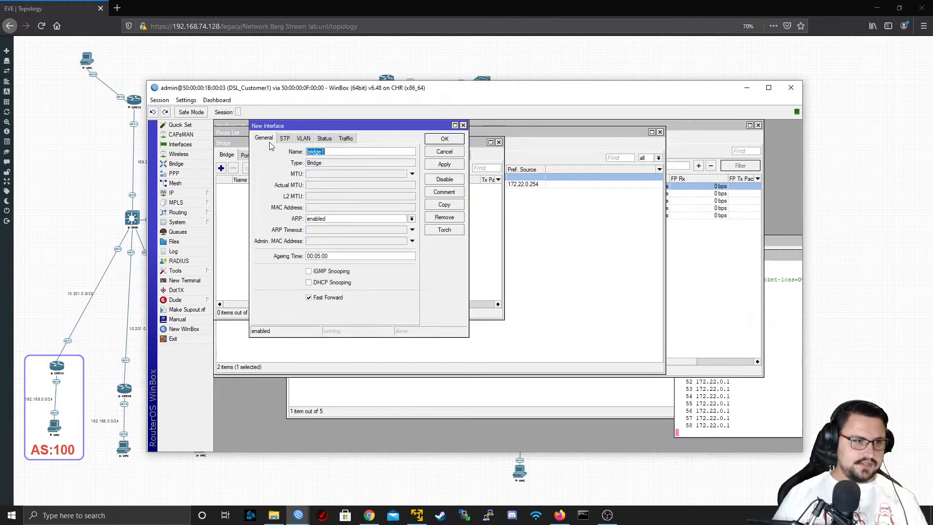
type("LO0")
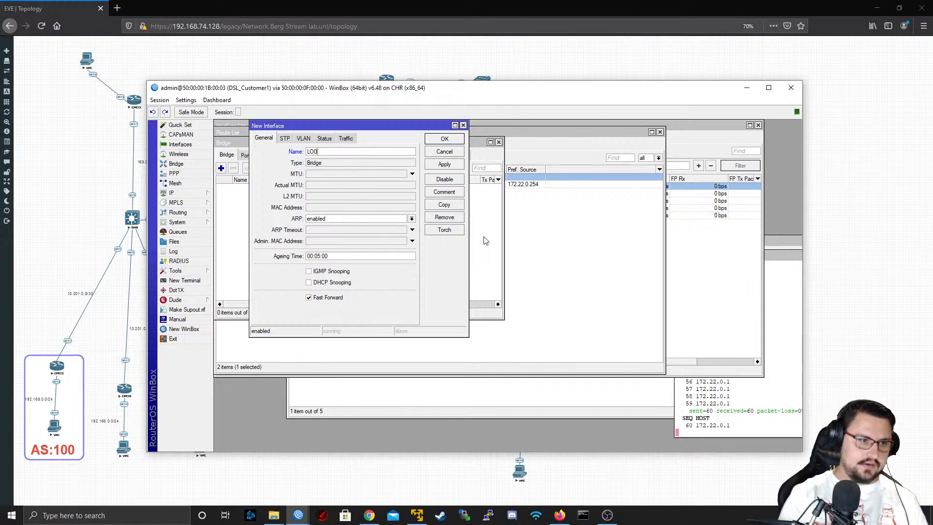
left_click(446, 139)
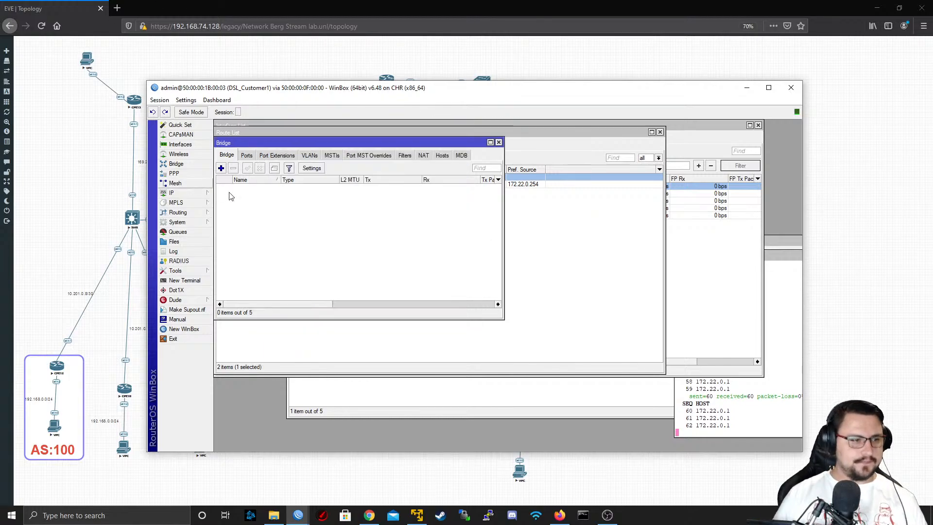
Add the IP address 192.168.1.1/24 to interface ether2 on DSL_Customer1
mouse_move(181, 197)
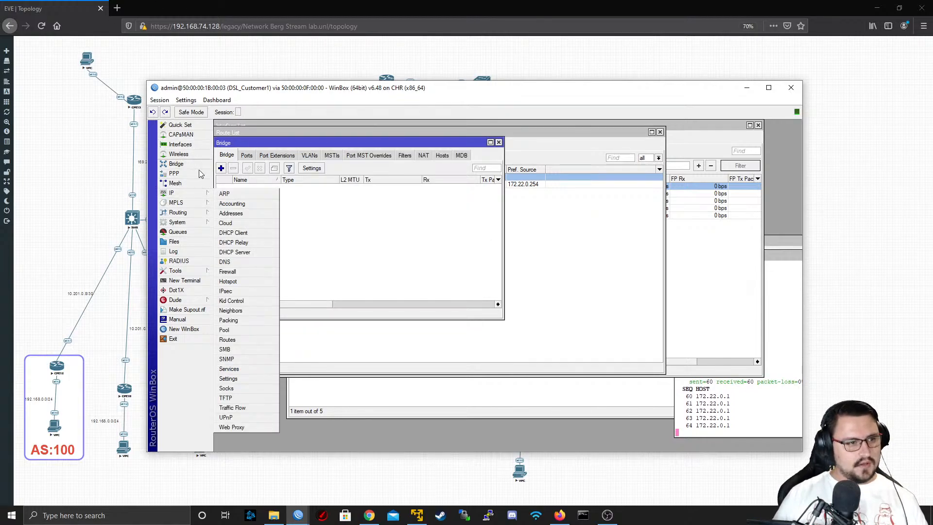
left_click(243, 215)
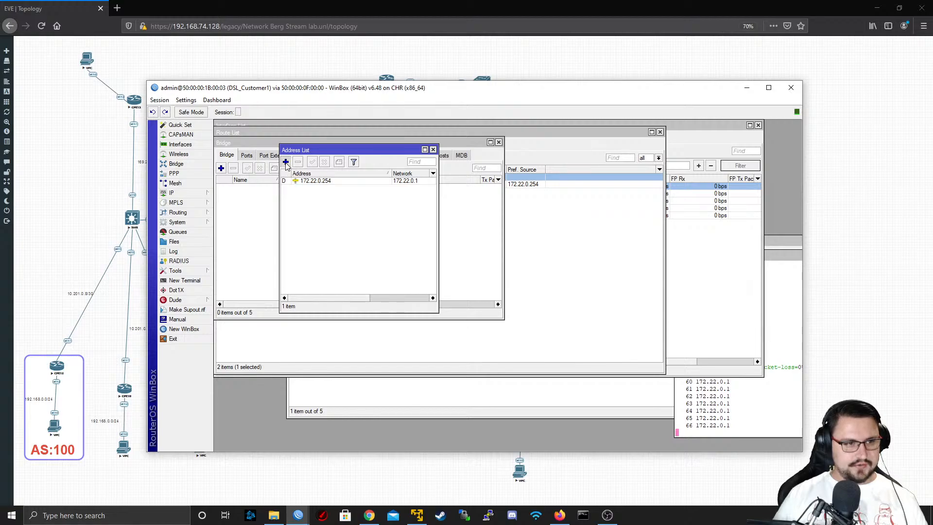
left_click(286, 162)
type("192.168")
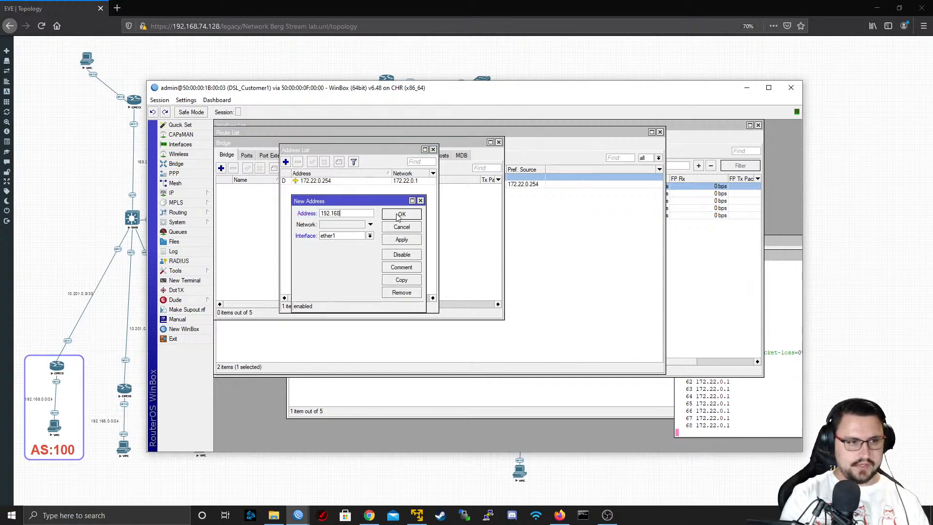
type(".1.")
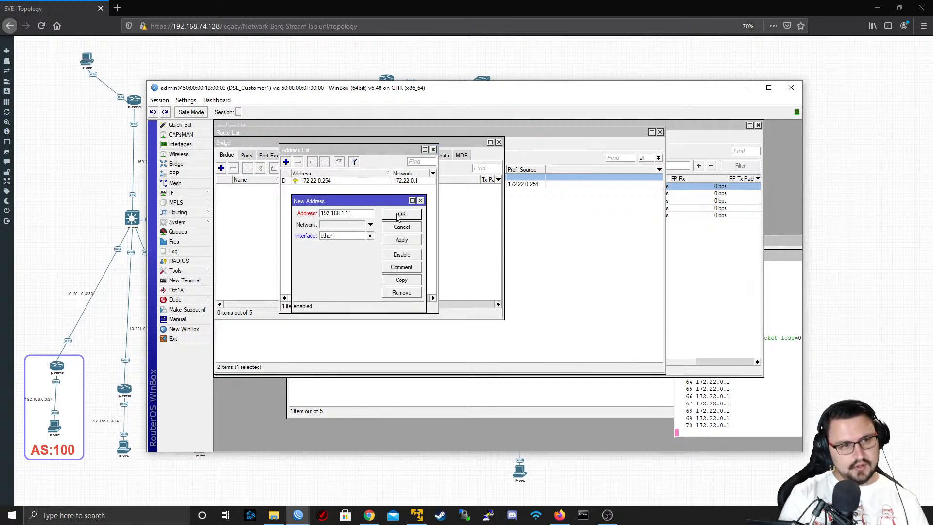
key("BackSpace")
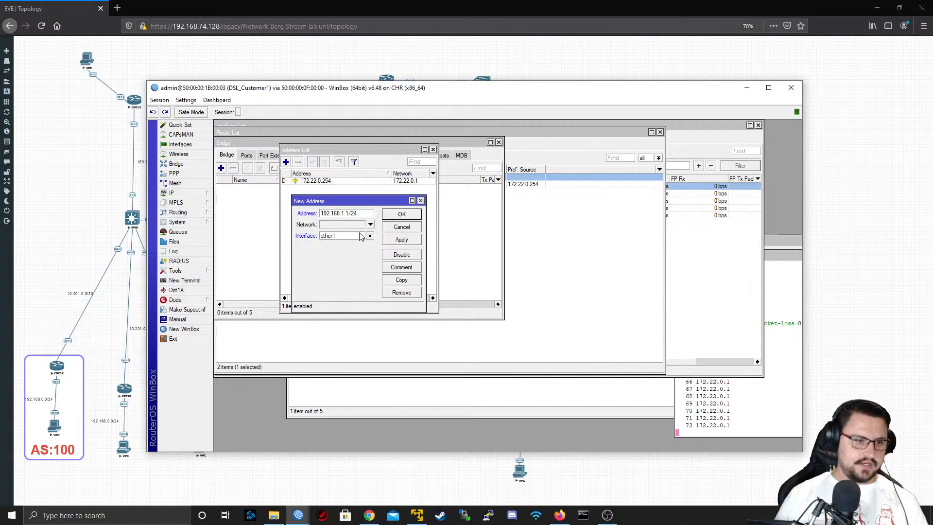
left_click(361, 236)
left_click(348, 256)
left_click(402, 240)
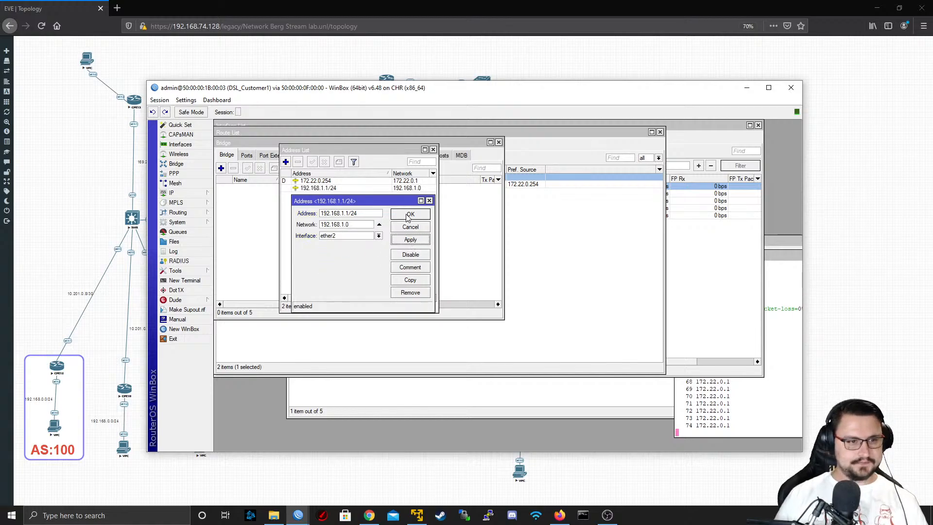
left_click(402, 214)
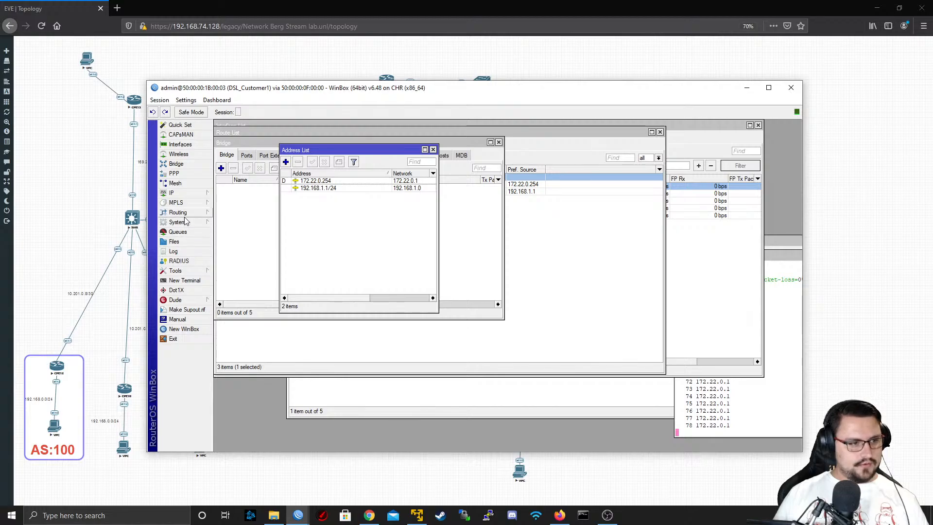
Ping 8.8.8.8 from a new terminal with source address 192.168.1.1, and stop the ping after several attempts
left_click(205, 274)
left_click(205, 278)
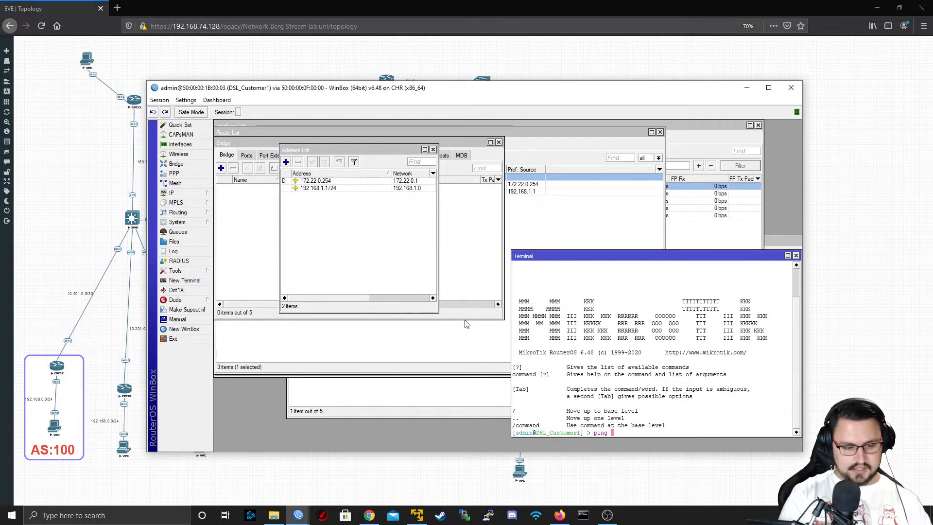
type("8.8.8.8 src")
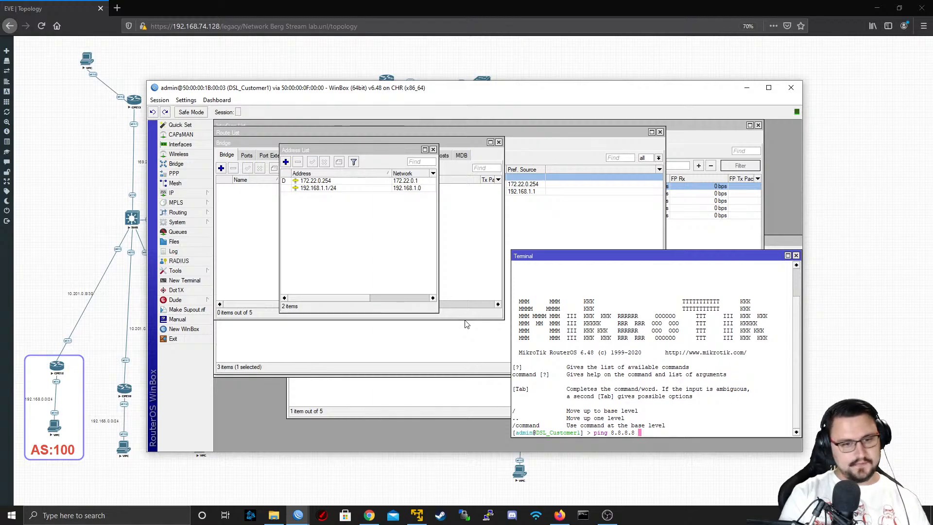
key("Tab")
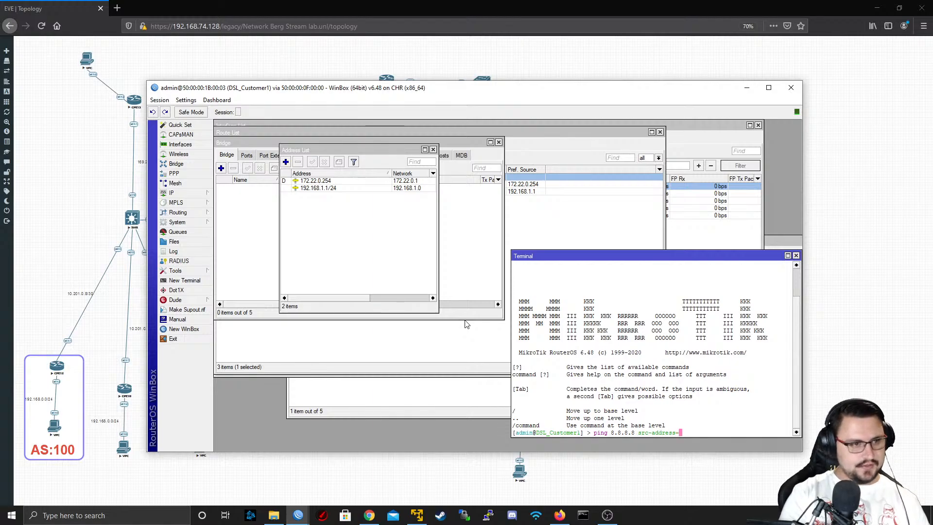
type("192.168")
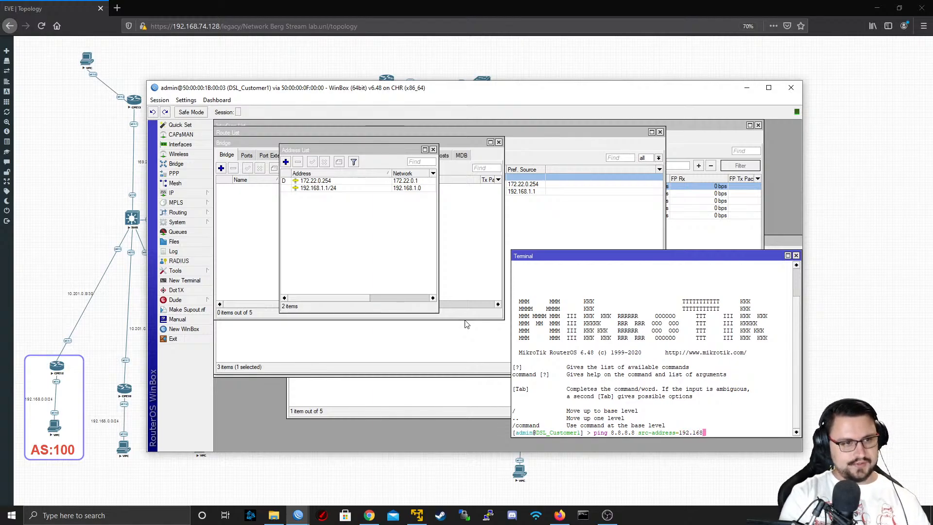
type(".1.1")
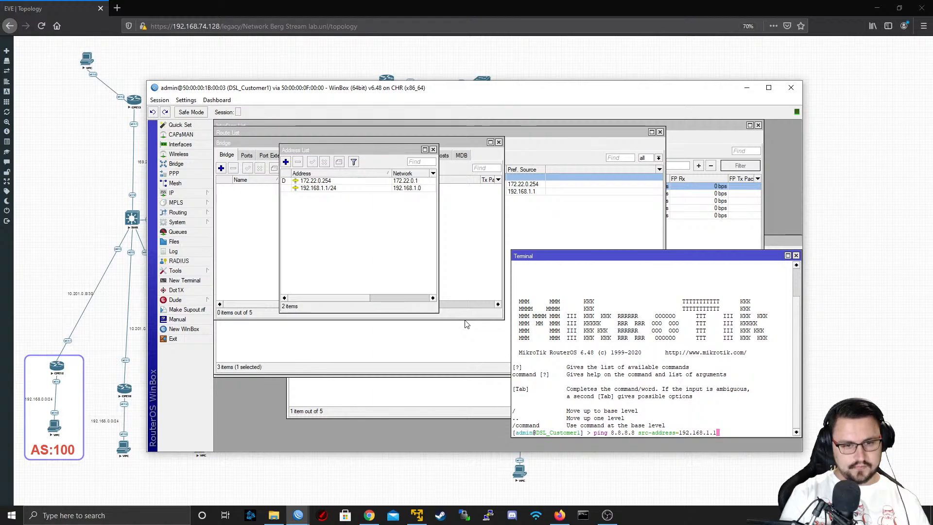
key("Return")
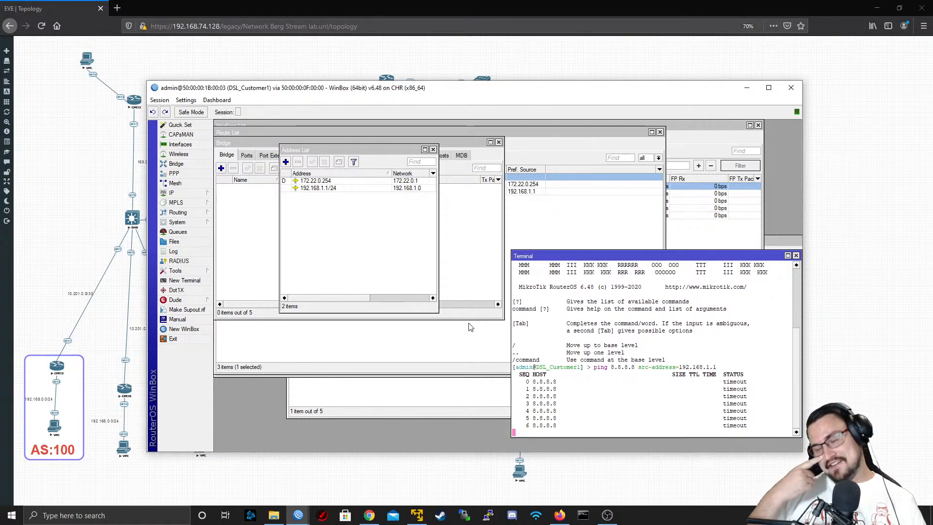
key("ctrl+c")
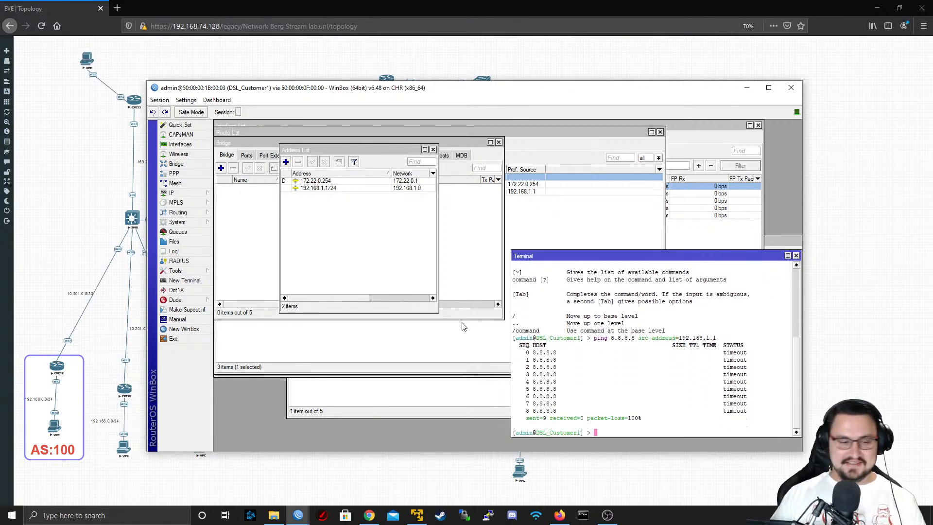
Start a new srcnat NAT rule in the DSL_Customer1 firewall with TO_ISP1 as the out interface
left_click(205, 195)
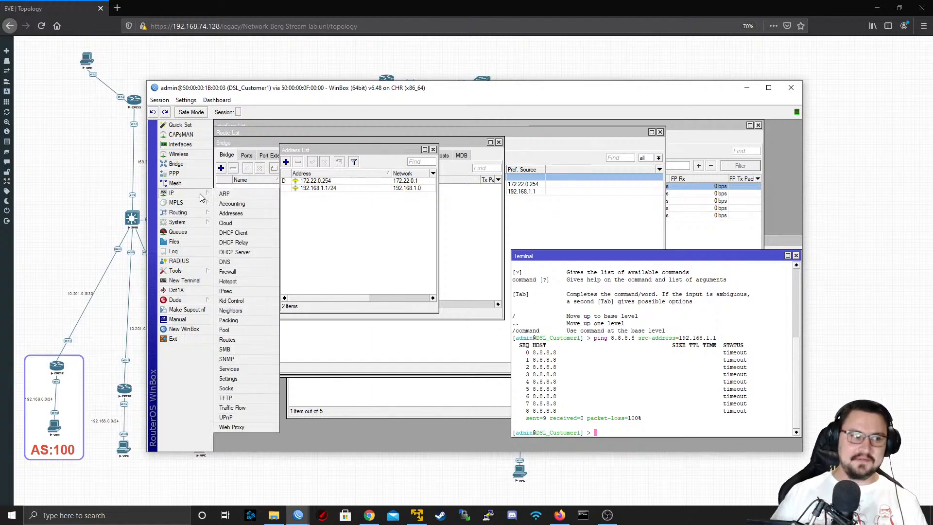
left_click(228, 272)
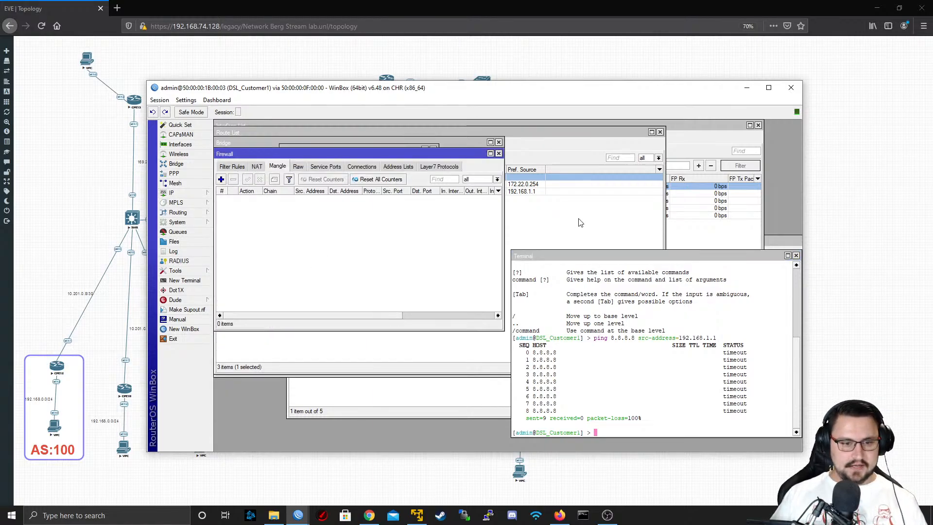
left_click(257, 166)
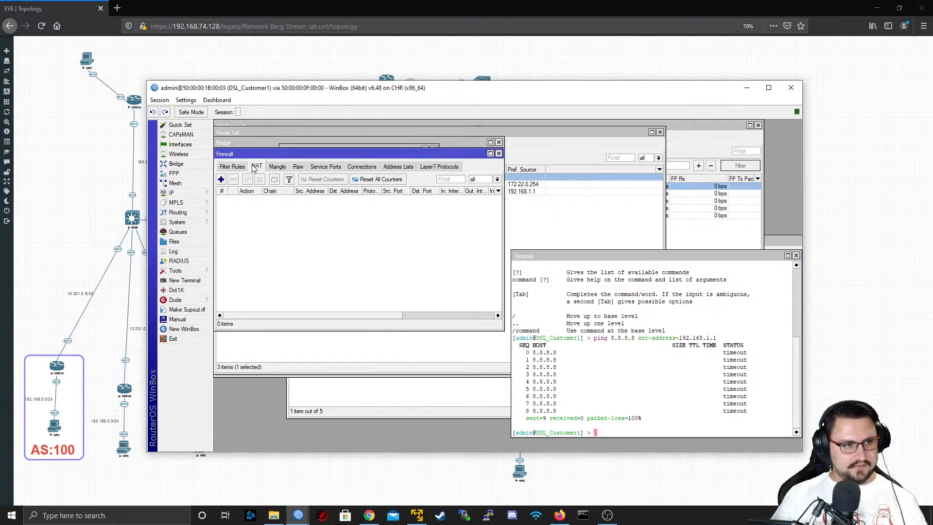
left_click(224, 180)
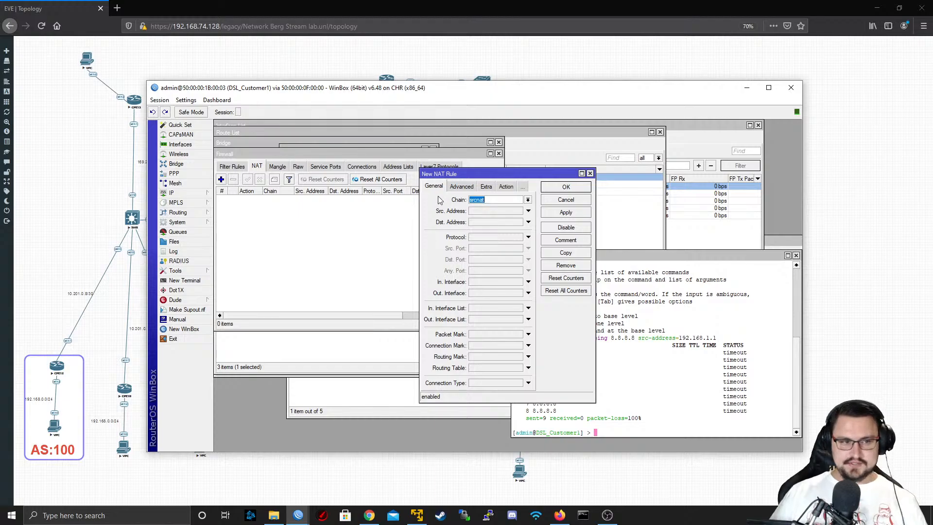
left_click(507, 292)
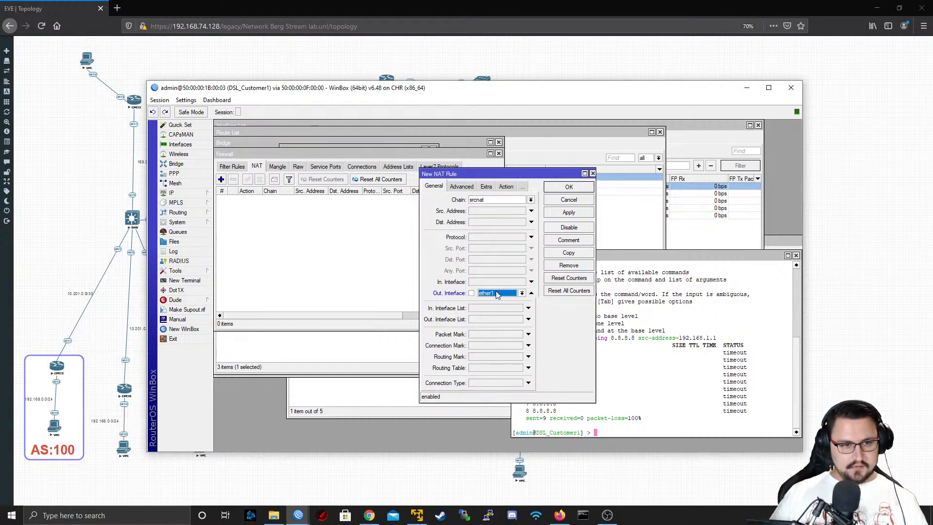
left_click(507, 294)
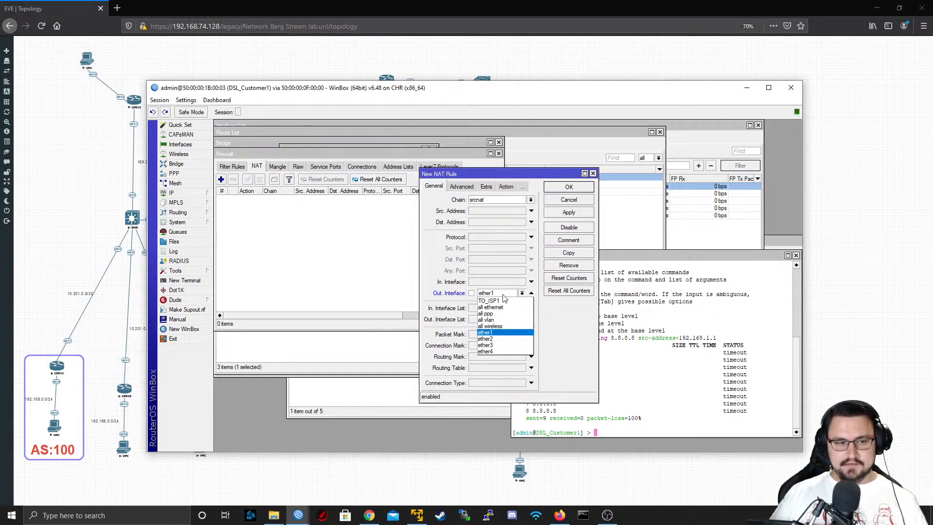
left_click(496, 302)
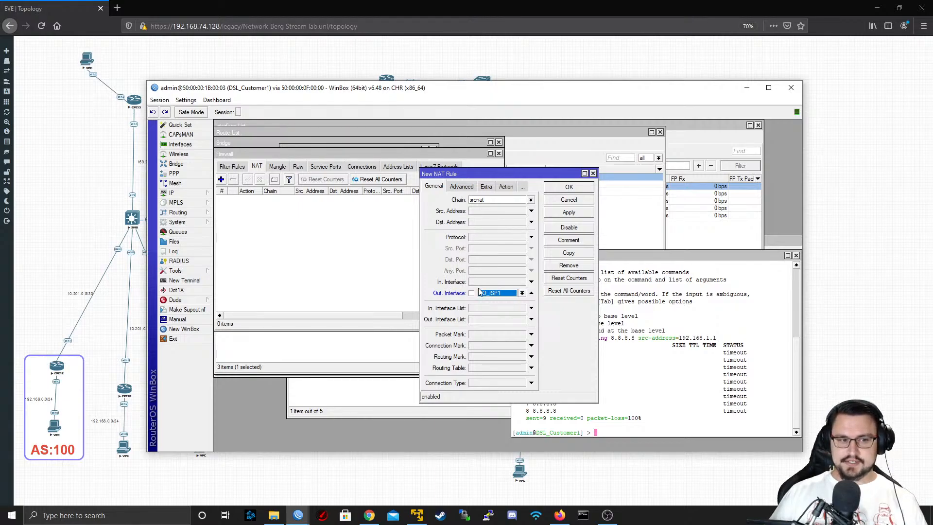
Set the NAT rule's action to masquerade and save the rule
left_click(506, 187)
left_click(531, 200)
left_click(505, 248)
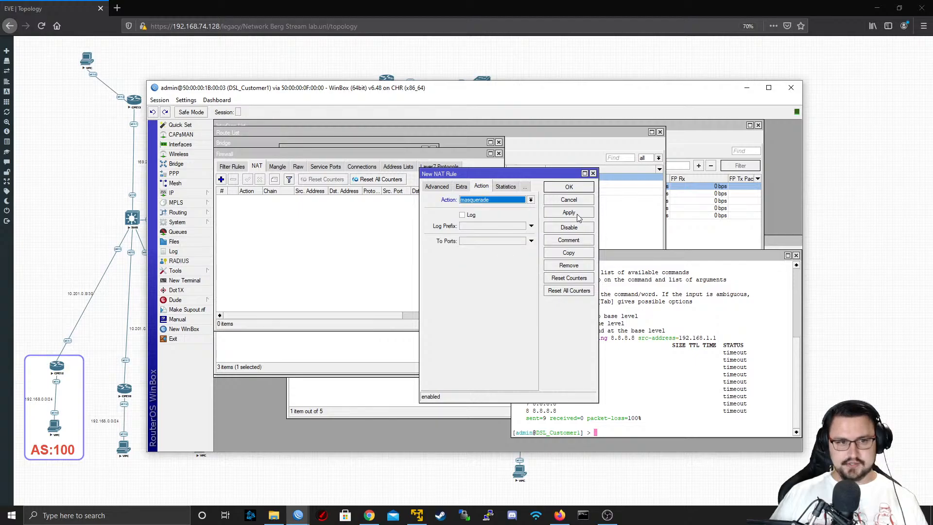
left_click(569, 214)
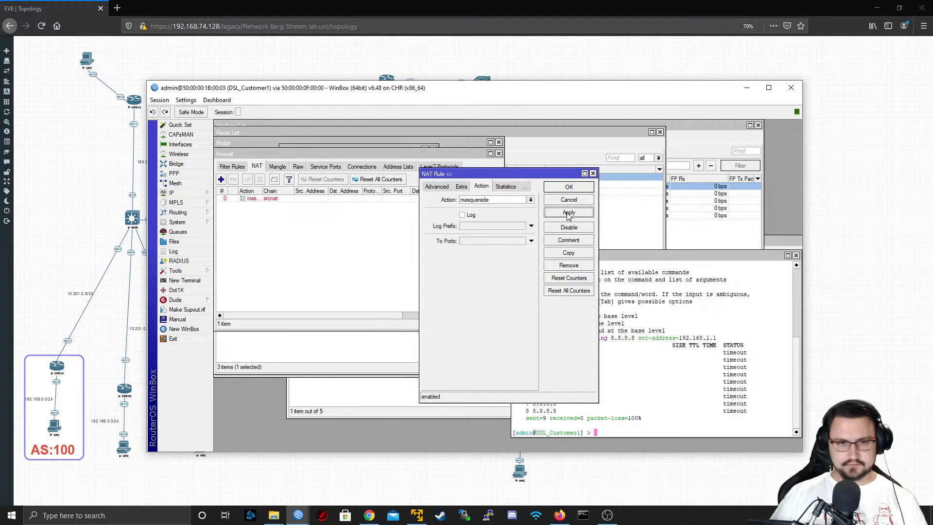
left_click(569, 188)
Repeat the ping to 8.8.8.8 from source address 192.168.1.1 in the DSL_Customer1 terminal, and stop it after a few attempts
left_click(602, 328)
key("Up")
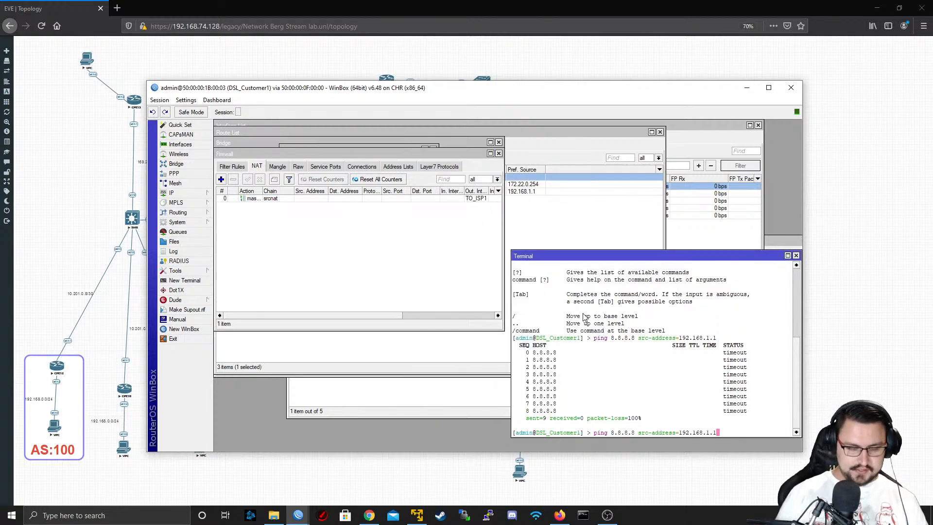
key("Return")
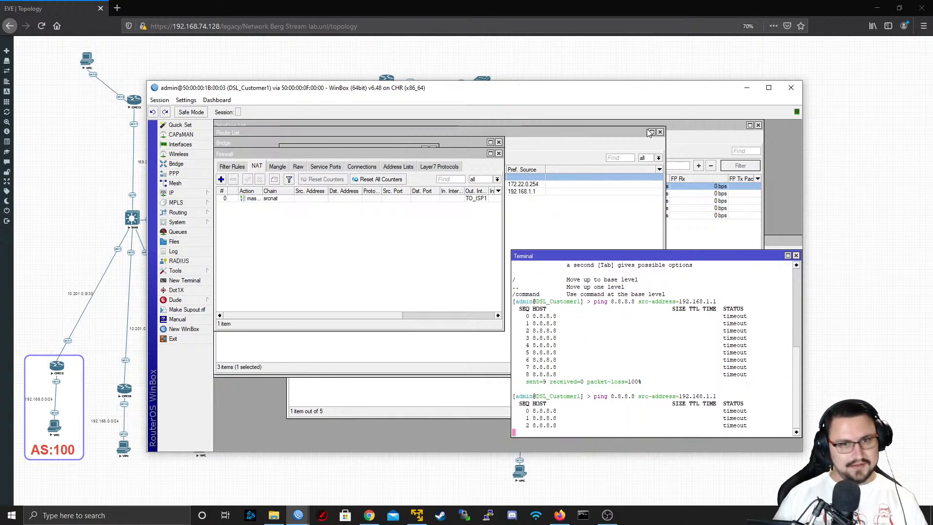
key("ctrl+c")
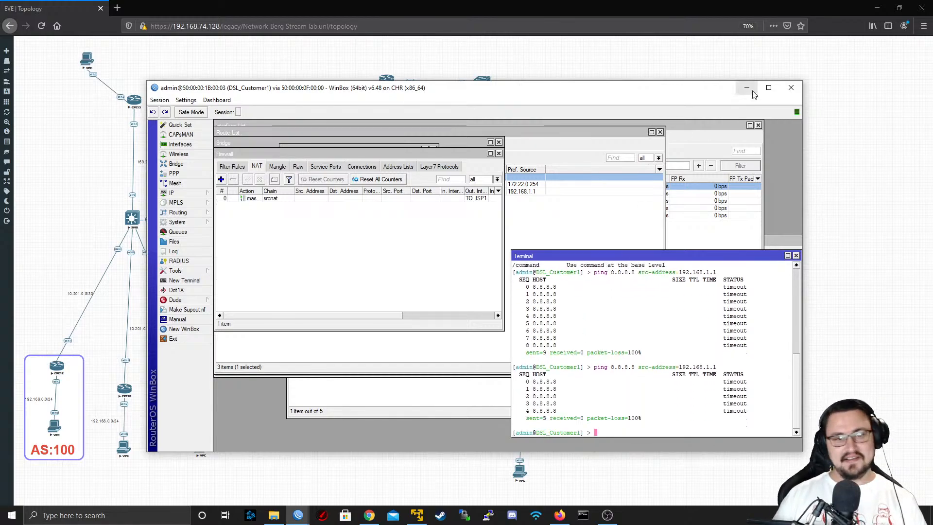
Switch to the R3 WinBox session, limit its route list to the main table, and check the 0.0.0.0/0 route
key("alt+Tab")
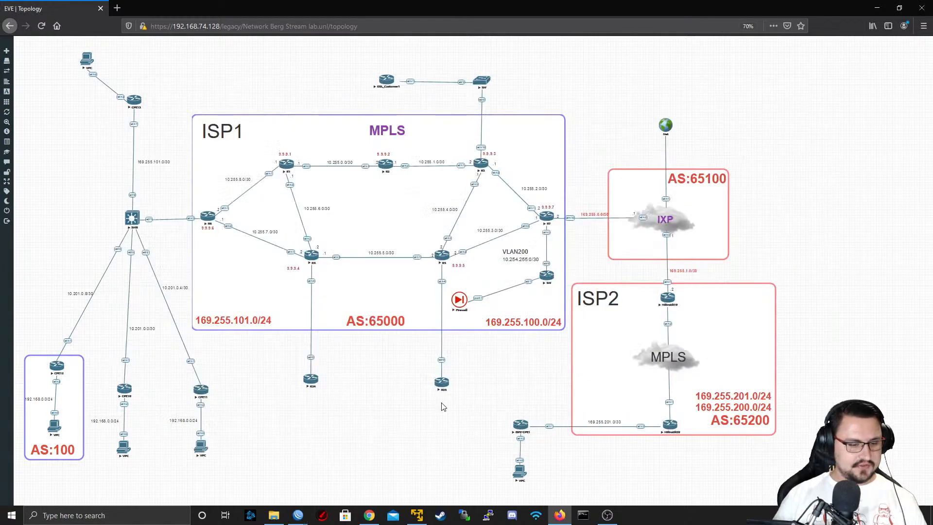
mouse_move(298, 515)
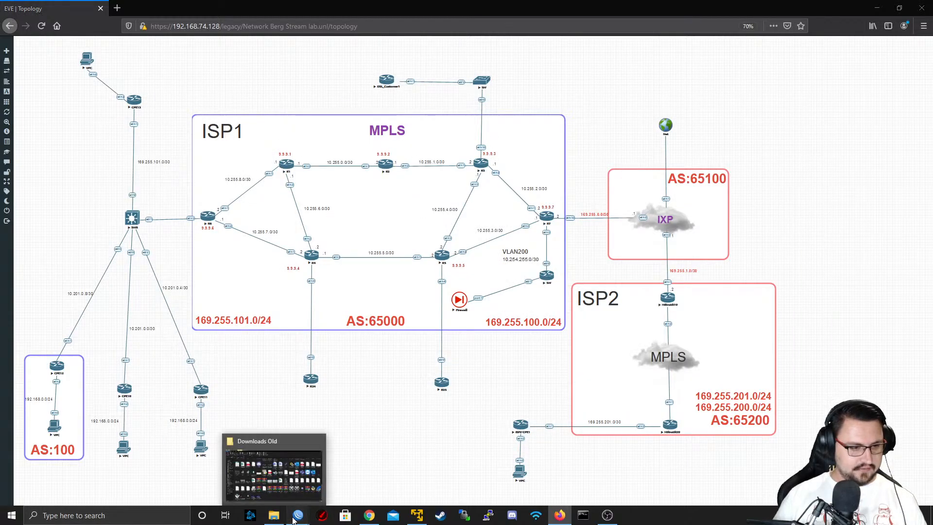
left_click(271, 491)
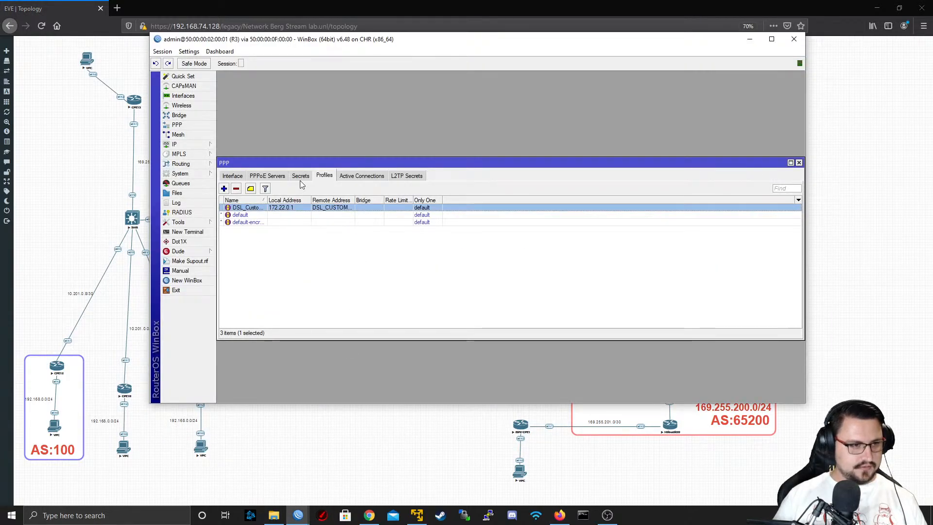
left_click(192, 144)
left_click(243, 291)
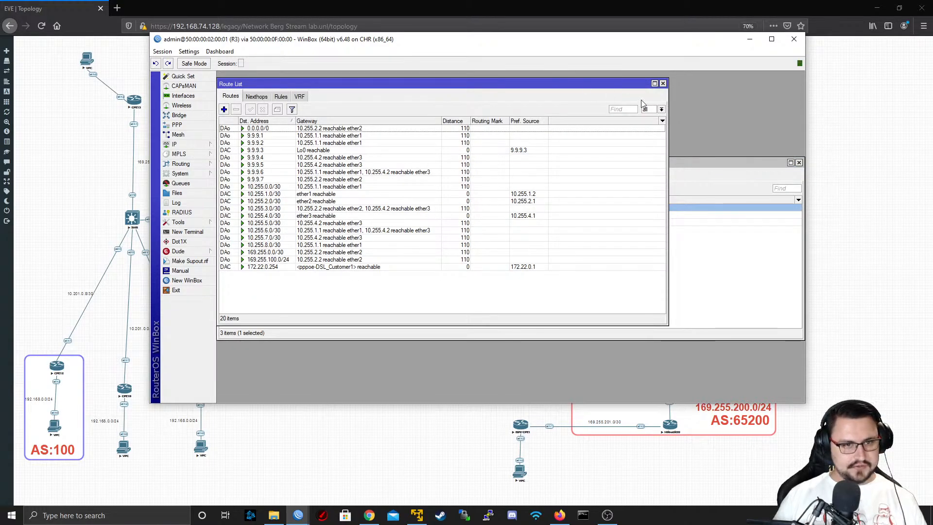
left_click(661, 110)
left_click(647, 124)
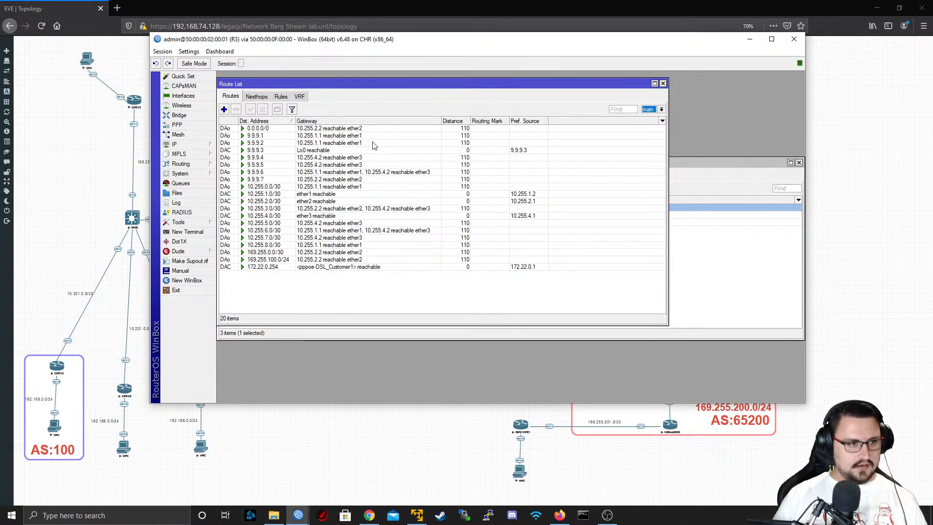
left_click(295, 137)
left_click(312, 130)
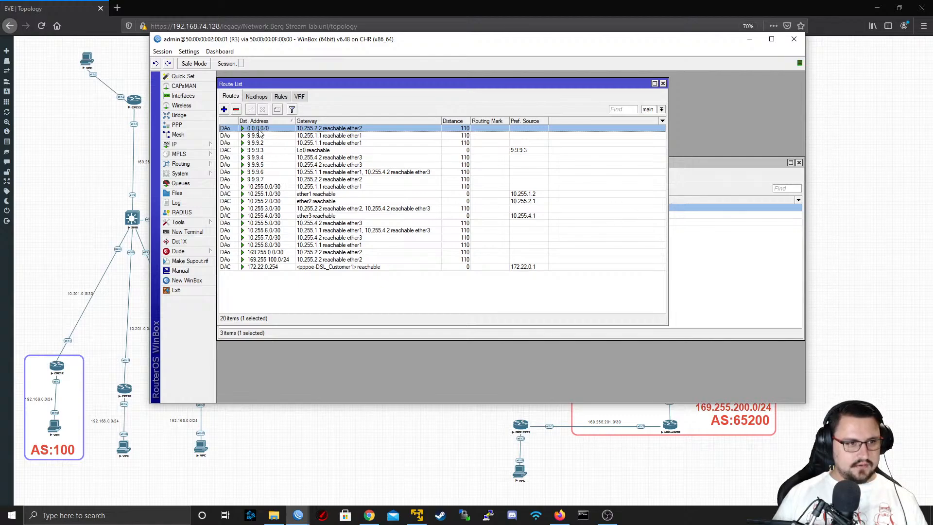
Ping 8.8.8.8 from a new terminal on R3, and return to the EVE topology
left_click(186, 232)
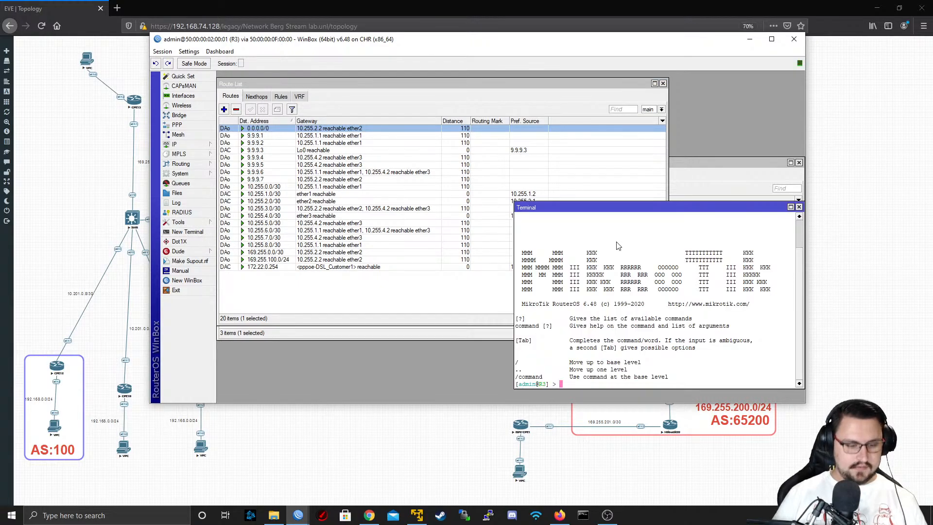
type("ping")
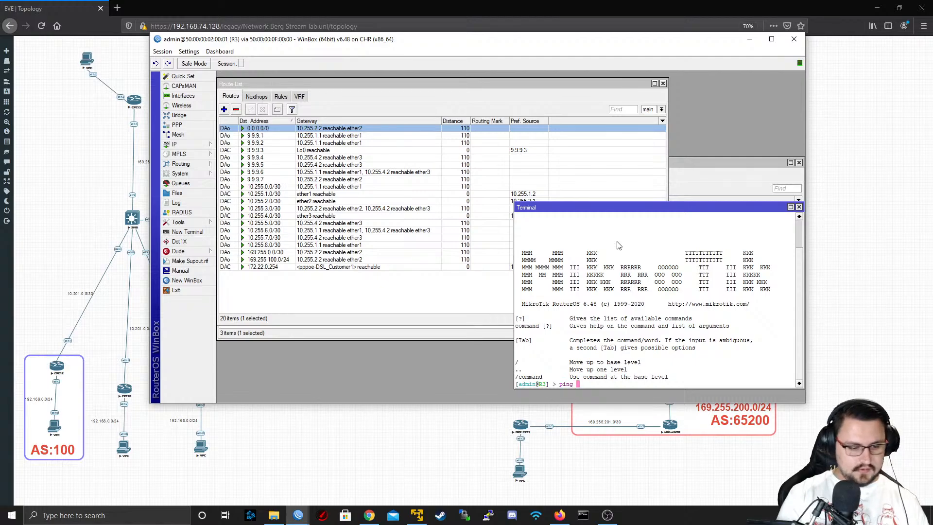
type(" 8.8.8.8")
key("Return")
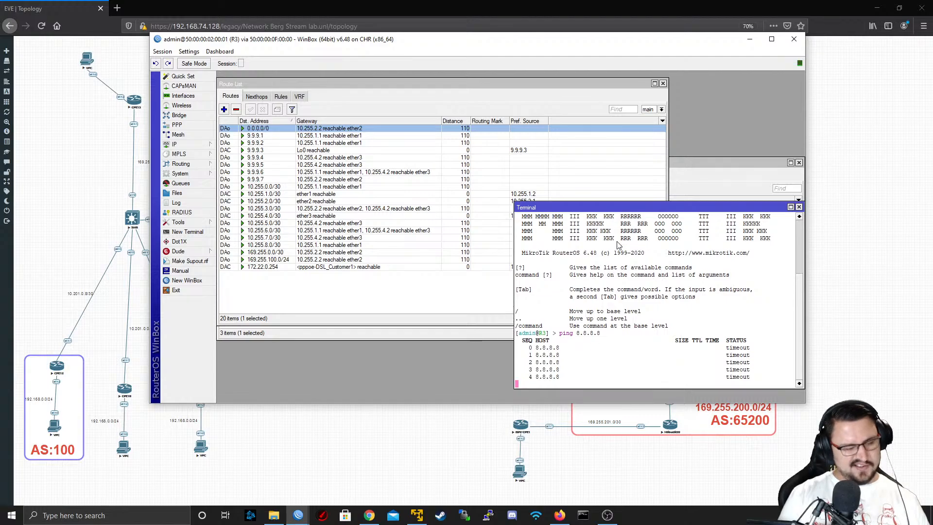
left_click(526, 30)
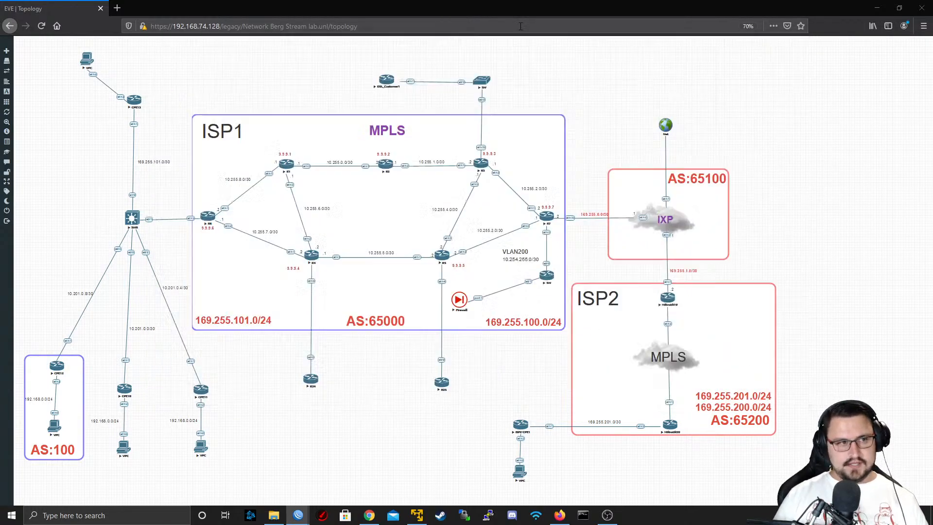
left_click(482, 312)
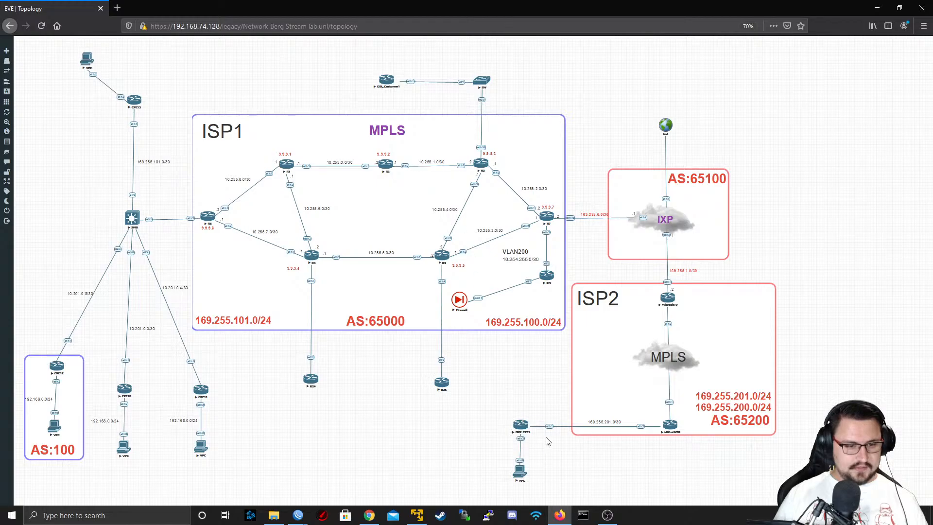
Switch to the DSL_Customer1 WinBox session, rerun the ping to 8.8.8.8 from 192.168.1.1, and minimize the session
mouse_move(298, 514)
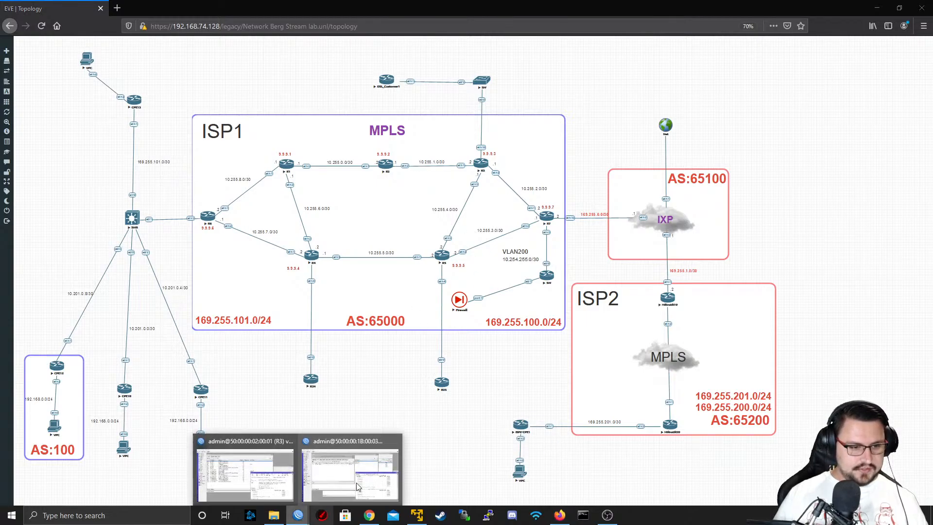
left_click(359, 486)
key("Up")
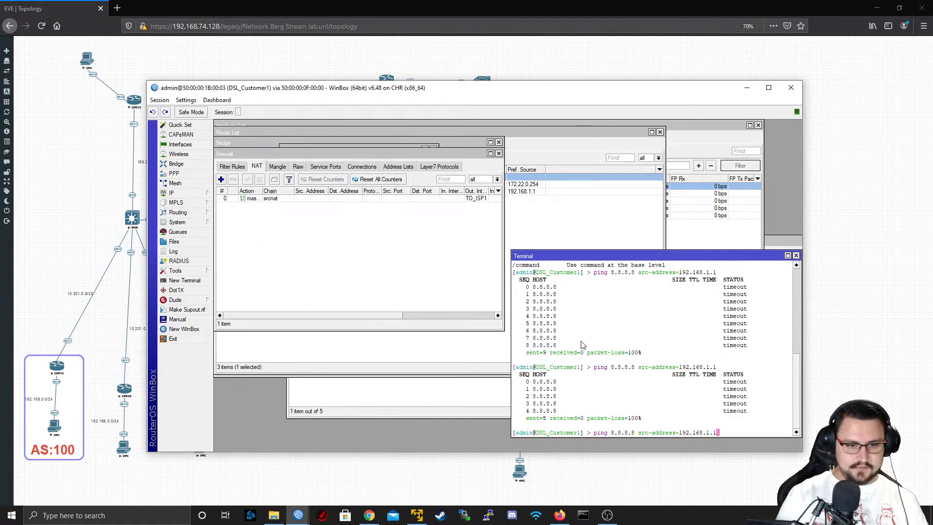
key("Return")
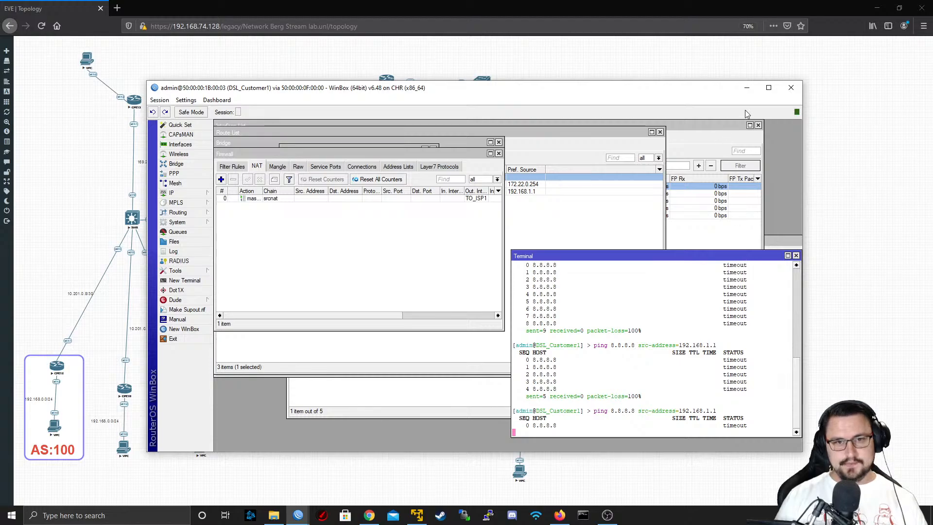
left_click(749, 88)
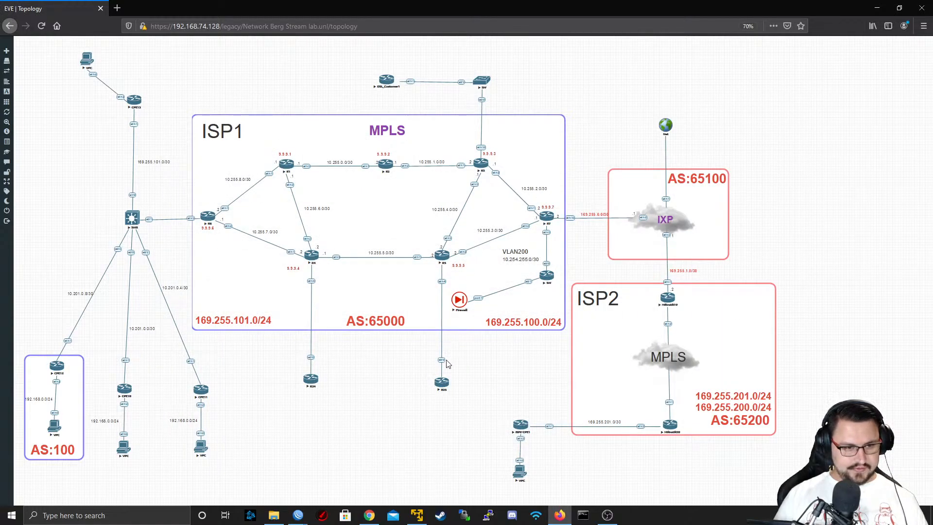
Open the Firewall node's telnet console from the topology with putty.exe
left_click(459, 299)
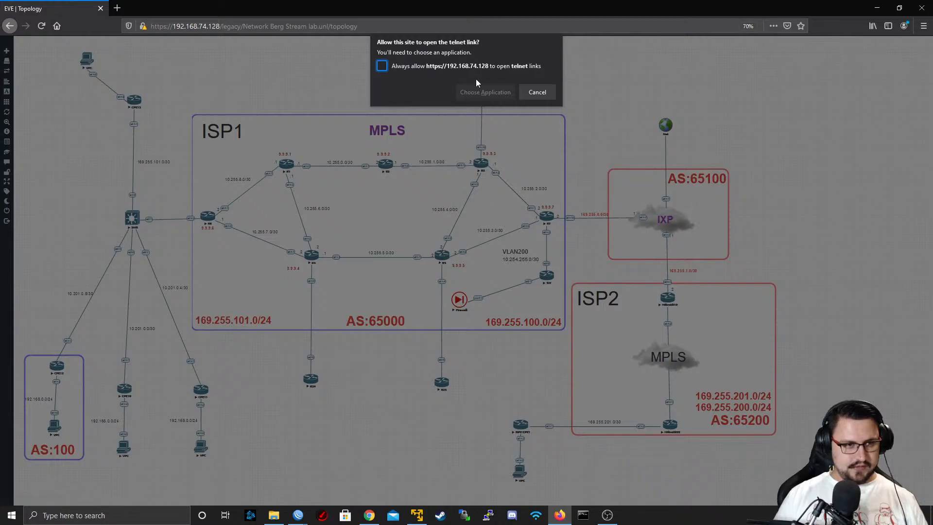
left_click(473, 94)
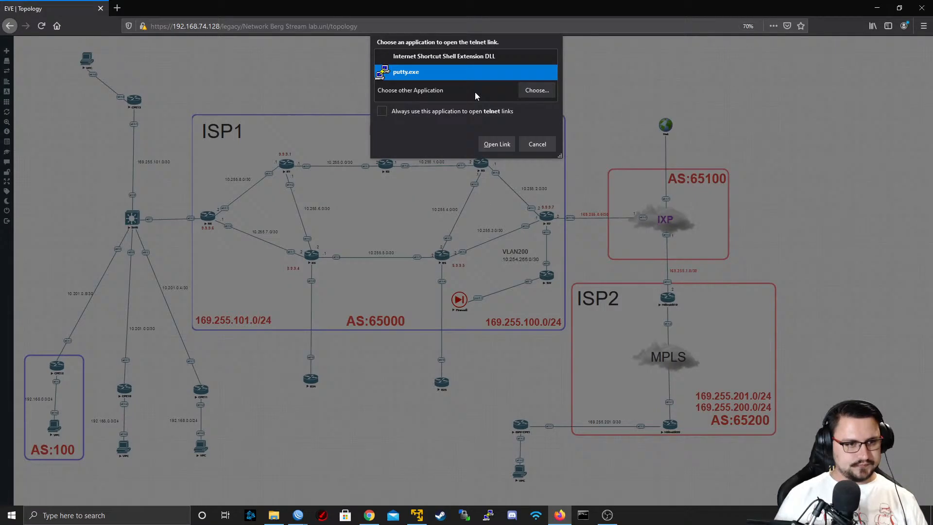
left_click(479, 140)
left_click_drag(352, 114, 347, 49)
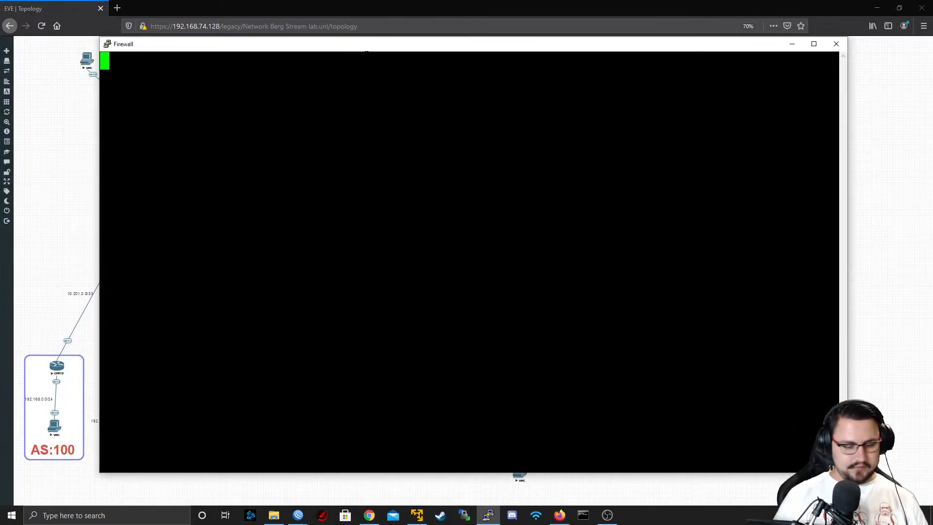
Try to log in to the FortiGate console as admin with the account password
key("Return")
type("admin")
key("Return")
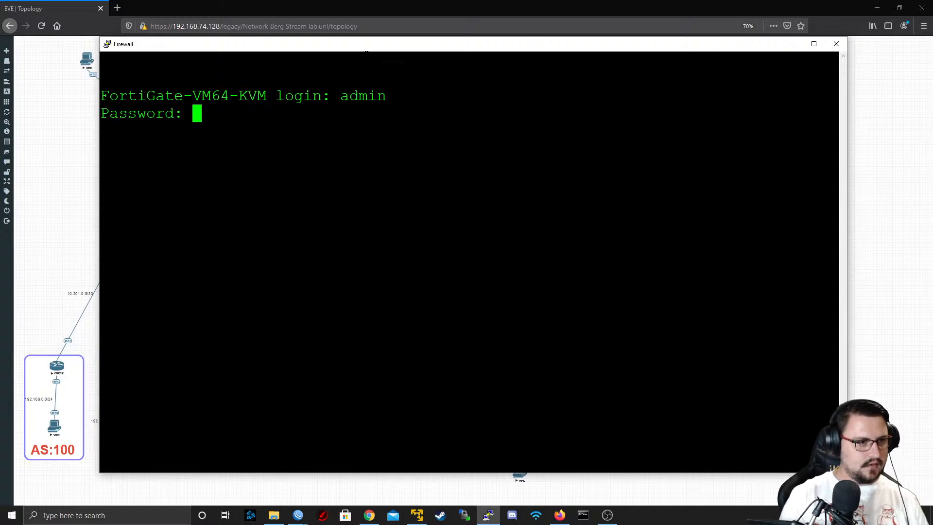
key("Return")
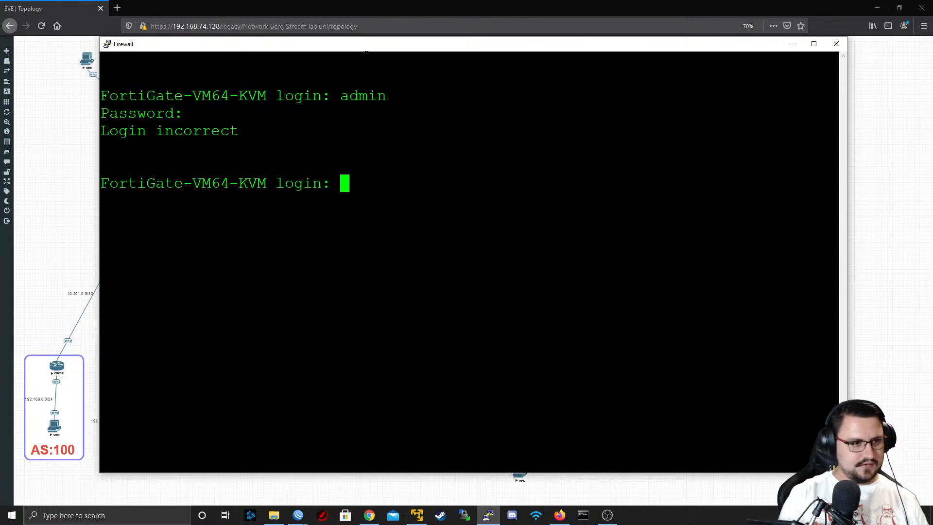
Log in to the FortiGate console again as admin, submitting the account password to reach the command prompt
type("admin")
key("Return")
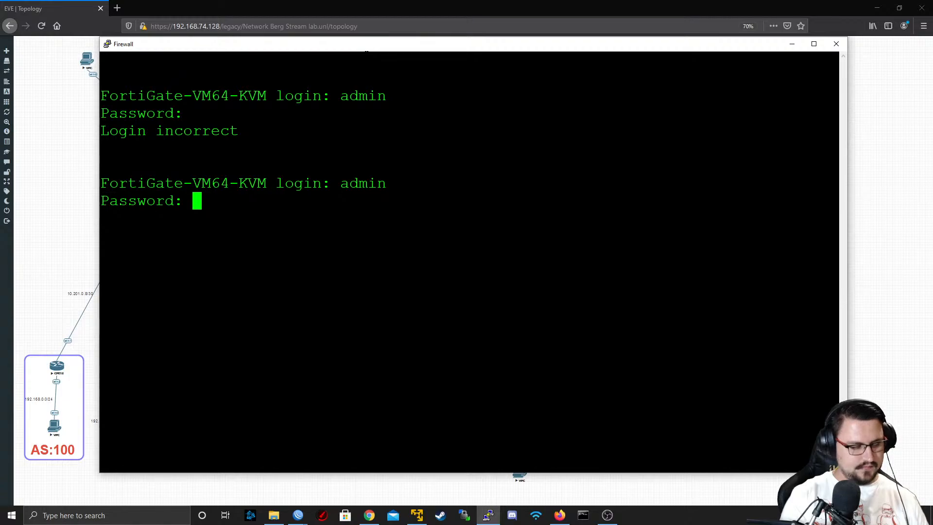
key("Return")
key("Return")
key("Return")
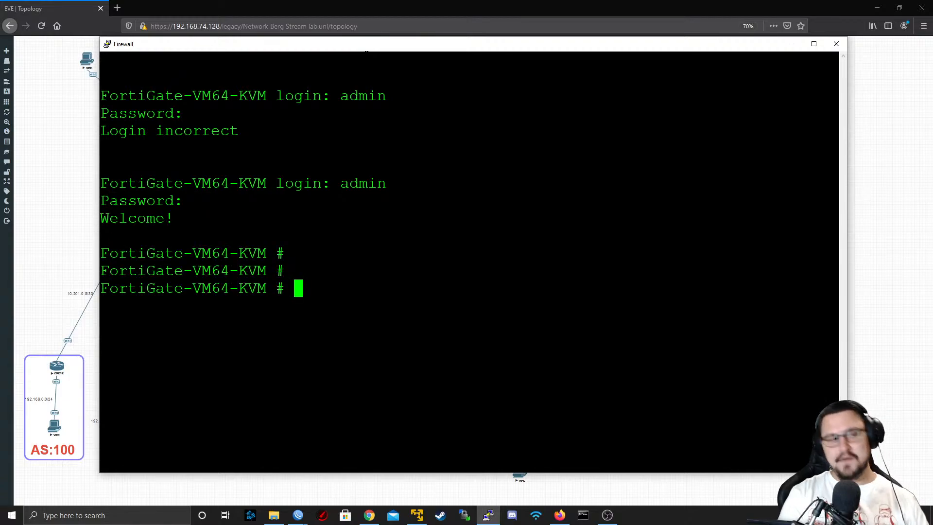
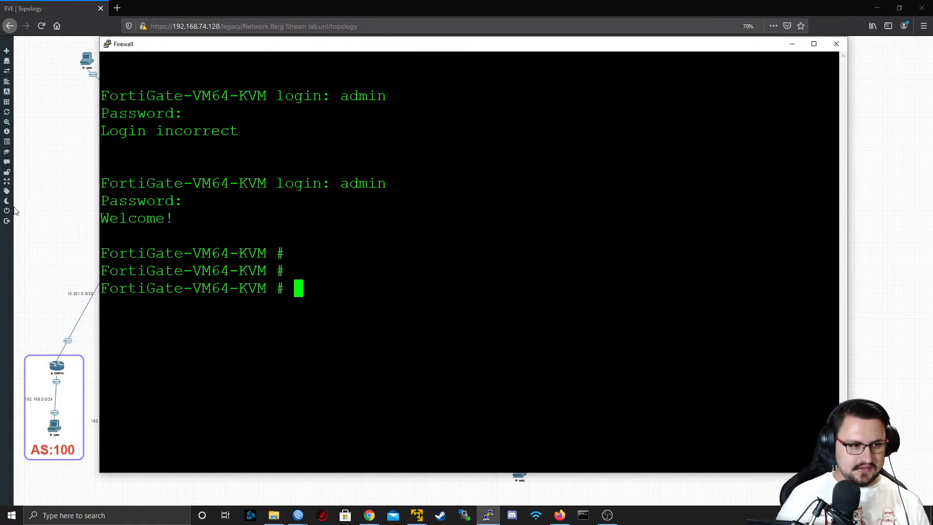
Start a packet flow trace on the FortiGate with diagnose debug flow trace start 99 and maximize its console window
key("Return")
key("Return")
type("e")
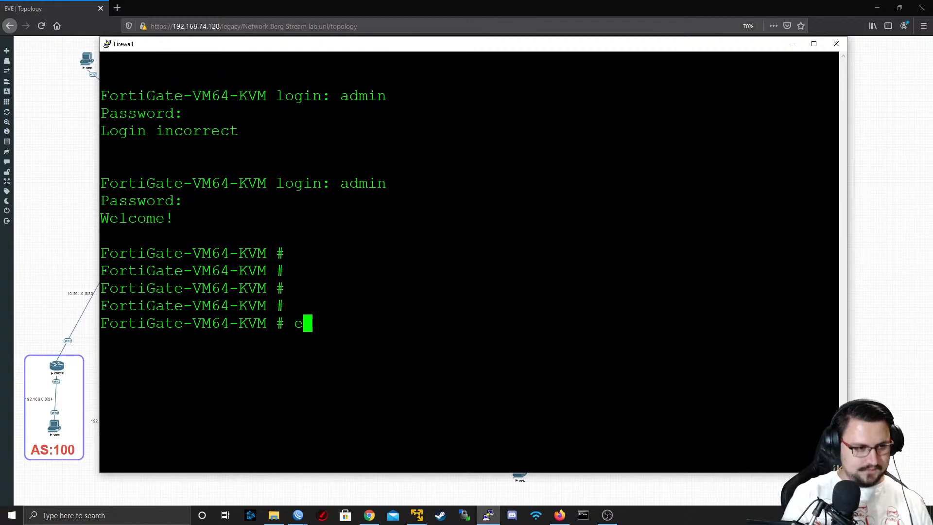
key("BackSpace")
type("d")
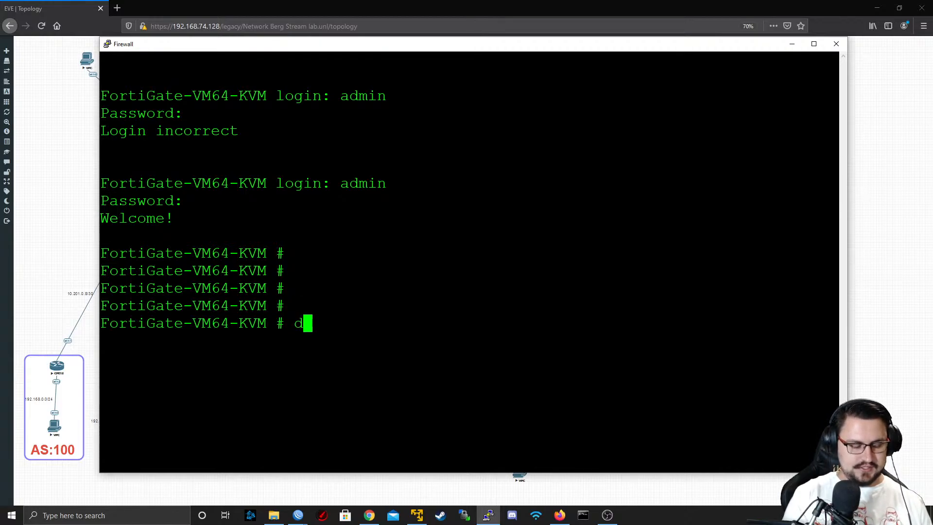
type("iagnose debug flow fil")
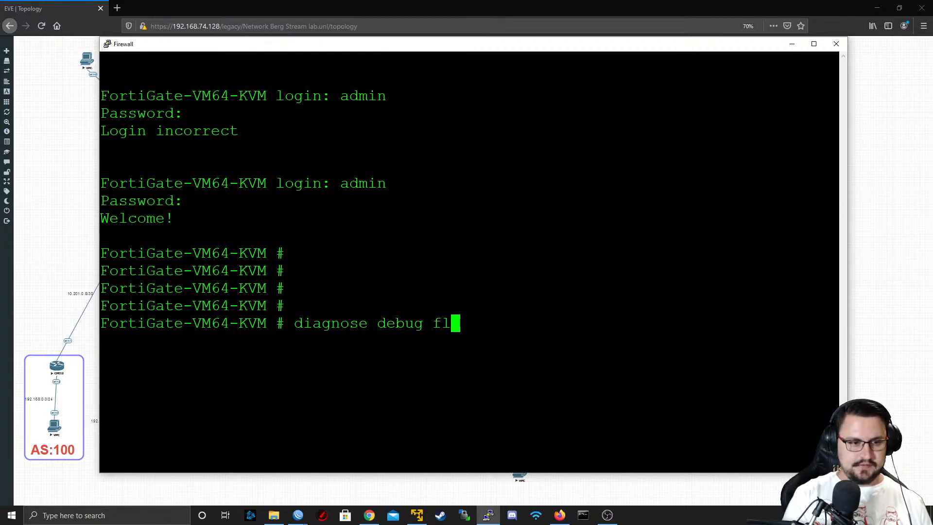
key("BackSpace")
key("BackSpace")
key("BackSpace")
key("BackSpace")
key("BackSpace")
key("BackSpace")
key("BackSpace")
key("BackSpace")
key("BackSpace")
key("BackSpace")
key("BackSpace")
key("BackSpace")
key("BackSpace")
key("BackSpace")
key("BackSpace")
key("BackSpace")
key("BackSpace")
key("BackSpace")
key("BackSpace")
key("BackSpace")
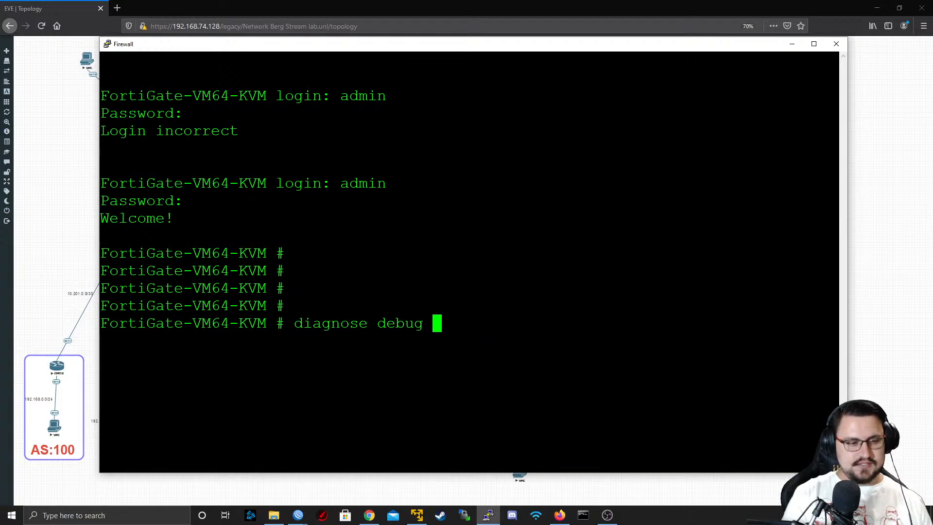
type("diagnose debug flow ")
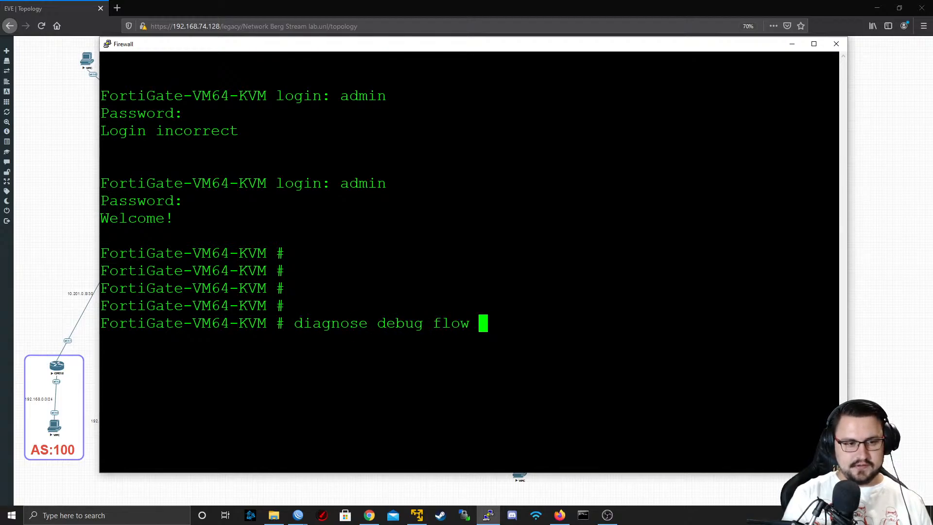
type("en")
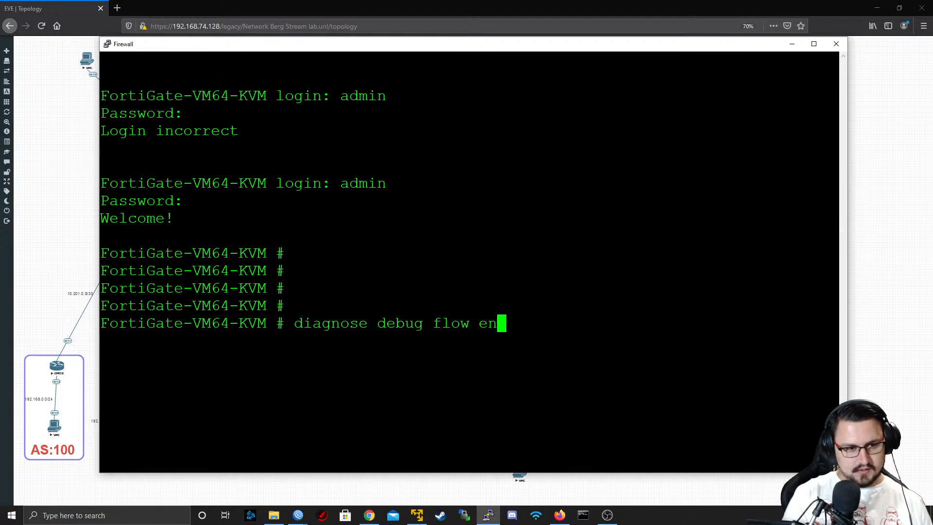
key("BackSpace")
key("BackSpace")
type("trace start 99")
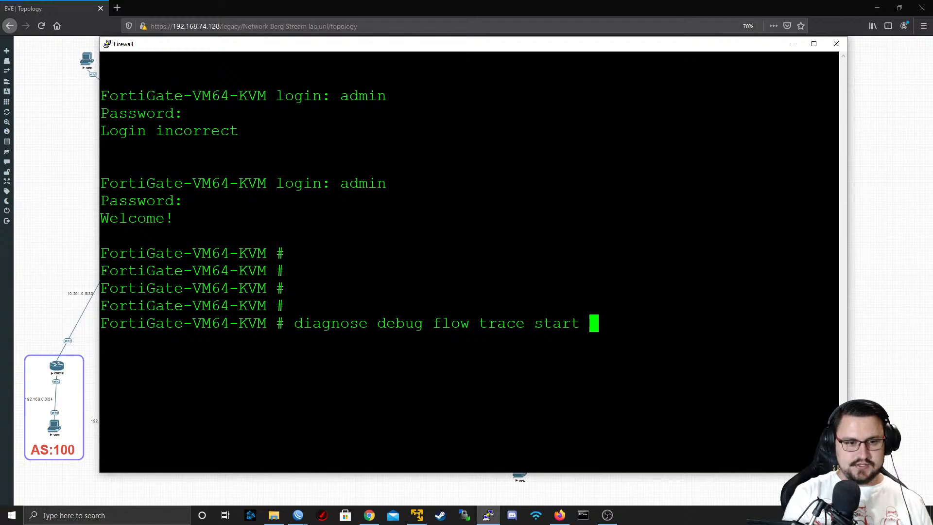
key("Return")
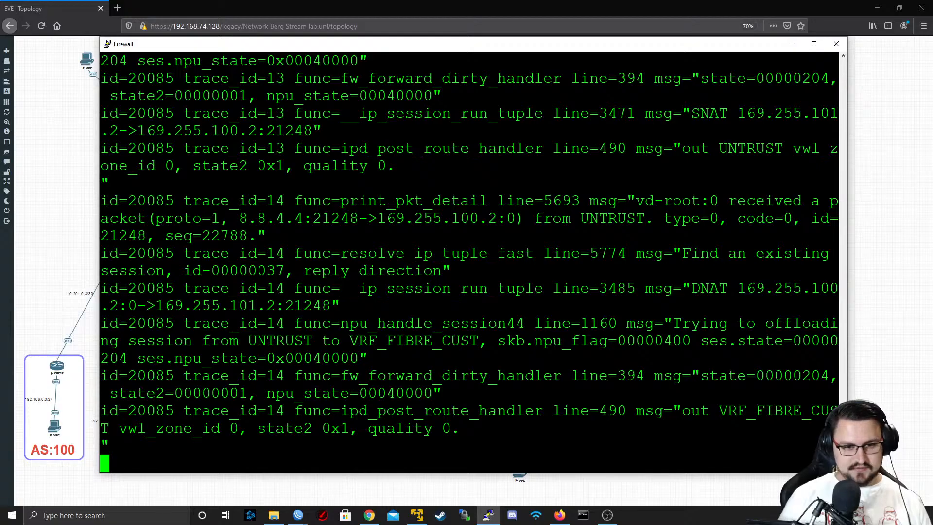
double_click(346, 48)
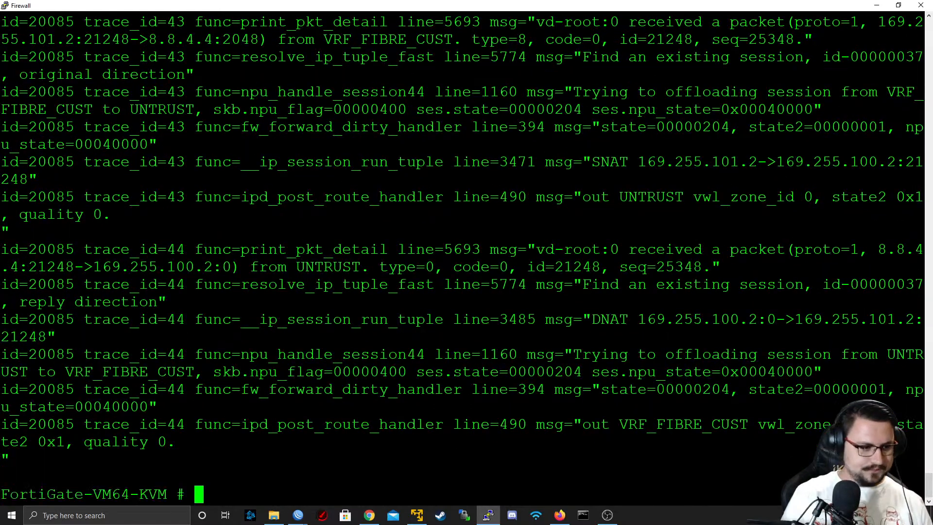
type("diagnose disktest")
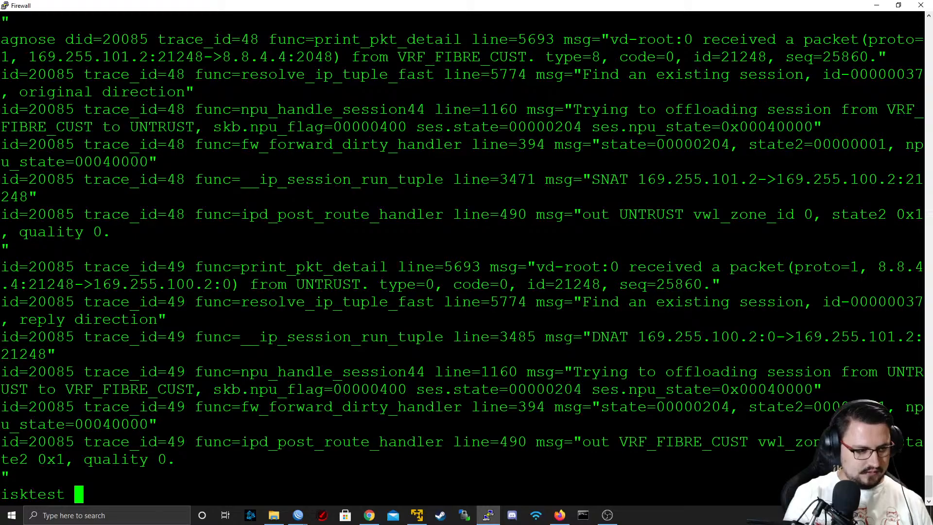
key("Return")
Try to stop the FortiGate's trace output with the command diag debug disable
key("Return")
key("Return")
type("dia")
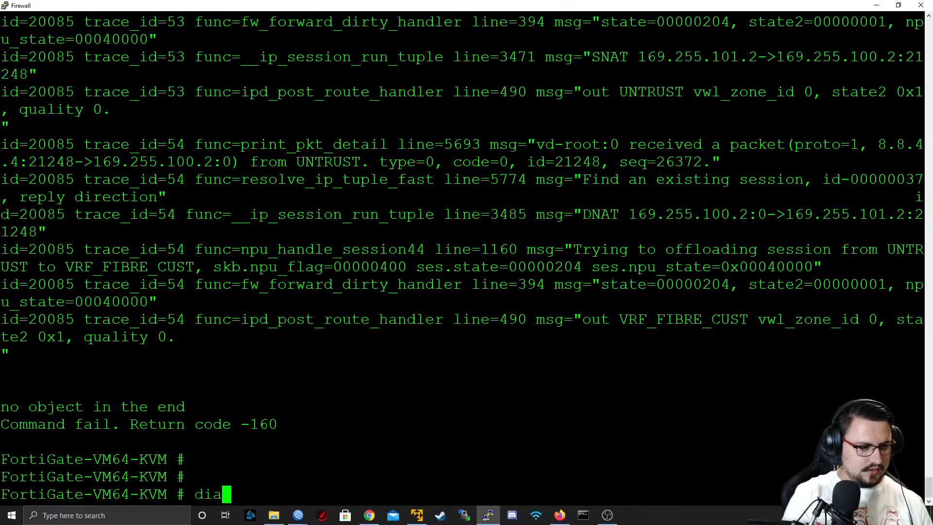
type("g debug disable")
key("Return")
key("Return")
key("Return")
key("Return")
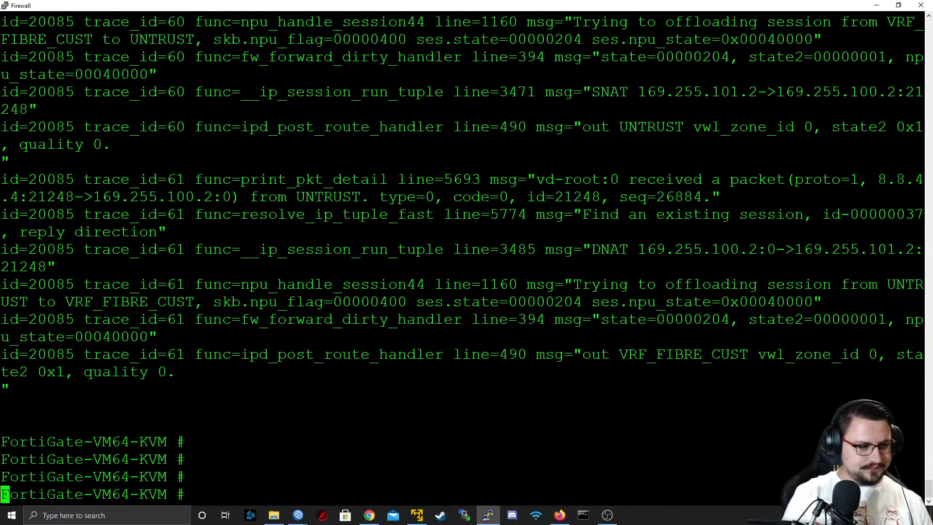
key("Return")
key("Return")
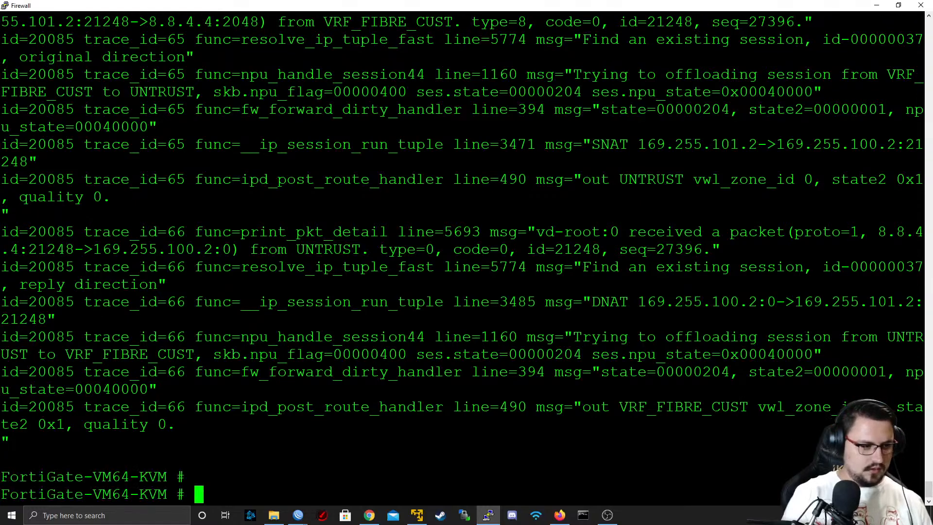
Run diagnose debug disable on the FortiGate and minimize the Firewall console
type("diagnose debug disable")
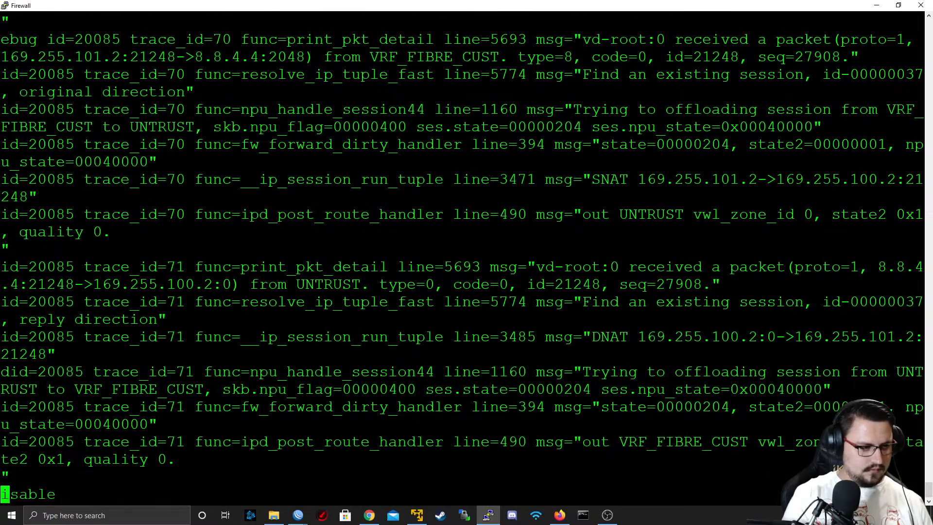
key("Return")
key("Return")
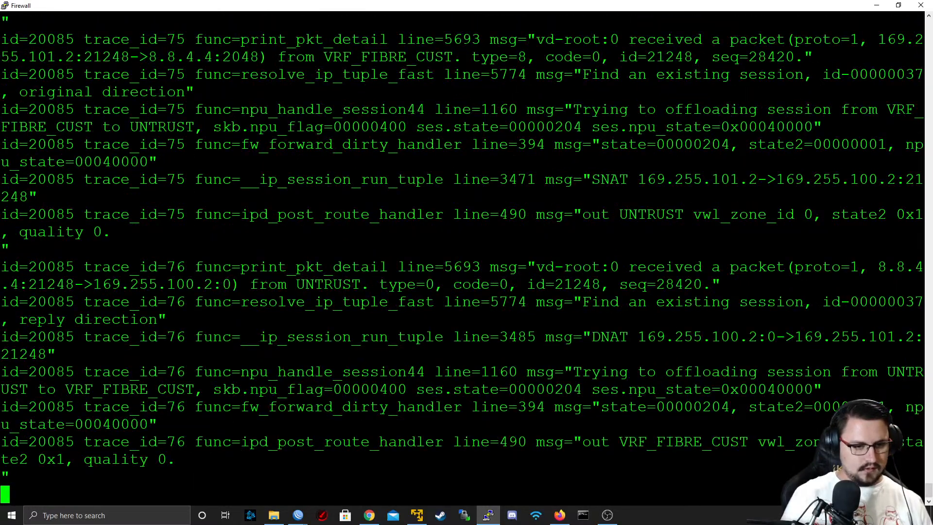
key("Return")
key("Return")
key("Return")
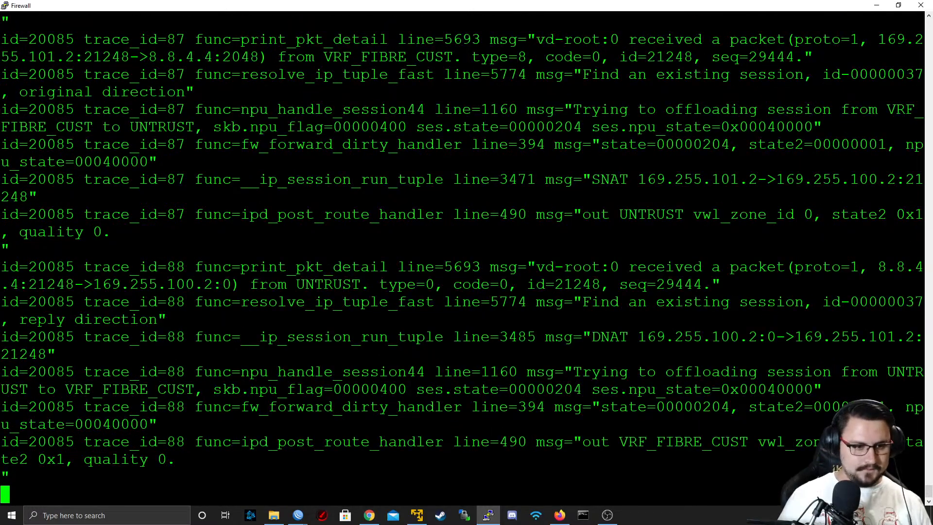
left_click(876, 5)
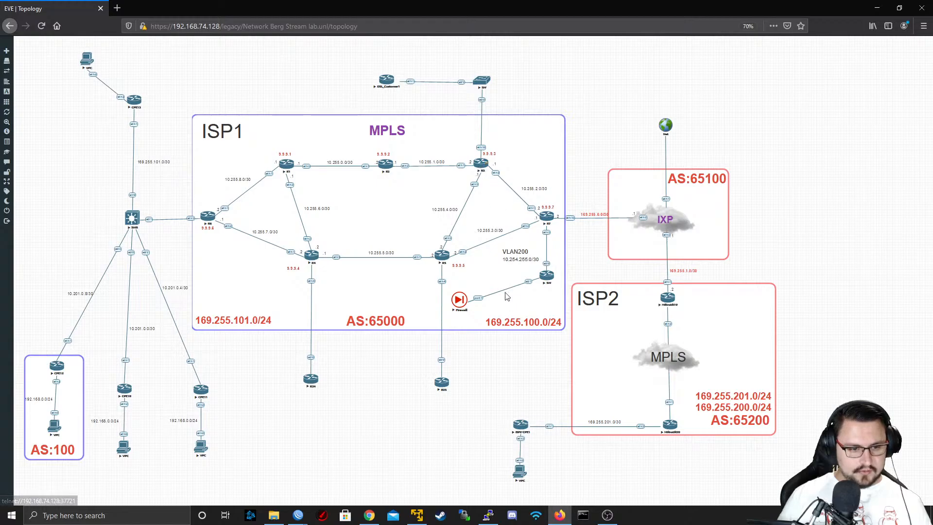
Switch to the R3 WinBox session, open the interface list and clear its name filter to list all interfaces
mouse_move(298, 515)
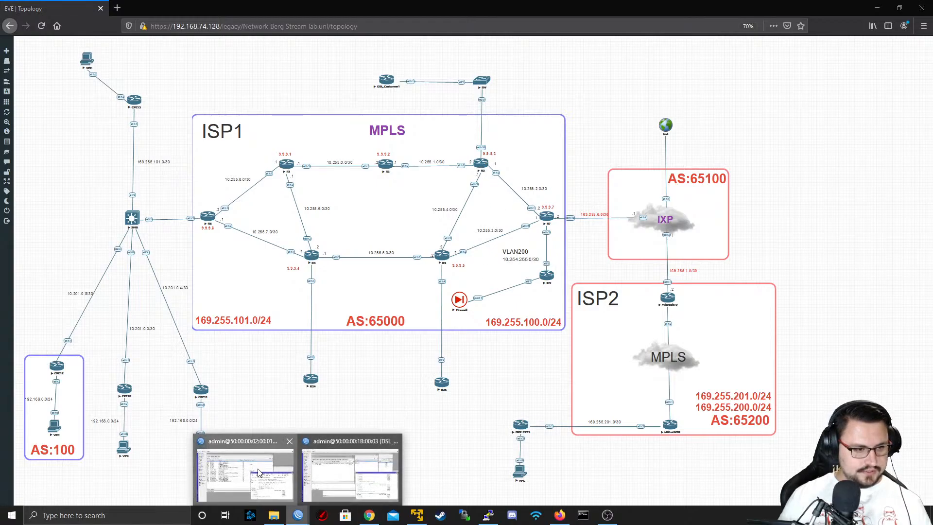
left_click(261, 474)
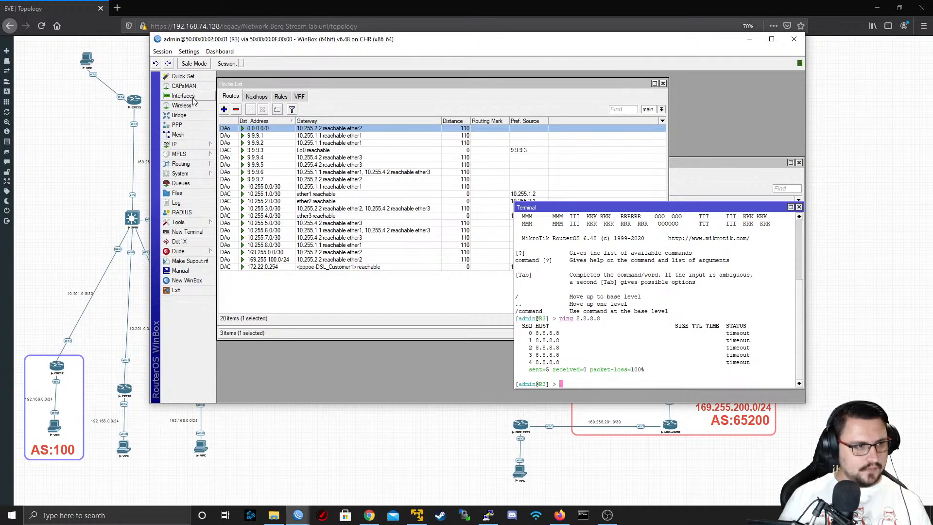
left_click(183, 96)
double_click(322, 117)
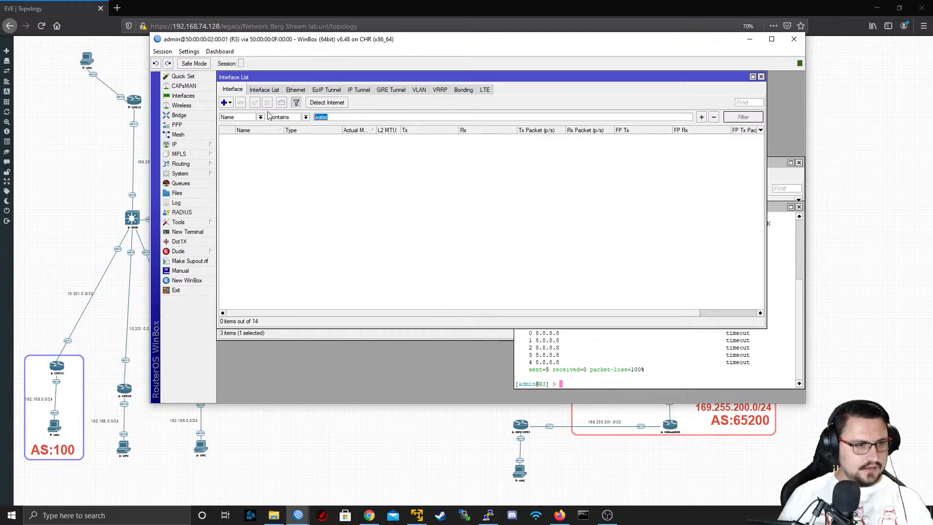
key("BackSpace")
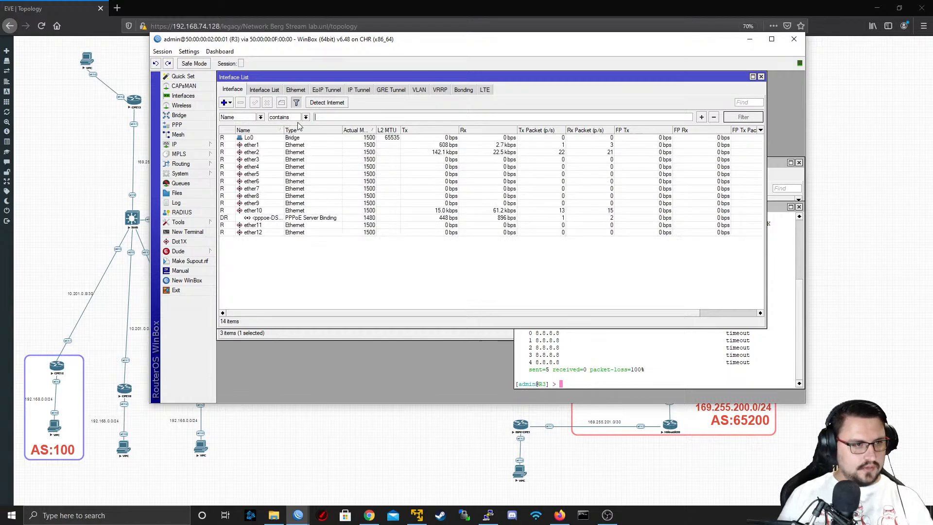
Inspect the traffic of R3's pppoe-DSL_Customer1 interface, run Torch on it, and close both windows
double_click(266, 218)
left_click(460, 146)
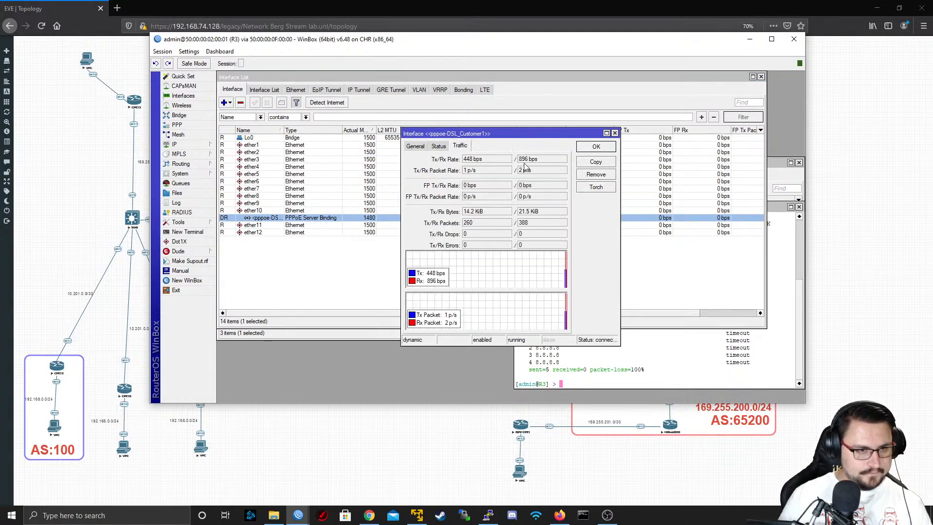
left_click(597, 187)
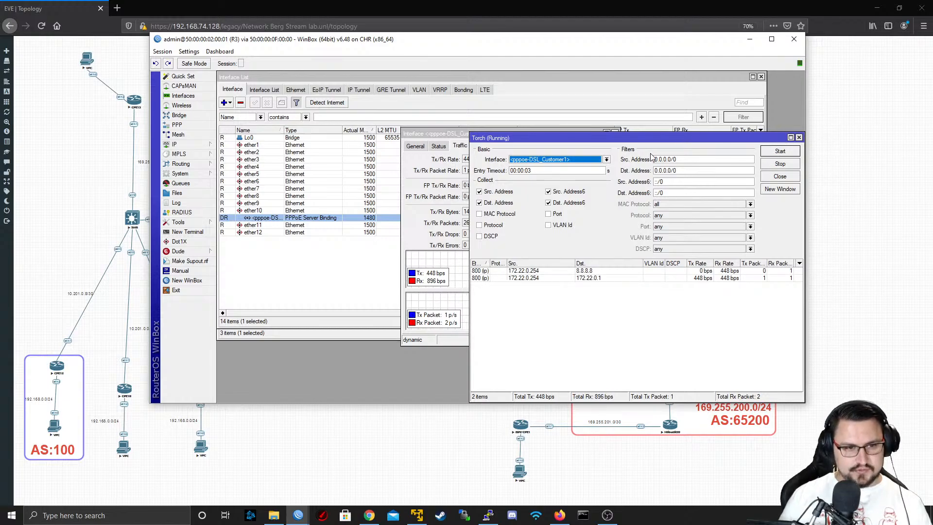
left_click(799, 137)
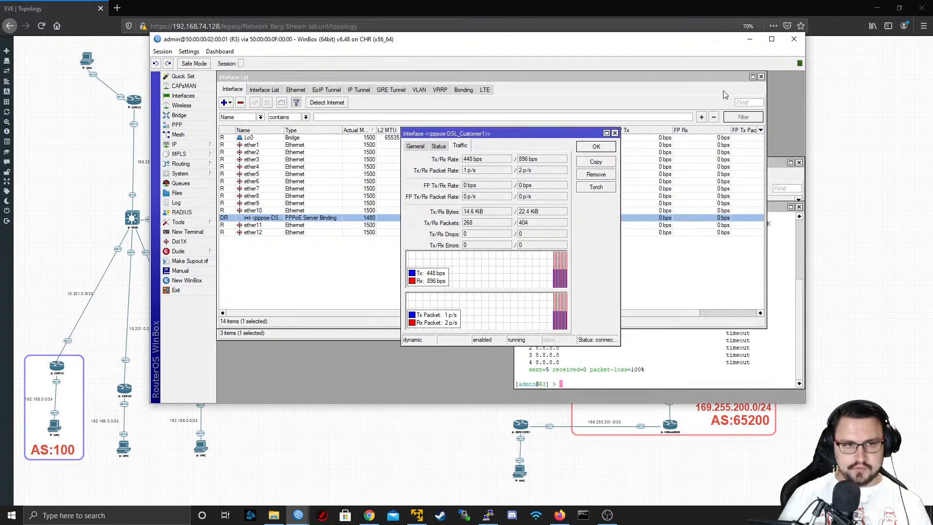
left_click(616, 132)
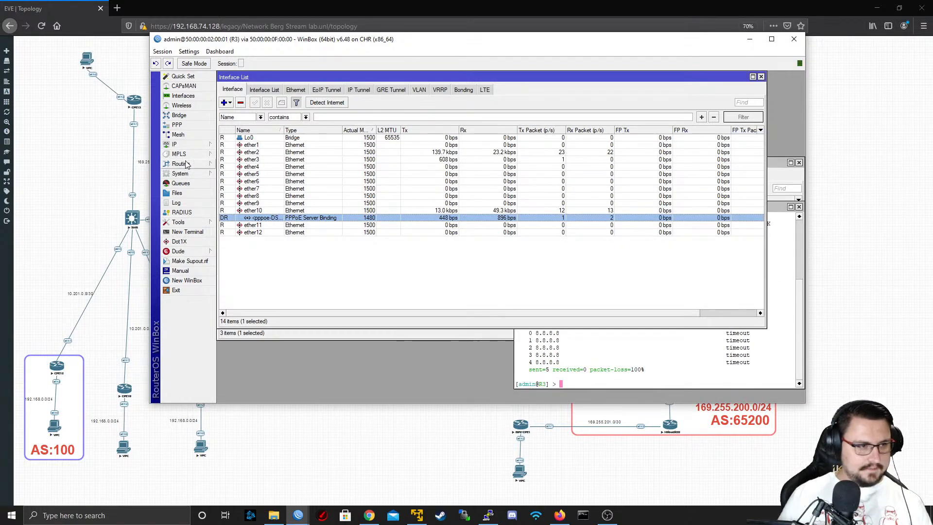
Review R3's IP route list, select the 172.22.0.254 route, and minimize the R3 session
left_click(193, 144)
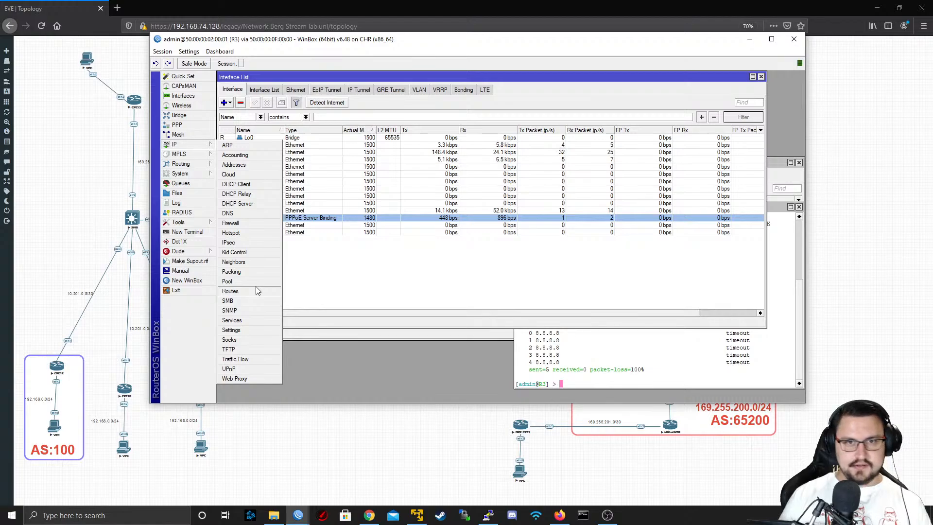
left_click(230, 291)
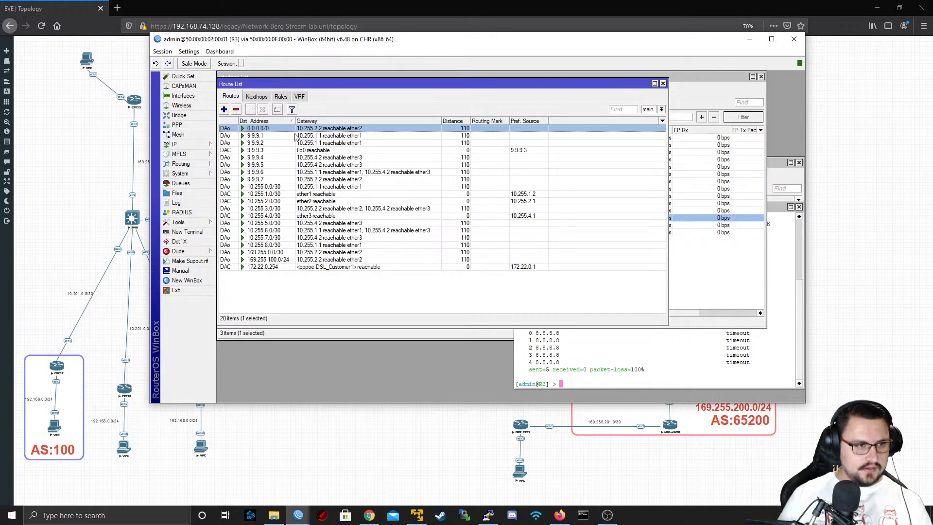
left_click(249, 267)
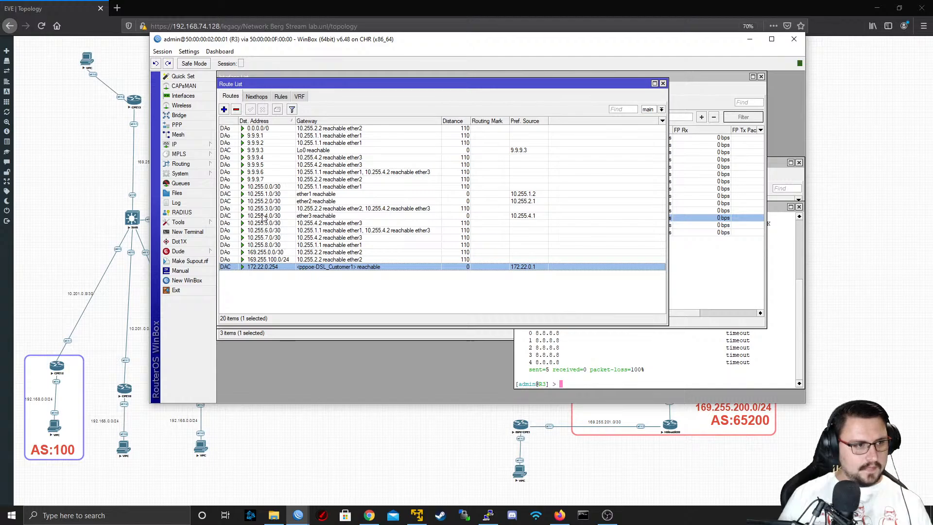
left_click_drag(300, 47, 273, 79)
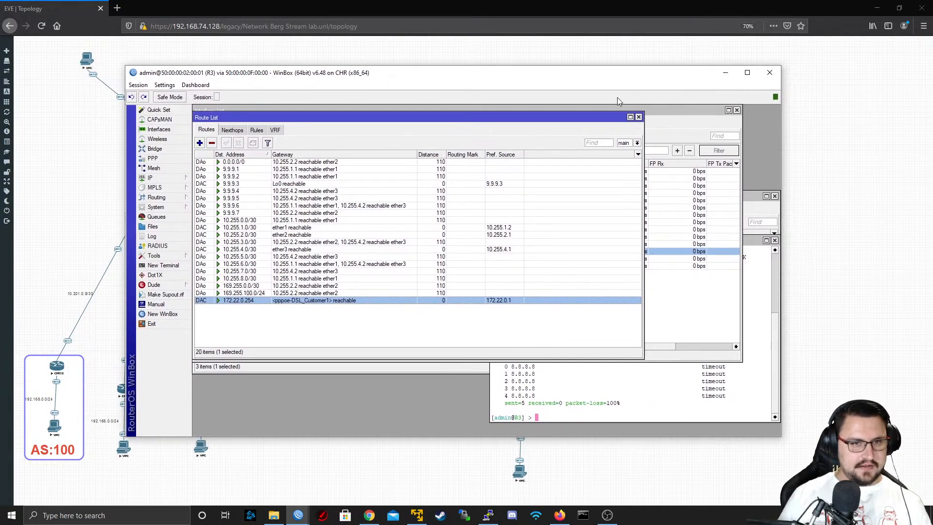
left_click(719, 74)
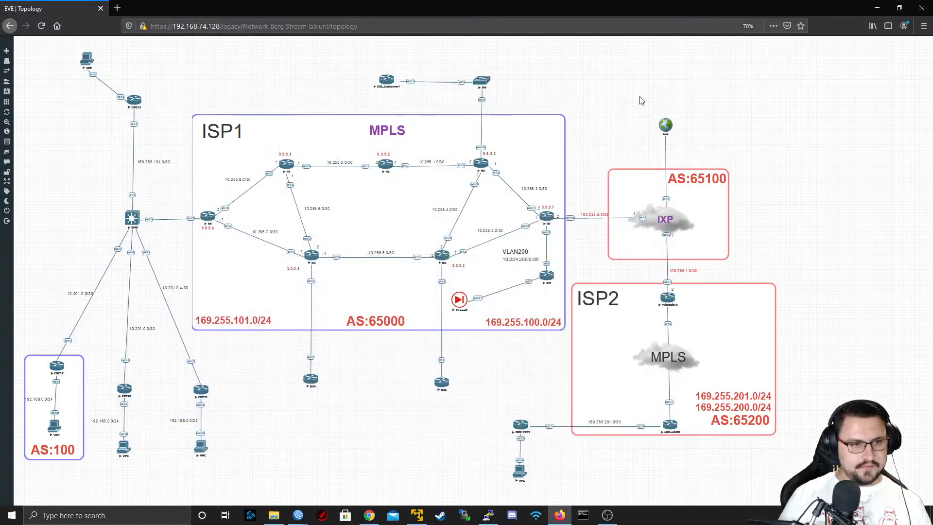
Open router R7's telnet console from the topology and log in as admin with a blank password
left_click(544, 217)
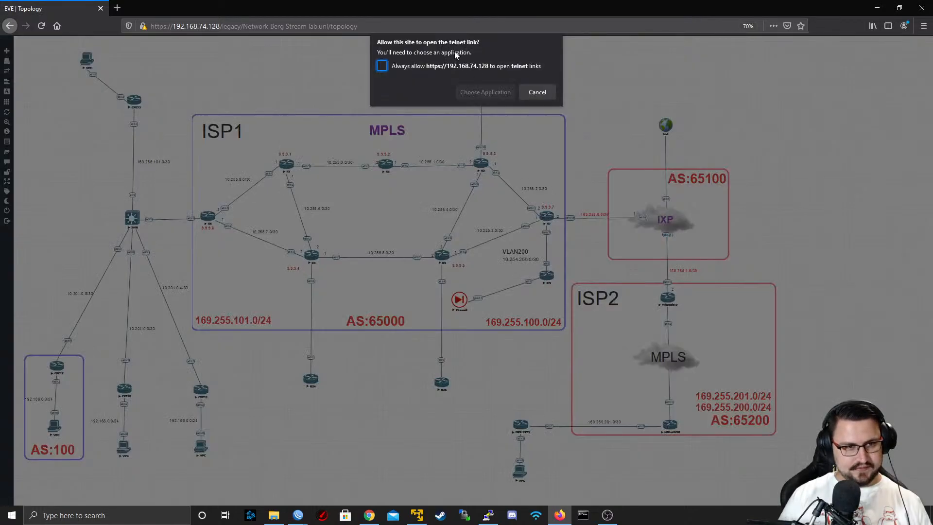
left_click(497, 144)
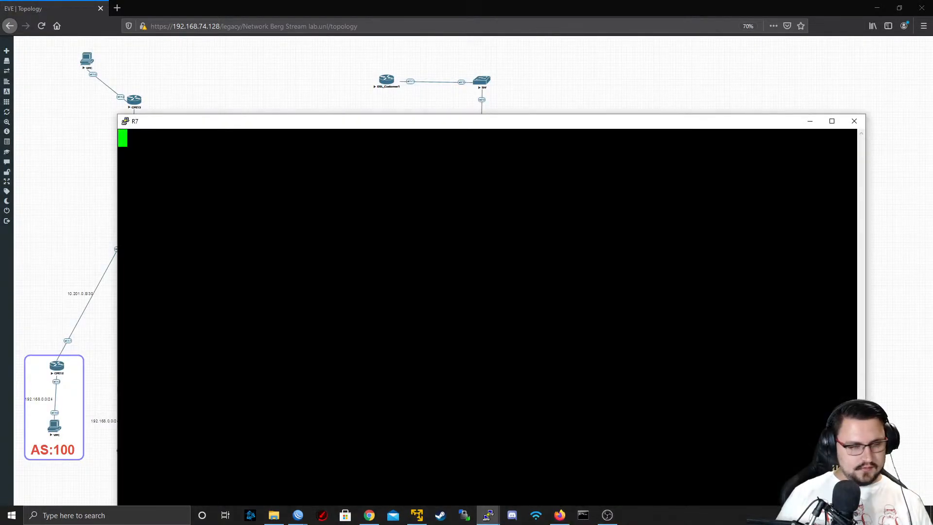
type("admin")
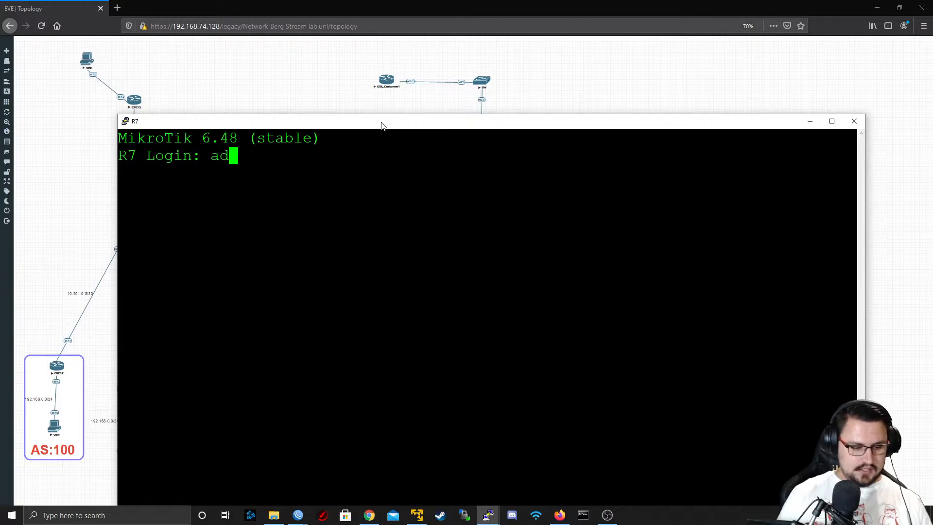
key("Return")
key("Return")
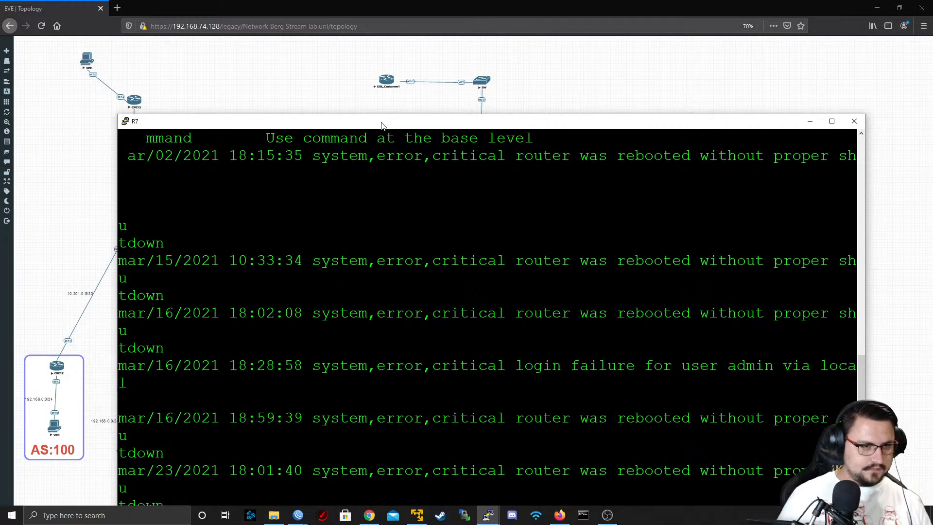
Print R7's full IP route table in its console
left_click_drag(381, 125, 303, 37)
type("ip ")
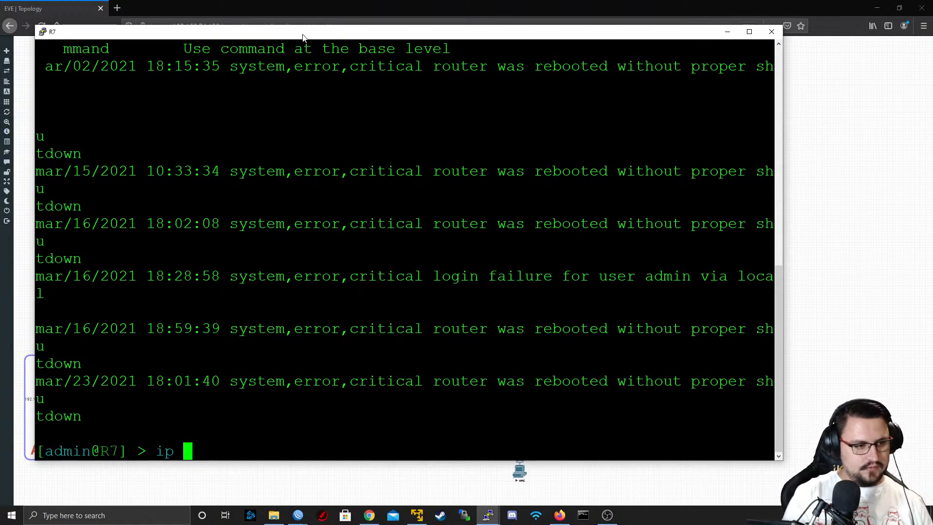
type("route print")
key("Return")
key("space")
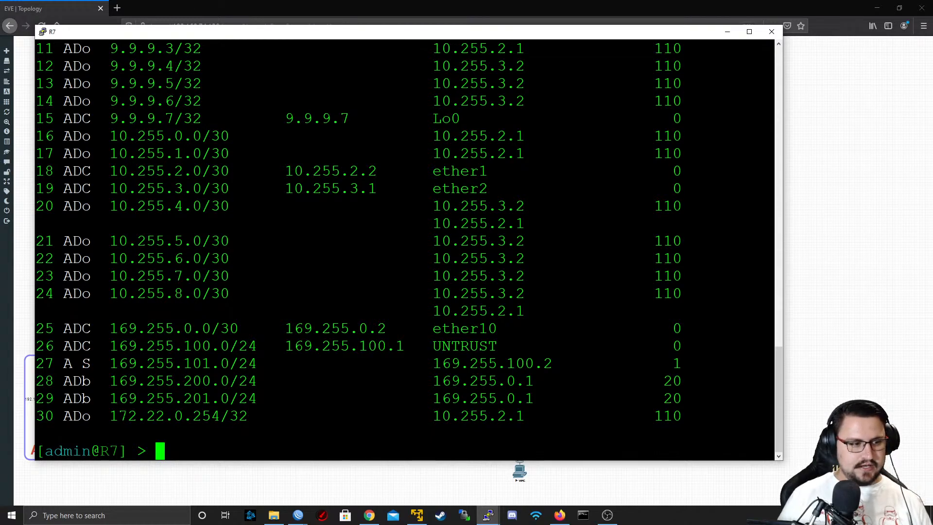
Ping 172.22.0.254 from R7's console, stop the ping, and return to the topology
double_click(179, 416)
left_click(148, 416)
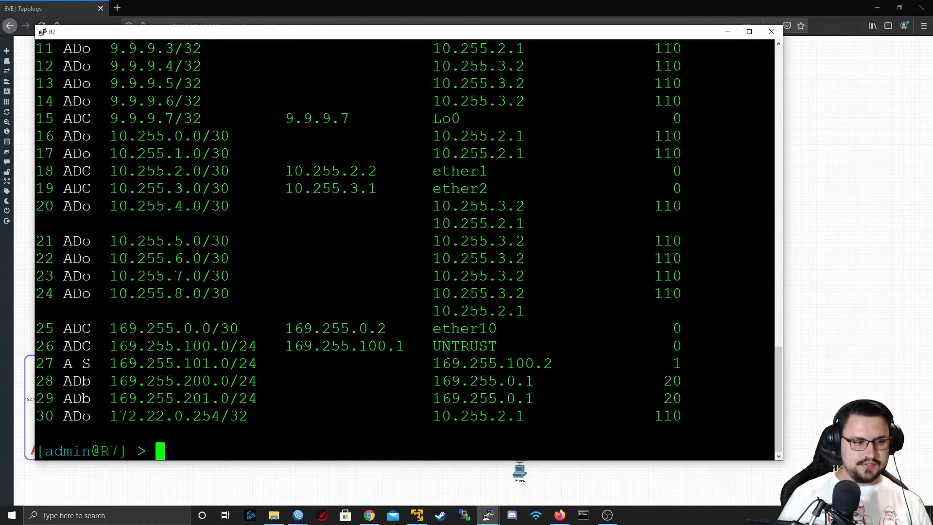
double_click(215, 416)
left_click(219, 412)
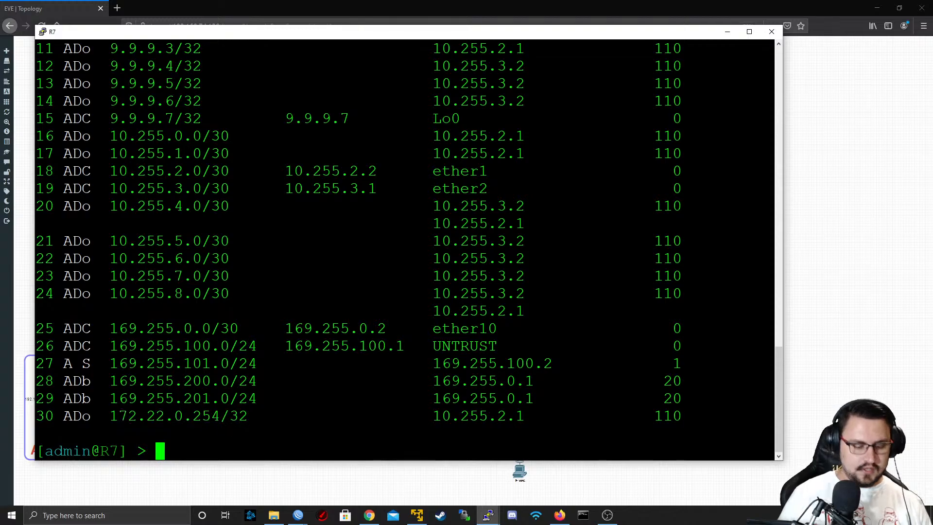
type("g")
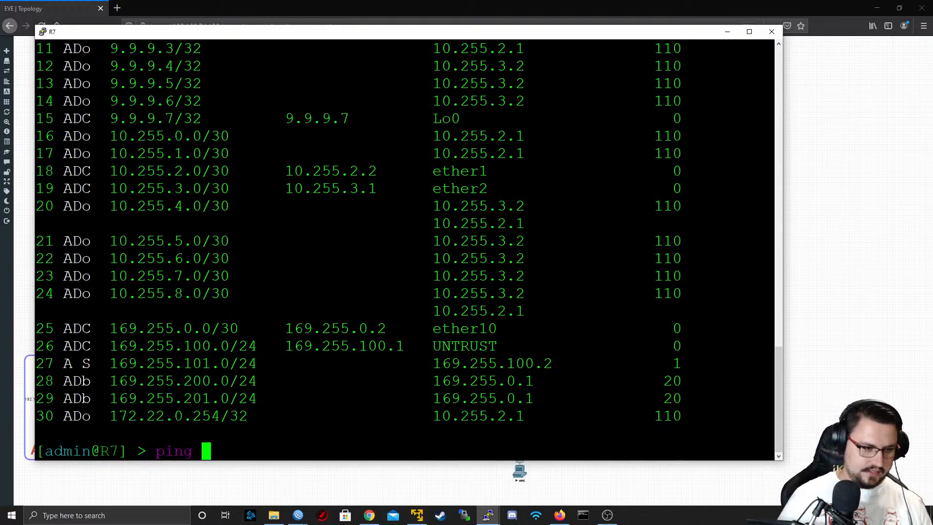
left_click_drag(110, 416, 220, 417)
right_click(220, 417)
key("Return")
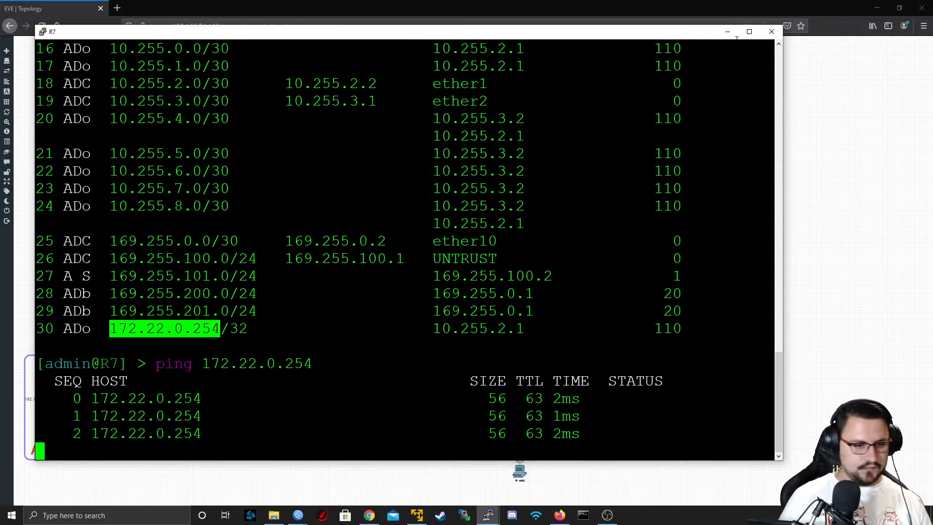
key("ctrl+c")
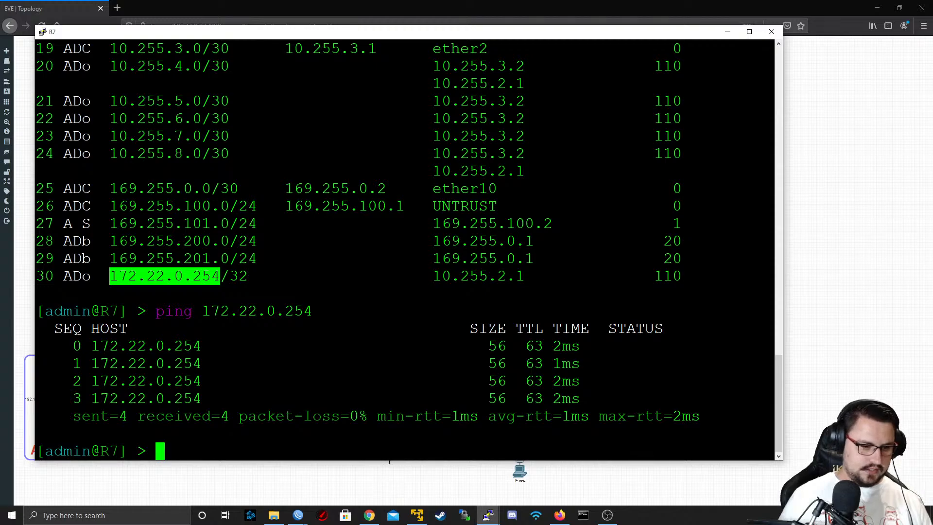
left_click(401, 474)
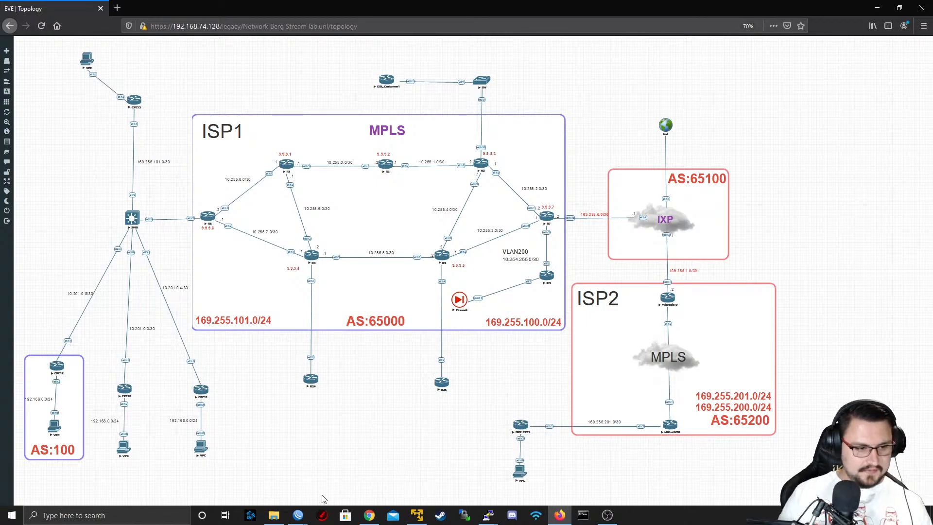
Open a new WinBox window and connect to R7 through the RoMON agent 50:00:00:0F:00:00
right_click(298, 515)
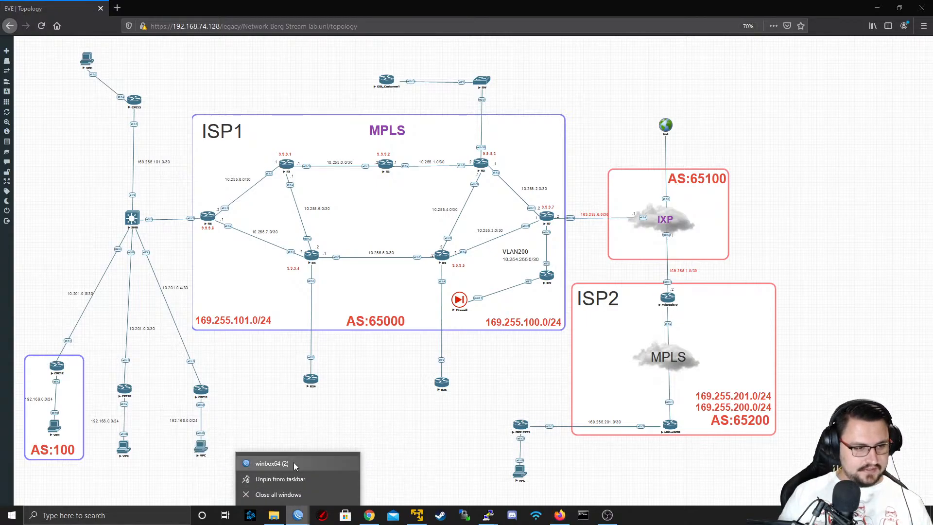
left_click(272, 464)
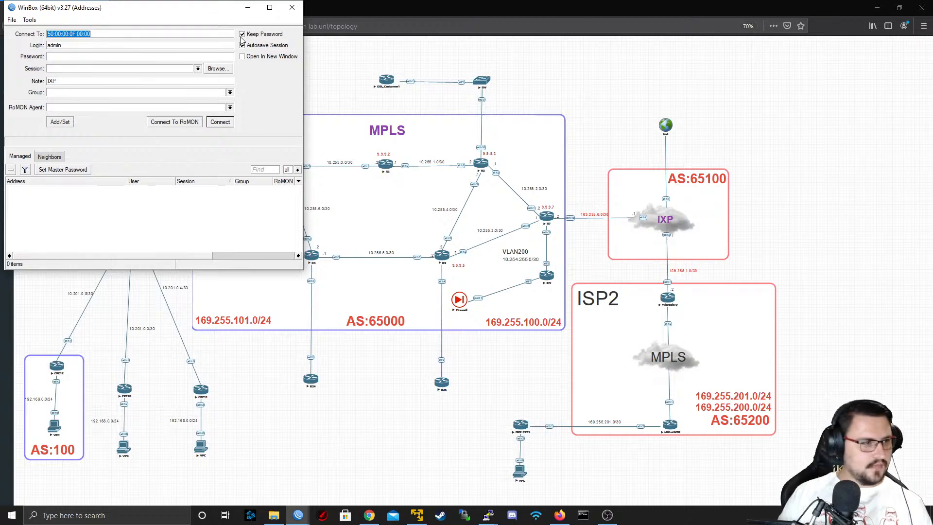
left_click(178, 121)
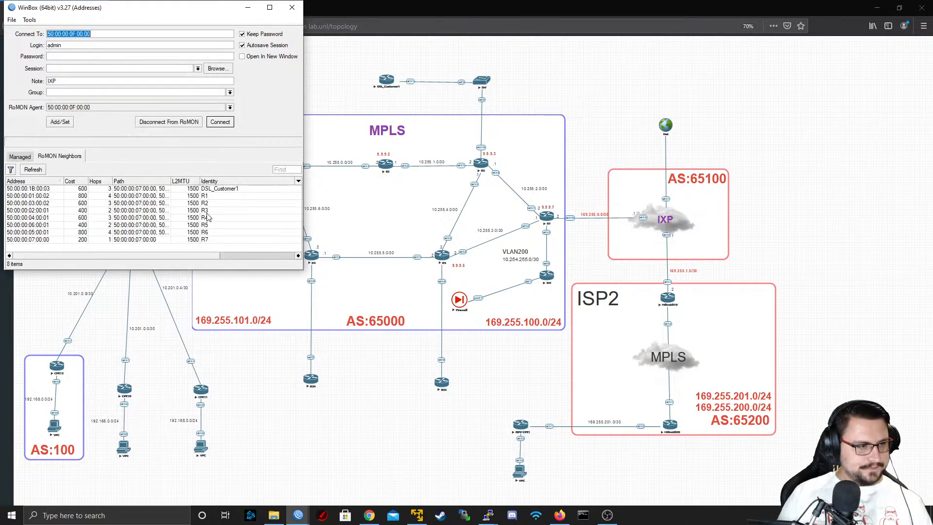
left_click(193, 239)
left_click(220, 122)
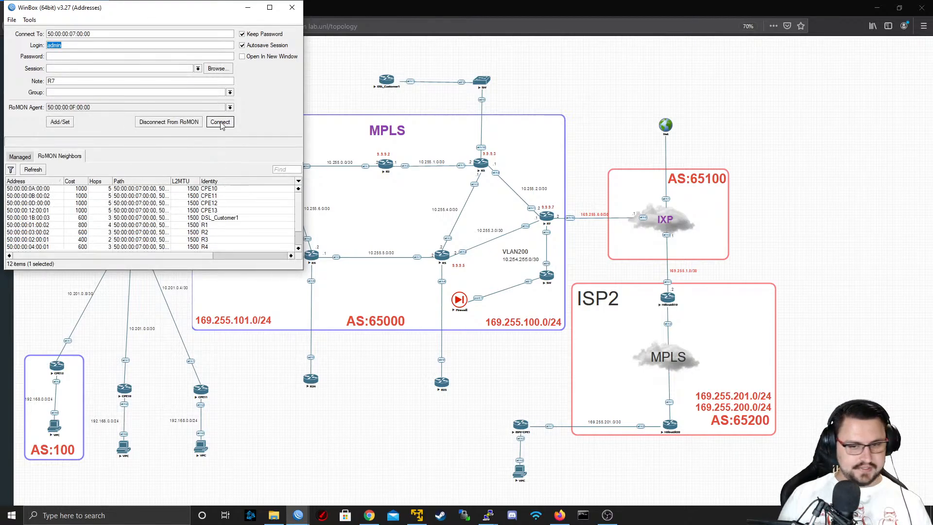
Clear the interface filter of R7's Neighbor List and close the list
left_click(54, 110)
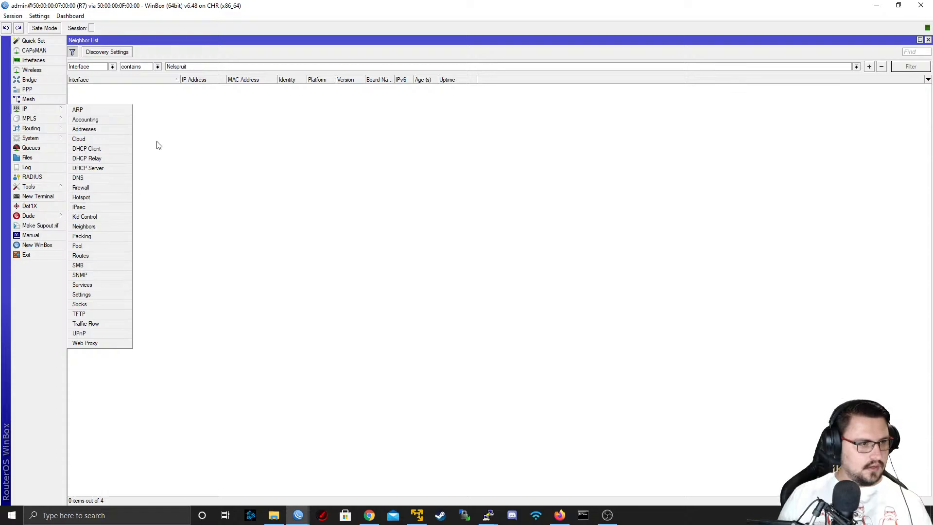
left_click(196, 66)
left_click(13, 16)
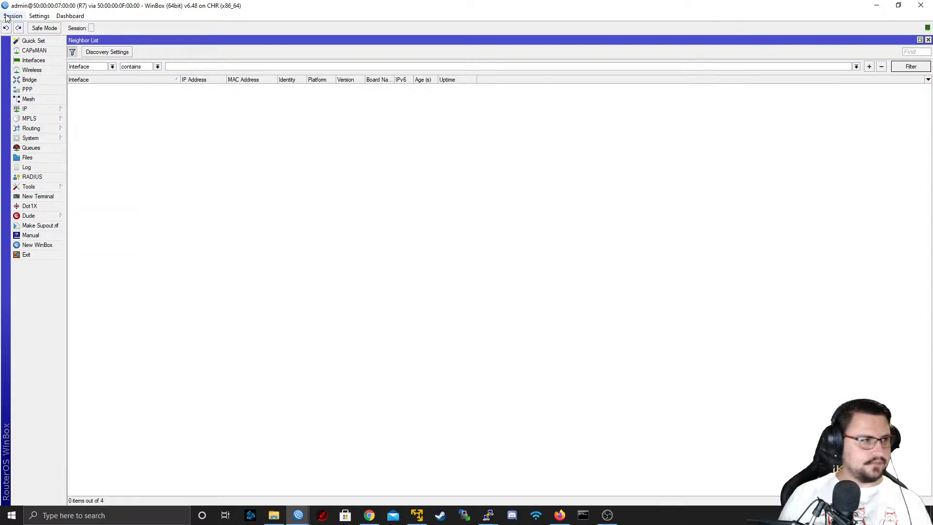
left_click(51, 88)
Open R7's route list and inspect the 0.0.0.0/0 default routes of the wireless and fibre customer tables
left_click(39, 109)
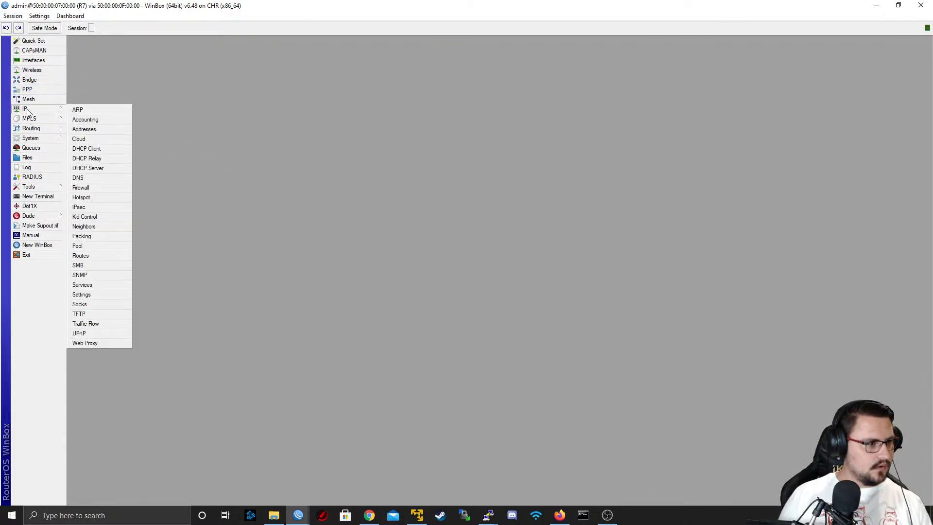
left_click(81, 256)
scroll(268, 190, "down", 2)
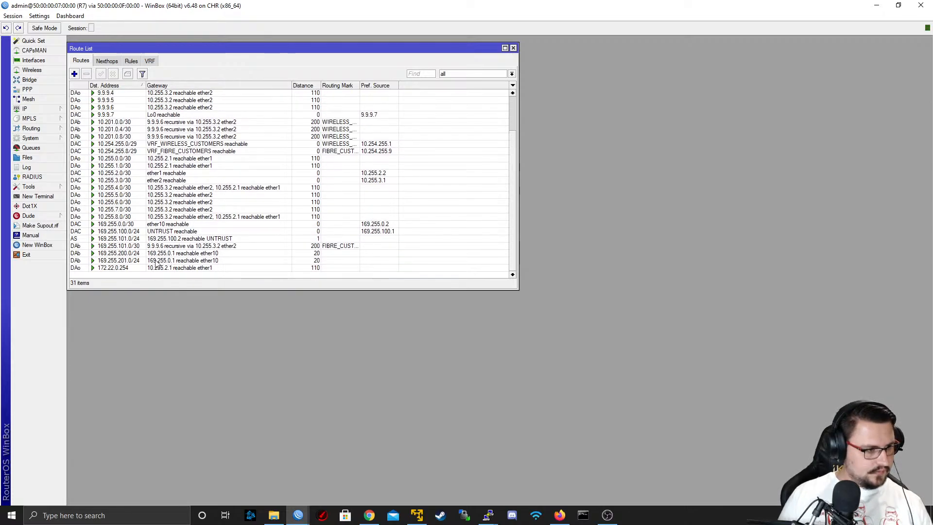
scroll(123, 269, "up", 2)
left_click(116, 94)
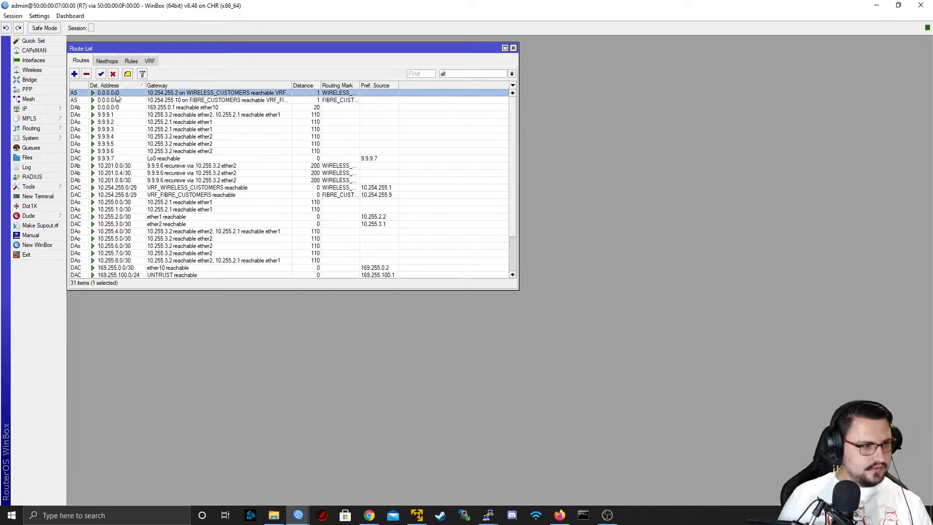
left_click(136, 102)
Show only the main routing table and check its 0.0.0.0/0 and 172.22.0.254 routes
left_click(479, 75)
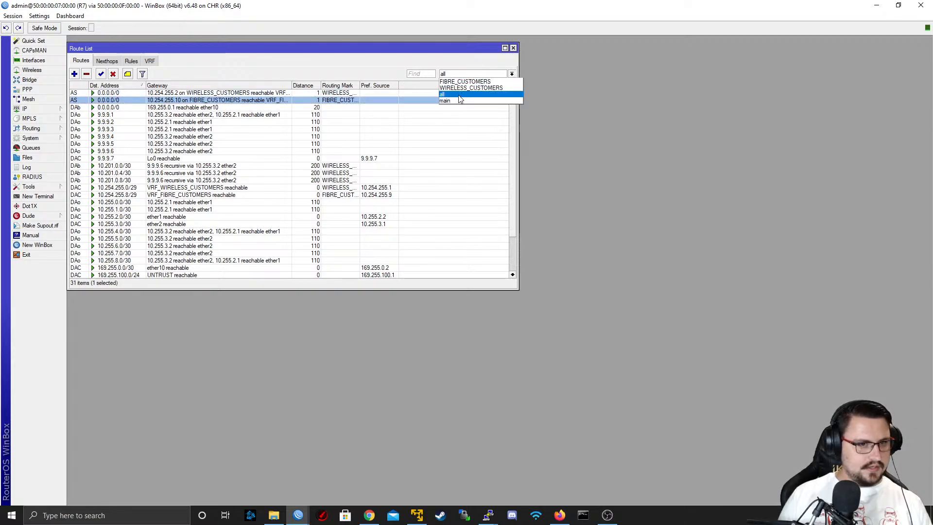
left_click(454, 101)
left_click(165, 102)
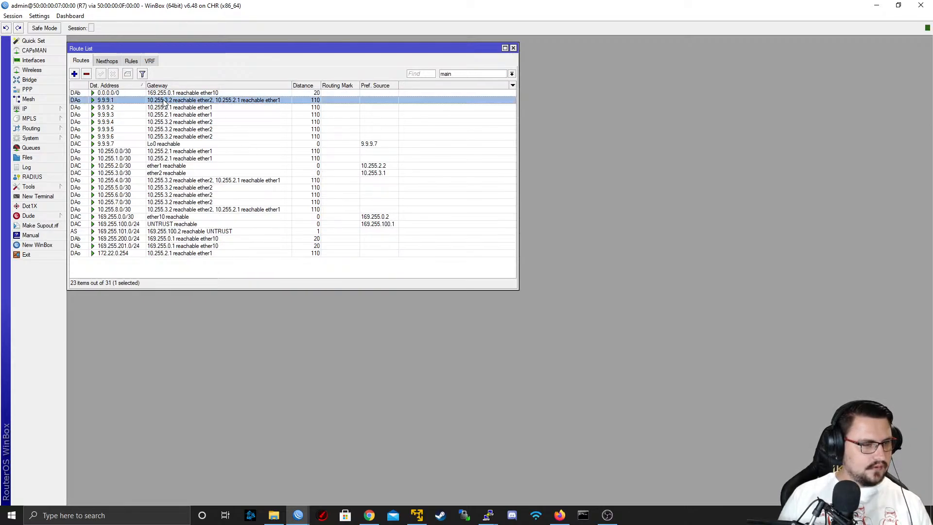
left_click(163, 94)
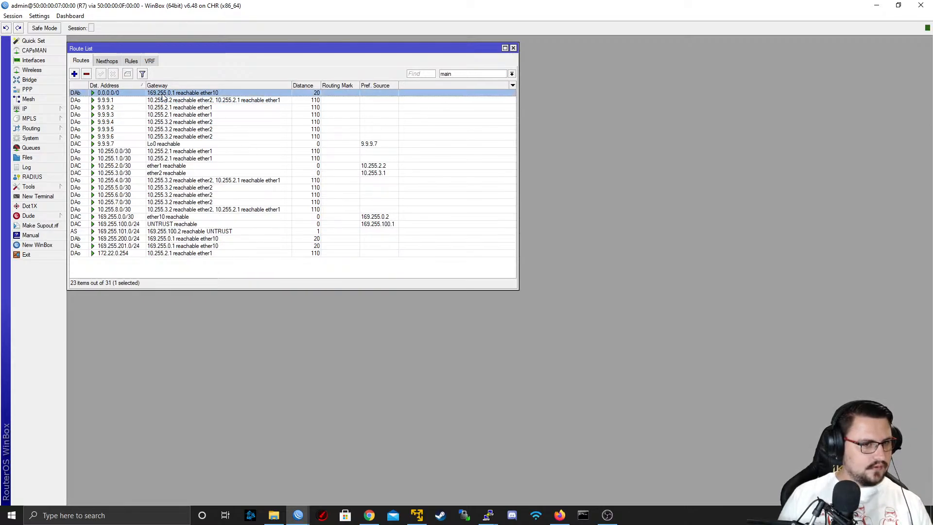
left_click(123, 253)
Open a new terminal in the R7 session
left_click(36, 197)
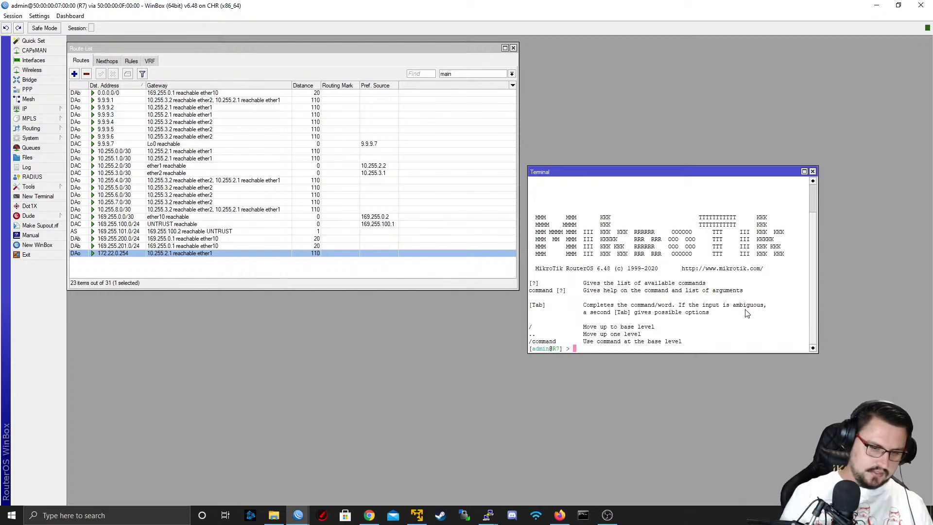
type("ping ")
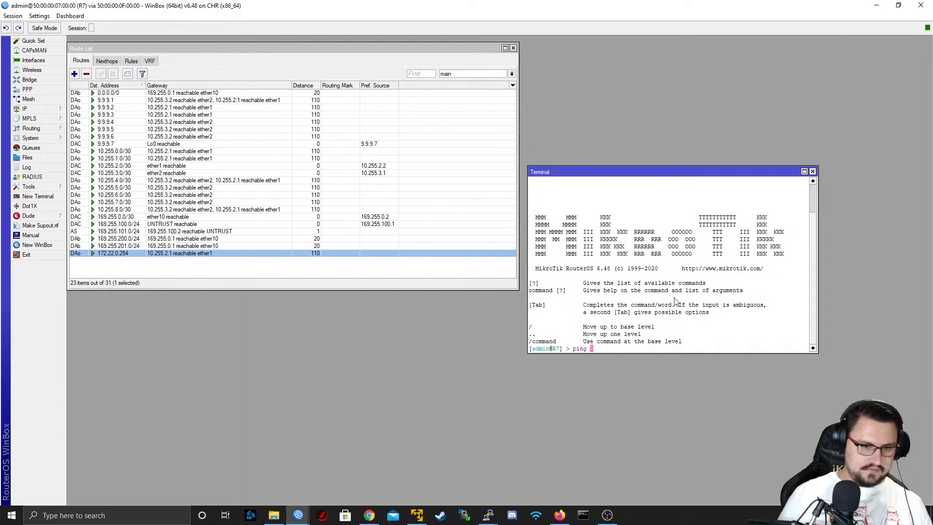
type("psdasdas")
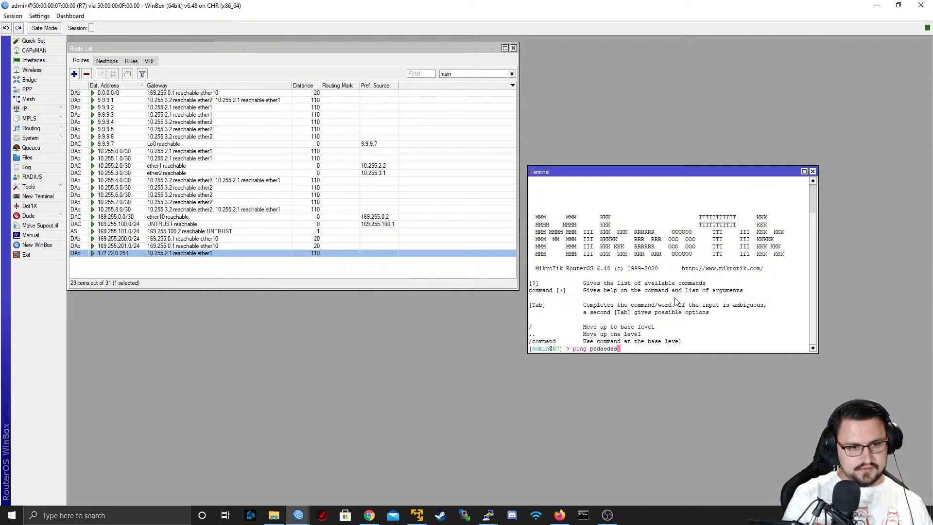
key("BackSpace")
key("BackSpace")
key("BackSpace")
key("BackSpace")
key("BackSpace")
key("BackSpace")
key("BackSpace")
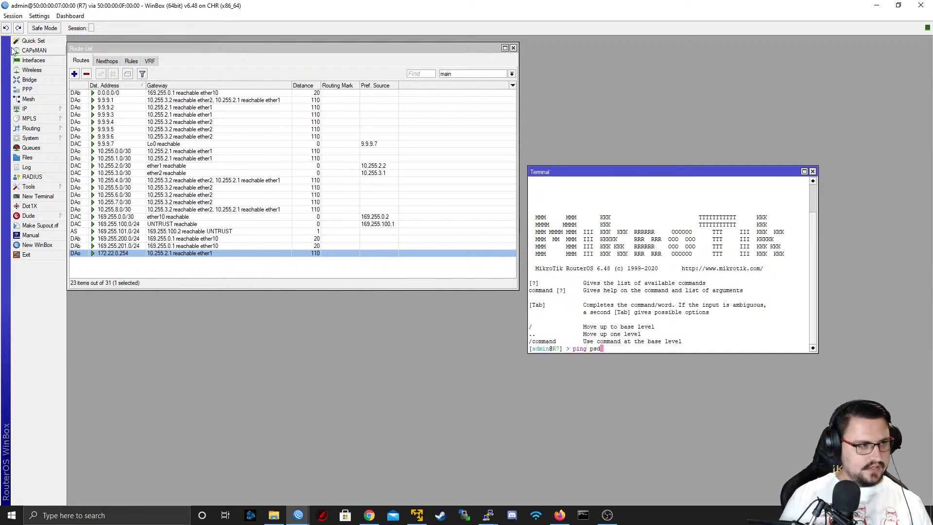
Open R7's interface list, clear its name filter, and inspect the traffic on ether2 and ether10
left_click(30, 60)
key("BackSpace")
key("BackSpace")
key("BackSpace")
key("BackSpace")
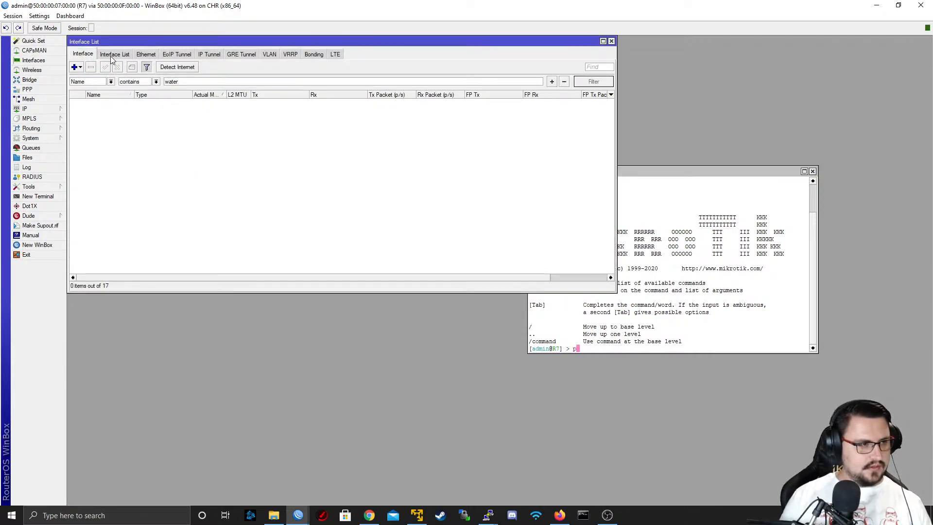
left_click(114, 54)
left_click(83, 54)
double_click(179, 84)
key("BackSpace")
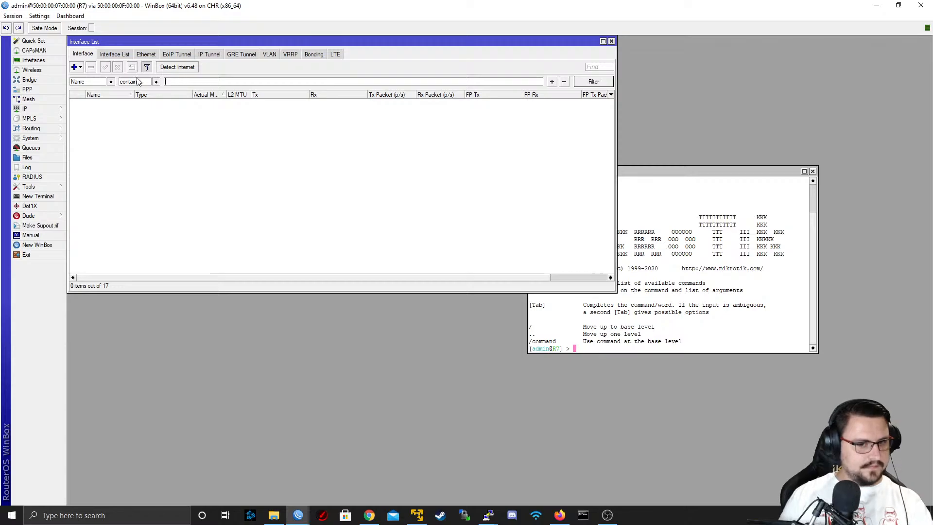
left_click(282, 148)
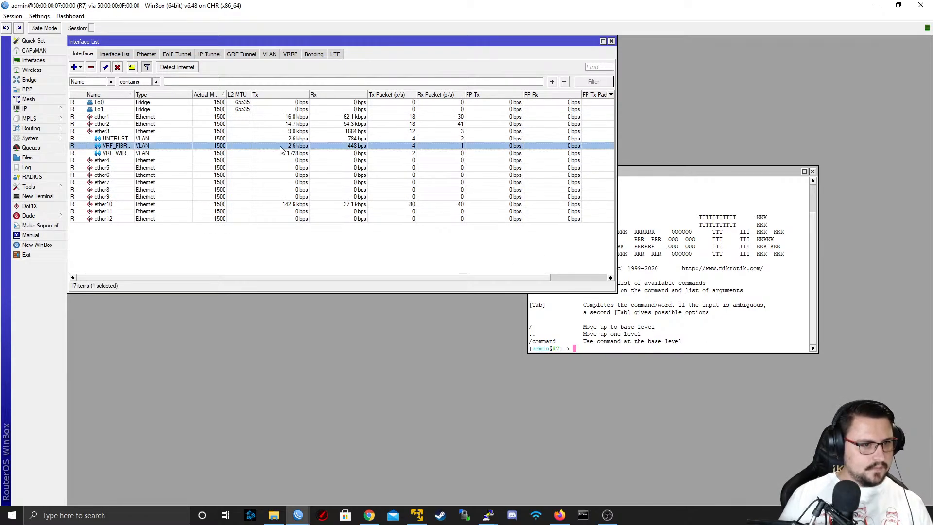
left_click(277, 125)
left_click(292, 203)
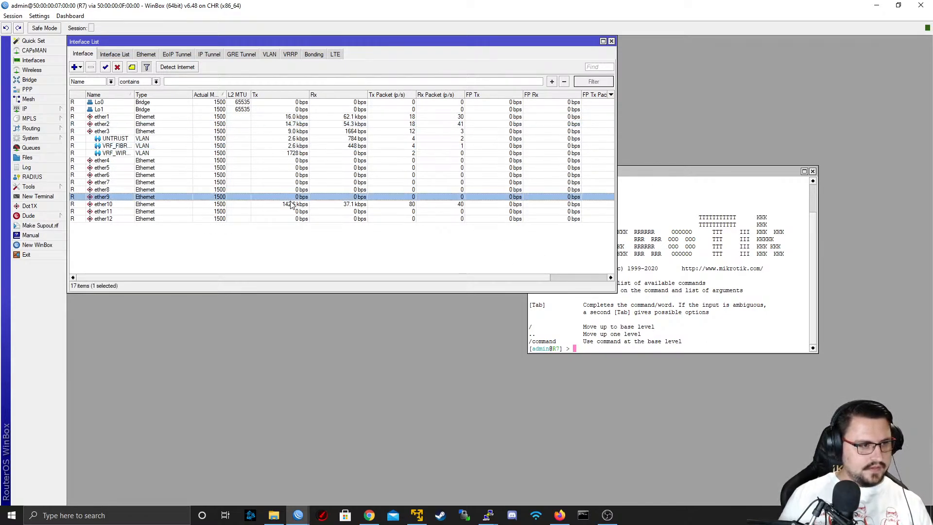
Ping 8.8.8.8 from R7's terminal to test its internet access
left_click(665, 278)
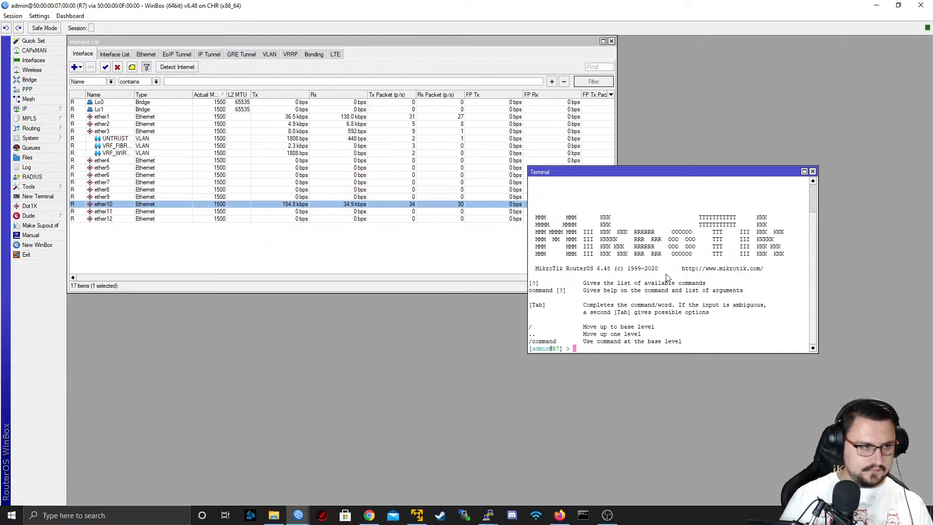
type("p")
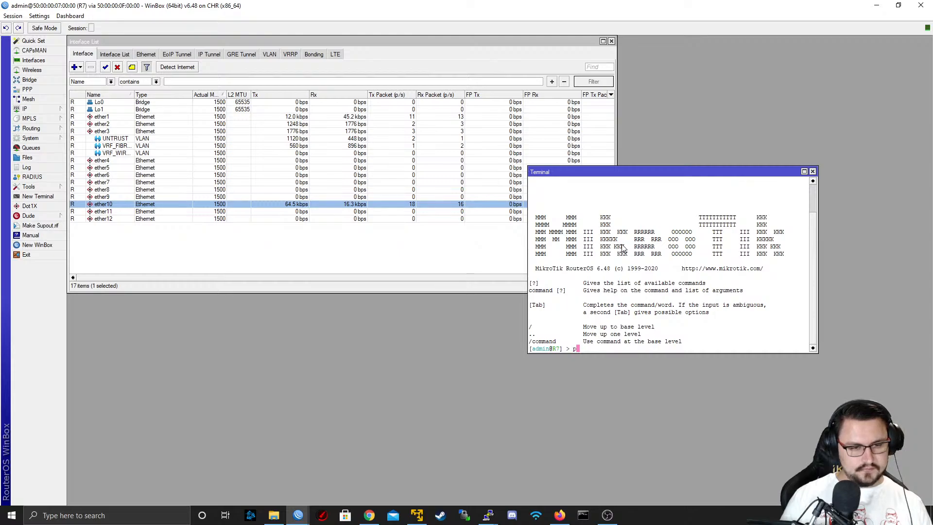
type("ing 8.8.8.8")
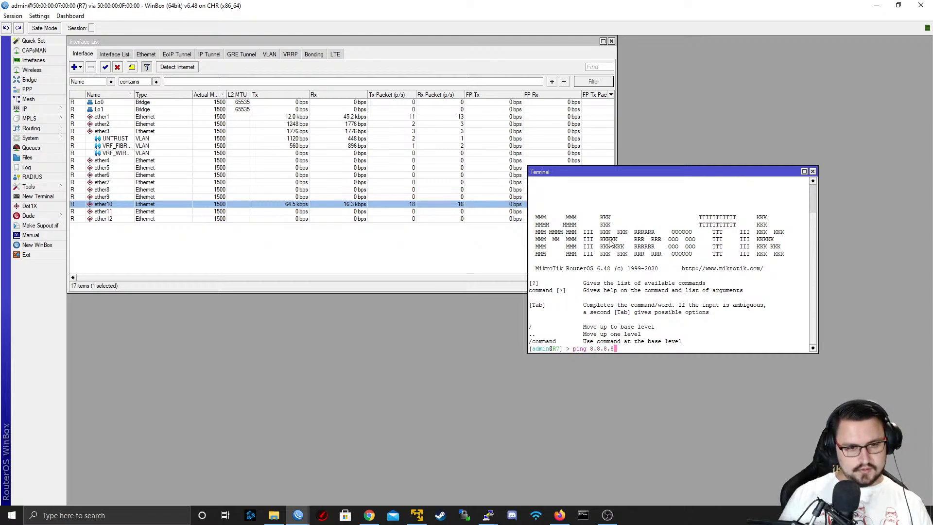
key("Return")
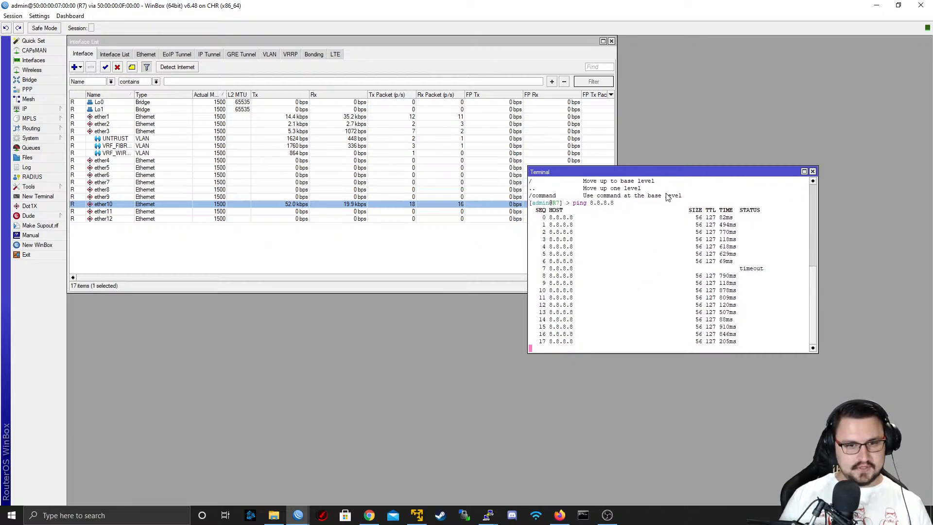
Stop the 8.8.8.8 ping and bring R7's IP route list back up
left_click(25, 109)
key("ctrl+c")
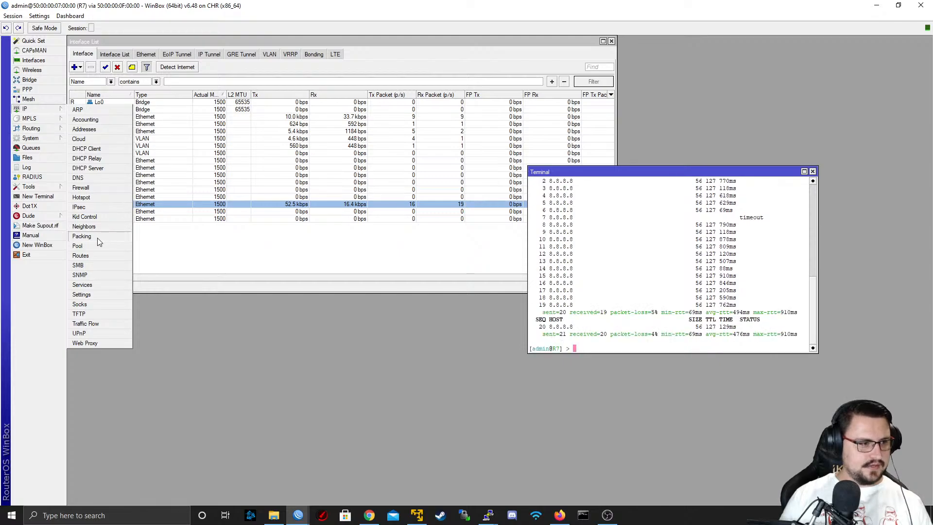
key("Return")
key("Return")
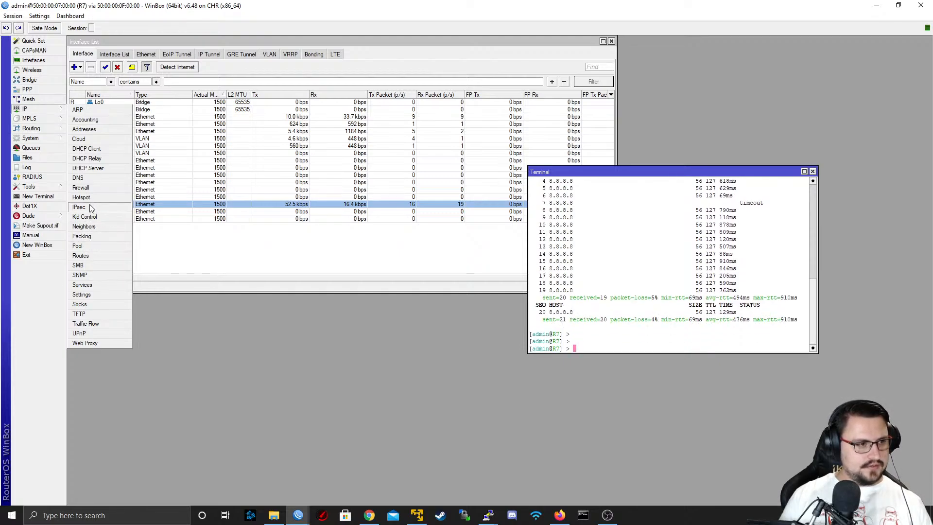
left_click(86, 256)
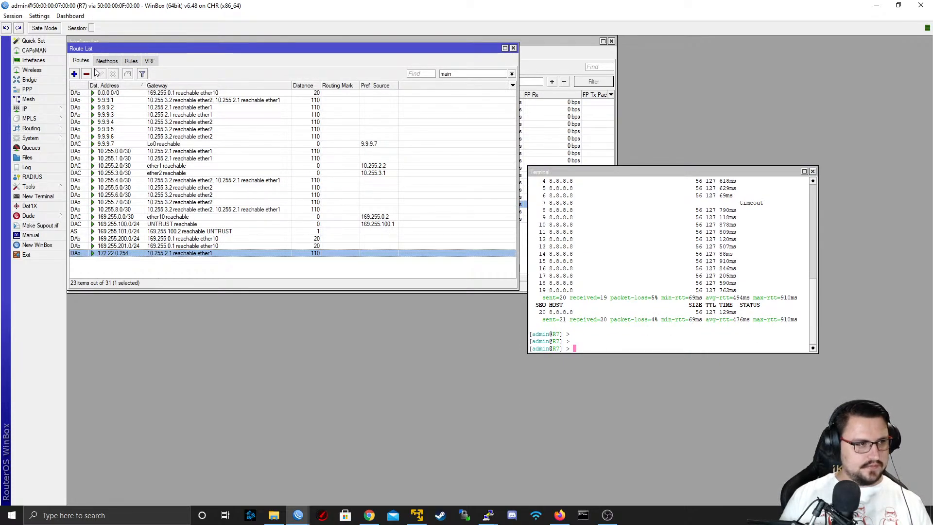
Start a srcnat rule in R7's firewall NAT with source address 172.22.0.0/24 and out interface UNTRUST
left_click(44, 108)
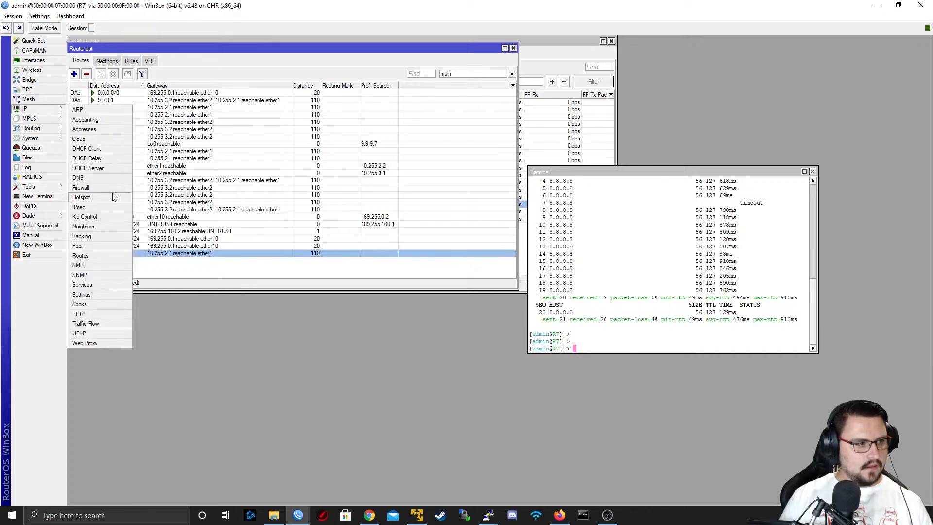
left_click(112, 188)
left_click(111, 83)
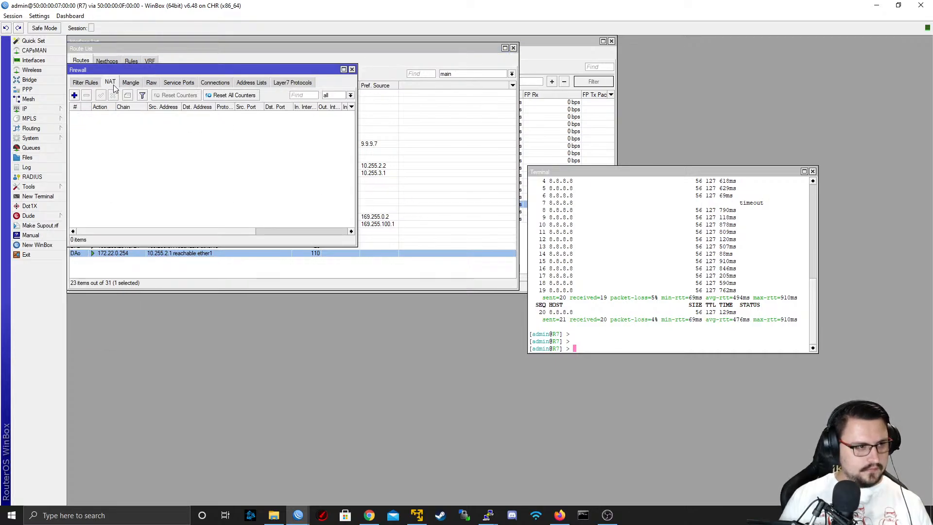
left_click(74, 96)
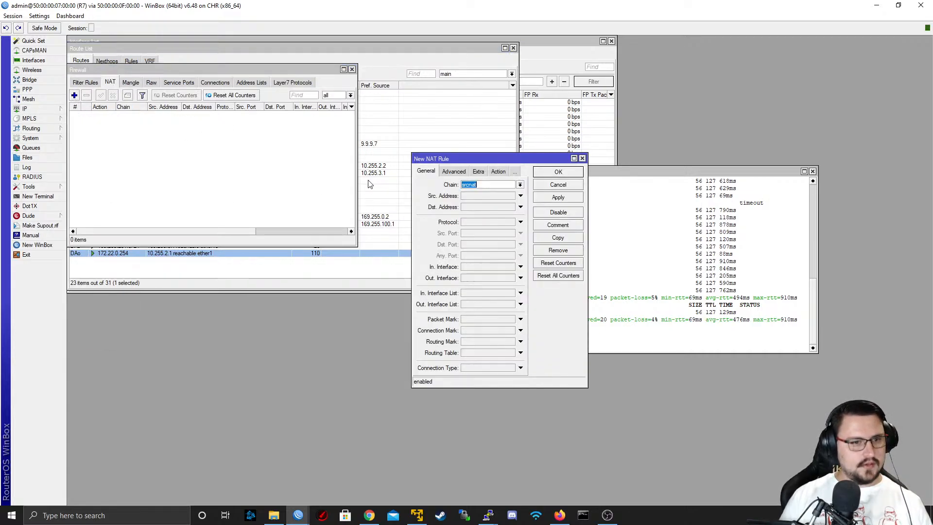
left_click(488, 196)
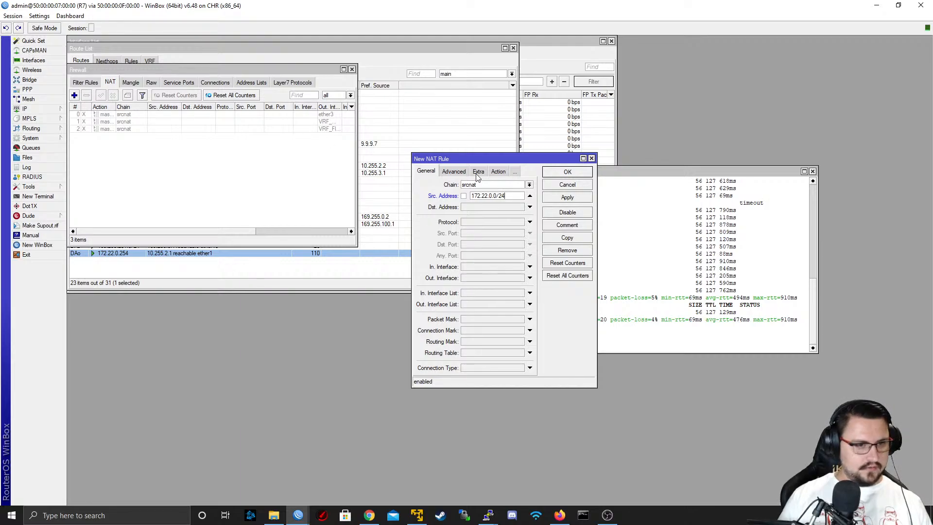
left_click(530, 278)
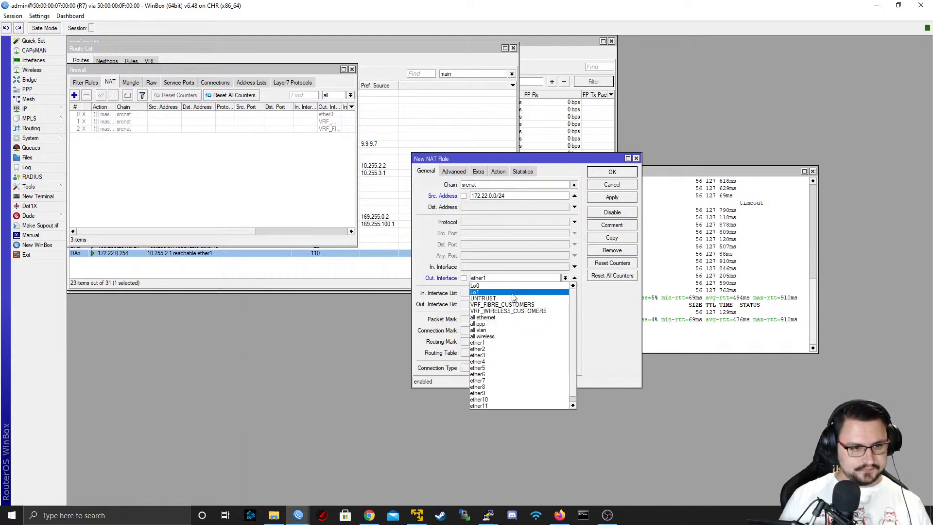
left_click(501, 298)
Set the new NAT rule's action to masquerade and save the rule
left_click(498, 171)
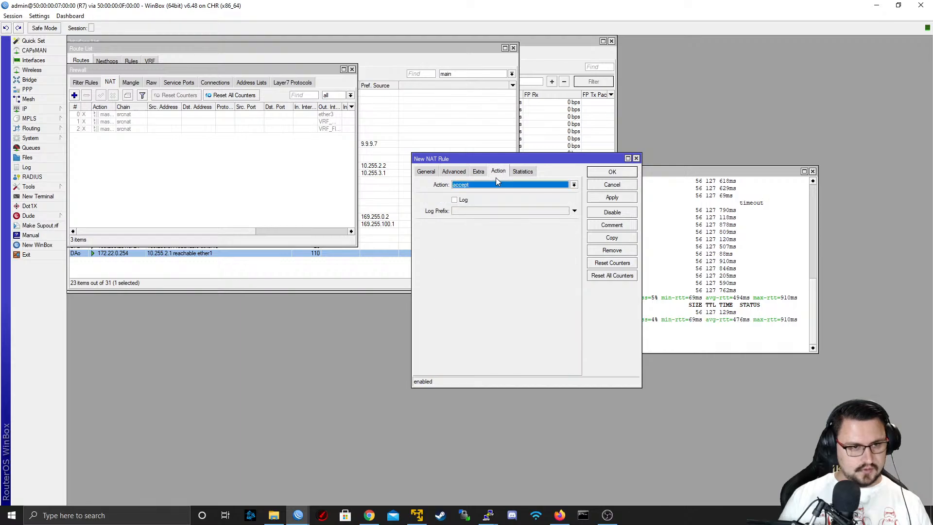
left_click(497, 185)
left_click(491, 231)
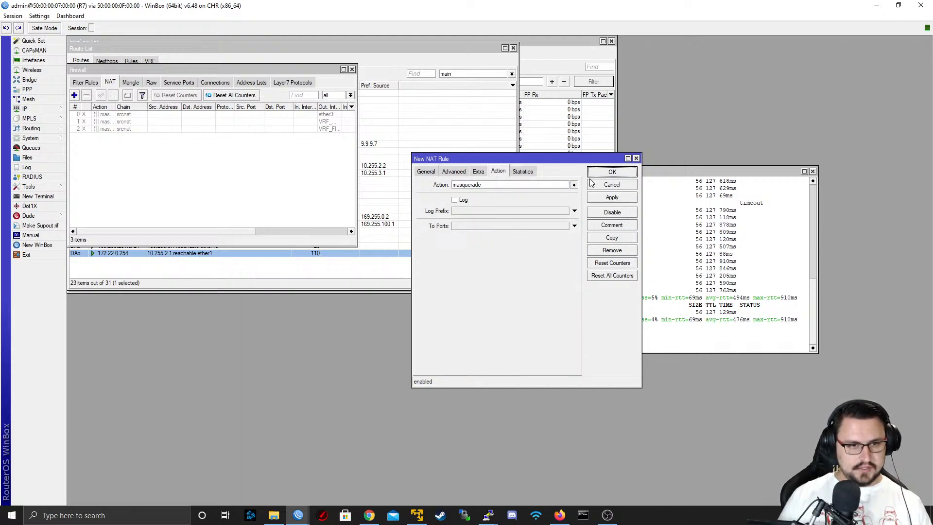
left_click(433, 174)
left_click(637, 158)
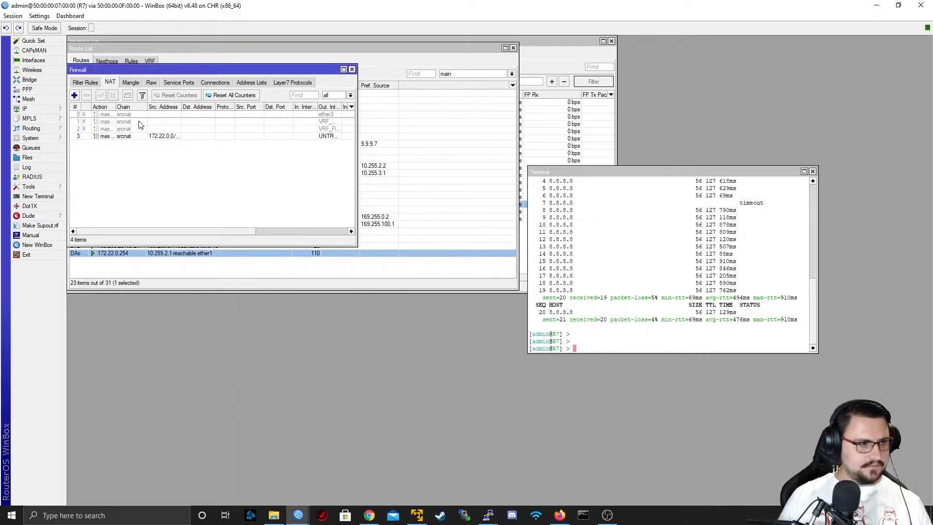
In the DSL_Customer1 session, stop the running ping and ping 8.8.8.8 again with source address 192.168.1.1
mouse_move(300, 515)
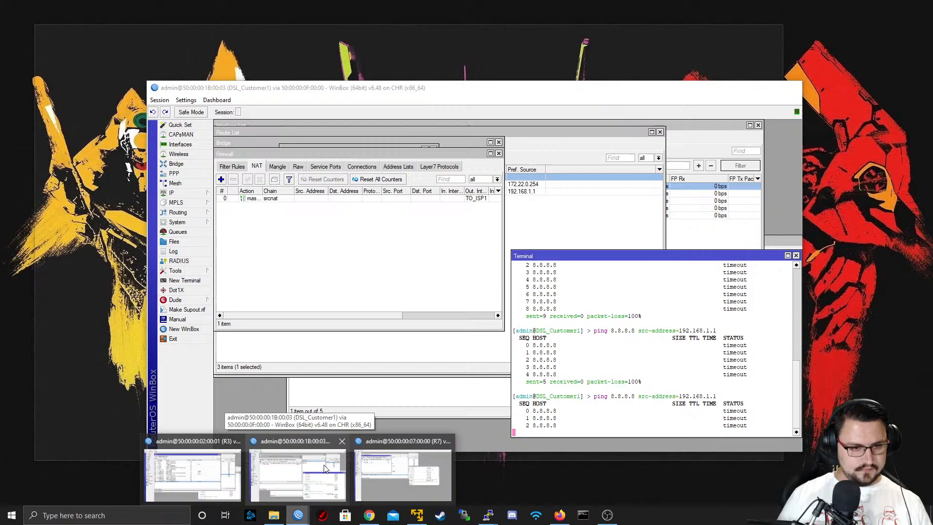
left_click(326, 468)
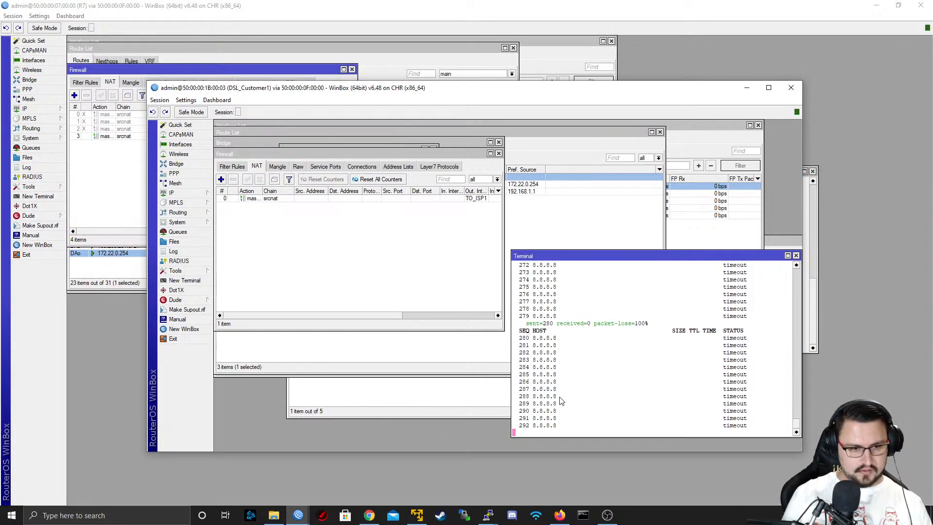
key("ctrl+c")
key("Up")
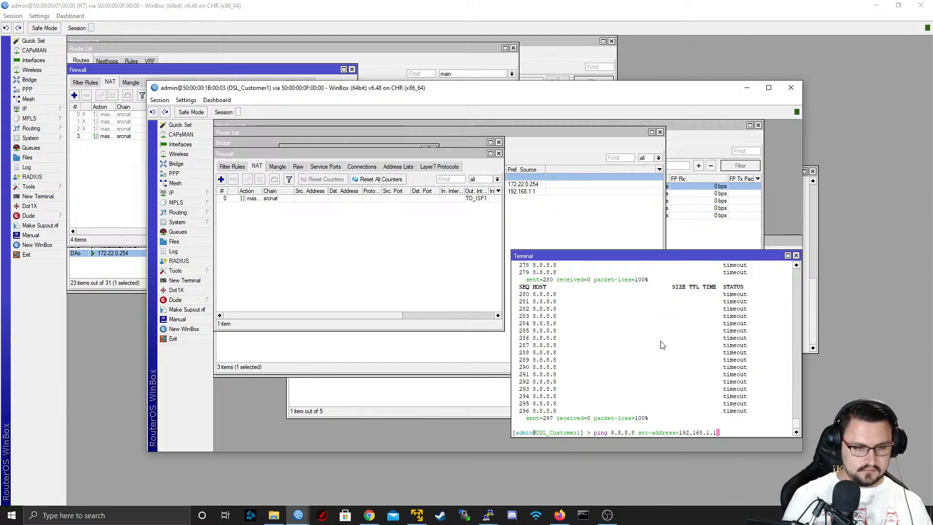
key("Return")
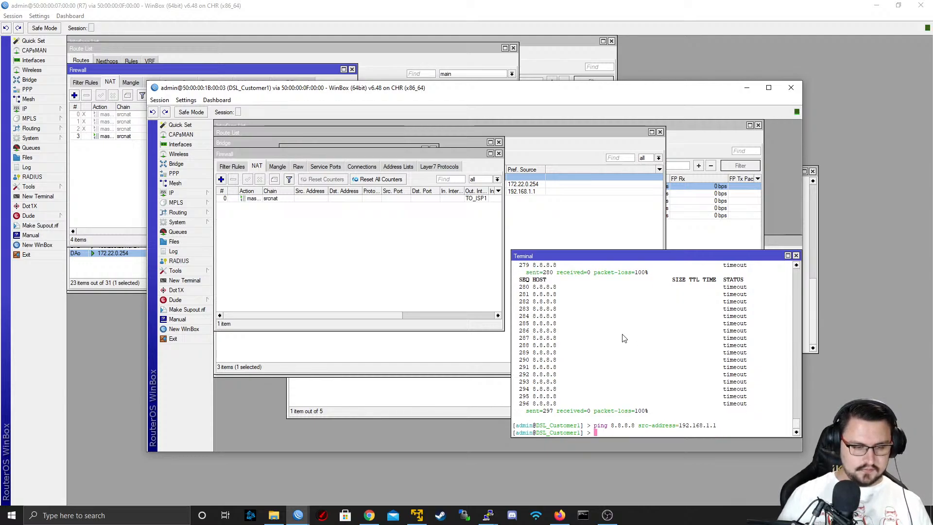
key("Return")
key("Return")
key("Return")
key("Return")
key("Return")
key("Return")
key("Return")
key("Return")
key("Return")
key("Return")
key("Return")
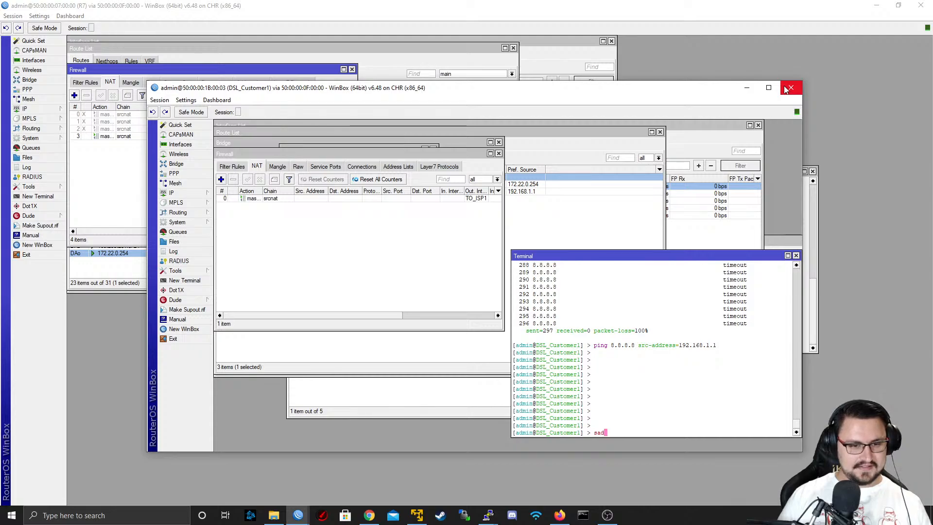
type("sad")
Minimize the router sessions to return to the EVE topology and stop the ISP2 routers with their attached customer router and VPC
left_click(768, 72)
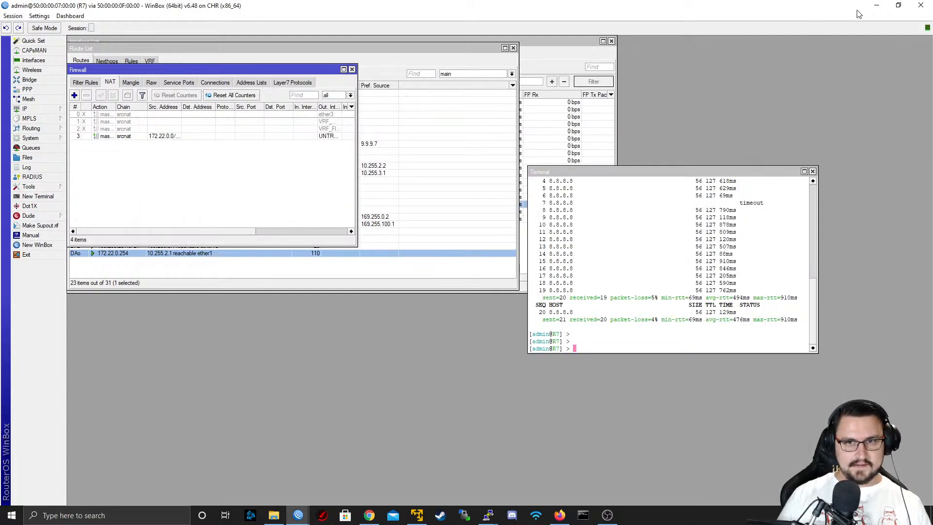
left_click(877, 5)
left_click(748, 88)
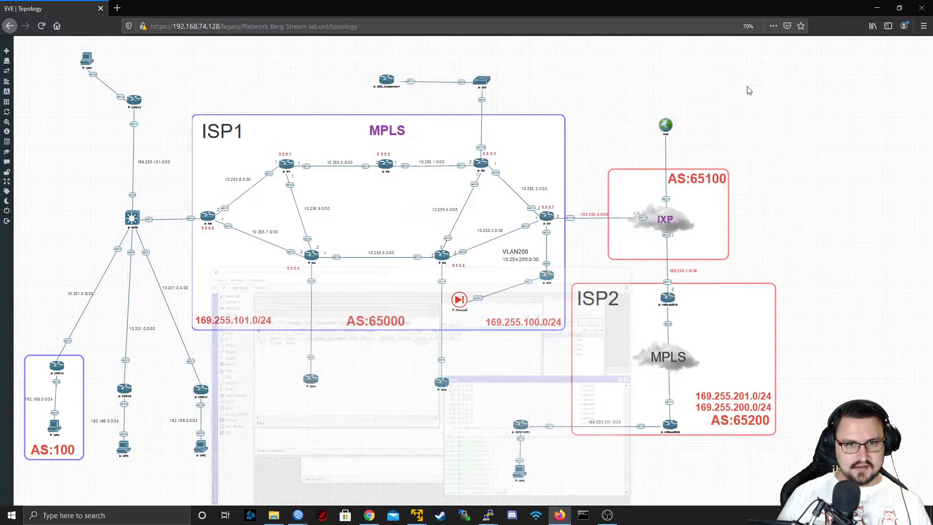
left_click_drag(838, 273, 580, 465)
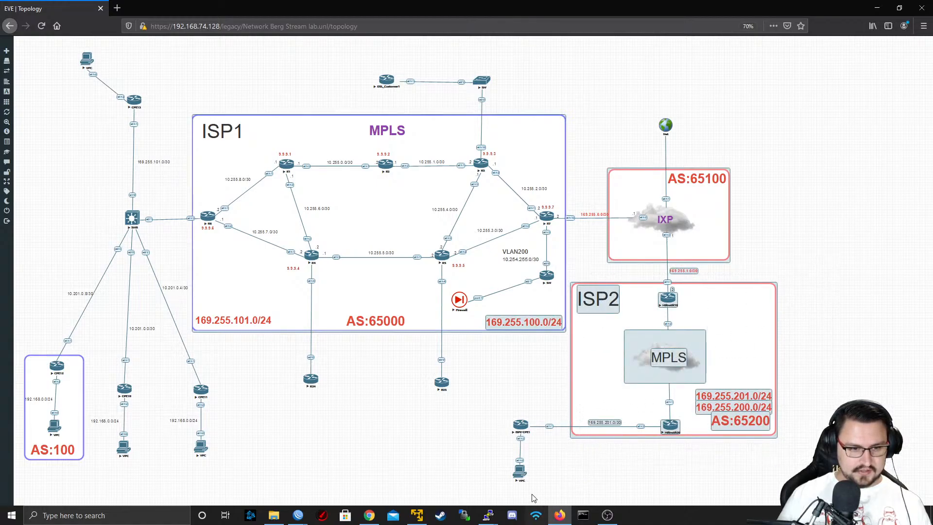
left_click_drag(480, 486, 804, 294)
right_click(666, 297)
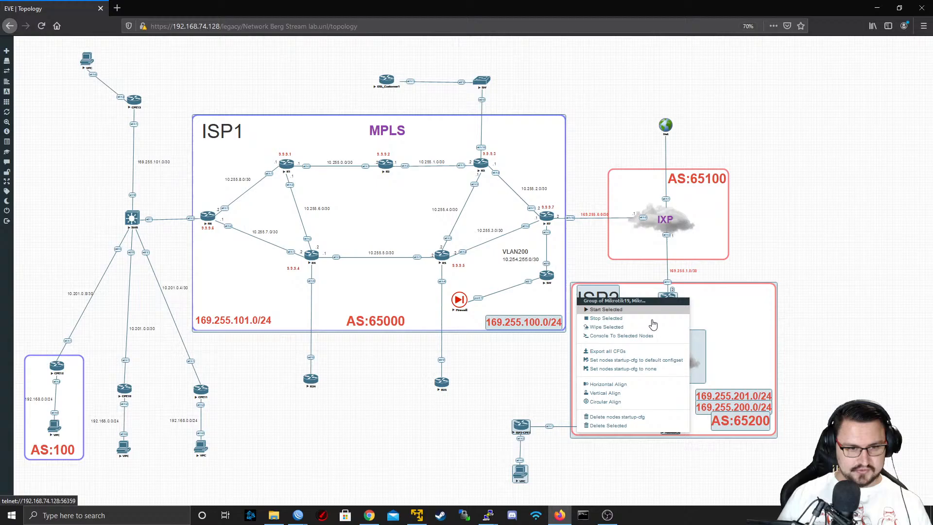
left_click(629, 327)
left_click_drag(198, 43, 27, 491)
right_click(56, 436)
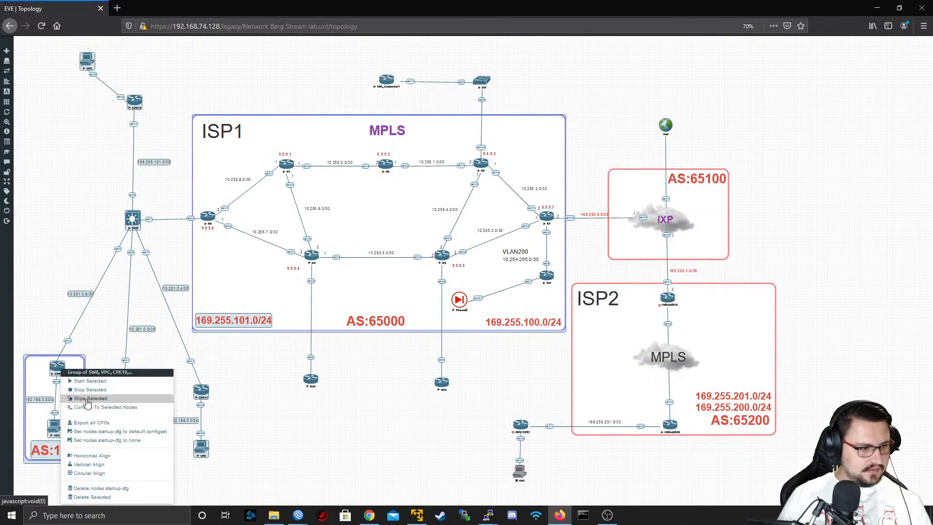
left_click(315, 434)
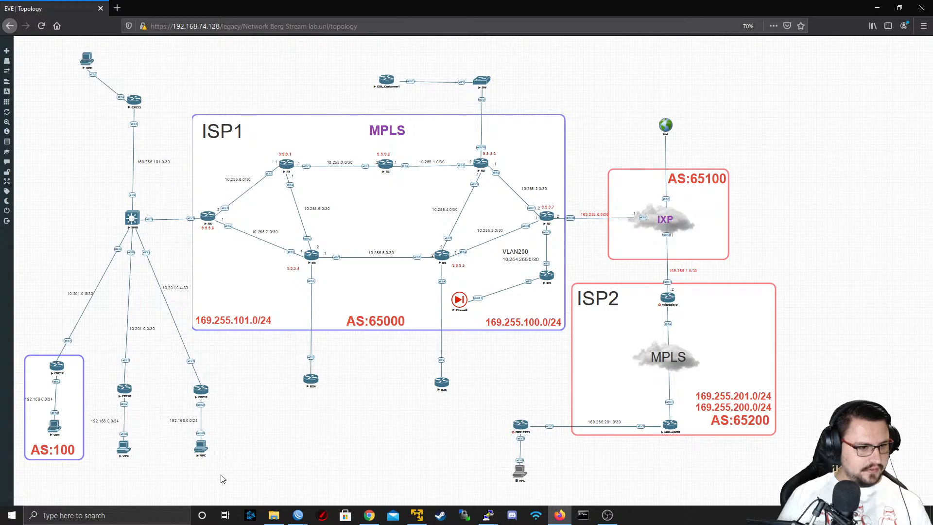
left_click_drag(225, 483, 83, 60)
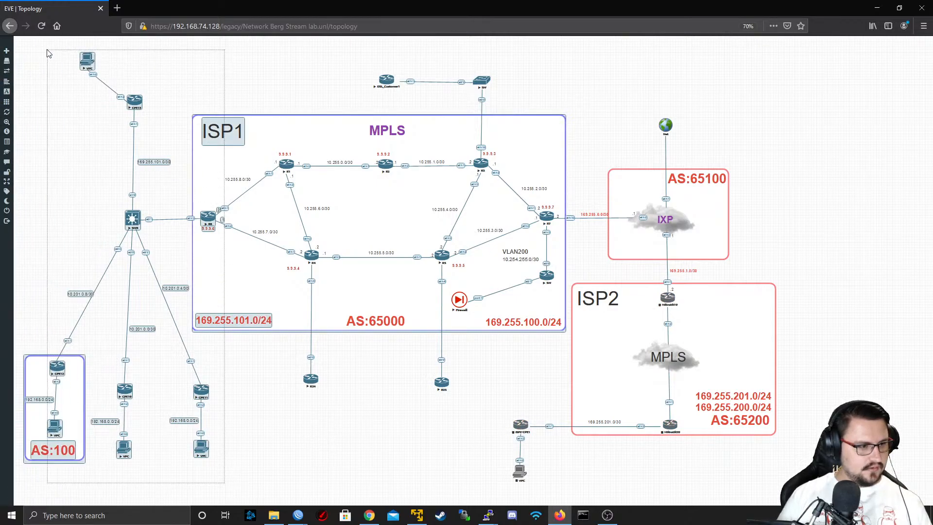
right_click(88, 59)
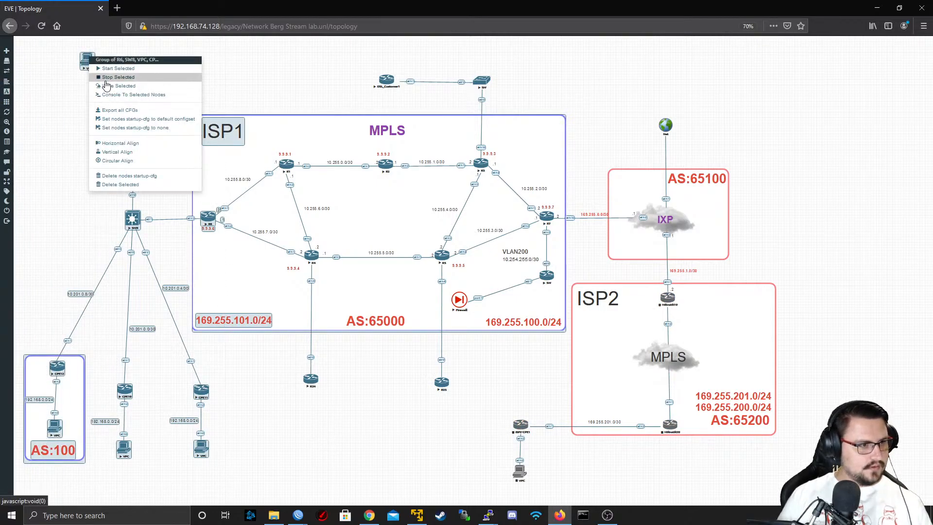
left_click(239, 482)
left_click_drag(235, 481, 28, 41)
left_click(196, 485)
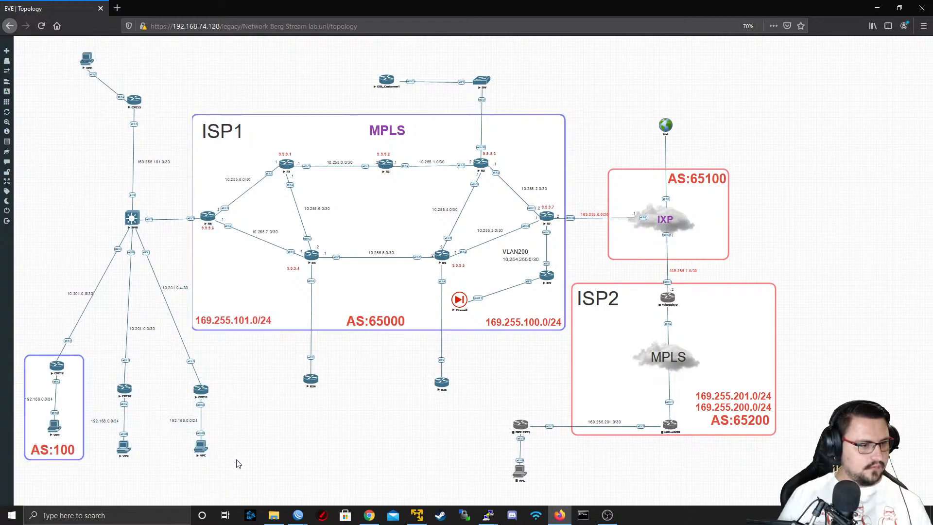
Stop the SW8 switch and all the CPE routers and VPCs connected to it, leaving R6 out of the selection
left_click_drag(185, 495, 32, 47)
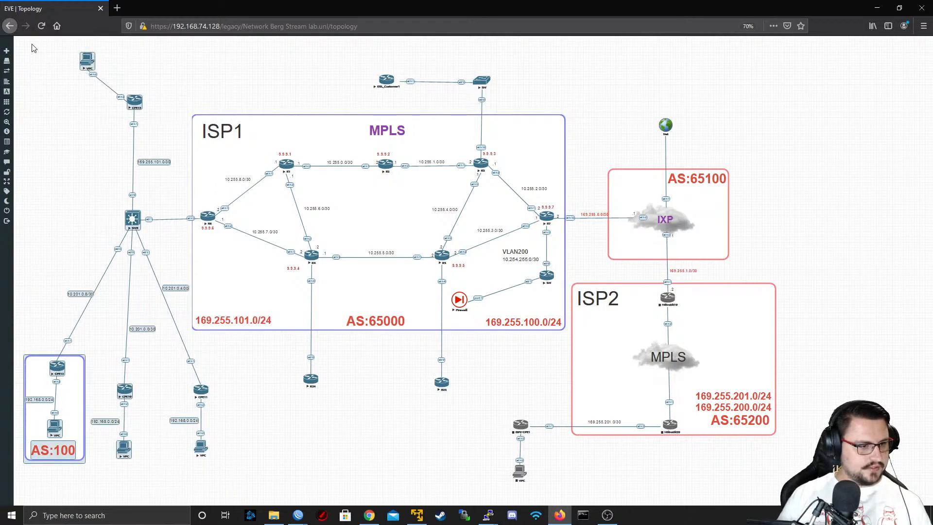
right_click(89, 57)
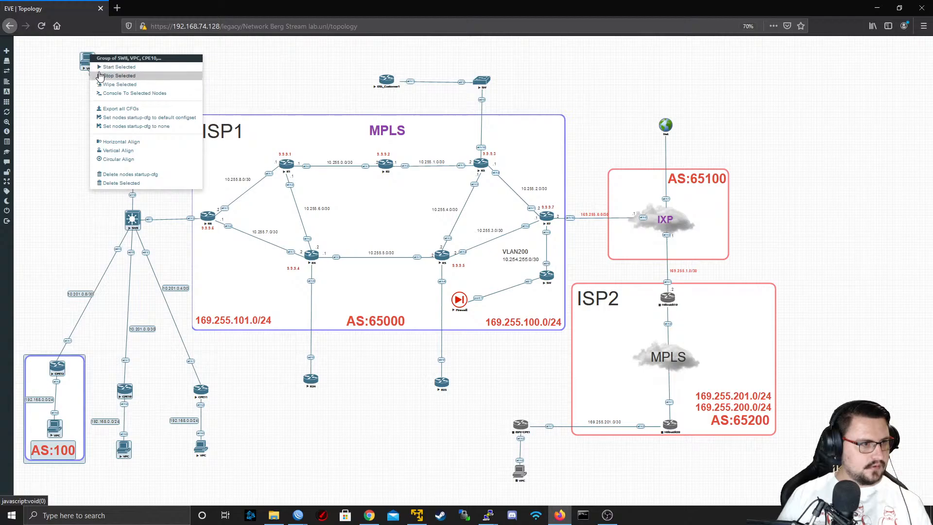
left_click(100, 75)
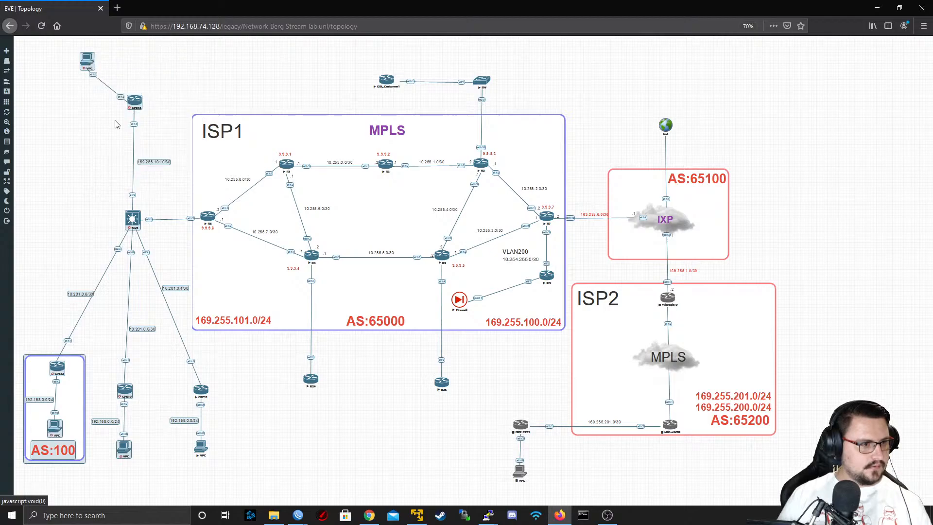
right_click(202, 450)
left_click(239, 389)
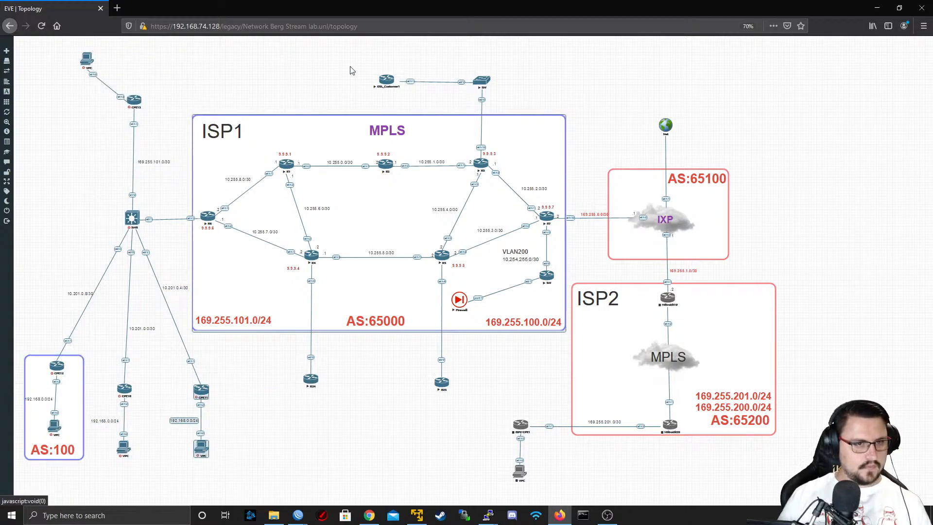
Stop the R24 and R25 routers below the ISP1 area together
left_click_drag(477, 370, 293, 398)
right_click(309, 385)
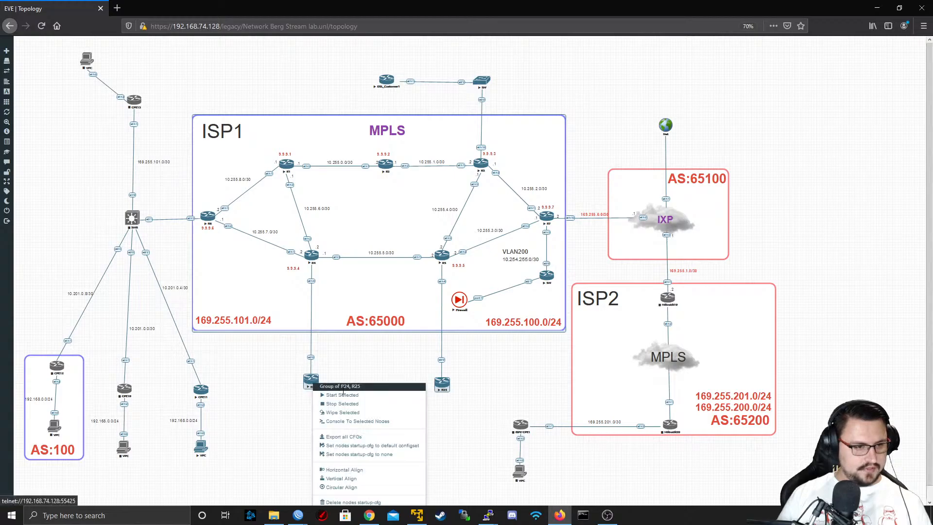
left_click(346, 407)
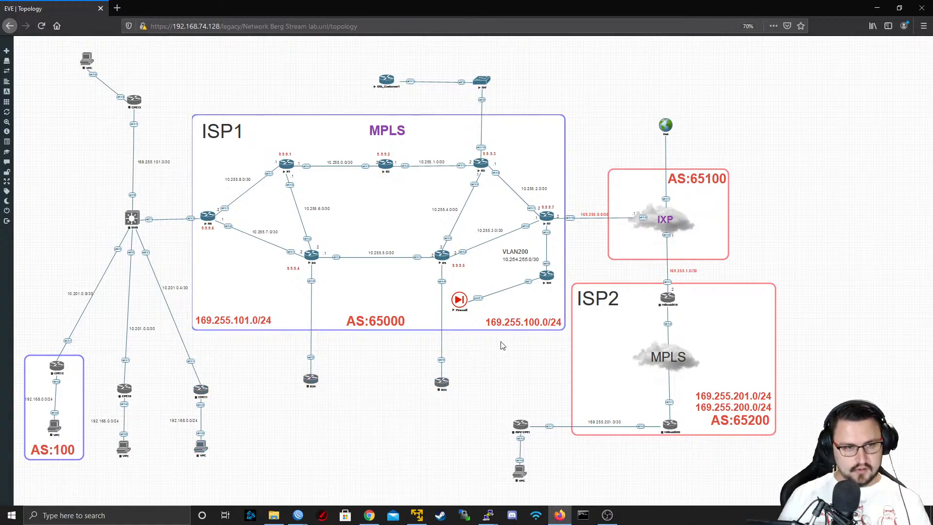
Close the open WinBox router sessions, including those of R7 and DSL_Customer1
mouse_move(297, 515)
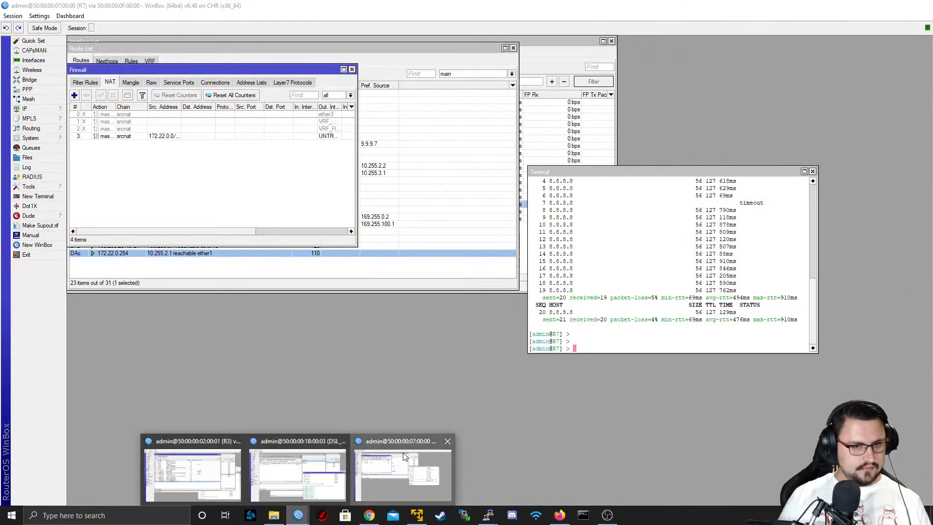
left_click(403, 474)
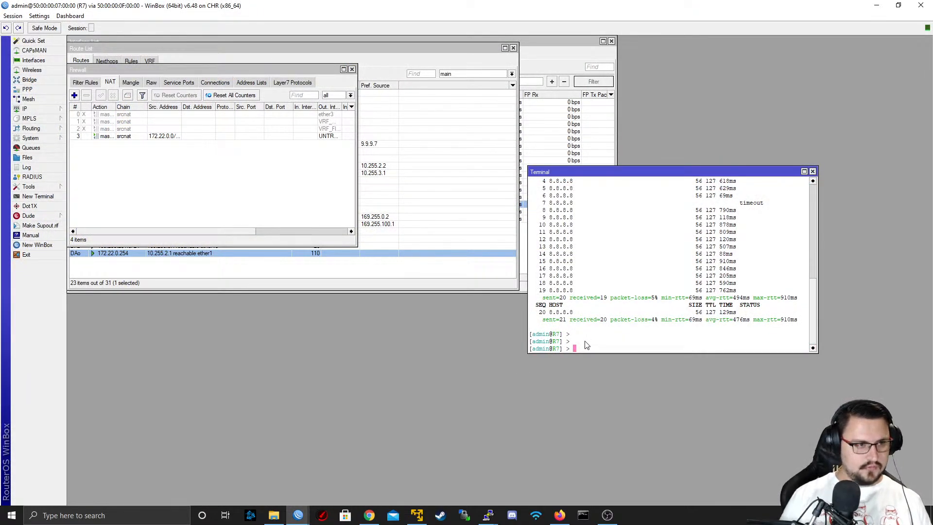
left_click(884, 5)
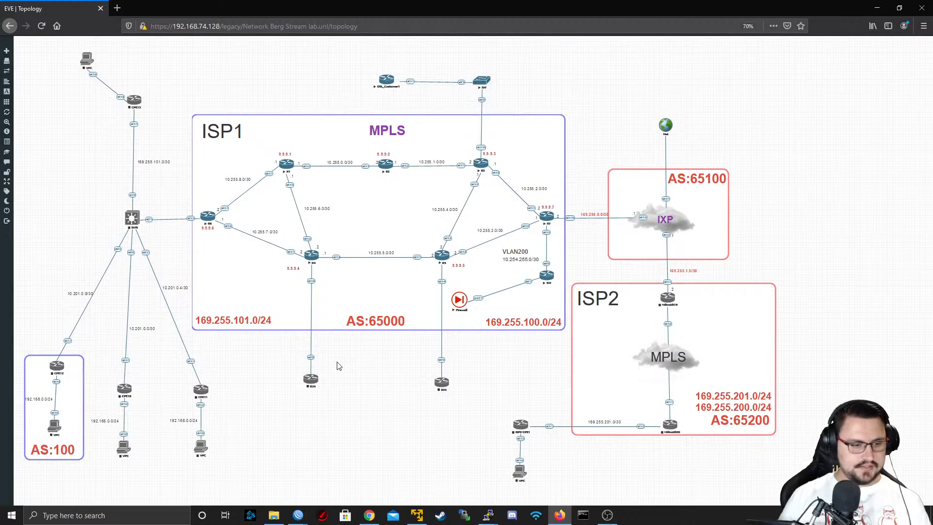
mouse_move(298, 515)
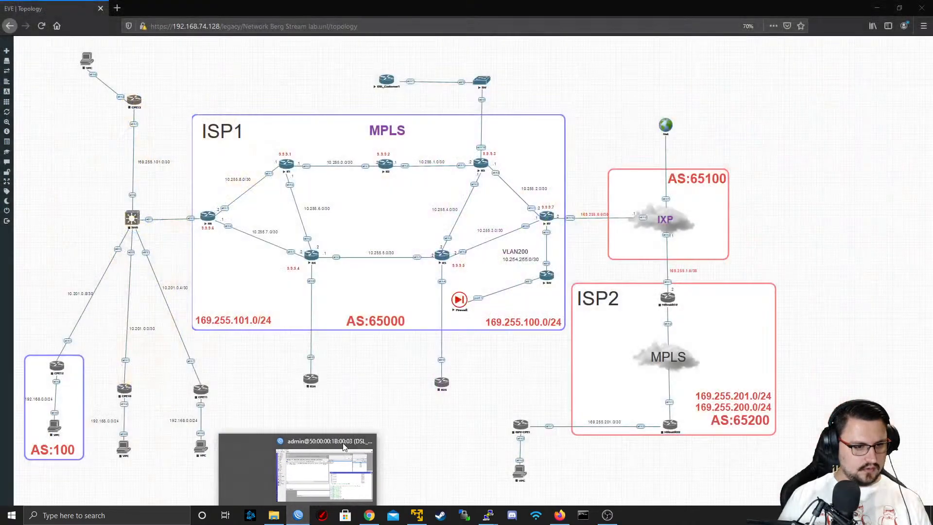
left_click(344, 446)
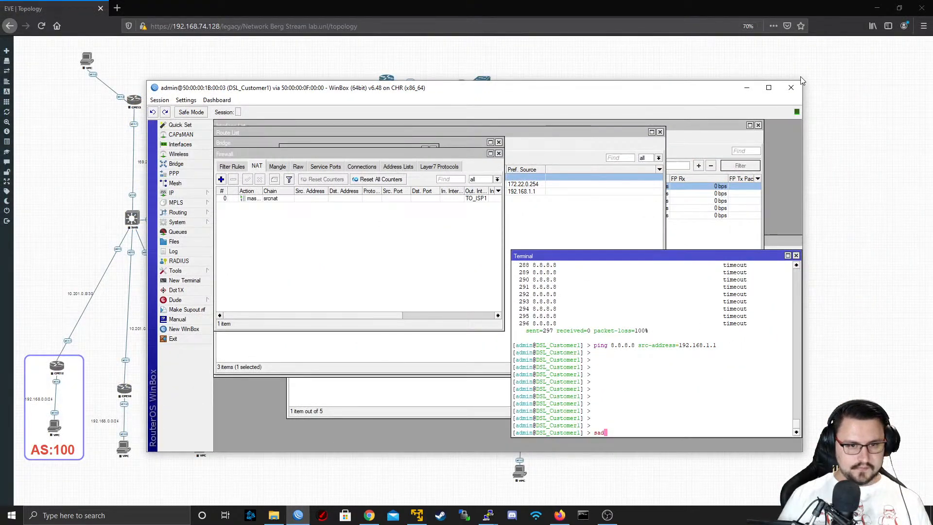
left_click(792, 87)
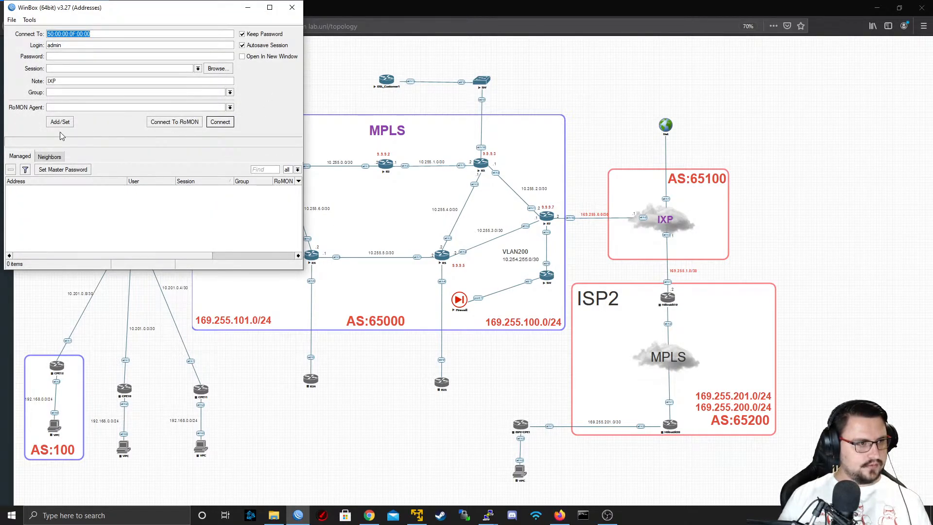
Connect to RoMON through the IXP router and open a session on its neighbor R7
left_click(50, 156)
left_click(45, 190)
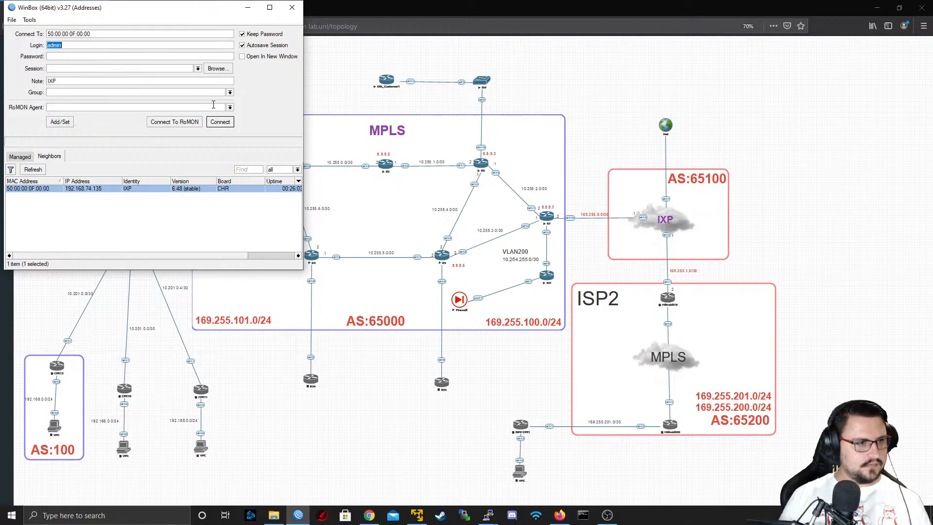
left_click(185, 124)
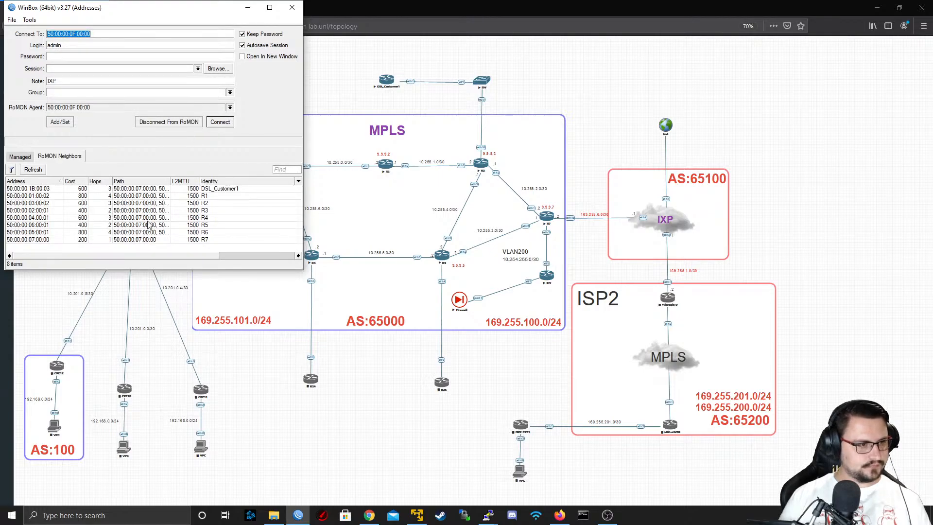
left_click(126, 231)
left_click(122, 241)
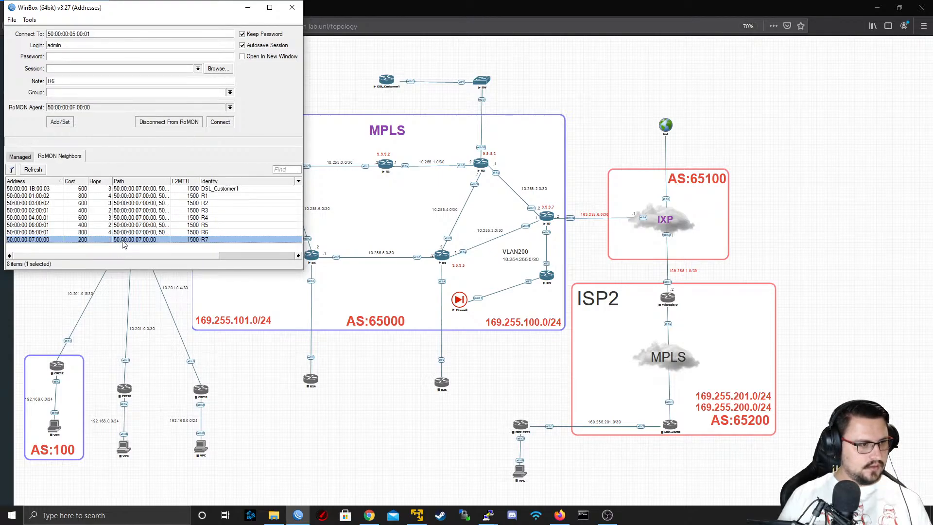
left_click(217, 124)
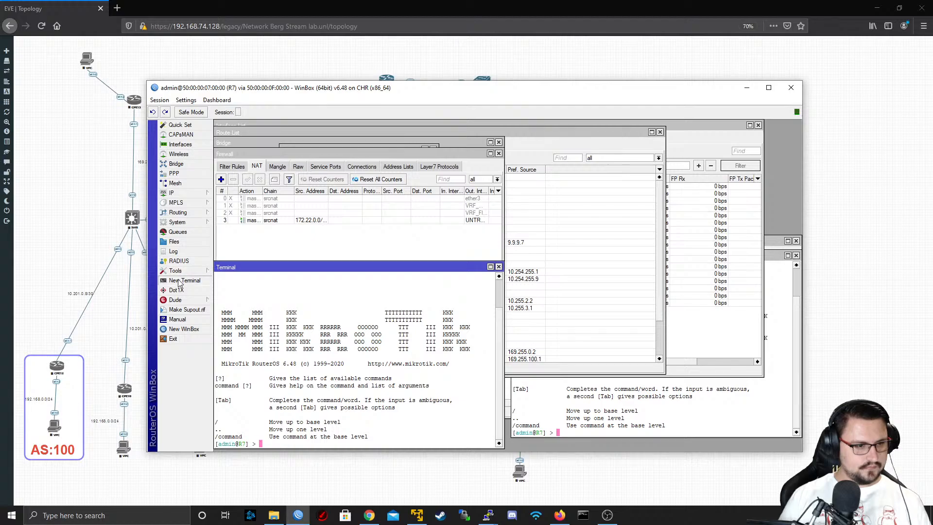
left_click(180, 281)
key("Return")
key("Return")
key("Return")
type("ping ")
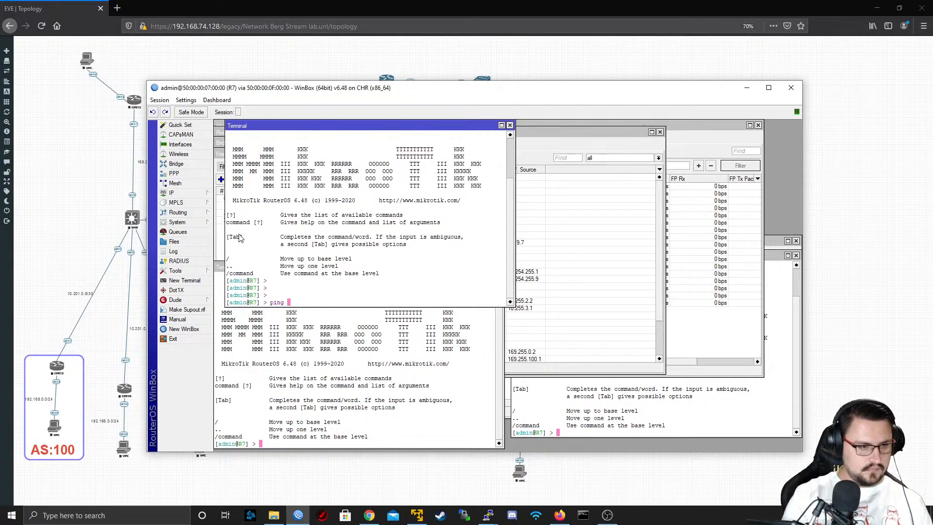
type("networkb")
key("BackSpace")
key("BackSpace")
key("BackSpace")
key("BackSpace")
key("BackSpace")
key("BackSpace")
key("BackSpace")
key("BackSpace")
key("BackSpace")
key("BackSpace")
key("BackSpace")
key("BackSpace")
key("BackSpace")
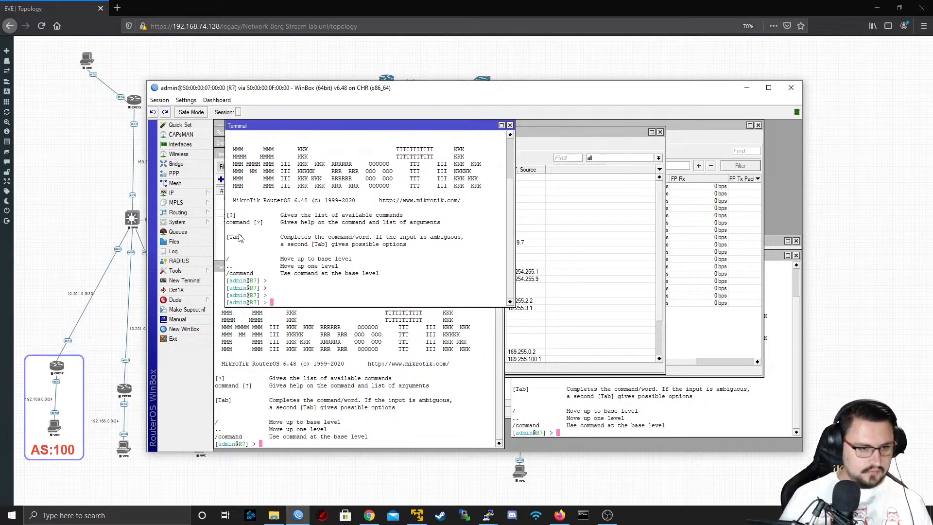
Close all windows inside the R7 session and ping 8.8.8.8 from a new terminal, stopping after a few replies
left_click(159, 100)
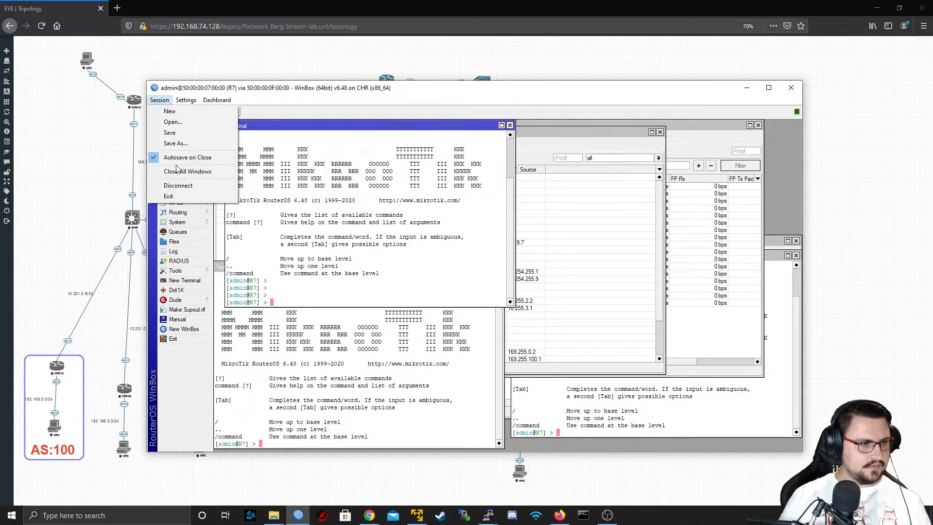
left_click(188, 172)
left_click(180, 281)
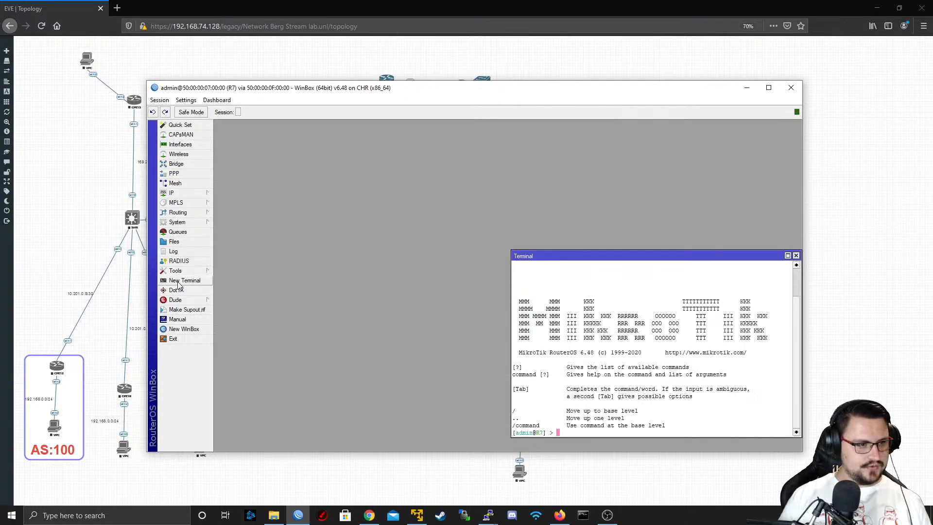
key("Return")
key("Return")
type("ping")
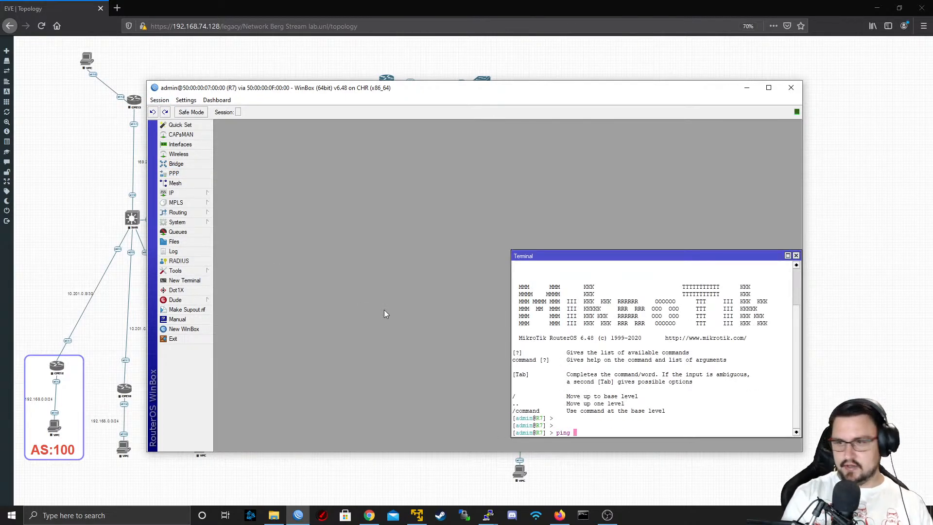
type(" 8.8.8.8")
key("Return")
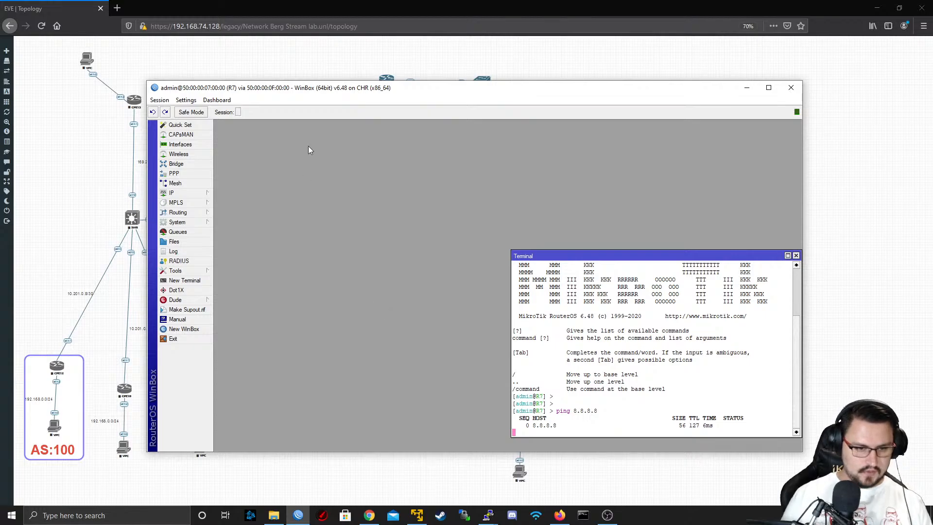
key("ctrl+c")
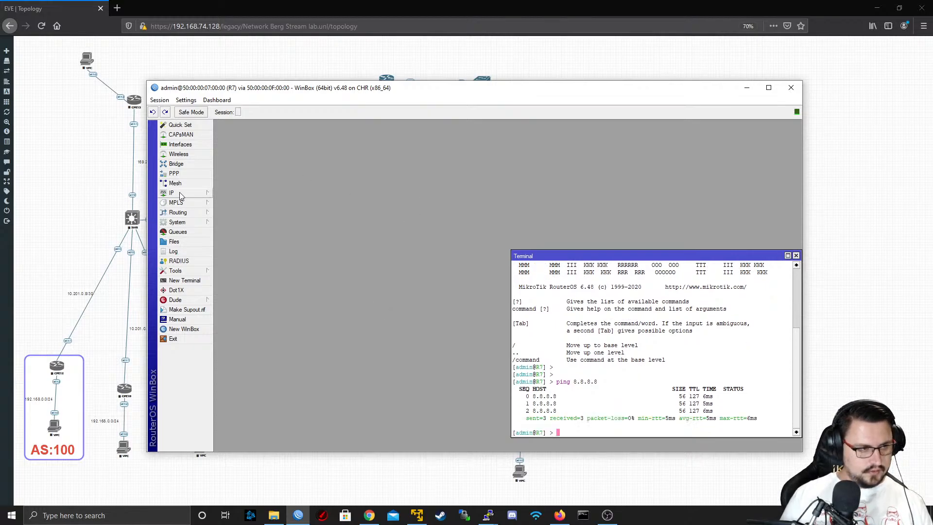
Open another WinBox session on DSL_Customer1, using the IXP router as the RoMON agent
mouse_move(182, 194)
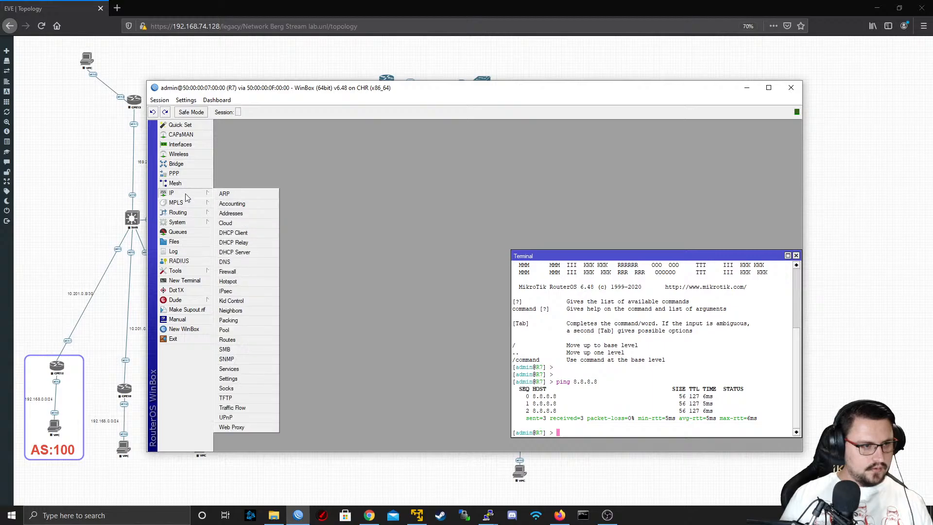
right_click(298, 515)
left_click(291, 465)
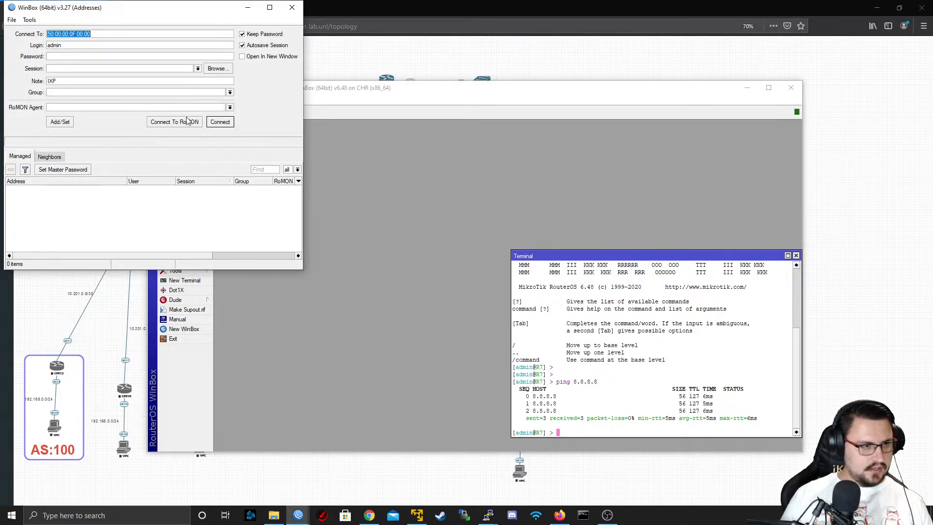
left_click(187, 121)
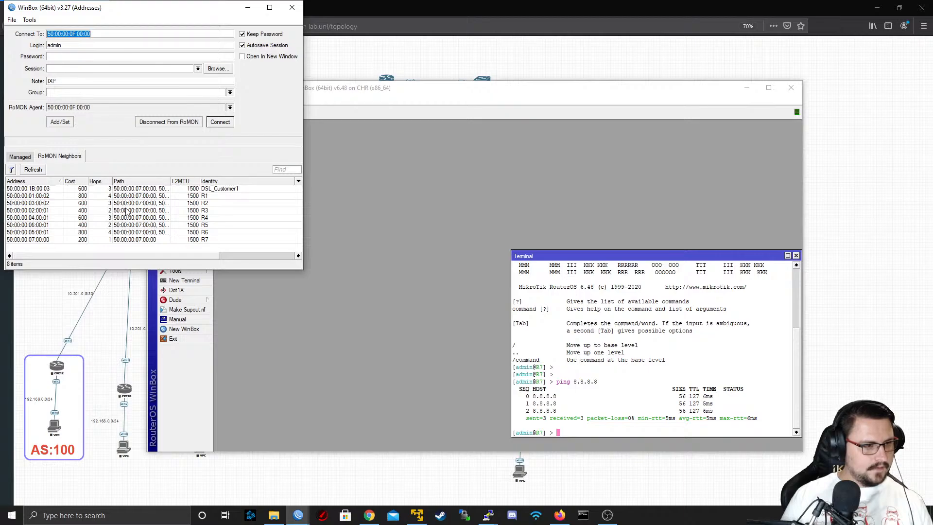
left_click(146, 188)
left_click(220, 122)
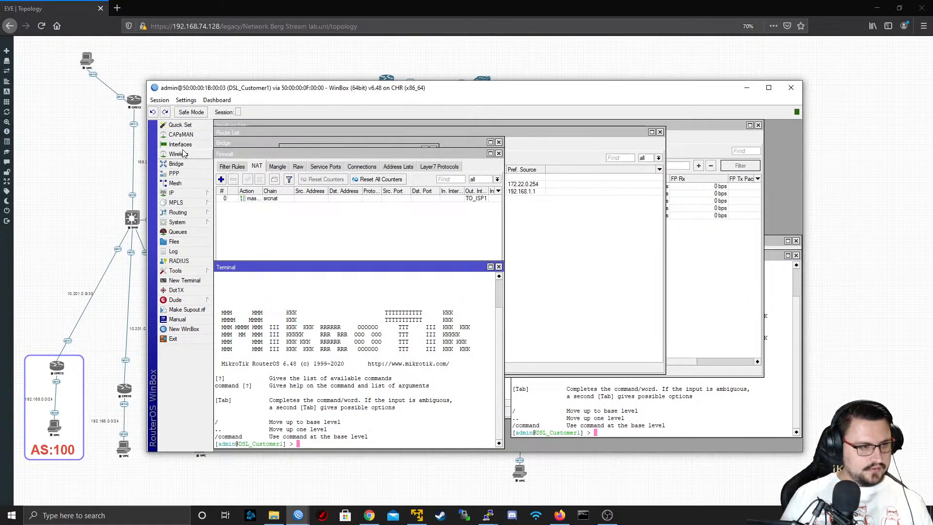
Ping 8.8.8.8 with src-address=192.168.1.1 from a maximized terminal on DSL_Customer1 and leave it running
left_click(643, 410)
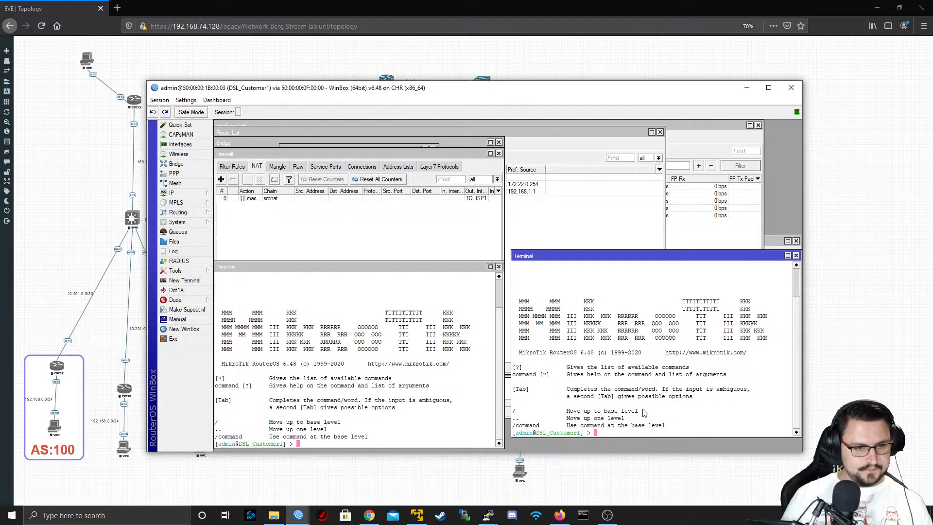
double_click(595, 256)
key("ctrl+v")
key("Return")
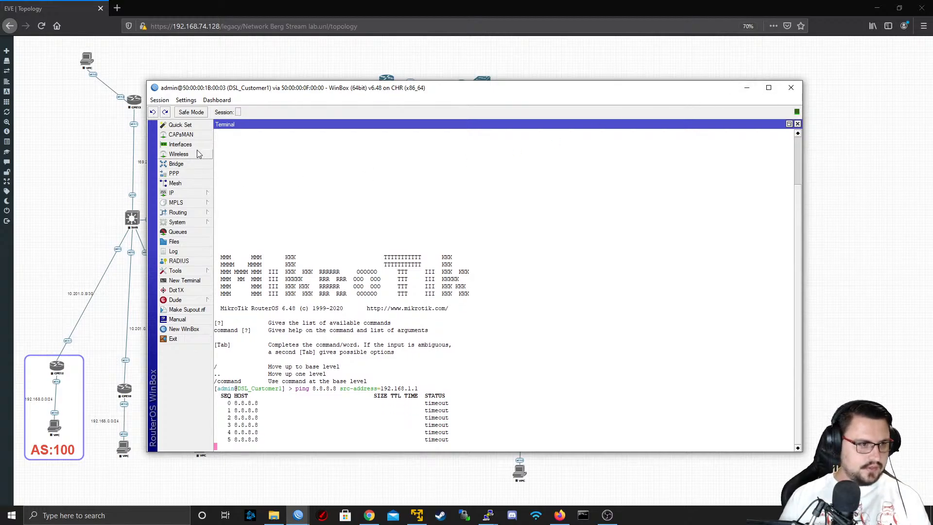
Return to the R7 session, show its interface list at full size and clear the name filter "water"
left_click(747, 88)
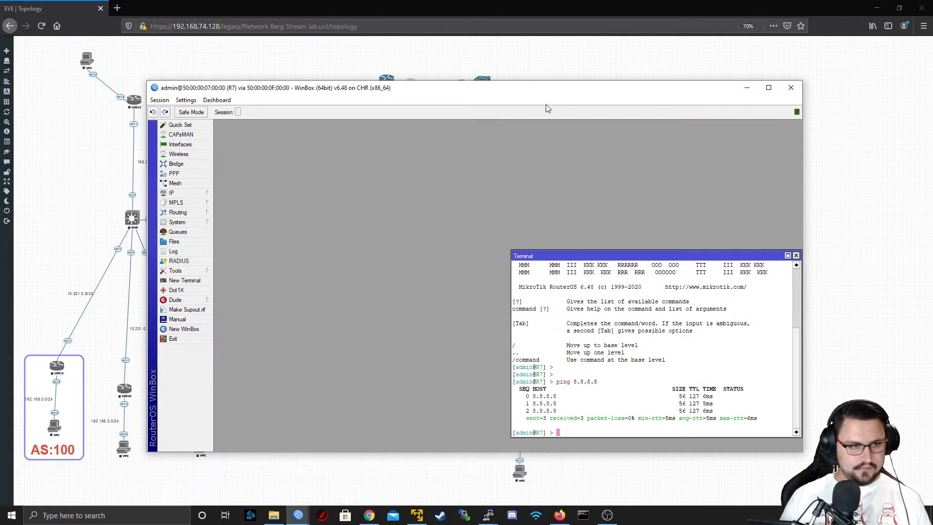
left_click(178, 144)
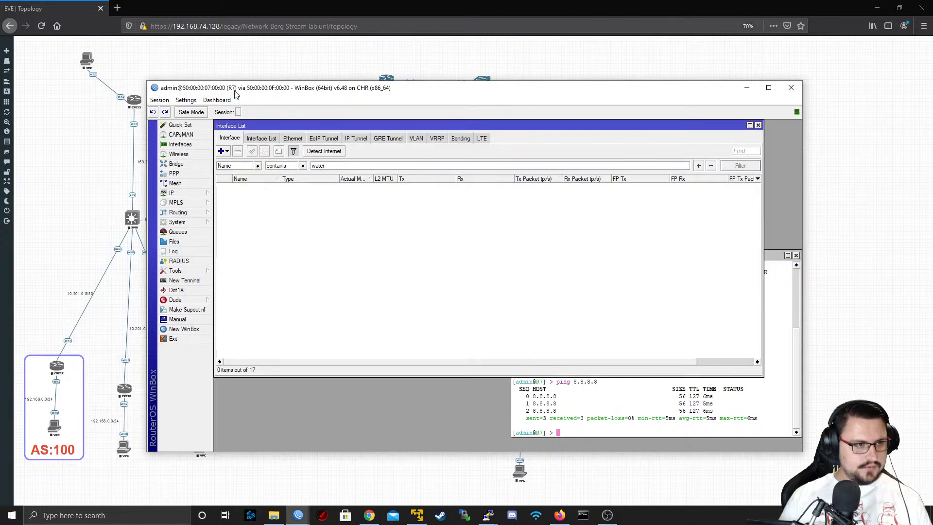
left_click(769, 87)
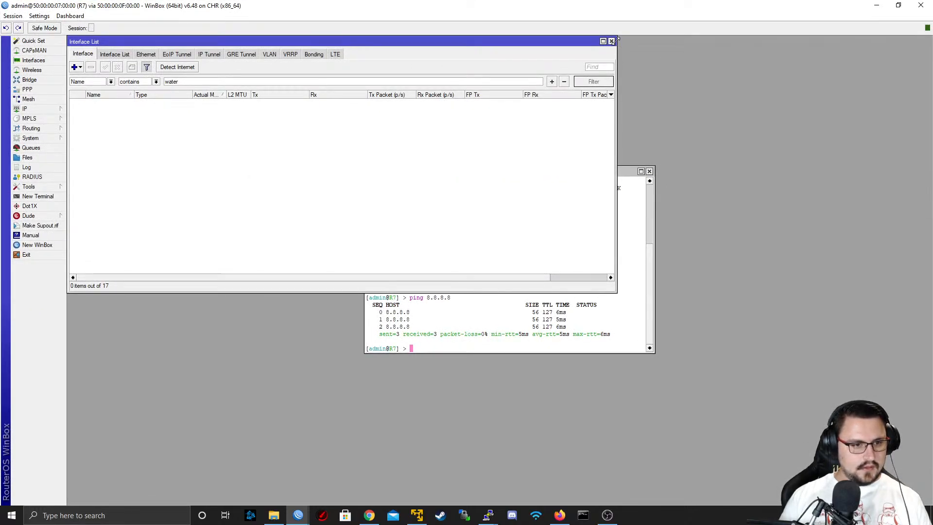
left_click(603, 41)
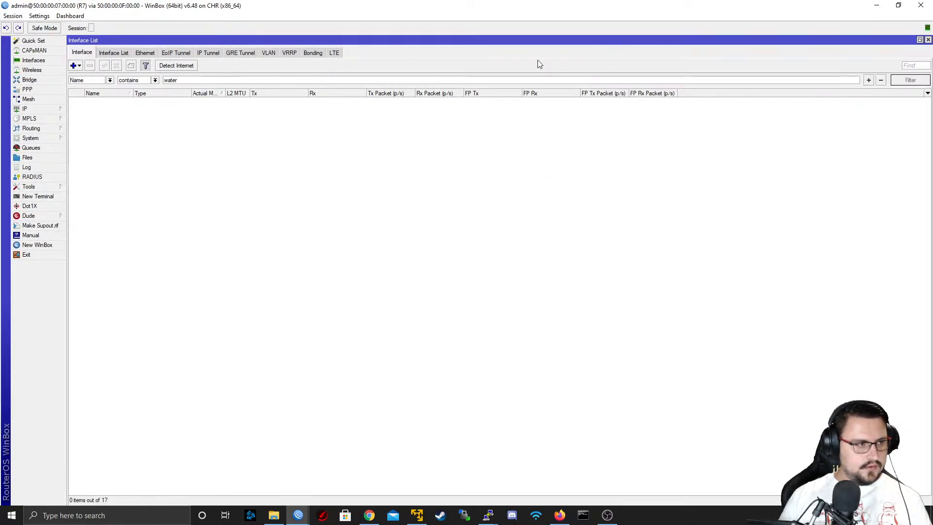
double_click(168, 81)
key("BackSpace")
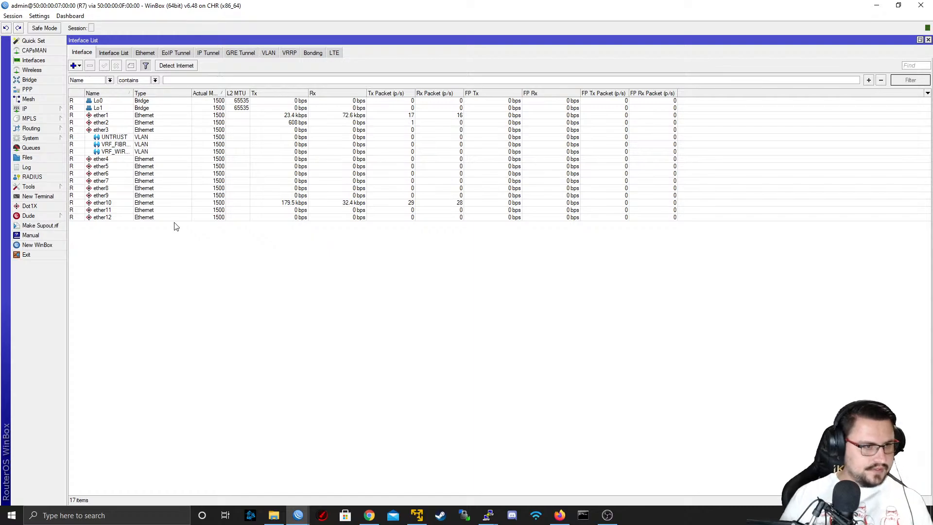
Run Torch on R7's ether1 to inspect the traffic heading to 8.8.8.8, and close it with the interface's properties
left_click(115, 120)
double_click(113, 115)
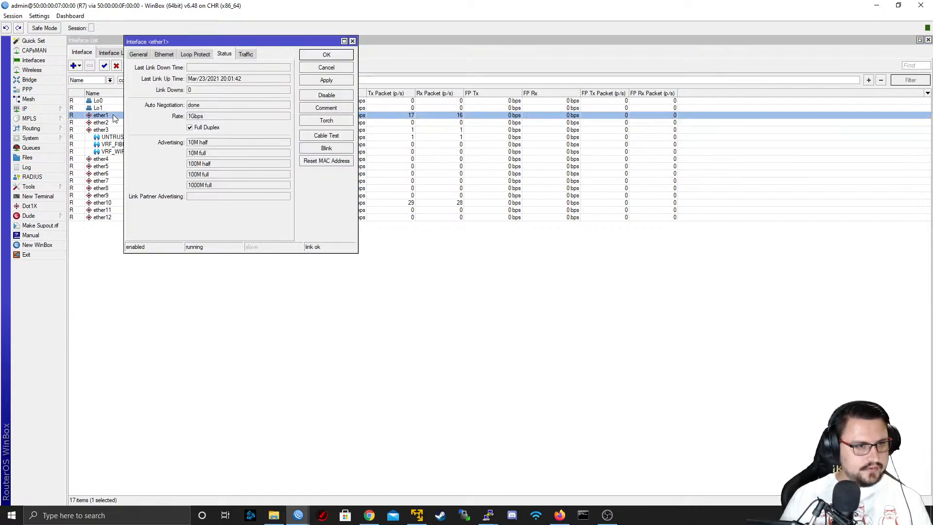
left_click(321, 123)
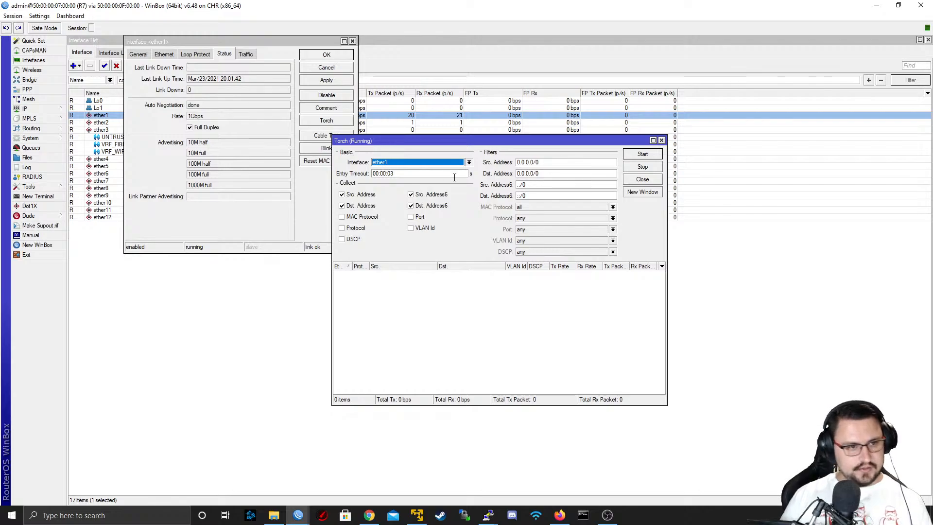
left_click(376, 282)
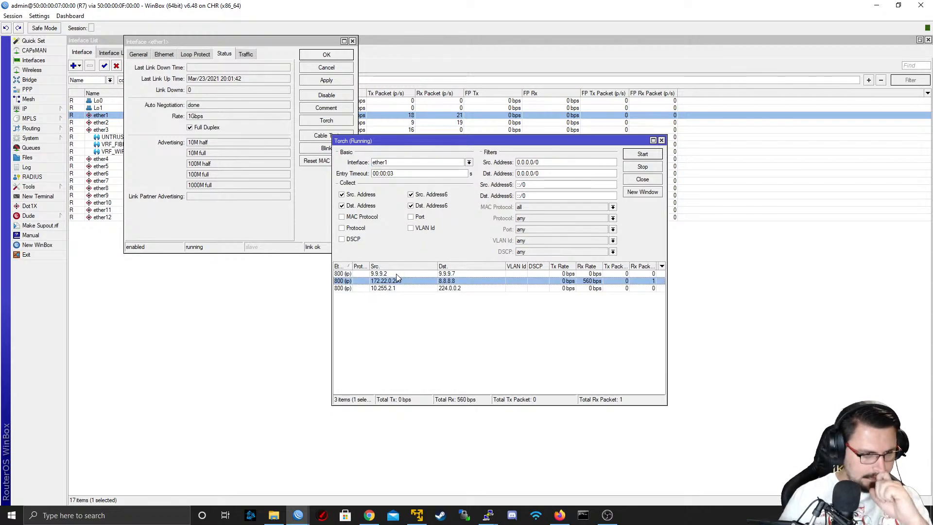
left_click(661, 140)
left_click(352, 41)
Examine the traffic rates of ether3 and its UNTRUST and VRF VLAN interfaces in R7's interface list
left_click(166, 137)
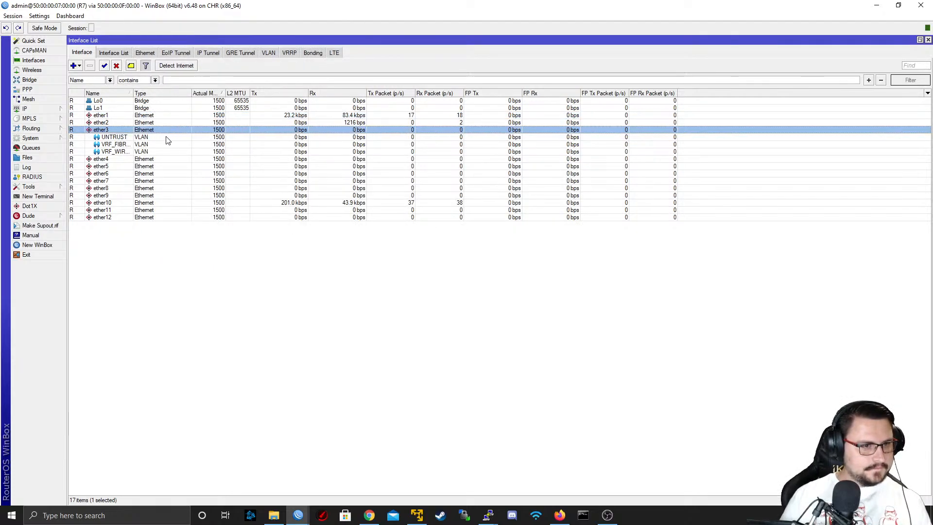
left_click(163, 145)
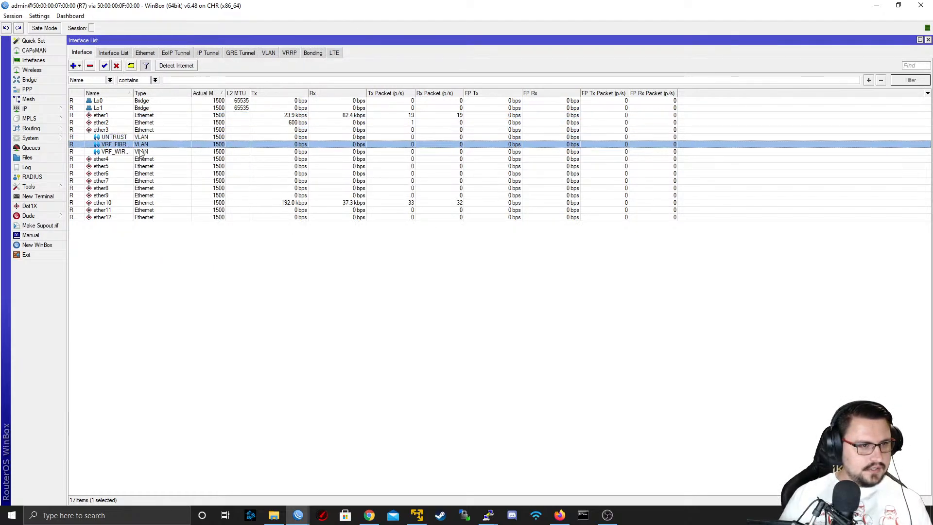
left_click(130, 151)
left_click(128, 137)
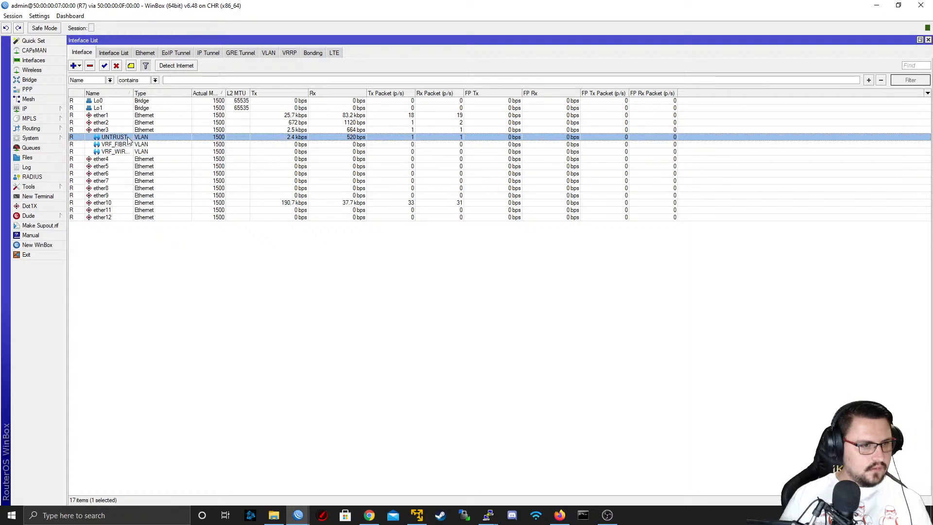
left_click(125, 152)
left_click(119, 131)
left_click(120, 137)
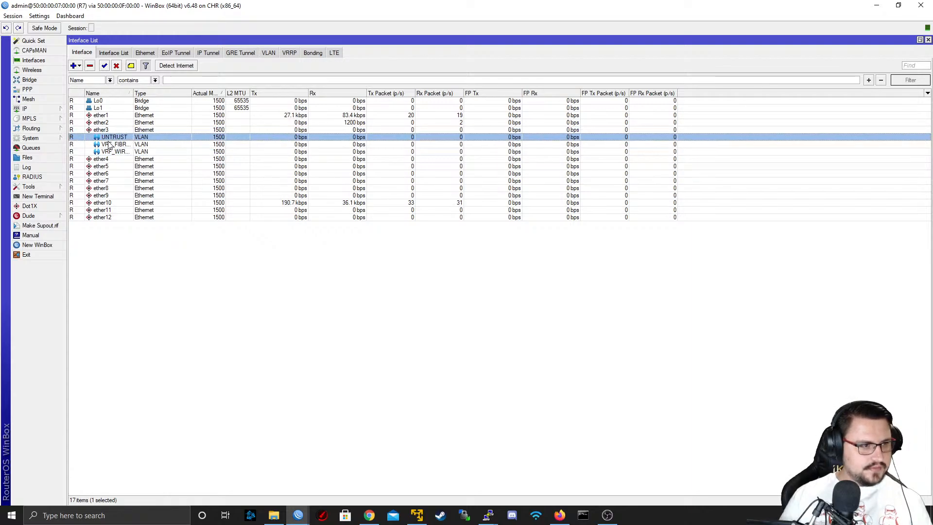
Ping 8.8.8.8 from a new terminal on R7 while its interface list stays open
left_click(38, 196)
type("ping 8.8.8.8")
key("Return")
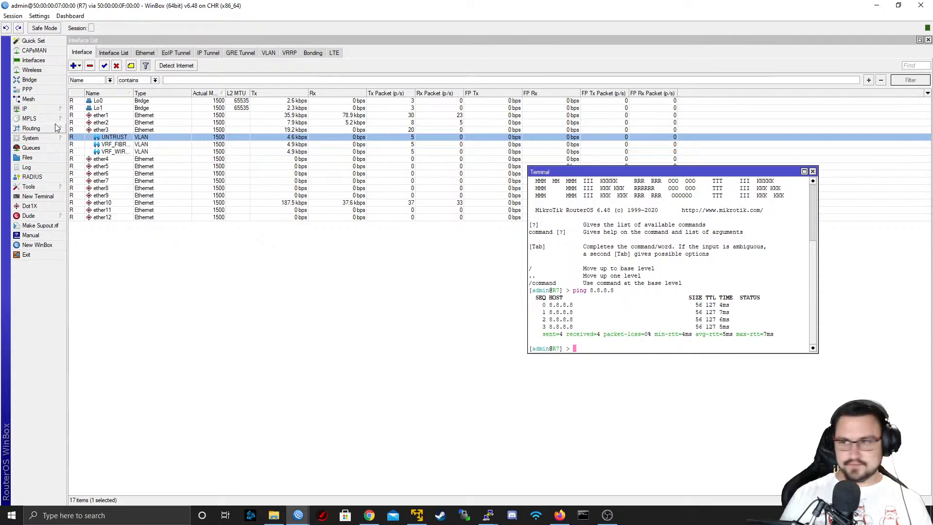
Restore the R7 session to a smaller window, move it aside to view the ISP1 topology, and bring it back up
left_click(50, 112)
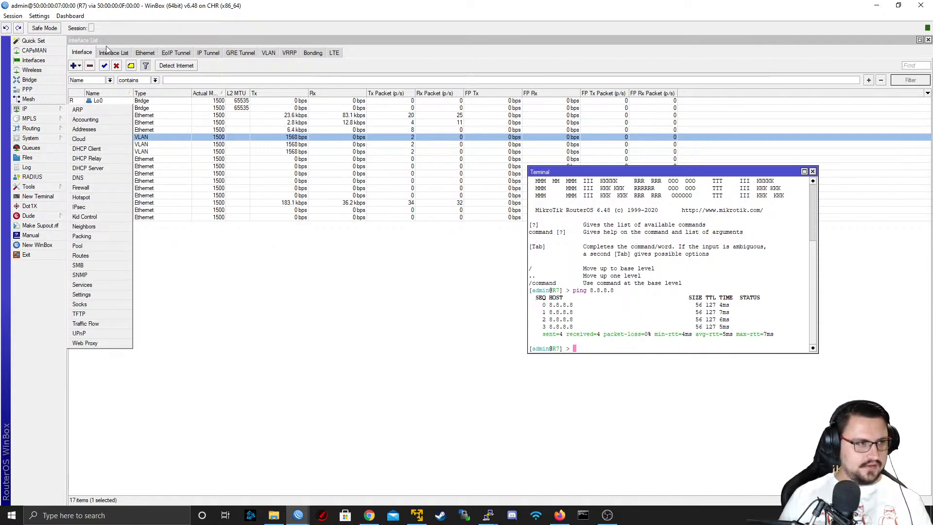
left_click_drag(158, 5, 287, 334)
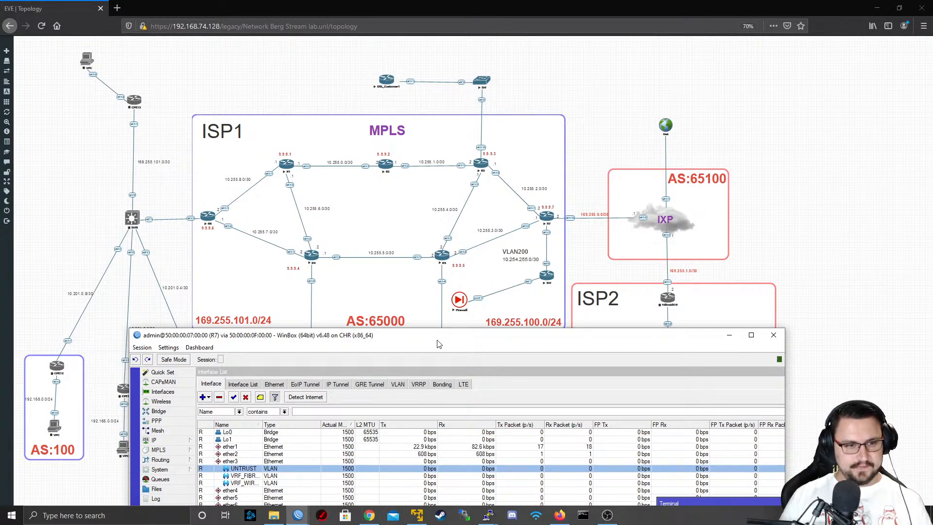
left_click_drag(464, 335, 433, 72)
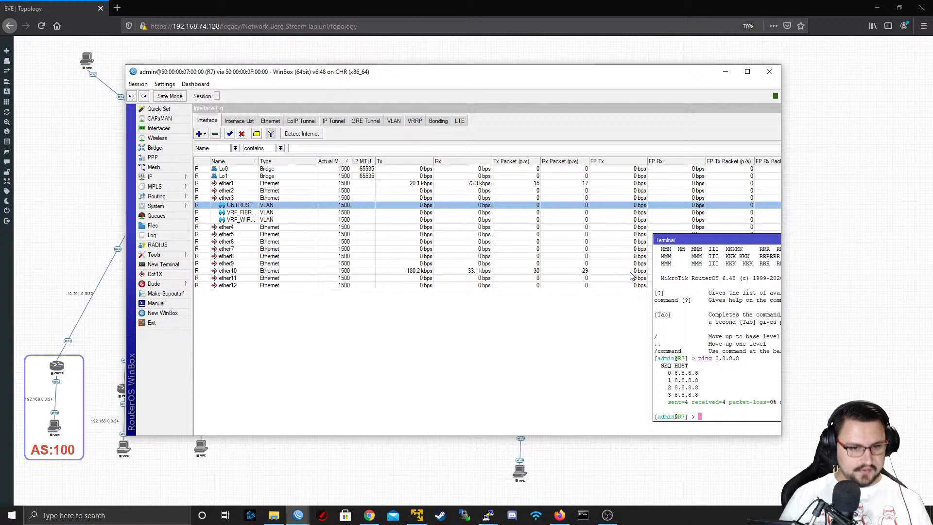
left_click(154, 177)
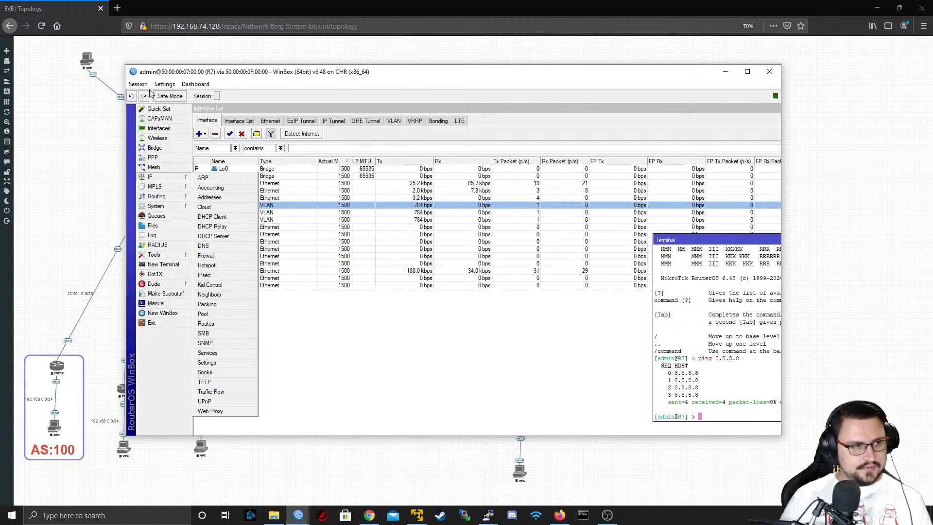
left_click(419, 279)
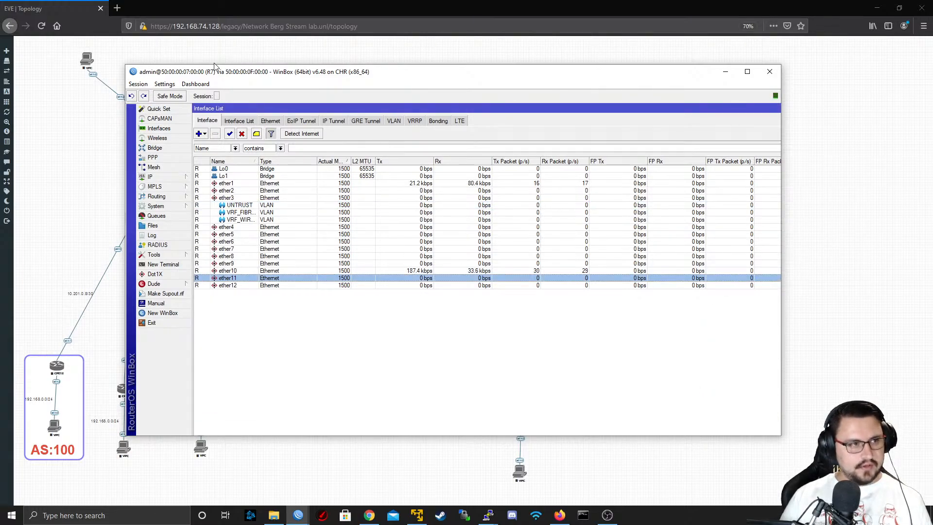
Minimize the R7 session, open the Firewall node's console from the topology, and log in as admin with the account password
mouse_move(213, 76)
left_mouse_down()
mouse_move(389, 123)
mouse_move(217, 258)
mouse_move(216, 75)
mouse_move(406, 351)
mouse_move(395, 331)
mouse_move(272, 372)
mouse_move(270, 393)
mouse_move(287, 343)
mouse_move(291, 272)
mouse_move(271, 367)
mouse_move(344, 177)
mouse_move(259, 332)
mouse_move(259, 221)
mouse_move(206, 72)
left_mouse_up()
left_click(719, 69)
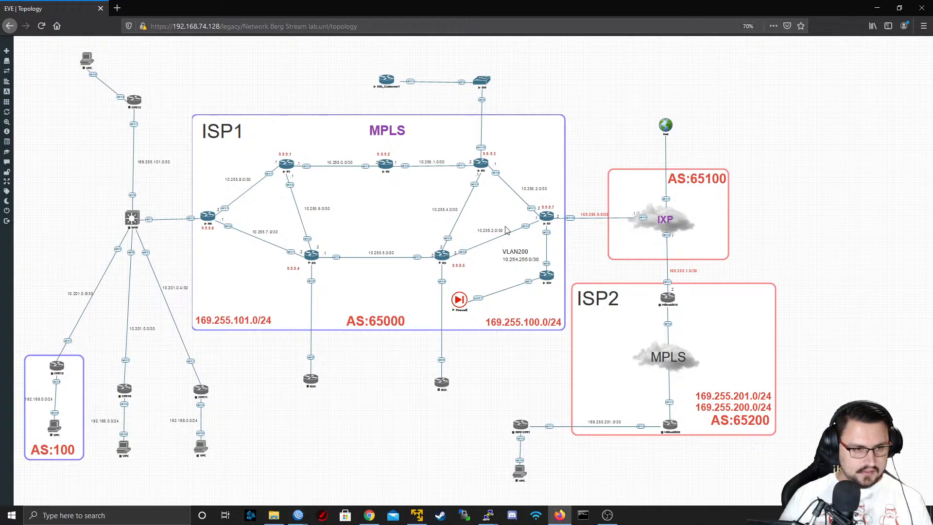
left_click(462, 298)
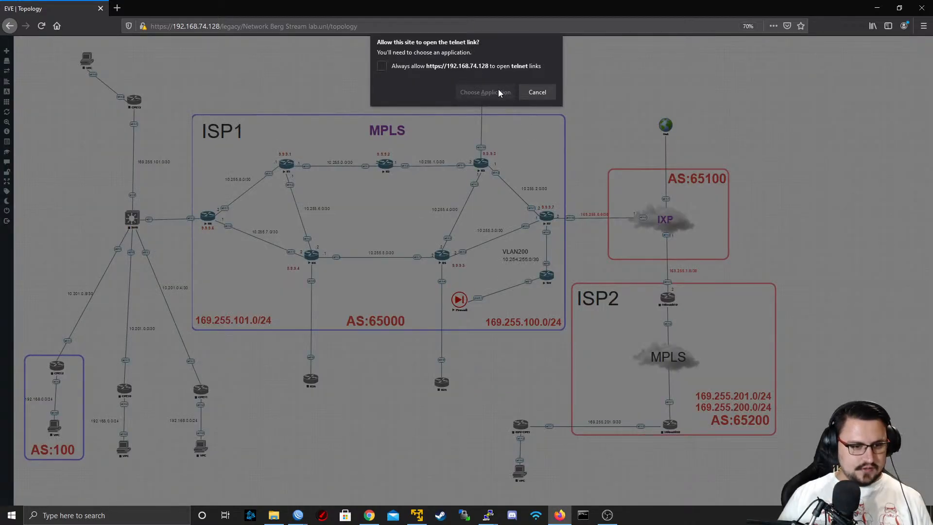
left_click(494, 141)
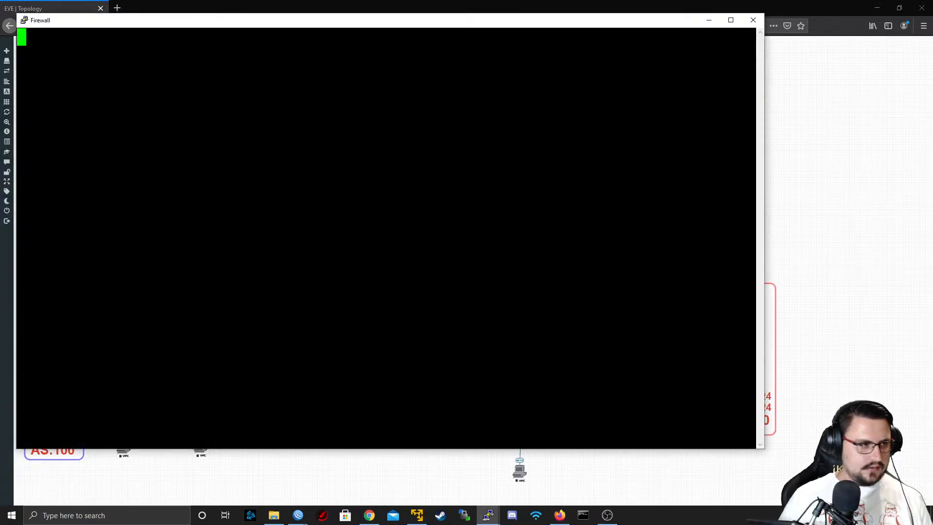
type("admin")
key("Return")
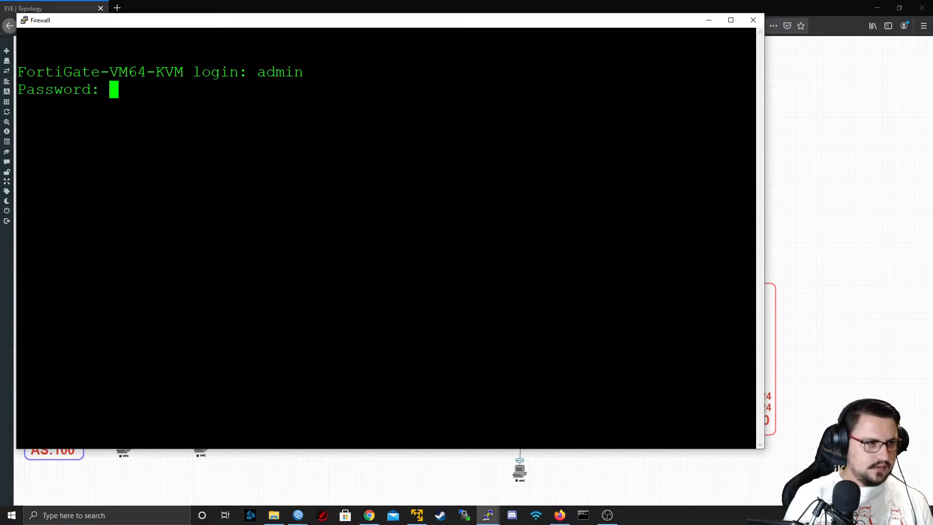
key("Return")
Show the firewall's system interface configuration and examine the addressing of port4 and UNTRUST
key("Return")
key("Return")
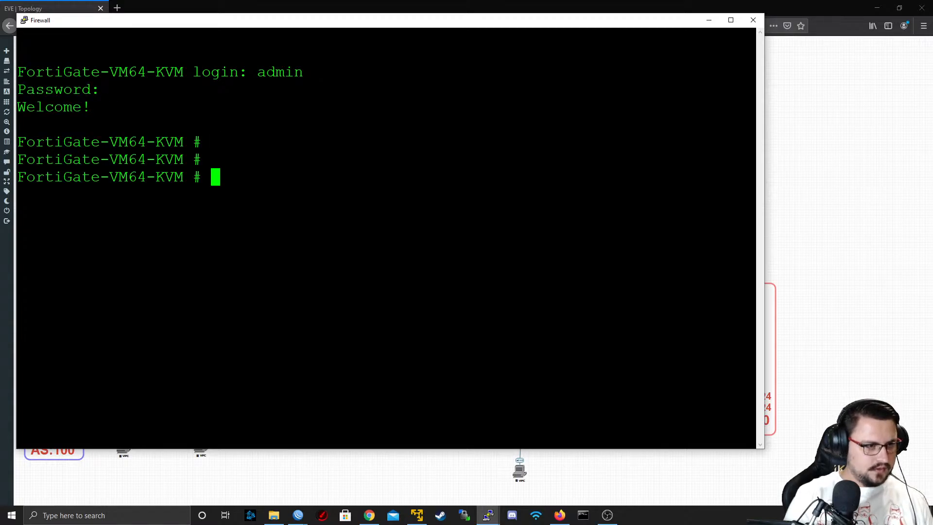
type("show system in")
key("Return")
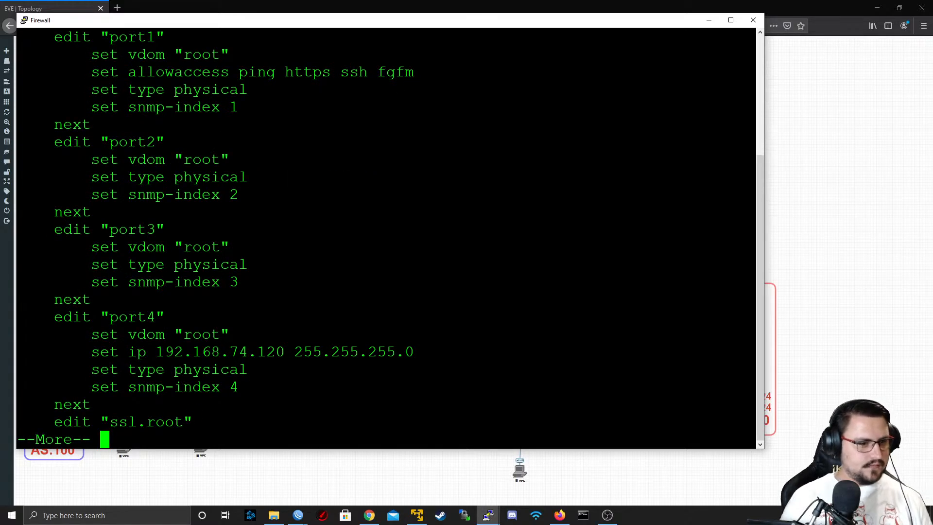
key("space")
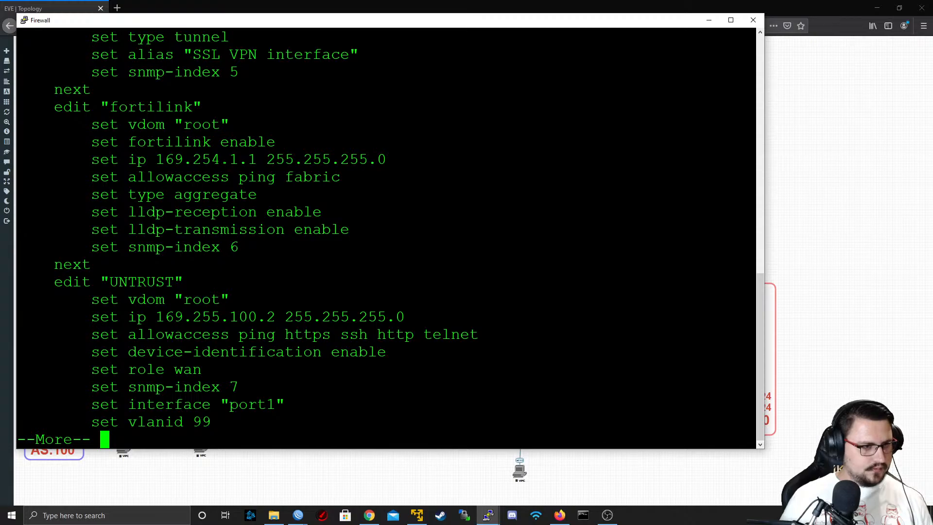
scroll(386, 238, "up", 1)
scroll(386, 238, "down", 1)
scroll(386, 238, "up", 1)
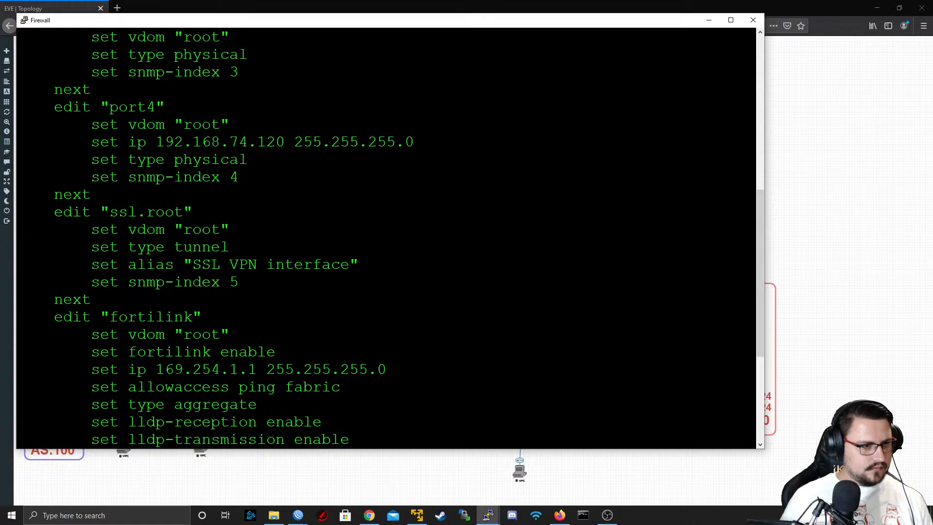
double_click(232, 141)
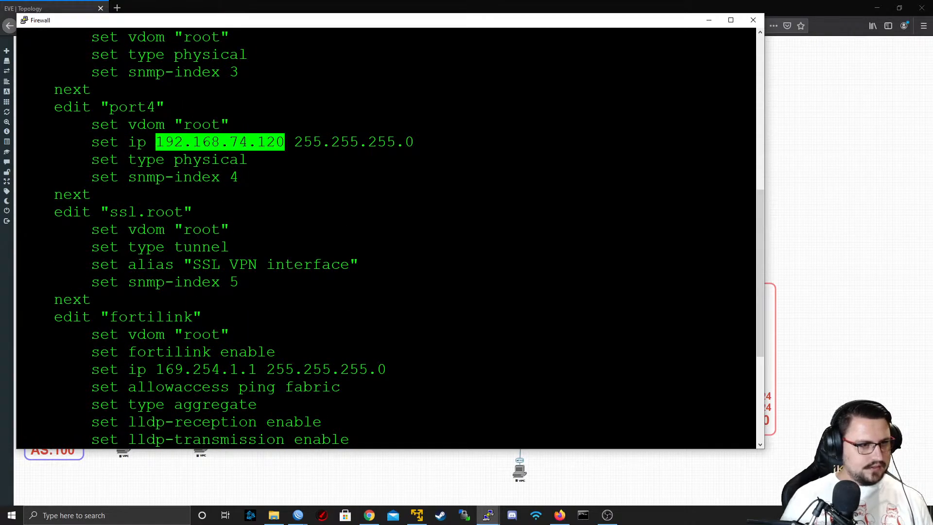
scroll(272, 148, "down", 1)
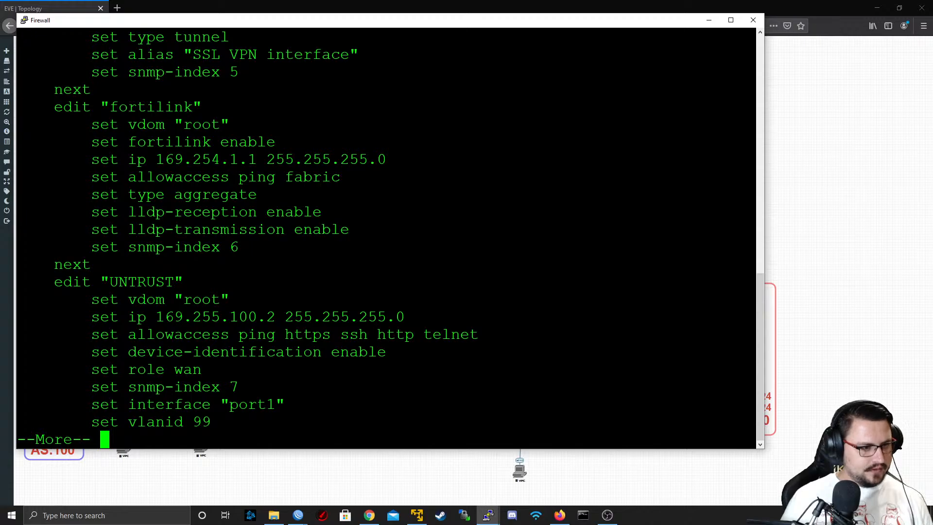
Copy the UNTRUST address 169.255.100.2, leave the listing, and ping that address from the Windows Command Prompt
double_click(228, 318)
key("ctrl+c")
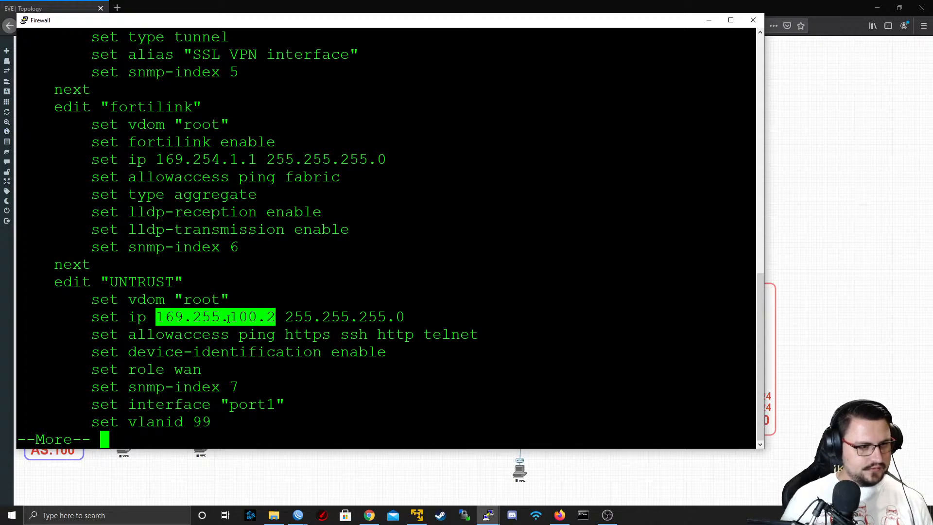
key("q")
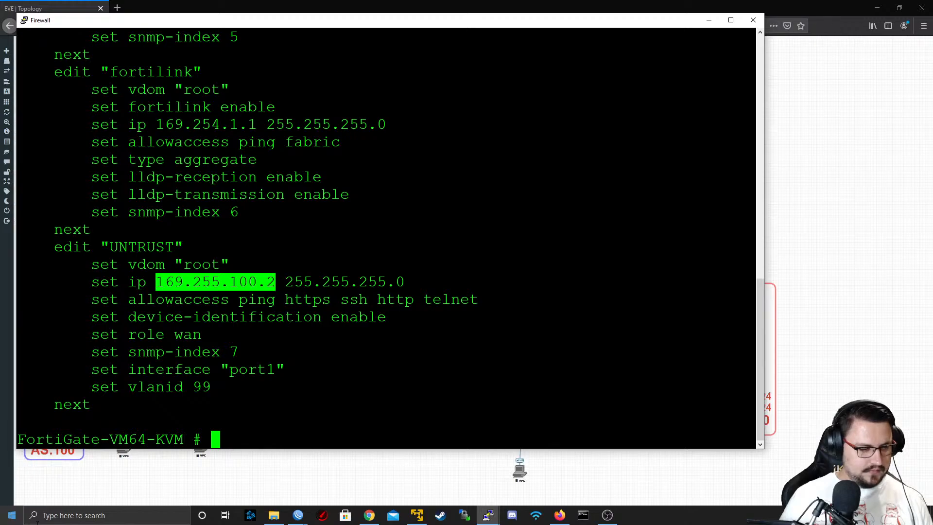
left_click(592, 520)
key("Return")
key("Return")
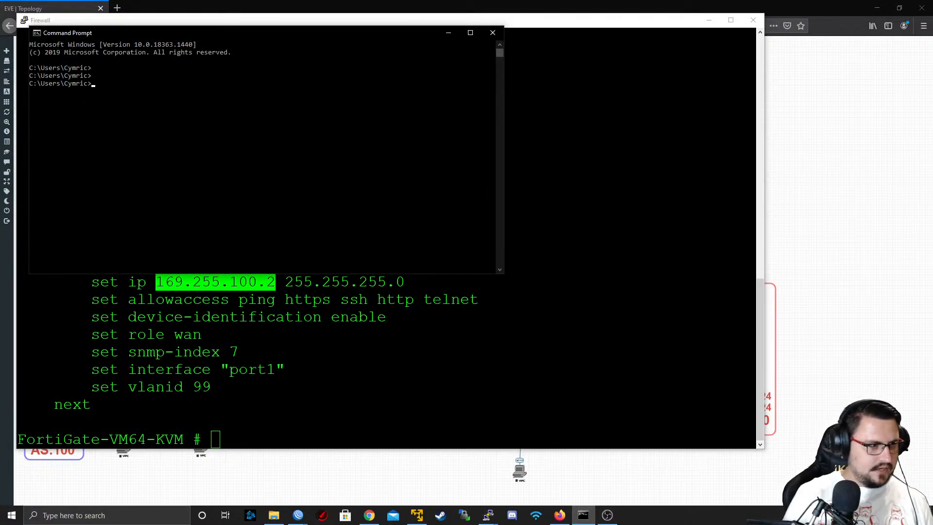
type("ping")
right_click(265, 234)
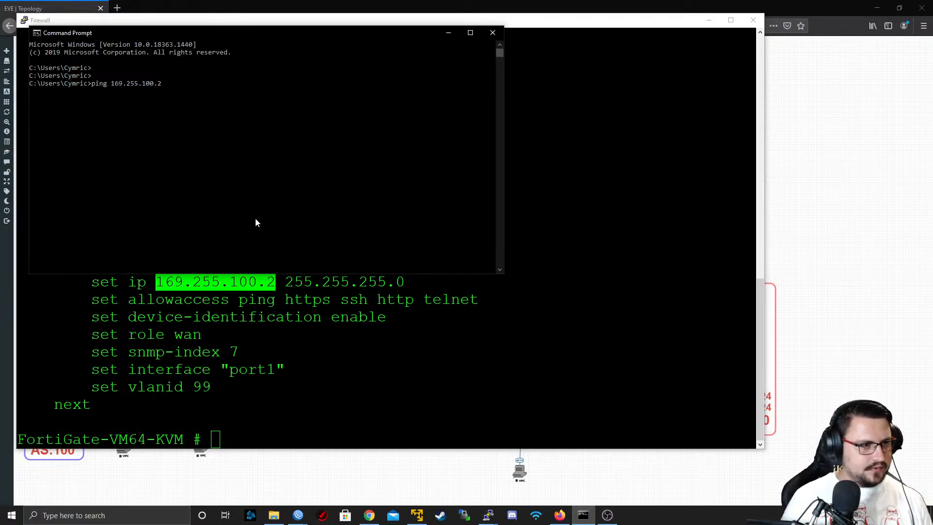
key("Return")
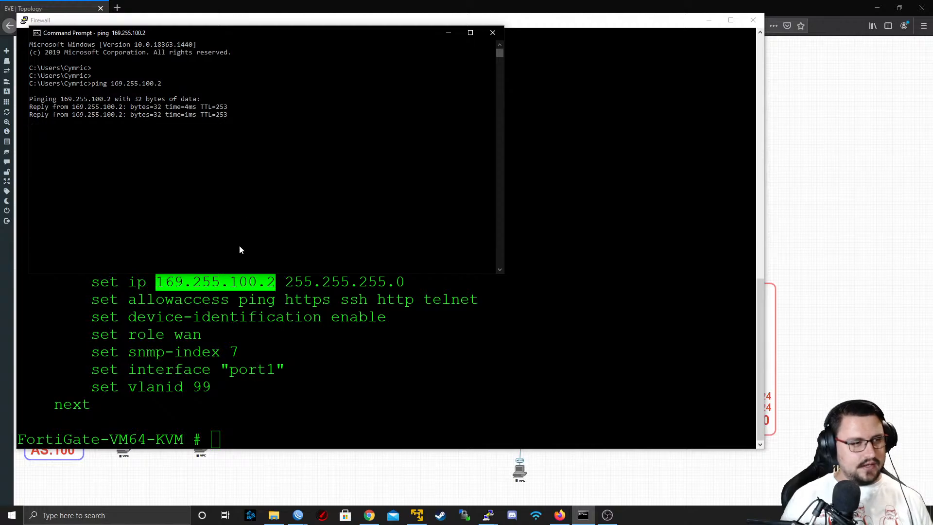
Open the FortiGate web interface at 169.255.100.2 in a new browser tab
left_click(115, 6)
left_click(117, 8)
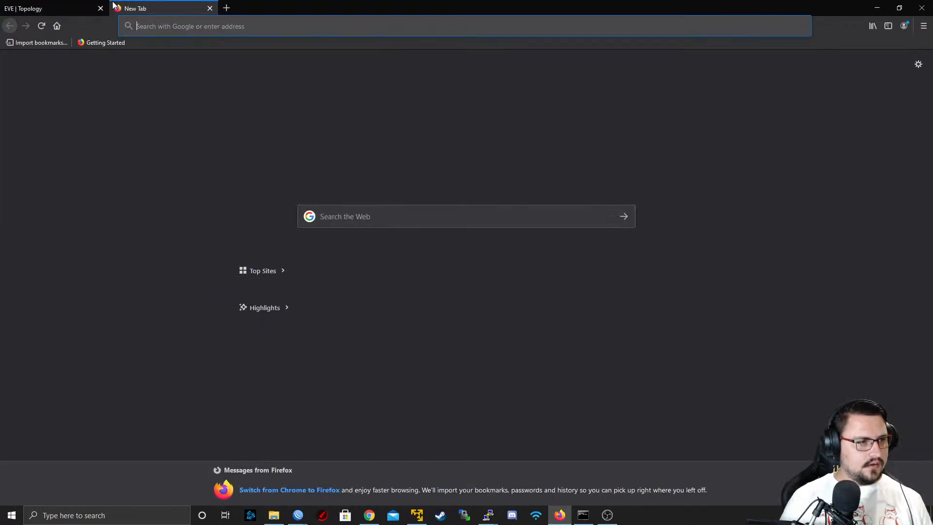
key("ctrl+v")
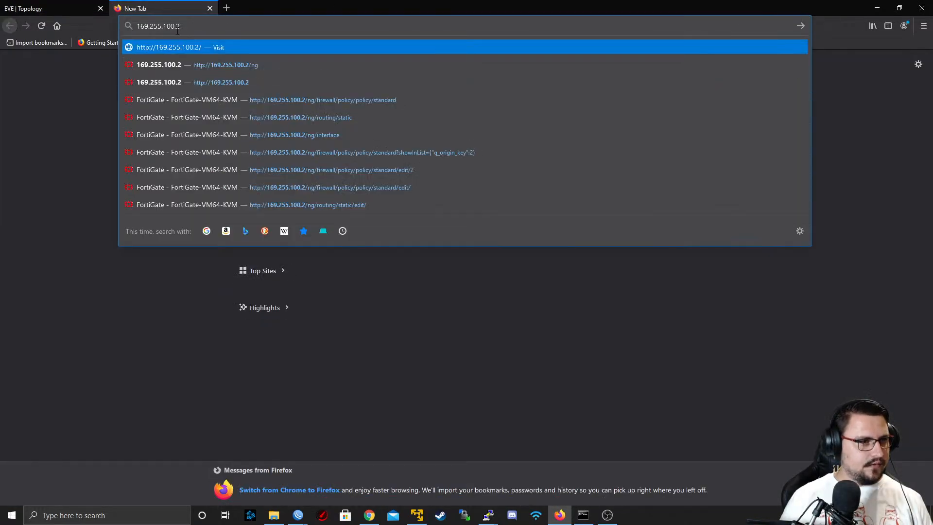
left_click(177, 66)
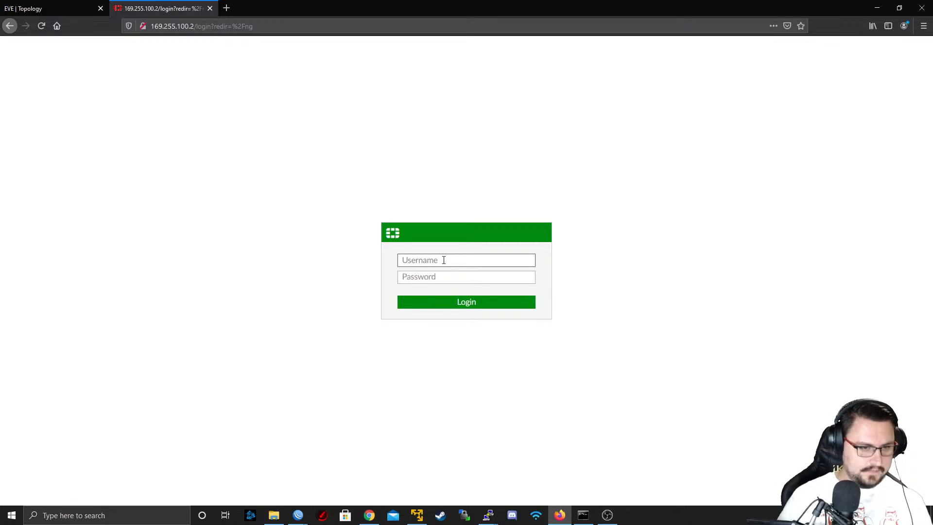
Log in to the FortiGate as admin with the account password, and dismiss the setup and FortiOS 6.4.5 welcome prompts
type("admin")
key("Tab")
type("ad•••")
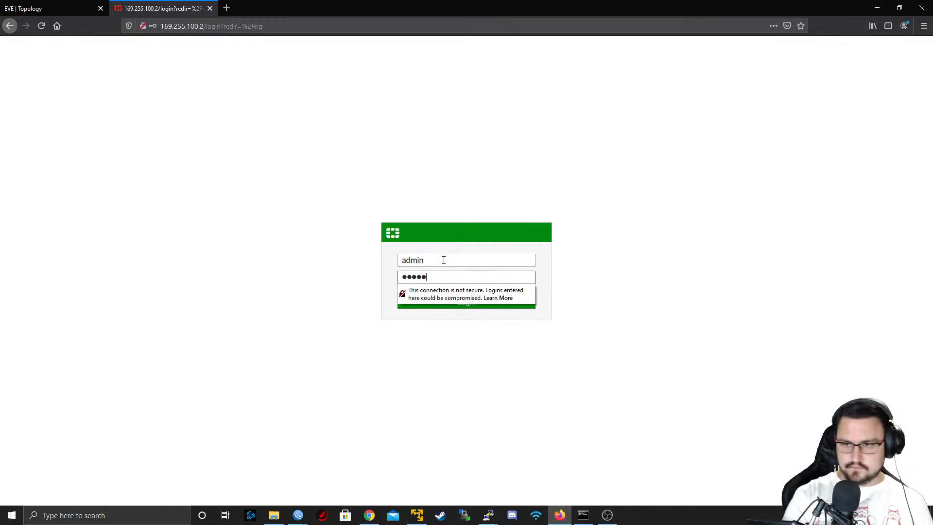
type("•••")
key("Return")
left_click(243, 110)
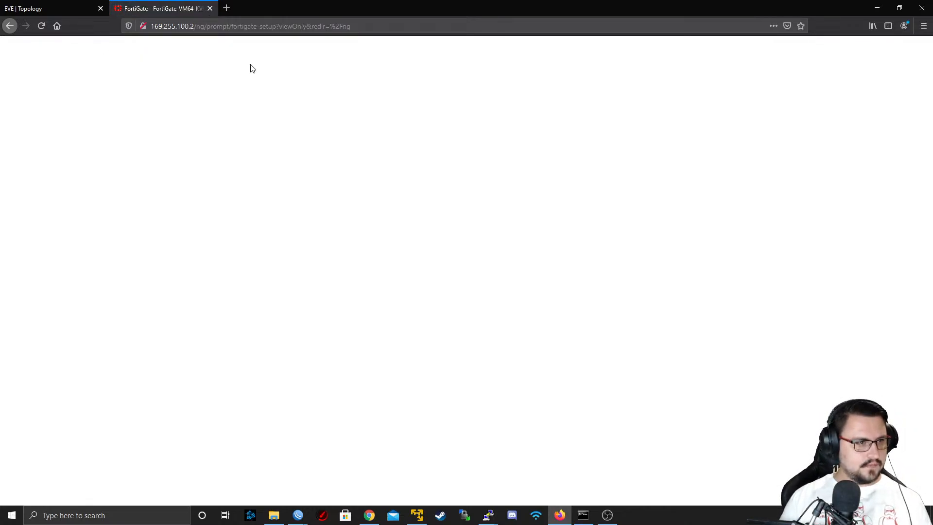
left_click(511, 327)
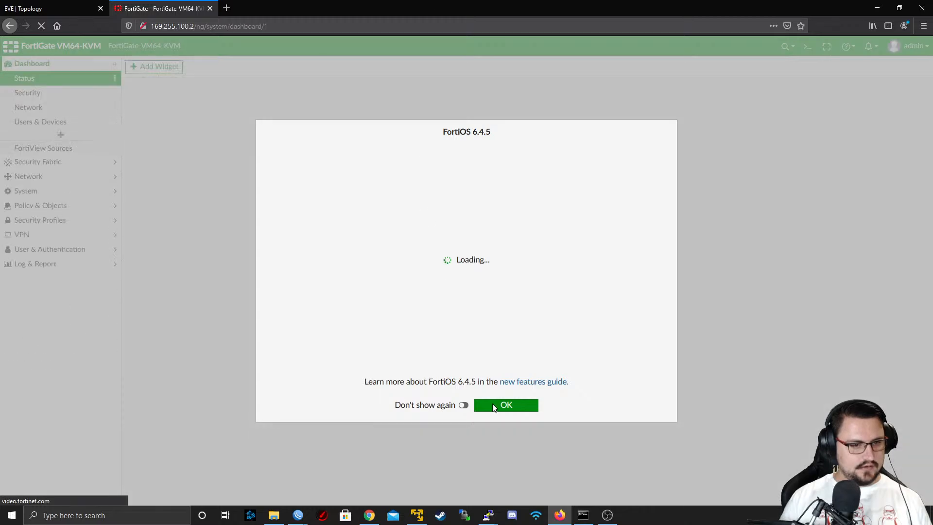
left_click(506, 405)
Examine the FortiGate's static routes and firewall policies for the customer traffic
scroll(179, 194, "down", 2)
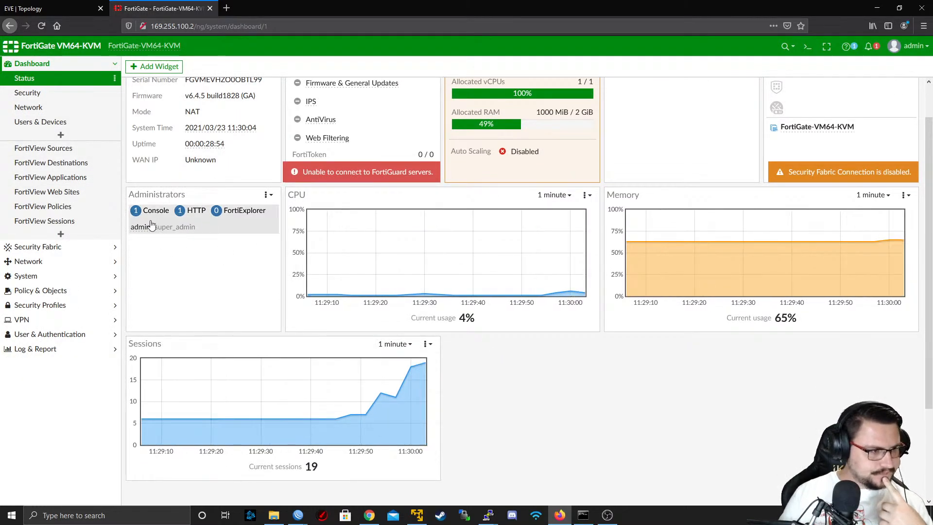
left_click(57, 263)
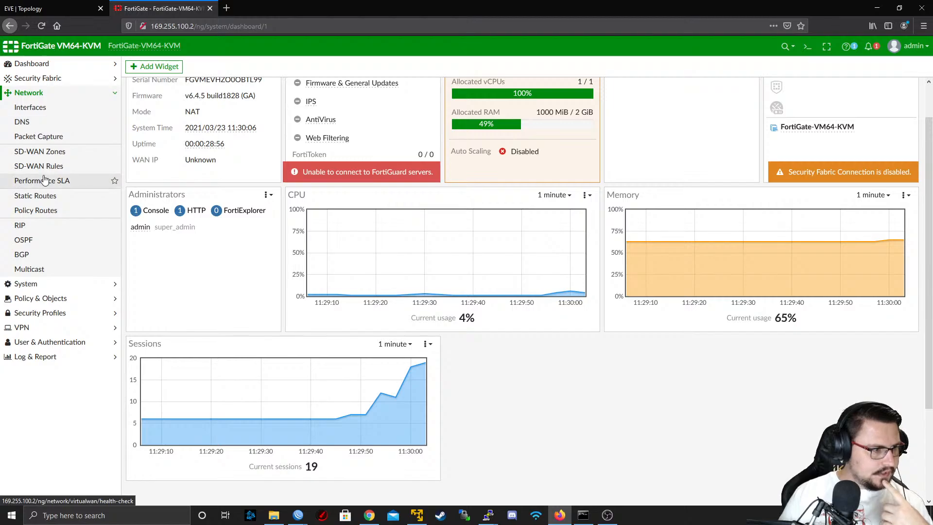
left_click(39, 197)
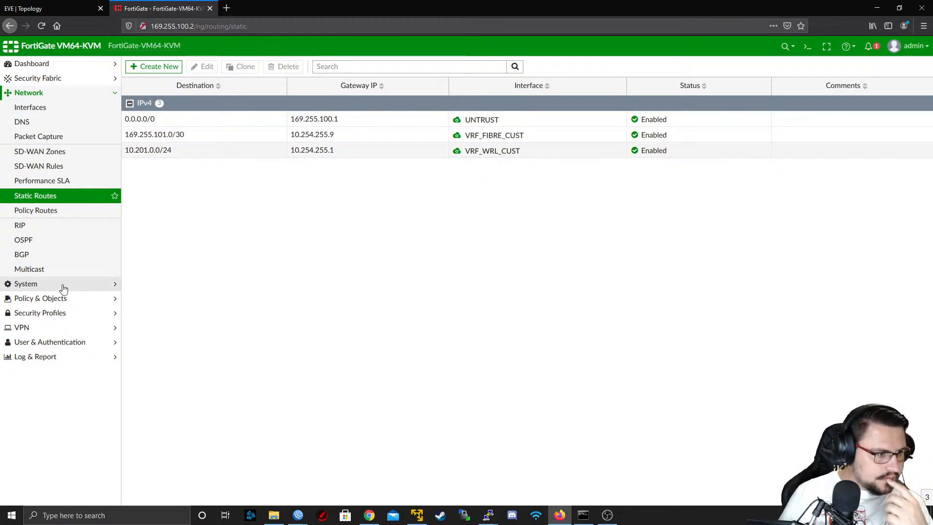
left_click(57, 298)
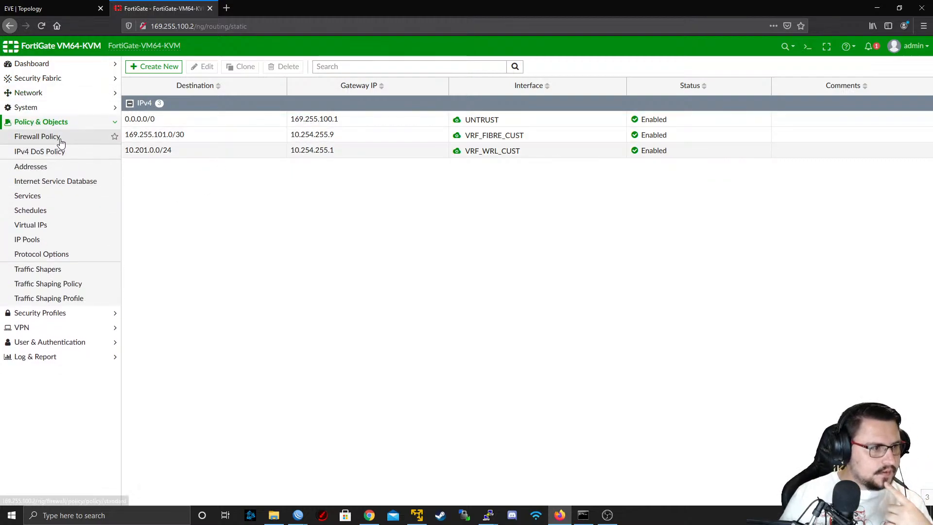
left_click(60, 139)
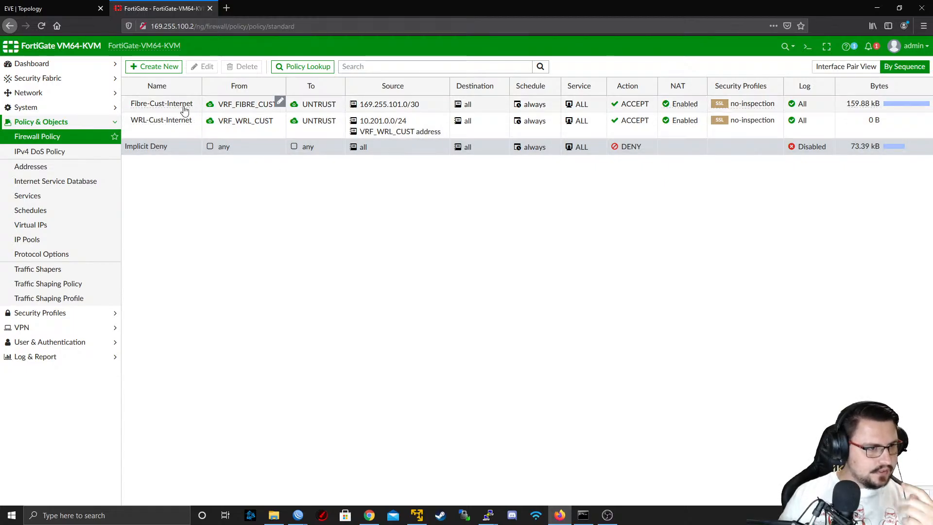
Return to the firewall console and start a flow trace with "diagnose debug flow trace start 99"
left_click(71, 5)
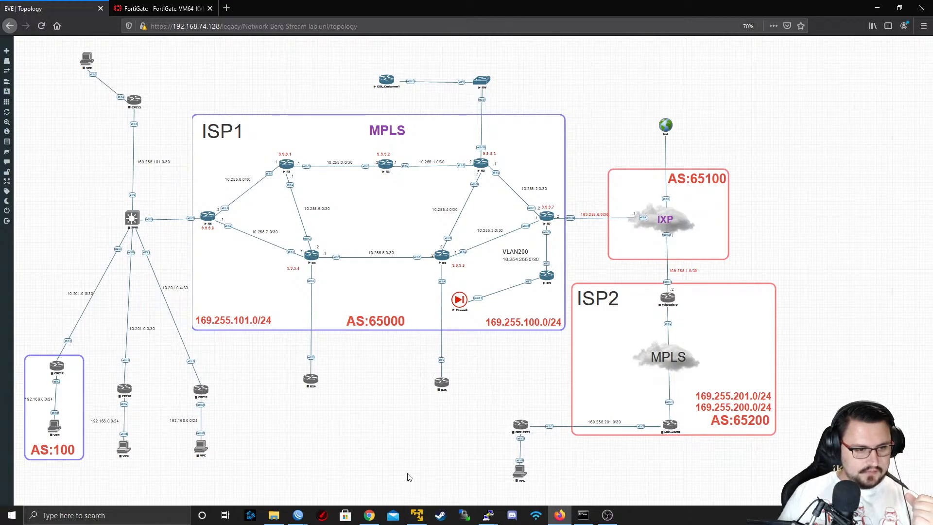
mouse_move(489, 513)
left_click(568, 482)
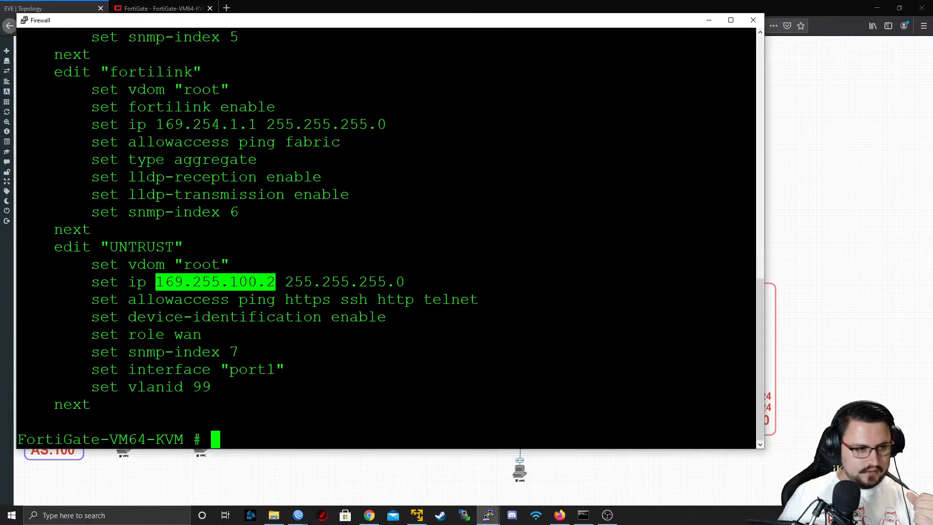
key("Return")
key("Return")
type("diagnose  d")
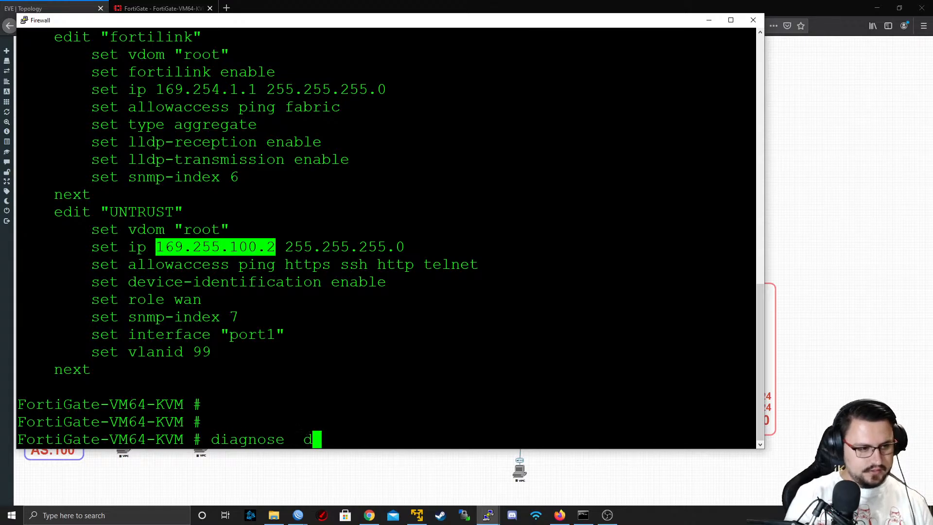
type("ebug flow trace start 99")
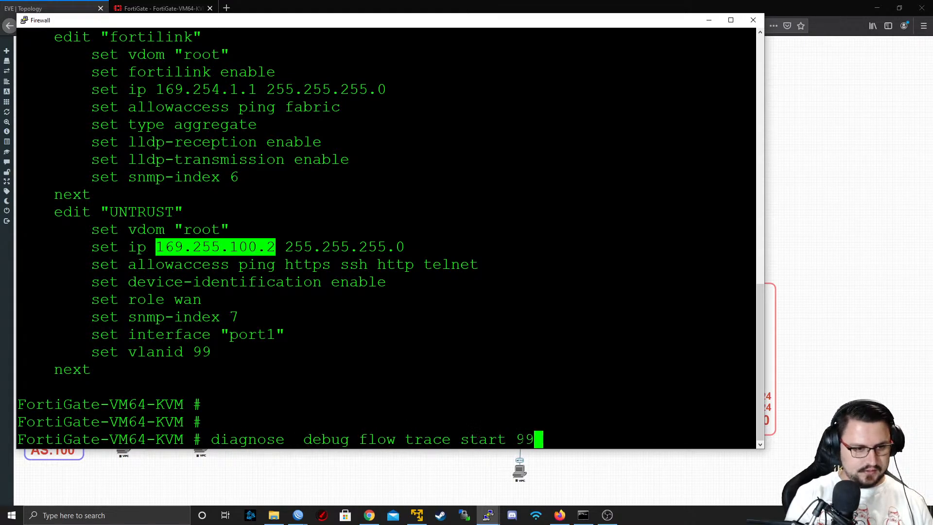
key("Return")
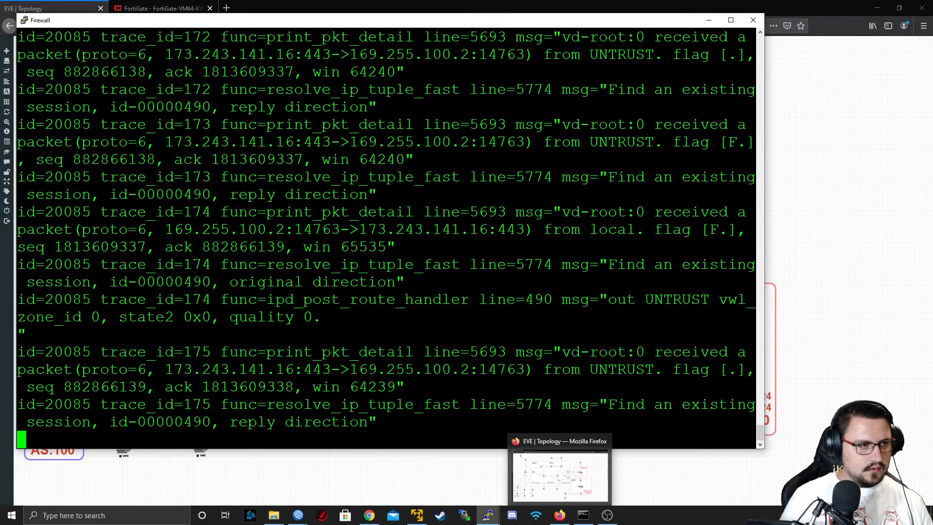
Maximize the firewall console and make the flow trace output span the full window width
double_click(266, 20)
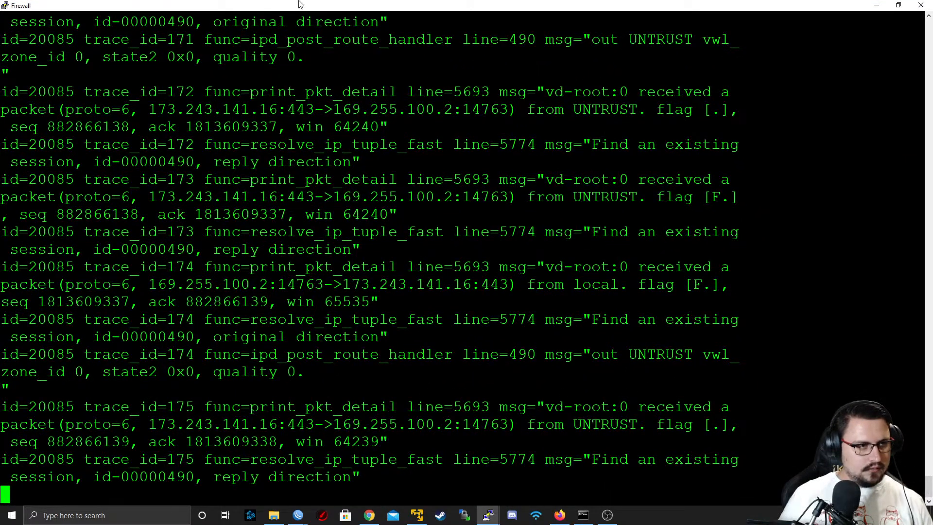
right_click(300, 4)
left_click(356, 153)
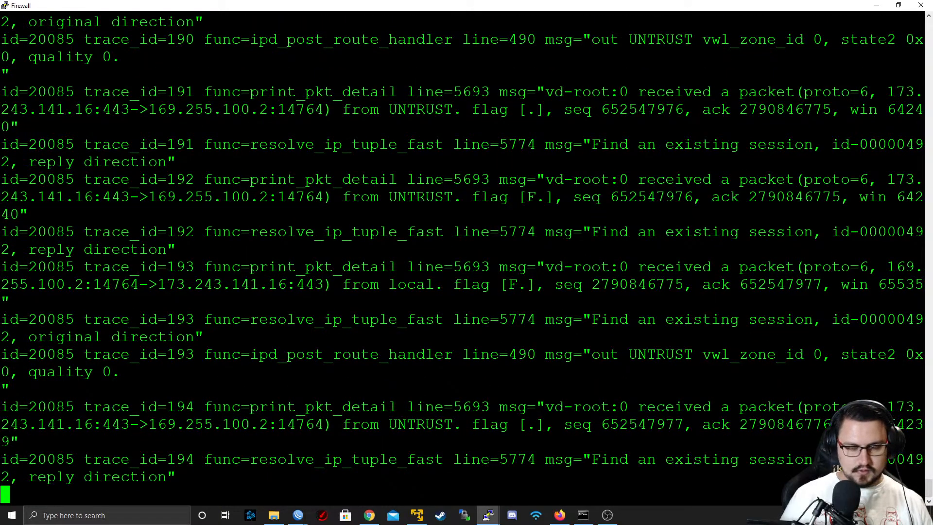
Launch Notepad alongside the running flow trace
key("super")
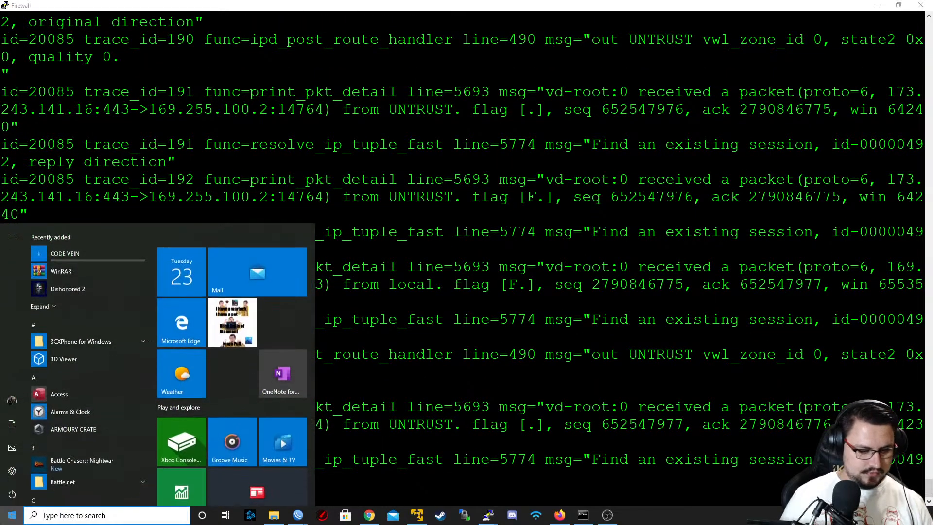
type("note")
key("Return")
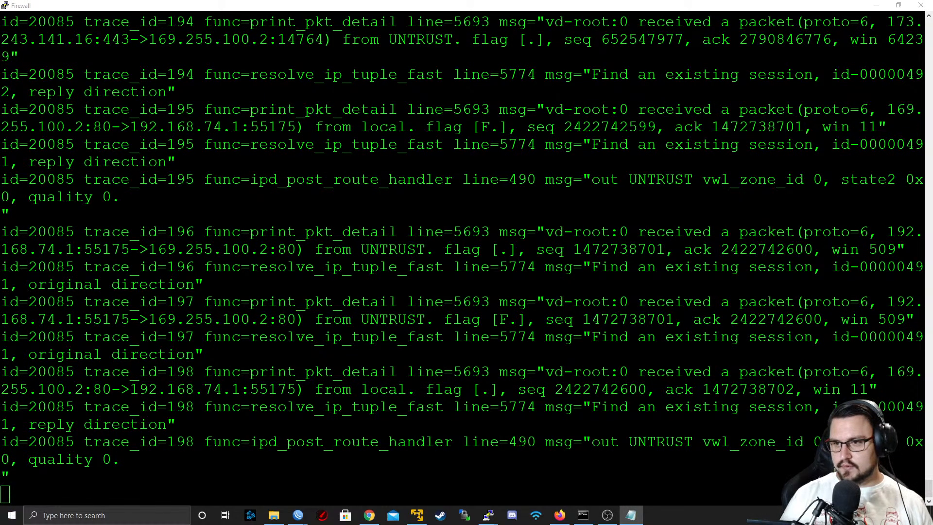
Maximize Notepad and skim back through the pasted flow trace output
left_click_drag(932, 145, 572, 143)
double_click(571, 143)
scroll(559, 223, "up", 9)
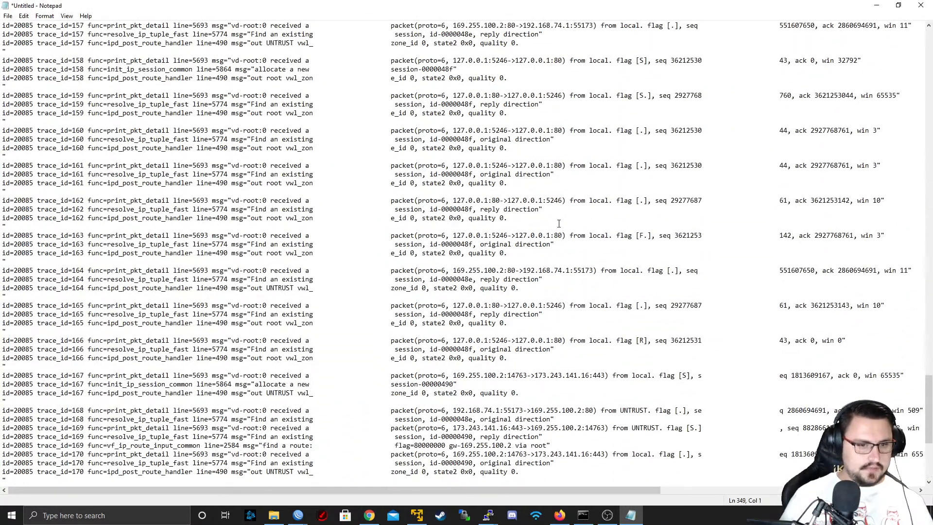
scroll(559, 223, "up", 20)
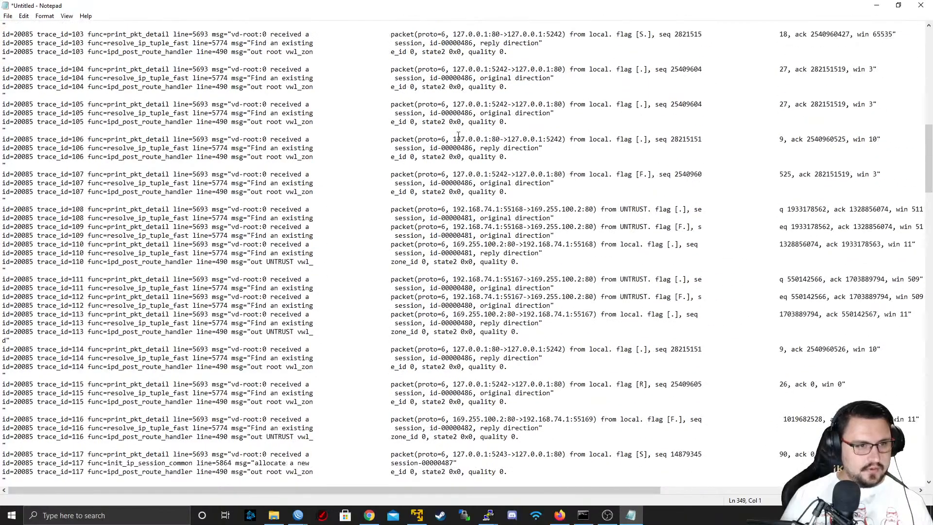
Restore the Notepad window, clear all its text and paste the copied flow trace output again
left_click(8, 16)
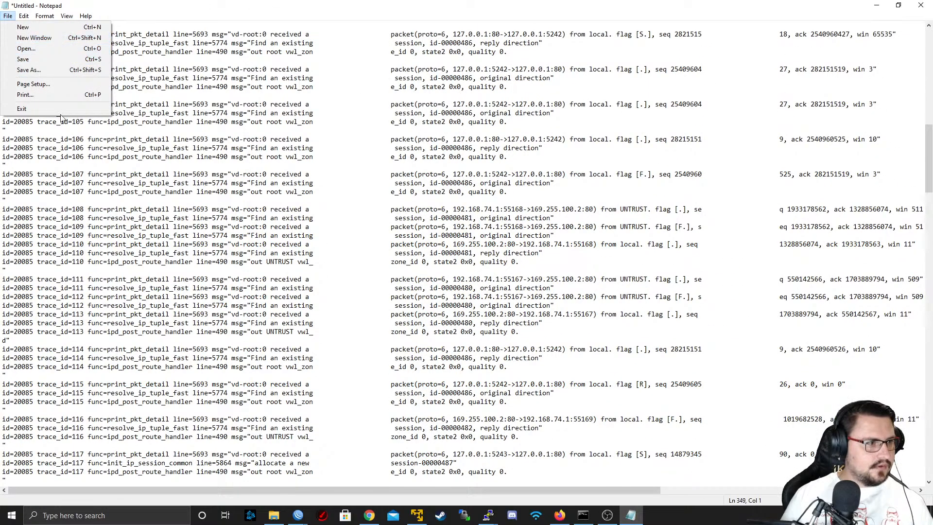
double_click(188, 210)
right_click(187, 209)
left_click(162, 183)
left_click_drag(12, 9, 12, 15)
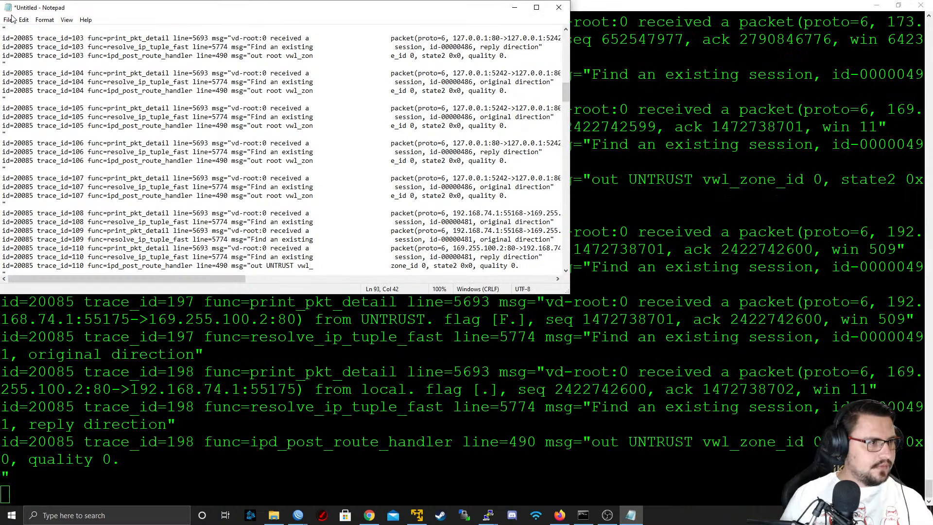
left_click(10, 20)
mouse_move(23, 19)
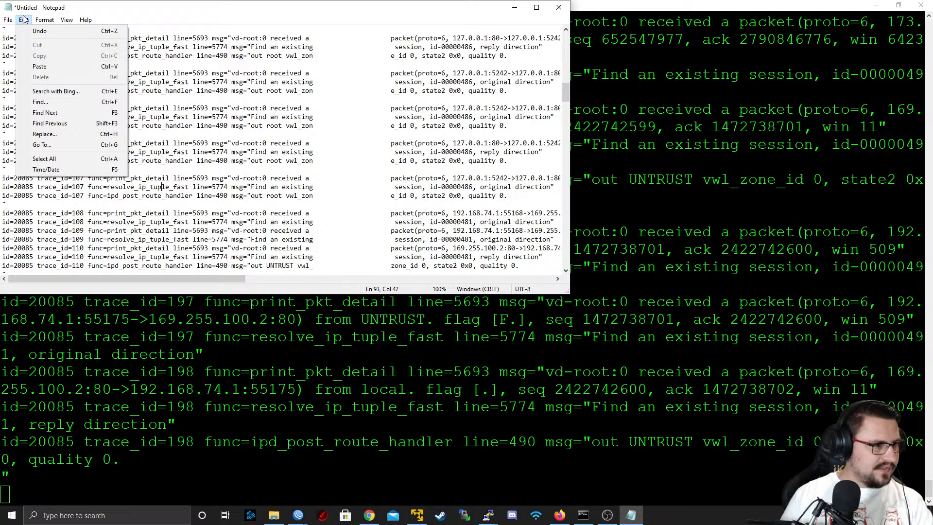
left_click(69, 158)
key("Delete")
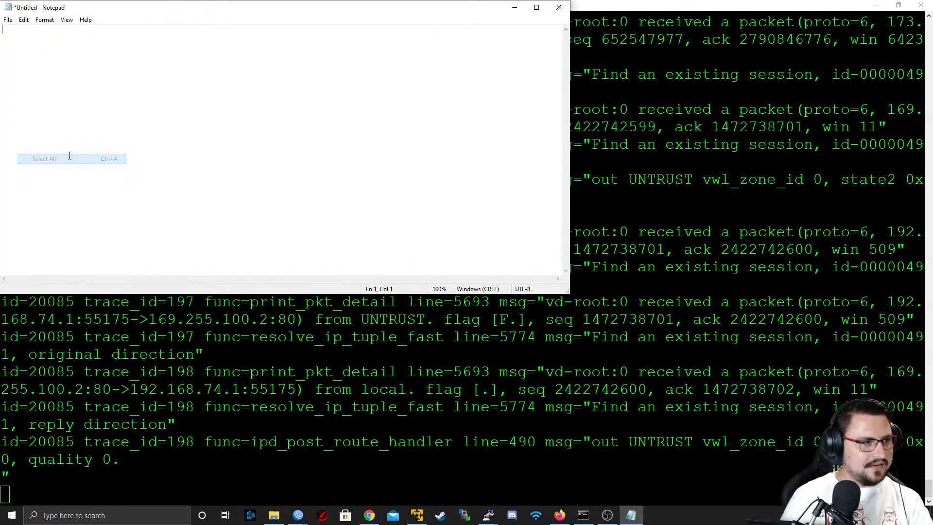
key("ctrl+v")
scroll(305, 118, "up", 20)
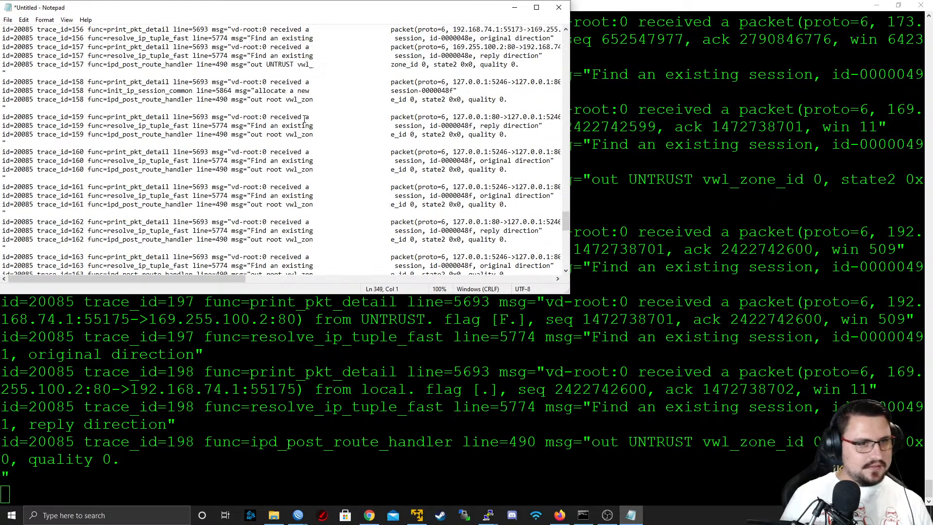
Maximize Notepad and examine the flow trace entries for traffic to and from 169.255.100.2
double_click(411, 9)
scroll(414, 70, "up", 20)
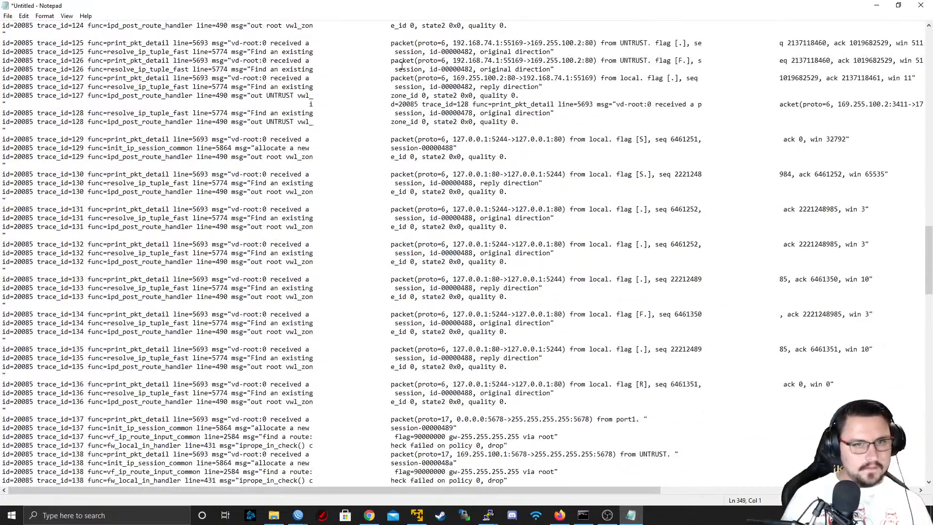
scroll(401, 71, "down", 13)
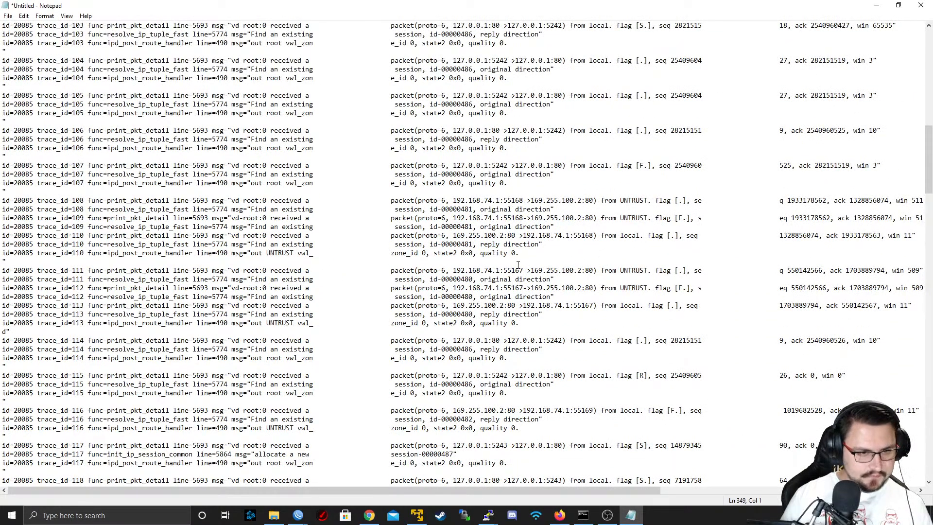
left_click_drag(460, 270, 586, 270)
scroll(528, 282, "down", 13)
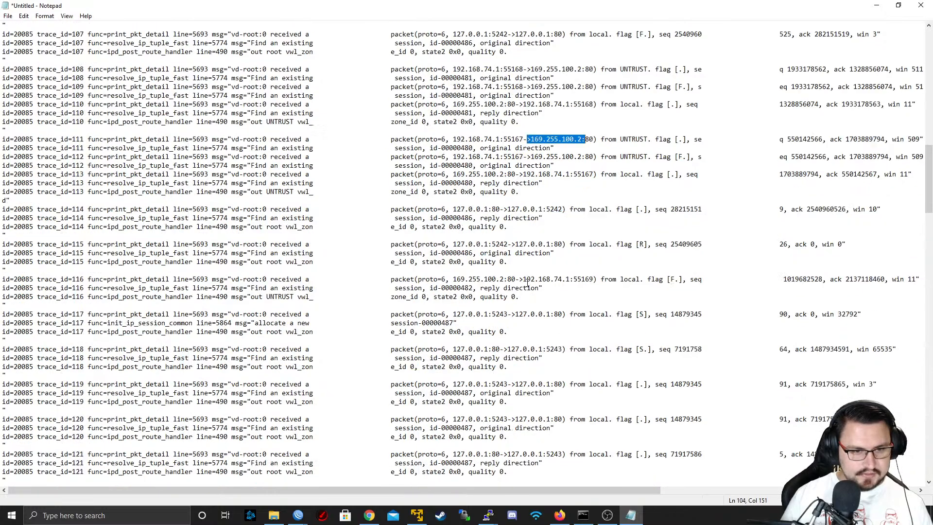
scroll(526, 282, "down", 19)
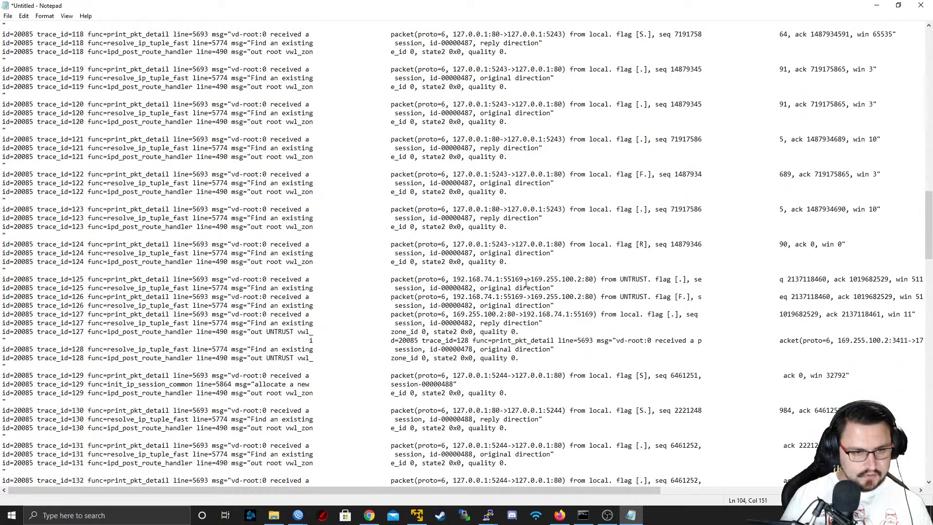
scroll(523, 280, "down", 20)
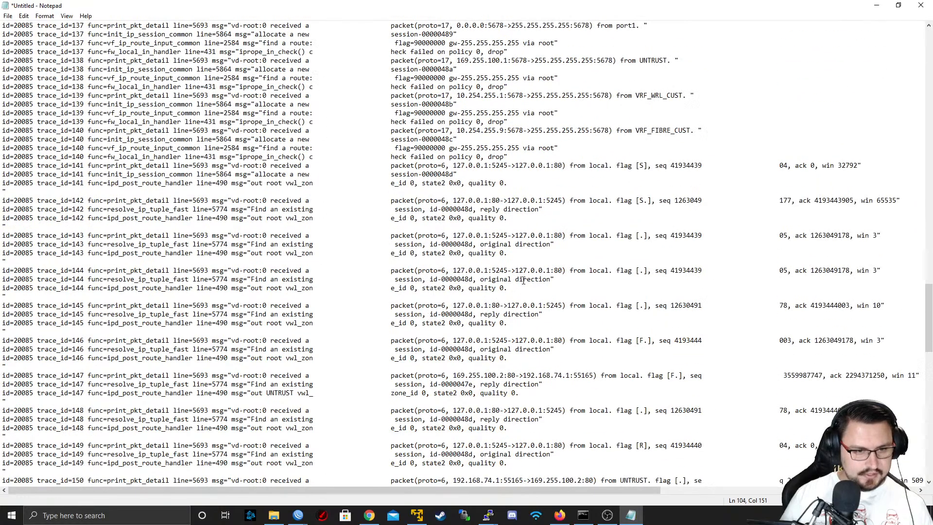
Search the pasted flow trace for ":2048" and close the search
key("ctrl+f")
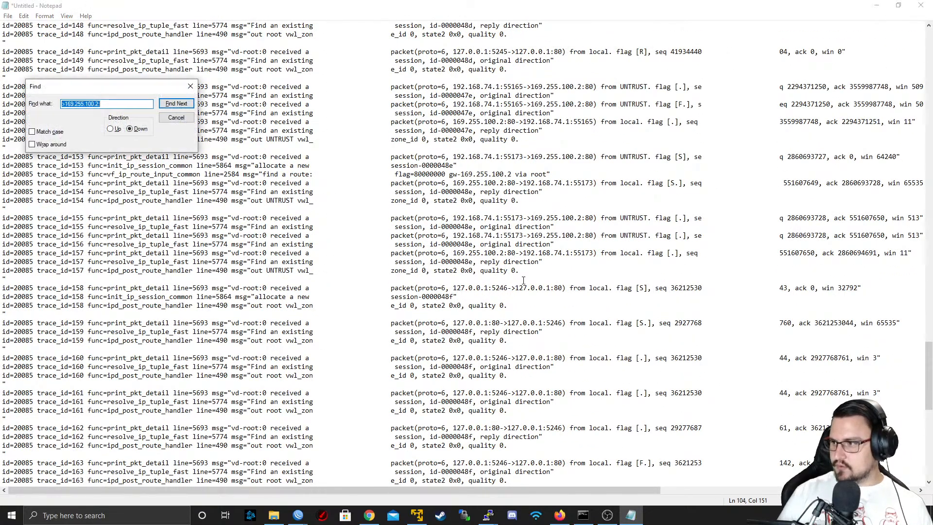
type("2048")
key("Return")
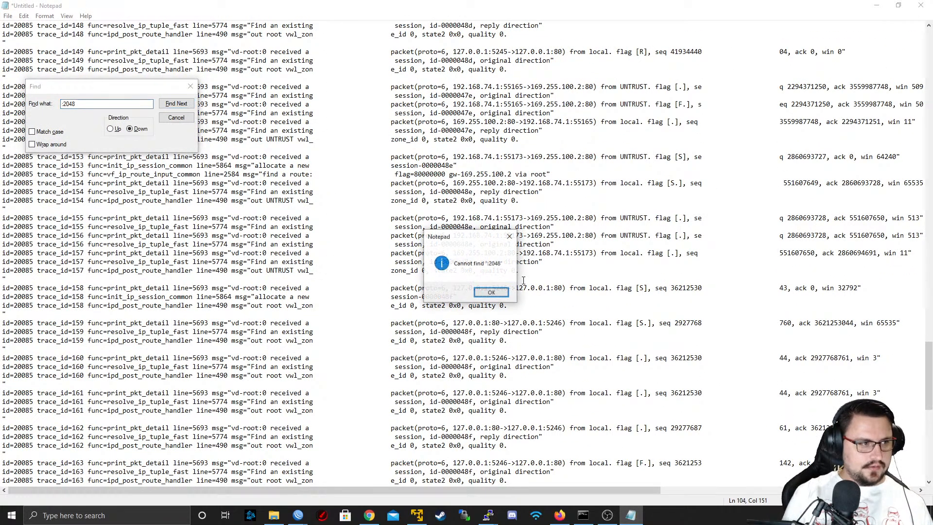
key("Return")
key("Escape")
Close Notepad without saving the trace text and minimize the firewall console to reveal the topology
scroll(524, 281, "down", 8)
scroll(523, 279, "down", 10)
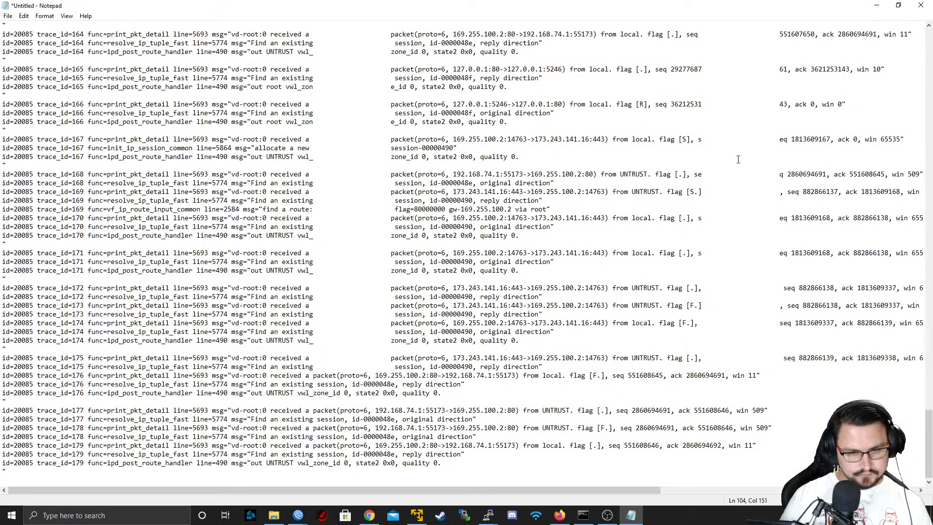
left_click(921, 6)
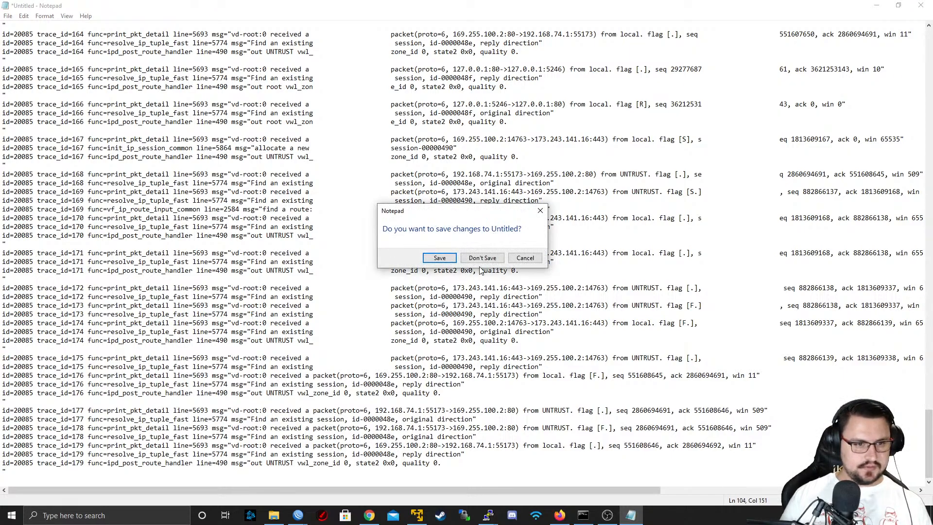
left_click(482, 257)
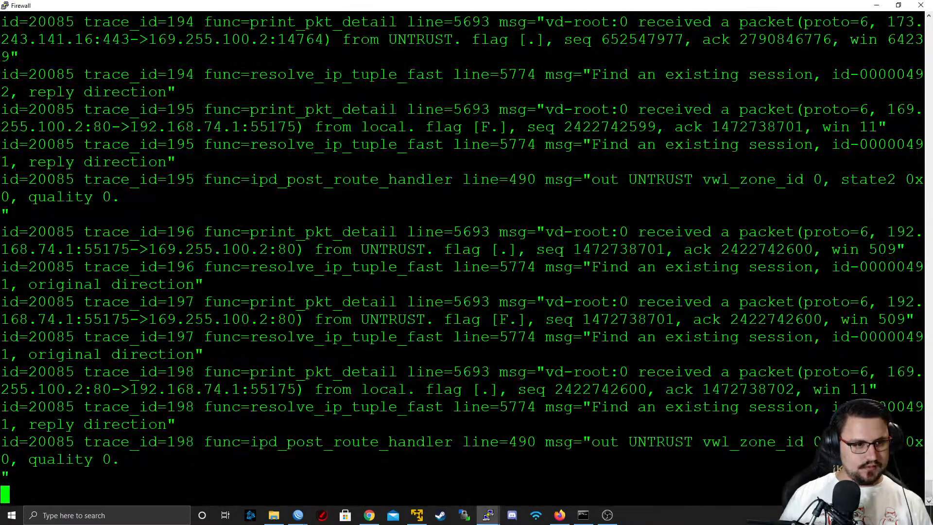
left_click(877, 5)
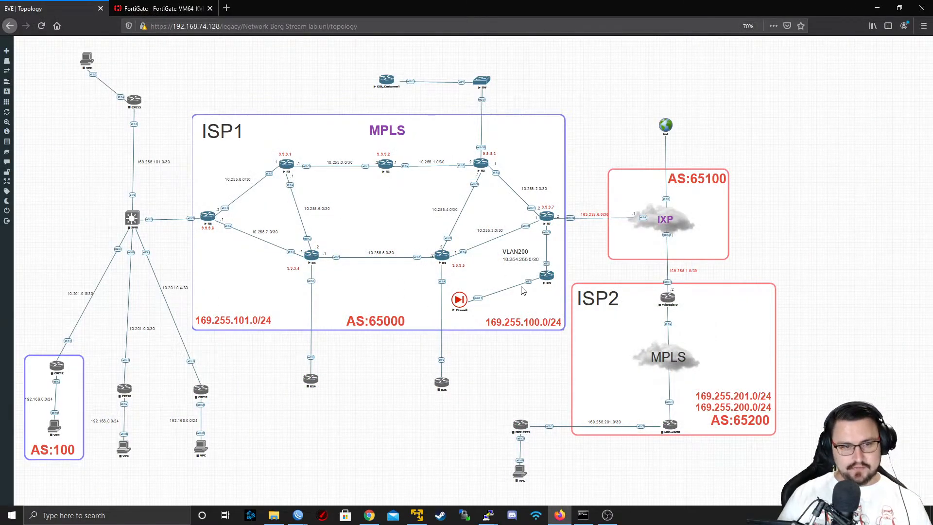
Switch to router R7's WinBox session and examine its route list and VRF entries
mouse_move(298, 515)
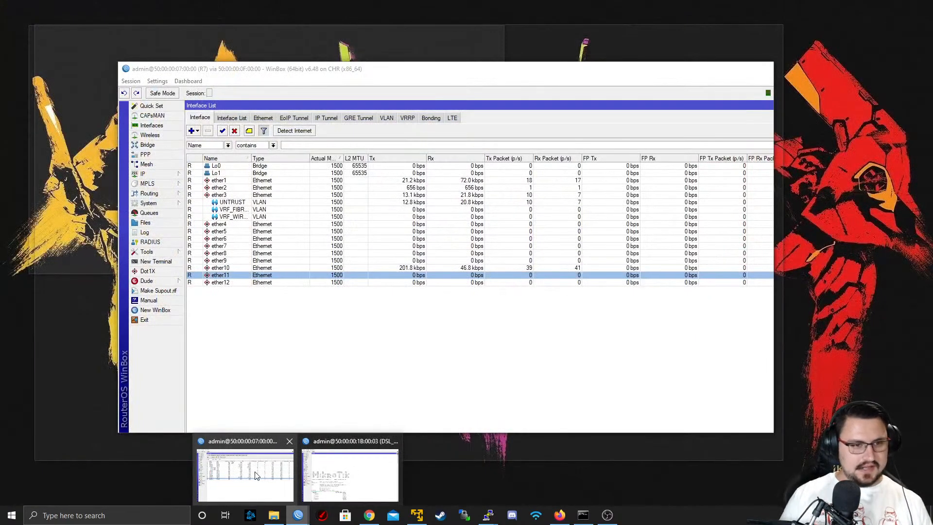
left_click(257, 476)
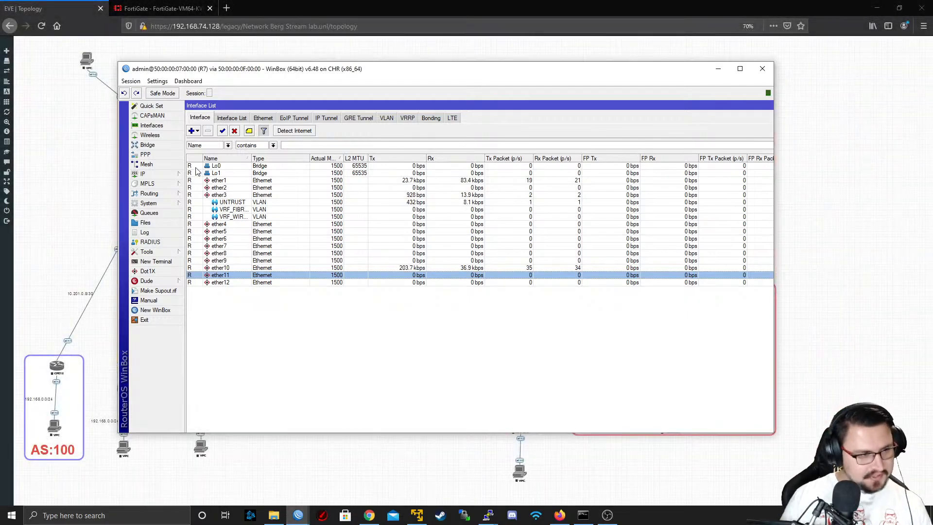
left_click(143, 174)
left_click(199, 320)
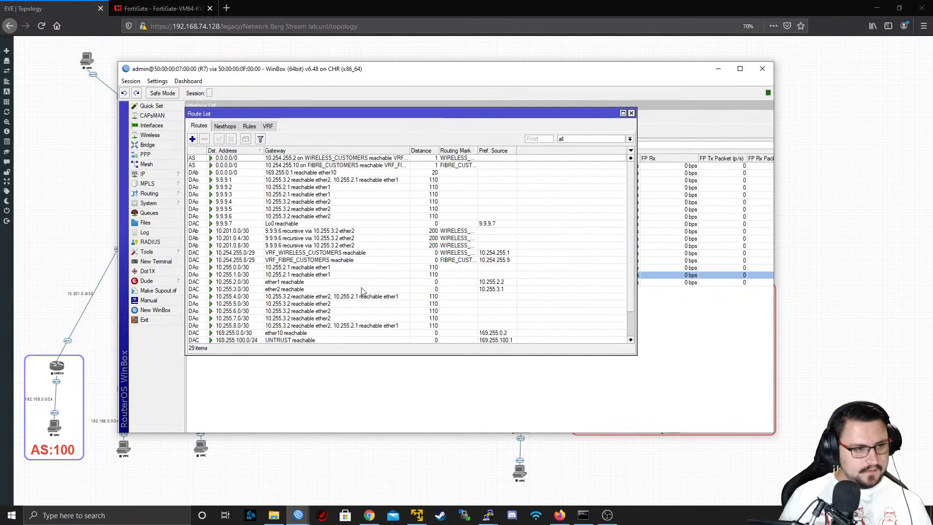
left_click(268, 126)
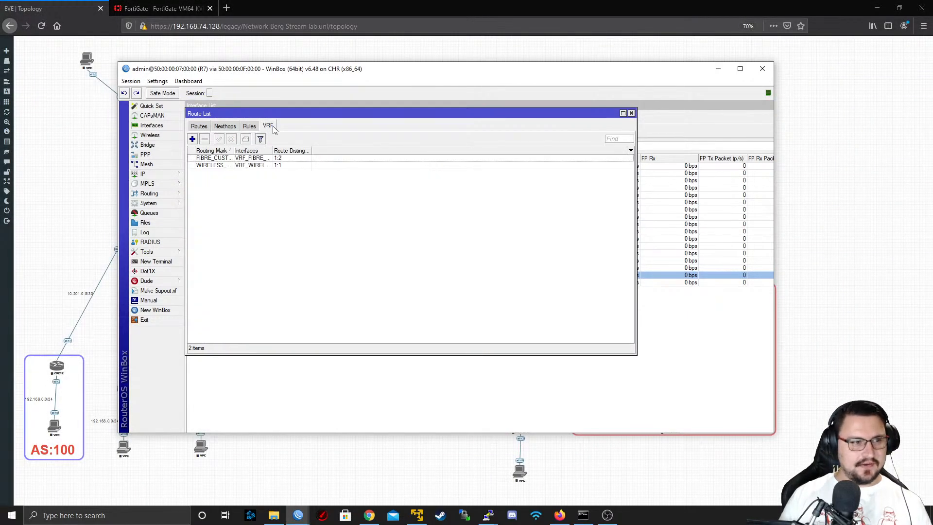
left_click(231, 126)
left_click(199, 126)
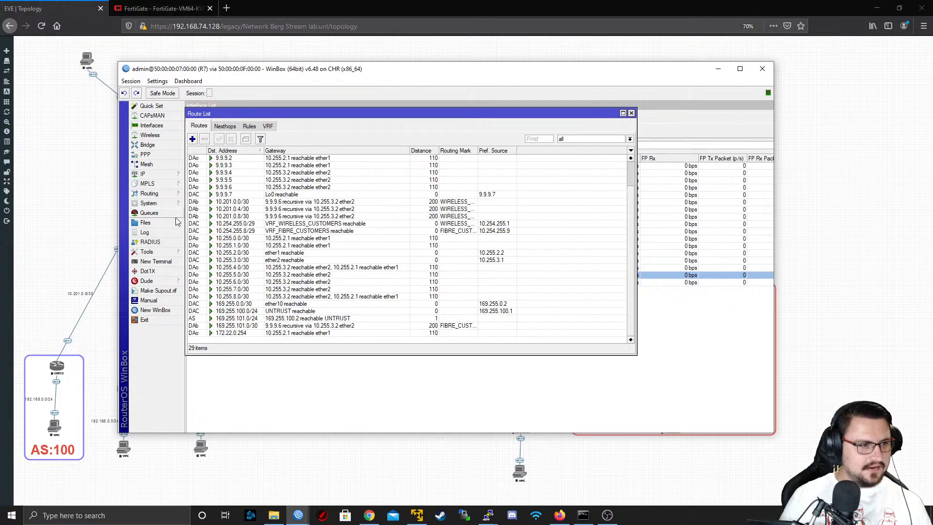
Open a new terminal on R7 and test internet reachability by running "ping 8.8.8.8"
left_click(156, 261)
type("ping 8.8.8.8")
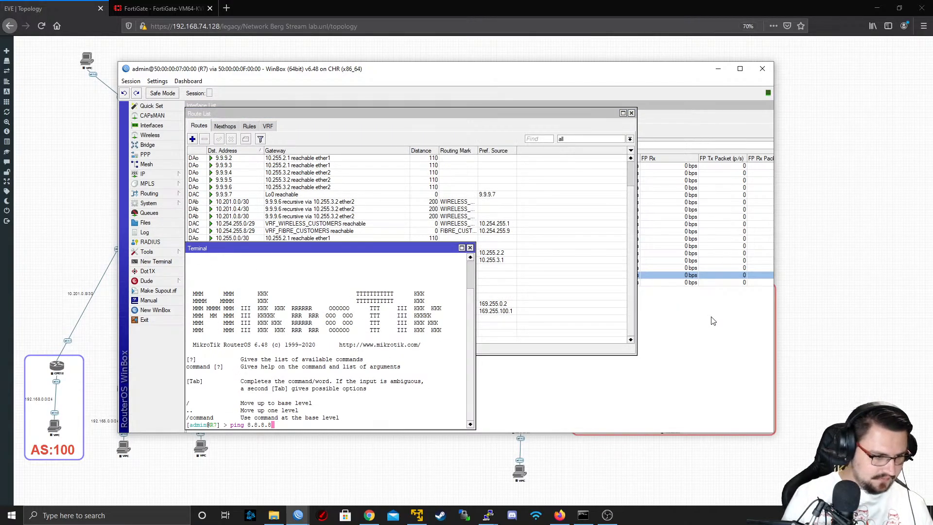
key("Return")
key("ctrl+c")
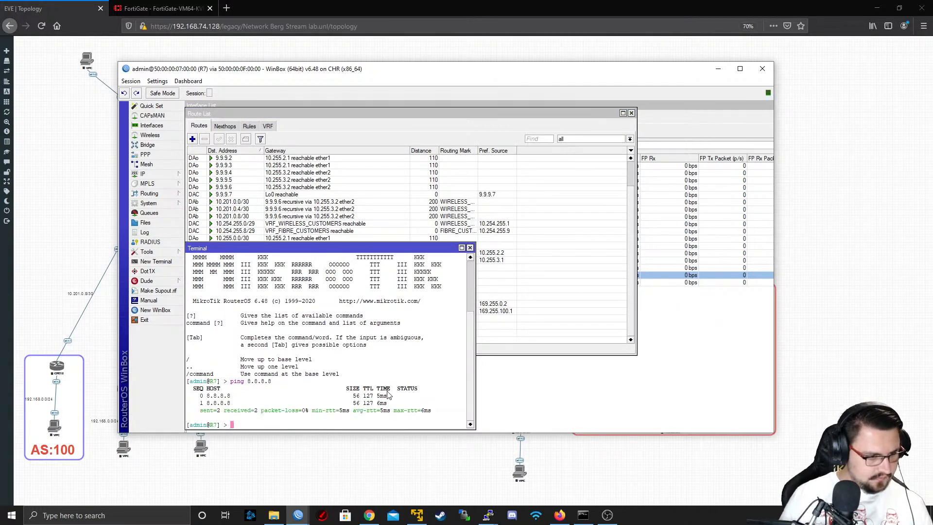
Repeat the ping to 8.8.8.8 from R7 with src-address=169.255.100.1, stopping it after a few replies
key("Up")
type("src")
key("Tab")
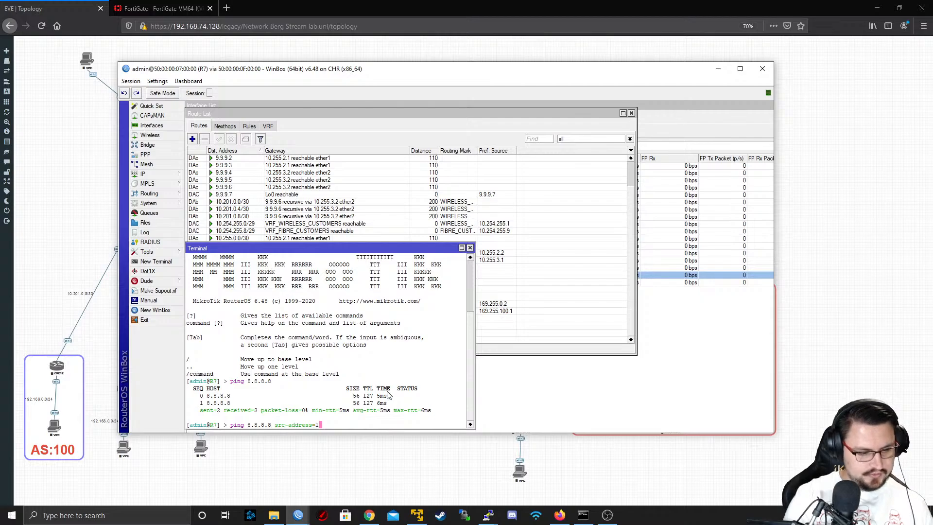
type("169.255.10")
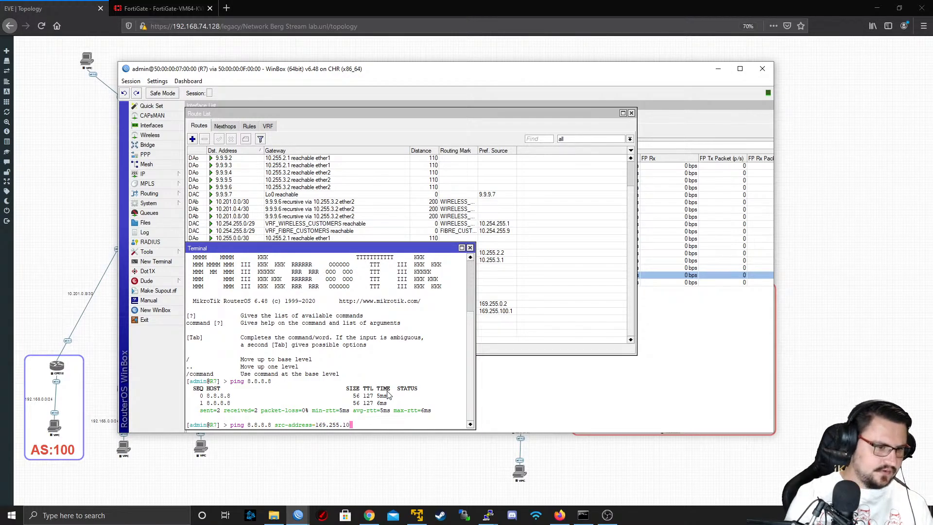
type("0.1")
key("Return")
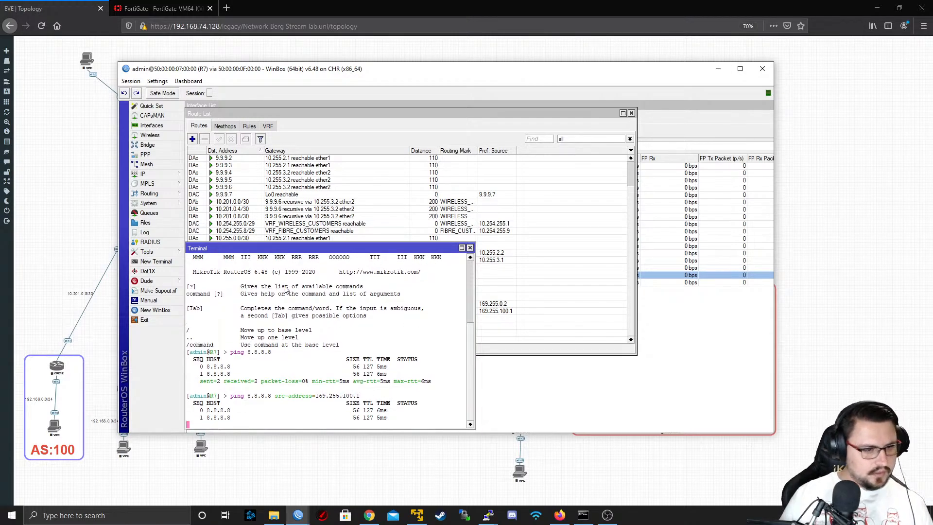
key("ctrl+c")
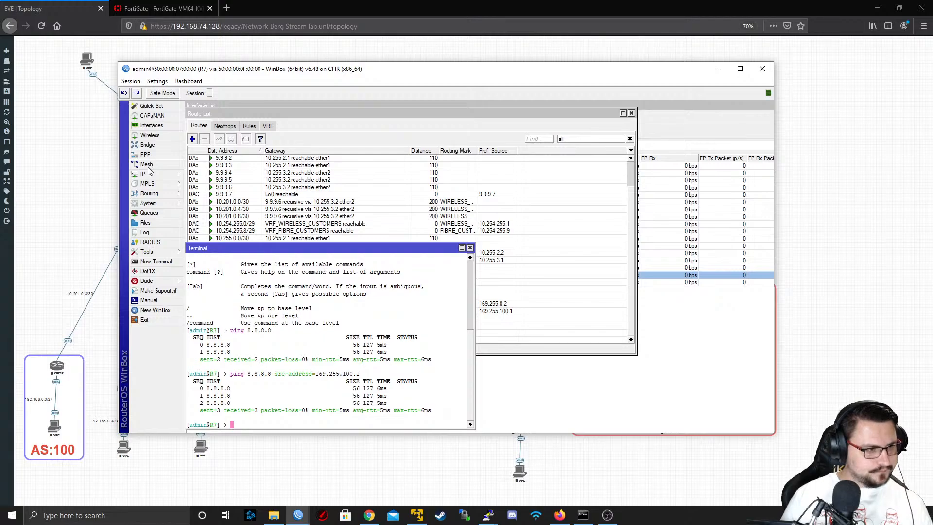
Open R7's IP address list and inspect which interfaces hold 169.255.0.2/30 and 169.255.100.1/24
left_click(150, 174)
left_click(214, 198)
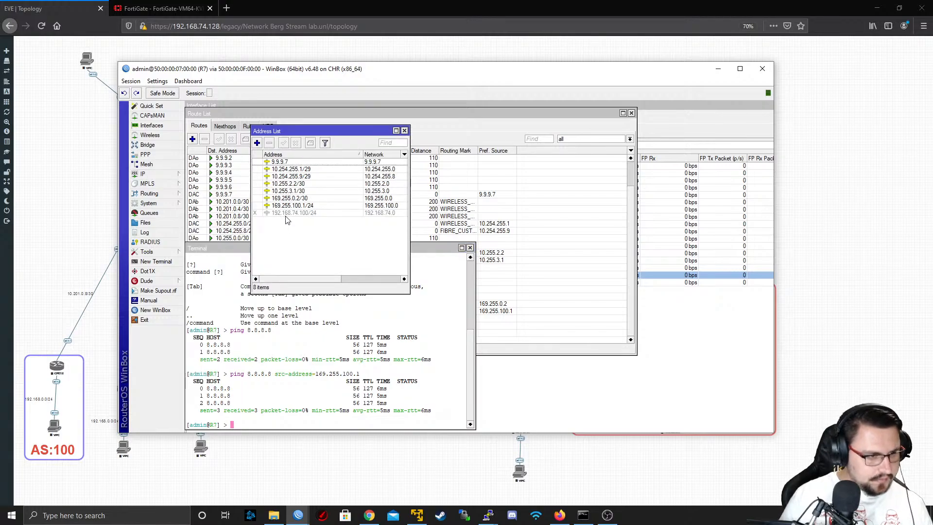
left_click(291, 200)
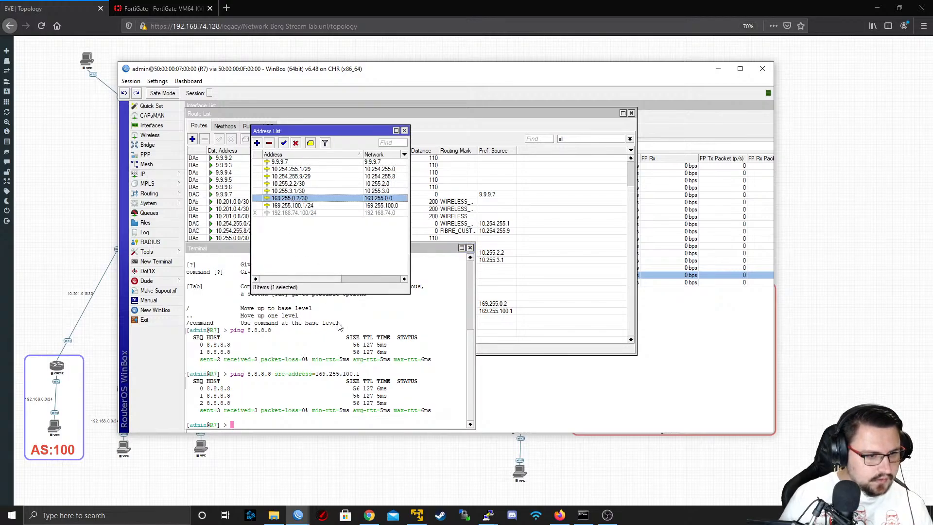
left_click(294, 207)
double_click(307, 199)
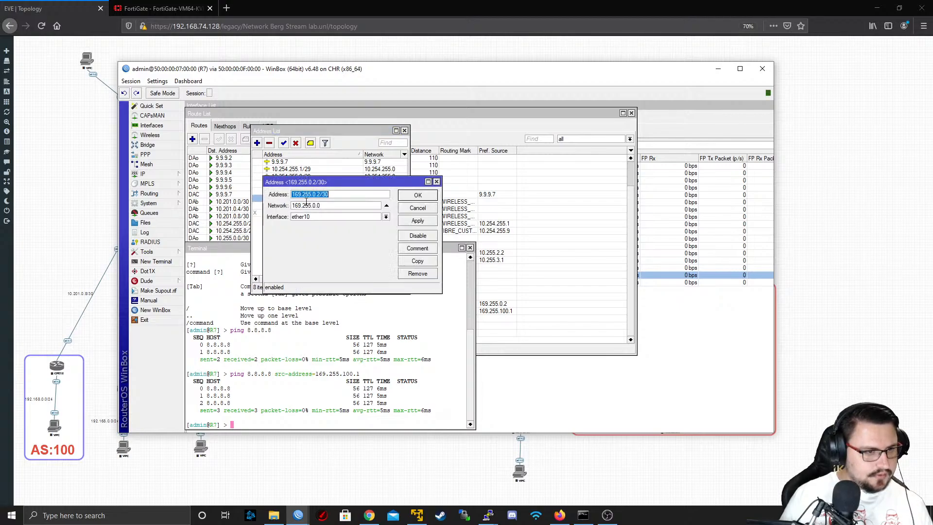
left_click(411, 210)
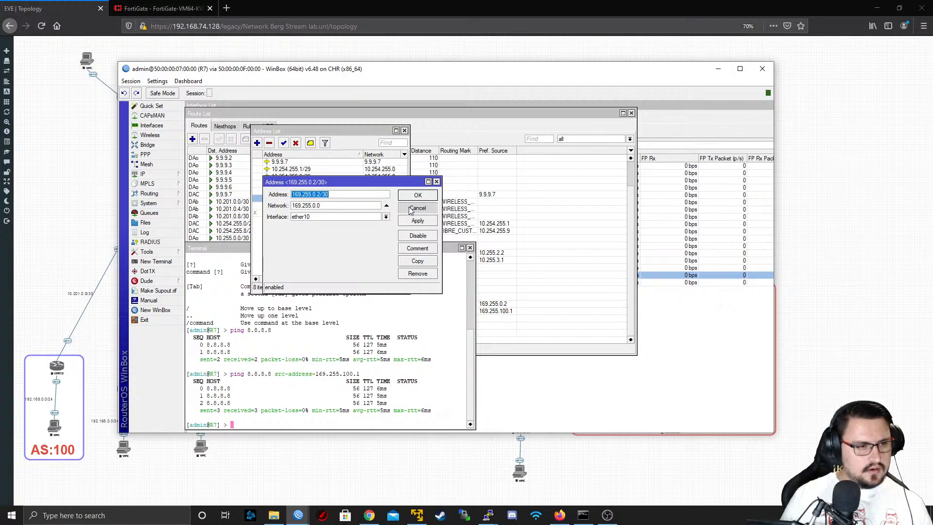
left_click(410, 210)
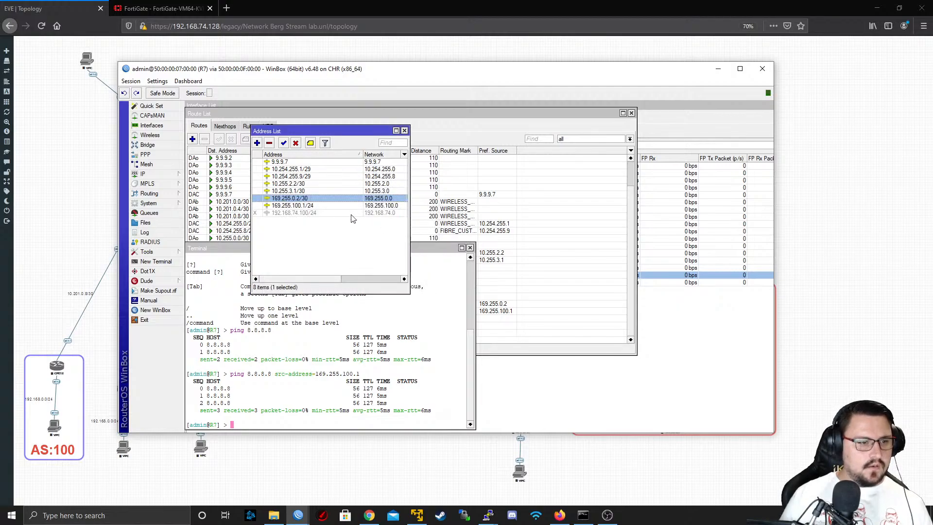
double_click(324, 205)
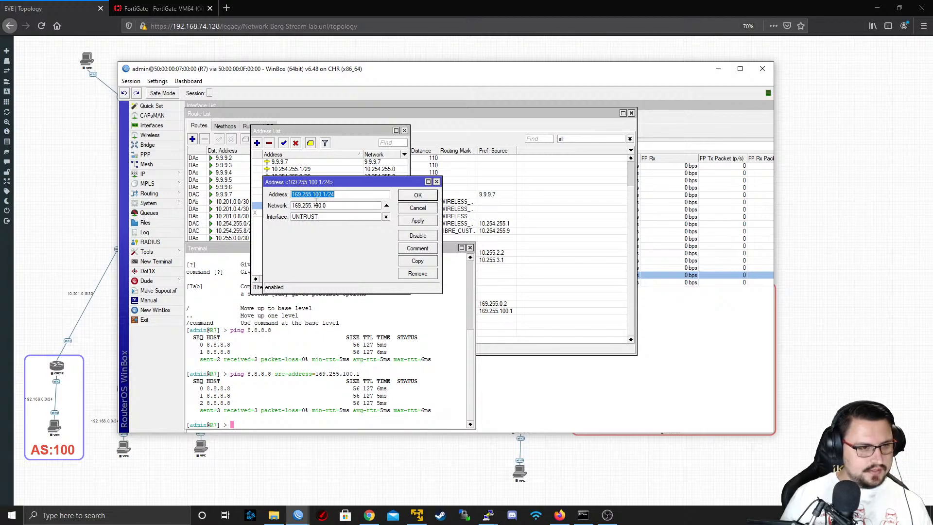
Close the 169.255.100.1/24 address entry and filter R7's route list to the main table to inspect the 0.0.0.0/0 route
left_click_drag(326, 194, 230, 200)
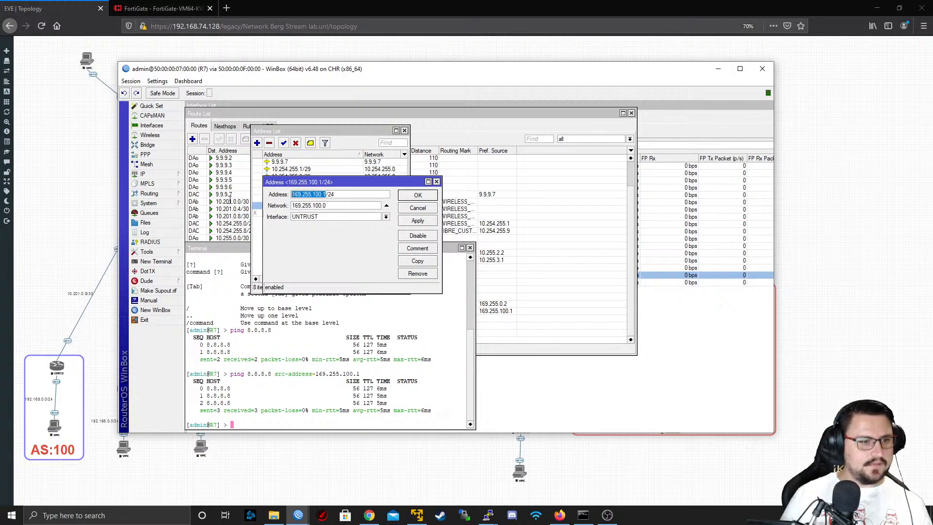
left_click(416, 209)
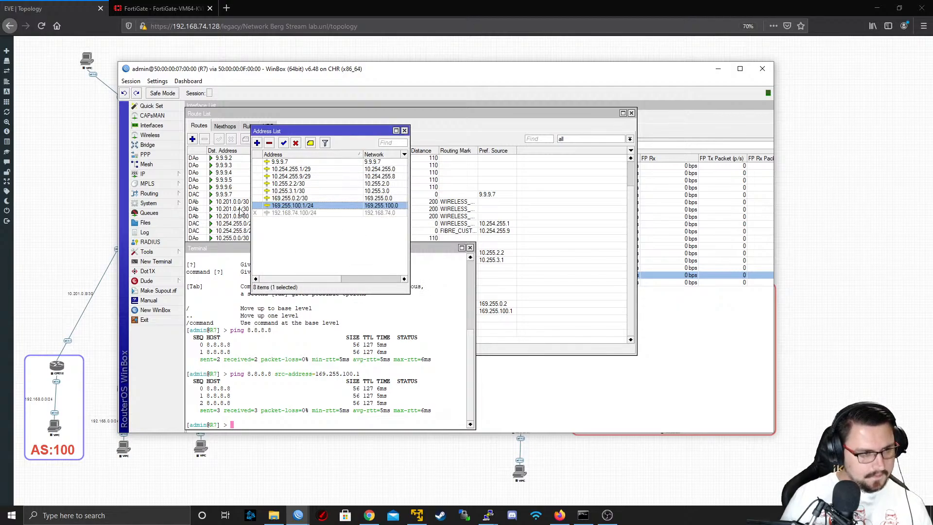
left_click(159, 173)
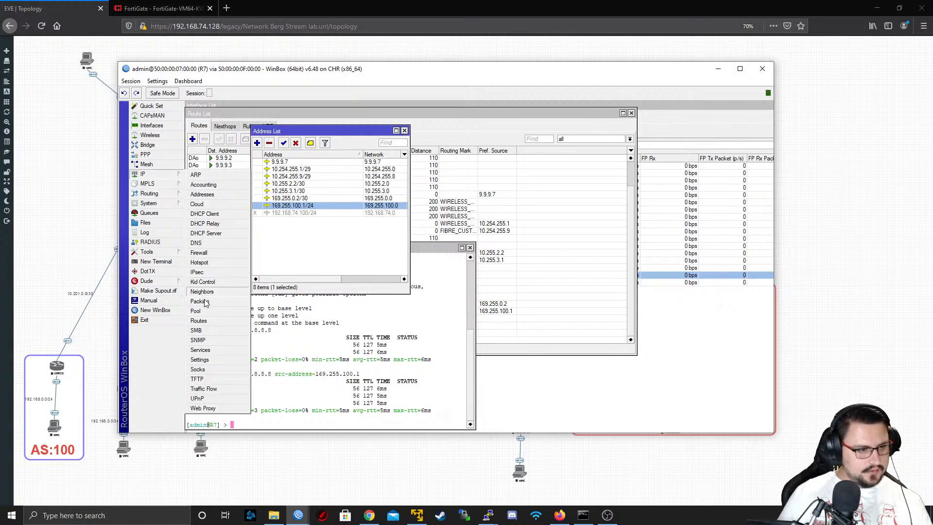
left_click(211, 327)
left_click(586, 140)
left_click(585, 161)
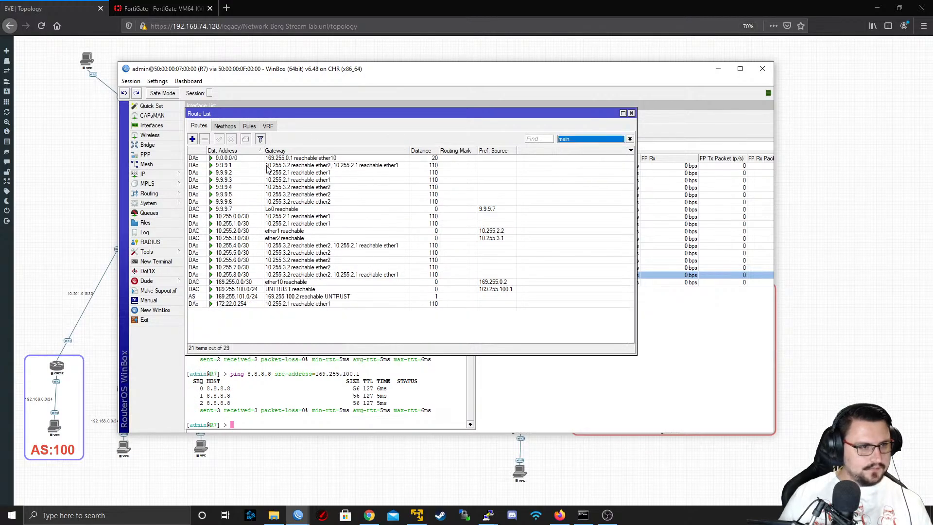
left_click(268, 160)
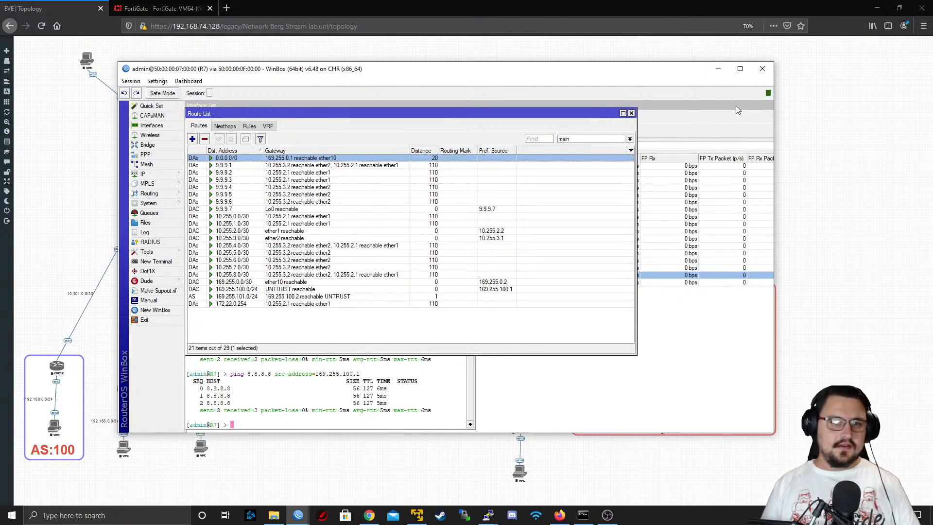
Check R7's link to the IXP on the topology and return to R7's route list
left_click(718, 69)
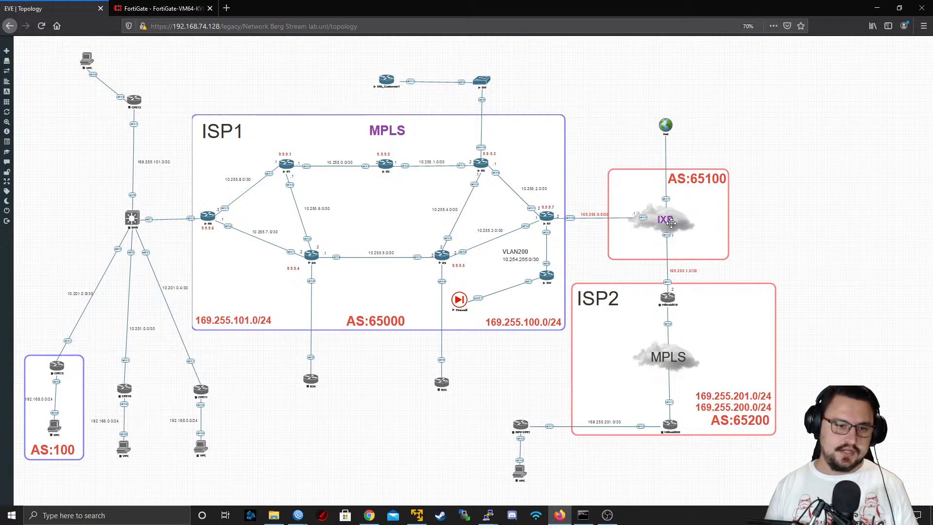
mouse_move(300, 513)
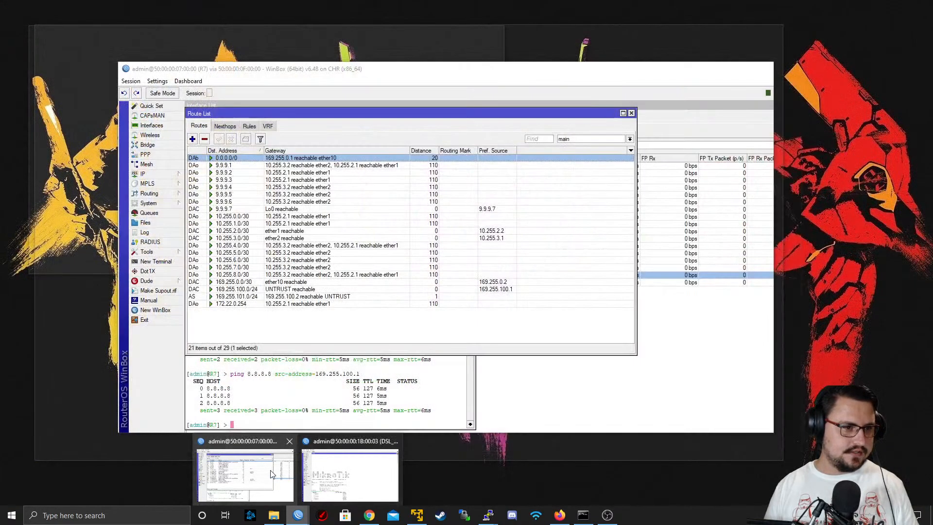
left_click(271, 474)
left_click(145, 173)
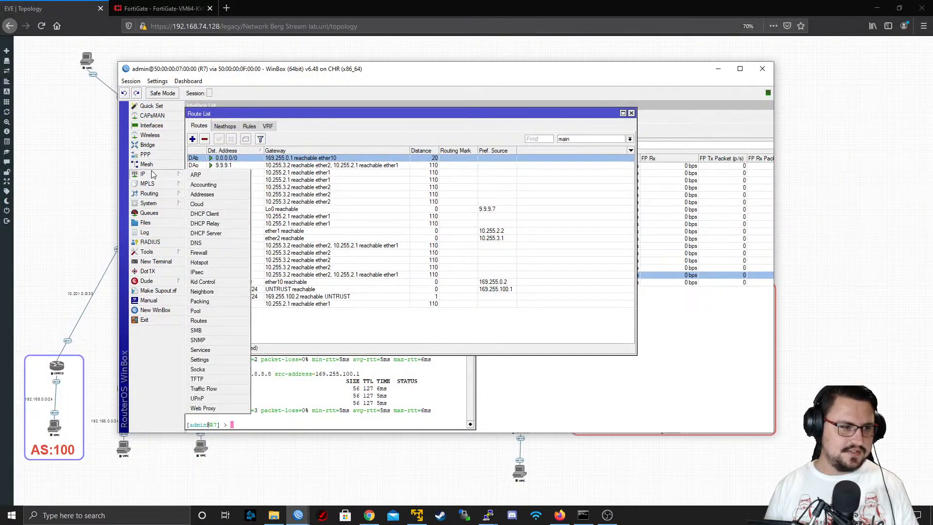
left_click(220, 321)
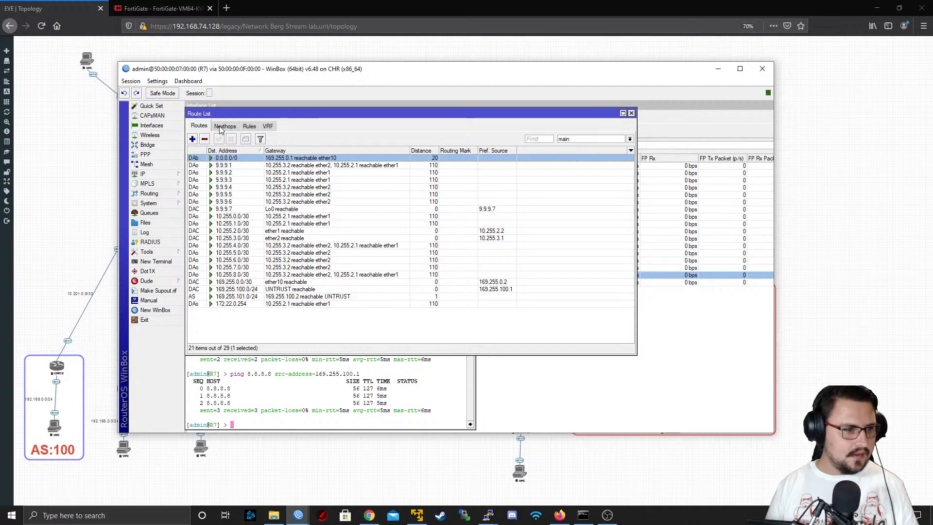
Open R7's firewall NAT rules and inspect the active masquerade rule for source 172.22.0.0/24
left_click(158, 176)
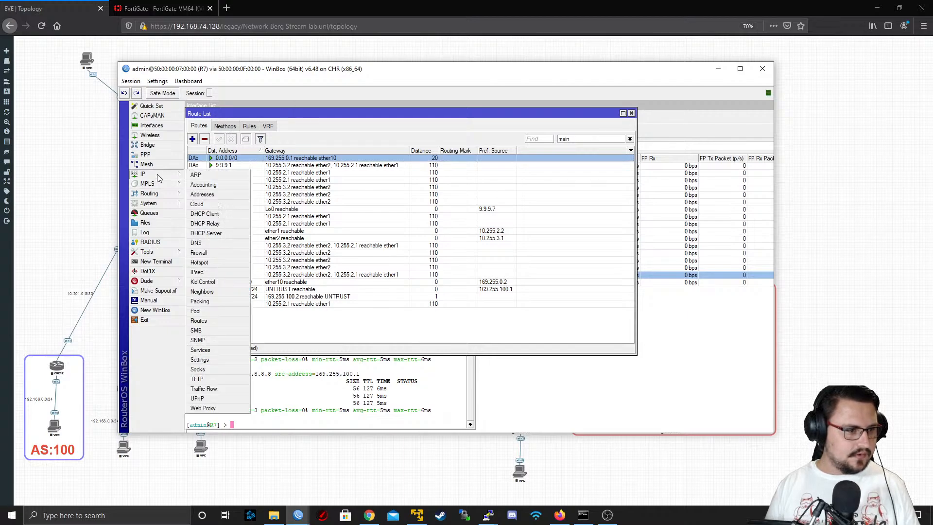
left_click(209, 253)
left_click(229, 148)
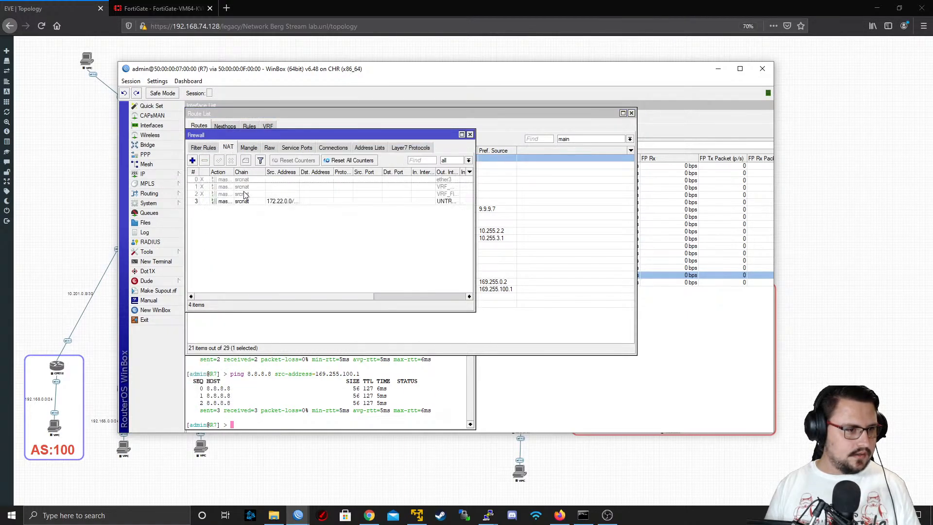
left_click(243, 203)
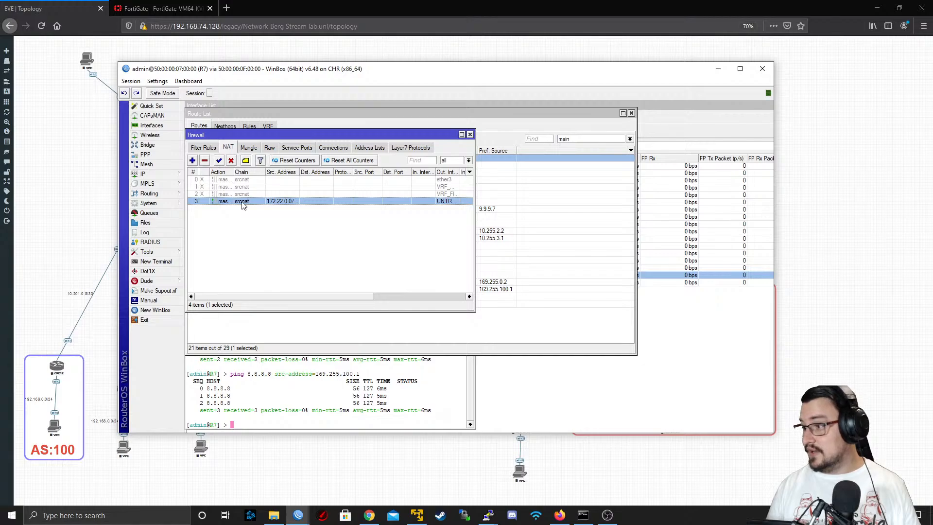
double_click(243, 203)
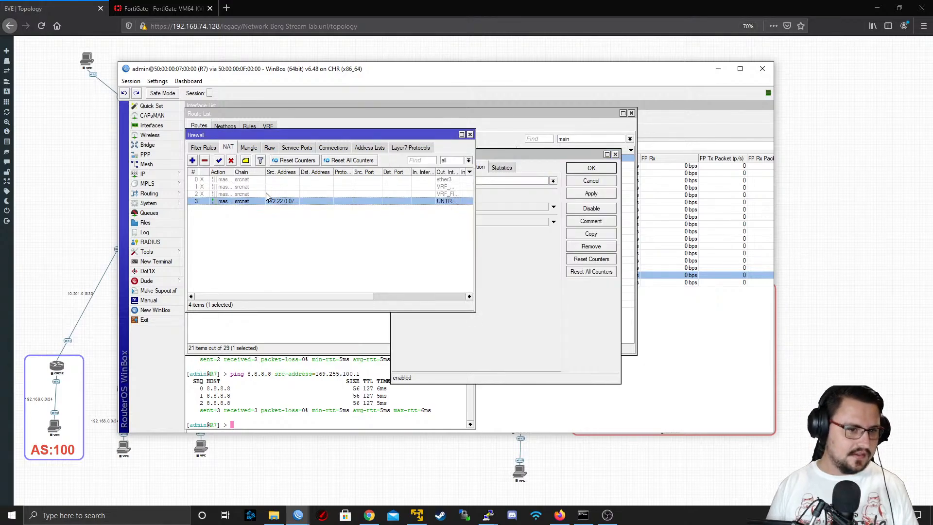
left_click(261, 210)
double_click(262, 201)
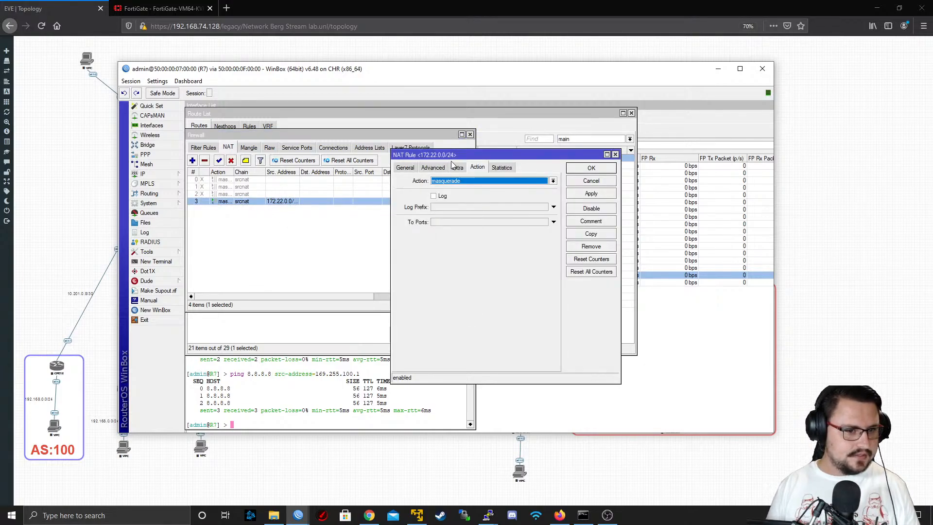
Set the 172.22.0.0/24 masquerade rule's outgoing interface to ether10, save it and maximize the firewall list
left_click(405, 167)
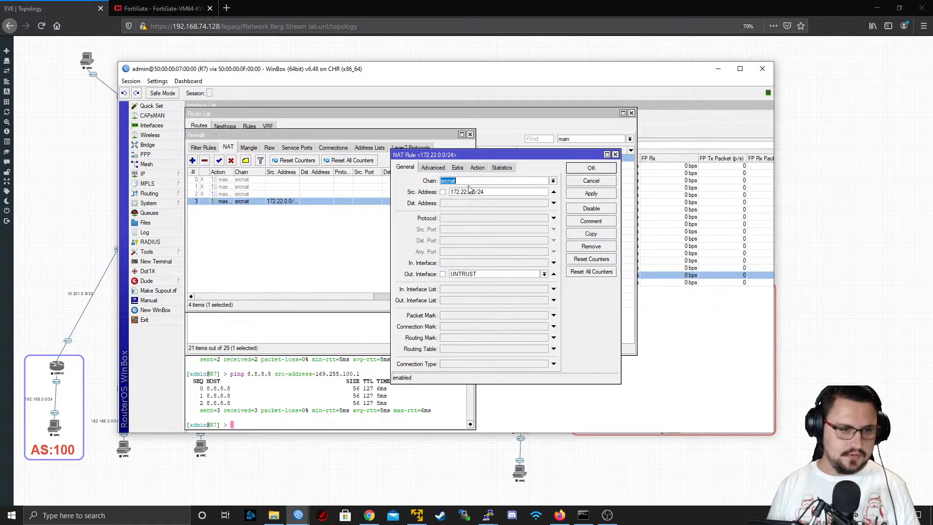
key("Tab")
left_click(502, 275)
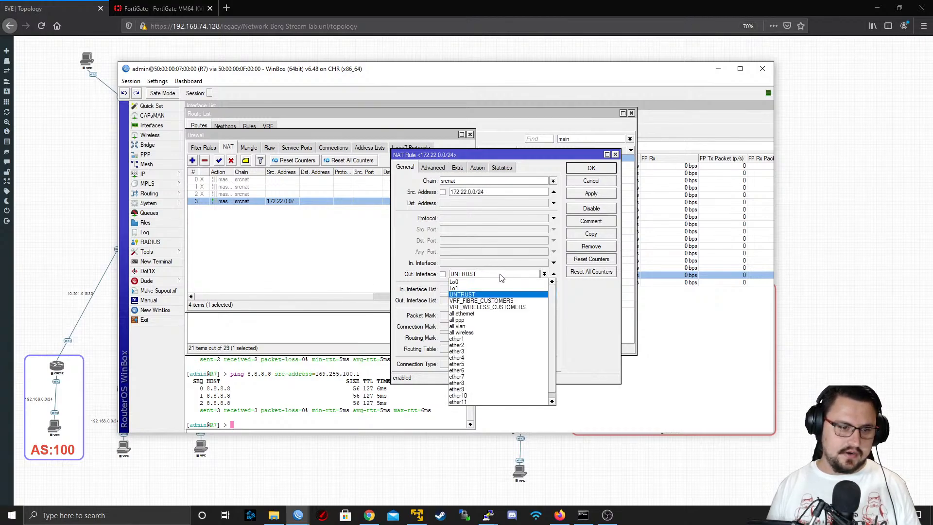
left_click(494, 399)
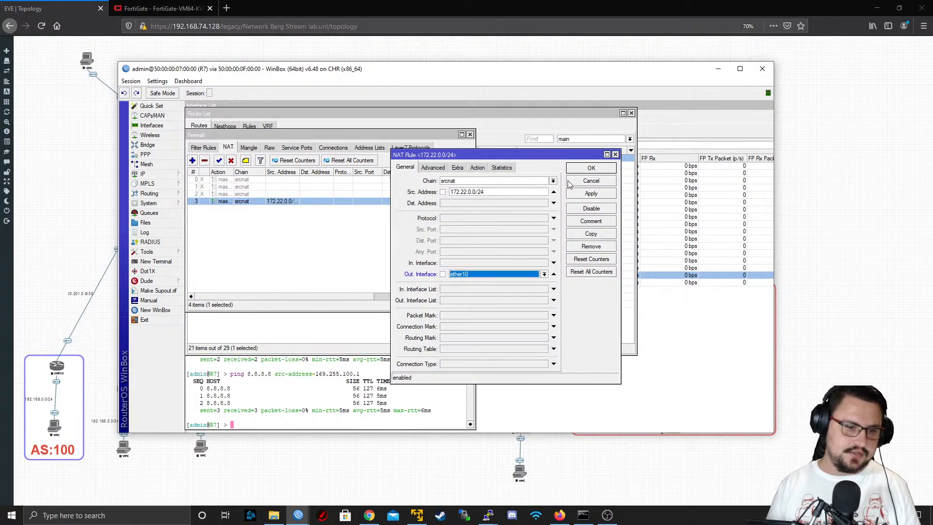
left_click(591, 193)
left_click(591, 168)
left_click(462, 134)
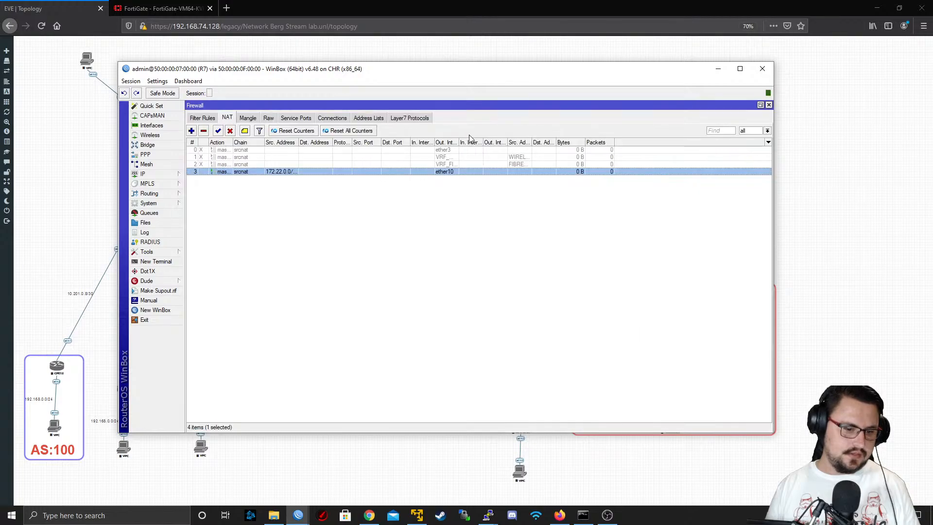
Switch to DSL_Customer1's WinBox session, stop the running ping and rerun "ping 8.8.8.8 src-address=192.168.1.1"
left_click(719, 69)
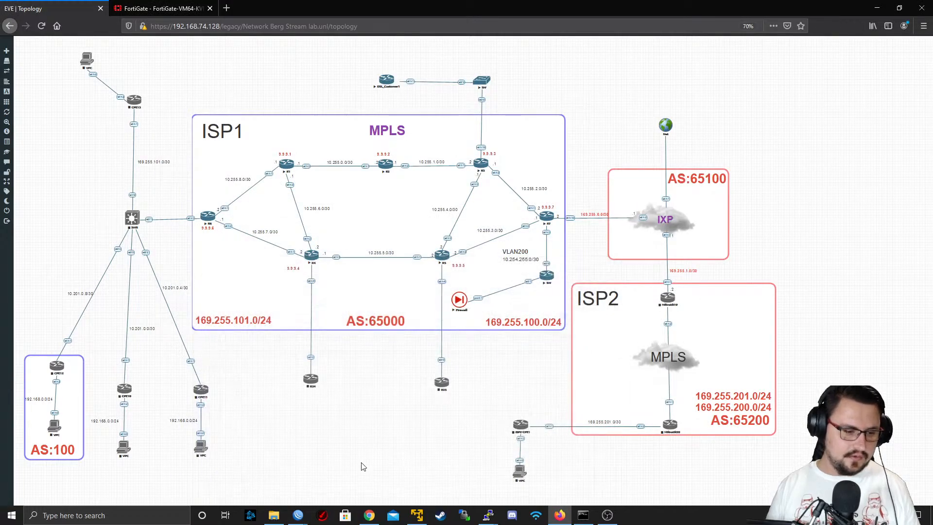
mouse_move(298, 514)
left_click(328, 492)
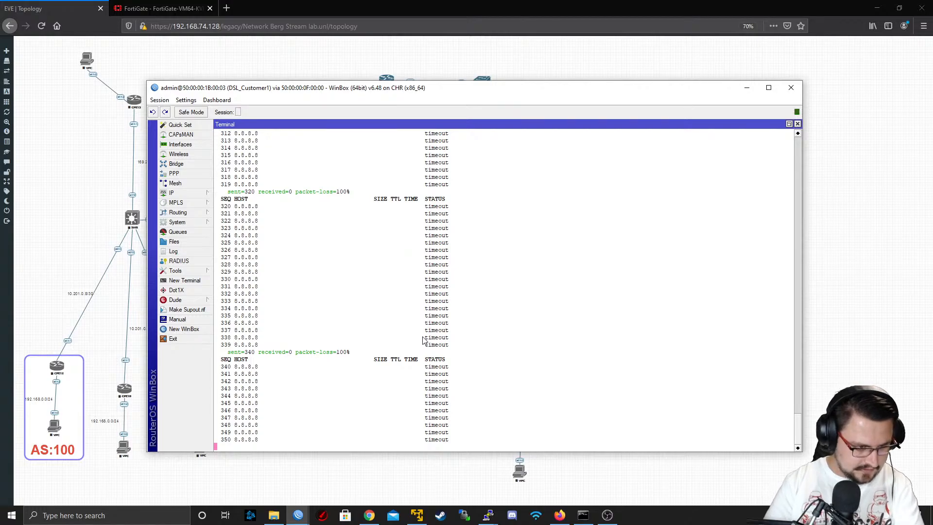
key("ctrl+c")
key("Up")
key("Return")
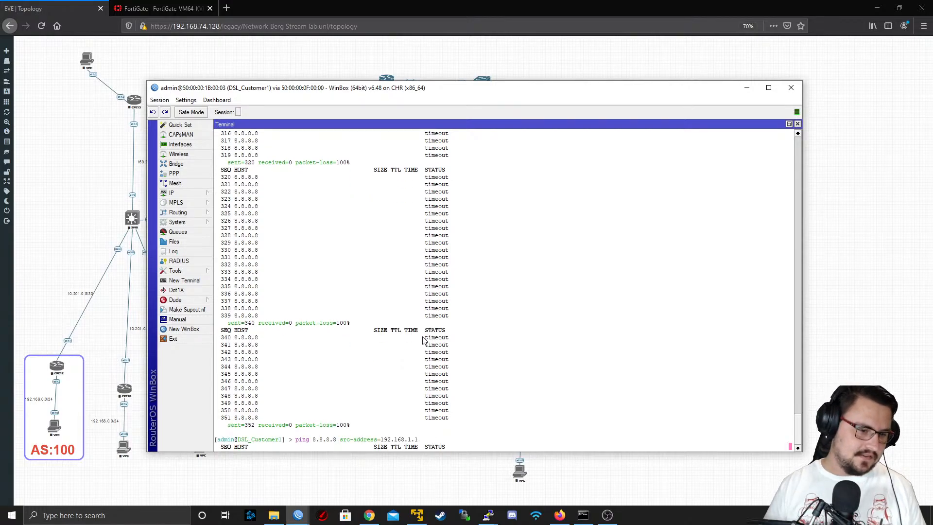
key("ctrl+c")
key("Up")
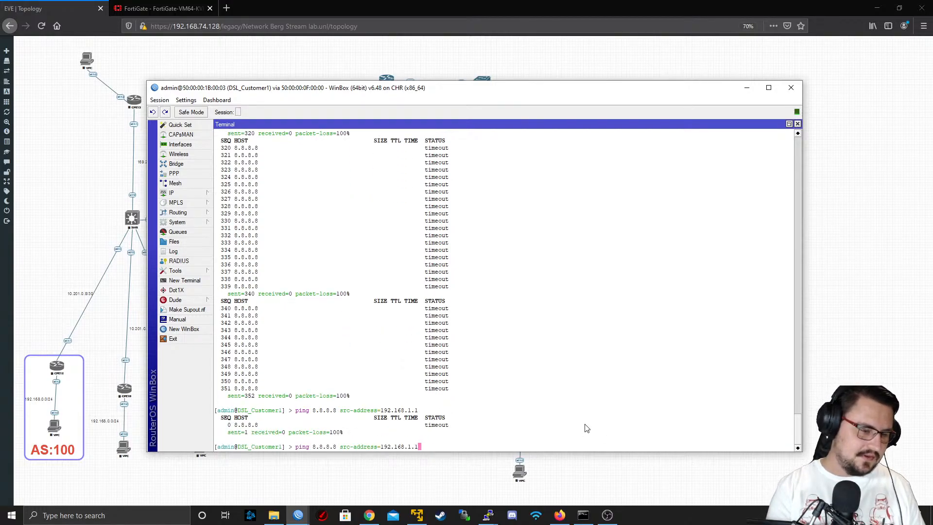
key("Return")
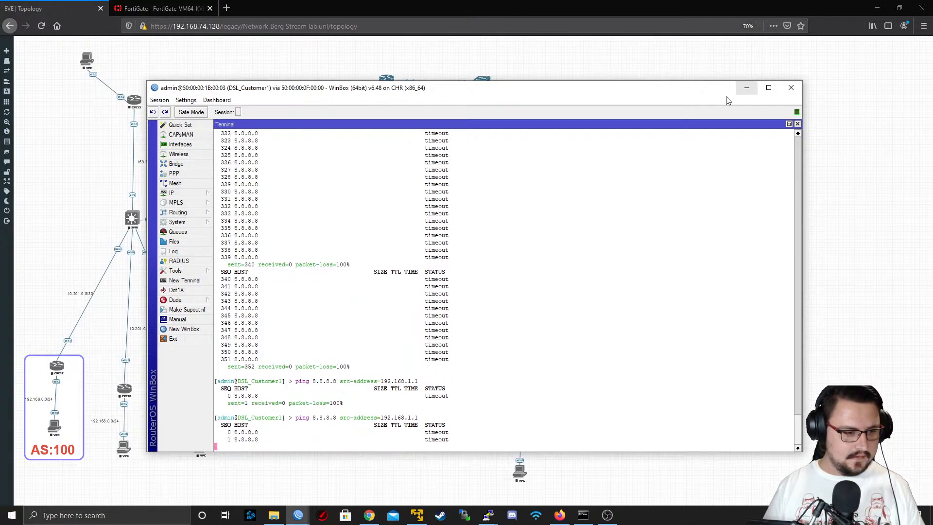
Return to R7's session, remove the source address condition from the ether10 masquerade rule and save it
mouse_move(298, 512)
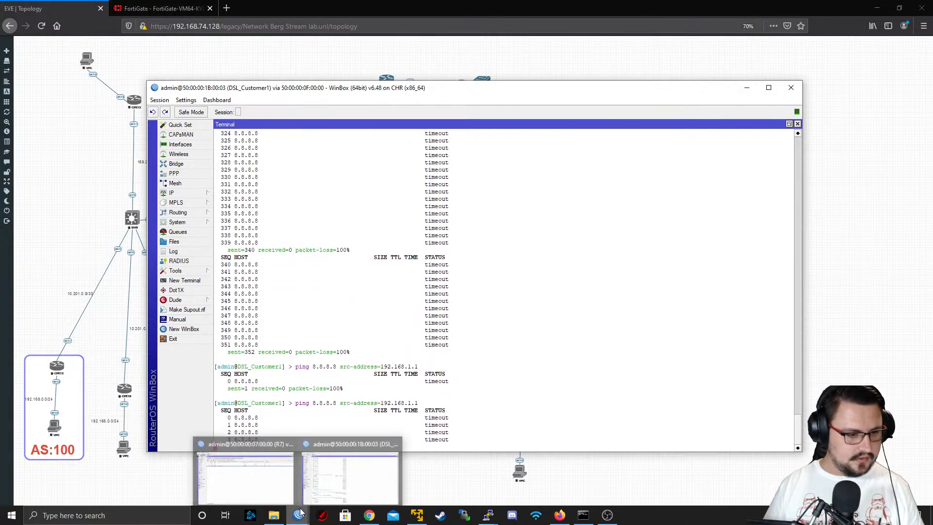
left_click(281, 490)
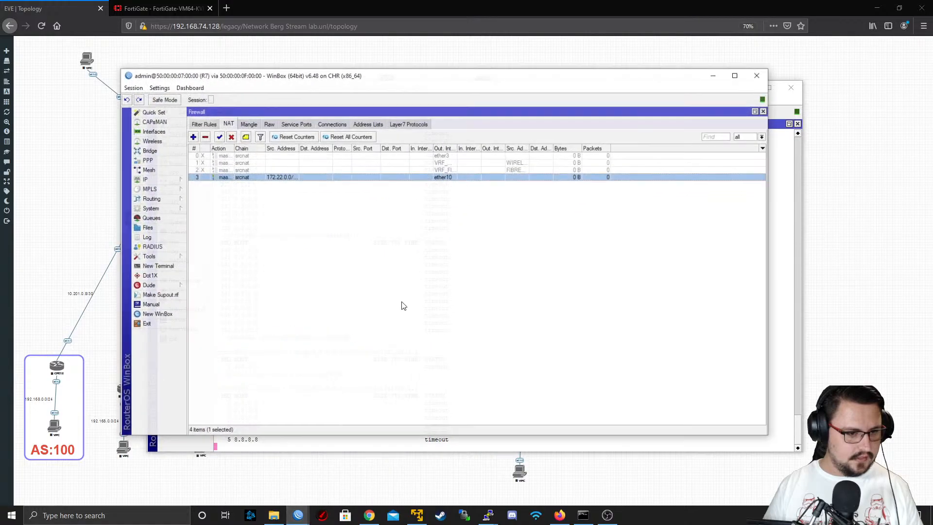
double_click(275, 172)
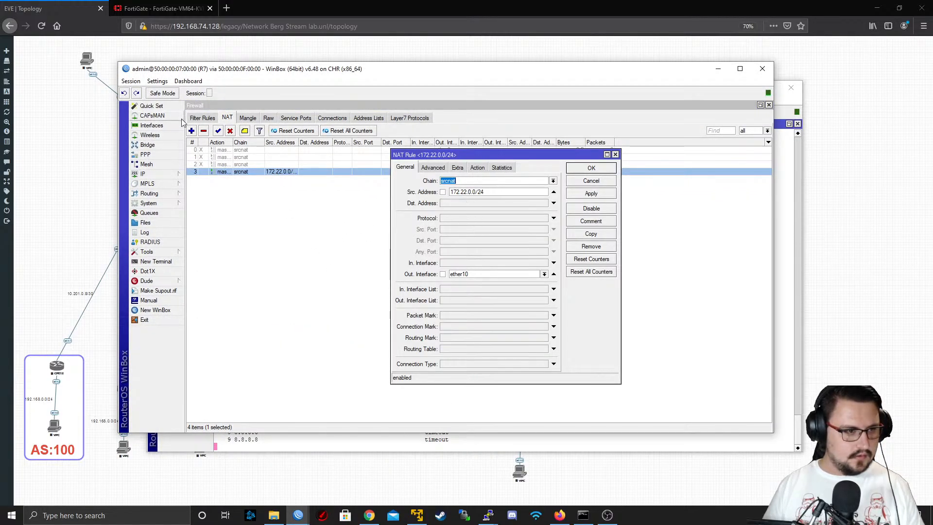
left_click(162, 173)
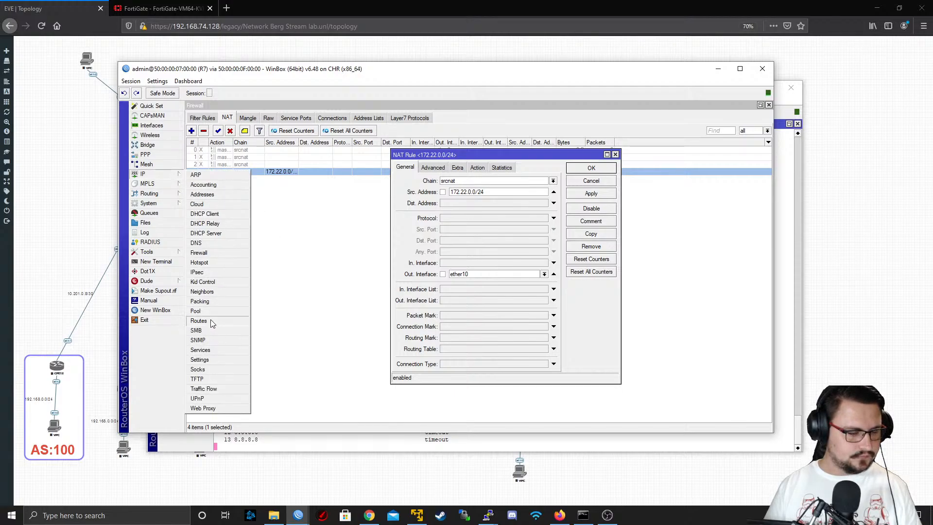
left_click(479, 168)
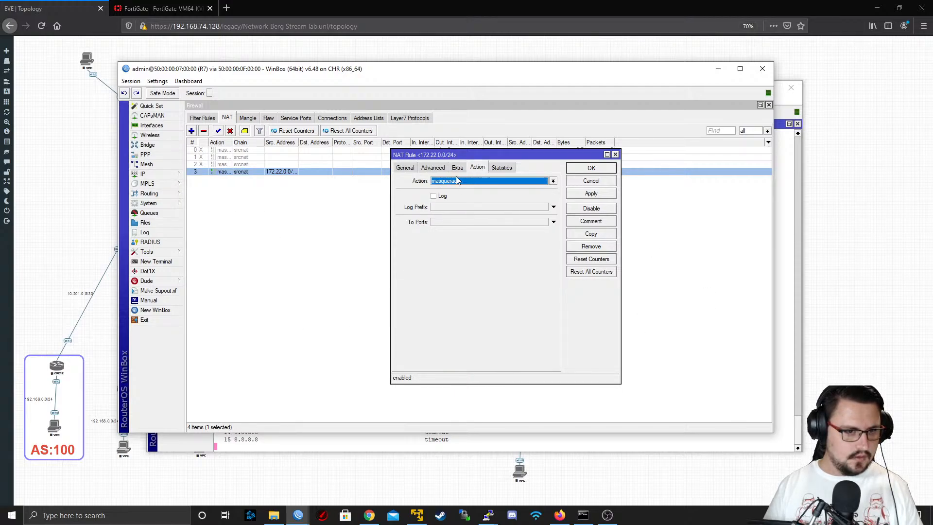
left_click(413, 170)
left_click(554, 192)
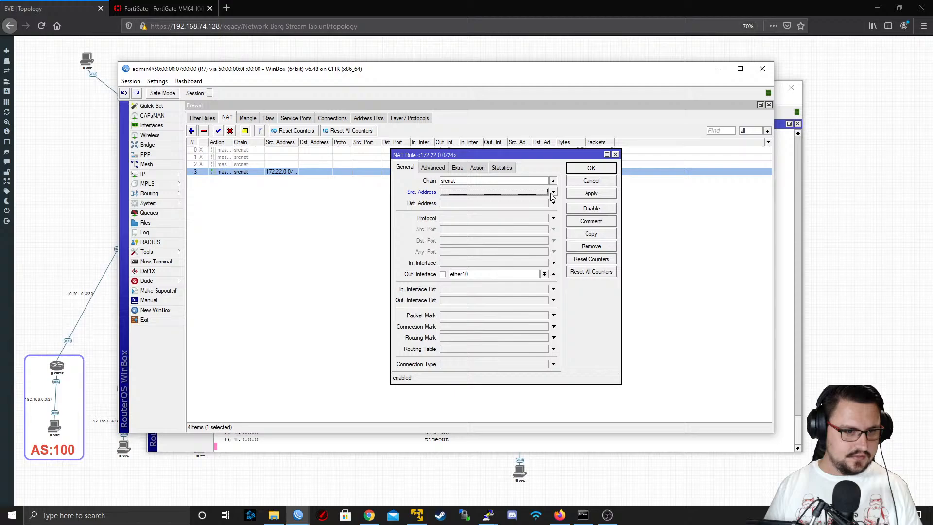
left_click(580, 194)
left_click(590, 169)
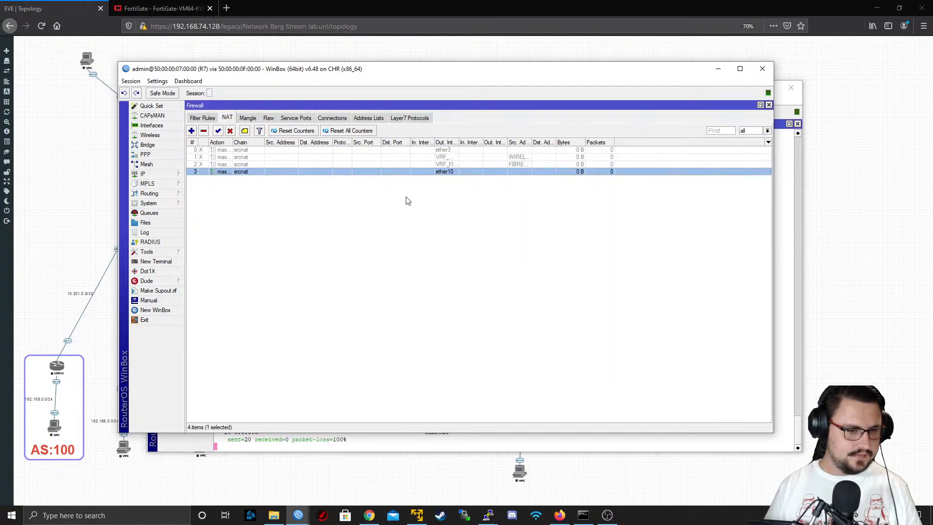
Check DSL_Customer1's ping to 8.8.8.8 against R7's NAT rule list and stop the ping
key("alt+Tab")
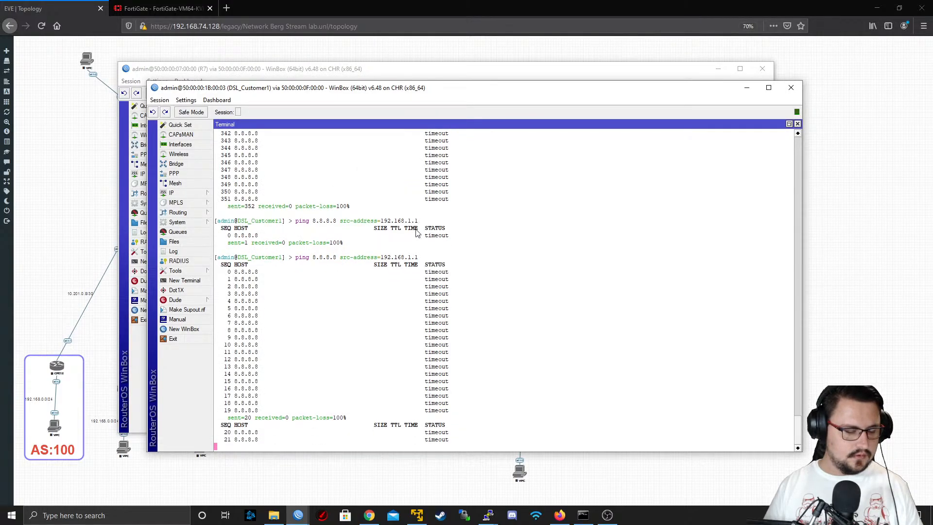
key("alt+Tab")
key("alt+Tab")
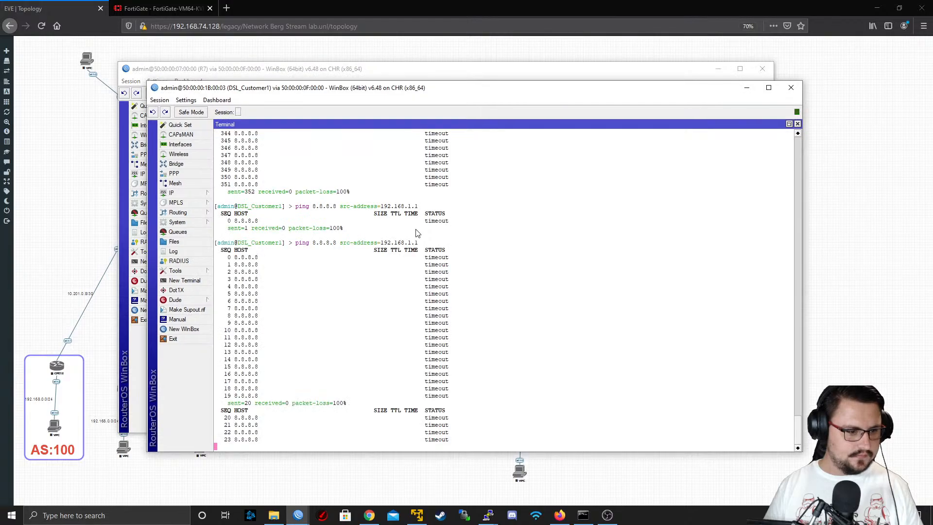
key("ctrl+c")
Run "tool traceroute 8.8.8.8" in DSL_Customer1's terminal and stop it after the first hops
type("tool tra")
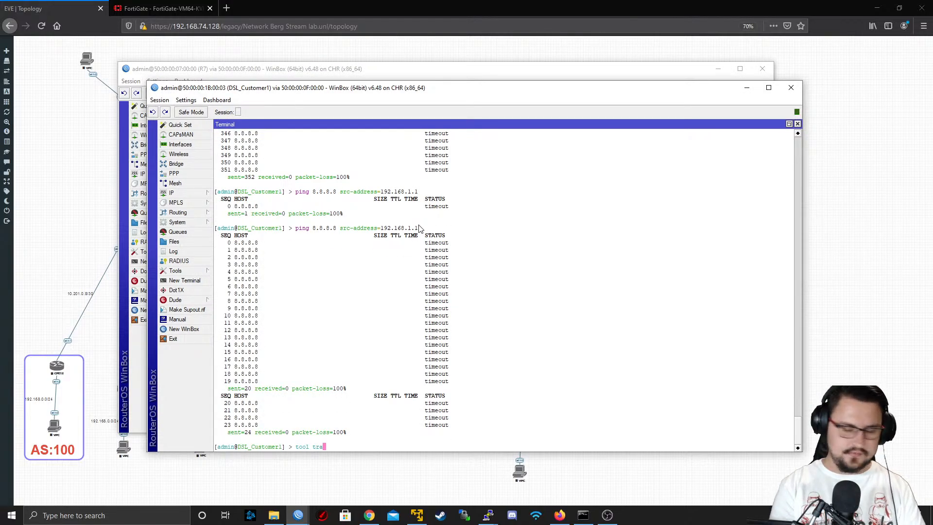
type("ceroute ")
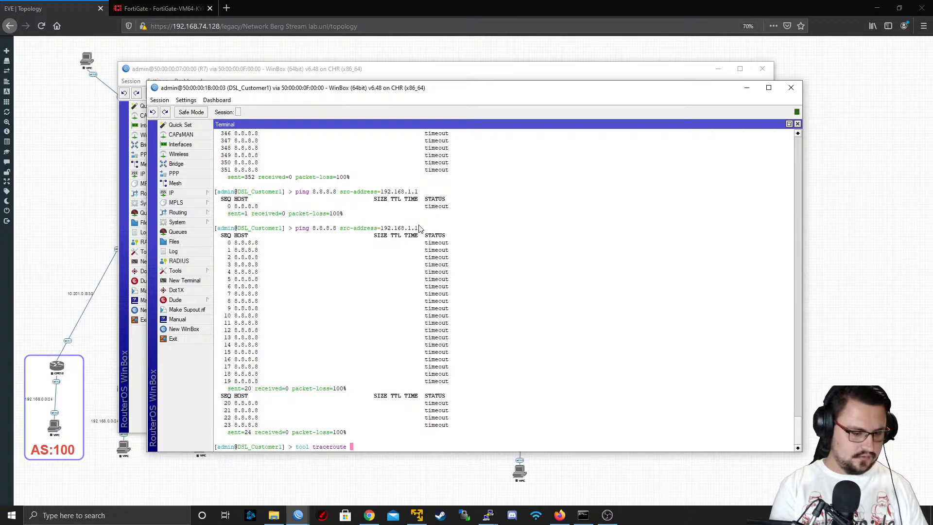
type("8.8.8.8")
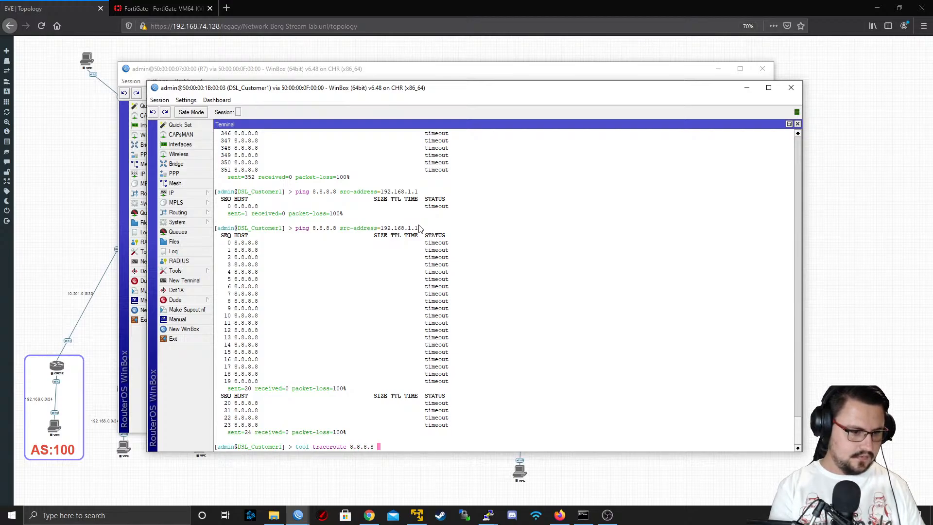
key("Tab")
key("Tab")
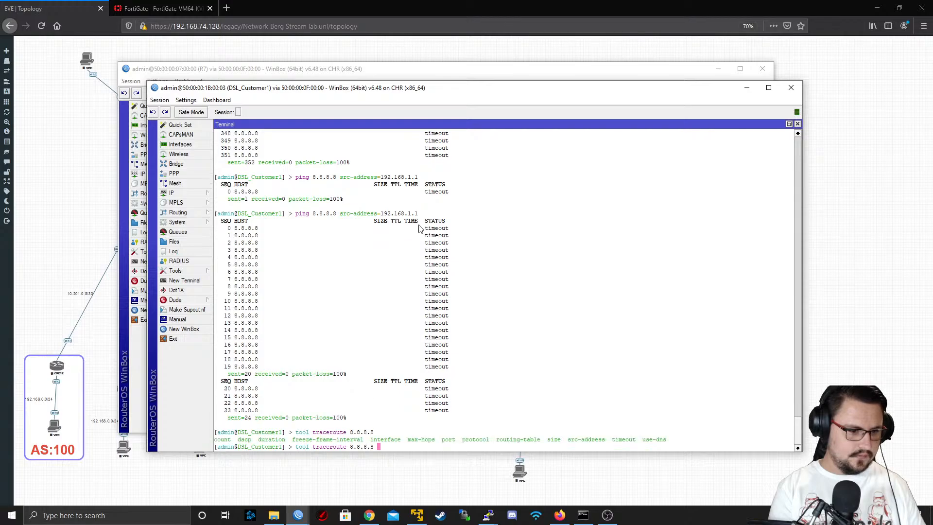
key("Return")
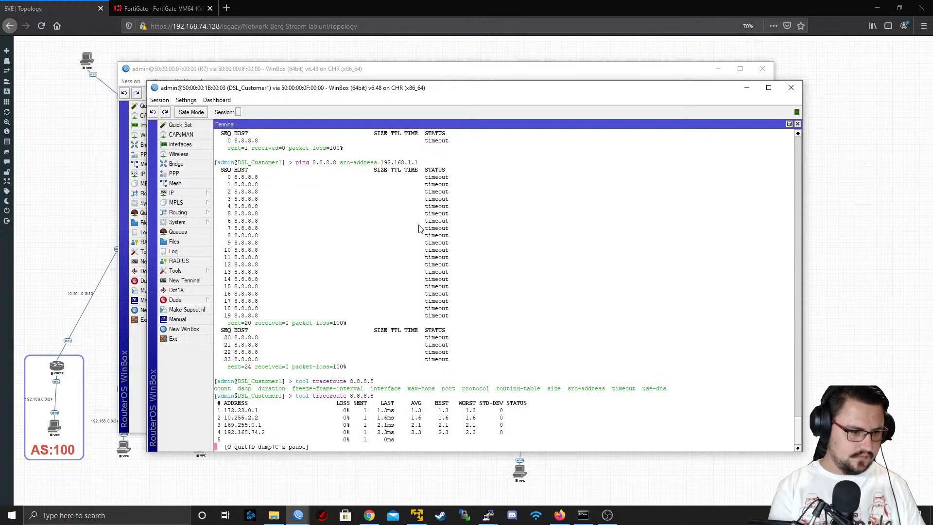
type("qping 8.8.8.8")
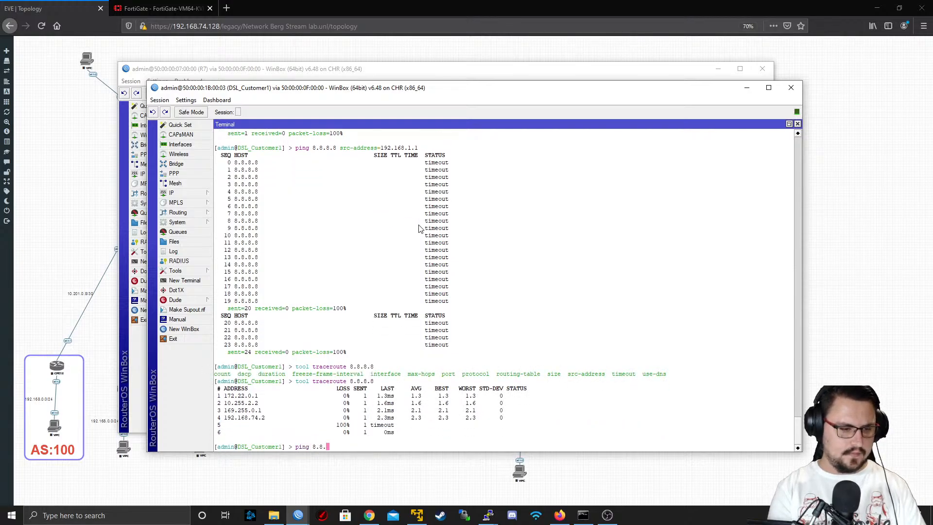
Ping 8.8.8.8 from DSL_Customer1 without a source address and stop the ping after a few packets
key("Return")
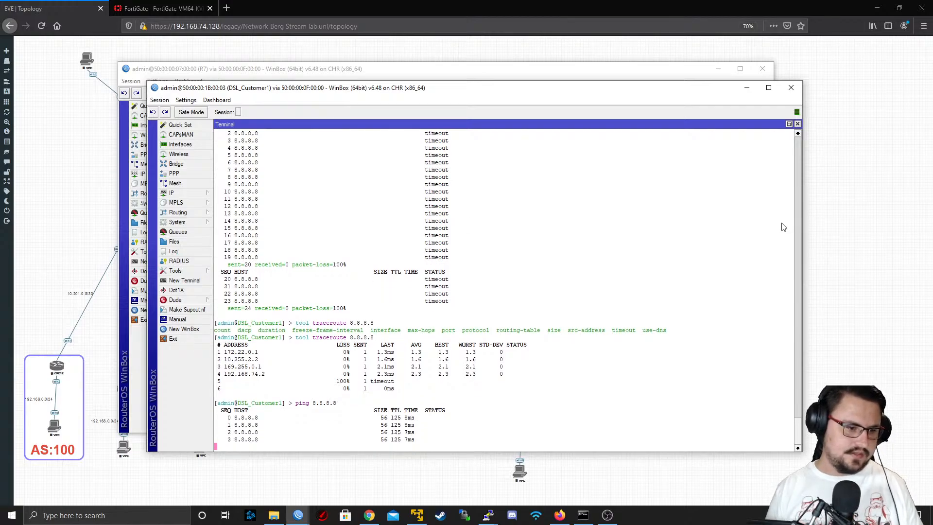
key("ctrl+c")
Review the chain, outgoing interface and action of DSL_Customer1's srcnat rule in the firewall, and close the firewall list
left_click(183, 193)
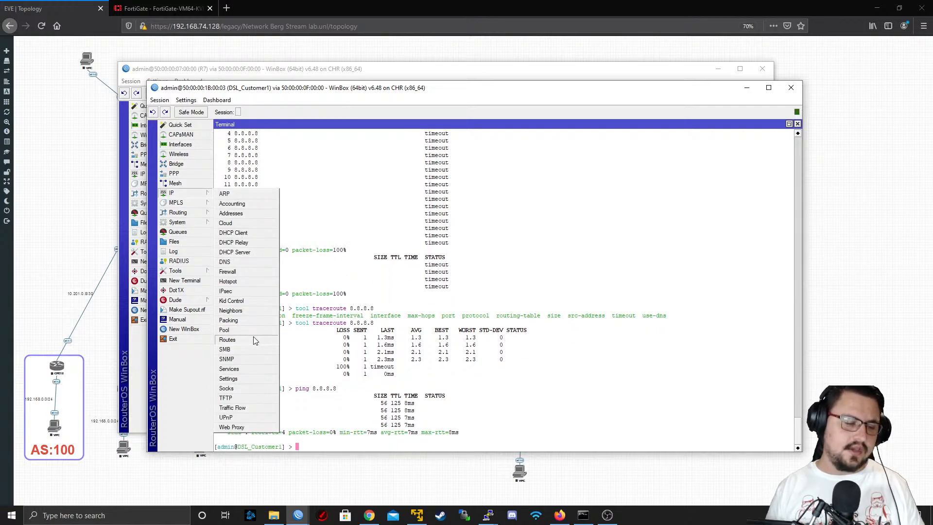
left_click(227, 272)
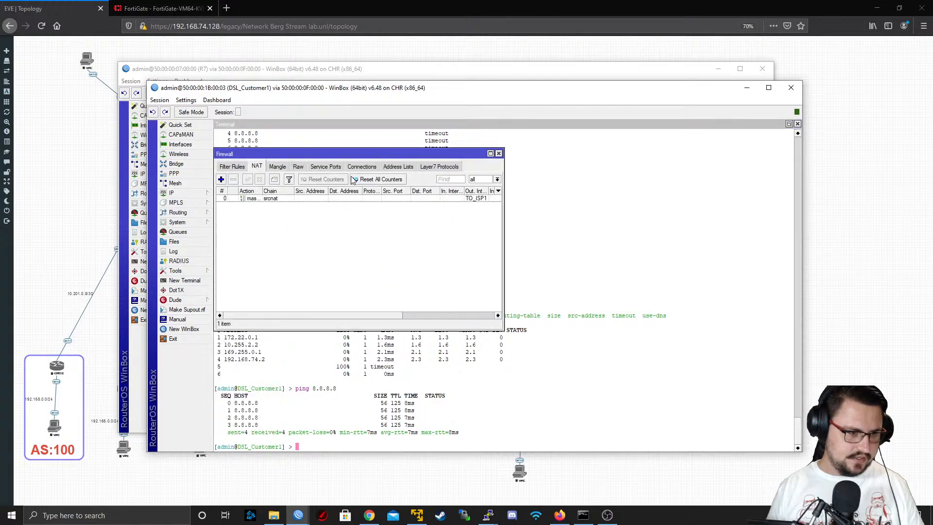
left_click_drag(390, 318, 352, 313)
double_click(299, 199)
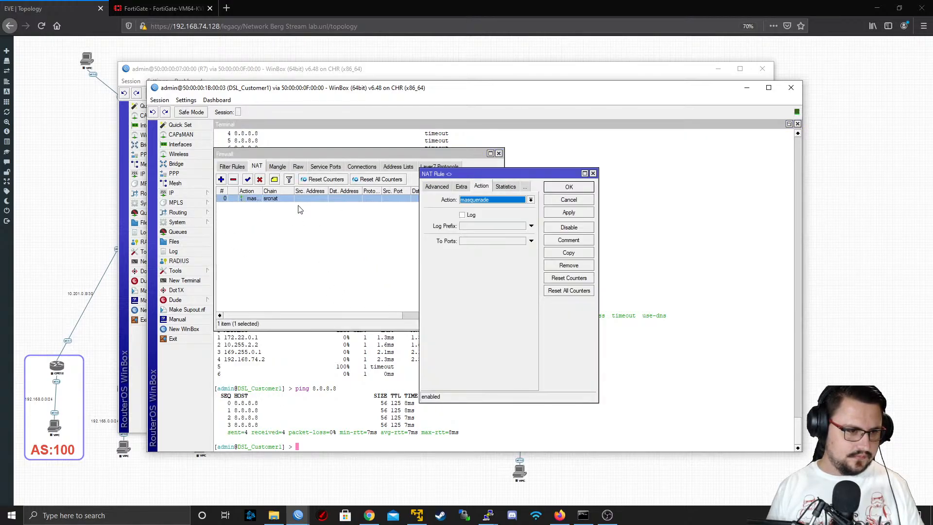
left_click(437, 189)
left_click(435, 188)
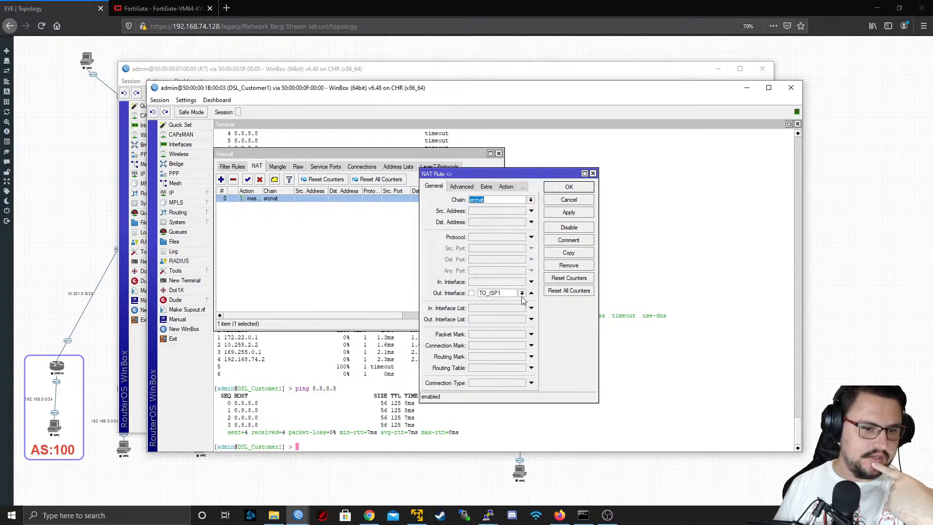
left_click(508, 188)
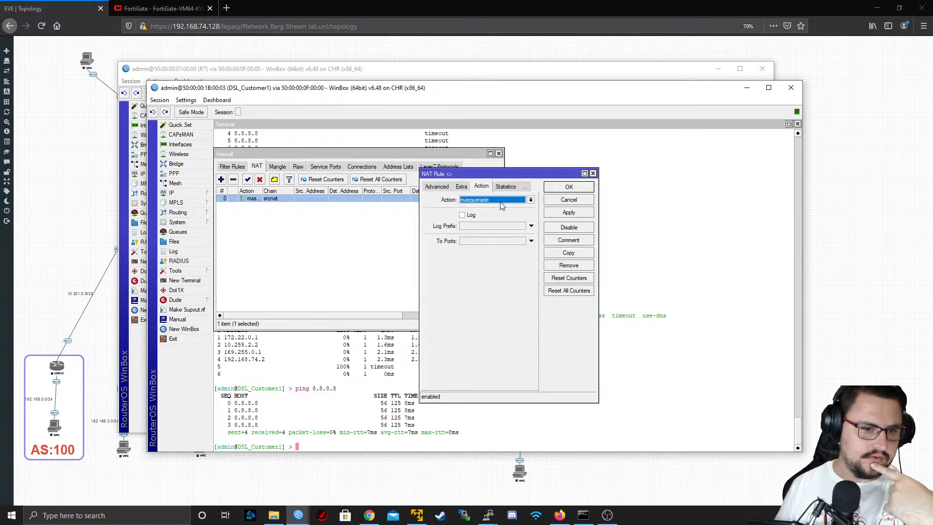
left_click(502, 200)
left_click(502, 201)
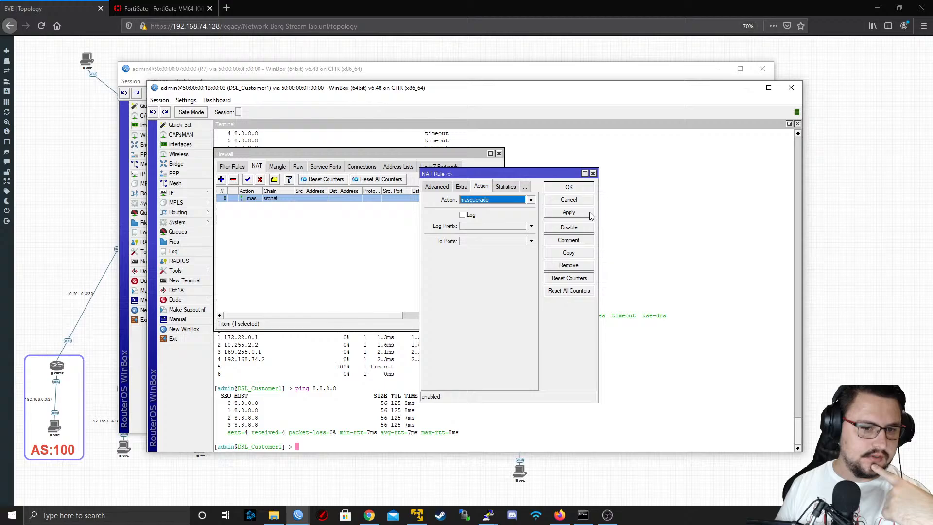
left_click(574, 188)
left_click(500, 154)
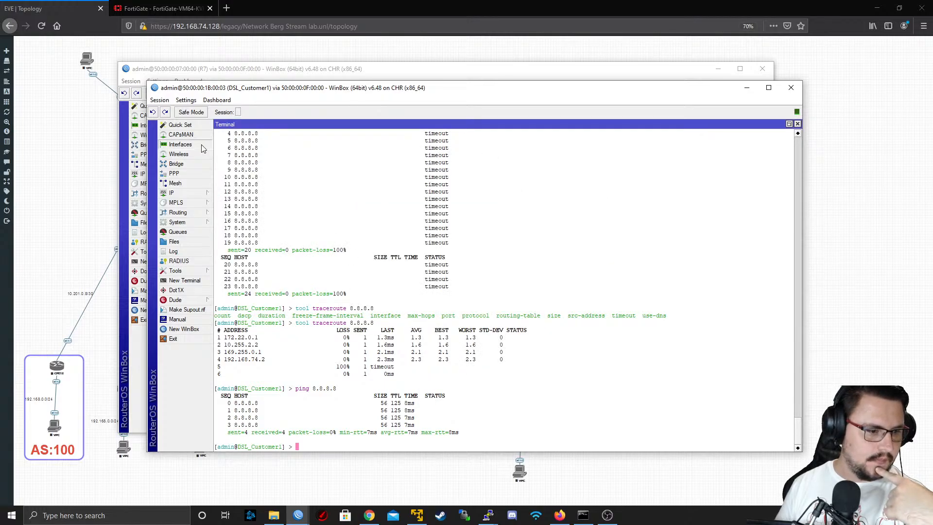
Check DSL_Customer1's interface list and minimize both WinBox sessions to return to the EVE topology
left_click(180, 144)
left_click(750, 125)
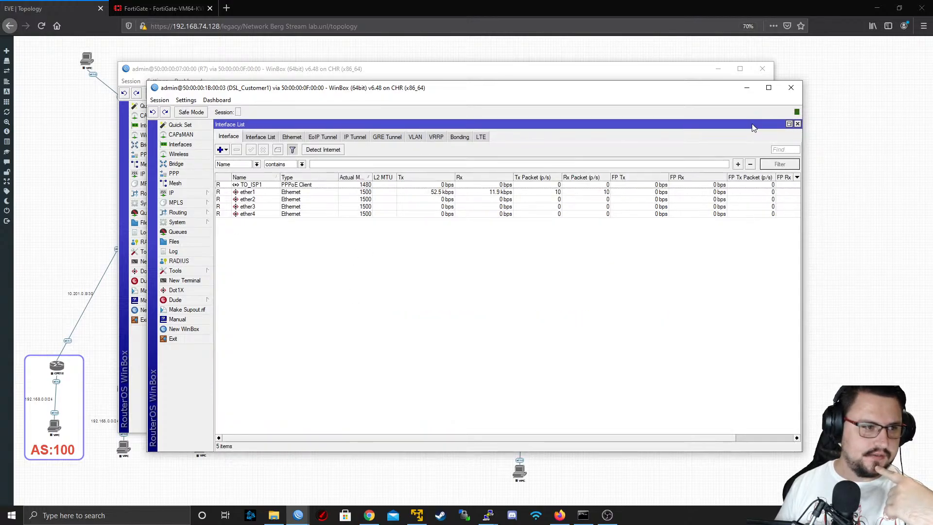
left_click(745, 90)
left_click(718, 71)
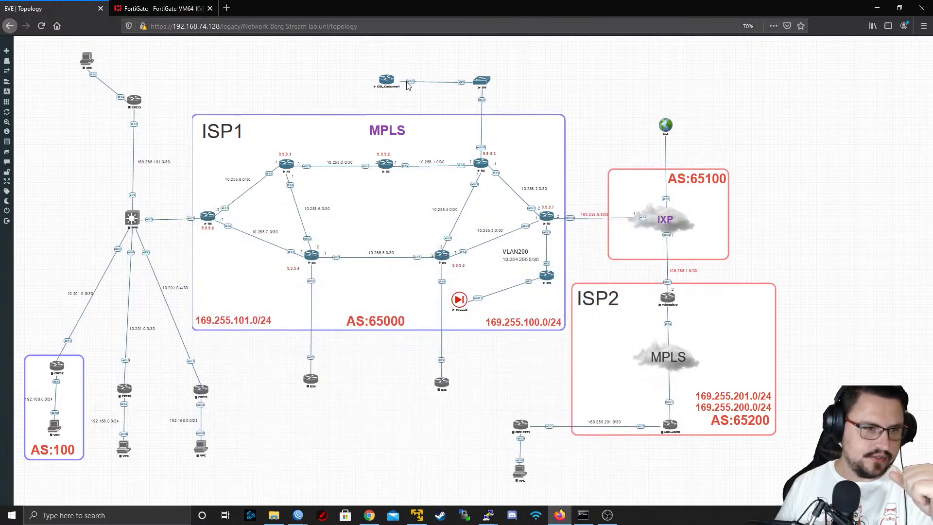
Add one Virtual PC (VPCS) node named VPC to the topology beside DSL_Customer1
right_click(351, 81)
right_click(314, 76)
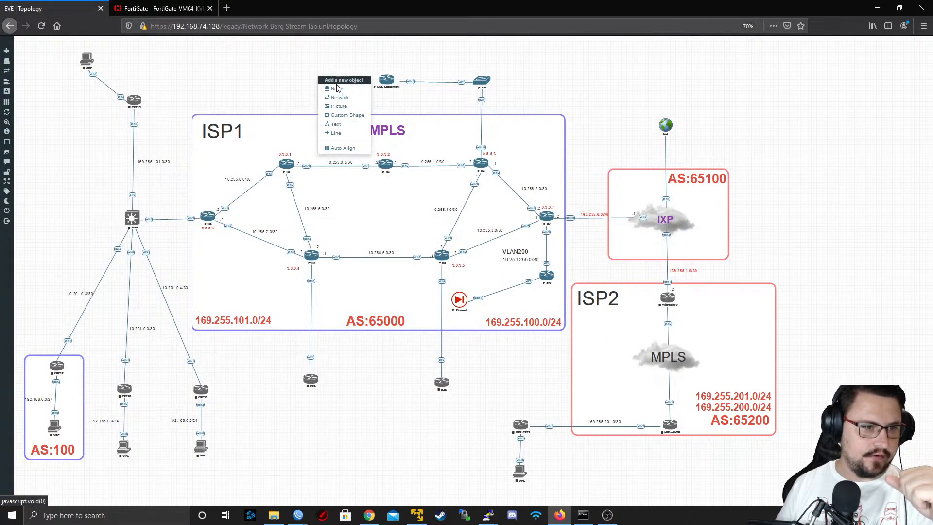
left_click(337, 89)
scroll(452, 231, "down", 1)
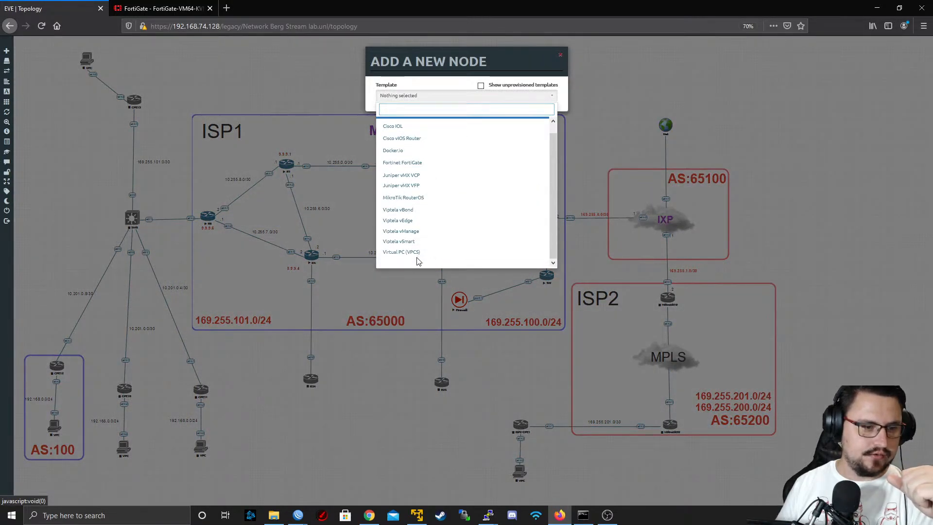
left_click(419, 258)
left_click(407, 98)
left_click(407, 100)
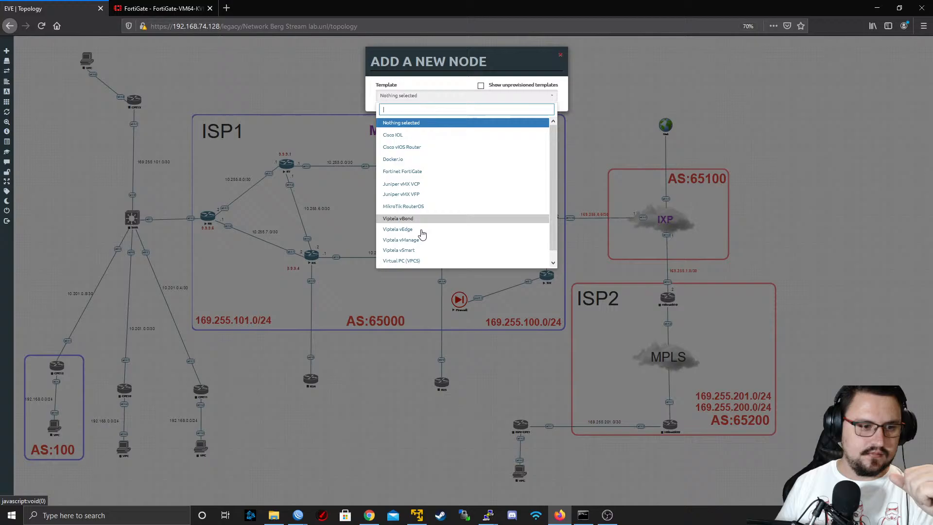
left_click(430, 265)
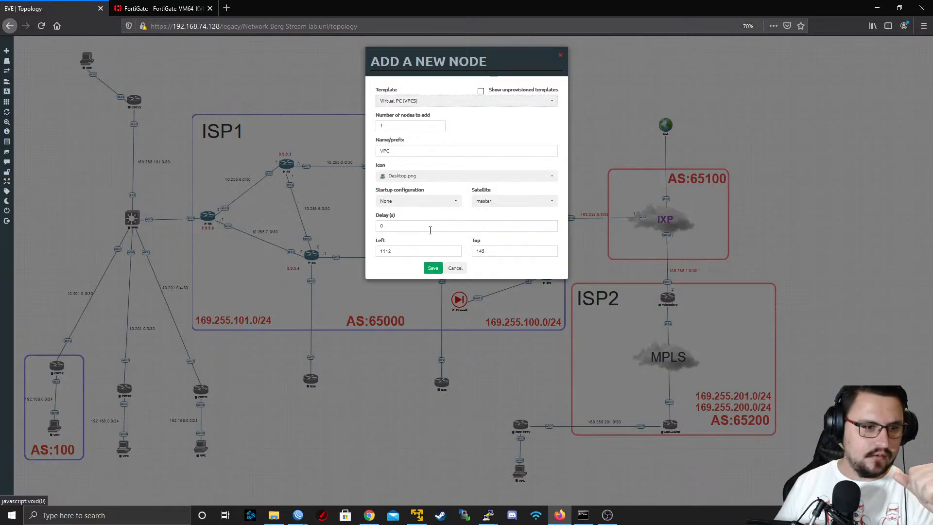
left_click(433, 270)
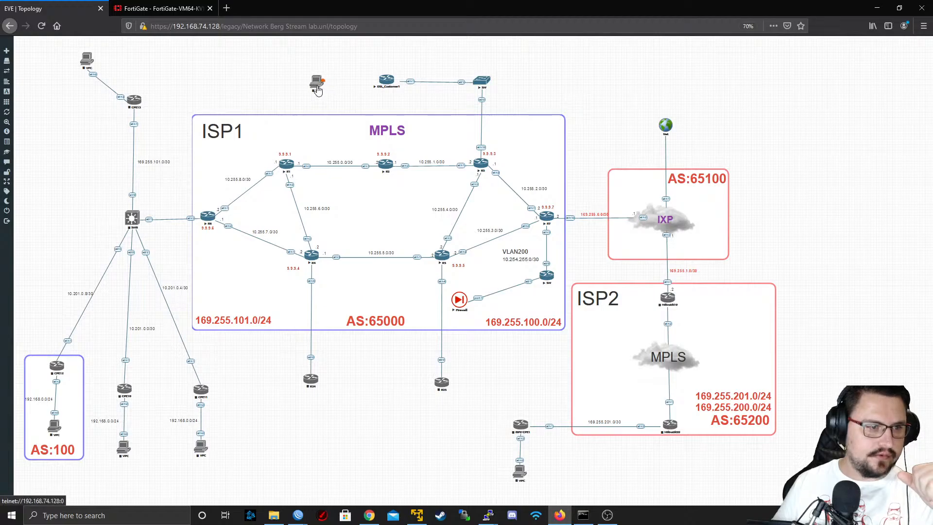
Link the new VPC to DSL_Customer1 and start it, aligning its icon with the router
left_click_drag(319, 84, 386, 80)
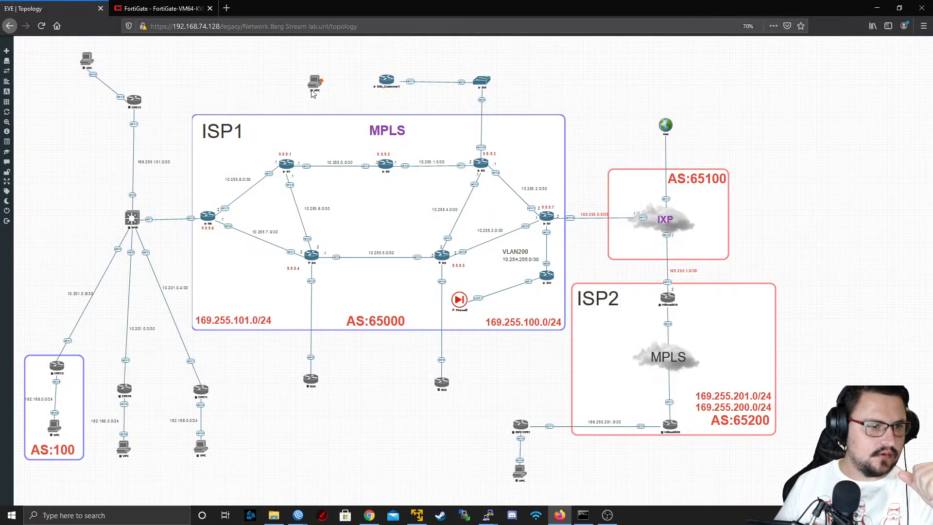
left_click_drag(318, 89, 387, 81)
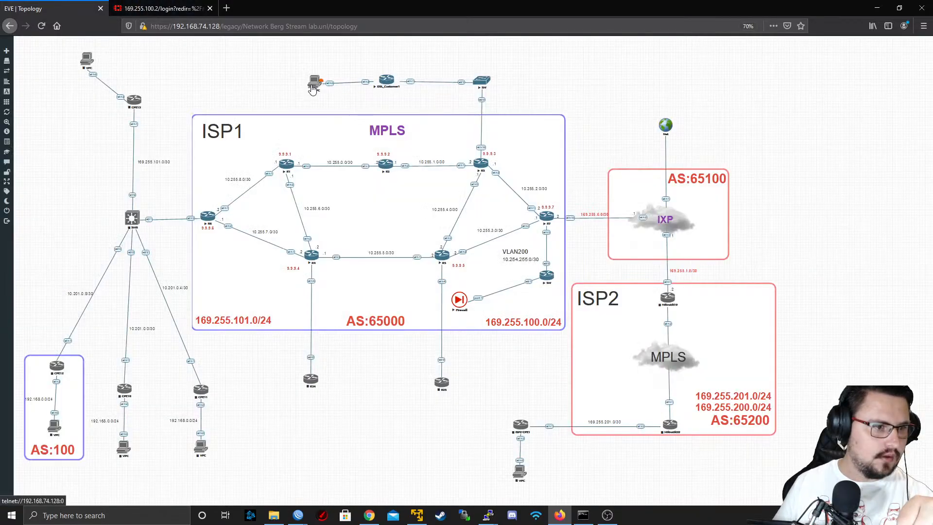
right_click(311, 86)
left_click(337, 101)
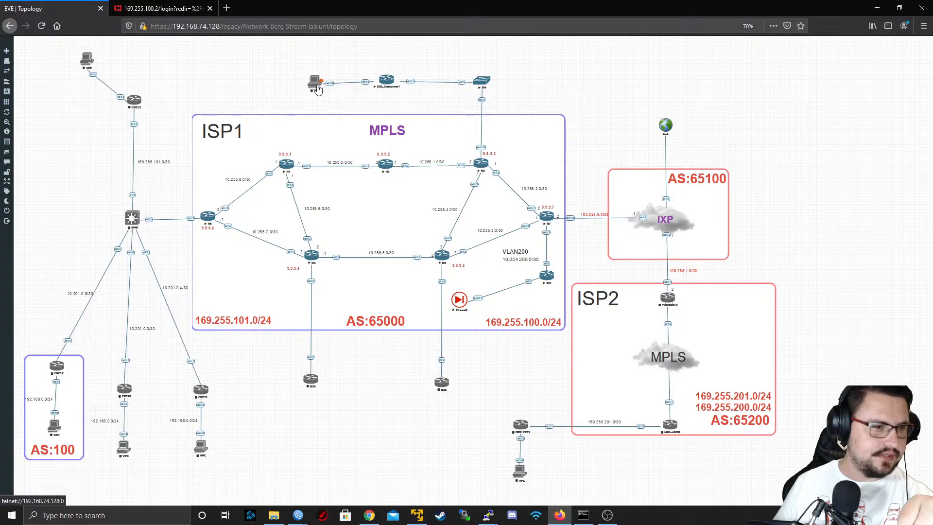
left_click_drag(316, 85, 313, 82)
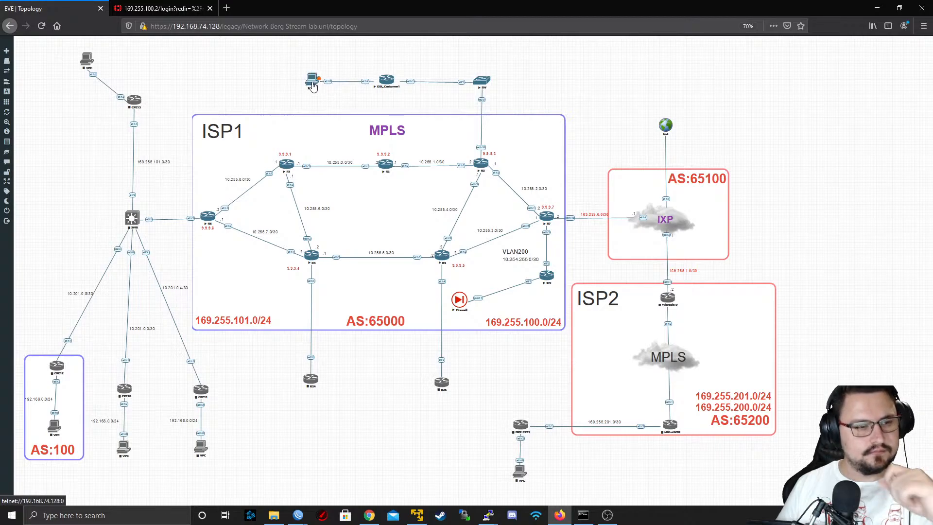
Open the new VPC's telnet console in PuTTY and bring up its VPCS prompt
left_click(313, 86)
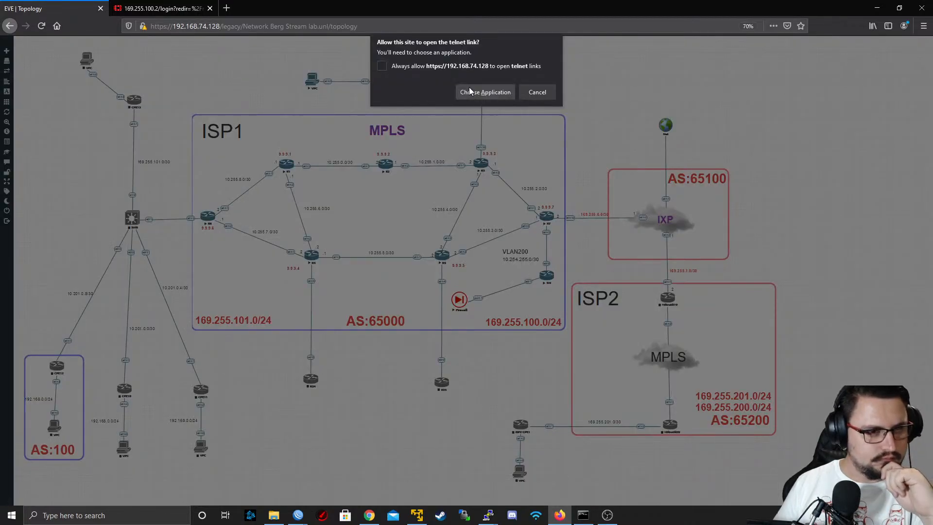
left_click(469, 88)
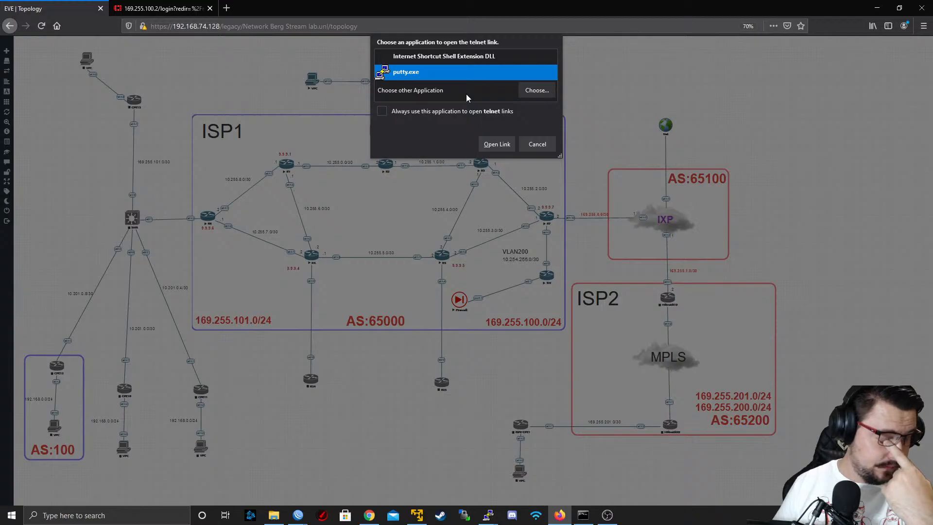
left_click(505, 143)
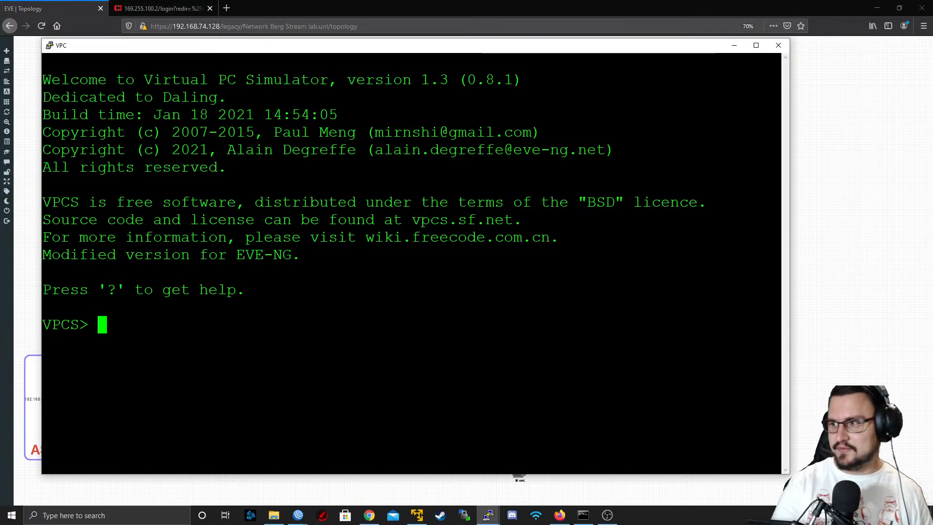
key("Return")
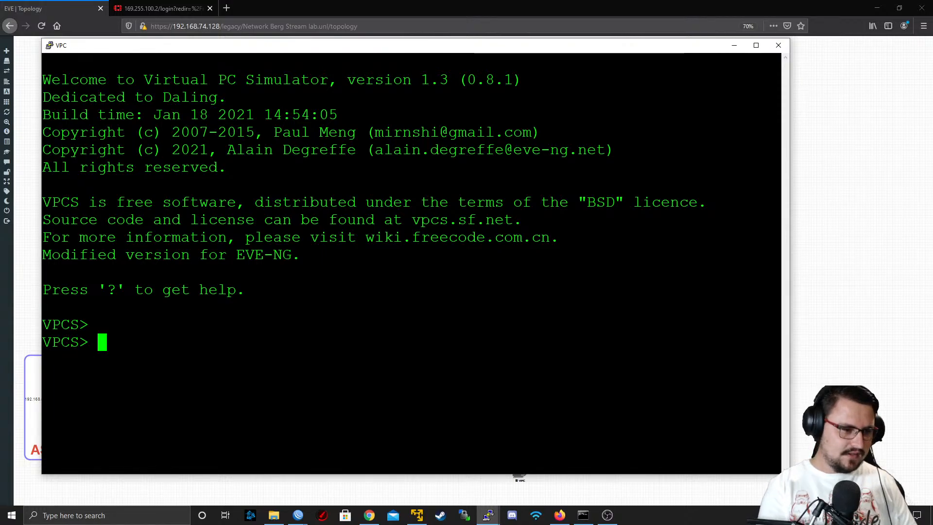
Assign the VPC the address 192.168.1.10/24 with gateway 192.168.1.1
type("ip 192.168")
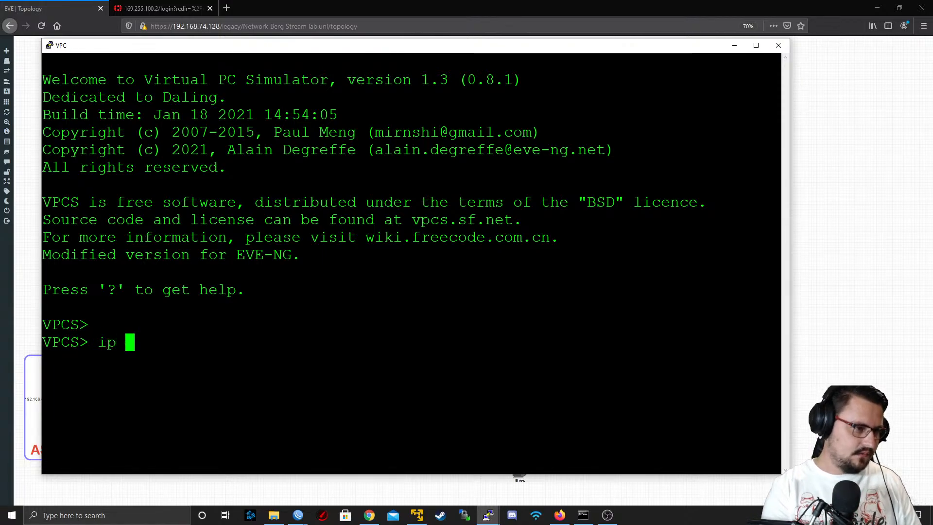
type(".1.")
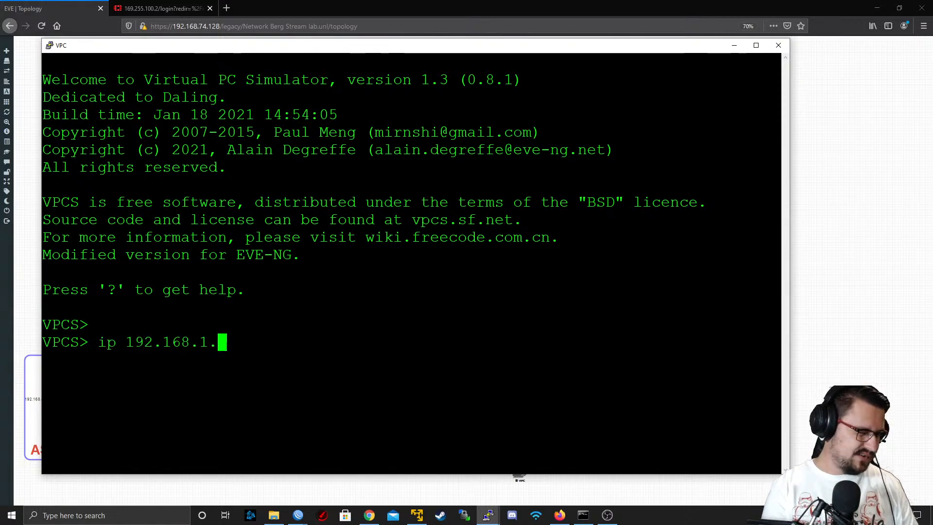
type("10/24 ")
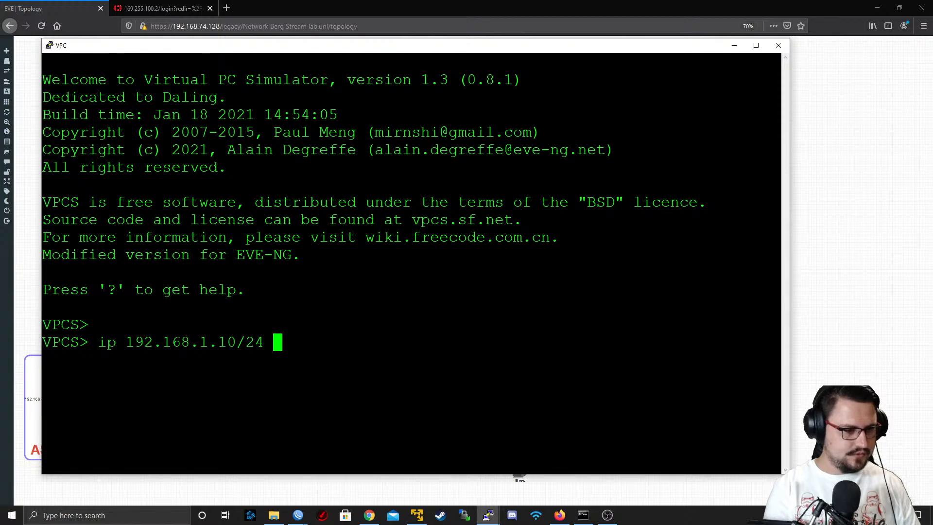
type("192.168.16.")
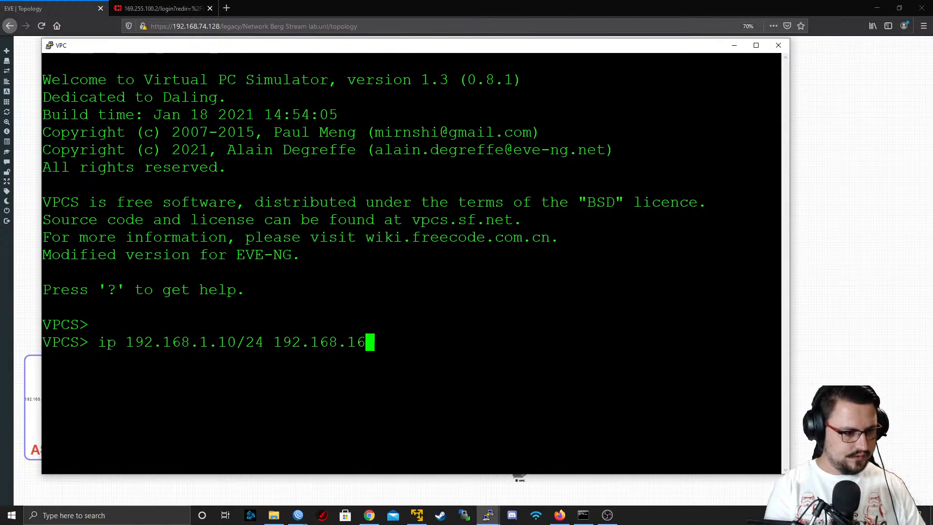
key("BackSpace")
key("BackSpace")
type(".1")
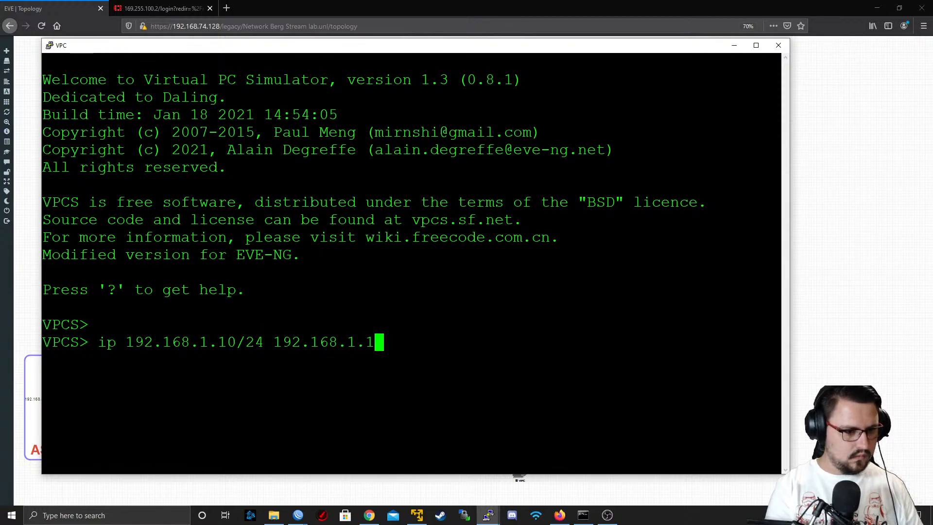
key("Return")
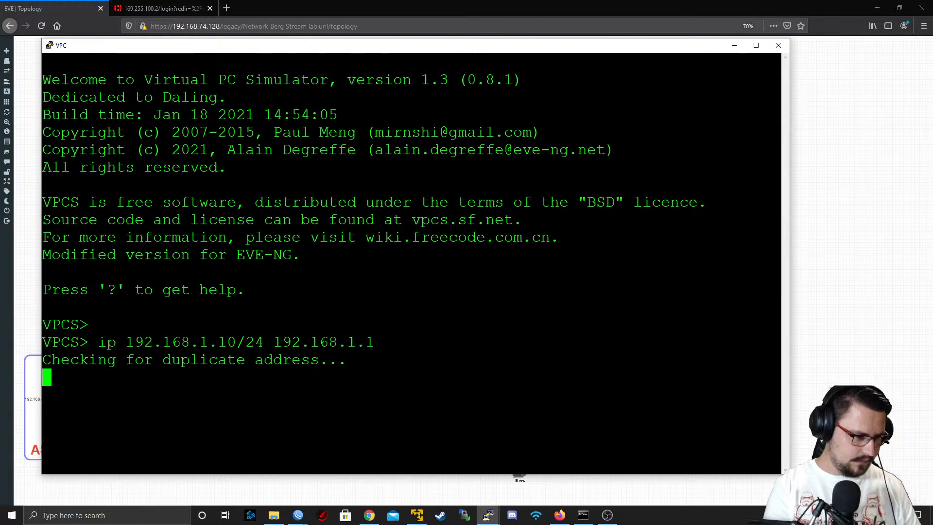
Ping 8.8.8.8 from the VPC and minimize its console to return to the topology
type("ping 7.")
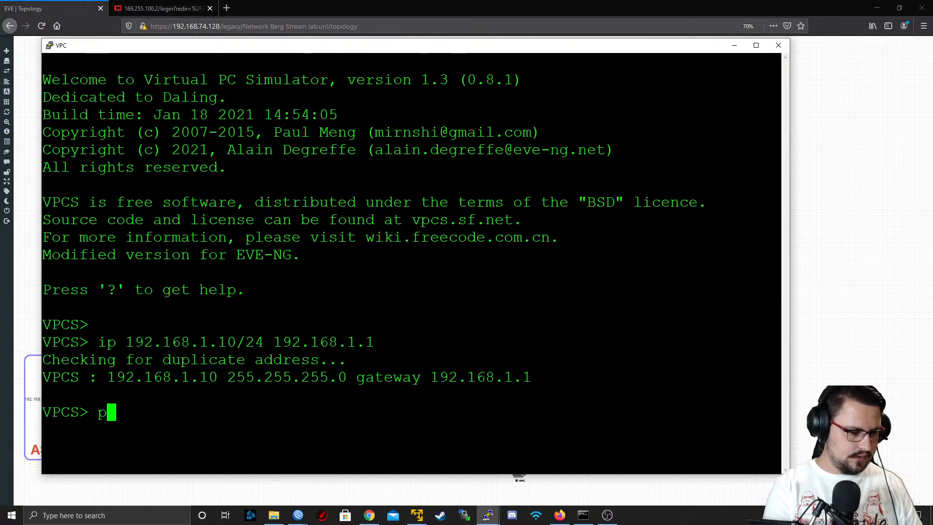
key("BackSpace")
key("BackSpace")
type("8.8.8.8")
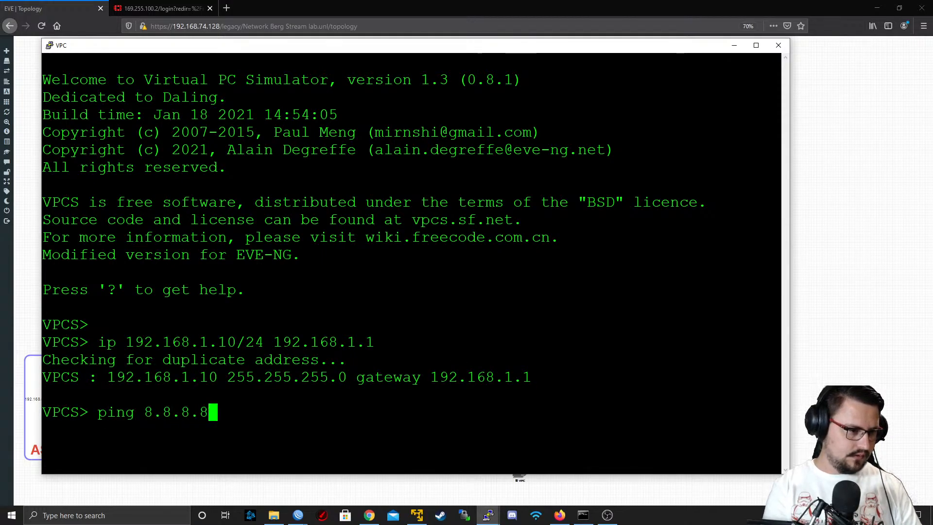
key("Return")
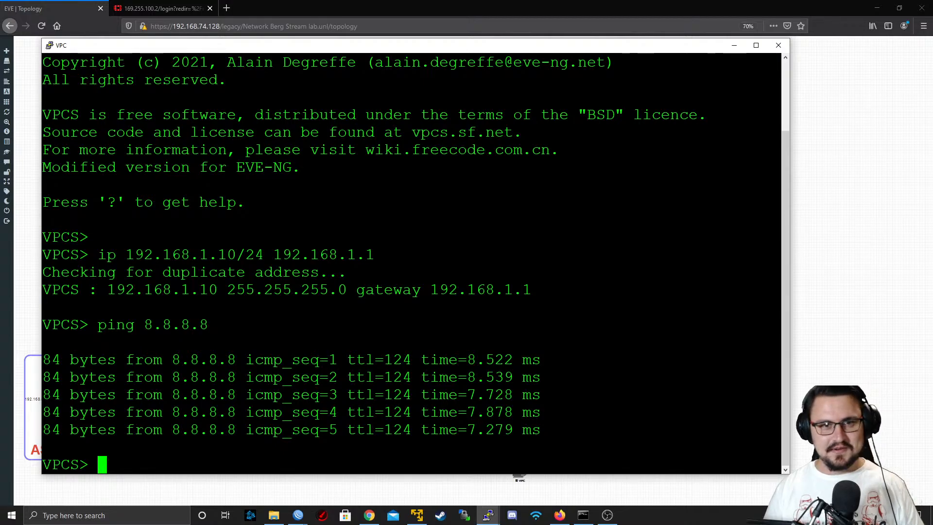
left_click(734, 46)
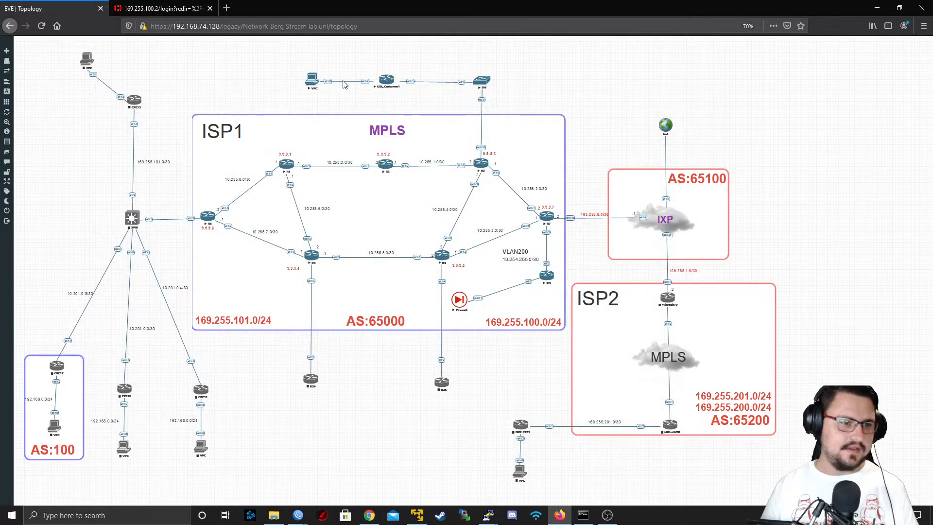
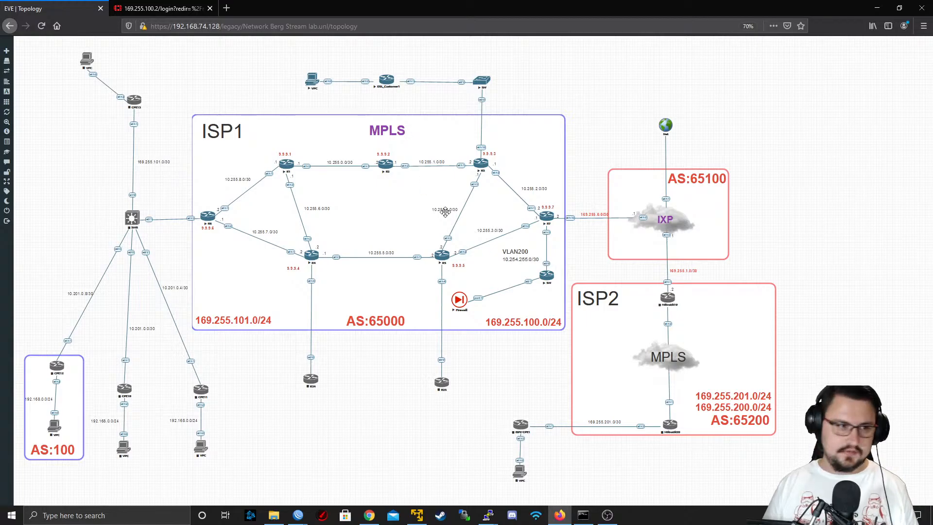
left_click(232, 8)
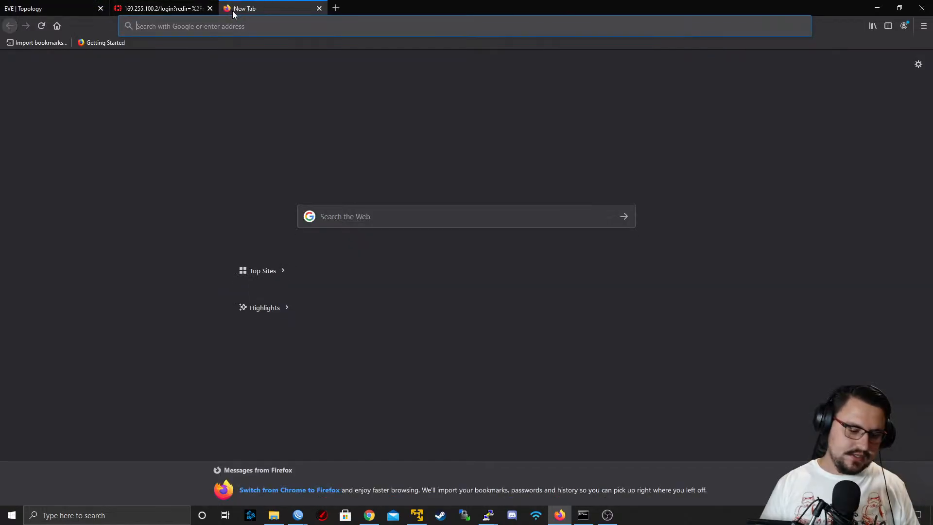
type("www.mikro")
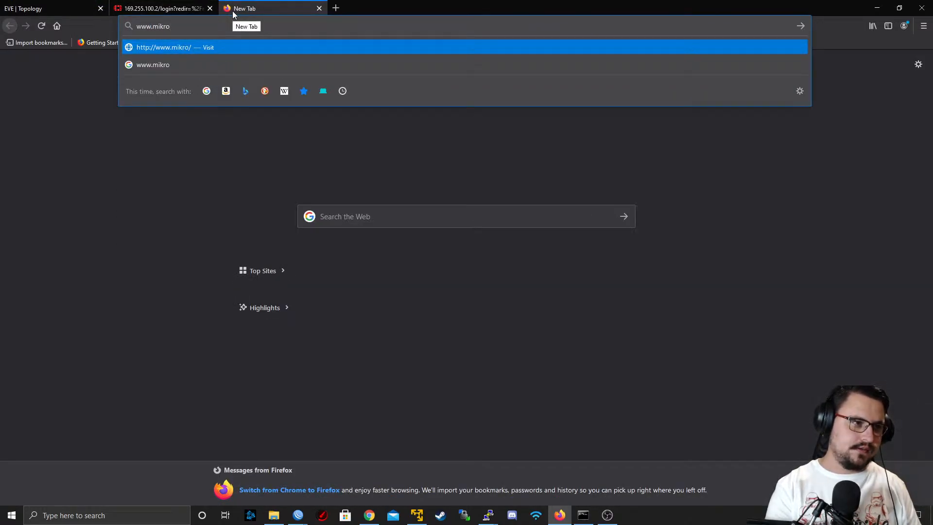
type("tik.com")
key("Return")
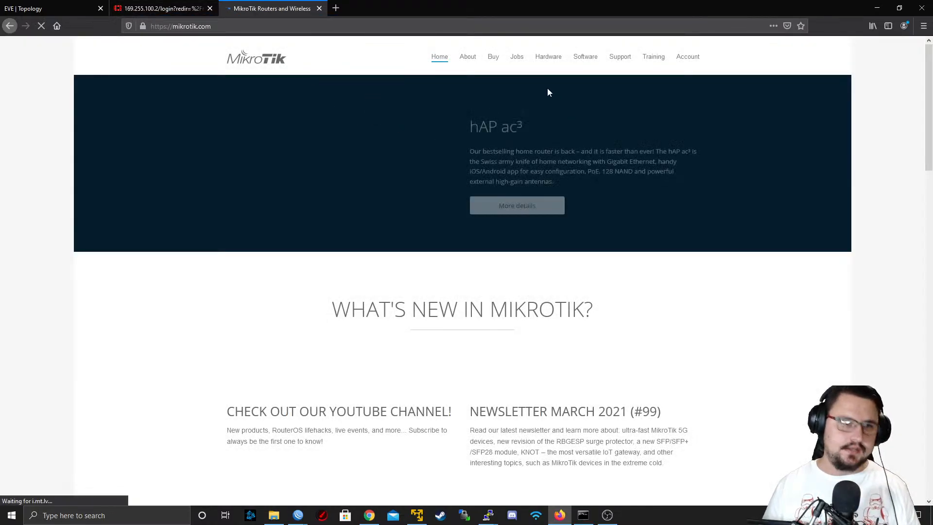
left_click(582, 57)
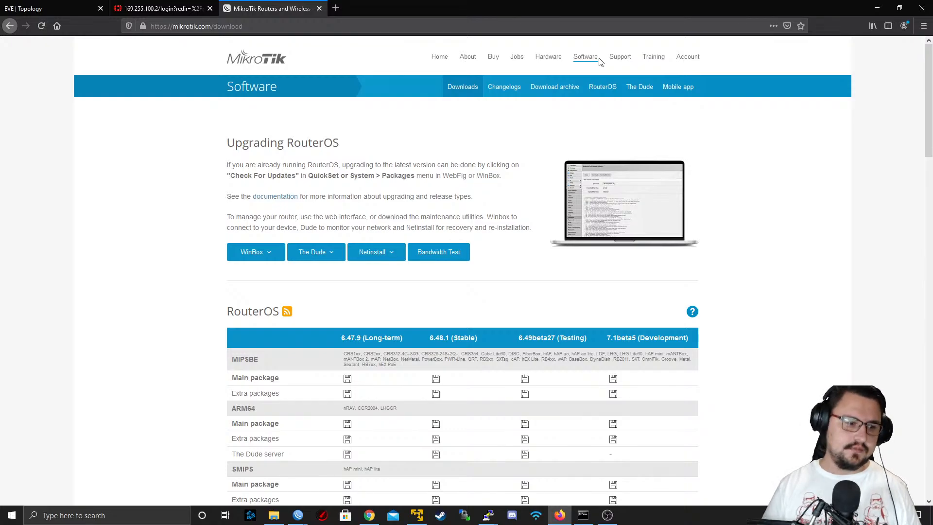
Find the Cloud Hosted Router section of the downloads page and examine its available image types
scroll(596, 152, "down", 8)
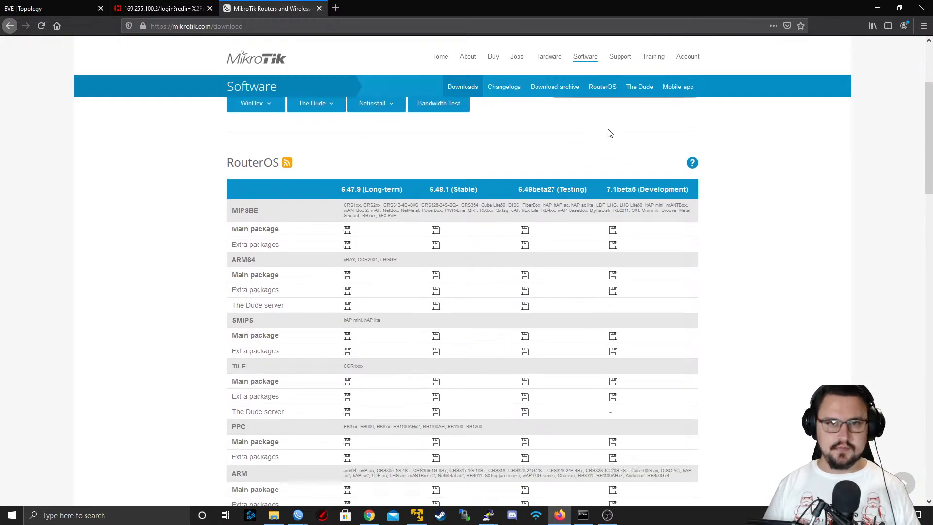
scroll(602, 148, "down", 6)
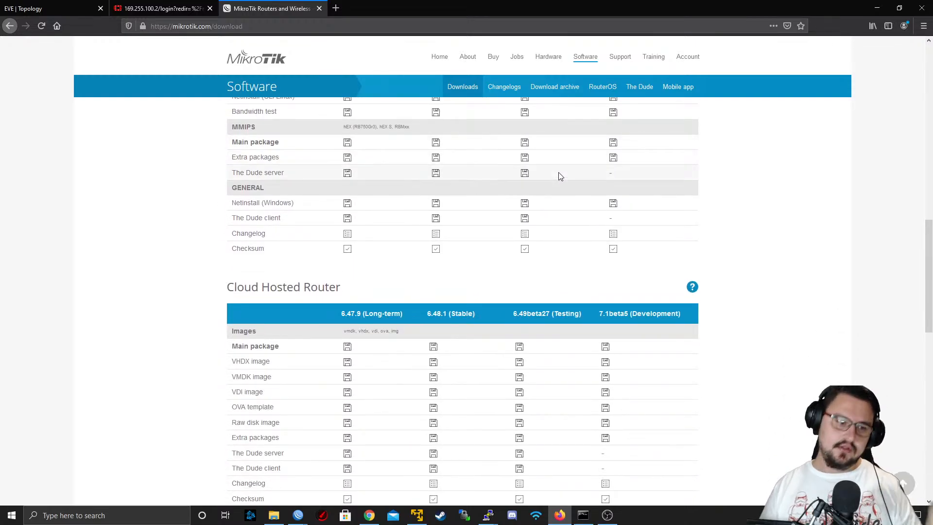
scroll(558, 175, "down", 3)
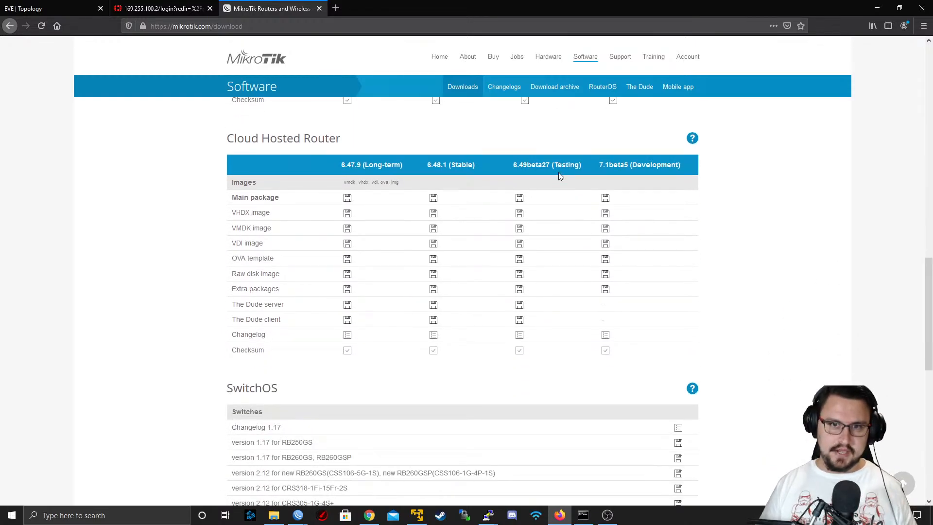
scroll(532, 203, "down", 2)
scroll(444, 200, "up", 3)
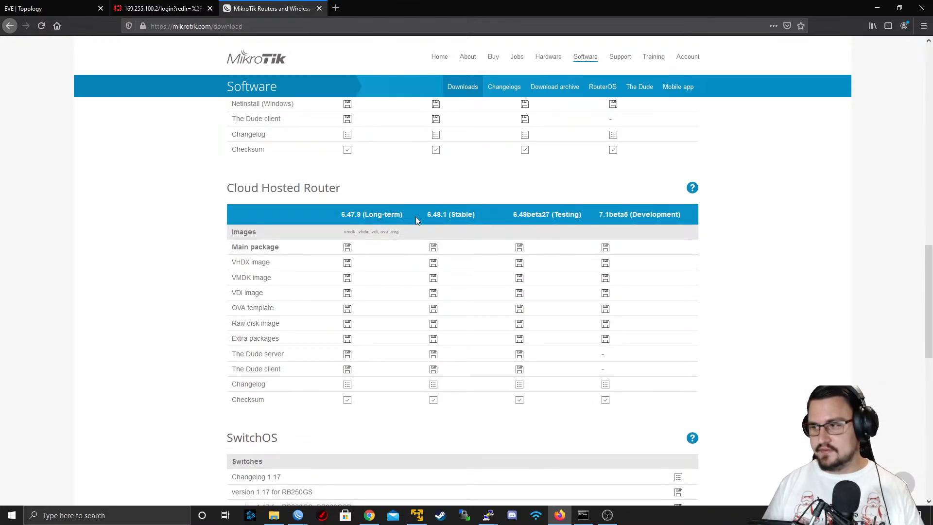
scroll(404, 219, "down", 1)
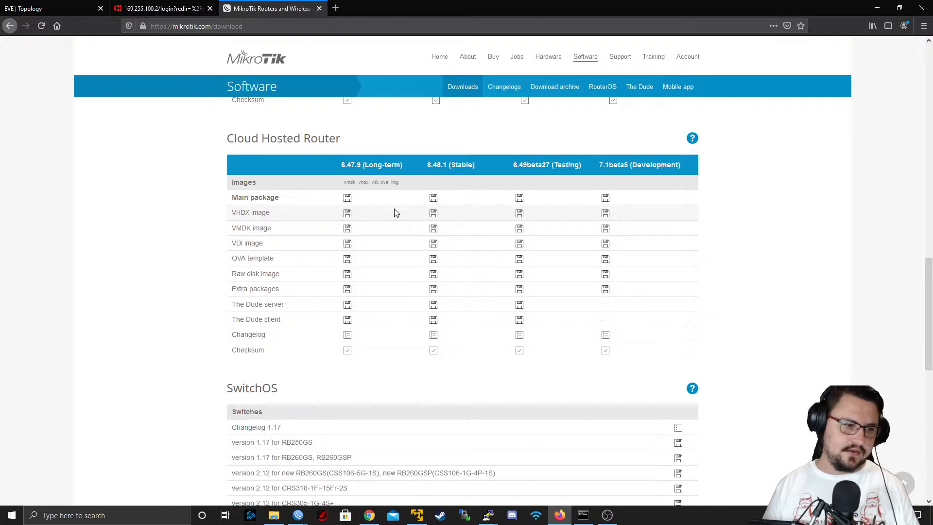
scroll(394, 272, "up", 2)
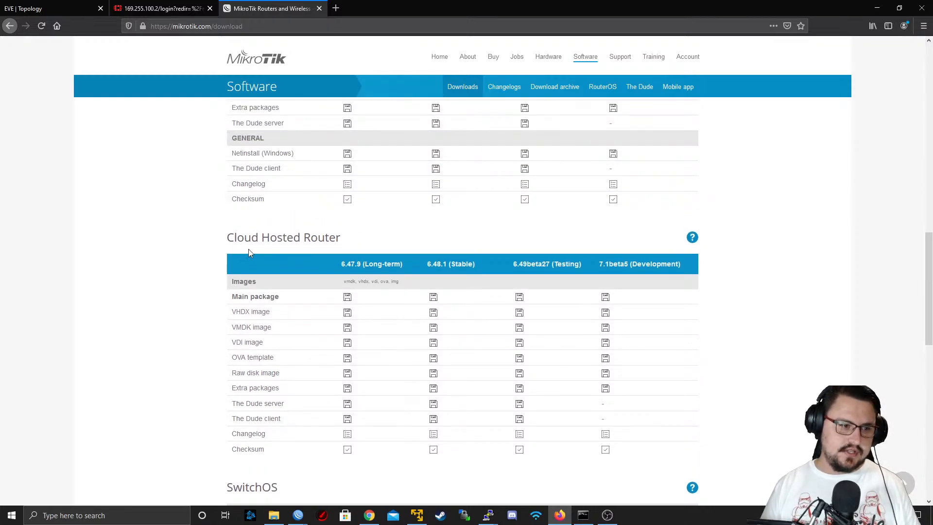
mouse_move(235, 238)
left_mouse_down()
mouse_move(305, 238)
mouse_move(226, 238)
left_mouse_up()
left_click(339, 232)
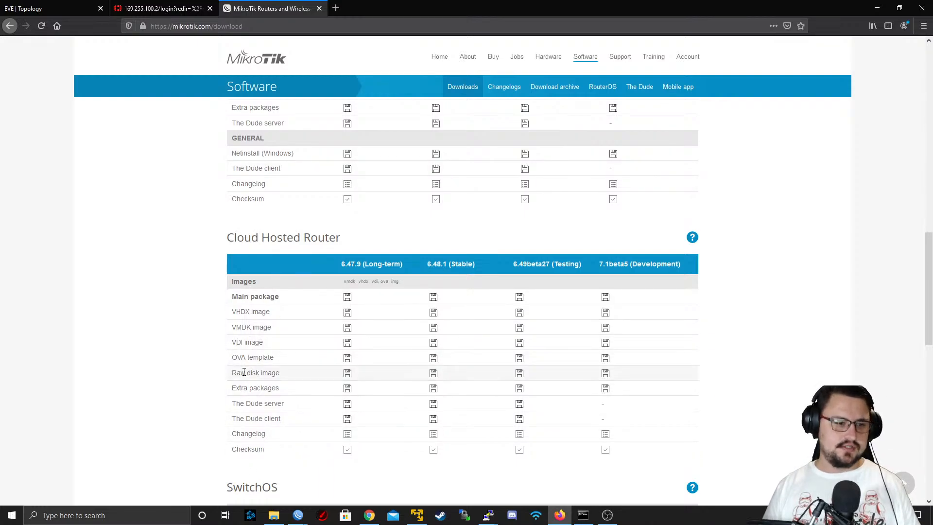
Compare the Raw disk image row across the Cloud Hosted Router release versions, from long-term and stable to development
left_click_drag(240, 376, 345, 375)
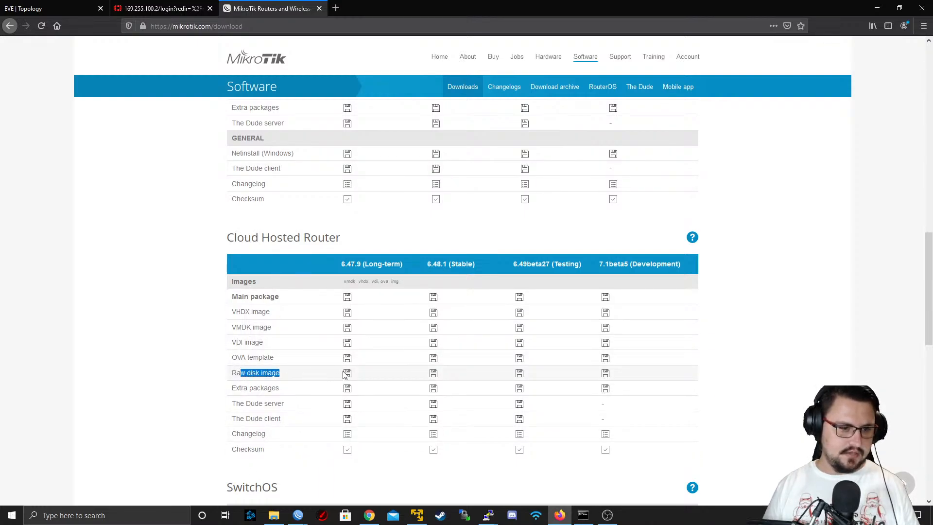
left_click(391, 281)
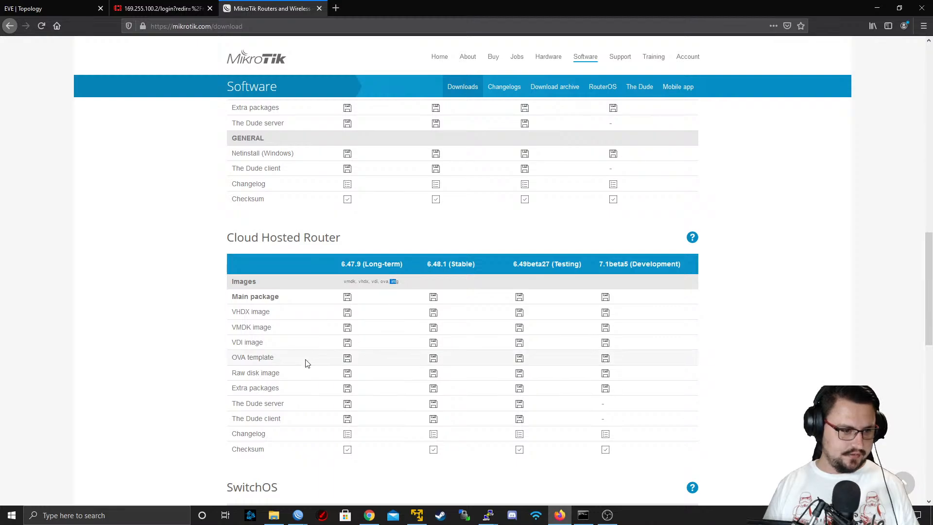
left_click_drag(287, 377, 437, 375)
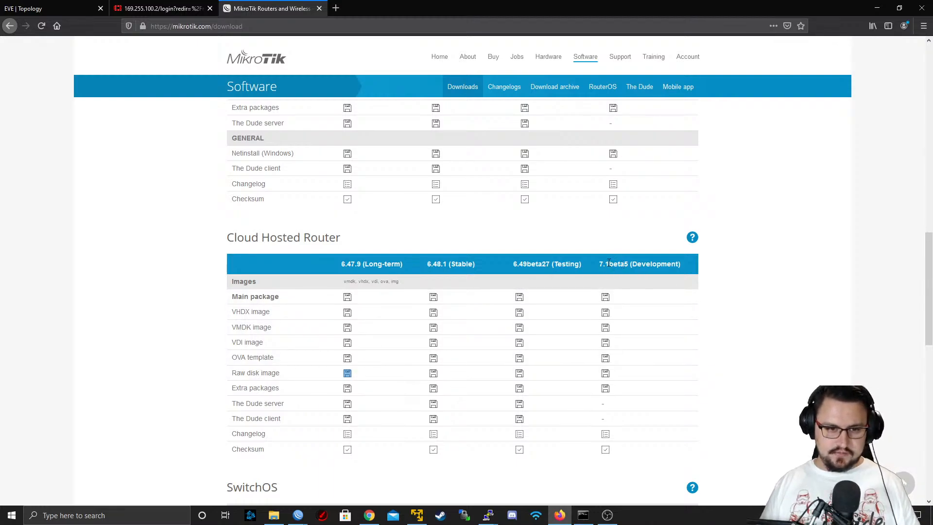
left_click_drag(601, 265, 660, 268)
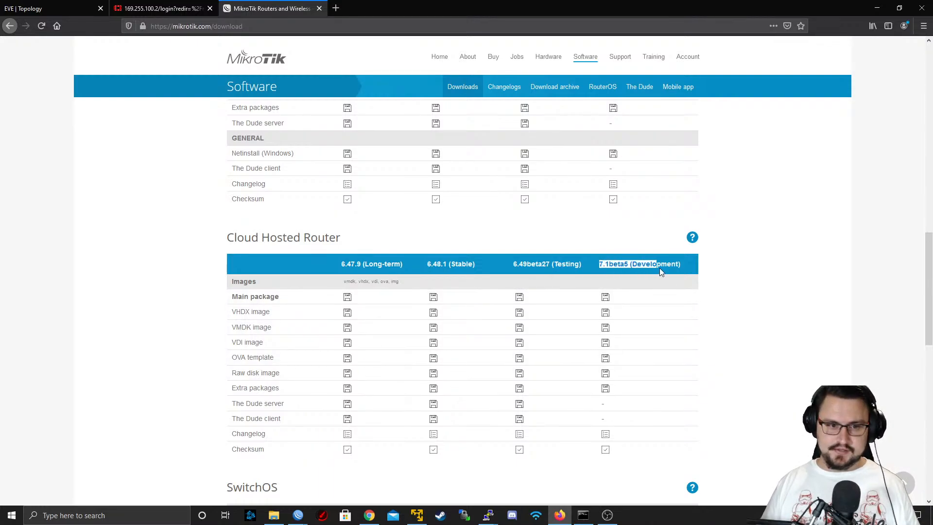
double_click(626, 264)
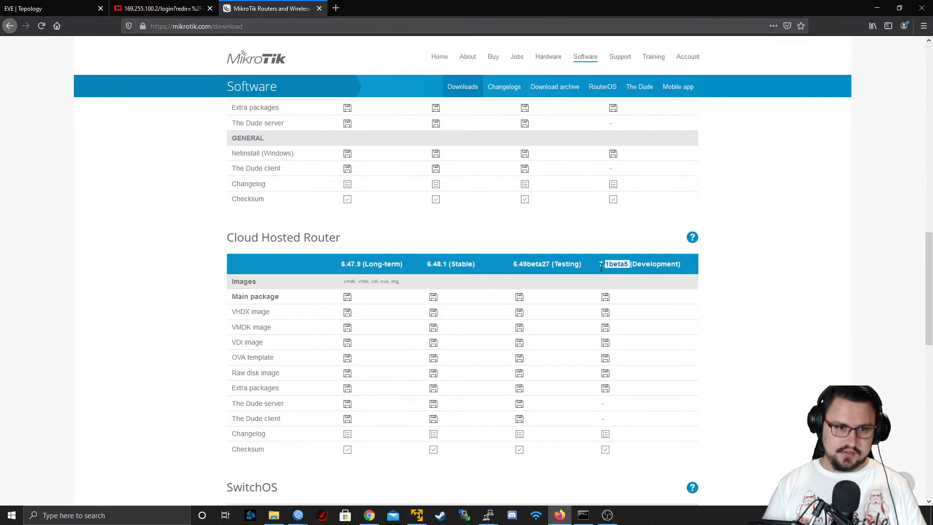
left_click_drag(600, 264, 608, 264)
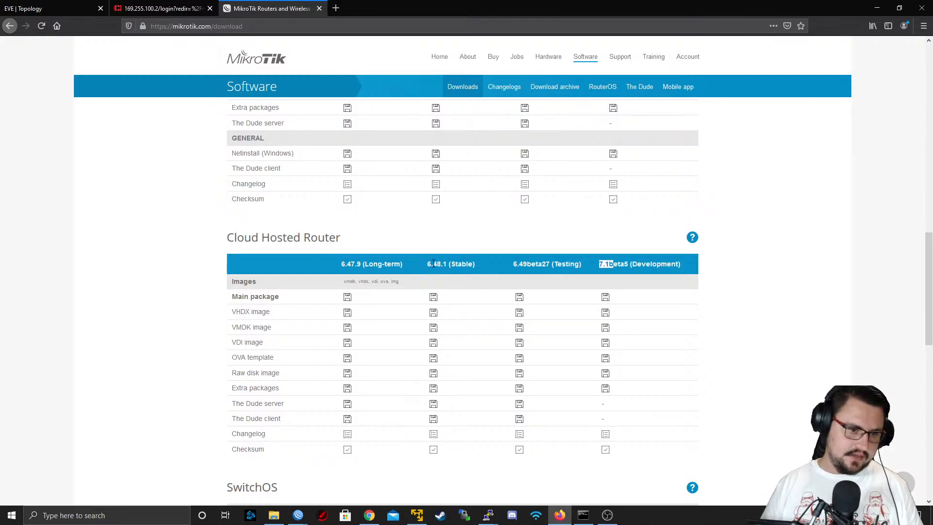
left_click_drag(427, 264, 456, 266)
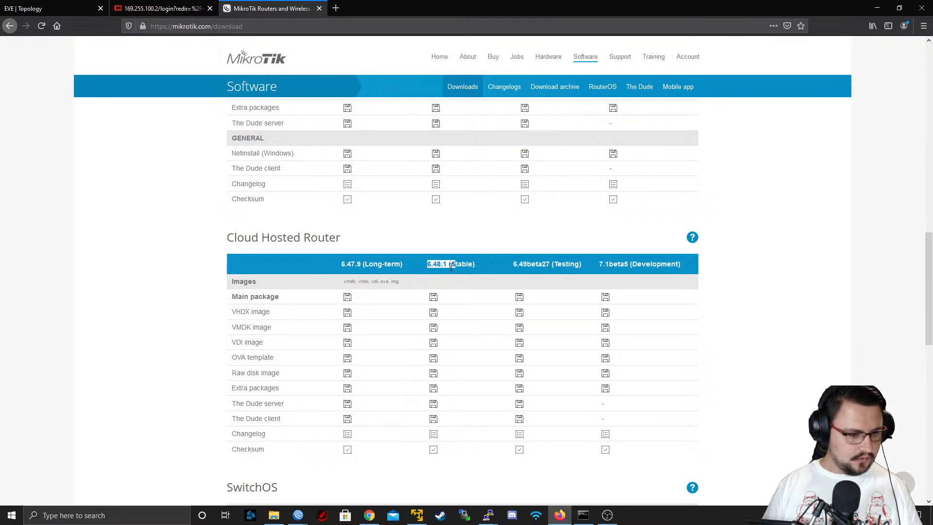
Check which RouterOS version DSL_Customer1 runs in its WinBox session, and return to the downloads page
mouse_move(298, 515)
left_click(329, 474)
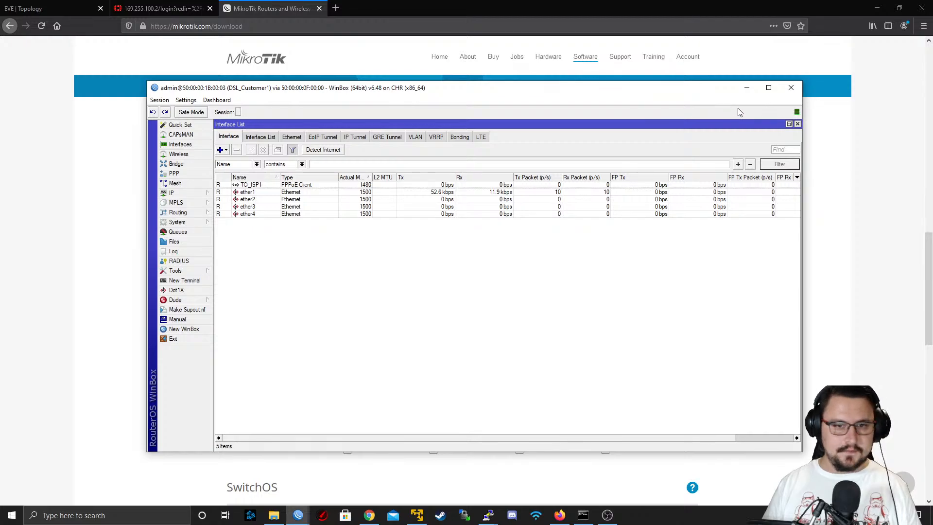
left_click(747, 88)
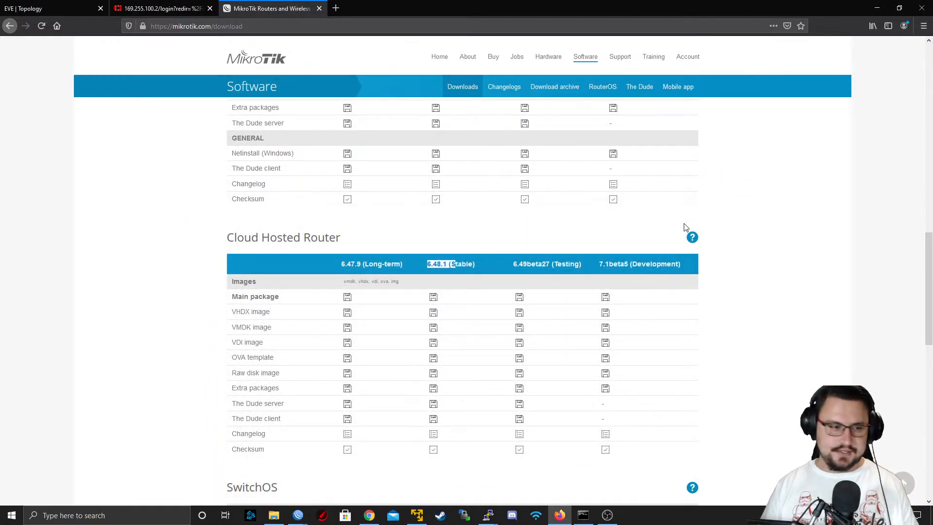
Download the Cloud Hosted Router raw disk image for 6.48.1 (Stable), saving the file chr-6.48.1.img.zip
left_click_drag(256, 374, 313, 373)
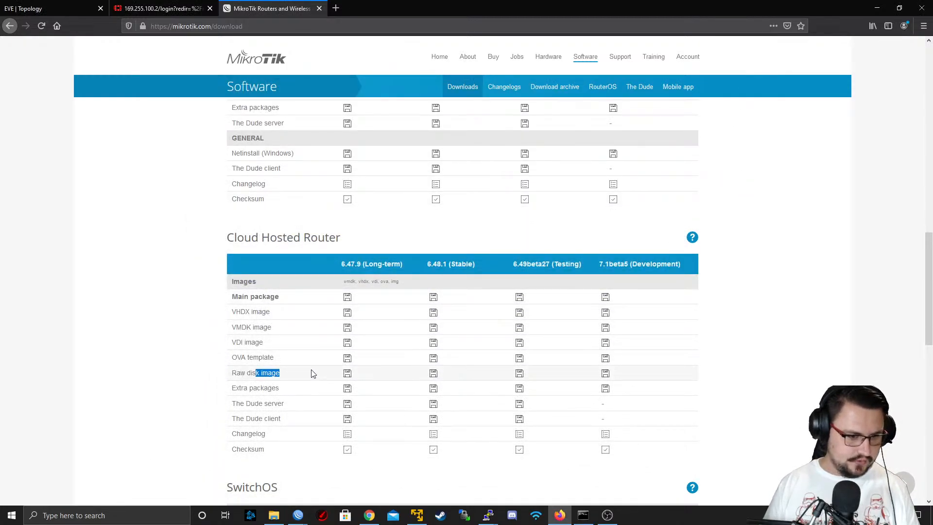
left_click(435, 375)
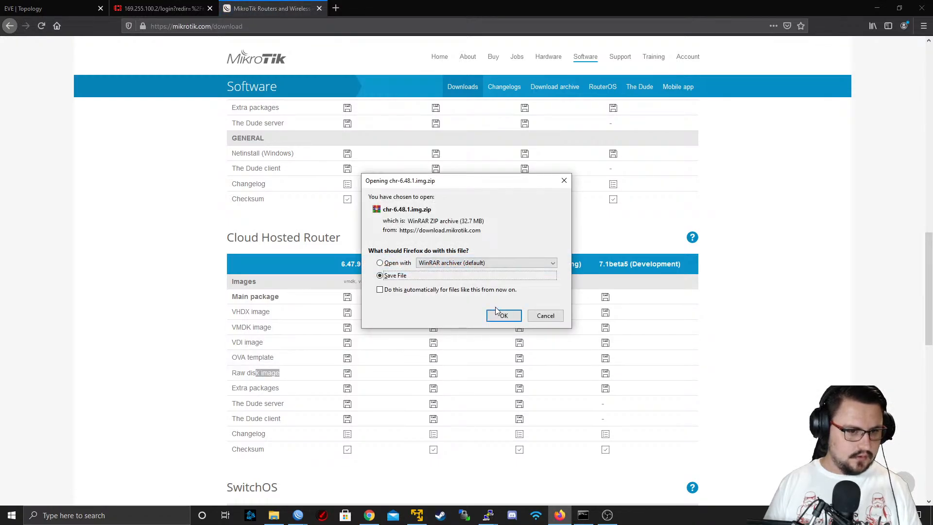
left_click(496, 317)
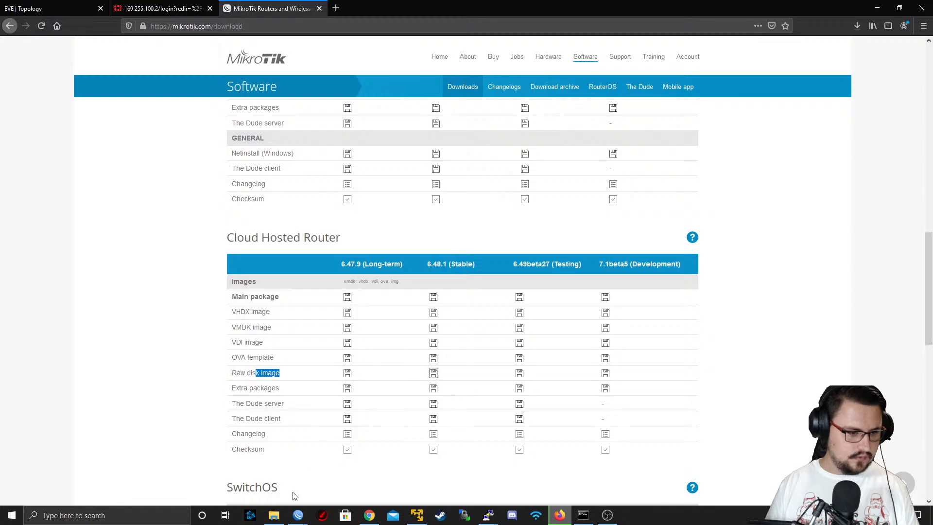
Look for the downloaded image archive in the Downloads folder and check its download progress in Firefox
left_click(273, 515)
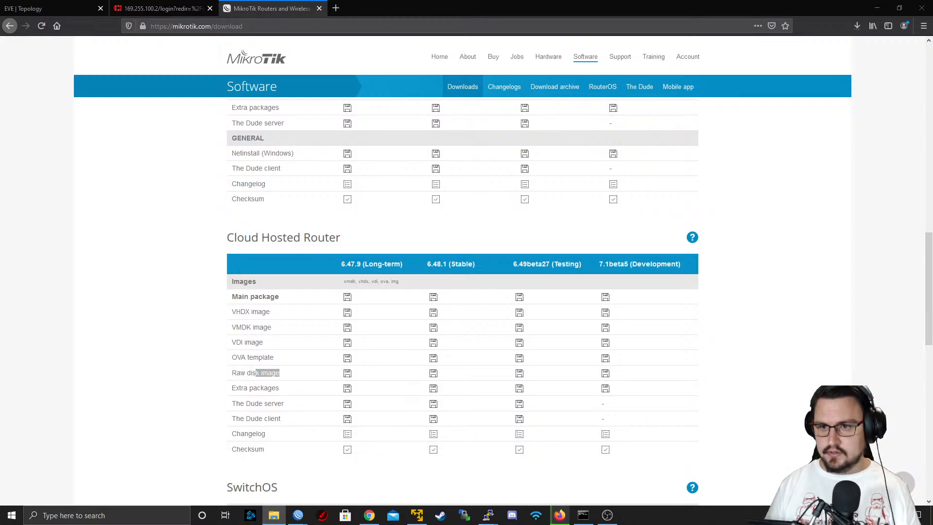
left_click_drag(932, 56, 477, 30)
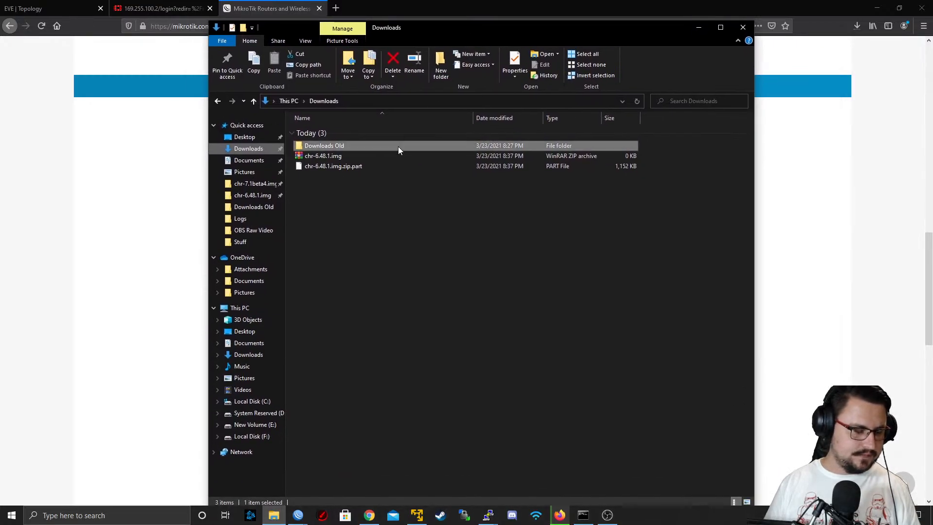
left_click(372, 158)
left_click(158, 284)
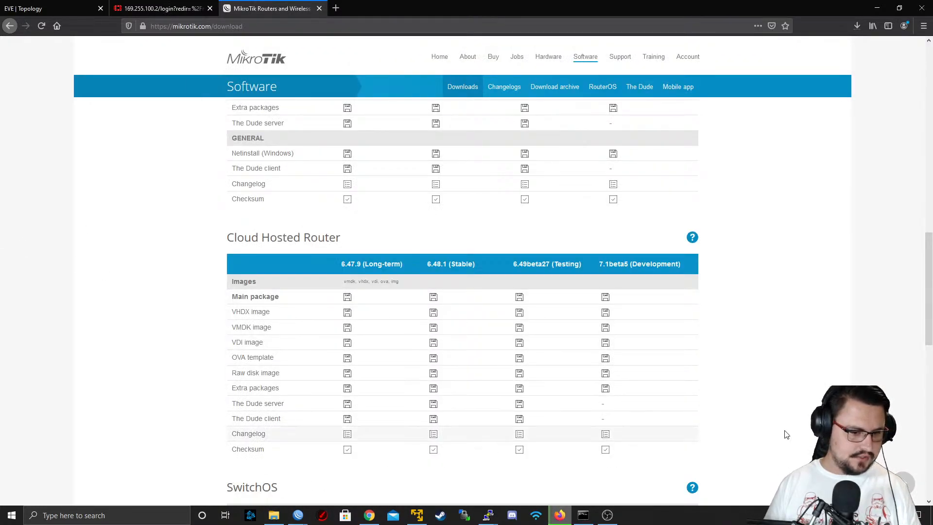
left_click(559, 516)
left_click(559, 515)
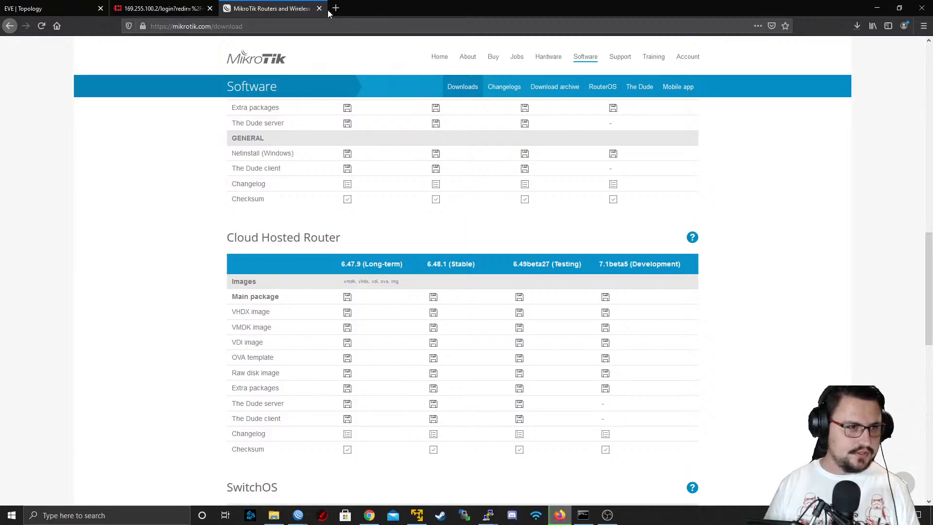
left_click(856, 28)
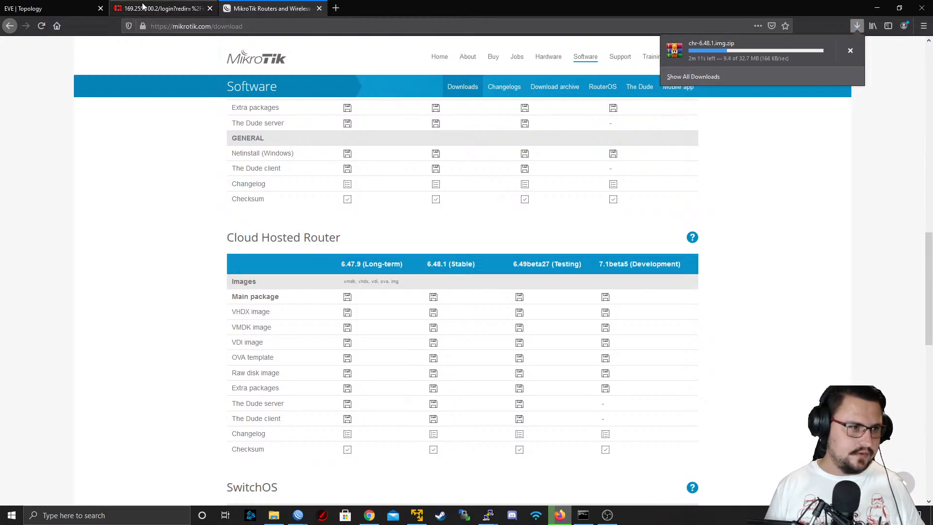
In the EVE topology, duplicate the ISP1 frame, shrink the copy to a small rectangle and park it in the empty area above ISP2
left_click(88, 8)
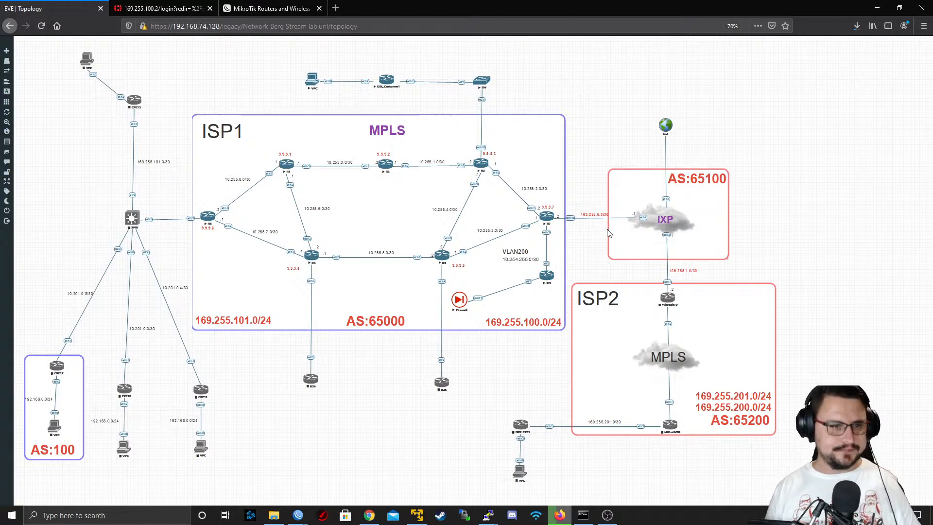
right_click(517, 137)
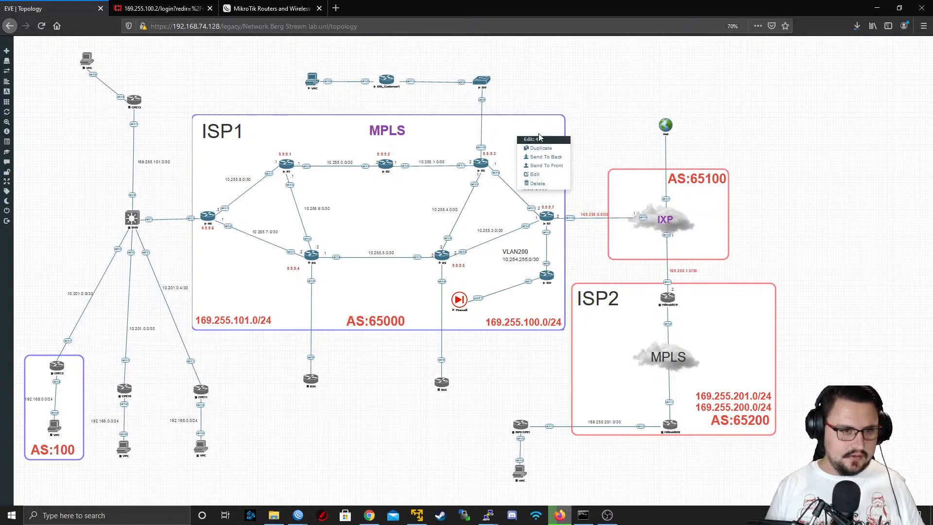
right_click(564, 119)
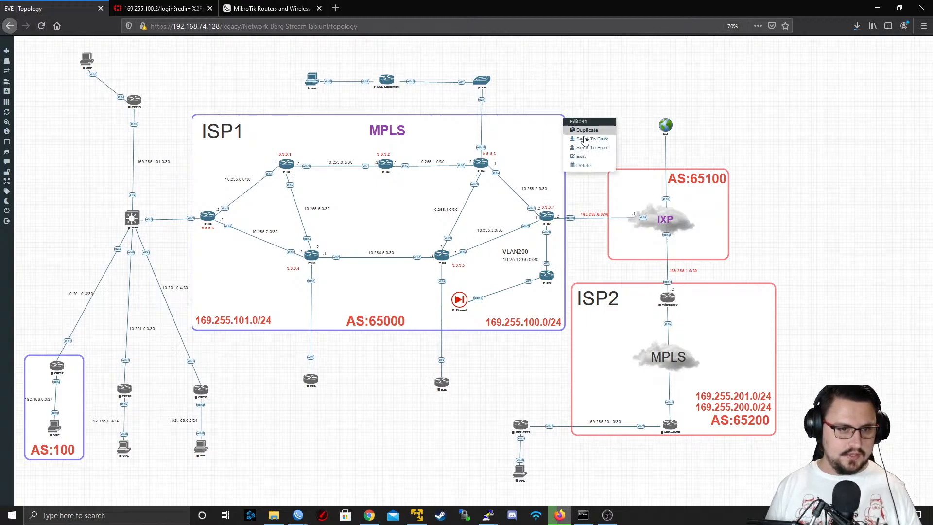
left_click(588, 138)
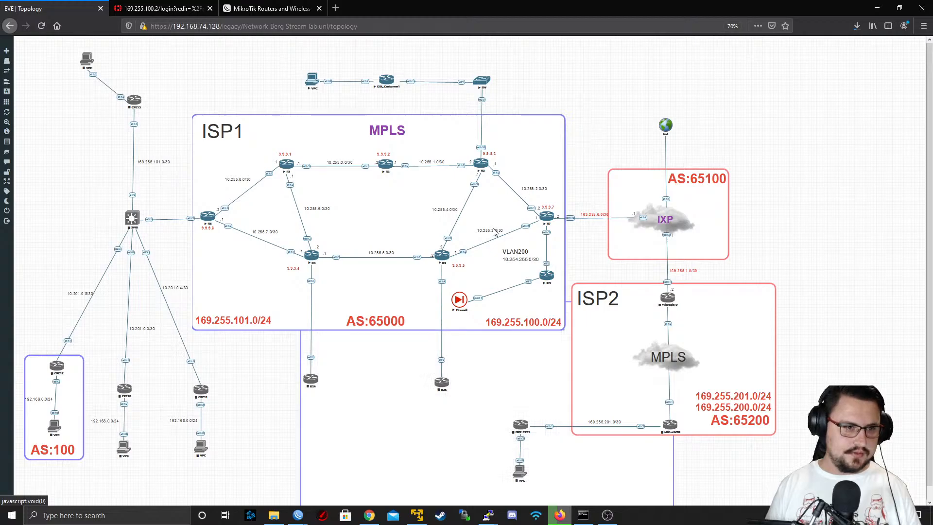
left_click_drag(437, 487, 792, 229)
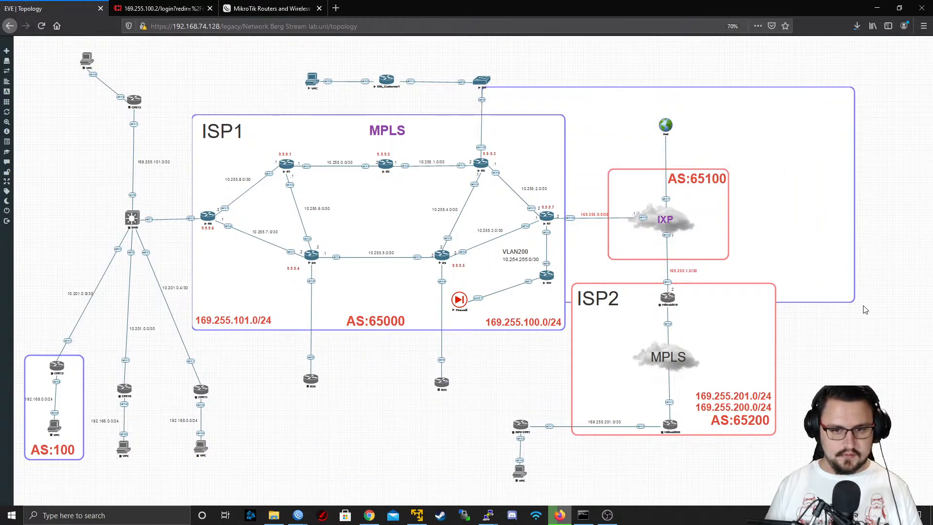
left_click_drag(854, 302, 675, 163)
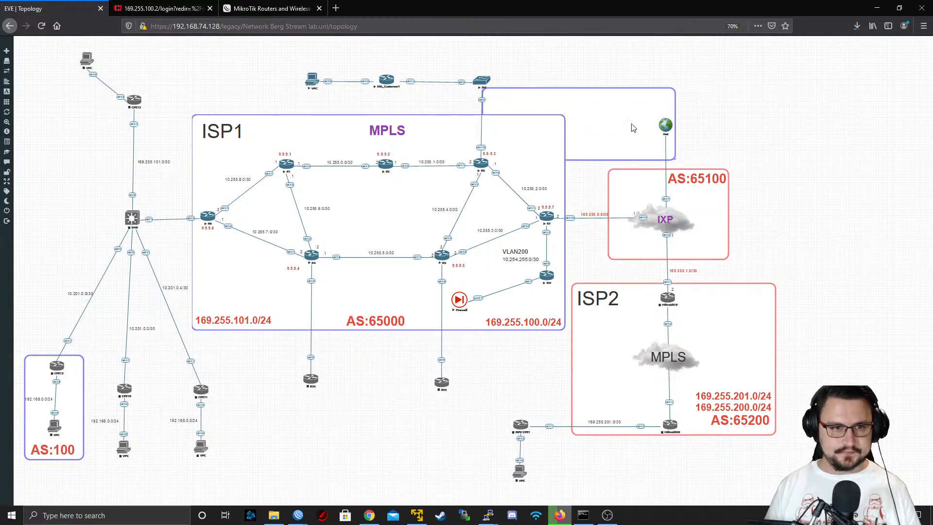
left_click_drag(618, 132, 361, 42)
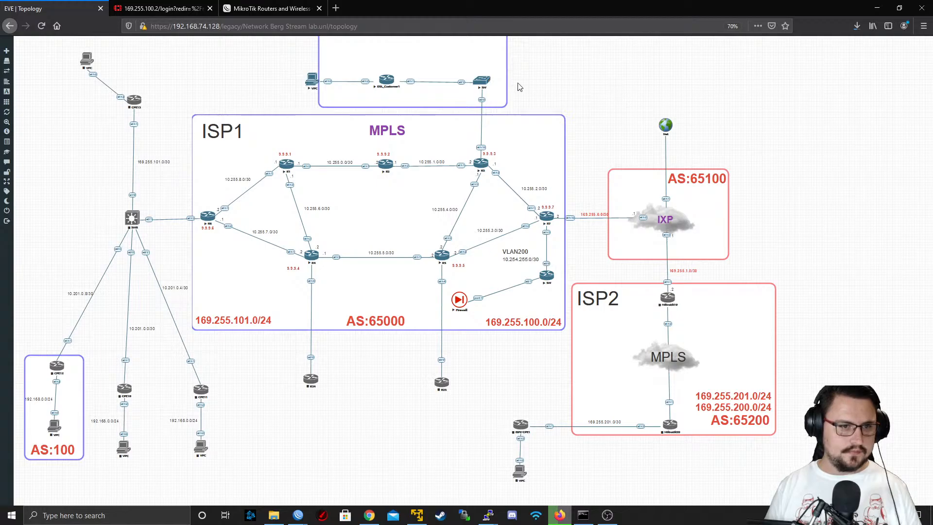
left_click_drag(519, 86, 854, 99)
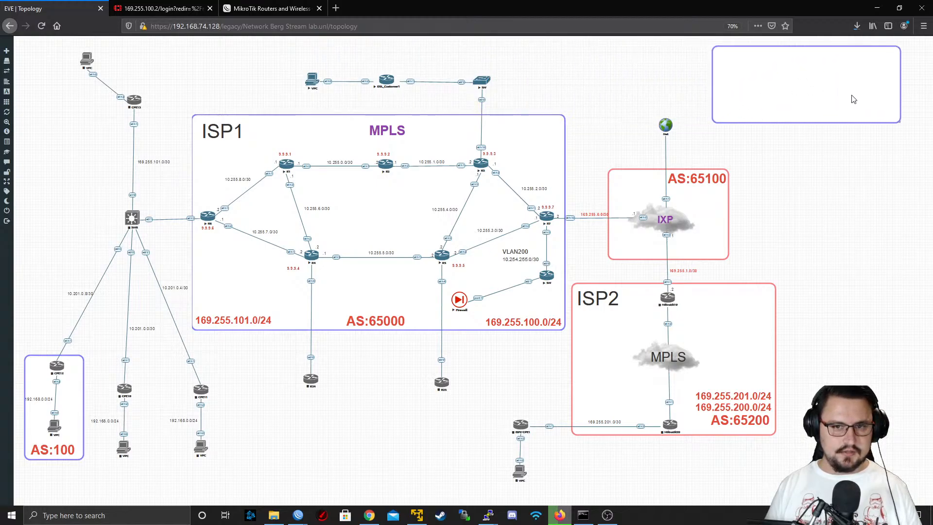
Select the entire topology and shift it down to make room above the customer devices
mouse_move(5, 165)
left_click_drag(38, 123, 33, 123)
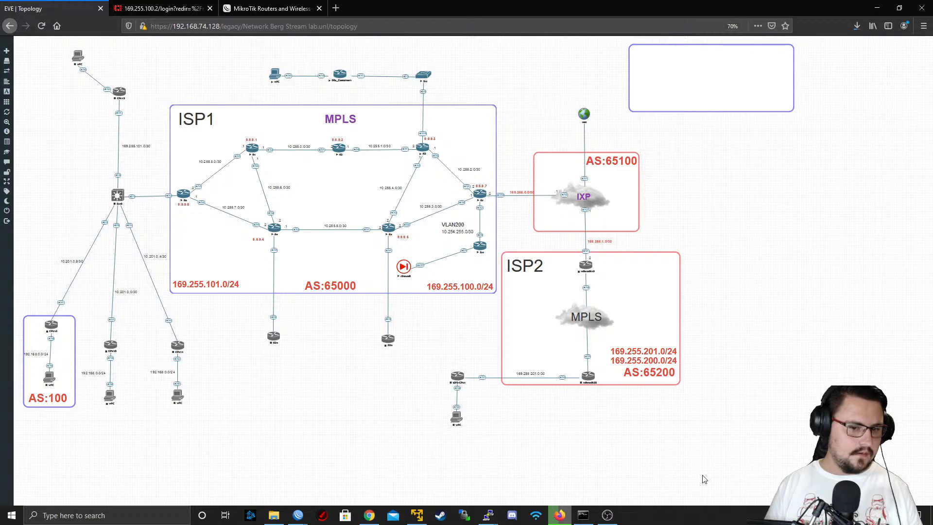
left_click_drag(692, 465, 4, 3)
left_click_drag(579, 355, 581, 410)
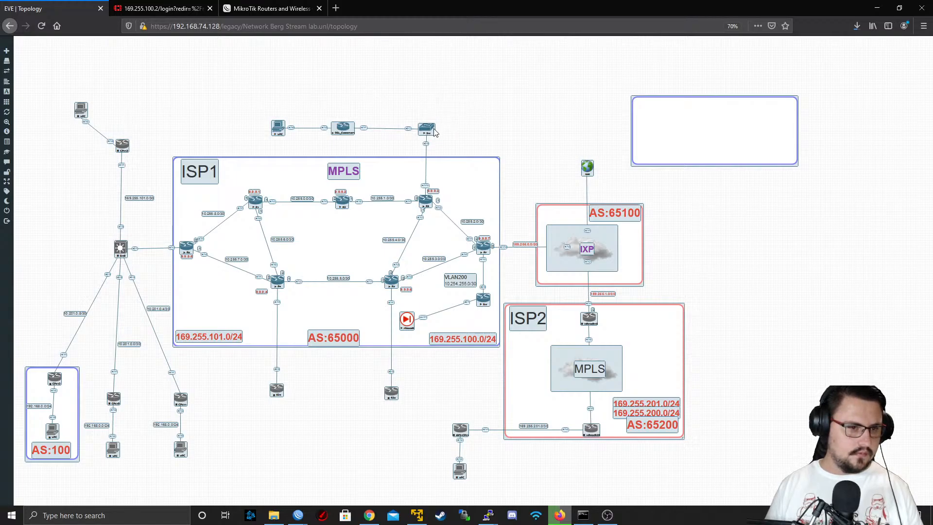
left_click(183, 52)
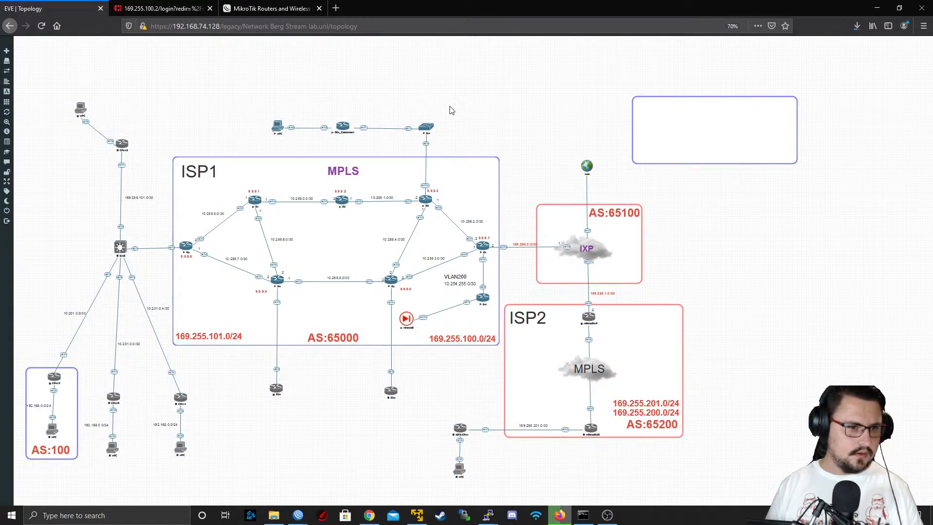
Select the VPC, DSL_Customer1 and switch above ISP1 together and move them slightly higher
left_click_drag(451, 110, 265, 141)
left_click(271, 129)
left_click_drag(258, 90, 460, 140)
left_click_drag(281, 129, 277, 104)
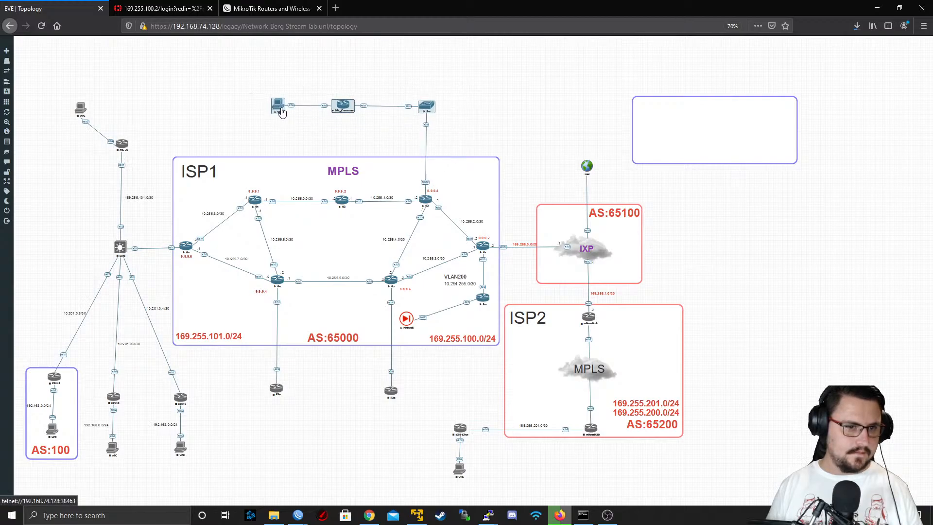
Fit the parked frame around the three customer devices, widening it, and place the VPC and DSL_Customer1 lower inside it
left_click_drag(698, 145, 337, 90)
left_click_drag(733, 146, 356, 114)
left_click_drag(423, 133, 532, 142)
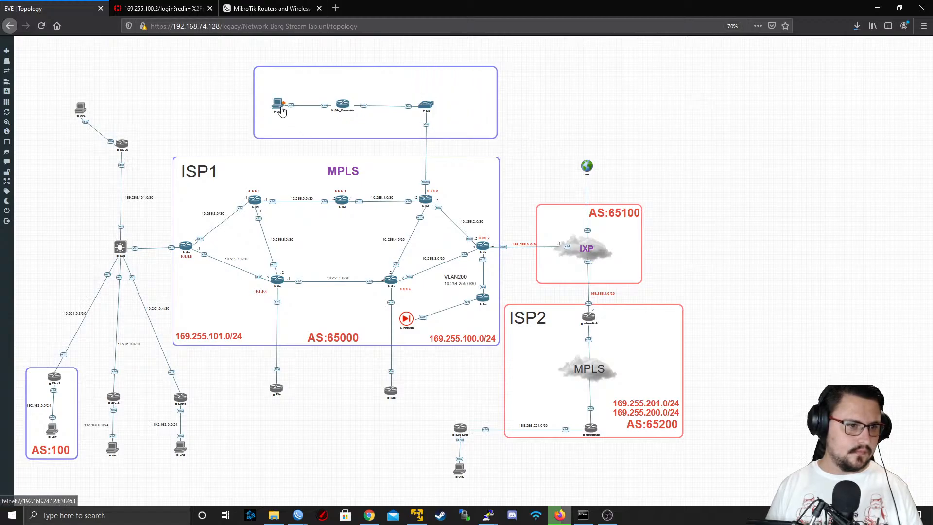
left_click_drag(279, 109, 277, 131)
mouse_move(341, 111)
left_mouse_down()
mouse_move(339, 133)
mouse_move(347, 128)
left_mouse_up()
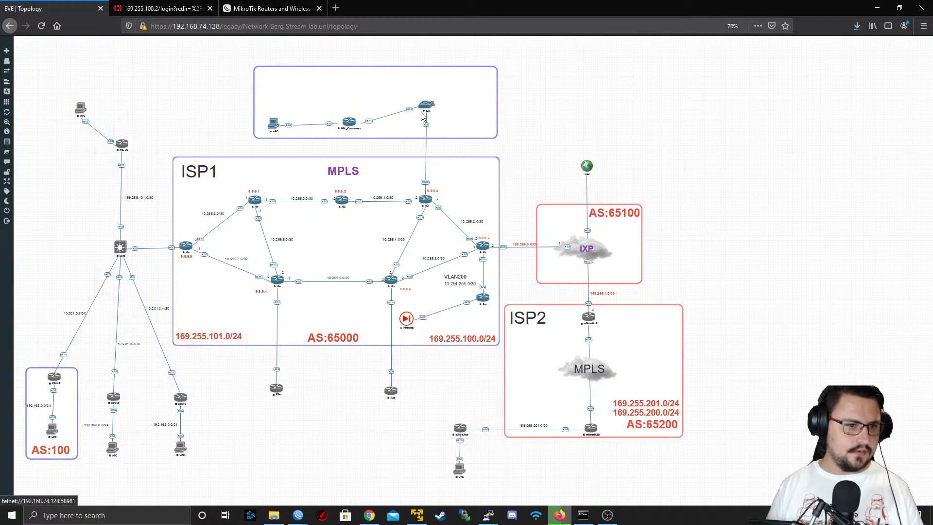
Duplicate the ISP1 text label and place the copy inside the new customer frame
right_click(212, 166)
left_click(232, 180)
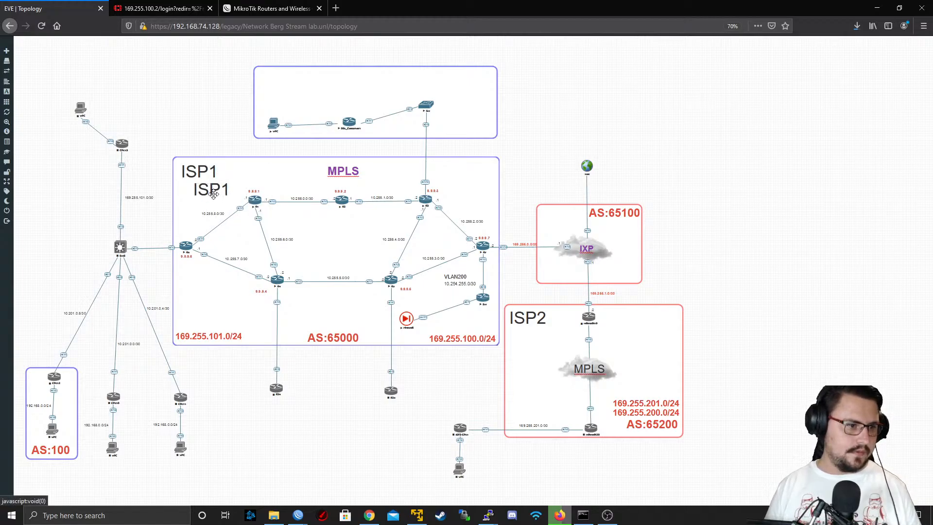
left_click_drag(211, 192, 393, 75)
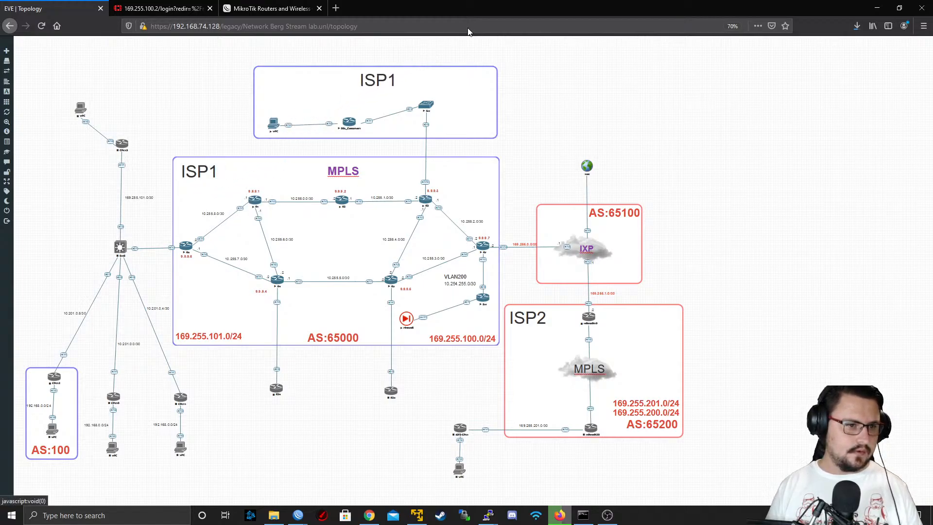
Change the copied label's text to PPPOE_CUSTOMERS, keeping its large font, and centre it along the frame's upper edge
double_click(384, 80)
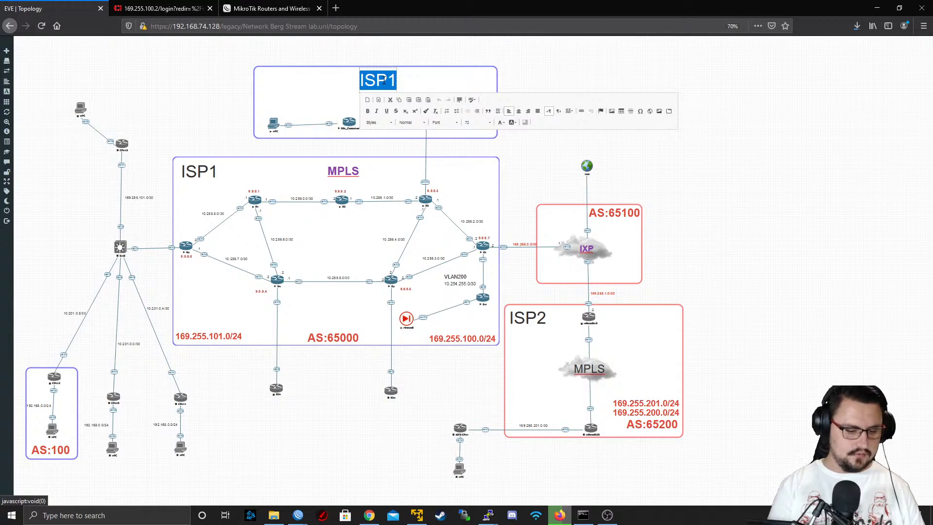
key("BackSpace")
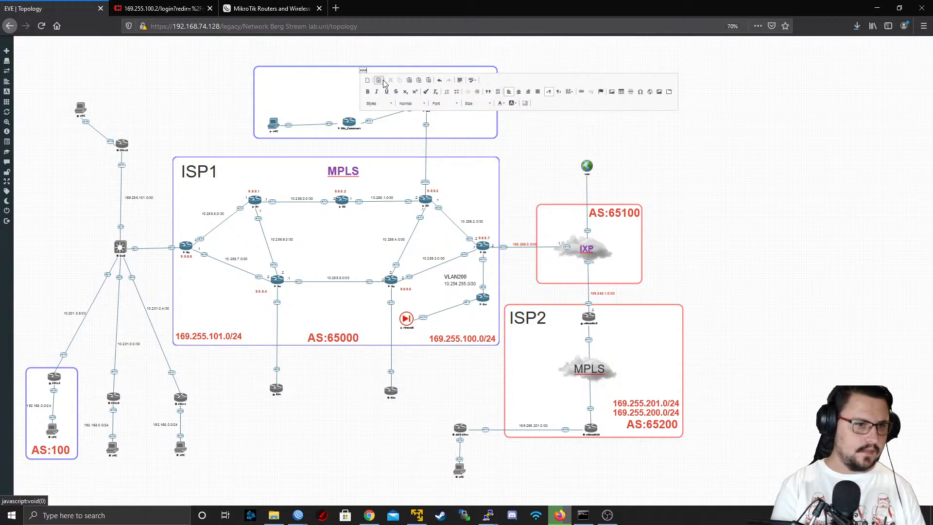
key("ctrl+z")
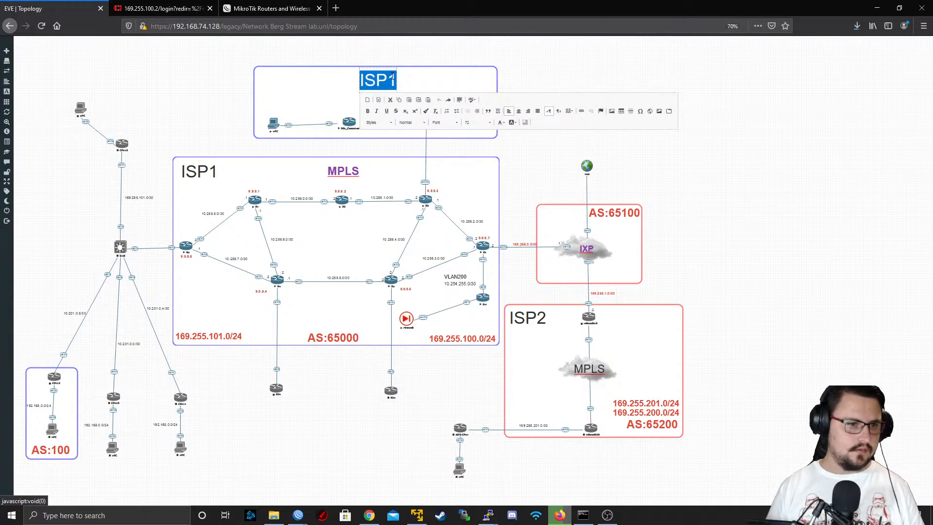
left_click(377, 81)
type("O")
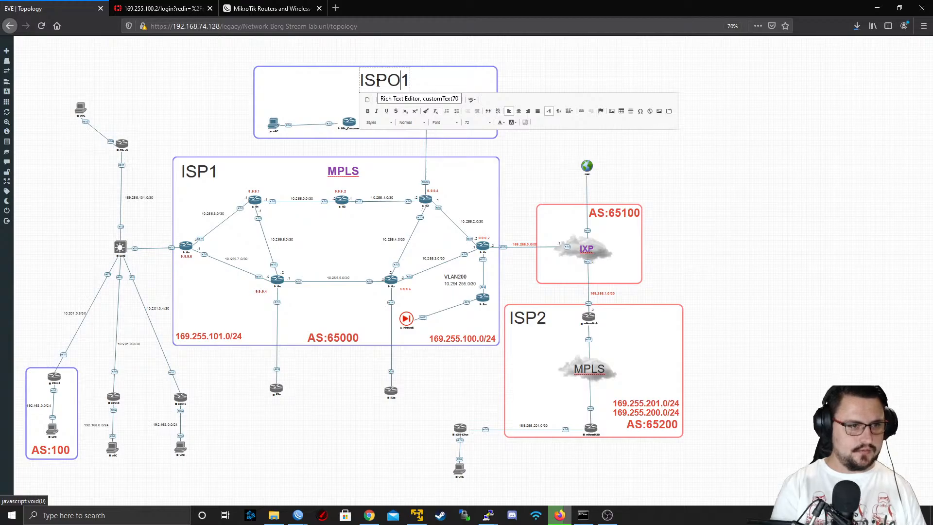
key("BackSpace")
type("PPOE")
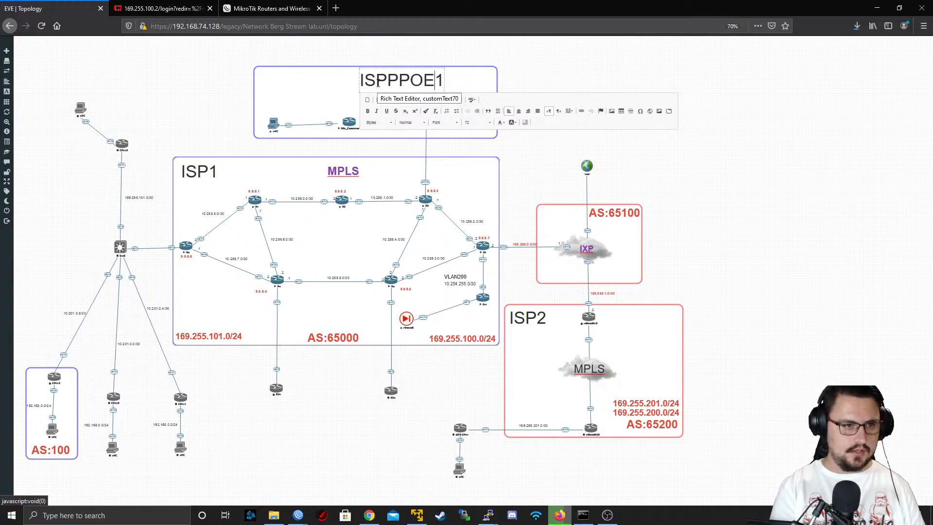
type("_CUSTOMERS")
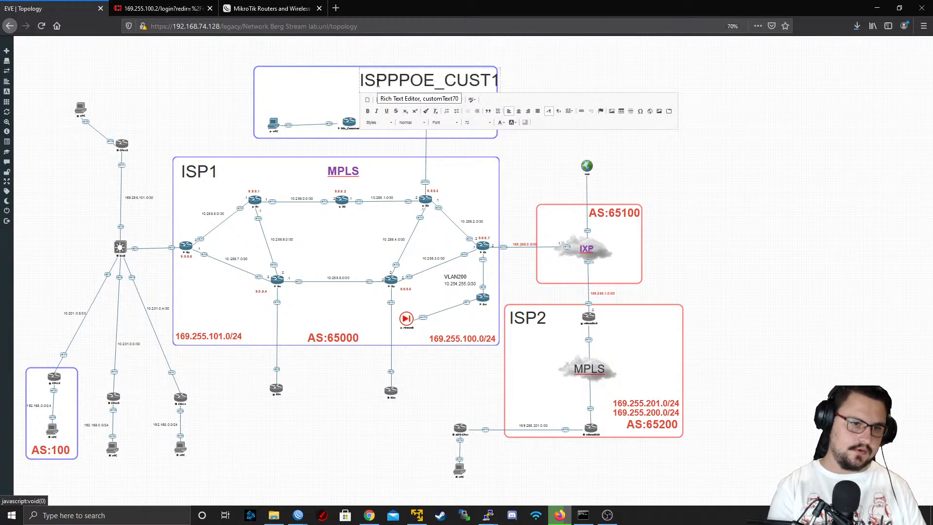
key("Delete")
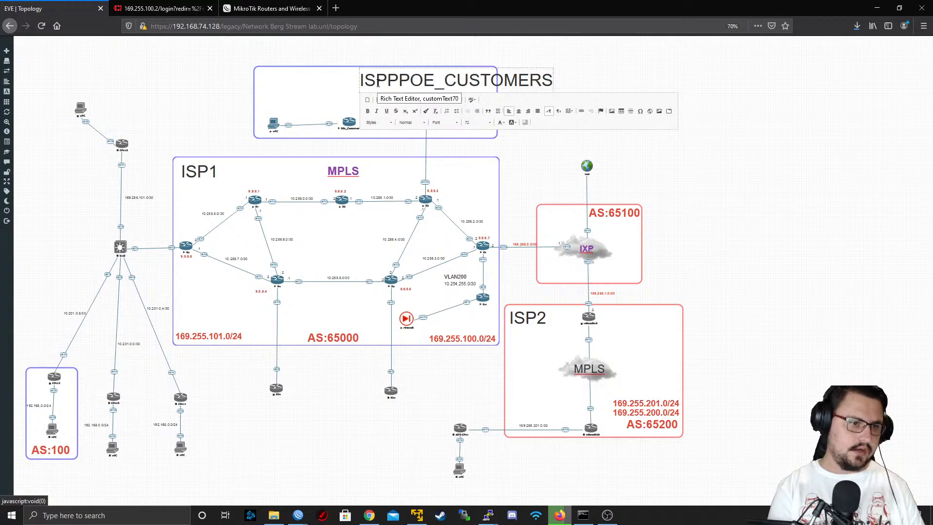
left_click(378, 83)
key("BackSpace")
key("BackSpace")
left_click(510, 95)
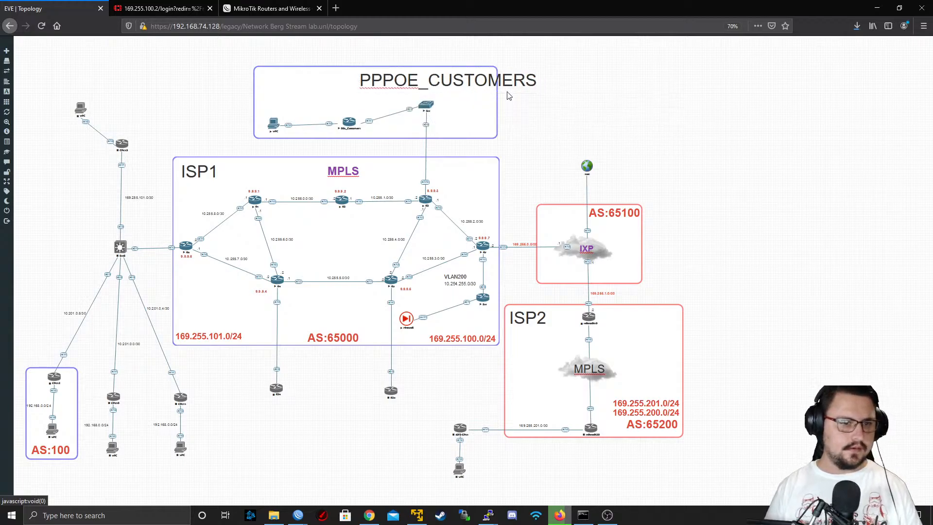
left_click_drag(442, 74, 311, 68)
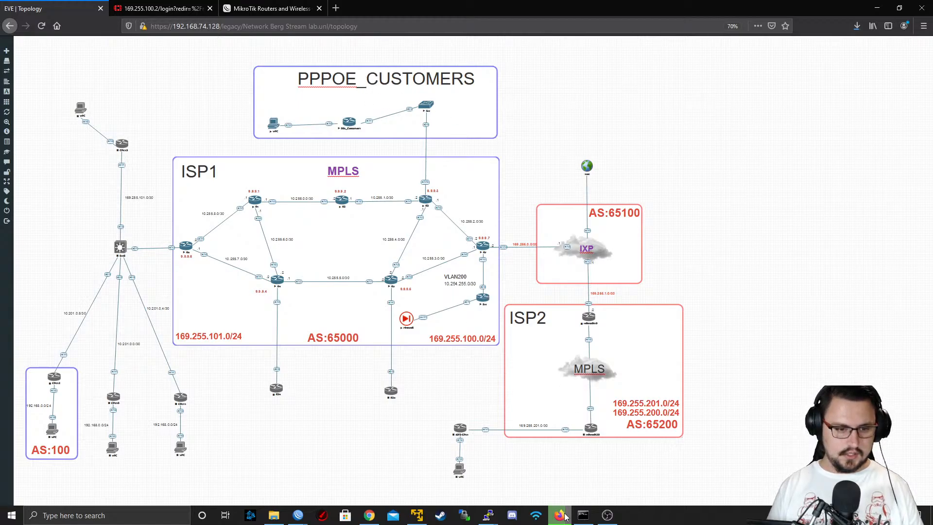
Launch WinSCP and bring its login window into view over the topology
mouse_move(571, 513)
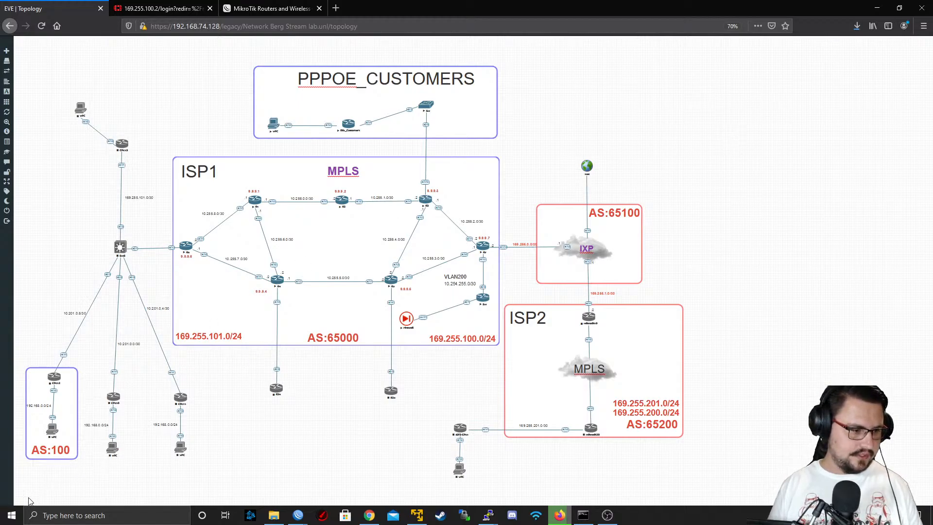
left_click(17, 518)
type("winscp")
key("Return")
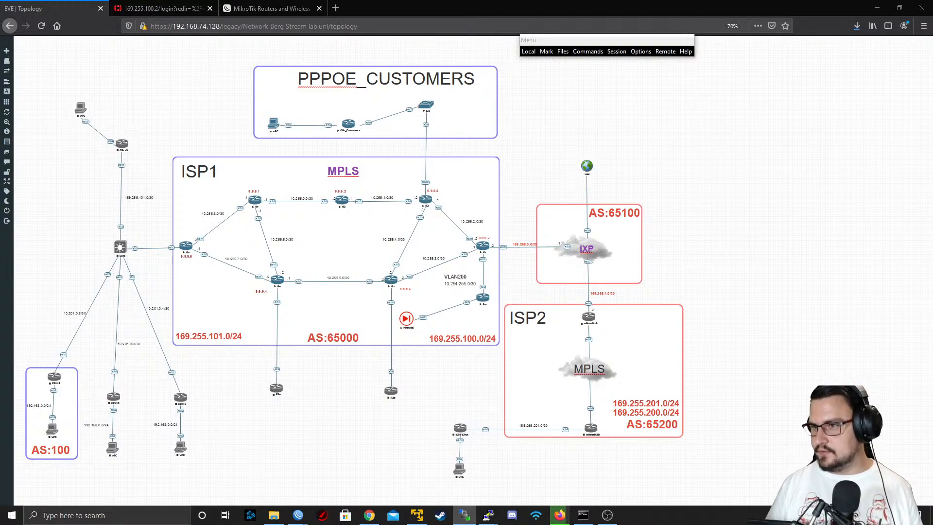
left_click_drag(932, 187, 299, 188)
key("super")
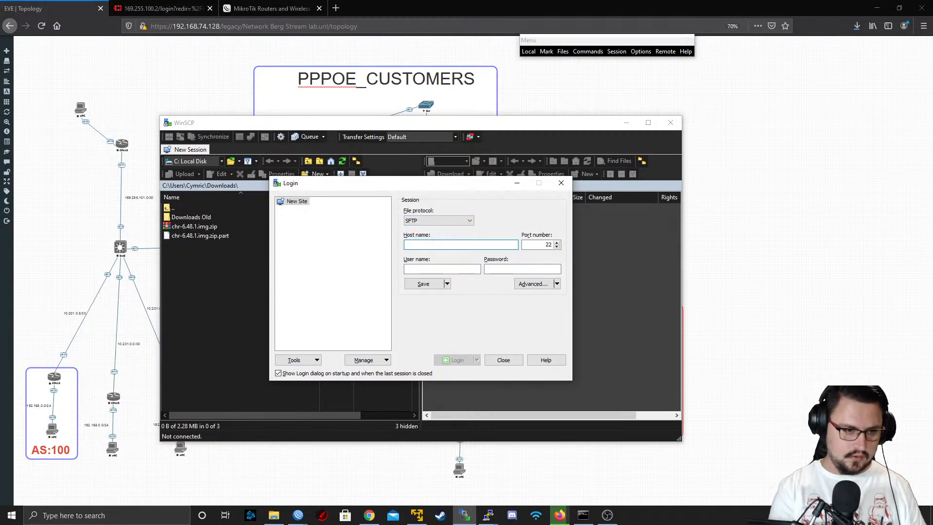
Fill in the SFTP login with host name 192.168.74.128, user name root and the account password
type("192.168")
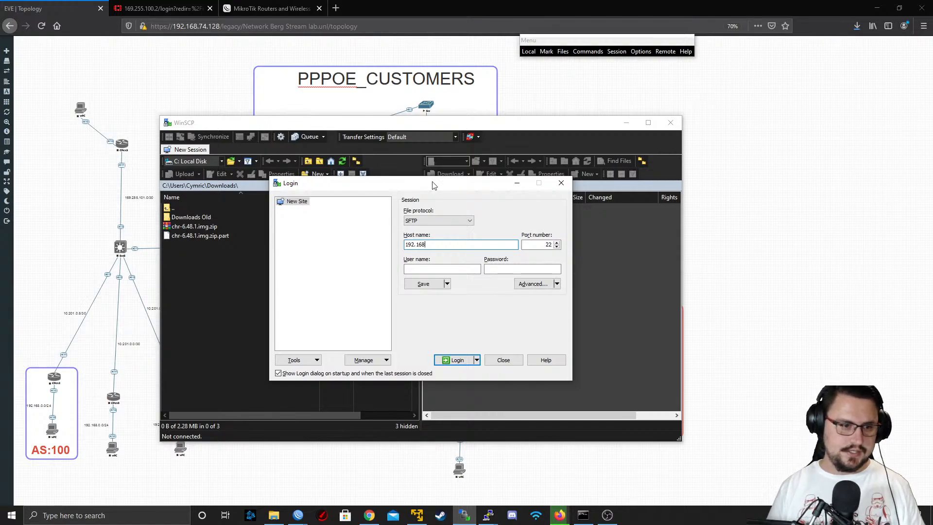
type(".74.128")
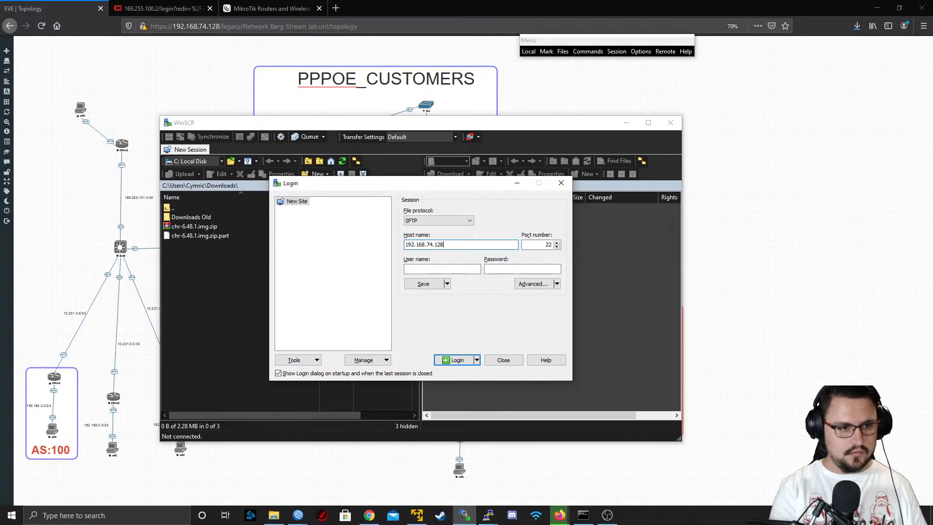
key("Tab")
key("Tab")
type("root")
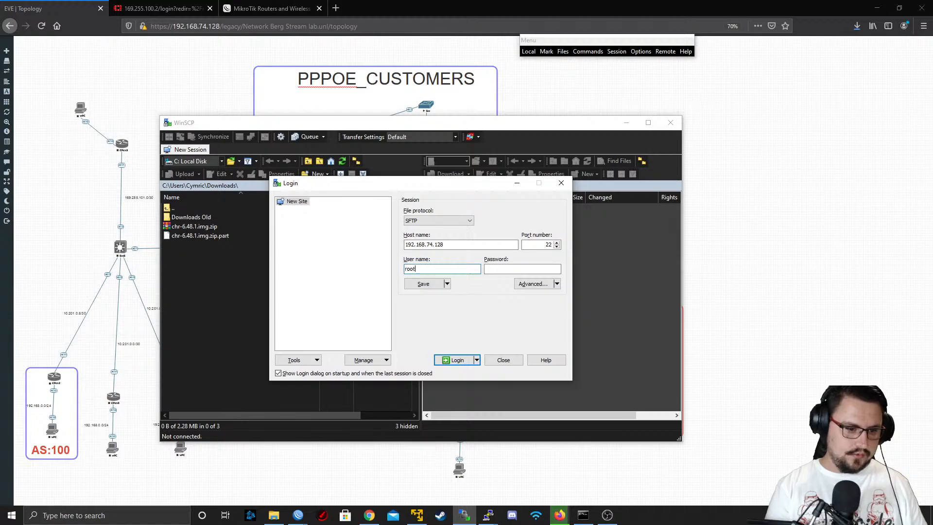
key("Tab")
type("eve")
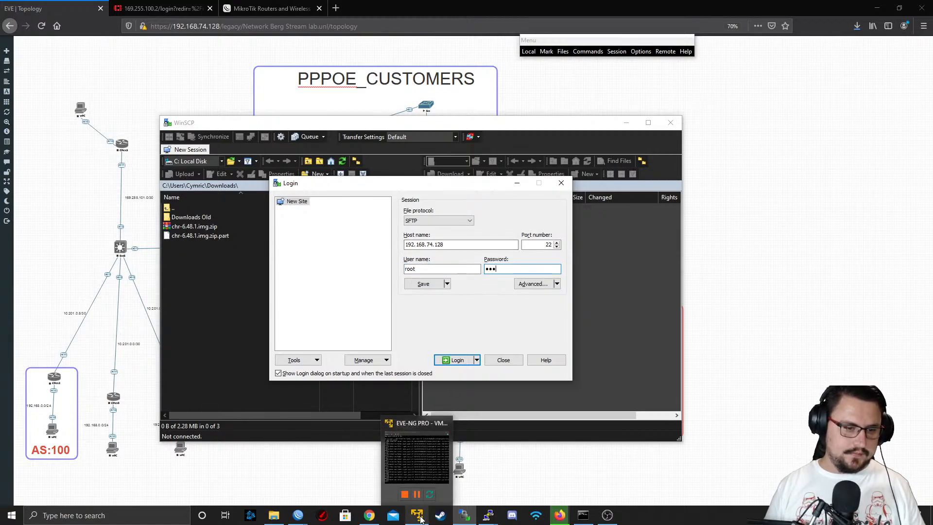
Check the login banner in the EVE-NG virtual machine console for the server address and root credentials, and return to WinSCP
left_click(420, 520)
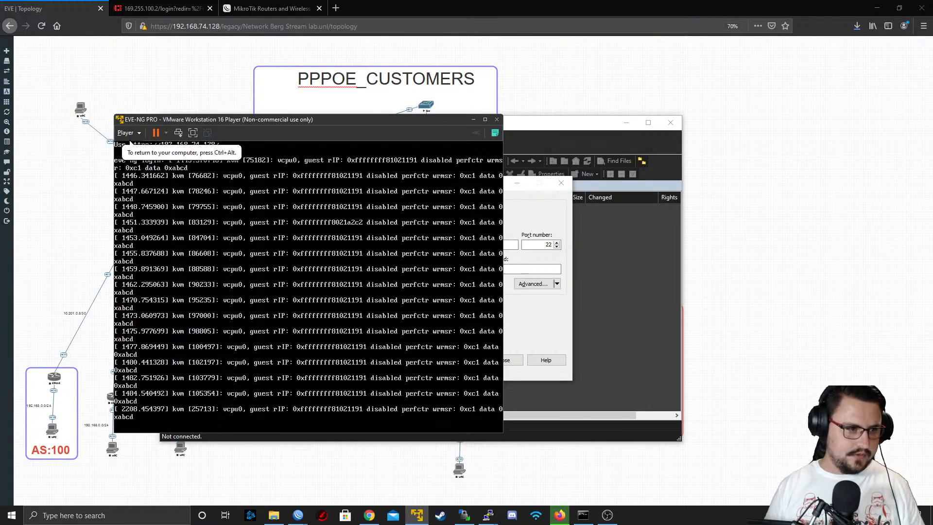
key("Return")
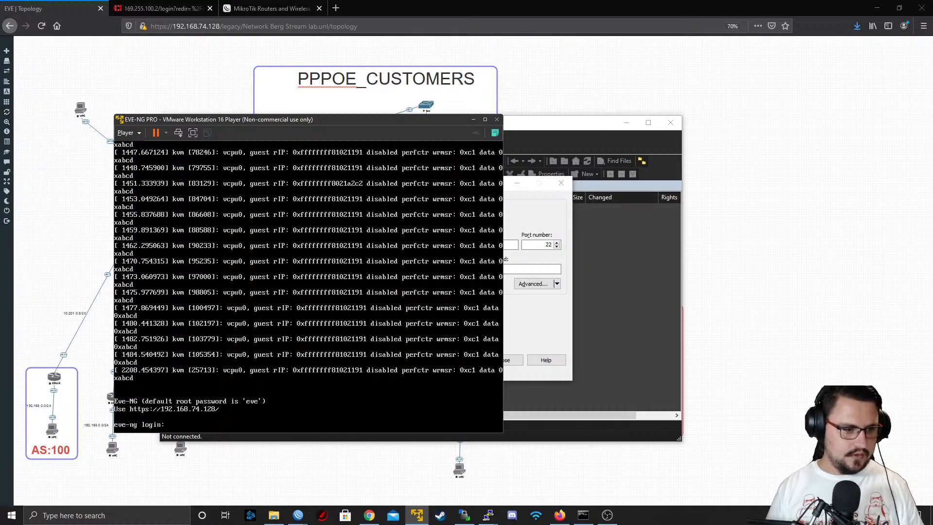
left_click(474, 119)
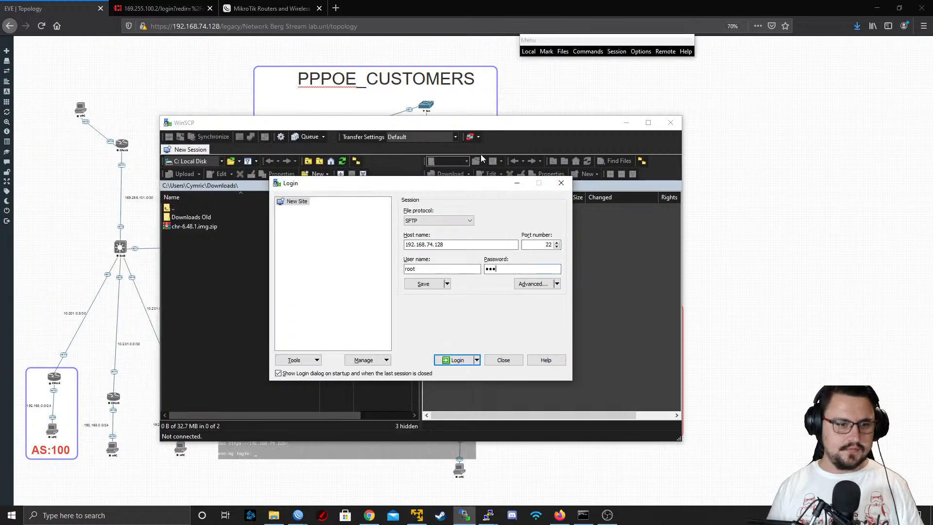
Log in to the server over SFTP and go up from /root/ to the remote file system's top-level directory
left_click(456, 361)
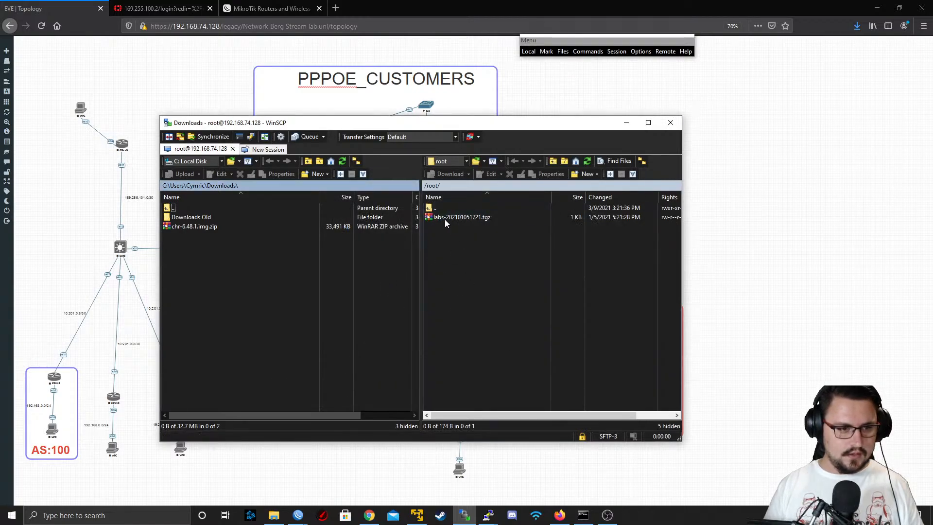
double_click(441, 209)
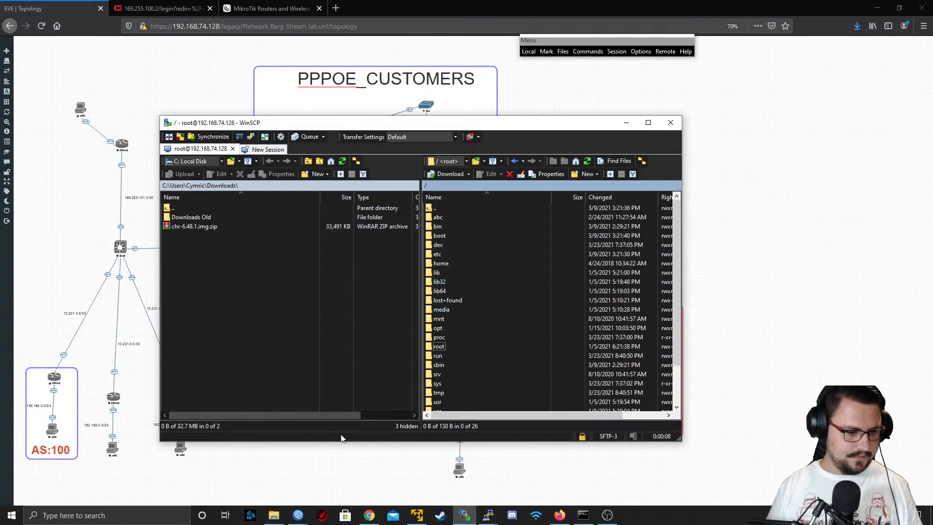
Switch to File Explorer, extract the chr-6.48.1.img archive into the Downloads folder, and return to WinSCP
left_click(274, 514)
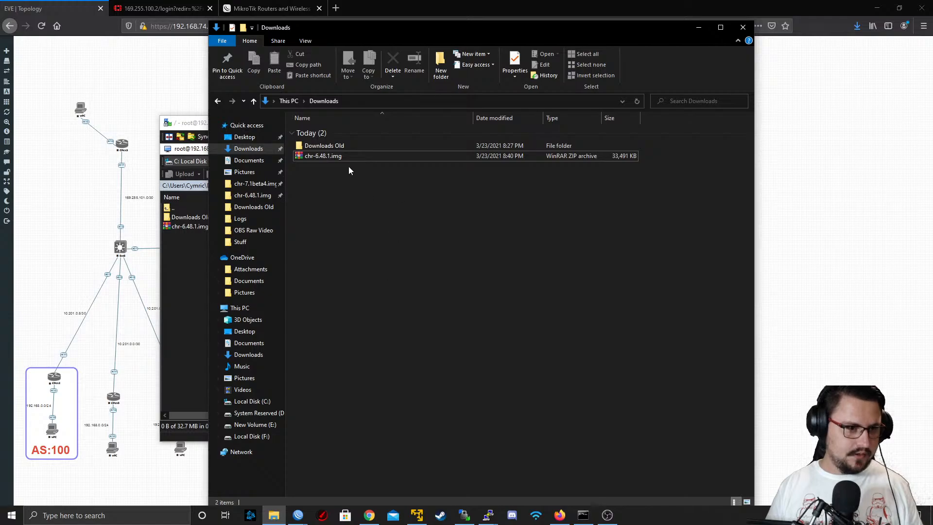
right_click(339, 156)
left_click(389, 205)
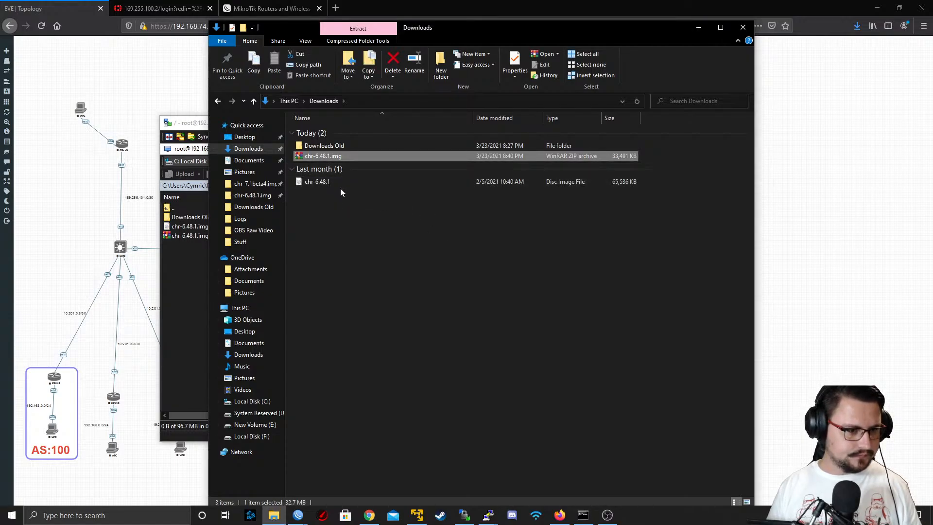
left_click(326, 185)
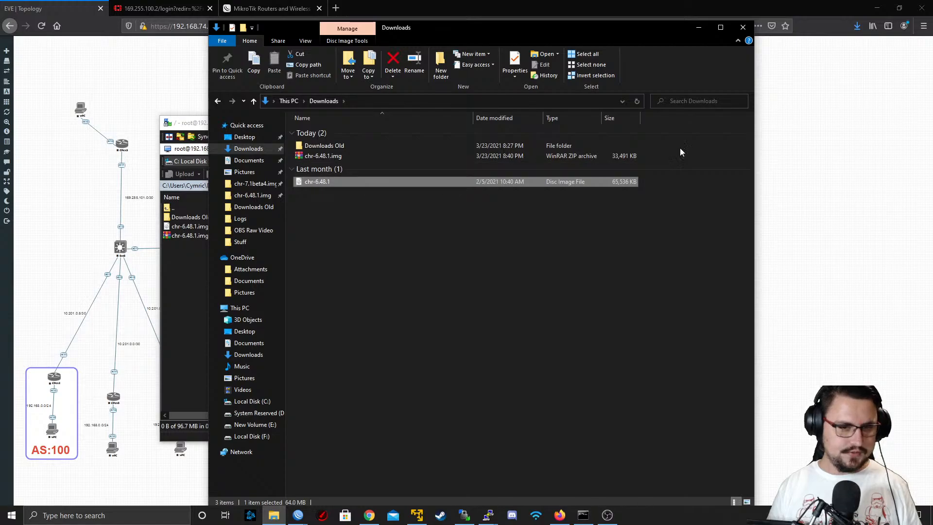
left_click(696, 25)
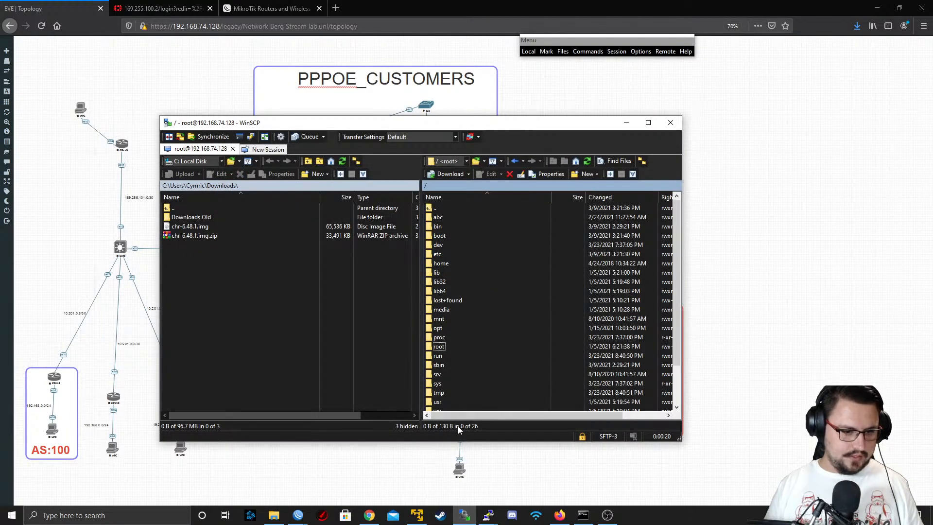
Launch a new PuTTY window and open an SSH session to 192.168.74.128 on port 22
right_click(489, 515)
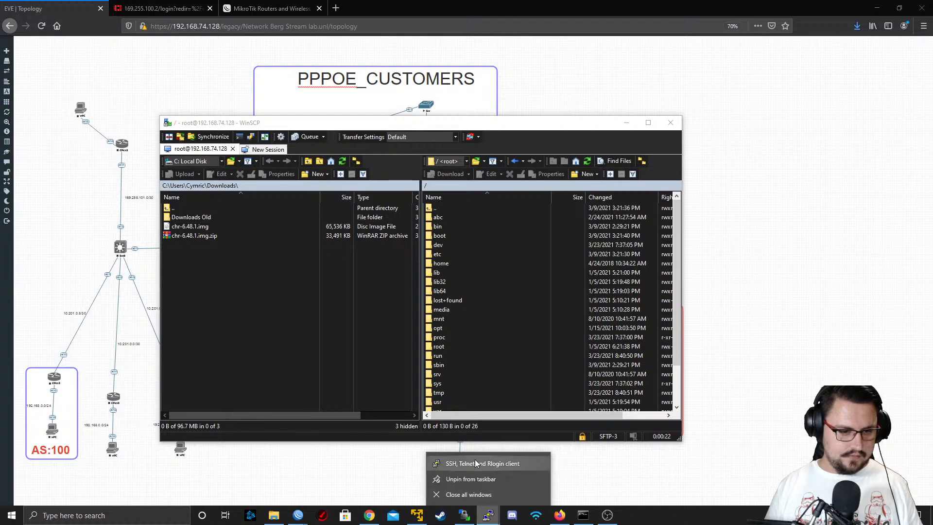
left_click(474, 463)
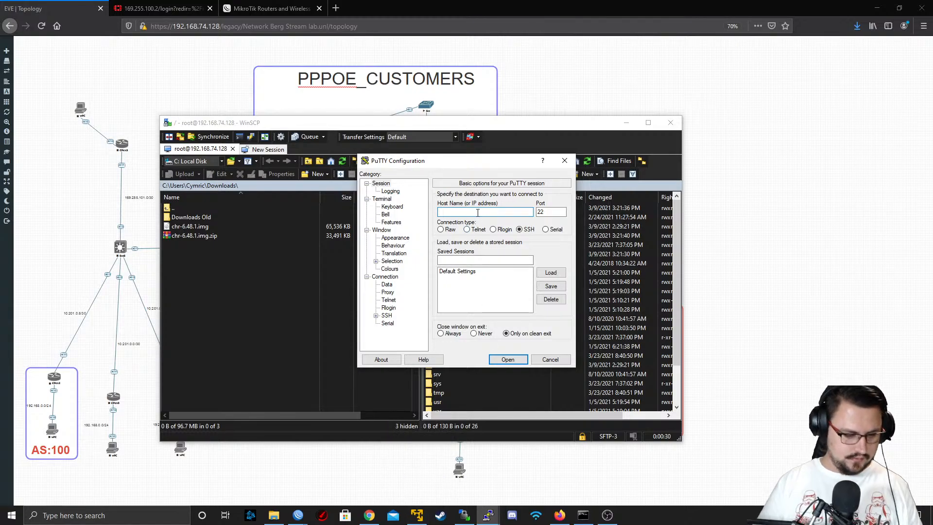
type("192.168.74.128")
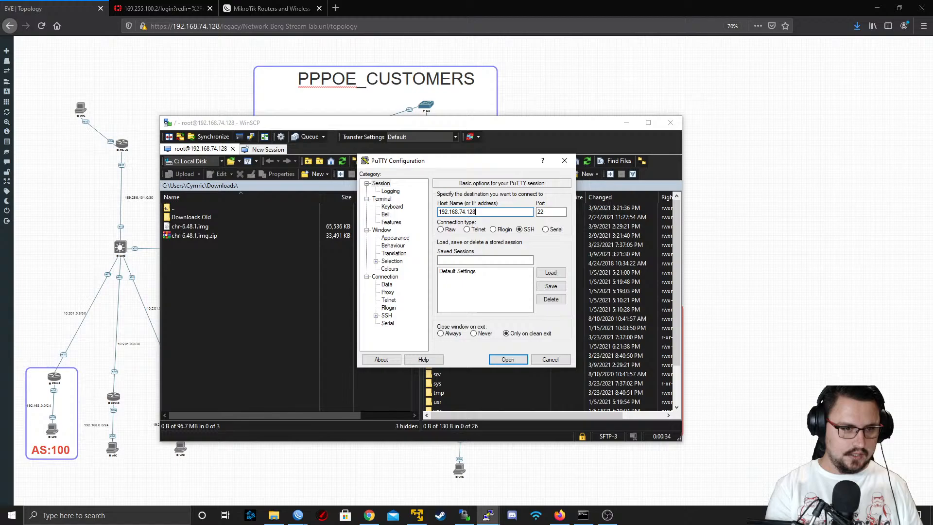
key("Tab")
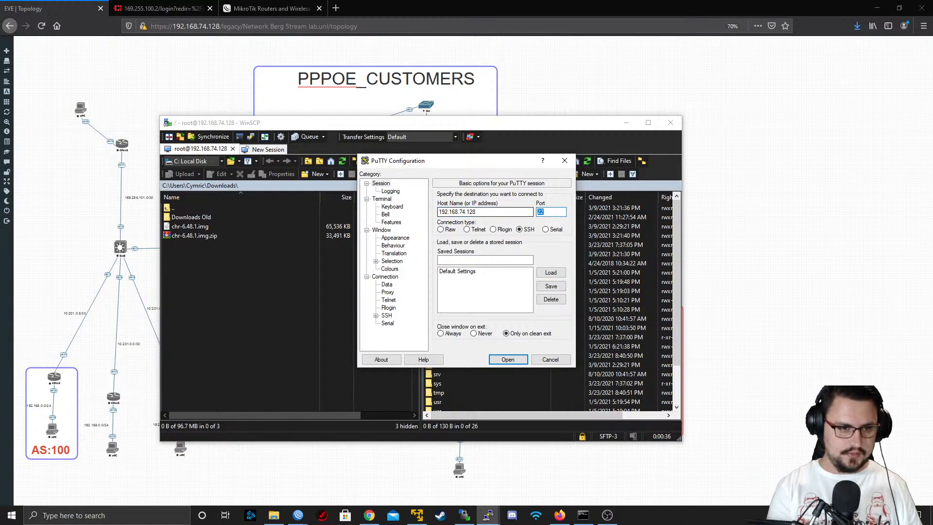
key("Return")
Log in to the EVE-NG shell as root with the account password
type("Vag")
key("BackSpace")
key("BackSpace")
key("BackSpace")
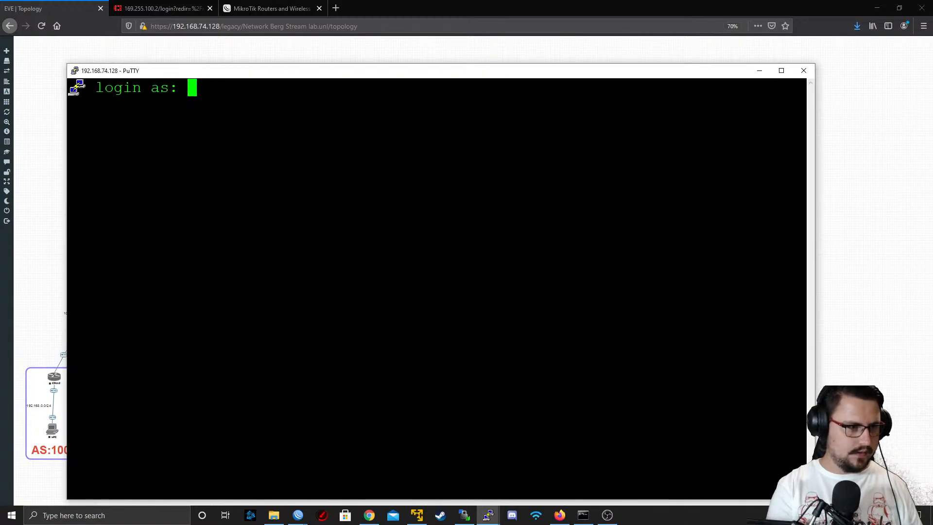
type("admin")
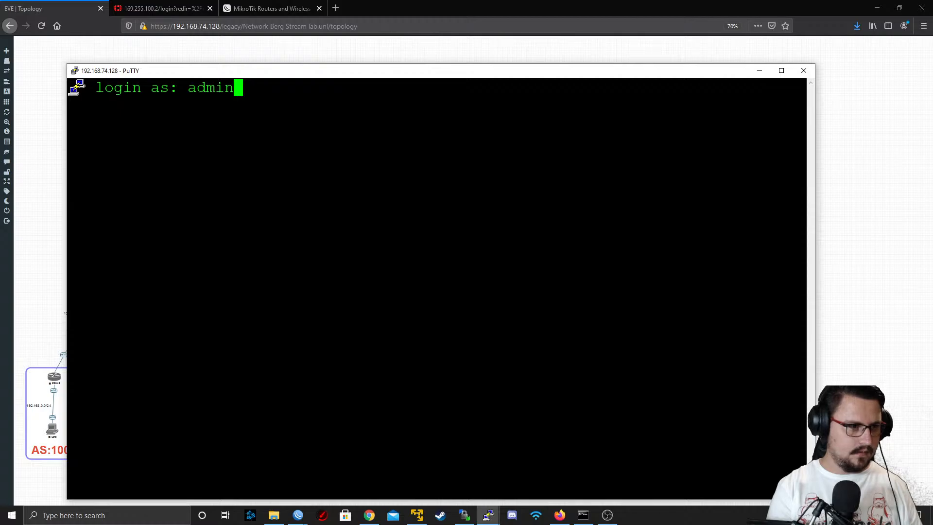
key("BackSpace")
key("BackSpace")
key("BackSpace")
key("BackSpace")
key("BackSpace")
type("root")
key("Return")
type("eve")
key("Return")
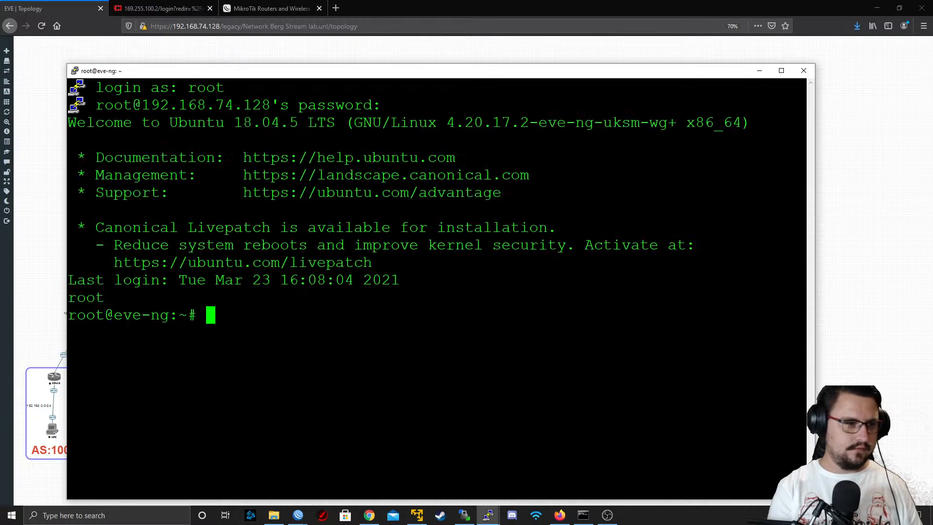
key("Return")
key("Return")
key("Return")
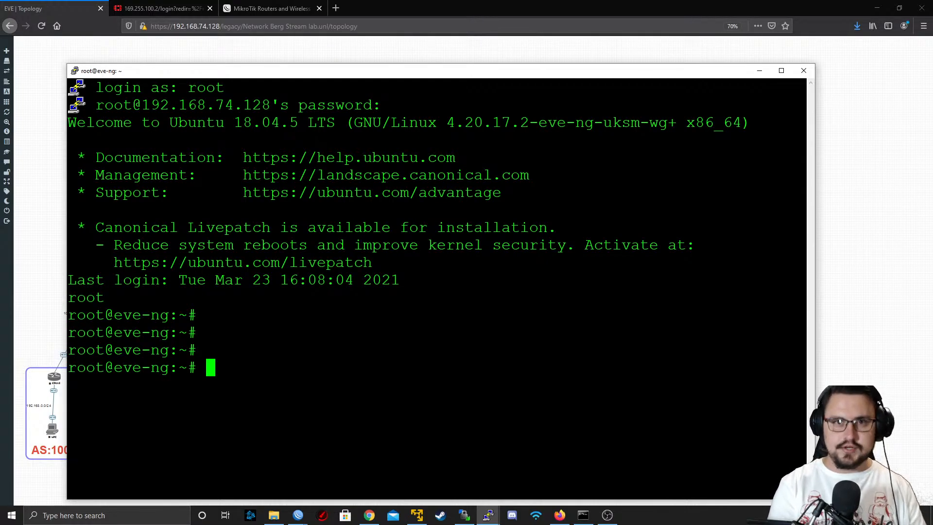
Change the working directory to /opt/unetlab/addons/qemu/
type("cd ")
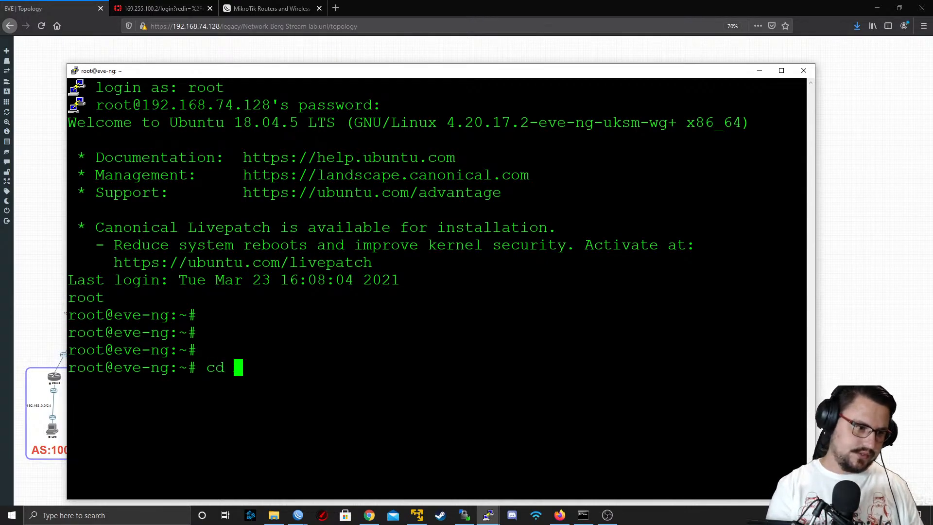
type("/opt/")
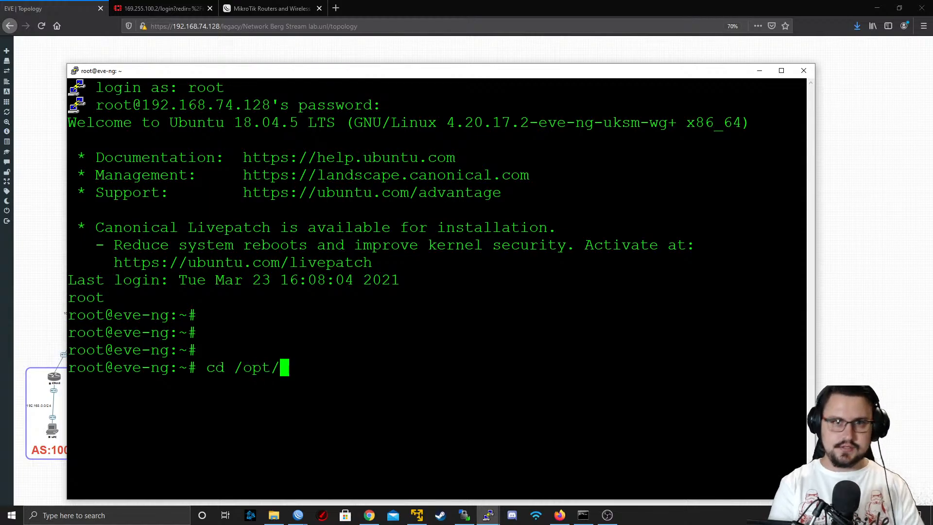
type("u")
key("Tab")
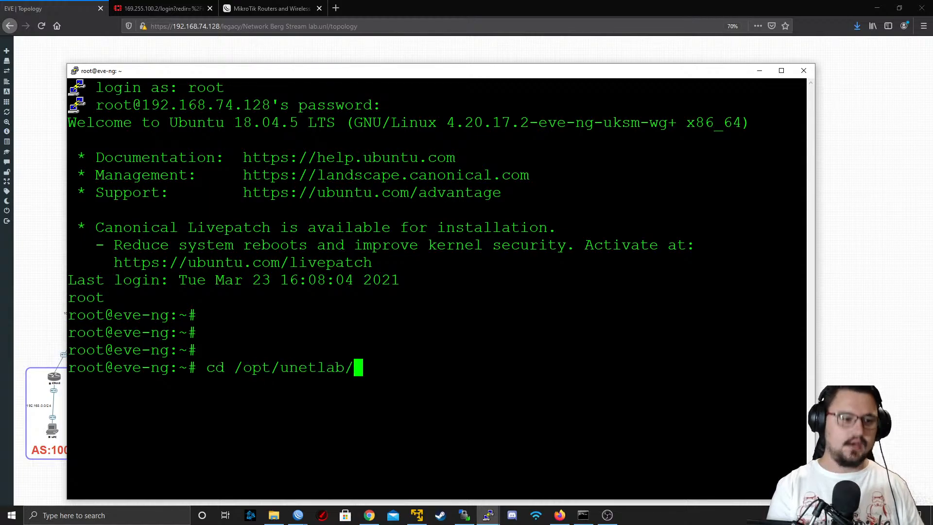
type("ad")
key("Tab")
type("qe")
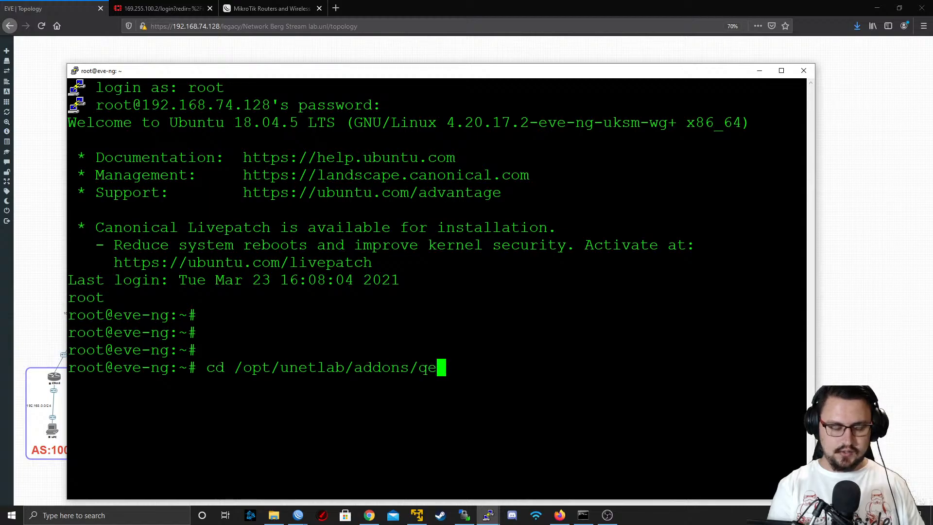
key("Tab")
key("Return")
key("Return")
key("Return")
key("Return")
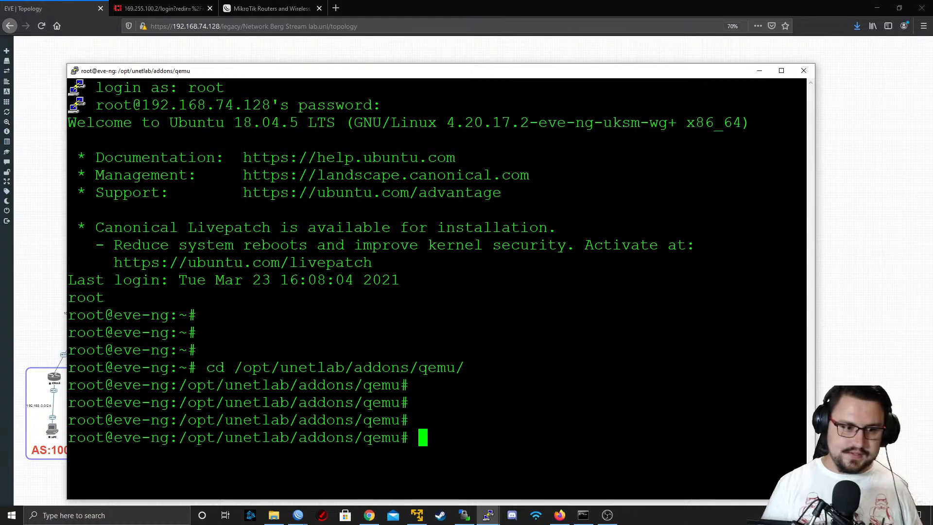
List the qemu directory's contents with ls -la and bring the whole listing into view
type("ls -la")
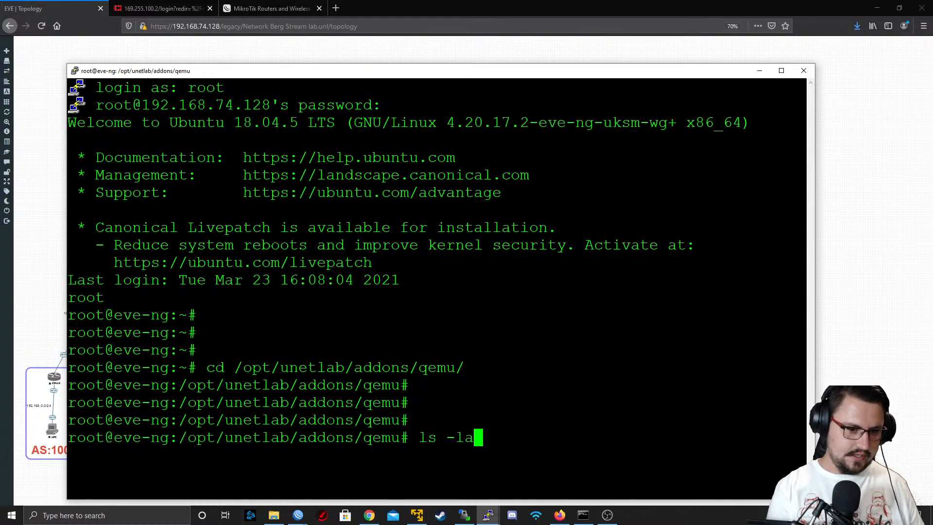
key("Return")
scroll(437, 287, "up", 4)
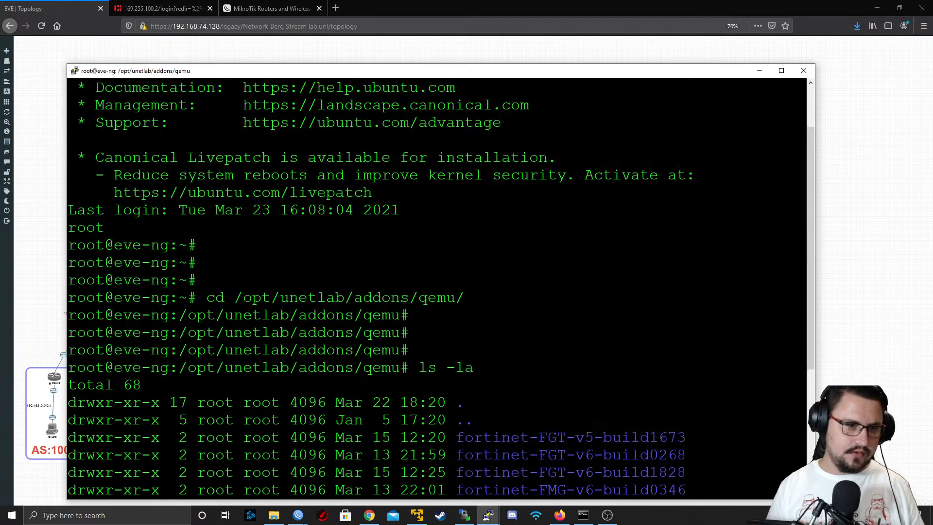
scroll(438, 287, "down", 4)
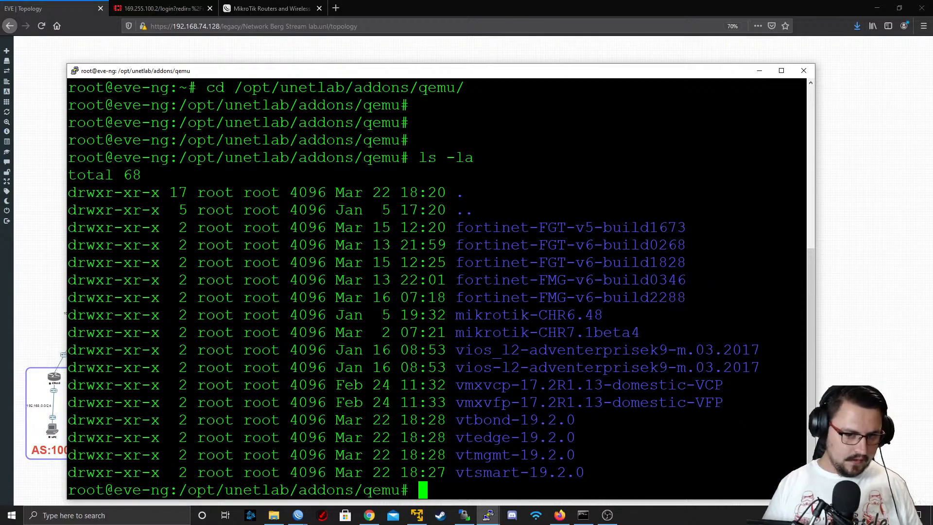
Examine the Fortinet, MikroTik, vios, vmx and vt image folder names in the directory listing
left_click_drag(459, 227, 683, 280)
left_click_drag(451, 315, 662, 333)
left_click_drag(440, 350, 659, 367)
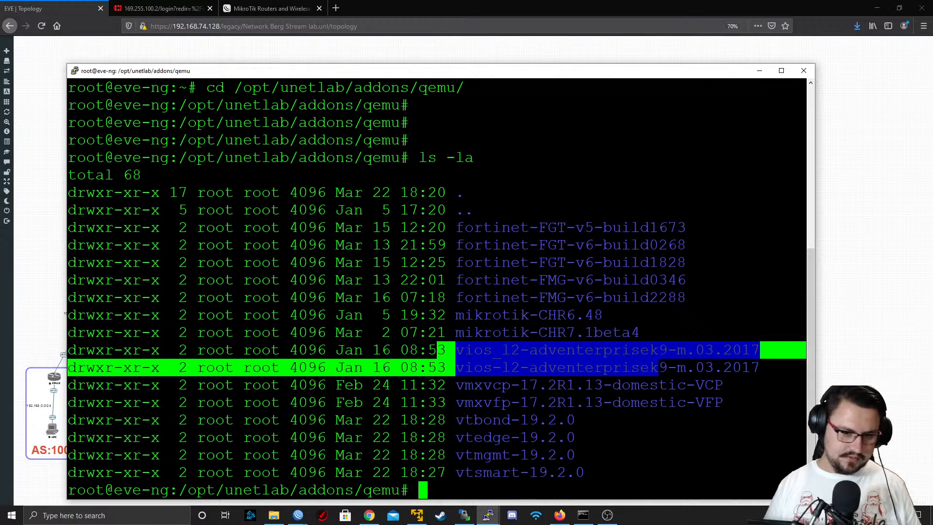
left_click(453, 385)
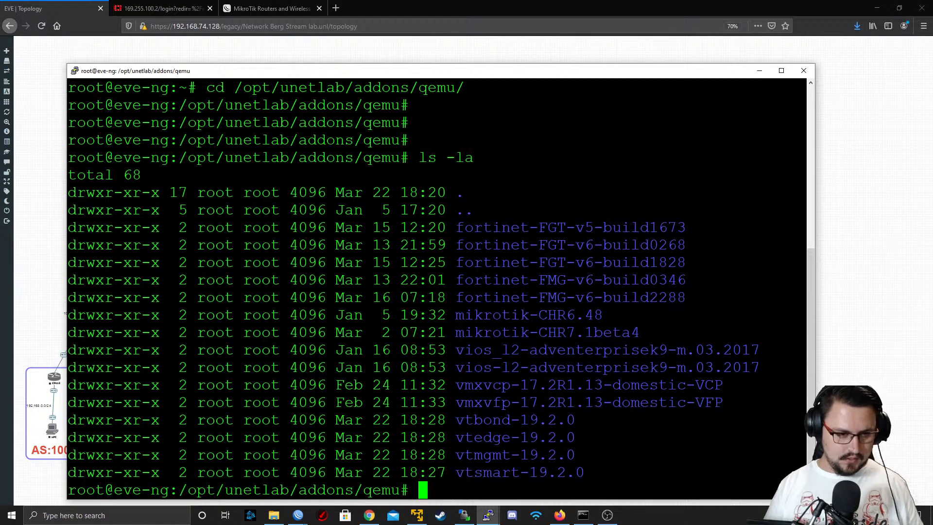
left_click_drag(421, 385, 770, 402)
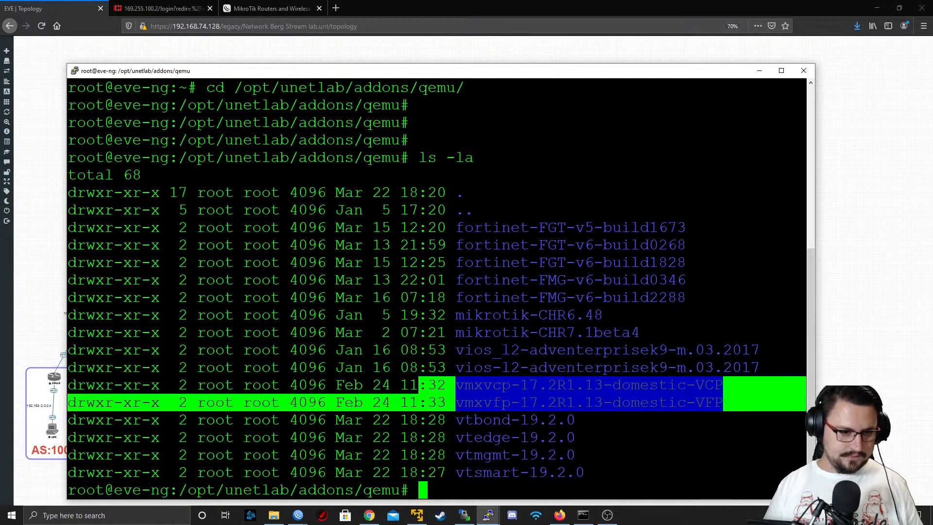
left_click_drag(427, 420, 619, 475)
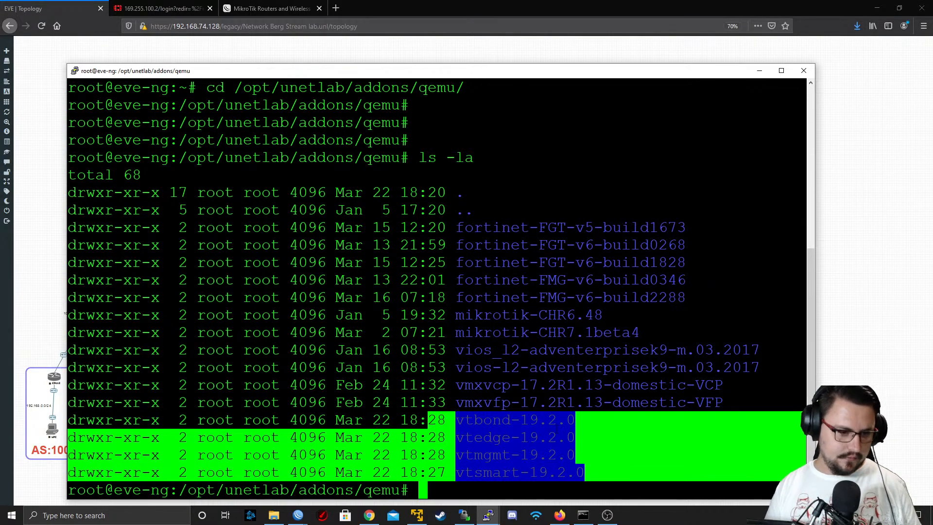
left_click_drag(456, 437, 575, 455)
left_click(480, 439)
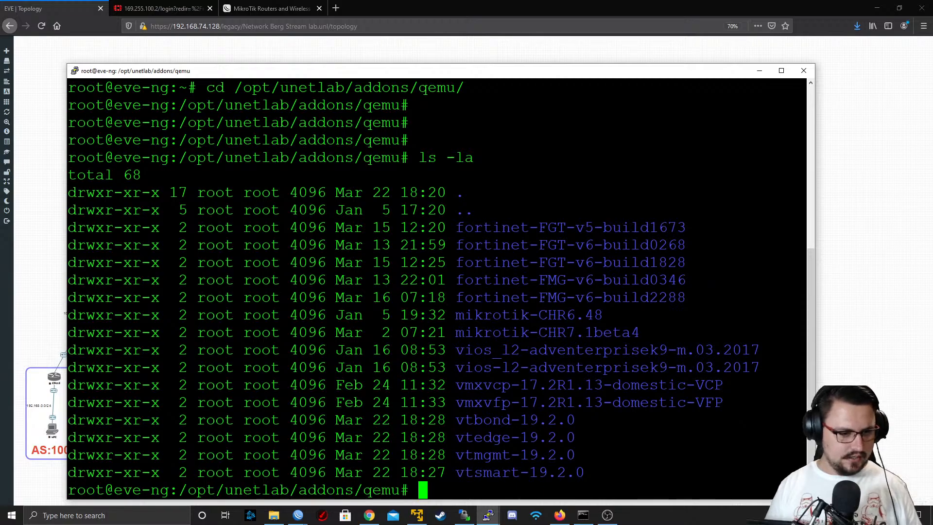
left_click_drag(486, 455, 589, 473)
left_click_drag(369, 456, 365, 457)
triple_click(365, 457)
triple_click(361, 457)
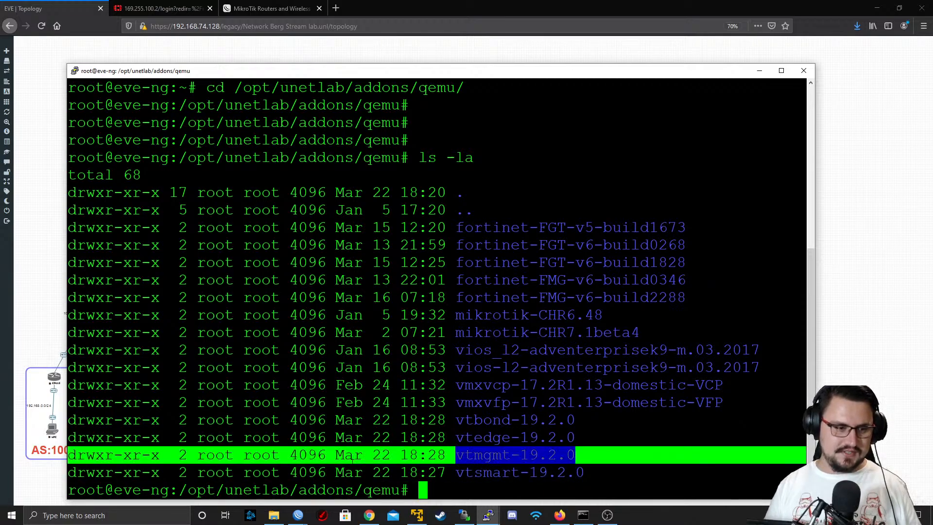
left_click(423, 456)
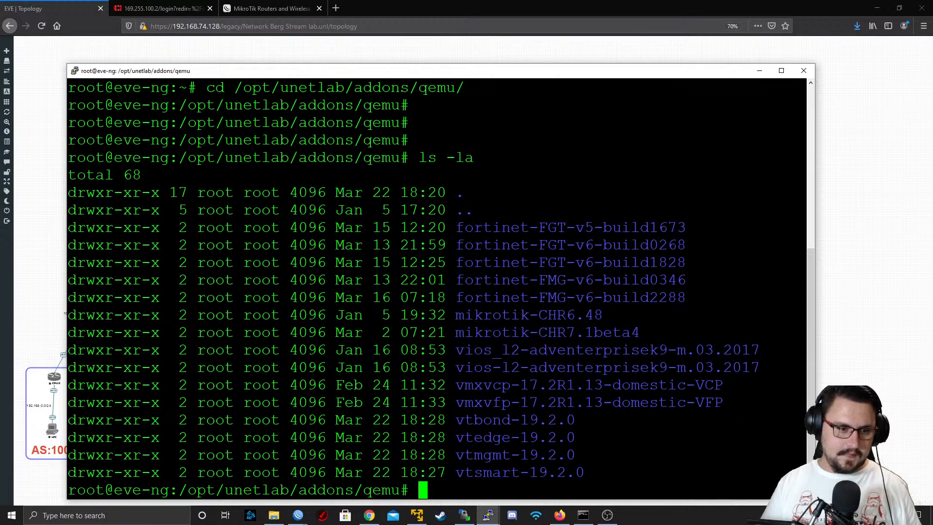
Examine how the mikrotik-CHR6.48 folder is named, focusing on its "mikrotik-" prefix
left_click_drag(456, 315, 604, 315)
left_click(604, 316)
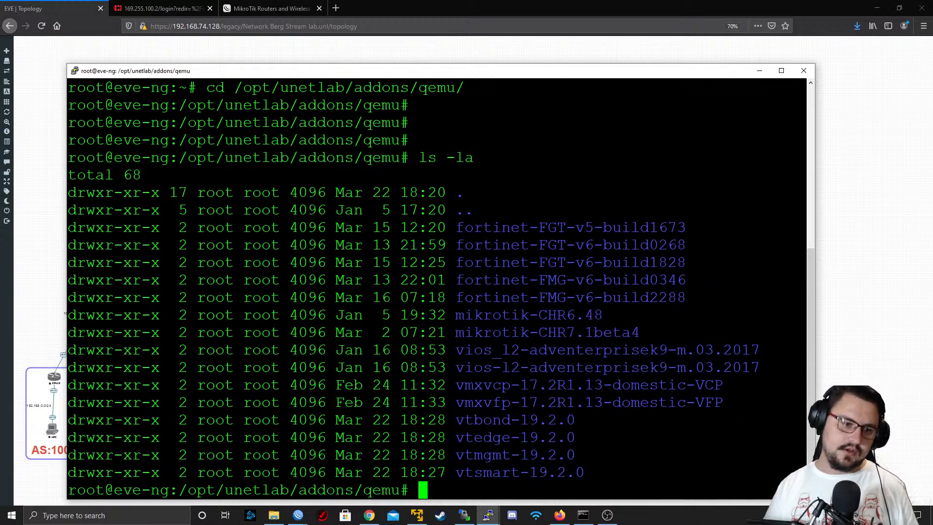
left_click_drag(456, 315, 538, 315)
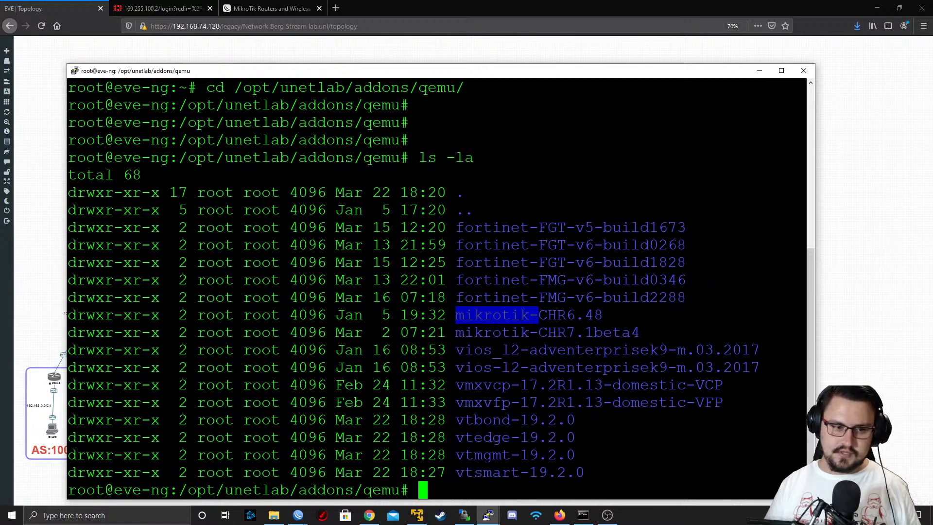
left_click(539, 316)
left_click_drag(456, 315, 538, 318)
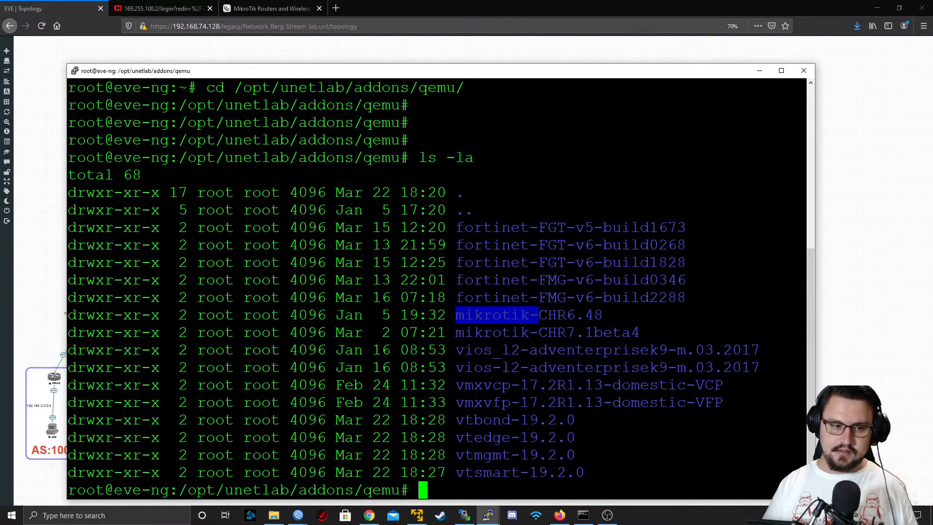
left_click(538, 317)
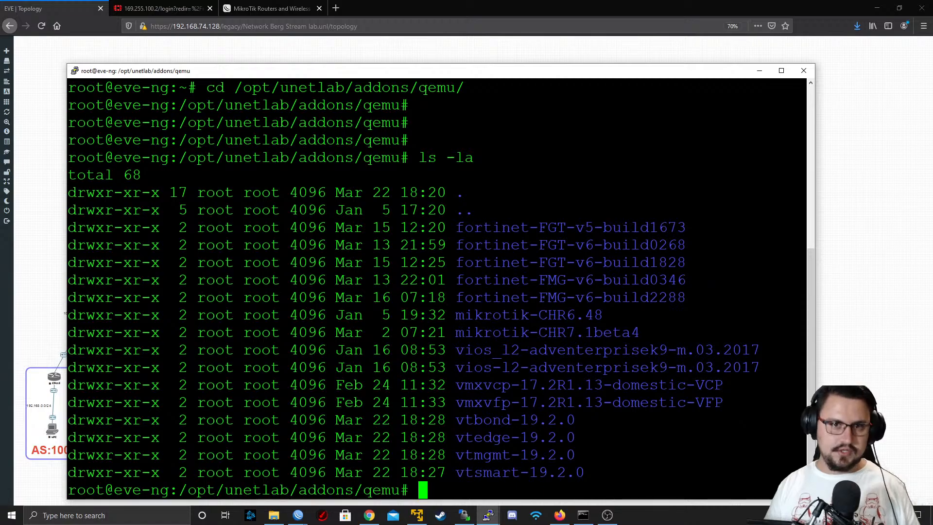
Switch to Firefox and open the eve-ng.net website in a new tab
left_click(346, 16)
left_click(336, 7)
type("eve-ng.net")
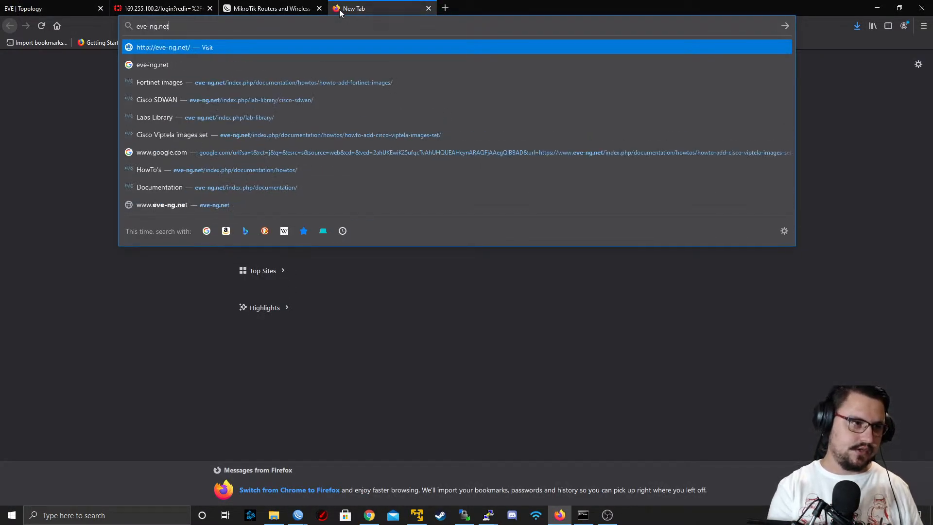
key("Return")
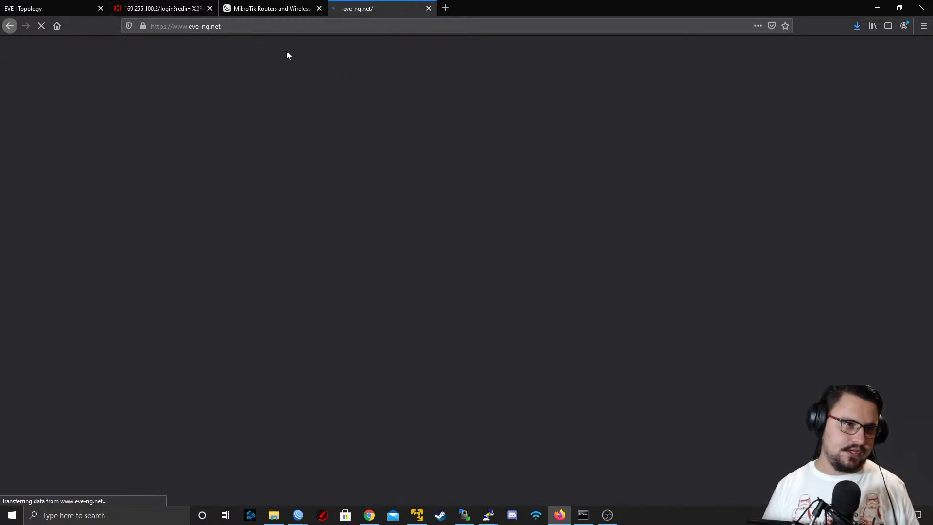
Open the HowTo's section of the EVE-NG documentation and look through its list of vendor image guides
left_click(399, 66)
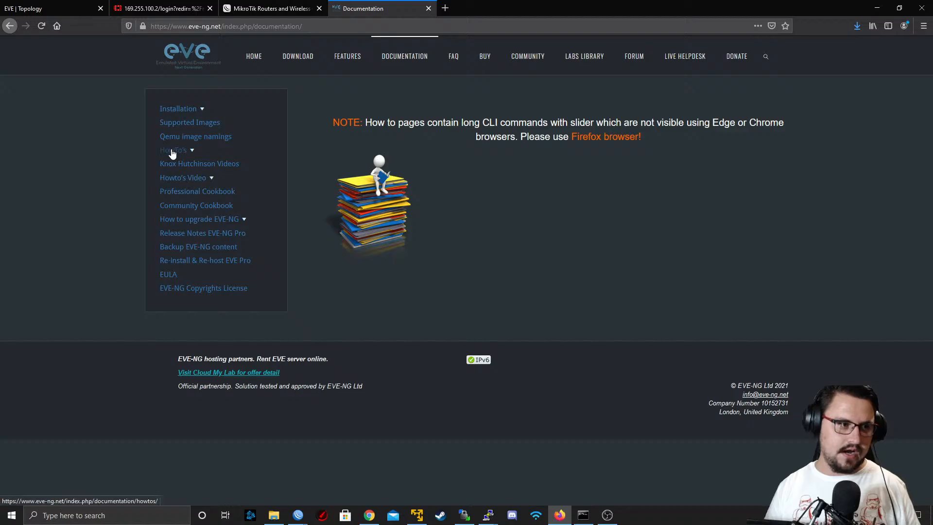
left_click(172, 150)
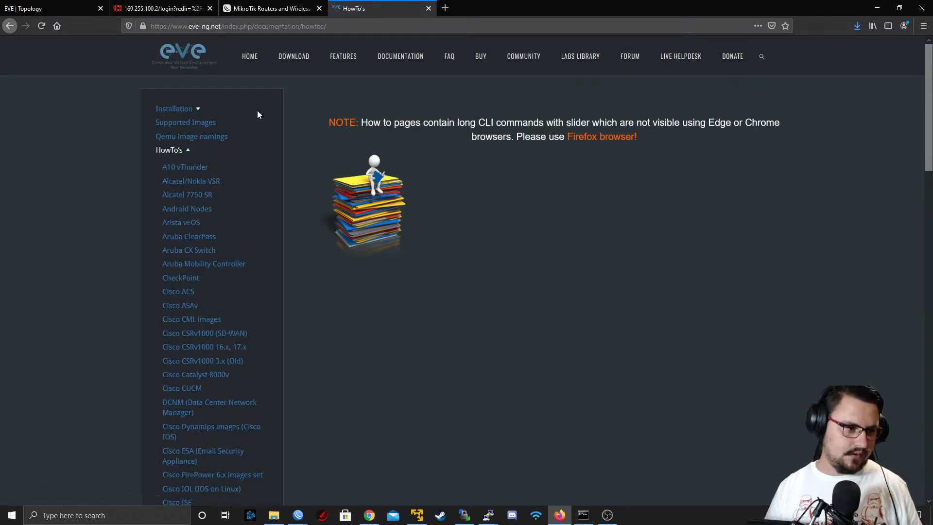
scroll(240, 129, "down", 12)
scroll(194, 231, "down", 9)
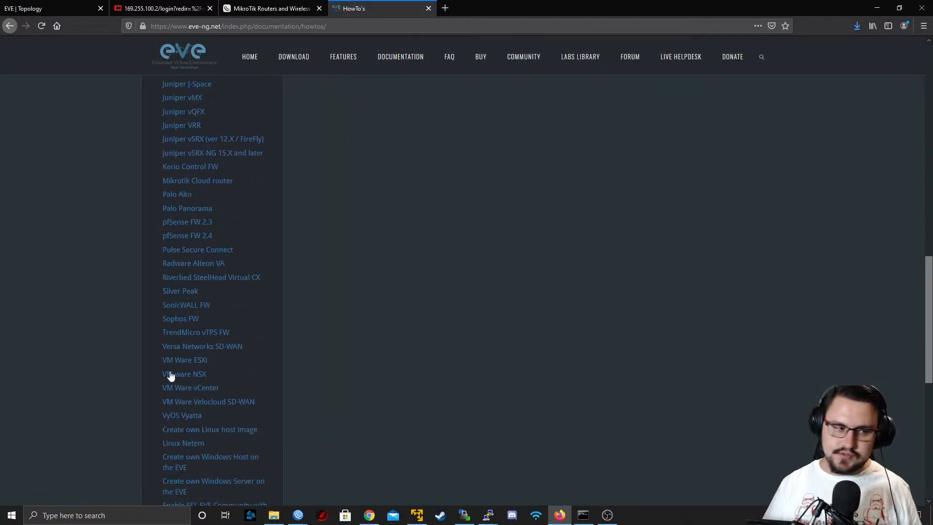
scroll(199, 252, "up", 8)
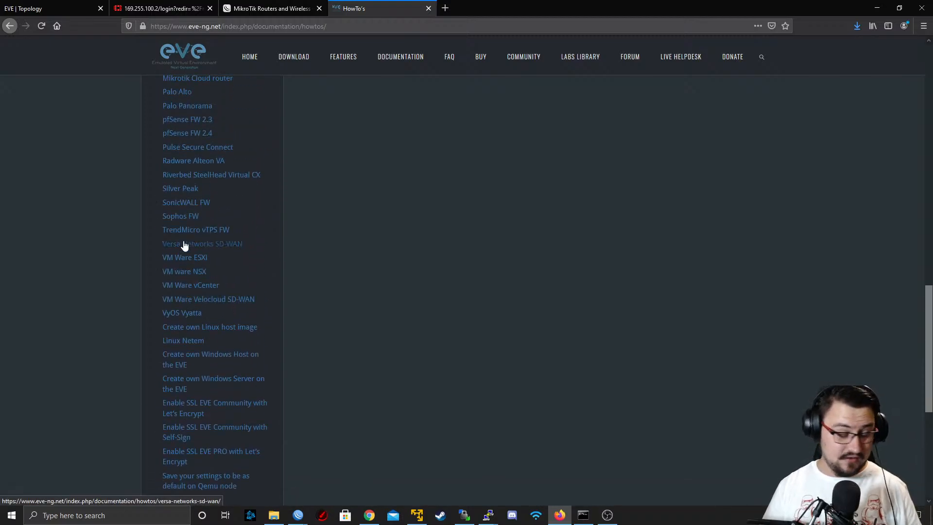
scroll(218, 228, "up", 2)
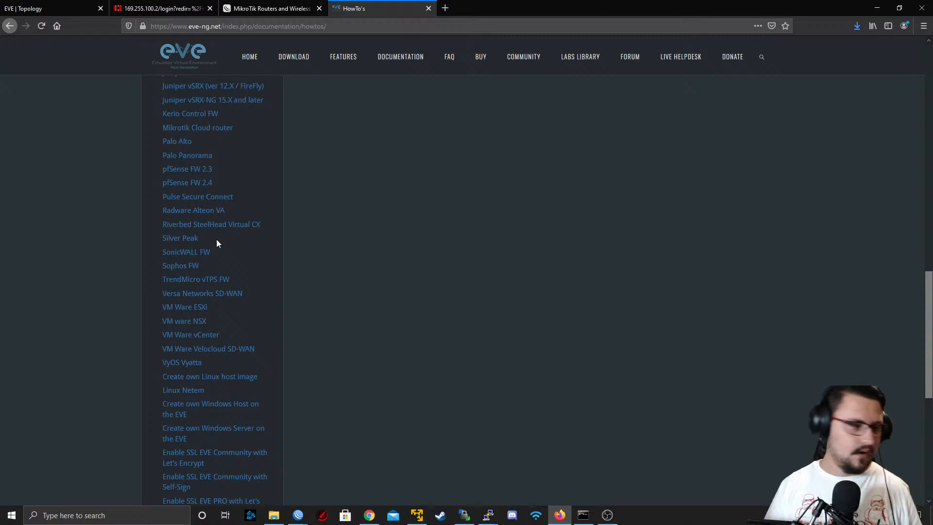
scroll(217, 241, "up", 2)
scroll(219, 245, "down", 10)
scroll(219, 243, "up", 16)
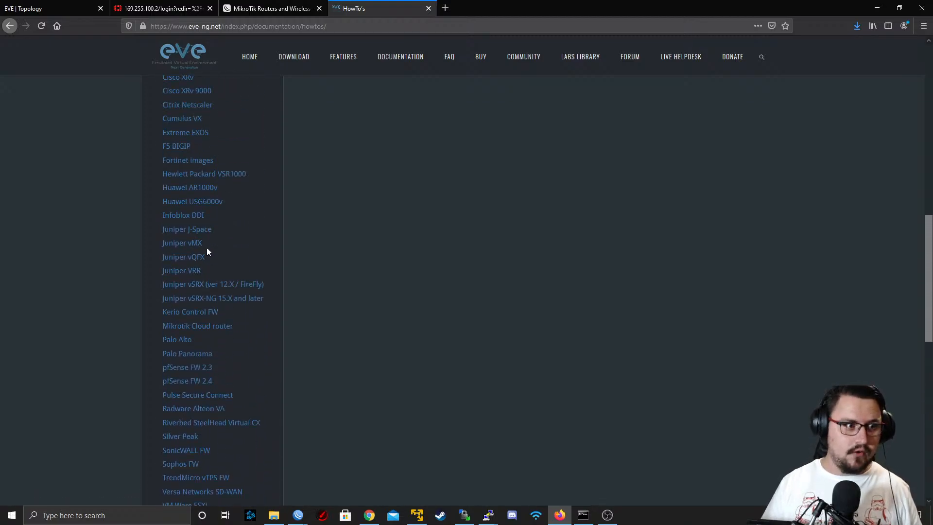
scroll(206, 247, "up", 14)
scroll(182, 257, "up", 2)
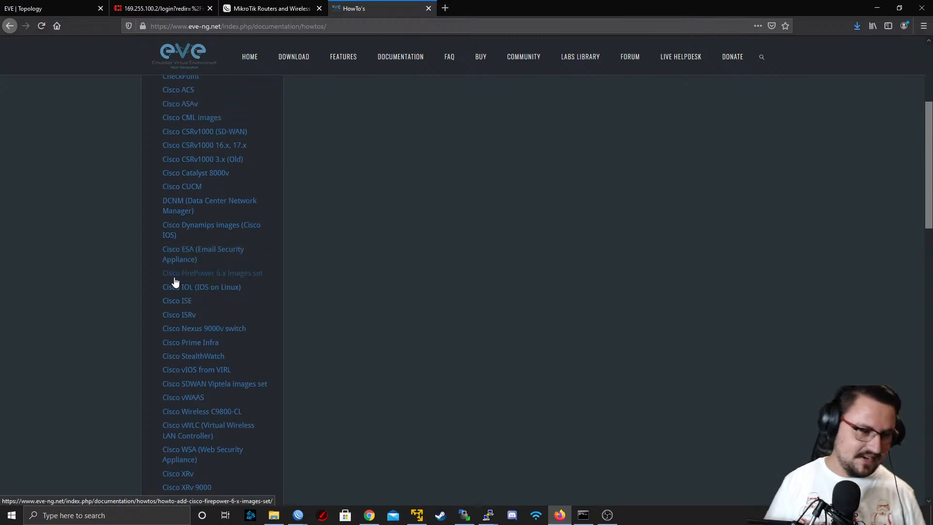
scroll(177, 279, "up", 6)
scroll(199, 275, "down", 20)
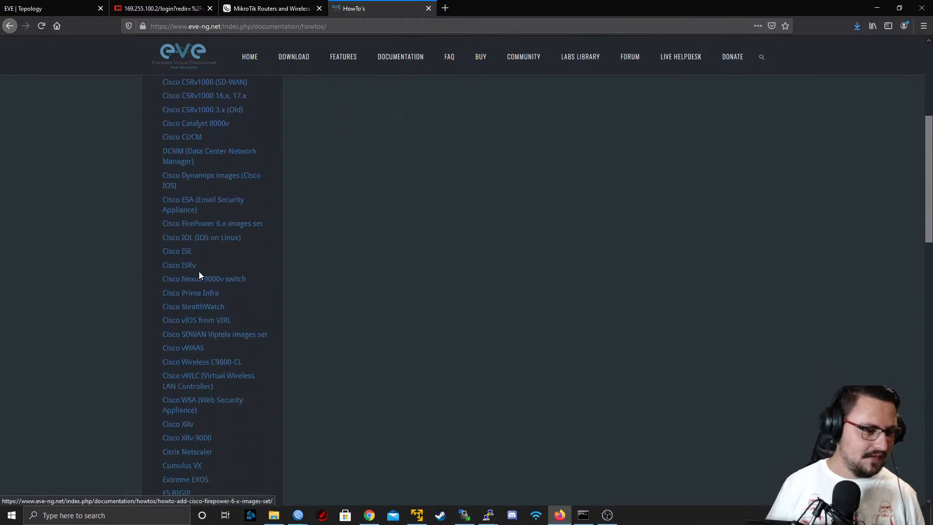
scroll(199, 247, "down", 4)
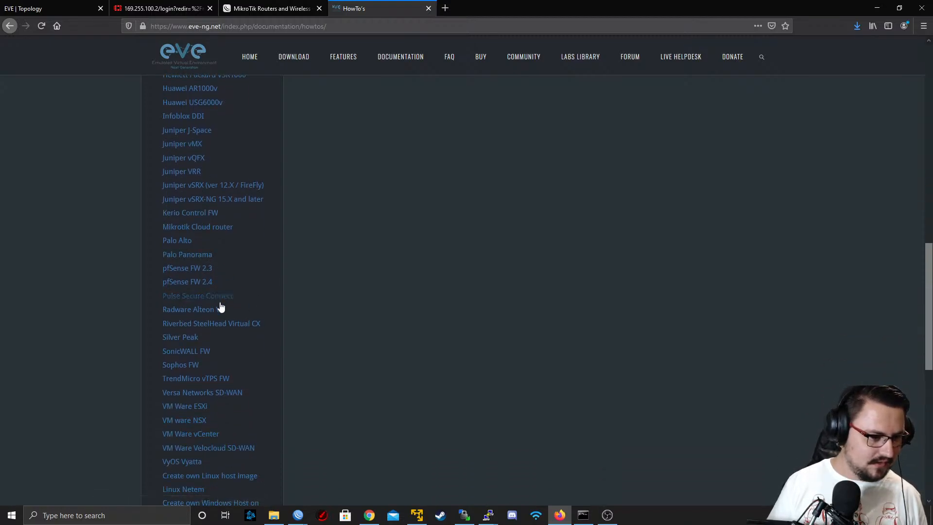
Search the HowTo's list for "Mikro" and open the Mikrotik Cloud router guide
scroll(214, 320, "up", 1)
key("ctrl+f")
type("Mikr")
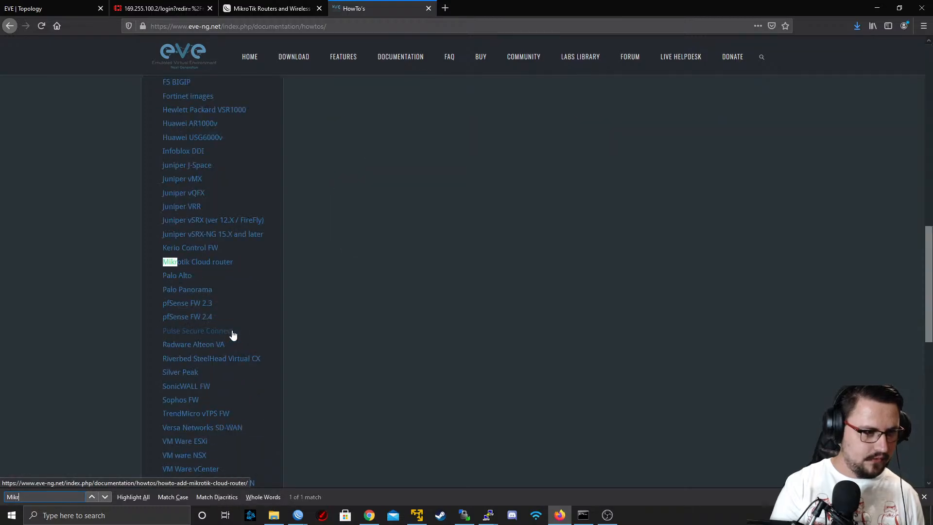
type("o")
left_click(213, 263)
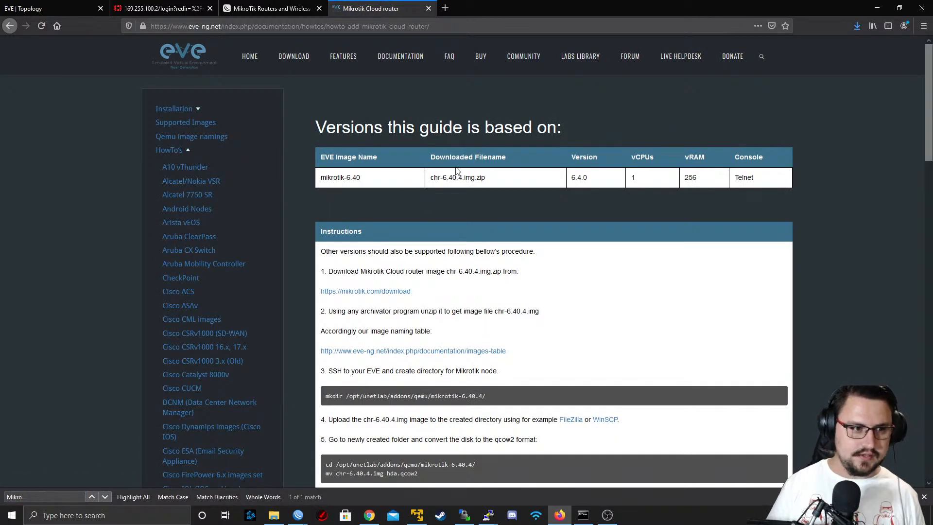
Read the Mikrotik guide's version table and instructions, focusing on the mkdir command and its directory naming
left_click_drag(343, 132, 669, 238)
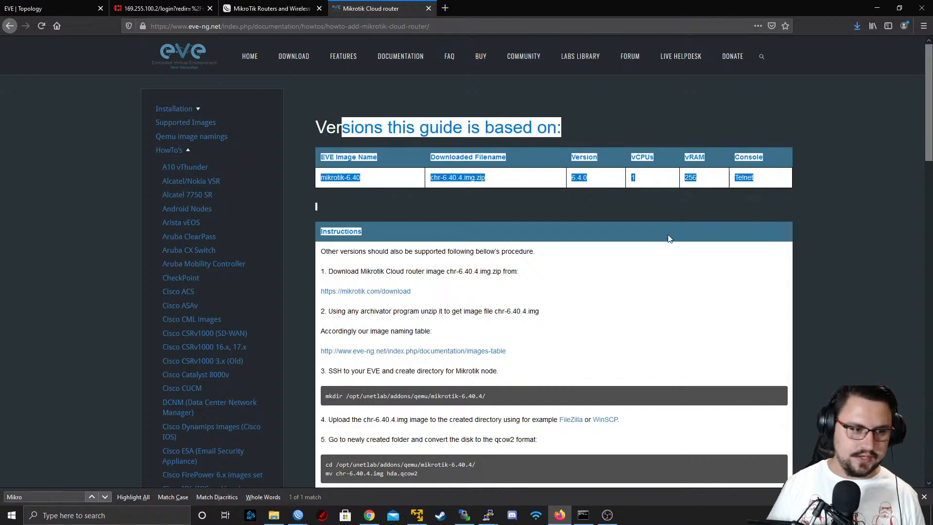
scroll(486, 245, "down", 1)
left_click_drag(315, 243, 421, 248)
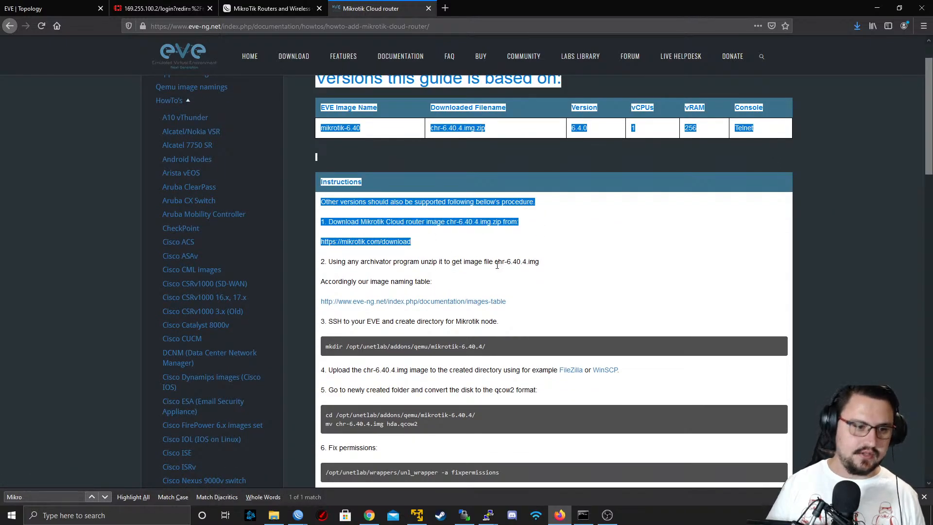
left_click(452, 278)
left_click_drag(355, 263, 379, 265)
scroll(379, 265, "down", 1)
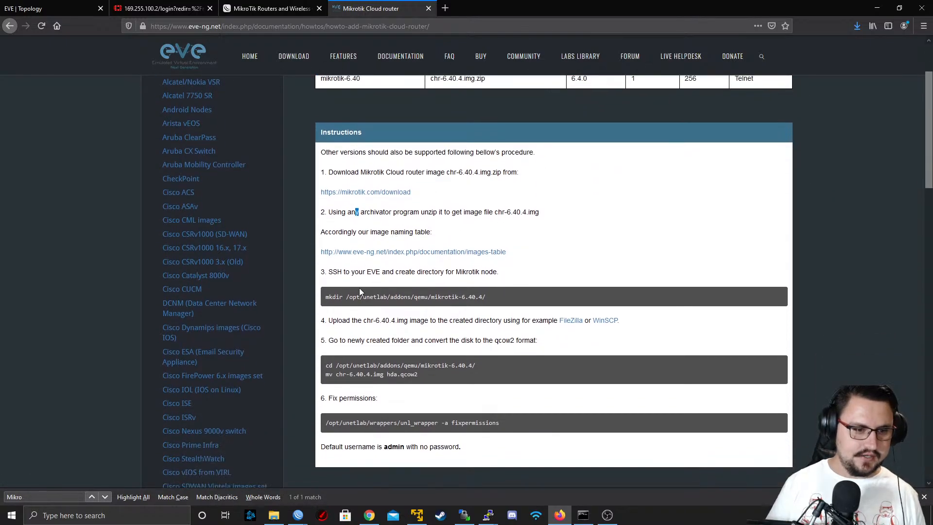
left_click_drag(418, 290, 492, 301)
left_click(418, 303)
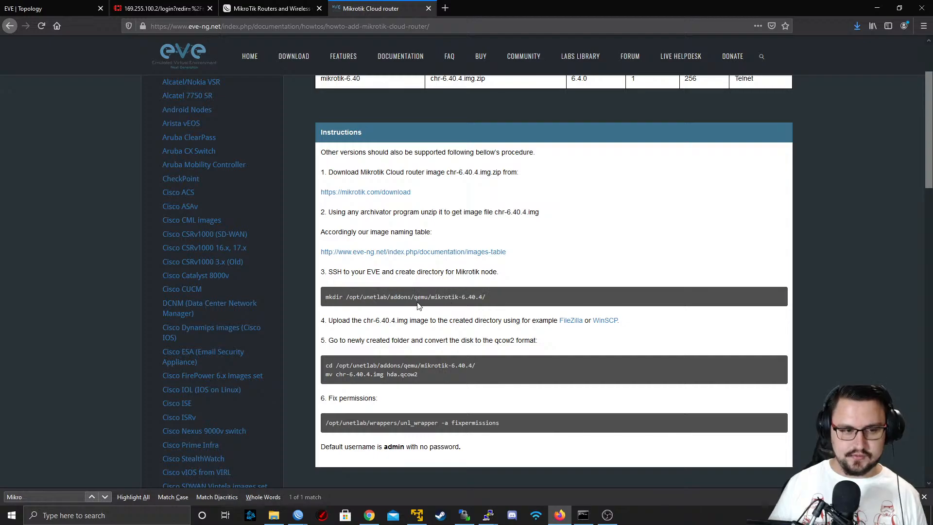
left_click(463, 297)
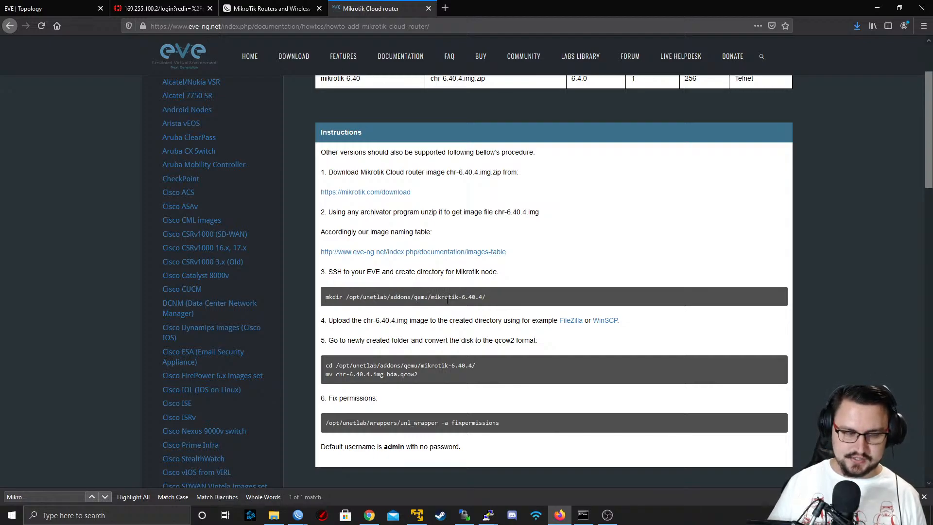
Return to the PuTTY session and create the directory /opt/unetlab/addons/qemu/mikrotik-6.48.1 with mkdir
left_click(879, 7)
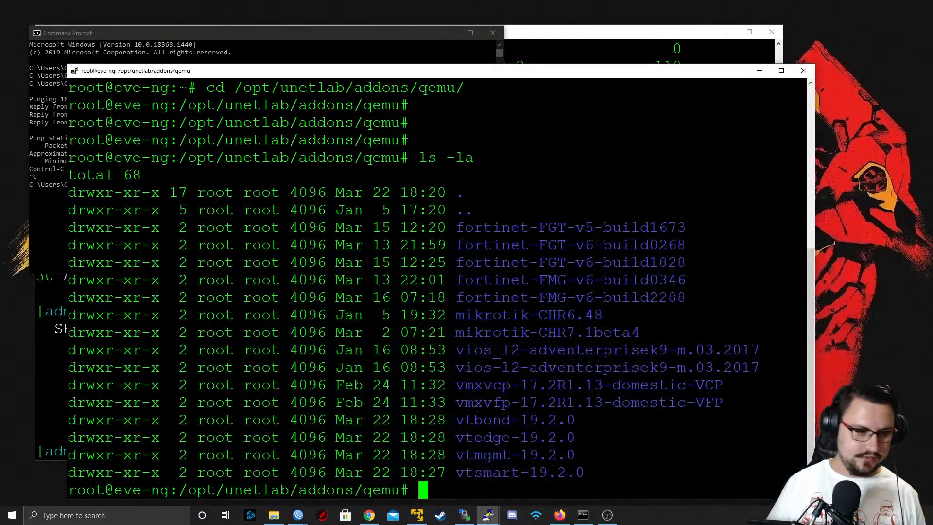
type("mkdir ")
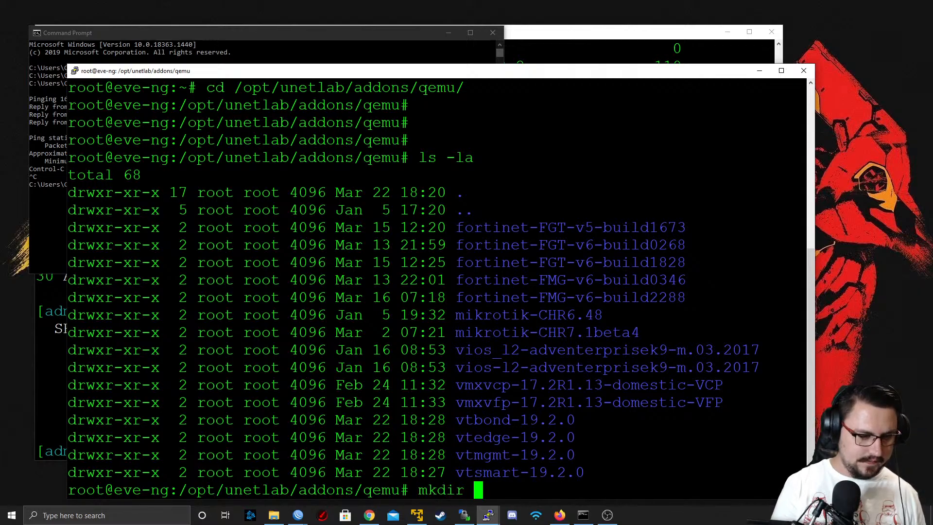
type("/opt/unetlab/")
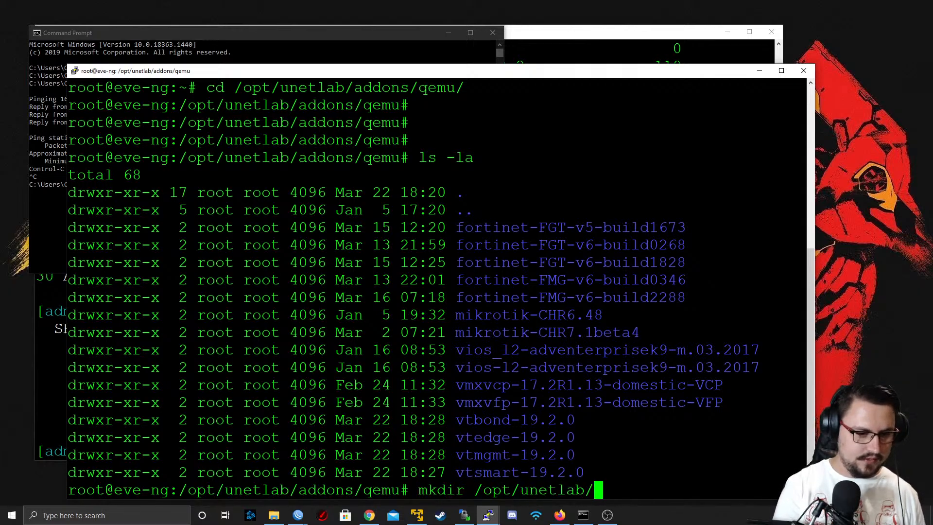
type("addons/qemu/")
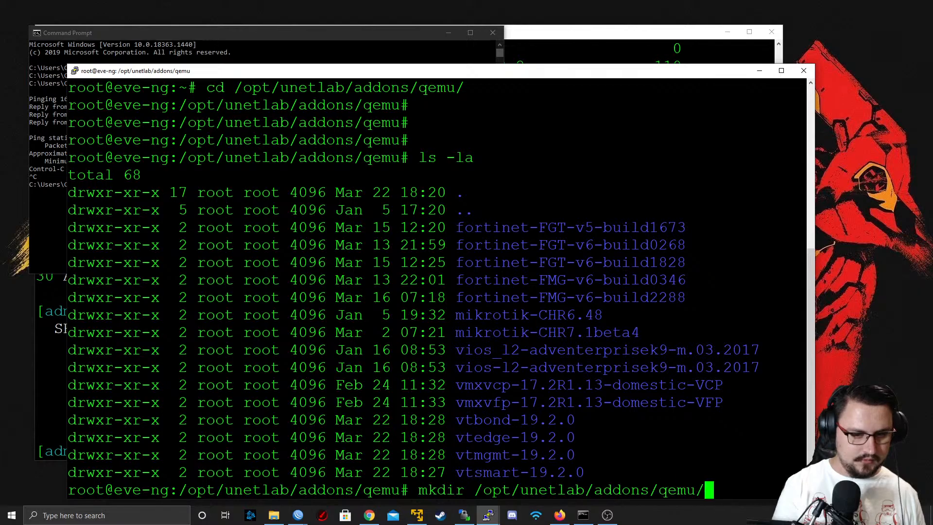
type("mikrotik")
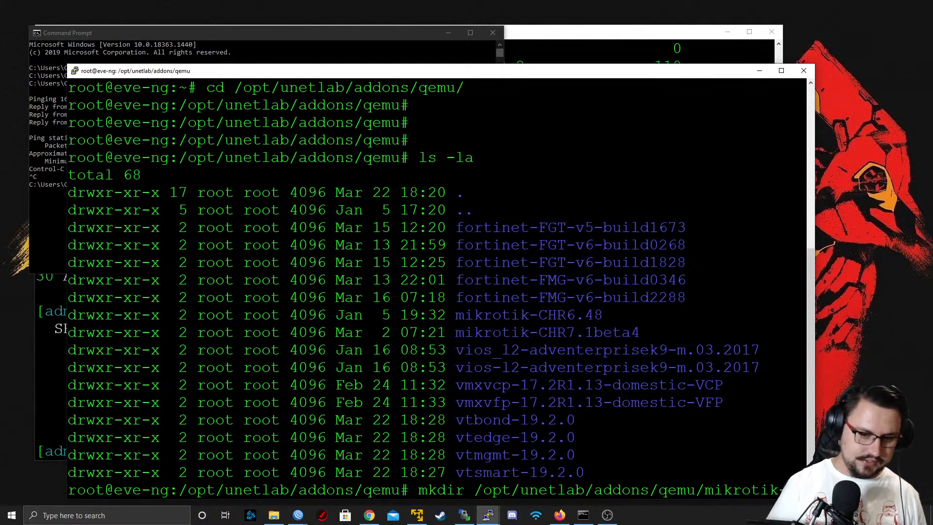
key("alt+Tab")
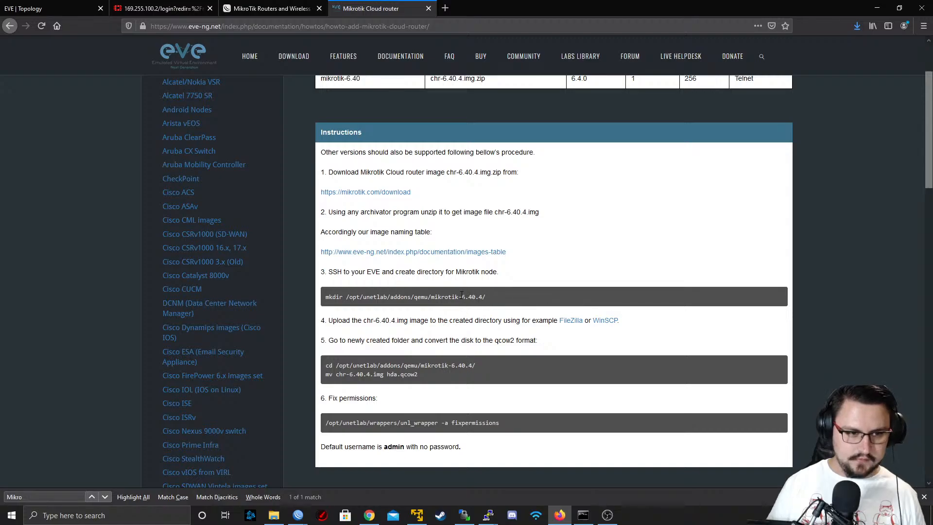
key("alt+Tab")
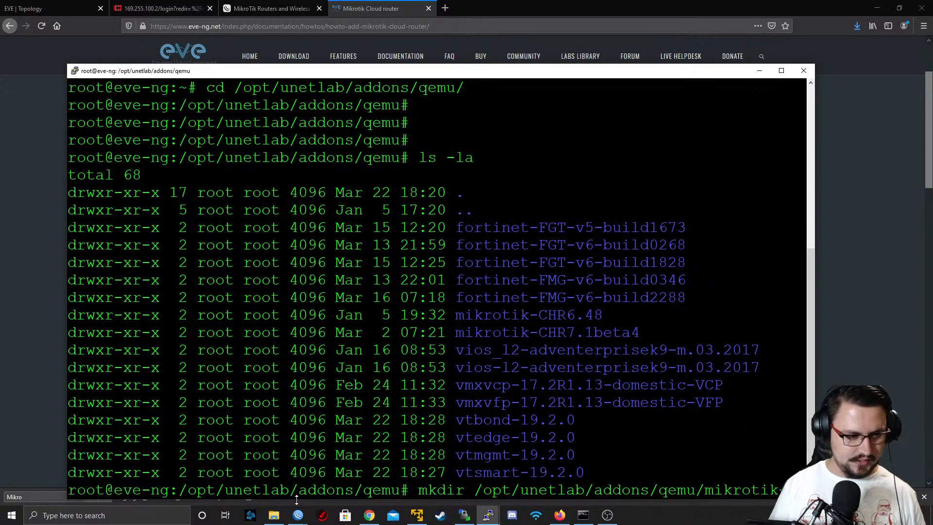
left_click(275, 516)
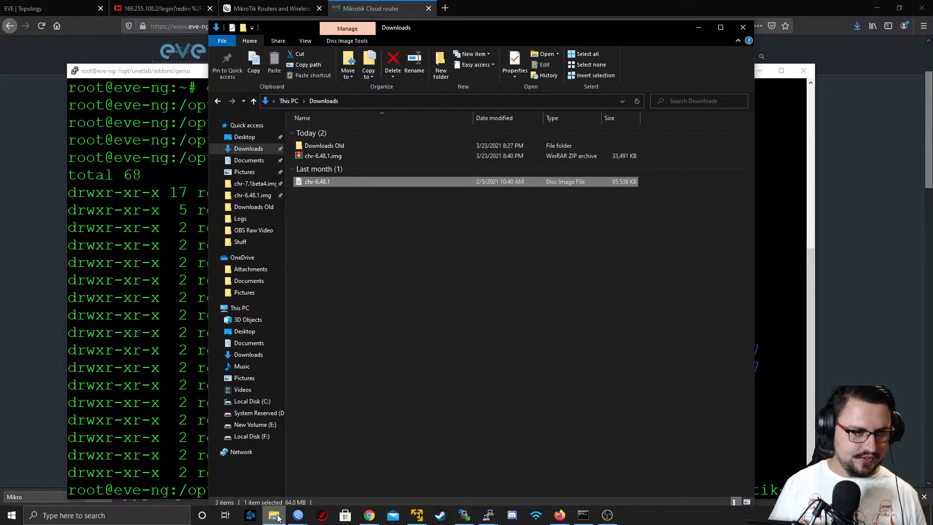
left_click(276, 516)
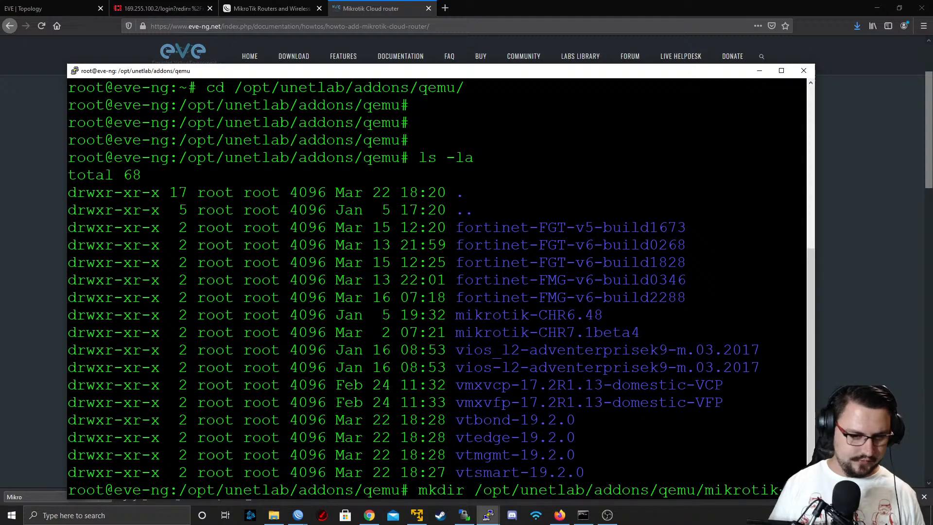
type("6.48.1")
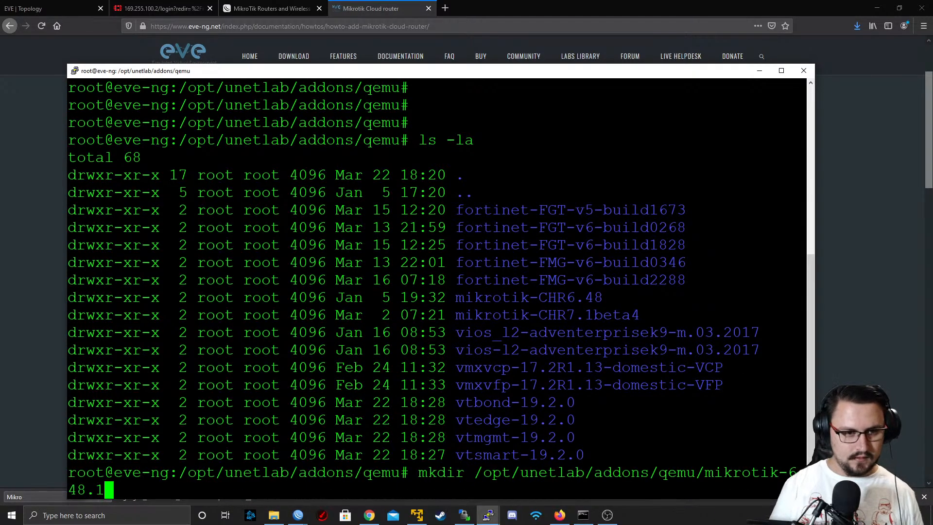
key("Return")
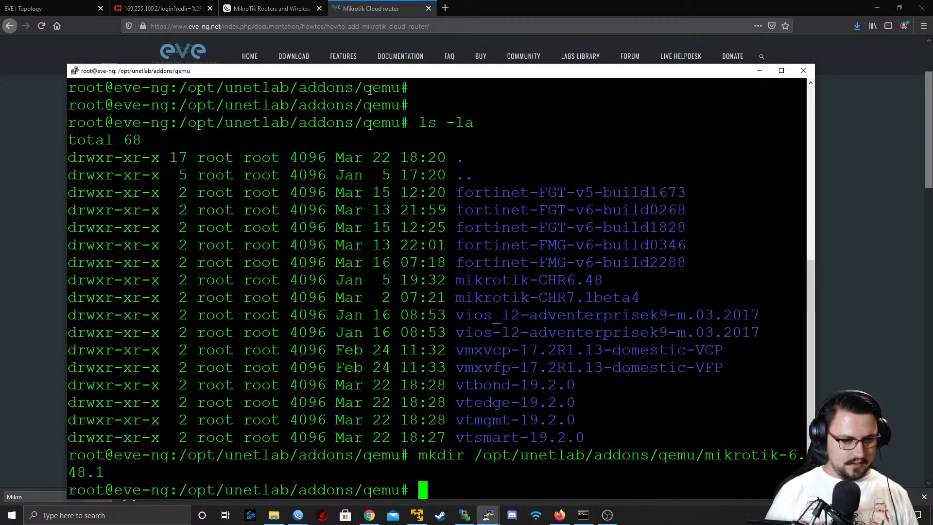
Switch to WinSCP and browse the server's files to /opt/unetlab/addons/qemu
left_click(465, 515)
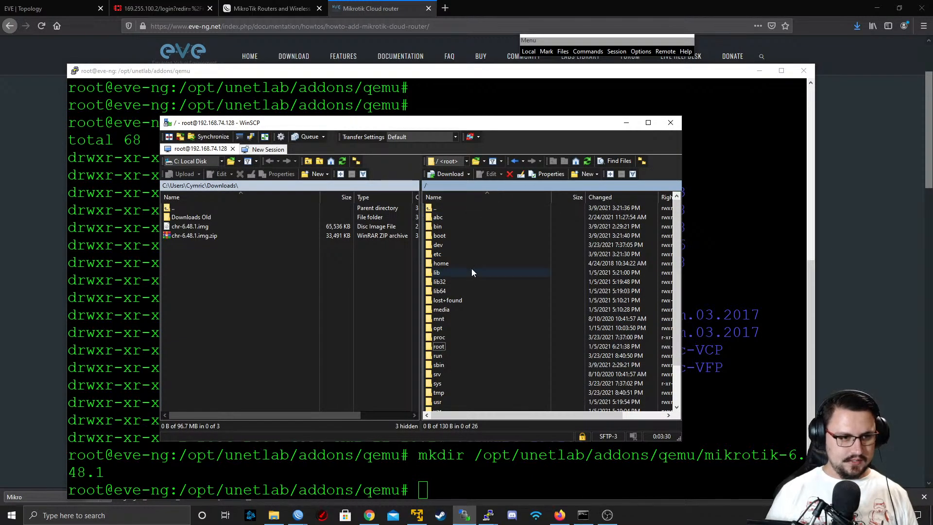
scroll(450, 270, "down", 2)
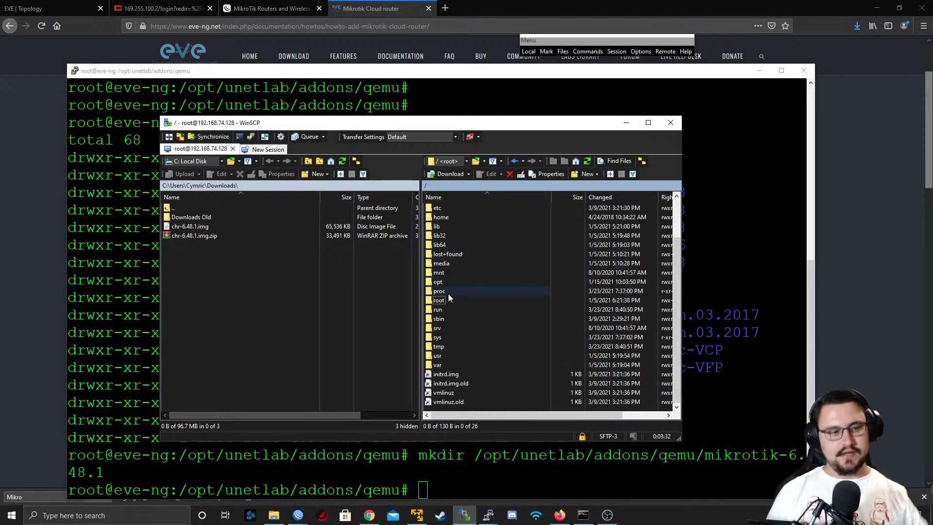
double_click(438, 282)
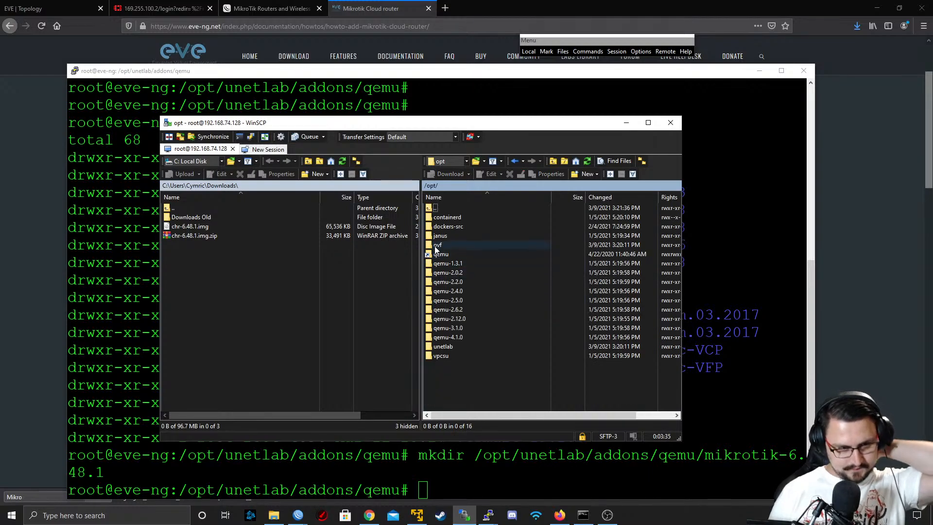
double_click(443, 346)
double_click(442, 218)
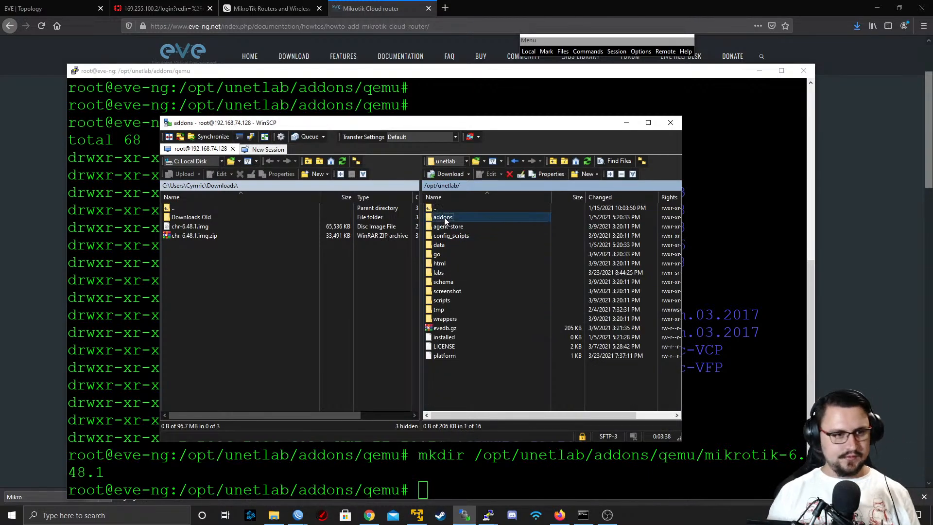
double_click(445, 237)
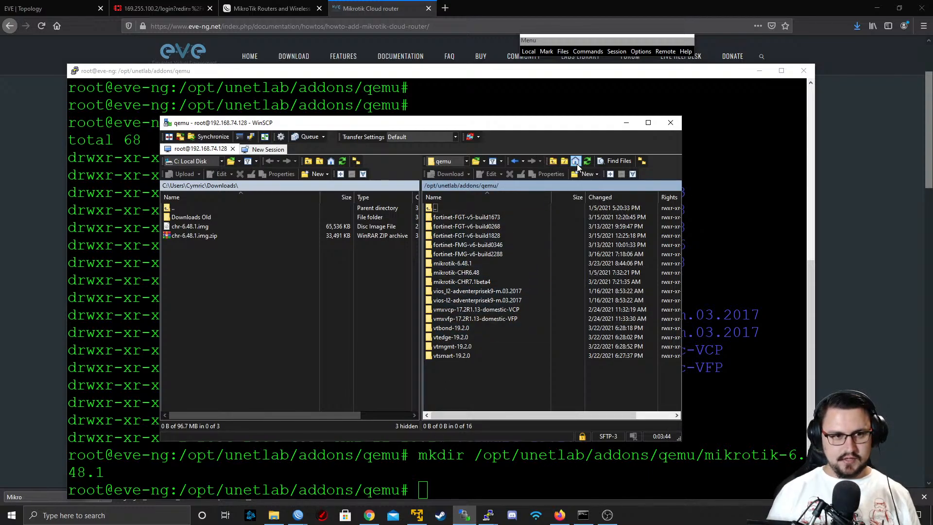
Upload chr-6.48.1.img from the local Downloads folder into the server's mikrotik-6.48.1 folder and return to the PuTTY session
double_click(451, 262)
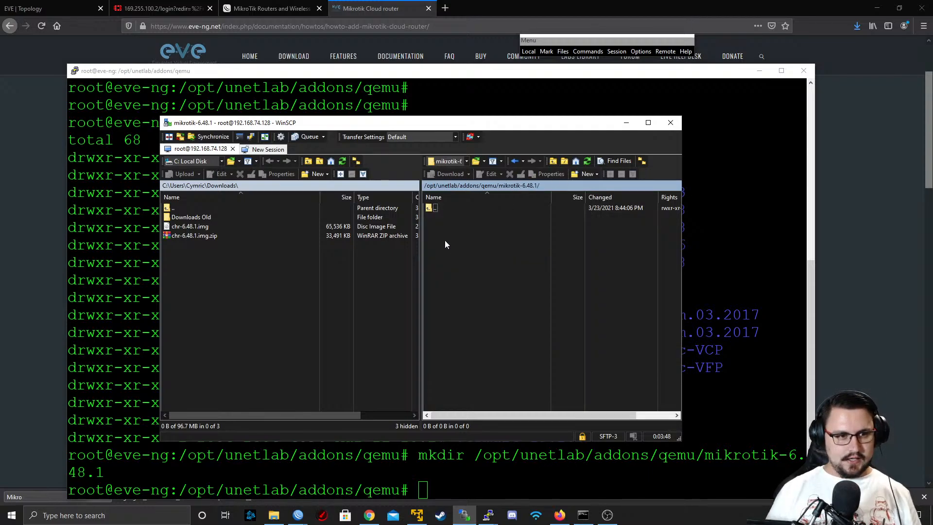
left_click_drag(189, 227, 479, 225)
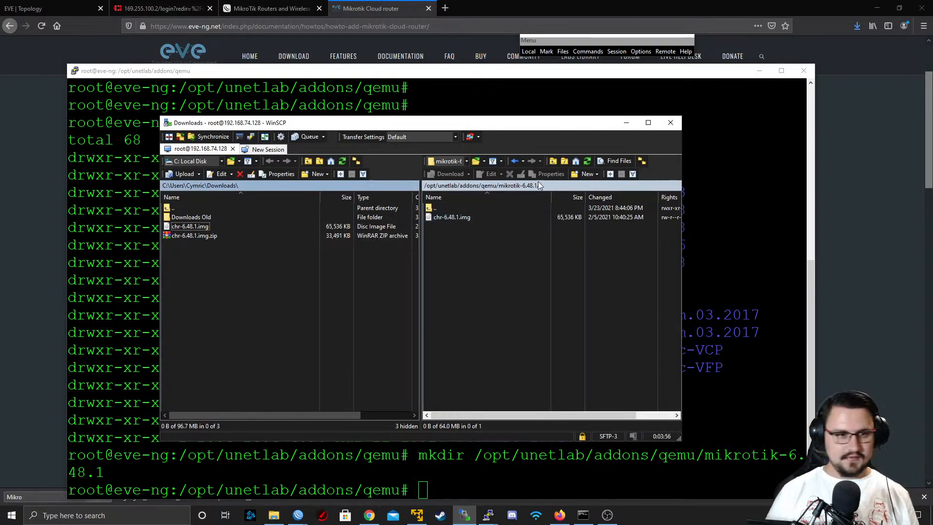
left_click(627, 123)
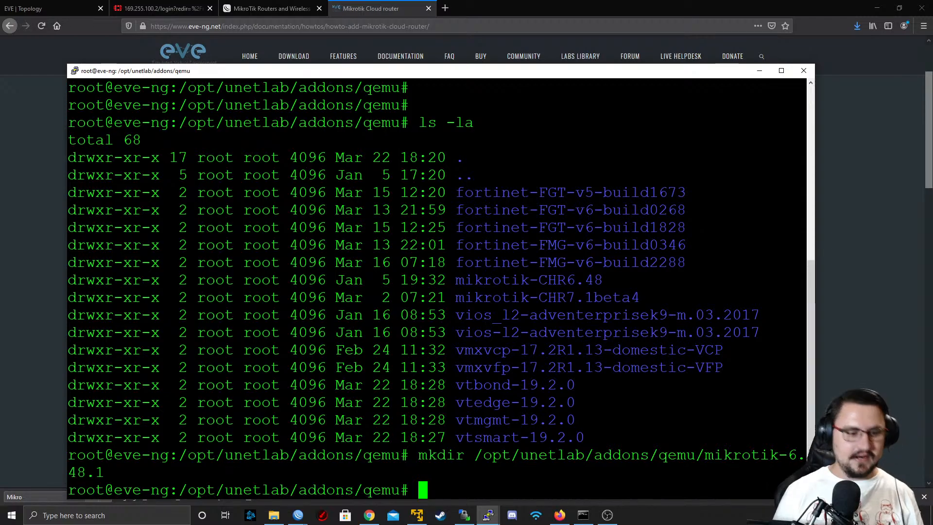
Change into /opt/unetlab/addons/qemu/mikrotik-6.48.1 and list its contents with ls -la
type("cd /")
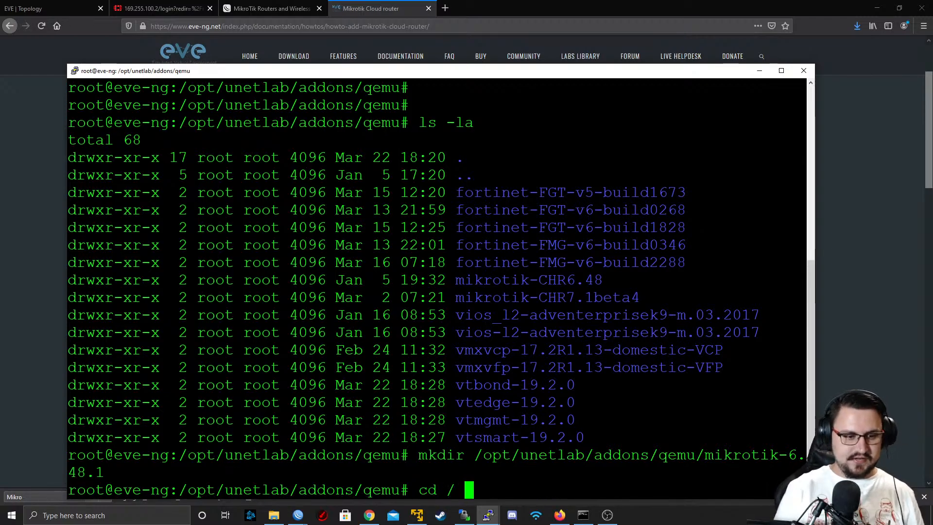
type("opt/unetlab/")
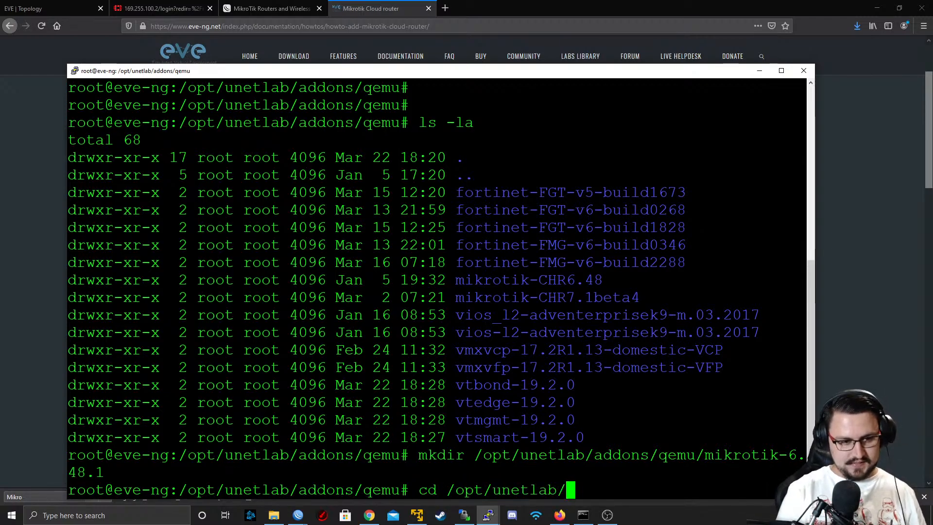
type("addons/q")
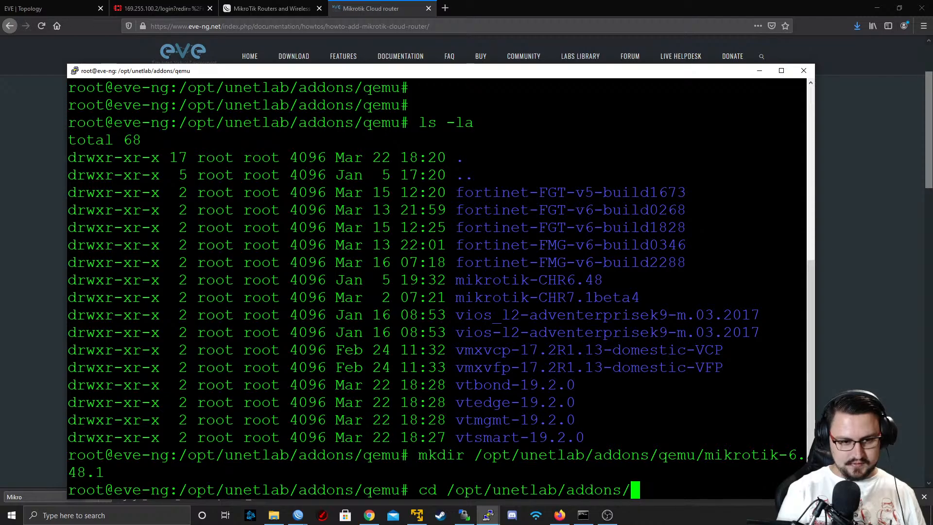
type("emu/mikrotik-")
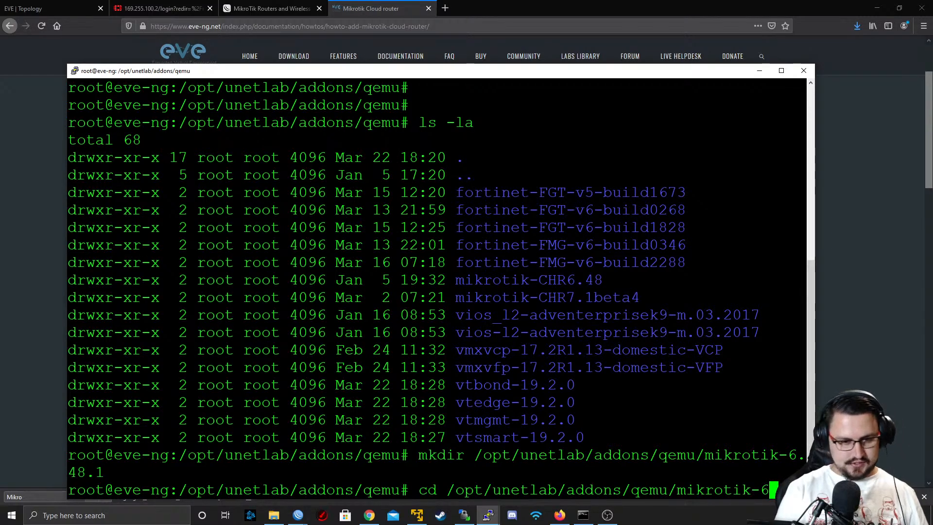
type("6.48.1/")
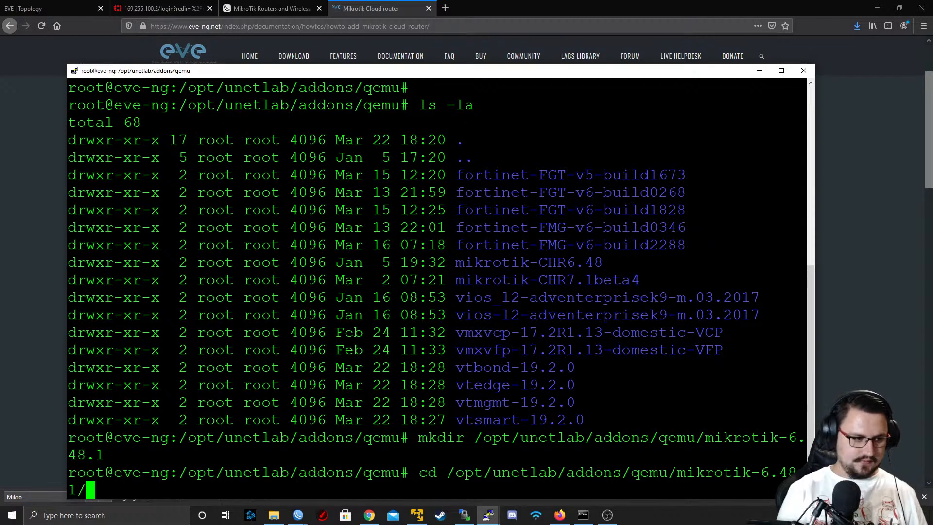
key("BackSpace")
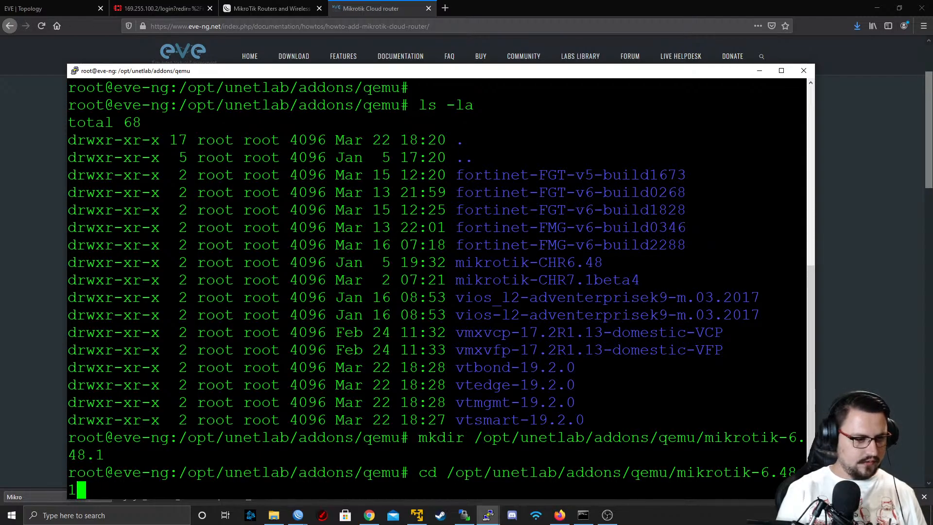
key("Return")
type("ls -la")
key("Return")
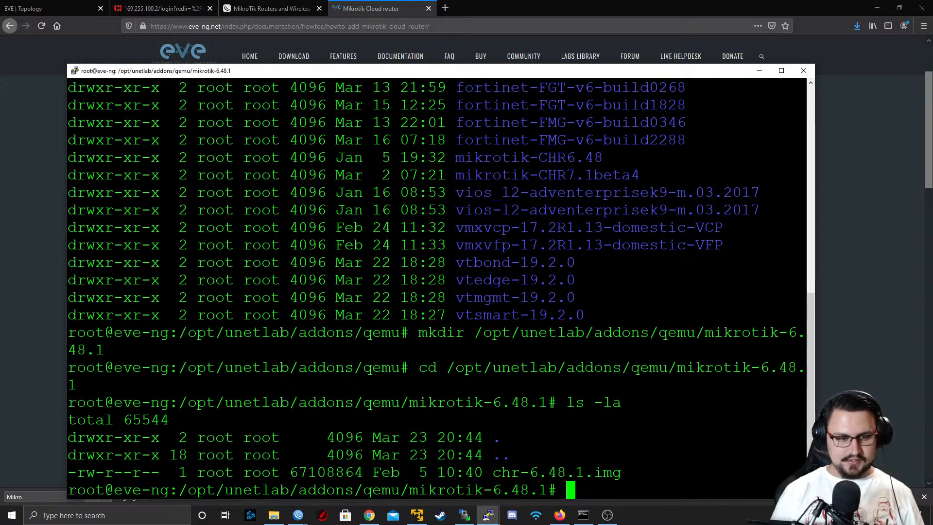
Rename the uploaded chr-6.48.1.img to virtioa.qcow2 with the mv command
triple_click(557, 489)
double_click(557, 473)
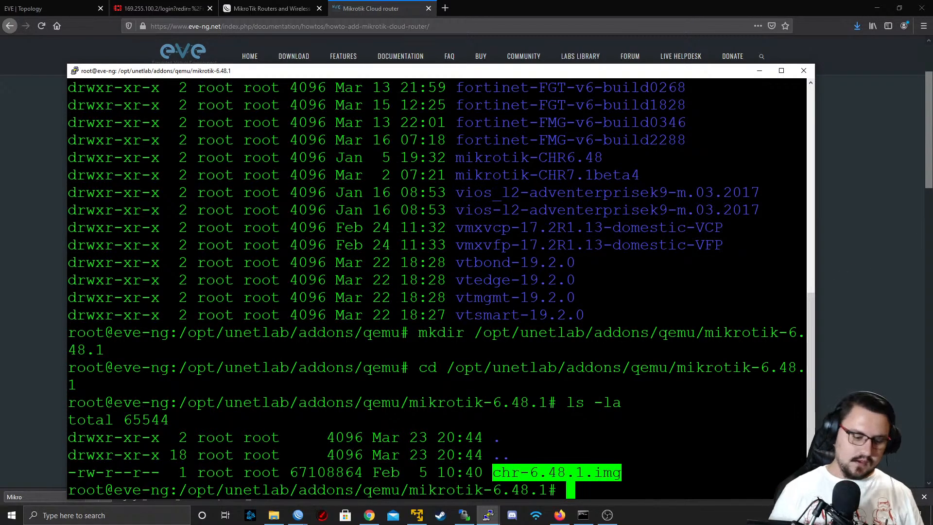
type("mv c")
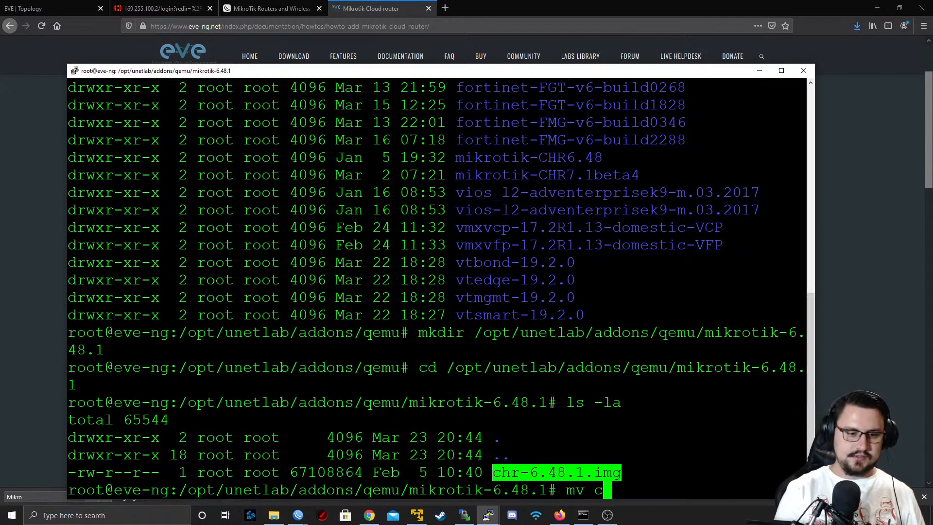
key("Tab")
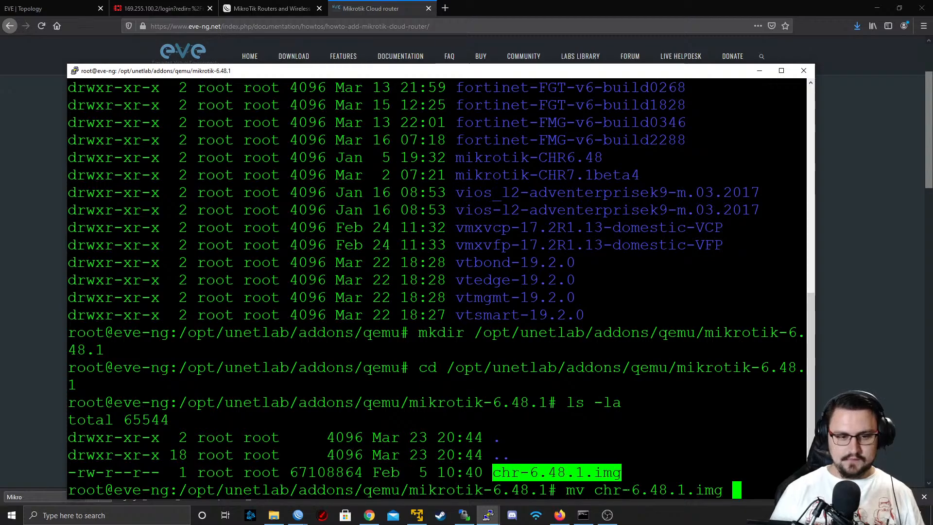
double_click(659, 490)
triple_click(710, 456)
left_click(709, 461)
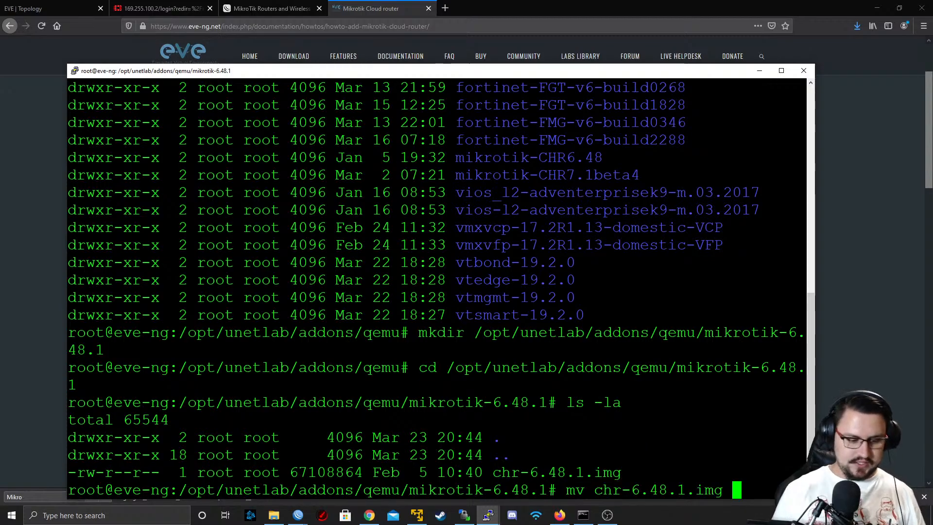
type("virt")
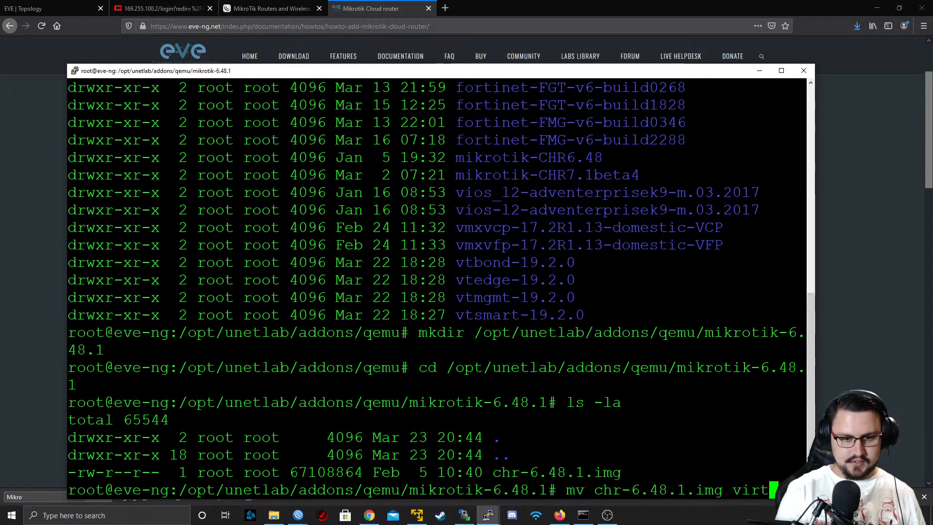
type("ioa.q")
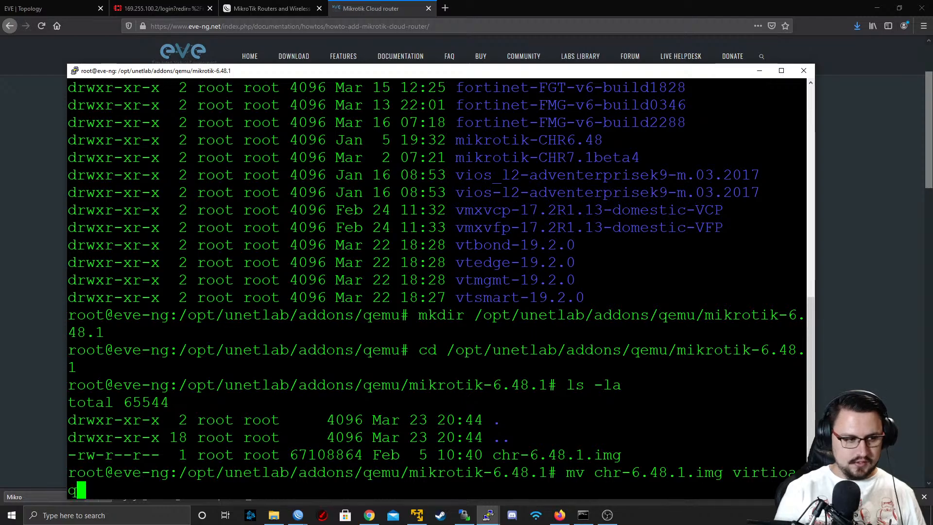
type("cow2")
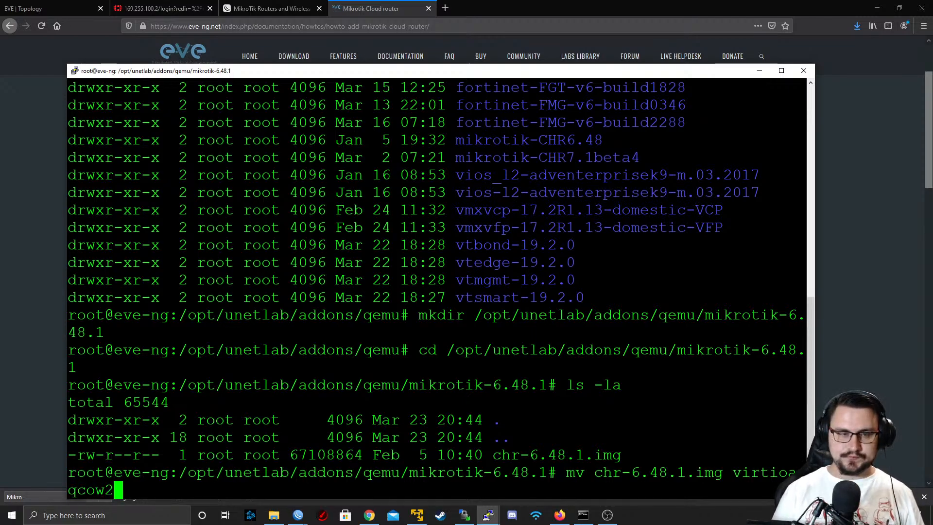
key("Return")
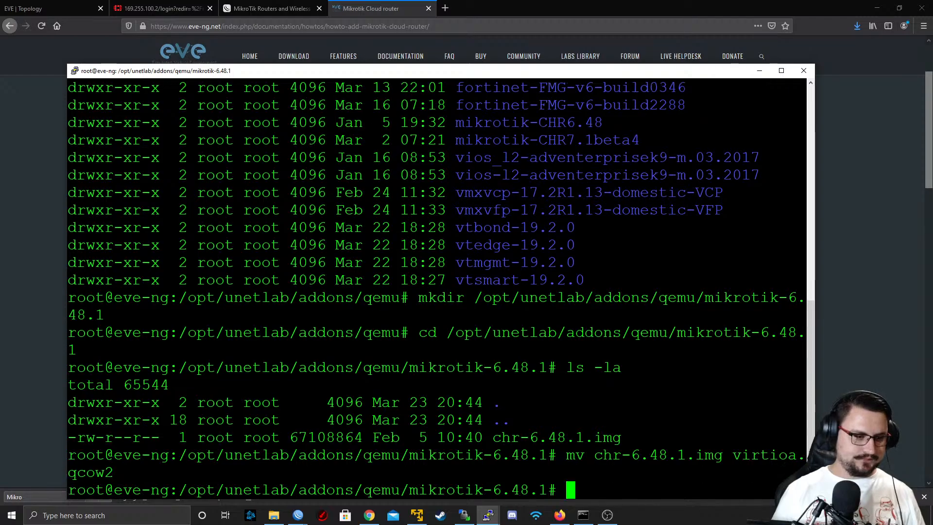
List the mikrotik-6.48.1 folder again with ls -la and check the renamed image file
key("Return")
key("Return")
type("ls -la")
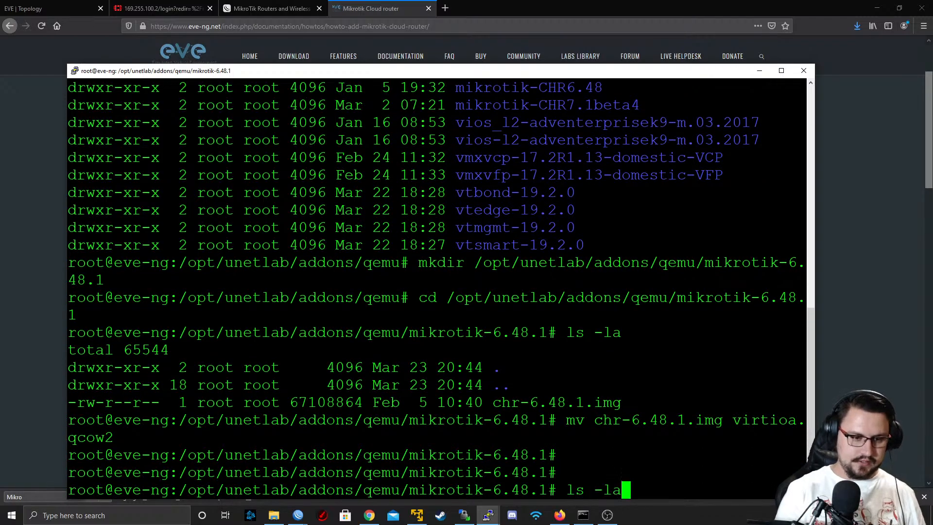
key("Return")
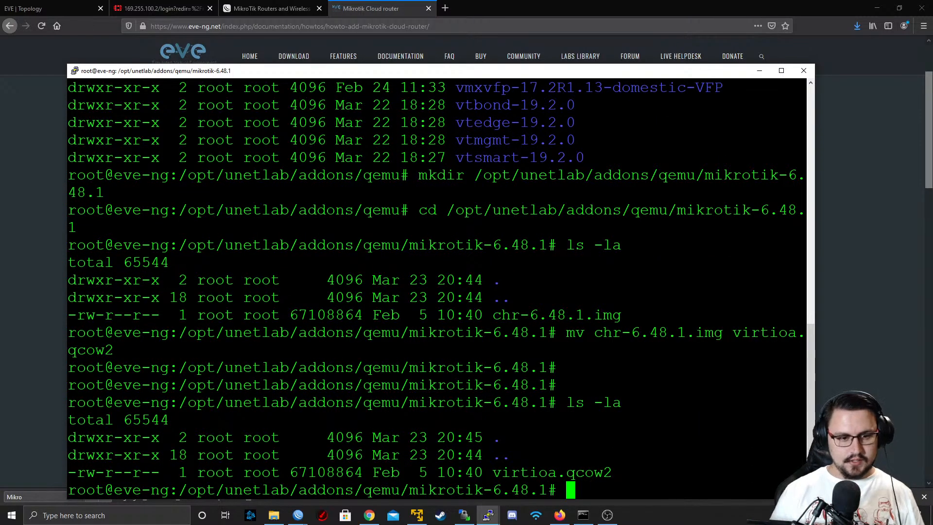
double_click(511, 477)
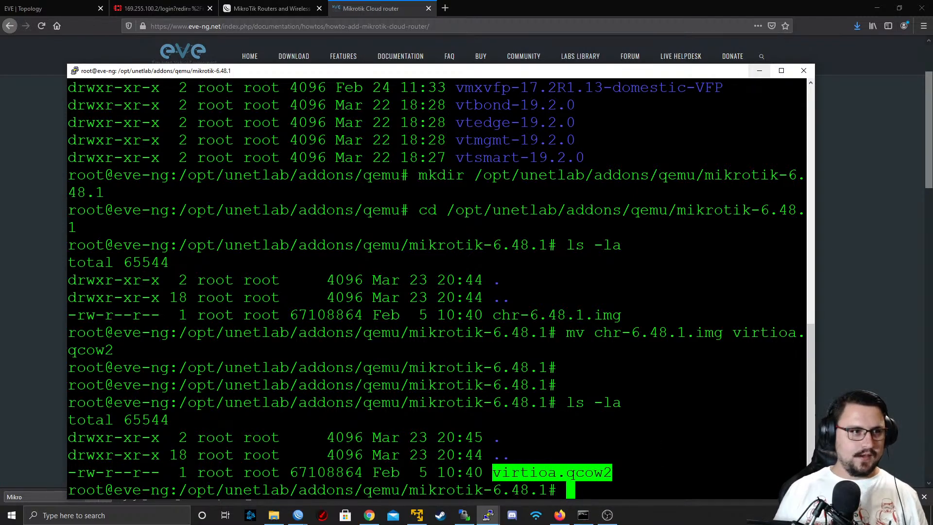
Switch to the EVE-NG topology and add one MikroTik RouterOS node using the mikrotik-6.48.1 image beside the PPPOE_CUSTOMERS area
left_click(44, 8)
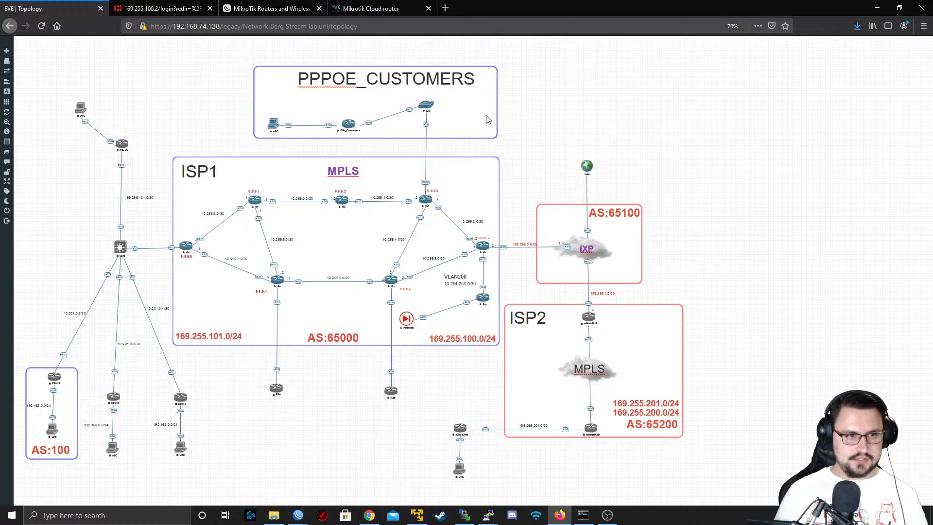
right_click(535, 115)
left_click(546, 127)
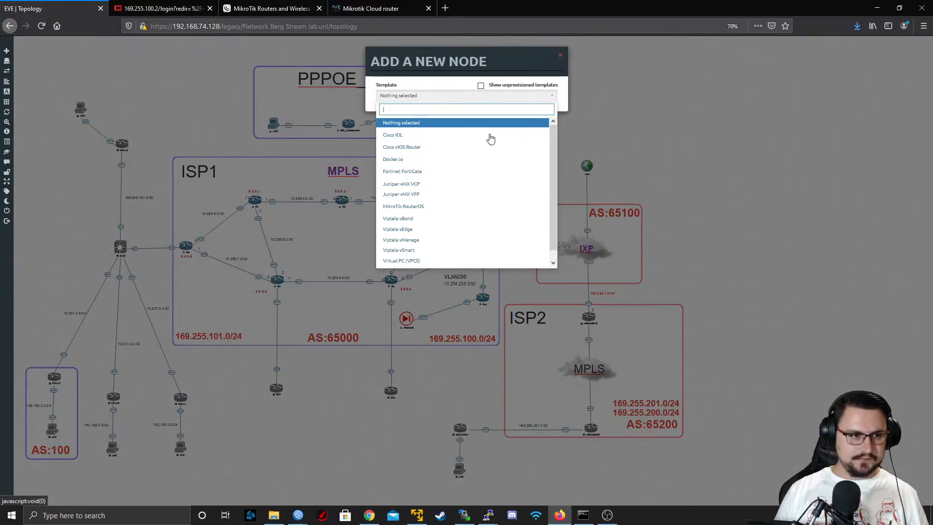
scroll(448, 225, "down", 1)
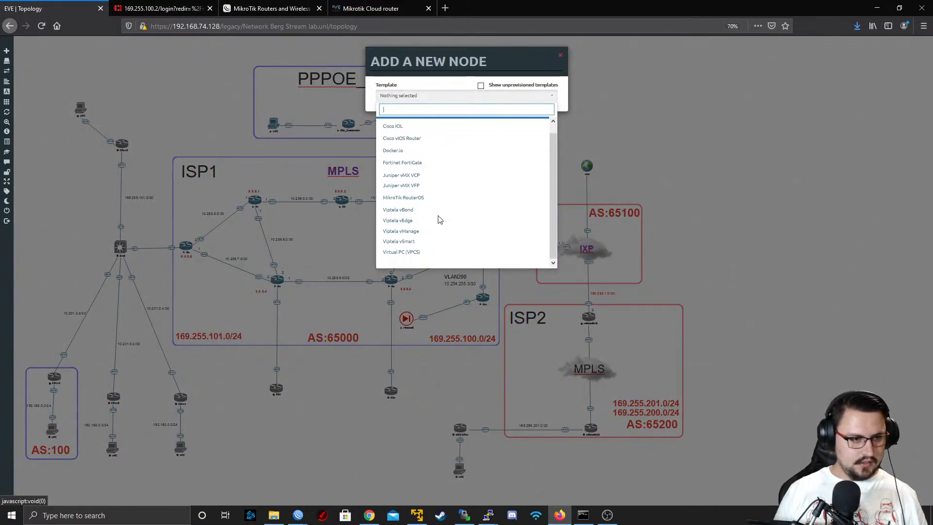
scroll(438, 216, "up", 1)
left_click(418, 208)
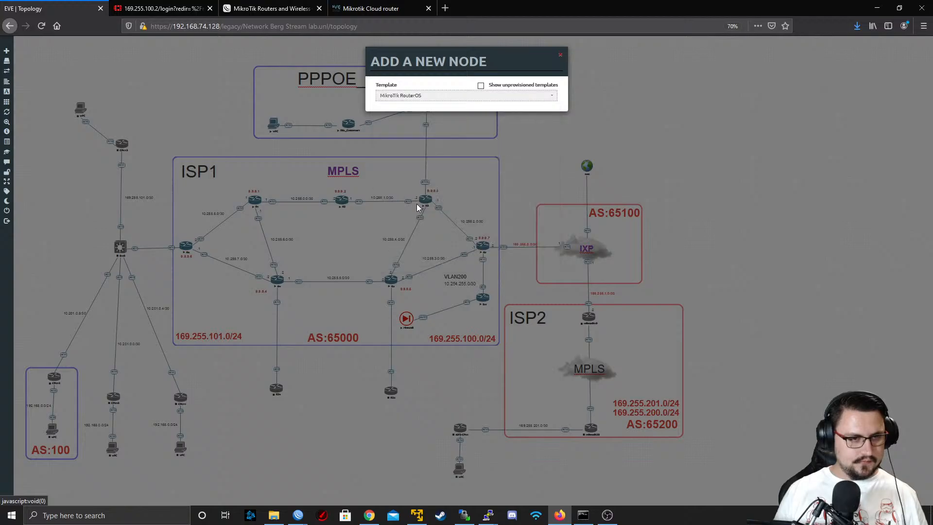
left_click(495, 131)
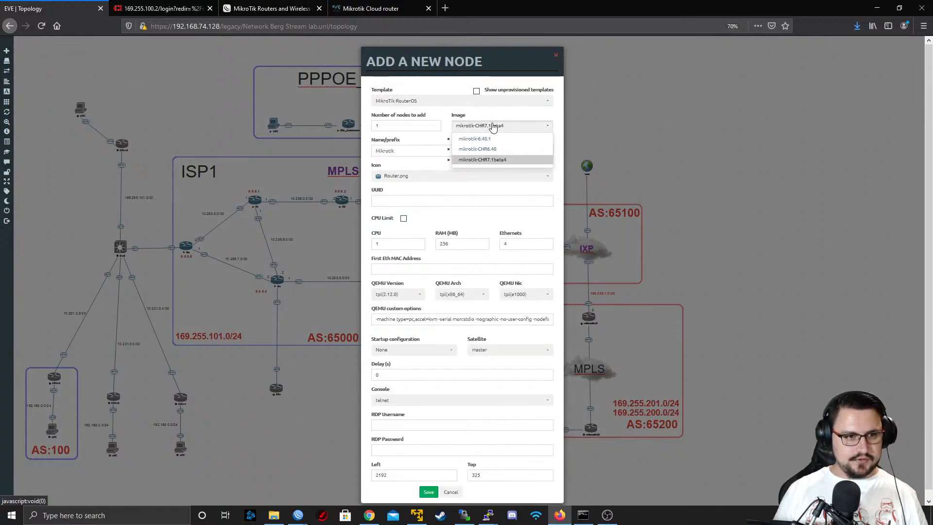
left_click(520, 142)
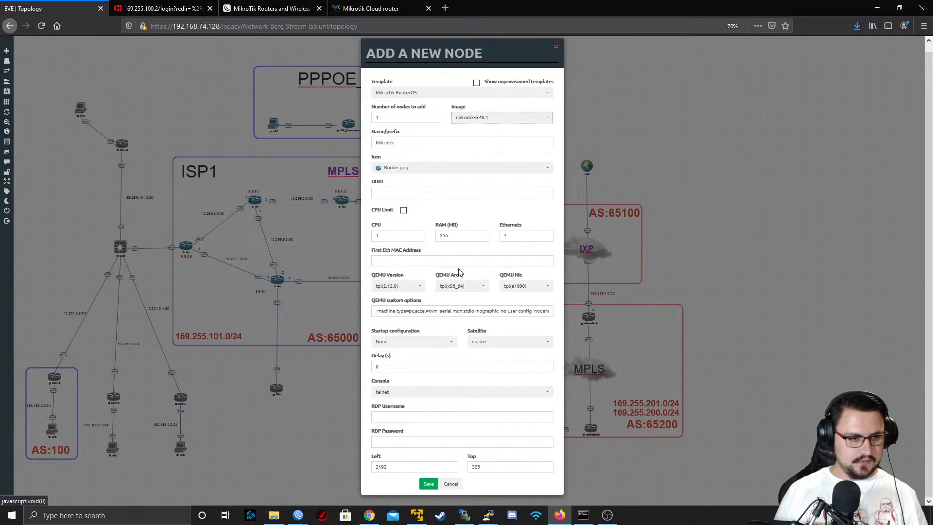
left_click(428, 484)
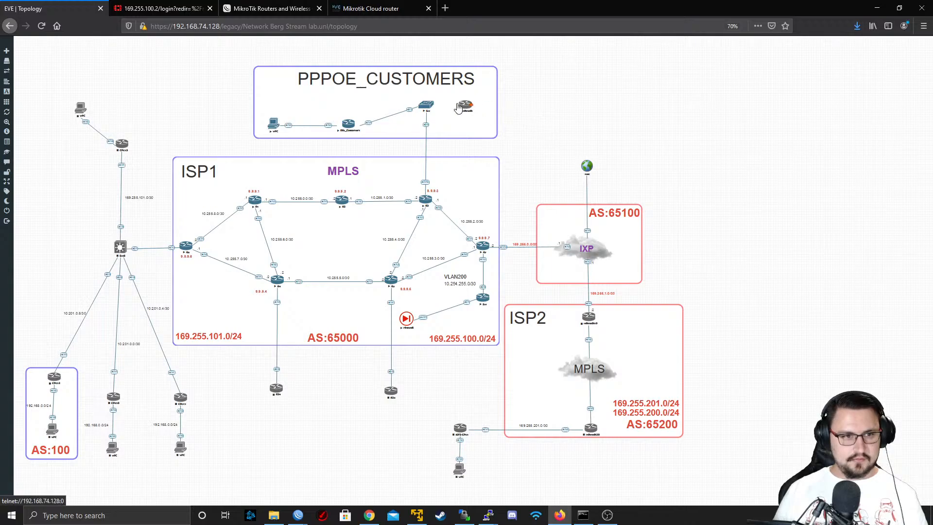
Move the new Mikrotik node out of the PPPOE_CUSTOMERS box onto the empty canvas just to its right
left_click_drag(471, 113, 531, 118)
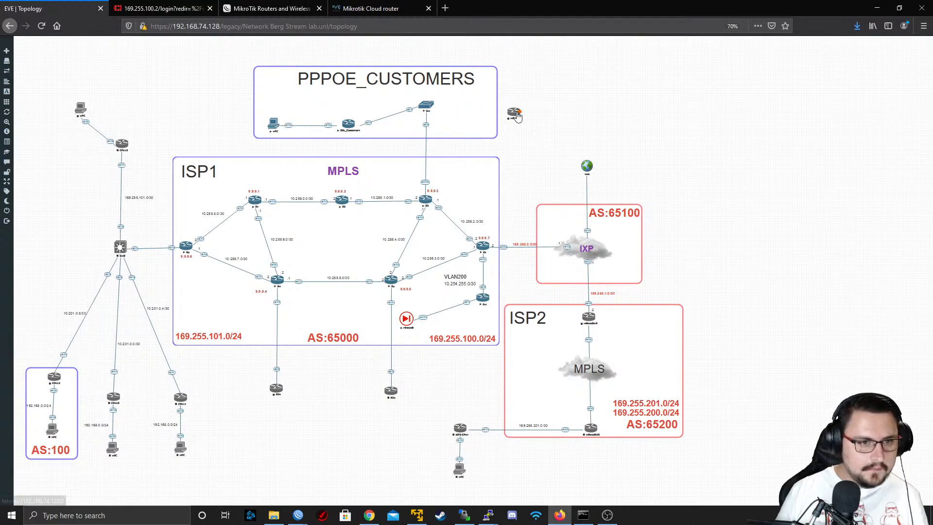
right_click(519, 114)
left_click(507, 161)
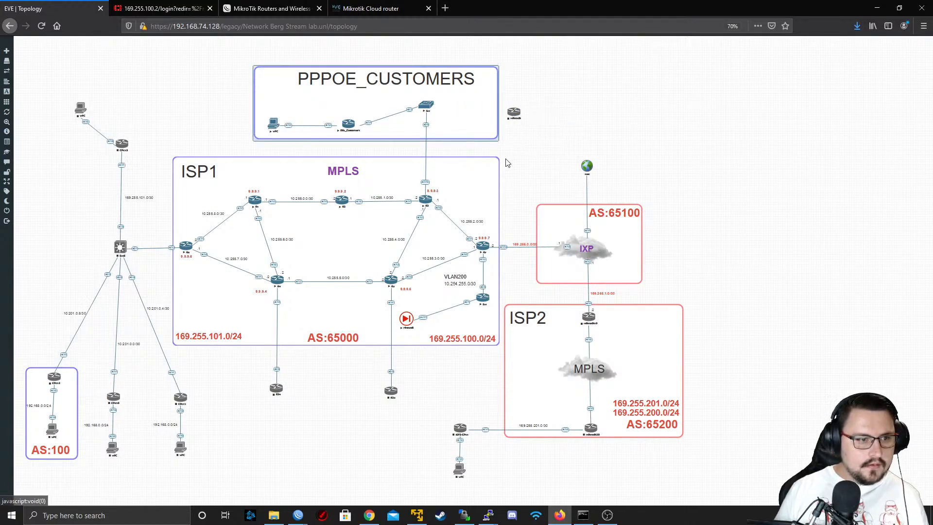
mouse_move(17, 145)
left_click_drag(30, 123, 34, 122)
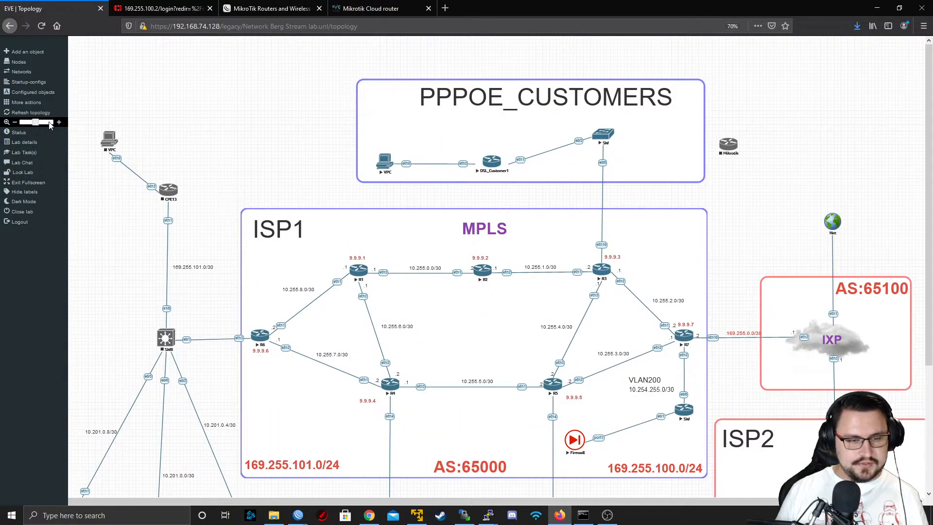
middle_click(799, 188)
middle_click(787, 179)
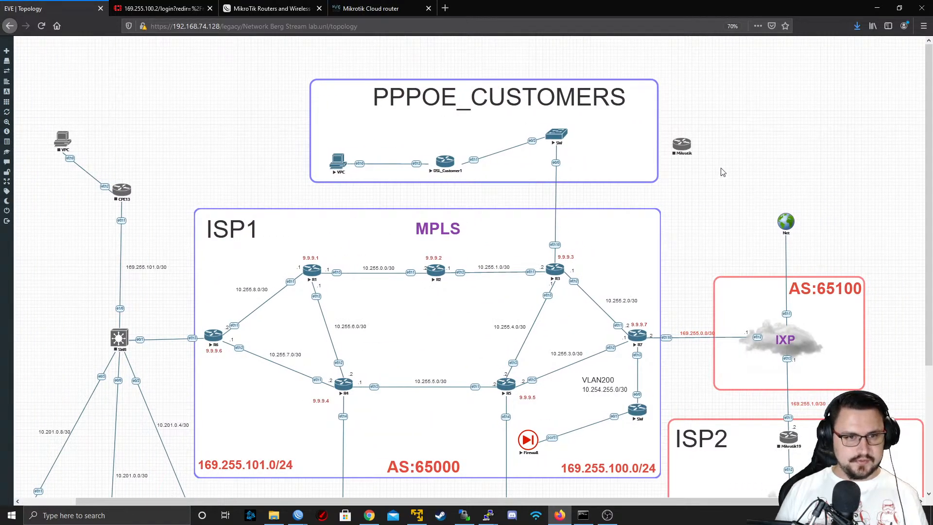
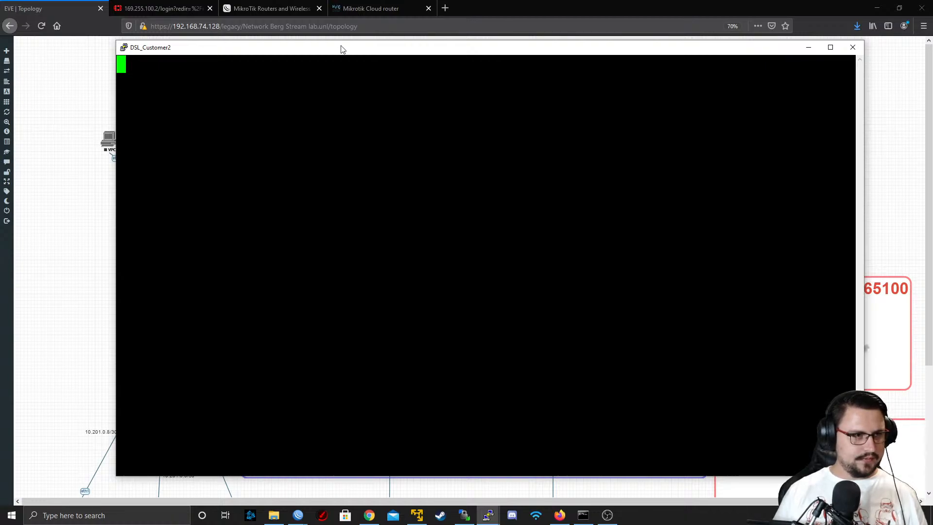
Log in to the DSL_Customer2 console as admin with a blank password and decline viewing the software license
key("Return")
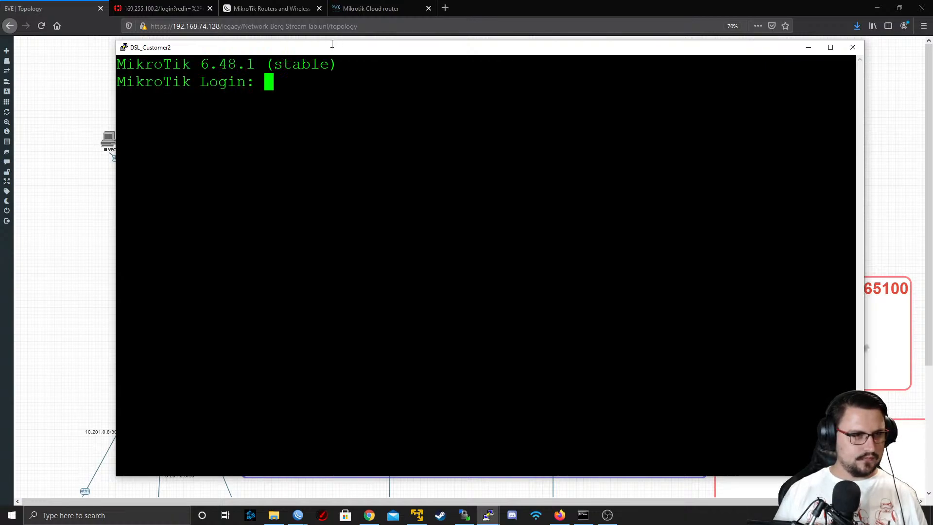
type("admin")
key("Return")
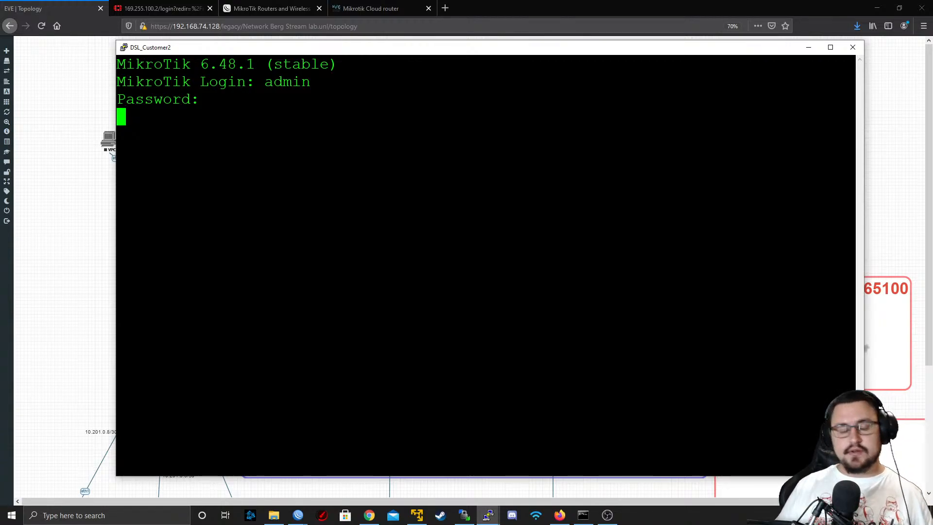
key("Return")
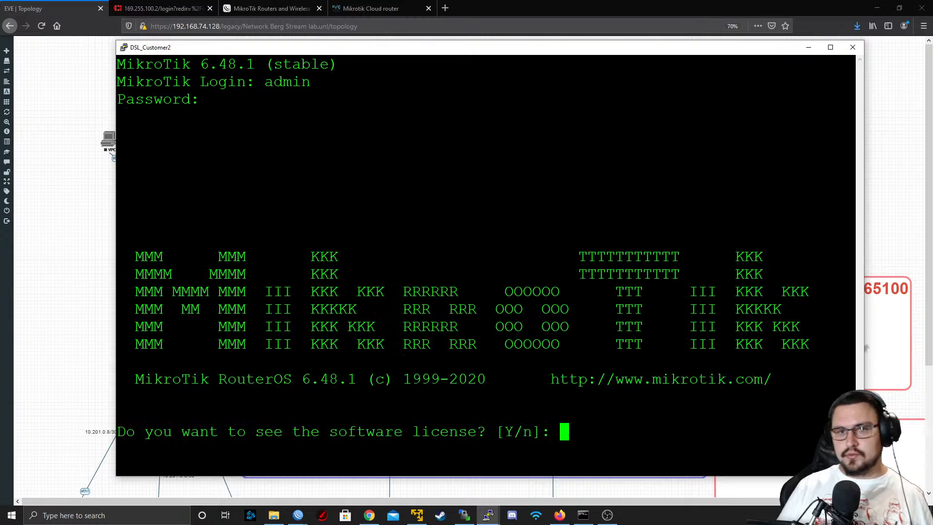
type("n")
key("Return")
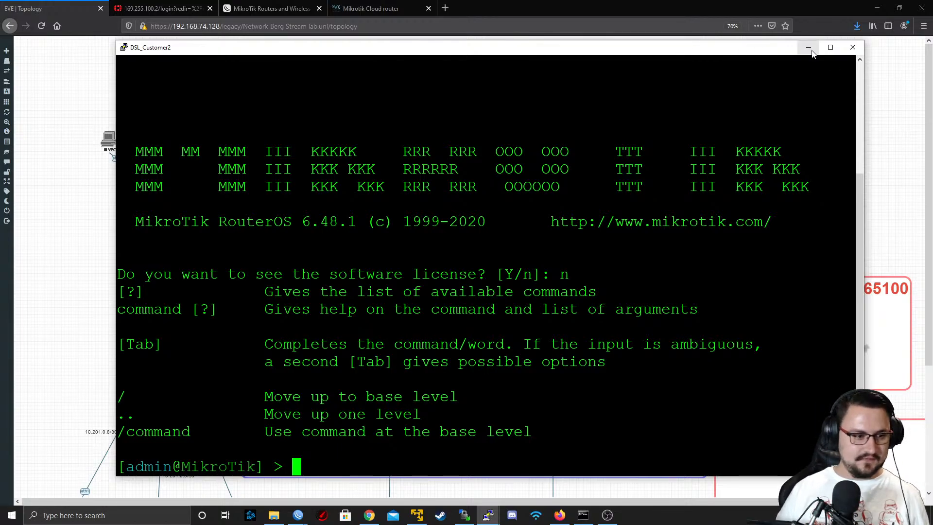
Set the router's system identity name to DSL_Customer2
type("system ide")
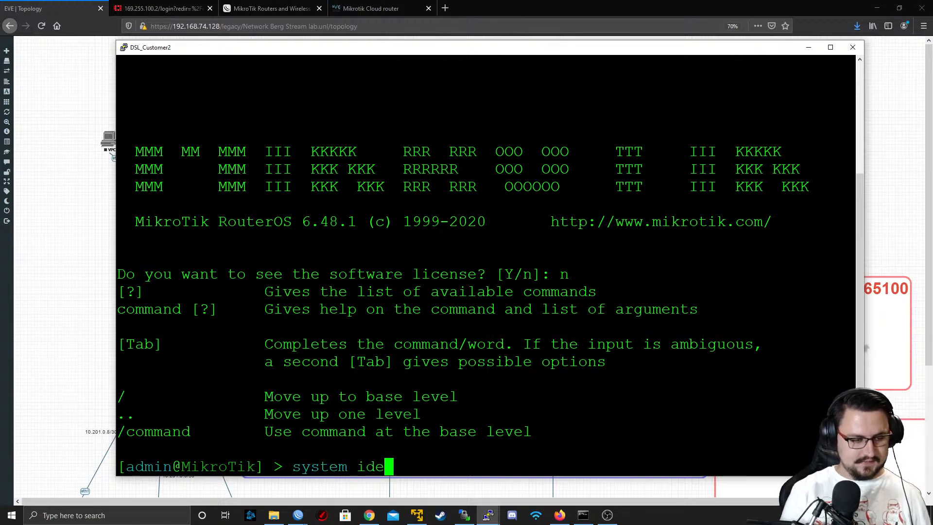
key("Tab")
type("set n")
key("Tab")
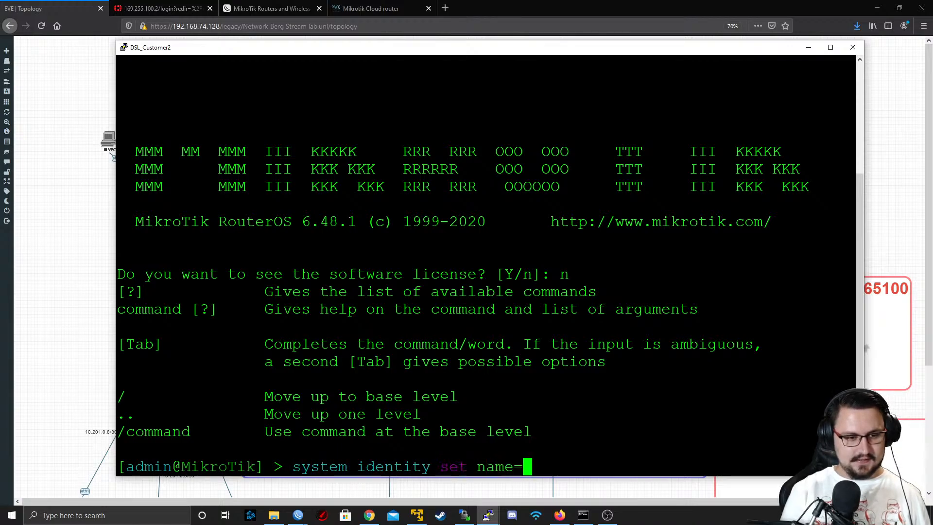
type("DSL_")
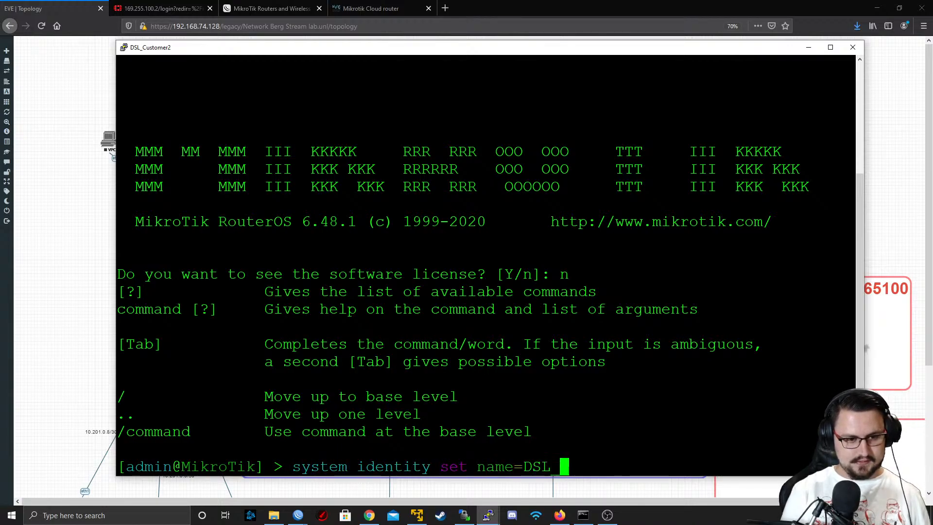
type("Customer2")
key("Return")
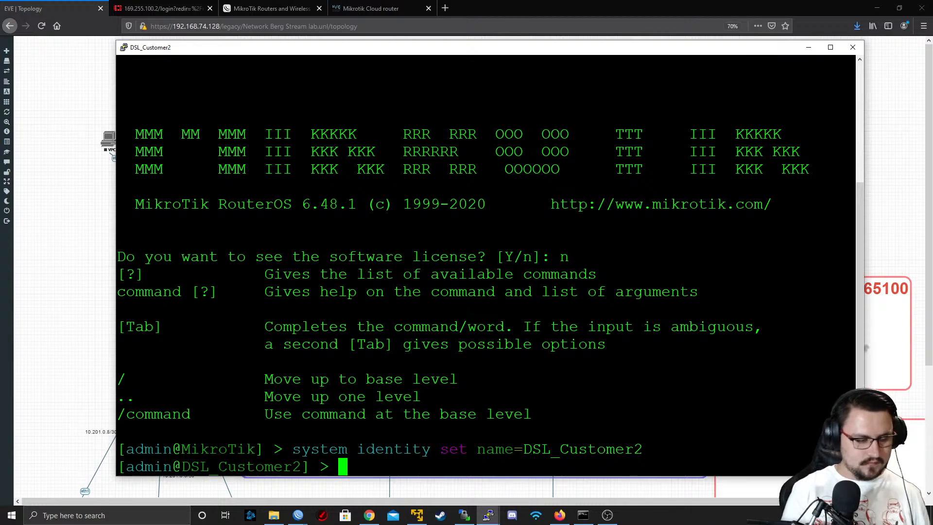
Enable RoMON on DSL_Customer2 with tool romon set enabled=yes and close the console session
type("tool romon ")
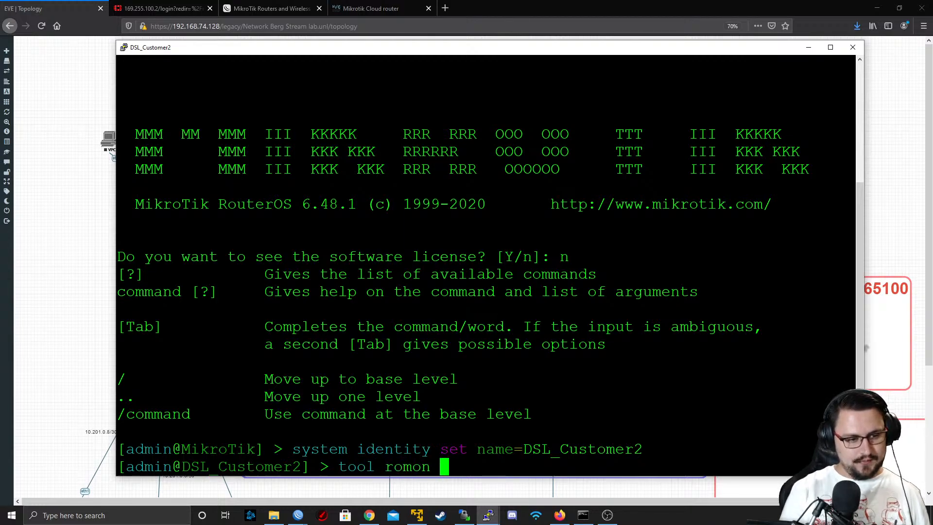
type("set enabled=yes")
key("Return")
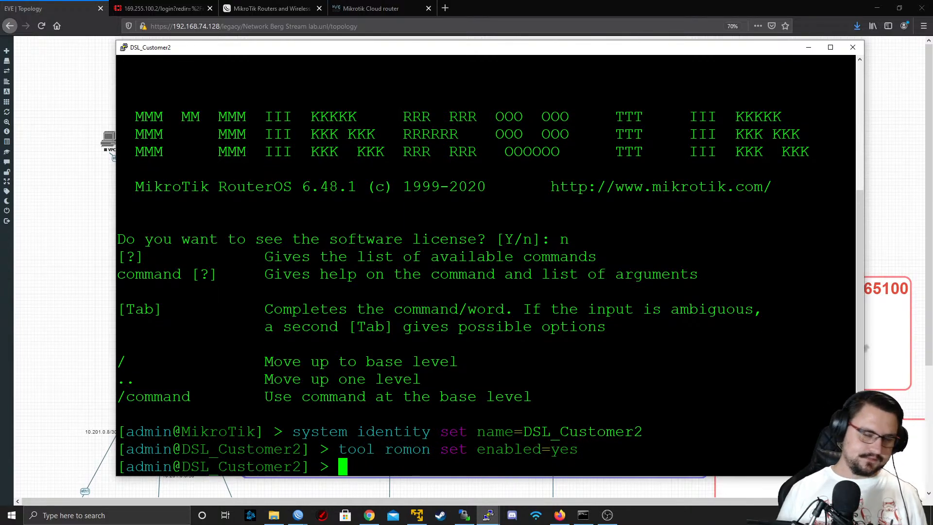
left_click(850, 44)
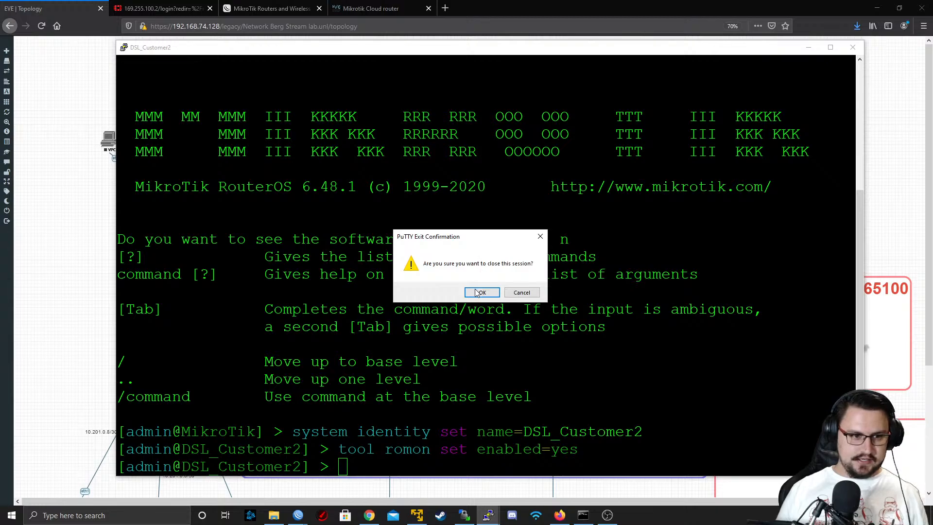
left_click(481, 293)
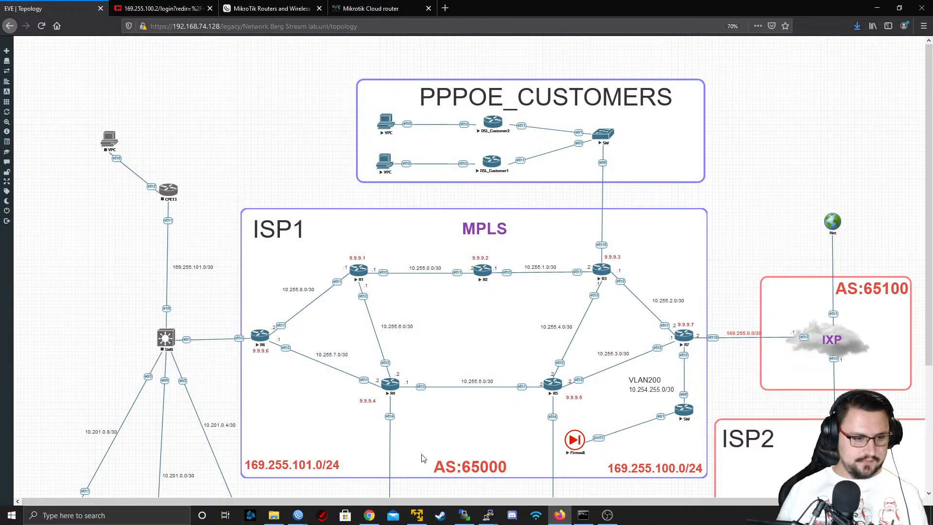
Launch a new WinBox, connect to RoMON through the IXP agent 50:00:00:0F:00:00, and open a session to DSL_Customer2
right_click(298, 514)
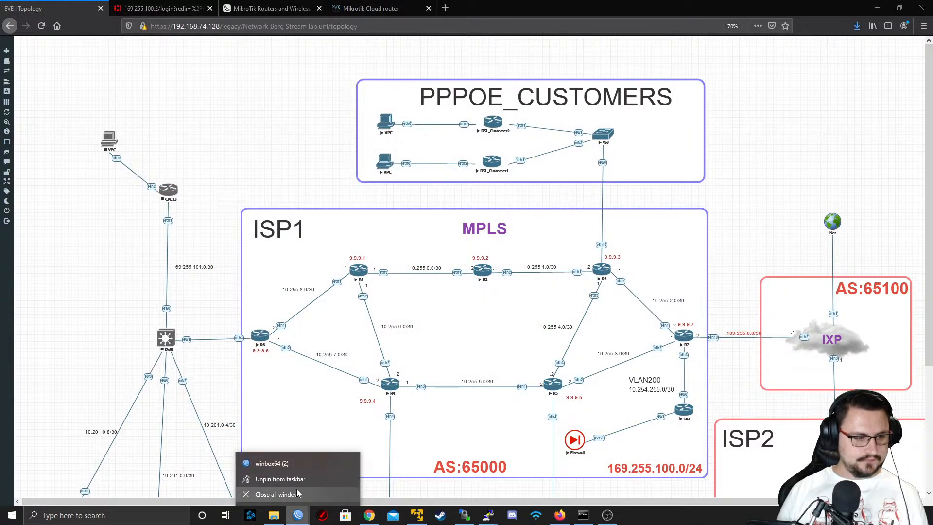
left_click(292, 464)
left_click(165, 126)
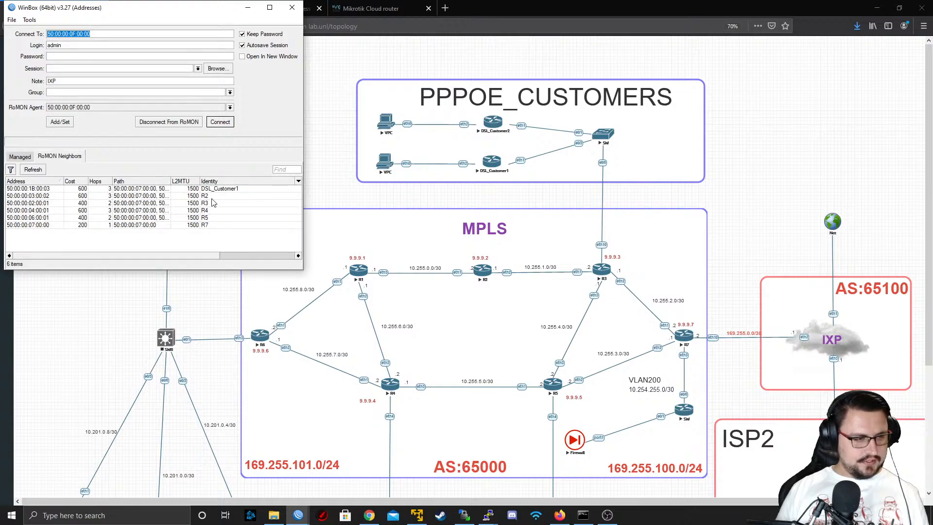
left_click(221, 196)
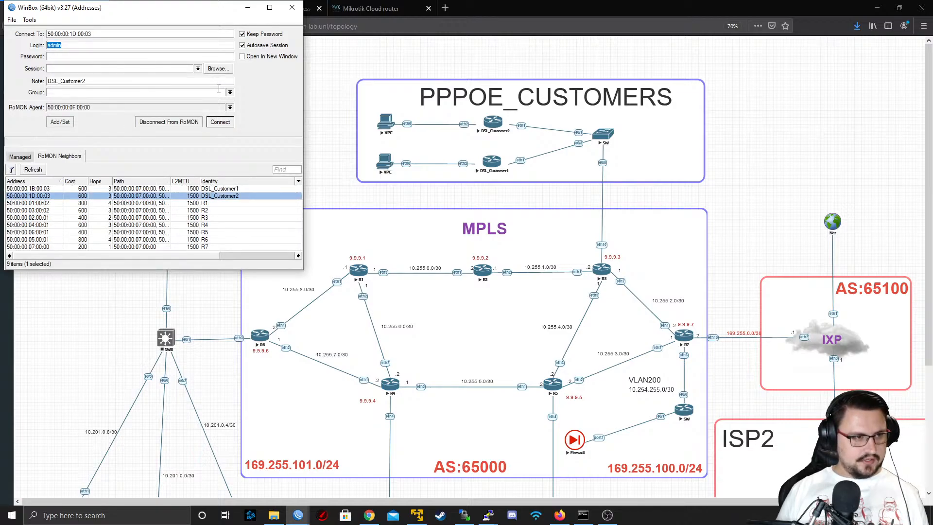
left_click(220, 122)
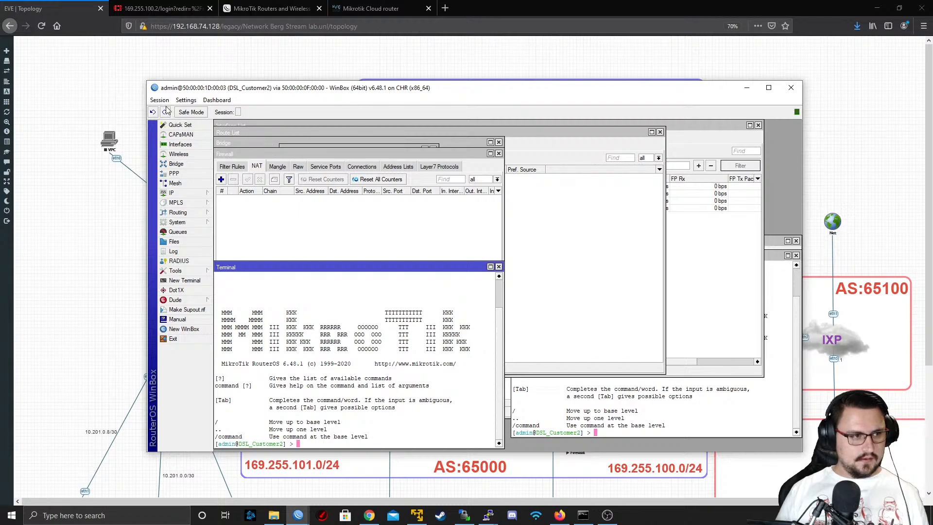
Close all inner windows of the DSL_Customer2 WinBox session and shift the session window slightly up and left
left_click(160, 100)
left_click(209, 168)
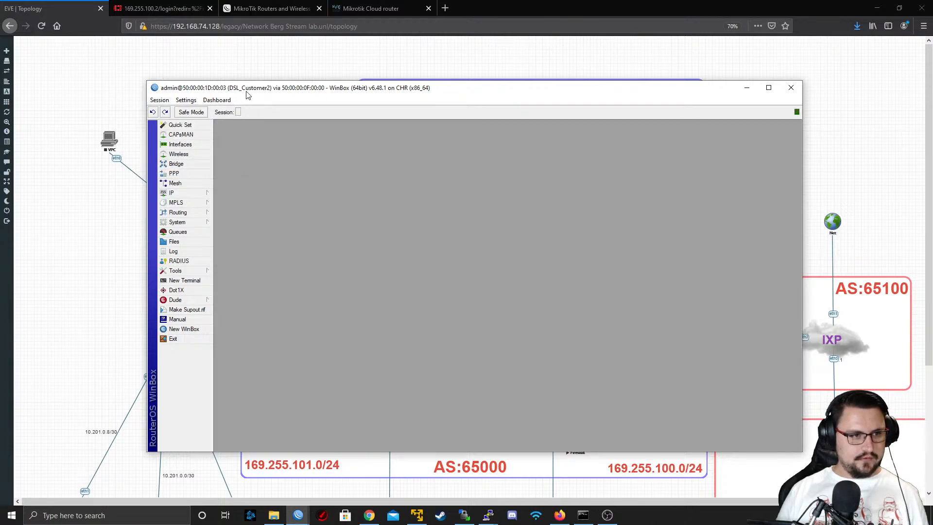
left_click_drag(247, 93, 222, 76)
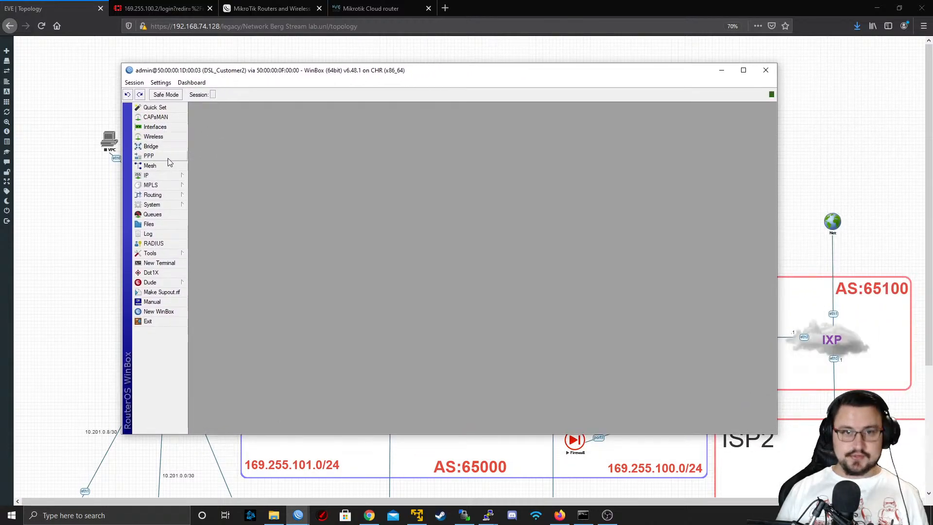
Start a new PPPoE Client interface on DSL_Customer2 using ether1 as its interface
left_click(163, 128)
left_click(198, 133)
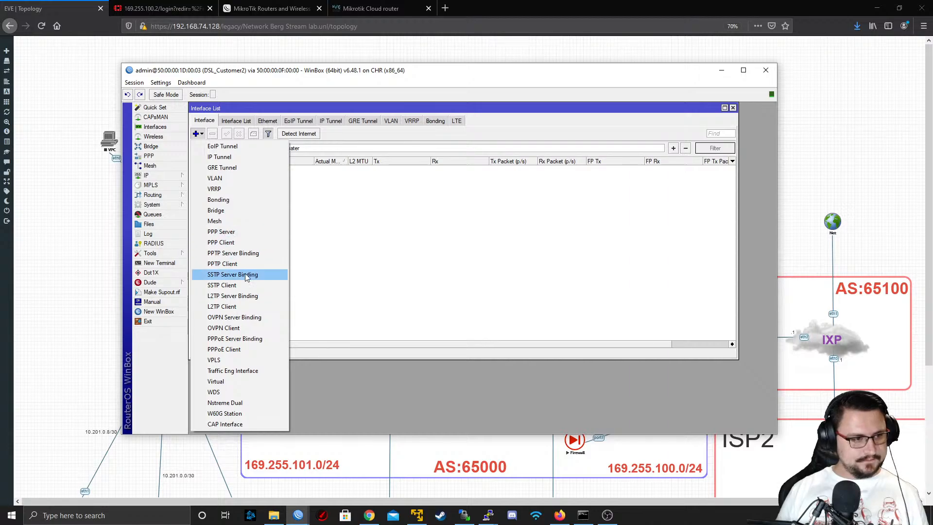
left_click(237, 350)
left_click(391, 177)
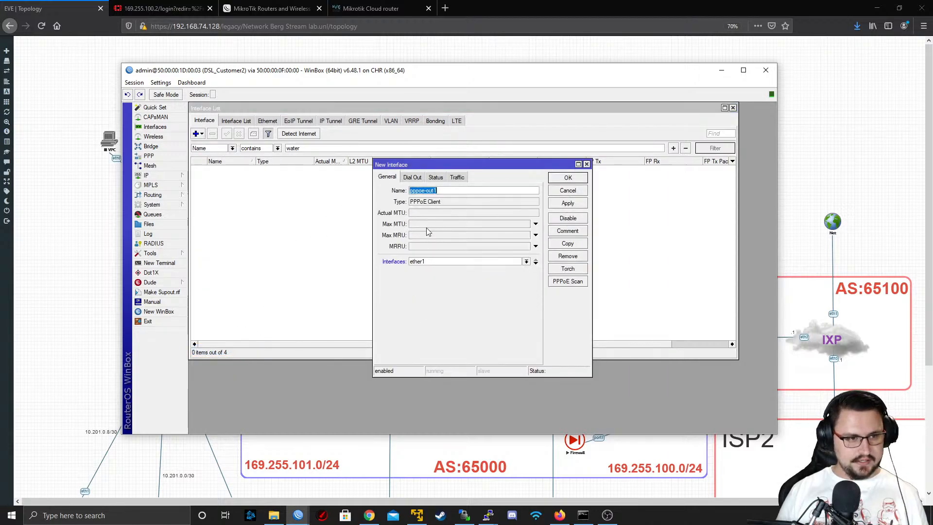
left_click(474, 262)
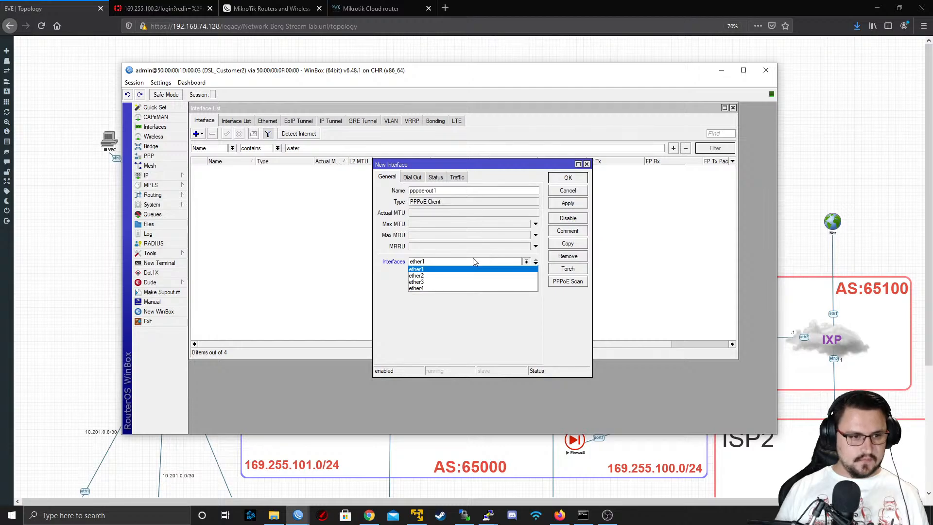
left_click(448, 270)
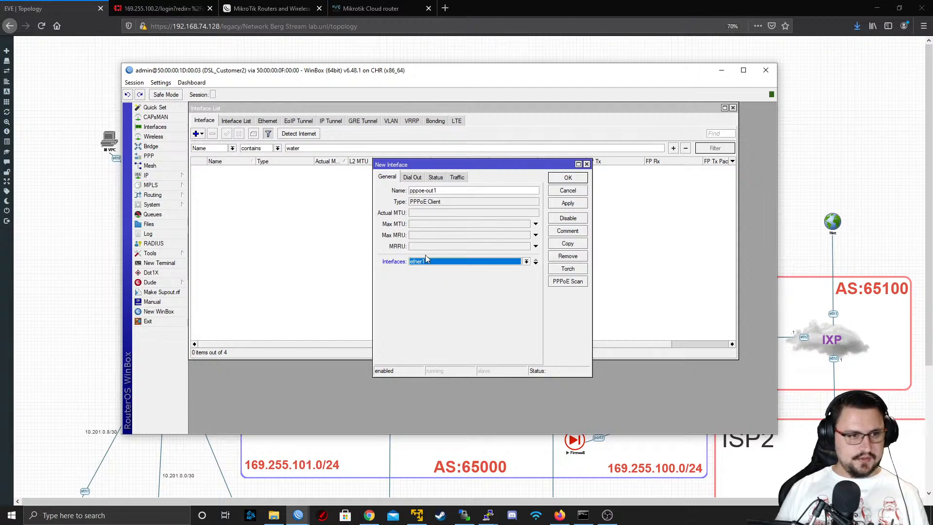
Name the PPPoE client interface PPPoE_ISP and open its dial-out user name for editing
left_click(448, 191)
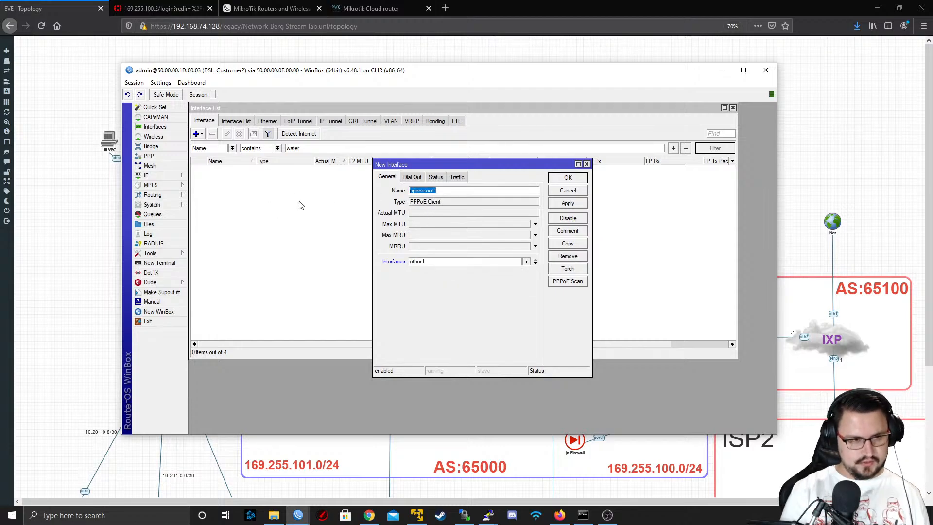
type("PPP")
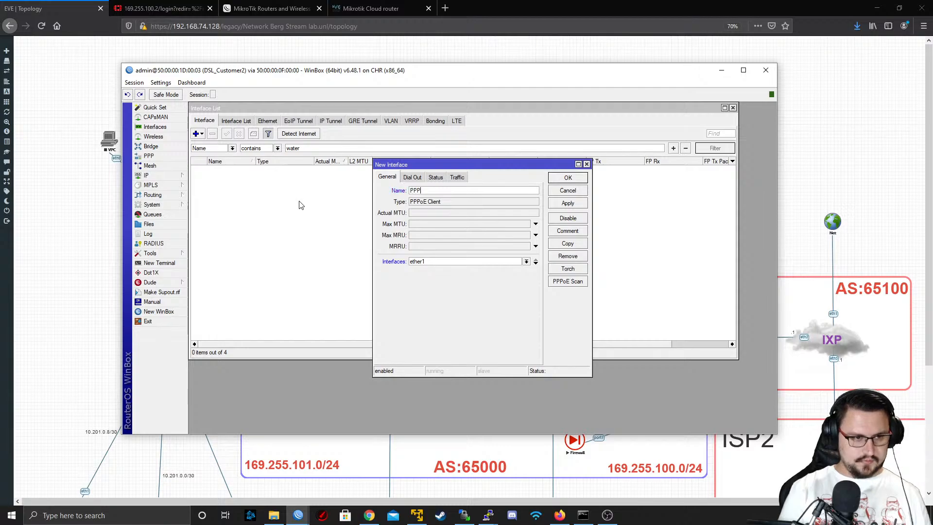
type("oE_ISP1")
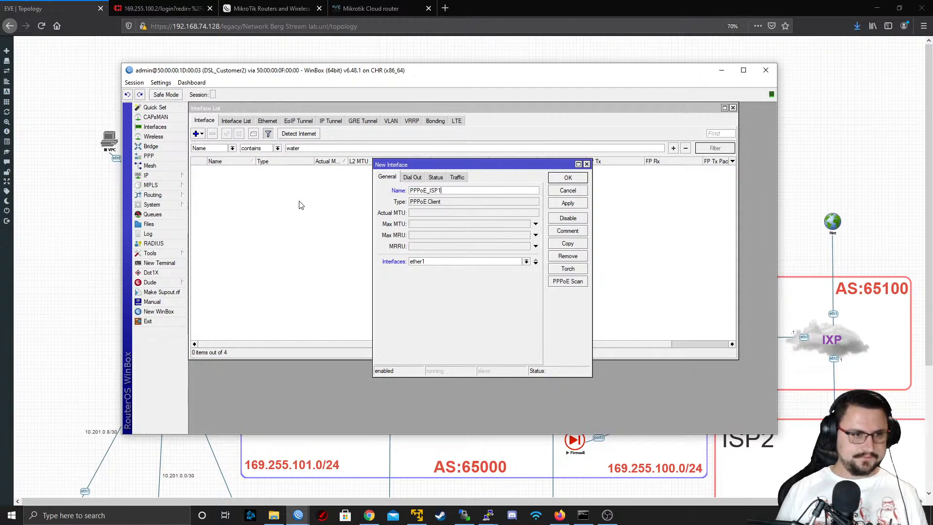
left_click(413, 178)
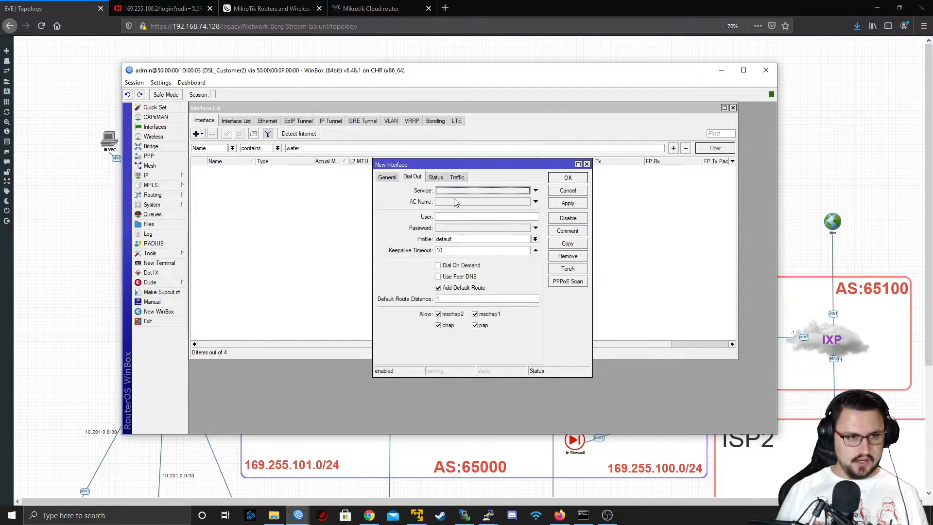
left_click(452, 217)
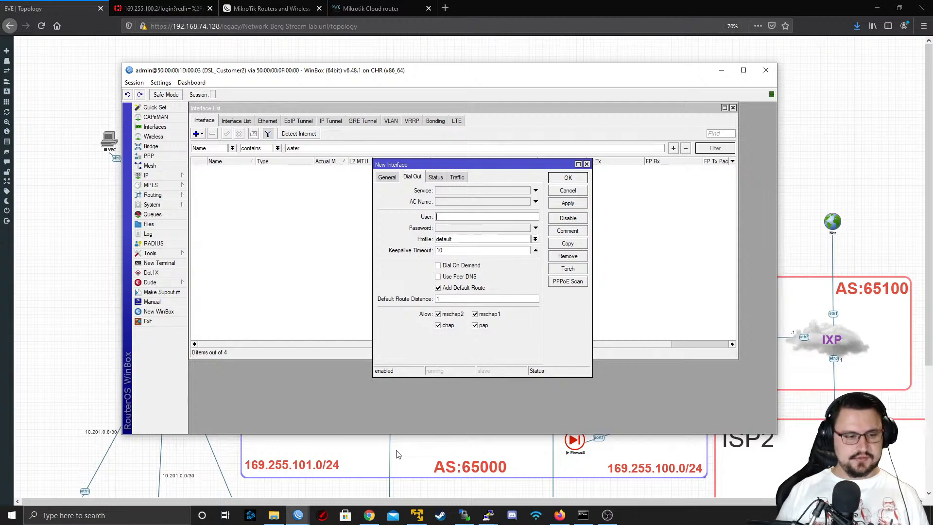
Launch another WinBox, connect to RoMON through the IXP agent, and open a session to R3
mouse_move(298, 514)
mouse_move(254, 483)
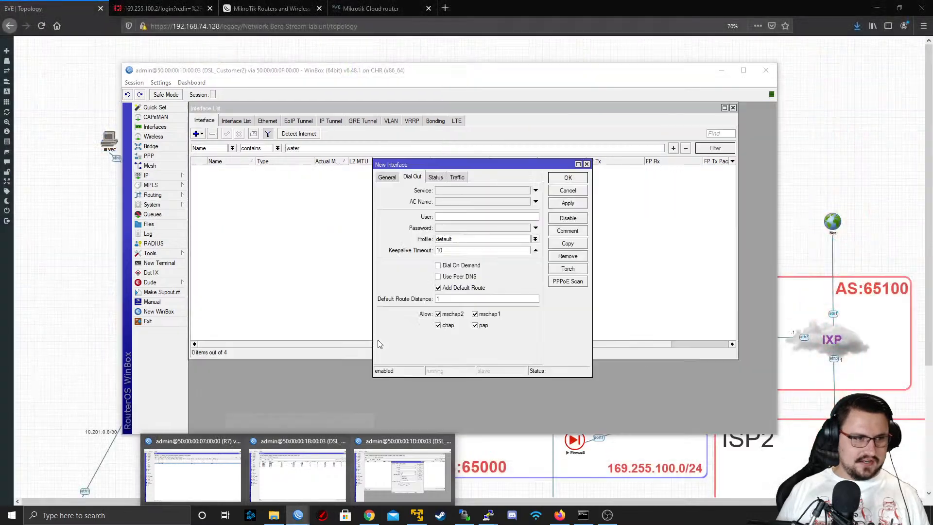
right_click(303, 521)
left_click(277, 474)
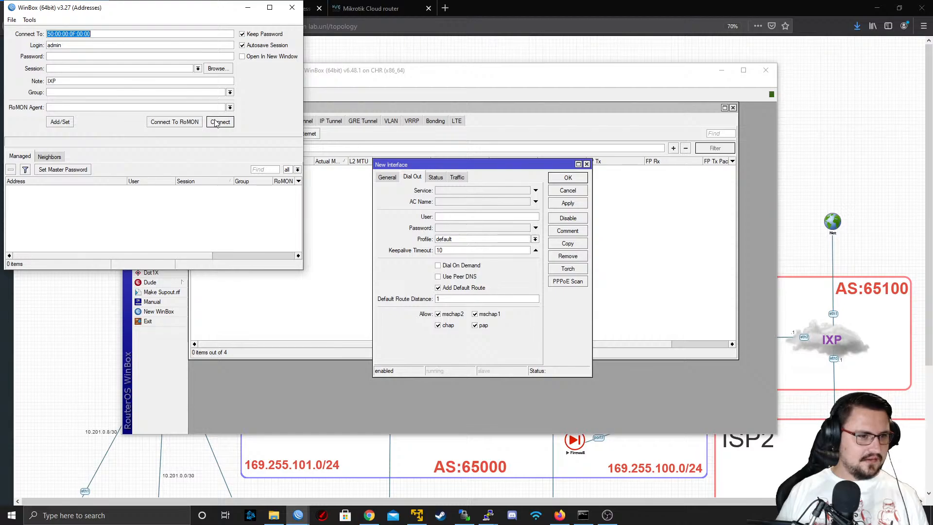
left_click(189, 125)
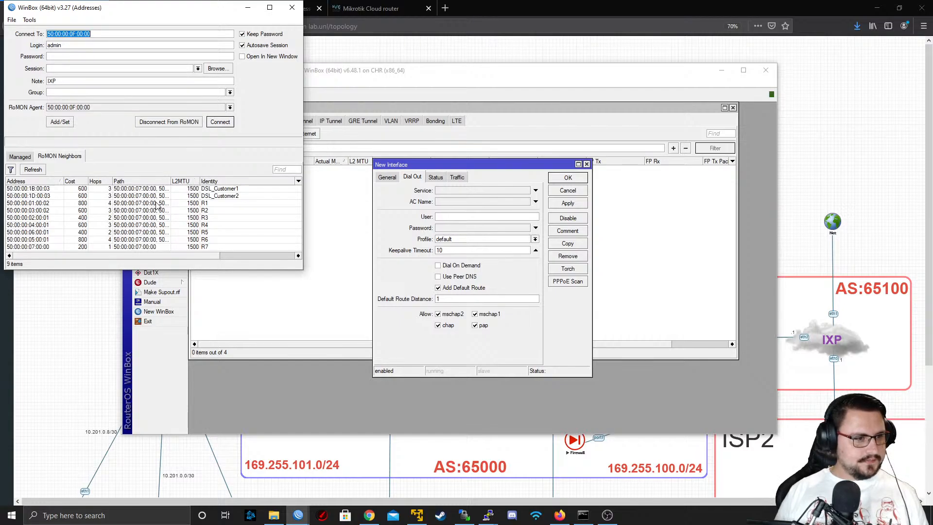
left_click(217, 217)
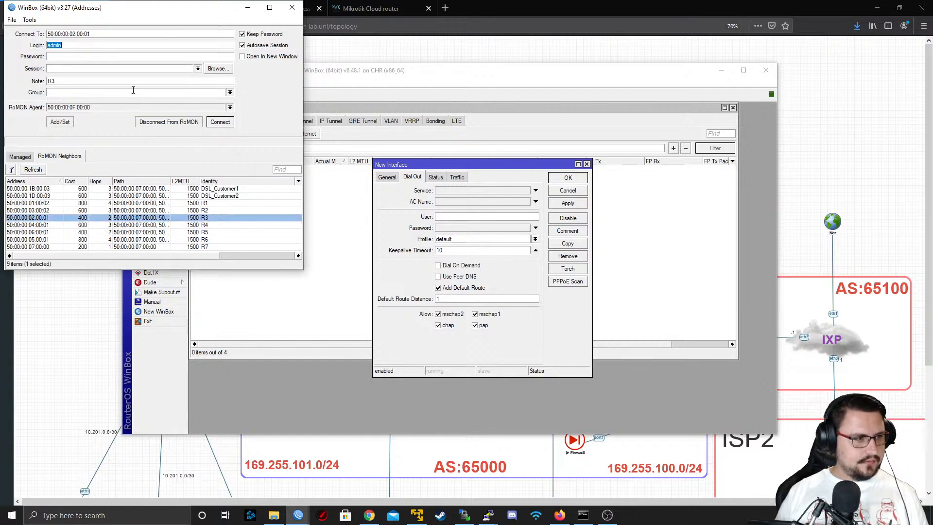
left_click(220, 122)
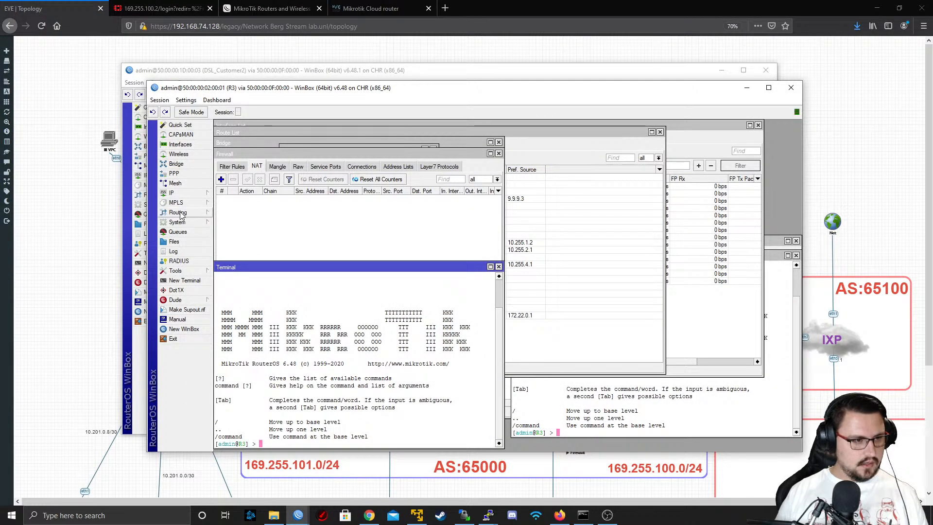
Add a PPP secret named DSL_Customer2 on R3 with service pppoe and profile DSL_Customers
left_click(185, 173)
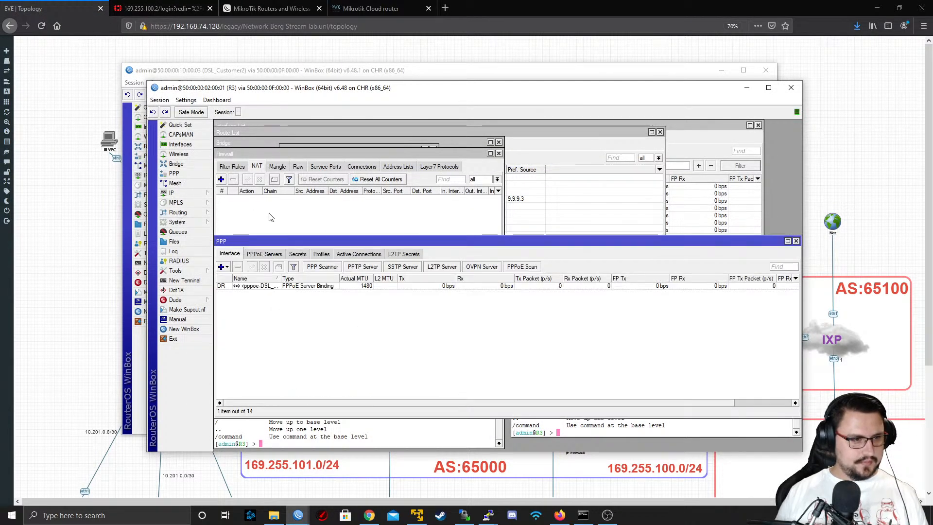
left_click(296, 254)
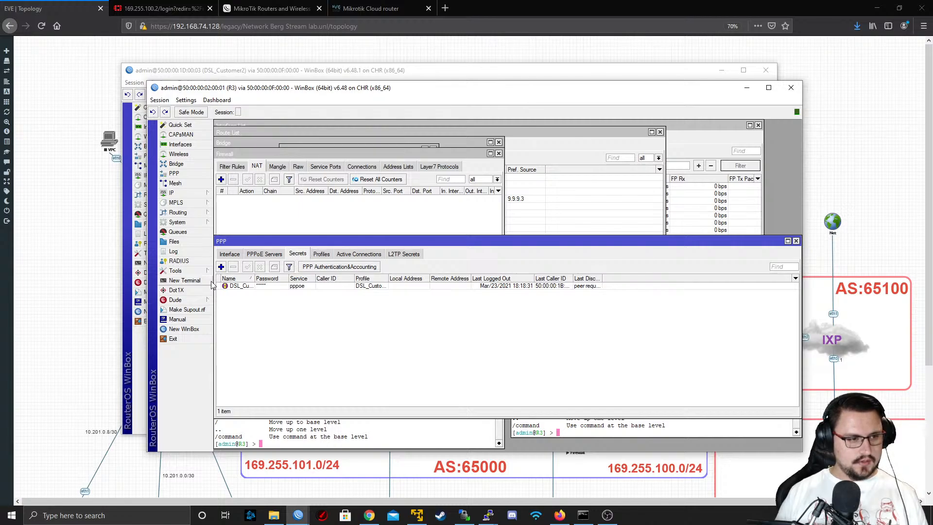
left_click(221, 267)
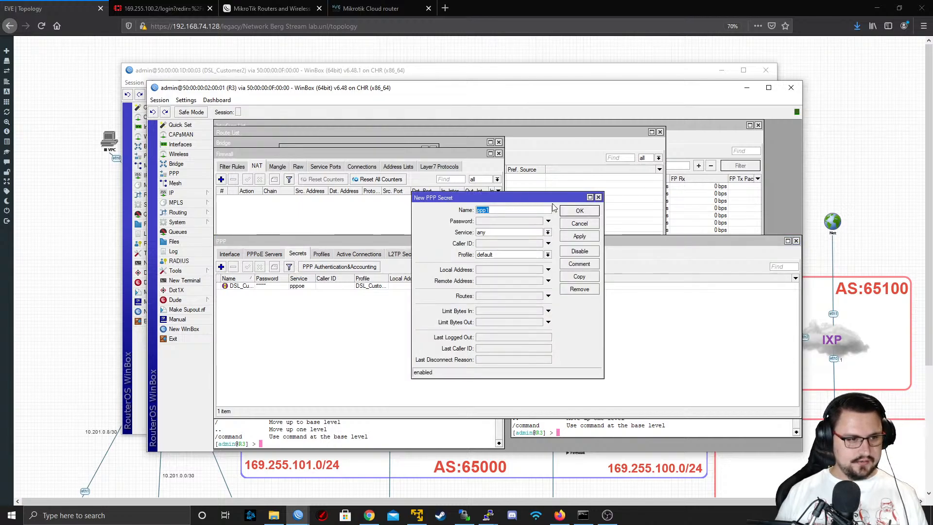
type("DSL_Customer2")
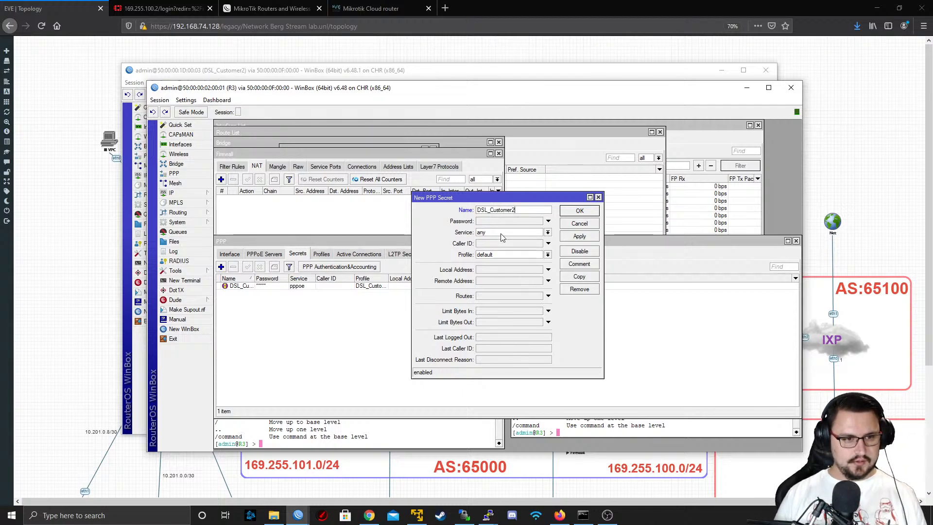
left_click(548, 233)
left_click(502, 265)
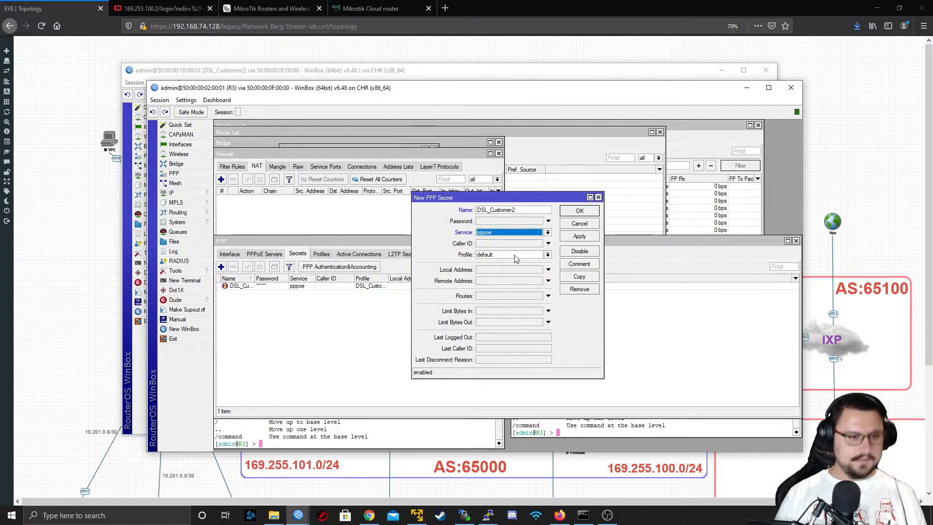
left_click(530, 254)
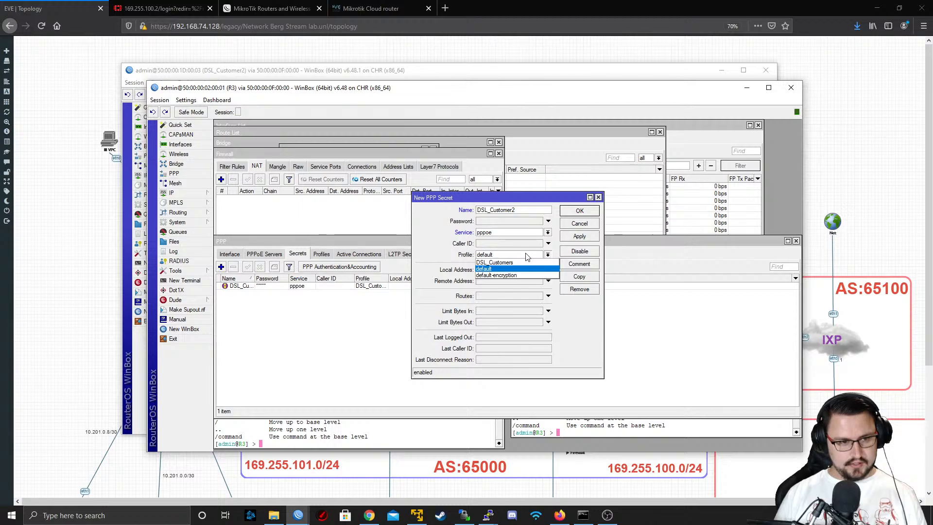
left_click(502, 265)
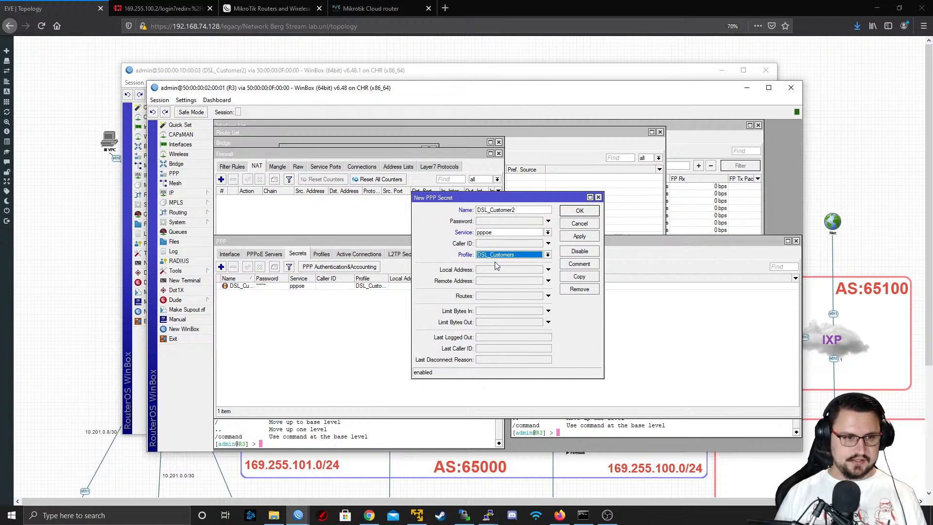
left_click(578, 237)
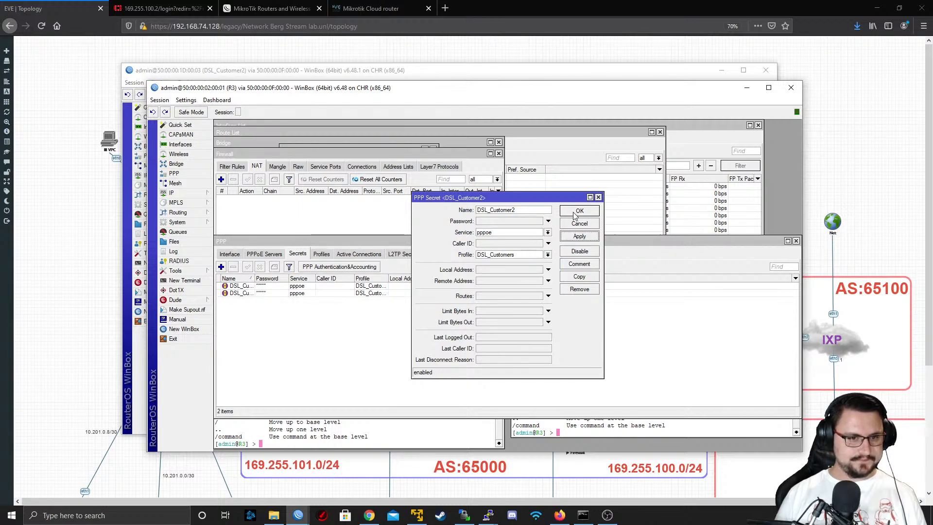
left_click(573, 212)
left_click(379, 286)
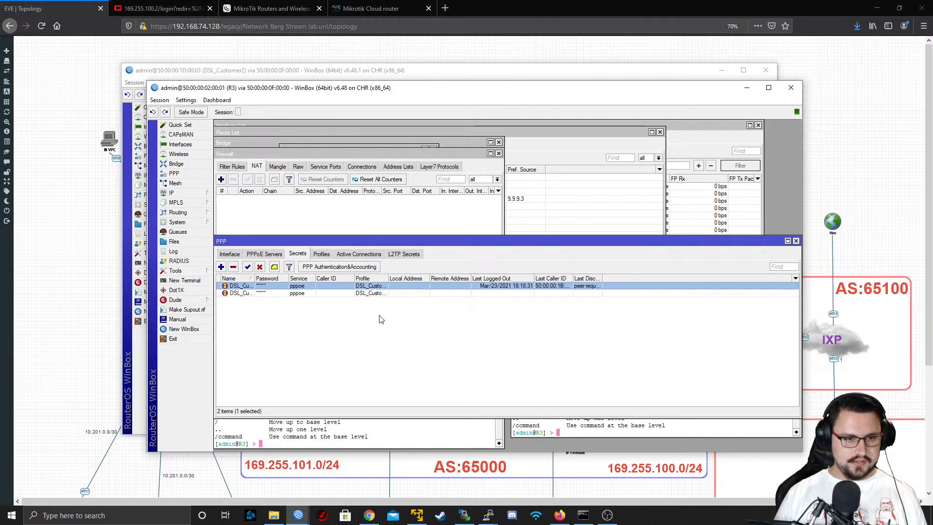
left_click(302, 294)
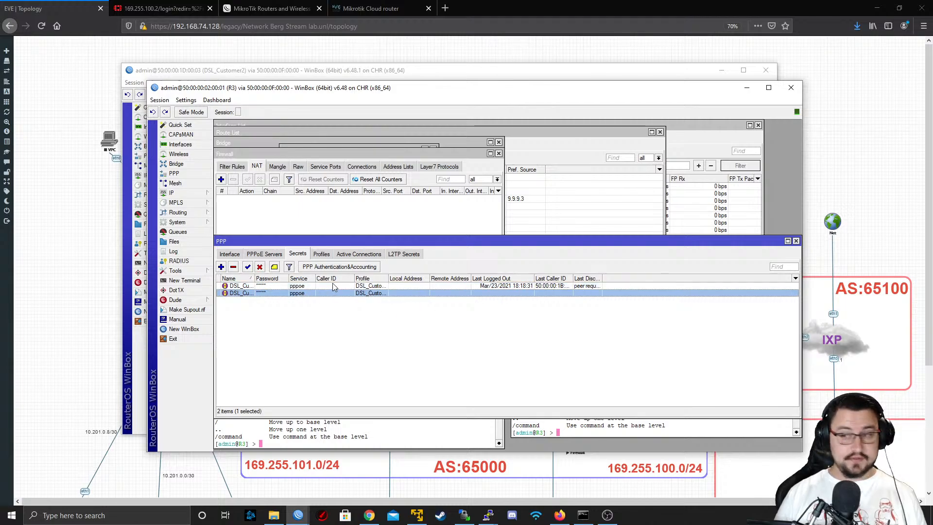
Switch to the DSL_Customer2 session and set the PPPoE client's dial-out user to DSL_Customer2
left_click(355, 72)
left_click(448, 216)
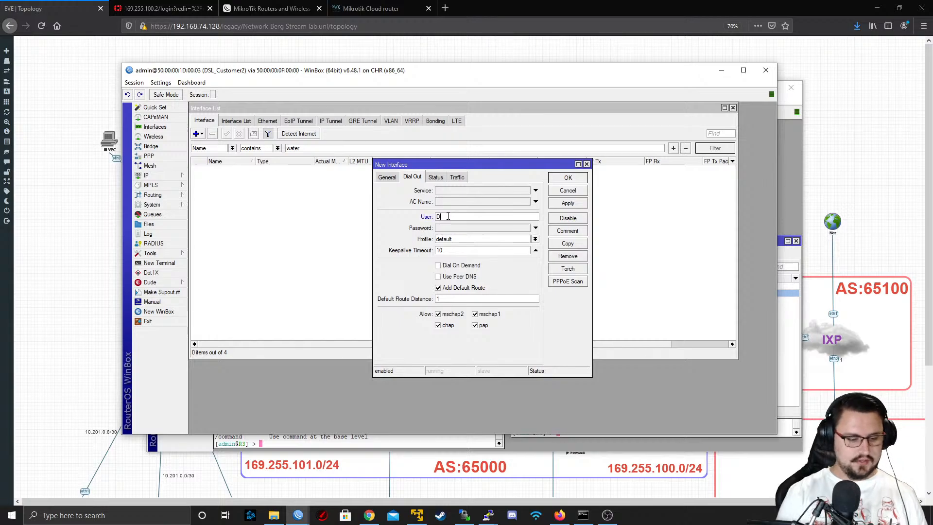
type("DSL_Customer2")
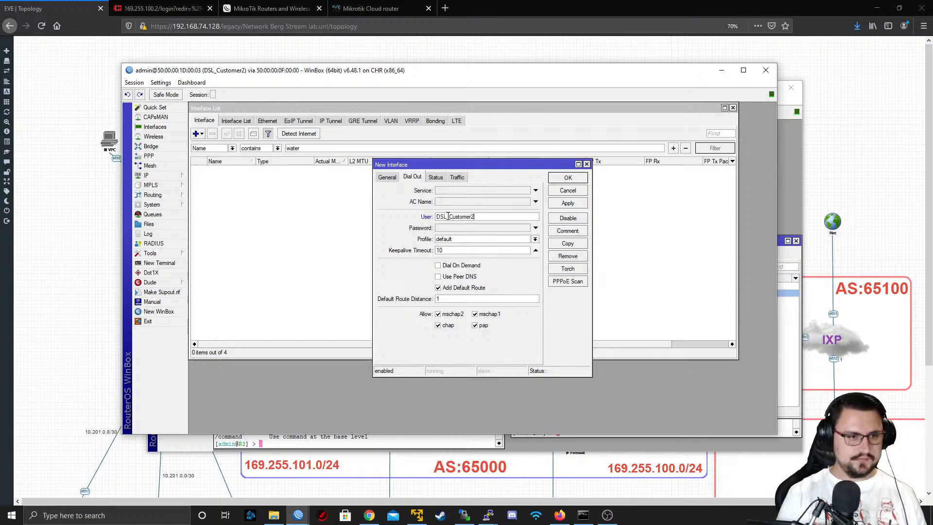
key("Tab")
Return to the R3 session, enter a password for the DSL_Customer2 PPP secret, and save it
key("alt+Tab")
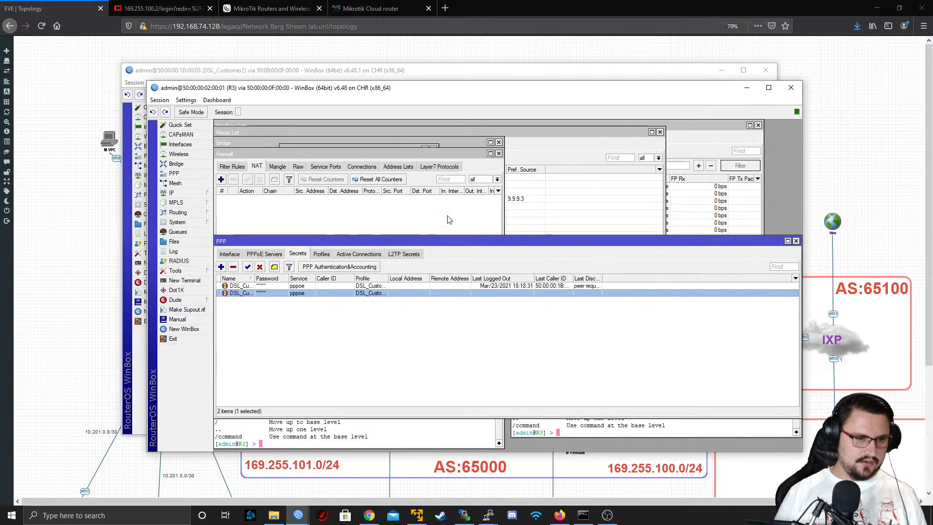
double_click(316, 295)
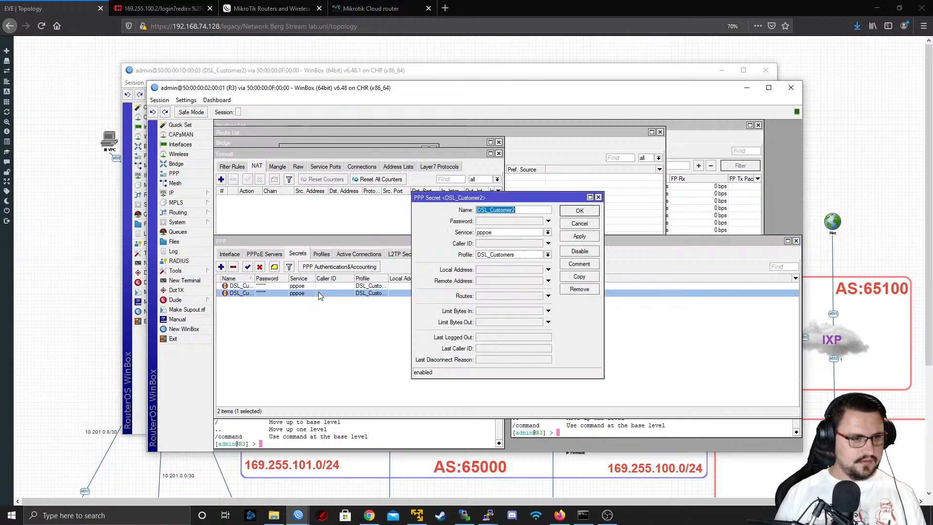
left_click(496, 221)
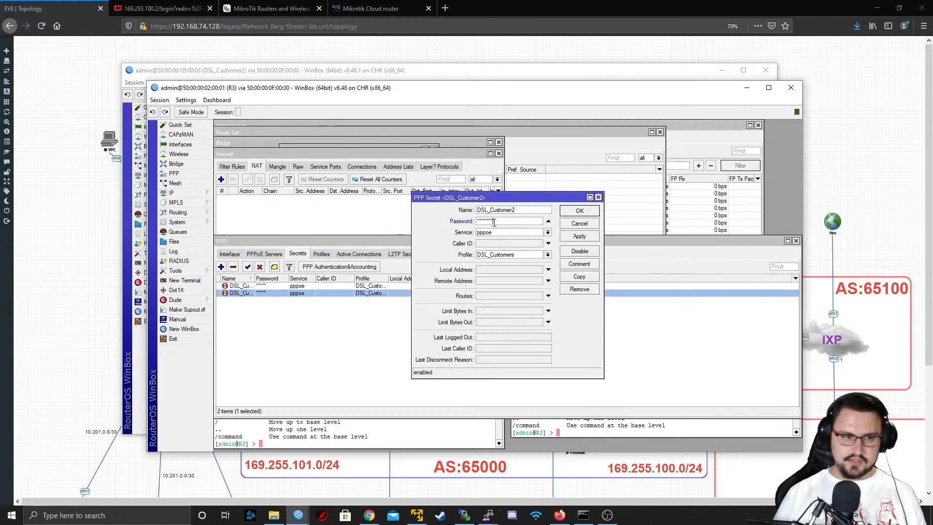
left_click(580, 236)
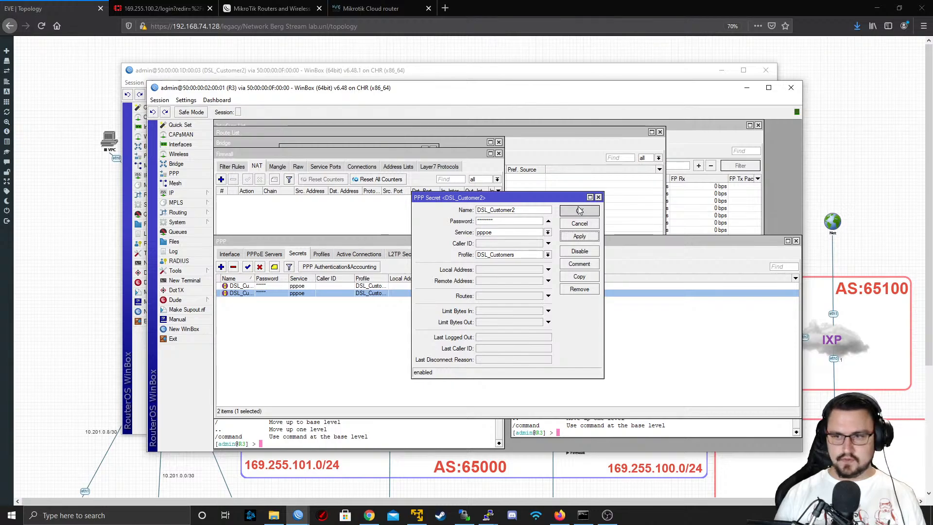
left_click(579, 210)
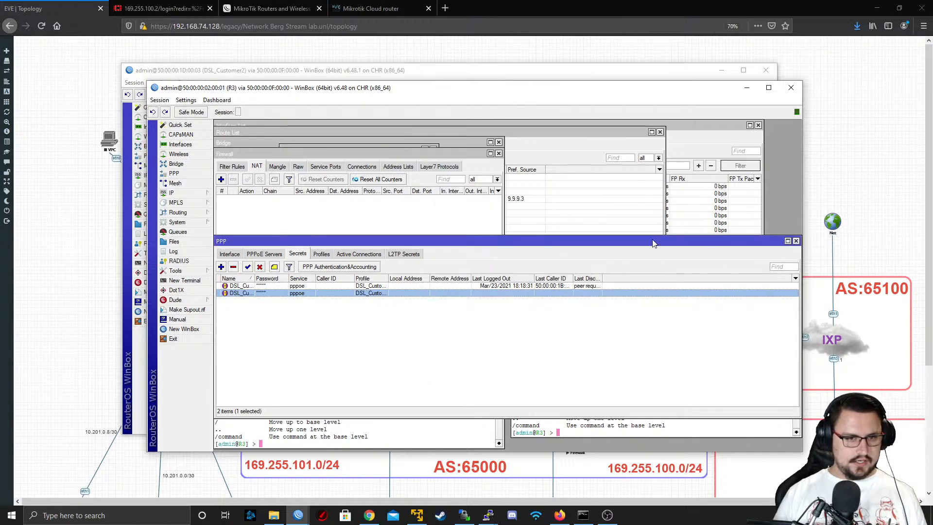
Enter the matching dial-out password for the PPPoE client on DSL_Customer2 and save the new interface
left_click(238, 73)
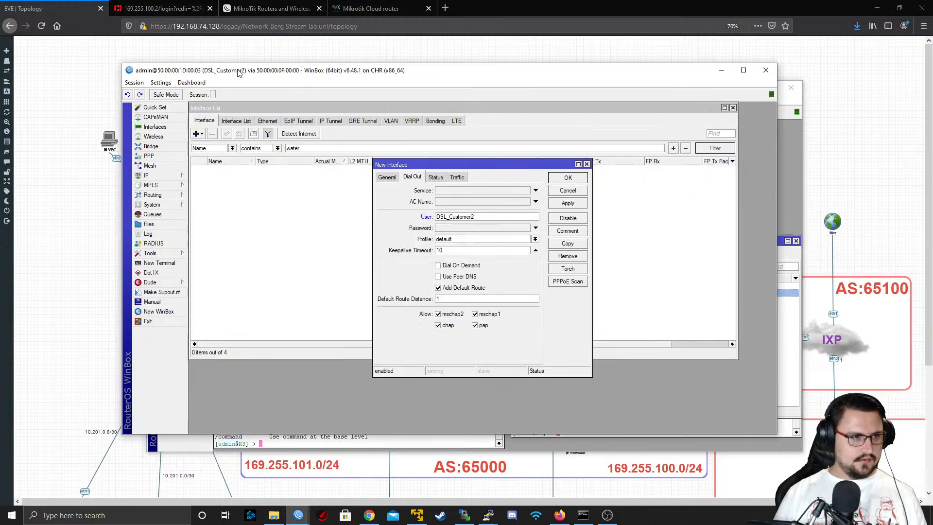
left_click(451, 227)
type("********")
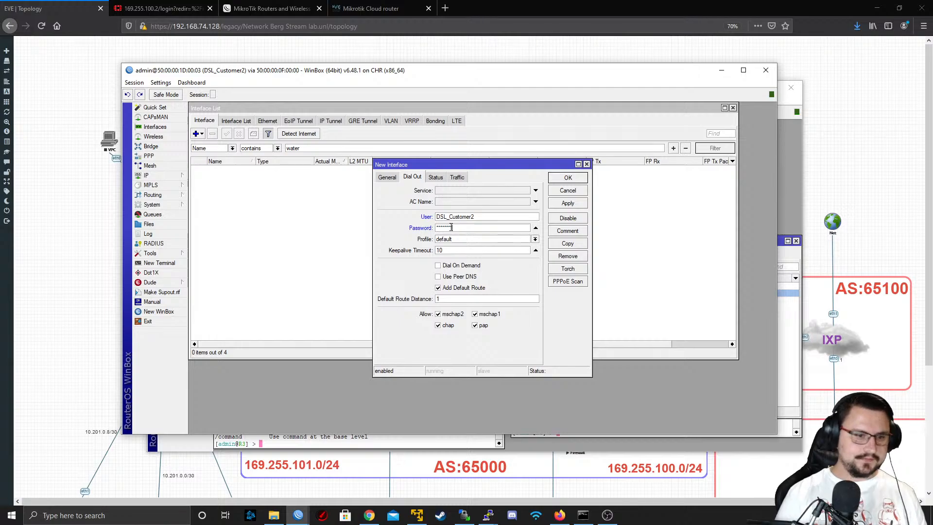
left_click(564, 204)
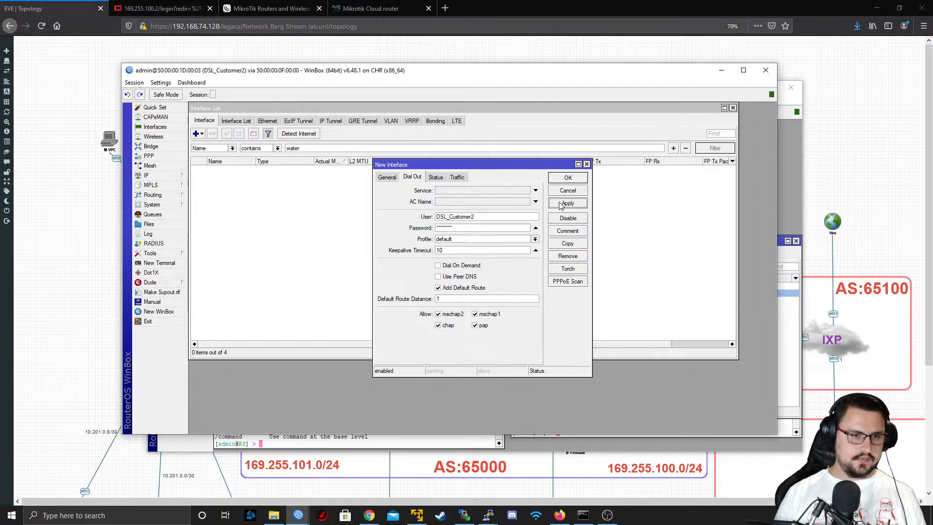
left_click(567, 178)
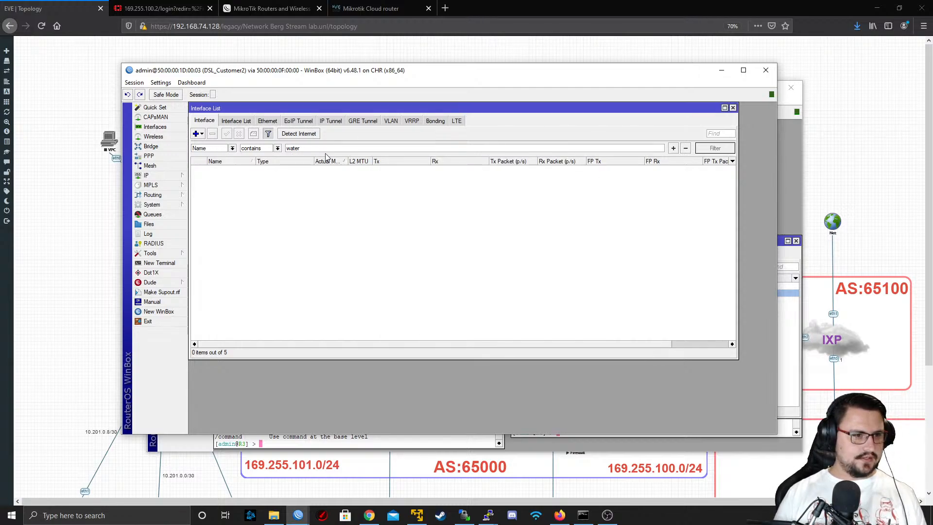
Clear the "water" name filter from the interface list and select the PPPoE_ISP1 interface
double_click(293, 149)
key("BackSpace")
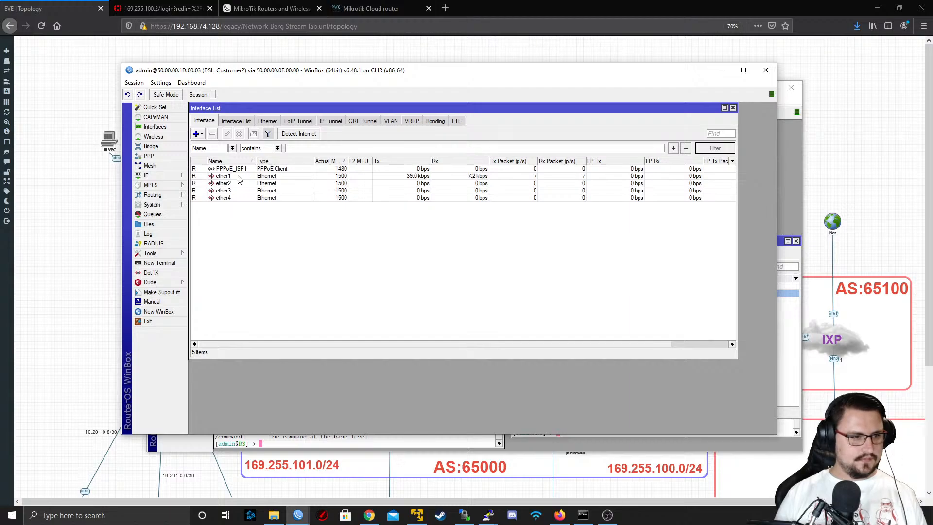
left_click(194, 168)
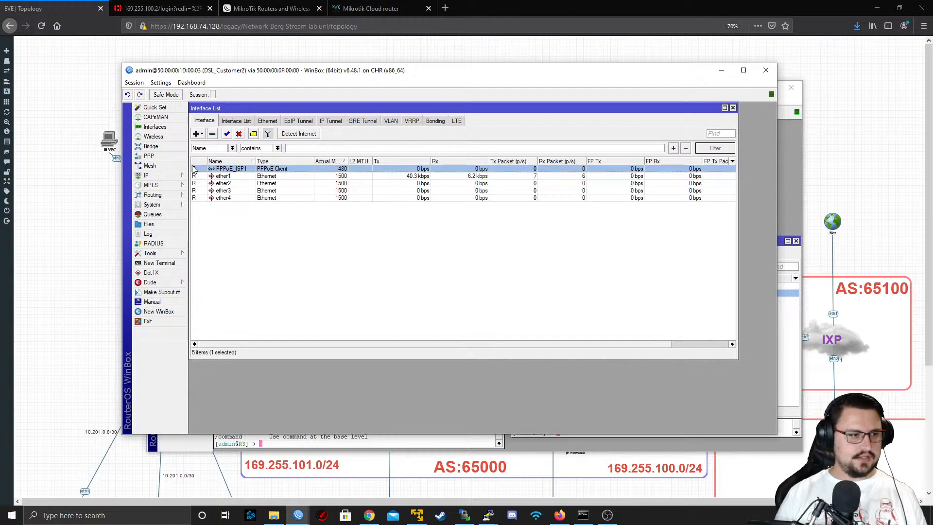
Check the IP route list on DSL_Customer2 for routes through the PPPoE client, and return to the interface list
left_click(167, 176)
left_click(202, 323)
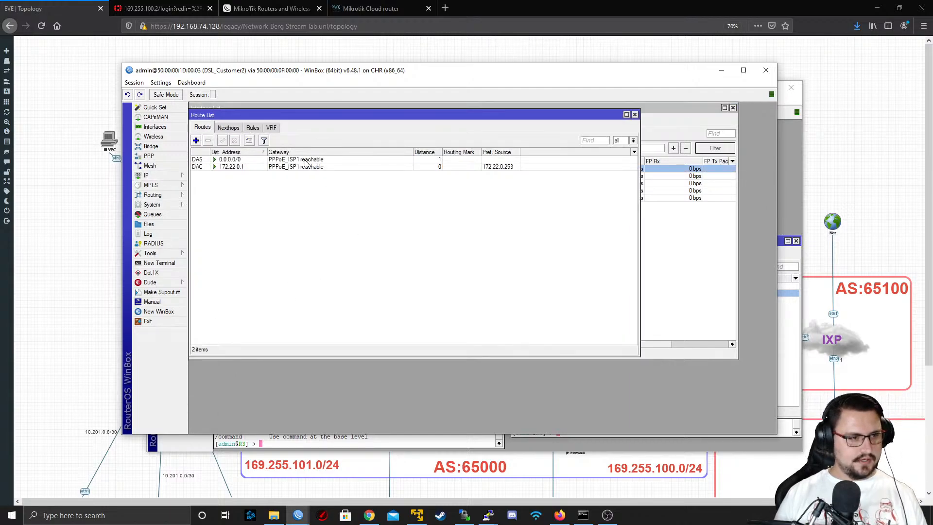
left_click(706, 250)
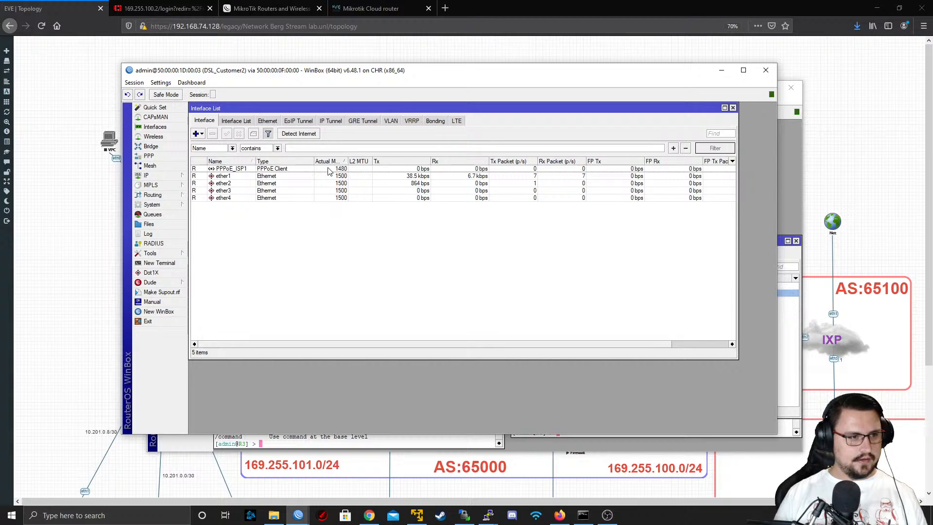
Examine the connection status of the PPPoE_ISP1 interface, especially its local address, and close its properties without changes
double_click(334, 169)
left_click(435, 178)
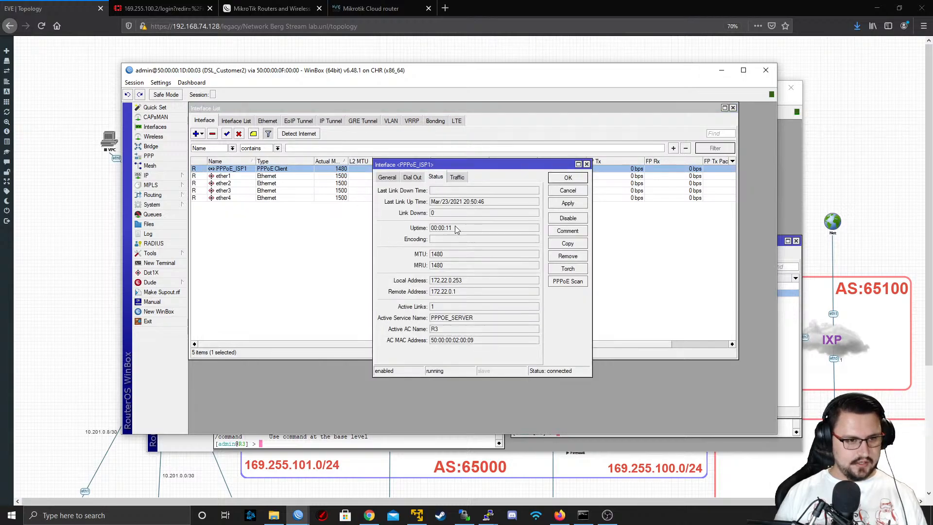
left_click_drag(465, 282, 433, 284)
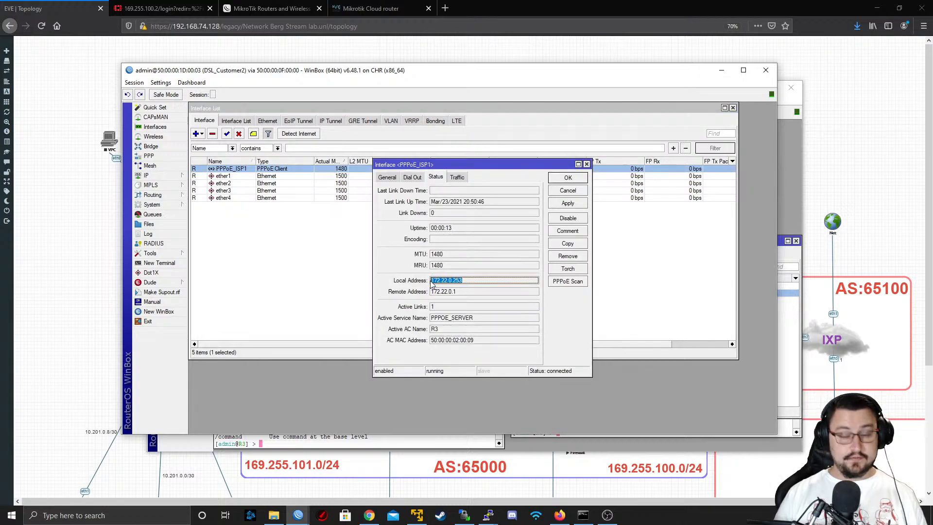
left_click(459, 282)
left_click_drag(469, 280, 432, 279)
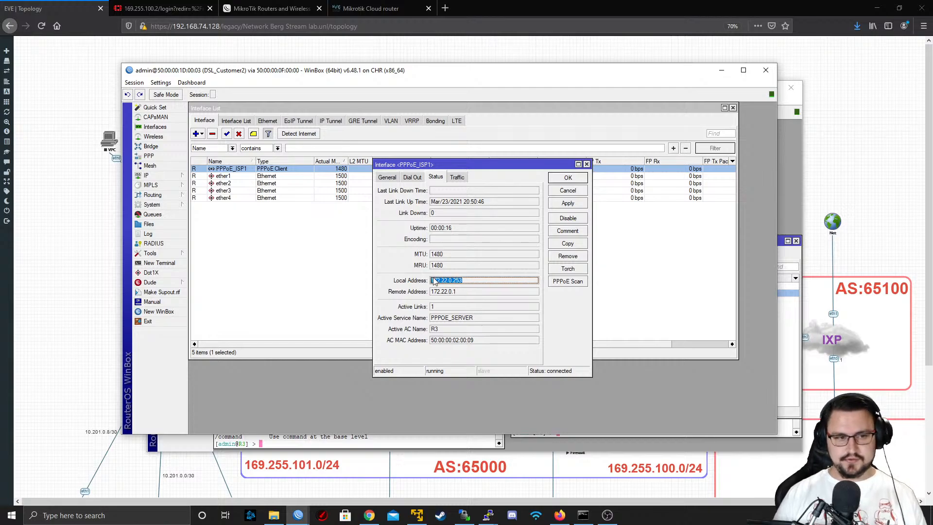
left_click(561, 191)
Test internet connectivity from a new terminal on DSL_Customer2 by pinging 8.8.8.8, and stop the ping after a few replies
left_click(159, 263)
key("Return")
key("Return")
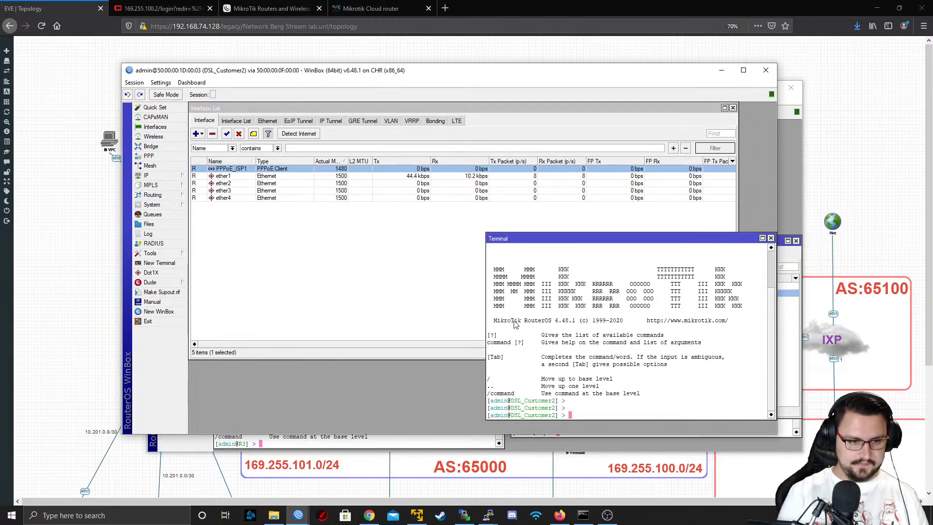
key("Return")
type("ping 8.8.8.8")
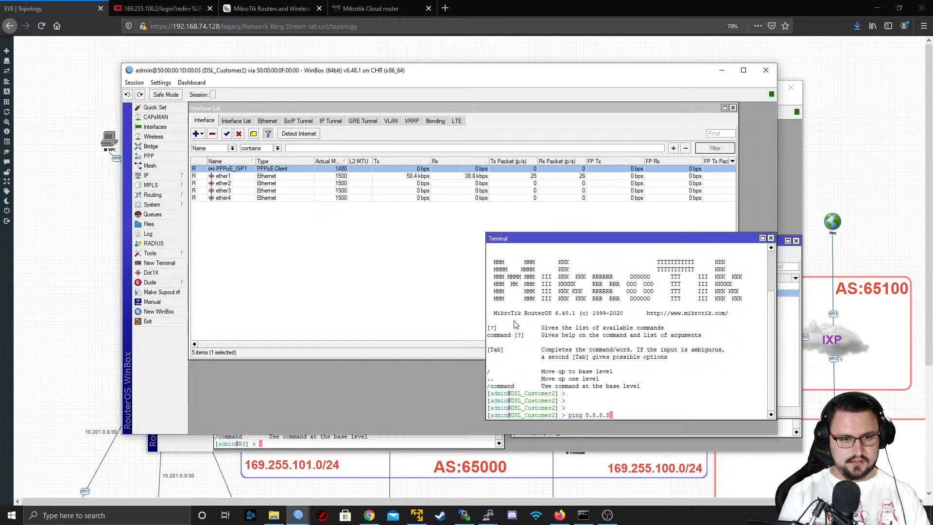
key("Return")
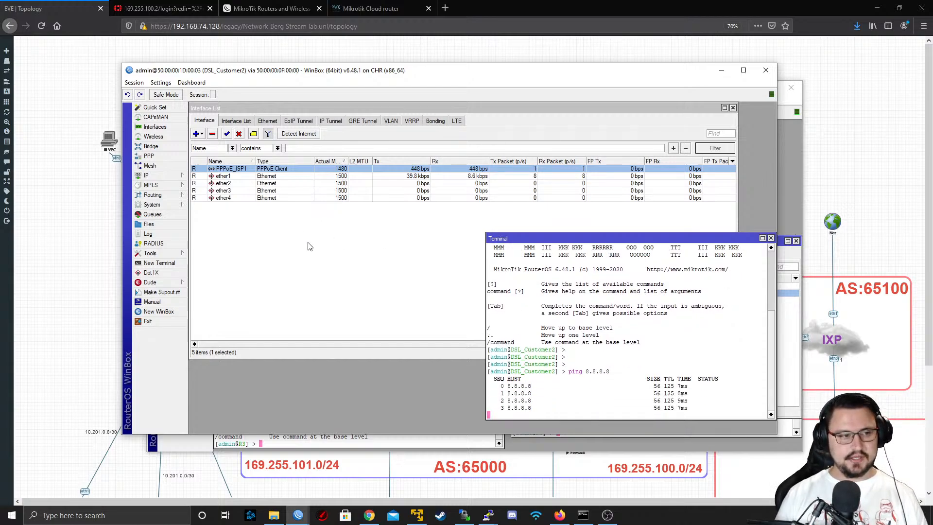
key("ctrl+c")
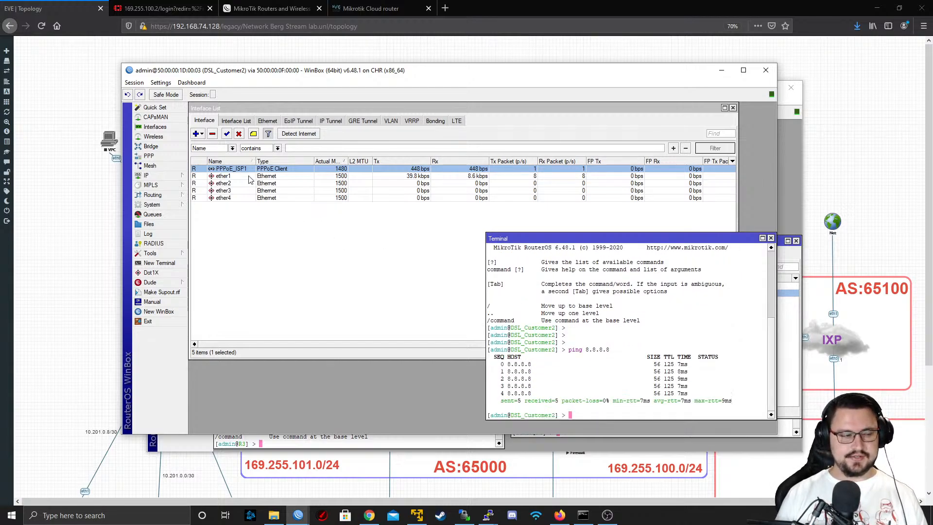
Add the IP address 192.168.1.1/24 to interface ether2 on DSL_Customer2
left_click(168, 176)
left_click(218, 194)
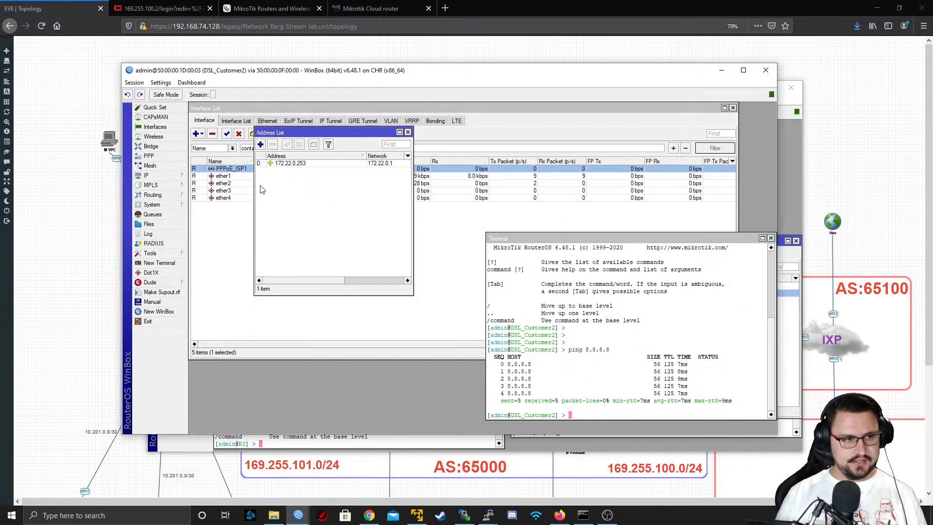
left_click(260, 144)
type("192.168.1.1/24")
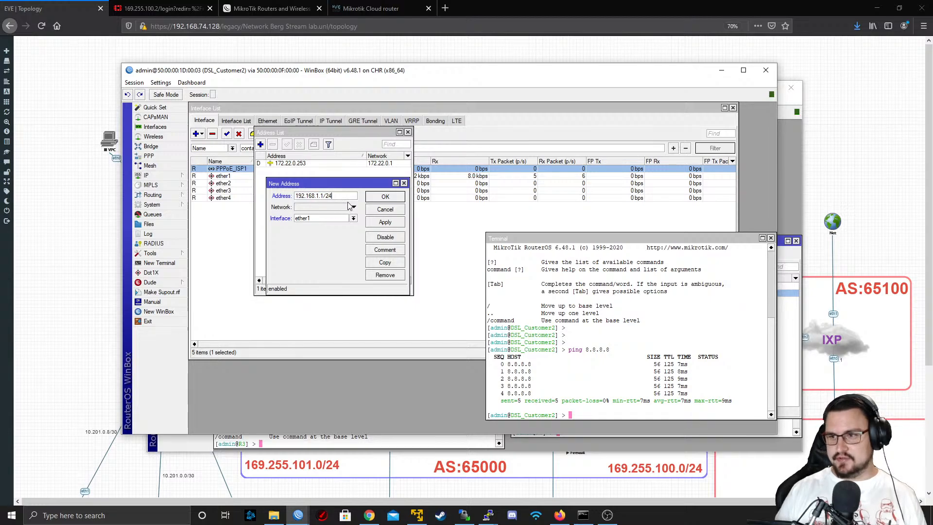
left_click(353, 218)
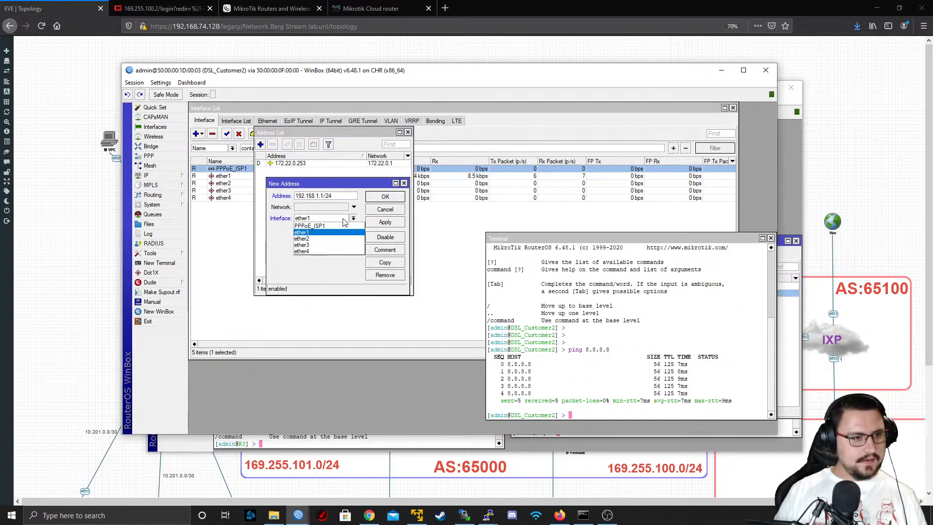
left_click(335, 238)
left_click(385, 196)
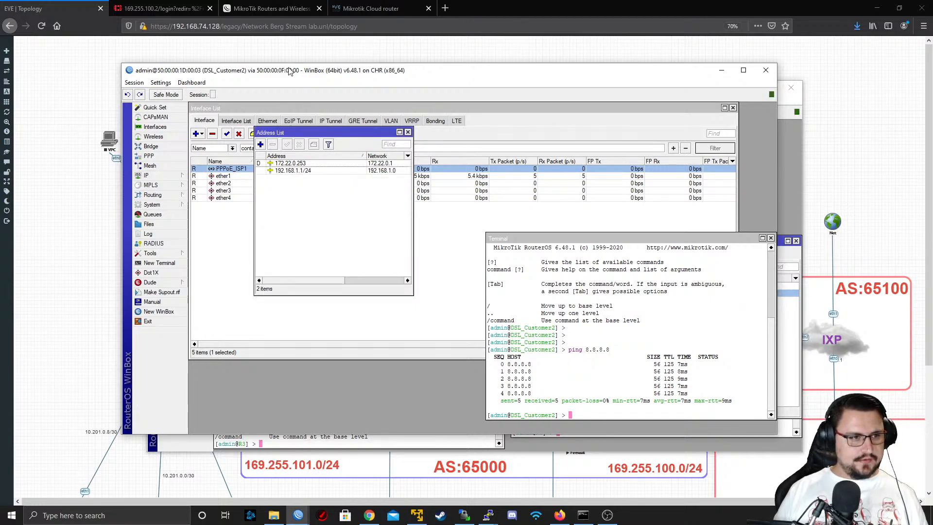
Return to the EVE topology and open the console of the VPC connected to DSL_Customer2
left_click(722, 70)
left_click(747, 87)
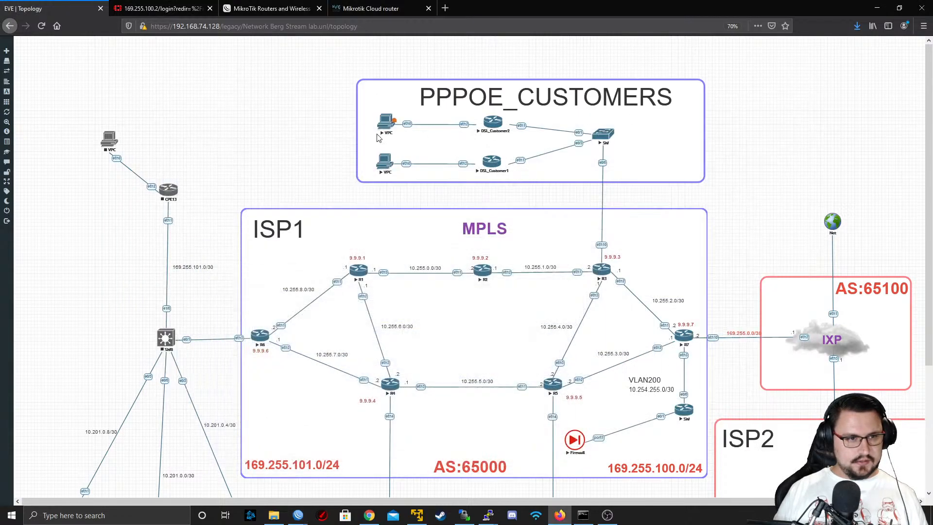
left_click(391, 124)
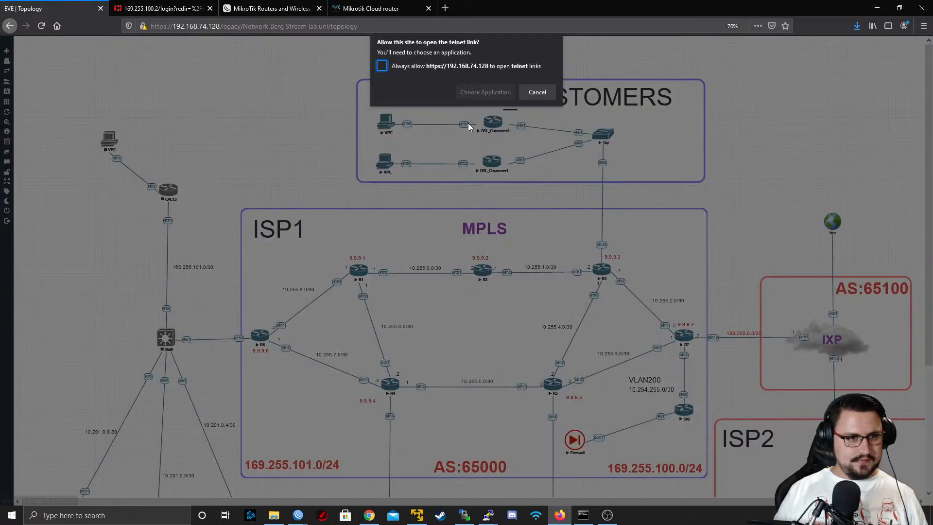
left_click(486, 91)
left_click(488, 142)
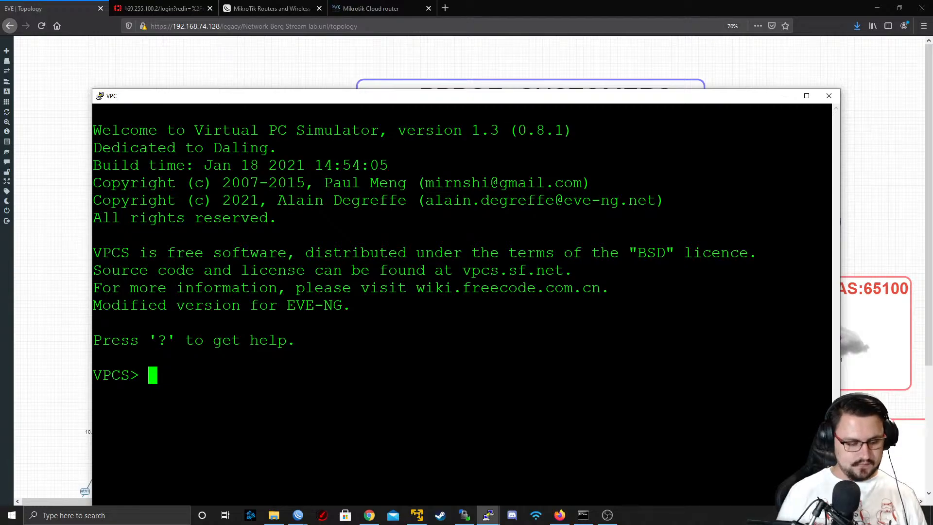
Assign the VPC the address 192.168.1.20/24 with gateway 192.168.1.1
key("Return")
key("Return")
type("ip 192")
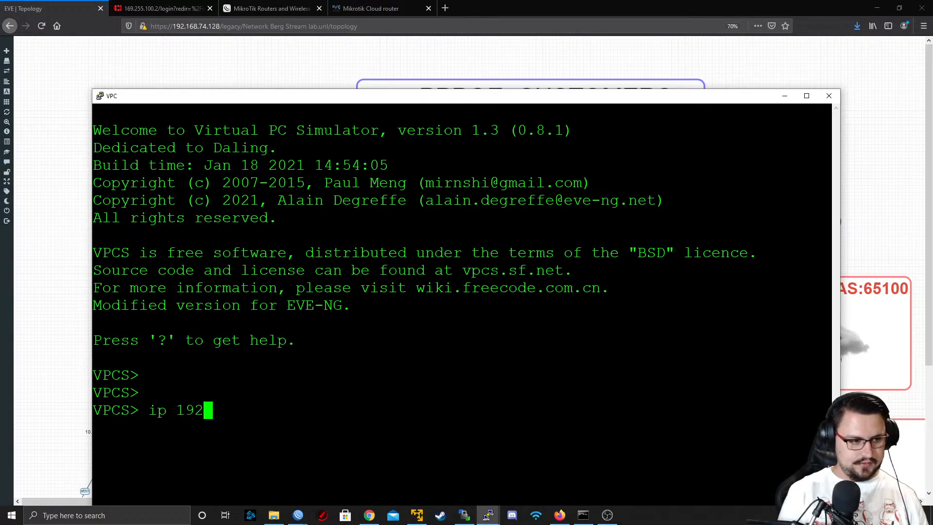
type(".168.1")
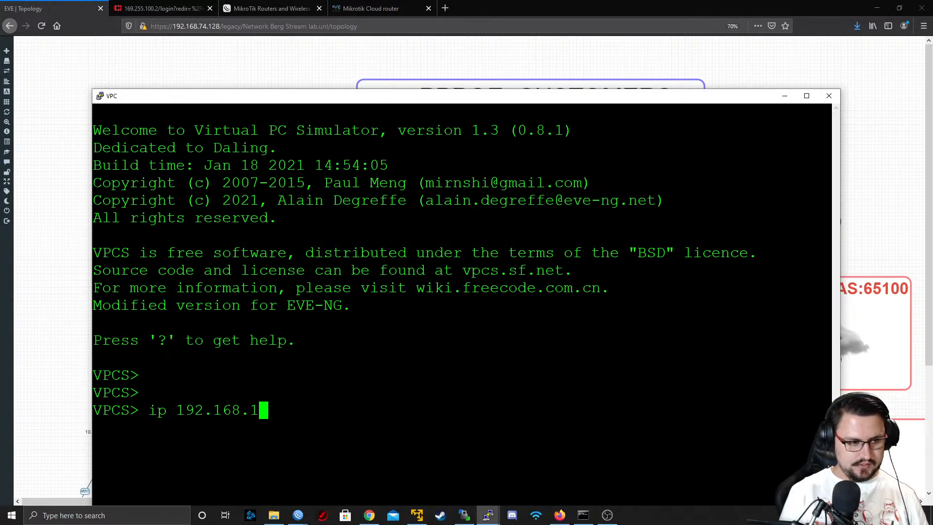
type(".20")
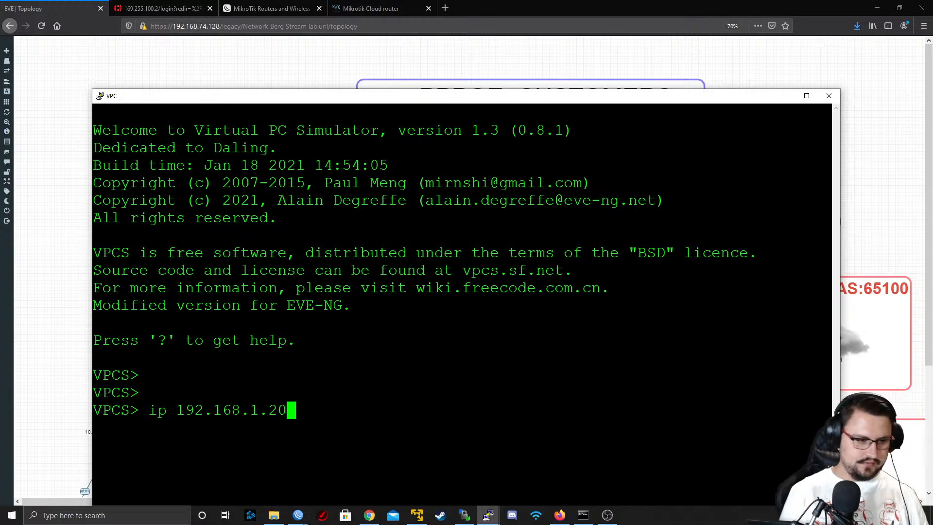
type("/24 192.168.")
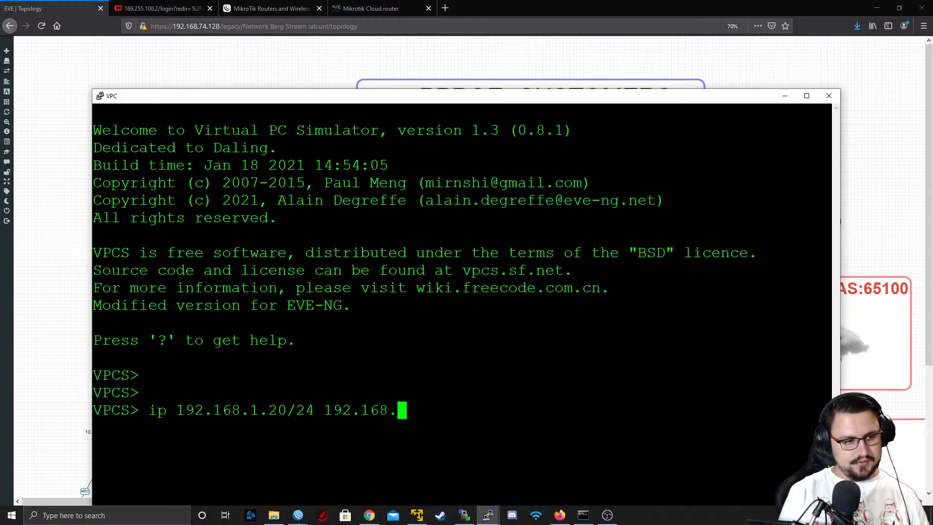
type("1.1")
key("Return")
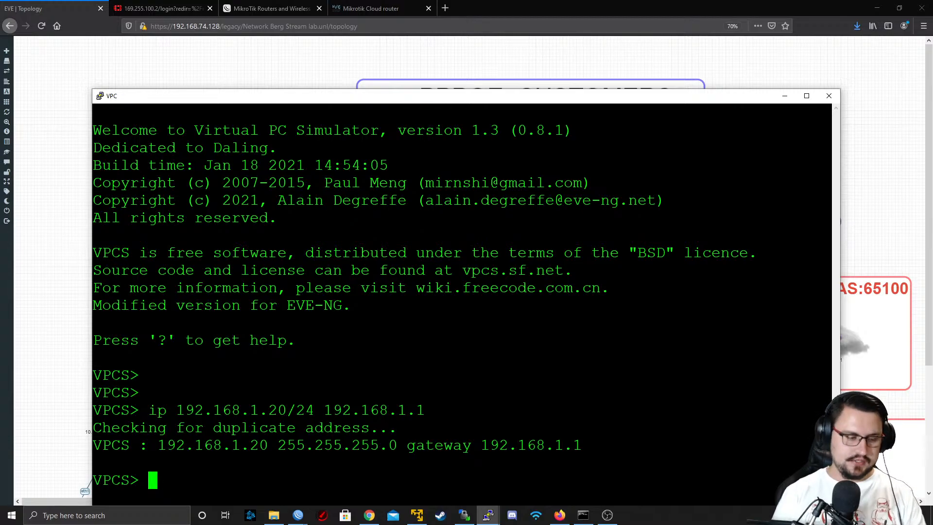
Test internet connectivity from the VPC by pinging 8.8.8.8, and put the console away when the ping ends
type("ping ")
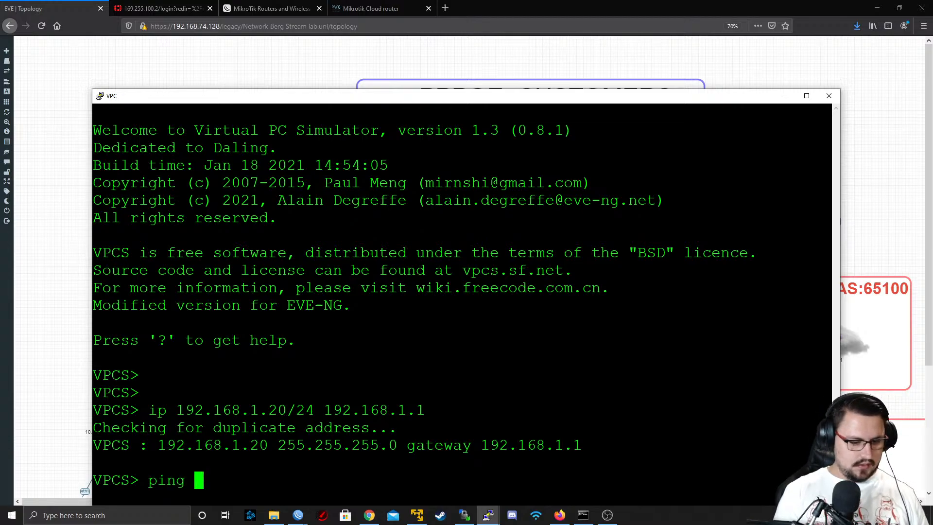
type("8.8.8.8")
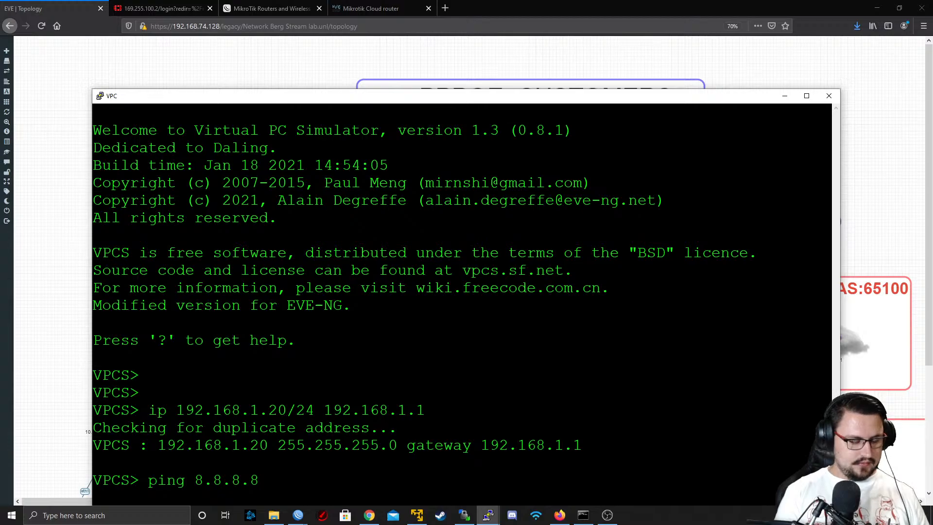
key("Return")
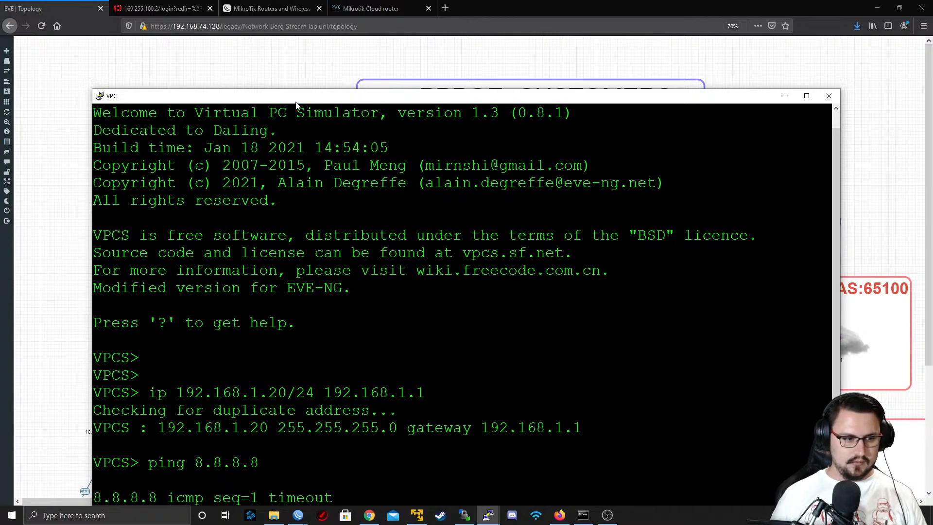
left_click_drag(296, 103, 283, 70)
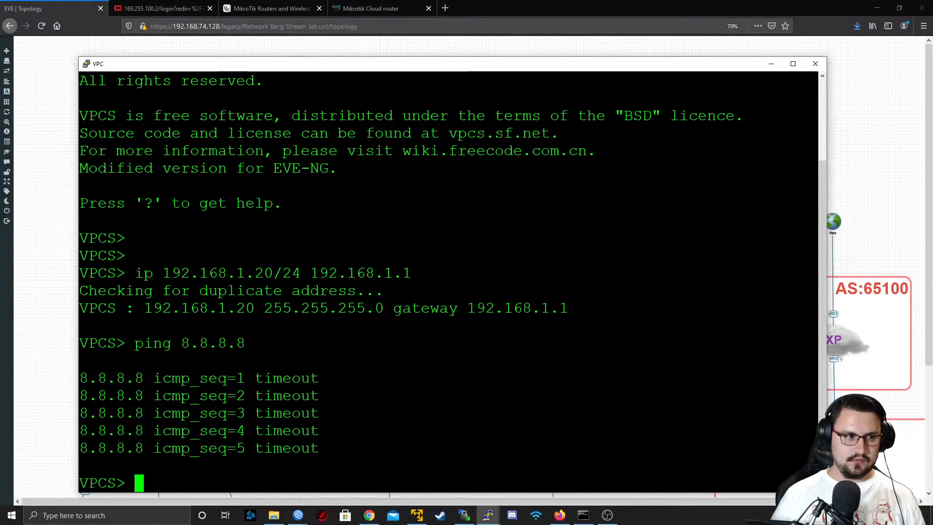
left_click(771, 64)
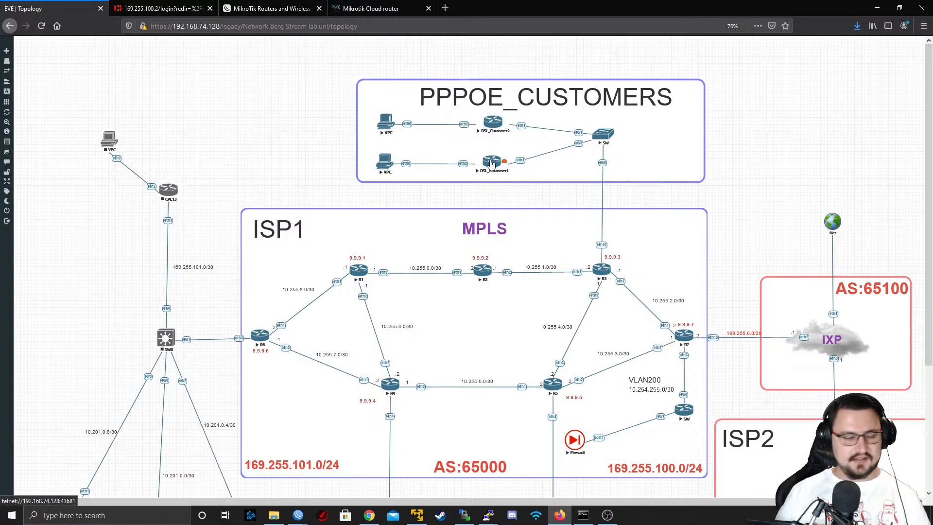
Switch to DSL_Customer2 in WinBox and start a firewall NAT rule for chain srcnat with out interface PPPoE_ISP1
mouse_move(304, 518)
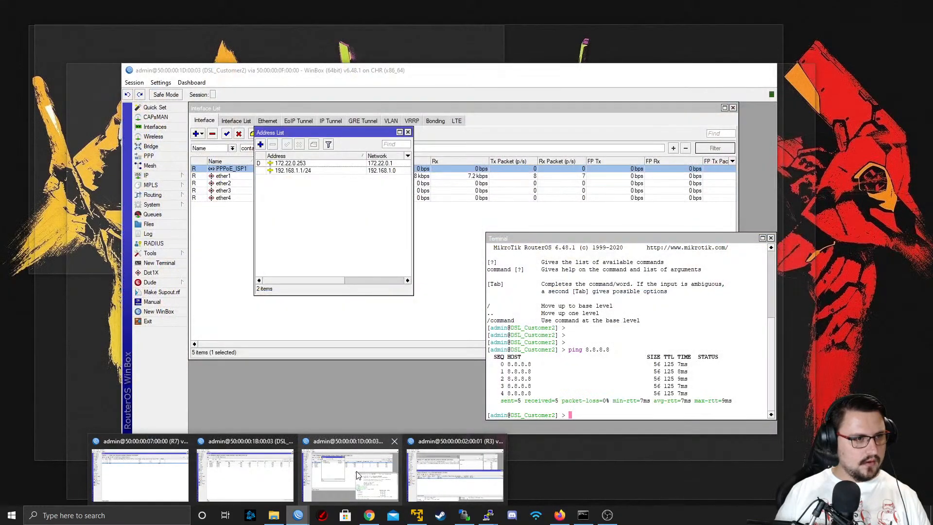
left_click(350, 474)
left_click(173, 176)
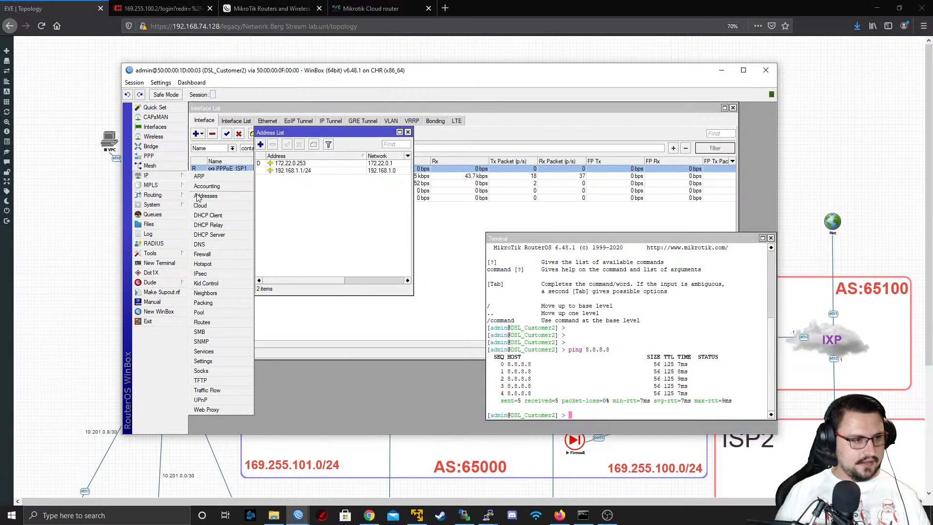
left_click(216, 258)
left_click(232, 149)
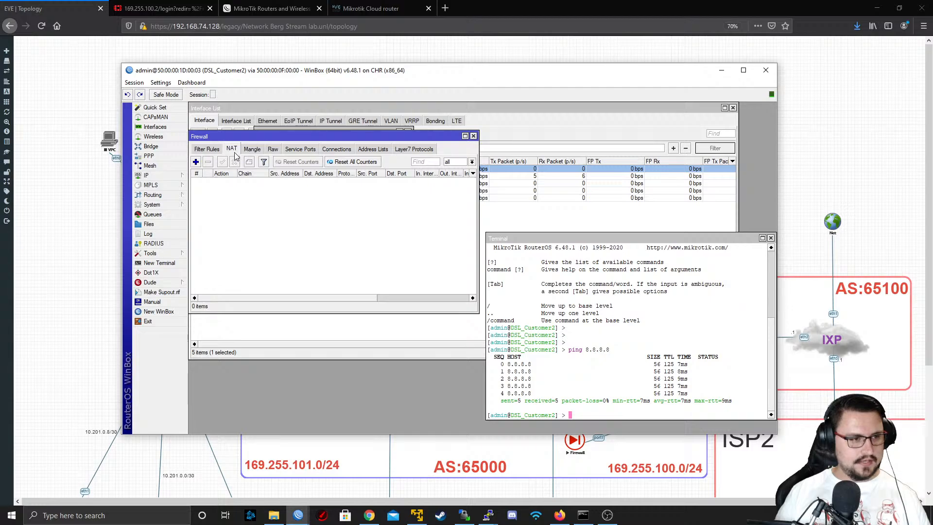
left_click(196, 162)
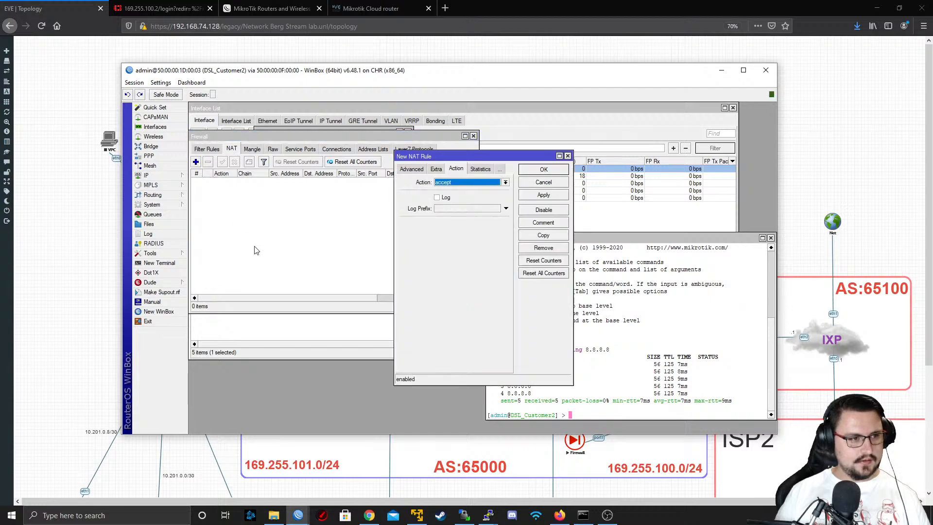
left_click(407, 169)
left_click(407, 170)
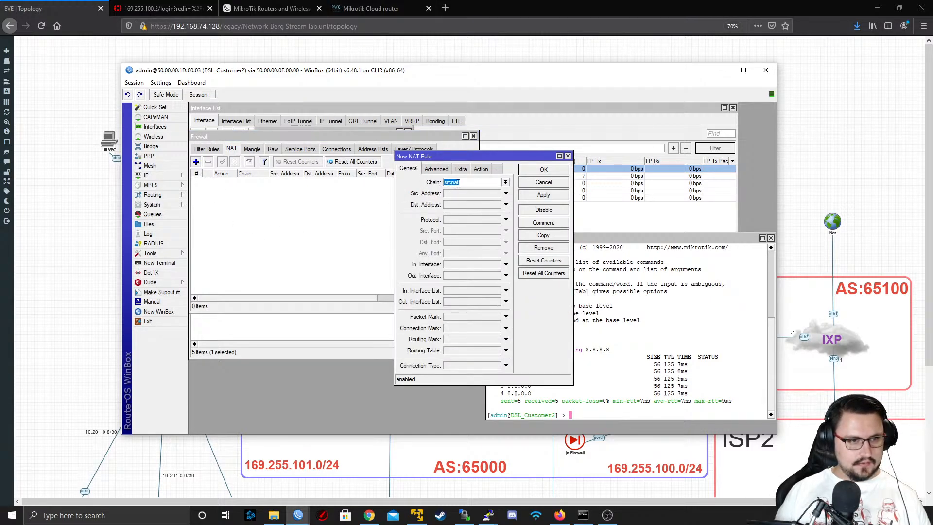
left_click(475, 277)
left_click(474, 276)
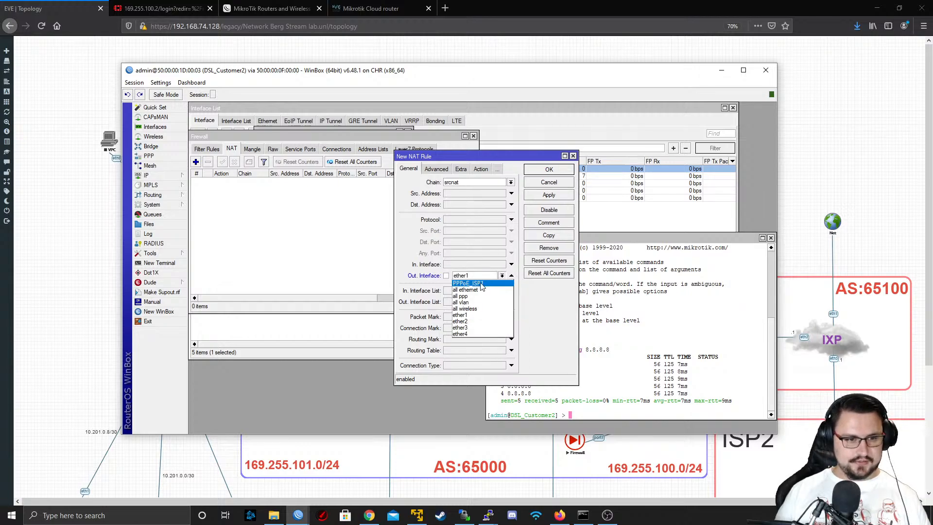
left_click(482, 282)
Set the new NAT rule's action to masquerade and save the rule
left_click(479, 169)
left_click(511, 183)
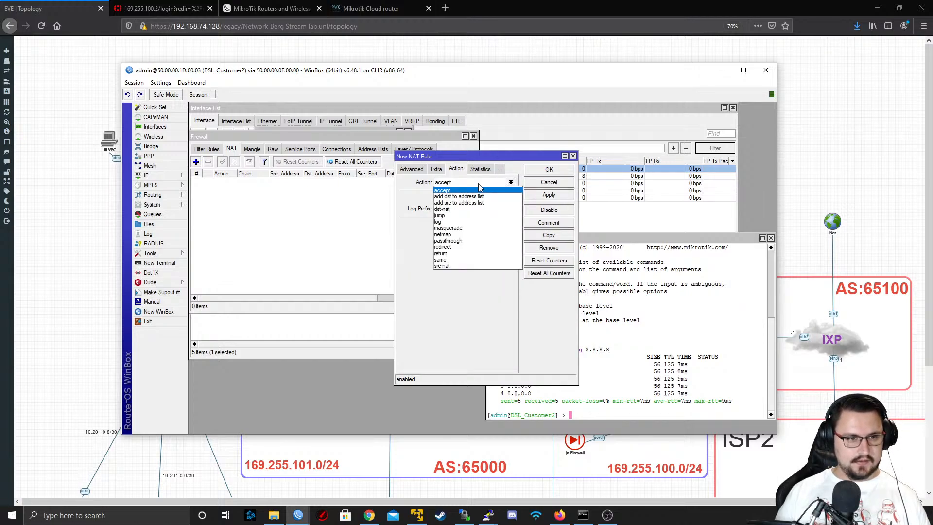
left_click(479, 228)
left_click(554, 195)
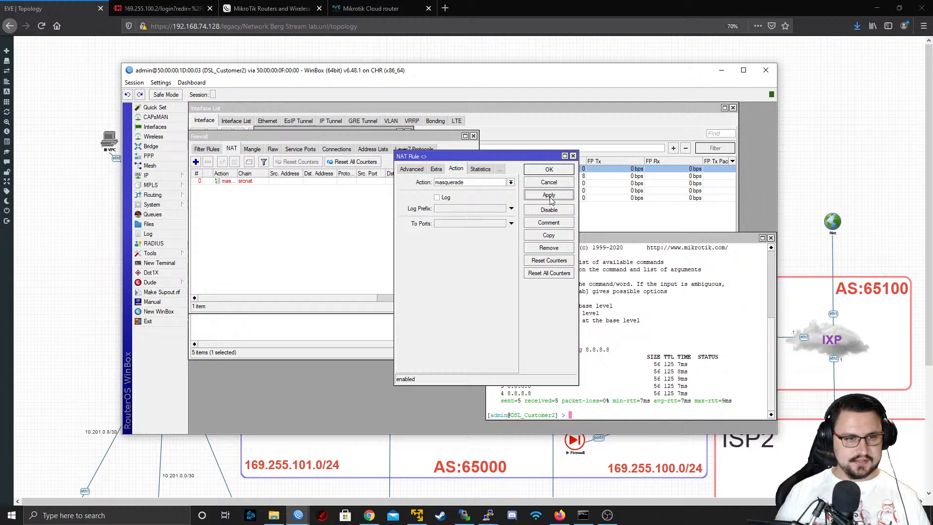
left_click(554, 170)
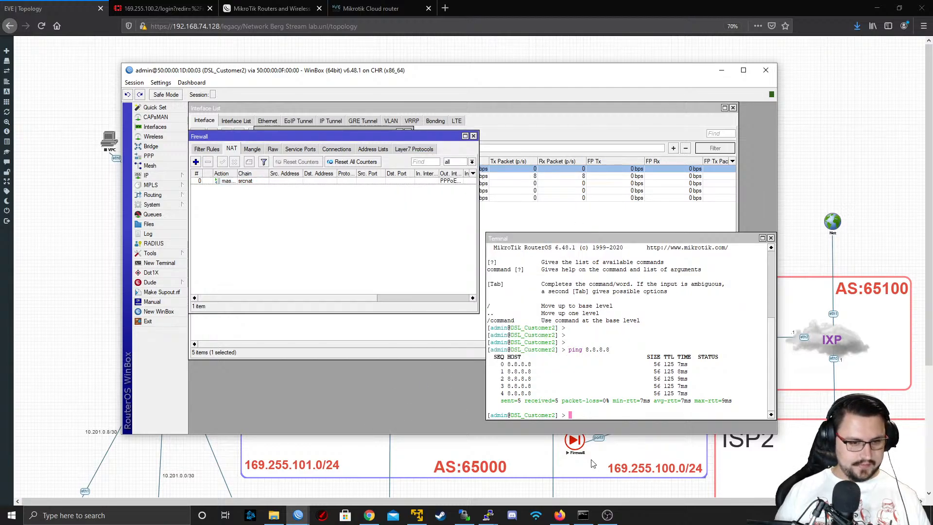
Repeat the ping to 8.8.8.8 from the VPC connected to DSL_Customer2, and return to the EVE topology
mouse_move(490, 515)
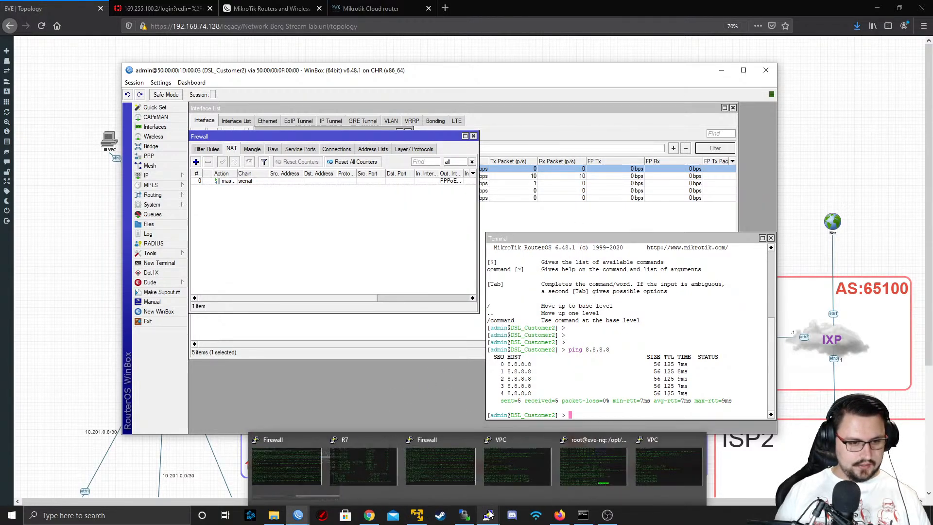
left_click(700, 477)
key("Up")
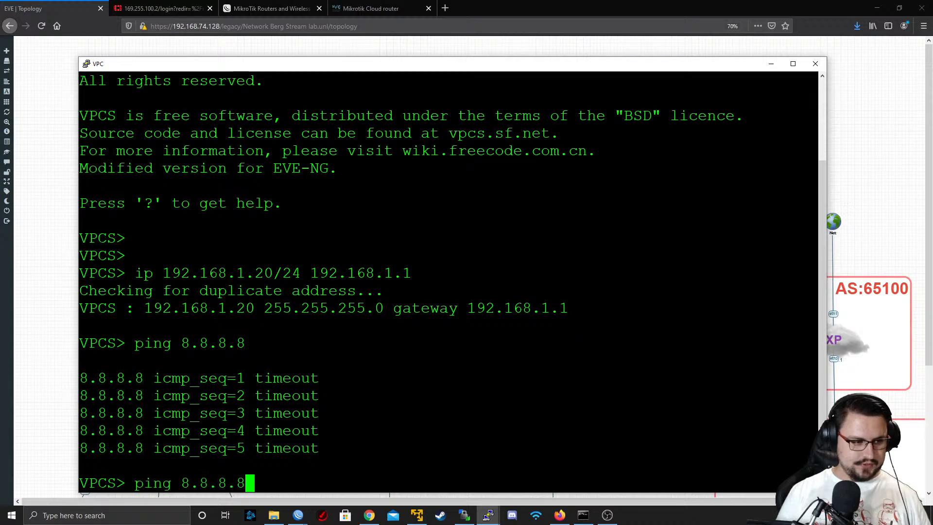
key("Return")
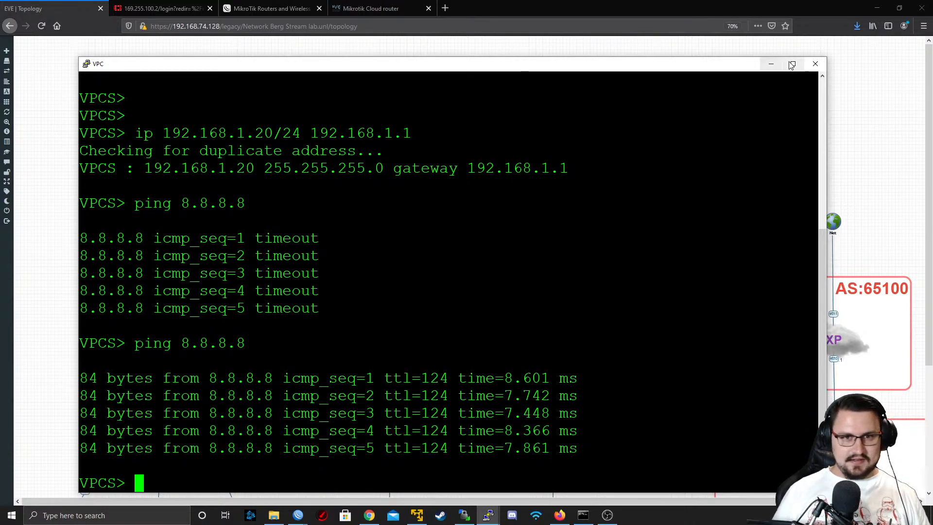
left_click(816, 64)
left_click(482, 293)
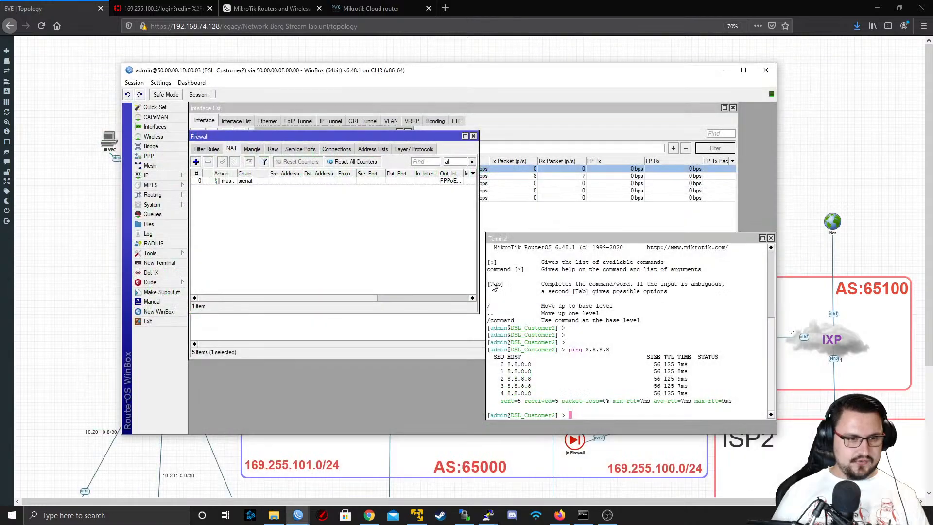
left_click(761, 71)
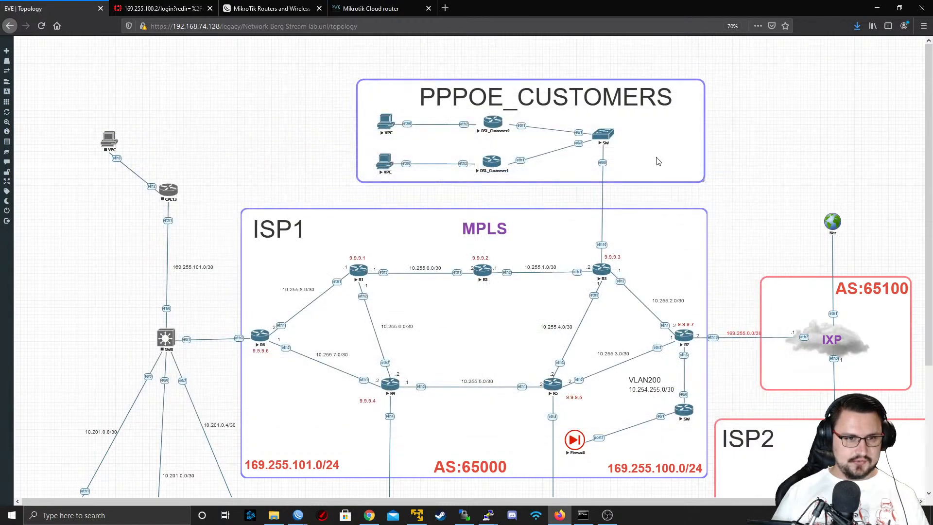
scroll(504, 141, "down", 3)
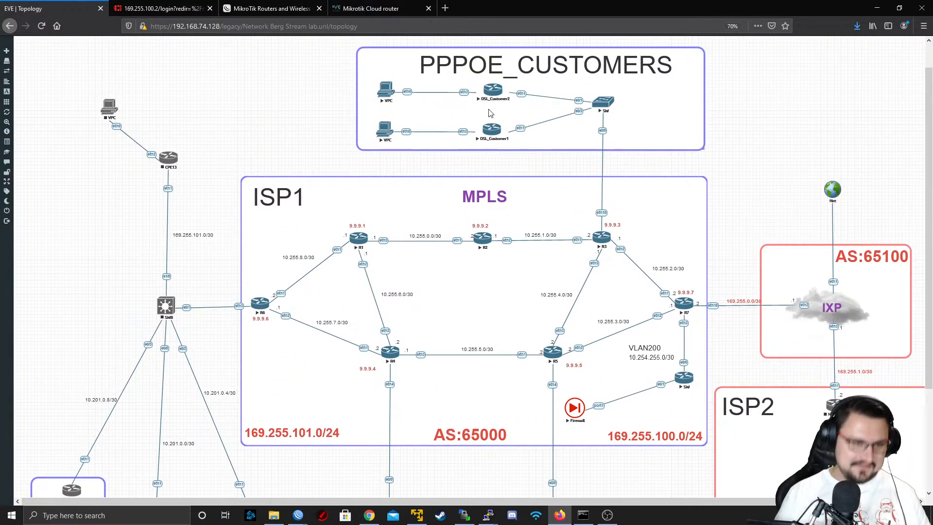
scroll(559, 122, "up", 1)
scroll(627, 93, "down", 2)
scroll(631, 89, "up", 2)
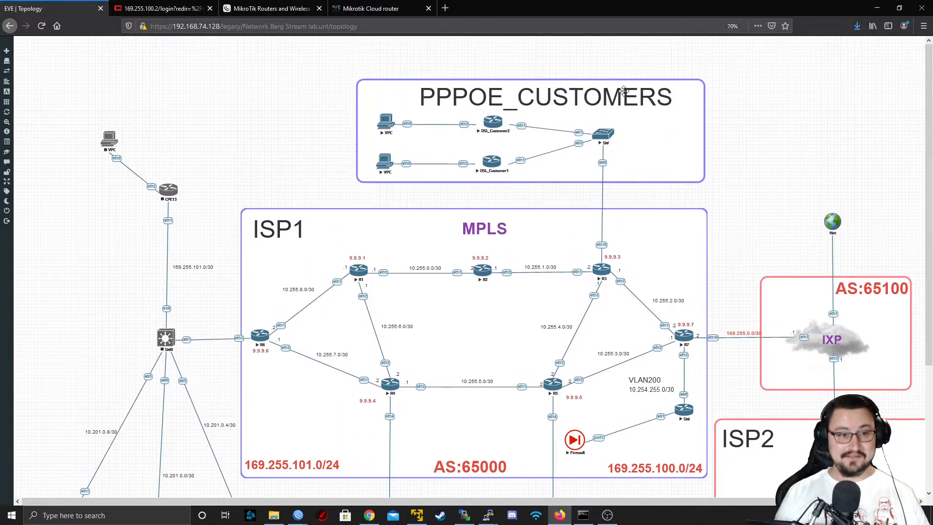
scroll(589, 174, "down", 4)
scroll(589, 174, "up", 4)
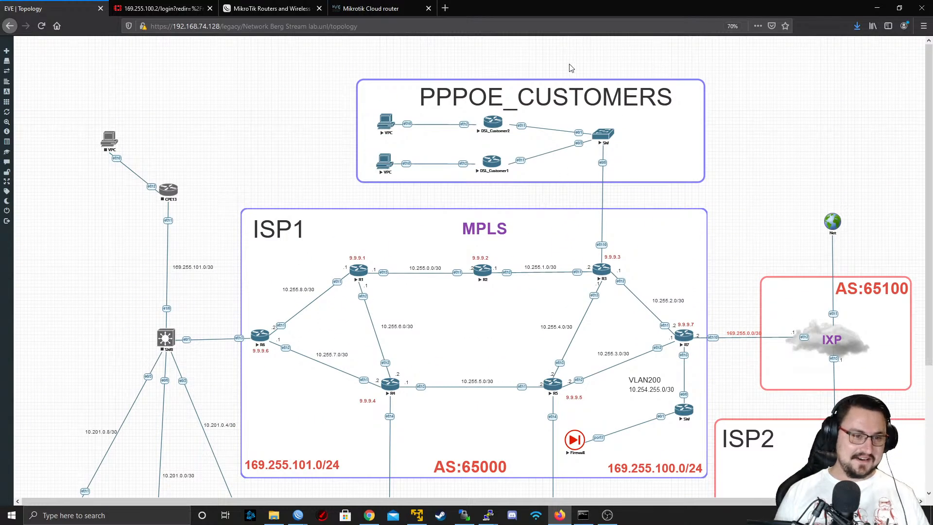
scroll(411, 131, "down", 4)
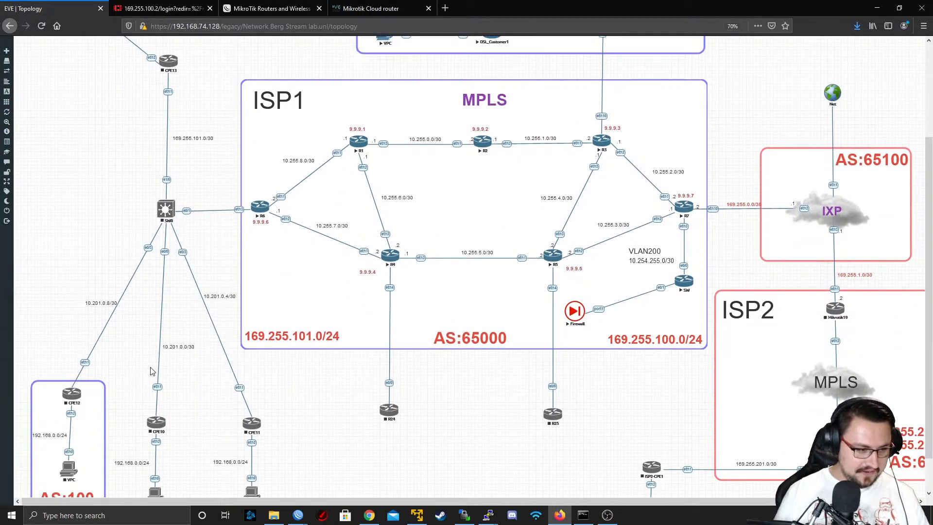
Examine the topology's ISP1 MPLS core, the CPE branches behind R6, and the PPPOE_CUSTOMERS section attached to R3
scroll(152, 370, "up", 3)
scroll(513, 197, "down", 3)
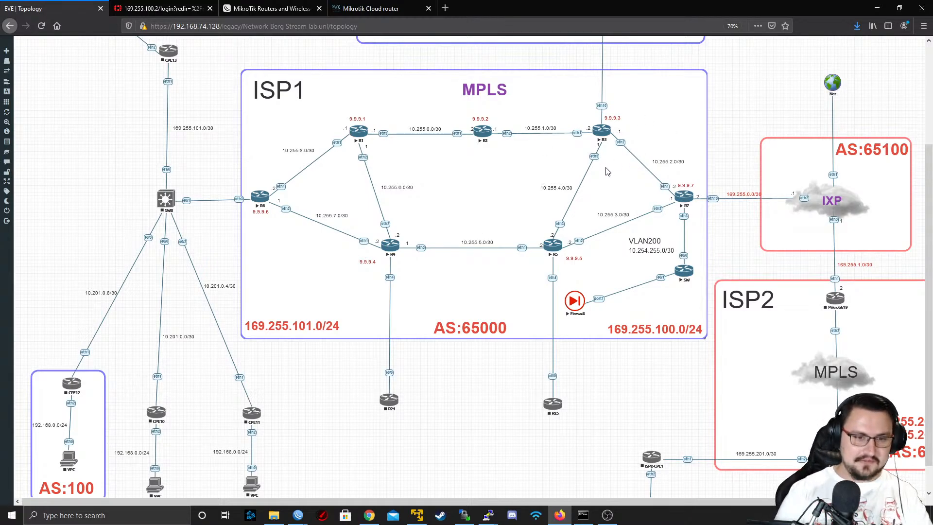
scroll(609, 250, "up", 4)
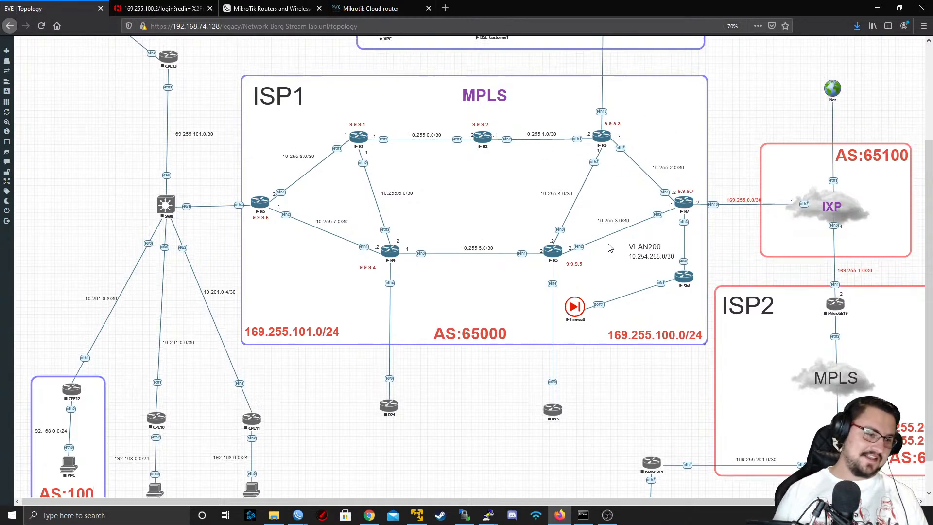
scroll(544, 219, "down", 4)
scroll(544, 223, "up", 2)
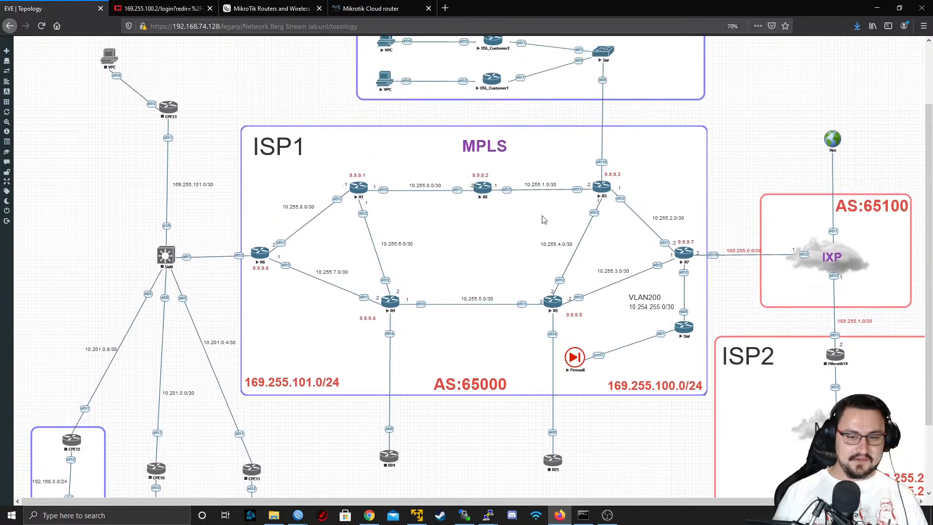
scroll(610, 188, "down", 2)
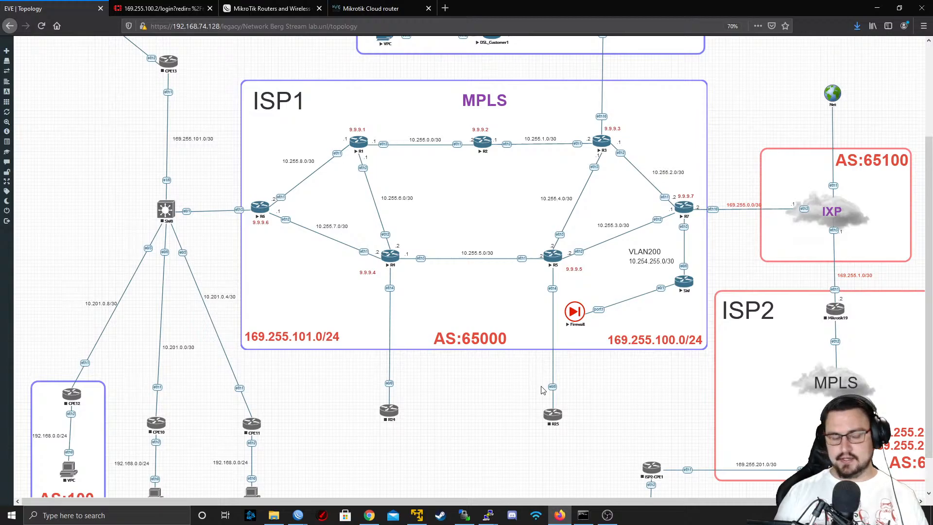
scroll(543, 391, "up", 3)
scroll(543, 390, "down", 4)
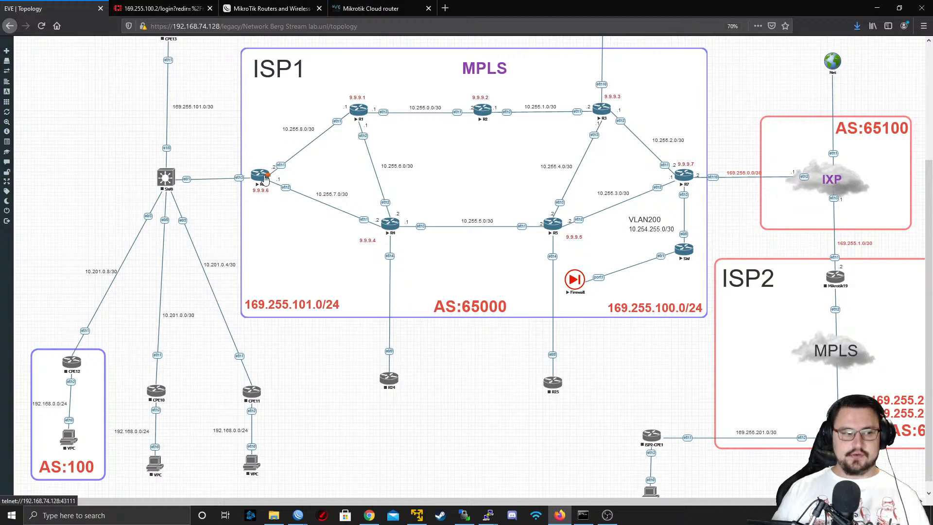
scroll(278, 209, "up", 1)
scroll(232, 251, "down", 1)
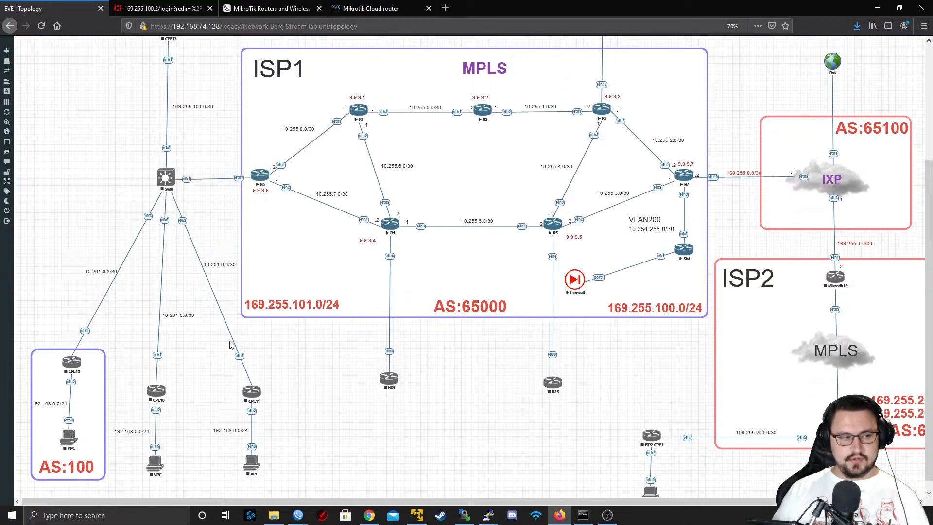
scroll(154, 191, "up", 1)
scroll(154, 191, "up", 1)
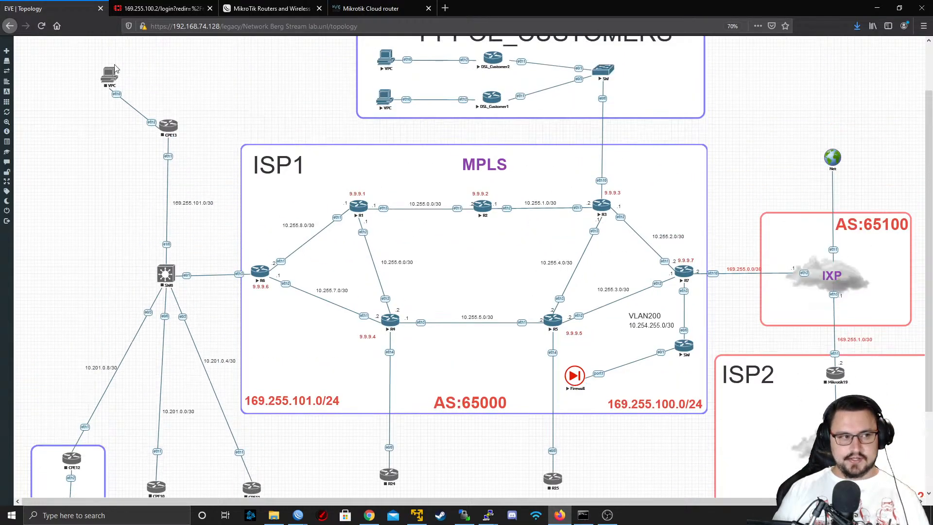
scroll(163, 90, "down", 2)
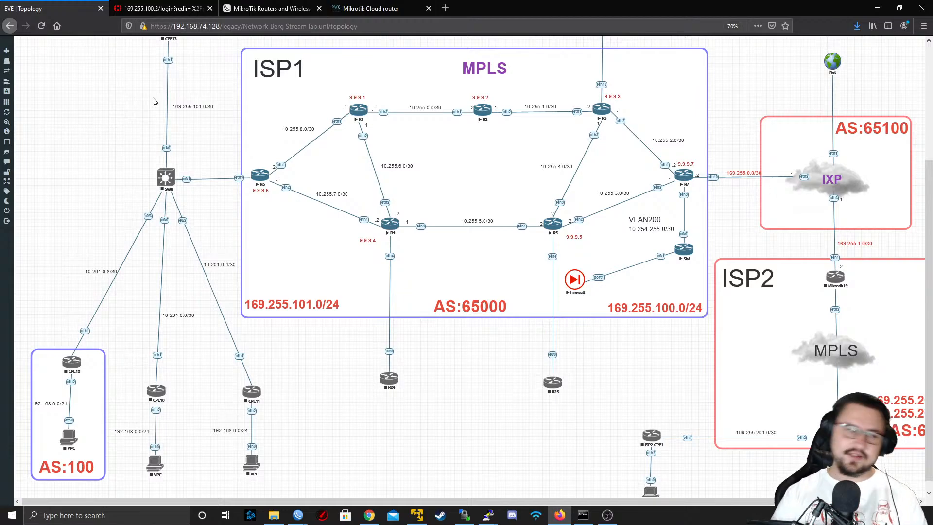
scroll(253, 165, "up", 3)
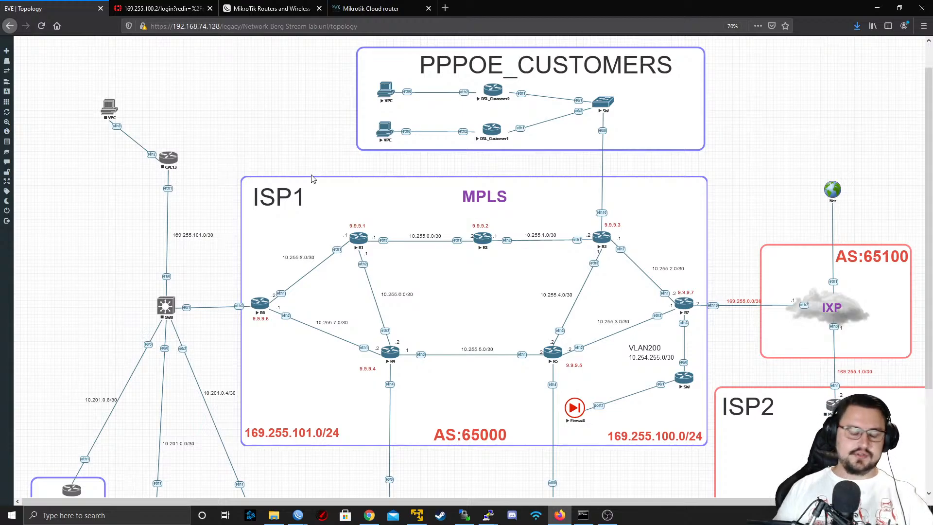
scroll(313, 179, "down", 3)
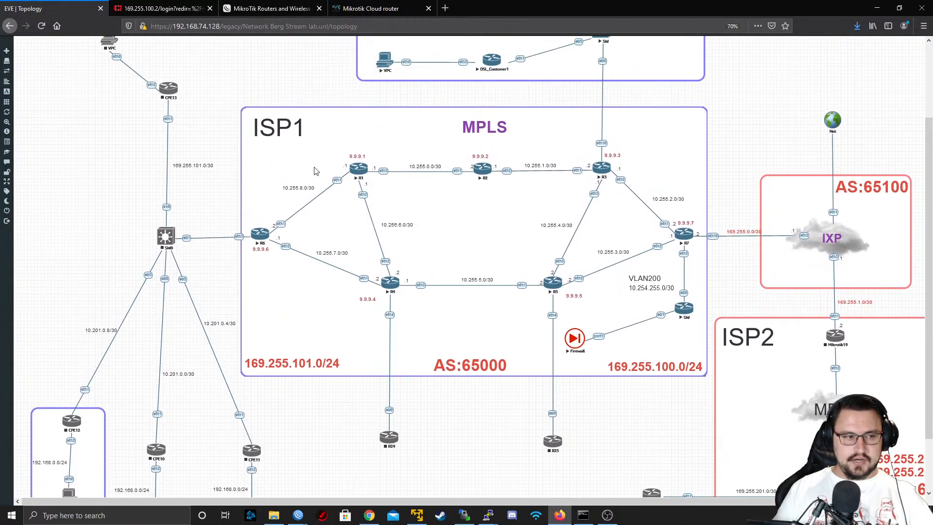
scroll(355, 265, "up", 1)
scroll(350, 209, "down", 2)
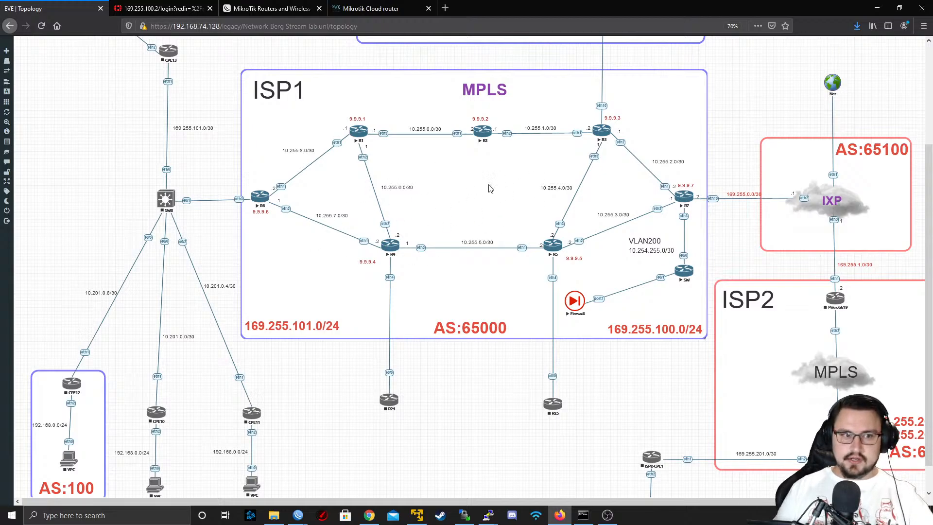
scroll(409, 271, "up", 1)
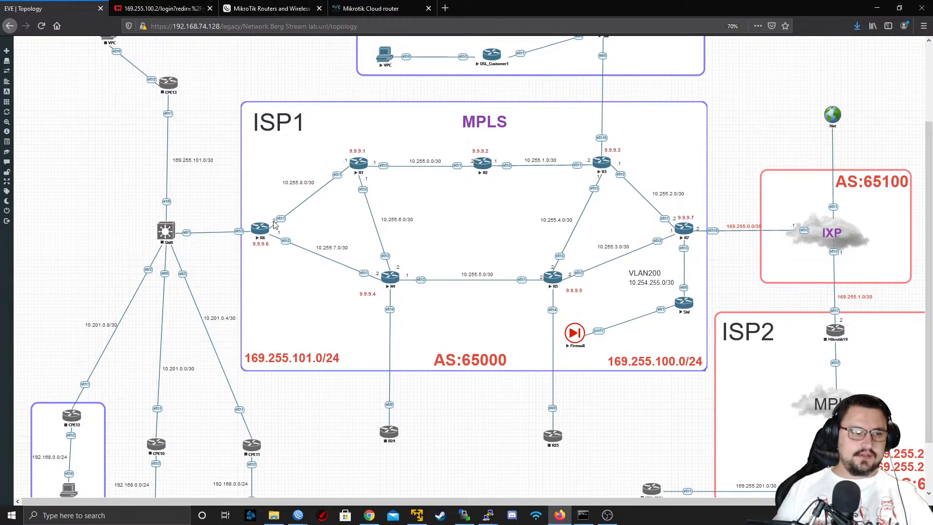
scroll(369, 213, "up", 3)
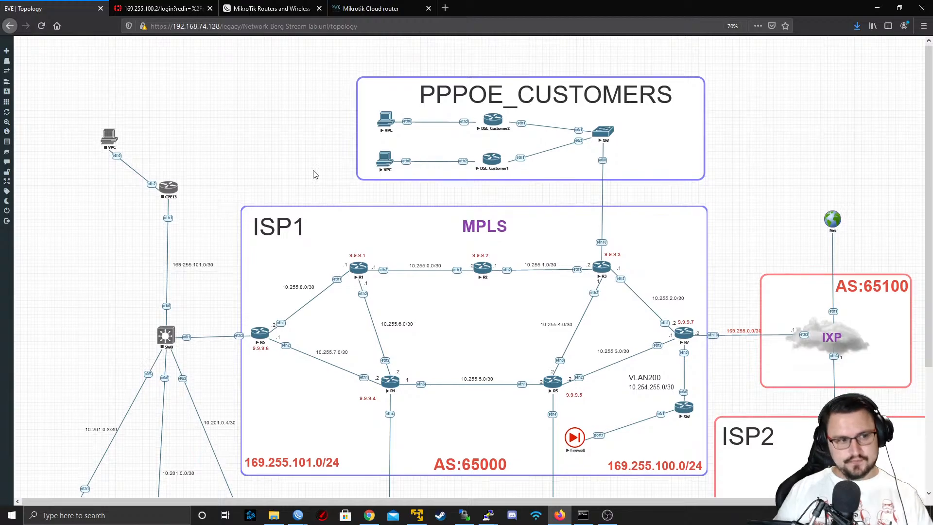
scroll(313, 174, "down", 5)
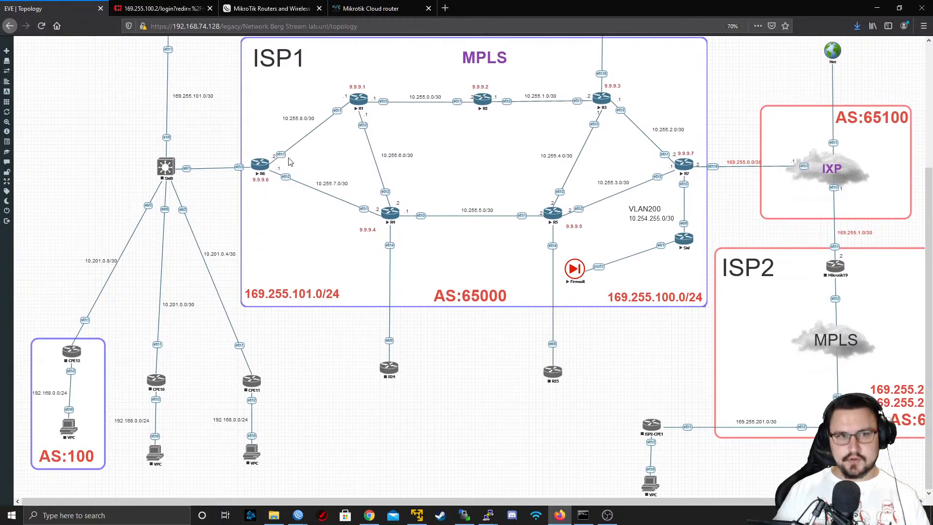
scroll(291, 163, "up", 3)
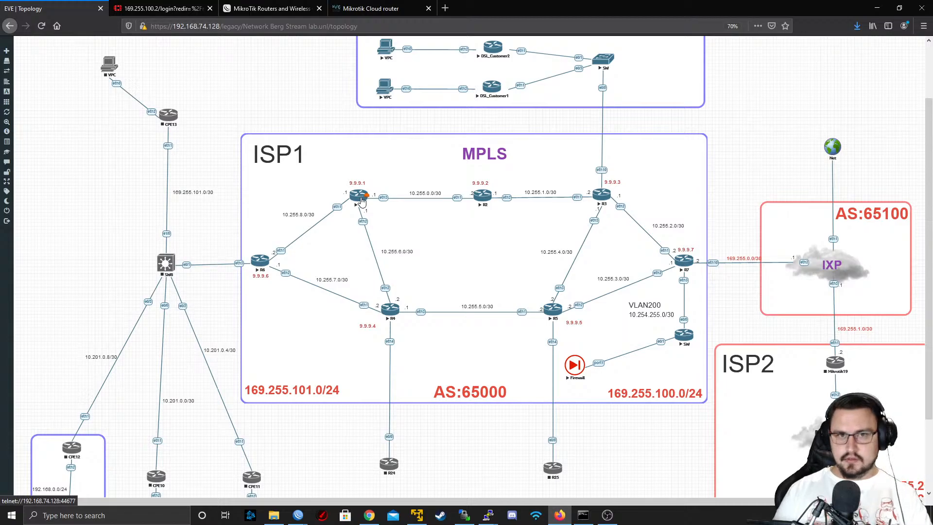
scroll(306, 192, "down", 3)
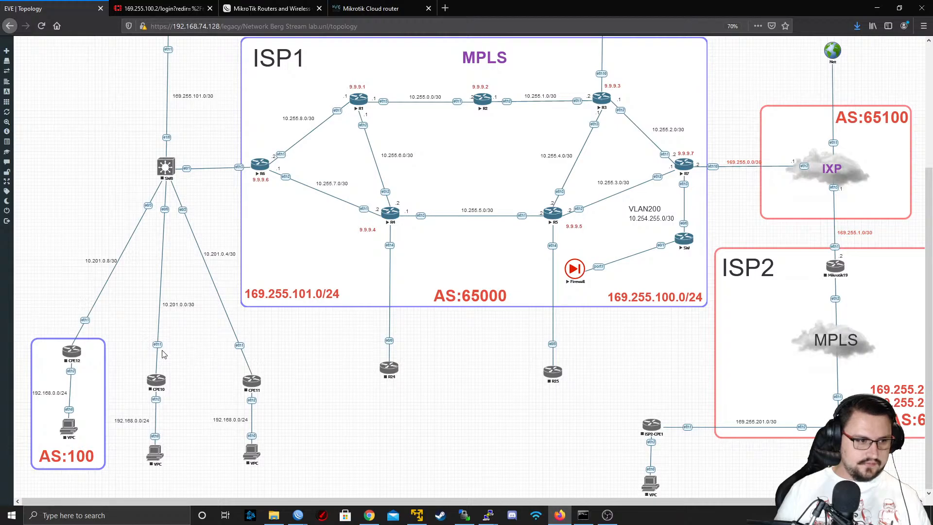
scroll(162, 295, "up", 5)
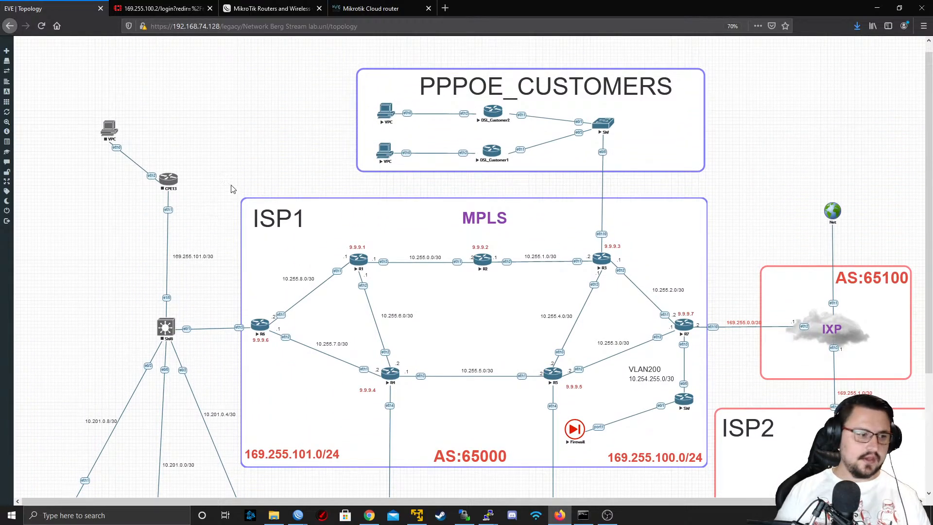
scroll(233, 188, "down", 5)
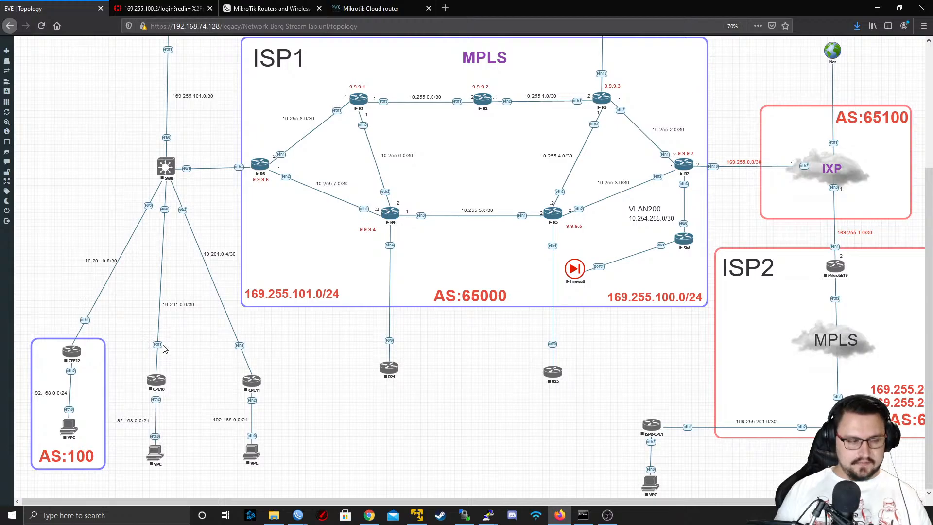
left_click_drag(323, 339, 30, 479)
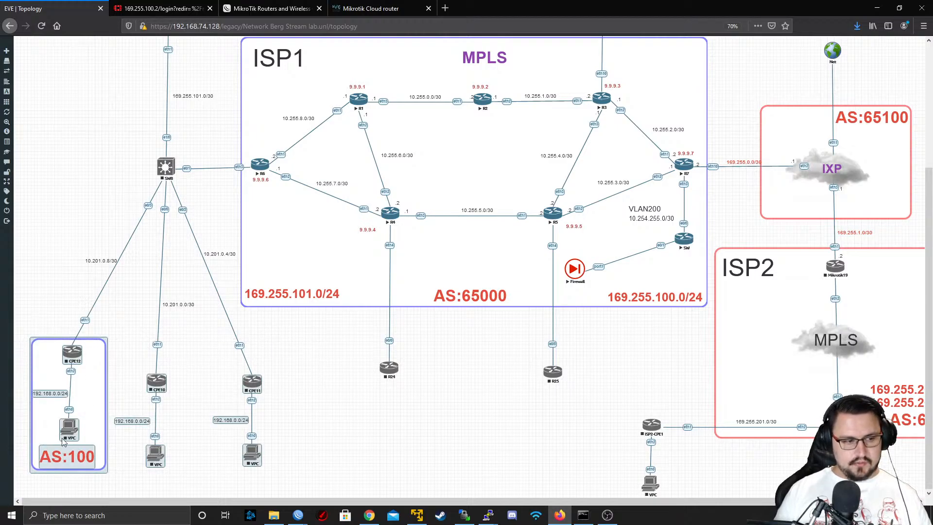
scroll(257, 79, "up", 4)
left_click_drag(257, 79, 60, 178)
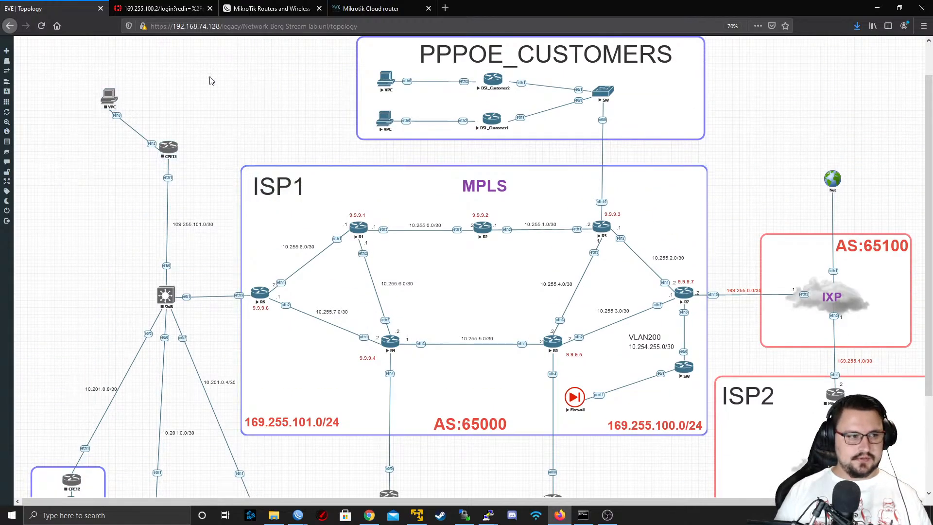
left_click(186, 95)
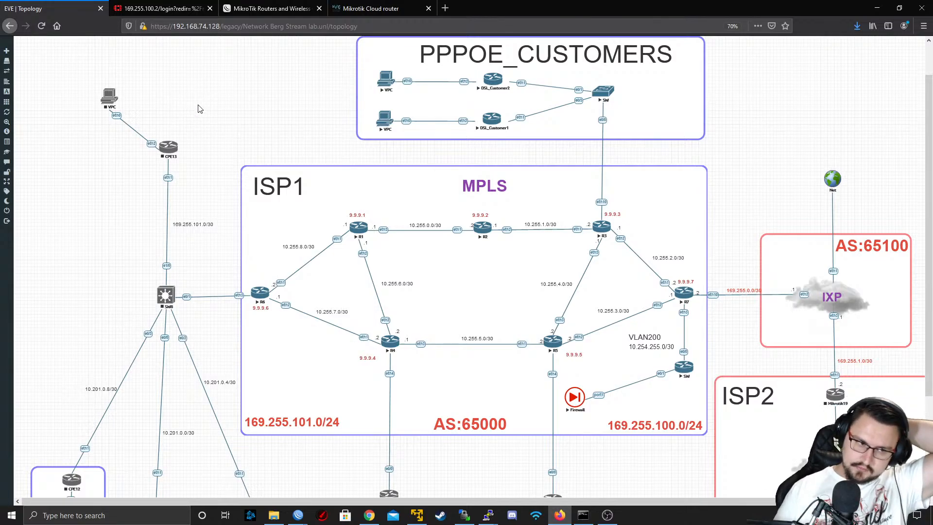
Select the whole PPPOE_CUSTOMERS block with its devices and title, and move it left above ISP1, with its left edge near ISP1's
scroll(380, 172, "down", 2)
scroll(380, 176, "up", 1)
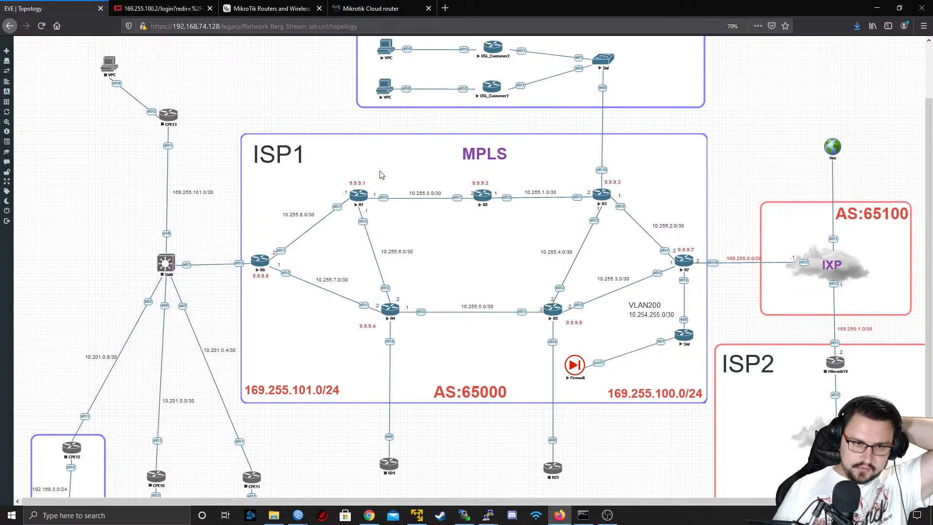
scroll(381, 175, "up", 3)
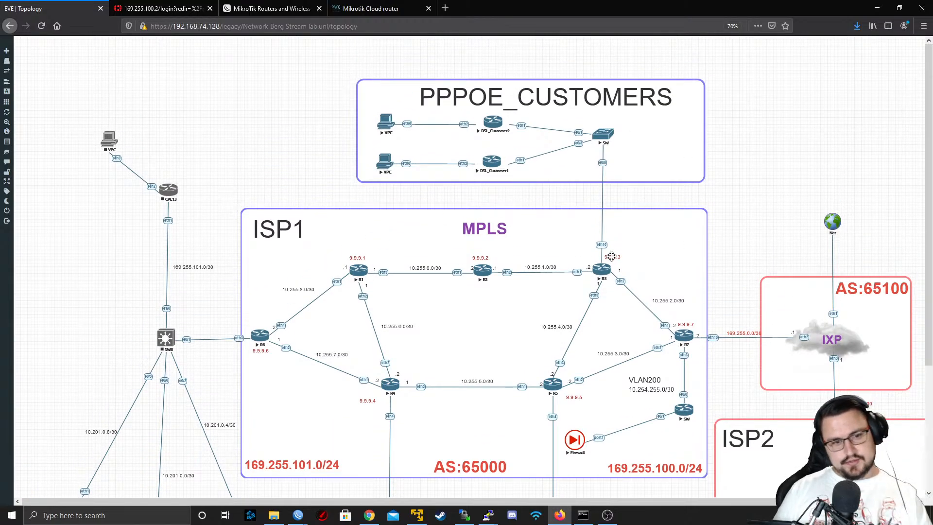
left_click_drag(751, 44, 315, 193)
left_click_drag(364, 177, 244, 184)
left_click(603, 165)
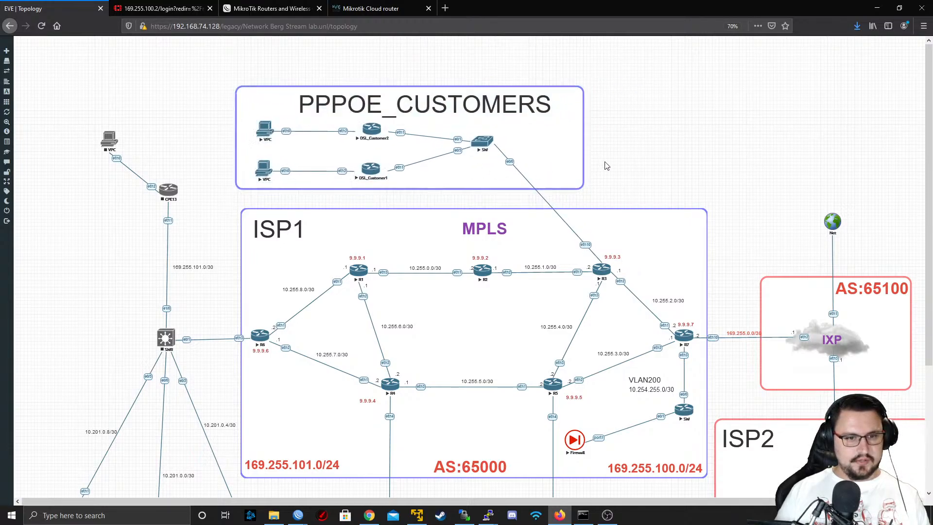
Move the 9.9.9.3 label to the upper left of R3, clear of its links
left_click_drag(611, 257, 582, 260)
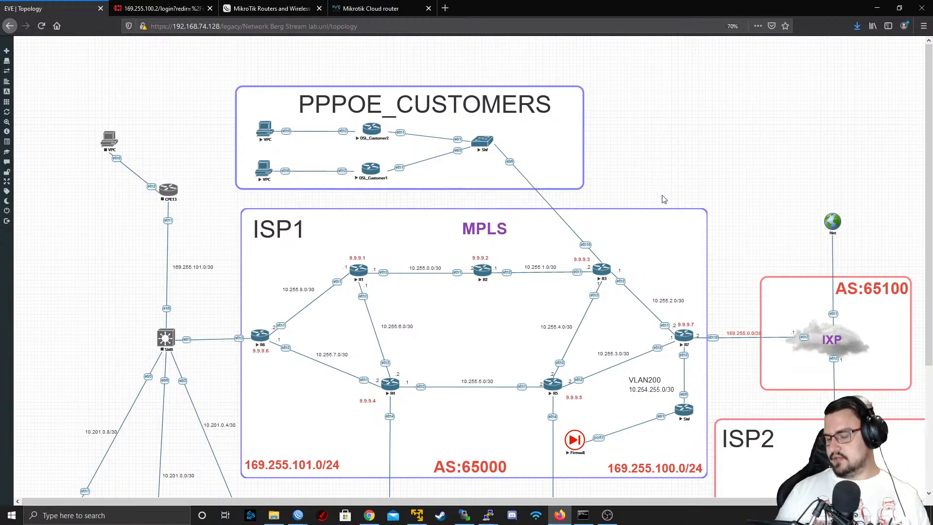
scroll(664, 199, "down", 4)
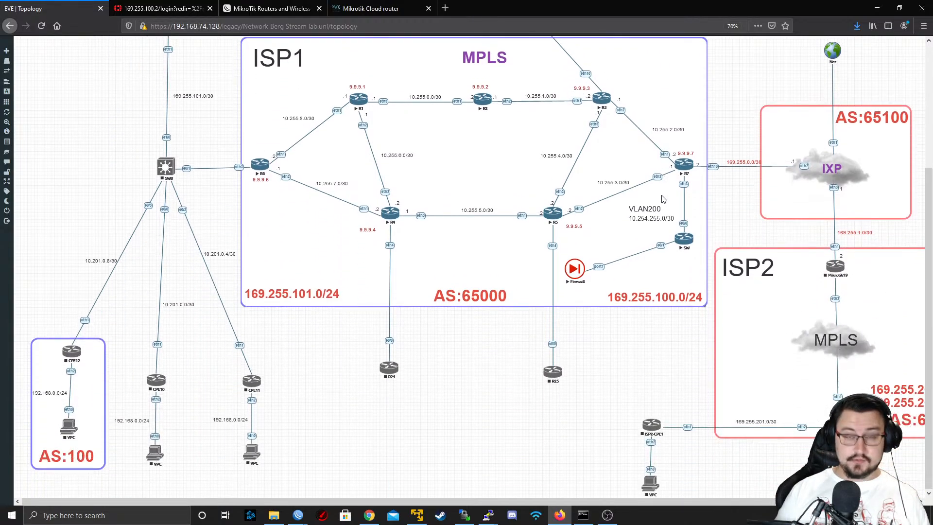
scroll(664, 196, "up", 3)
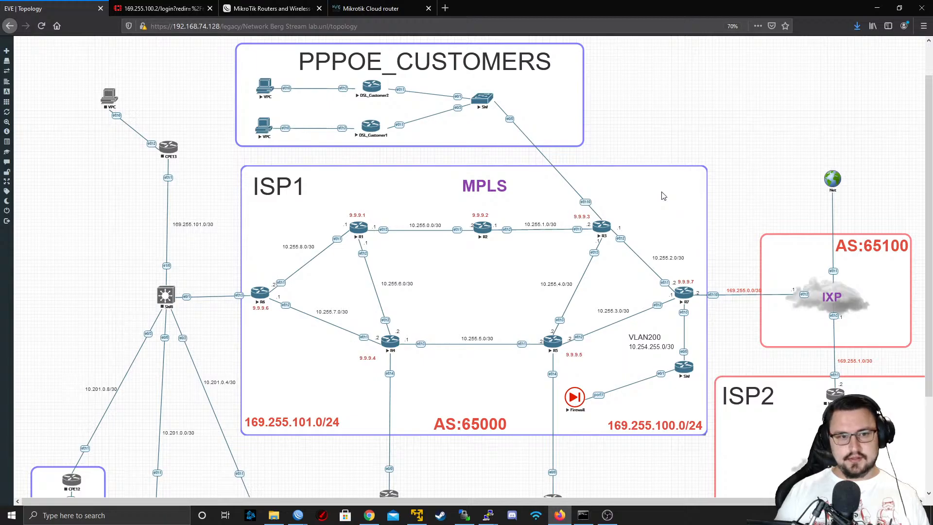
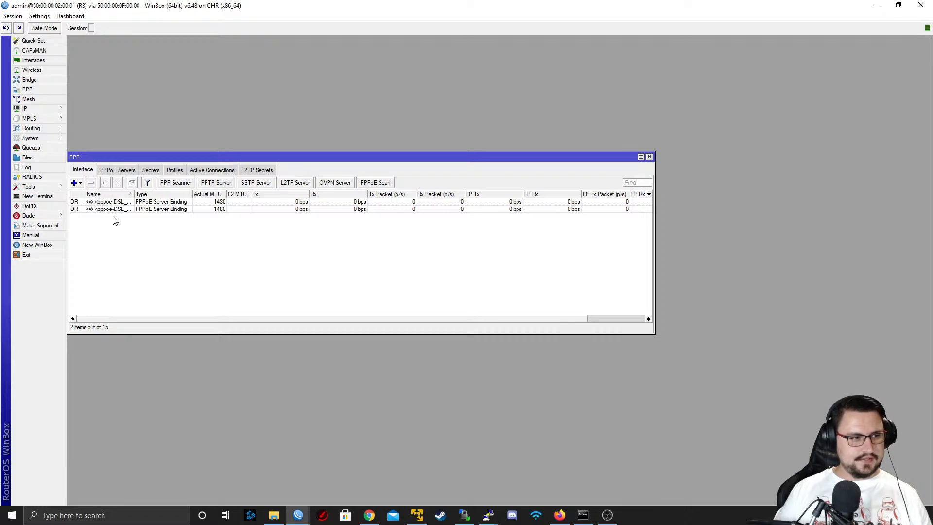
Open the L2TP server settings in R3's PPP configuration and enable the server
left_click(119, 171)
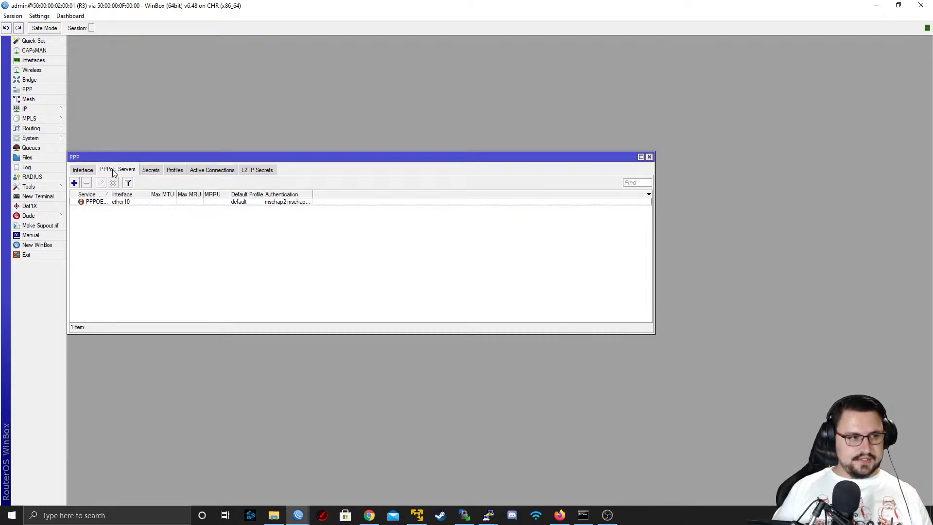
left_click(77, 169)
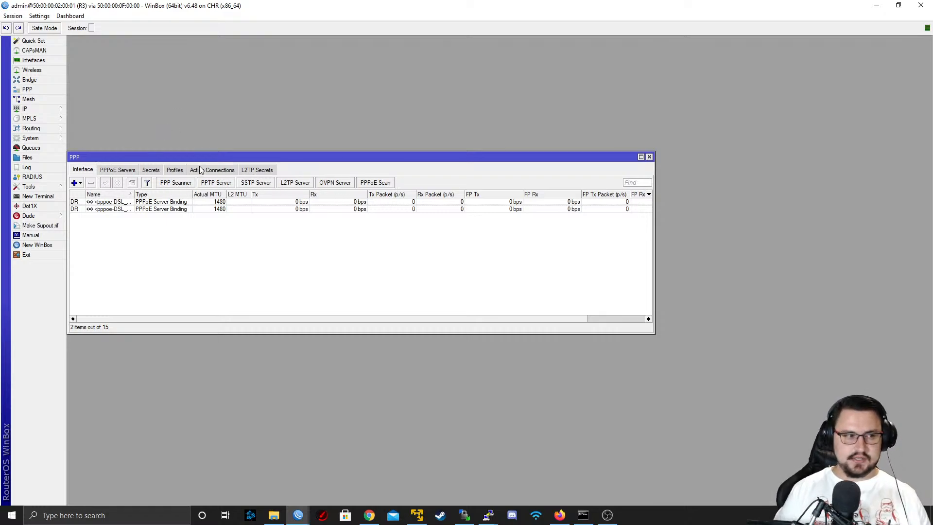
left_click(296, 185)
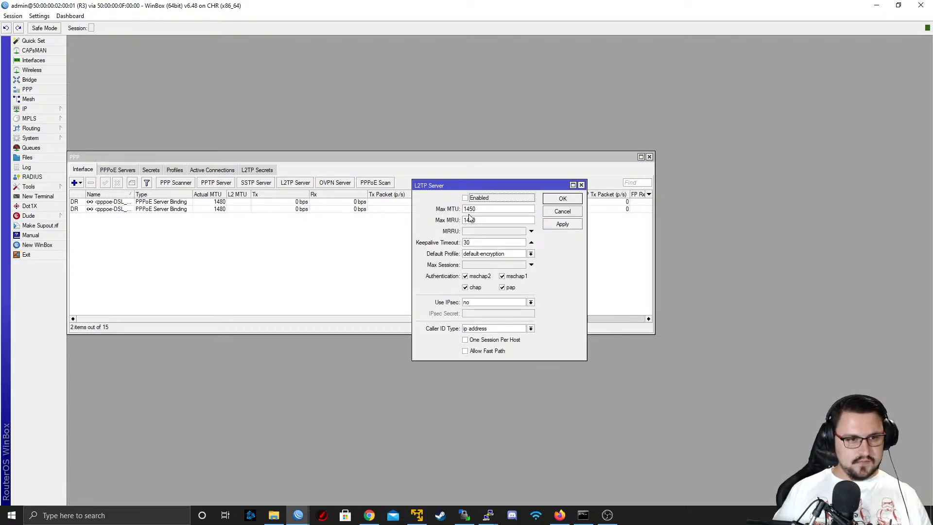
left_click(476, 199)
left_click_drag(477, 222, 432, 226)
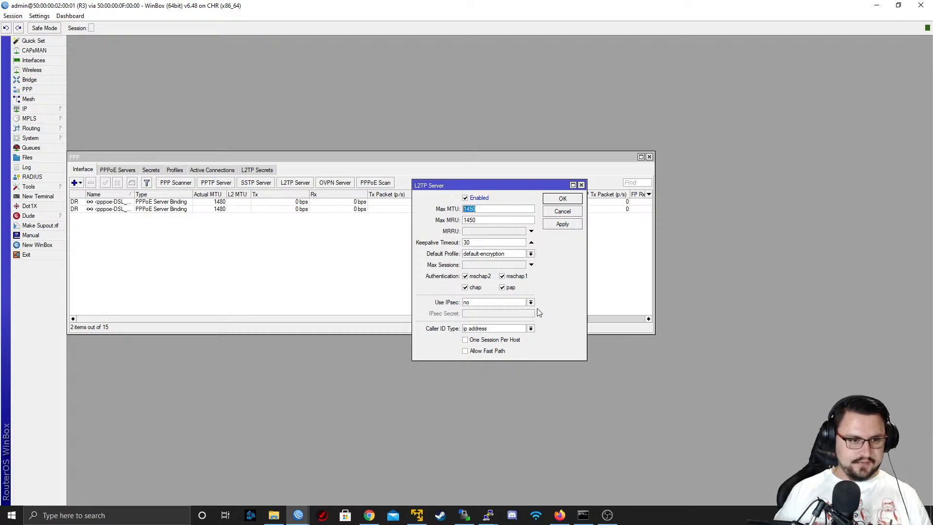
Choose ip address as the L2TP server's caller ID type and no for its IPsec use
left_click(531, 329)
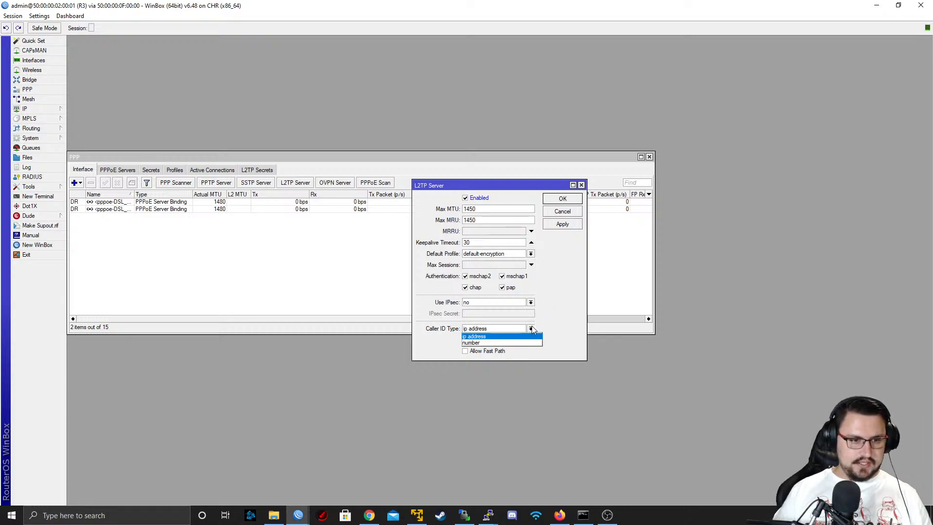
left_click(520, 337)
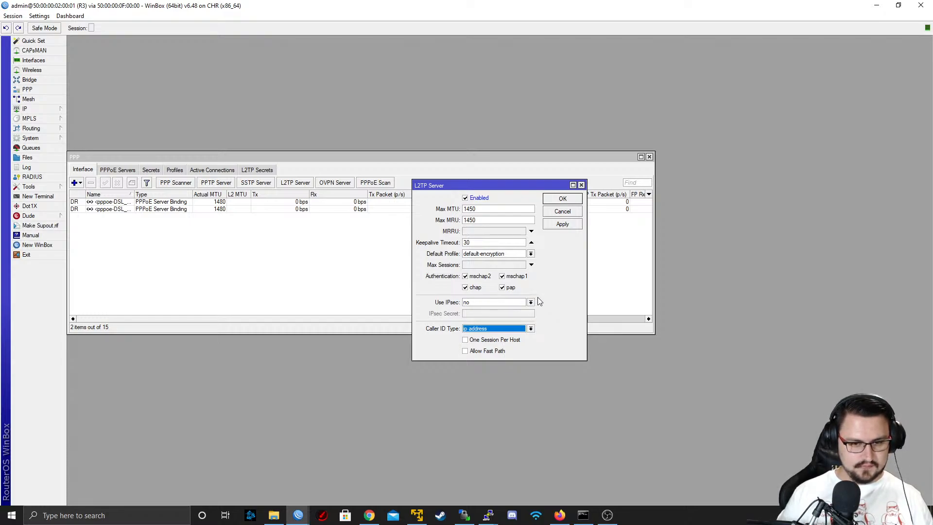
left_click(492, 306)
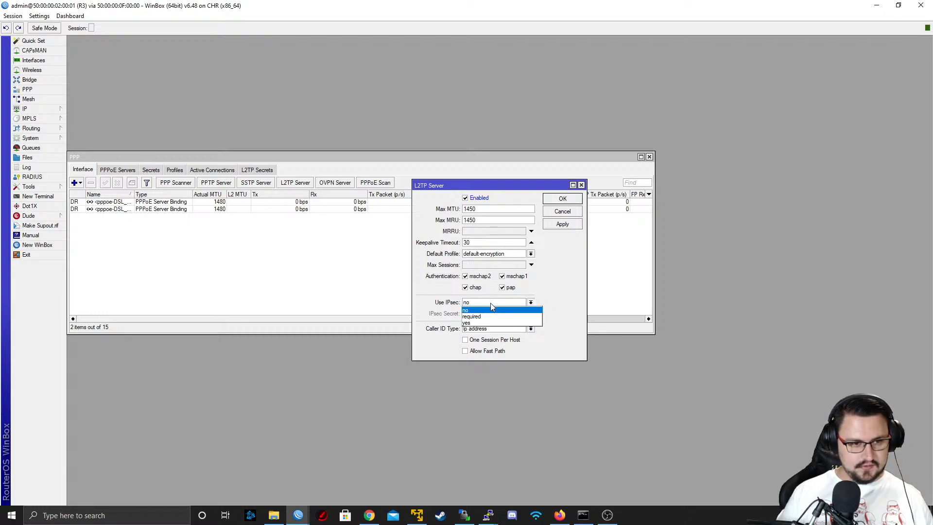
left_click(525, 309)
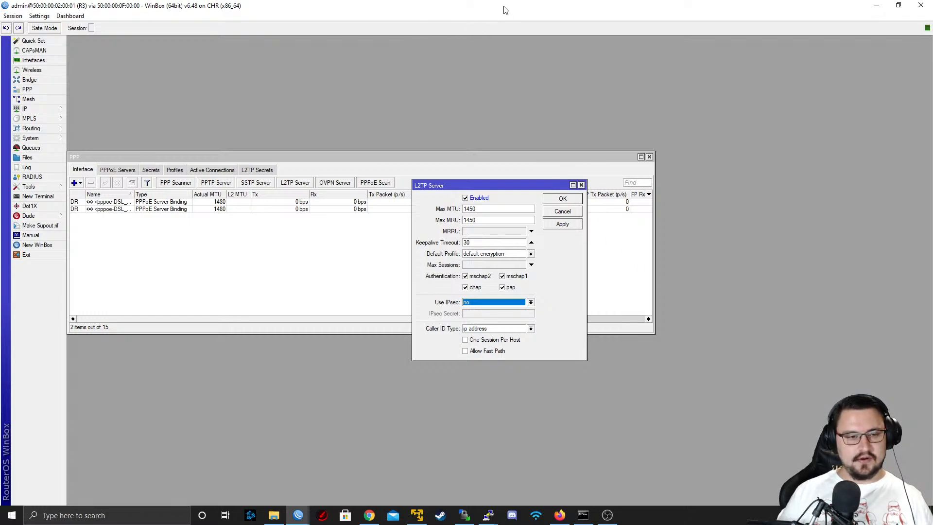
Examine the ISP1 and PPPoE customer parts of the network topology behind the R3 session
left_click_drag(508, 6, 467, 378)
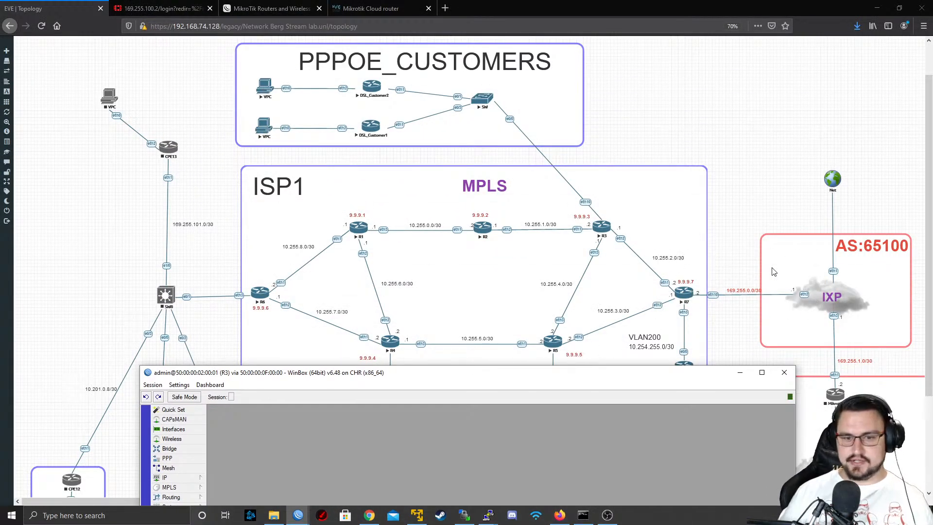
left_click_drag(682, 368, 451, 376)
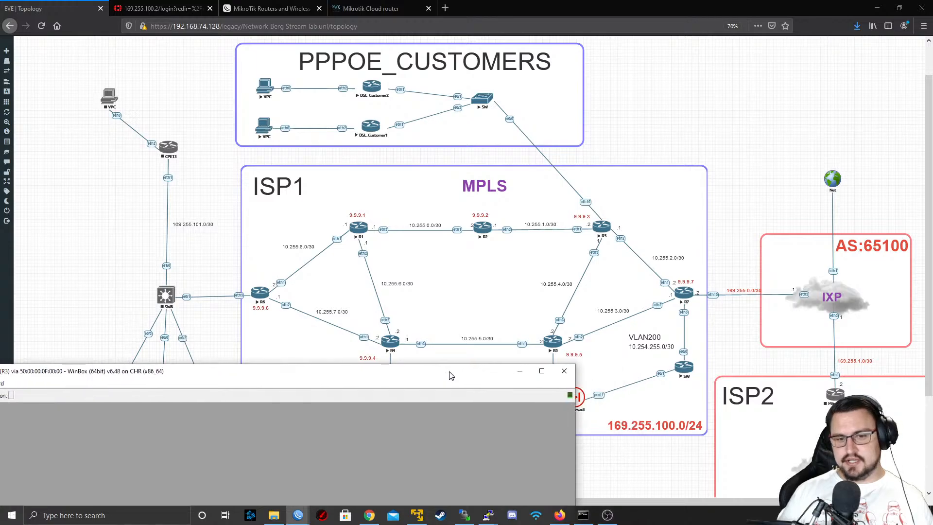
scroll(728, 374, "down", 5)
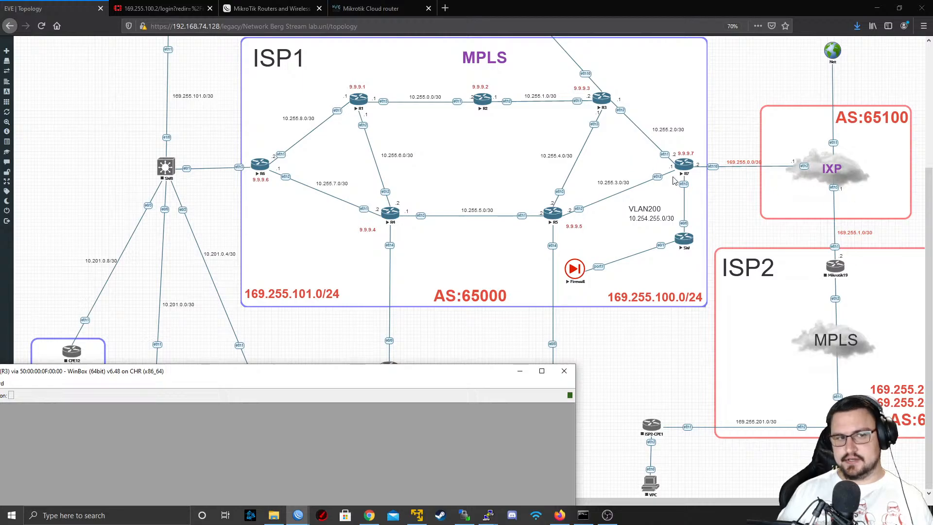
scroll(457, 125, "up", 5)
scroll(442, 140, "down", 1)
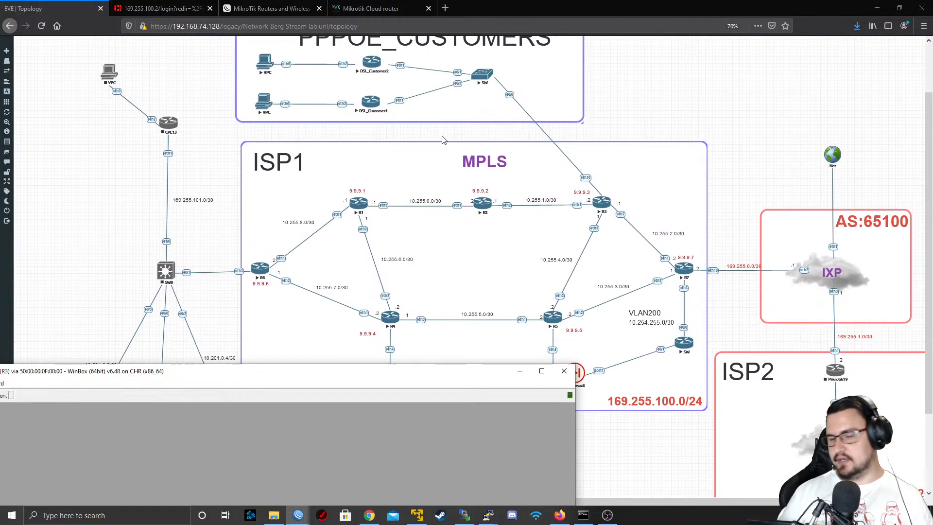
scroll(442, 140, "down", 4)
Return to the R3 session, apply the L2TP server settings and close them
left_click_drag(355, 373, 527, 98)
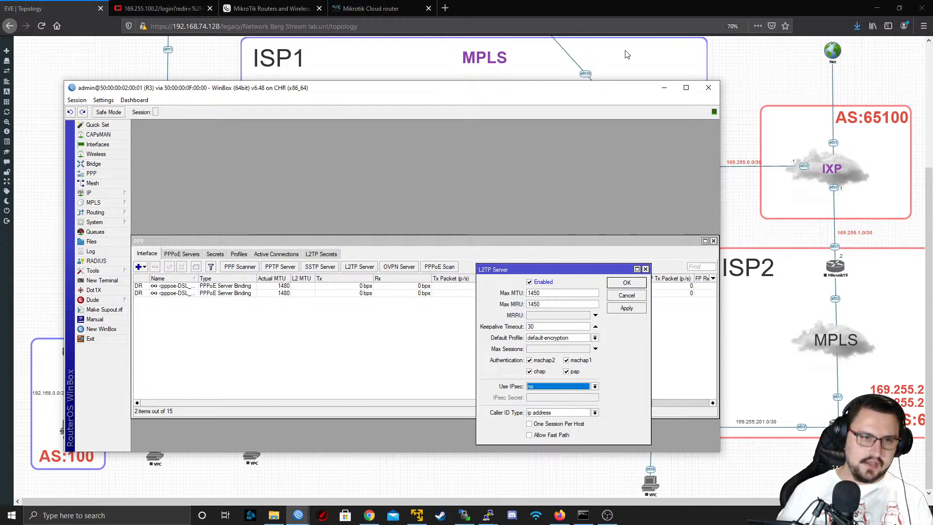
left_click(626, 309)
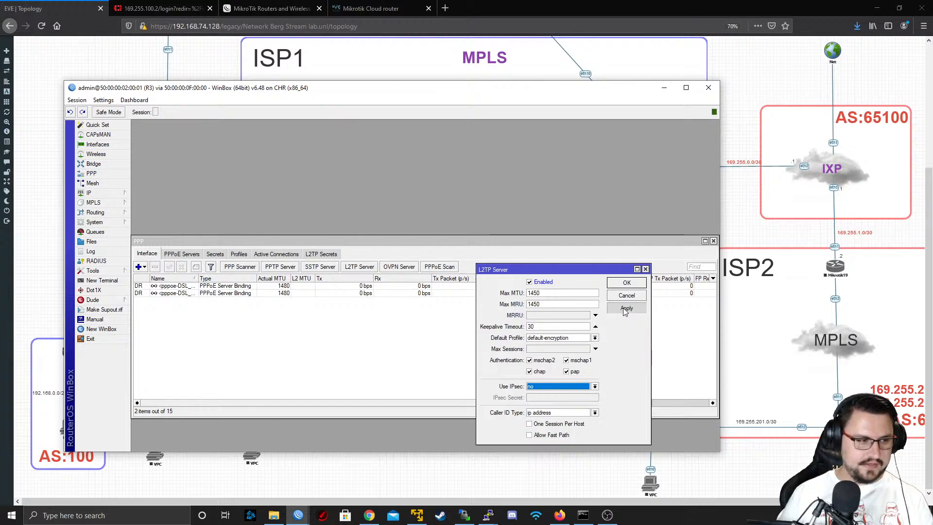
left_click(625, 310)
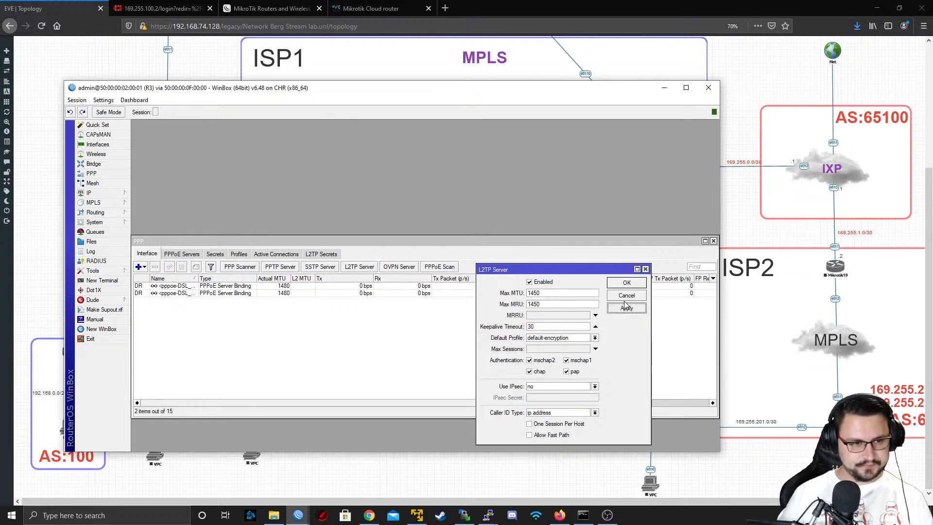
left_click(627, 282)
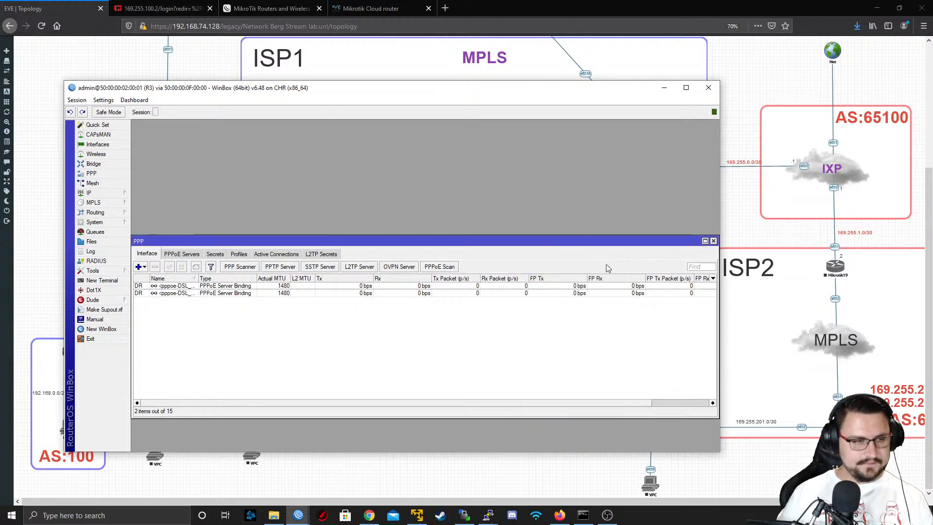
Open R3's interface list and compare it with the topology diagram
left_click_drag(426, 90, 434, 115)
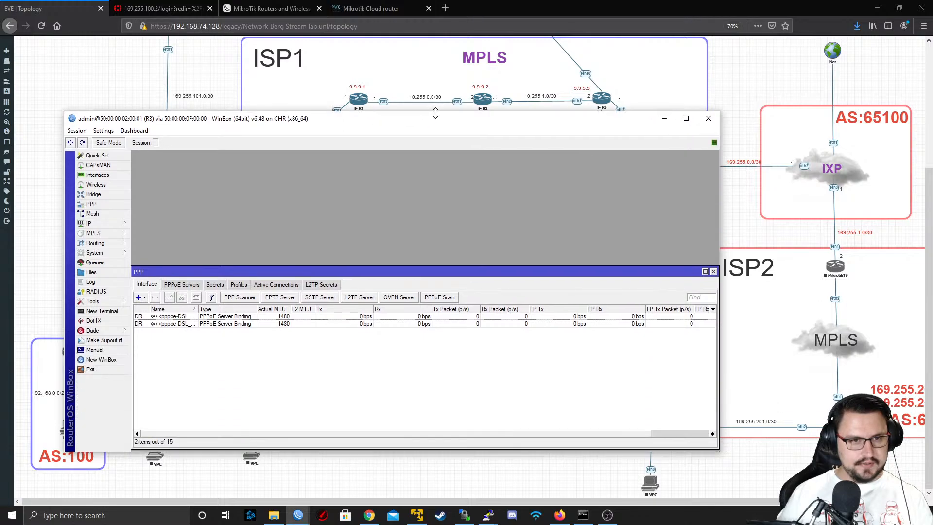
left_click(84, 174)
left_click_drag(165, 123, 314, 309)
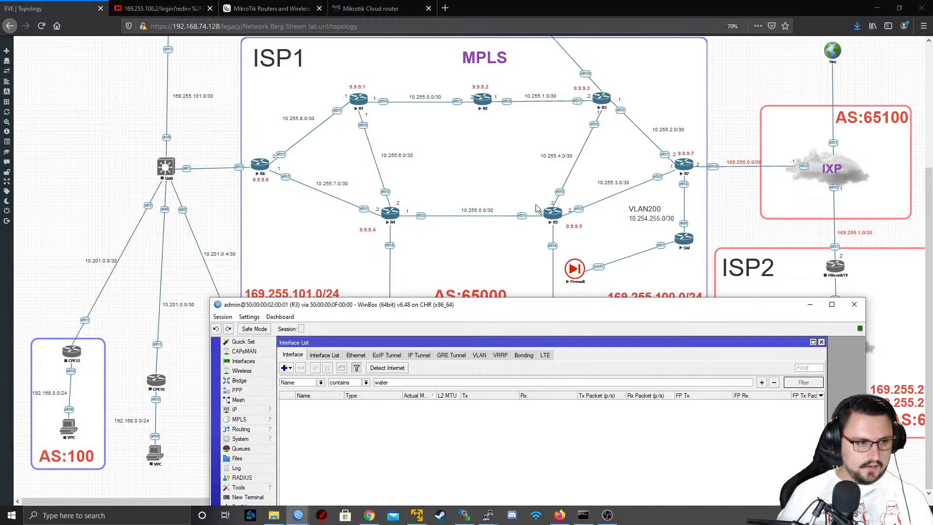
left_click_drag(450, 309, 429, 186)
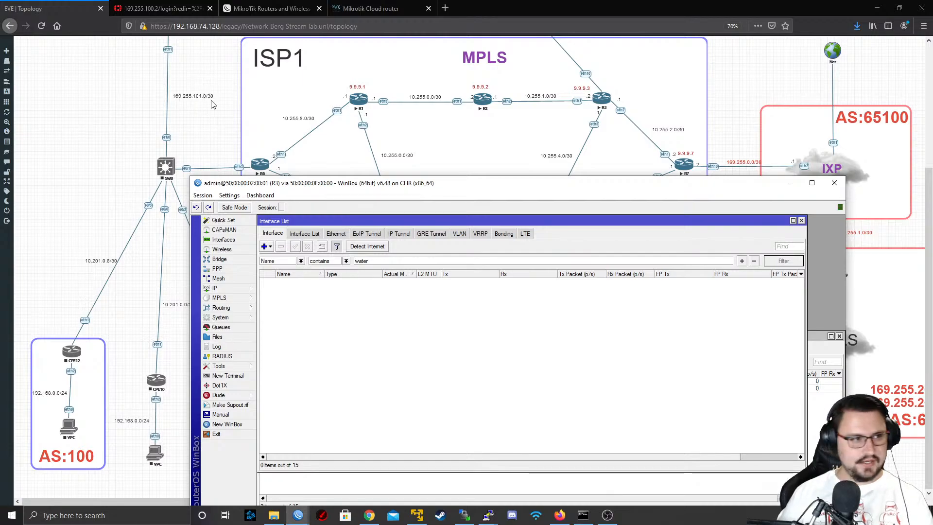
left_click(193, 95)
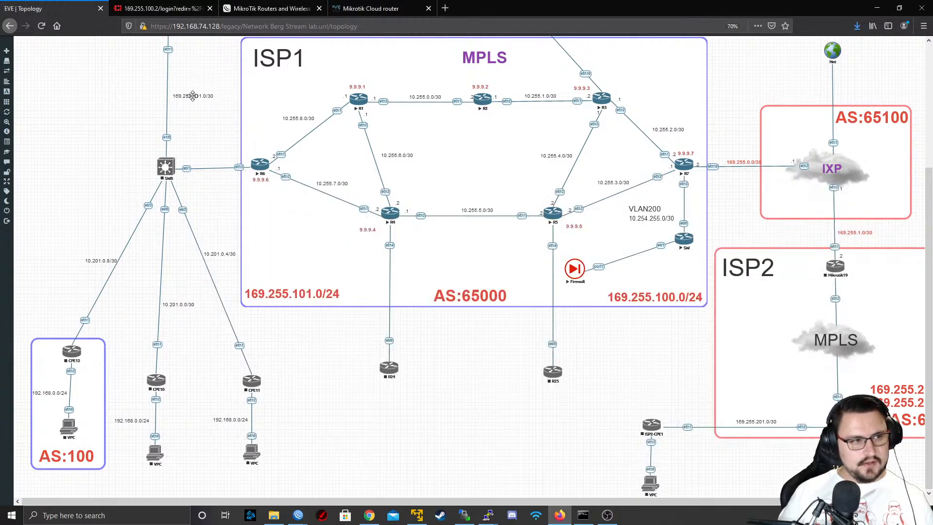
double_click(193, 96)
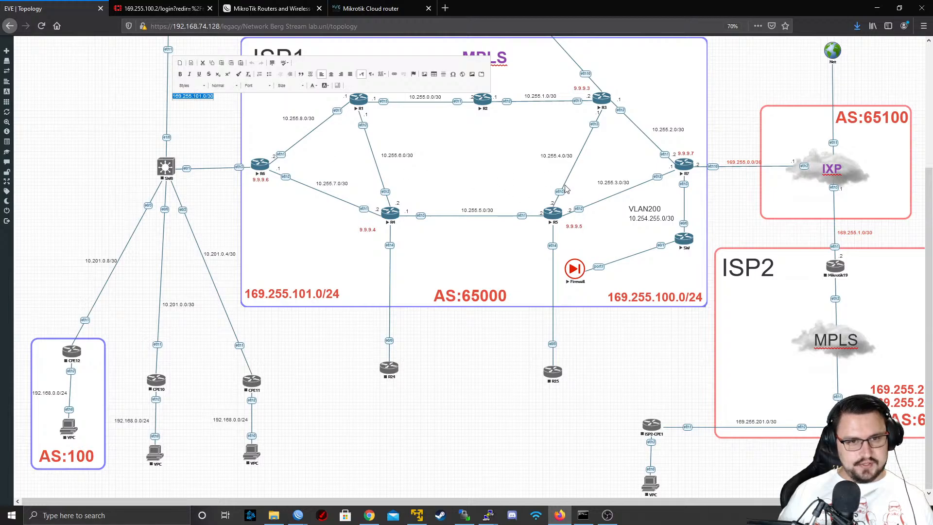
left_click(518, 171)
scroll(646, 126, "up", 3)
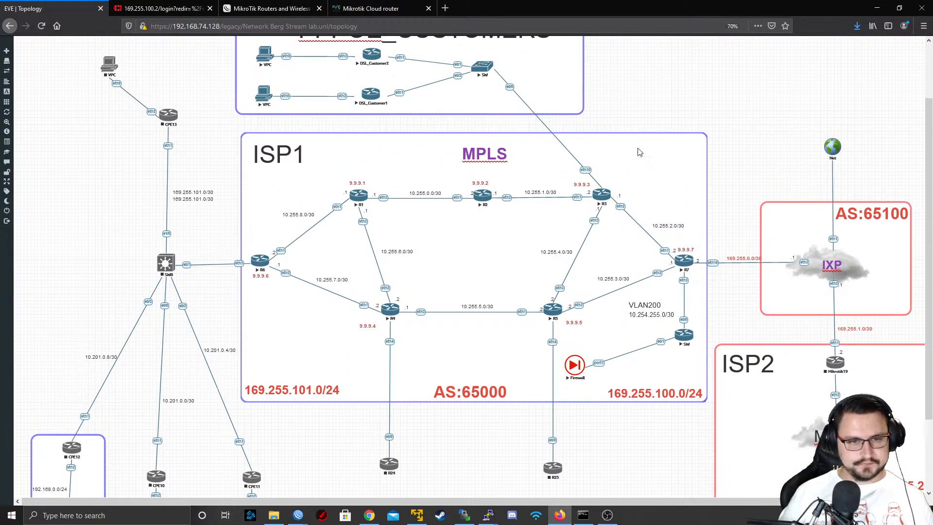
left_click_drag(181, 181, 617, 208)
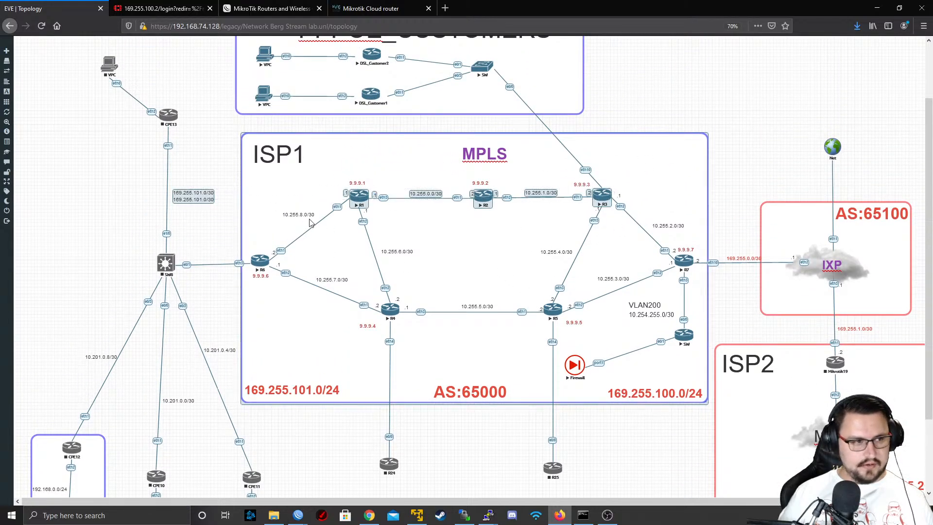
left_click(193, 224)
mouse_move(195, 201)
left_mouse_down()
mouse_move(645, 173)
mouse_move(230, 179)
mouse_move(197, 199)
mouse_move(323, 190)
mouse_move(192, 188)
mouse_move(187, 197)
left_mouse_up()
double_click(198, 197)
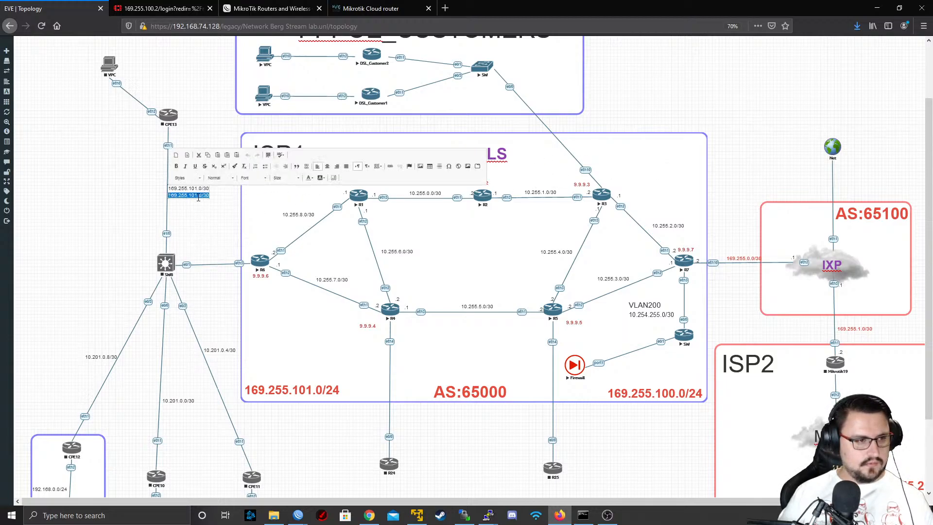
key("Delete")
Duplicate the 169.255.101.0/30 label near CPE13 and place the copy beside router R3
right_click(194, 188)
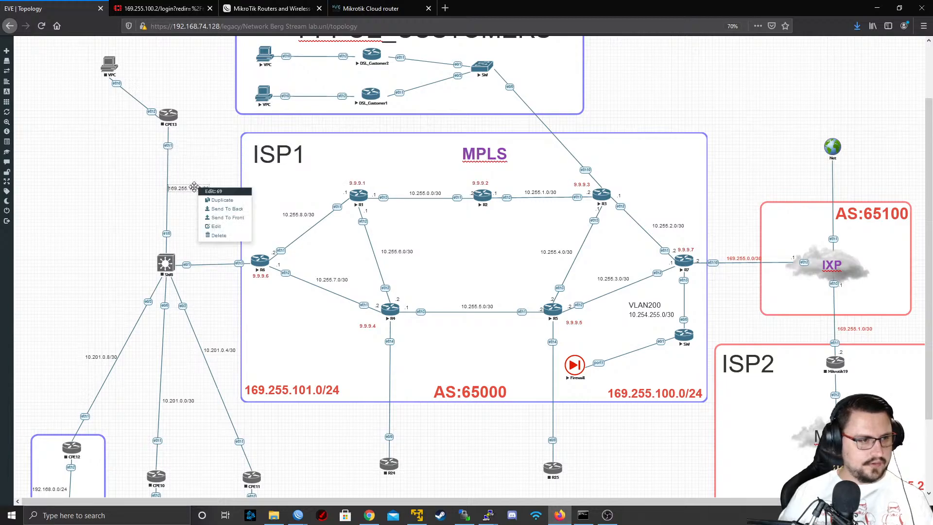
left_click(212, 200)
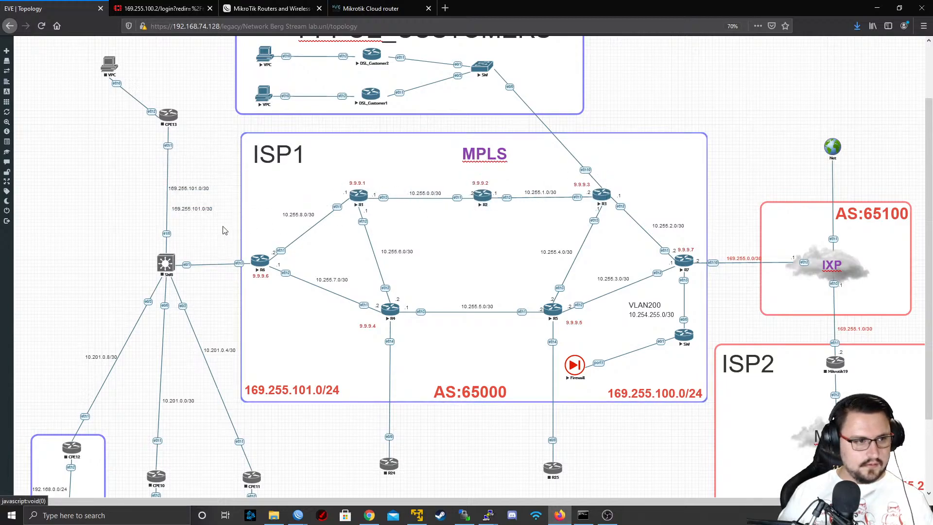
left_click_drag(202, 208, 637, 182)
Change the duplicated label beside R3 to 169.255.101.254, without a prefix length
double_click(638, 181)
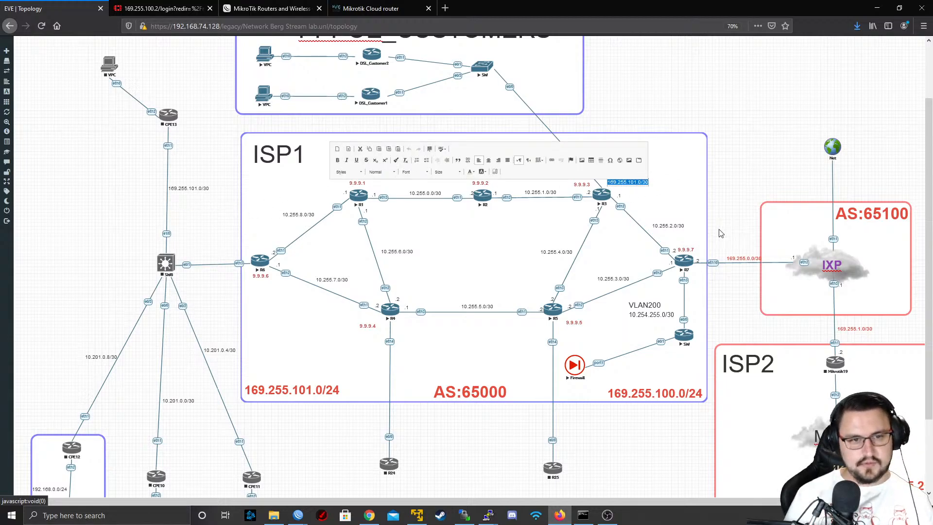
key("Right")
key("Right")
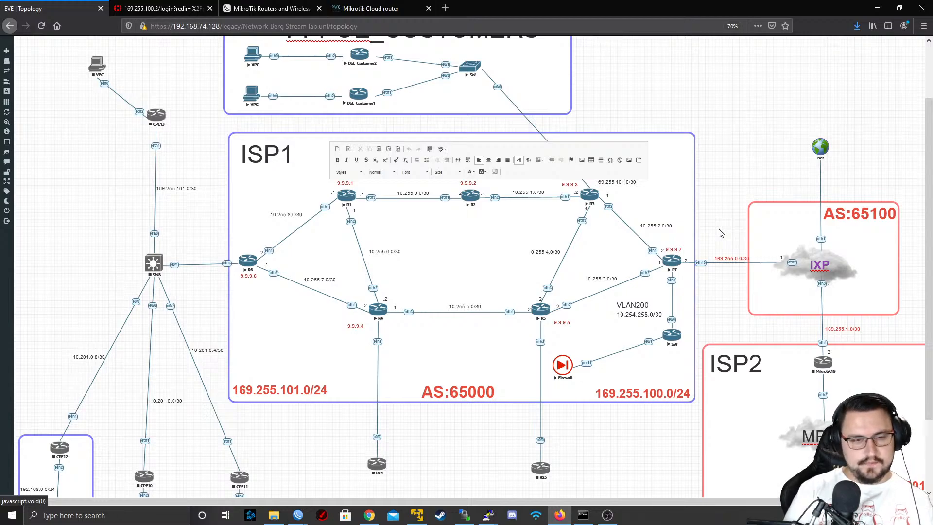
key("BackSpace")
type("254")
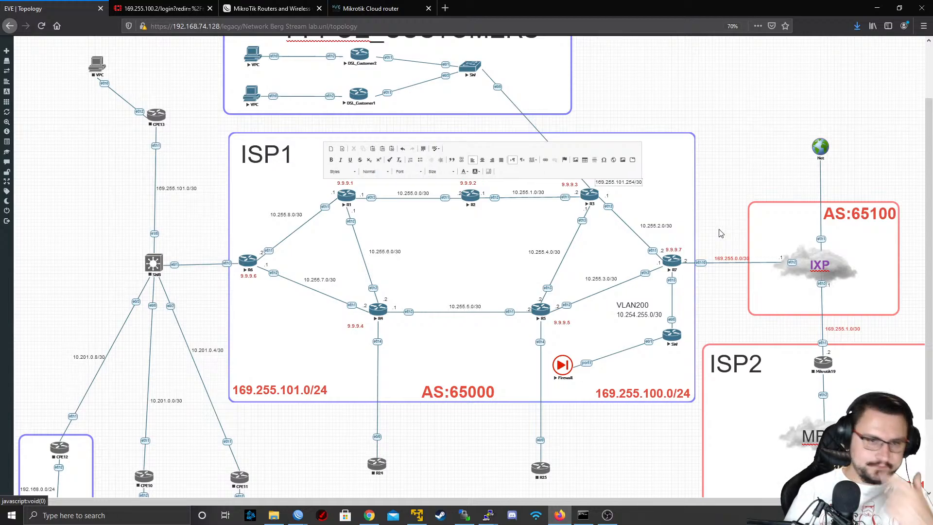
key("Delete")
key("Delete")
key("Delete")
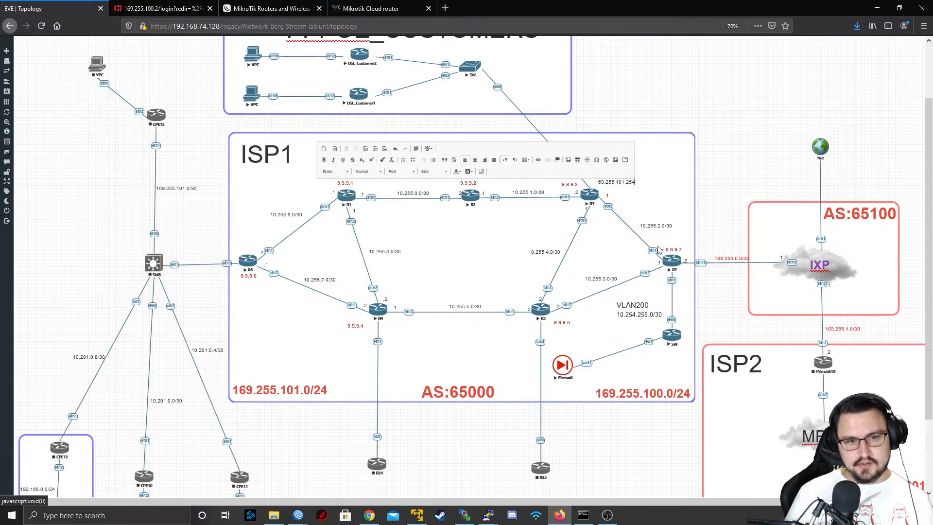
left_click(722, 196)
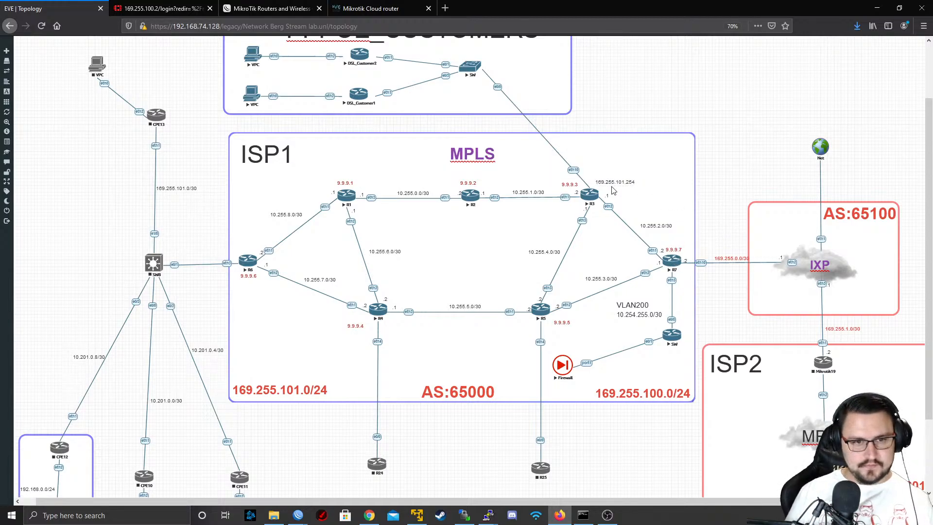
left_click_drag(613, 183, 612, 183)
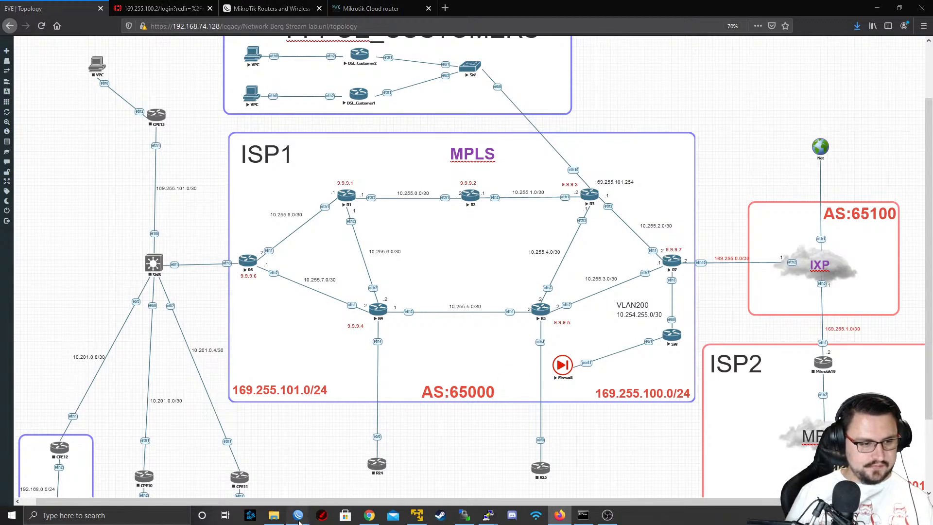
Switch to the WinBox session for R7 and open its IP address list
mouse_move(294, 513)
left_click(279, 487)
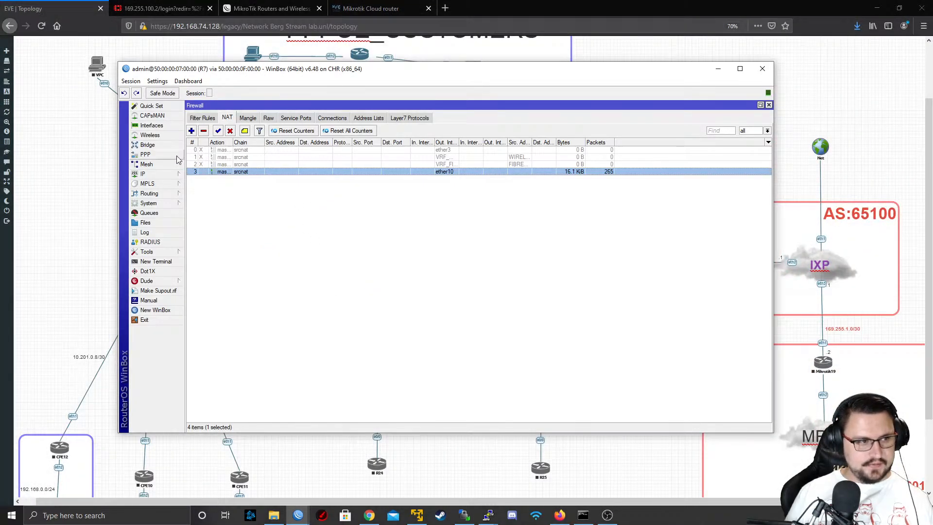
left_click(146, 174)
left_click(208, 194)
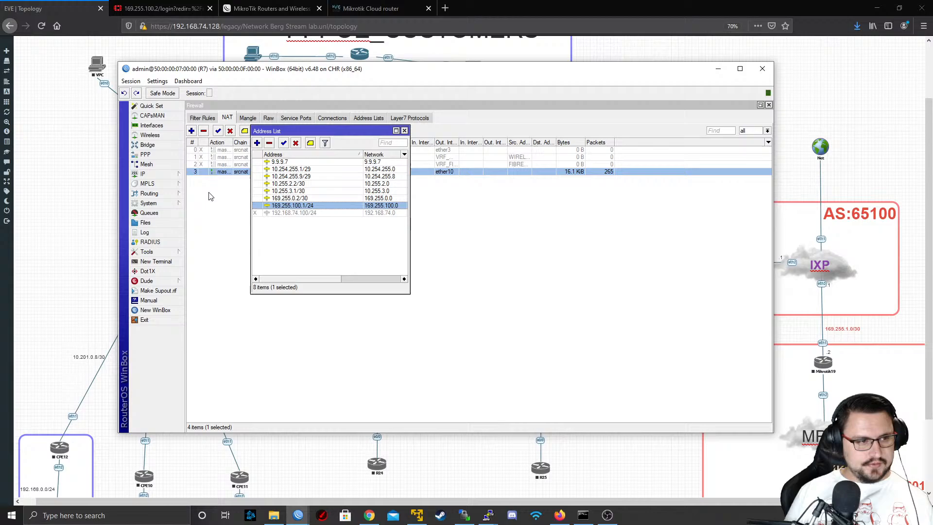
Add the address 169.255.101.253/30 to R7's ether1 interface, apply it and close the entry
left_click(257, 144)
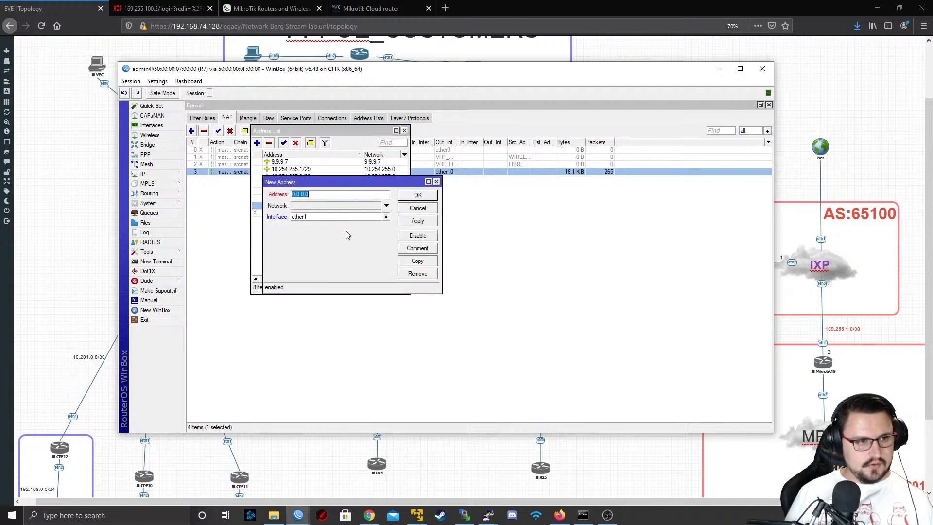
left_click(331, 217)
left_click(330, 217)
left_click_drag(368, 78, 414, 81)
left_click_drag(363, 198, 337, 201)
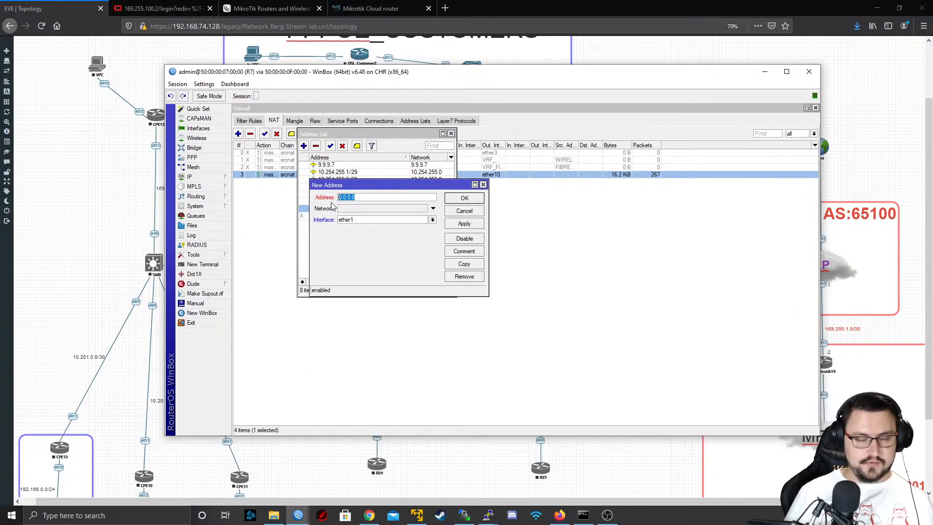
type("169.255.101.253/30")
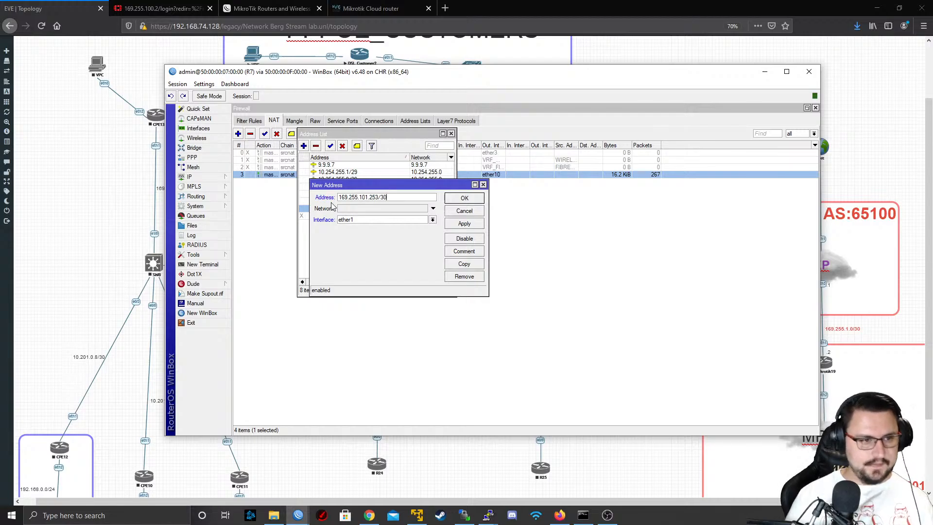
left_click(466, 224)
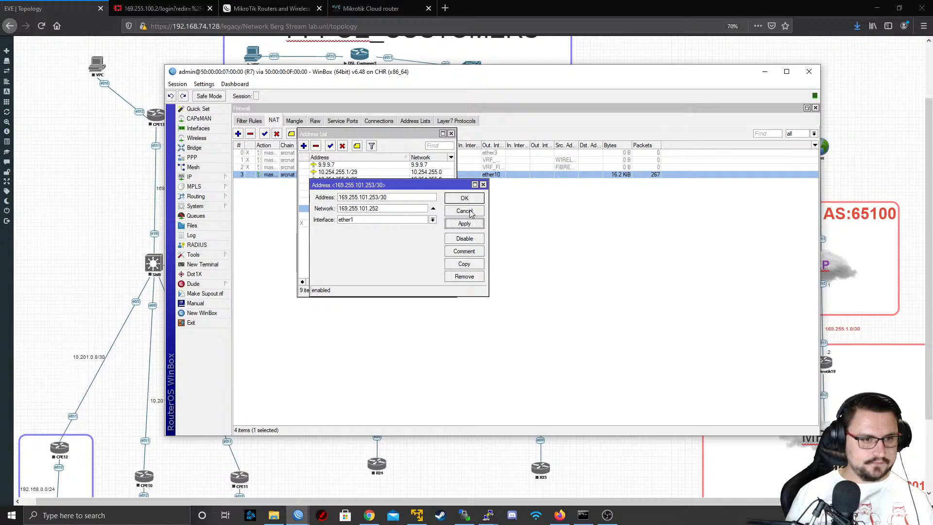
left_click(464, 212)
left_click_drag(552, 76, 495, 133)
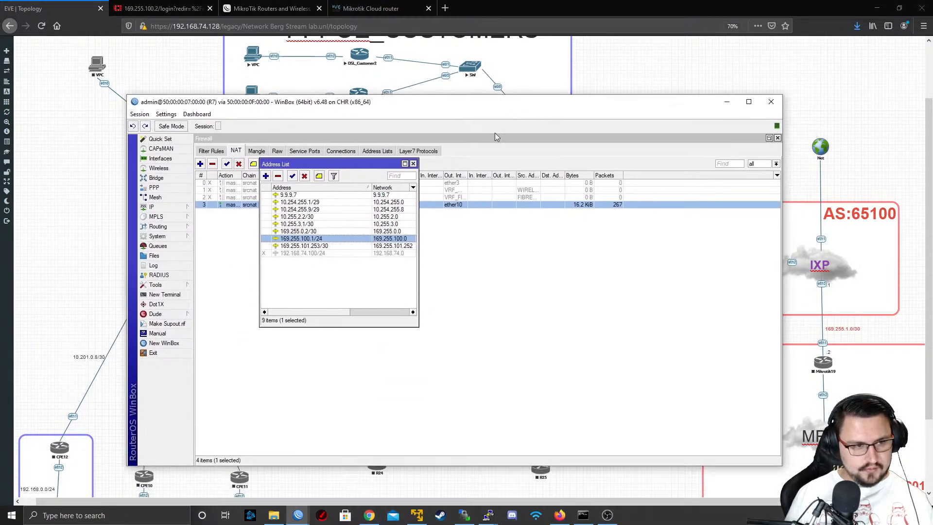
Return to the R3 session and open its IP address list
mouse_move(298, 515)
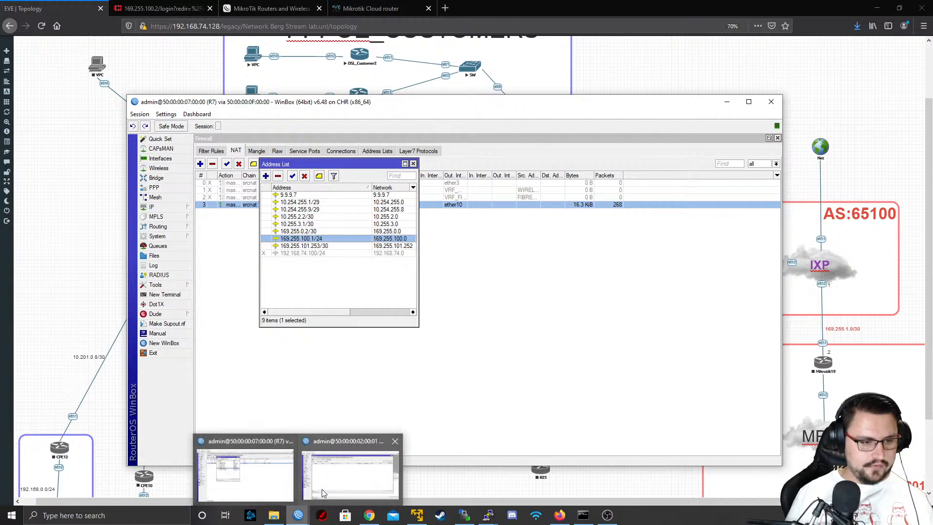
mouse_move(322, 489)
left_click(323, 488)
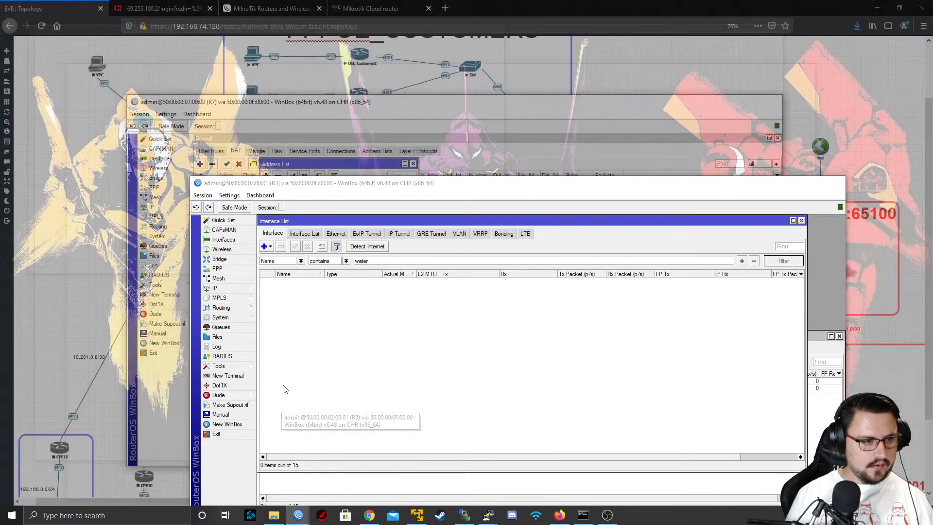
left_click(216, 288)
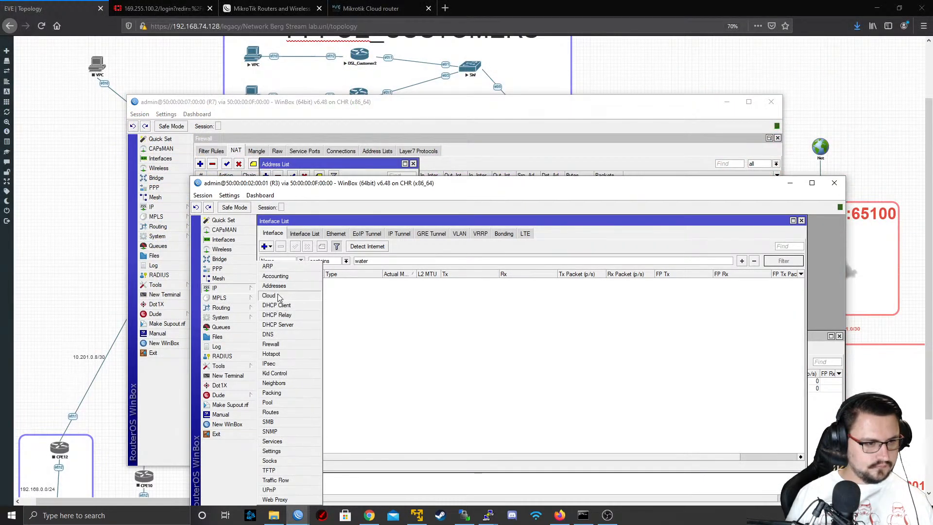
left_click(277, 295)
left_click(636, 351)
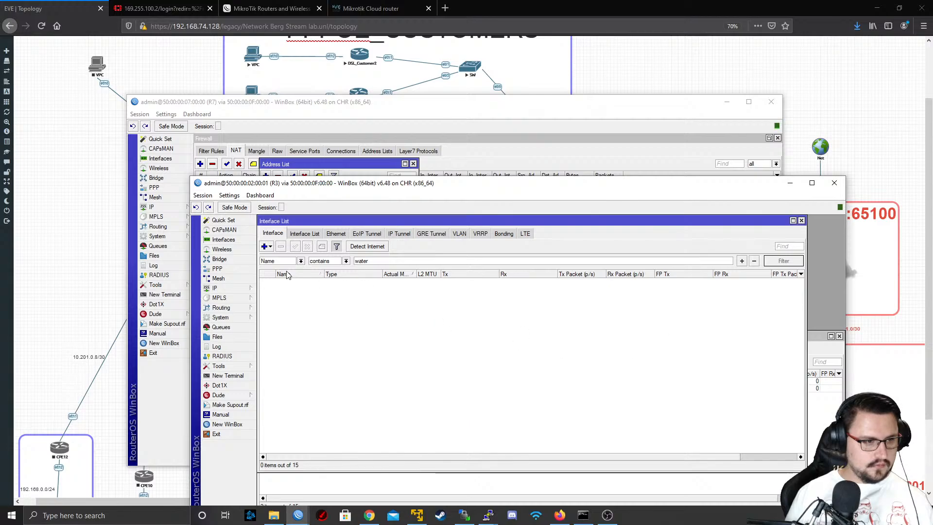
left_click(217, 287)
left_click(274, 286)
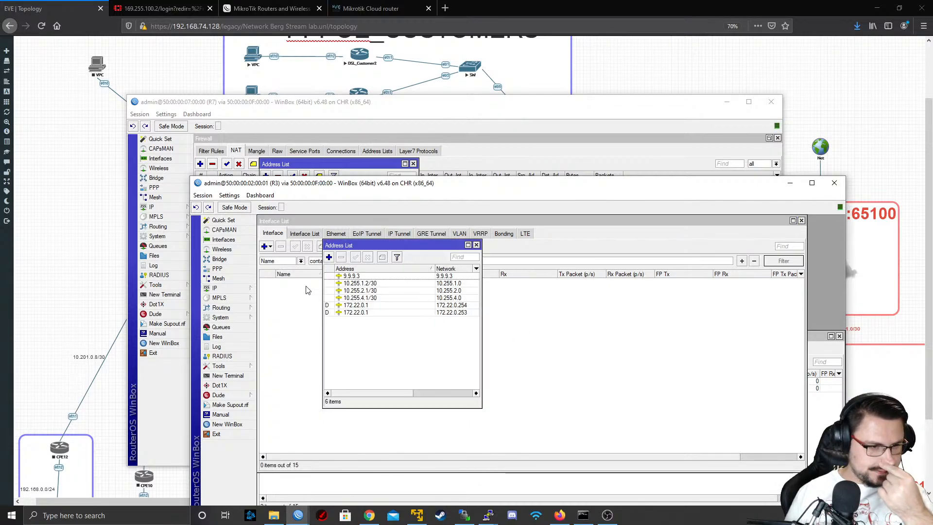
Add the address 169.255.101.254/30 to R3's ether2 interface, minimizing the R7 session along the way
left_click(329, 257)
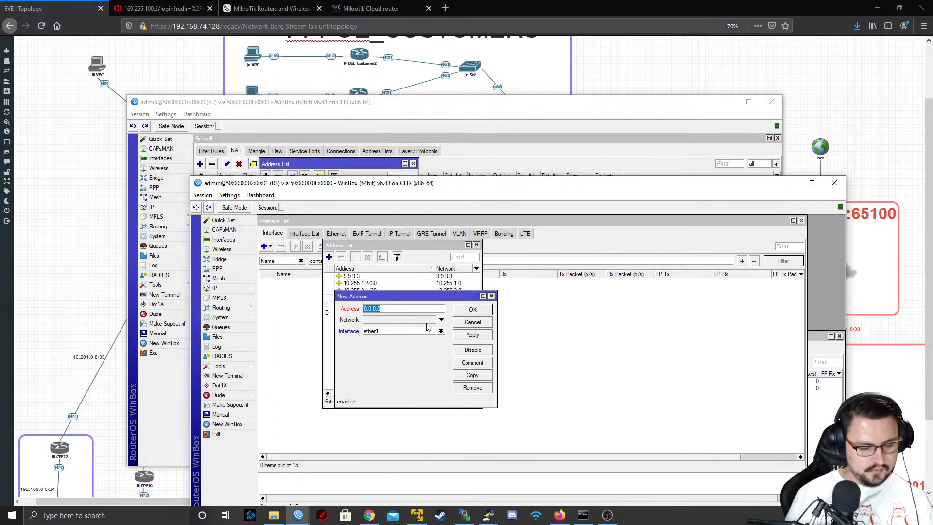
type("169")
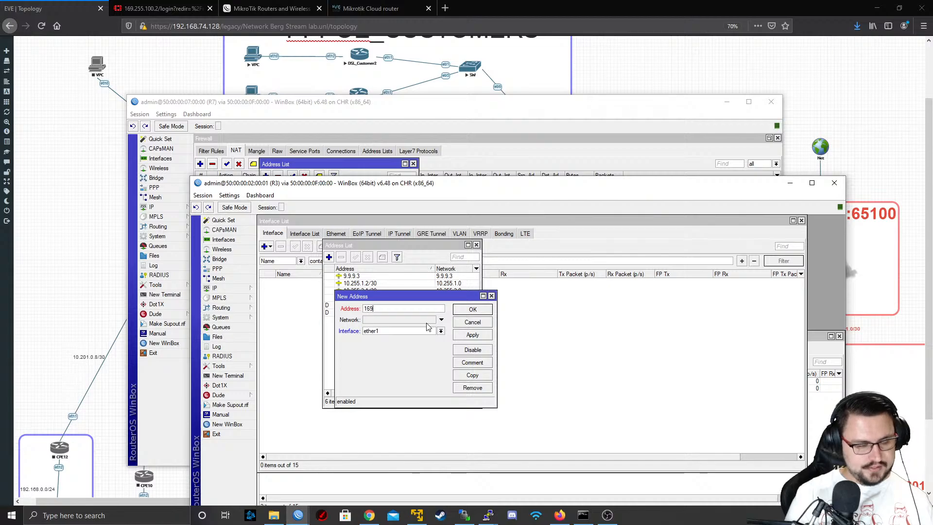
type(".255.101.")
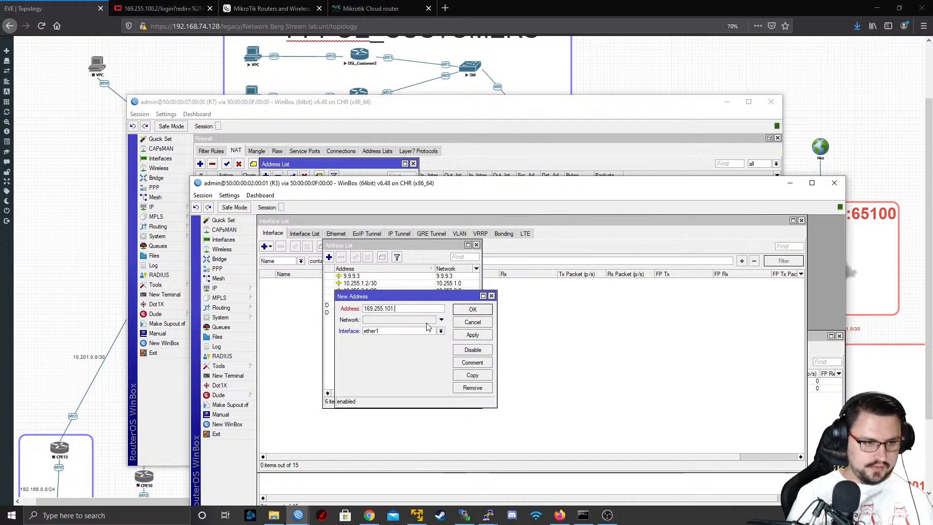
type("254/30")
key("Tab")
key("Tab")
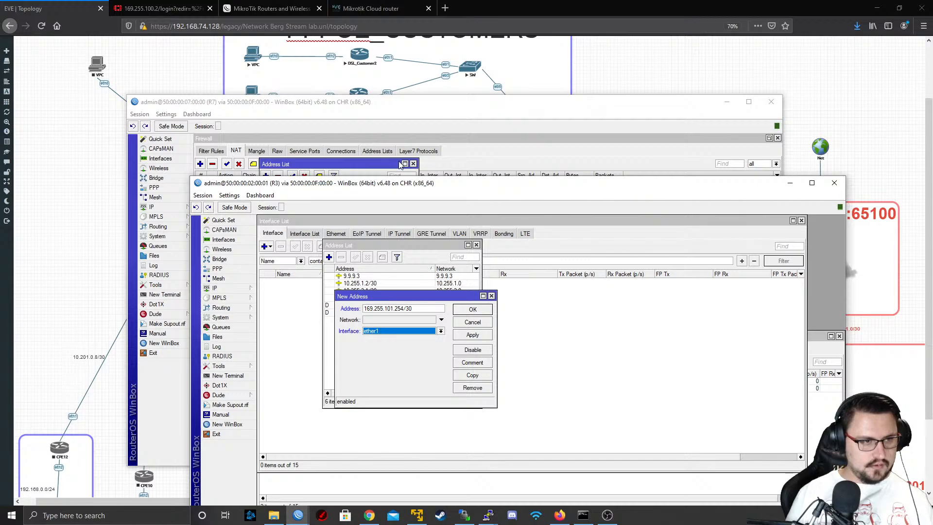
left_click(727, 102)
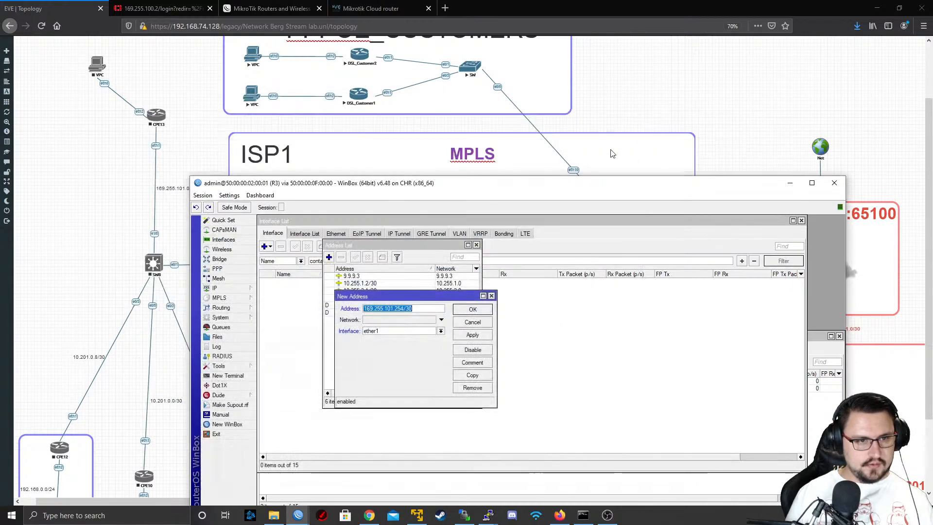
left_click_drag(508, 191, 473, 81)
left_click(384, 231)
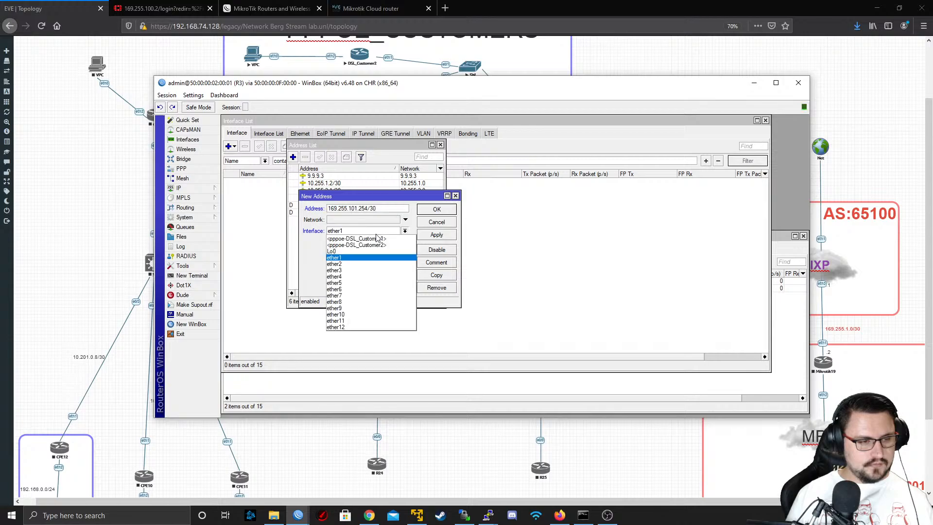
left_click(368, 265)
left_click(437, 209)
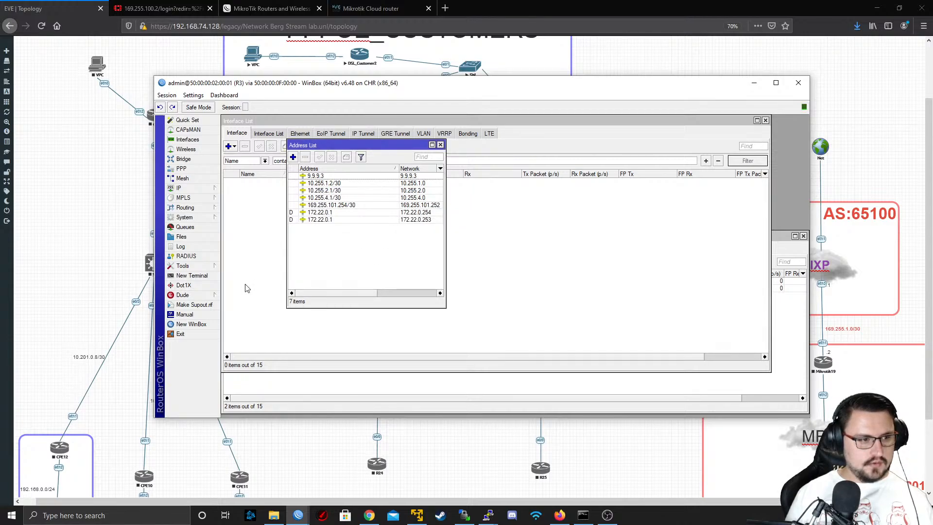
Open a terminal on R3 and ping 169.255.101.253 to test the link to R7, stopping after a few replies
left_click(190, 277)
type("pi")
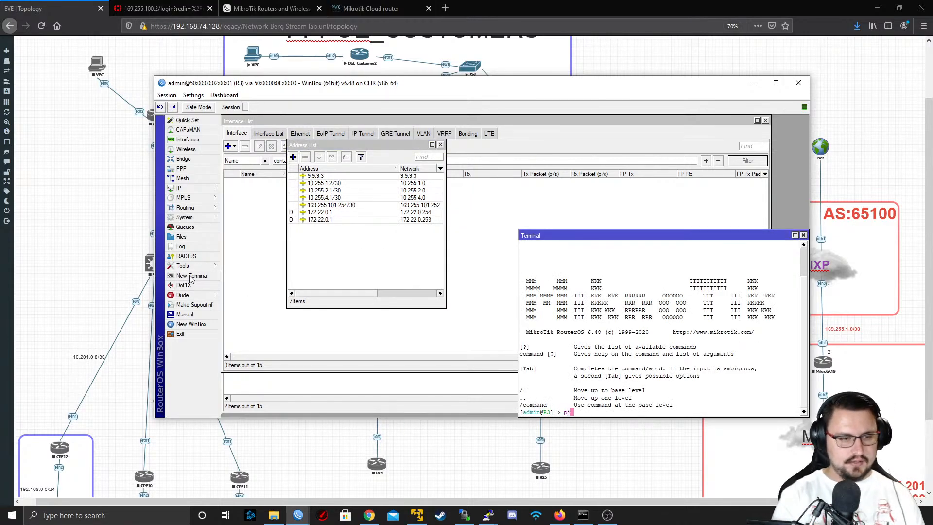
type("ng 169.255.101.253")
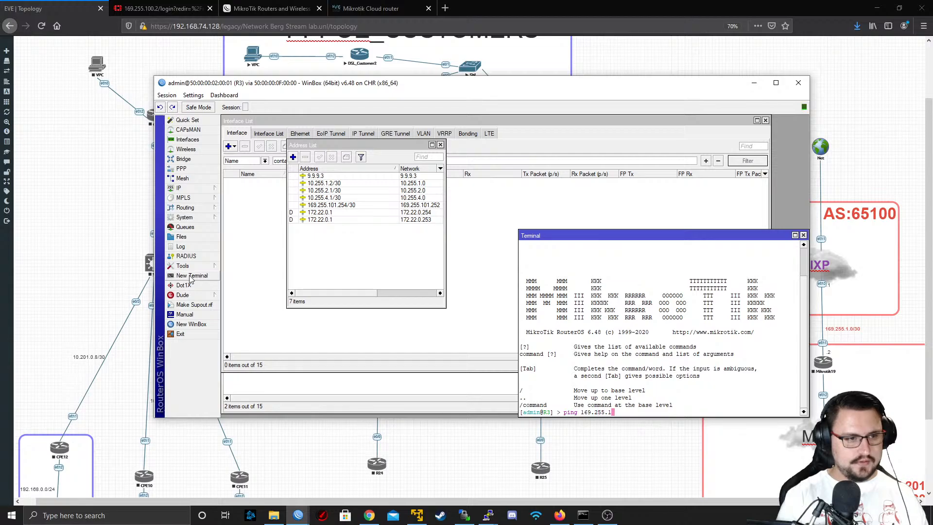
key("Return")
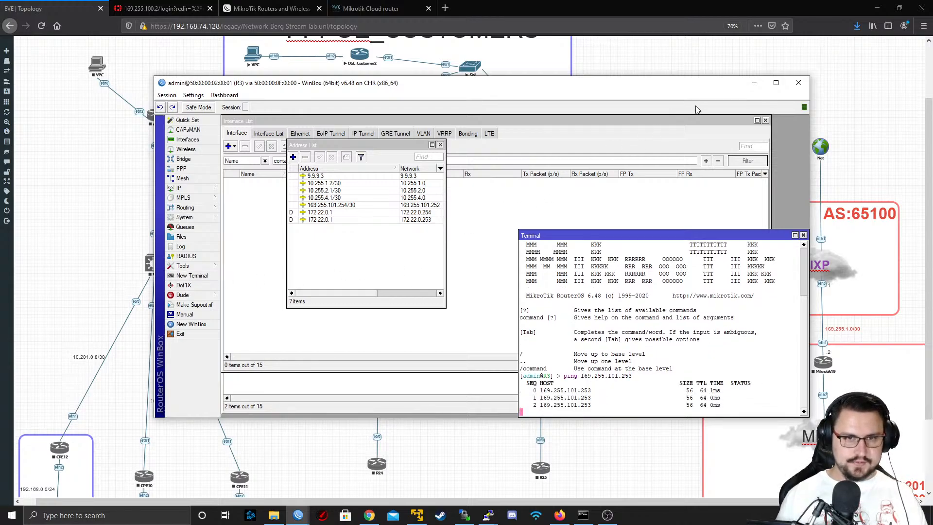
key("ctrl+c")
Ping 8.8.8.8 from R3 with src-address=169.255.101.254 to test internet reachability, and stop it after a few replies
type("ping ")
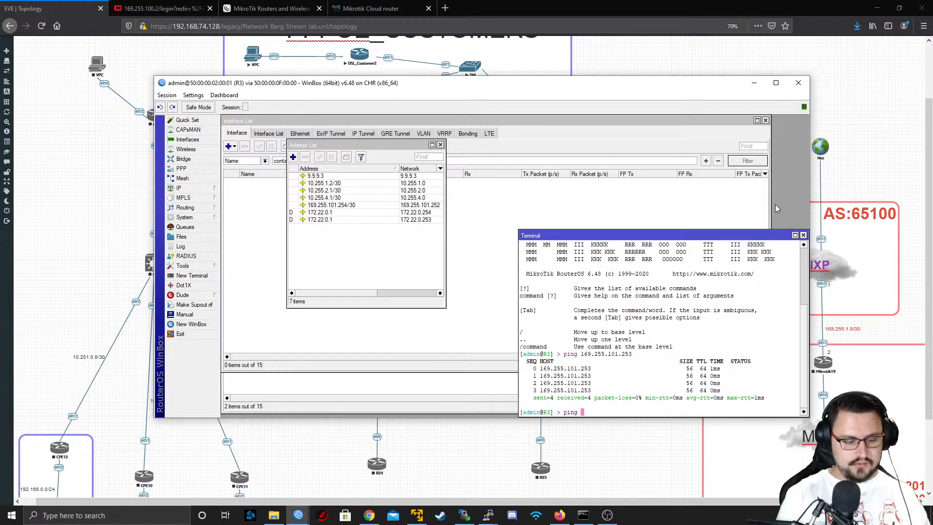
type("8.8.8.8 src-address=169")
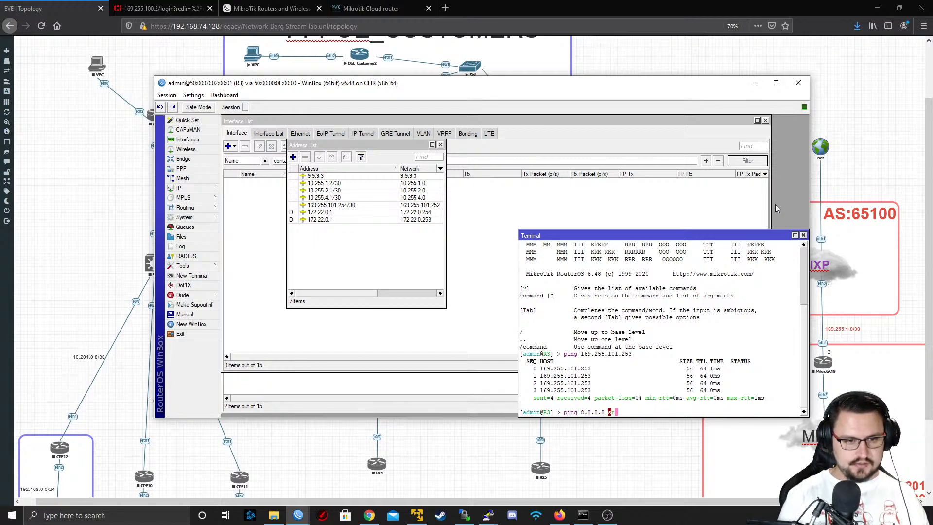
type(".255")
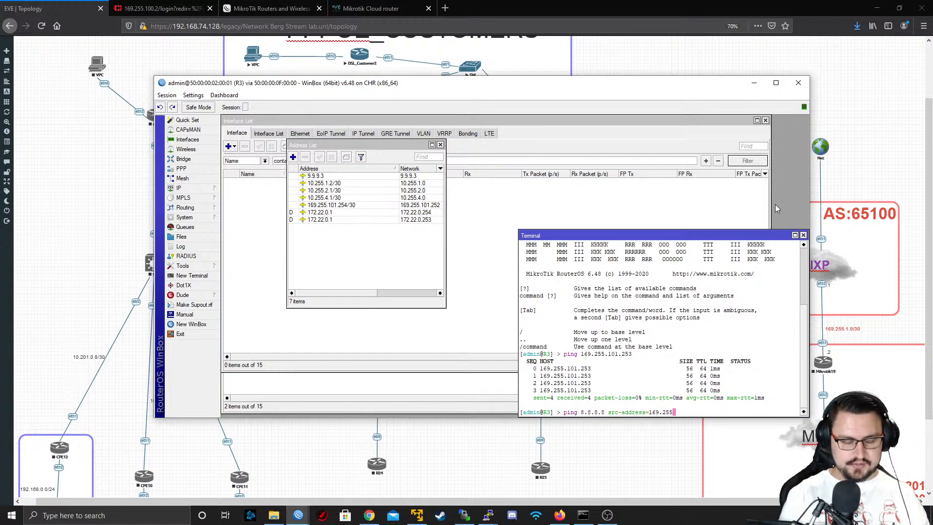
type("101.2")
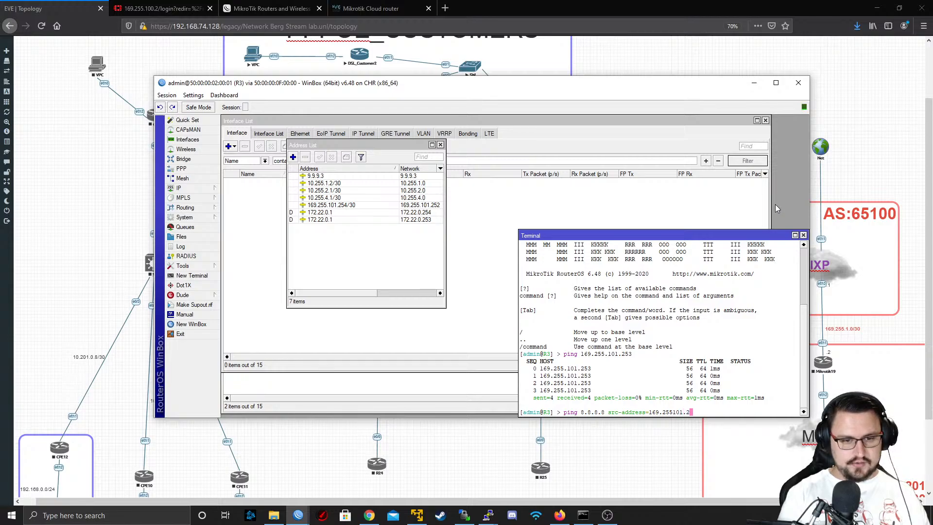
key("BackSpace")
key("BackSpace")
key("BackSpace")
key("BackSpace")
key("BackSpace")
type(".10")
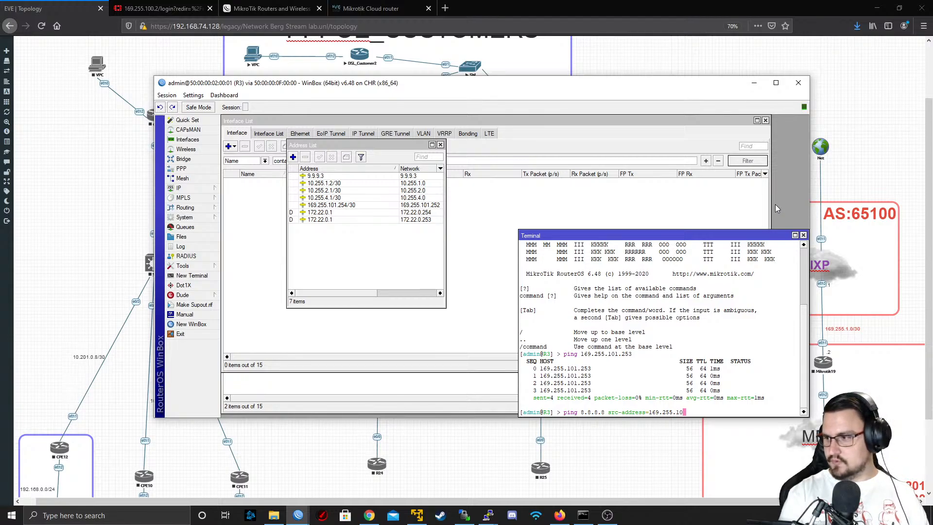
type("1.2")
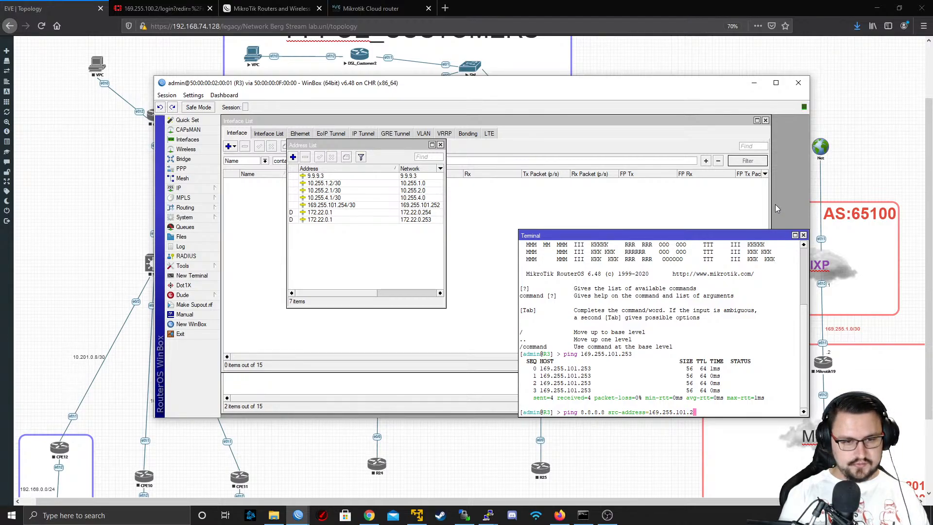
type("54")
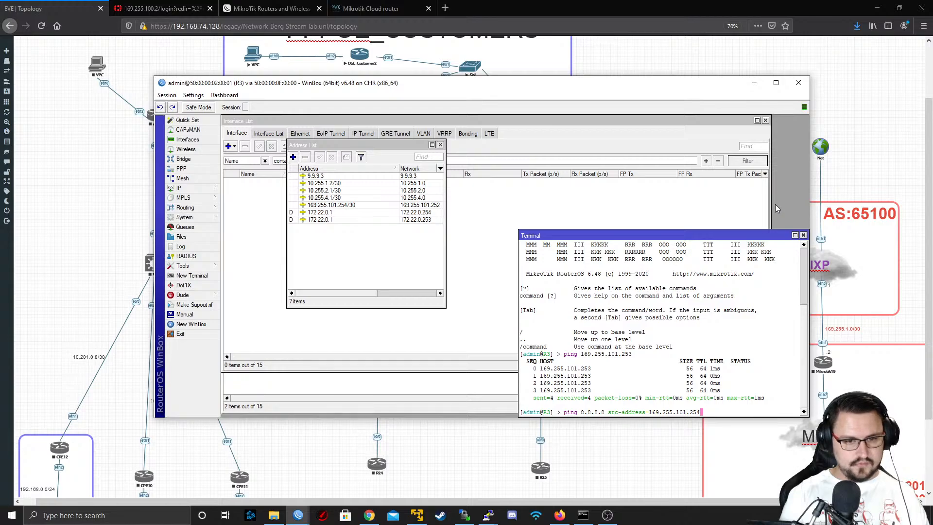
key("Return")
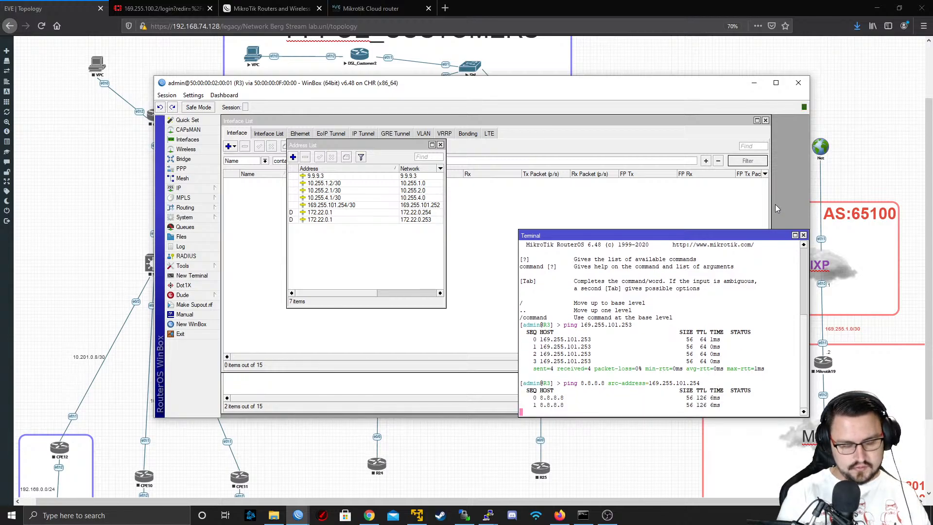
key("ctrl+c")
Reuse the previous ping command with the target 8.8.4.4 and the same source address, and stop it after a few replies
key("Up")
key("Left")
key("Left")
key("Left")
key("Left")
key("Left")
key("Left")
key("Left")
key("Left")
key("Left")
key("Left")
key("Left")
key("Left")
key("Left")
key("Left")
key("Left")
key("Left")
key("Left")
key("Left")
key("Left")
key("Left")
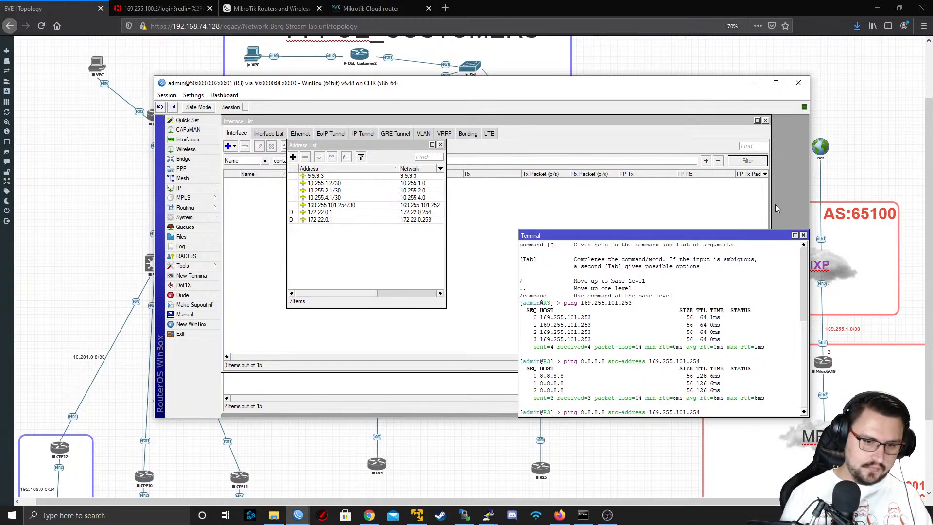
key("Left")
key("BackSpace")
key("BackSpace")
key("BackSpace")
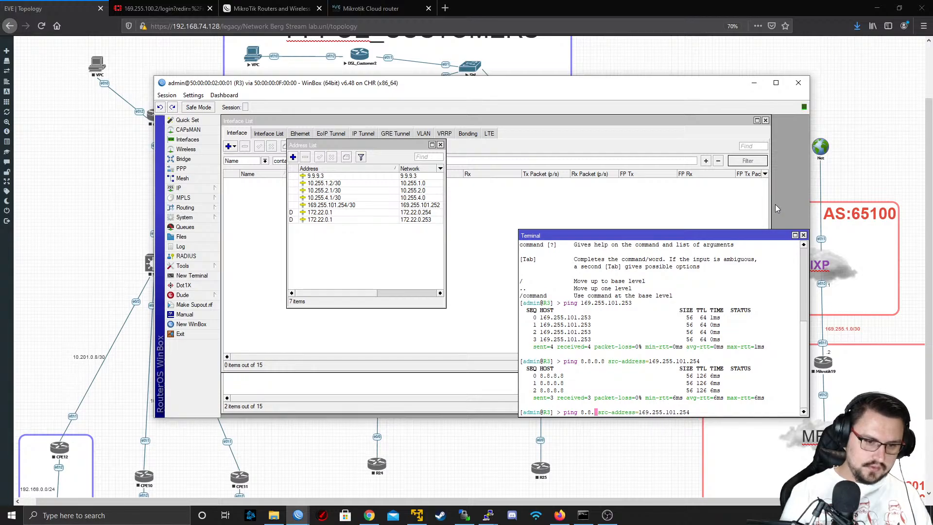
type("4.4")
key("Return")
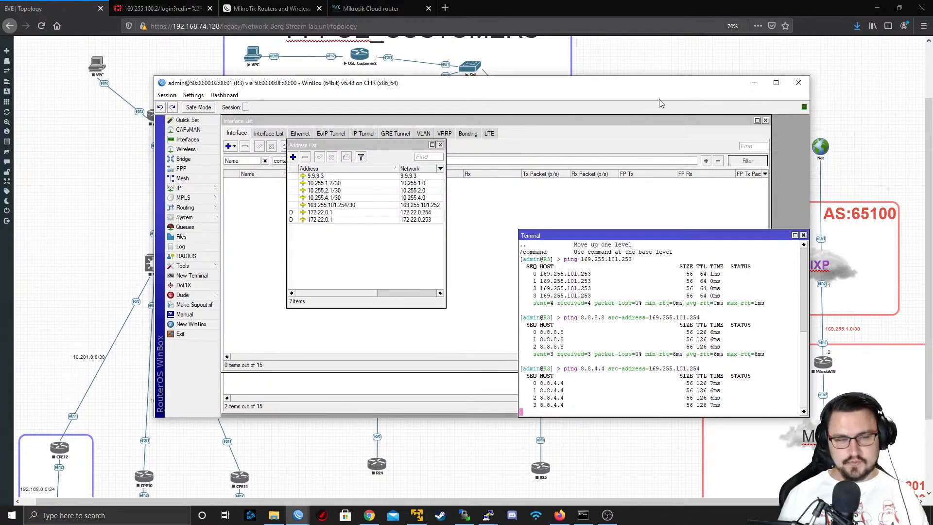
key("ctrl+c")
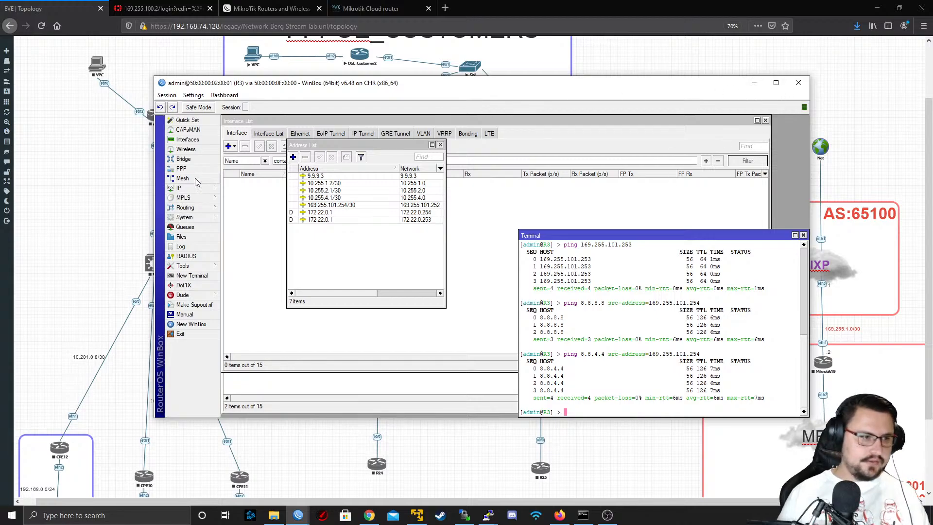
Start a new PPP profile on R3 and name it MikroTik_Site_A
left_click(185, 169)
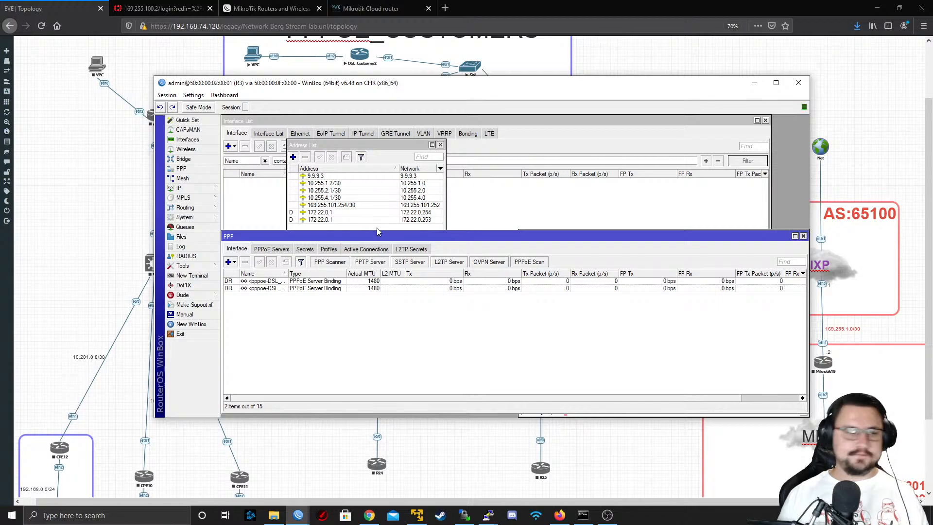
left_click(326, 250)
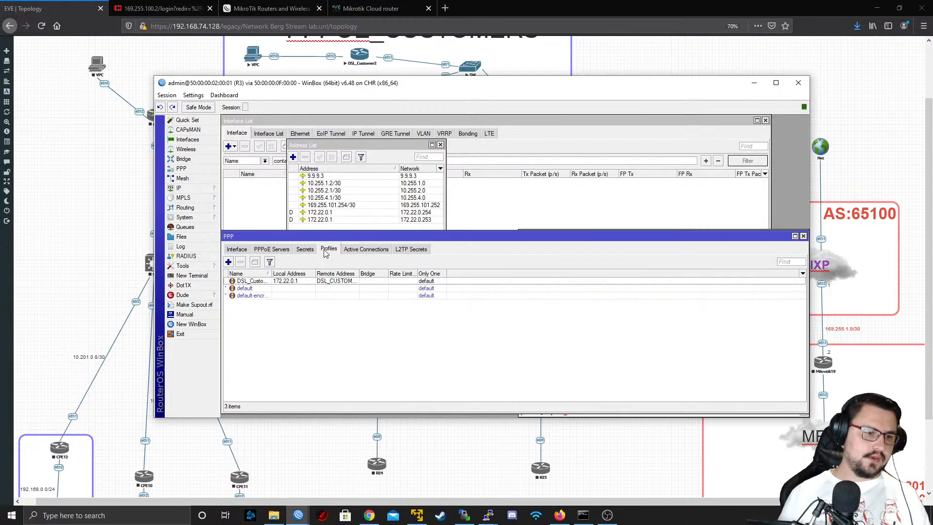
left_click(228, 262)
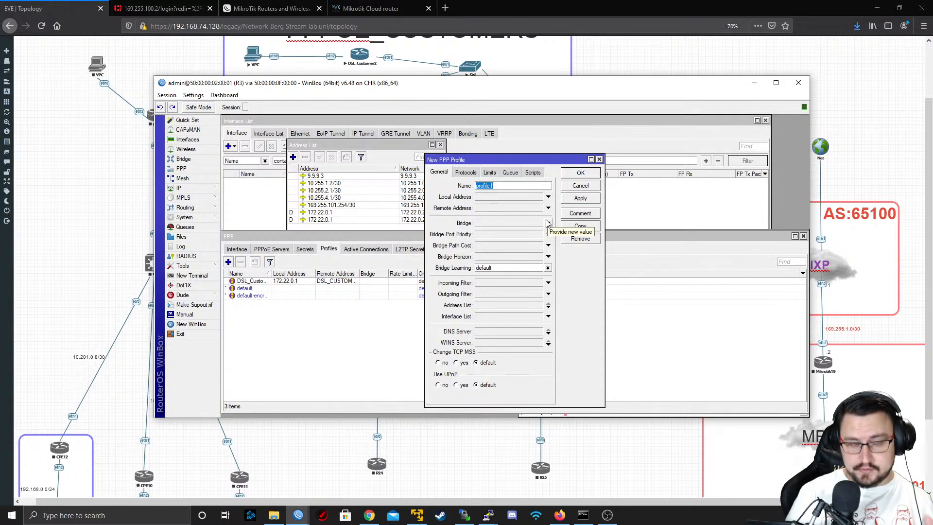
type("Mikro")
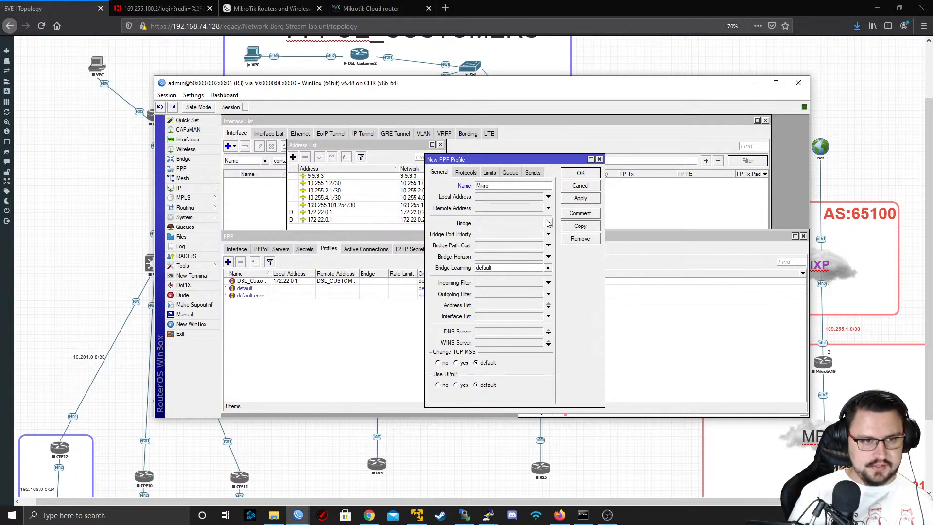
type("Tik_Site_A")
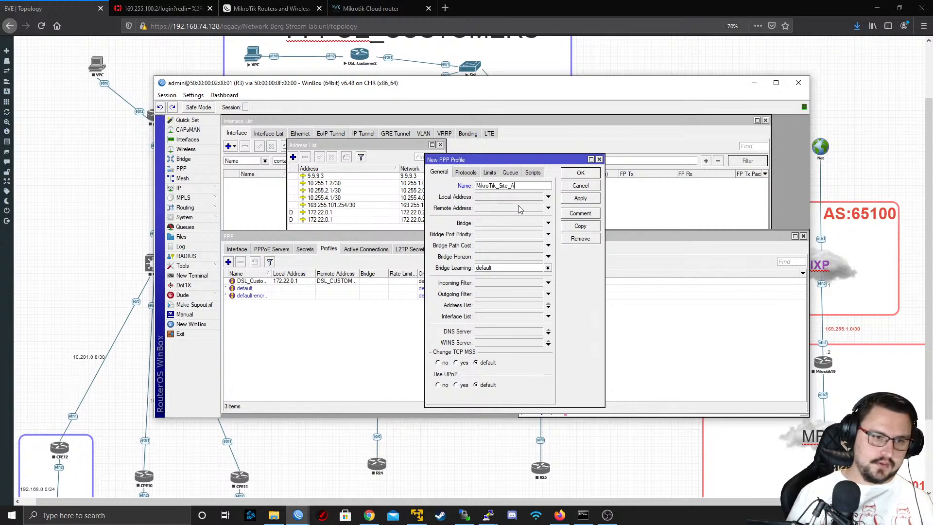
Set the new PPP profile's local address to 172.23.0.1
left_click(548, 197)
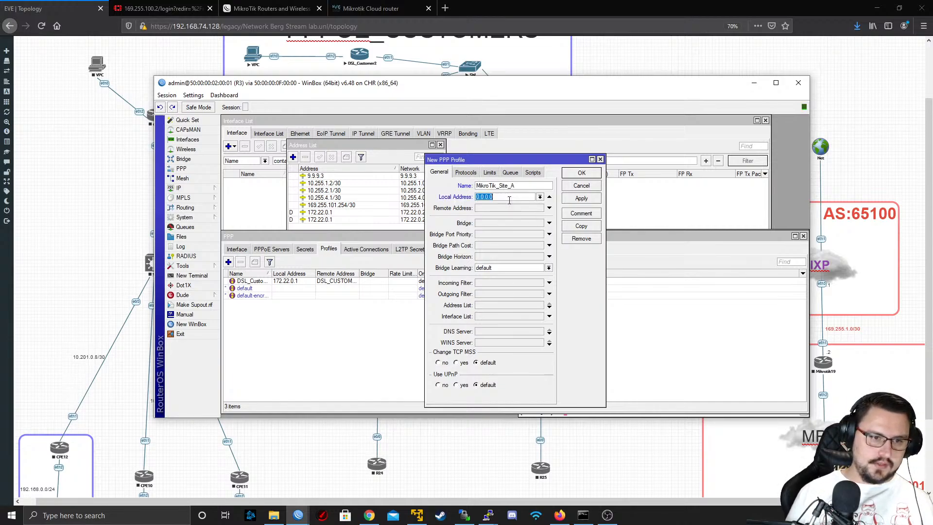
left_click(549, 197)
left_click(505, 201)
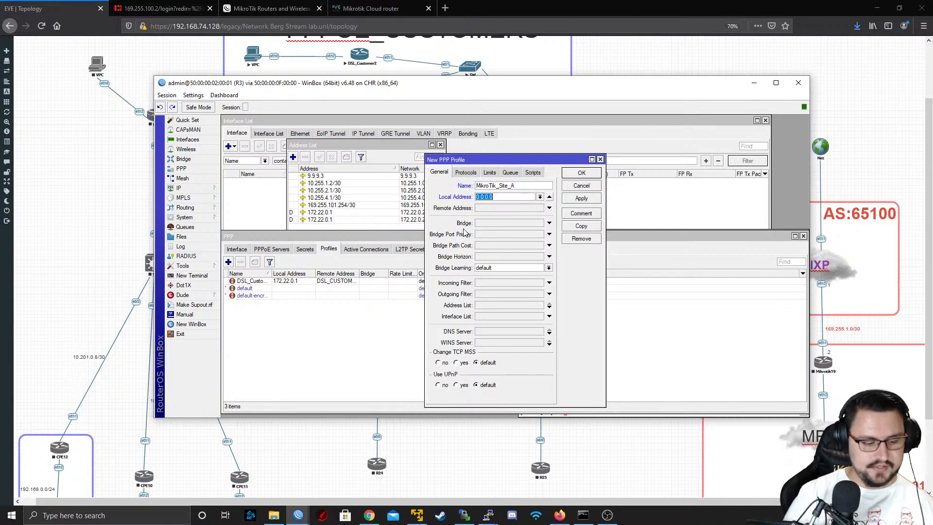
type("172.")
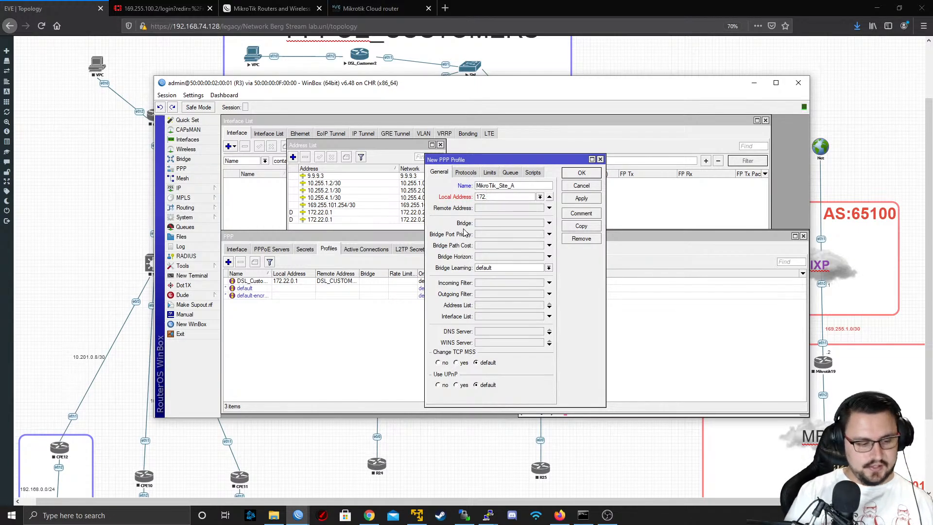
type("23.0.1")
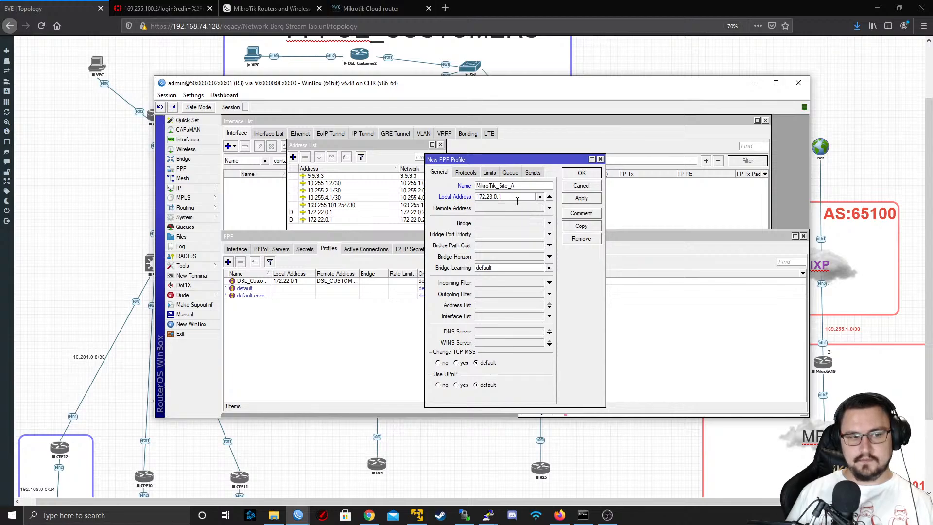
Copy the local address into the profile's remote address, change it to 172.23.0.2, and save the profile
left_click_drag(482, 197, 480, 216)
key("ctrl+c")
left_click(487, 208)
key("ctrl+v")
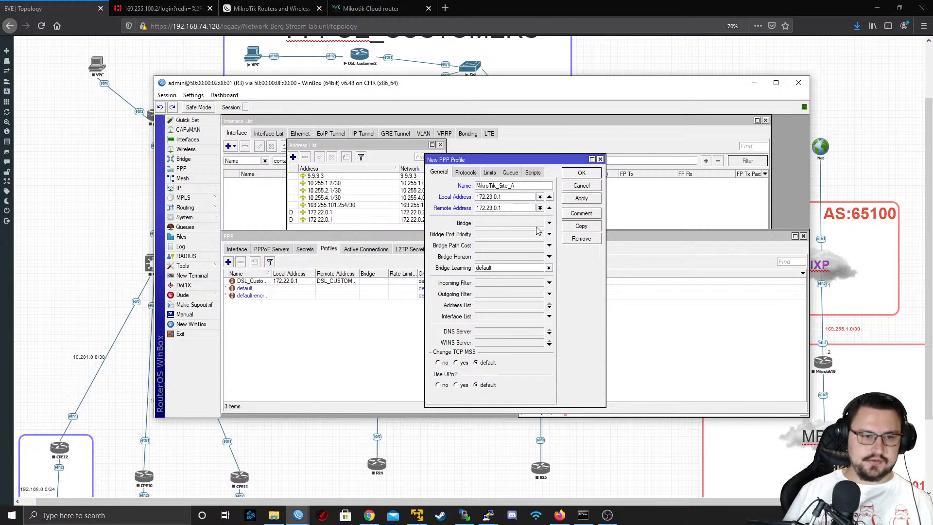
key("BackSpace")
type("2")
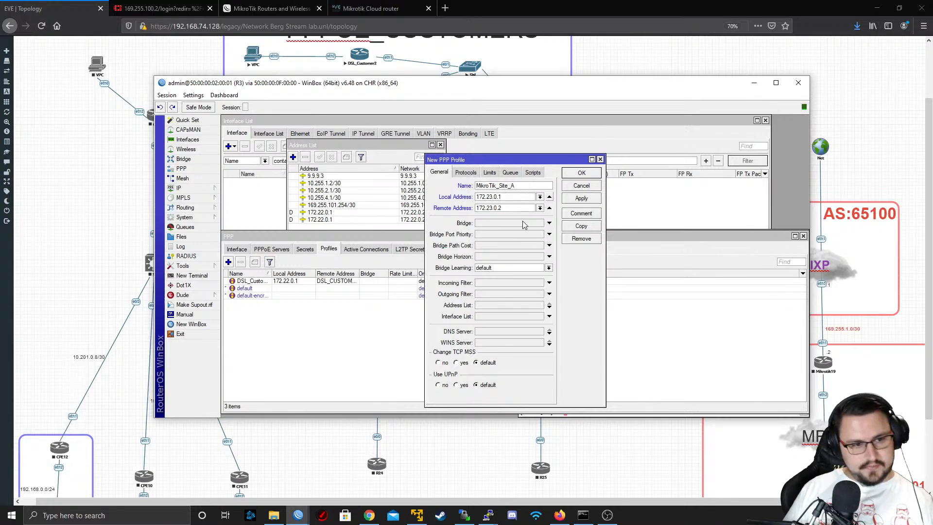
left_click(580, 200)
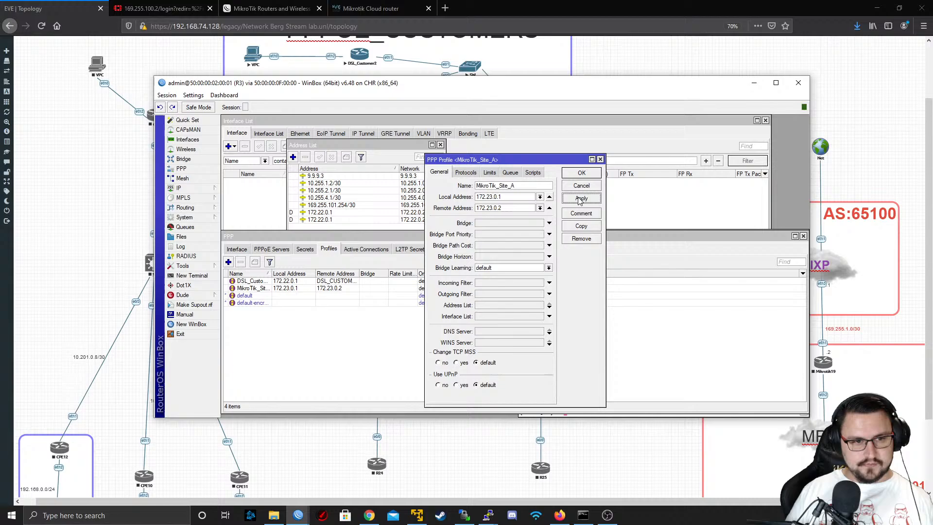
left_click(573, 173)
Start a new PPP secret on R3 and name it MikroTik_Site_A
left_click(305, 249)
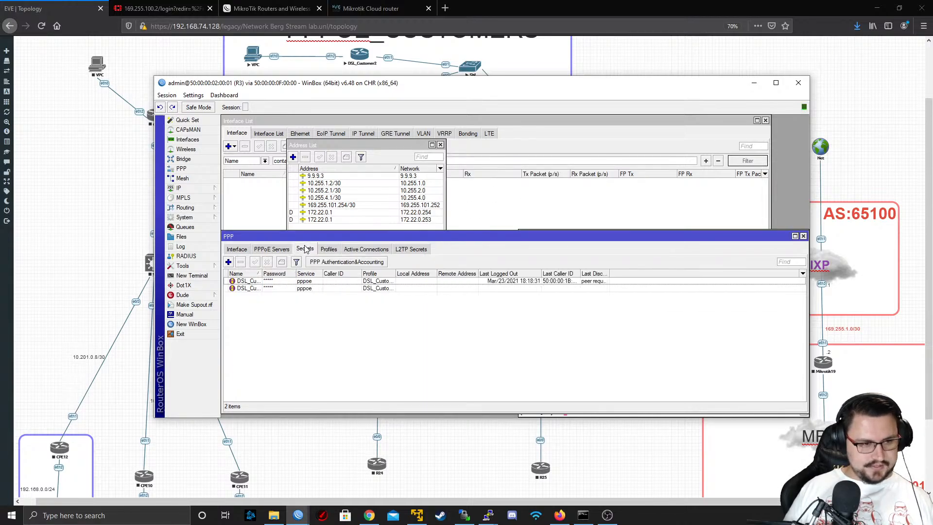
left_click(228, 262)
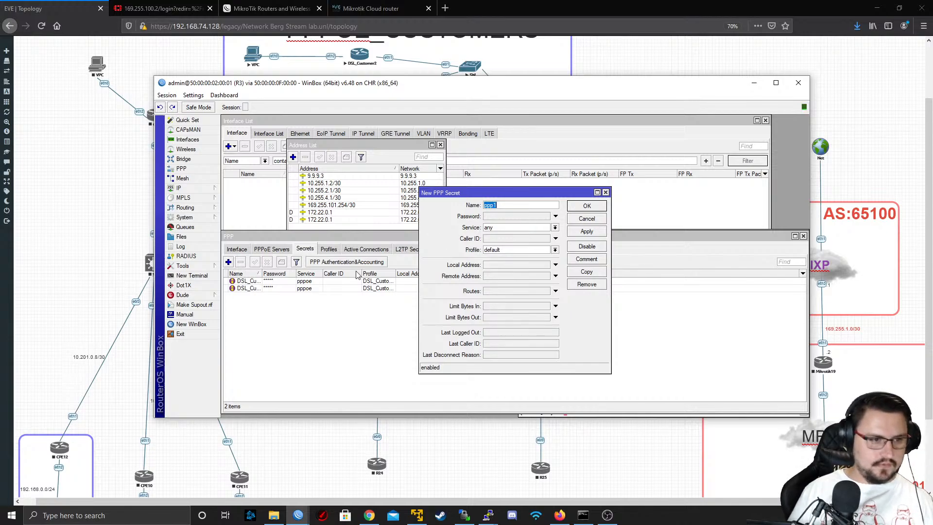
left_click(328, 249)
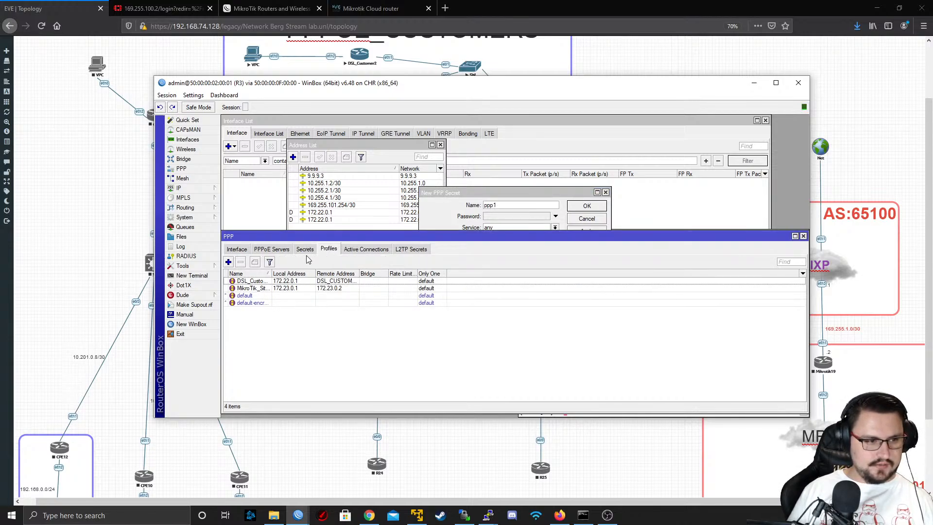
left_click(305, 249)
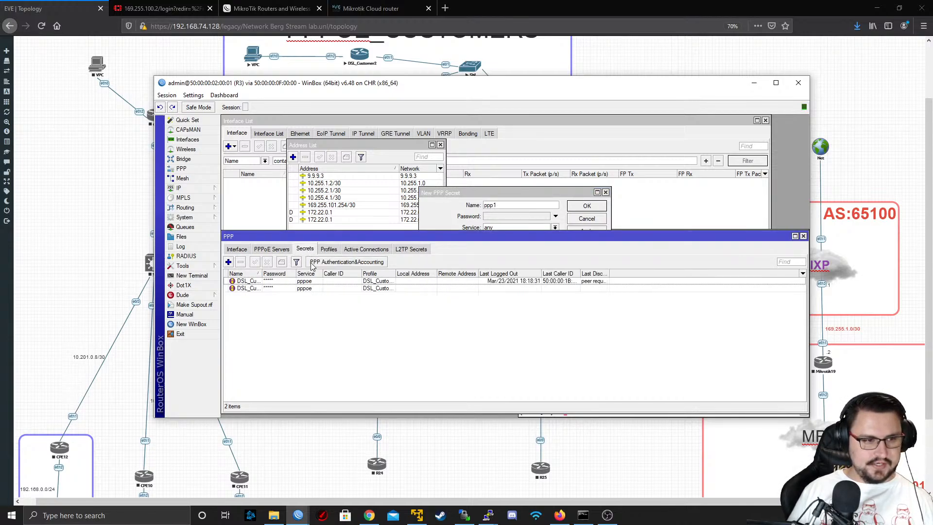
left_click(228, 262)
type("Mirk")
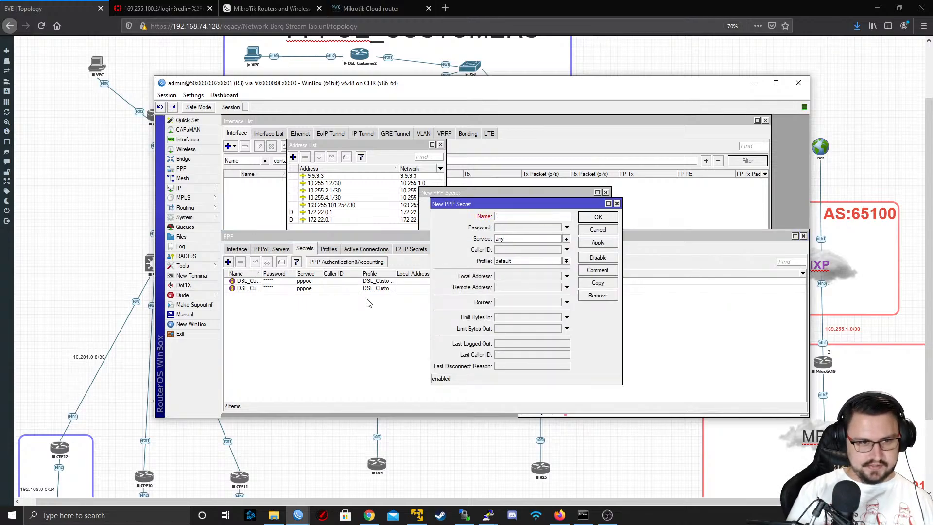
type("oTik_Site_A")
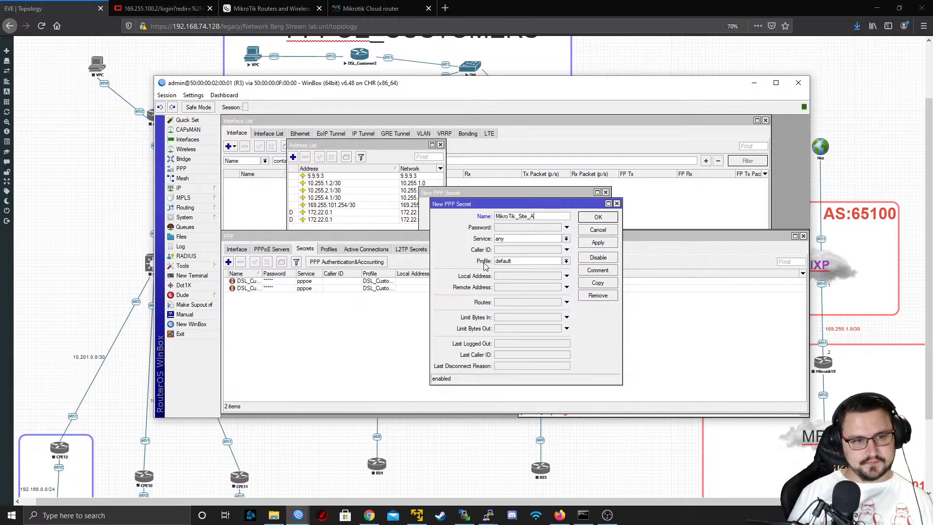
Set the new secret's service to l2tp and its profile to MikroTik_Site_A
left_click(525, 239)
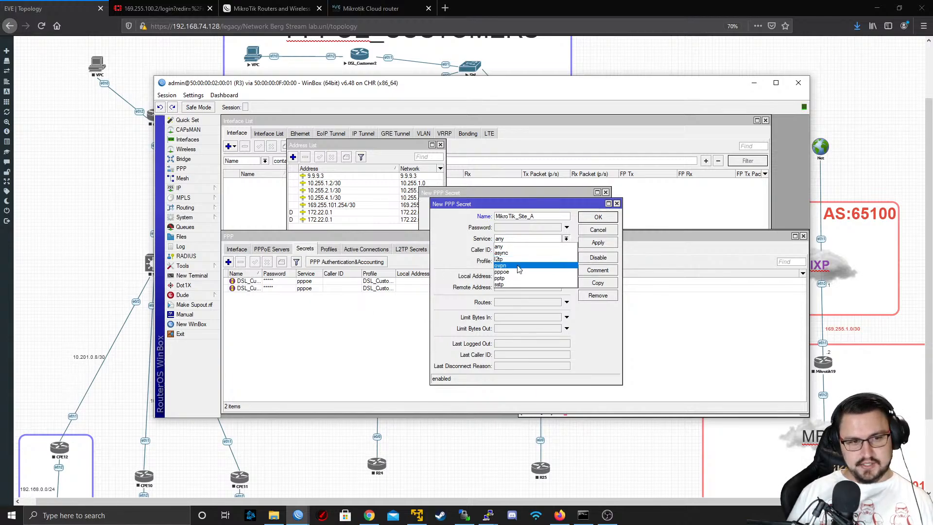
left_click(517, 260)
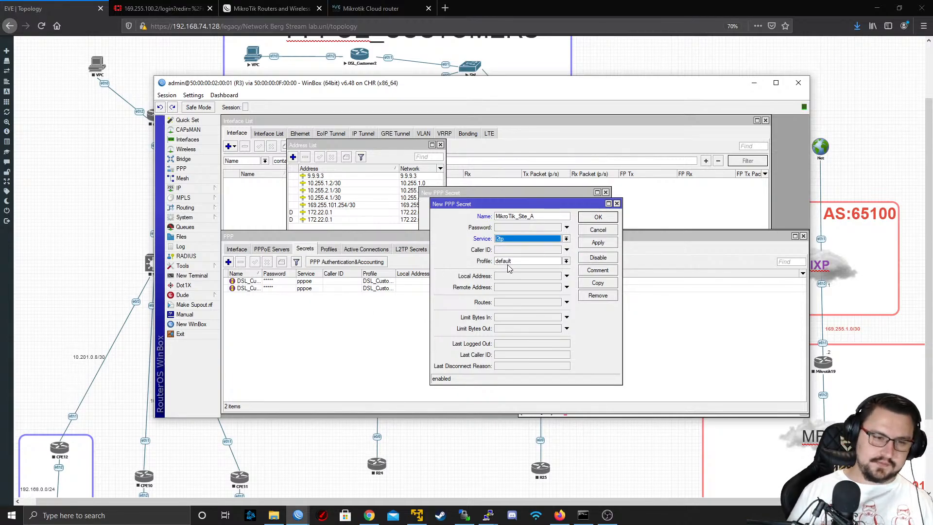
left_click(511, 262)
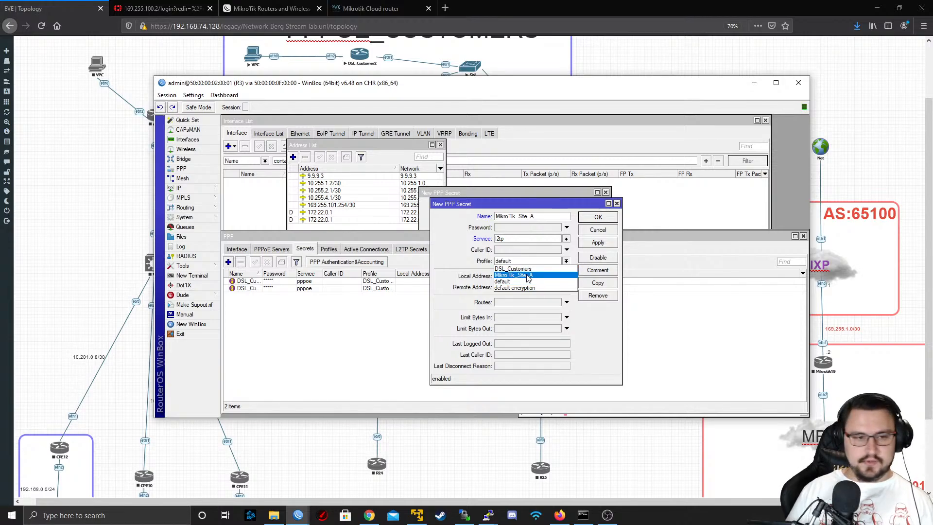
left_click(528, 276)
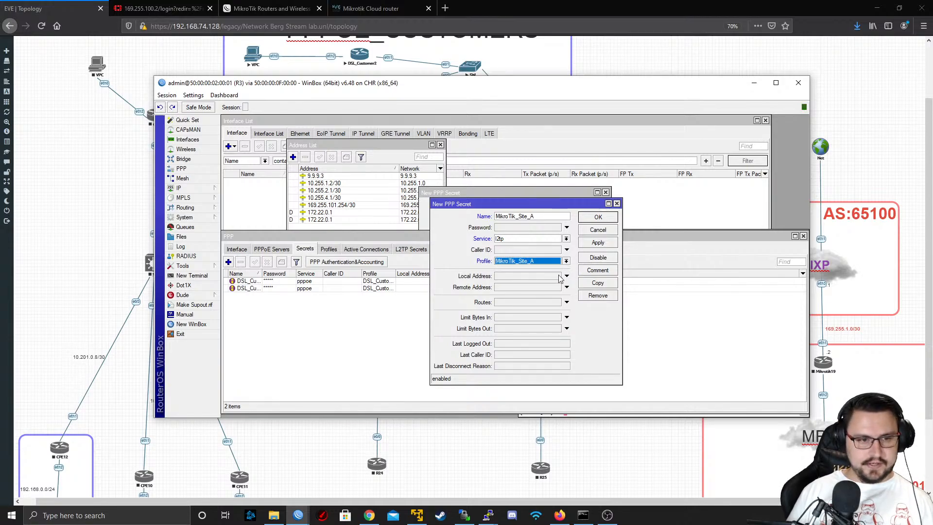
Enter the password for the MikroTik_Site_A secret and save it
left_click(529, 227)
type("*****")
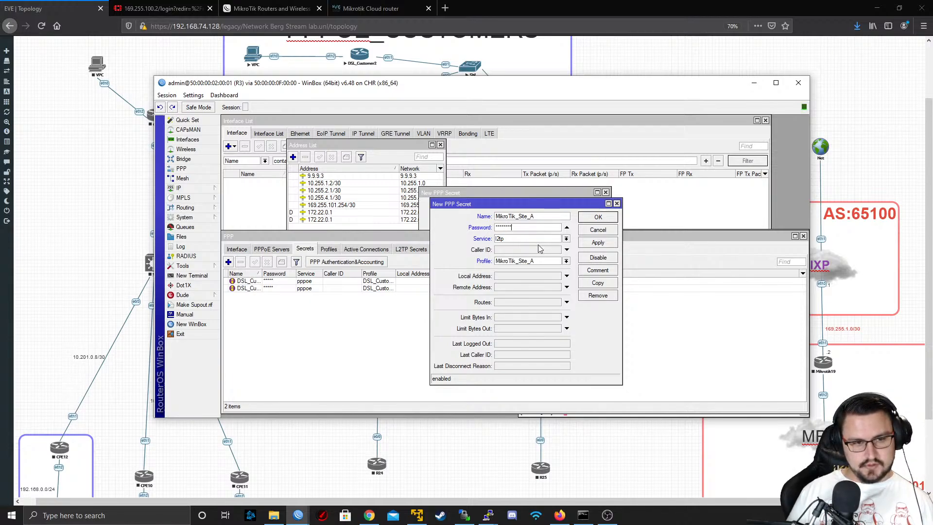
left_click(594, 244)
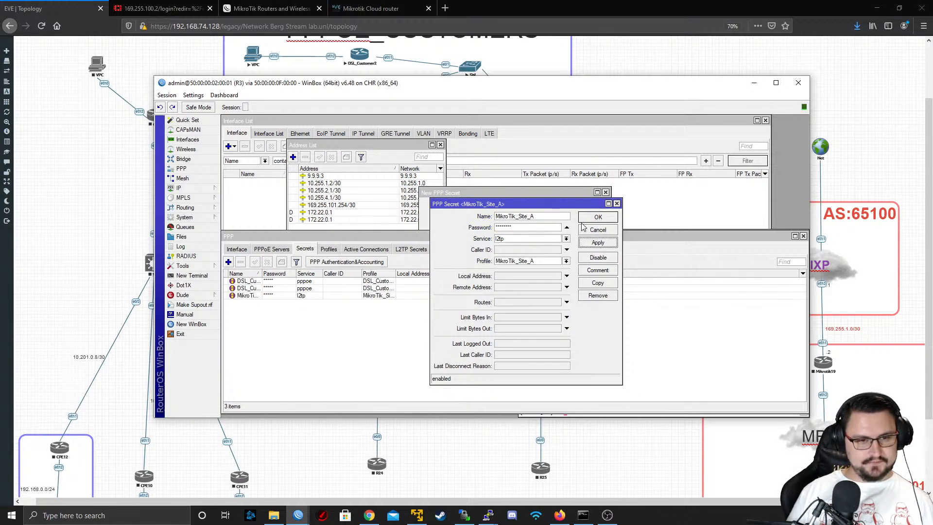
left_click(599, 218)
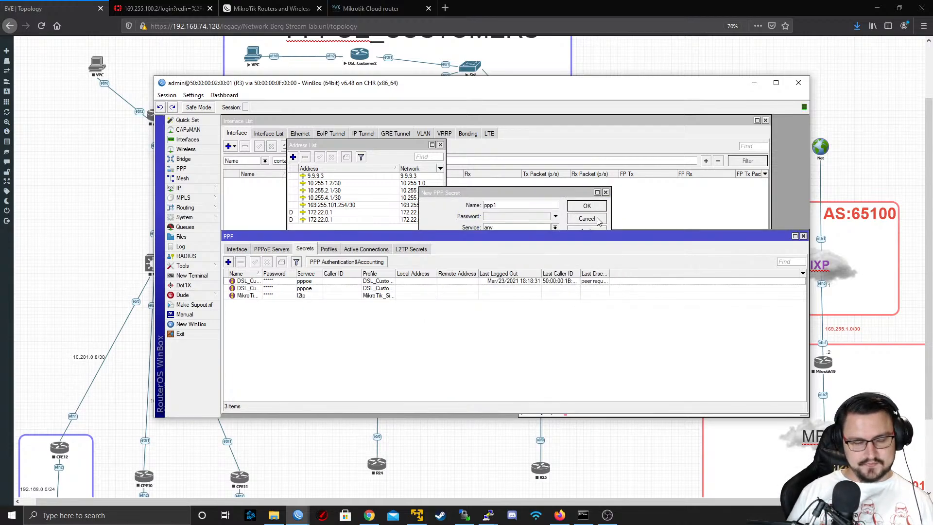
Minimize the R3 session and start the ISP2 routers Mikrotik19 and Mikrotik20 together in the EVE topology
left_click(755, 81)
scroll(756, 80, "down", 3)
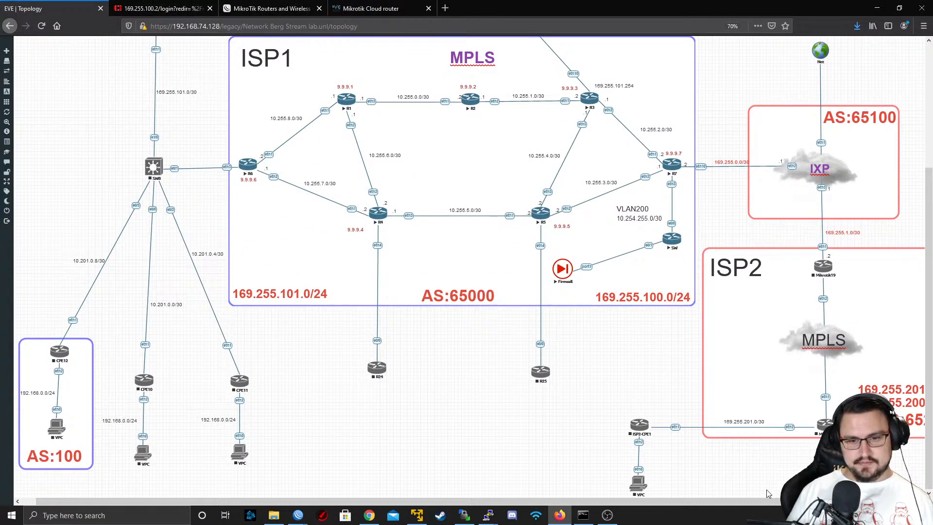
scroll(766, 489, "right", 1)
left_click_drag(889, 210, 749, 481)
right_click(785, 431)
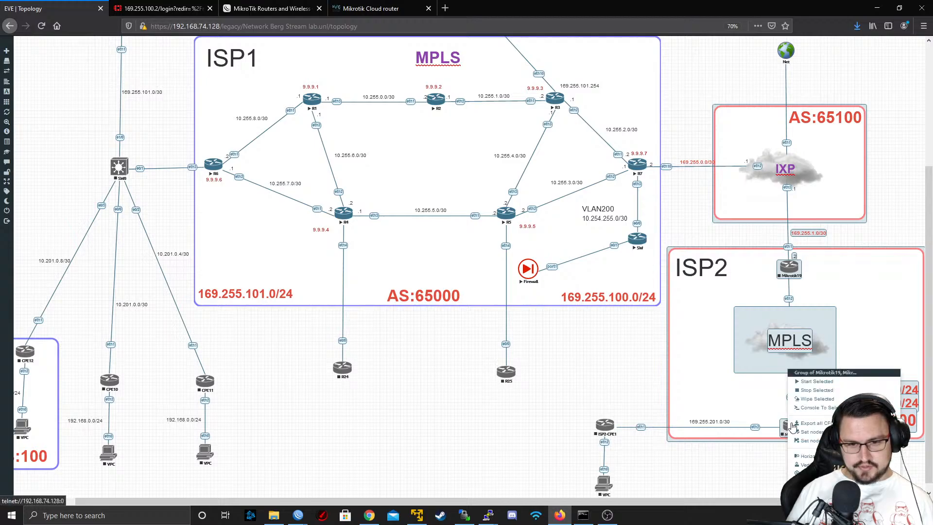
left_click(809, 382)
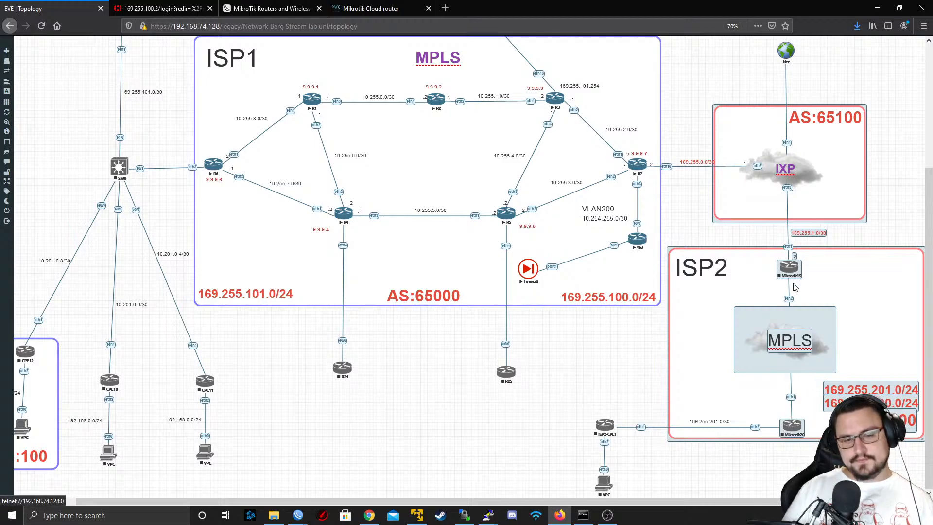
Start the ISP2-CPE1 router and its attached VPC together
left_click(756, 495)
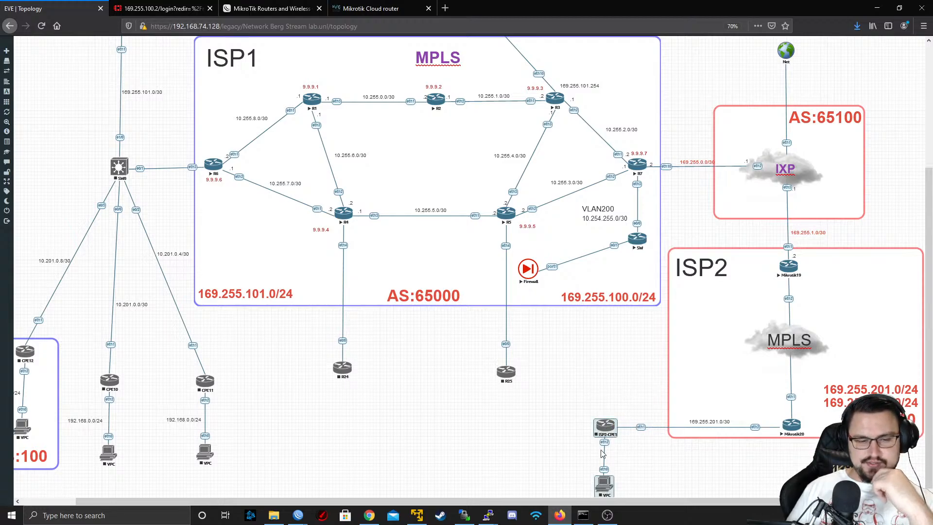
right_click(602, 452)
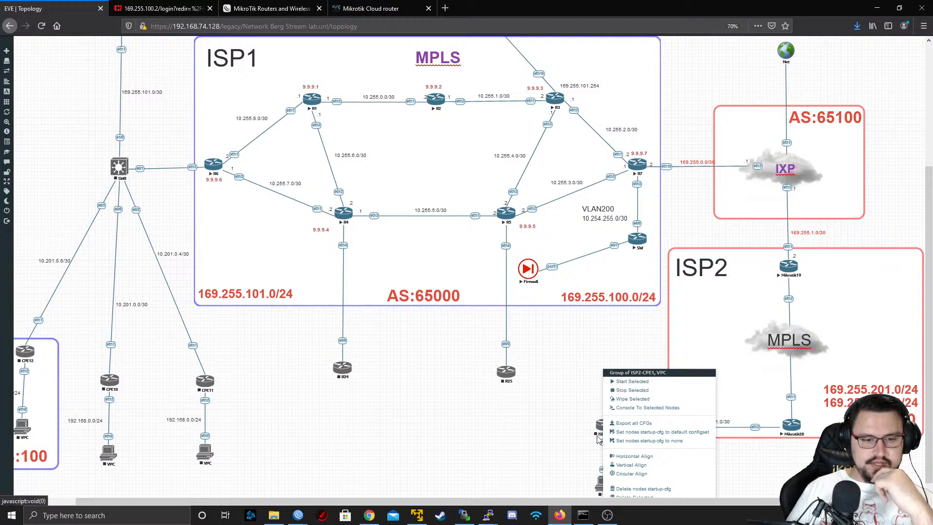
right_click(608, 432)
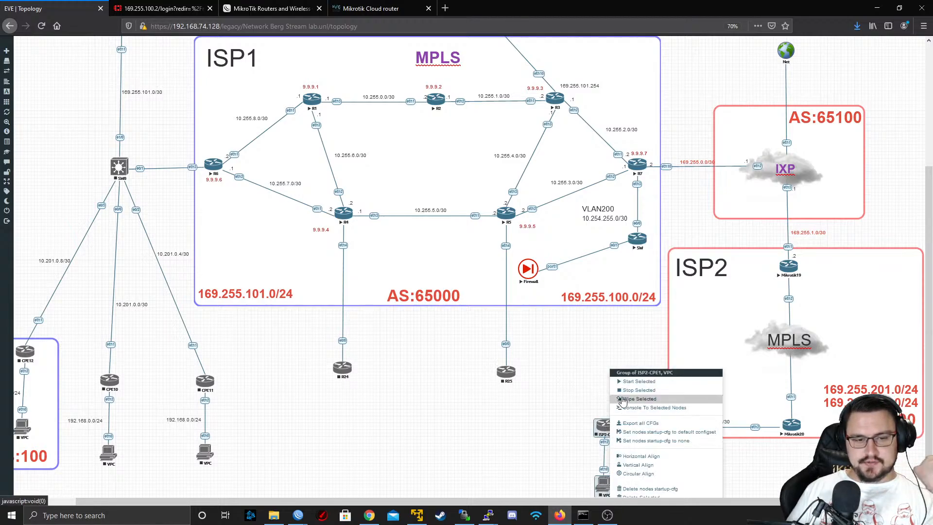
left_click(624, 383)
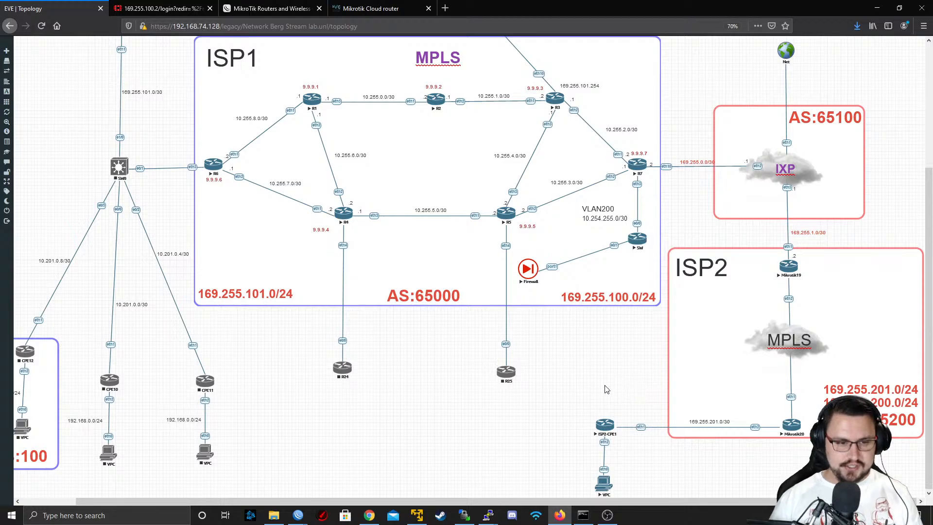
Open the ISP2-CPE1 router's telnet console from the topology using putty.exe
scroll(607, 389, "up", 5)
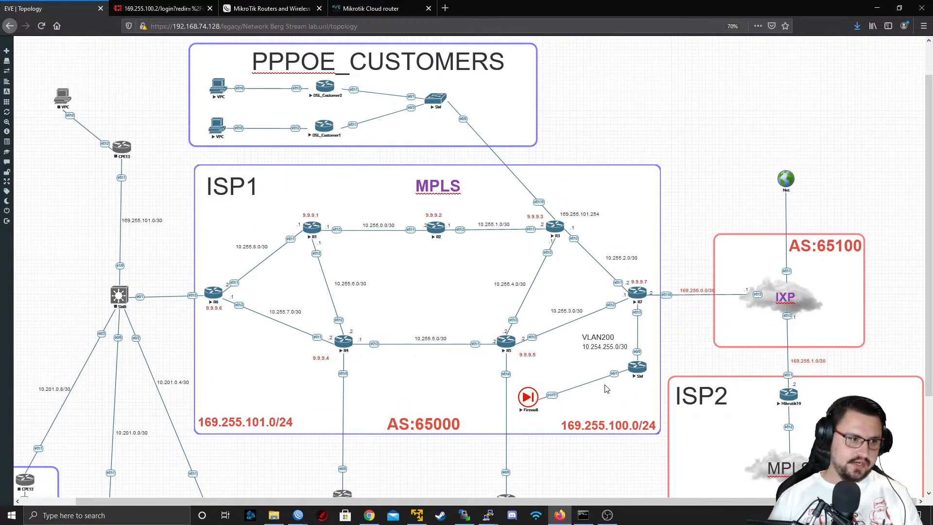
scroll(607, 389, "down", 5)
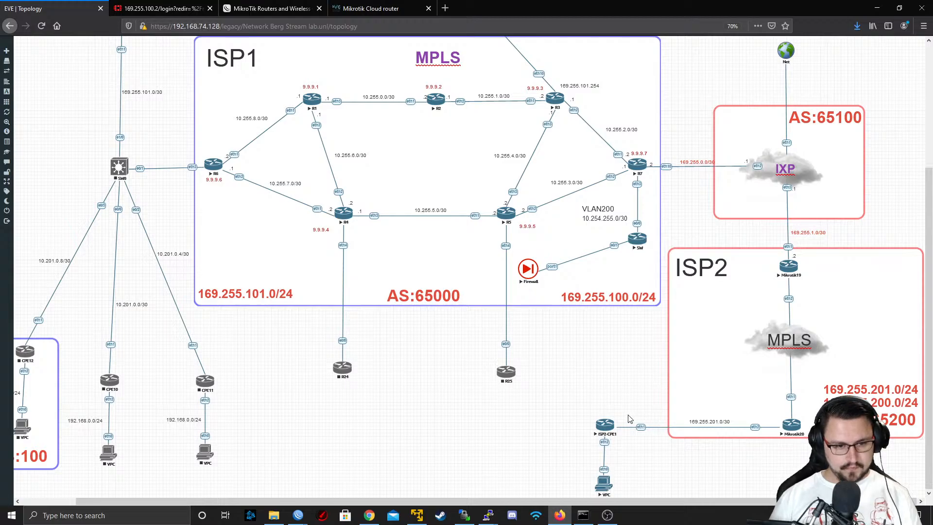
left_click(611, 426)
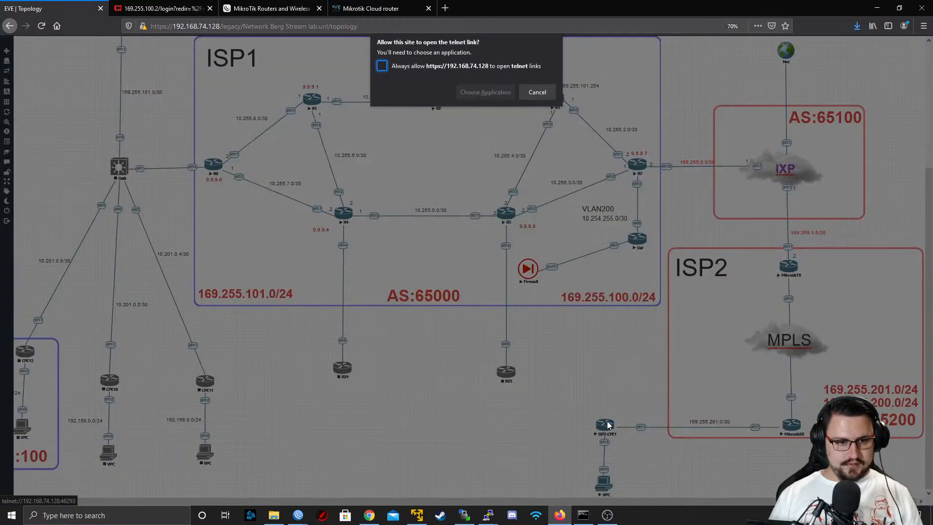
left_click(482, 93)
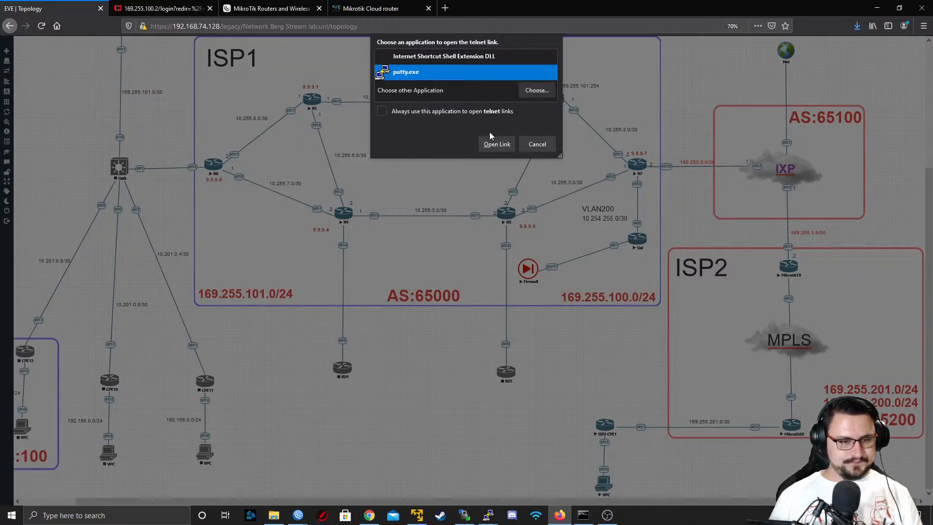
left_click(495, 144)
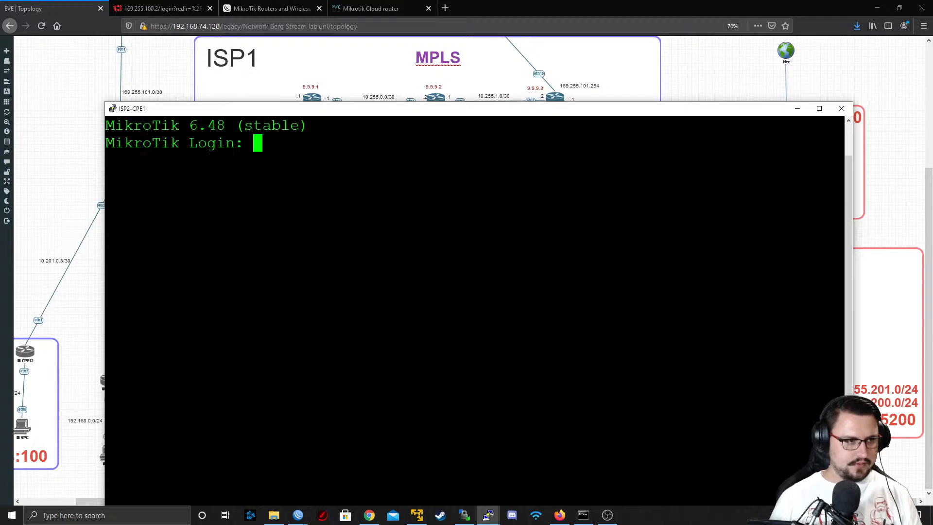
Log in to the ISP2-CPE1 console as admin with an empty password and move the terminal window up
type("admin")
key("Return")
key("Return")
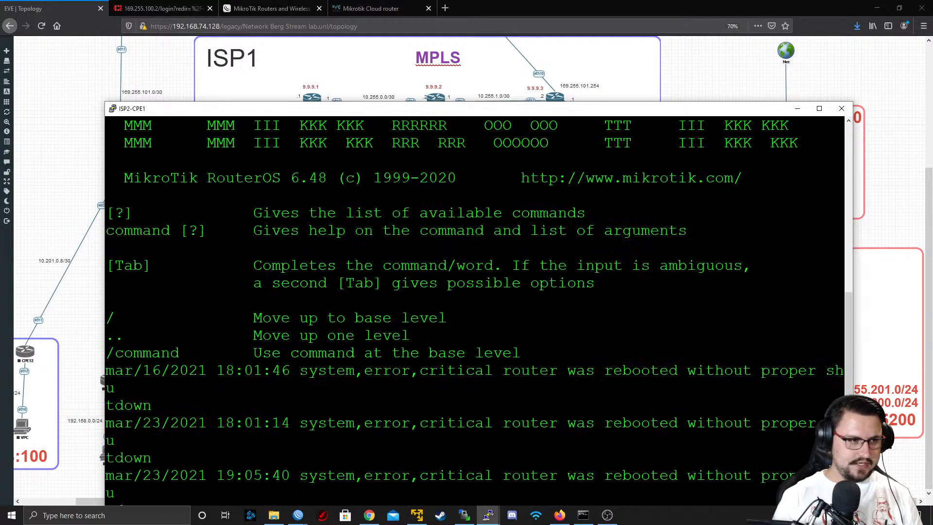
left_click_drag(367, 117, 357, 52)
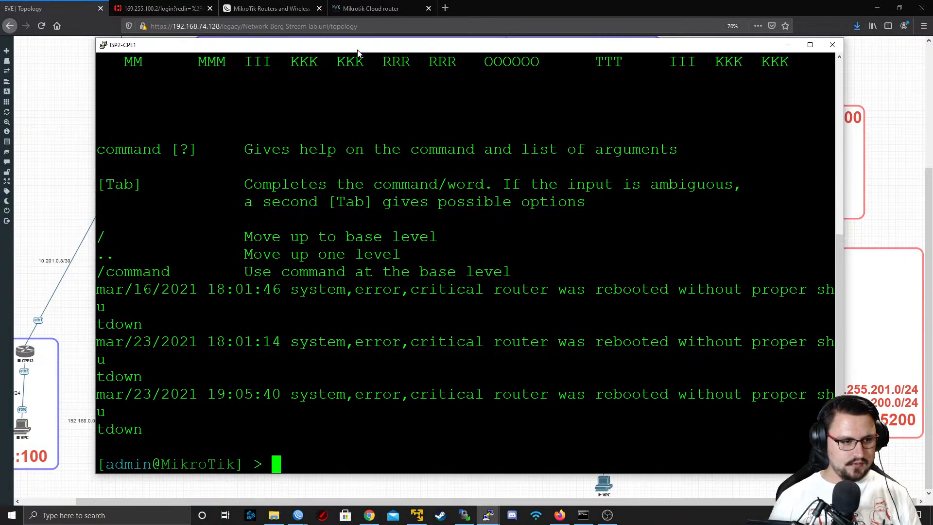
Ping the L2TP server address 169.255.101.254 from ISP2-CPE1 and stop the ping after a few replies
key("Return")
key("Return")
type("ping 169.")
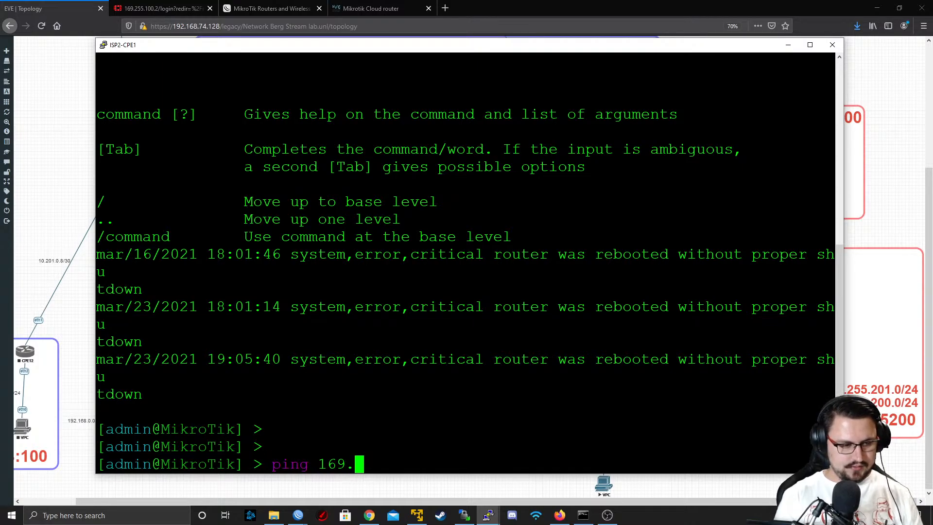
type("255.101.")
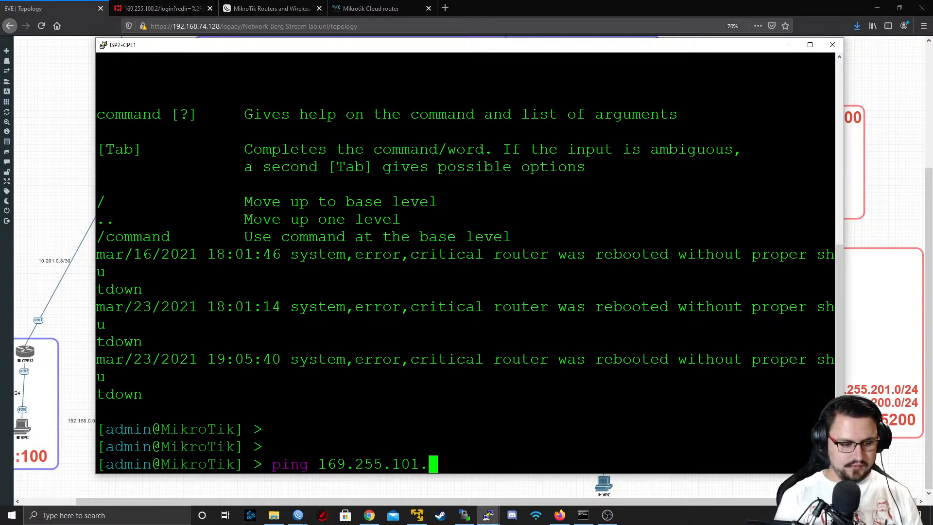
type("254")
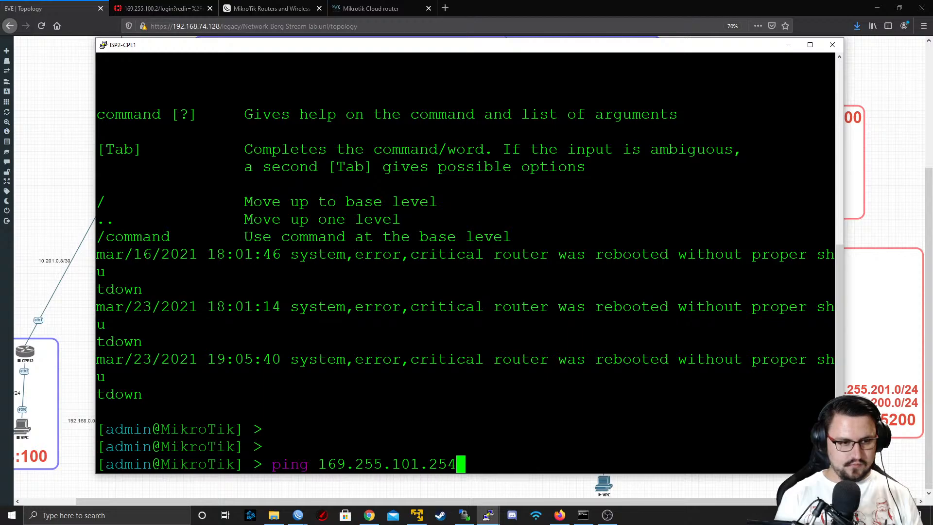
key("Return")
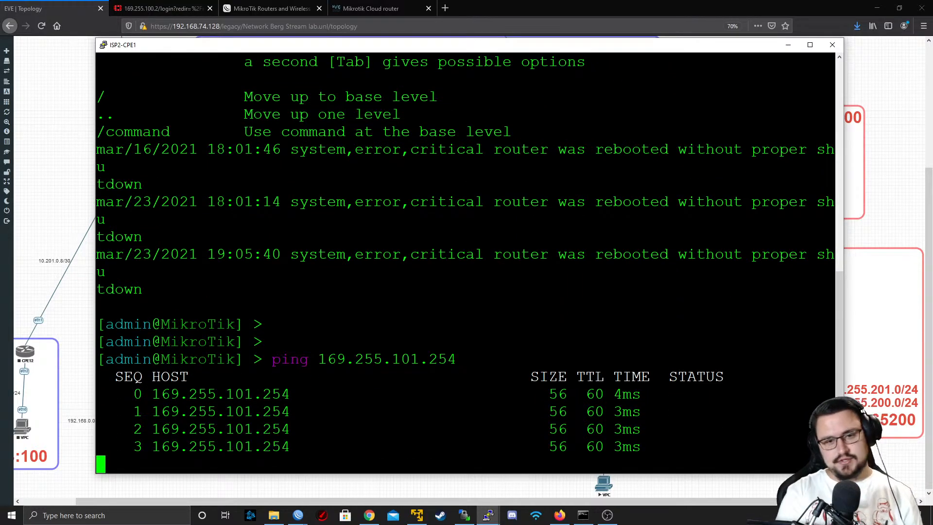
key("ctrl+c")
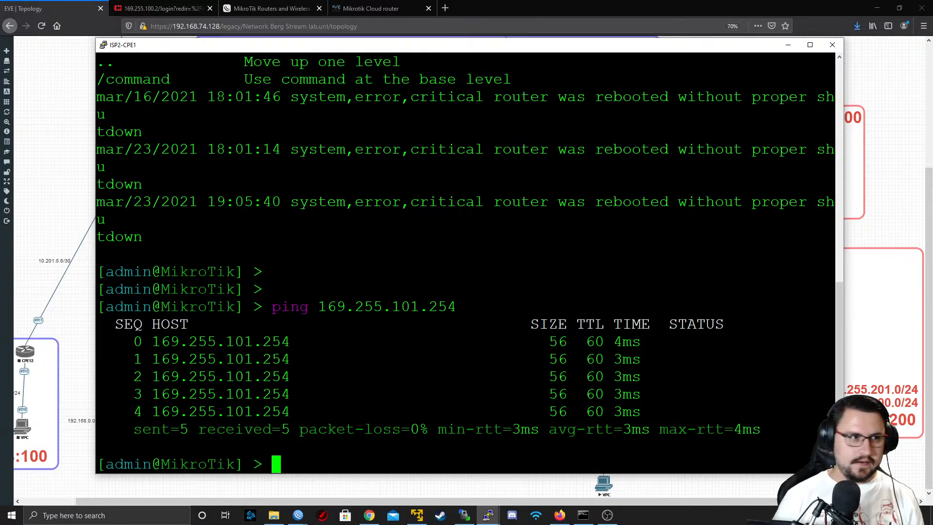
Bring up the R3 WinBox session and review the local and remote addresses in the MikroTik_Site_A PPP profile
mouse_move(298, 515)
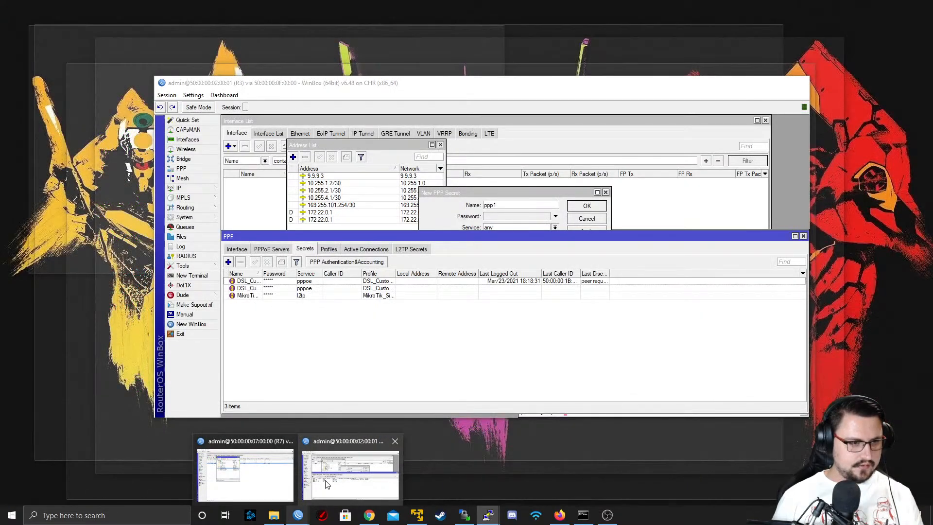
left_click(327, 484)
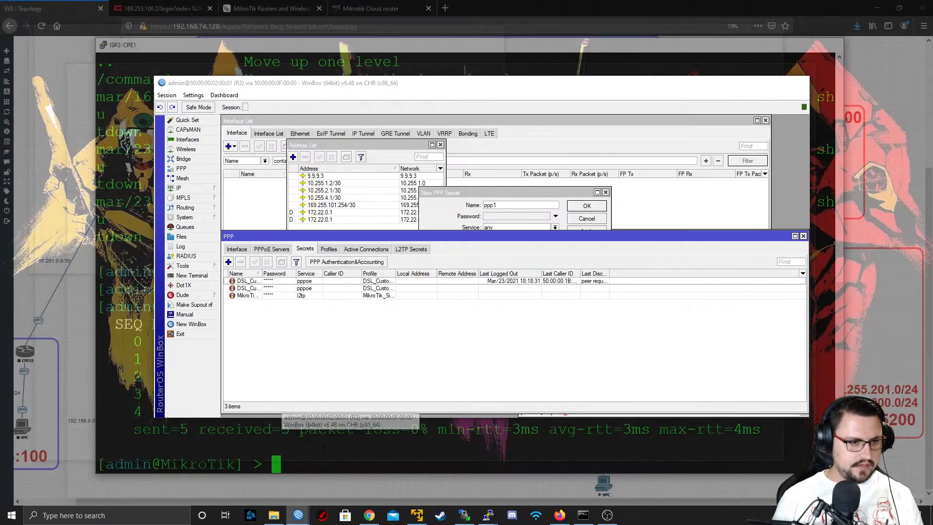
left_click(329, 249)
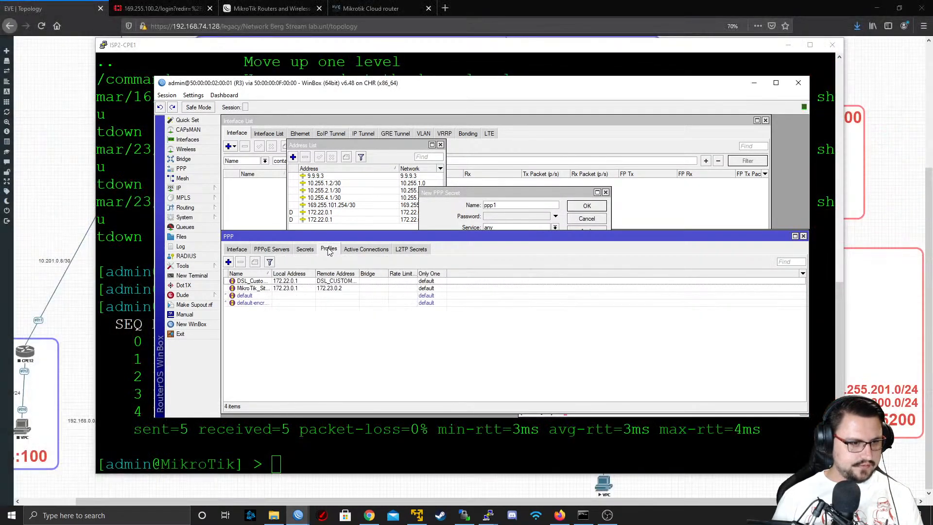
double_click(302, 289)
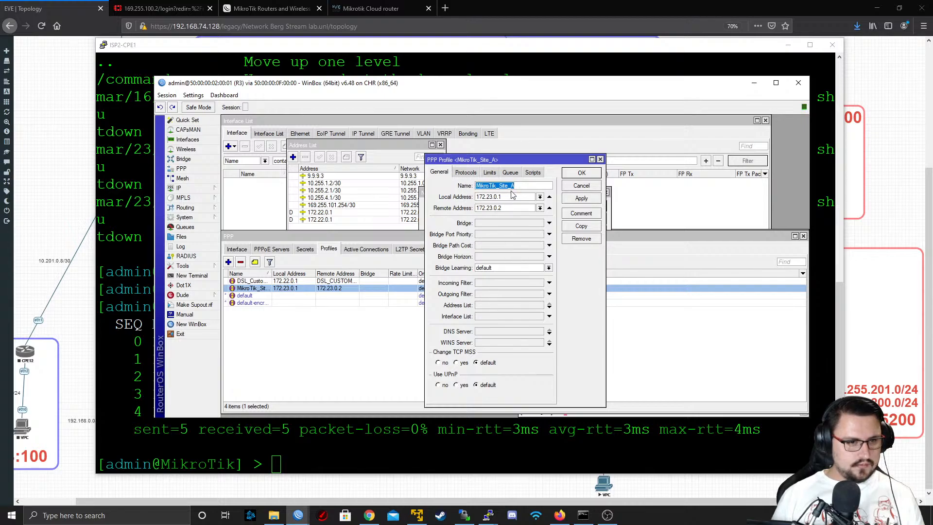
left_click(582, 185)
left_click(306, 249)
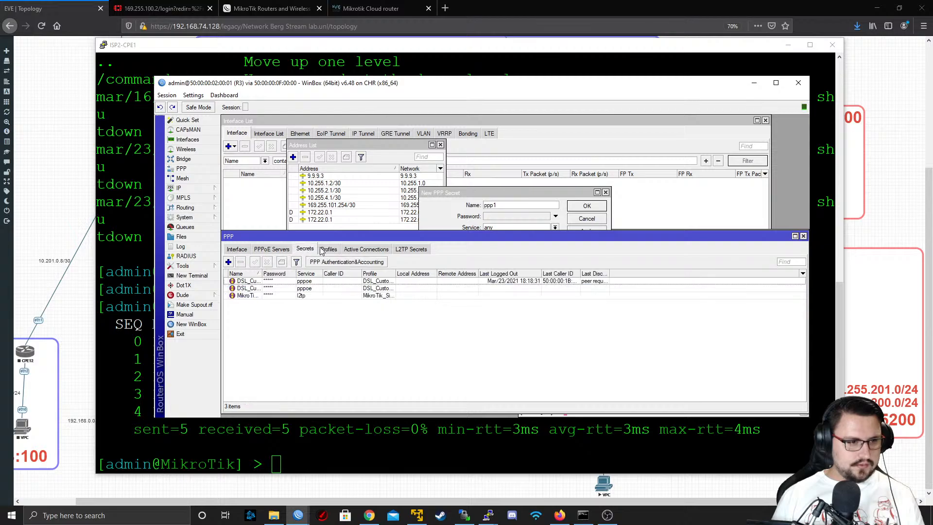
left_click(326, 249)
left_click(284, 297)
Inspect the profile and the local and remote address fields of the MikroTik_Site_A secret, and cancel without saving
left_click(310, 250)
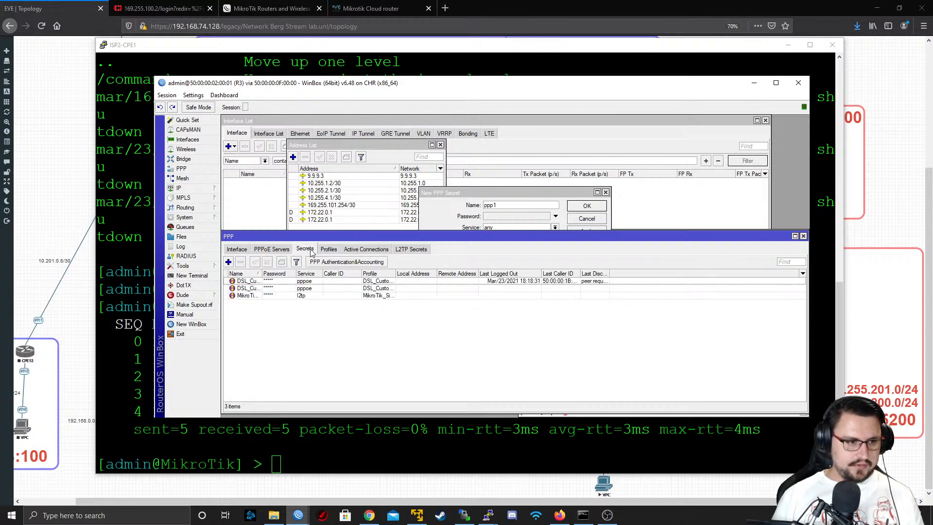
double_click(287, 296)
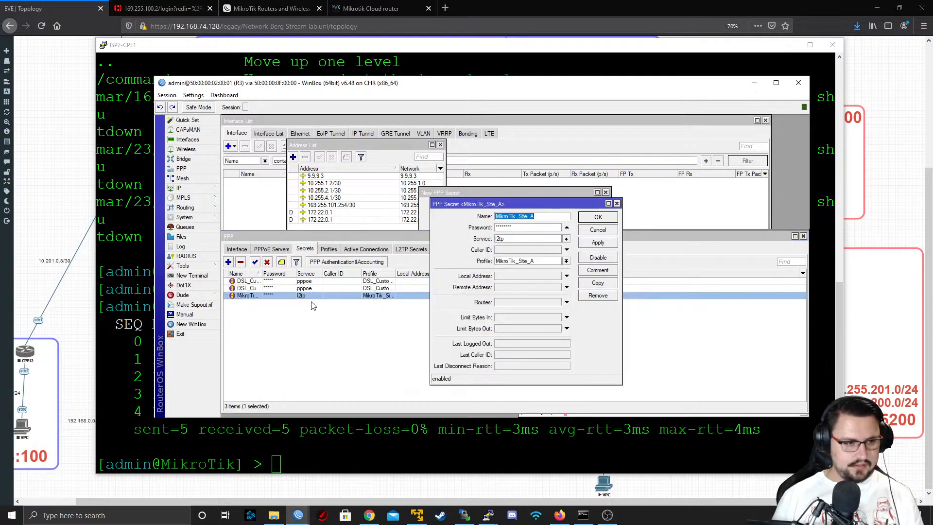
left_click(534, 265)
left_click(534, 265)
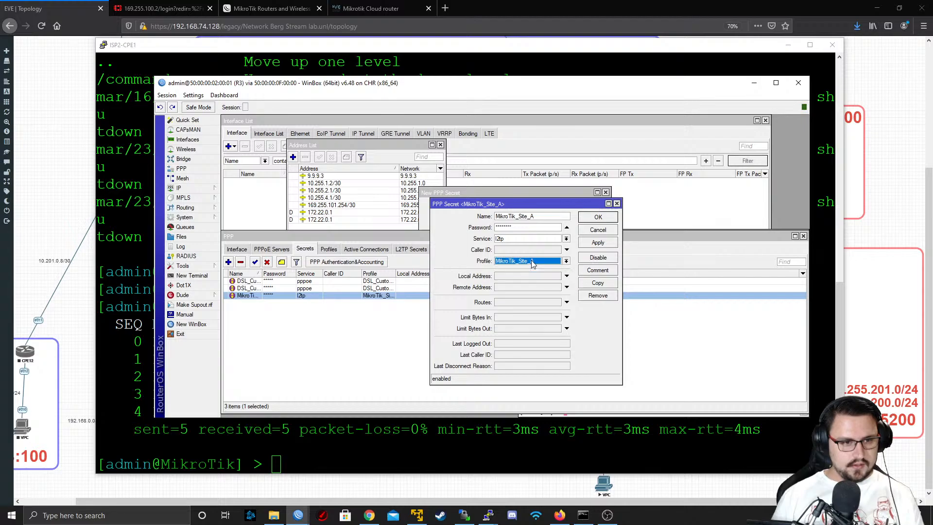
left_click(509, 276)
left_click(509, 288)
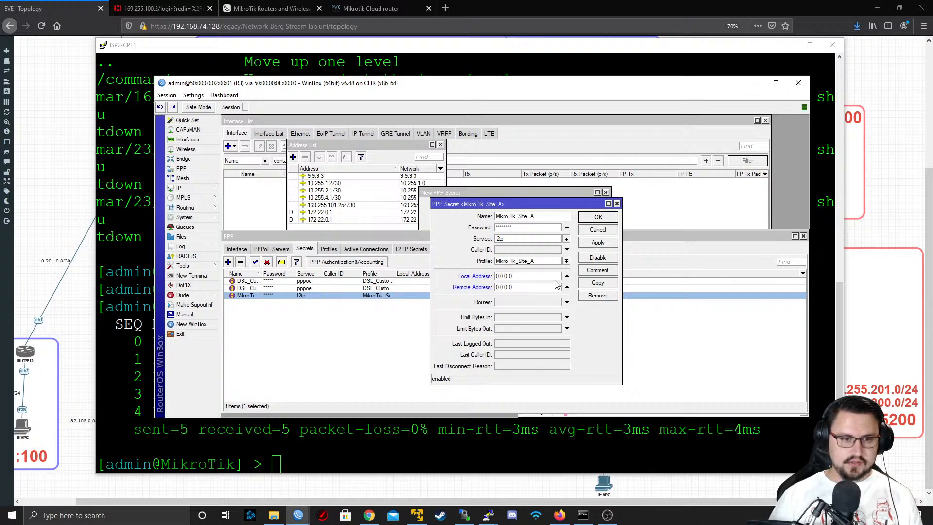
left_click(596, 231)
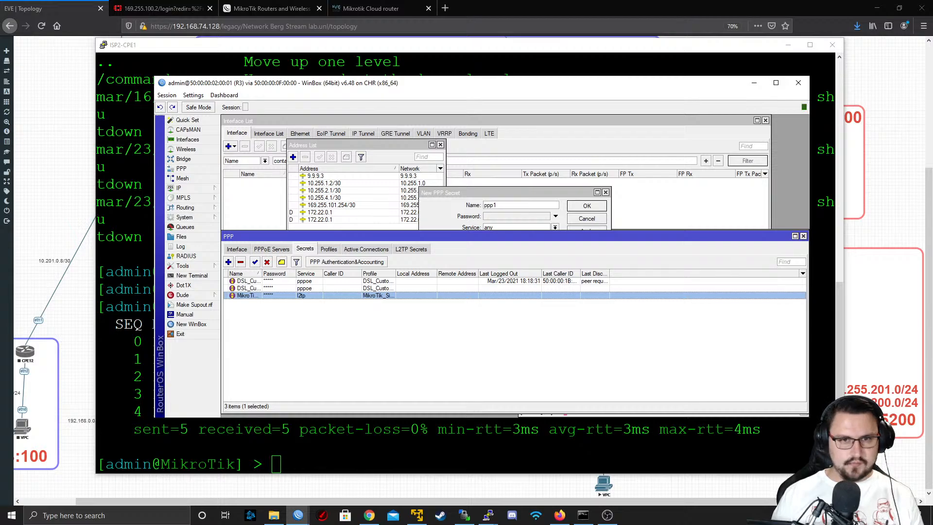
Minimize the R3 WinBox session and return to the ISP2-CPE1 terminal window in PuTTY
left_click(754, 82)
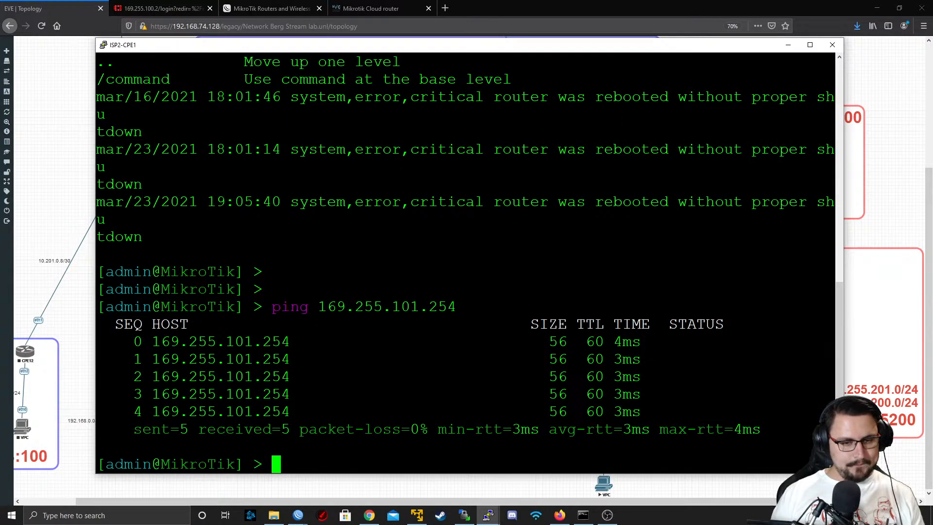
left_click(644, 492)
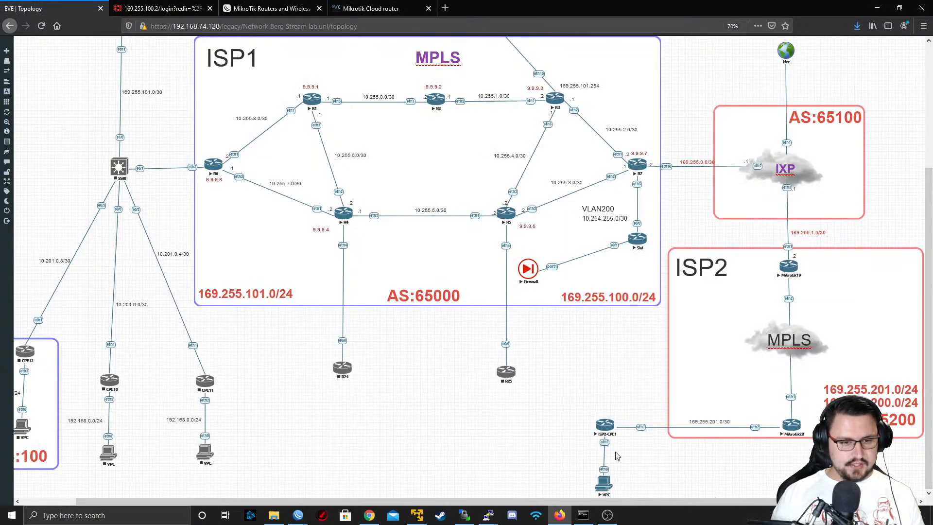
mouse_move(475, 520)
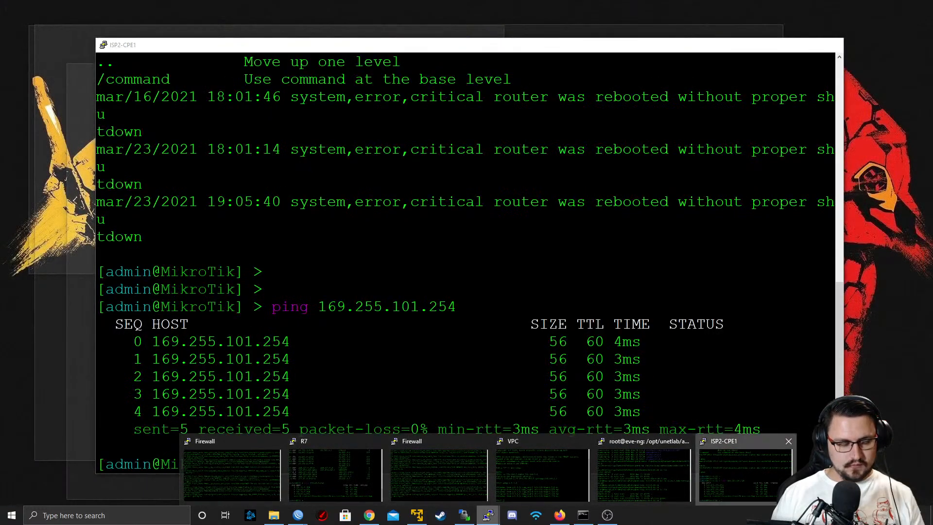
left_click(732, 466)
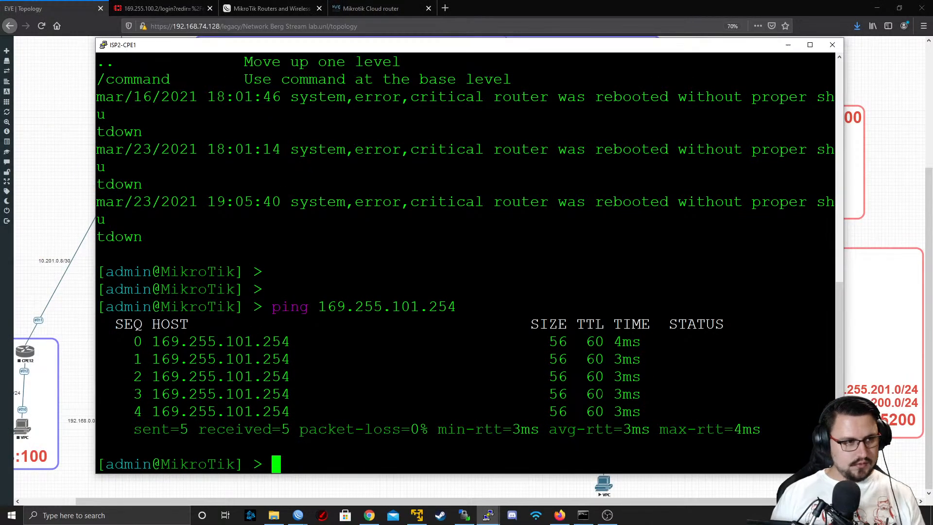
mouse_move(273, 47)
left_mouse_down()
mouse_move(219, 114)
mouse_move(258, 58)
left_mouse_up()
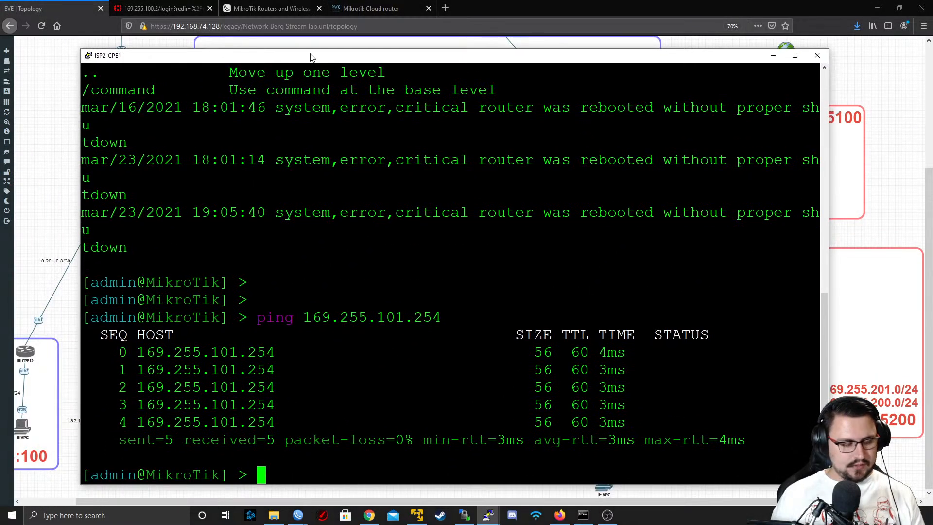
type(".")
key("Return")
key("Return")
key("Return")
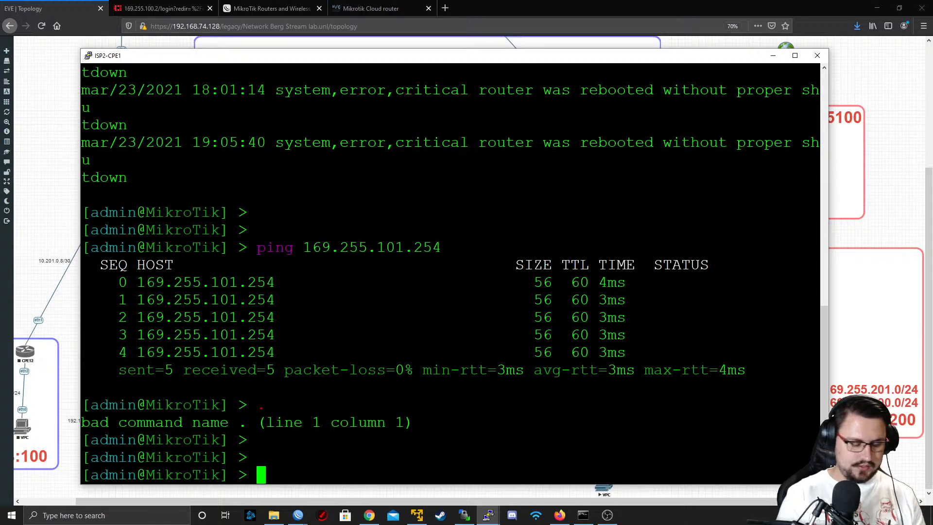
Start an interface command at the ISP2-CPE1 prompt, list the completions for pp, and clear those letters
type("i")
key("BackSpace")
type("interface pp")
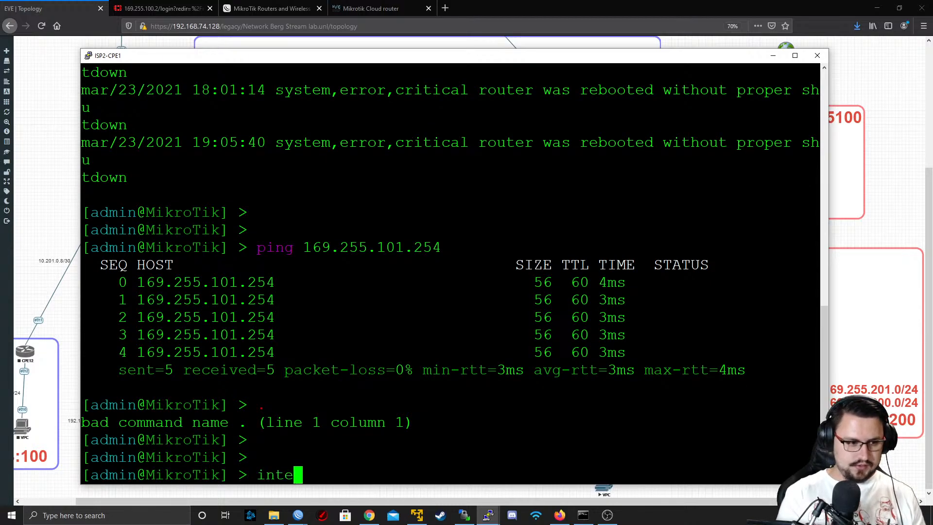
key("Tab")
key("Tab")
type("p")
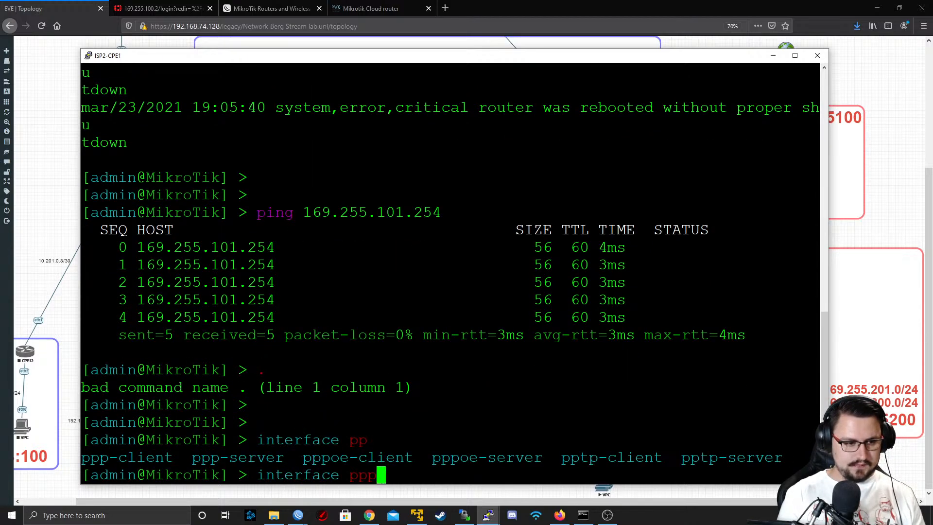
key("BackSpace")
key("BackSpace")
key("BackSpace")
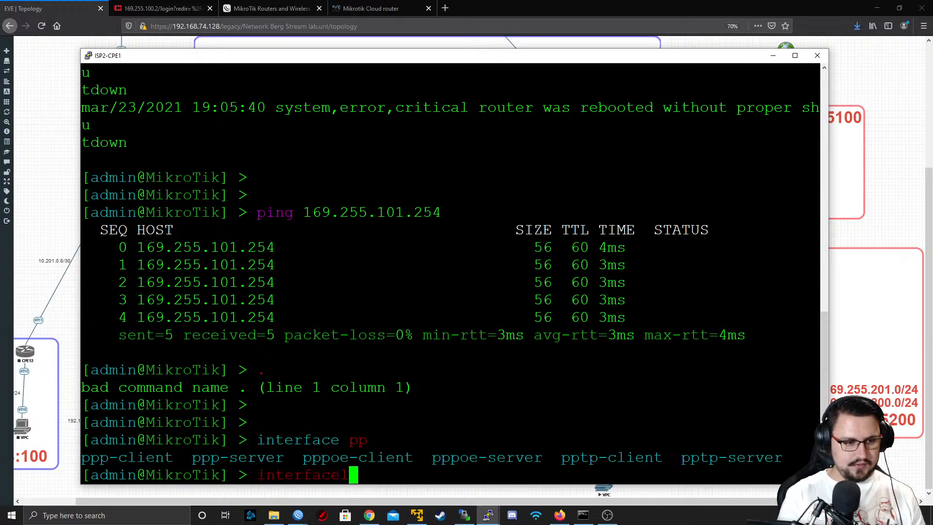
Extend the command to interface l2tp-client add and display the help for its available parameters
type("l2tp-")
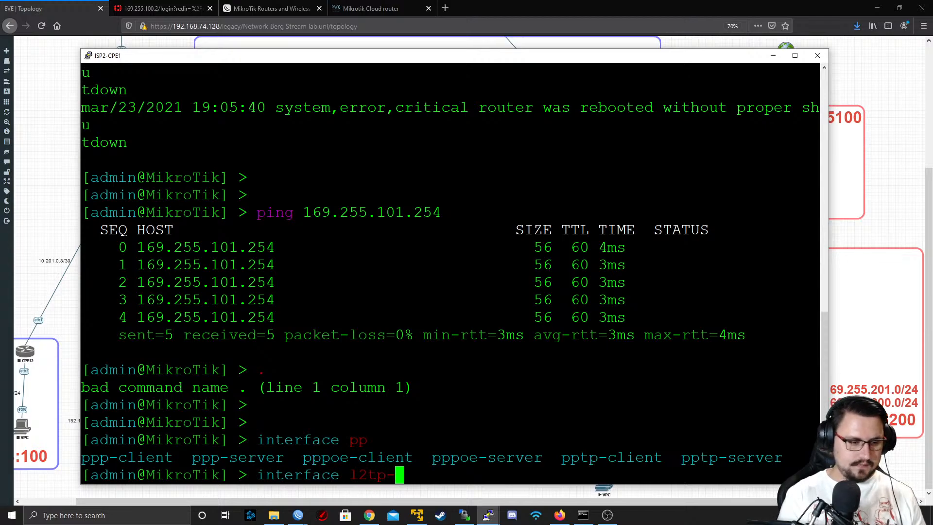
type("client add")
key("question")
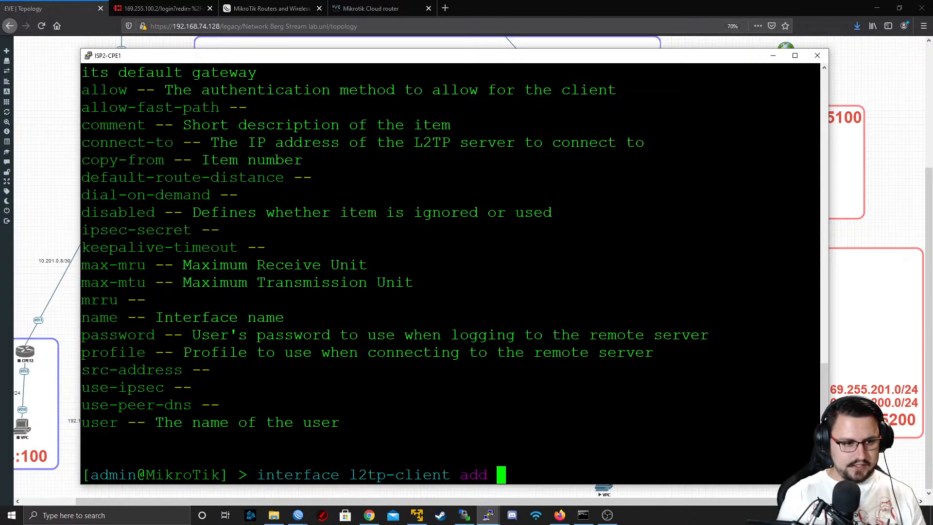
scroll(450, 272, "up", 4)
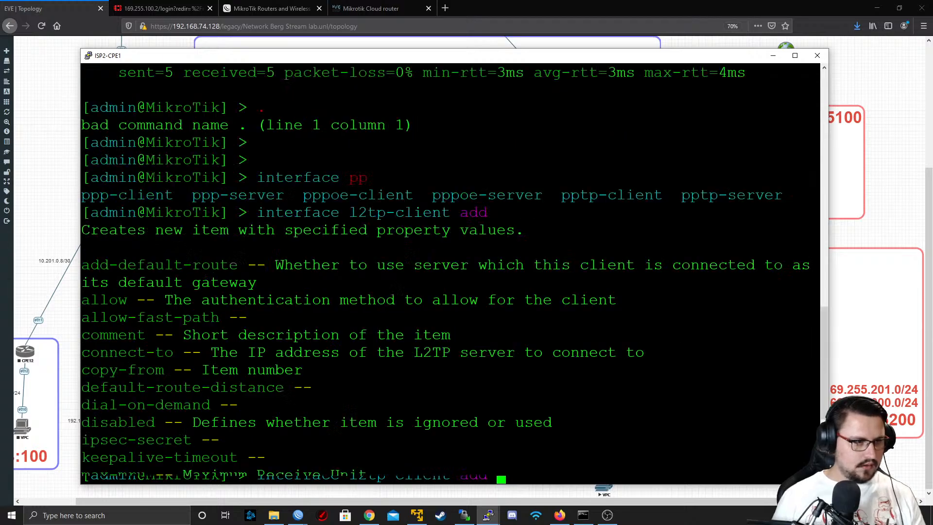
scroll(450, 272, "down", 4)
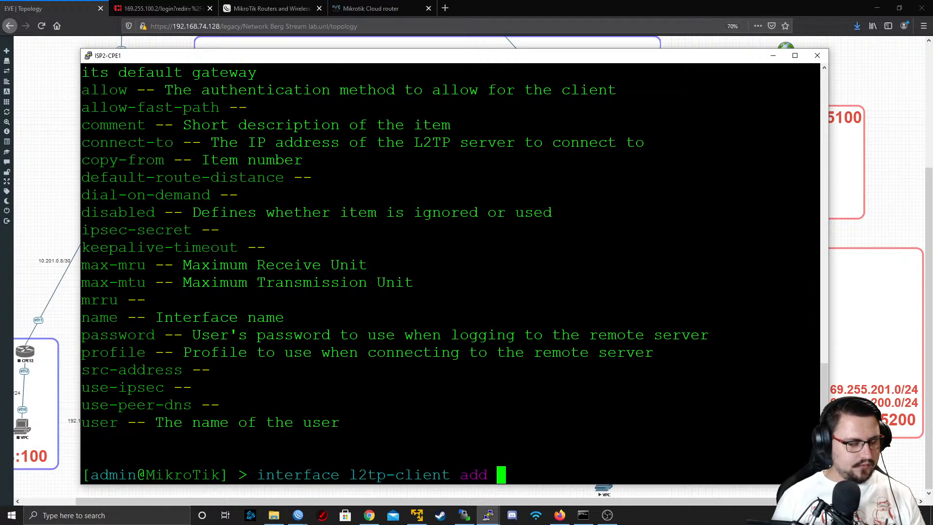
Add name=L2TP_TO_ISP1, user=MikroTik_Site_A and the account password to the l2tp-client add command
type("name=")
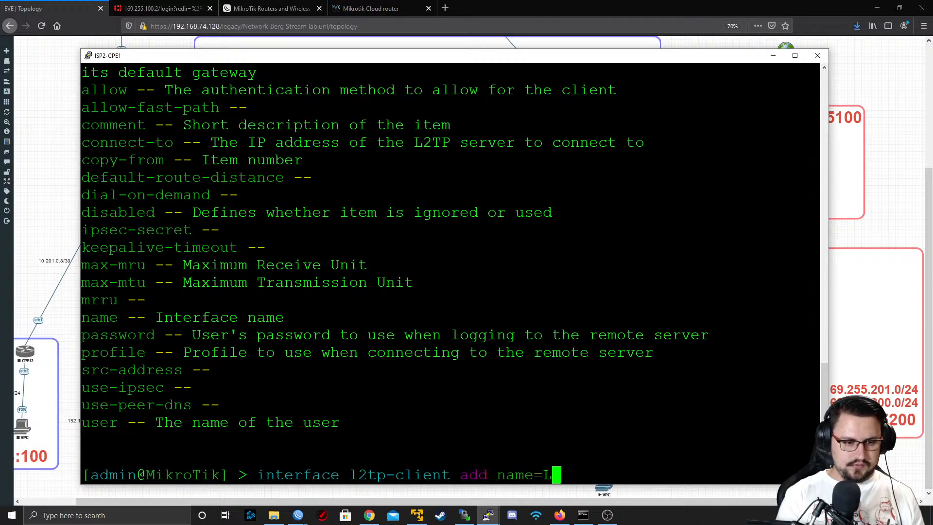
type("L2TP_TO_ISP1")
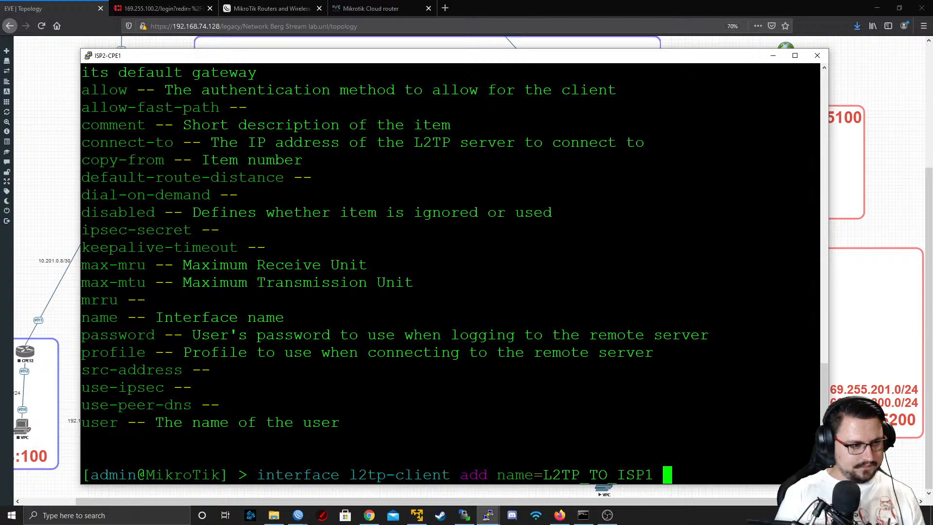
type("user=")
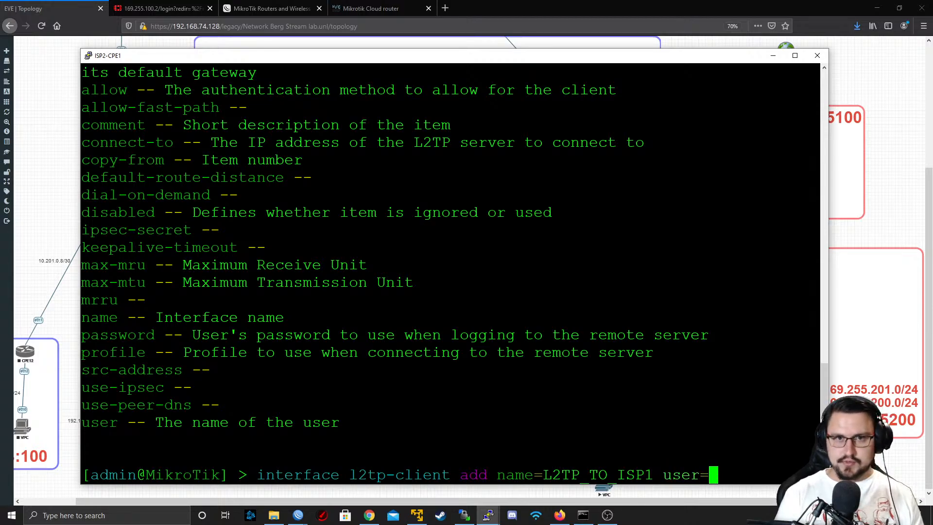
type("MikroTik")
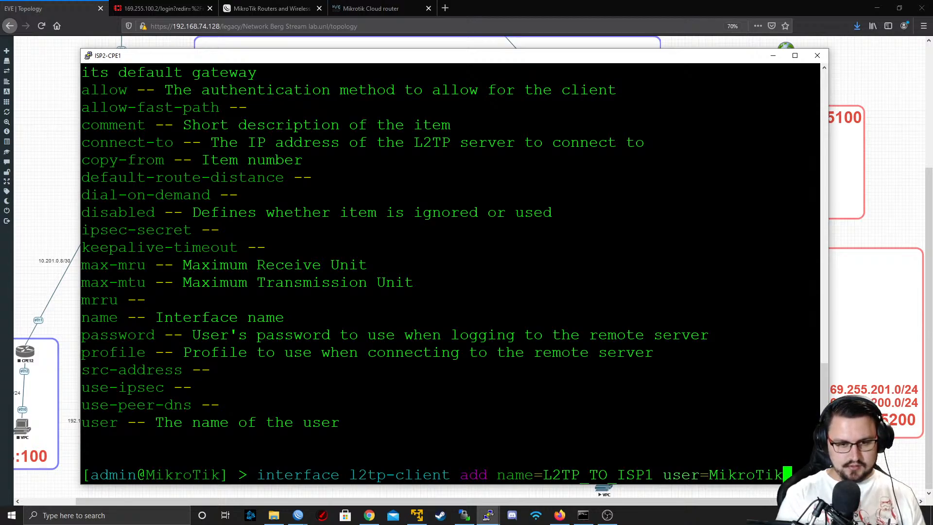
type("_Site_A ")
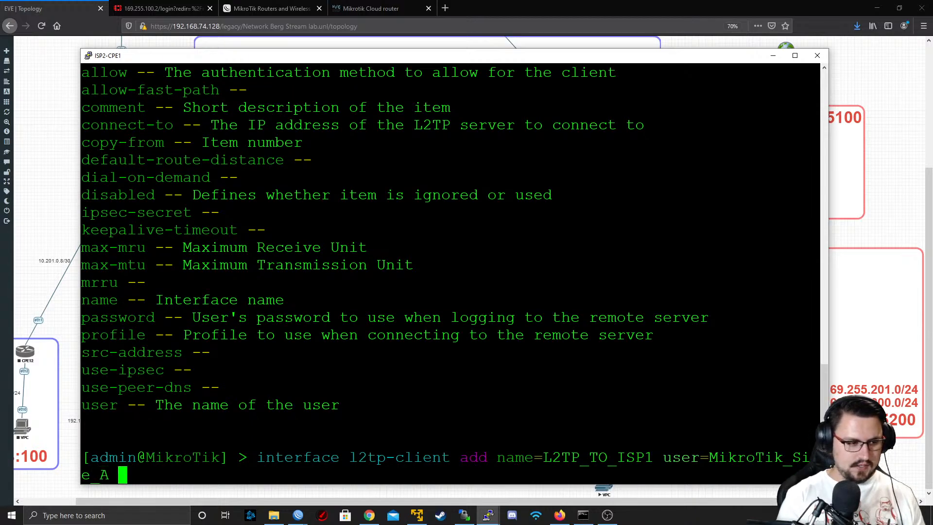
type("password=P@ss")
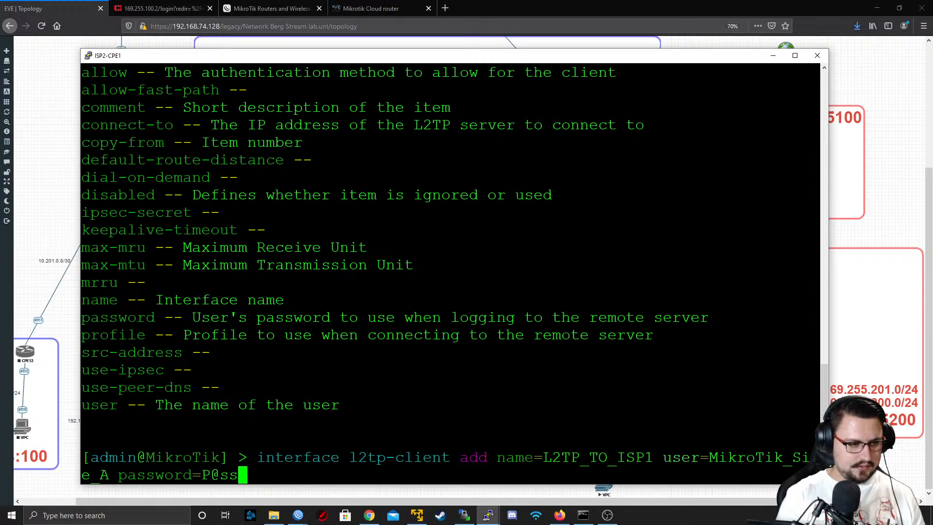
type("w0rd")
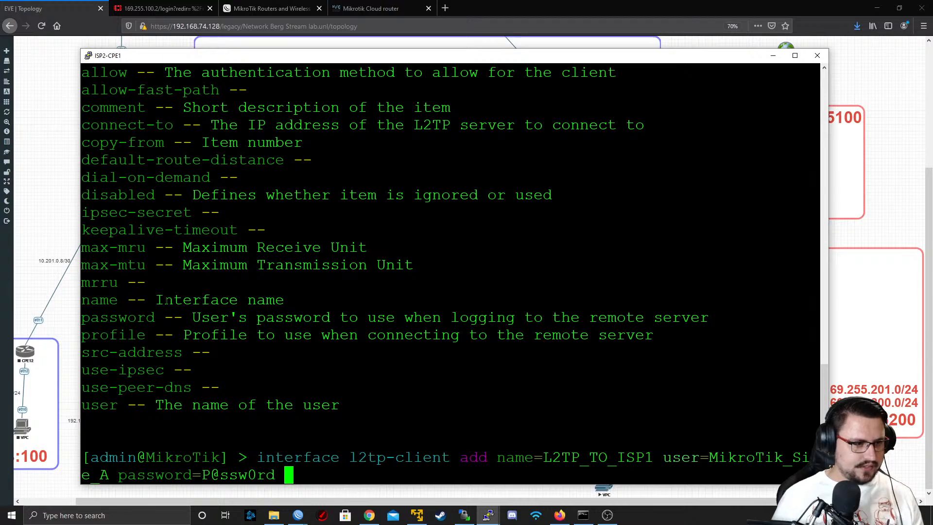
Append the add-default-route parameter copied from the help list, list its accepted values, and set it to yes
scroll(452, 272, "up", 4)
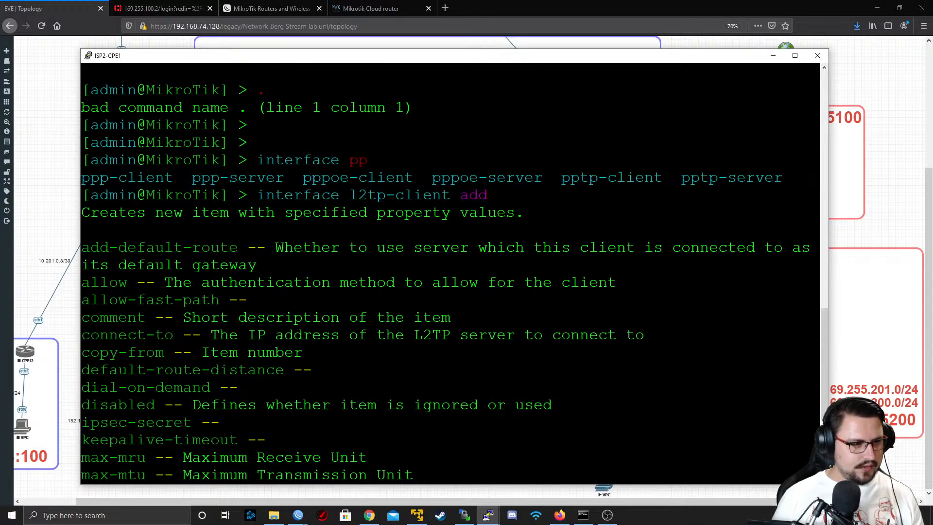
double_click(159, 248)
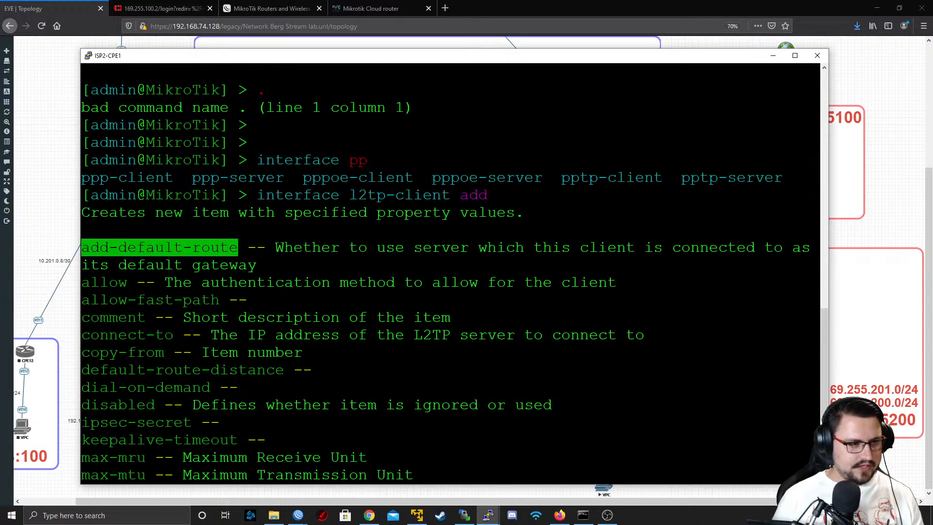
right_click(160, 247)
type("=")
key("Tab")
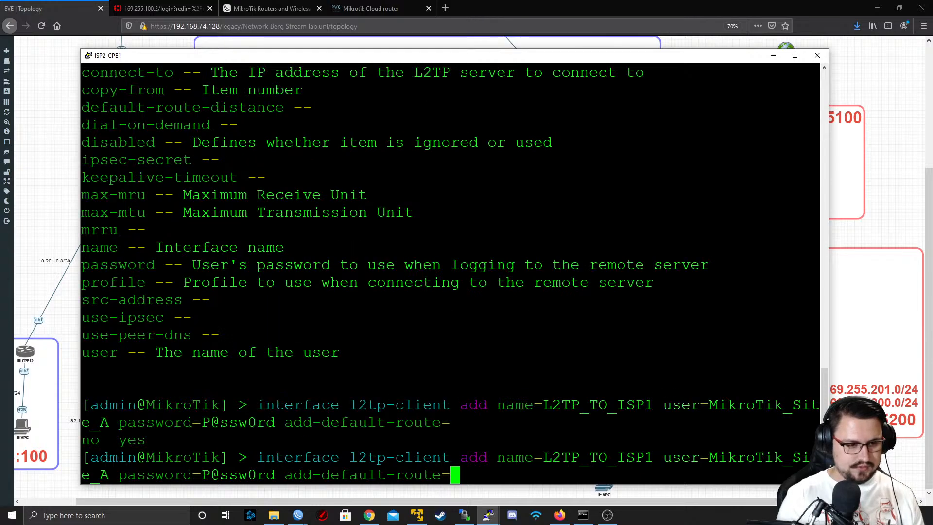
type("yes")
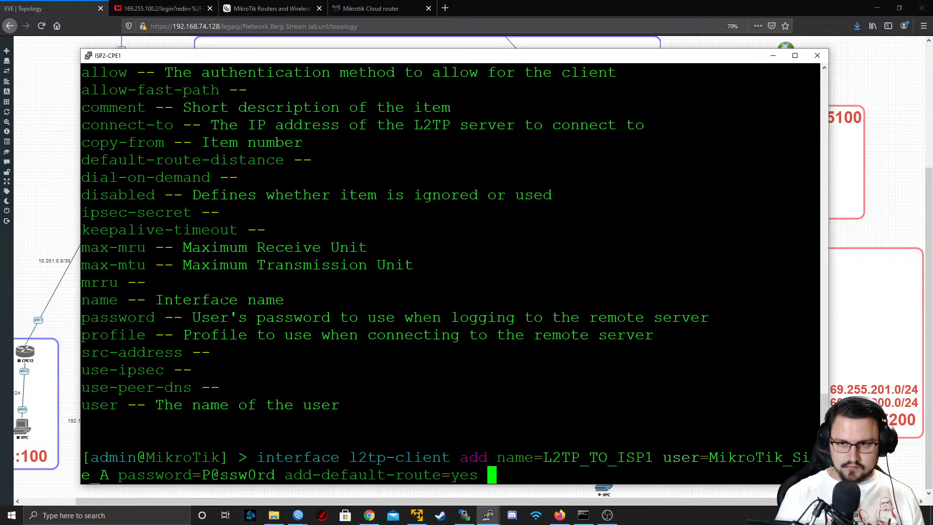
Try to run the command without a server address, display the help for connect-to, and cancel
key("Return")
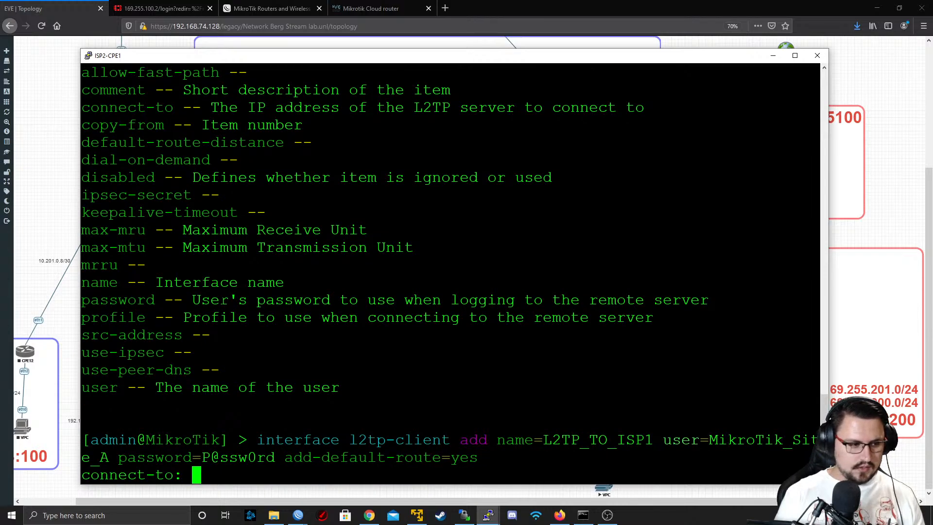
key("question")
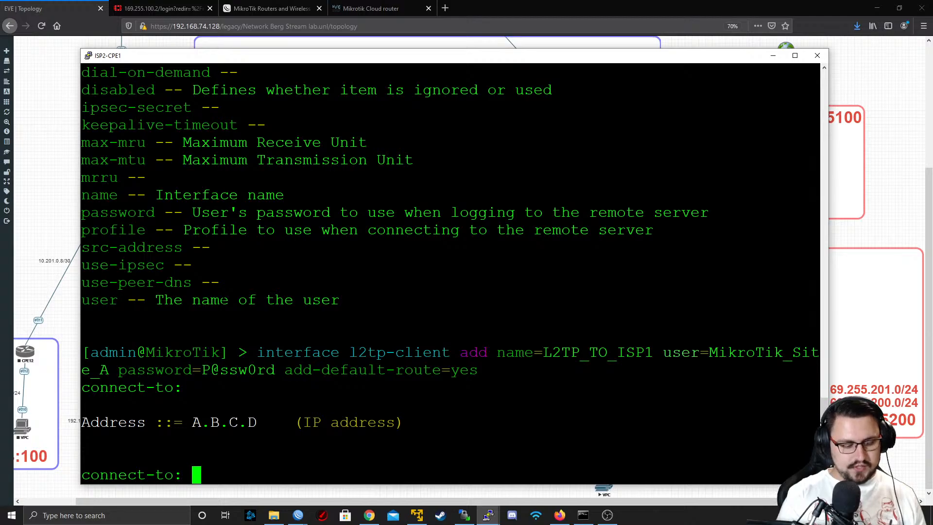
key("ctrl+c")
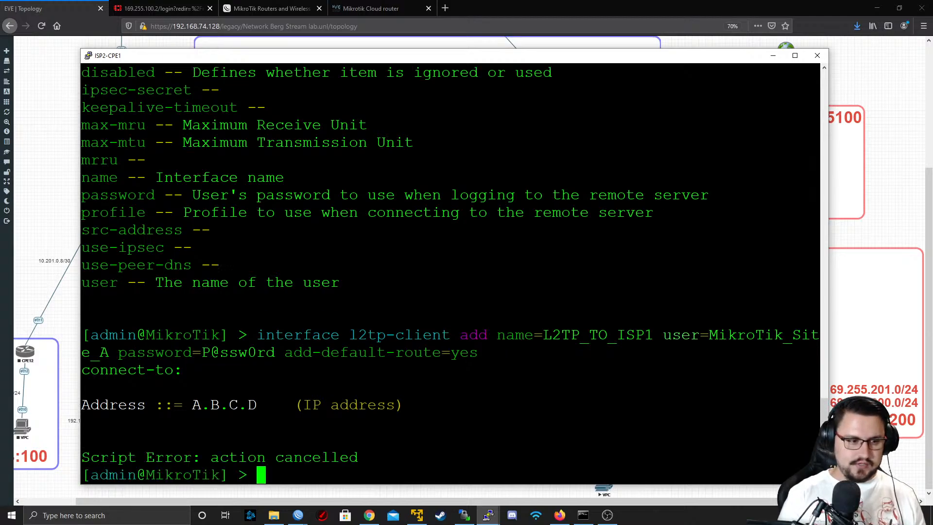
Recall the l2tp-client add command and append connect-to=169.255.101.254
key("Up")
type("con")
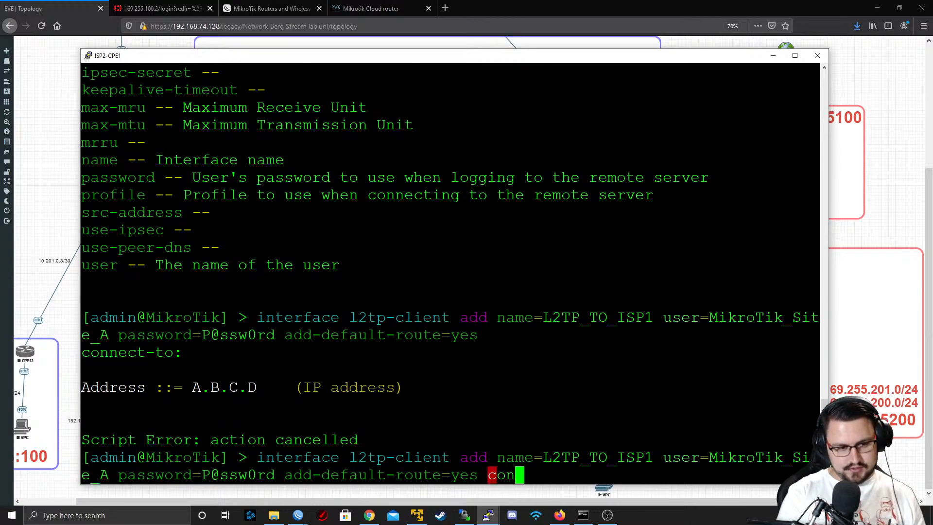
key("Tab")
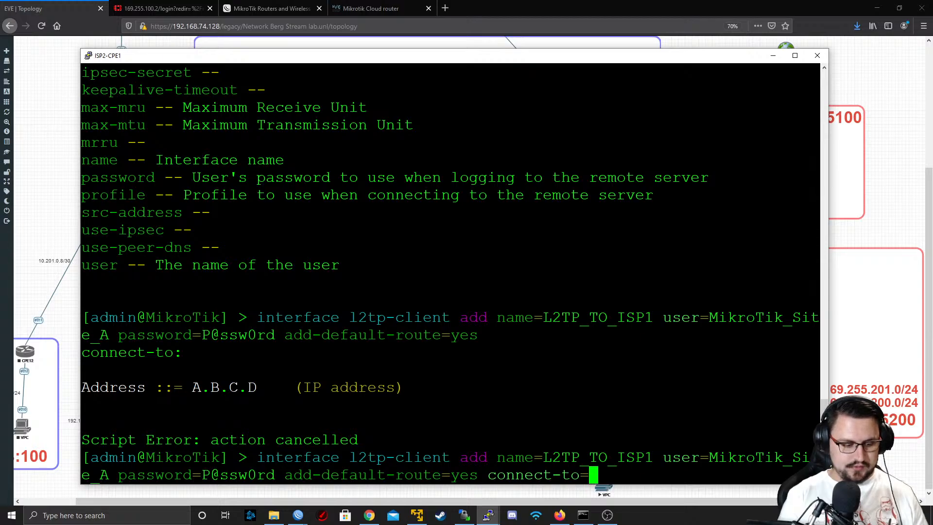
type("169.2")
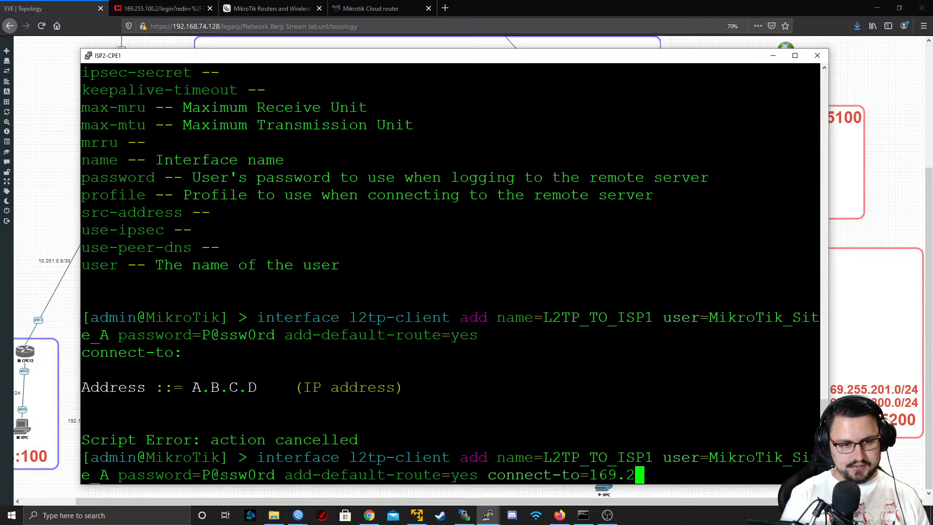
type("55.101.25")
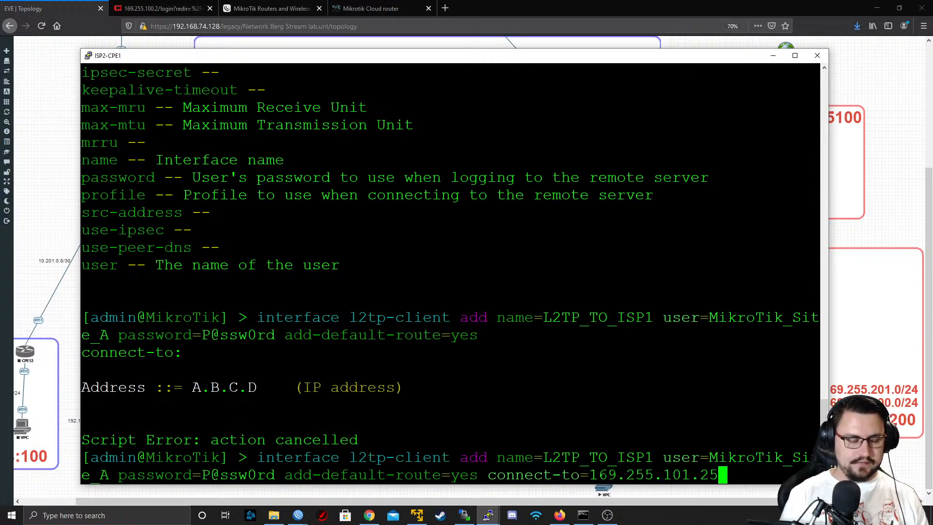
type("4")
key("question")
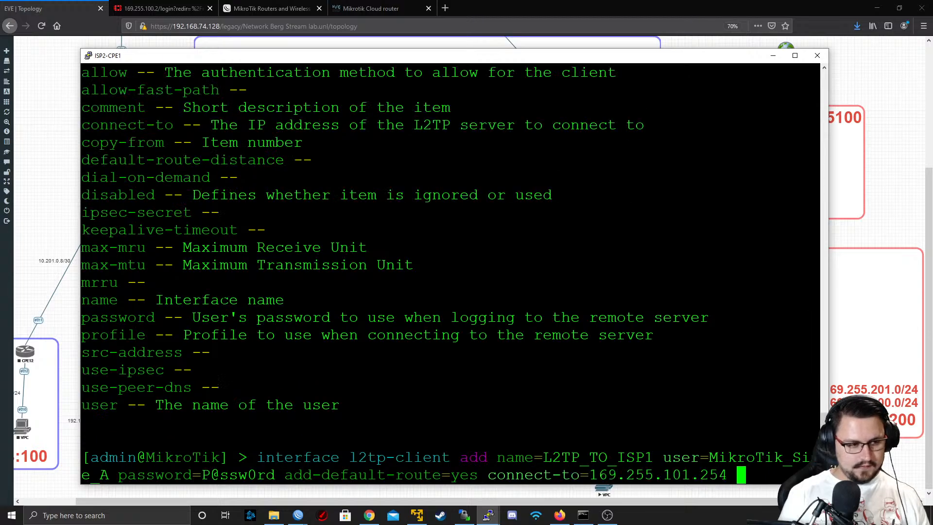
Remove the add-default-route parameter from the command and run it to create the L2TP client
key("Left")
key("Left")
key("Left")
key("Left")
key("Left")
key("Left")
key("Left")
key("Left")
key("Left")
key("Left")
key("Left")
key("Left")
key("Left")
key("Left")
key("Left")
key("Left")
key("Left")
key("Left")
key("Left")
key("Left")
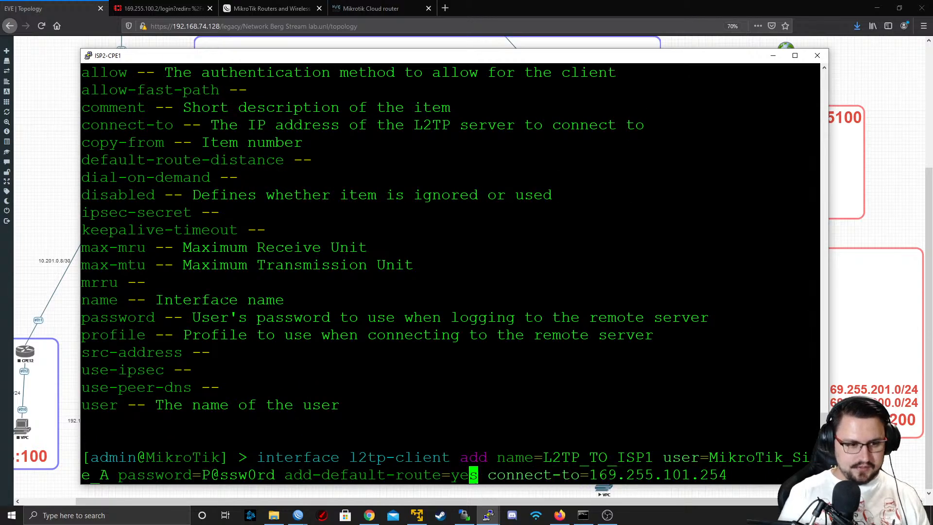
key("Delete")
key("BackSpace")
key("BackSpace")
key("BackSpace")
key("BackSpace")
key("BackSpace")
key("BackSpace")
key("BackSpace")
key("BackSpace")
key("BackSpace")
key("BackSpace")
key("BackSpace")
key("BackSpace")
key("BackSpace")
key("BackSpace")
key("BackSpace")
key("BackSpace")
key("BackSpace")
key("BackSpace")
key("BackSpace")
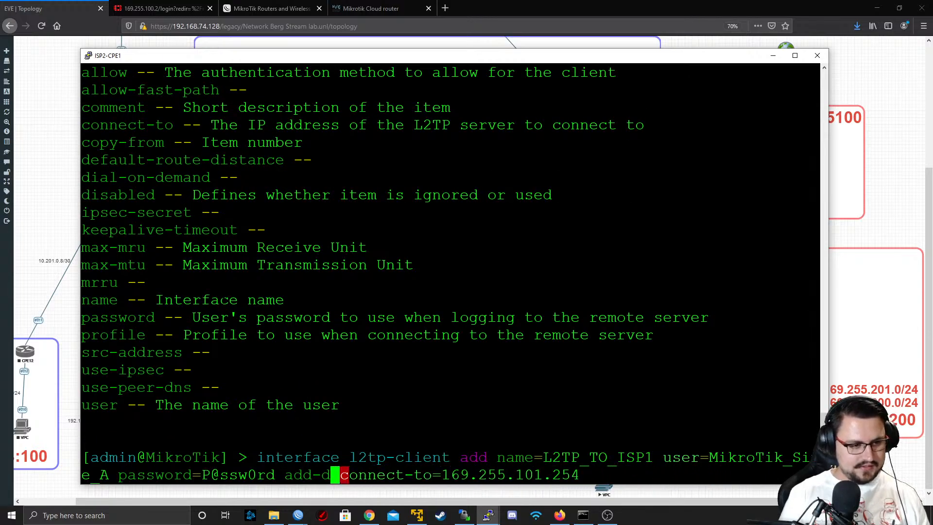
key("BackSpace")
key("BackSpace")
key("Right")
key("Right")
key("Right")
key("Right")
key("Right")
key("Right")
key("Right")
key("Right")
key("Right")
key("Right")
key("Right")
key("Right")
key("Right")
key("Right")
key("Right")
key("Right")
key("Right")
key("Right")
key("Right")
key("Right")
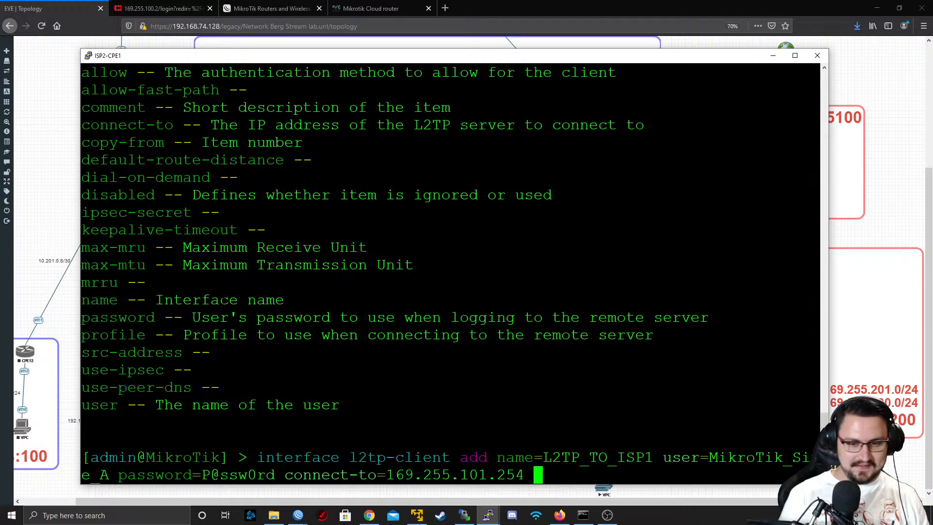
key("Return")
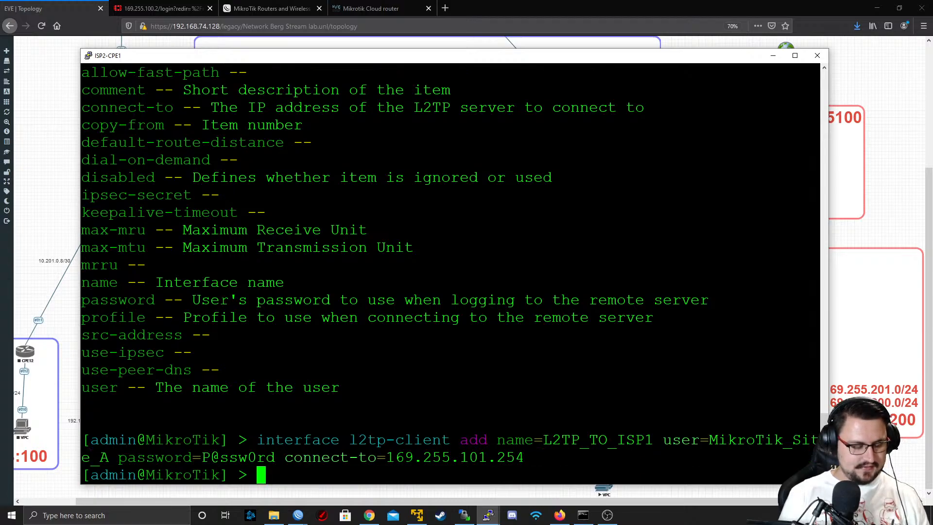
Print the L2TP client interfaces to check the status and settings of L2TP_TO_ISP1
type("inter")
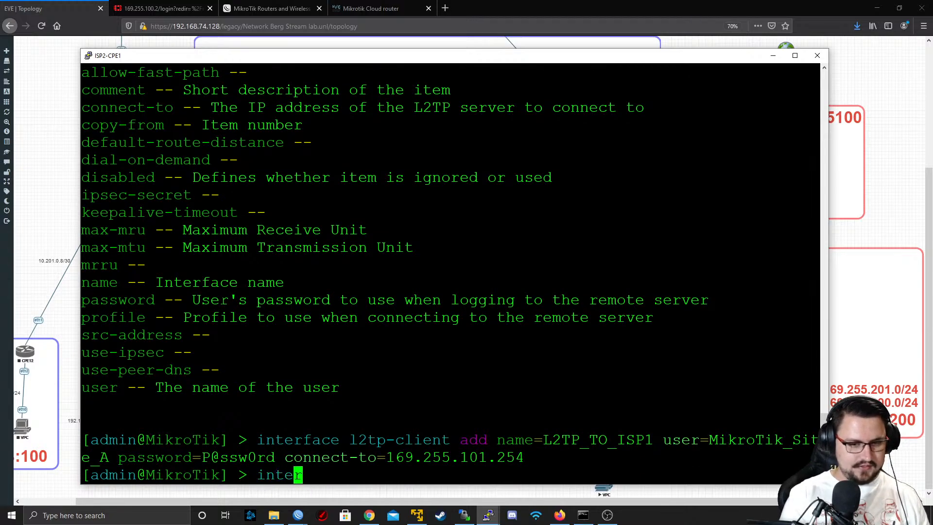
type("face l2tp-client print")
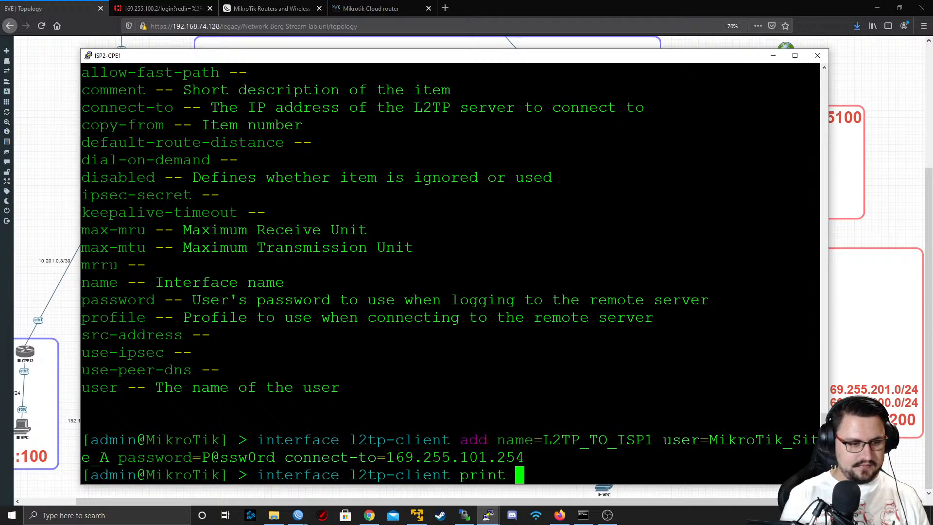
key("Return")
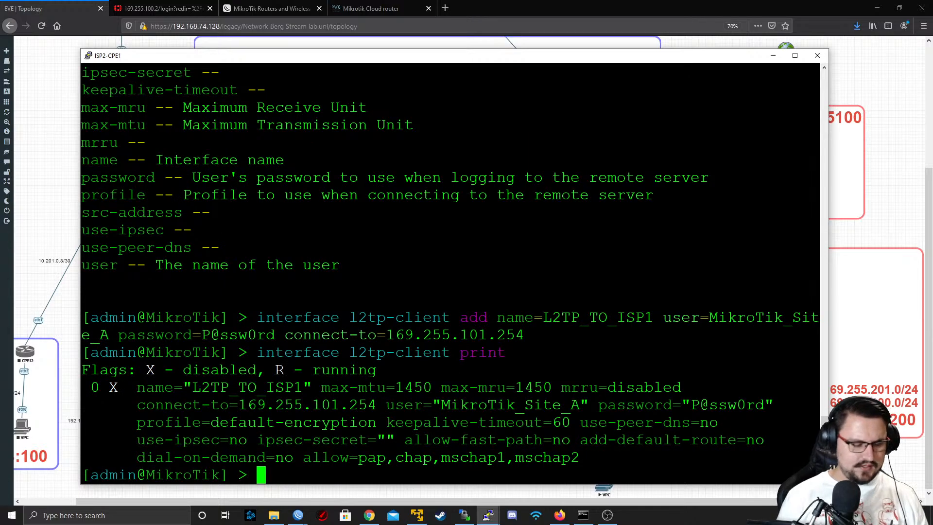
Enable the L2TP_TO_ISP1 client interface with interface l2tp-client enable 0
key("Up")
key("Up")
key("Down")
key("Down")
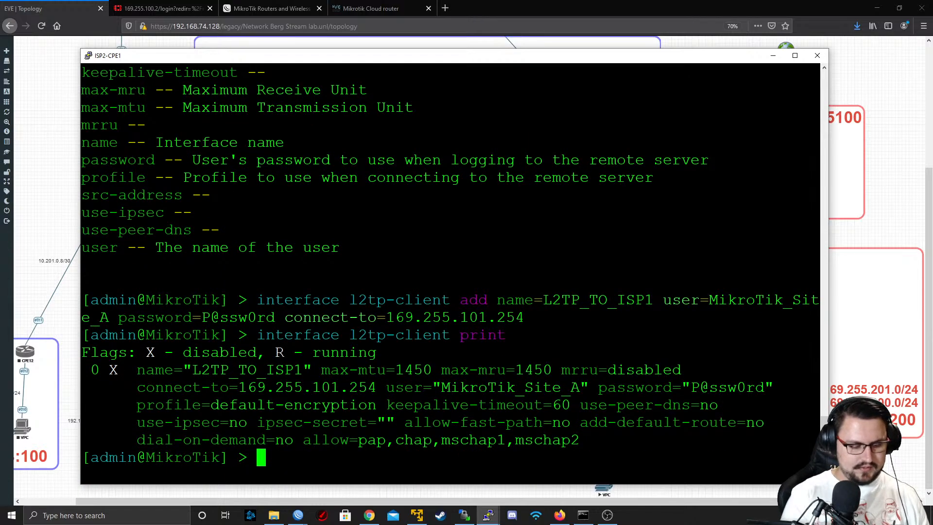
type("interface l")
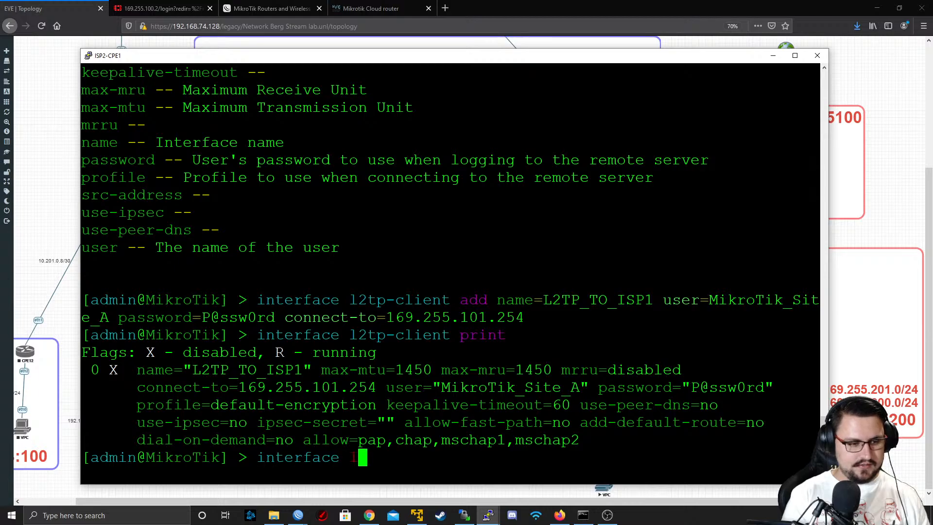
type("2tp-client enable ")
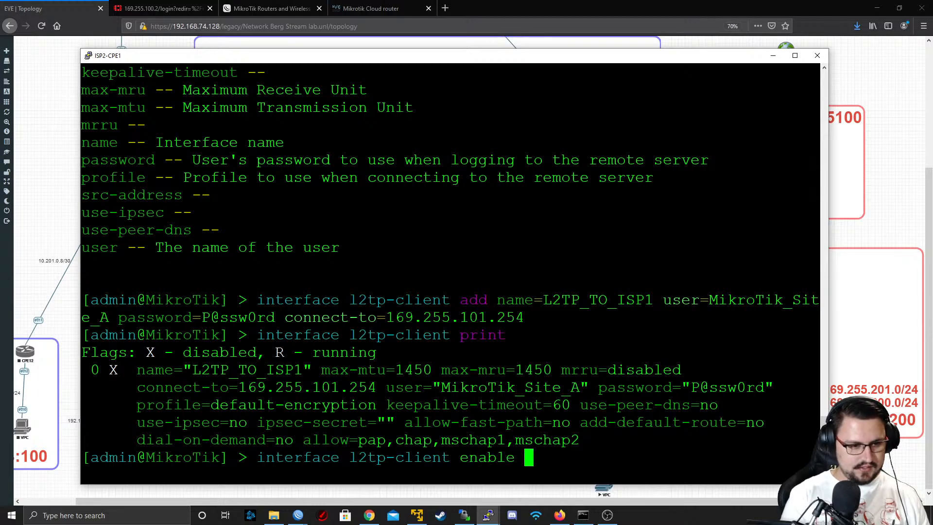
type("0")
key("Return")
Print the L2TP client list twice to check the flags of the enabled interface
key("Up")
key("Up")
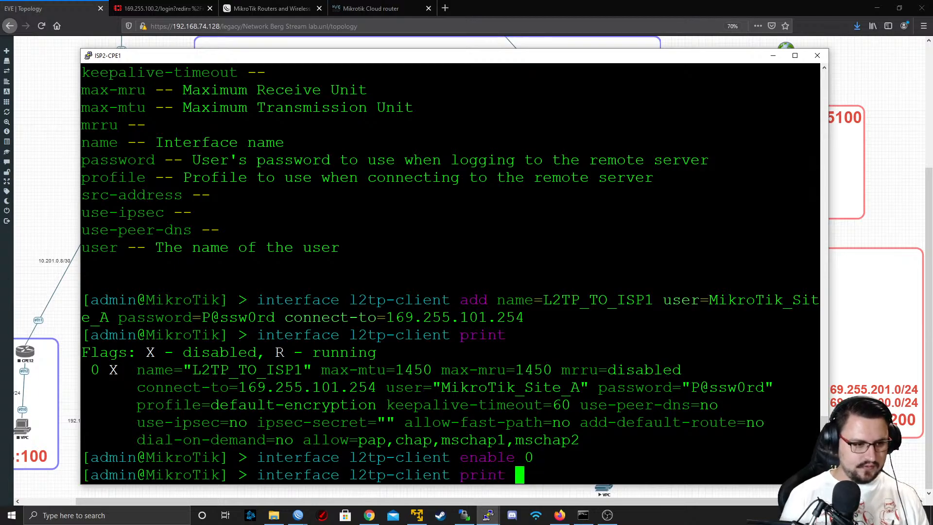
key("Up")
key("Down")
key("Return")
key("Return")
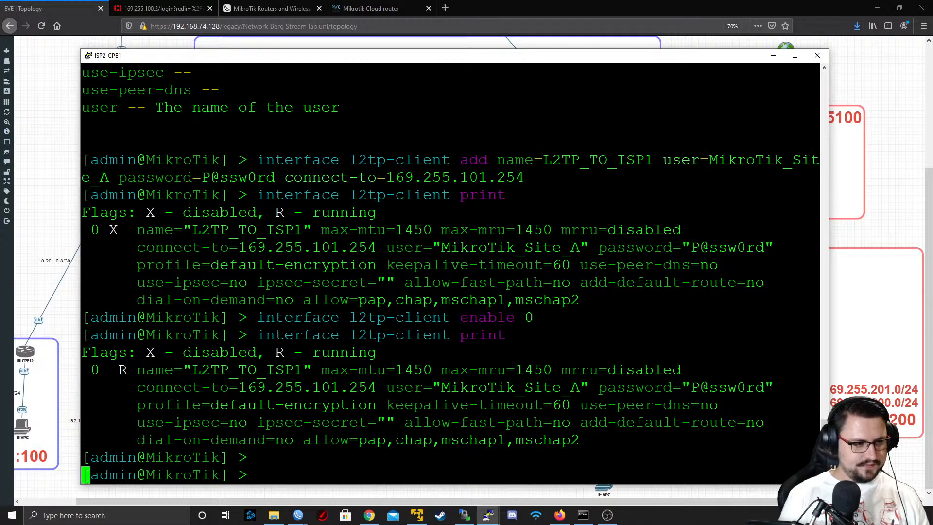
key("Up")
key("Return")
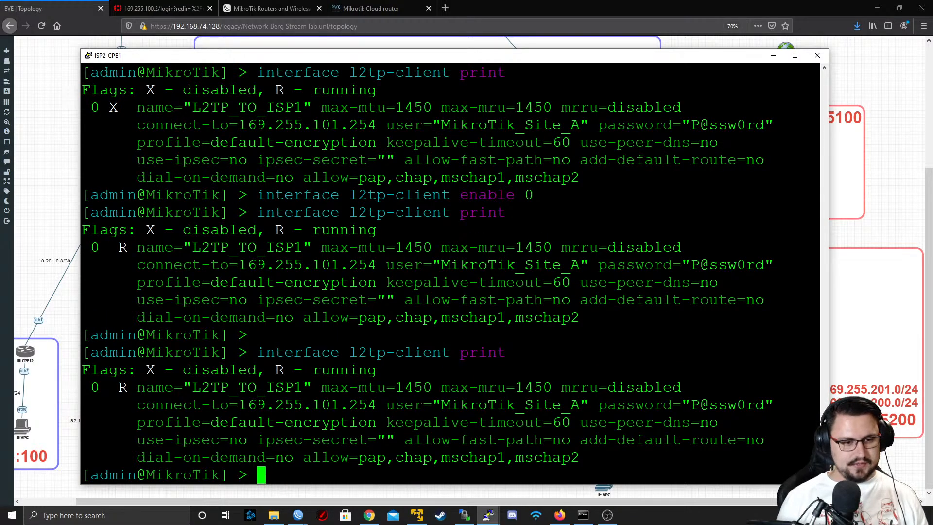
Switch to the EVE topology in Firefox and examine the path between ISP2-CPE1 and ISP1's R3
key("alt+Tab")
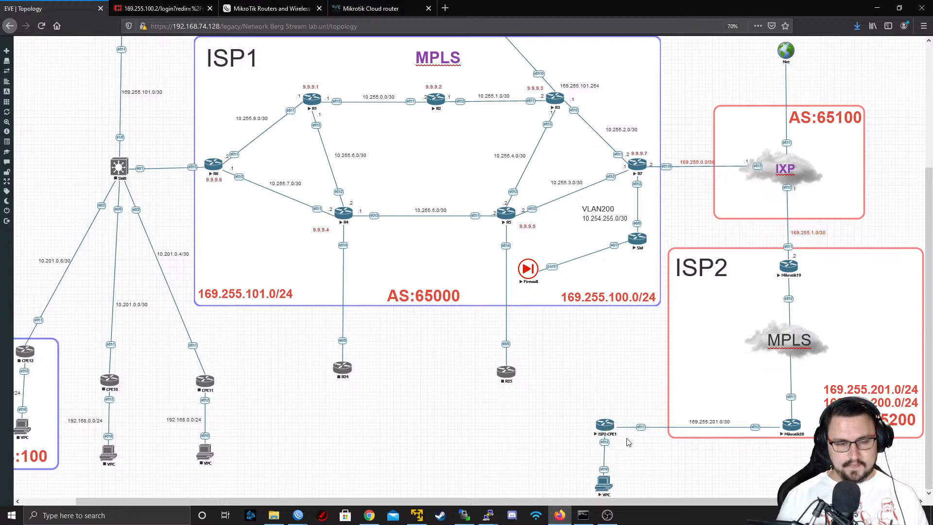
scroll(787, 279, "up", 2)
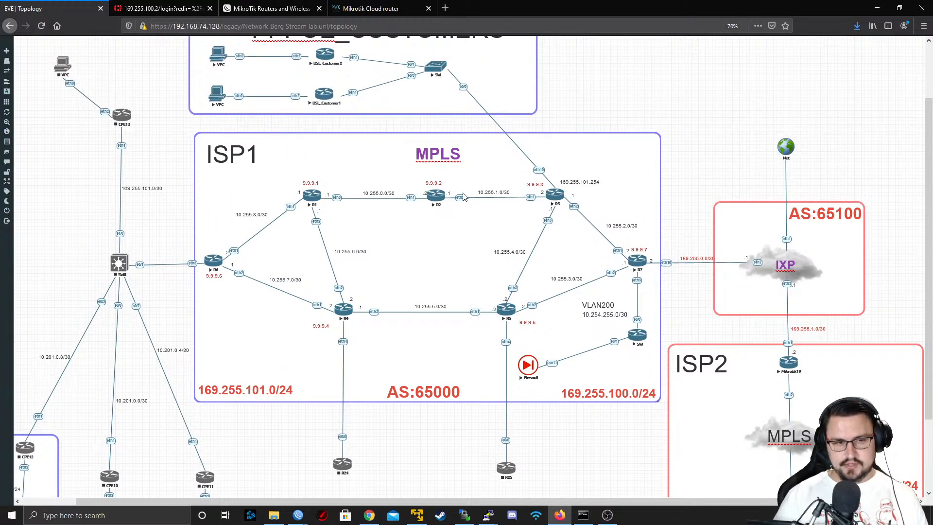
scroll(548, 259, "up", 1)
scroll(548, 259, "down", 3)
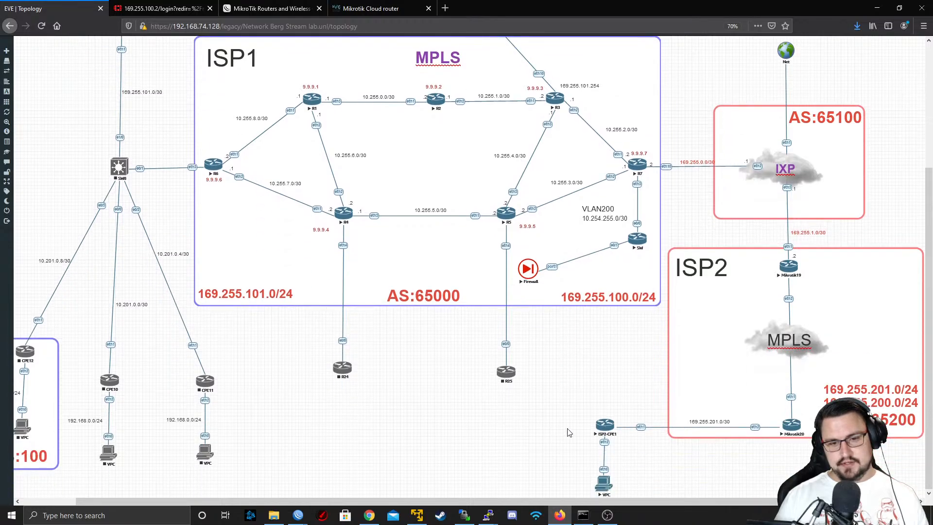
Switch to R3's WinBox window and clear the name filter in the interface list so all interfaces are listed
scroll(788, 204, "up", 1)
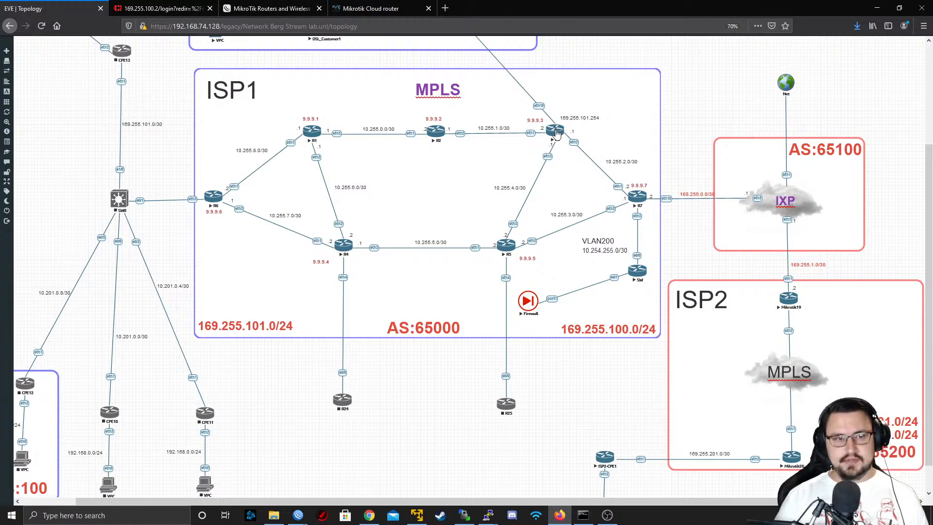
scroll(573, 138, "down", 1)
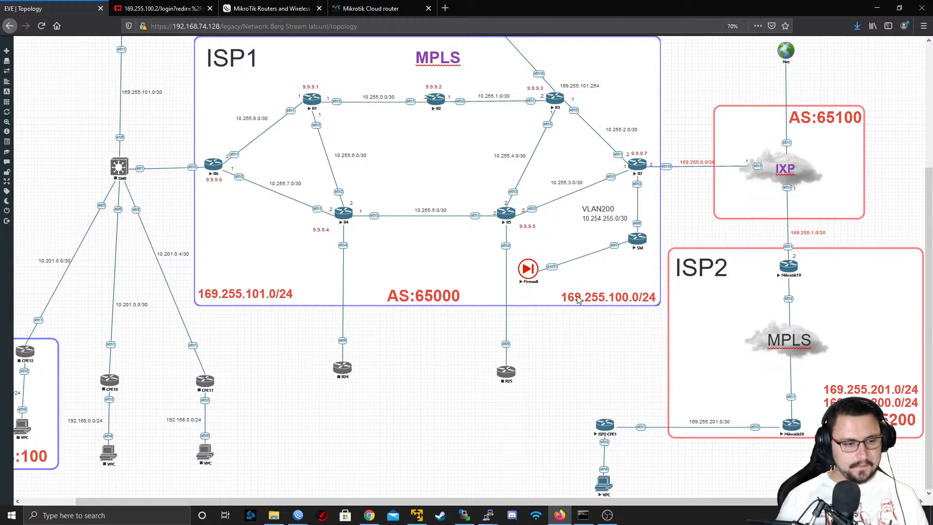
mouse_move(298, 515)
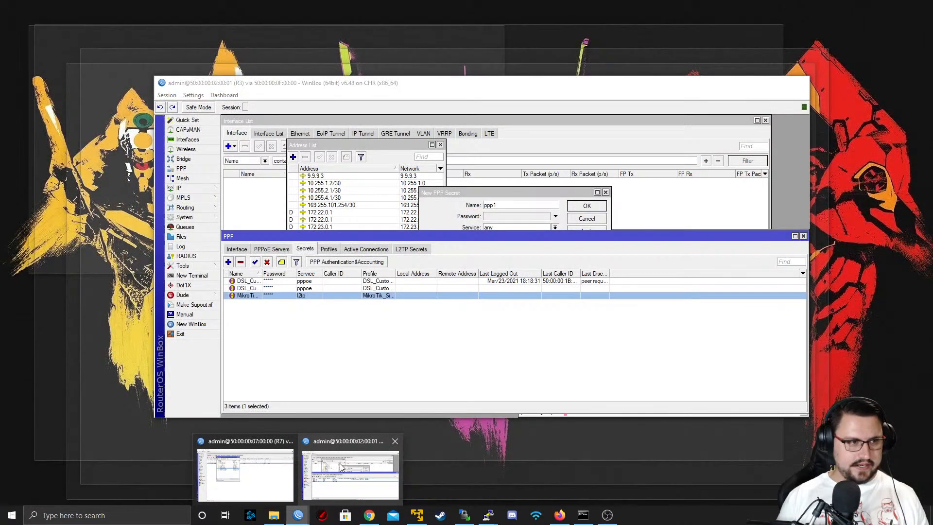
left_click(340, 462)
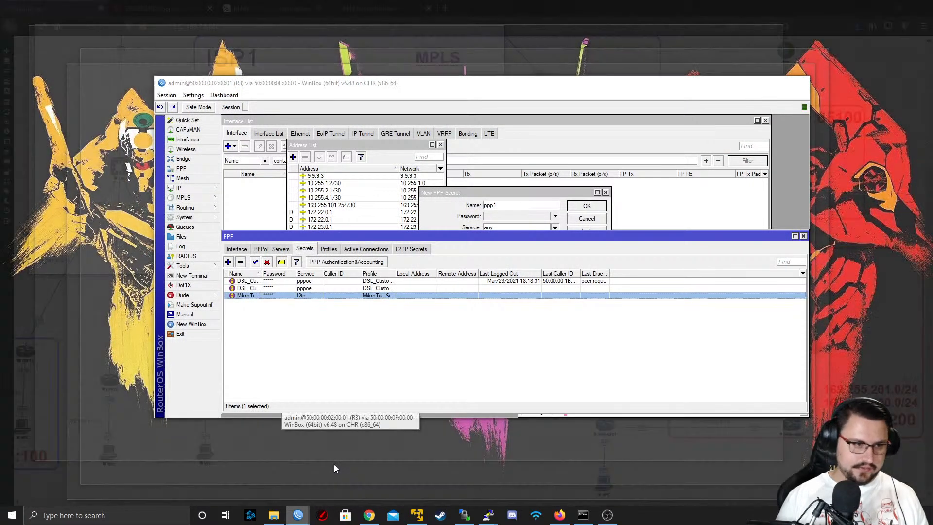
left_click(188, 130)
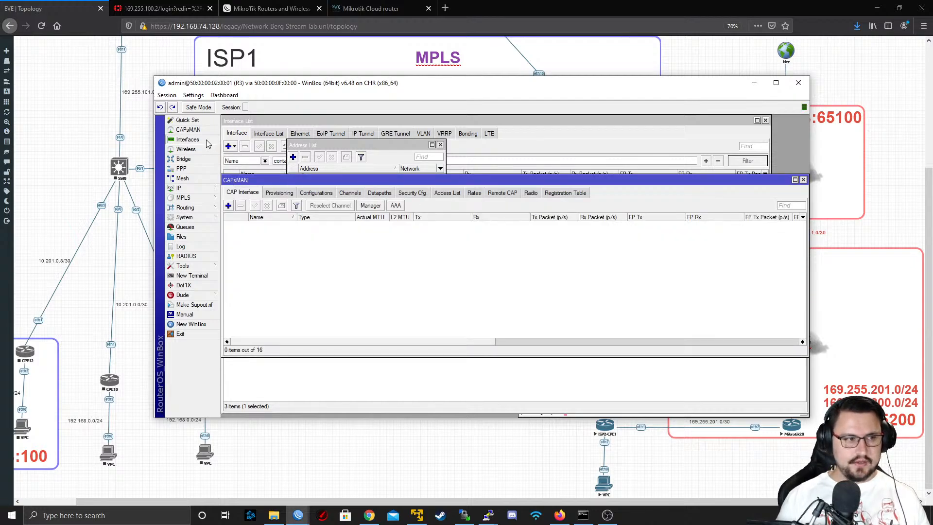
left_click(204, 140)
left_click_drag(359, 162, 274, 150)
key("BackSpace")
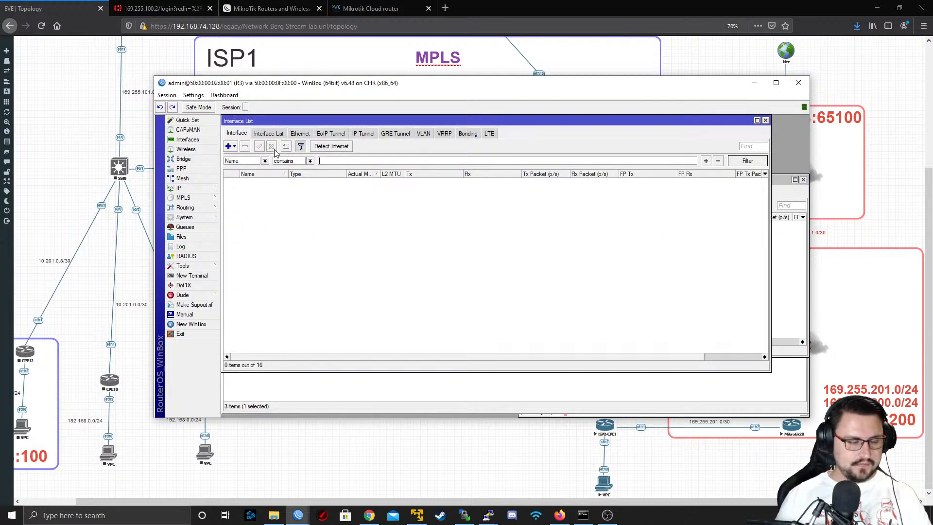
key("Return")
Examine the details of the dynamic PPPoE binding for DSL_Customer1 and the dynamic L2TP binding for MikroTik_Site_A
left_click(260, 182)
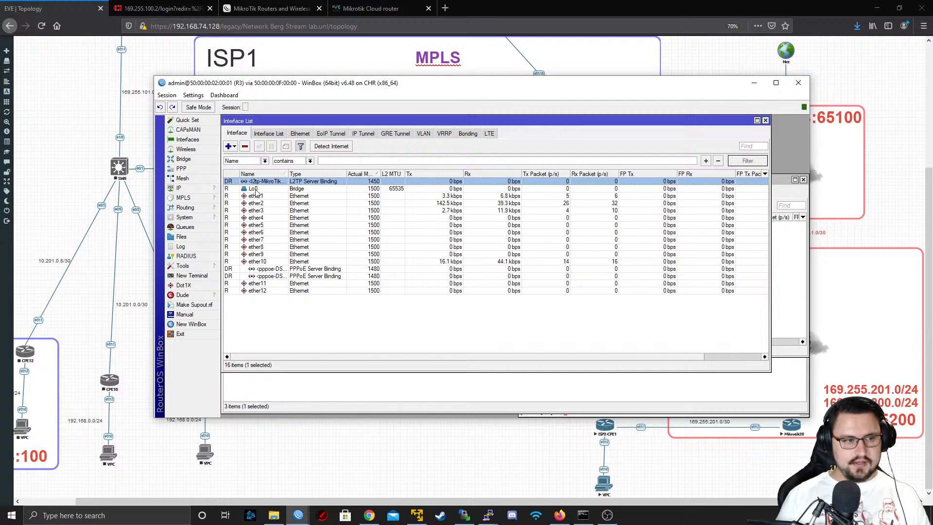
double_click(245, 269)
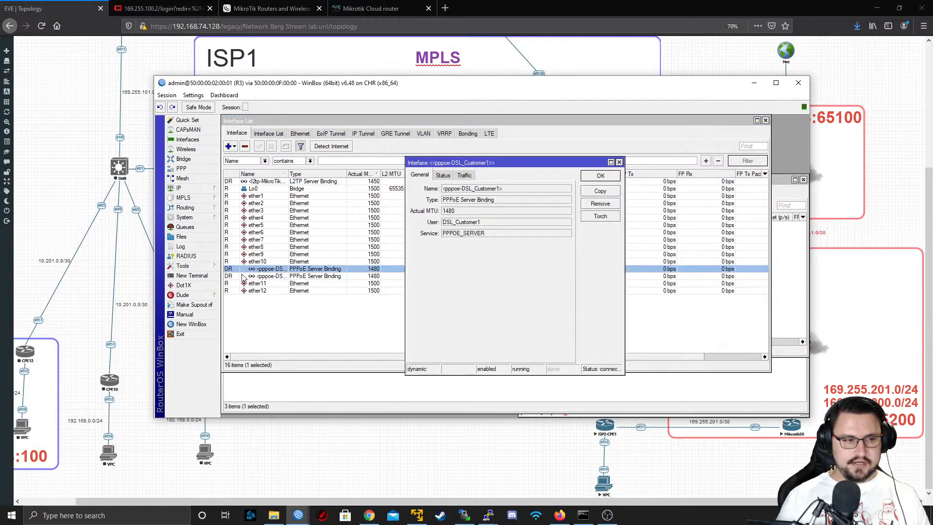
left_click(251, 262)
left_click(245, 182)
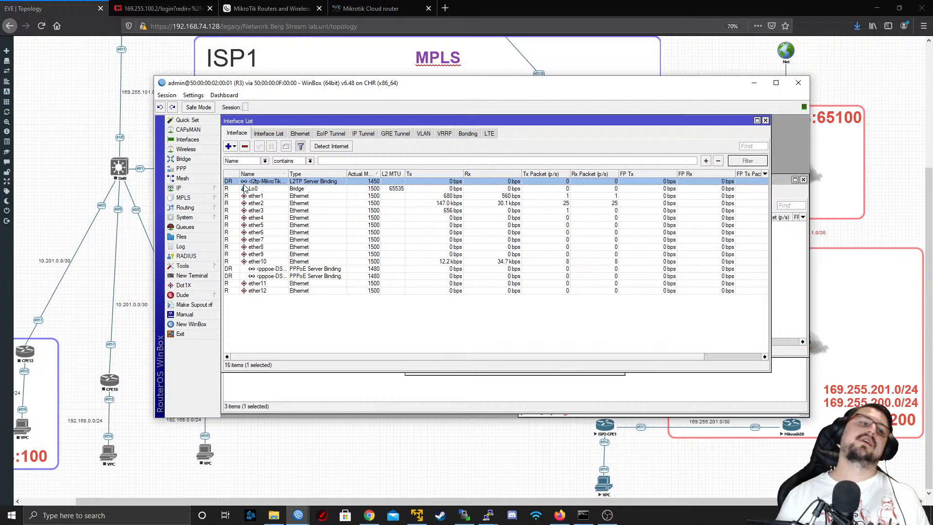
double_click(245, 182)
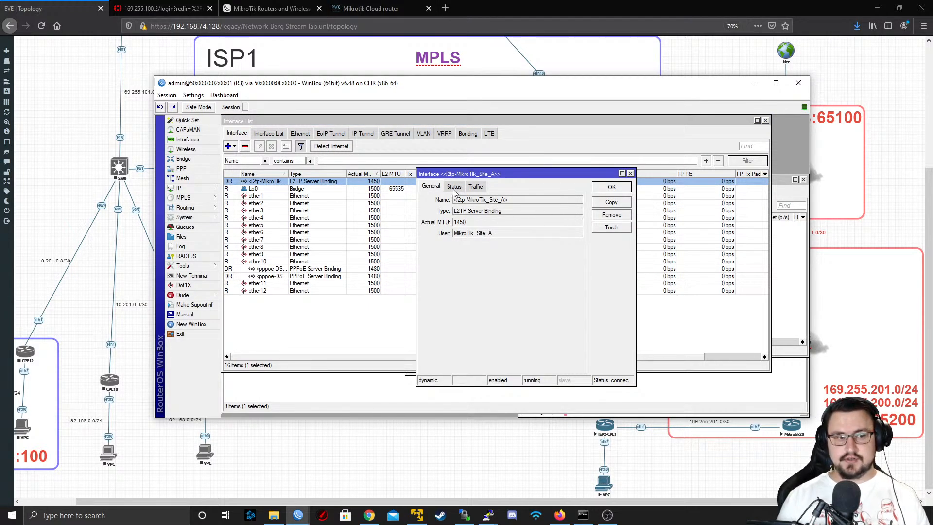
left_click(631, 173)
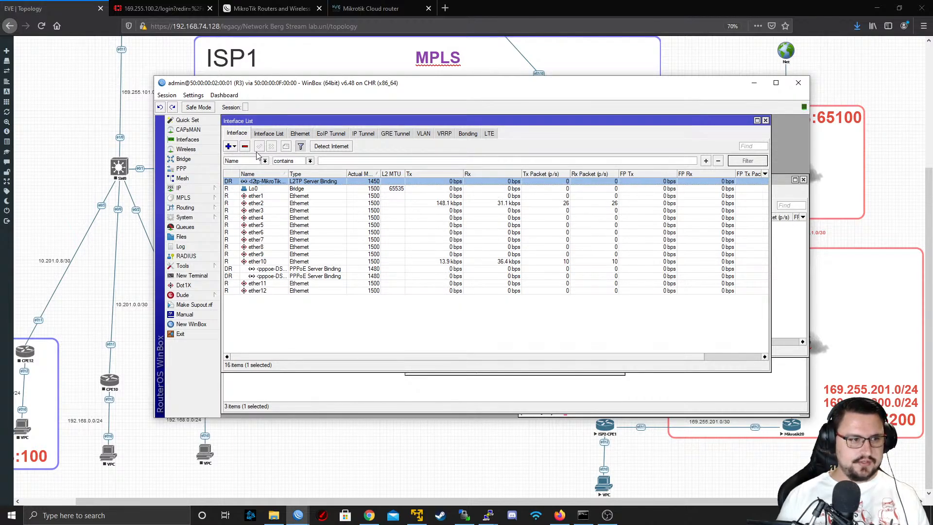
Add an L2TP server binding interface named MikroTik_Site_A for the user MikroTik_Site_A on R3
left_click(228, 146)
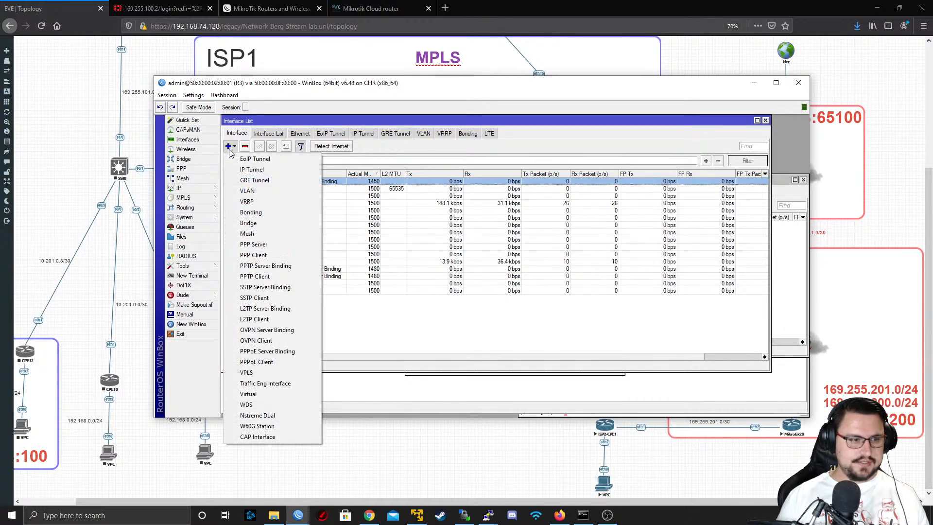
left_click(267, 309)
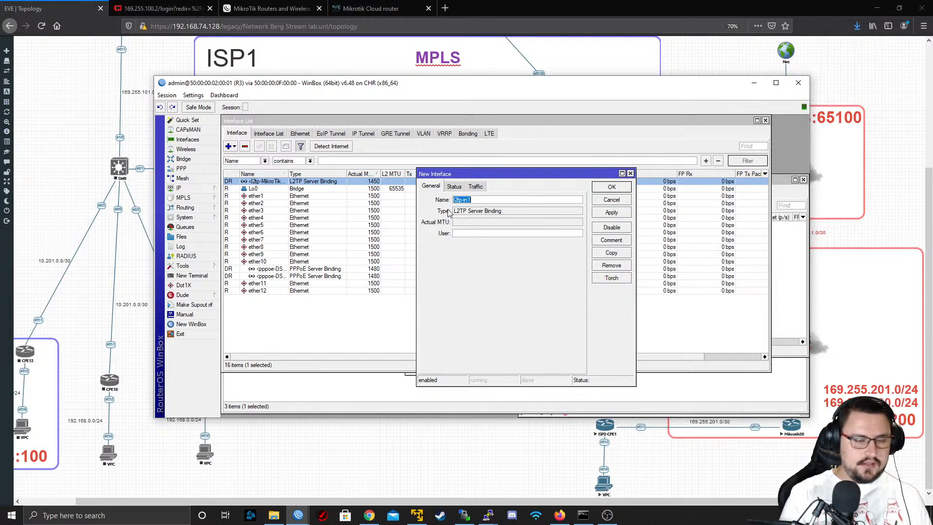
type("Mikro")
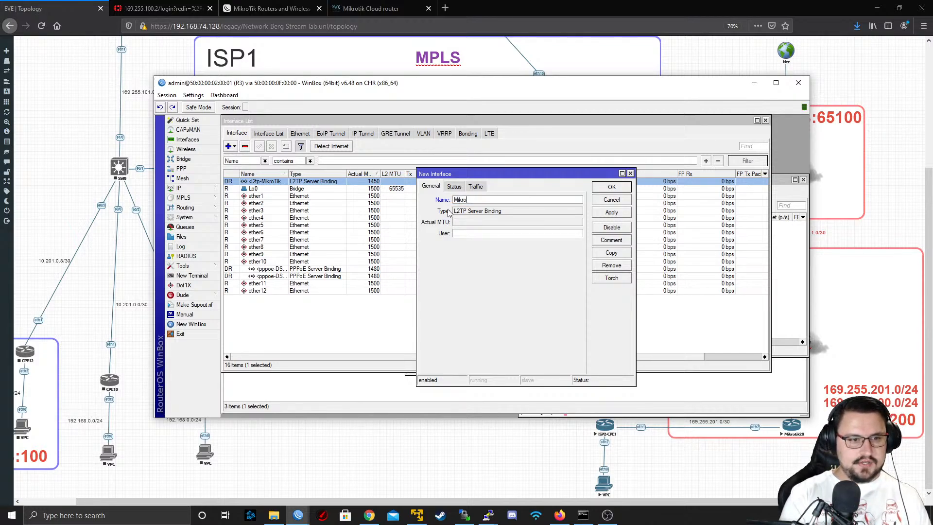
type("Tik_Sit")
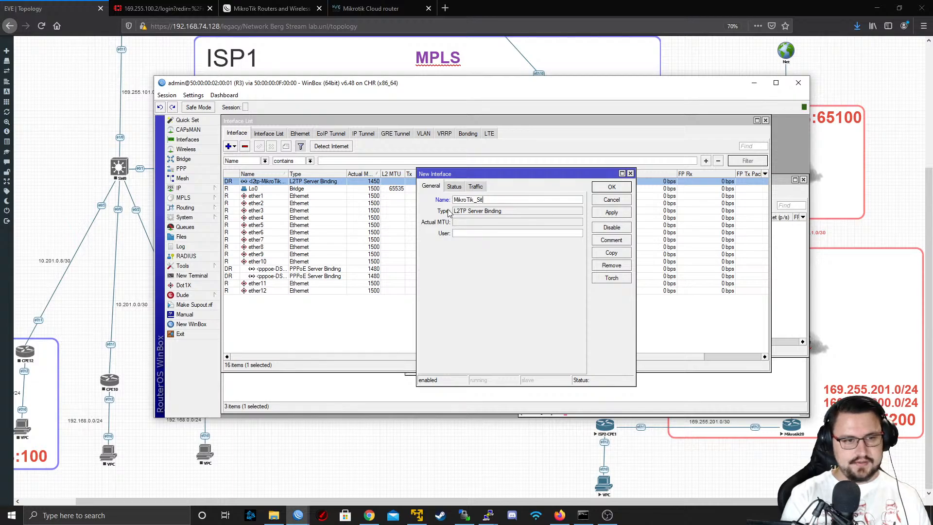
type("e_A")
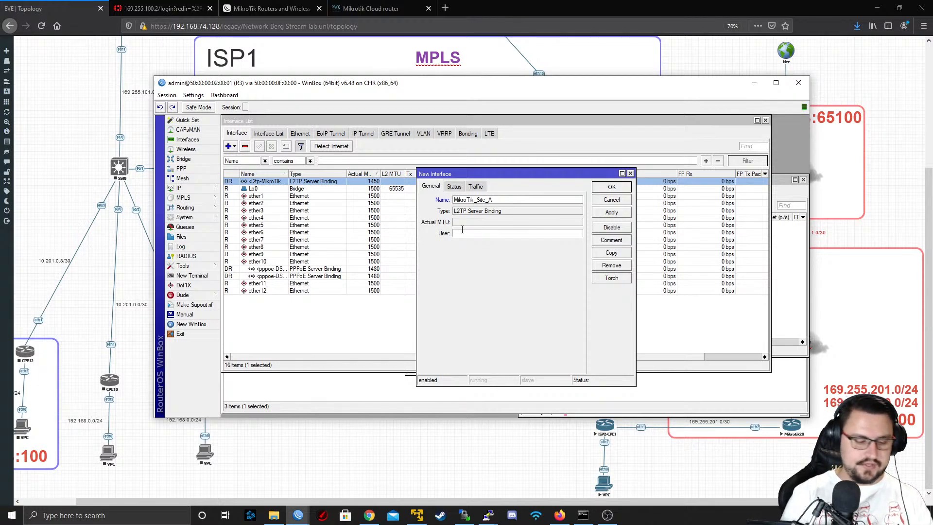
type("Mik")
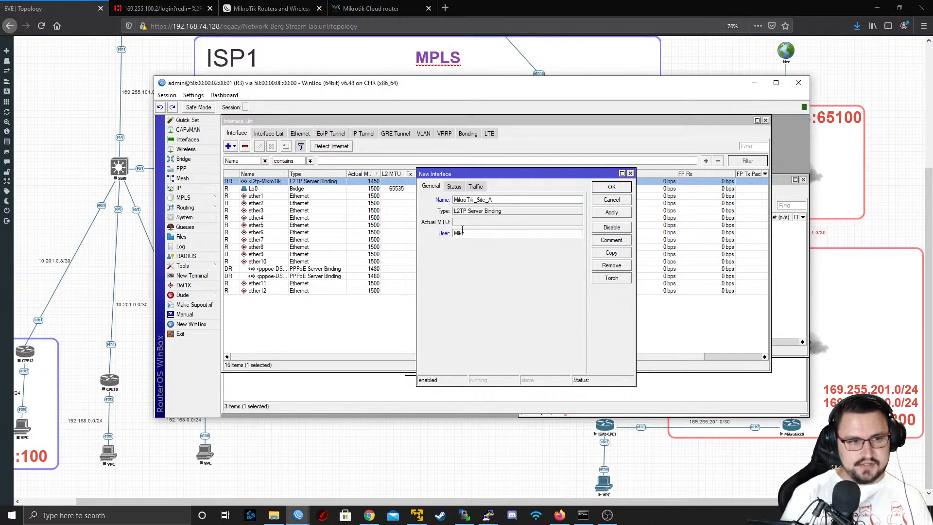
type("roTik_Si")
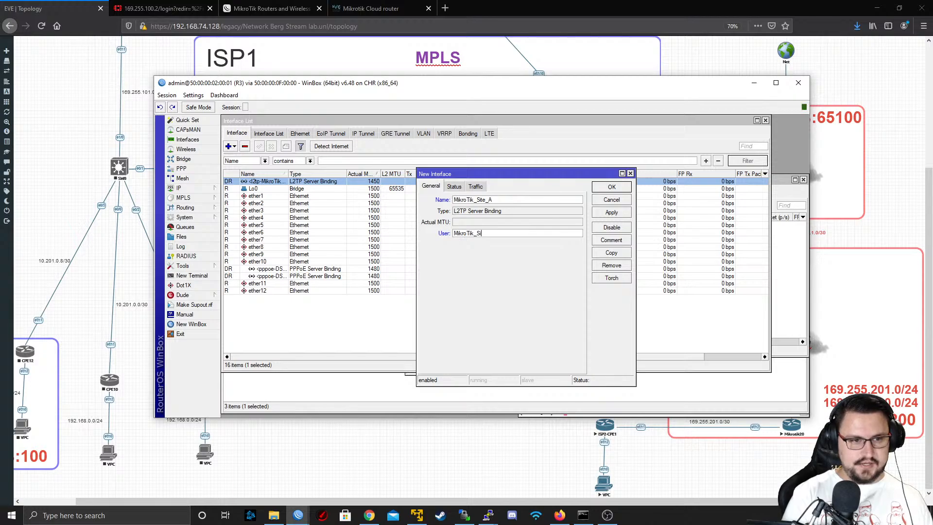
type("te_A")
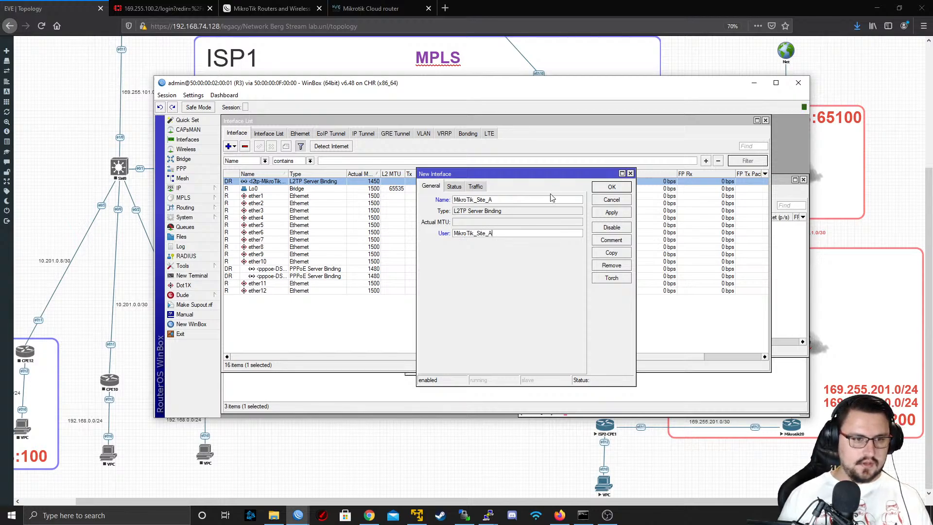
left_click(454, 187)
left_click(431, 186)
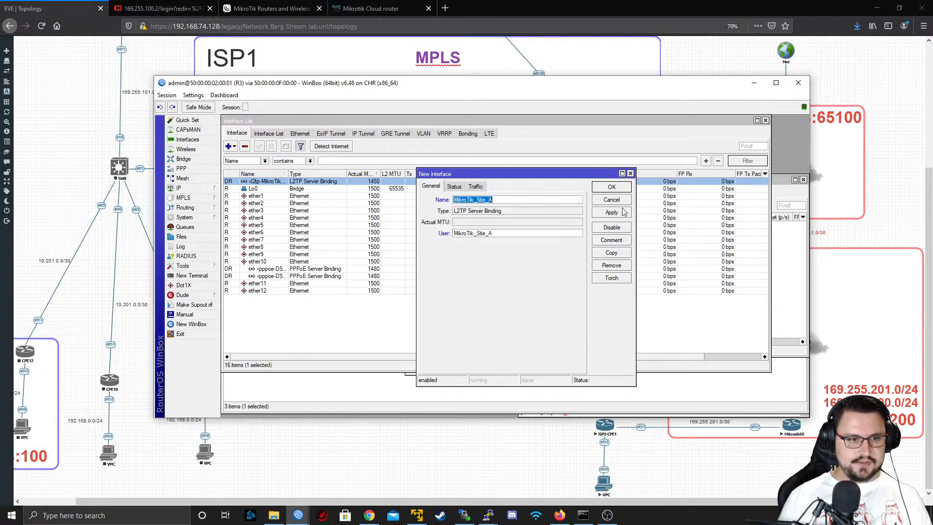
left_click(612, 213)
left_click(612, 200)
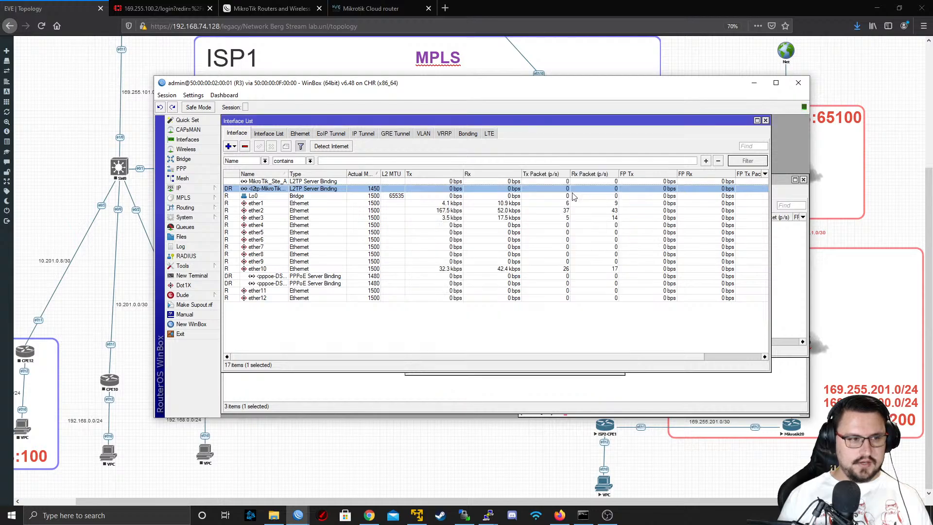
Remove the dynamic L2TP interface so the client reconnects on the static MikroTik_Site_A binding, and widen the interface name column
left_click(261, 182)
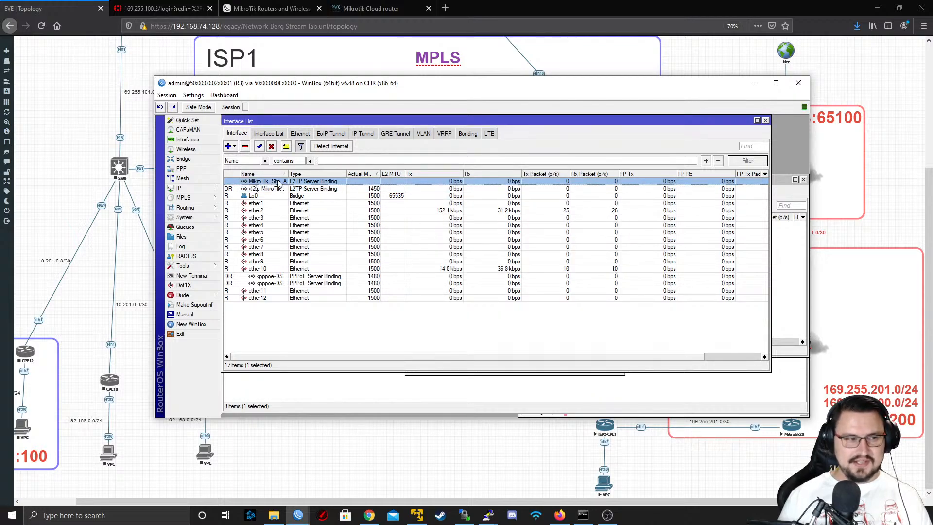
left_click(245, 190)
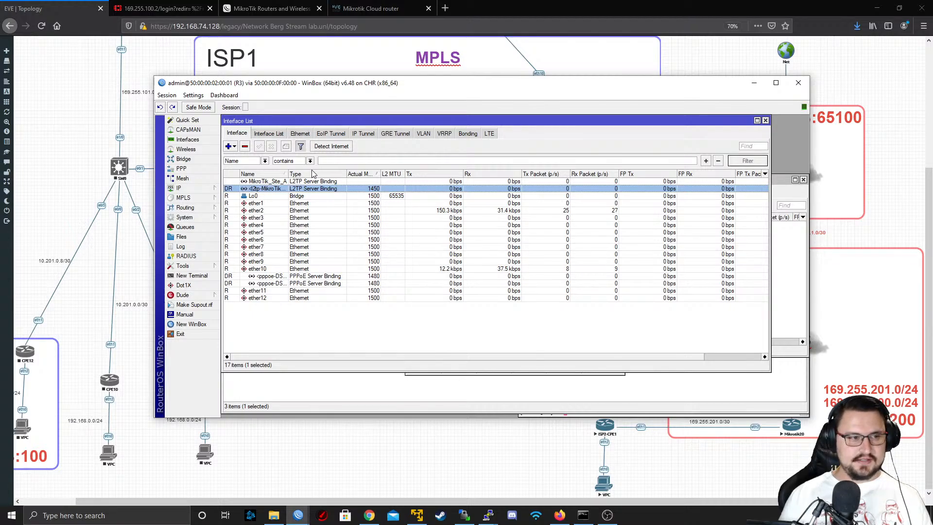
left_click(245, 147)
left_click(250, 181)
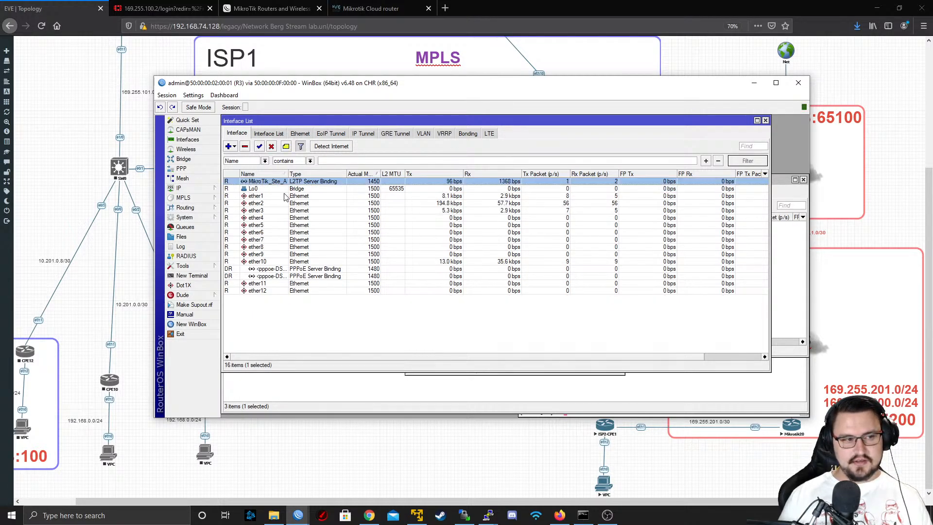
left_click_drag(289, 174, 310, 174)
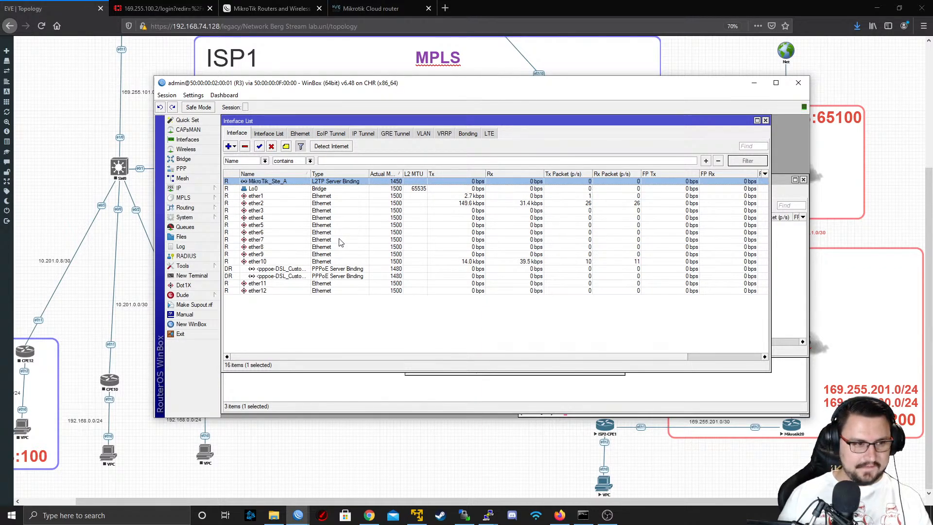
Start a new VRF in R3's route list with the routing mark MikroTik
left_click(211, 190)
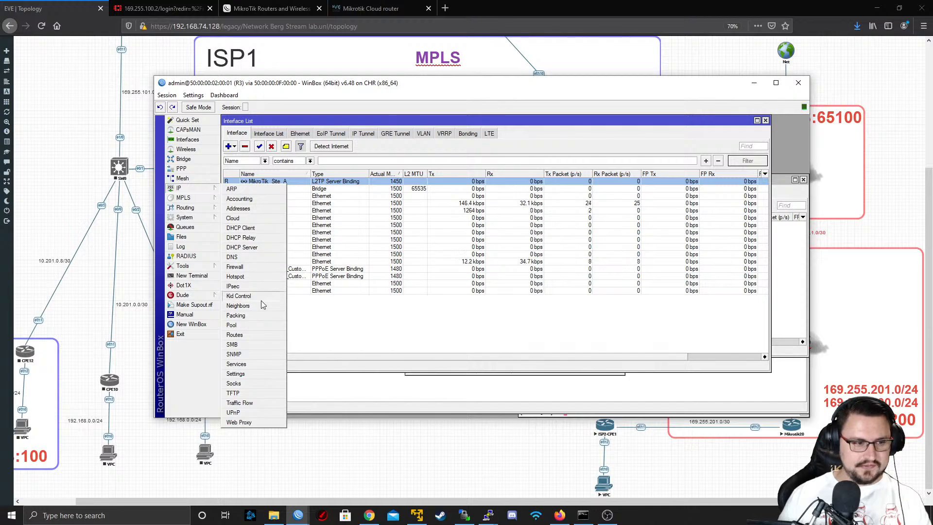
left_click(252, 335)
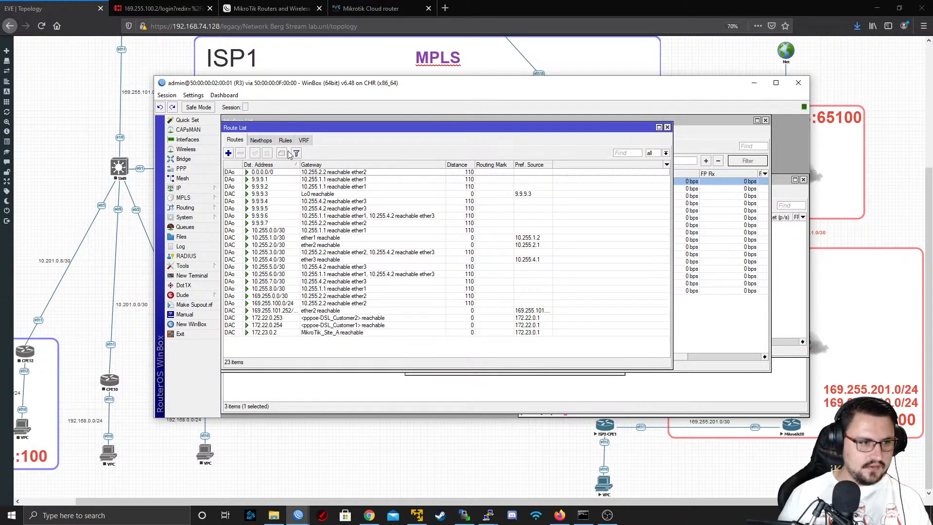
left_click(304, 140)
left_click(228, 153)
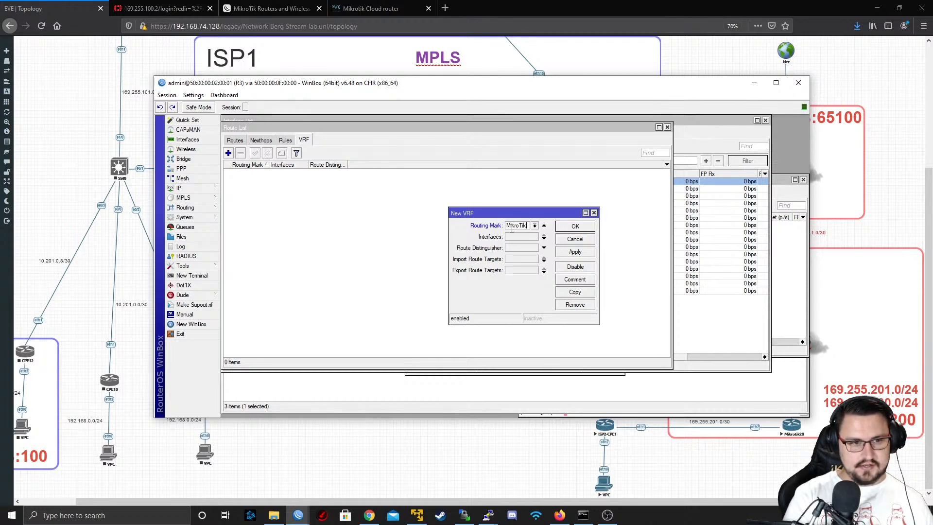
key("Tab")
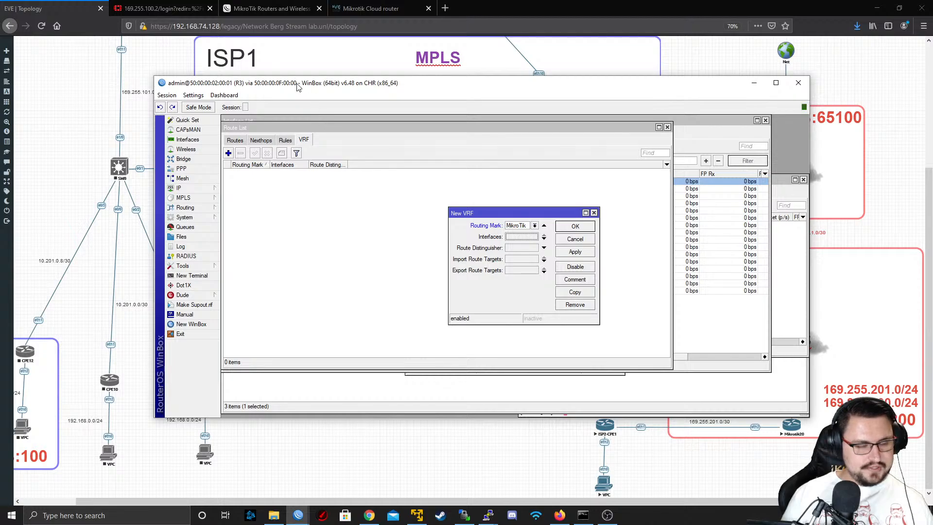
Switch to R7's WinBox window and view the existing VRFs with their interfaces and route distinguishers
left_click_drag(298, 83, 290, 120)
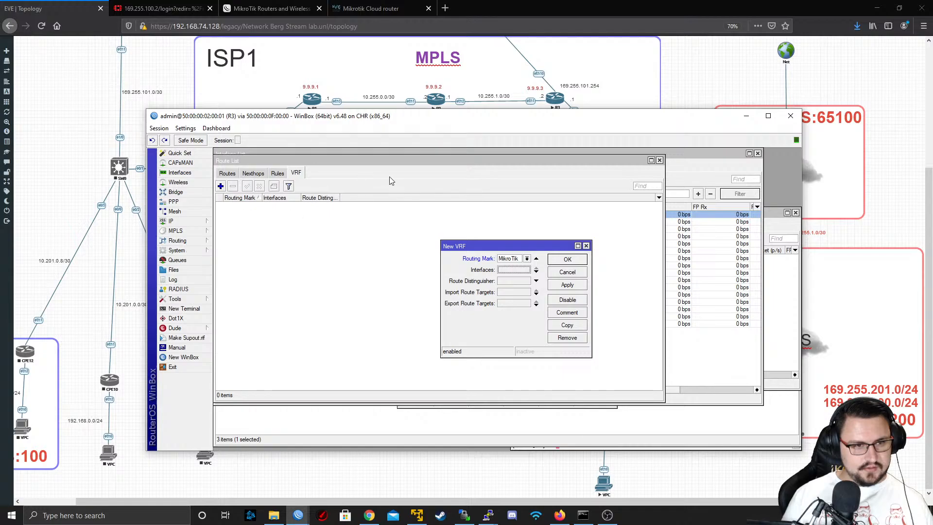
left_click_drag(532, 123, 537, 200)
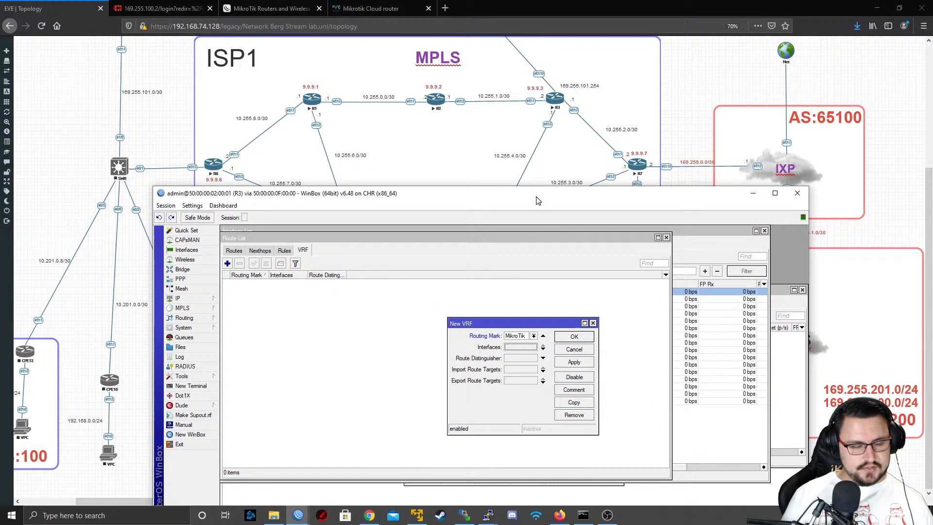
left_click(639, 167)
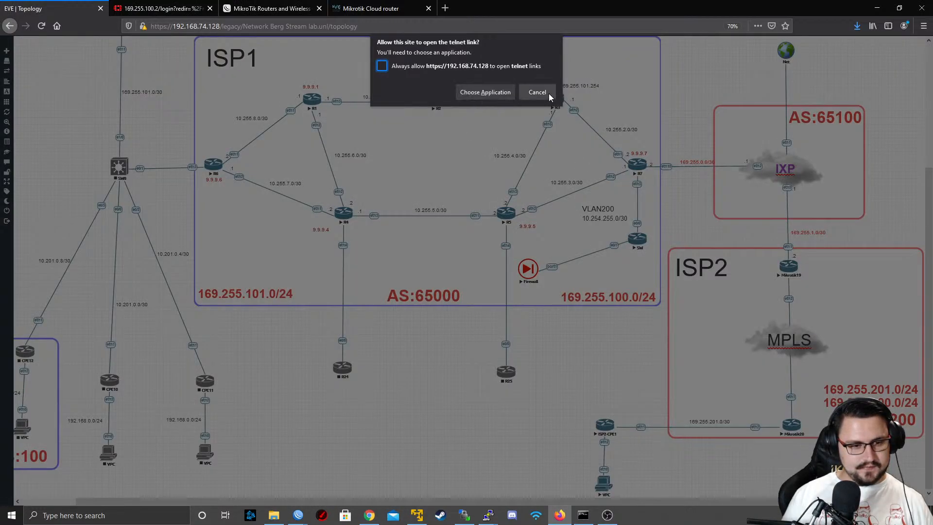
left_click(549, 94)
mouse_move(298, 515)
left_click(247, 466)
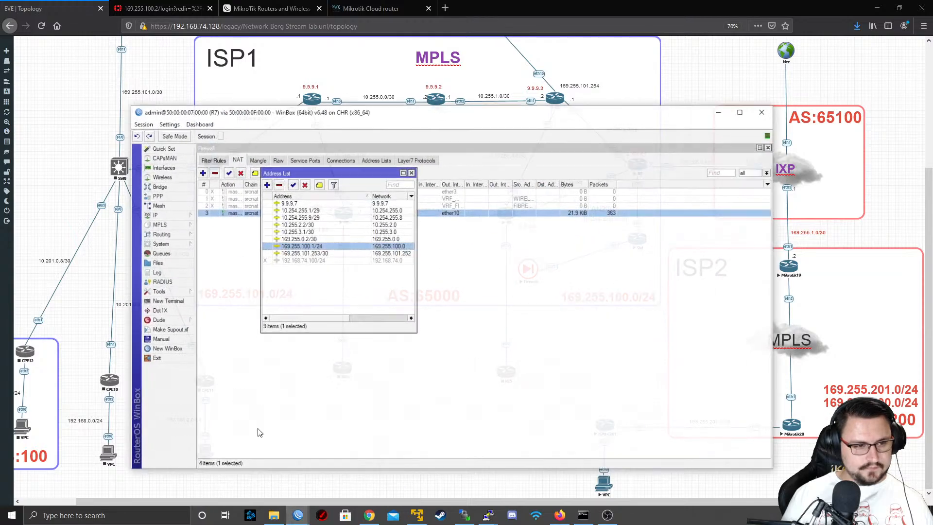
left_click(152, 206)
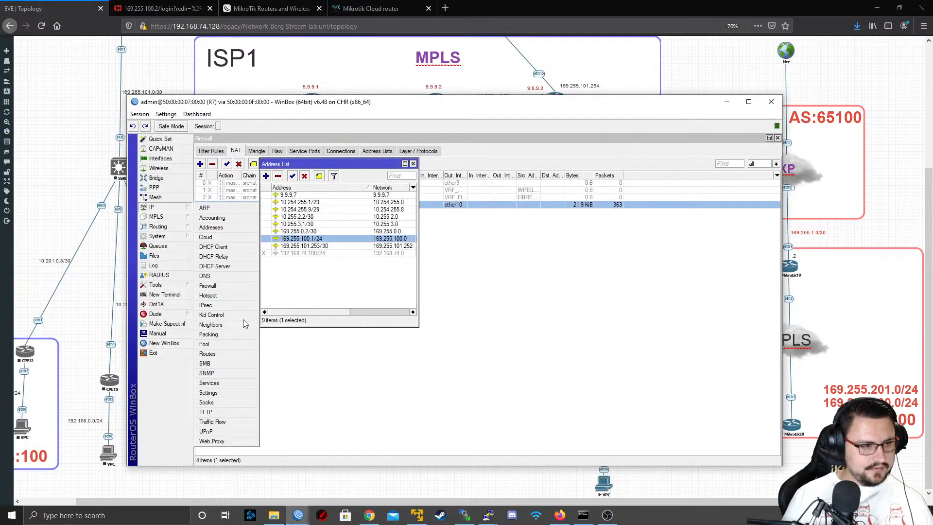
left_click(222, 355)
left_click(276, 159)
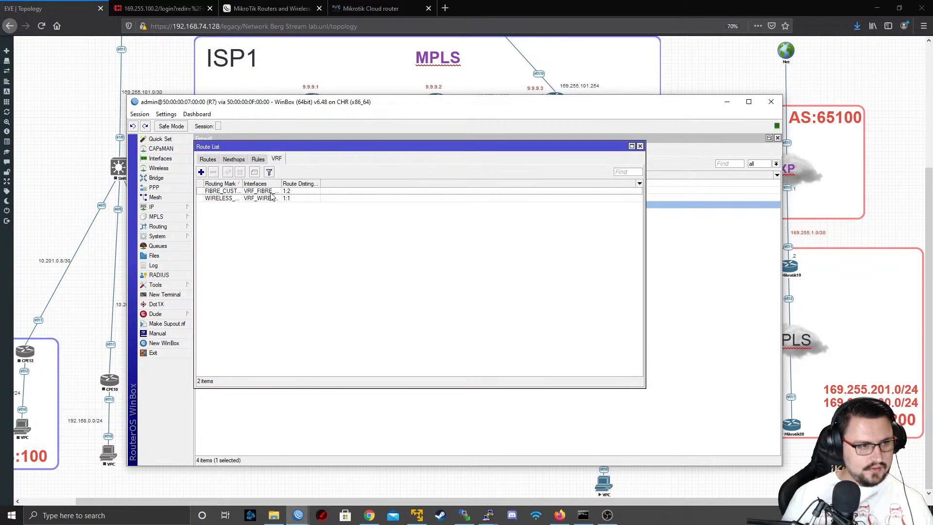
Inspect the FIBRE_CUSTOMERS VRF's route distinguisher and route targets on R7 and minimize that router's window
left_click(302, 199)
double_click(305, 191)
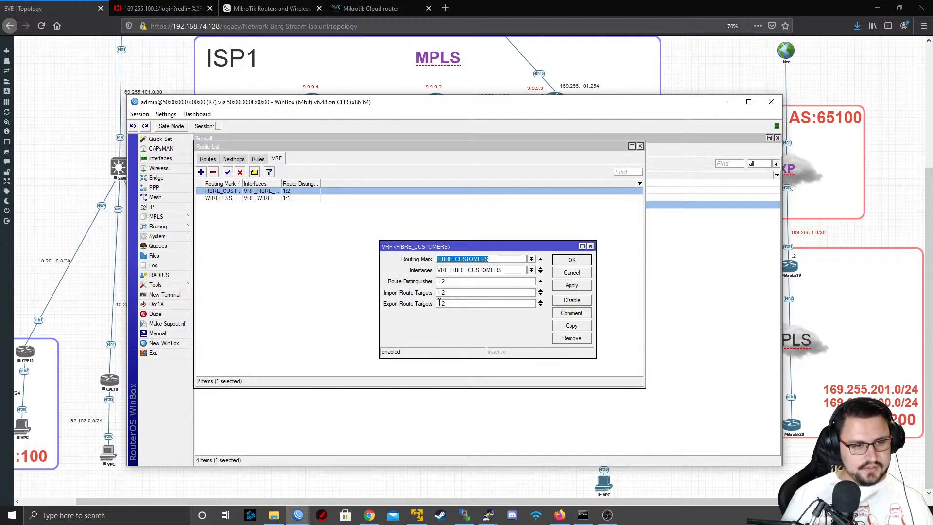
left_click(572, 273)
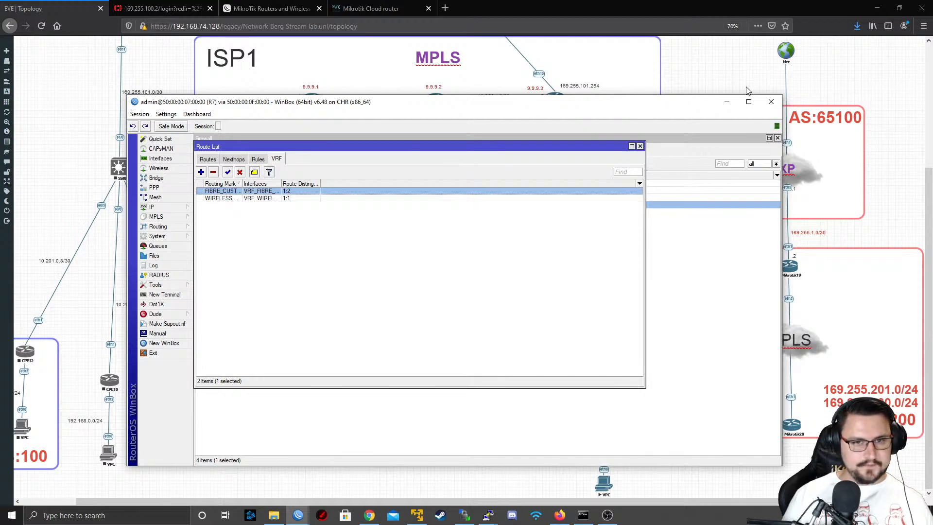
left_click(727, 101)
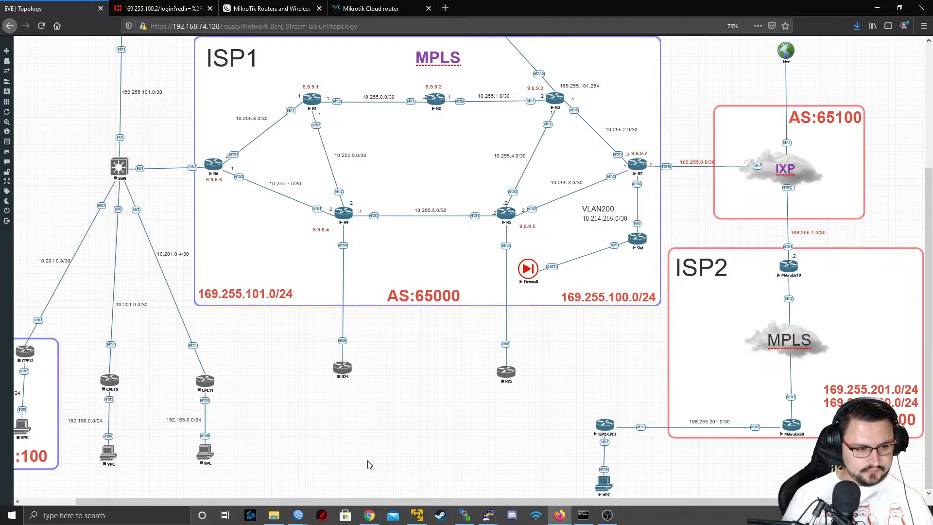
Return to R3's WinBox window and set the new VRF's route distinguisher, import route target and export route target to 1:3
mouse_move(298, 515)
left_click(370, 474)
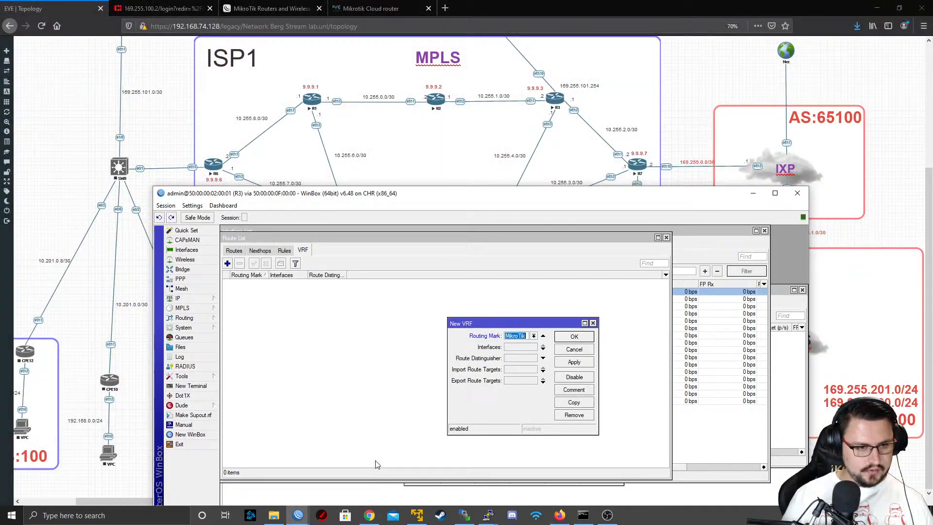
left_click(516, 358)
type("1:3")
left_click(535, 370)
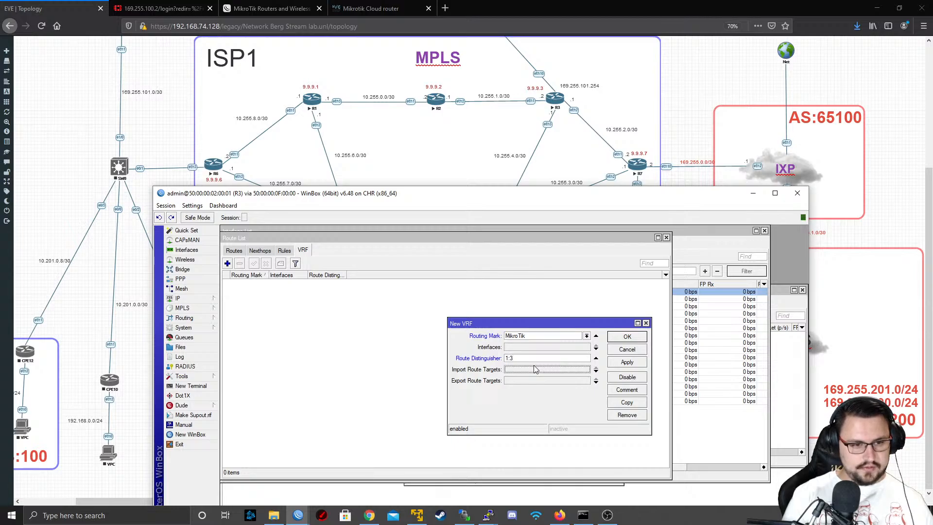
type("1:3")
key("Tab")
type("1")
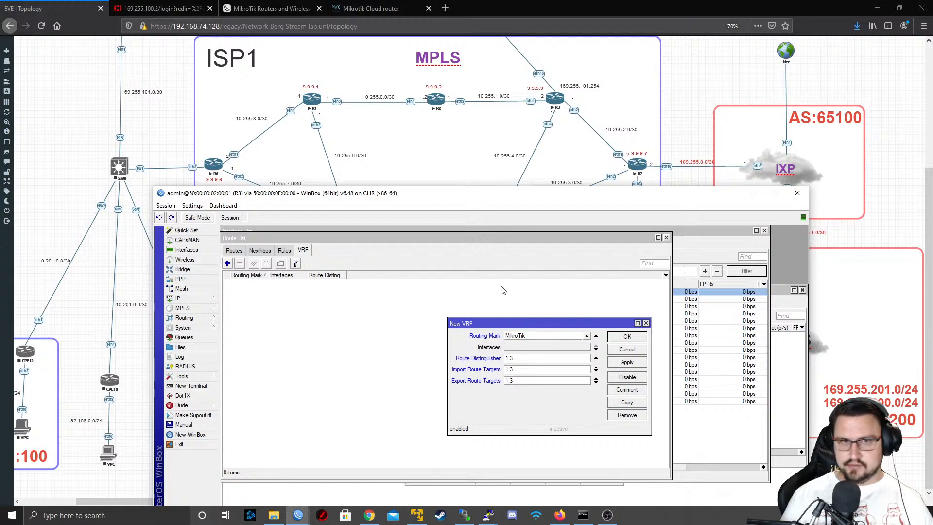
Assign the MikroTik_Site_A interface to the new VRF and apply it
left_click(527, 347)
left_click(552, 348)
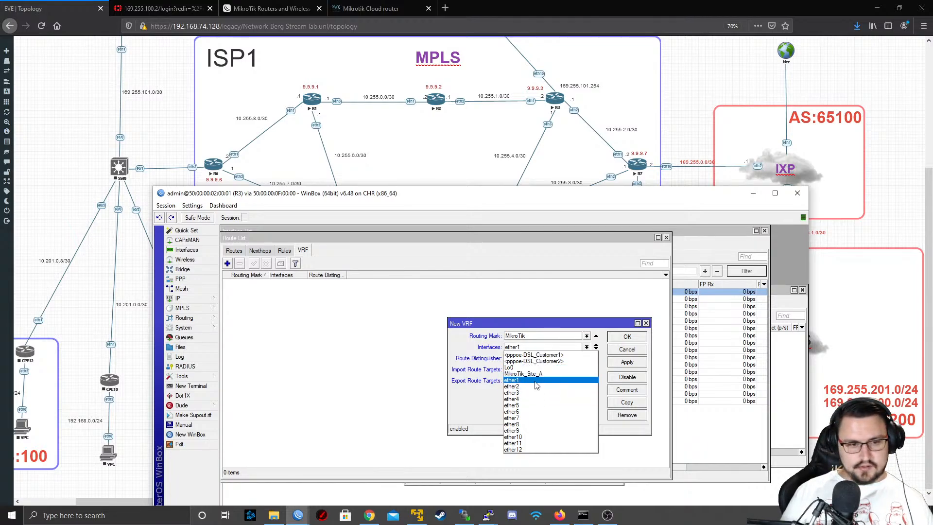
left_click(546, 373)
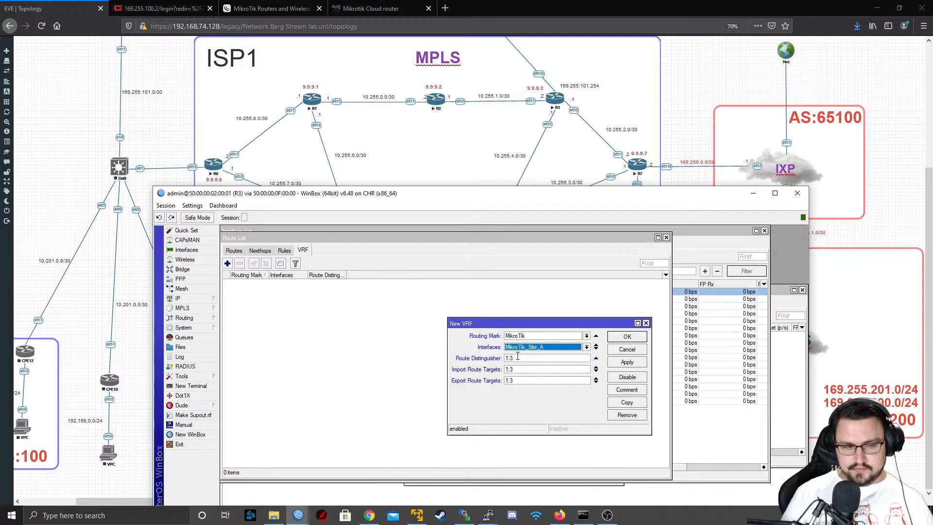
left_click(540, 347)
left_click(530, 373)
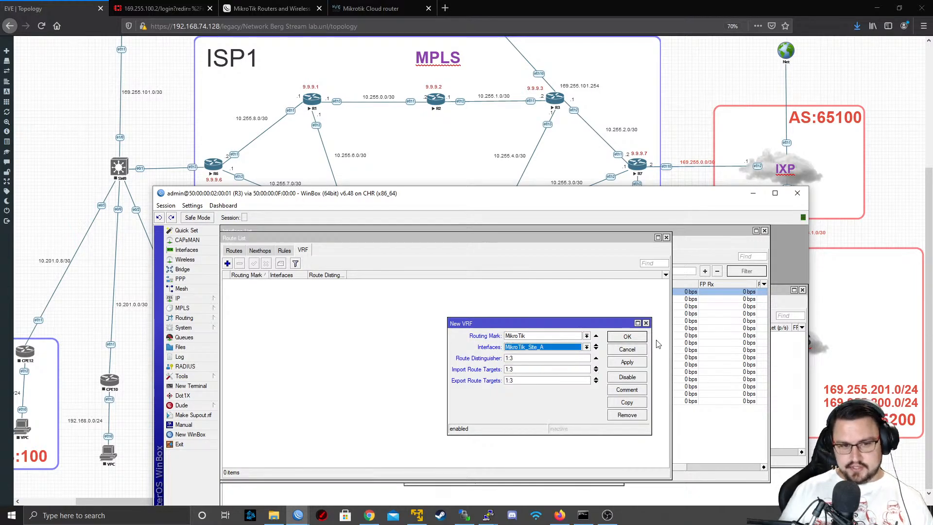
left_click(626, 363)
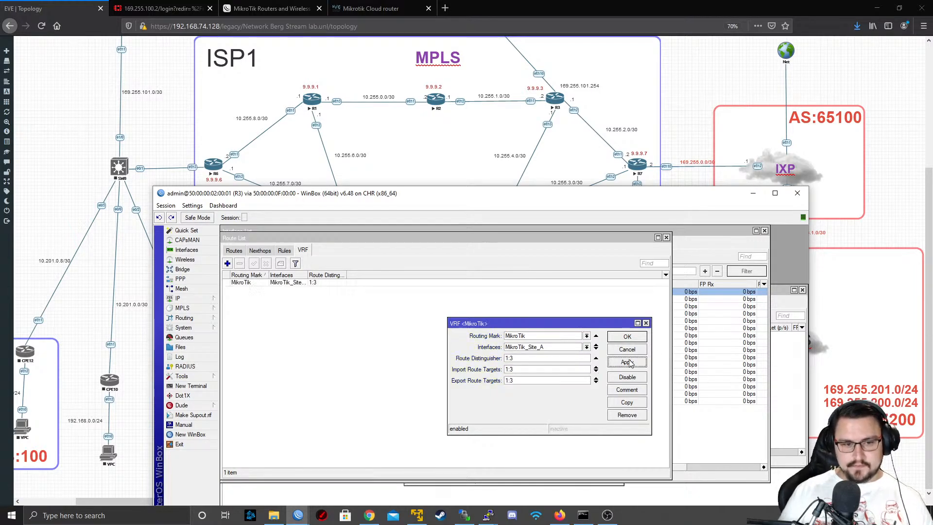
Add the dynamic <pppoe-DSL_Customer1> interface as a second member of the MikroTik VRF and save it
left_click(596, 349)
left_click(574, 358)
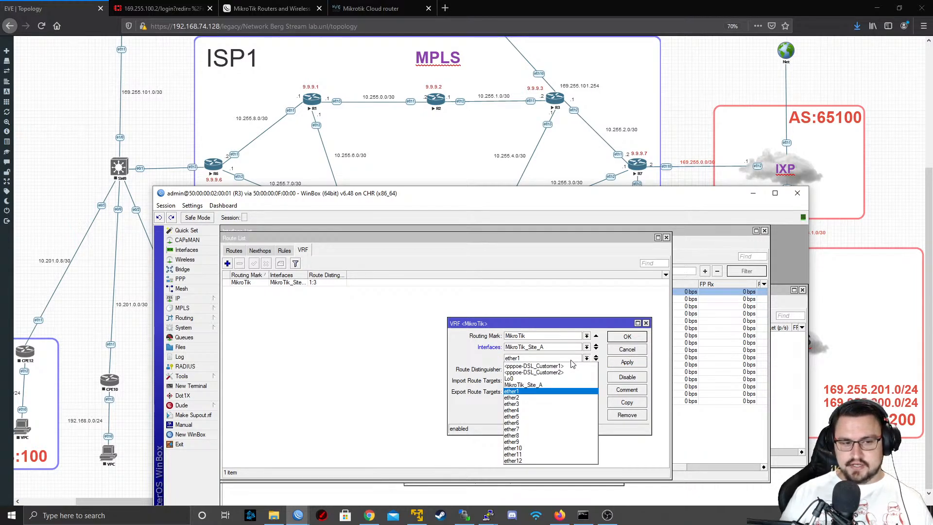
left_click(569, 366)
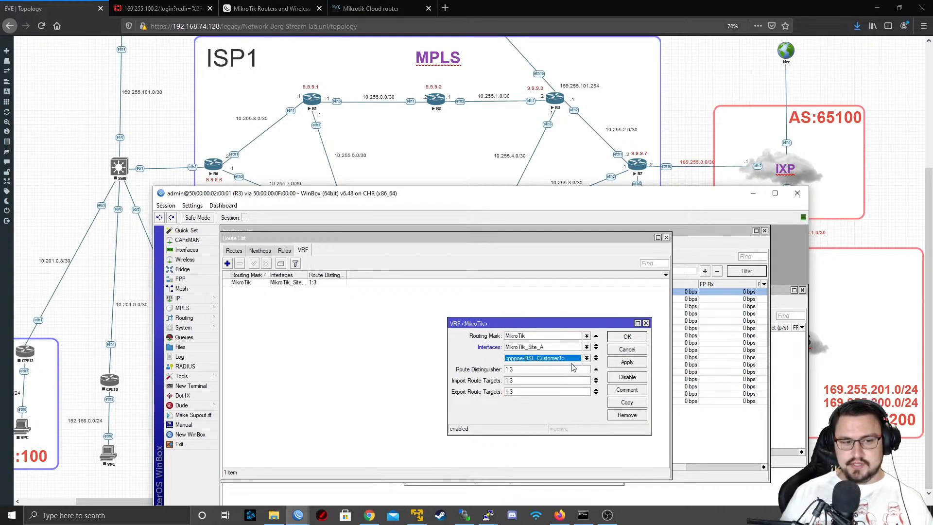
left_click(626, 362)
left_click(626, 339)
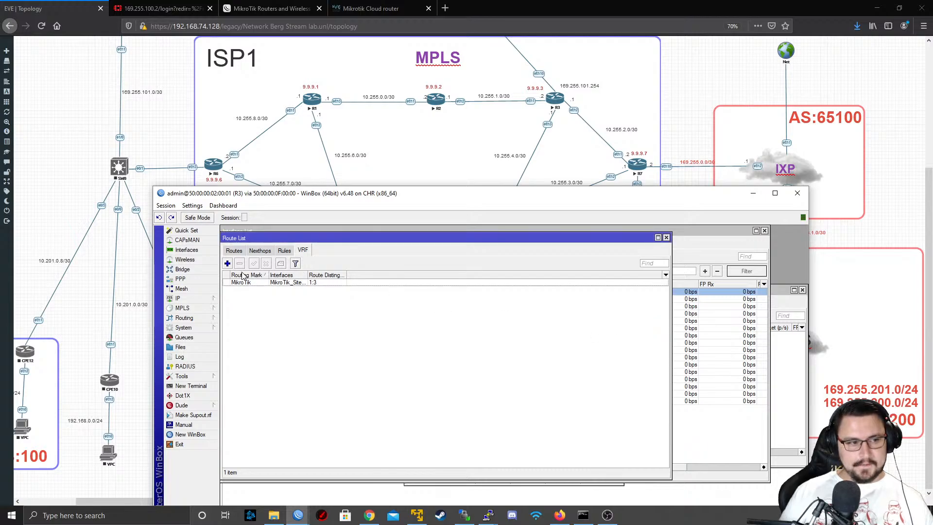
Select DSL_Customer1's PPPoE binding in R3's interface list and stop the DSL_Customer1 node in the EVE topology
left_click(237, 253)
left_click(187, 250)
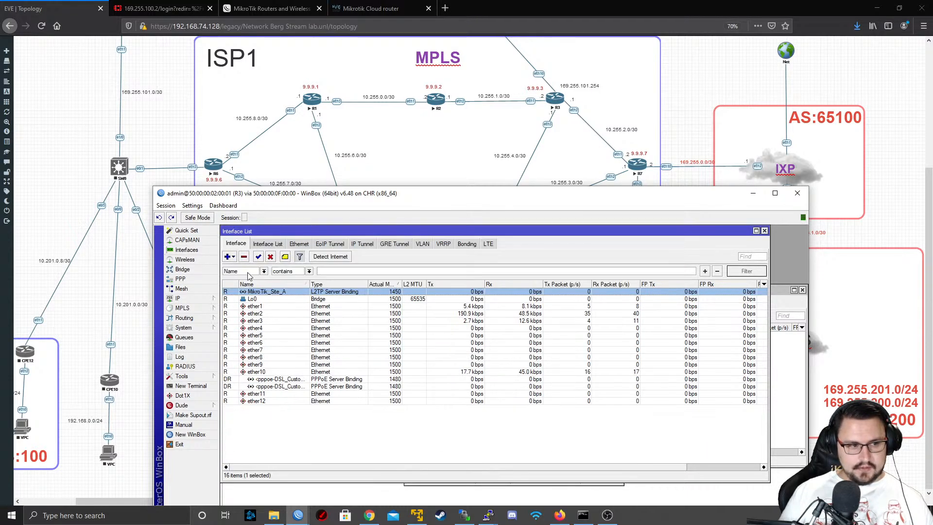
left_click(281, 380)
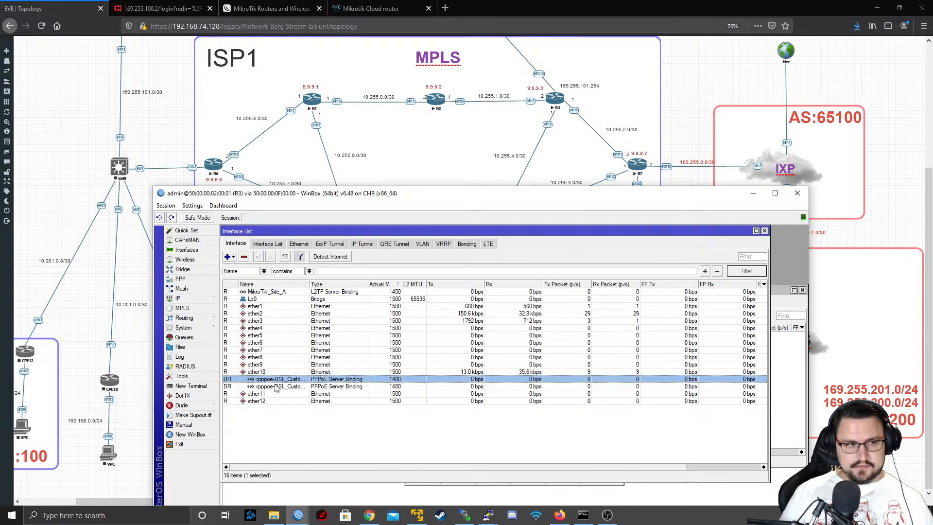
scroll(376, 114, "up", 3)
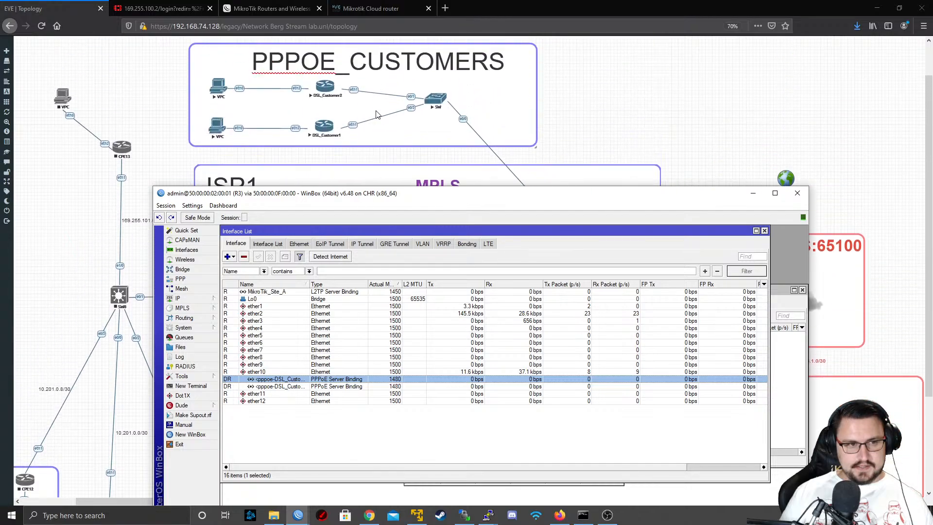
scroll(377, 114, "up", 1)
right_click(329, 164)
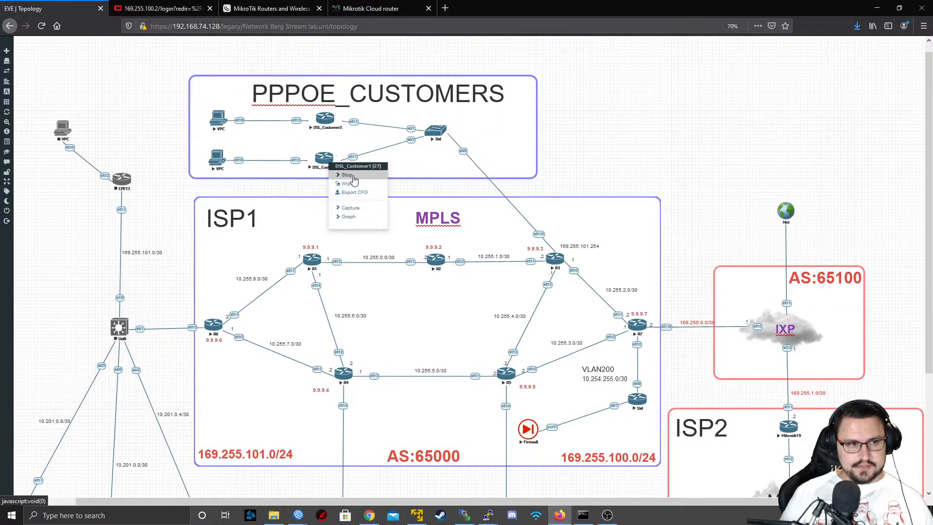
left_click(347, 175)
Return to R3's interface list and check the PPPoE server bindings under ether10
right_click(328, 164)
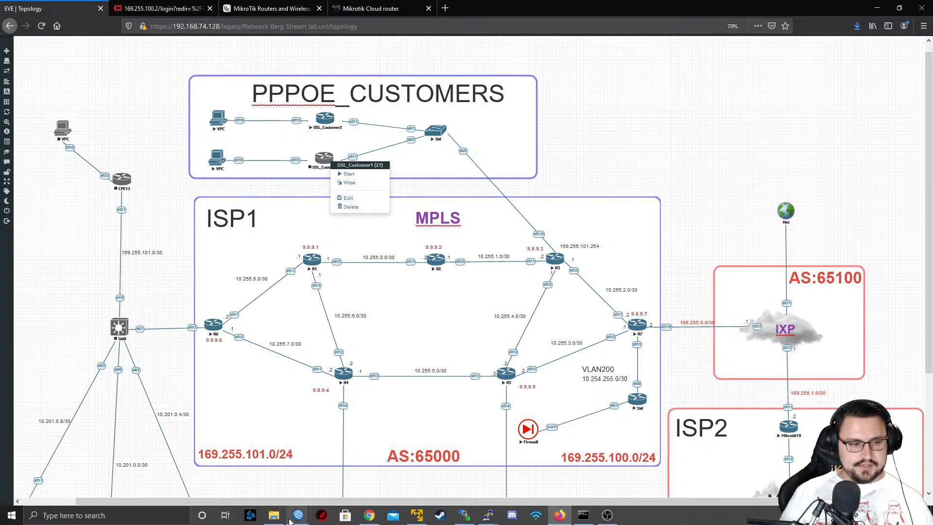
mouse_move(299, 515)
left_click(349, 460)
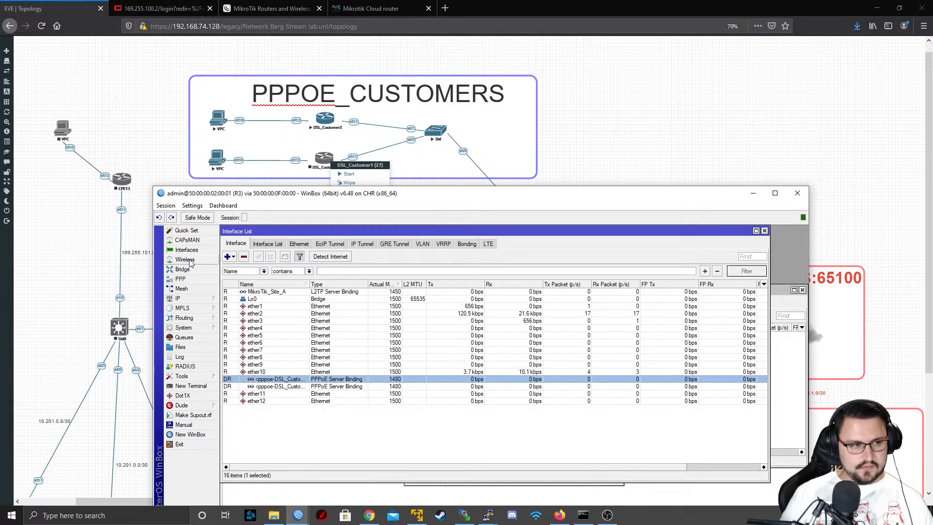
left_click(279, 357)
left_click(279, 372)
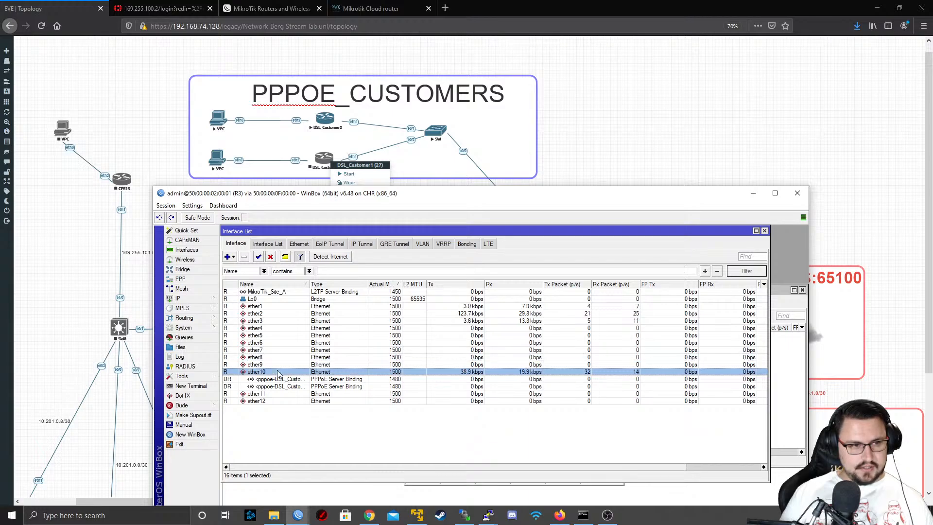
left_click(279, 393)
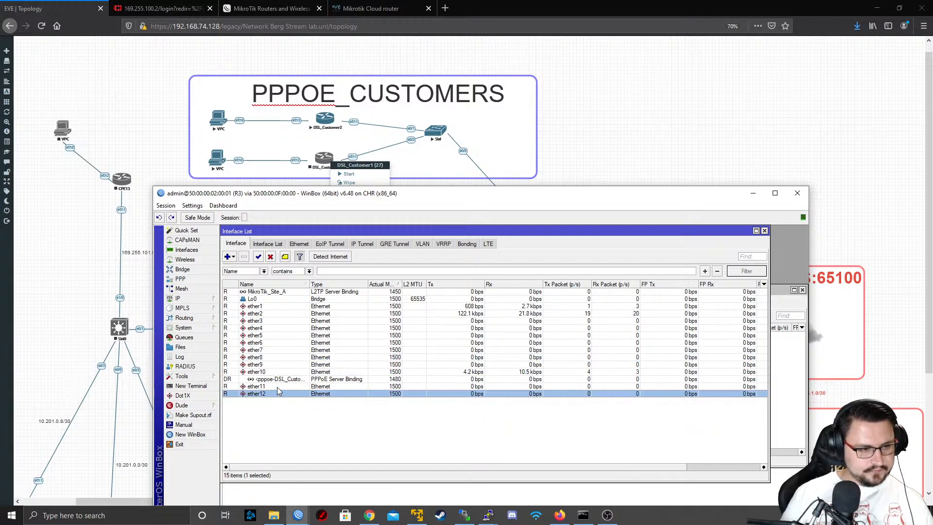
left_click(423, 379)
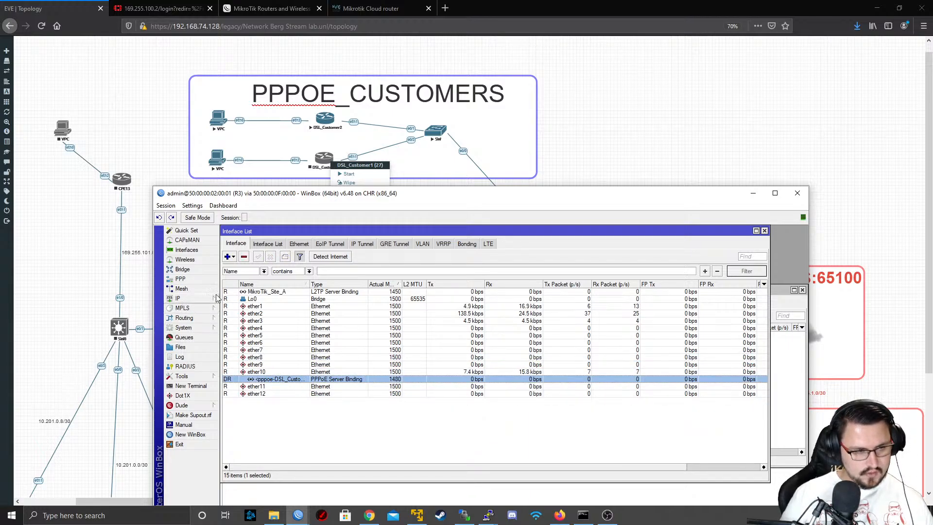
Start the DSL_Customer1 node again and widen the name column in R3's interface list
left_click(328, 169)
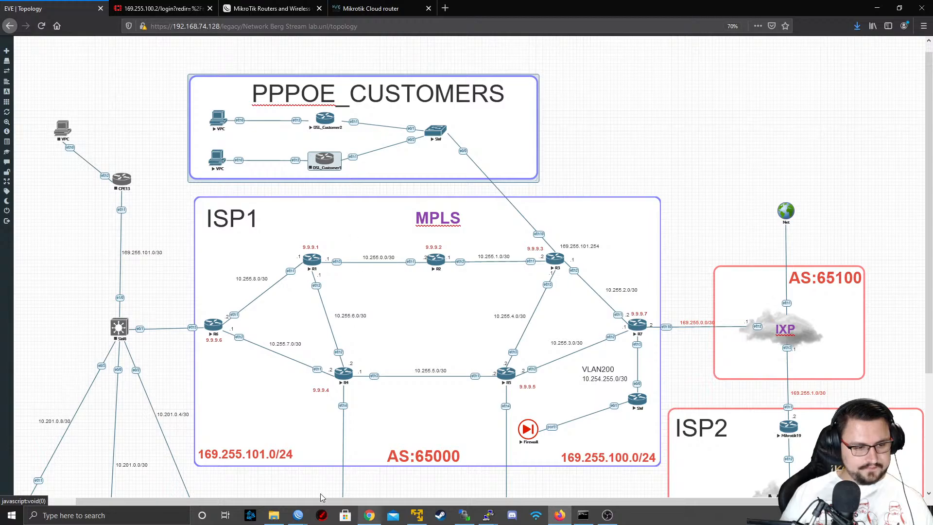
mouse_move(299, 516)
left_click(370, 474)
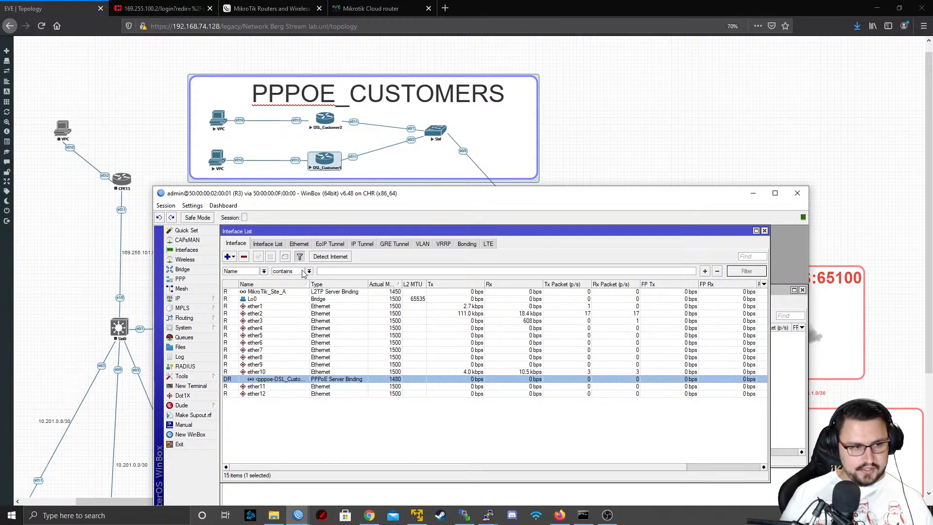
left_click_drag(310, 286, 348, 287)
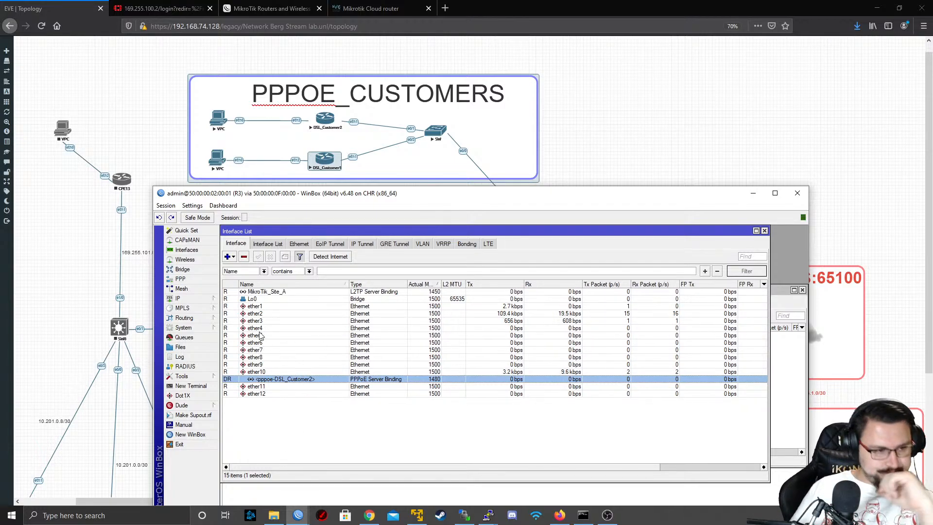
Reopen the MikroTik VRF in R3's route list, remove its second interface entry so only MikroTik_Site_A remains, and save it
left_click(209, 301)
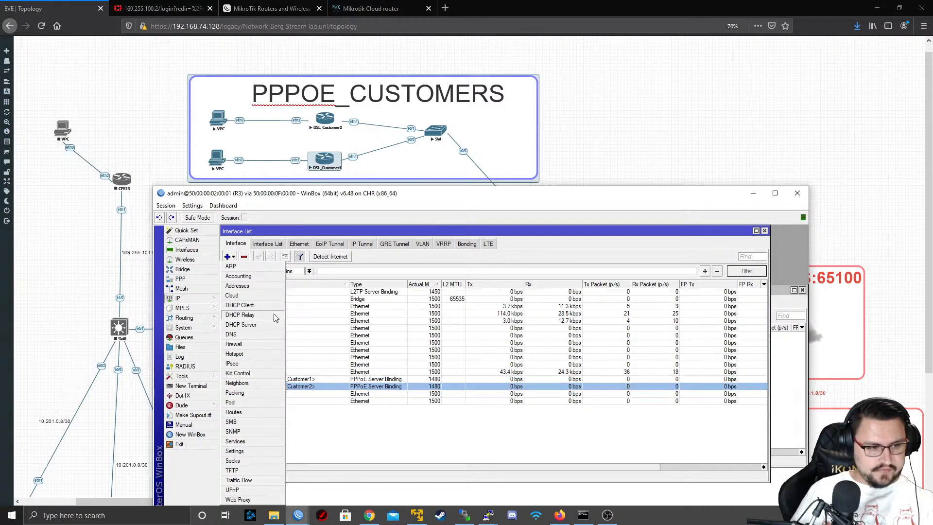
left_click(262, 417)
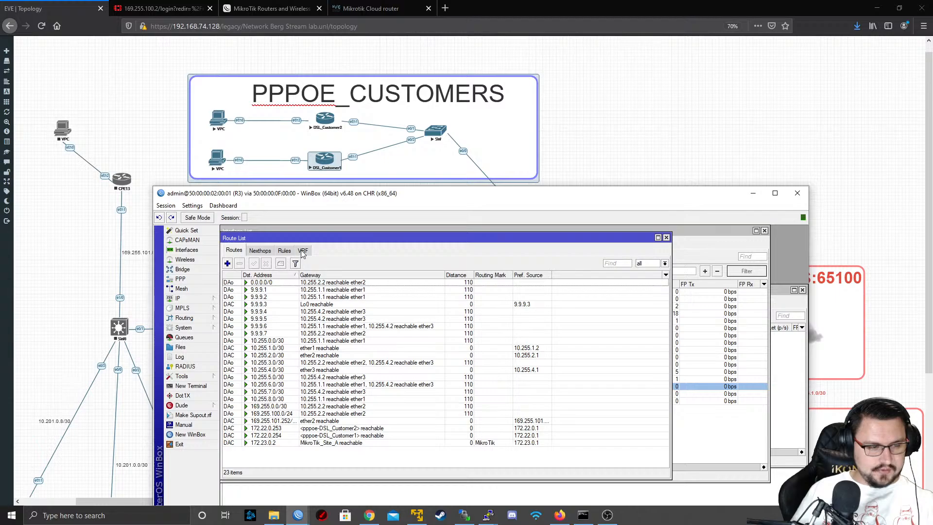
left_click(303, 250)
double_click(281, 286)
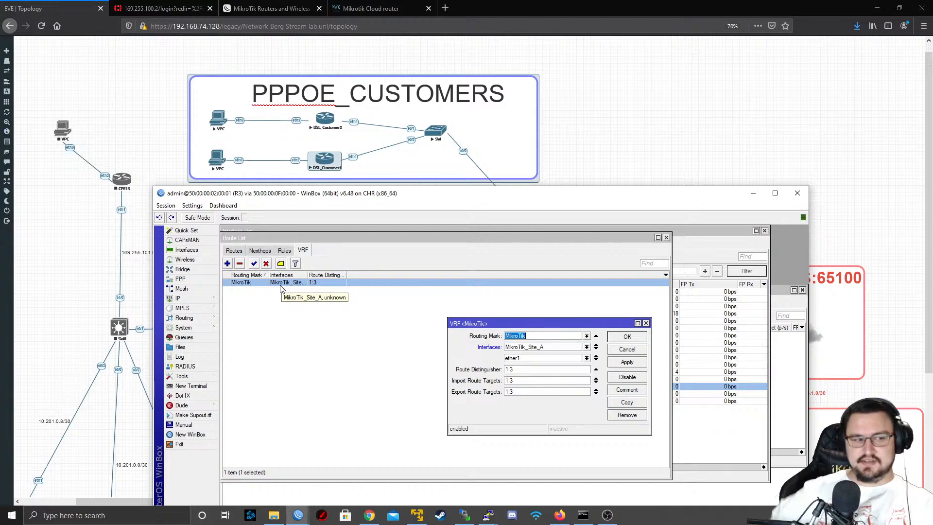
left_click(533, 360)
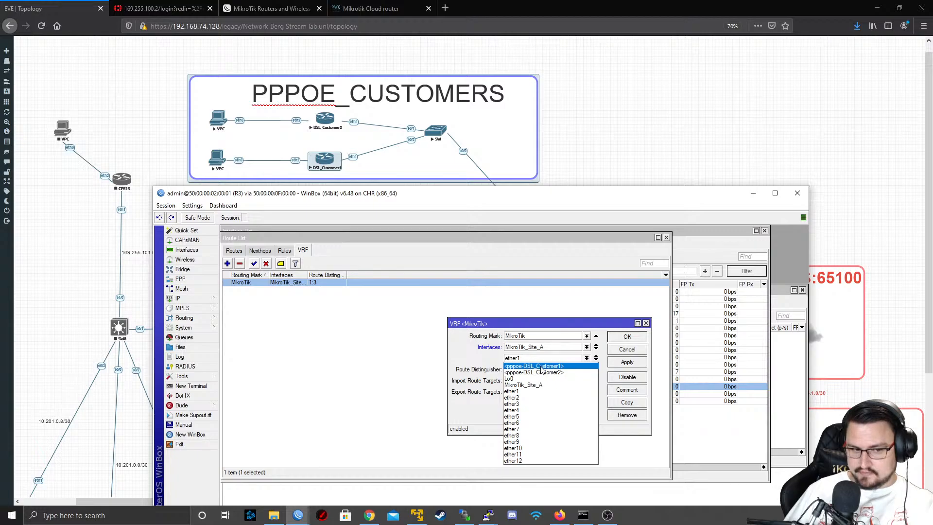
left_click(535, 367)
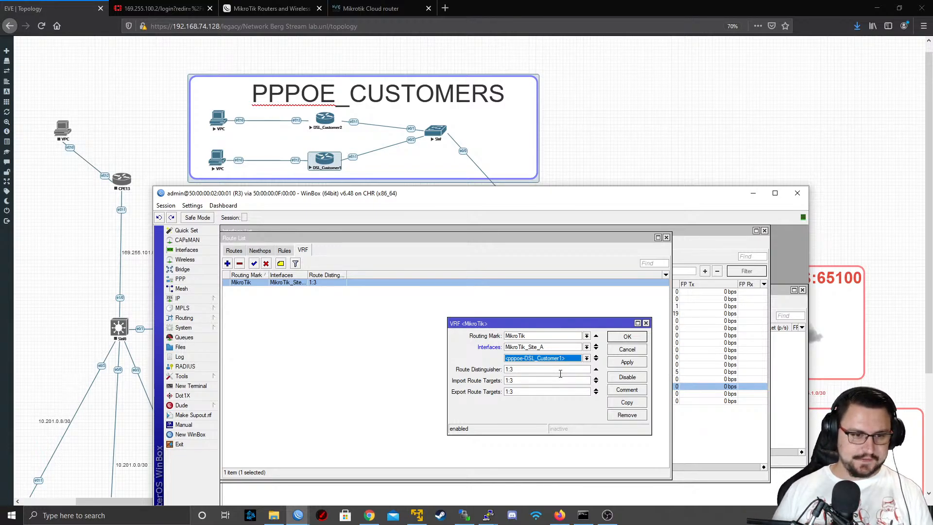
left_click(596, 356)
left_click(627, 362)
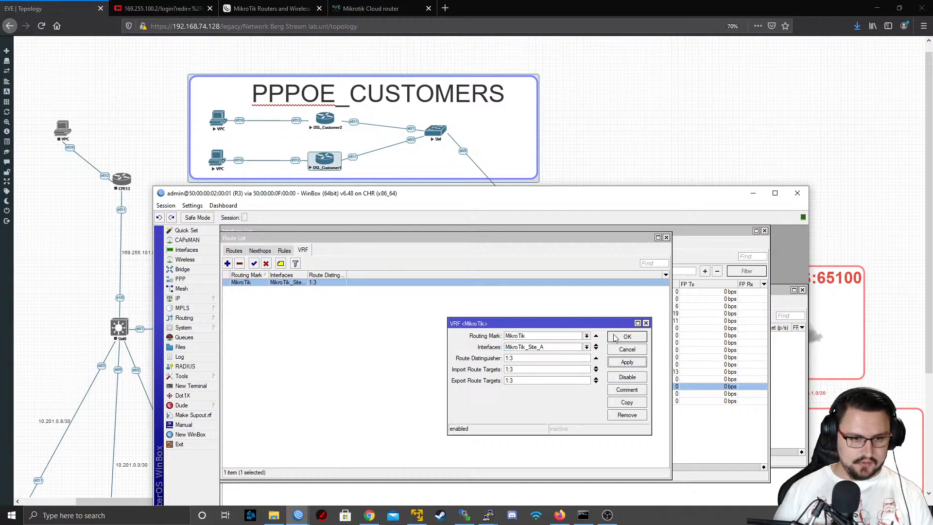
left_click(616, 337)
Review R3's routes, reverse the interface list's sorting by name, and open the MikroTik_Site_A interface's properties
left_click(236, 251)
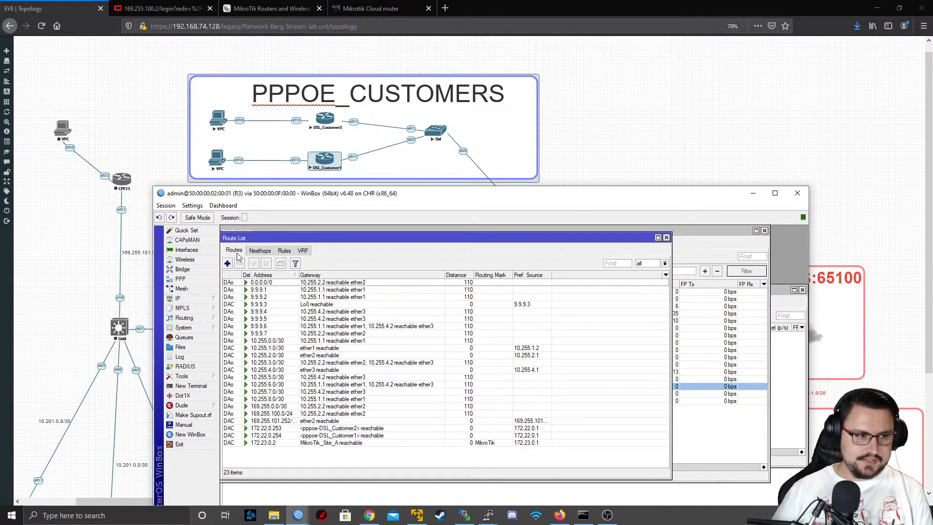
left_click(211, 250)
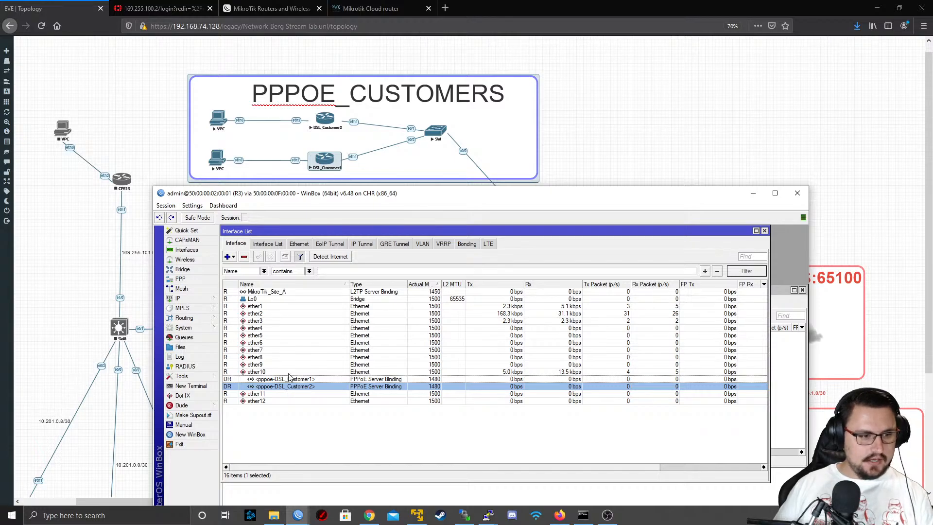
left_click(272, 286)
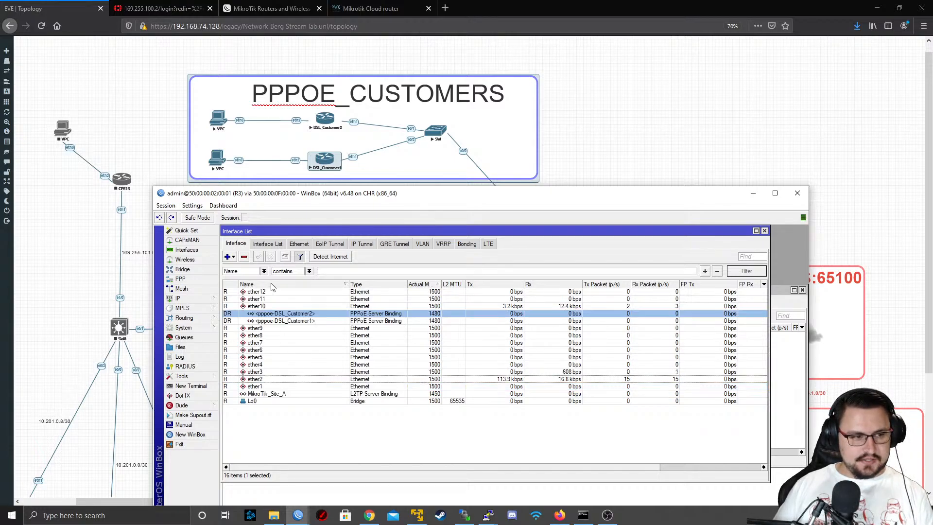
double_click(266, 394)
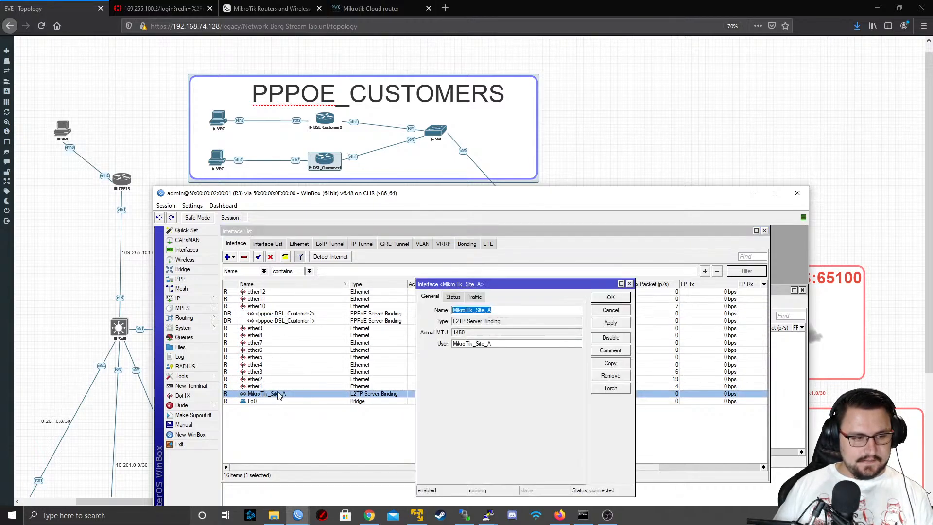
Close the MikroTik_Site_A properties and compare the dynamic PPPoE server bindings with the neighbouring Ethernet interfaces in R3's interface list
left_click(624, 313)
left_click(184, 299)
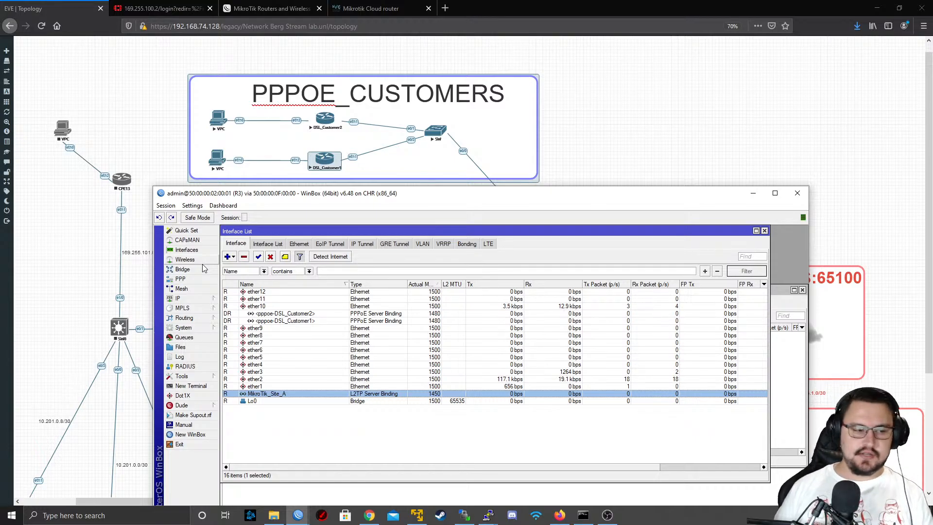
left_click(275, 315)
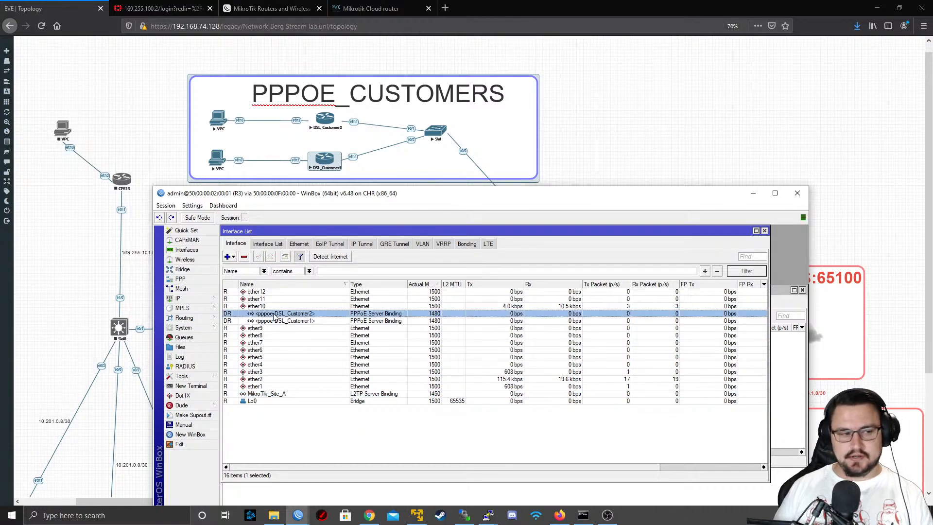
left_click(234, 321)
left_click(239, 306)
left_click(241, 314)
left_click(242, 329)
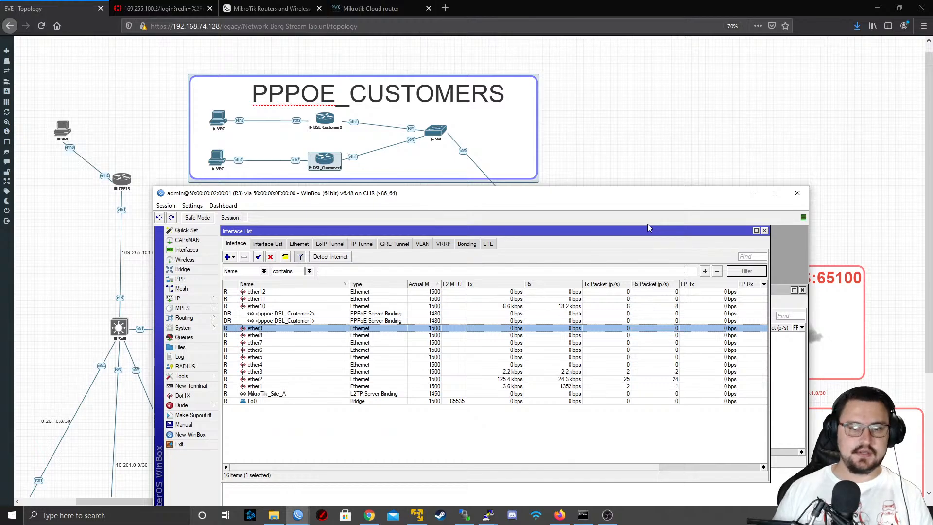
Return to the EVE topology and begin a new node below the ISP1 area using the MikroTik RouterOS template
left_click(753, 193)
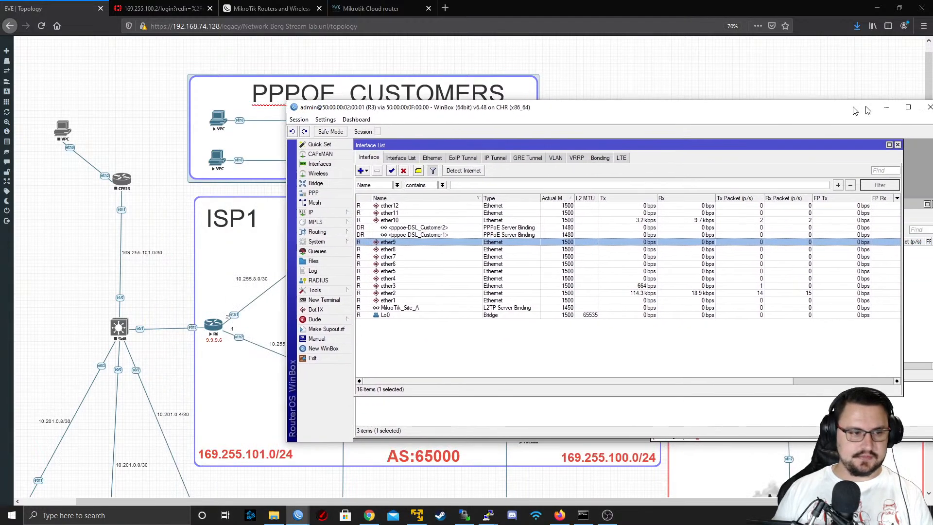
scroll(511, 210, "down", 3)
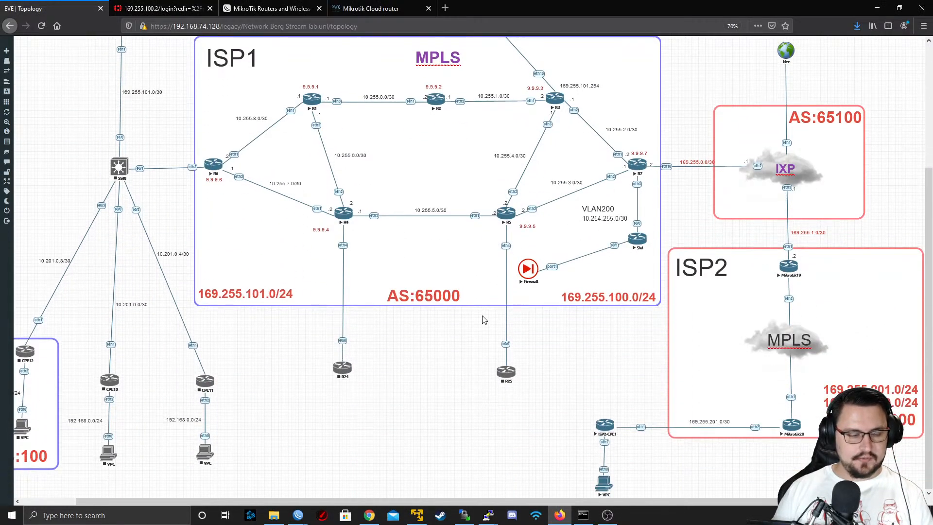
scroll(382, 313, "up", 3)
scroll(382, 312, "down", 3)
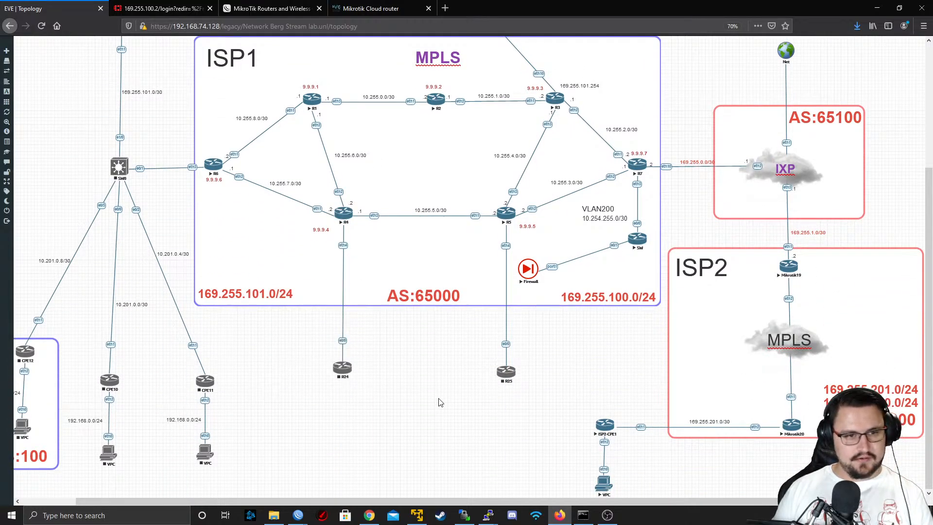
right_click(409, 416)
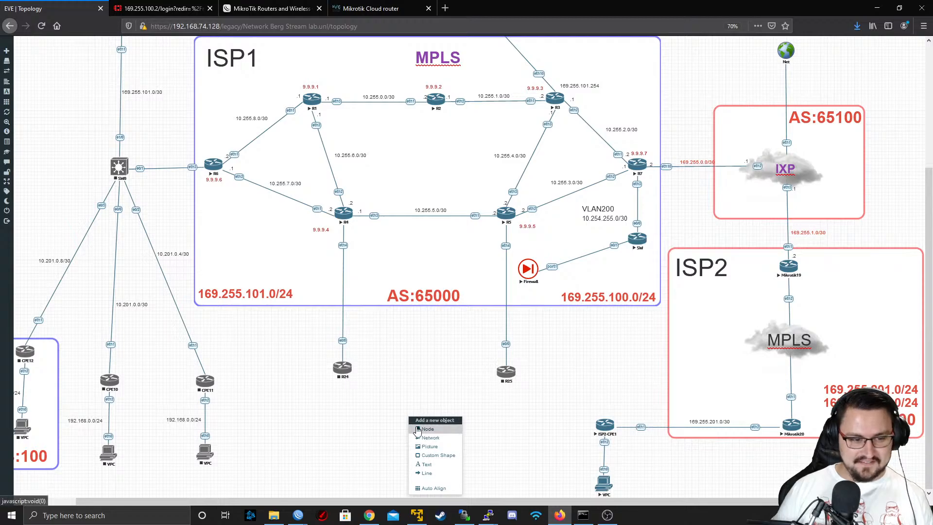
left_click(420, 428)
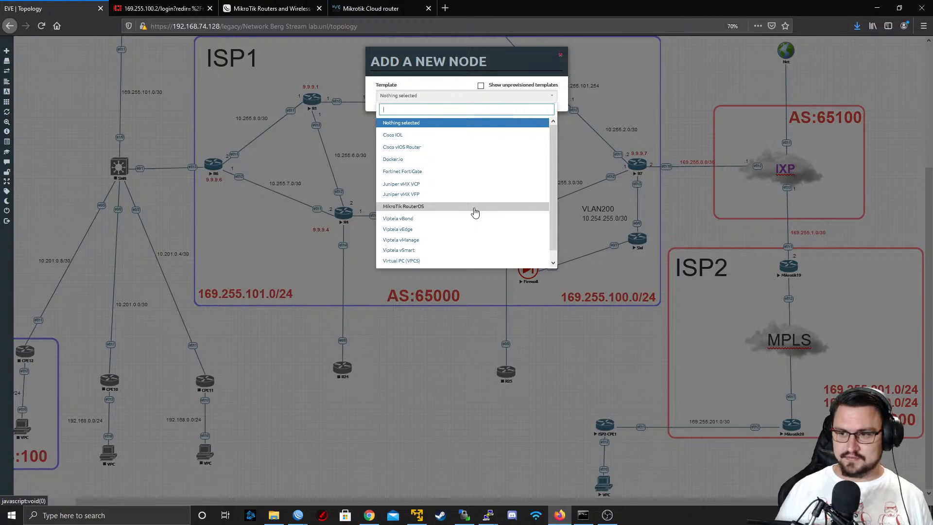
left_click(446, 208)
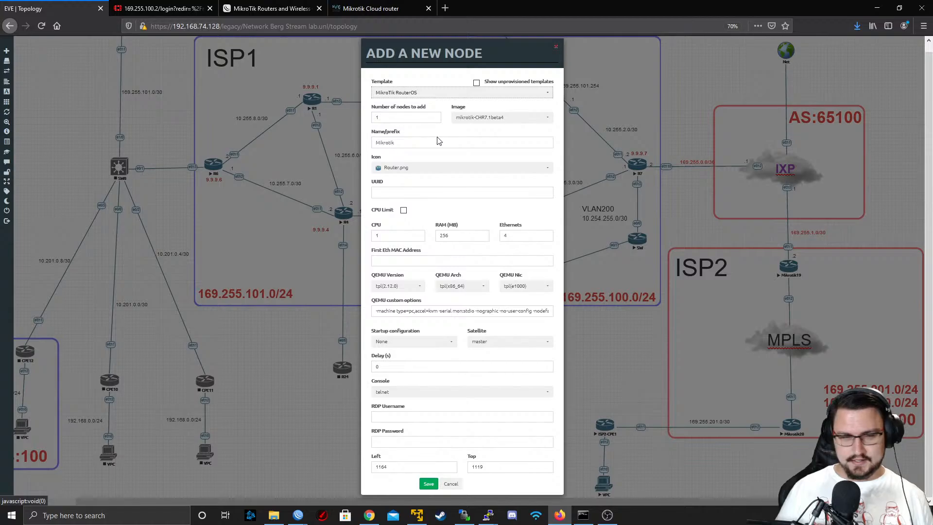
Name the new node Mikrotik_Site_B, choose the mikrotik-6.48.1 image, and save it
double_click(415, 141)
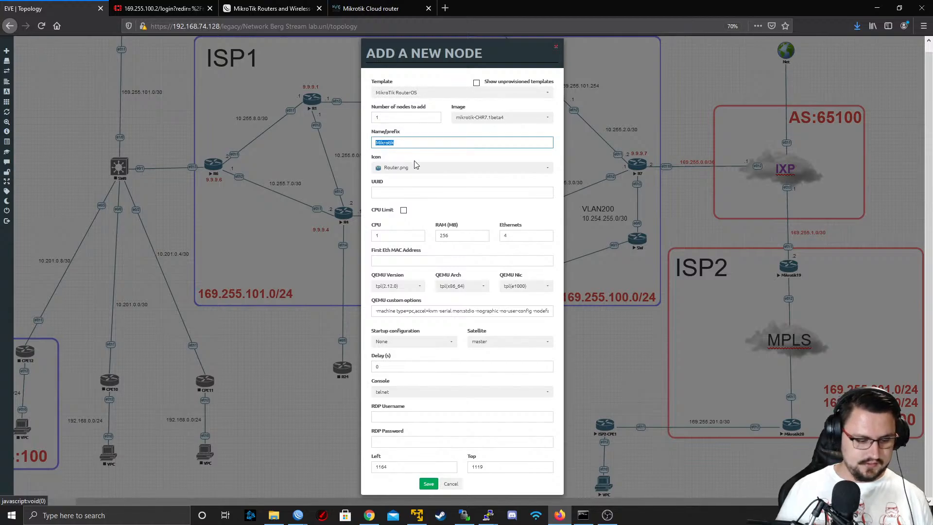
key("Right")
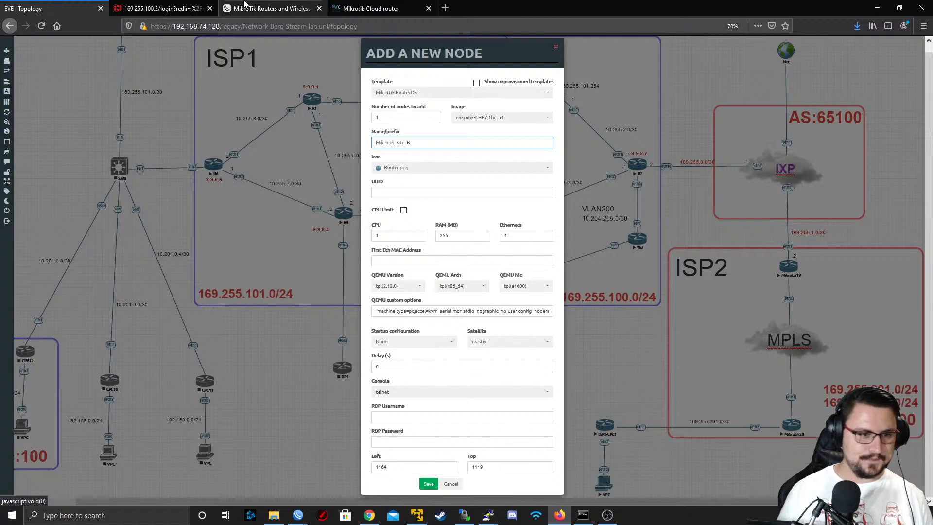
left_click(489, 121)
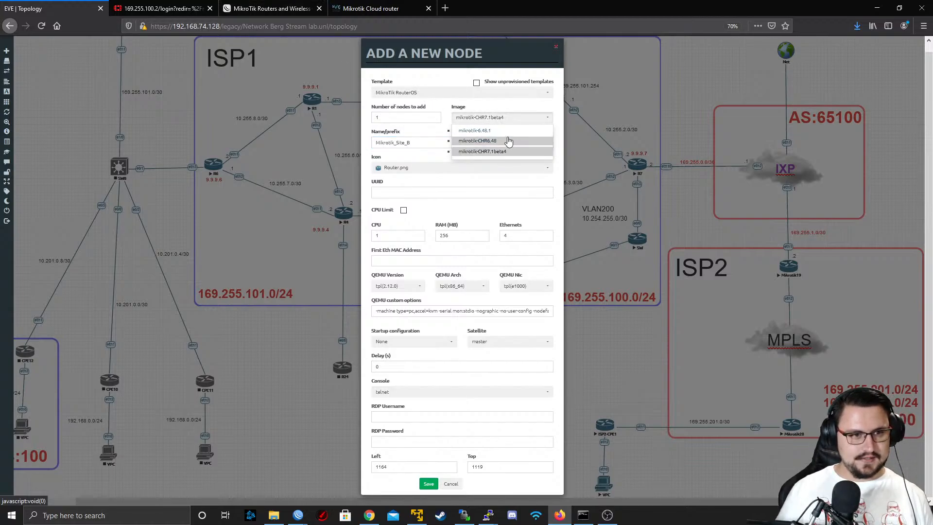
left_click(507, 132)
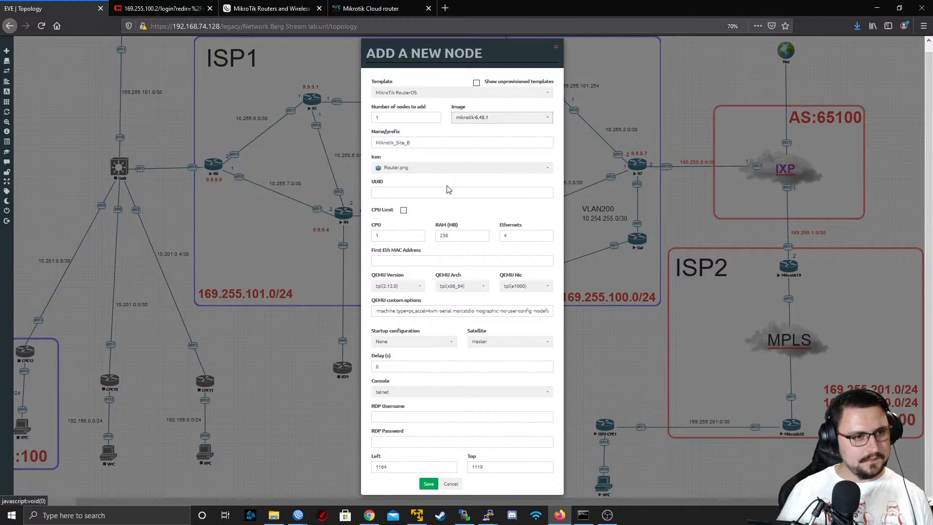
left_click(428, 483)
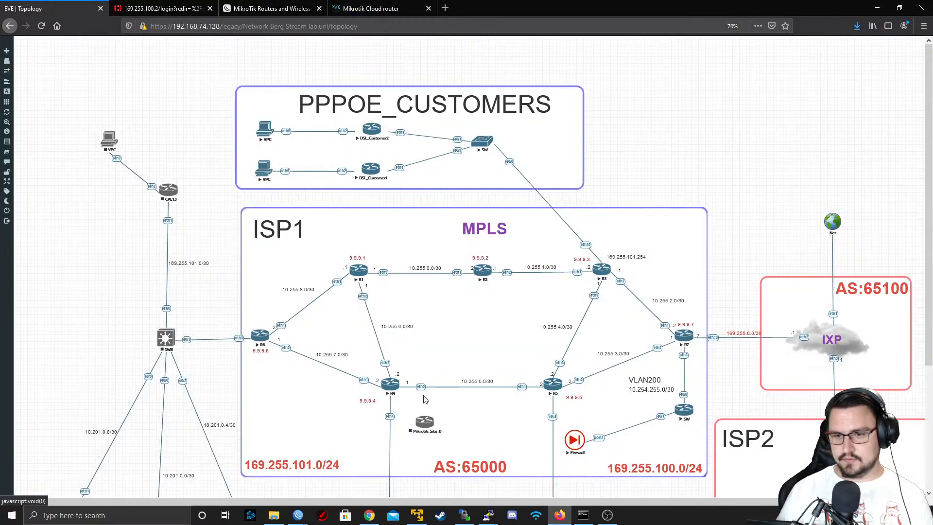
Place Mikrotik_Site_B below the ISP1 area beside R24 and draw a connection from it to R4
scroll(340, 424, "down", 2)
scroll(440, 427, "down", 3)
scroll(440, 427, "up", 1)
scroll(440, 427, "down", 1)
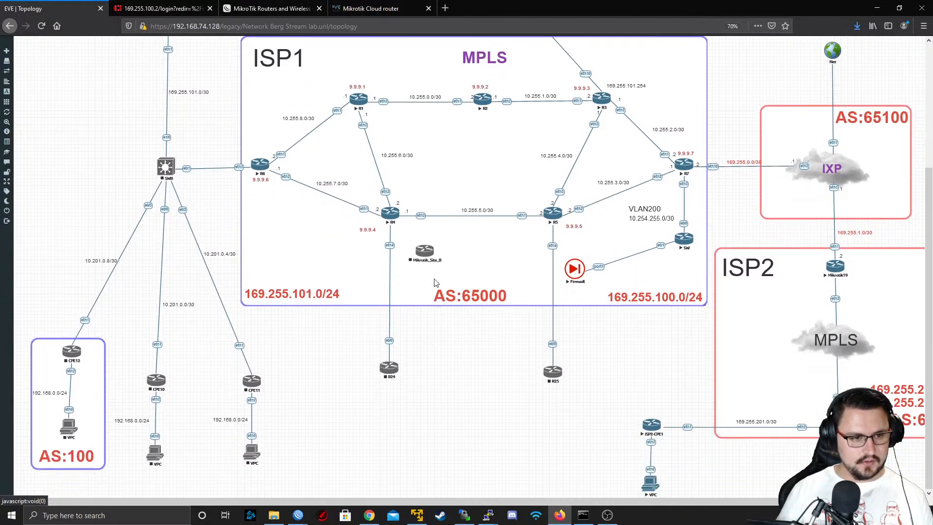
left_click_drag(432, 262, 390, 211)
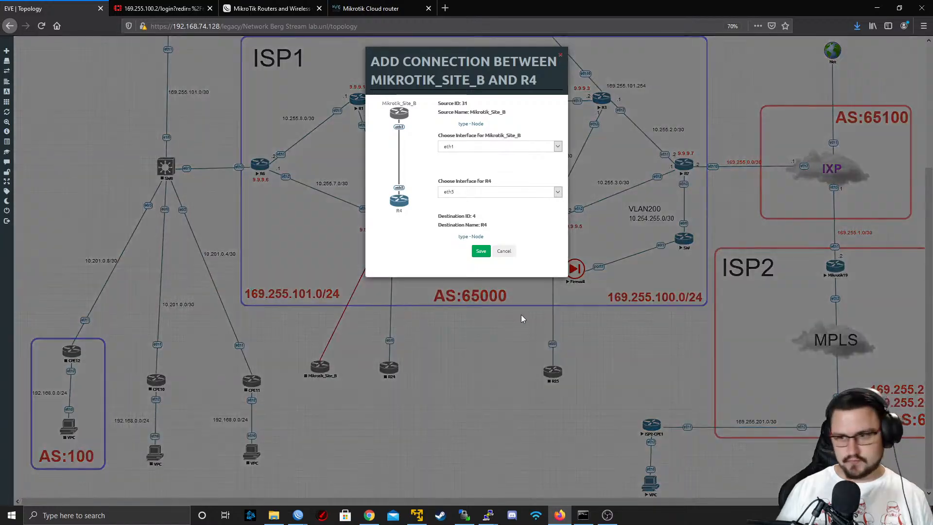
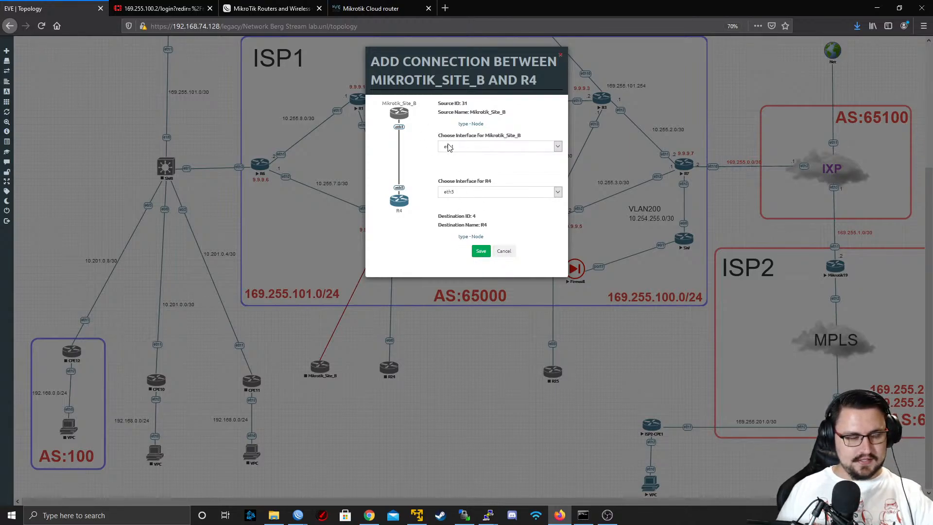
Save the connection from Mikrotik_Site_B's eth1 to R4's eth5
left_click(481, 252)
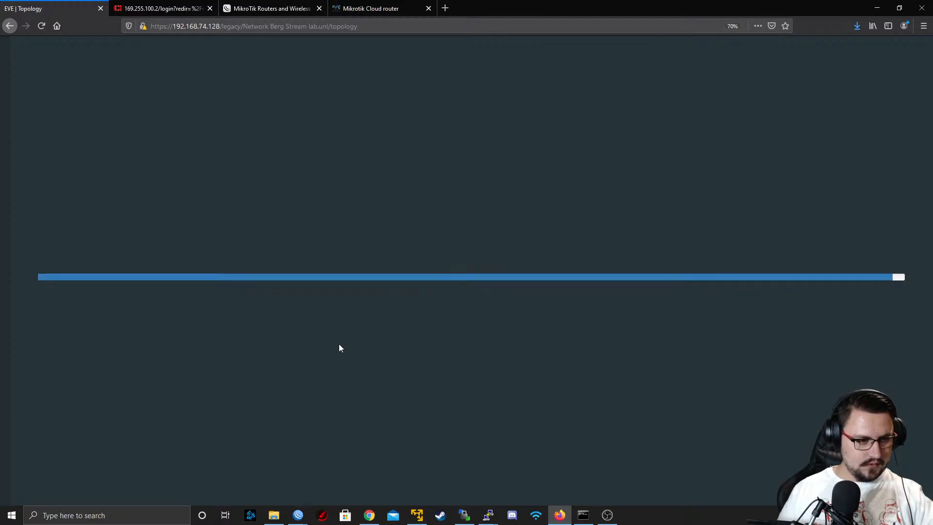
scroll(333, 378, "down", 3)
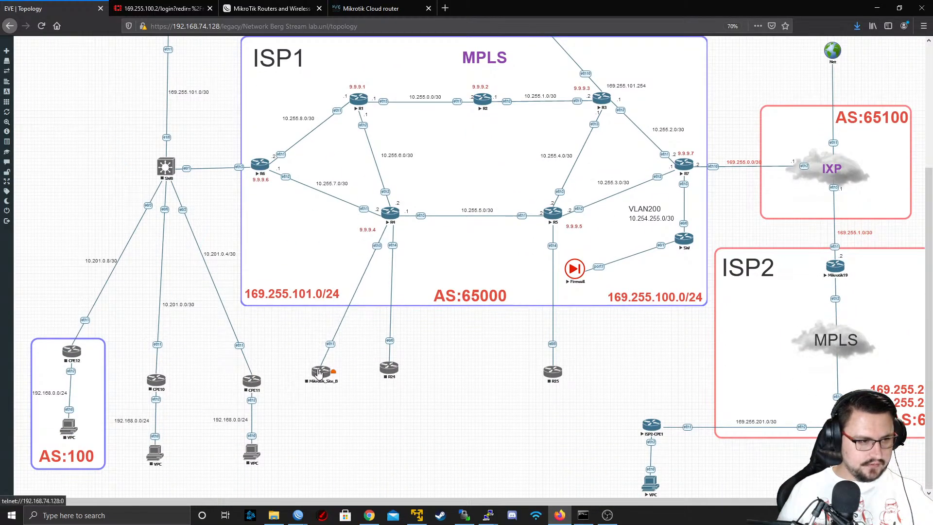
Duplicate the 10.201.0.0/30 label beside CPE10's link, place the copy along the Mikrotik_Site_B link, and nudge that router slightly toward R24
right_click(188, 304)
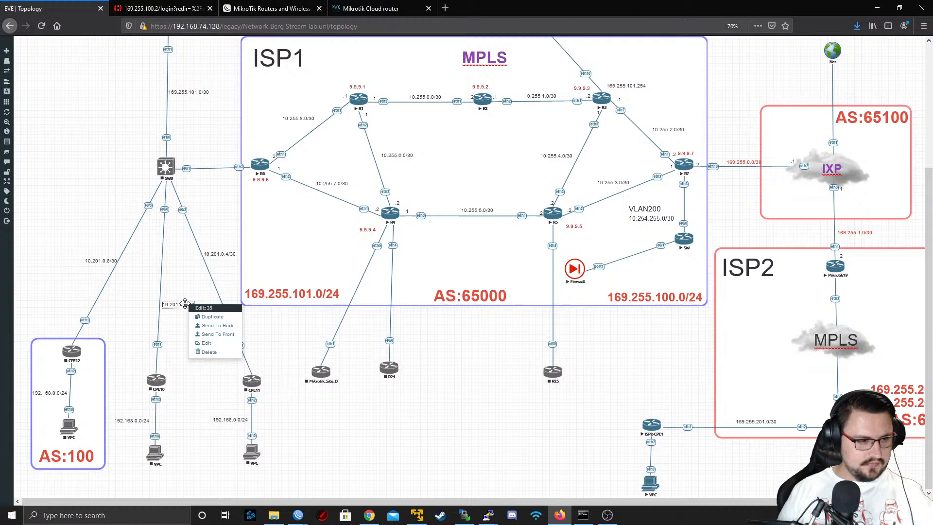
left_click(212, 316)
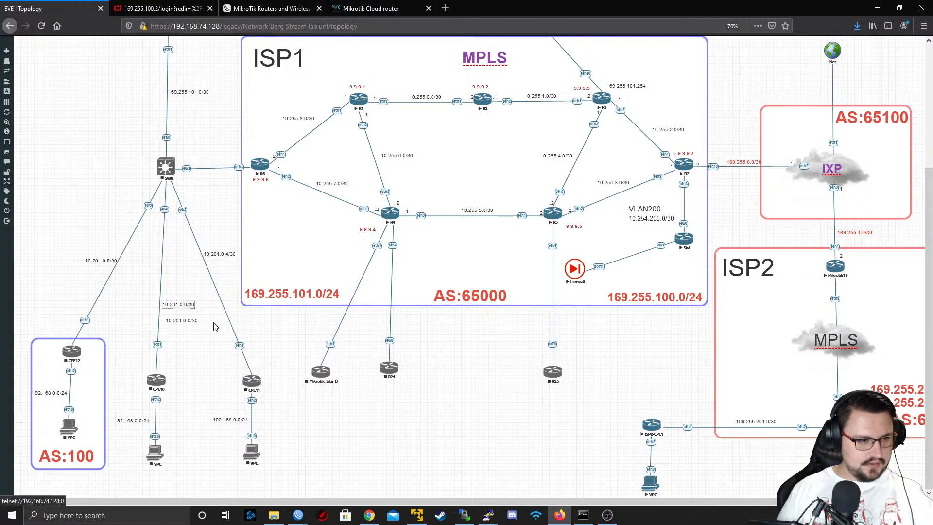
left_click_drag(253, 334, 325, 332)
double_click(324, 333)
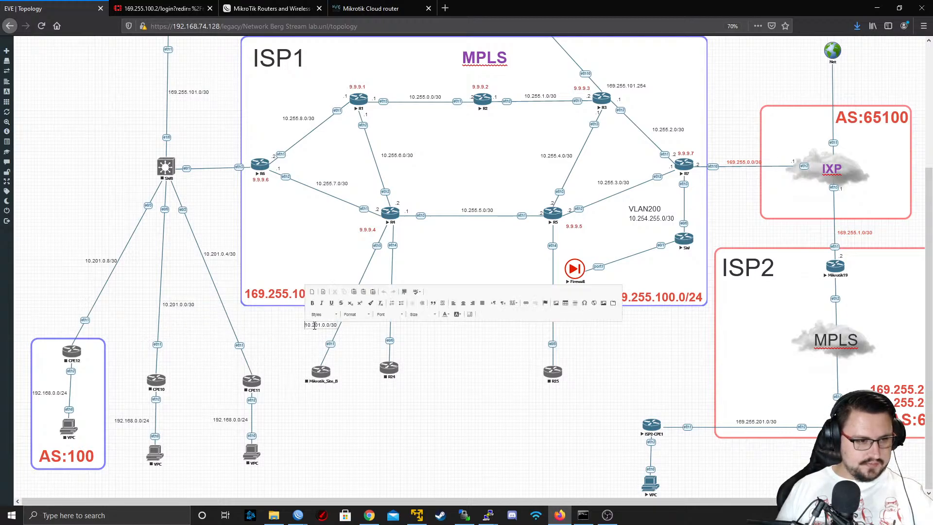
left_click_drag(322, 371, 327, 364)
left_click(327, 364)
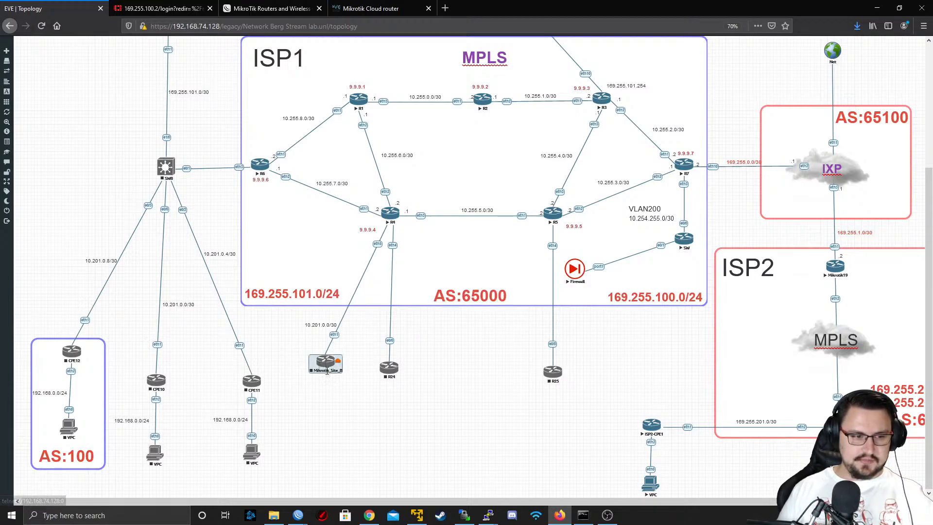
left_click_drag(326, 368, 331, 371)
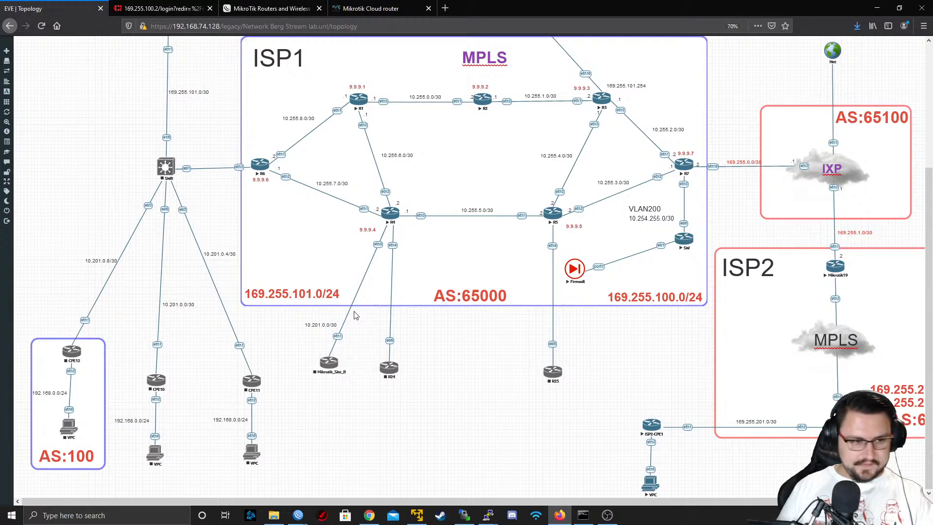
Change the copied label on the Mikrotik_Site_B link to 10.101.0.0/30 and shift it closer to the link line
double_click(324, 324)
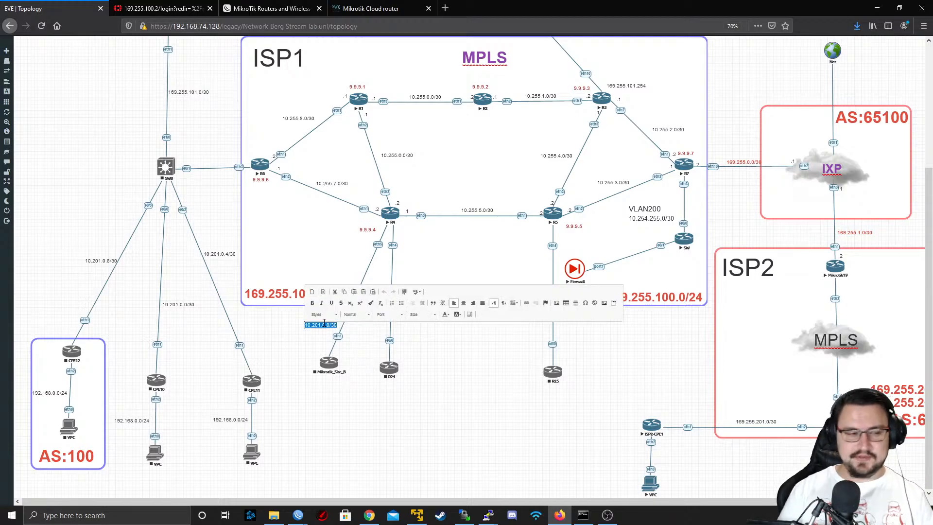
left_click(324, 324)
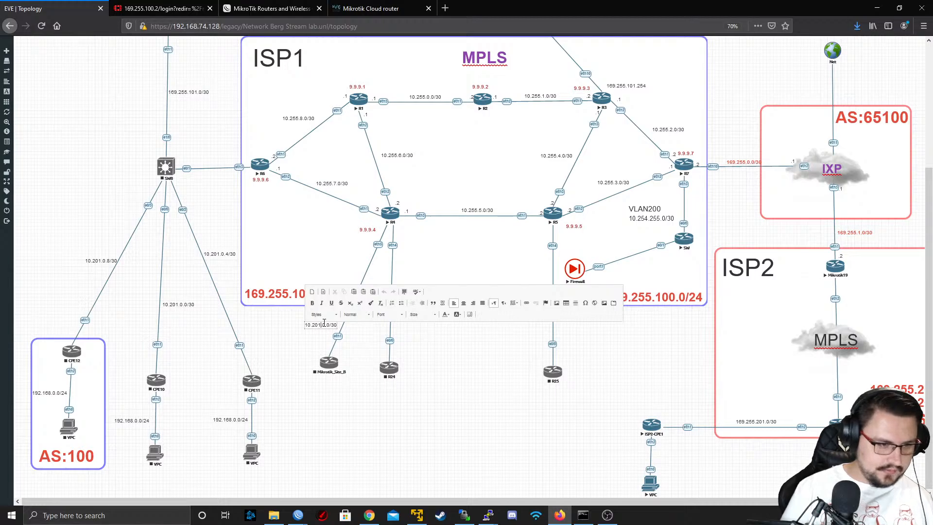
type("1")
key("Right")
key("BackSpace")
key("BackSpace")
key("BackSpace")
type("10")
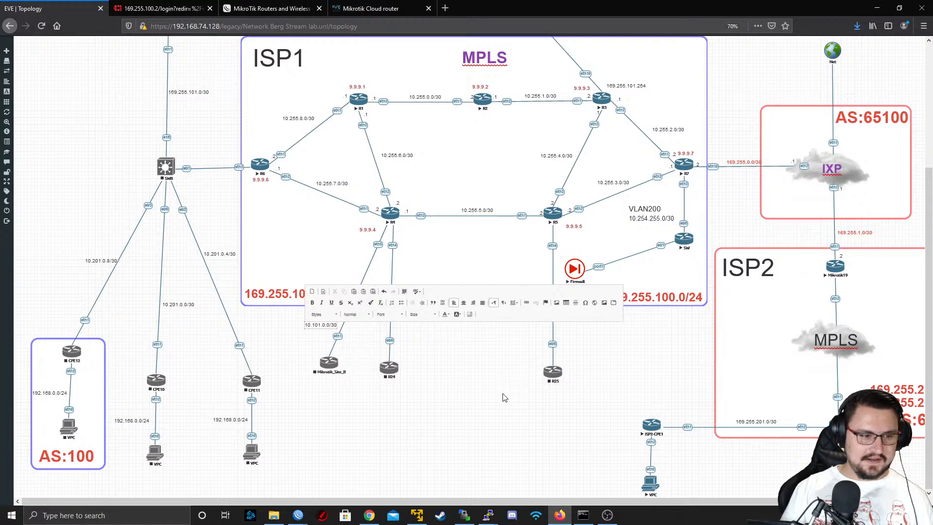
scroll(504, 397, "right", 2)
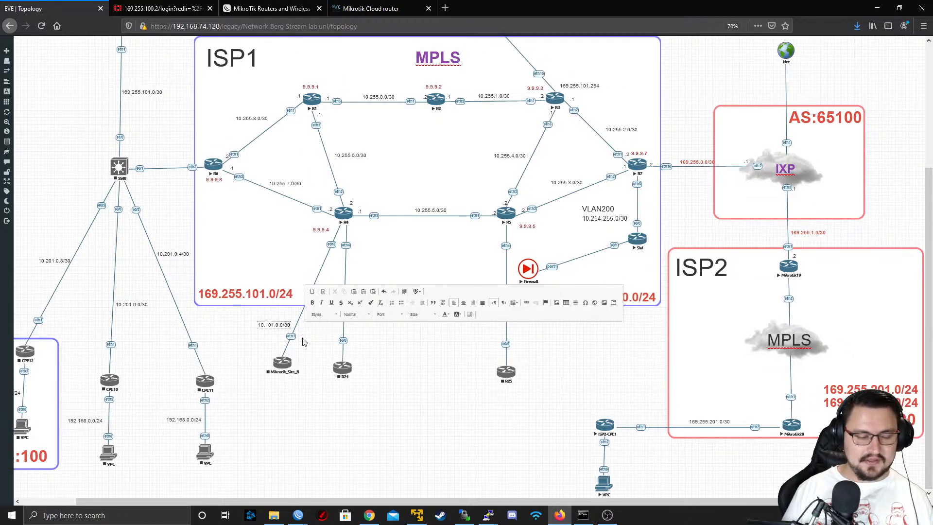
left_click(307, 361)
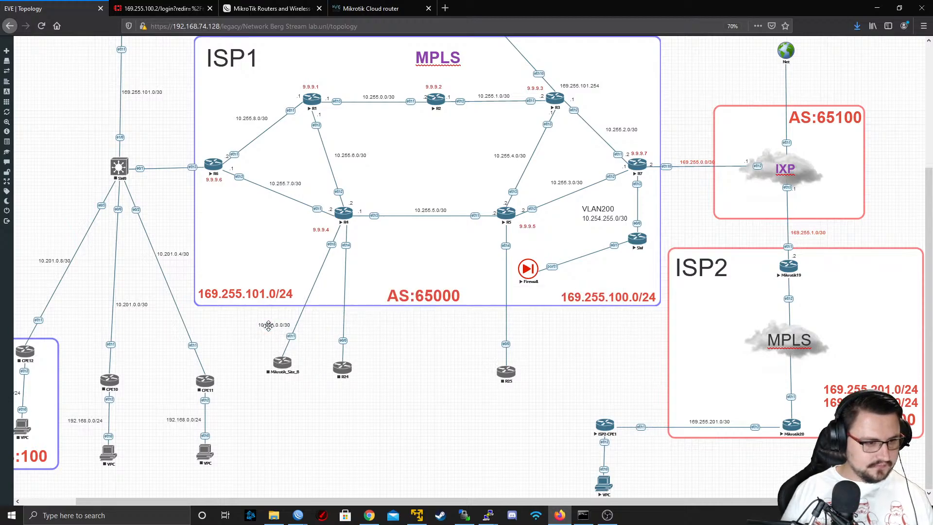
left_click_drag(268, 325, 273, 321)
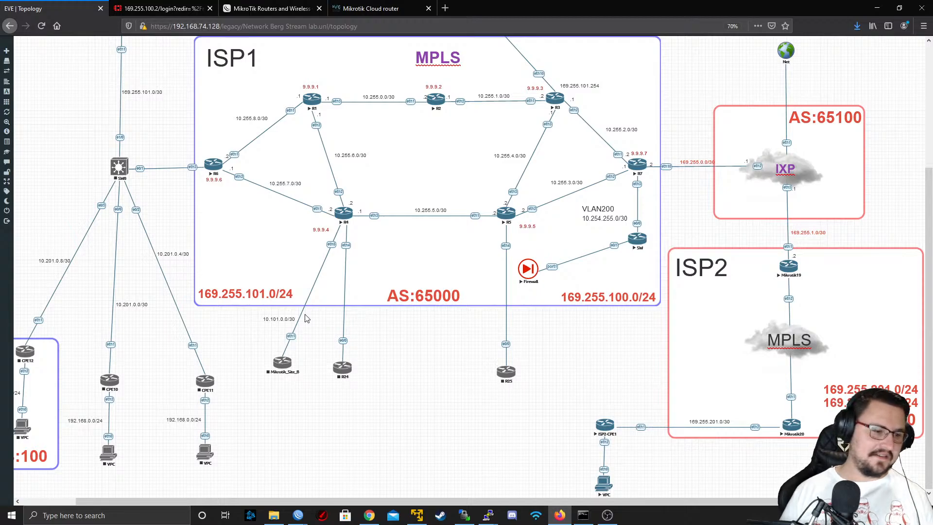
double_click(294, 318)
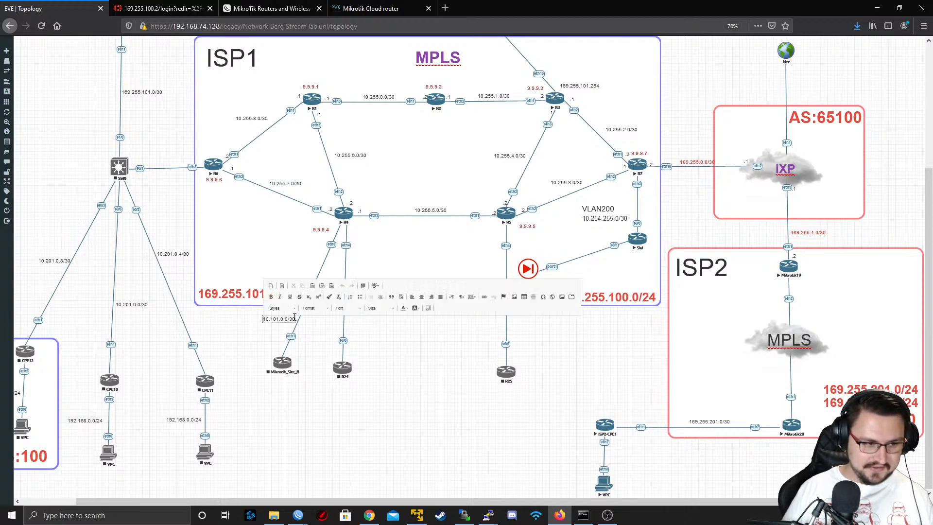
right_click(293, 321)
left_click(284, 329)
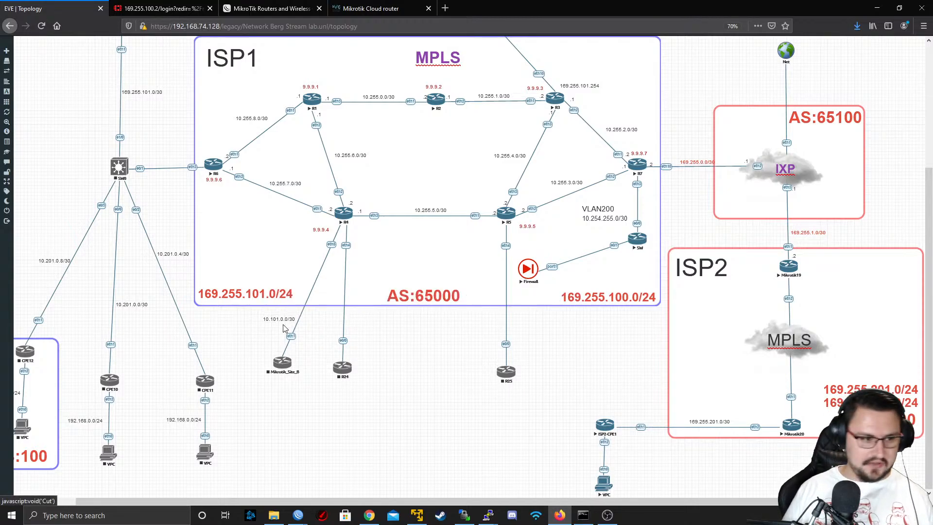
double_click(285, 320)
key("ctrl+a")
triple_click(284, 319)
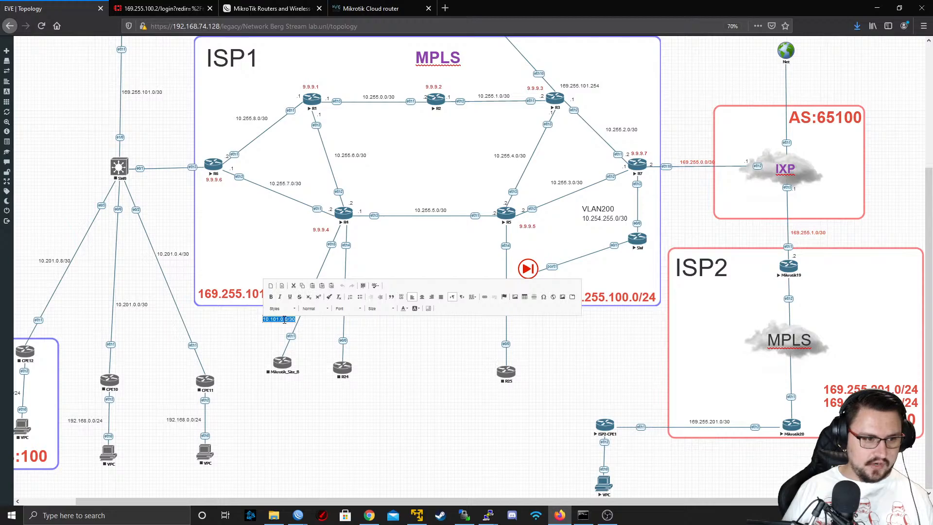
left_click(331, 324)
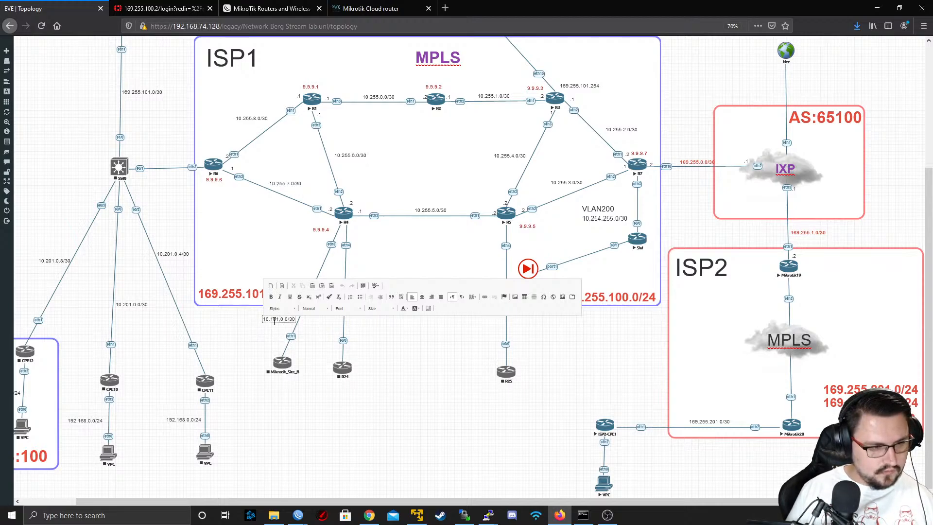
left_click(287, 333)
right_click(288, 321)
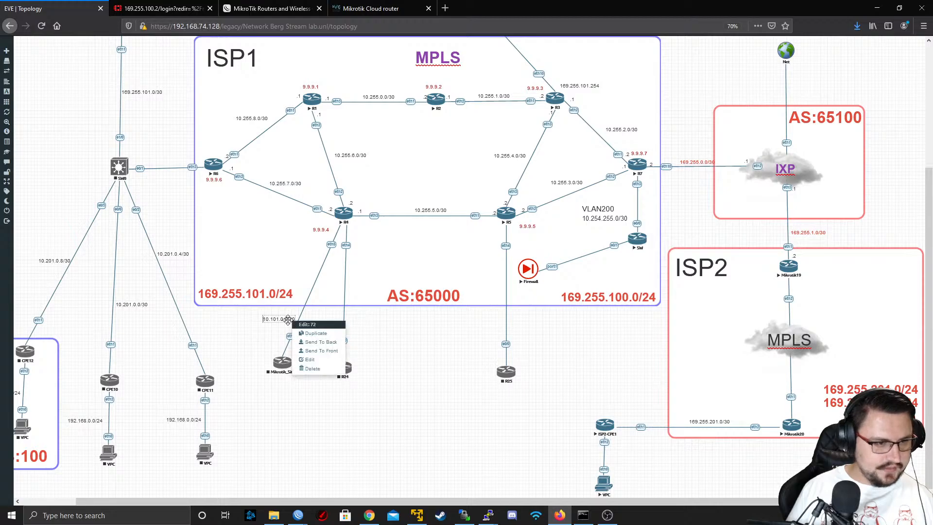
left_click(234, 334)
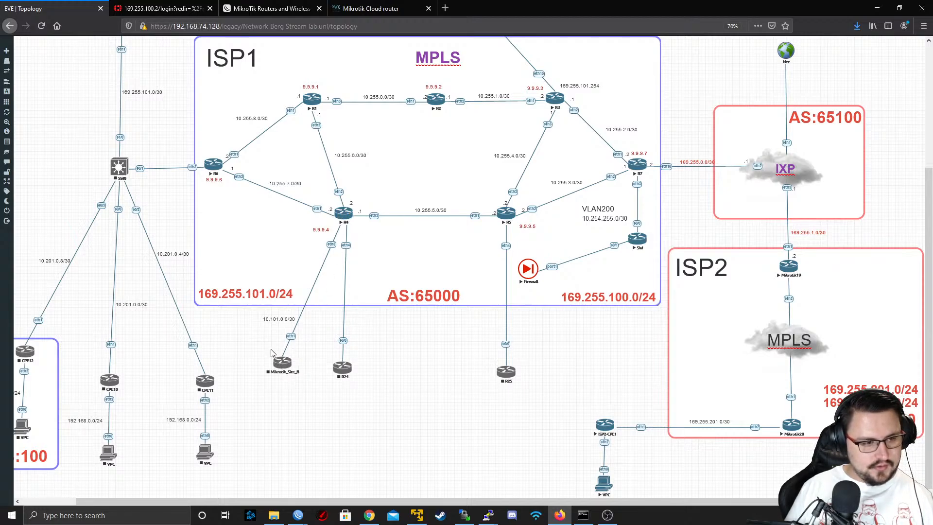
Start Mikrotik_Site_B and open its telnet console with putty.exe
right_click(283, 374)
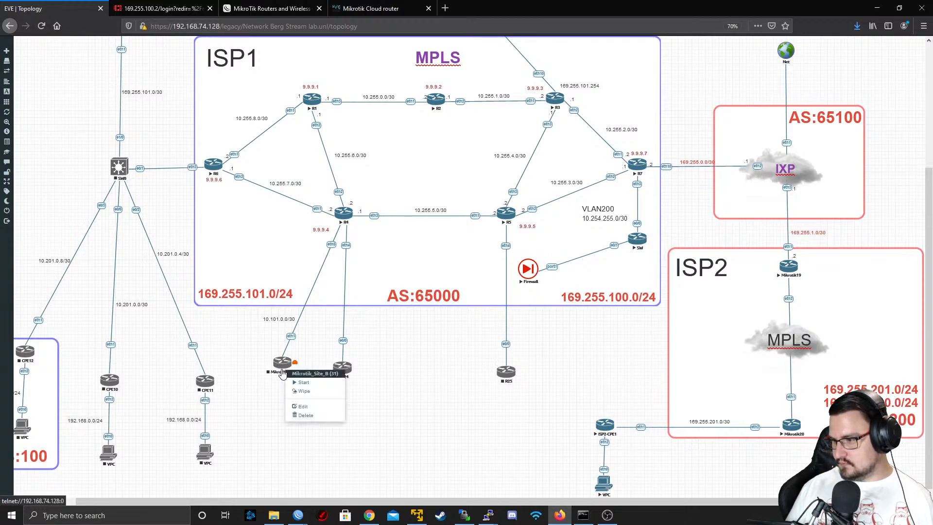
left_click(302, 390)
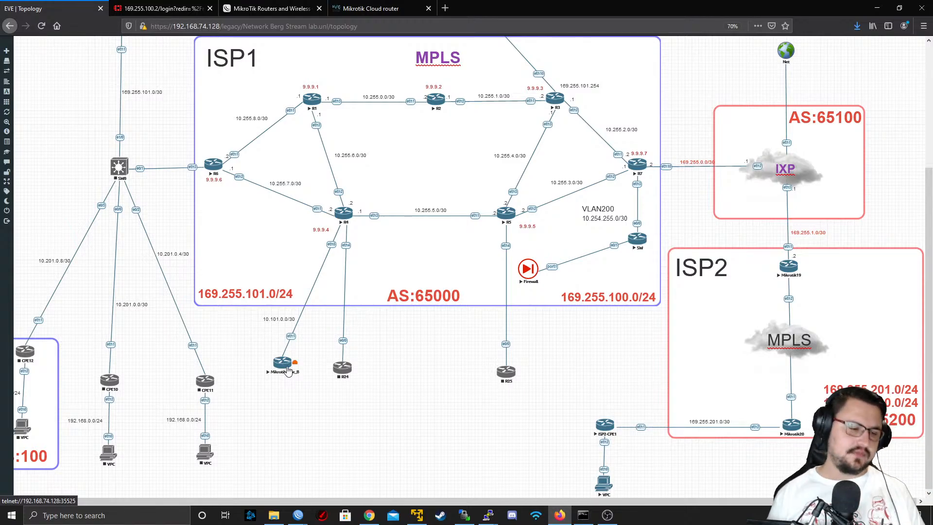
left_click(282, 365)
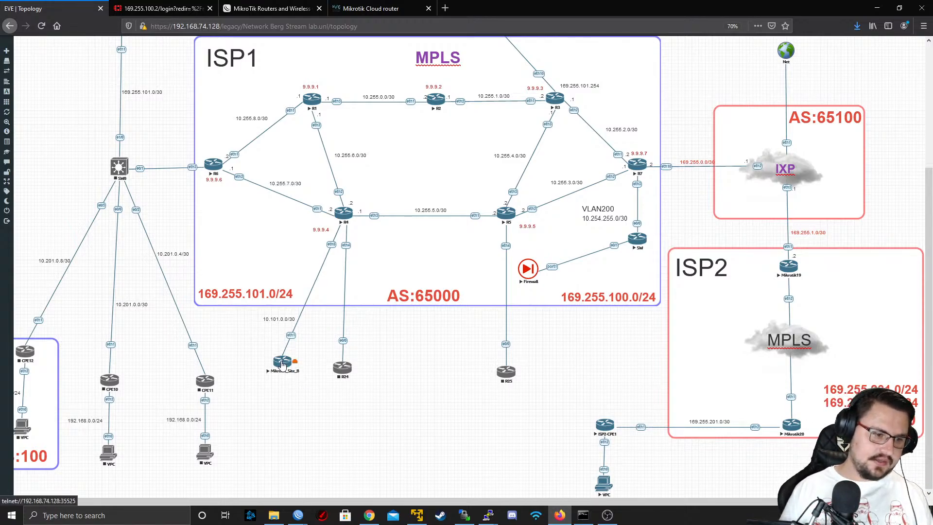
left_click(486, 92)
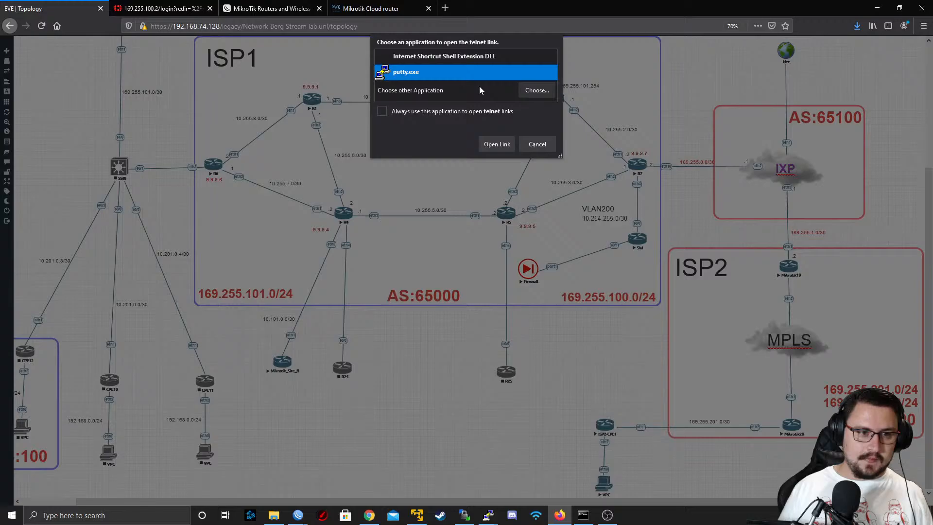
left_click(483, 142)
left_click_drag(382, 127, 318, 54)
key("Return")
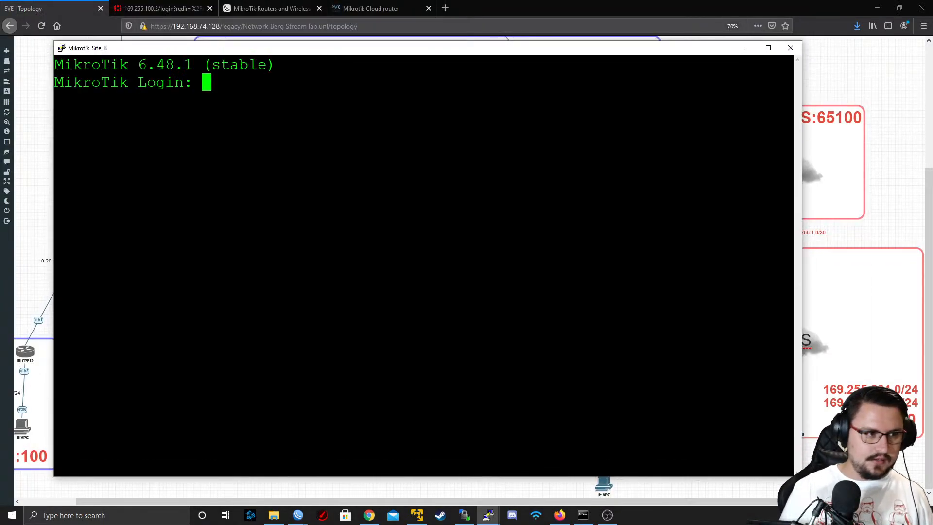
Log in to Mikrotik_Site_B as admin with the password left empty and decline viewing the software license
type("admin")
key("Return")
key("Return")
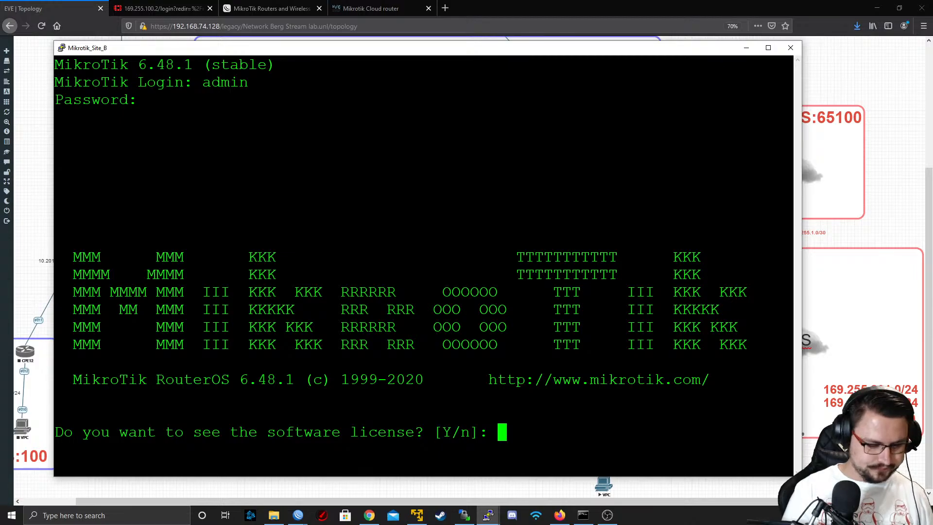
type("n")
Print the IP addresses configured on Mikrotik_Site_B
key("Return")
type("ip ad")
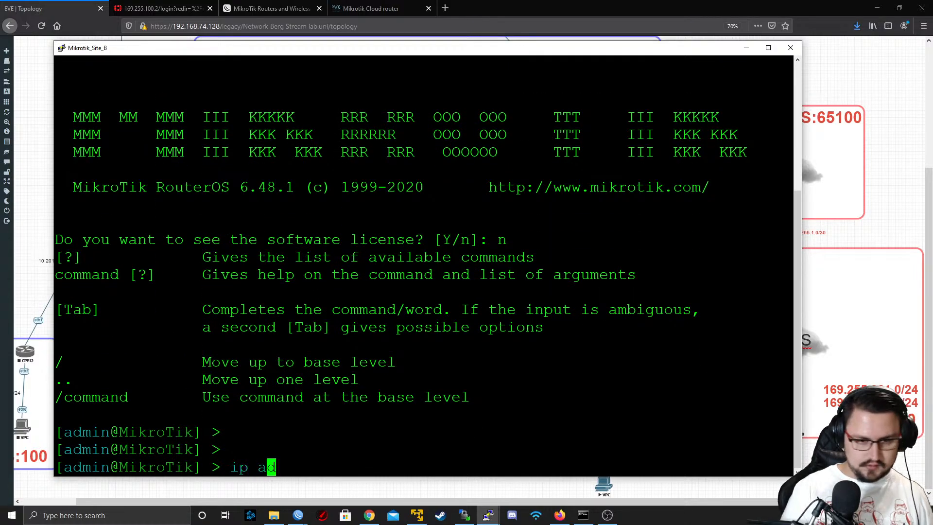
key("Tab")
type("print")
key("Return")
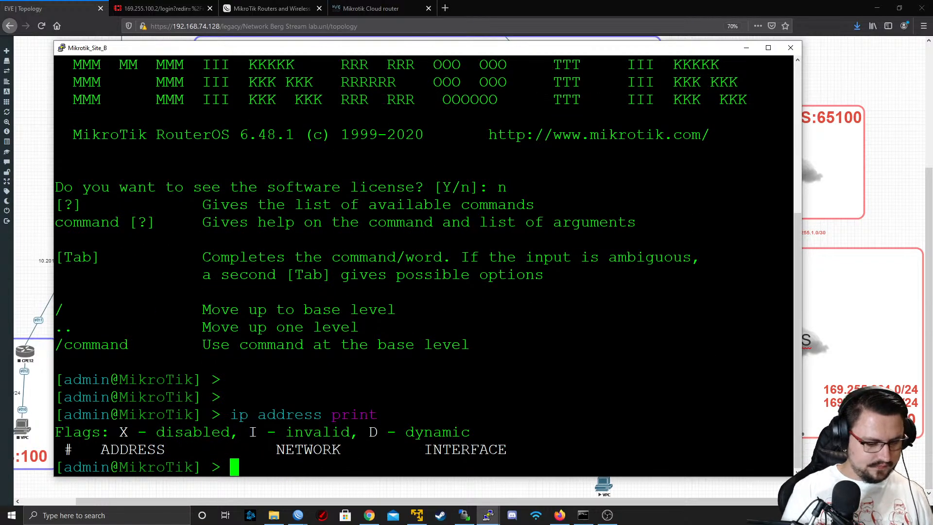
Add the IP address 10.101.0.2/30 to interface ether1 on Mikrotik_Site_B, keeping the topology labels in view for reference
type("ip ad")
key("Tab")
type("add")
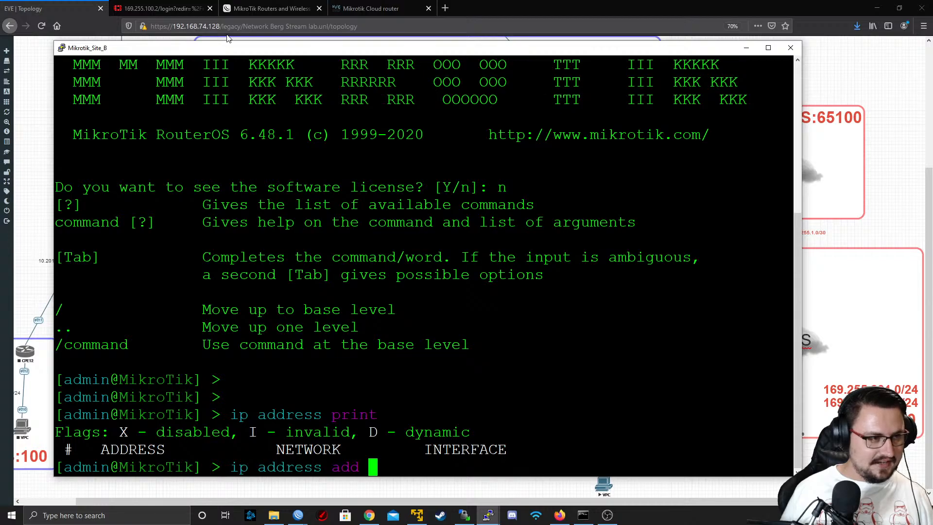
left_click_drag(203, 54, 454, 45)
type("10.")
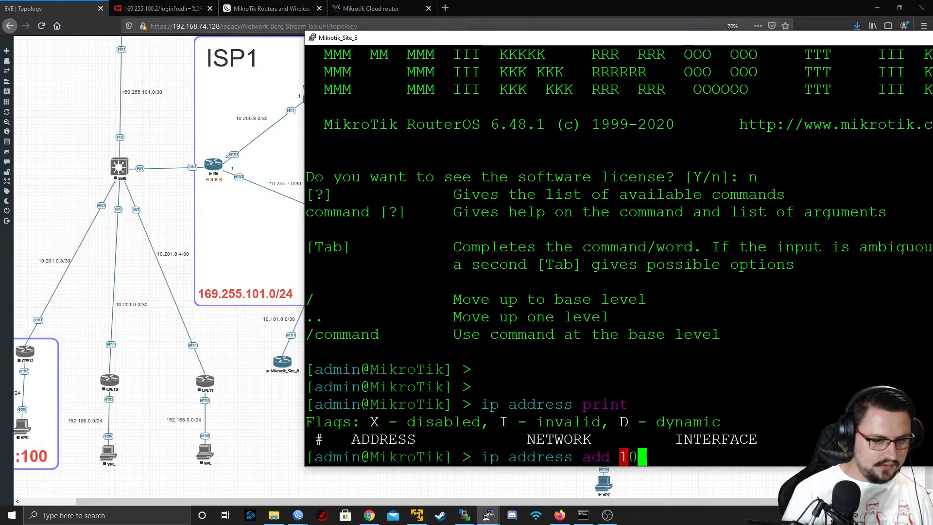
key("BackSpace")
key("BackSpace")
key("BackSpace")
type("address=")
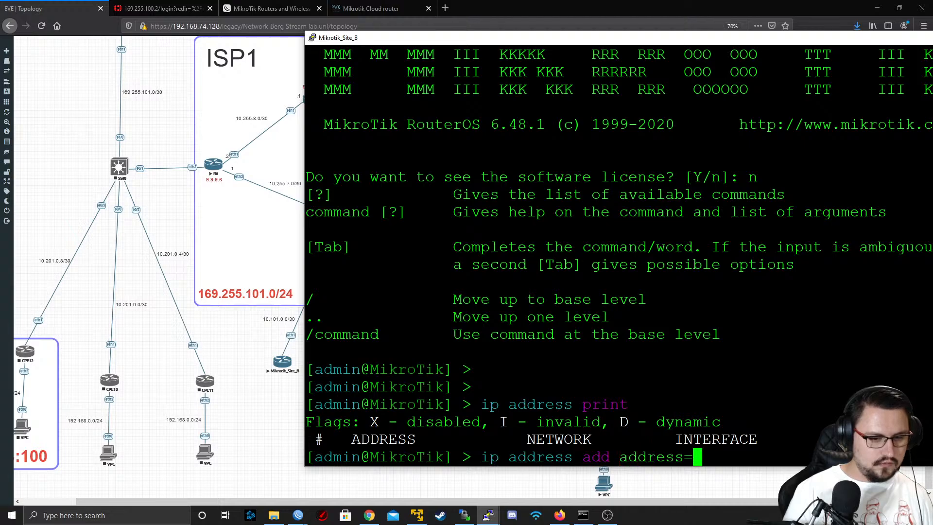
type("10.101.0.2/30")
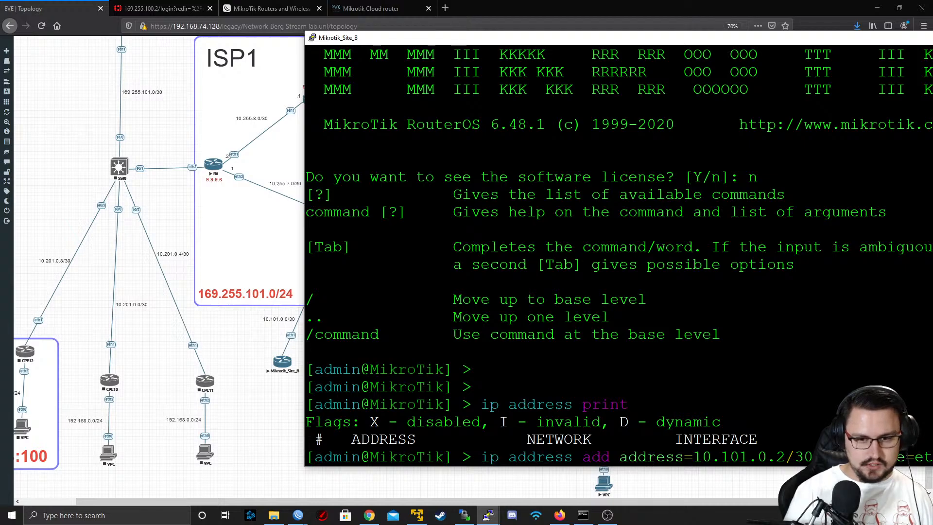
key("Return")
left_click_drag(466, 45, 229, 28)
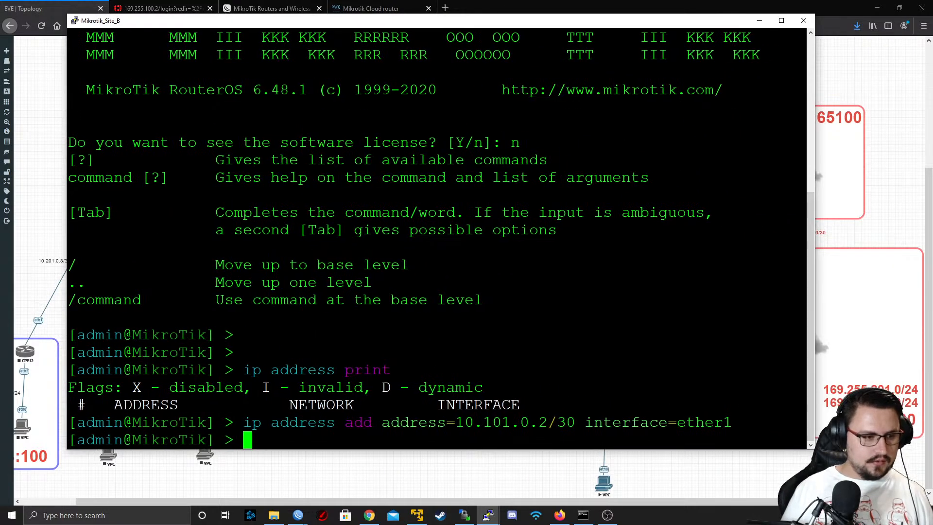
Return to the EVE topology and open R4's telnet console with putty.exe
left_click(858, 89)
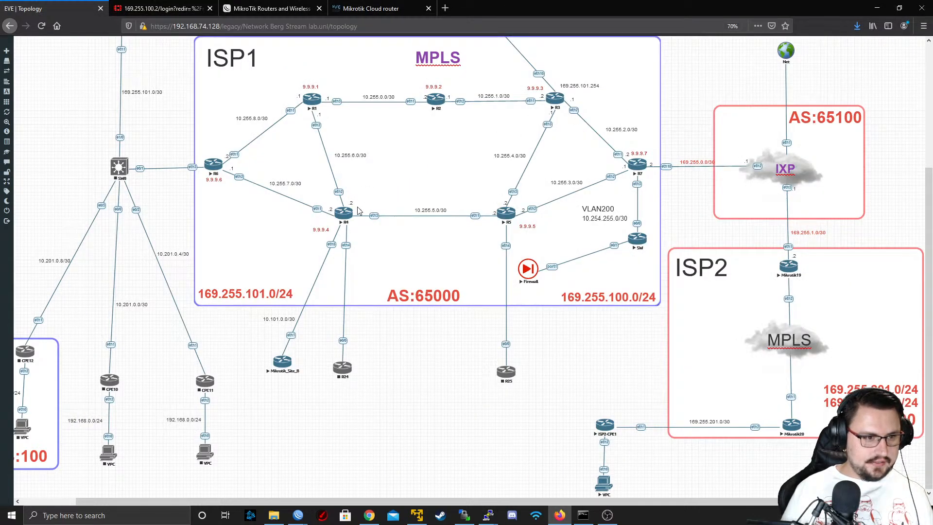
left_click(349, 215)
left_click(466, 95)
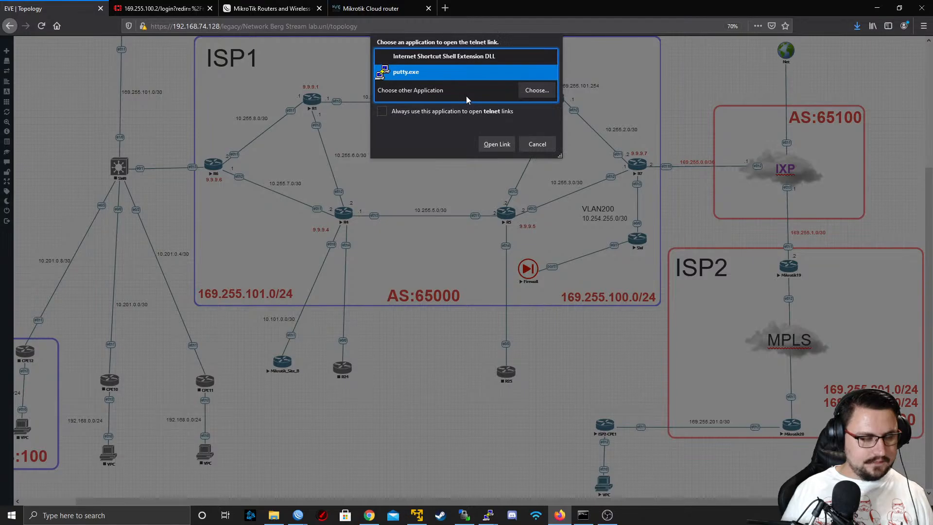
left_click(495, 144)
left_click_drag(267, 26, 352, 43)
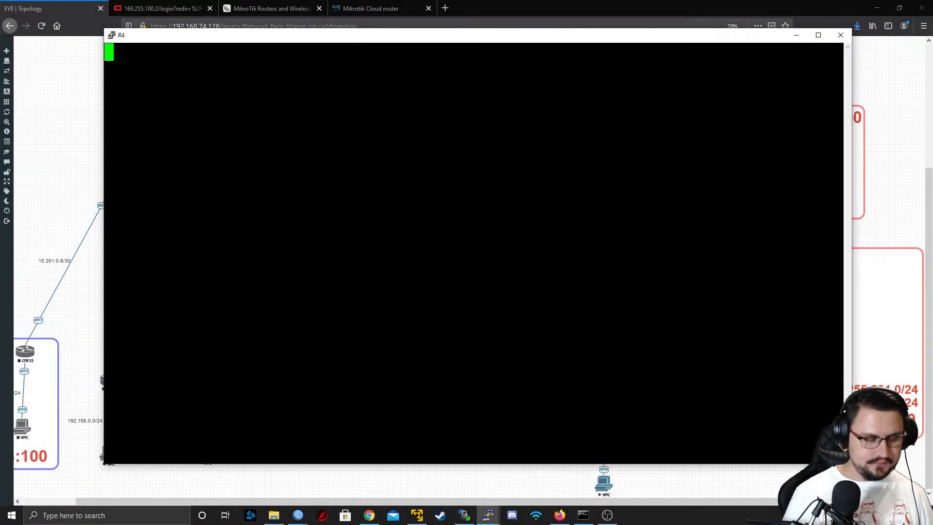
Add the IP address 10.101.0.1/30 to interface ether5 on R4
key("Return")
type("ip address ad")
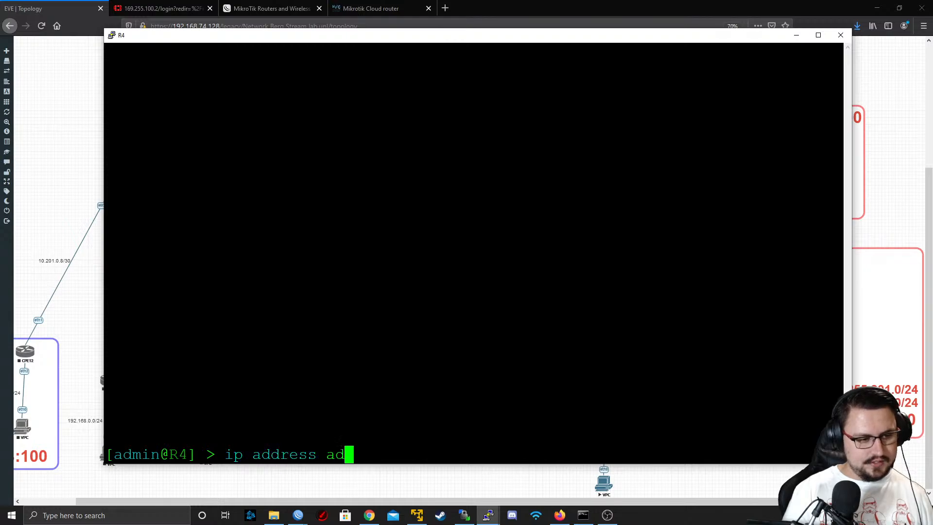
type("d address=10.101")
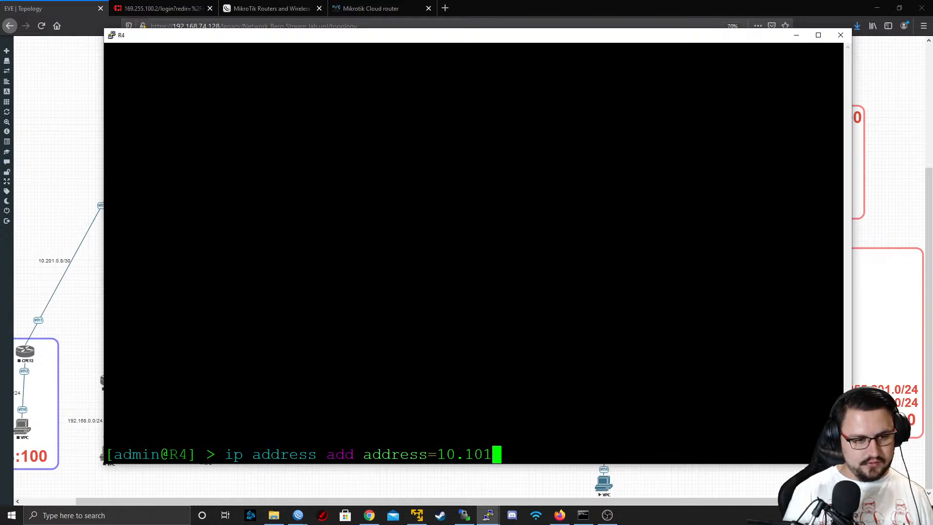
type(".0.1")
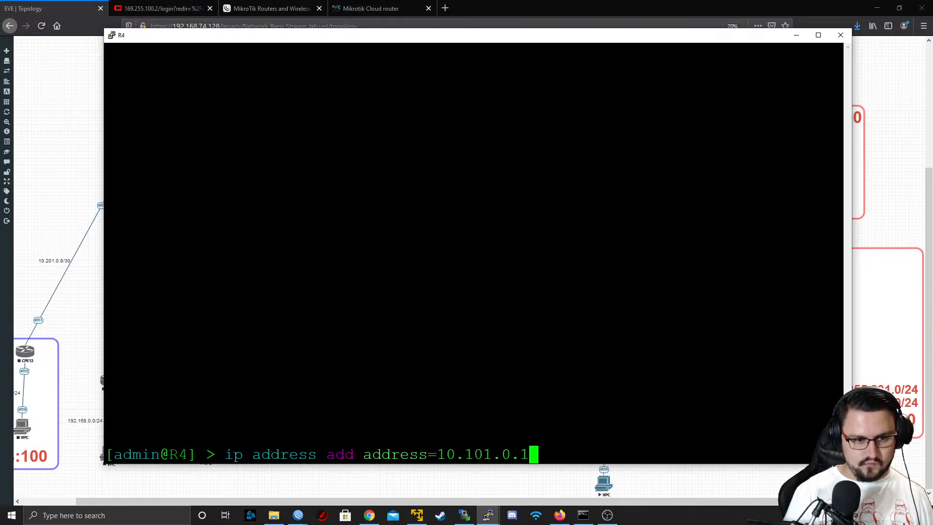
type("/30 interface=ether5")
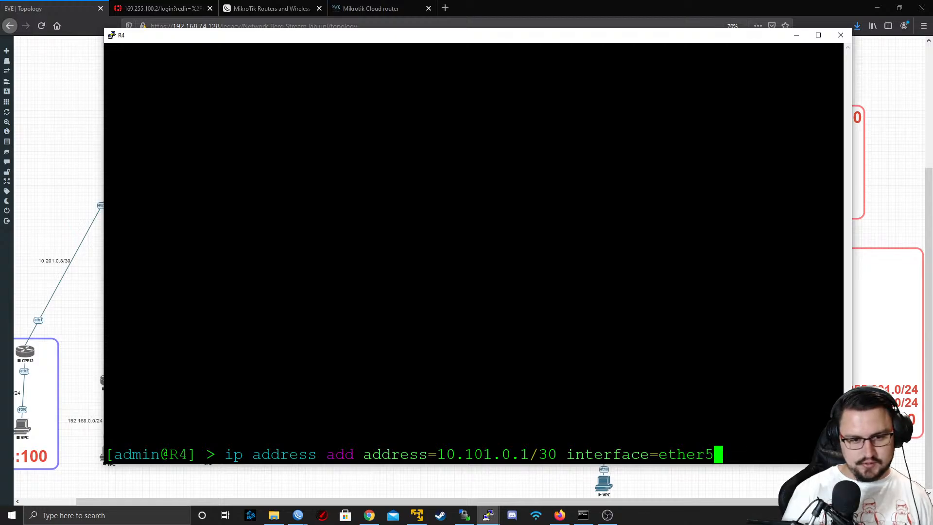
key("Return")
Ping 10.101.0.2 from R4 to test the link to Mikrotik_Site_B, and stop after a few replies
type("ping 10.1")
type("0.1")
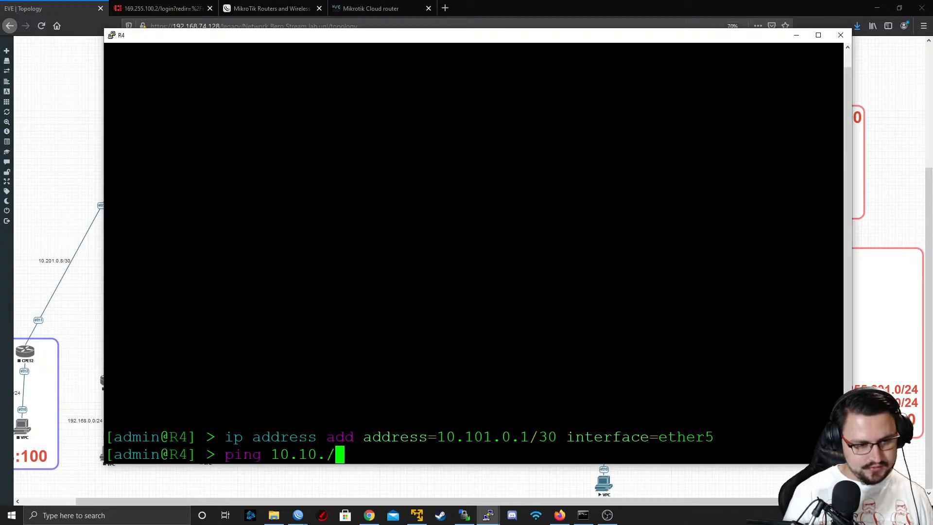
key("BackSpace")
key("BackSpace")
type("1.0.2")
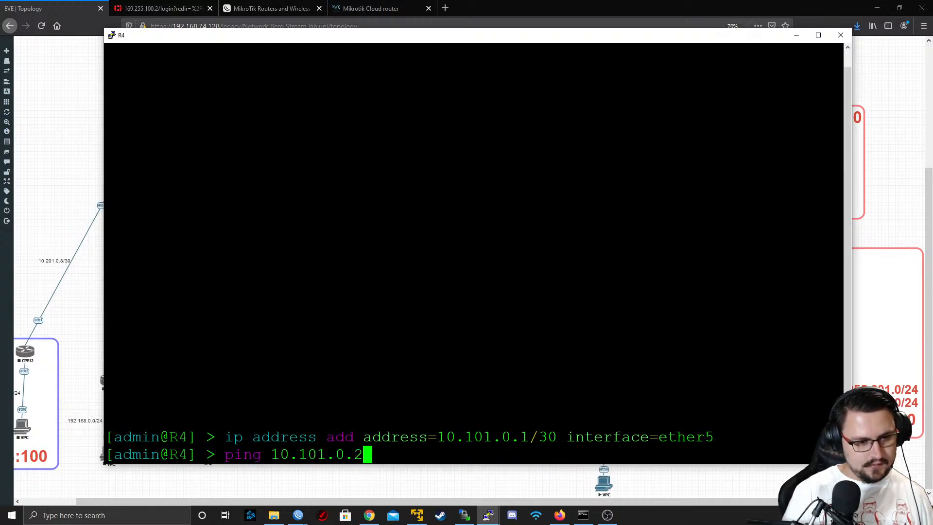
key("Return")
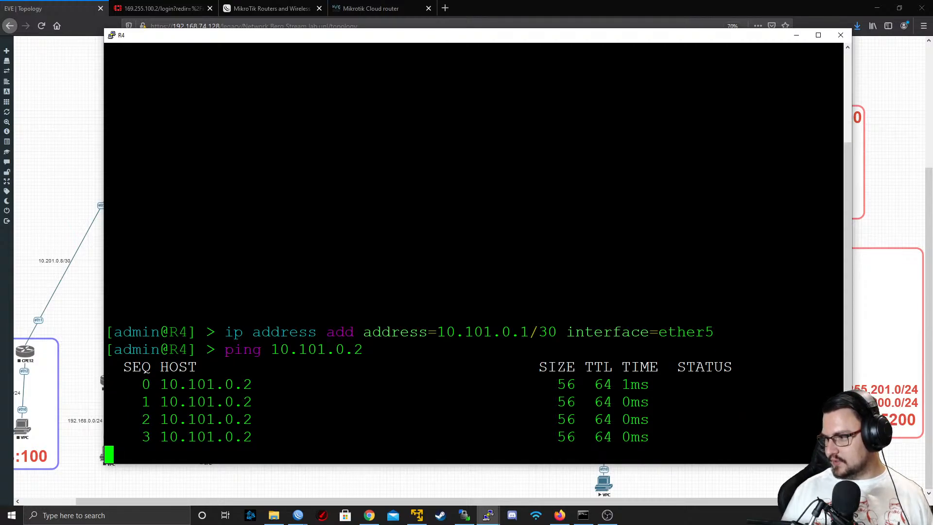
key("ctrl+c")
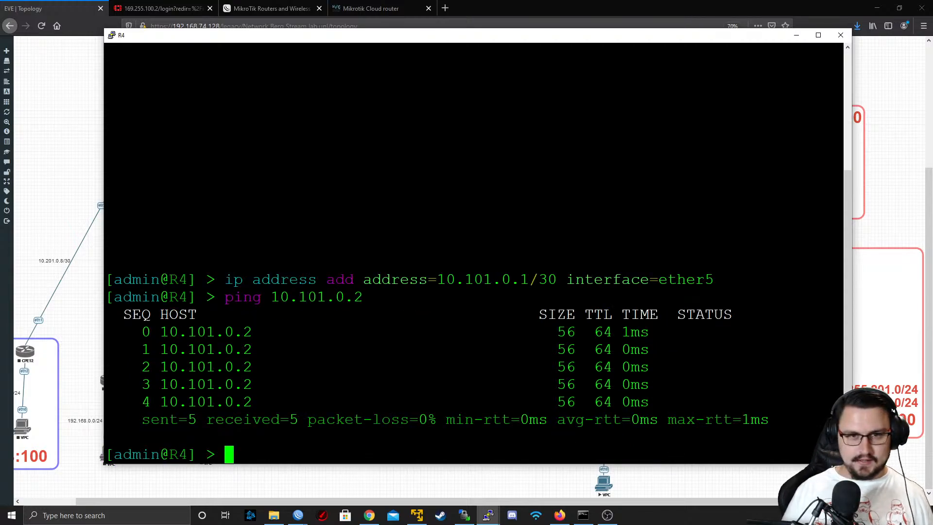
Switch to WinBox, connect to RoMON through the IXP agent, and open a session to neighbor R4
left_click(796, 35)
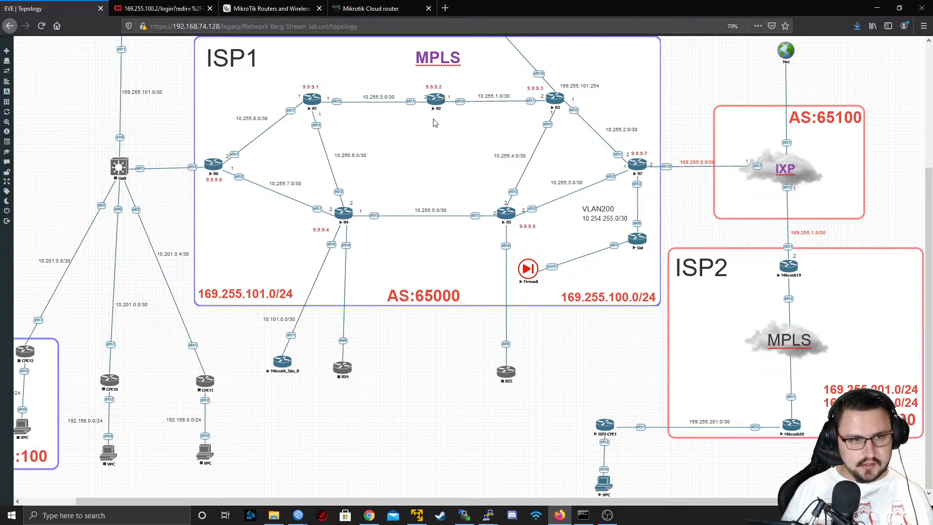
scroll(544, 131, "up", 1)
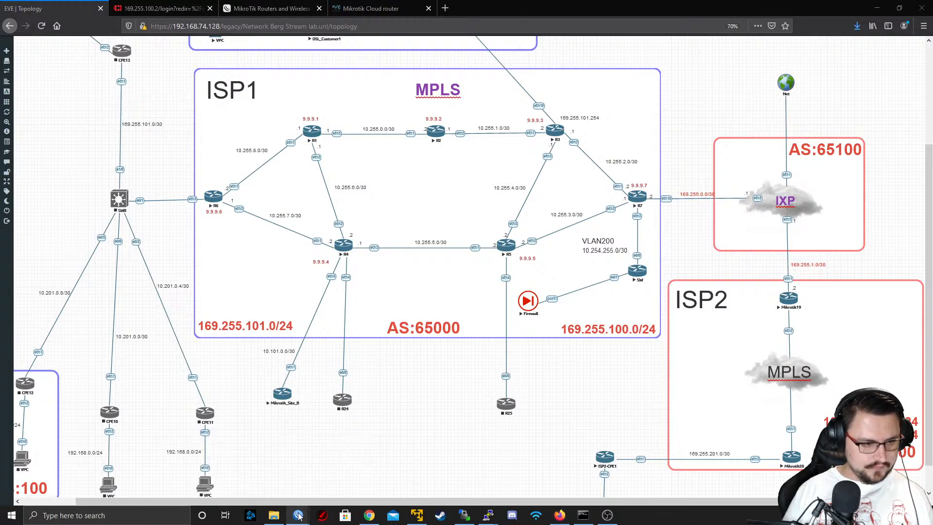
left_click(324, 513)
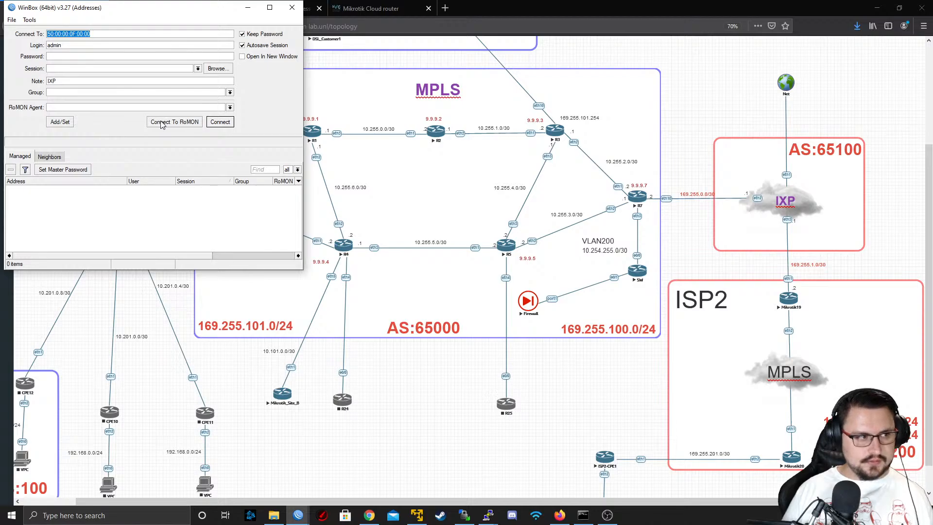
left_click(163, 122)
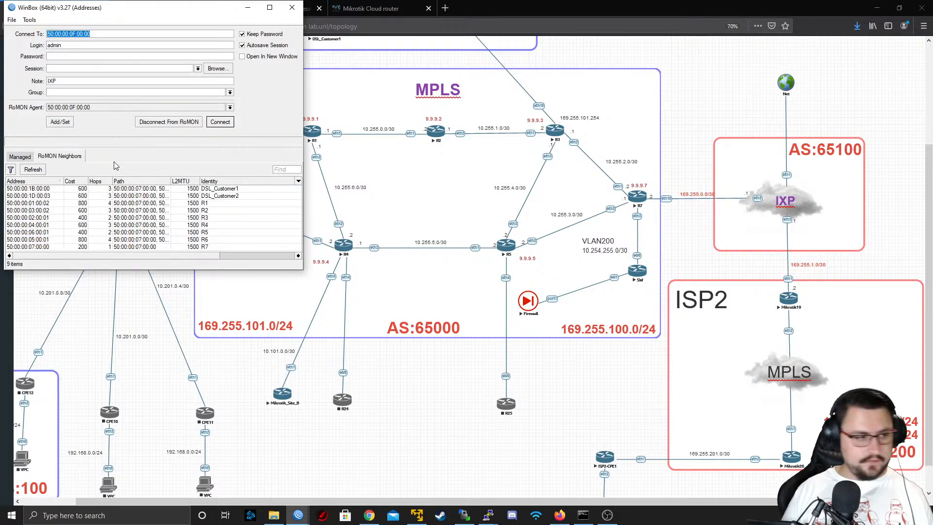
left_click(173, 218)
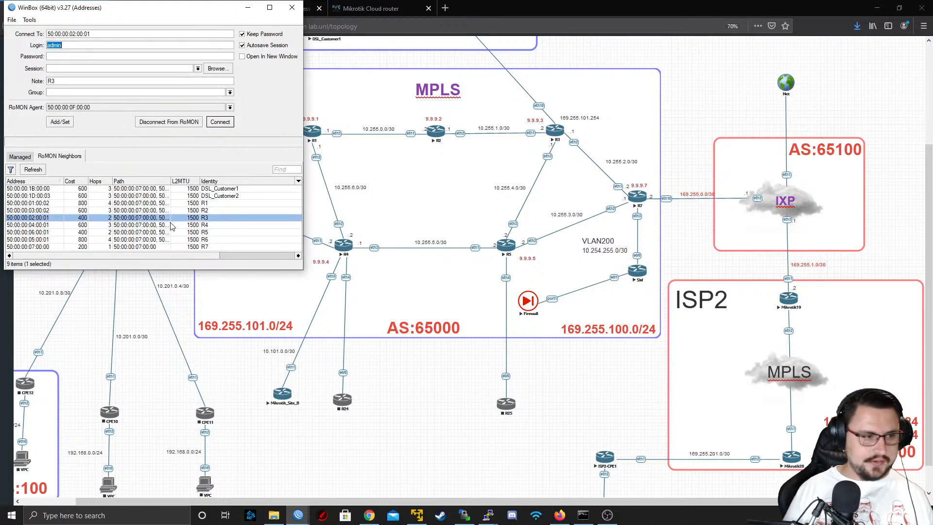
left_click(176, 226)
left_click(220, 122)
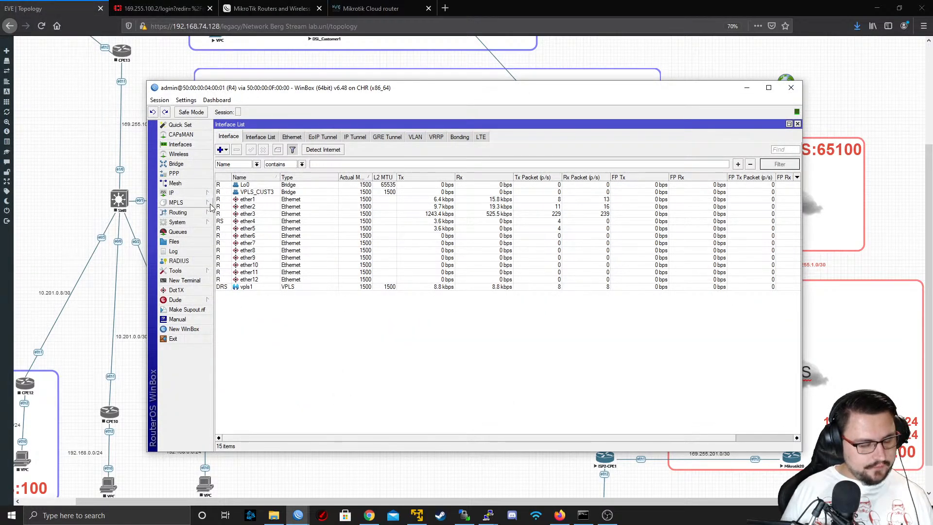
Inspect the general settings and address families of R4's BGP peer PEER_TO_R2_RR, leaving them as they are
left_click(197, 214)
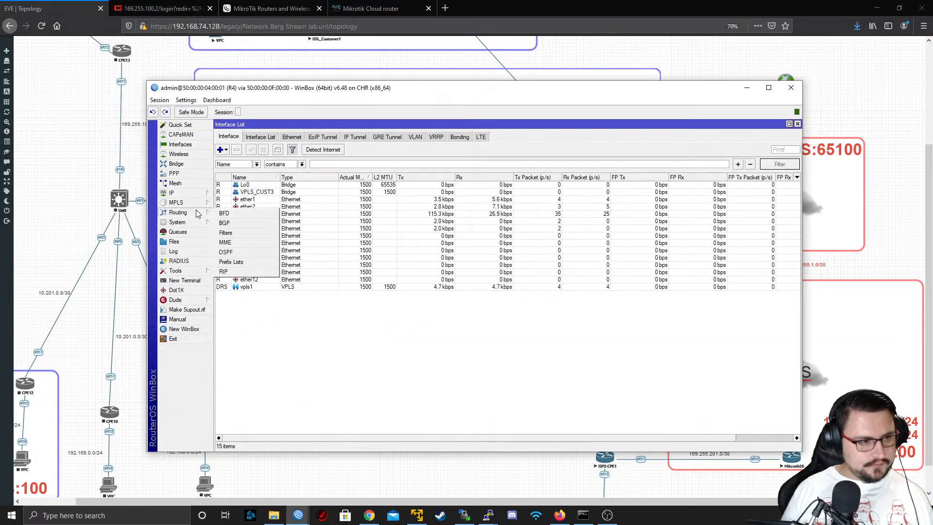
left_click(225, 224)
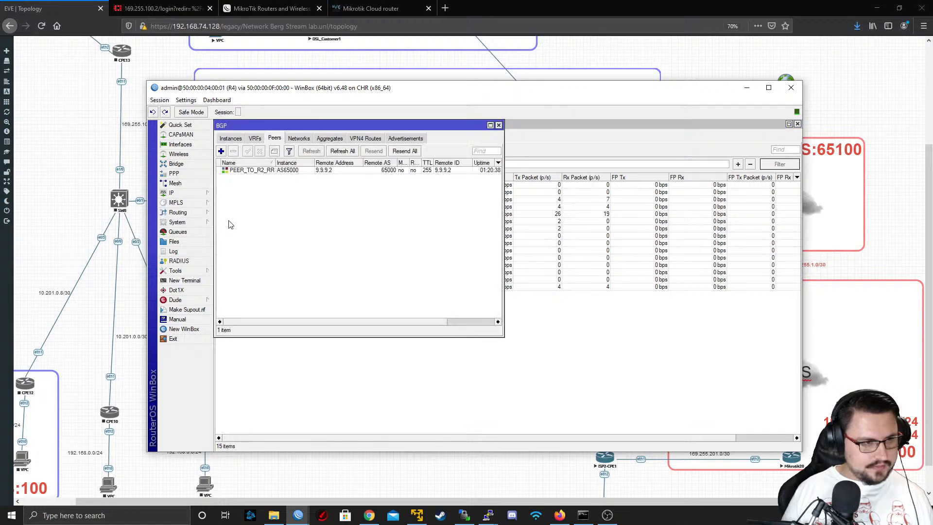
left_click(263, 174)
double_click(258, 174)
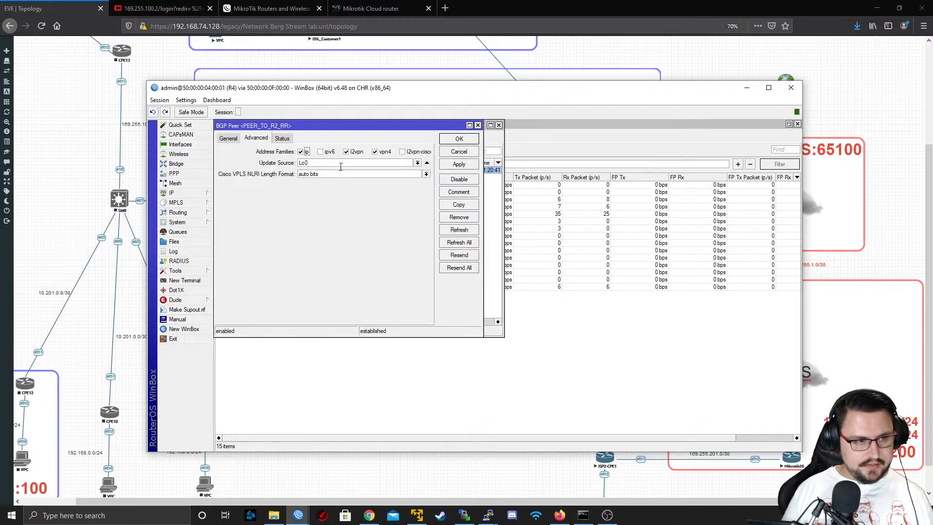
left_click(231, 140)
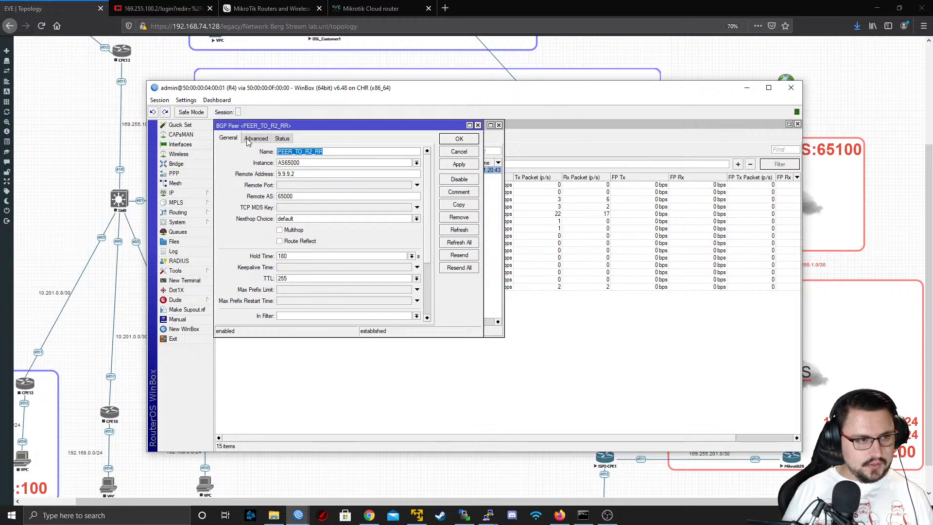
left_click(254, 139)
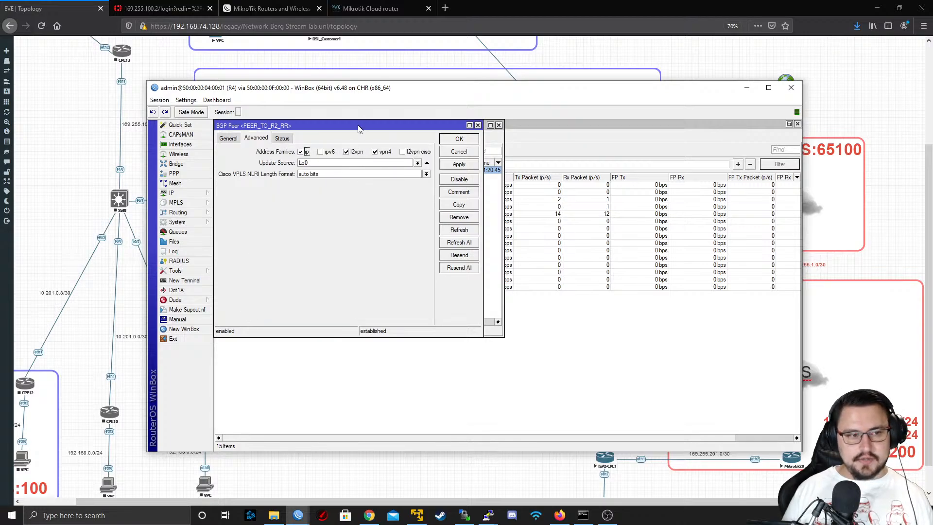
left_click(454, 155)
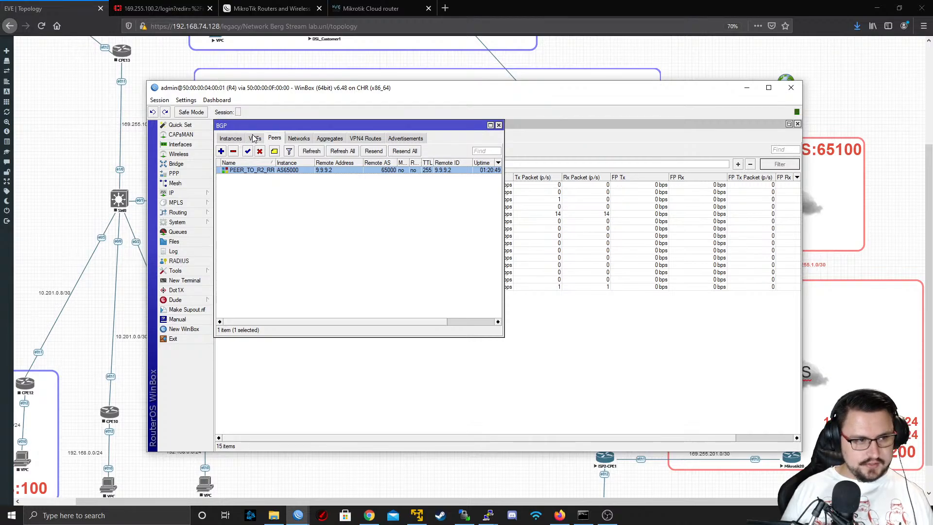
left_click(254, 139)
left_click(221, 151)
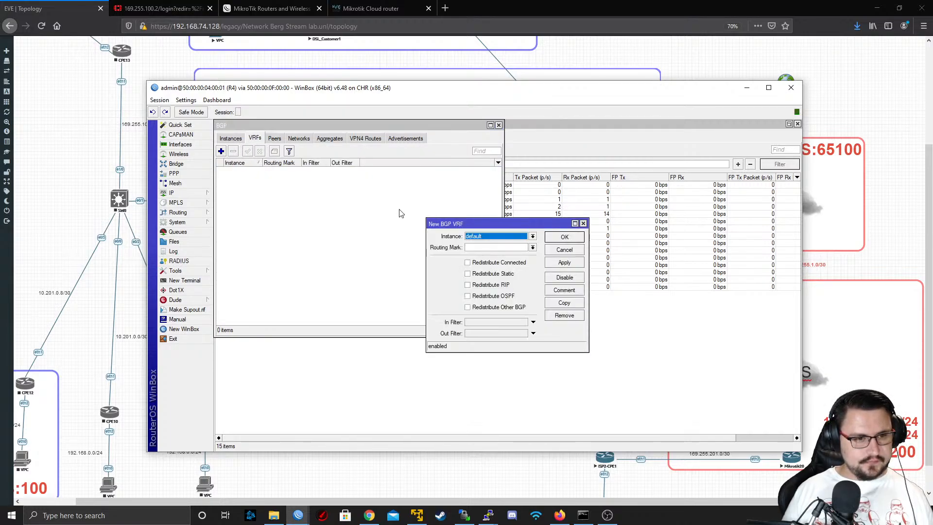
left_click(501, 238)
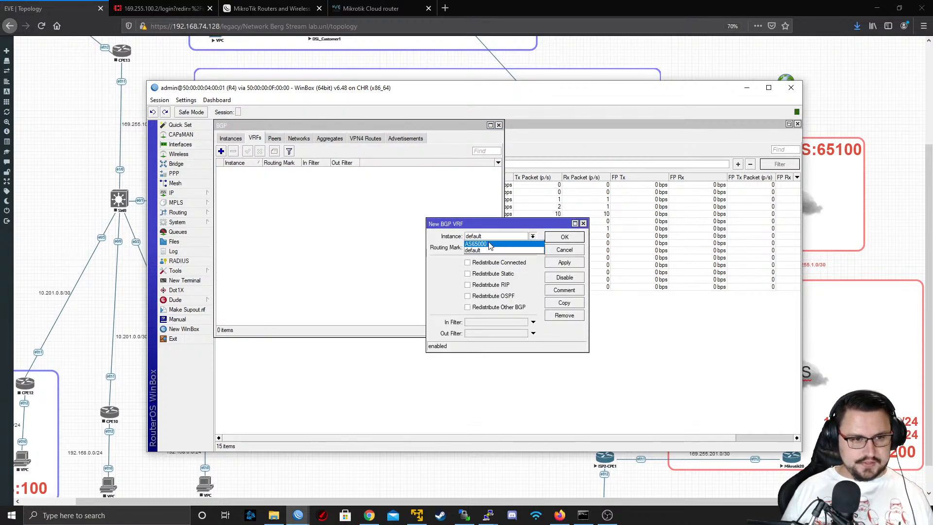
left_click(474, 251)
Start a new VRF in R4's IP route list with routing mark MikroTik and interface ether5
left_click(171, 193)
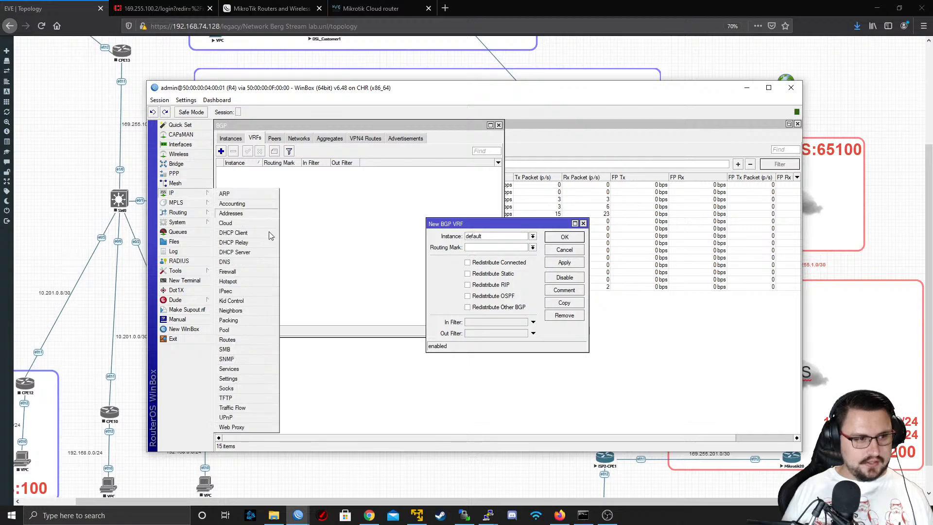
left_click(230, 340)
left_click(297, 145)
left_click(221, 158)
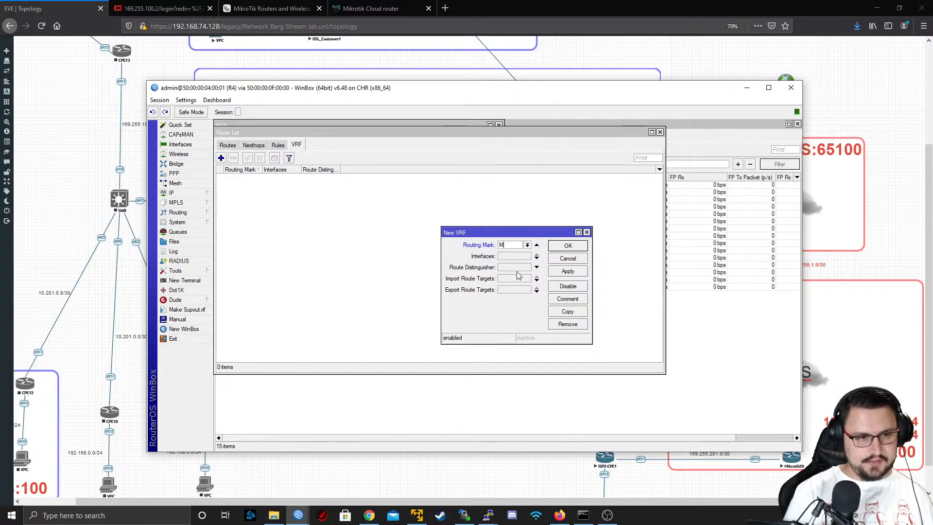
type("Tik")
key("Tab")
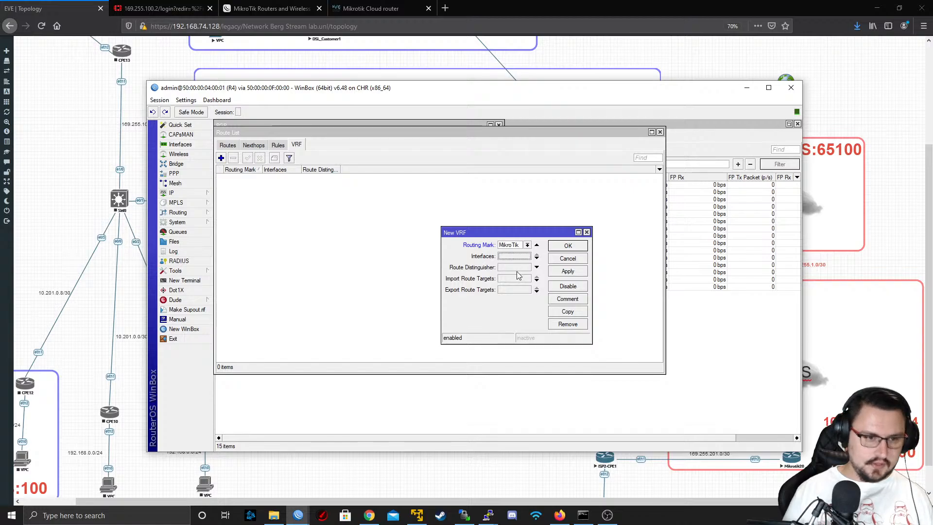
left_click(518, 260)
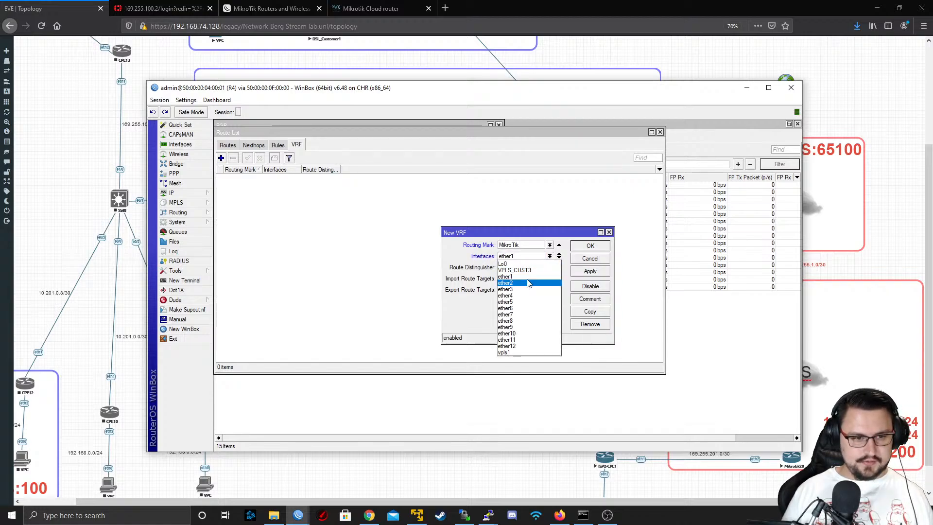
left_click(530, 306)
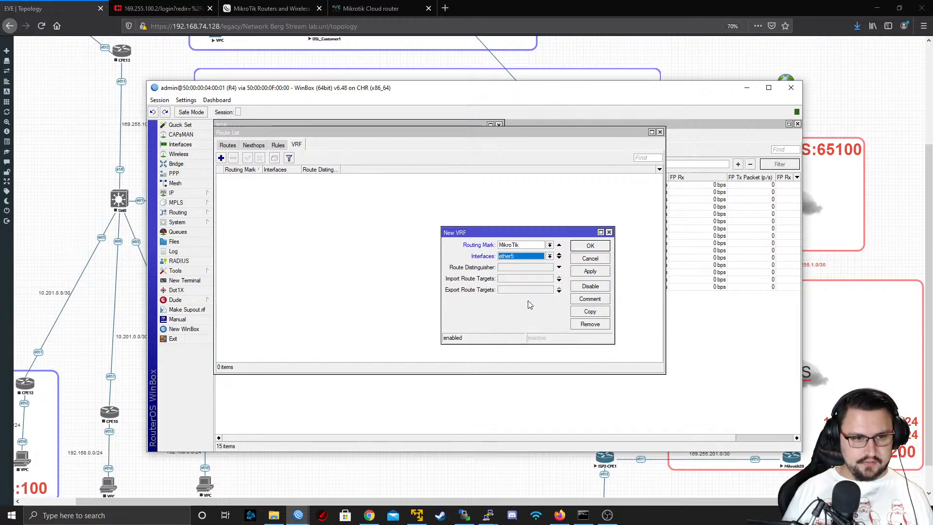
Set the VRF's route distinguisher, import route target and export route target to 1:3, and save it
left_click(512, 269)
type("1")
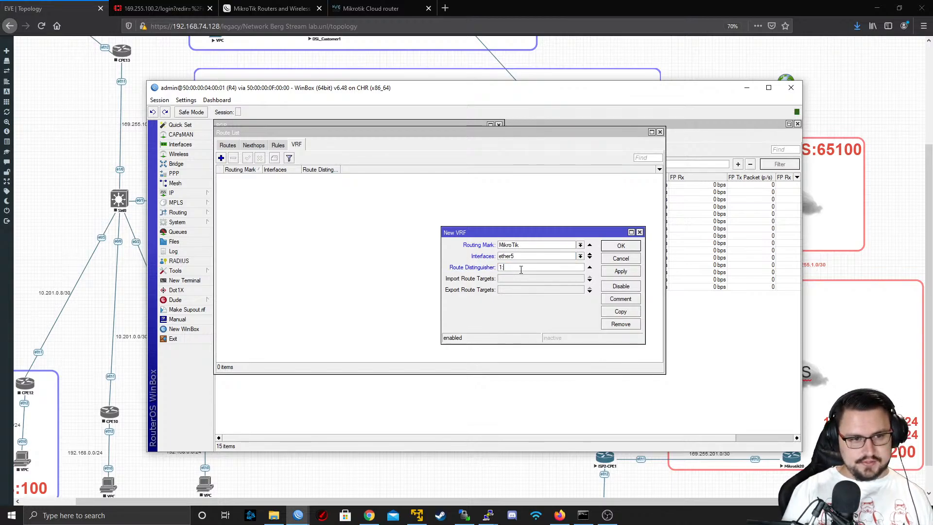
type(":3")
key("Tab")
type("1:3")
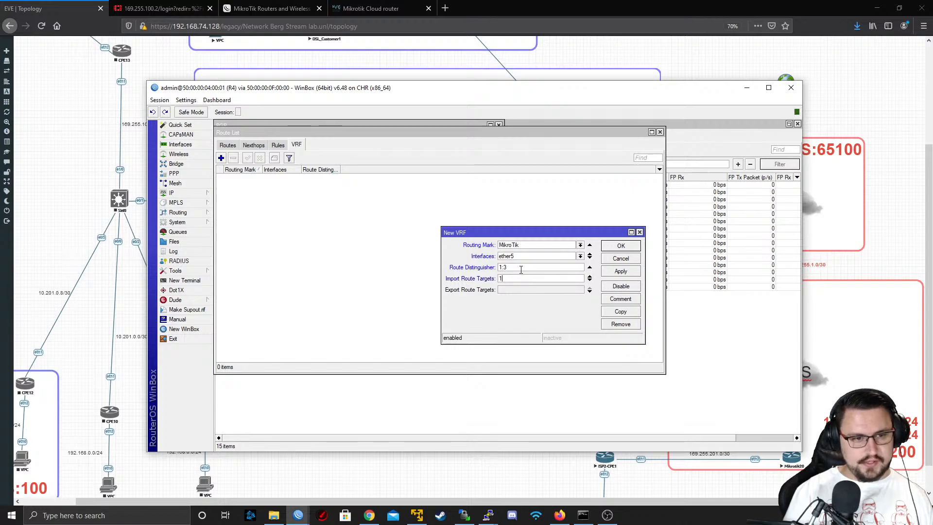
key("Tab")
type("1")
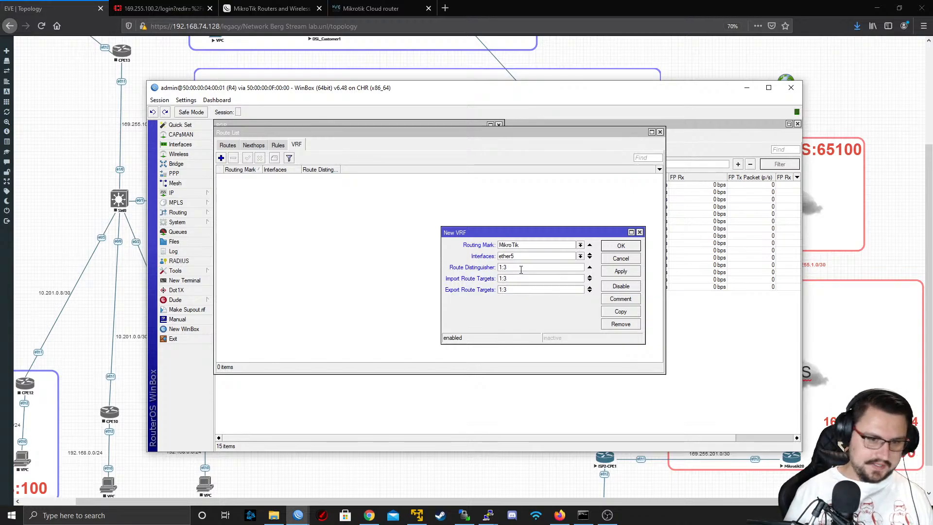
type(":3")
left_click(608, 271)
left_click(618, 246)
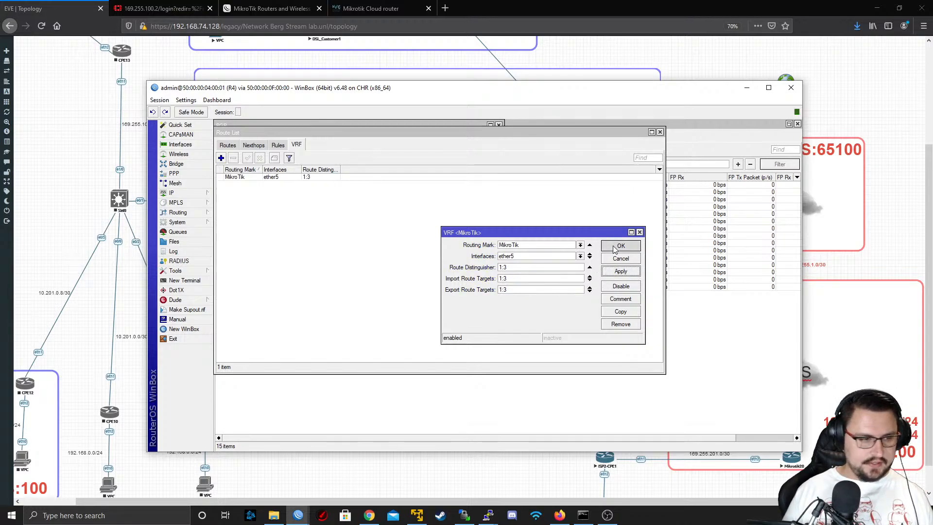
Start a new BGP VRF on R4 with instance AS65000 and routing mark MikroTik
left_click(204, 212)
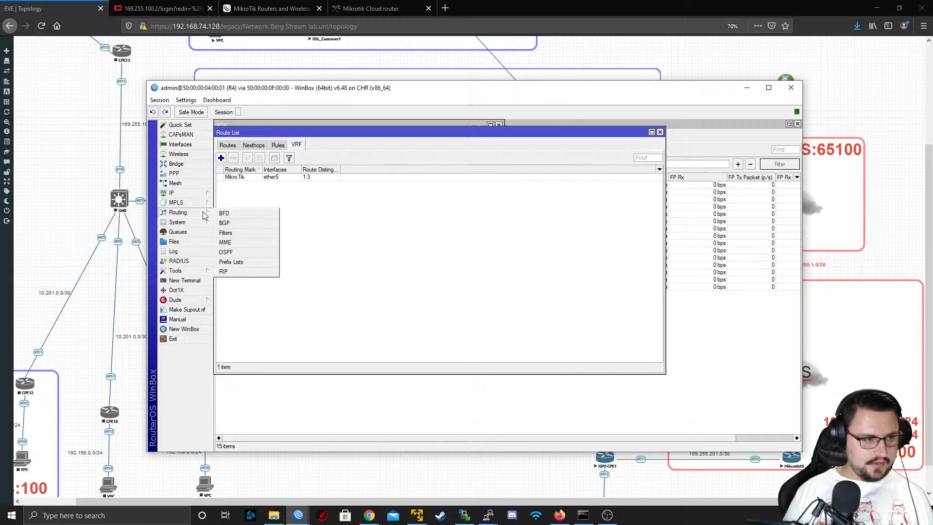
left_click(267, 227)
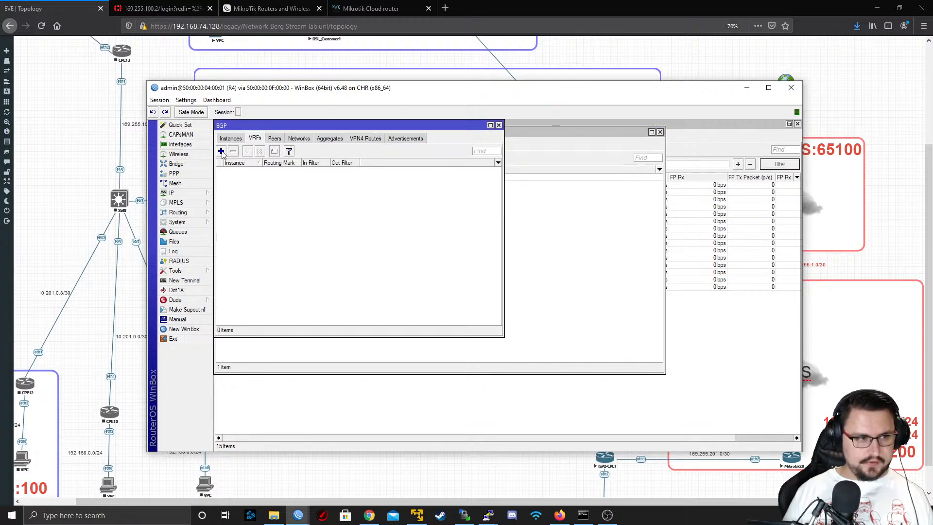
left_click(221, 151)
left_click(501, 249)
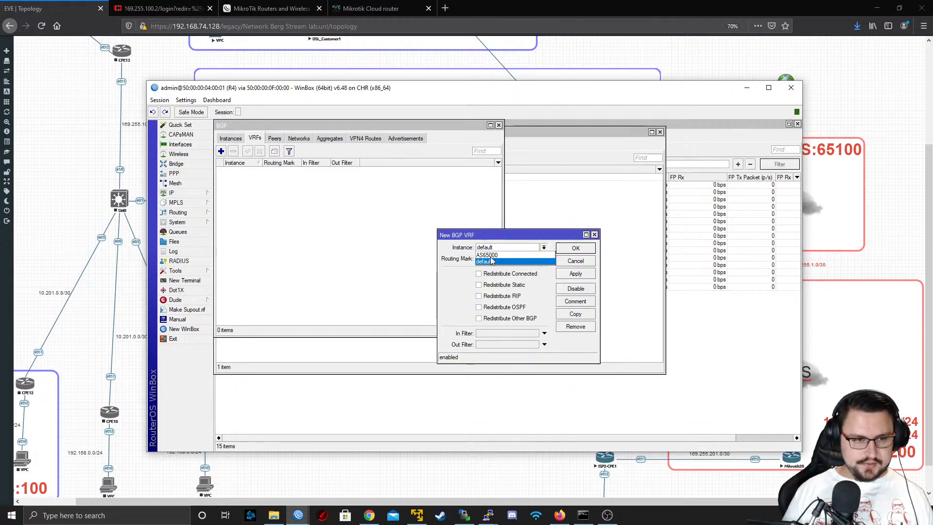
left_click(492, 258)
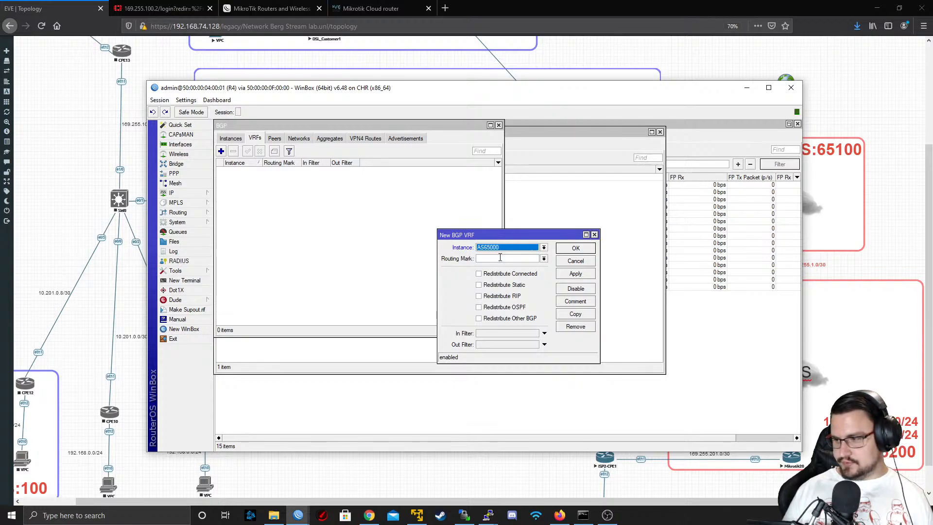
left_click(544, 258)
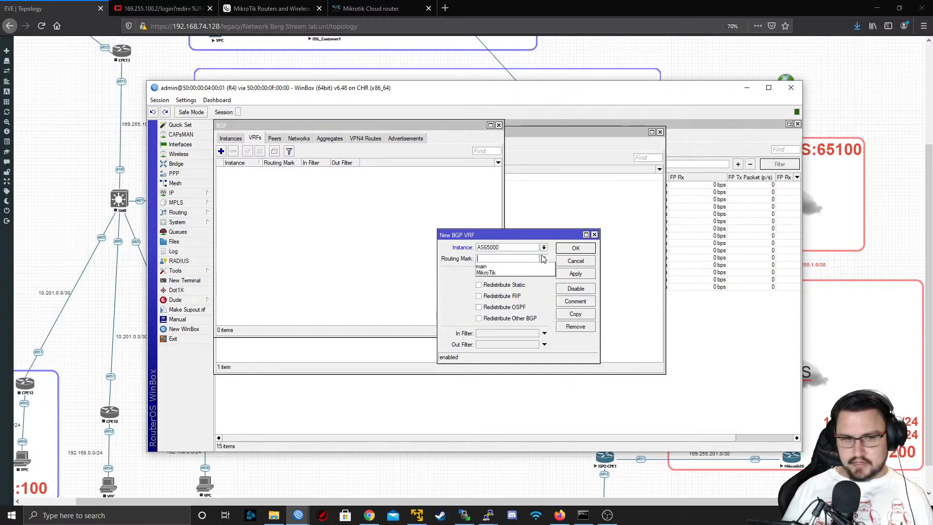
left_click(521, 273)
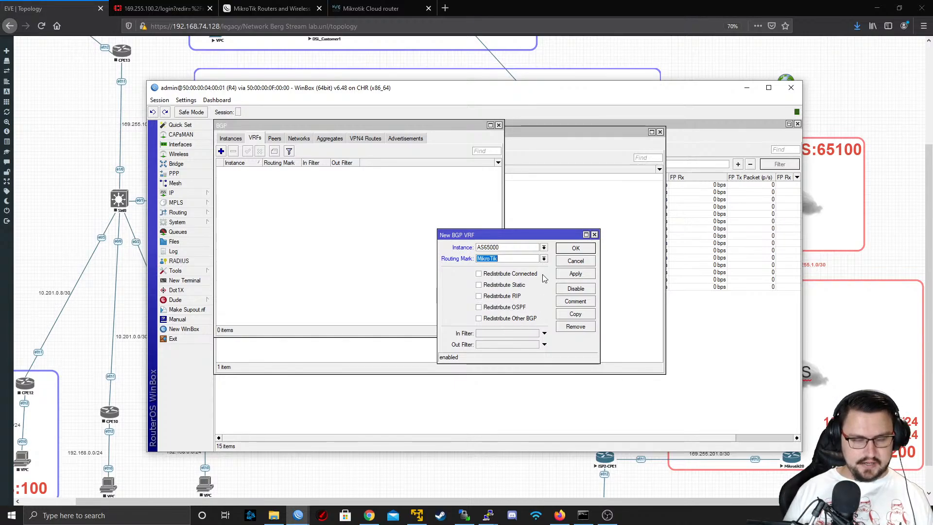
Enable redistribution of connected and static routes for R4's new BGP VRF and save it
left_click(500, 279)
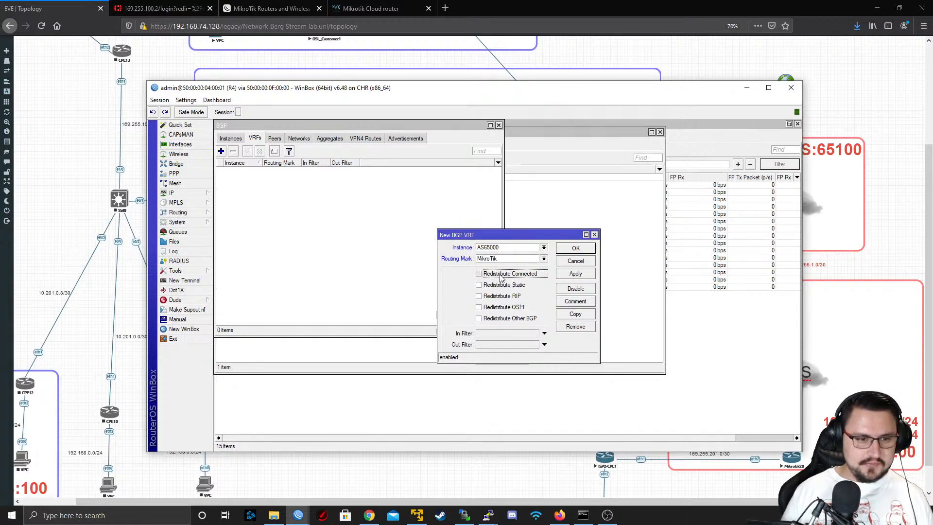
left_click(501, 277)
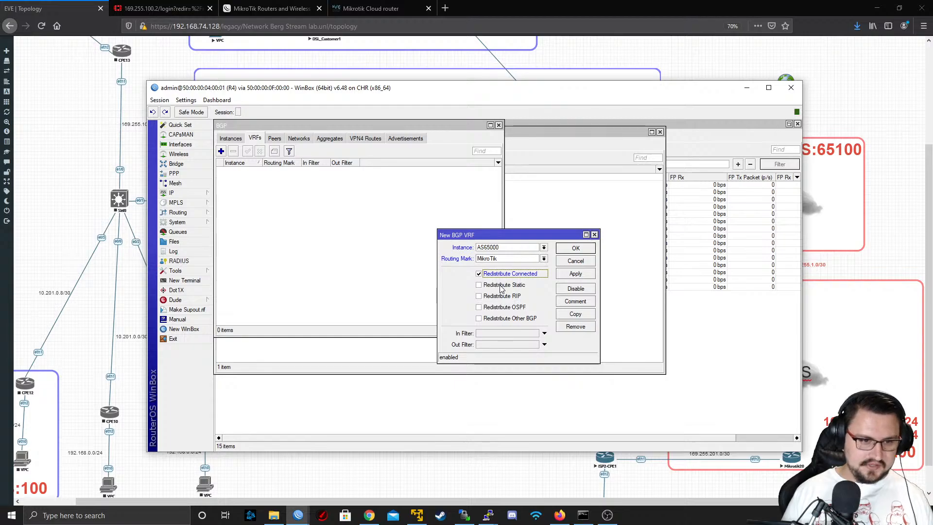
left_click(503, 287)
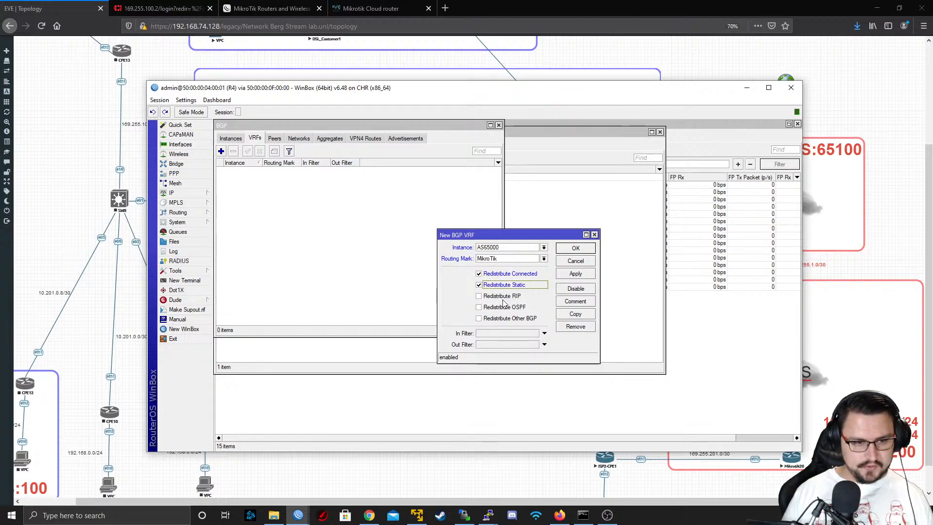
left_click(574, 274)
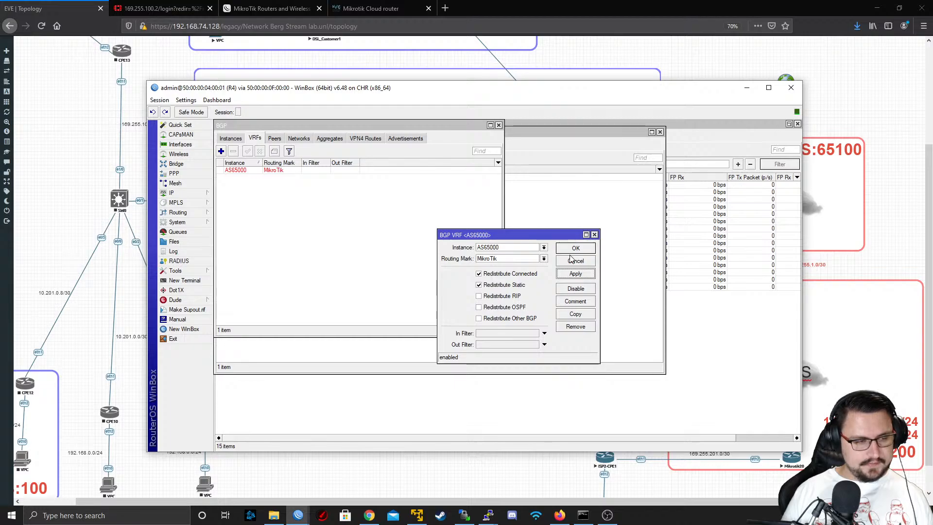
left_click(574, 249)
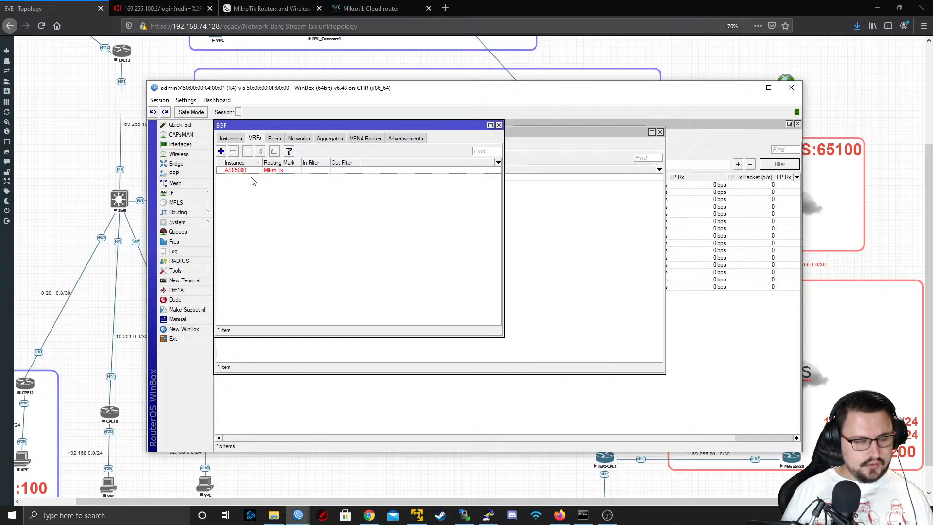
Check R4's BGP peers, VRF entry and VPN4 routes
left_click(229, 138)
left_click(274, 138)
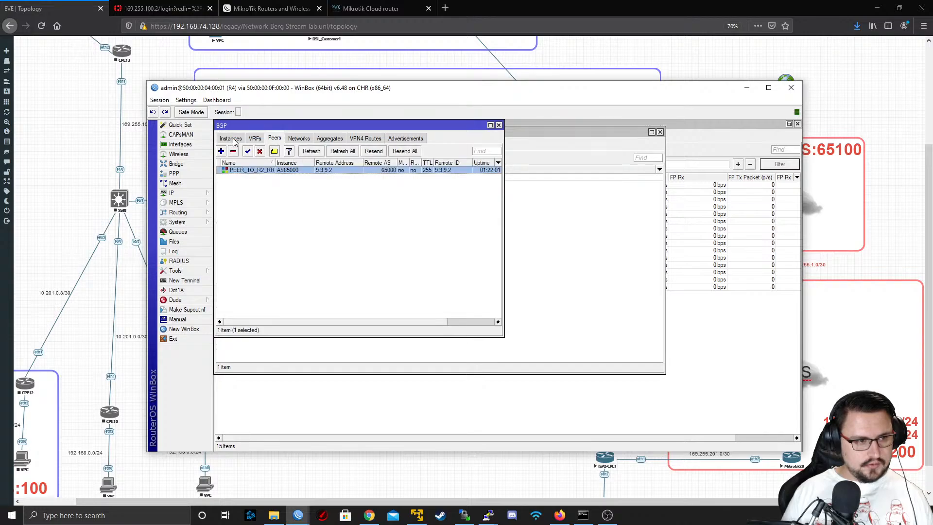
left_click(249, 139)
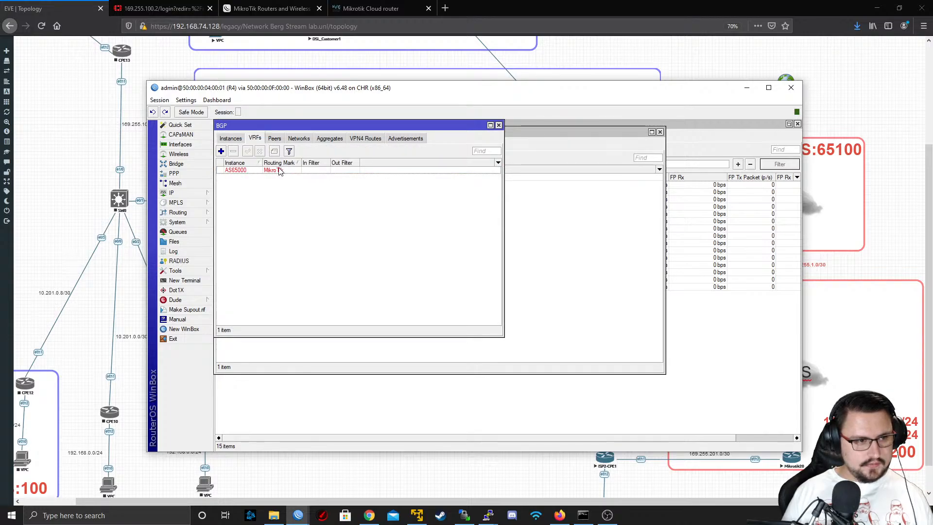
left_click(310, 169)
left_click(354, 139)
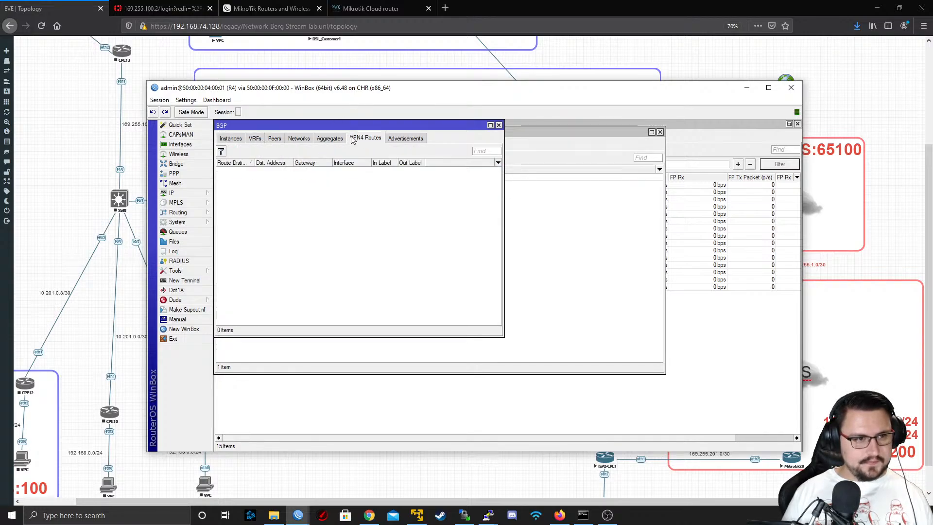
left_click(255, 139)
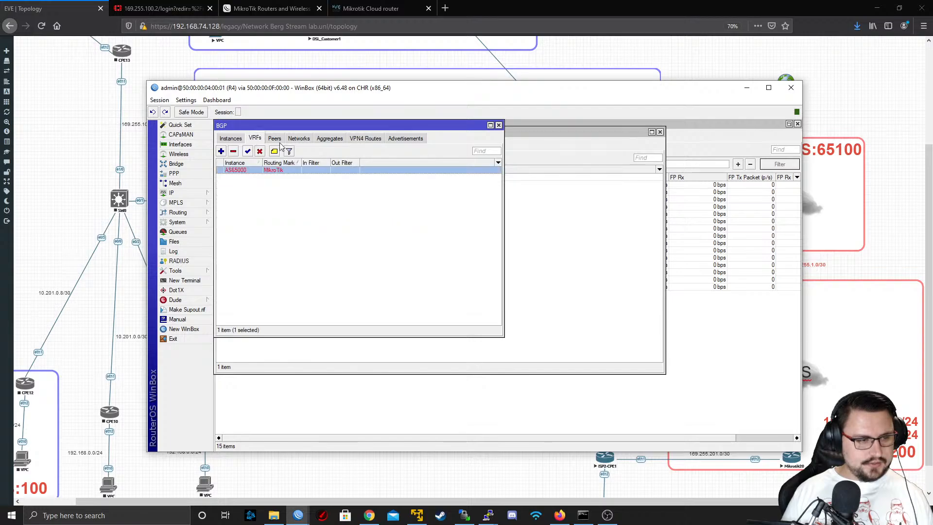
Switch to the WinBox session of R3 and open its BGP configuration
mouse_move(341, 98)
left_mouse_down()
mouse_move(278, 185)
mouse_move(420, 156)
mouse_move(350, 81)
left_mouse_up()
mouse_move(314, 514)
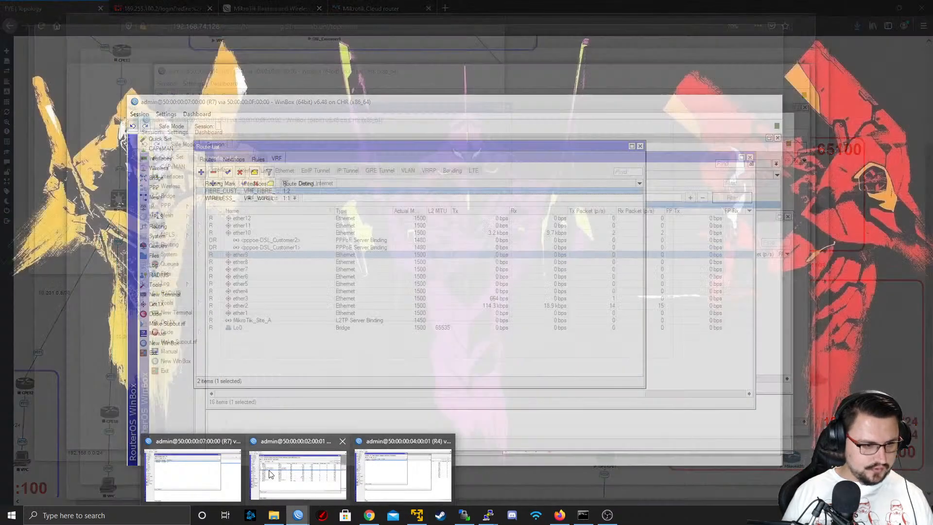
left_click(271, 470)
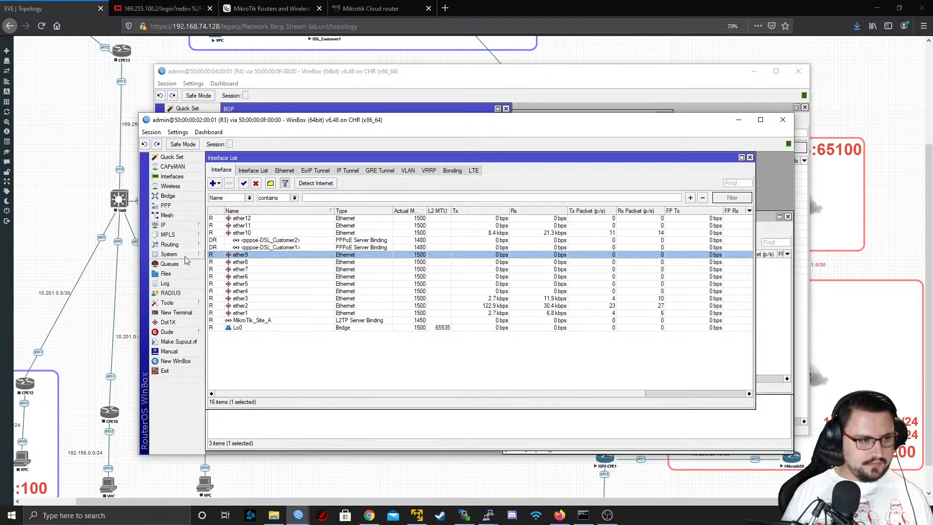
left_click(184, 245)
left_click(228, 254)
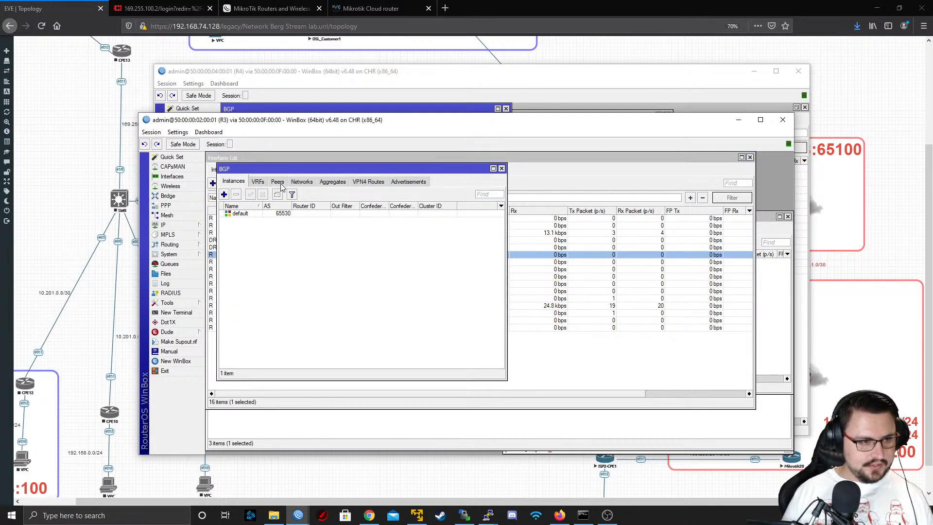
Add a BGP instance on R3 named AS65000 with AS 65000 and router ID 9.9.9.3, and save it
left_click(224, 195)
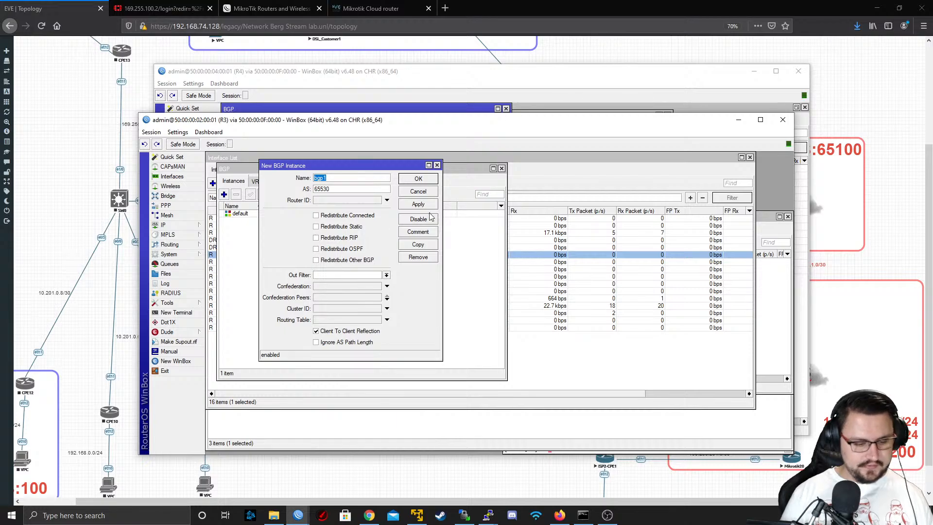
type("AS65000")
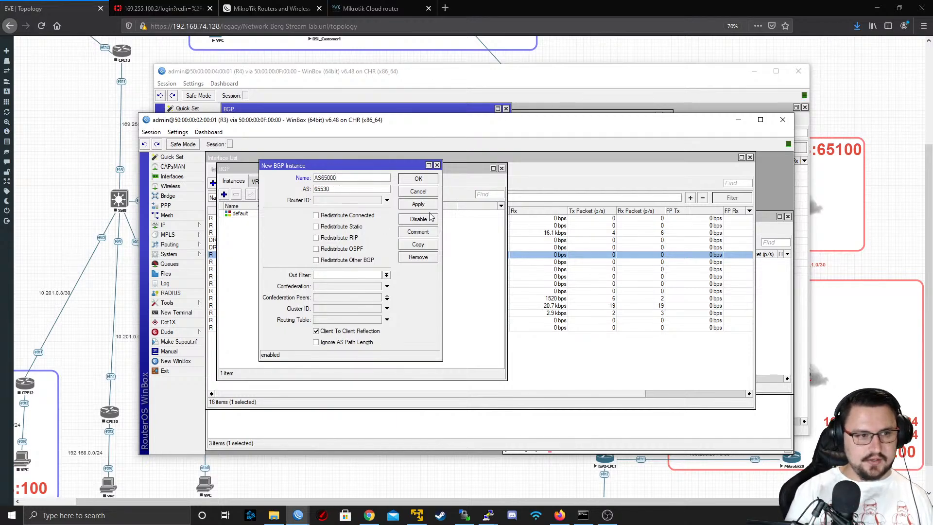
key("Tab")
type("AS6")
key("BackSpace")
key("BackSpace")
key("BackSpace")
type("6")
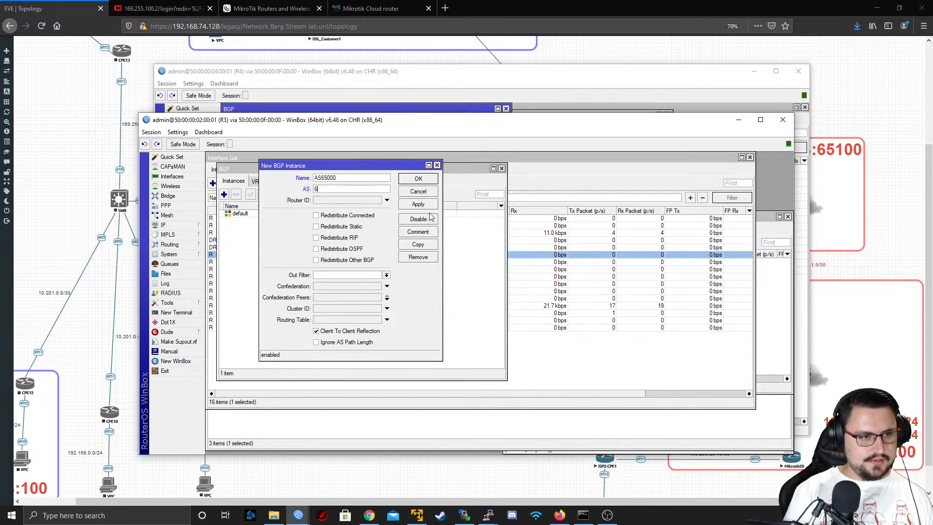
key("Tab")
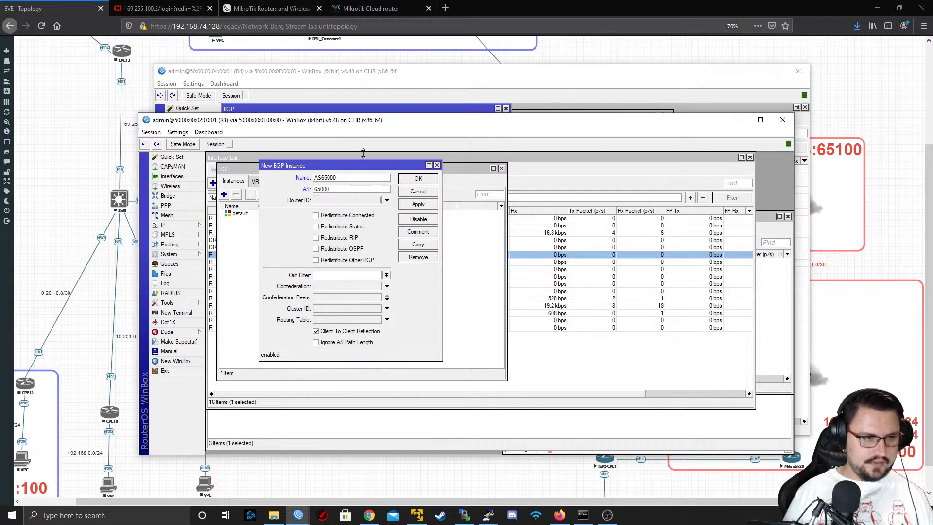
type("0")
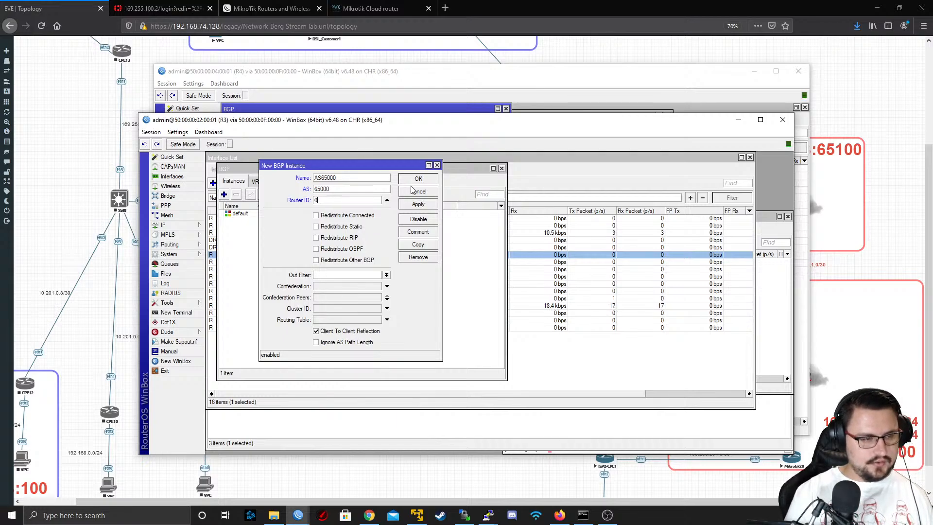
type(".9.9.3")
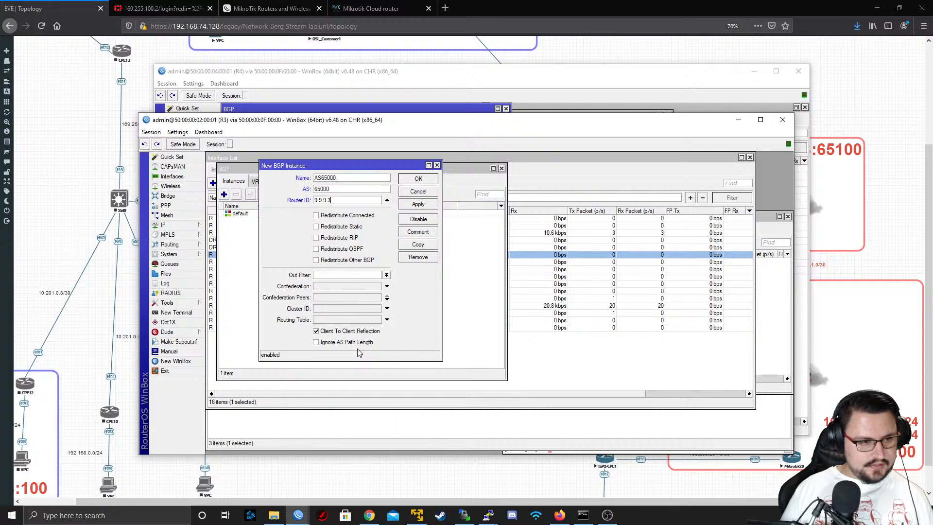
left_click(418, 204)
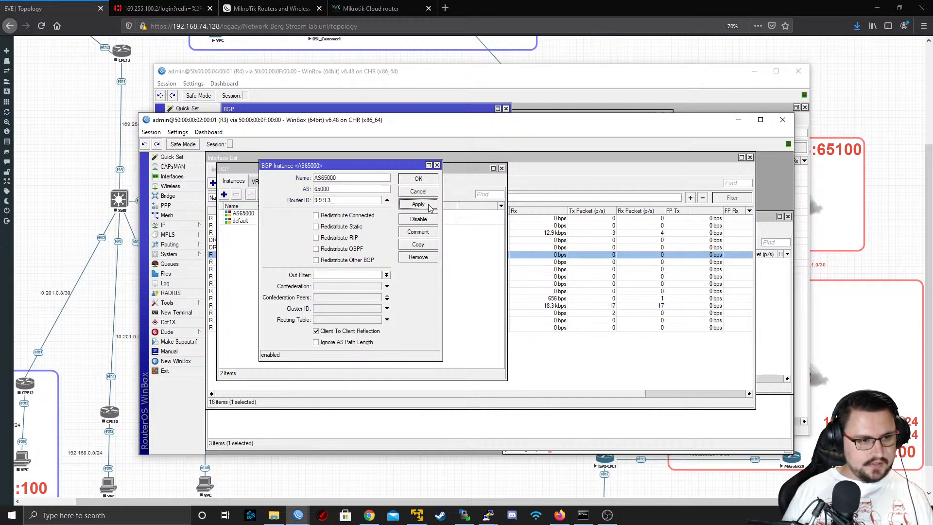
left_click(418, 179)
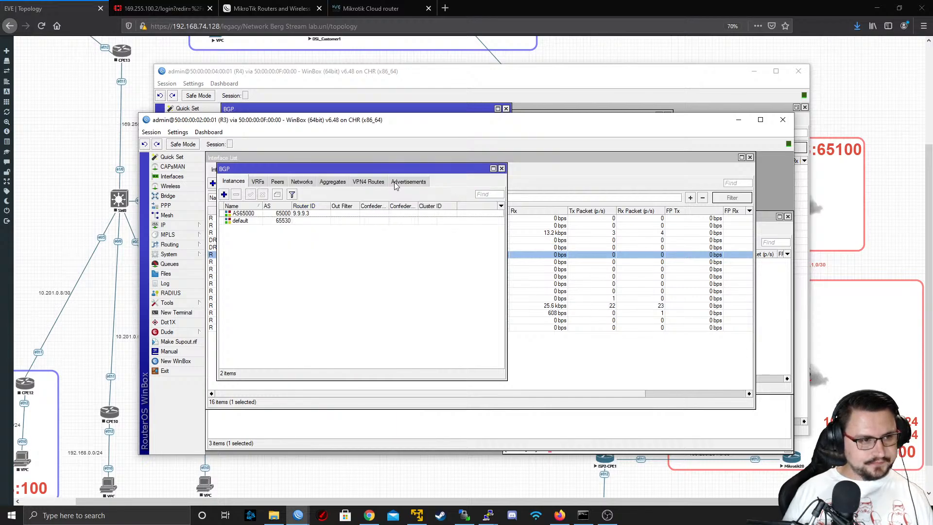
Start a new BGP peer on R3 with address families l2vpn and vpn4 added and update source Lo0
left_click(272, 182)
left_click(253, 184)
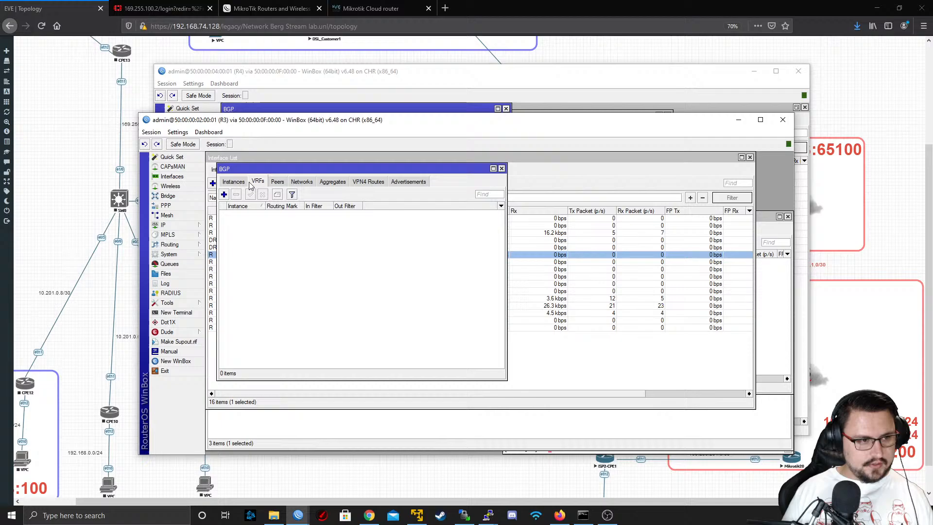
left_click(277, 183)
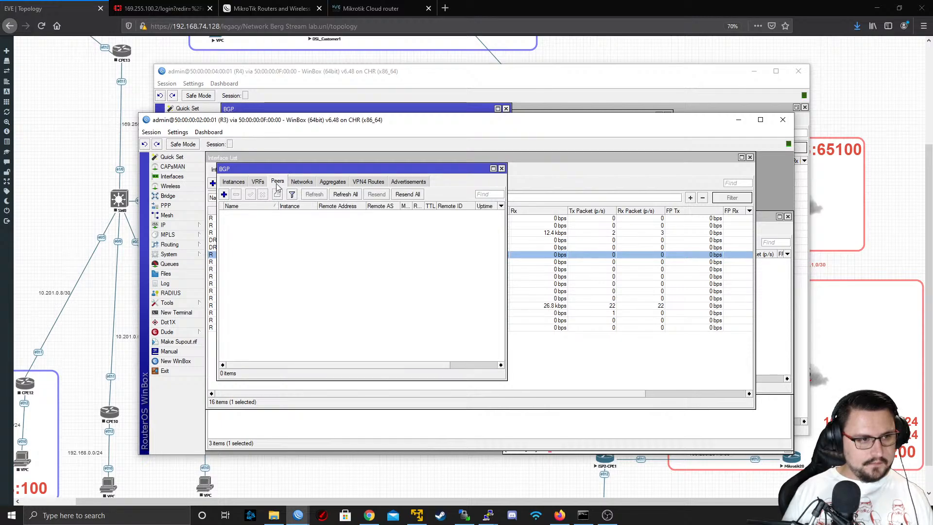
left_click(224, 194)
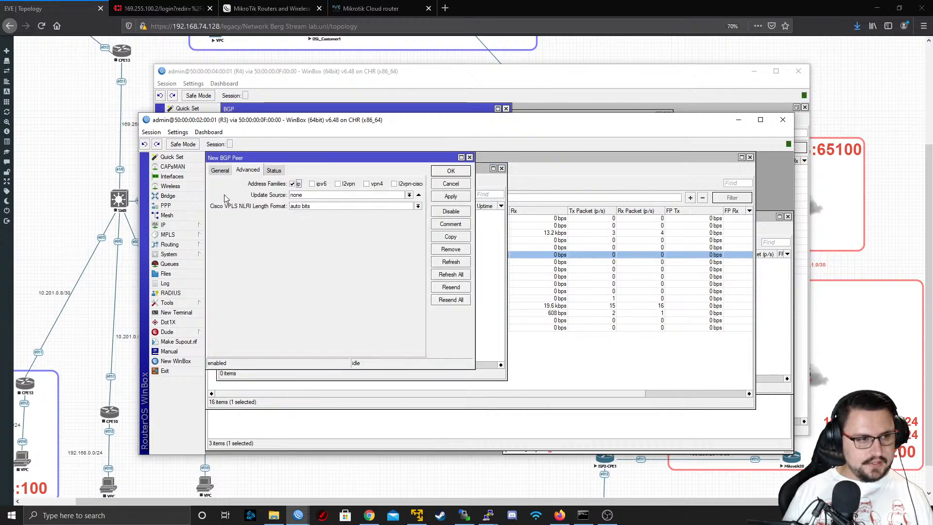
left_click(367, 184)
left_click(348, 183)
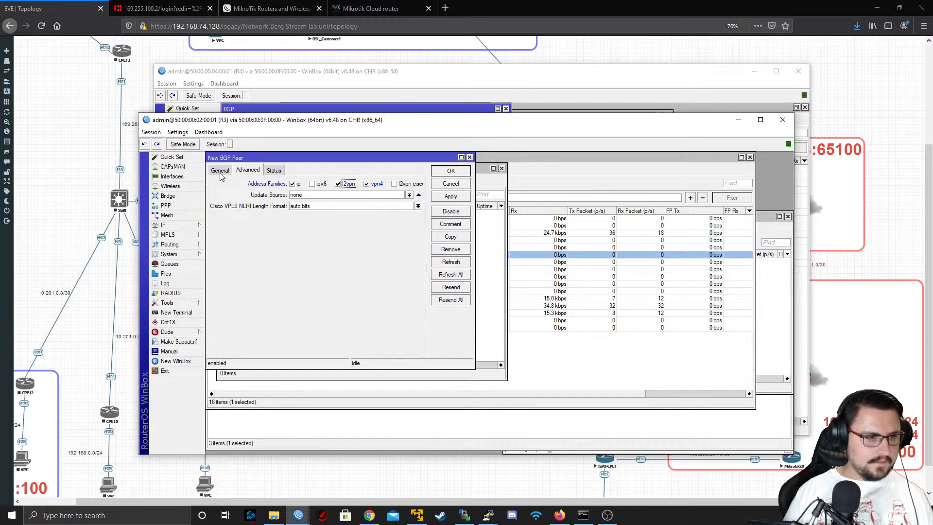
left_click(410, 195)
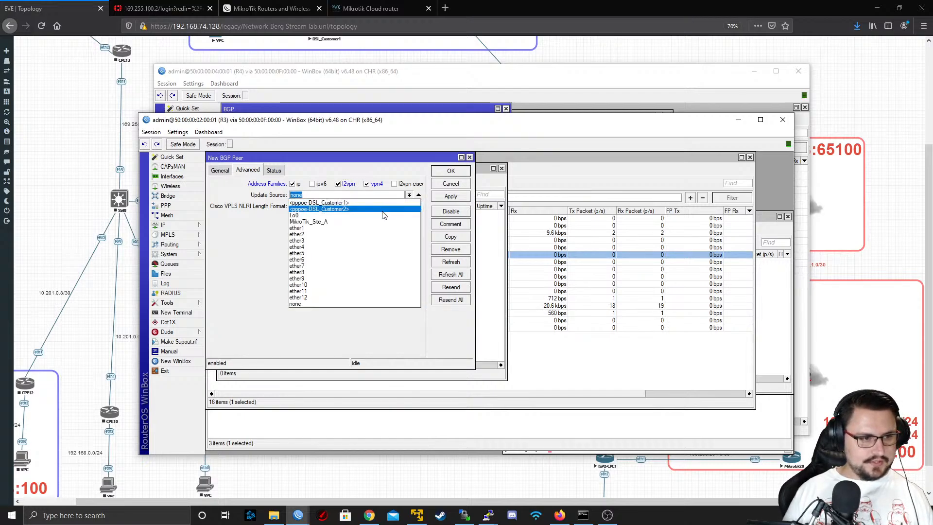
left_click(353, 215)
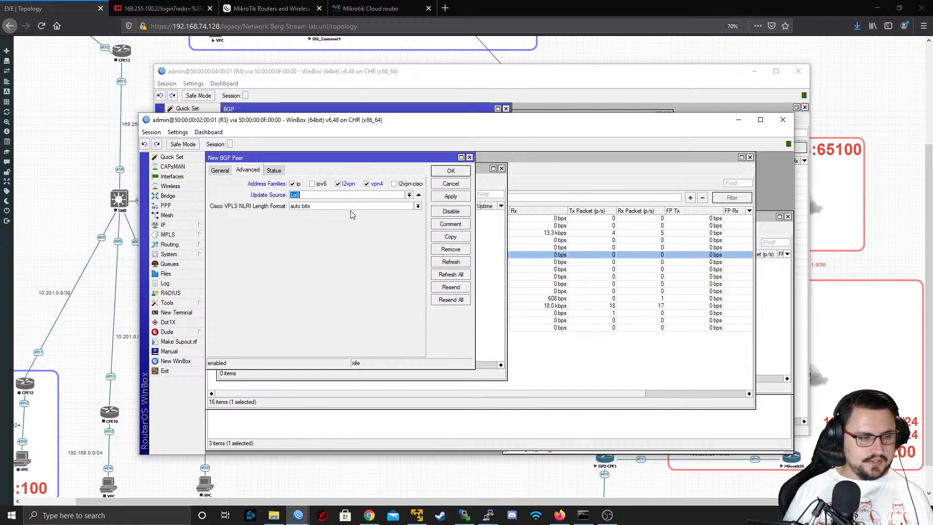
Name the new BGP peer PEER_TO_R2_RR, assign it to instance AS65000 and set its remote address to 9.9.9.2
left_click(221, 170)
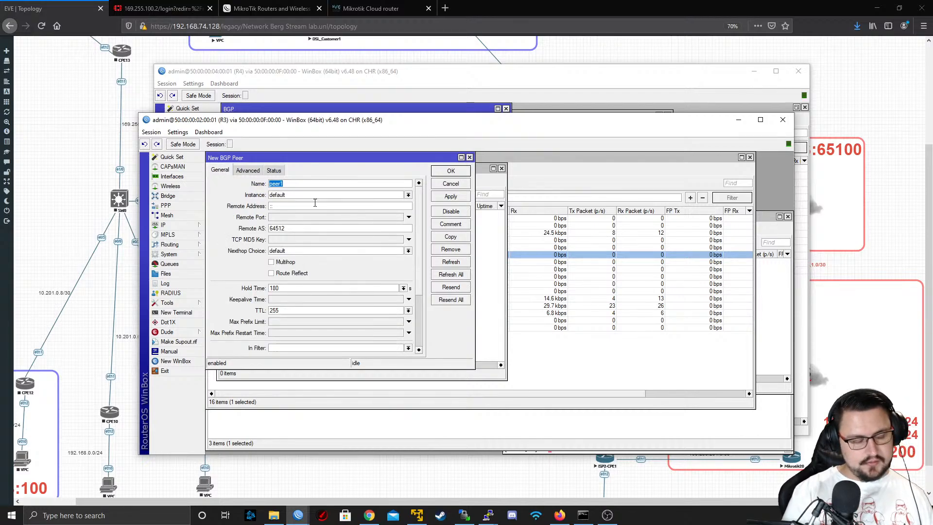
type("PEER_T")
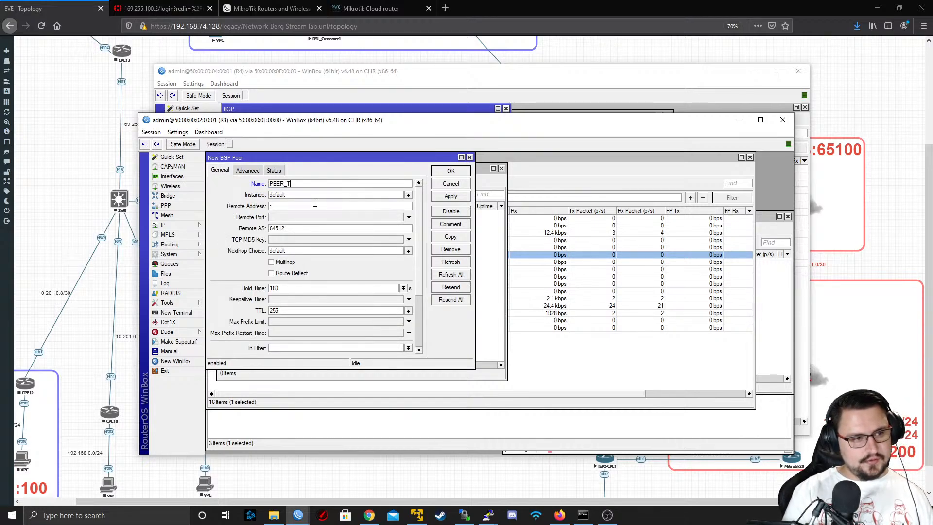
type("O_R2_RR")
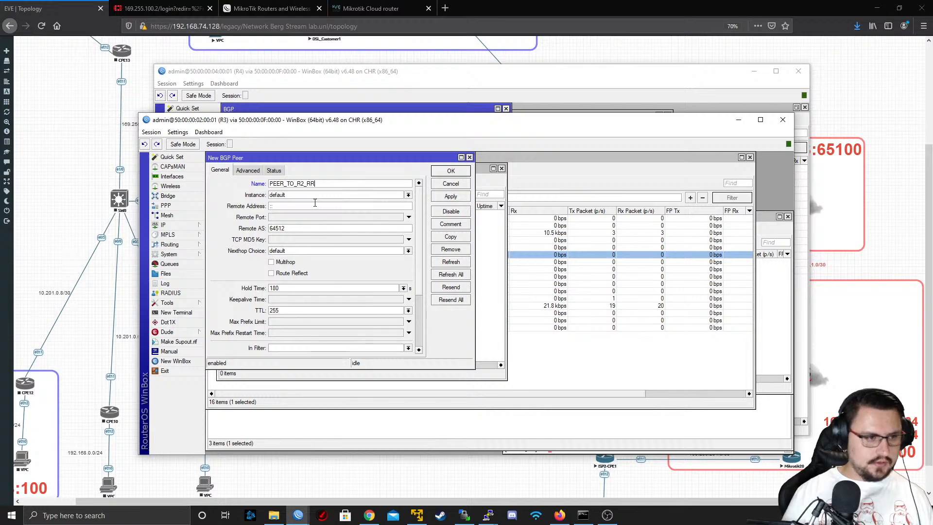
left_click(361, 195)
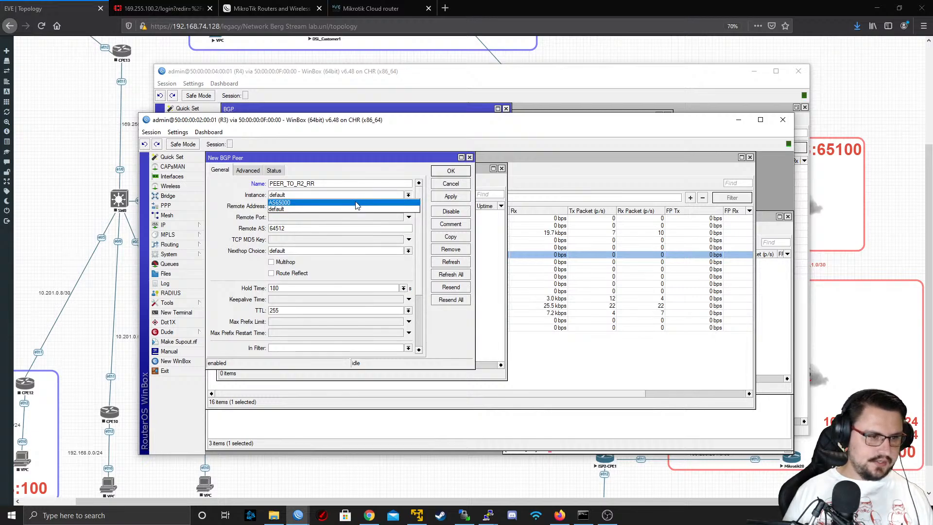
left_click(357, 203)
left_click(303, 207)
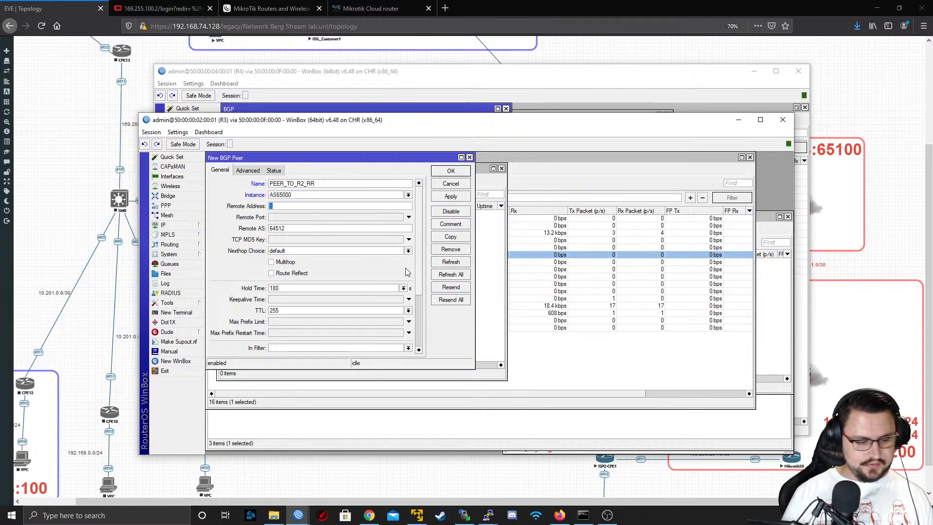
type("9.9.9.2")
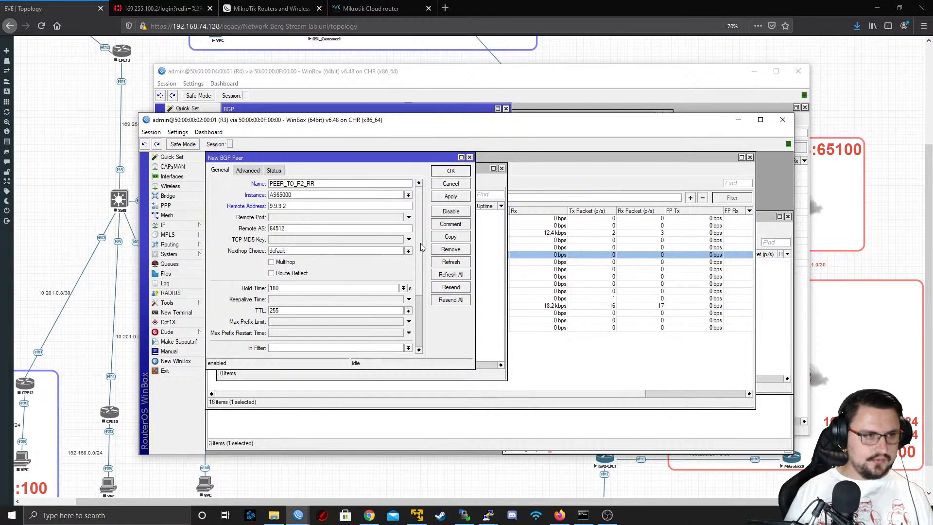
Check R2's loopback address on the topology, set the peer's remote AS to 65000 and save the peer
left_click(87, 144)
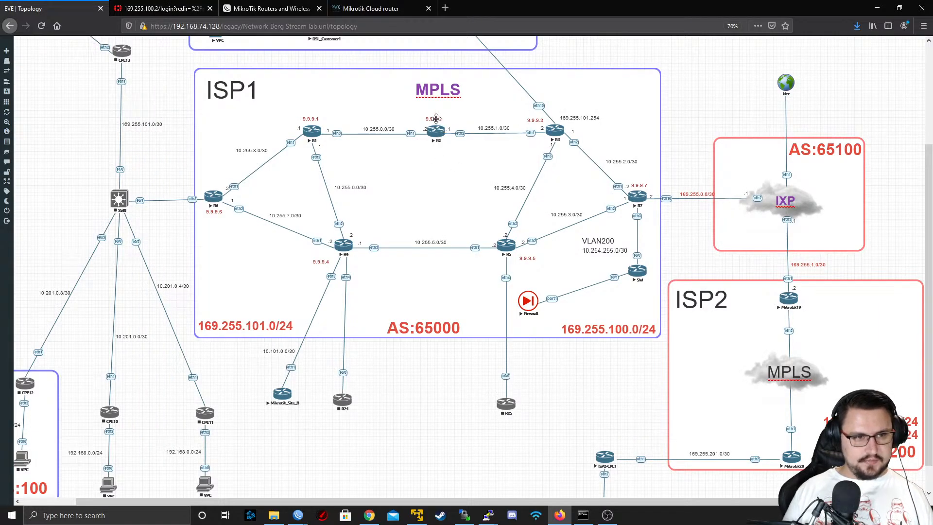
key("alt+Tab")
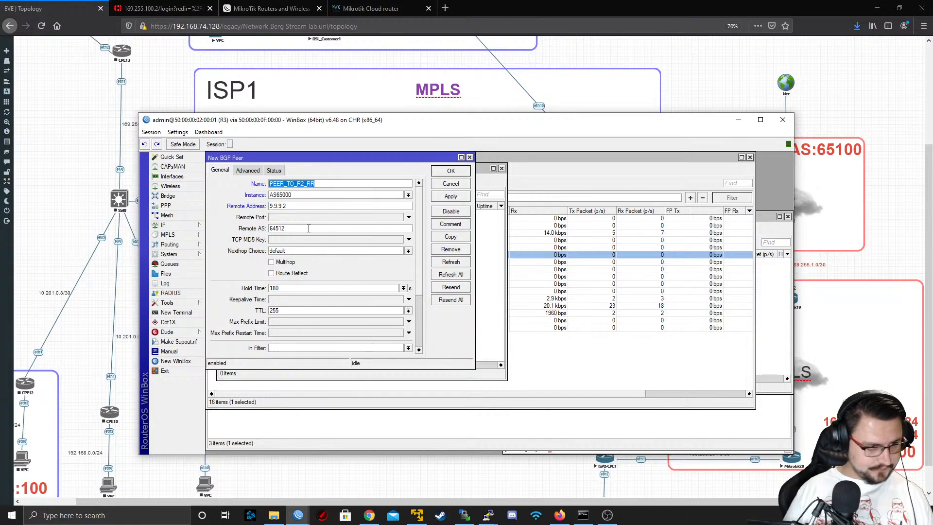
left_click_drag(308, 229, 206, 221)
type("65000")
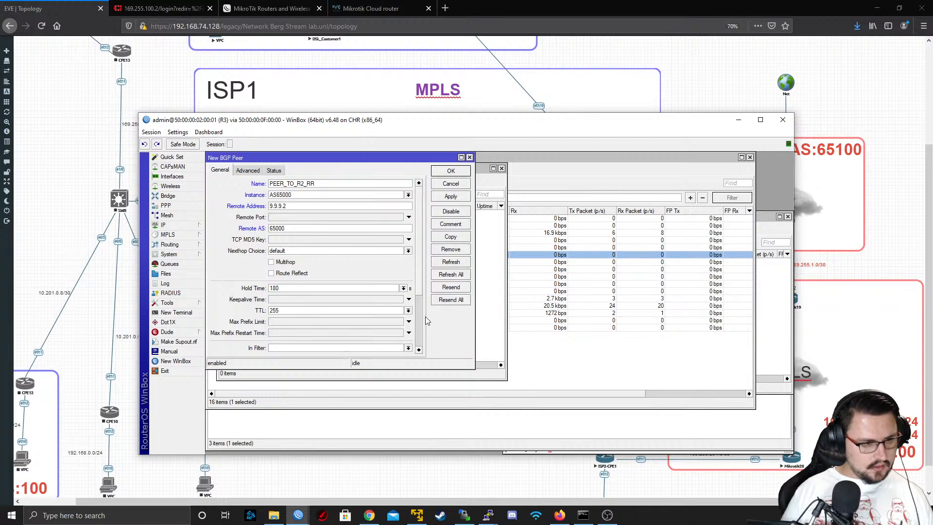
scroll(422, 323, "down", 2)
scroll(421, 325, "up", 2)
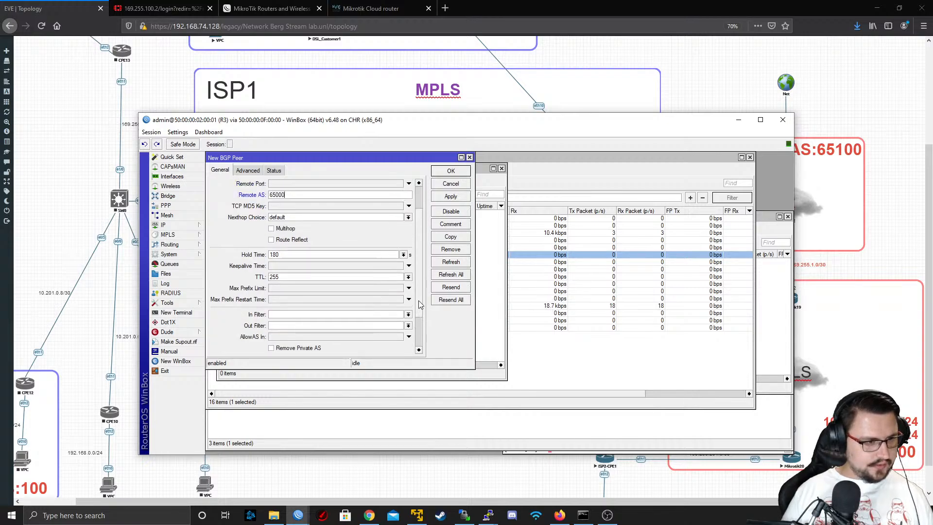
left_click(450, 197)
left_click(451, 171)
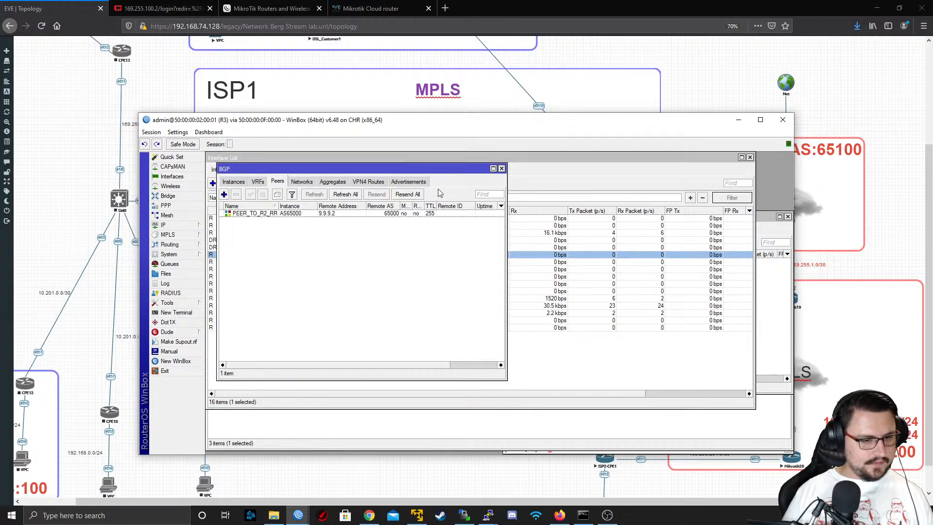
Open a new WinBox window, connect to RoMON and start a session to router R2
right_click(298, 515)
left_click(296, 476)
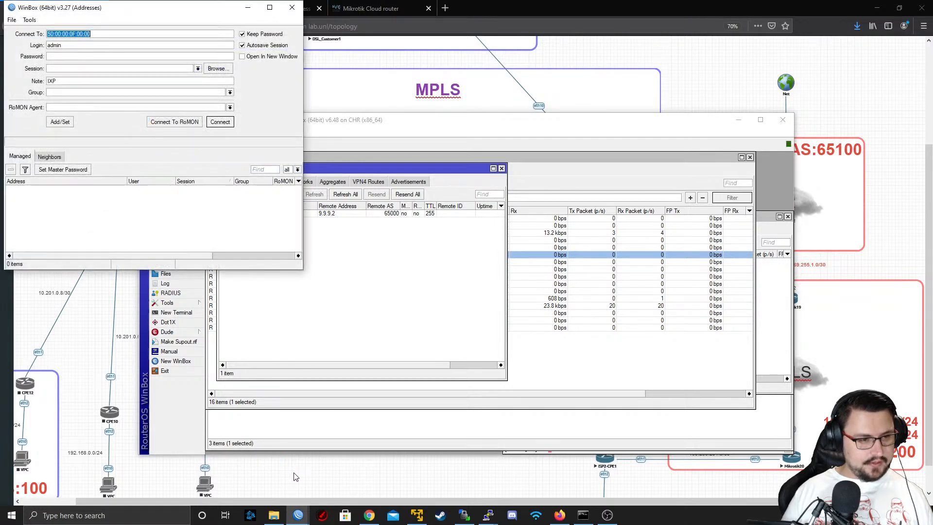
left_click(182, 122)
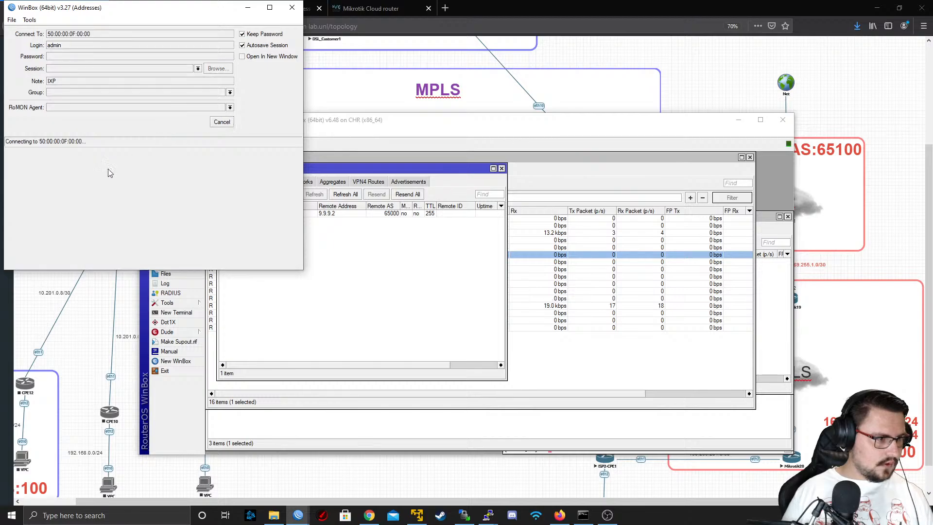
left_click(104, 219)
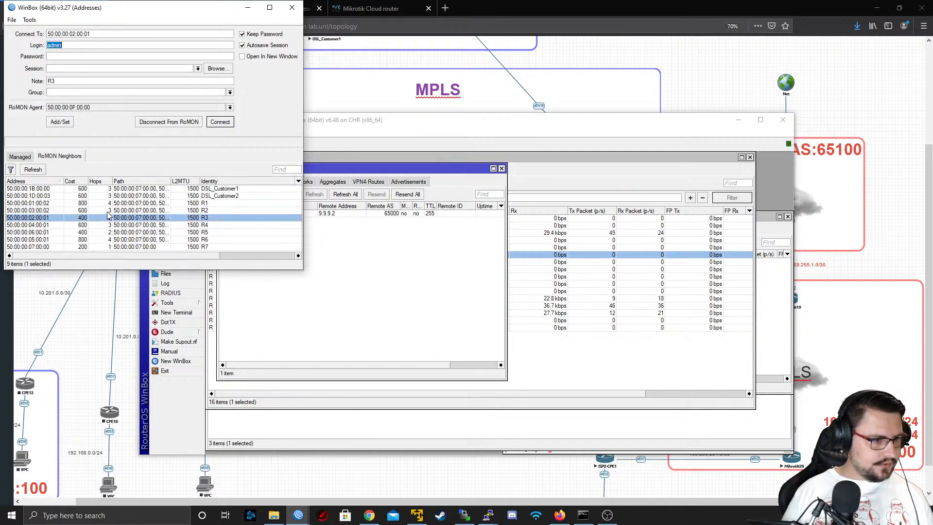
left_click(112, 211)
left_click(220, 122)
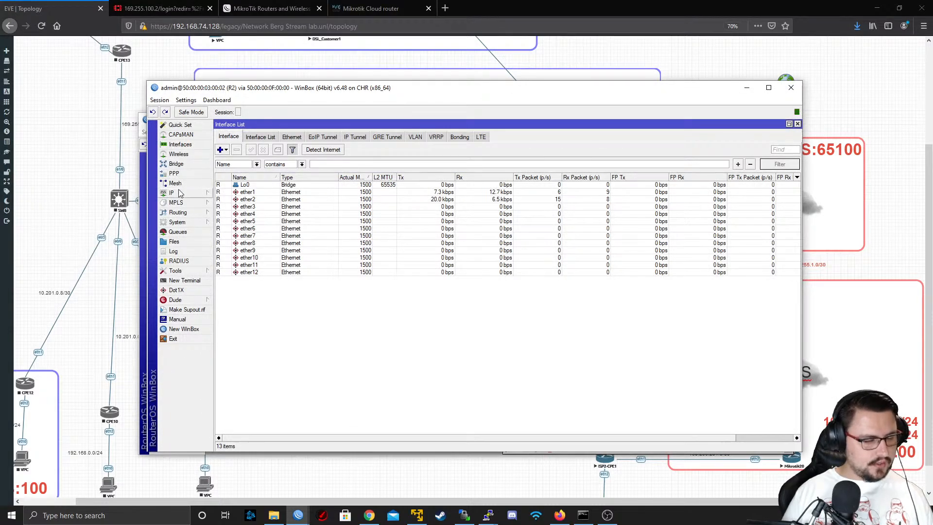
Start a new BGP peer on R2 named PEER_TO_R3 with instance AS65000 and remote address 9.9.9.3
left_click(178, 212)
left_click(225, 223)
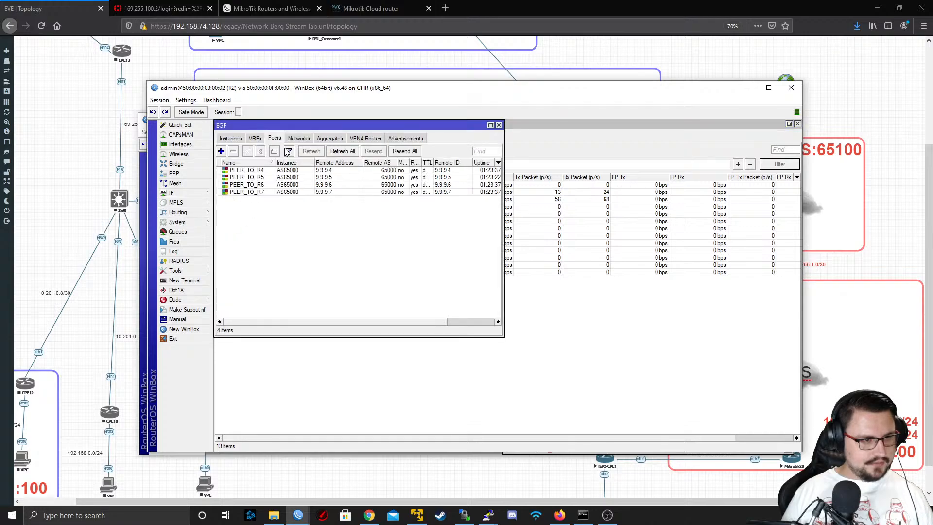
left_click(222, 151)
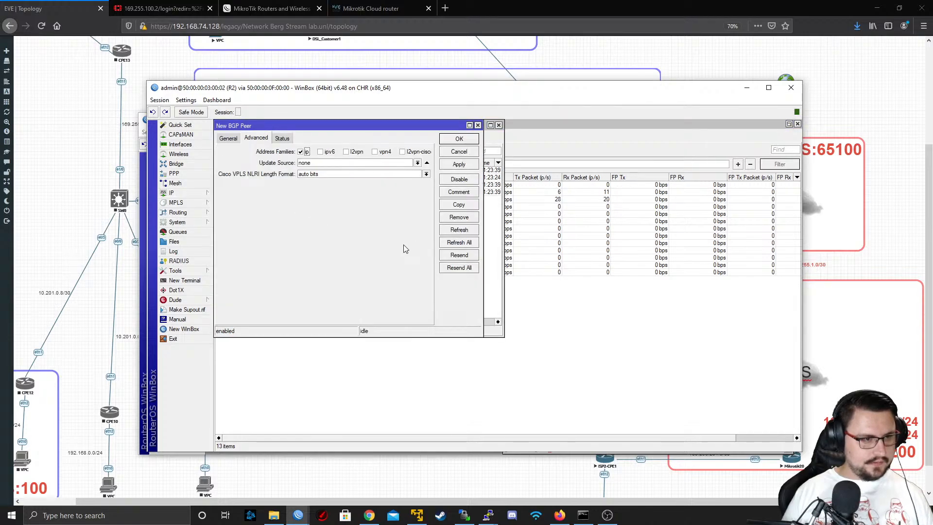
left_click(230, 139)
type("PEER_TO_R3")
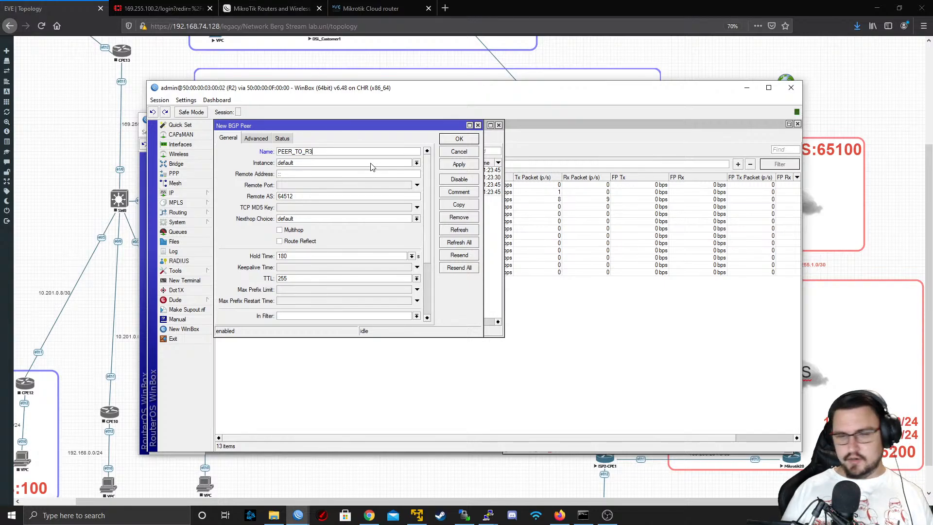
left_click(368, 165)
left_click(361, 173)
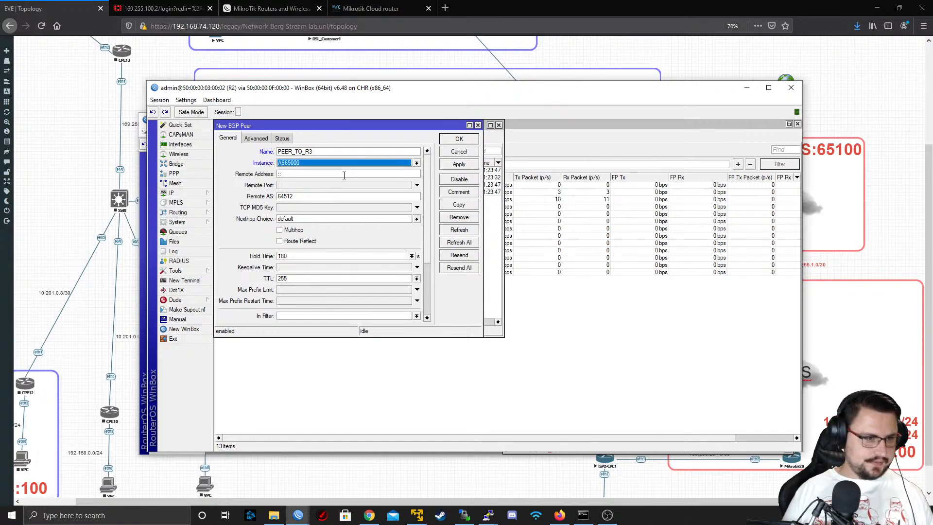
left_click_drag(343, 175, 250, 171)
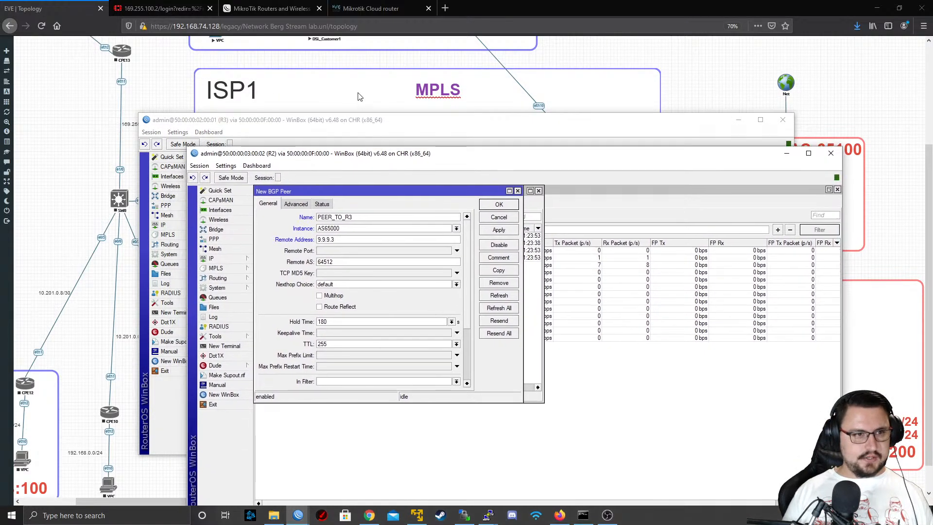
Set the R3 peer's remote AS to 65000 and enable Route Reflect for it
key("alt+Tab")
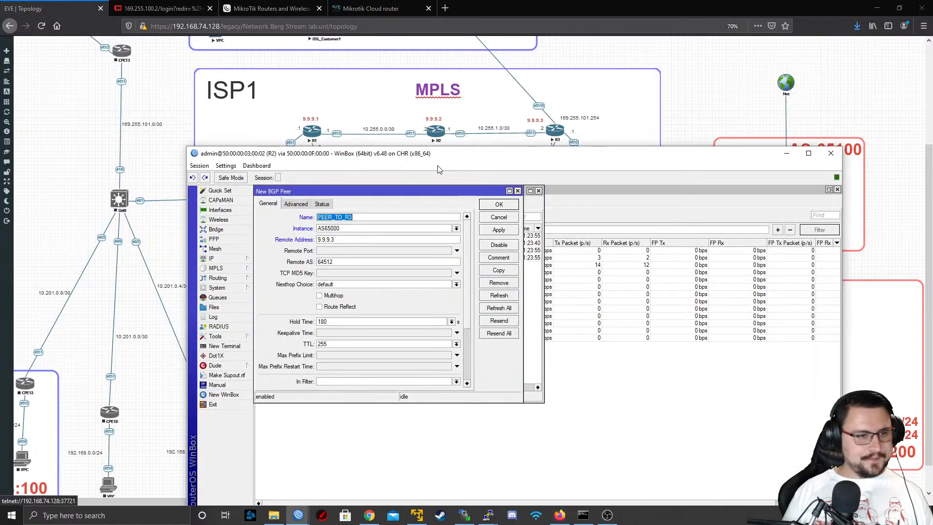
left_click_drag(402, 160, 347, 77)
key("Tab")
key("Tab")
key("Tab")
key("Tab")
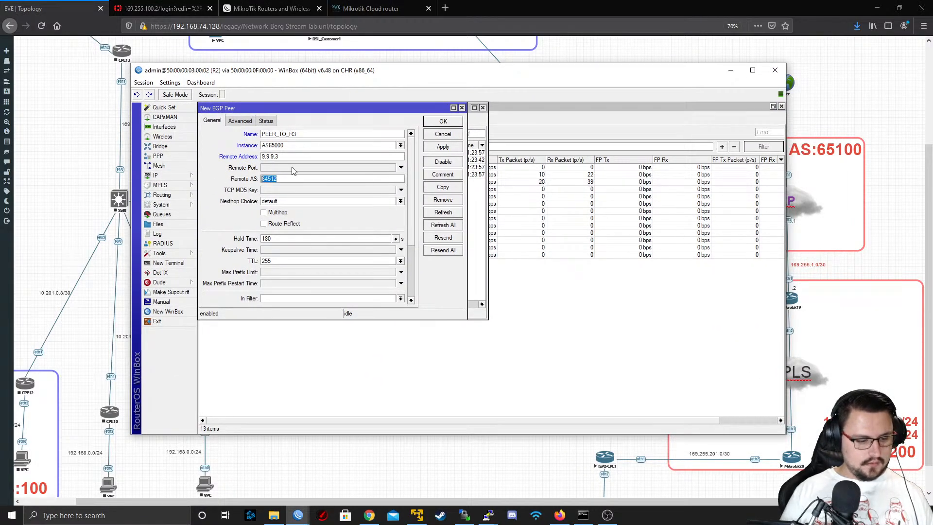
type("65000")
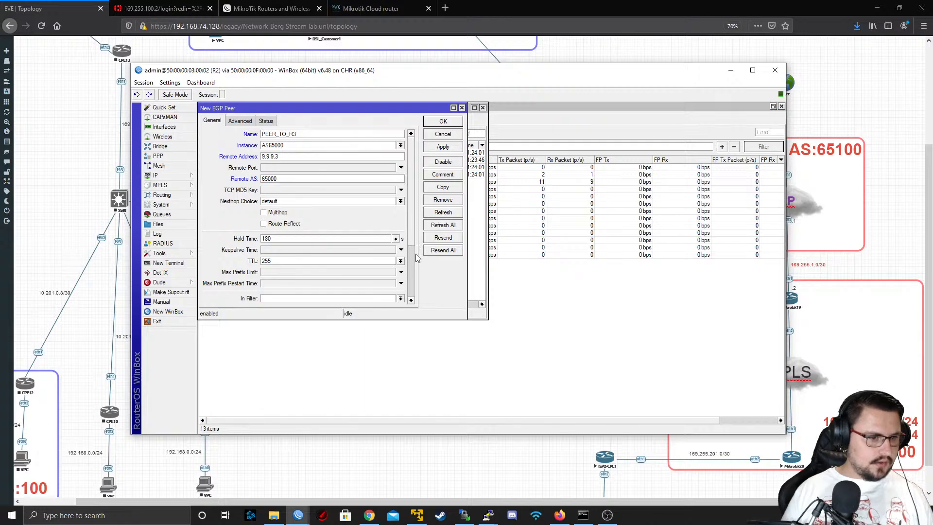
scroll(414, 256, "down", 2)
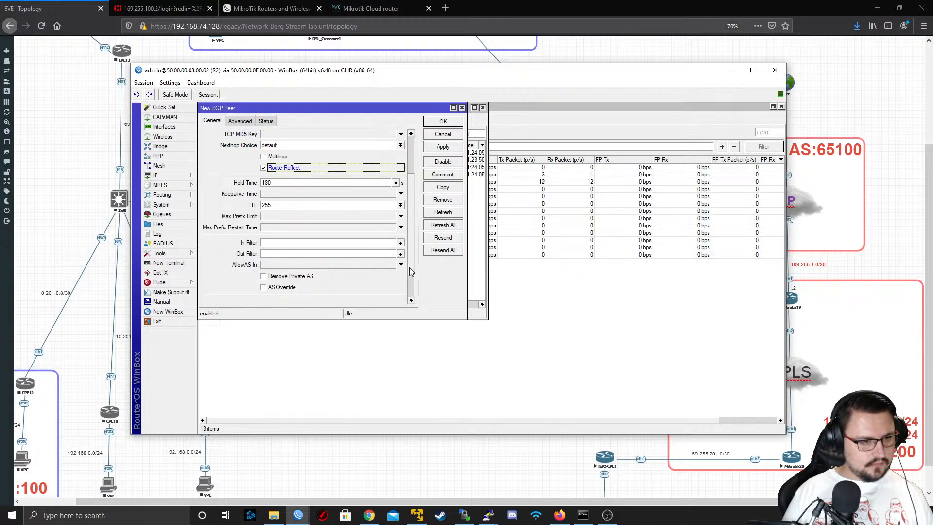
scroll(409, 267, "down", 2)
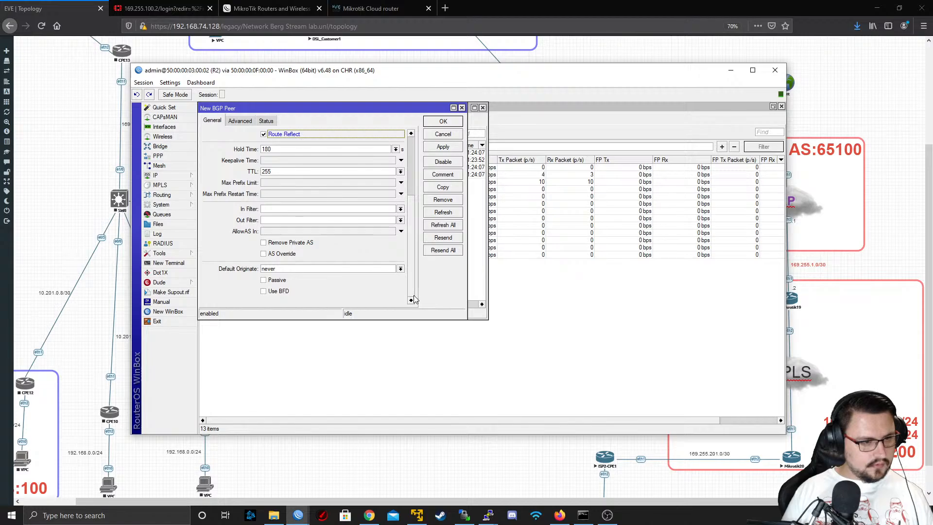
scroll(412, 292, "up", 4)
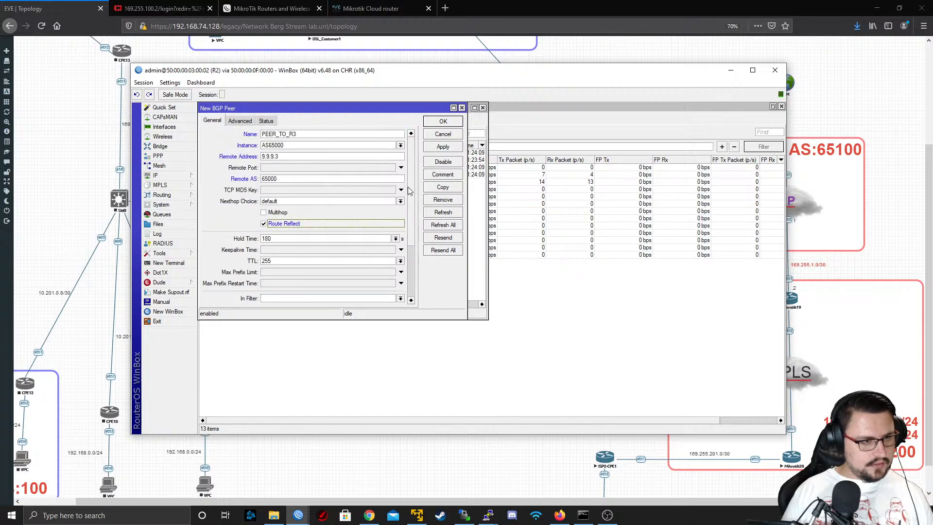
Add the l2vpn and vpn4 address families to the R3 peer, set its update source to Lo0 and save it
left_click(240, 121)
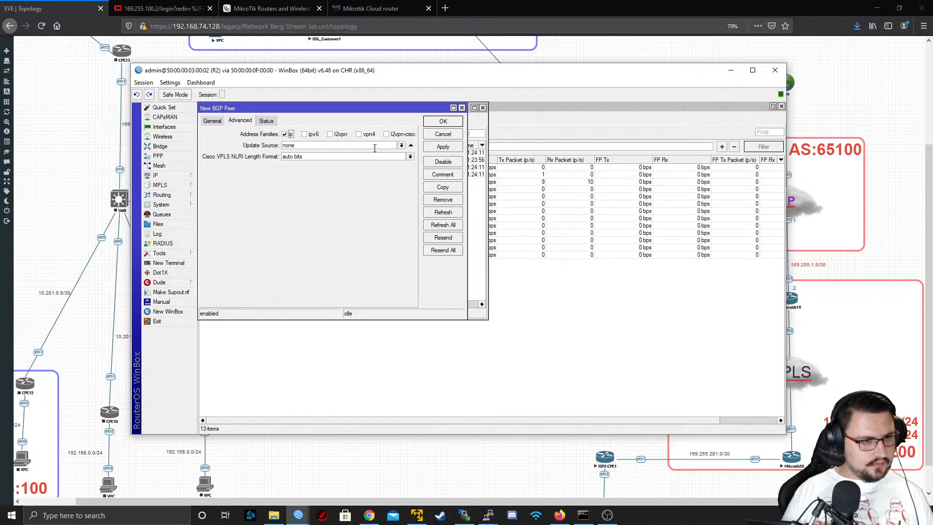
left_click(339, 134)
left_click(366, 135)
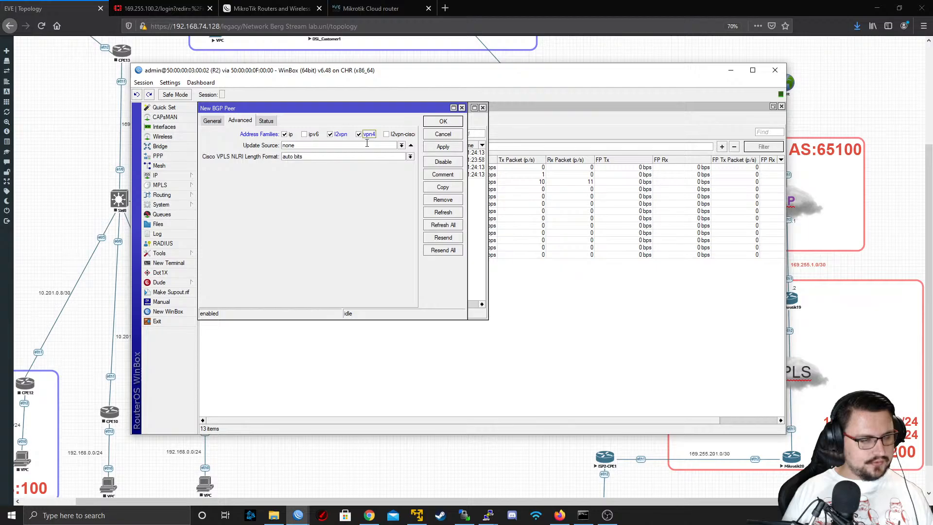
left_click(402, 145)
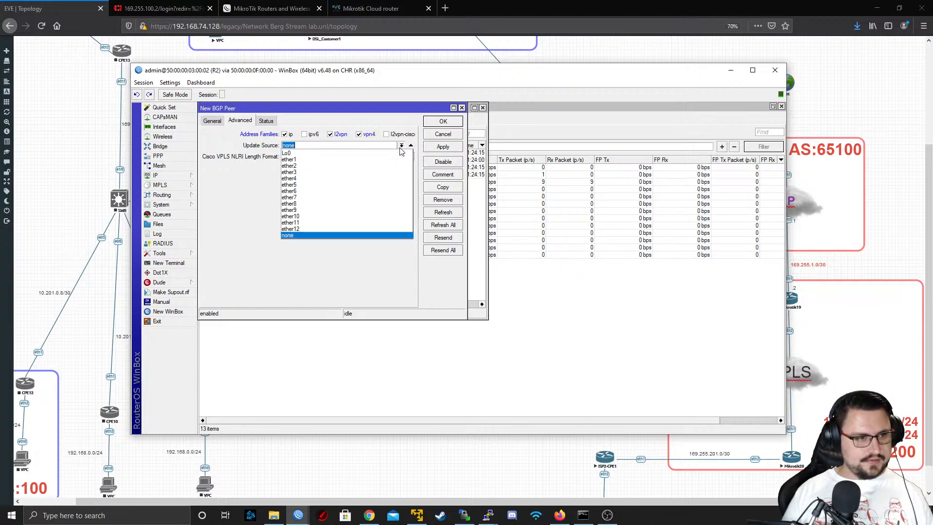
left_click(389, 156)
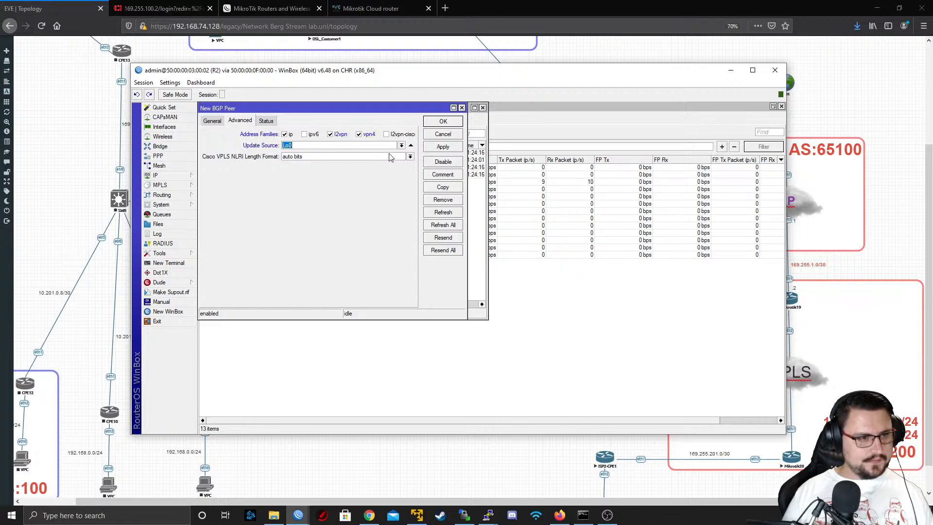
left_click(440, 147)
left_click(444, 122)
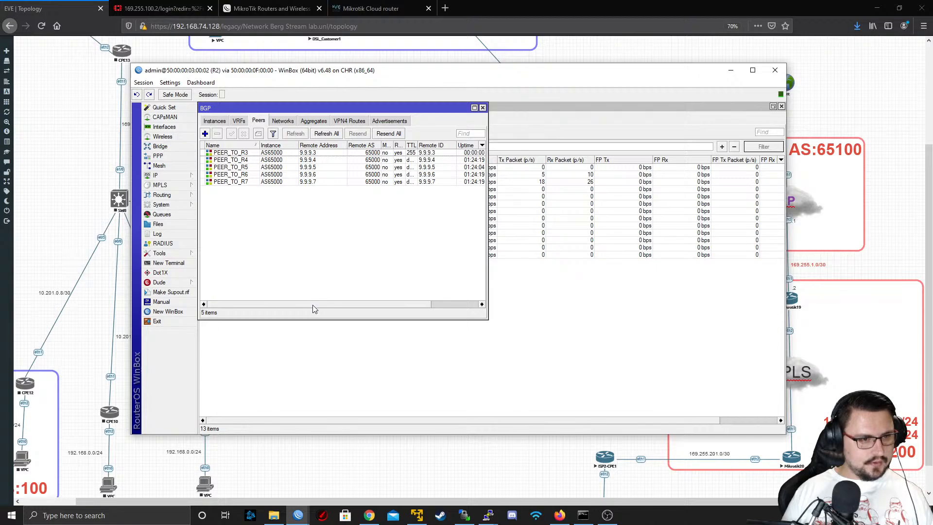
Check the state of R2's BGP peers and examine the 1:3 entry in its VPN4 routes
left_click_drag(311, 306, 409, 294)
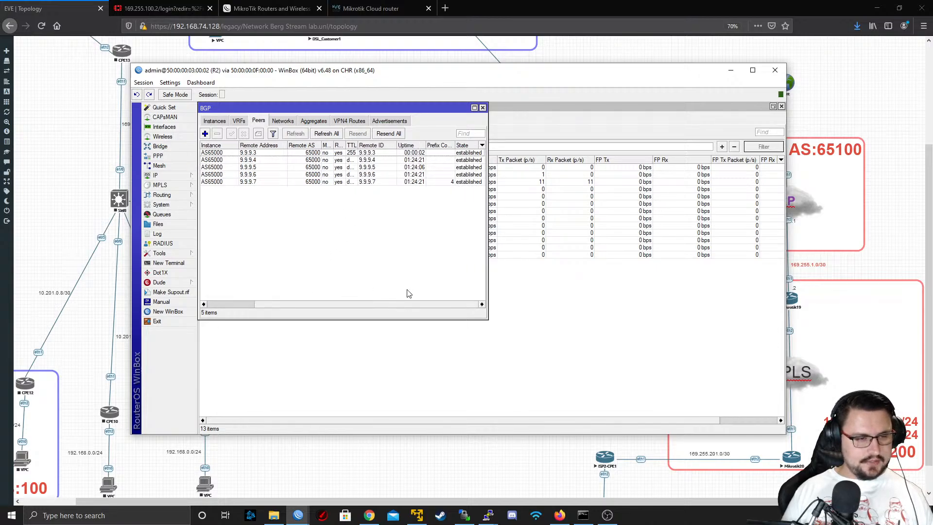
left_click(362, 120)
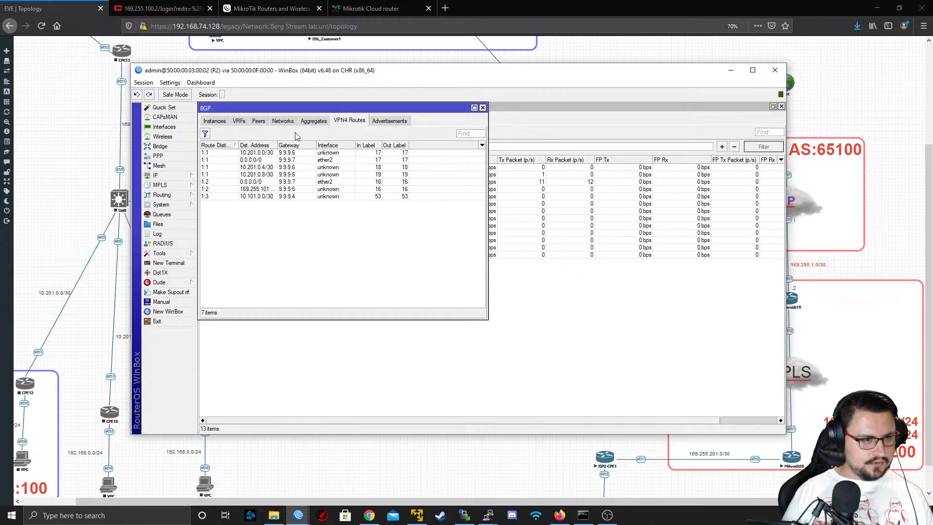
left_click(246, 197)
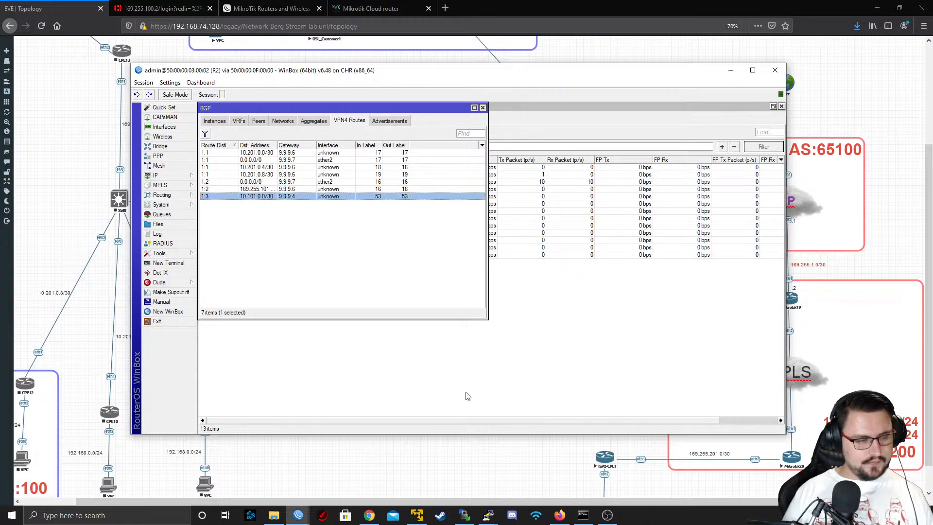
mouse_move(298, 514)
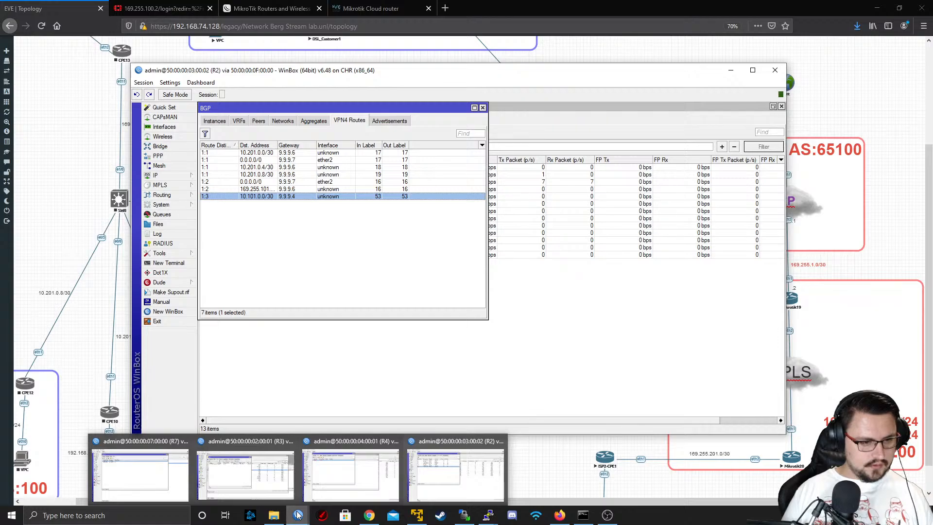
Check R4's BGP VRF entry for the MikroTik routing mark, review R4's VPN4 routes and close the BGP window
mouse_move(285, 481)
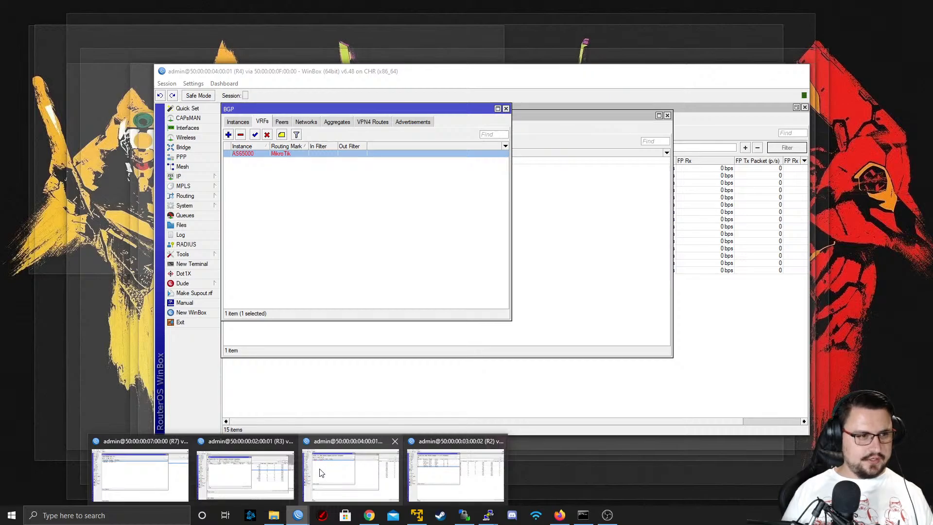
left_click(322, 474)
left_click(241, 122)
left_click(263, 122)
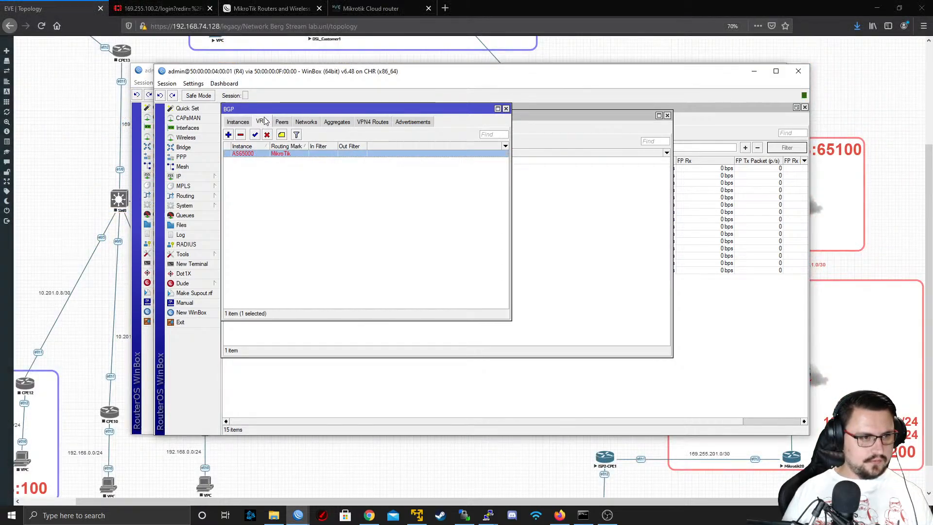
left_click(289, 161)
double_click(291, 154)
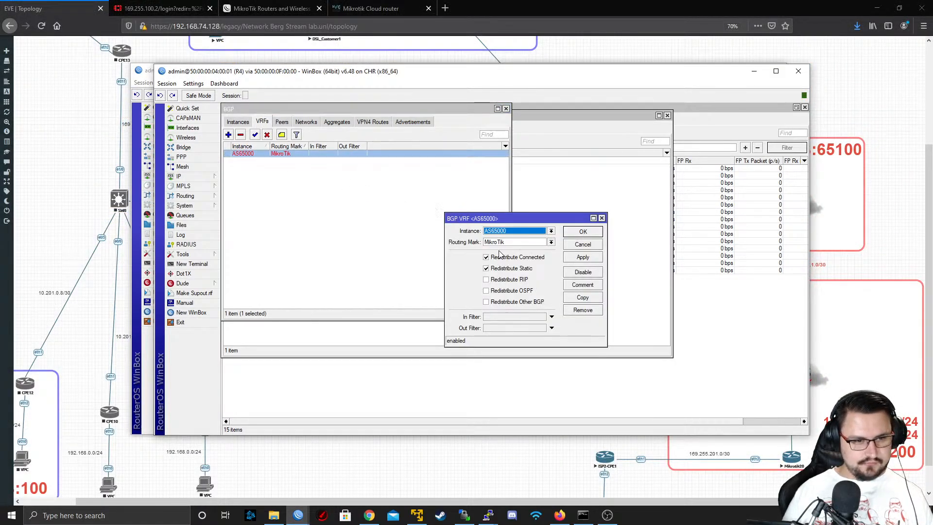
left_click(544, 242)
left_click(551, 245)
left_click(550, 245)
left_click(578, 246)
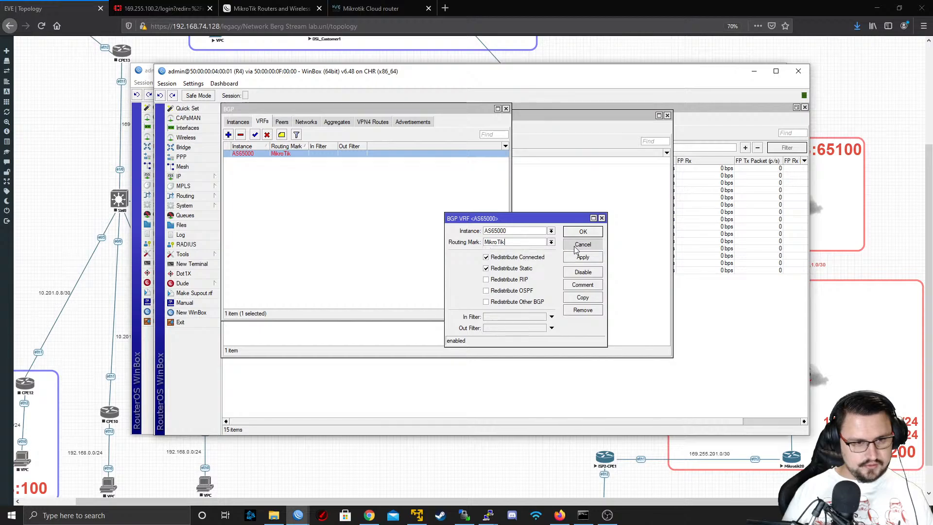
left_click(384, 122)
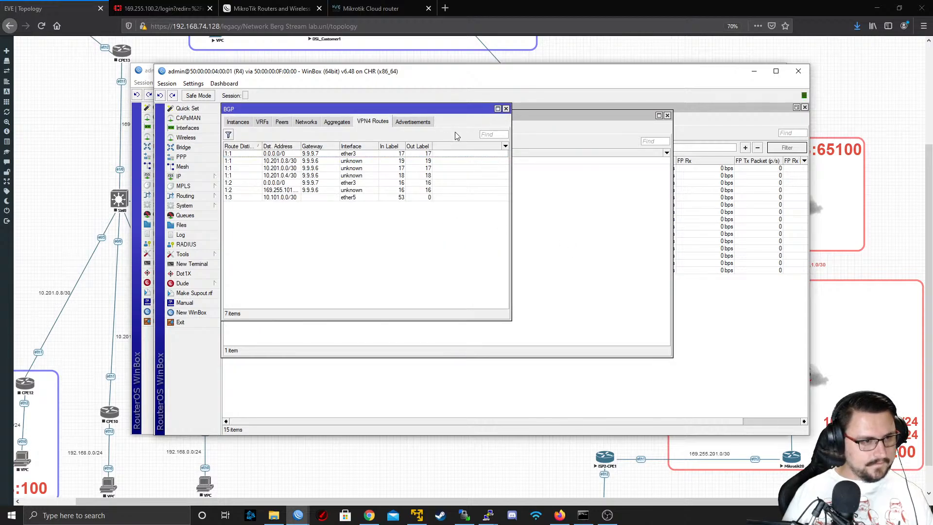
left_click(506, 108)
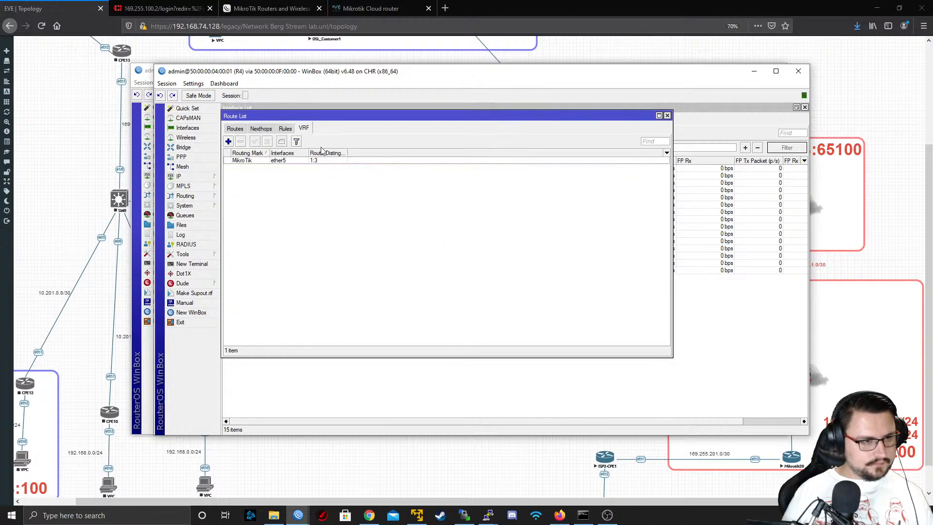
Look through R4's route list in a maximized window and close all of the session's open windows
left_click(261, 129)
left_click(286, 129)
left_click(303, 129)
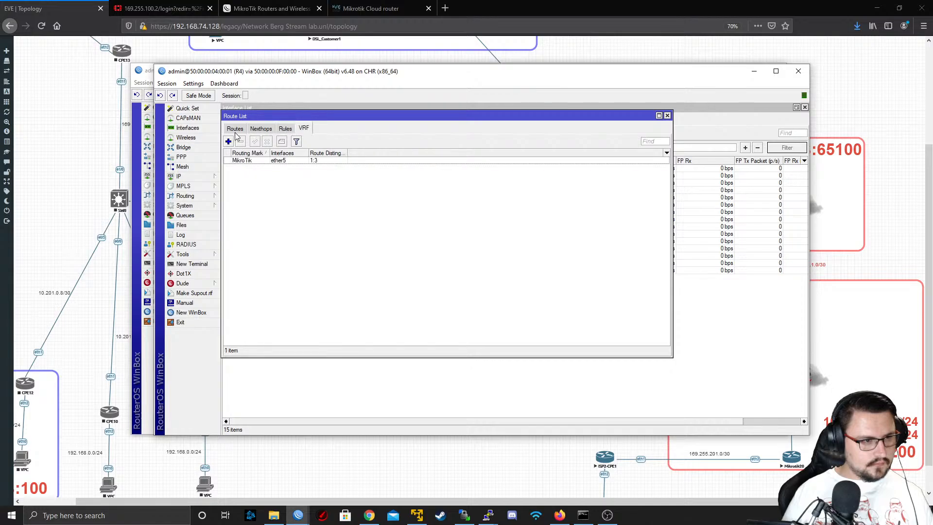
left_click(235, 129)
double_click(547, 76)
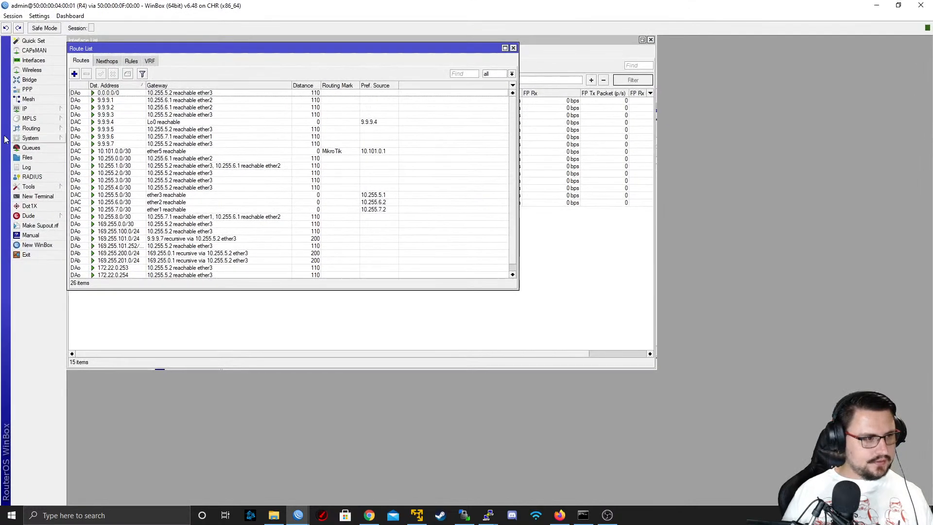
mouse_move(30, 139)
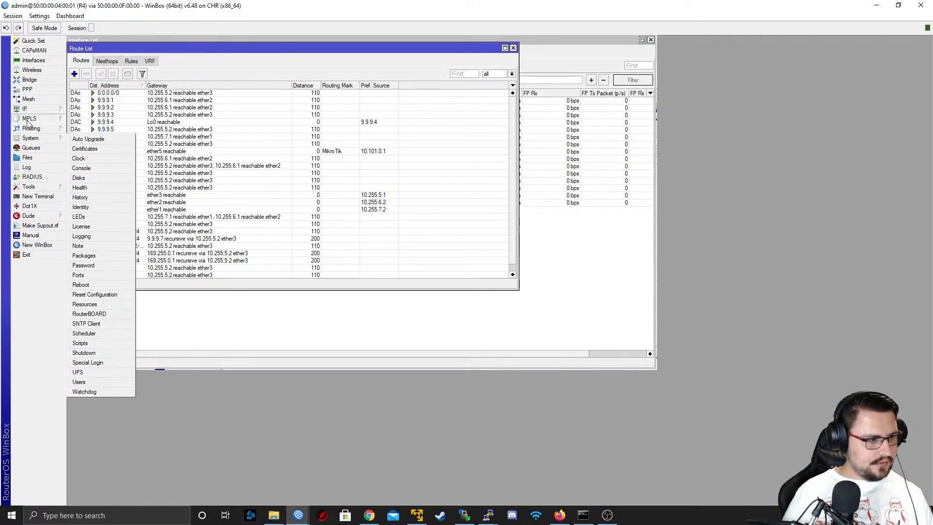
left_click(12, 17)
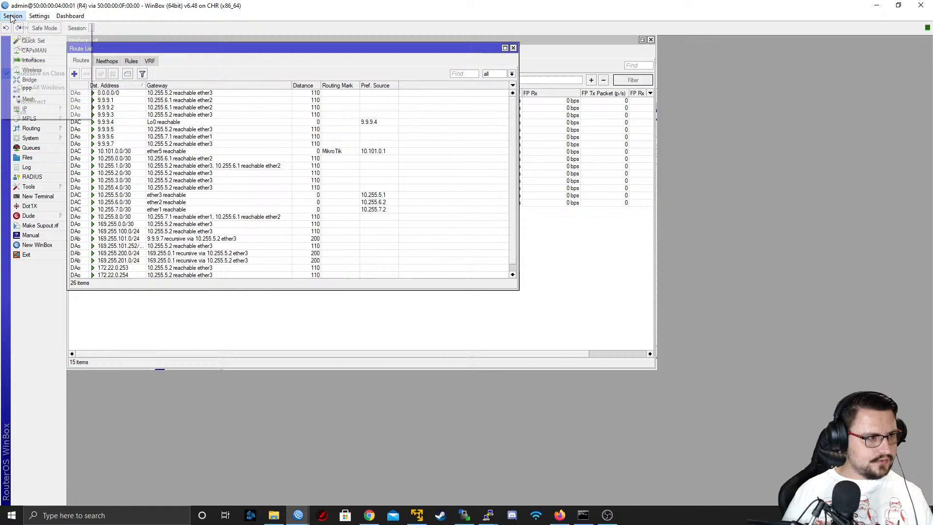
left_click(41, 88)
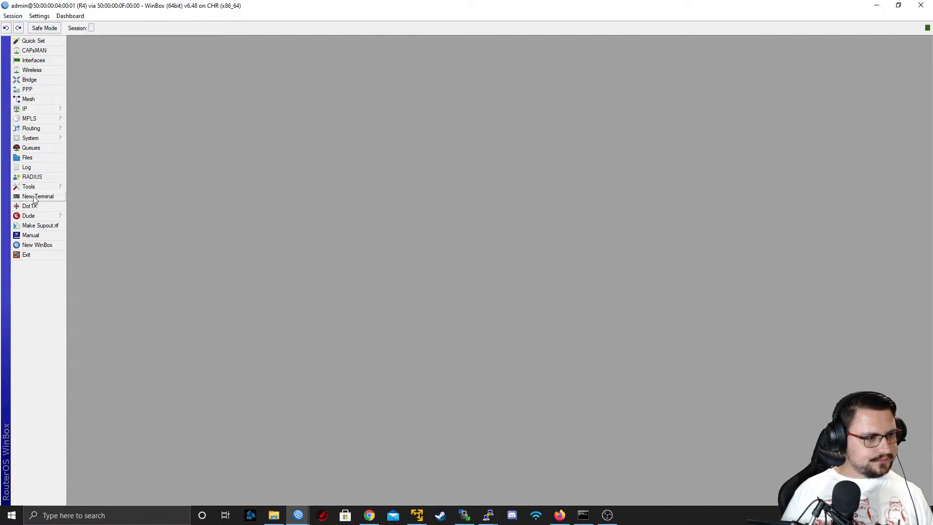
Filter R4's route list to the MikroTik table, examine the 10.101.0.0/30 route and minimize the R4 session
mouse_move(41, 109)
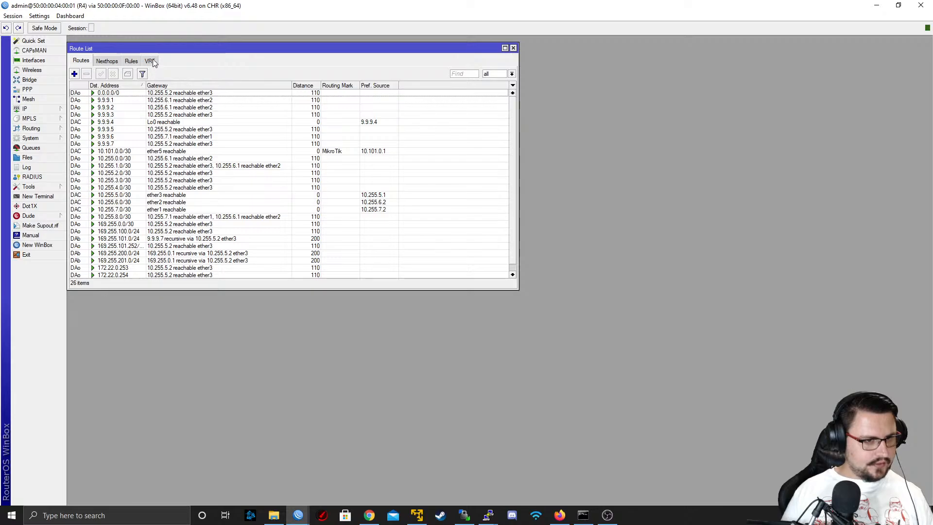
left_click(495, 75)
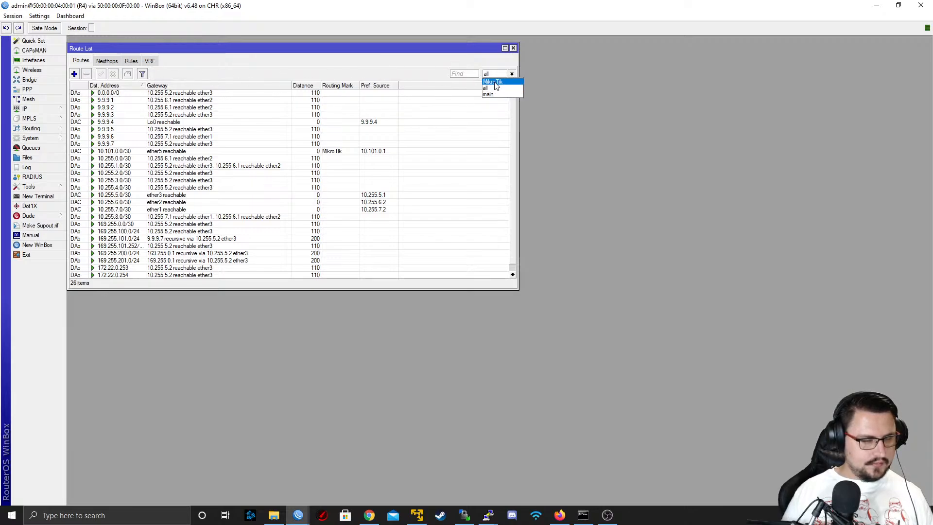
left_click(493, 81)
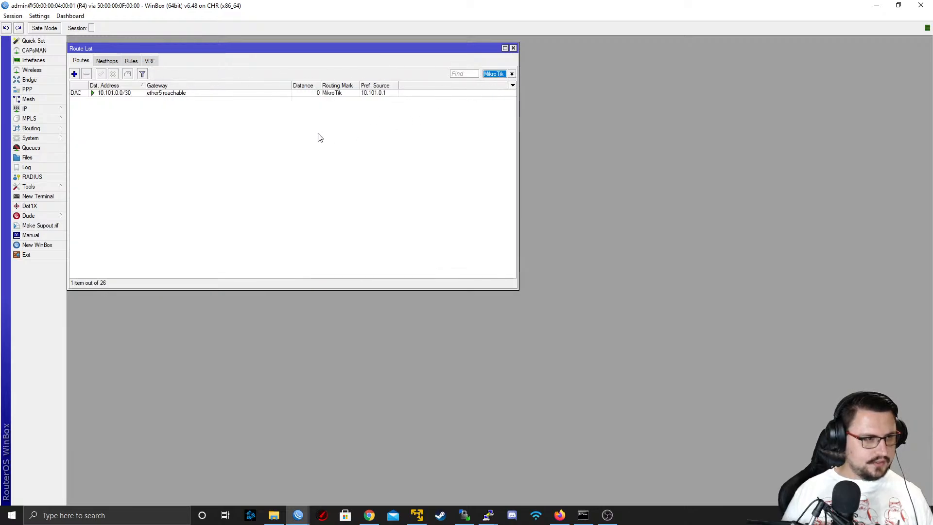
left_click(151, 95)
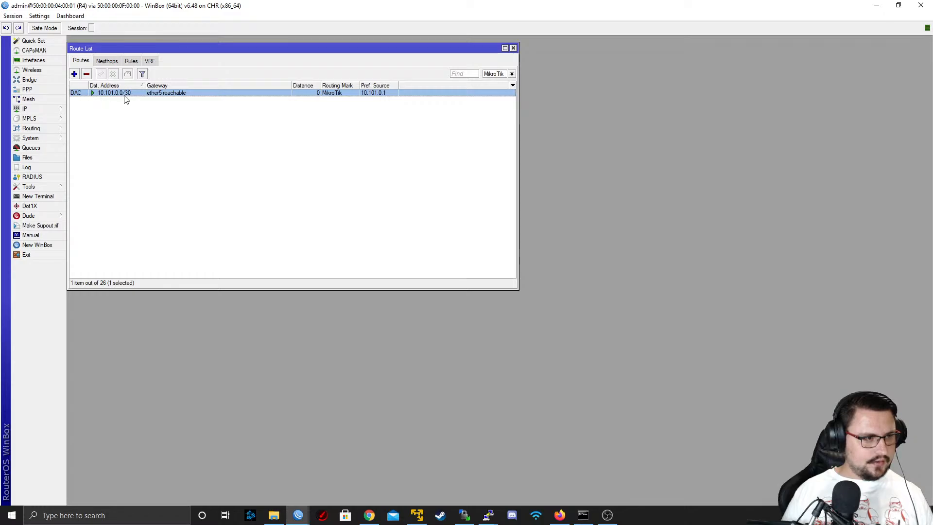
left_click_drag(298, 9, 459, 98)
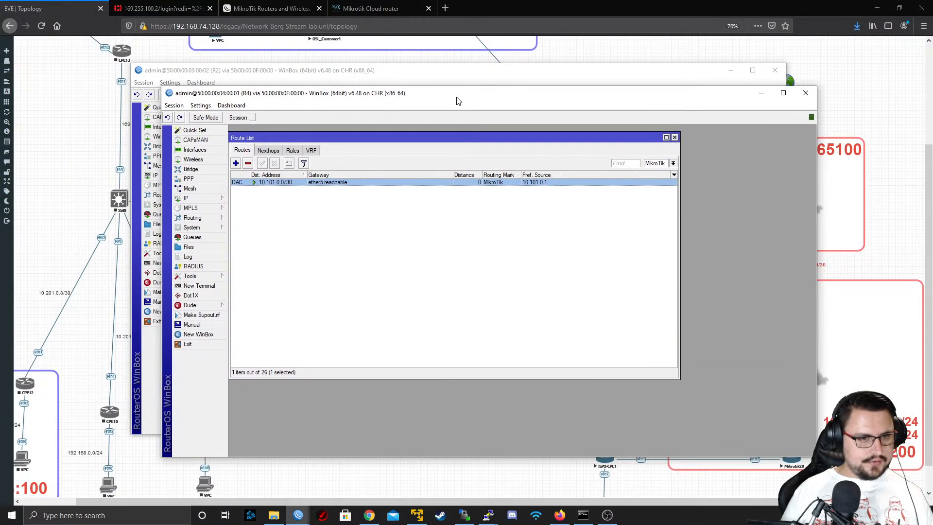
left_click(753, 99)
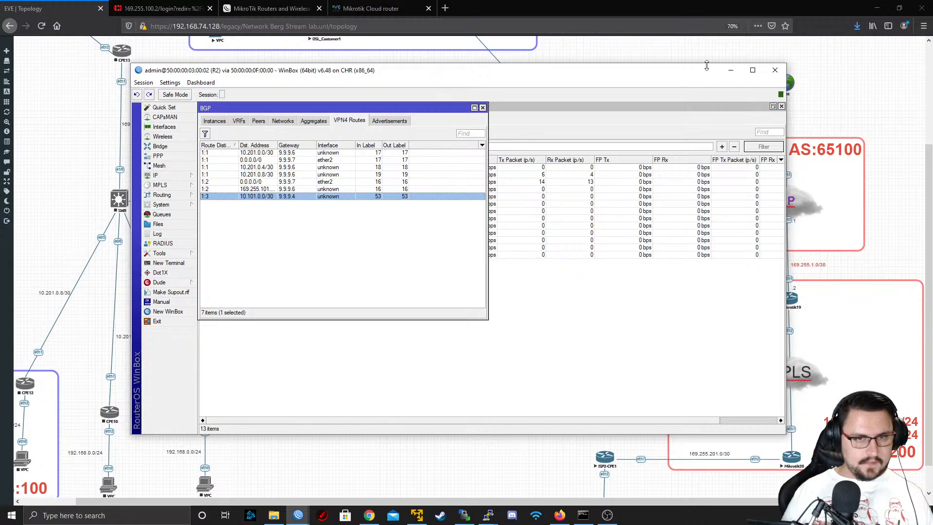
Switch to R3, filter its route list to the MikroTik table and examine the 172.23.0.2 and 10.101.0.0/30 routes
mouse_move(298, 514)
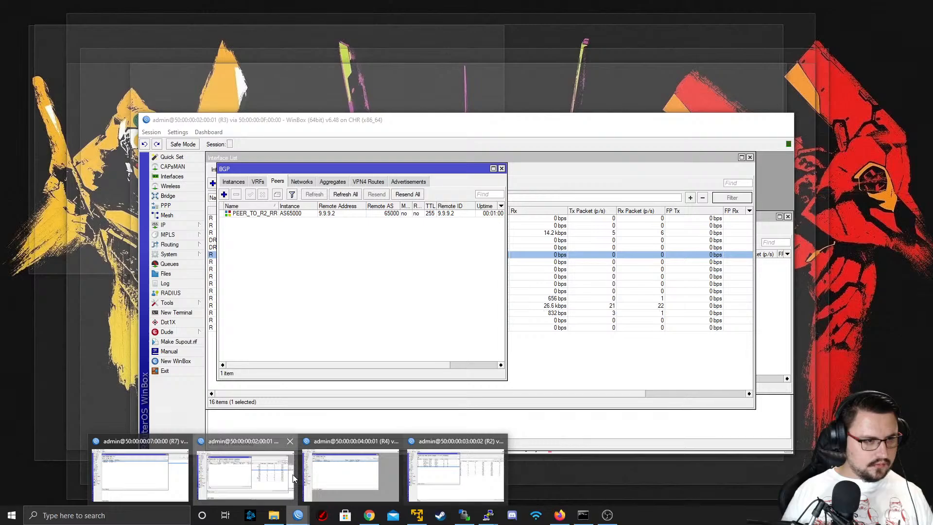
left_click(294, 479)
left_click(198, 226)
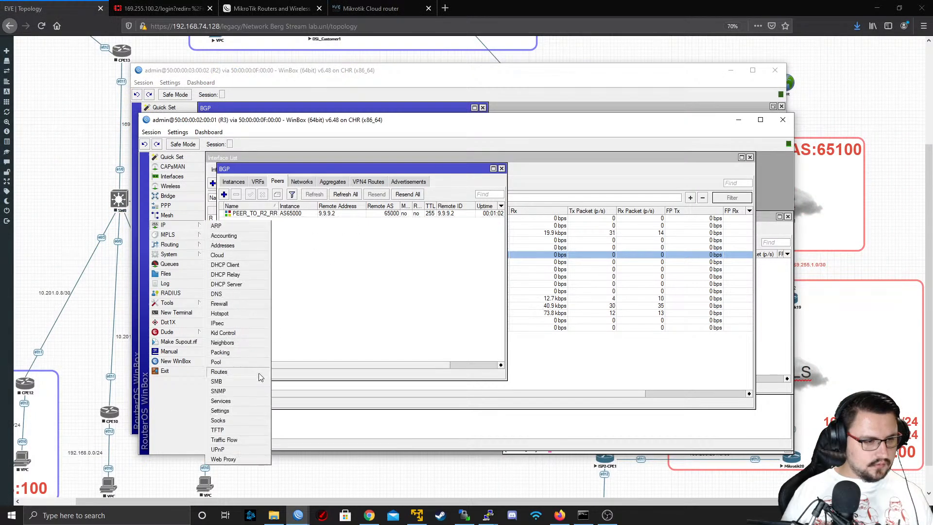
left_click(243, 379)
left_click(628, 190)
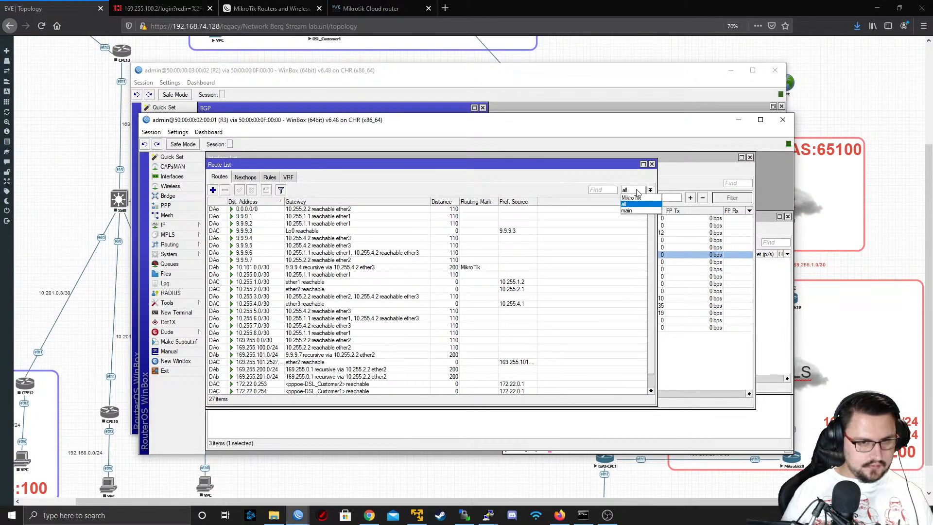
left_click(633, 205)
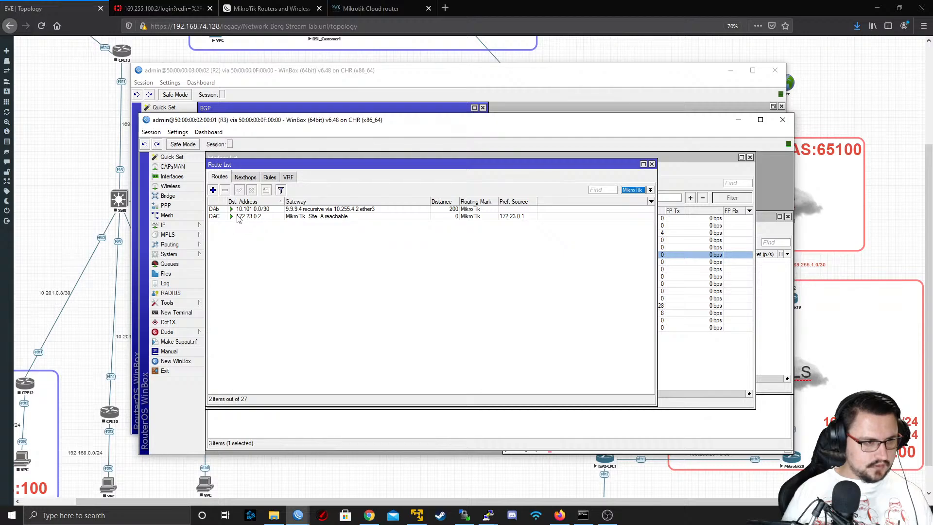
left_click(240, 217)
left_click(254, 210)
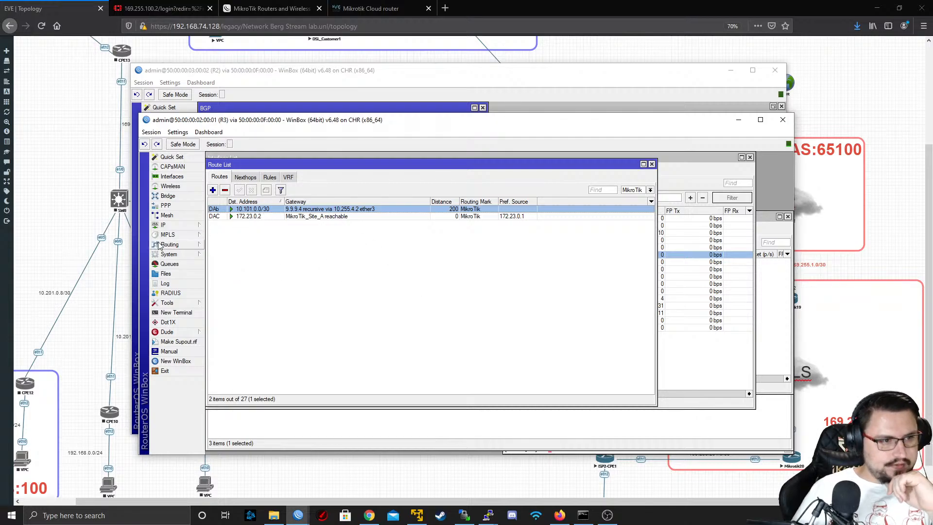
Start a new BGP VRF on R3 with instance AS65000 and routing mark MikroTik
left_click(175, 245)
left_click(237, 254)
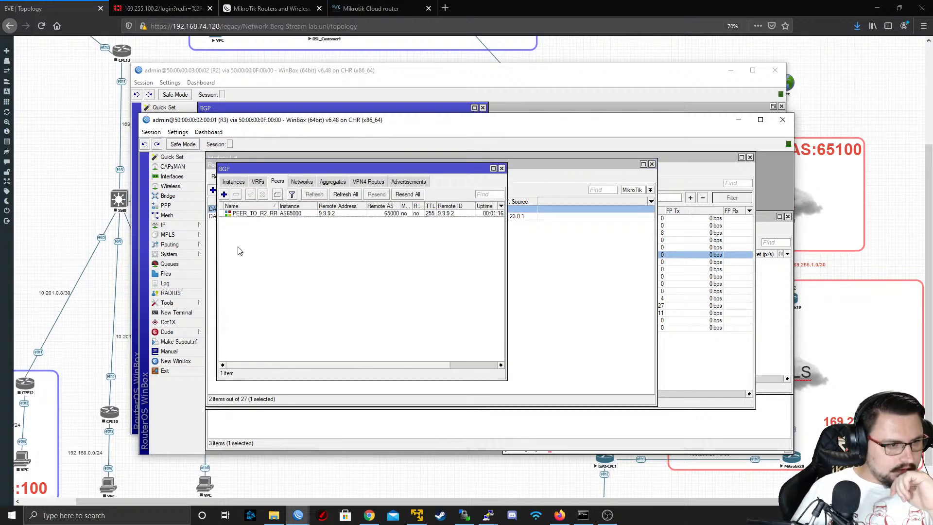
left_click(259, 182)
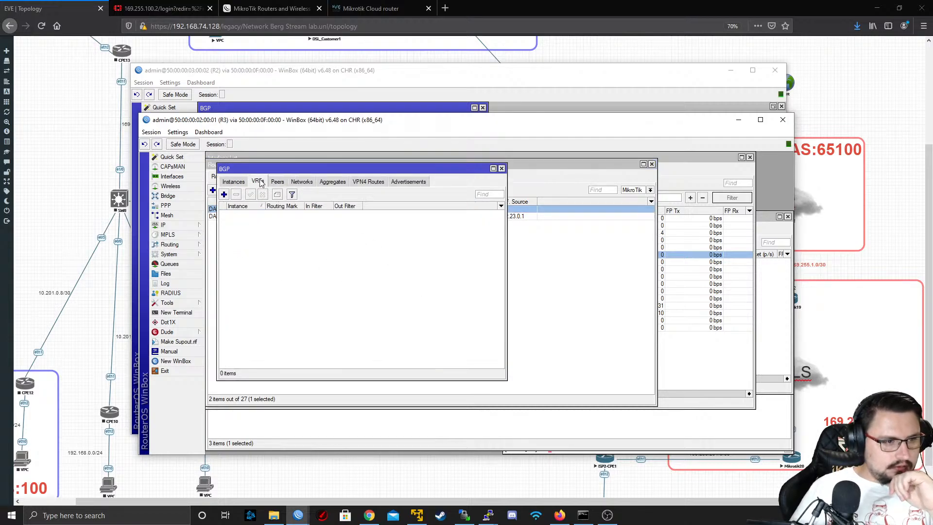
left_click(224, 195)
left_click(479, 254)
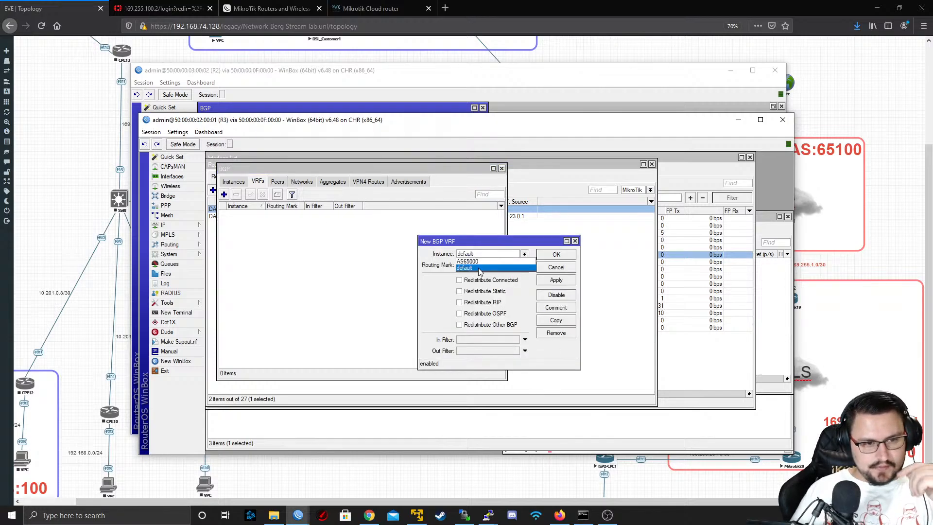
left_click(479, 265)
left_click(479, 265)
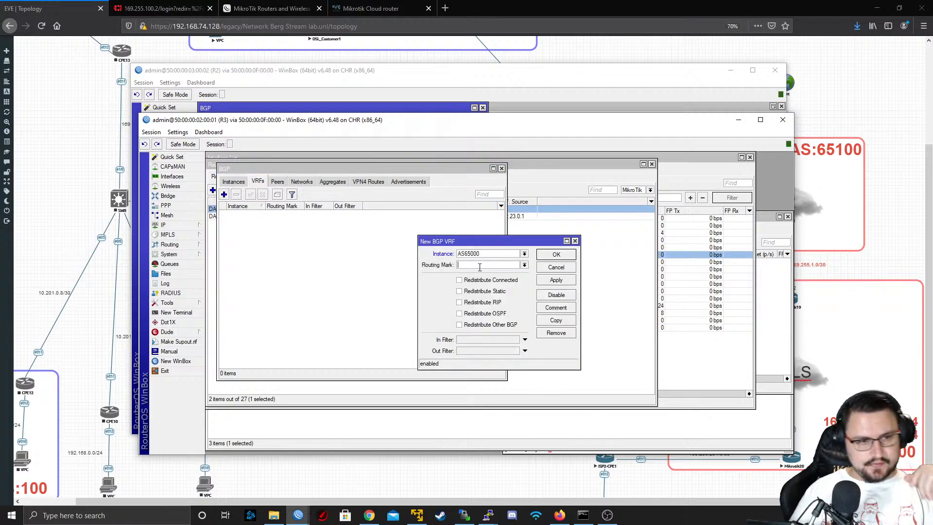
left_click(525, 265)
left_click(486, 276)
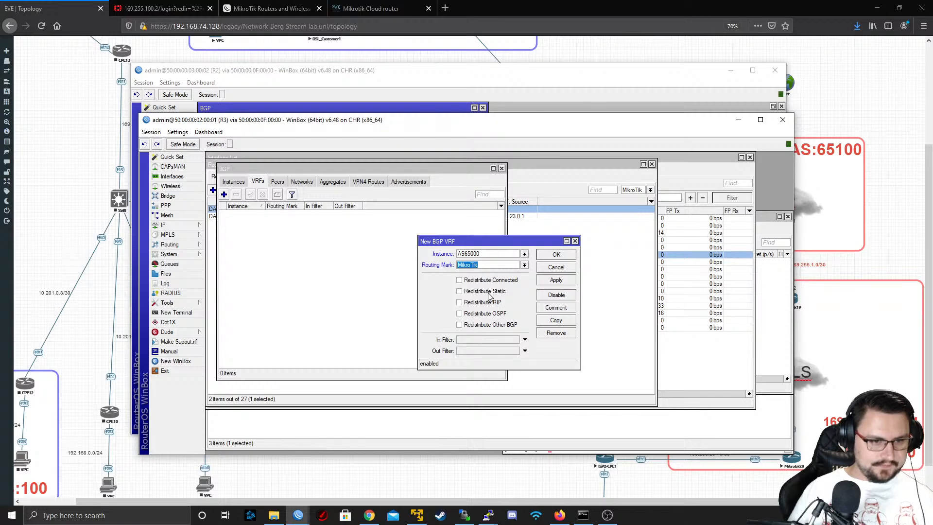
Enable redistribution of connected and static routes for R3's BGP VRF, save it and close the BGP window
left_click(483, 281)
left_click(485, 291)
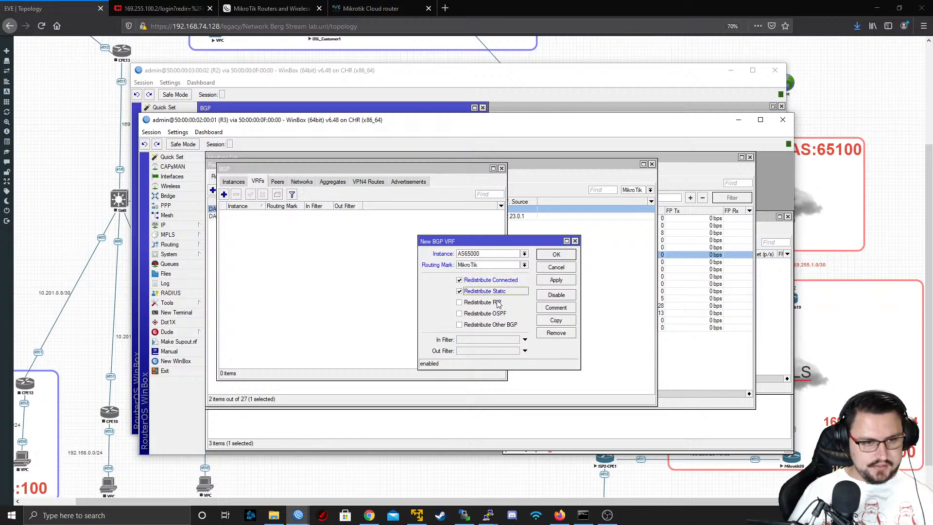
left_click(555, 281)
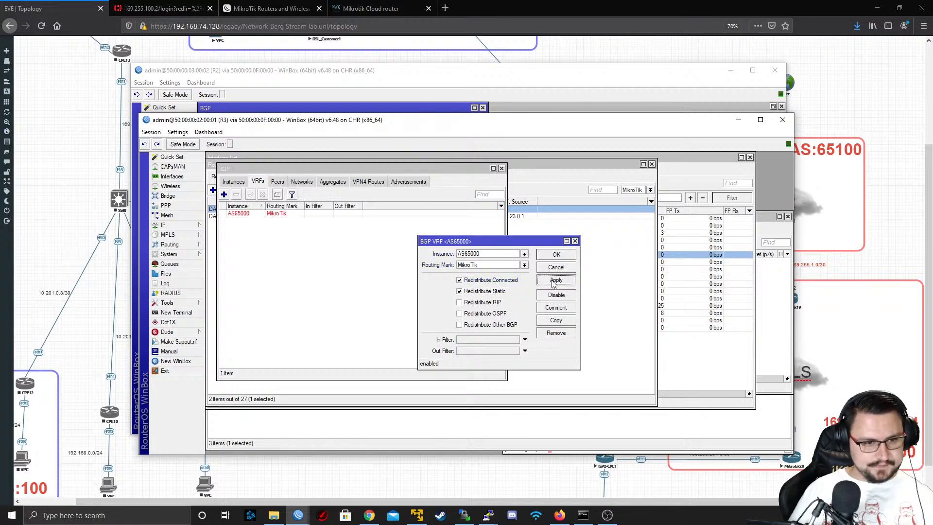
left_click(556, 258)
left_click(240, 183)
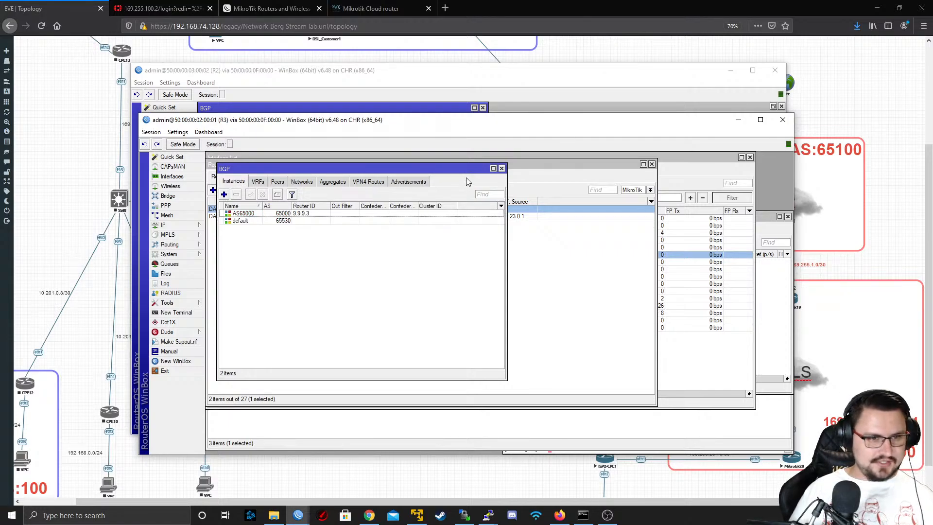
left_click(501, 169)
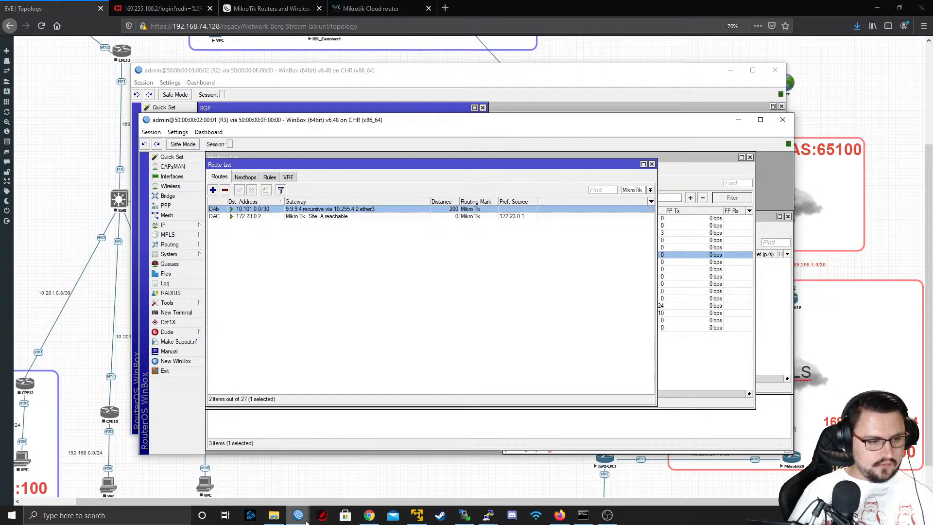
Return to R4 and check the 172.23.0.2 route in its MikroTik table
mouse_move(298, 516)
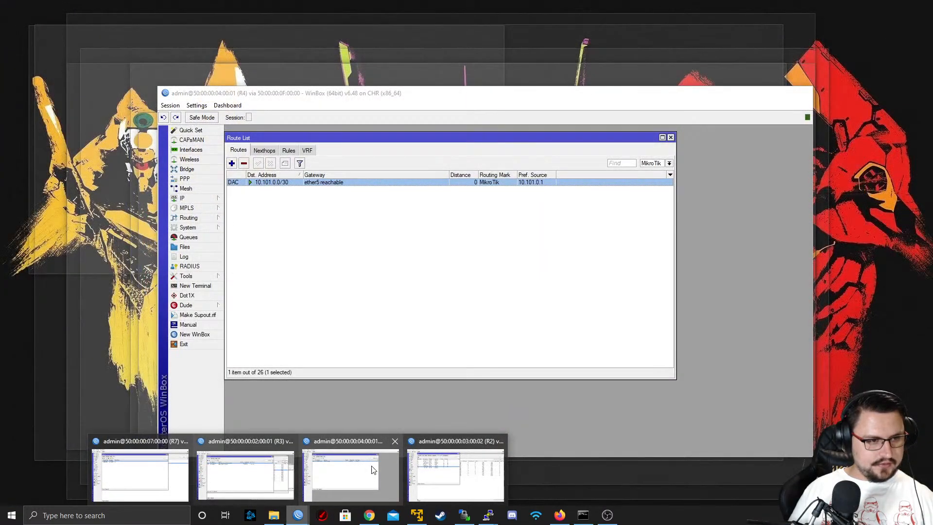
left_click(373, 469)
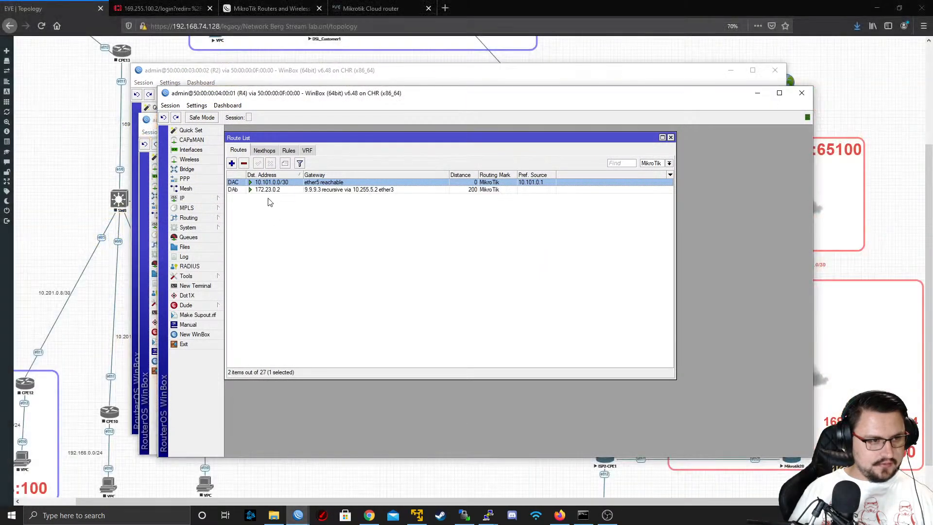
left_click(292, 190)
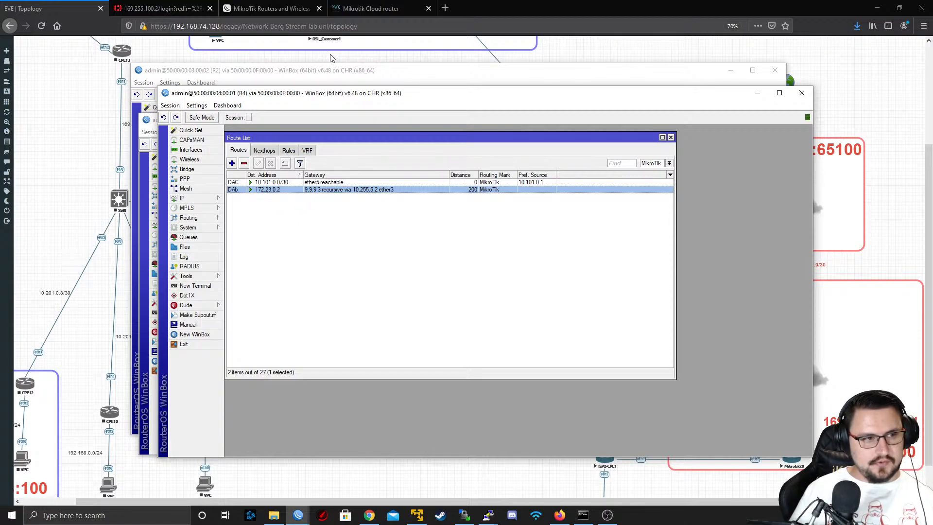
Open a terminal on R4 and ping 172.23.0.2 using the MikroTik routing table, stopping after a few attempts
left_click(193, 286)
key("Return")
key("Return")
type("p")
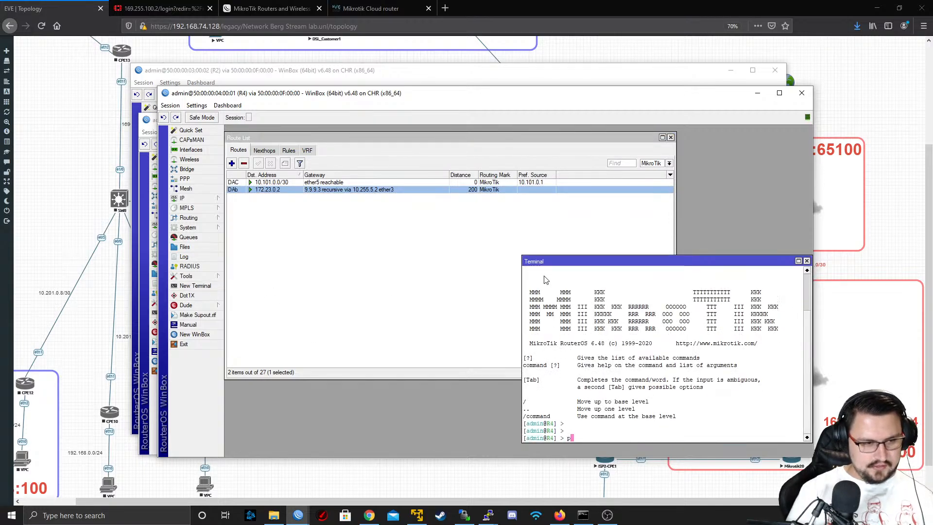
type("ing 172.")
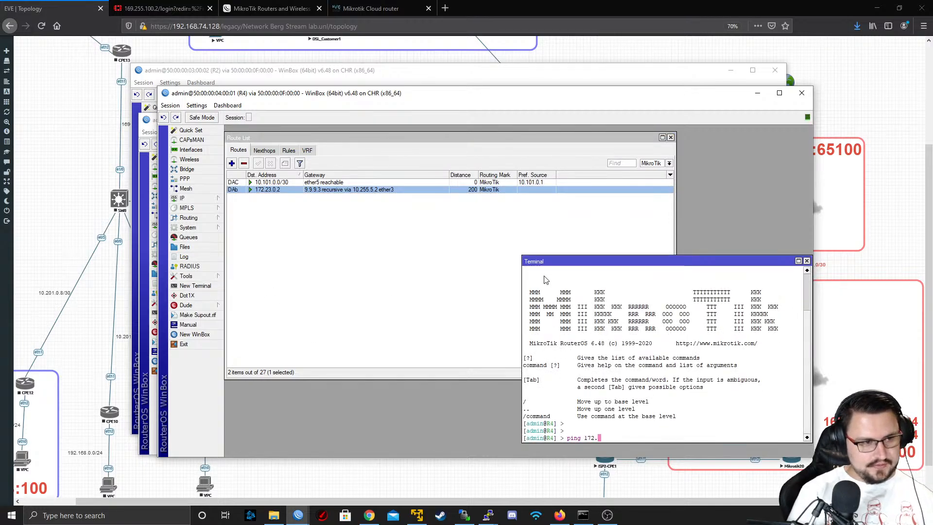
type("23.0.2 routing-table=")
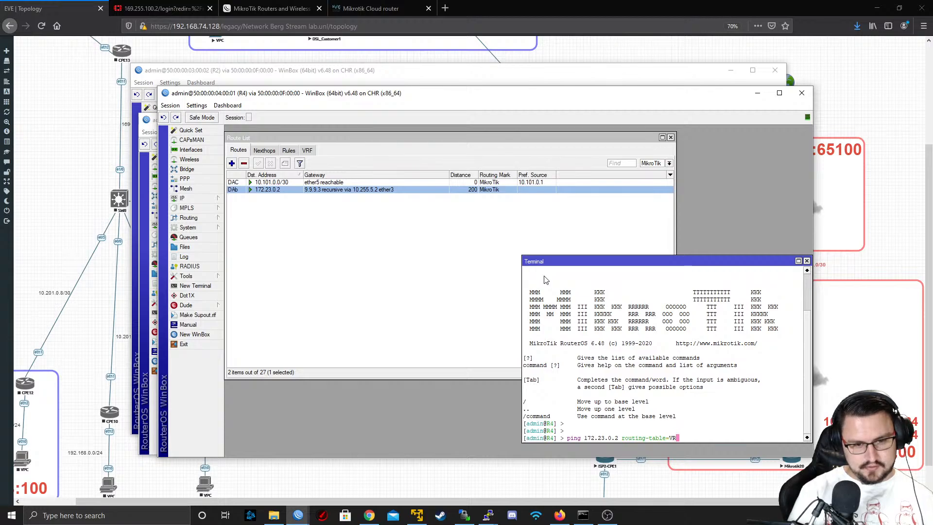
type("MikroTik")
key("Return")
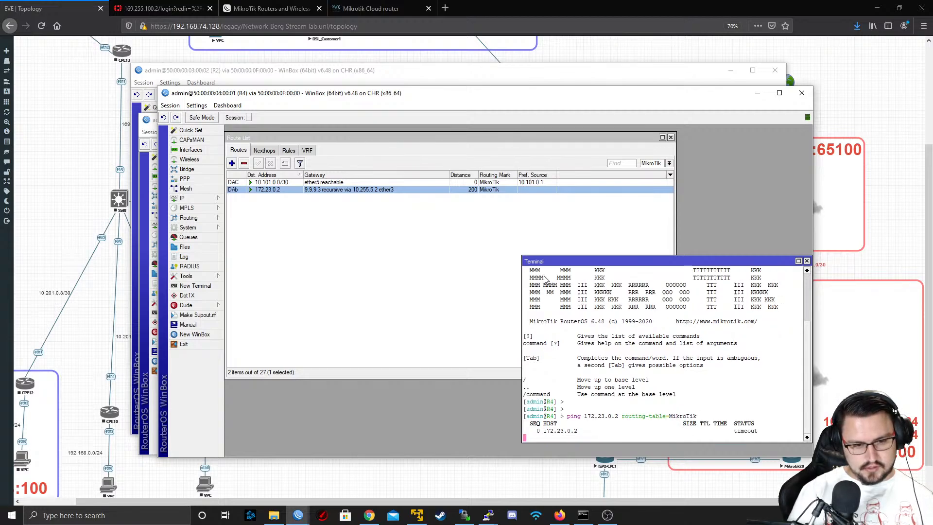
key("ctrl+c")
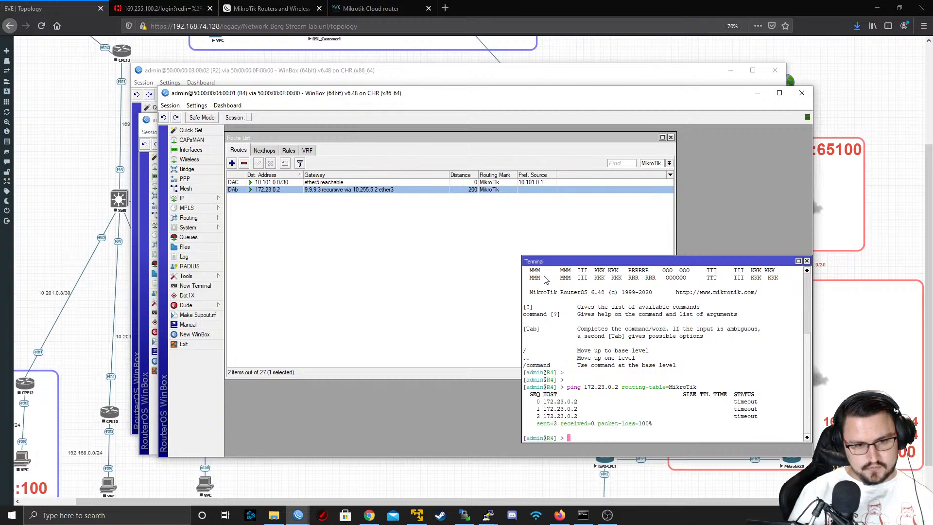
key("Up")
type("src-address=")
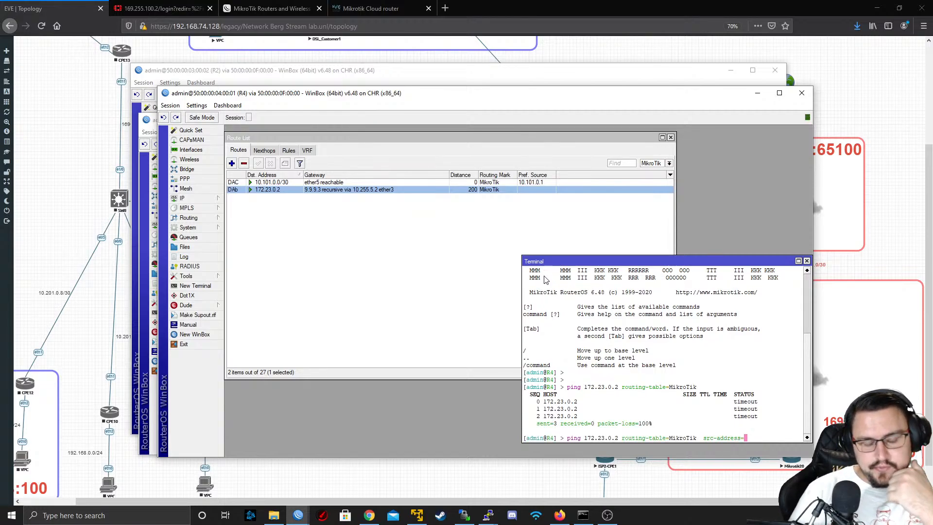
key("BackSpace")
key("BackSpace")
key("BackSpace")
key("BackSpace")
key("BackSpace")
key("BackSpace")
key("BackSpace")
key("BackSpace")
key("BackSpace")
key("BackSpace")
key("BackSpace")
key("BackSpace")
key("BackSpace")
key("BackSpace")
key("BackSpace")
key("BackSpace")
key("BackSpace")
key("BackSpace")
key("BackSpace")
key("BackSpace")
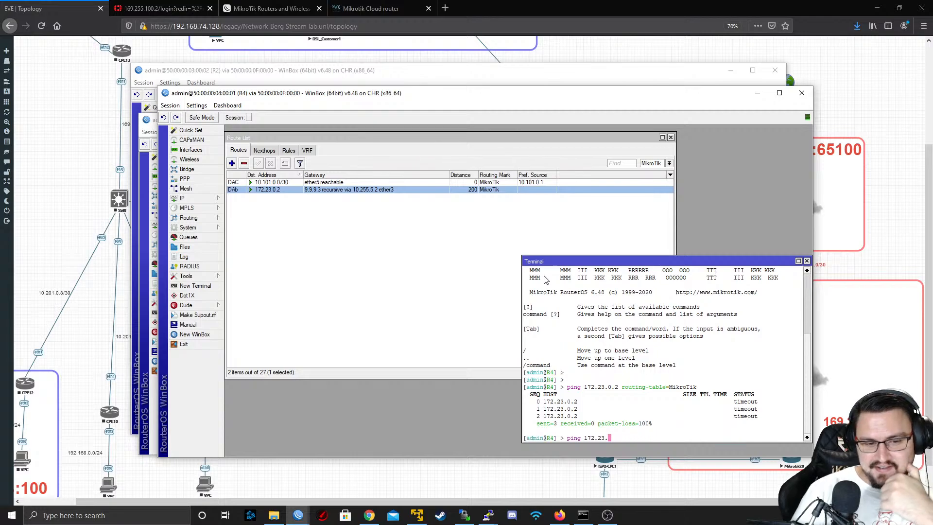
key("BackSpace")
key("BackSpace")
key("BackSpace")
key("BackSpace")
key("BackSpace")
key("BackSpace")
key("BackSpace")
key("BackSpace")
key("BackSpace")
key("BackSpace")
key("BackSpace")
key("BackSpace")
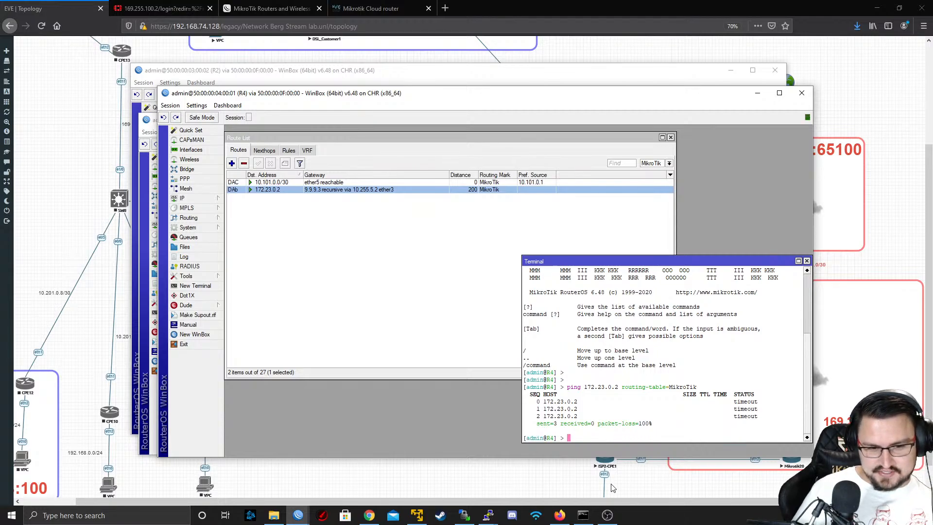
mouse_move(607, 515)
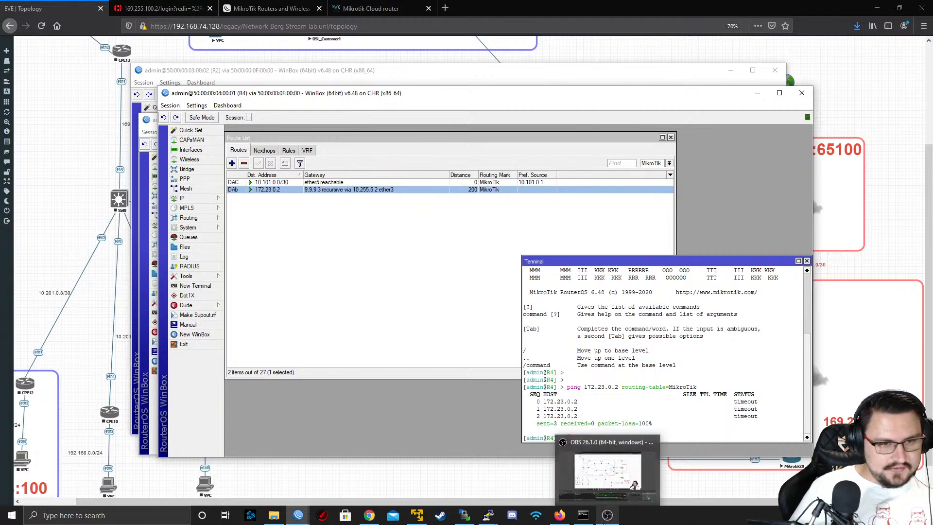
mouse_move(588, 451)
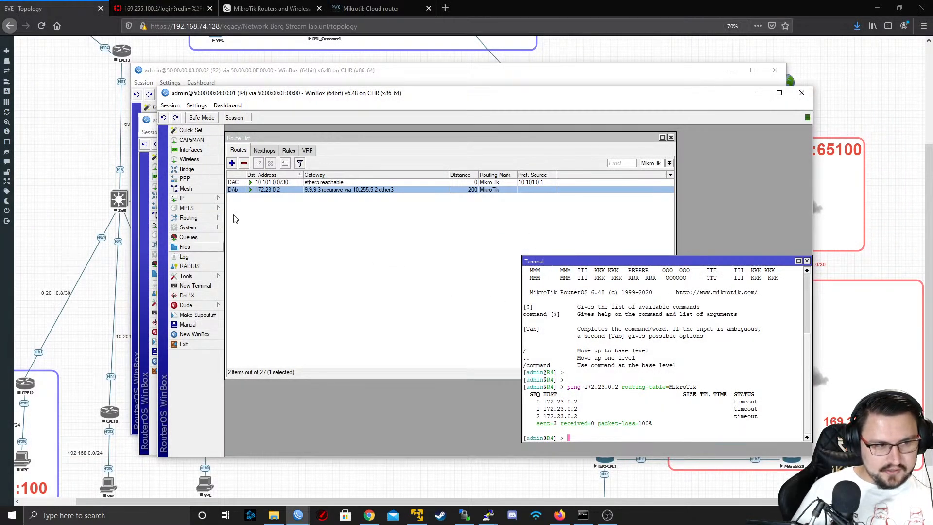
Clear the router windows away to reach the EVE topology and open a telnet console on ISP2-CPE1
left_click(758, 93)
left_click(730, 70)
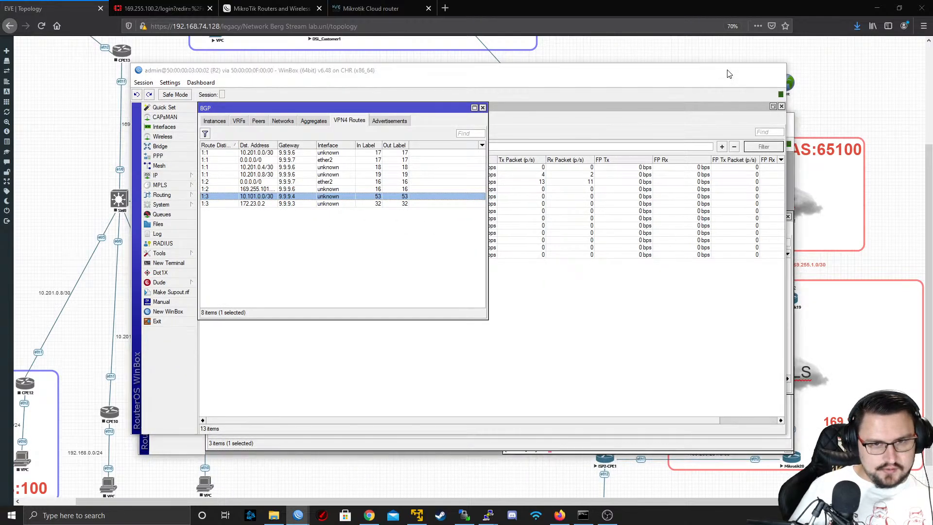
left_click(734, 117)
scroll(646, 428, "down", 1)
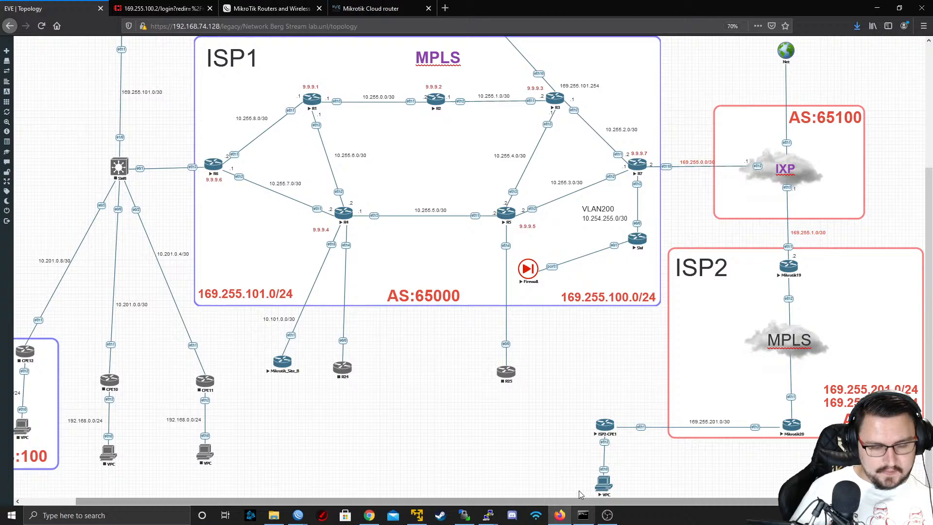
left_click(599, 427)
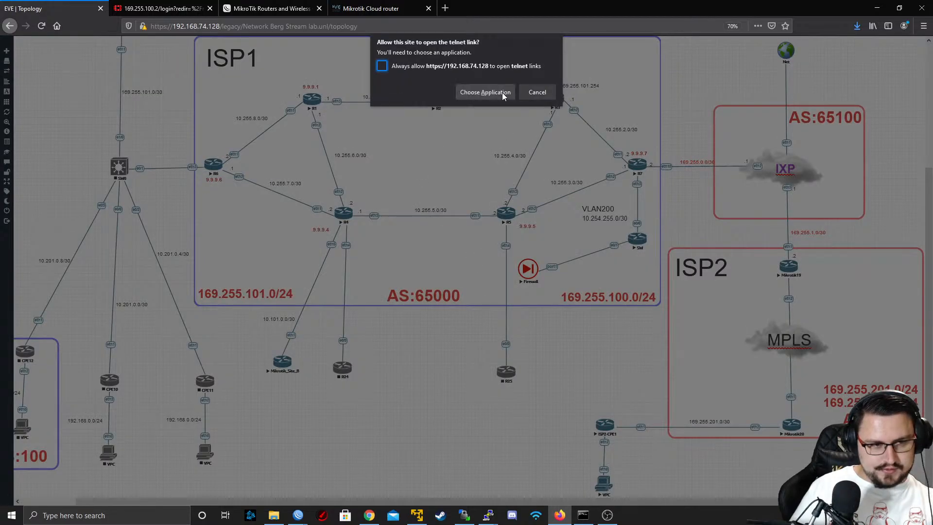
left_click(501, 93)
left_click(495, 144)
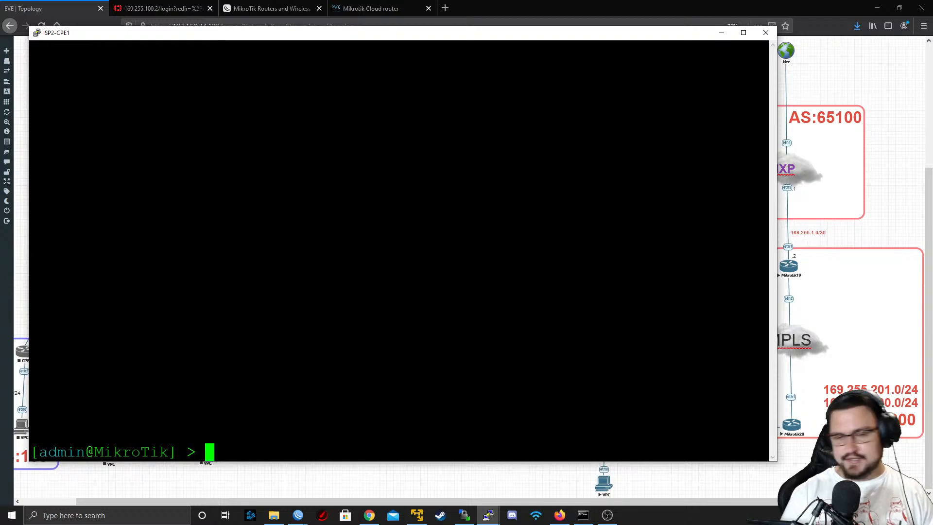
List the IP addresses on ISP2-CPE1, check the L2TP_TO_ISP1 address and return to the base command level
key("Return")
key("Return")
type("p ad")
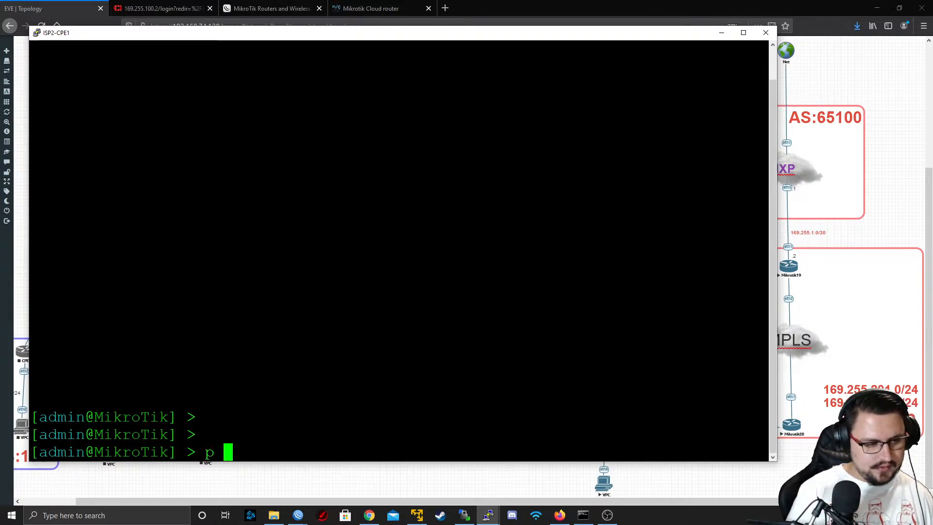
key("BackSpace")
key("BackSpace")
key("BackSpace")
key("BackSpace")
type("ip address")
key("Return")
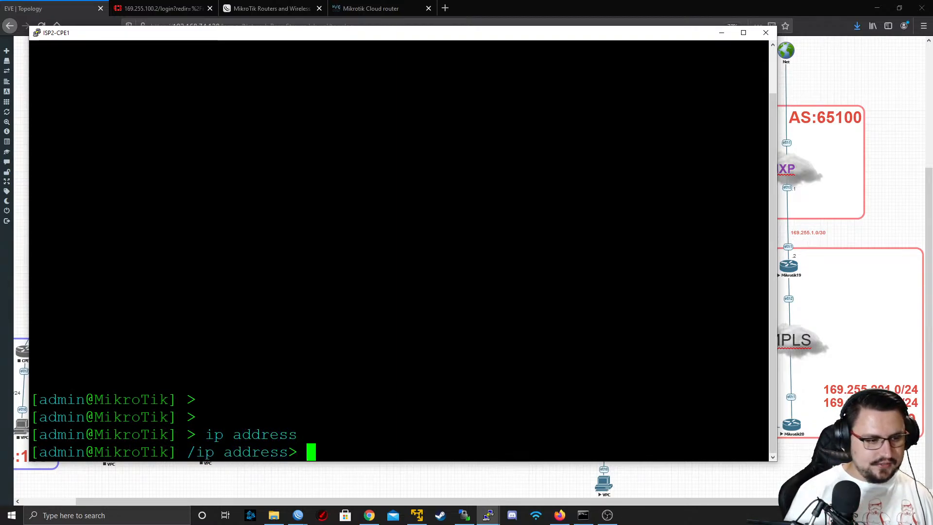
type("print")
key("Return")
type("/")
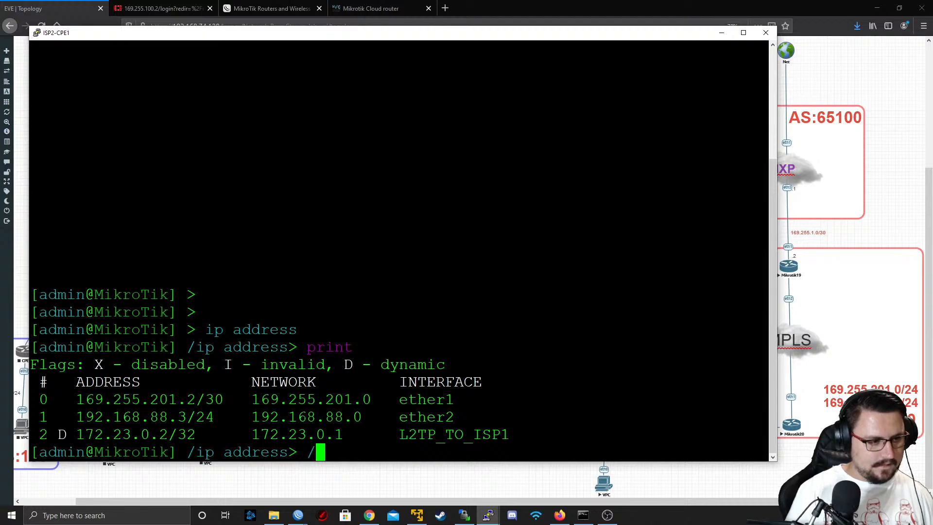
key("Return")
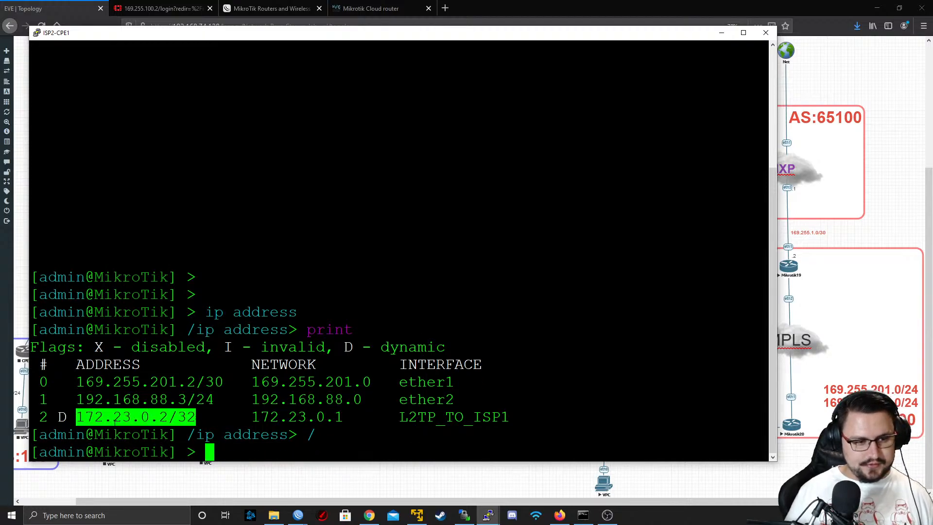
triple_click(137, 417)
double_click(136, 417)
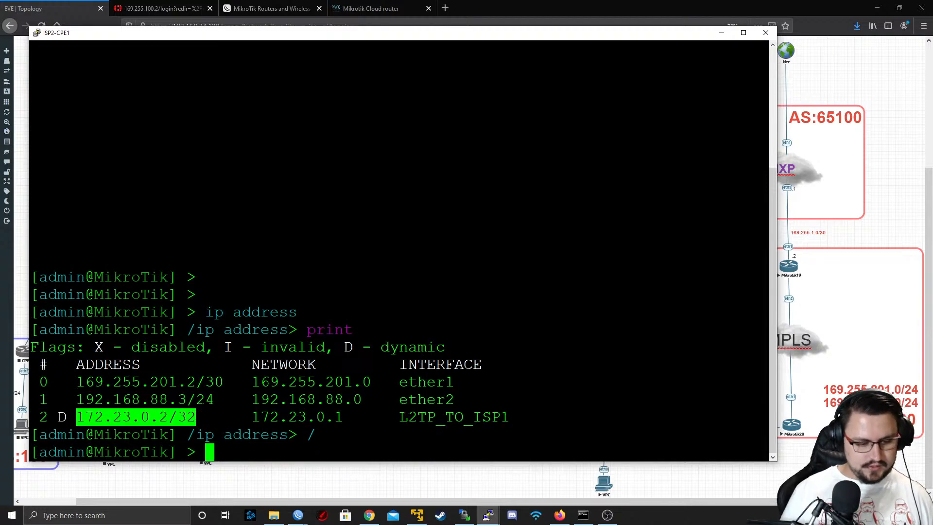
Print ISP2-CPE1's routing table and examine the default route's destination and gateway
type("ip route print")
key("Return")
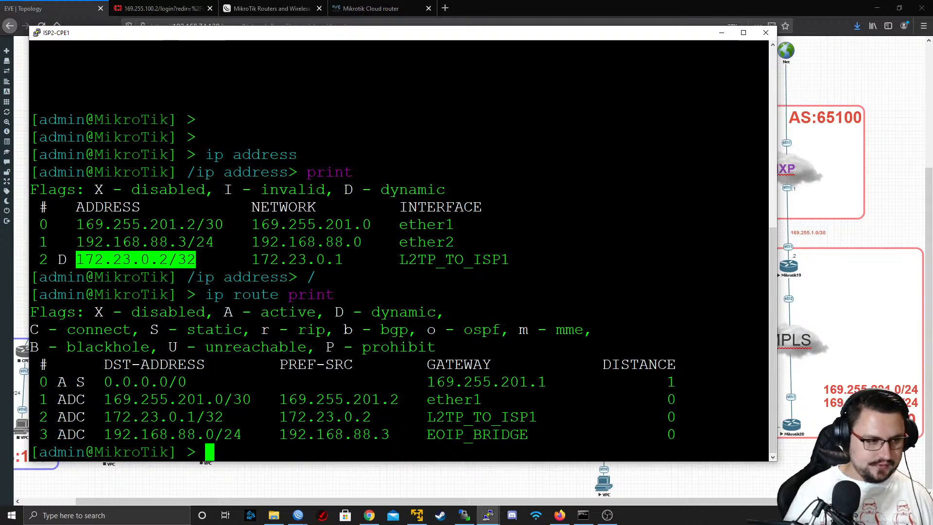
triple_click(145, 382)
triple_click(145, 382)
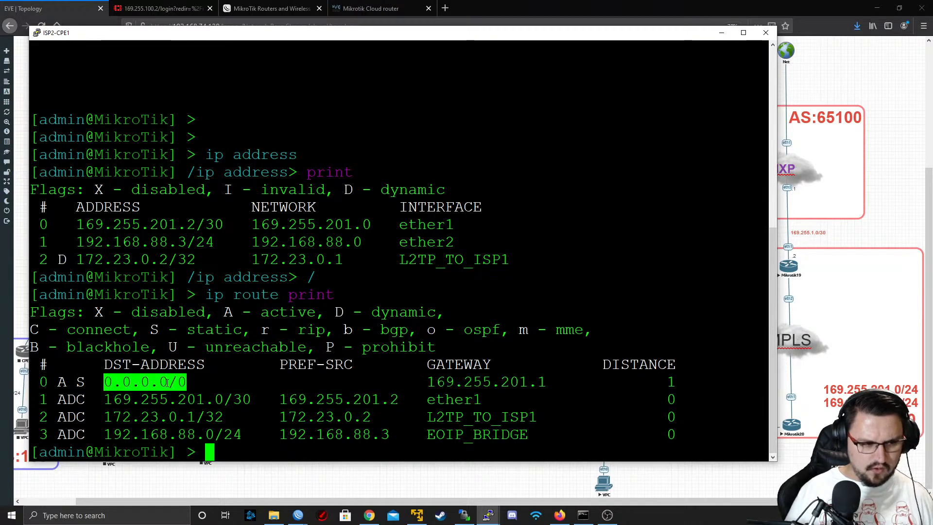
left_click(145, 382)
left_click_drag(161, 382, 176, 383)
triple_click(176, 382)
triple_click(417, 384)
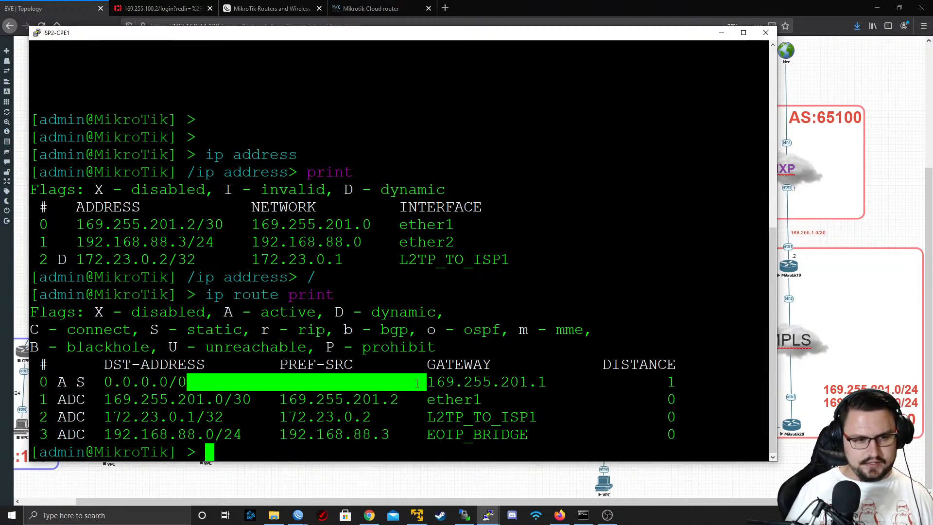
left_click(417, 385)
triple_click(458, 384)
double_click(458, 383)
left_click_drag(457, 382, 458, 371)
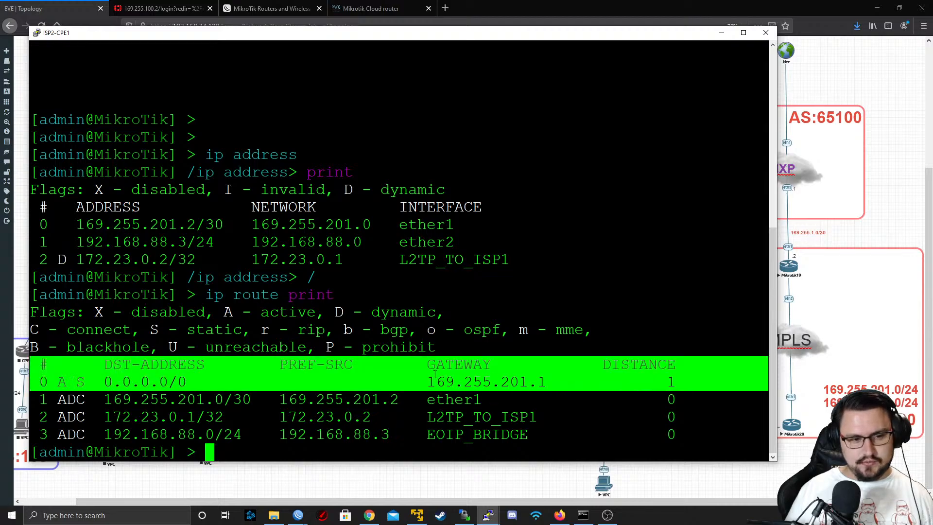
double_click(458, 384)
triple_click(458, 384)
left_click(458, 384)
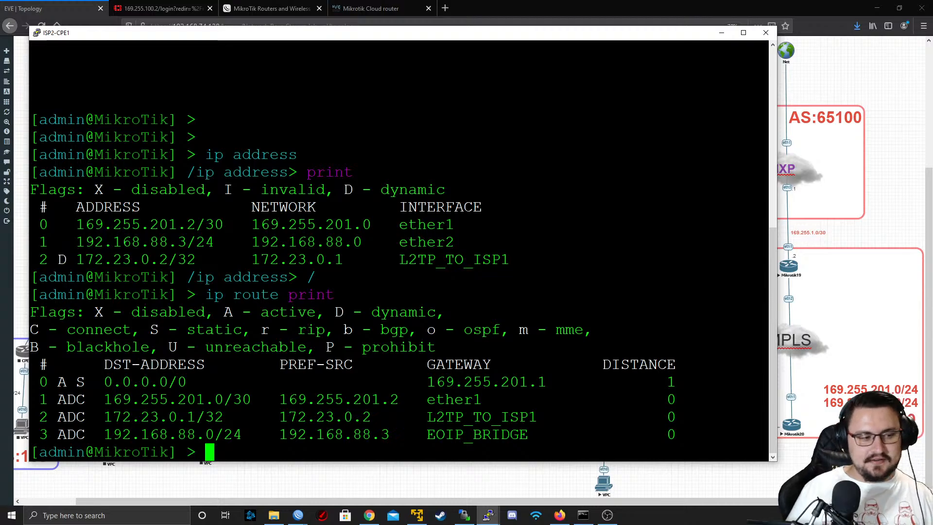
double_click(140, 383)
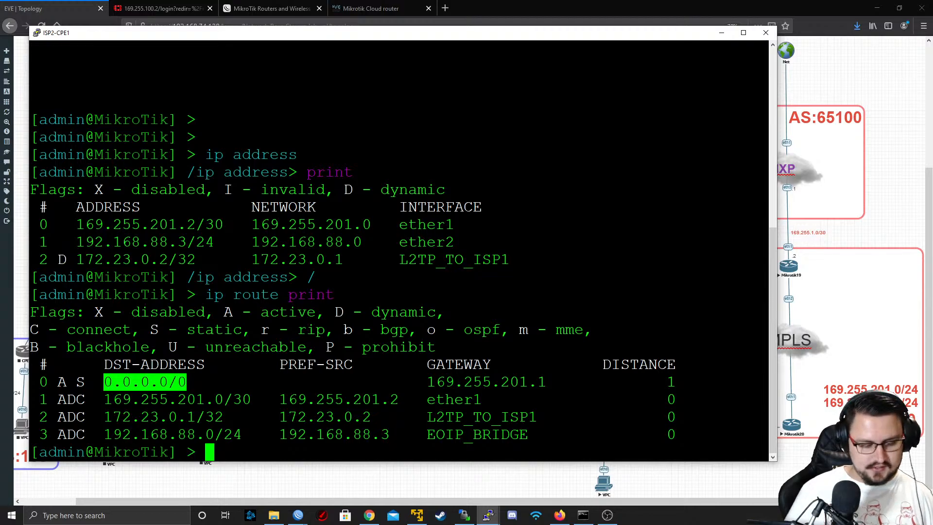
Set the gateway of ISP2-CPE1's default route, entry 0, to 172.23.0.1
key("Return")
type("ip route ad")
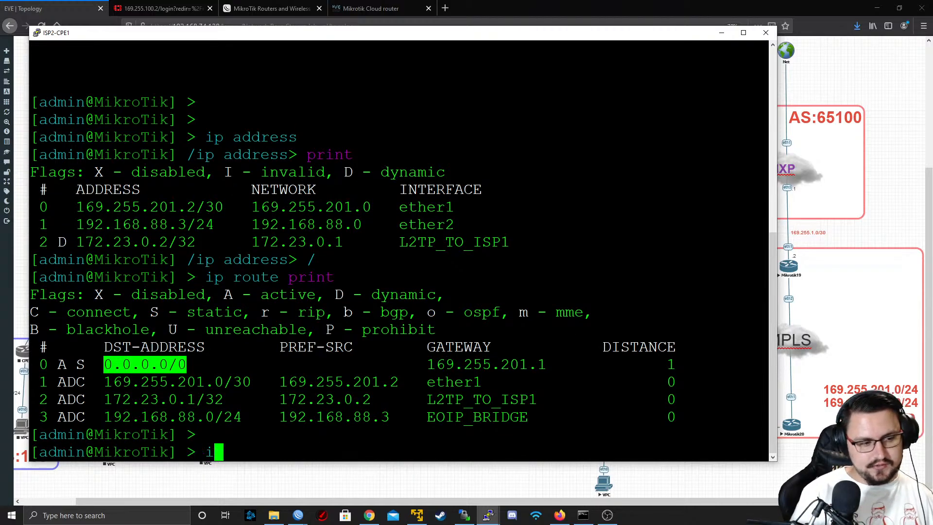
key("BackSpace")
key("BackSpace")
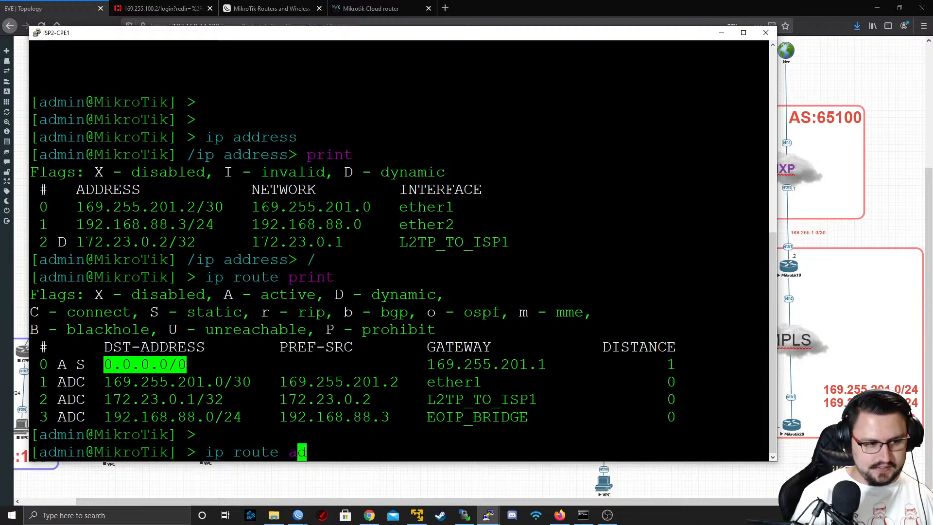
type("set ")
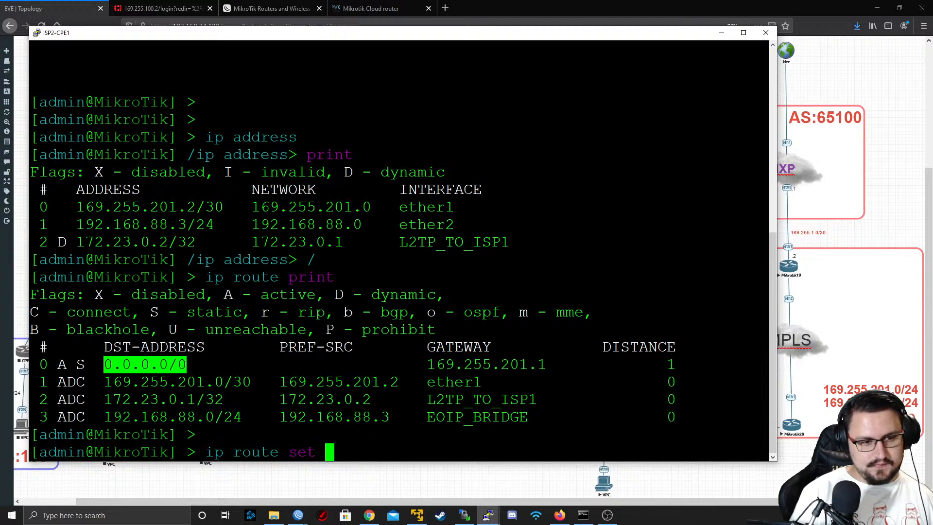
type("gateway=")
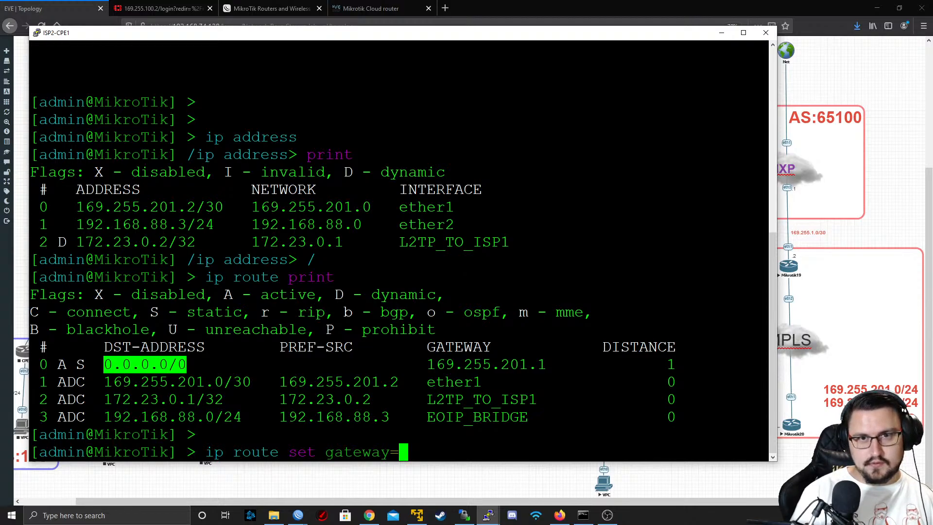
type("172")
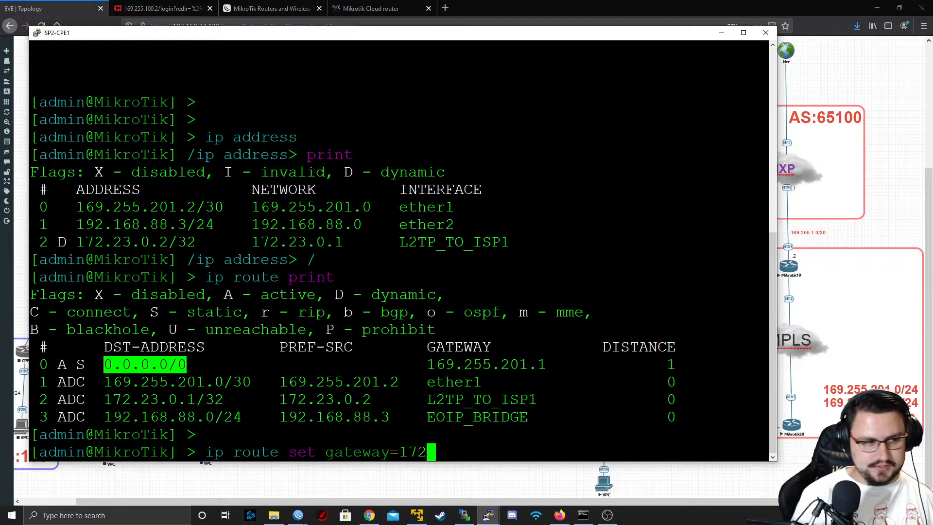
type(".23.0.1")
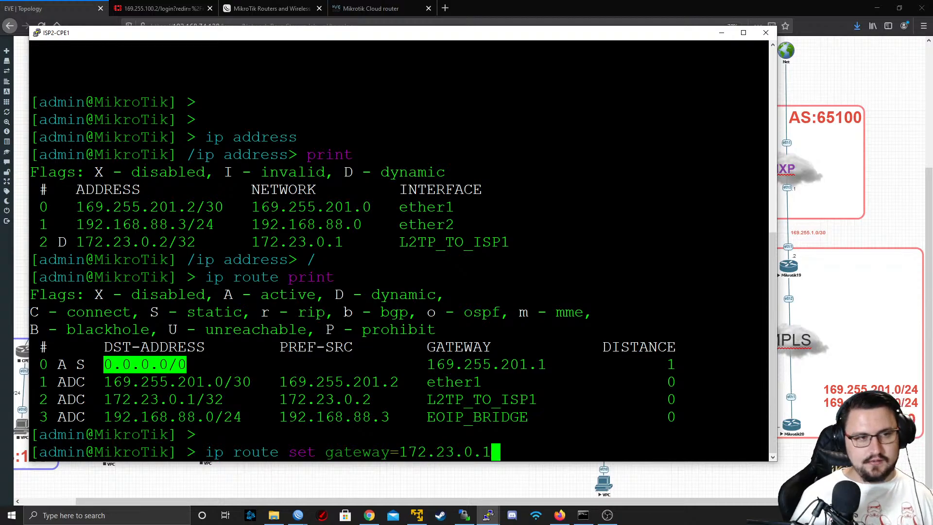
left_click_drag(364, 37, 410, 185)
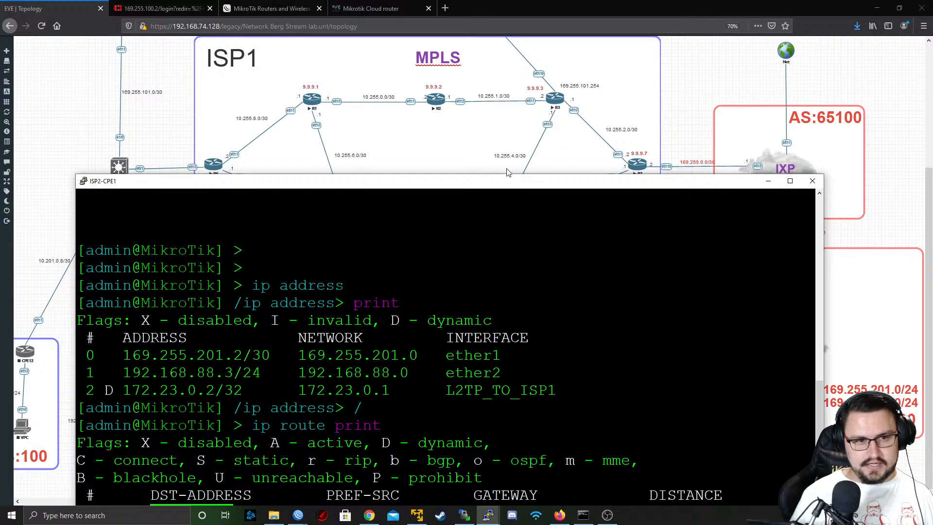
left_click_drag(505, 183, 439, 37)
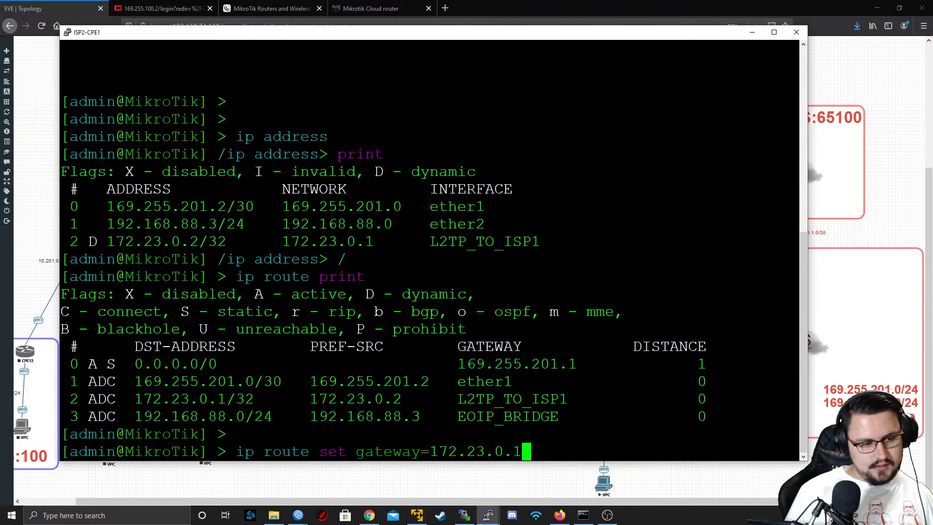
type("0")
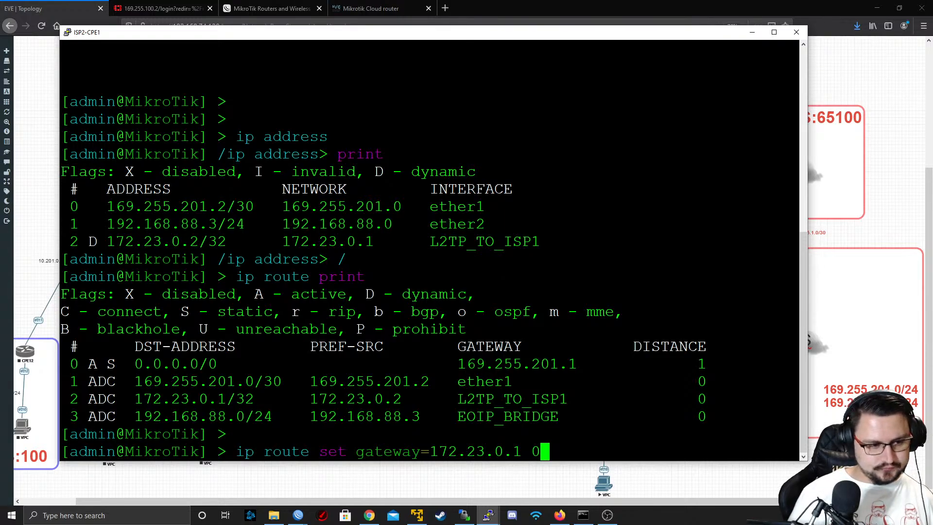
key("Return")
Print ISP2-CPE1's routing table again and check the gateway of the default route
key("Return")
key("Return")
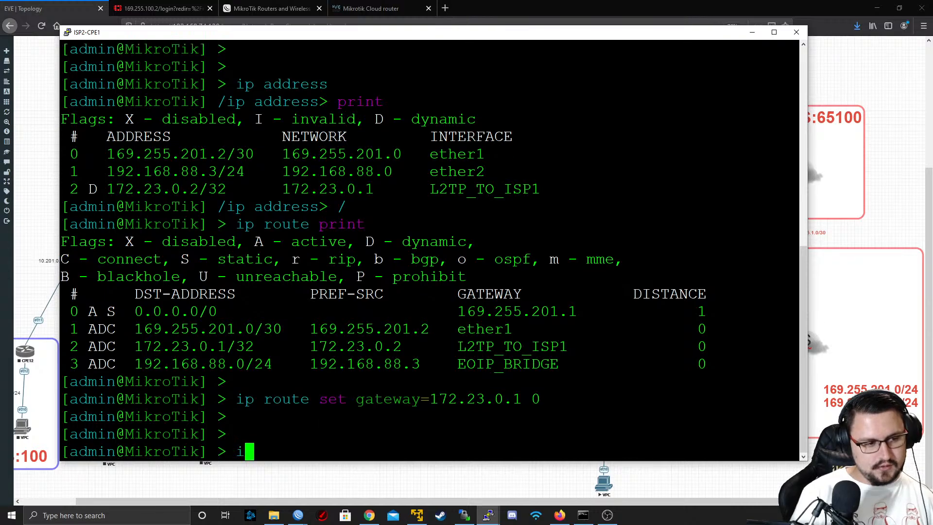
type("ip route print")
key("Return")
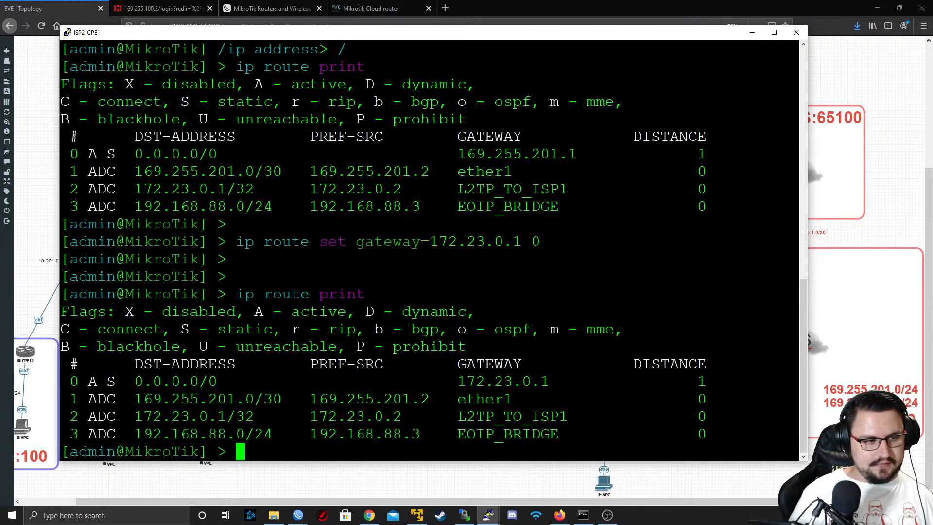
triple_click(504, 381)
left_click(504, 381)
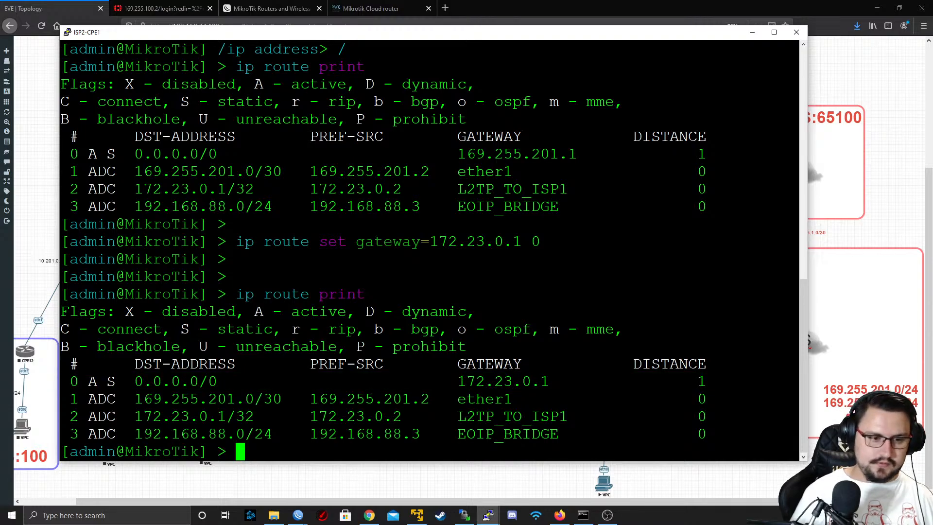
triple_click(504, 382)
left_click(503, 382)
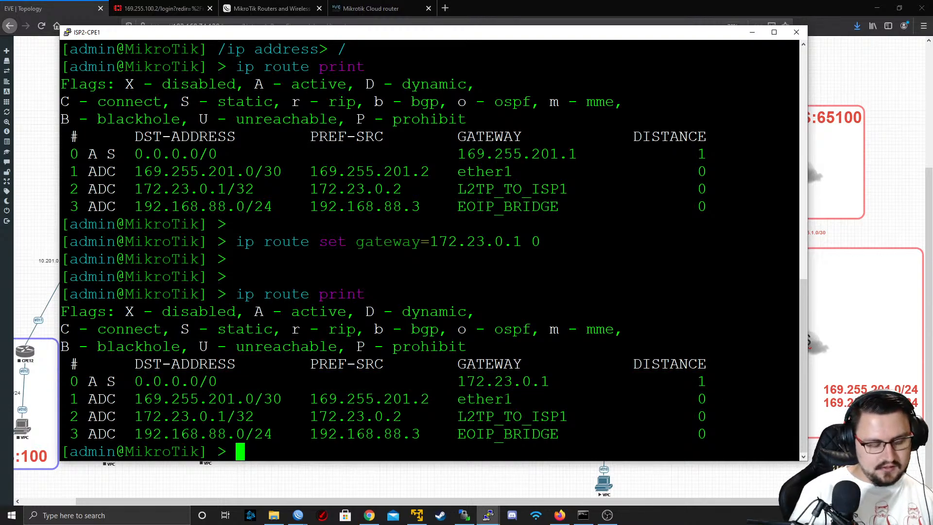
Ping 8.8.8.8 from ISP2-CPE1 to test the default route, then stop the ping
type("iin")
key("BackSpace")
key("BackSpace")
key("BackSpace")
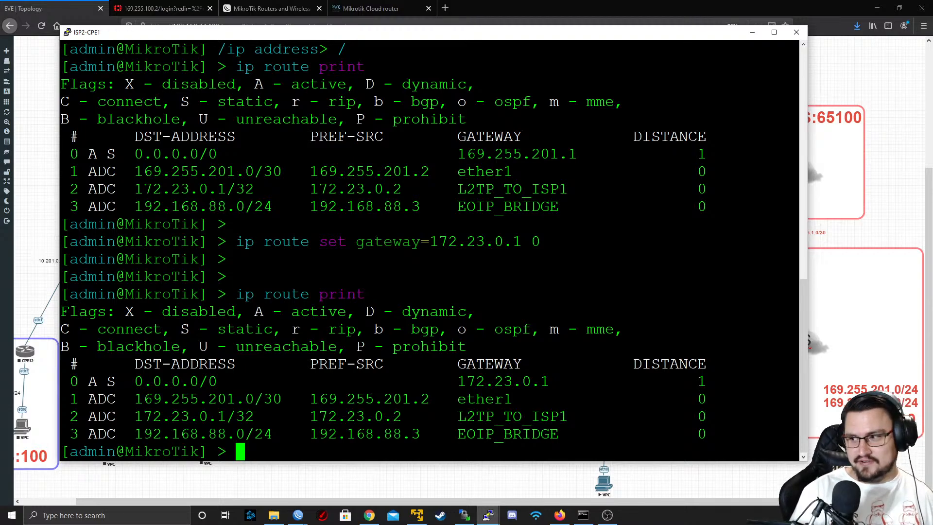
type("ping 8.8.8.8")
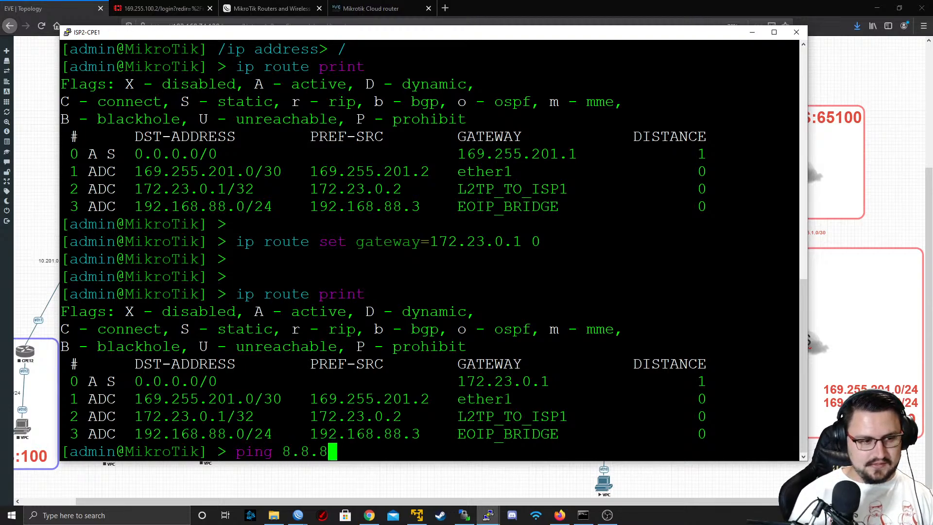
key("Return")
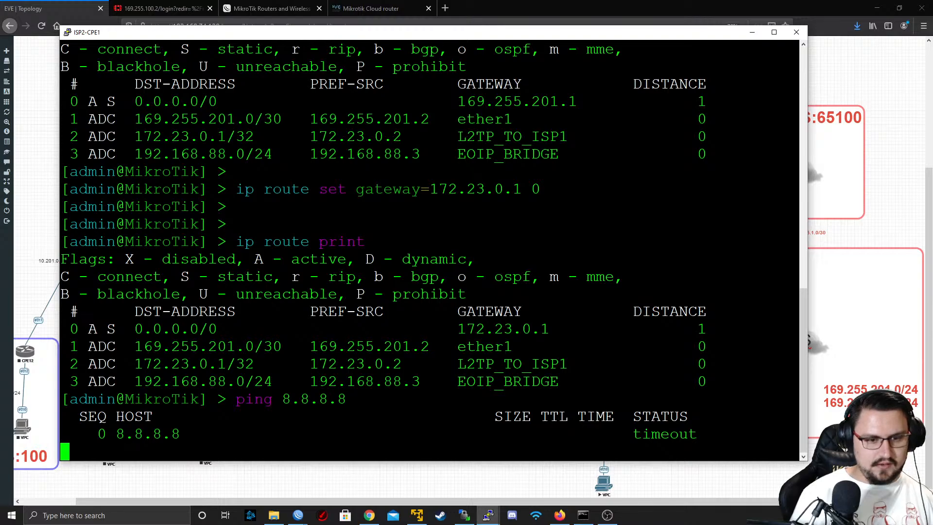
key("ctrl+c")
Ping 169.255.101.254 from ISP2-CPE1, stop it and leave the command line empty
key("Up")
key("BackSpace")
key("BackSpace")
key("BackSpace")
key("BackSpace")
key("BackSpace")
key("BackSpace")
key("BackSpace")
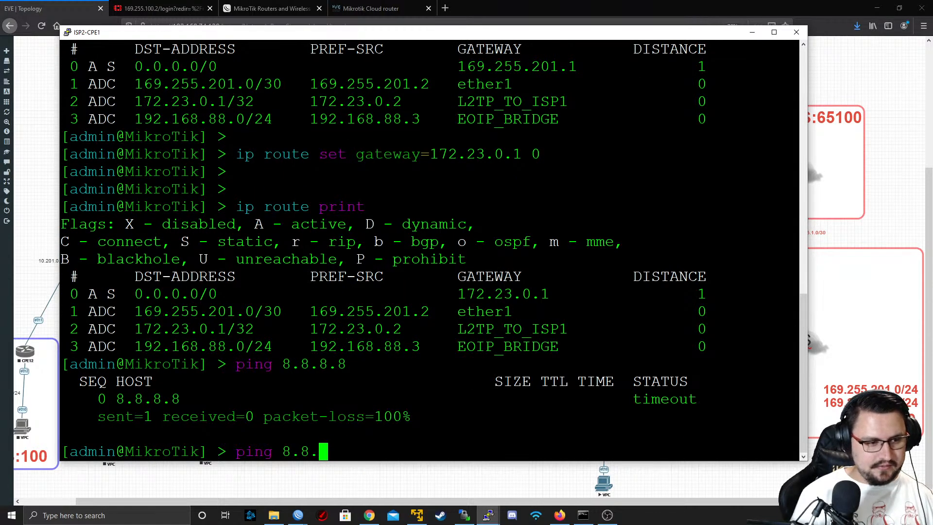
type("169")
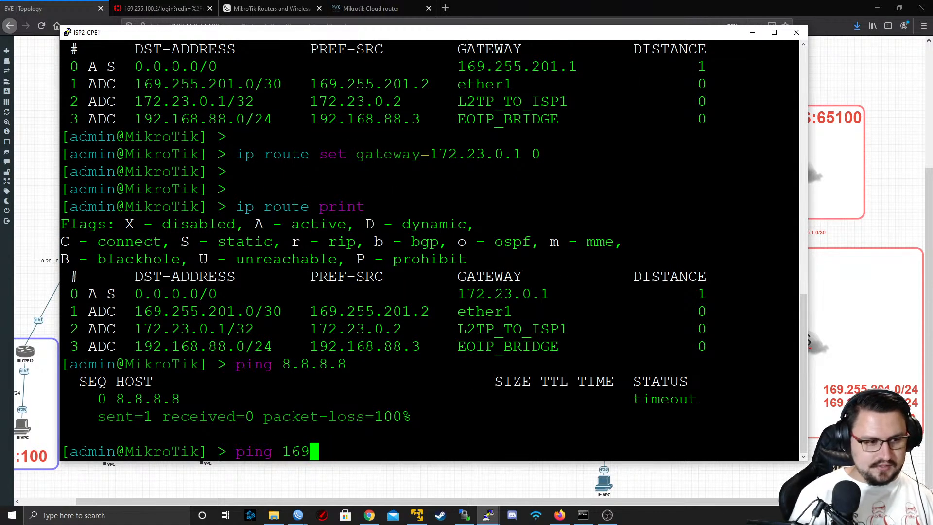
type(".255.1")
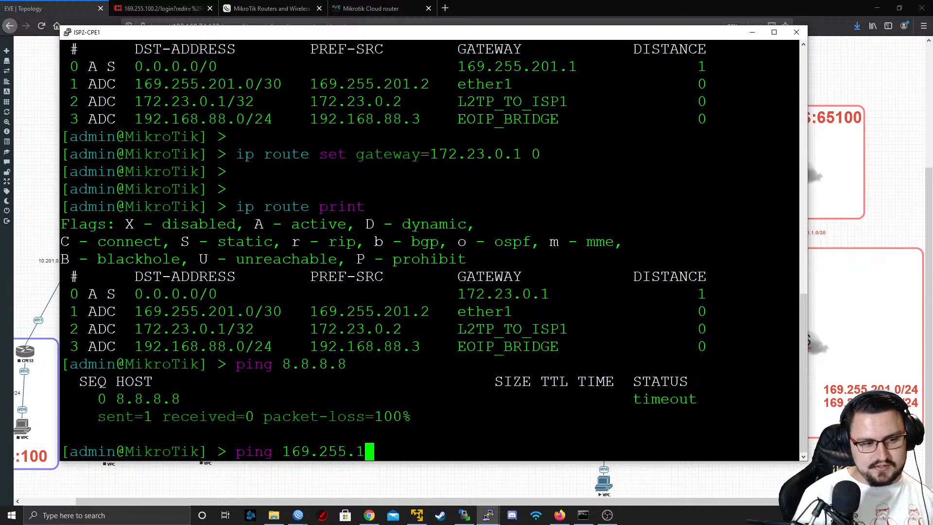
type("01.")
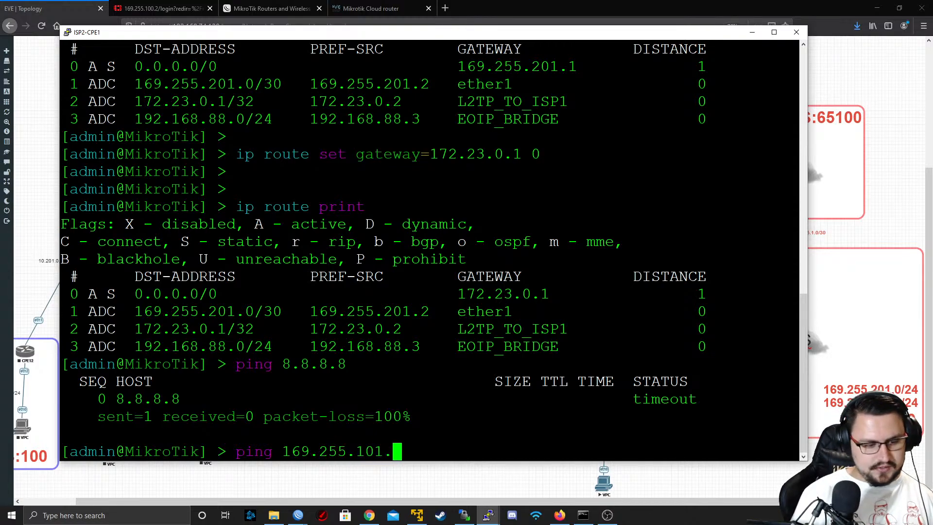
type("2")
type("54")
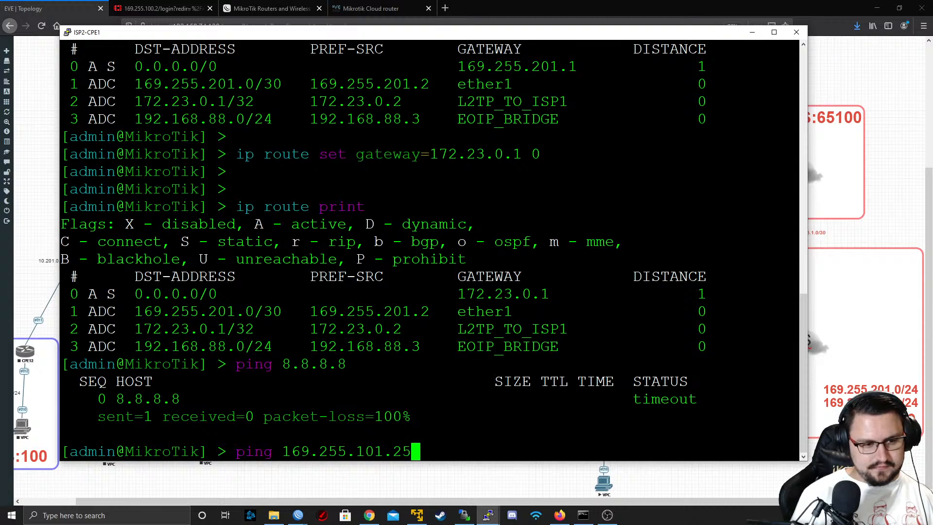
key("Return")
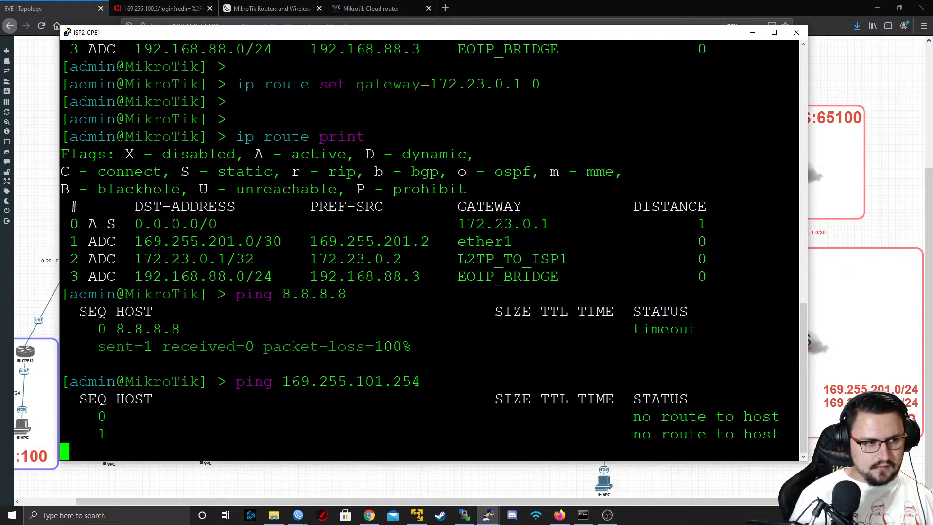
key("ctrl+c")
key("Up")
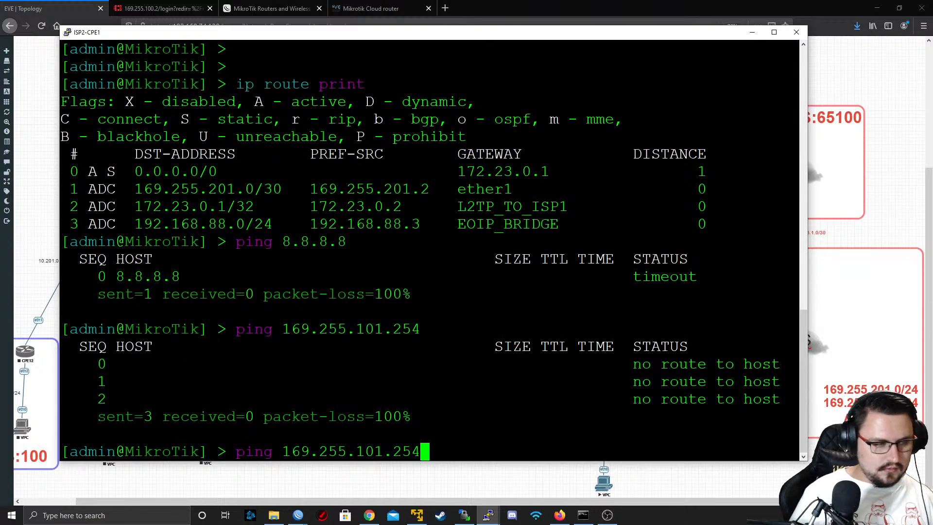
left_click_drag(554, 33, 599, 75)
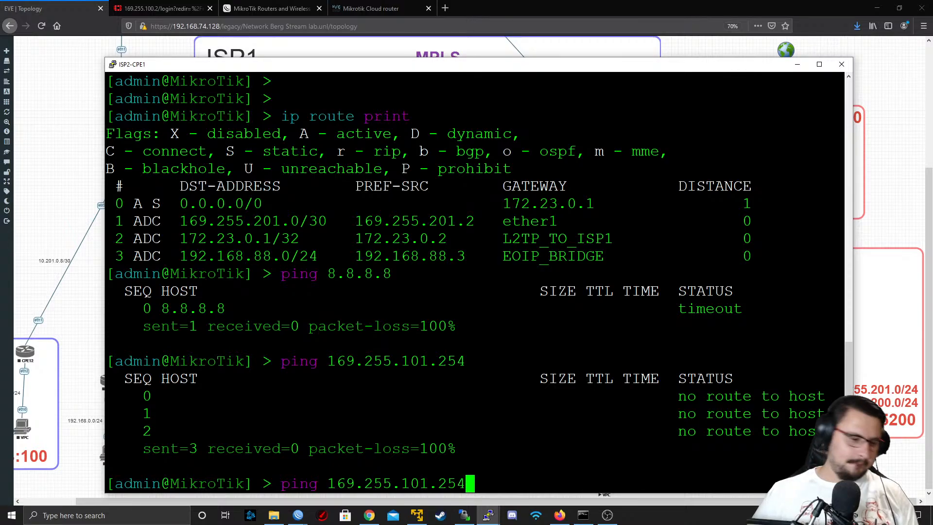
key("BackSpace")
key("BackSpace")
key("BackSpace")
key("BackSpace")
key("BackSpace")
key("BackSpace")
key("BackSpace")
key("BackSpace")
key("BackSpace")
key("BackSpace")
key("BackSpace")
key("BackSpace")
key("BackSpace")
key("BackSpace")
key("BackSpace")
key("BackSpace")
key("BackSpace")
key("BackSpace")
key("BackSpace")
key("BackSpace")
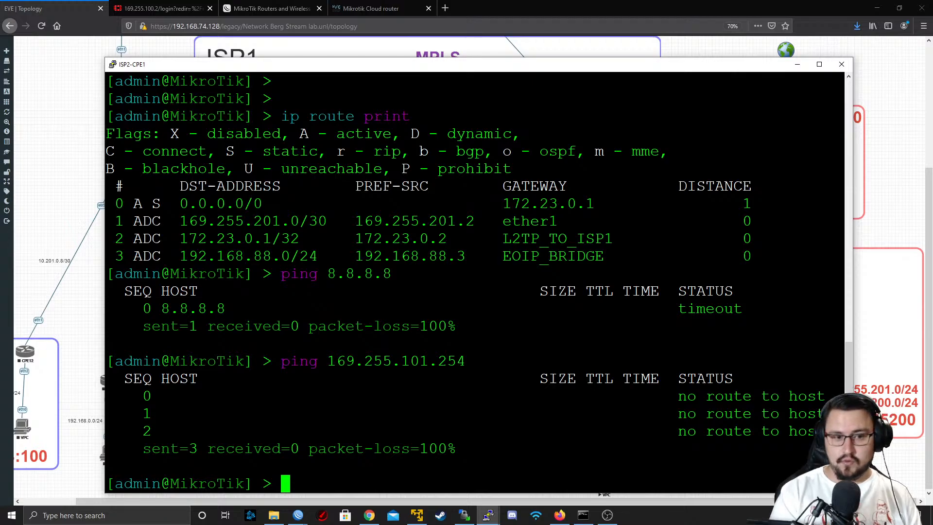
Look up the original ISP gateway in the console history and add a static route to 169.255.101.0/24 via gateway 169.255.201.1
scroll(479, 282, "up", 15)
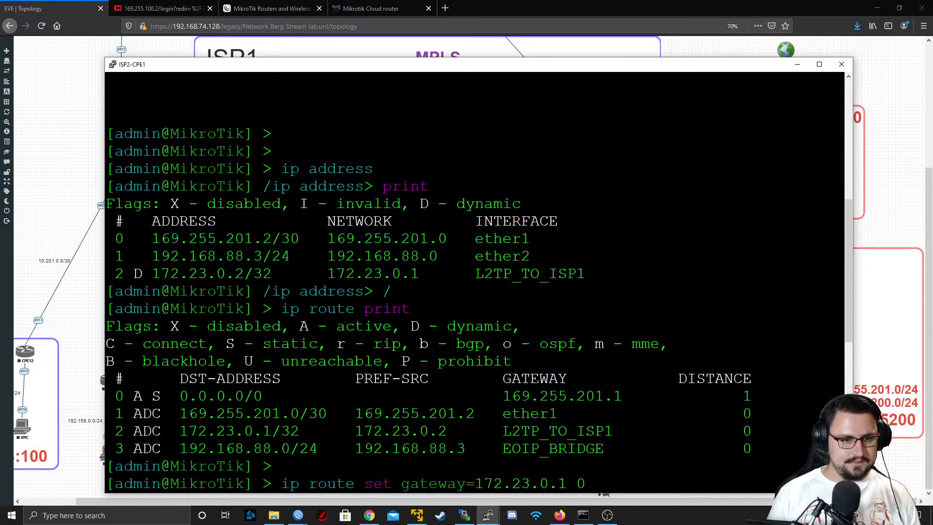
double_click(539, 396)
scroll(537, 397, "down", 8)
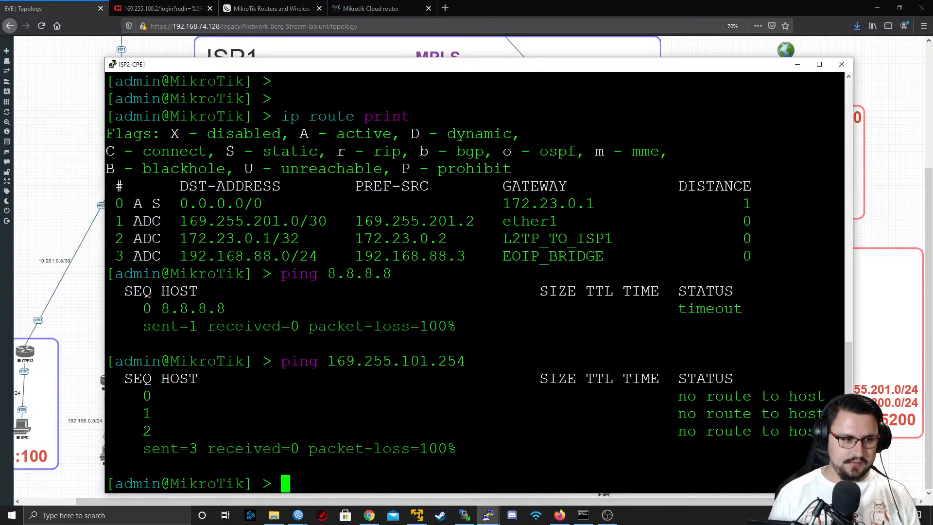
type("ip ")
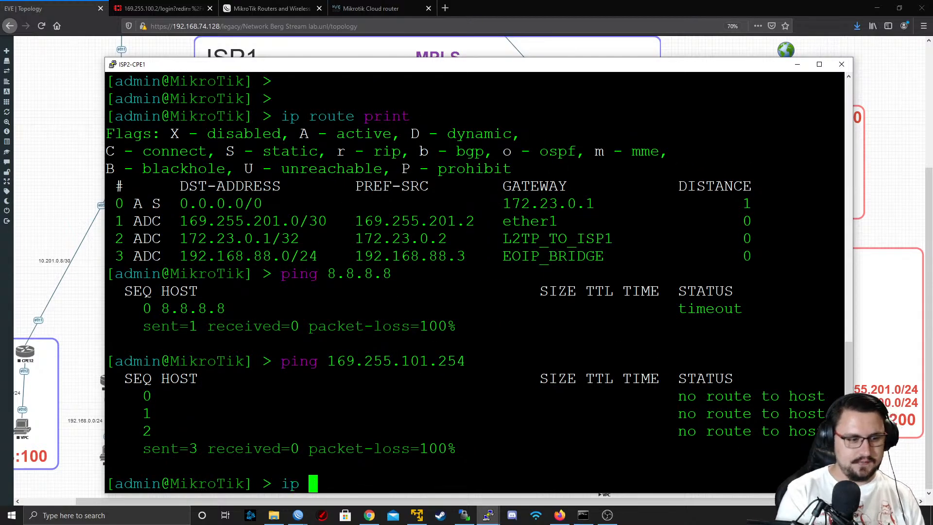
type("route add dst-address=")
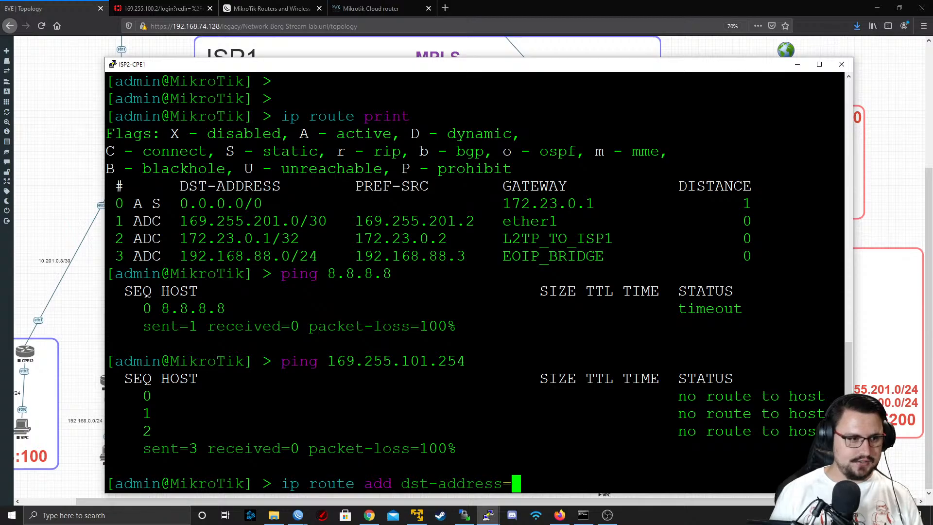
type("169.")
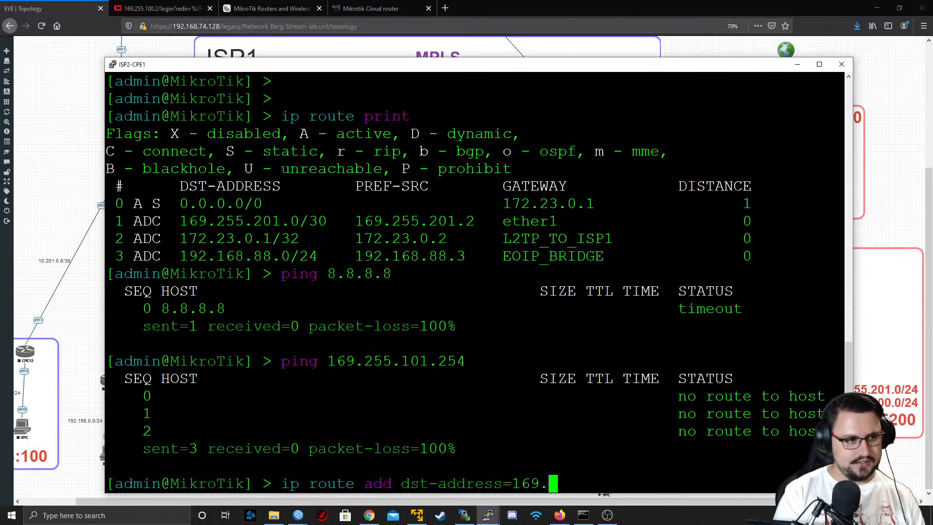
type("255.")
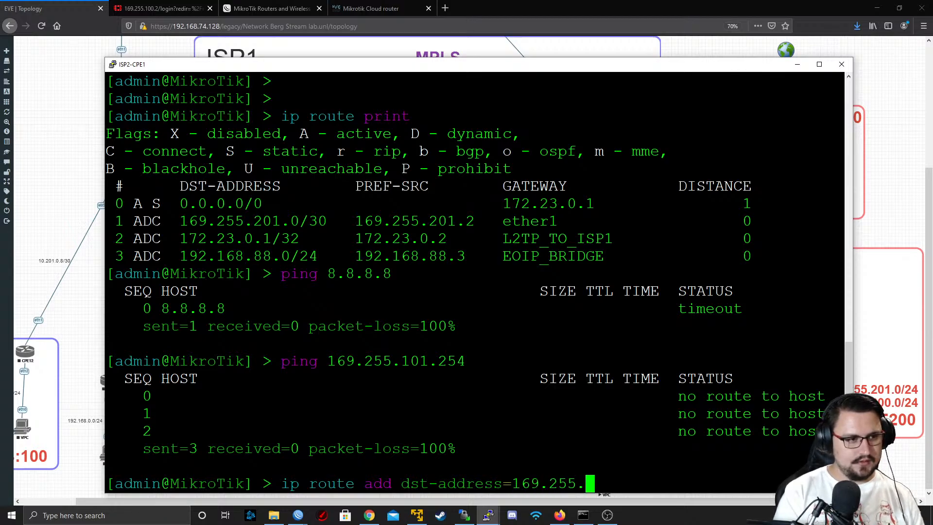
type("101.")
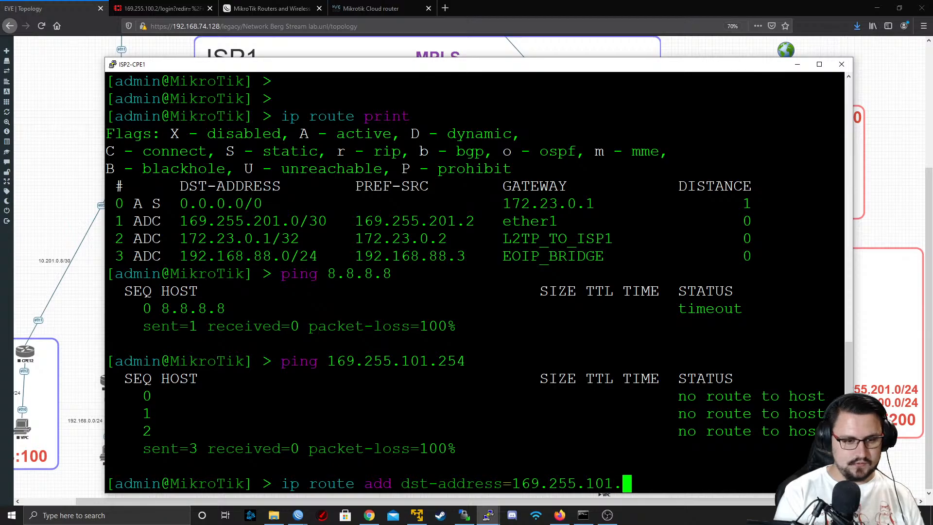
type("0/24 ")
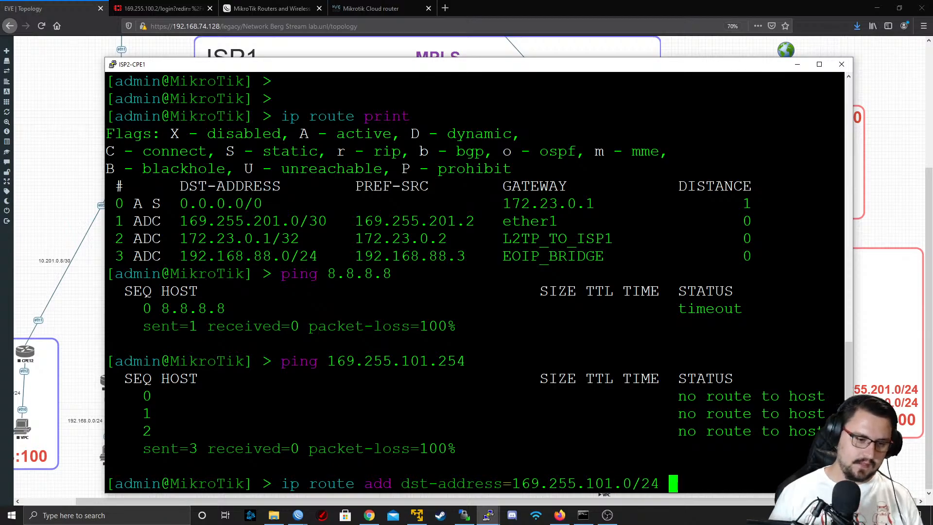
type("gateway=169.255.201.1")
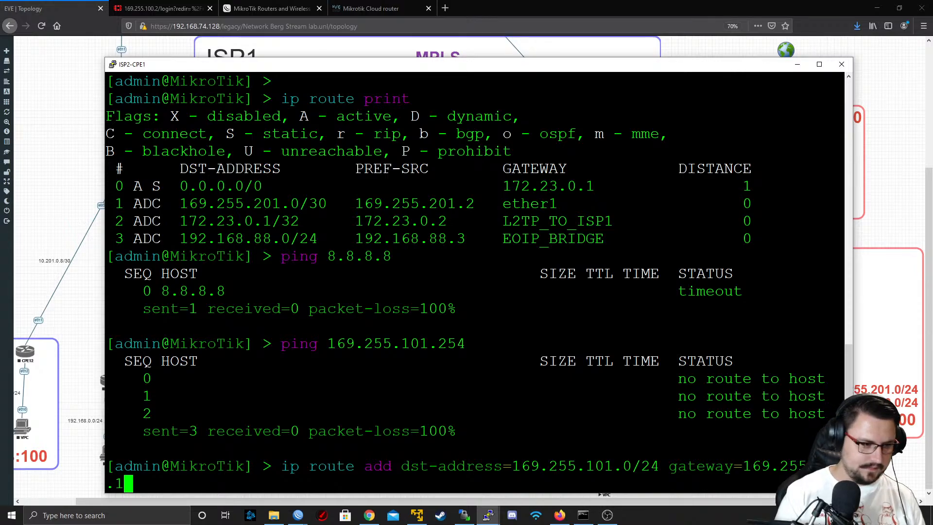
key("Return")
Retest reachability of the L2TP server at 169.255.101.254 from ISP2-CPE1 with a short ping
key("Up")
key("Up")
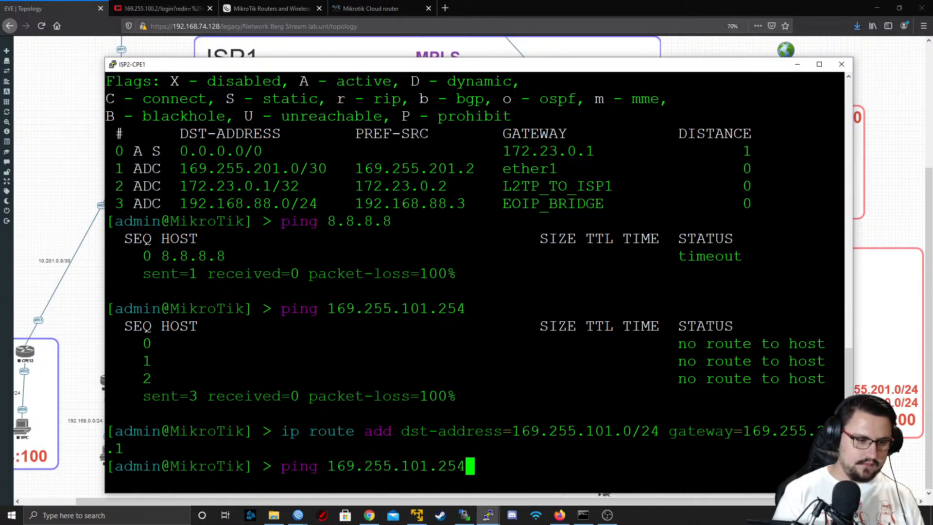
key("Return")
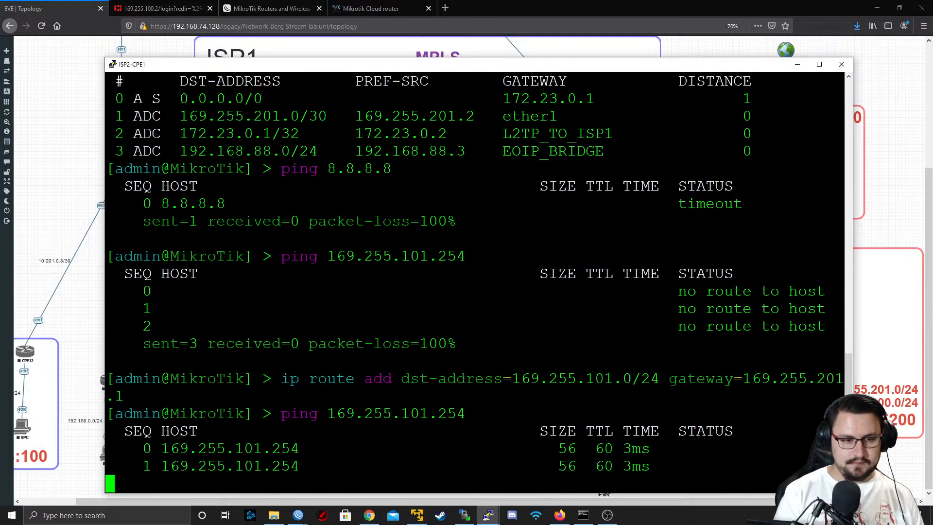
key("ctrl+c")
Print ISP2-CPE1's L2TP client configuration and examine the status flag of L2TP_TO_ISP1
key("Up")
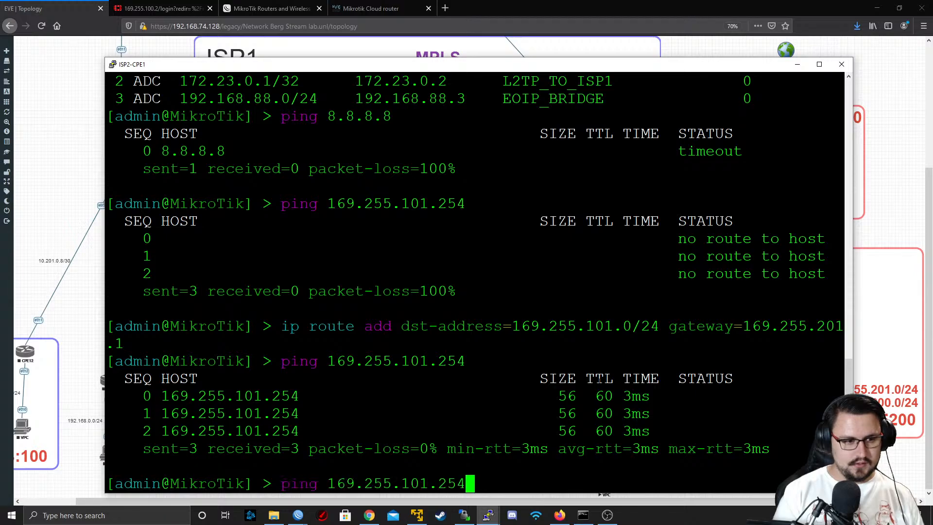
key("Up")
key("Up")
key("Up")
key("Up")
key("Up")
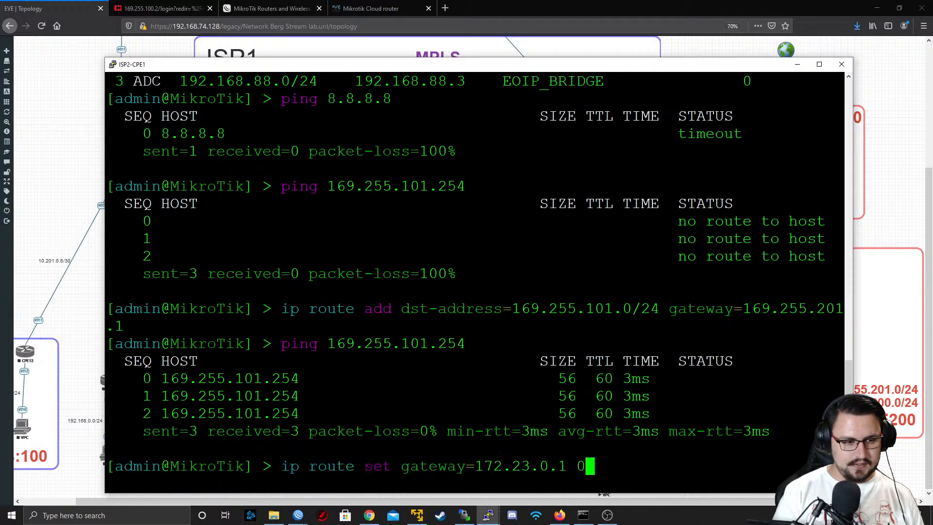
key("Up")
key("Up")
key("Up")
key("Up")
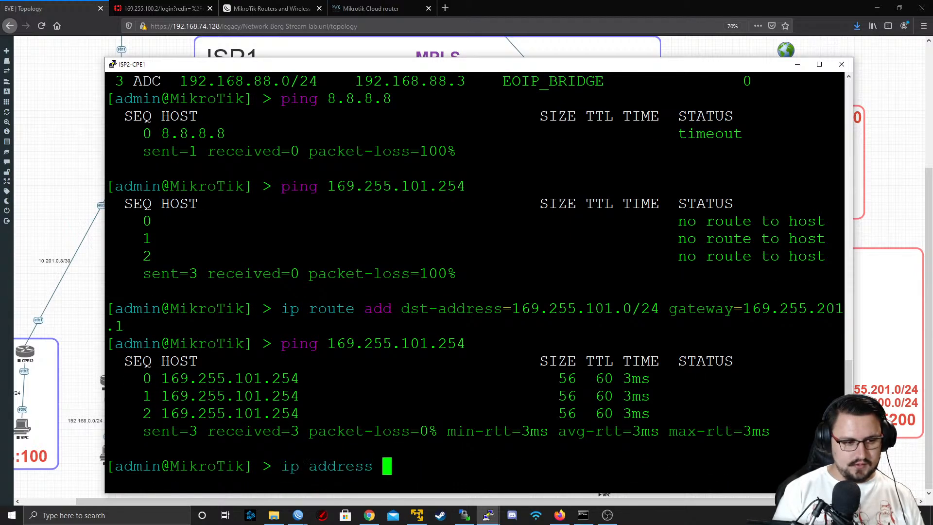
key("Up")
key("Return")
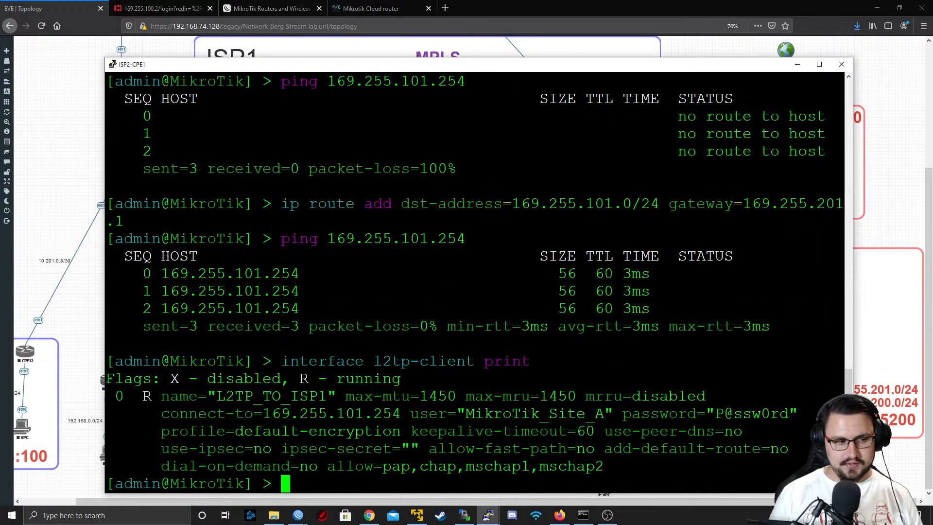
left_click_drag(143, 397, 157, 398)
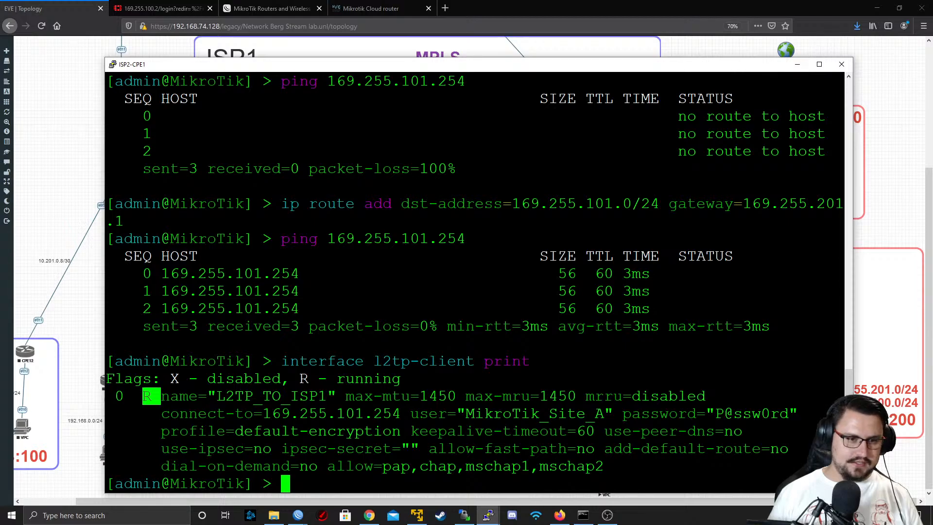
scroll(475, 283, "up", 1)
scroll(476, 283, "down", 1)
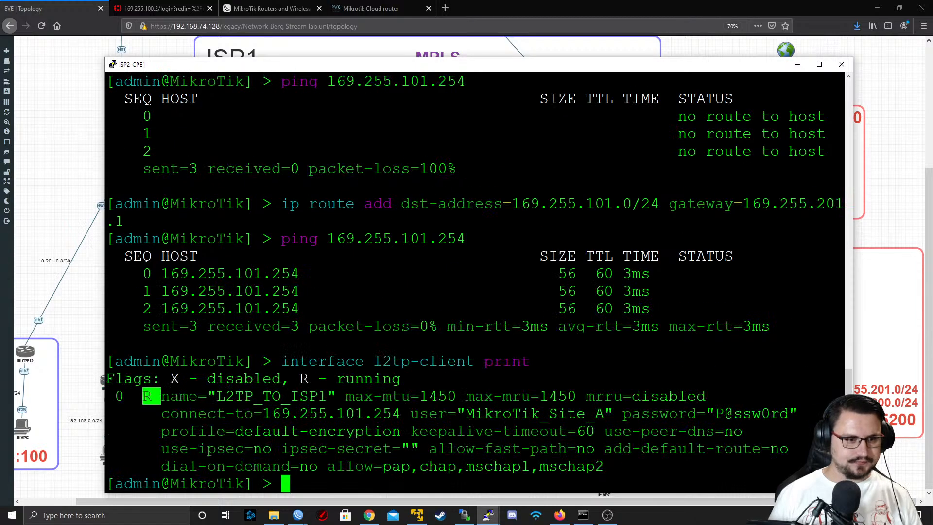
scroll(475, 283, "up", 1)
scroll(475, 283, "down", 1)
left_click(152, 397)
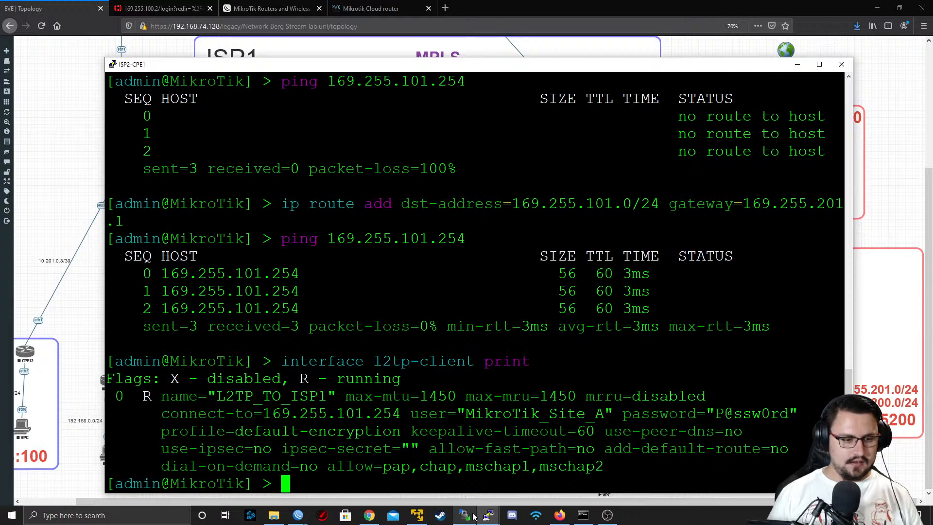
Minimize the ISP2-CPE1 console and bring up R4's console
left_click(797, 64)
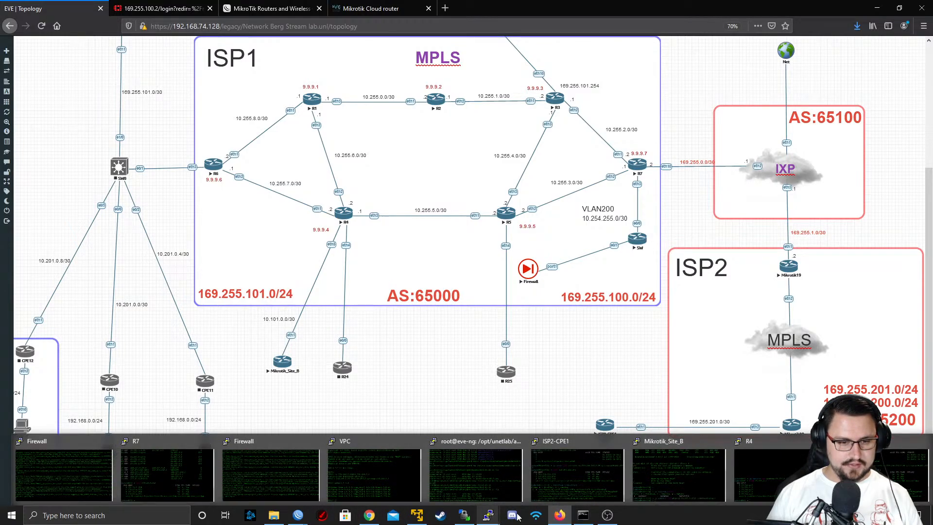
left_click(758, 469)
key("Up")
key("Up")
key("Up")
key("Up")
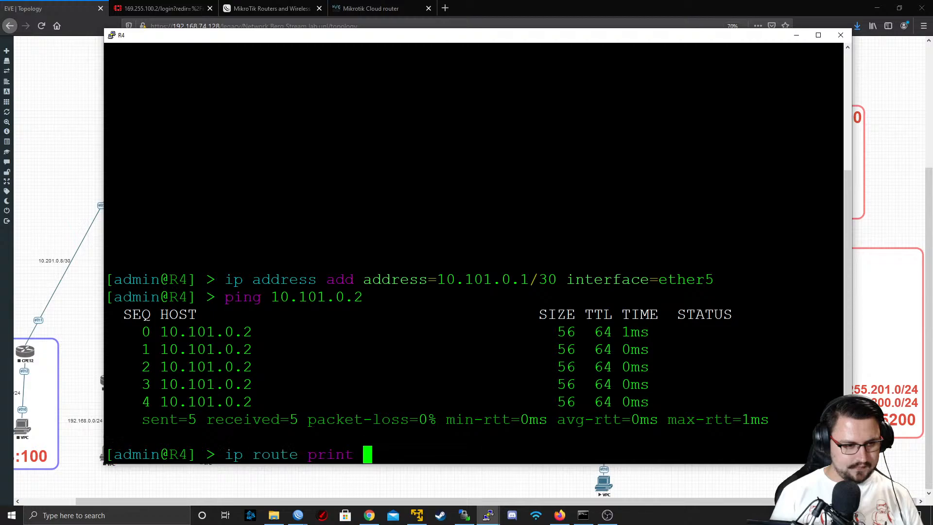
key("Up")
key("Down")
key("Down")
key("Down")
key("Down")
key("Down")
key("Return")
key("Return")
type("[p")
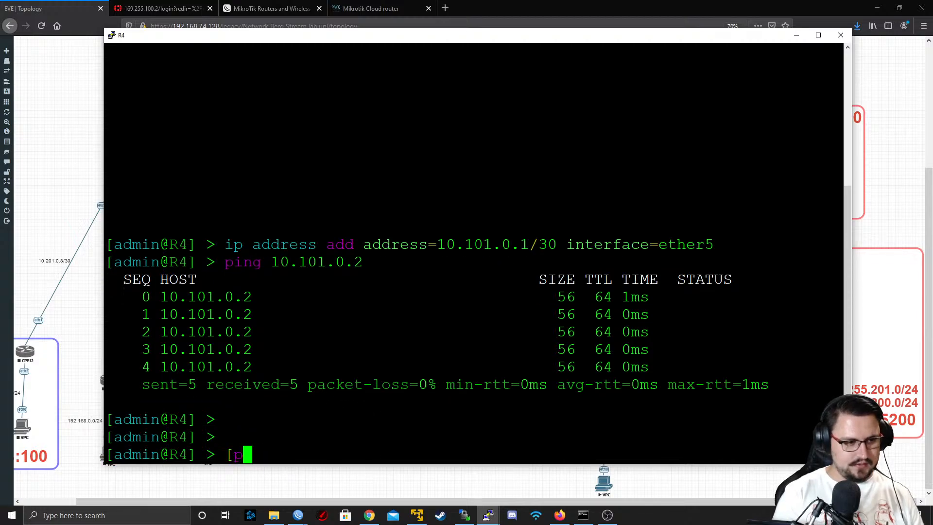
key("BackSpace")
key("BackSpace")
Print R4's IP routes filtered to the routing mark MikroTik
type("ip route print ")
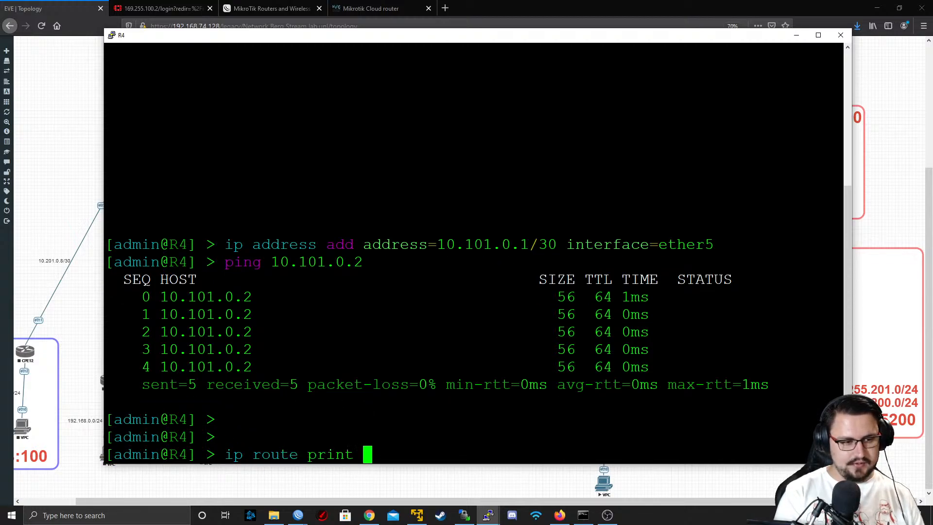
type("where routing-mark")
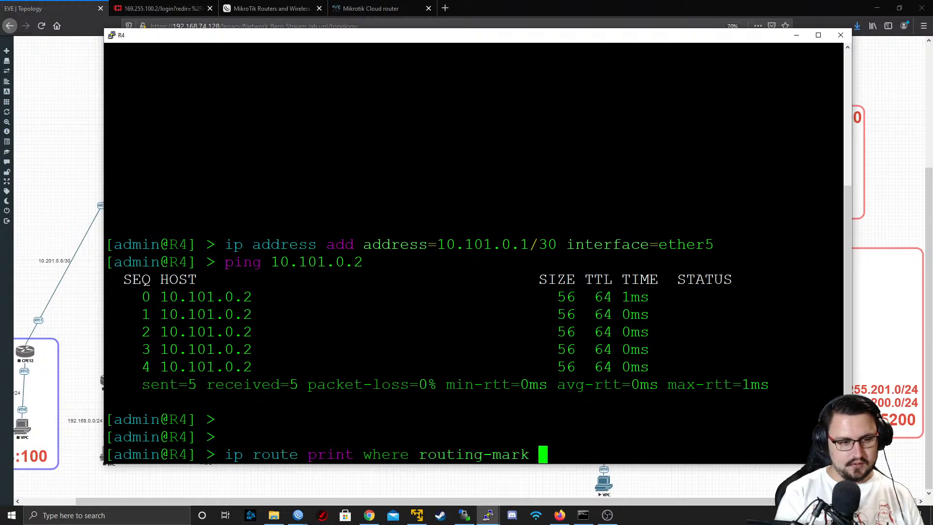
type("=MikroTik")
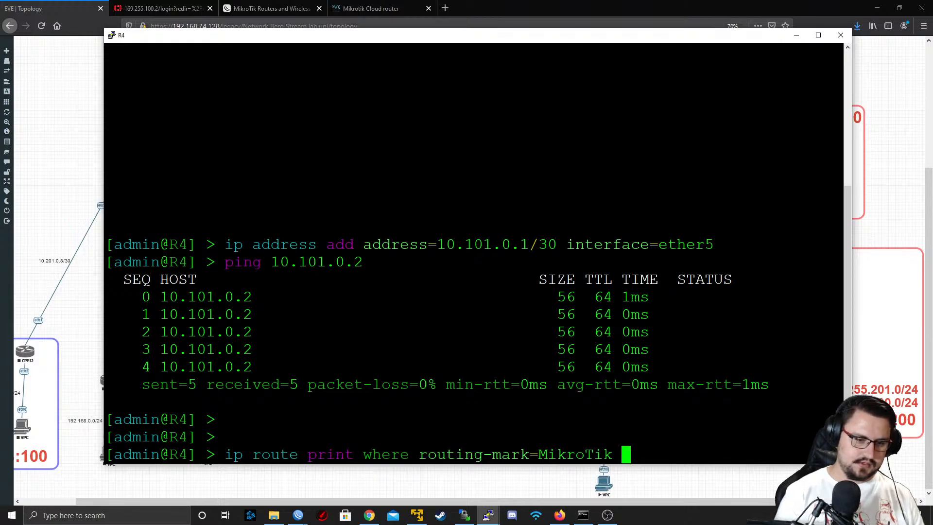
key("Return")
Ping 172.23.0.2 from R4 using routing table MikroTik, and stop after a few attempts
type("p")
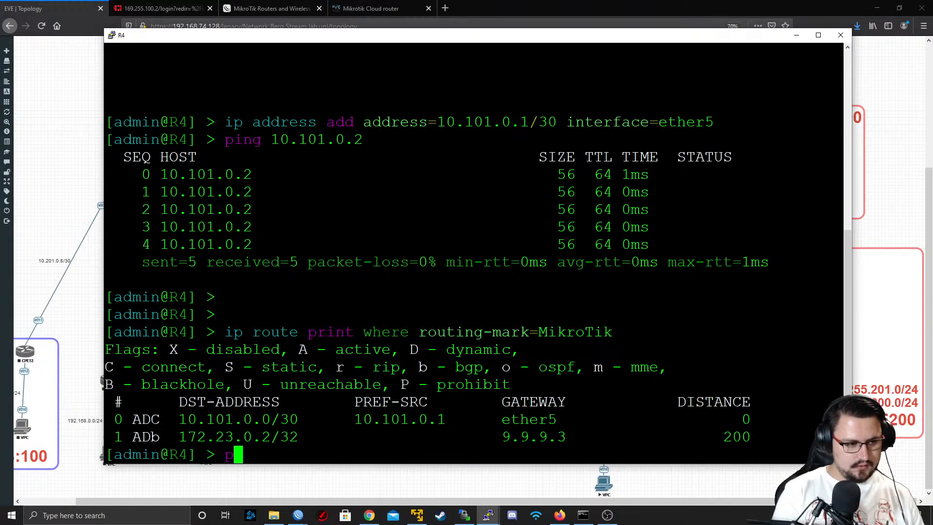
type("ing 172.23.")
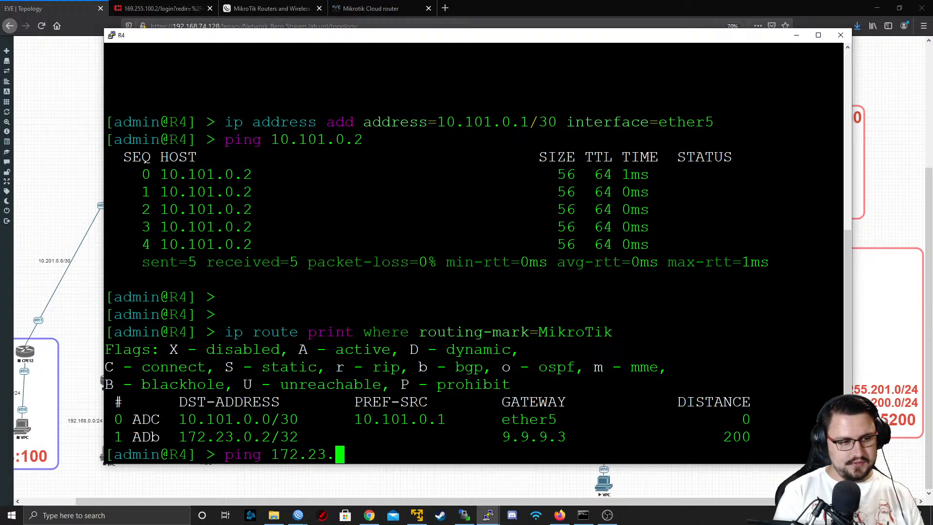
type("0.2 routing-table=VRF_V")
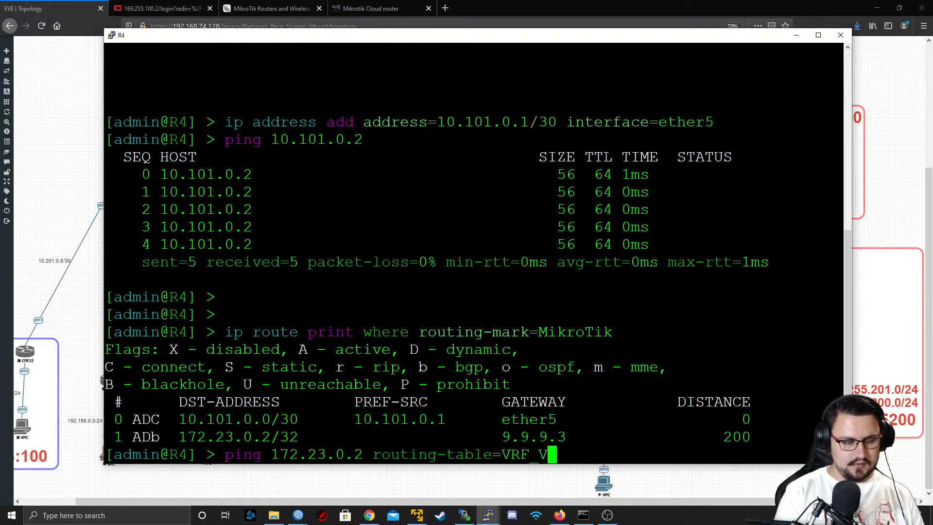
key("BackSpace")
key("BackSpace")
key("BackSpace")
key("BackSpace")
key("BackSpace")
type("MI")
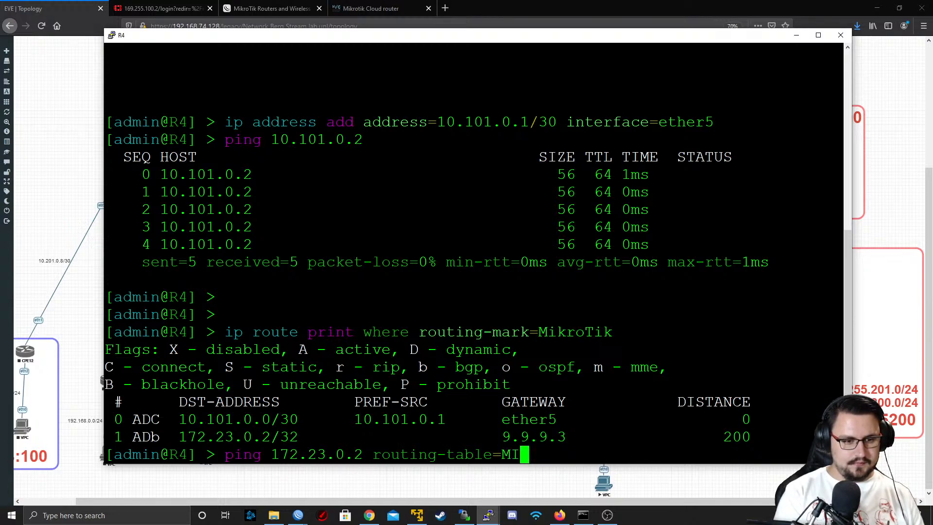
type("kroTik")
key("Return")
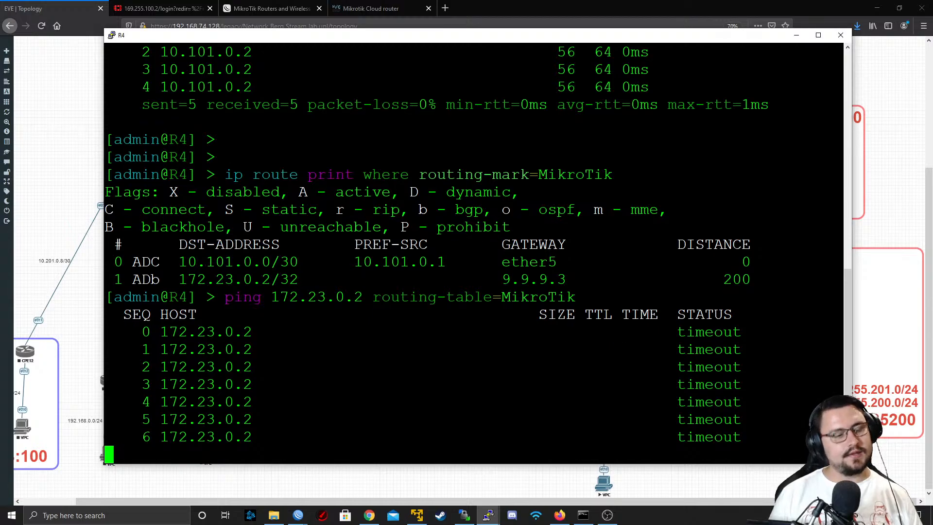
key("ctrl+c")
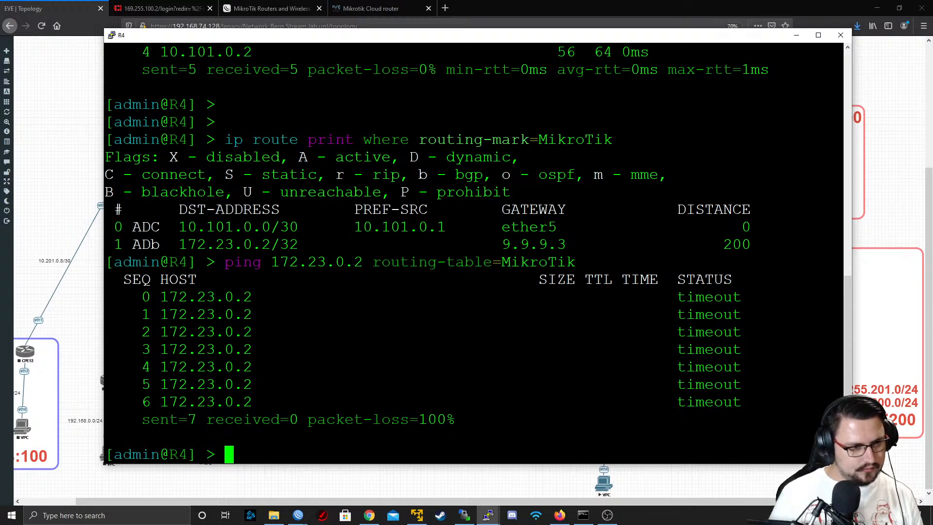
Repeat the ping to 172.23.0.2 in routing table MikroTik with source address 10.101.0.1, stop it and minimize R4's console
key("Up")
type("sr")
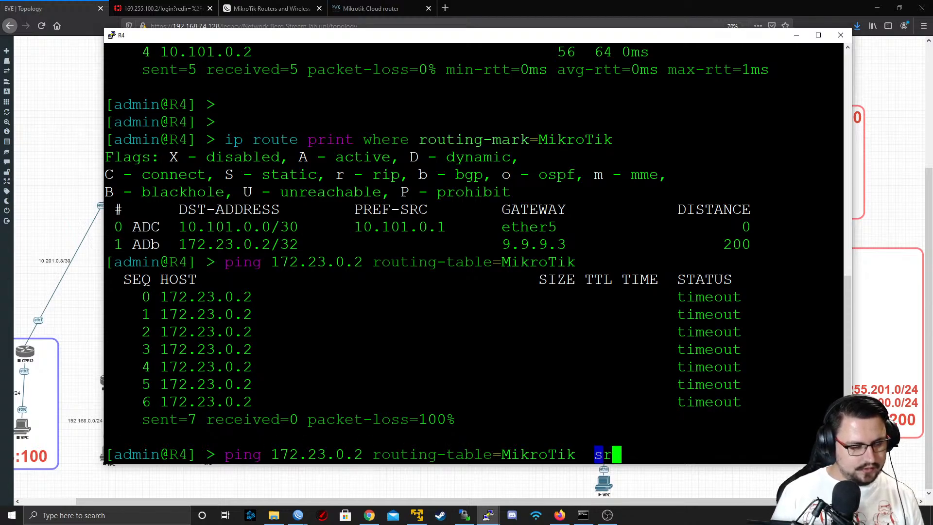
type("c-address=10.10")
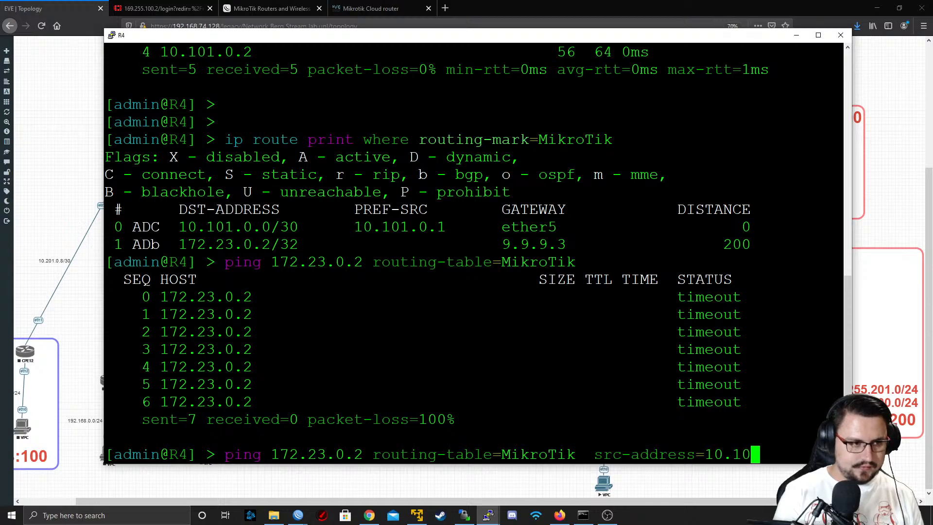
type("1.0.1")
key("Return")
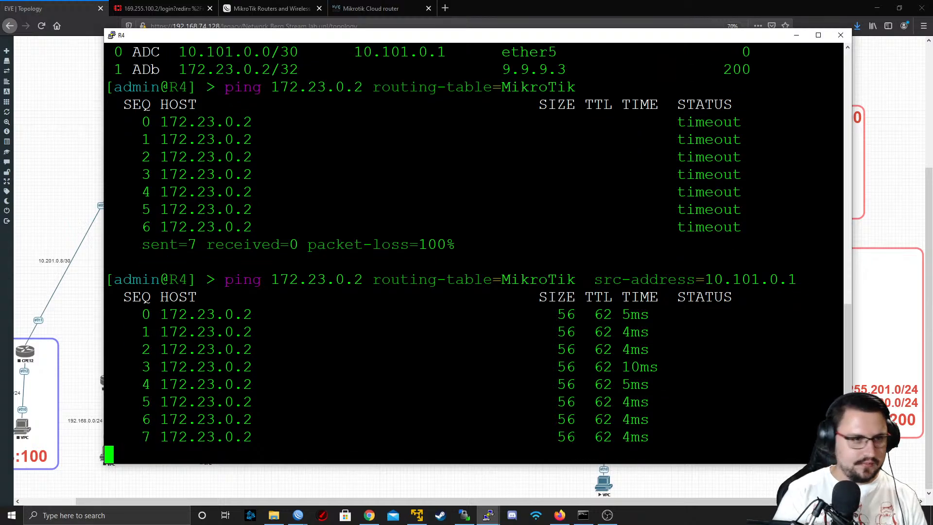
key("ctrl+c")
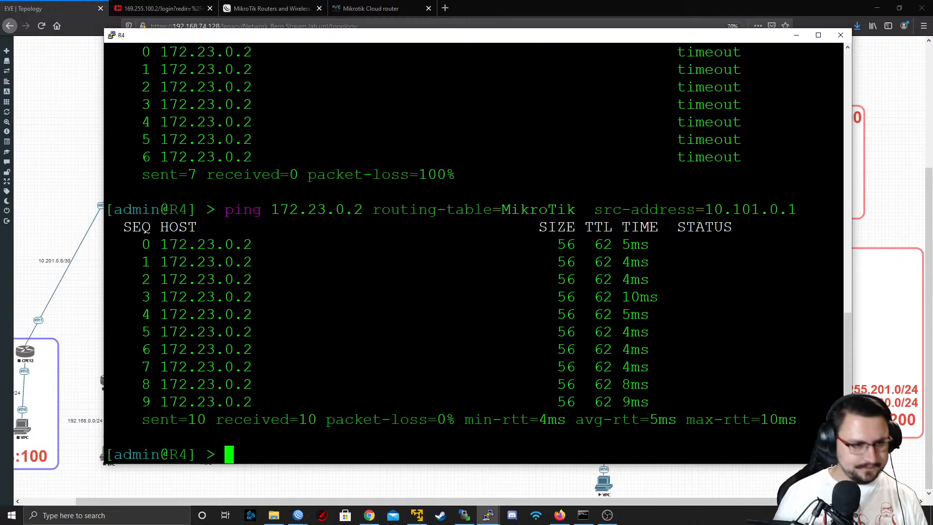
scroll(474, 248, "up", 5)
scroll(474, 248, "down", 5)
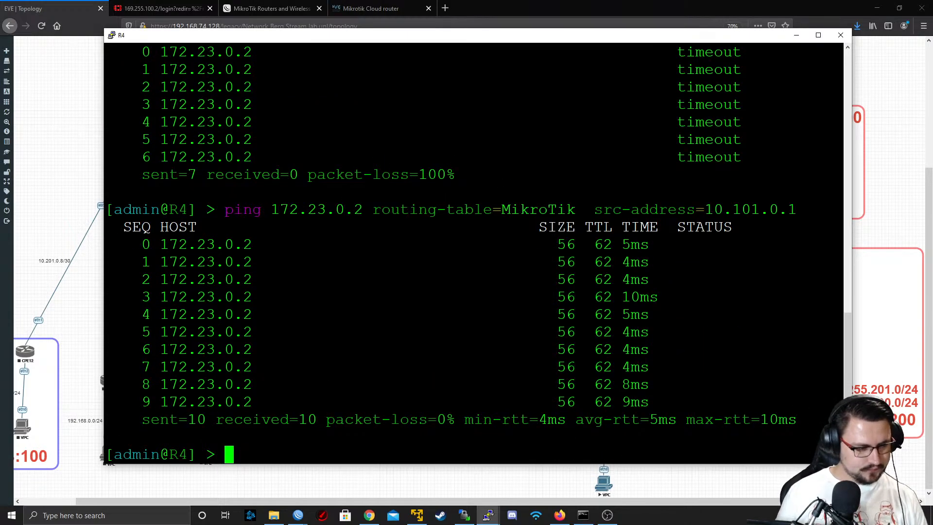
left_click(797, 36)
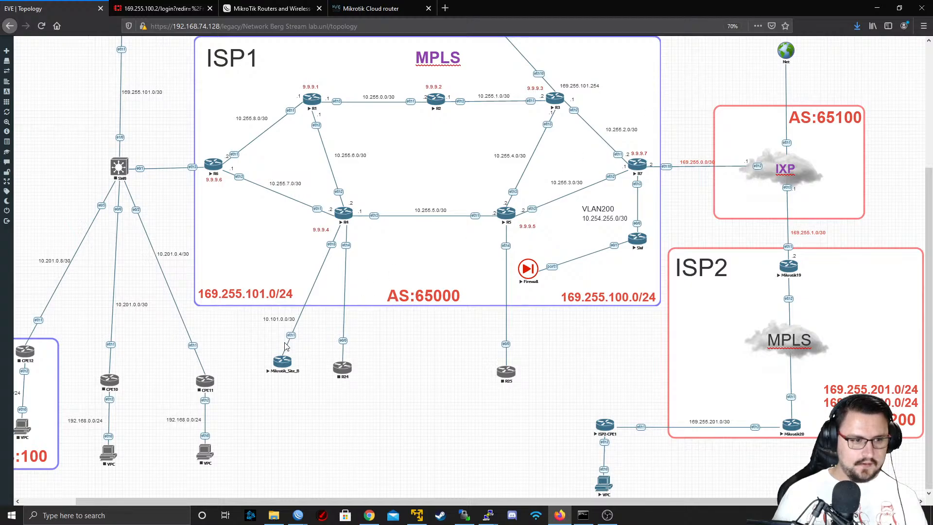
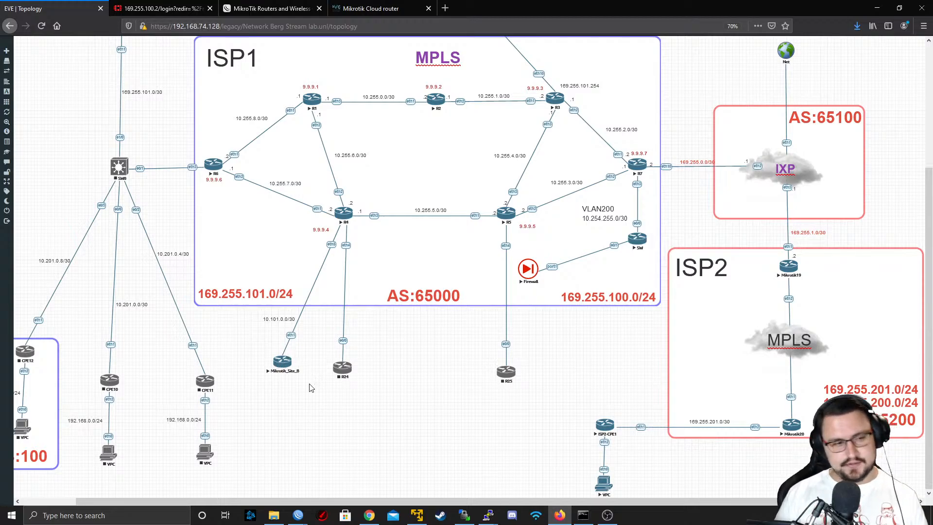
Add one Virtual PC (VPCS) node named VPC to the topology with the default settings
right_click(278, 364)
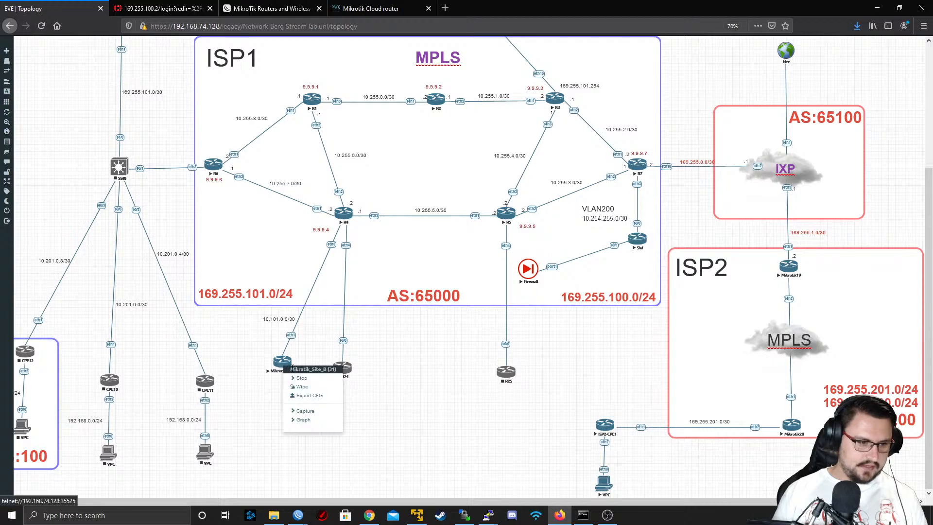
right_click(268, 427)
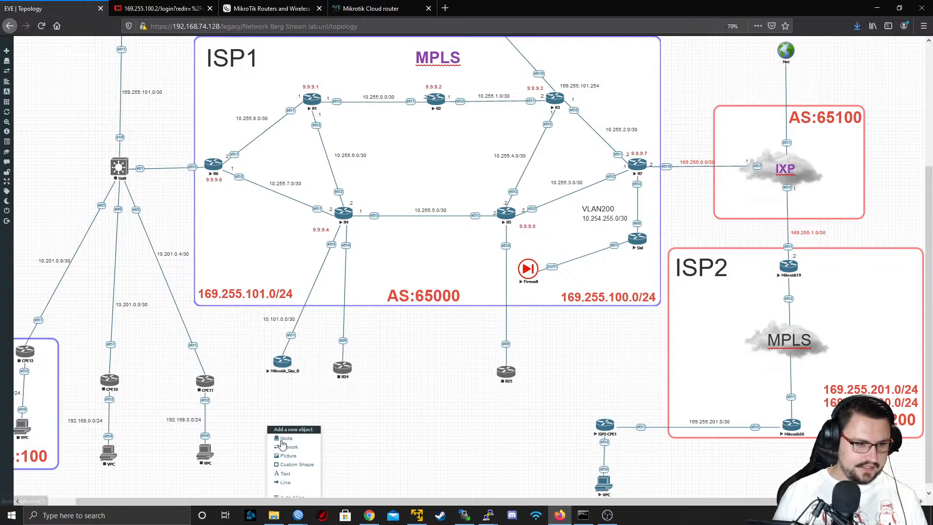
left_click(287, 438)
scroll(421, 235, "down", 1)
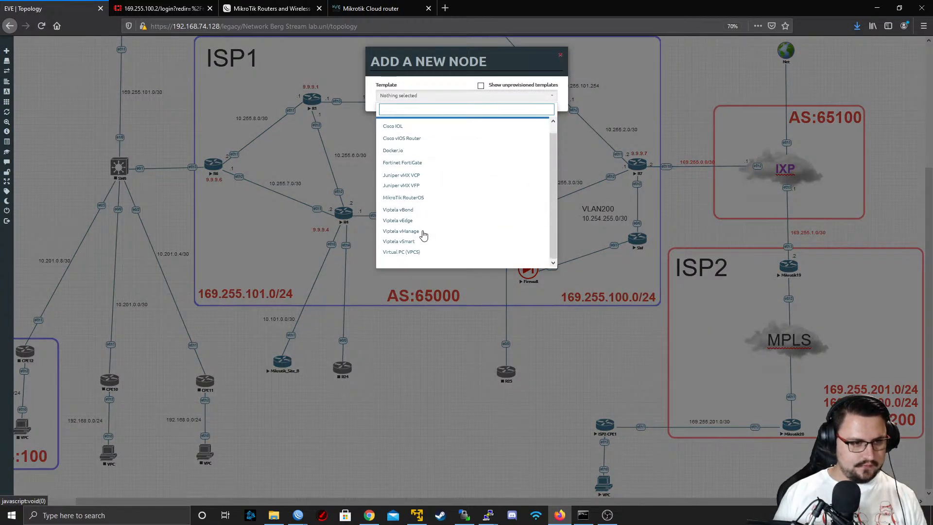
left_click(418, 252)
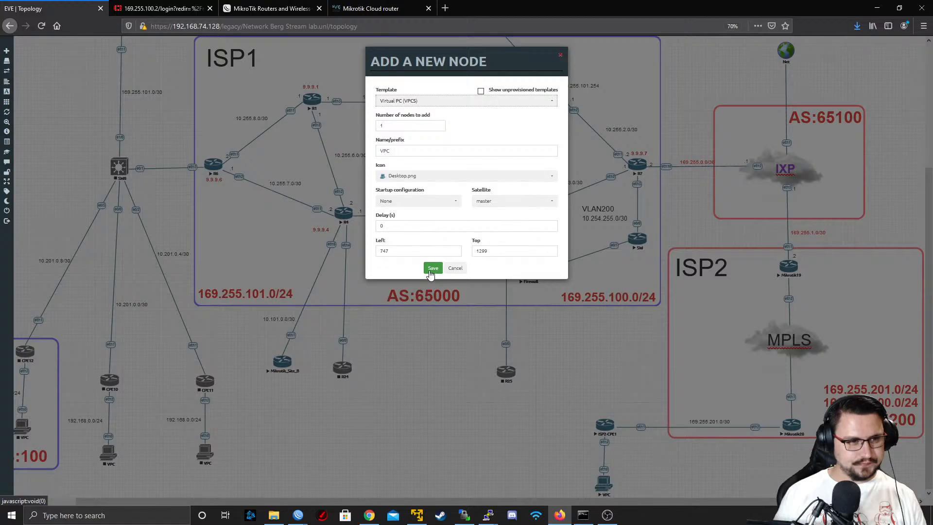
left_click(432, 269)
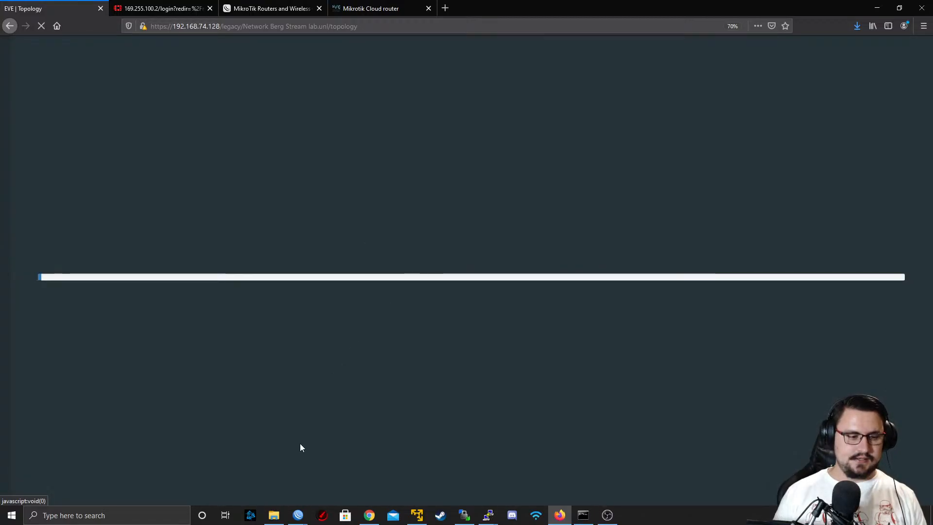
Place the new VPC below Mikrotik_Site_B and connect its eth0 to the router's eth2
scroll(294, 464, "down", 3)
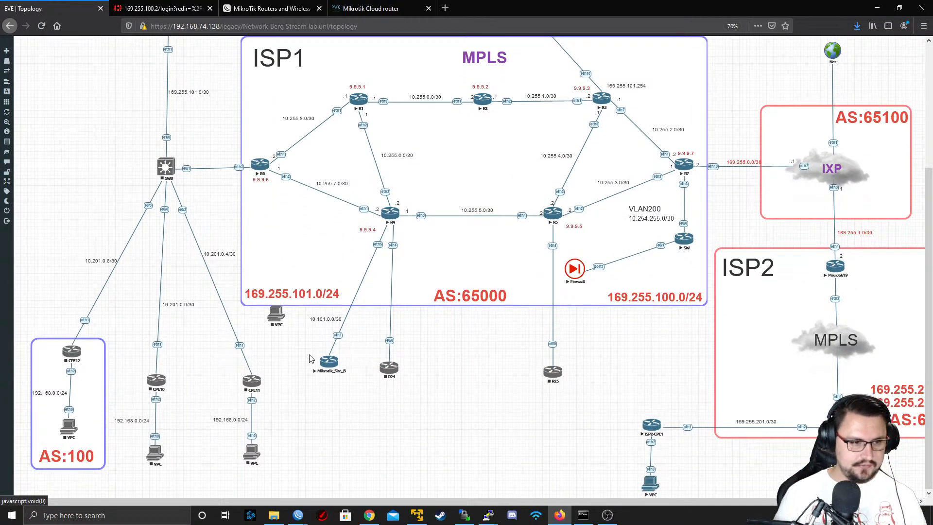
left_click_drag(279, 321, 330, 363)
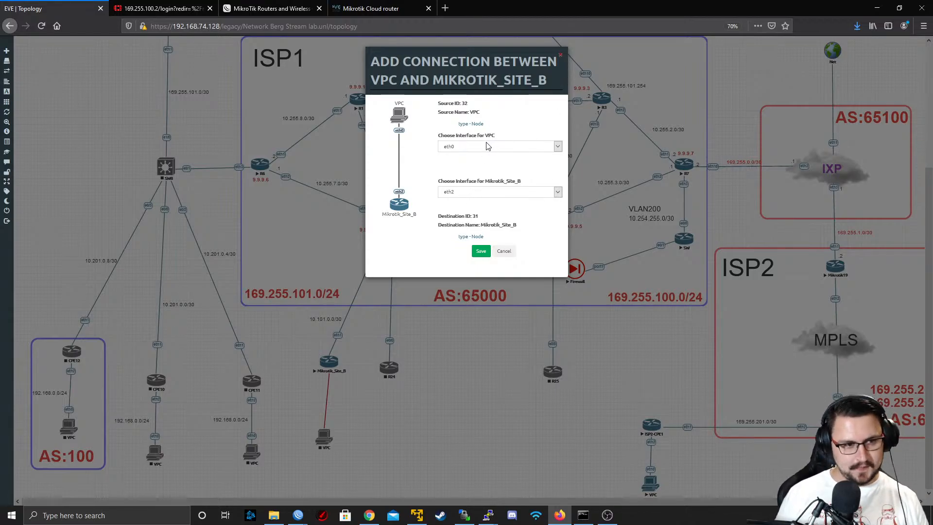
left_click(481, 252)
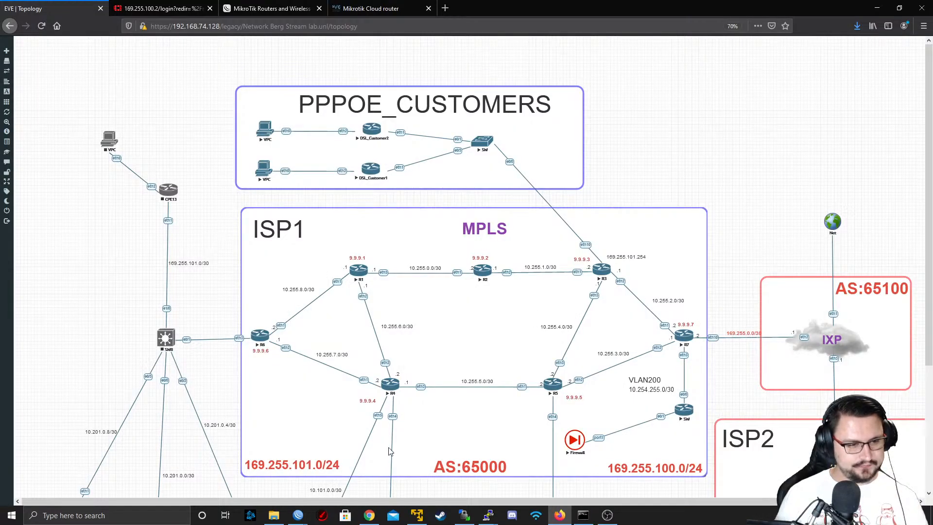
Start the new VPC node below Mikrotik_Site_B
scroll(325, 441, "down", 3)
right_click(332, 440)
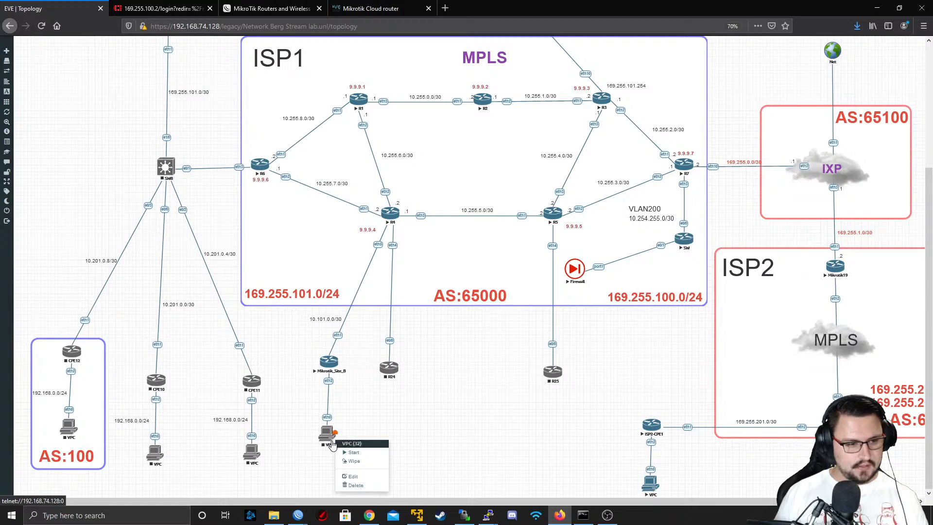
left_click(347, 460)
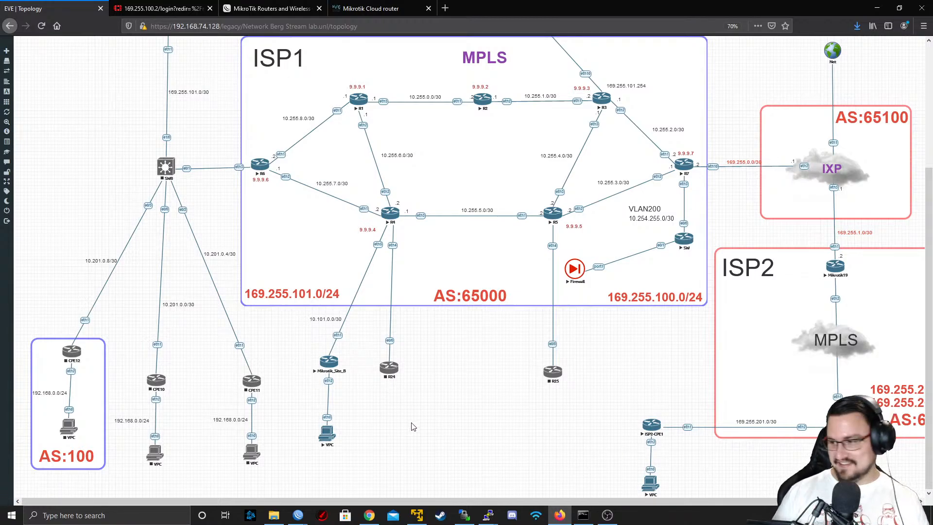
Open Mikrotik_Site_B's console with putty.exe and print its IP addresses
left_click(327, 361)
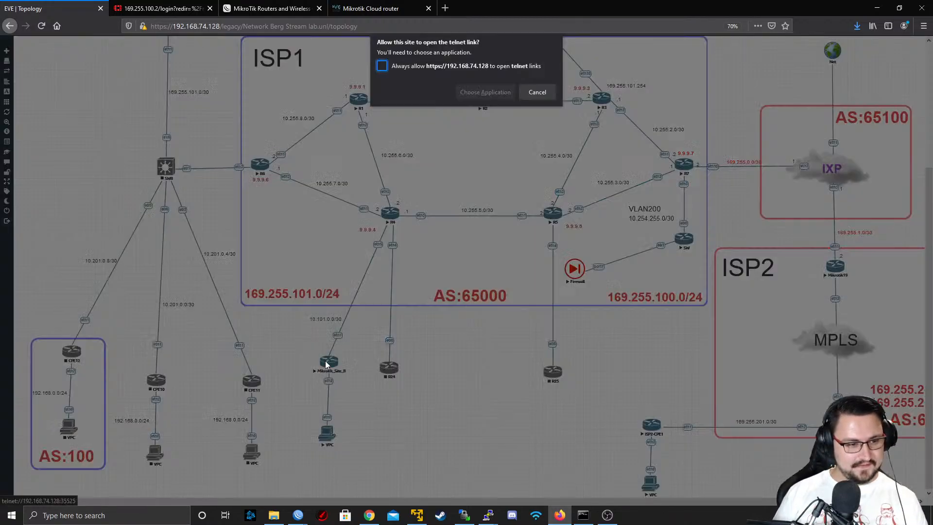
left_click(475, 95)
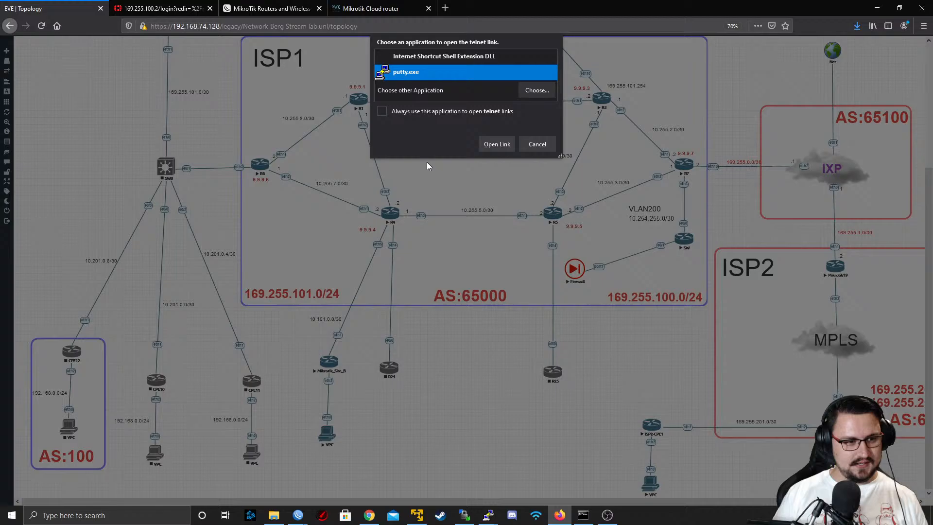
left_click(496, 144)
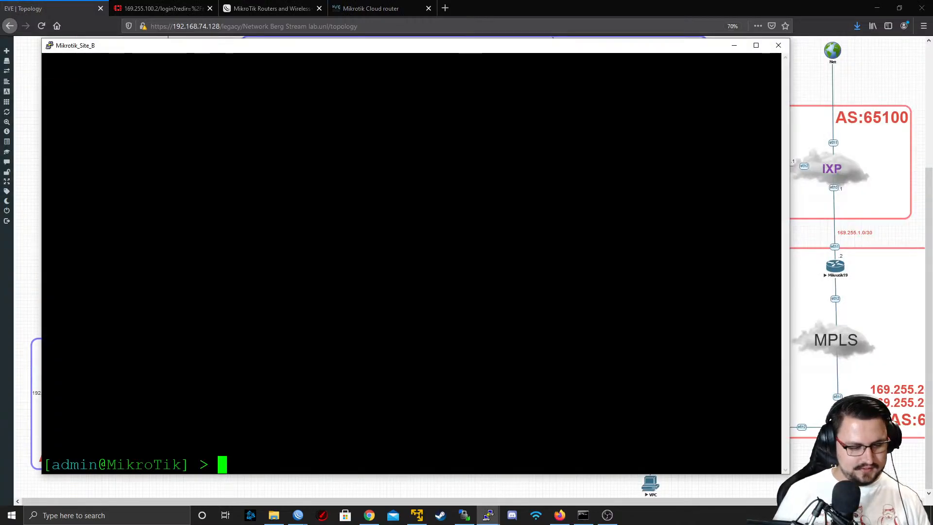
type("ip address print")
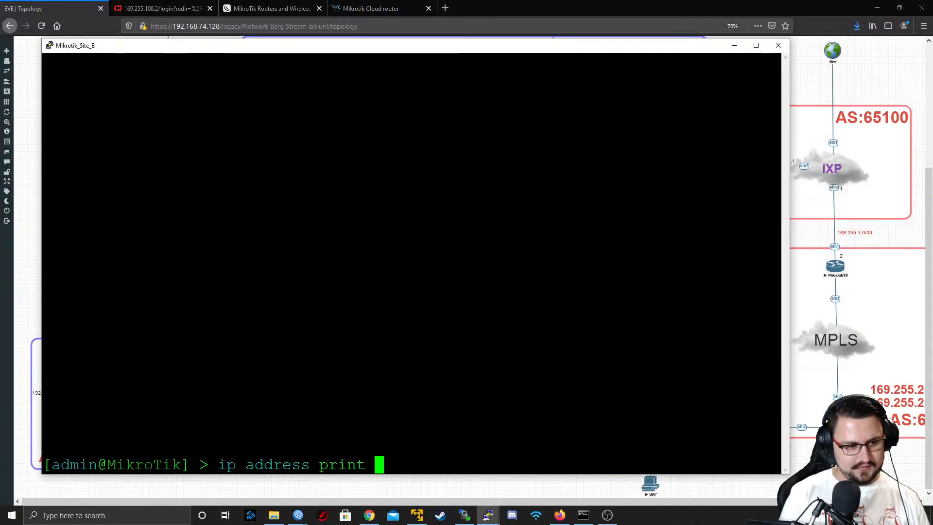
key("Return")
Add IP address 10.90.0.1/24 to interface ether2 on Mikrotik_Site_B
type("ip address ")
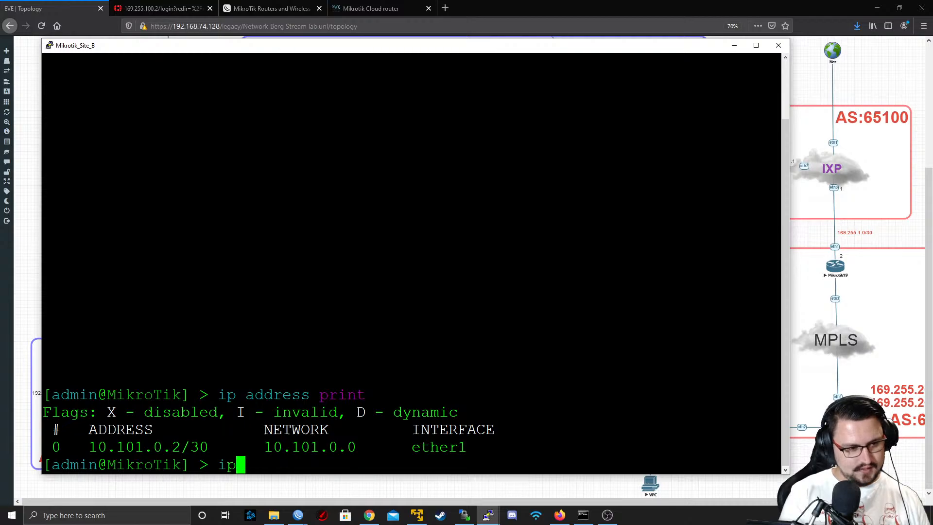
type("add address=")
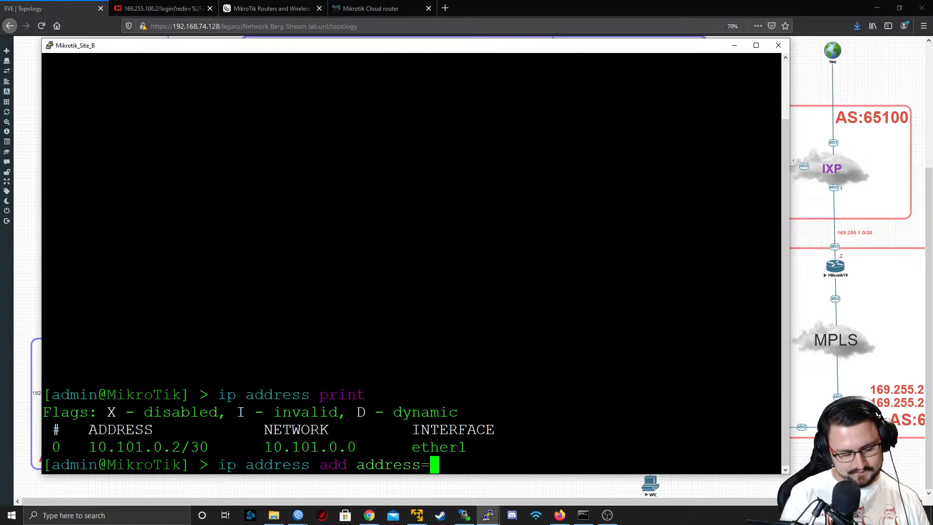
type("10.")
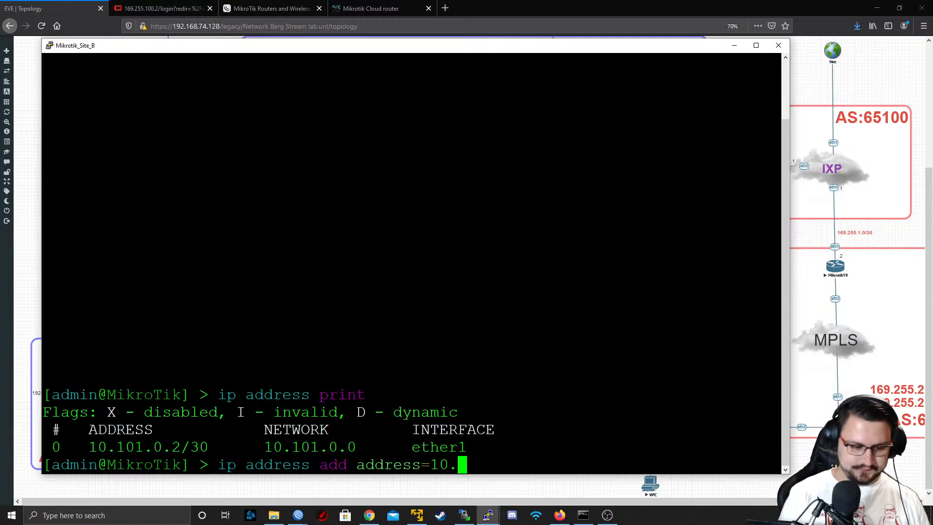
type("90.")
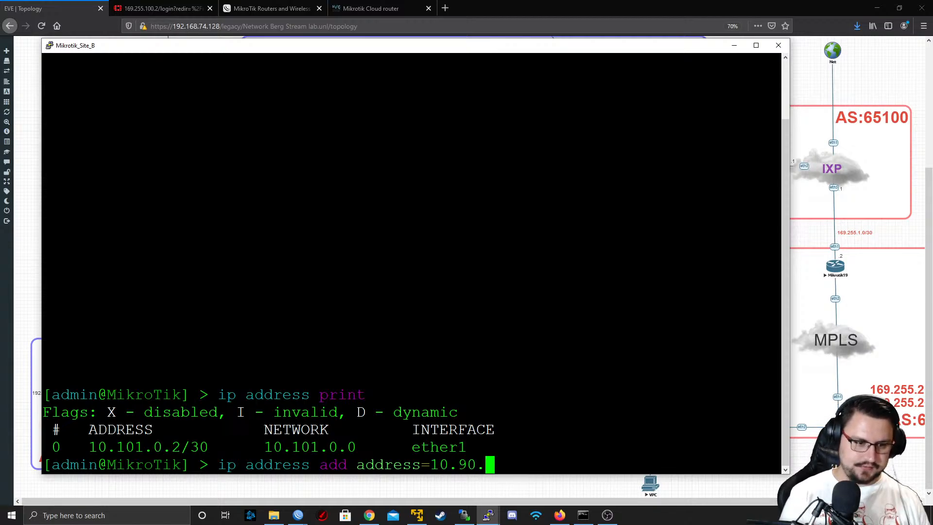
type("0.")
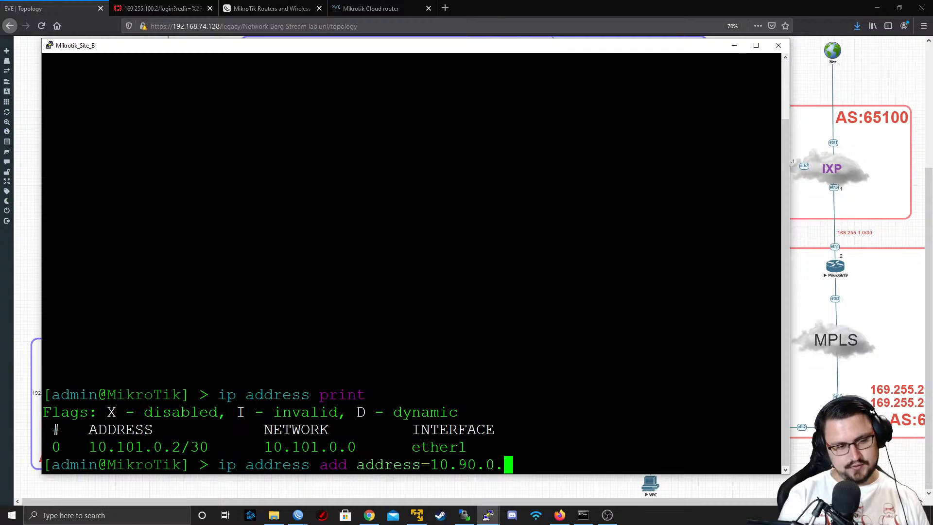
type("1/24 interface=ether2")
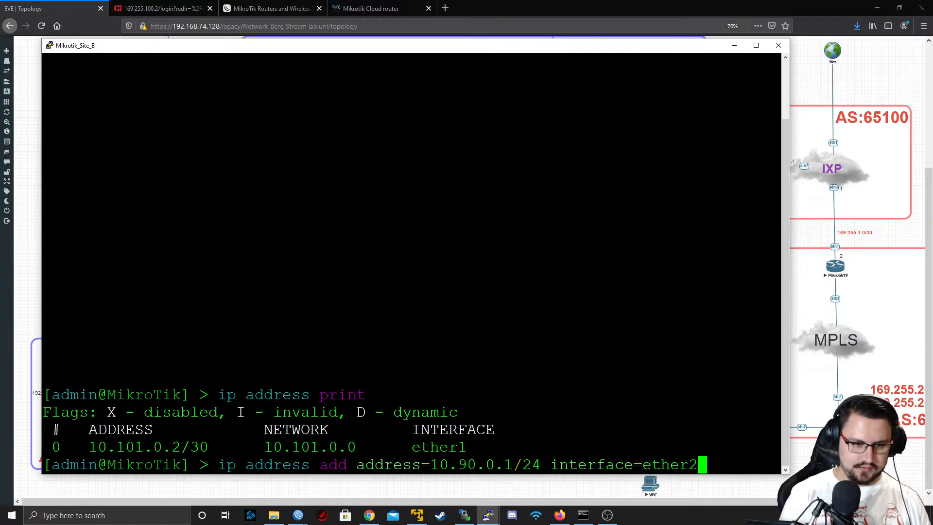
key("Return")
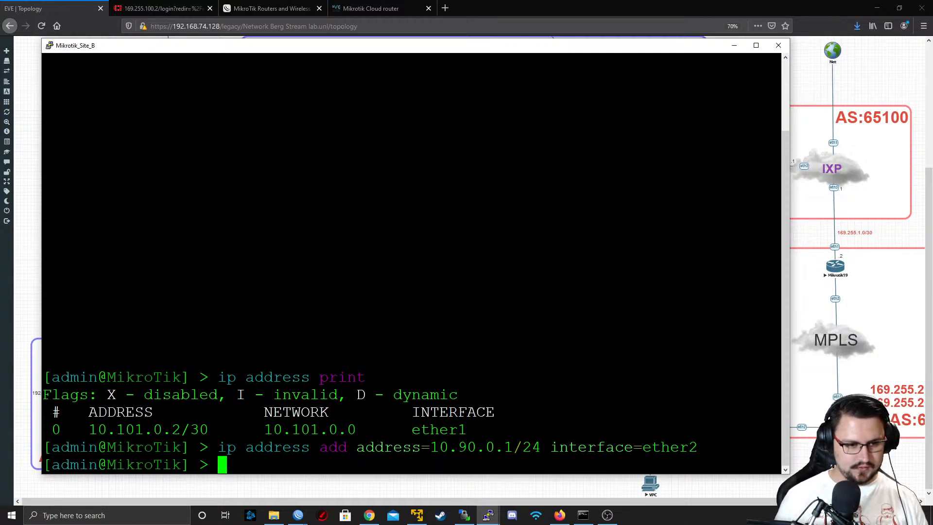
Reuse Mikrotik_Site_B's address command in the ISP2-CPE1 console, changing the address to 10.91.0.1/24 on ether2
left_click_drag(699, 447, 219, 447)
key("ctrl+c")
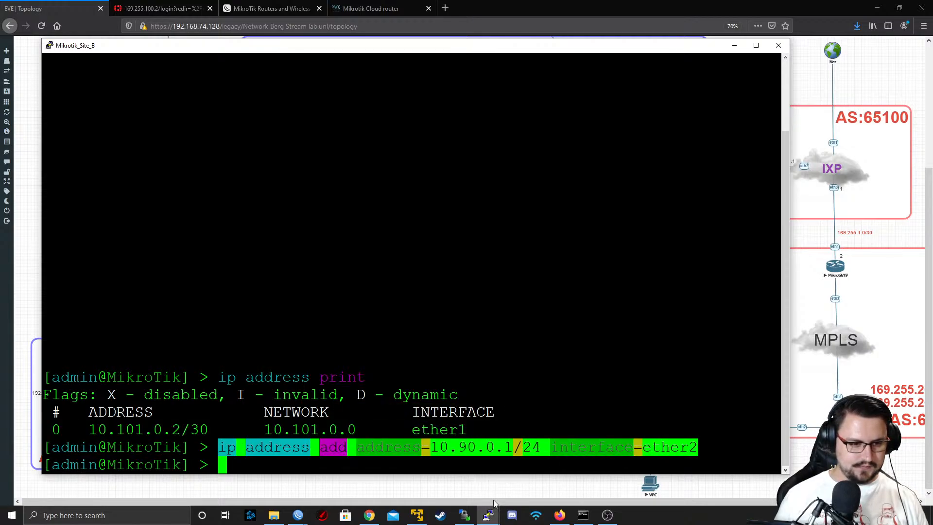
mouse_move(488, 514)
left_click(763, 474)
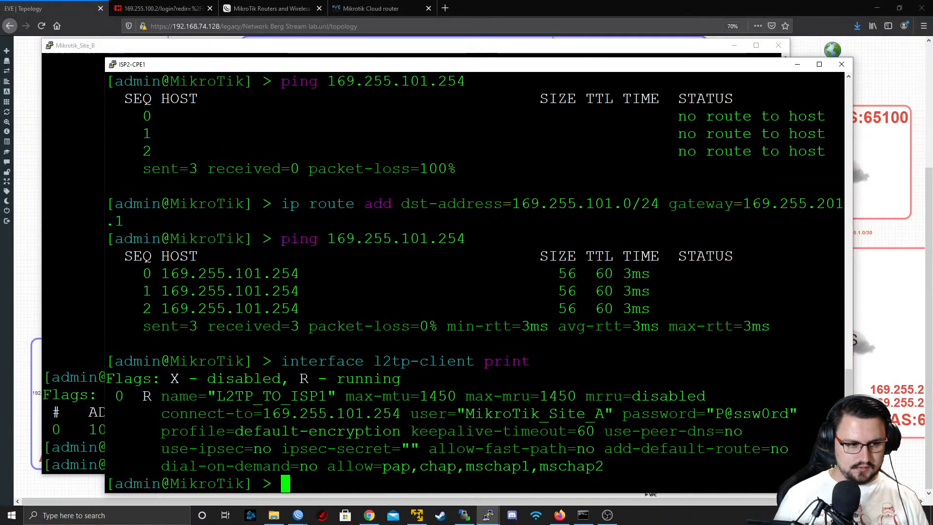
key("shift+Insert")
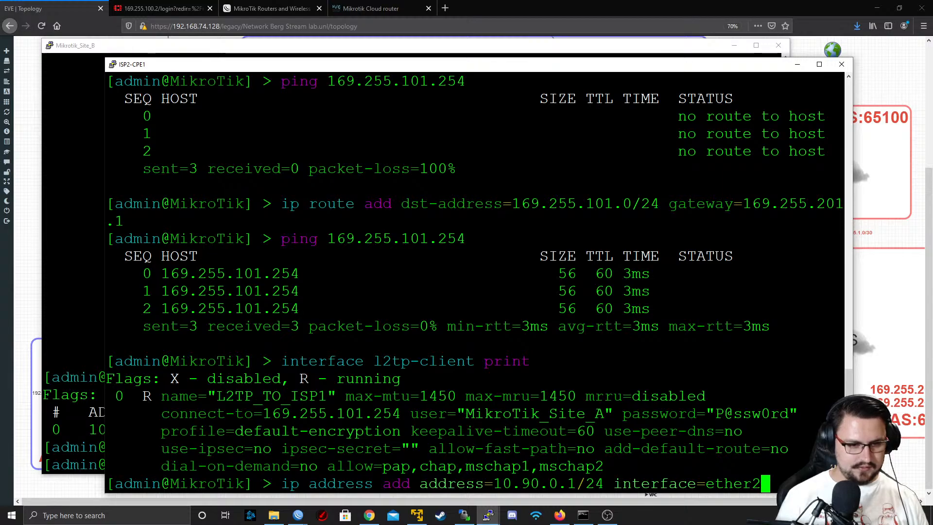
key("Left")
key("Left")
key("Left")
key("Left")
key("Left")
key("Left")
key("Left")
key("Left")
key("Left")
key("Left")
key("Left")
key("Left")
key("Left")
key("Left")
key("Left")
key("Left")
key("Left")
key("Left")
key("Left")
key("Left")
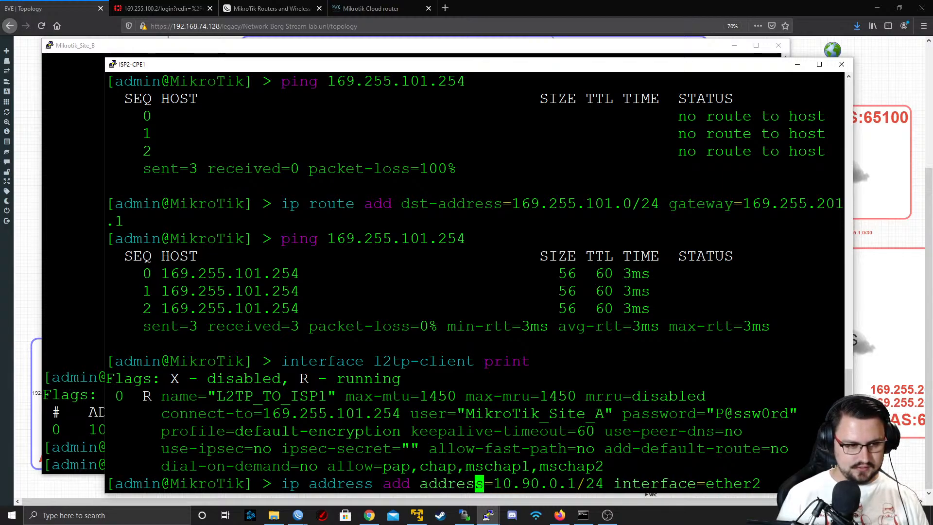
key("Right")
key("Right")
key("Right")
key("Right")
key("Right")
key("Right")
key("Right")
key("Right")
key("Right")
key("Right")
key("Left")
key("Left")
key("Left")
key("Left")
key("Left")
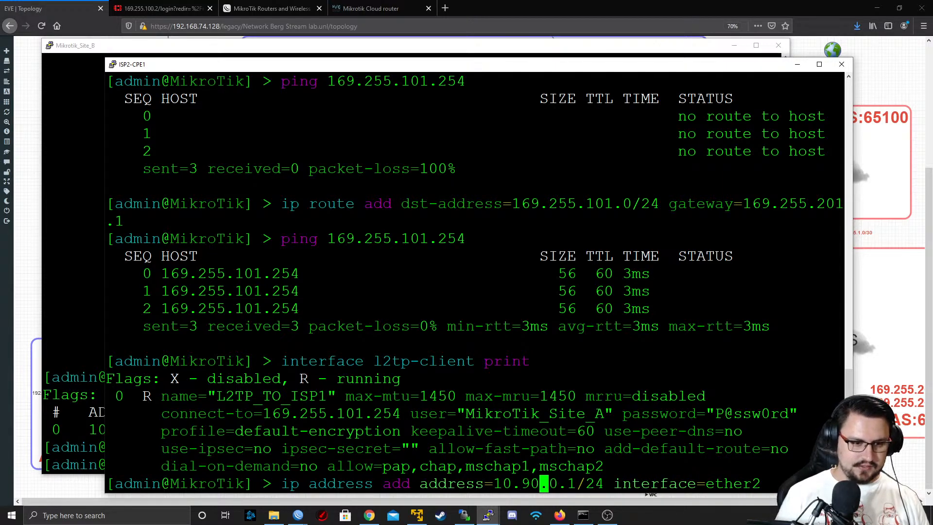
key("Return")
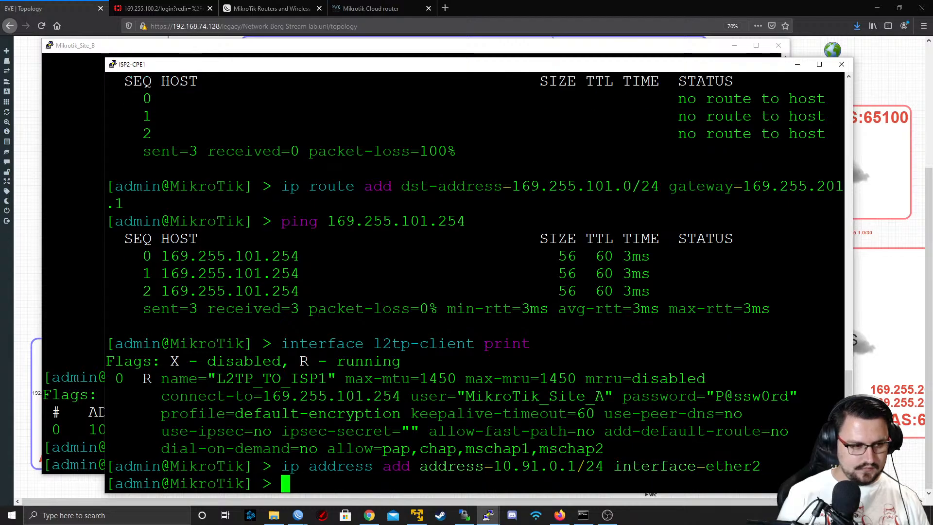
Print ISP2-CPE1's IP addresses and check the entries assigned to ether2
type("ip address print")
key("Return")
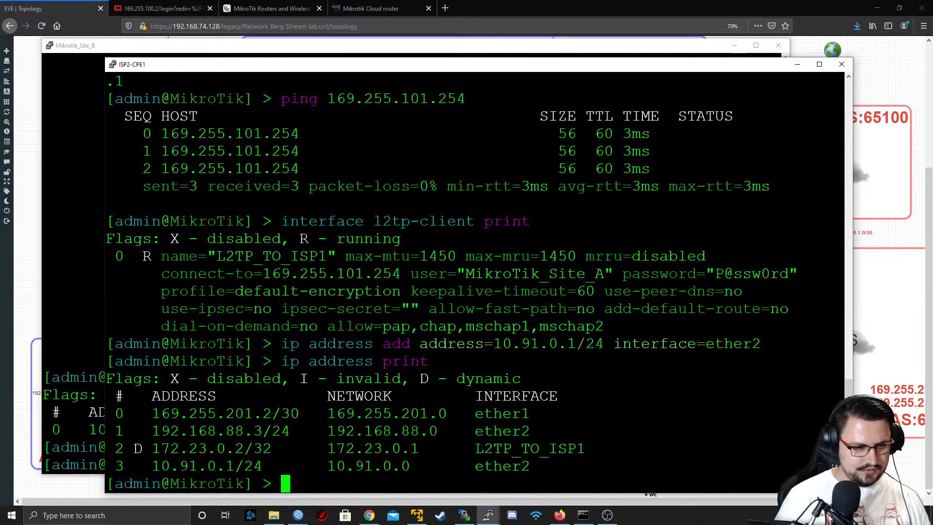
double_click(193, 431)
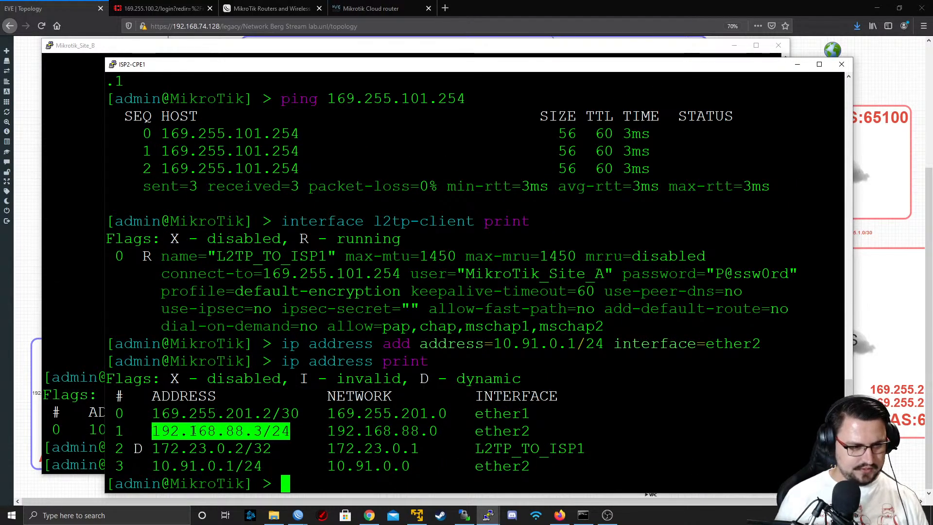
left_click(193, 431)
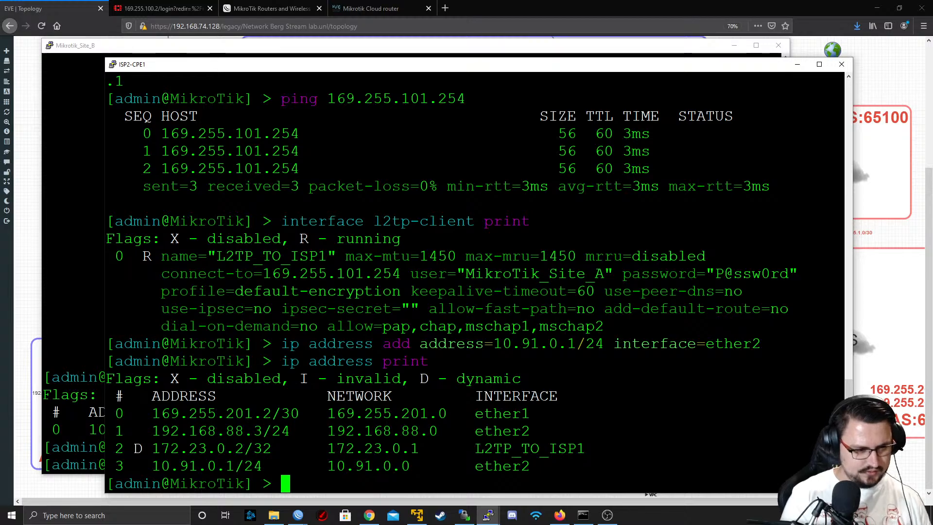
type("ip add")
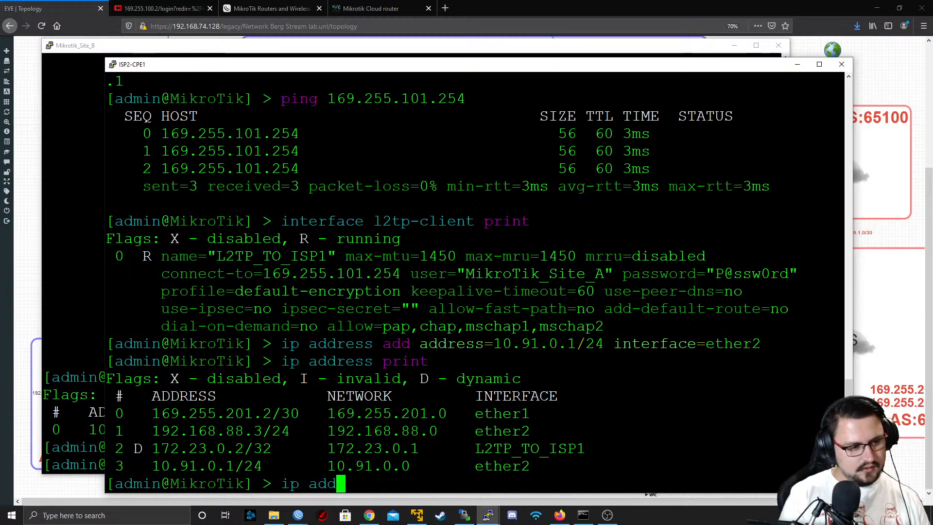
key("BackSpace")
key("BackSpace")
key("BackSpace")
key("BackSpace")
key("BackSpace")
key("BackSpace")
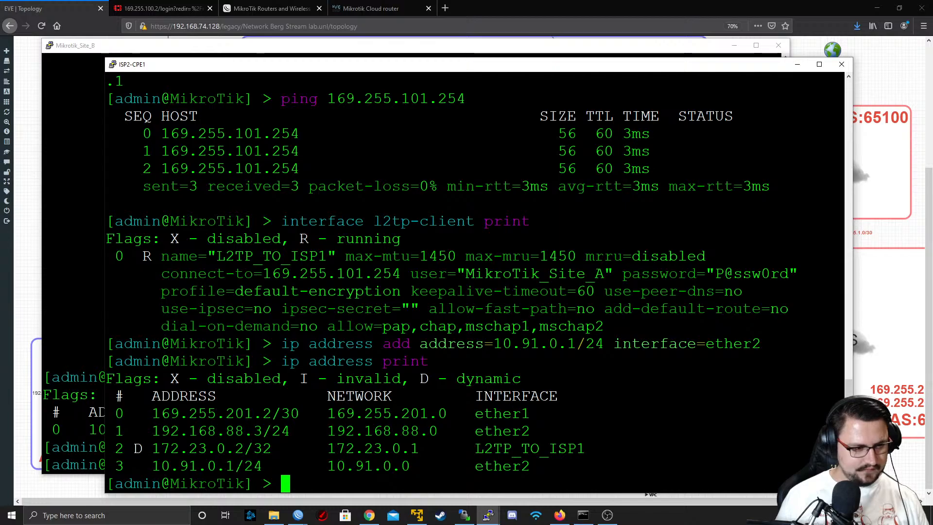
Highlight the 10.91.0.1/24 entry and minimize the ISP2-CPE1 and Mikrotik_Site_B consoles
double_click(218, 466)
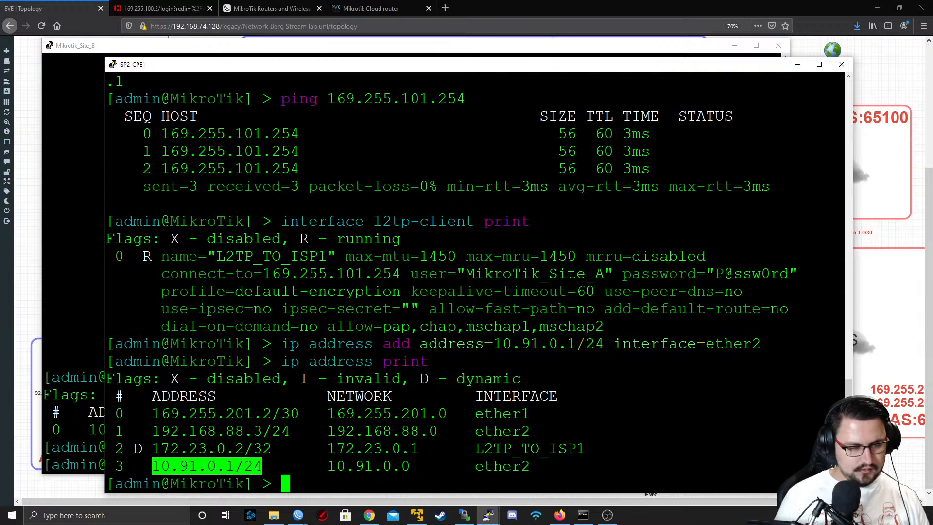
left_click(798, 64)
left_click(734, 45)
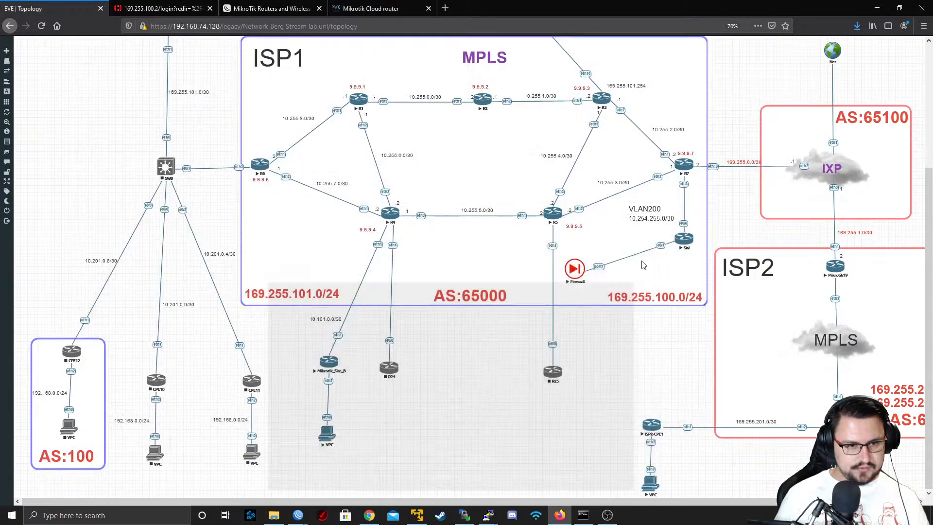
Open the console of the VPC behind ISP2-CPE1 with putty.exe and set its IP to 10.91.0.100/24 with gateway 10.91.0.1
left_click(486, 99)
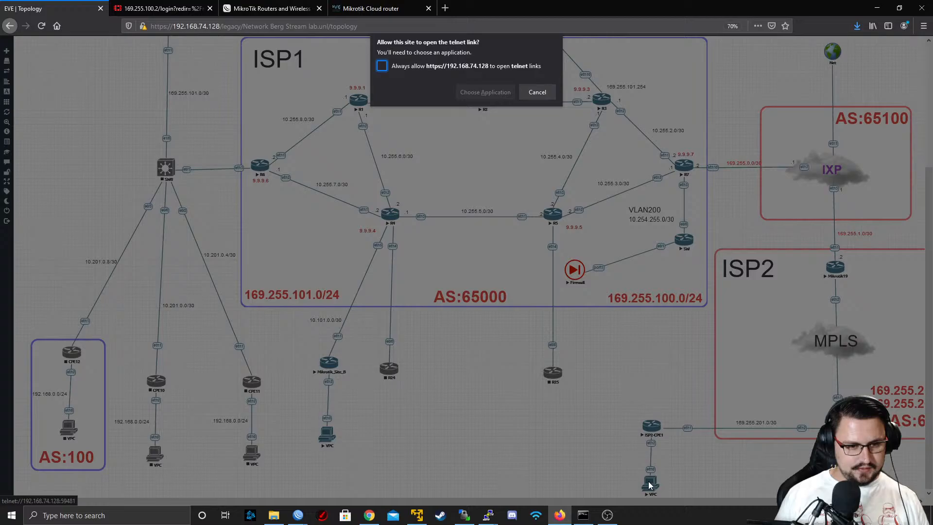
left_click(486, 91)
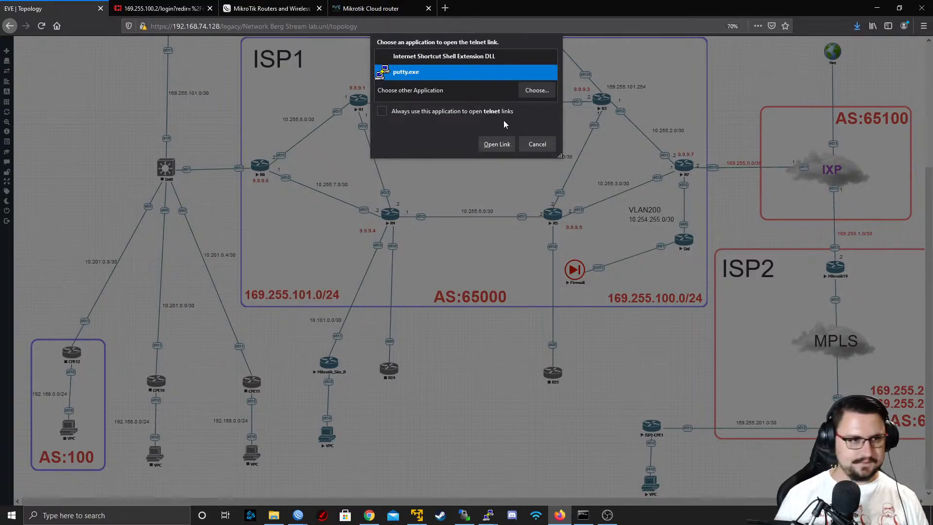
left_click(496, 145)
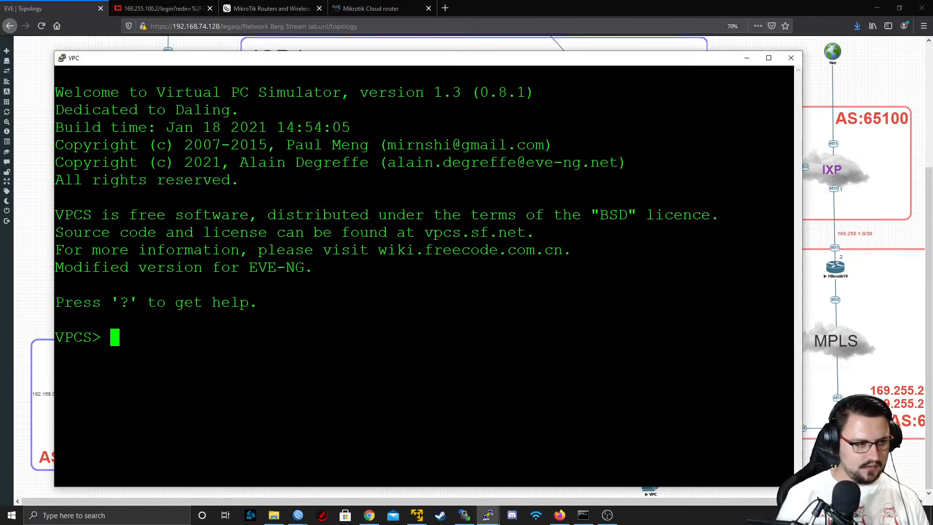
type("ip 10")
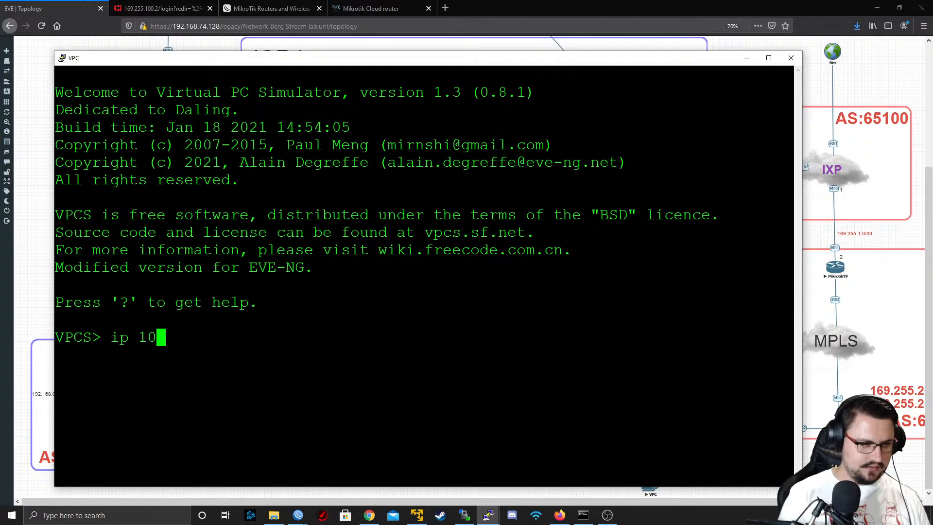
type(".91.0.10")
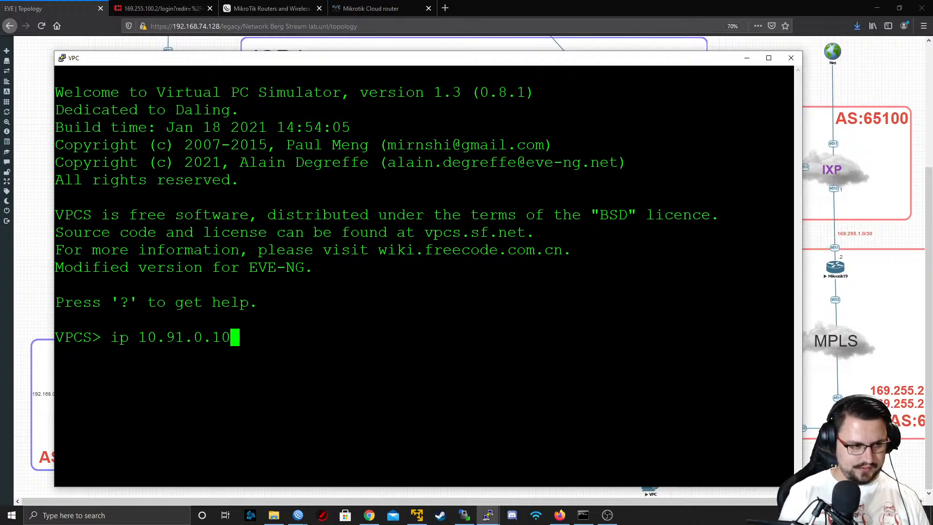
type("0/24 10")
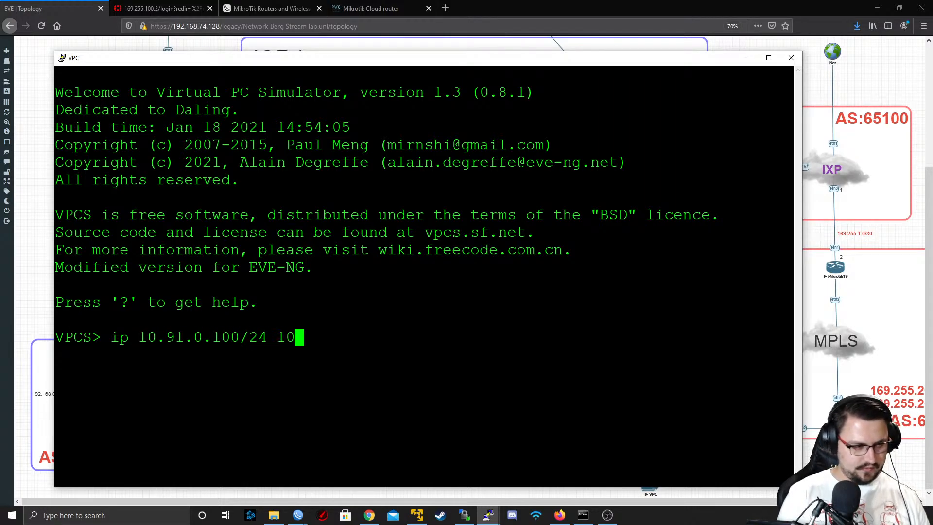
type(".91.0.1")
key("Return")
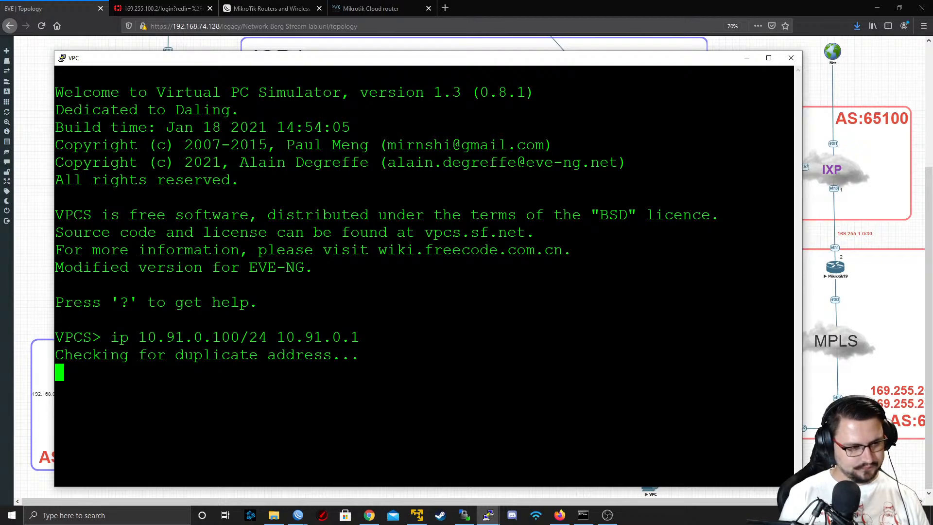
Ping the gateway 10.91.0.1 from the VPC behind ISP2-CPE1, stop the ping and minimize the console
type("ping ")
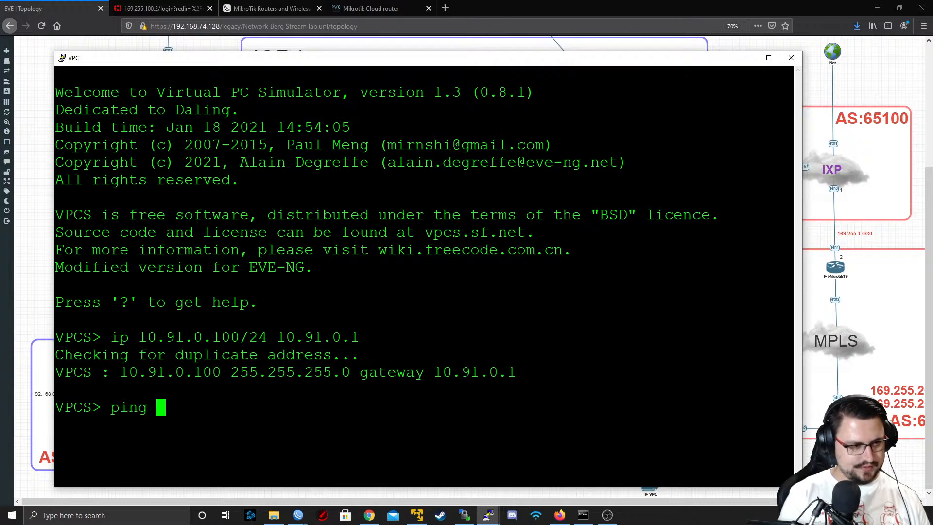
type("10.91.0.1")
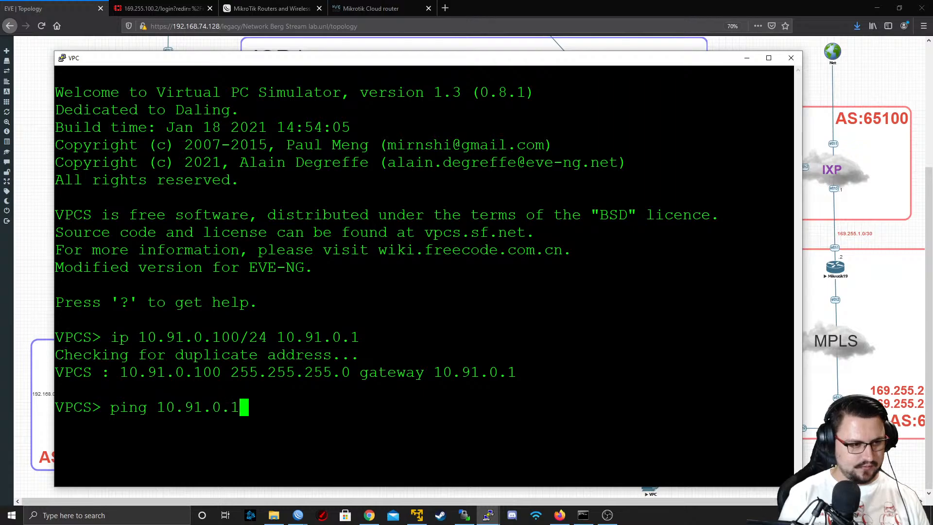
key("Return")
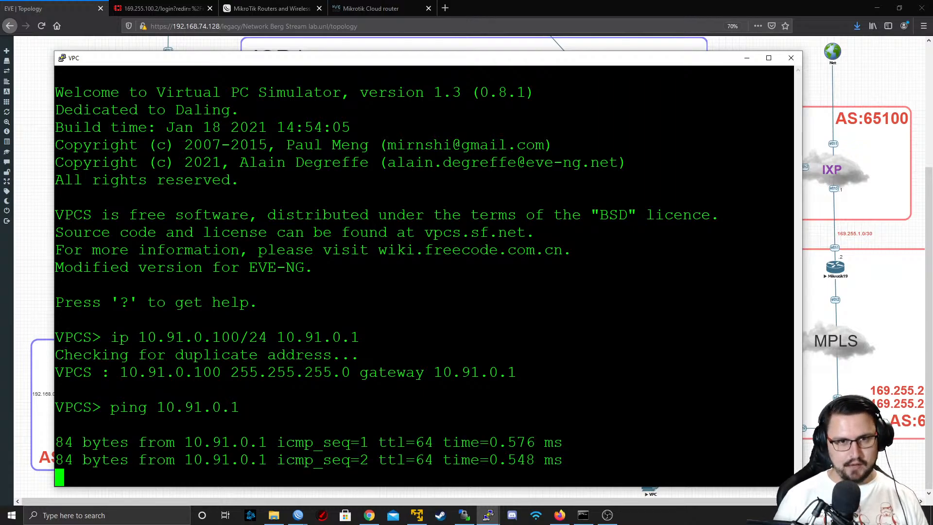
key("ctrl+c")
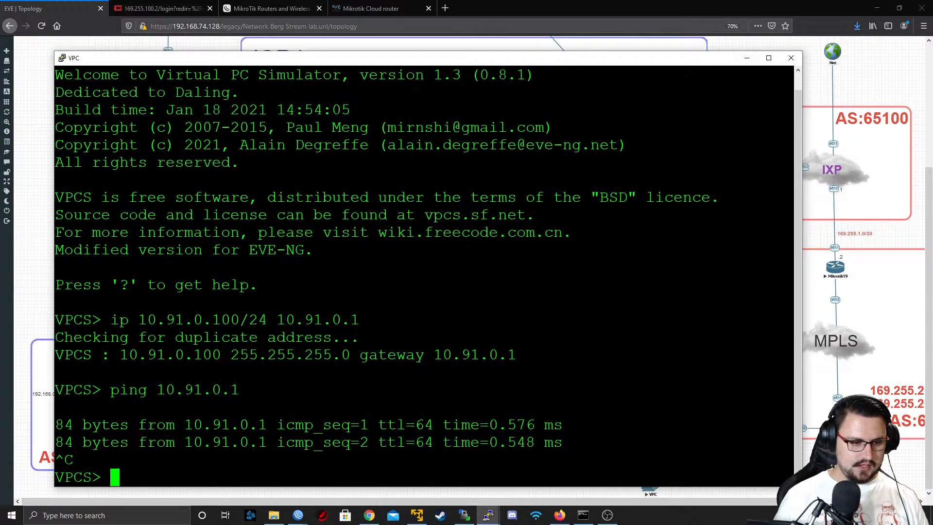
left_click(747, 58)
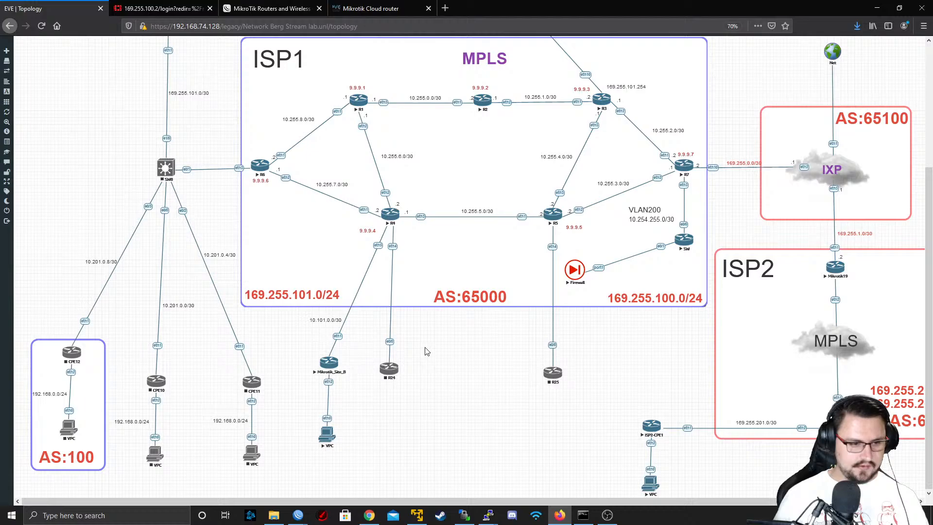
Open the console of the VPC behind Mikrotik_Site_B with PuTTY and set its IP to 10.90.0.100/24 with gateway 10.90.0.1
left_click(327, 432)
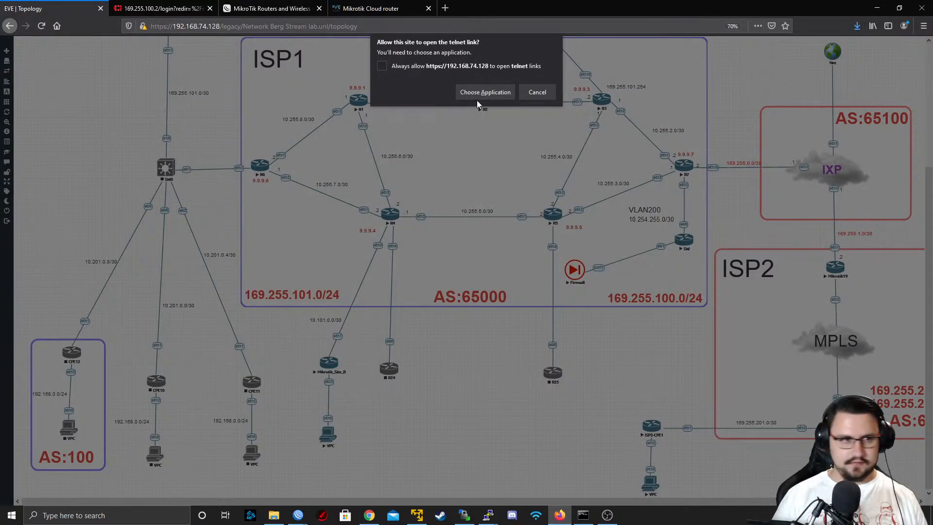
left_click(480, 95)
left_click(478, 145)
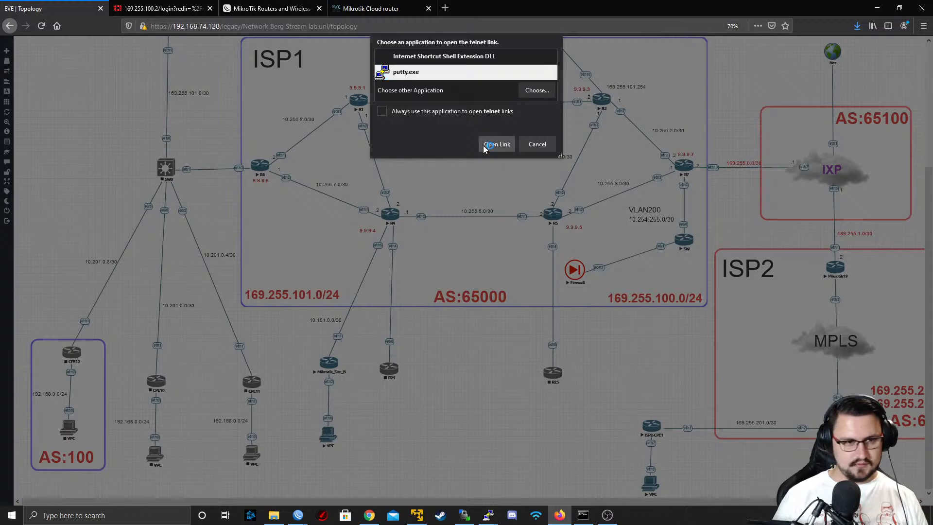
type("ip ")
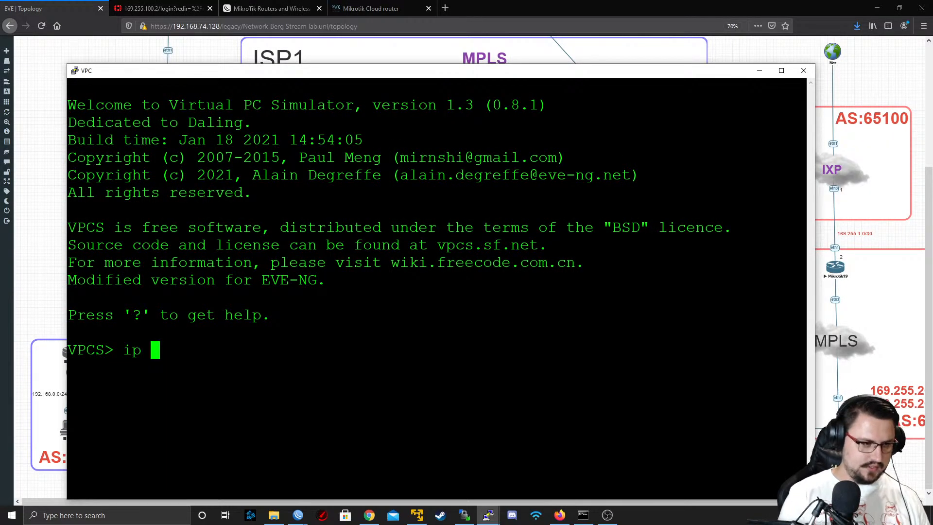
type("10.9")
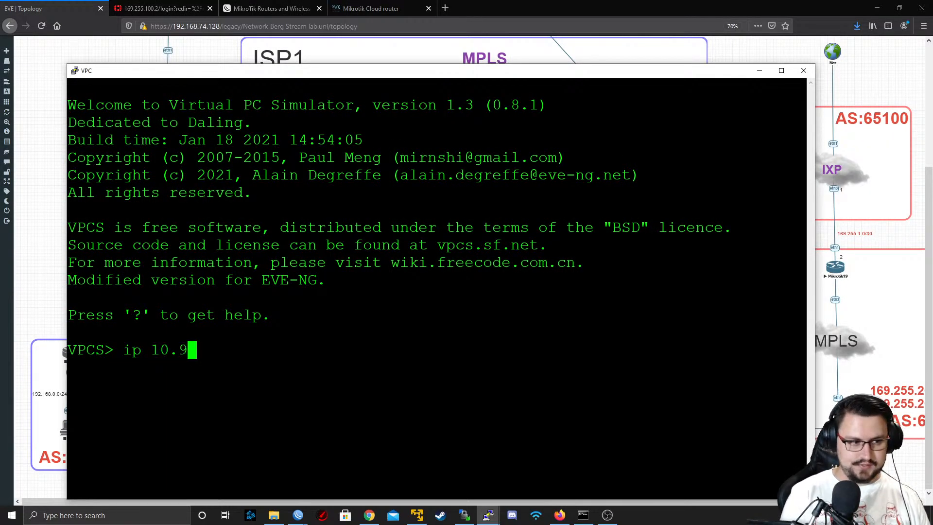
type("0.0")
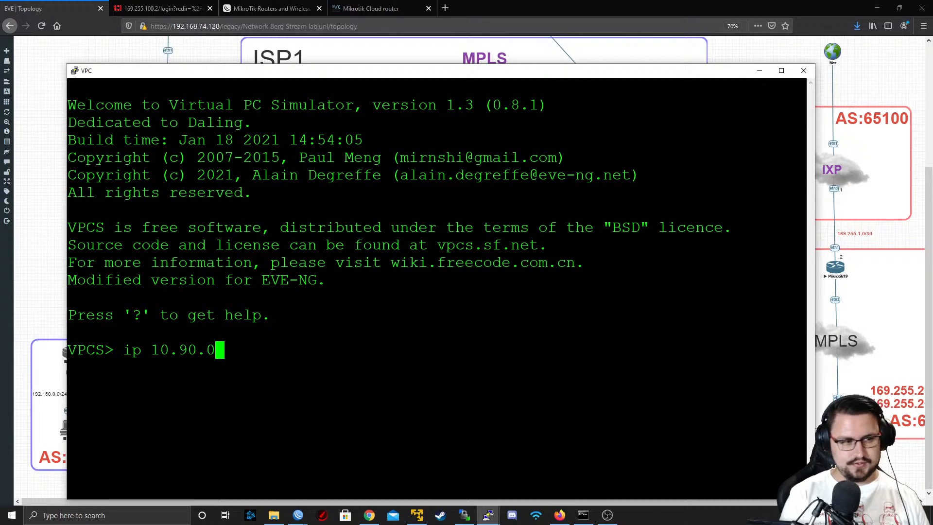
type(".10")
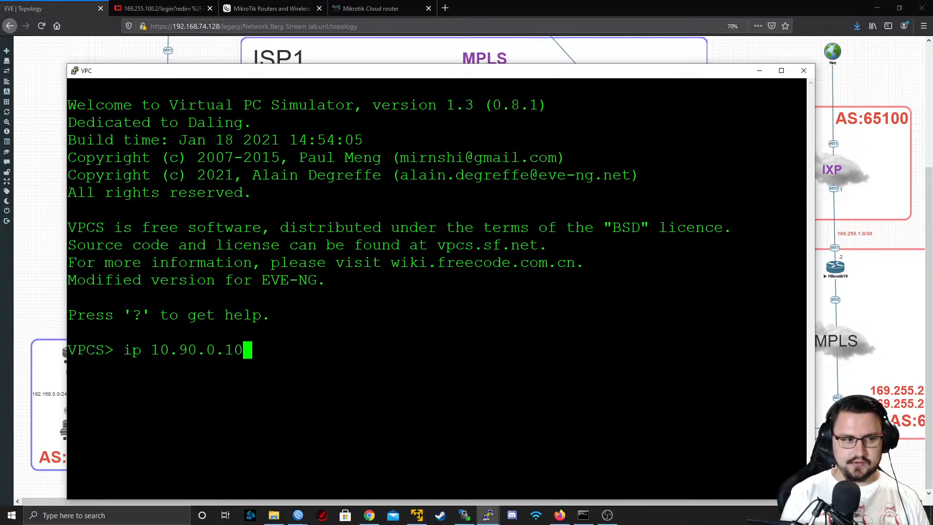
type("0/24 10")
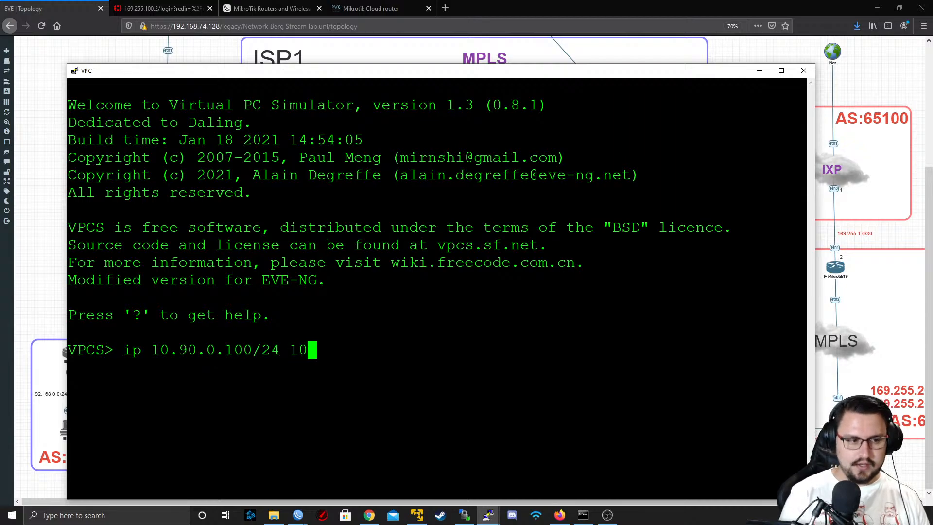
type(".90.0.1")
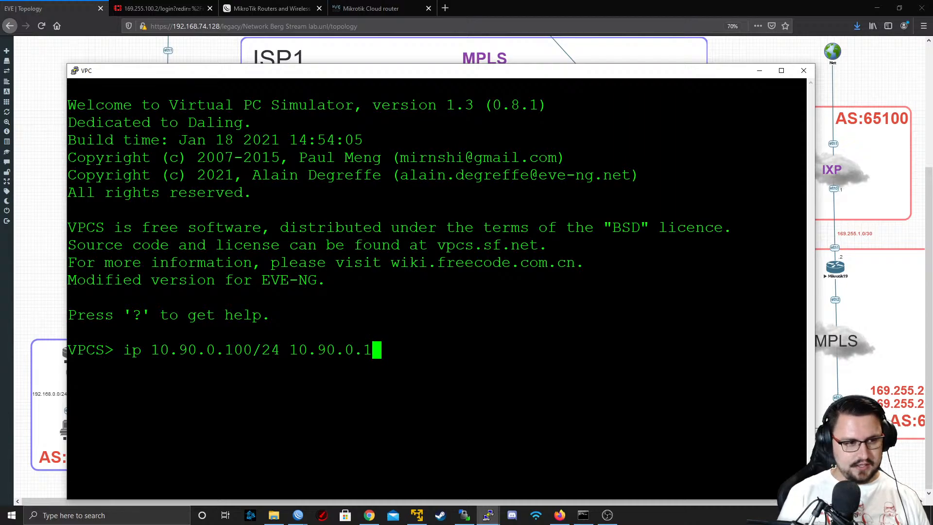
key("Return")
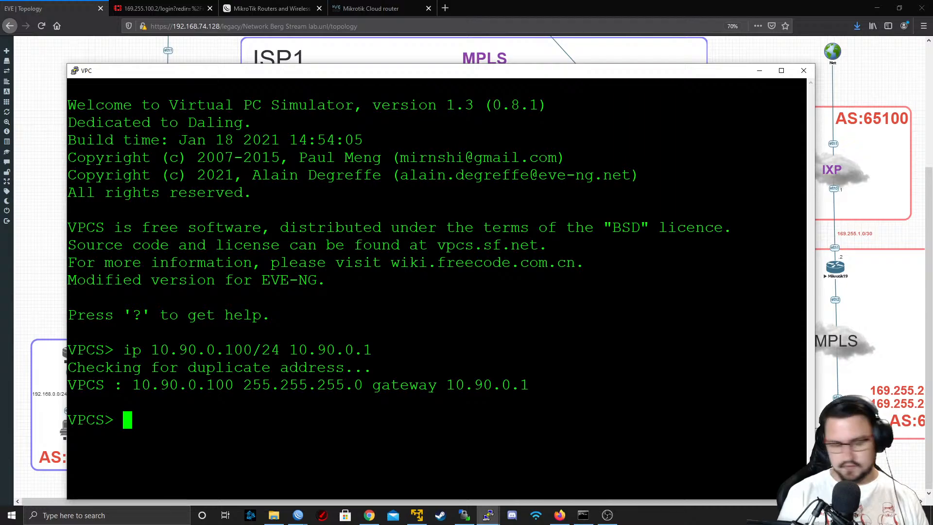
Ping the gateway 10.90.0.1 from the VPC behind Mikrotik_Site_B and stop the ping
type("ping 10")
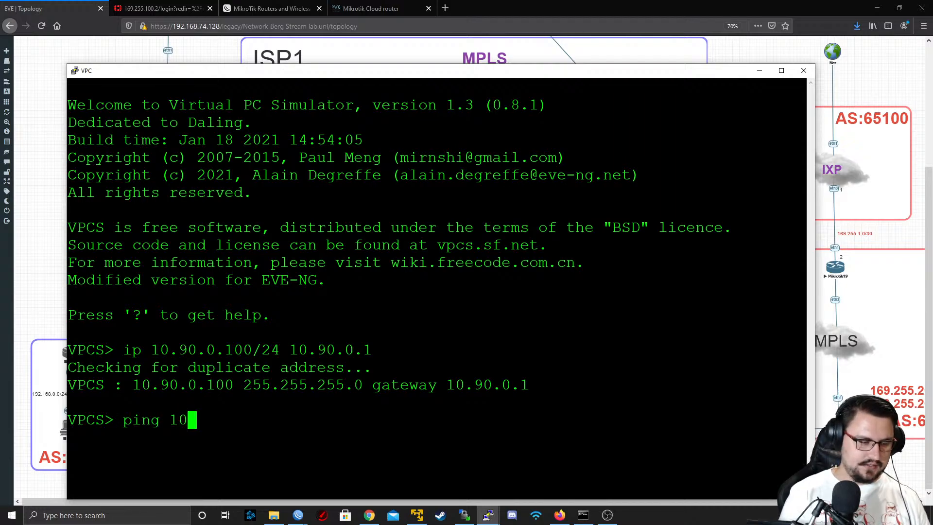
type(".90.0.1")
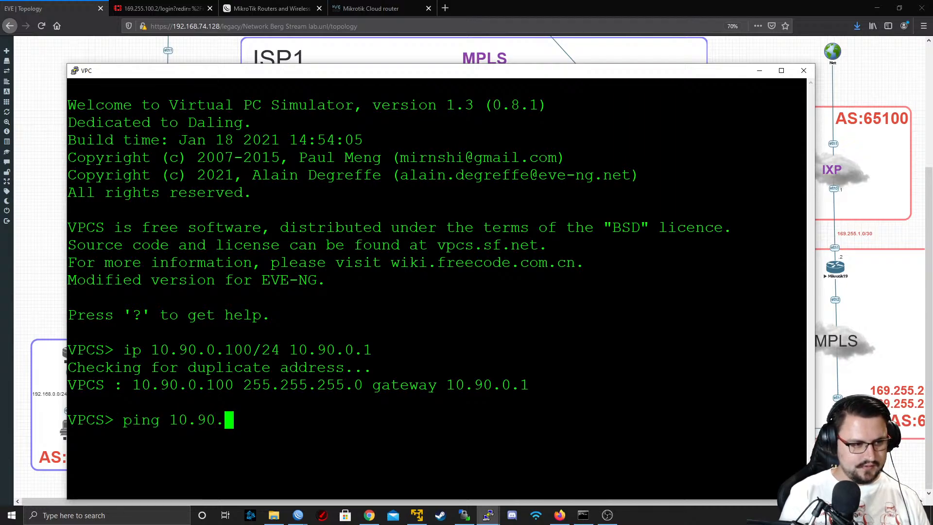
key("Return")
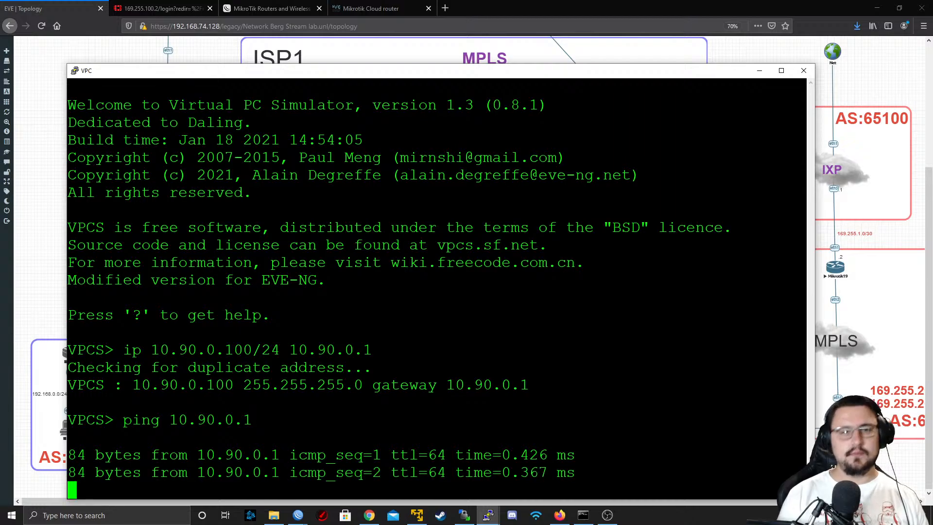
key("ctrl+c")
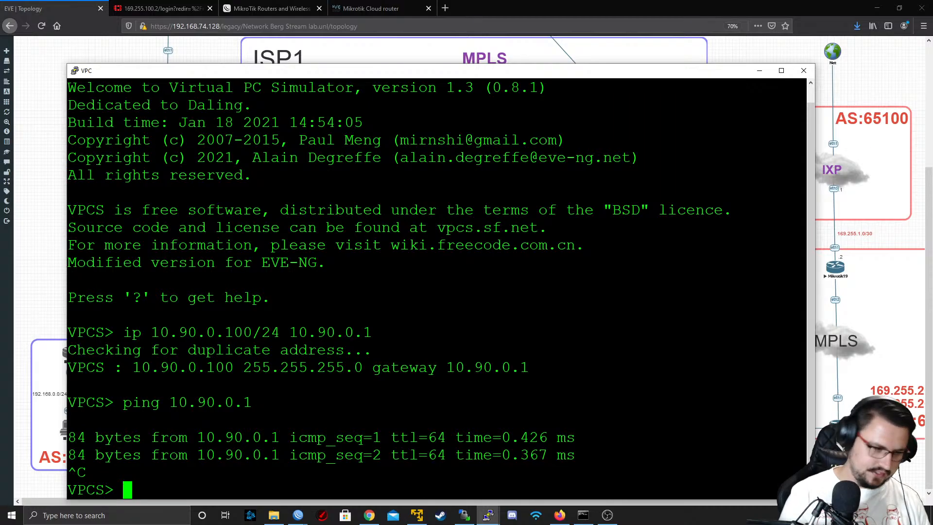
Ping the other site's VPC at 10.91.0.100 from Mikrotik_Site_B's VPC, review the replies and minimize the console
type("ping 10.")
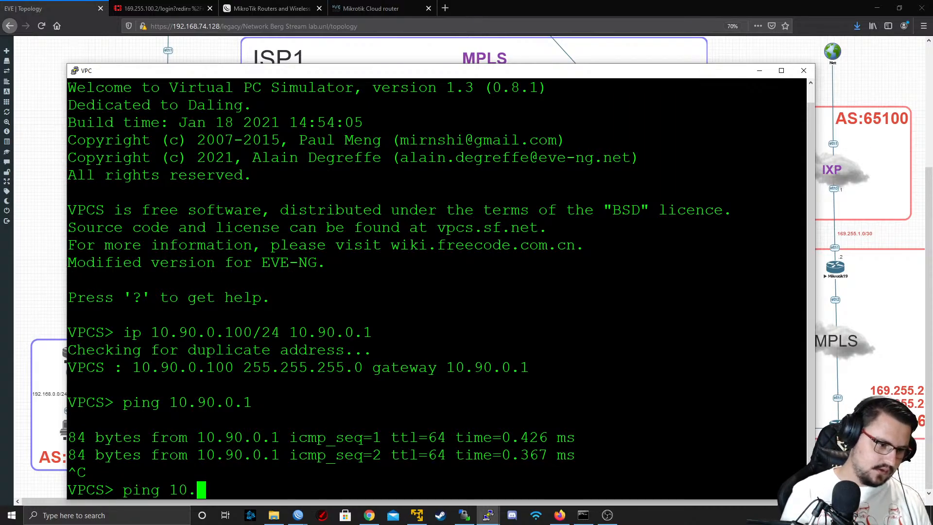
type("91.0.")
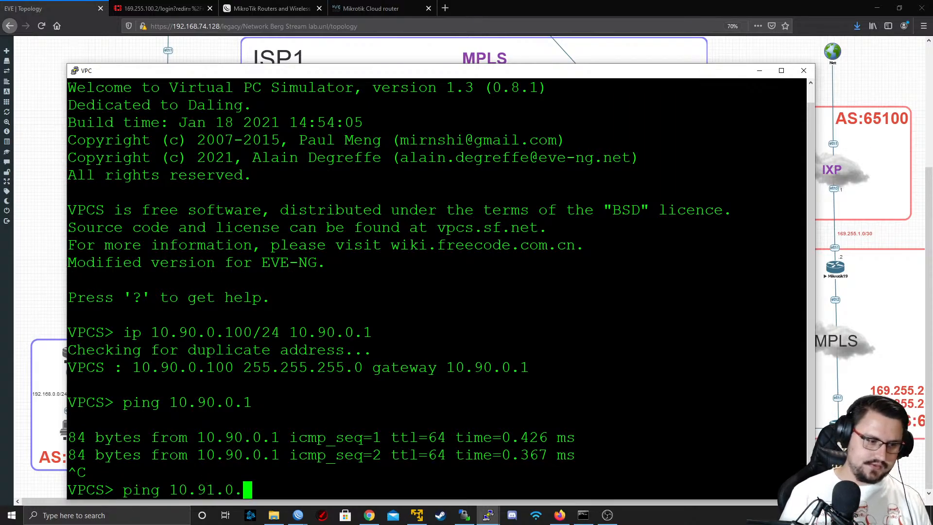
type("100")
key("Return")
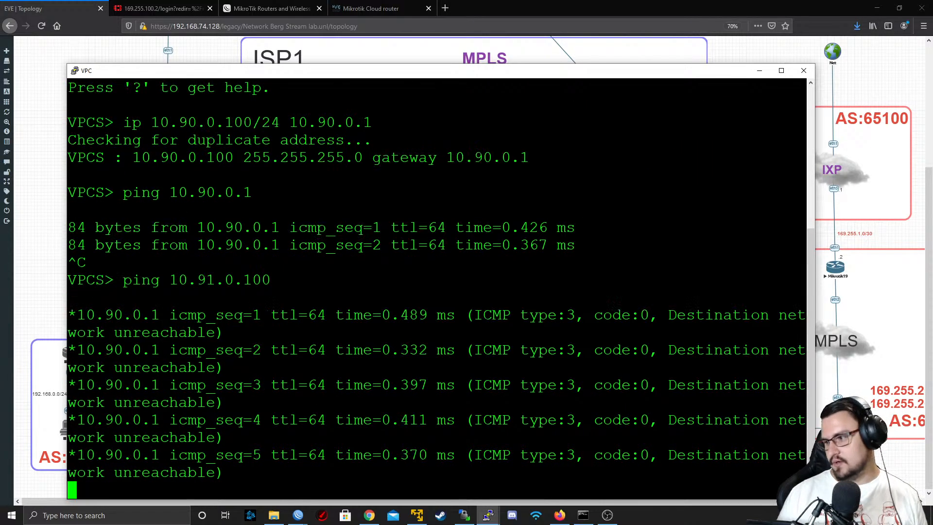
key("Return")
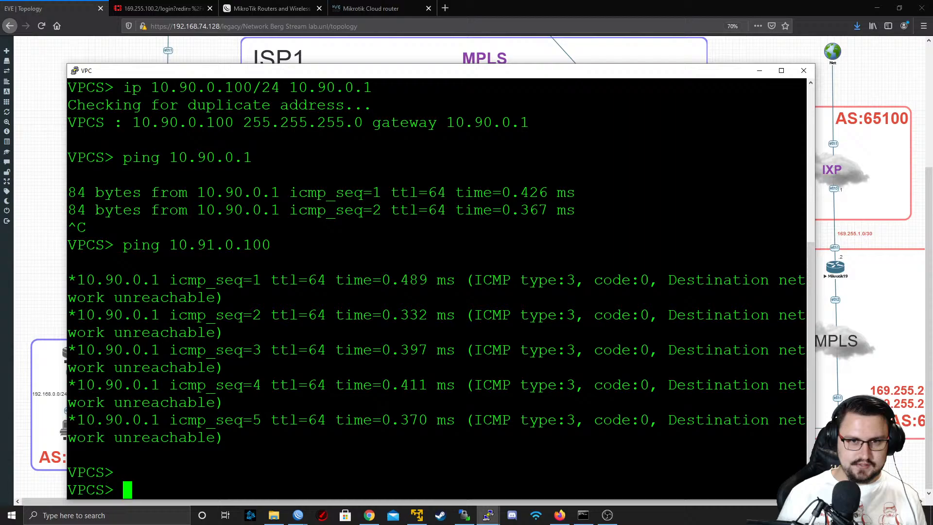
left_click(761, 72)
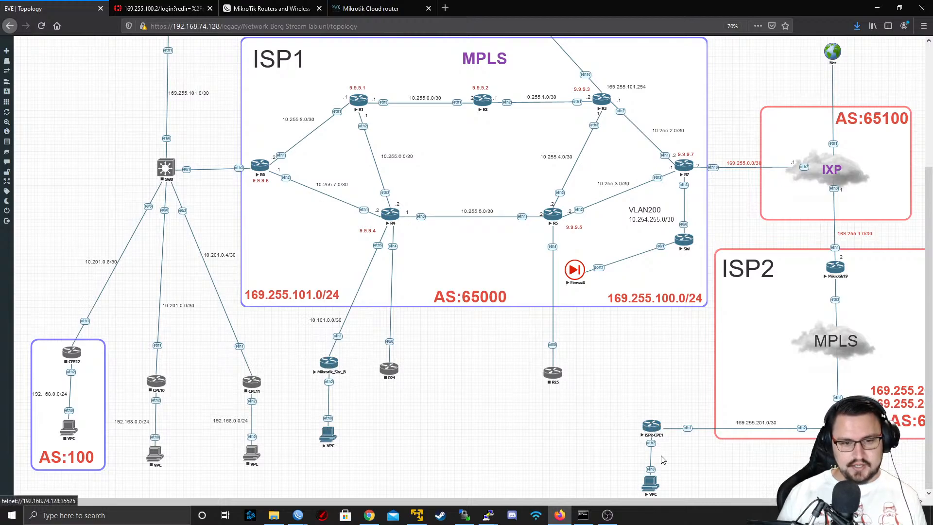
key("alt+Tab")
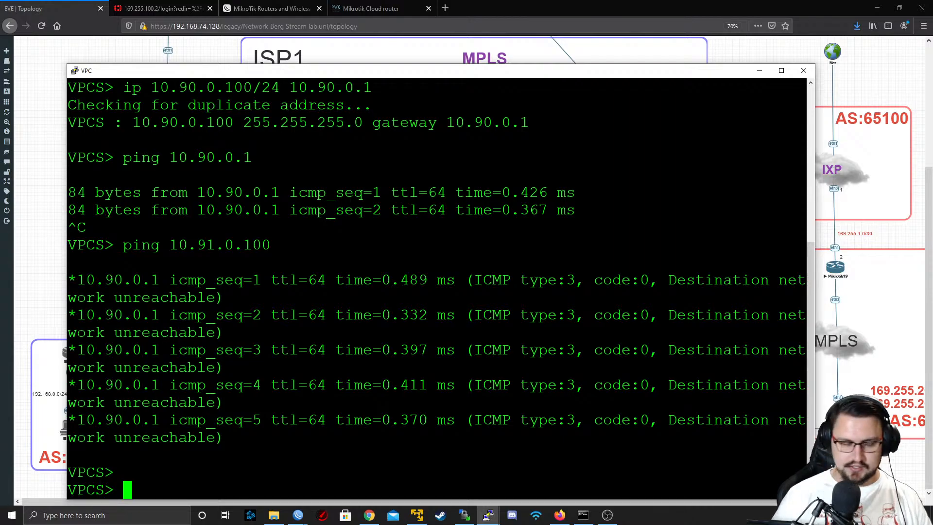
left_click(760, 71)
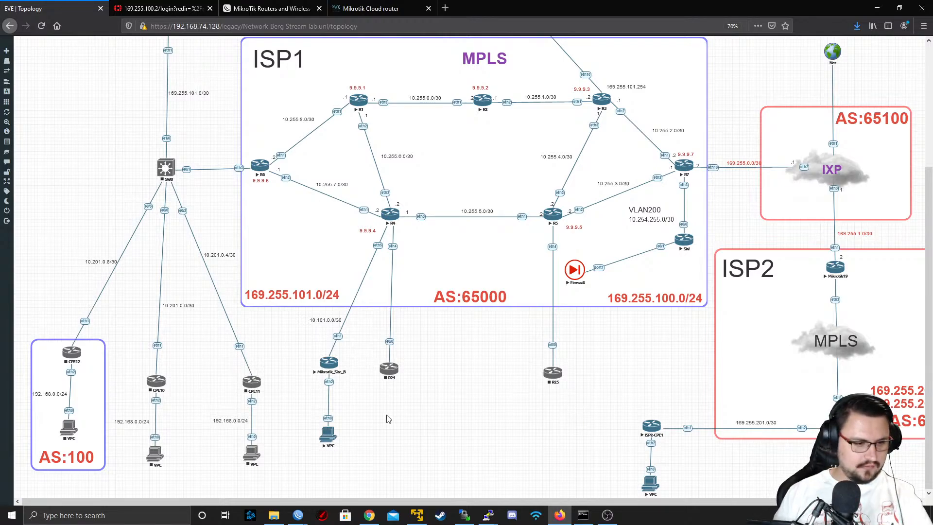
Switch to R4's WinBox session to view the MikroTik routing table in its Route List
left_click(370, 516)
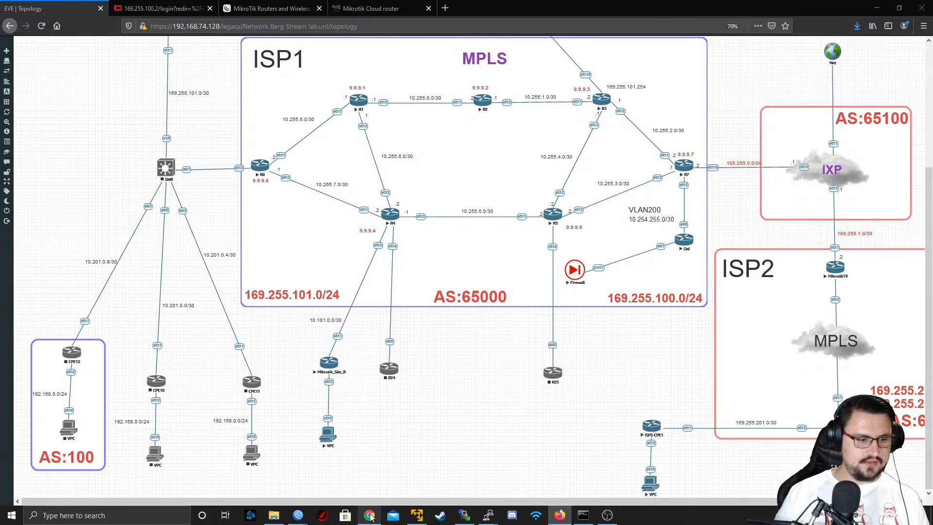
left_click(495, 411)
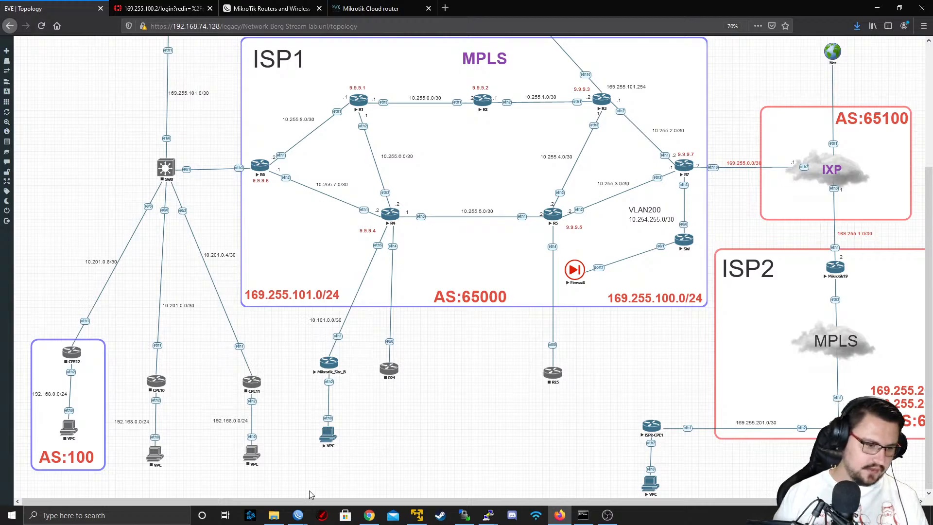
mouse_move(302, 513)
left_click(330, 481)
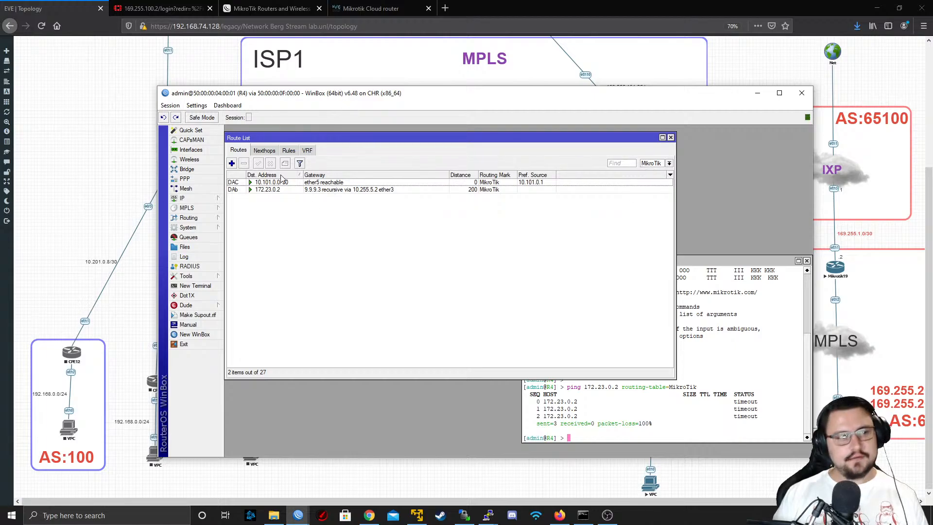
Inspect the 10.101.0.0/30 and 172.23.0.2 routes in R4's MikroTik routing table against the topology
left_click(255, 183)
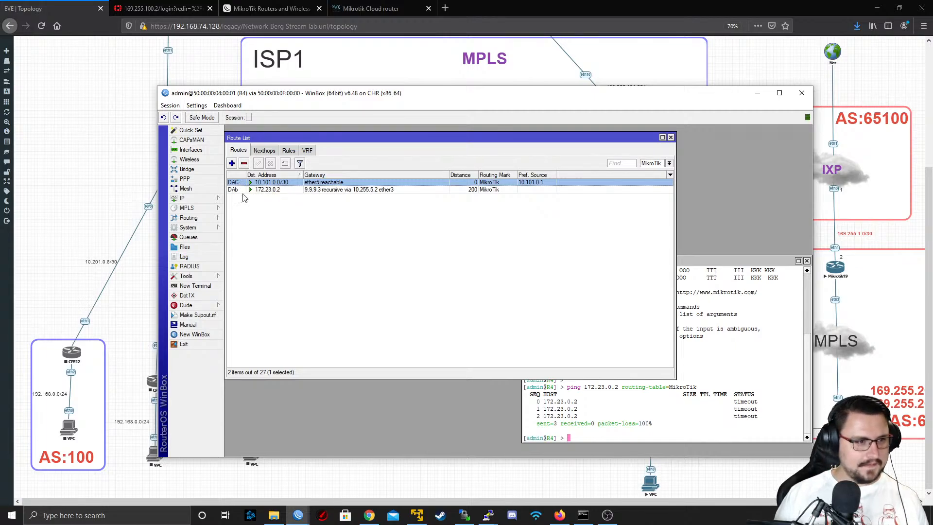
left_click(243, 190)
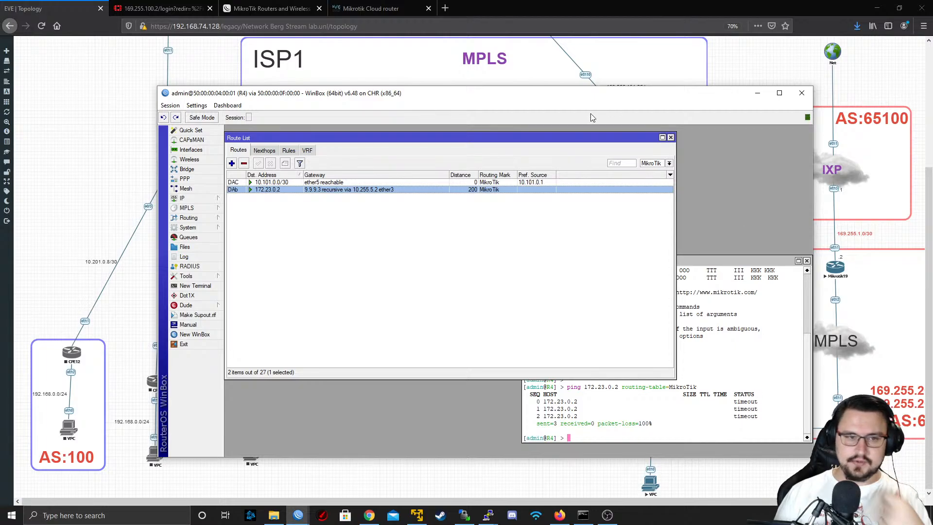
left_click_drag(592, 97, 371, 108)
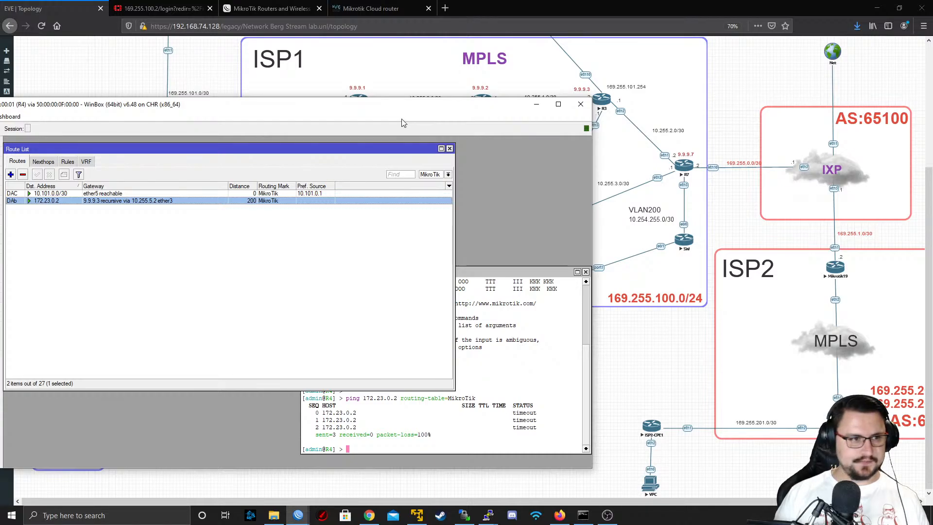
left_click_drag(157, 109, 384, 95)
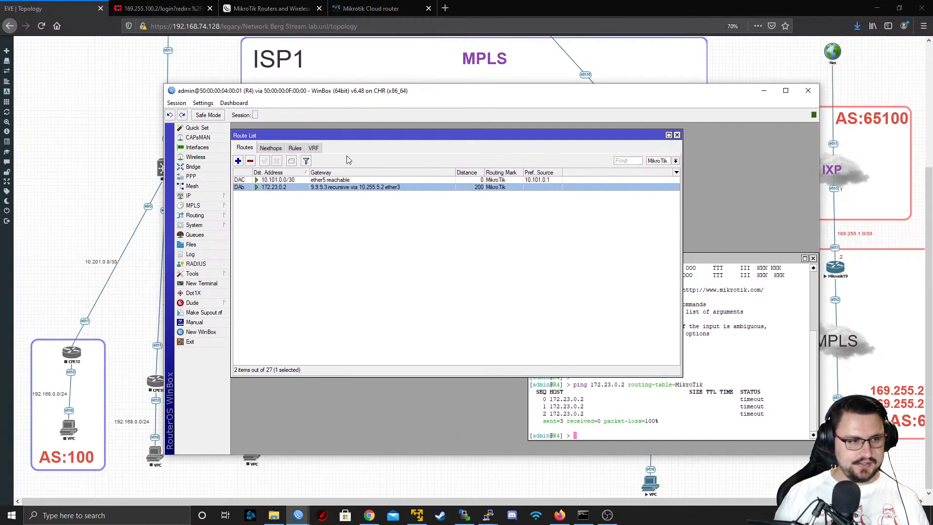
Open a new route entry in R4's Route List and move the window aside to uncover Mikrotik_Site_B in the topology
left_click(238, 162)
left_click_drag(286, 97, 558, 118)
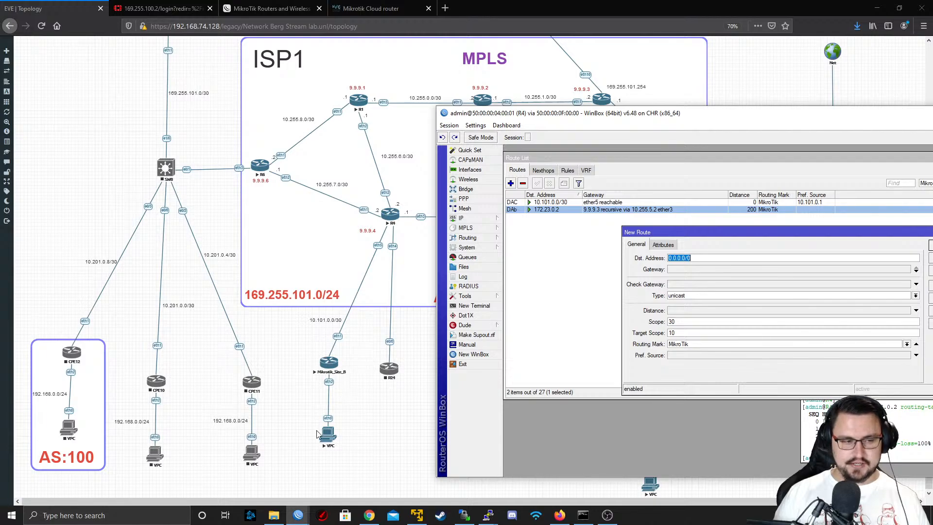
Duplicate the 10.101.0.0/30 label beside the link between Mikrotik_Site_B and its VPC, and change the copy to 10.90.0.0/24
right_click(318, 318)
left_click(329, 331)
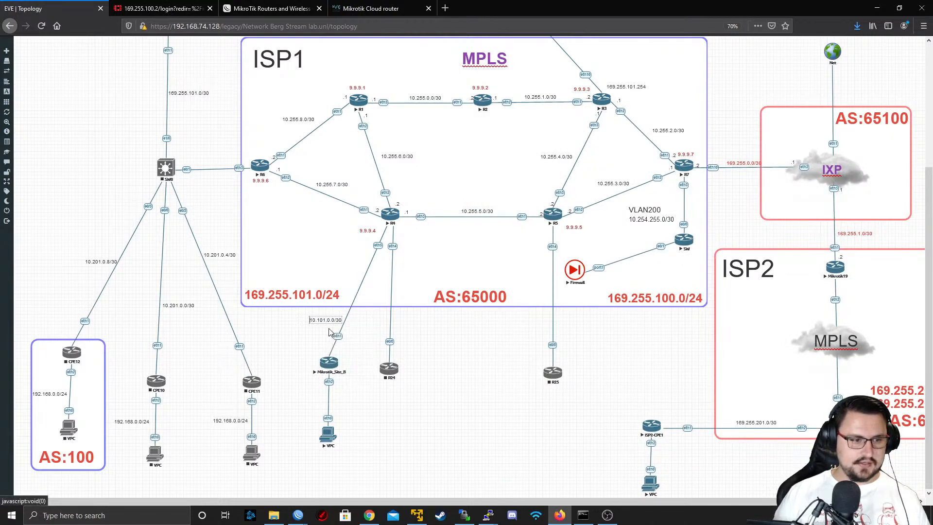
left_click_drag(319, 334, 293, 402)
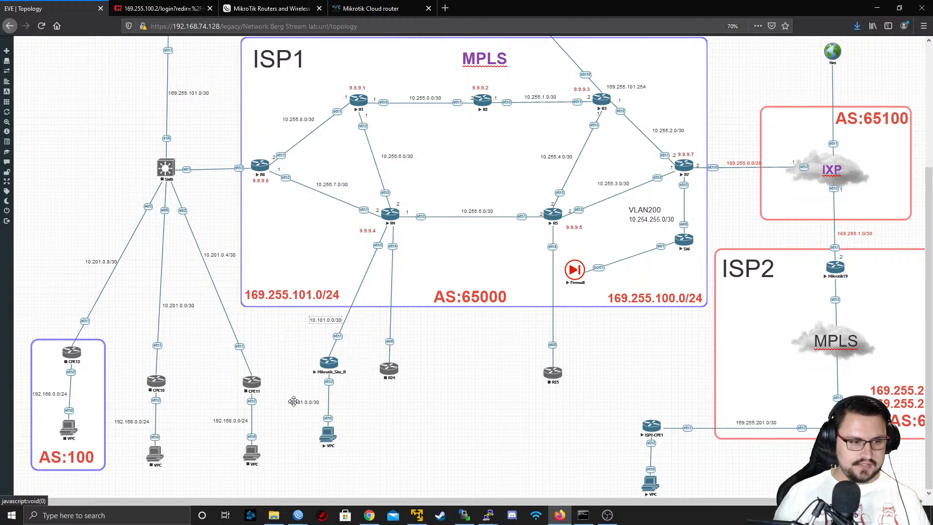
double_click(294, 401)
type("10.30")
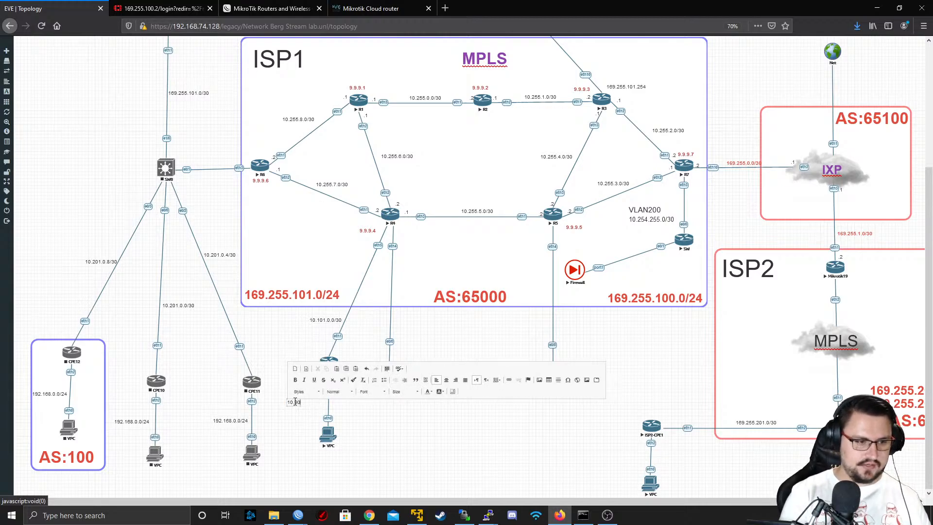
type(".0.0/24")
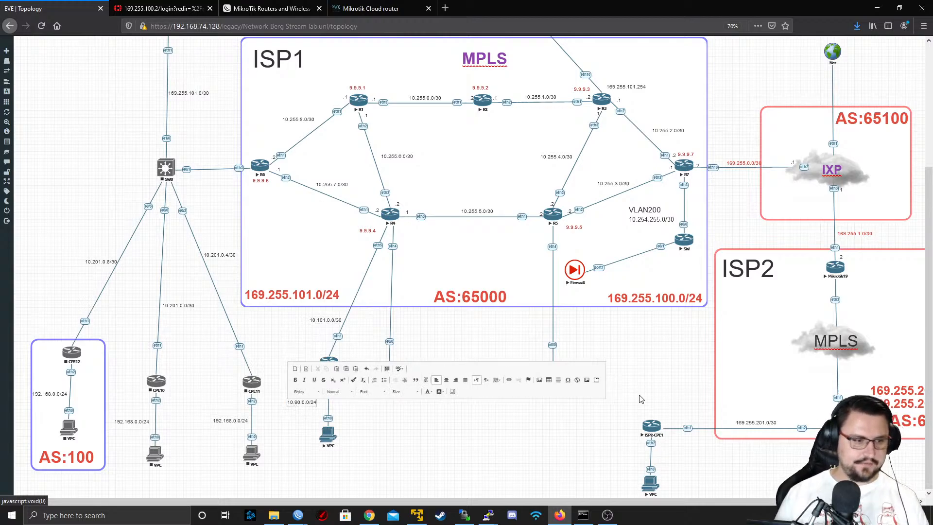
left_click(537, 420)
Return to R4's WinBox session and add the route to 10.90.0.0/24 via gateway 10.101.0.2 with routing mark MikroTik
key("alt+Tab")
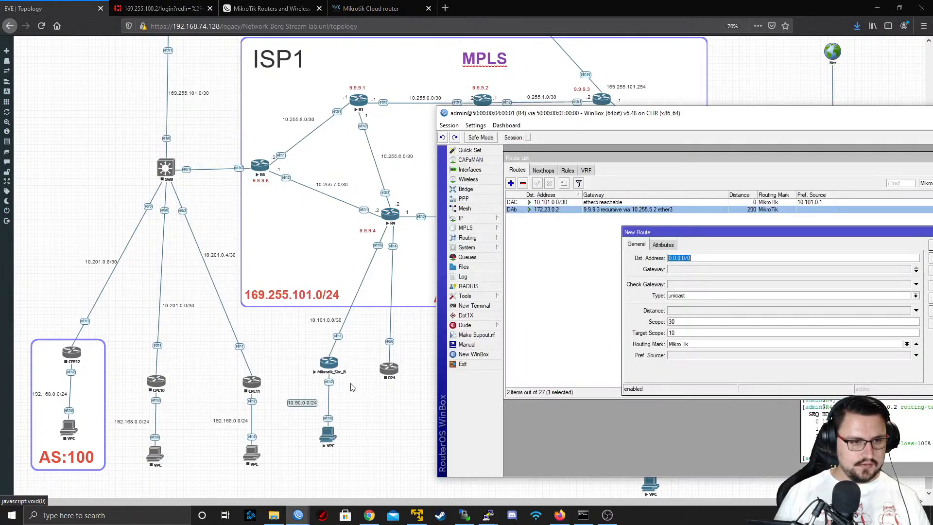
left_click_drag(614, 114, 575, 97)
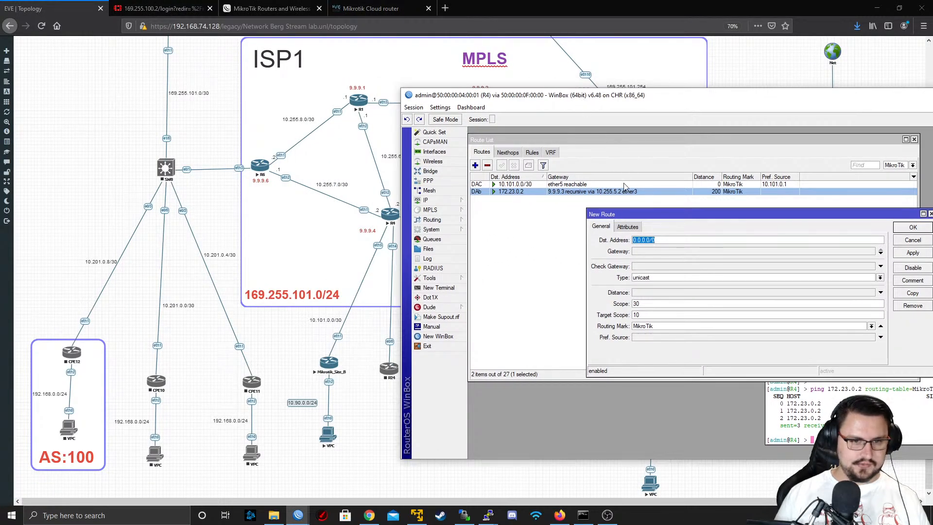
type("10.90.0.0/24")
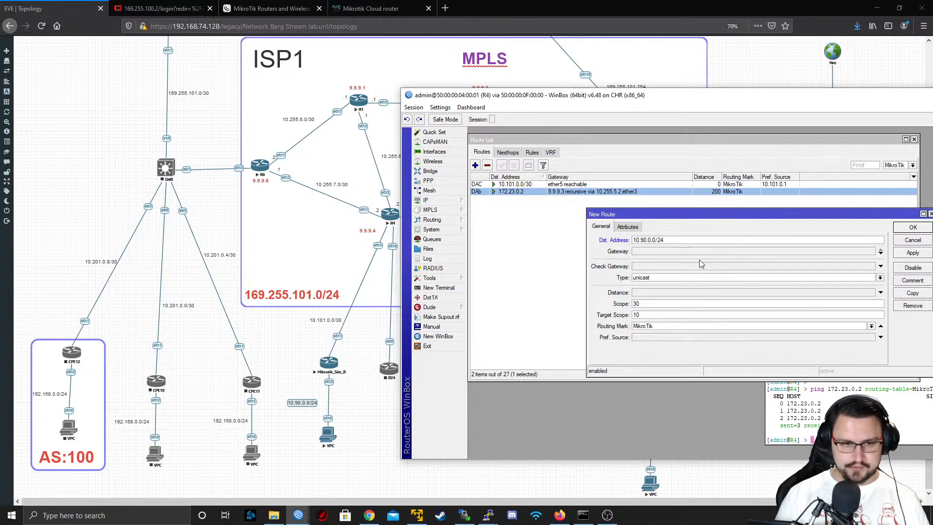
left_click(680, 251)
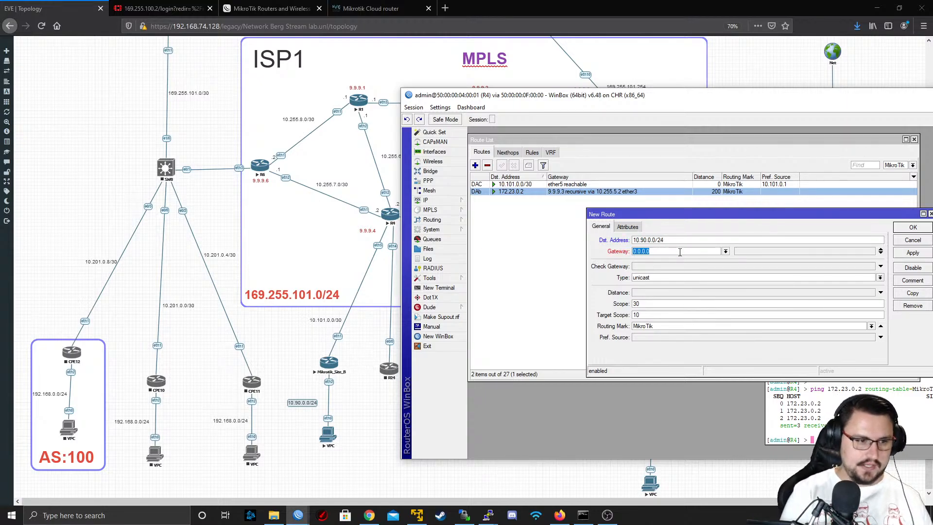
type("10")
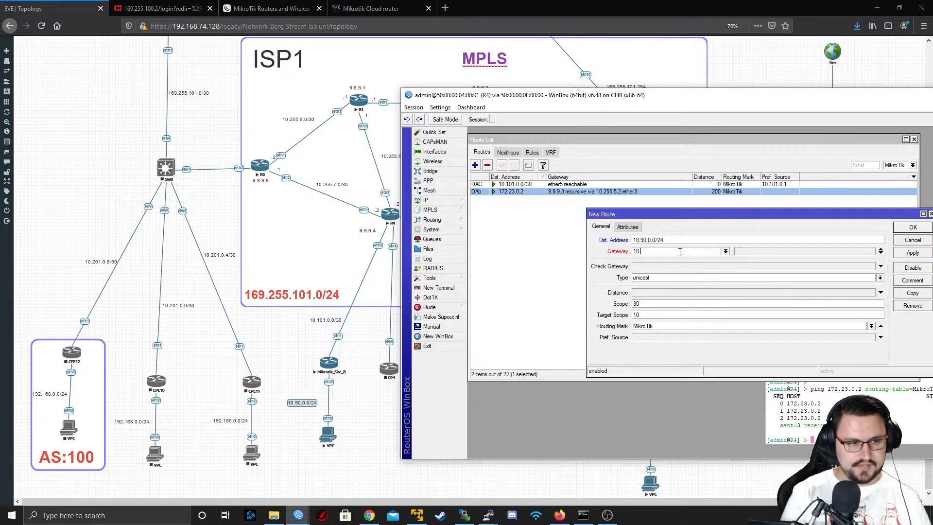
type(".101.0.")
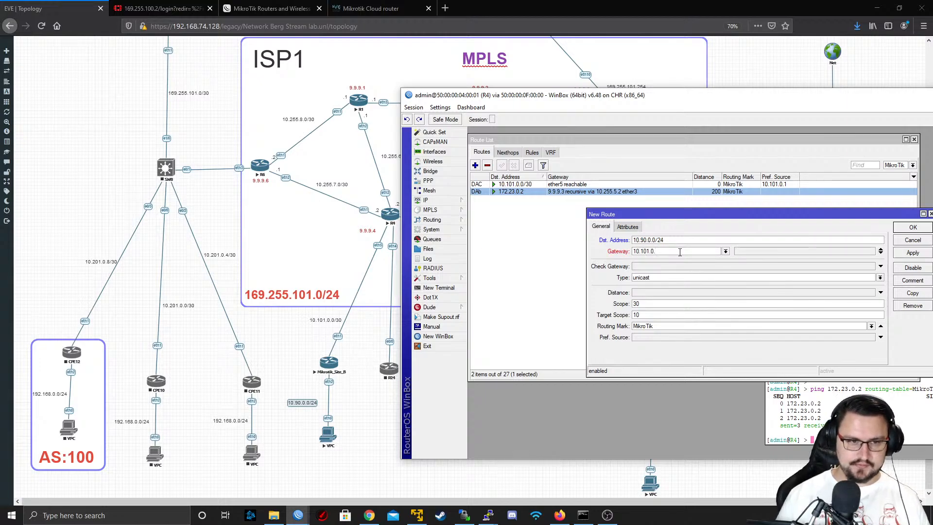
type("2")
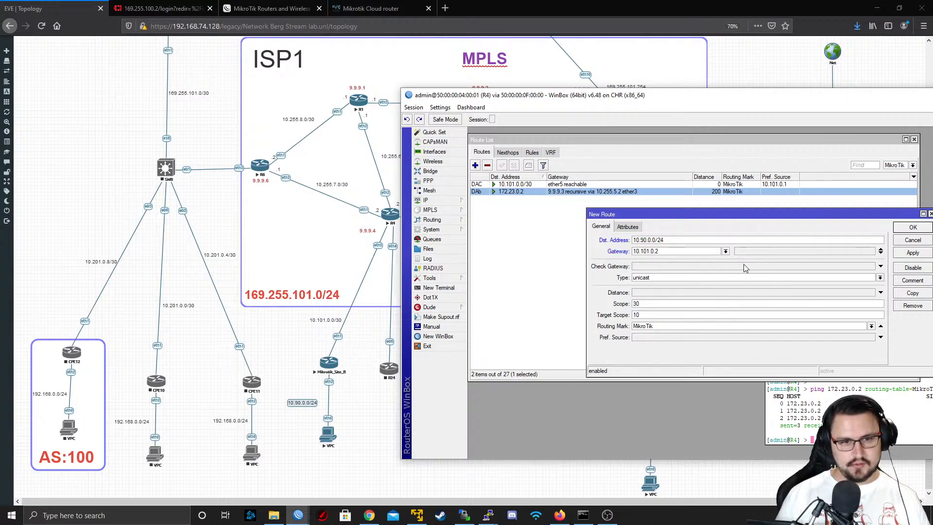
left_click(913, 252)
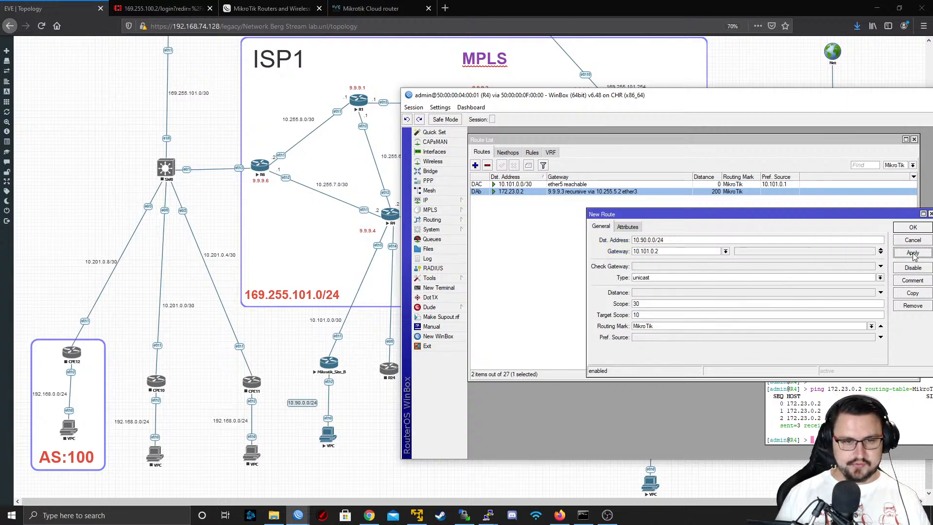
left_click(906, 228)
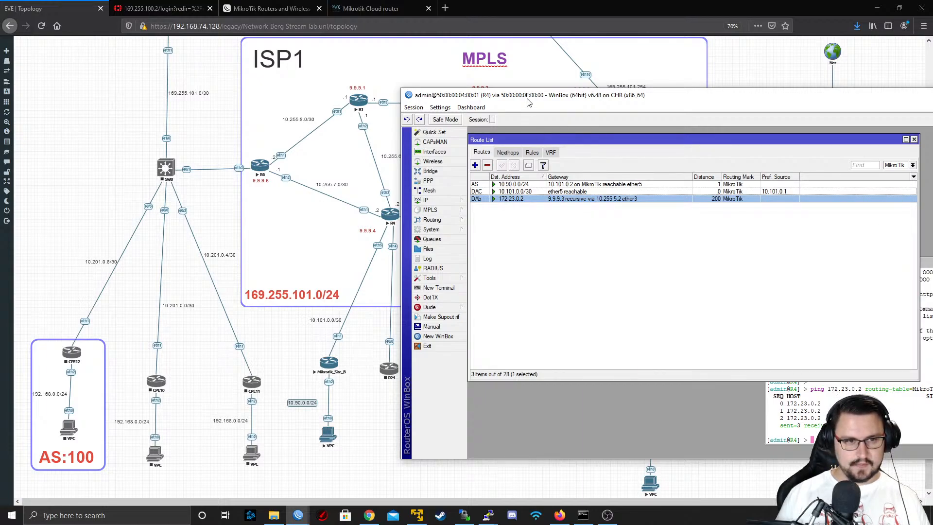
Switch to R3's WinBox session and check the 10.90.0.0/24 route in its MikroTik routing table
left_click_drag(527, 98, 584, 118)
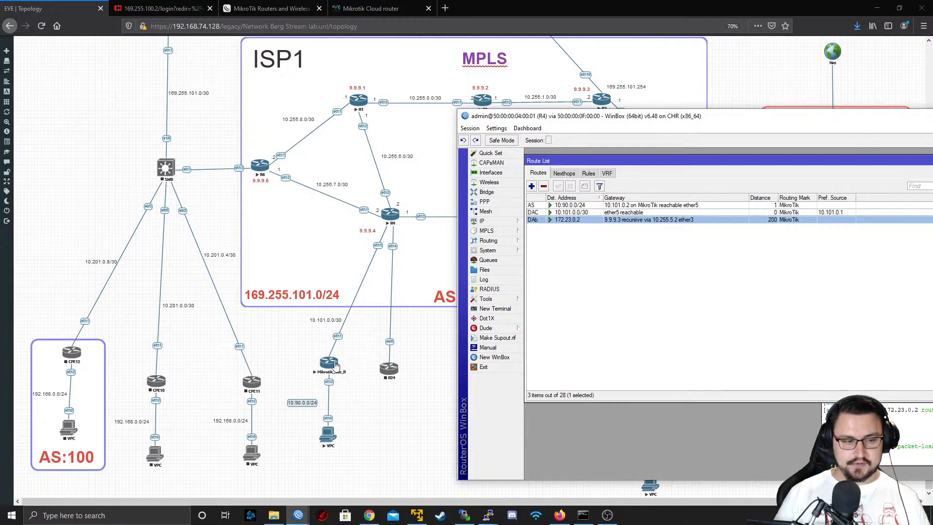
left_click_drag(632, 117, 279, 93)
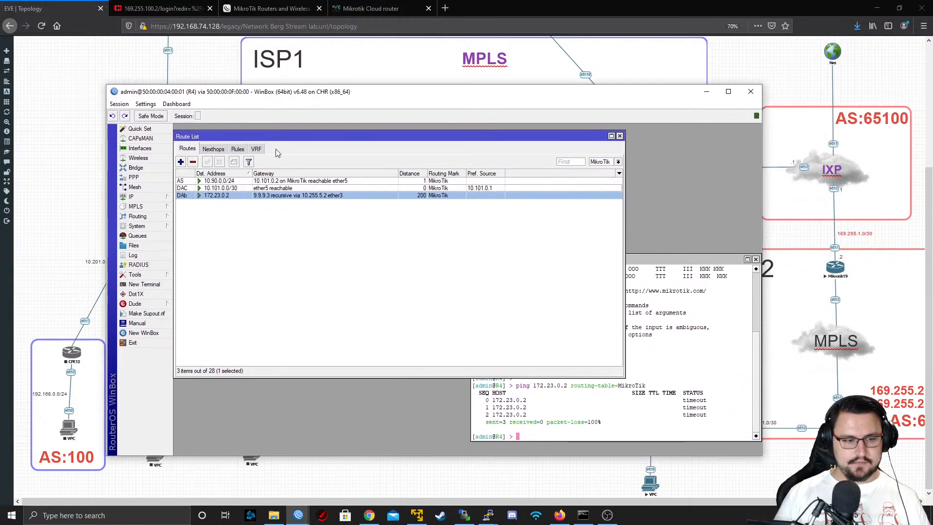
mouse_move(294, 520)
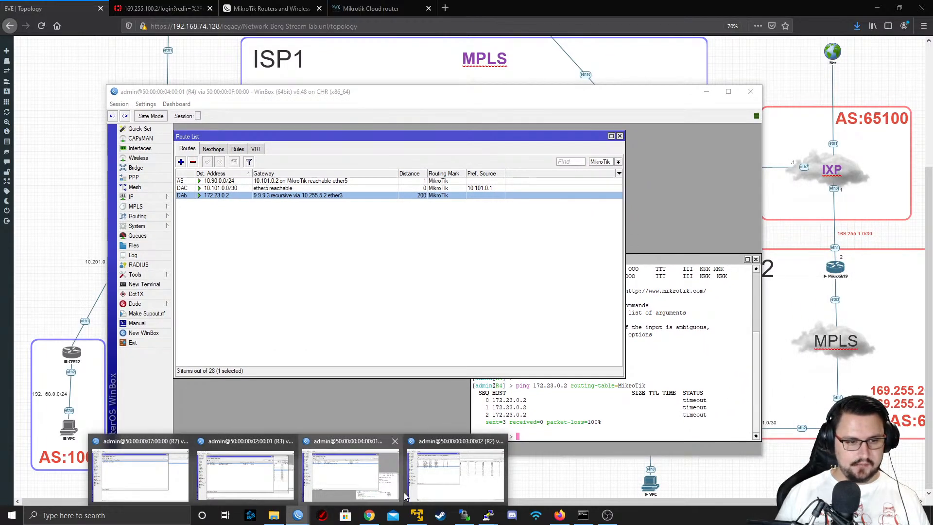
left_click(257, 461)
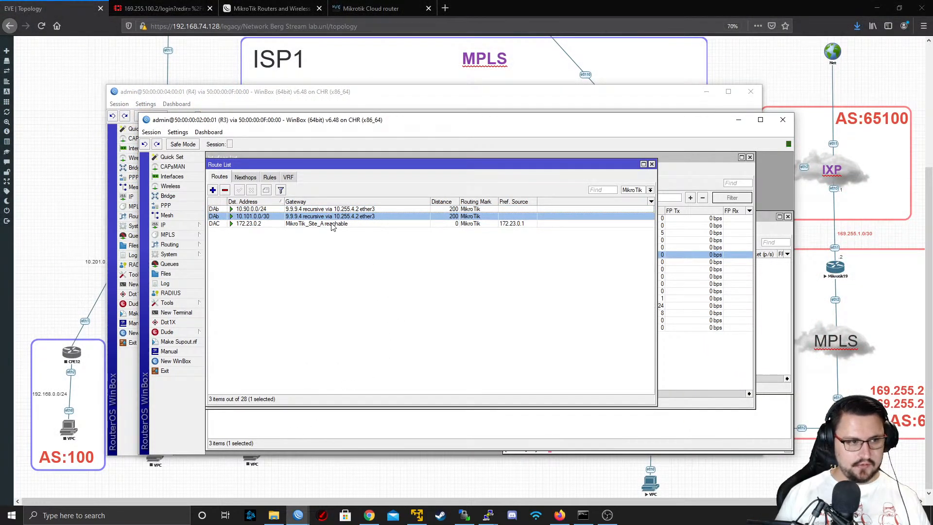
left_click(265, 210)
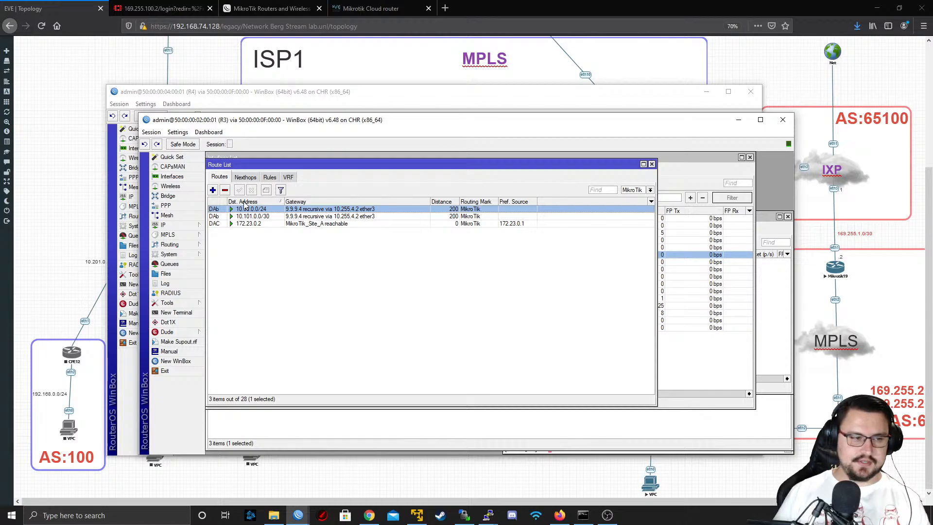
Add a route on R3 to 10.91.0.0/24 via gateway 172.23.0.2 with routing mark MikroTik and select it in the list
left_click(213, 190)
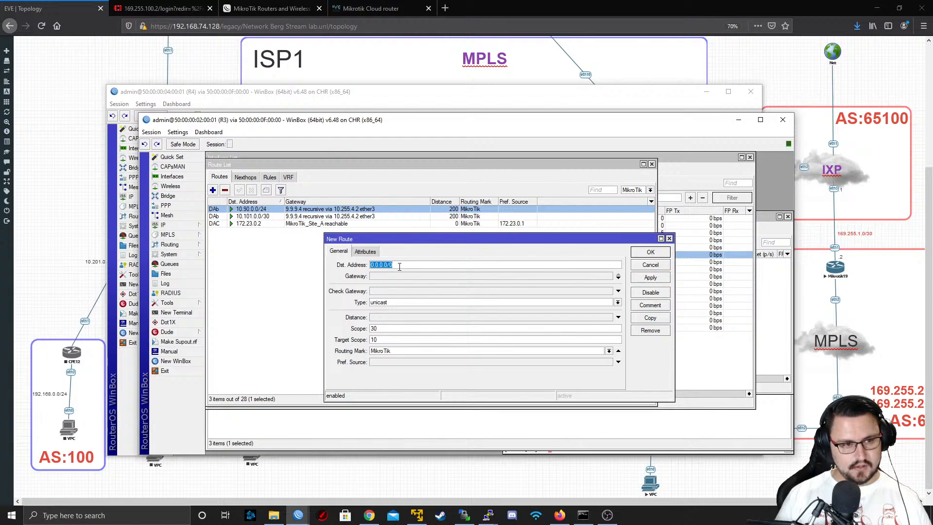
type("10.91.0")
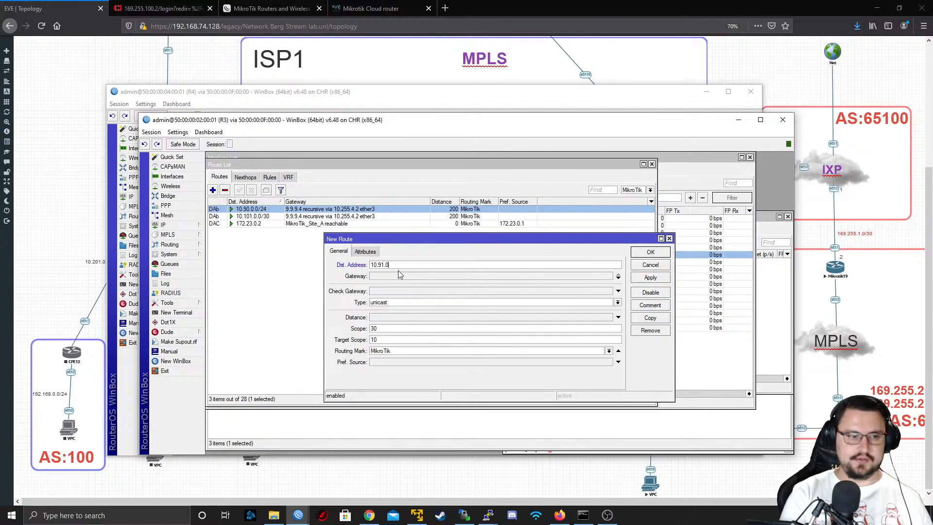
type(".0/24")
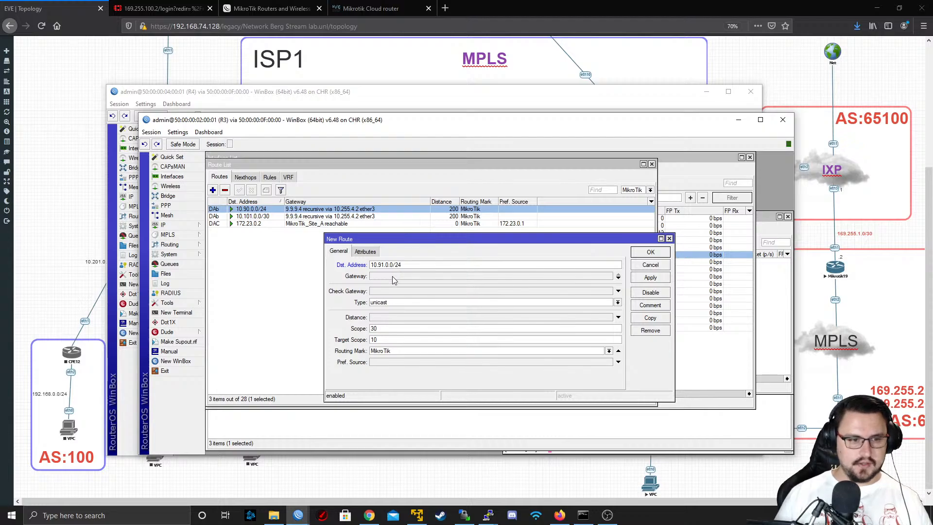
left_click(390, 275)
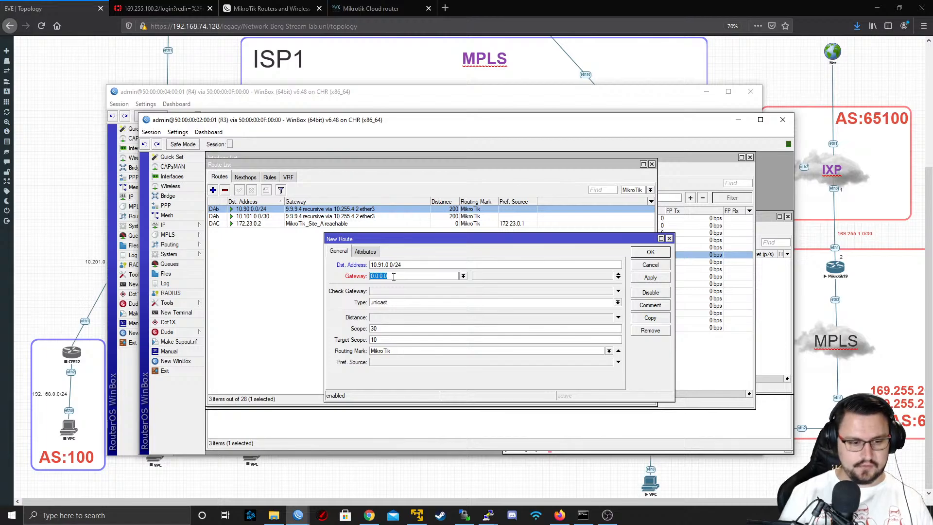
type("17")
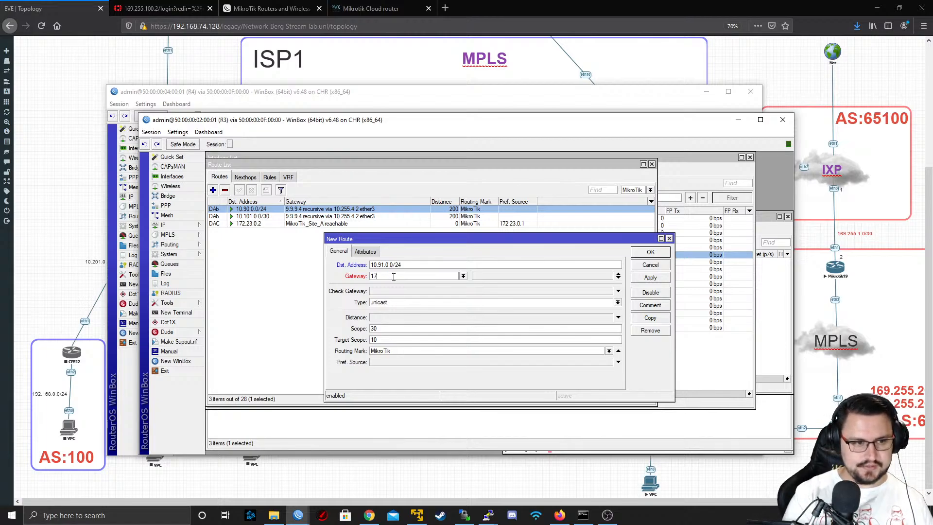
type("2.23.0.2")
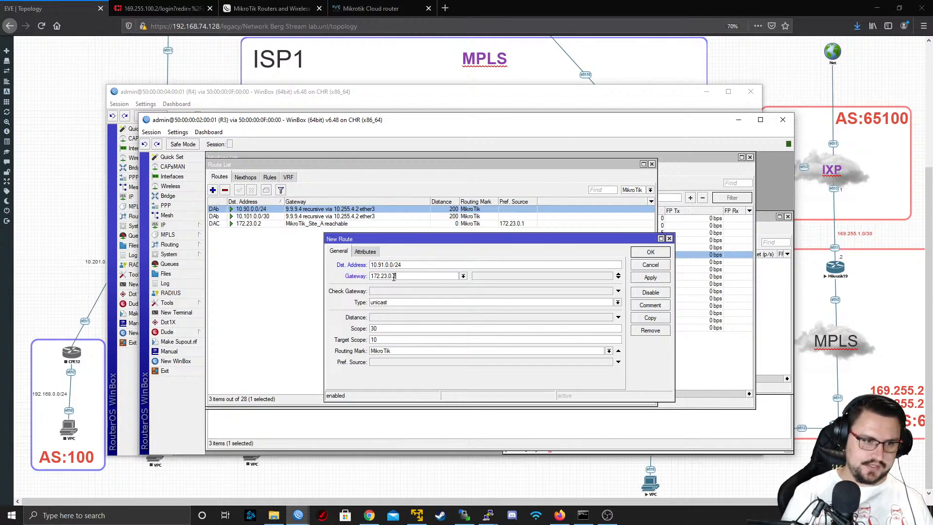
left_click(647, 279)
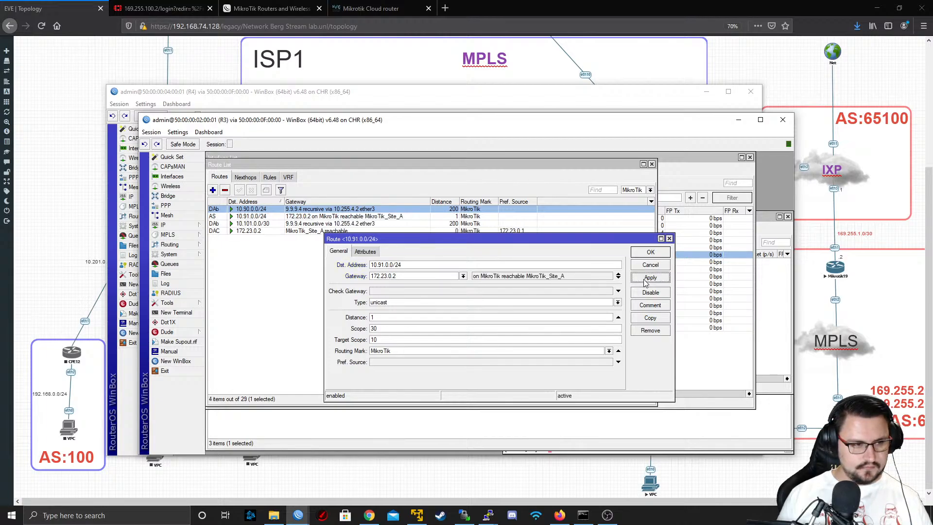
left_click(649, 254)
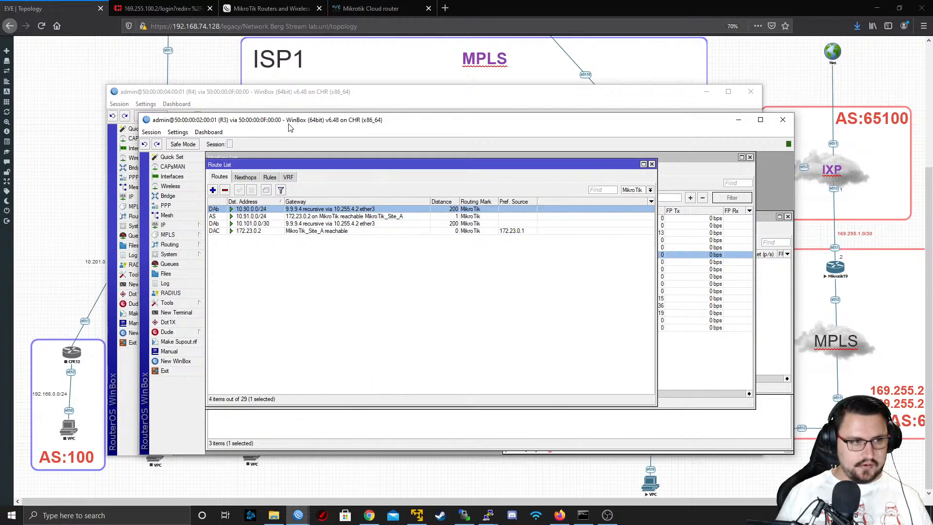
left_click(265, 218)
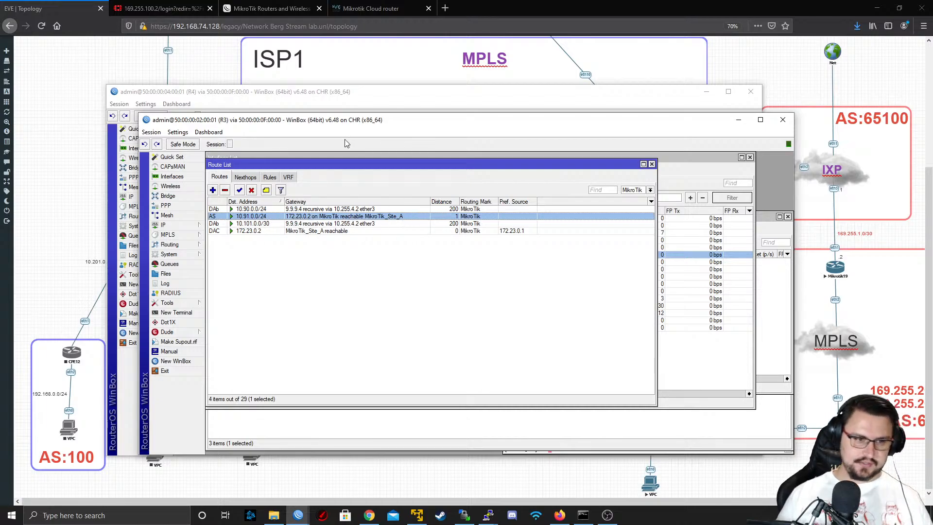
Switch to the console of the VPC at 10.91.0.100 and ping its gateway 10.91.0.1 again
mouse_move(307, 508)
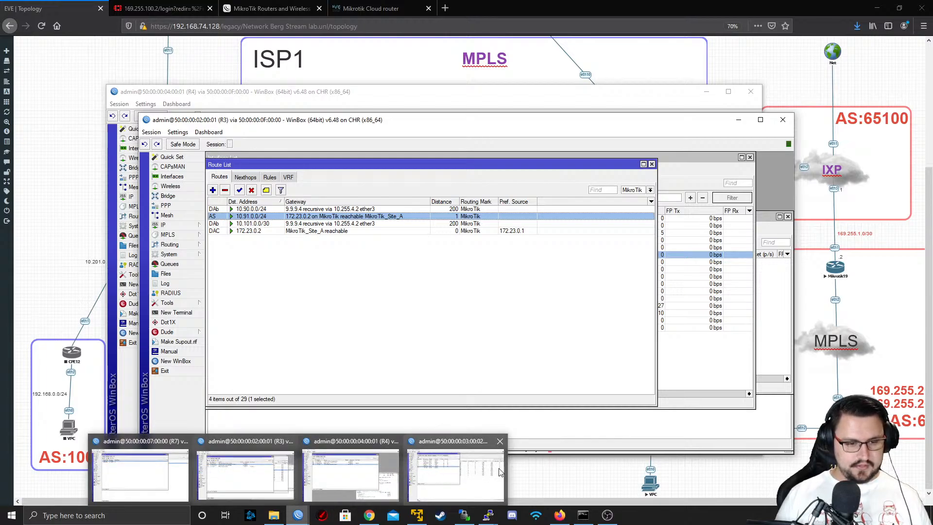
mouse_move(490, 519)
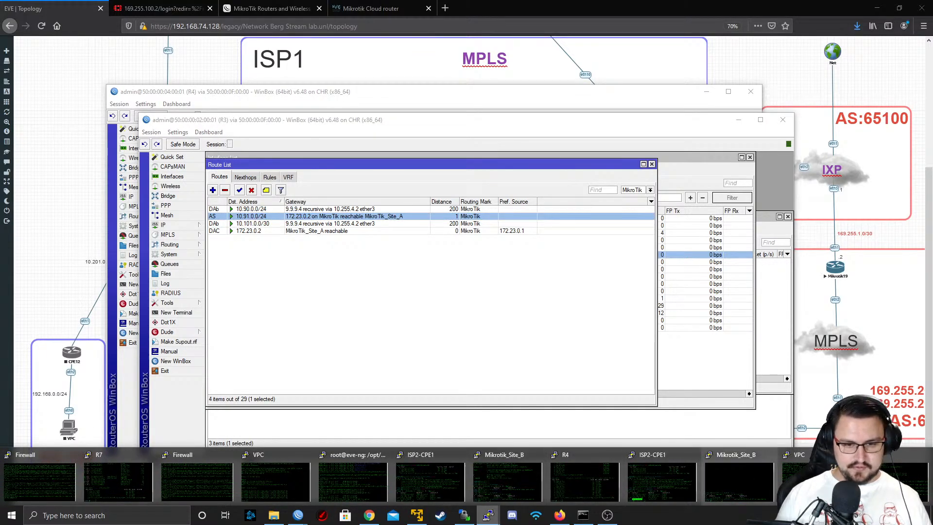
left_click(662, 479)
key("Up")
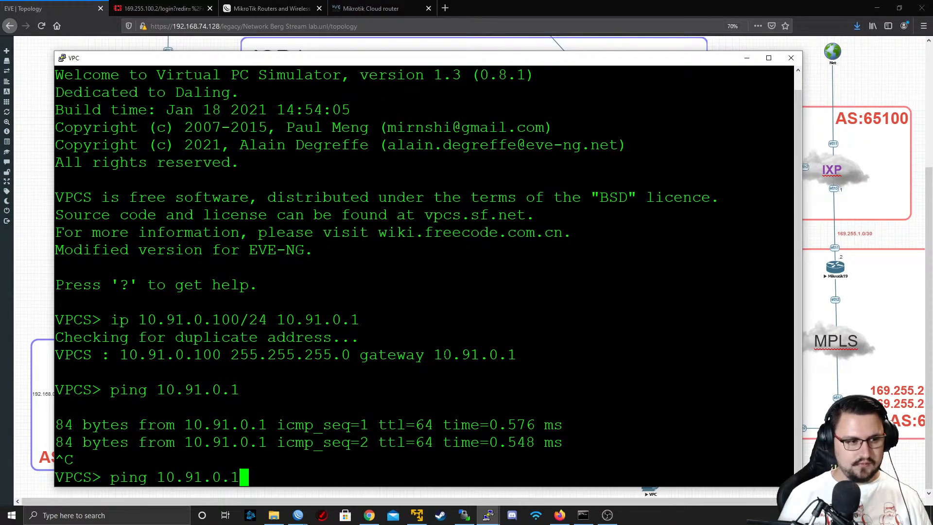
key("Return")
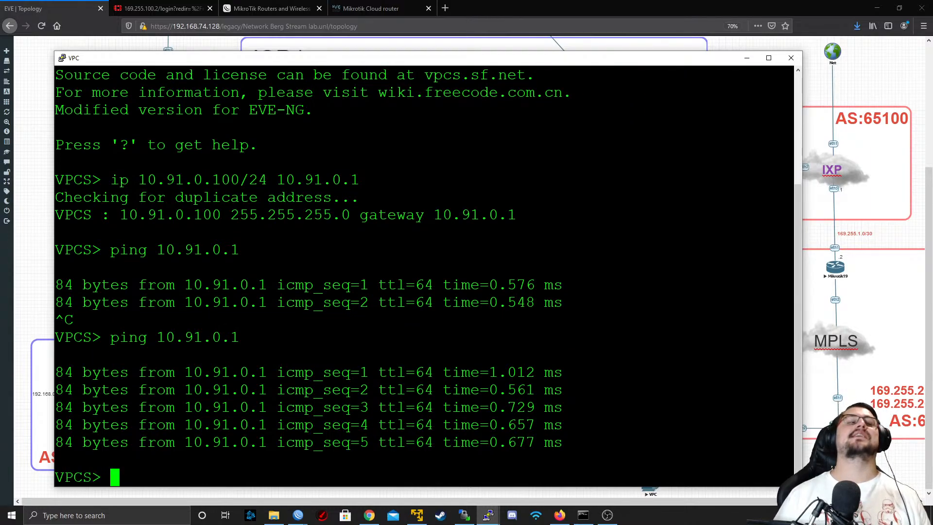
key("Return")
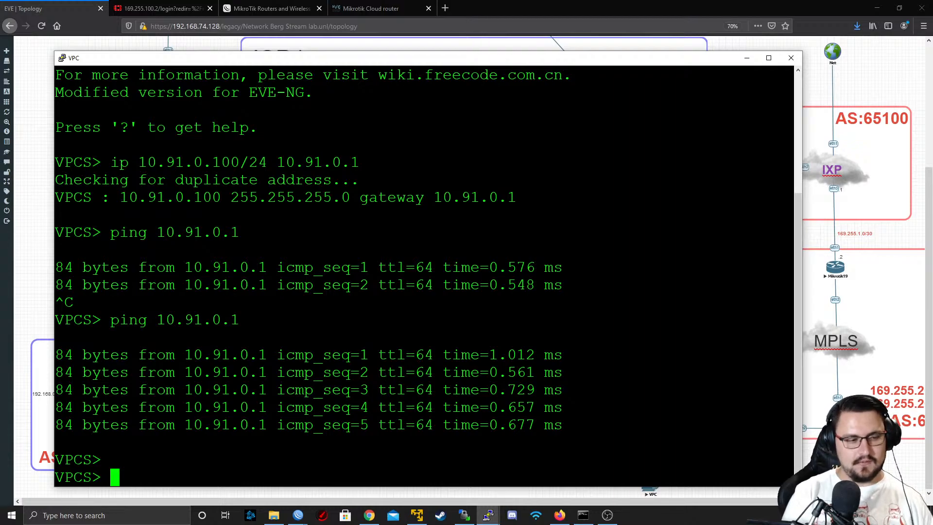
Prepare a ping to 10.90.0.1 in the VPC console by editing the previous ping command
key("Up")
key("Left")
key("Left")
key("Left")
key("Left")
key("Left")
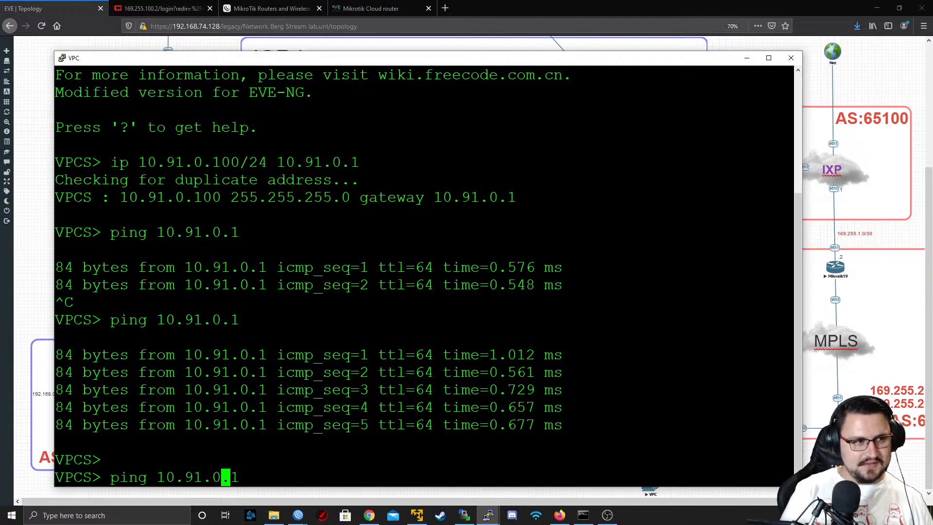
key("Right")
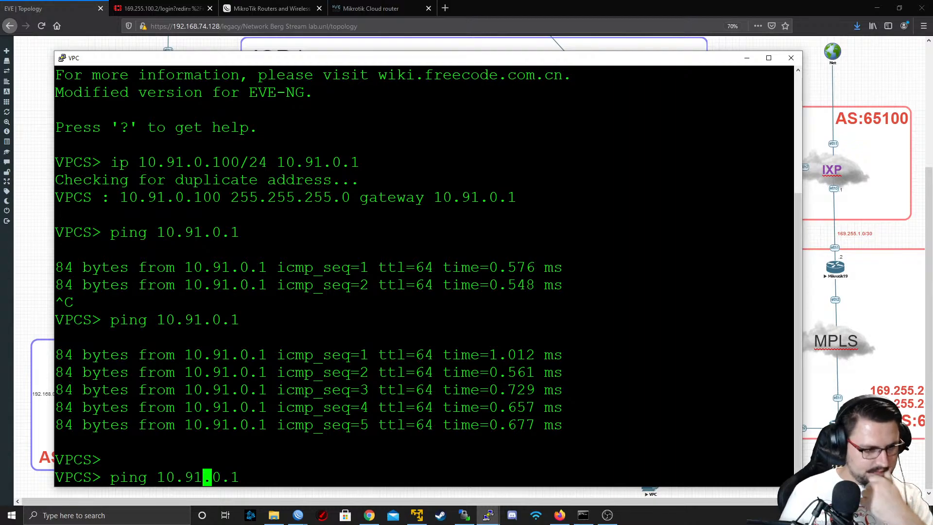
key("BackSpace")
type("0")
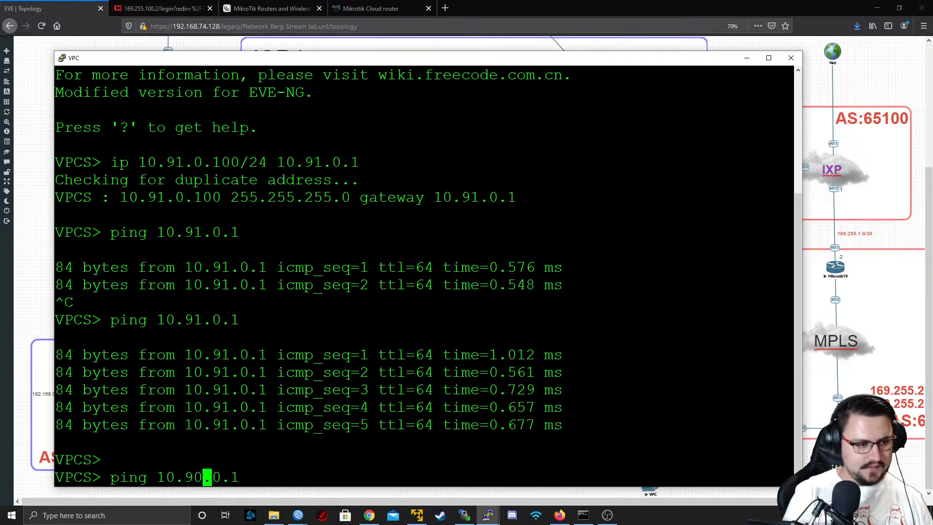
key("Right")
key("Right")
key("Right")
key("Right")
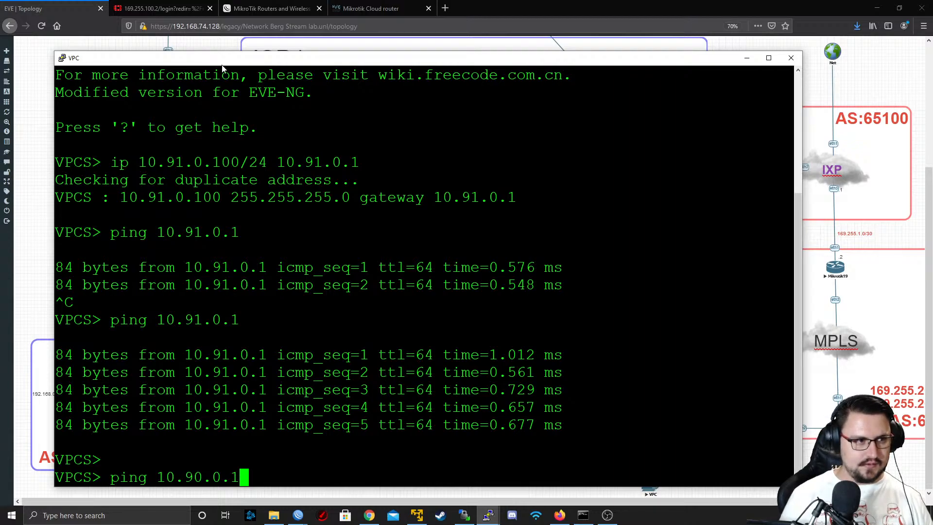
Minimize the R3 and R4 WinBox windows, check the topology behind the VPC console, and run the prepared ping to 10.90.0.1
left_click_drag(222, 63, 380, 298)
left_click(733, 121)
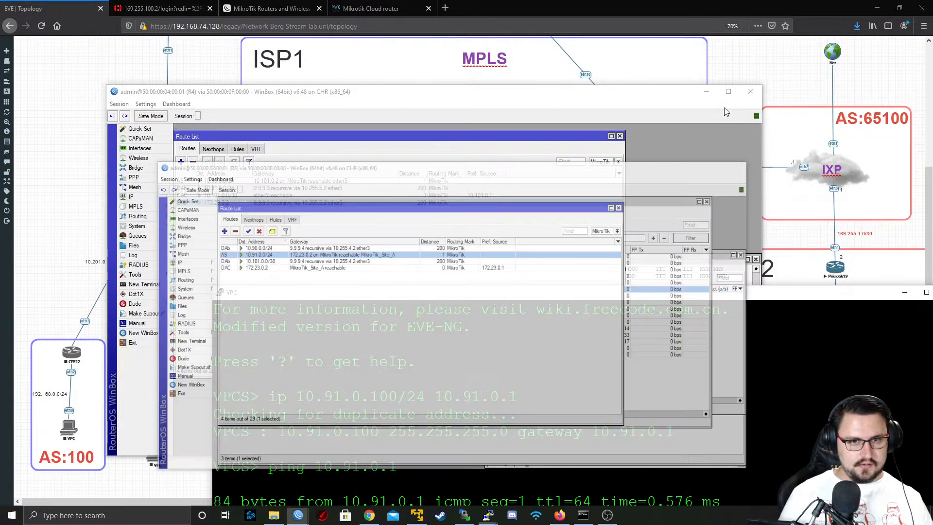
left_click(706, 91)
left_click_drag(531, 294, 932, 207)
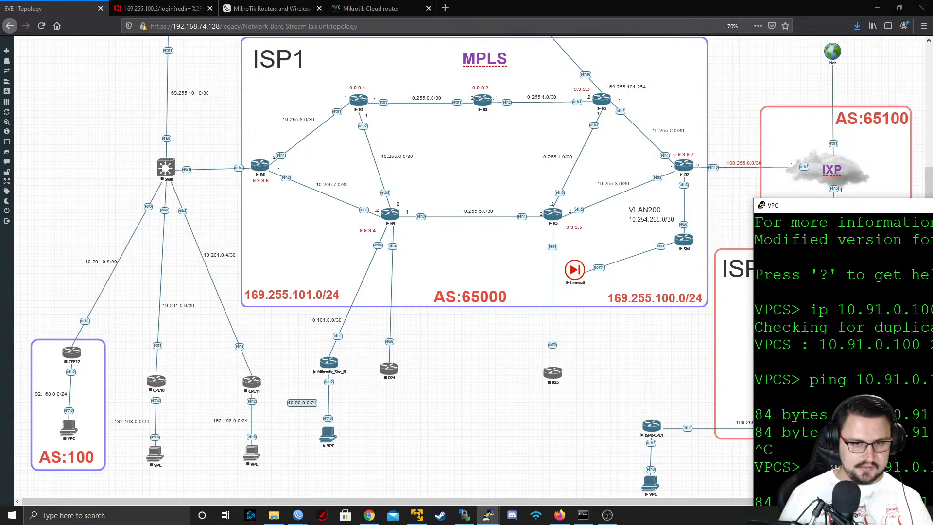
left_click_drag(794, 212, 929, 214)
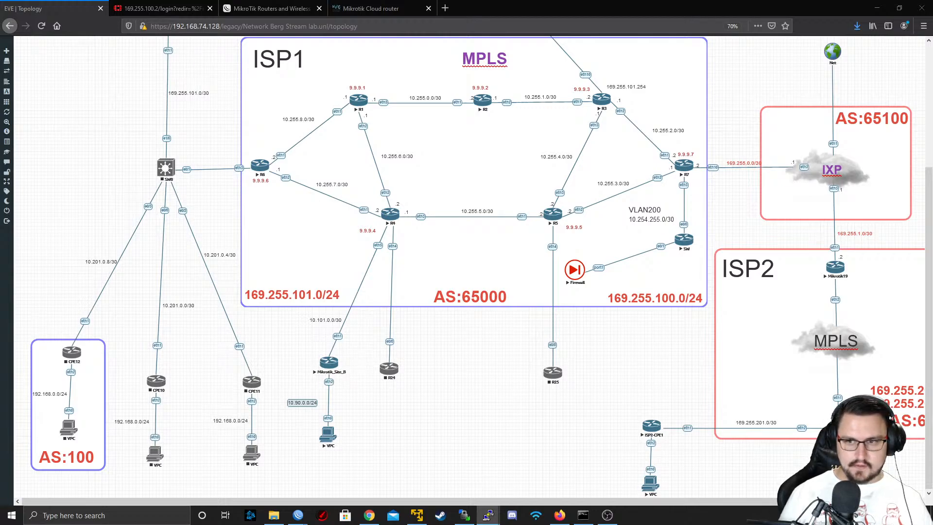
left_click_drag(932, 214, 320, 38)
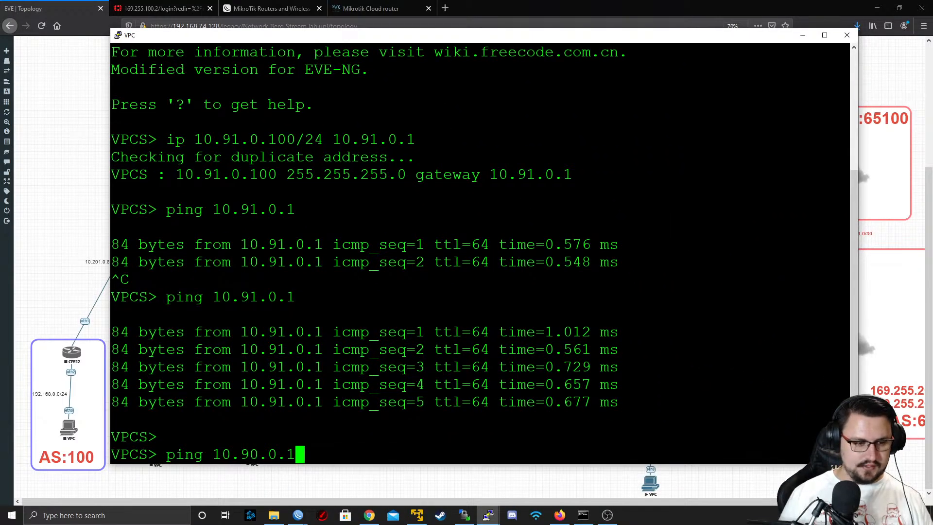
key("Return")
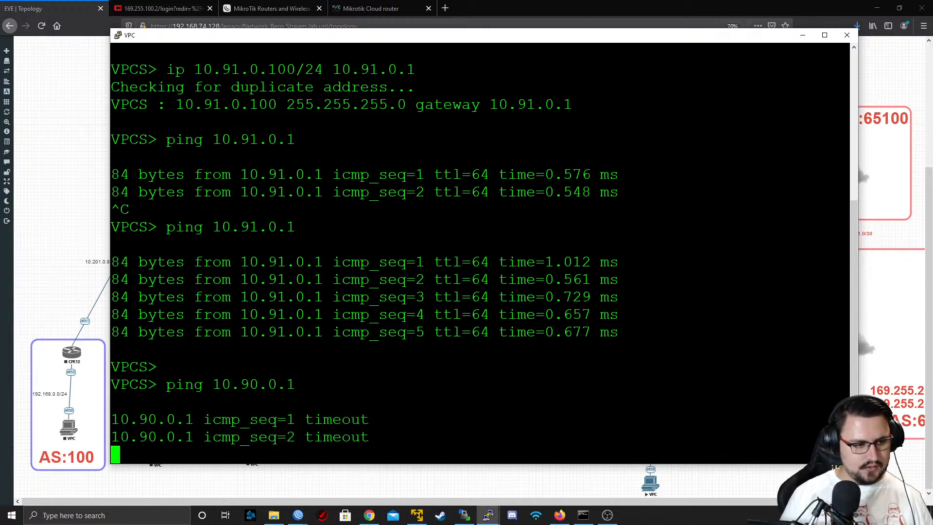
key("ctrl+c")
Ping the remote host 10.90.0.100 from the VPC, stop the ping and minimize the console
type("ping 90")
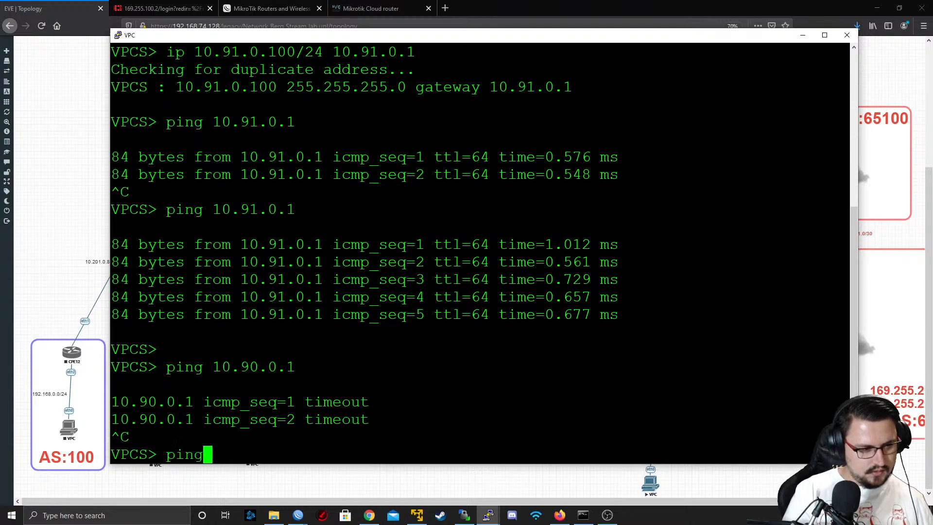
key("BackSpace")
key("BackSpace")
type("10.")
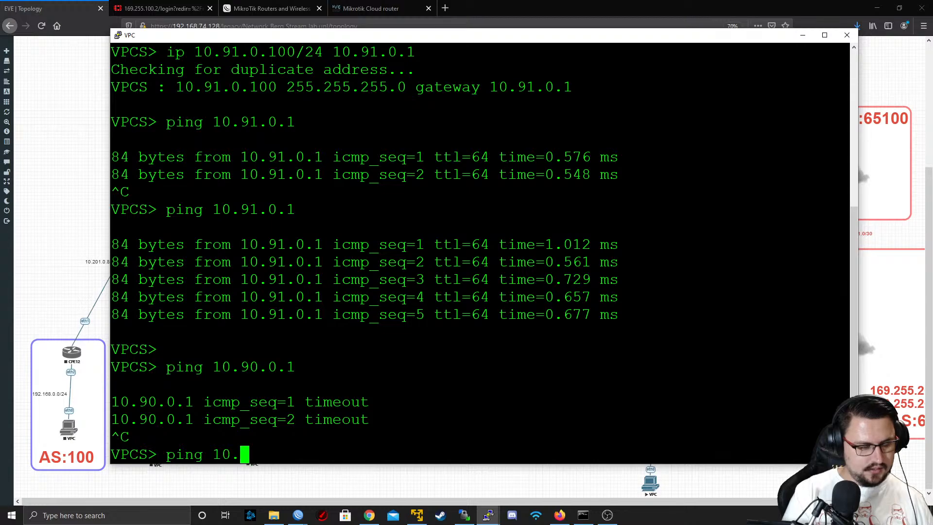
type("90.0.100")
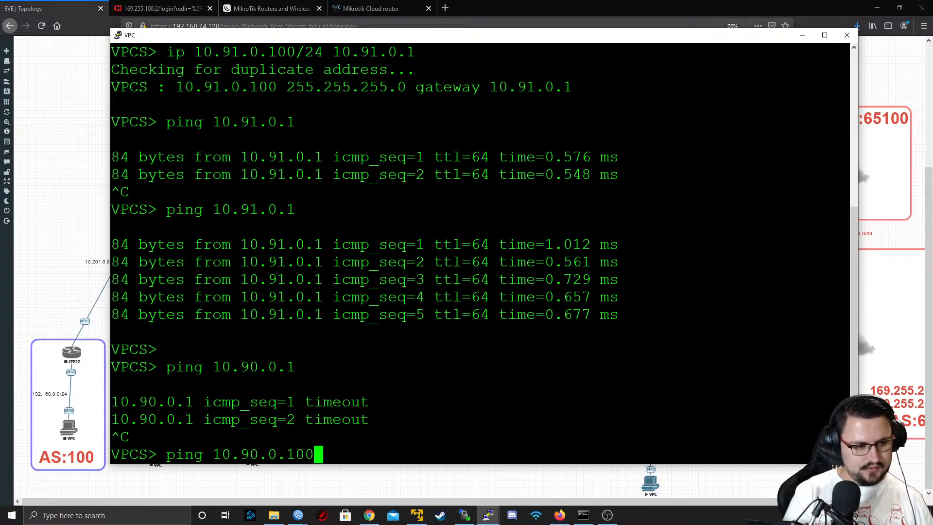
key("Return")
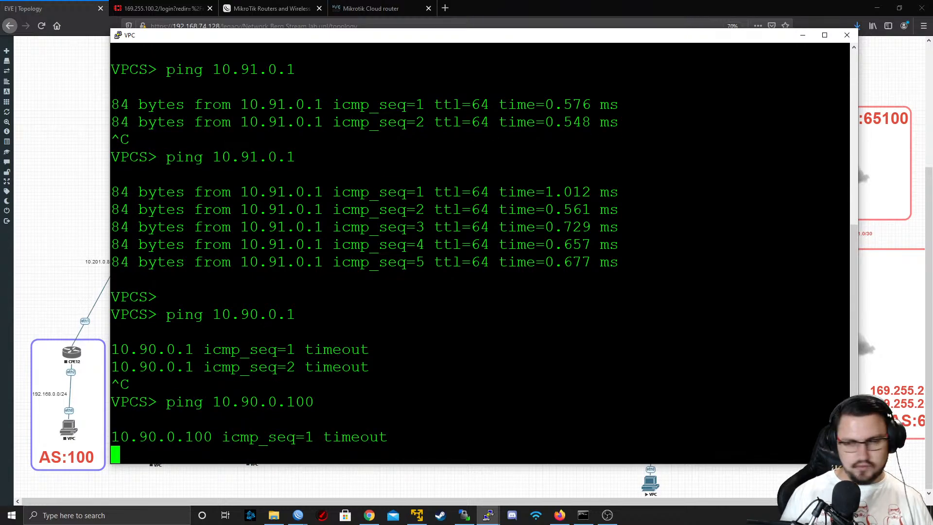
key("ctrl+c")
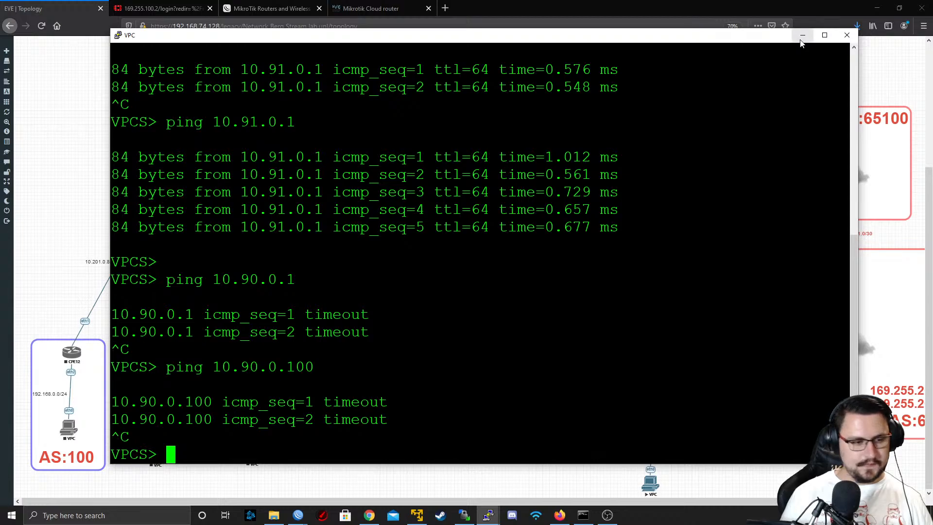
left_click(802, 36)
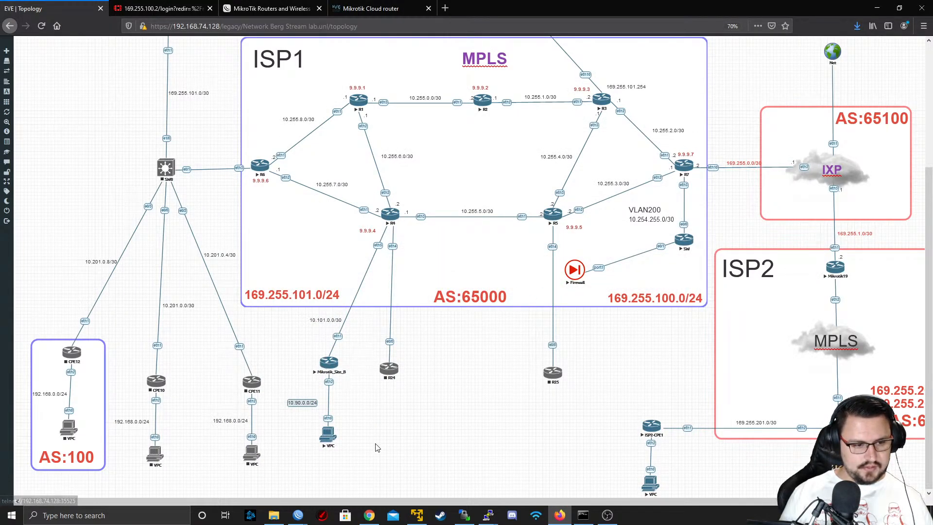
Open the Mikrotik_Site_B console, ping 10.91.0.1 from it and print its IP routing table
mouse_move(489, 515)
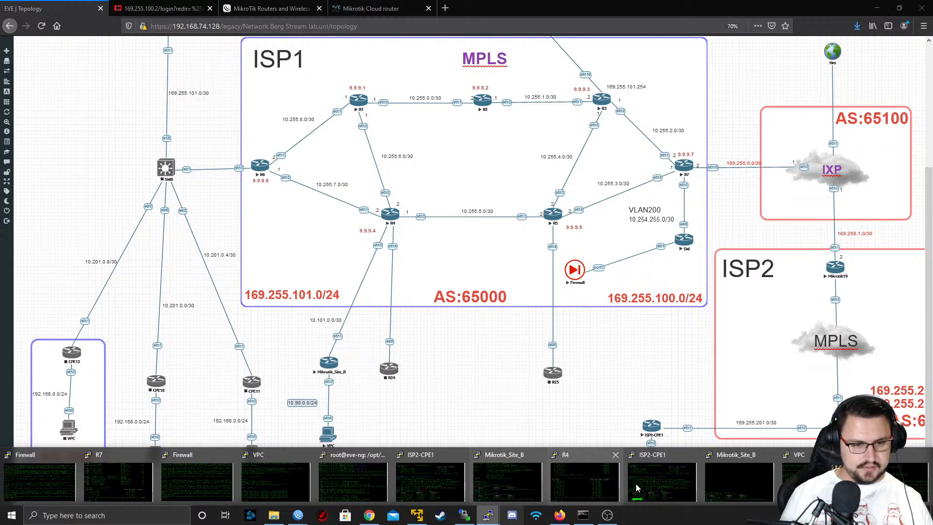
left_click(731, 477)
key("Up")
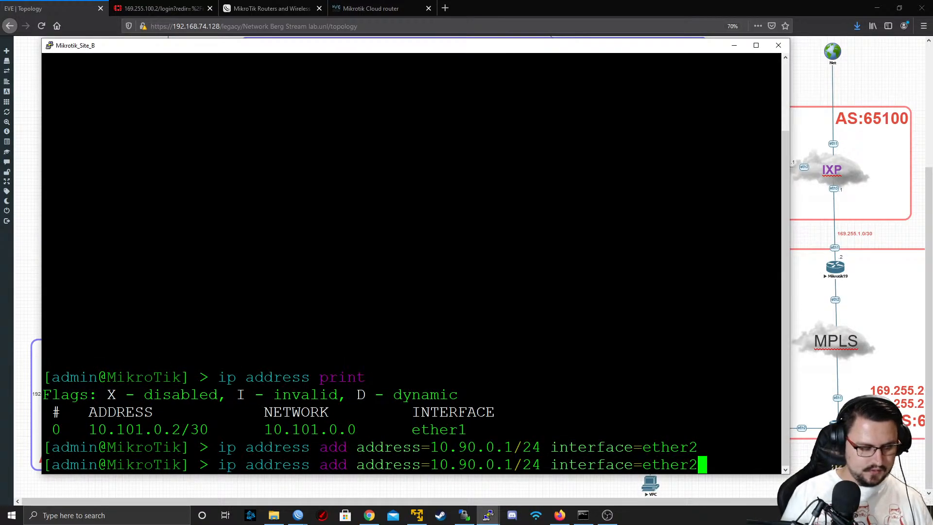
key("Down")
type("ping 10.")
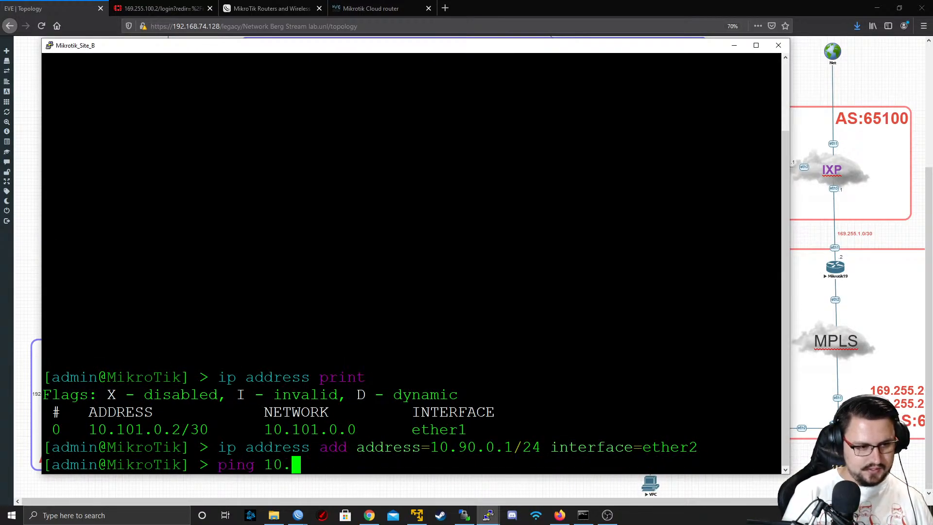
type("91.0.1")
key("Return")
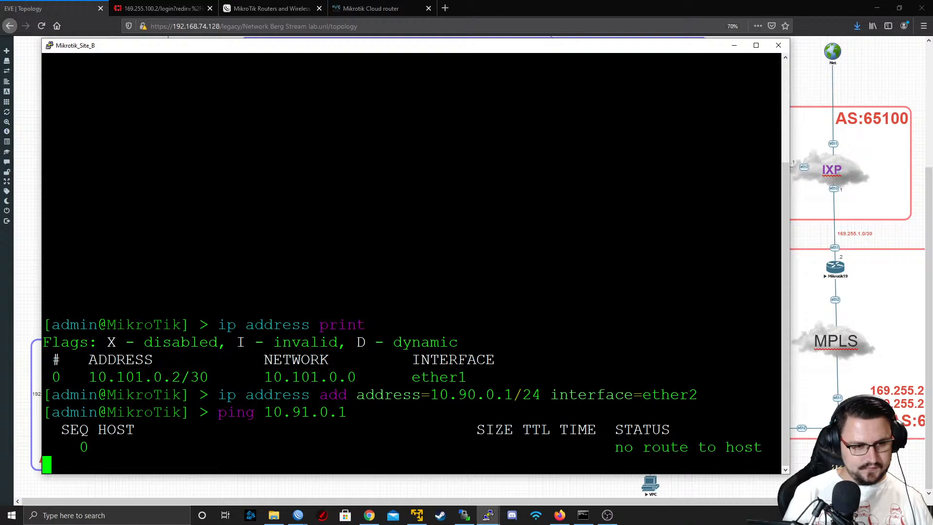
key("ctrl+c")
type("ip route print")
key("Return")
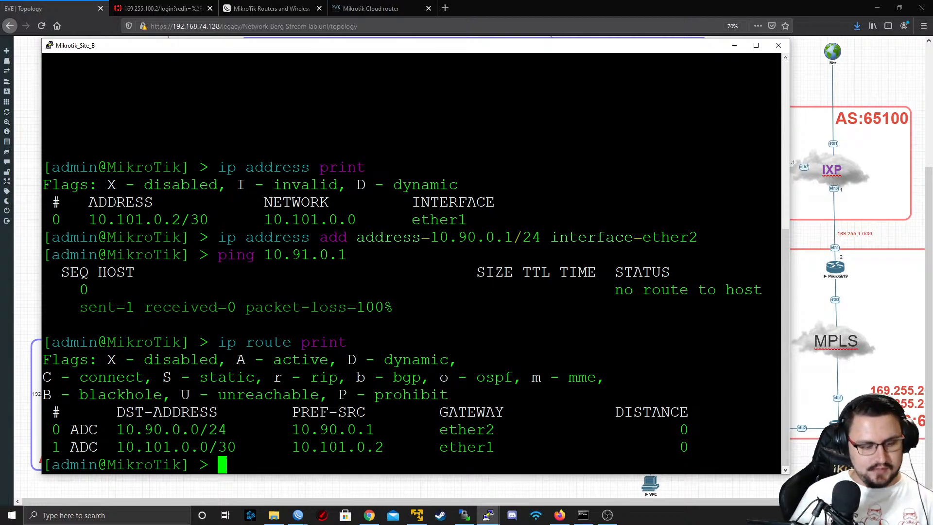
Add a default route on Mikrotik_Site_B with destination 0.0.0.0/0 via gateway 10.101.0.1
type("ip route ")
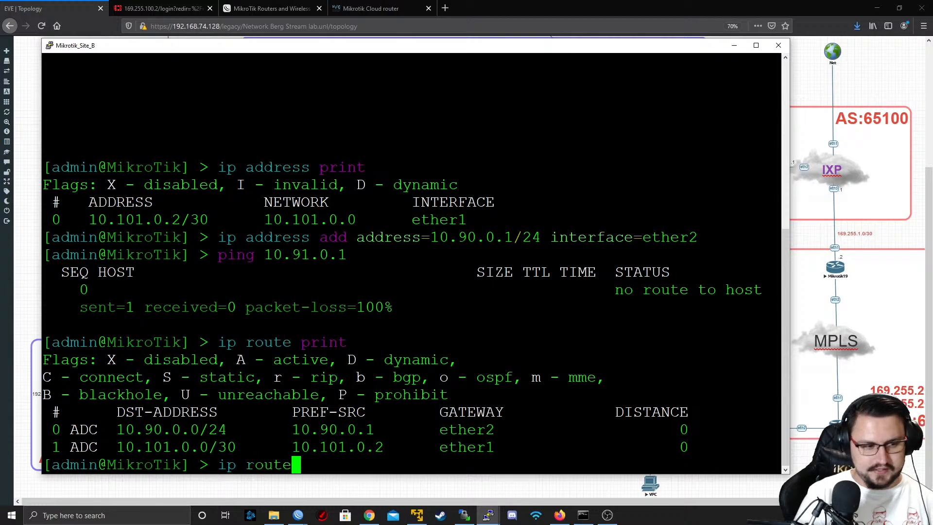
type("ad")
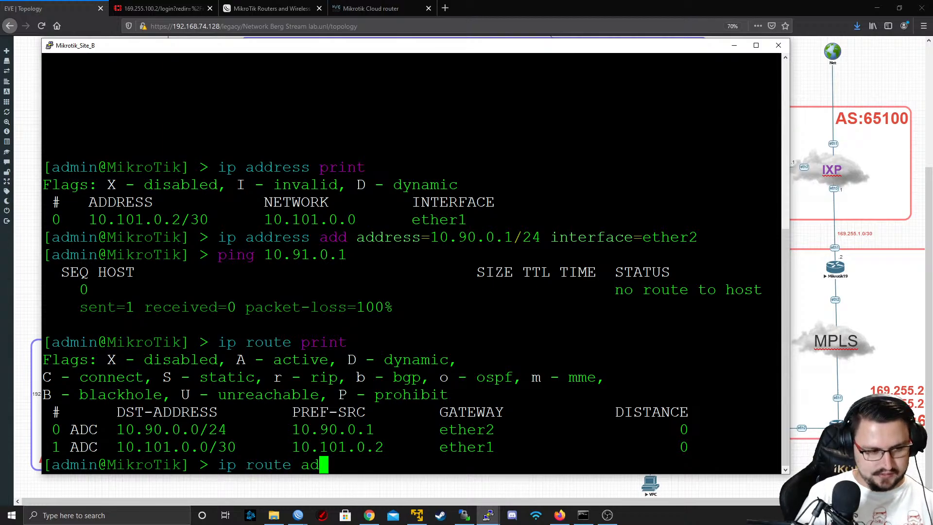
type("d dst-address=0.0.0.0/")
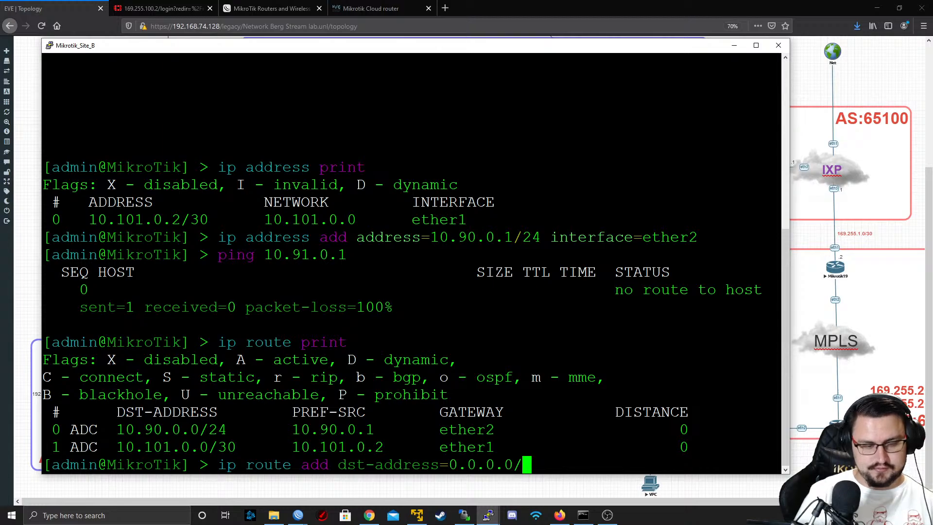
type("0 gateway=")
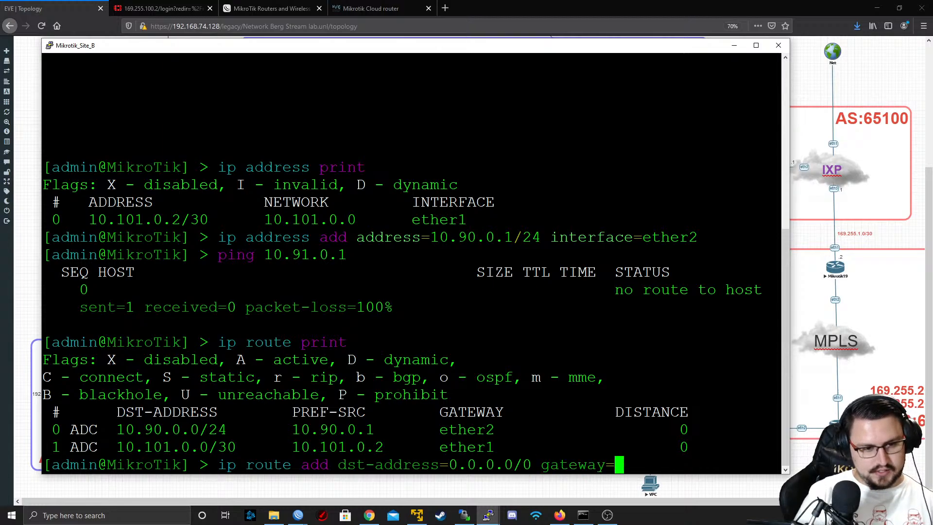
type("10.101.0.1")
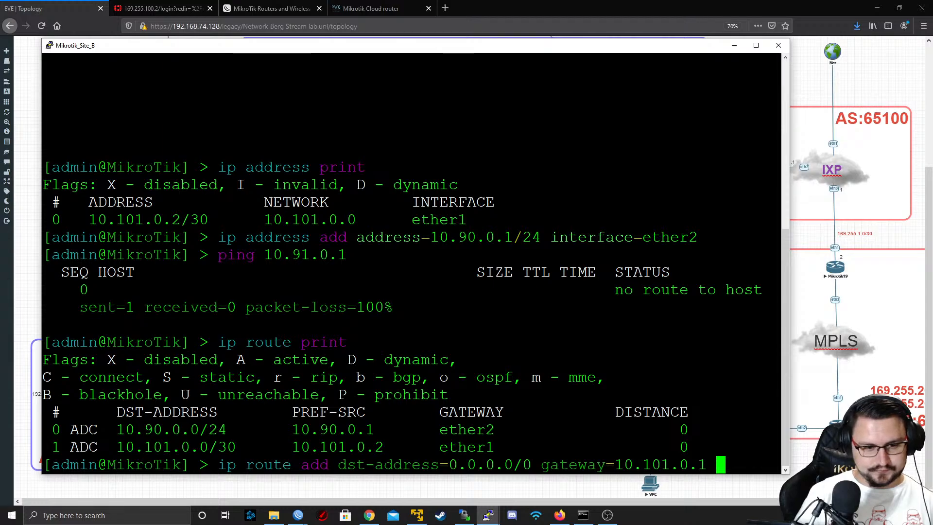
key("Return")
Repeat the ping to 10.91.0.1 from Mikrotik_Site_B and stop it after a few replies
key("Up")
key("Up")
key("Up")
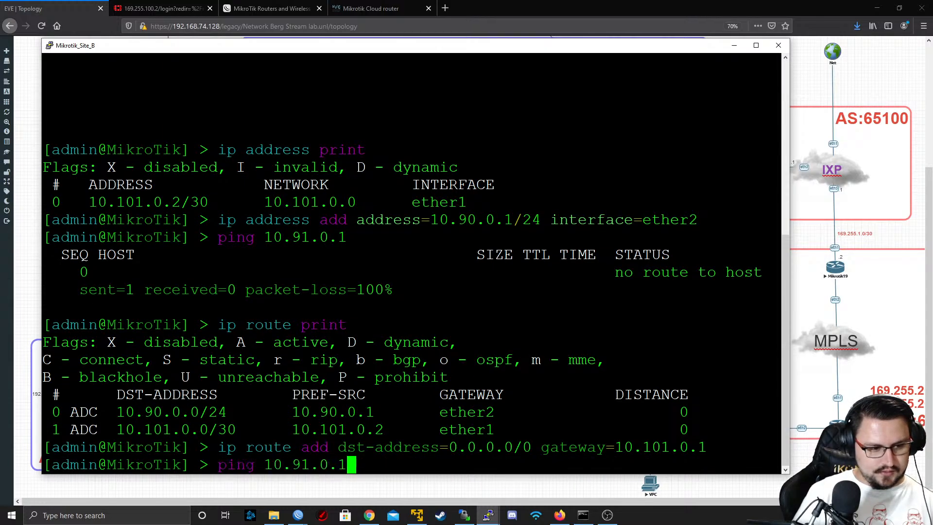
key("Return")
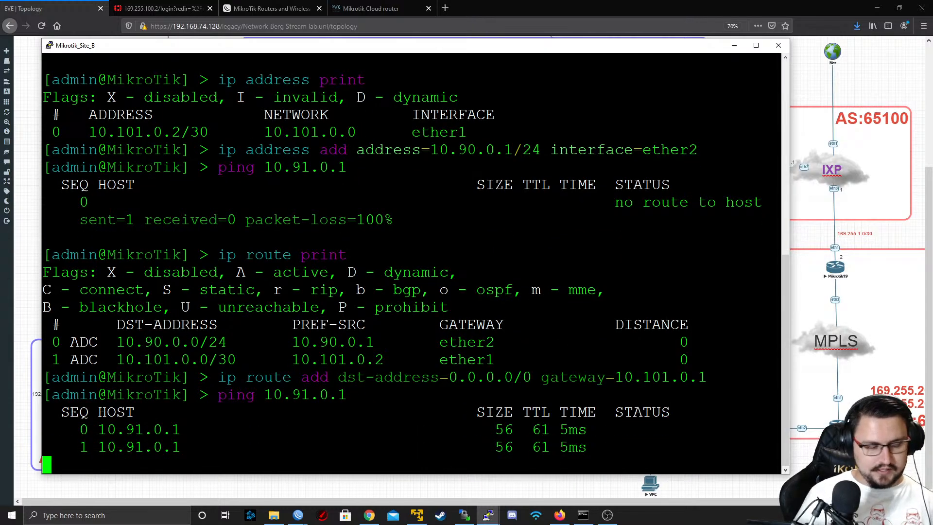
key("ctrl+c")
Return to the console of the VPC at 10.91.0.100 and repeat the ping to 10.90.0.100
key("alt+Tab")
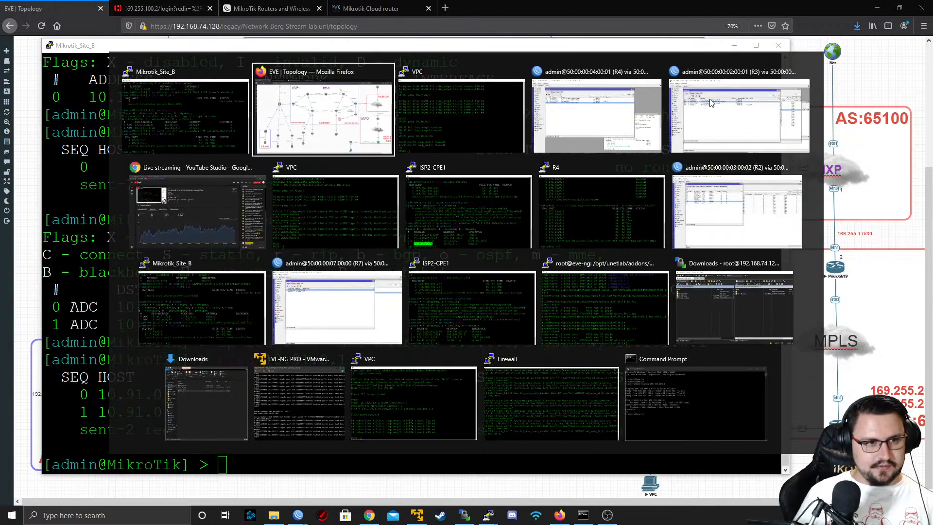
key("Up")
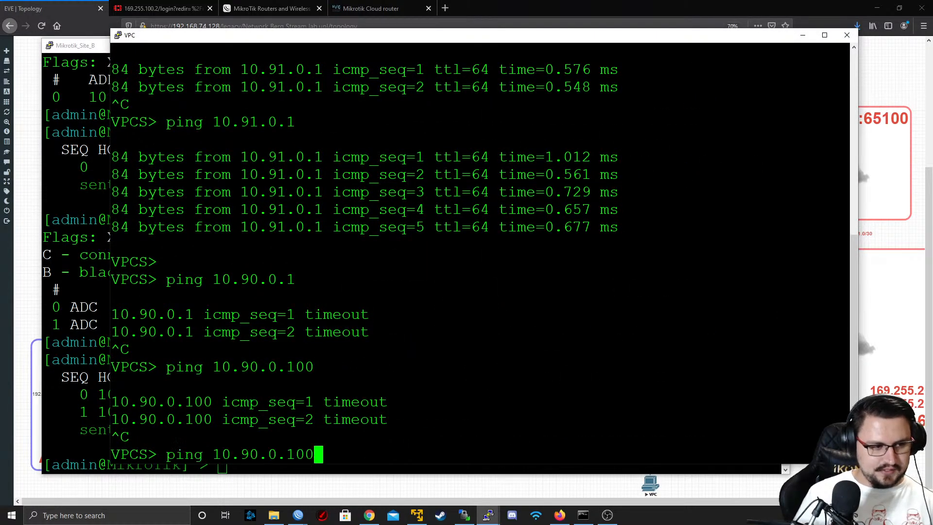
key("Return")
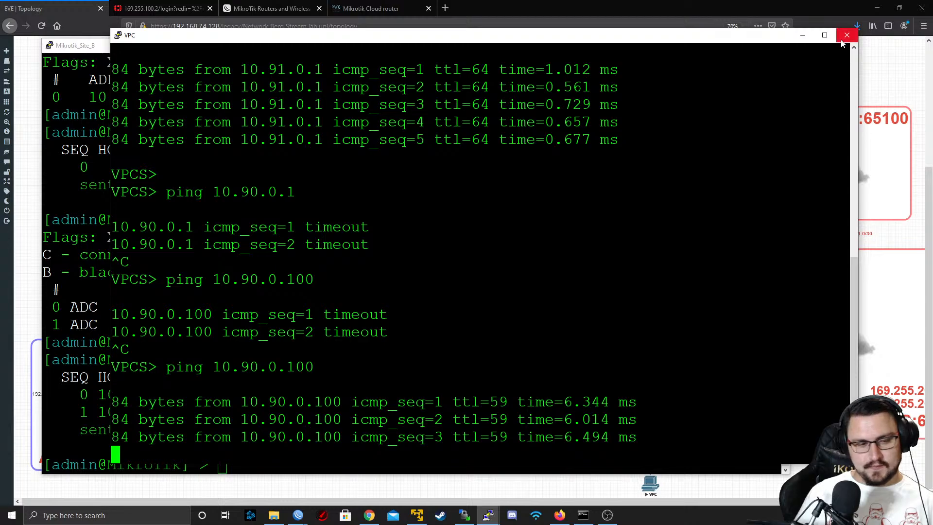
Stop the running ping and minimise the VPC and Mikrotik_Site_B consoles to return to the topology
key("ctrl+c")
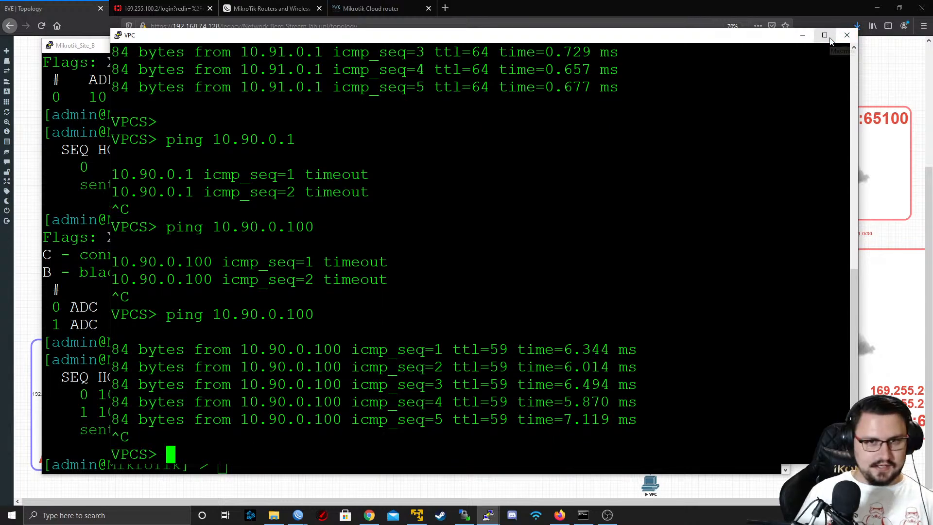
left_click(802, 36)
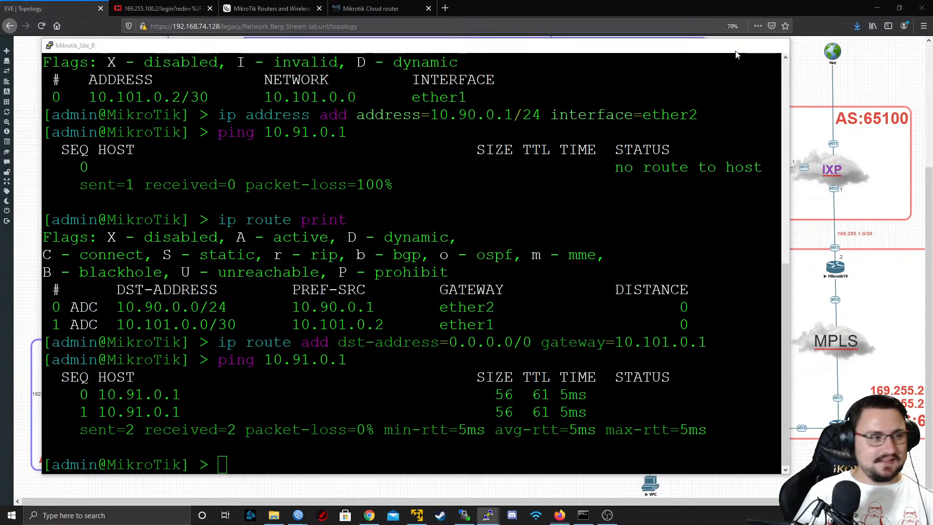
left_click(734, 45)
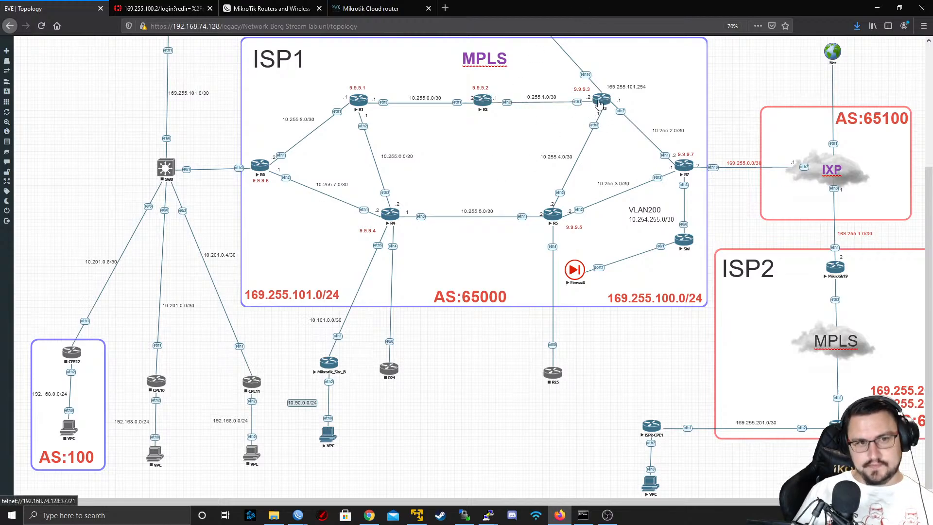
scroll(608, 249, "up", 2)
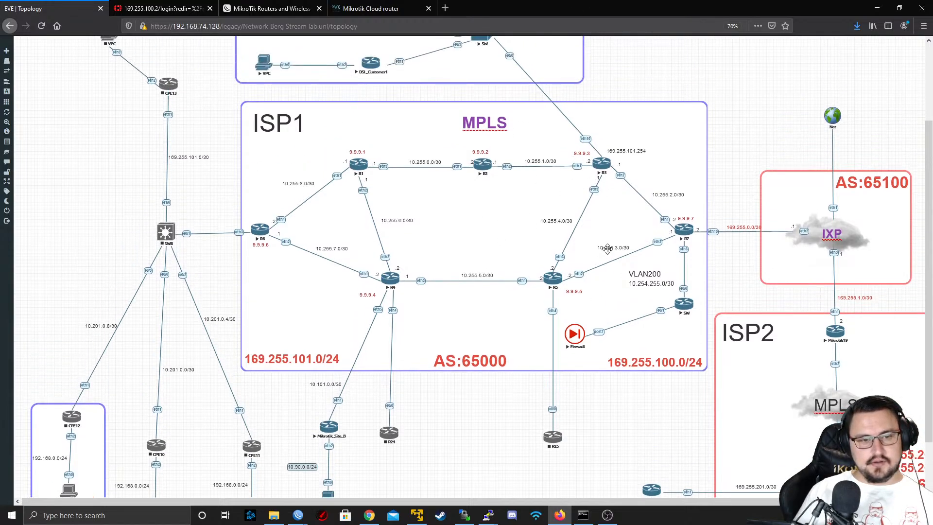
scroll(602, 214, "down", 2)
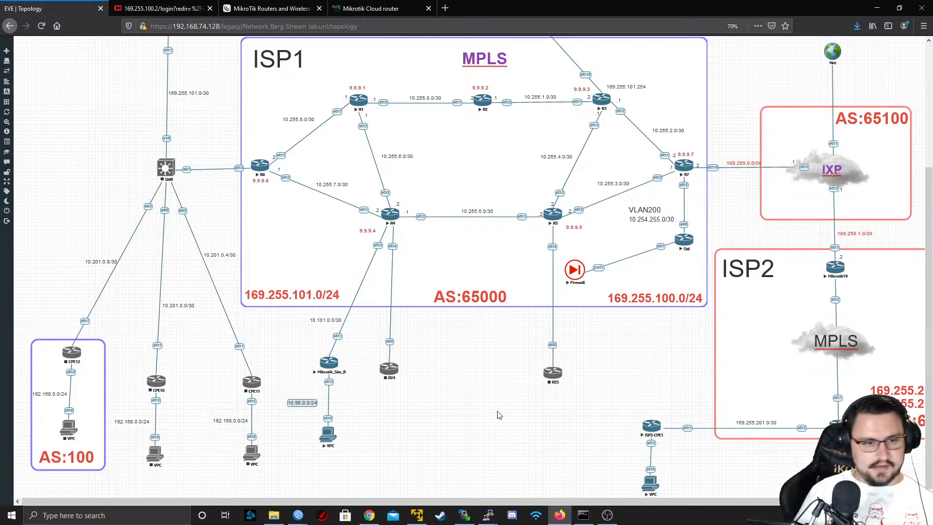
scroll(498, 413, "up", 3)
scroll(470, 459, "down", 3)
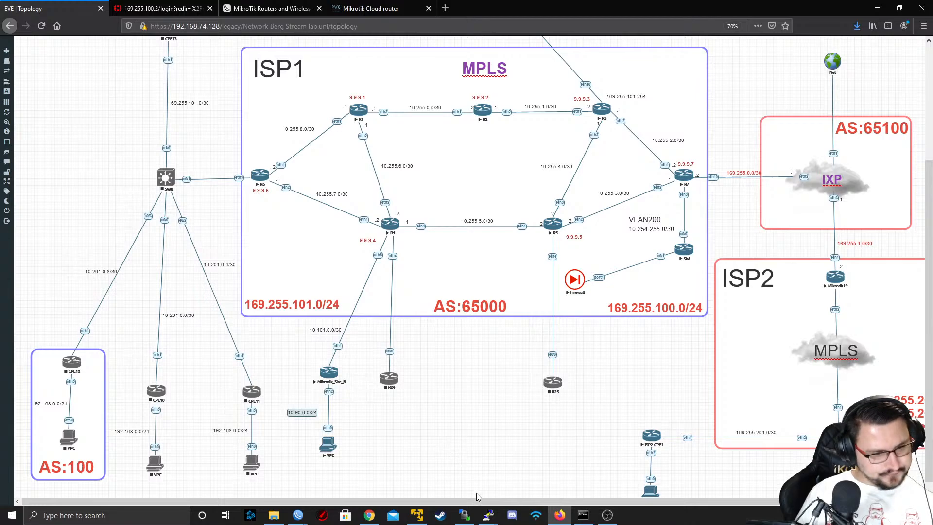
Switch to R3's WinBox session and review the general settings of the default PPP profile without changing them
mouse_move(298, 516)
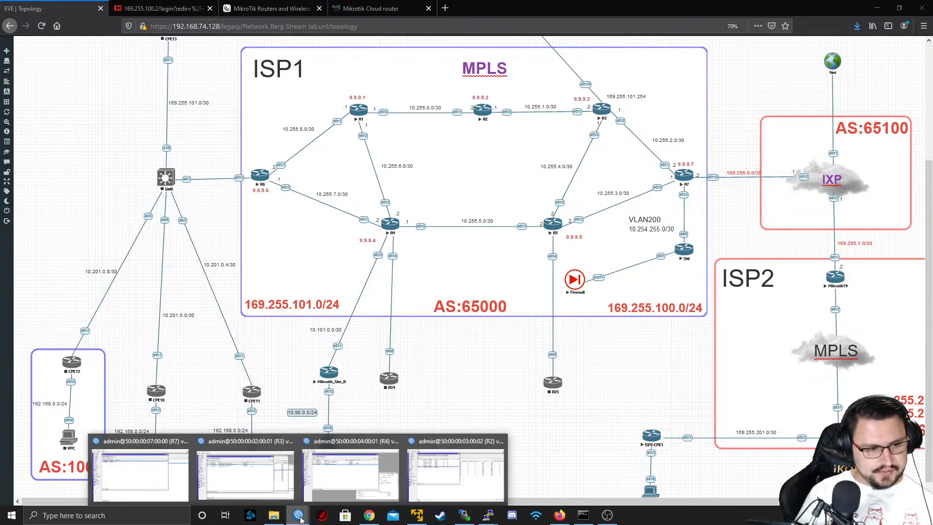
left_click(291, 494)
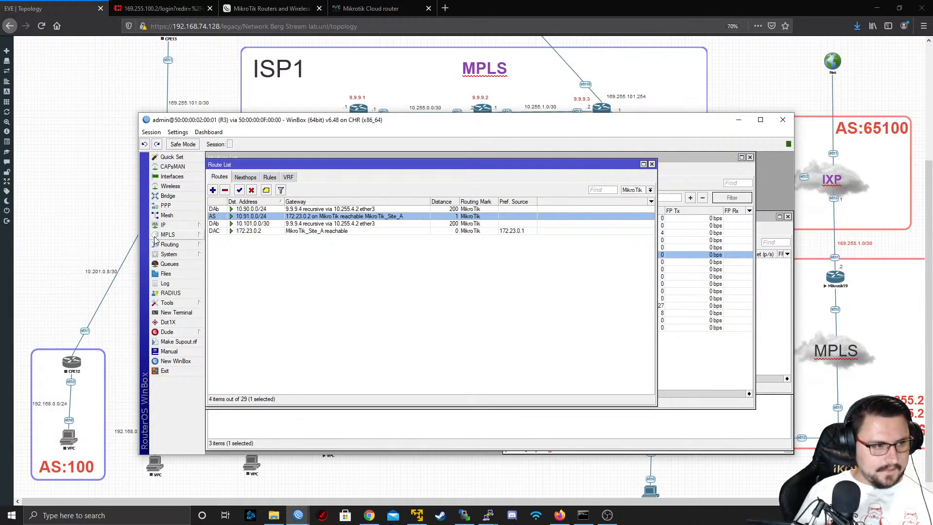
left_click(171, 245)
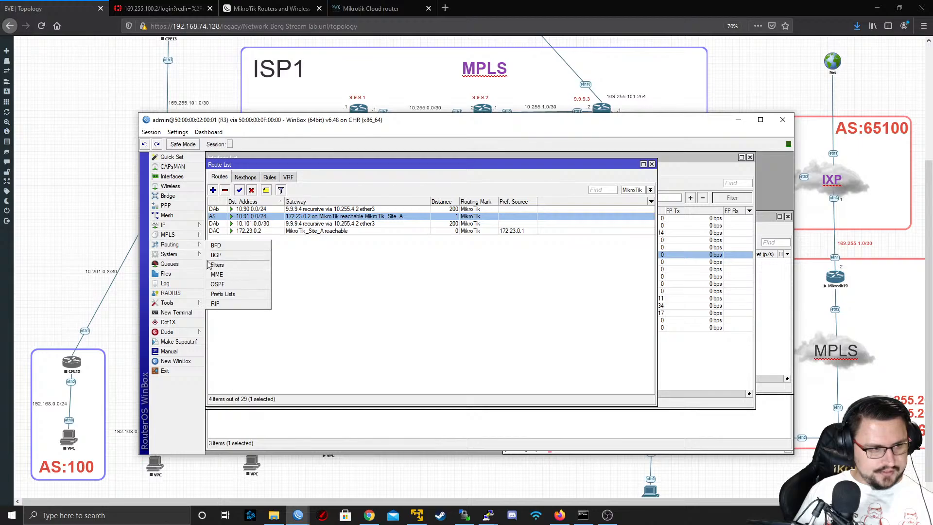
left_click(173, 251)
left_click(167, 235)
left_click(170, 244)
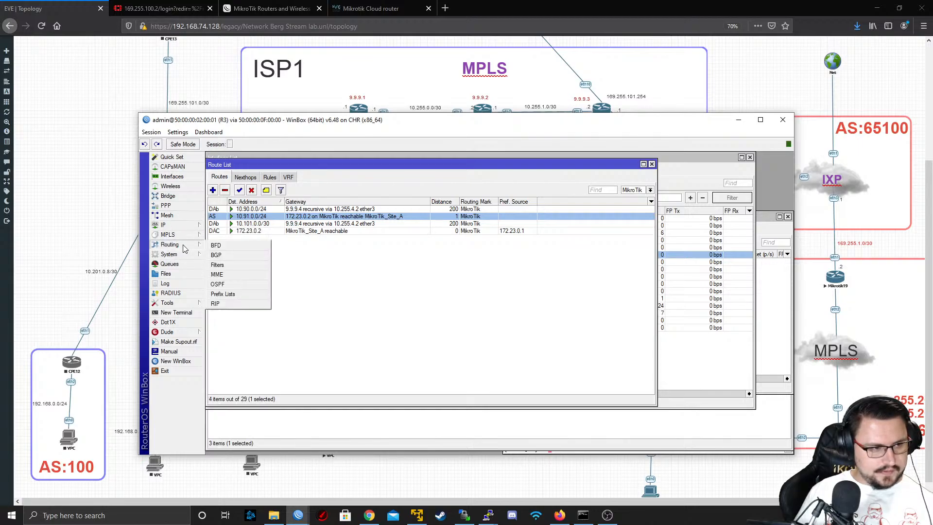
left_click(166, 205)
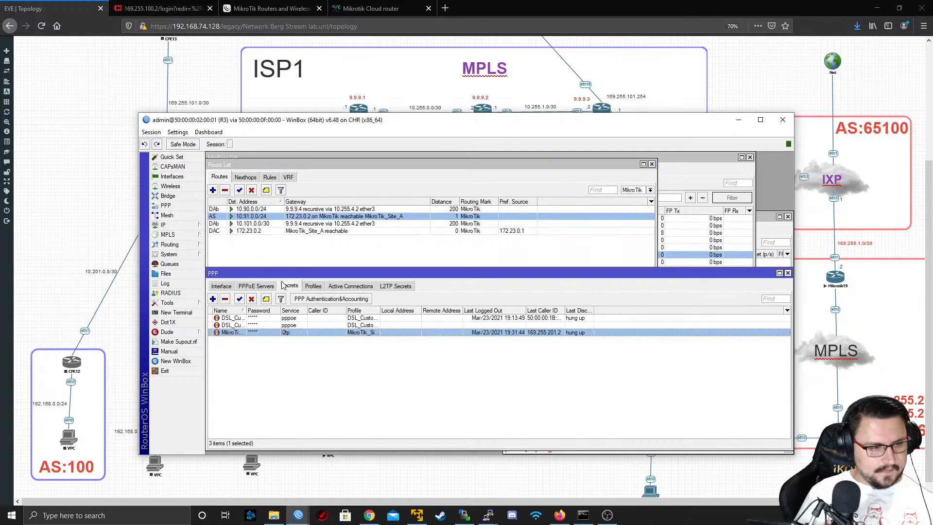
left_click(313, 287)
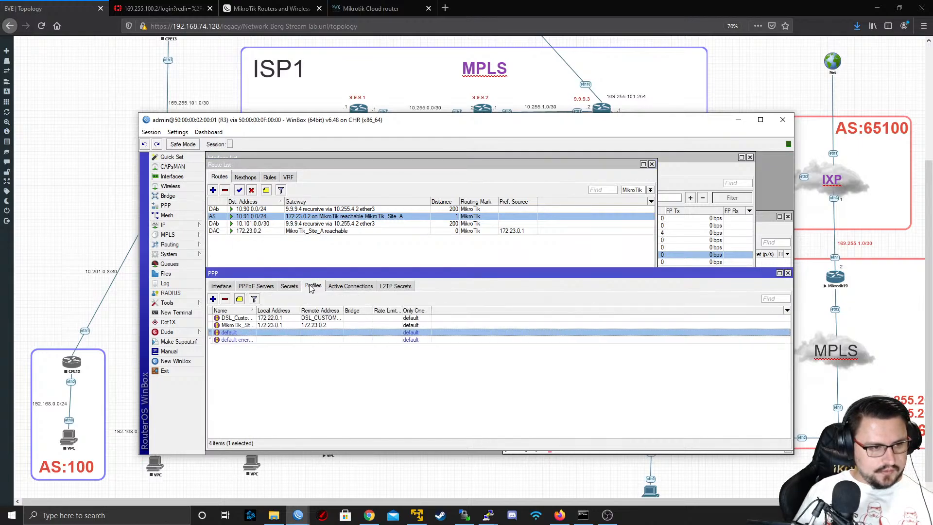
double_click(258, 333)
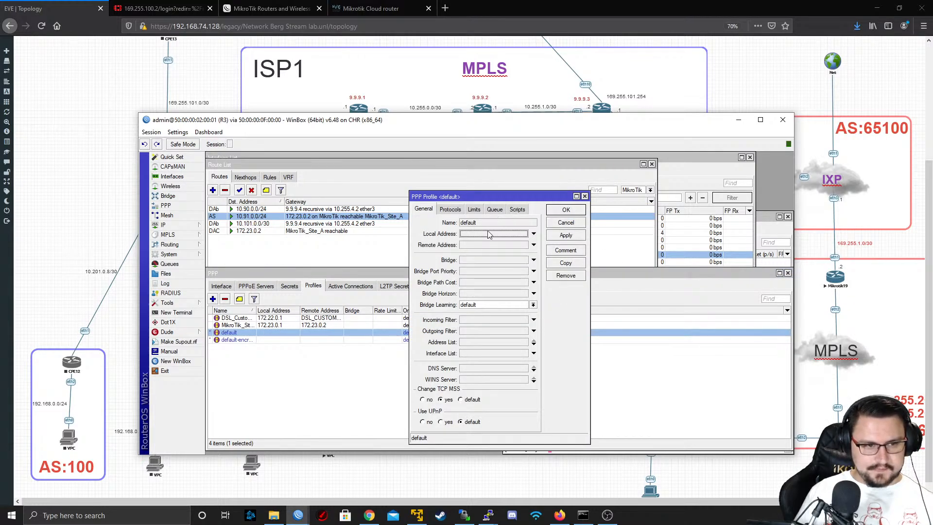
left_click(554, 224)
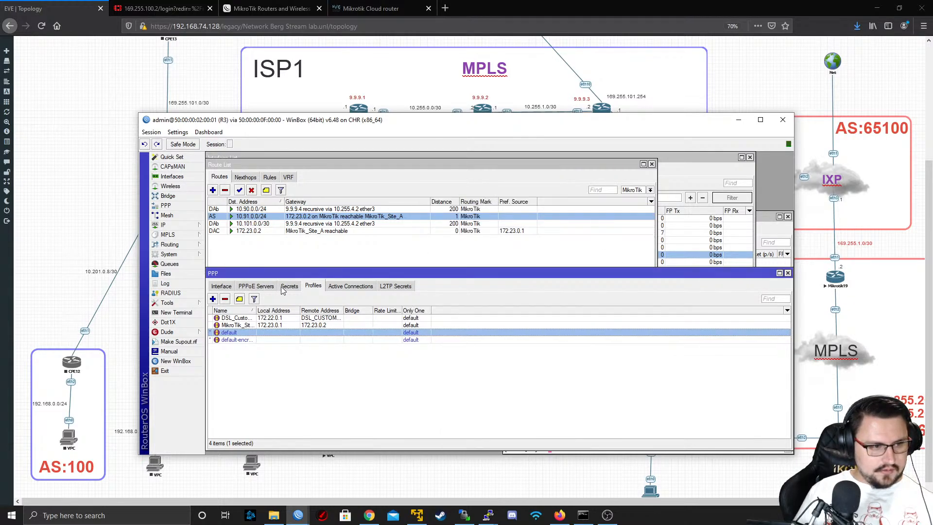
Set the profile of the L2TP secret MikroTik_Site_A to default
left_click(293, 288)
double_click(291, 335)
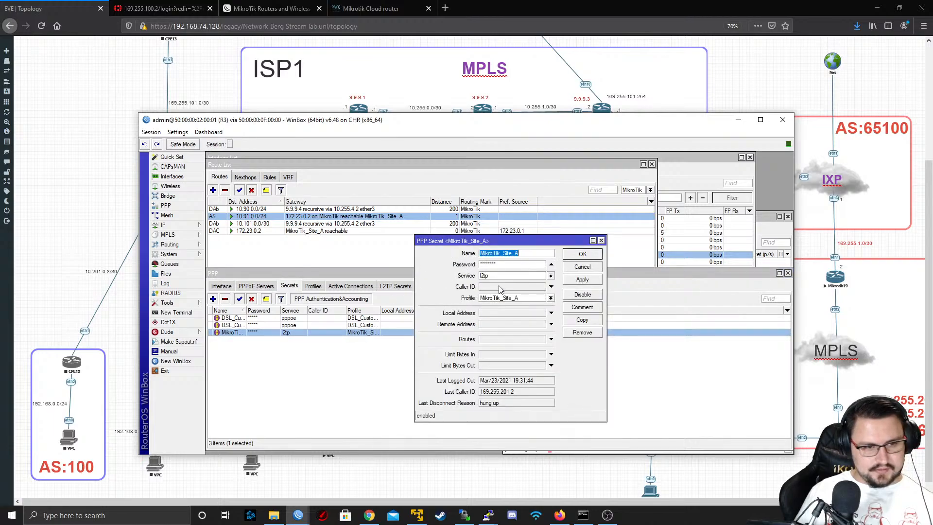
left_click(532, 299)
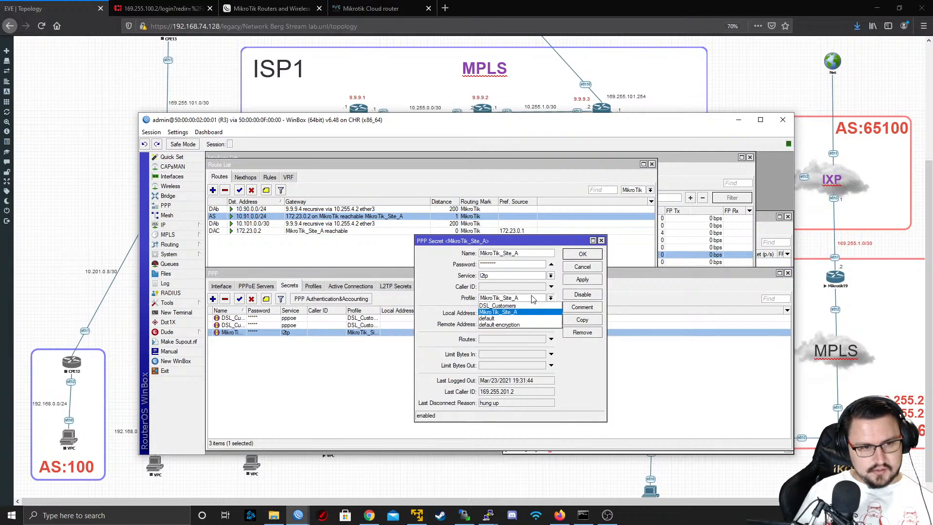
left_click(518, 323)
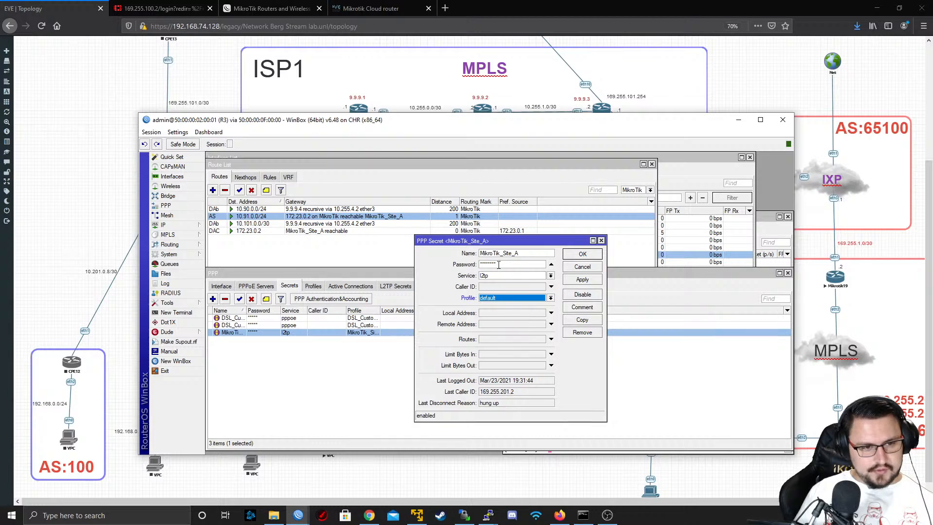
Give the MikroTik_Site_A secret local address 172.23.0.1 and remote address 172.23.0.2, and save it
left_click(489, 314)
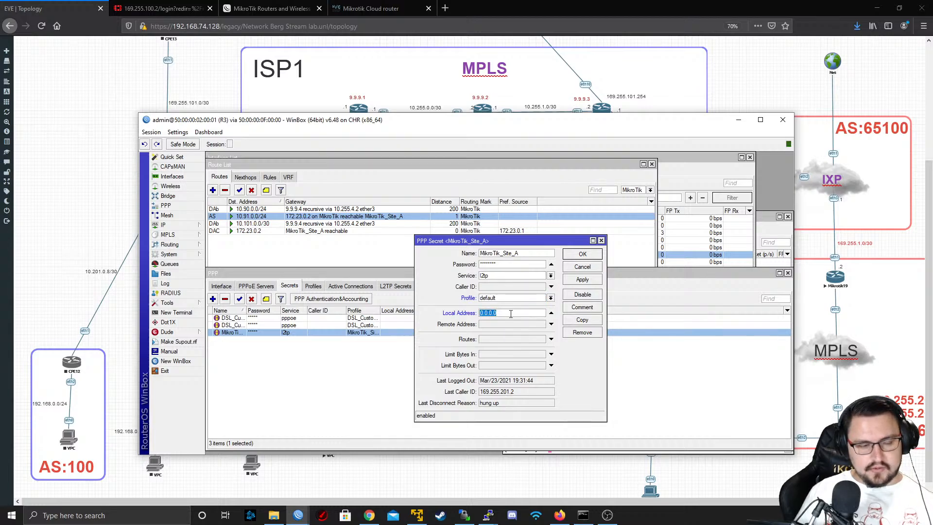
type("172.23.0.1")
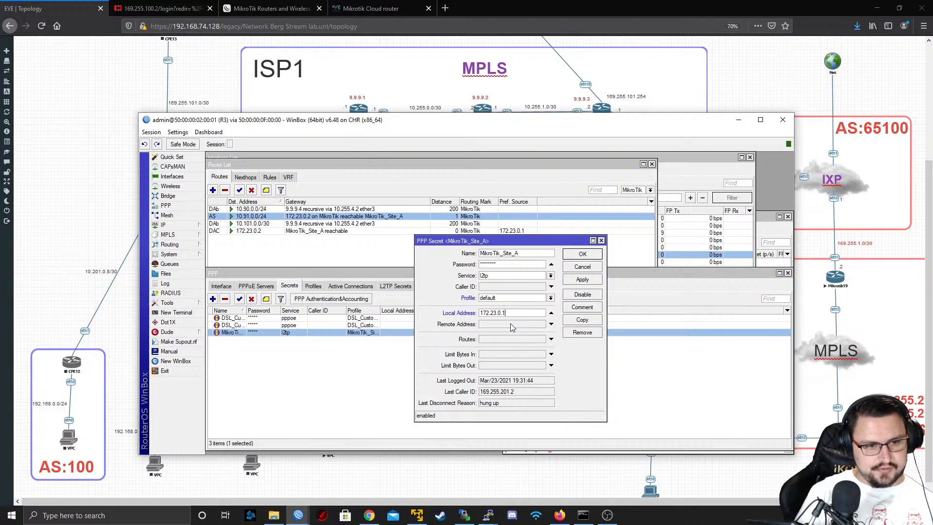
key("Tab")
type("1")
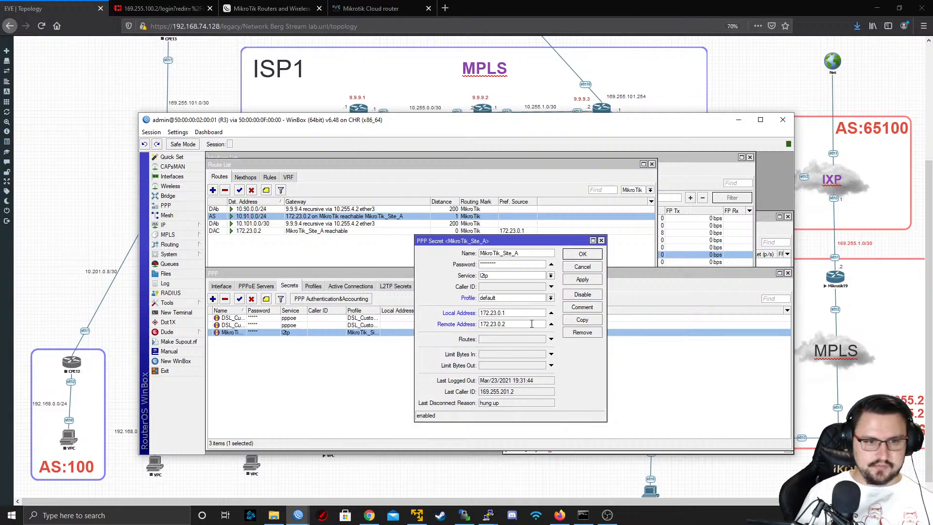
type("72.23.0.2")
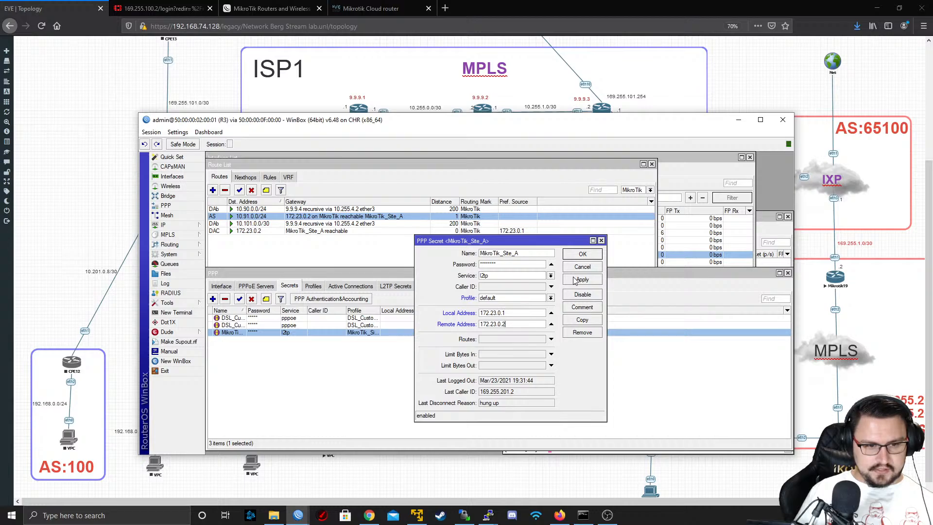
double_click(521, 391)
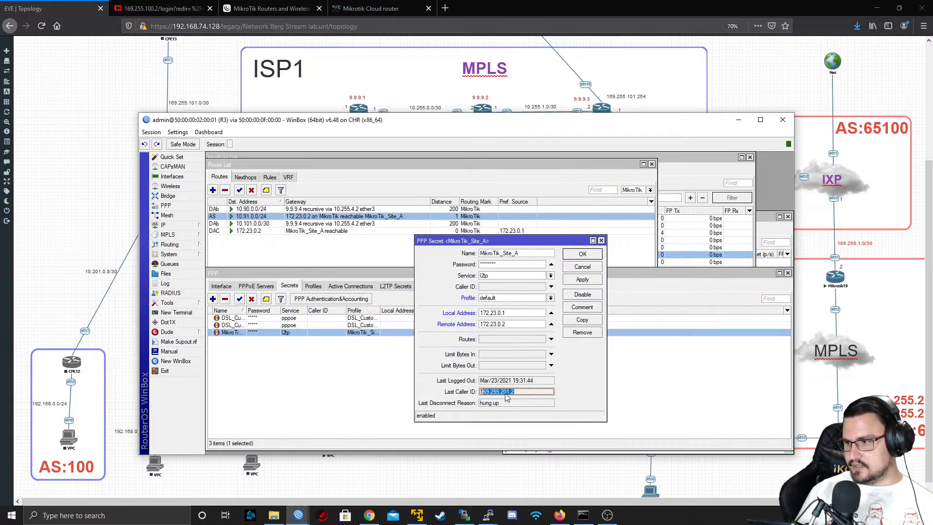
left_click_drag(513, 391, 543, 378)
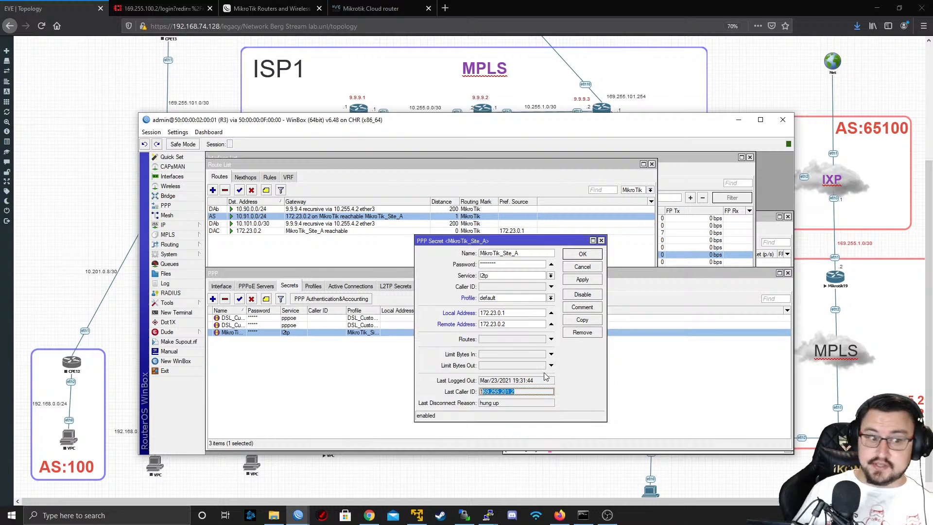
left_click(583, 281)
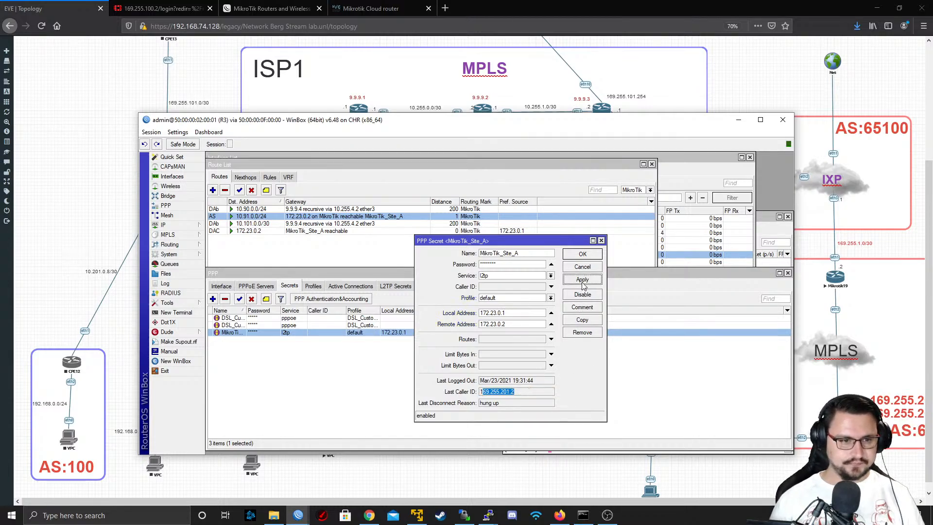
left_click(584, 255)
Remove the dynamic <l2tp-MikroTik_Site_A> binding from R3's interface list so the tunnel reconnects
left_click(172, 177)
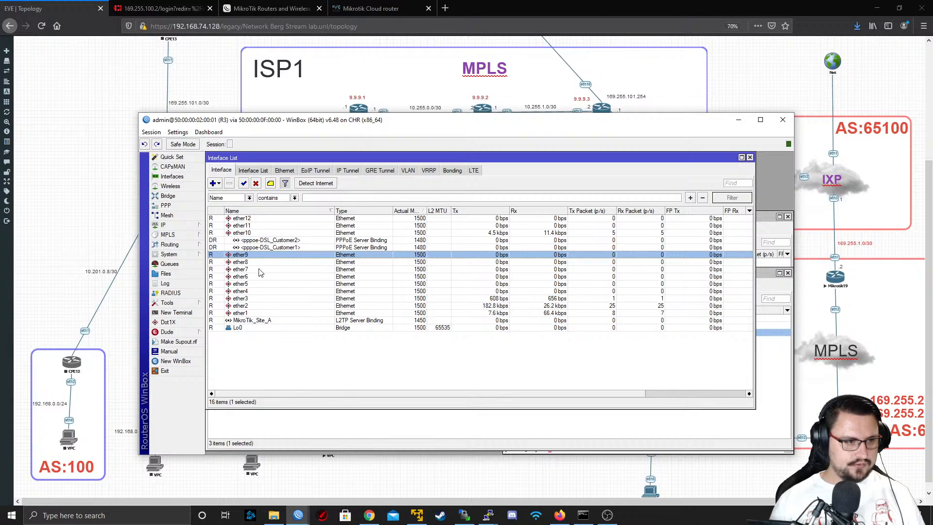
left_click(263, 321)
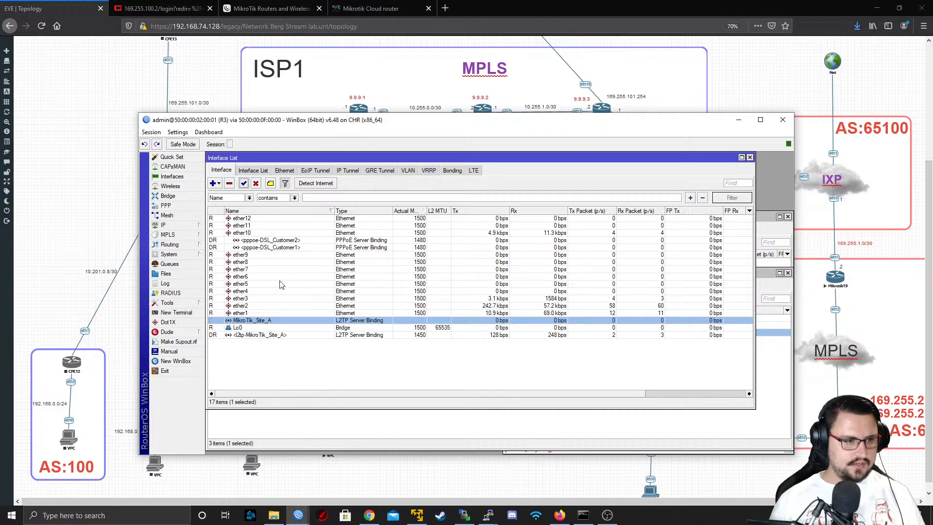
left_click(266, 334)
left_click(229, 184)
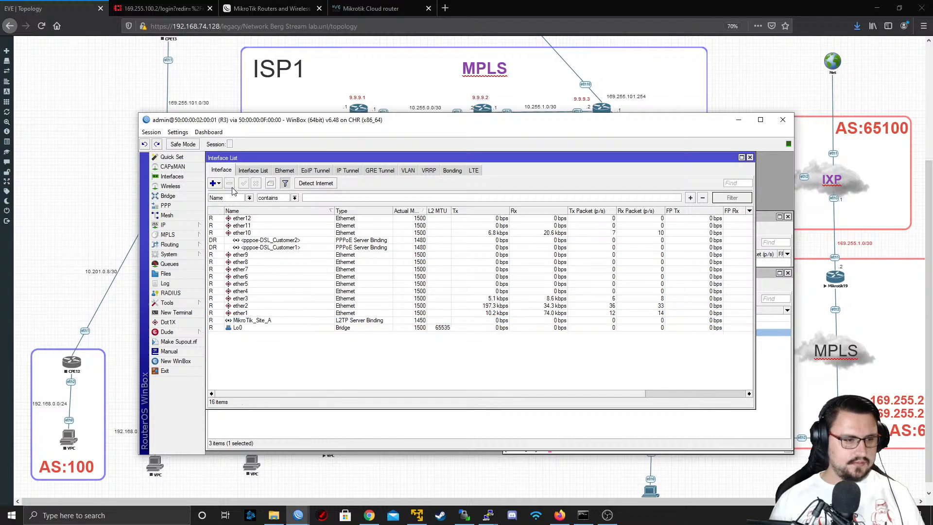
Check the status details of R3's MikroTik_Site_A interface, including its remote address, and close them unchanged
double_click(261, 321)
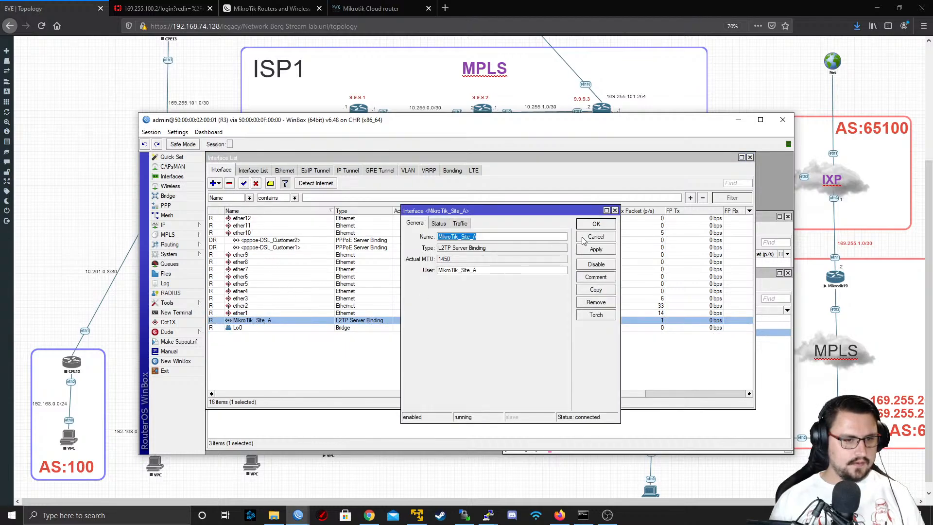
left_click(460, 224)
left_click(439, 223)
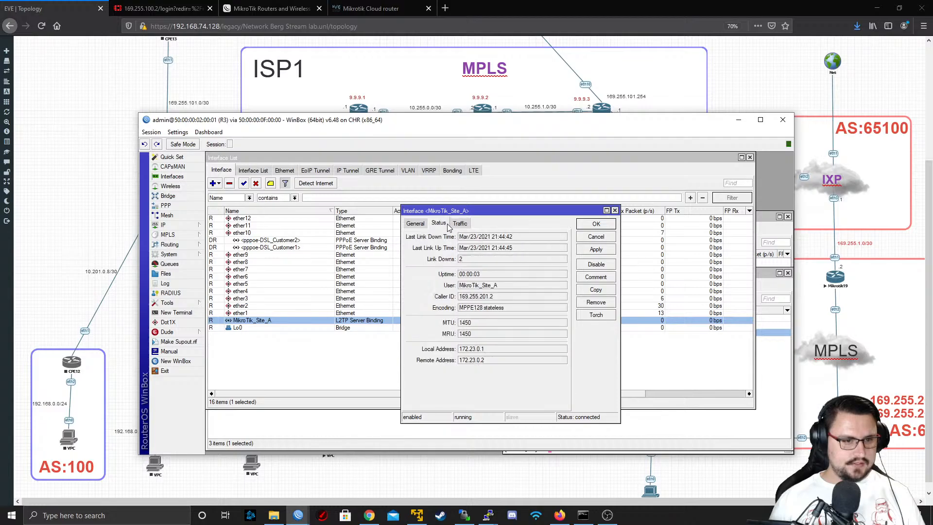
double_click(501, 362)
left_click(590, 239)
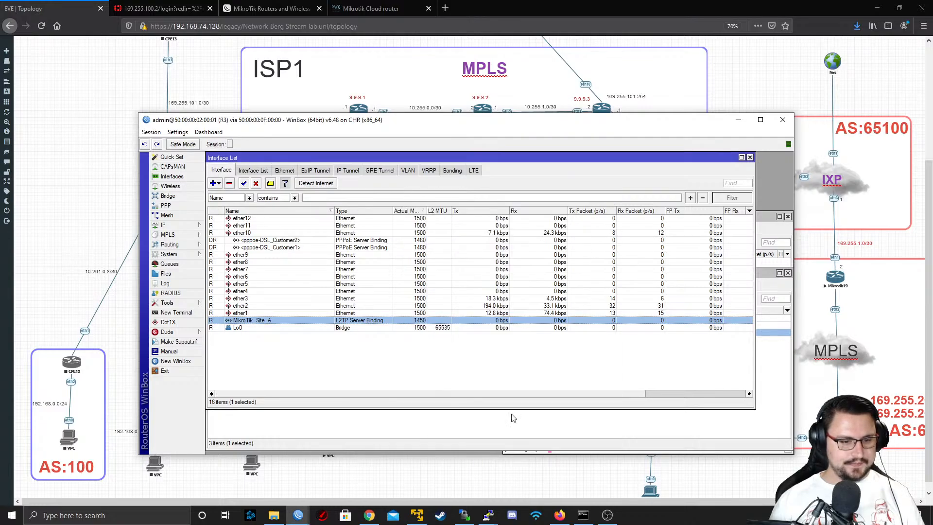
Switch to the ISP2-CPE1 console, print its IP addresses again and highlight the address on L2TP_TO_ISP1
mouse_move(488, 515)
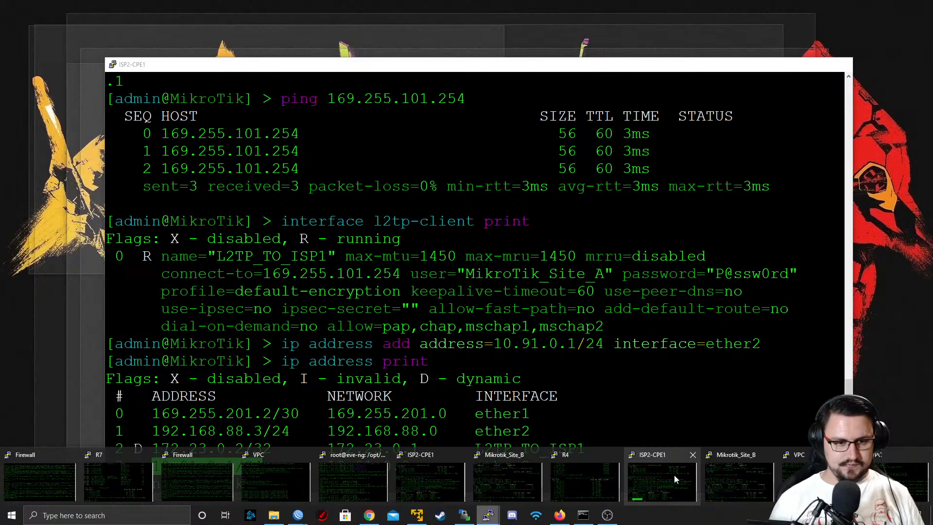
left_click(675, 480)
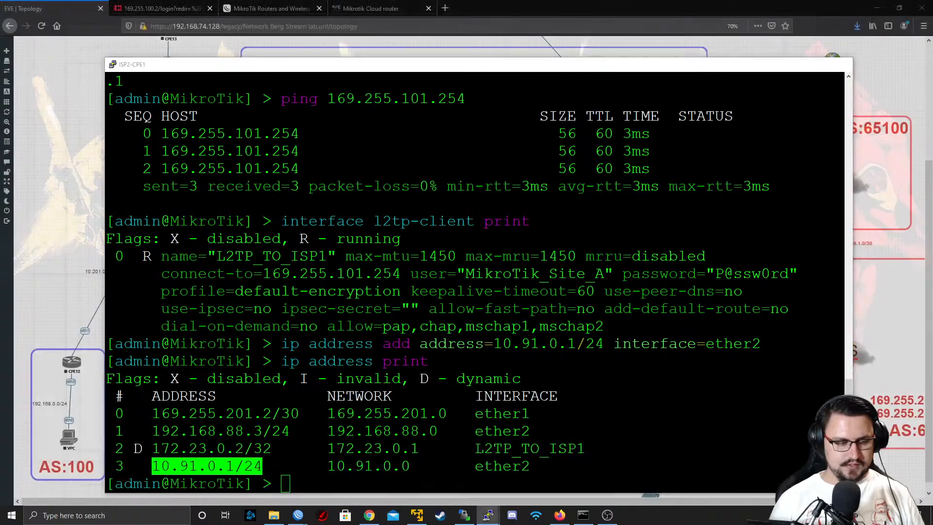
key("Up")
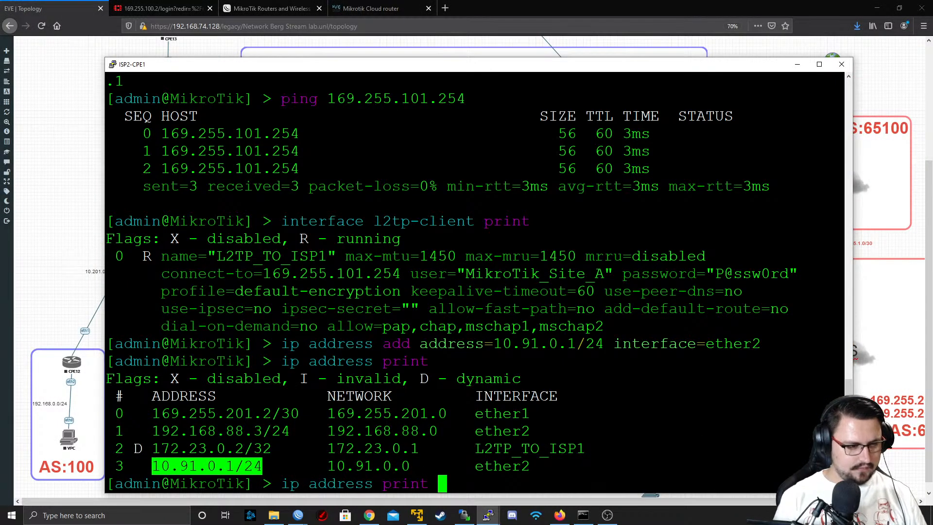
key("Return")
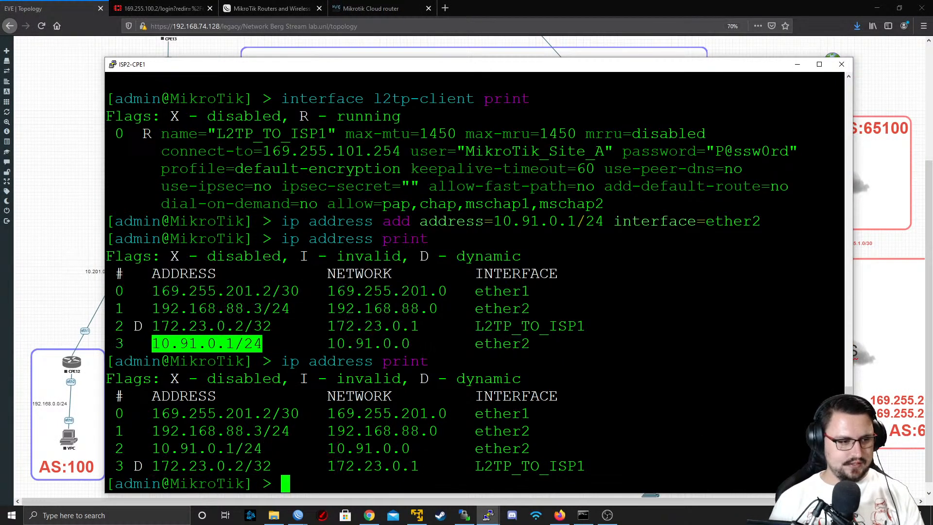
double_click(221, 466)
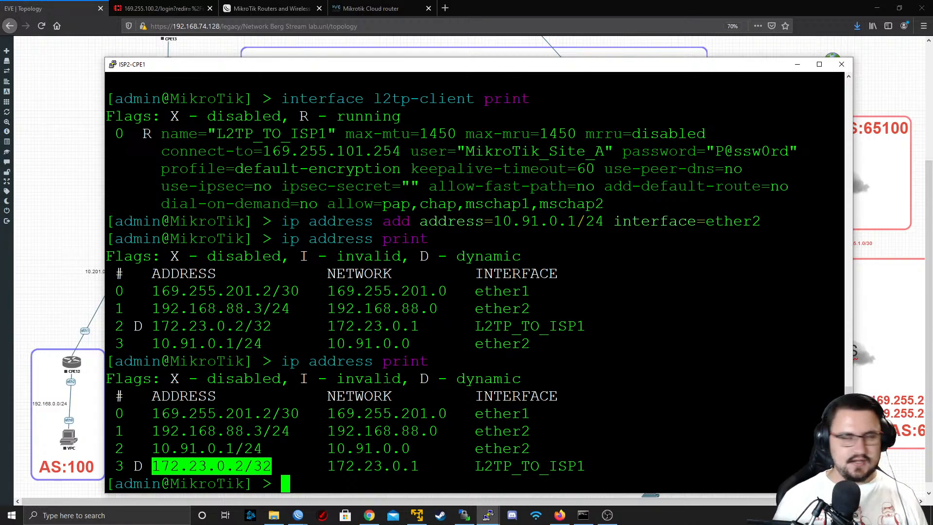
Switch to R3's WinBox session, open the default PPP profile and examine its Protocols, Limits, Queue and Scripts settings
left_click(795, 68)
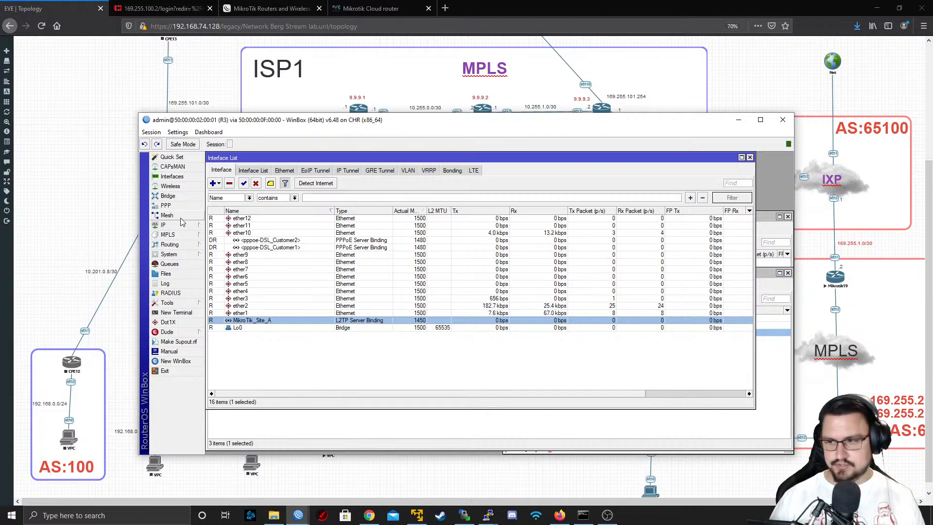
left_click(182, 242)
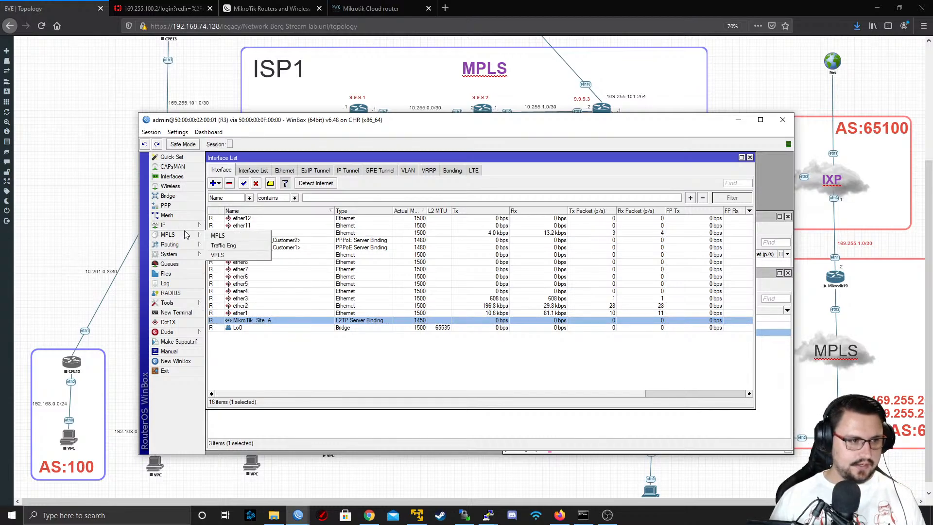
mouse_move(185, 226)
left_click(167, 205)
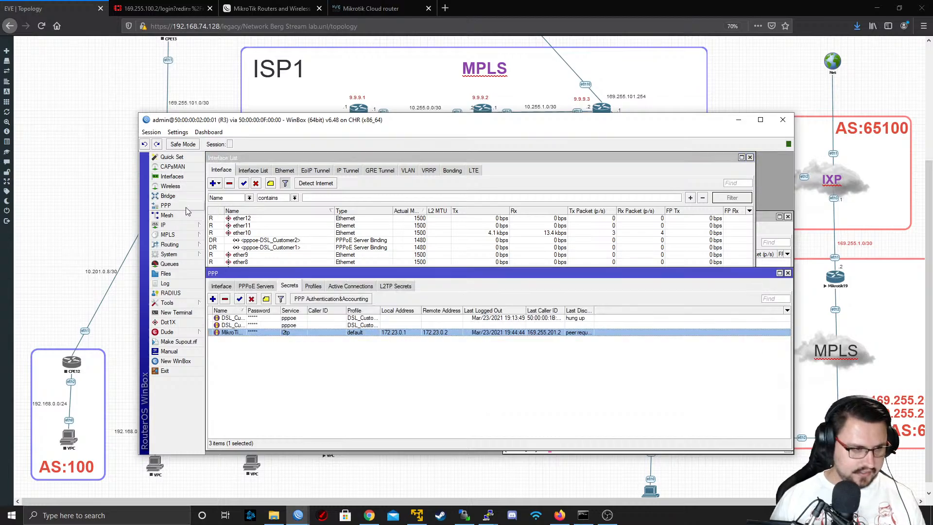
left_click(313, 287)
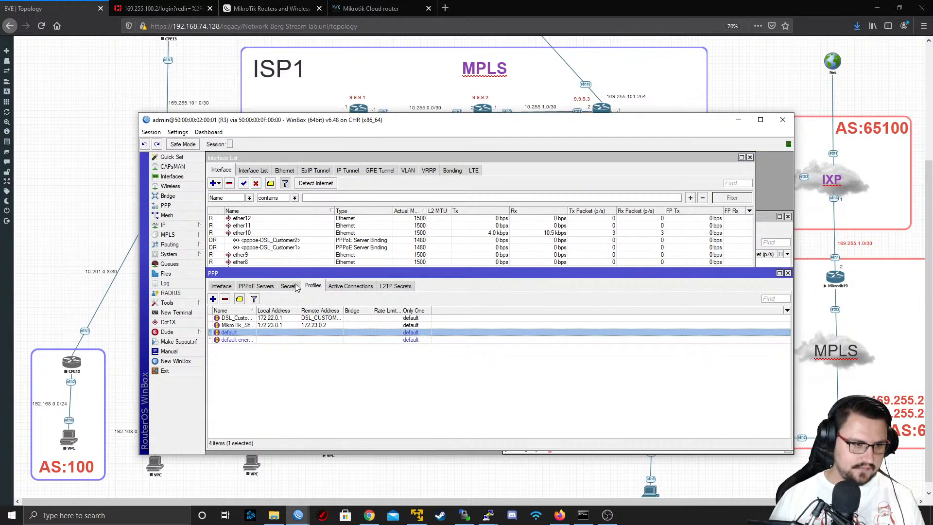
double_click(330, 333)
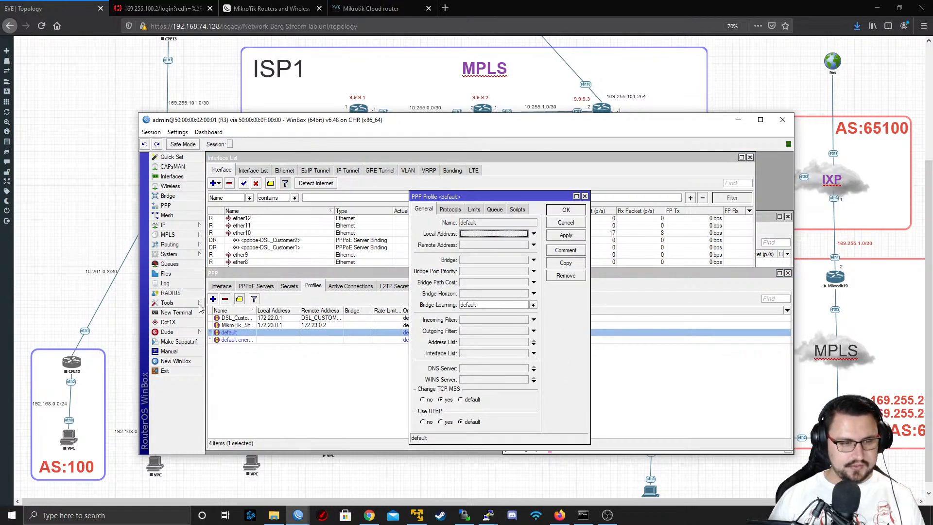
left_click(450, 210)
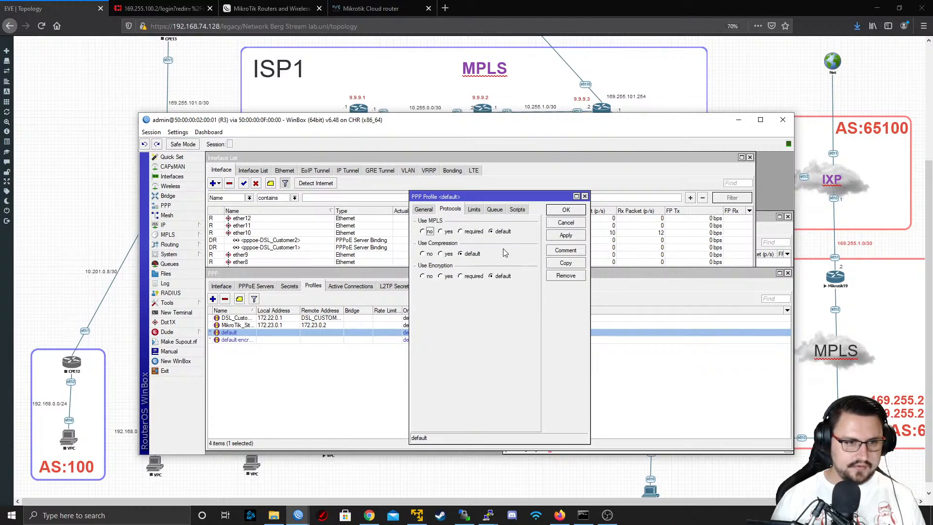
left_click(474, 209)
left_click(495, 209)
left_click(518, 209)
left_click(423, 209)
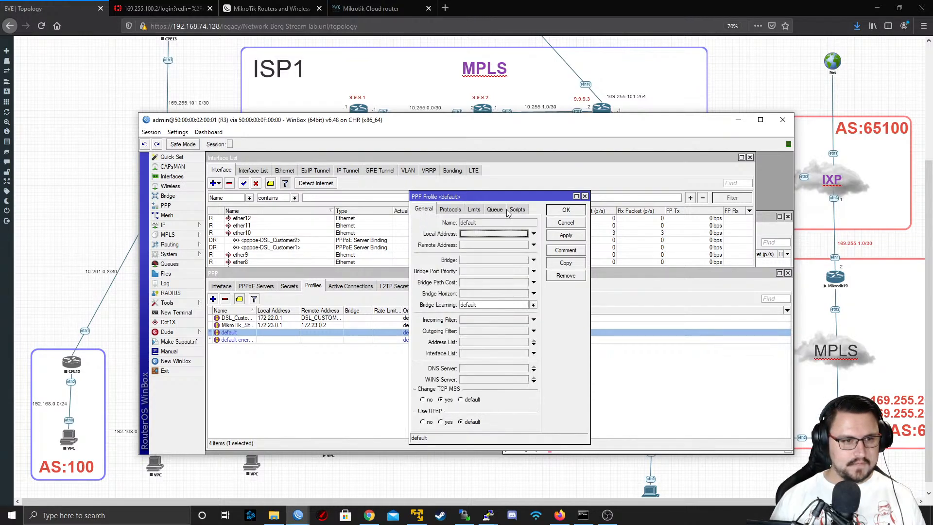
Check the address list choices in the default PPP profile and close it without saving
left_click(492, 343)
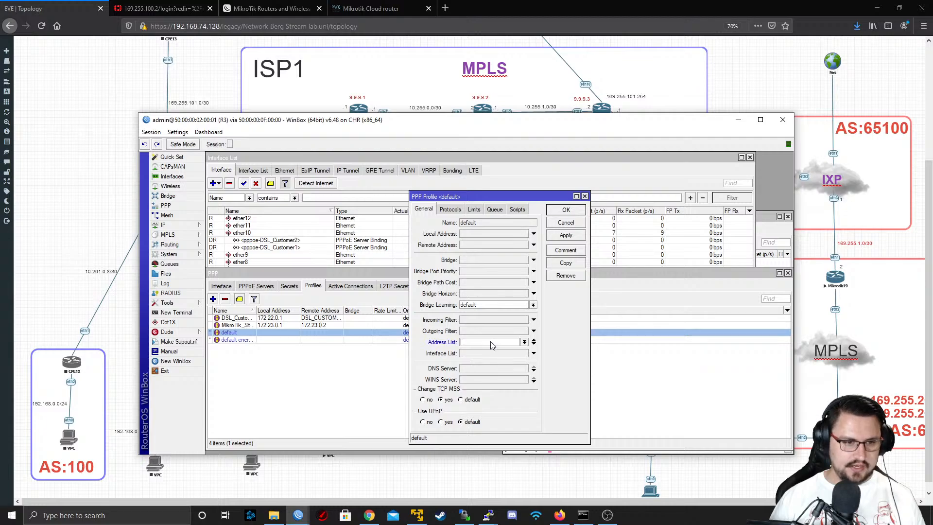
left_click(525, 343)
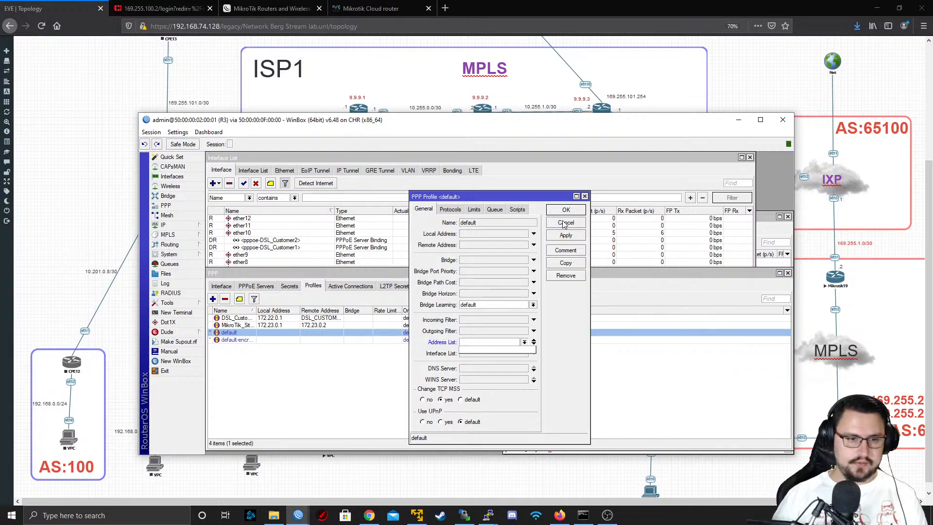
left_click(565, 226)
left_click(564, 224)
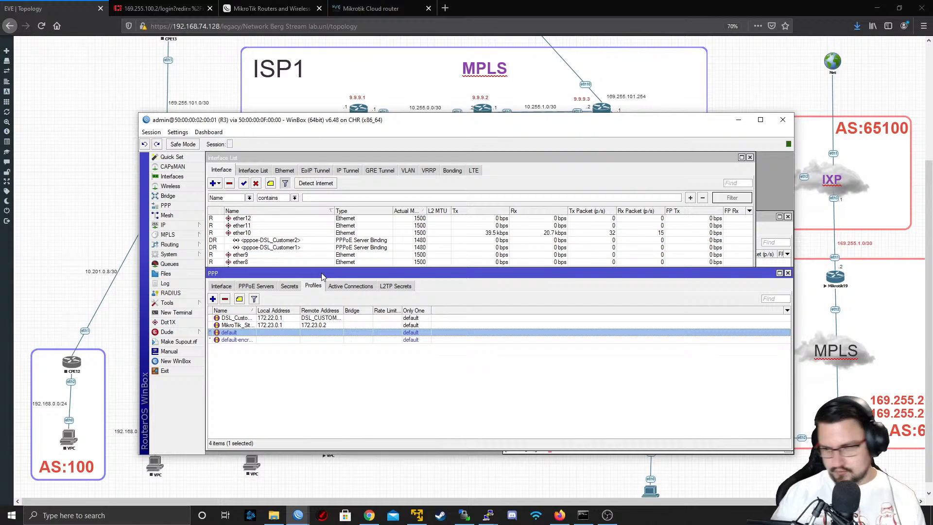
Show R3's PPP secrets and widen the Last Disconnect Reason column to read each secret's full reason
left_click(289, 287)
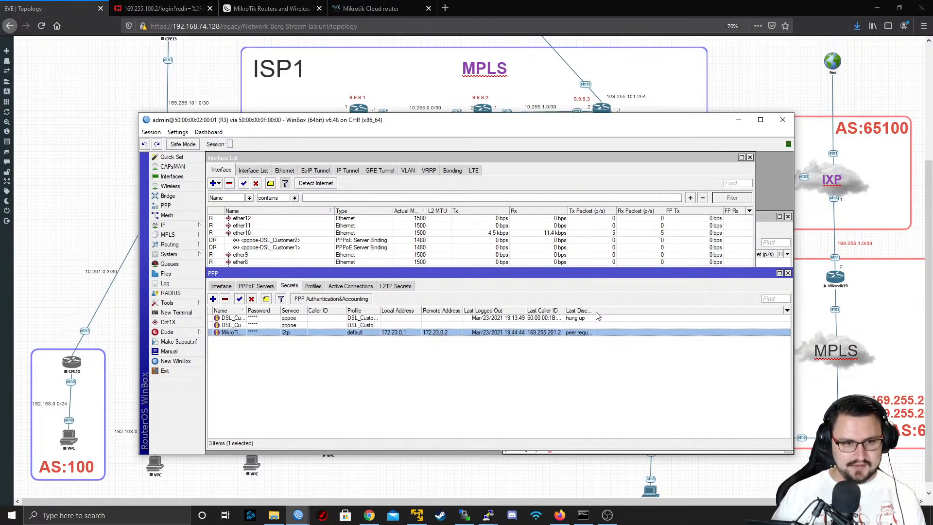
left_click_drag(594, 312, 662, 311)
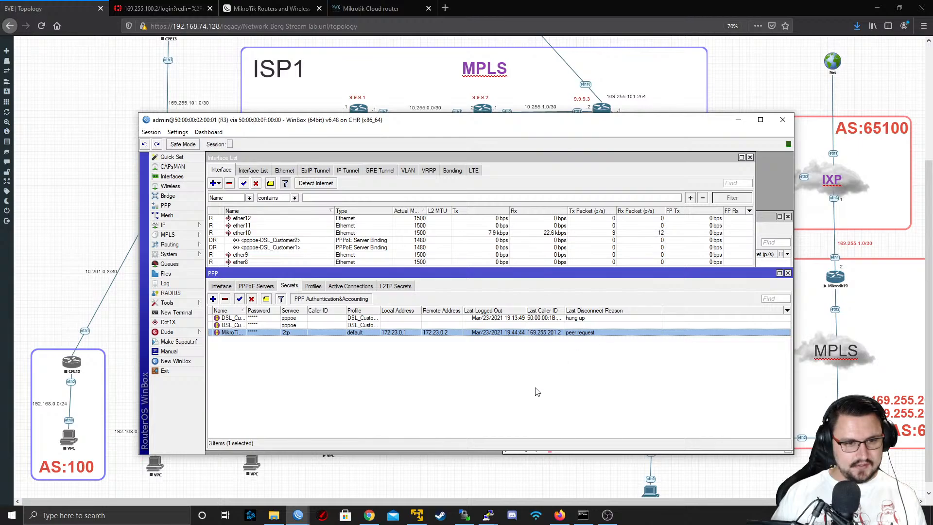
left_click(503, 326)
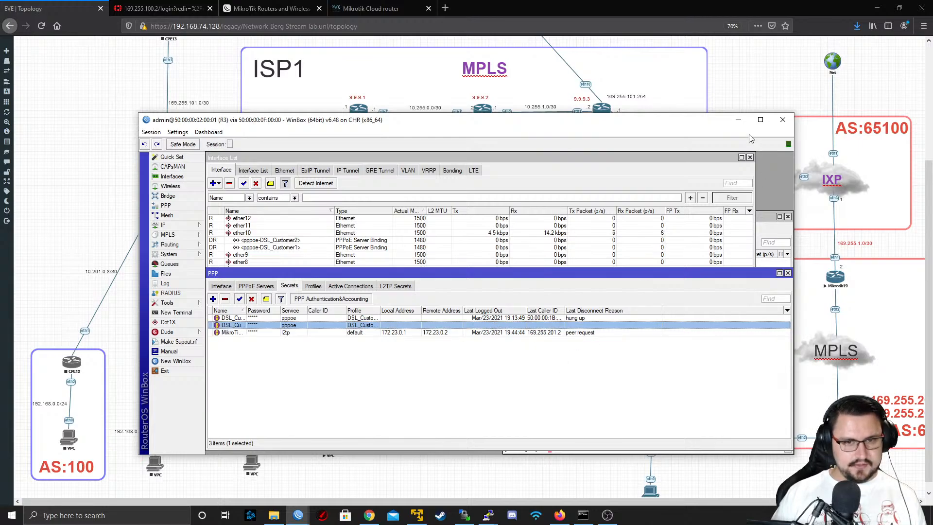
Return to the EVE-NG topology and examine the links between ISP1, ISP2 and the customer sites
left_click(739, 119)
scroll(531, 208, "up", 3)
scroll(531, 209, "down", 4)
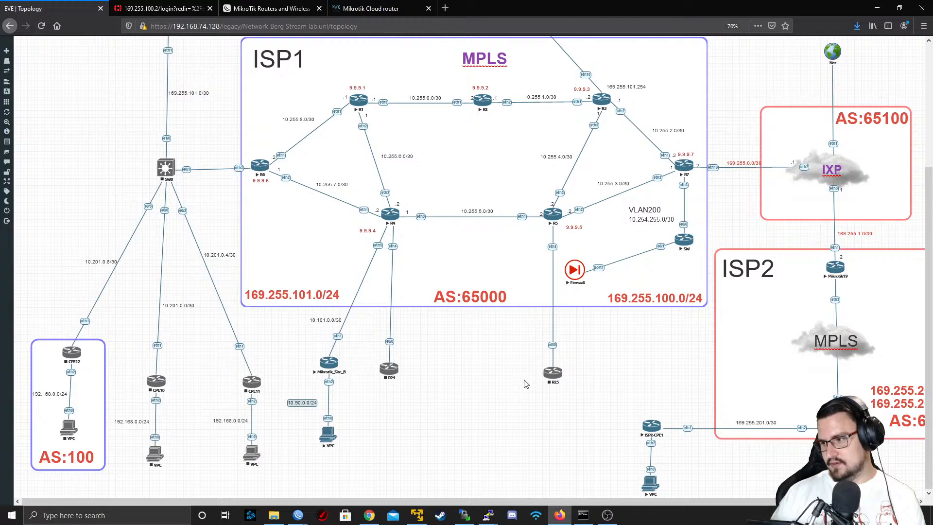
scroll(525, 384, "up", 2)
scroll(508, 369, "down", 2)
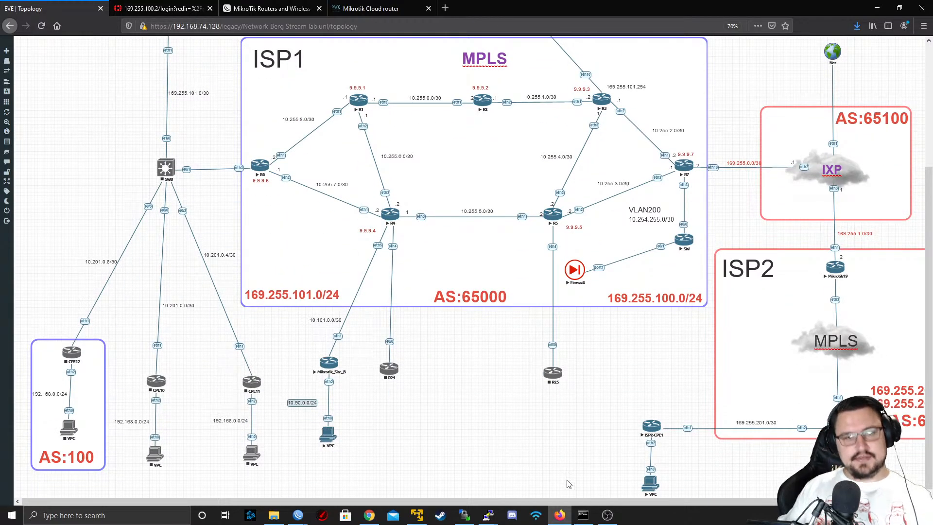
scroll(543, 389, "up", 3)
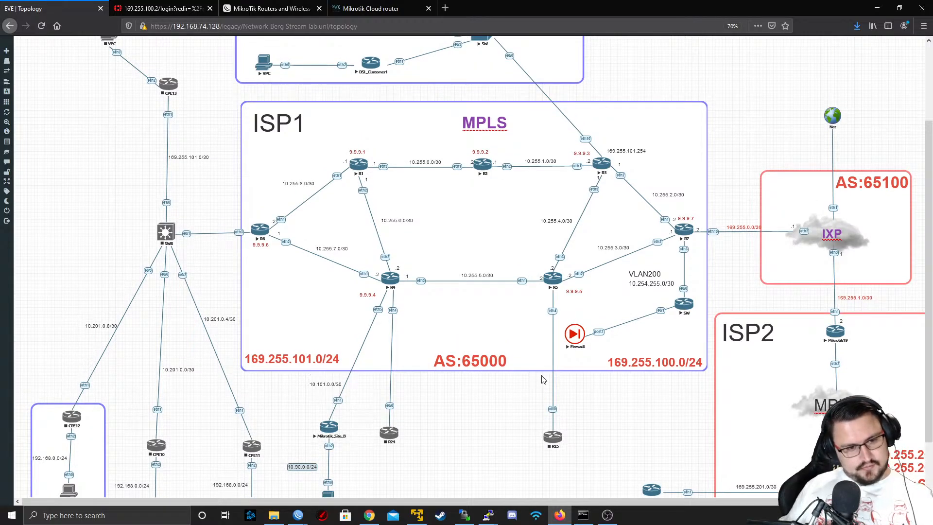
scroll(543, 379, "down", 3)
scroll(543, 372, "up", 5)
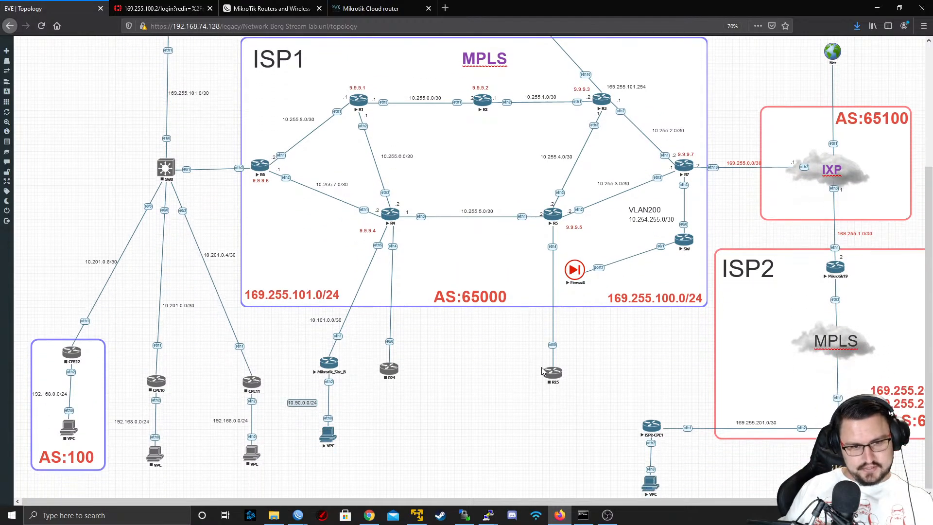
scroll(462, 345, "up", 4)
scroll(466, 329, "down", 8)
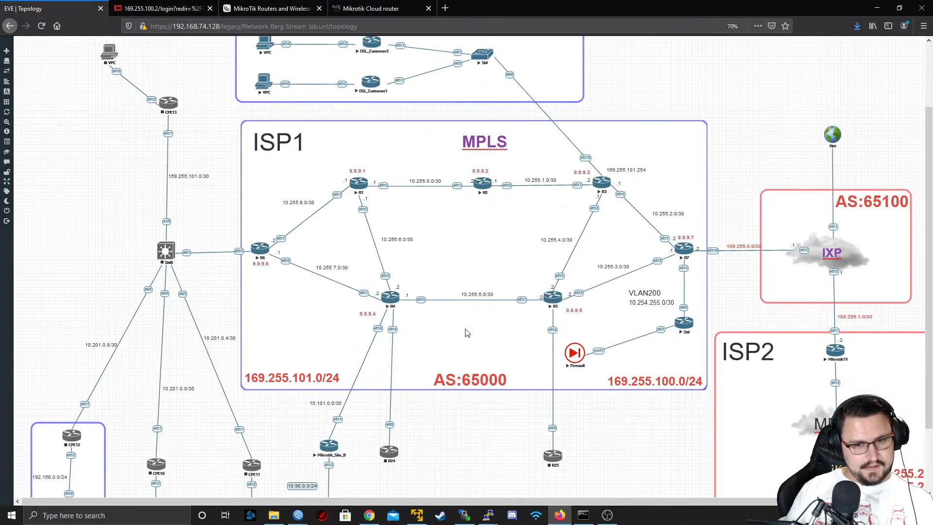
scroll(352, 183, "up", 5)
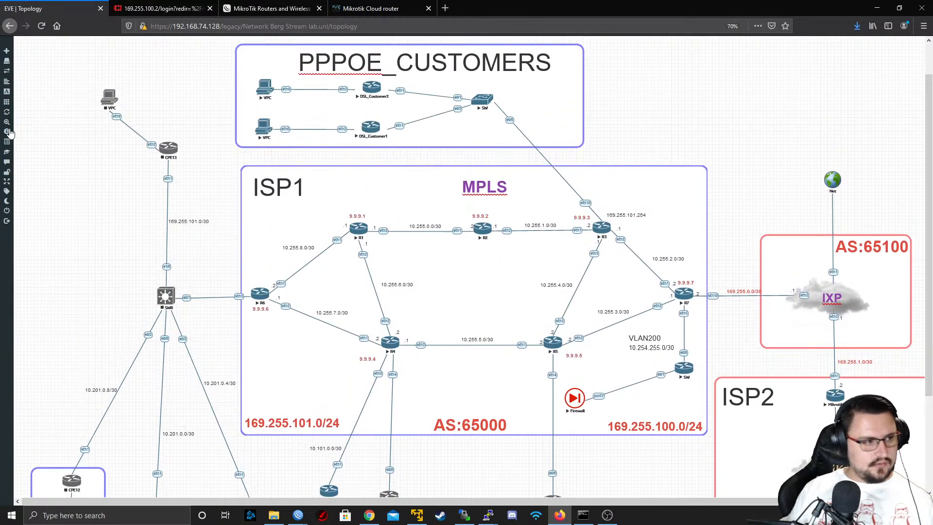
Zoom the topology out to survey the whole lab and back in to a readable size
mouse_move(7, 122)
left_click_drag(34, 126, 29, 126)
left_click_drag(735, 470, 1, 46)
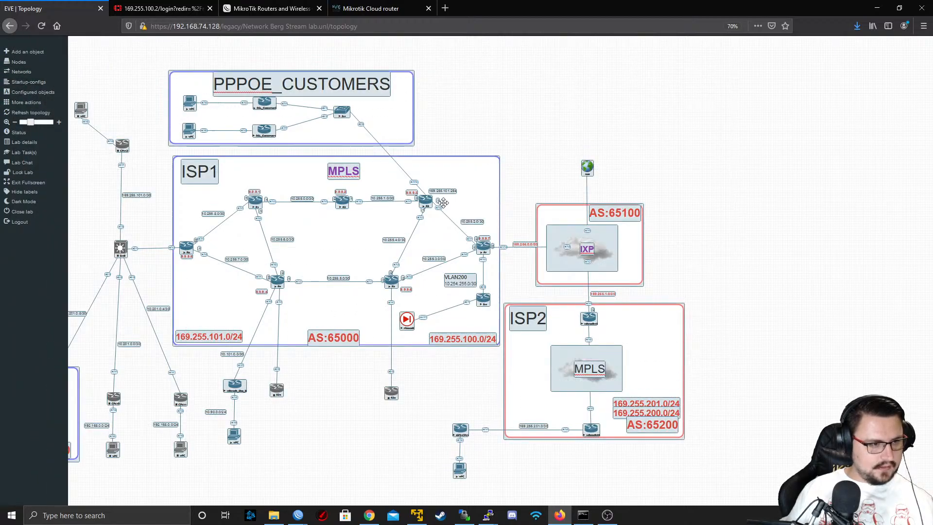
left_click(379, 428)
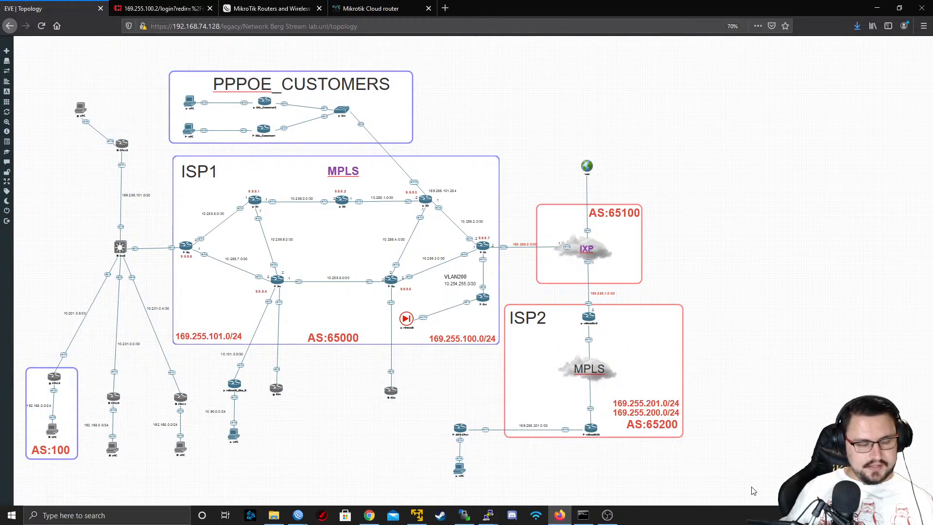
left_click_drag(751, 485, 32, 83)
left_click(529, 163)
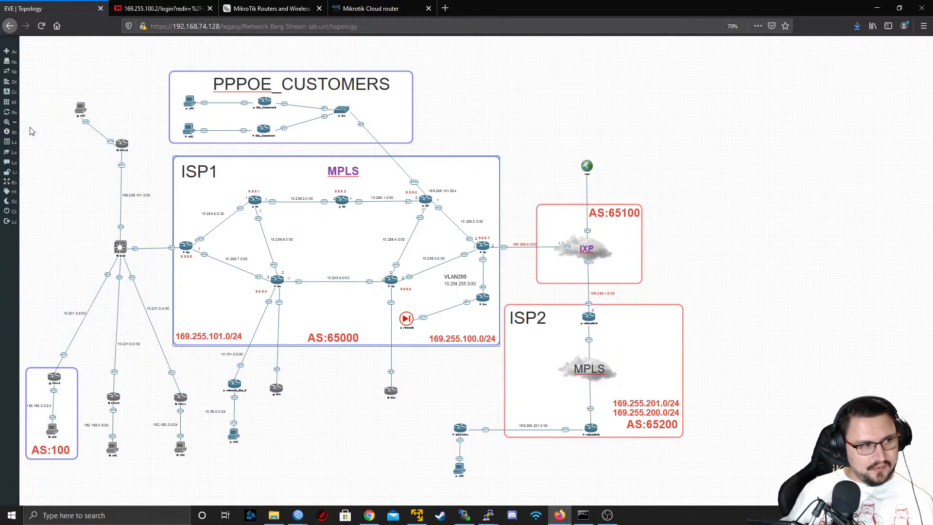
mouse_move(16, 126)
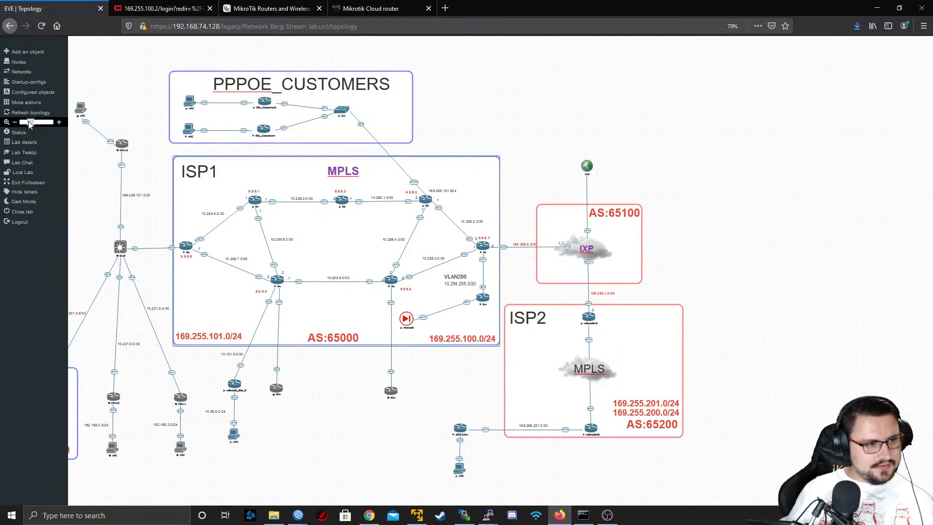
left_click_drag(28, 122, 33, 123)
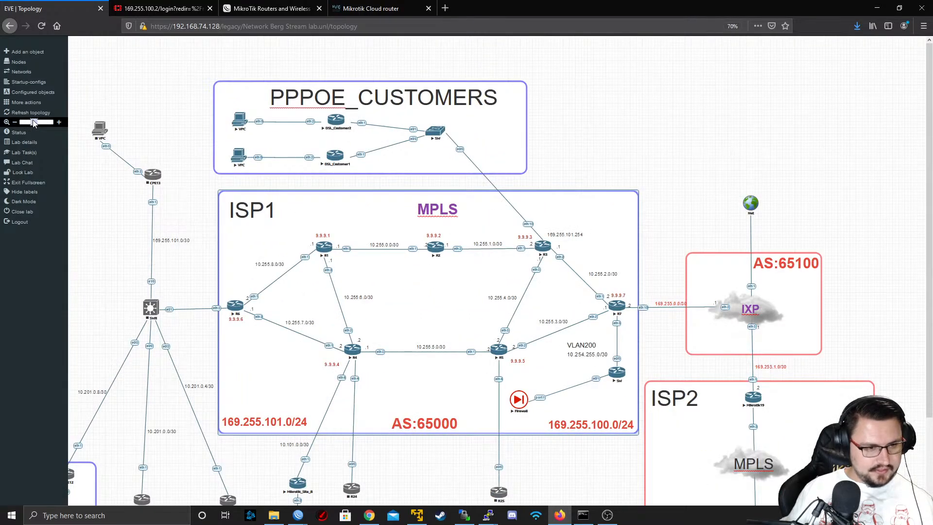
scroll(212, 204, "down", 3)
scroll(180, 148, "up", 2)
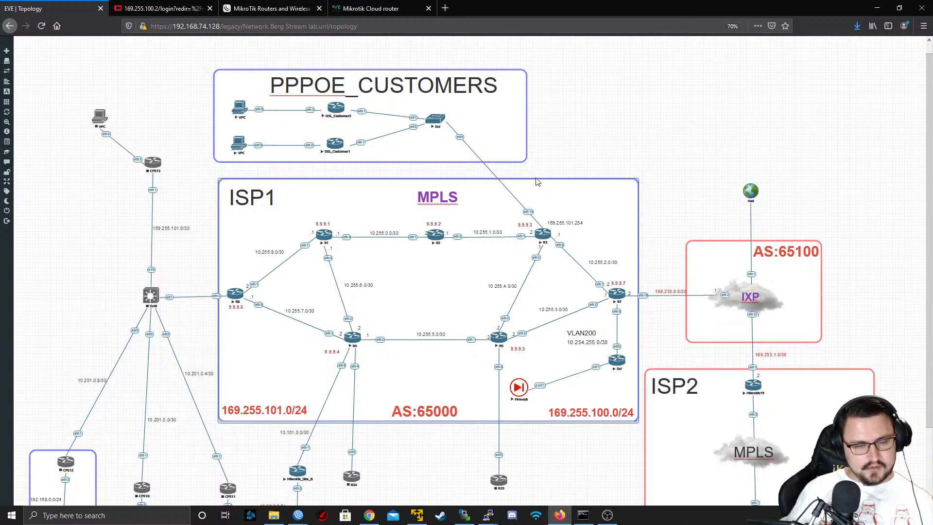
Try to duplicate the PPPOE_CUSTOMERS frame and look for the copy in the topology
right_click(525, 159)
left_click(523, 152)
right_click(525, 155)
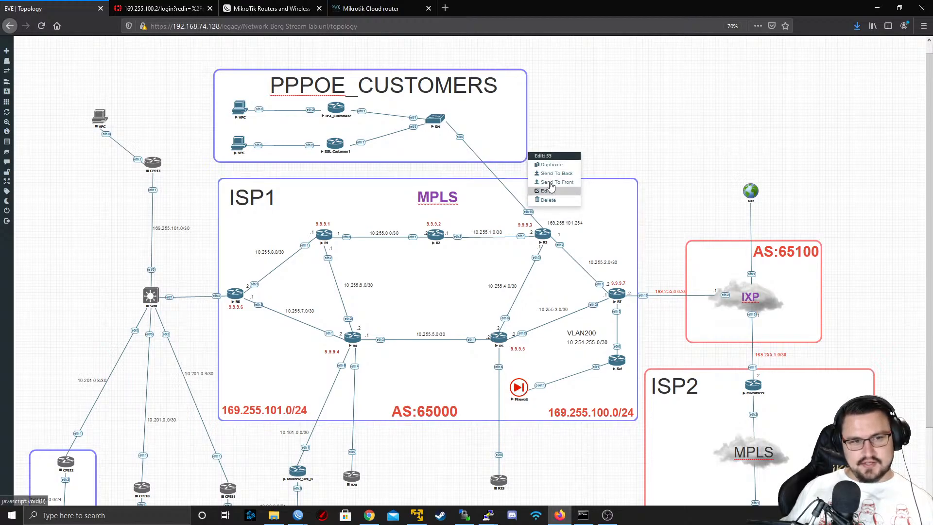
left_click(551, 169)
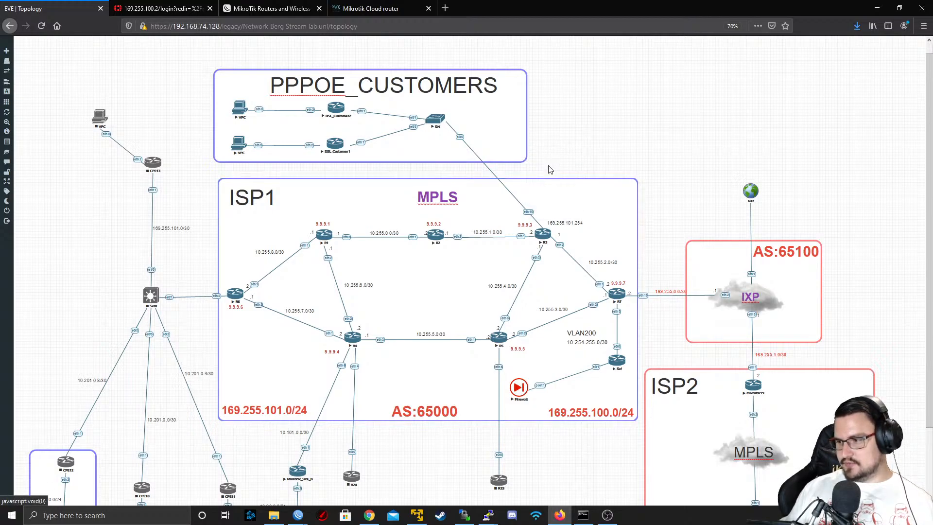
scroll(522, 192, "down", 3)
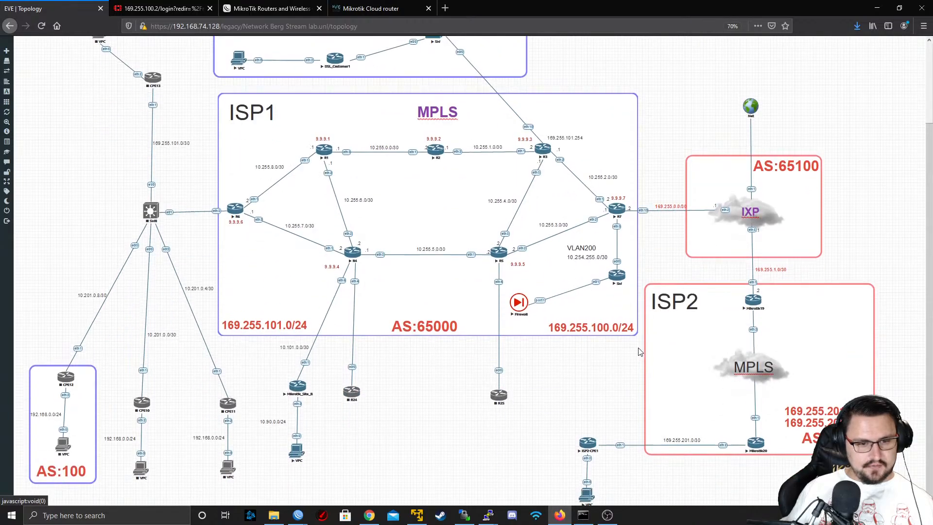
scroll(483, 134, "up", 4)
scroll(483, 139, "down", 3)
scroll(488, 175, "up", 3)
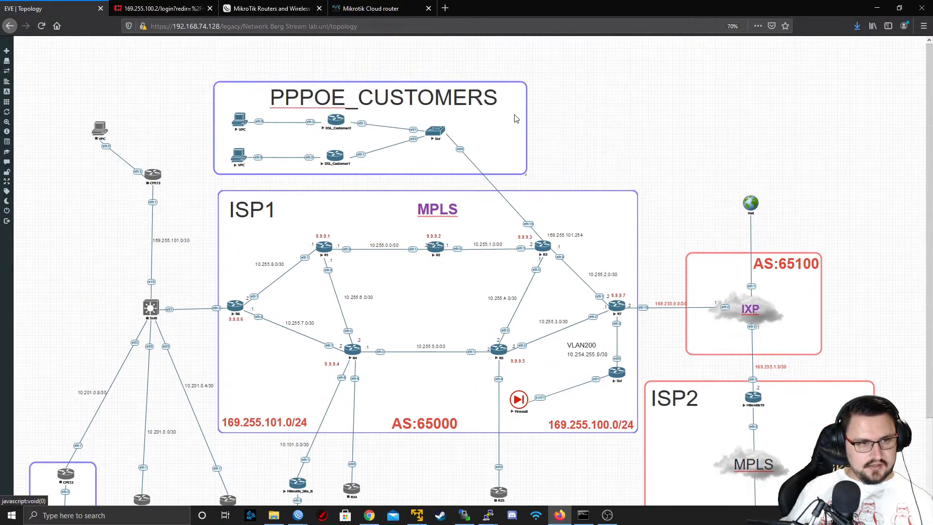
Retry duplicating the PPPOE_CUSTOMERS frame and shift the frame slightly to the right of its former place
right_click(518, 118)
left_click(547, 130)
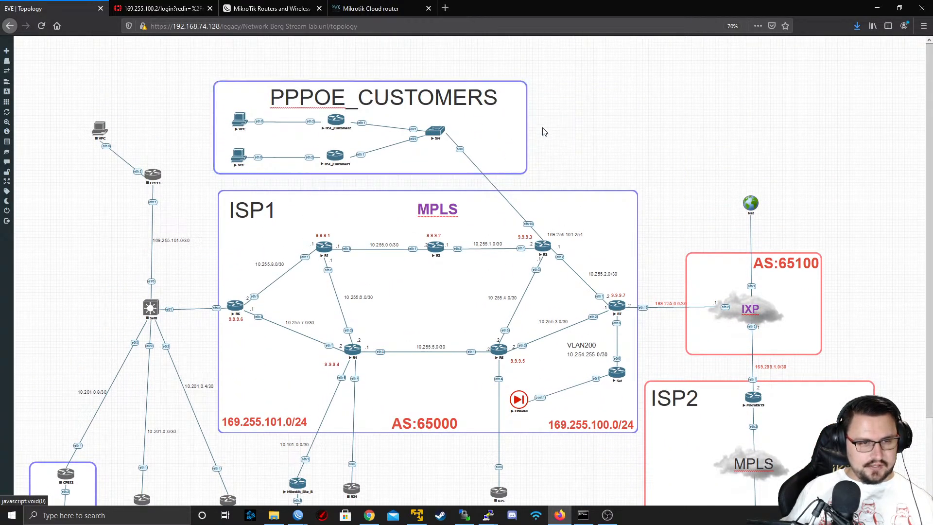
right_click(525, 124)
left_click(547, 145)
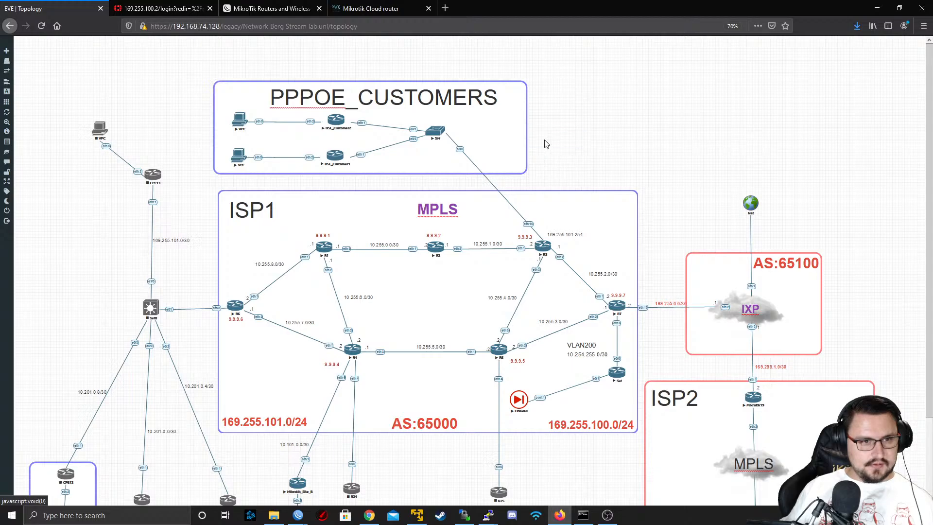
right_click(520, 156)
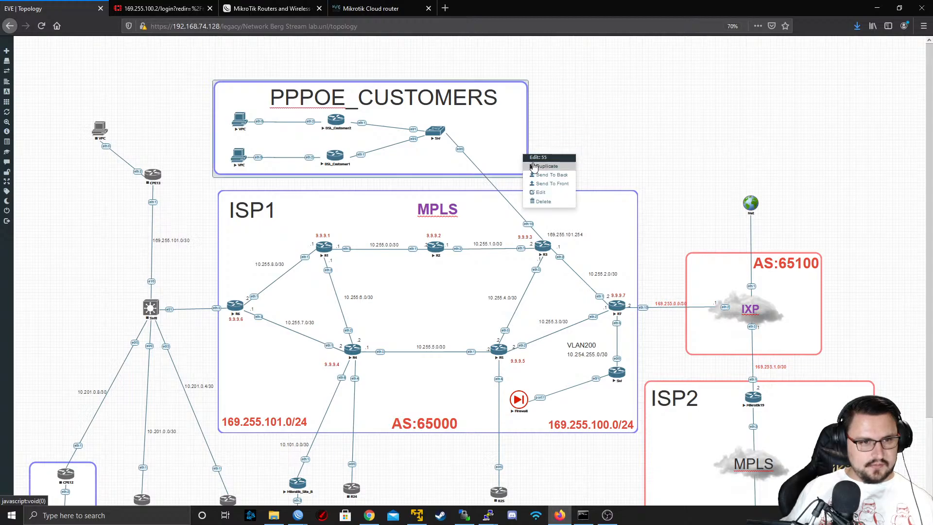
left_click(531, 166)
scroll(533, 168, "down", 2)
scroll(534, 168, "up", 2)
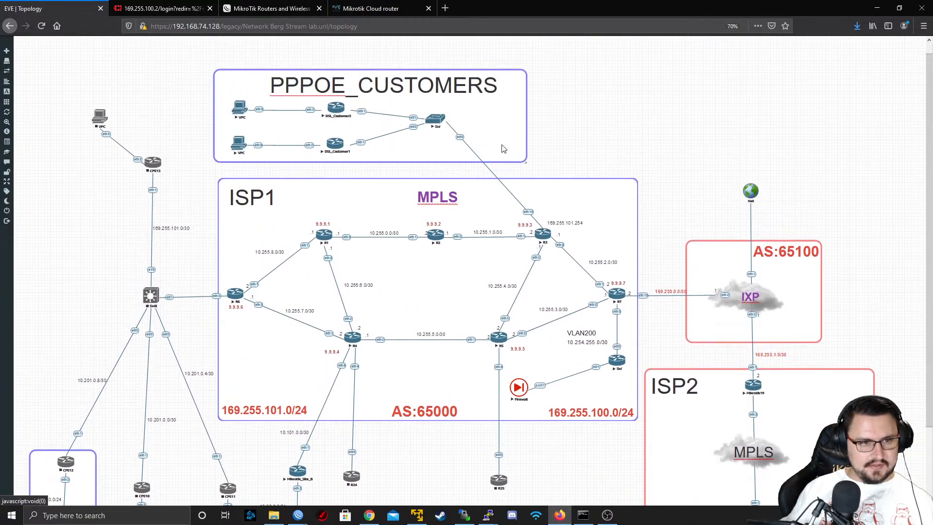
mouse_move(501, 145)
left_mouse_down()
mouse_move(621, 142)
mouse_move(512, 149)
left_mouse_up()
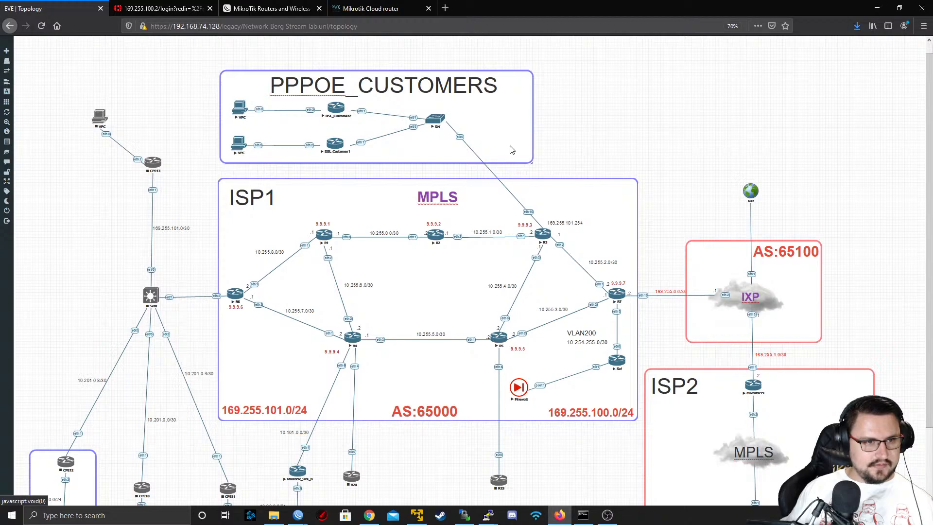
scroll(525, 151, "down", 2)
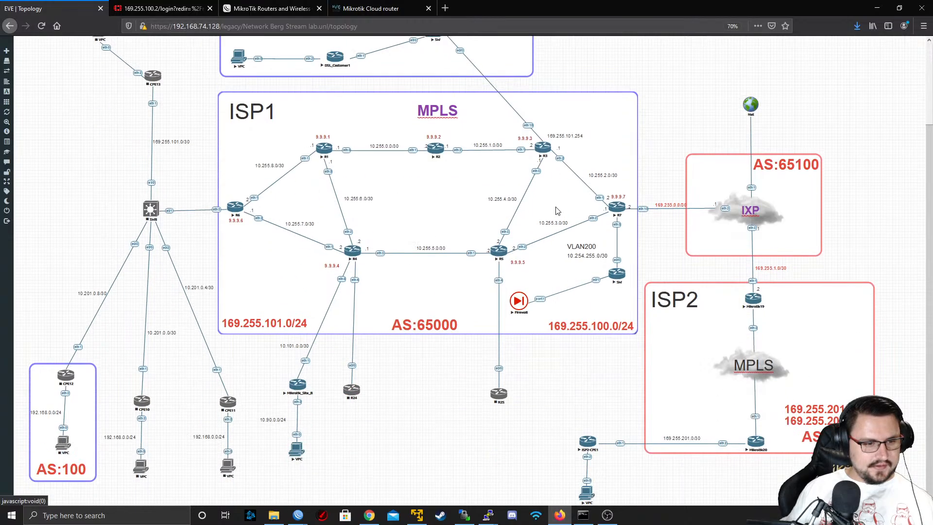
Duplicate the red ISP2 frame and move the copy into the empty area below ISP1
right_click(695, 404)
left_click(709, 417)
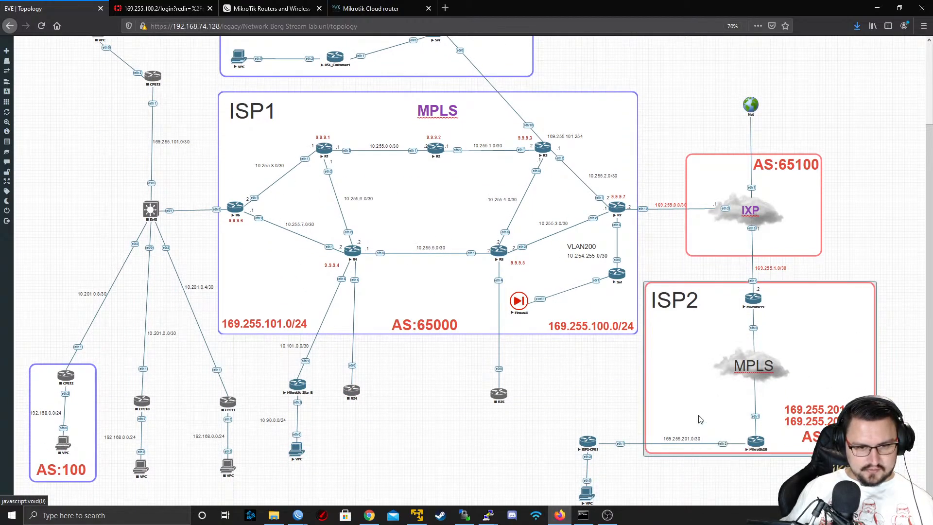
scroll(679, 385, "down", 2)
scroll(422, 431, "right", 1)
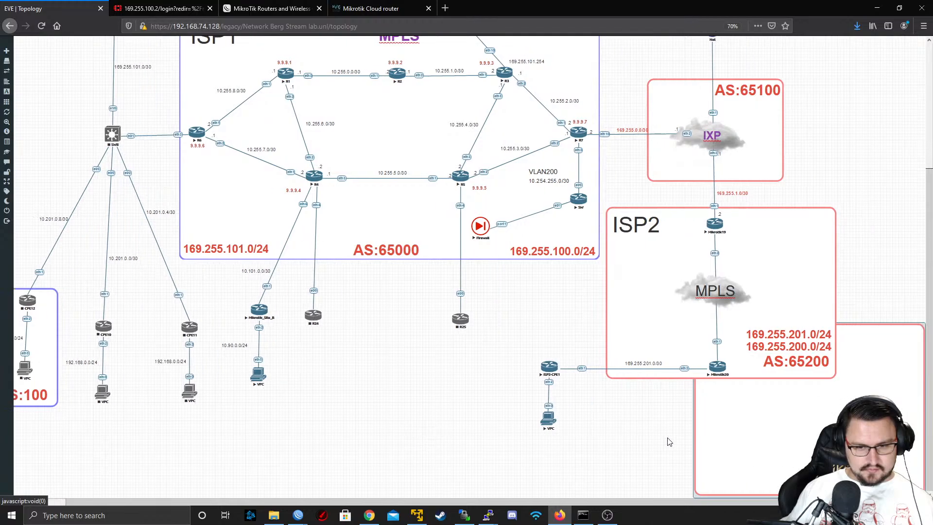
left_click_drag(787, 419, 407, 477)
scroll(402, 450, "down", 1)
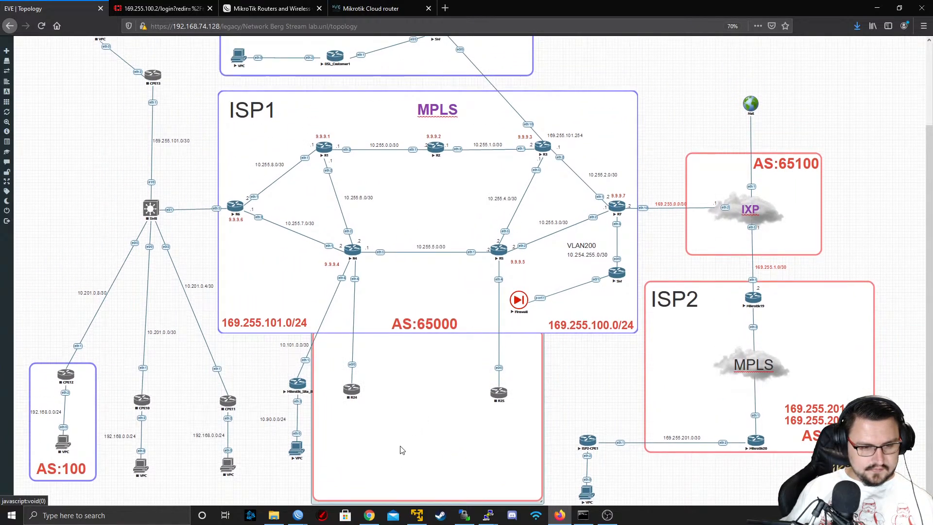
left_click_drag(528, 447, 554, 415)
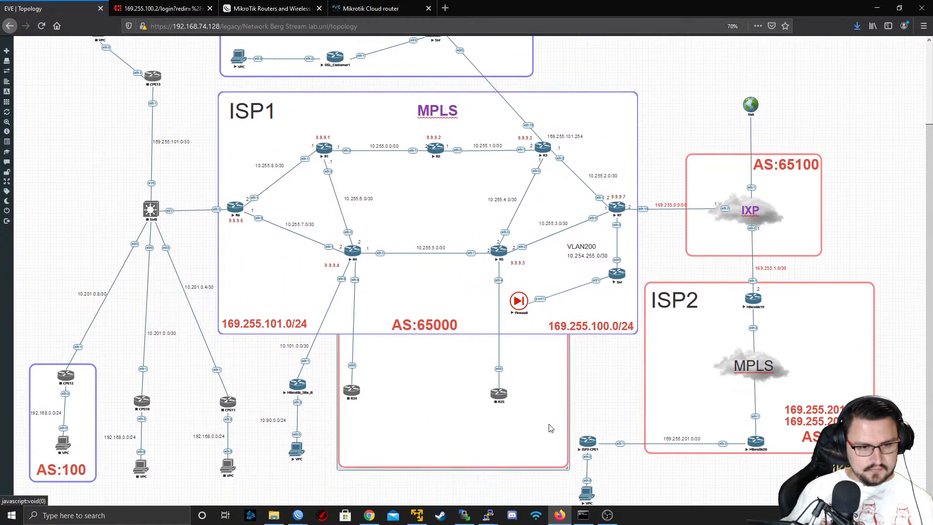
Shrink the copied frame and position it around the ISP2-CPE1 router and its VPC
left_click_drag(567, 468, 451, 403)
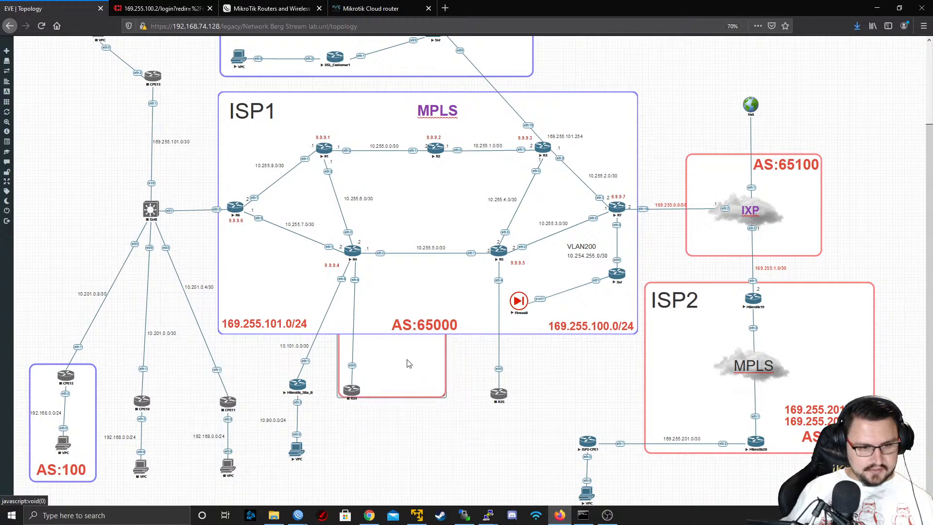
left_click_drag(408, 361, 519, 419)
left_click_drag(600, 418, 577, 504)
left_click(545, 404)
left_click_drag(529, 427, 616, 482)
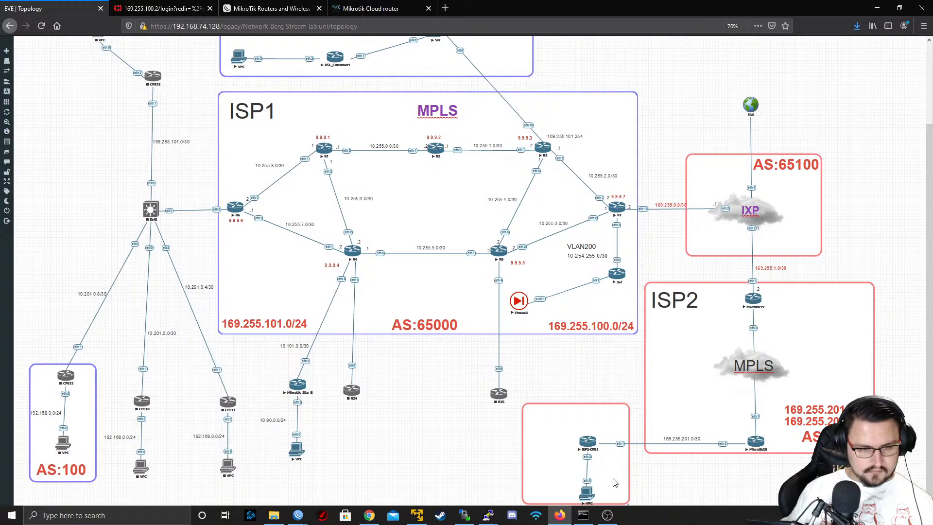
mouse_move(26, 127)
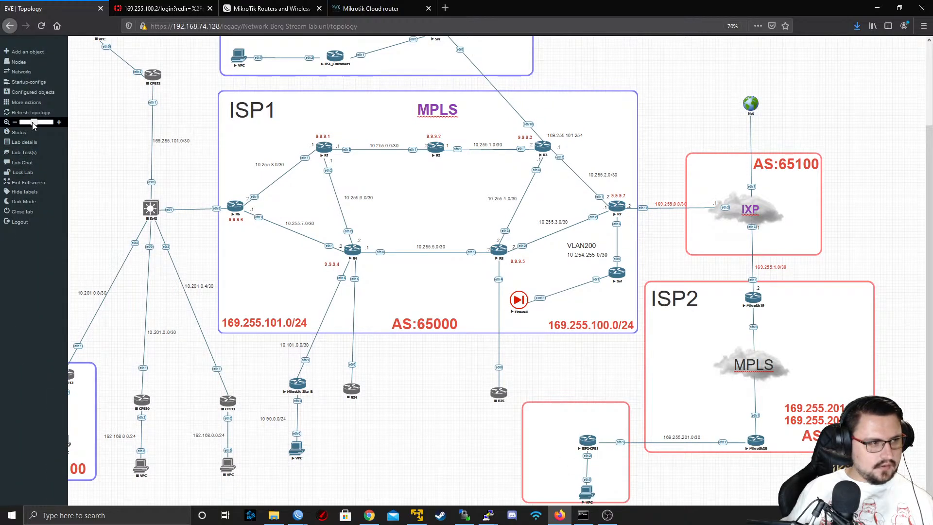
left_click_drag(33, 125, 31, 125)
scroll(504, 320, "down", 1, "ctrl")
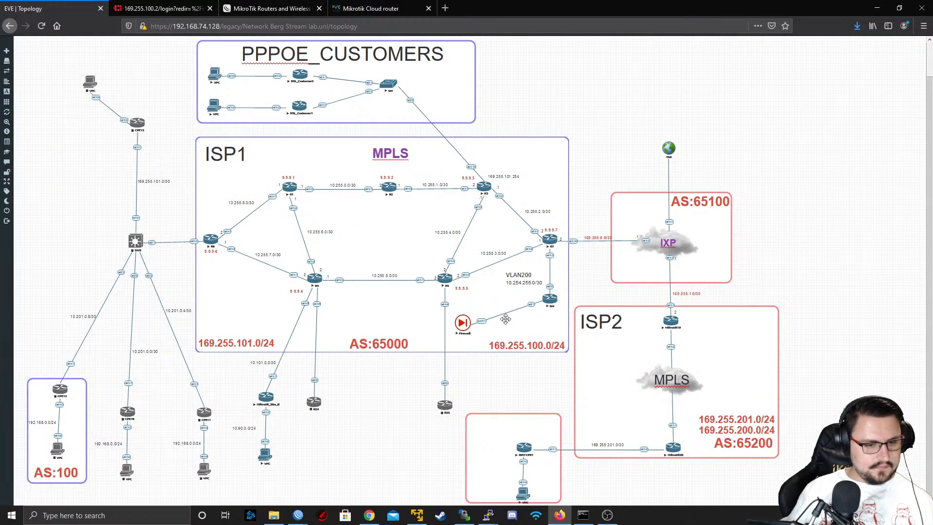
scroll(420, 405, "up", 1, "ctrl")
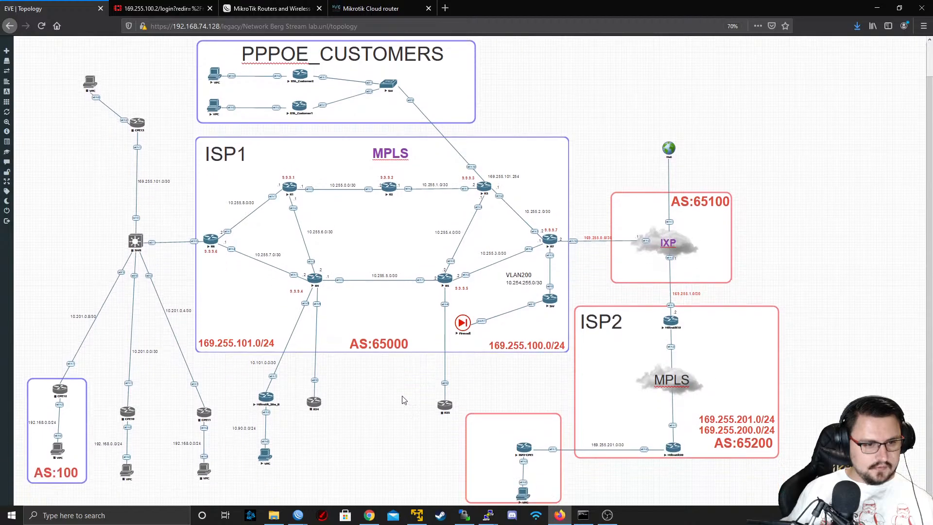
left_click_drag(501, 464, 505, 465)
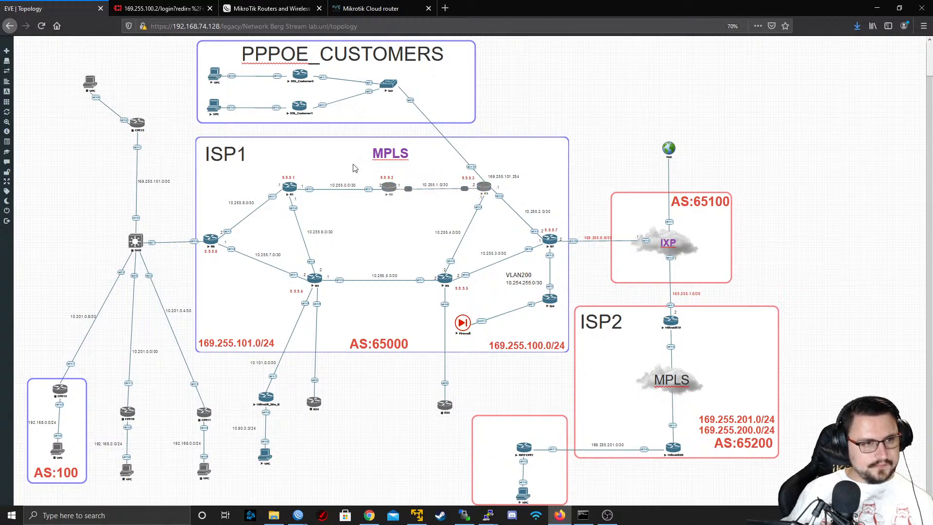
Duplicate the PPPOE_CUSTOMERS label and move the copy to the empty space above the Net cloud
right_click(348, 57)
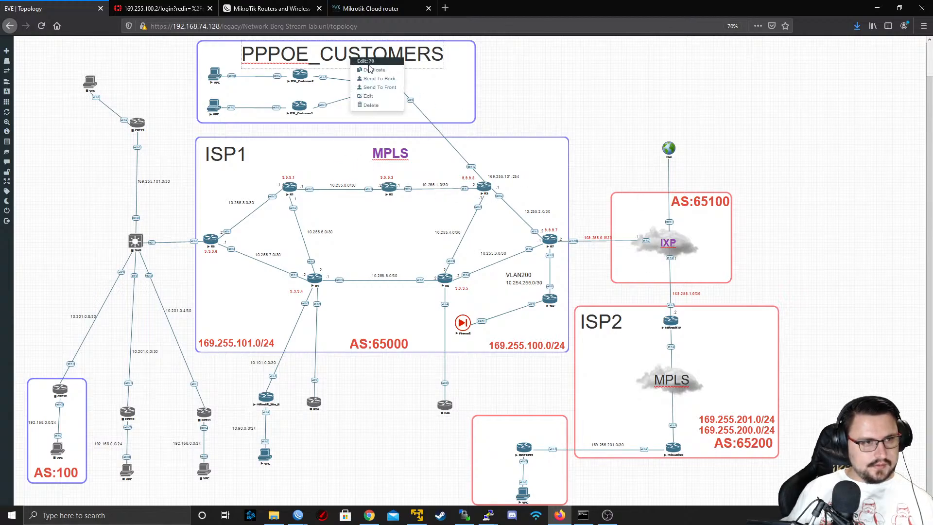
left_click(377, 73)
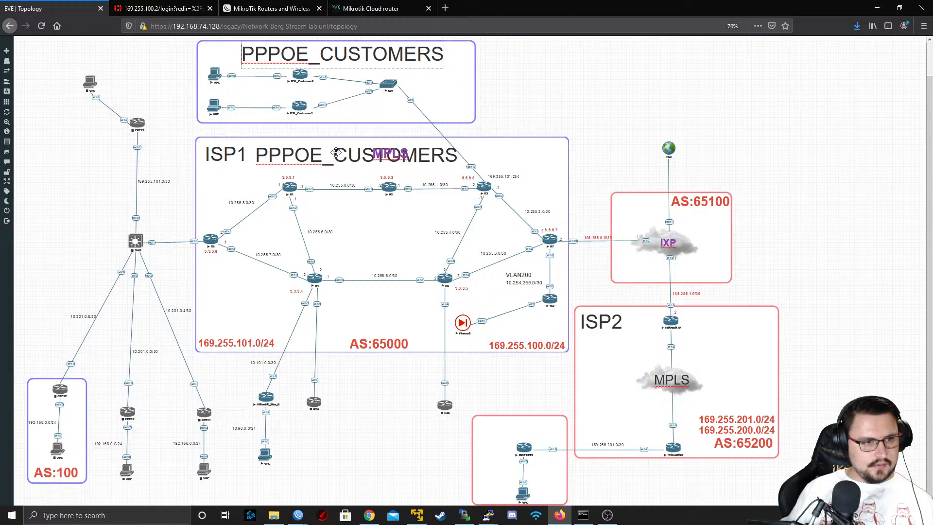
left_click_drag(406, 161, 682, 107)
Try to replace the copied label's whole text with L2TP, and undo the replacement
double_click(681, 108)
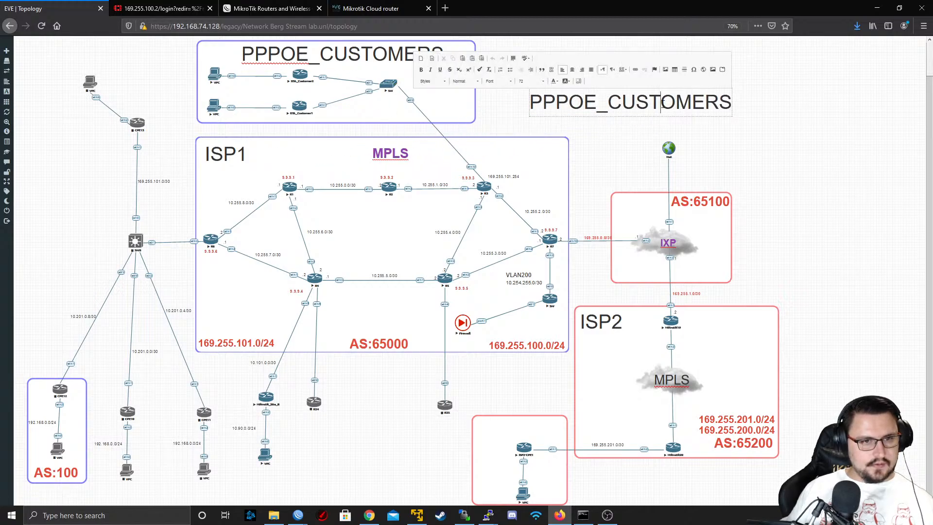
double_click(663, 103)
type("L2TP")
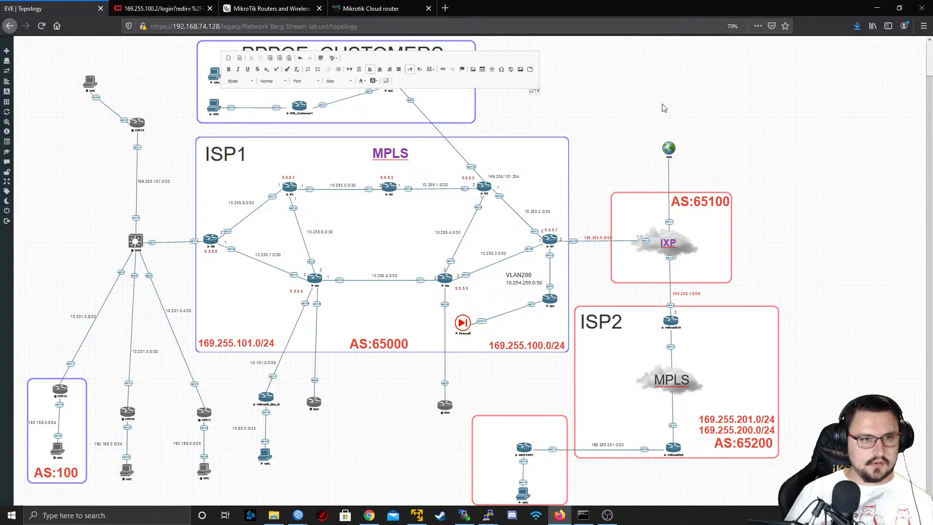
key("ctrl+z")
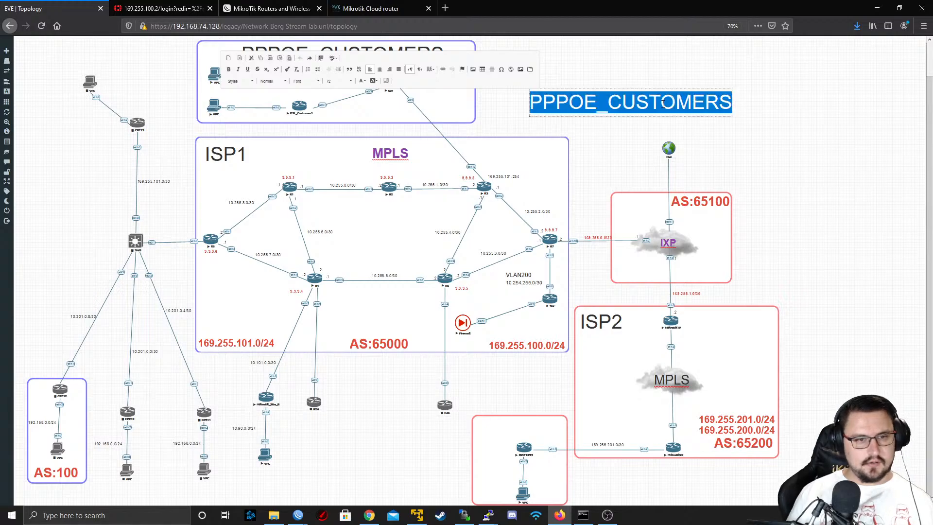
Change the copied PPPOE_CUSTOMERS label's text to L2TP, keeping its large font size
left_click(663, 103)
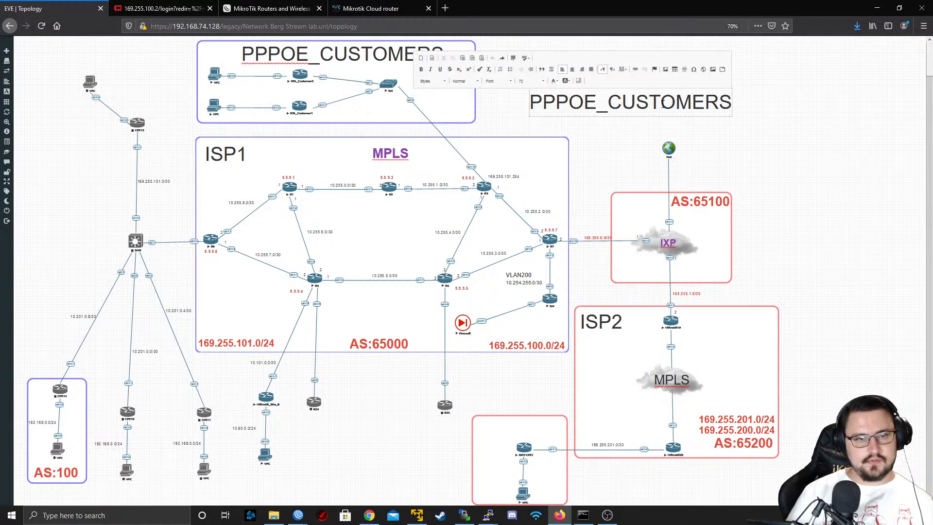
left_click(767, 104, "shift")
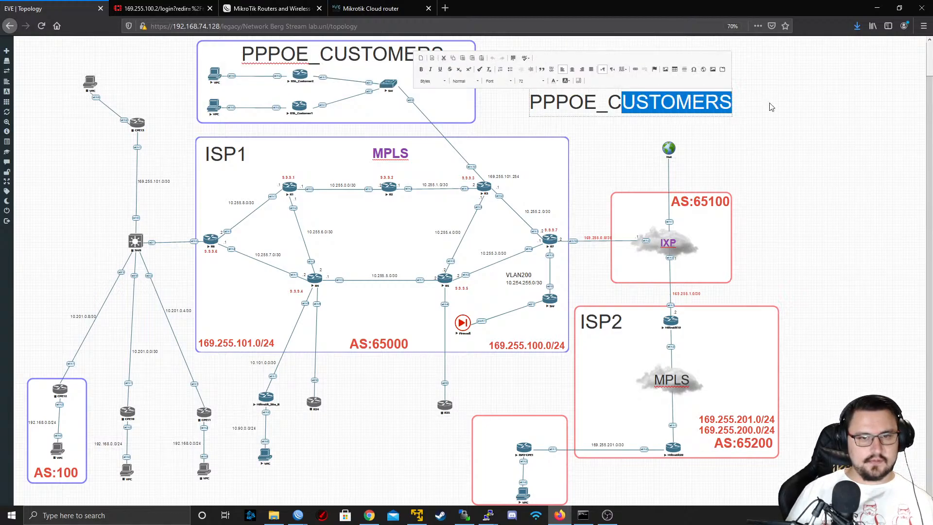
key("BackSpace")
key("BackSpace")
type("L2TP")
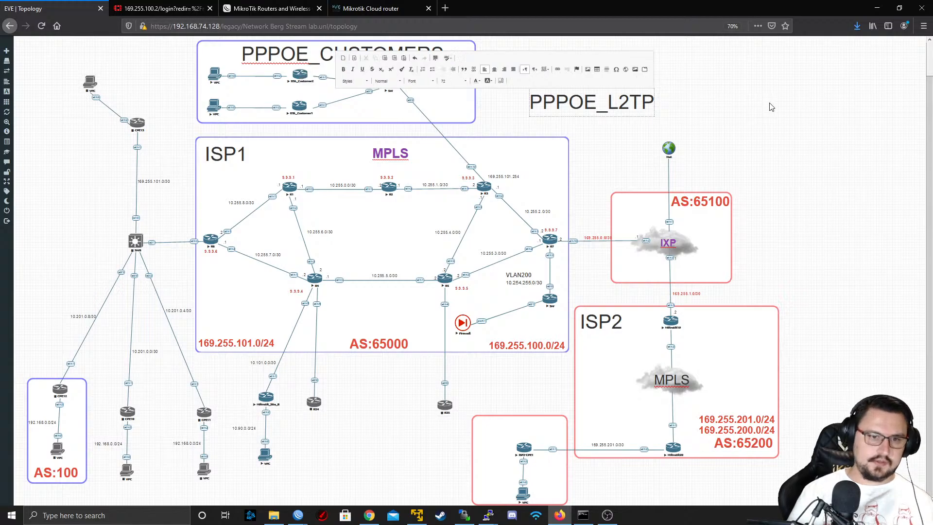
key("BackSpace")
key("BackSpace")
key("BackSpace")
key("BackSpace")
key("BackSpace")
key("BackSpace")
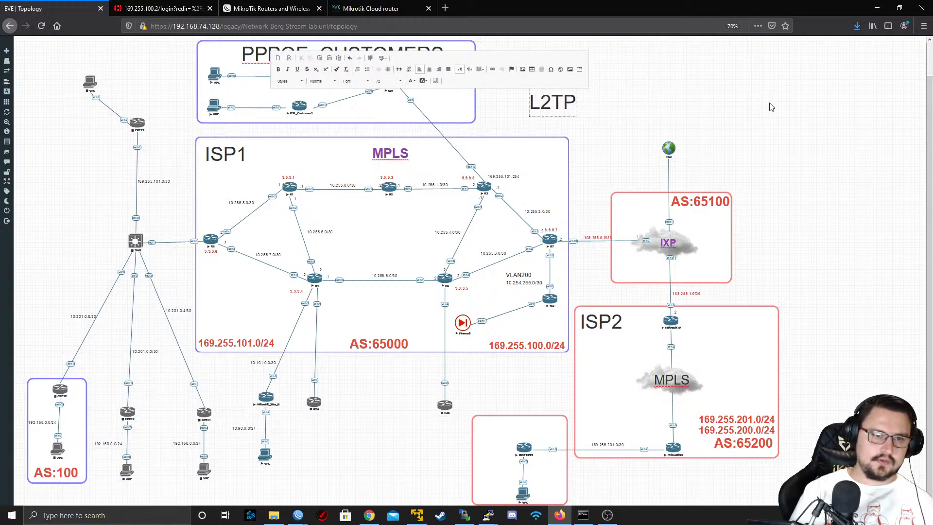
left_click(557, 127)
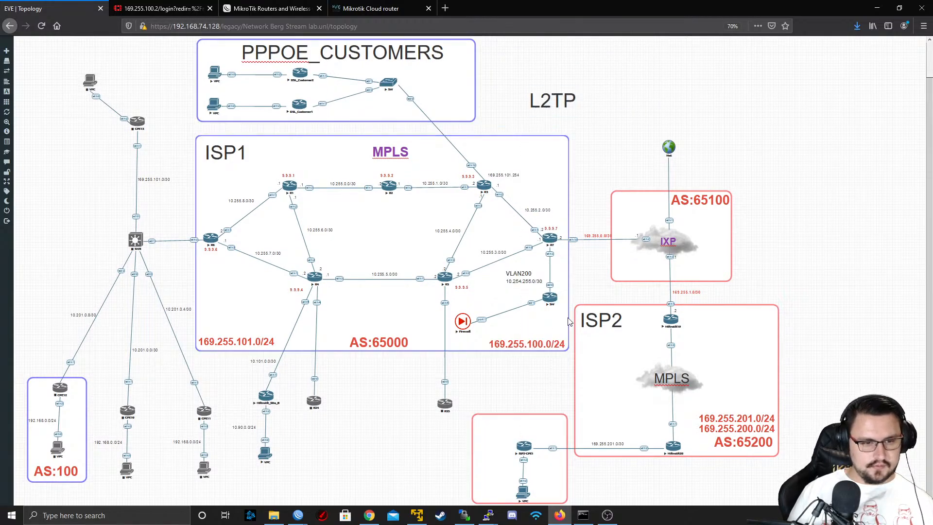
Move the L2TP label inside the frame around ISP2-CPE1, just above the router
left_click_drag(559, 108, 527, 466)
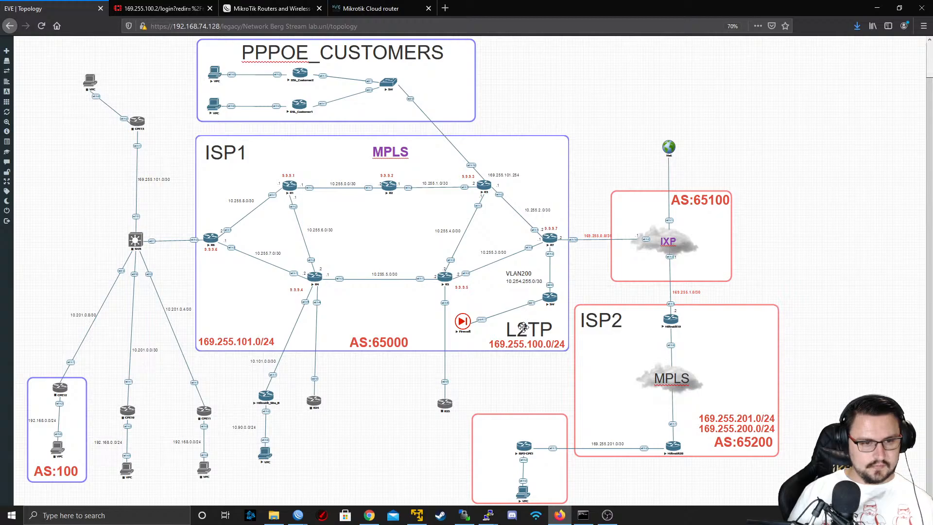
left_click_drag(524, 327, 516, 481)
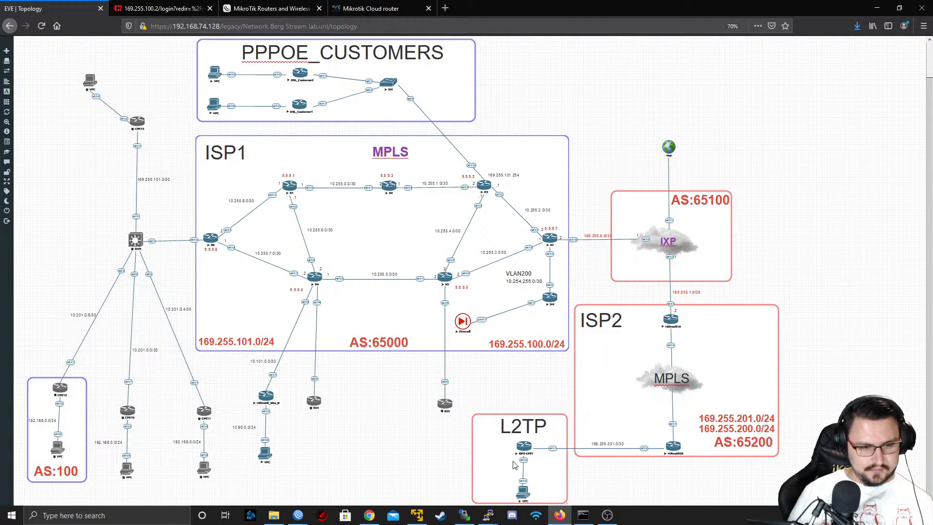
left_click_drag(515, 432, 561, 349)
left_click_drag(504, 429, 508, 427)
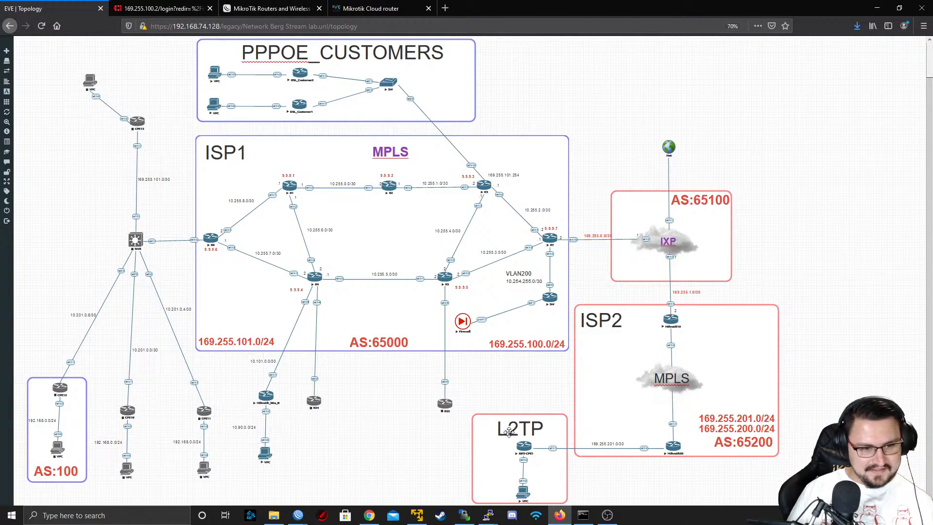
Set the border colour of the L2TP frame to purple (RGB 151, 134, 249) and save the change
right_click(568, 486)
left_click(588, 489)
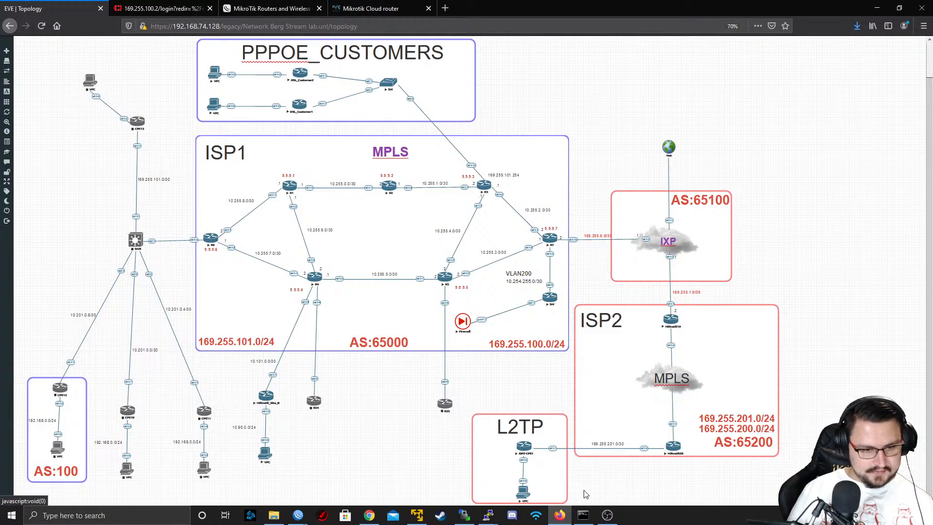
left_click(159, 488)
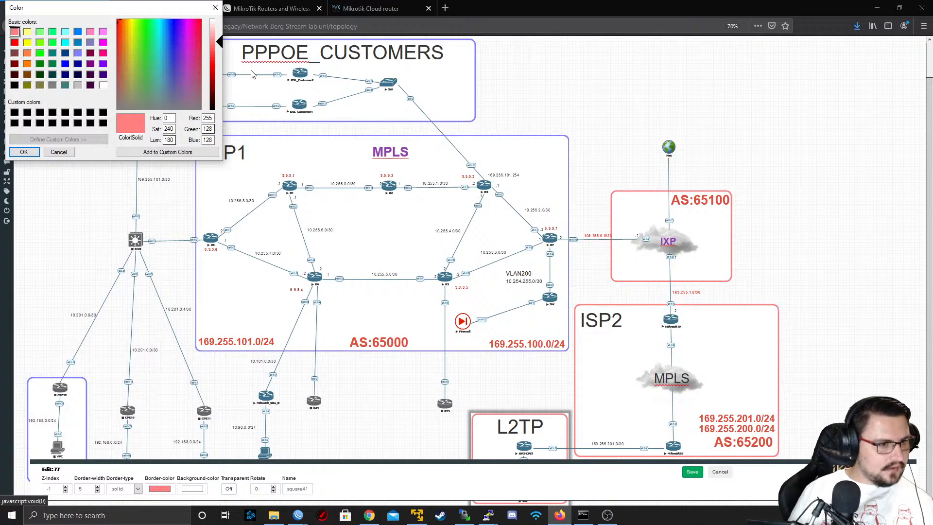
left_click_drag(158, 40, 176, 28)
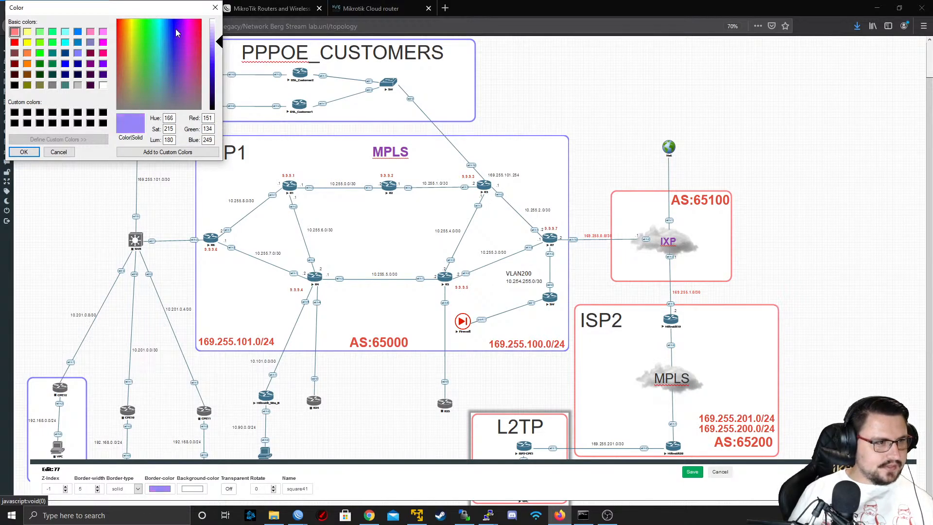
key("Return")
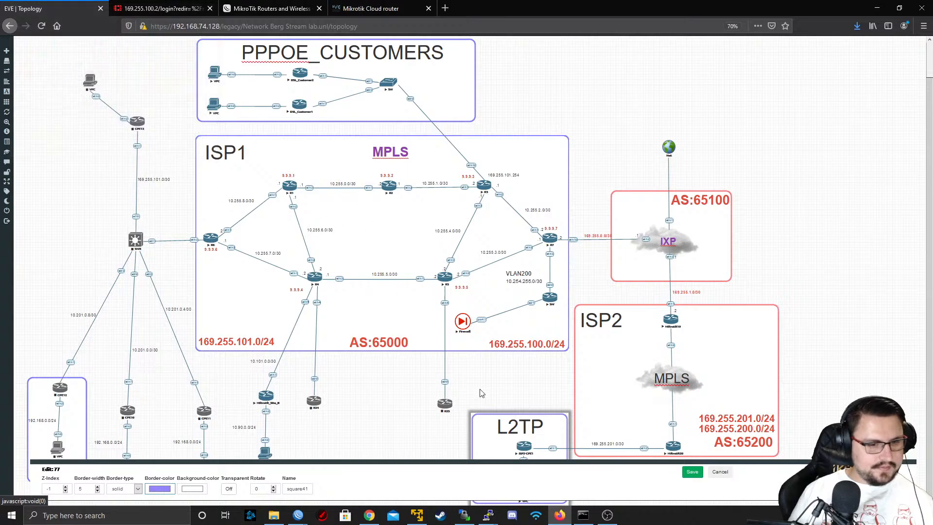
left_click(694, 472)
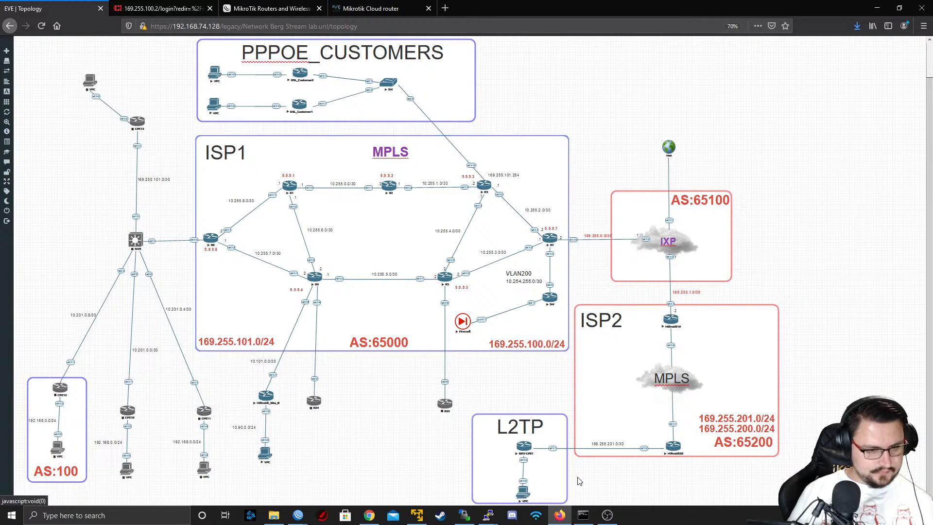
Duplicate the purple L2TP frame and place and resize the copy to enclose routers R24 and R25
scroll(579, 481, "down", 1)
left_click_drag(566, 475, 222, 419)
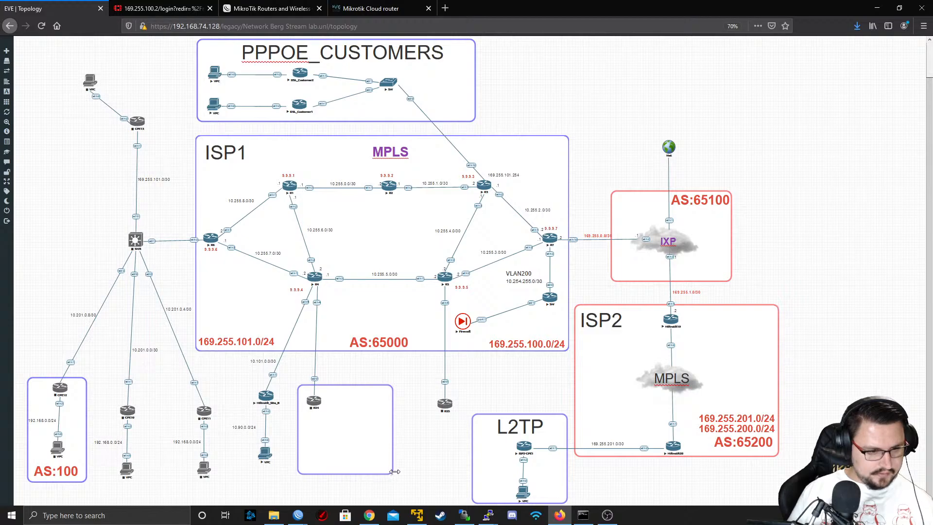
left_click_drag(394, 471, 480, 444)
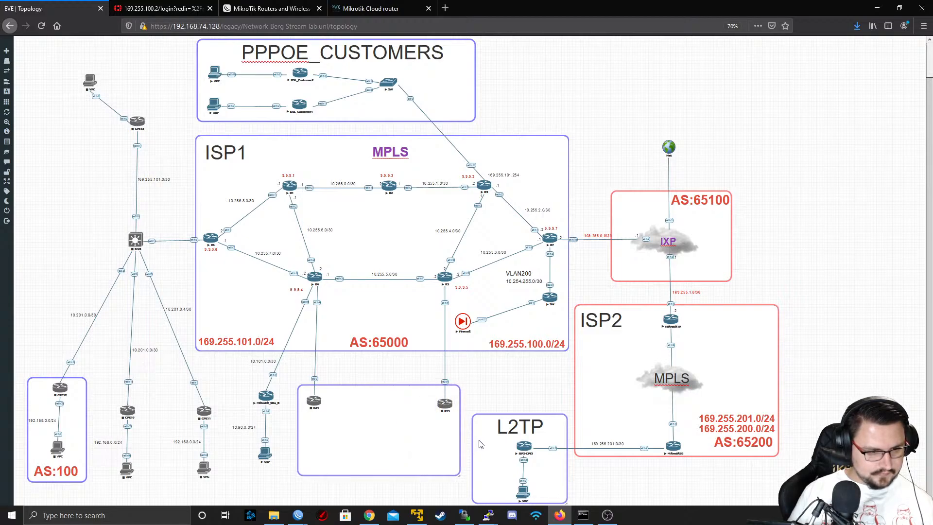
left_click_drag(377, 472, 382, 435)
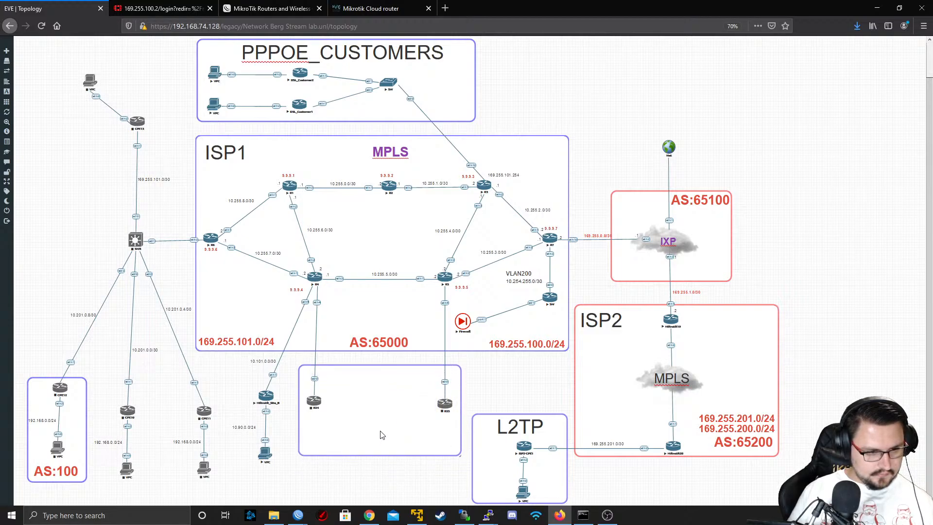
left_click_drag(459, 454, 460, 423)
Duplicate the L2TP label and place the copy inside the frame around R24 and R25
right_click(501, 427)
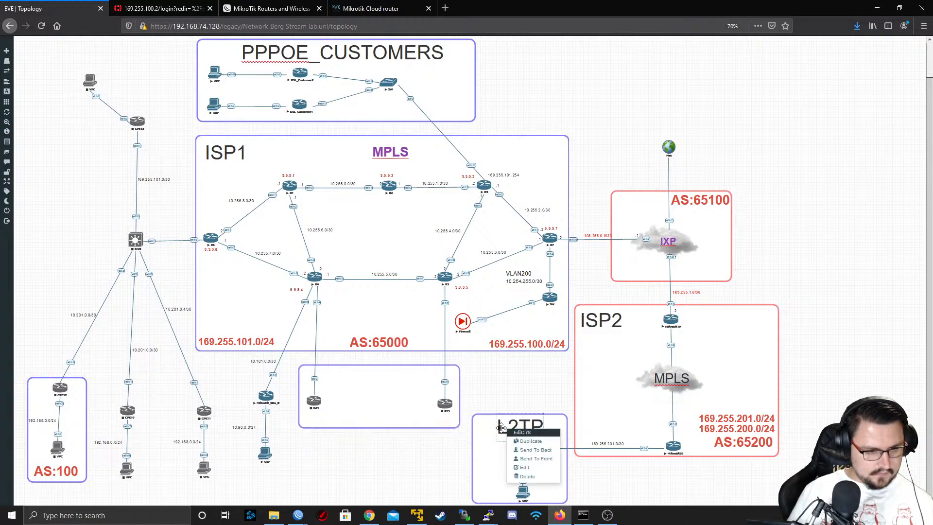
left_click(524, 436)
left_click_drag(491, 459, 343, 391)
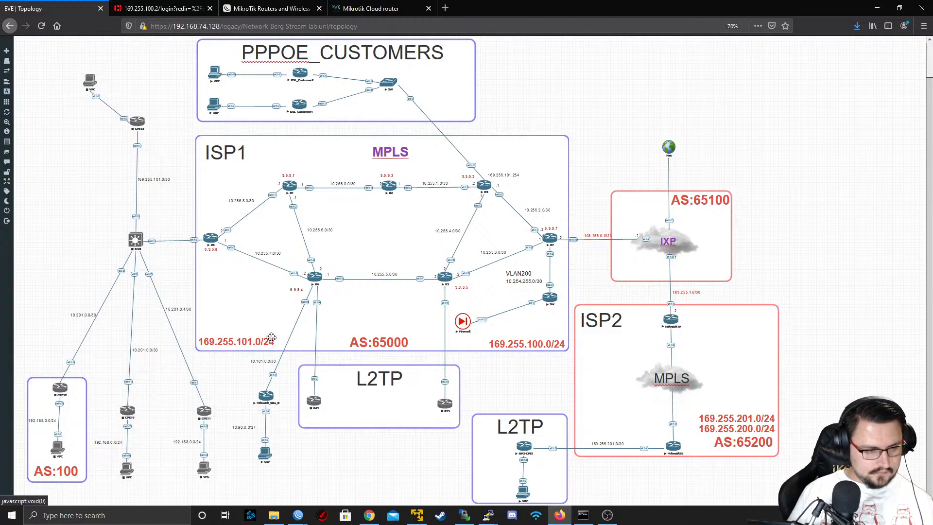
Change the copied L2TP label in the frame around R24 and R25 to VPLS, and nudge the ISP2 frame slightly away from ISP1
double_click(382, 382)
key("ctrl+a")
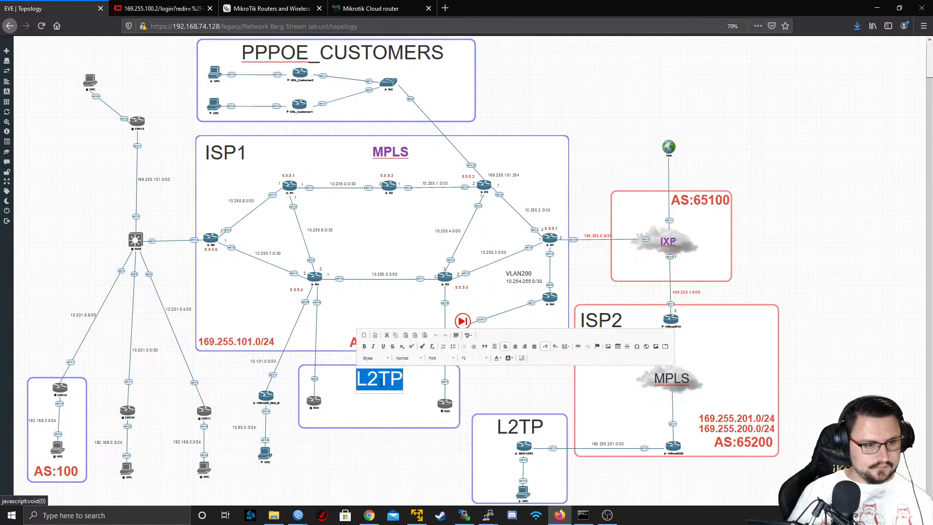
key("BackSpace")
key("ctrl+z")
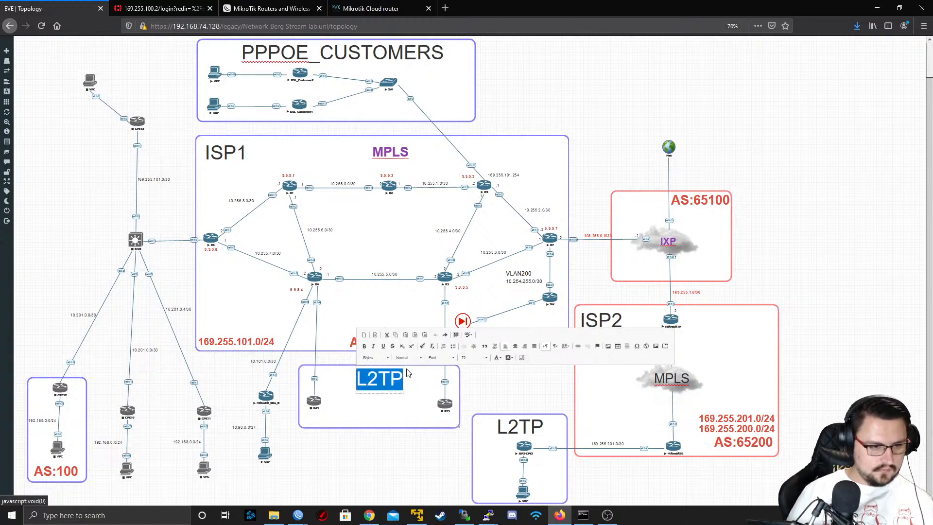
key("Right")
key("BackSpace")
key("BackSpace")
key("BackSpace")
type("VP{L:S")
key("BackSpace")
key("BackSpace")
key("BackSpace")
key("BackSpace")
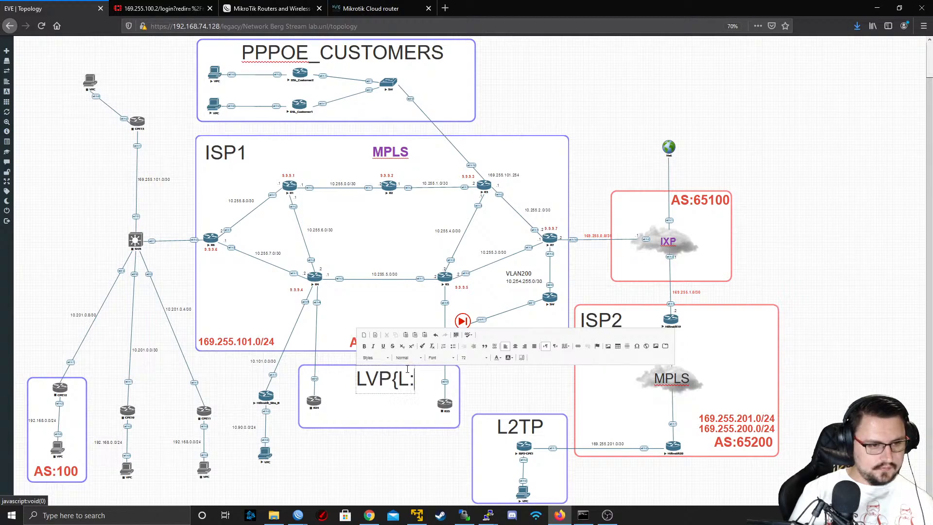
type("LS")
key("Left")
key("Left")
key("BackSpace")
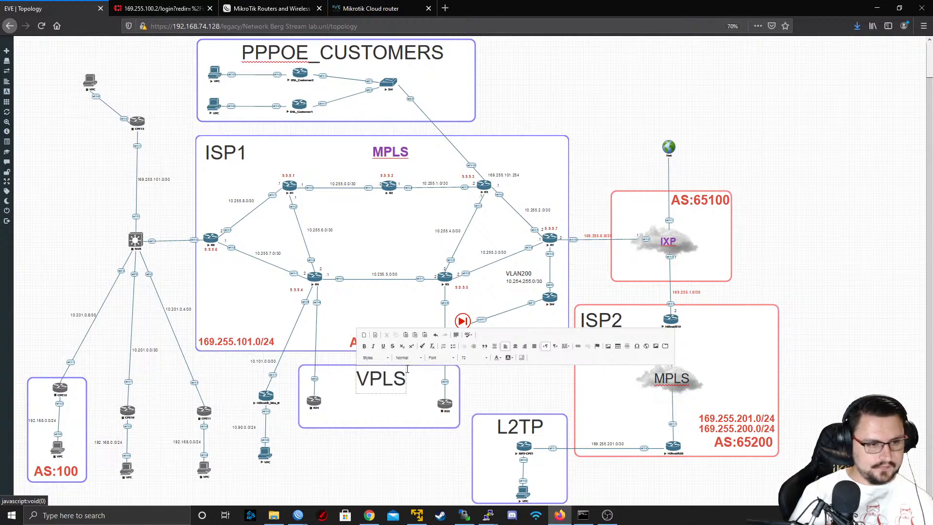
left_click(407, 369)
left_click_drag(390, 376, 386, 378)
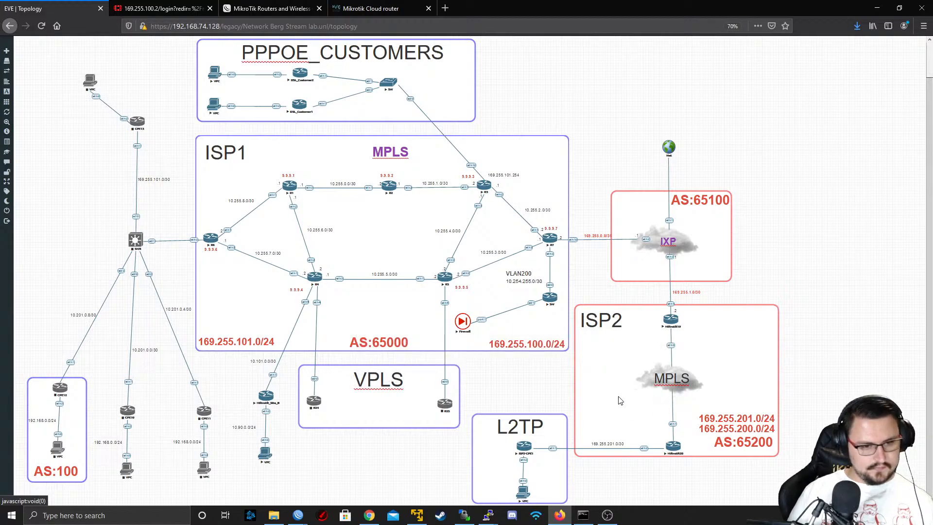
left_click_drag(575, 400, 577, 401)
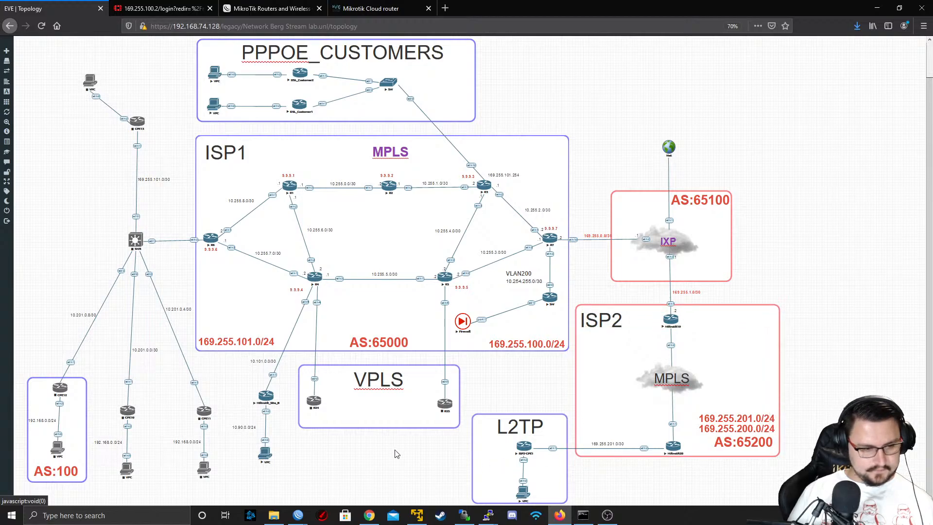
Move the L2TP frame and label up beside the VPLS frame, and place ISP2-CPE1 and its VPC inside it
left_click_drag(469, 398, 564, 513)
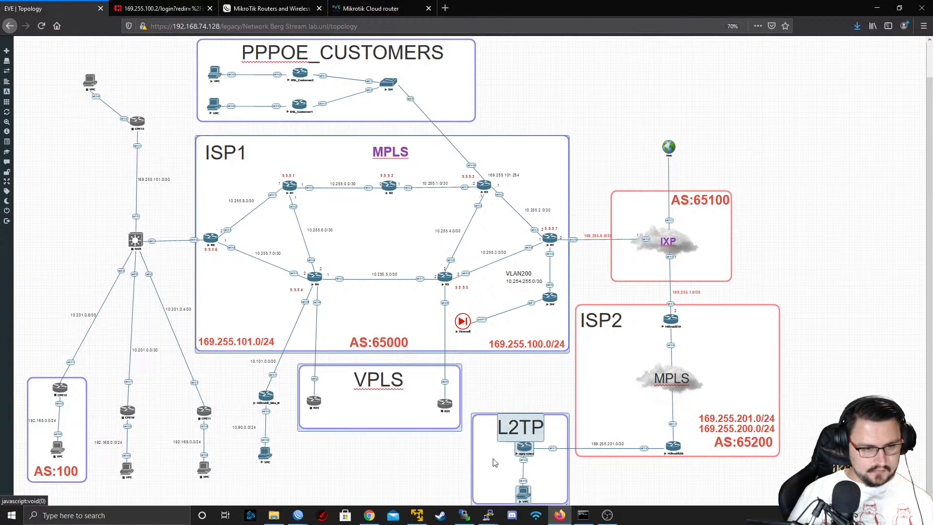
left_click_drag(494, 463, 496, 491)
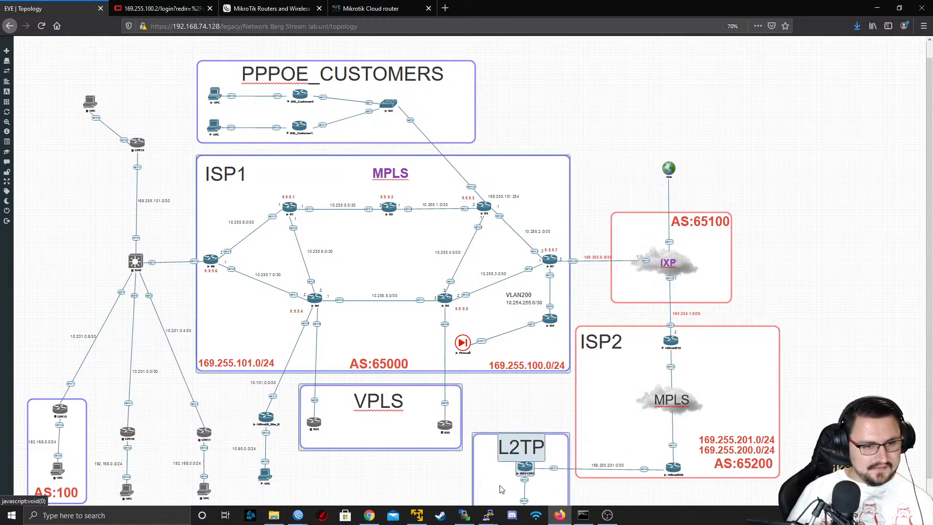
scroll(501, 489, "down", 1)
left_click_drag(474, 397, 508, 382)
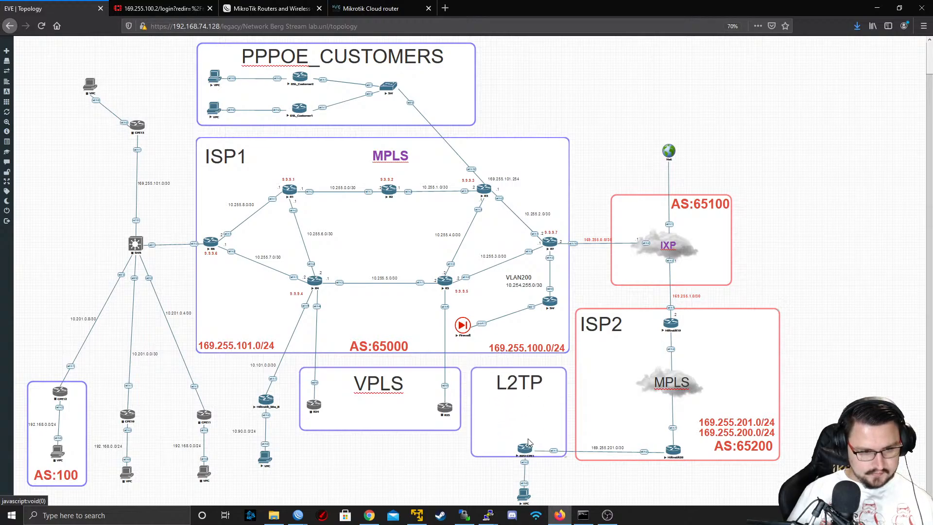
left_click_drag(529, 442, 522, 398)
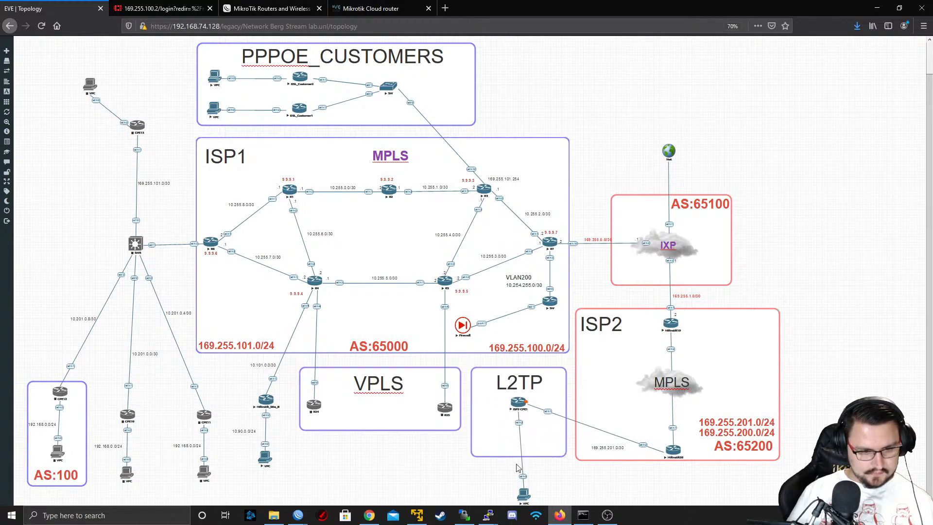
left_click_drag(524, 494, 516, 439)
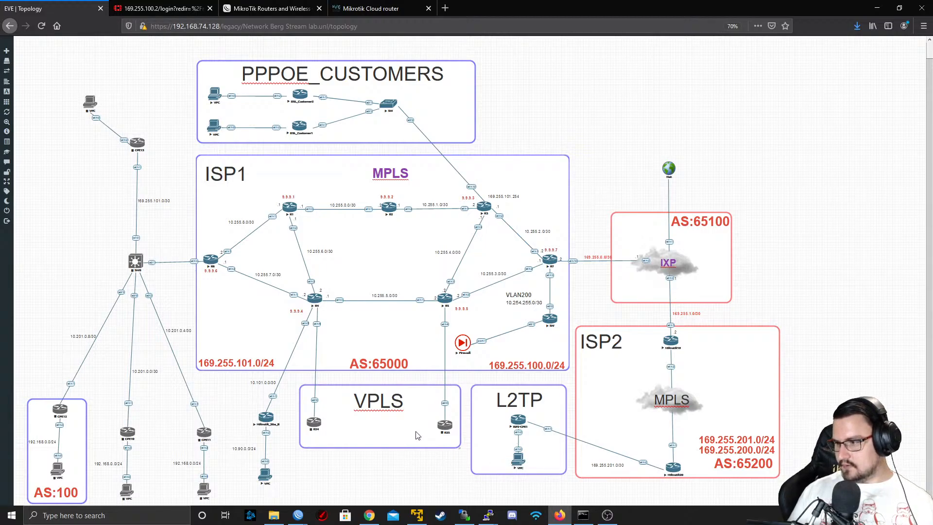
Duplicate the VPLS frame and place and resize the copy to enclose the VPC and CPE router at the topology's upper left
right_click(161, 127)
left_click(333, 388)
right_click(346, 428)
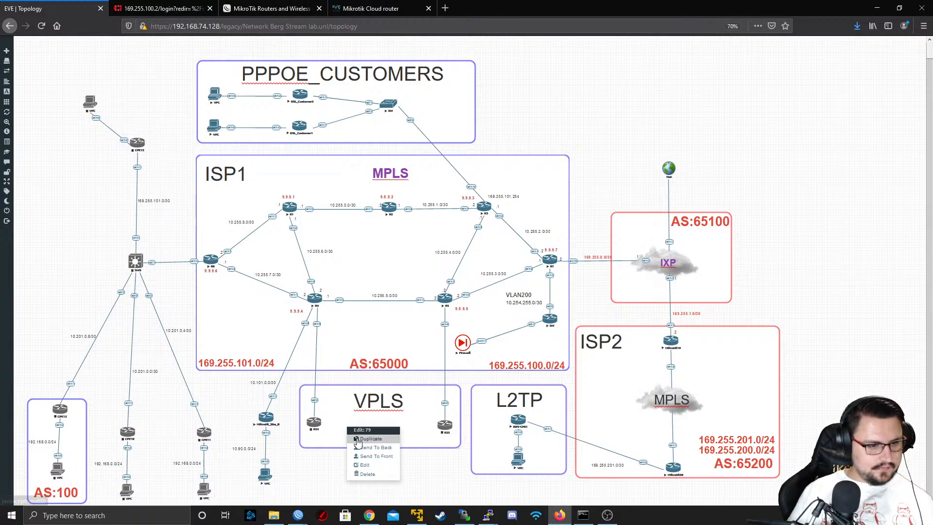
left_click(358, 439)
left_click_drag(400, 486, 133, 72)
left_click_drag(177, 242, 5, 96)
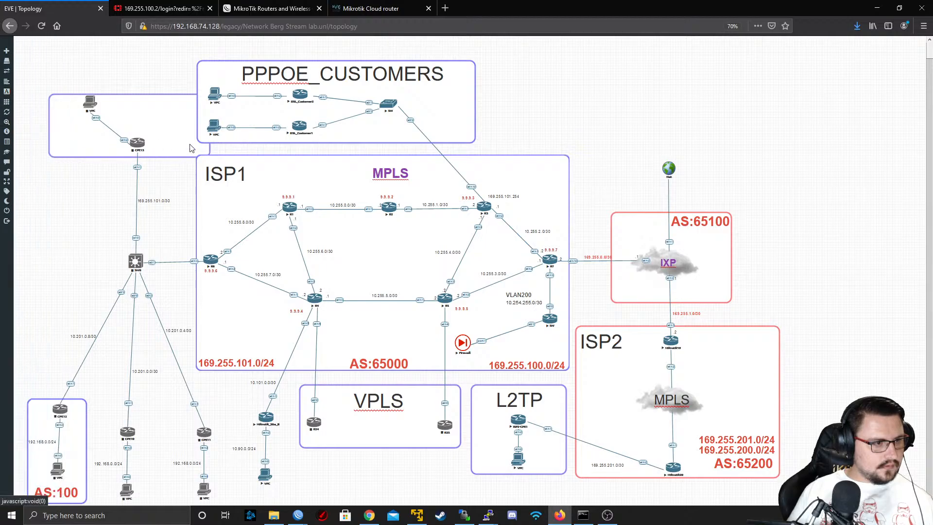
left_click_drag(199, 156, 96, 196)
left_click_drag(70, 166, 184, 215)
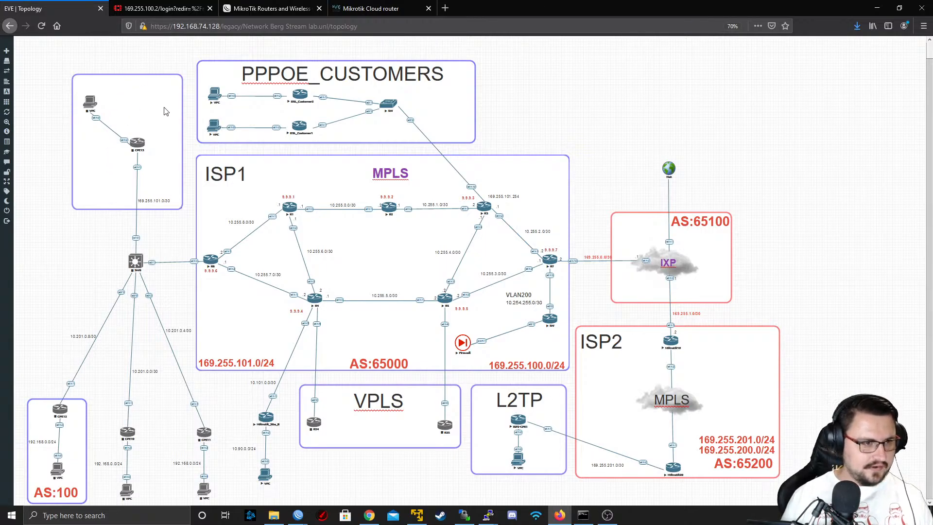
Duplicate the VPLS label, place the copy in the upper-left customer frame and change its text to EOIP
right_click(365, 405)
left_click(403, 425)
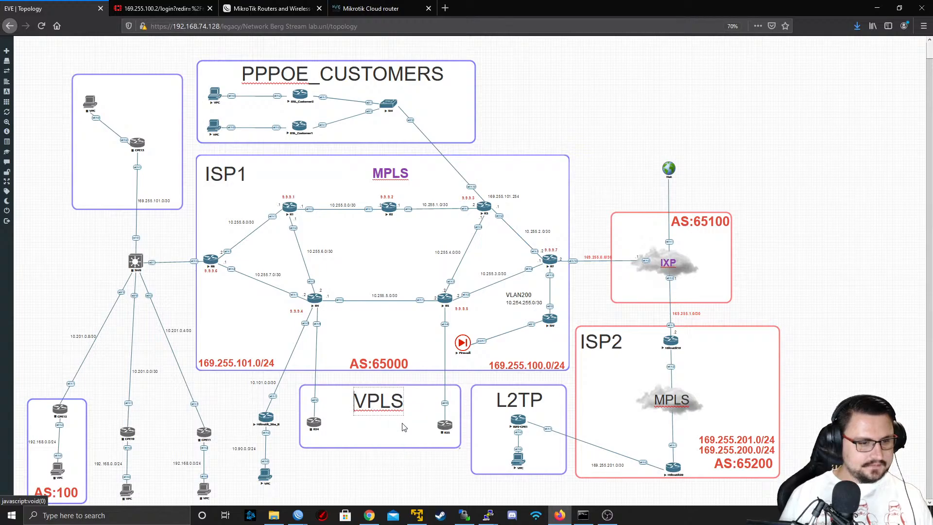
left_click_drag(369, 427, 127, 101)
double_click(127, 101)
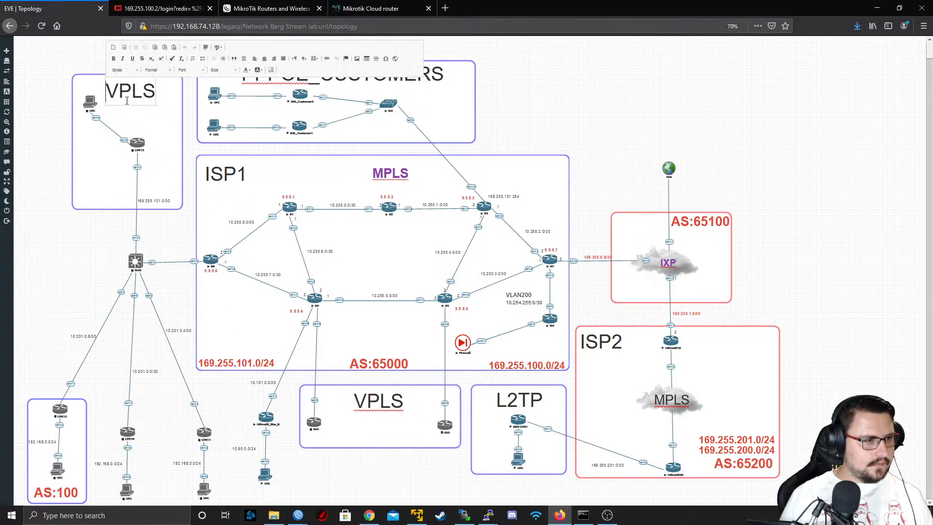
double_click(127, 101)
left_click(126, 100)
double_click(125, 101)
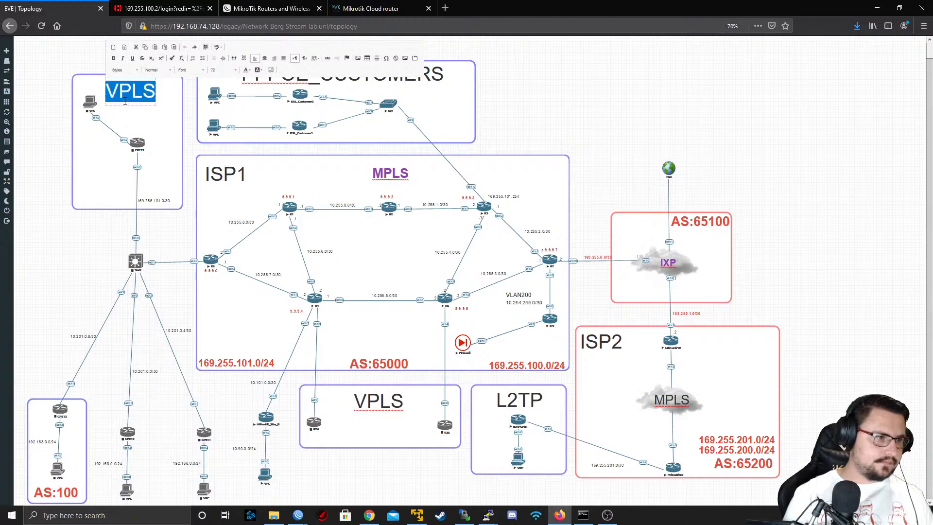
type("EOIP")
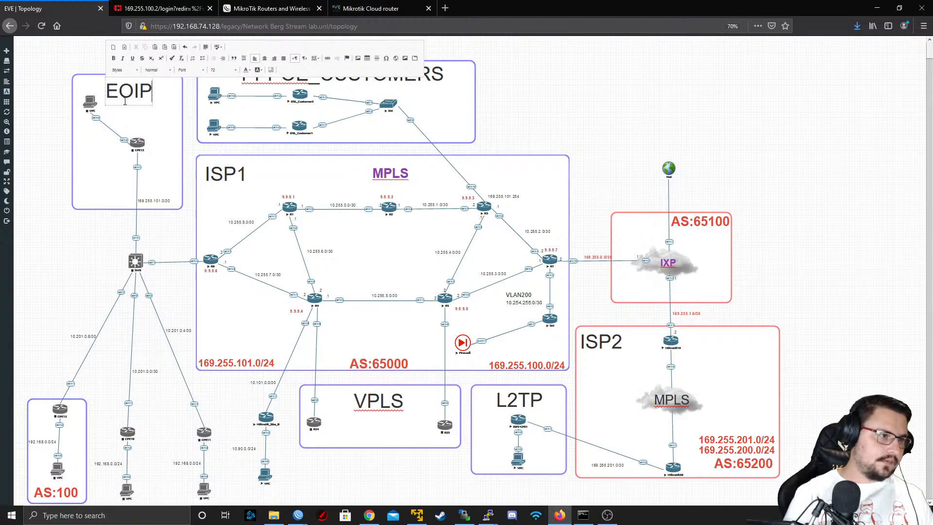
left_click(66, 223)
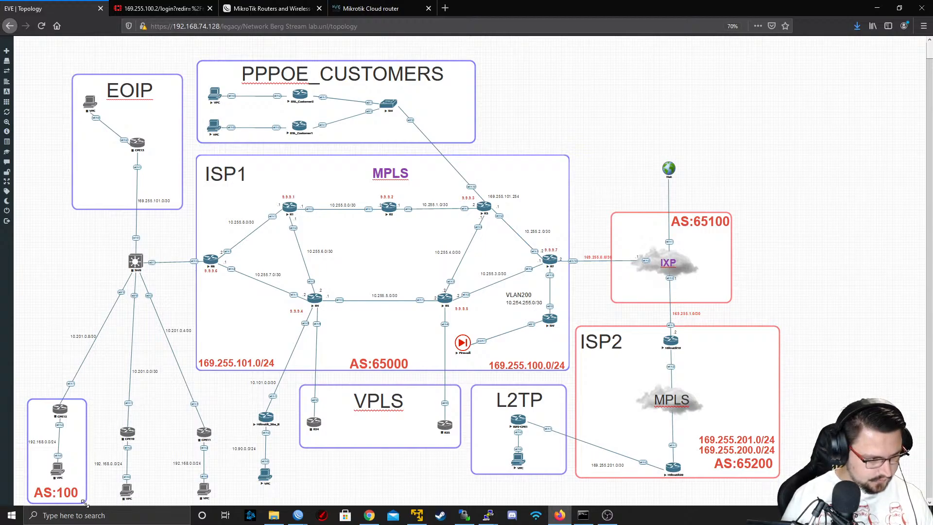
Widen the AS:100 frame to enclose all three CPE routers and their VPCs, and place a copy of the EOIP label inside it
left_click_drag(83, 502, 255, 502)
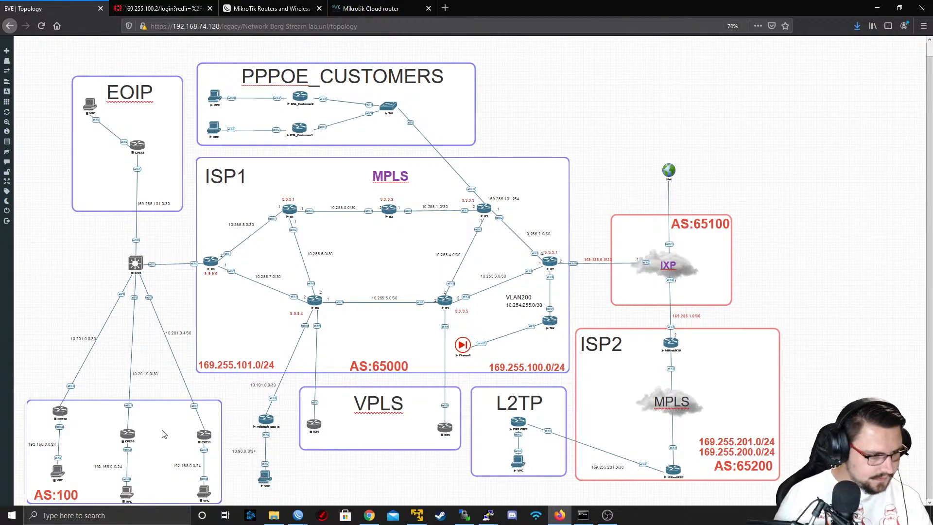
right_click(139, 89)
left_click(155, 103)
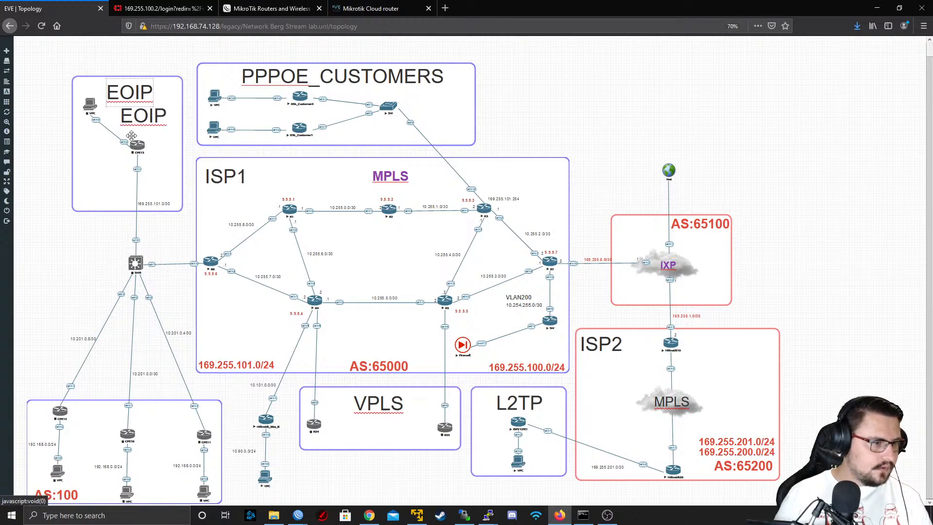
left_click_drag(131, 135, 95, 422)
Change the copied label in the AS:100 frame to BGP and adjust its position between the routers
double_click(95, 416)
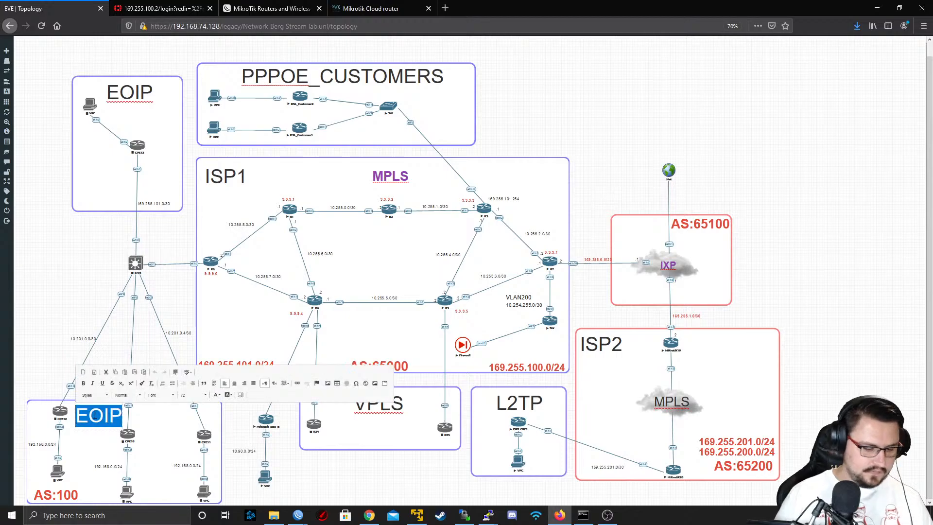
type("MP")
key("ctrl+z")
key("Right")
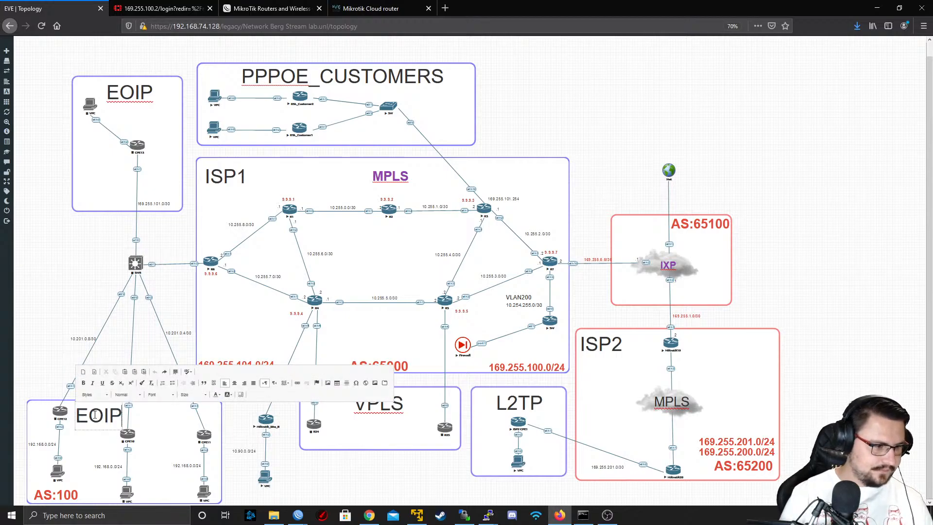
key("BackSpace")
key("BackSpace")
key("BackSpace")
type("BGP")
key("BackSpace")
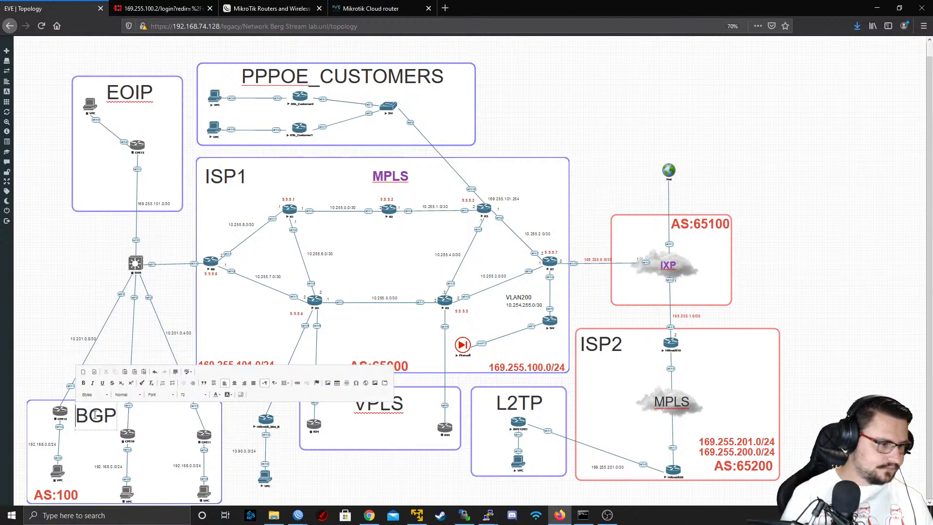
left_click(73, 414)
left_click_drag(91, 415, 94, 414)
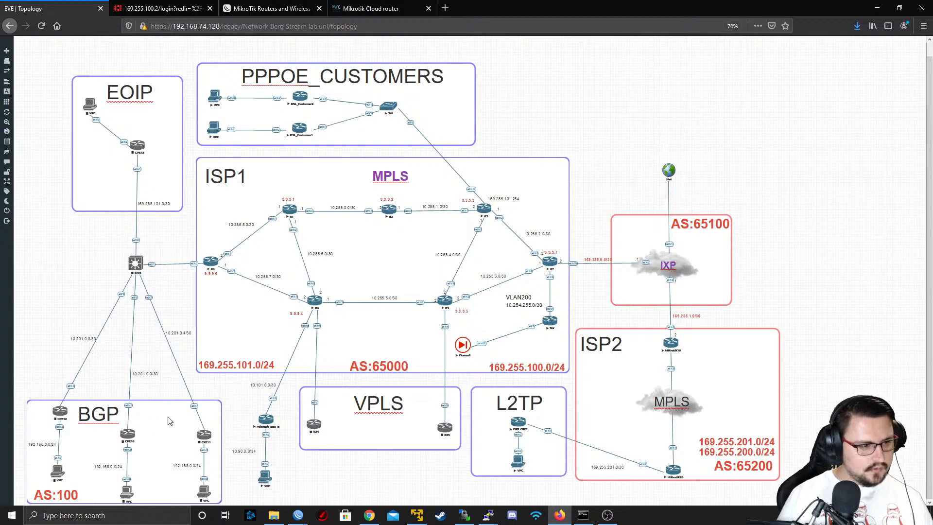
Duplicate the VPLS frame and place and resize the copy to enclose Mikrotik_Site_B and its VPC
right_click(313, 481)
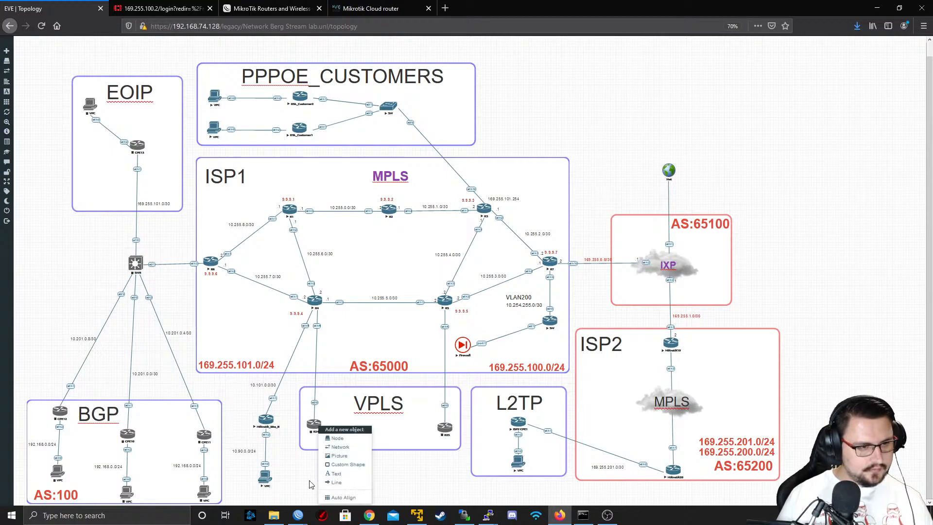
left_click(407, 441)
right_click(391, 443)
right_click(364, 437)
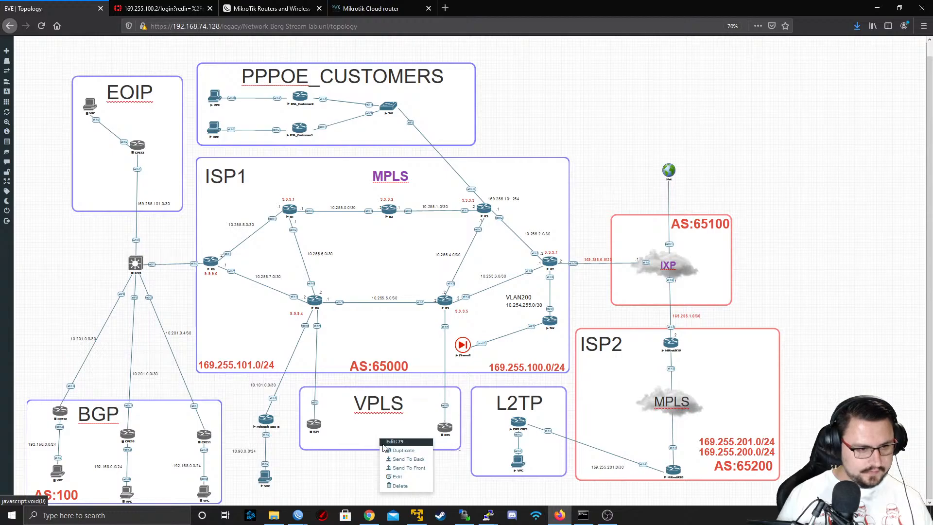
left_click(386, 450)
scroll(475, 474, "down", 2)
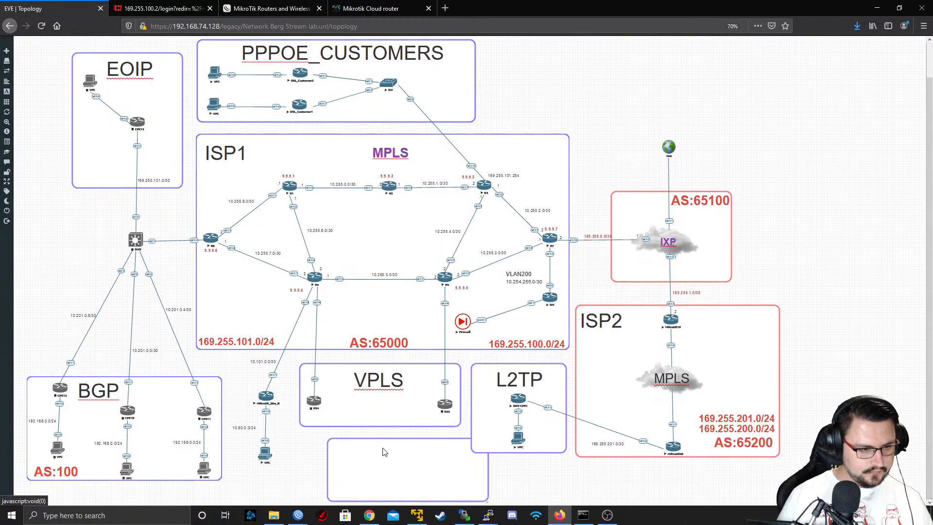
left_click_drag(383, 452, 276, 411)
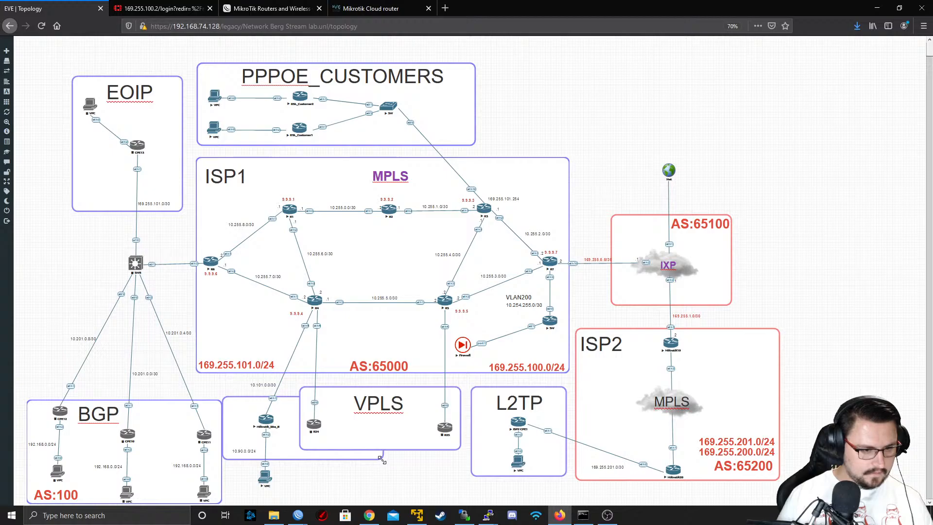
left_click_drag(382, 460, 272, 512)
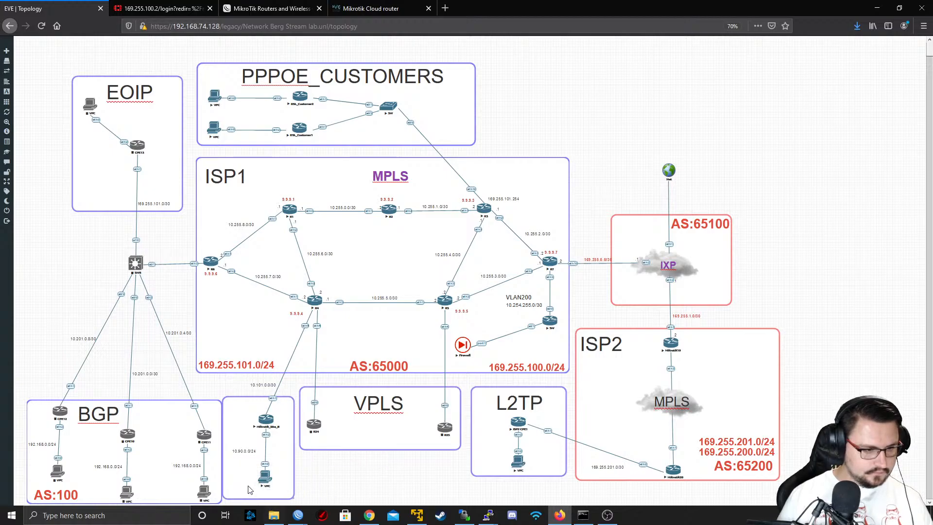
left_click_drag(246, 481, 249, 485)
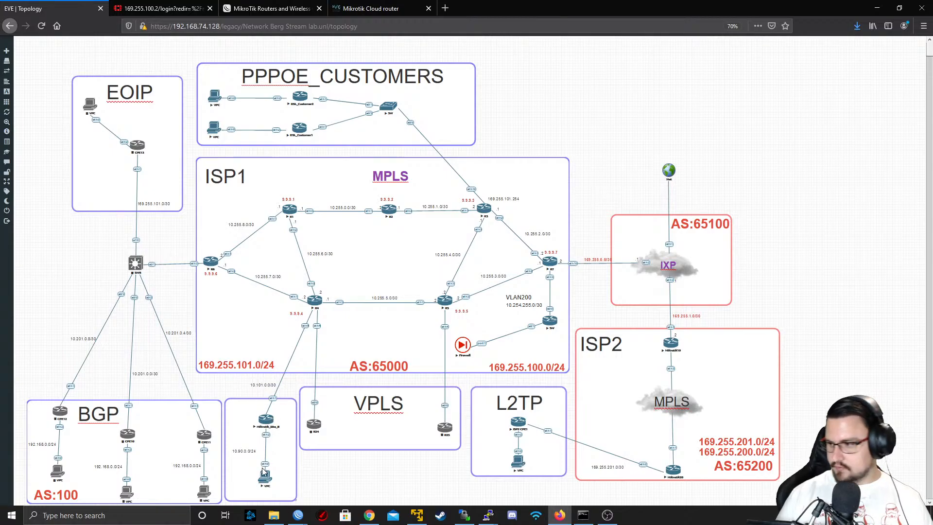
left_click_drag(245, 488, 247, 490)
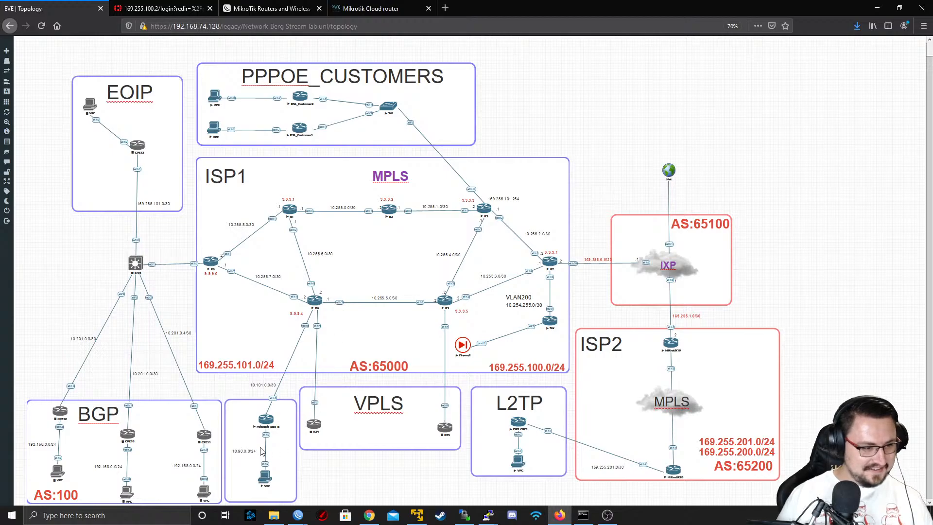
Duplicate the VPLS label, place the copy in the Mikrotik_Site_B frame and change its text to VRF
right_click(380, 402)
left_click(398, 415)
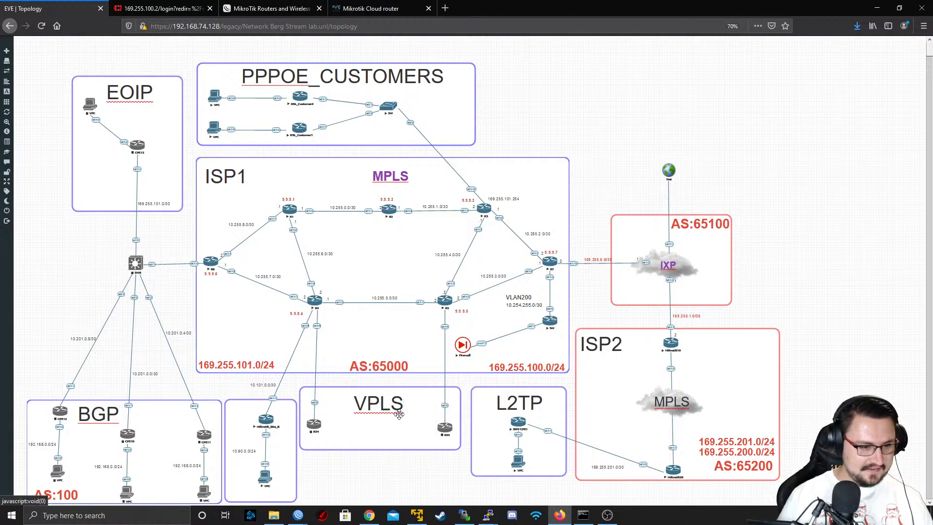
left_click_drag(401, 430, 276, 423)
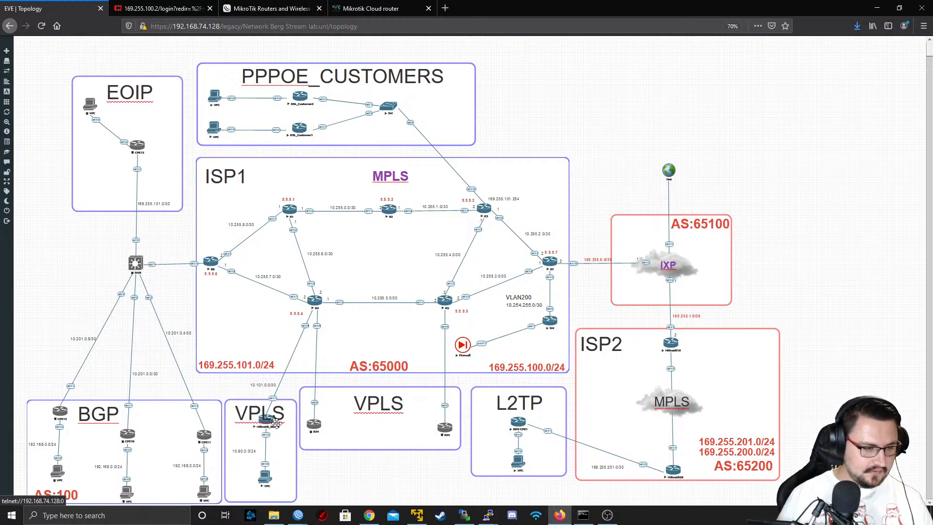
double_click(249, 417)
double_click(253, 421)
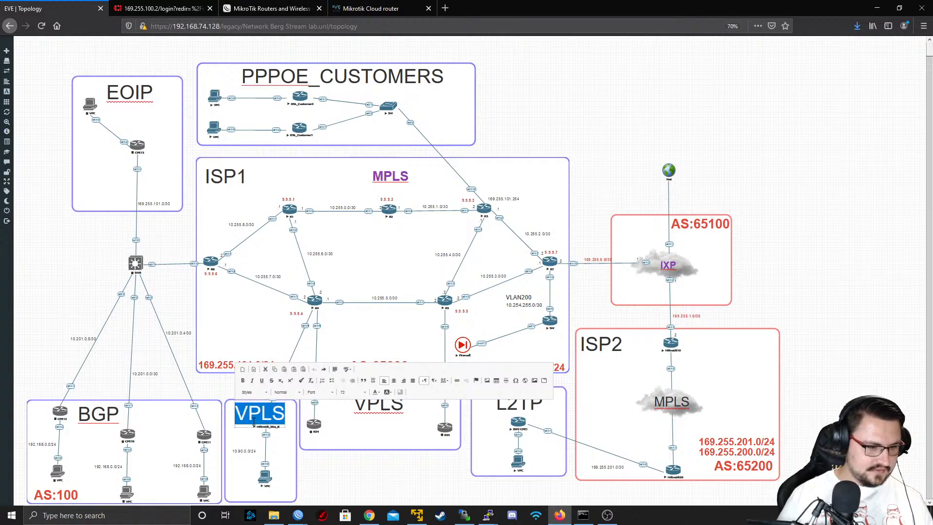
type("V")
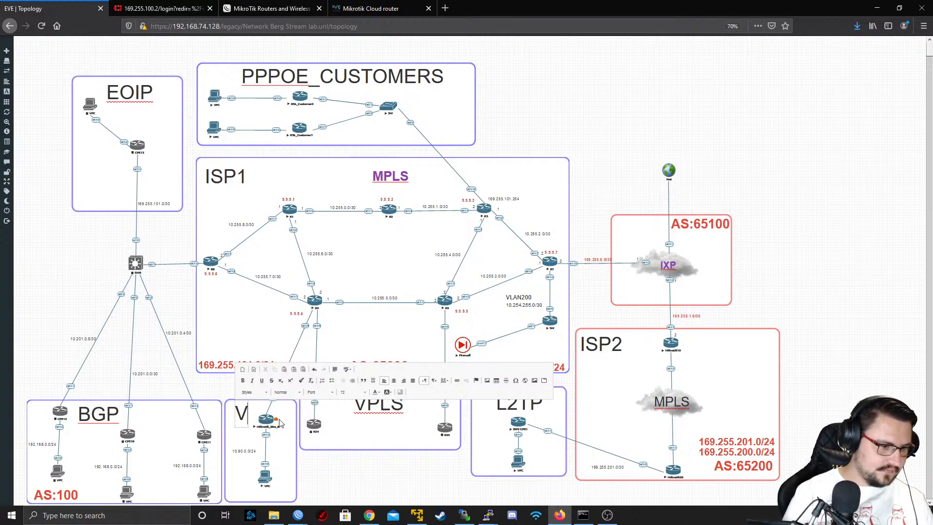
type("VRF")
key("BackSpace")
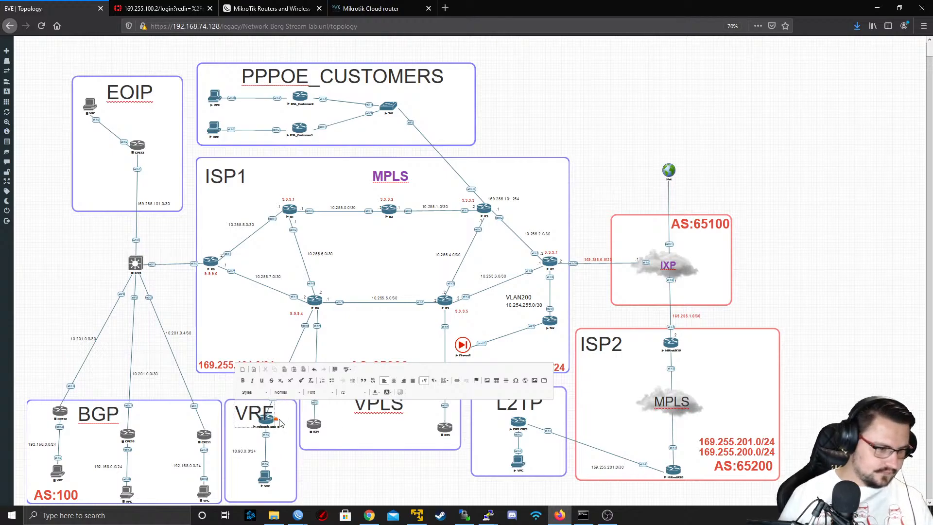
left_click(279, 423)
Reduce the VRF label's font size and place it inside its frame's upper-left corner, clear of the router
mouse_move(247, 418)
left_mouse_down()
mouse_move(236, 481)
mouse_move(239, 414)
left_mouse_up()
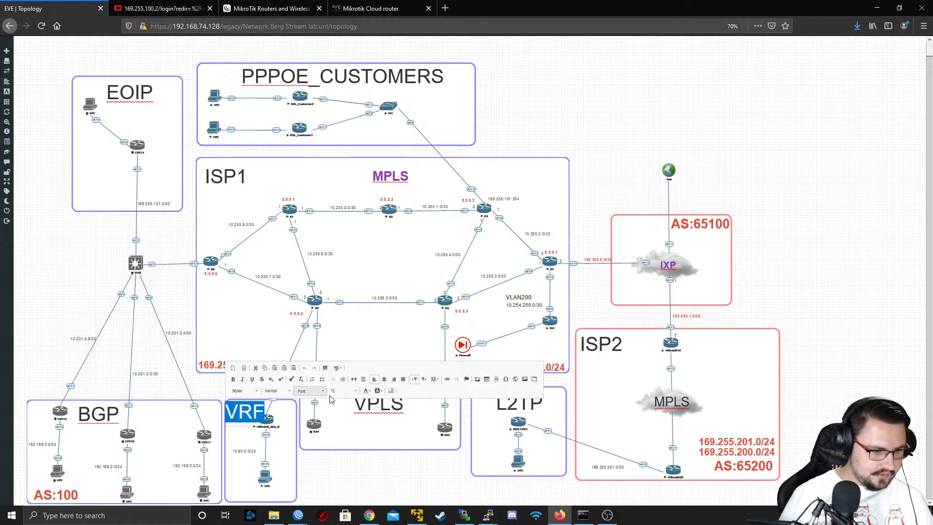
left_click(345, 391)
left_click(340, 406)
left_click(329, 443)
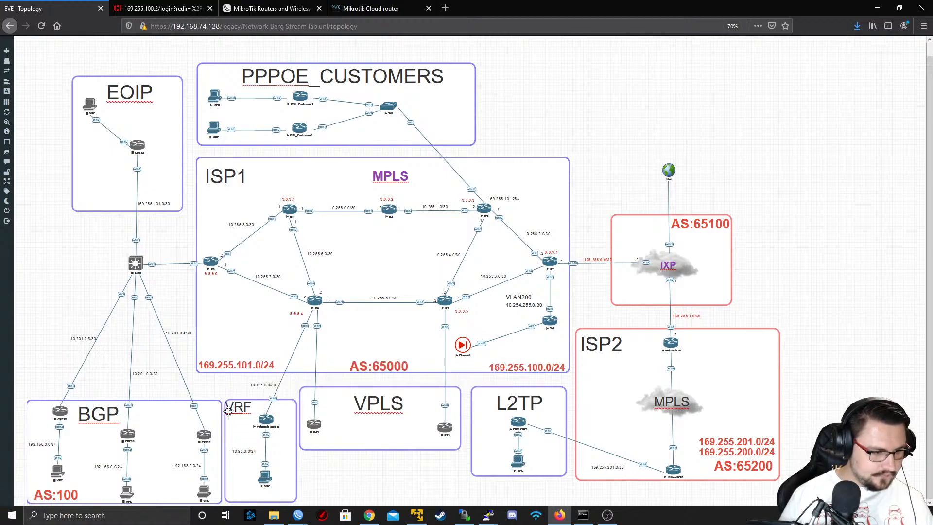
left_click_drag(242, 416, 247, 419)
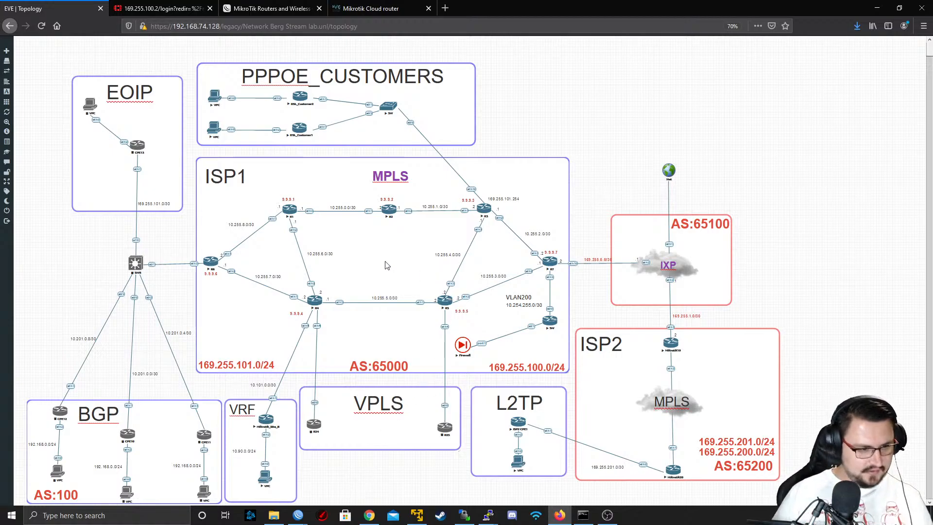
Select everything in the topology and stop all selected nodes
left_click_drag(45, 45, 837, 504)
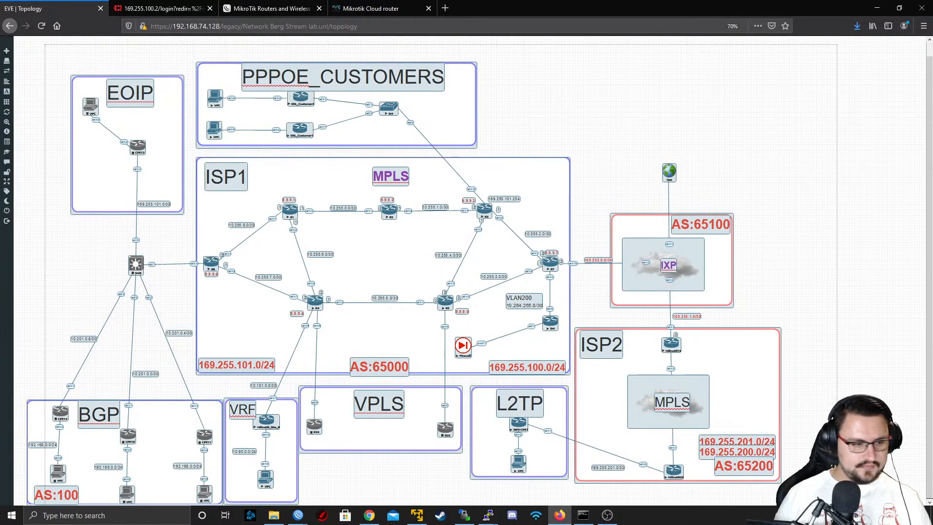
right_click(315, 303)
left_click(344, 325)
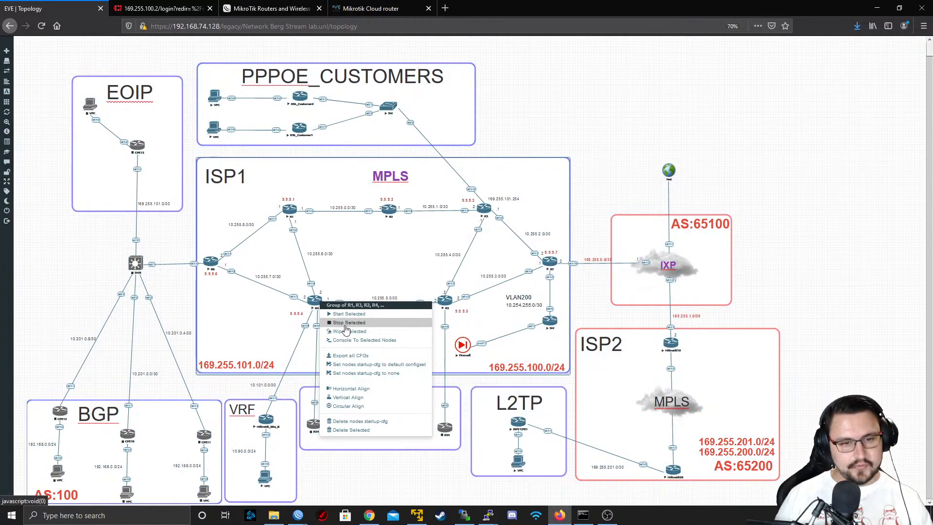
mouse_move(41, 49)
left_mouse_down()
mouse_move(729, 505)
mouse_move(904, 504)
left_mouse_up()
right_click(519, 428)
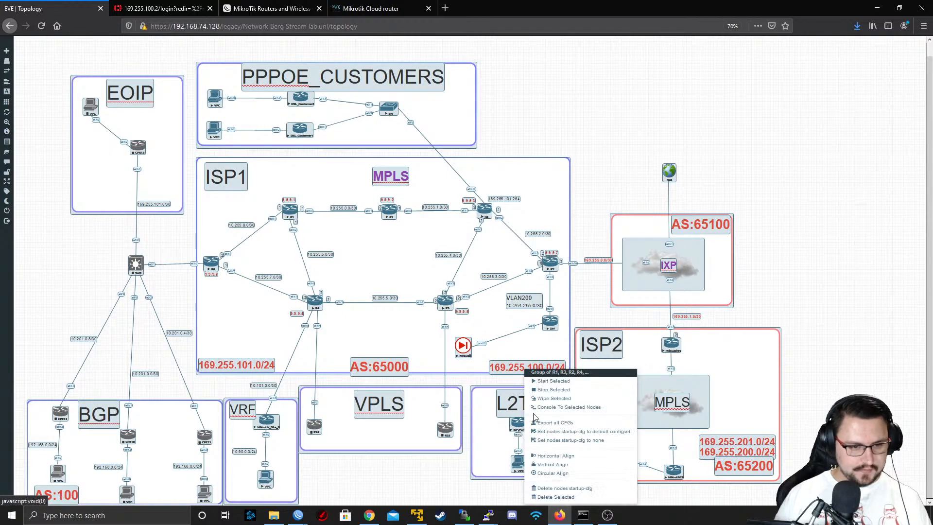
left_click(547, 391)
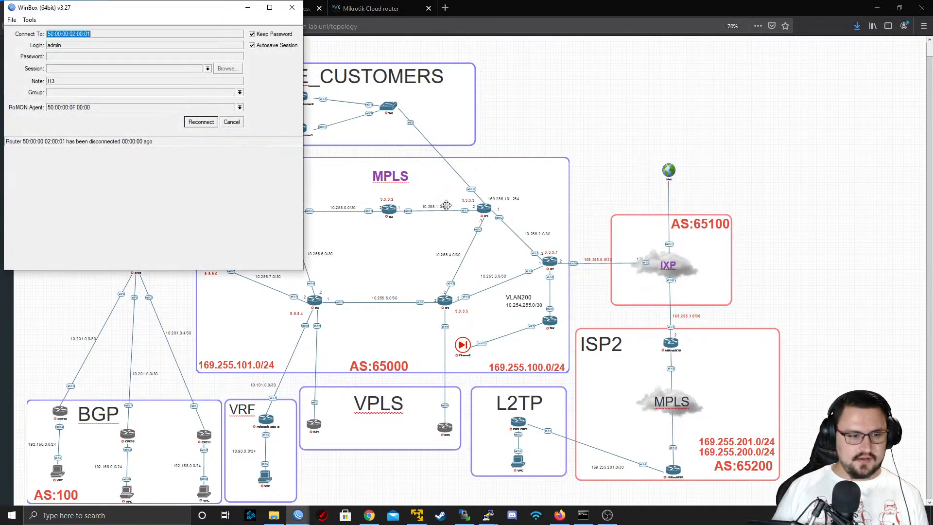
Close the disconnected WinBox session for R3, the remaining WinBox windows and the open terminal console windows
left_click(292, 8)
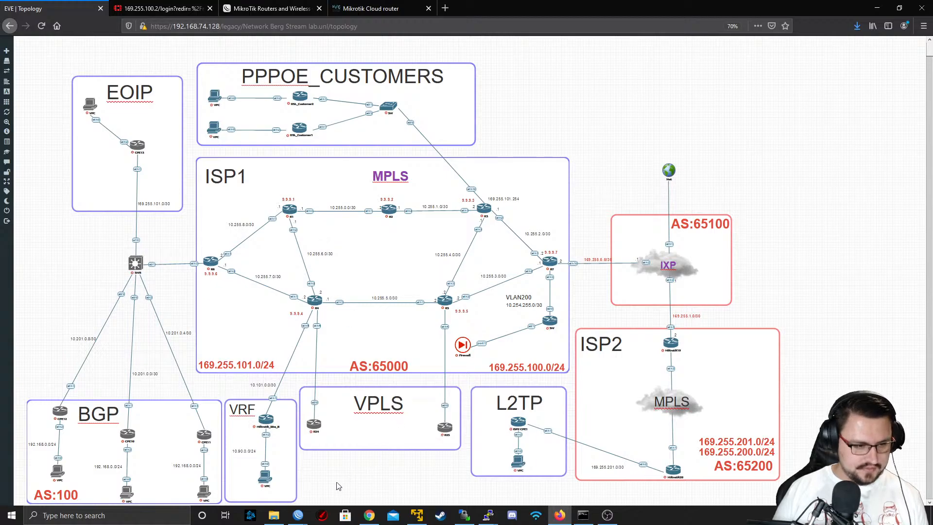
right_click(298, 515)
left_click(300, 504)
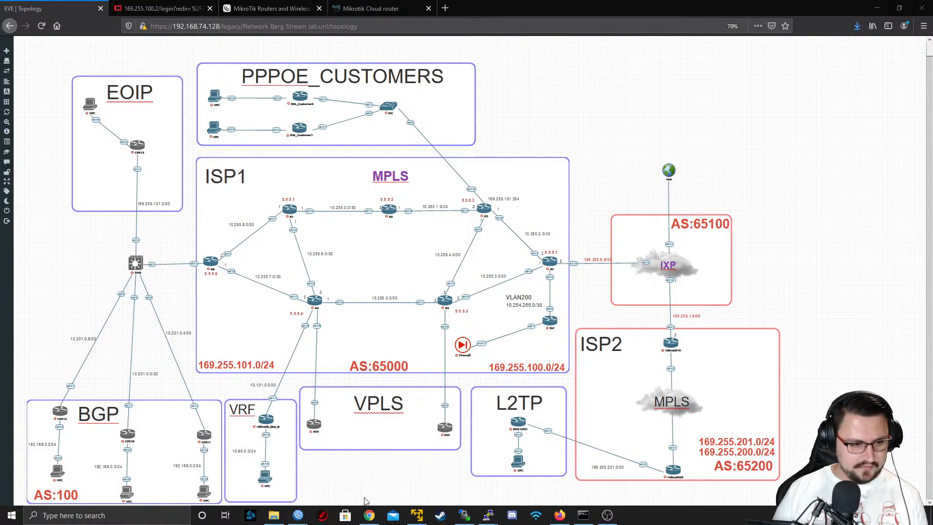
mouse_move(488, 520)
middle_click(486, 456)
middle_click(487, 456)
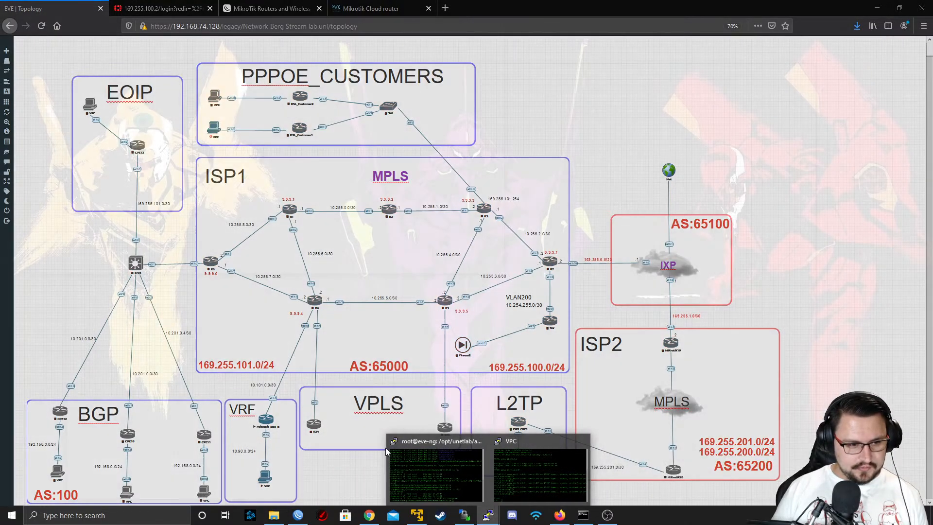
middle_click(491, 456)
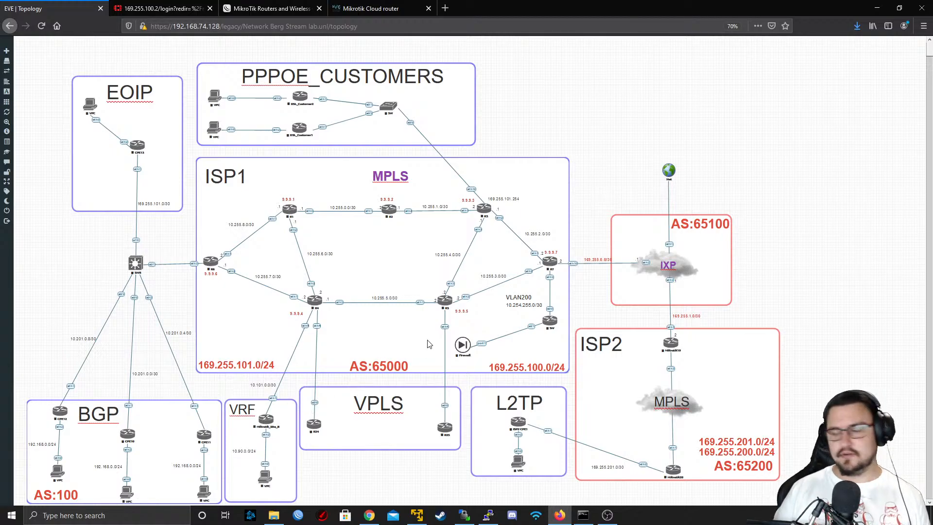
Close the current lab and open the MikroTik ROSv7 Beta tests lab
mouse_move(9, 213)
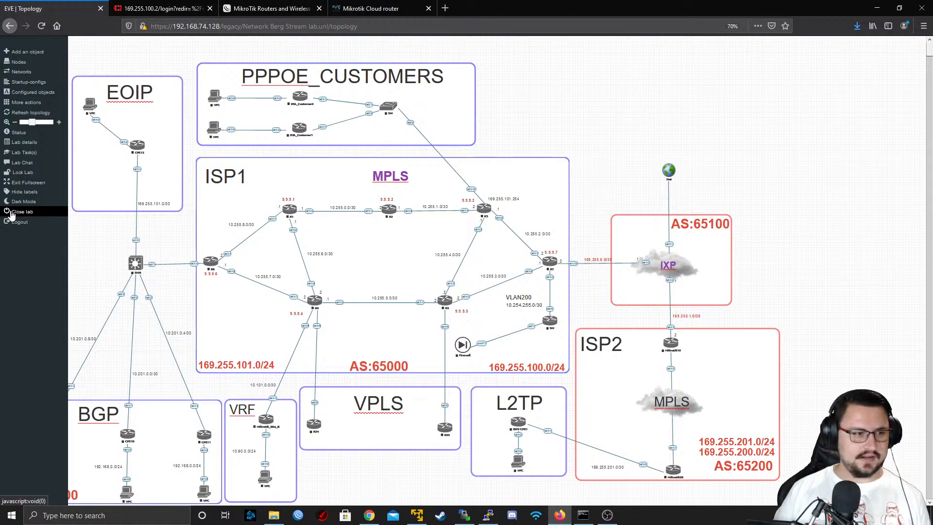
left_click(11, 213)
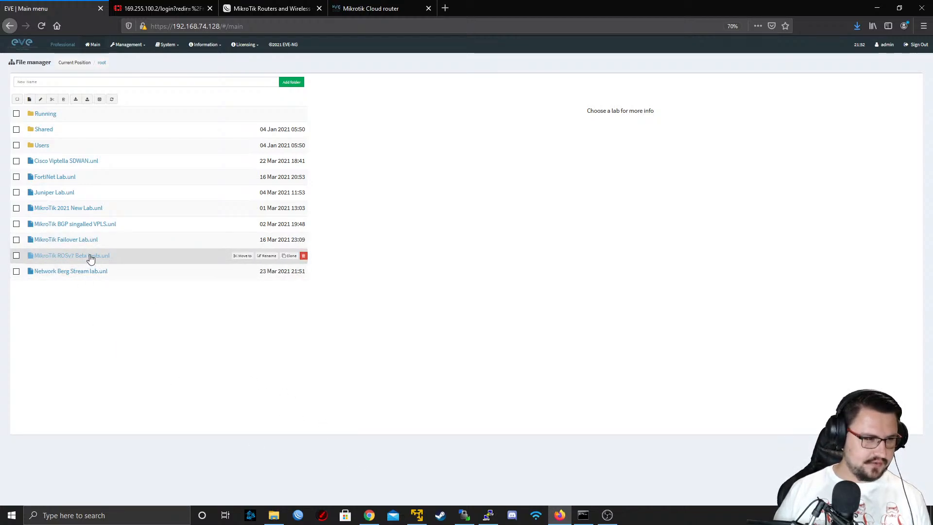
left_click(91, 258)
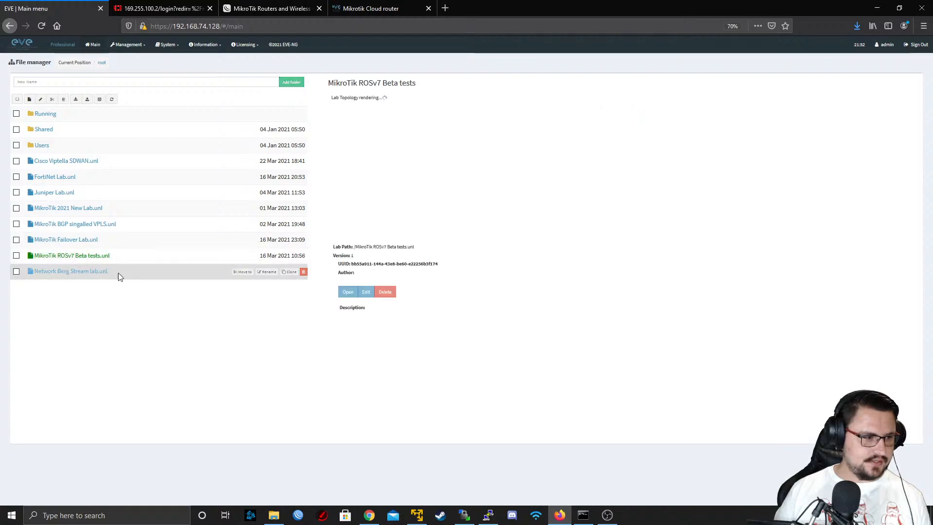
left_click(351, 294)
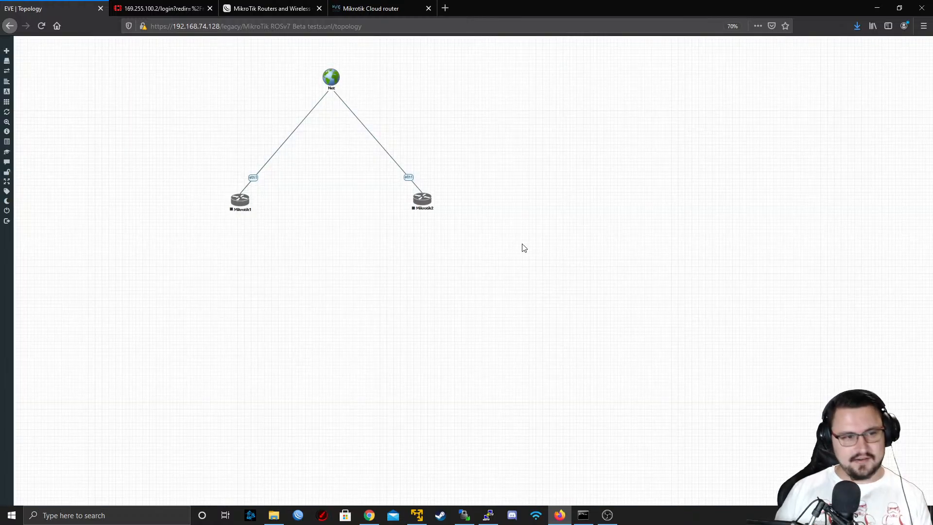
Select the Mikrotik1 and Mikrotik2 routers and start both nodes
left_click_drag(501, 164, 200, 248)
right_click(239, 201)
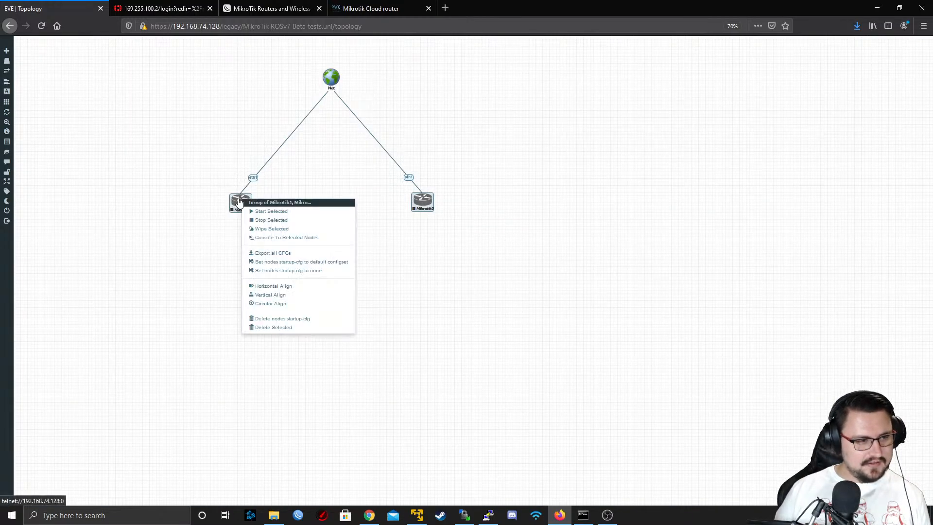
left_click(257, 212)
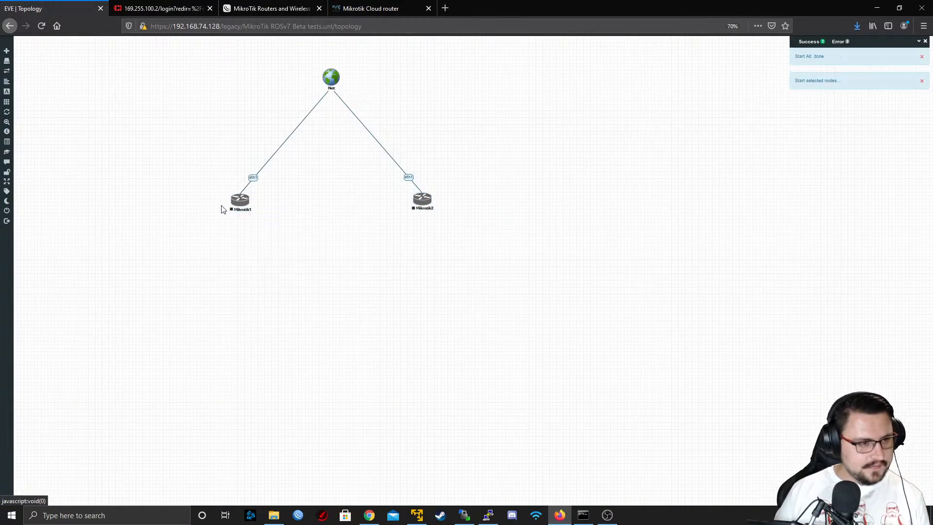
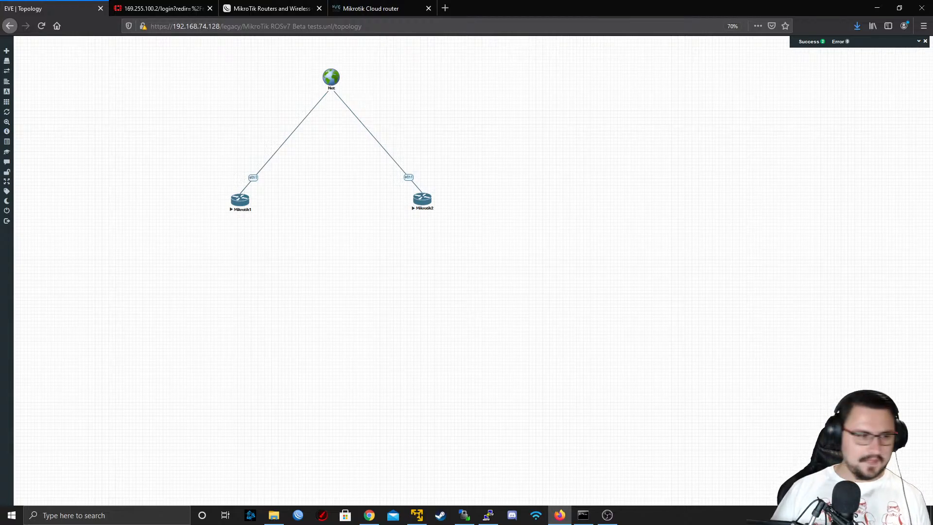
Open the Mikrotik1 node's console with putty.exe to check its RouterOS version, and close the session
left_click(240, 202)
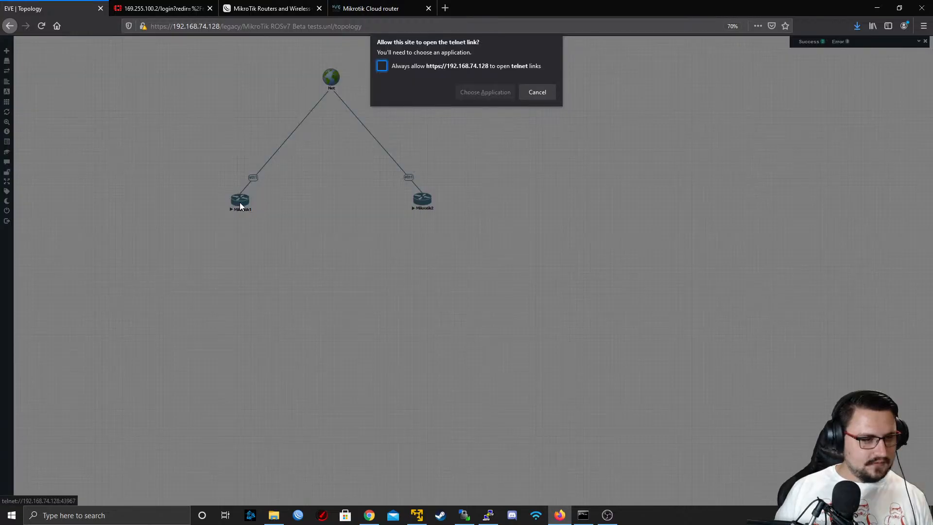
left_click(487, 97)
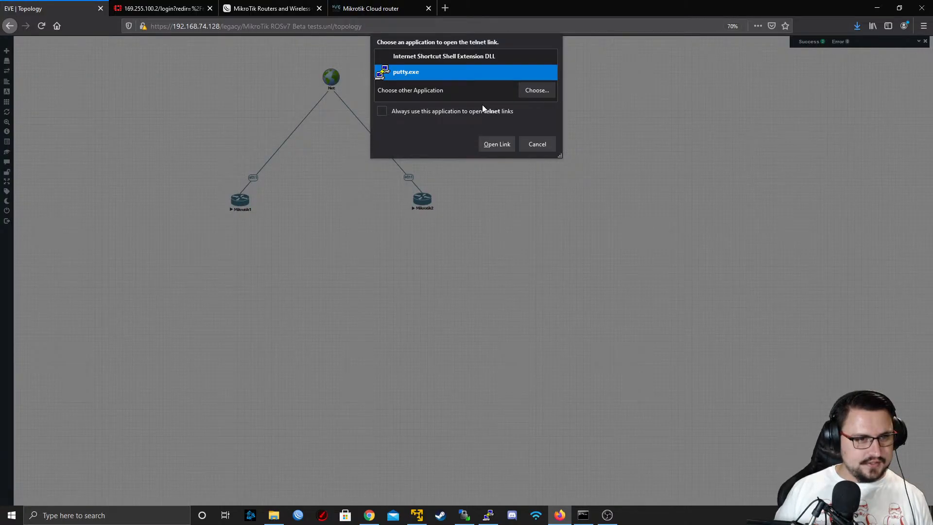
left_click(496, 144)
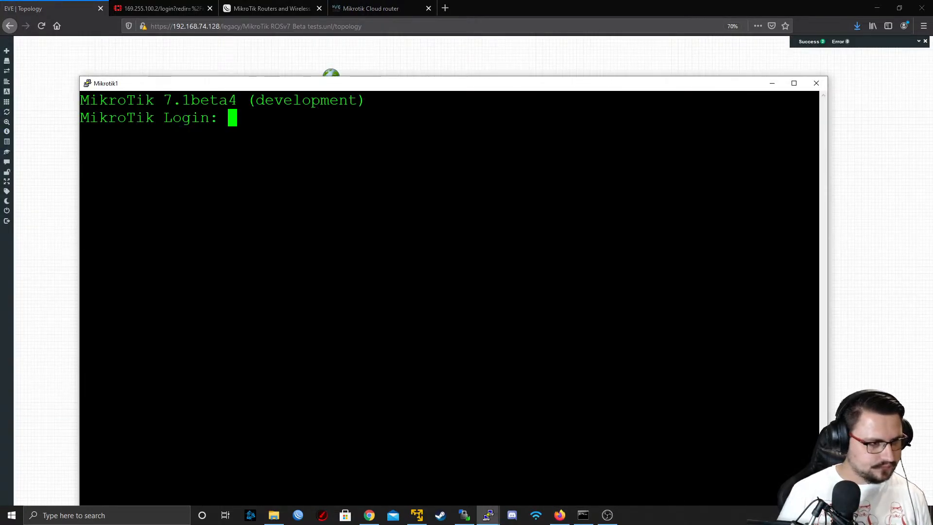
left_click(817, 83)
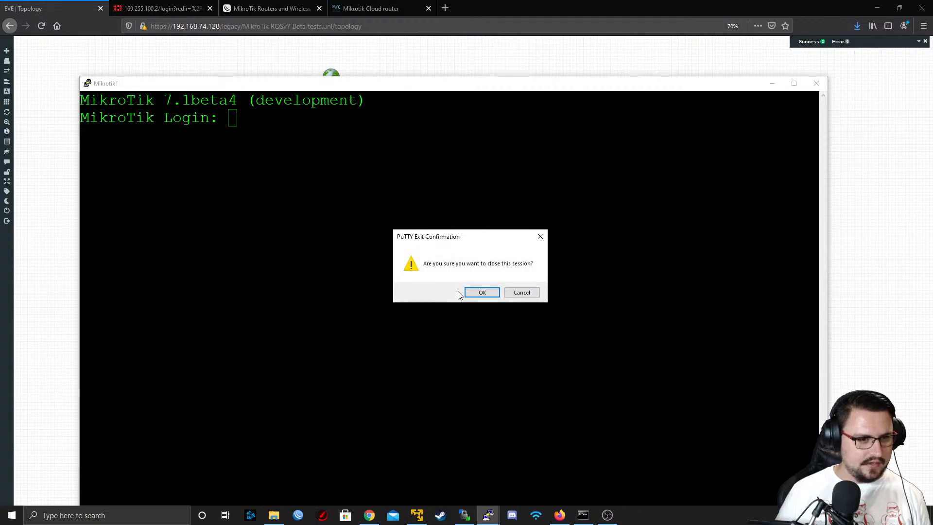
left_click(482, 292)
Download the Cloud Hosted Router raw disk image for 7.1beta5 (Development) from the MikroTik download page as a saved file
left_click(284, 8)
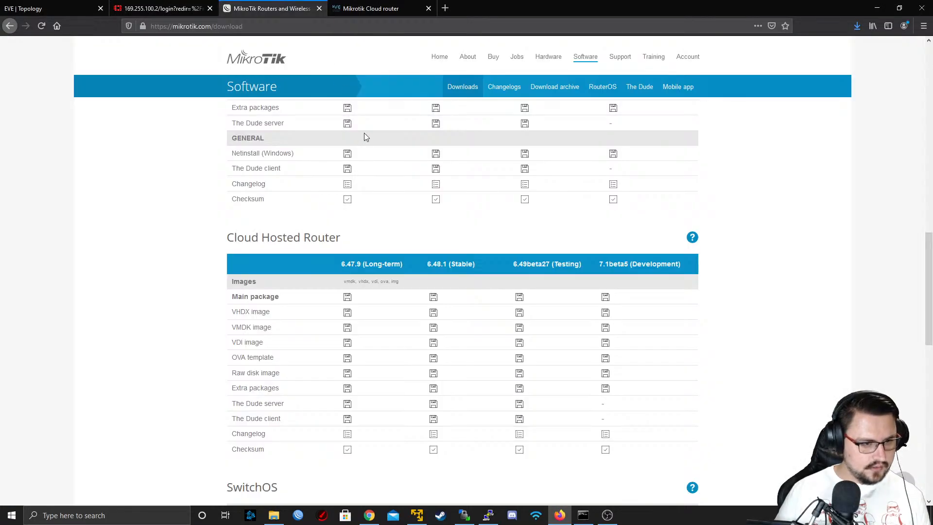
left_click_drag(609, 264, 671, 264)
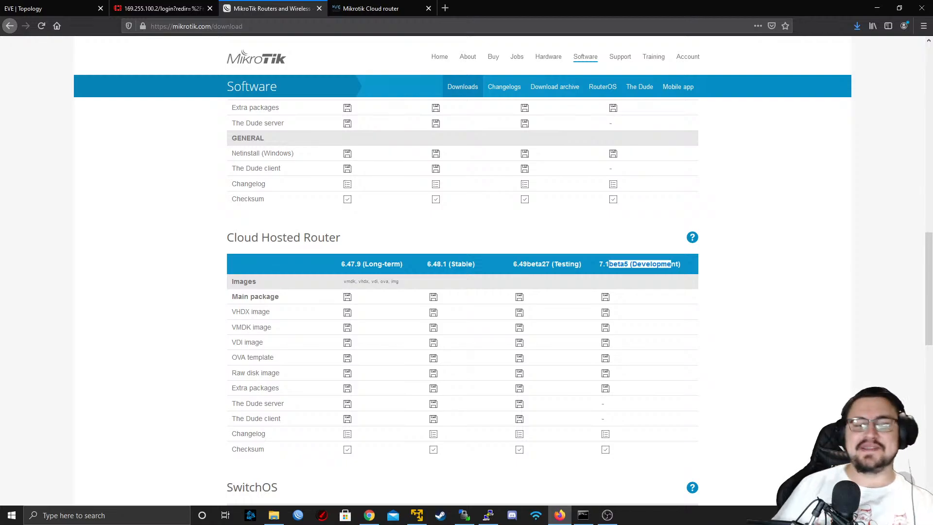
scroll(613, 320, "down", 1)
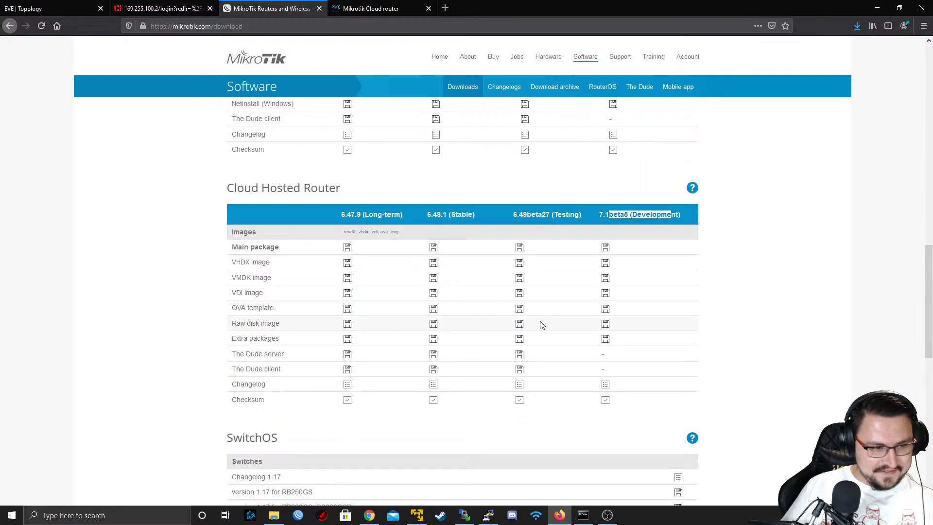
left_click(605, 324)
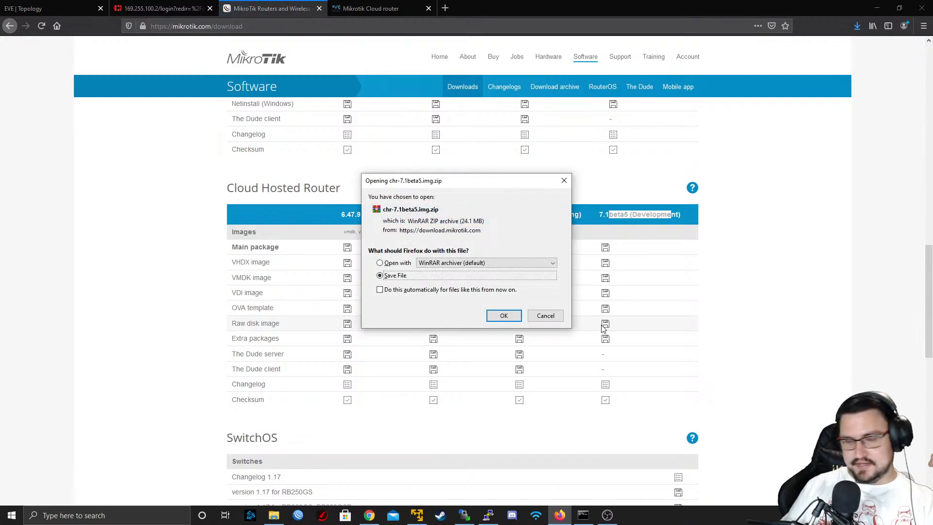
left_click(503, 316)
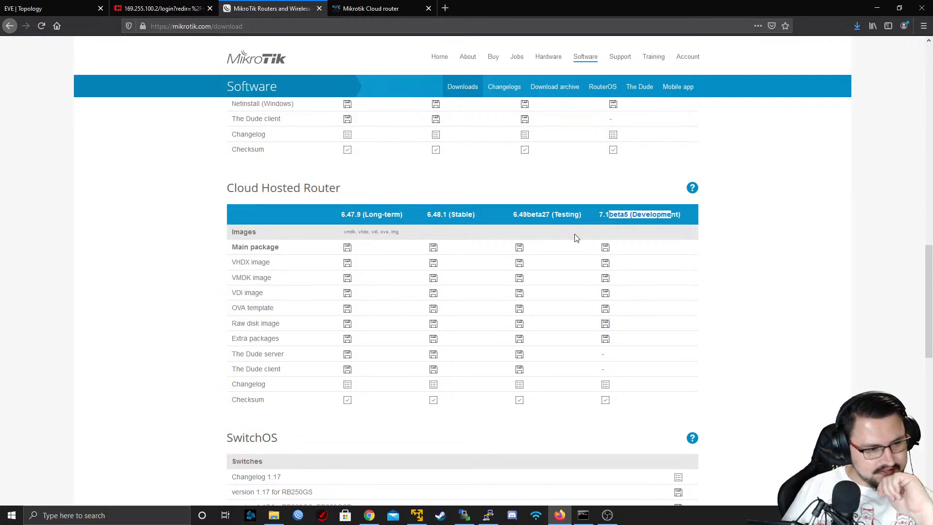
Look over the Labs Library page on the EVE-NG website and close that page
scroll(587, 250, "down", 2)
scroll(477, 182, "up", 3)
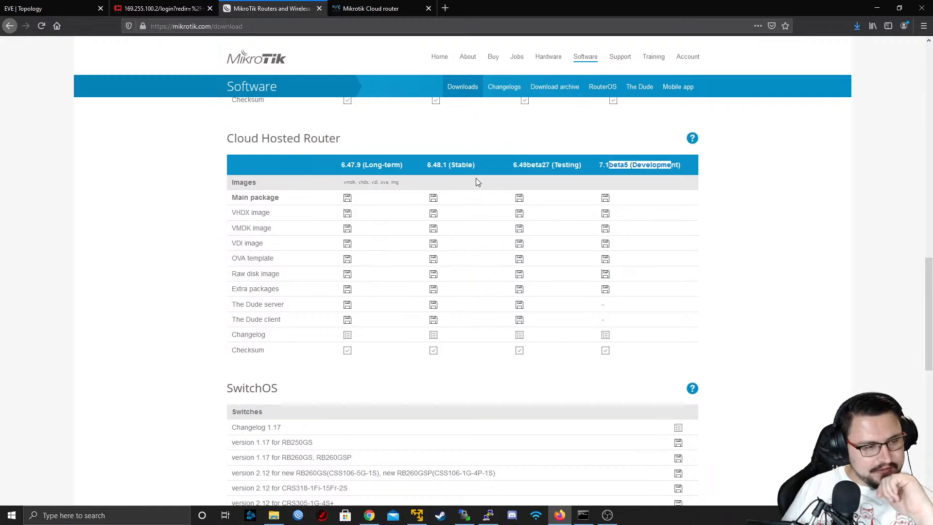
scroll(476, 182, "down", 3)
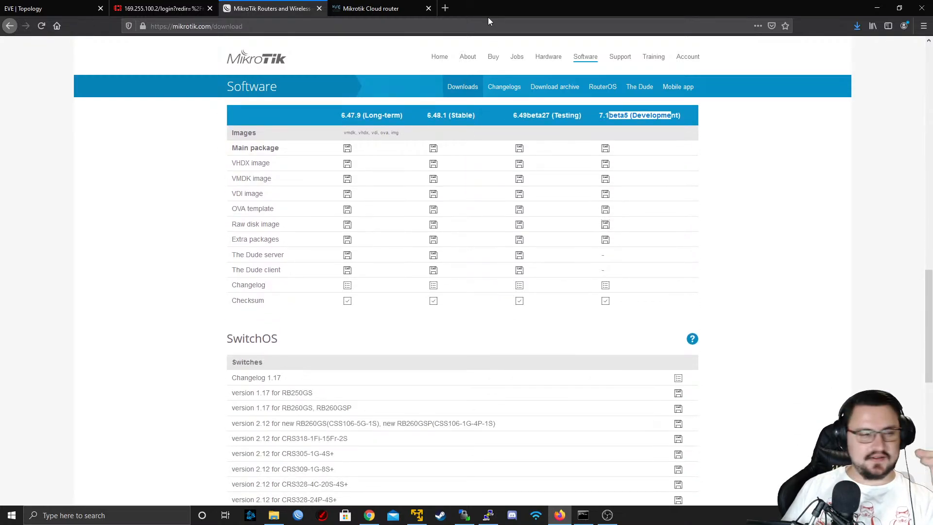
left_click(384, 8)
scroll(474, 142, "up", 2)
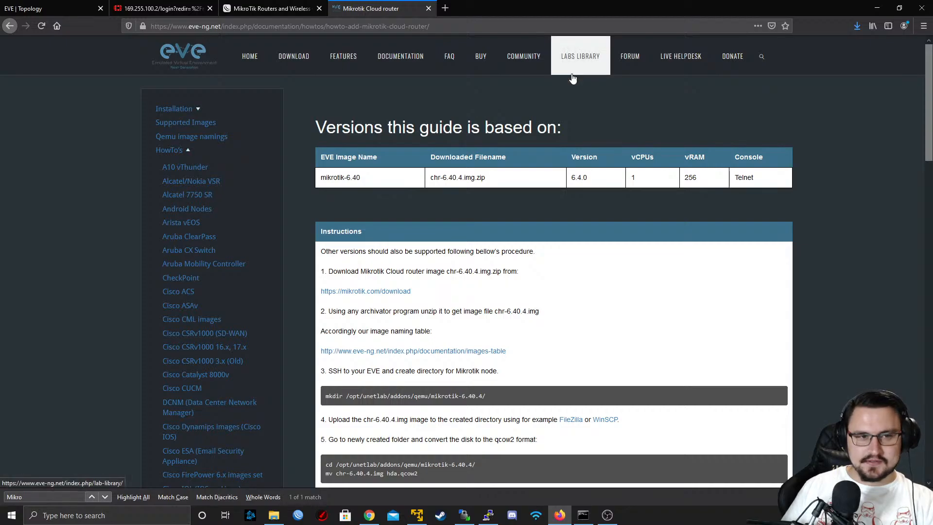
left_click(579, 57)
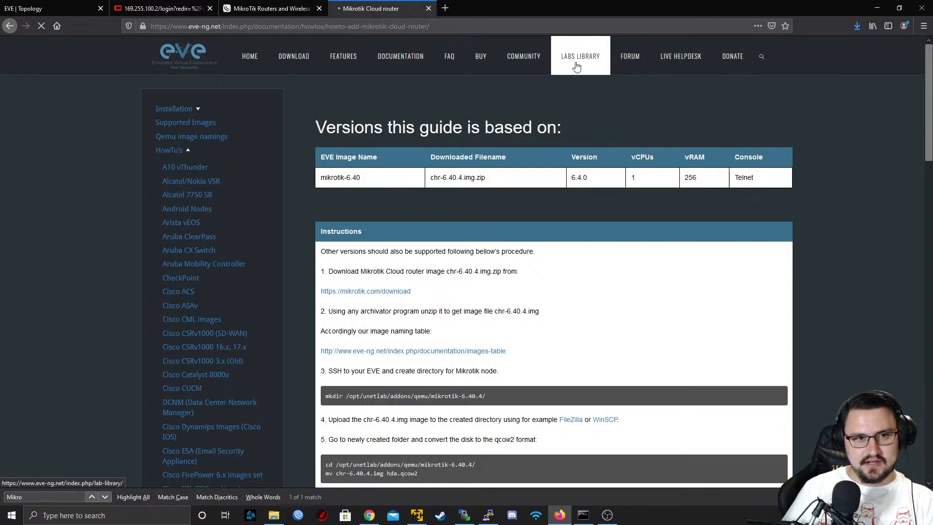
scroll(305, 221, "down", 6)
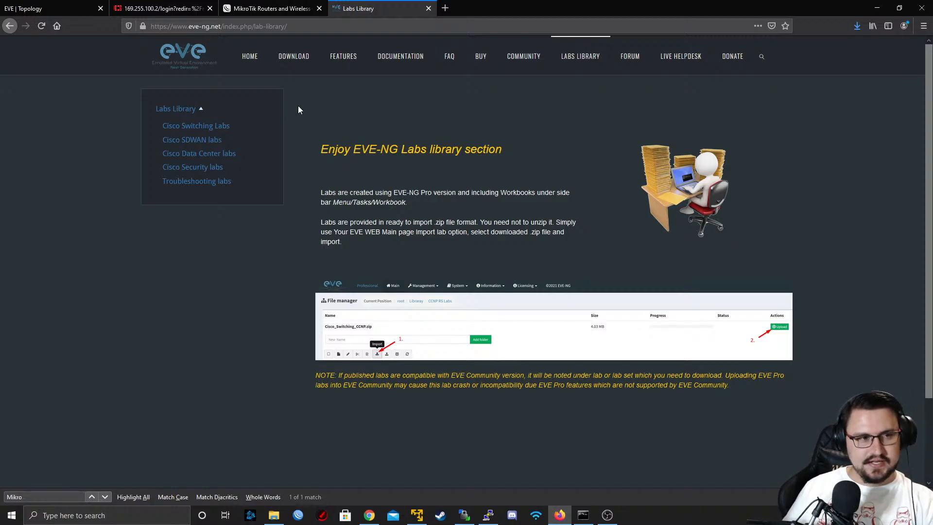
scroll(311, 185, "down", 3)
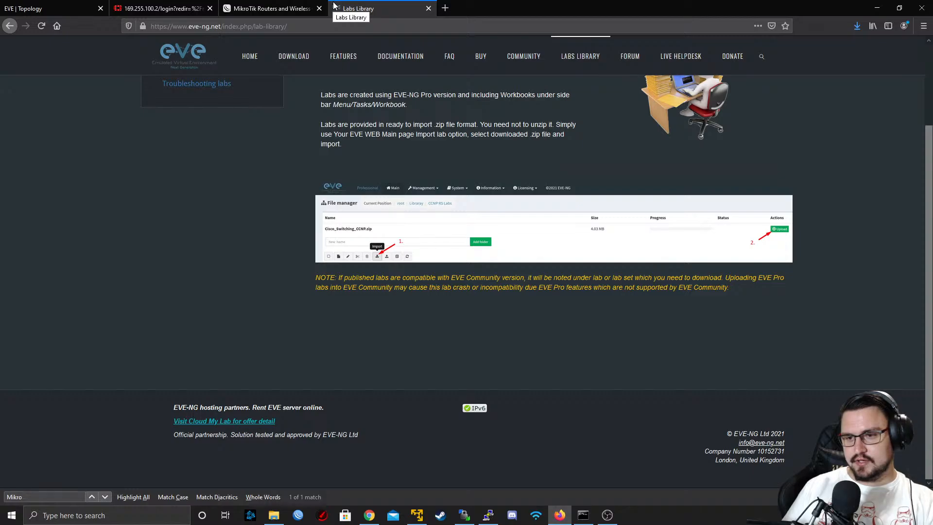
middle_click(393, 6)
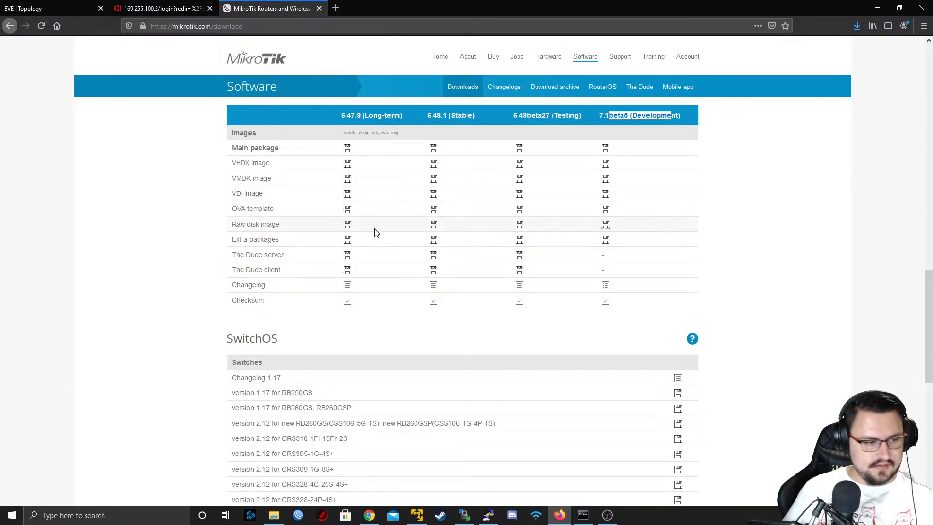
Show the downloaded chr-7.1beta5.img.zip in its folder and extract it into Downloads
scroll(535, 194, "down", 2)
left_click(857, 27)
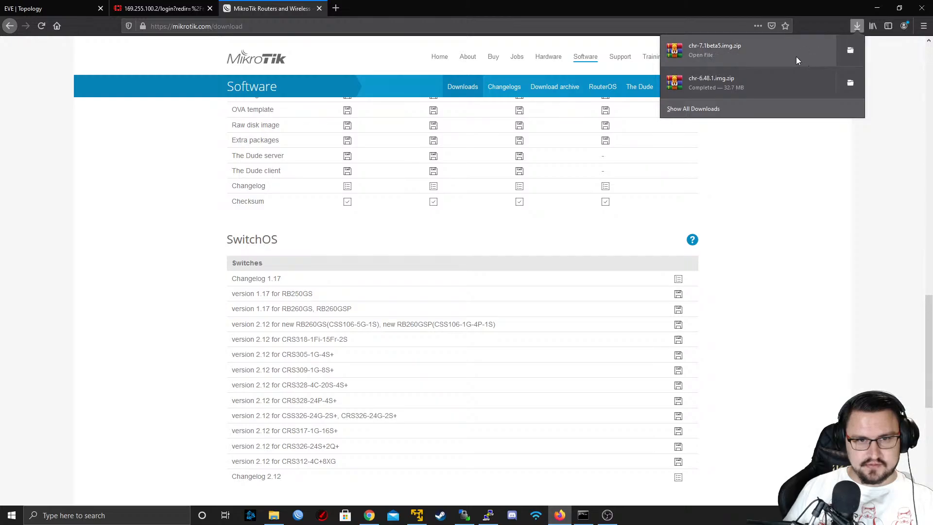
left_click(848, 53)
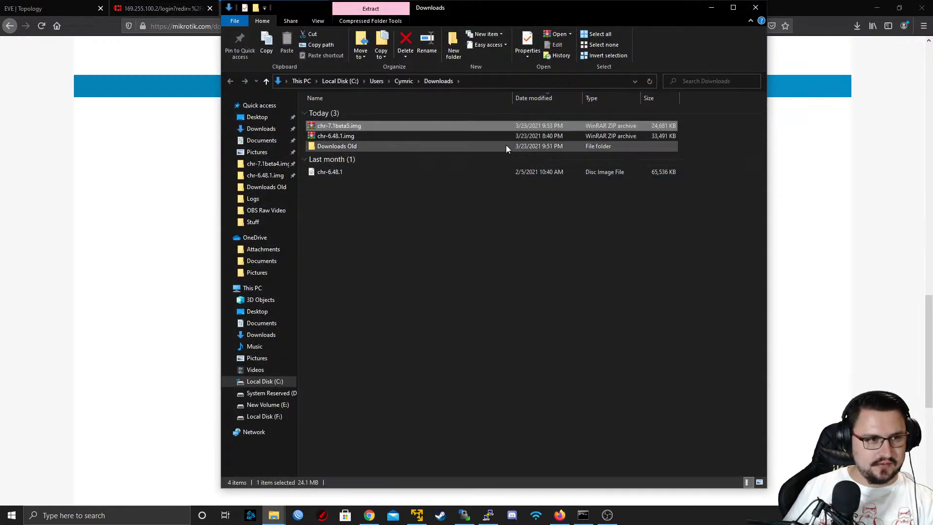
right_click(447, 127)
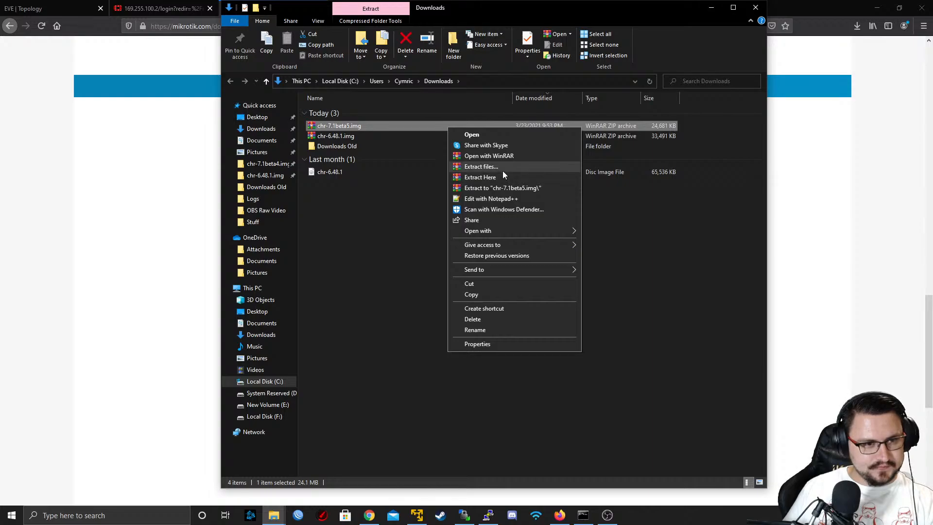
left_click(502, 176)
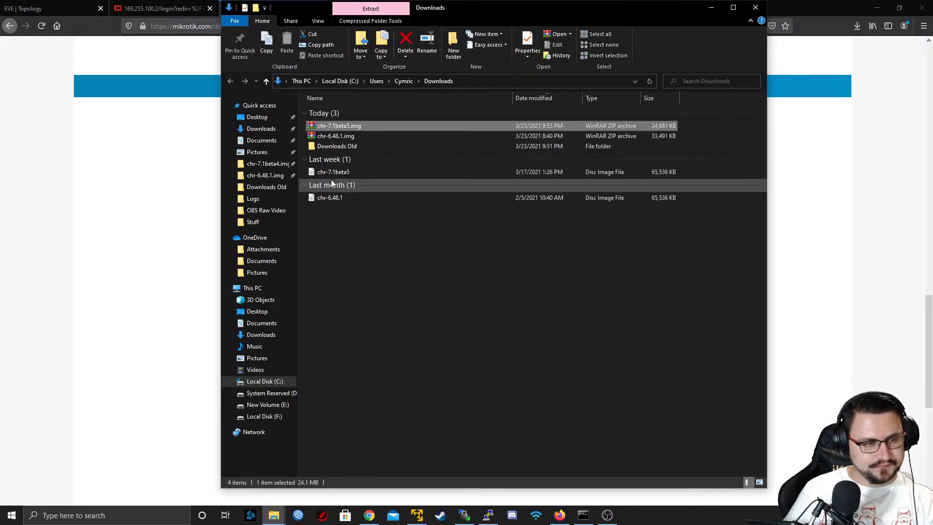
left_click(349, 173)
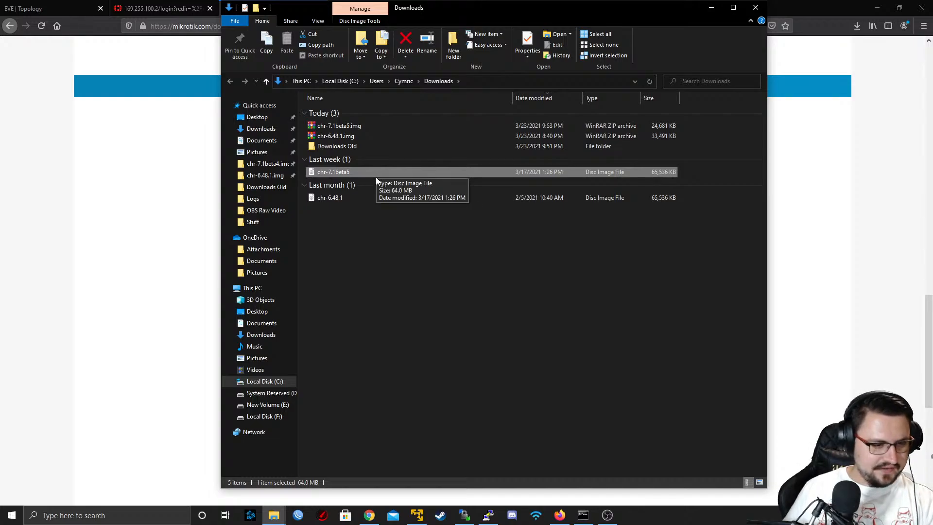
Switch to the EVE-NG PRO virtual machine console and log in as root with the account password
mouse_move(462, 516)
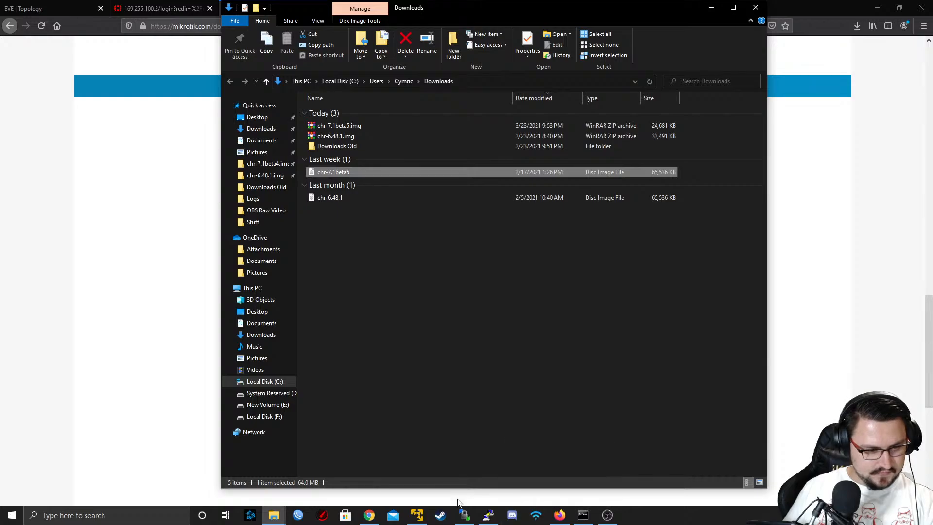
left_click(417, 515)
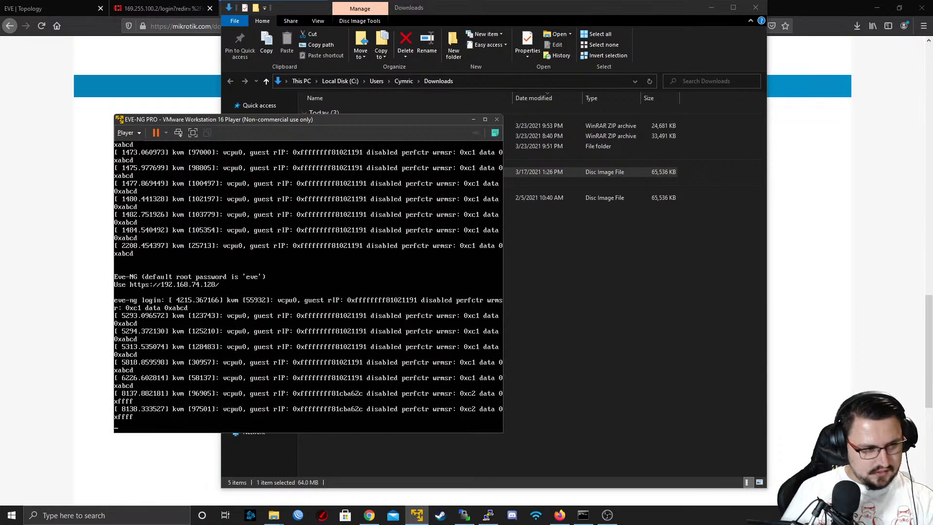
key("Return")
type("root")
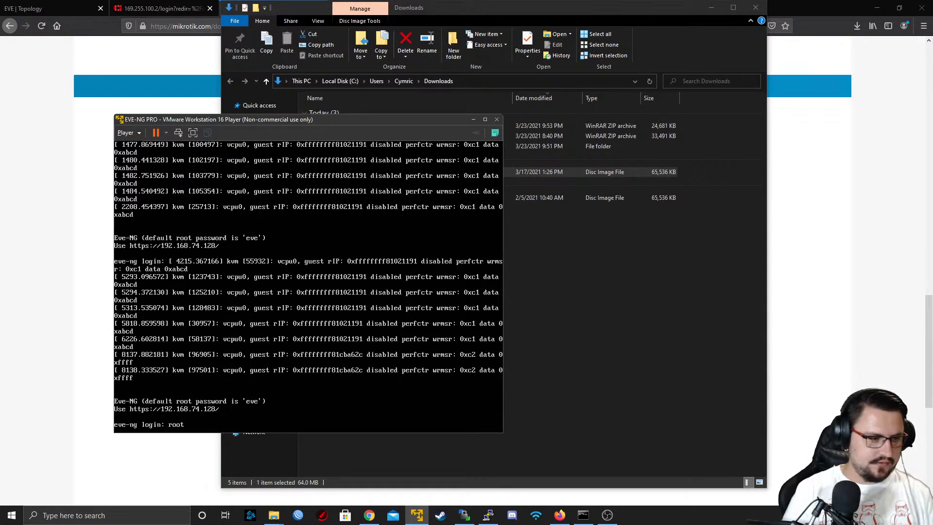
key("Return")
type("ePassword:")
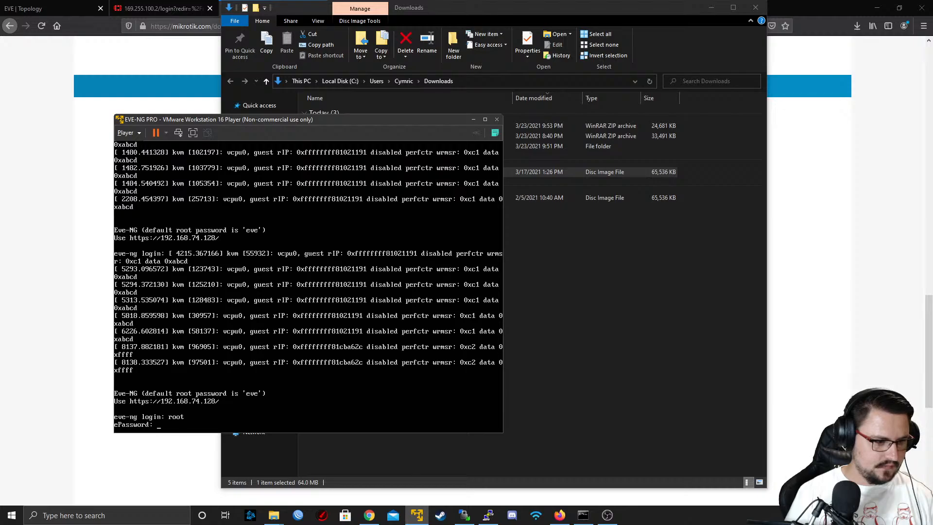
key("Return")
key("Return")
key("Return")
key("Return")
key("Return")
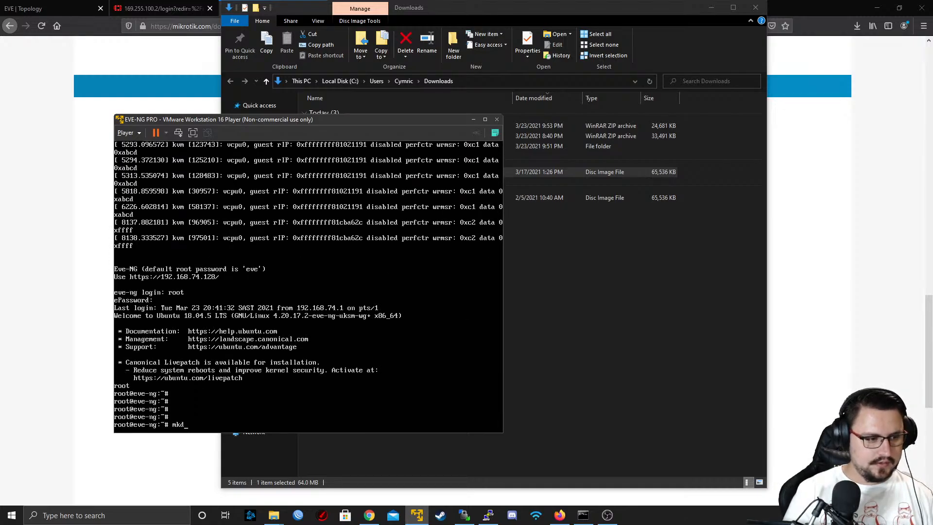
Create the directory /opt/unetlab/addons/qemu/mikrotik-CHR7.1beta5 on the EVE-NG server with mkdir
type("mkdir /opt//")
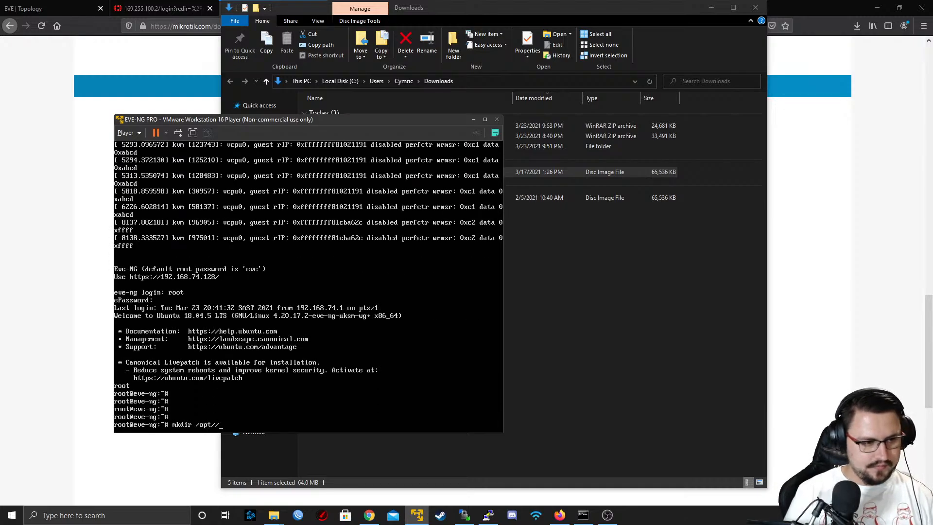
type("unet")
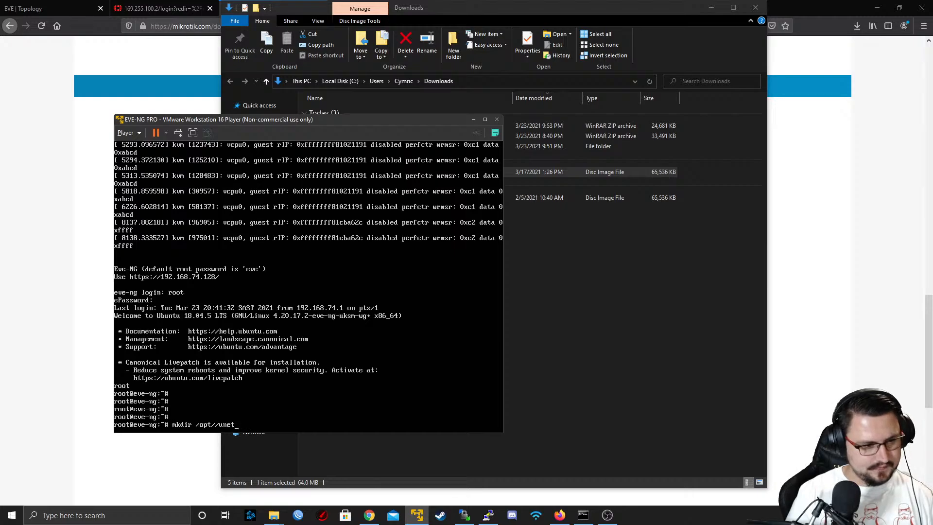
type("lab/")
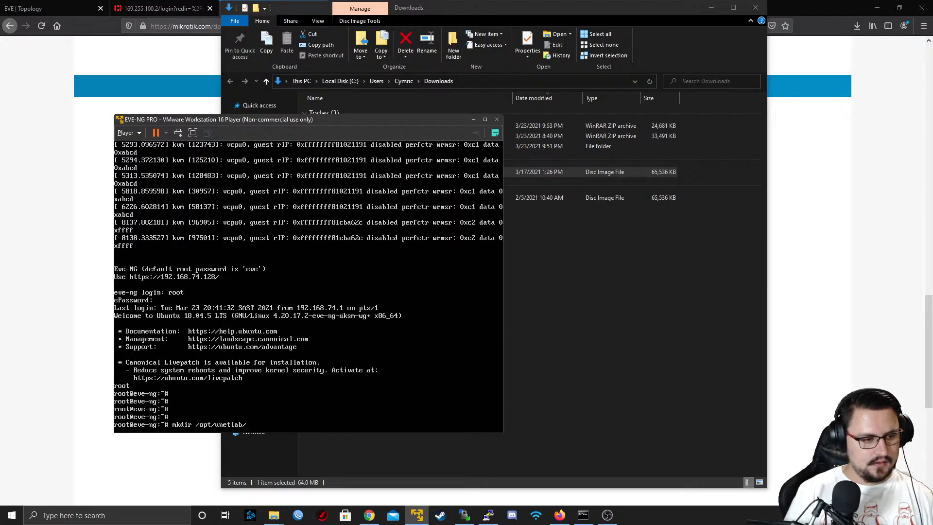
type("nnetlab/addons/qemu/m")
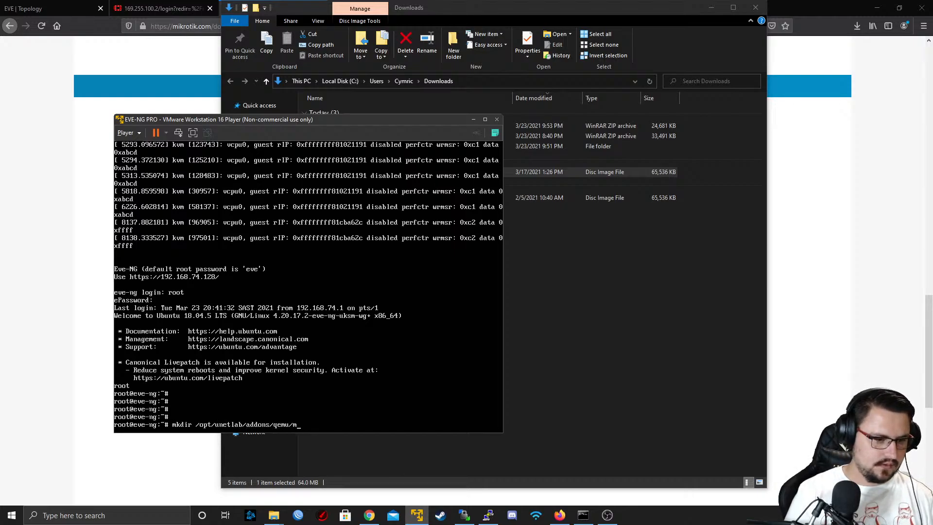
type("ikrotik-")
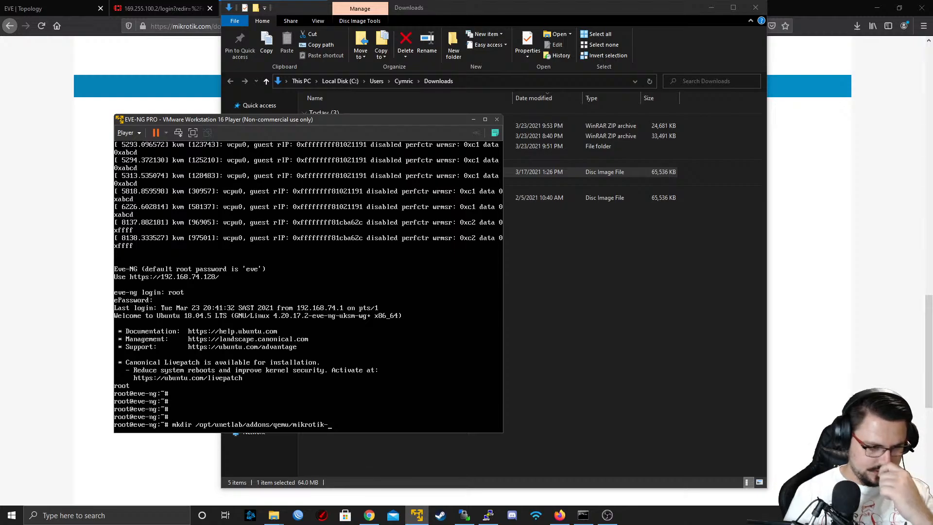
key("Tab")
key("Tab")
key("Tab")
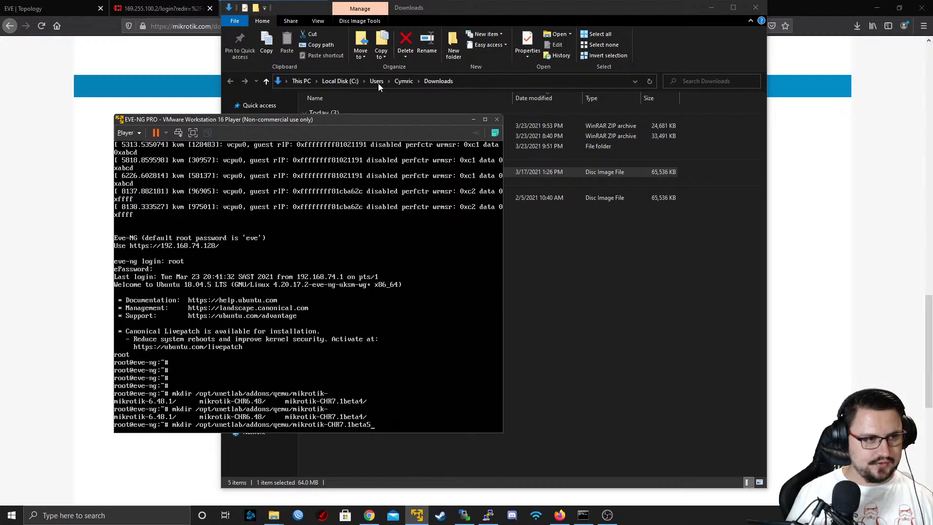
left_click_drag(357, 119, 458, 94)
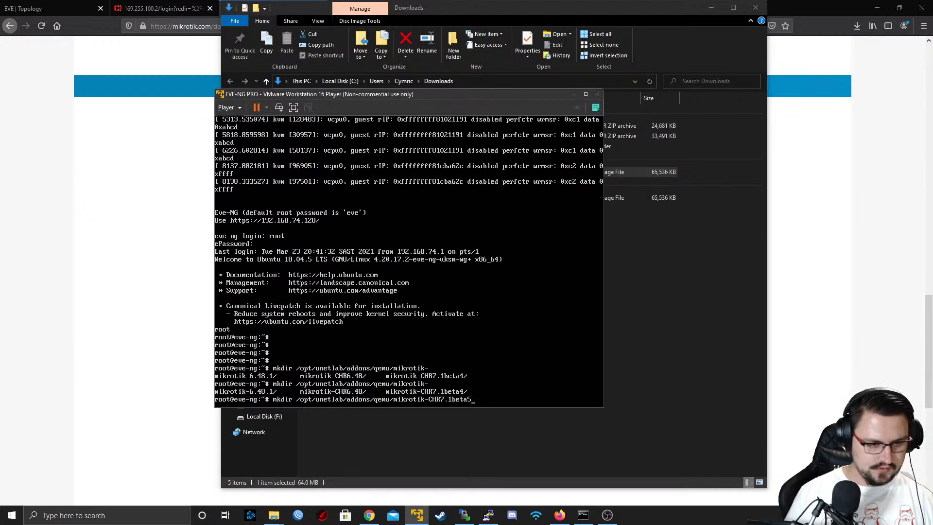
key("Return")
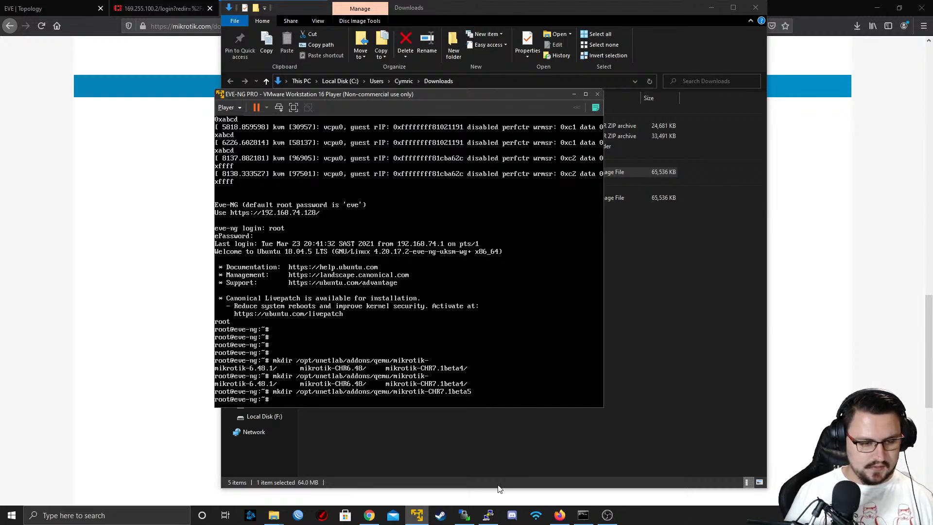
Switch to WinSCP and upload chr-7.1beta5.img from Downloads into /opt/unetlab/addons/qemu/mikrotik-CHR7.1beta5 on the server
left_click(464, 514)
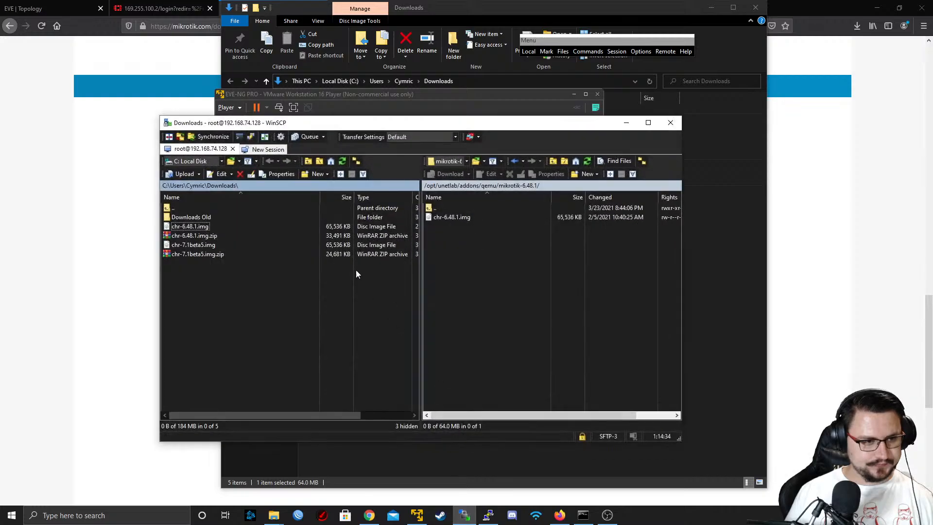
double_click(429, 212)
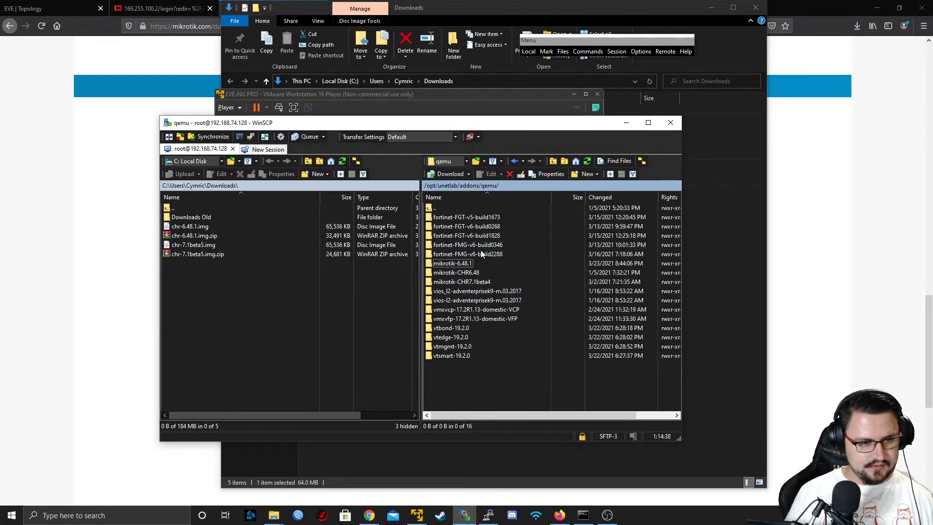
left_click(587, 161)
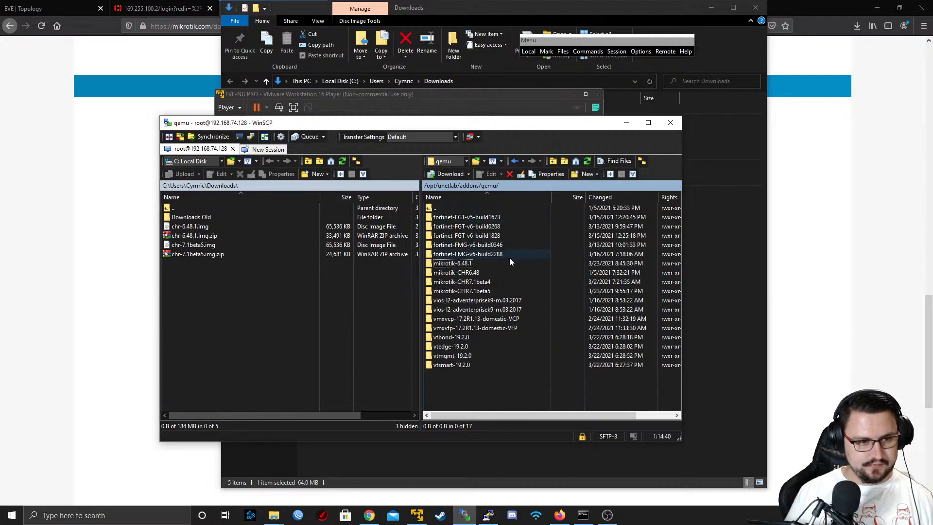
double_click(481, 292)
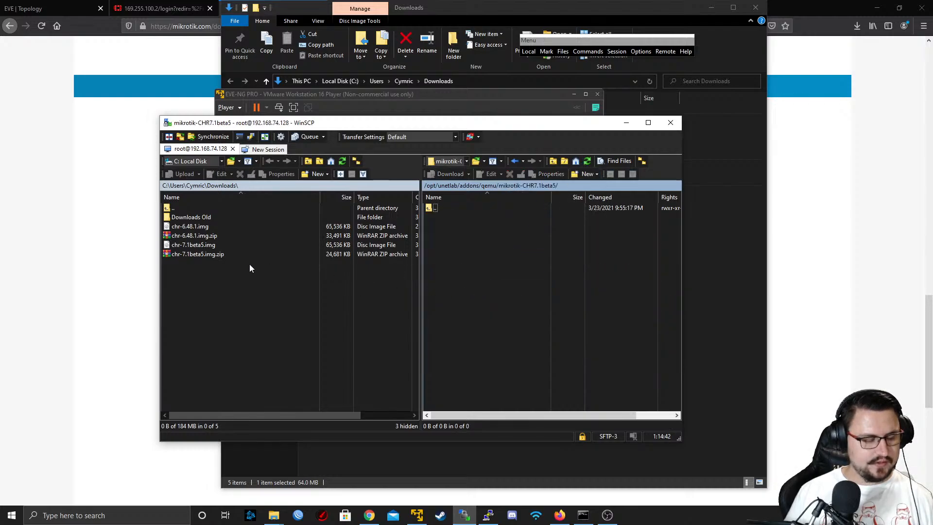
left_click_drag(197, 246, 453, 261)
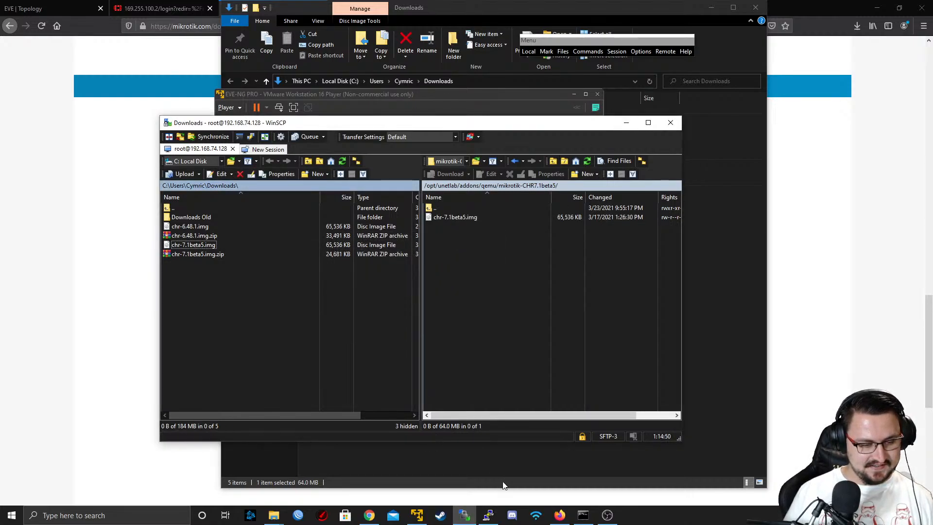
Switch to the EVE-NG PRO virtual machine console and enter an unexecuted mv command with the path /opt/unetlab/addons/qemu/mikrotik-CHR7.1beta5
left_click(418, 517)
key("Return")
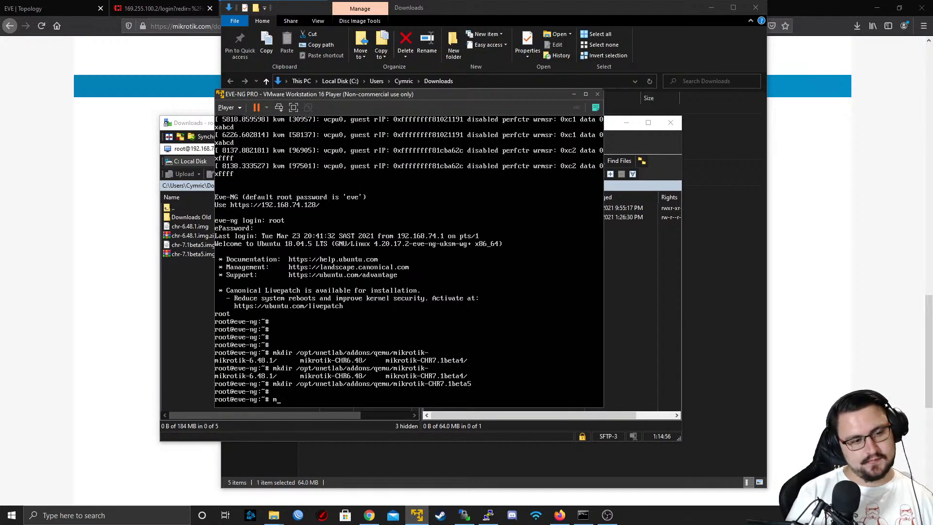
type("mv /opt/")
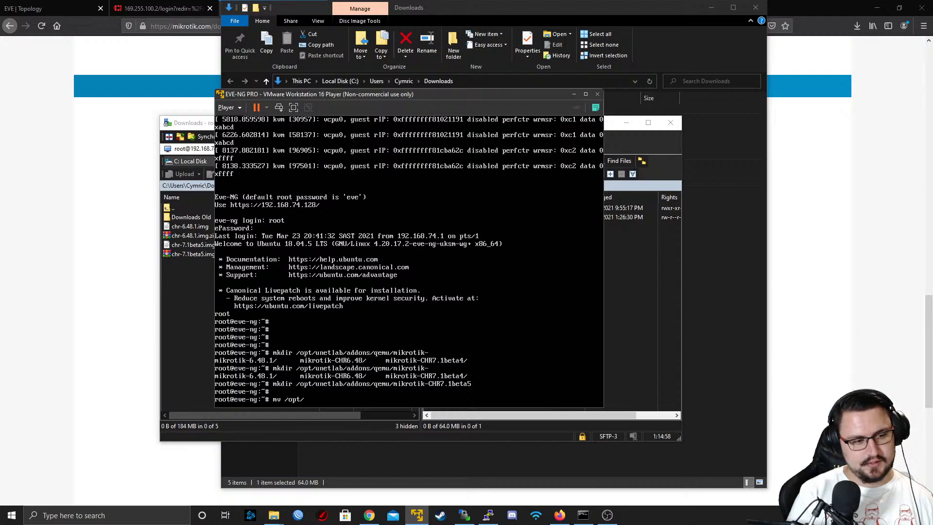
type("unetlab/a")
key("Tab")
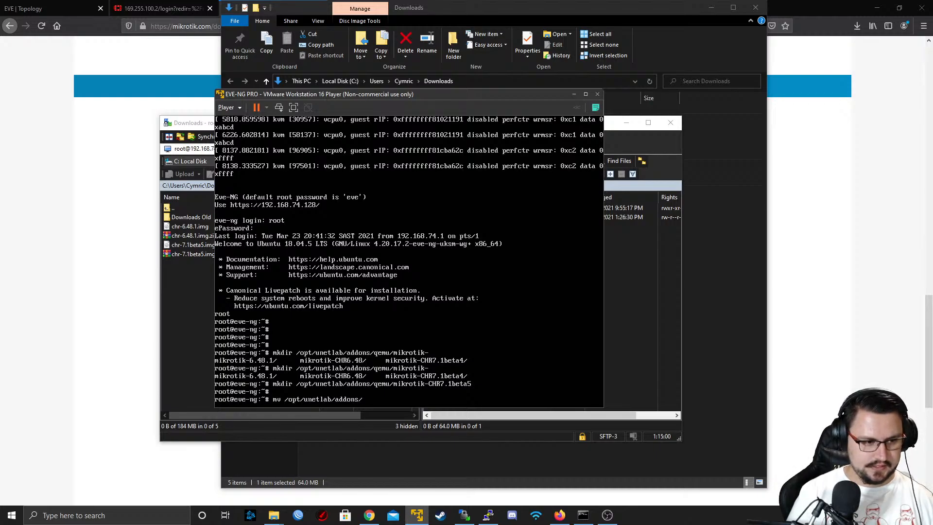
type("qemu/")
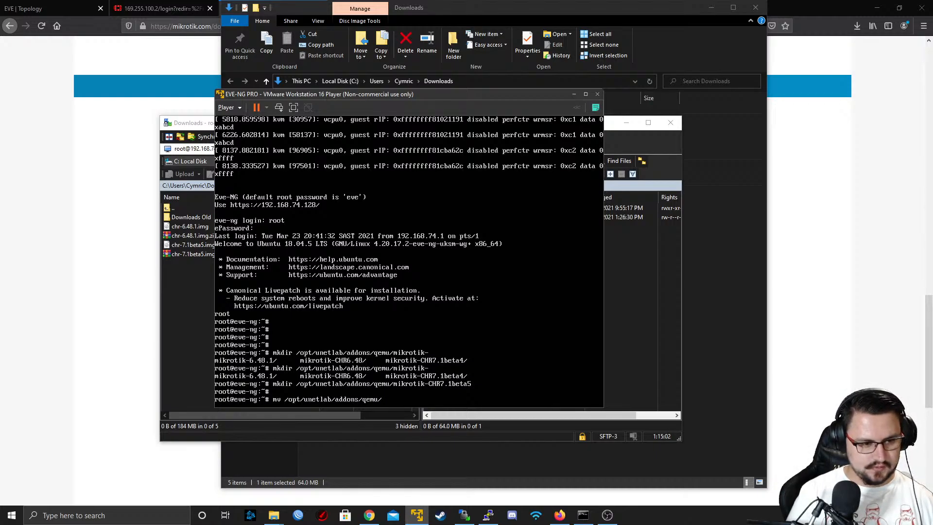
type("mikrotik-CHR")
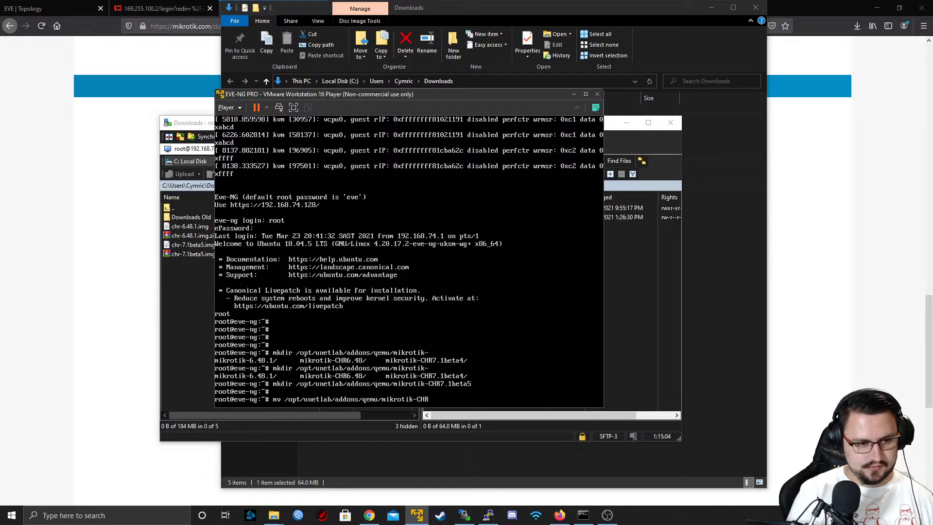
type("7")
key("Tab")
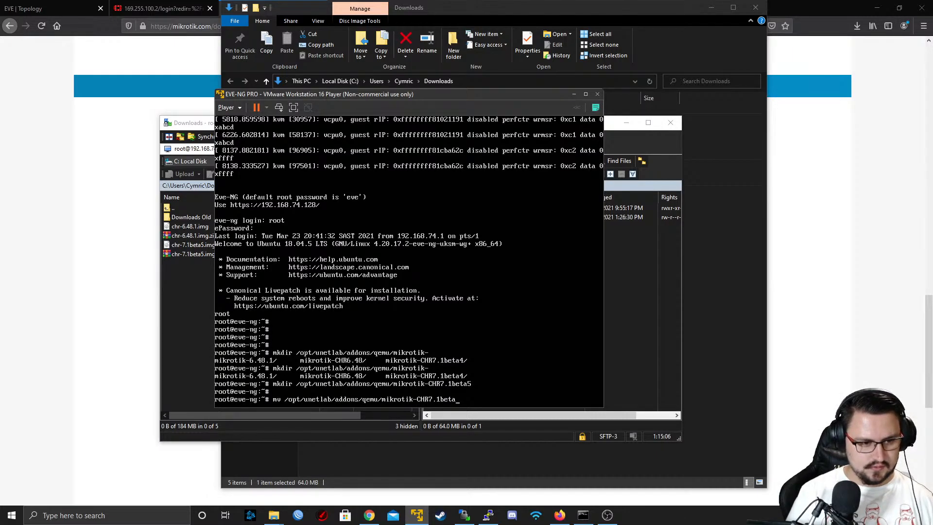
key("Tab")
key("Tab")
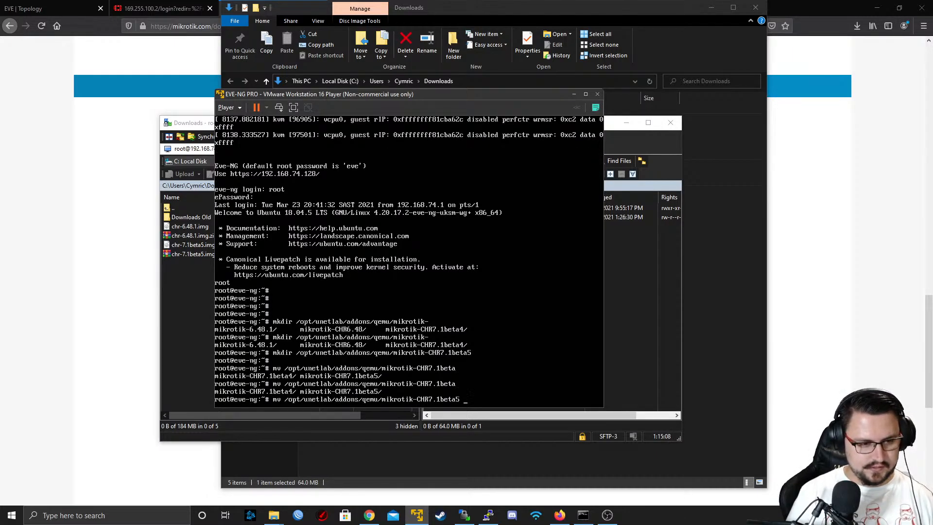
key("Tab")
key("Tab")
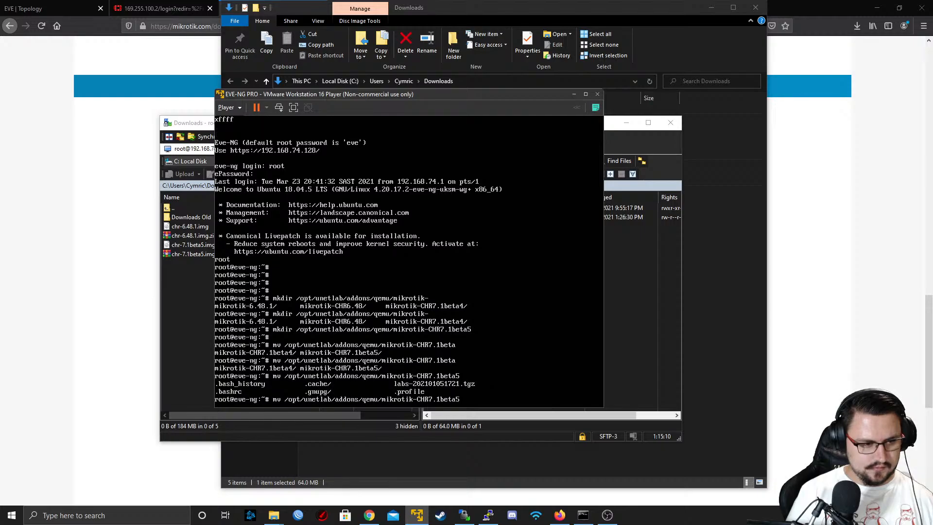
key("Tab")
key("Tab")
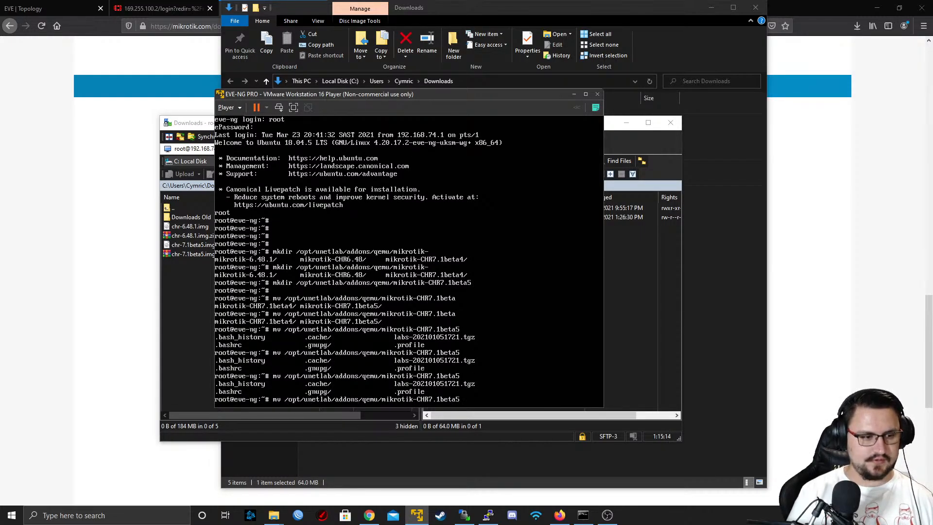
Replace mv with cd in the pending command and run it to change into the mikrotik-CHR7.1beta5 directory
key("Home")
key("Delete")
key("Delete")
type("cd")
key("Return")
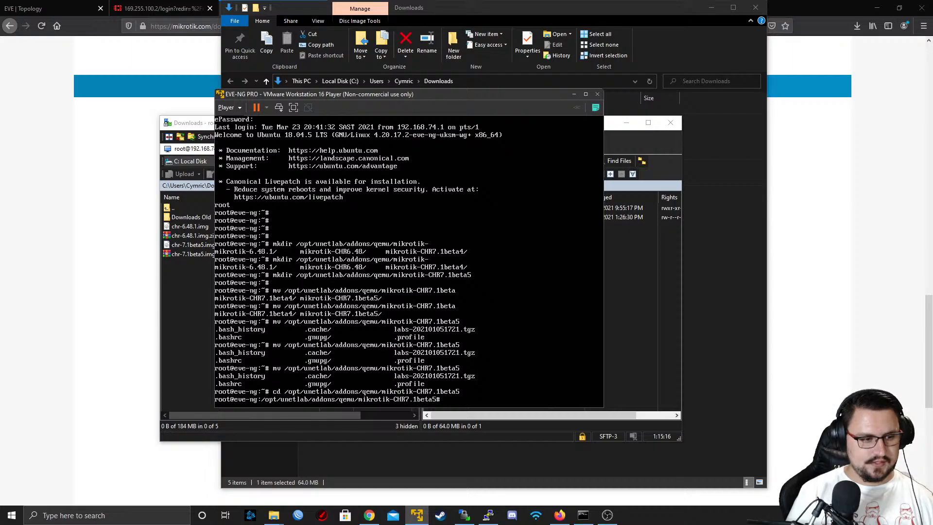
Rename chr-7.1beta5.img to virtioa.qcow2 with mv in the current directory
type("mv chr-7.1beta5.img")
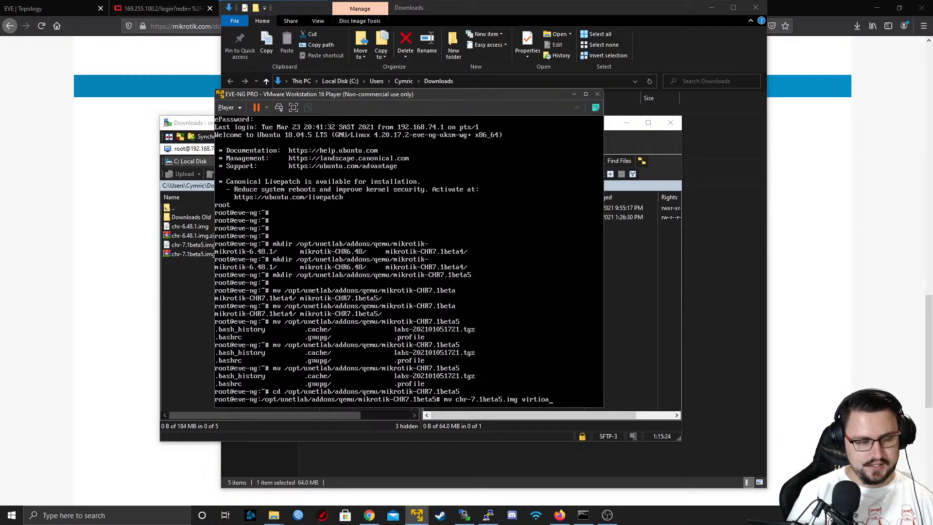
type("virtioa.qcow2")
key("Return")
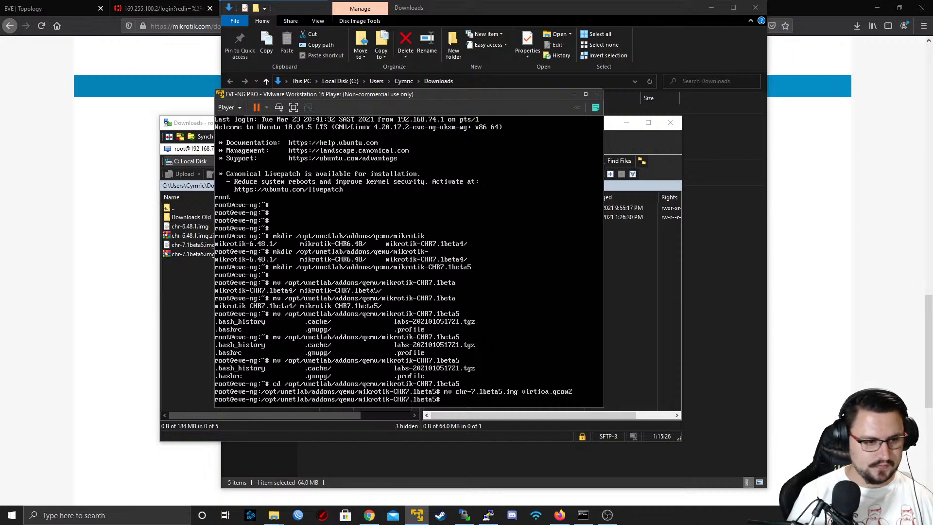
Switch to the EVE topology in Firefox and stop the Mikrotik1 and Mikrotik2 nodes together
left_click(29, 8)
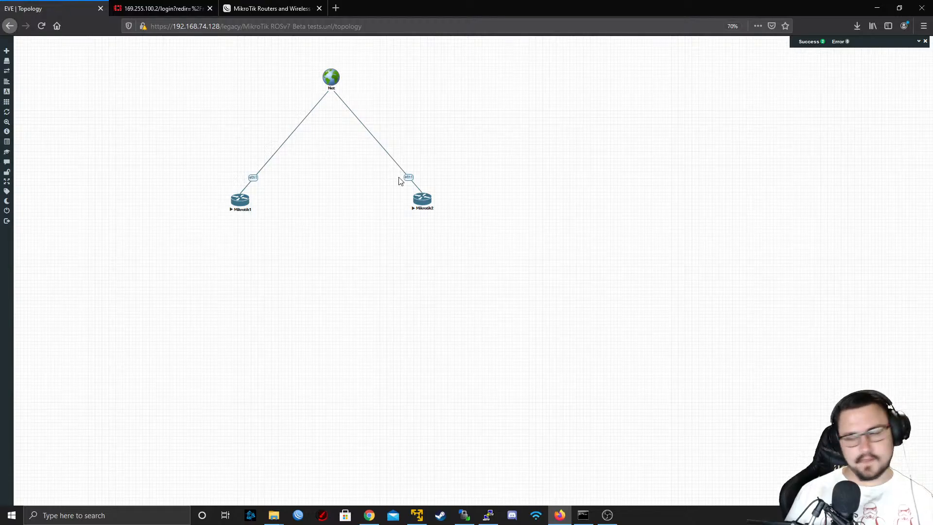
left_click_drag(503, 183, 206, 213)
right_click(241, 201)
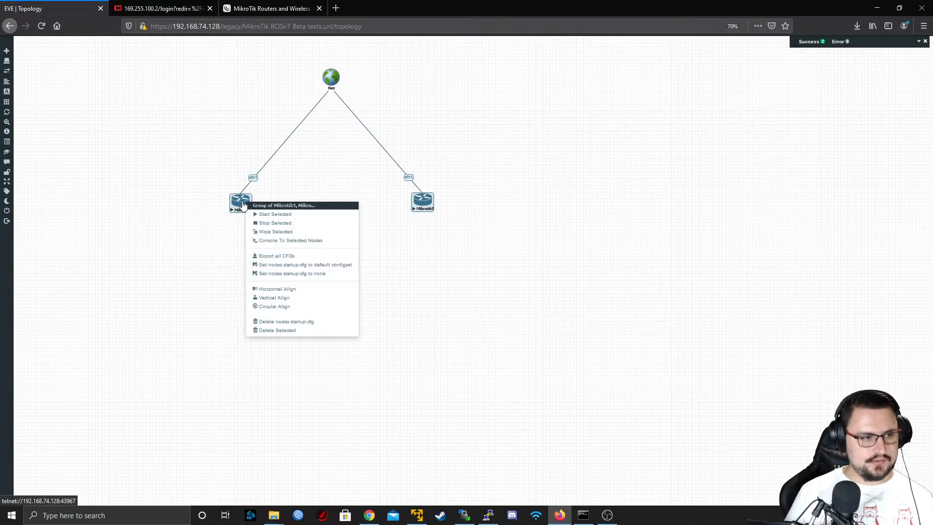
left_click(352, 242)
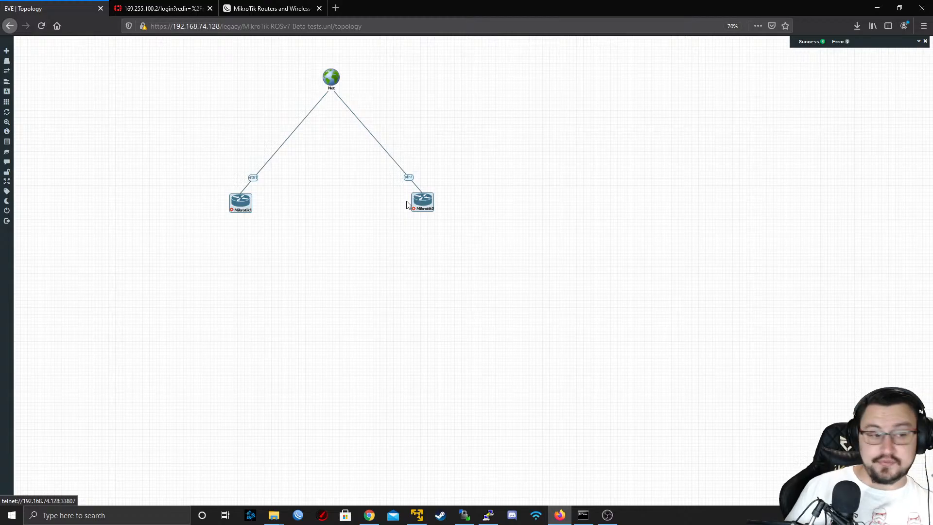
Delete the two selected Mikrotik nodes from the topology and confirm the deletion
right_click(242, 207)
left_click(279, 340)
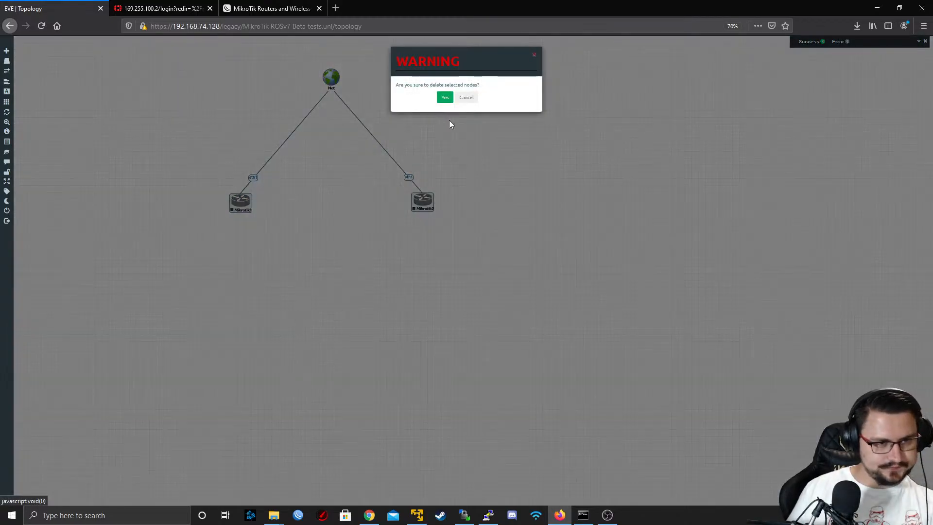
left_click(445, 98)
Add 4 nodes from the MikroTik RouterOS template with the mikrotik-CHR7.1beta5 image to the topology
right_click(352, 227)
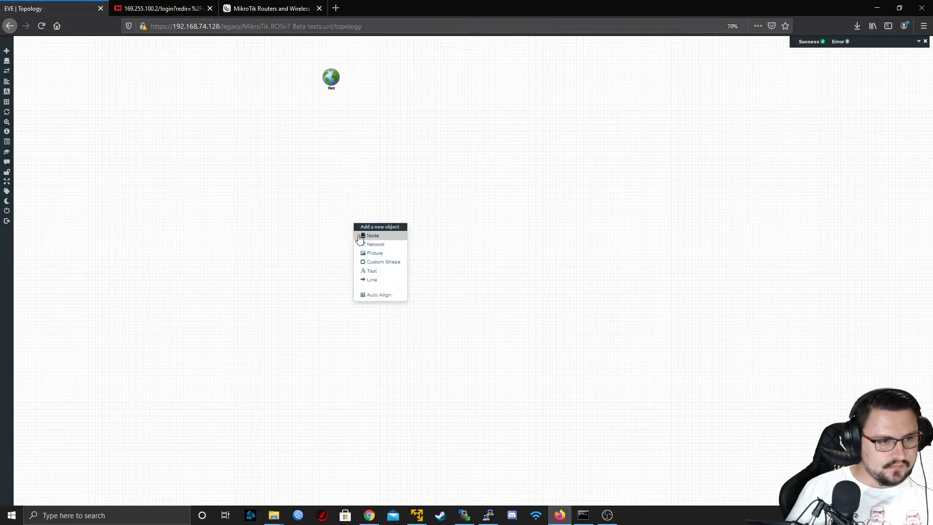
left_click(372, 236)
scroll(422, 169, "down", 1)
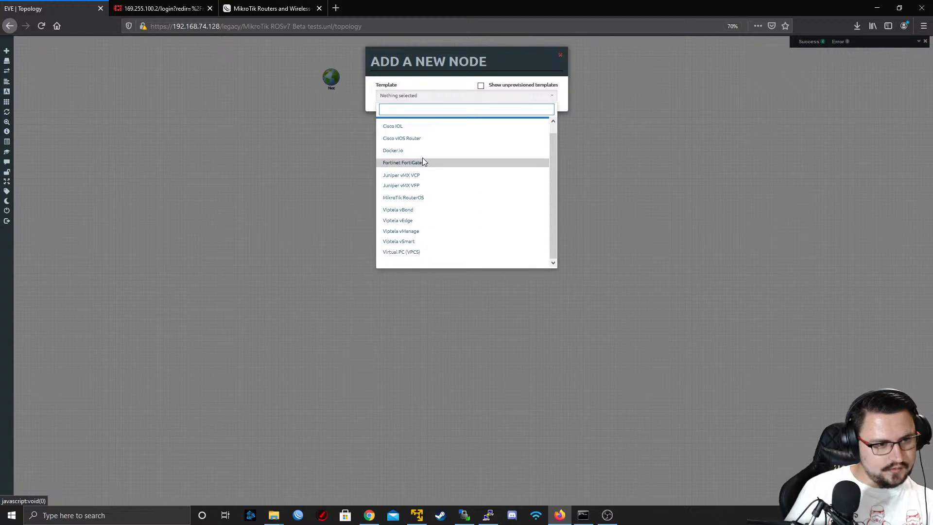
left_click(418, 202)
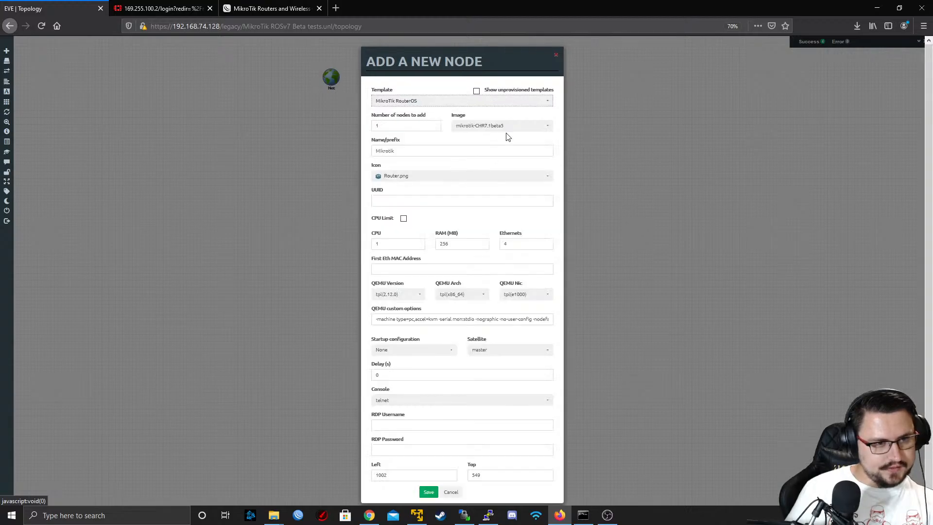
left_click(491, 127)
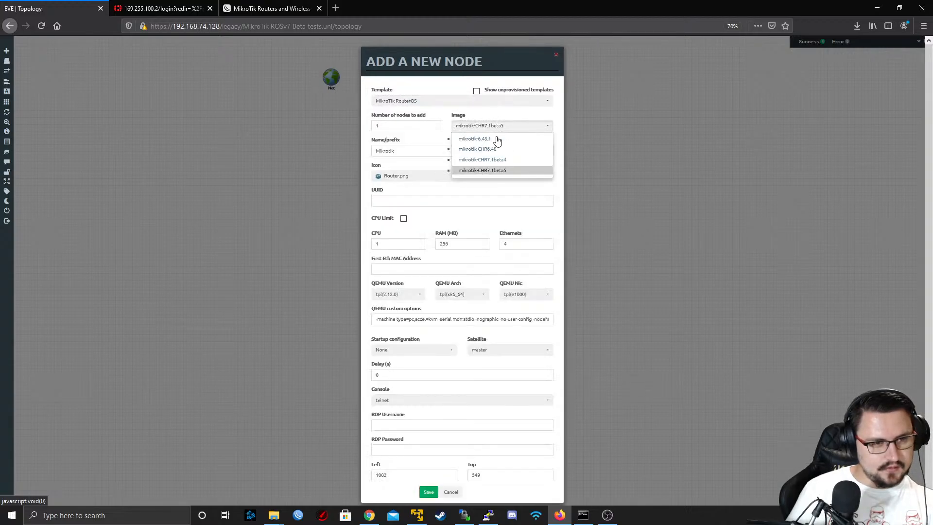
left_click(488, 172)
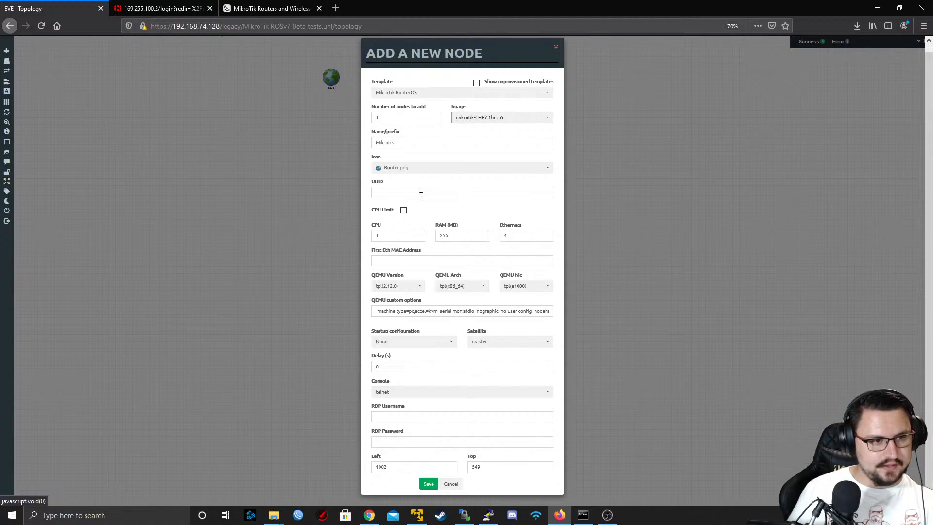
left_click_drag(393, 236, 332, 245)
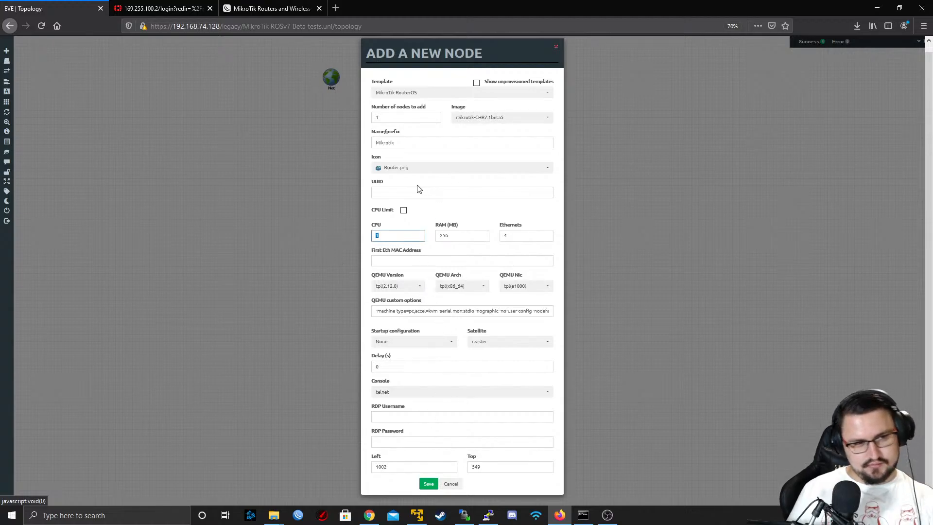
left_click_drag(388, 117, 338, 112)
type("4")
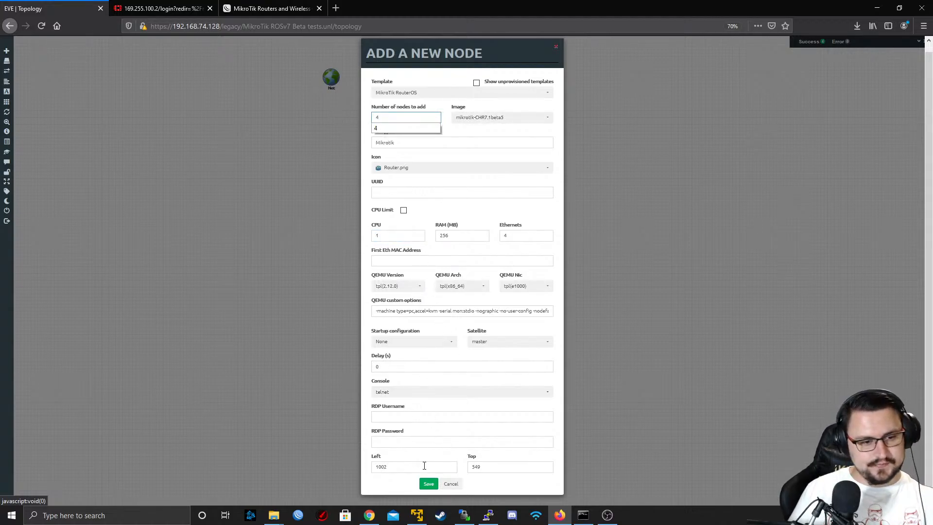
left_click(427, 484)
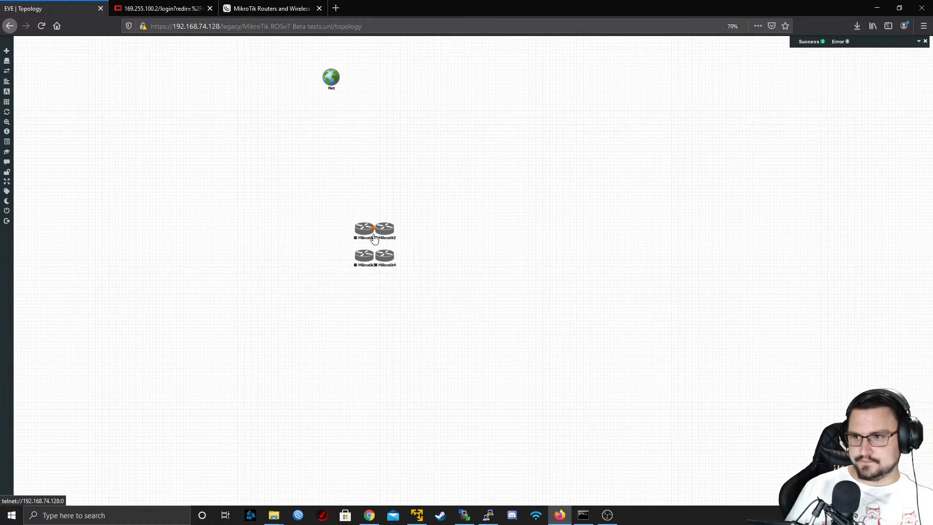
Spread the nodes in an arc ordered Mikrotik3, Mikrotik1, Mikrotik2, Mikrotik4, and centre the Net cloud above them
left_click_drag(364, 224, 398, 201)
left_click_drag(364, 256, 447, 162)
left_click_drag(392, 205, 390, 197)
left_click_drag(452, 168, 446, 156)
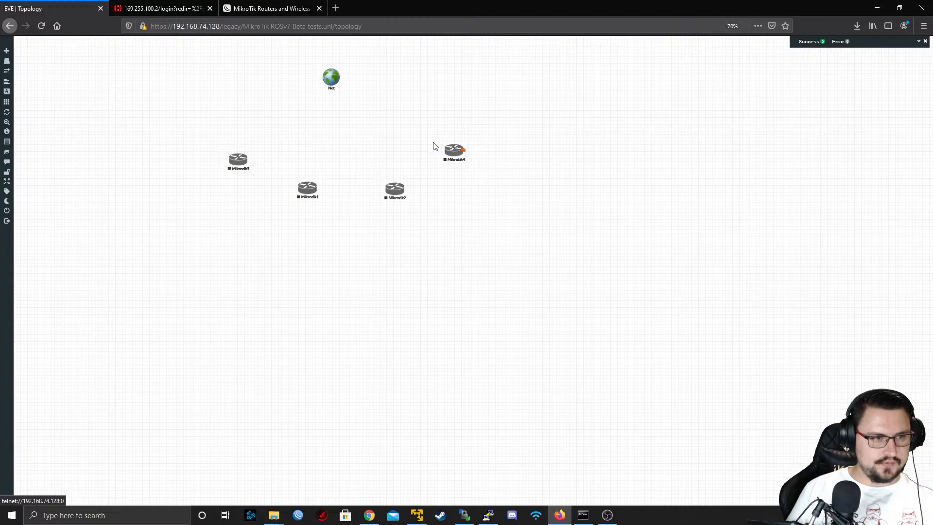
left_click_drag(336, 85, 361, 81)
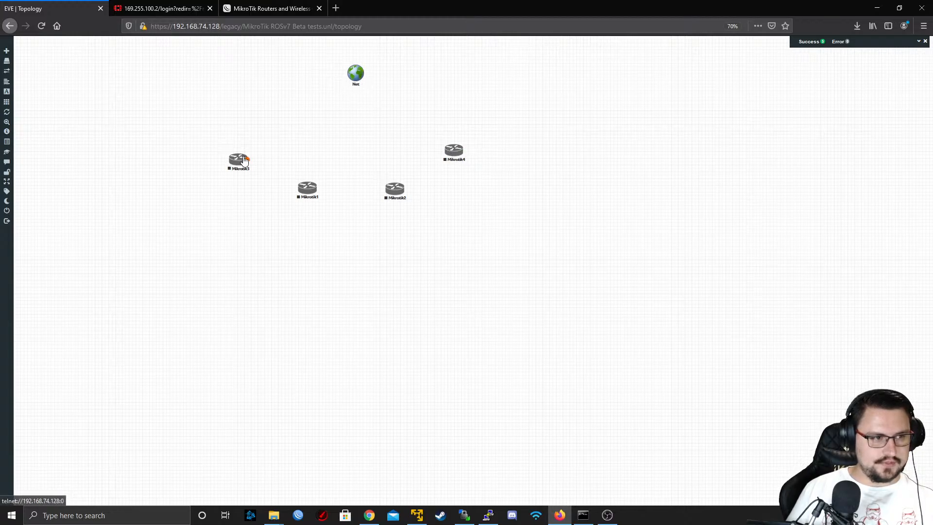
Connect eth1 of Mikrotik3 and eth1 of Mikrotik1 to the Net cloud
left_click_drag(246, 159, 356, 73)
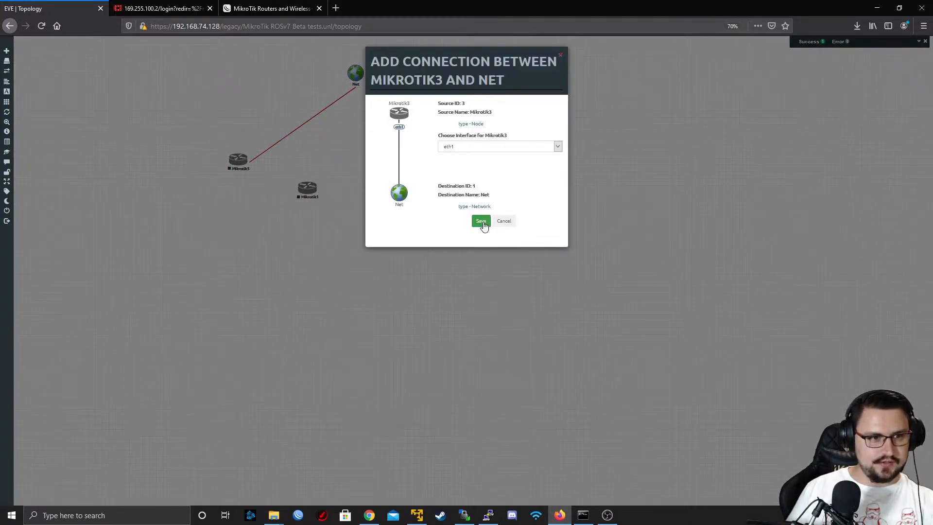
left_click(481, 221)
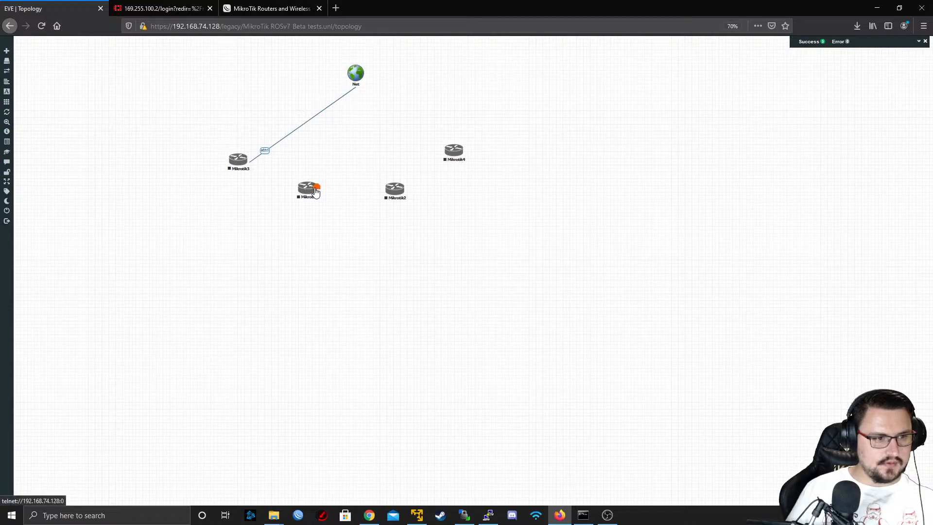
left_click_drag(313, 187, 356, 75)
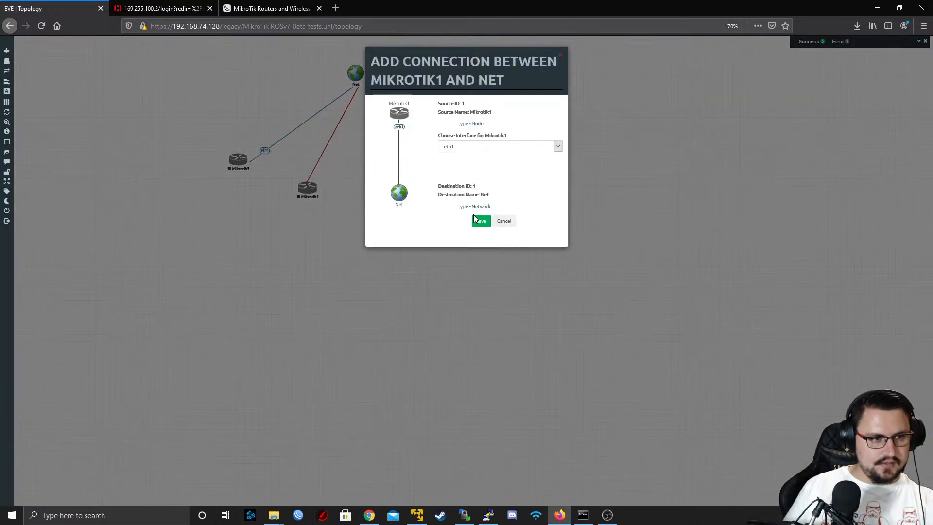
left_click(480, 222)
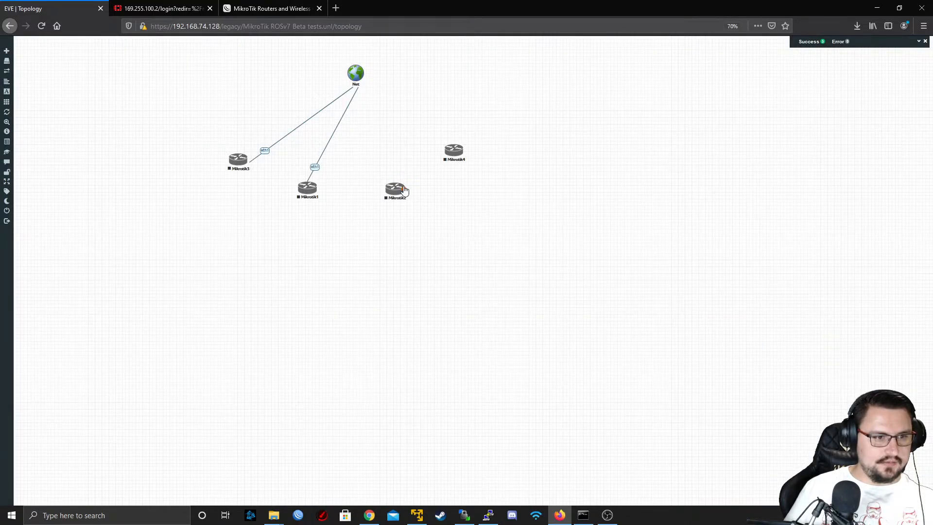
Connect eth1 of Mikrotik2 and eth1 of Mikrotik4 to the Net cloud
left_click_drag(400, 189, 356, 74)
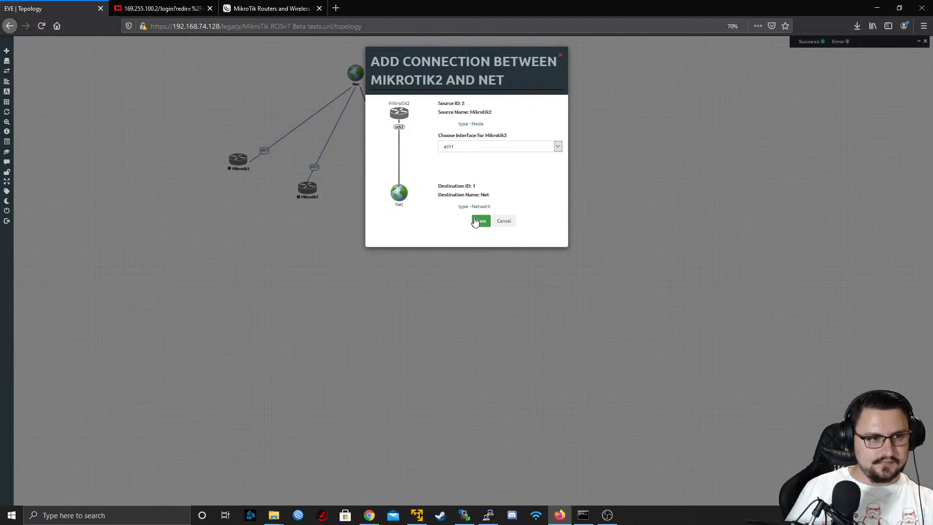
left_click(481, 222)
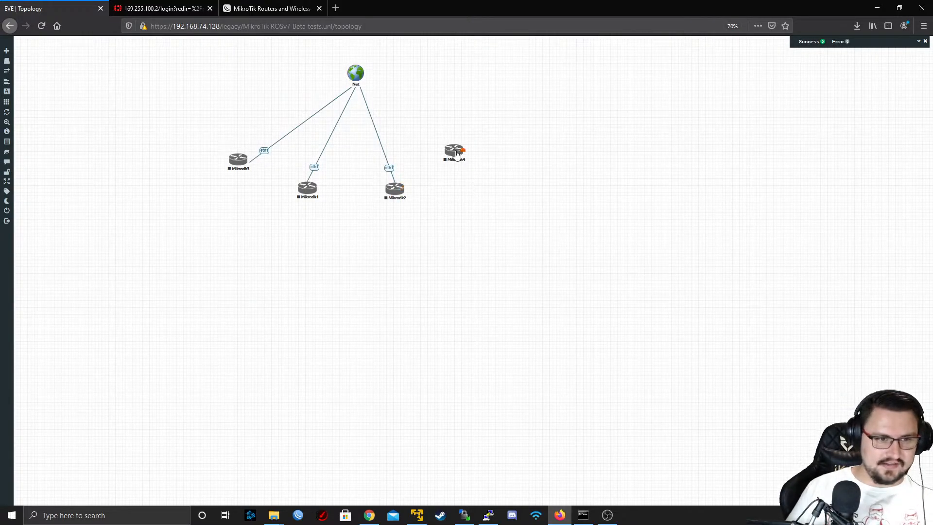
left_click_drag(460, 151, 356, 78)
left_click(481, 221)
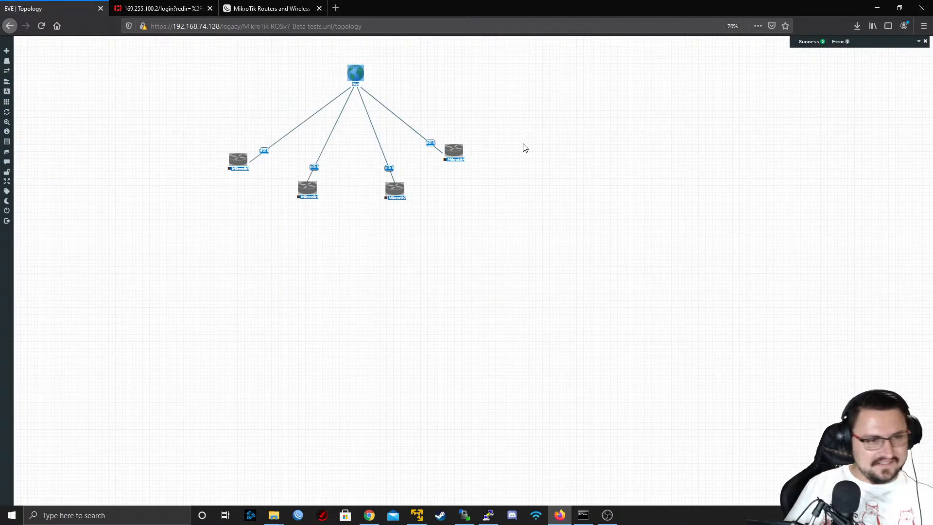
Select all four Mikrotik nodes in the topology and start them together
left_click_drag(503, 288, 213, 100)
right_click(243, 160)
left_click(262, 174)
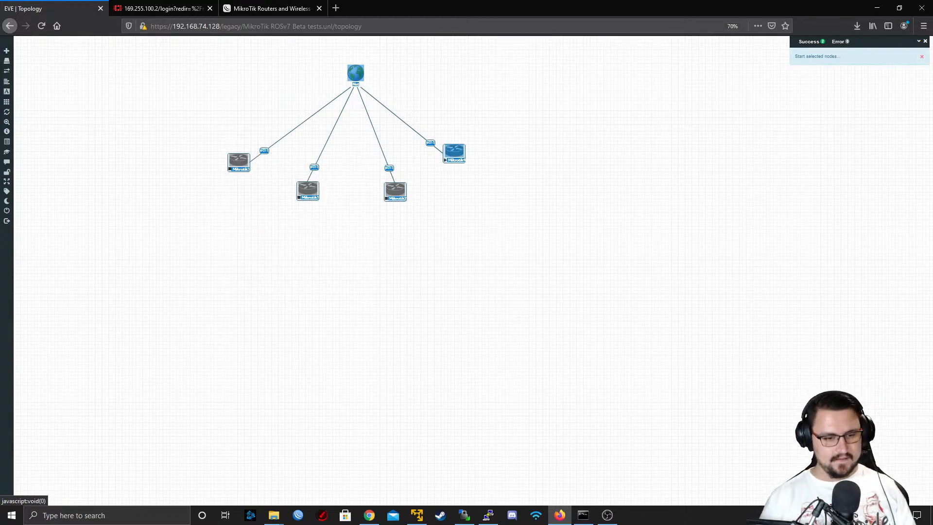
mouse_move(608, 514)
left_click(484, 297)
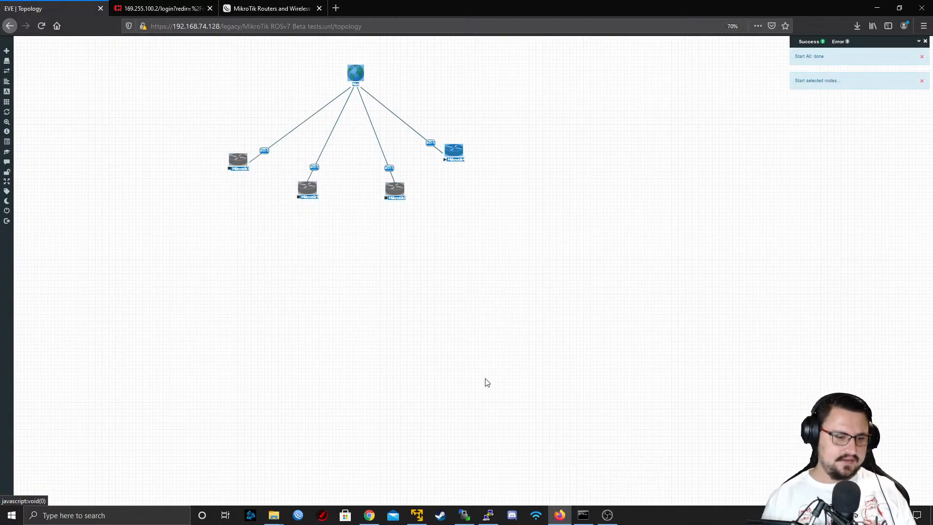
Switch to WinBox, show its list of discovered neighbors, and place the window beside the leftmost routers
left_click(298, 515)
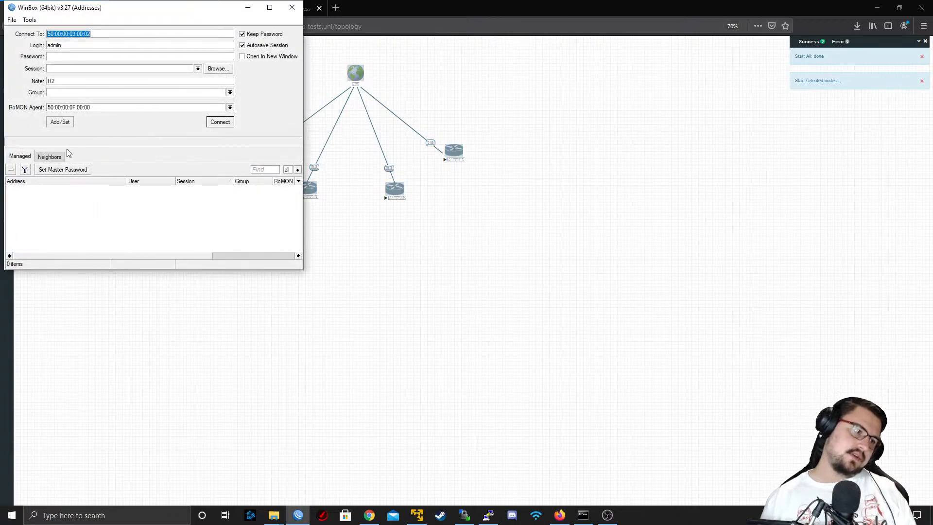
left_click(49, 156)
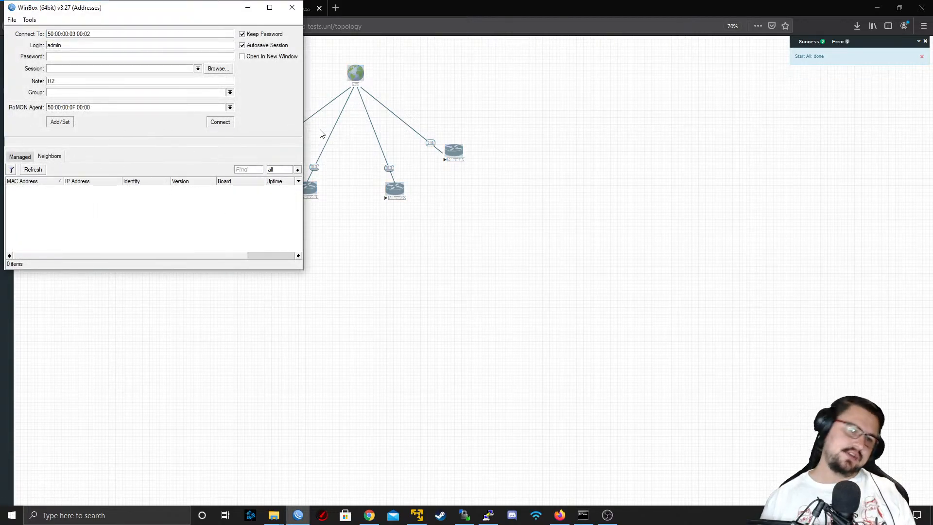
left_click_drag(106, 14, 489, 53)
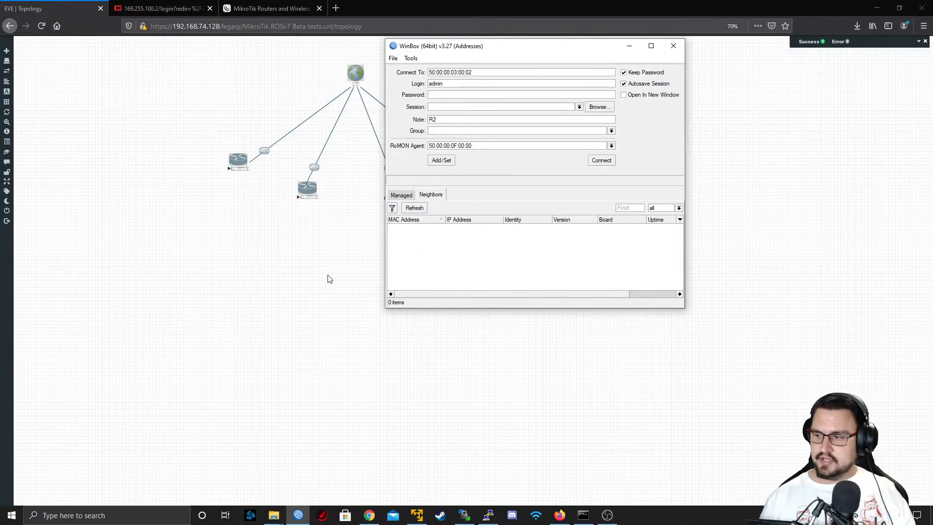
Return to the EVE-NG topology, refresh it, and open the Mikrotik3 console with putty.exe
left_click(292, 214)
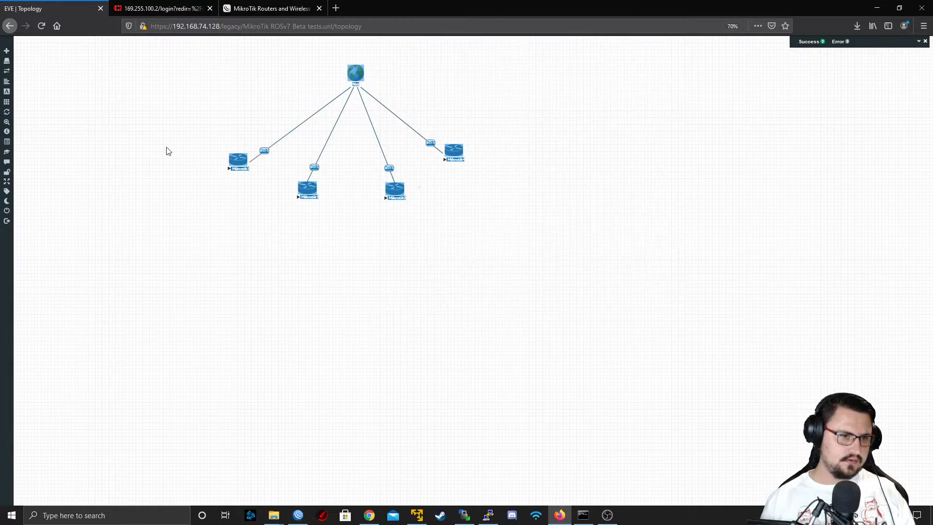
left_click(16, 112)
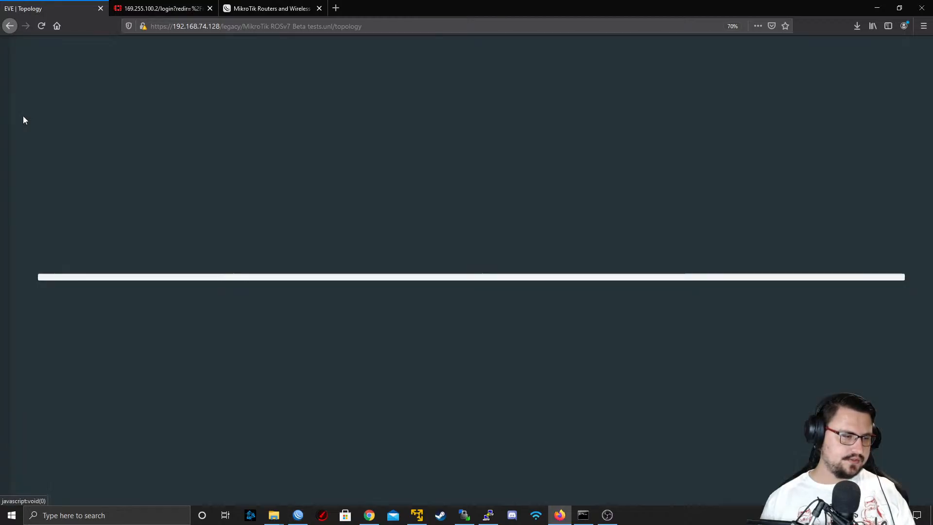
left_click(236, 161)
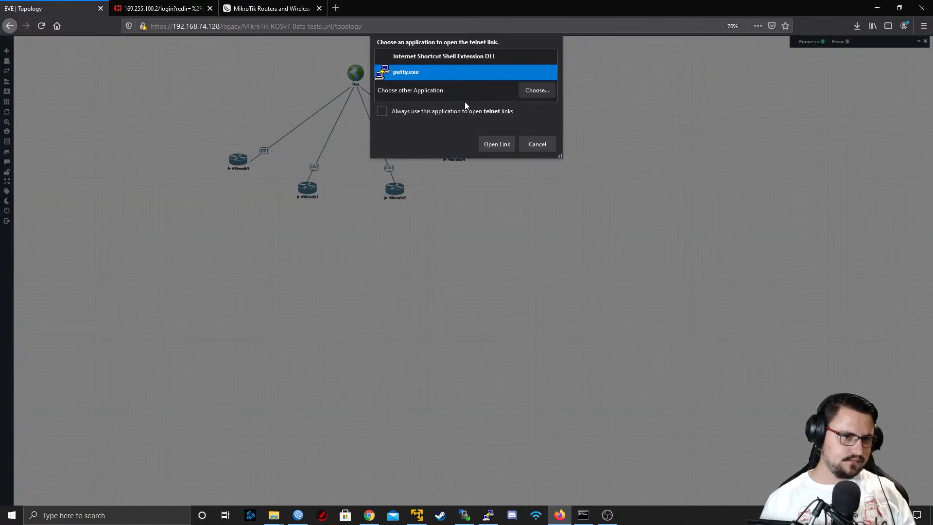
left_click(499, 142)
Log in to the Mikrotik3 console as admin and decline to view the software license
type("admin")
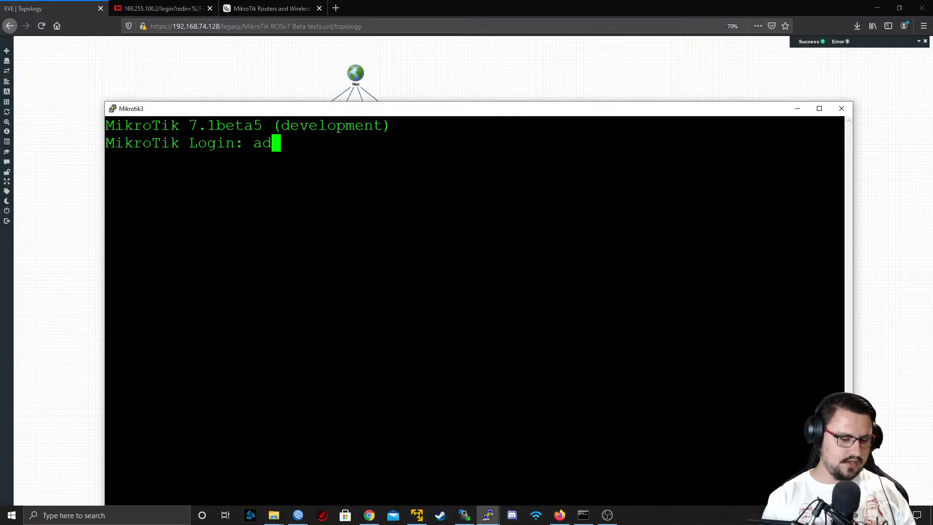
key("Return")
key("Return")
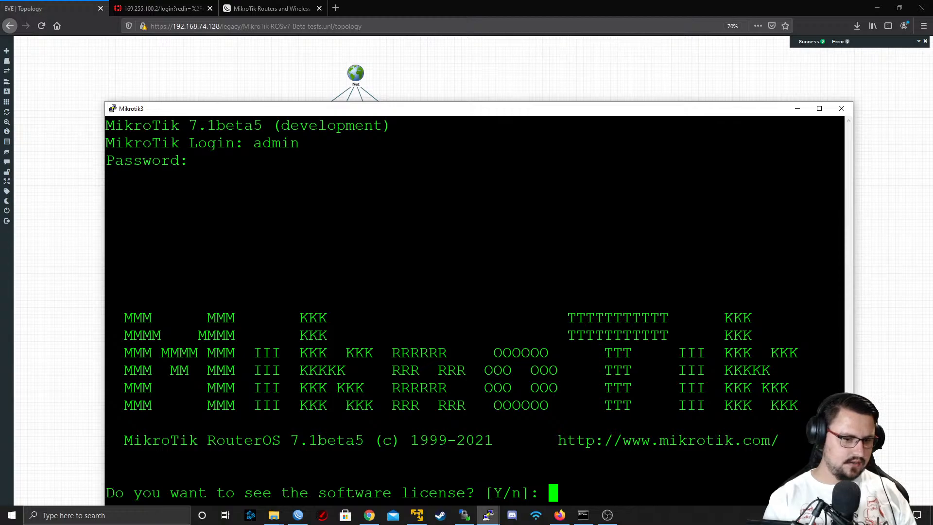
type("n")
key("Return")
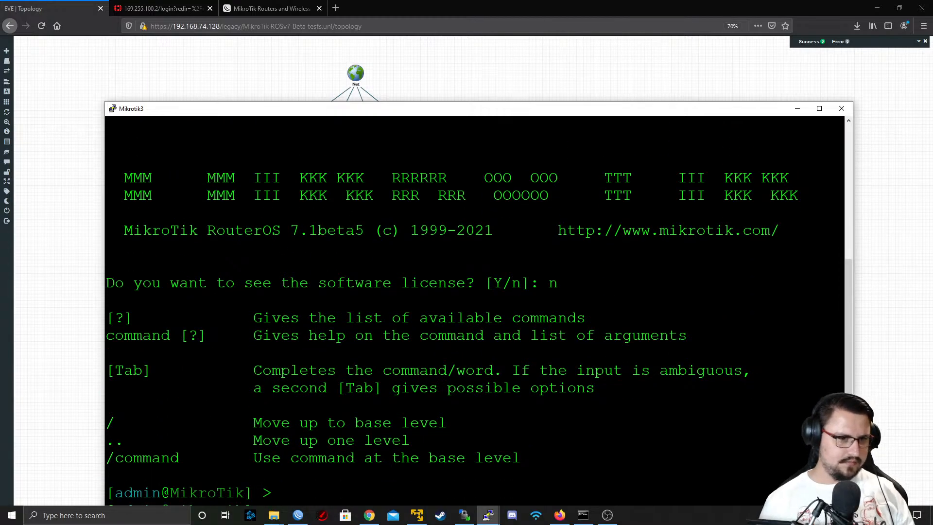
List the available subcommands of ip and ip address in the Mikrotik3 terminal
left_click_drag(418, 114, 372, 75)
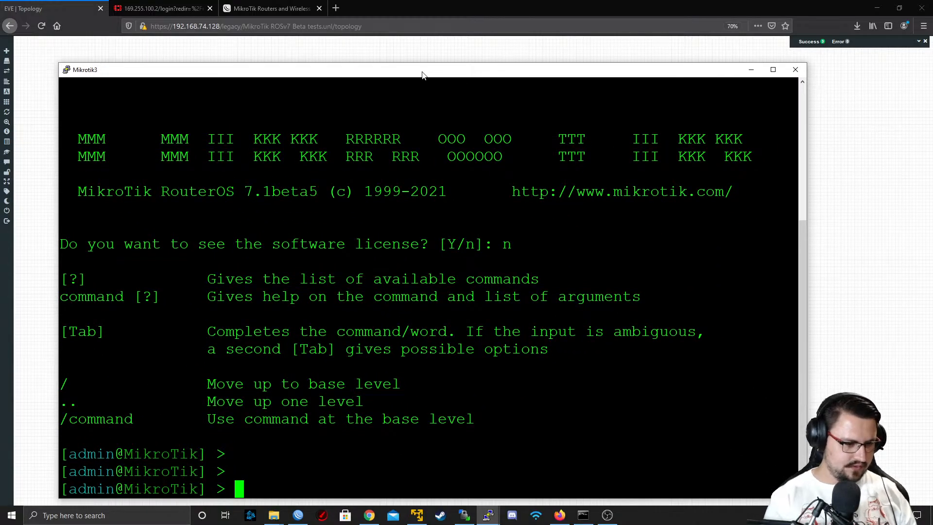
type("ip")
key("Tab")
key("Tab")
type("address/")
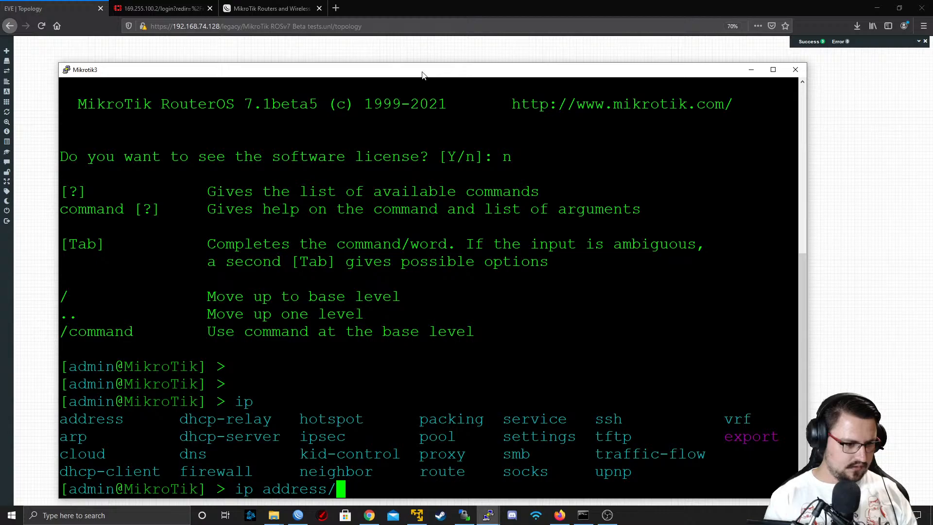
key("Tab")
key("Tab")
key("Tab")
key("Tab")
key("Tab")
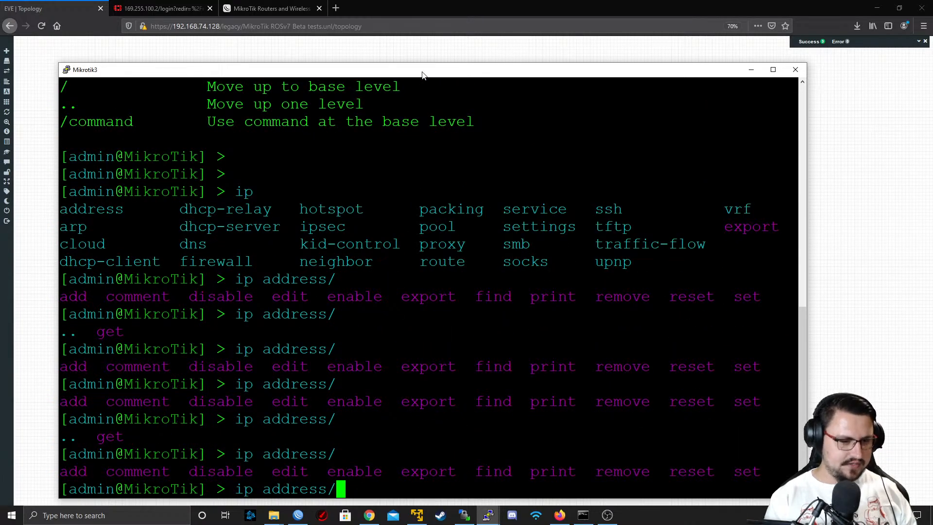
key("Tab")
key("Tab")
key("Tab")
key("Tab")
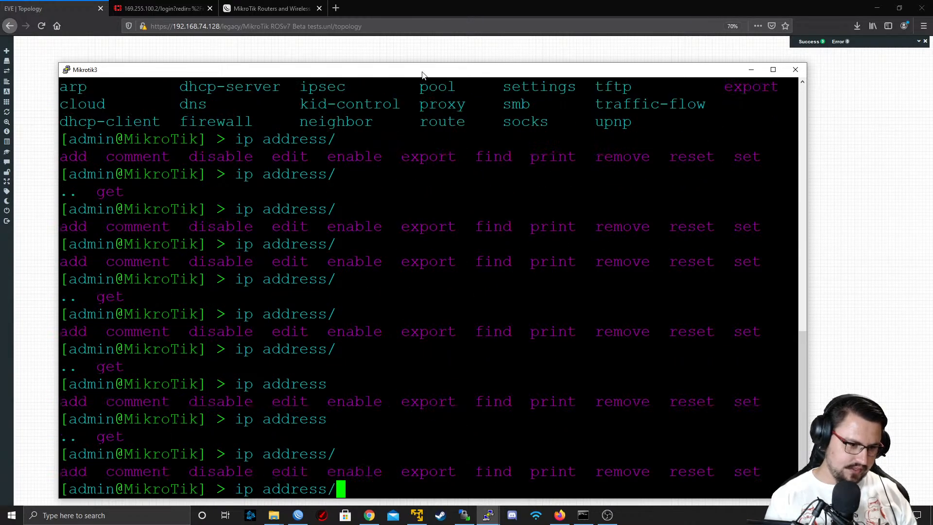
key("Tab")
key("BackSpace")
type("/")
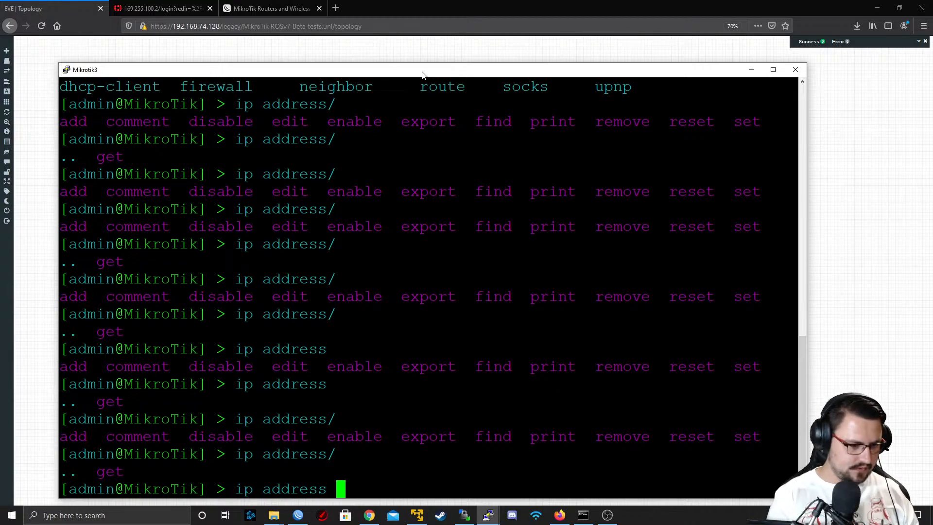
type("print")
Print the IP addresses of Mikrotik3 with ip address print, running the command twice
key("Return")
type("ip add")
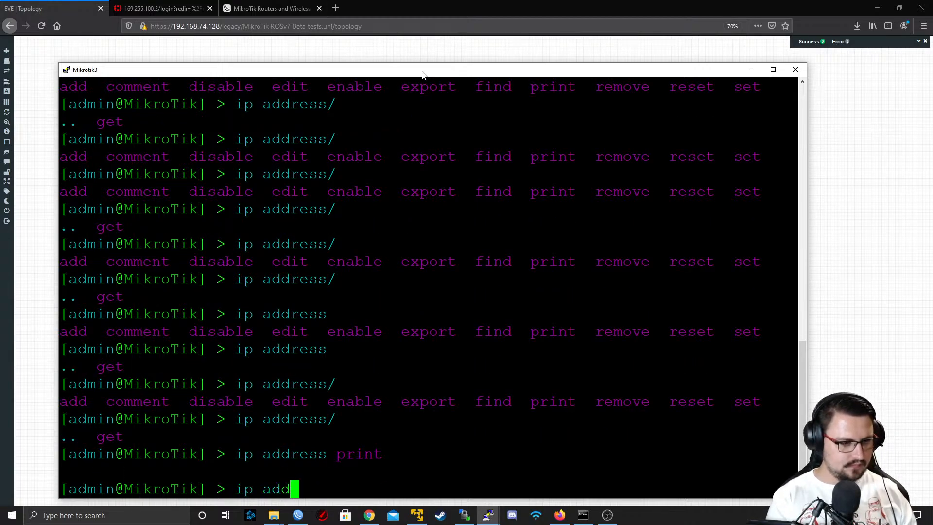
key("Tab")
type("print")
key("Return")
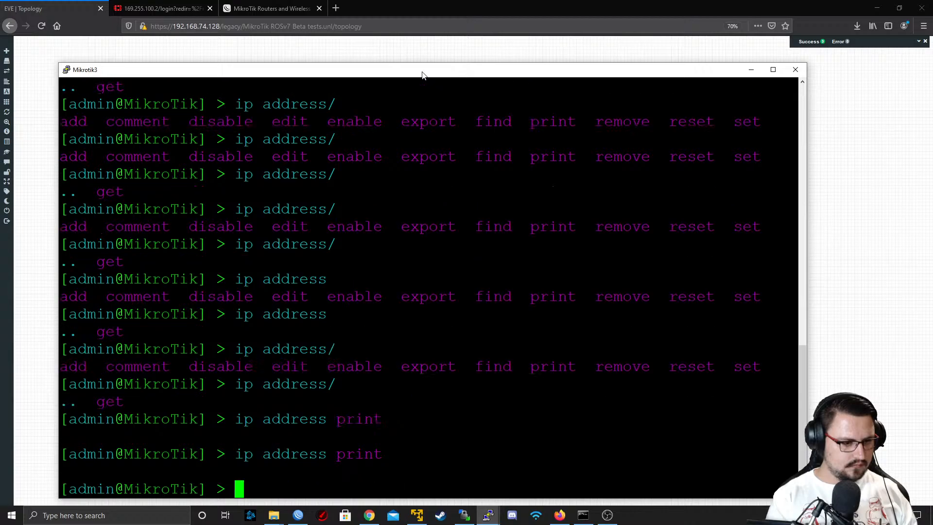
Run ip neighbor/print on Mikrotik3 and highlight the first neighbor entries
type("ip neighbor/pr")
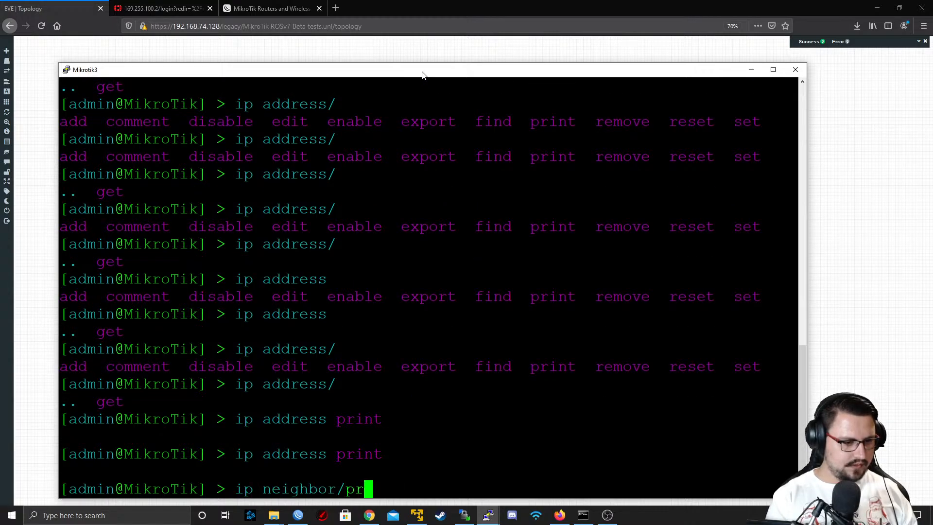
type("int")
key("Return")
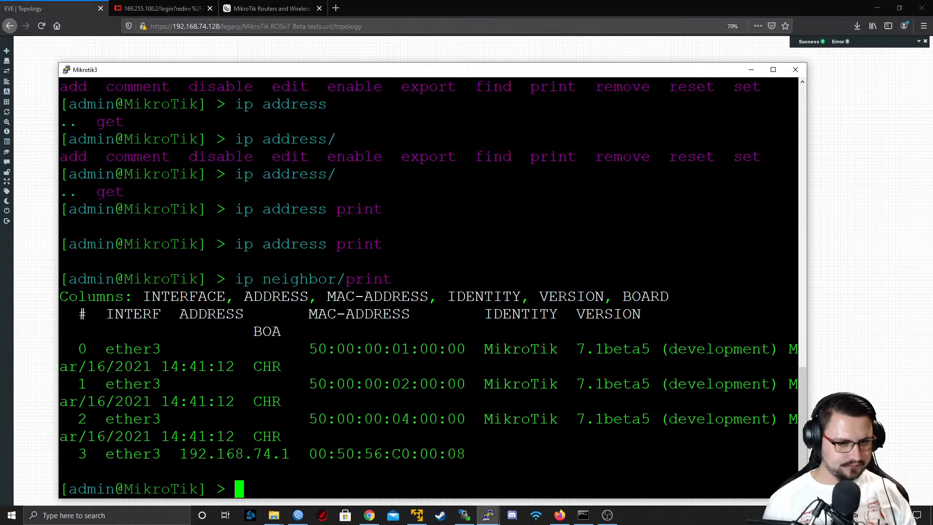
left_click_drag(172, 350, 369, 402)
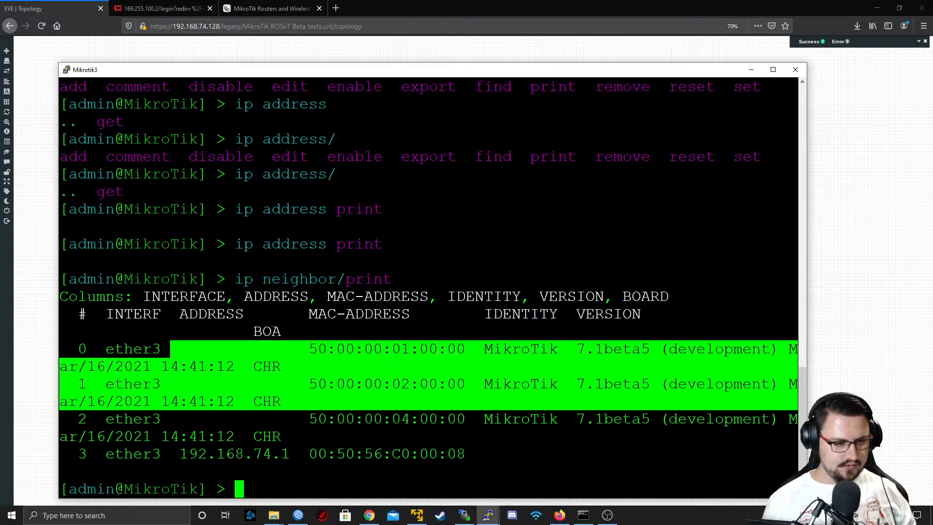
Check the neighbors discovered in WinBox against the terminal's list, and minimize the Mikrotik3 terminal
left_click(298, 515)
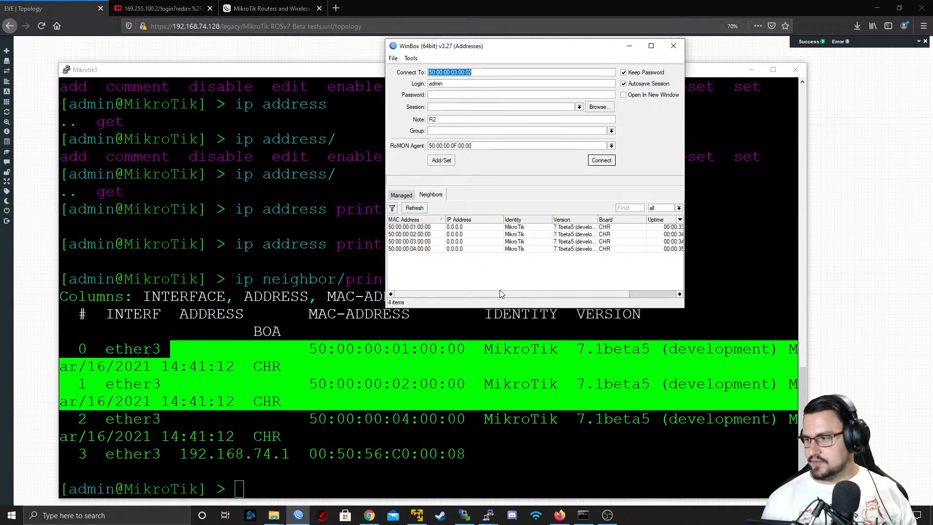
left_click(485, 325)
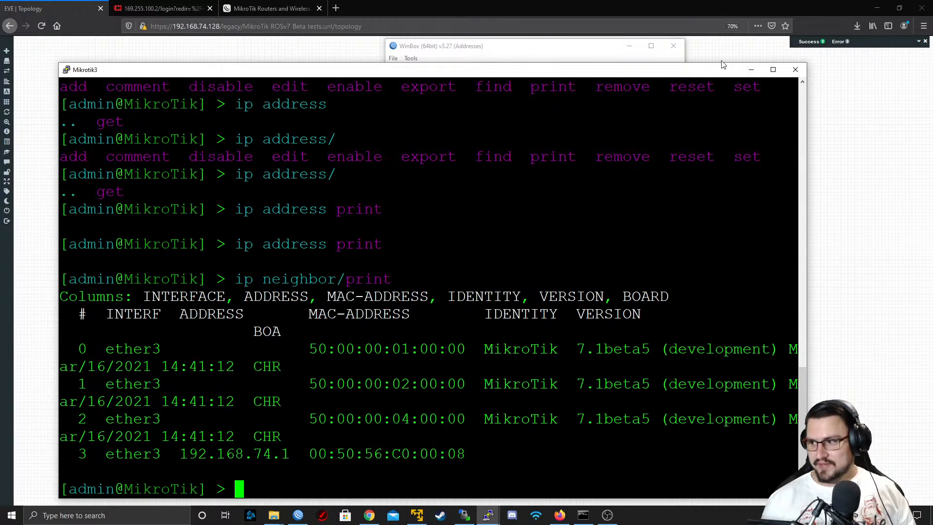
left_click(753, 71)
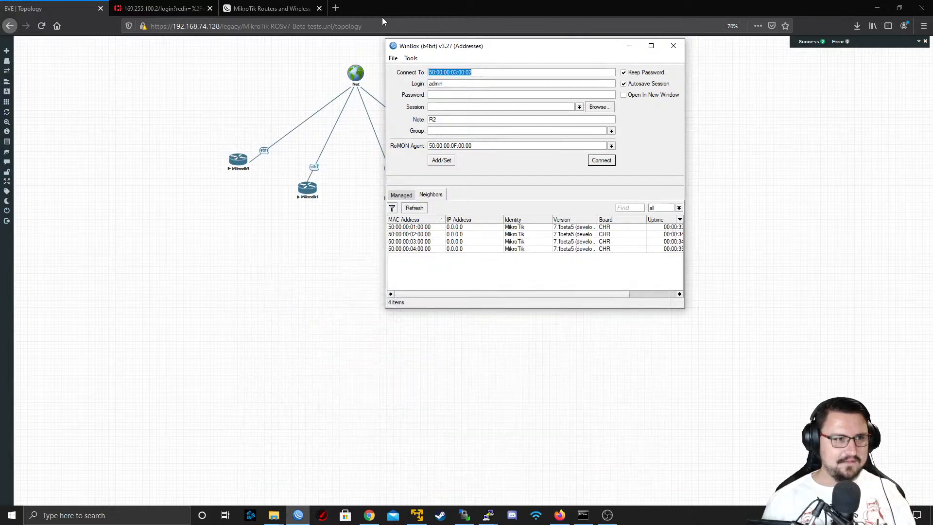
Search Google for "Greek god names" in a new browser tab
left_click(336, 9)
type("Greek god names")
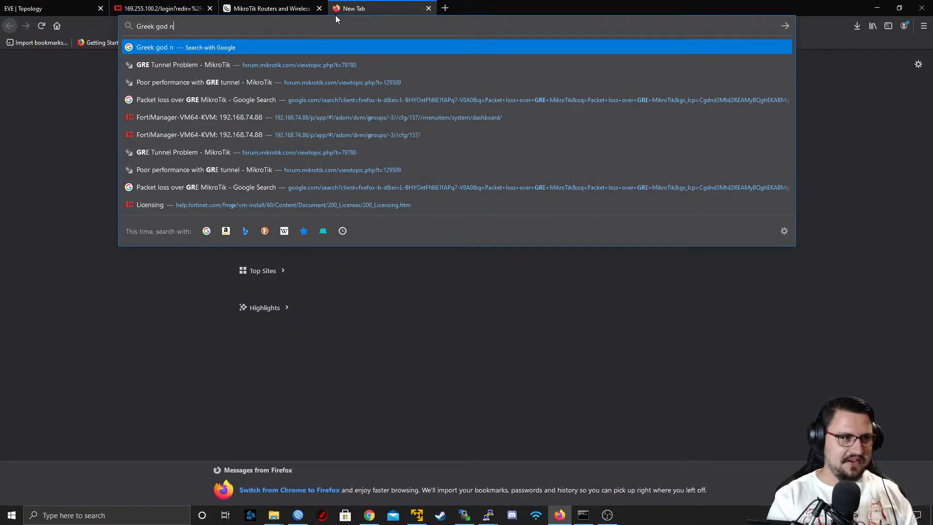
key("Return")
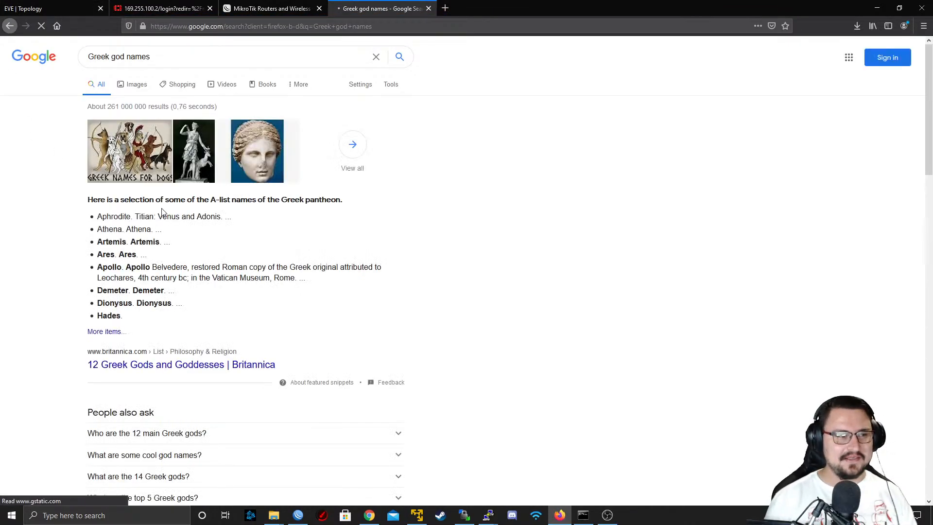
middle_click(156, 364)
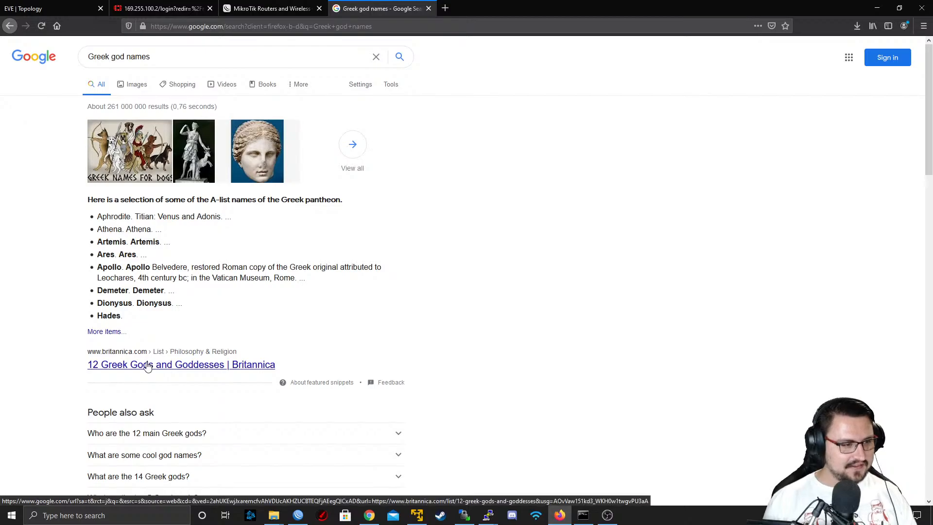
middle_click(469, 5)
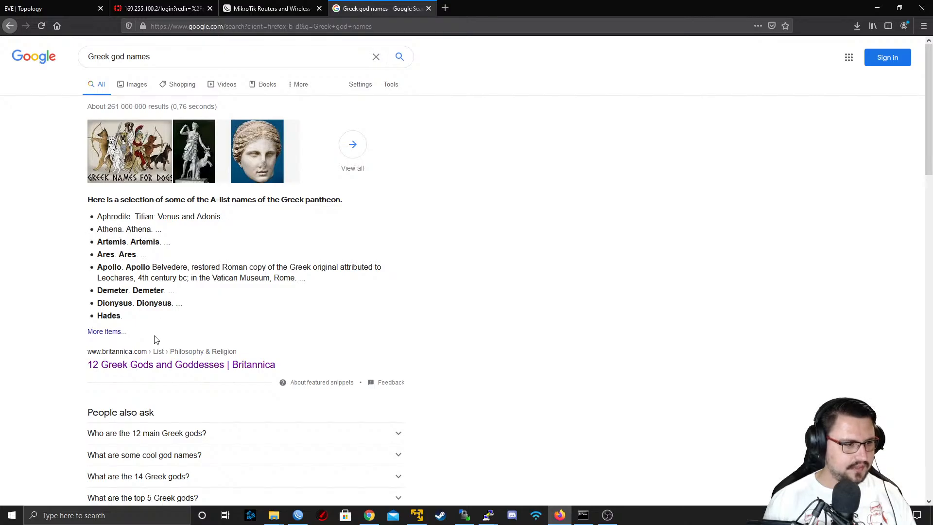
Open Britannica's 12 Greek Gods and Goddesses list and look through the god names
left_click(101, 334)
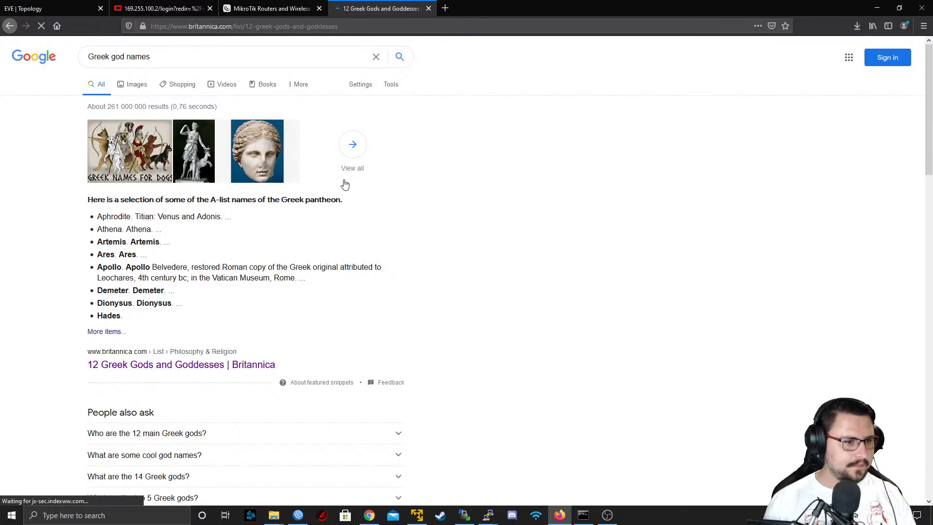
scroll(368, 136, "down", 12)
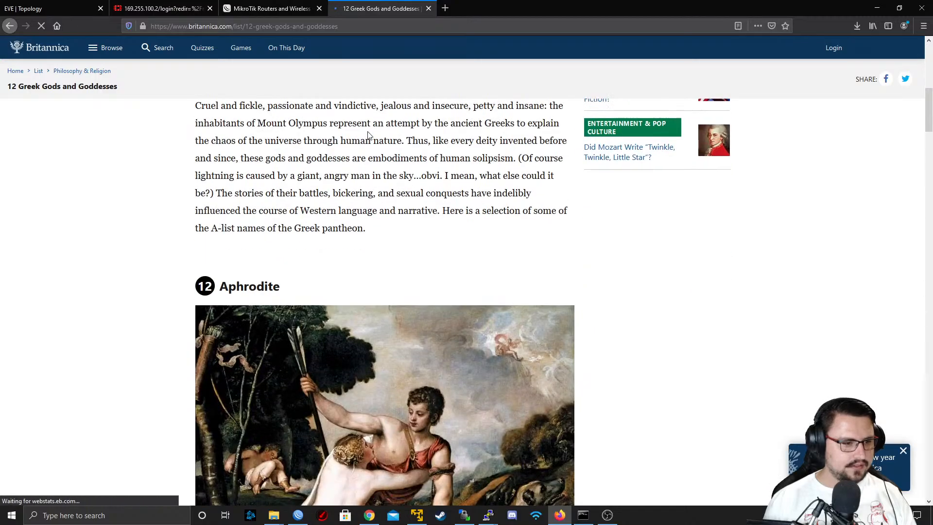
scroll(368, 135, "down", 11)
scroll(368, 135, "up", 4)
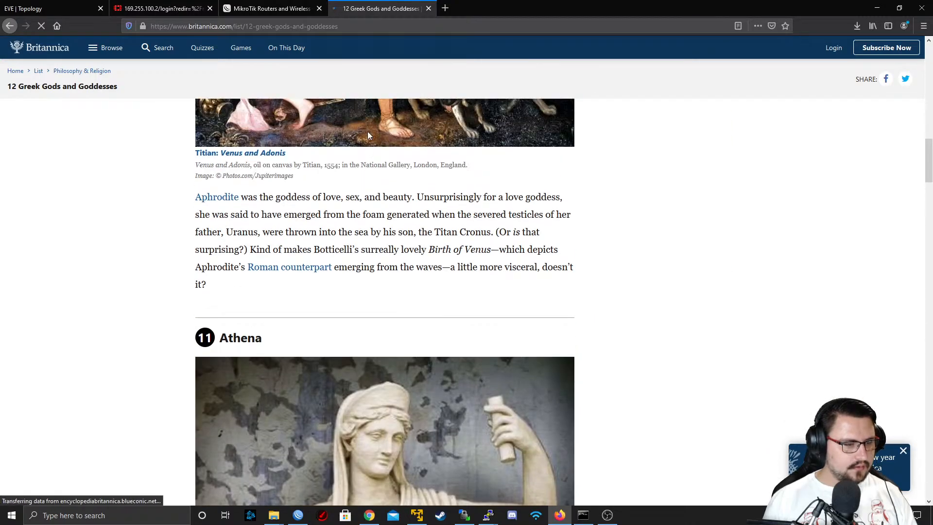
scroll(368, 136, "down", 19)
scroll(200, 98, "up", 3)
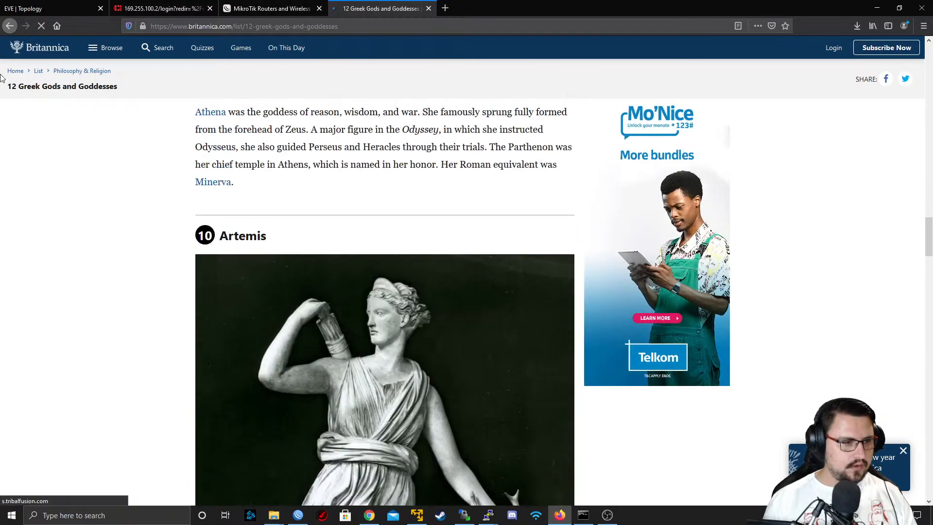
Leave the Britannica article, return to the EVE-NG topology and bring the Mikrotik3 terminal back up
left_click(10, 26)
left_click(289, 5)
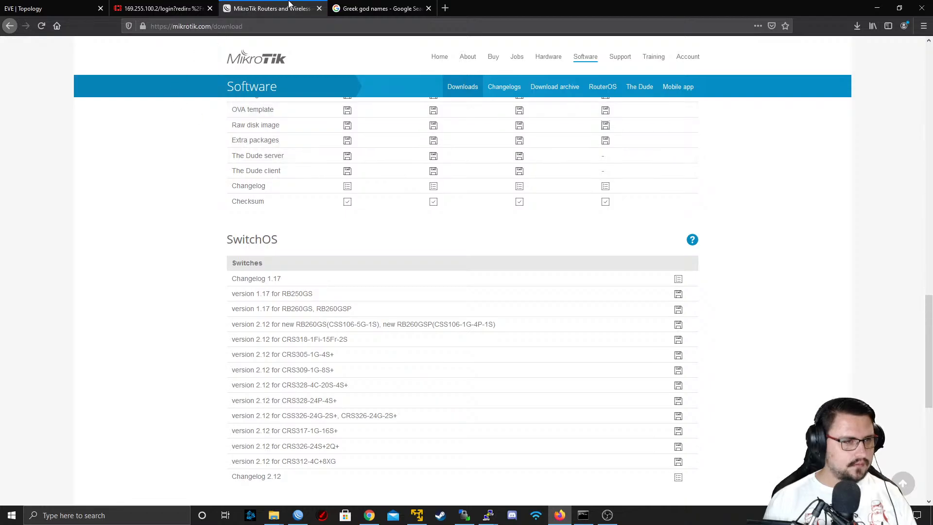
left_click(380, 9)
left_click(53, 8)
right_click(241, 162)
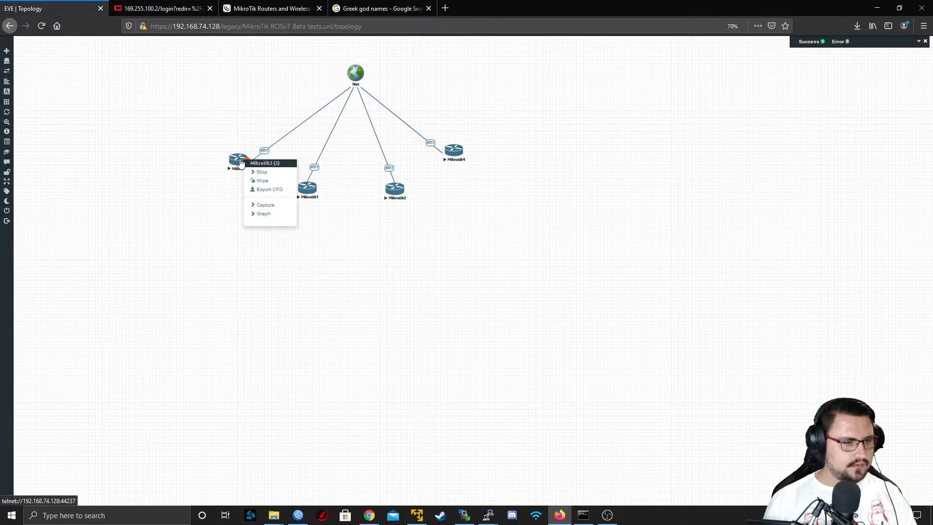
left_click(230, 191)
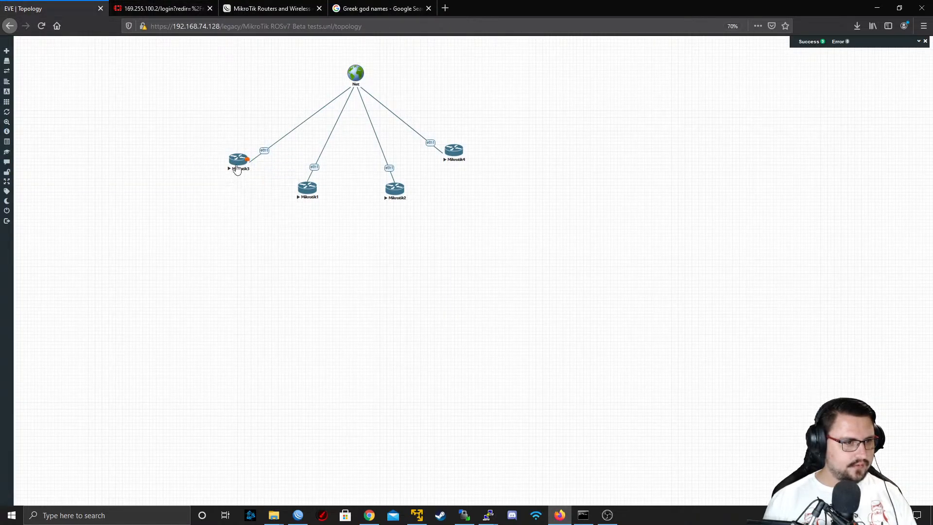
left_click(239, 165)
left_click(491, 92)
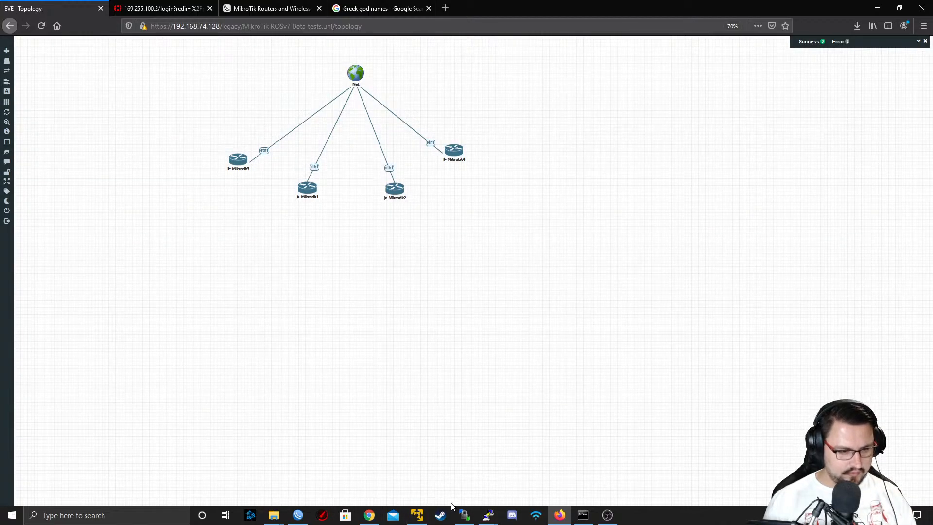
left_click(510, 471)
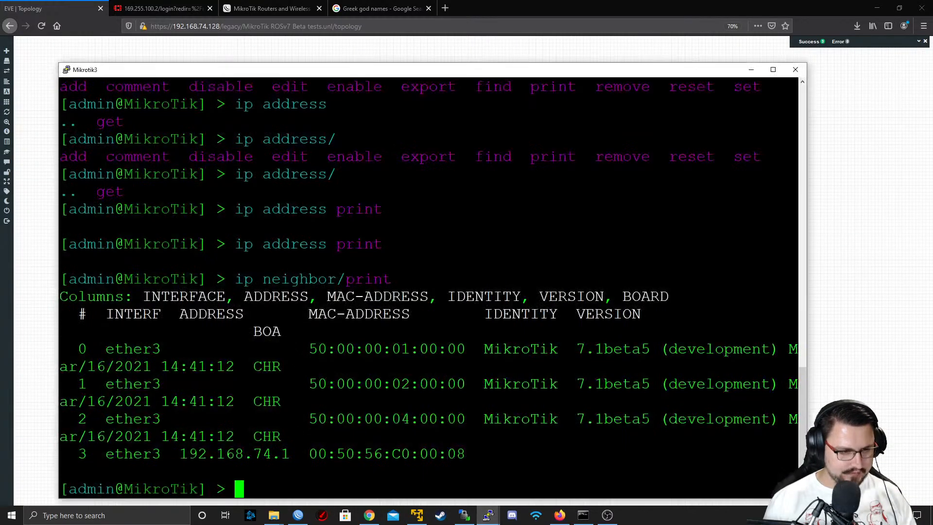
Set the system identity of Mikrotik3 to Apollo with system/identity/set
key("Return")
type("system/i")
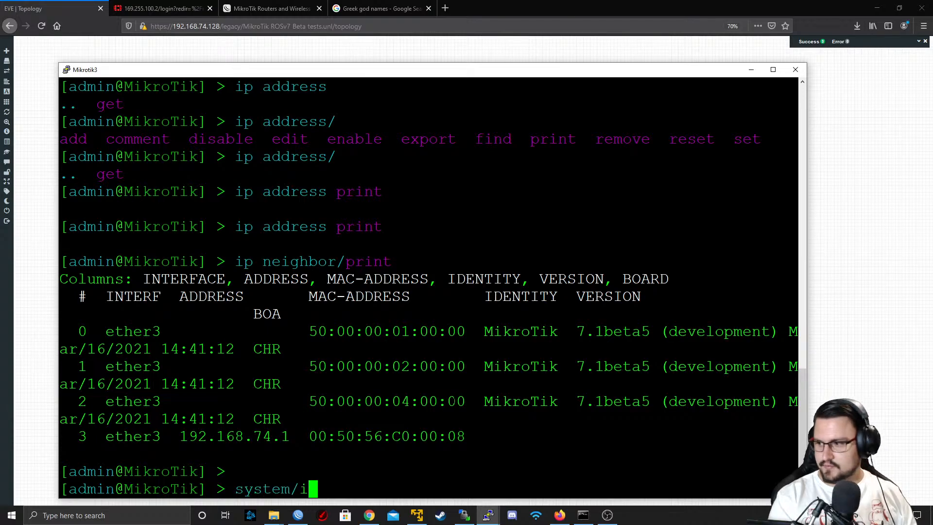
type("dentity/set na")
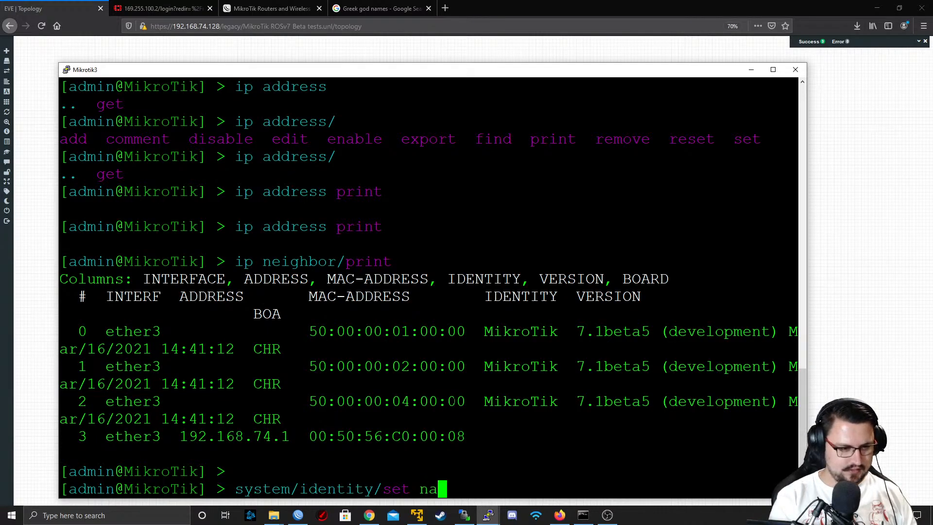
type("me=A")
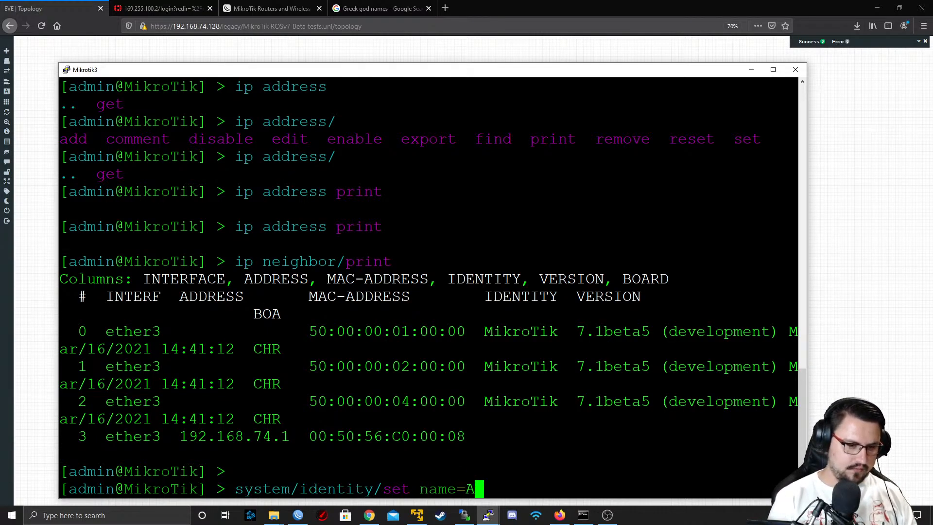
type("pollo")
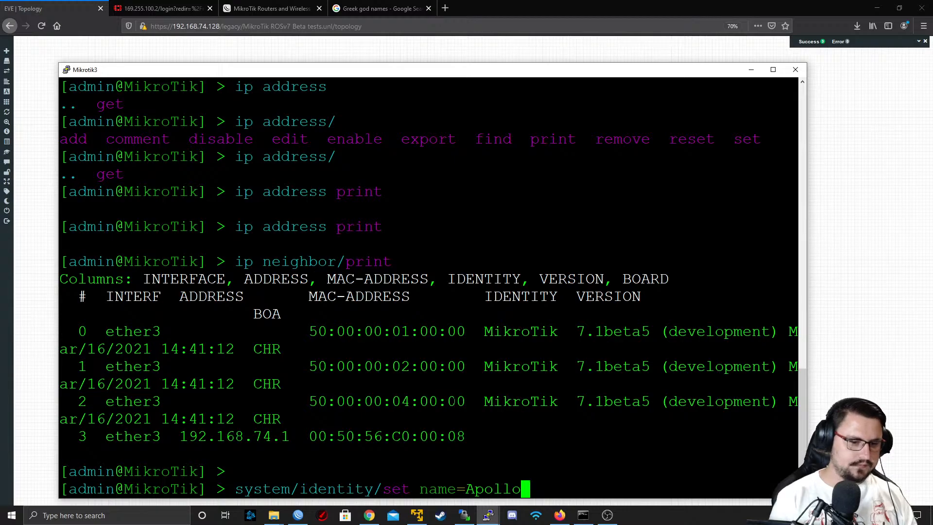
key("Return")
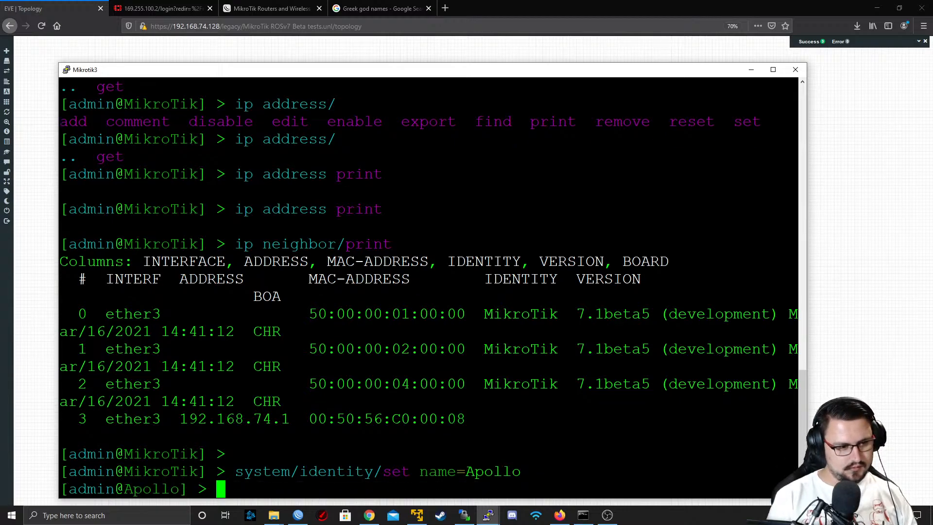
Enable RoMON on Apollo with tool romon/set enabled=yes
type("system/")
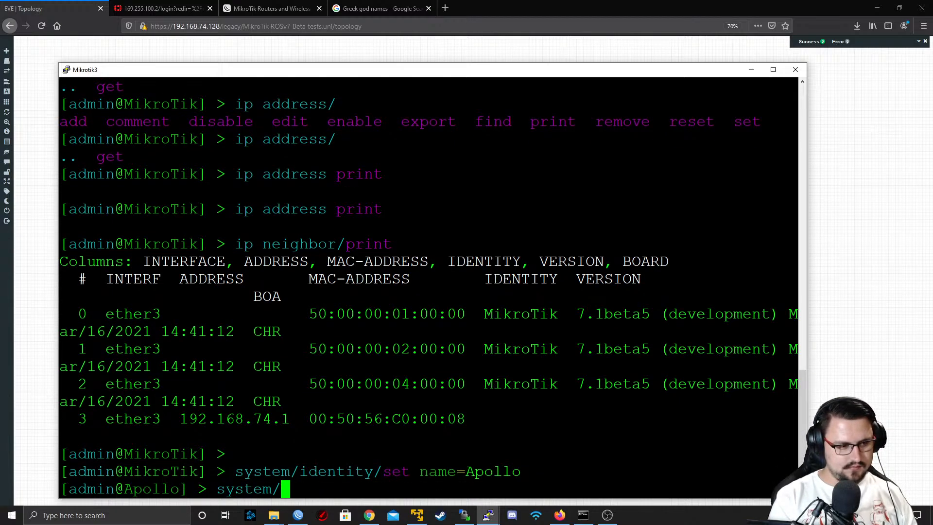
key("BackSpace")
key("BackSpace")
key("BackSpace")
key("BackSpace")
key("BackSpace")
key("BackSpace")
key("BackSpace")
type("too")
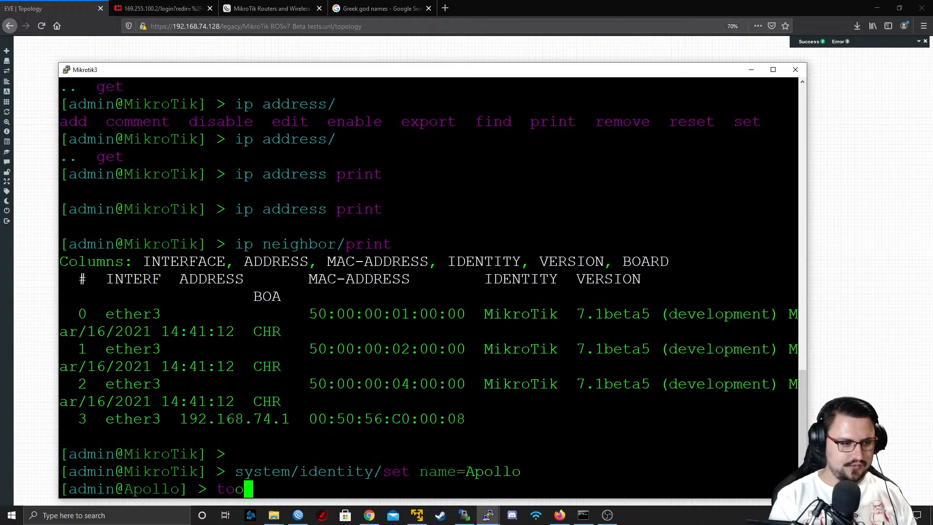
type("l romon/se")
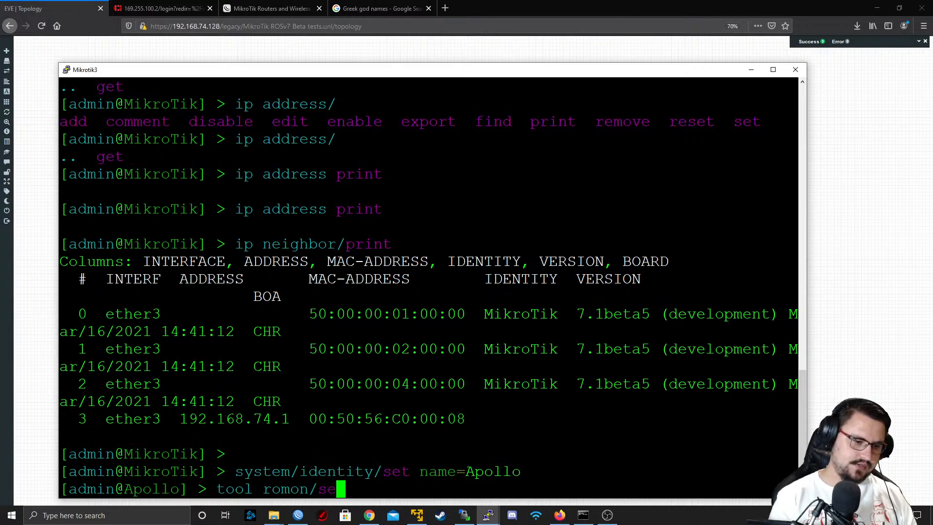
type("t enabled=yes")
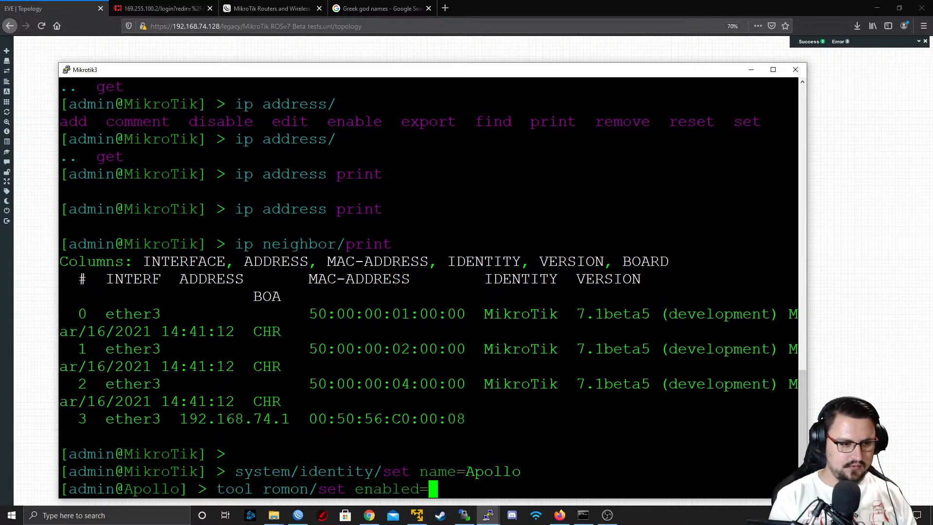
key("Return")
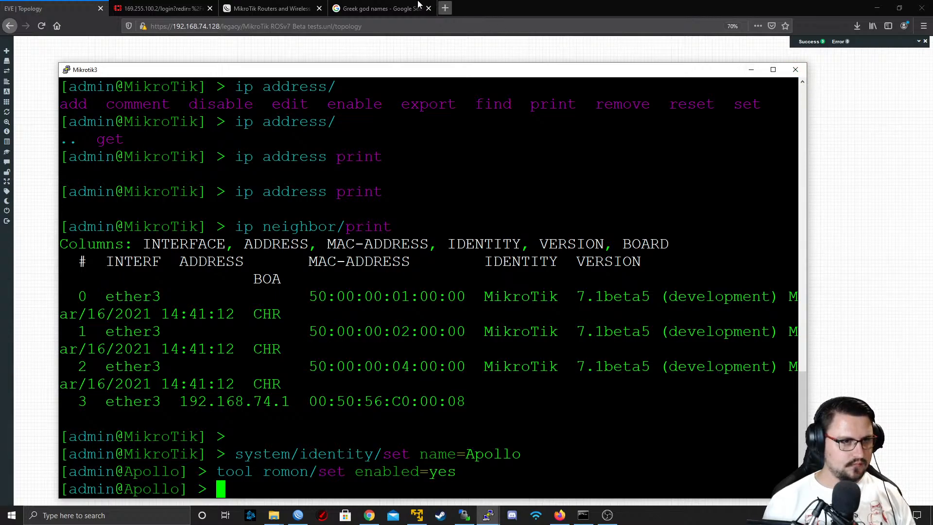
Look up more names in the Google results by expanding the question "Who are the 12 main Greek gods?"
left_click(392, 11)
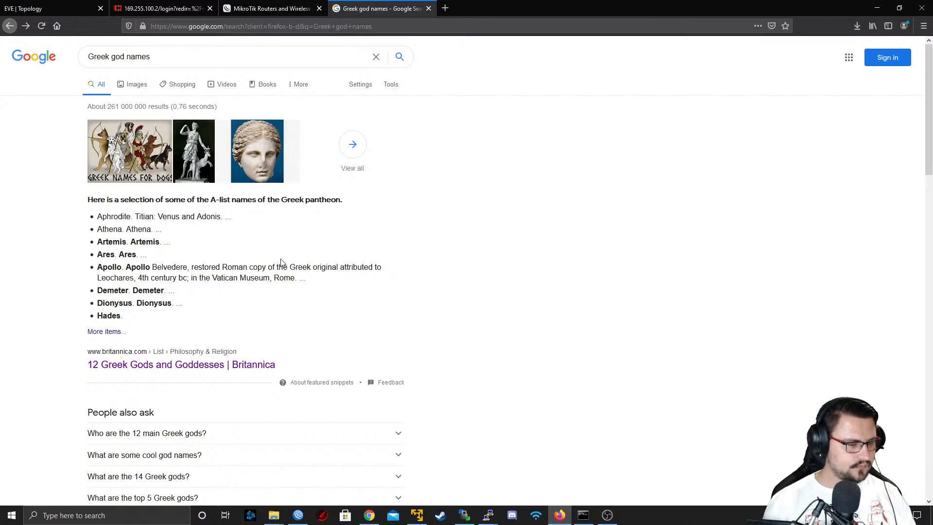
scroll(112, 325, "down", 4)
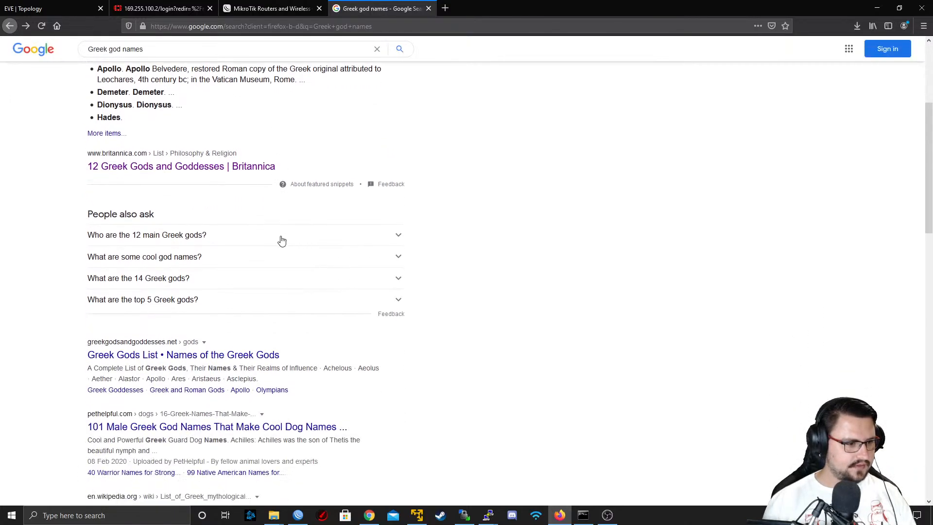
left_click(221, 242)
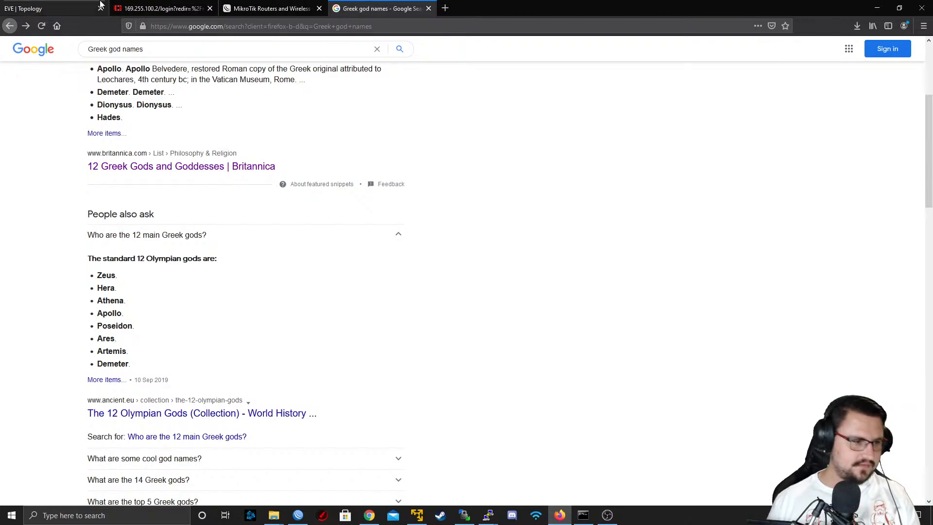
Open the Mikrotik4 console from the EVE-NG topology using putty.exe
left_click(75, 2)
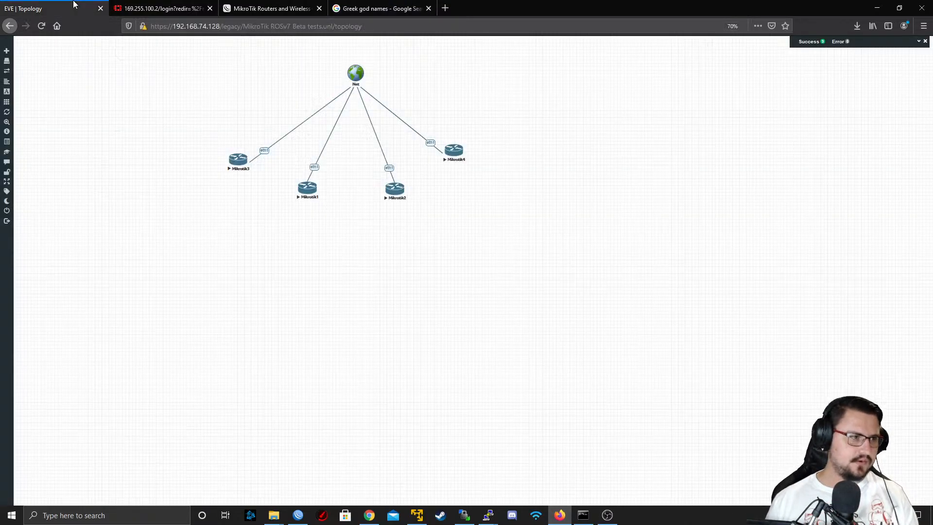
left_click(450, 154)
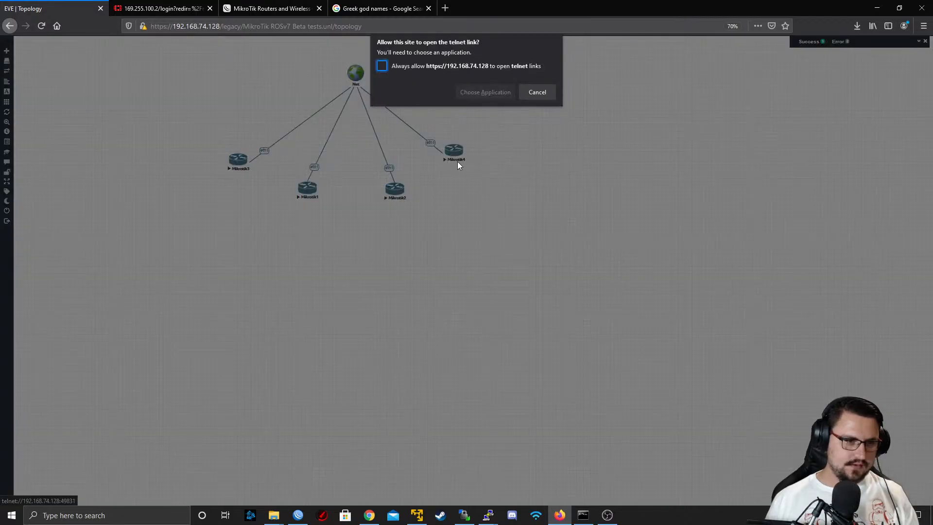
left_click(466, 95)
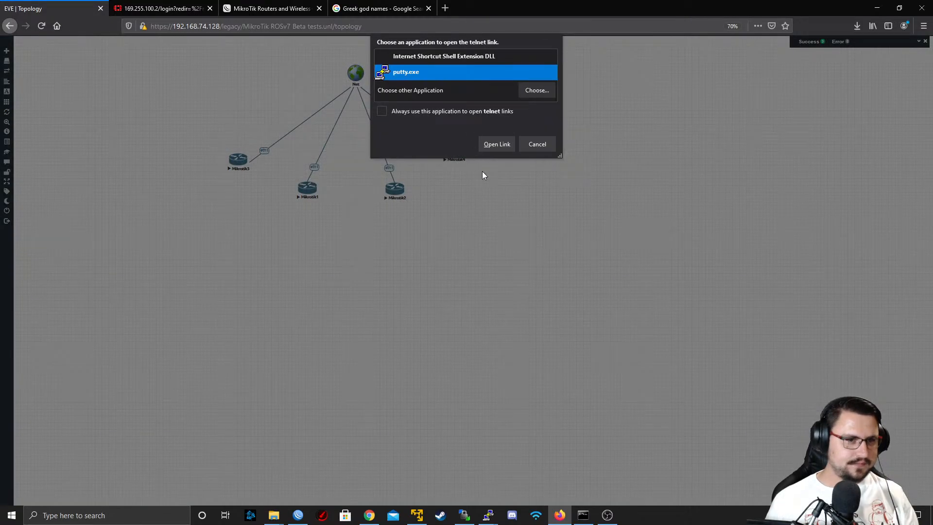
left_click(495, 144)
key("Return")
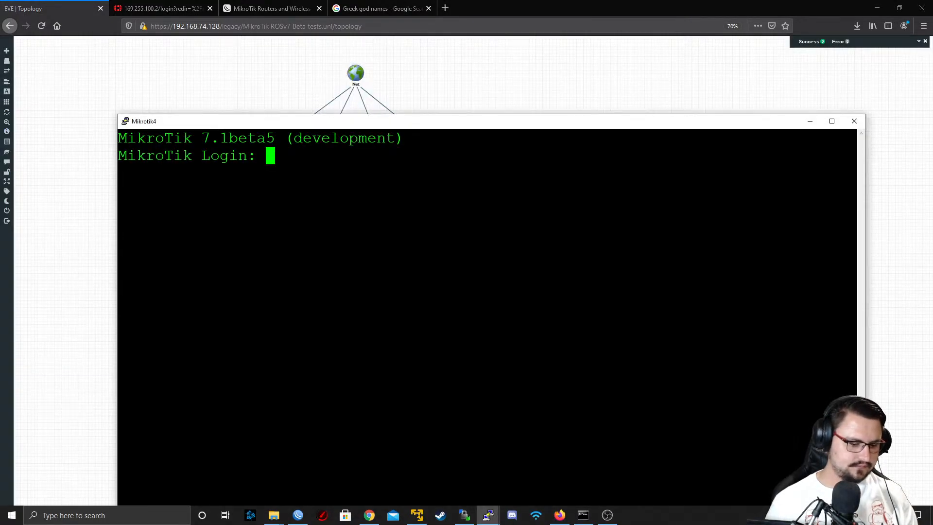
Log in to Mikrotik4 as admin with a blank password and decline viewing the software license
type("admin")
key("Return")
key("Return")
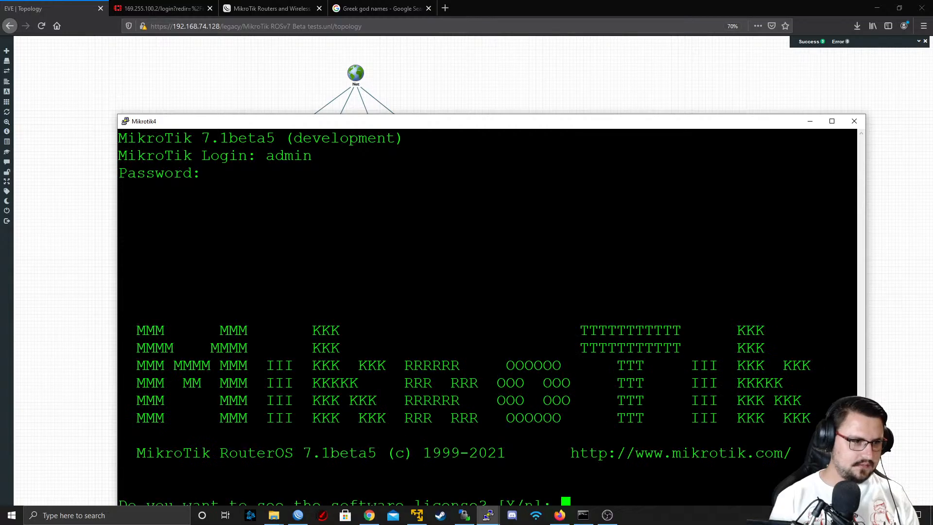
left_click_drag(422, 129, 383, 71)
type("n")
key("Return")
key("Return")
key("Return")
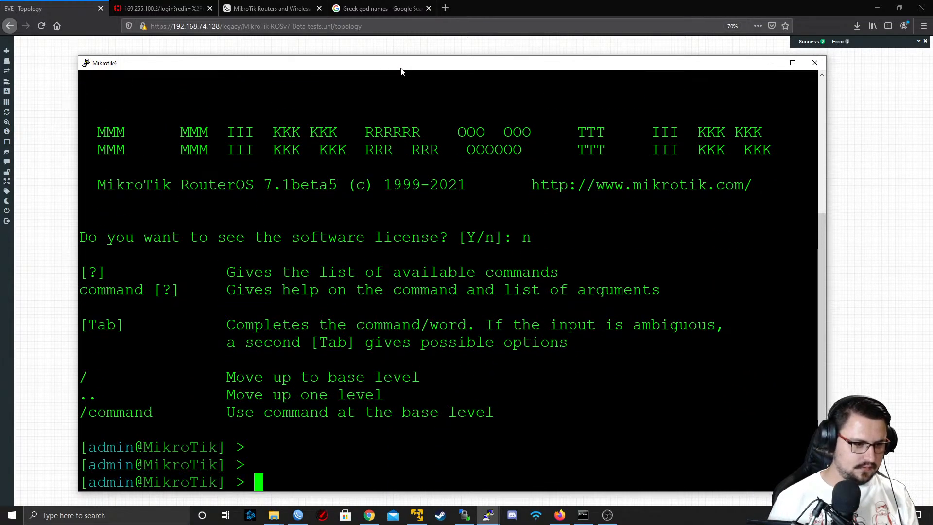
Set the system identity of Mikrotik4 to ZEUS and close its terminal
type("system/")
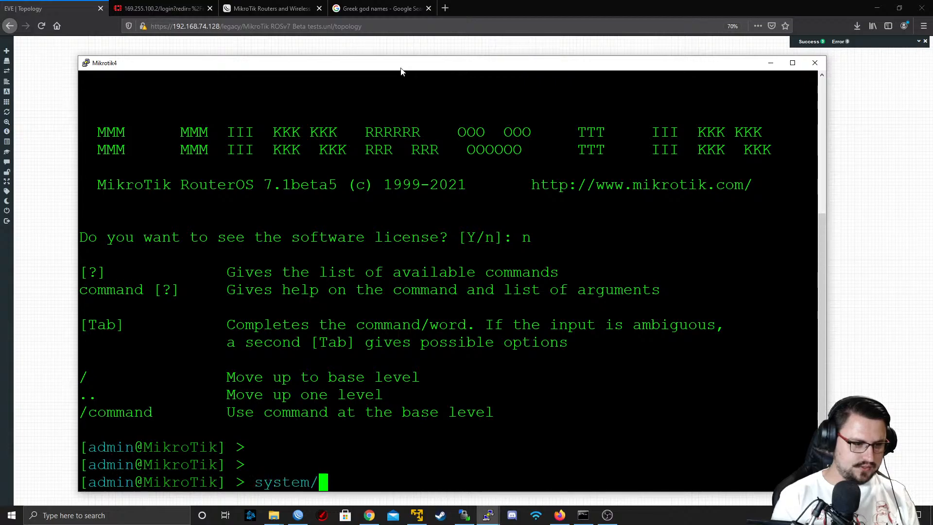
type("identity/set na")
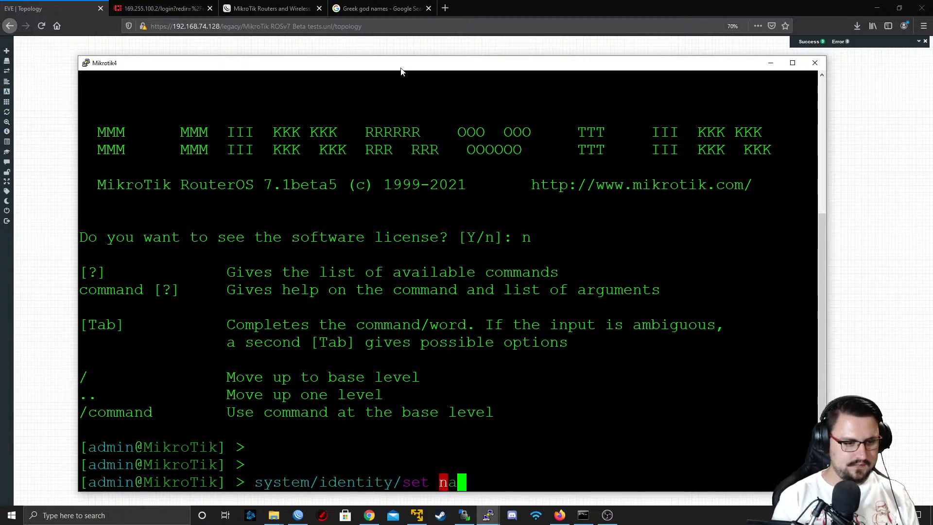
key("Tab")
type("ZEUS")
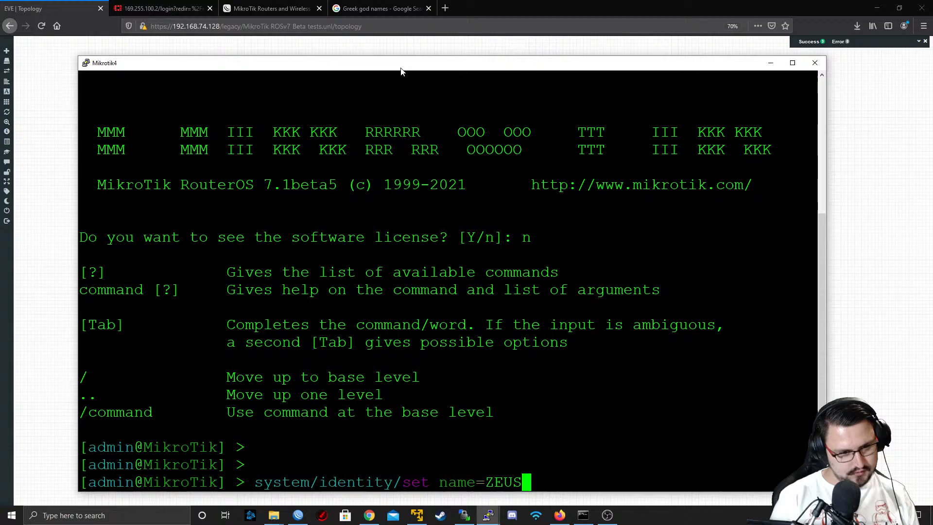
key("Return")
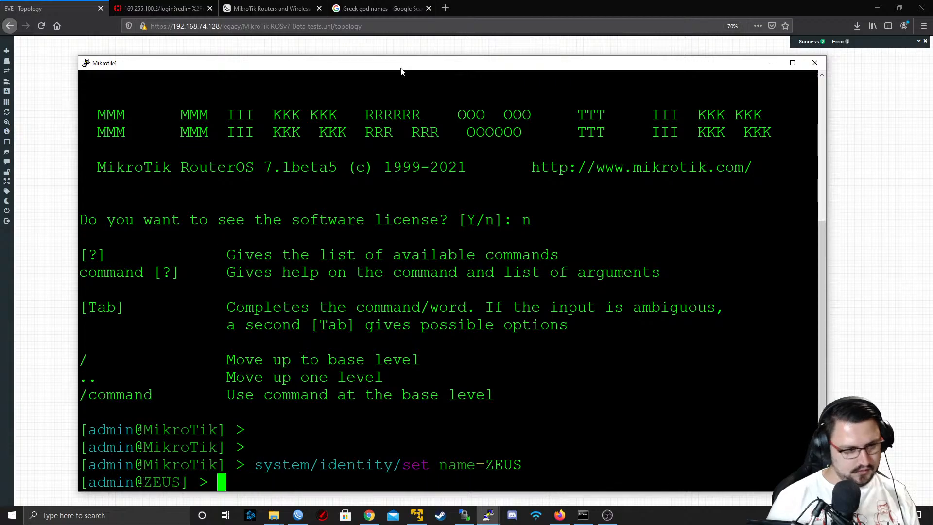
left_click(815, 64)
left_click(473, 294)
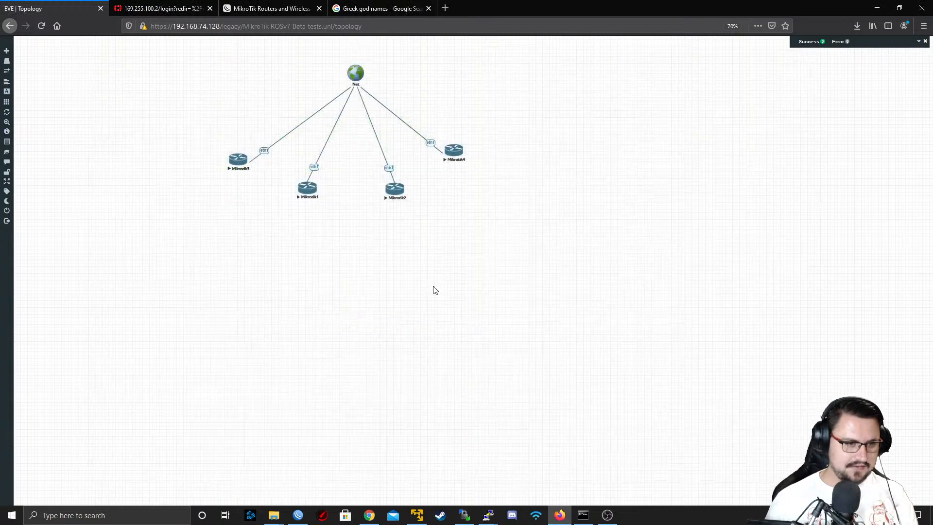
Open the Mikrotik1 console from the topology using putty.exe
left_click(311, 197)
left_click(481, 95)
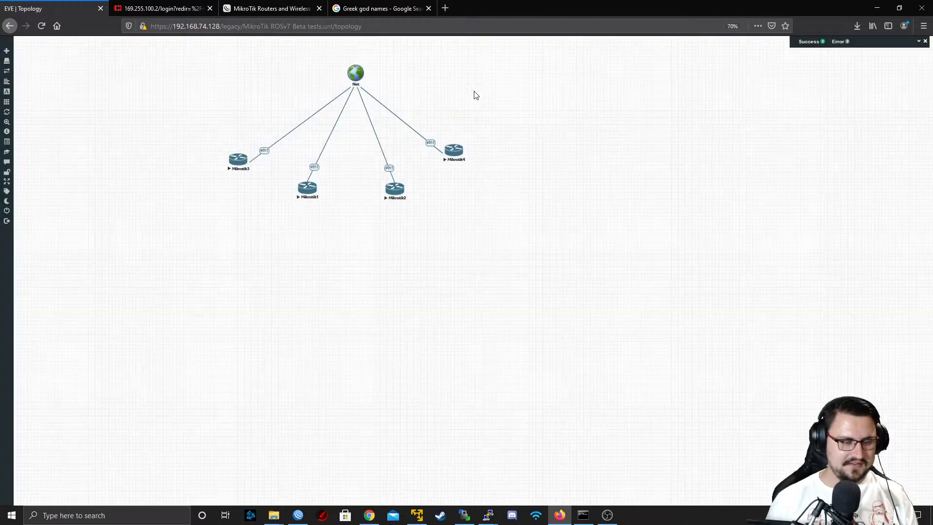
left_click(495, 143)
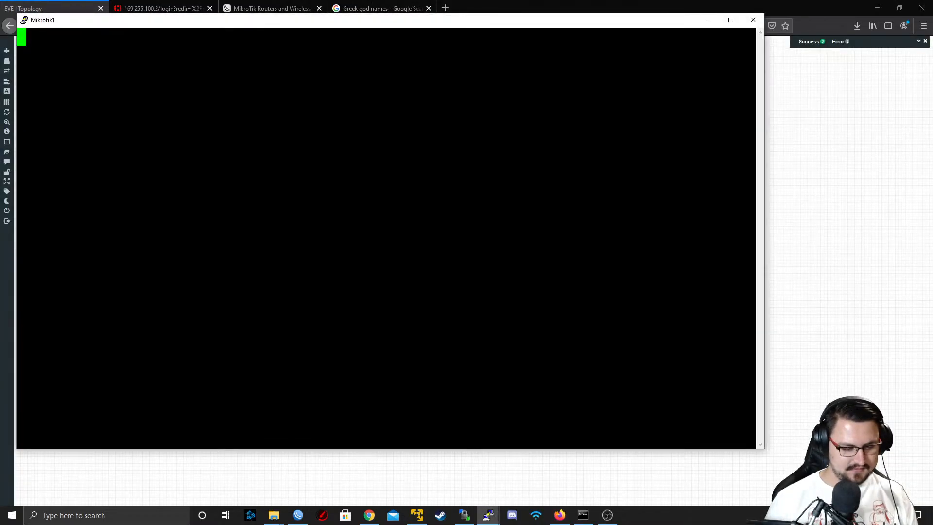
Log in to Mikrotik1 as admin with a blank password and decline viewing the software license
type("admin")
key("Return")
key("Return")
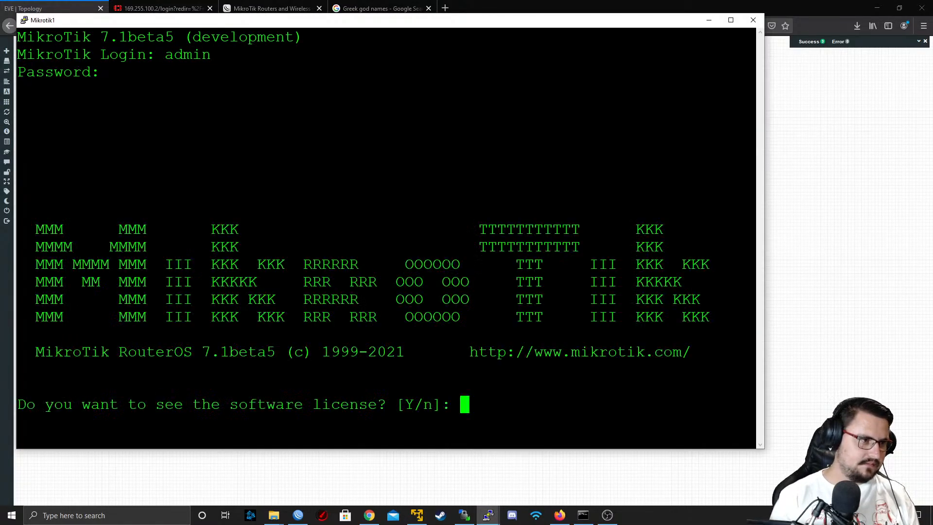
type("n")
key("Return")
key("Return")
Begin the system identity name command on Mikrotik1 and look through the Greek god names search results for a router name
type("system/")
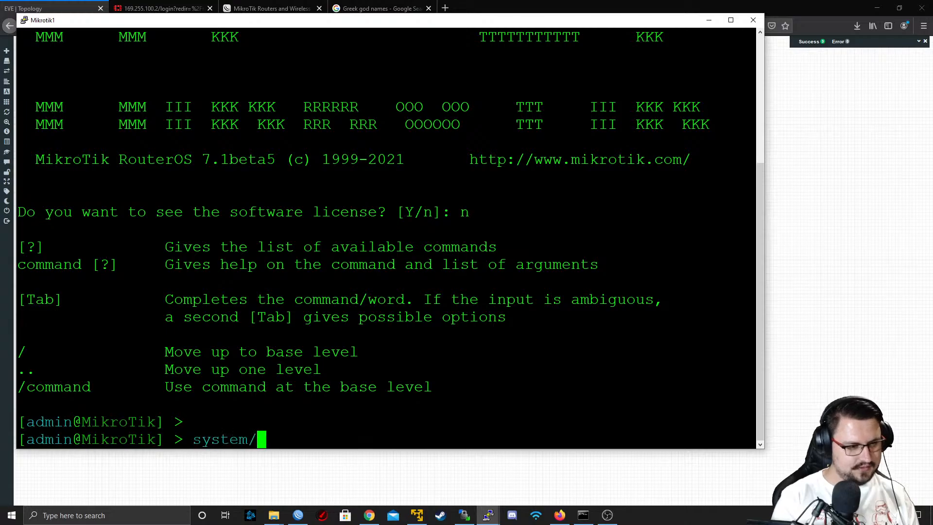
type("identity/set name=")
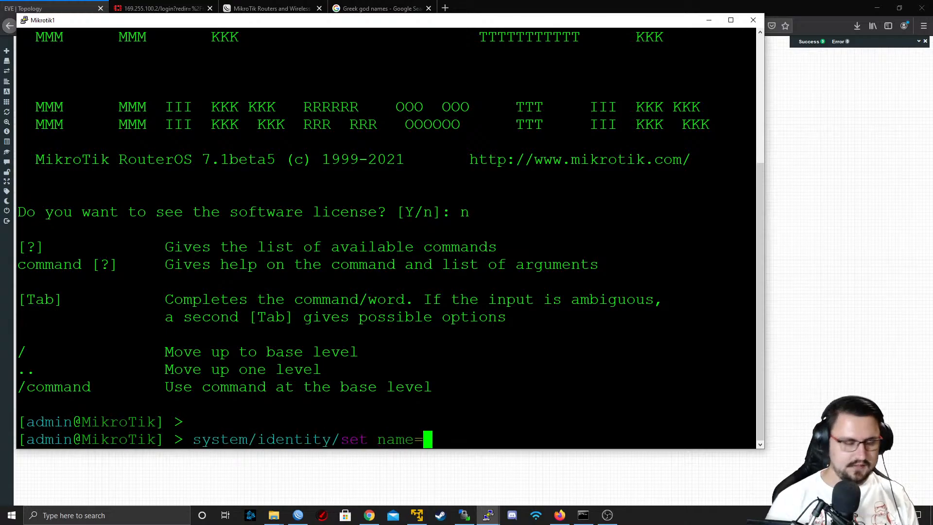
left_click(379, 8)
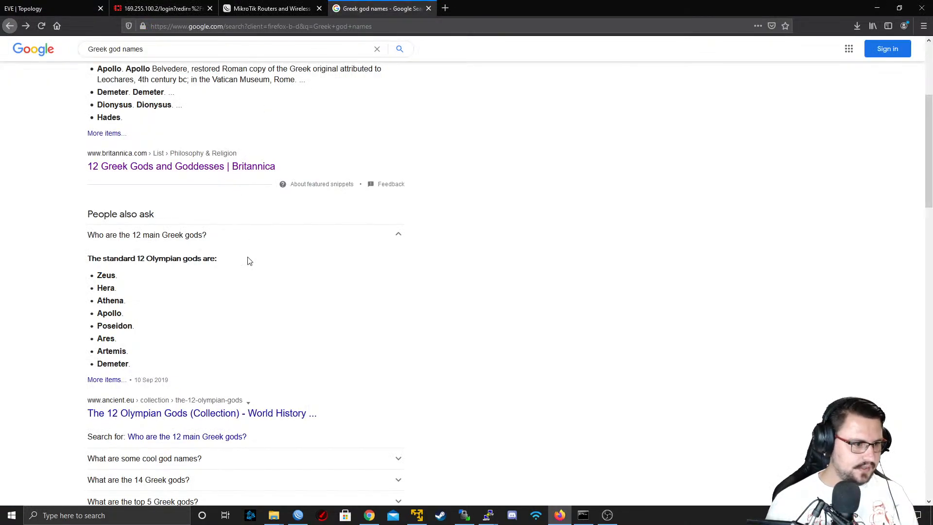
scroll(233, 275, "down", 10)
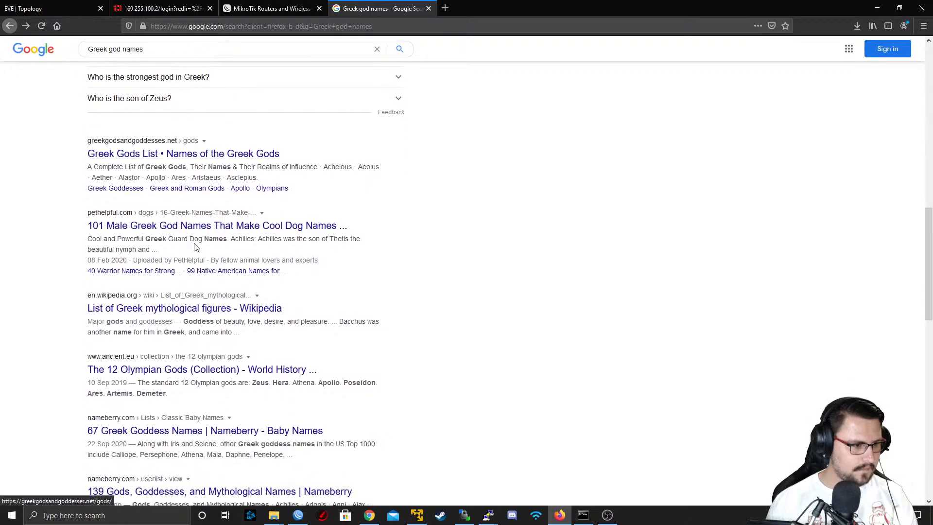
scroll(194, 247, "down", 5)
scroll(195, 247, "down", 3)
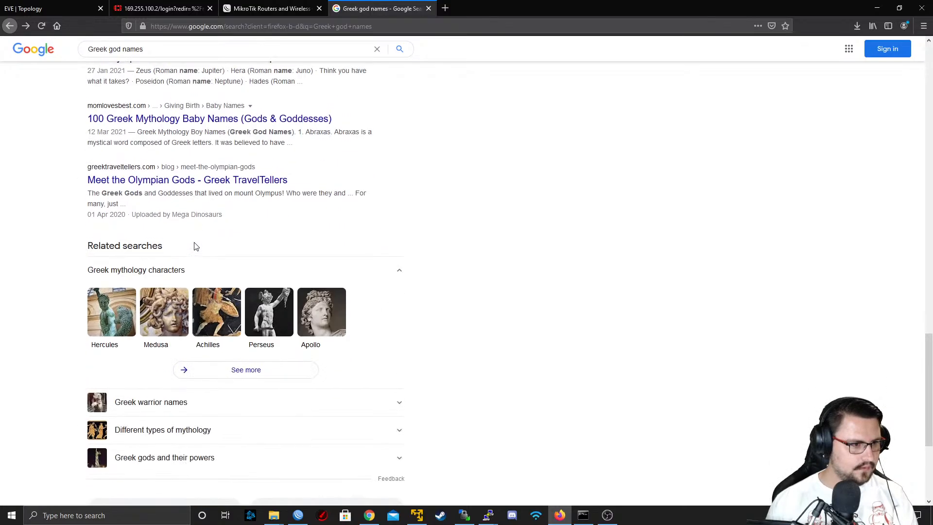
scroll(354, 223, "up", 1)
scroll(389, 183, "up", 20)
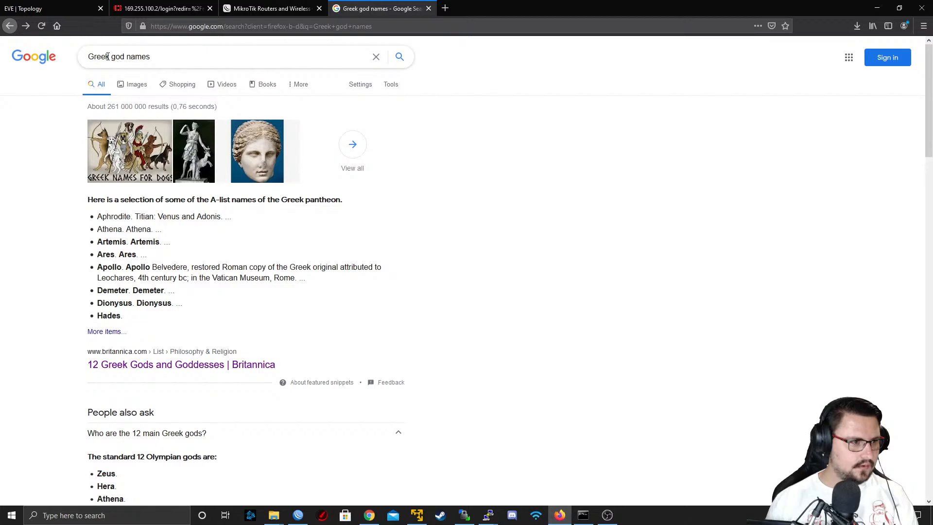
Search Google for "Romans god names" and pick out Mars and Vulcan as router names
left_click_drag(108, 56, 87, 61)
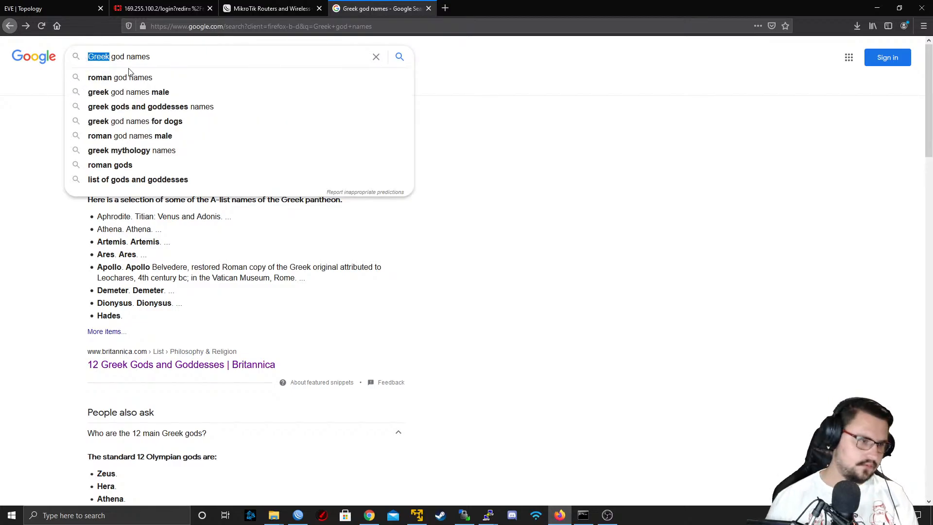
type("Romans")
key("Return")
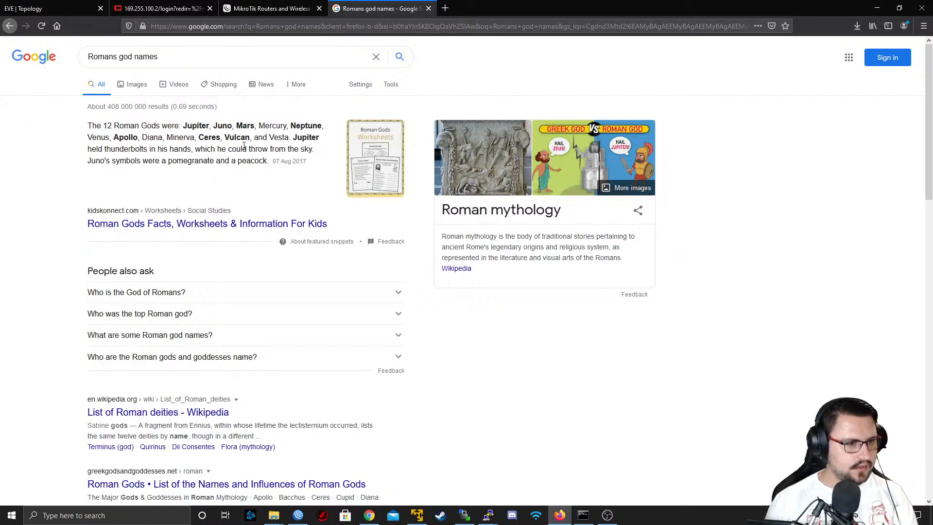
double_click(240, 130)
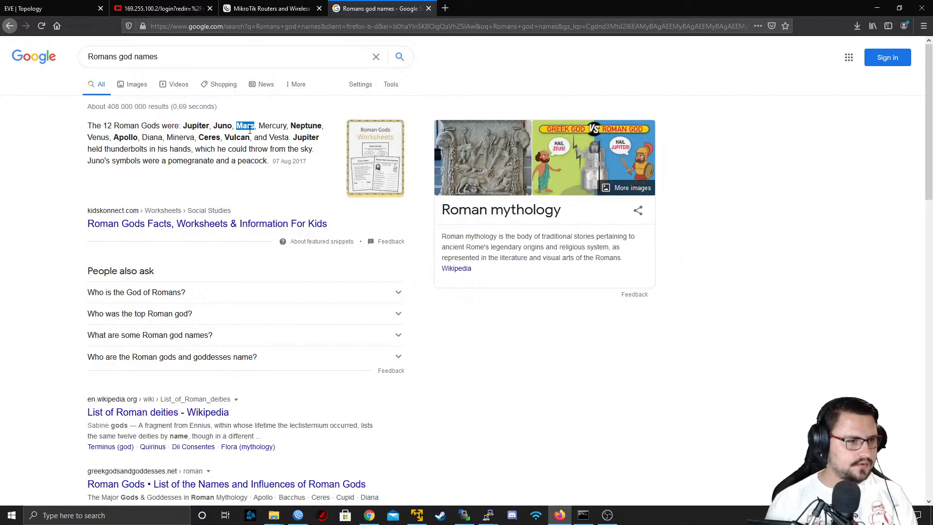
double_click(237, 138)
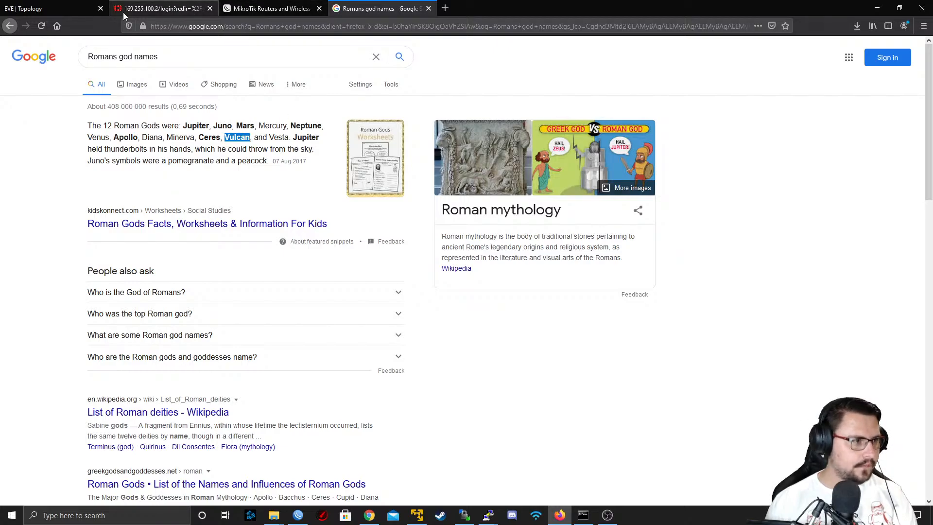
Complete the identity command on Mikrotik1 with the name MARS and close its terminal session
left_click(79, 3)
key("alt+Tab")
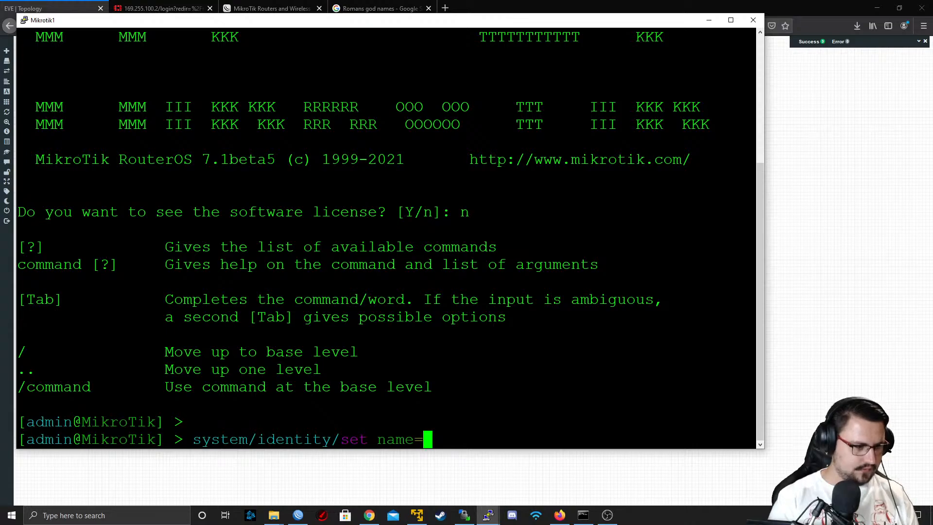
type("MARS")
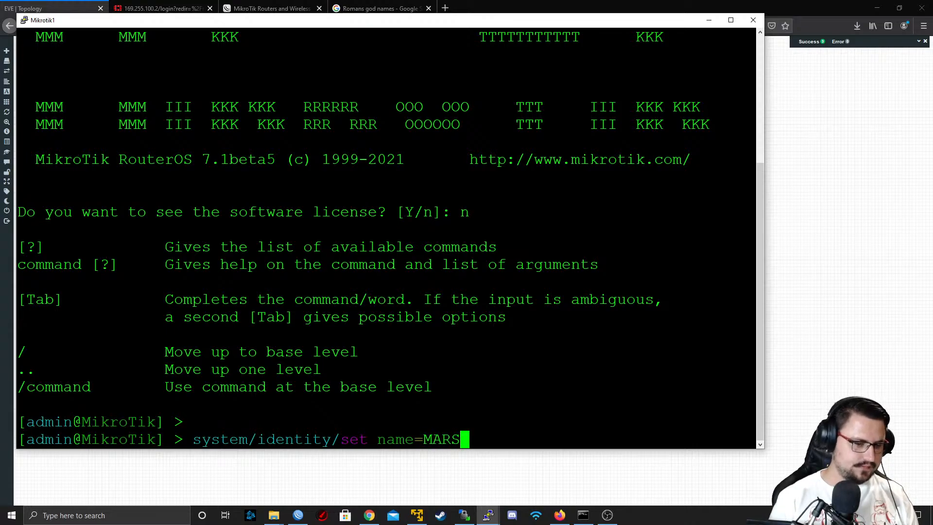
key("Return")
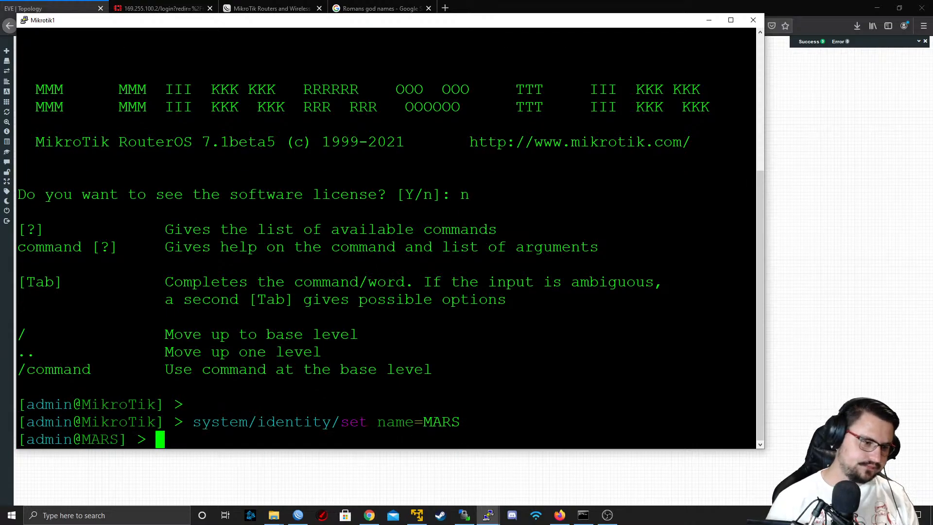
left_click(753, 21)
left_click(480, 294)
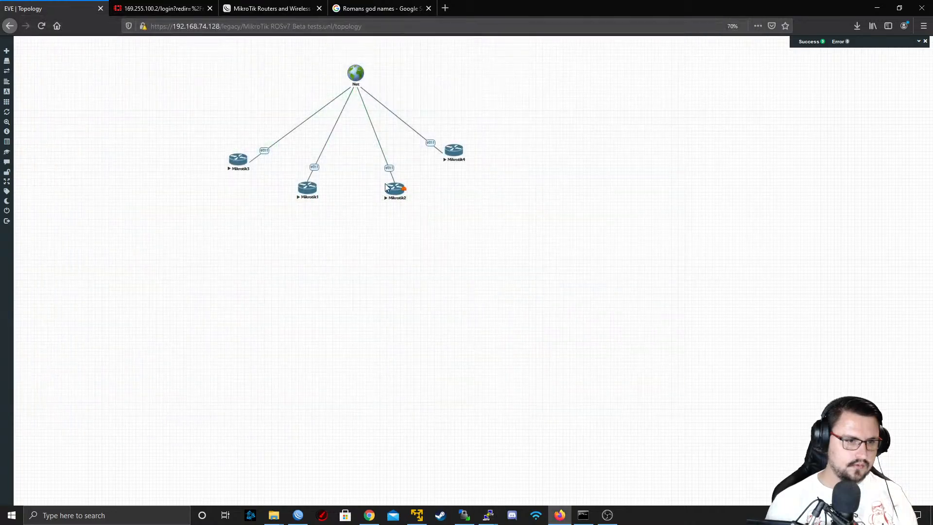
Open the Mikrotik2 console from the topology in PuTTY
left_click(398, 187)
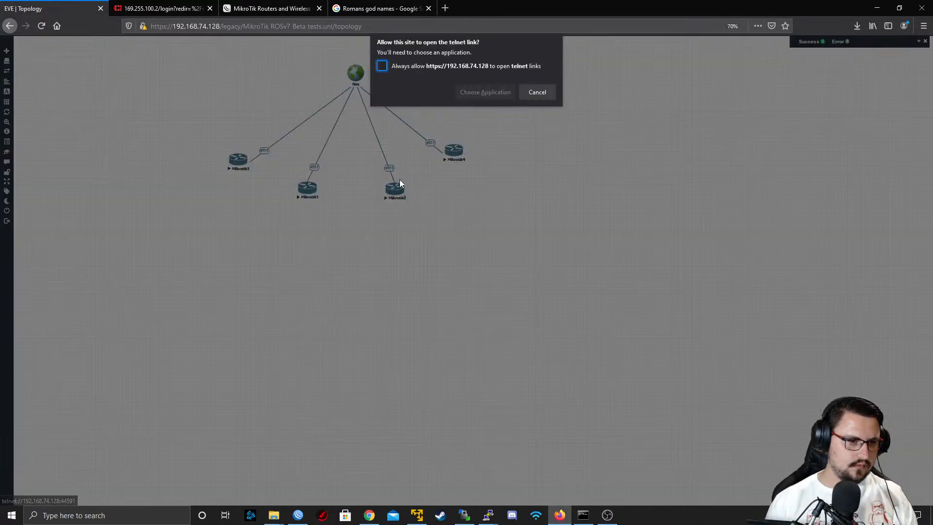
left_click(486, 90)
left_click(496, 144)
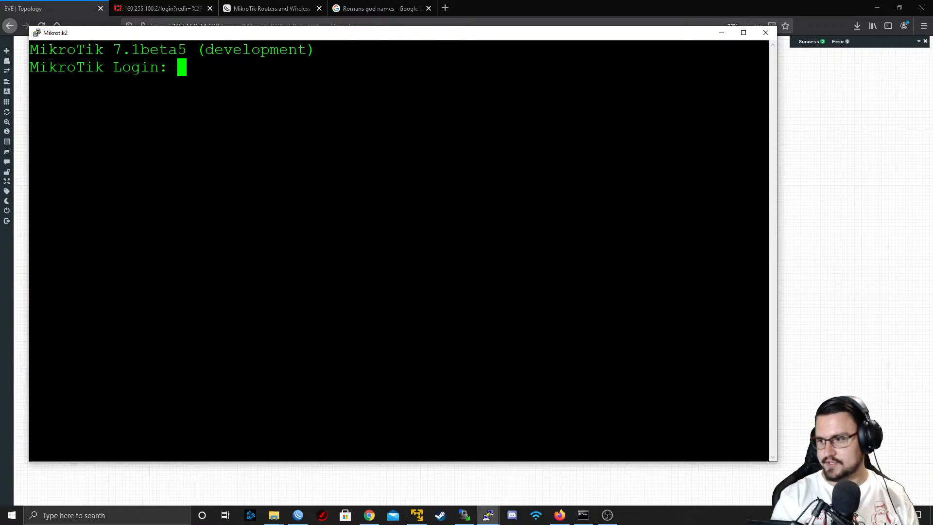
Log in to Mikrotik2 as admin with a blank password and decline viewing the software license
type("admin")
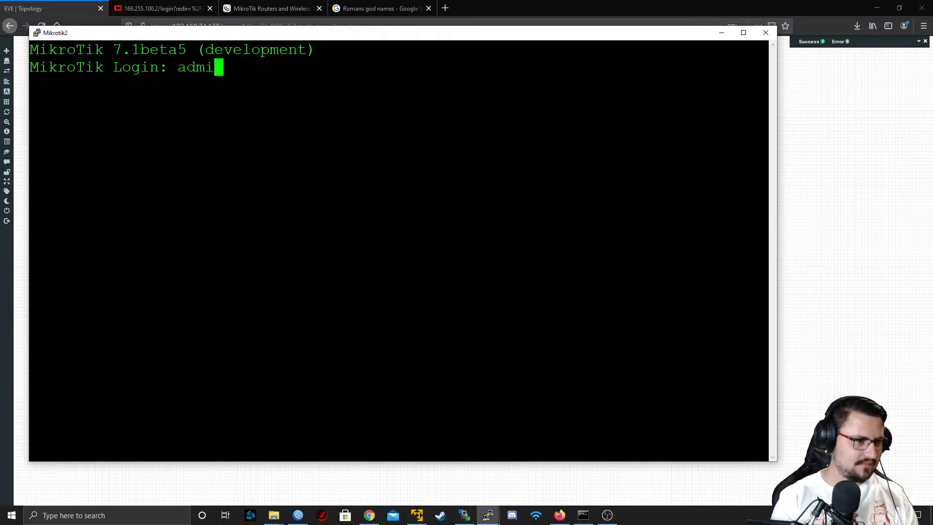
key("Return")
key("Return")
type("n")
key("Return")
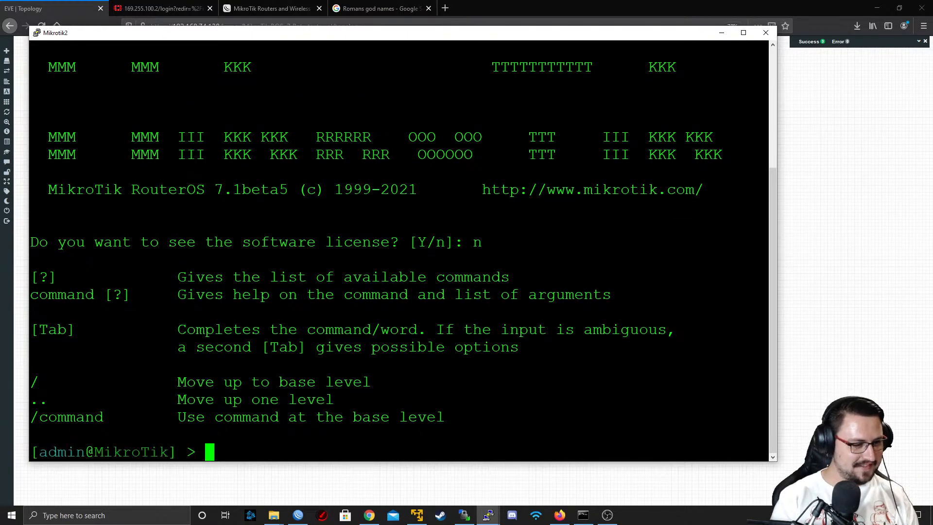
Set the system identity of Mikrotik2 to VULCAN
type("system/identity/set n")
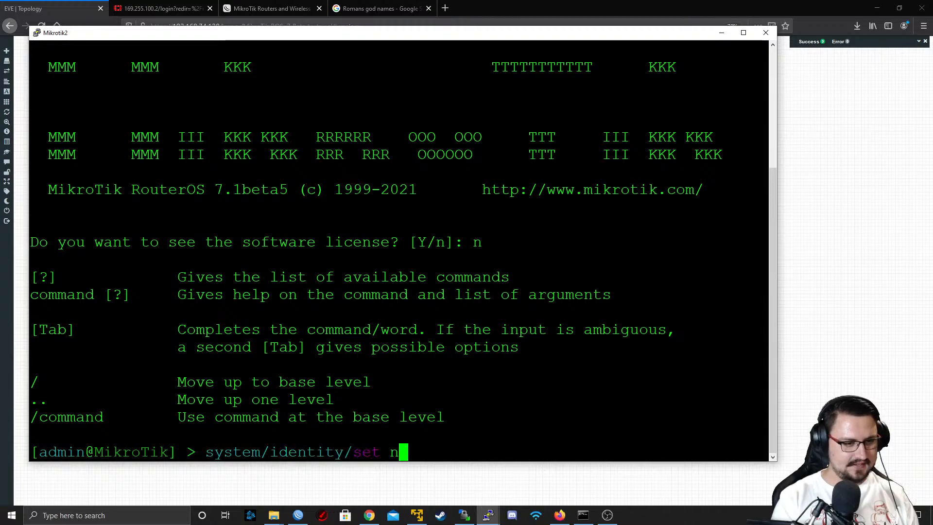
key("Tab")
type("VULCAN")
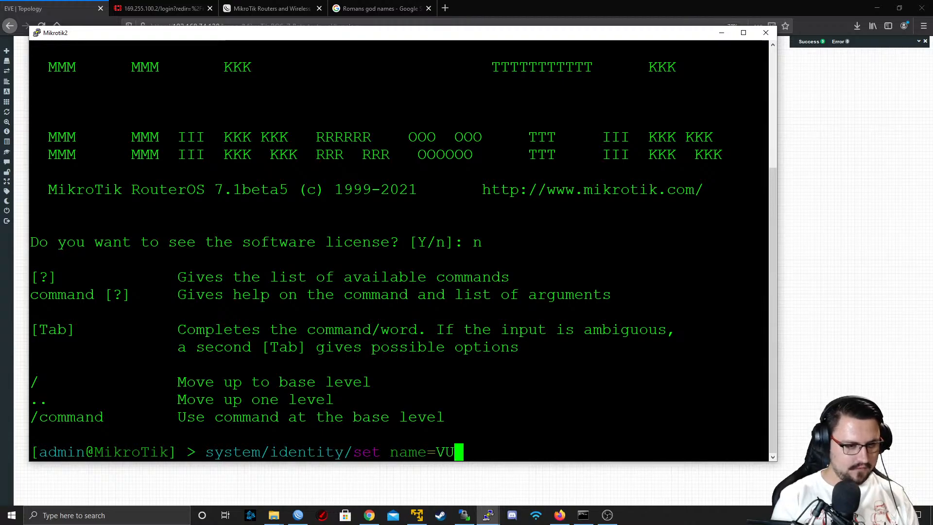
key("Return")
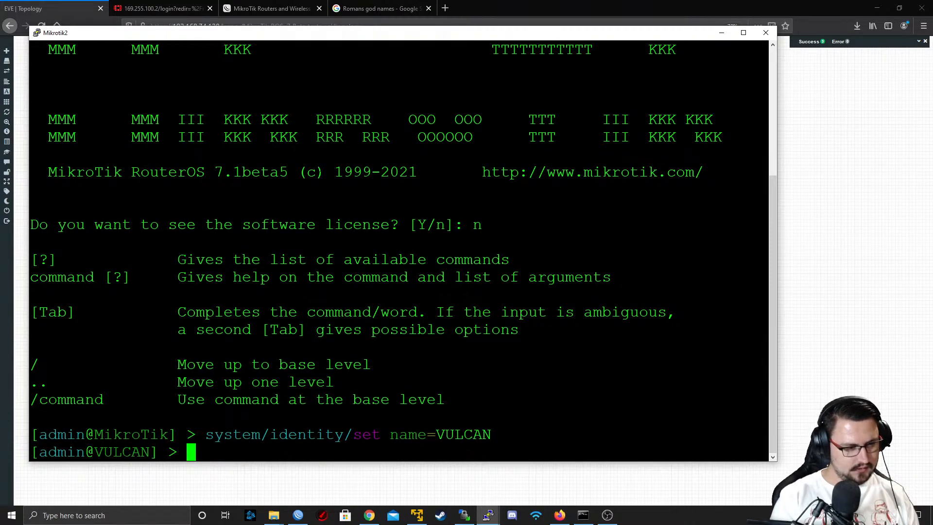
Enable RoMON on Mikrotik2 with tool romon/set enabled=yes and close its terminal session
type("tool/se")
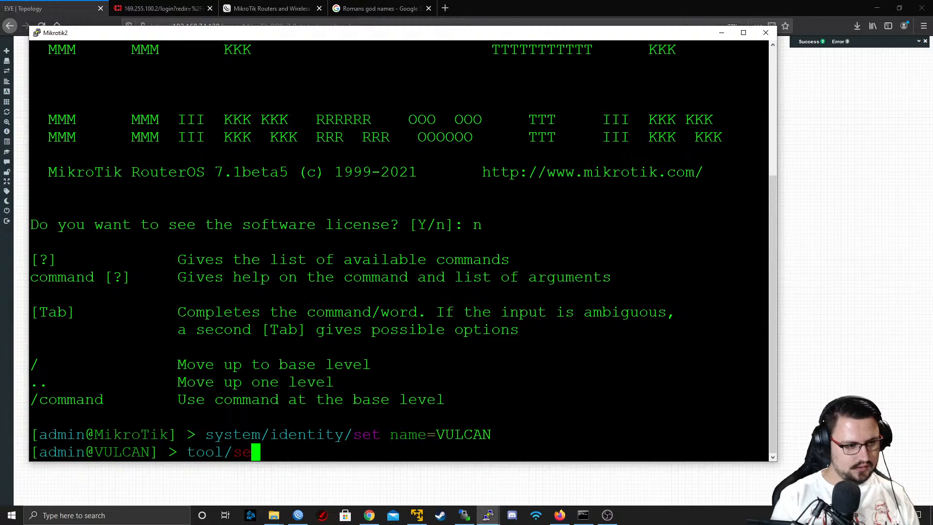
key("Tab")
key("Tab")
key("BackSpace")
key("BackSpace")
key("BackSpace")
type("romon/set enabled=yes")
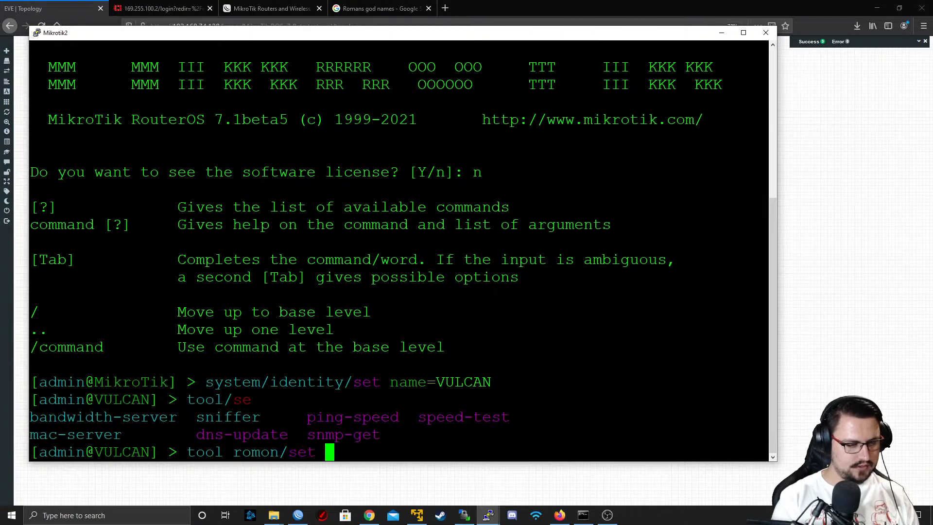
key("Return")
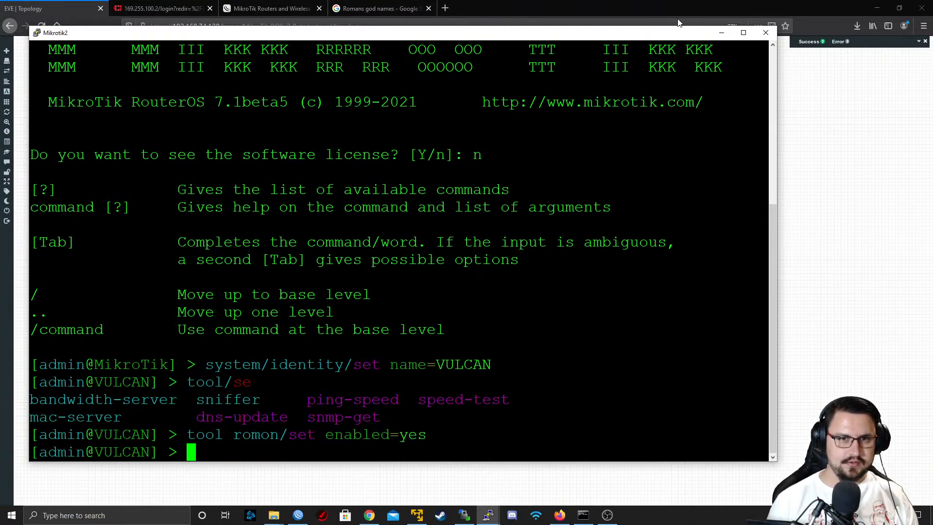
left_click(766, 33)
left_click(479, 291)
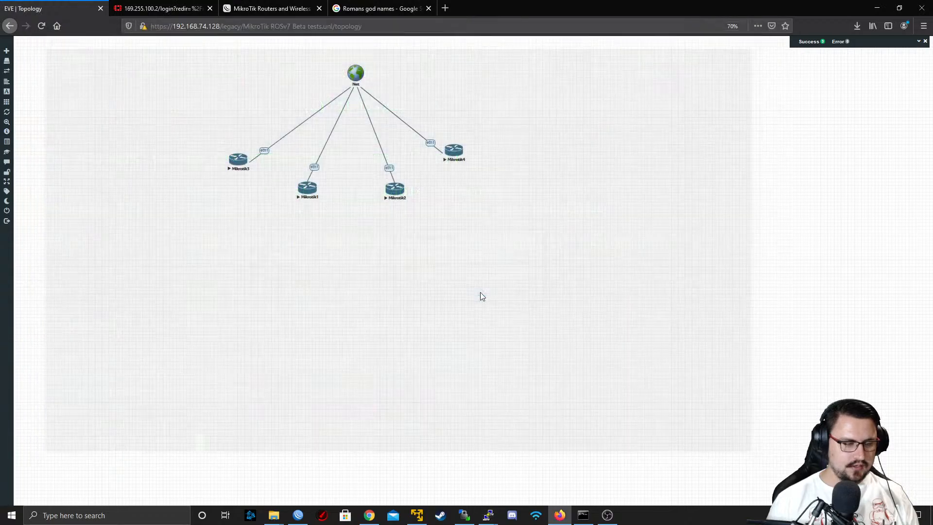
Open the Mikrotik3 console from the topology in PuTTY and bring up its command prompt
left_click(465, 159)
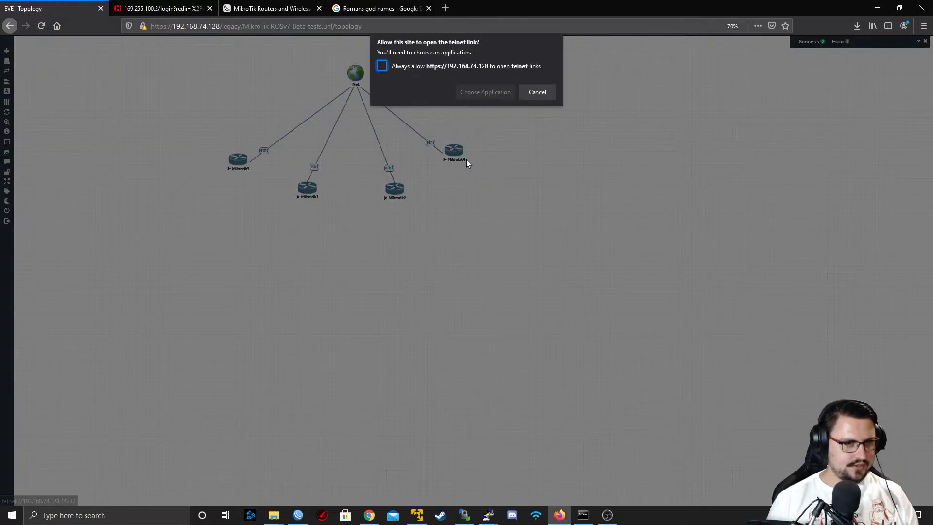
left_click(485, 91)
left_click(491, 145)
key("Return")
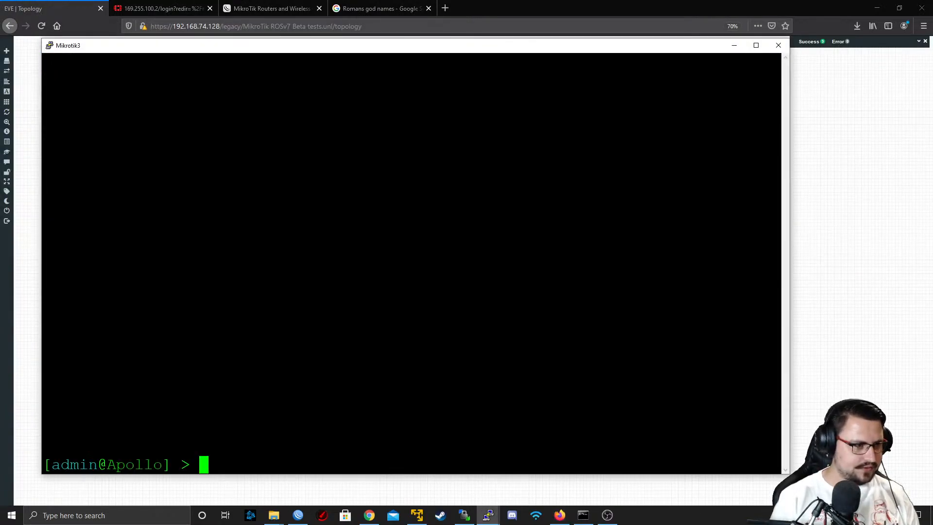
Set the system identity of Mikrotik3 to APOLLO in capitals and close its terminal session
type("system/")
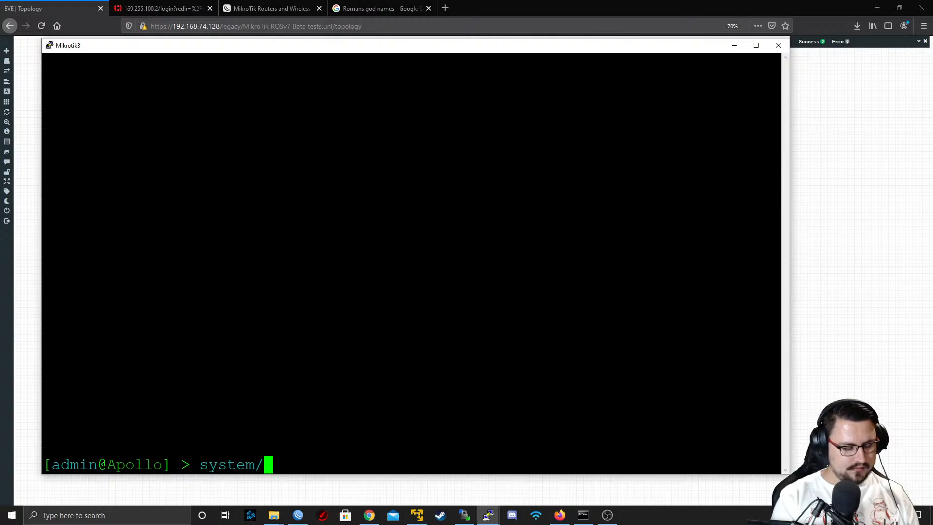
type("identity/set na")
key("BackSpace")
key("BackSpace")
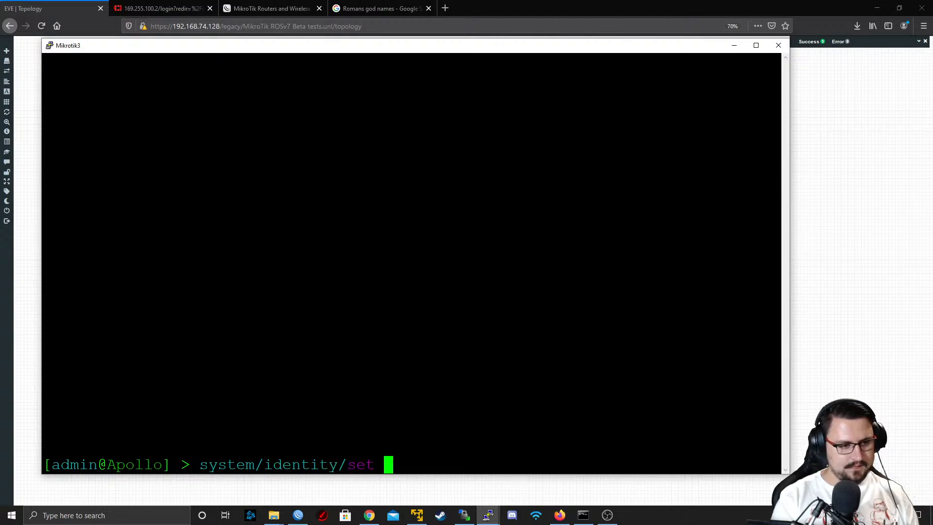
type("name=APOL")
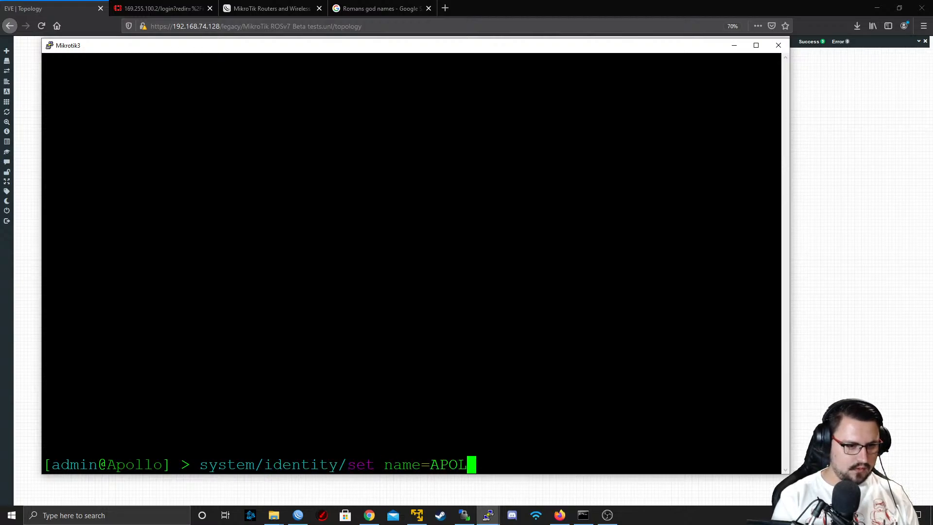
type("LO")
key("Return")
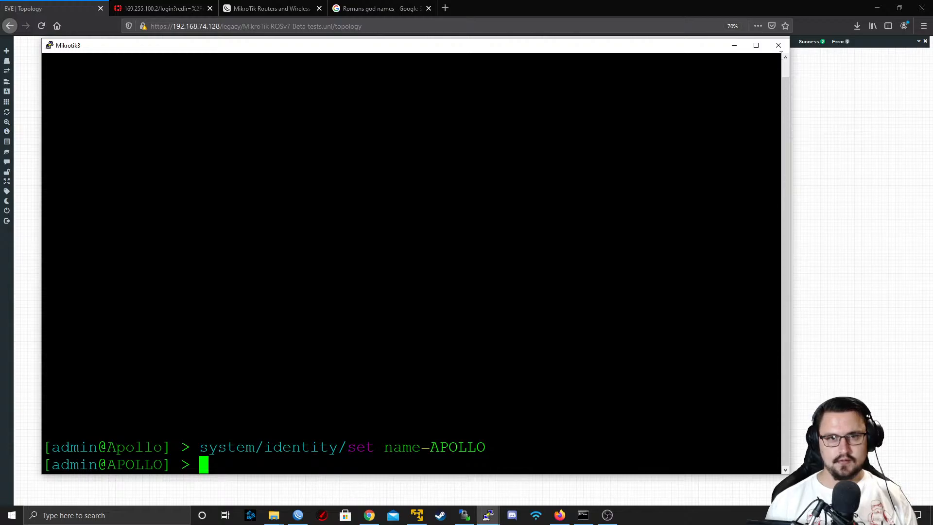
left_click(779, 45)
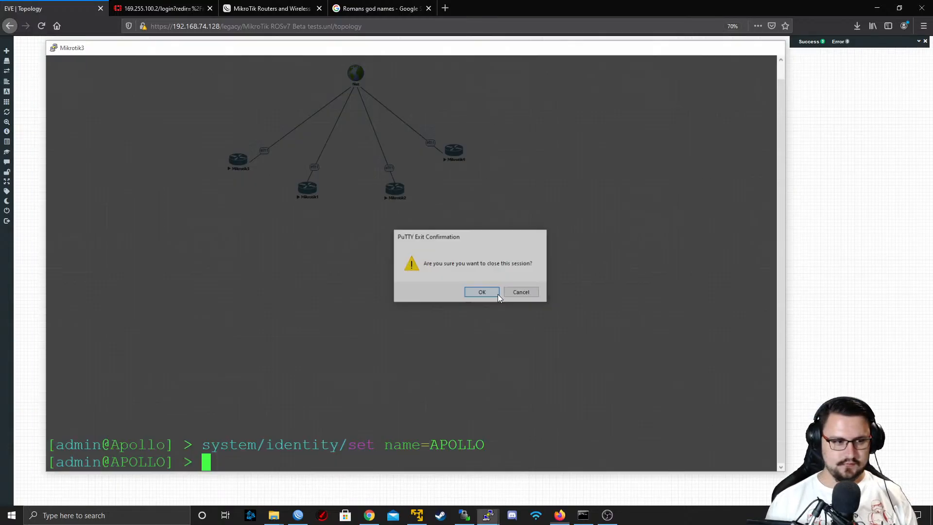
left_click(498, 294)
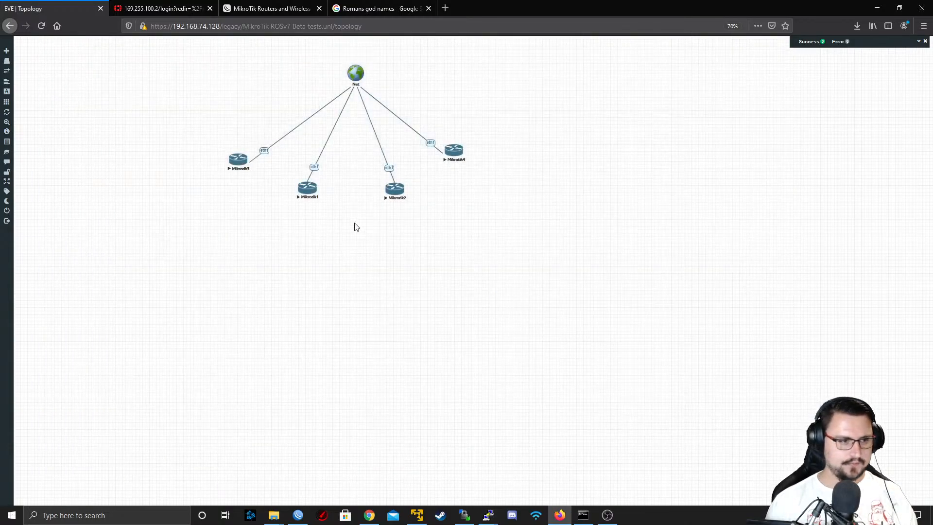
Switch to WinBox and refresh the neighbors list to check the router identities
left_click(301, 521)
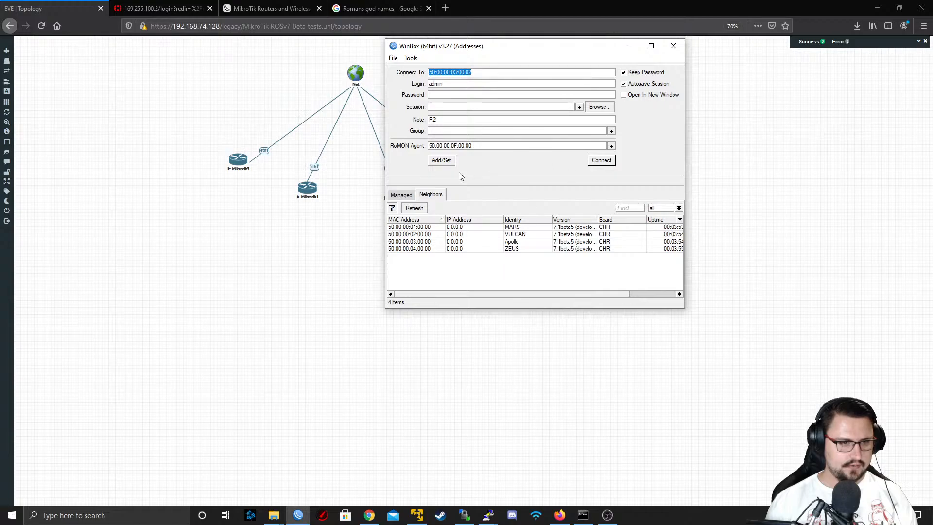
left_click(413, 209)
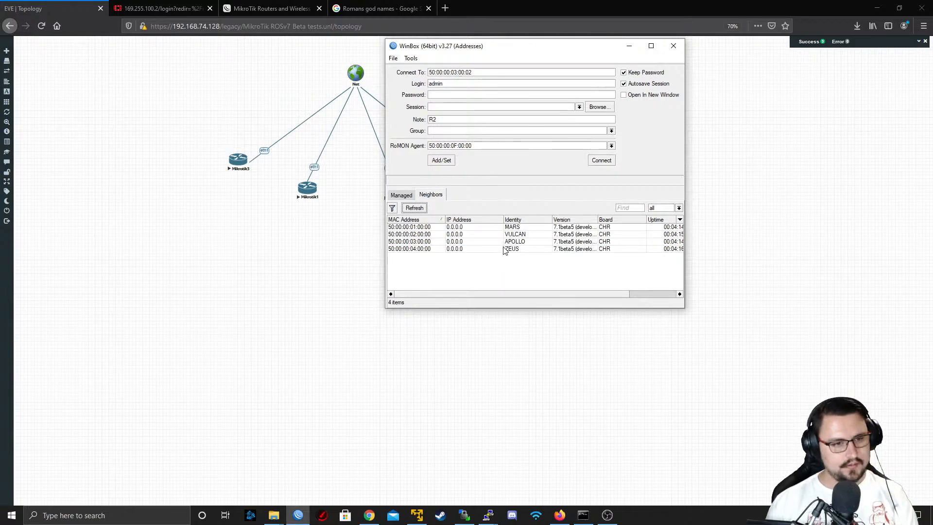
Select APOLLO in the neighbors list, clear the RoMON agent address and connect to the router
left_click(505, 249)
left_click(504, 242)
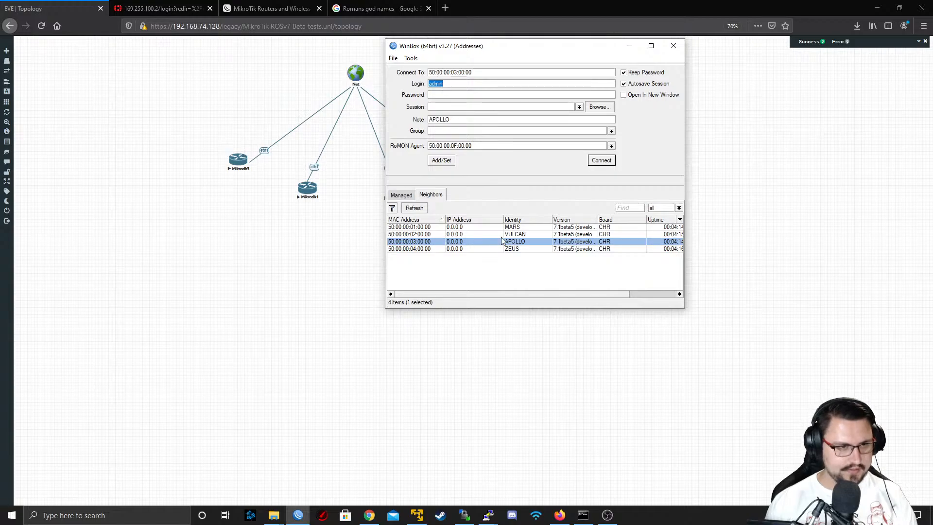
left_click(598, 161)
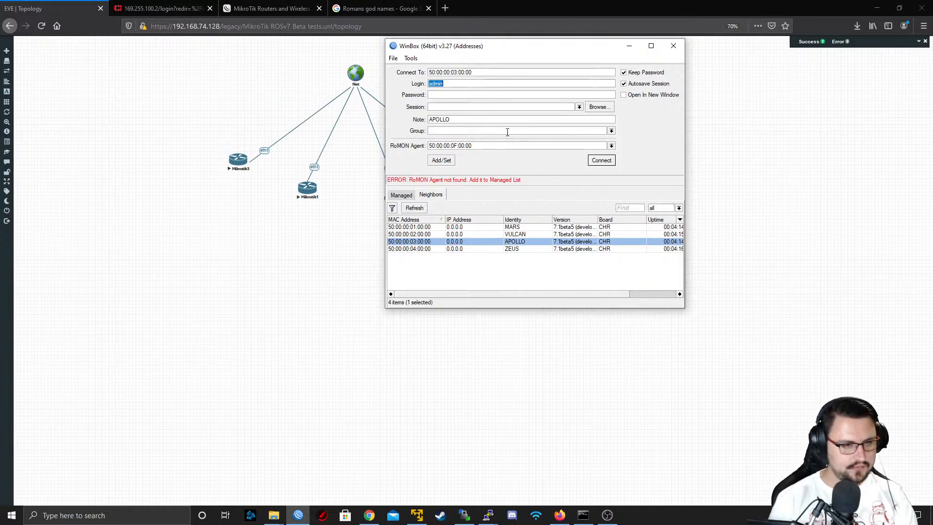
left_click(517, 146)
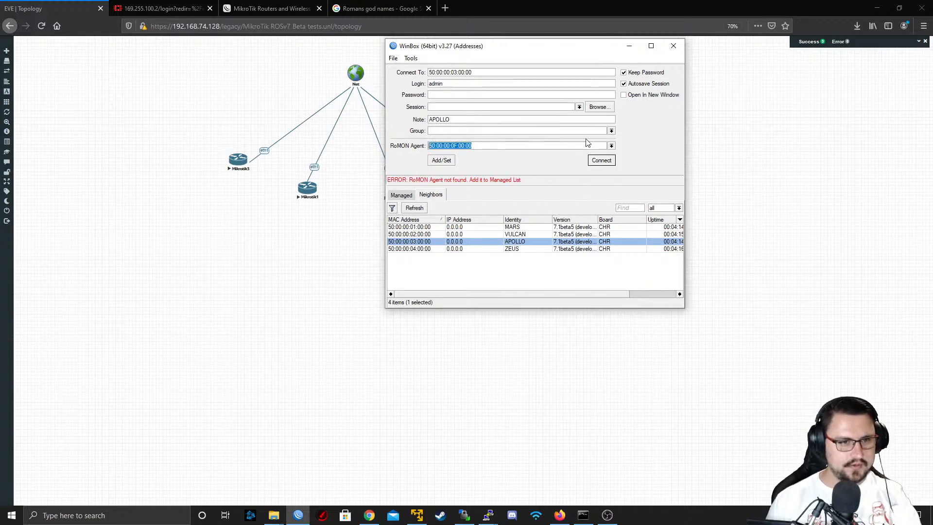
key("BackSpace")
left_click(601, 161)
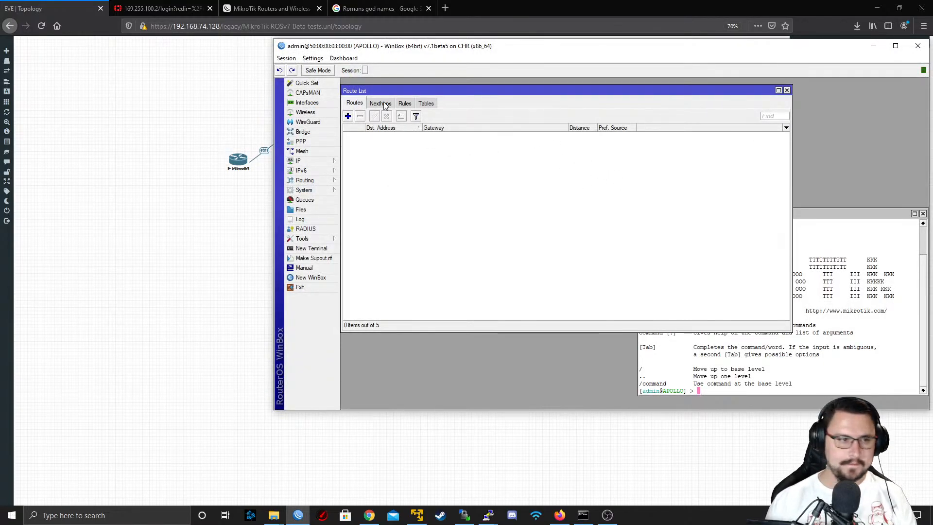
Open APOLLO's interface list and clear the text of its name filter
left_click(307, 104)
left_click_drag(466, 124, 387, 138)
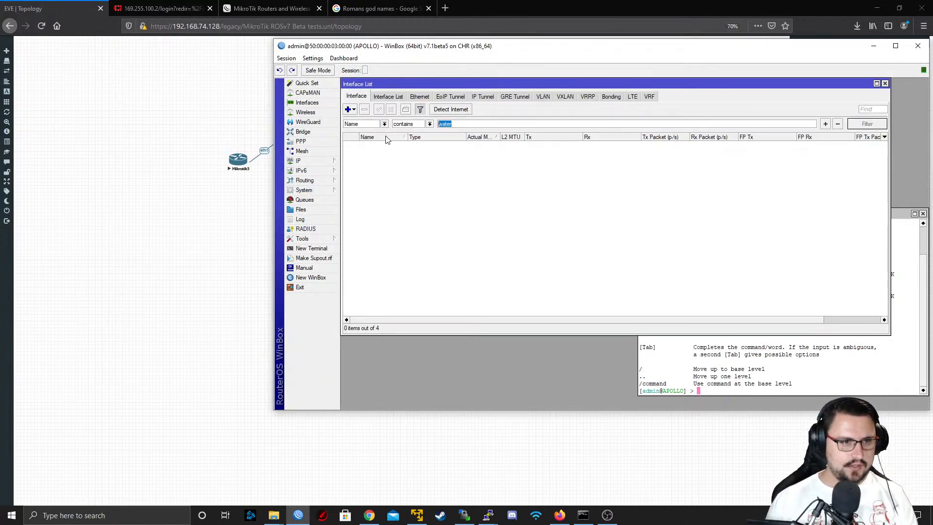
key("BackSpace")
Close all open windows in the APOLLO session and maximize the WinBox window
left_click(287, 58)
left_click(315, 130)
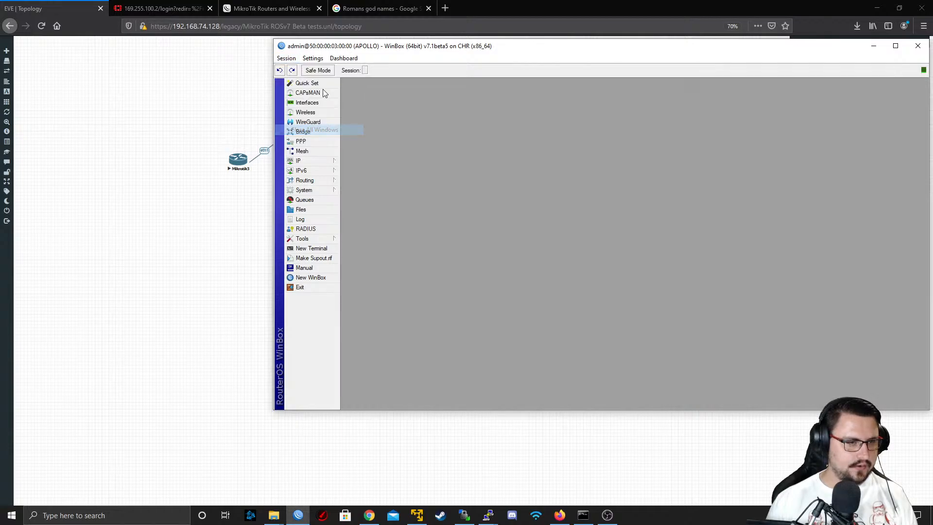
double_click(334, 46)
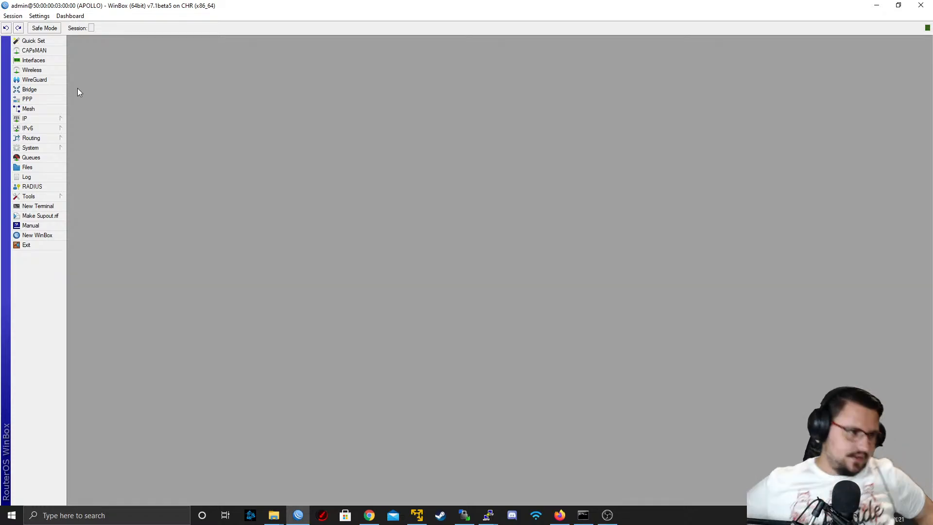
Open the BGP routing settings on APOLLO and examine the templates, peer cache, RPKI and connection lists
left_click(47, 140)
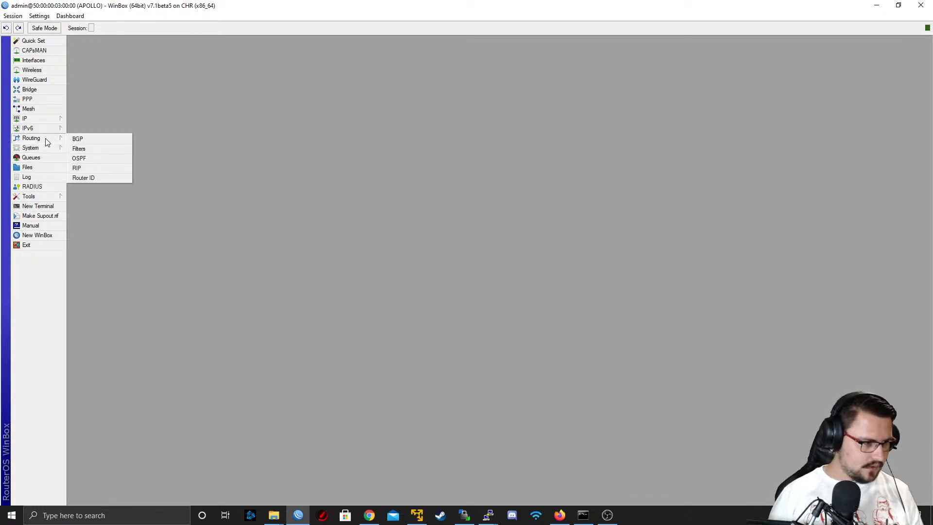
left_click(78, 139)
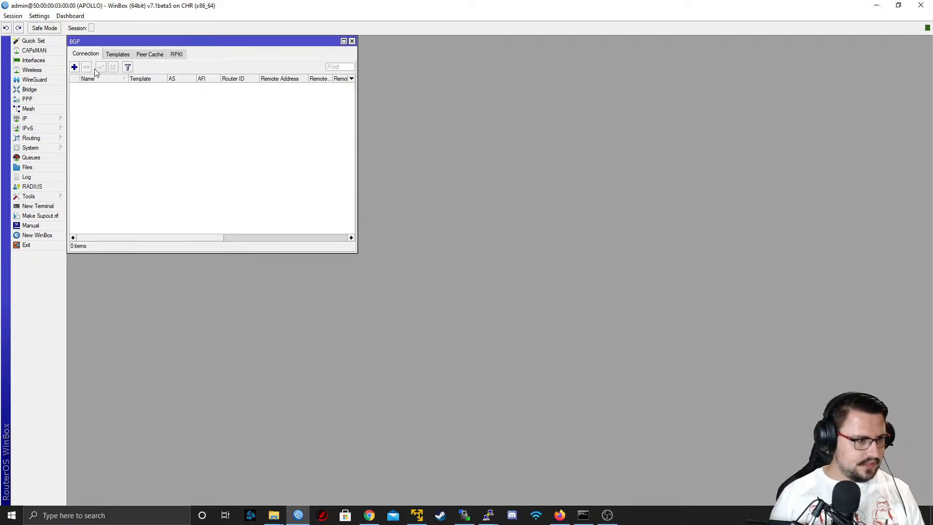
left_click(116, 54)
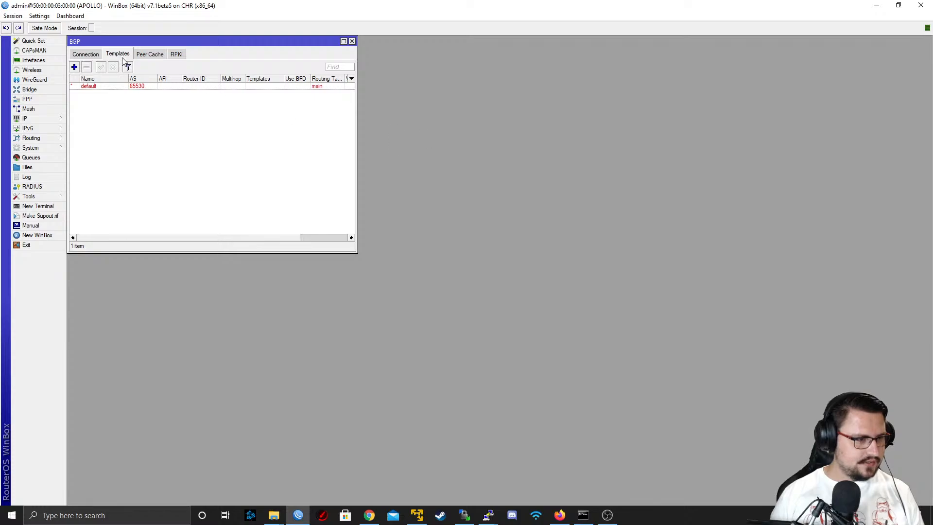
left_click(149, 56)
left_click(176, 55)
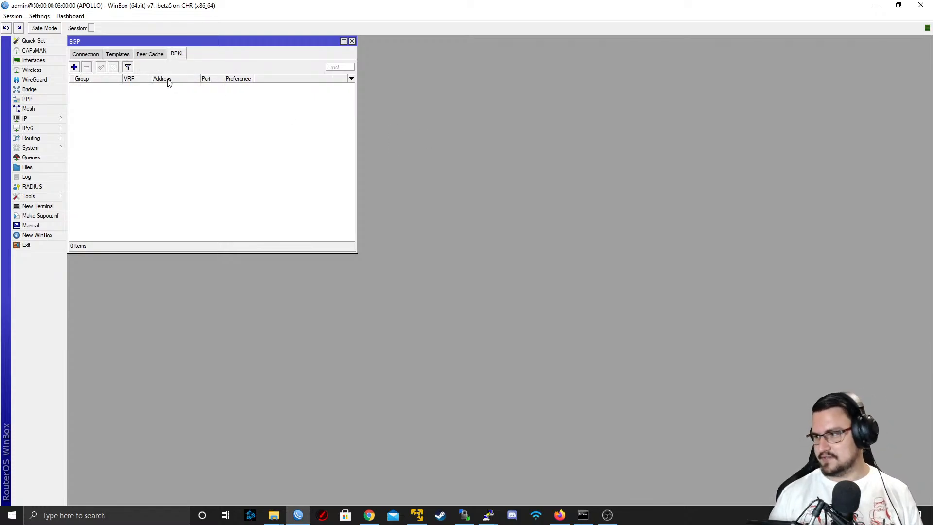
left_click(85, 56)
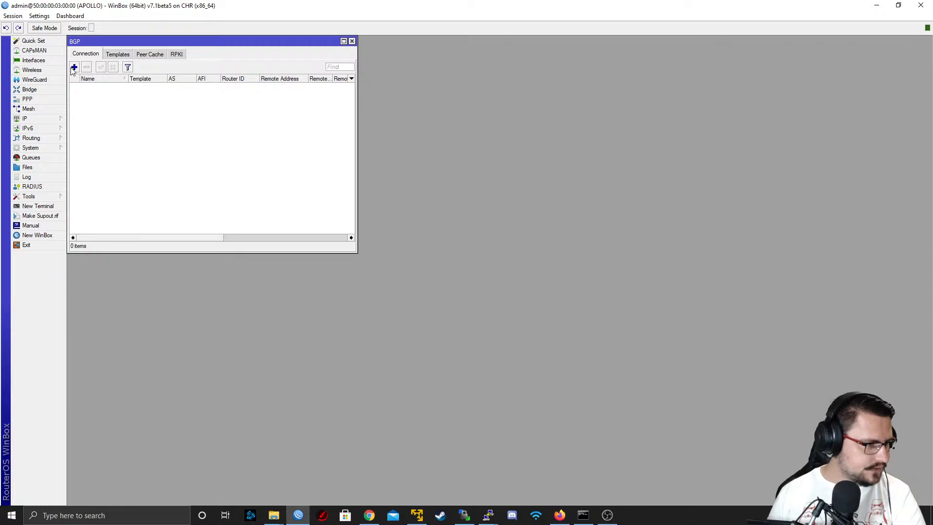
Start a new BGP connection on APOLLO and assign the default template to it
left_click(74, 67)
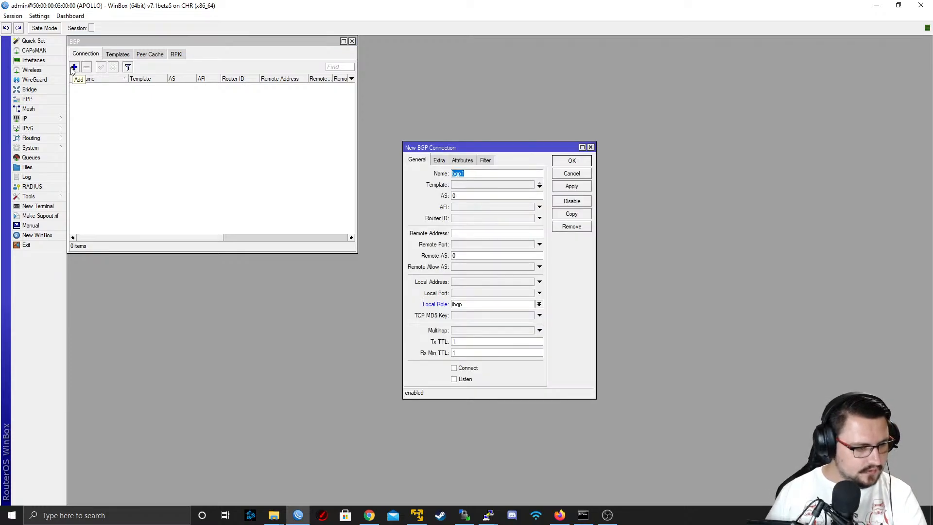
left_click(435, 160)
left_click(424, 161)
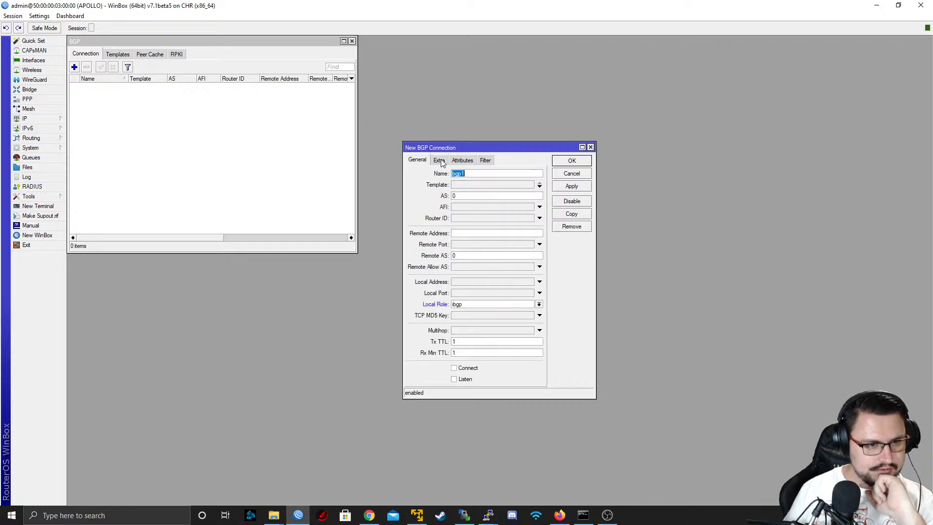
left_click(460, 184)
left_click(492, 188)
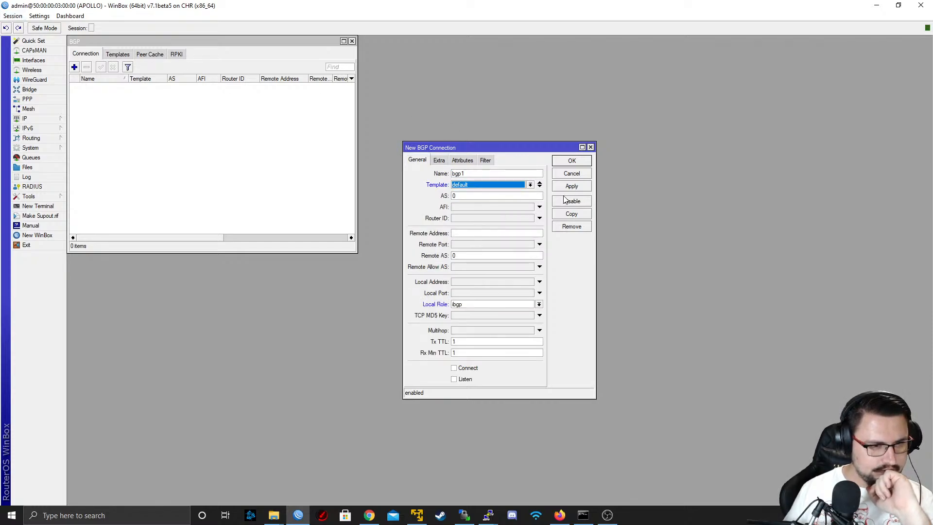
left_click(475, 195)
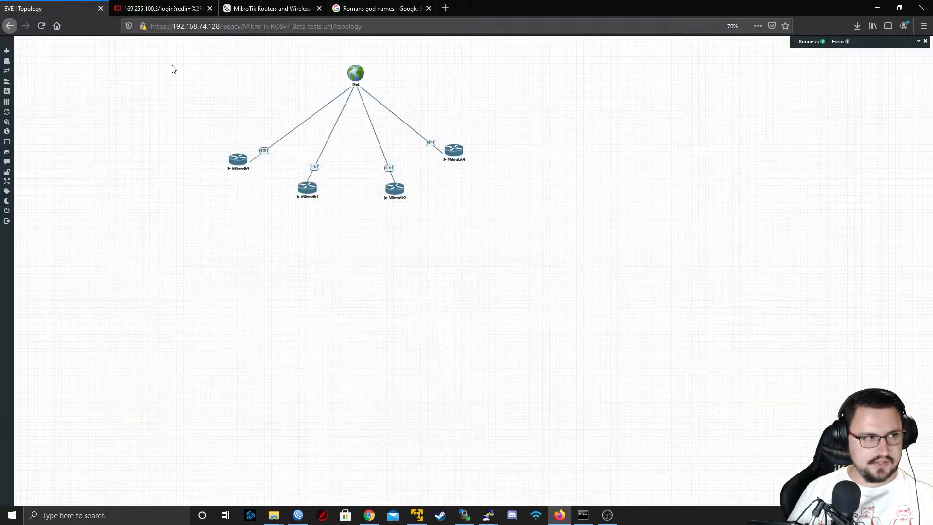
left_click_drag(217, 144, 534, 217)
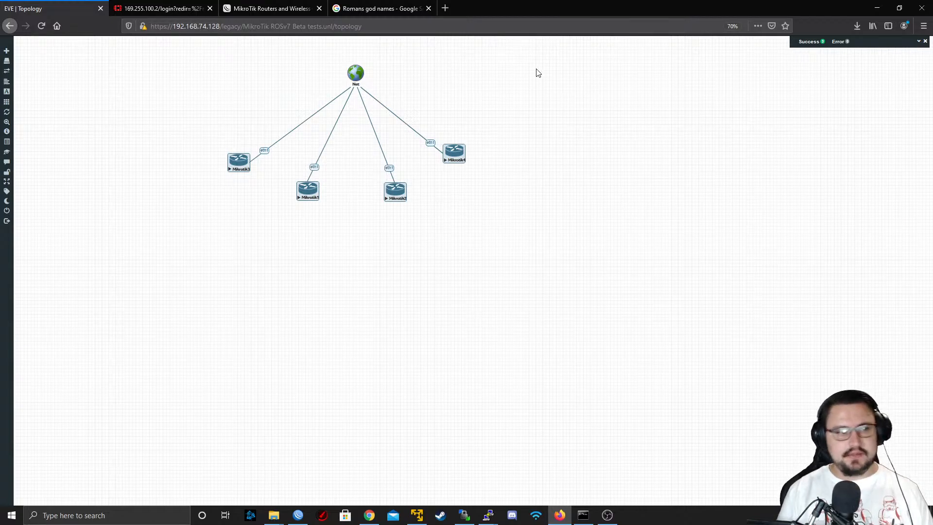
left_click(323, 230)
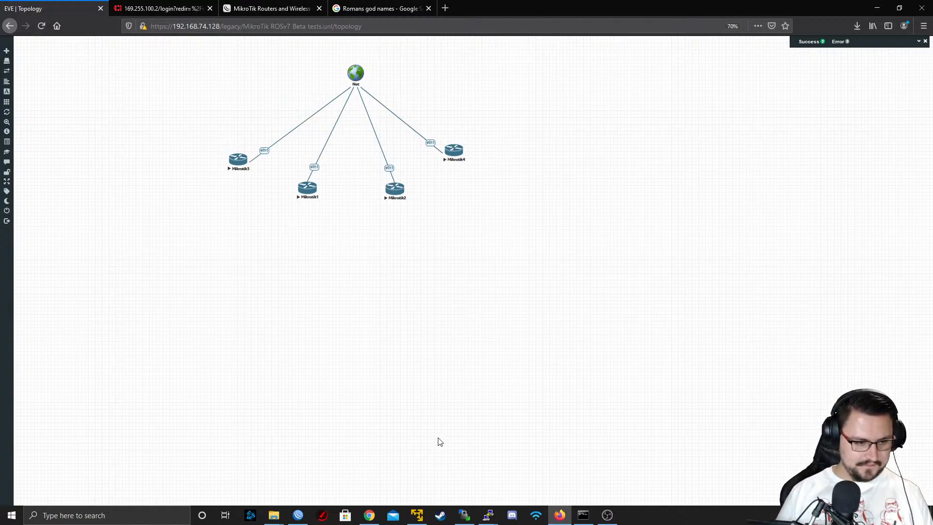
Back in WinBox, fill in a new BGP template named AS65000 with AS 65000, then return to the EVE-NG topology
left_click(298, 516)
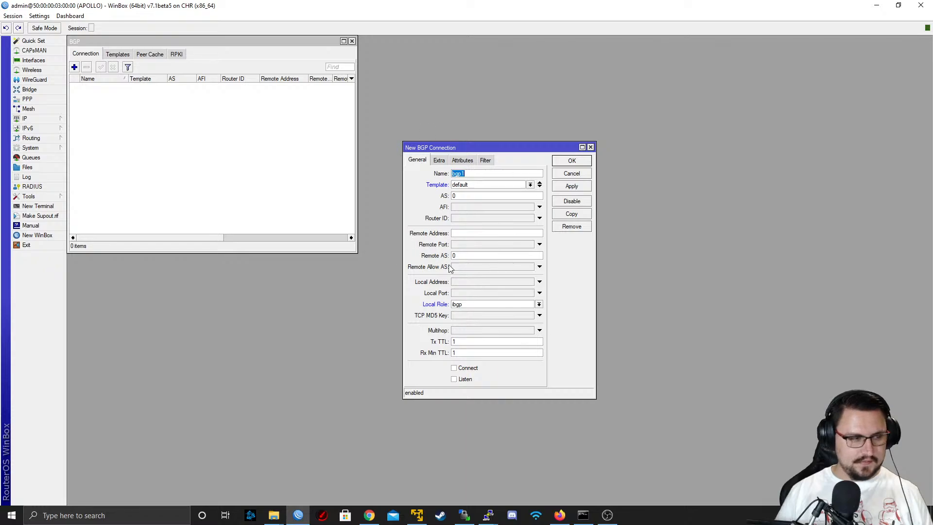
left_click(126, 54)
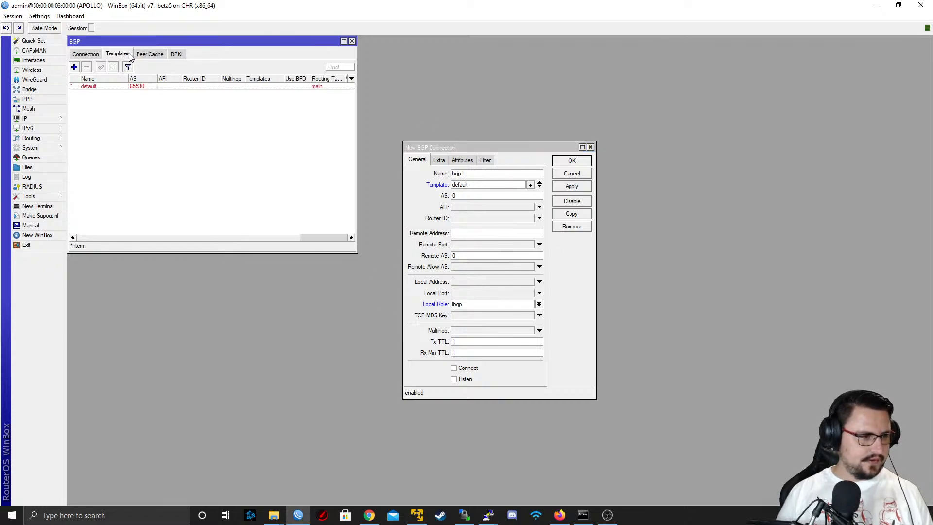
left_click(106, 87)
left_click(75, 67)
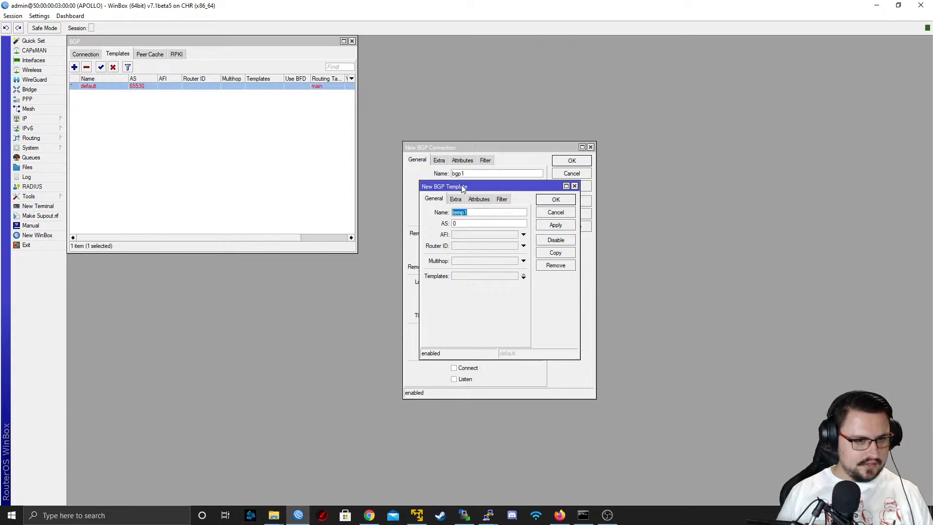
left_click_drag(456, 195, 637, 225)
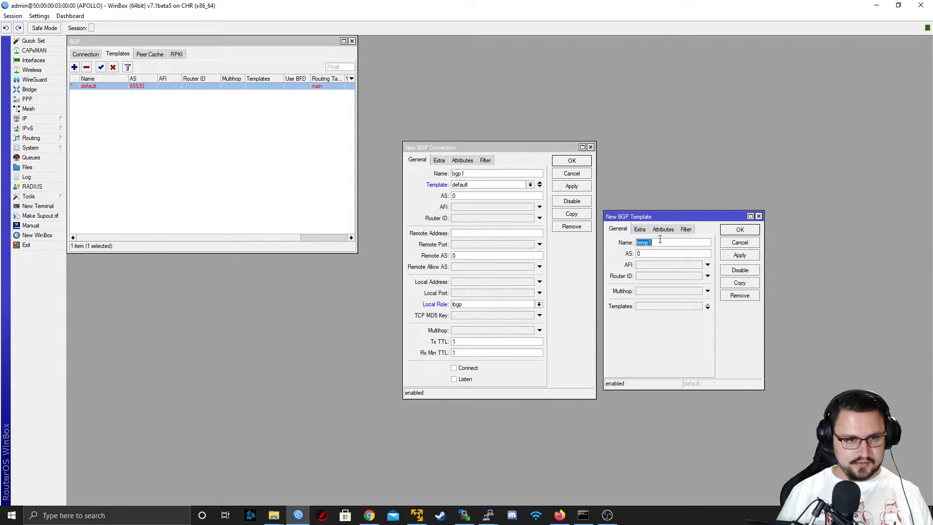
type("AS65000")
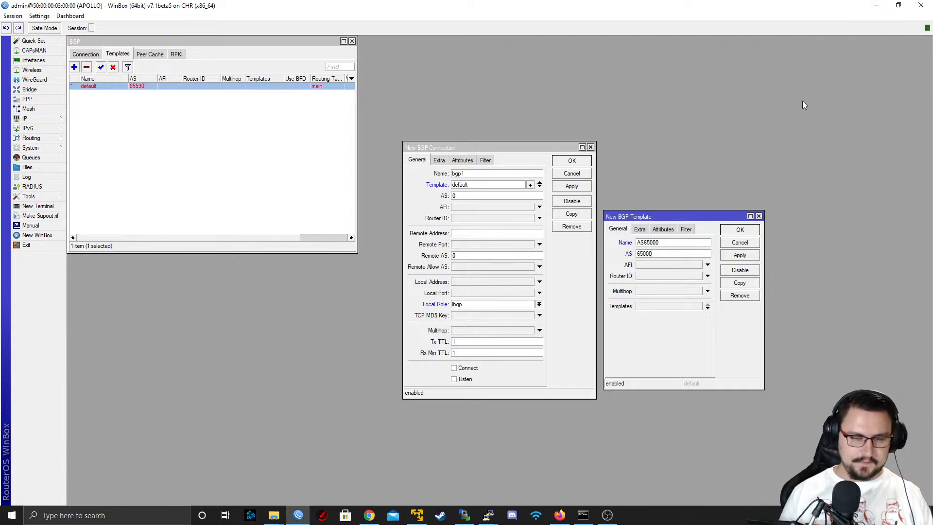
left_click(877, 6)
right_click(283, 230)
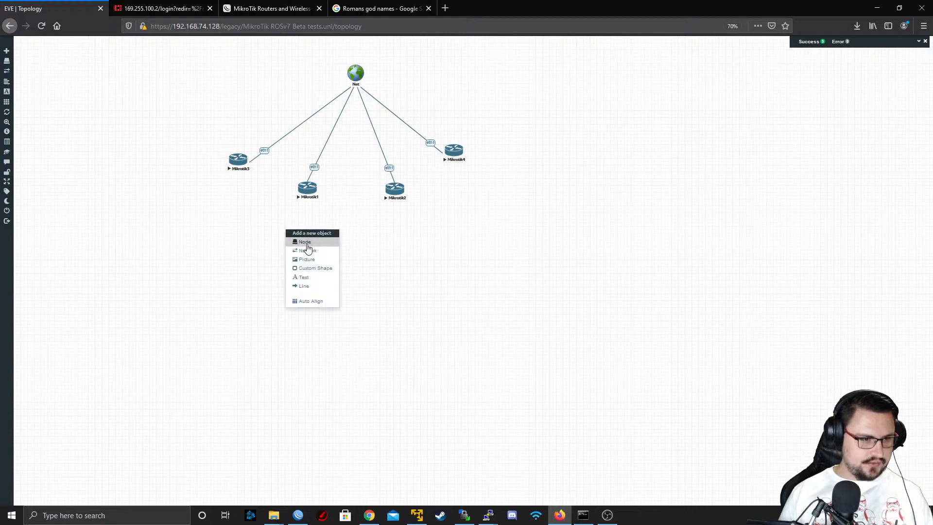
left_click(306, 286)
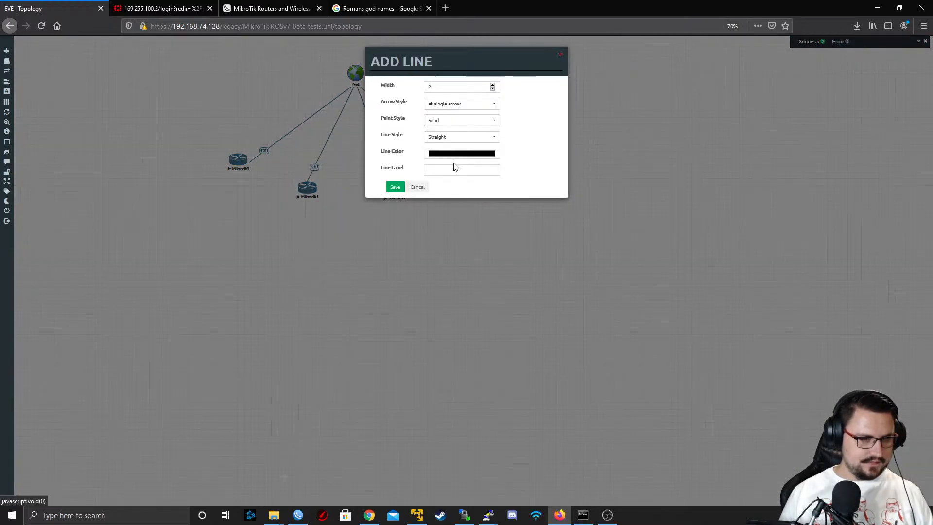
left_click(419, 187)
Add a text label reading 9.9.9.1 to the topology, in the empty area below Mikrotik2
right_click(404, 244)
left_click(424, 292)
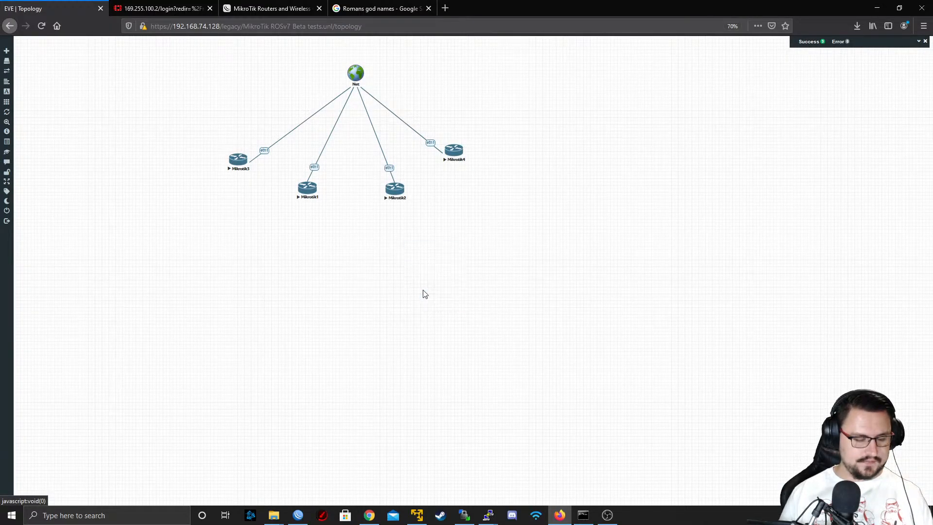
triple_click(422, 246)
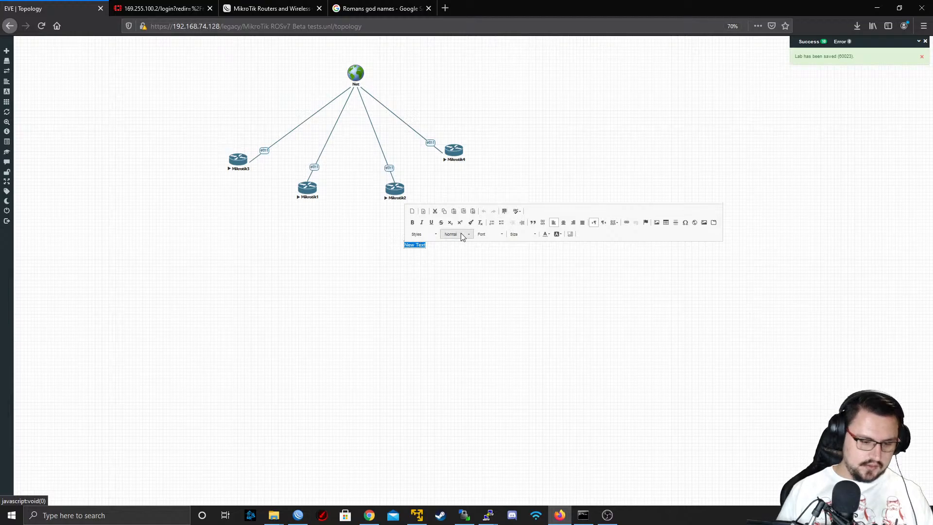
type("9.9.9")
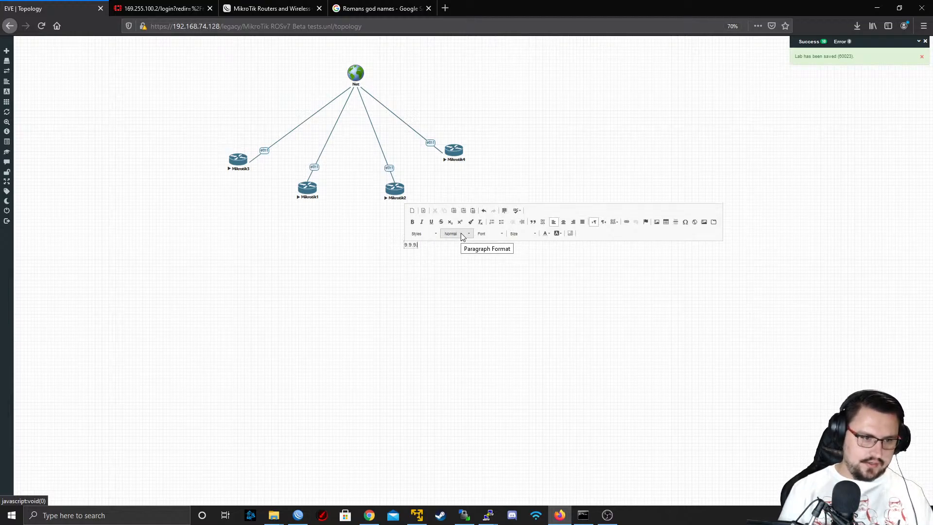
type(".1")
left_click(443, 269)
Duplicate the 9.9.9.1 label and change the copy's text to 9.9.9.3
right_click(412, 246)
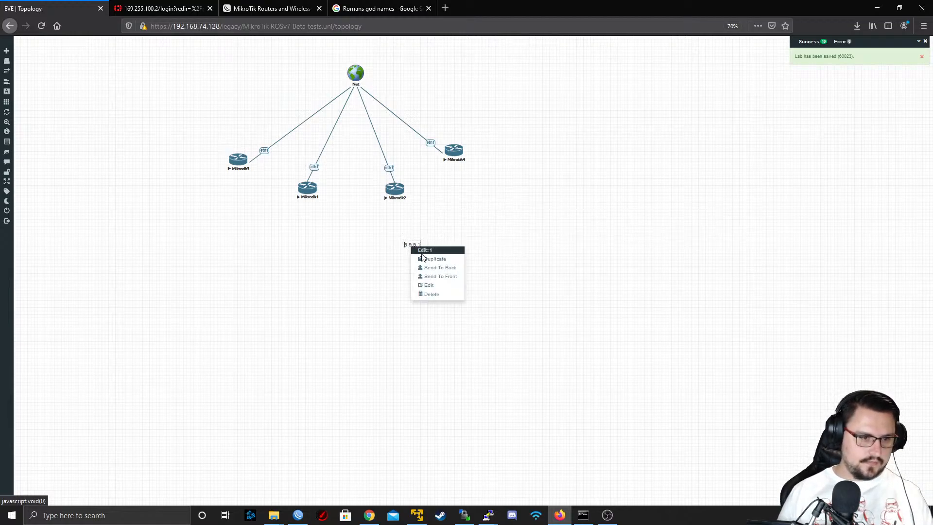
left_click(428, 259)
double_click(421, 252)
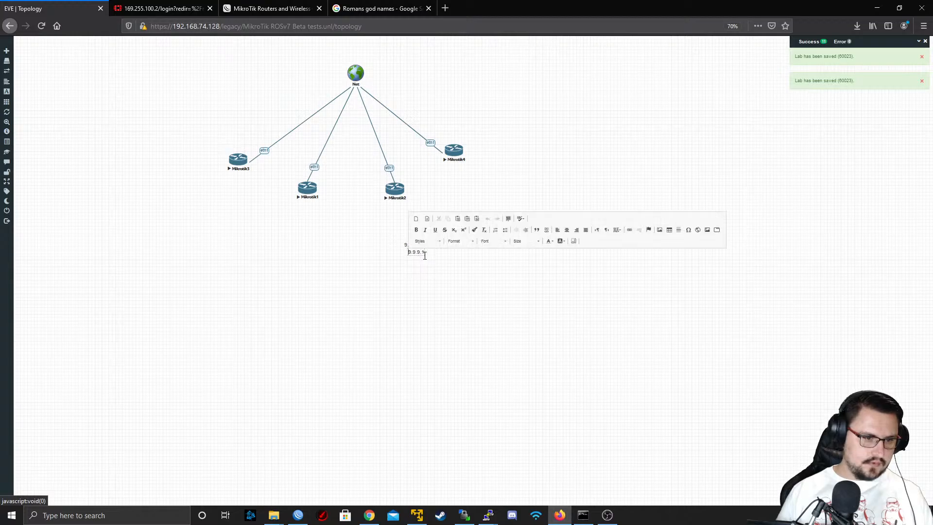
left_click(423, 270)
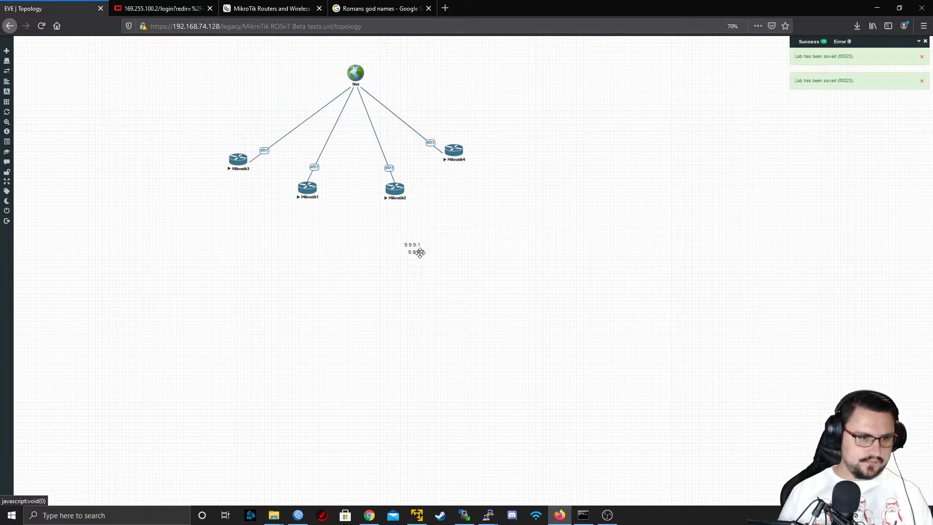
double_click(420, 252)
type("9.9.9.3")
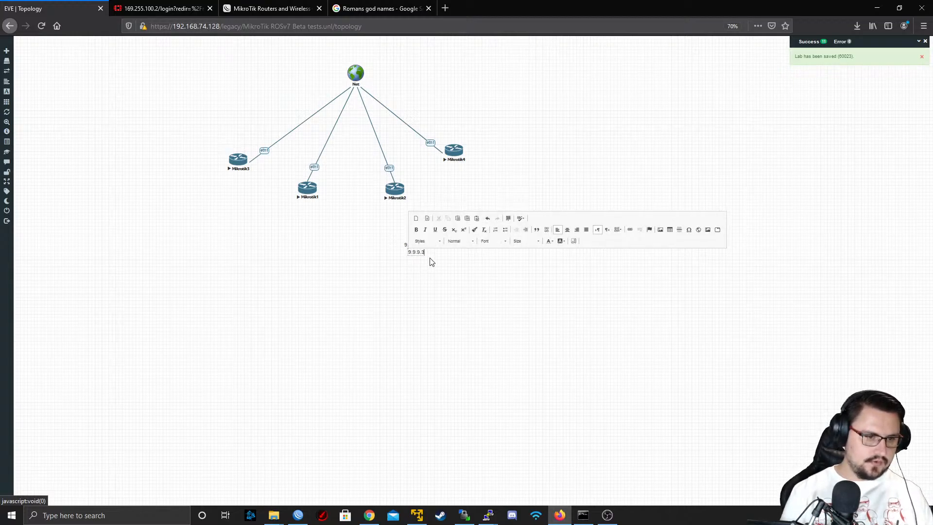
left_click(432, 262)
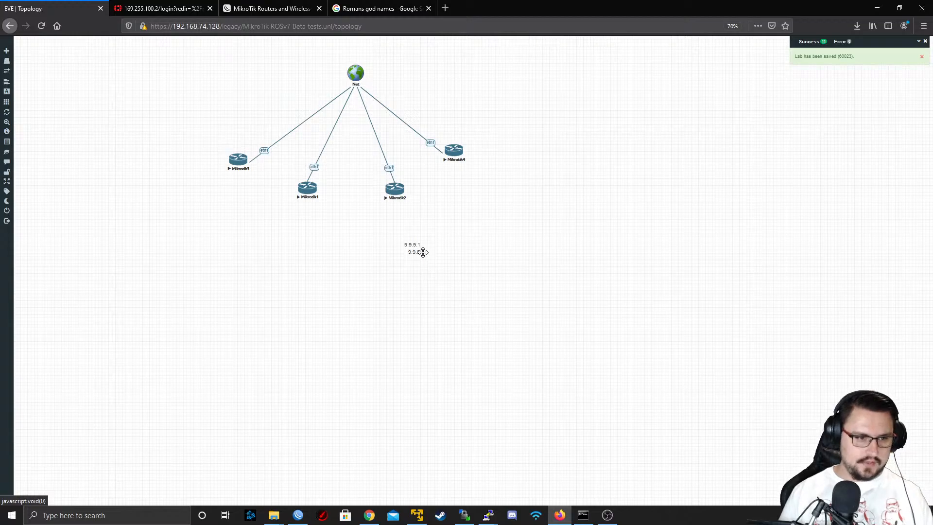
Duplicate the 9.9.9.3 label, move one of the two labels clear, and change the other's text to 9.9.9.2
right_click(423, 252)
left_click(435, 264)
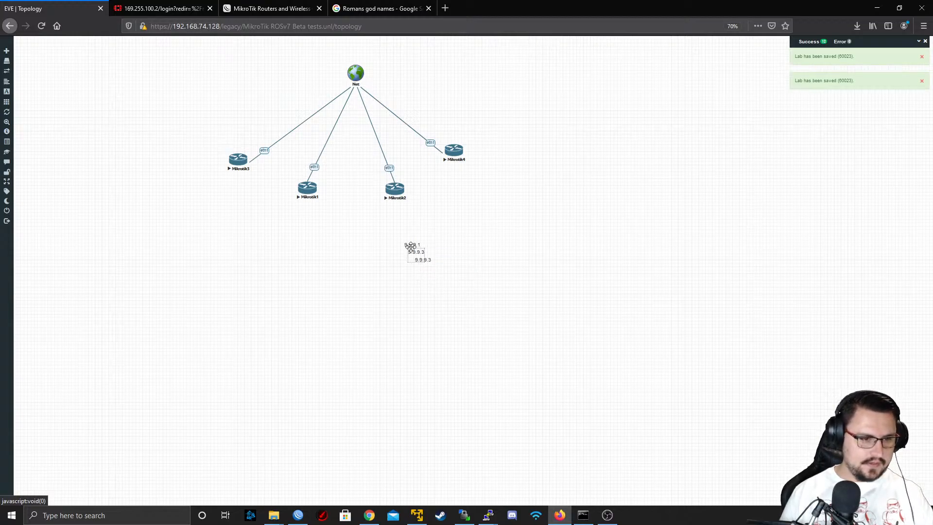
left_click_drag(410, 246, 373, 268)
double_click(371, 271)
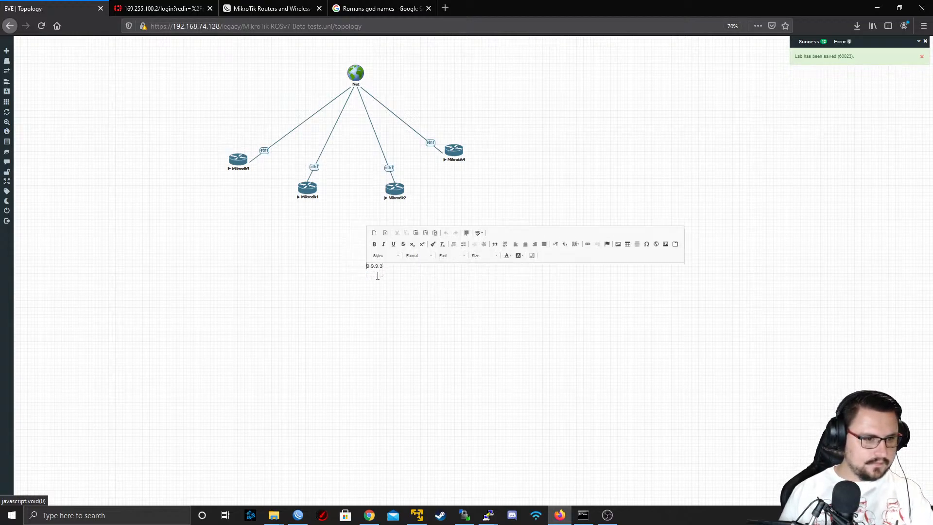
left_click(412, 285)
double_click(423, 263)
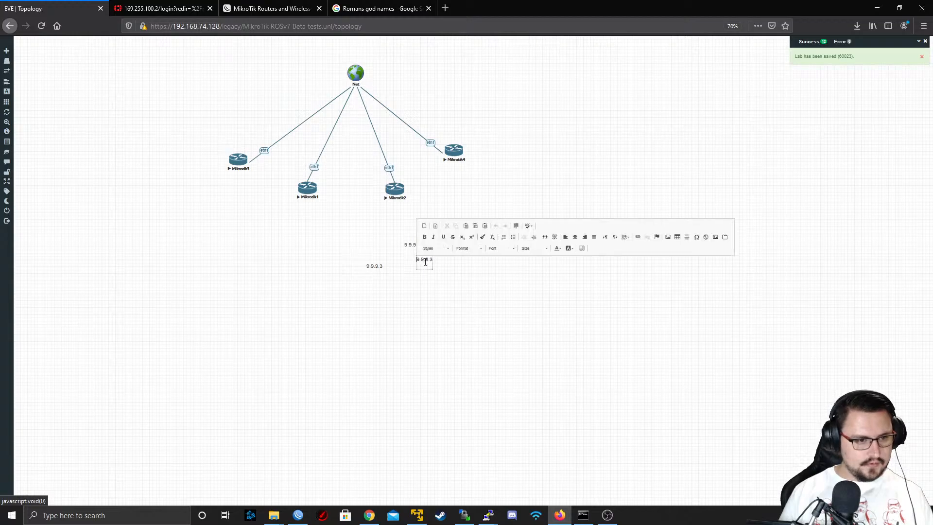
key("BackSpace")
type("2")
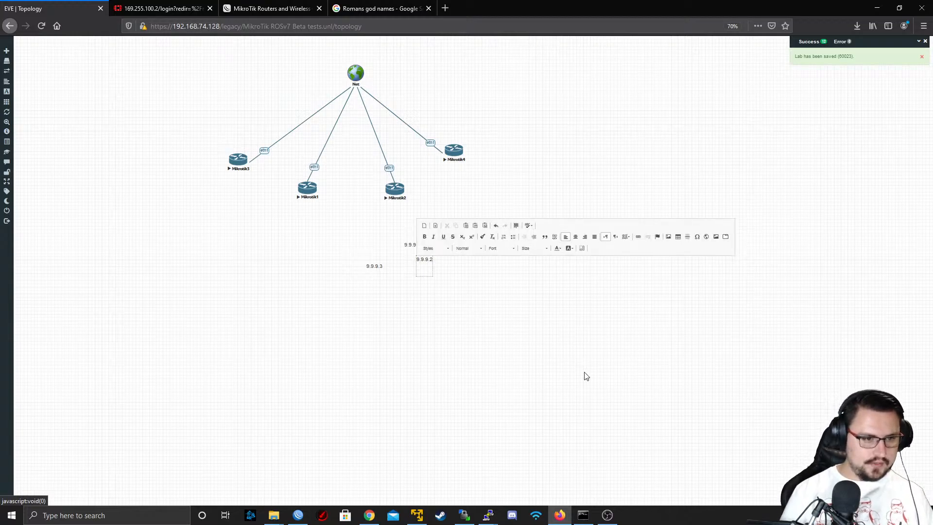
left_click(530, 317)
Duplicate the 9.9.9.2 label and change the copy's text to 9.9.9.4
right_click(424, 263)
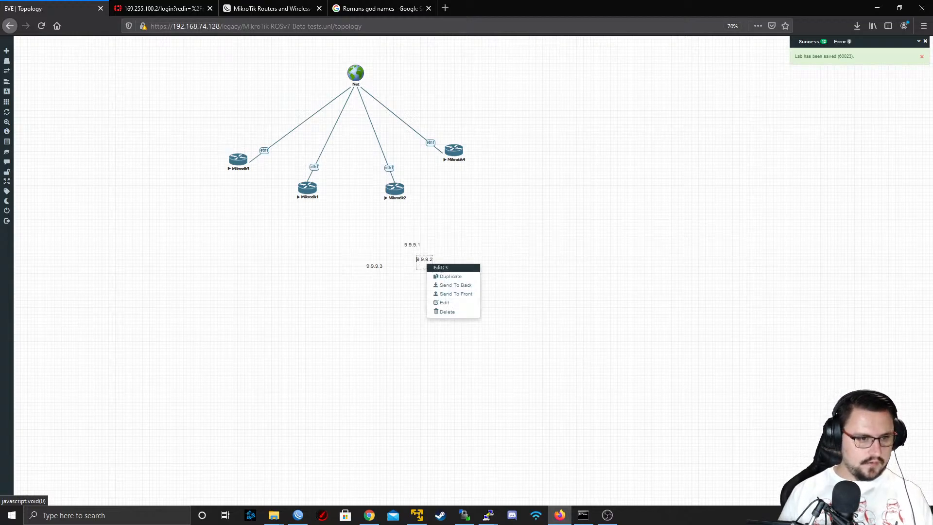
left_click(447, 277)
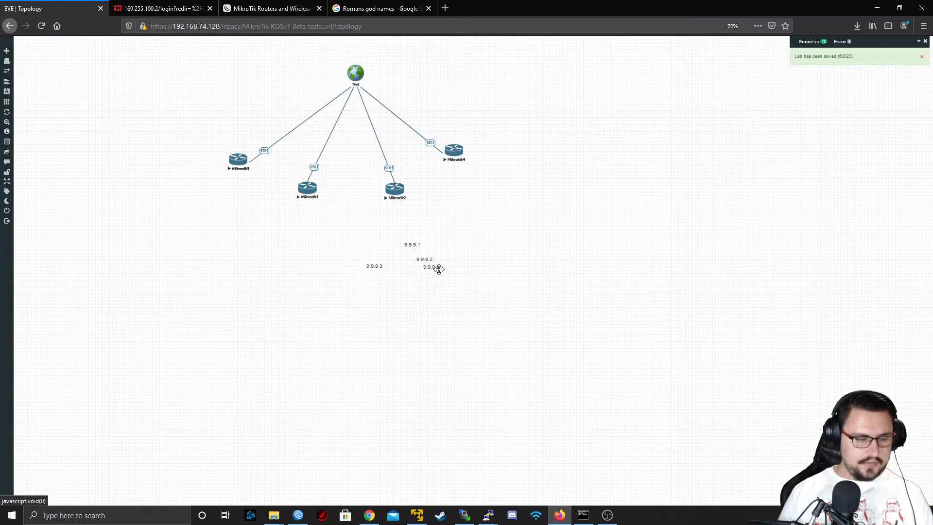
double_click(439, 269)
type("9.9.9.4")
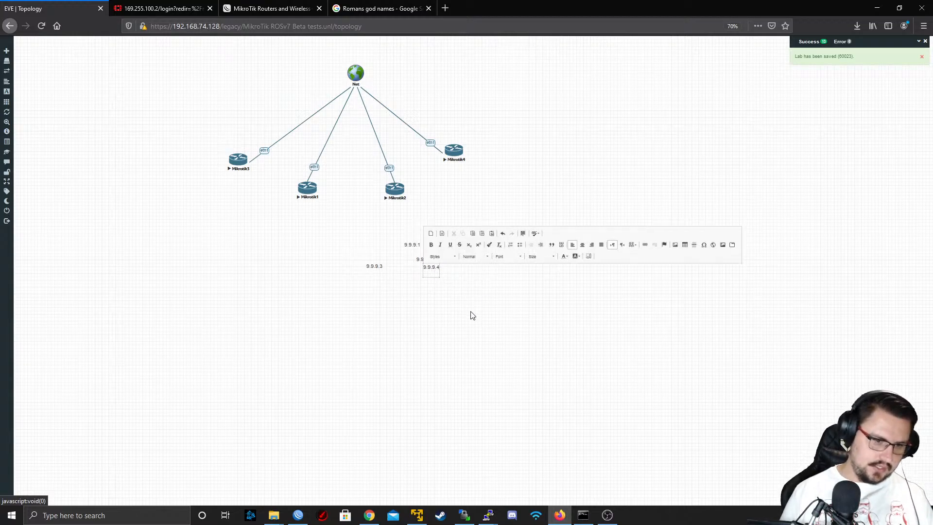
left_click(487, 318)
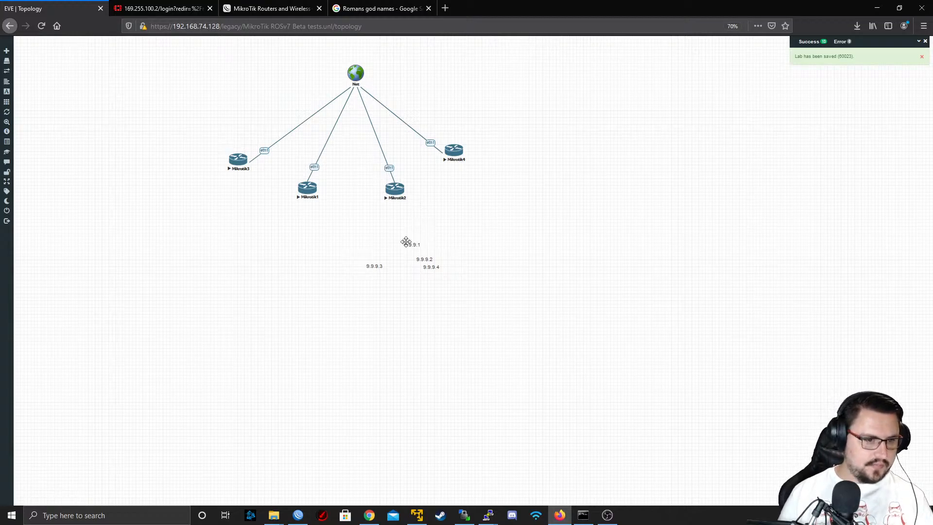
Place label 9.9.9.1 beside Mikrotik3, 9.9.9.2 beside Mikrotik1, 9.9.9.3 beside Mikrotik2 and 9.9.9.4 beside Mikrotik4
left_click_drag(409, 241, 208, 161)
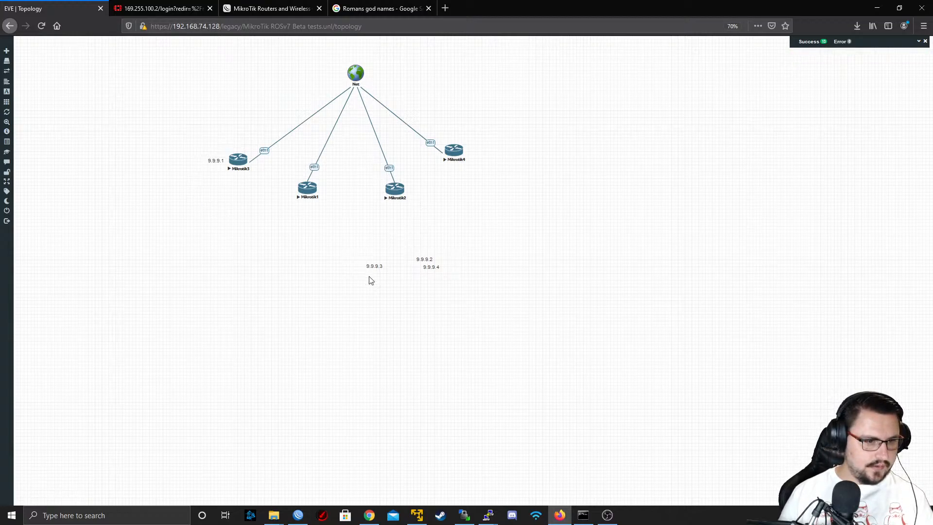
left_click_drag(419, 259, 282, 190)
left_click_drag(368, 271, 370, 197)
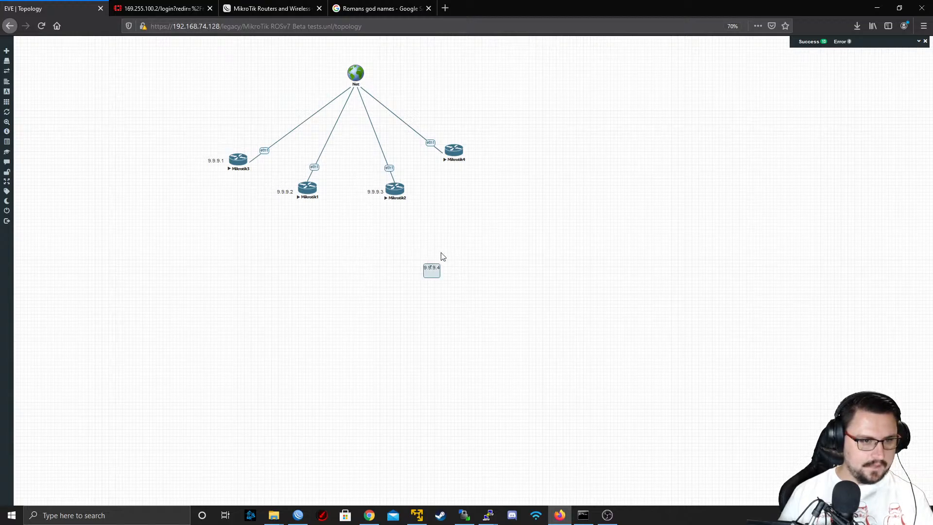
left_click_drag(432, 267, 473, 153)
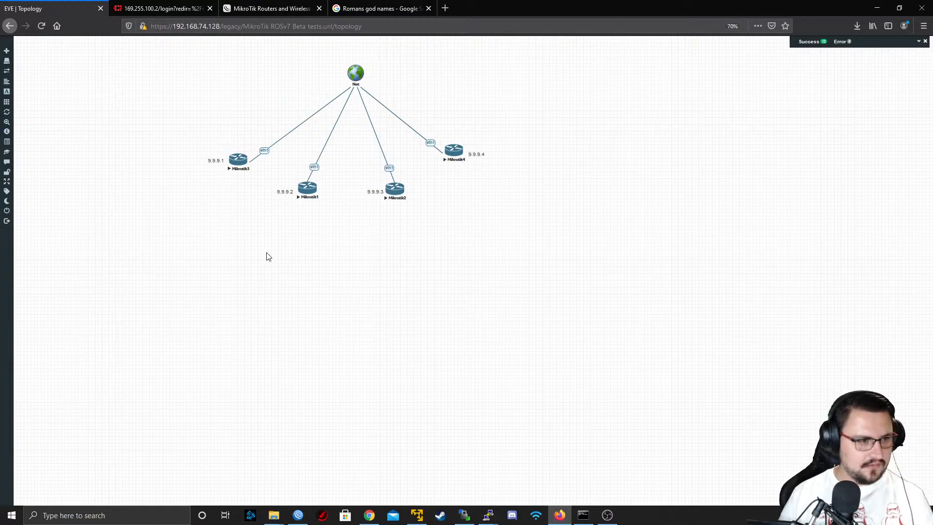
Review the general and extra settings of the new BGP template in WinBox, then return to the EVE-NG topology
left_click(248, 164)
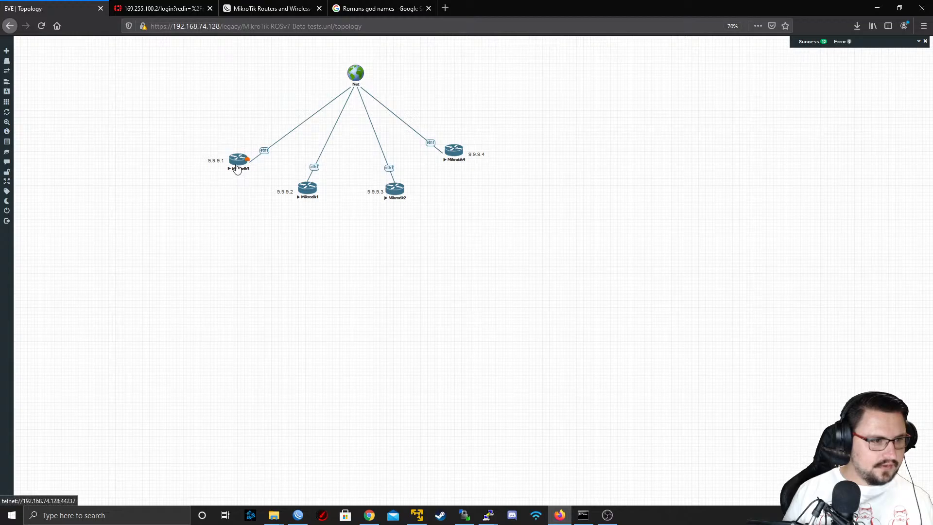
left_click(298, 516)
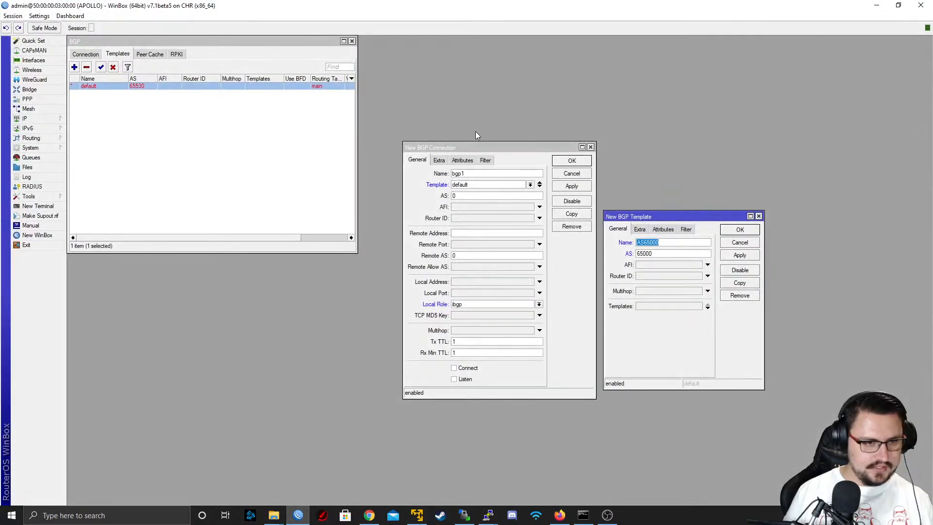
left_click(640, 230)
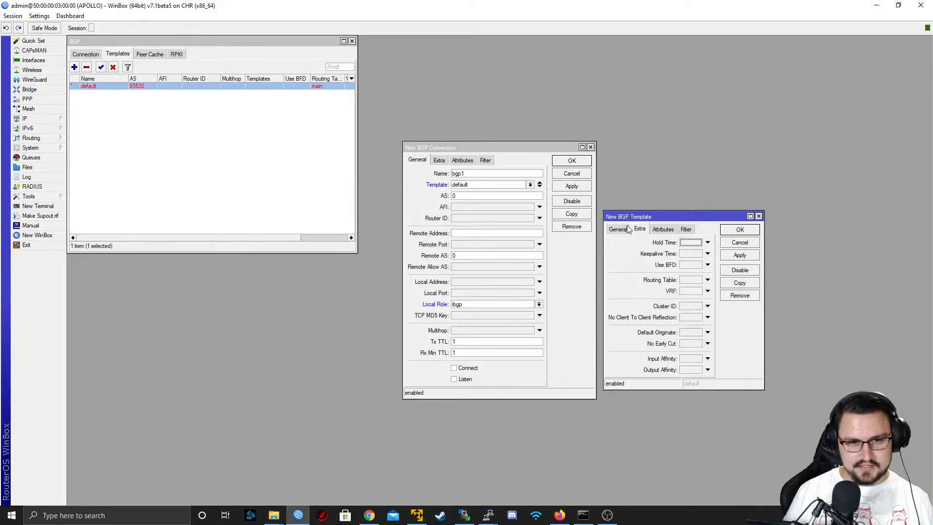
left_click(626, 230)
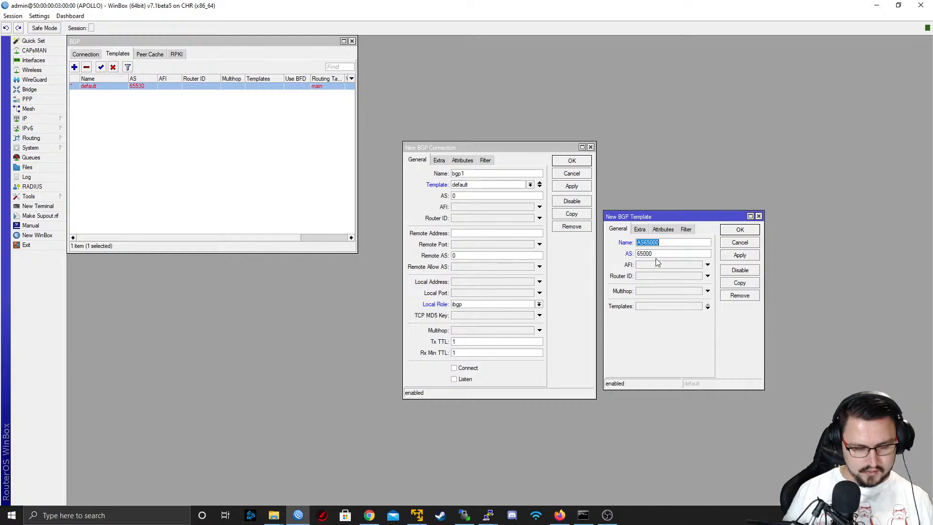
key("Tab")
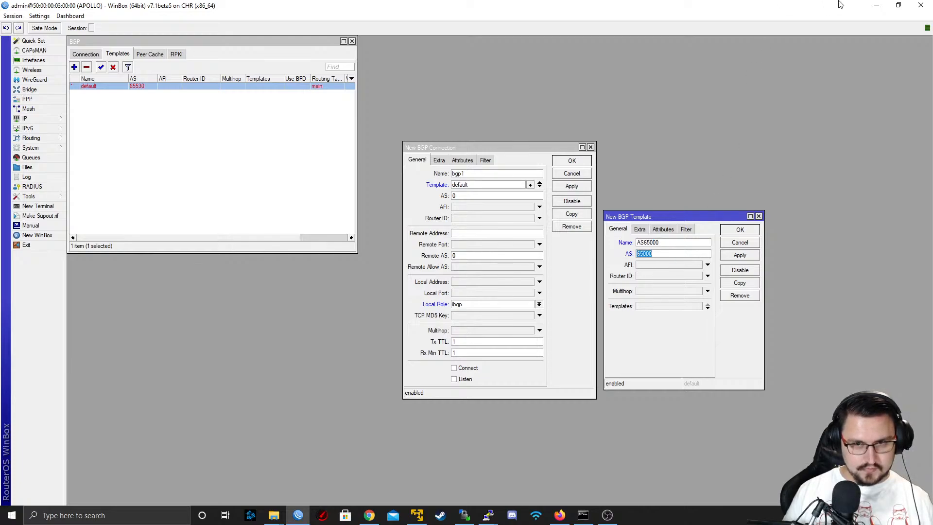
left_click(877, 5)
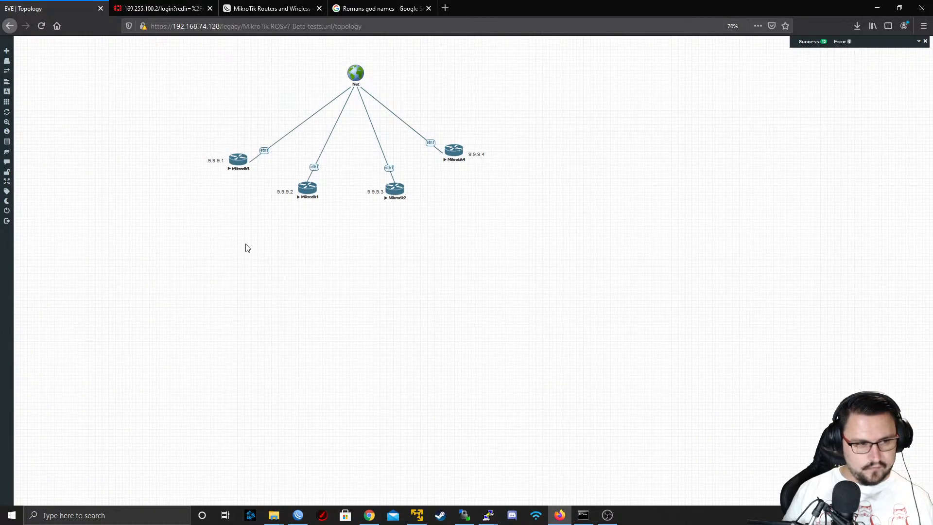
Add a custom rounded square with a solid black border to the empty area below the routers
right_click(247, 248)
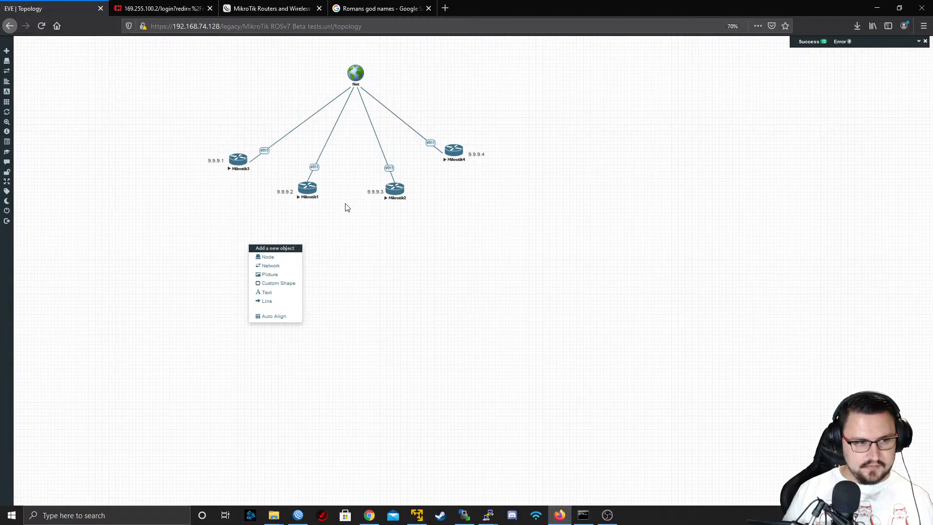
left_click(416, 295)
right_click(274, 290)
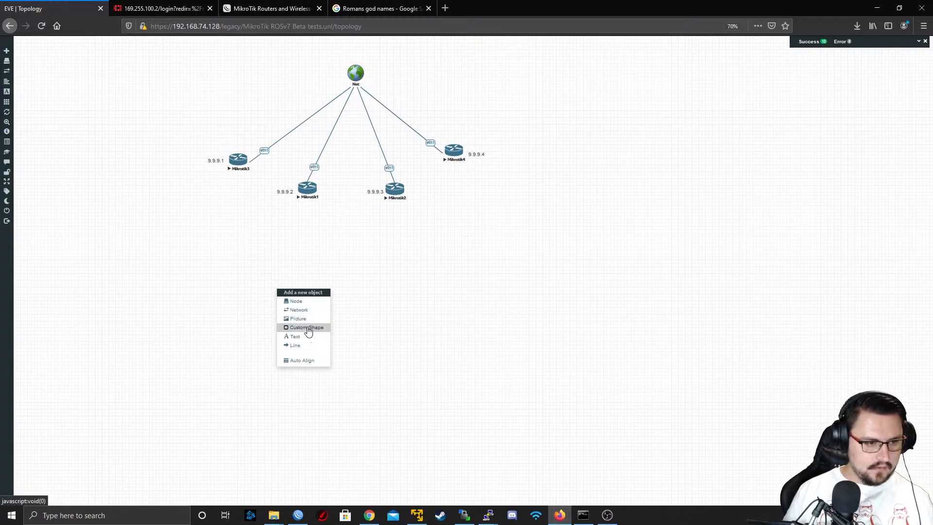
left_click(308, 329)
left_click(475, 87)
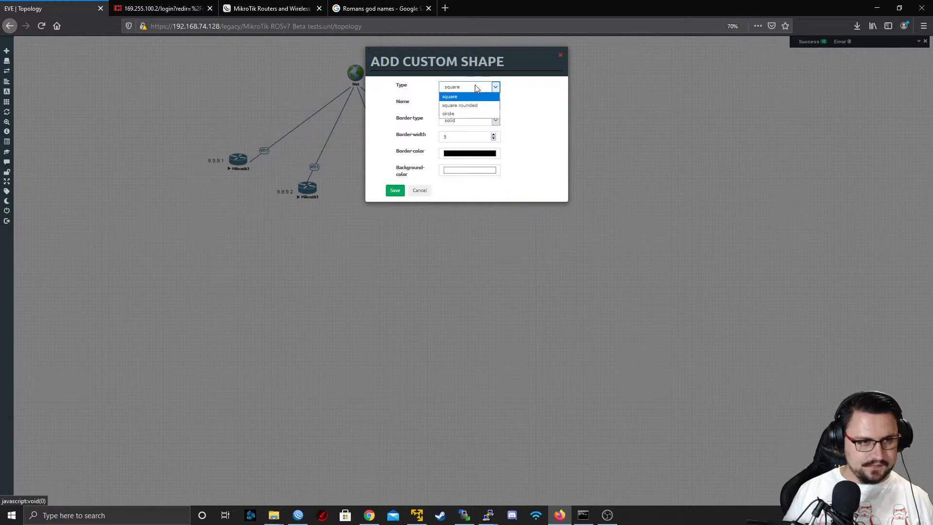
left_click(471, 106)
left_click(473, 121)
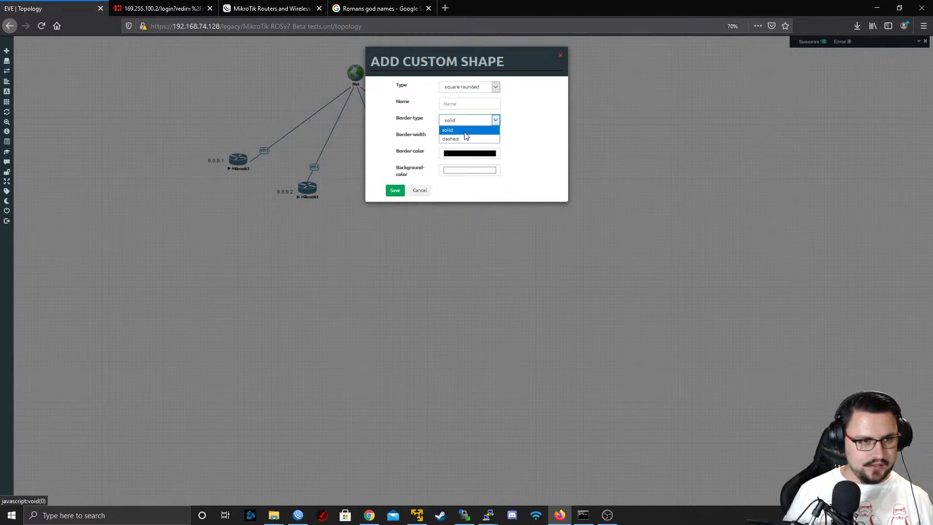
left_click(465, 134)
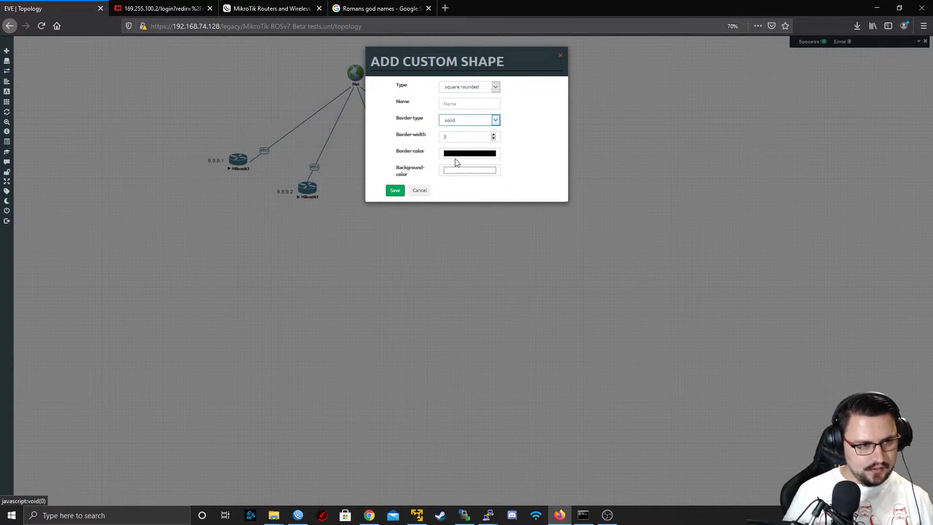
left_click(467, 159)
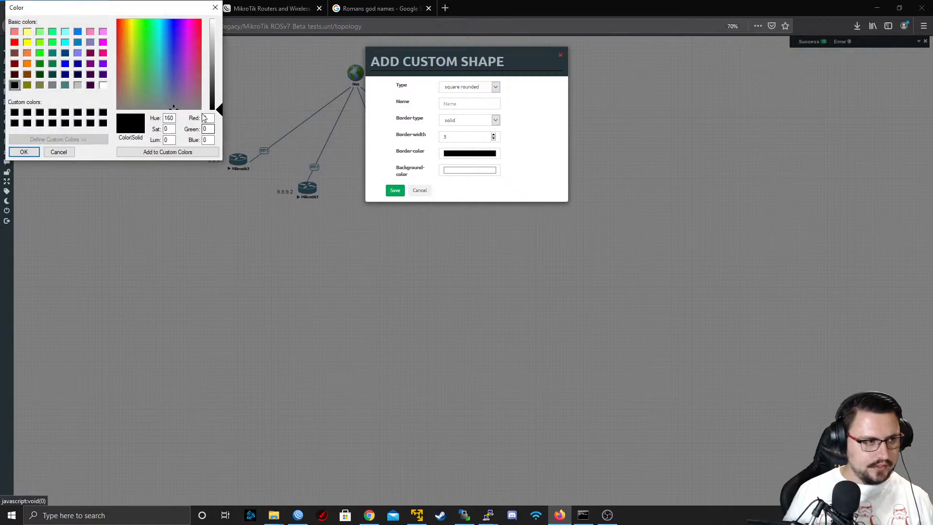
left_click(24, 153)
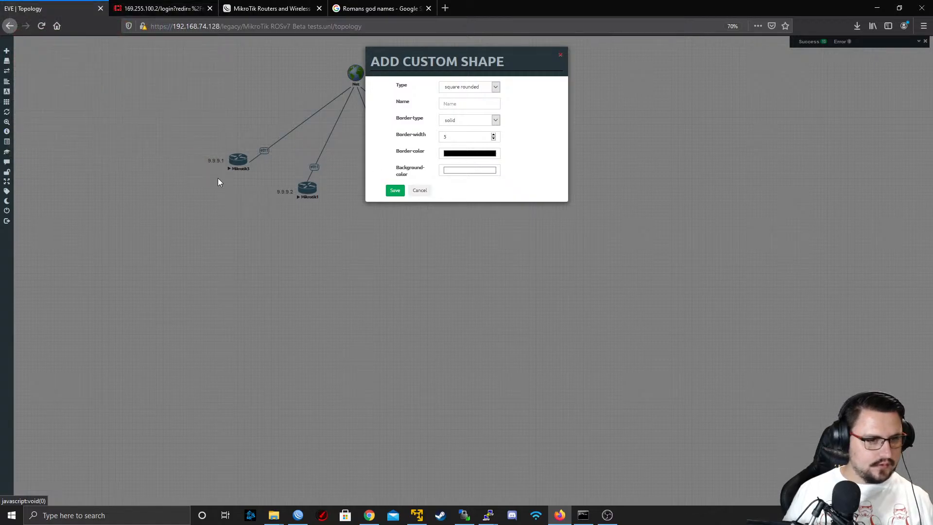
left_click(392, 191)
Set the rounded square's border width to 2 and save the change
right_click(311, 310)
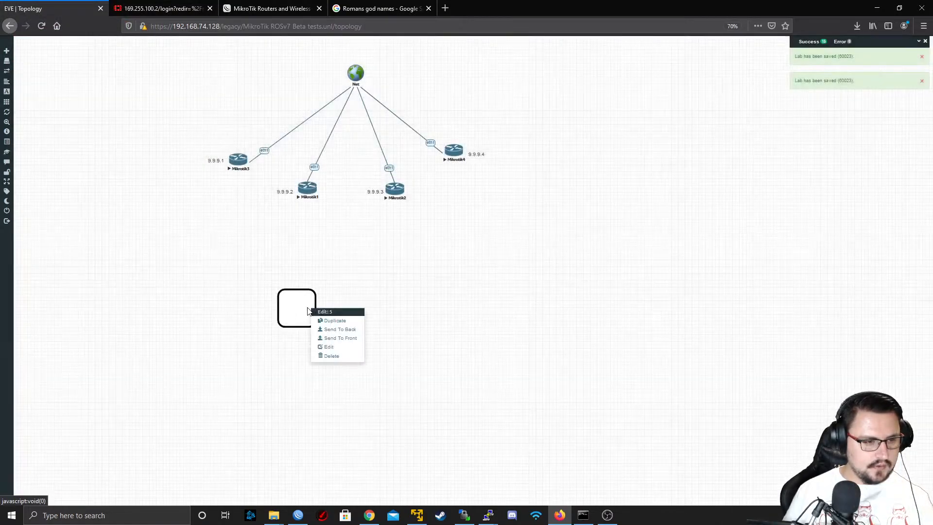
left_click(330, 347)
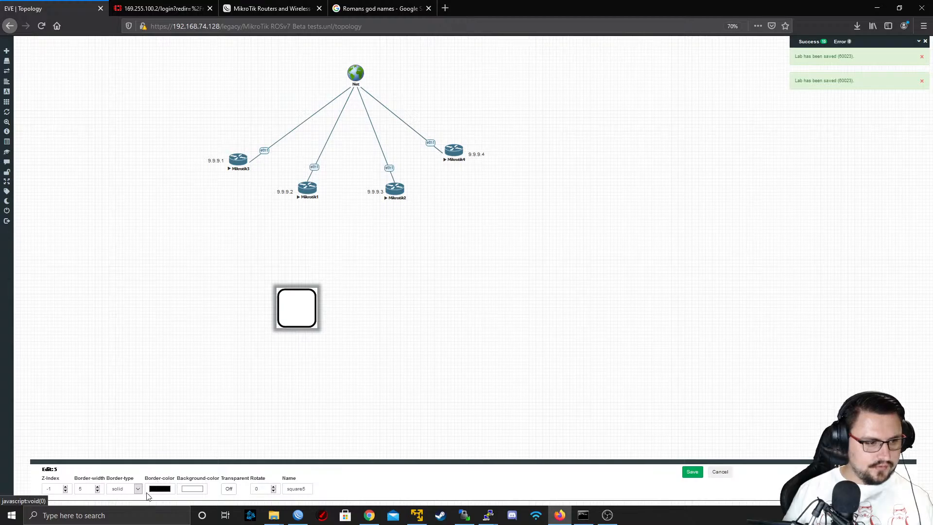
type("2")
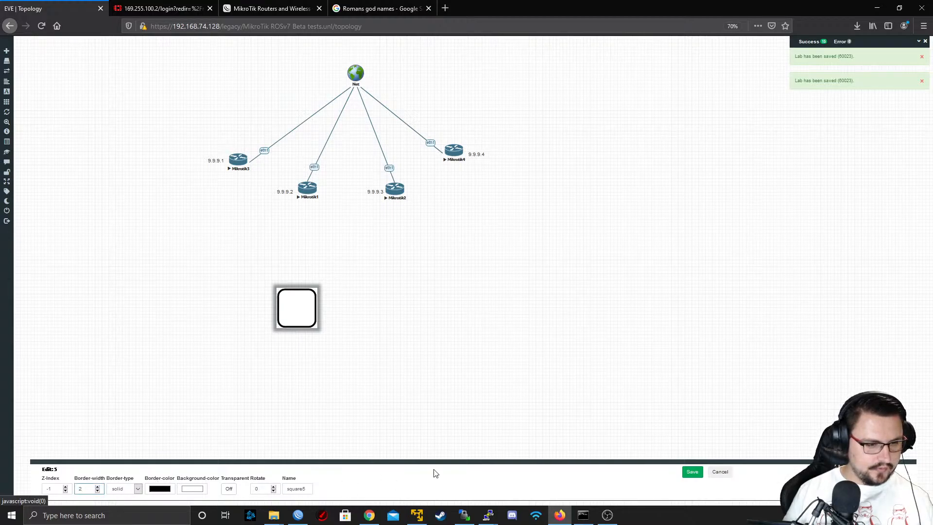
left_click(690, 469)
Move the thin-bordered rounded square over the 9.9.9.1 label beside Mikrotik3 and delete the extra thick-bordered square
left_click_drag(306, 322, 217, 188)
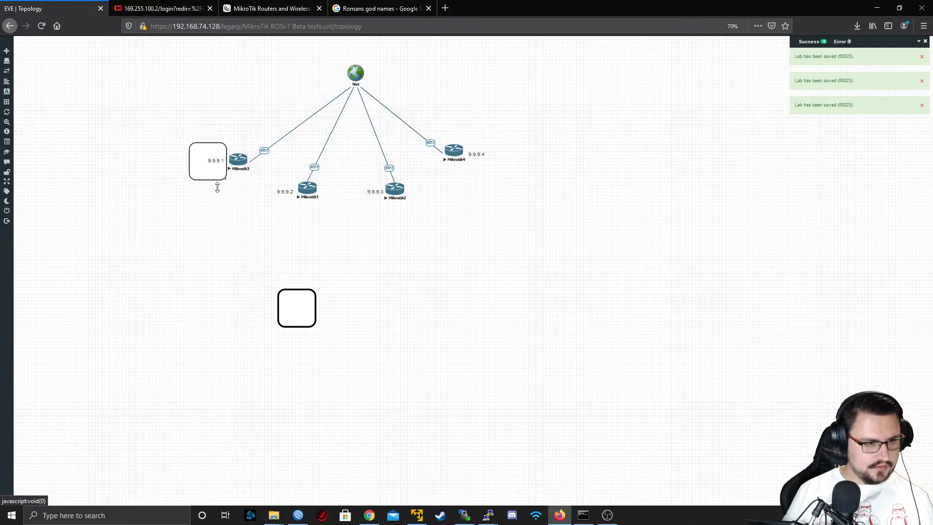
left_click_drag(290, 319, 411, 280)
right_click(409, 284)
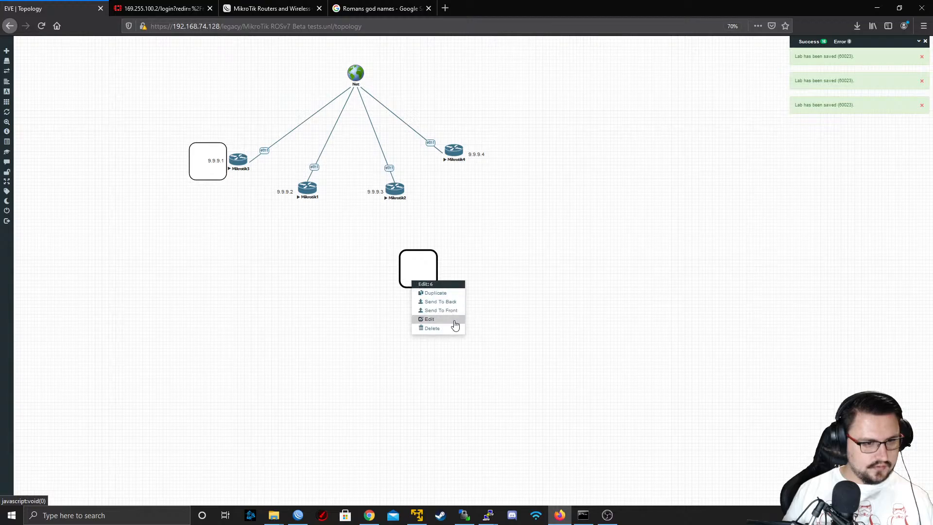
left_click(446, 327)
left_click(440, 98)
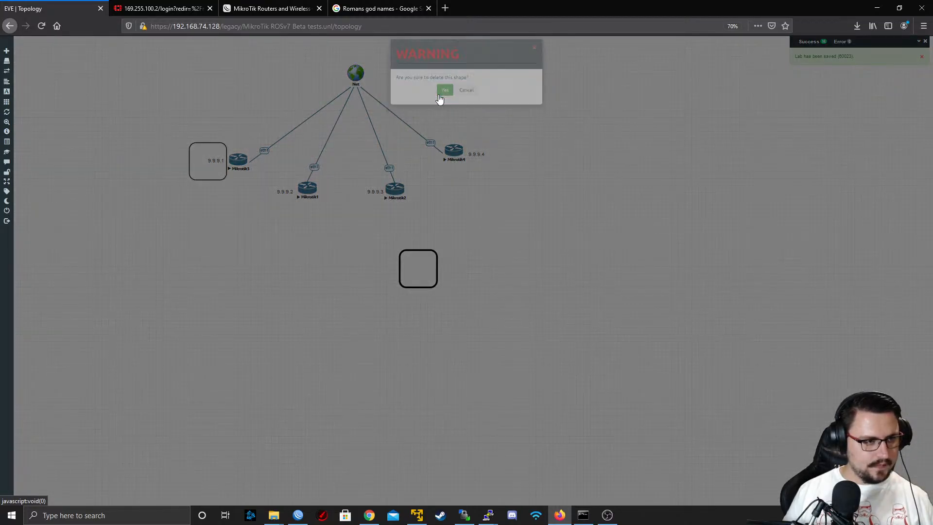
Enlarge the rounded square into a tall box enclosing Mikrotik3 and its label, and place a duplicate around Mikrotik1
left_click_drag(218, 180, 220, 220)
right_click(221, 219)
left_click(232, 230)
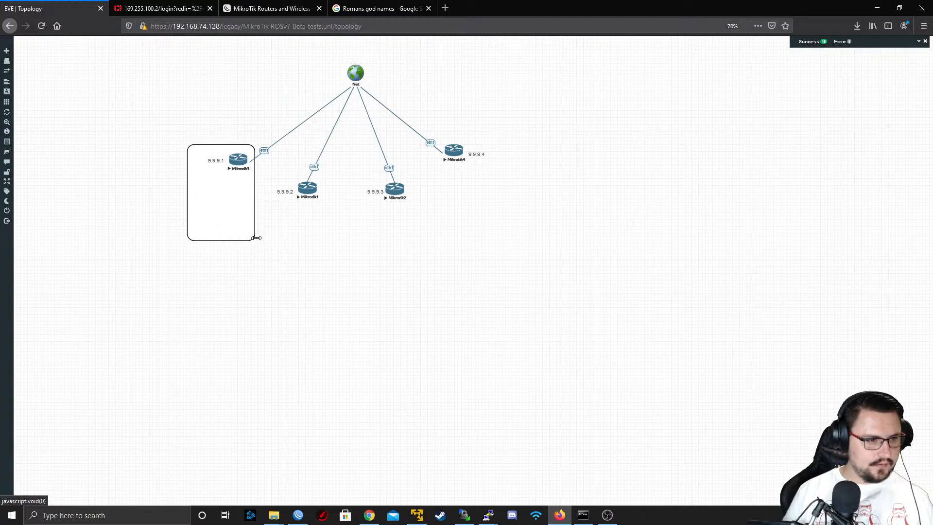
left_click_drag(261, 249, 292, 246)
Duplicate the rounded box twice more and place the copies around Mikrotik2 and Mikrotik4 with their address labels
right_click(292, 246)
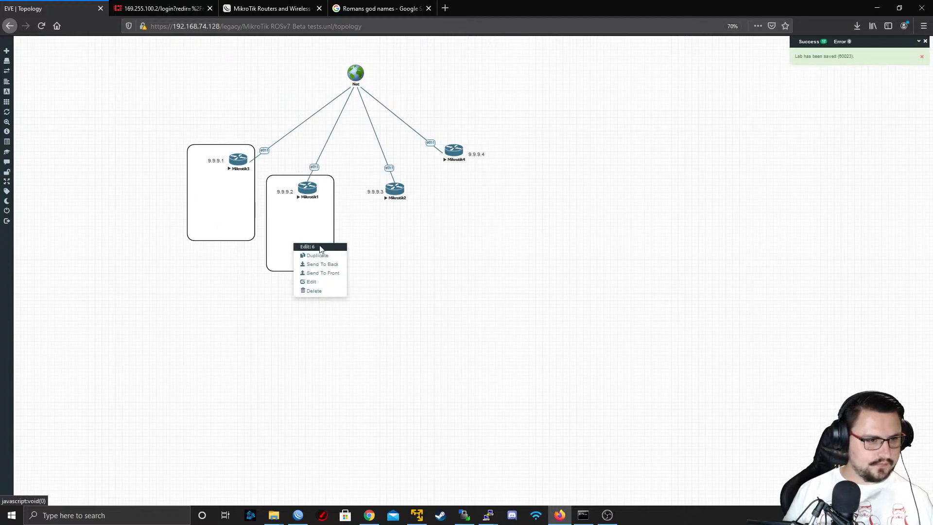
left_click(319, 258)
left_click_drag(366, 265, 398, 231)
right_click(395, 238)
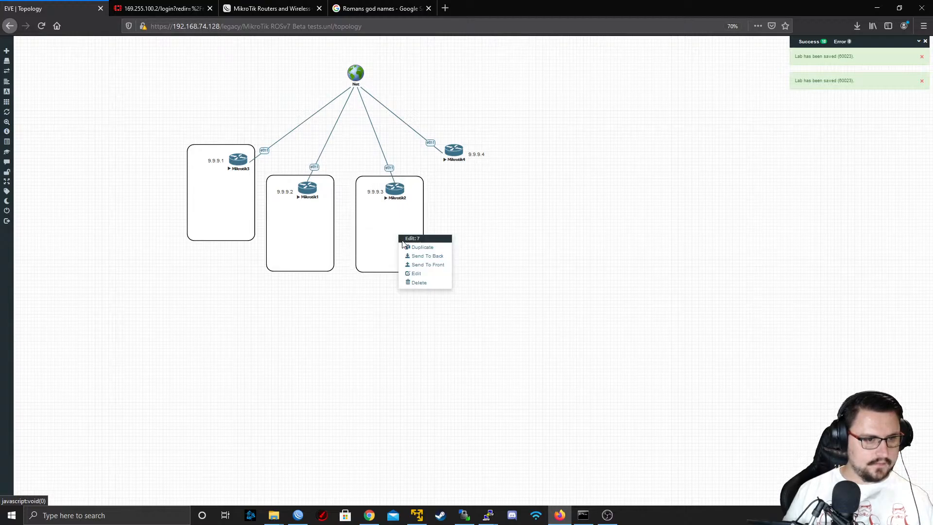
left_click(407, 247)
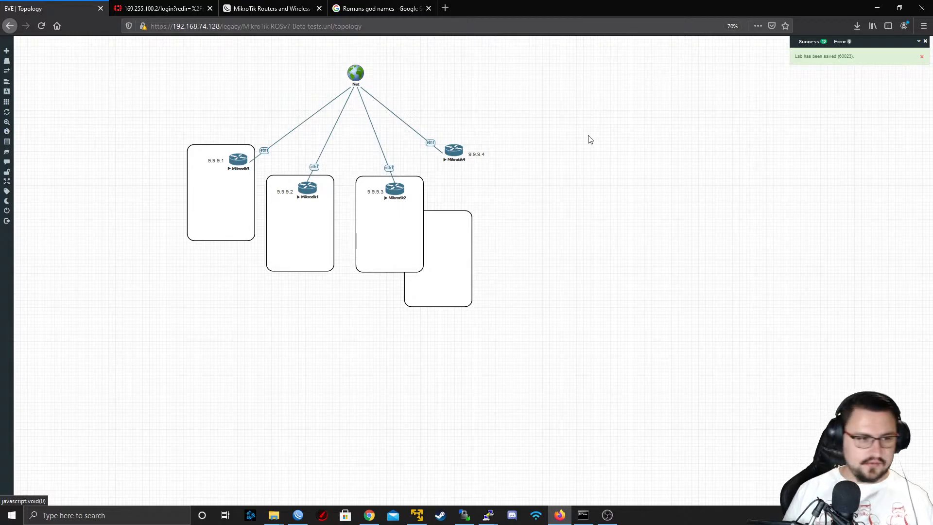
left_click_drag(465, 265, 489, 191)
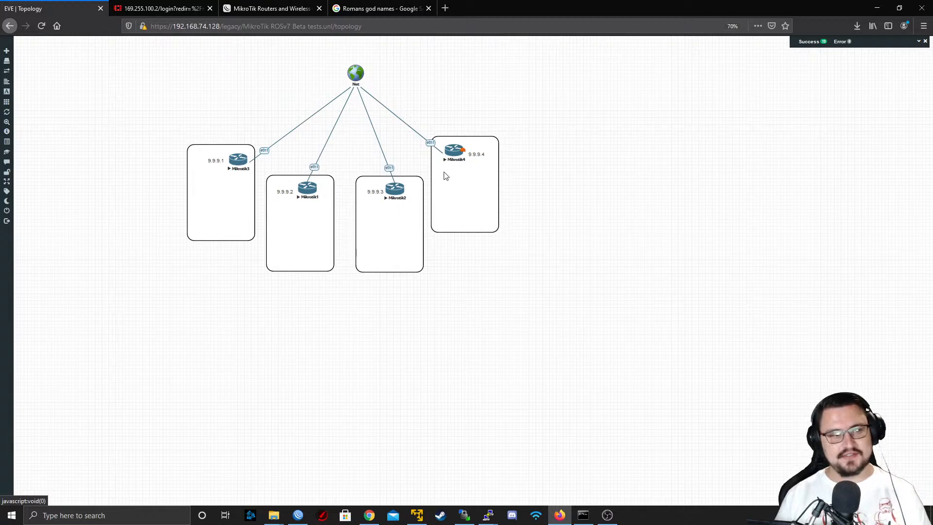
Shift the rounded box around Mikrotik4 and align all four address labels near the tops of their boxes
mouse_move(452, 188)
left_mouse_down()
mouse_move(444, 188)
mouse_move(459, 191)
left_mouse_up()
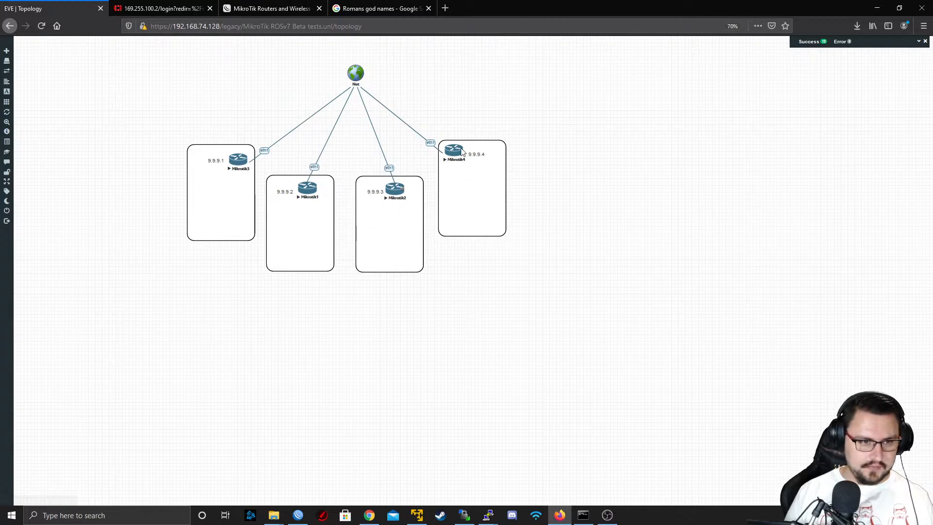
left_click_drag(471, 154, 472, 150)
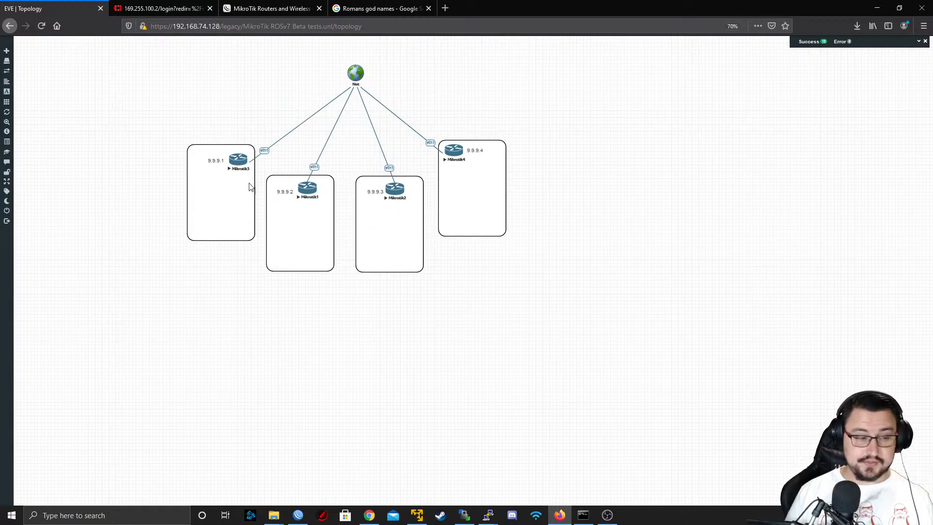
left_click_drag(215, 160, 237, 167)
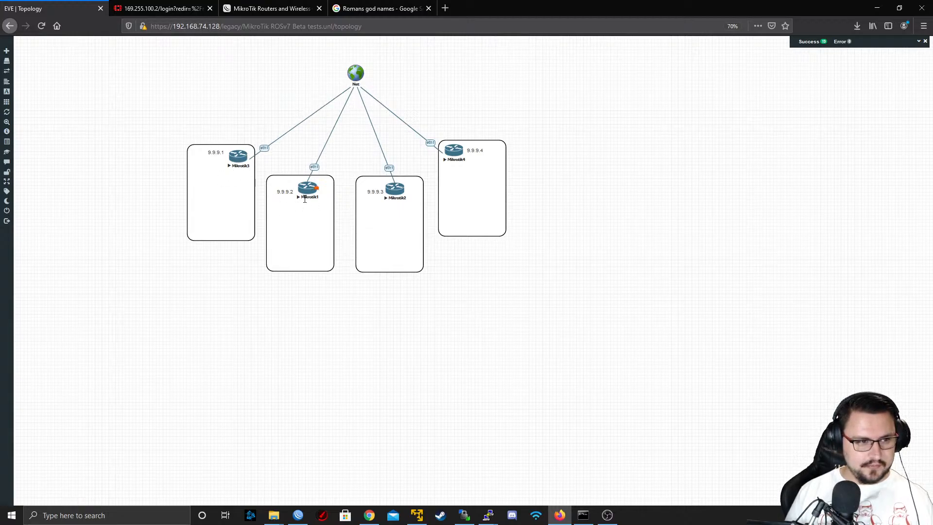
left_click_drag(289, 192, 292, 184)
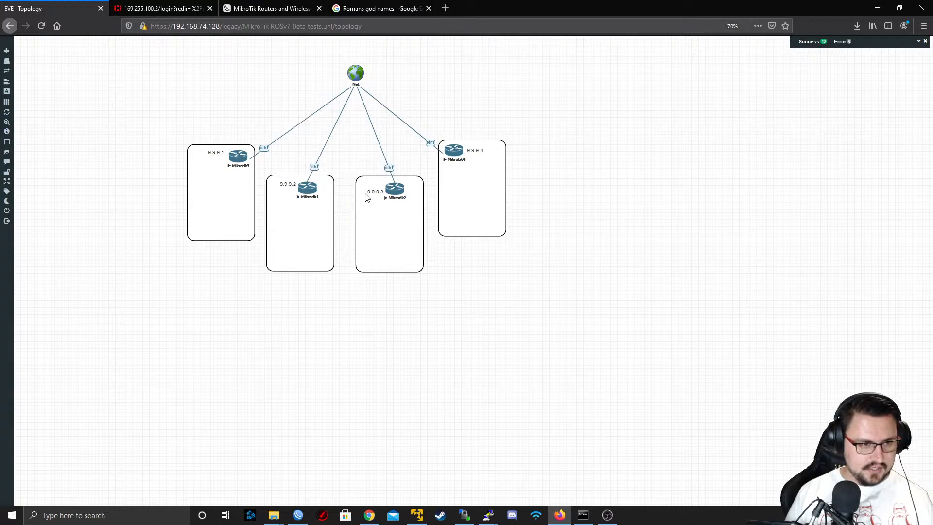
left_click_drag(369, 192, 369, 184)
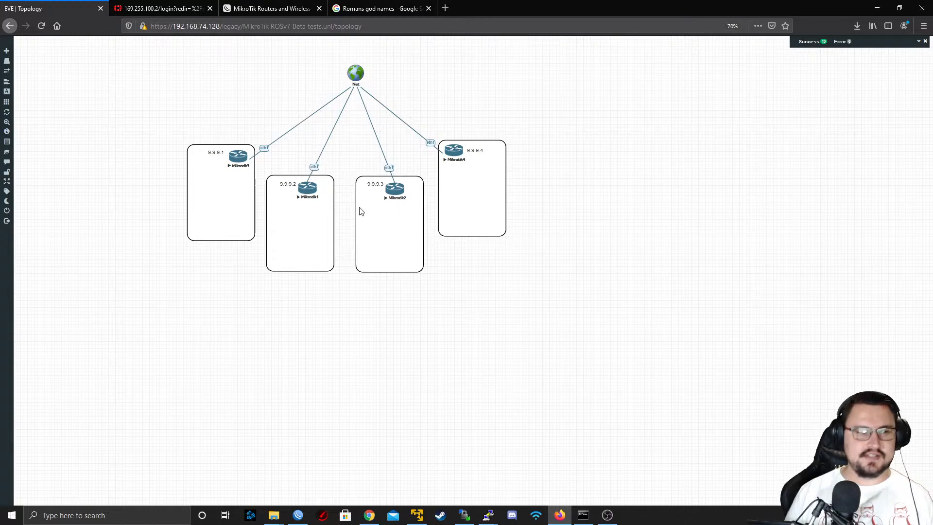
Switch to WinBox and set the new AS65000 BGP template's router ID to 9.9.9.1, leaving its parent template empty
key("alt+Tab")
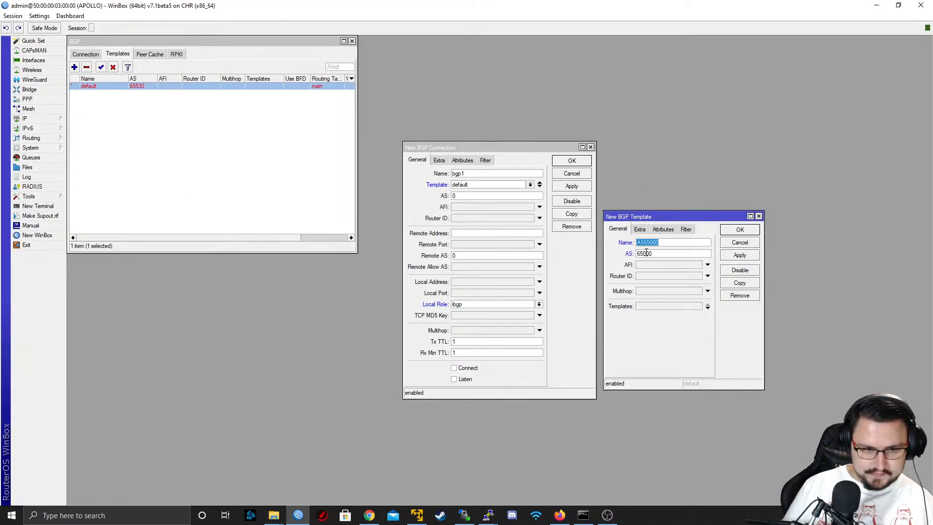
left_click(660, 276)
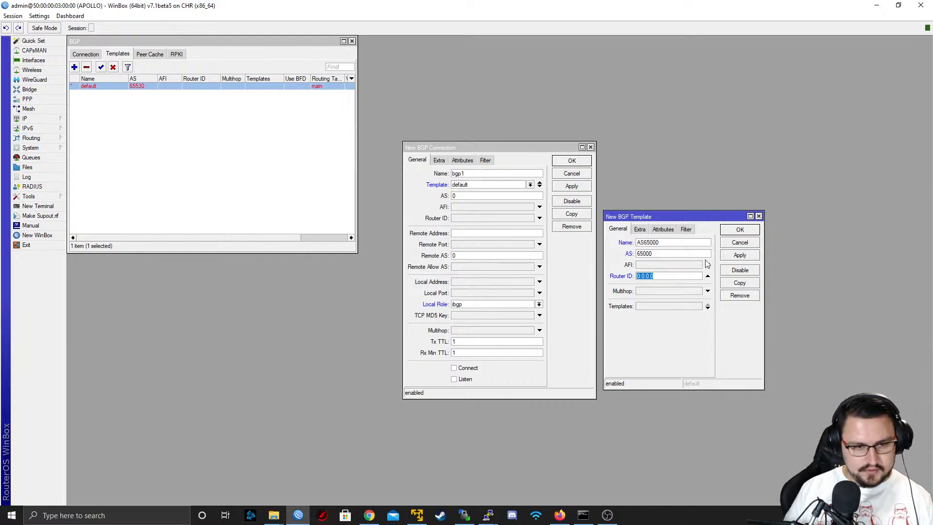
type("9.9.9.1")
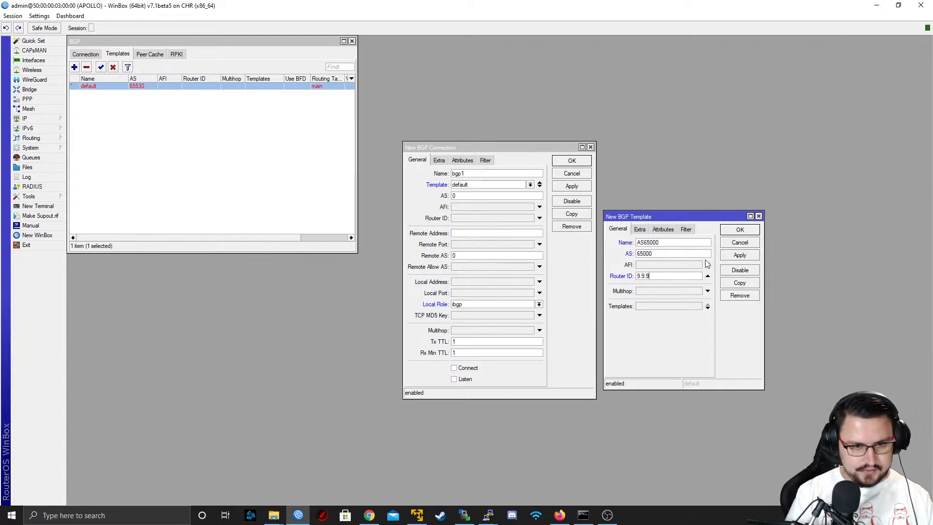
left_click(650, 294)
left_click(674, 307)
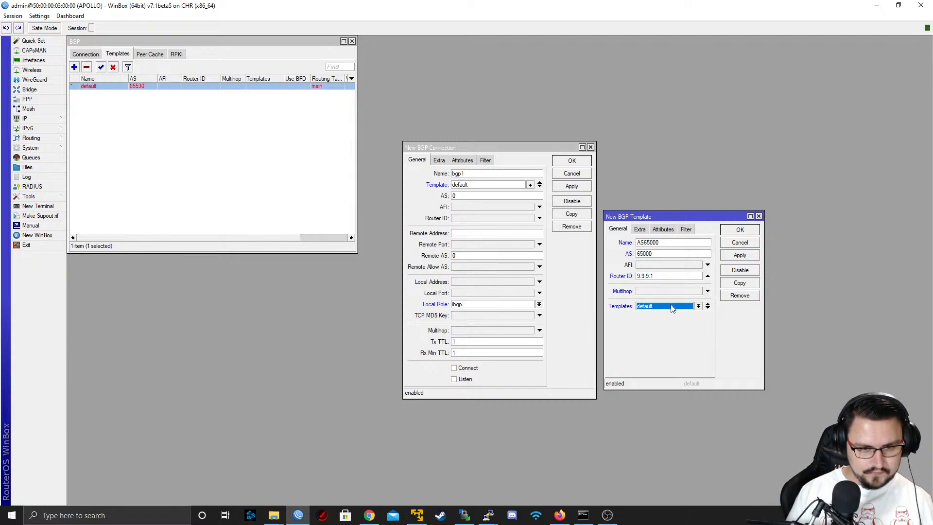
left_click(683, 308)
left_click(710, 306)
left_click(709, 304)
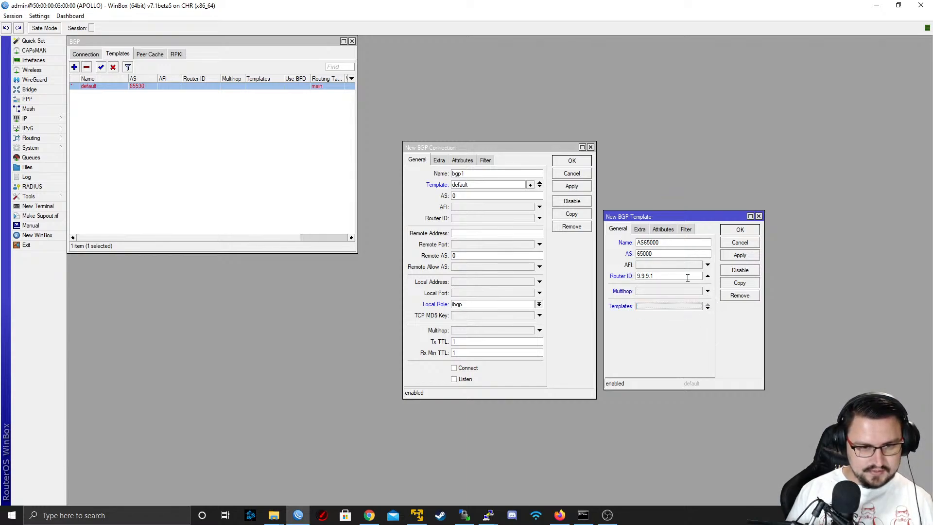
Review the AS65000 template's extra, attribute and filter settings, leaving them unset, and save the template
left_click(639, 228)
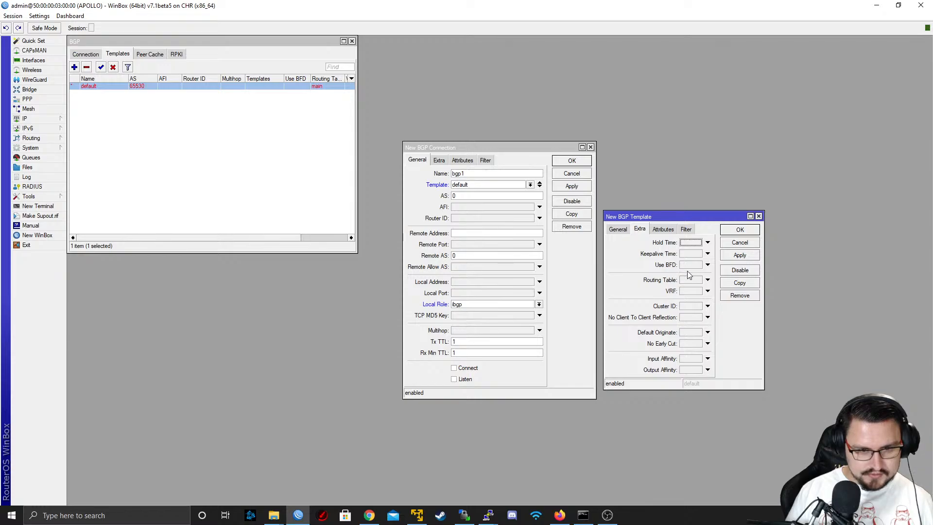
left_click(708, 266)
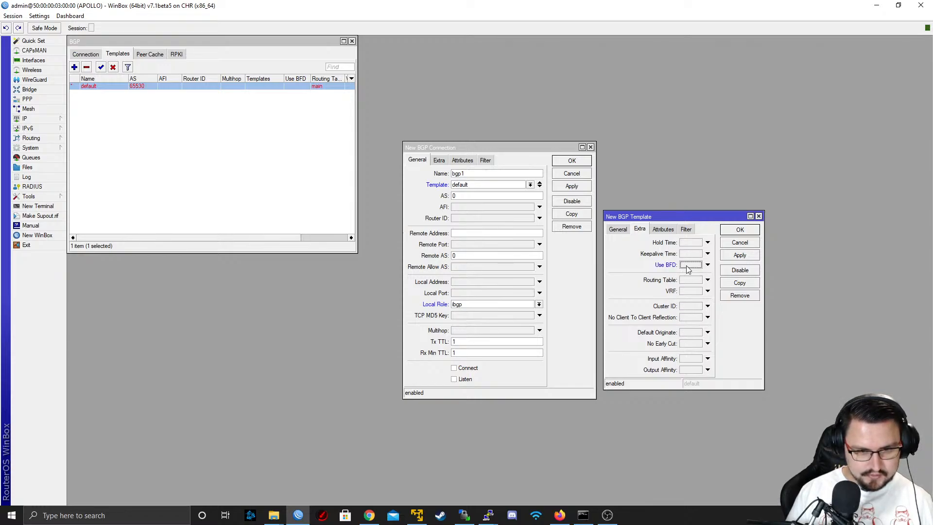
left_click(670, 230)
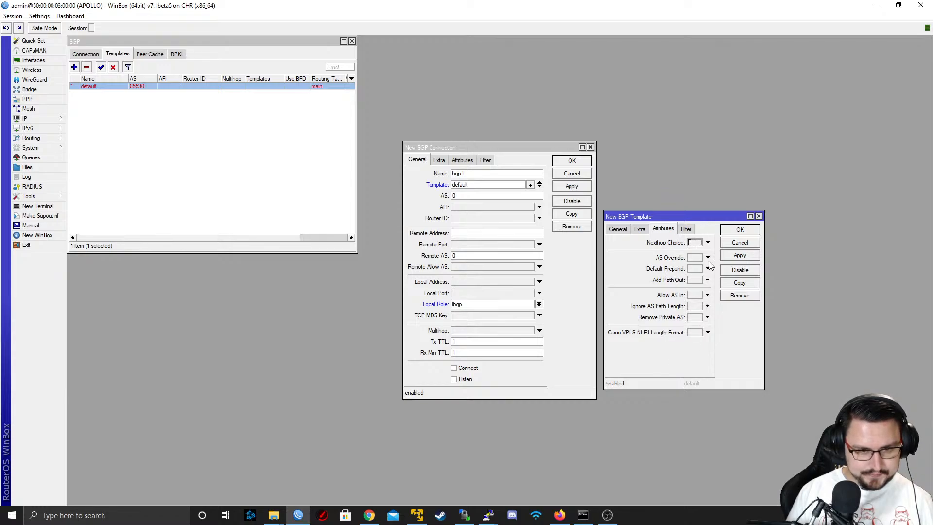
left_click(690, 229)
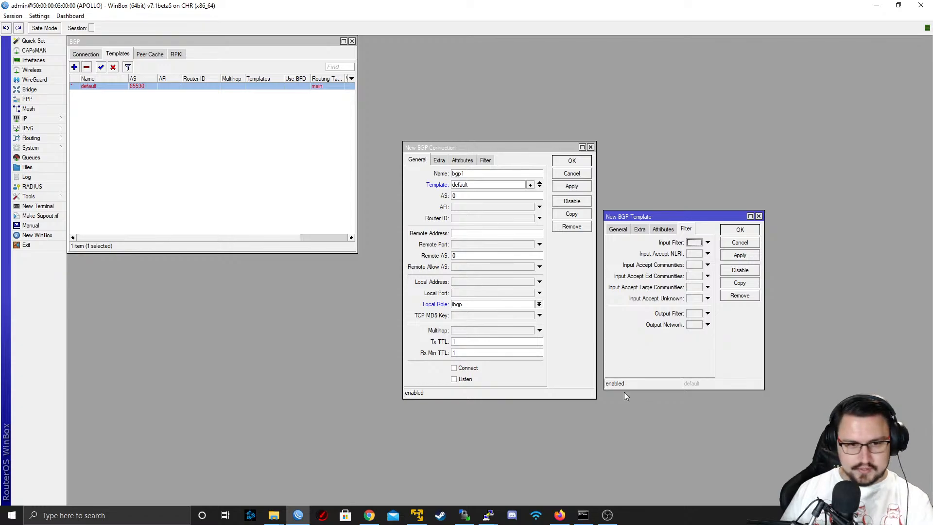
left_click(618, 229)
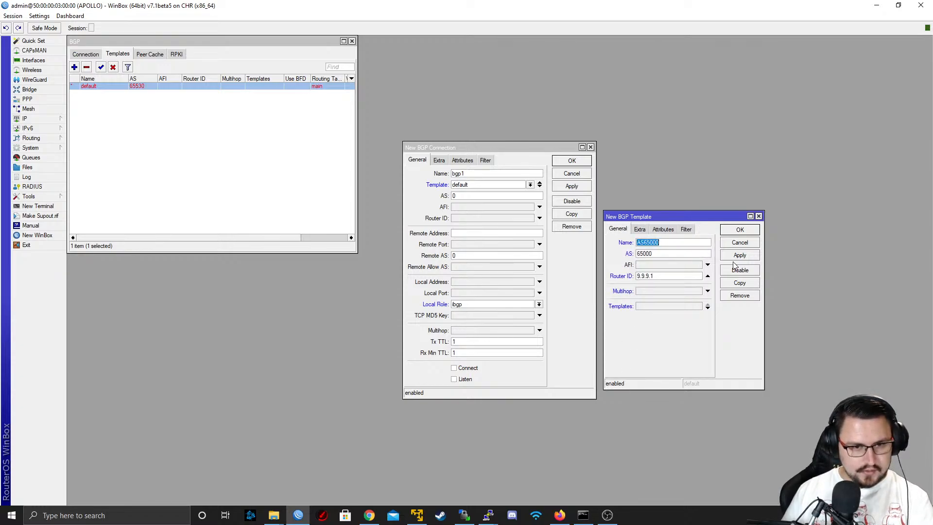
left_click(740, 256)
left_click(738, 232)
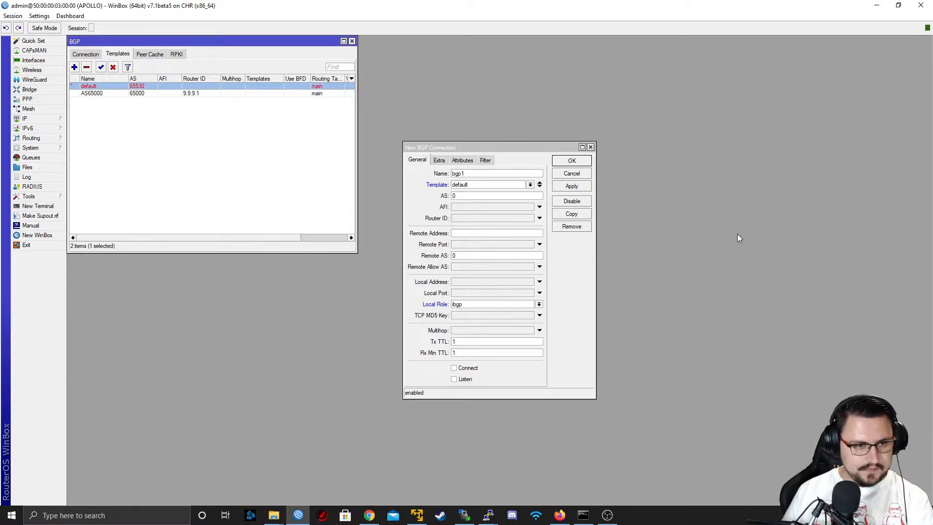
Assign the AS65000 template to the new bgp1 connection and set its local role to ebgp peer
left_click(504, 187)
left_click(500, 198)
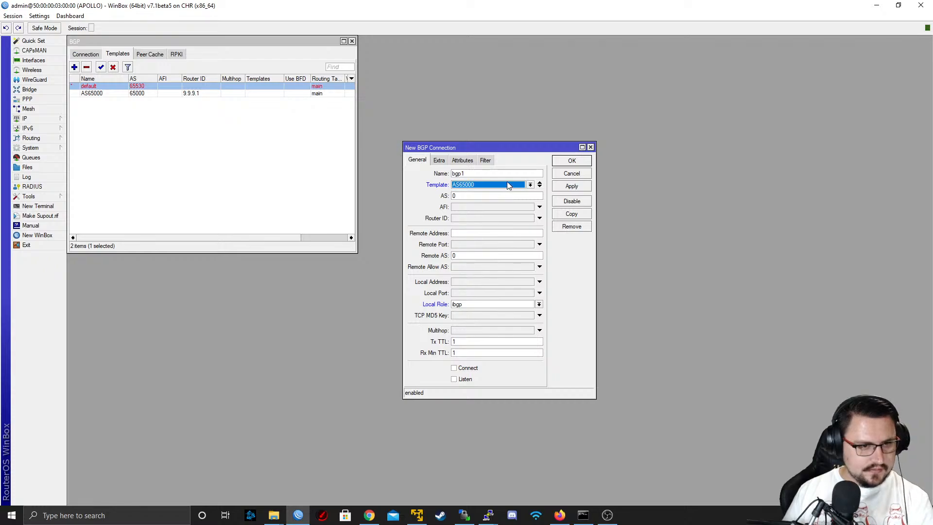
left_click(507, 184)
left_click(507, 184)
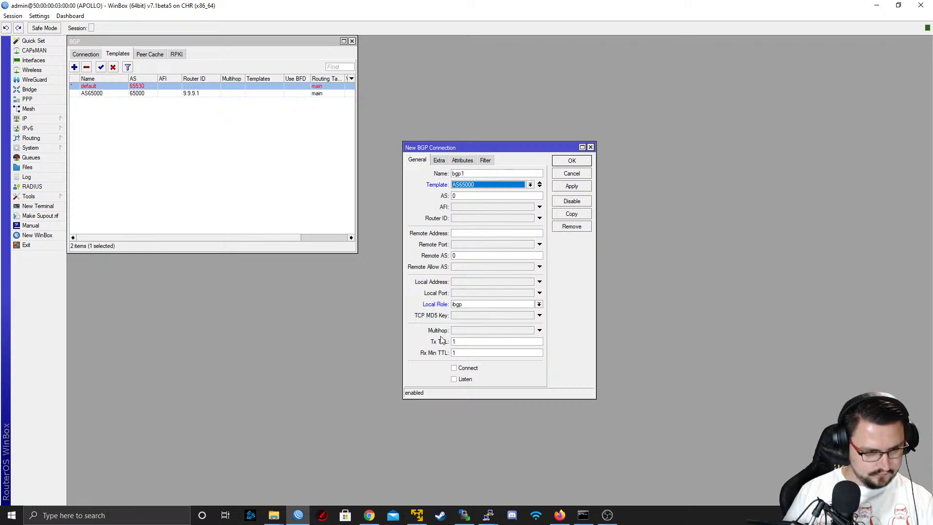
left_click(439, 161)
left_click(418, 160)
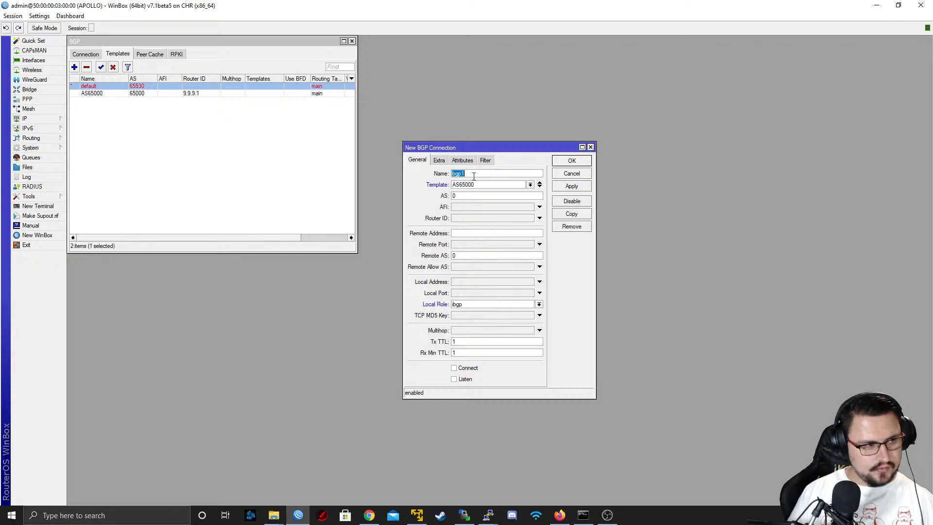
left_click(89, 56)
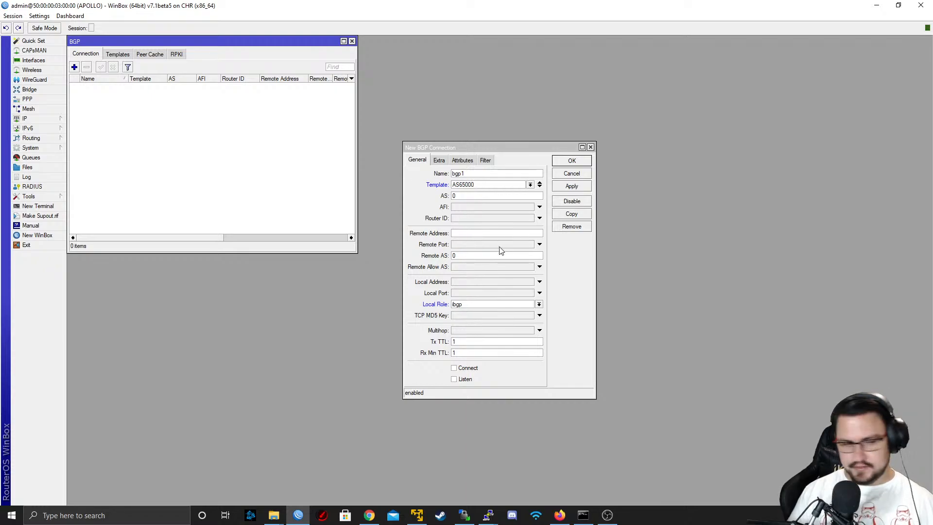
left_click(496, 305)
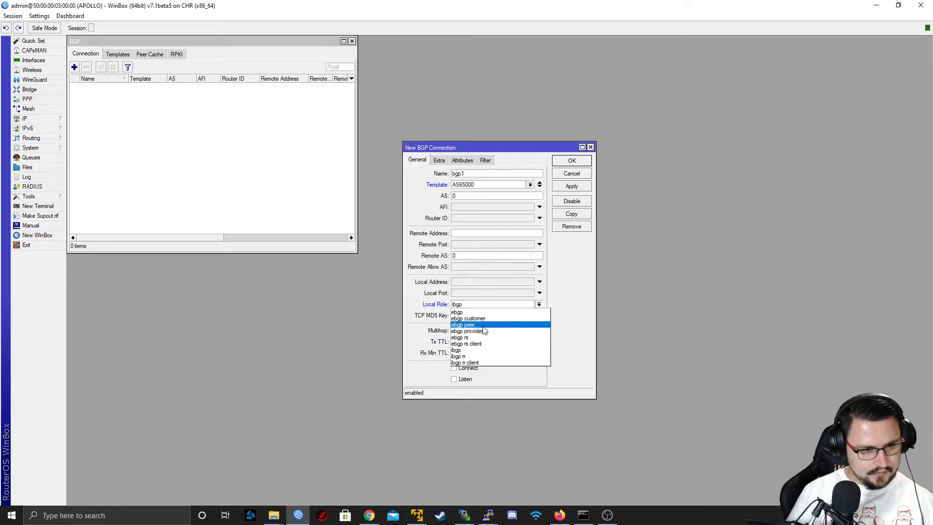
left_click(466, 324)
Switch to the EVE-NG topology and try to format the 9.9.9.1 label beside Mikrotik3 as bold strong red
left_click_drag(649, 7, 640, 71)
left_click(149, 227)
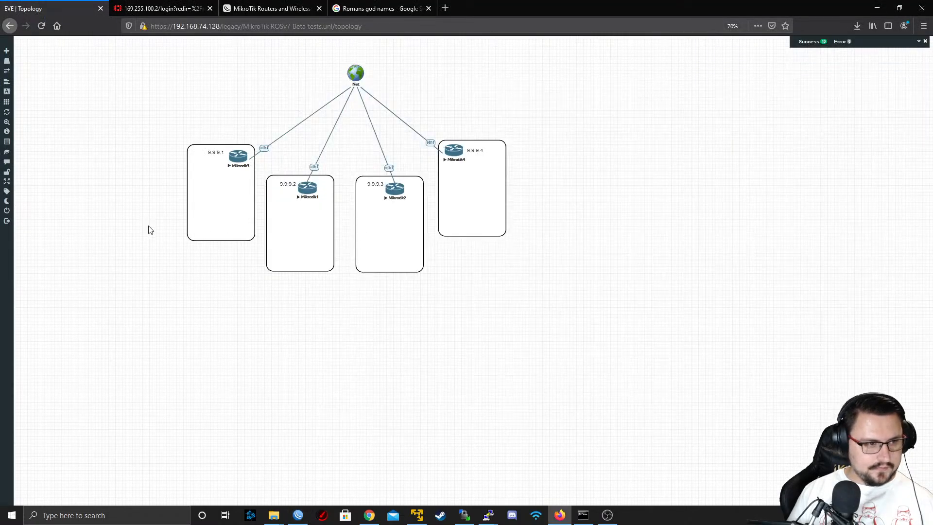
double_click(216, 154)
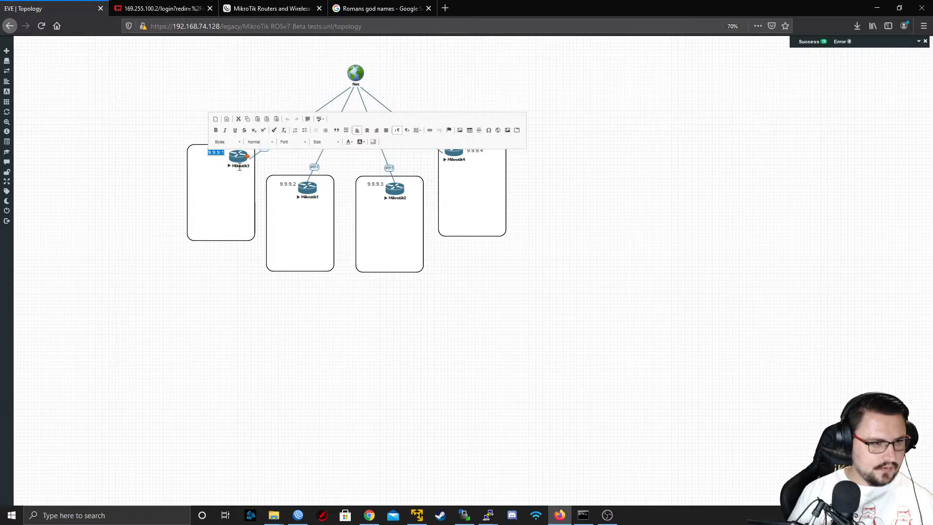
left_click(315, 141)
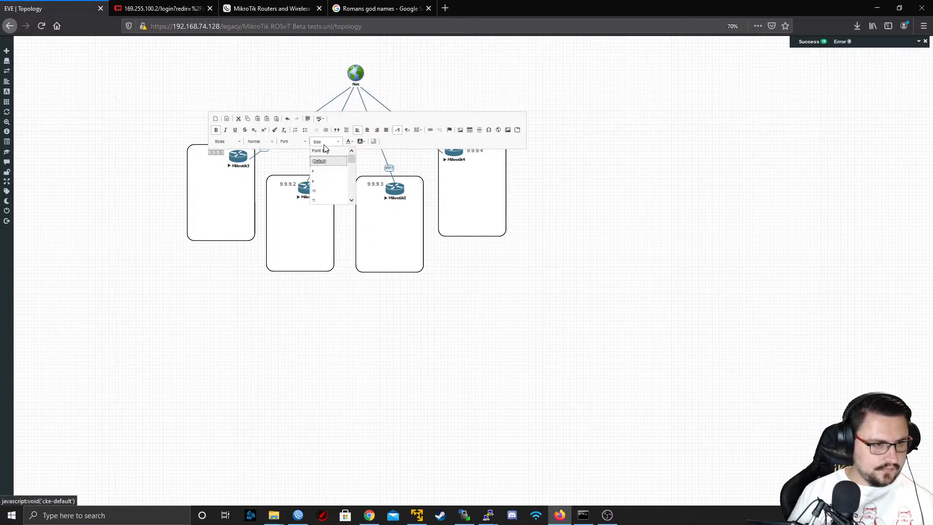
left_click(305, 140)
left_click(350, 141)
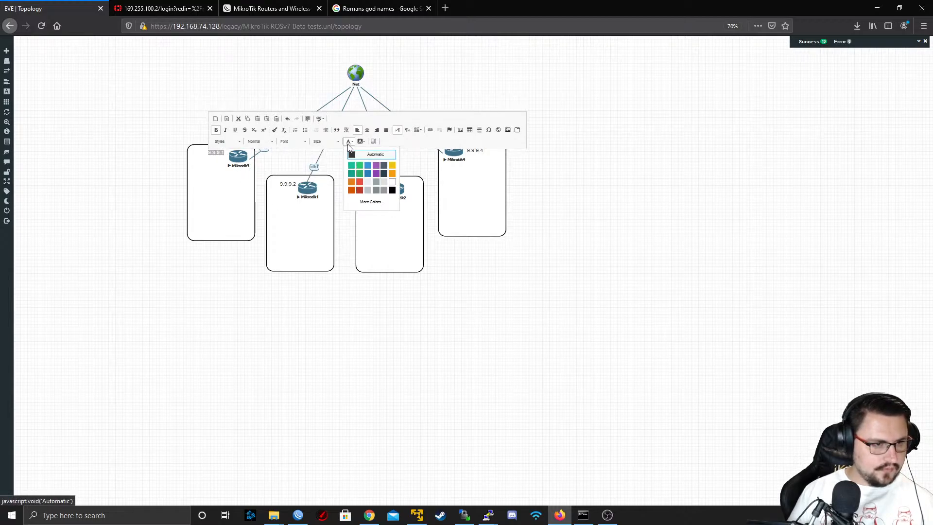
left_click(358, 190)
left_click(289, 212)
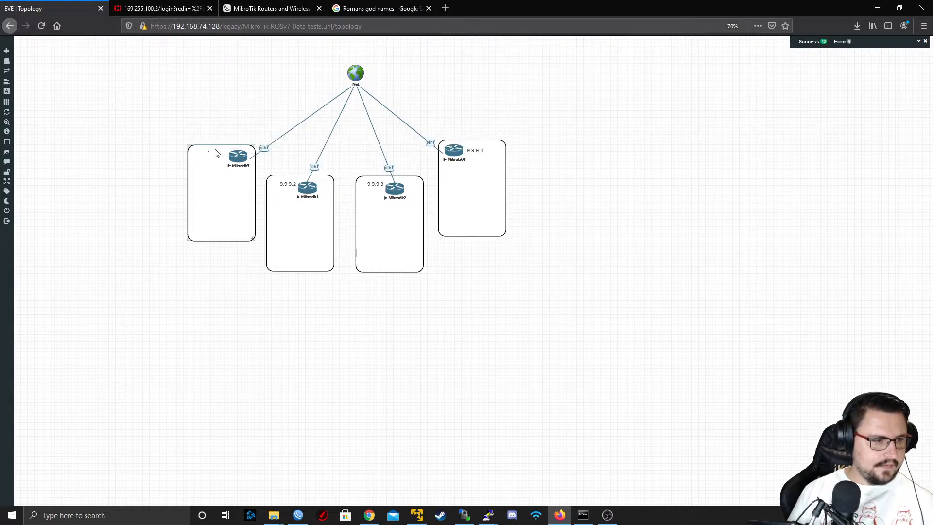
Duplicate the 9.9.9.2 label, place one copy beside Mikrotik3 and change its text to 9.9.9.1
right_click(291, 185)
left_click(306, 195)
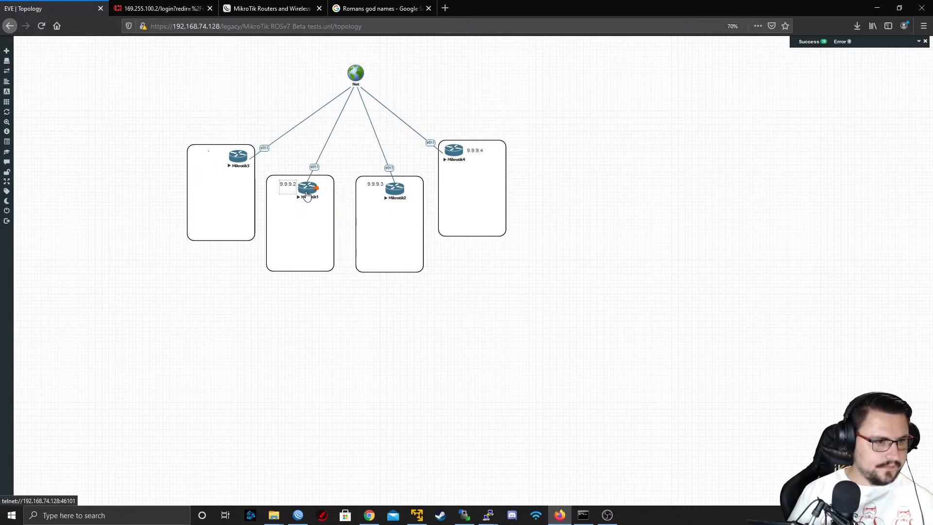
left_click_drag(287, 186, 221, 159)
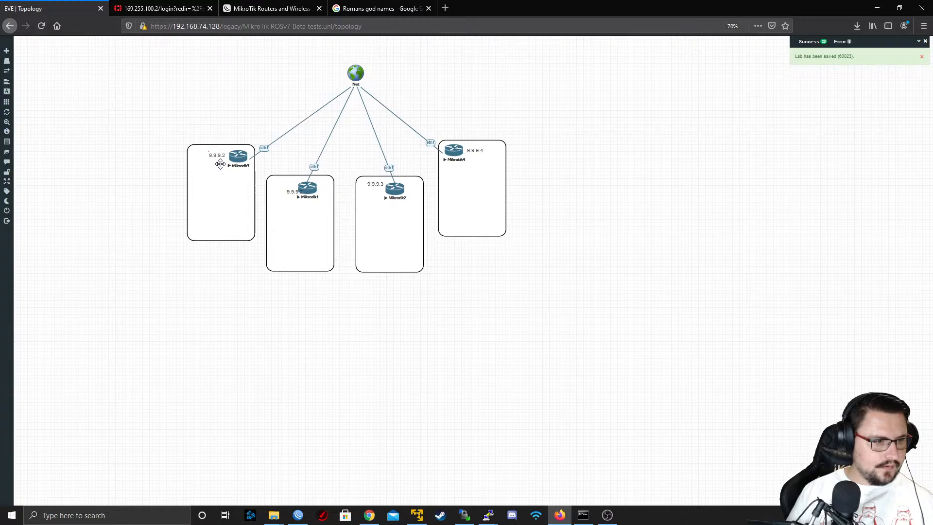
double_click(218, 158)
key("Right")
key("BackSpace")
type("1")
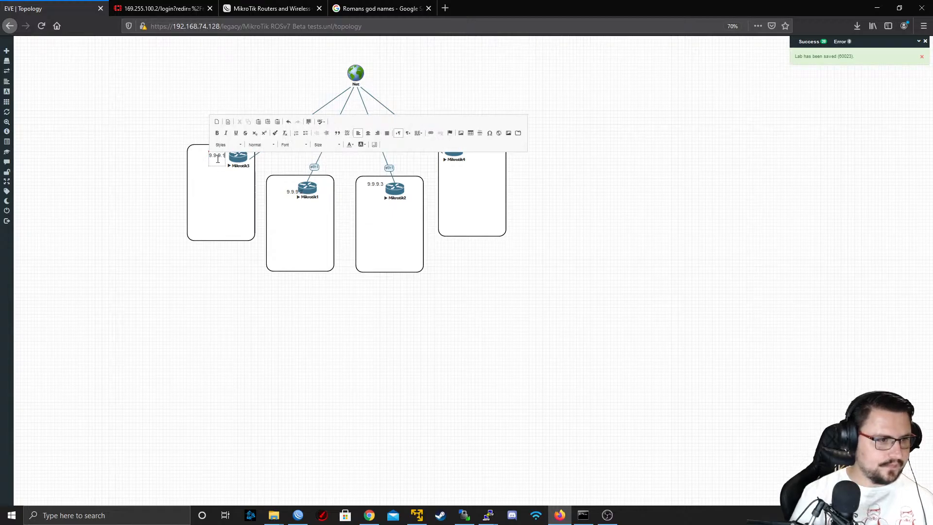
Format the new 9.9.9.1 label beside Mikrotik3 as bold strong red text
double_click(217, 159)
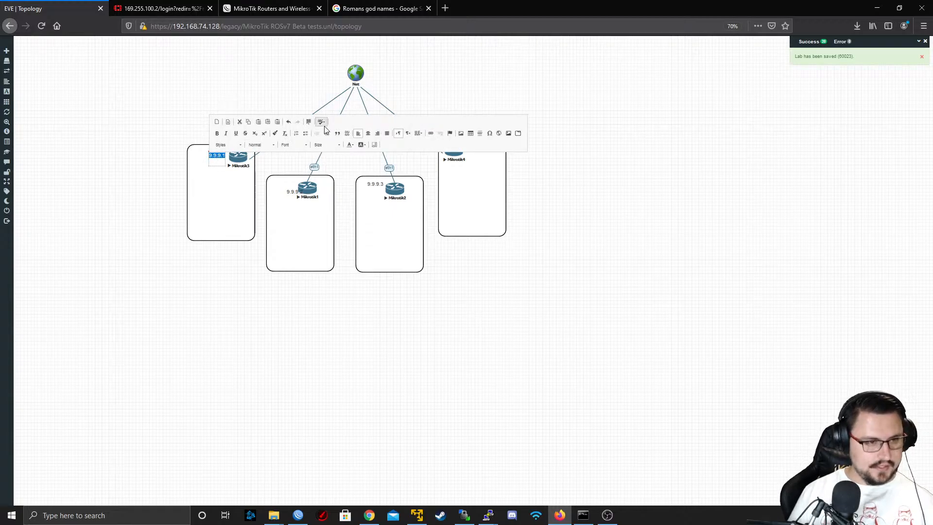
left_click(350, 144)
left_click(360, 192)
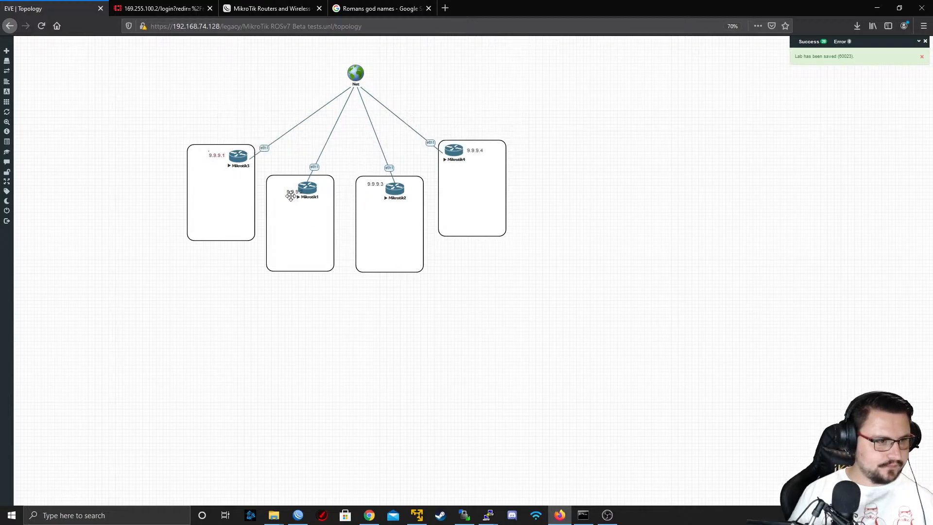
Reposition the remaining 9.9.9.2 label beside Mikrotik1 and format it as bold strong red text
left_click(290, 196)
double_click(285, 188)
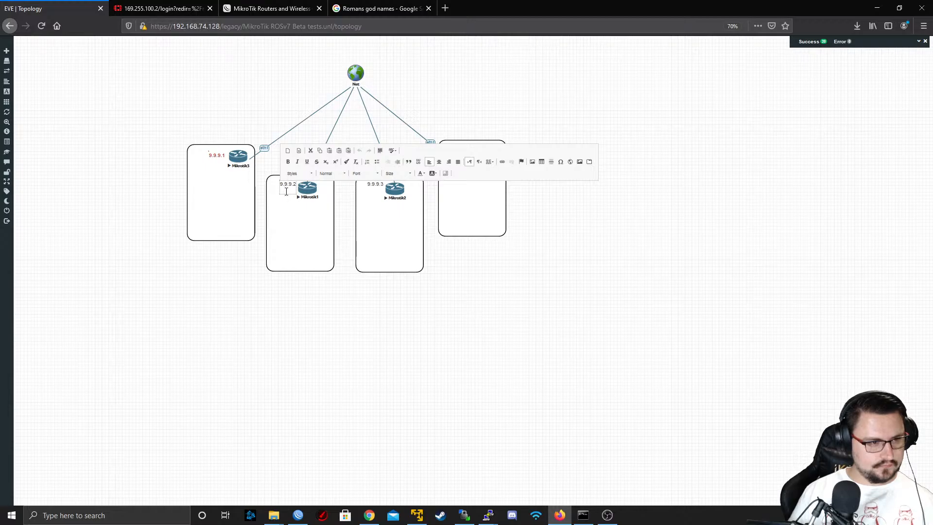
double_click(289, 186)
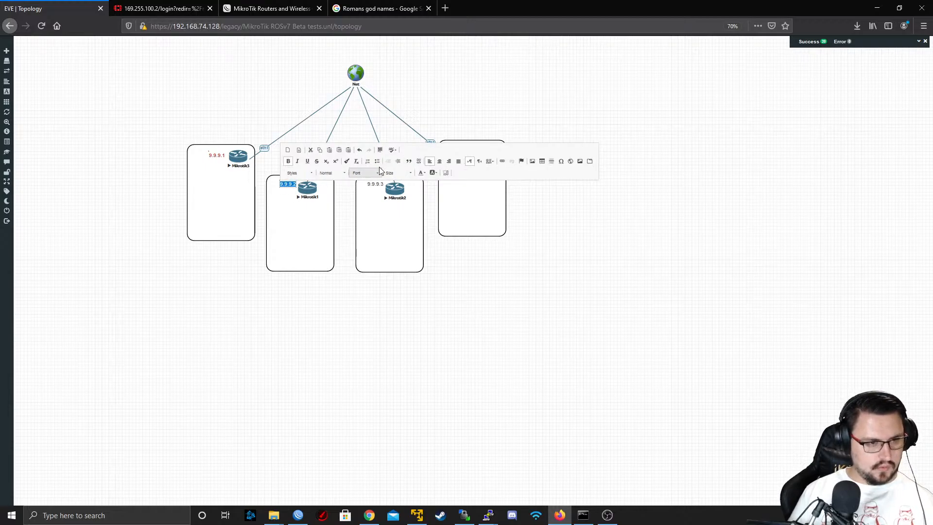
left_click(422, 173)
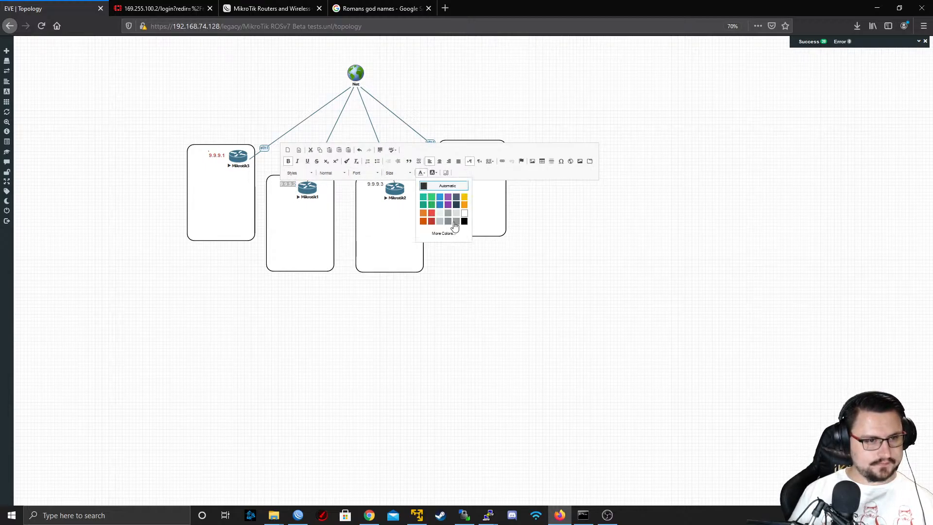
left_click(433, 221)
left_click(405, 252)
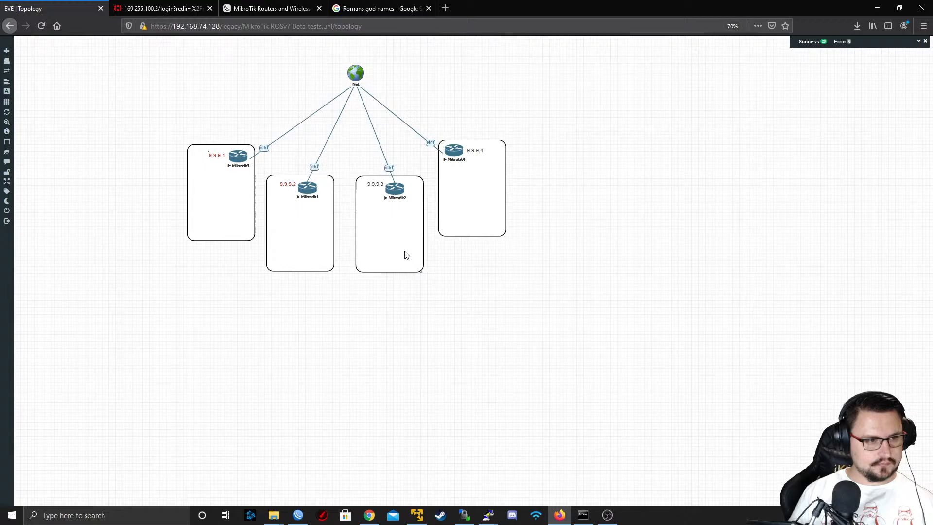
Format the 9.9.9.3 label beside Mikrotik2 as bold strong red text
triple_click(376, 184)
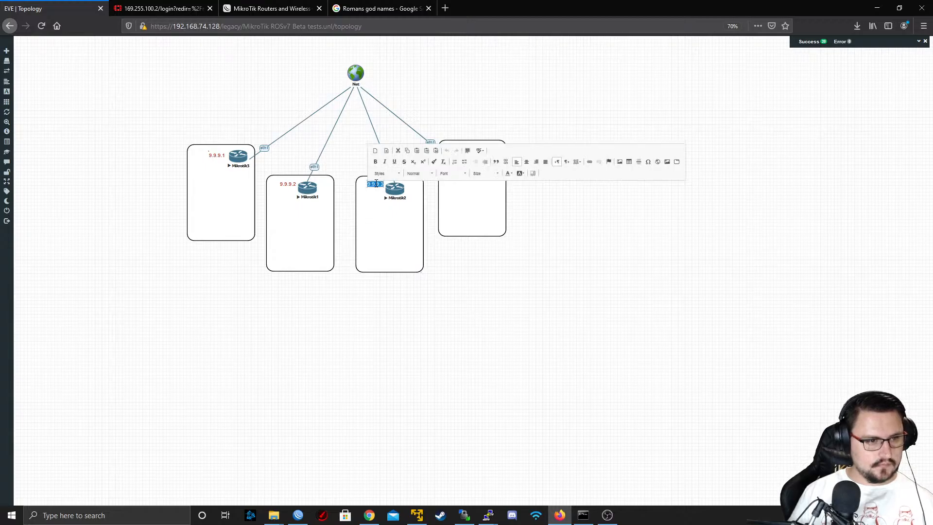
left_click(510, 174)
left_click(519, 221)
left_click(497, 302)
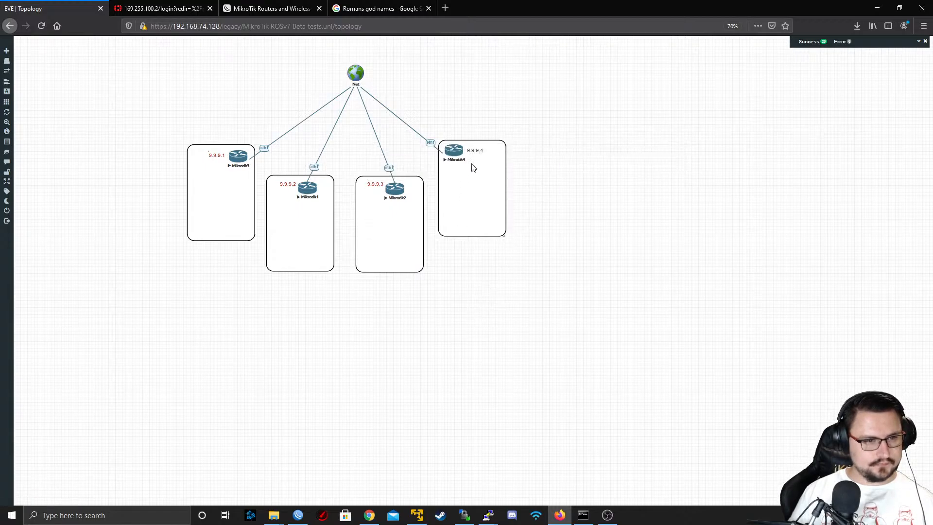
Format the 9.9.9.4 label beside Mikrotik4 as bold strong red text
triple_click(479, 152)
key("ctrl+b")
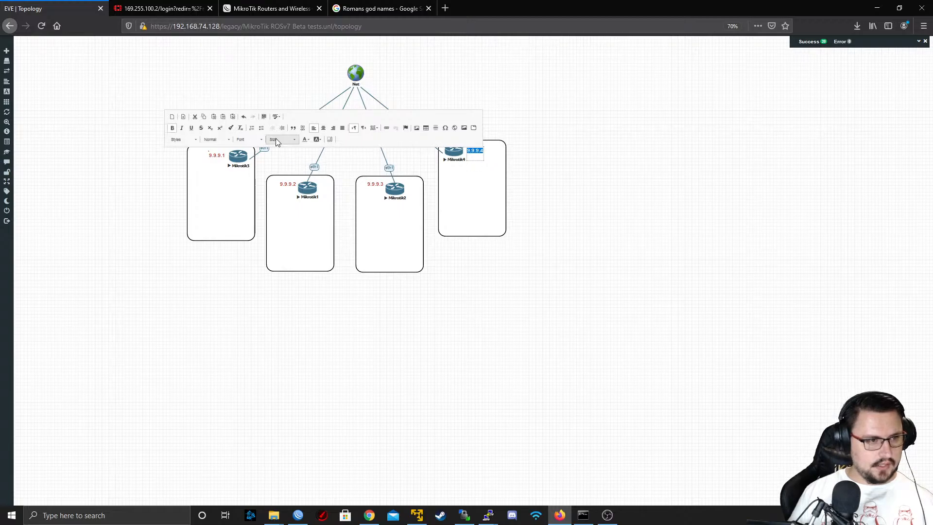
left_click(304, 140)
left_click(315, 180)
left_click(335, 368)
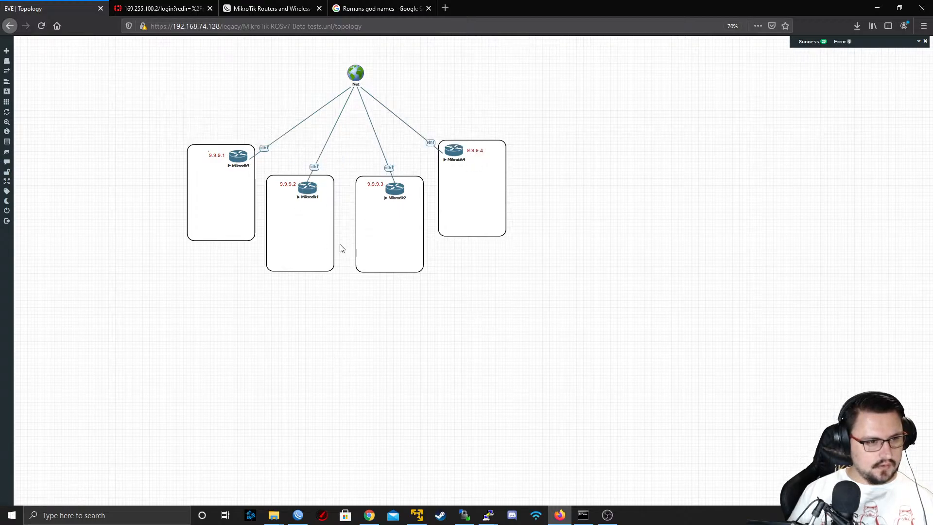
Duplicate the 9.9.9.2 label, place the copy at the bottom of Mikrotik3's box and change its text to AS65000
right_click(285, 182)
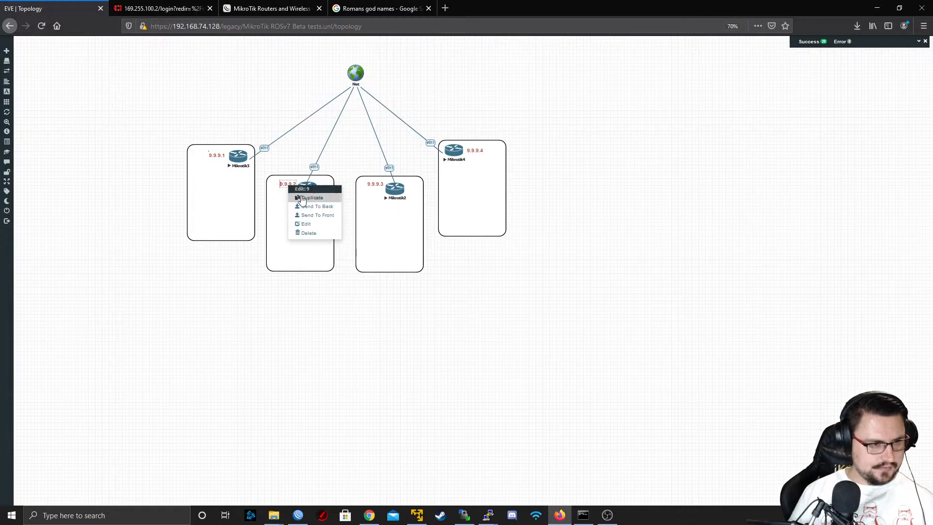
left_click(303, 197)
left_click_drag(288, 185, 215, 230)
double_click(216, 230)
type("AS65000")
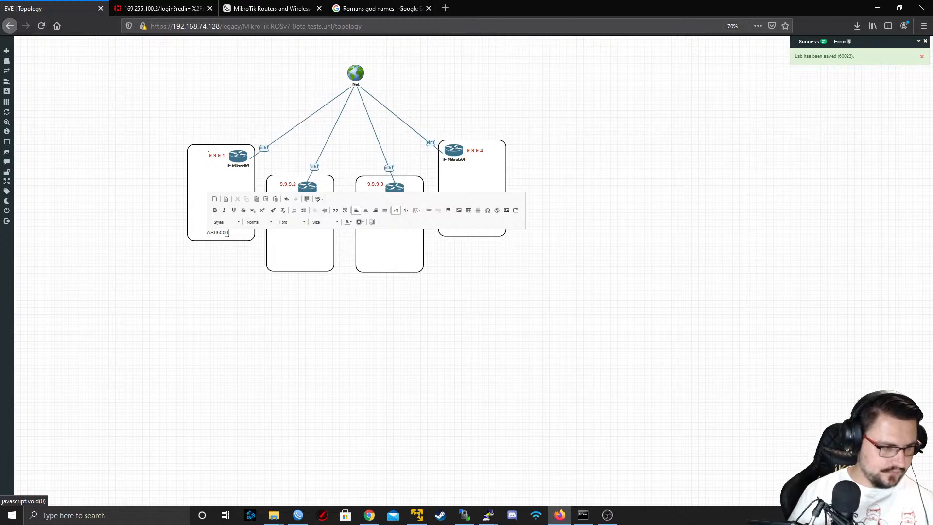
Format the AS65000 label in Mikrotik3's box as bold, size 20, Dark Violet text
double_click(218, 233)
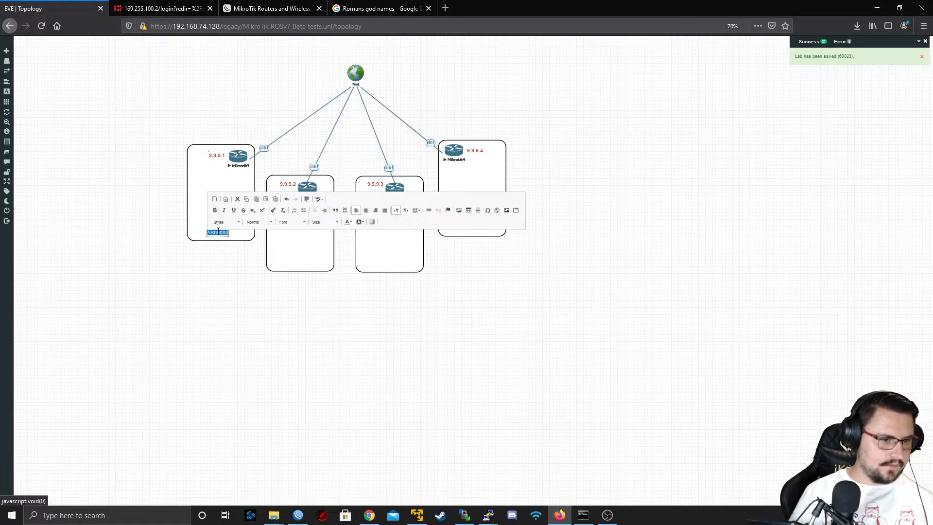
key("ctrl+b")
left_click(325, 222)
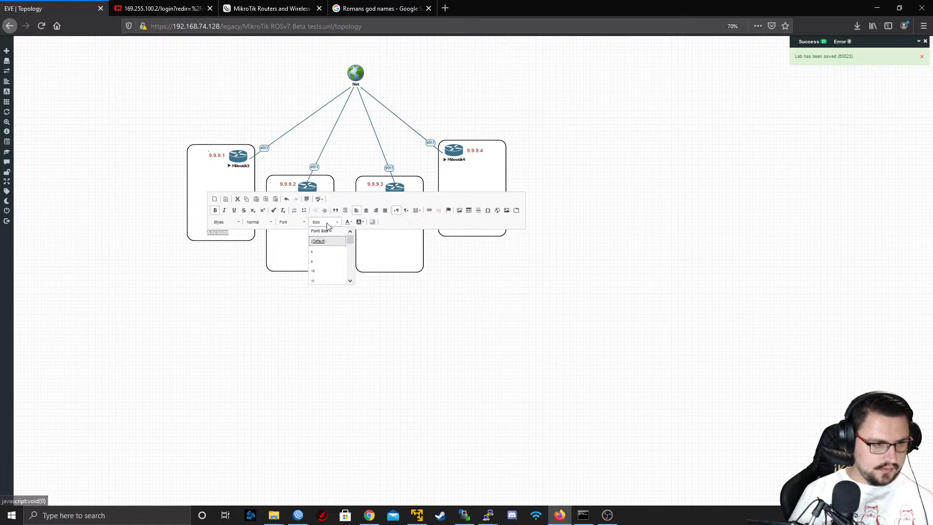
scroll(325, 263, "down", 2)
left_click(323, 268)
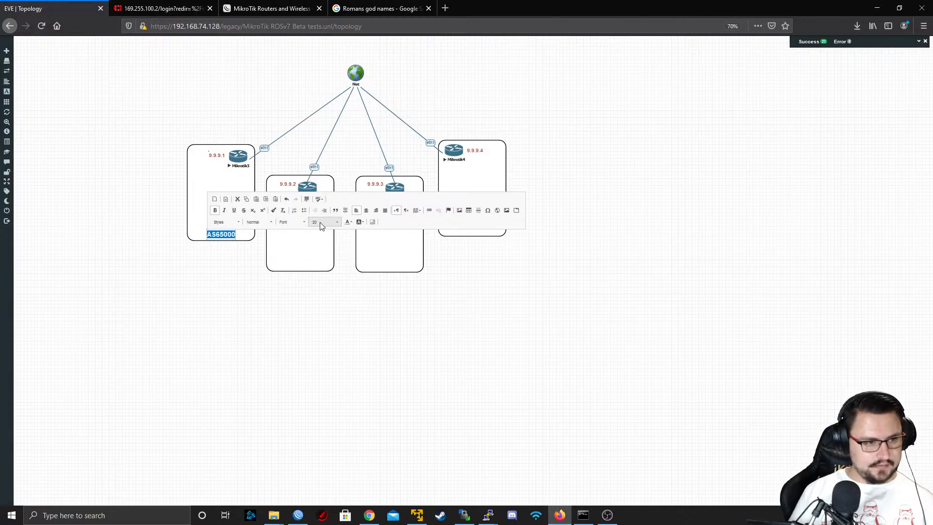
left_click(348, 223)
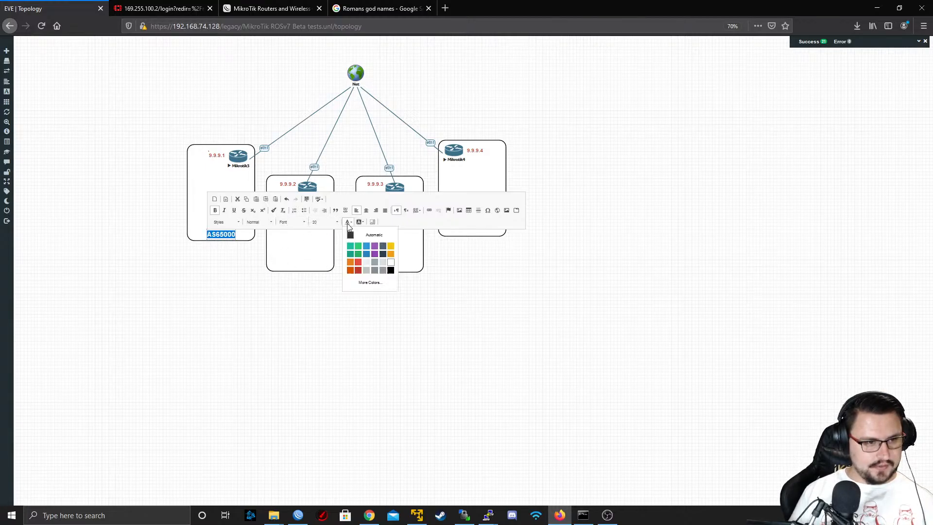
left_click(375, 254)
left_click(238, 327)
Duplicate the AS65000 label, place the copy at the bottom of Mikrotik1's box and change its text to AS65001
right_click(232, 246)
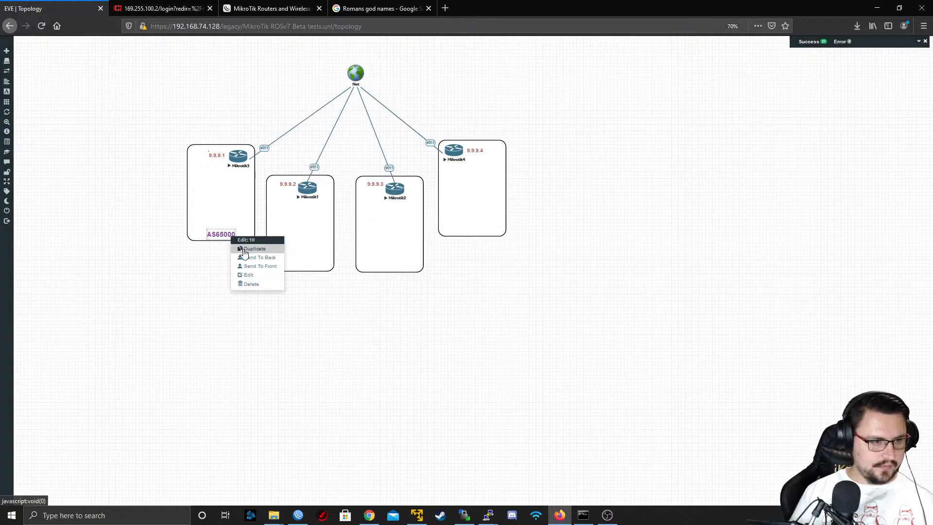
left_click(243, 252)
left_click_drag(230, 251, 304, 267)
double_click(303, 267)
key("ctrl+a")
key("End")
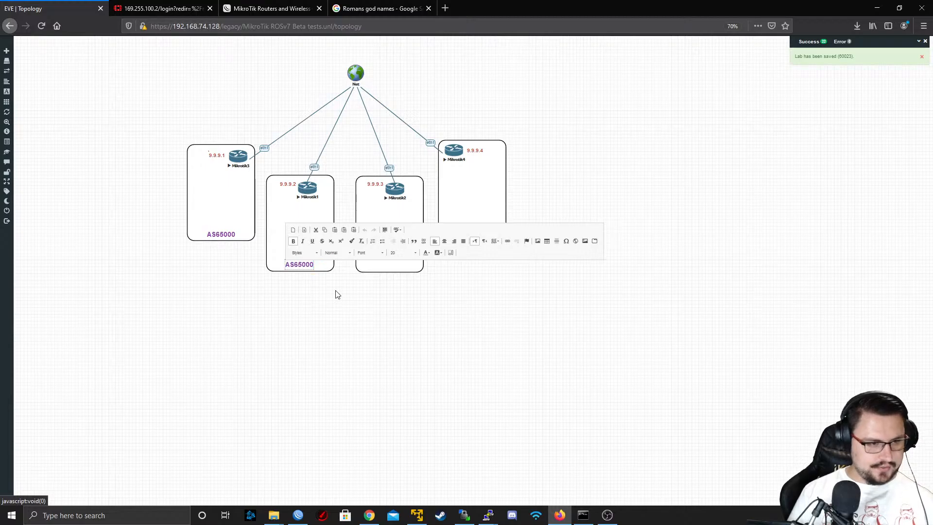
key("BackSpace")
type("1")
left_click(328, 295)
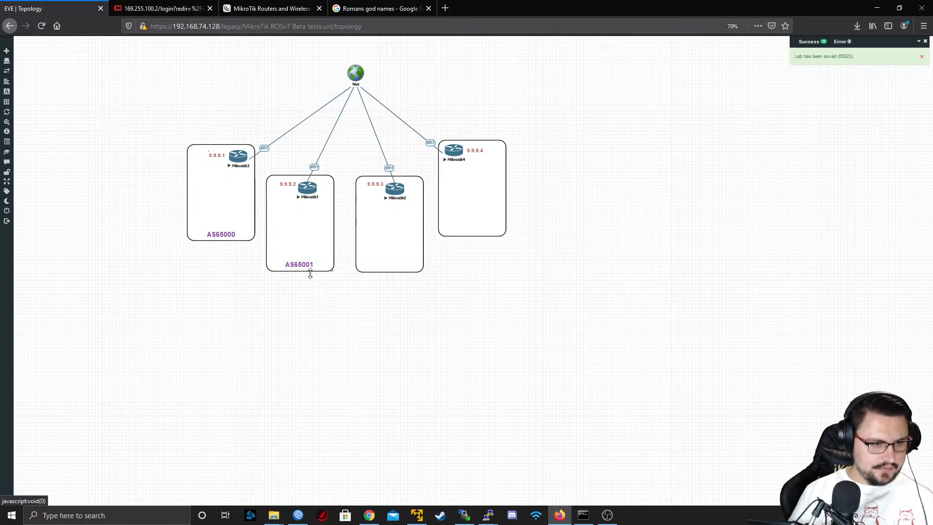
Duplicate the AS65001 label, place the copy at the bottom of Mikrotik2's box and change its text to AS65002
right_click(299, 263)
left_click(328, 282)
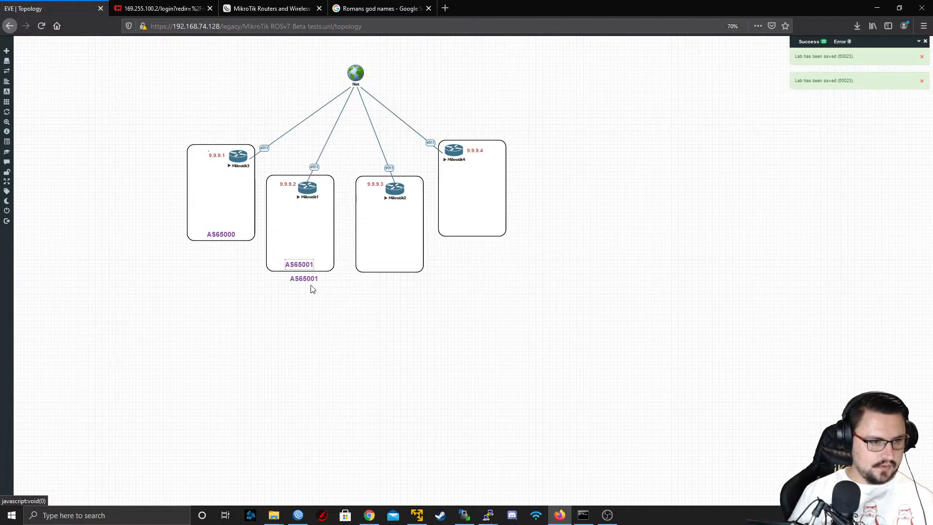
left_click_drag(305, 279, 392, 269)
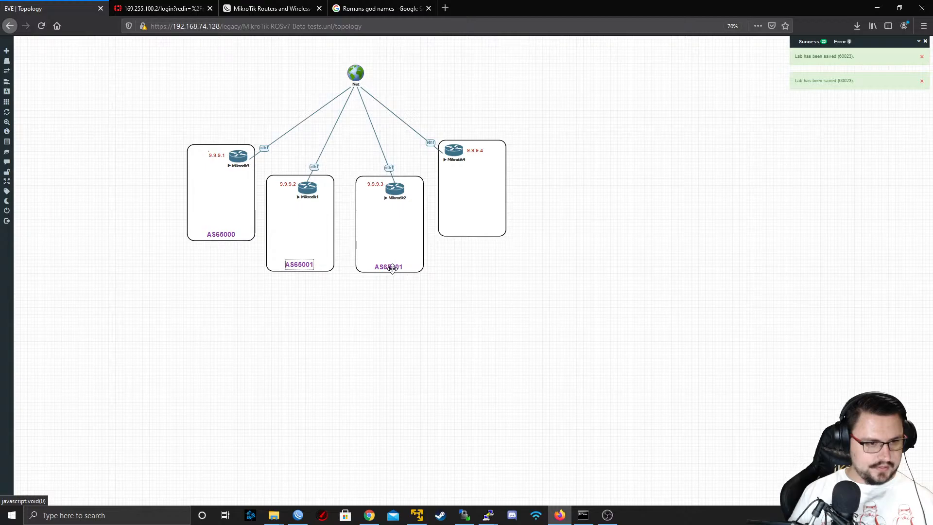
double_click(391, 267)
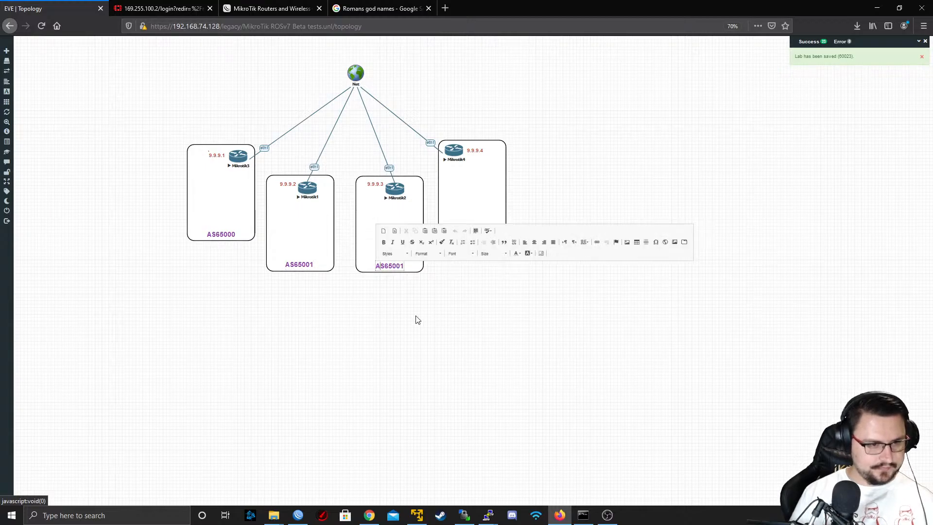
key("Right")
key("BackSpace")
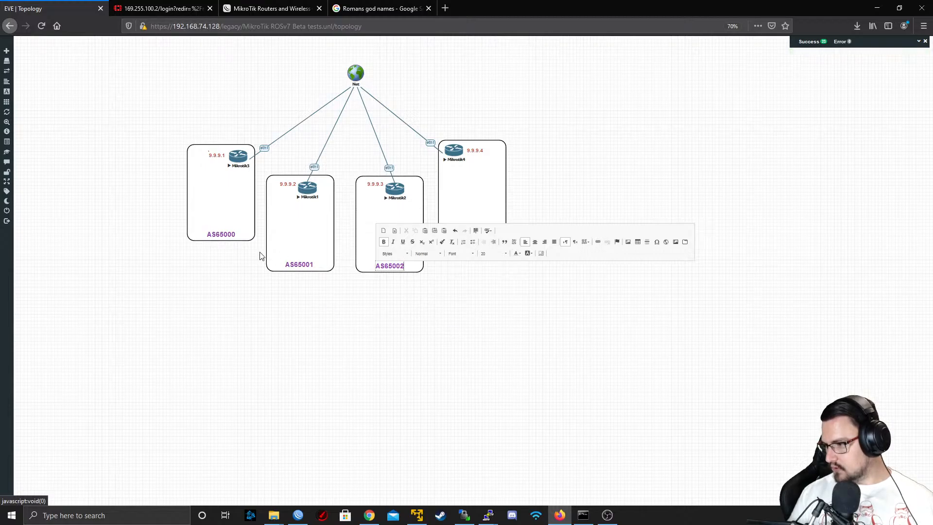
left_click(137, 172)
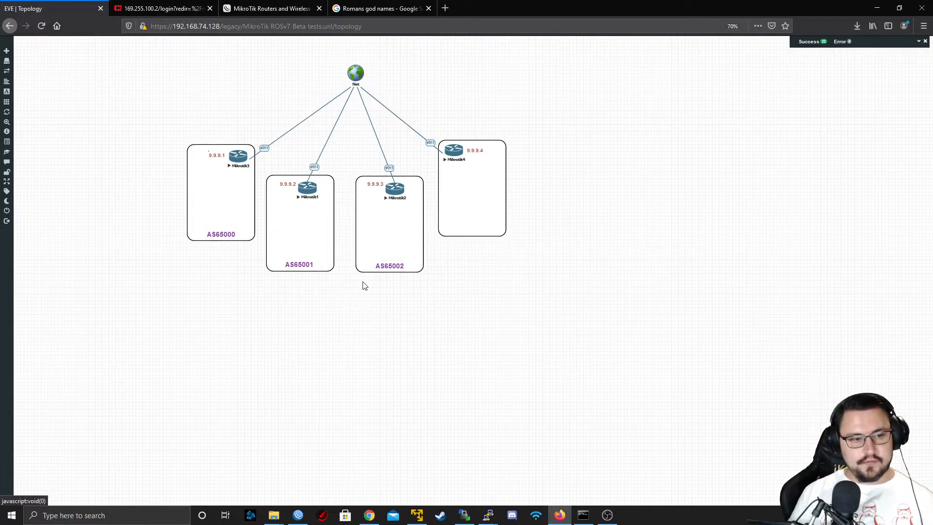
Duplicate the AS65002 label, place the copy at the bottom of Mikrotik4's box and change its text to AS65003
right_click(384, 265)
left_click(394, 275)
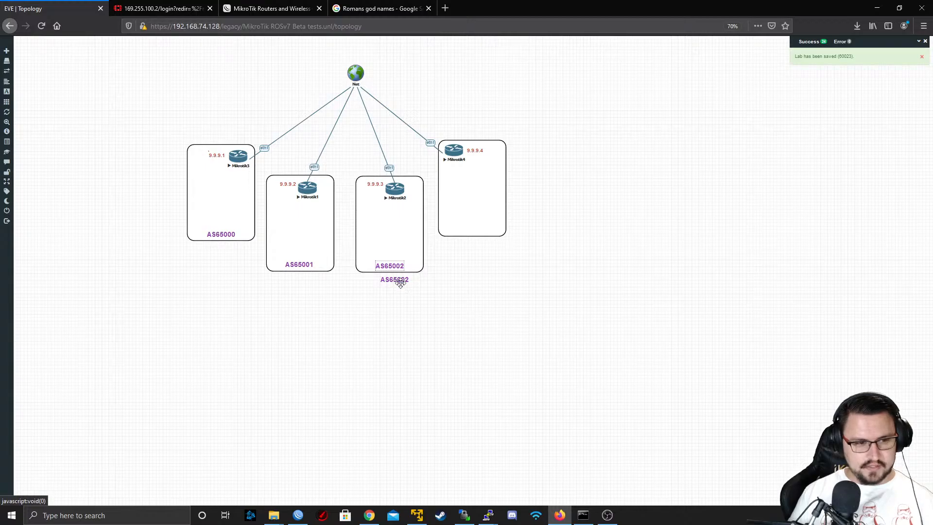
left_click_drag(398, 280, 480, 232)
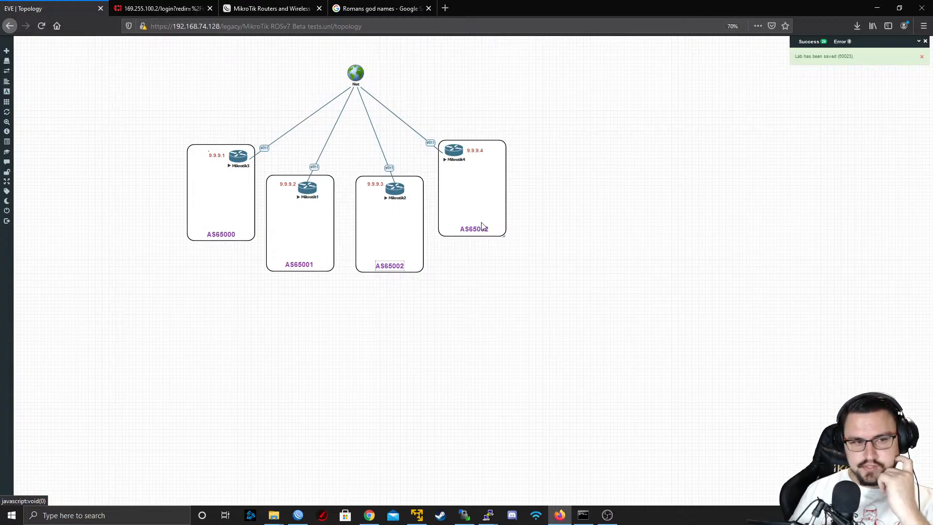
double_click(481, 226)
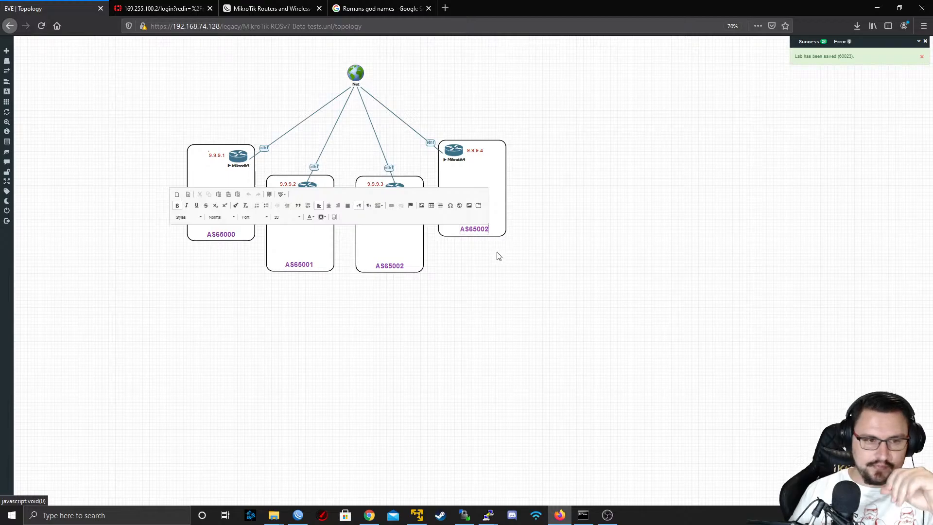
key("BackSpace")
type("3")
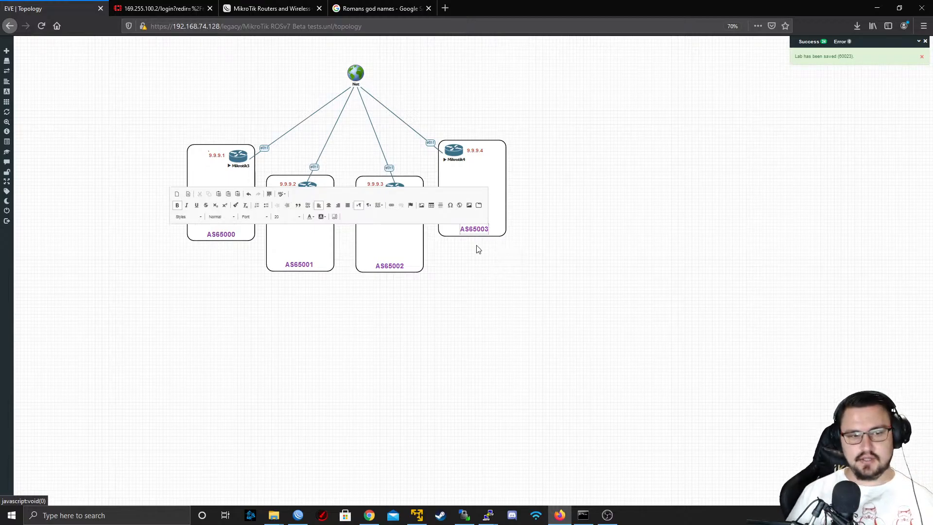
left_click(495, 271)
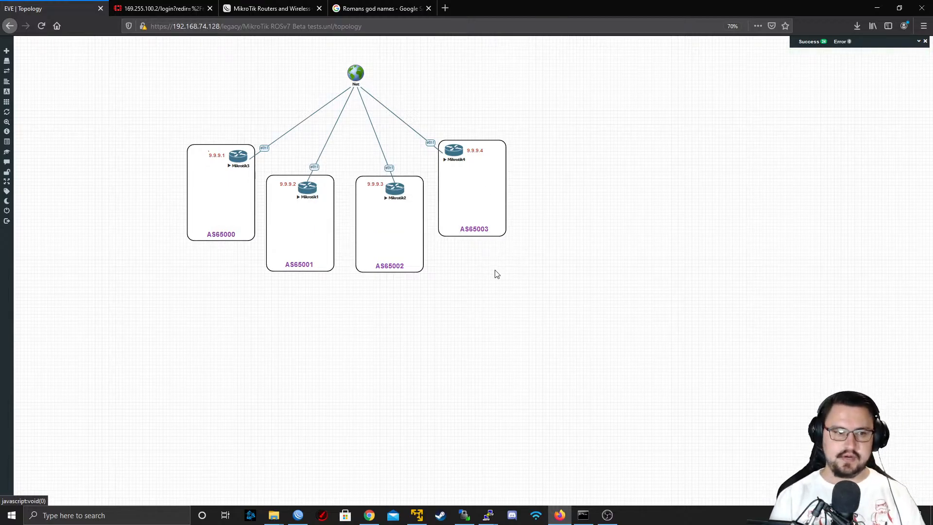
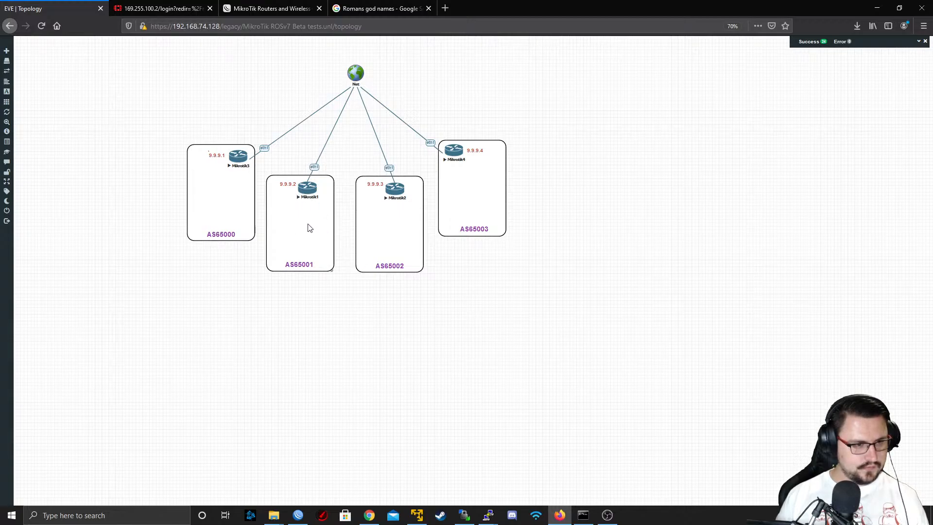
Switch to WinBox, choose template AS65000 for the new BGP connection and move the window aside to uncover Mikrotik1 in the topology
left_click(298, 516)
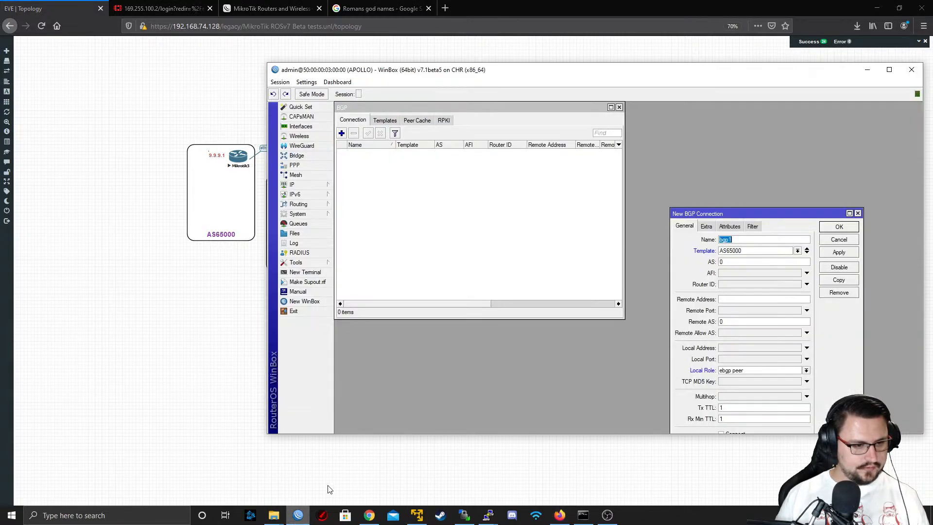
left_click(764, 251)
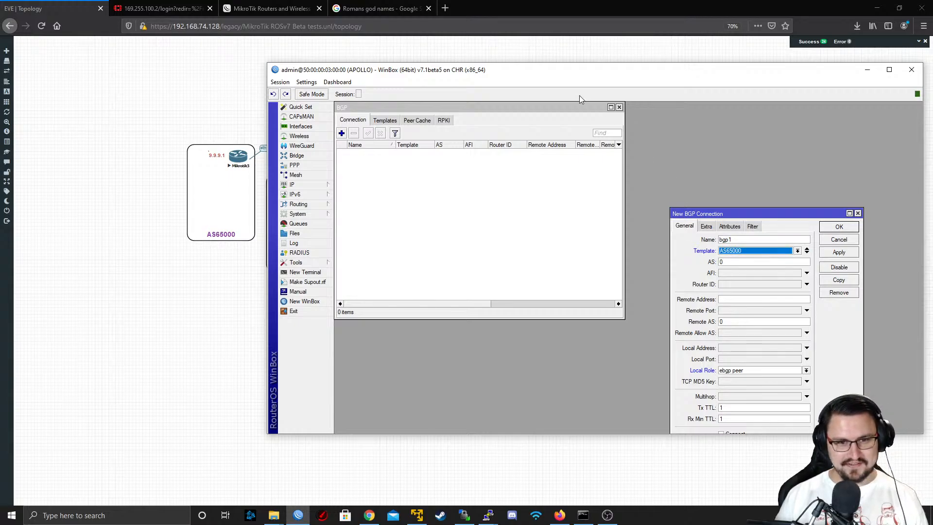
left_click(751, 251)
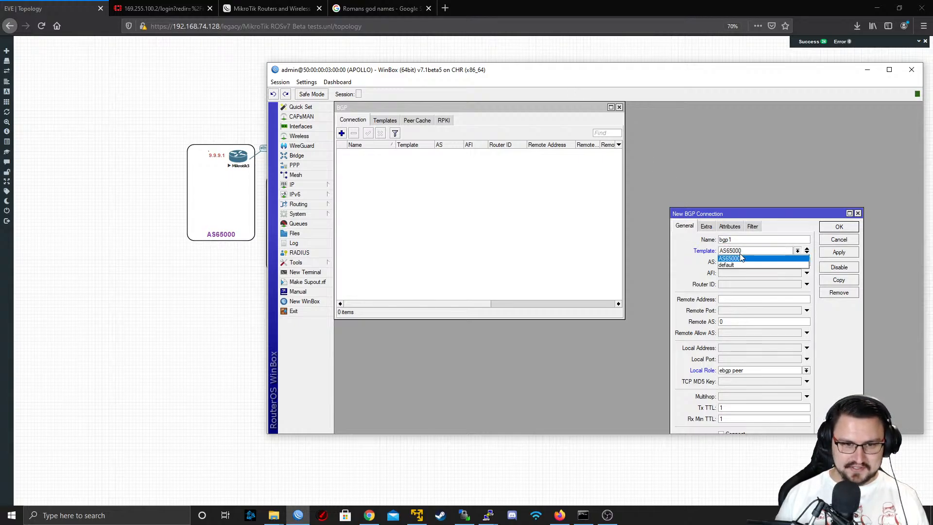
left_click(759, 259)
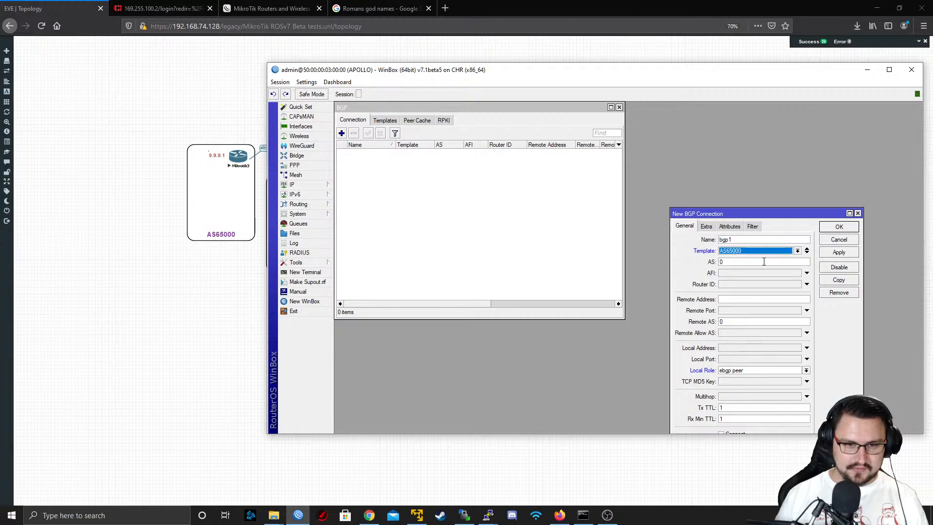
key("Tab")
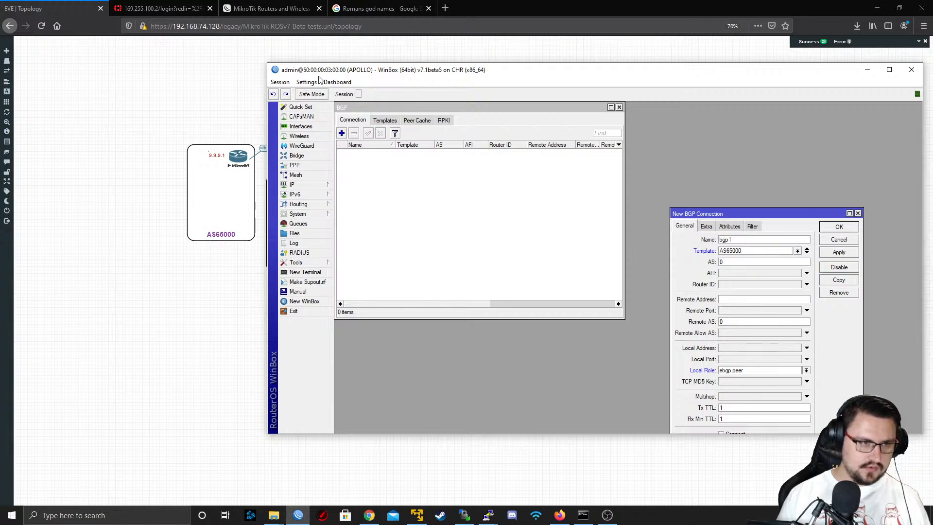
left_click_drag(333, 73, 402, 59)
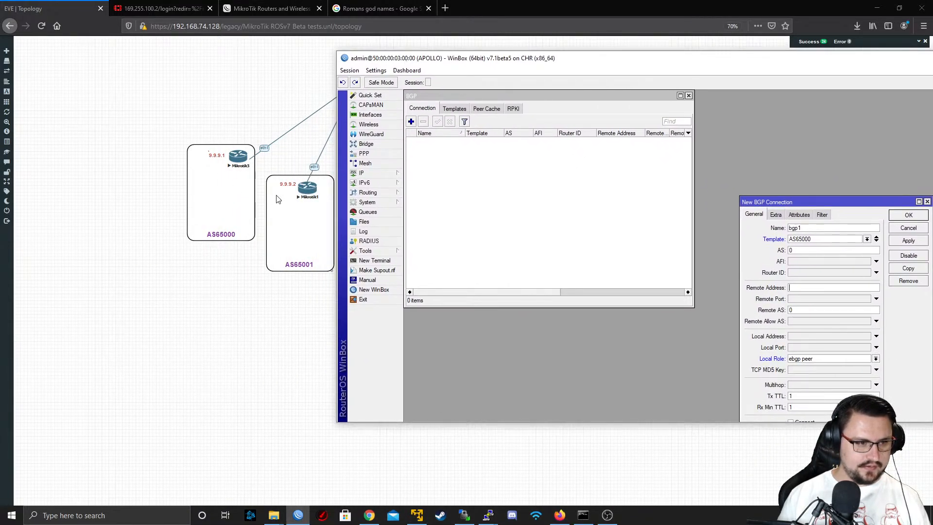
Open Mikrotik1's telnet console from the topology and bring up its command prompt
left_click(306, 189)
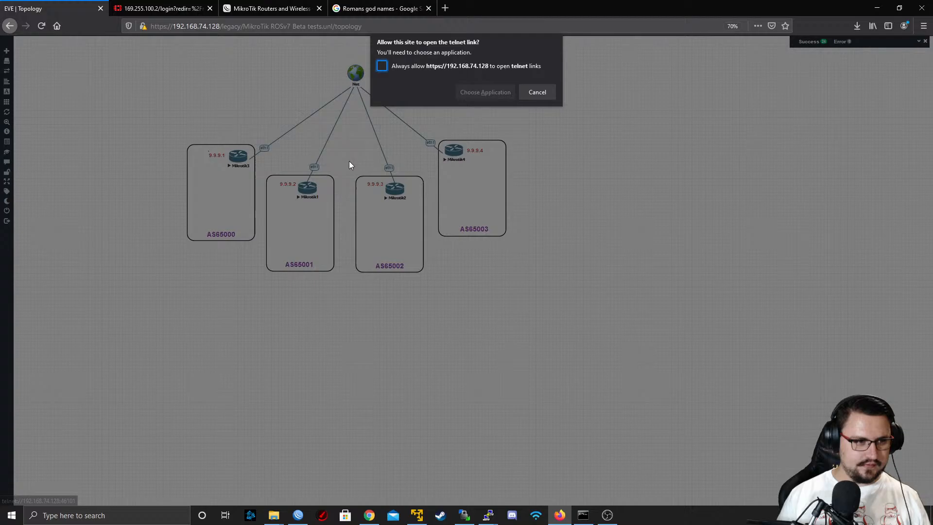
left_click(484, 92)
left_click(486, 143)
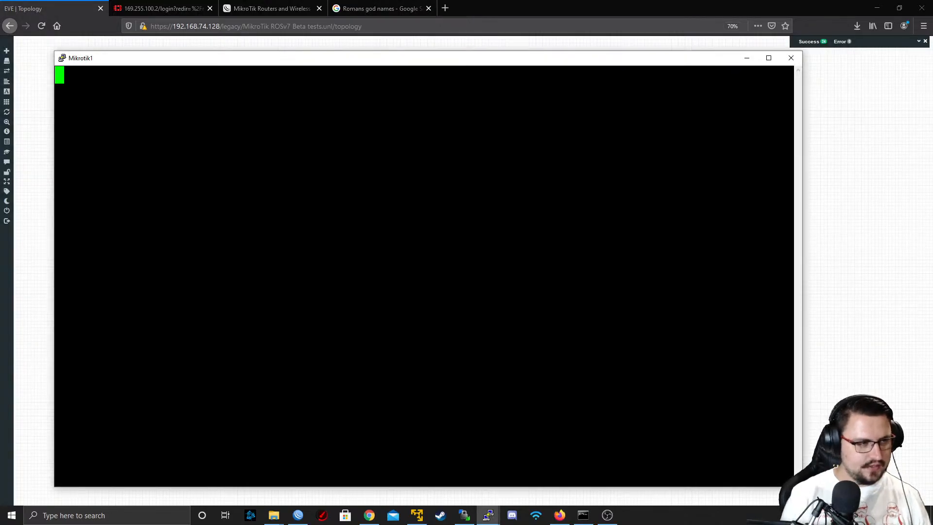
key("Return")
Print the IP addresses configured on Mikrotik1 (MARS)
type("ip address/print")
key("Return")
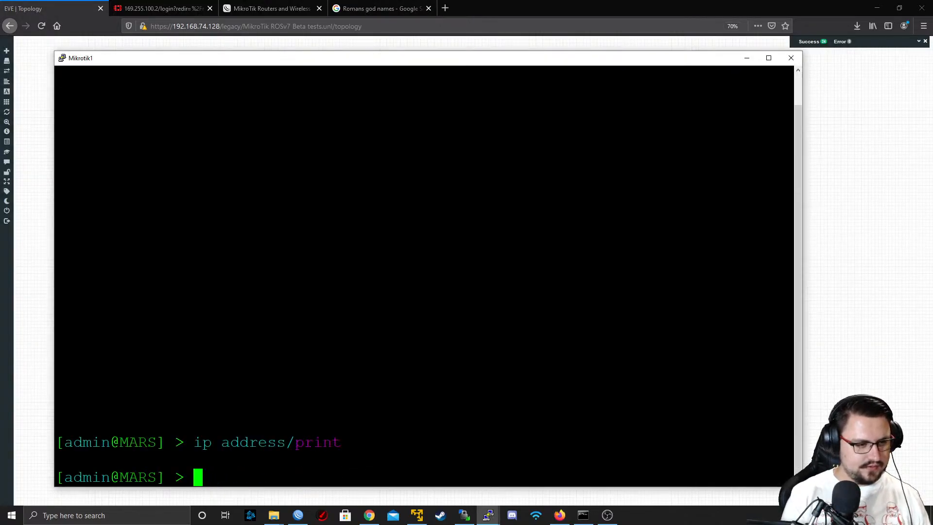
Add the IP address 192.168.74.101/24 to interface ether1 on Mikrotik1 and minimize its console
type("ip address/add ad")
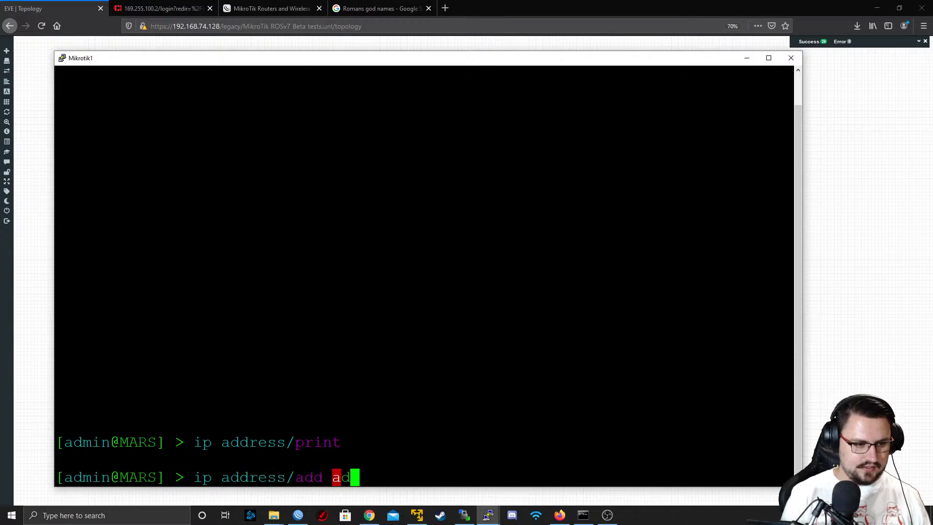
key("Tab")
type("192")
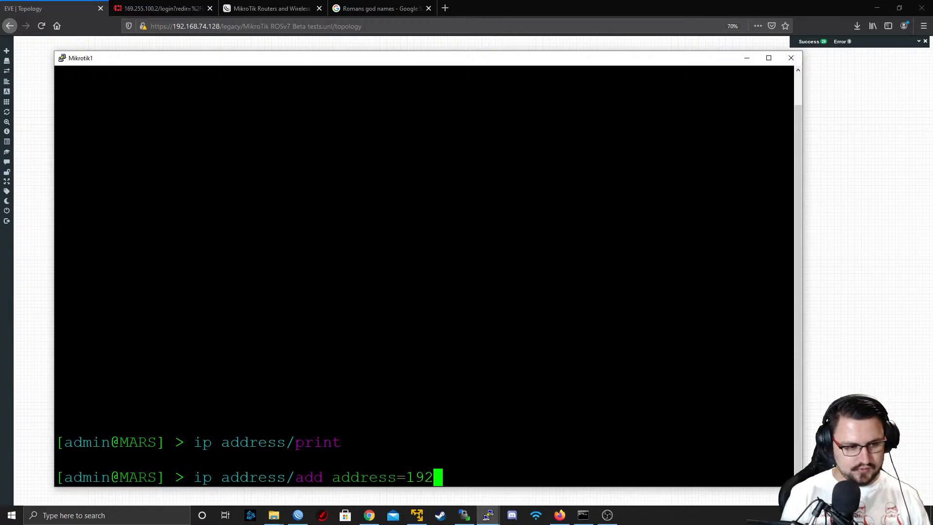
type(".168.74.")
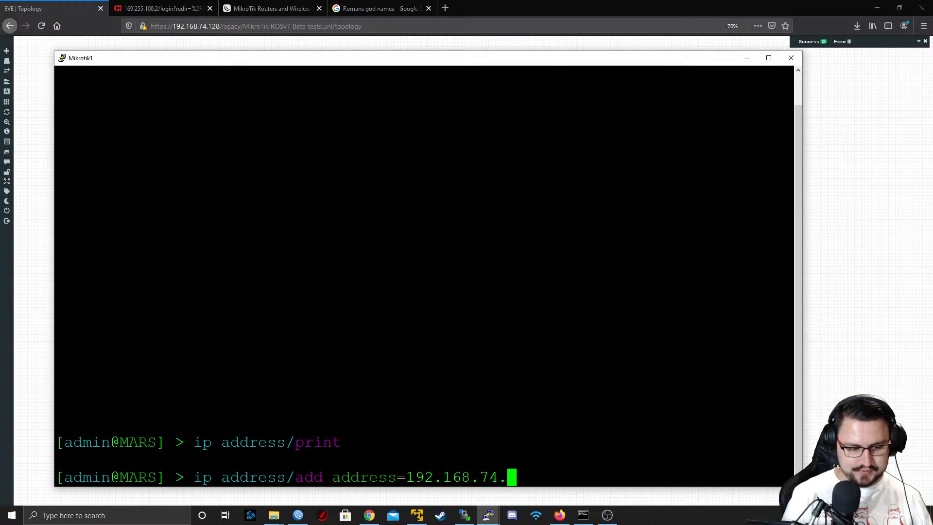
type("101")
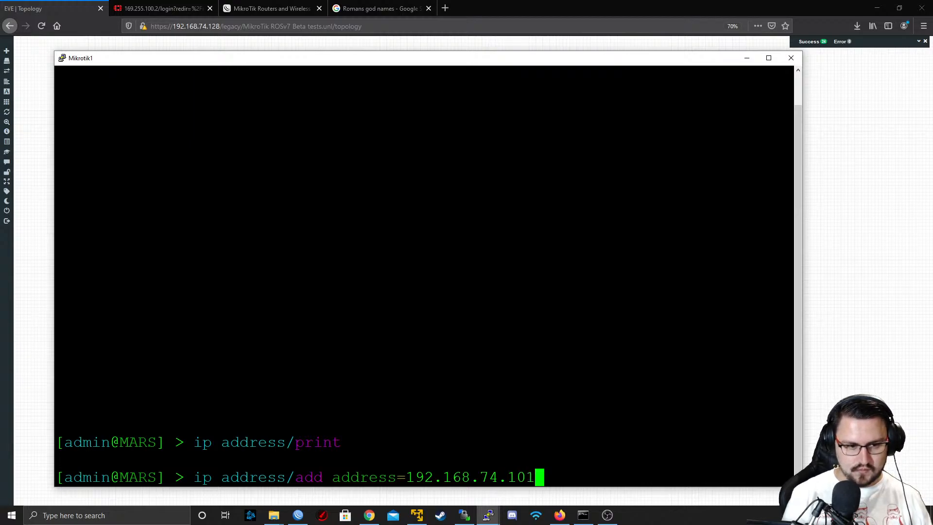
type("/24")
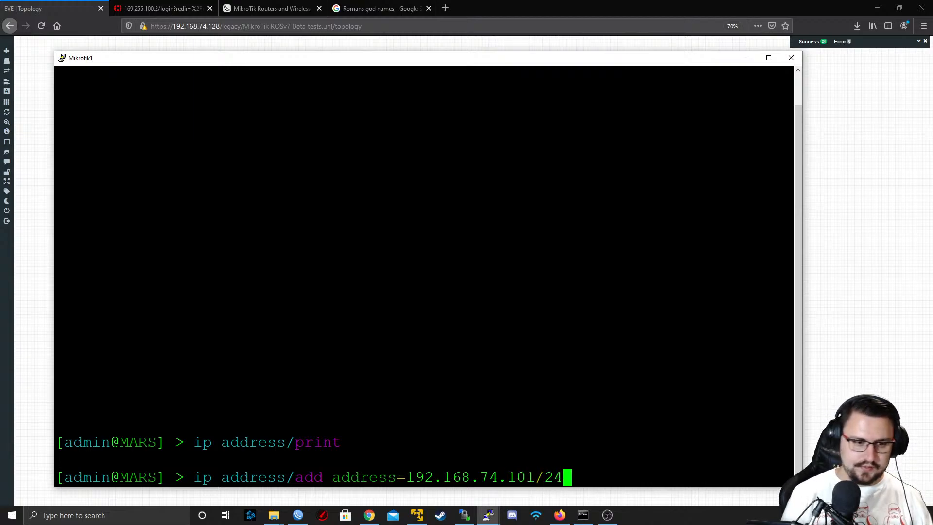
type(" interface=ether1")
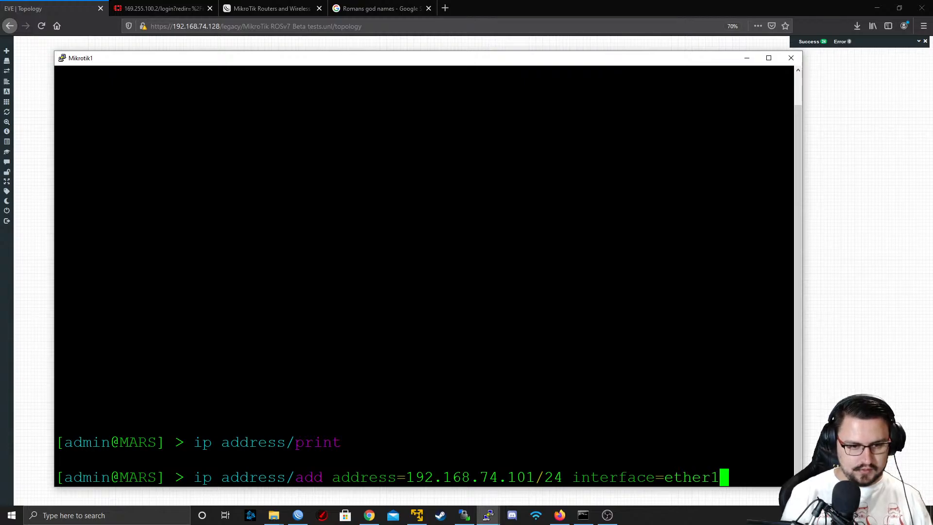
key("Return")
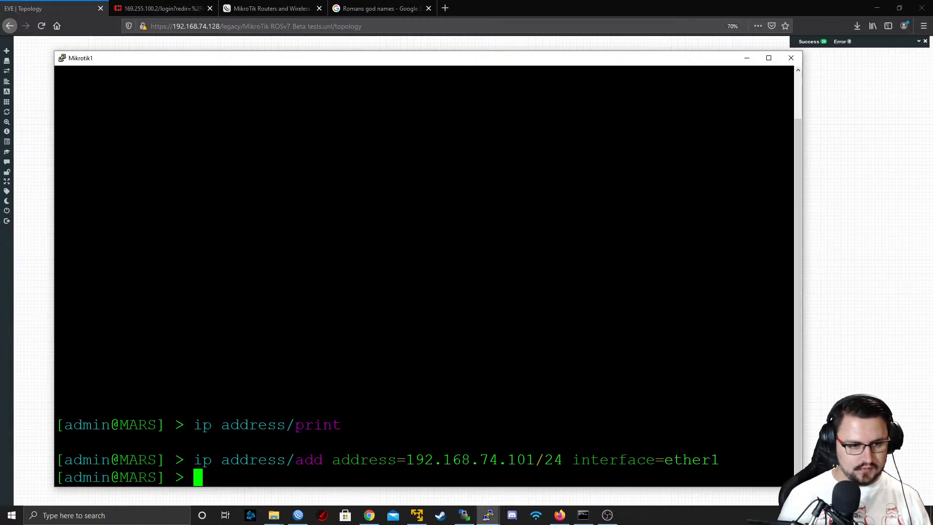
left_click(747, 58)
Open Mikrotik3's telnet console and add the IP address 192.168.74.100/24 to interface ether1
left_click(237, 167)
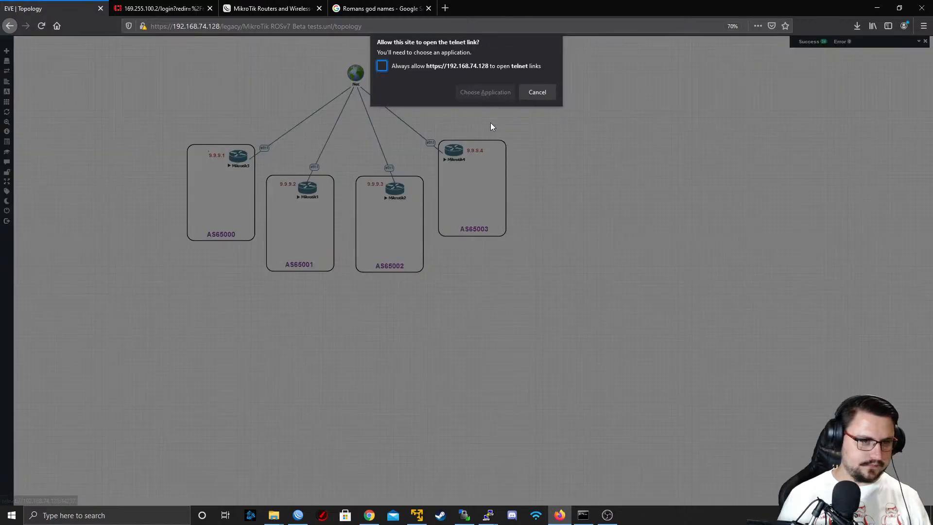
left_click(490, 97)
left_click(497, 142)
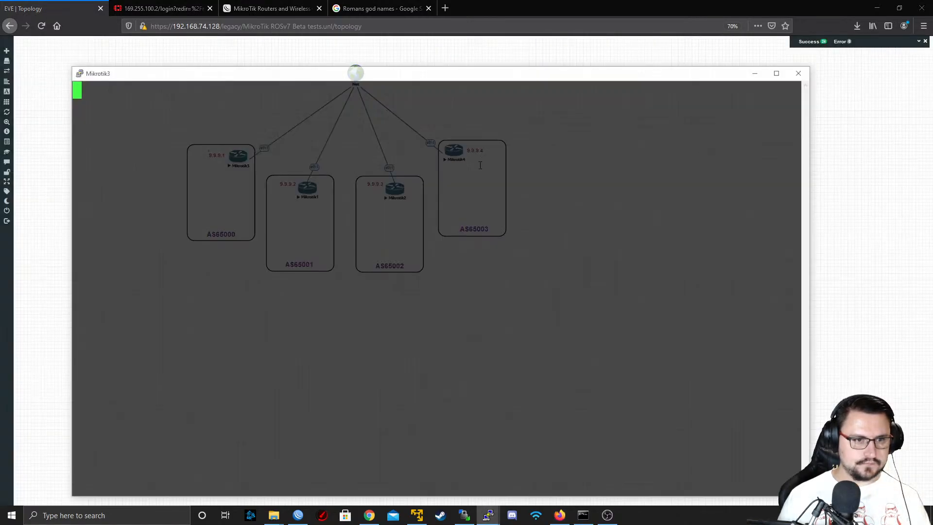
type("ip address/add address=")
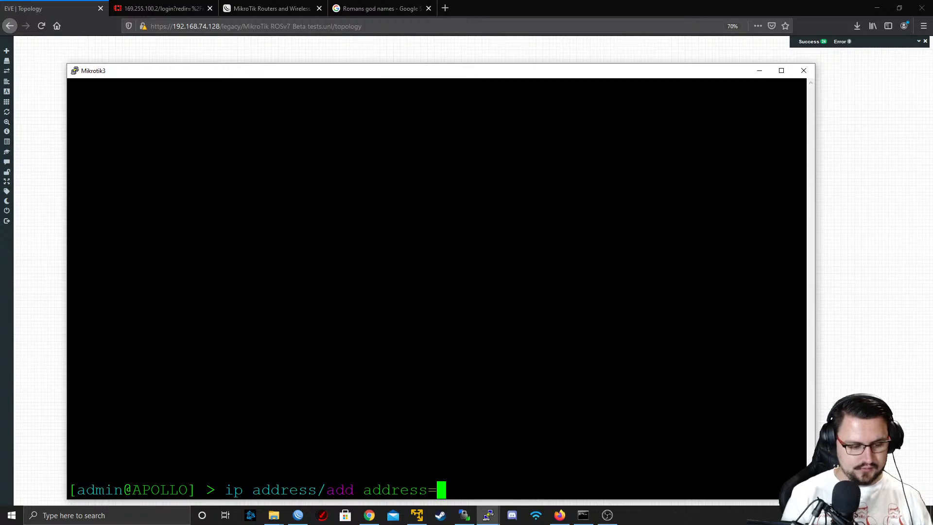
type("192.167.")
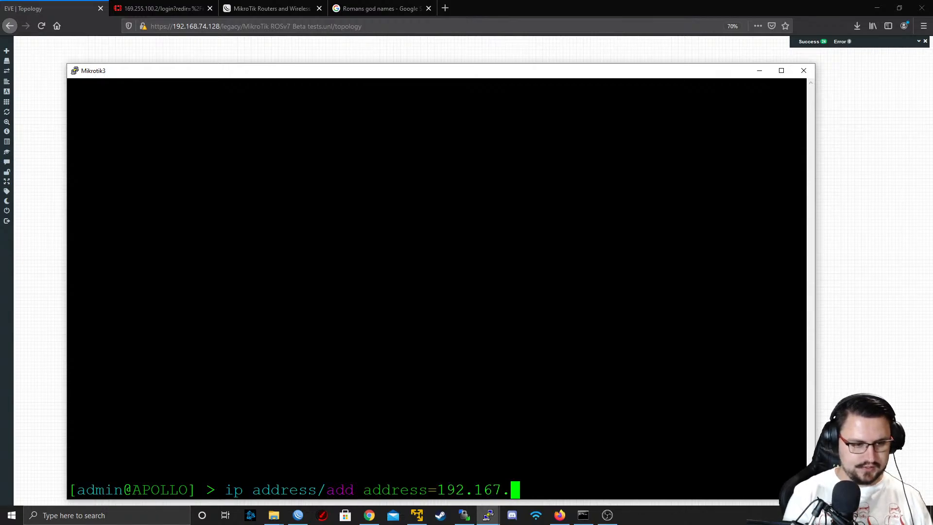
key("BackSpace")
key("BackSpace")
type("8.74.1")
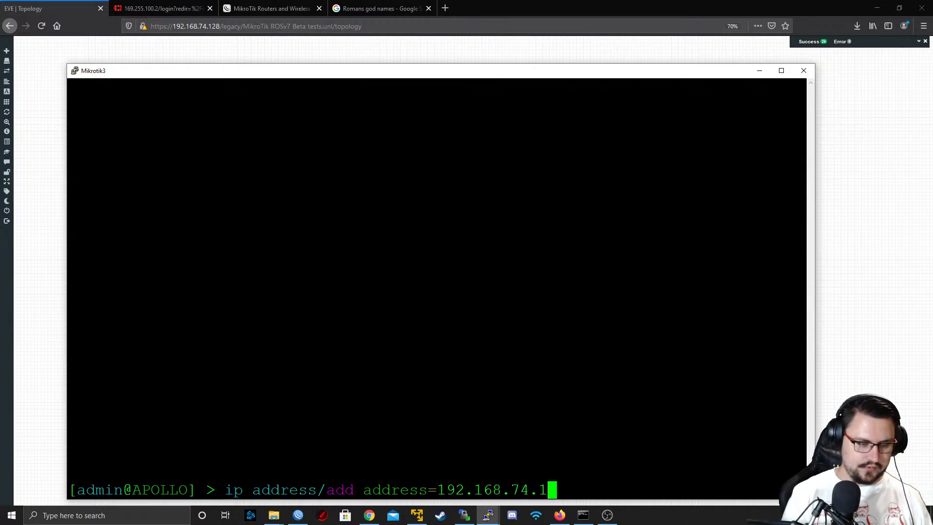
type("00/24 interface=et")
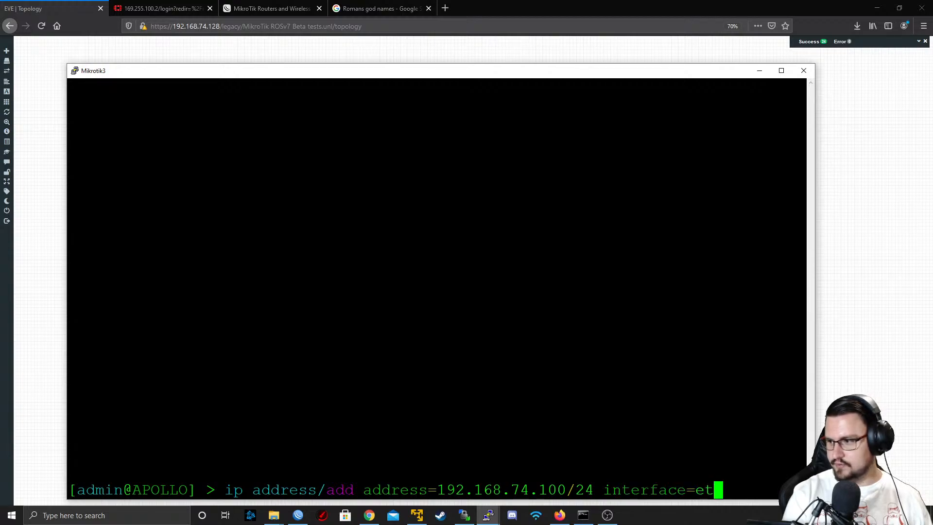
type("her1")
key("Return")
Ping 192.168.74.101 from Mikrotik3, stop the ping and print the routing table
type("ping")
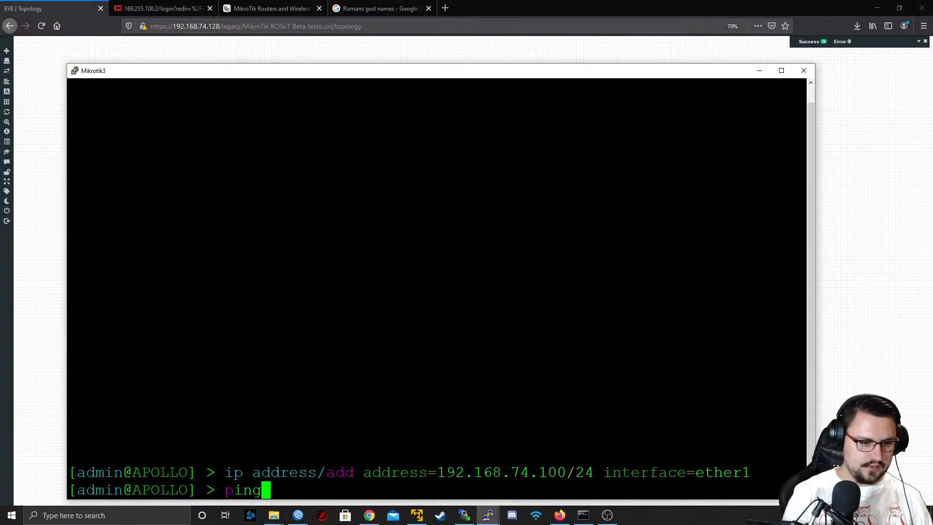
type(" 192.168.74.101")
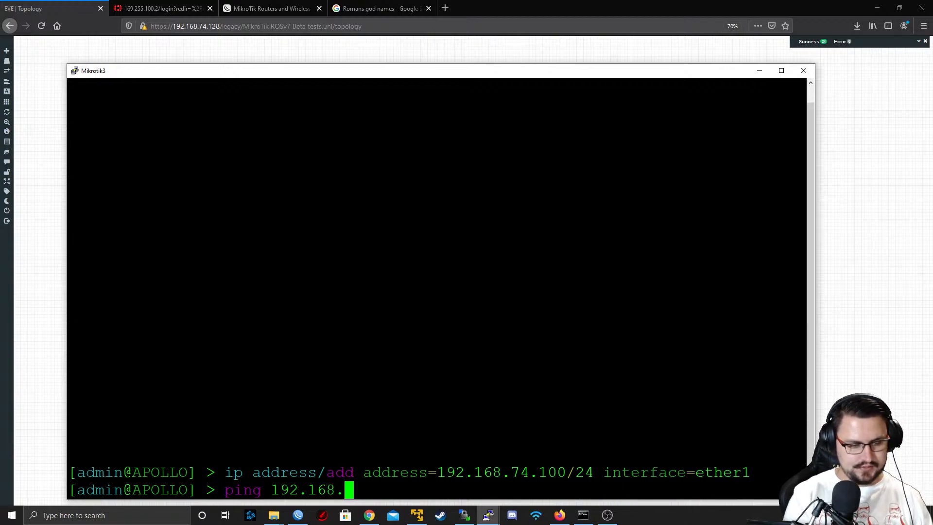
key("Return")
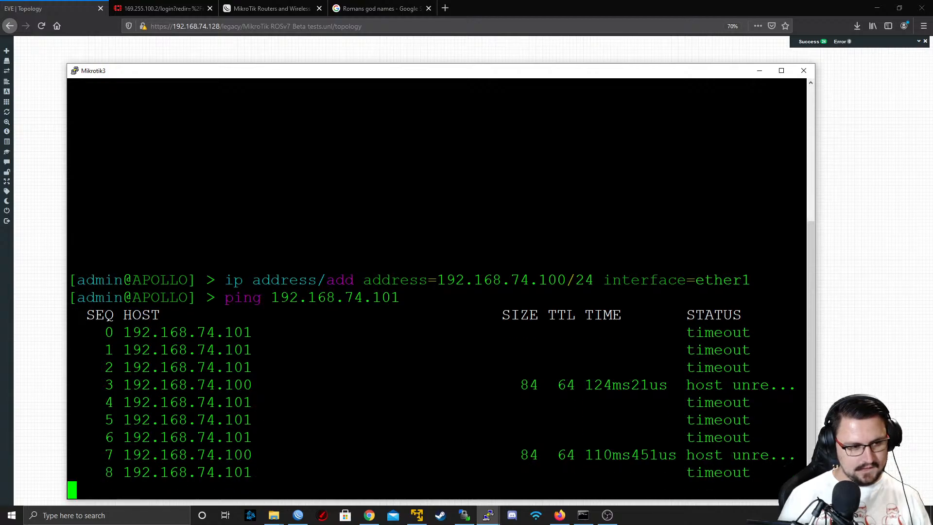
key("ctrl+c")
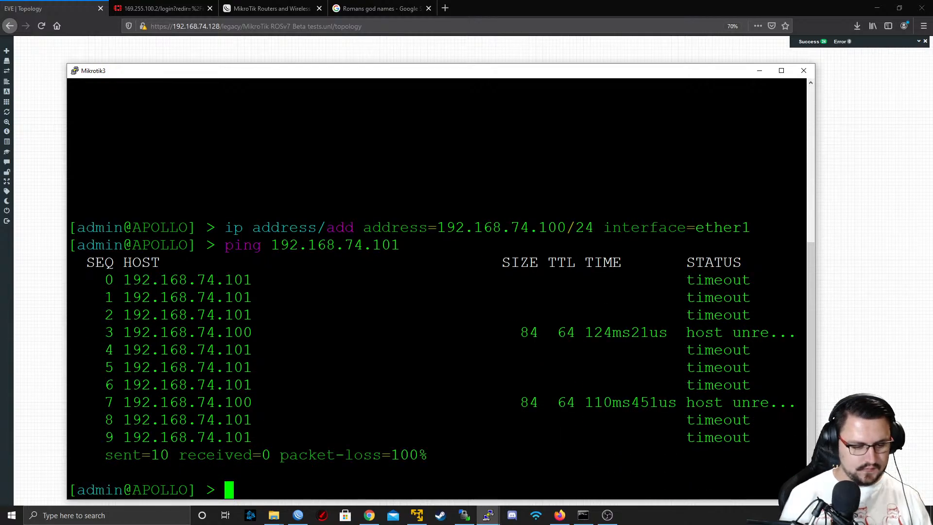
type("ip route print")
key("Return")
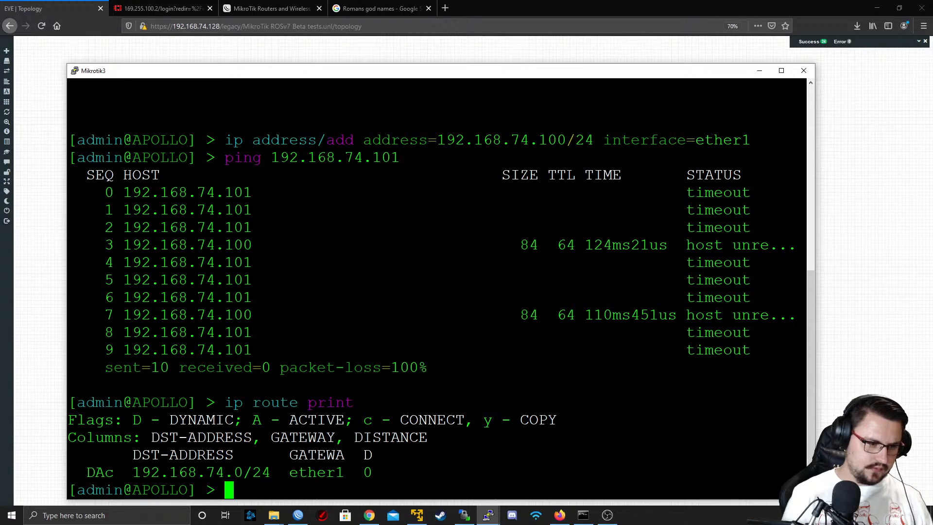
Add a route on Mikrotik3 for 0.0.0.0/0 via gateway 192.168.74.2 and ping 8.8.8.8
type("ip address/")
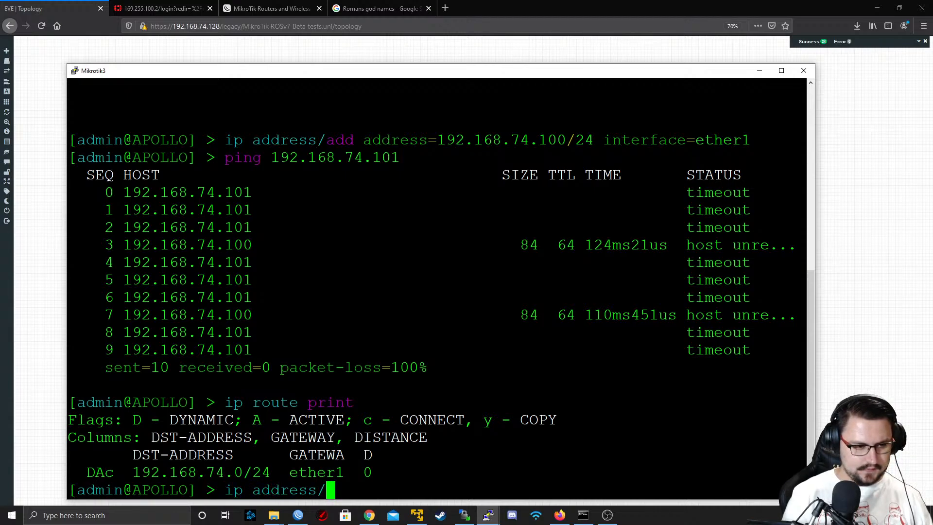
key("BackSpace")
key("BackSpace")
key("BackSpace")
key("BackSpace")
key("BackSpace")
key("BackSpace")
key("BackSpace")
key("BackSpace")
type("route ")
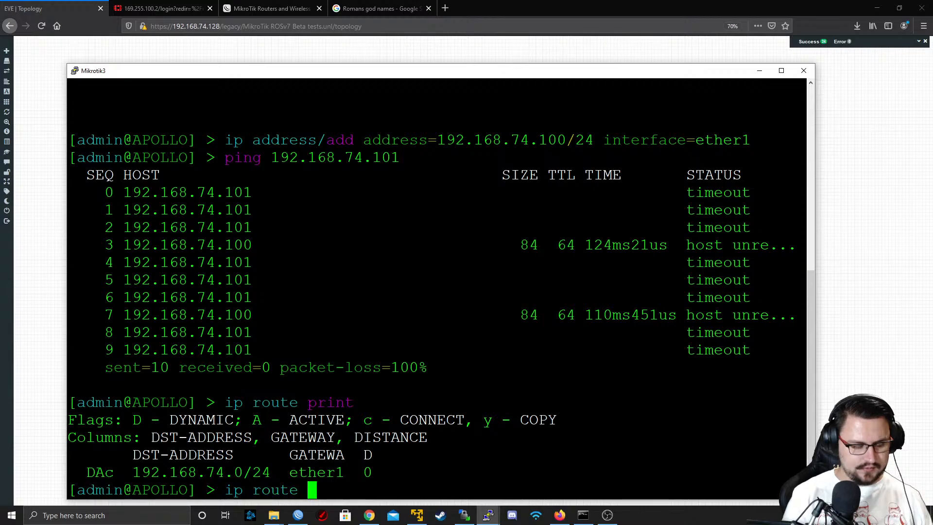
type("add dst-address=0.0.0")
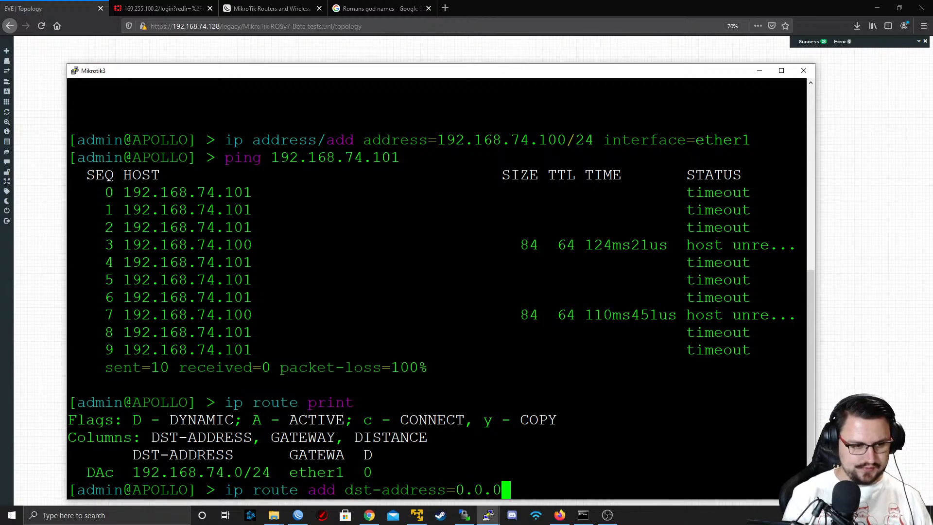
type(".0/0 ga")
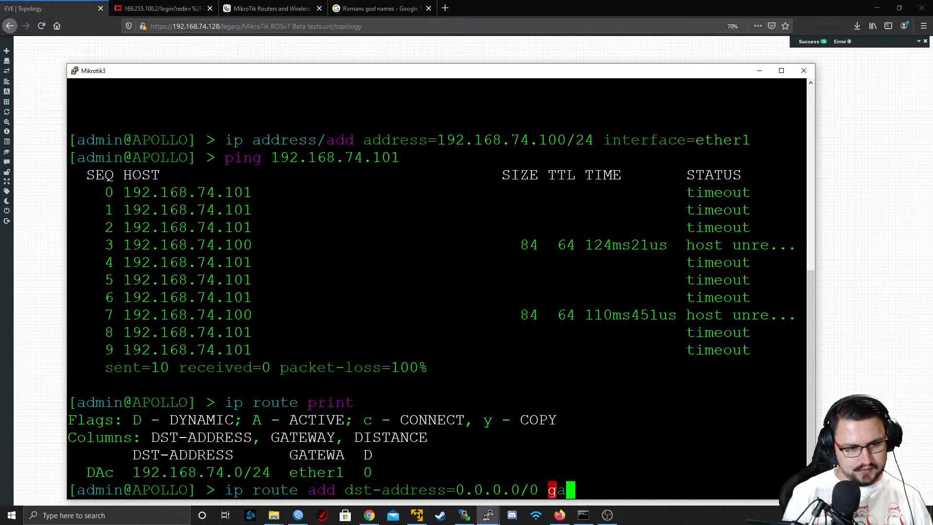
type("teway=192.168")
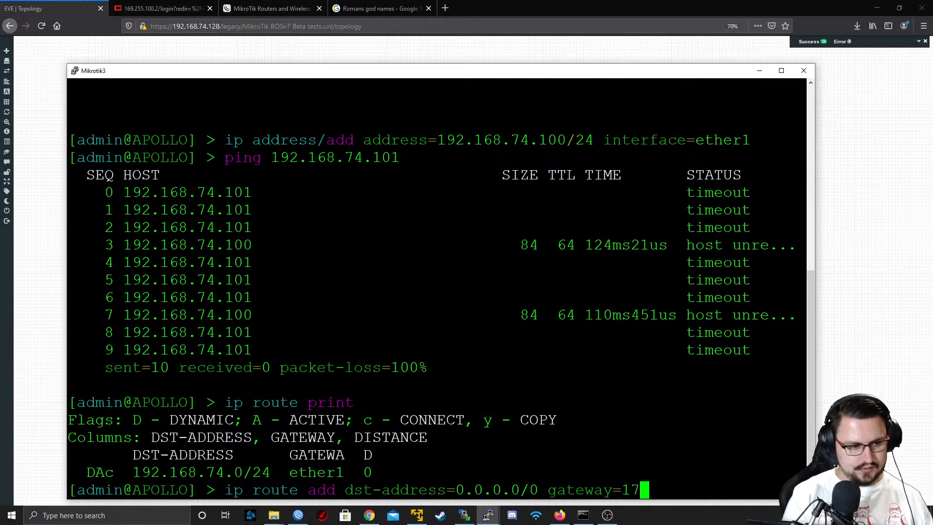
type(".74.2")
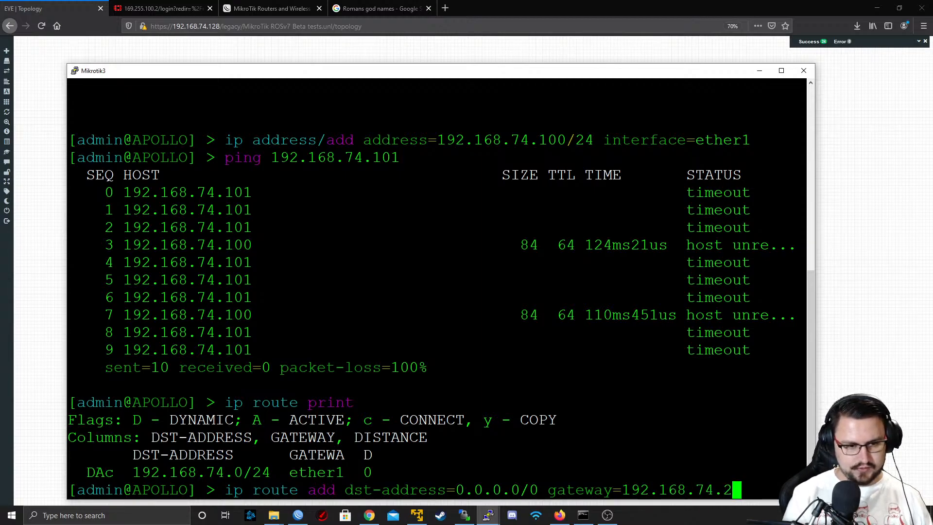
key("Return")
type("ping 8.8.8.8")
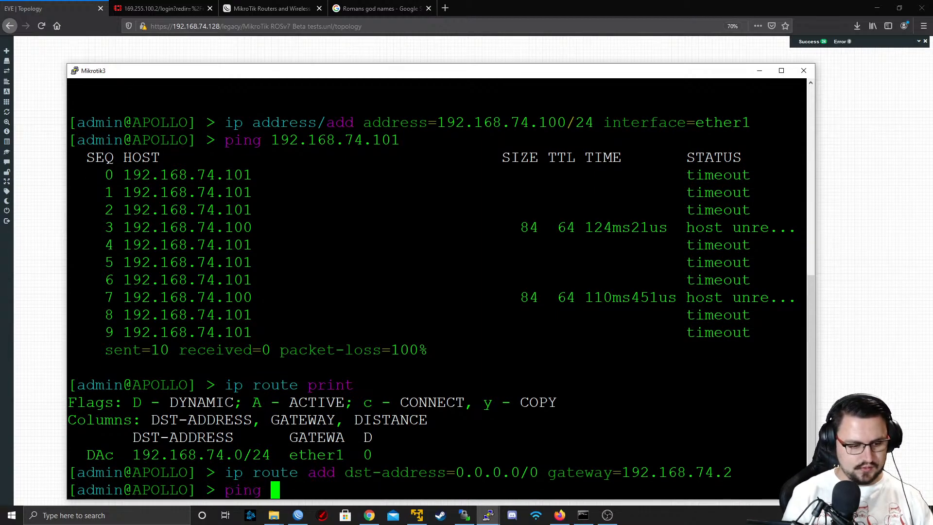
key("Return")
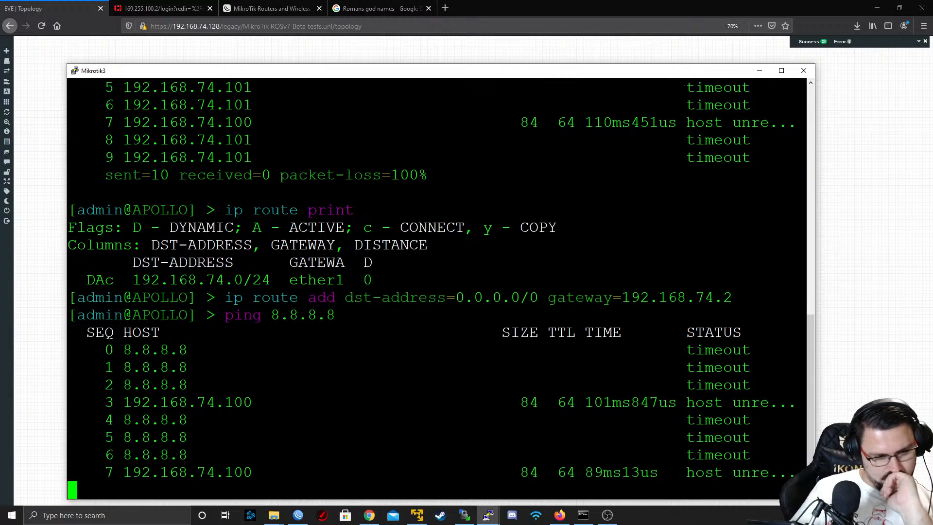
Switch to the APOLLO WinBox session and check the default route via 192.168.74.2 in the IP route list
left_click(298, 515)
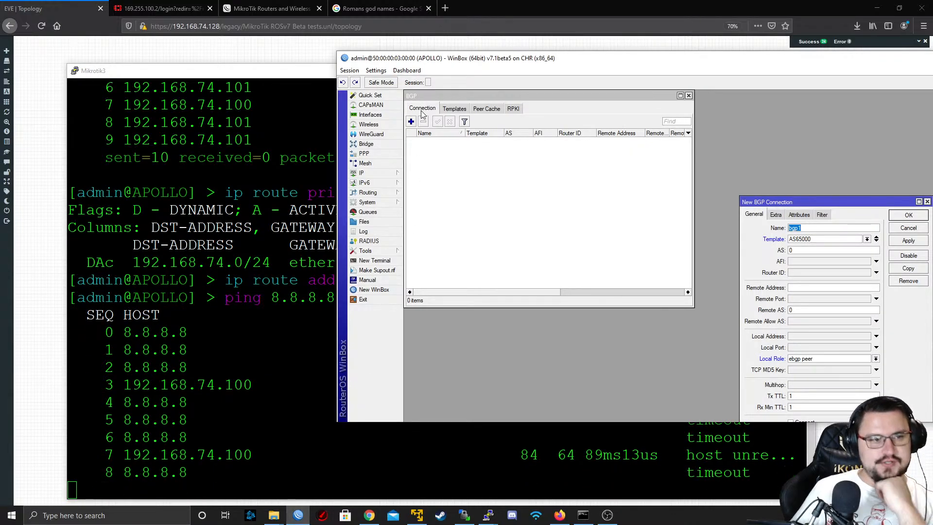
left_click(379, 173)
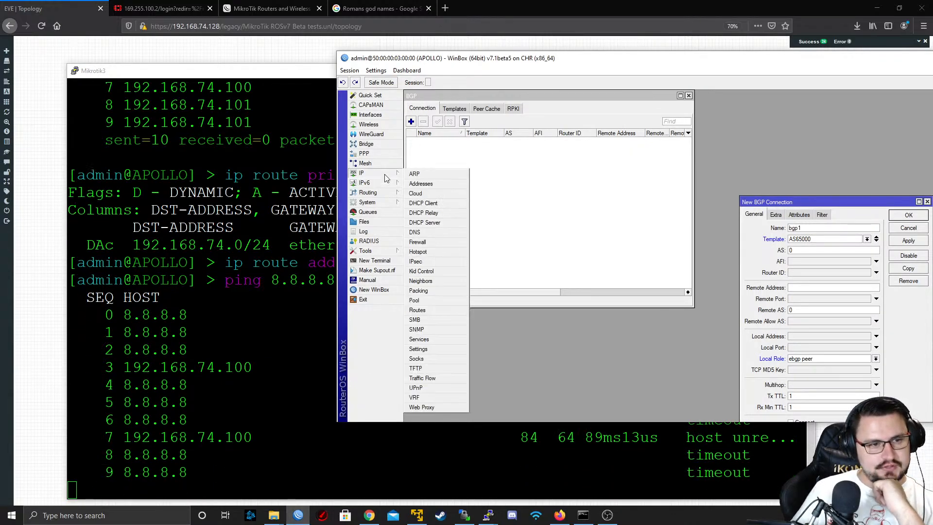
left_click(422, 311)
left_click(441, 156)
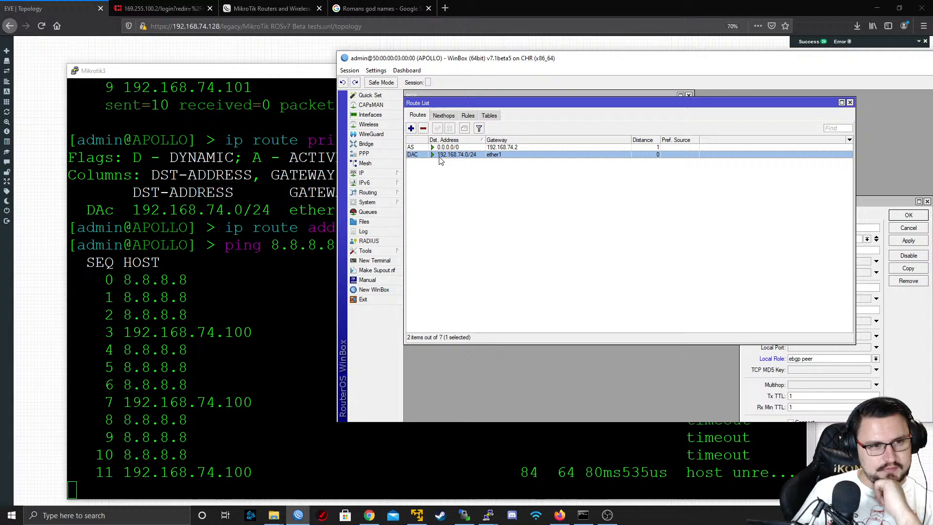
left_click(487, 148)
View APOLLO's interface list, close it and discard the unsaved new BGP connection
left_click(371, 115)
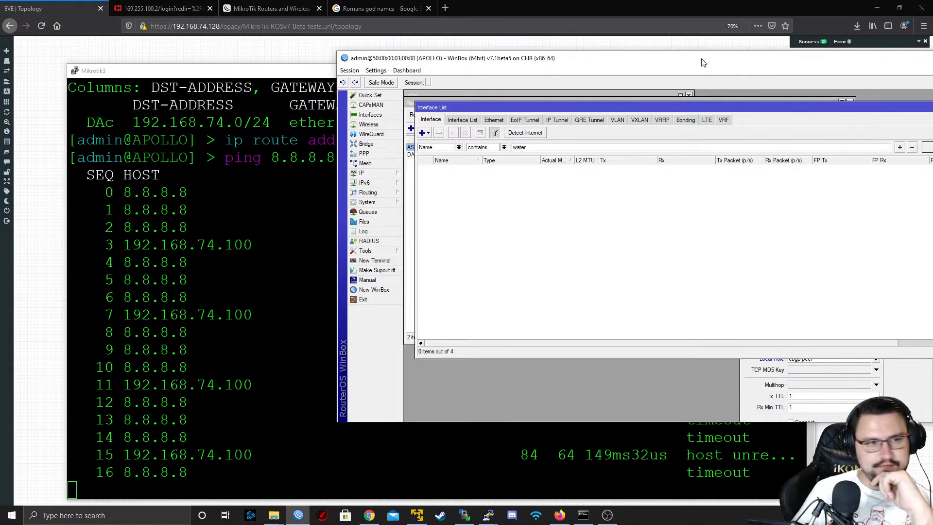
left_click_drag(625, 59, 331, 62)
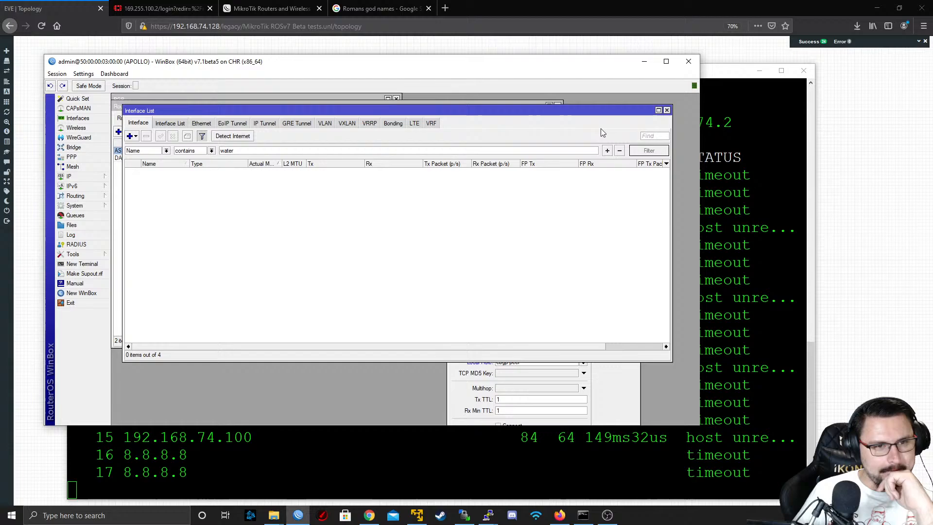
left_click(667, 111)
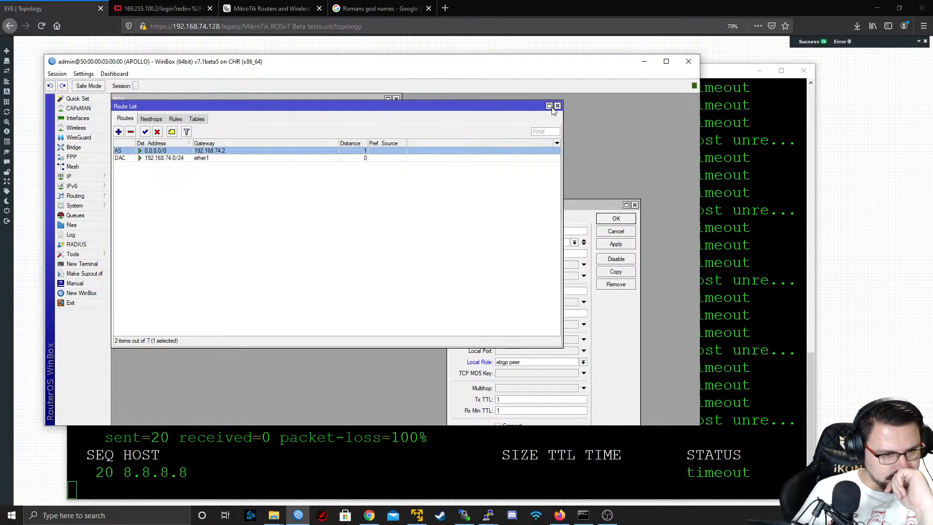
left_click(635, 205)
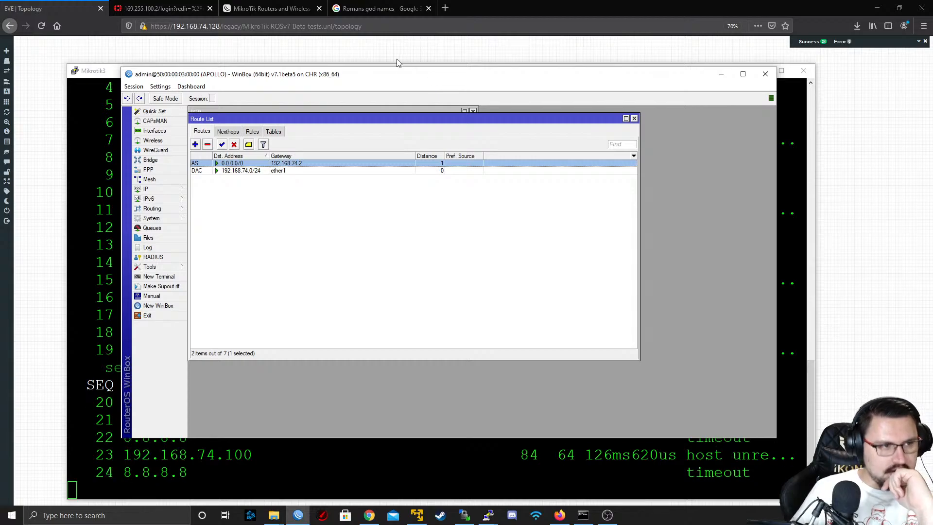
Return to the EVE-NG topology and add a direct link between Mikrotik3 and Mikrotik1
left_click(397, 59)
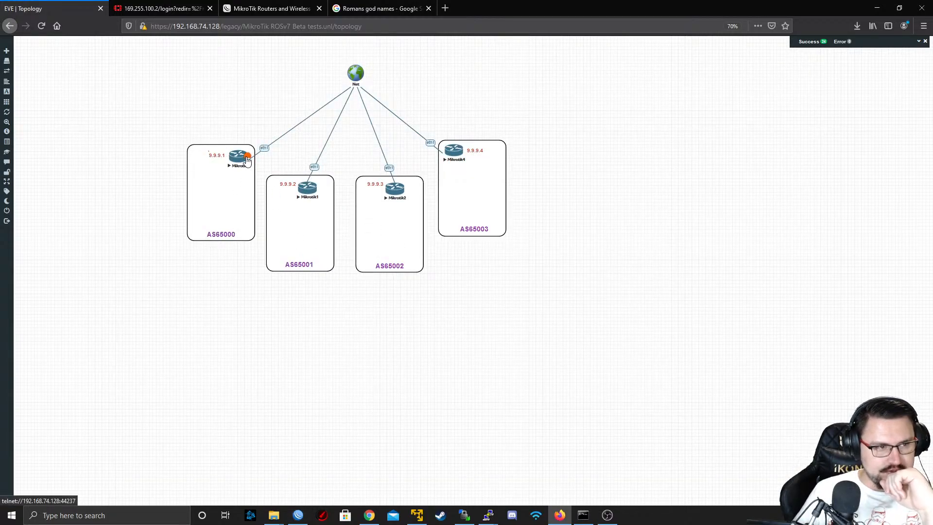
left_click_drag(244, 157, 306, 192)
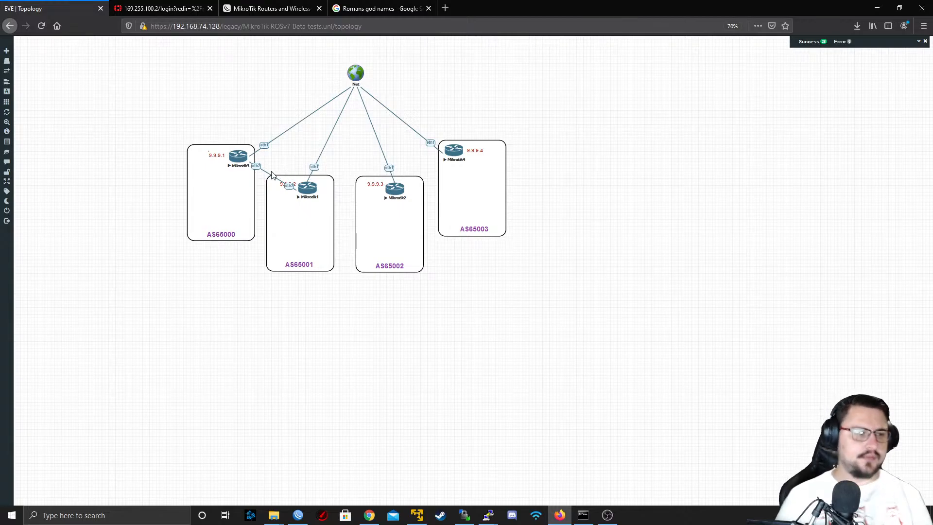
Switch to APOLLO's WinBox session and add the IP address 10.0.0.1/30 on interface ether2
key("alt+Tab")
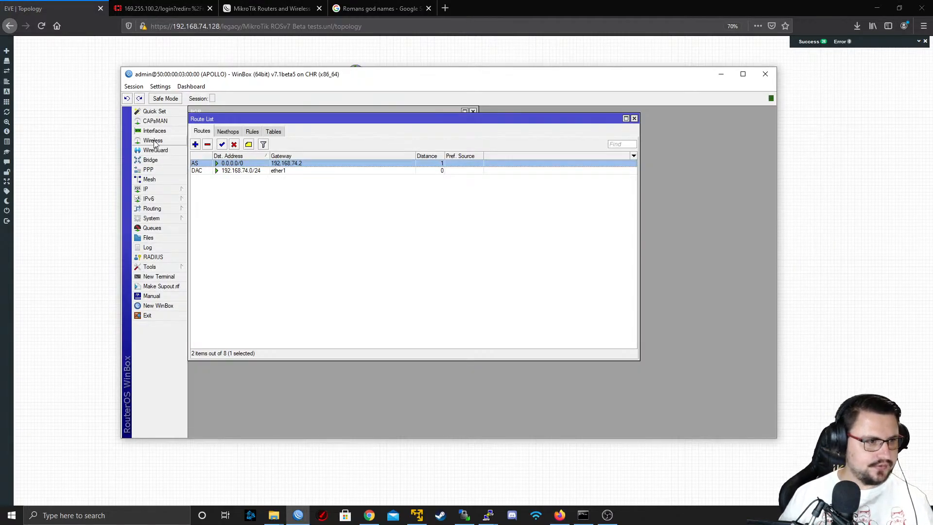
left_click(155, 189)
left_click(205, 200)
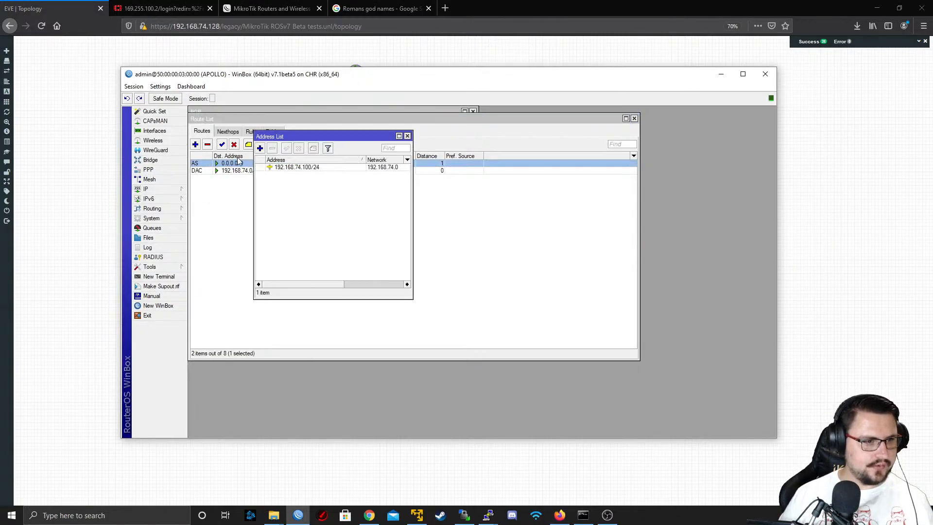
left_click(260, 148)
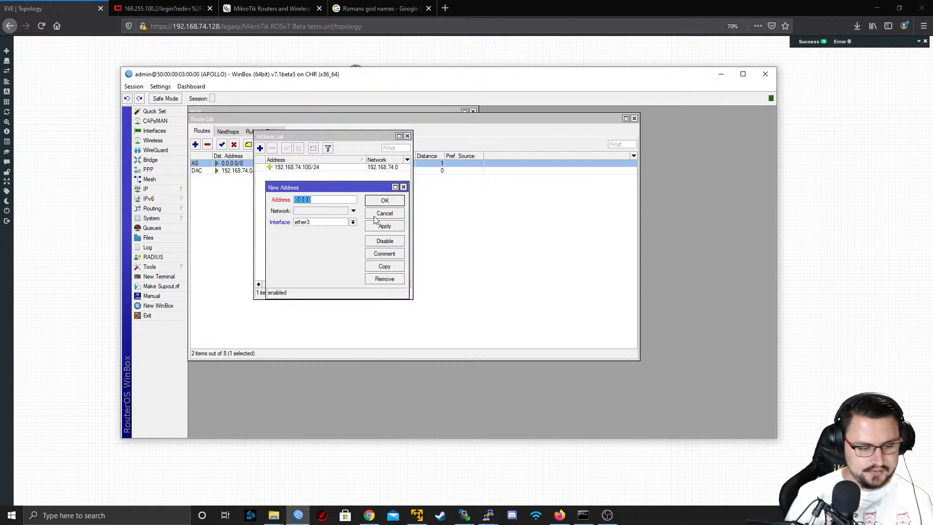
type("10.")
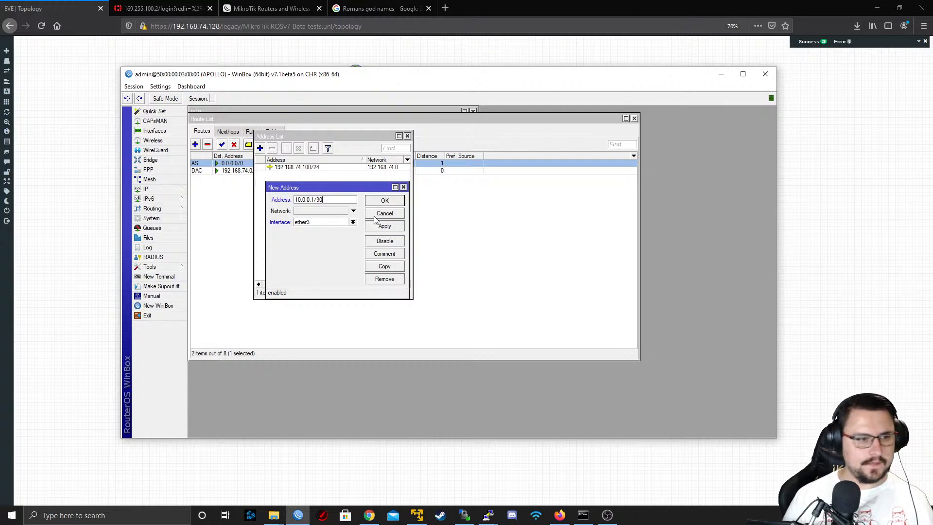
left_click(353, 223)
left_click(343, 236)
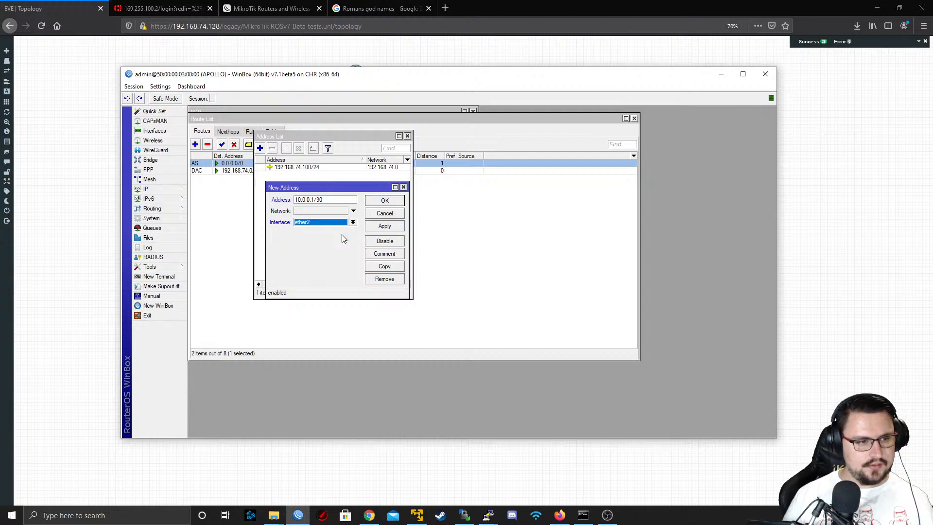
left_click(384, 226)
left_click(385, 200)
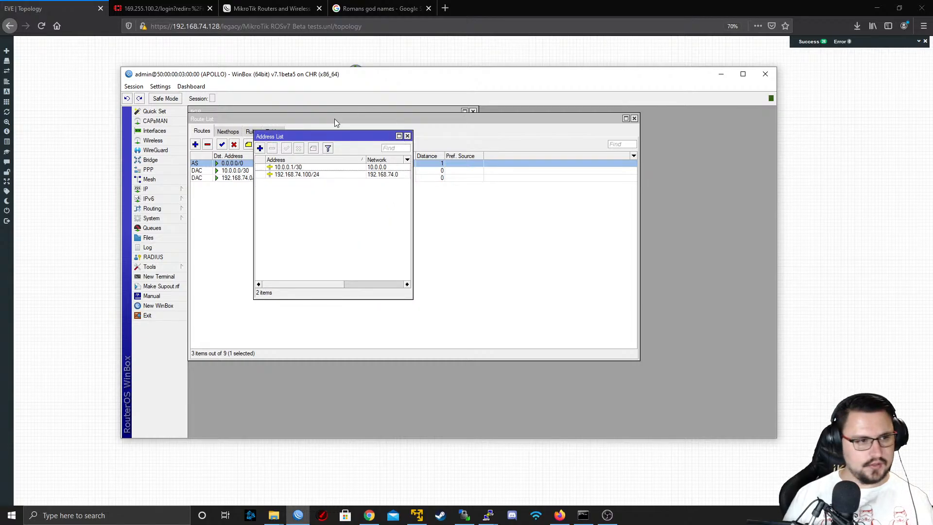
Open another WinBox window and connect to the neighbor MARS by its MAC address as admin
right_click(298, 515)
left_click(289, 453)
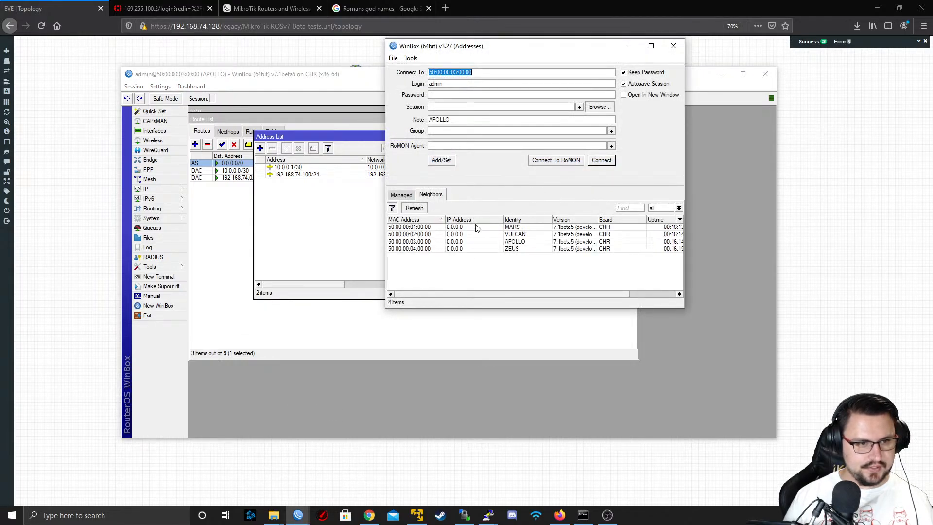
left_click(481, 227)
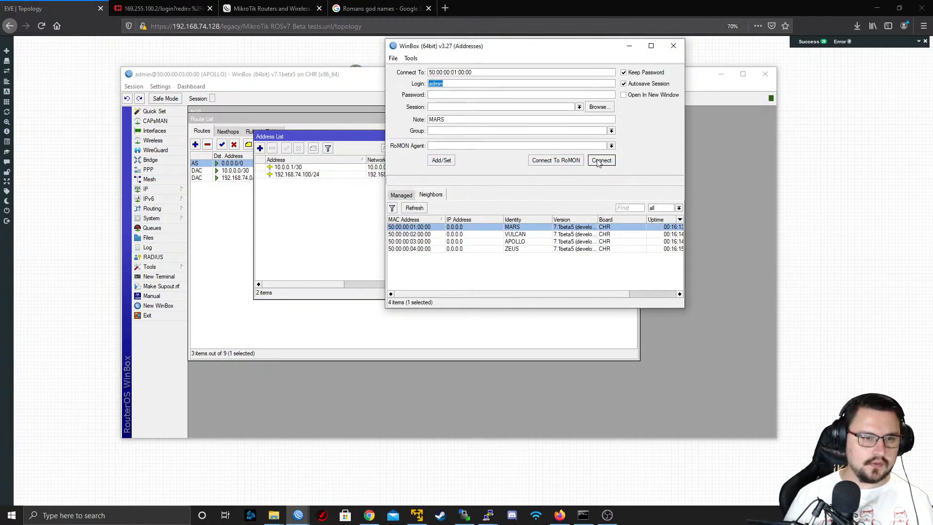
left_click(601, 160)
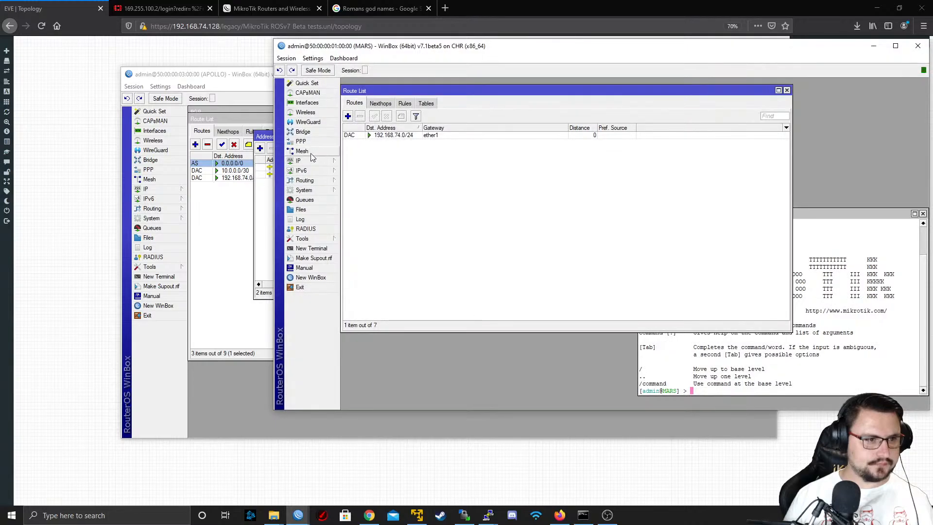
Add the IP address 10.0.0.2/30 to interface ether2 on MARS
left_click(302, 161)
left_click(377, 171)
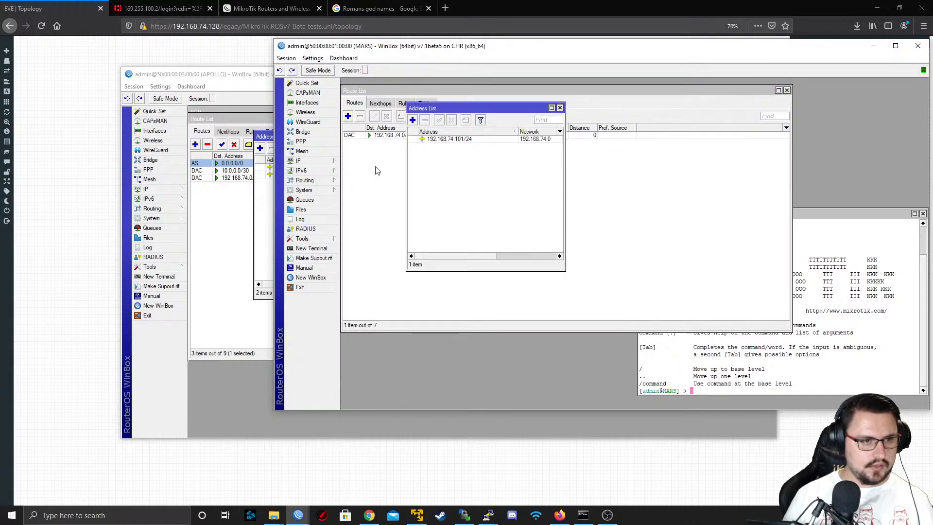
left_click(413, 120)
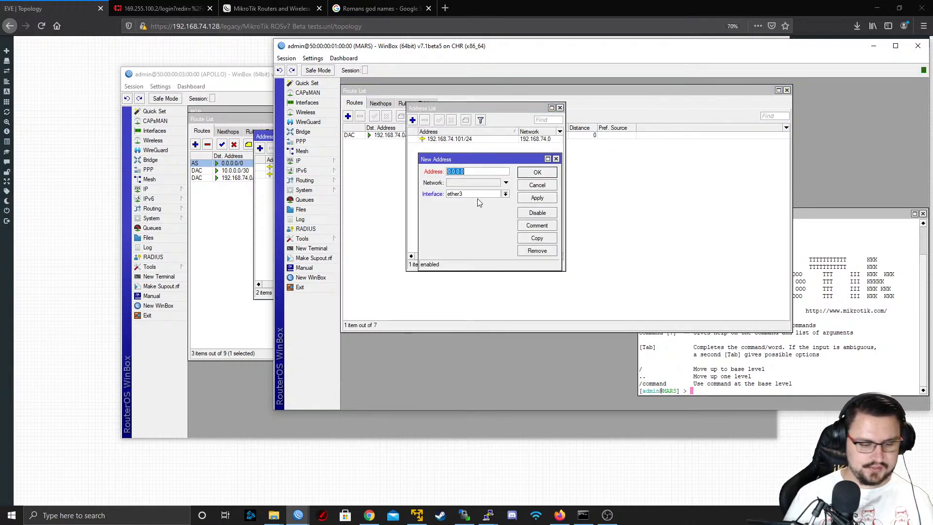
type("10.0.0.")
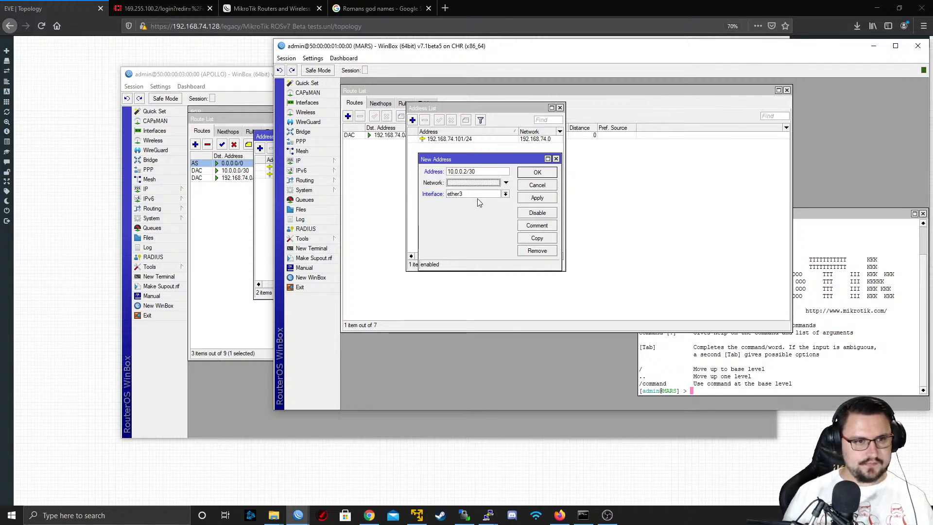
left_click(476, 194)
left_click(476, 209)
left_click(537, 199)
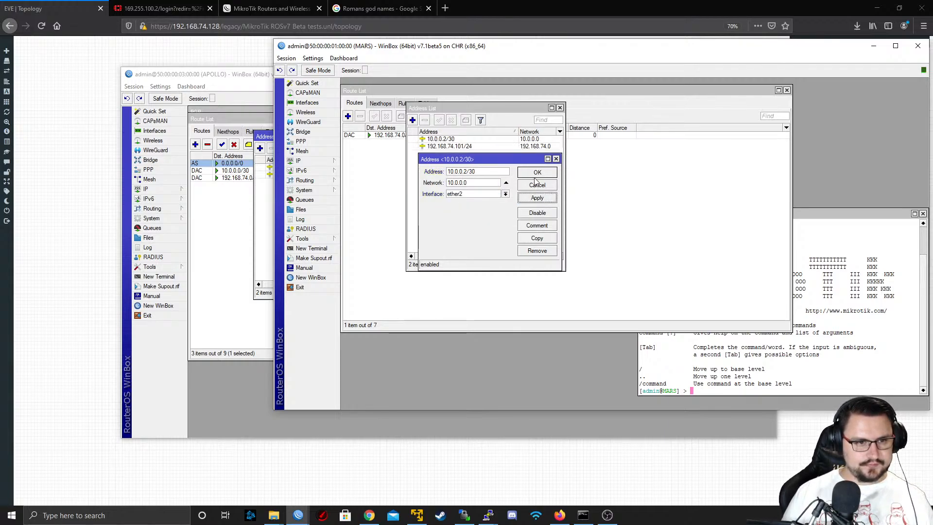
left_click(537, 172)
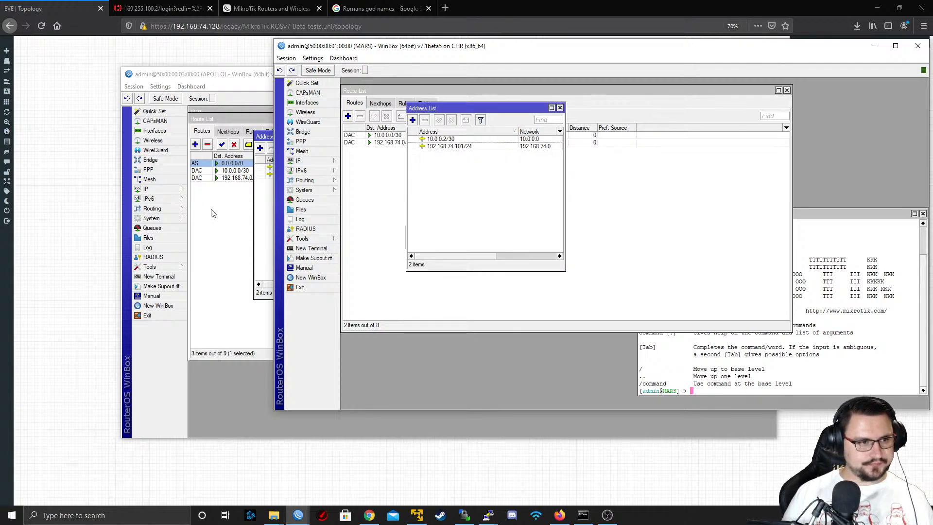
Open a new terminal on MARS, ping 10.0.0.1 and stop the ping
left_click(303, 249)
key("Return")
key("Return")
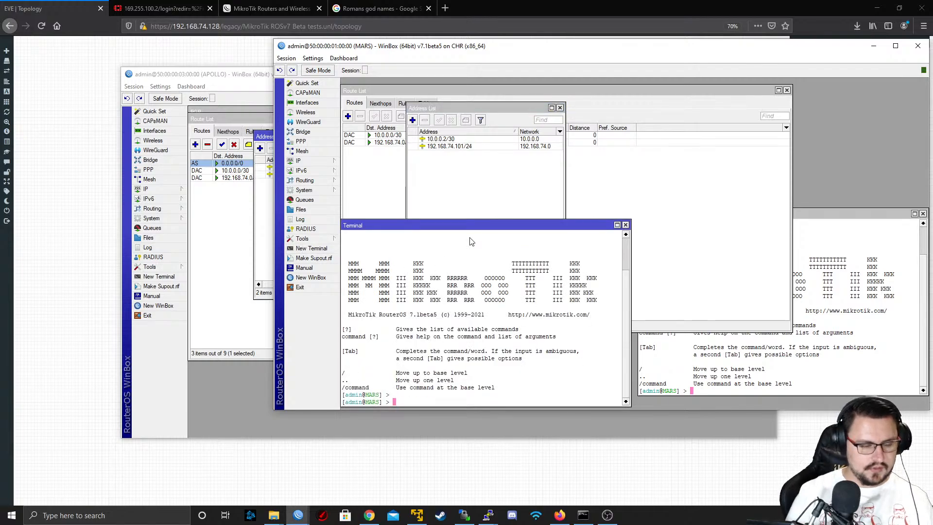
type("ping 10.")
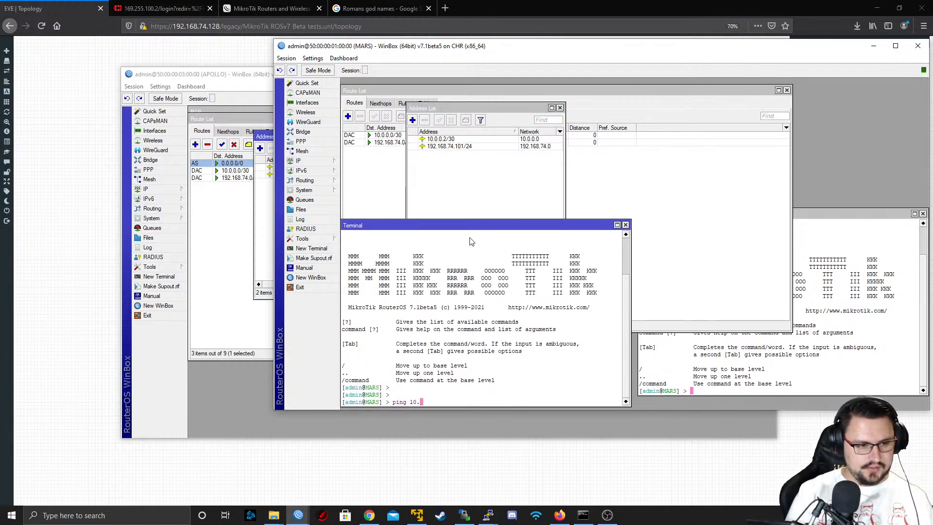
type("0.0.")
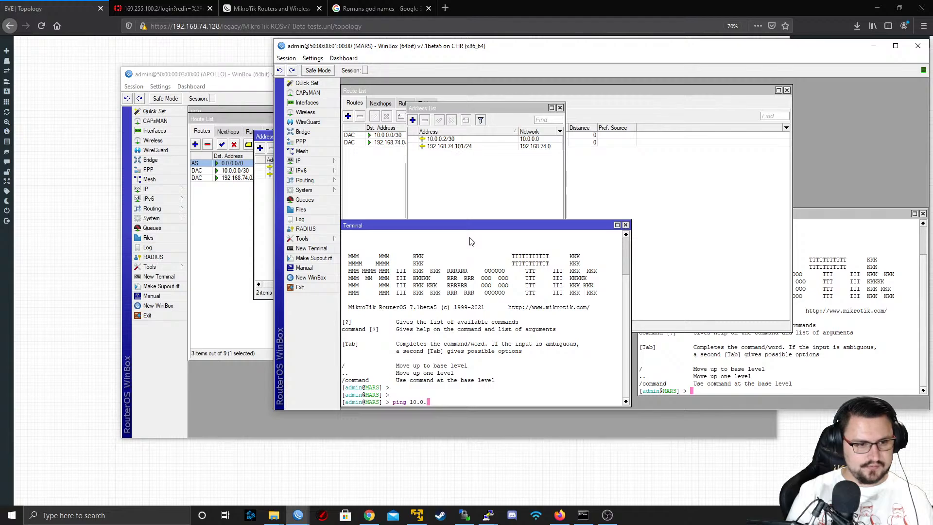
type("1")
key("Return")
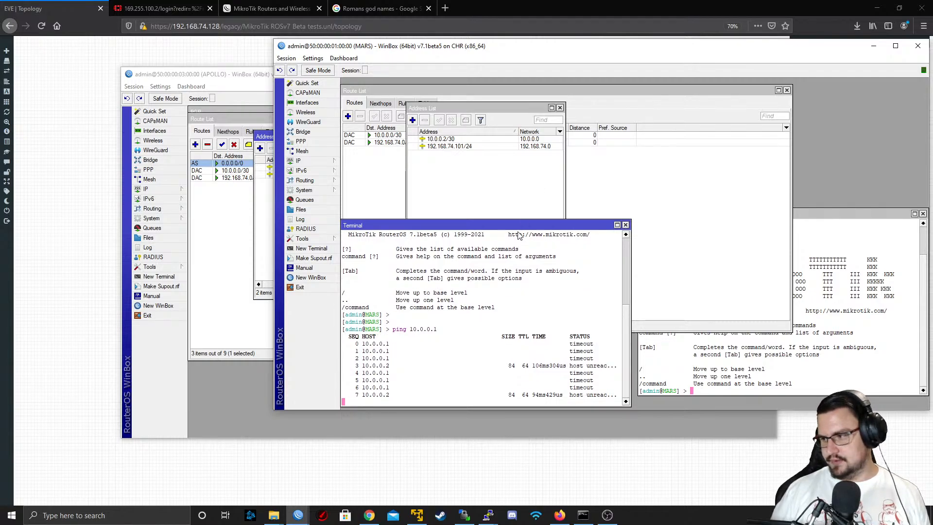
key("ctrl+c")
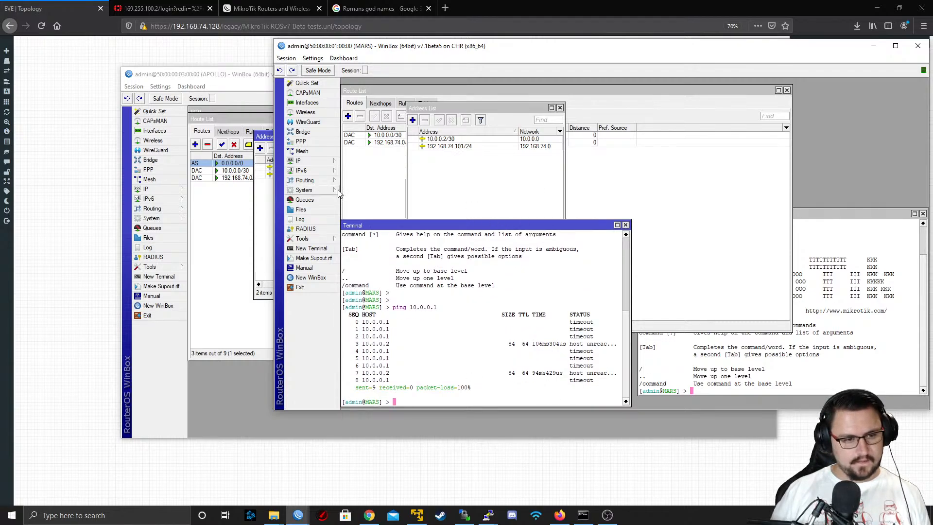
Open MARS's interface list, clear the name filter and examine the traffic on the Ethernet interfaces
left_click(307, 102)
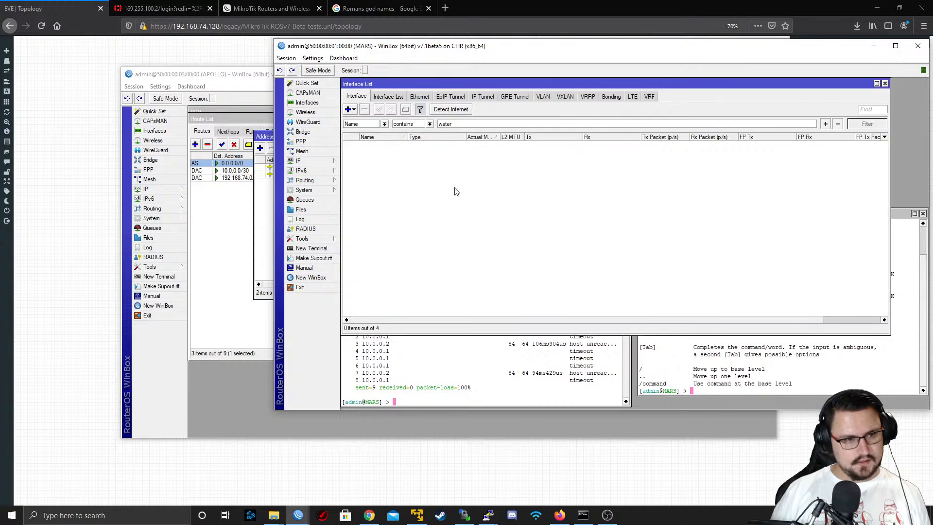
double_click(460, 126)
type("br")
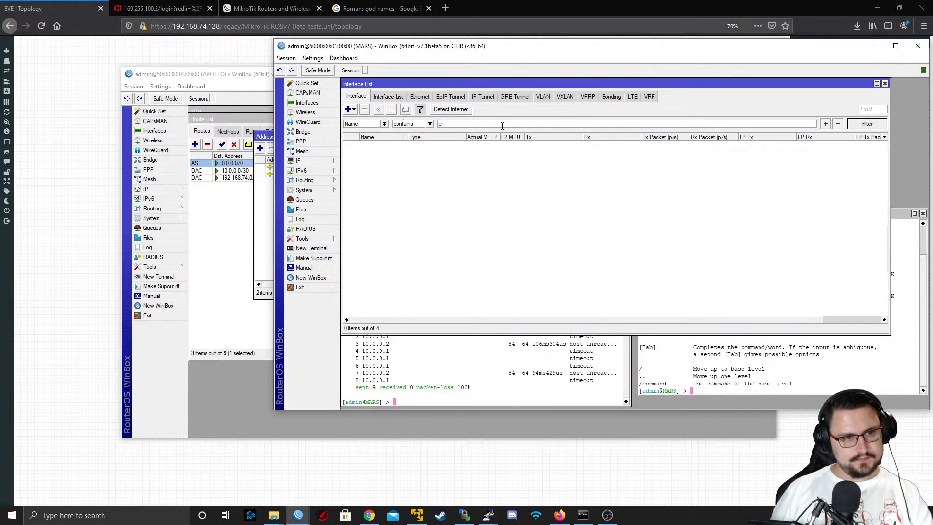
key("BackSpace")
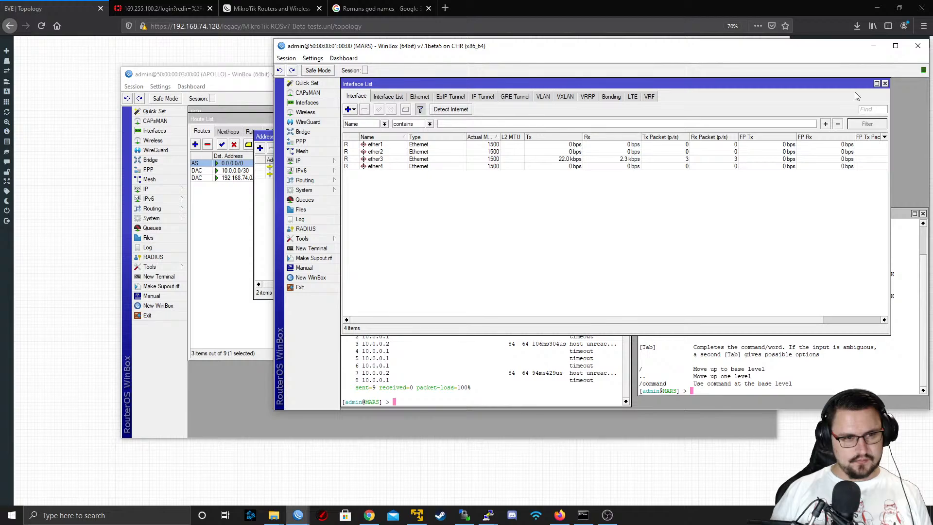
left_click(404, 168)
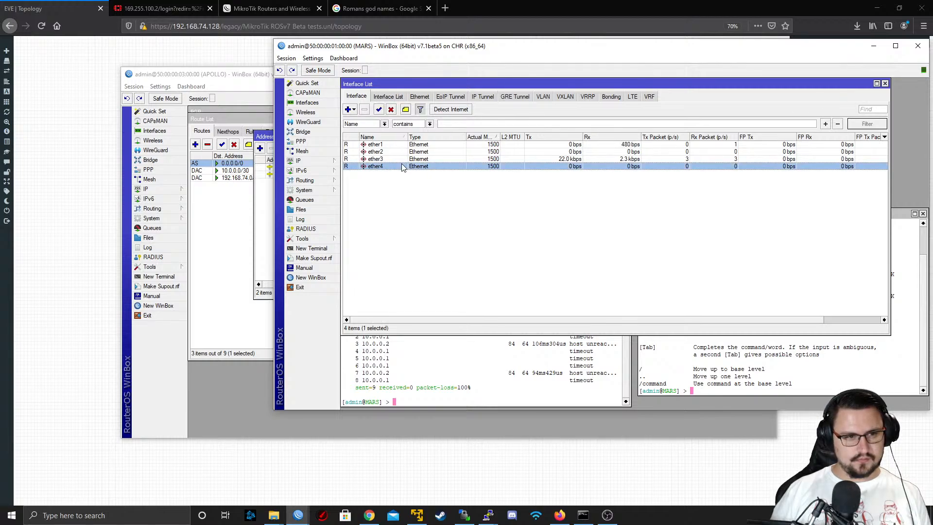
left_click(405, 160)
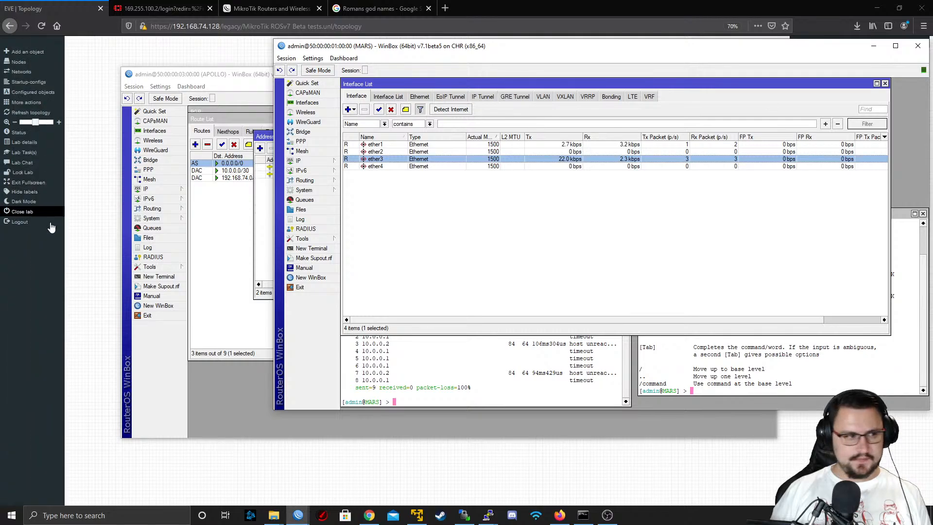
Add a MikroTik RouterOS node using the mikrotik-CHR7.1beta4 image to the empty area of the EVE-NG topology
left_click(83, 223)
right_click(608, 206)
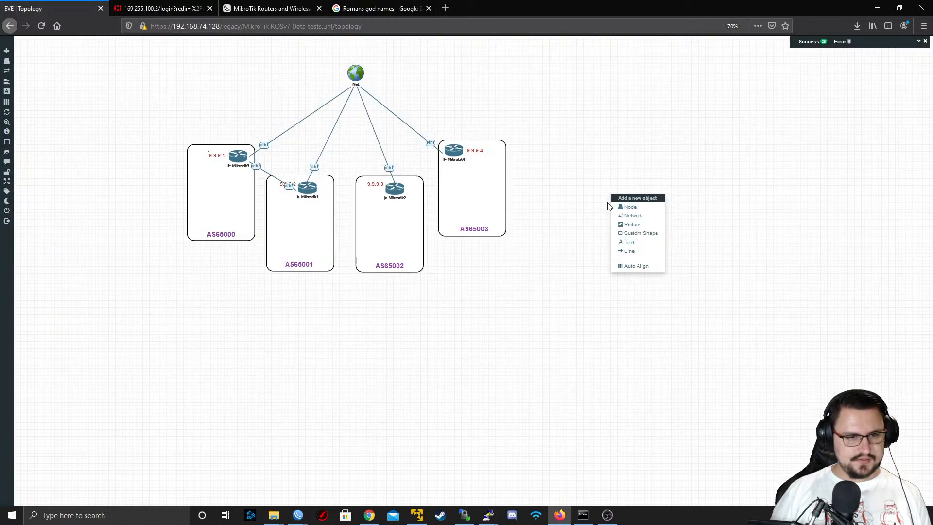
left_click(632, 211)
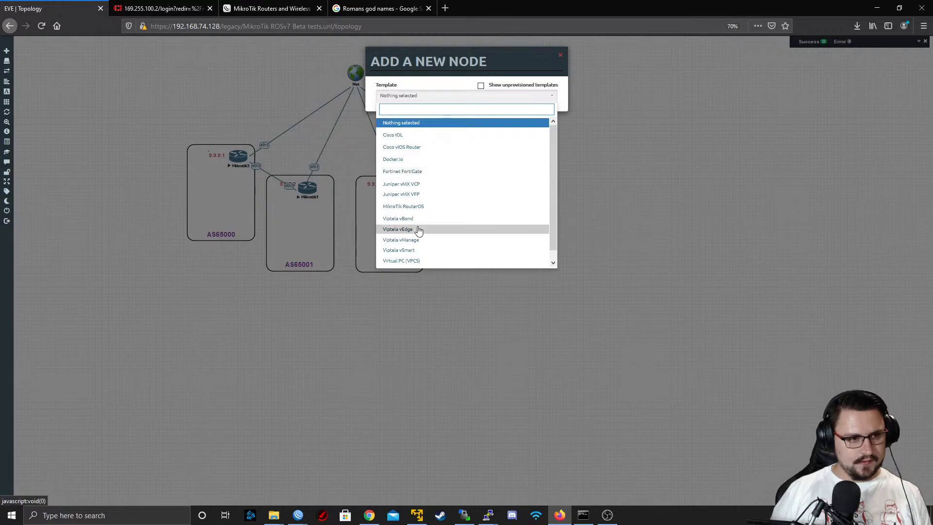
left_click(420, 207)
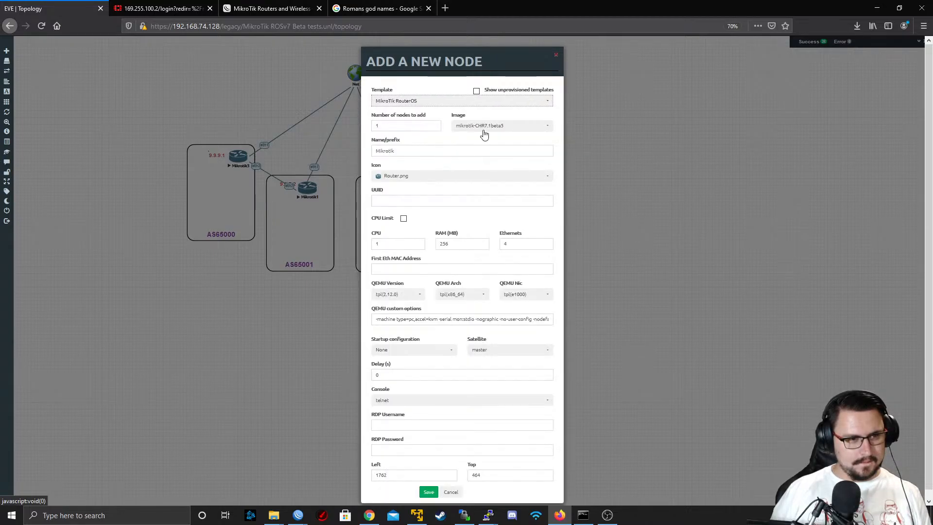
left_click(484, 132)
left_click(490, 161)
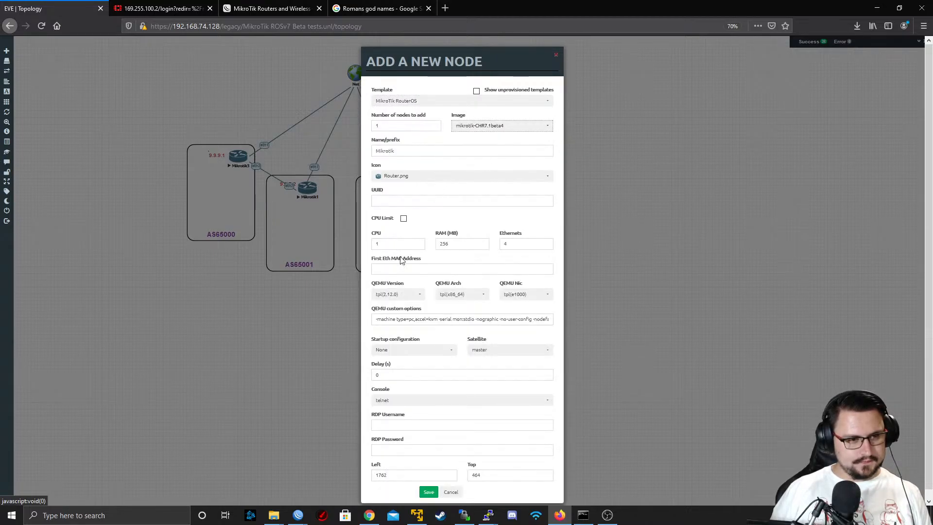
left_click(428, 485)
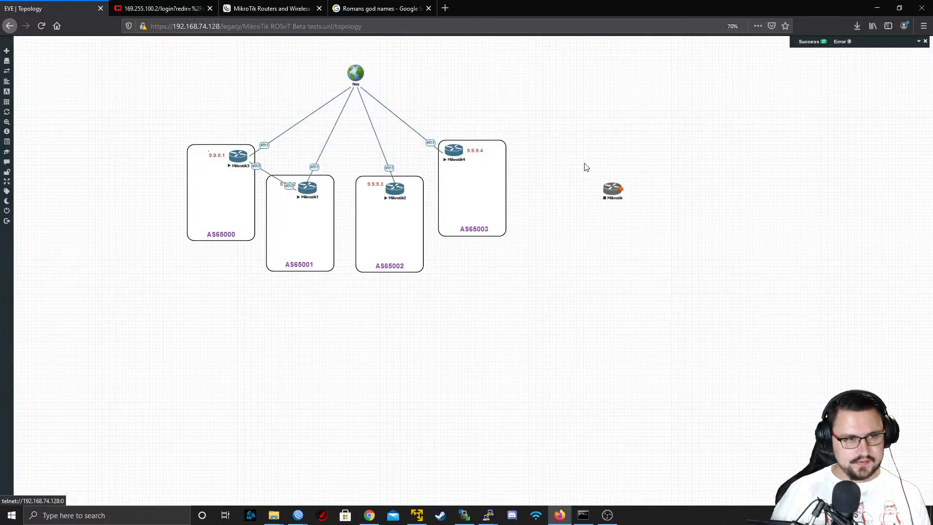
Connect eth1 of the new Mikrotik node to the Net cloud and start the node, placing it clear of the other routers
left_click_drag(614, 190, 356, 74)
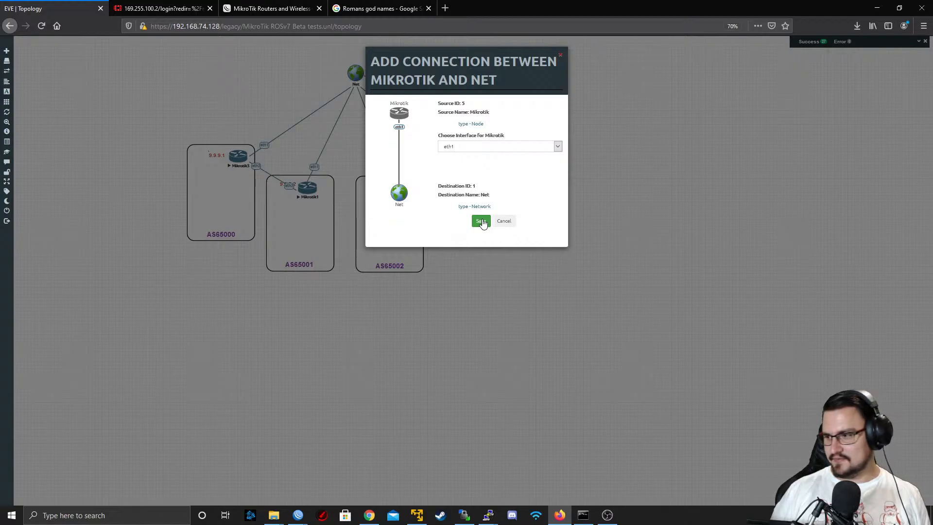
left_click(481, 221)
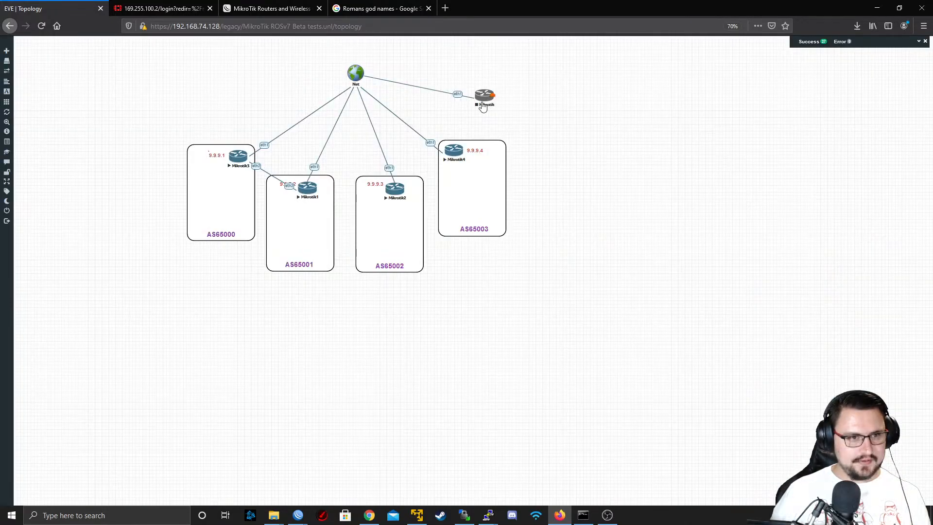
right_click(485, 100)
left_click(498, 115)
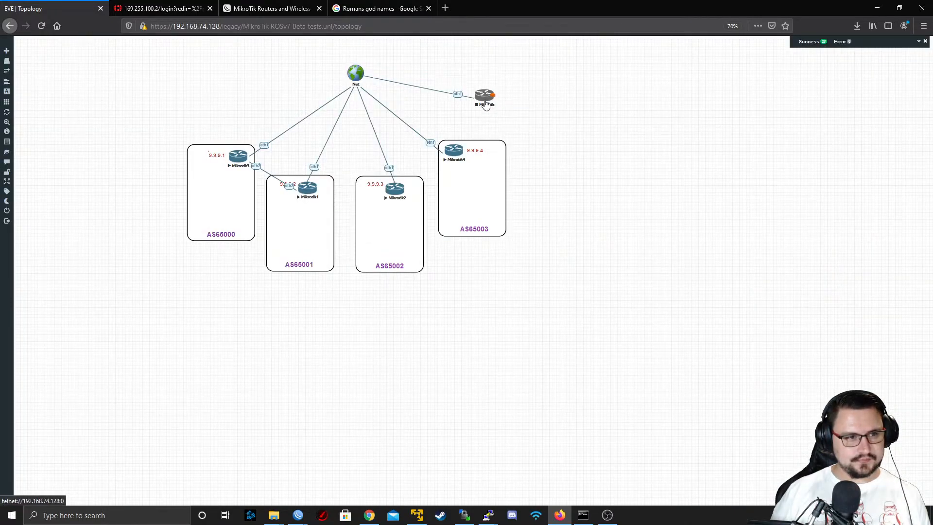
left_click_drag(487, 105, 587, 85)
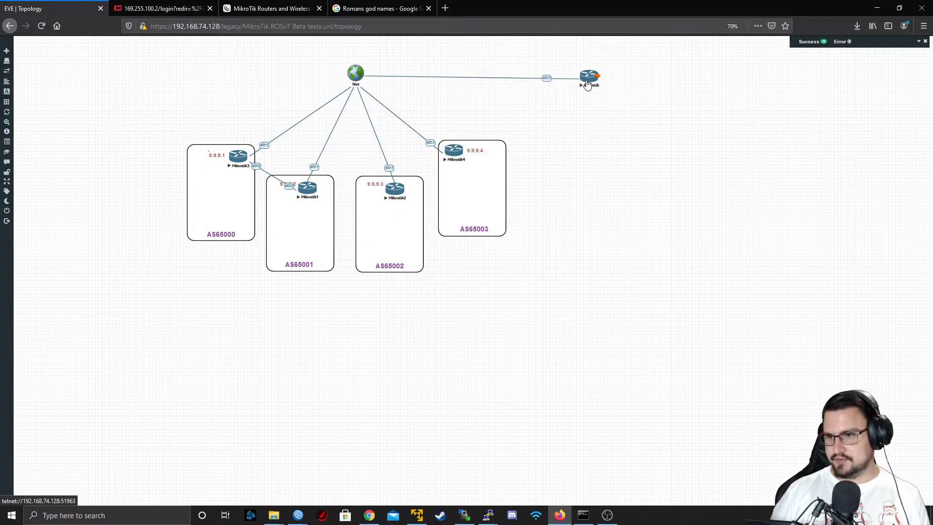
Open the new Mikrotik node's telnet console with putty.exe and minimize the console window
left_click(587, 84)
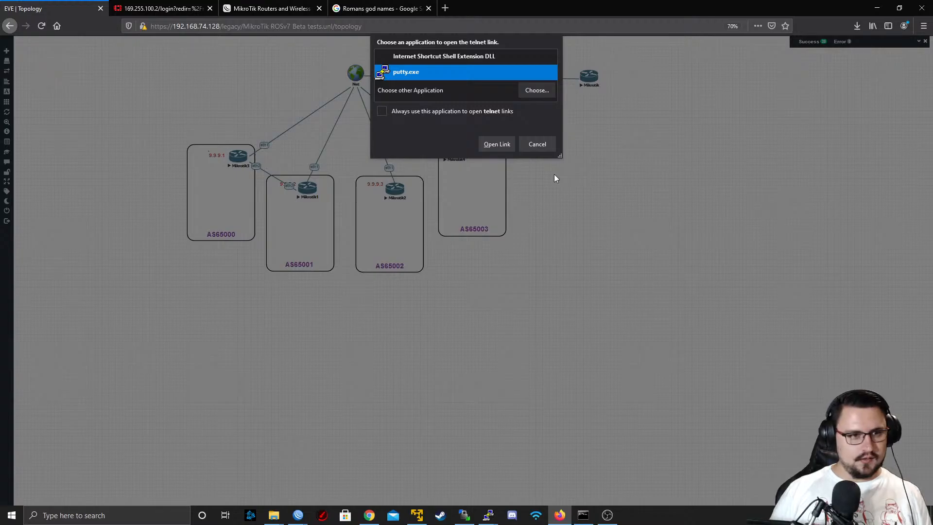
left_click(497, 143)
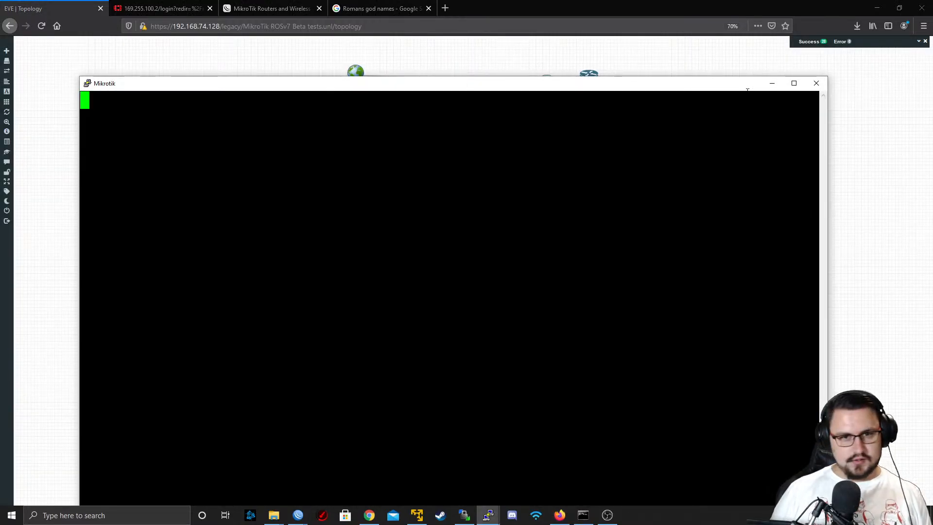
left_click(773, 83)
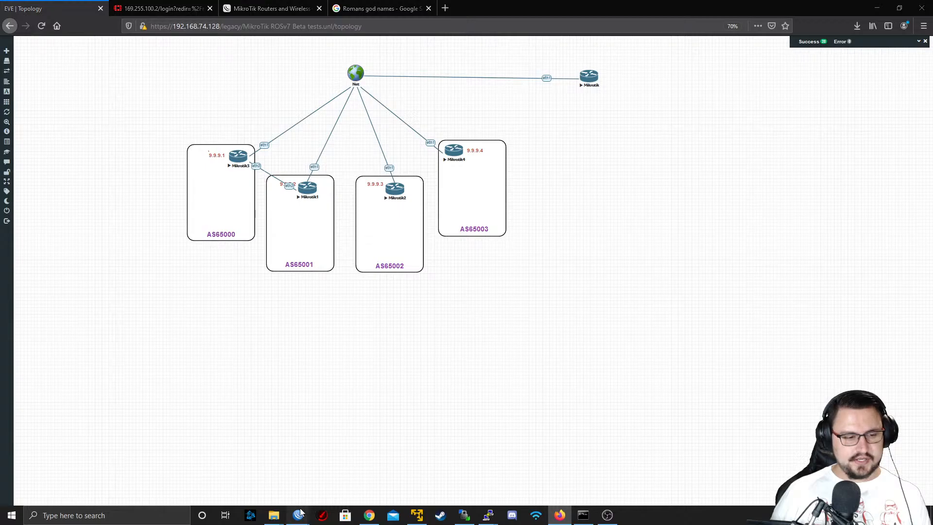
Open a new WinBox window and check the discovered neighbors for the new router's addresses and version
right_click(299, 515)
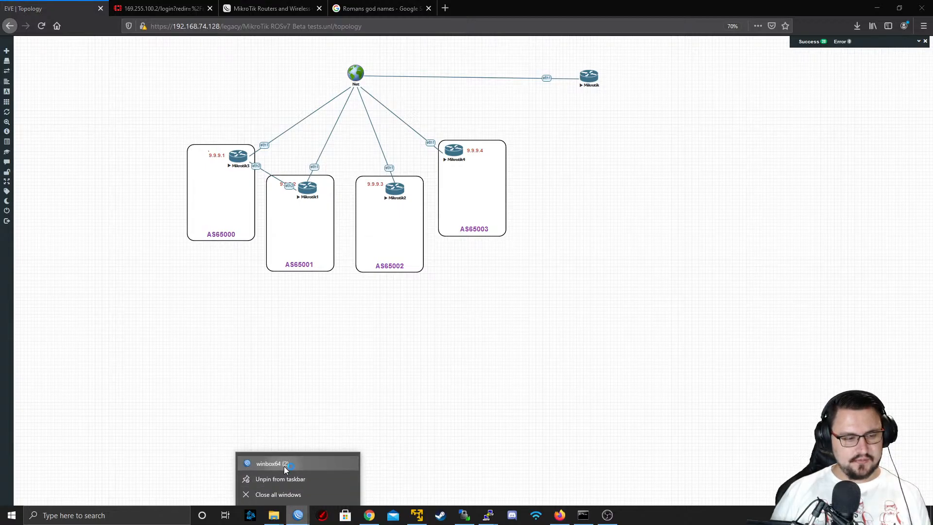
left_click(285, 468)
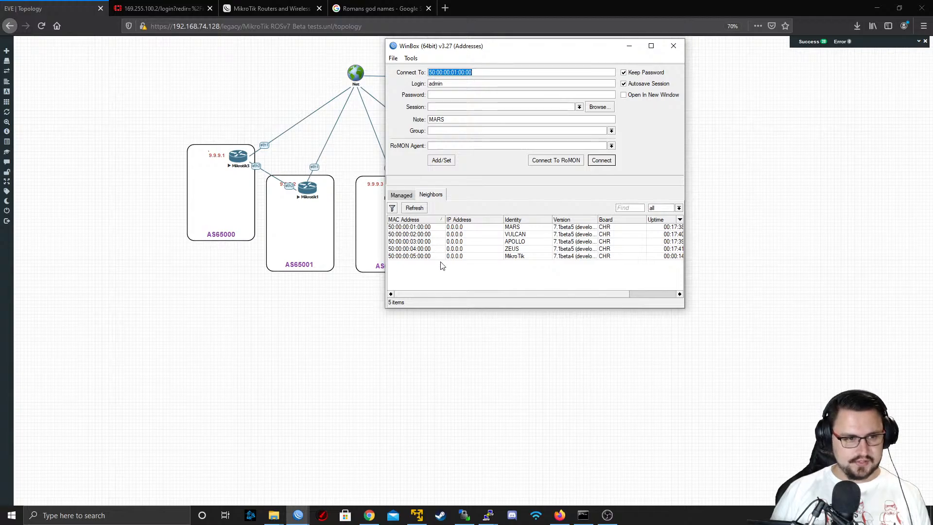
left_click_drag(551, 294, 512, 293)
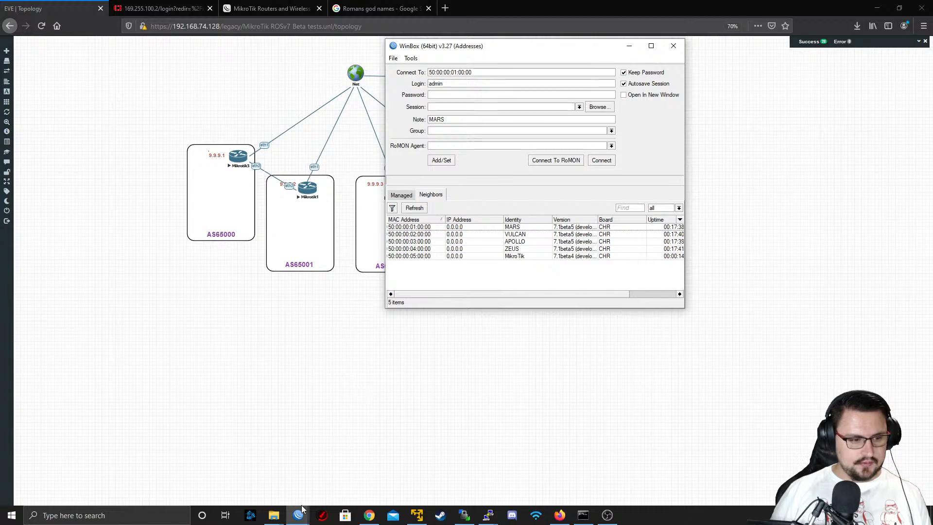
Switch to the APOLLO WinBox session, open its IP neighbor list and examine the interfaces and addresses of the discovered devices
mouse_move(299, 510)
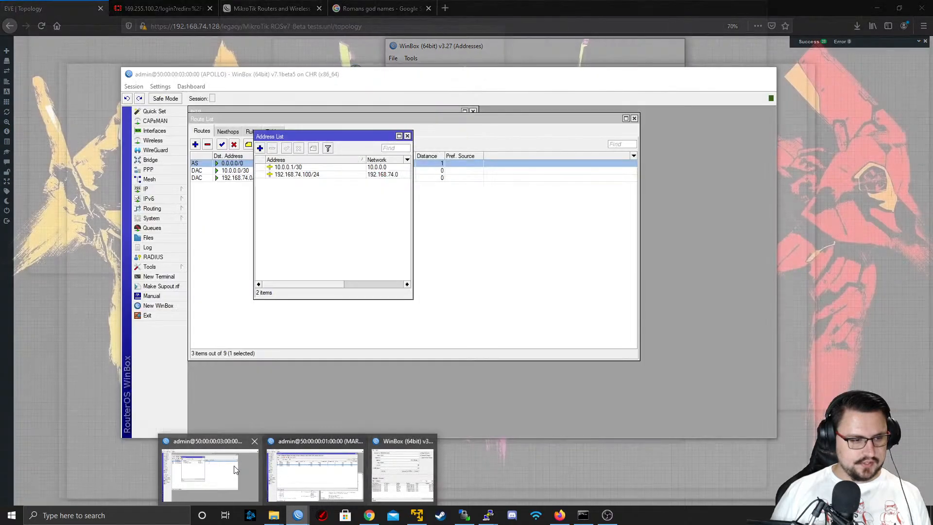
left_click(250, 465)
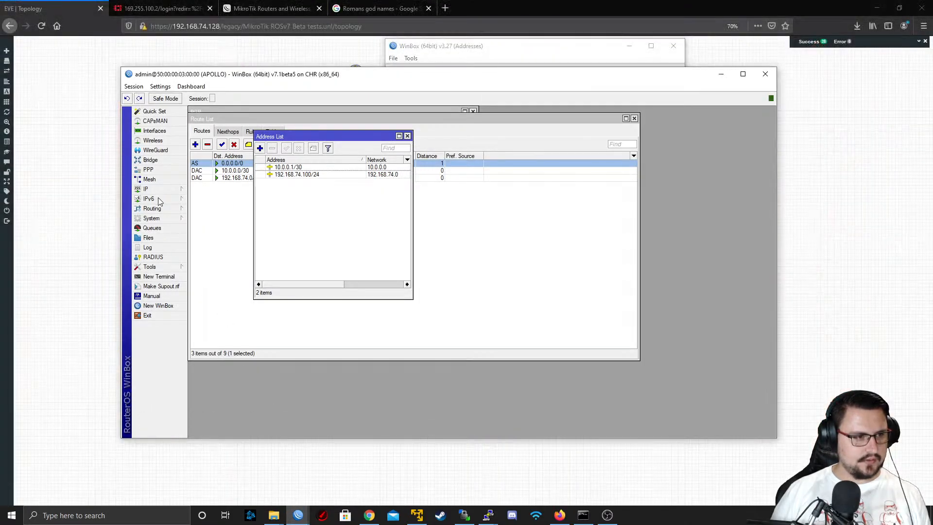
left_click(155, 189)
left_click(219, 300)
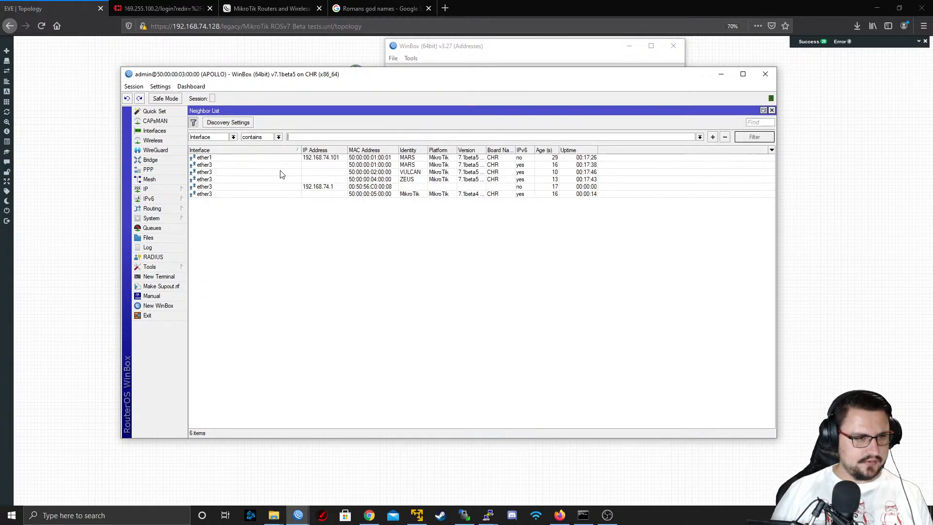
left_click(323, 159)
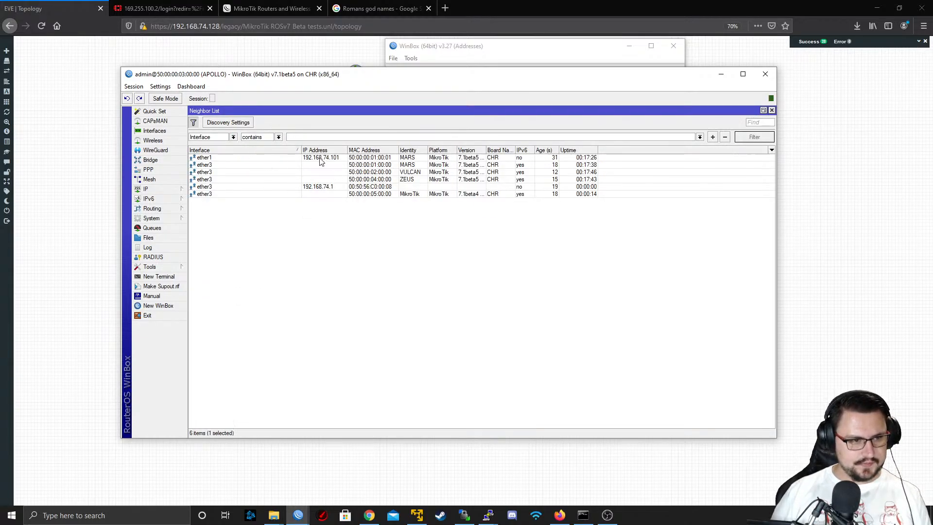
left_click(323, 188)
left_click(314, 195)
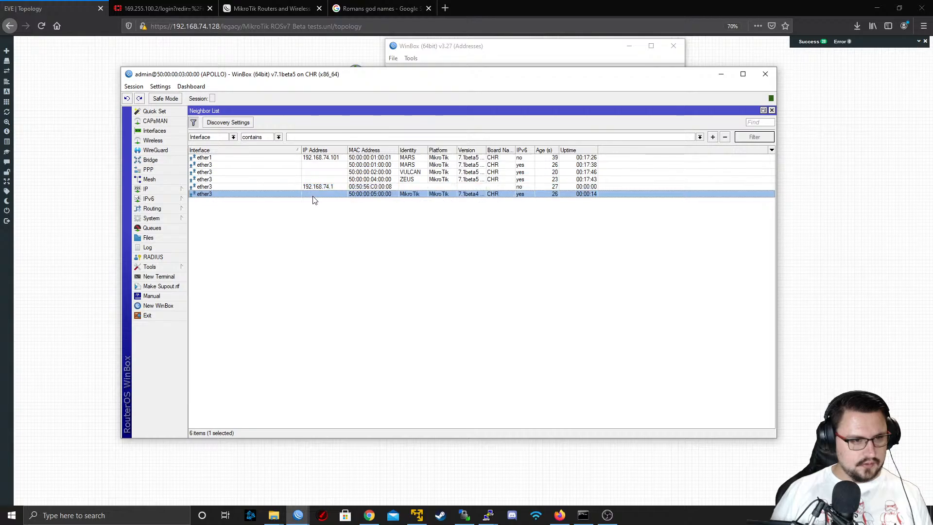
left_click(311, 187)
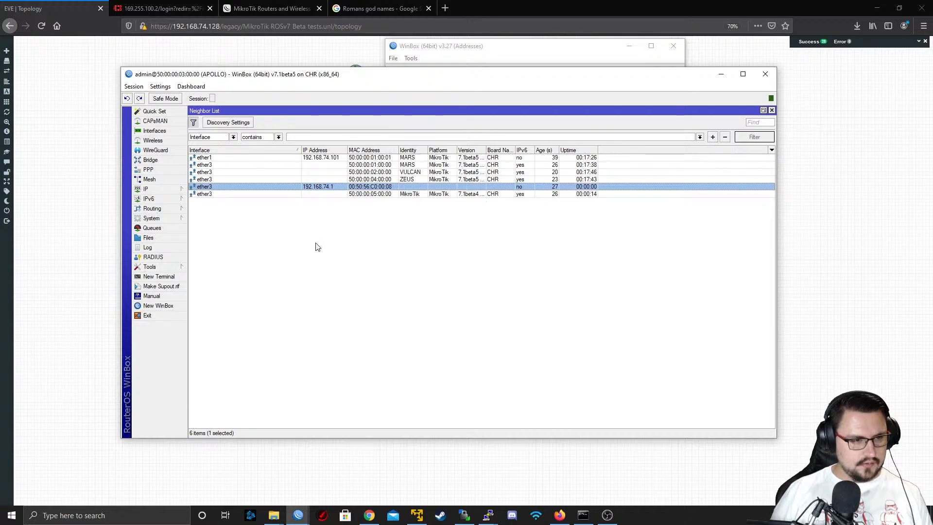
left_click(319, 165)
left_click(310, 188)
left_click(354, 195)
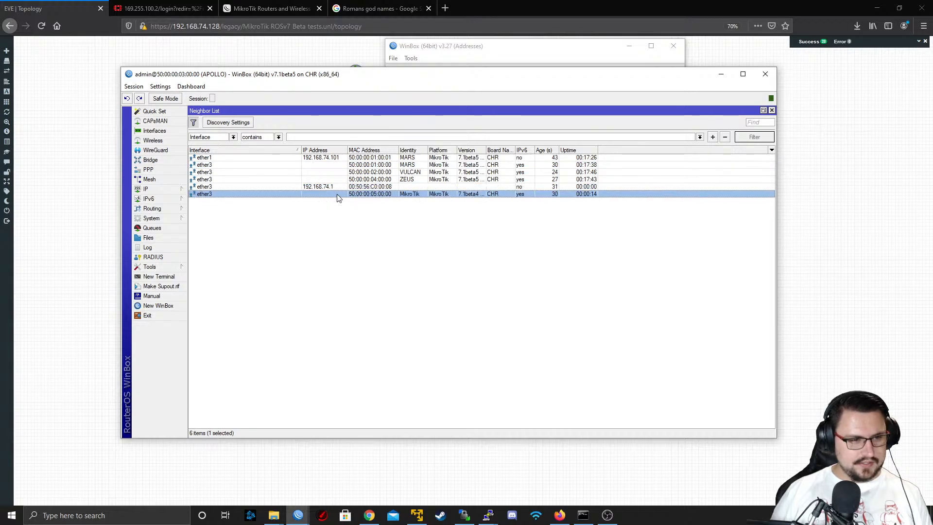
left_click(345, 187)
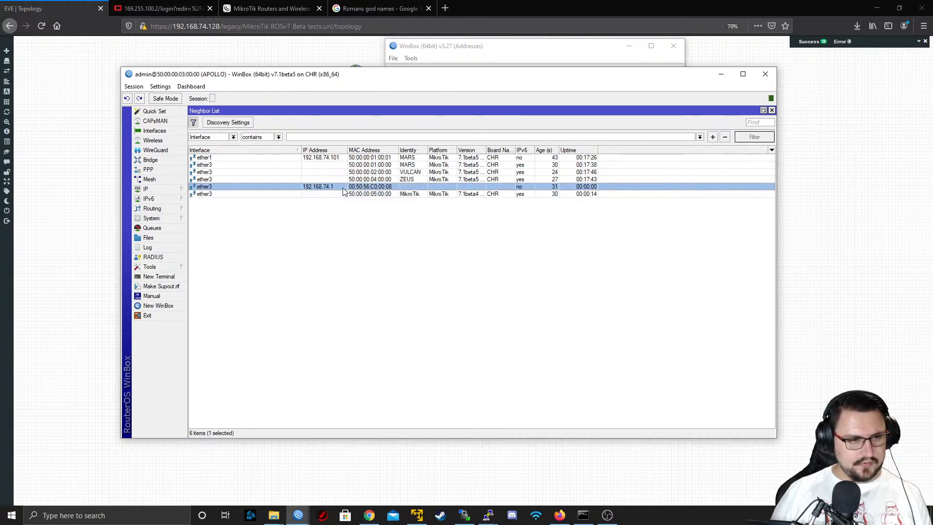
right_click(316, 192)
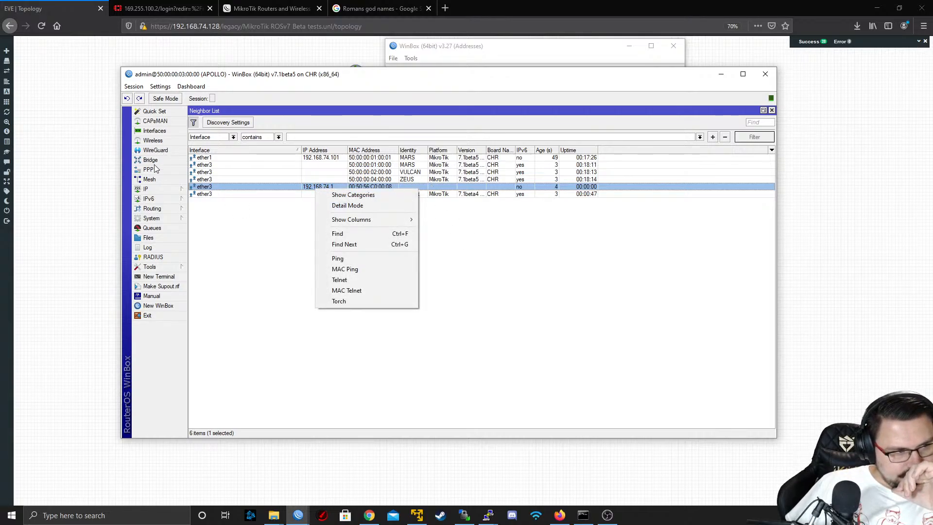
Open APOLLO's interface list and clear the name filter on the interfaces
left_click(158, 191)
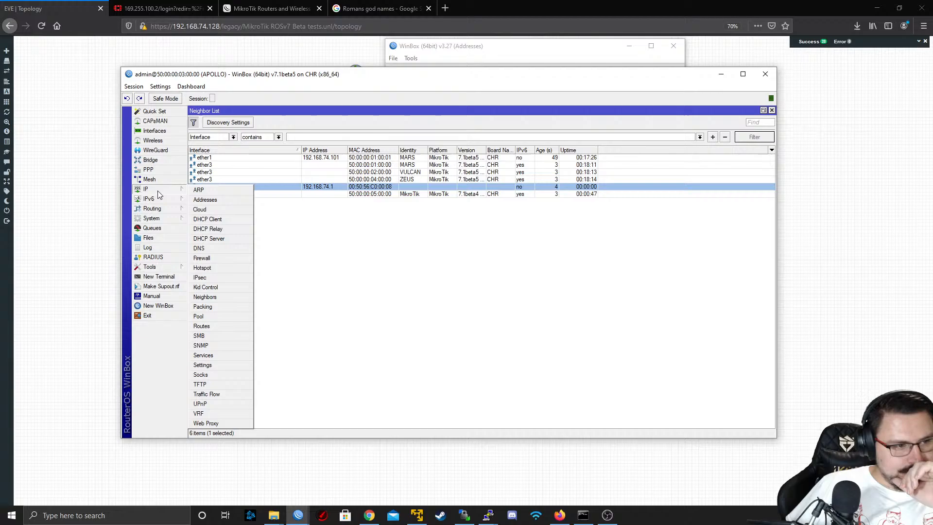
left_click(274, 261)
left_click(155, 131)
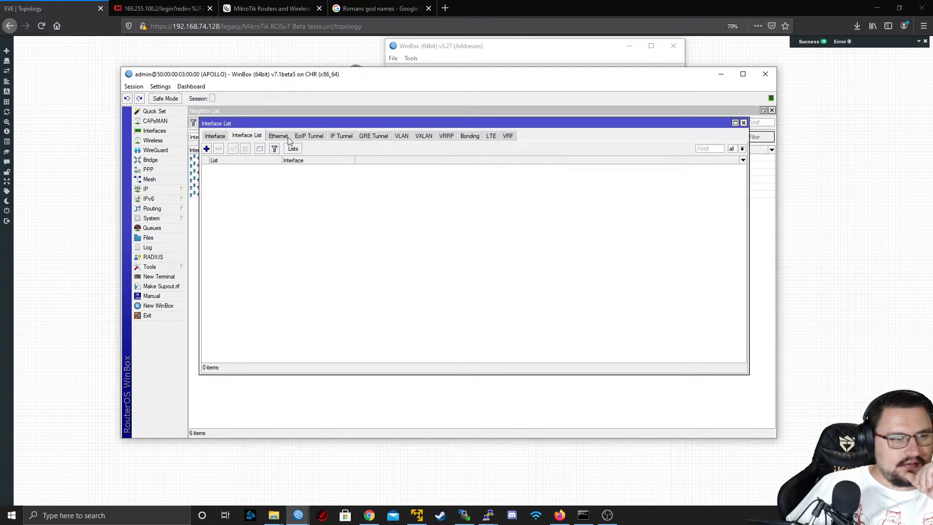
left_click_drag(327, 163, 247, 158)
key("BackSpace")
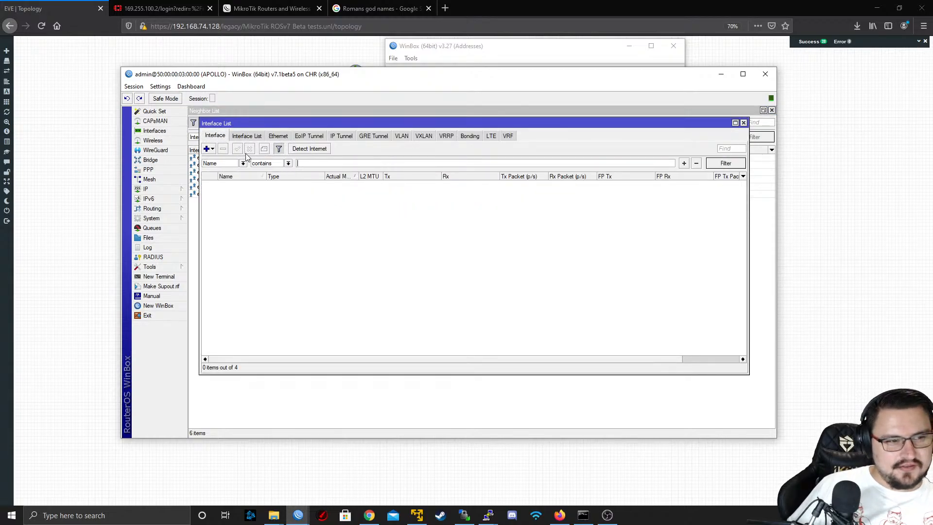
key("Return")
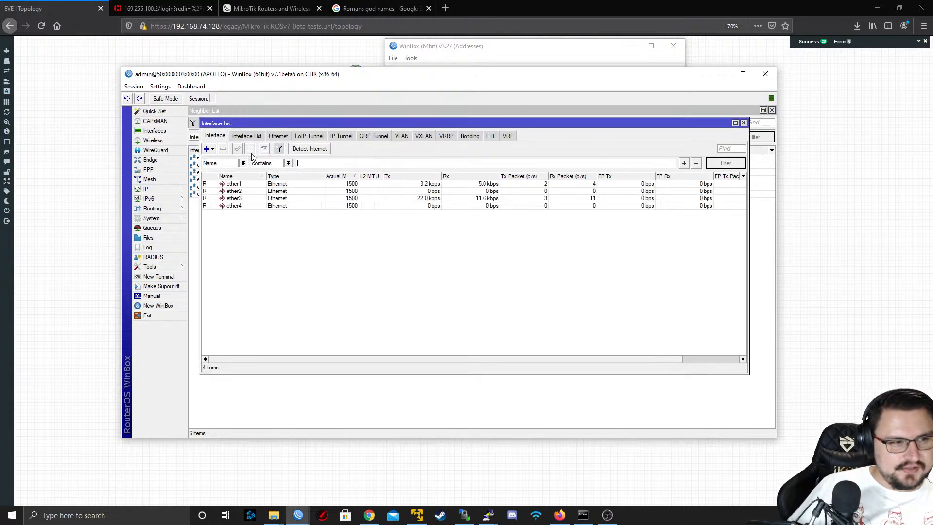
Compare the traffic on APOLLO's ether1 and ether3 interfaces, then close the interface list
right_click(283, 199)
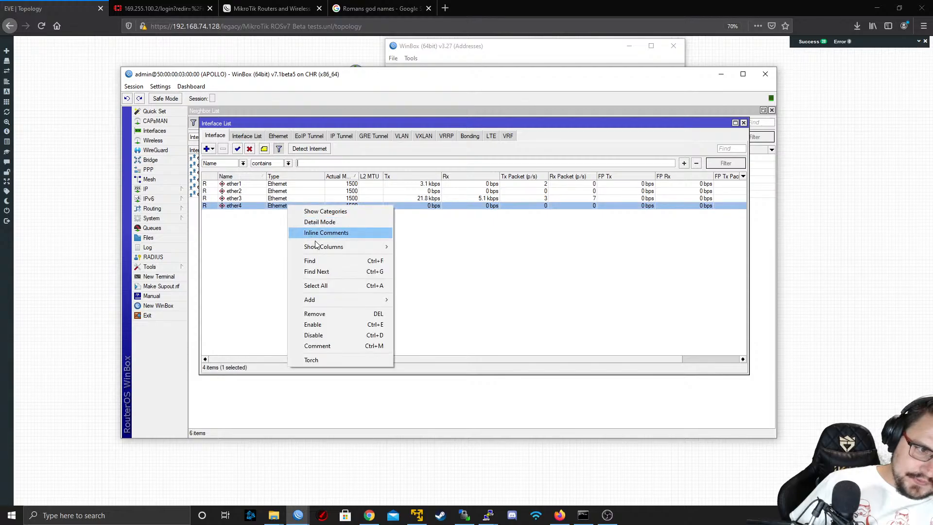
left_click(455, 263)
left_click_drag(243, 80, 515, 155)
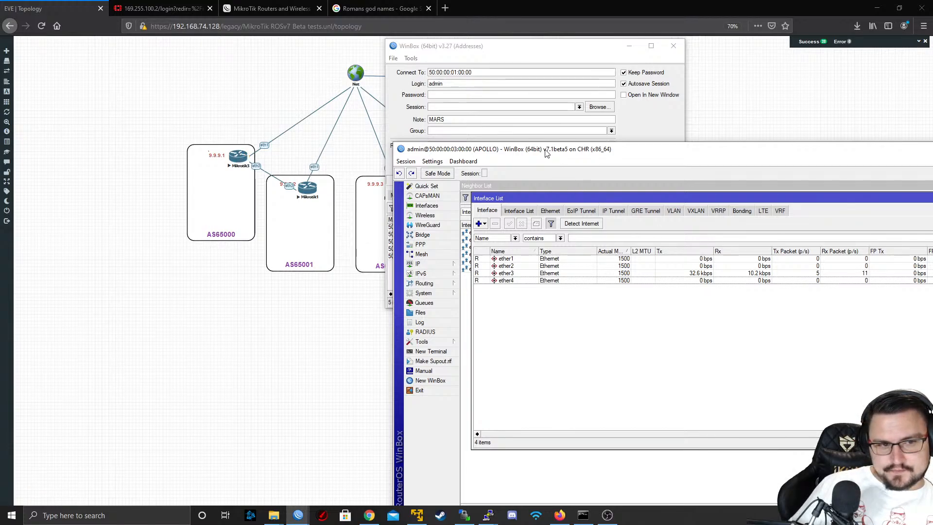
left_click_drag(546, 156, 394, 113)
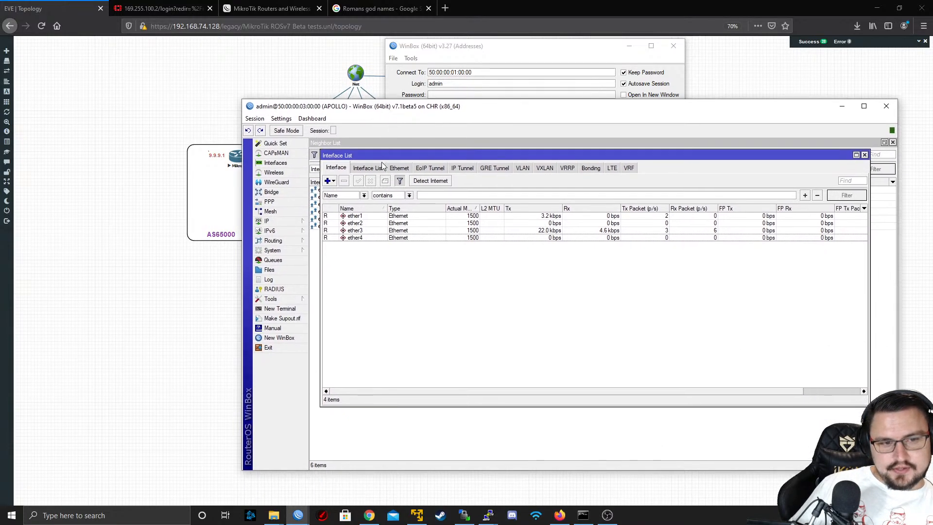
left_click(411, 218)
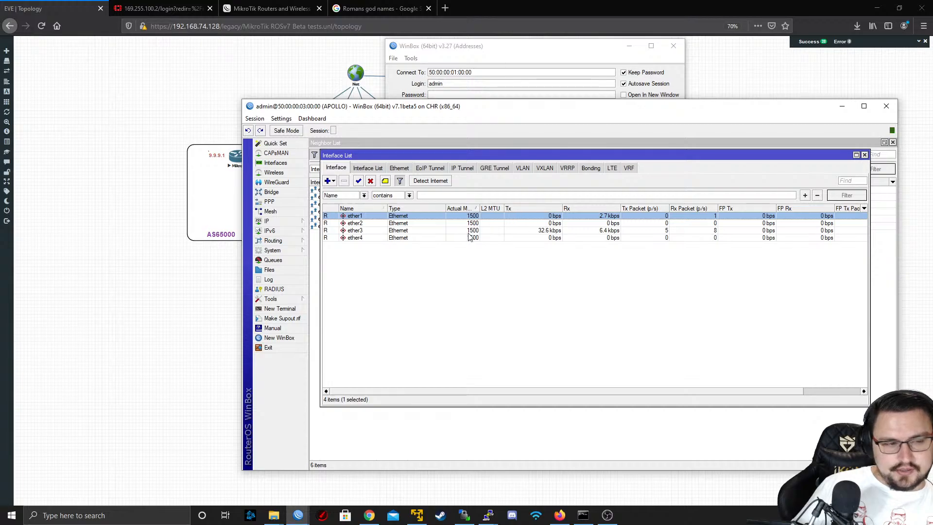
left_click(421, 231)
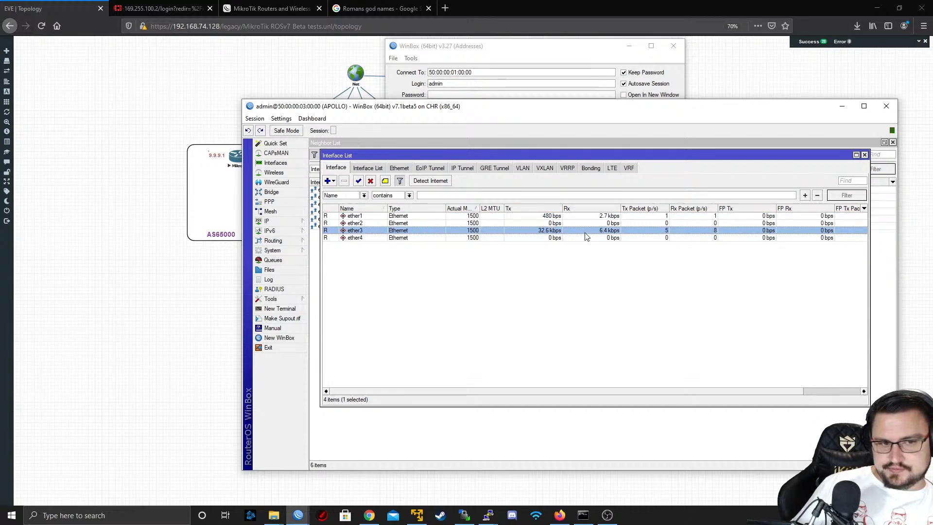
left_click(865, 155)
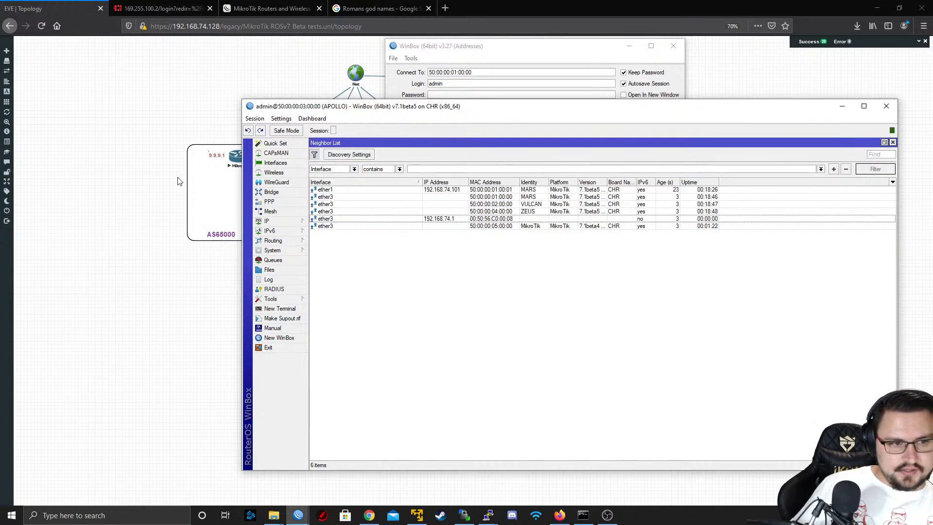
Compare the ether1 and ether3 entries in APOLLO's neighbor list
left_click(357, 199)
left_click(350, 219)
left_click(370, 191)
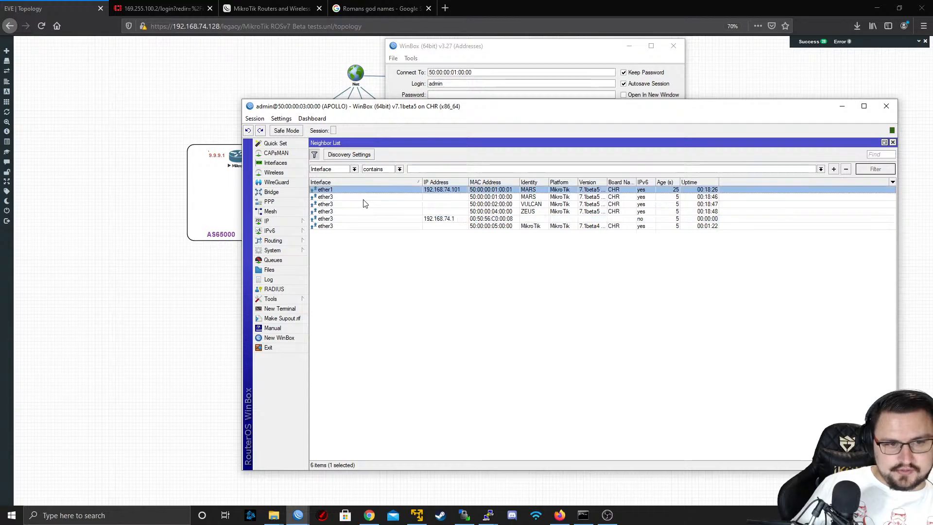
Open APOLLO's IP address list and move the 192.168.74.100/24 address to interface ether3
left_click(280, 222)
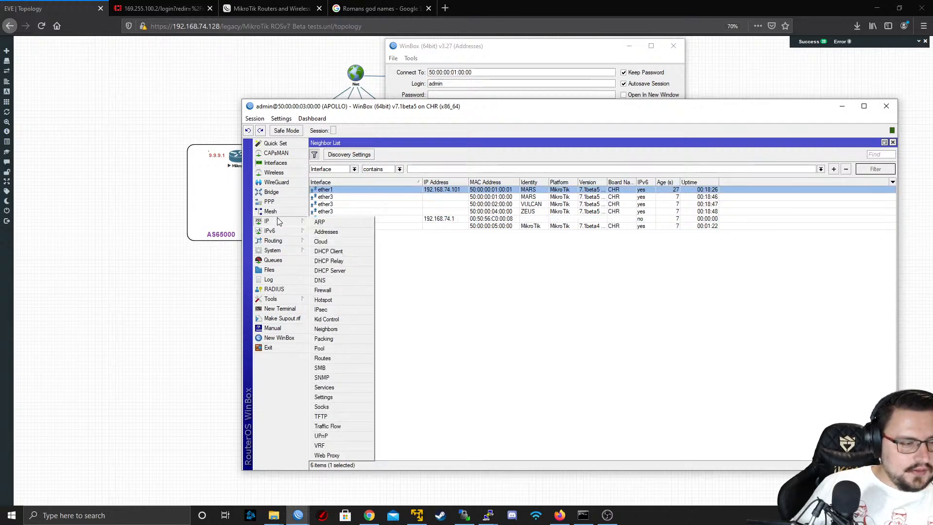
left_click(332, 234)
left_click(437, 206)
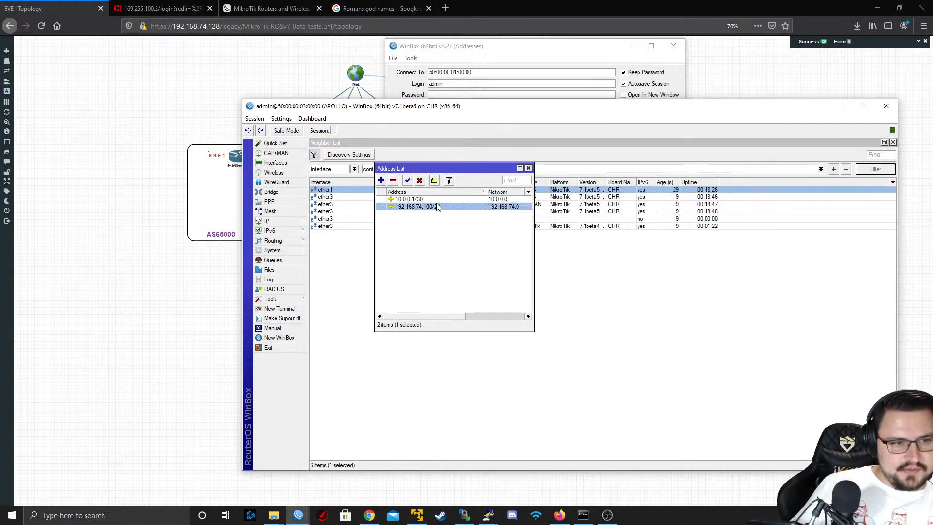
double_click(437, 207)
left_click(450, 254)
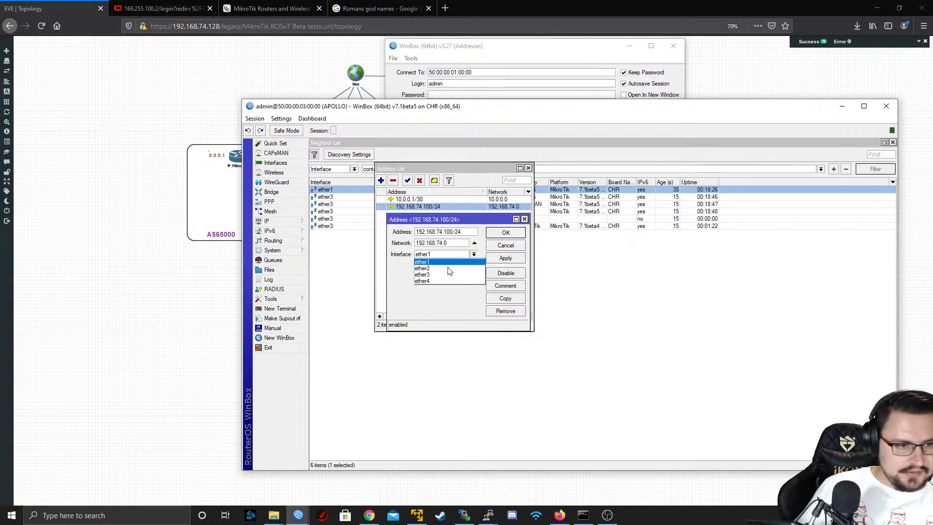
left_click(445, 275)
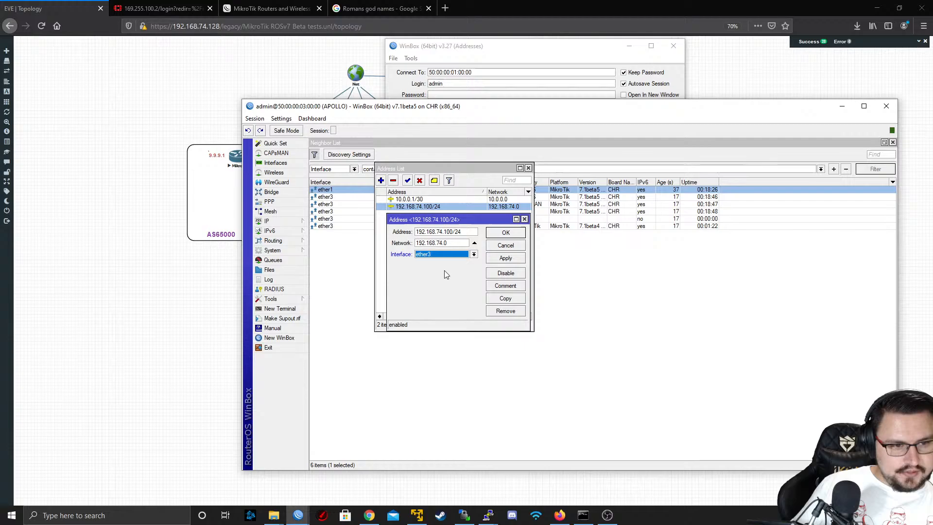
left_click(507, 258)
left_click(501, 233)
Switch to the MARS WinBox session and move its 192.168.74.101/24 address to interface ether3
left_click_drag(384, 114, 193, 128)
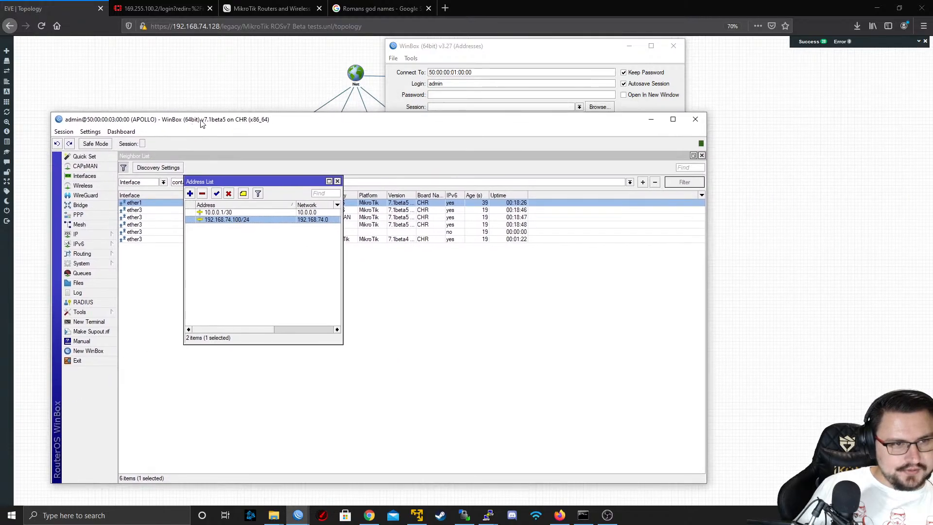
mouse_move(298, 515)
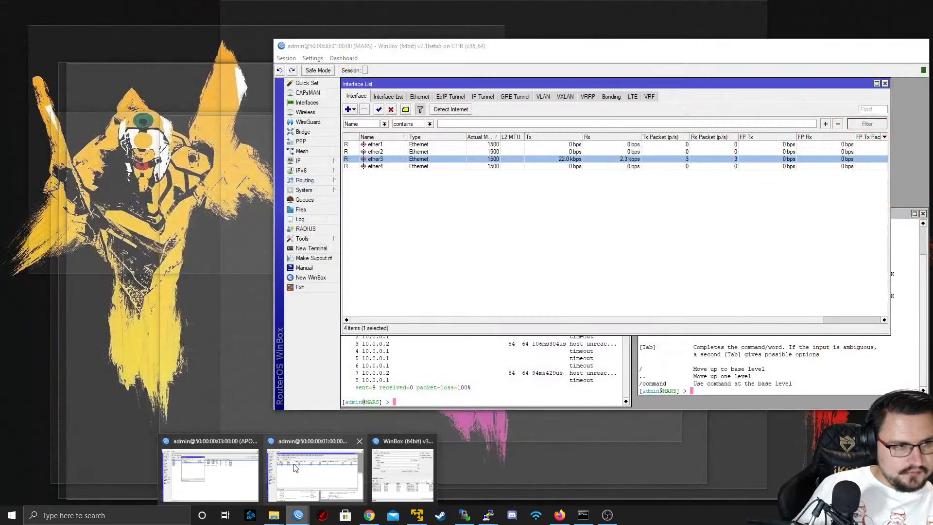
left_click(301, 479)
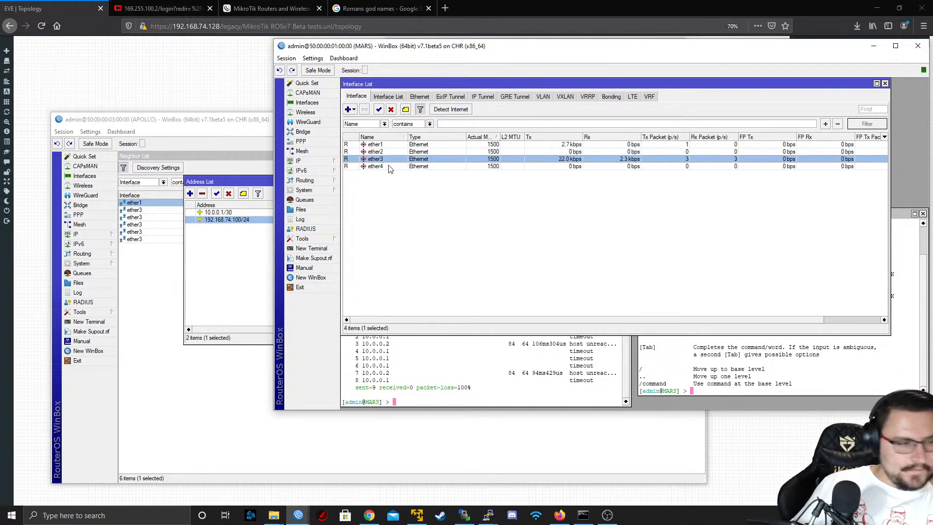
left_click(337, 161)
left_click(370, 171)
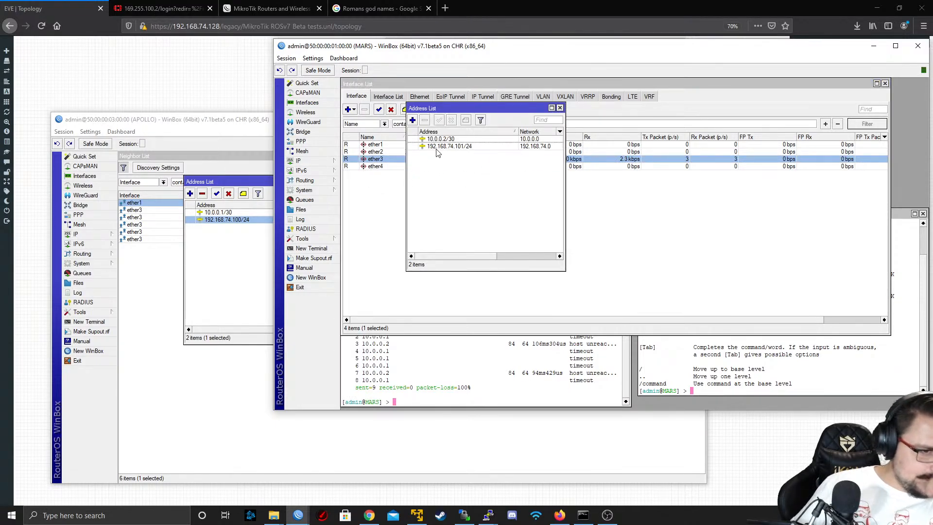
double_click(448, 146)
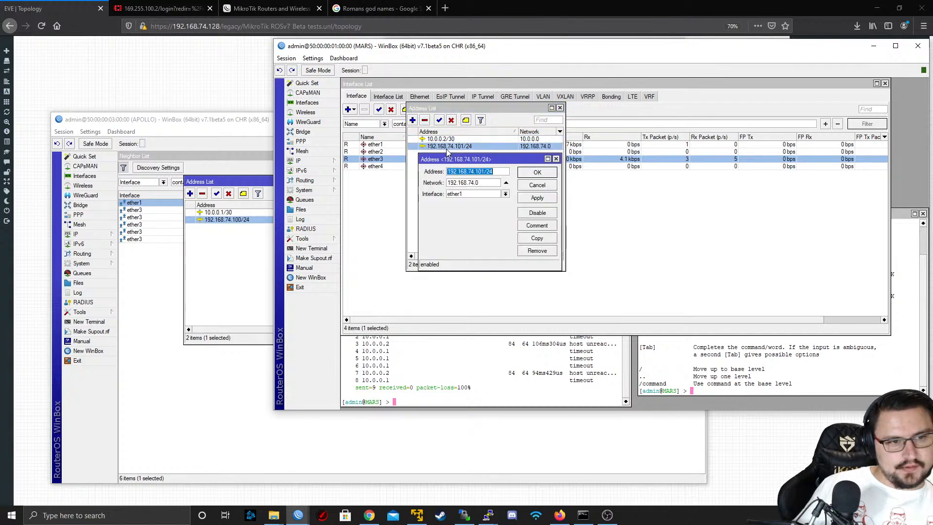
left_click(483, 195)
left_click(467, 215)
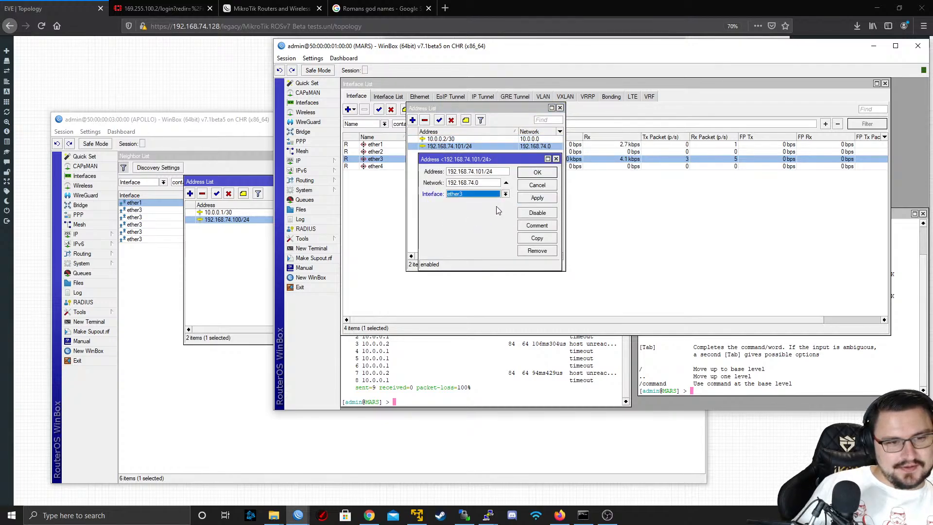
left_click(538, 200)
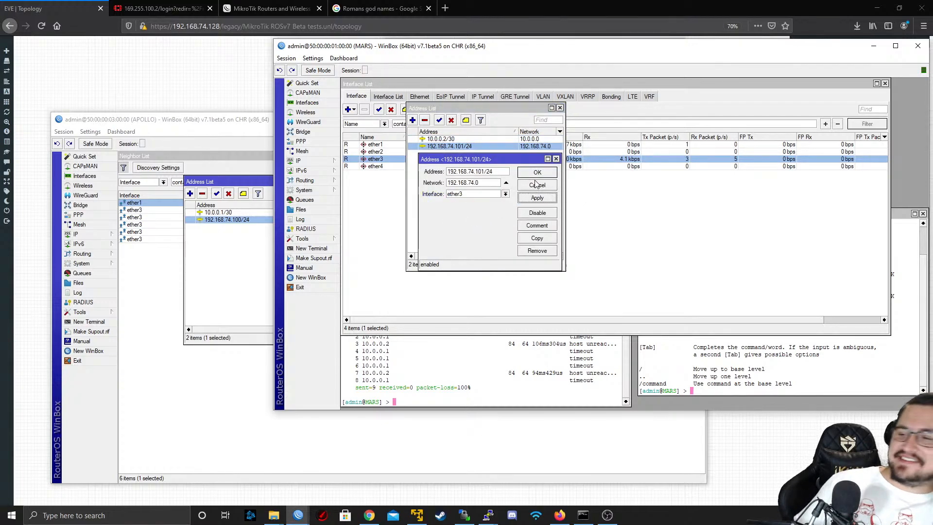
left_click(537, 185)
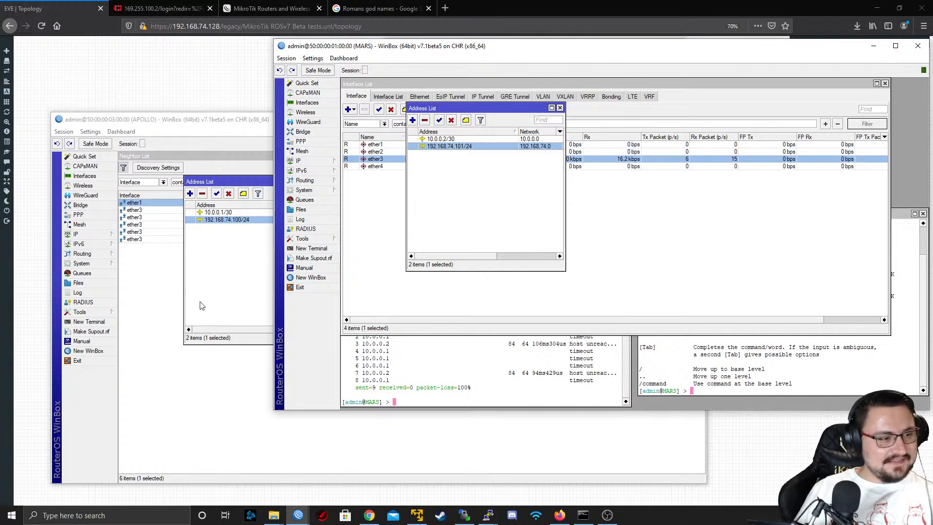
Open a new terminal on APOLLO and ping 8.8.8.8, stopping after a few replies
left_click(89, 322)
type("ping 8.8.8.8")
key("Return")
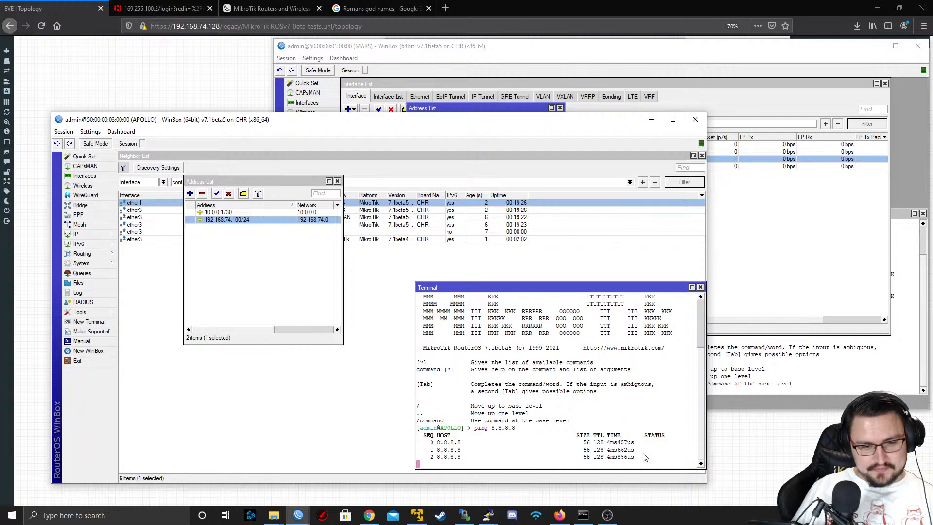
key("ctrl+c")
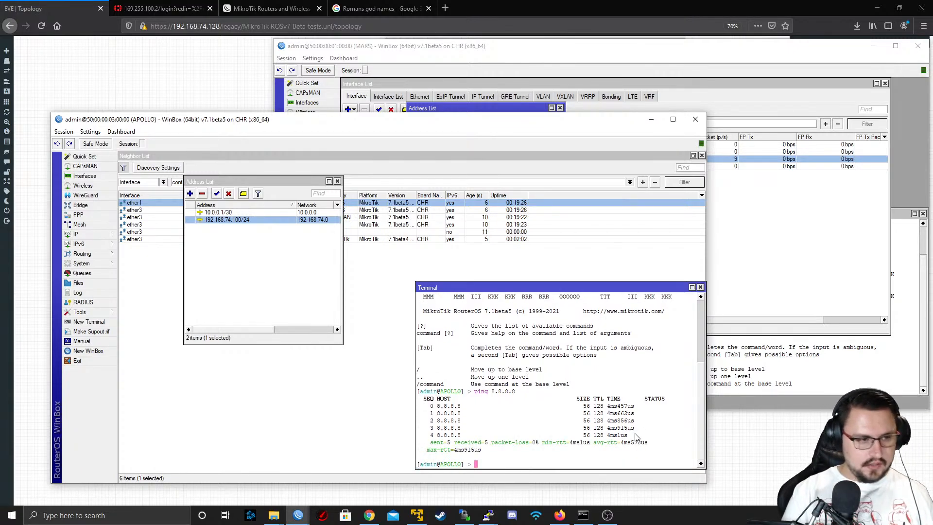
Ping MARS at 192.168.74.101 from APOLLO's terminal, then stop the ping
type("ping 1")
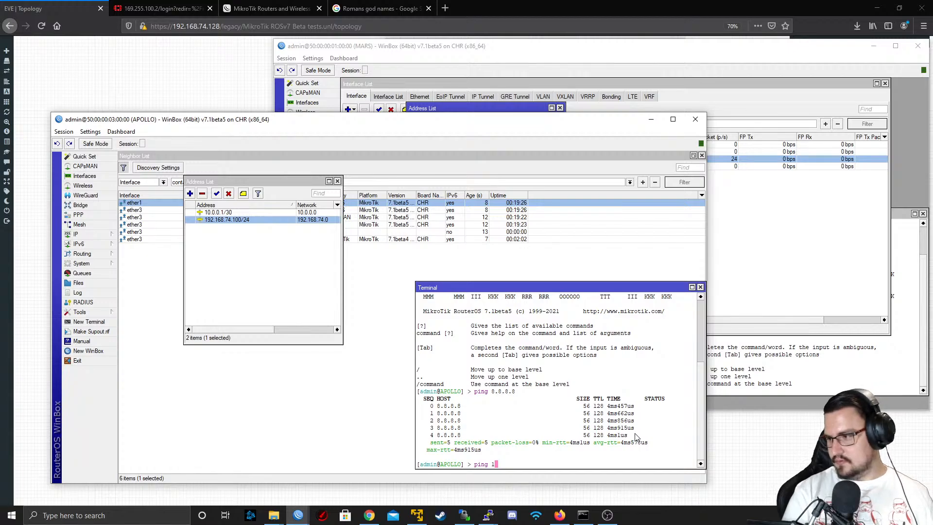
type("92.167")
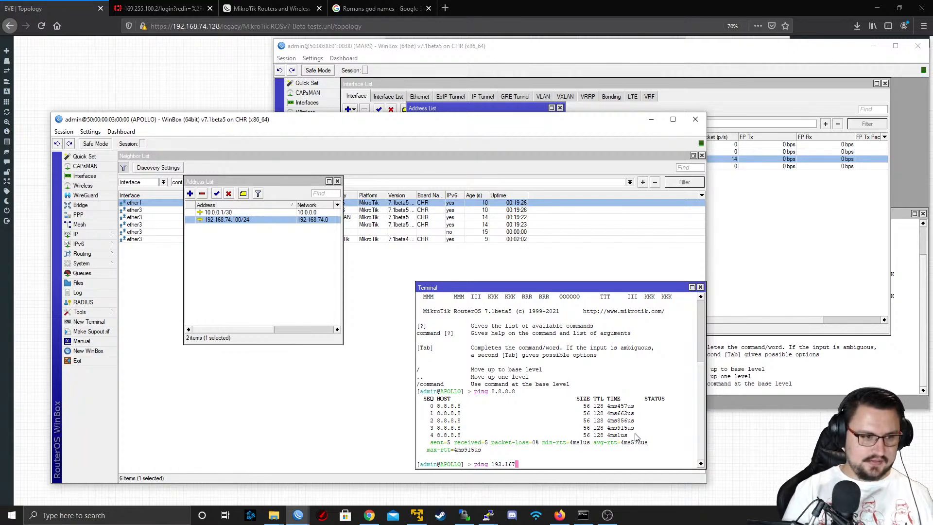
key("BackSpace")
type("8.74.1")
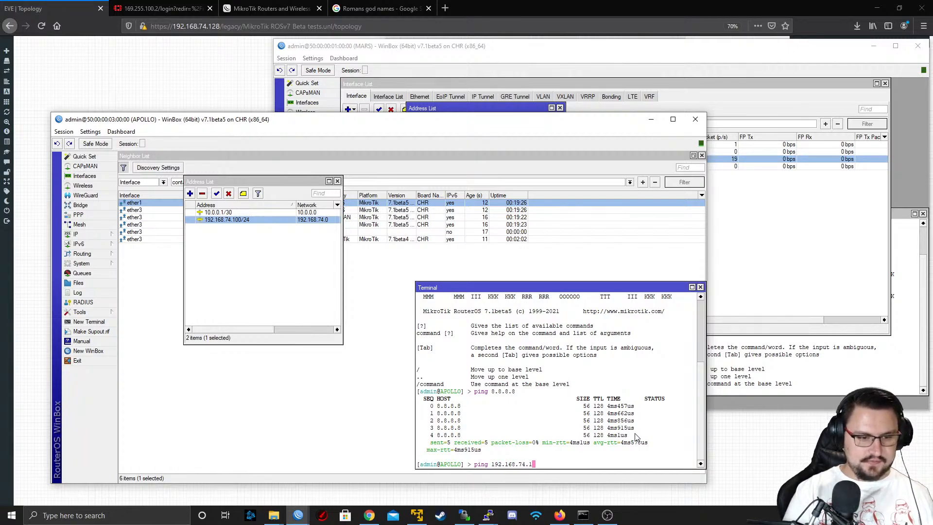
type("01")
key("Return")
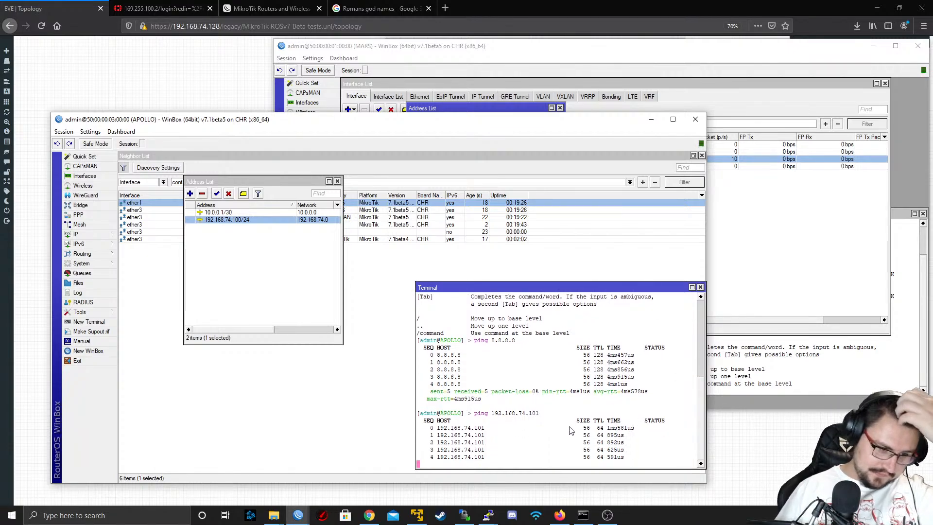
key("ctrl+c")
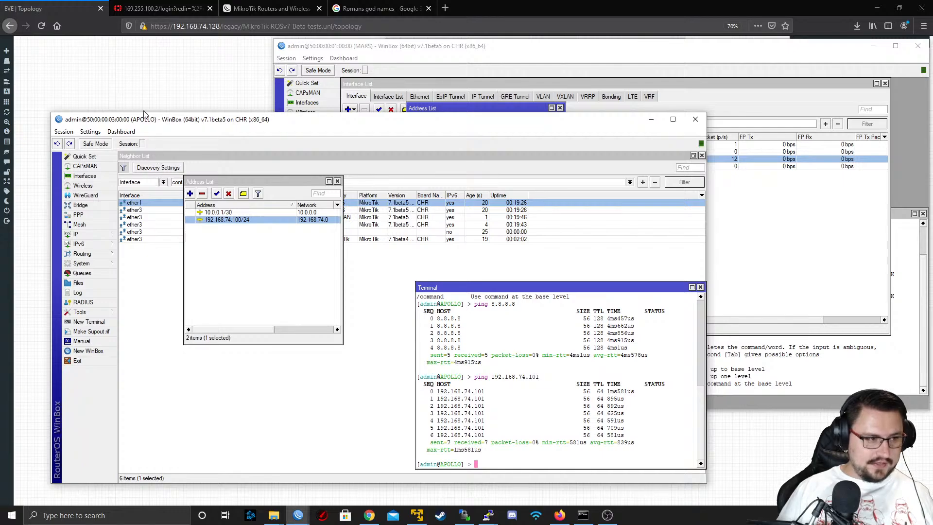
Close APOLLO's address list and minimize the MARS, APOLLO and WinBox login windows to return to the EVE-NG topology
left_click_drag(144, 113, 503, 108)
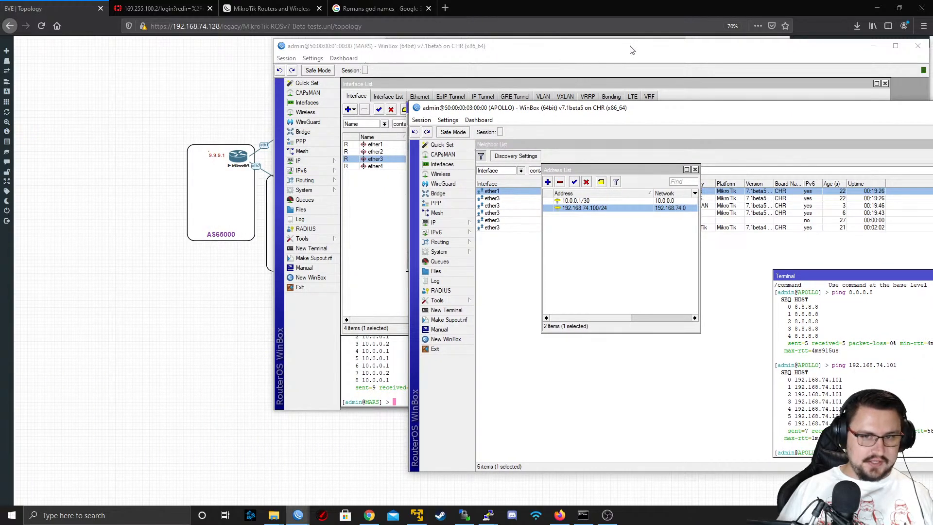
left_click(874, 45)
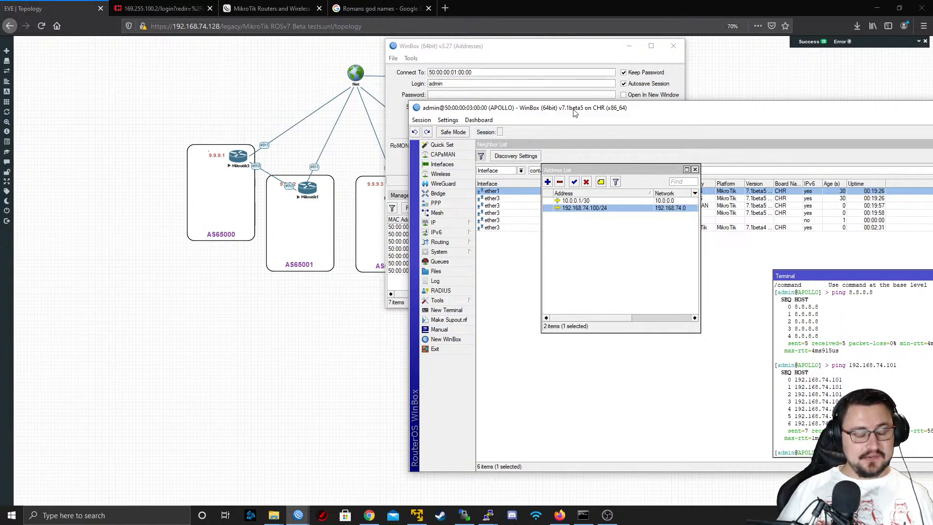
left_click_drag(573, 112, 350, 74)
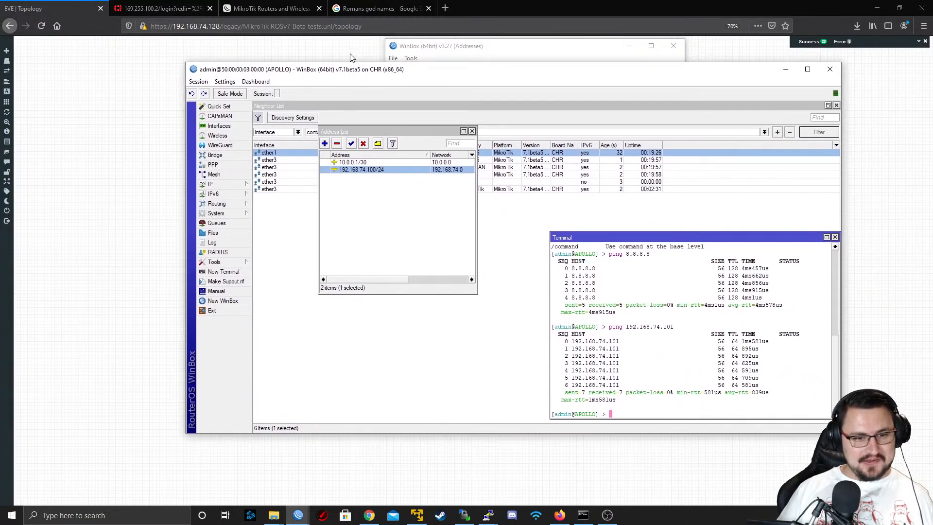
left_click(471, 131)
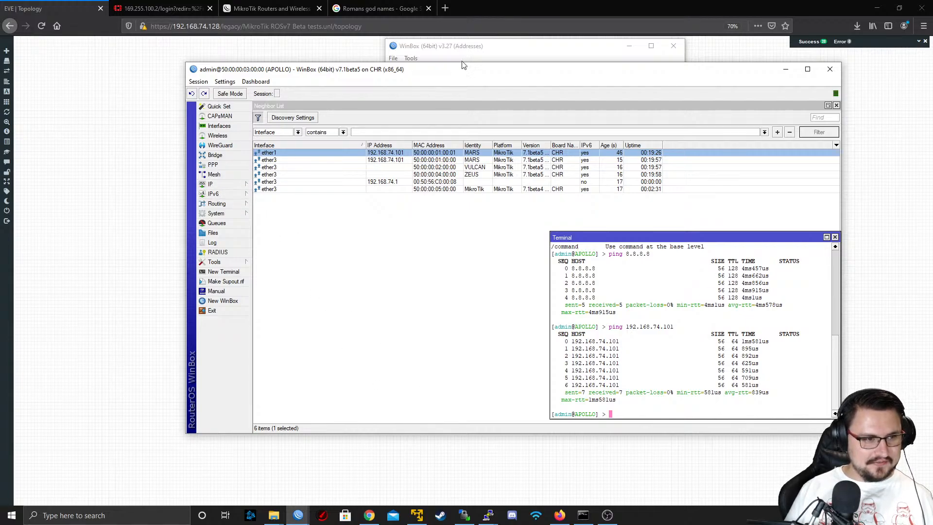
left_click_drag(391, 73, 343, 110)
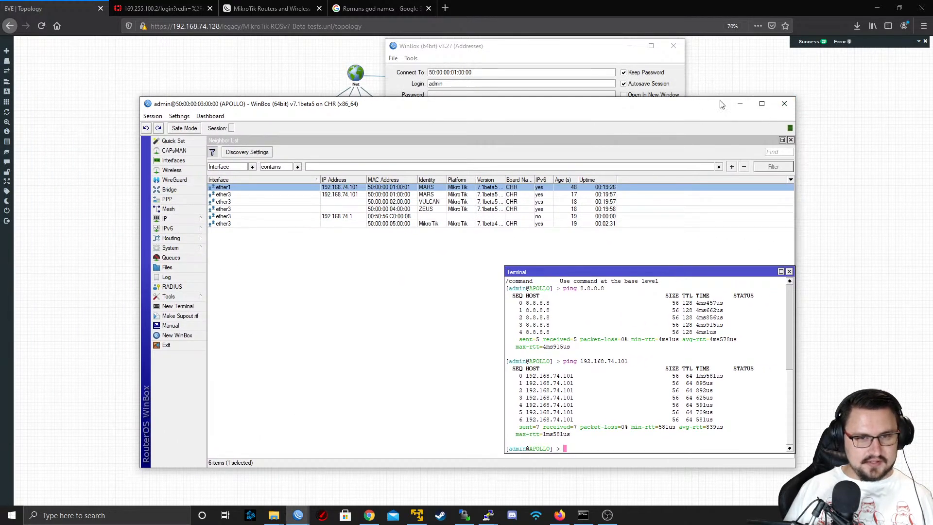
left_click(738, 106)
left_click(626, 46)
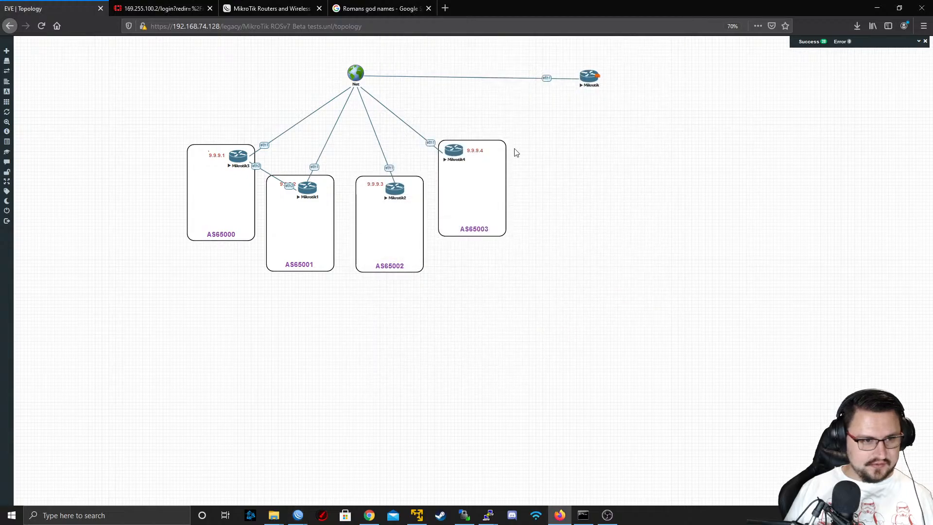
Open the telnet console of the Mikrotik2 node from the topology and reposition its window
left_click(394, 192)
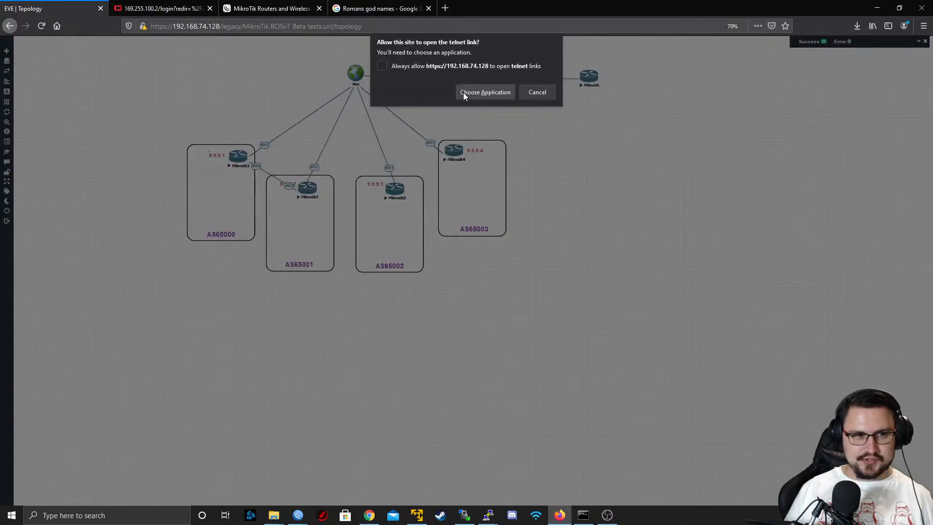
left_click(464, 93)
left_click(505, 143)
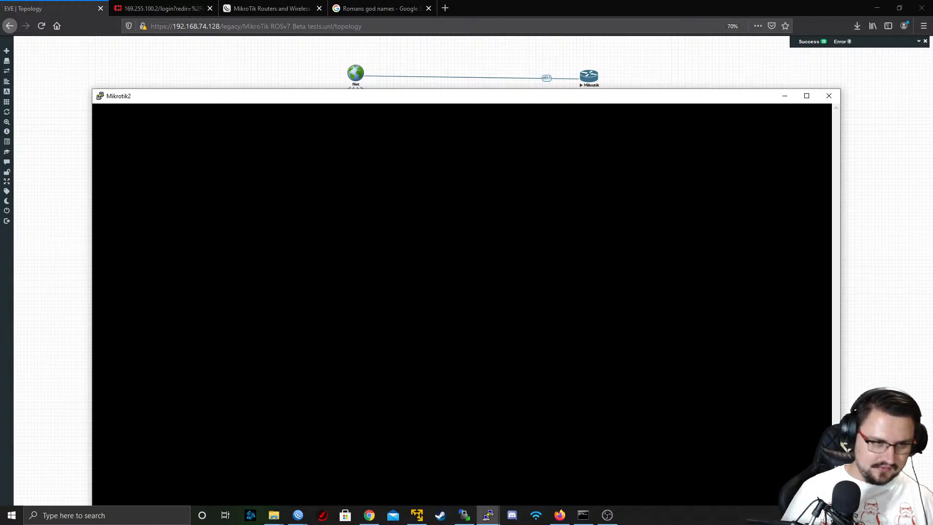
left_click_drag(430, 97, 455, 17)
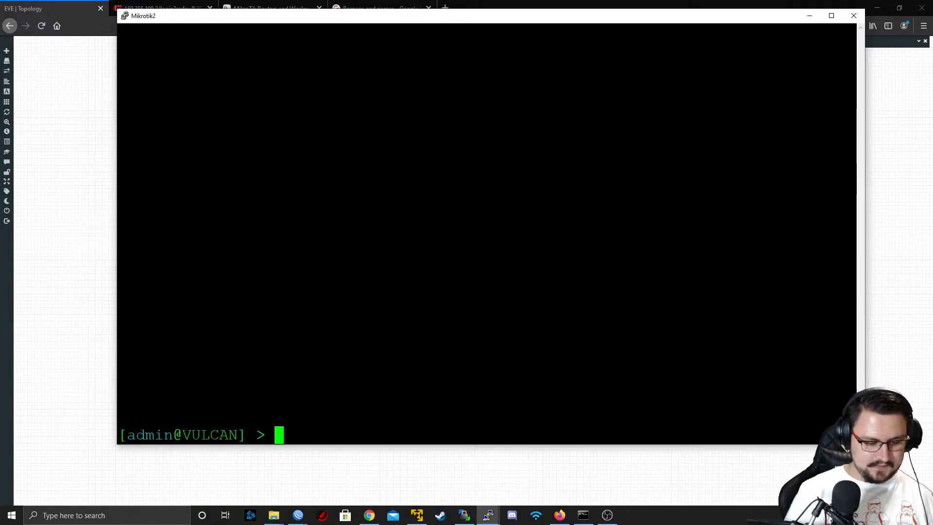
Print VULCAN's IP addresses and interface list in the console
type("ip address/print")
key("Return")
type("i")
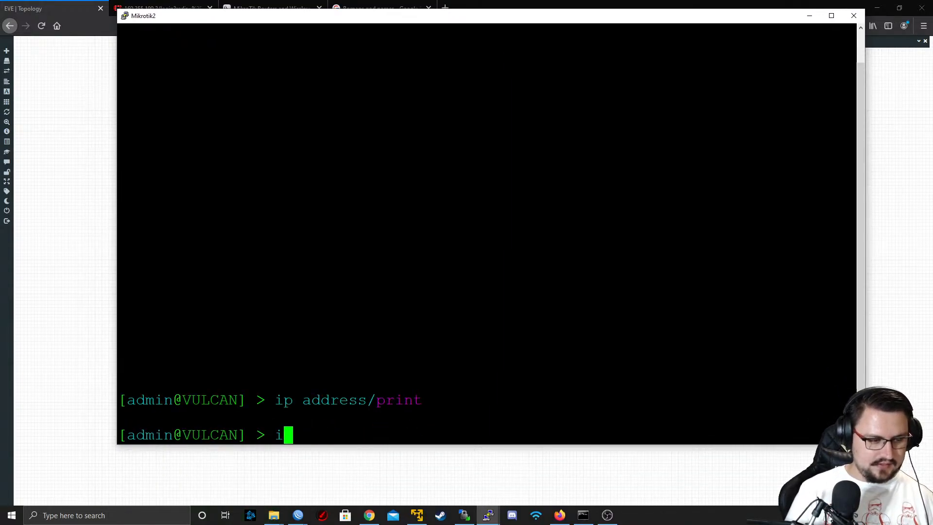
key("BackSpace")
type("interface/print")
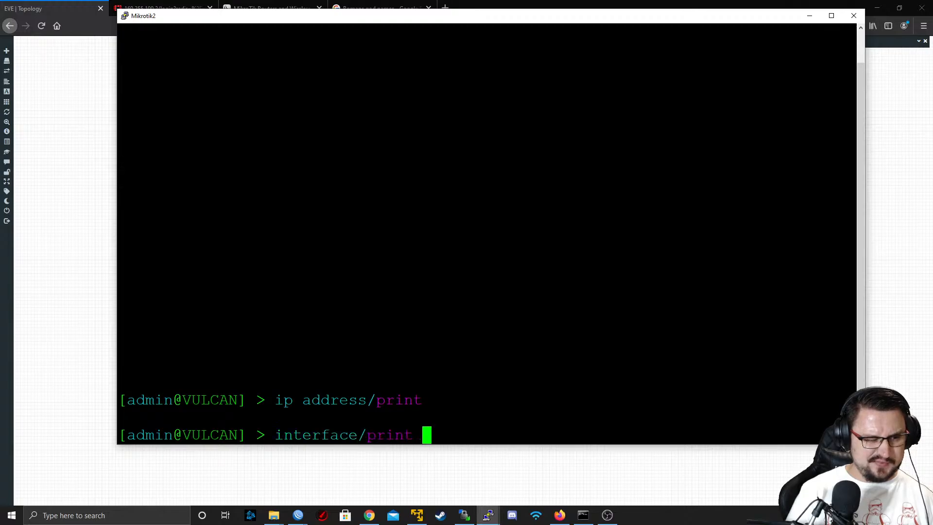
key("Return")
Check the options of the interface monitor-traffic command on VULCAN and run it for ether3
type("interface/")
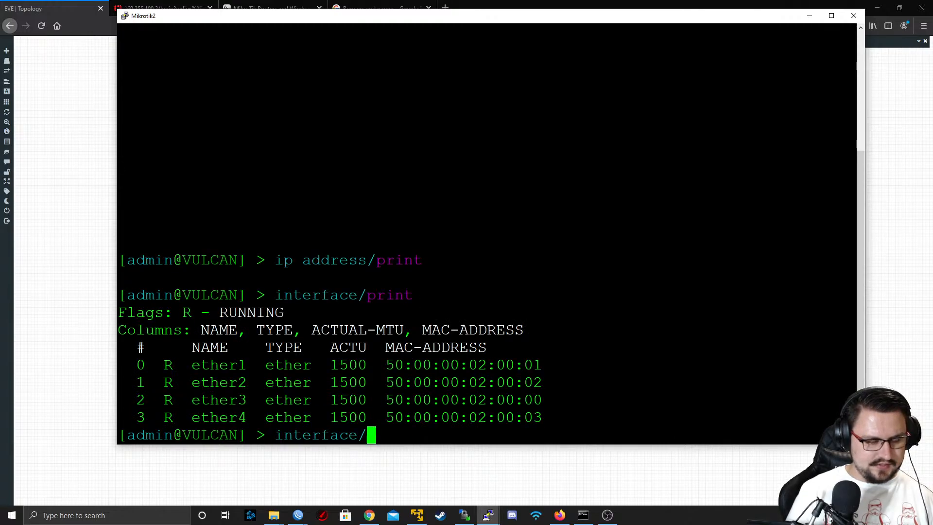
key("BackSpace")
type("mo")
key("Tab")
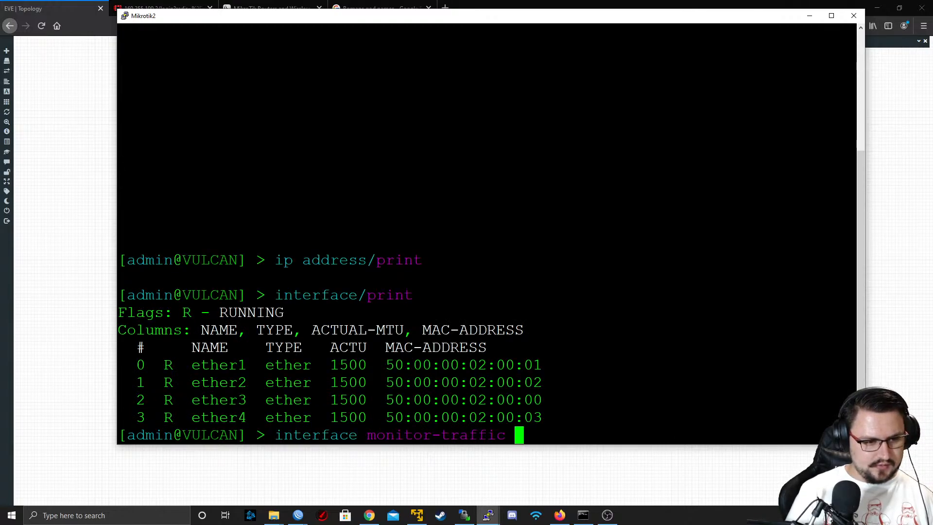
type("pr")
key("BackSpace")
key("BackSpace")
key("question")
key("Return")
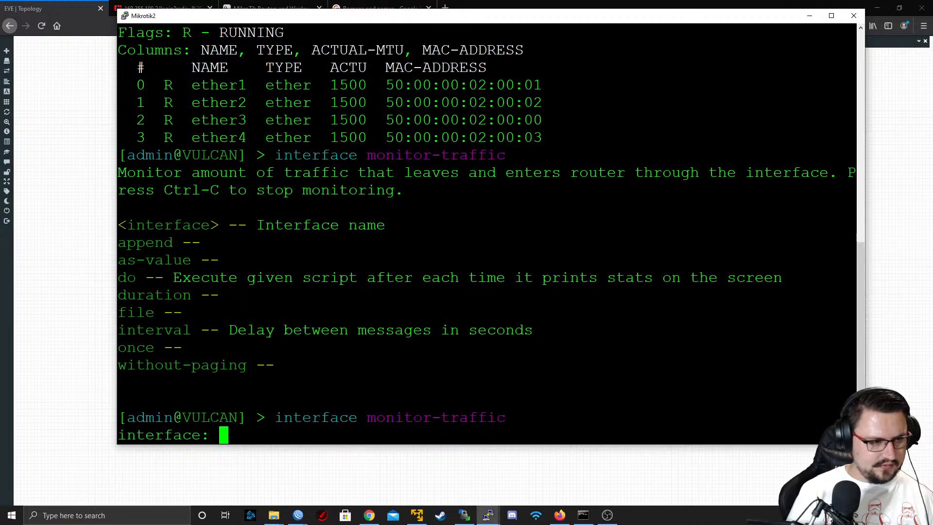
type("ether3")
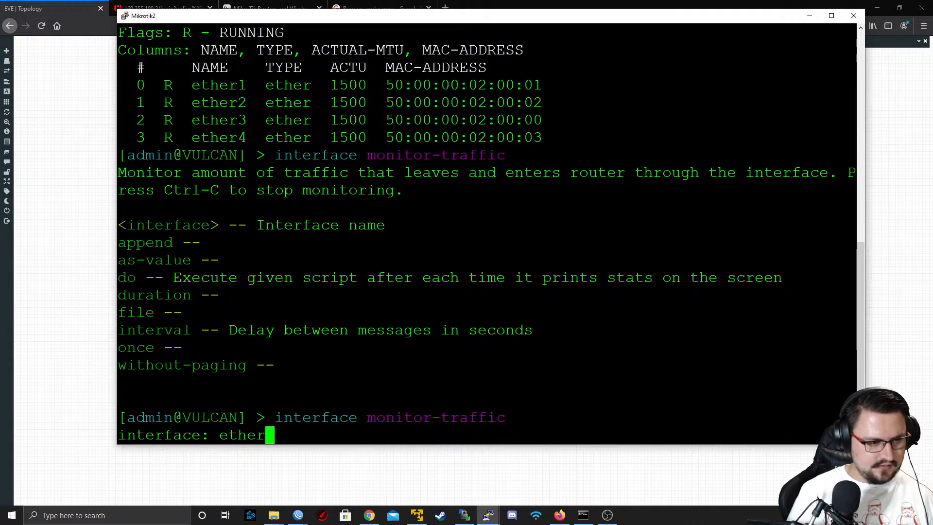
key("Return")
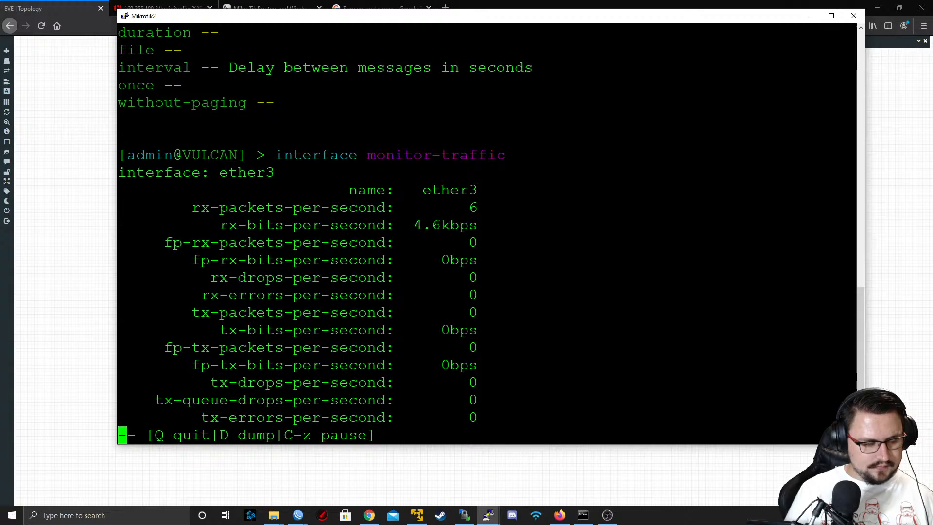
Stop the traffic monitor on VULCAN and print its IP neighbor list
type("qip n")
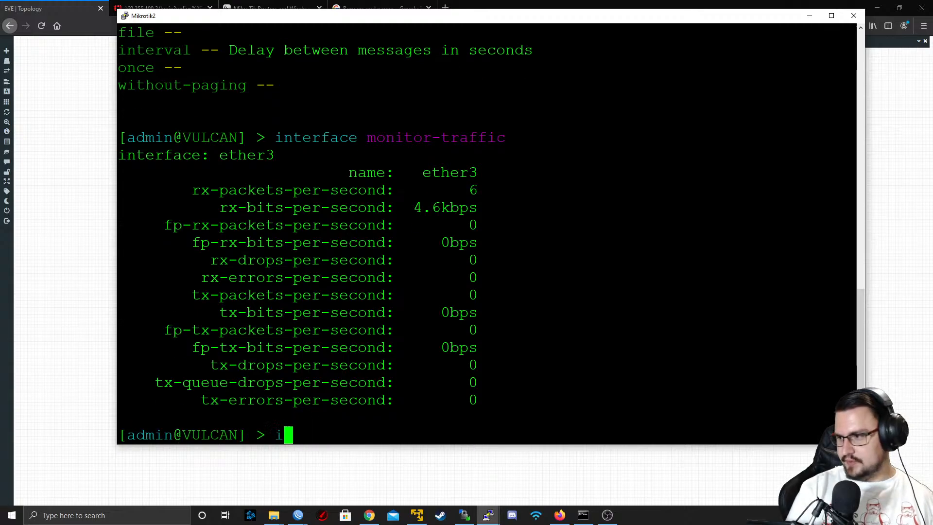
key("Tab")
type("print")
key("Return")
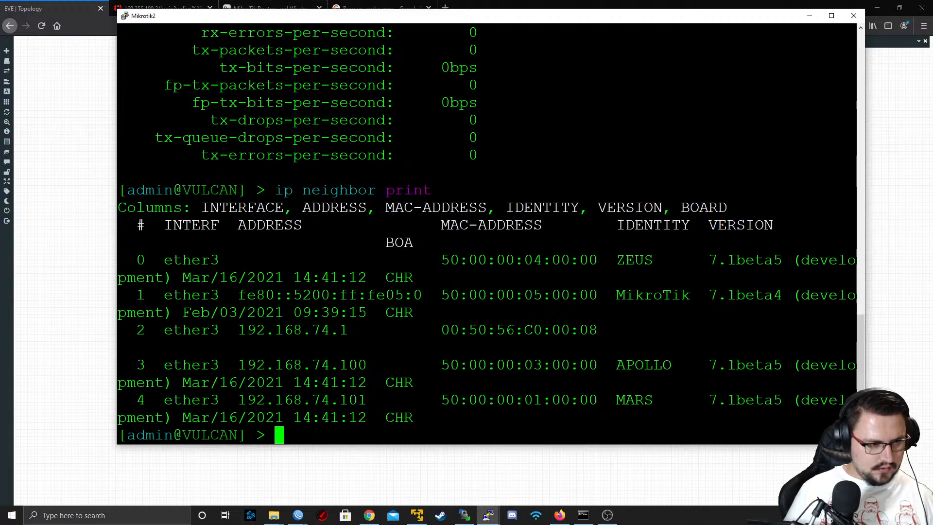
Add the IP address 192.168.74.102/24 to interface ether3 on VULCAN
type("ip ad")
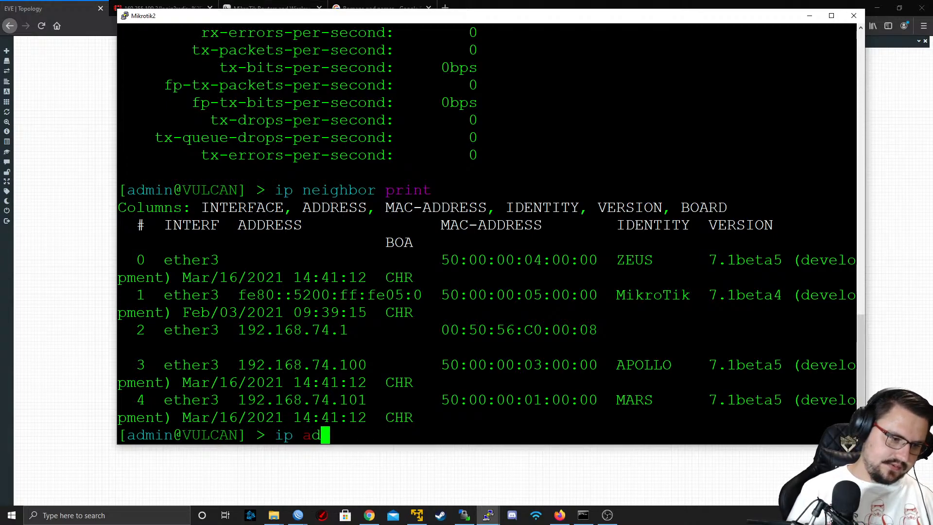
type("dress/add add")
key("Tab")
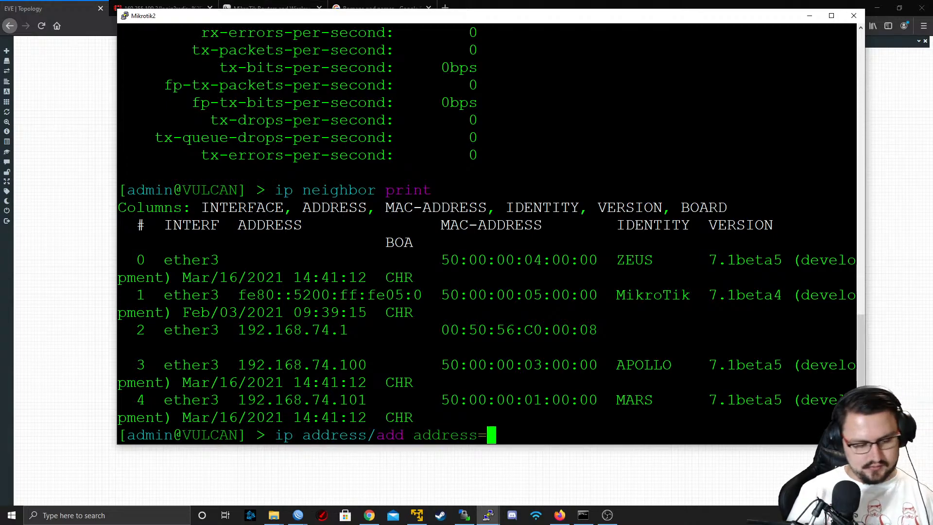
type("192.167")
key("Left")
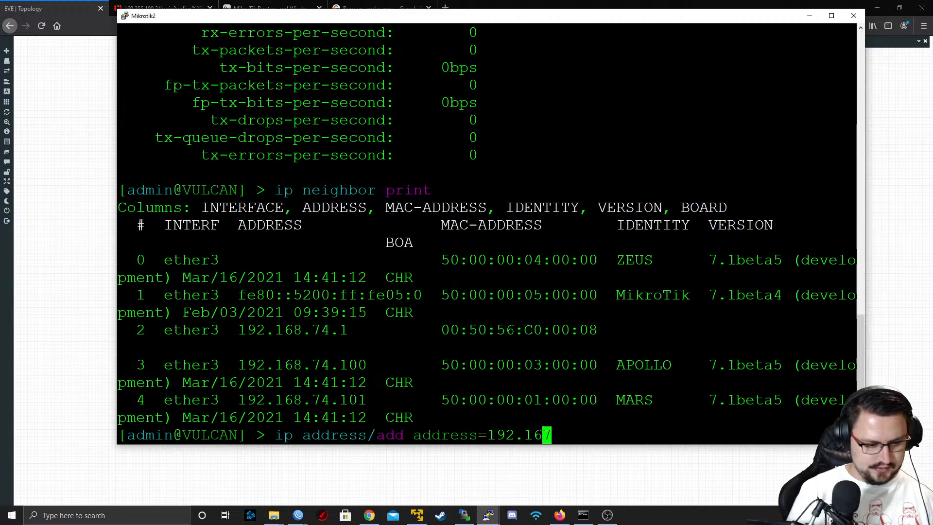
type("8.74.")
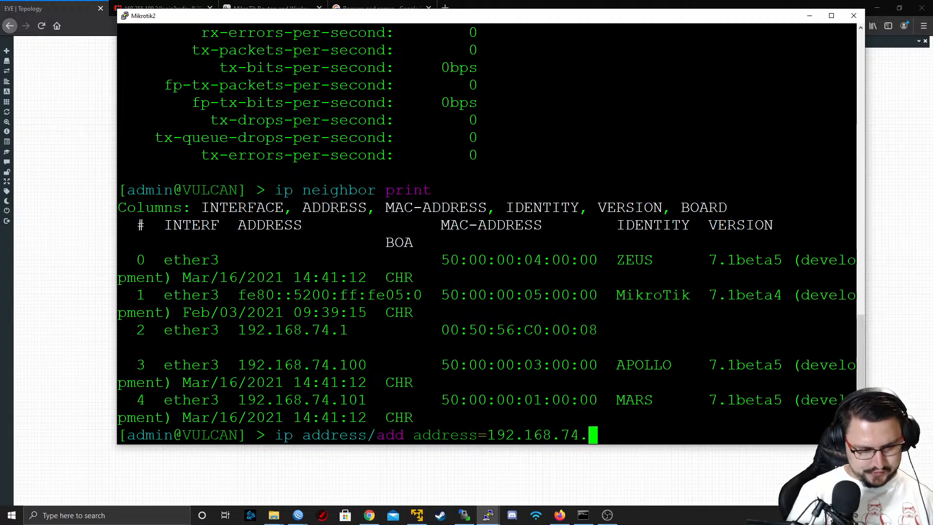
type("102/24")
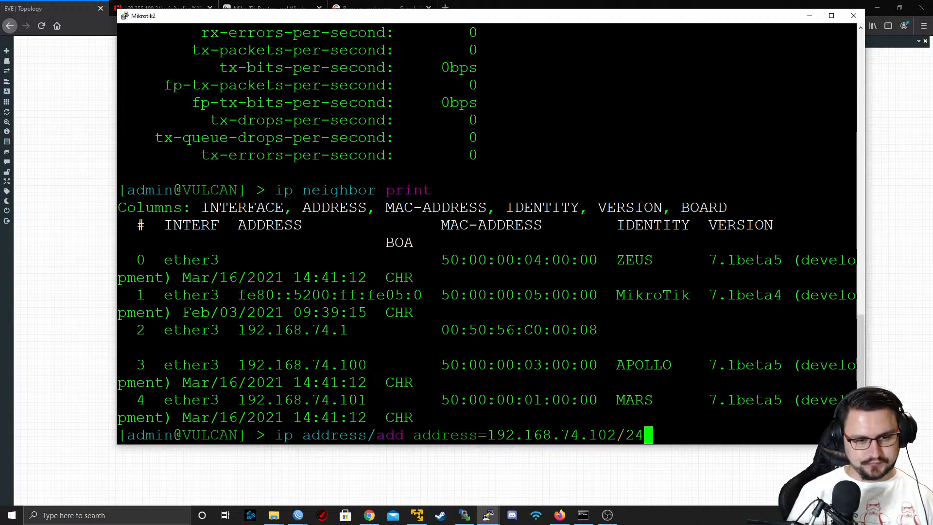
type(" in")
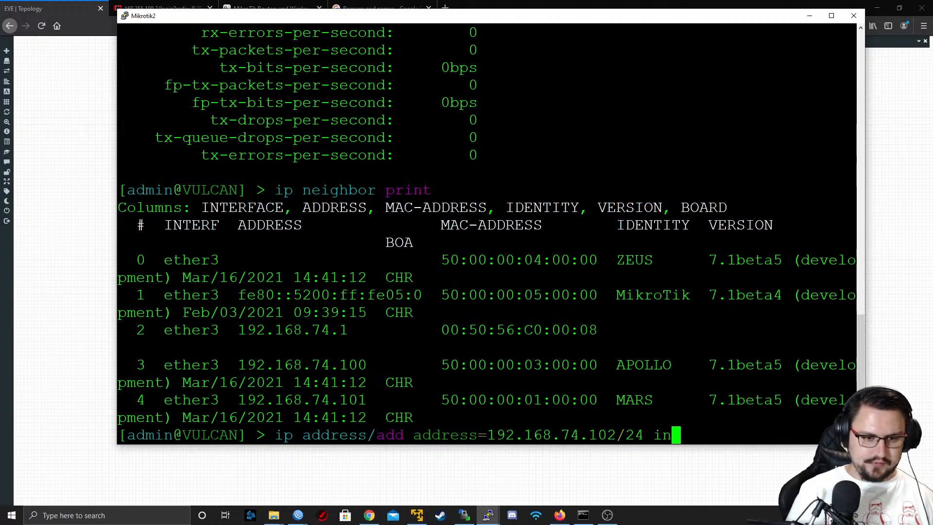
type("terface=ether3")
key("Return")
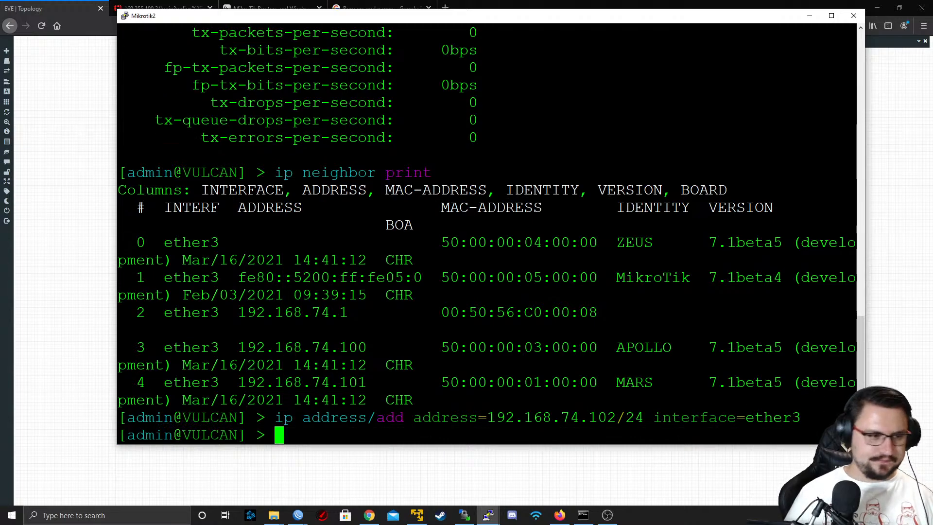
Close VULCAN's console session, open the telnet console of the Mikrotik4 node from the topology and reposition its window
left_click(854, 15)
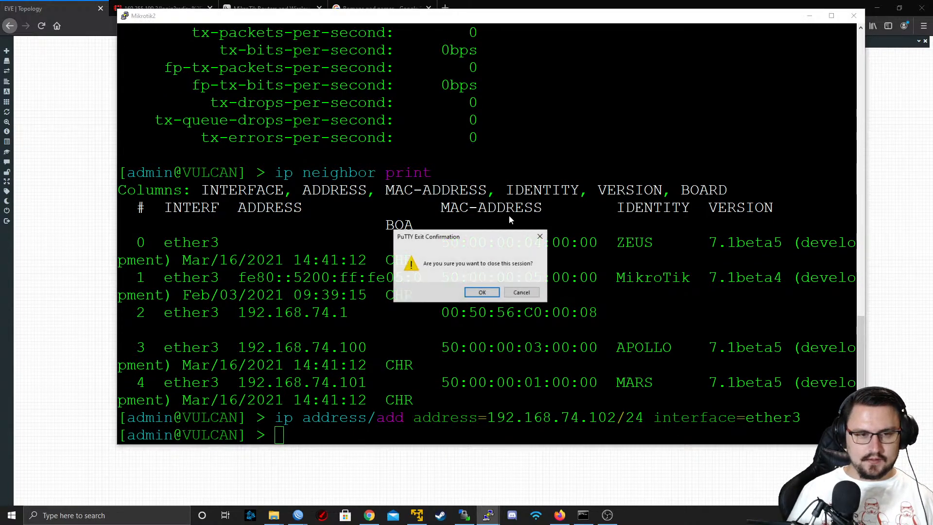
left_click(481, 292)
left_click(453, 153)
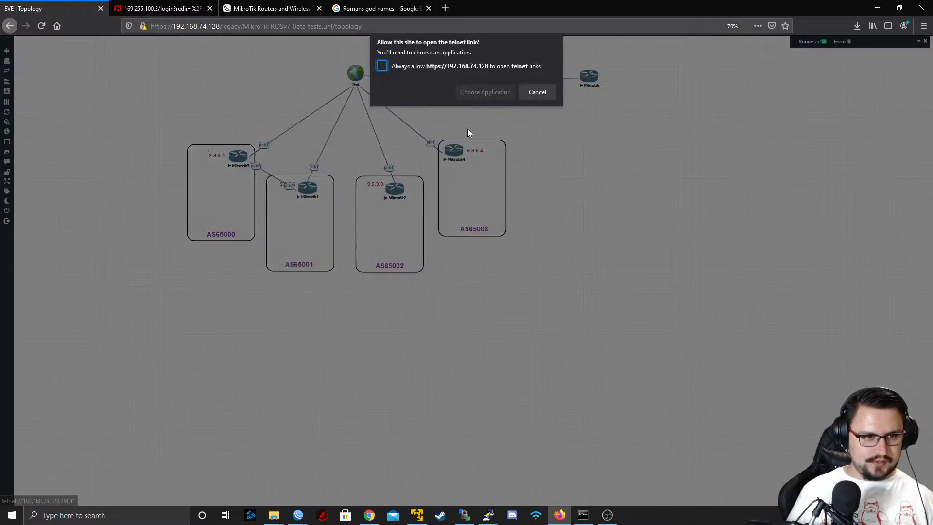
left_click(485, 93)
left_click(495, 149)
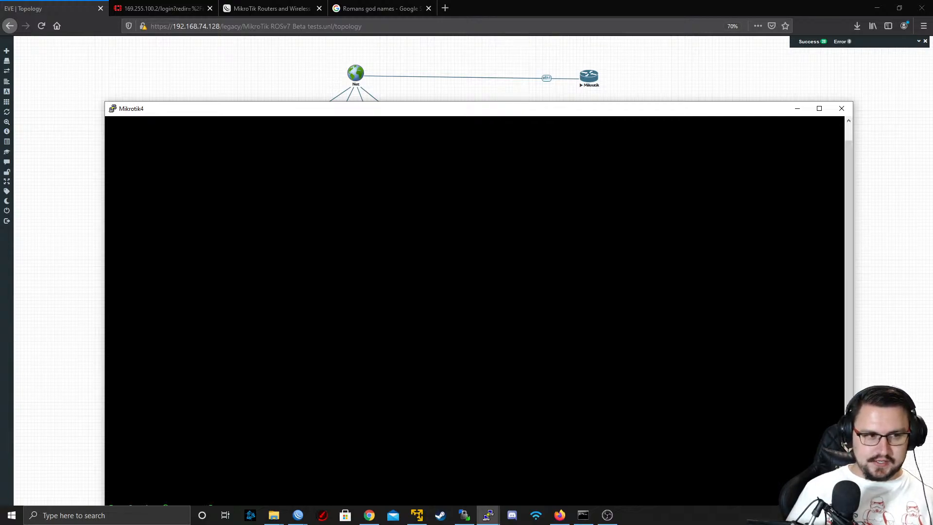
left_click_drag(265, 110, 227, 55)
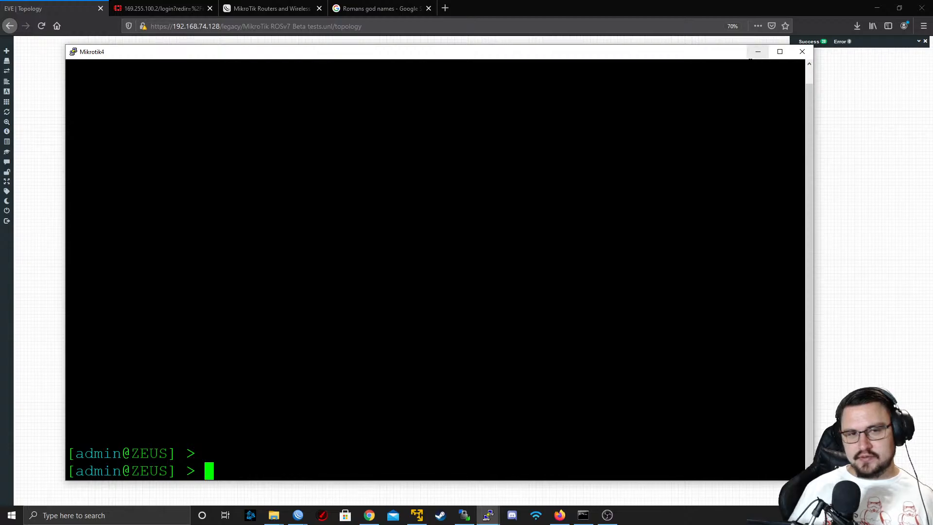
left_click(758, 51)
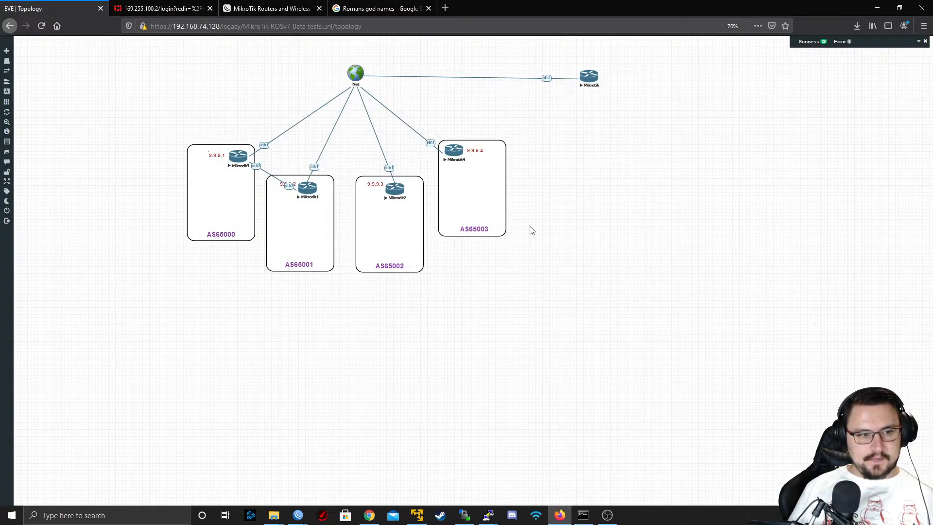
right_click(128, 202)
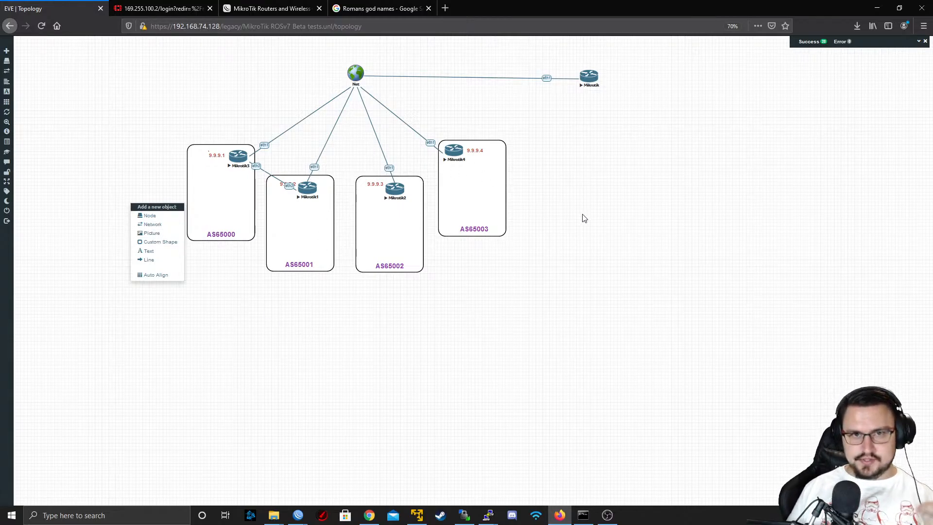
left_click(589, 231)
mouse_move(607, 514)
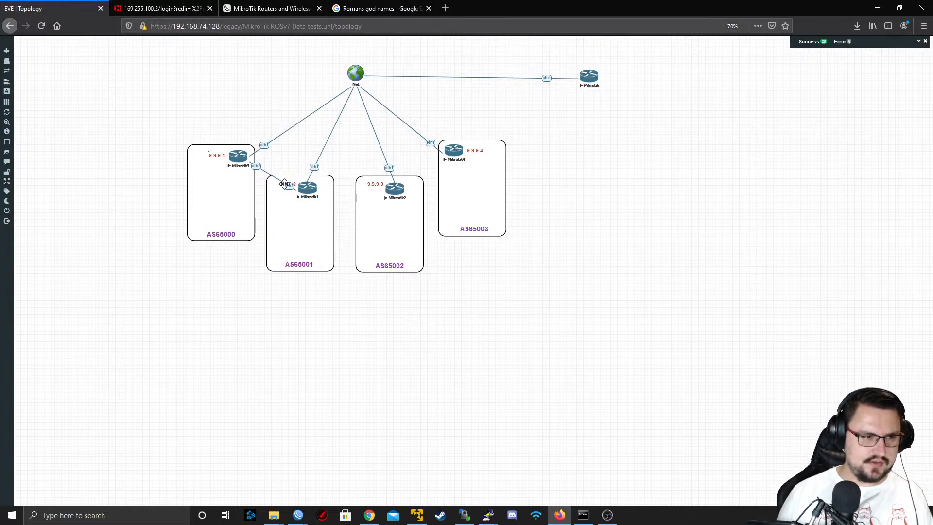
key("alt+Tab")
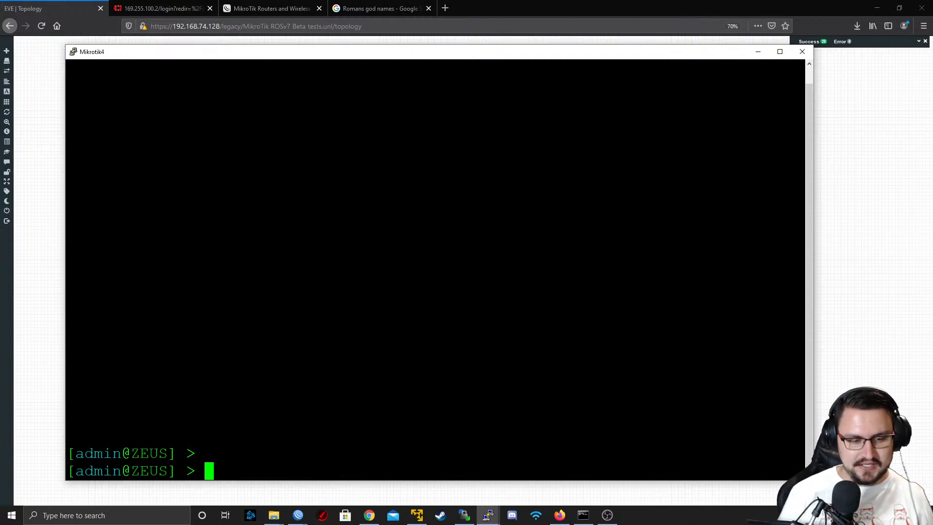
List the ip address add options on ZEUS and add the address 192.168.74.103/24 to interface ether3
type("ip address/")
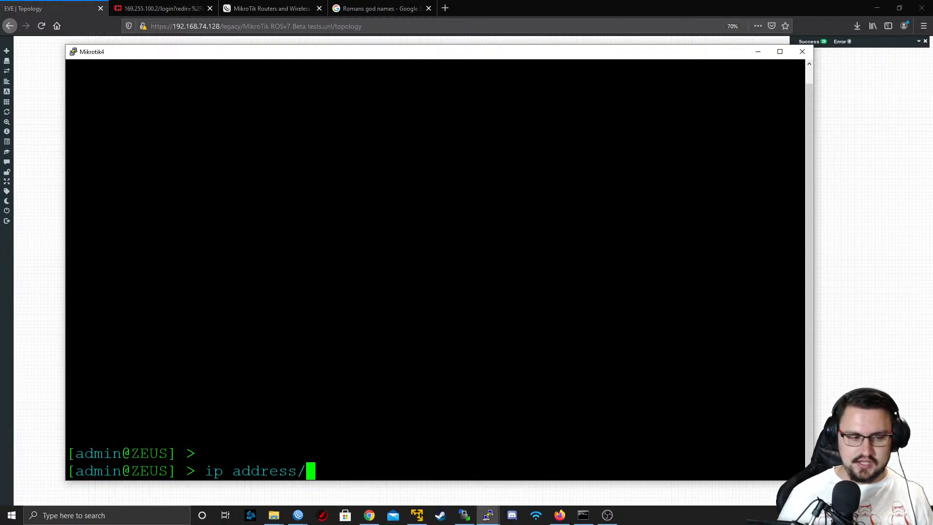
key("BackSpace")
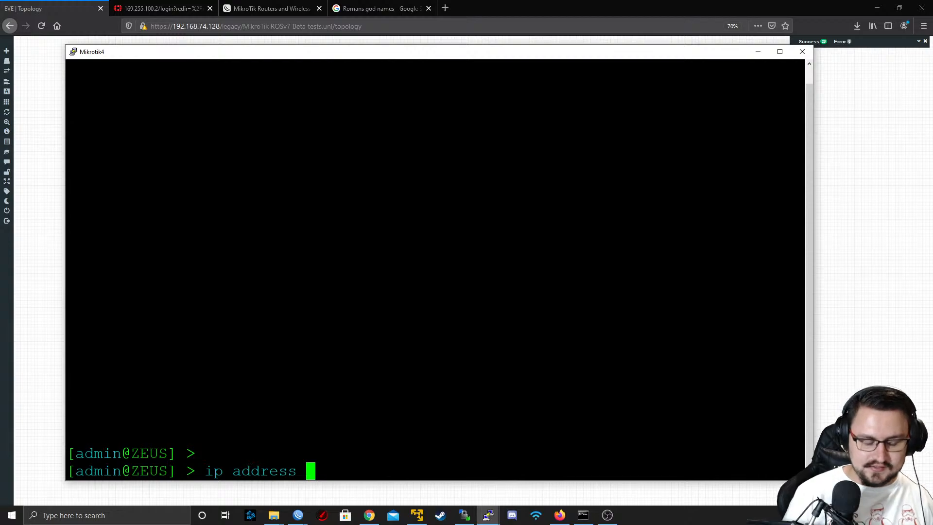
type("add")
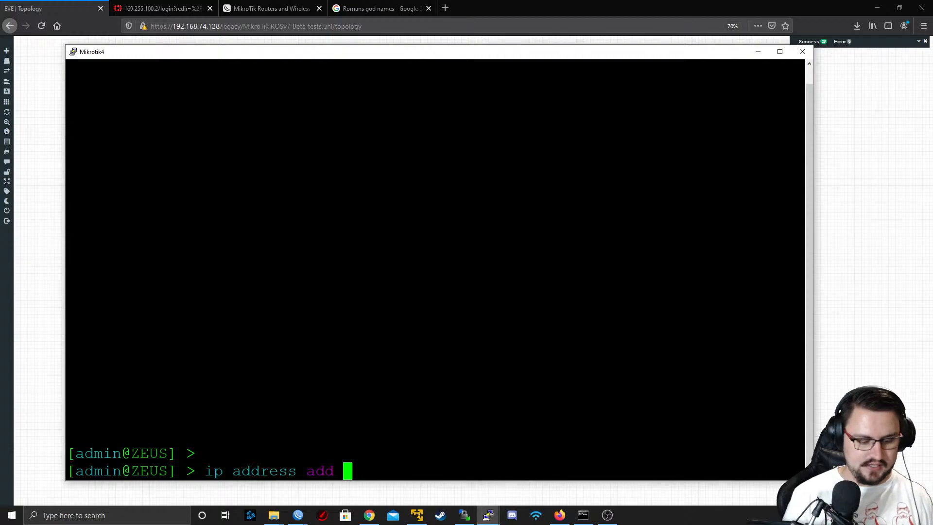
key("question")
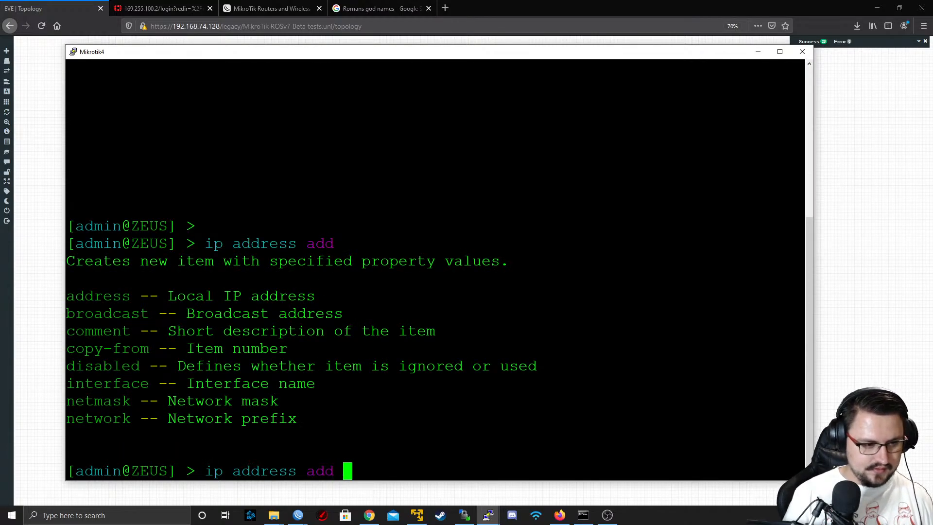
key("Tab")
key("Tab")
type("a")
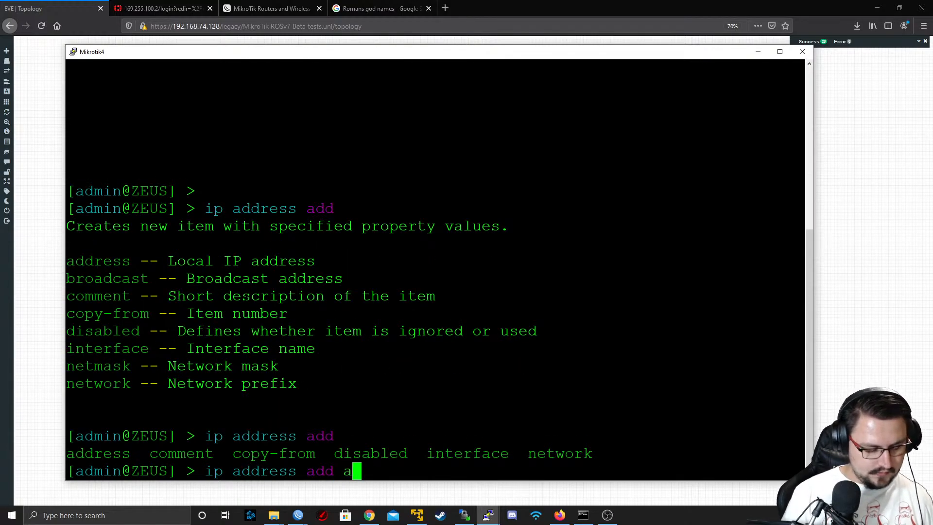
type("ddress=192.168")
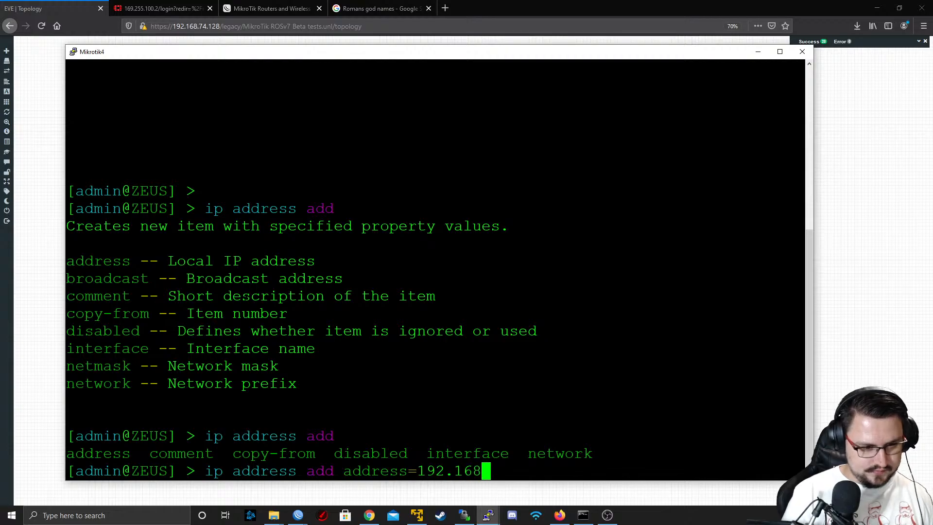
type(".74")
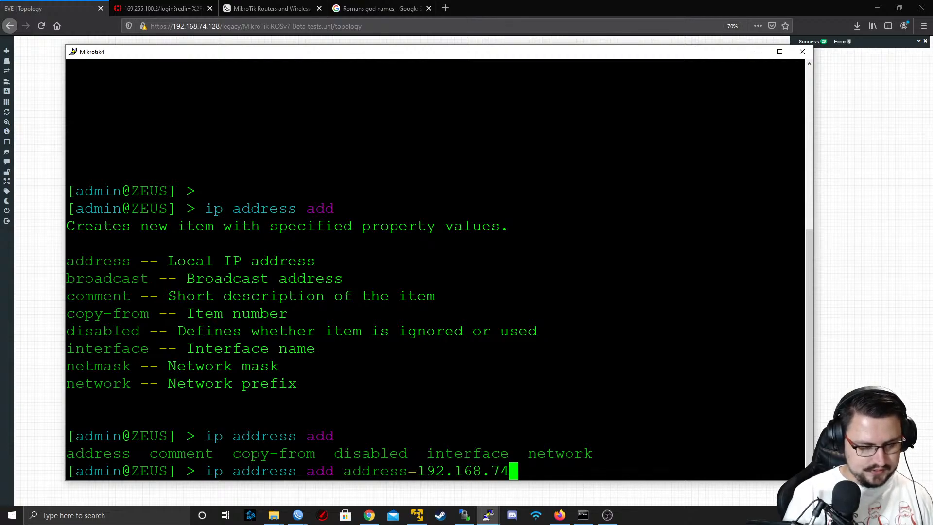
type(".10")
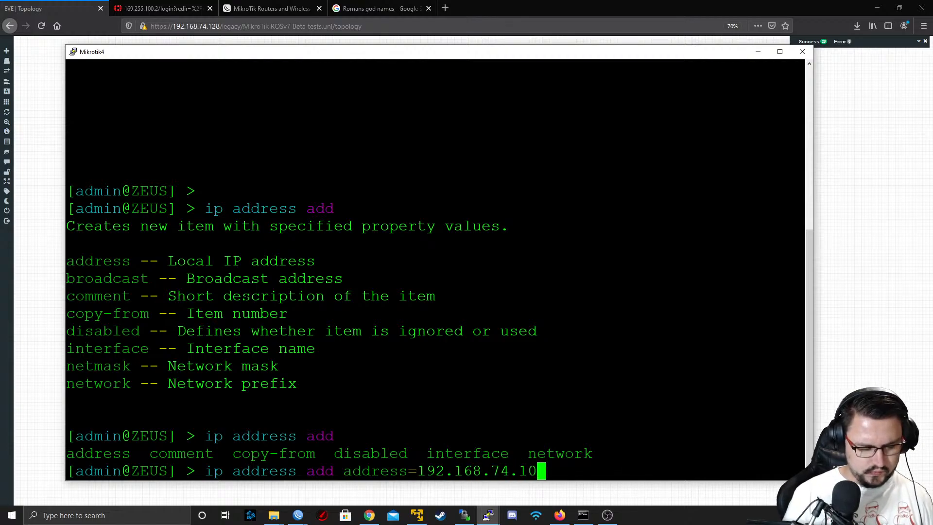
type("3/24 interface=ether3")
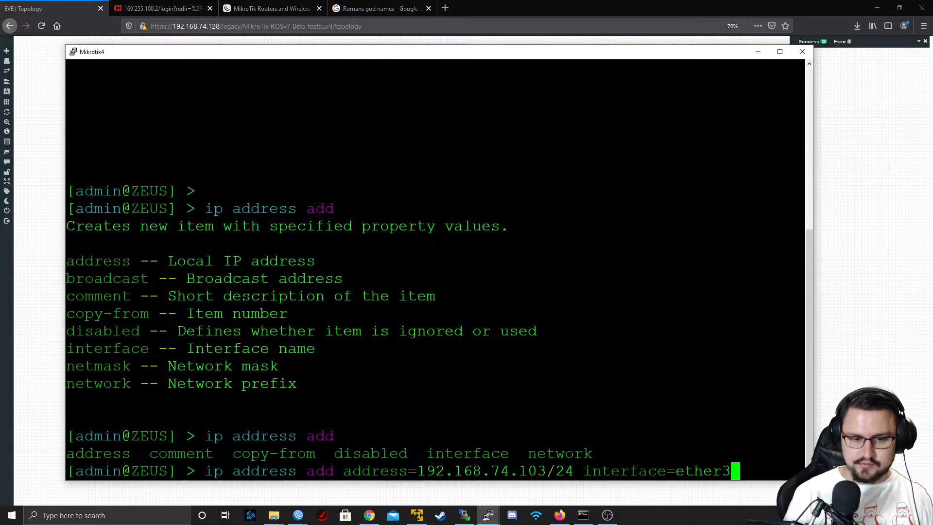
key("Return")
Print ZEUS's IP neighbor list in the console
type("ip neighbor/")
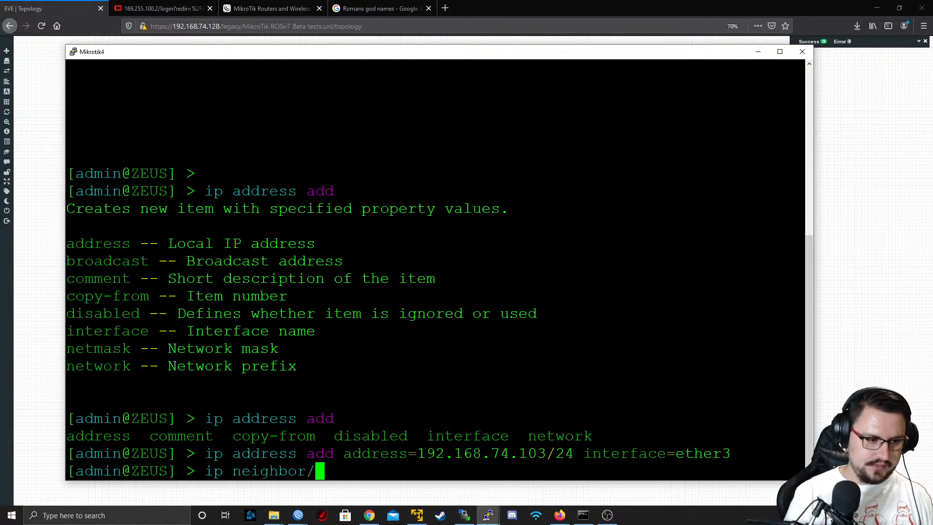
type("print")
key("Return")
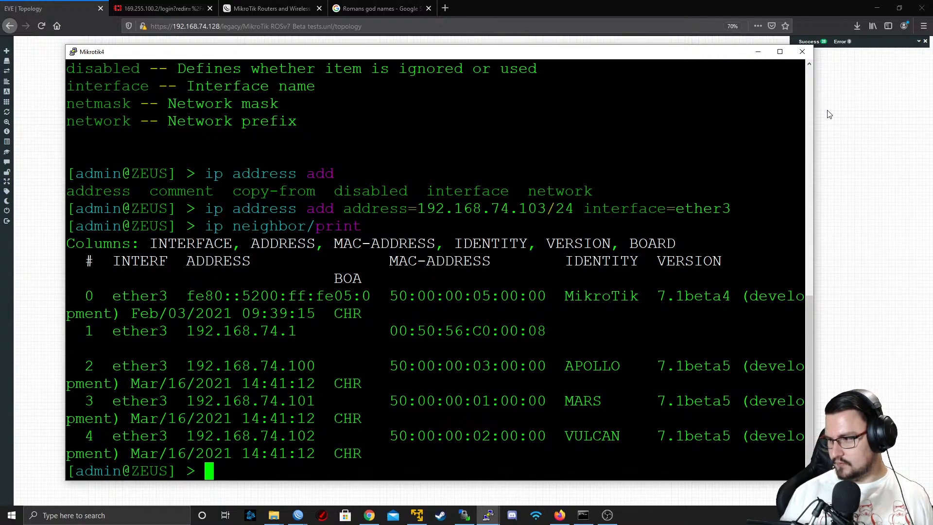
Minimize the ZEUS console and switch to APOLLO's WinBox session
left_click(758, 52)
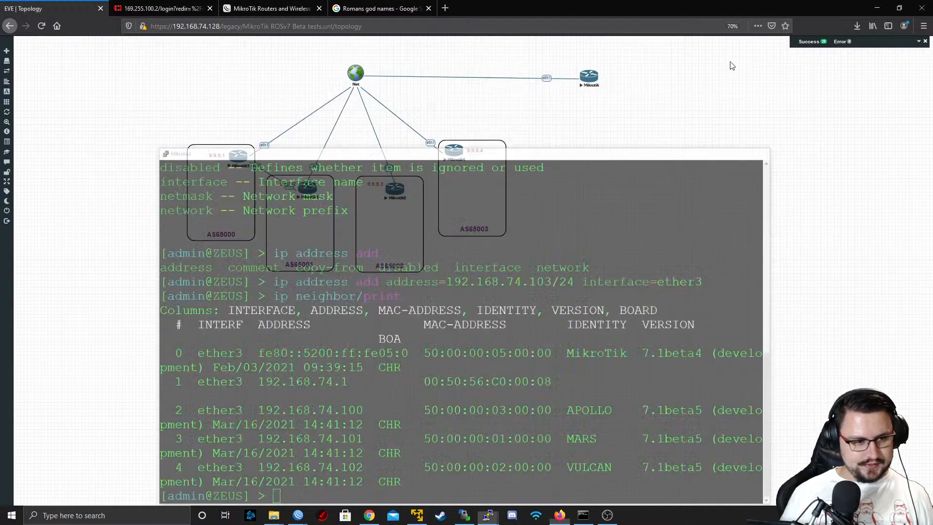
mouse_move(298, 516)
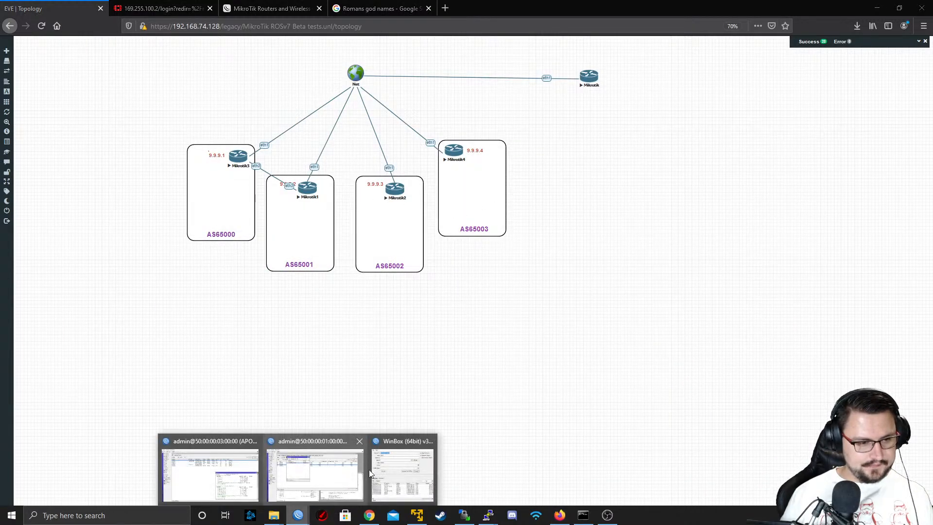
mouse_move(318, 477)
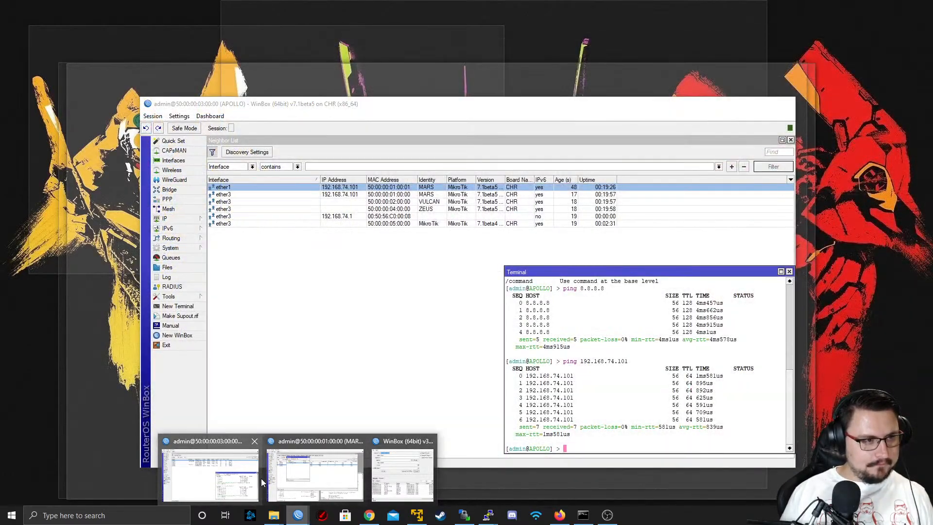
left_click(228, 474)
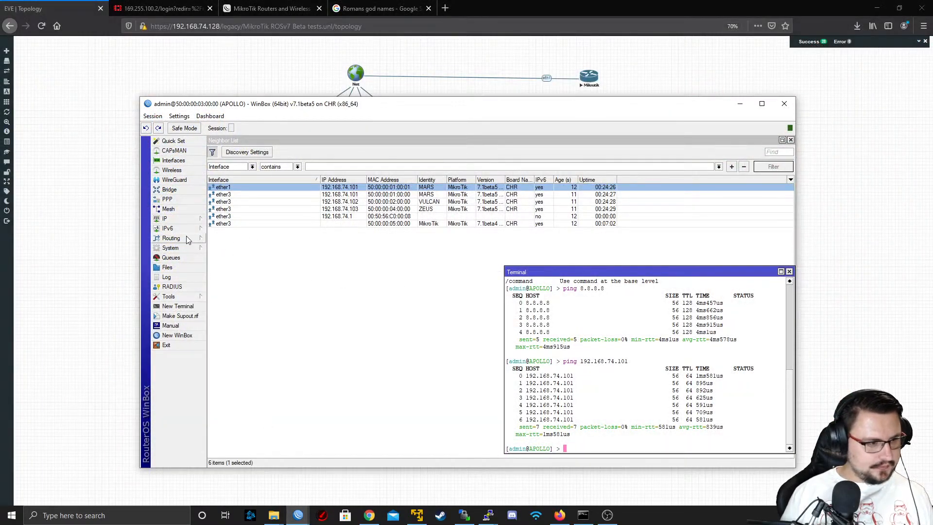
Open APOLLO's BGP settings, review the AS65000 template's columns, and return to the list of BGP connections
left_click(185, 239)
left_click(218, 240)
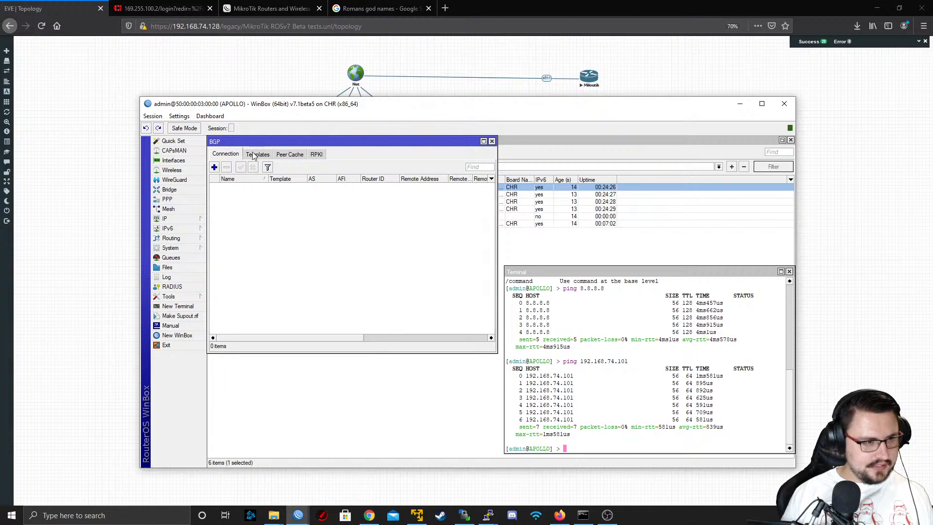
left_click(254, 155)
left_click(239, 194)
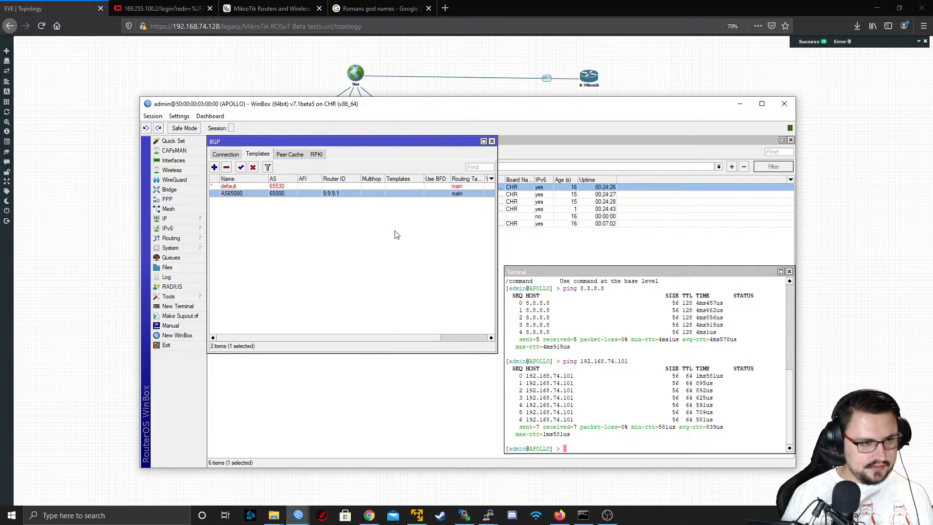
left_click_drag(402, 340, 311, 348)
left_click(227, 154)
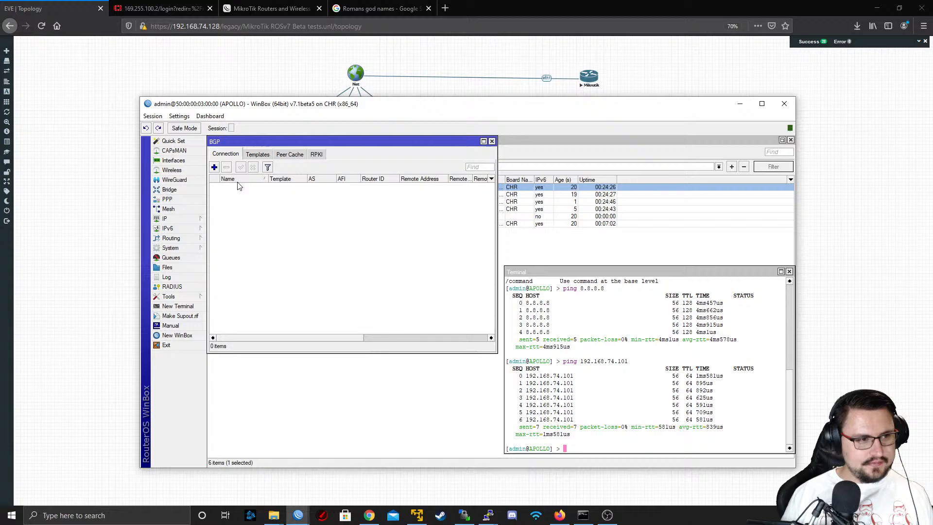
Start a new BGP connection on APOLLO named PEER_TO_MARS and assign it the AS65000 template
left_click(214, 168)
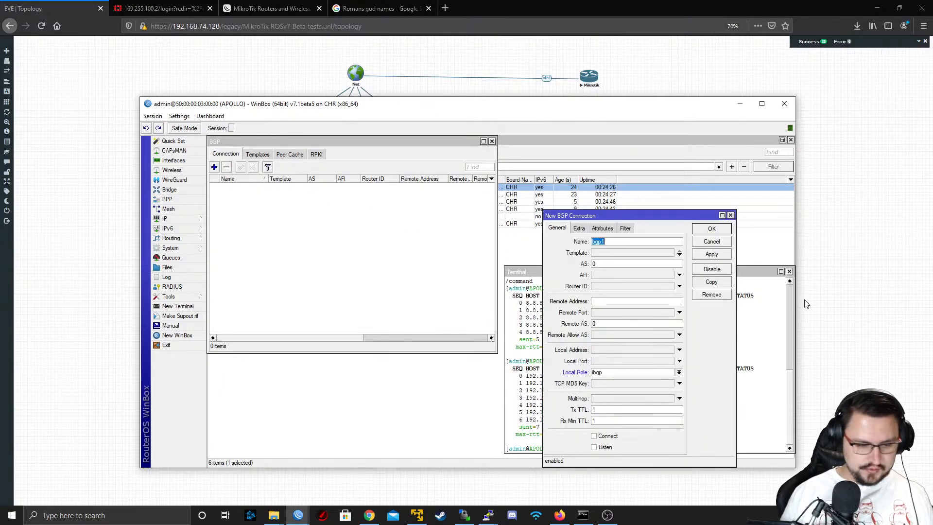
type("PEER_TO_")
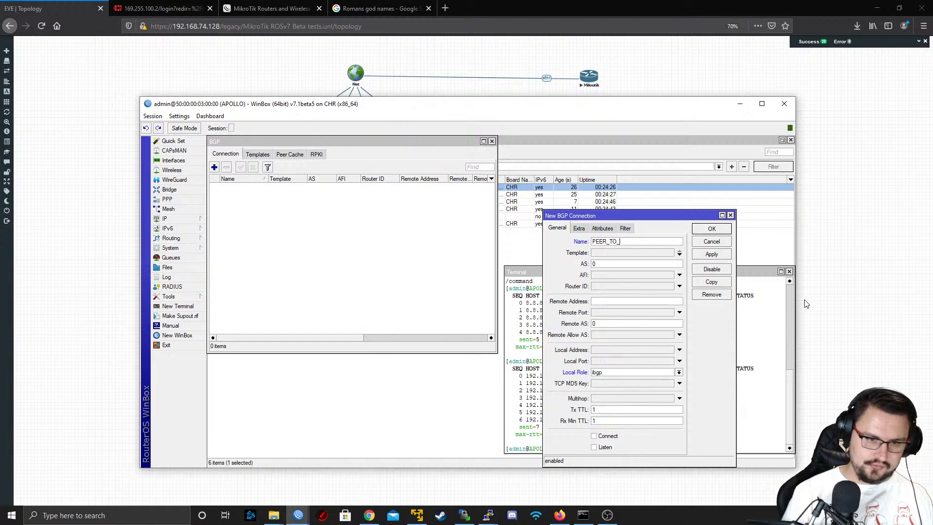
type("MARS")
key("Tab")
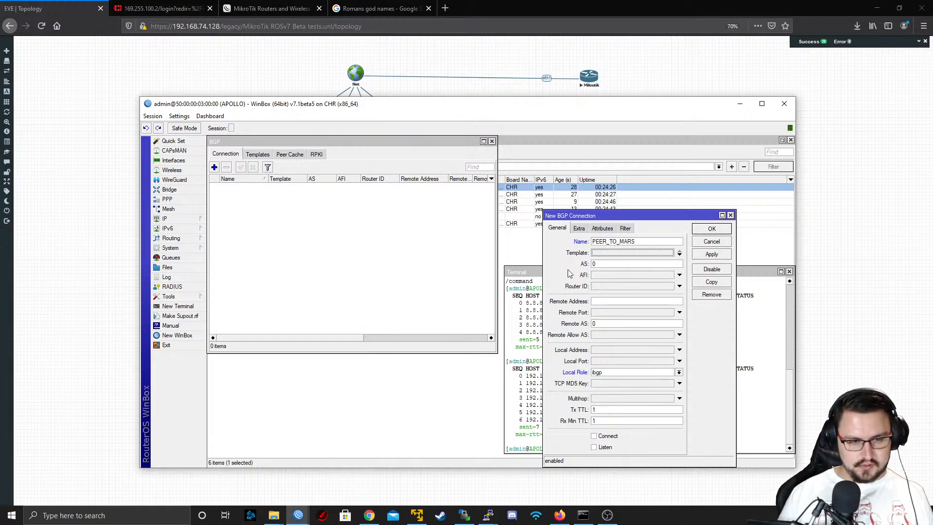
left_click(638, 254)
left_click(620, 255)
left_click(612, 261)
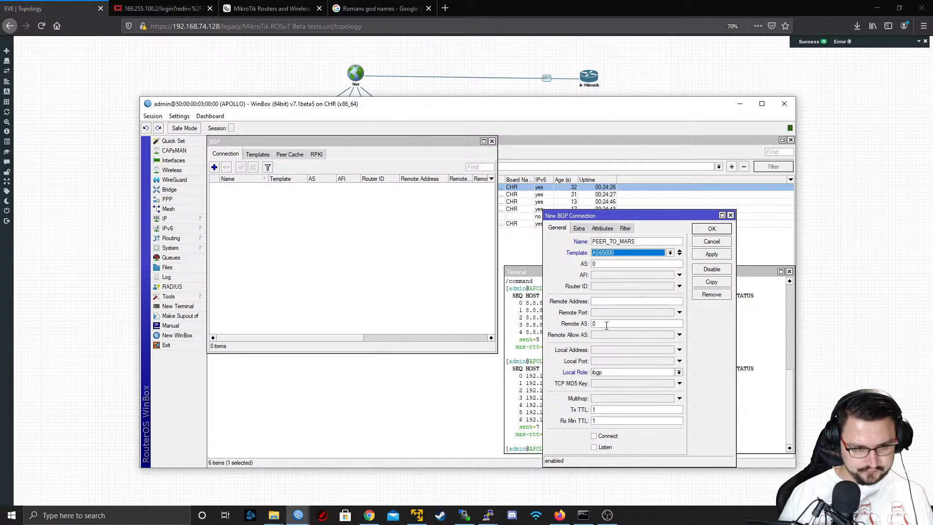
Set the PEER_TO_MARS connection's remote address to 192.168.74.101 and its remote AS to 65001
left_click(614, 301)
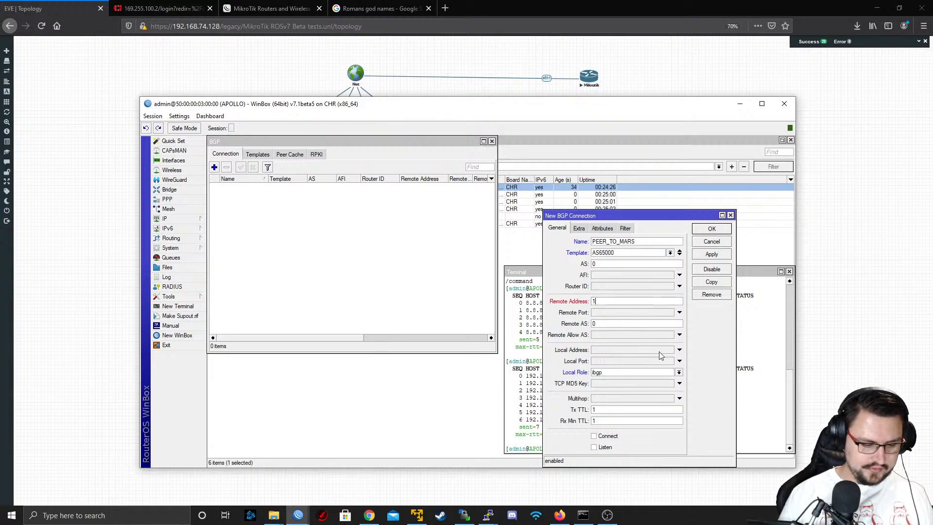
type("192.168.")
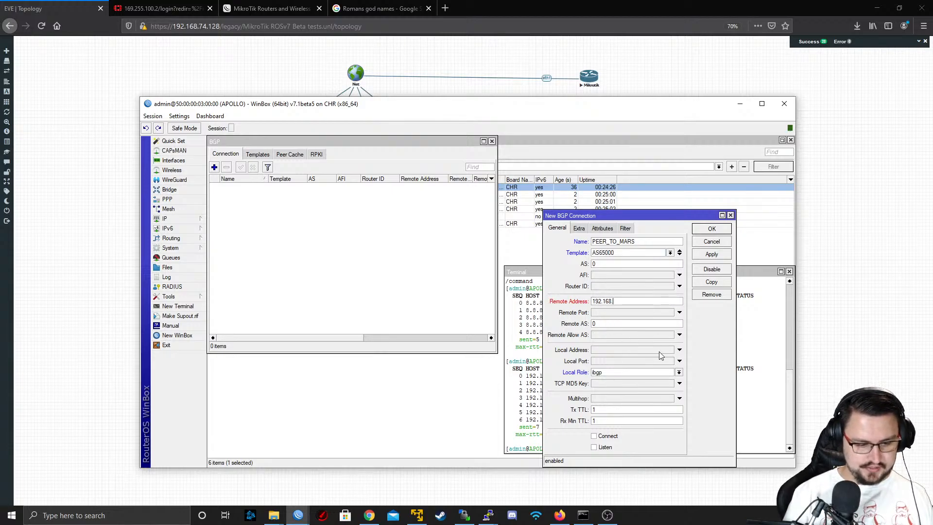
type("74.101")
key("Tab")
key("Tab")
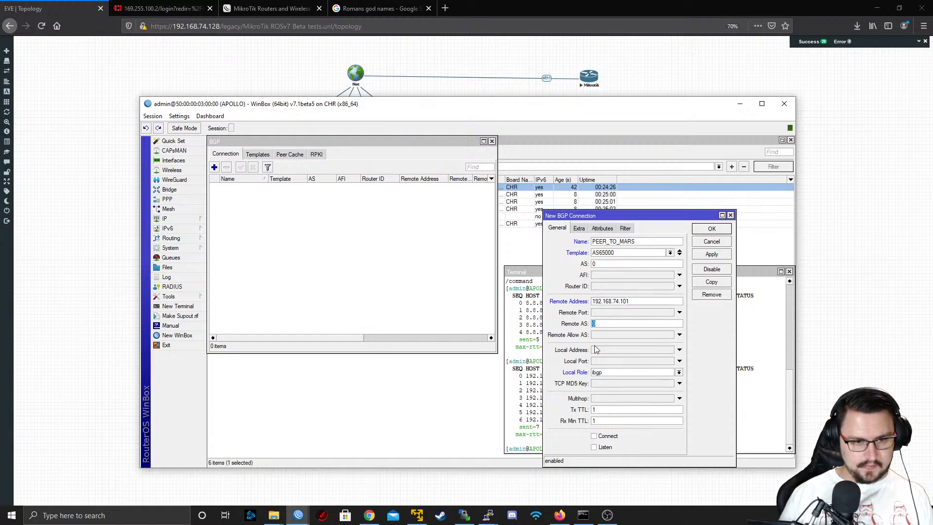
type("65")
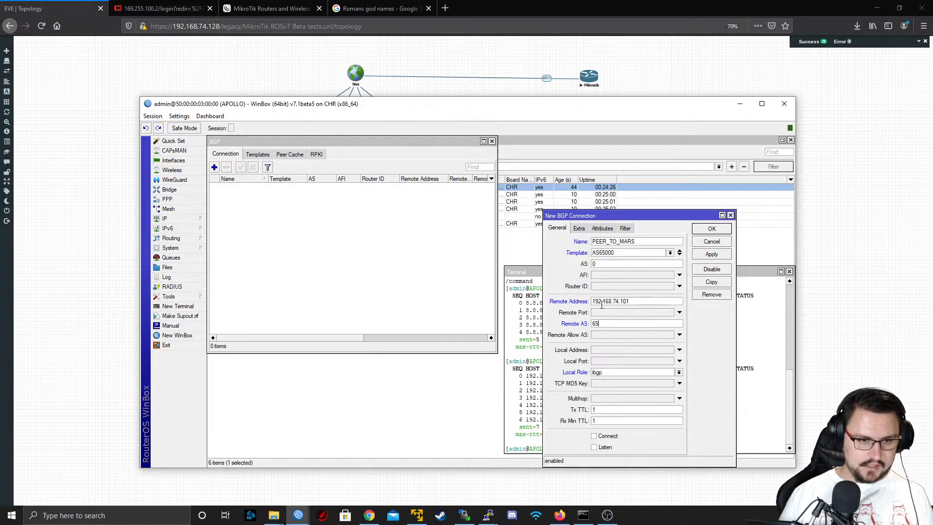
type("001")
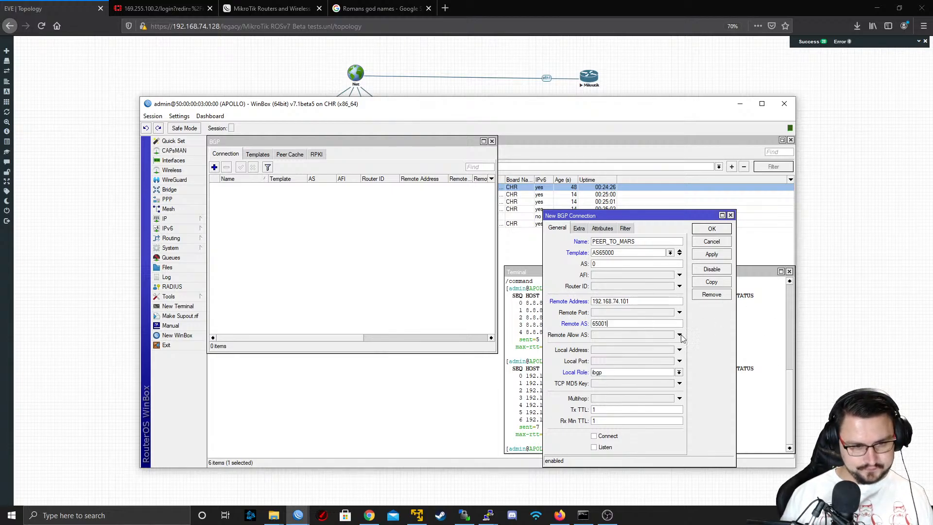
Set the PEER_TO_MARS connection's local role to ebgp and save the connection
left_click(679, 373)
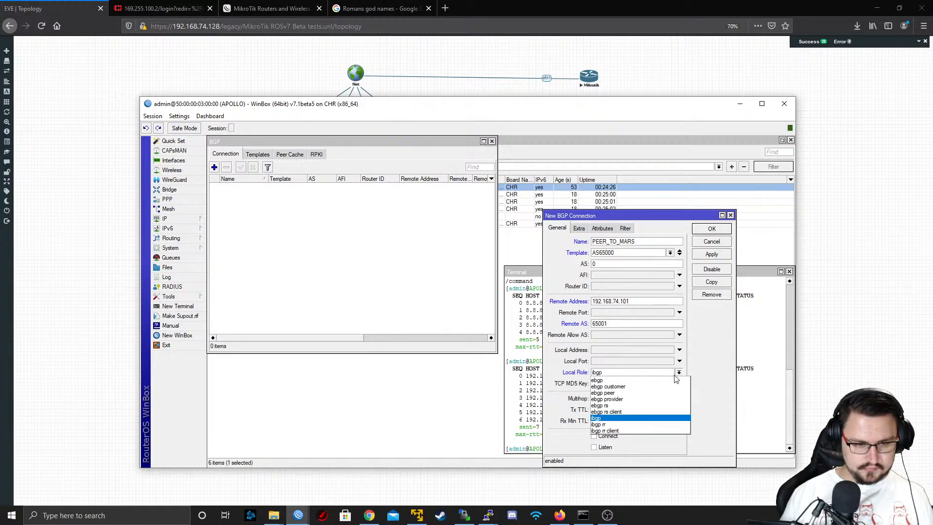
left_click(677, 381)
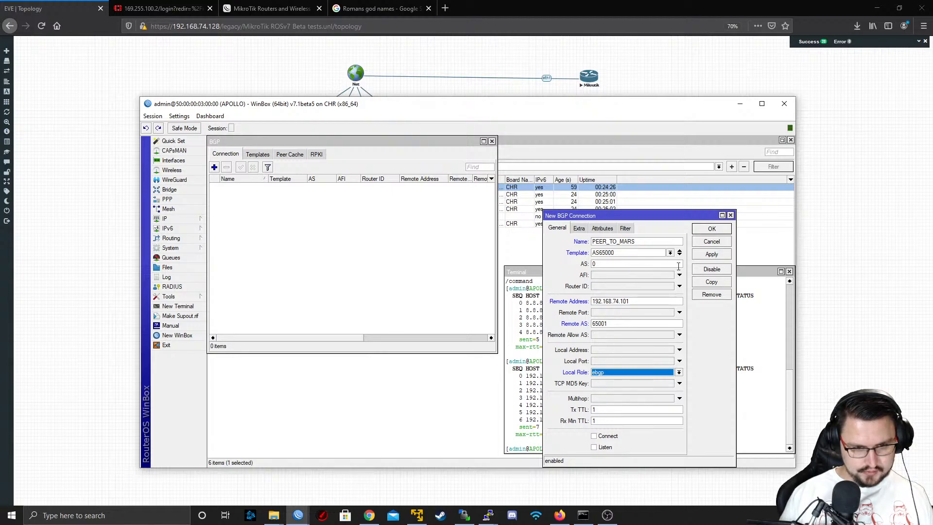
left_click(711, 254)
left_click(708, 231)
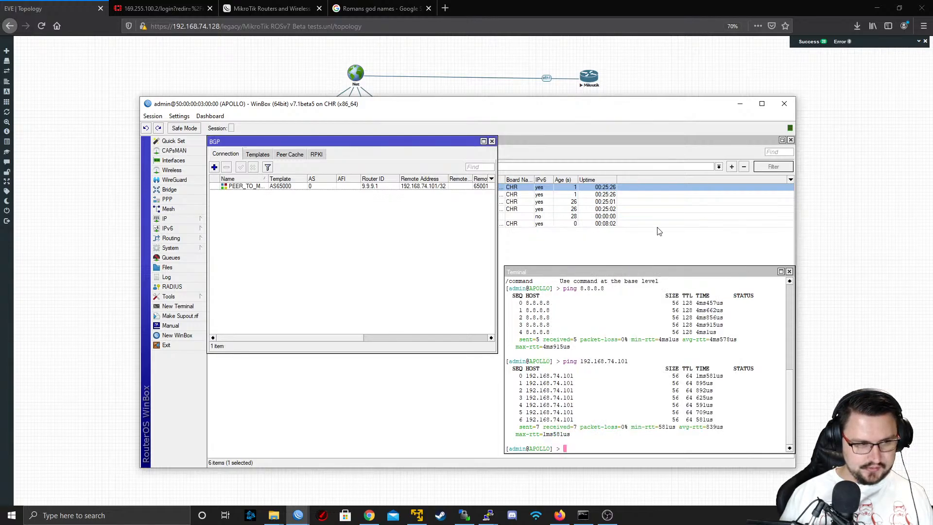
Move APOLLO's WinBox window aside, switch to MARS's WinBox session and open its BGP settings
left_click_drag(294, 111, 187, 109)
right_click(298, 516)
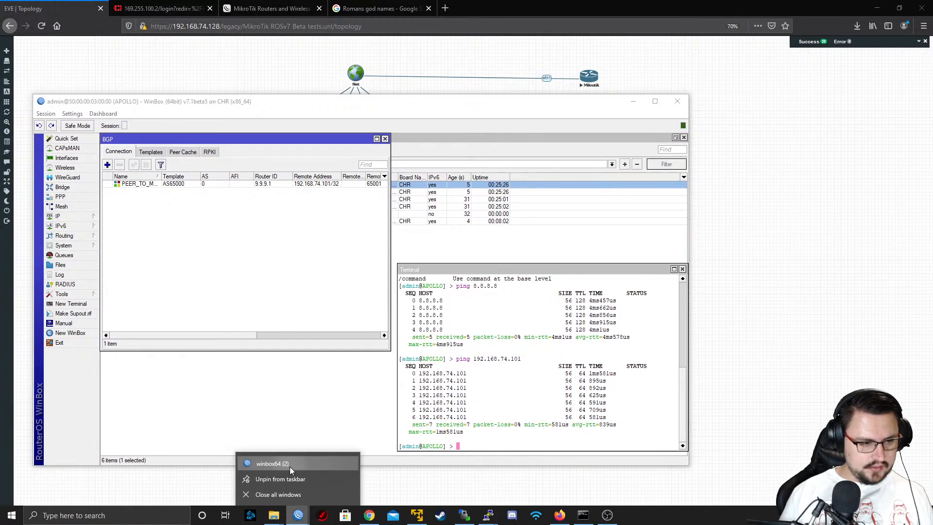
left_click(290, 465)
left_click(676, 44)
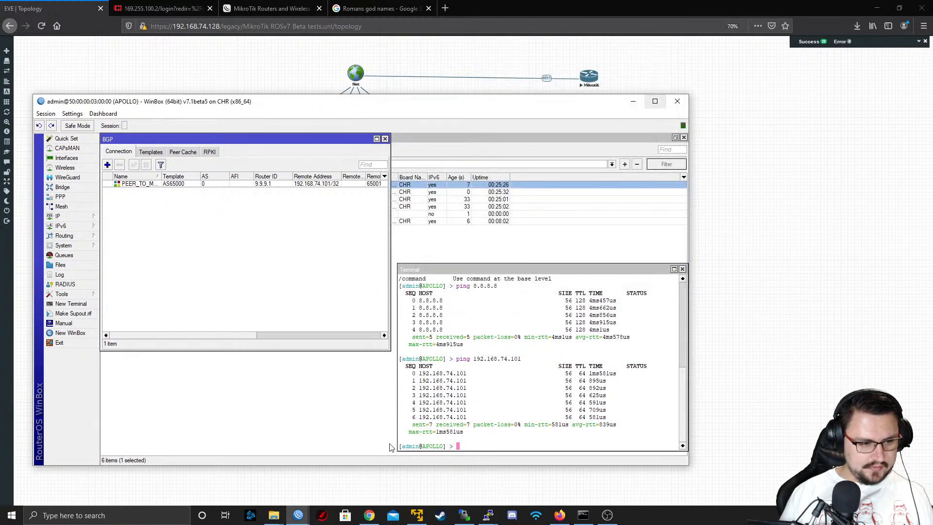
mouse_move(298, 514)
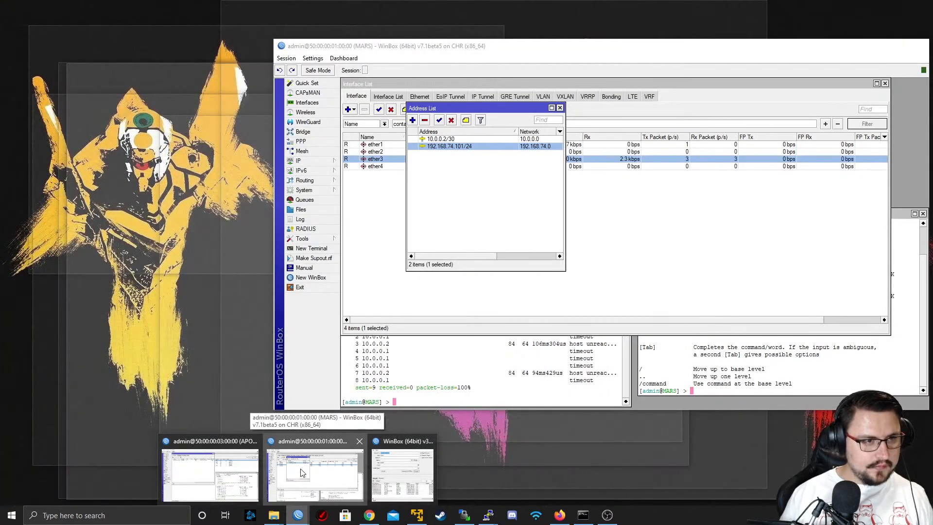
left_click(314, 474)
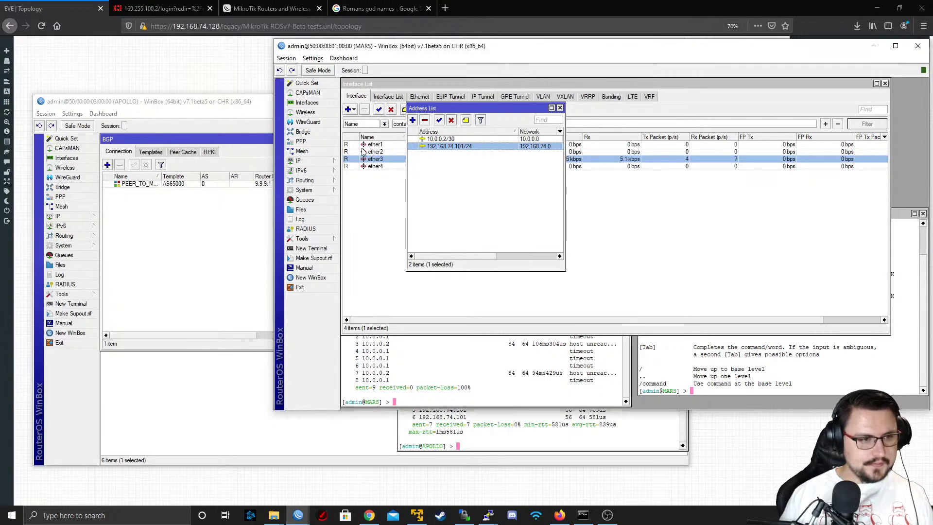
left_click(311, 181)
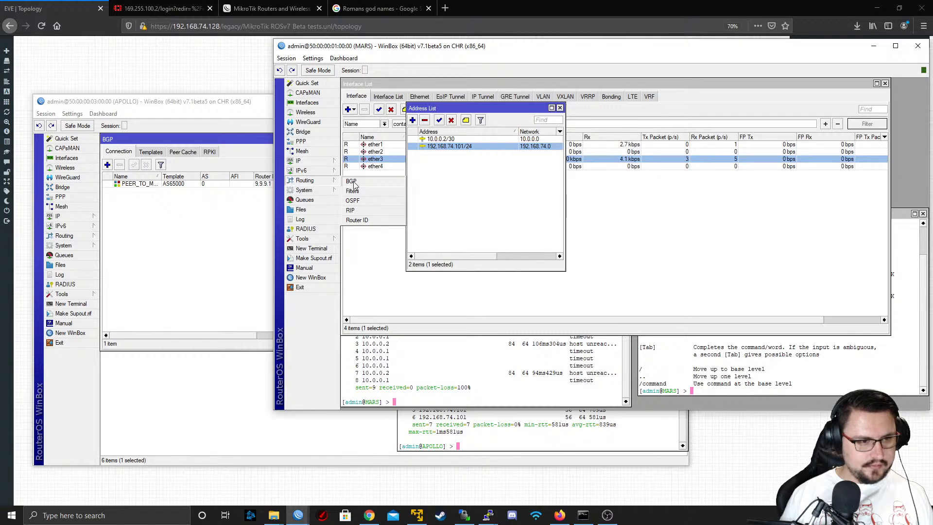
left_click(352, 182)
Review MARS's router ID list and the options offered for a new router ID entry
left_click(316, 182)
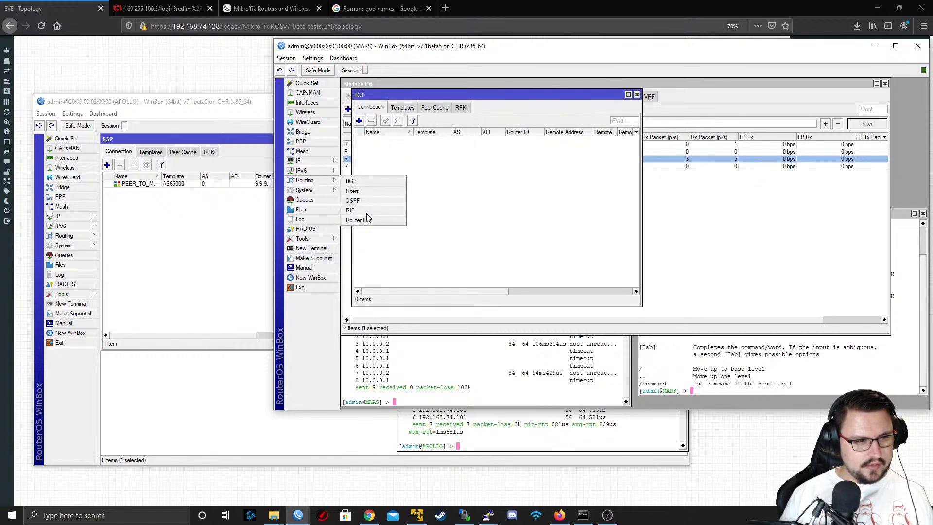
left_click(368, 222)
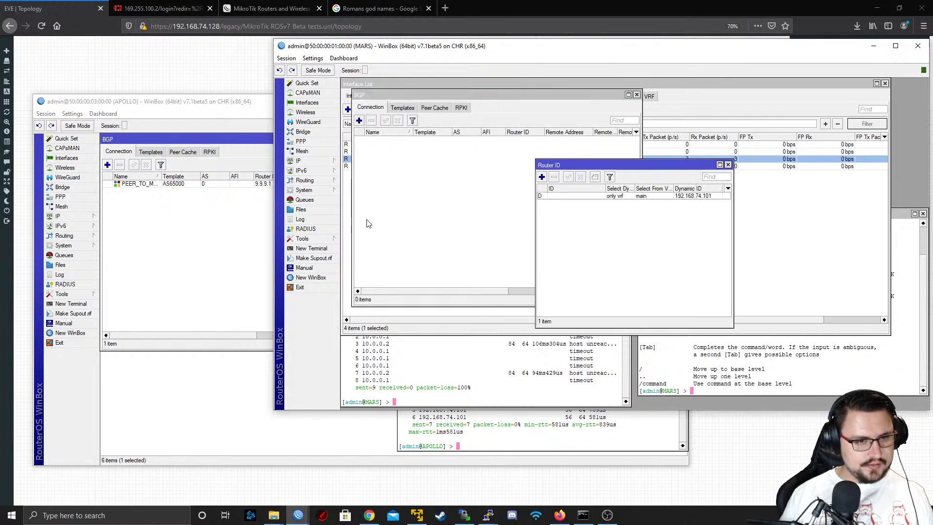
left_click(572, 196)
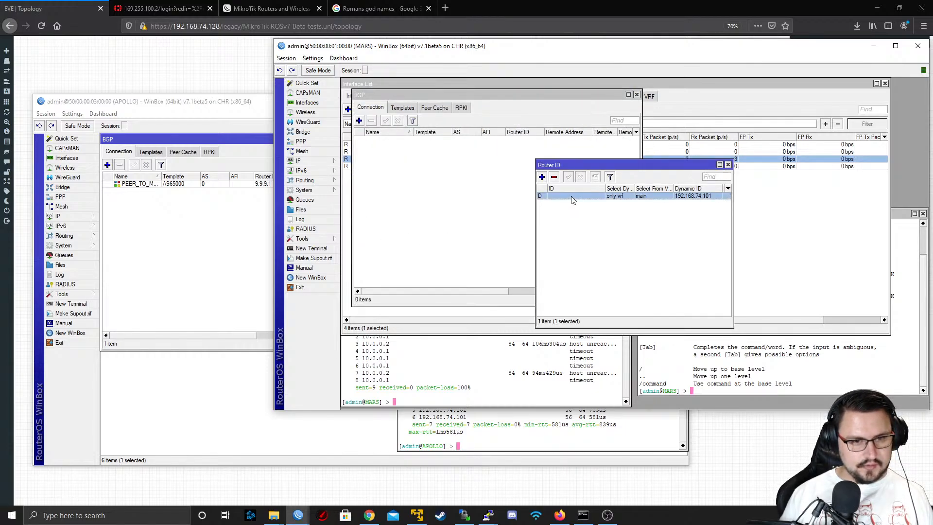
left_click(542, 177)
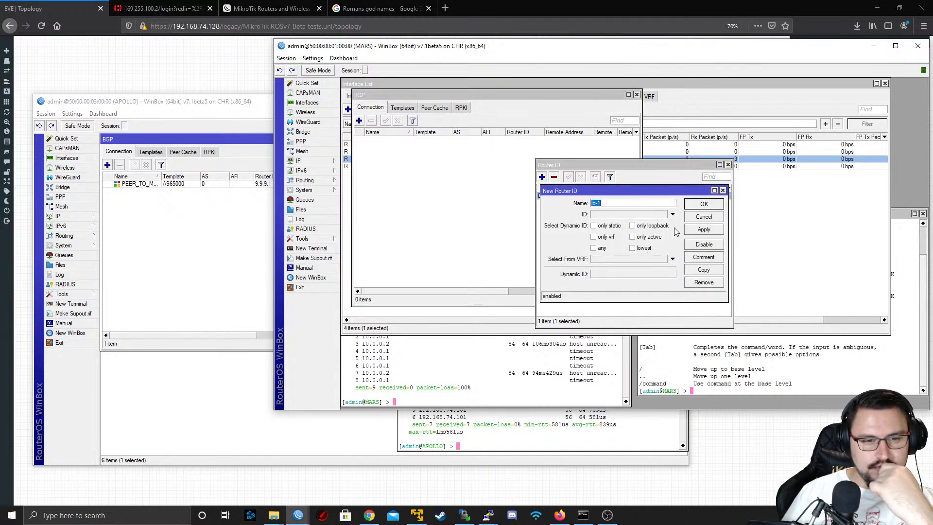
left_click(700, 218)
Start a new BGP template on MARS named AS65001 with the AS number 65001
left_click(379, 109)
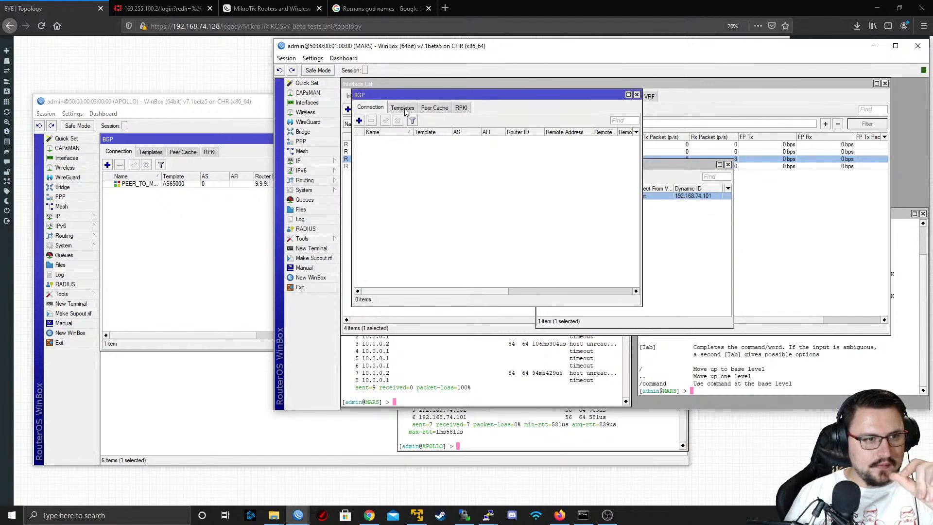
left_click(403, 108)
left_click(359, 120)
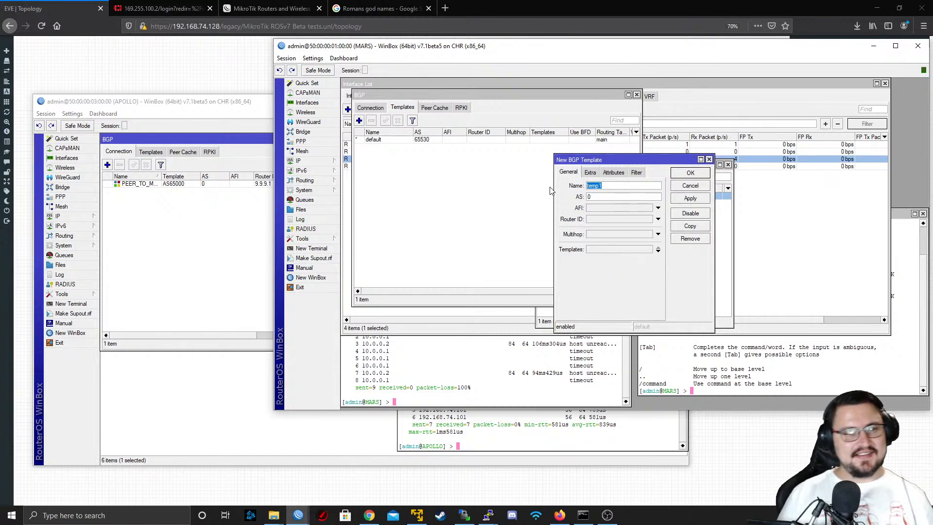
type("AS65001")
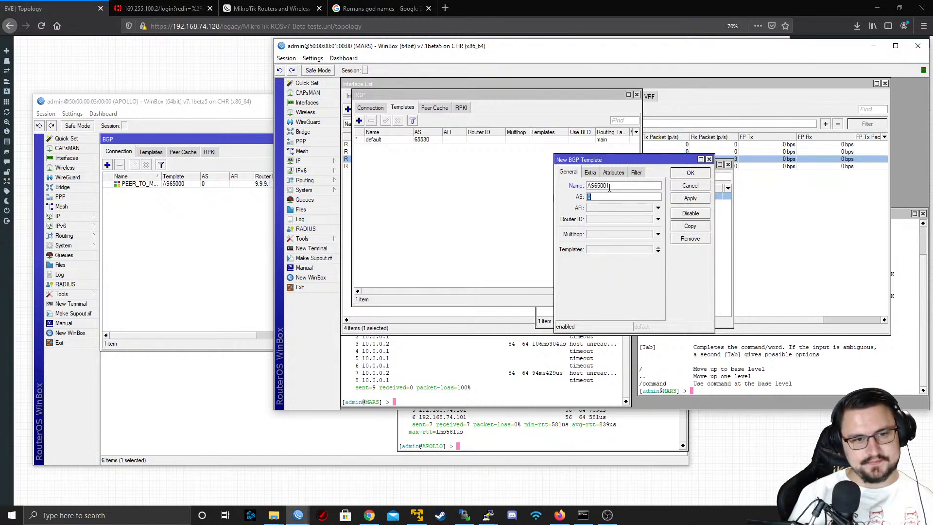
type("AS")
type("65001")
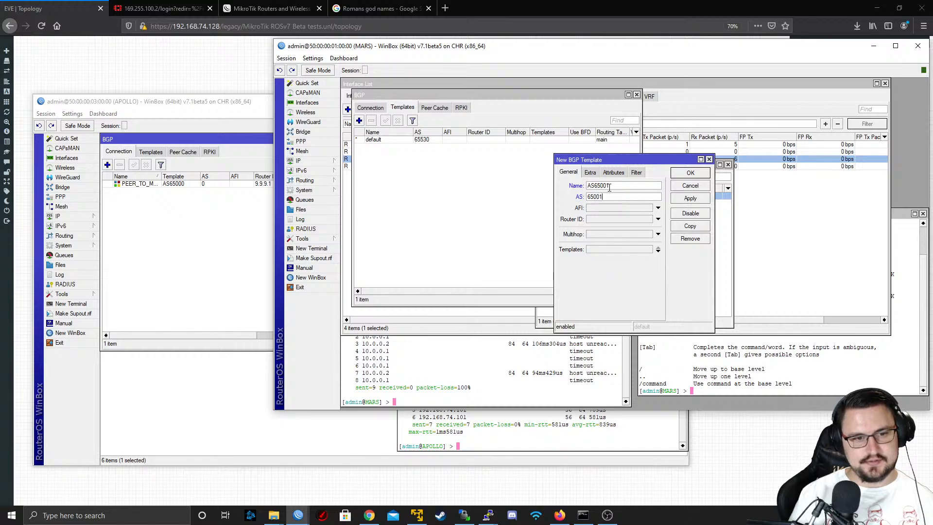
key("Tab")
Review the AS65001 template's extra, attribute and filter options, and save the template
left_click(593, 178)
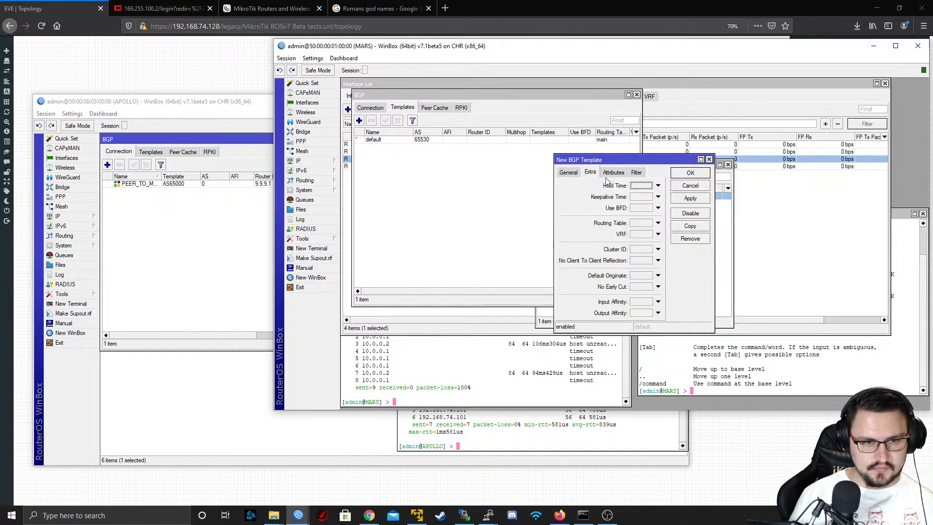
left_click(614, 176)
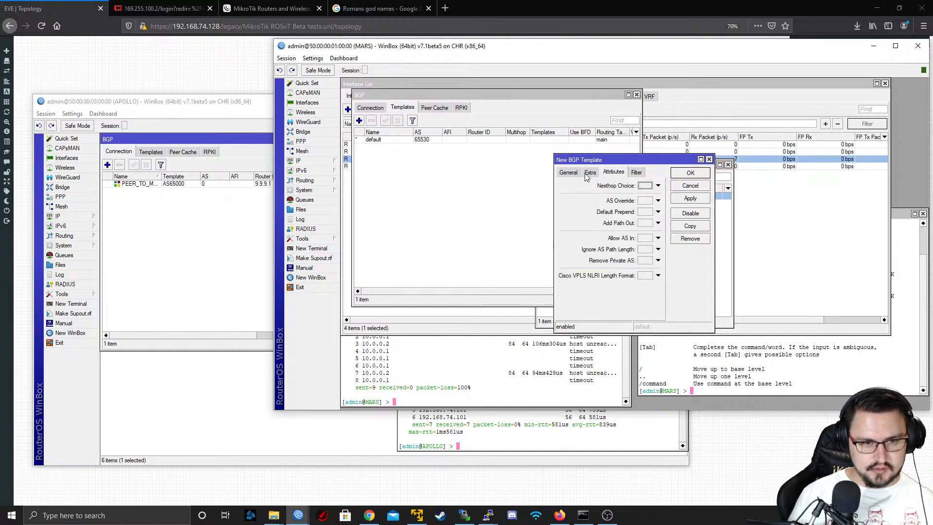
left_click(637, 172)
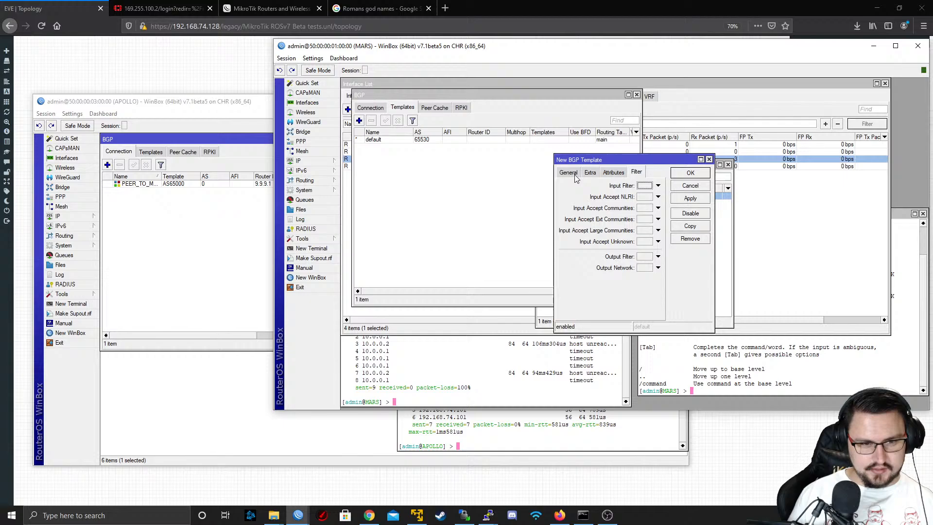
left_click(691, 197)
left_click(691, 172)
Start a new BGP connection on MARS named PEER_TO_APOLLO and assign it the AS65001 template
left_click(370, 108)
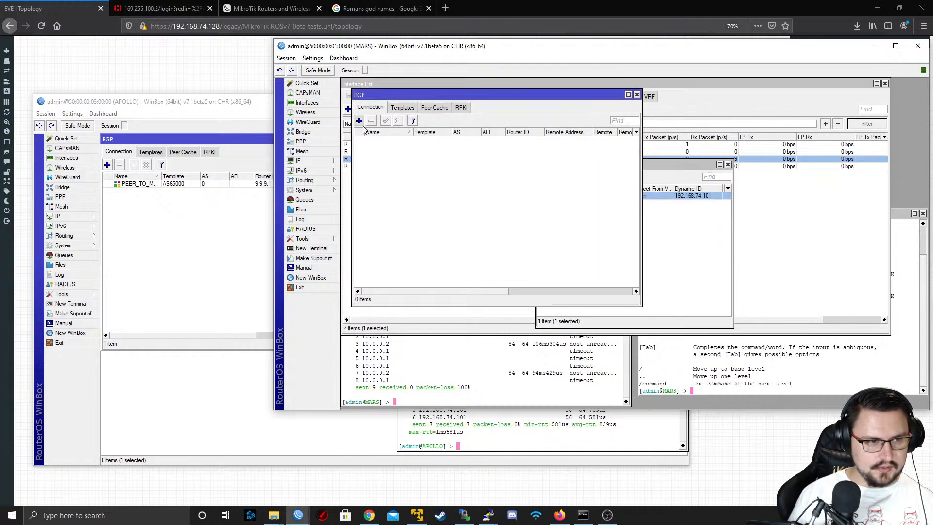
left_click(359, 121)
type("PE")
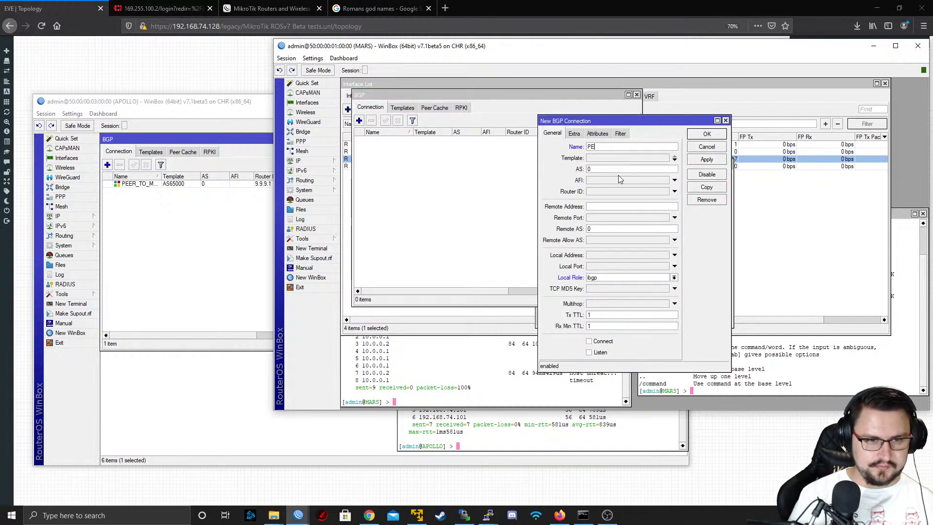
type("ER_TO_A")
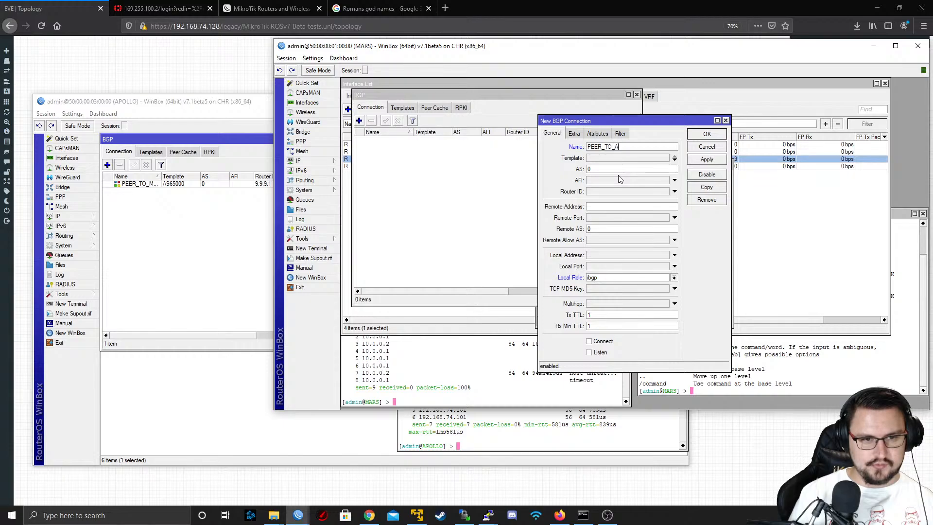
type("POLLO")
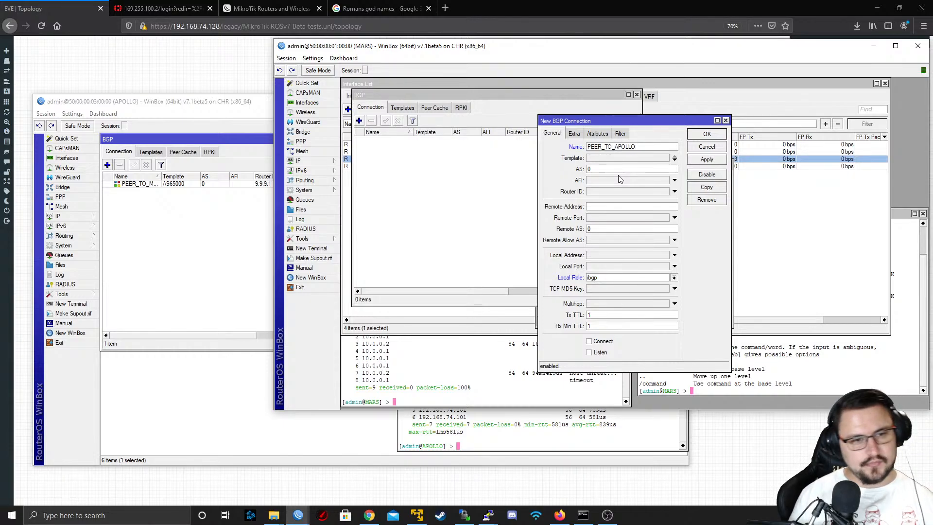
key("Tab")
key("Tab")
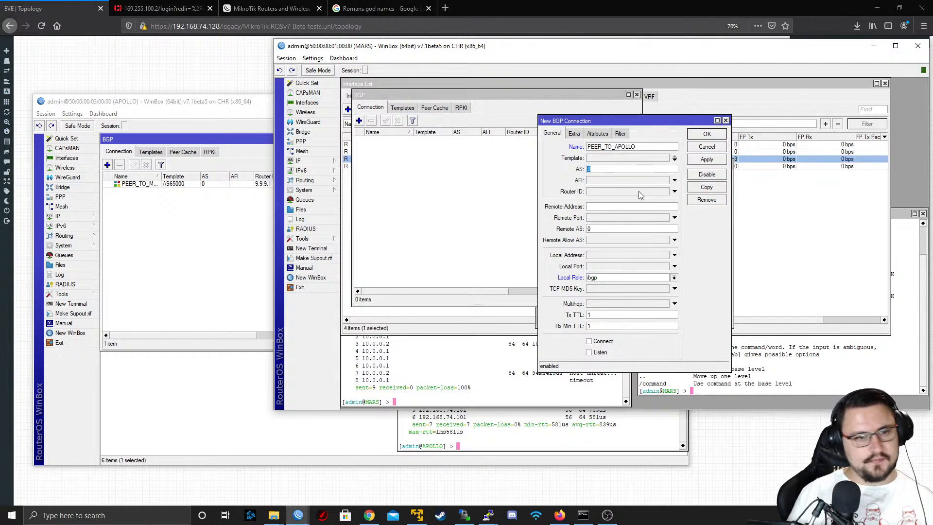
left_click(615, 158)
left_click(611, 159)
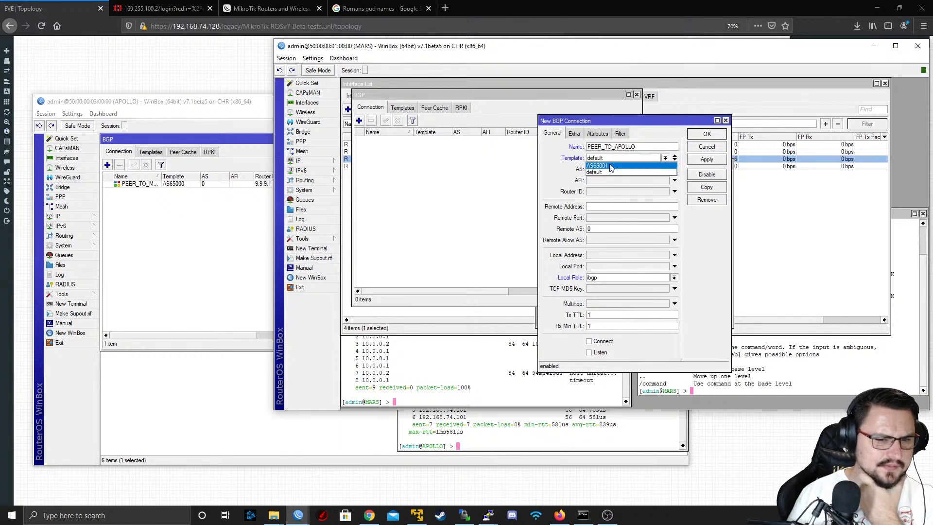
left_click(610, 167)
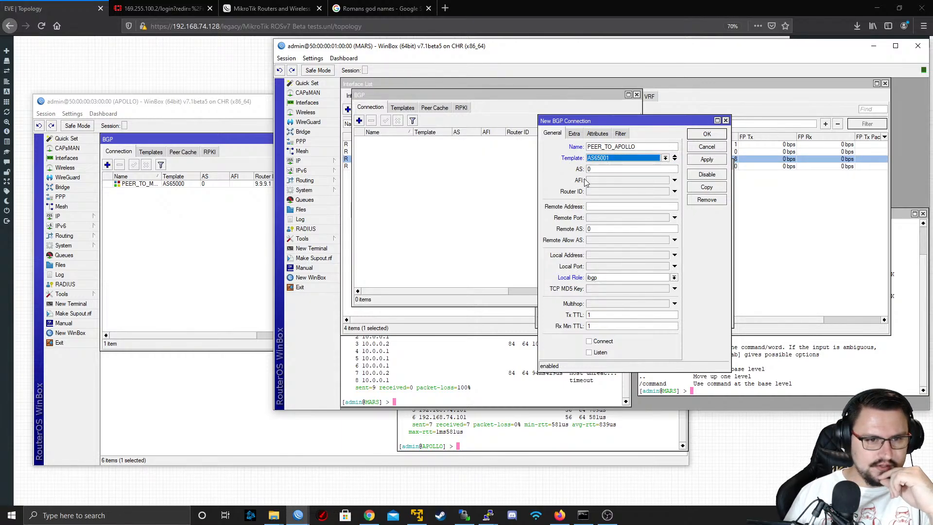
Point PEER_TO_APOLLO at remote address 192.168.74.100 with remote AS 65000 and the local role ebgp
left_click(606, 210)
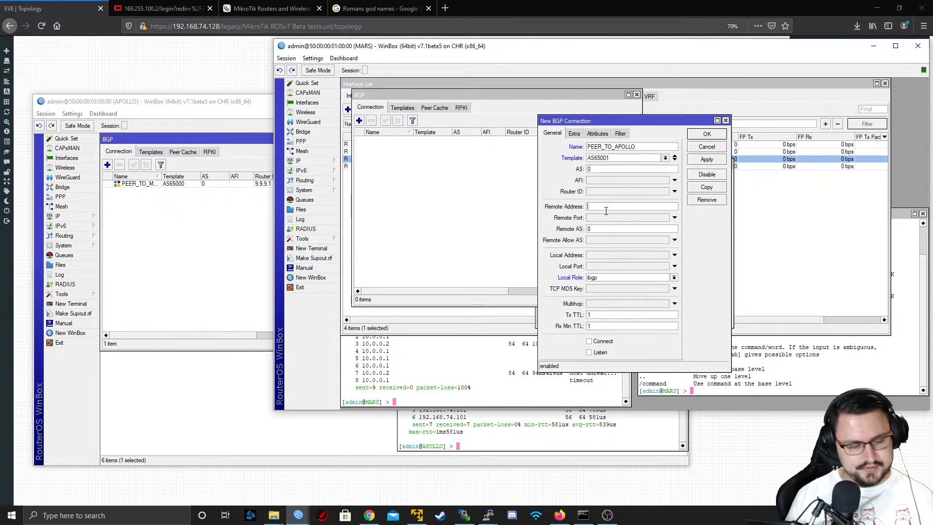
type("192.168.74.")
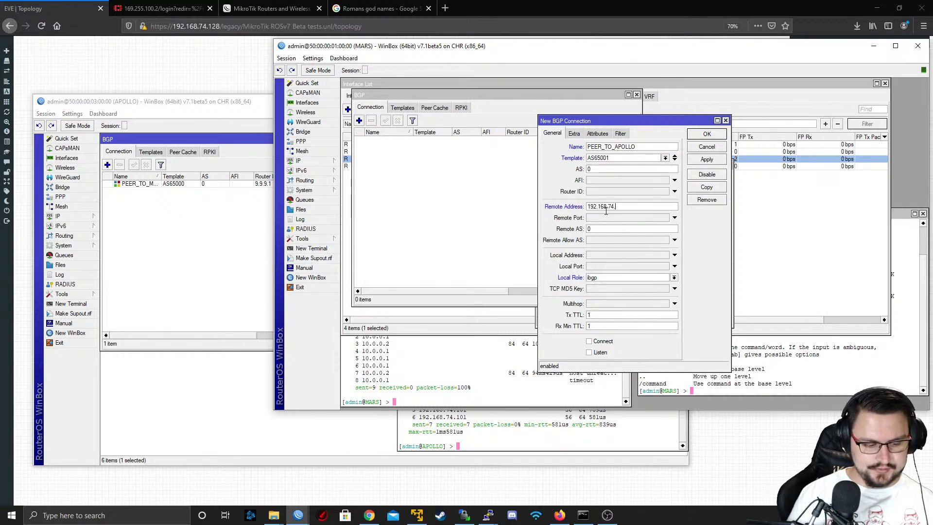
type("100")
key("Tab")
key("Tab")
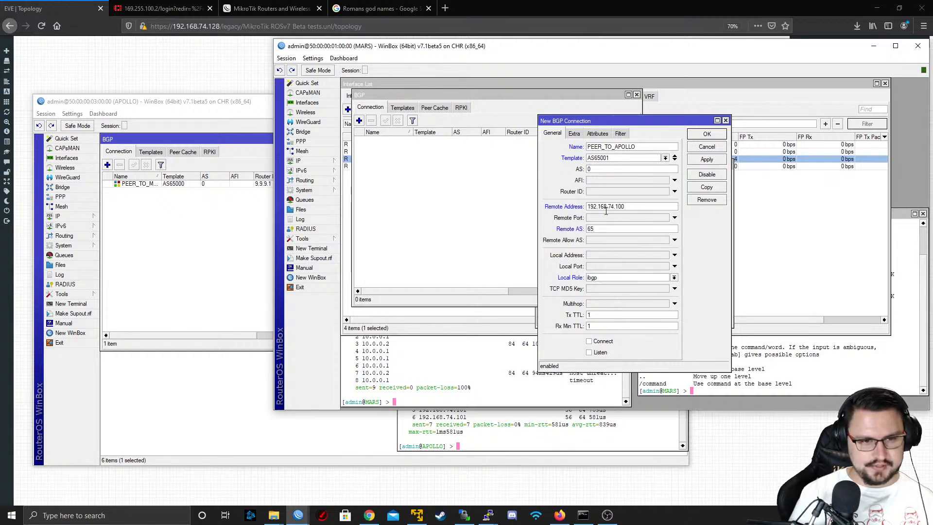
type("65000")
left_click(659, 280)
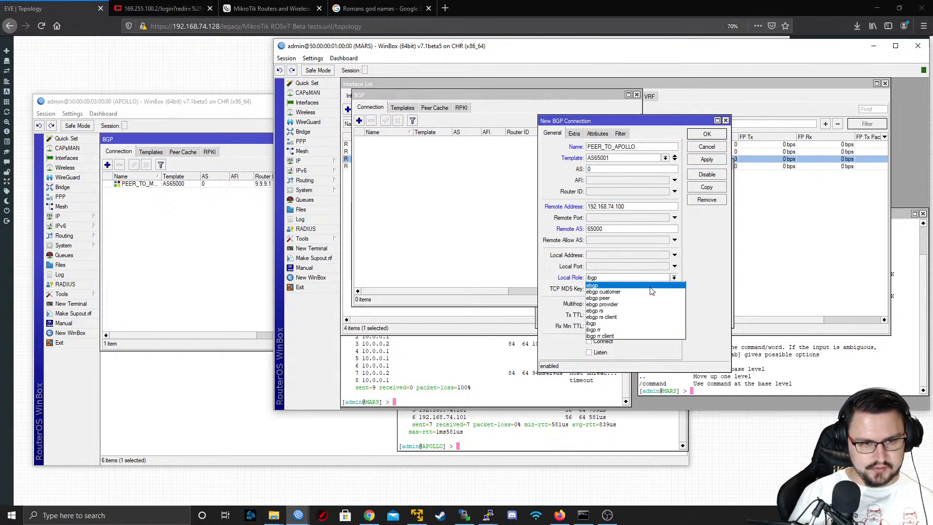
left_click(649, 289)
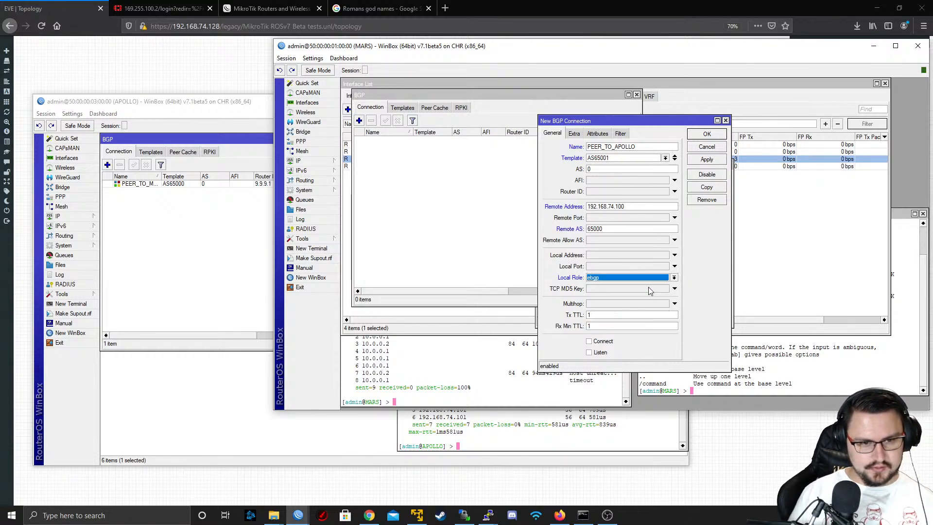
Review the PEER_TO_APOLLO connection's extra and attribute options, and save the connection
left_click(574, 133)
left_click(593, 135)
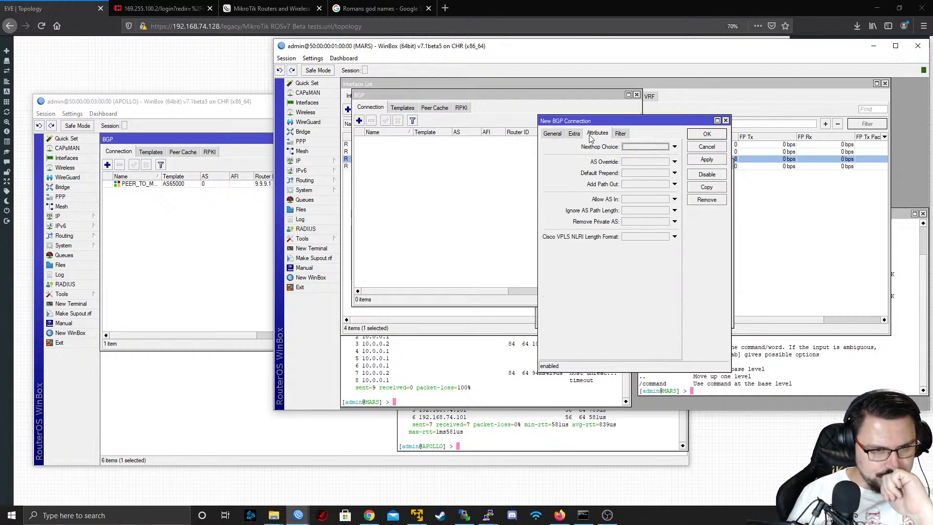
left_click(700, 159)
left_click(698, 146)
Set the router ID of MARS's default BGP template to 9.9.9.2 and save the template
left_click(401, 108)
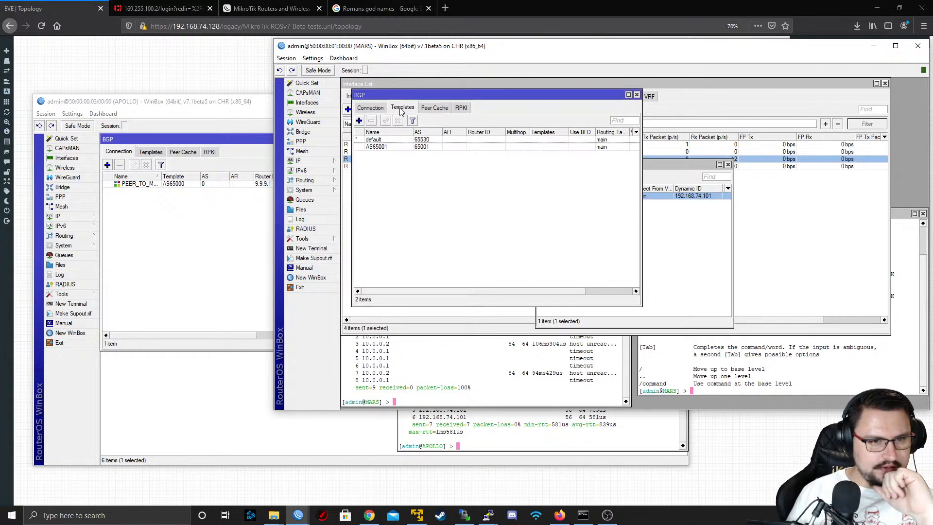
double_click(435, 147)
left_click(565, 174)
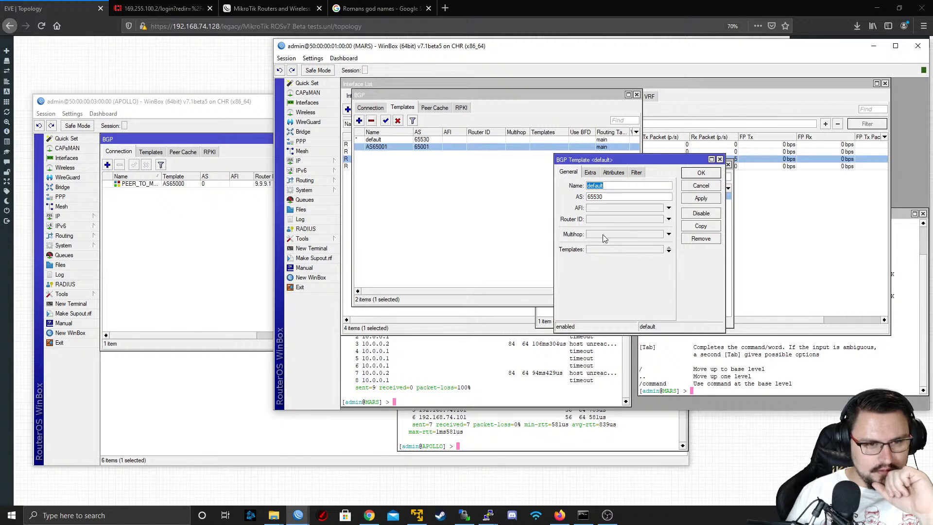
left_click(597, 219)
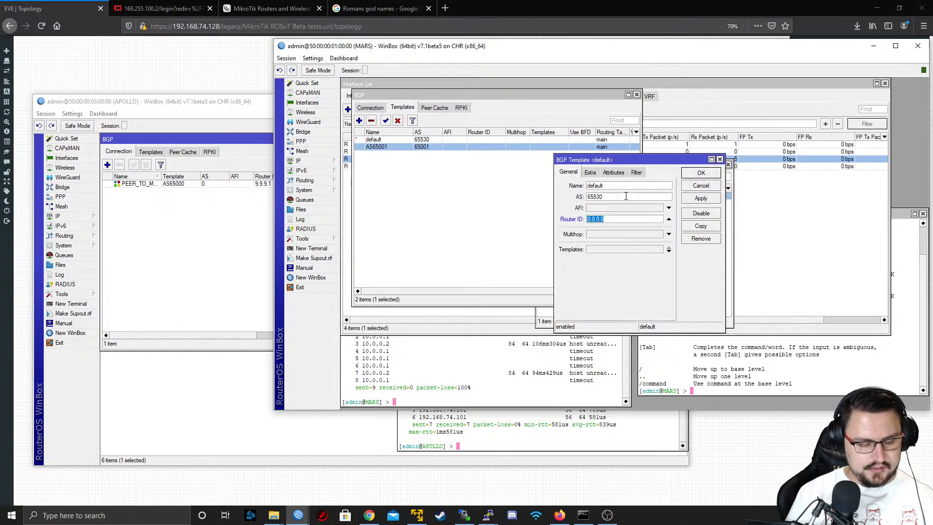
type("9.9.9.2")
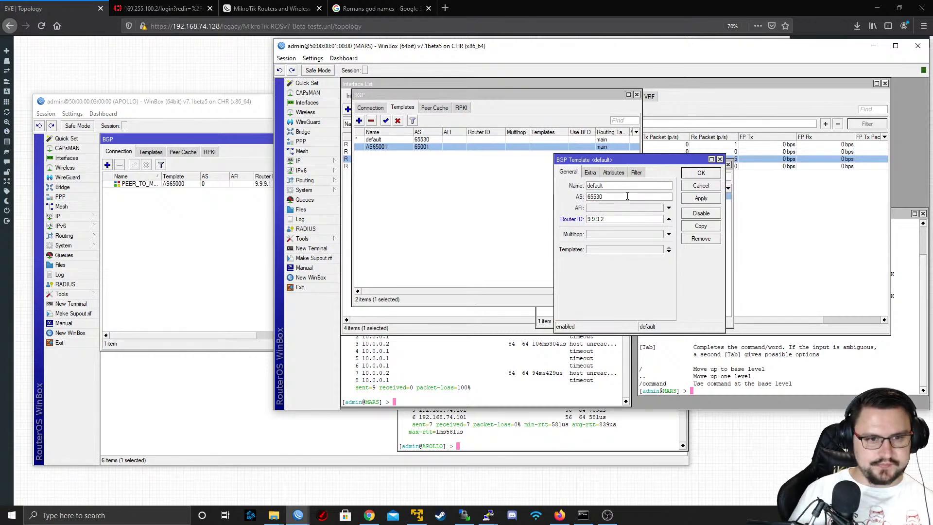
left_click(701, 199)
left_click(699, 174)
left_click(696, 182)
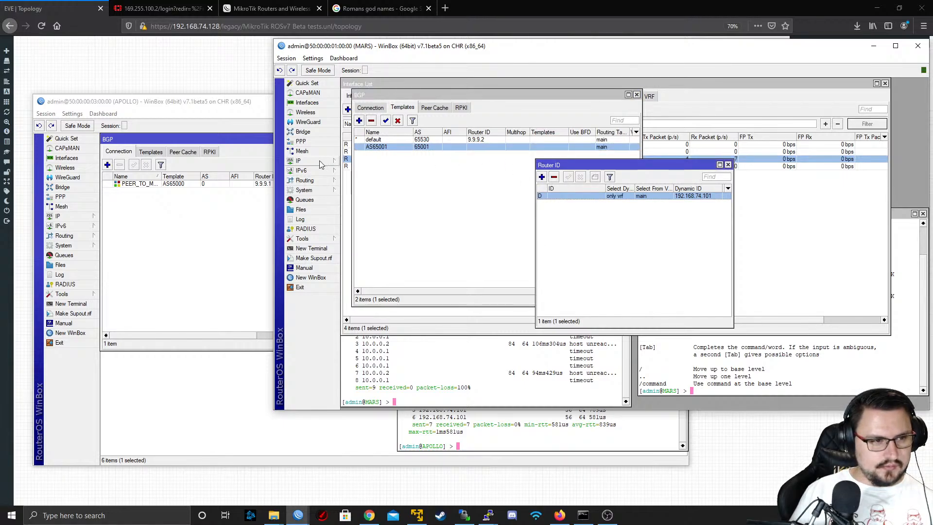
Examine MARS's route list, BGP peer cache and connection list for signs of the peering with APOLLO
left_click(299, 161)
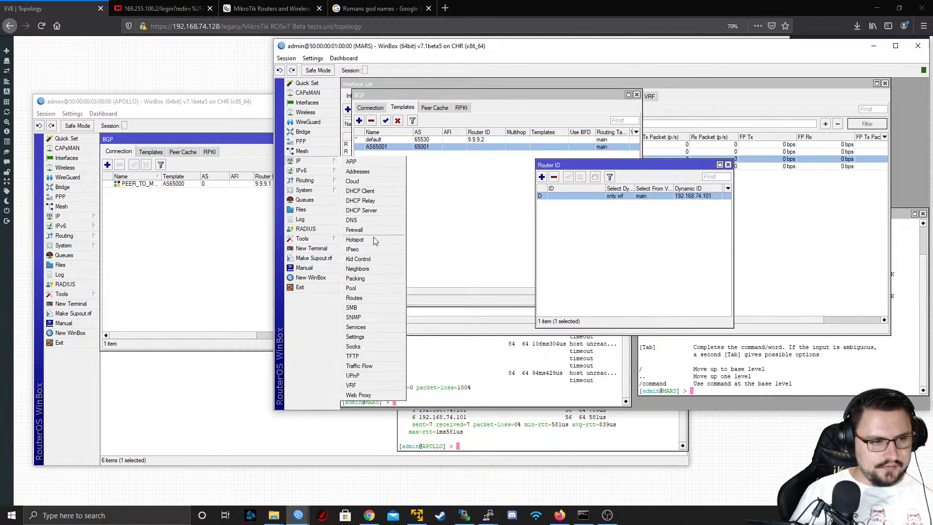
left_click(363, 301)
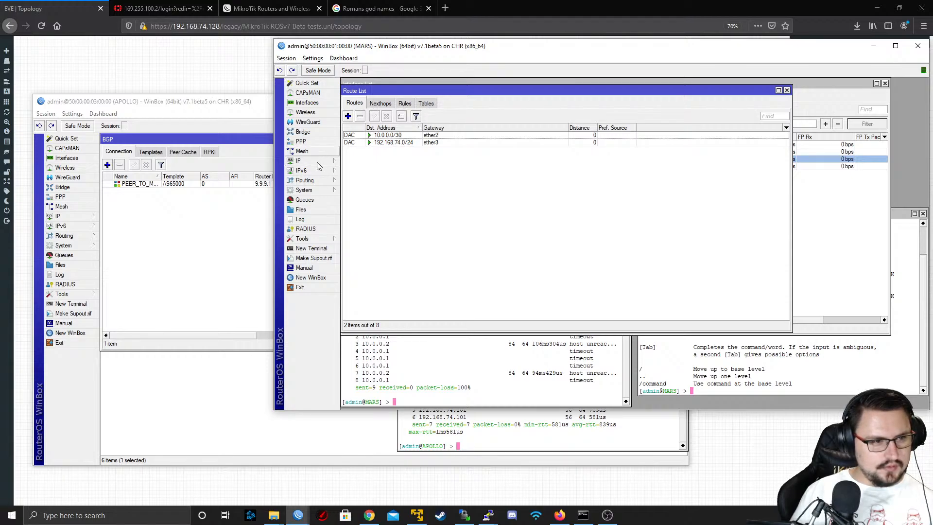
left_click(311, 181)
left_click(357, 184)
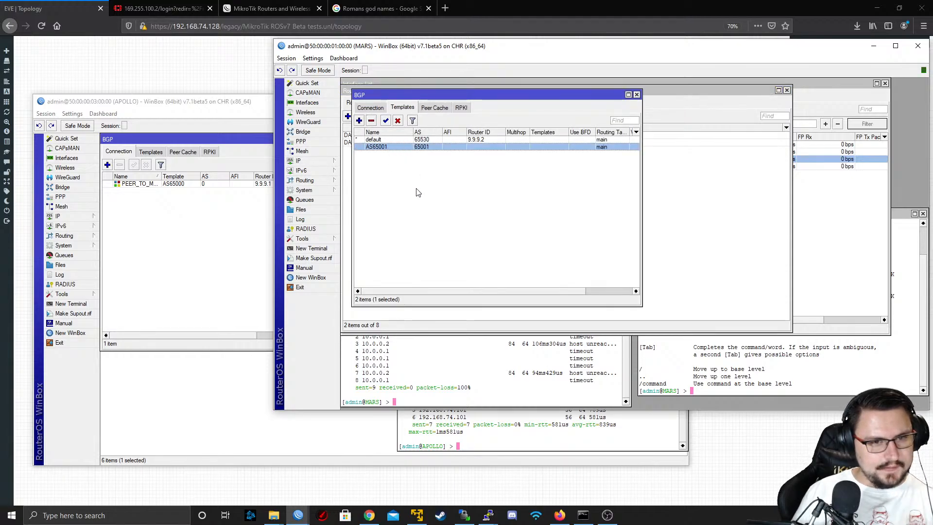
left_click(372, 108)
left_click(433, 108)
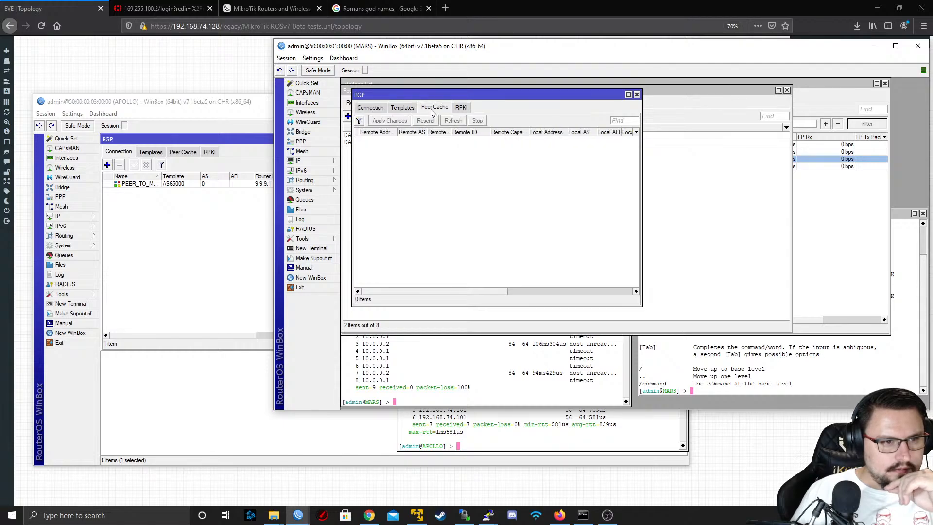
left_click(371, 107)
left_click(365, 140)
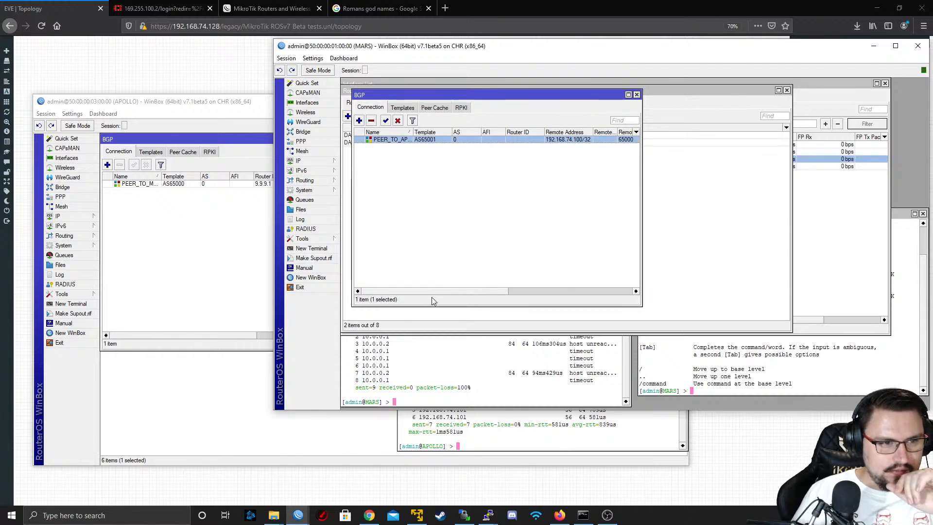
mouse_move(433, 291)
left_mouse_down()
mouse_move(592, 277)
mouse_move(438, 275)
left_mouse_up()
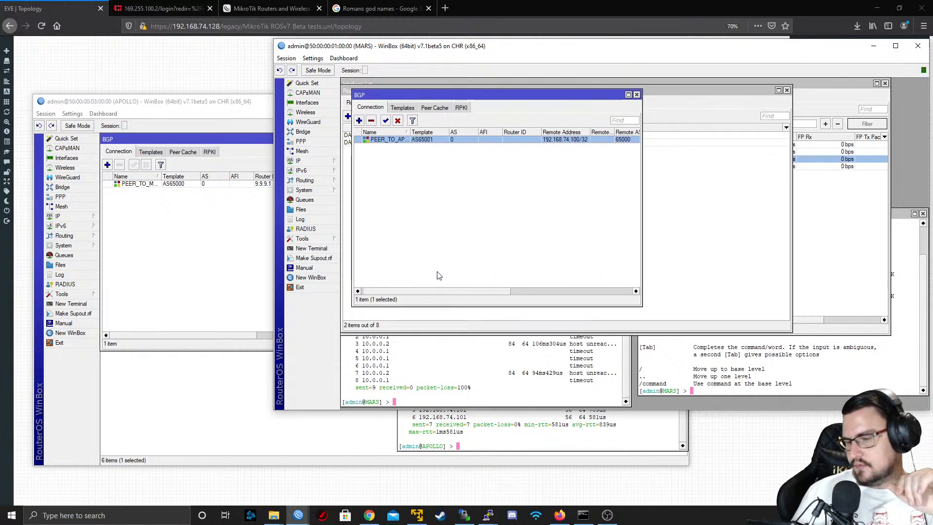
Set the AS of MARS's PEER_TO_APOLLO connection to 65001 and its router ID to 9.9.9.2, and save it
double_click(388, 141)
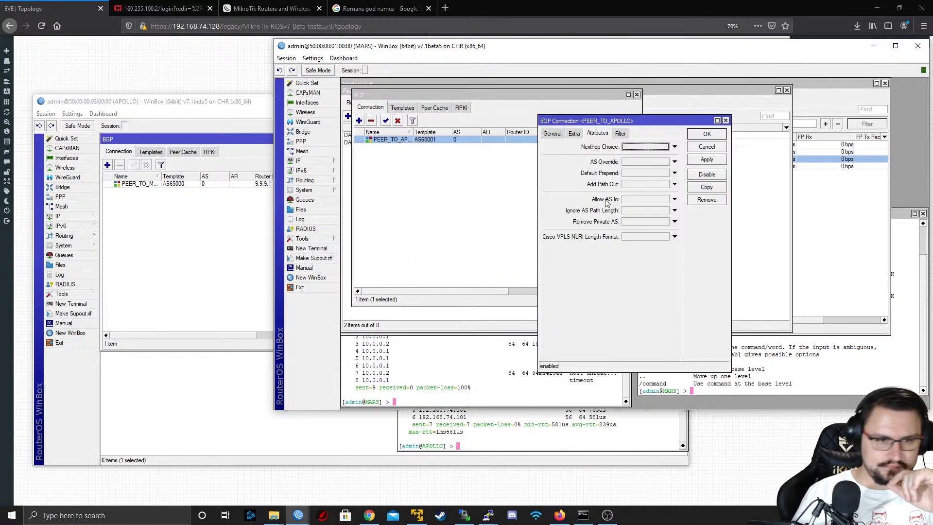
left_click(553, 136)
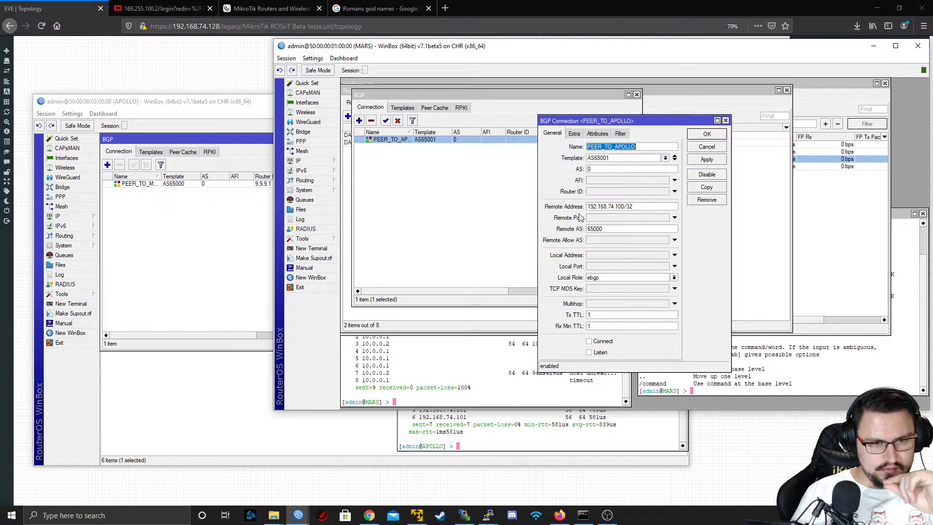
left_click(603, 168)
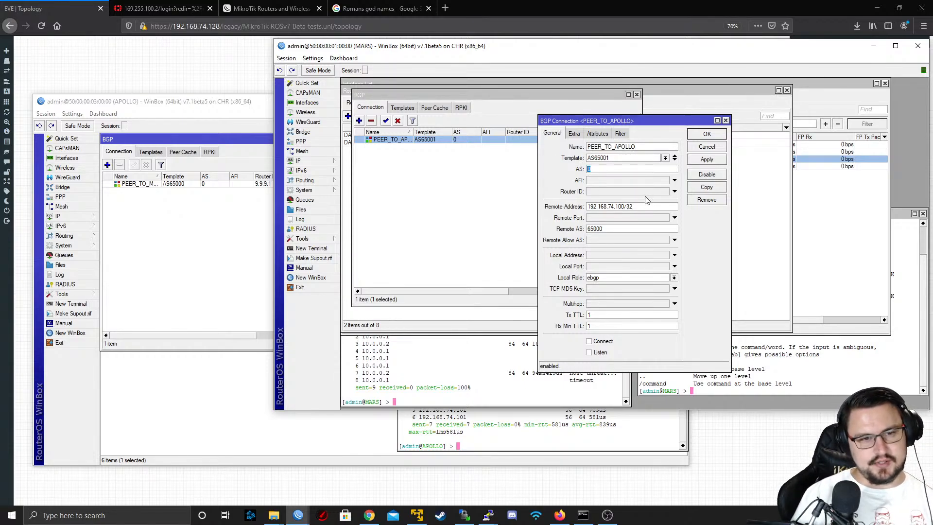
type("65001")
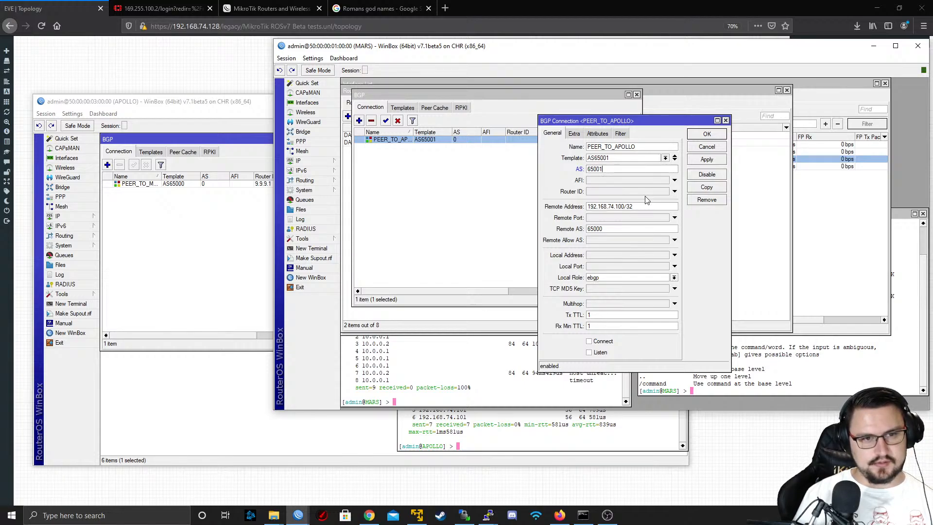
key("Tab")
key("Tab")
type("9.9")
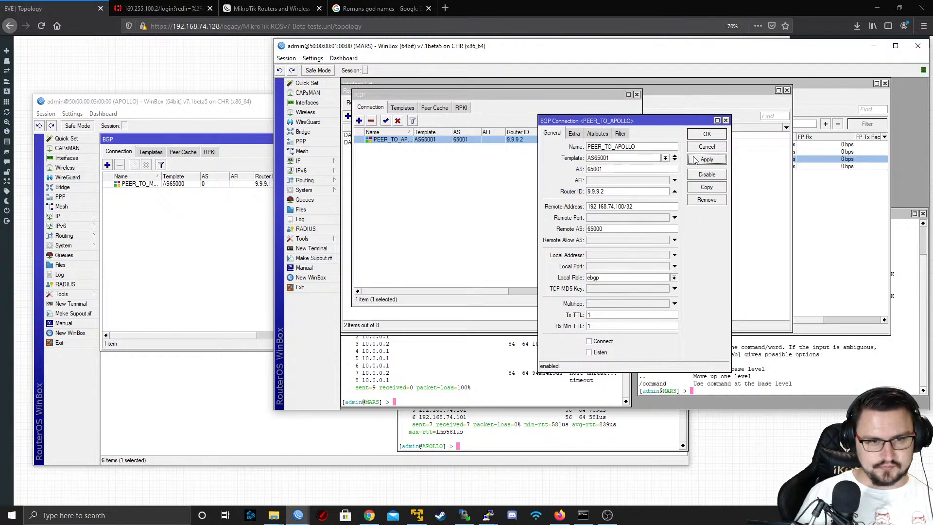
left_click(700, 135)
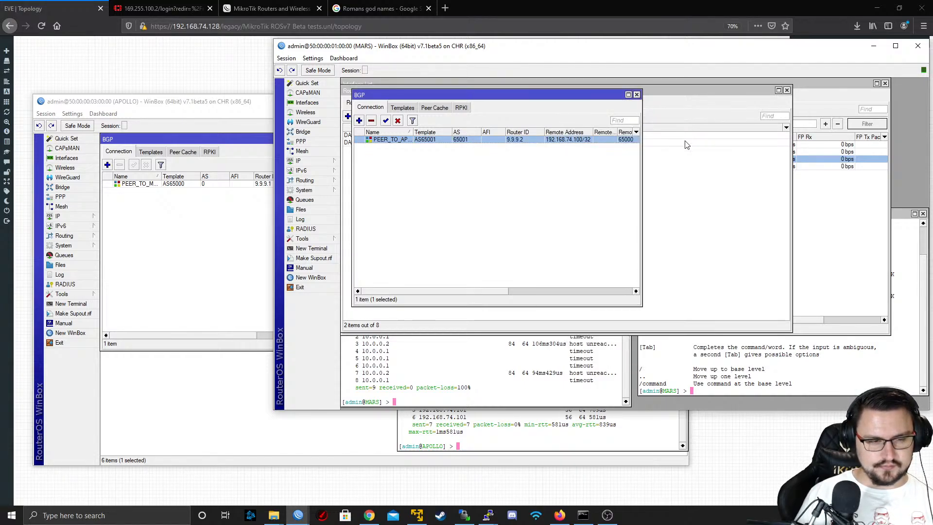
Set the AS of APOLLO's PEER_TO_MARS connection to 65000 and save the connection
left_click(180, 106)
double_click(150, 184)
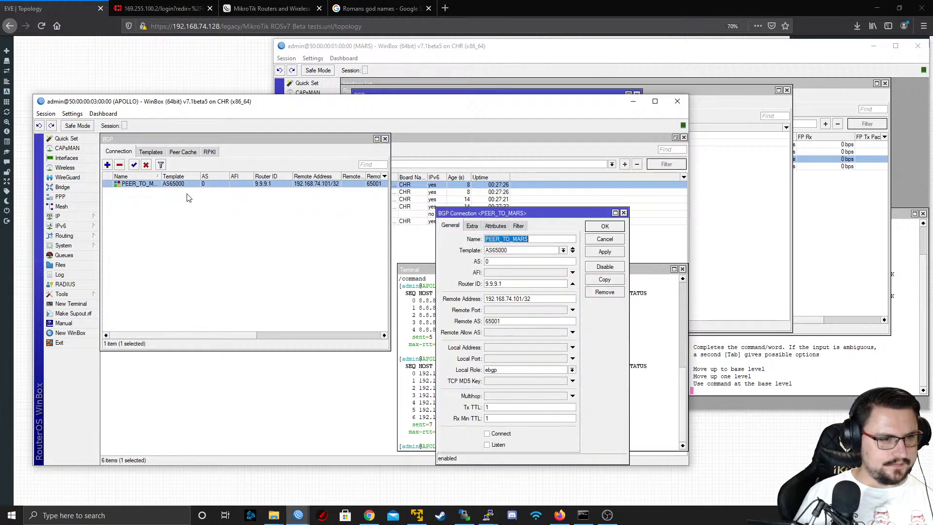
left_click(505, 261)
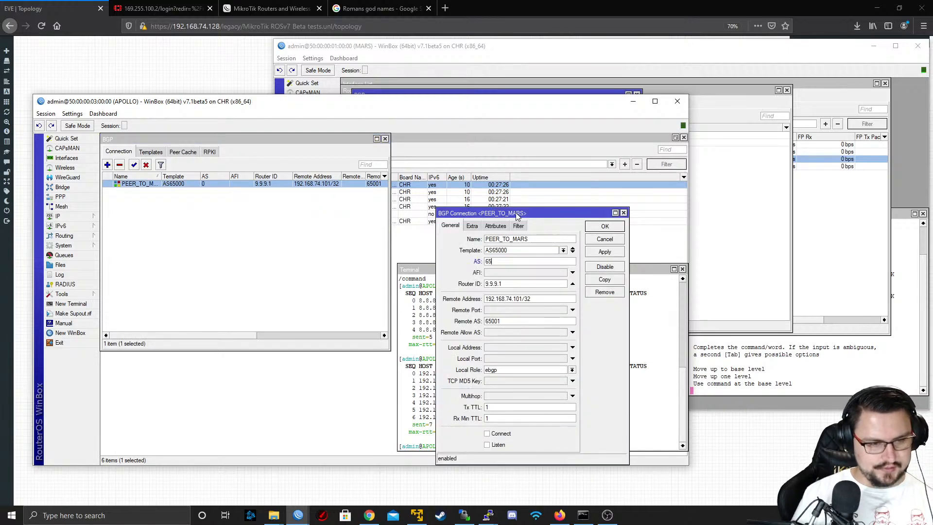
key("Tab")
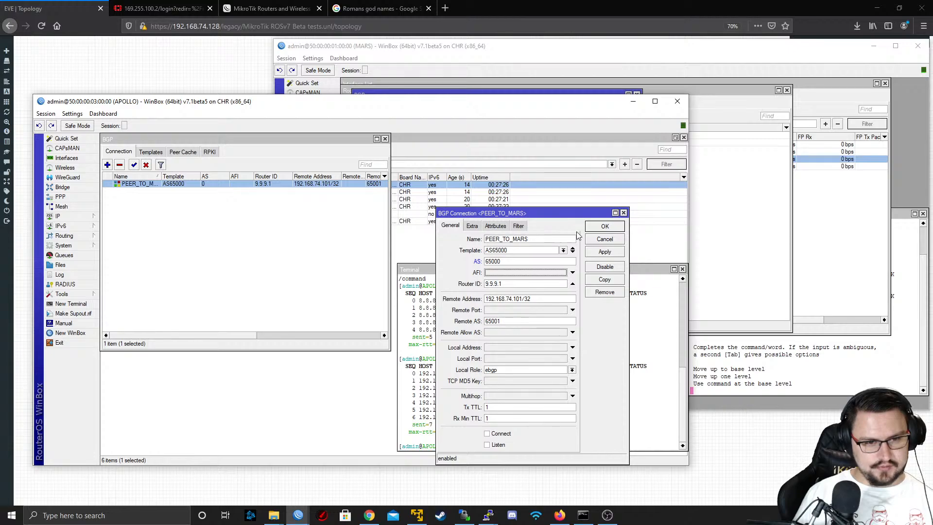
left_click(605, 251)
left_click(597, 231)
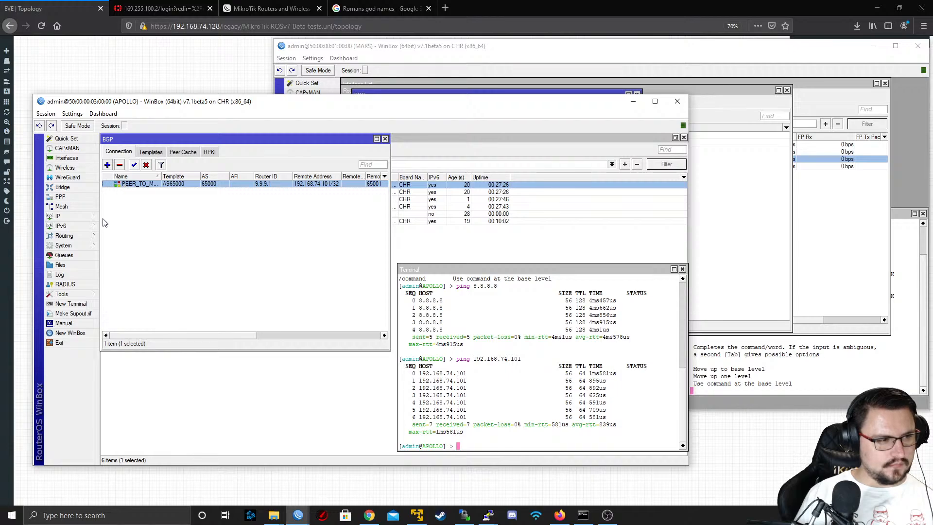
In a new terminal on APOLLO, list the available BGP connection commands and run "routing bgp connection print"
left_click(70, 305)
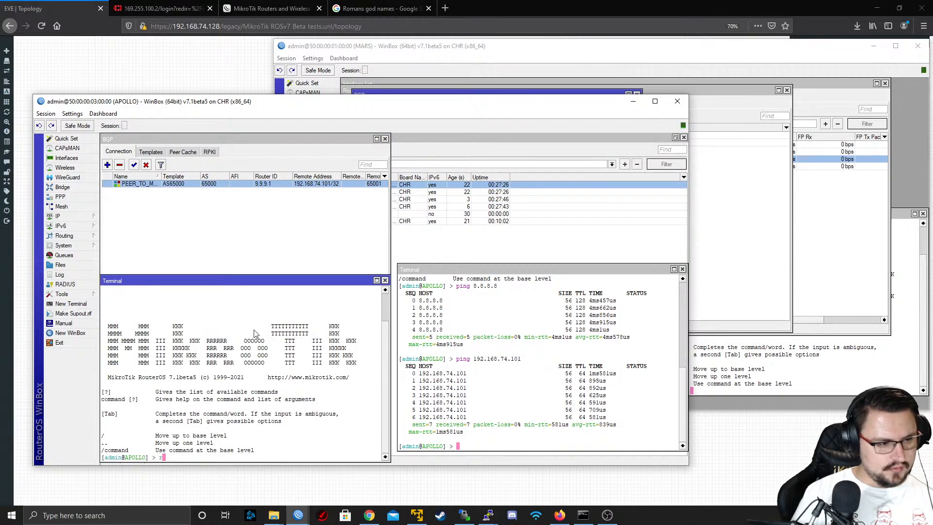
type("routing bgp")
type(" temp")
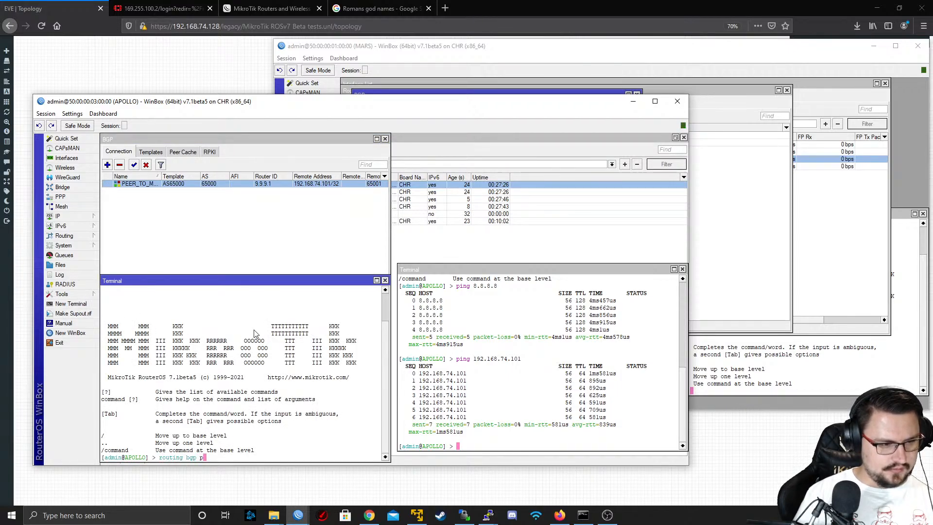
key("BackSpace")
type("template/")
key("BackSpace")
key("BackSpace")
key("BackSpace")
key("BackSpace")
key("BackSpace")
key("BackSpace")
key("BackSpace")
key("BackSpace")
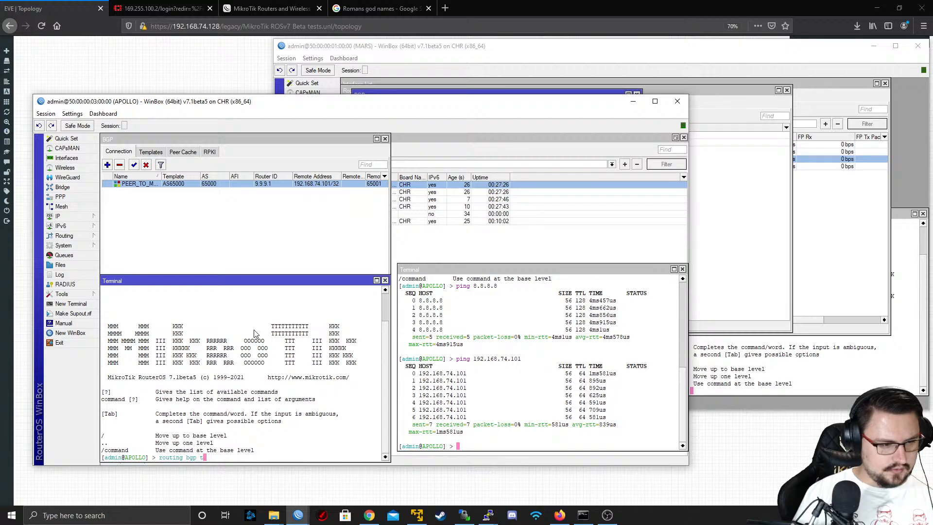
type("connection/")
key("question")
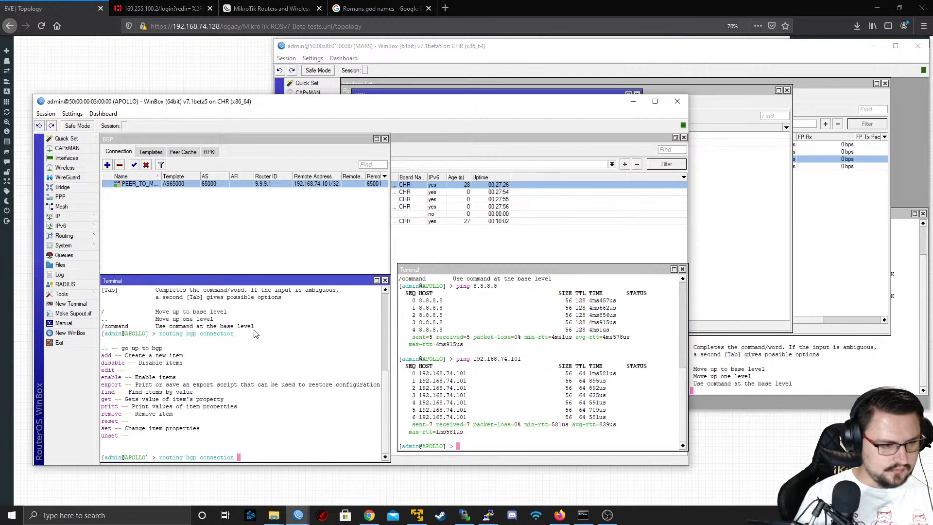
type("print")
key("Return")
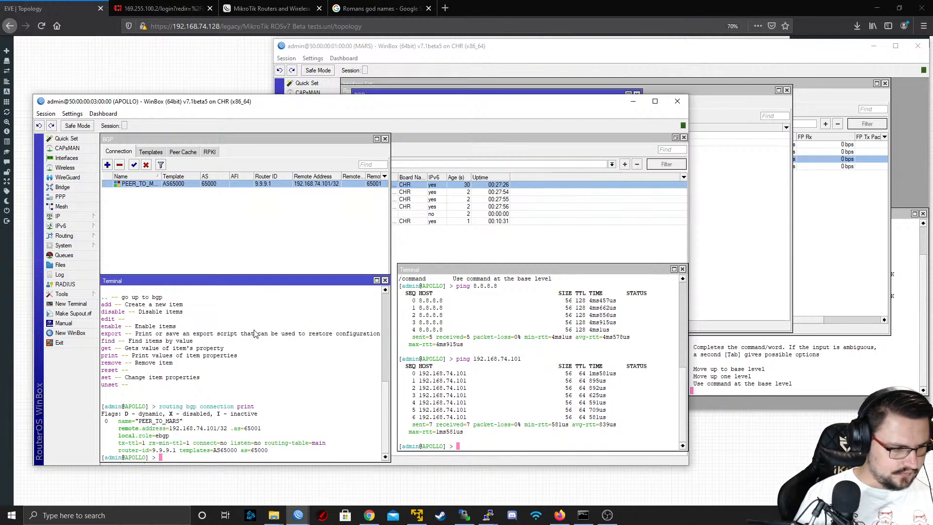
Output APOLLO's BGP connection configuration as a script with "routing bgp connection export"
key("Up")
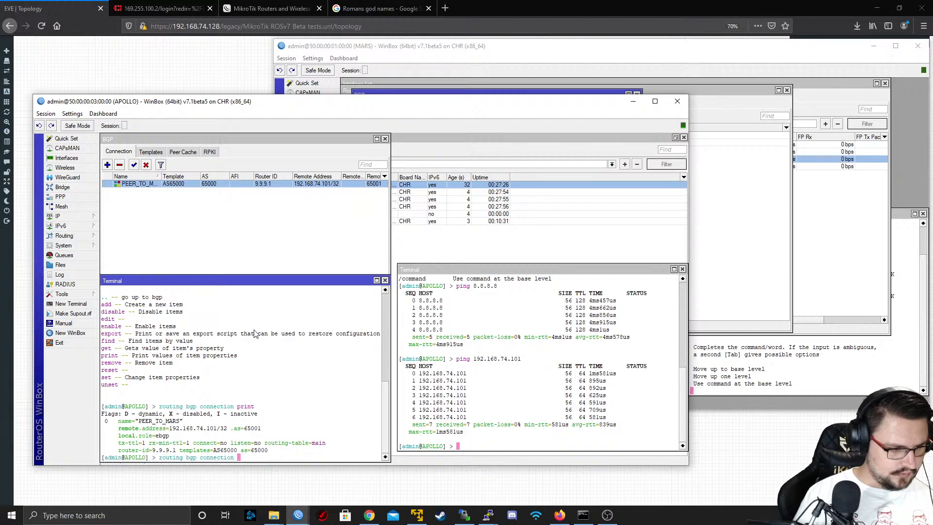
type("export")
key("Return")
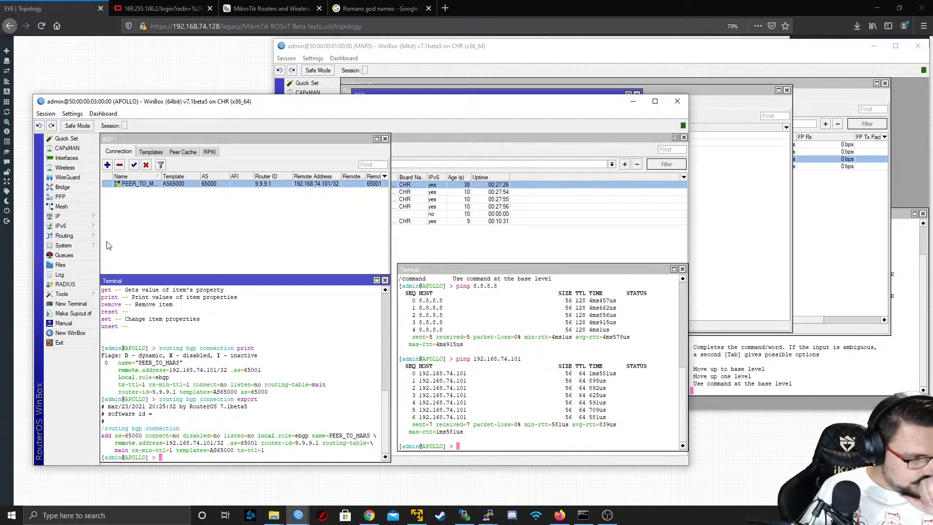
Set the local role of APOLLO's PEER_TO_MARS BGP connection to ibgp and save the connection
left_click(73, 228)
mouse_move(75, 236)
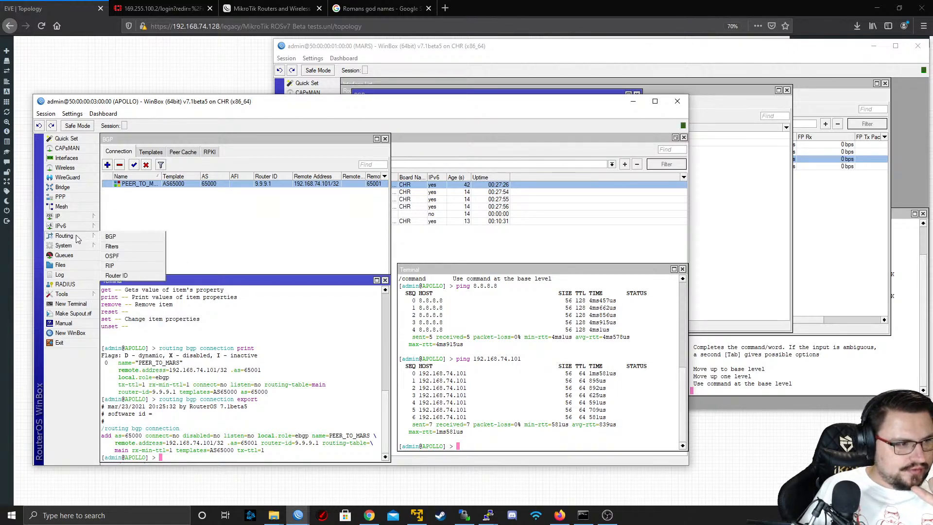
left_click(120, 235)
double_click(185, 185)
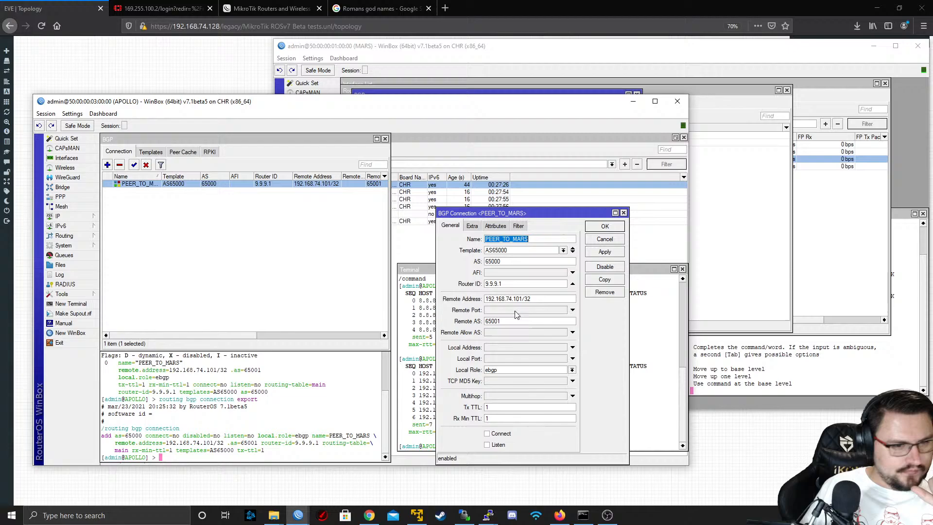
left_click(516, 370)
left_click(521, 417)
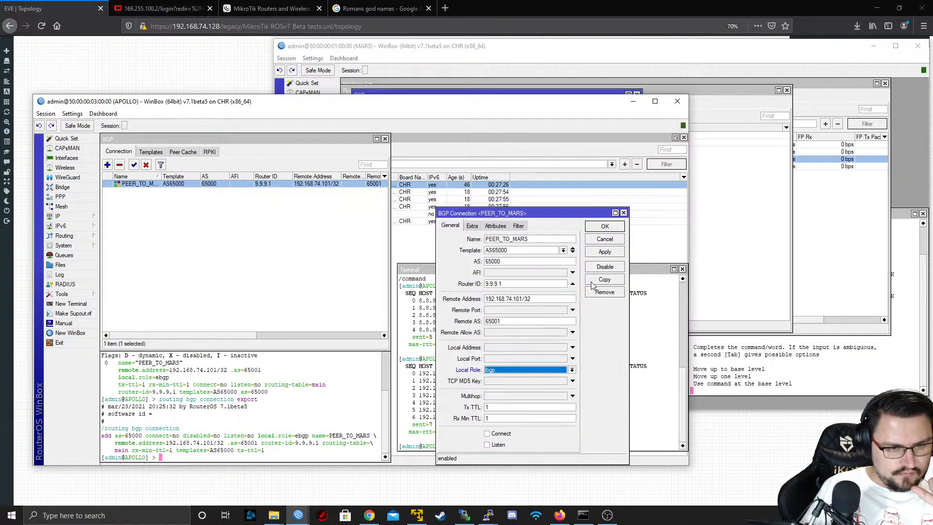
left_click(605, 226)
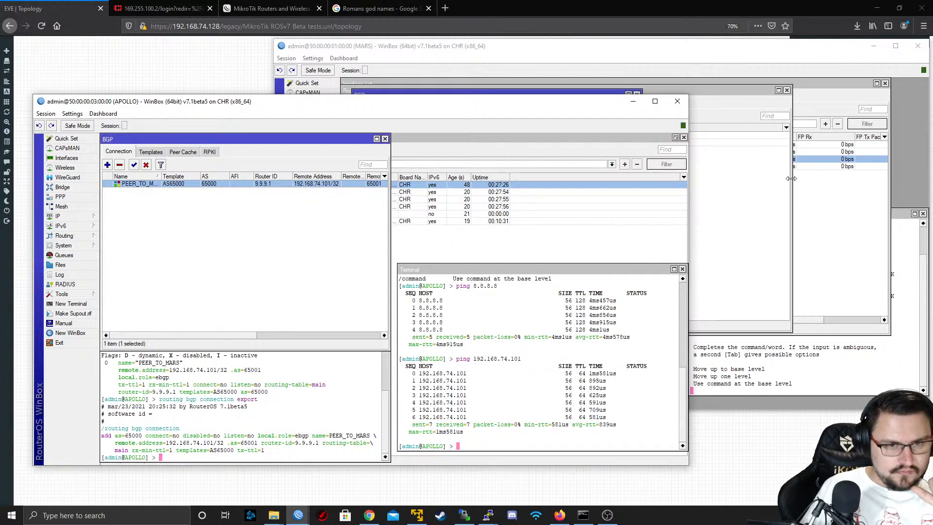
Set the local role of MARS's PEER_TO_APOLLO BGP connection to ibgp and save the connection
left_click(776, 219)
left_click(306, 180)
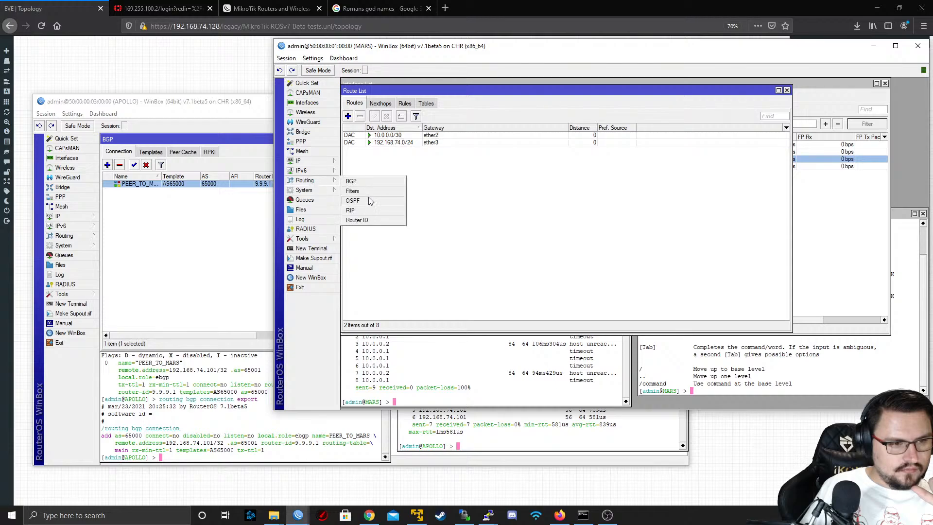
left_click(393, 180)
double_click(401, 141)
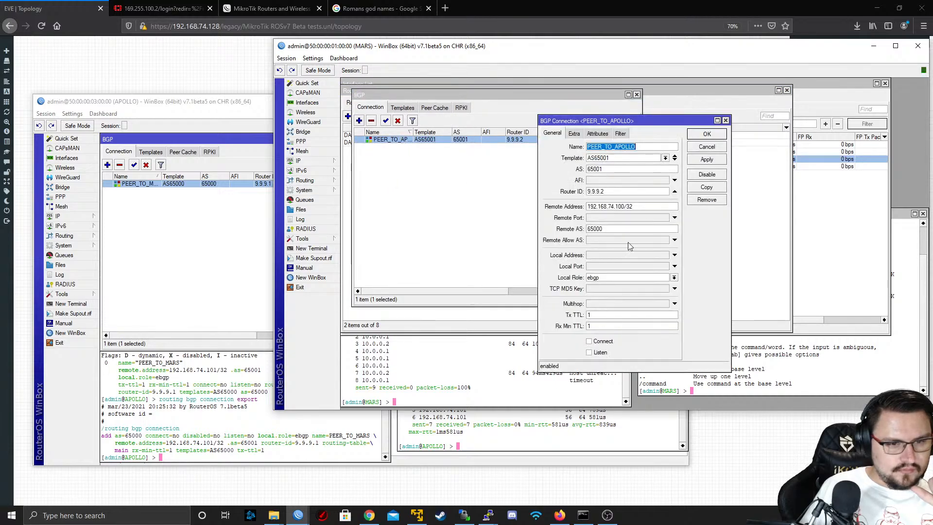
left_click(622, 280)
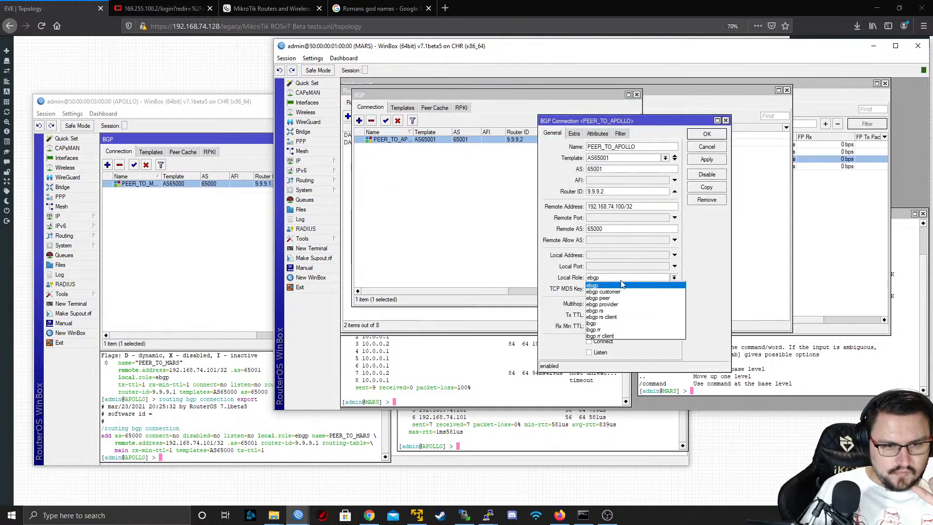
left_click(611, 317)
left_click(698, 175)
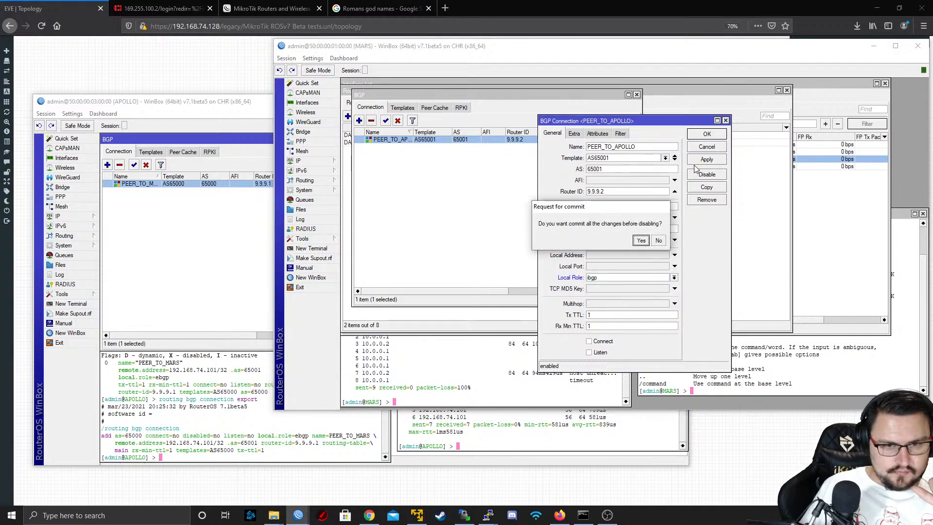
left_click(659, 242)
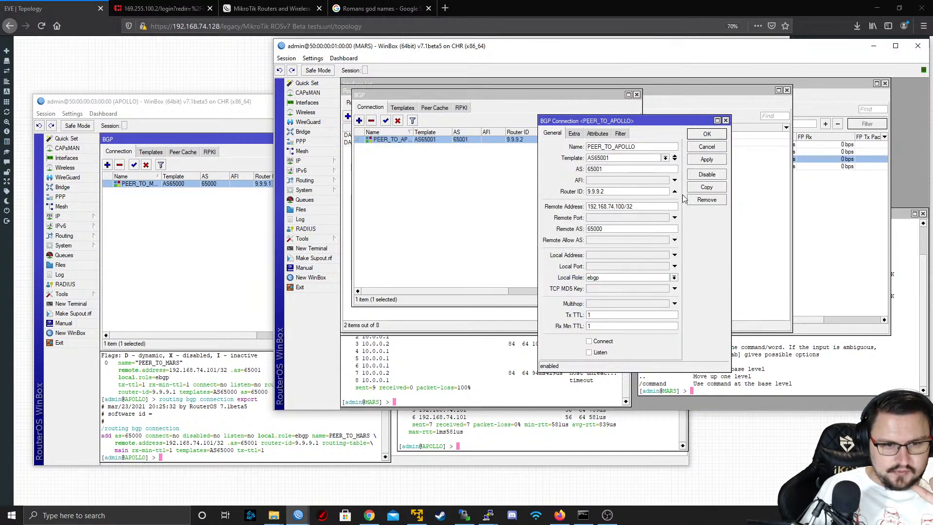
left_click(634, 279)
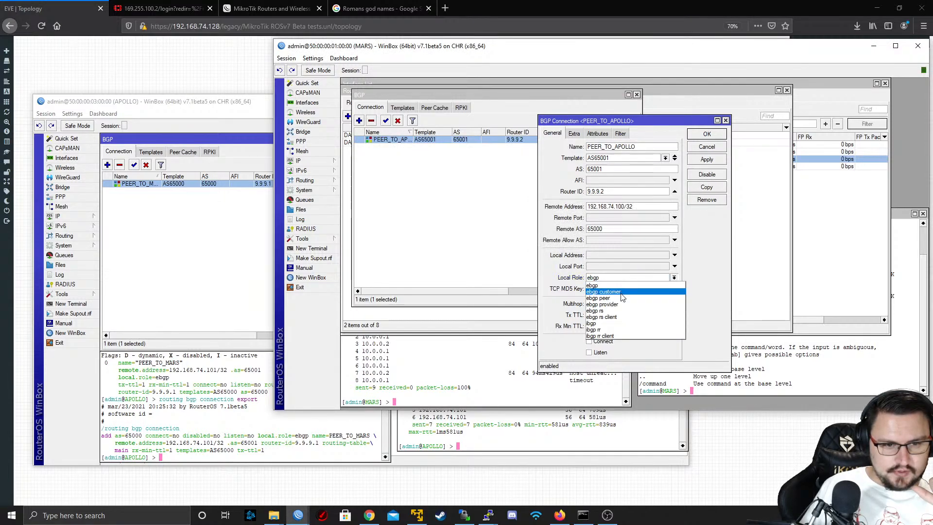
left_click(607, 324)
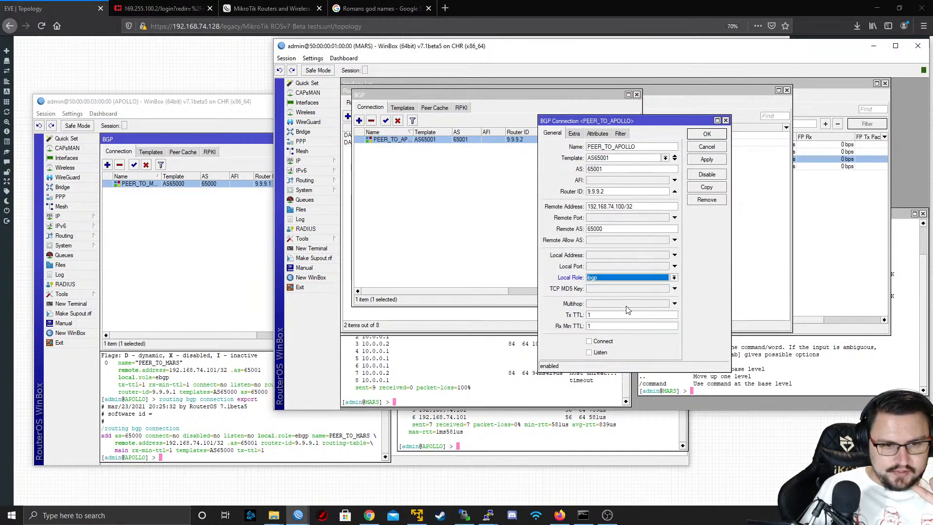
left_click(708, 134)
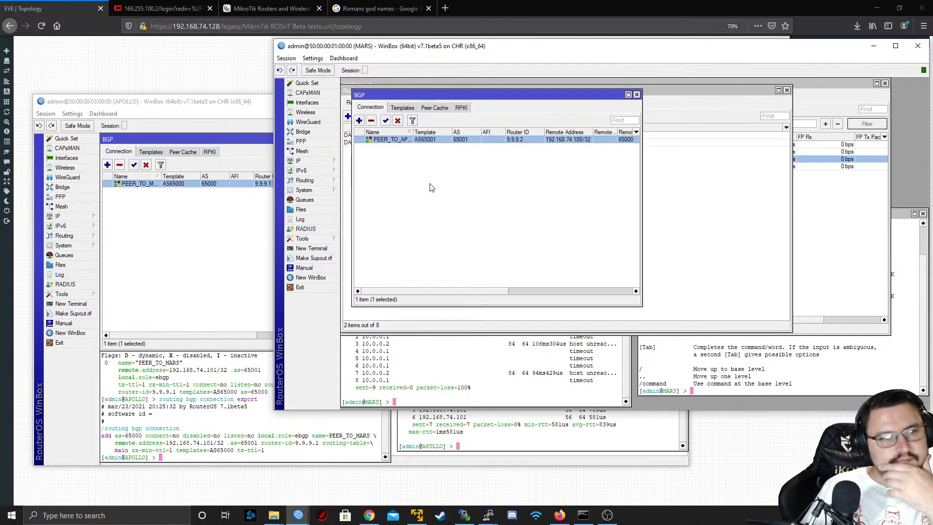
Check the BGP templates, peer cache and RPKI entries on MARS, and return to its connection list
left_click(413, 109)
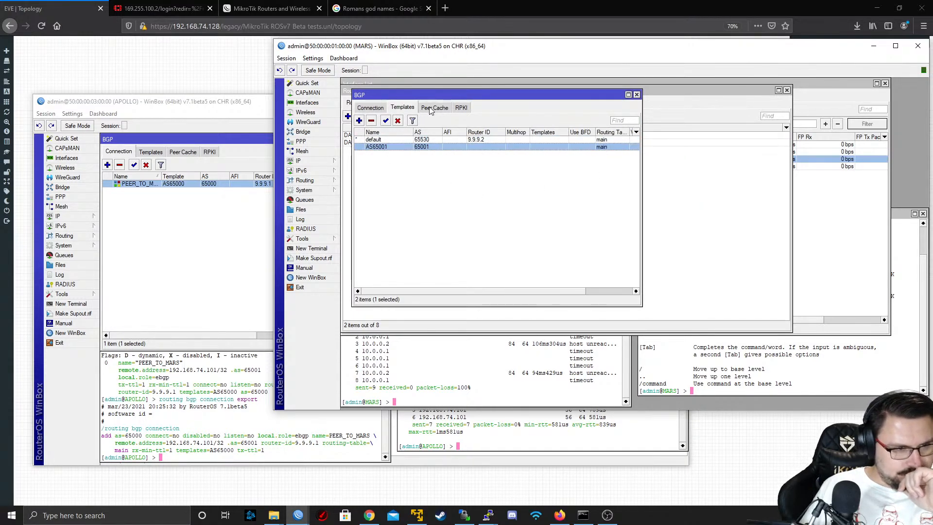
left_click(430, 111)
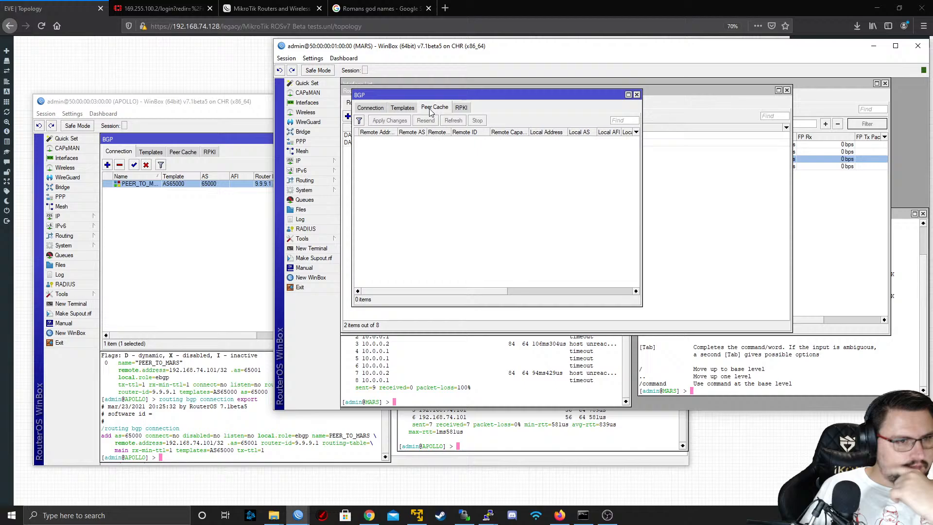
left_click(459, 109)
left_click(385, 108)
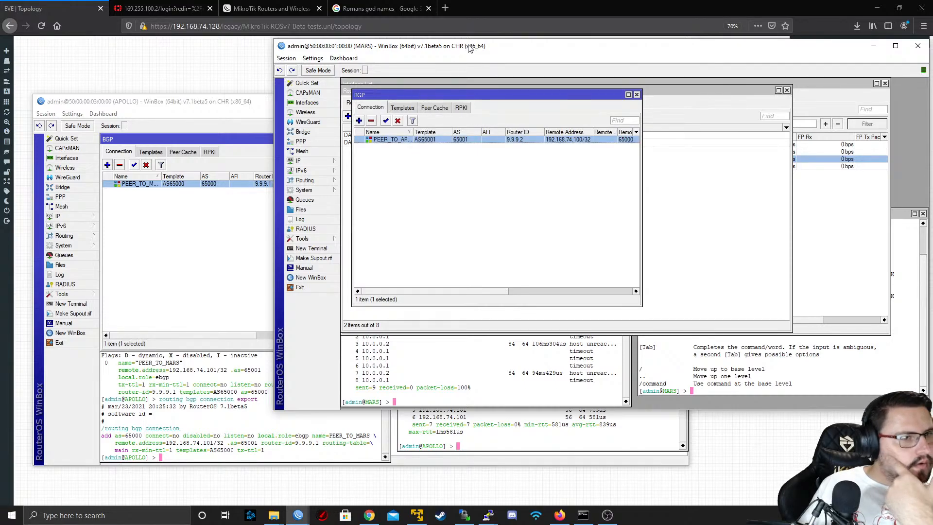
Switch to Firefox and search the web in a new tab for "MikroTik ROSv7 BGP", accepting the suggested query "MikroTik ROS 7 BGP"
left_click(445, 8)
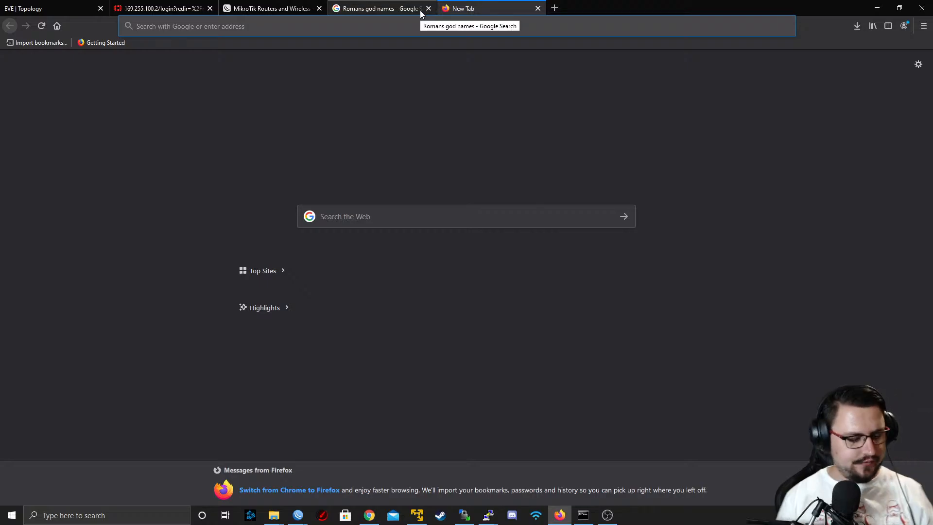
type("MikroTik")
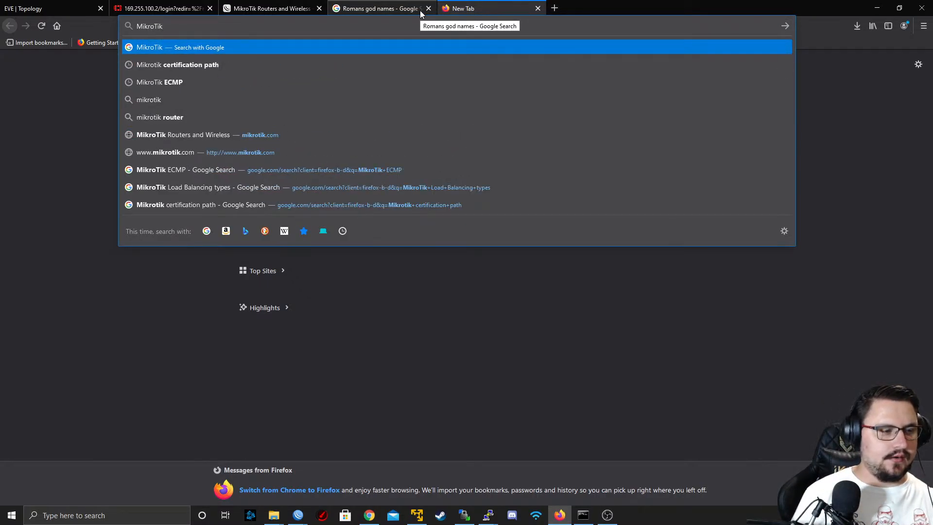
type(" ROSv7")
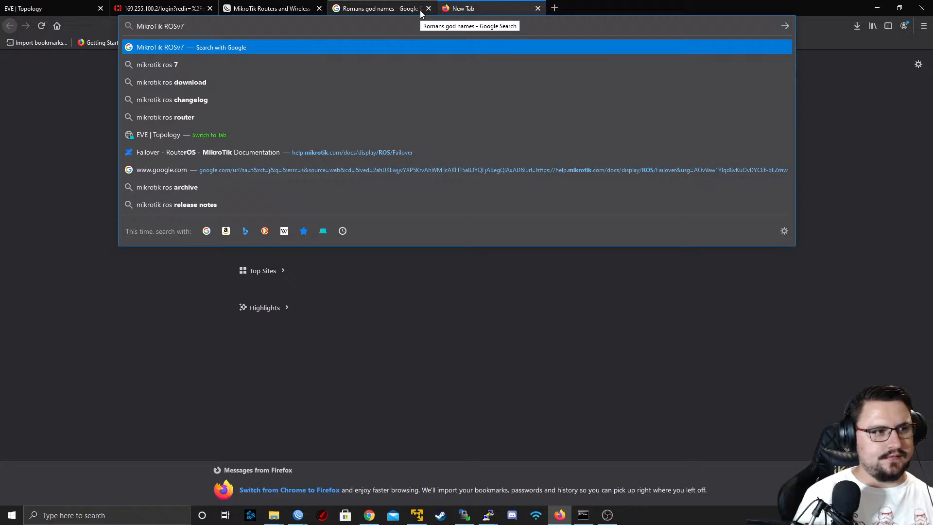
type(" BGP")
key("Return")
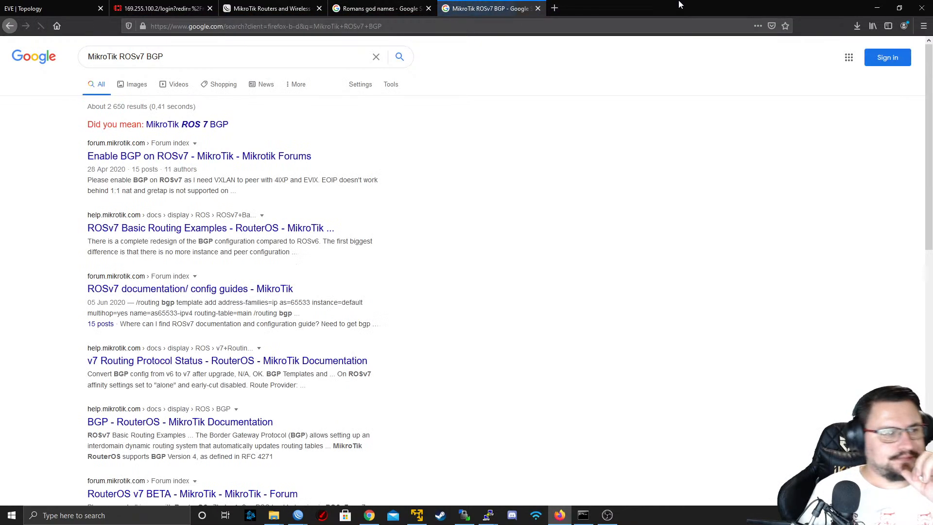
left_click(225, 125)
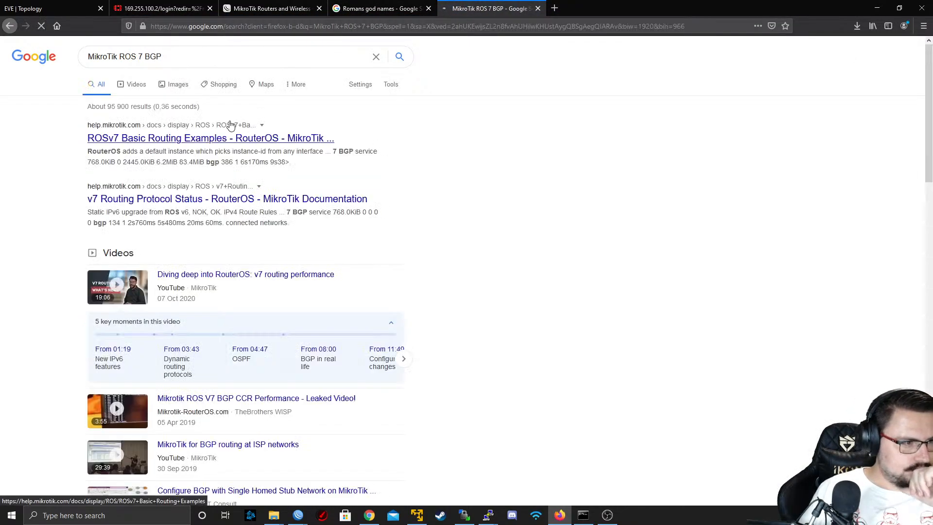
Open the "ROSv7 Basic Routing Examples" and "v7 Routing Protocol Status" results in separate tabs and look through the remaining results
middle_click(238, 140)
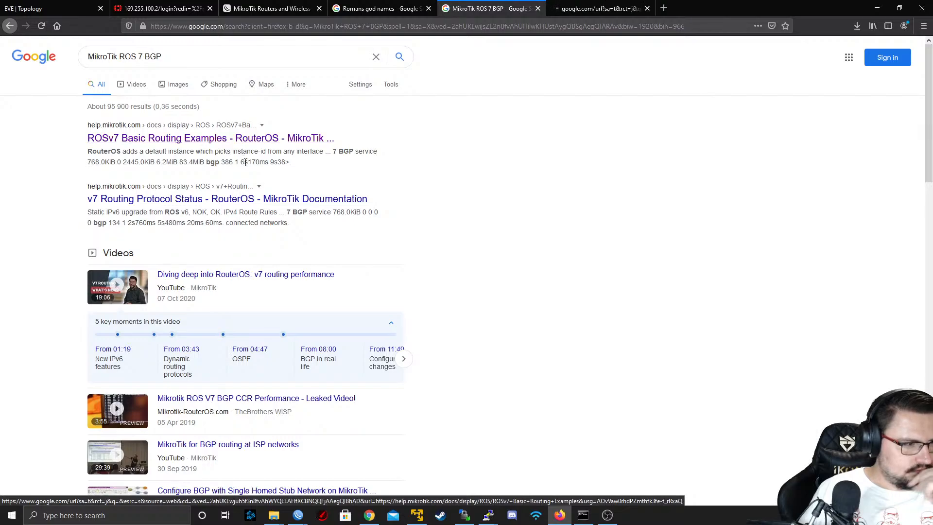
middle_click(248, 200)
scroll(247, 204, "down", 3)
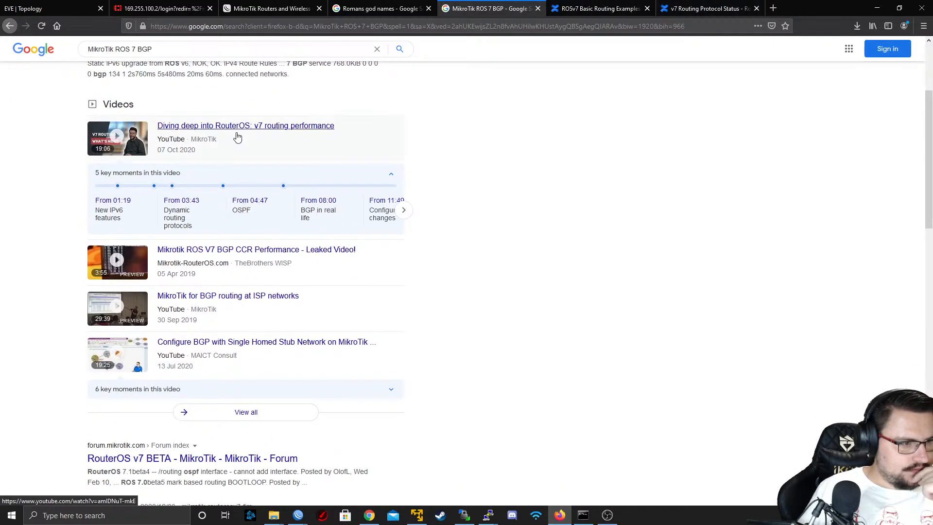
scroll(237, 138, "down", 3)
scroll(129, 150, "up", 4)
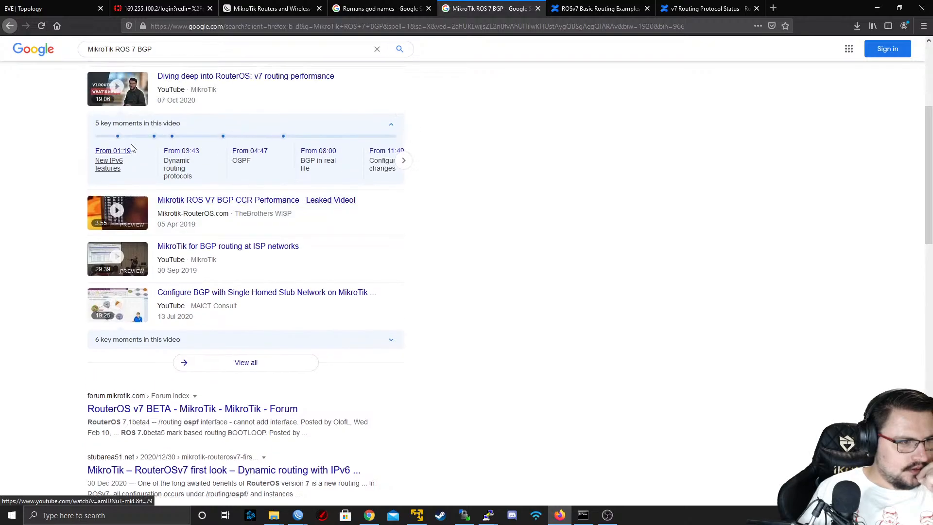
scroll(158, 196, "down", 3)
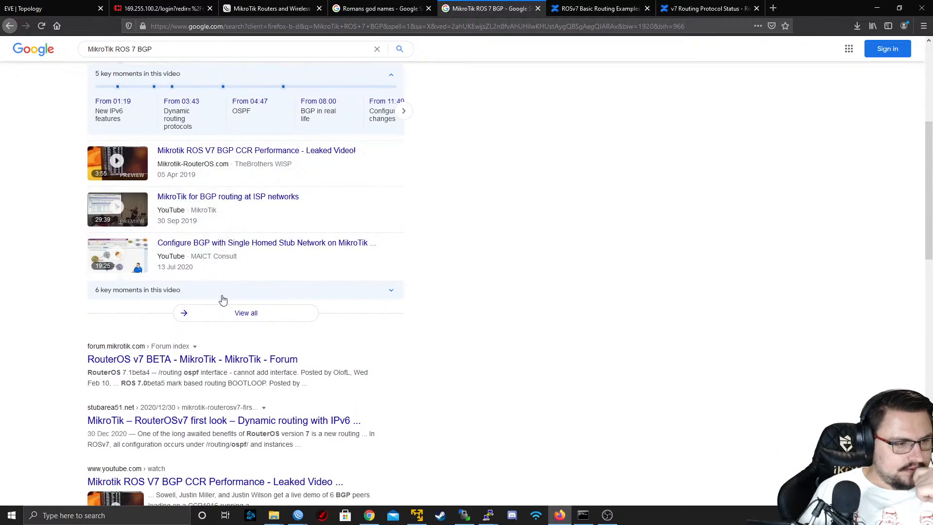
scroll(223, 285, "down", 2)
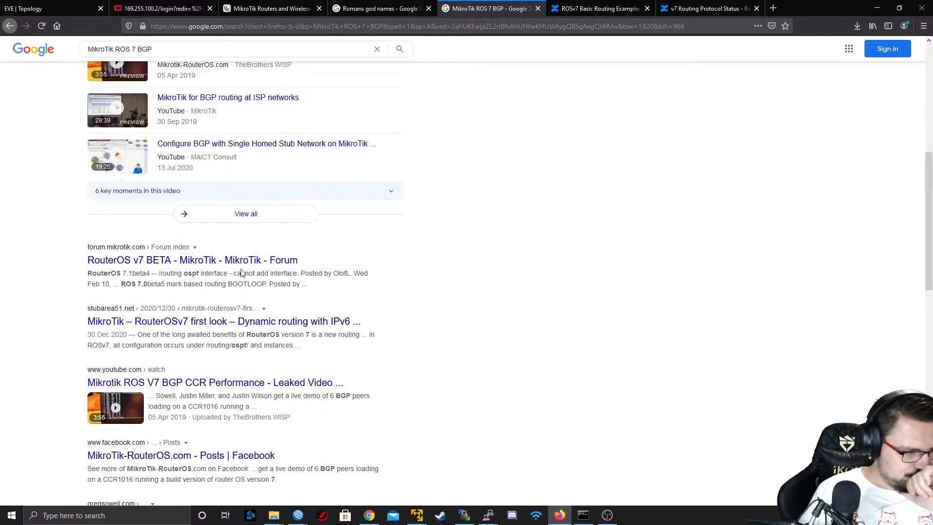
scroll(242, 274, "down", 1)
right_click(199, 222)
Read the BGP Configuration section of the ROSv7 Basic Routing Examples page, covering templates, connection parameters, peer roles and network advertisement
left_click(621, 3)
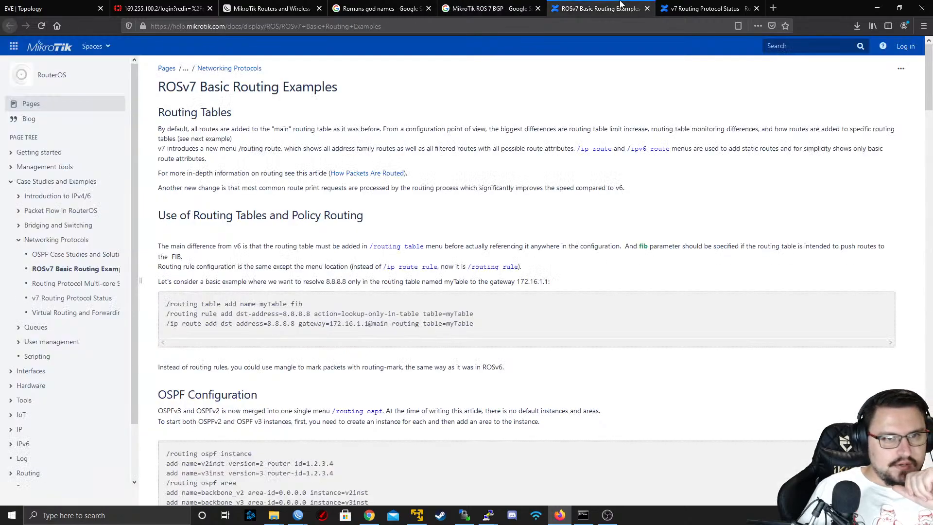
scroll(503, 143, "down", 1)
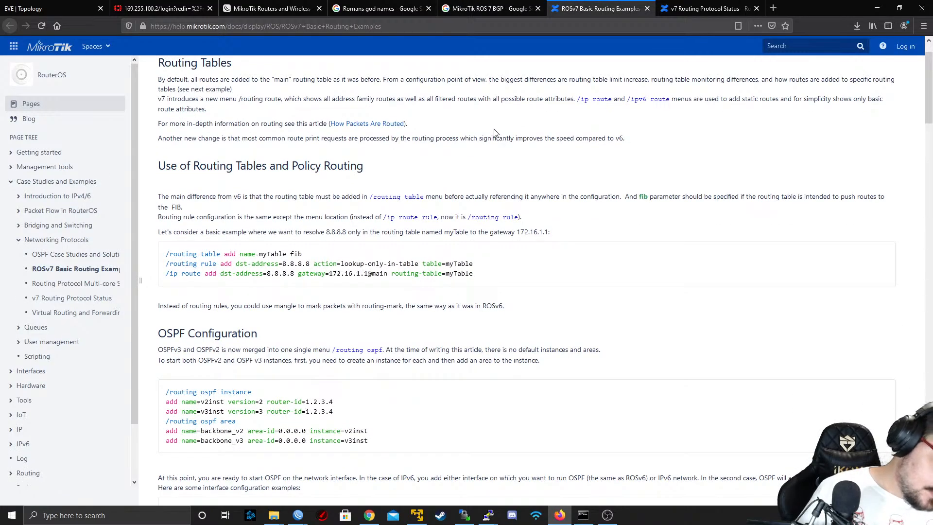
scroll(421, 127, "up", 1)
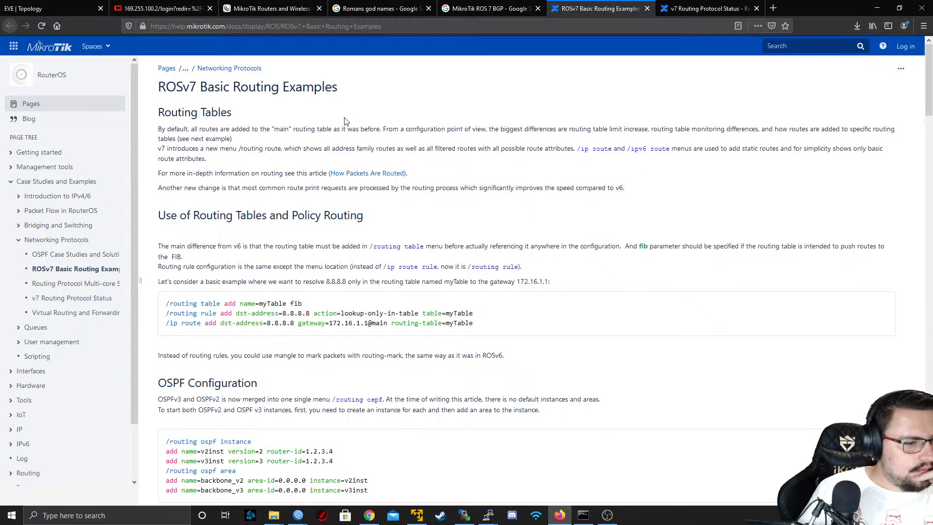
scroll(345, 121, "down", 4)
scroll(345, 118, "down", 10)
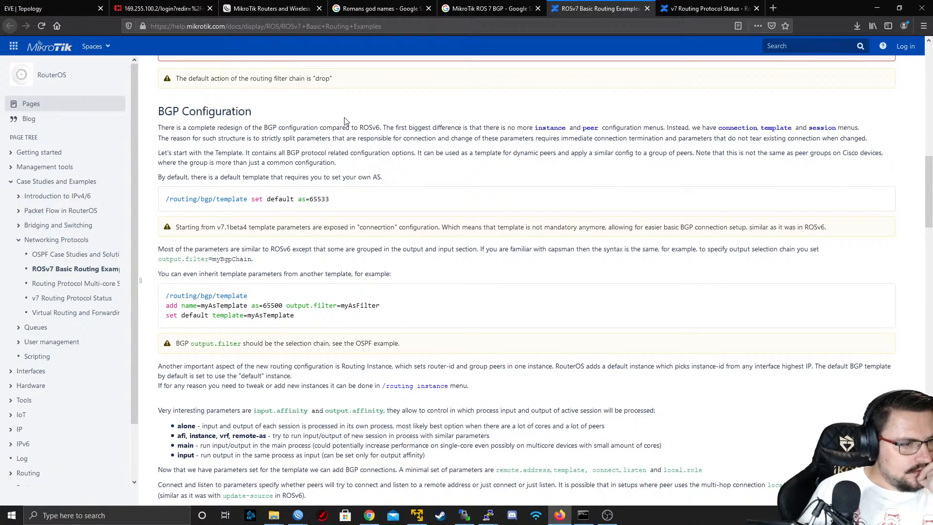
scroll(344, 118, "down", 1)
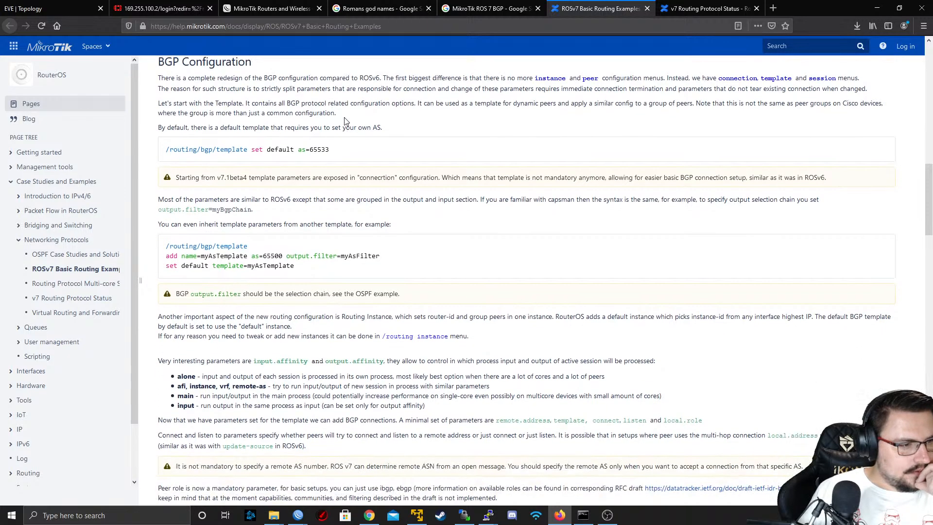
scroll(344, 118, "down", 4)
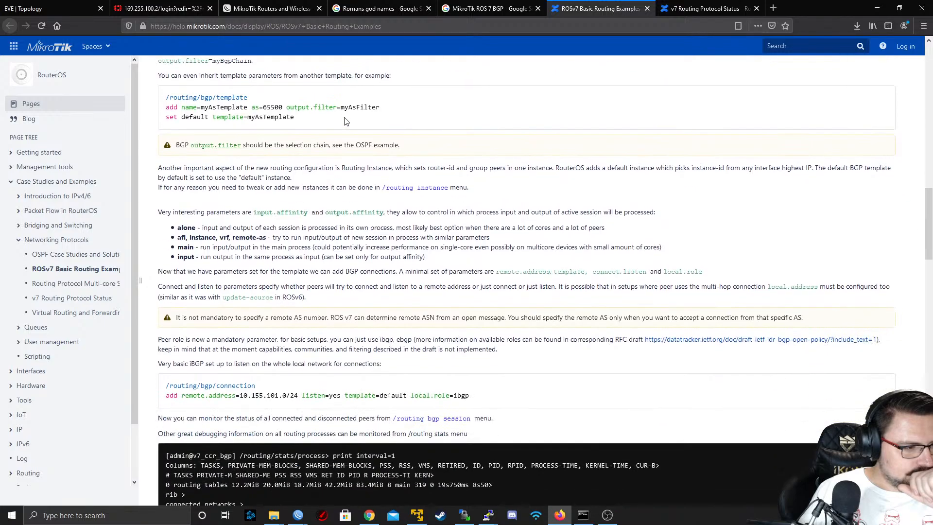
scroll(344, 118, "down", 1)
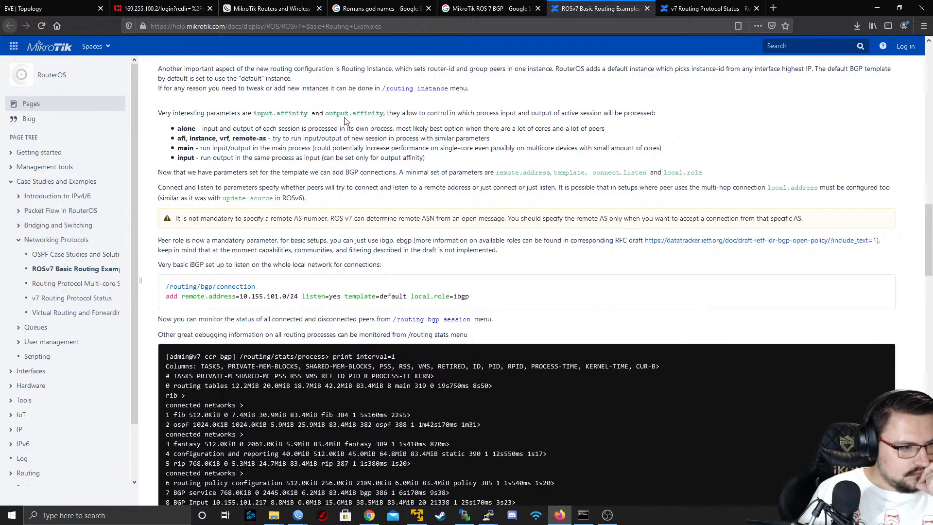
scroll(345, 119, "down", 2)
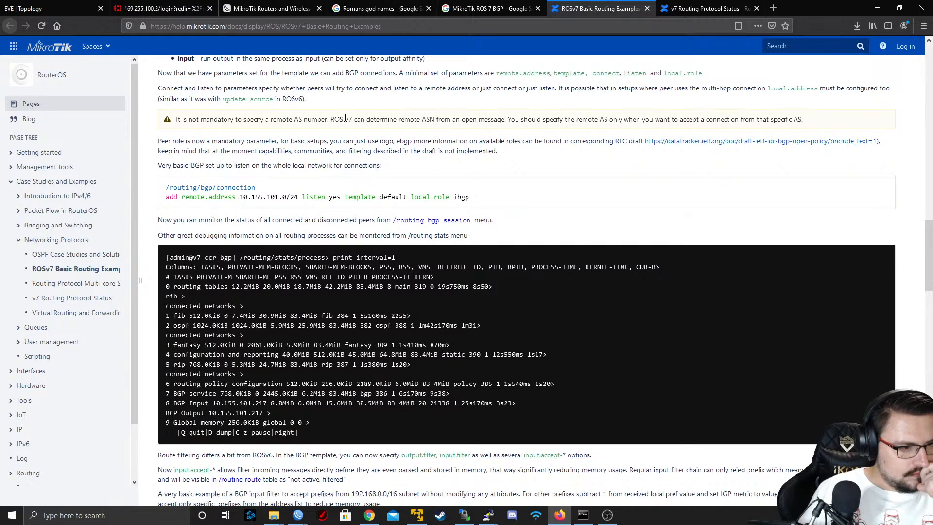
scroll(345, 117, "down", 2)
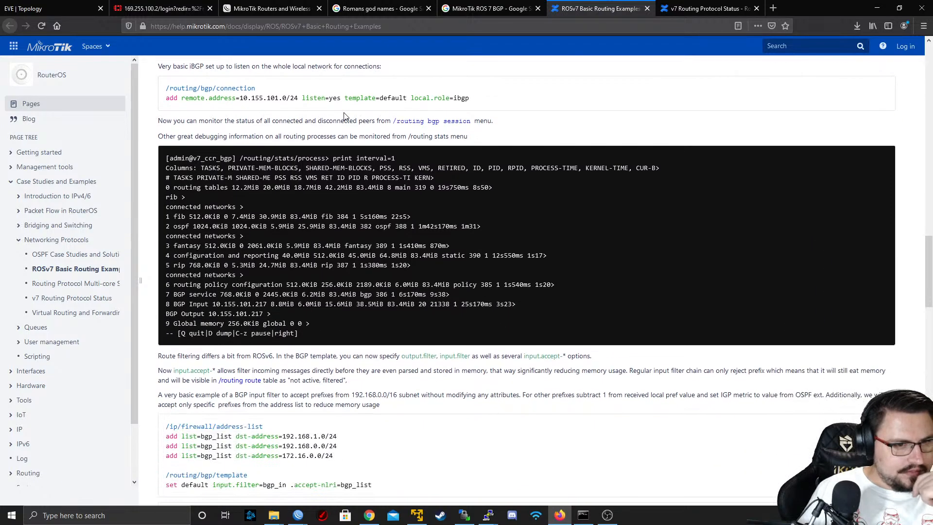
scroll(344, 117, "down", 7)
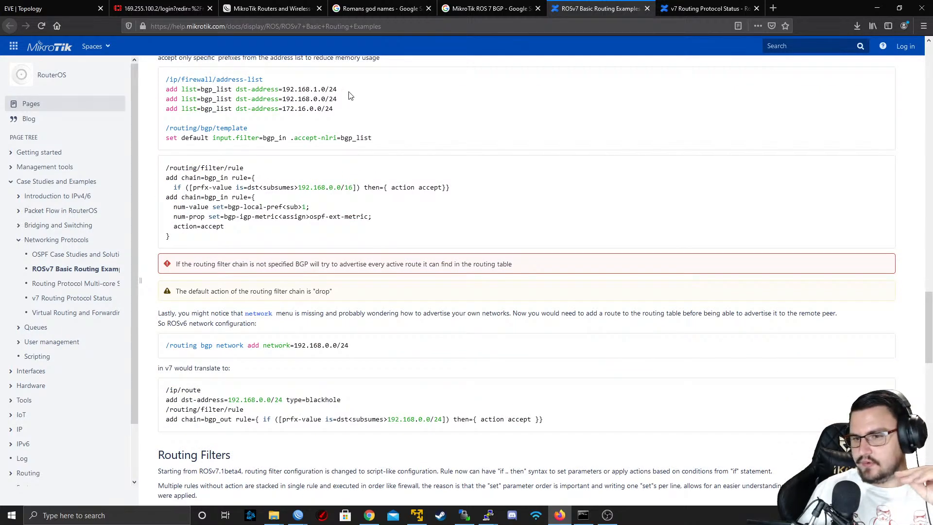
Read the BGP route filtering and network advertisement examples and the script-style rule examples in the Routing Filters section
scroll(343, 129, "up", 3)
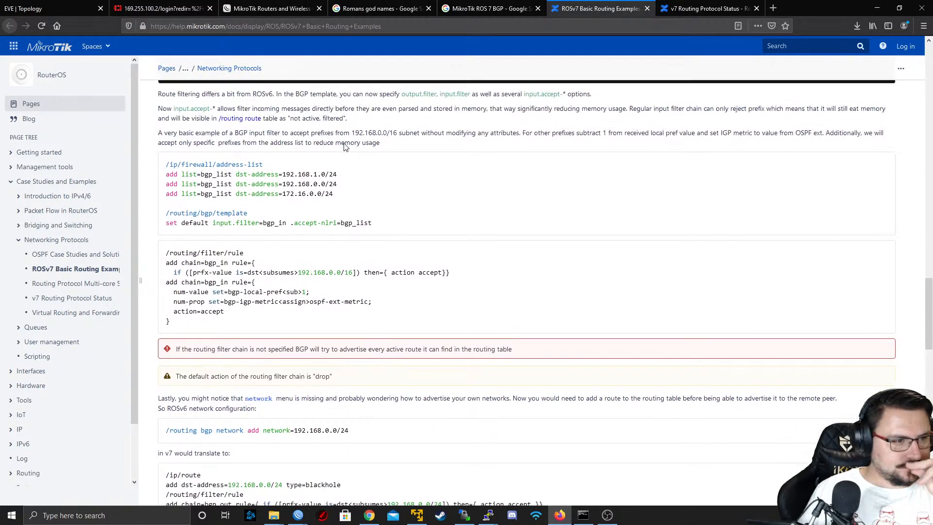
scroll(344, 147, "down", 6)
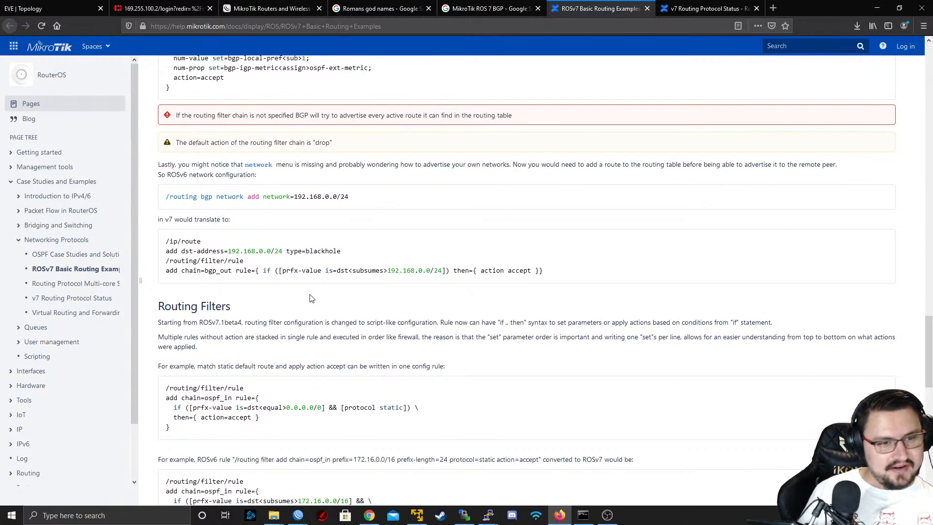
scroll(312, 298, "down", 2)
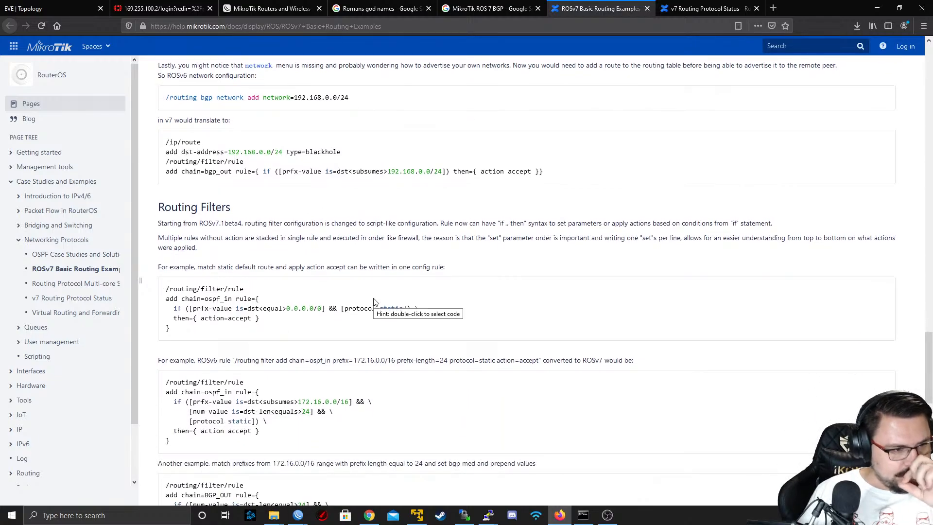
scroll(374, 301, "down", 12)
scroll(374, 299, "up", 15)
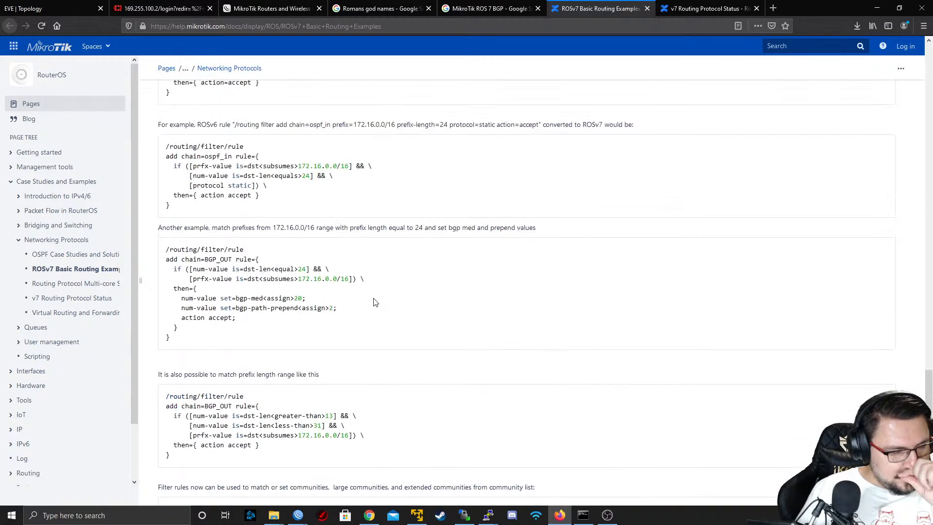
Go back to the BGP Configuration section and examine the template inheritance example and the basic iBGP connection example
scroll(374, 301, "up", 7)
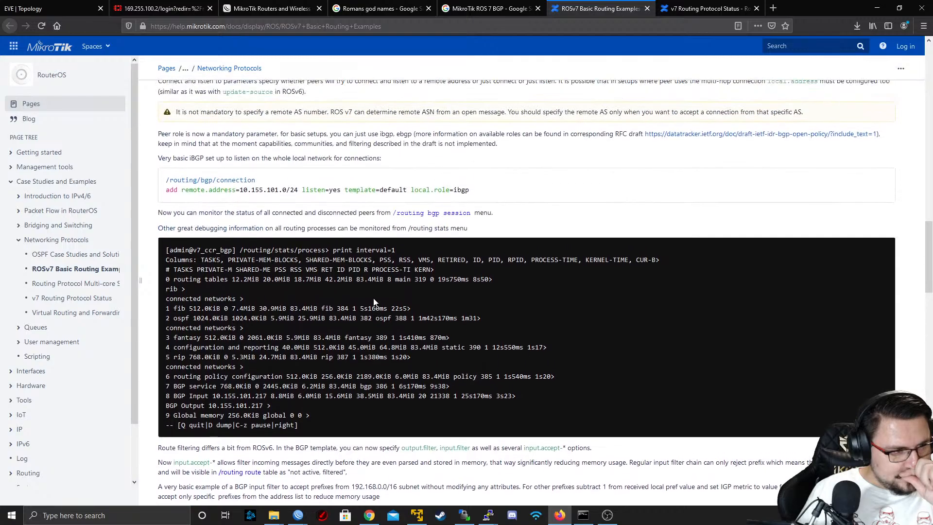
scroll(248, 224, "up", 1)
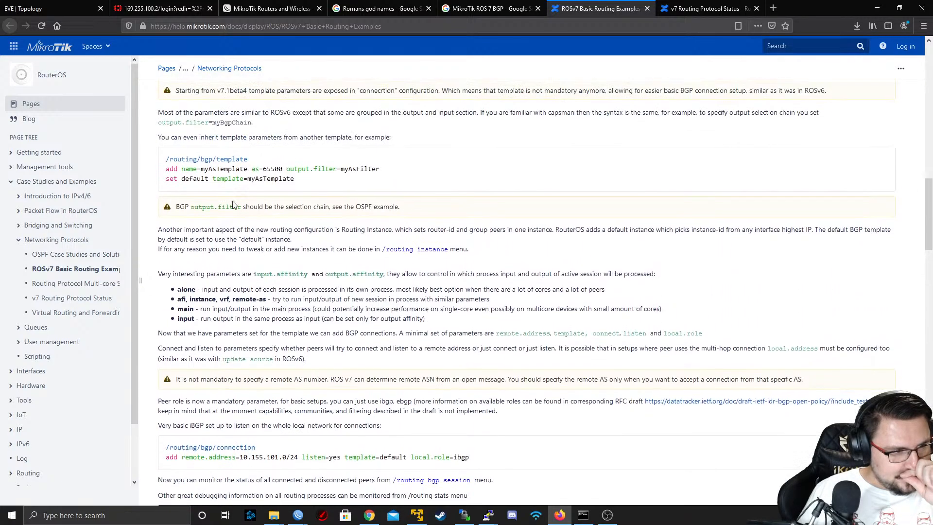
left_click_drag(165, 158, 349, 184)
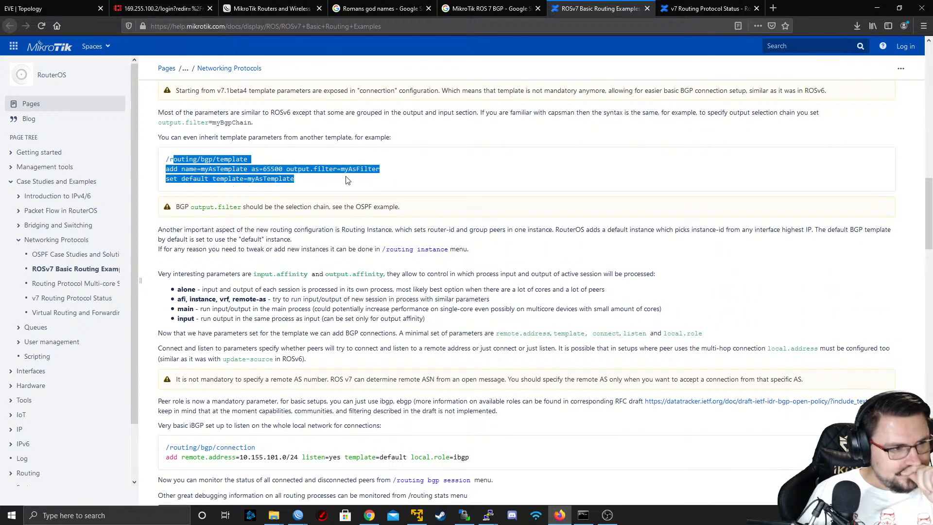
scroll(269, 215, "down", 5)
scroll(222, 252, "up", 2)
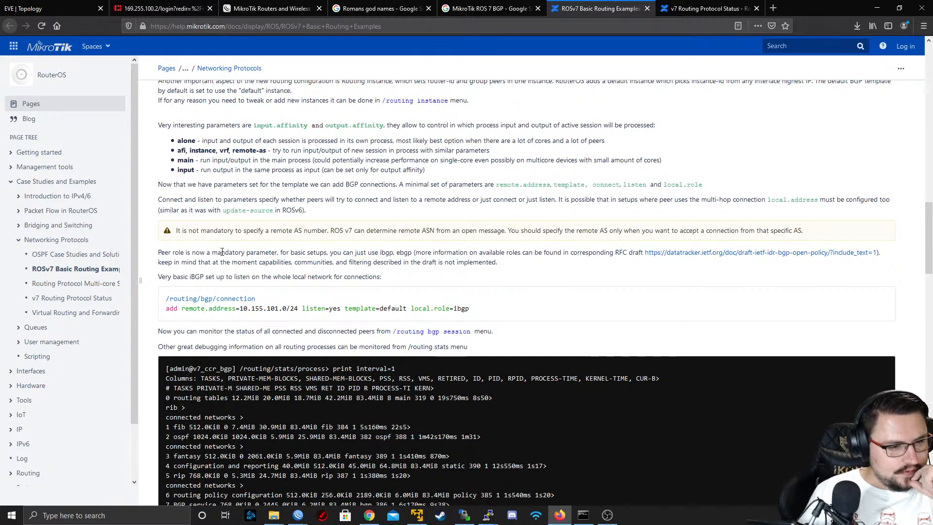
left_click_drag(182, 299, 553, 313)
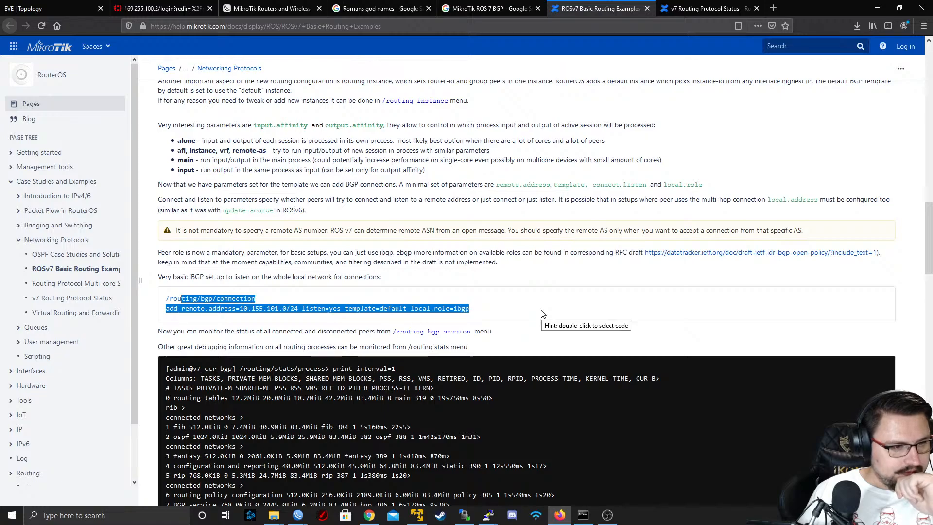
left_click(314, 305)
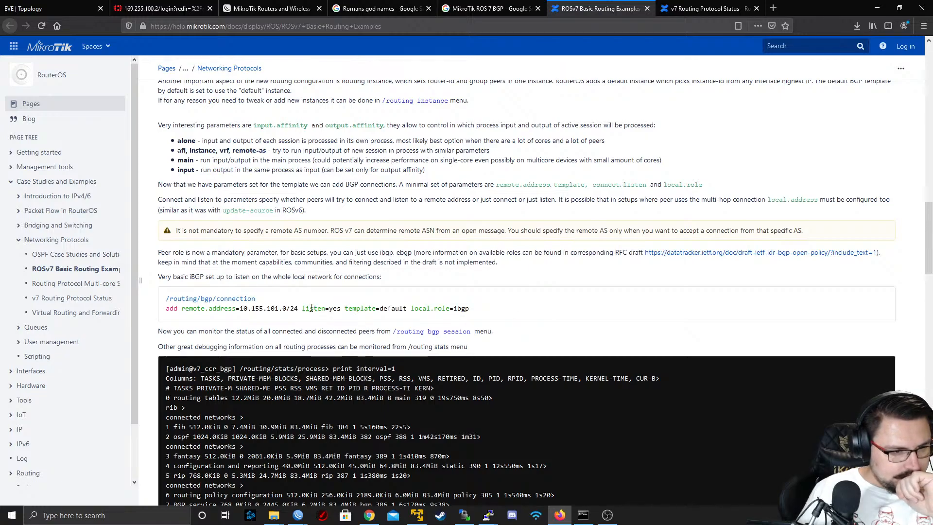
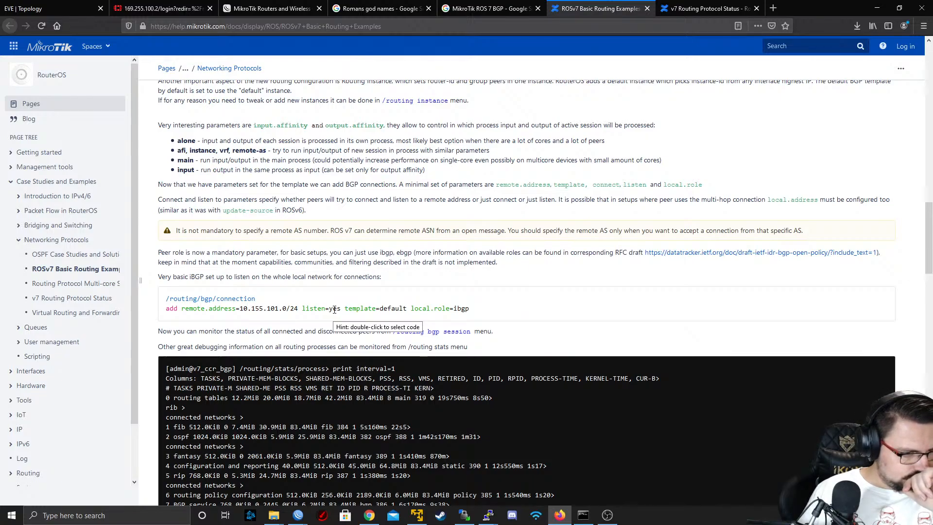
Skim the BGP monitoring notes in the documentation, and switch to the MARS WinBox session to check its BGP peer cache
scroll(335, 310, "down", 1)
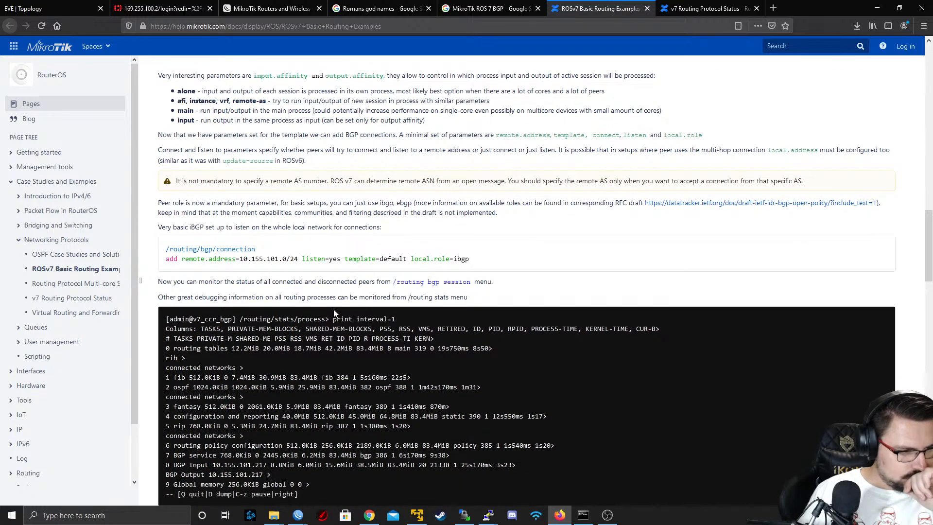
scroll(334, 314, "down", 2)
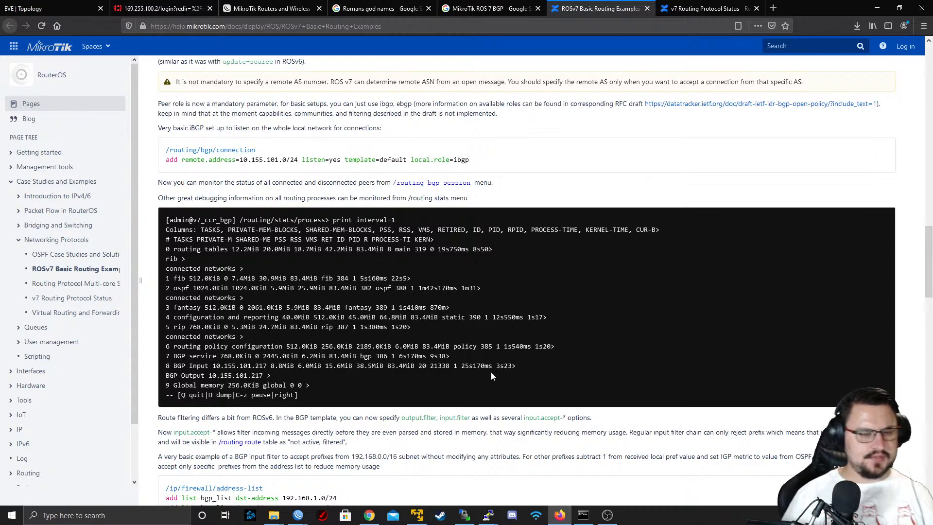
mouse_move(485, 516)
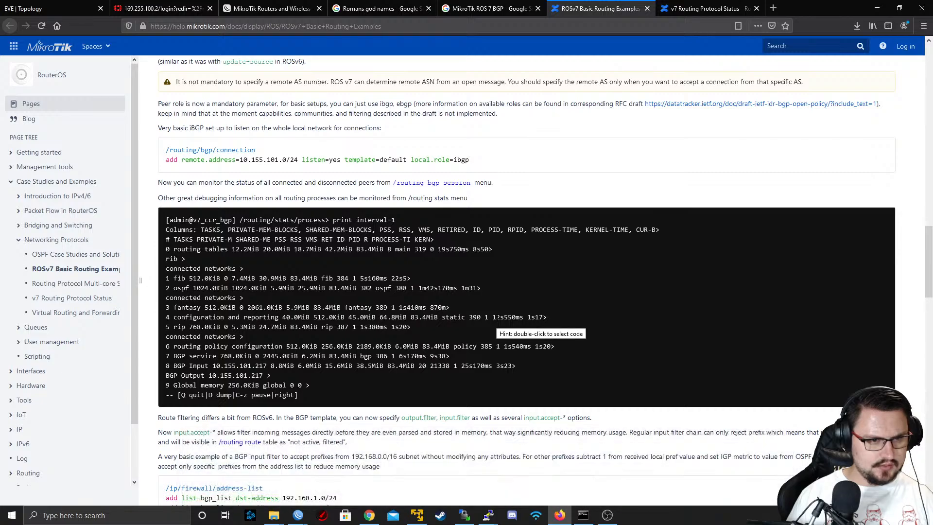
key("alt")
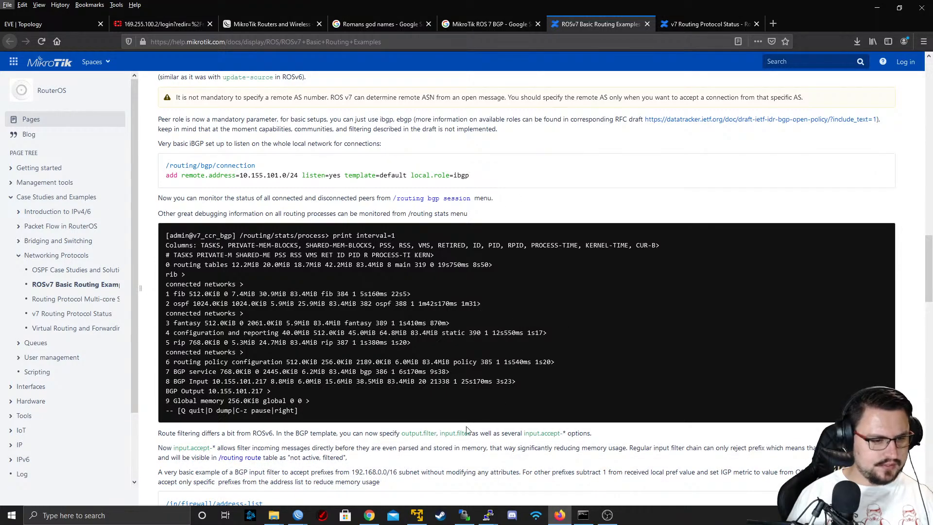
left_click(299, 515)
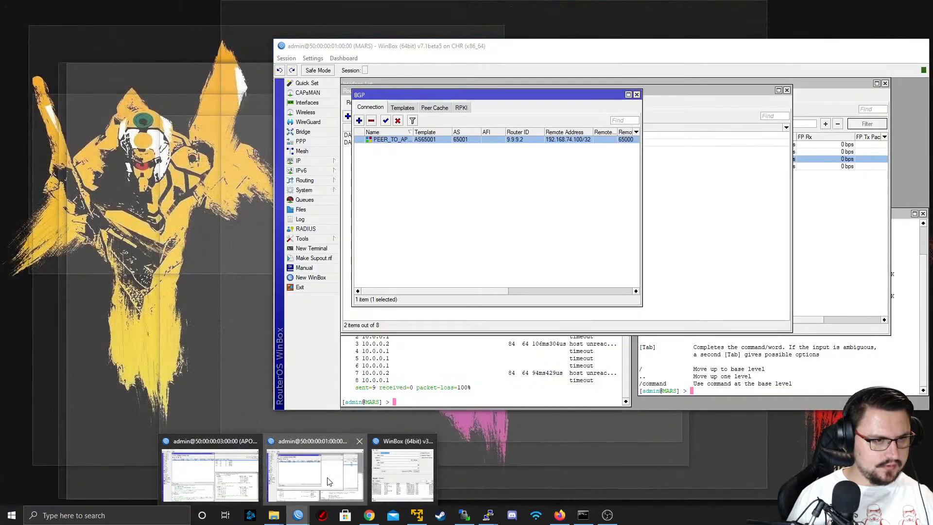
left_click(329, 481)
left_click(438, 110)
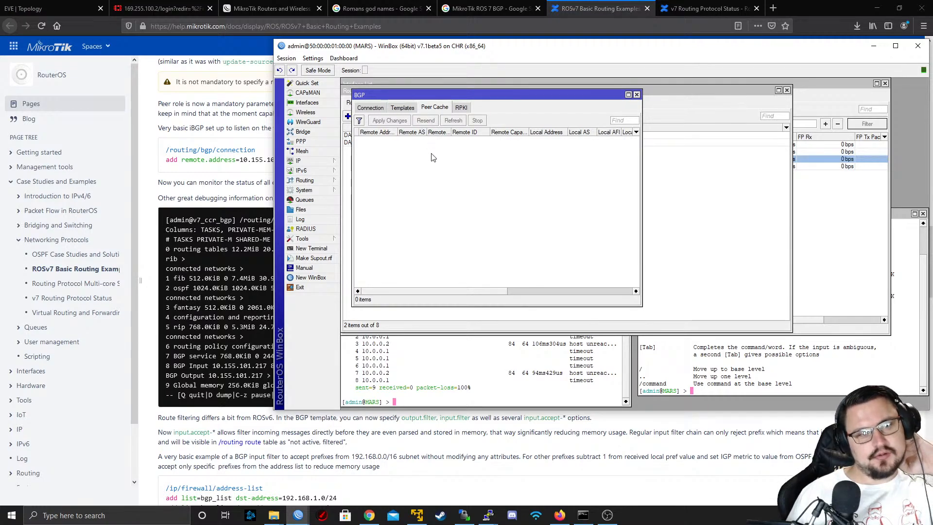
Try to clear the AS number and router ID of the PEER_TO_APOLLO BGP connection on MARS
left_click(378, 110)
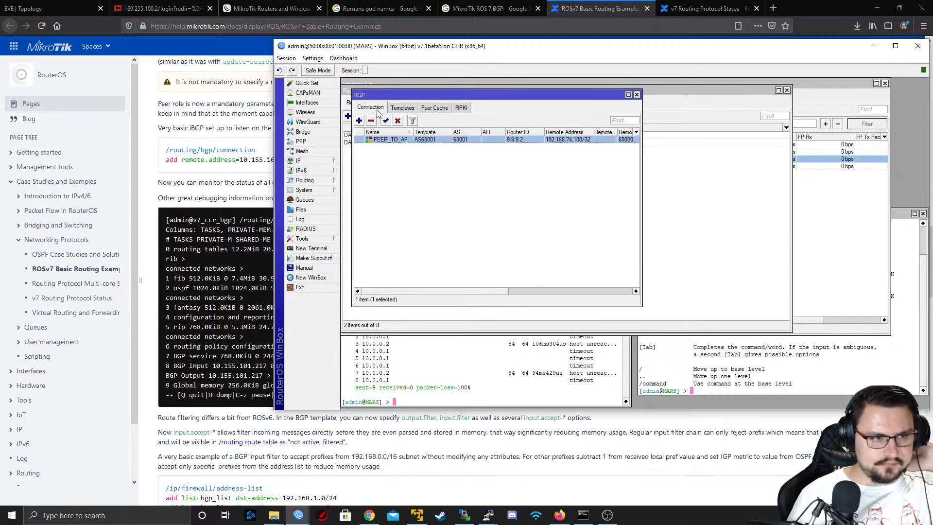
double_click(412, 141)
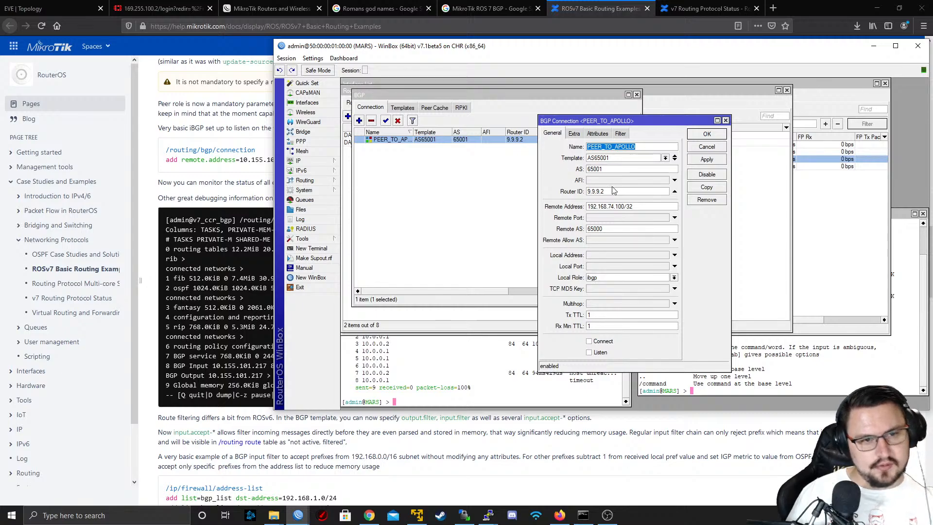
double_click(613, 168)
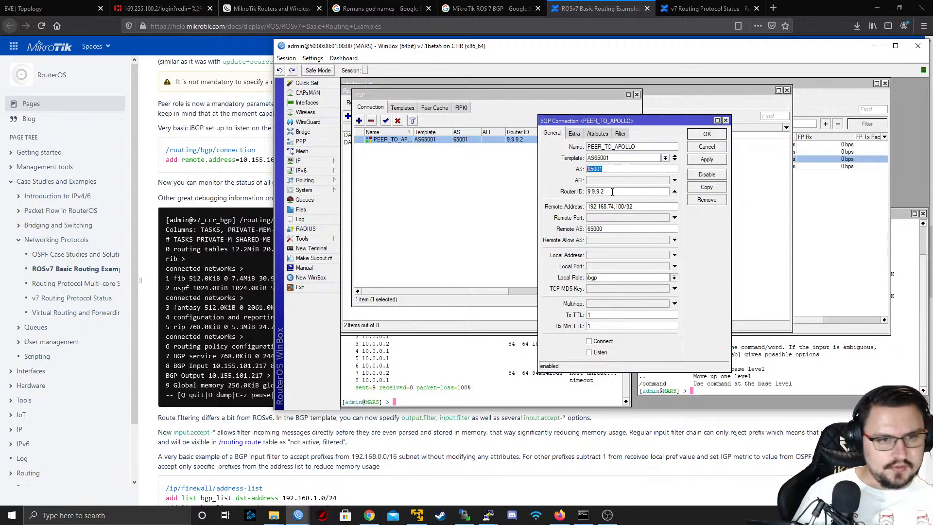
key("BackSpace")
double_click(614, 191)
key("BackSpace")
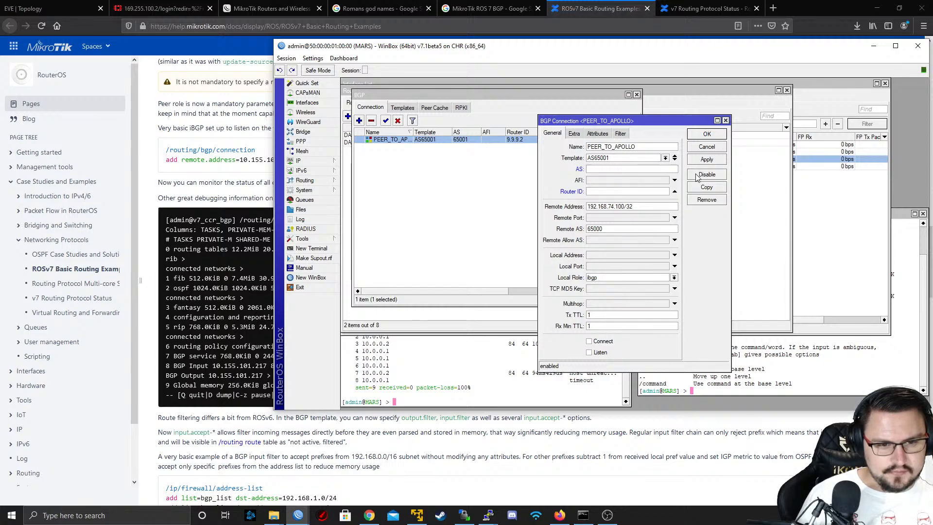
left_click(608, 342)
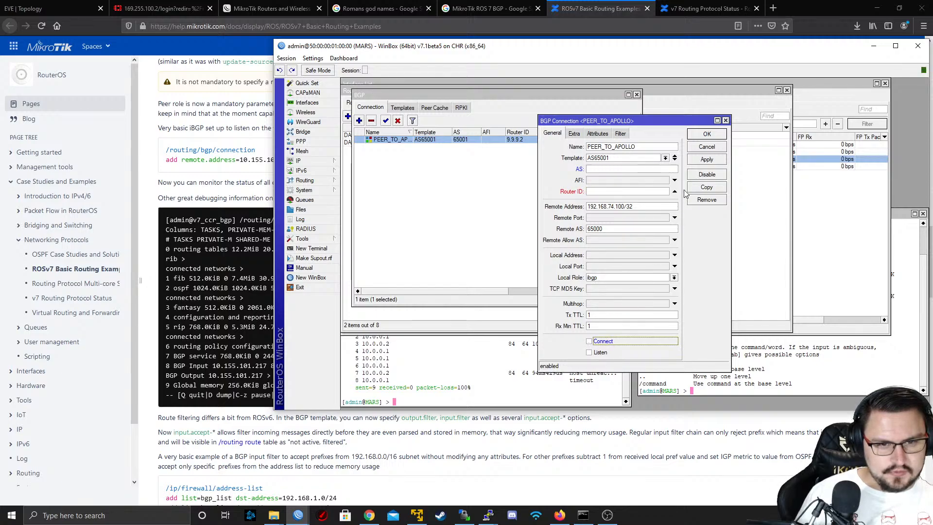
left_click(706, 161)
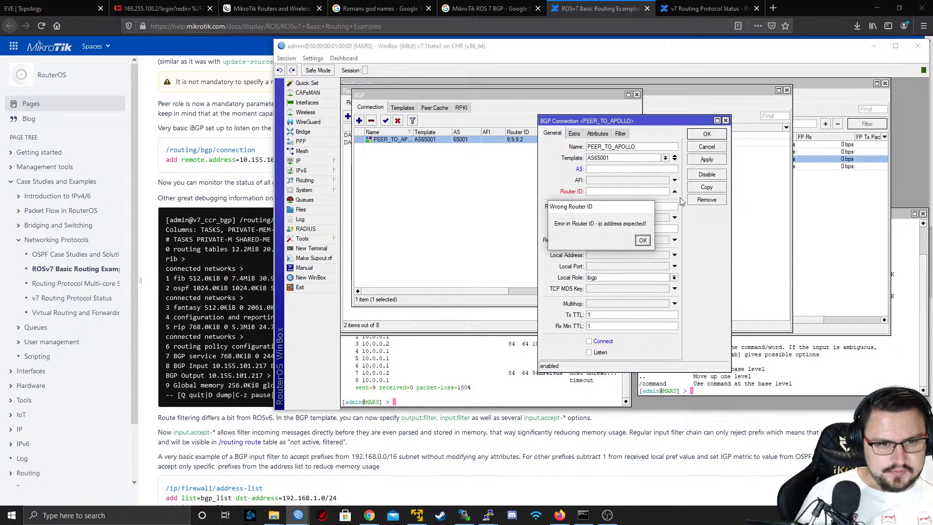
left_click(638, 238)
Set the router ID of the PEER_TO_APOLLO connection to 9.9.9.1 and save the connection
left_click(655, 193)
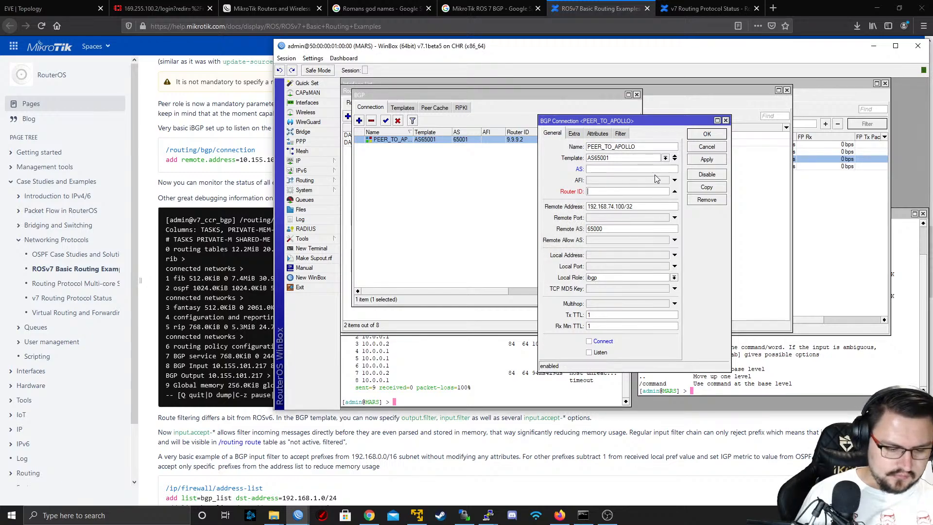
type("9.9.9.")
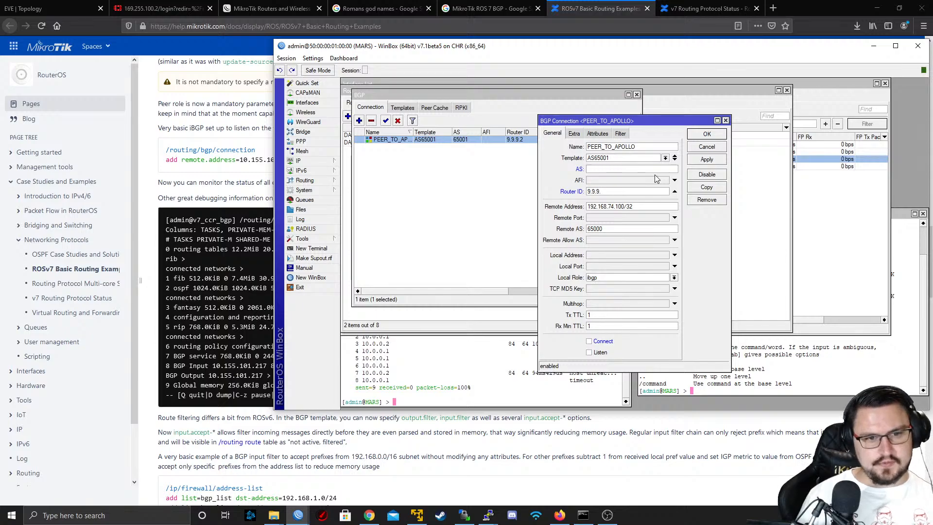
type("1")
left_click(693, 159)
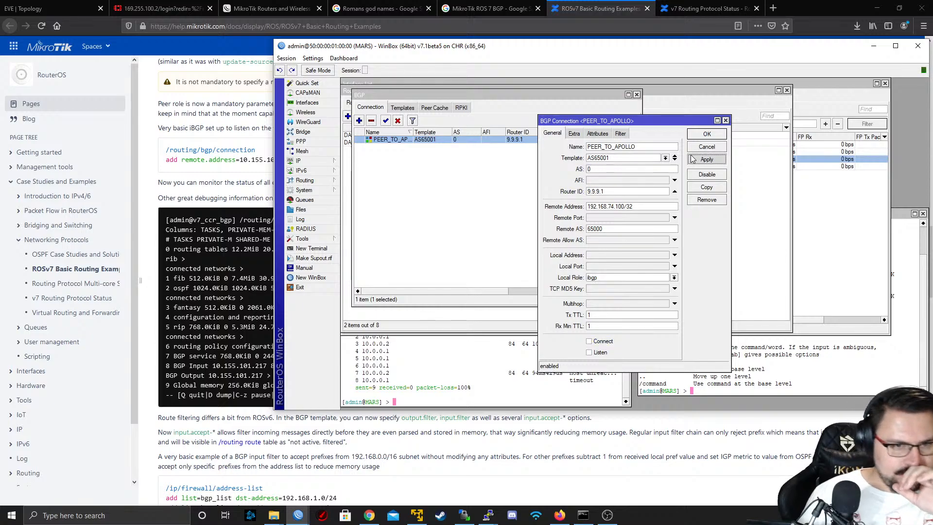
left_click(692, 135)
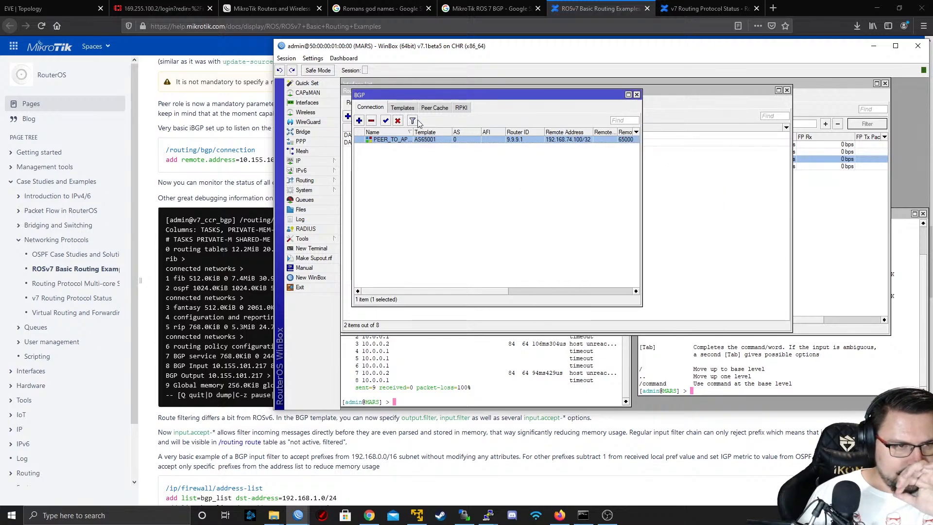
Set the AS of MARS's PEER_TO_APOLLO connection to 65001, enable Listen and save it, after checking the BGP templates and the documentation example
left_click(402, 108)
left_click(235, 196)
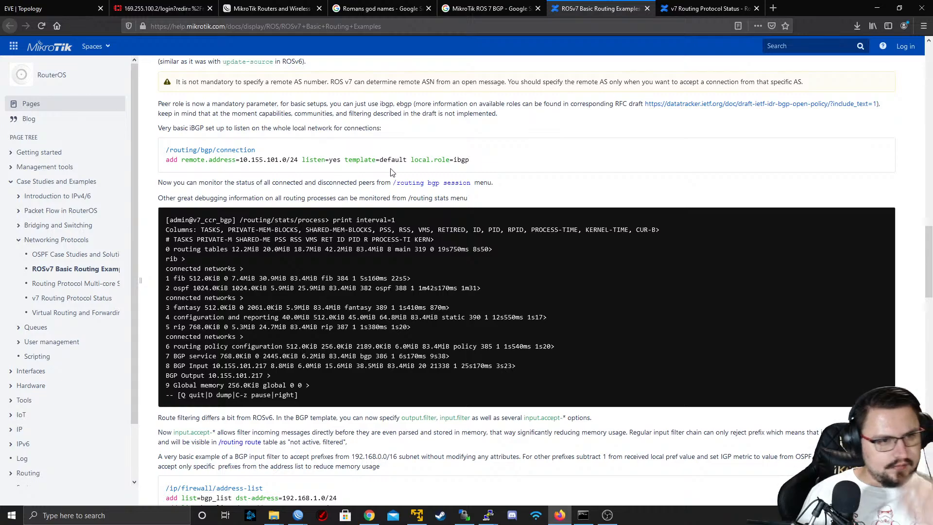
key("alt+Tab")
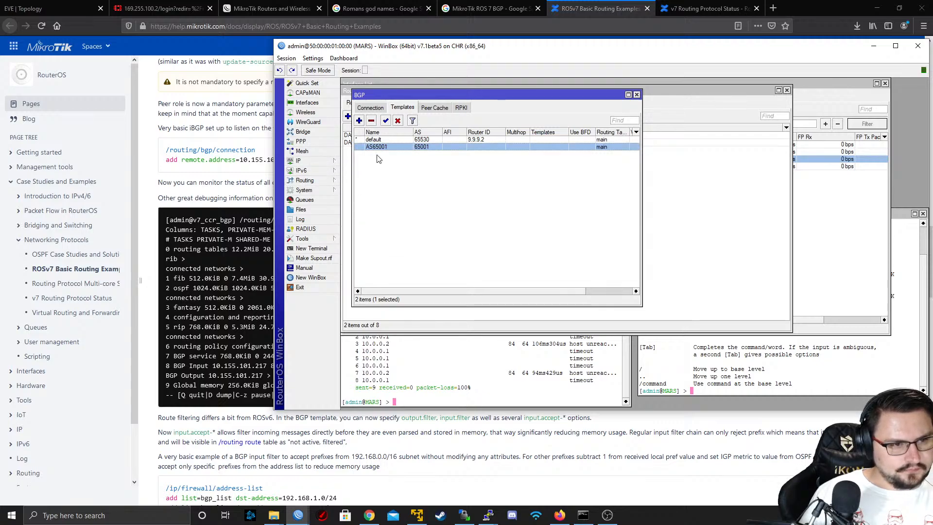
left_click(374, 108)
left_click(396, 140)
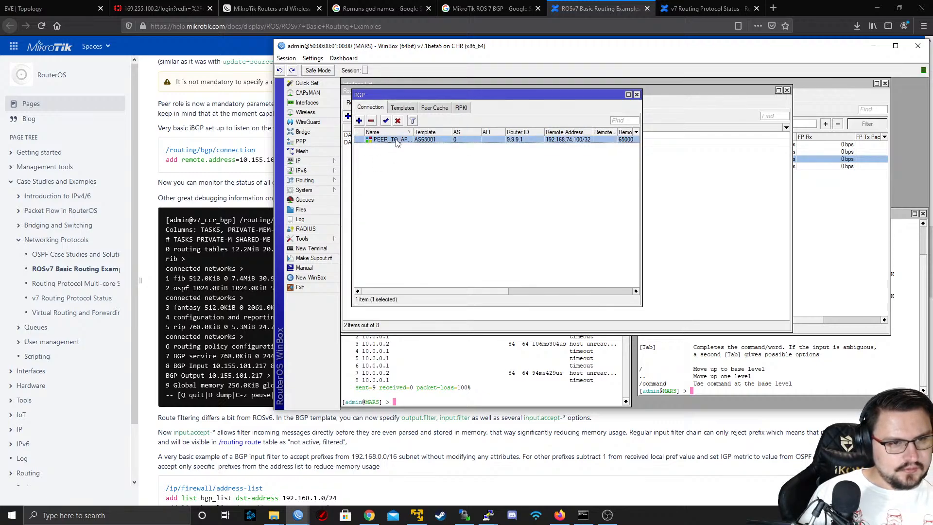
double_click(397, 140)
key("Tab")
key("Tab")
type("6")
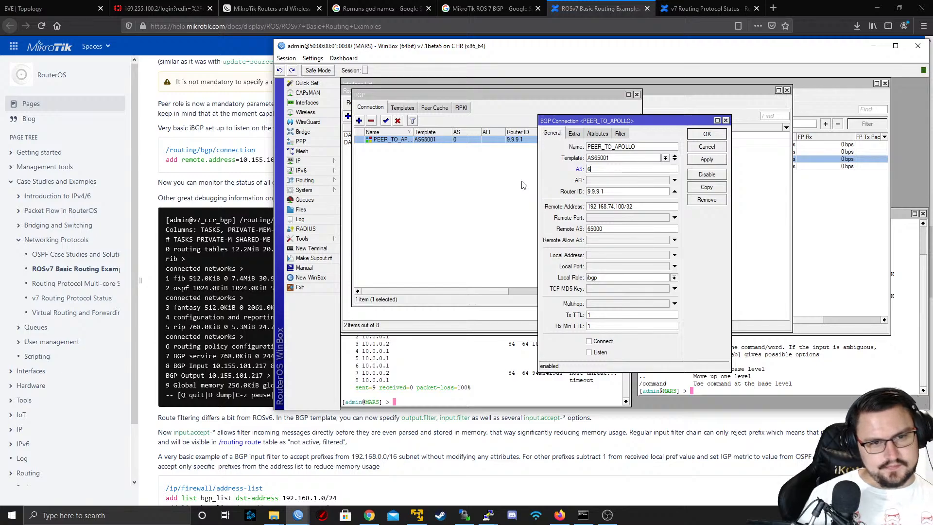
type("5001")
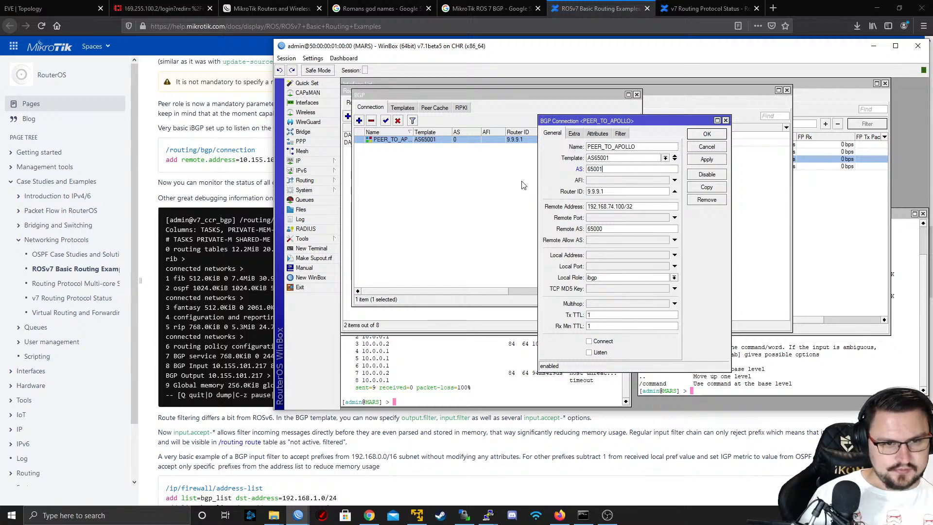
left_click(597, 352)
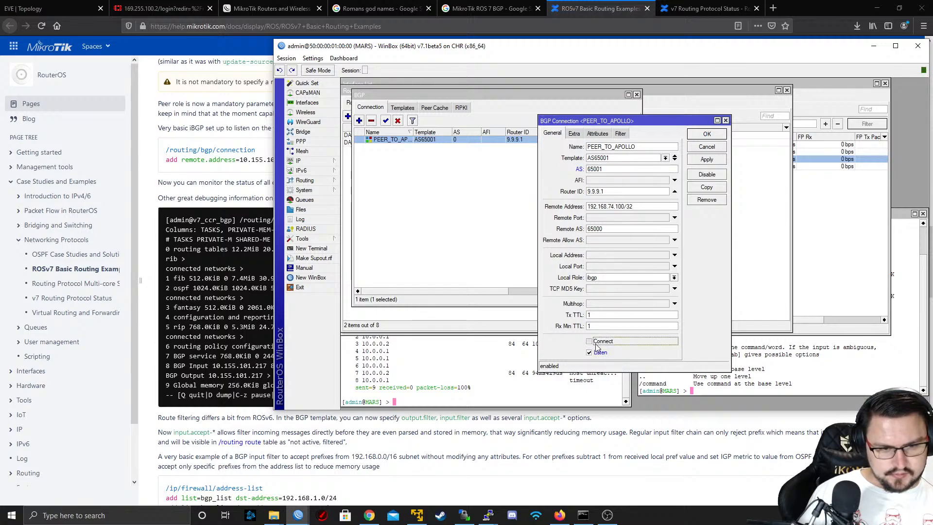
left_click(701, 135)
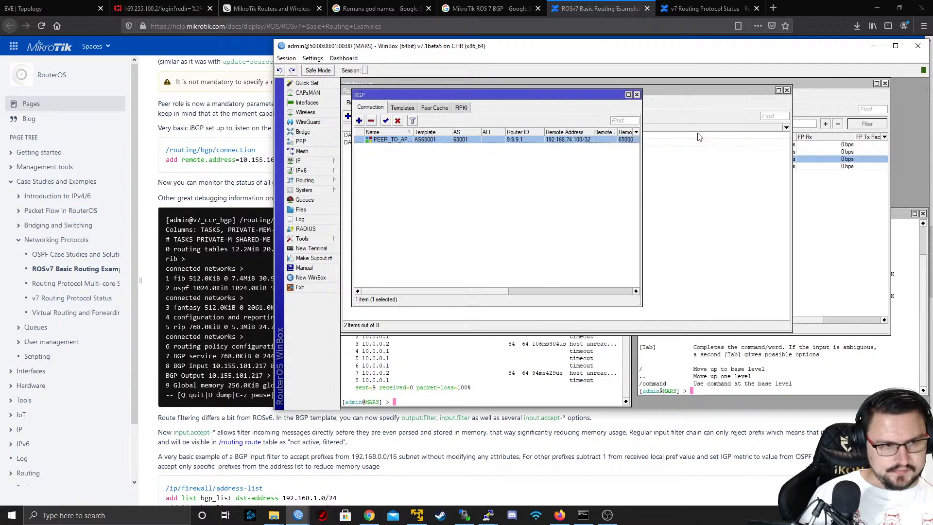
Switch to the APOLLO WinBox session and enable Connect and Listen on the PEER_TO_MARS BGP connection, saving the change
key("alt+Tab")
key("alt+Tab")
key("Tab")
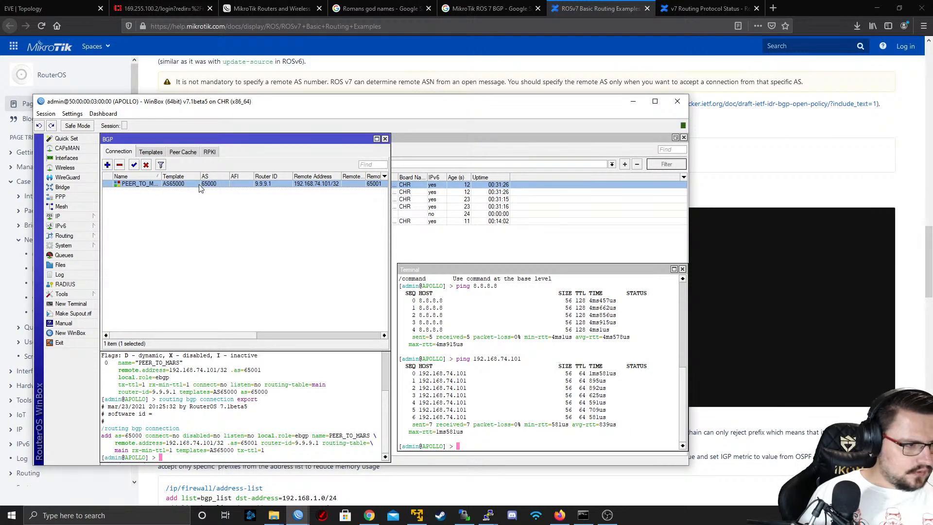
double_click(200, 185)
left_click(487, 433)
left_click(487, 445)
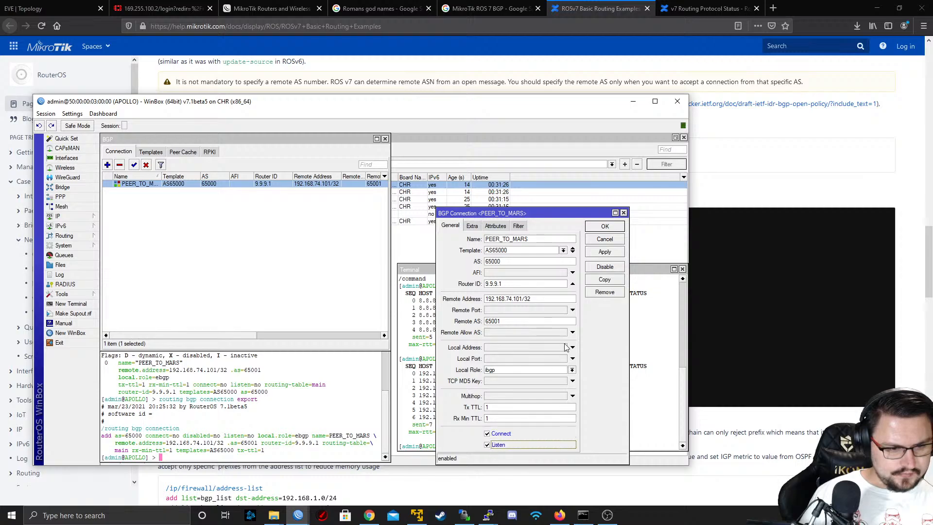
left_click(604, 252)
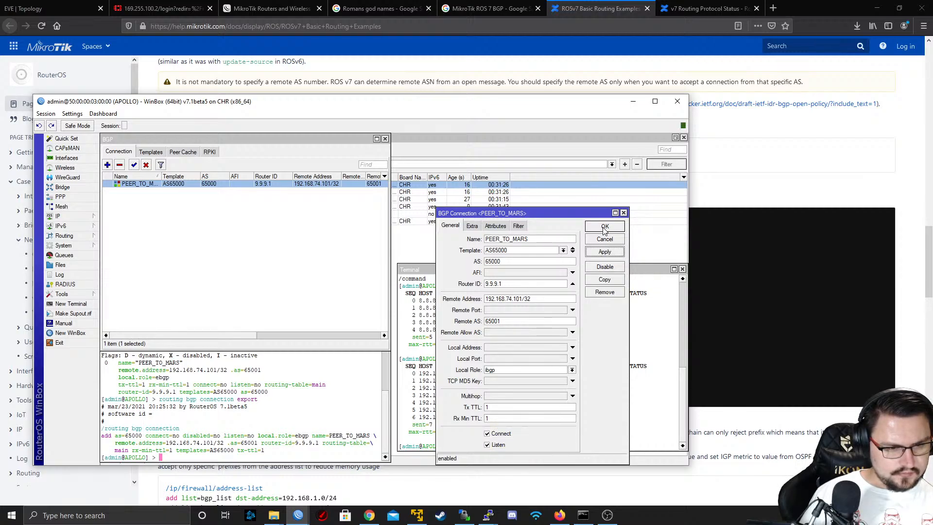
left_click(606, 227)
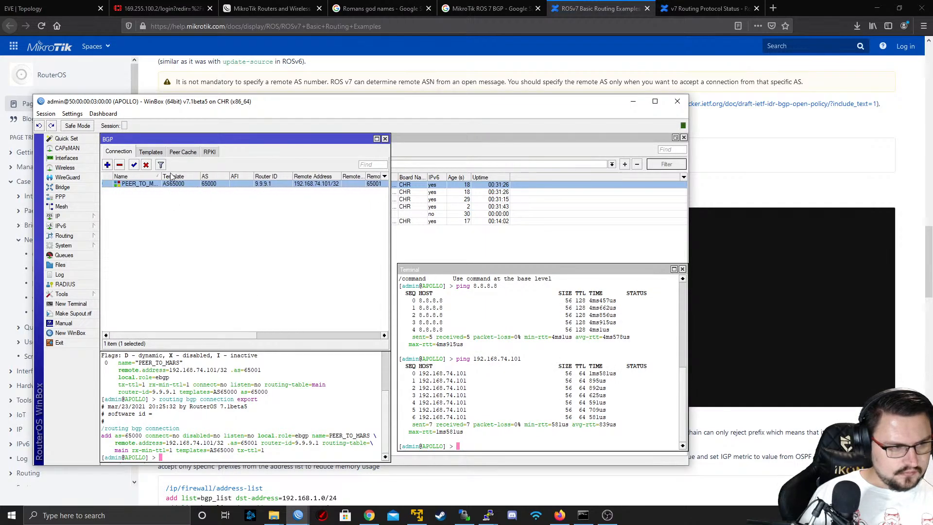
Check the BGP templates, peer cache, RPKI and connection list on APOLLO for signs of a peering session
left_click(181, 153)
left_click(154, 153)
left_click(188, 154)
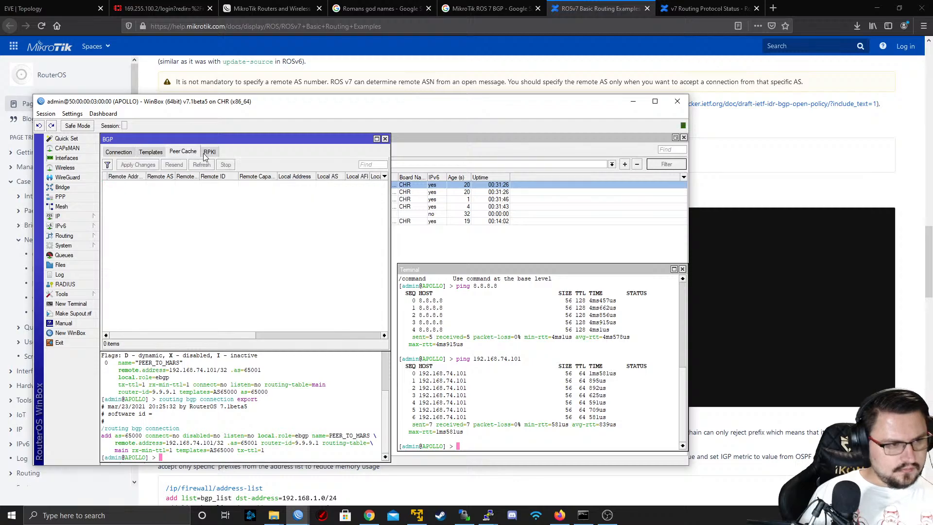
left_click(209, 152)
left_click(183, 151)
left_click(118, 152)
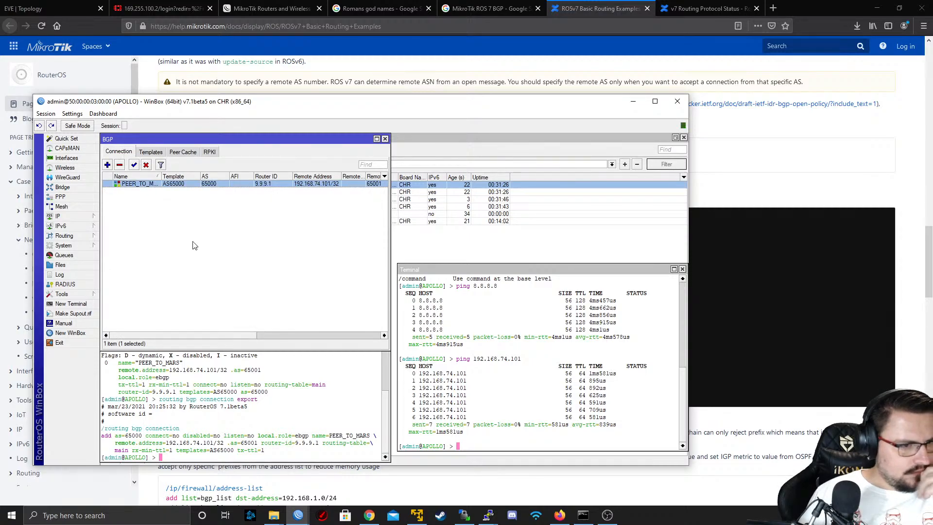
mouse_move(200, 336)
left_mouse_down()
mouse_move(333, 334)
mouse_move(186, 326)
left_mouse_up()
Return to the ROSv7 Basic Routing Examples page in the browser and reread the BGP Configuration introduction on connections, templates and sessions
left_click(300, 78)
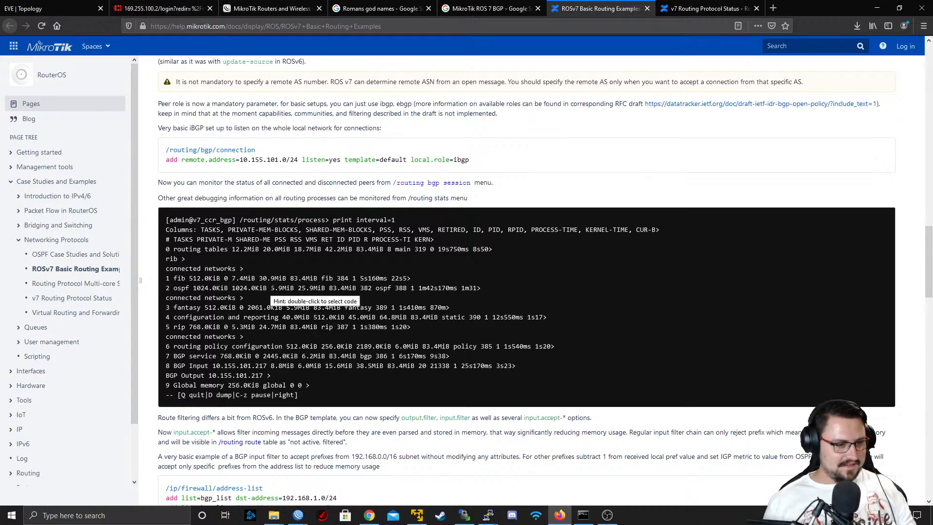
scroll(311, 301, "down", 2)
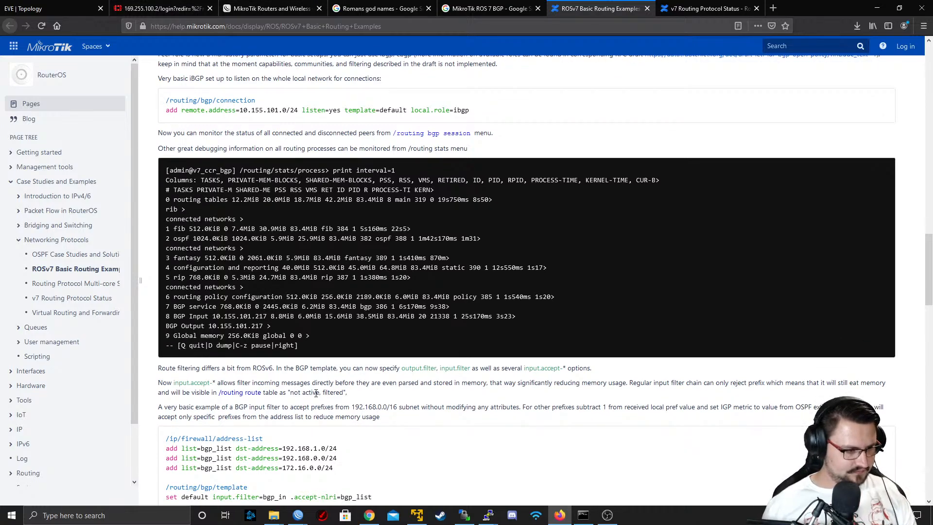
scroll(316, 393, "up", 6)
scroll(315, 397, "up", 3)
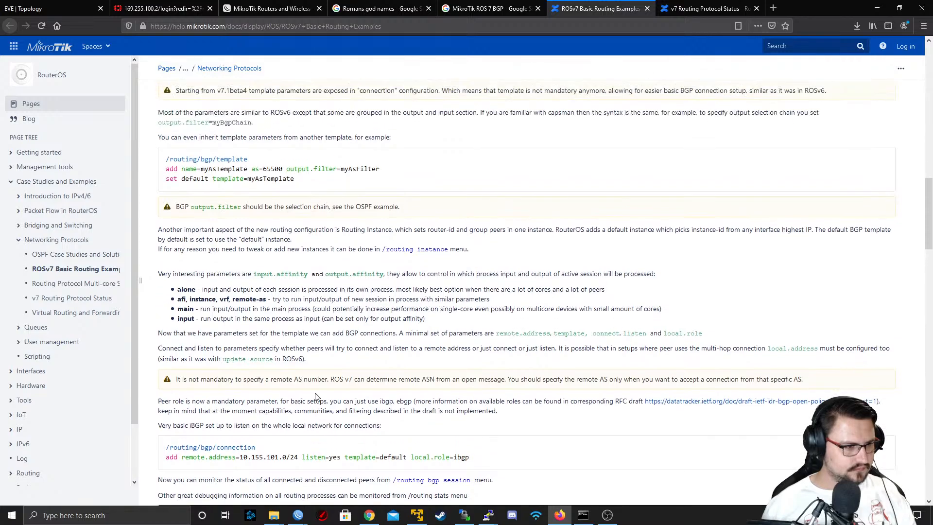
scroll(238, 297, "up", 1)
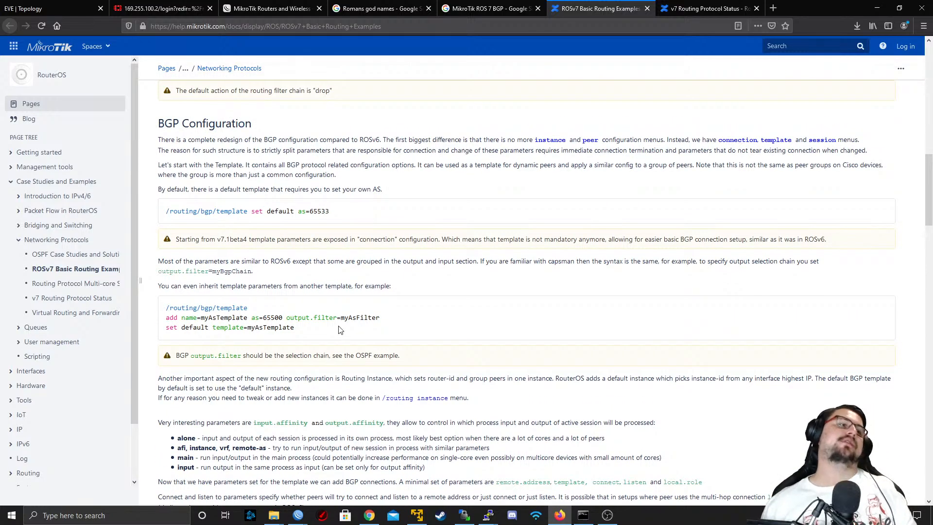
left_click_drag(291, 140, 333, 144)
left_click(644, 142)
left_click(332, 143)
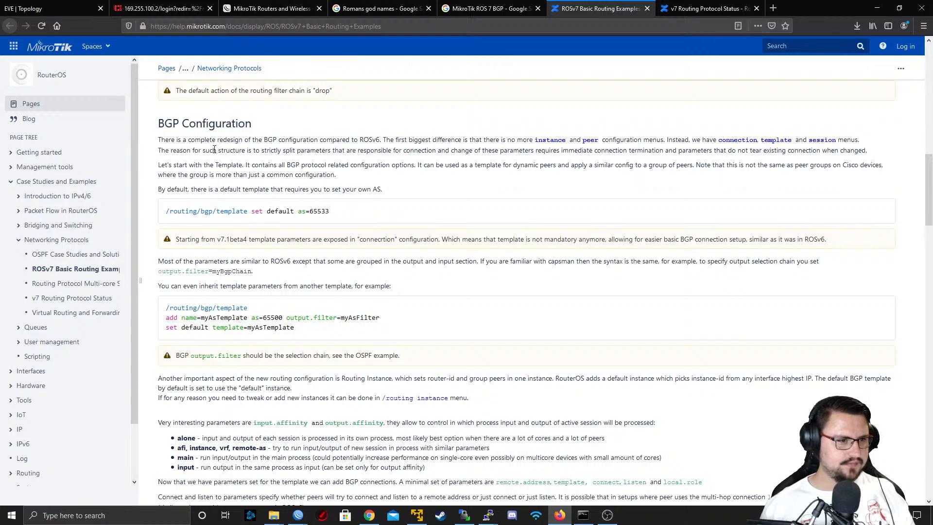
left_click_drag(212, 151, 745, 169)
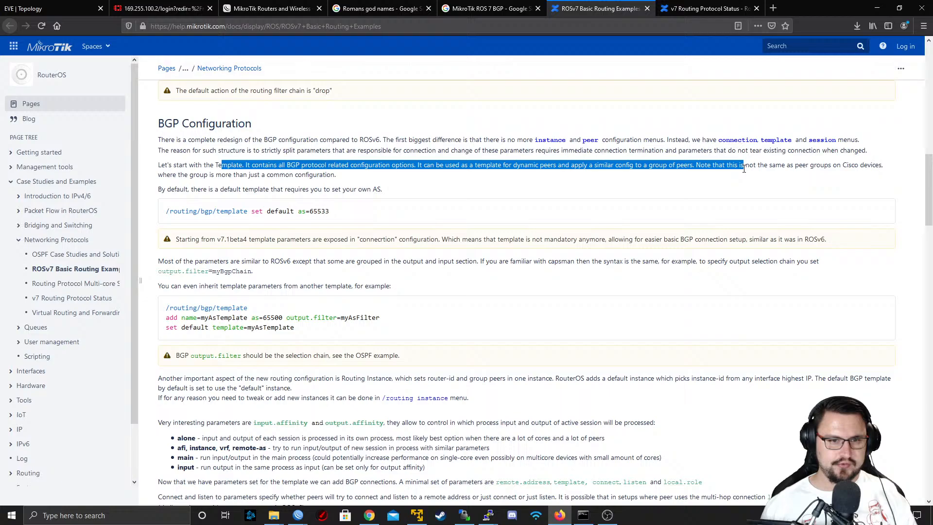
Read the BGP Configuration paragraphs on the default template, optional templates since v7.1beta4, and the grouped input and output parameters
left_click(700, 183)
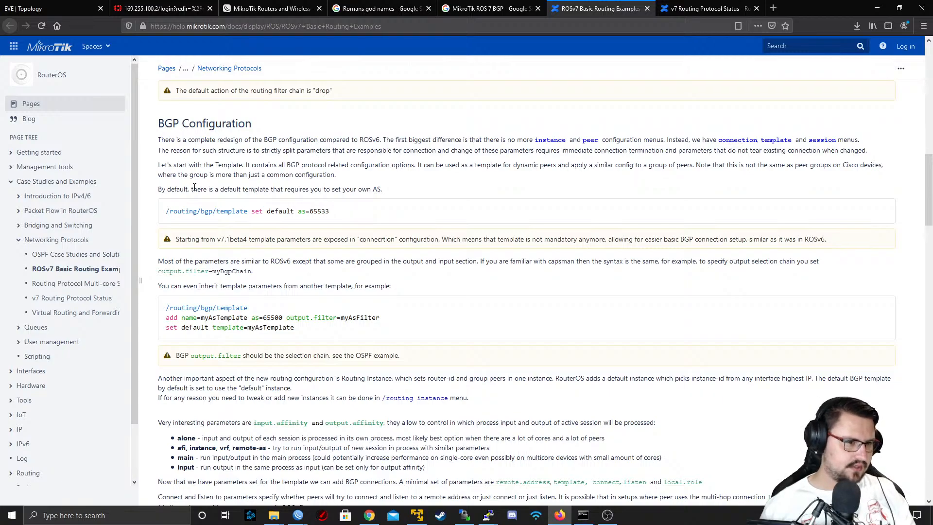
left_click_drag(194, 190, 408, 187)
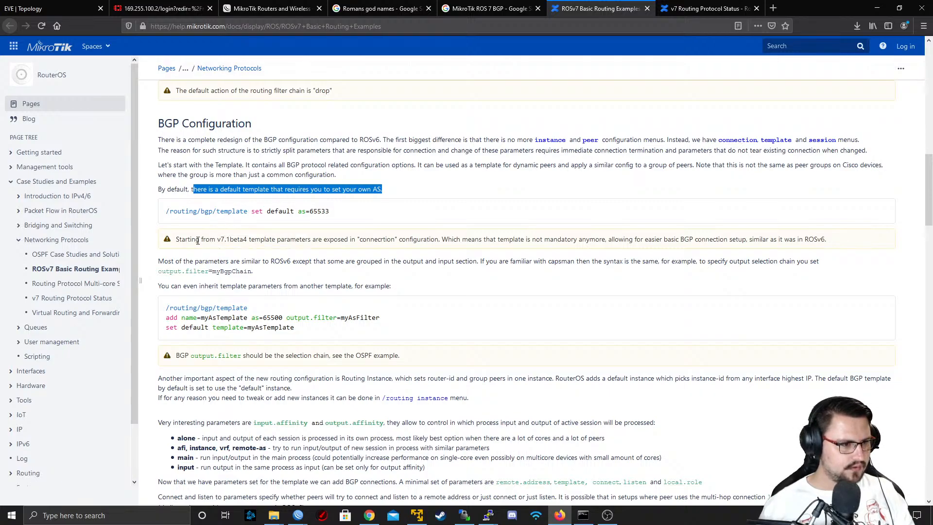
left_click_drag(196, 239, 407, 232)
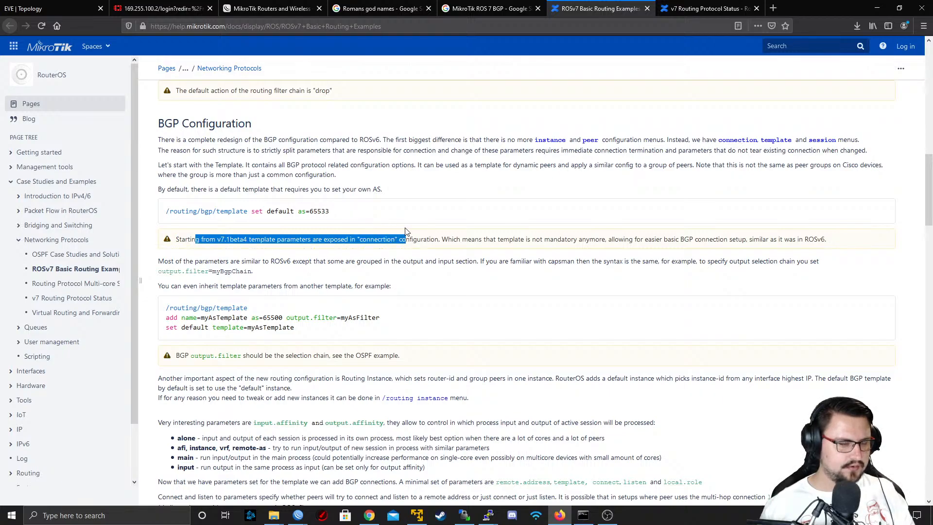
left_click_drag(406, 228, 823, 242)
left_click(440, 237)
left_click(777, 242)
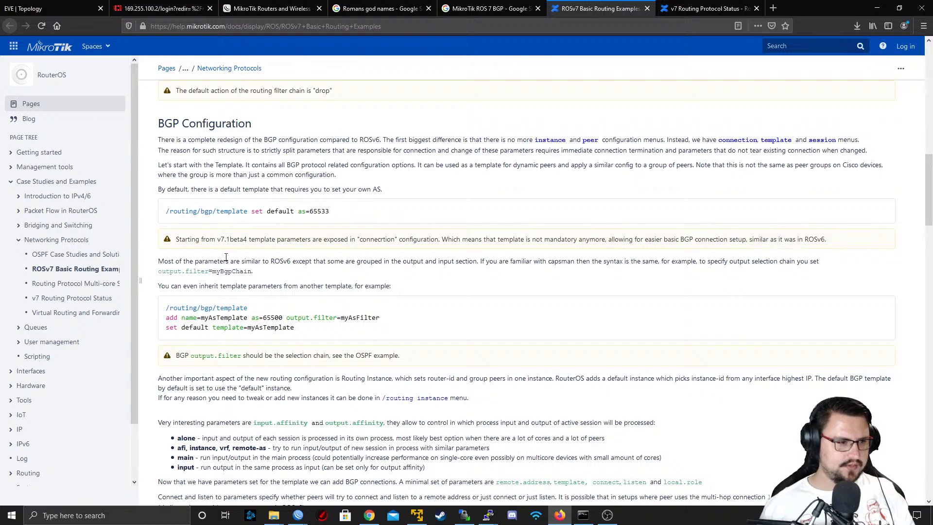
left_click_drag(205, 261, 644, 270)
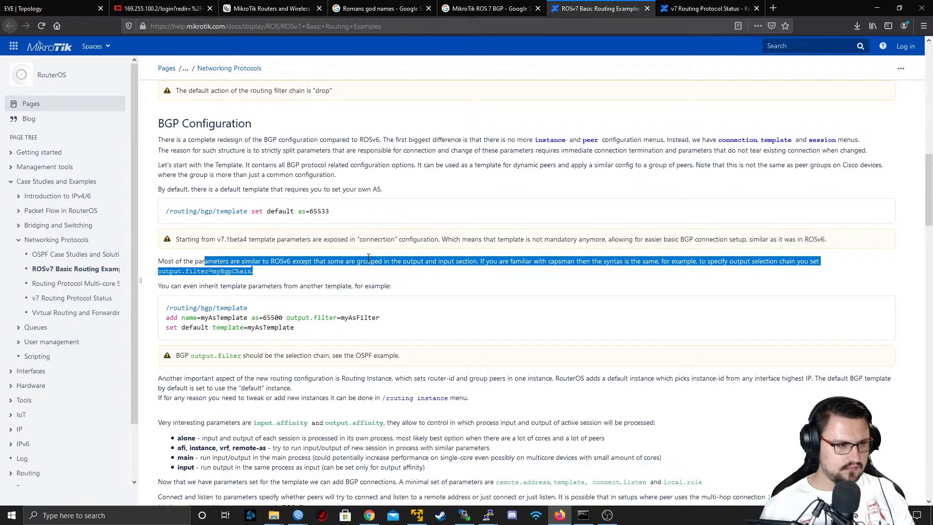
Read on through template inheritance, affinity, connection parameters, remote AS and peer role notes, the iBGP example and session monitoring
scroll(369, 258, "down", 2)
scroll(229, 259, "down", 2)
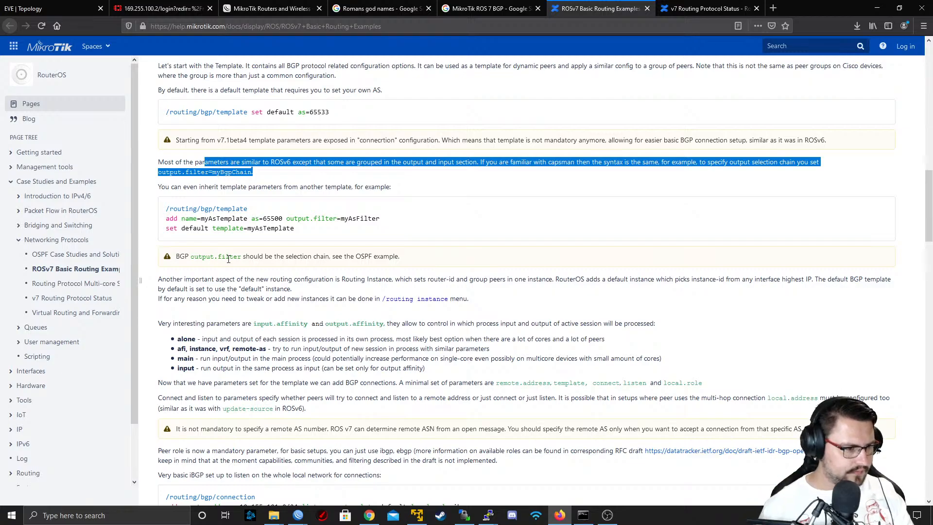
scroll(223, 256, "down", 2)
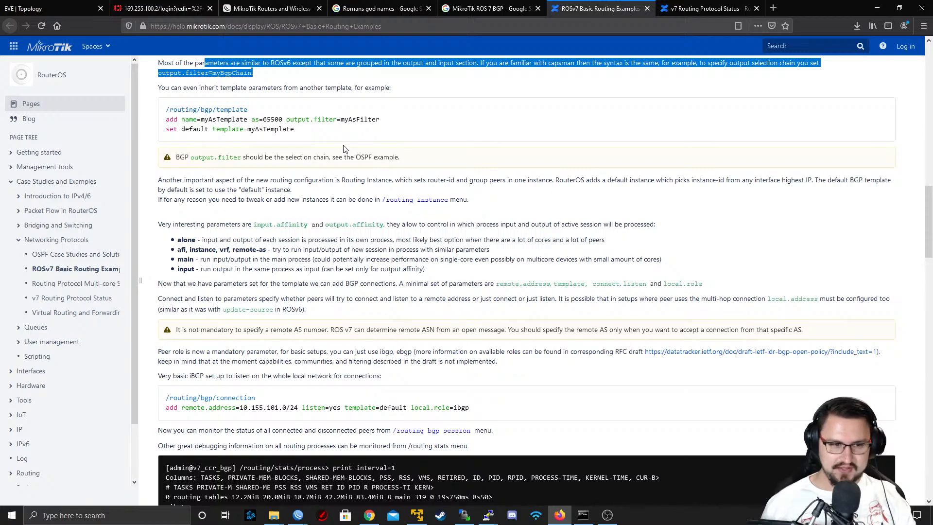
scroll(343, 149, "down", 4)
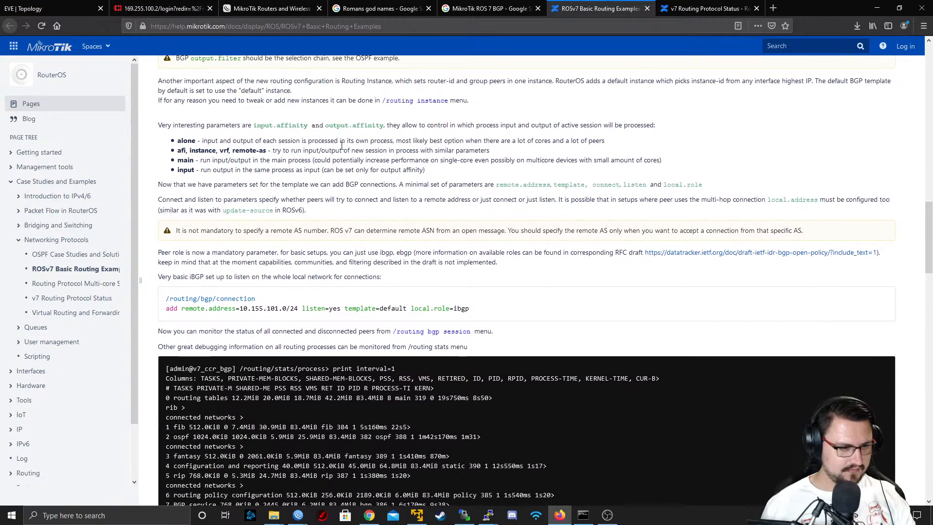
scroll(341, 146, "down", 2)
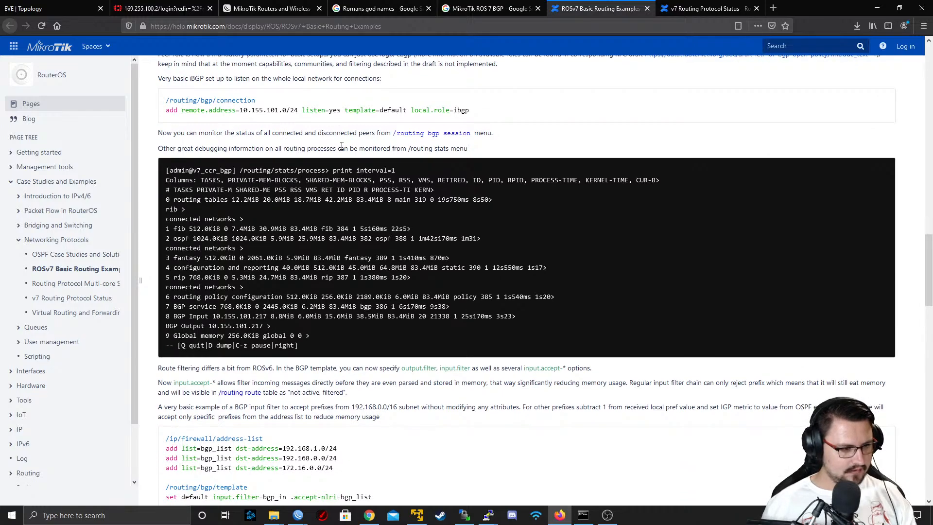
scroll(342, 146, "down", 2)
scroll(342, 146, "up", 2)
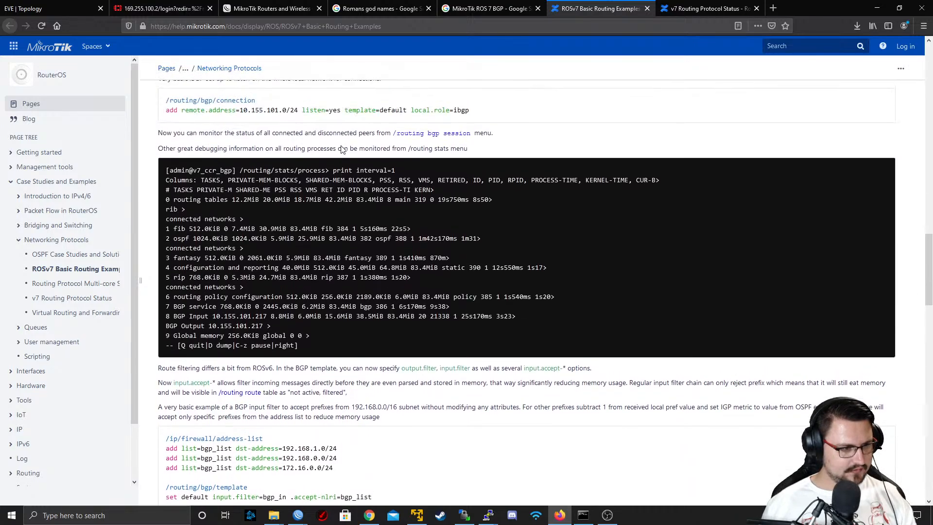
scroll(342, 148, "up", 5)
scroll(341, 146, "down", 1)
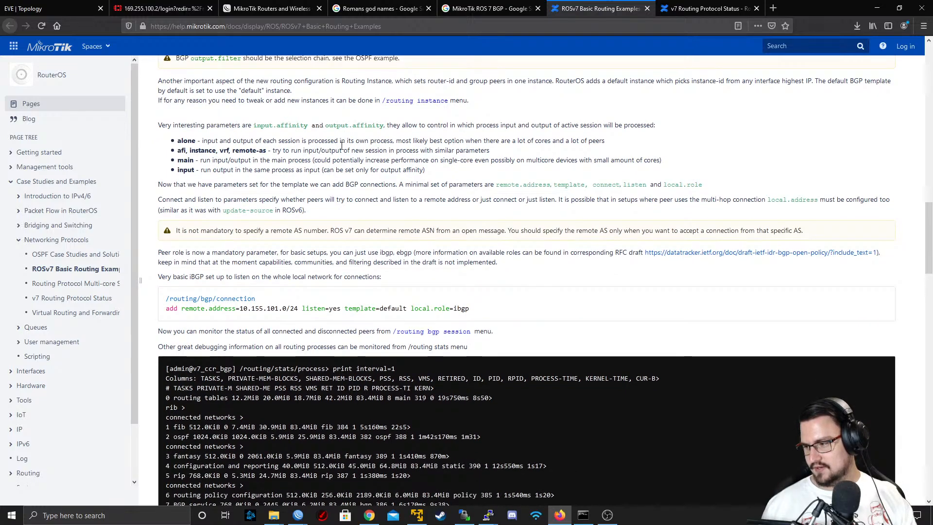
scroll(342, 146, "up", 4)
scroll(342, 146, "down", 5)
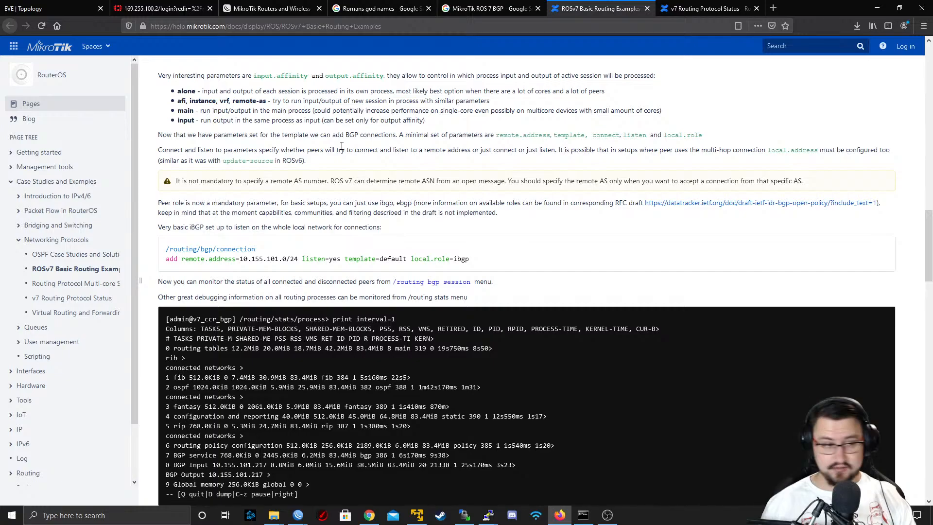
scroll(342, 146, "up", 2)
scroll(342, 146, "down", 2)
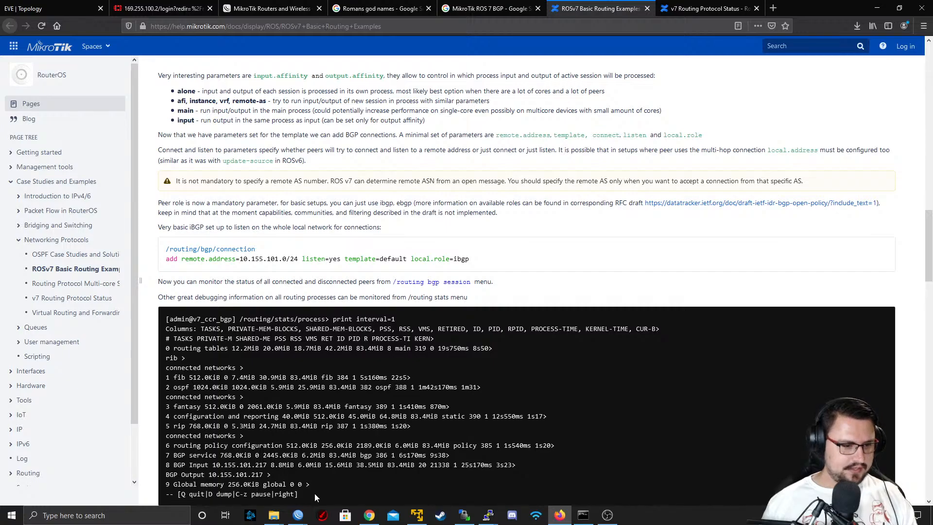
Switch to the MARS WinBox session and remove the AS65001 BGP template
mouse_move(298, 514)
left_click(252, 479)
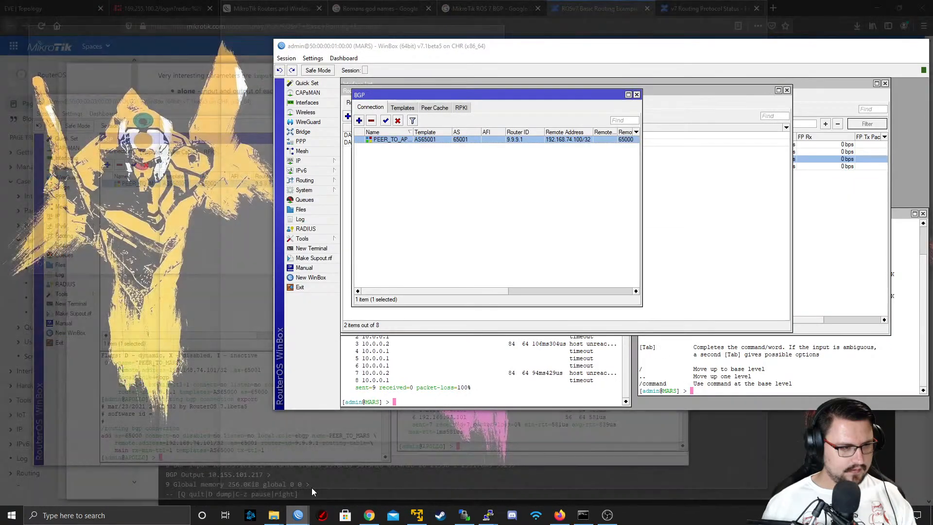
left_click(313, 491)
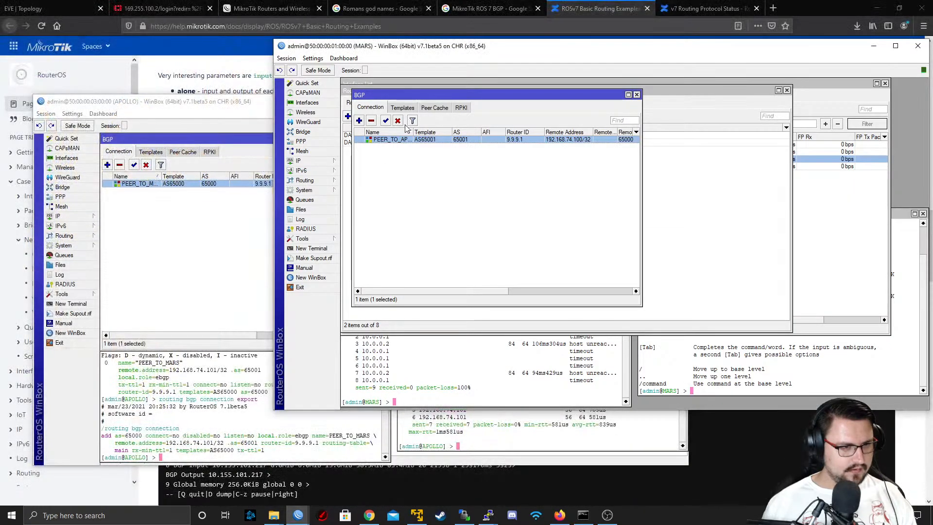
left_click(403, 107)
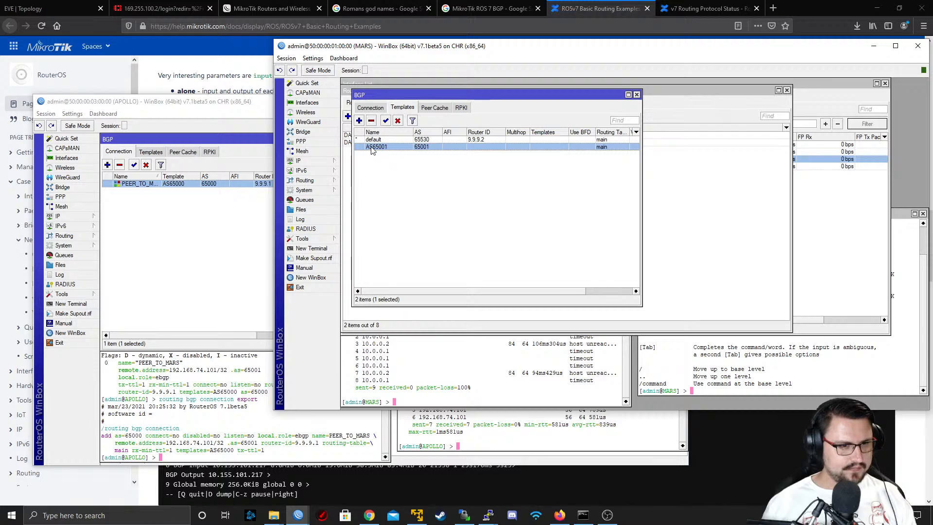
left_click(371, 121)
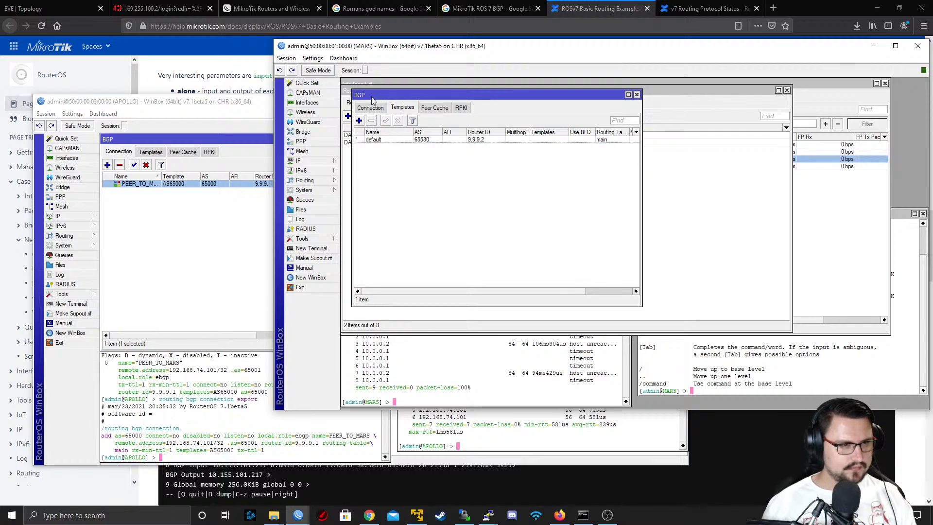
Switch to the APOLLO WinBox session and remove the AS65000 BGP template
left_click(171, 239)
left_click(150, 151)
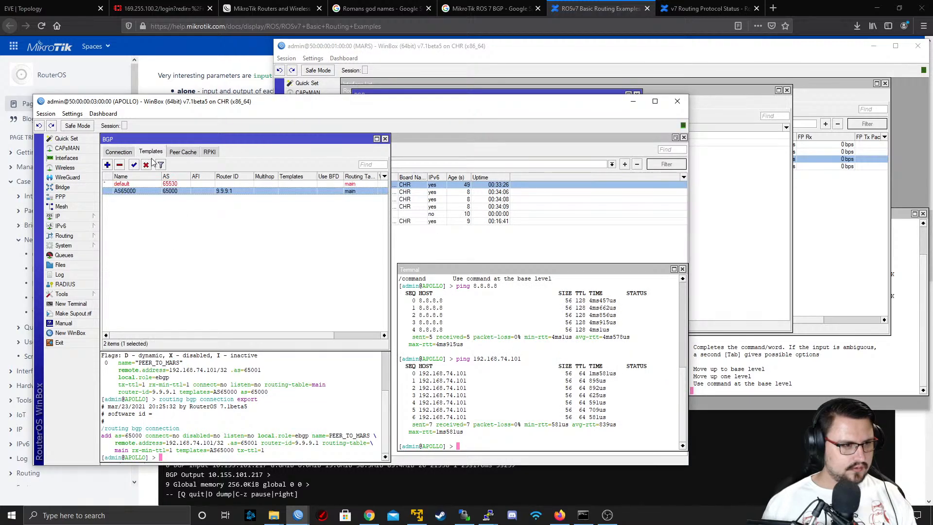
left_click(120, 165)
On APOLLO's PEER_TO_MARS connection, disable Connect, clear the Remote AS and save it with the default template
left_click(118, 152)
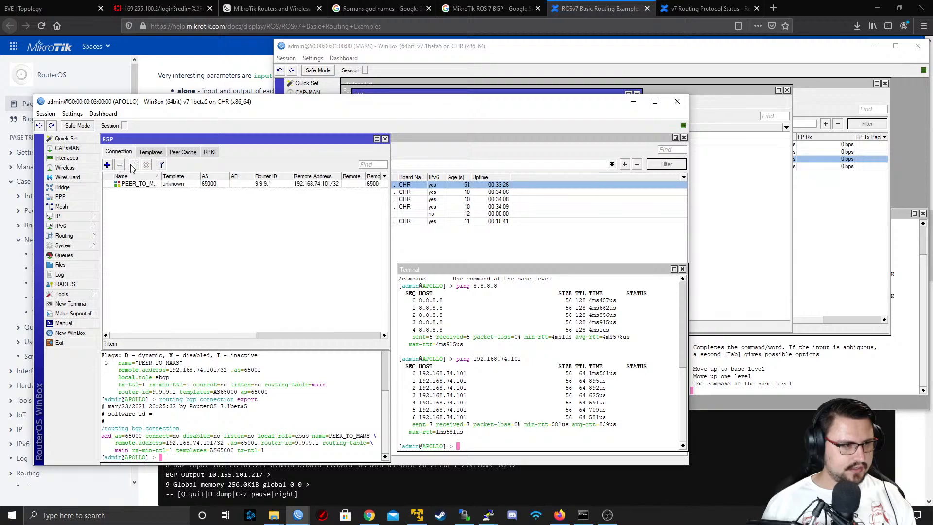
double_click(146, 184)
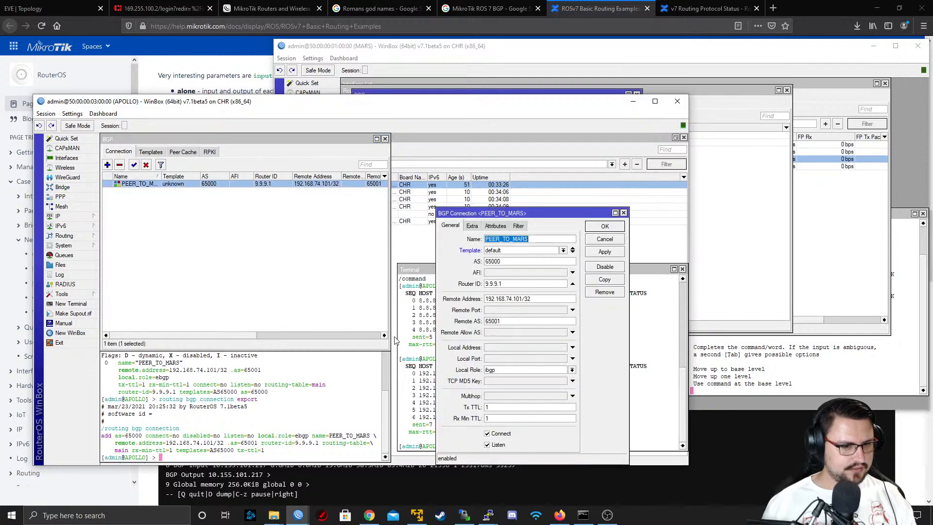
left_click(511, 434)
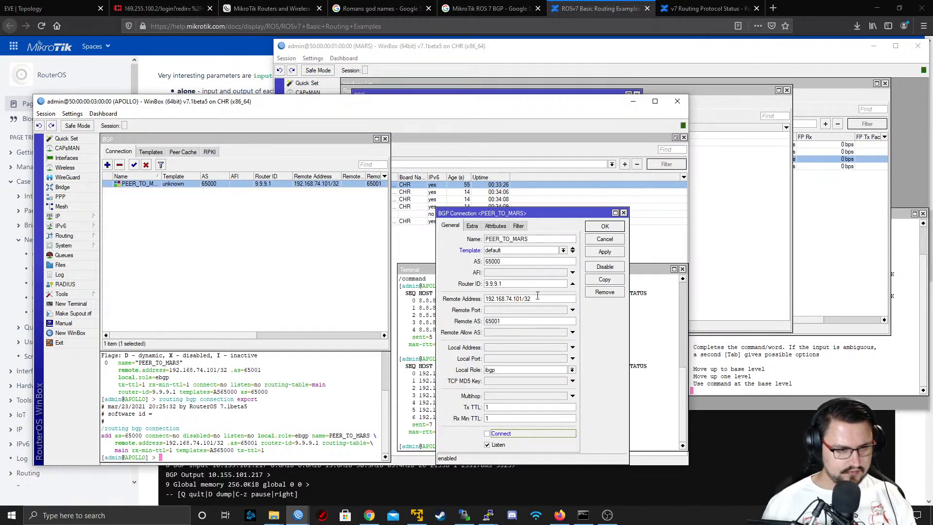
double_click(488, 320)
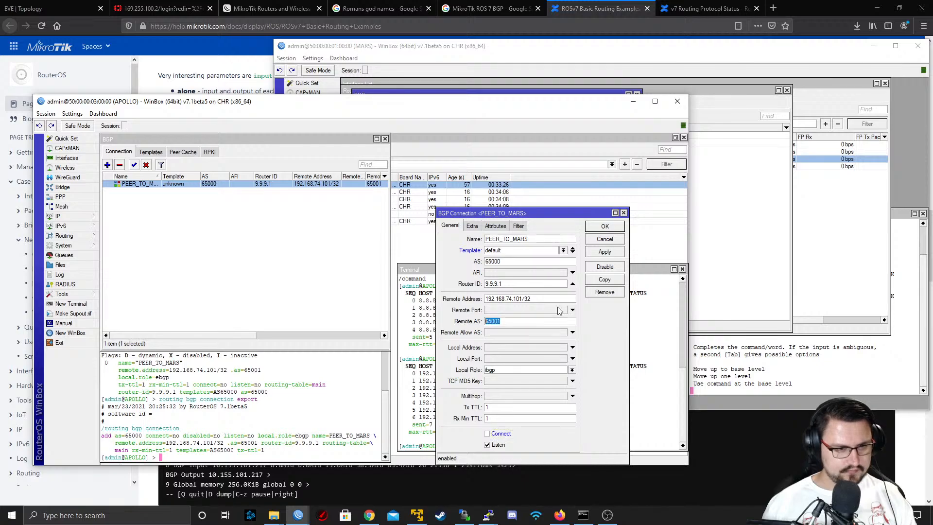
key("BackSpace")
left_click(597, 252)
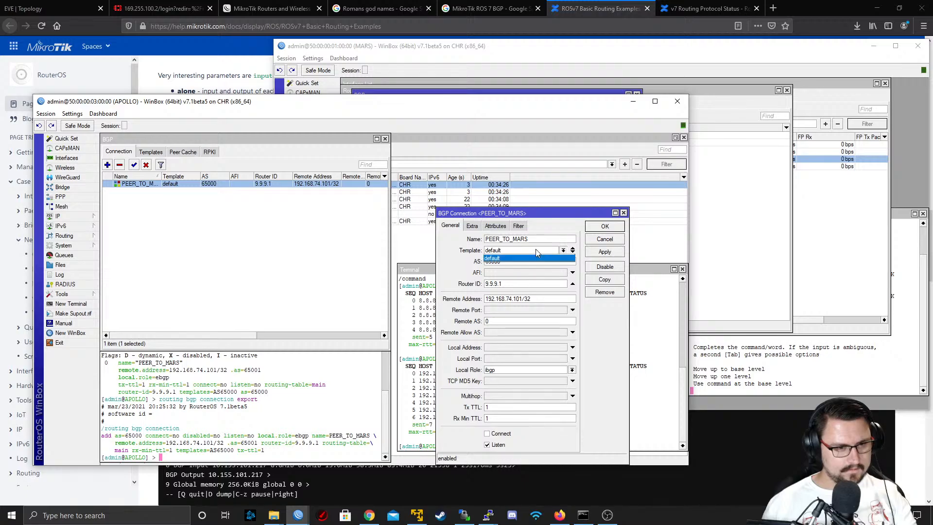
left_click(604, 226)
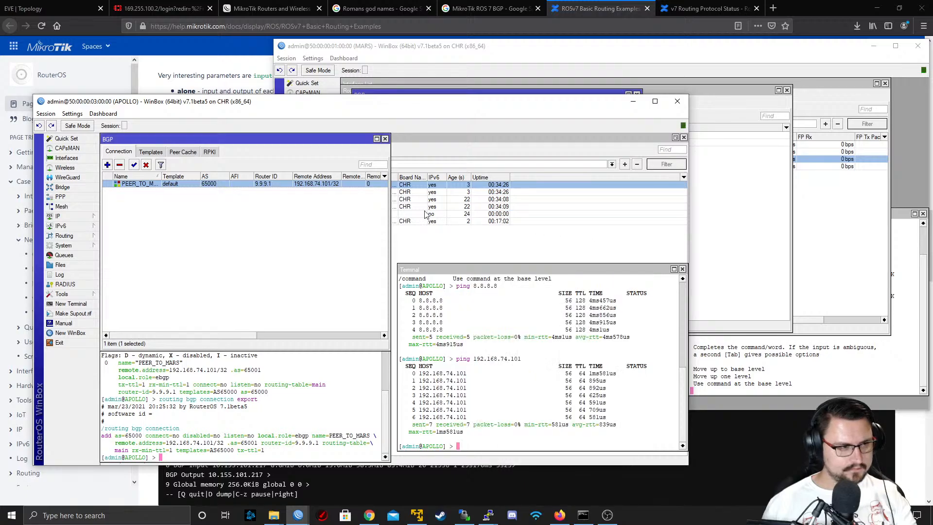
On MARS's PEER_TO_APOLLO connection, clear the Remote AS, disable Connect and save it with the default template
left_click(703, 228)
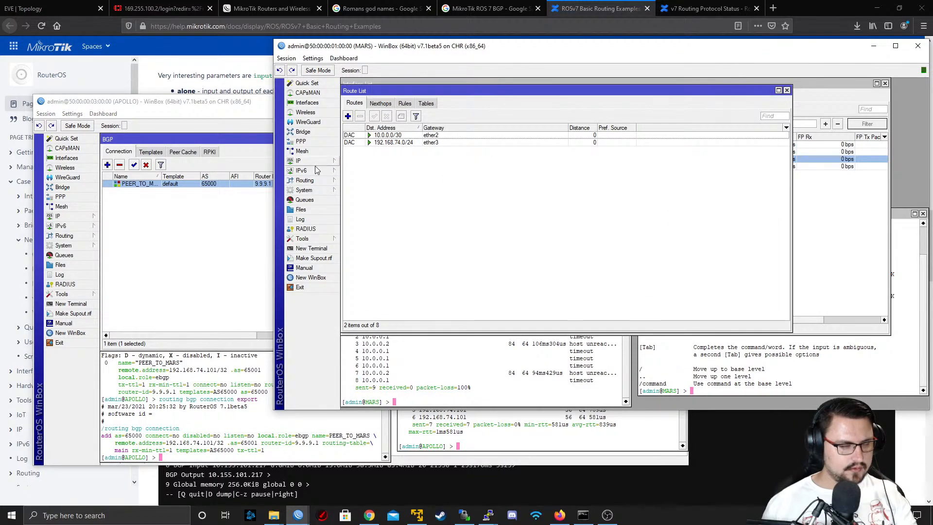
left_click(334, 181)
left_click(350, 181)
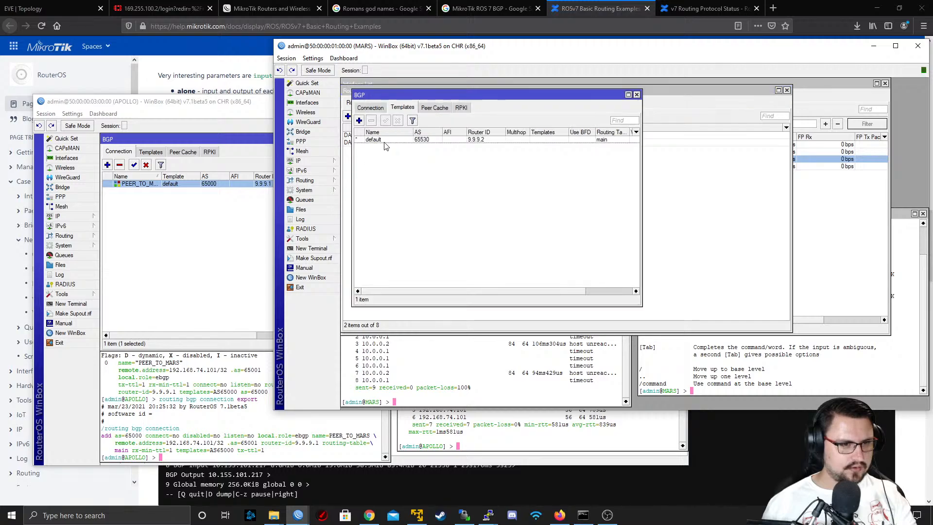
left_click(386, 140)
double_click(386, 140)
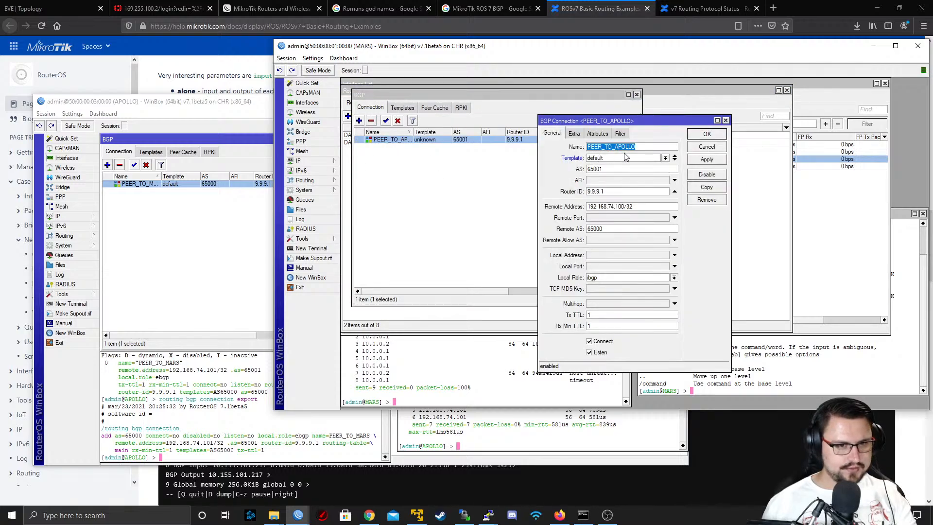
left_click(622, 159)
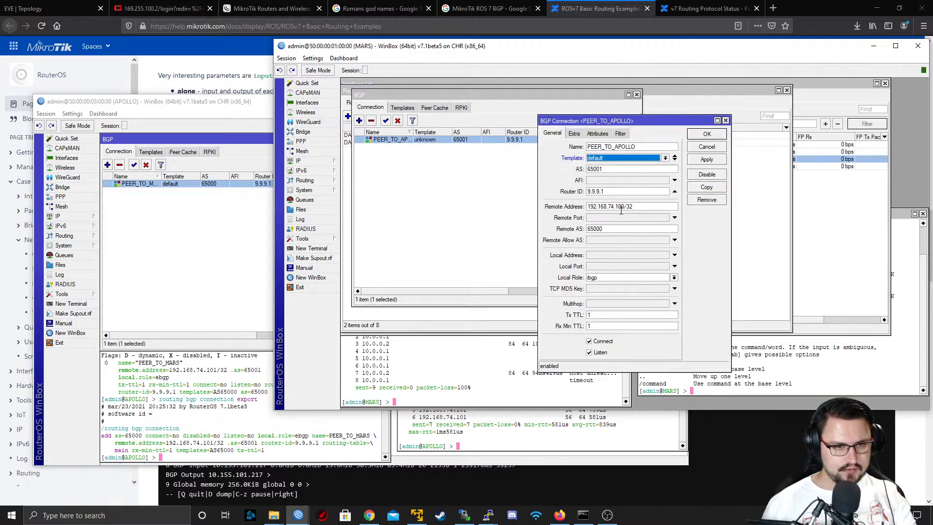
left_click_drag(627, 228, 527, 245)
key("BackSpace")
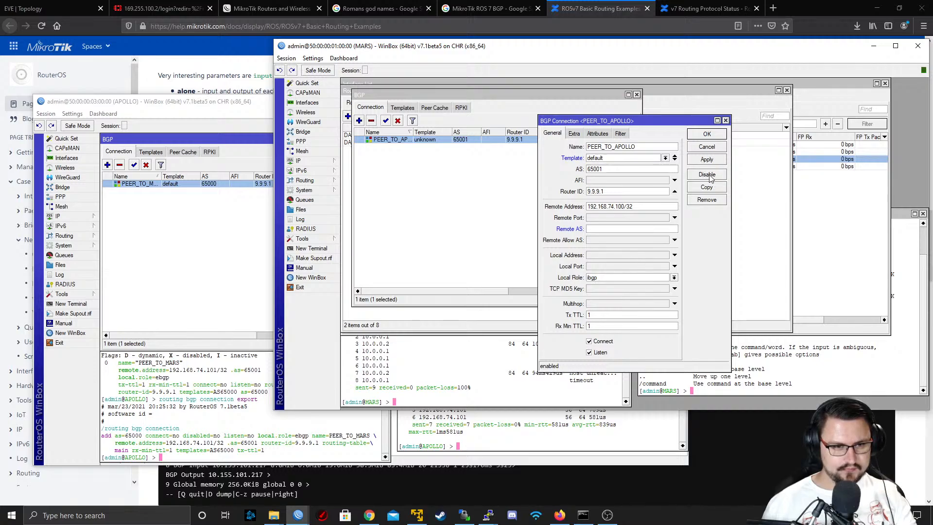
left_click(604, 341)
left_click(704, 163)
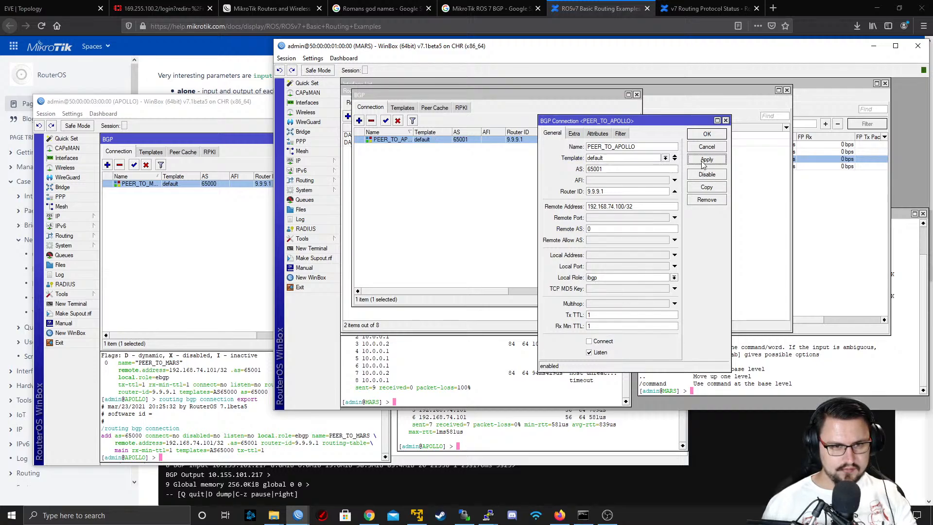
left_click(706, 134)
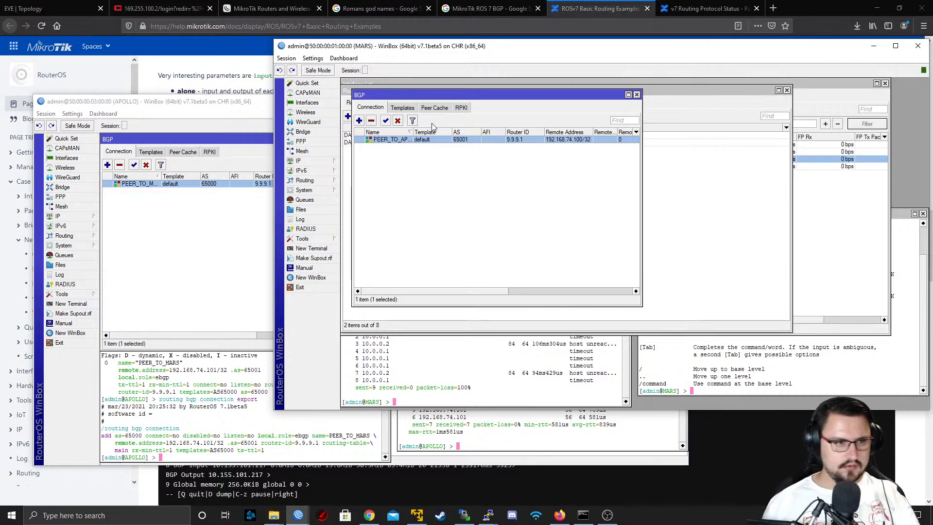
left_click(359, 121)
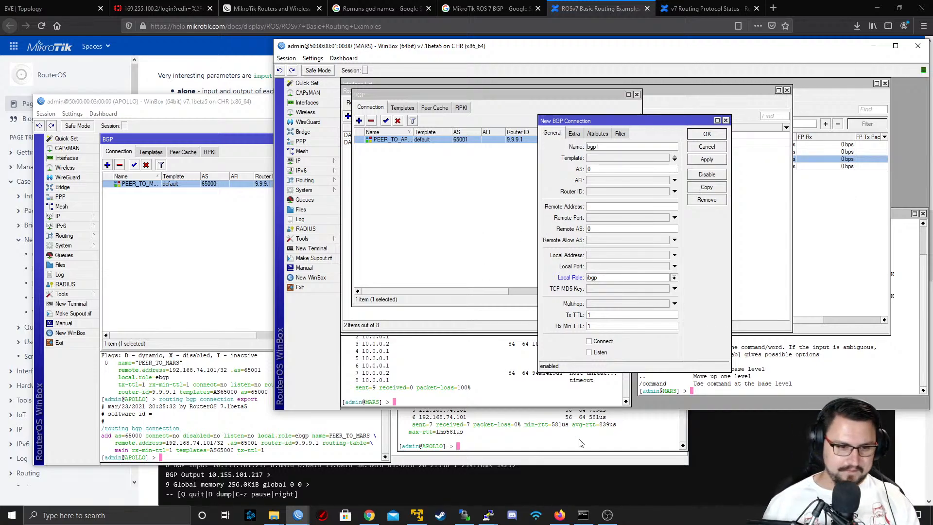
left_click(606, 515)
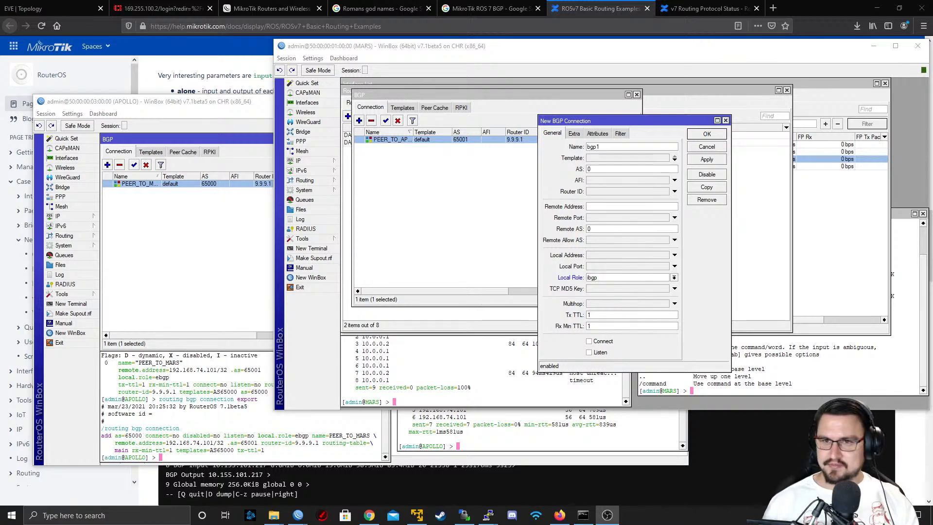
key("alt+Tab")
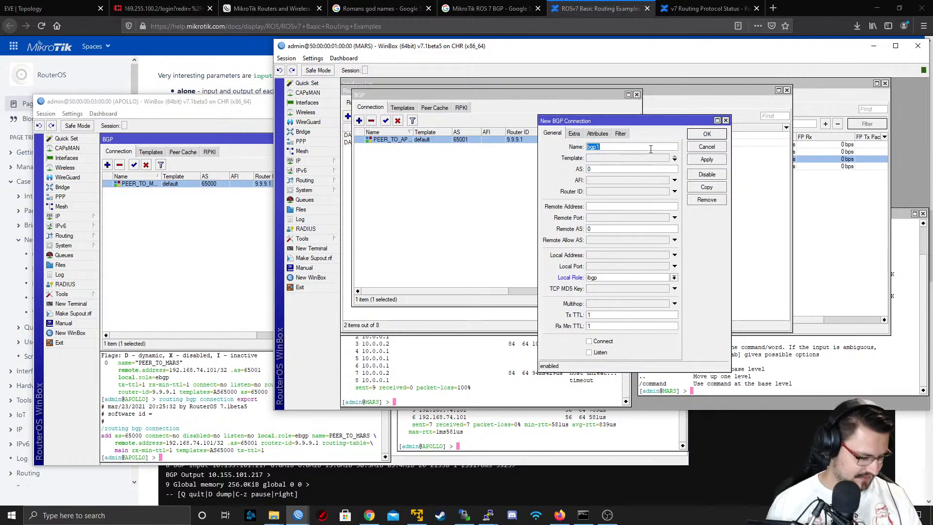
left_click(700, 147)
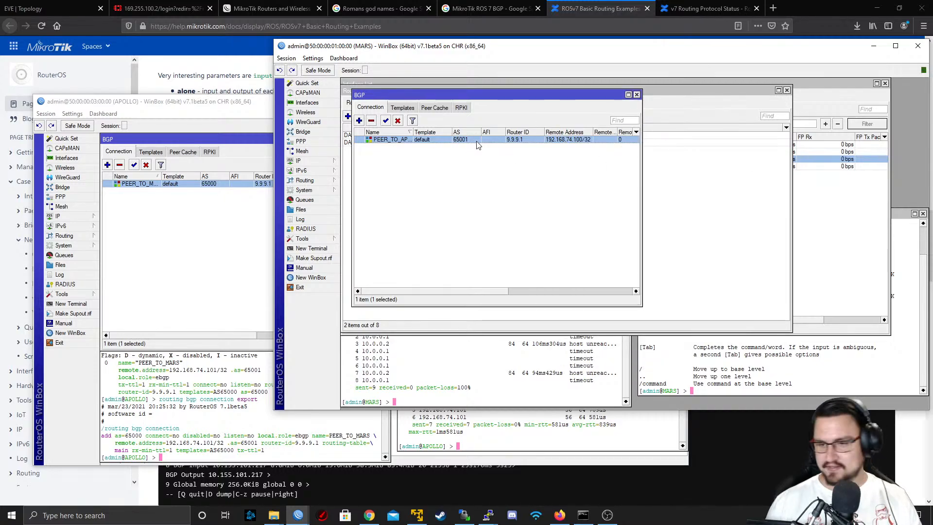
Open MARS's PEER_TO_APOLLO BGP connection and check its extra and general settings, leaving Cluster ID unset
double_click(477, 141)
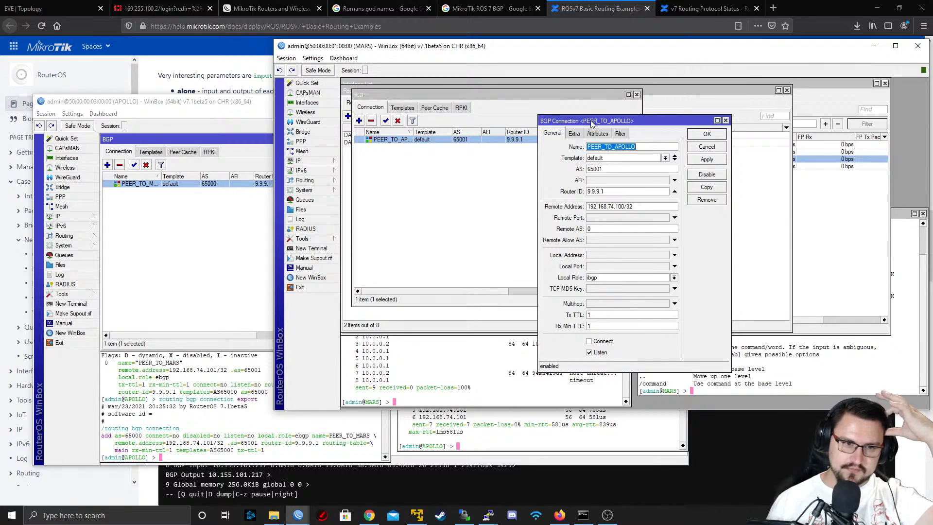
left_click(575, 134)
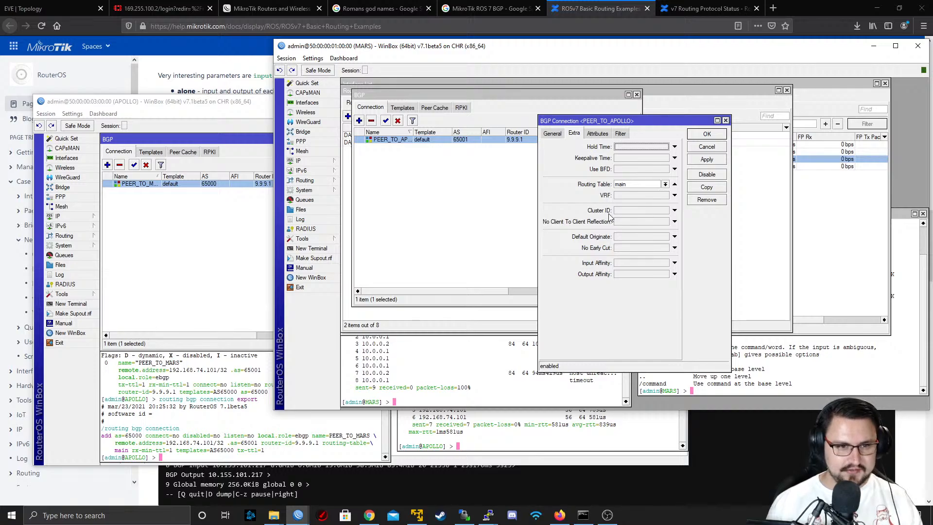
left_click(632, 210)
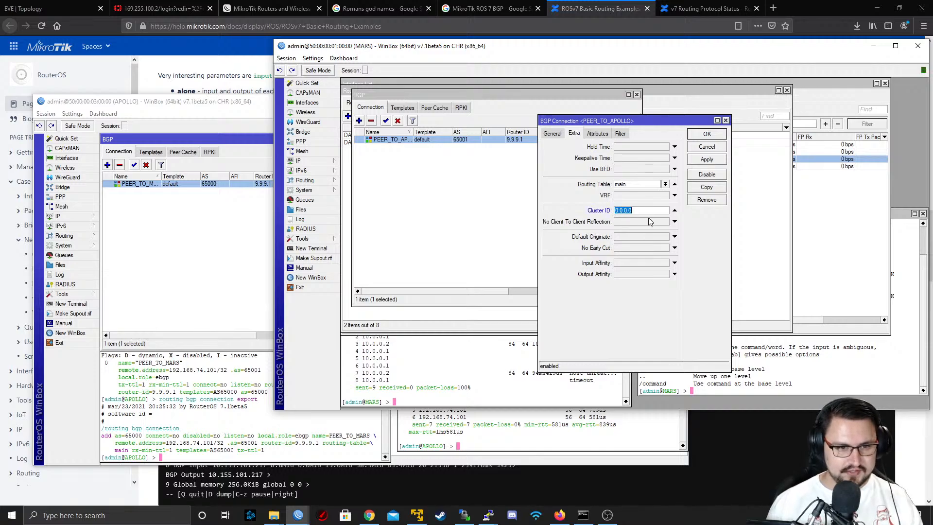
left_click(675, 210)
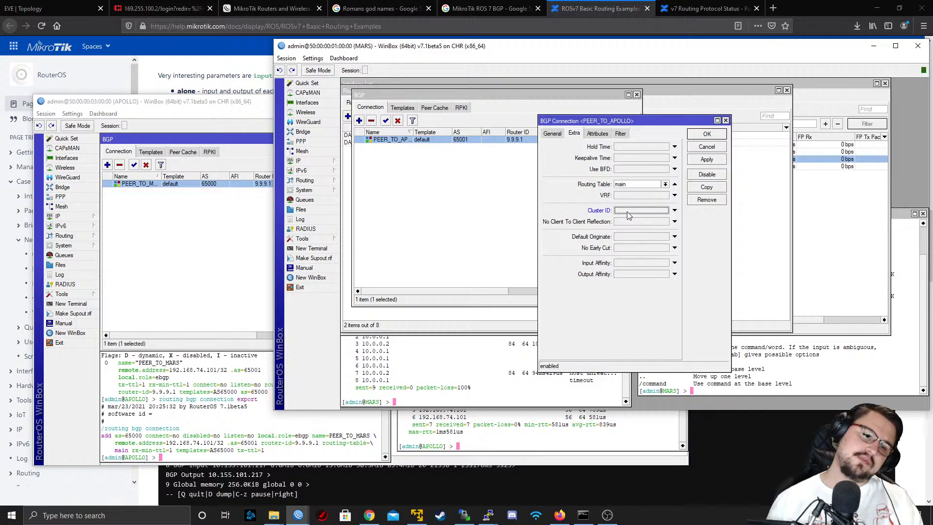
left_click(554, 134)
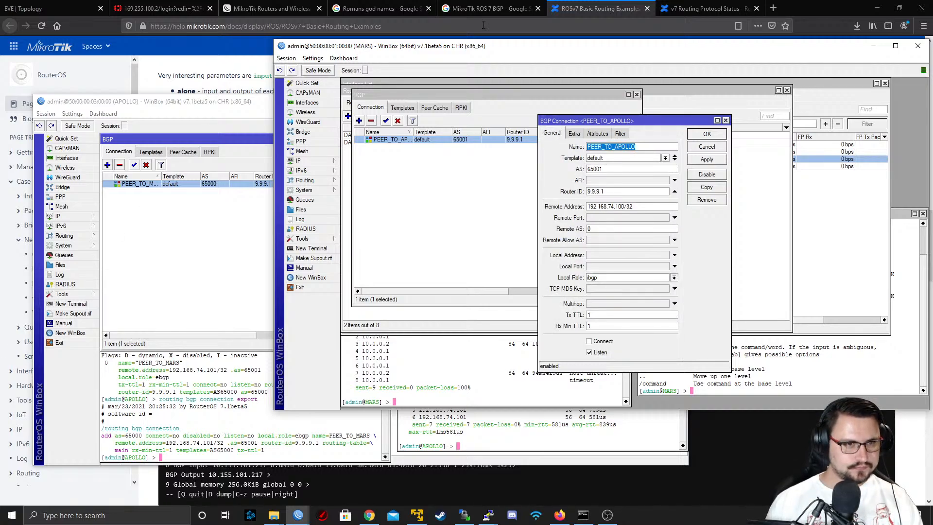
Switch to the ROSv7 Basic Routing Examples page in the browser and read the basic iBGP connection example
left_click(592, 8)
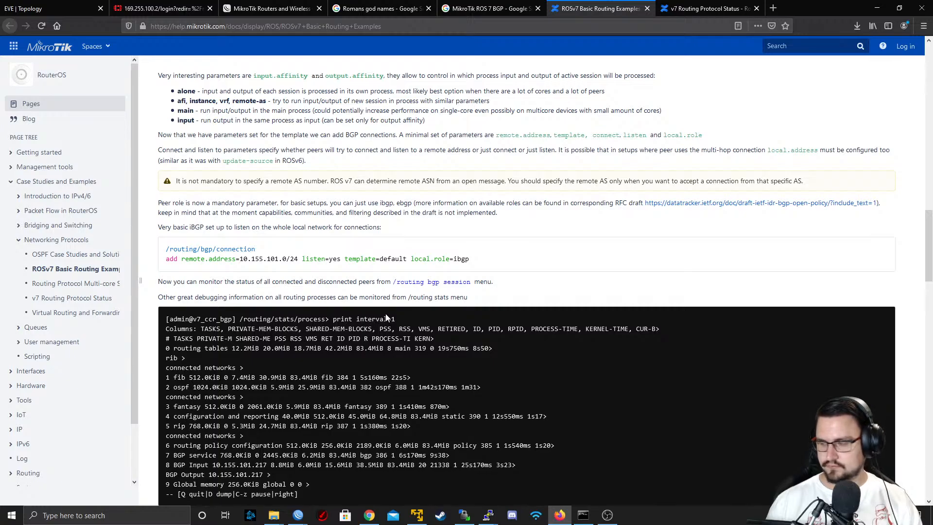
left_click_drag(173, 258, 248, 258)
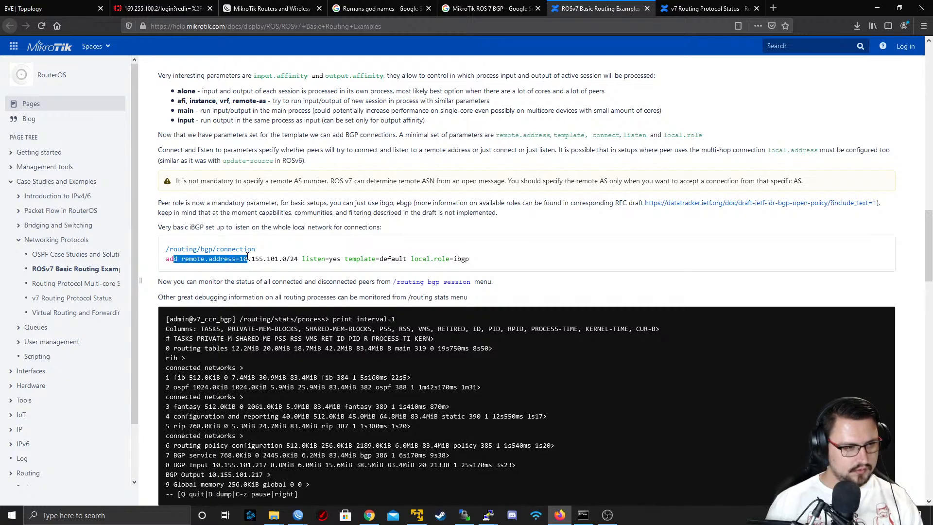
left_click(216, 251)
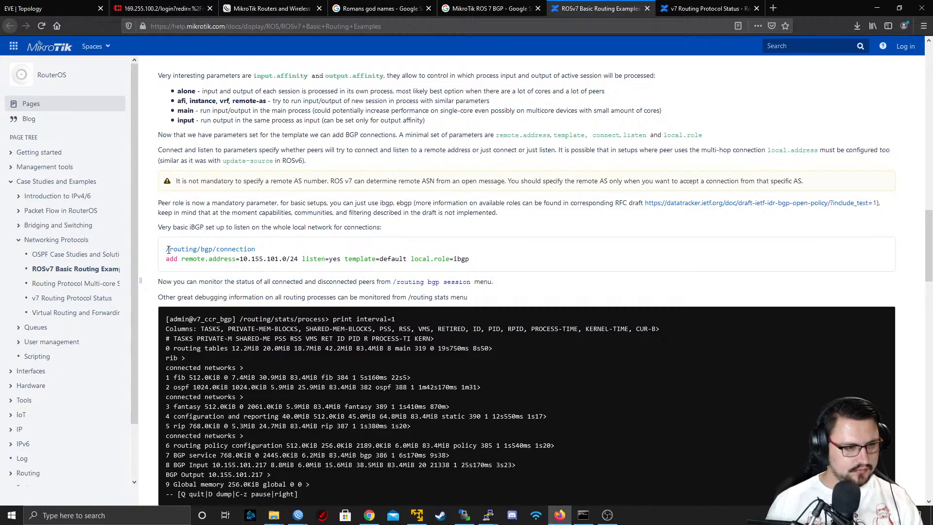
left_click_drag(305, 260, 373, 260)
left_click(398, 270)
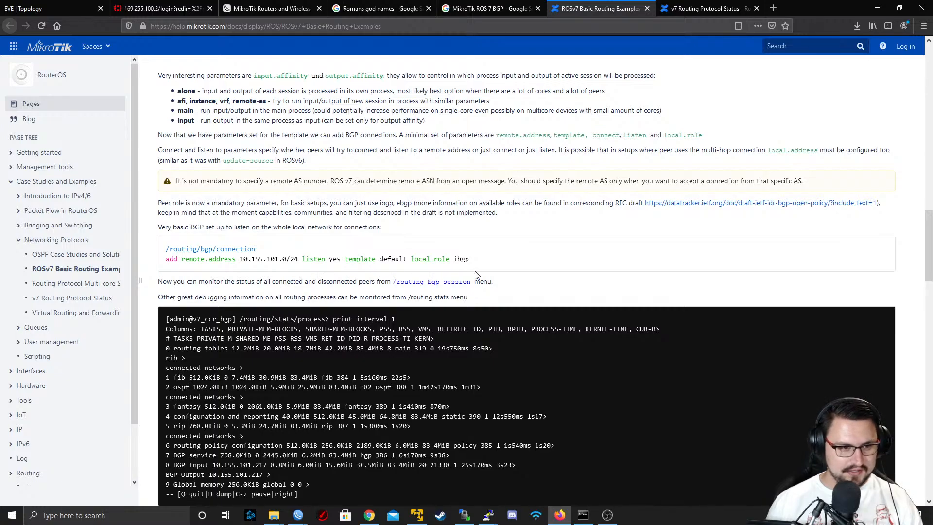
Read the documentation on BGP route filtering, network advertisement and routing filters, and return to the BGP connection parameters
scroll(474, 270, "down", 4)
scroll(476, 270, "down", 8)
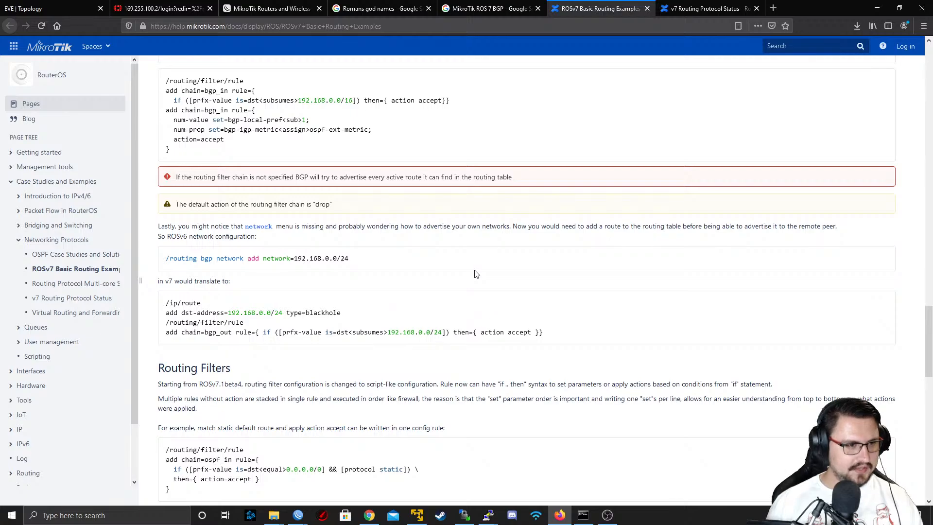
scroll(476, 273, "up", 1)
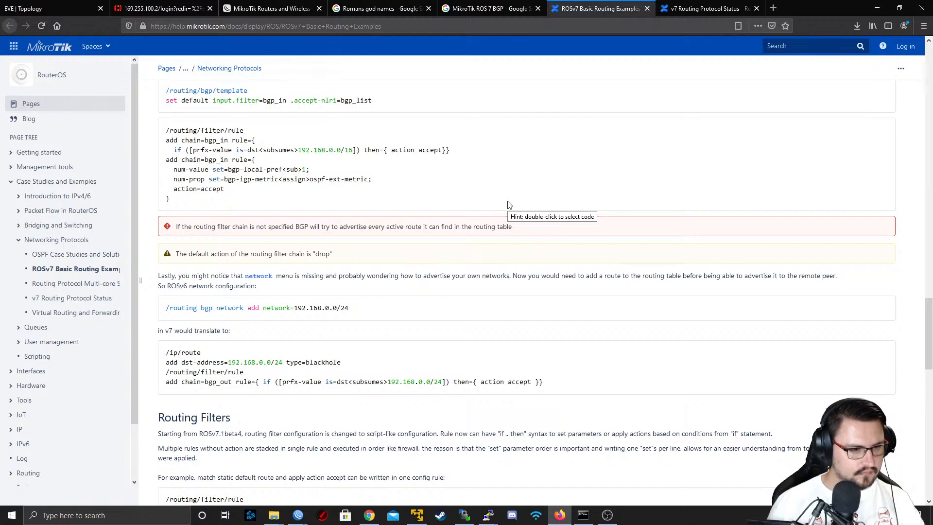
scroll(509, 204, "down", 5)
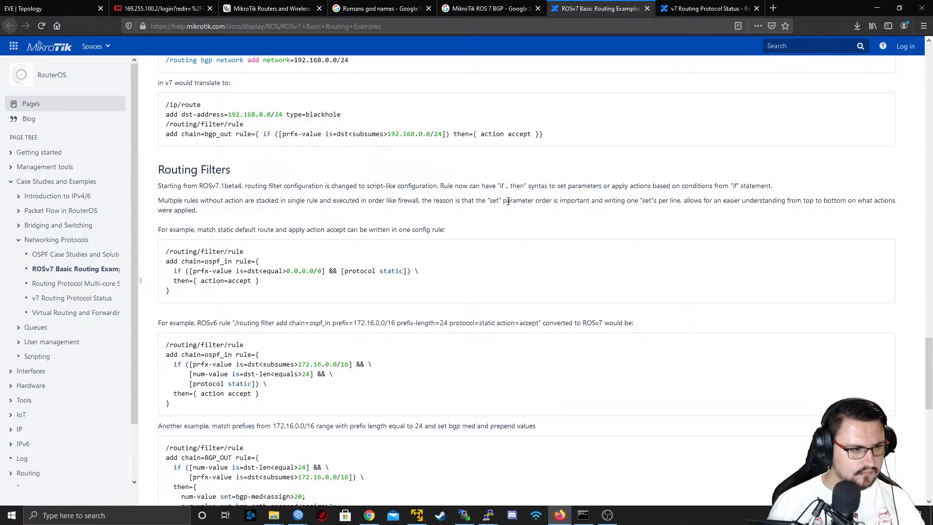
scroll(686, 151, "up", 8)
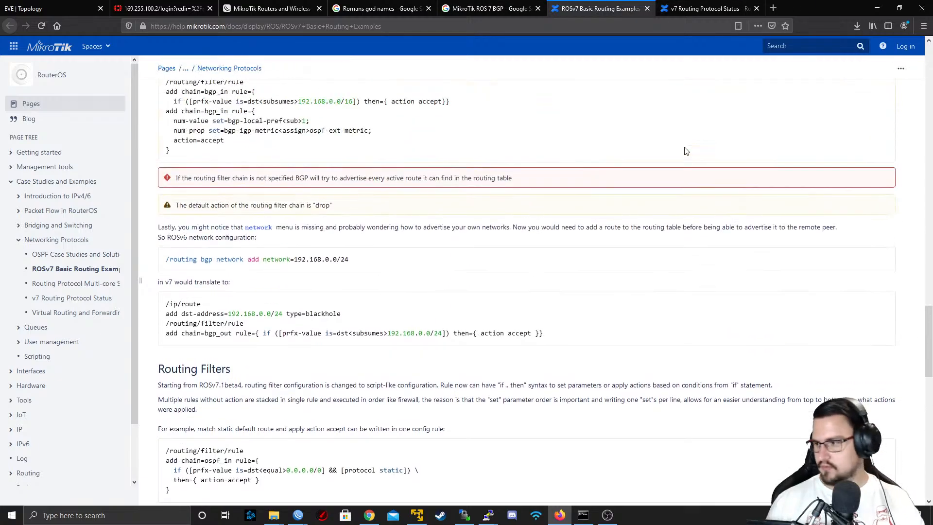
scroll(685, 146, "up", 4)
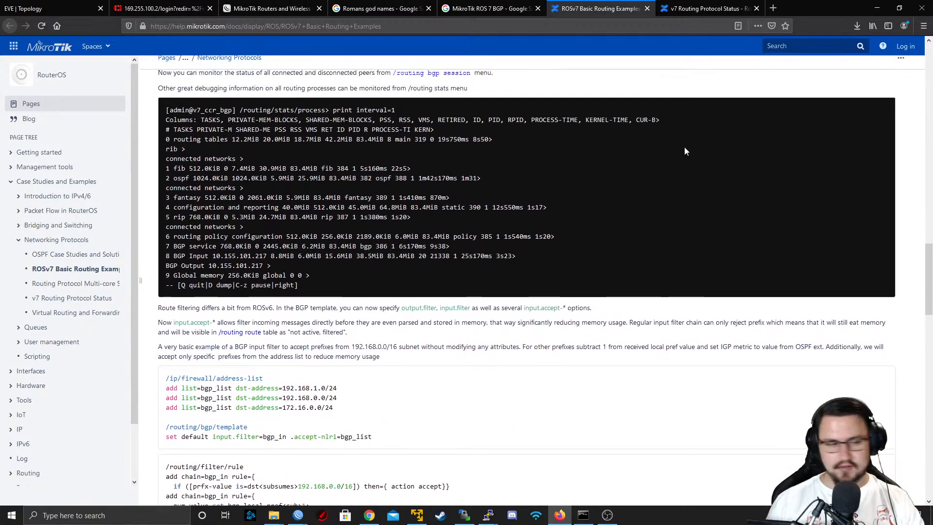
scroll(479, 425, "down", 3)
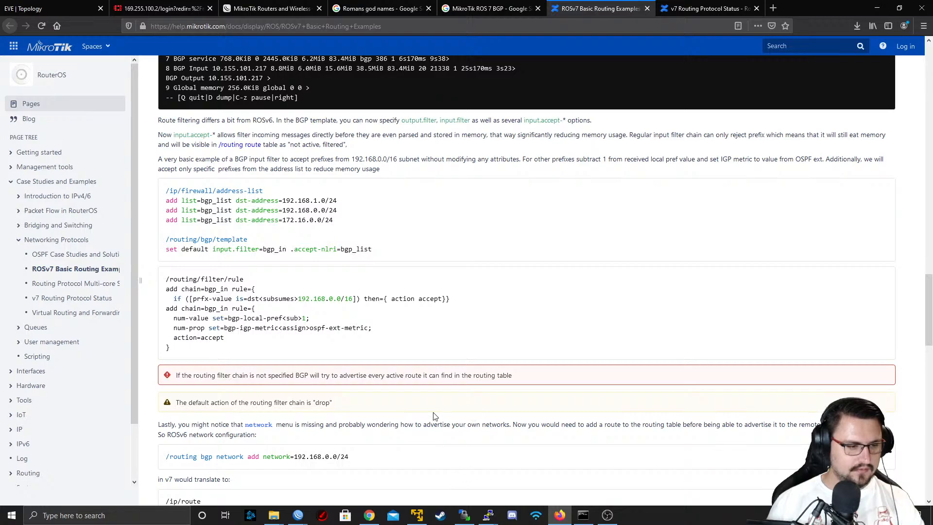
scroll(403, 384, "up", 5)
scroll(384, 257, "up", 5)
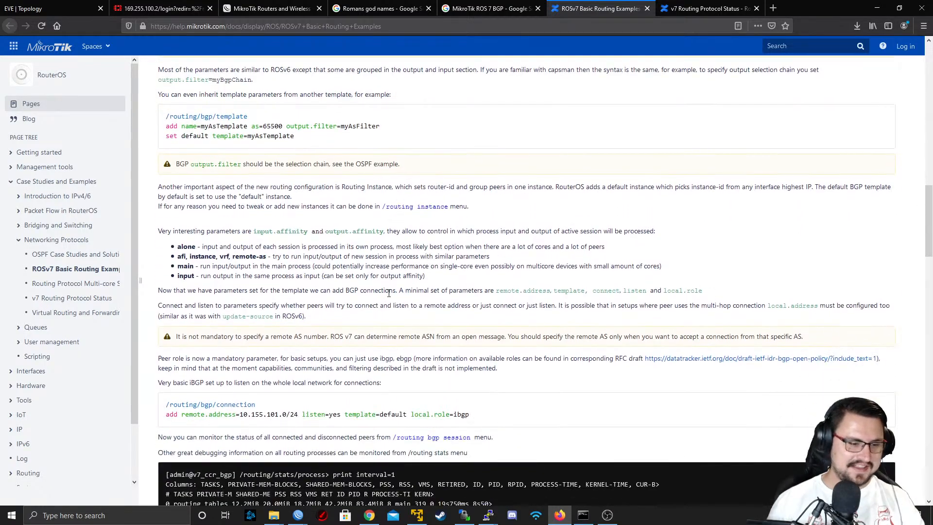
Switch to the MARS WinBox session, review the PEER_TO_APOLLO connection's attribute, filter, extra and general settings, and save the connection
mouse_move(297, 516)
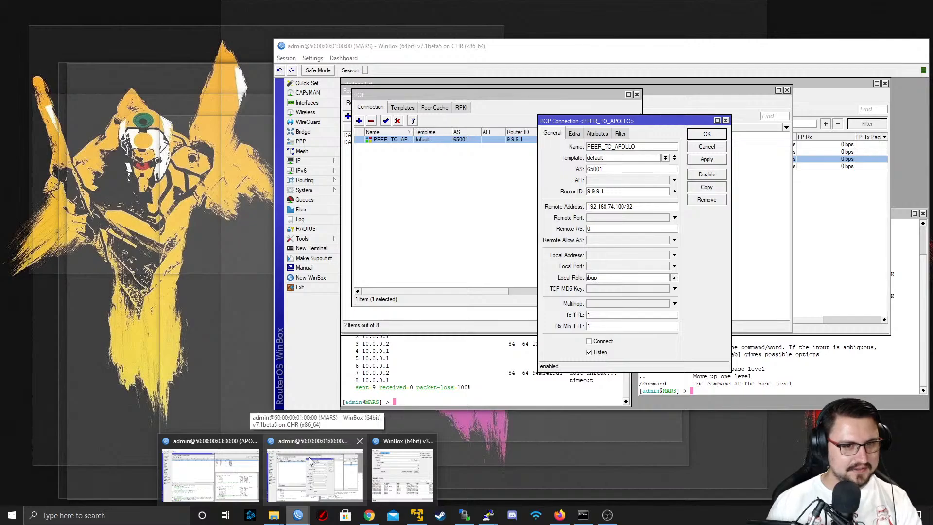
left_click(309, 457)
left_click(589, 134)
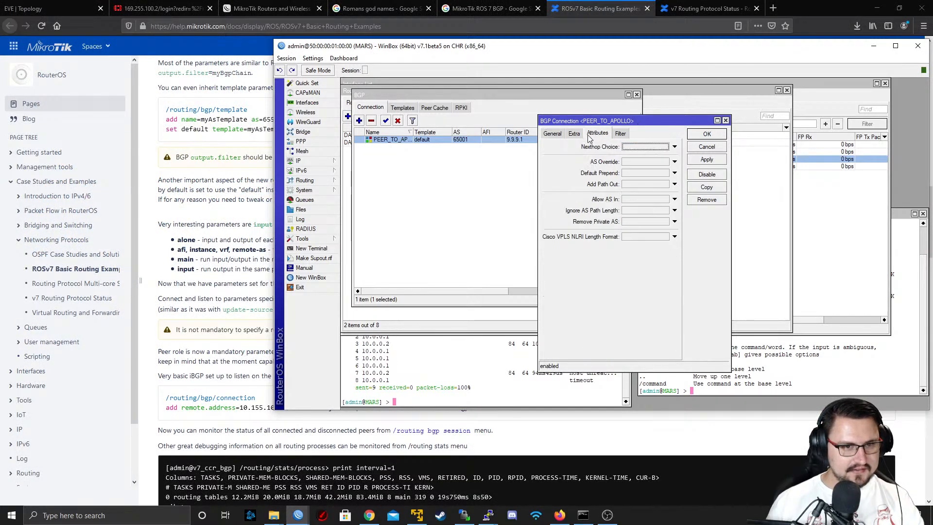
left_click(623, 133)
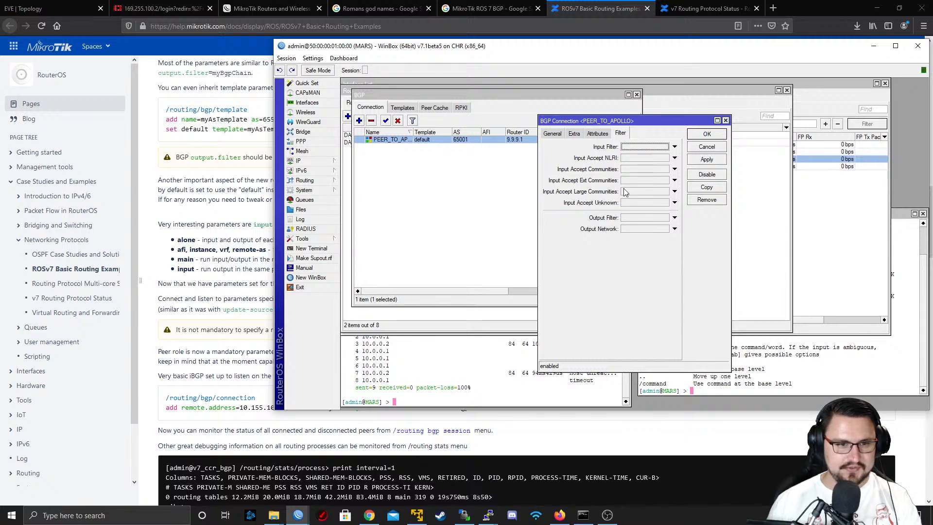
left_click(599, 136)
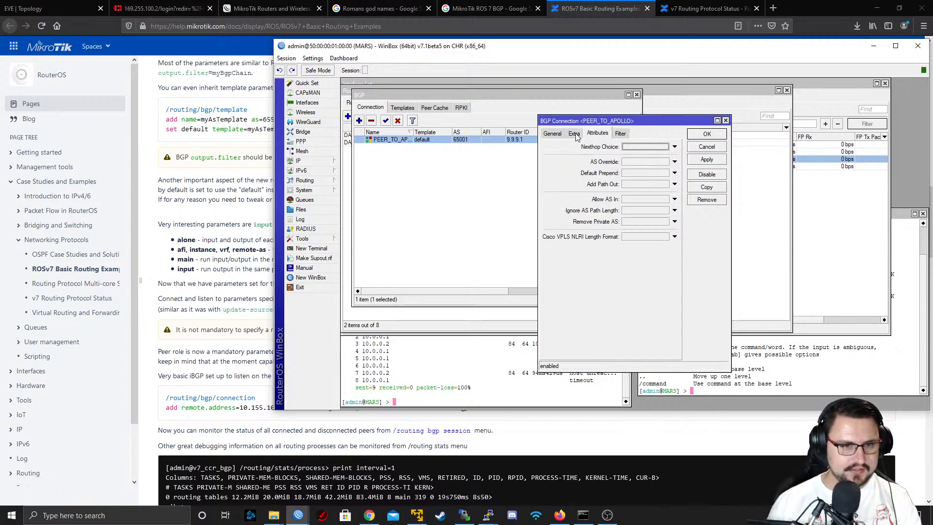
left_click(574, 135)
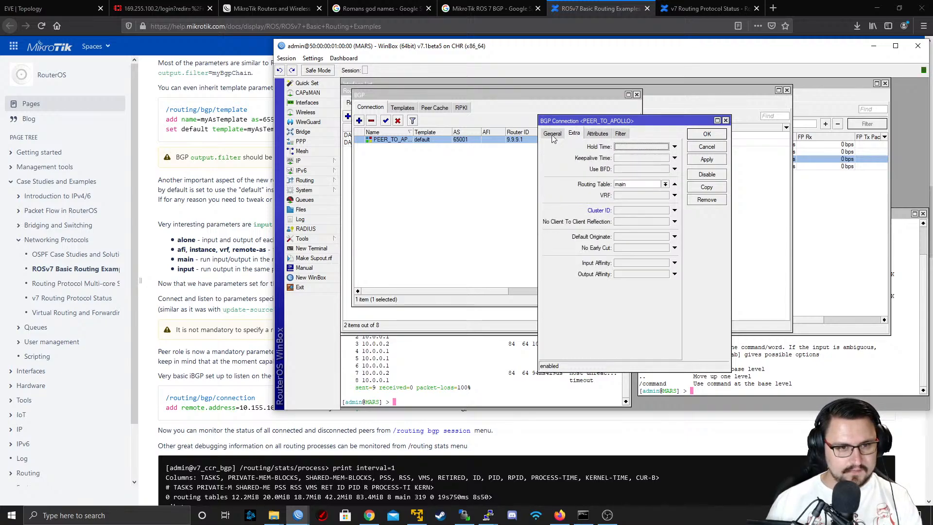
left_click(552, 136)
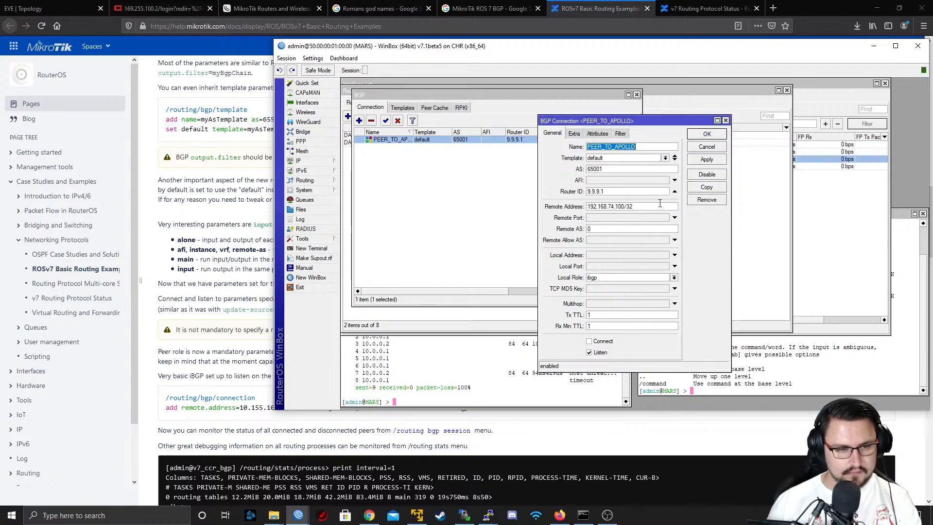
left_click(700, 161)
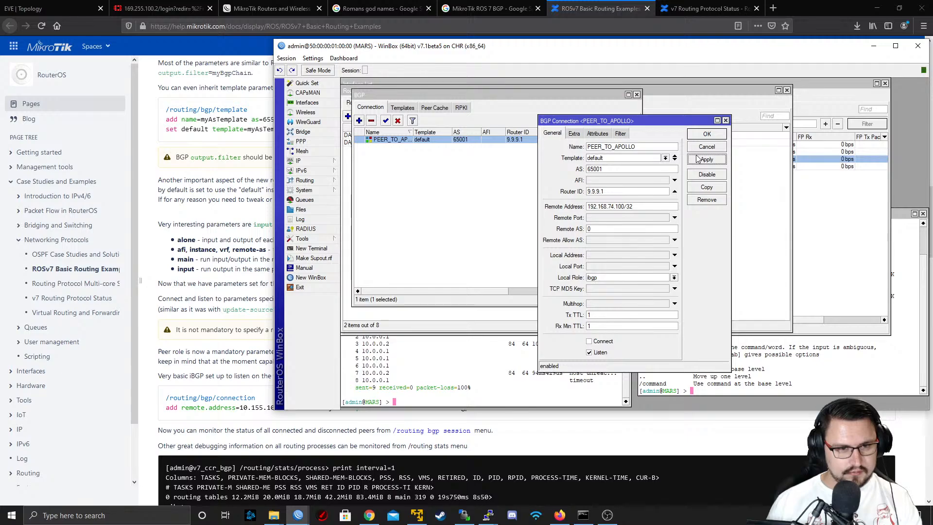
left_click(699, 135)
Switch to the APOLLO WinBox session and open the PEER_TO_MARS BGP connection
left_click(298, 515)
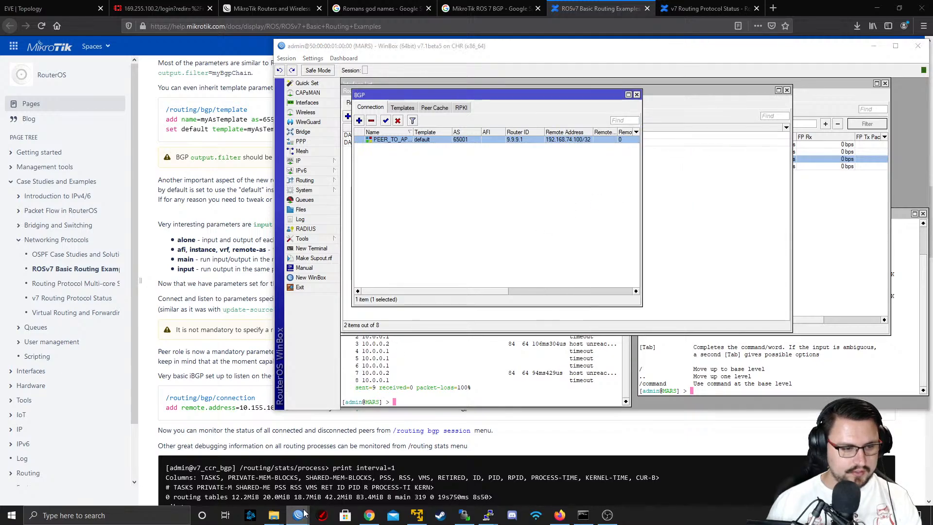
left_click(214, 471)
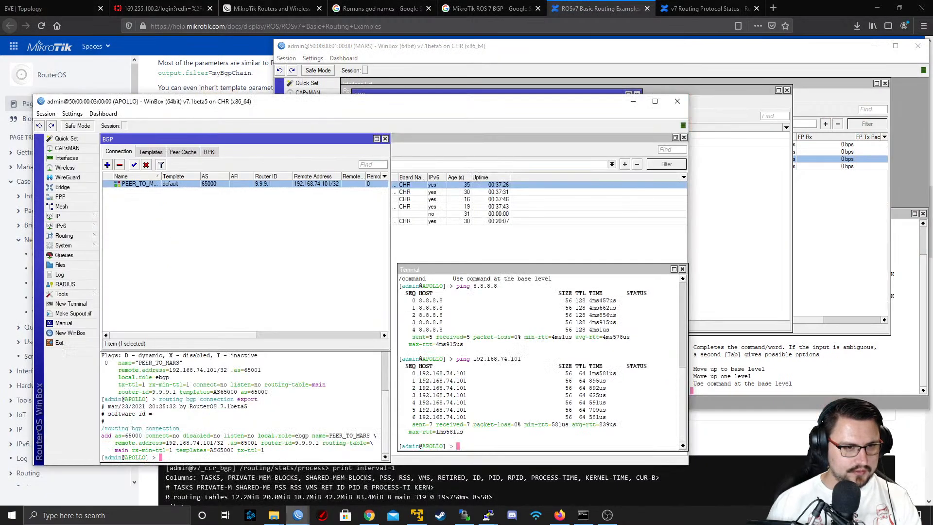
double_click(179, 184)
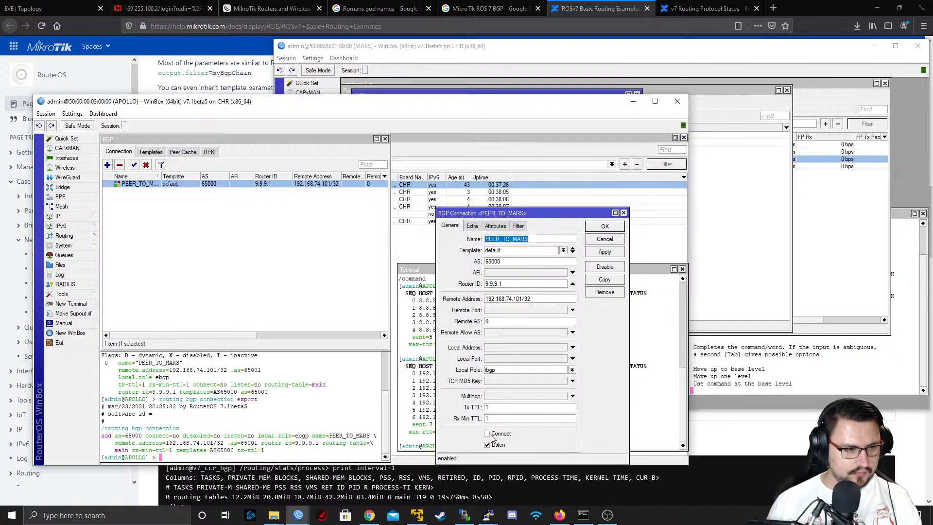
List APOLLO's BGP sessions in the terminal with "routing bgp session print" and repeat the check
left_click(174, 378)
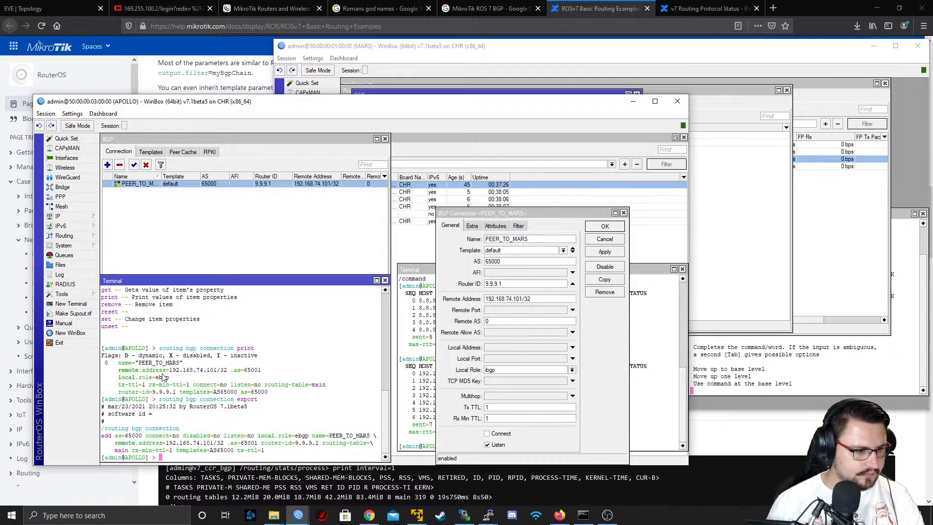
type("routing b")
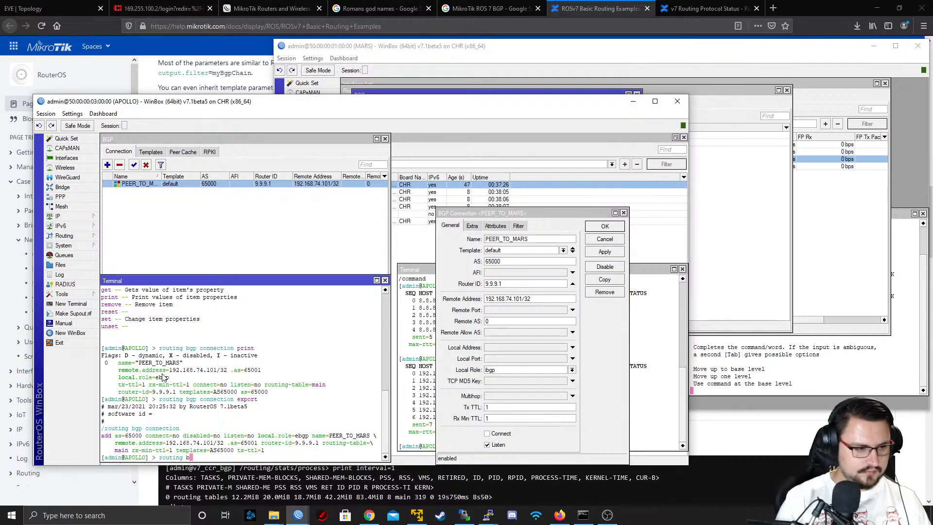
type("gp session")
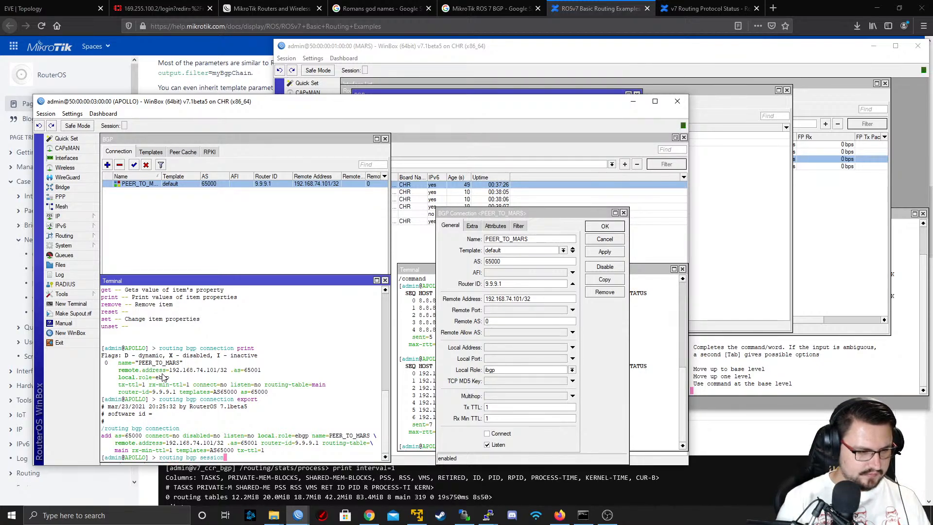
type("/ print")
key("Return")
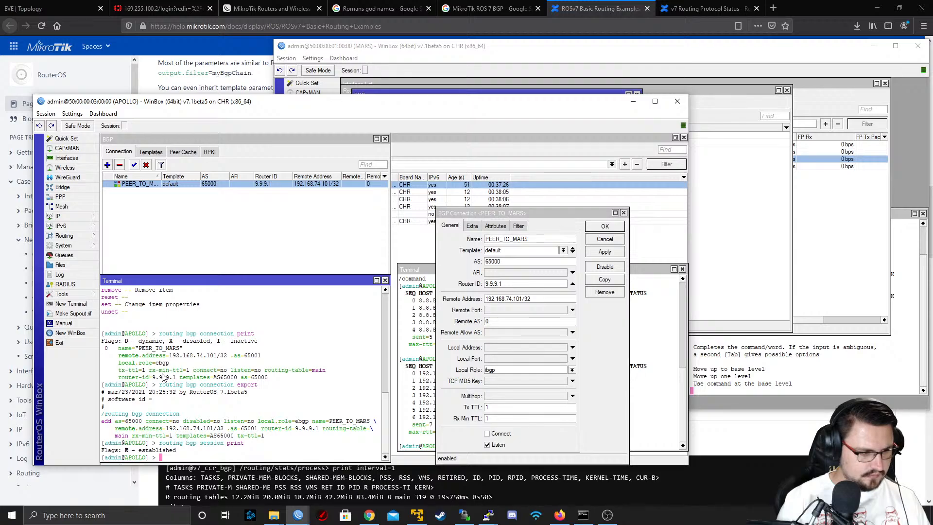
key("Return")
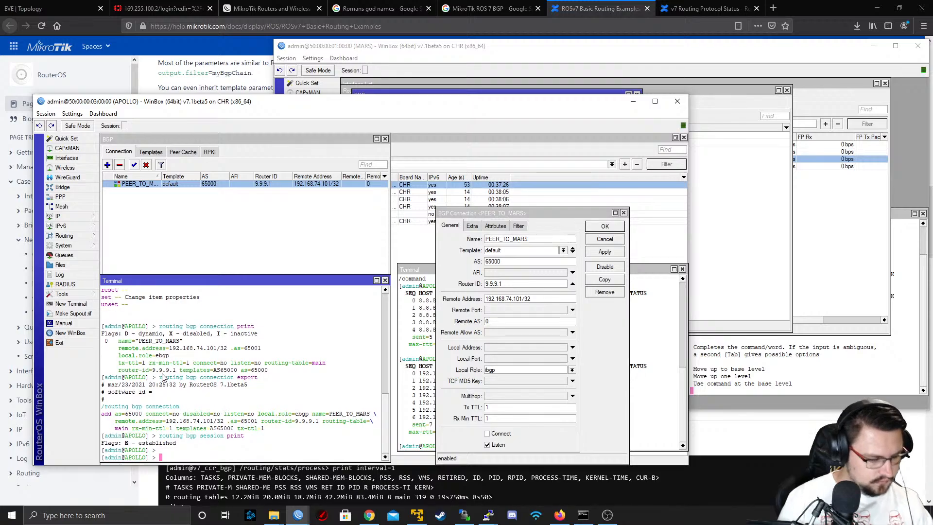
key("Up")
key("Return")
key("Return")
Reapply APOLLO's PEER_TO_MARS connection settings and print the BGP sessions again in the terminal
key("Up")
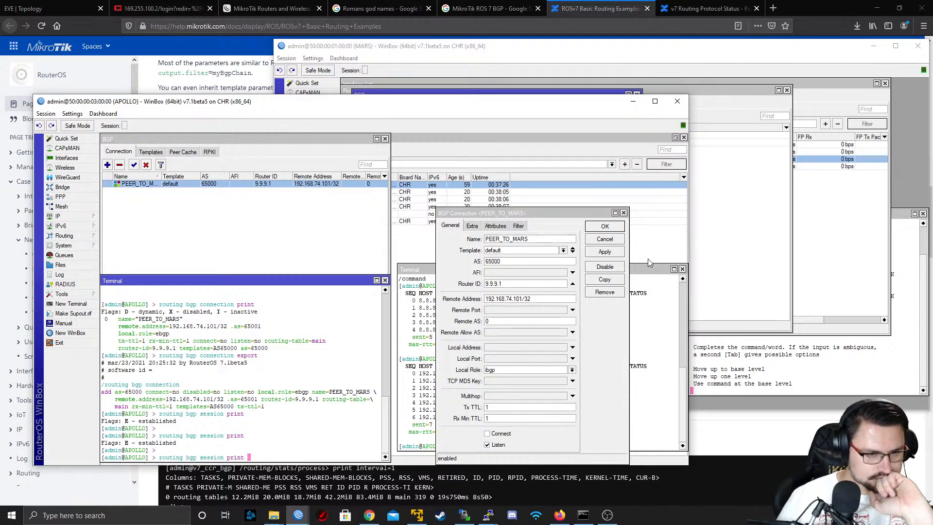
left_click(619, 257)
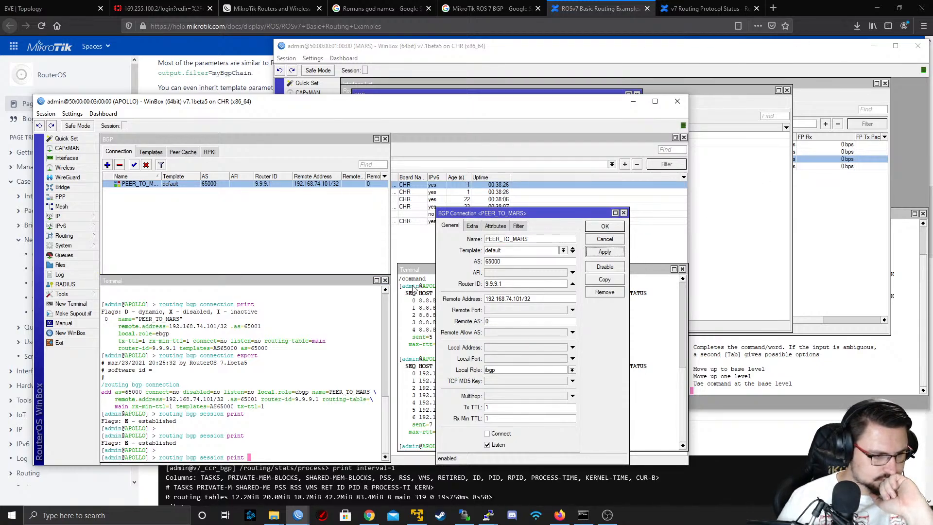
left_click(264, 358)
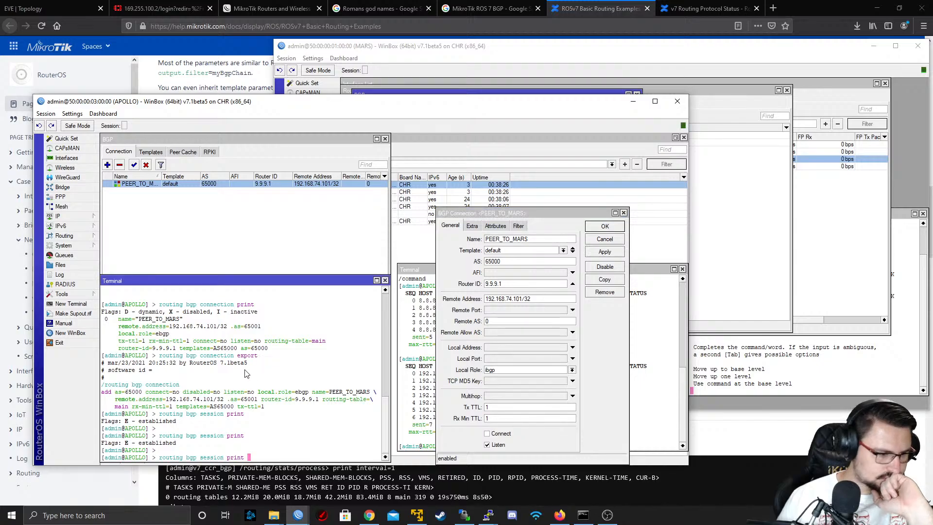
key("Return")
Export APOLLO's BGP connection configuration in the terminal with "routing bgp connection export"
key("Up")
key("Up")
key("Return")
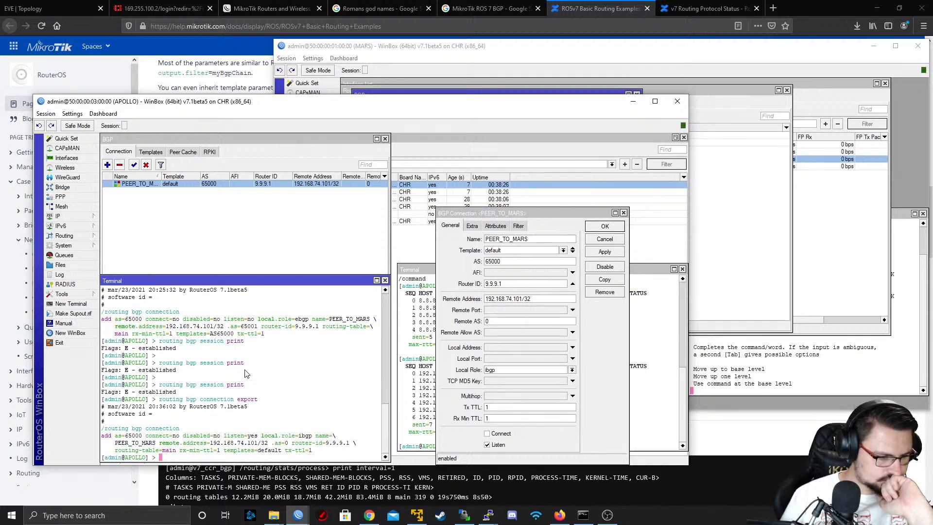
Export APOLLO's BGP connection configuration again and list the connection with "routing bgp connection print"
type("routing bgp connection export")
key("Return")
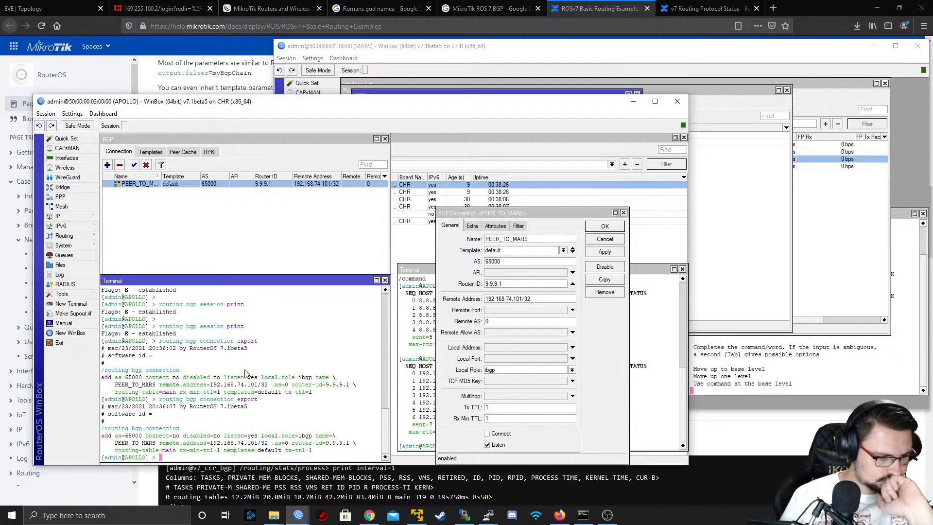
key("Up")
key("BackSpace")
key("BackSpace")
key("BackSpace")
key("BackSpace")
key("BackSpace")
key("BackSpace")
type("print")
key("Return")
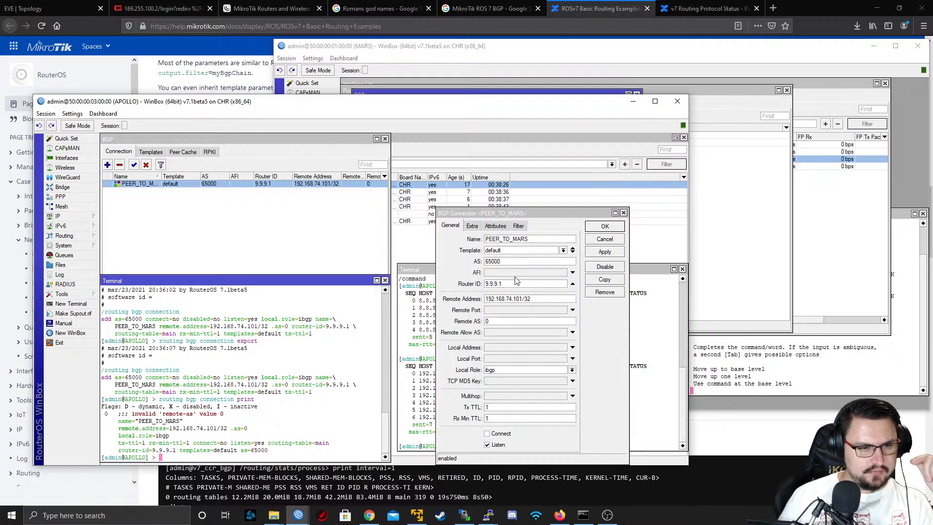
Set the Remote AS of APOLLO's PEER_TO_MARS connection to 65001 and apply it
double_click(512, 321)
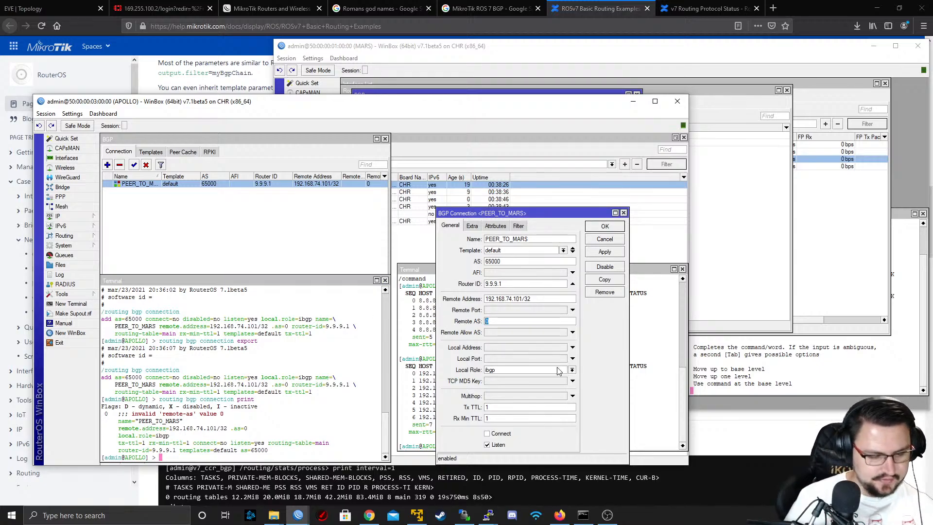
type("6500")
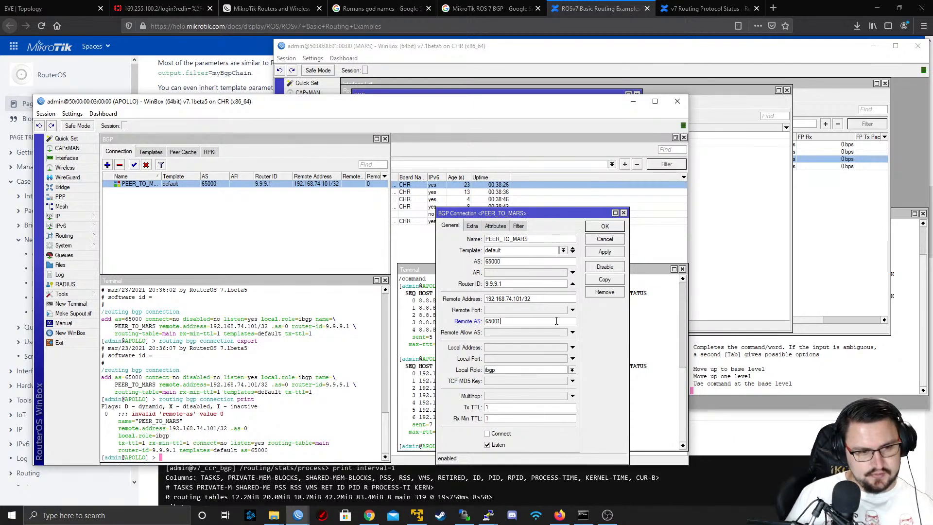
type("1")
left_click(603, 251)
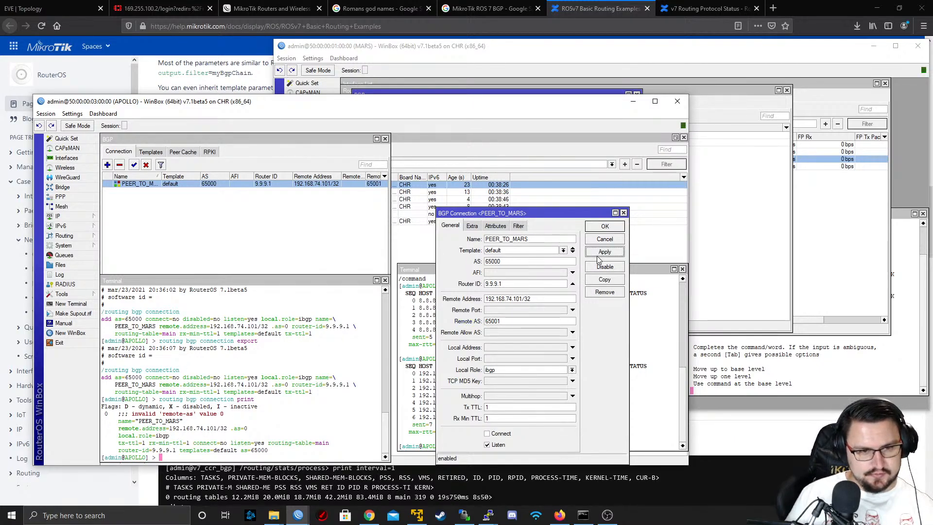
Switch to the MARS session and set the Remote AS of its PEER_TO_APOLLO BGP connection to 65000
left_click(770, 230)
left_click(817, 209)
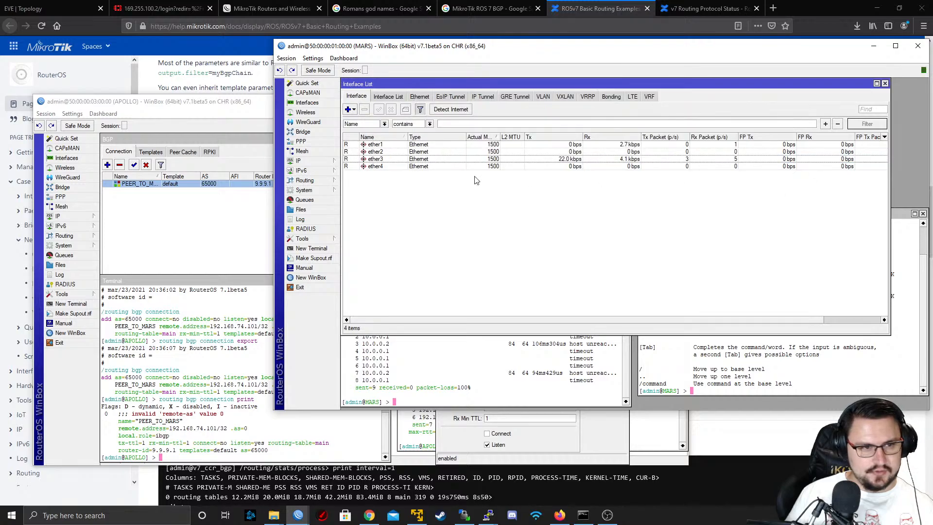
left_click(317, 161)
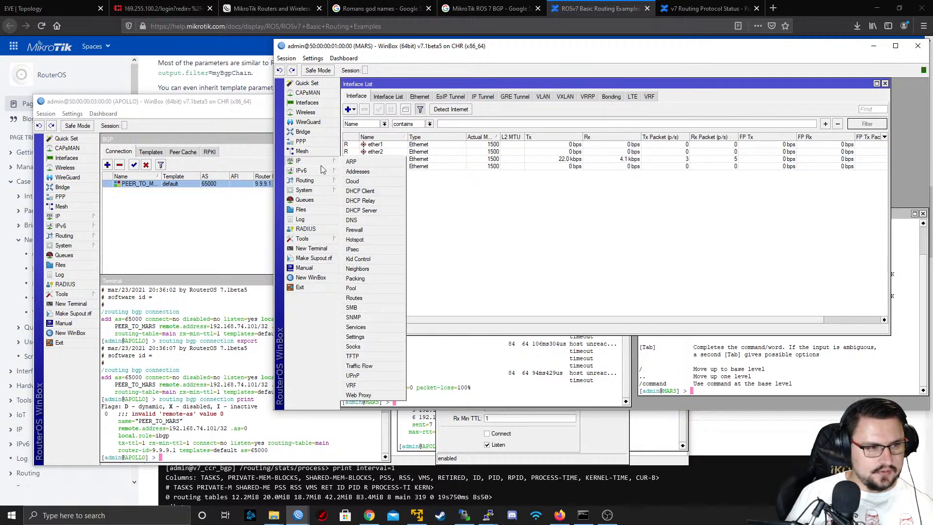
left_click(311, 184)
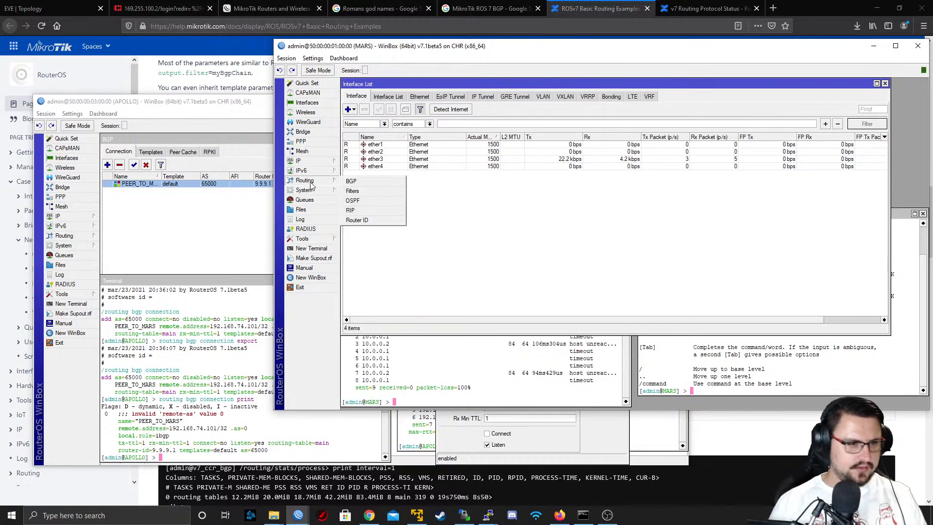
left_click(351, 181)
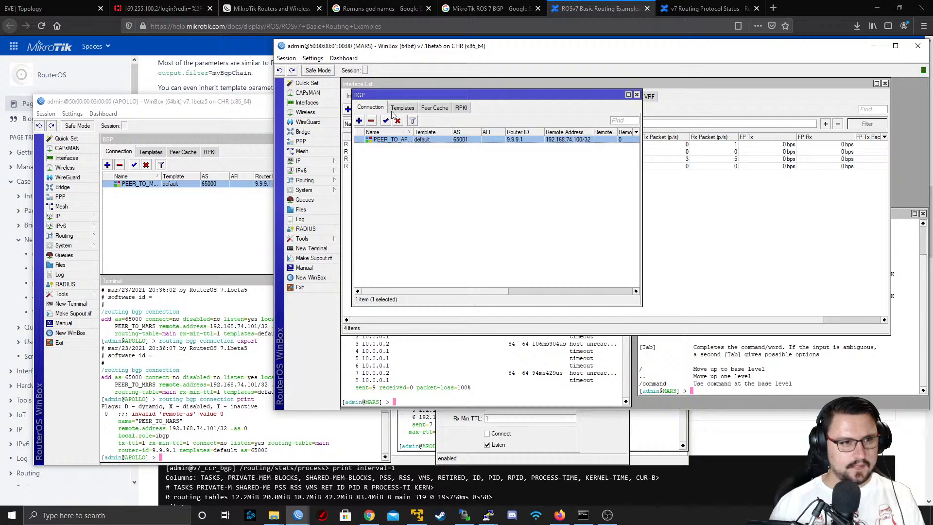
double_click(393, 140)
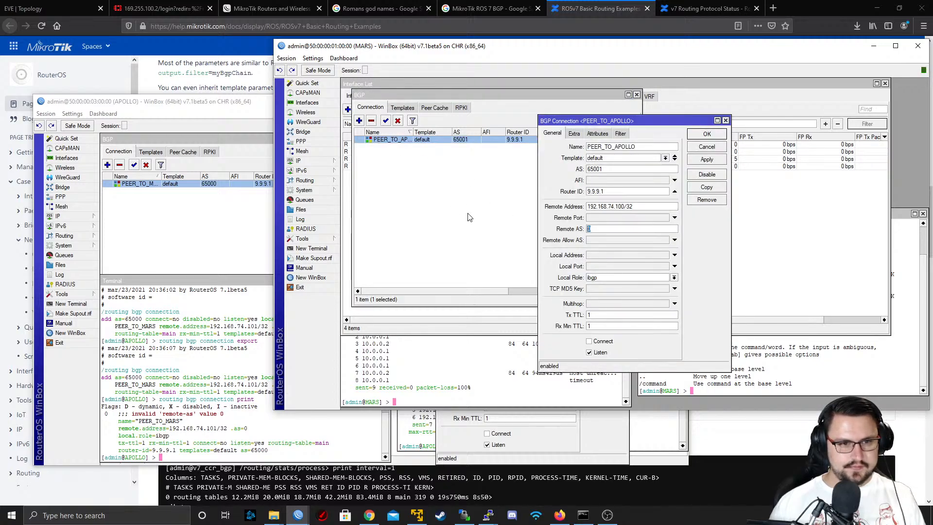
type("6")
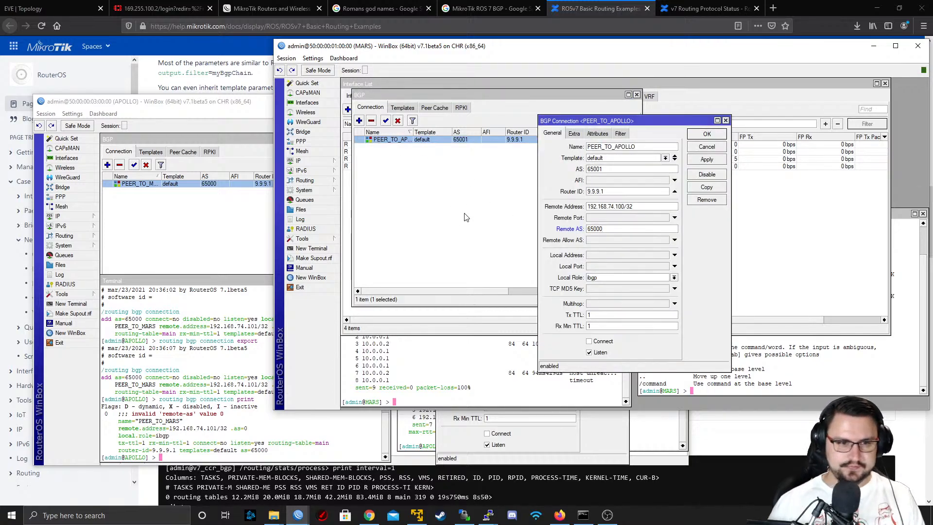
type("5000")
left_click(709, 161)
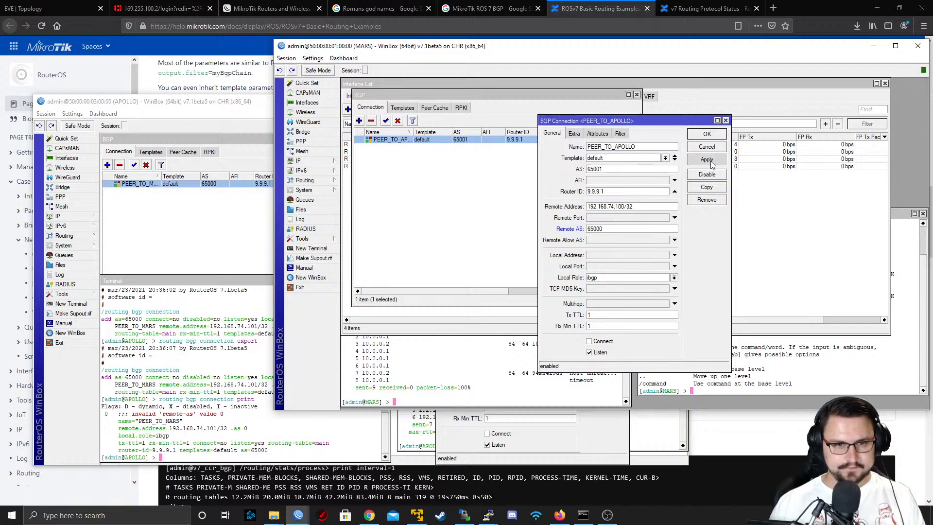
left_click(708, 135)
Print APOLLO's BGP sessions and connections in the terminal and examine the message on the PEER_TO_MARS entry
left_click(199, 392)
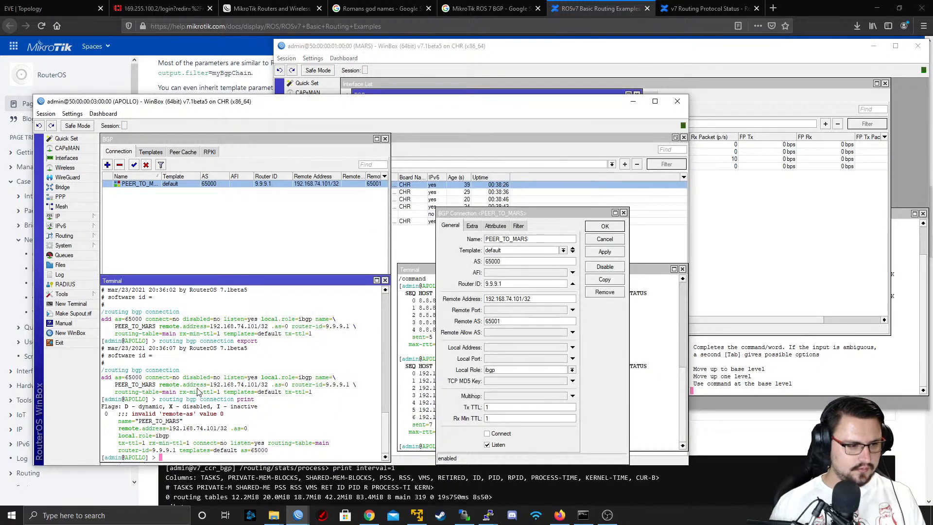
key("Up")
key("BackSpace")
key("BackSpace")
key("BackSpace")
key("BackSpace")
key("BackSpace")
key("BackSpace")
key("BackSpace")
key("BackSpace")
key("BackSpace")
key("BackSpace")
key("BackSpace")
key("BackSpace")
key("BackSpace")
key("BackSpace")
key("BackSpace")
key("BackSpace")
type("session print")
key("Return")
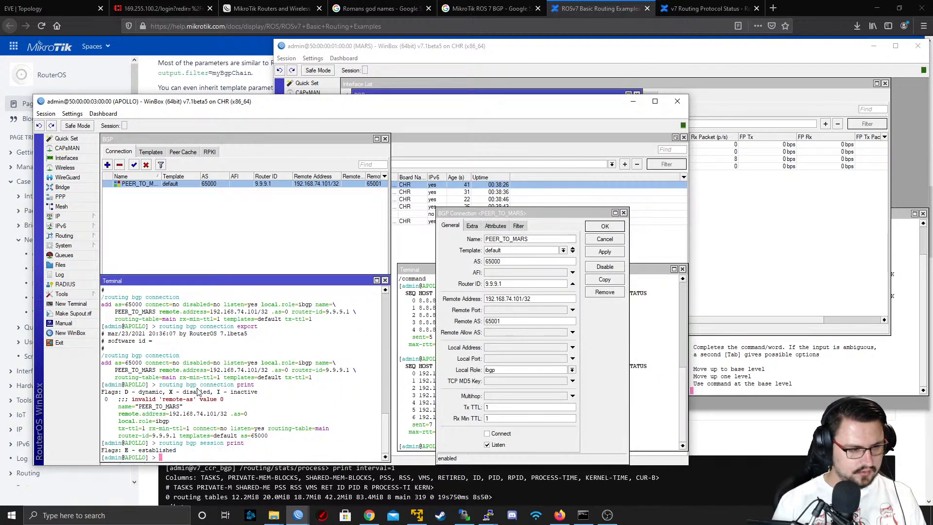
key("Up")
key("Up")
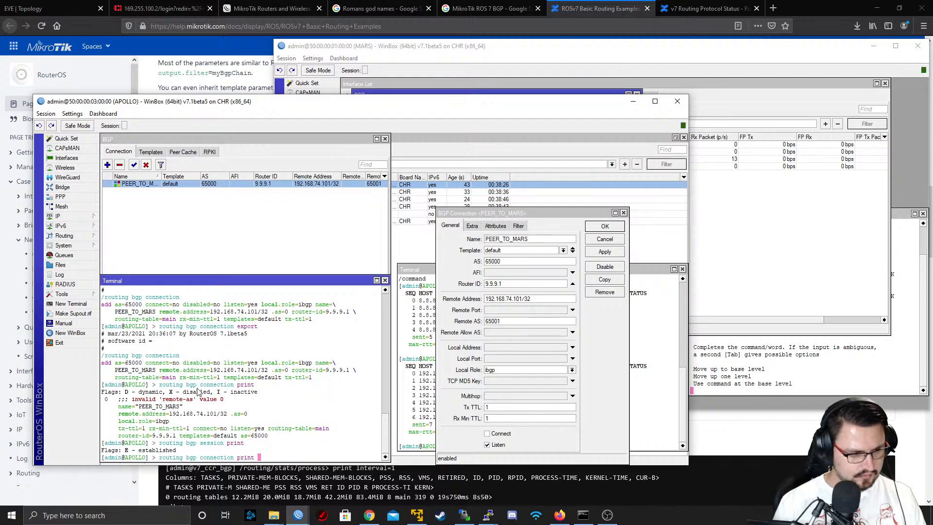
key("Return")
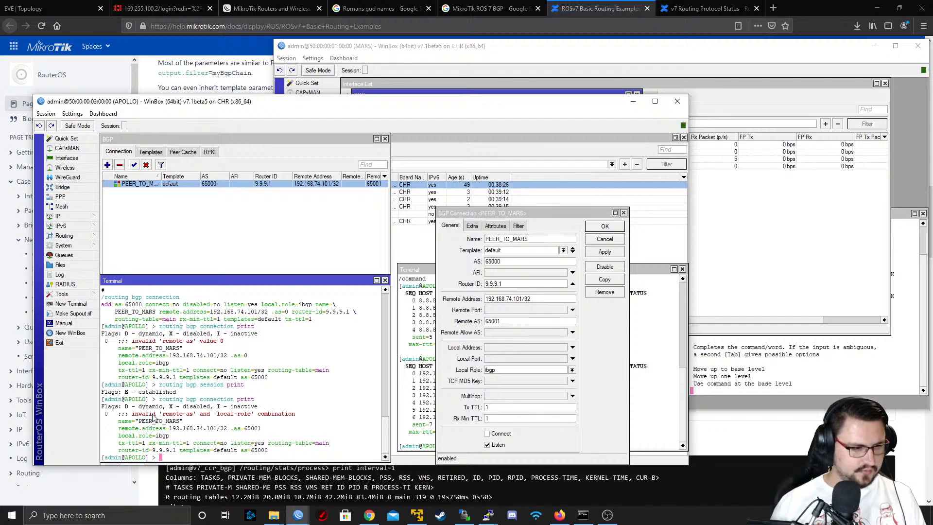
left_click_drag(152, 415, 284, 418)
Set the Local Role of APOLLO's PEER_TO_MARS connection to ebgp, apply it and print the BGP connections again
left_click(561, 370)
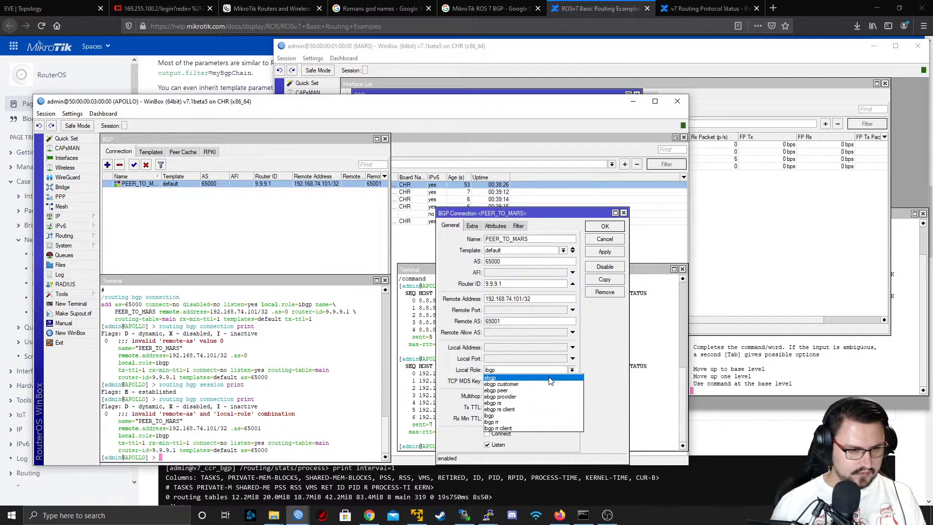
left_click(552, 378)
left_click(602, 257)
left_click(275, 367)
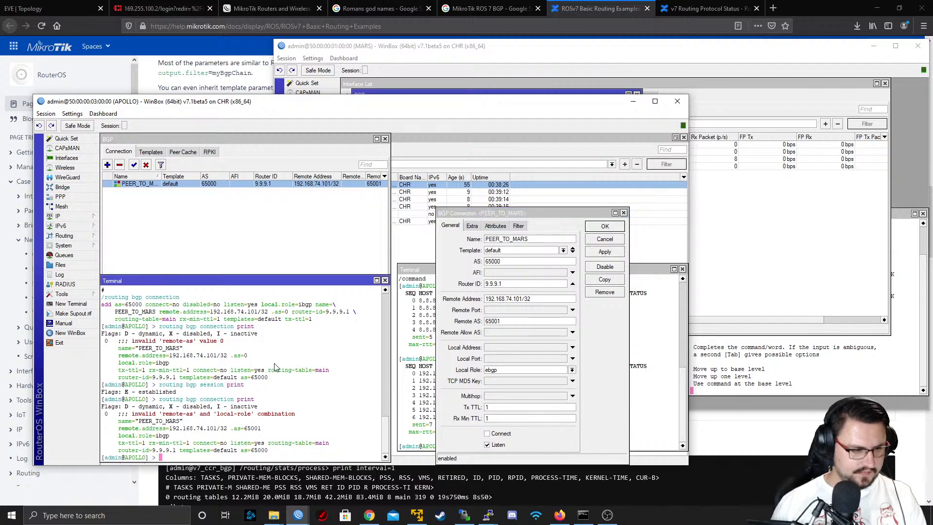
key("Up")
key("Return")
key("Up")
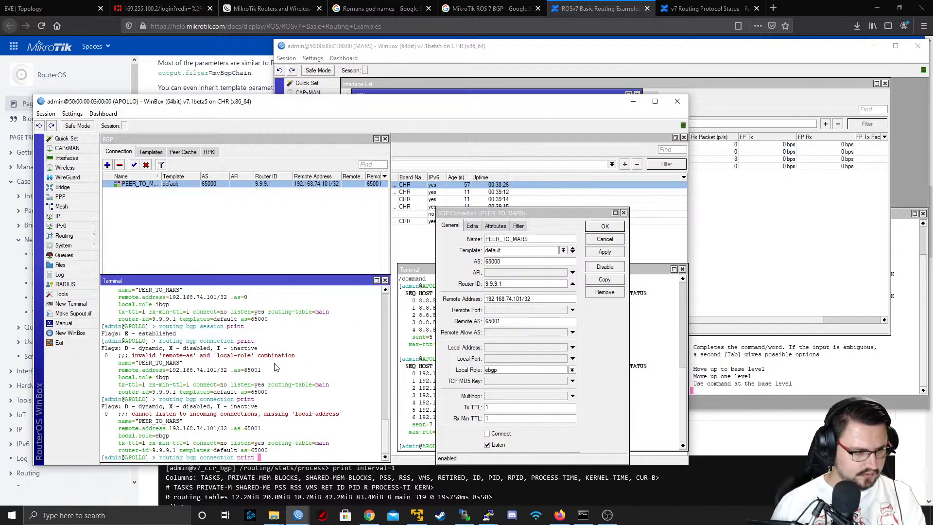
key("Return")
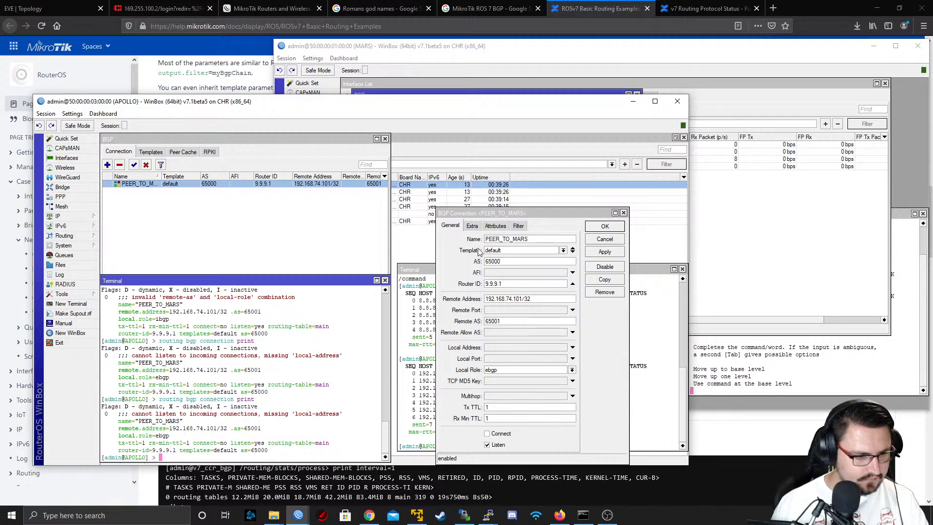
Disable Listen on APOLLO's PEER_TO_MARS connection, apply it and recheck the BGP connections in the terminal
left_click(501, 445)
left_click(604, 252)
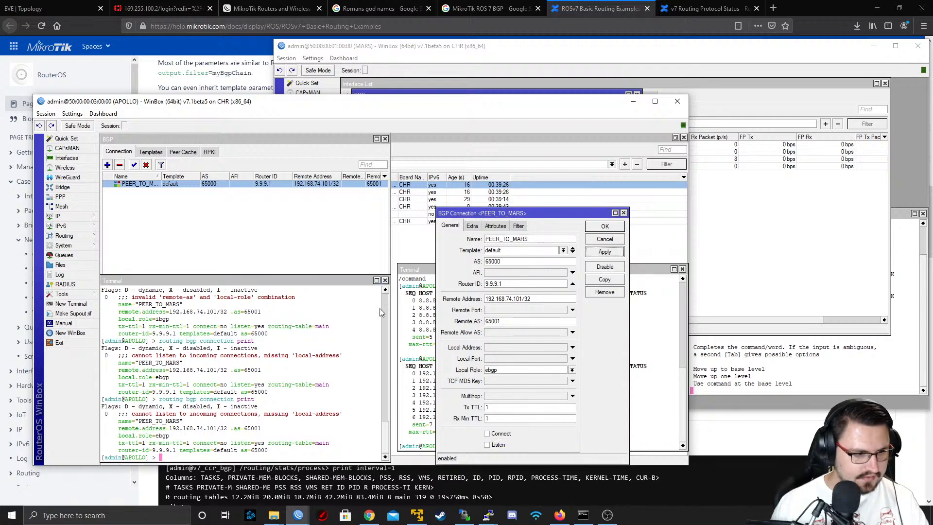
left_click(325, 365)
key("Up")
key("Return")
key("Up")
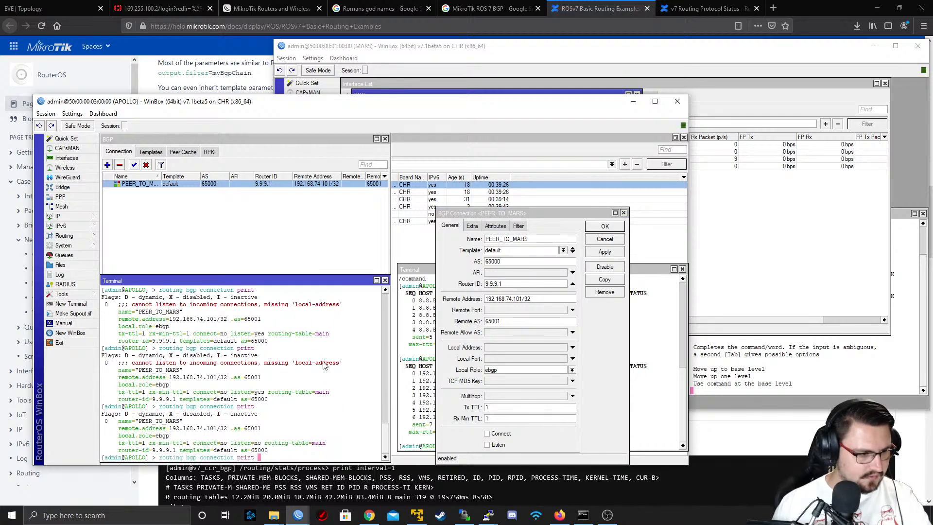
key("Return")
key("Up")
key("Return")
On MARS, disable Listen and set the Local Role to ebgp for the PEER_TO_APOLLO BGP connection
left_click(760, 245)
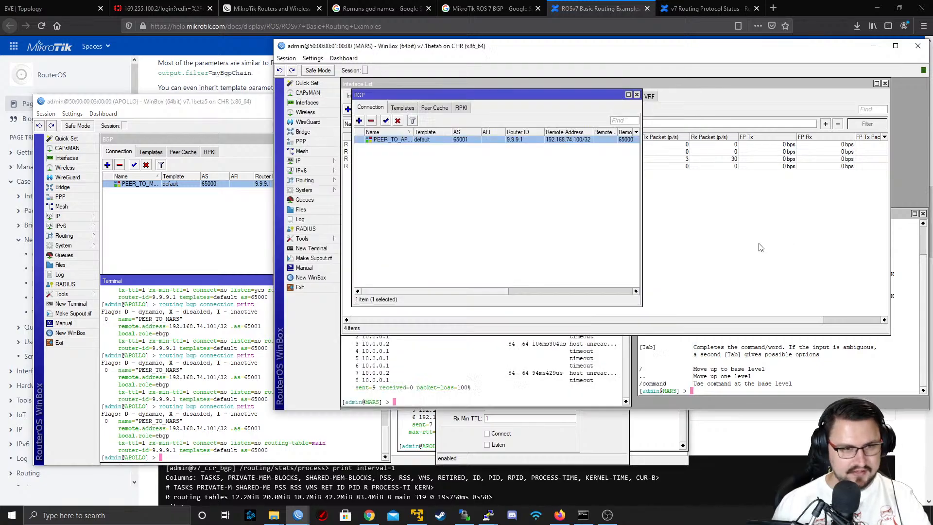
left_click(317, 181)
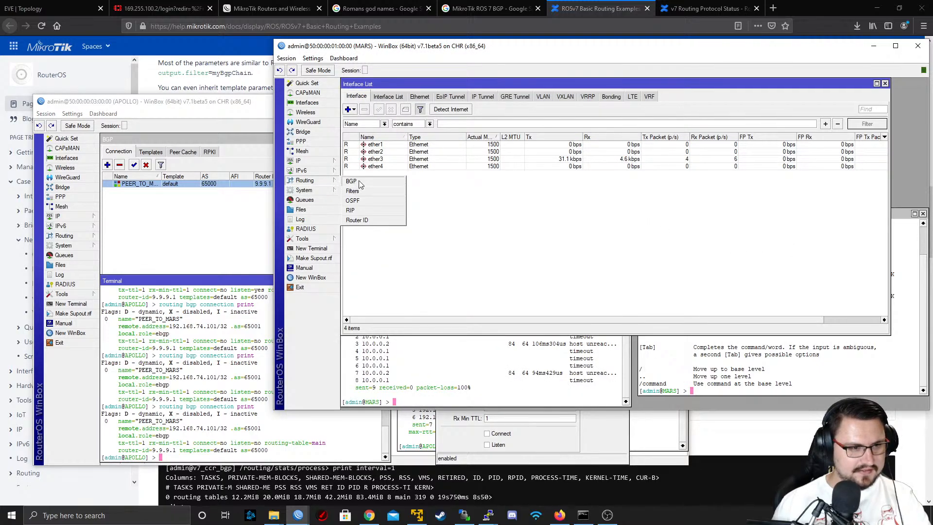
left_click(351, 181)
double_click(411, 140)
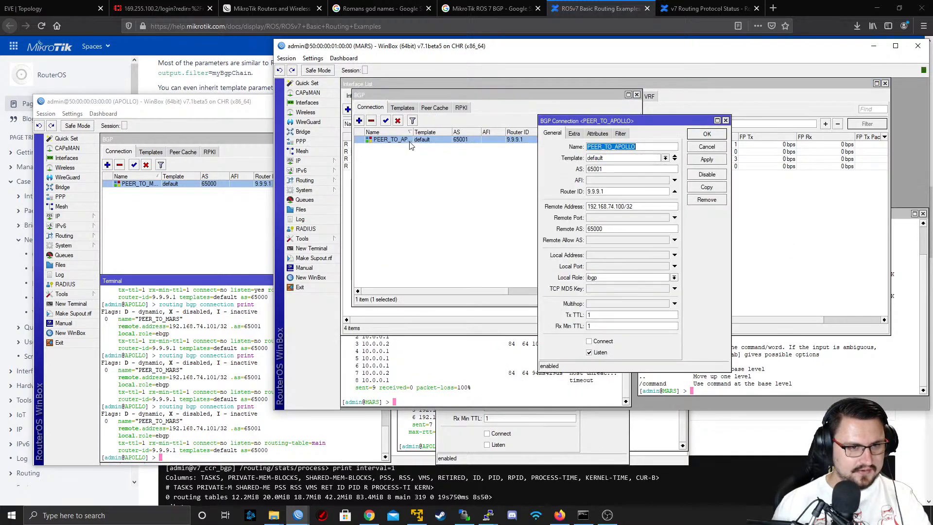
left_click(596, 353)
left_click(623, 278)
left_click(594, 286)
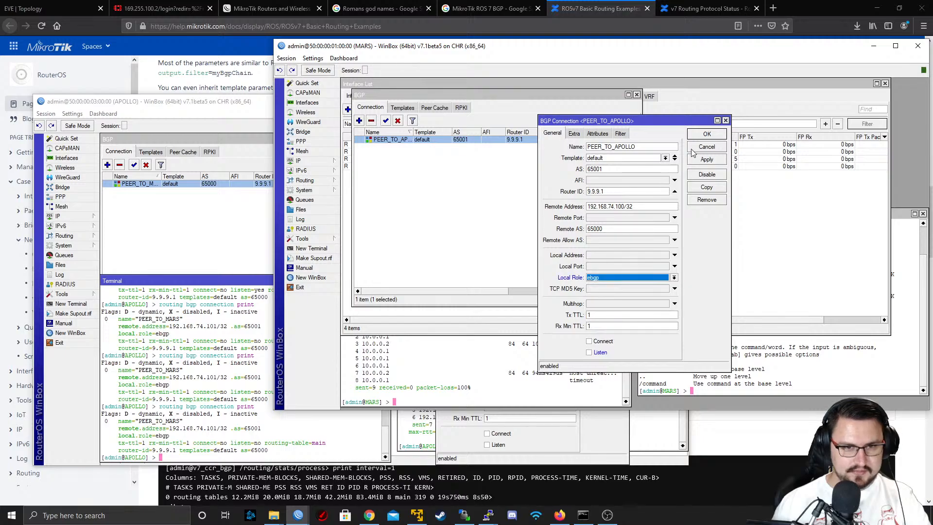
left_click(707, 160)
left_click(700, 136)
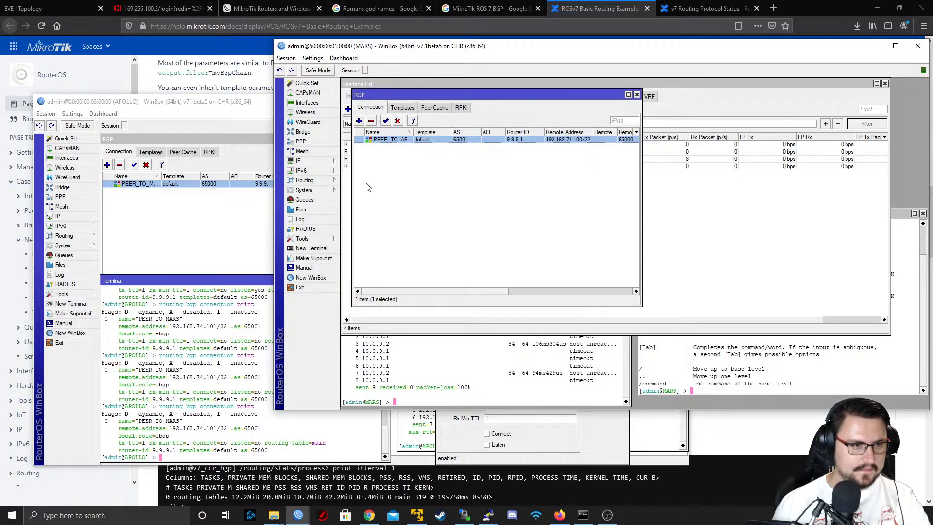
Open a new terminal on MARS and list its BGP connections with "routing bgp connection print"
left_click(311, 249)
type("ping 10.0.0.1")
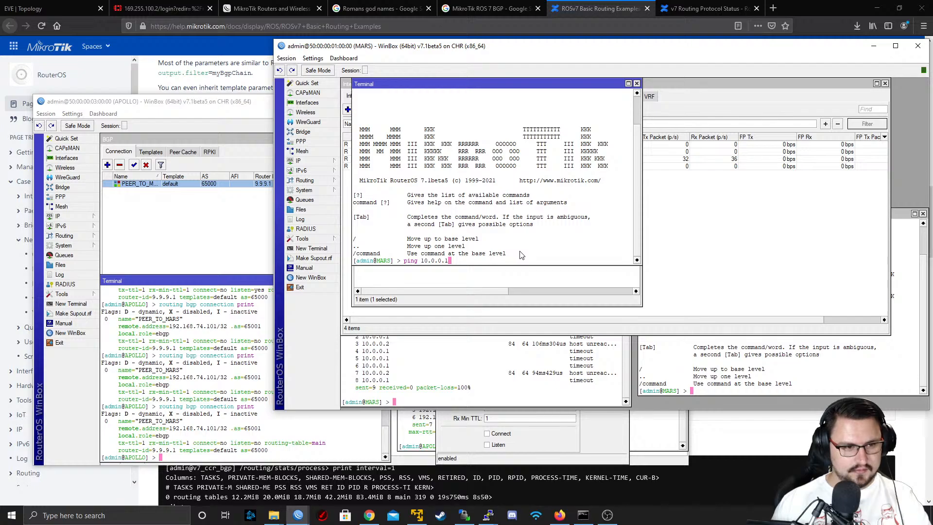
key("Up")
key("Up")
key("Down")
key("Down")
key("Down")
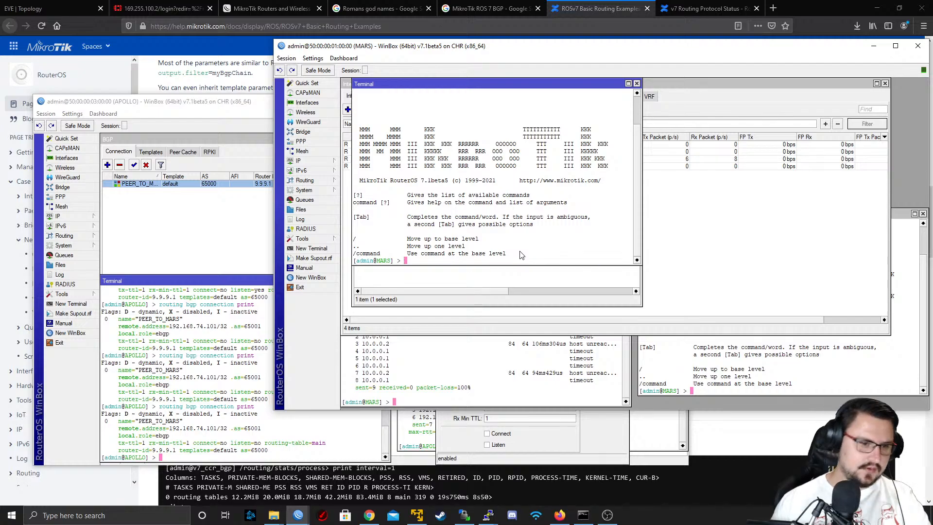
type("routing bgp c")
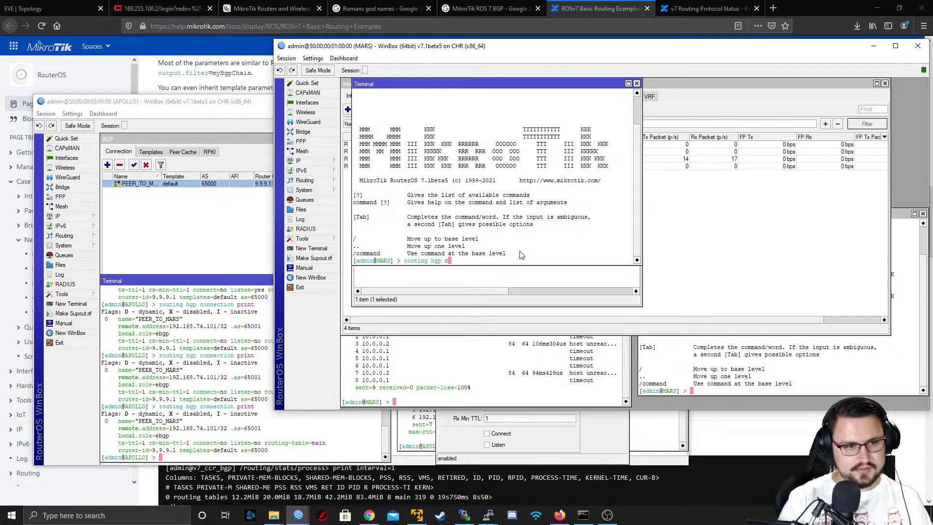
type("onnection/print")
key("Return")
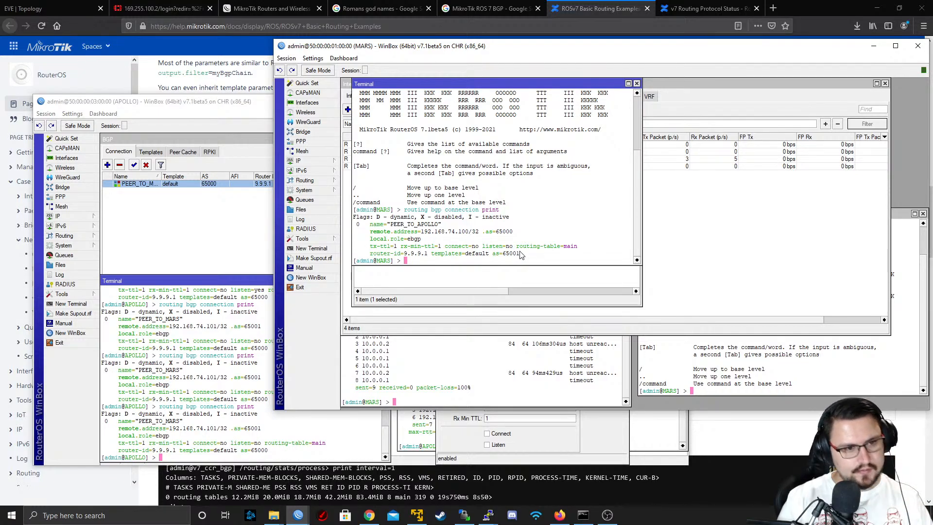
List MARS's BGP sessions with "routing bgp session print" and review the printed connection details
type("routing bgp ses")
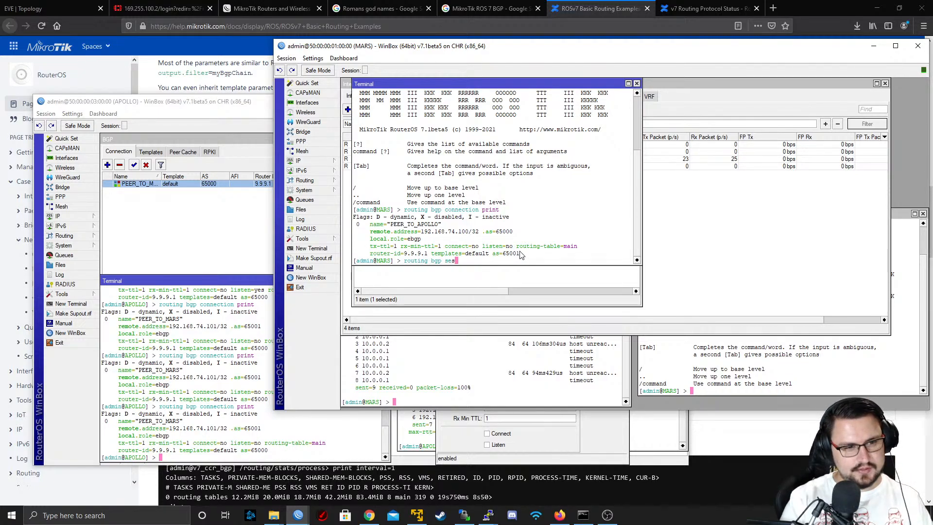
type("sion print")
key("Return")
key("Return")
key("Return")
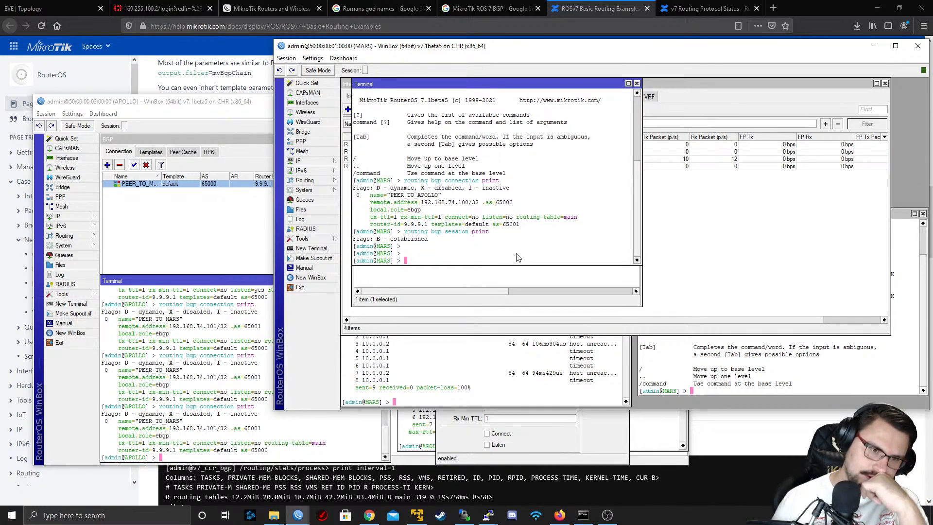
left_click_drag(503, 235, 369, 189)
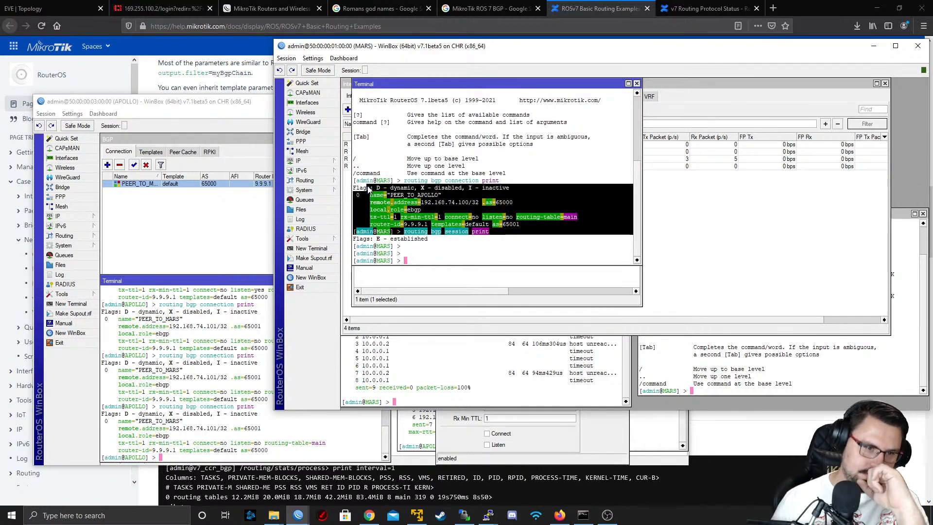
left_click(743, 235)
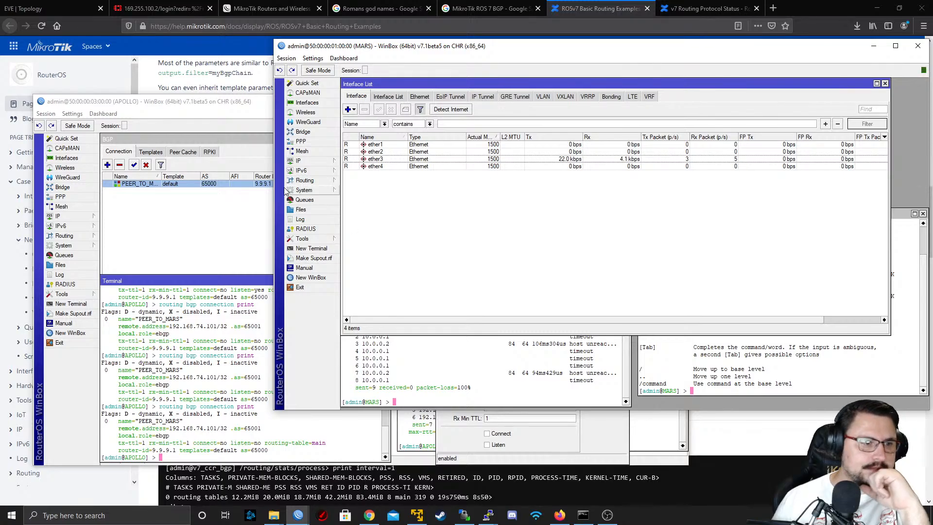
On MARS, enable Connect for the PEER_TO_APOLLO BGP connection and save it
left_click(305, 181)
left_click(368, 189)
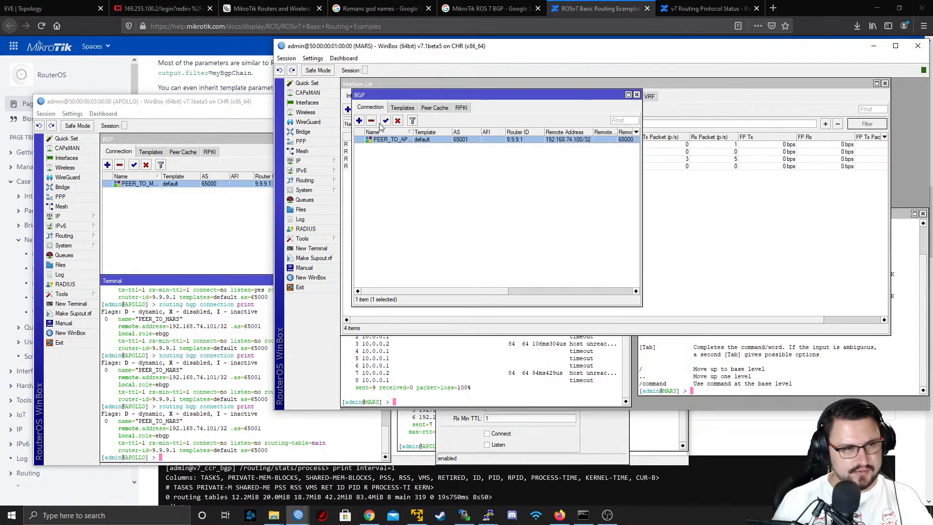
double_click(380, 140)
left_click(594, 342)
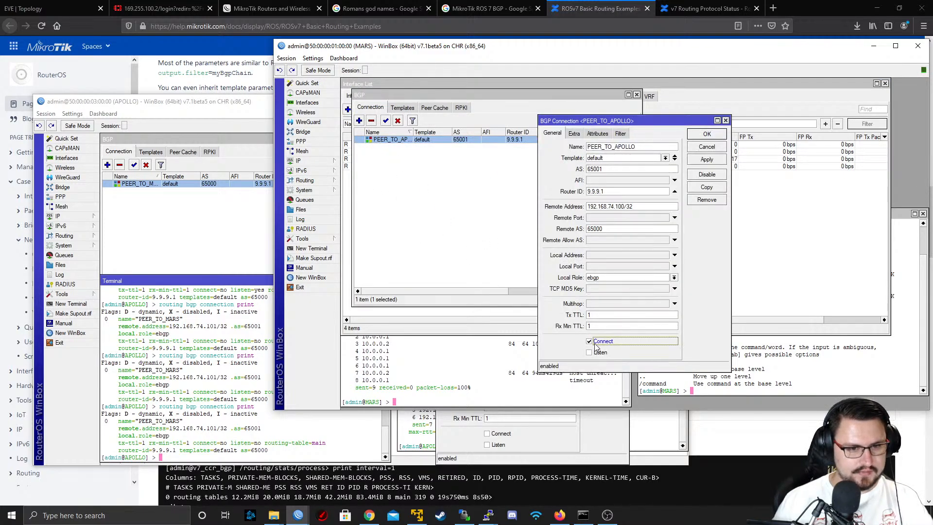
left_click(707, 134)
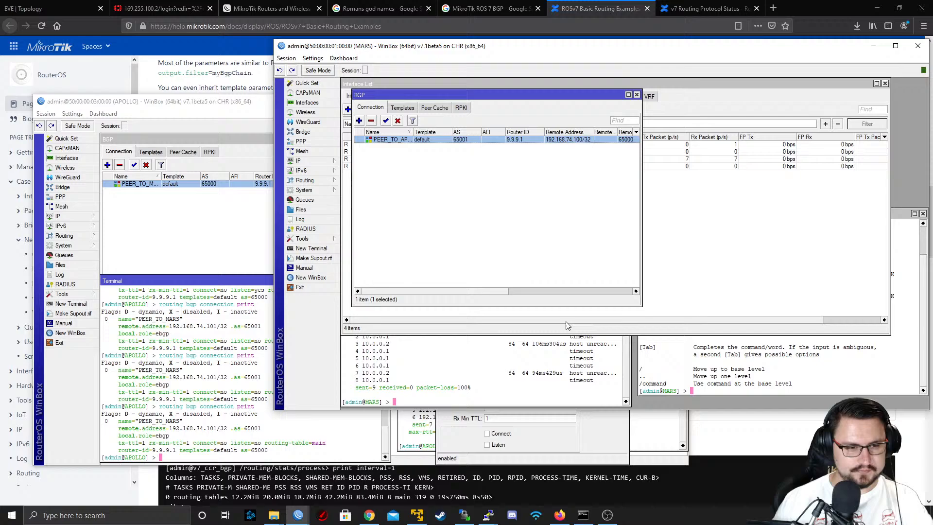
Recheck MARS's BGP connection settings in the terminal with "routing bgp connection print"
left_click(716, 368)
key("Up")
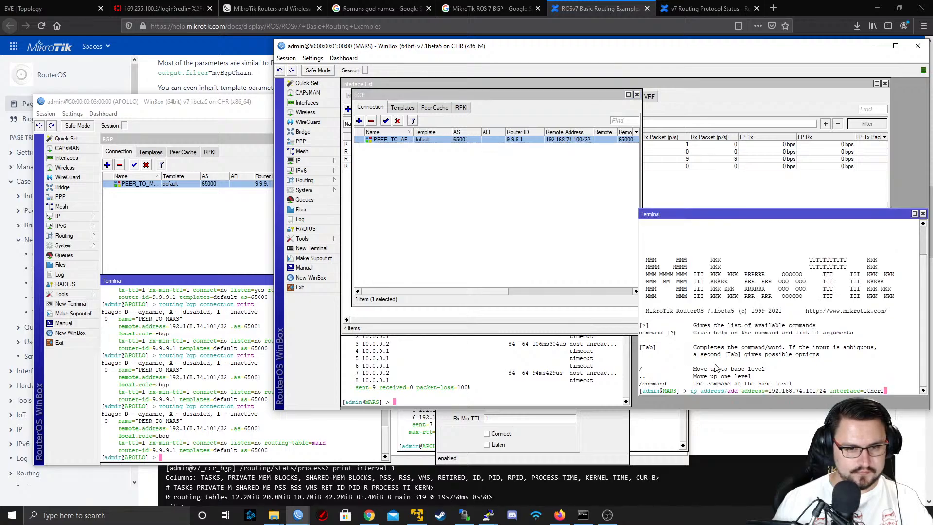
left_click(602, 384)
key("Up")
key("Up")
key("Up")
key("Up")
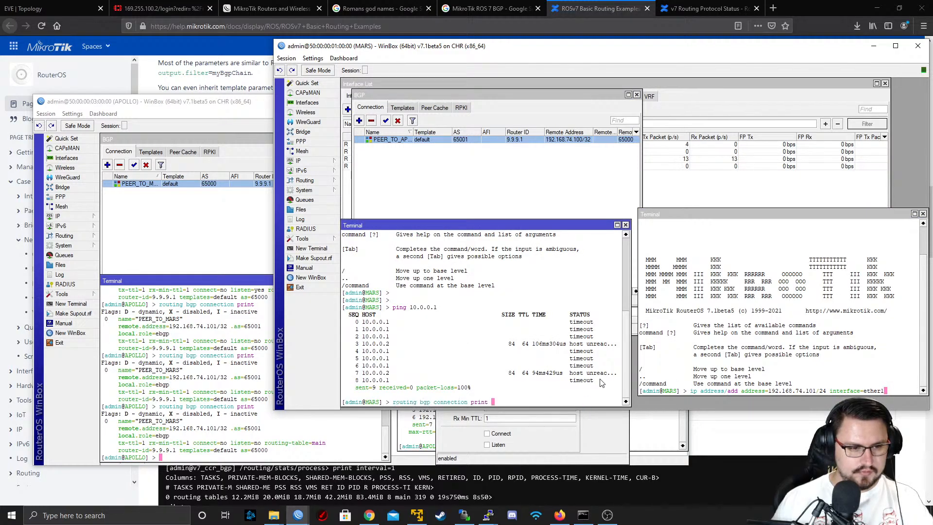
key("Return")
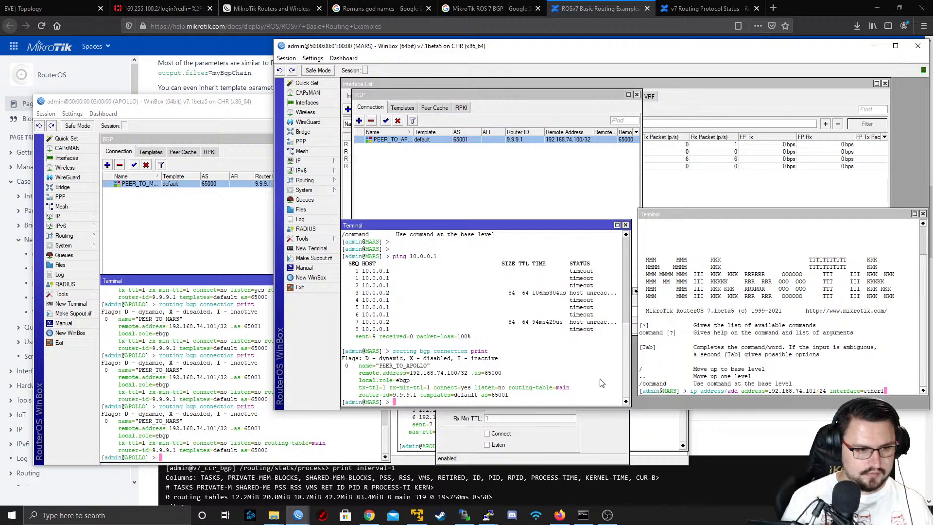
key("Return")
key("Return")
key("Up")
key("Return")
Check MARS's BGP sessions again with "routing bgp session print"
key("Return")
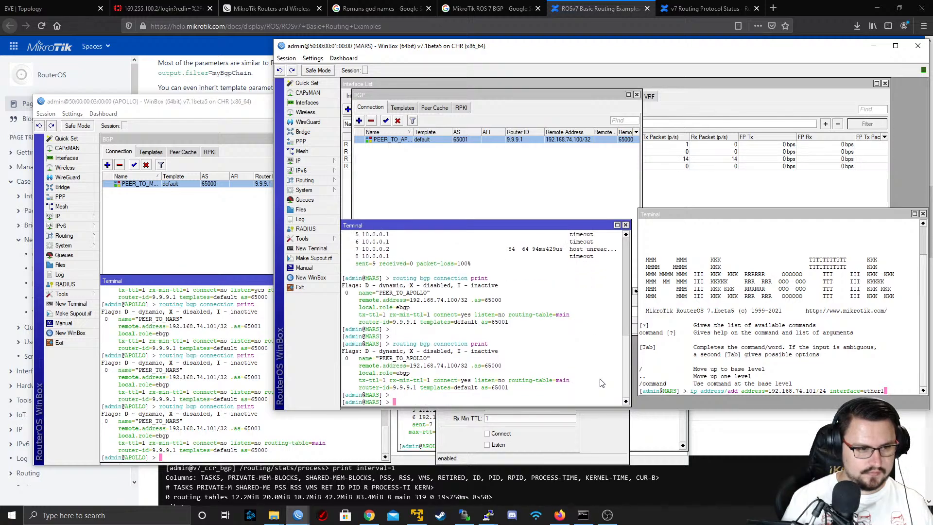
key("Return")
key("Up")
key("Up")
key("Up")
key("Down")
key("Return")
key("Return")
key("Return")
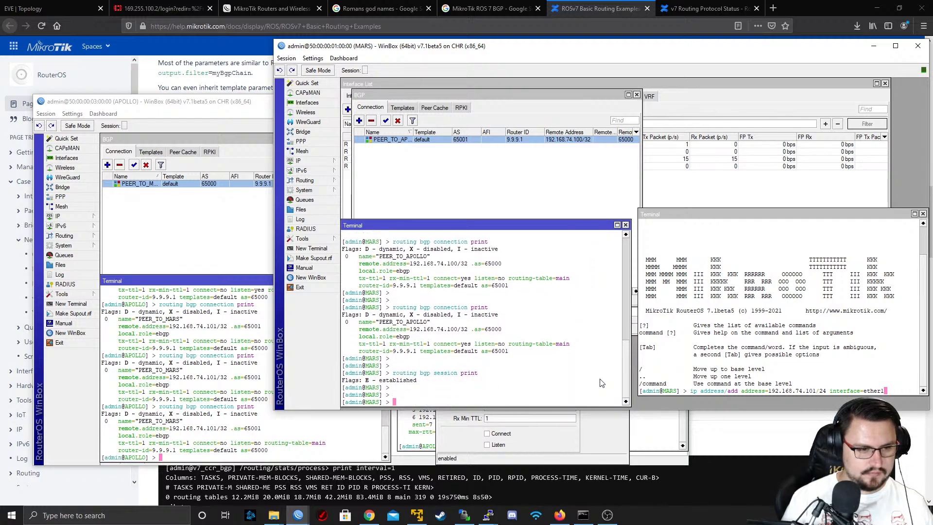
key("Up")
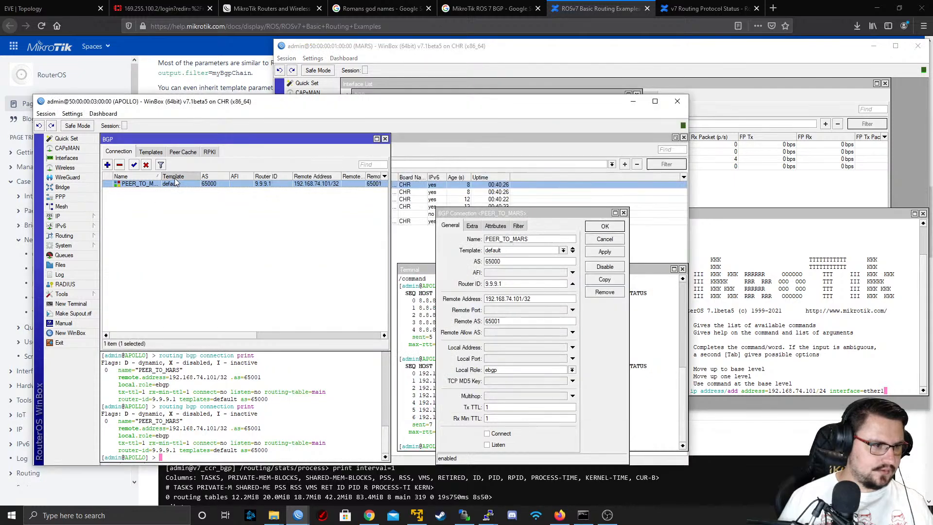
On APOLLO, enable Connect for the PEER_TO_MARS BGP connection, then apply and save it
double_click(170, 185)
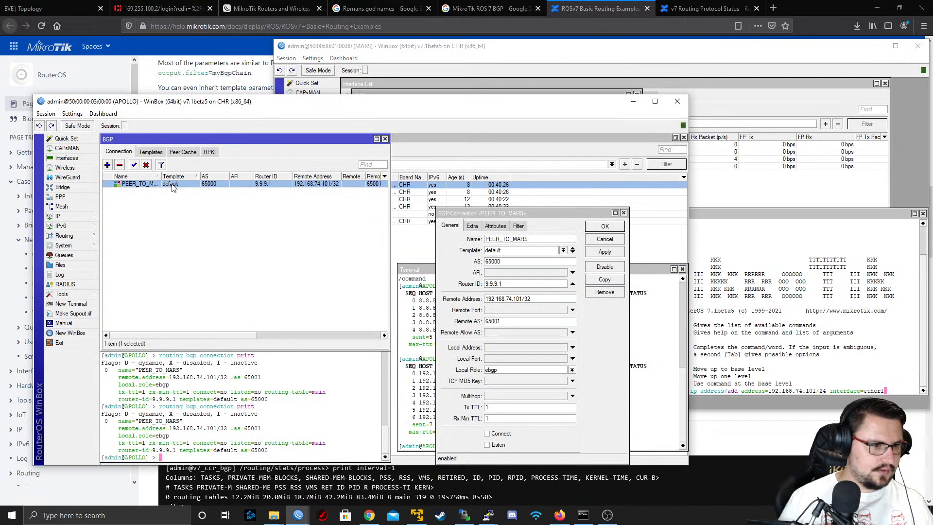
left_click(499, 433)
left_click(606, 251)
left_click(605, 226)
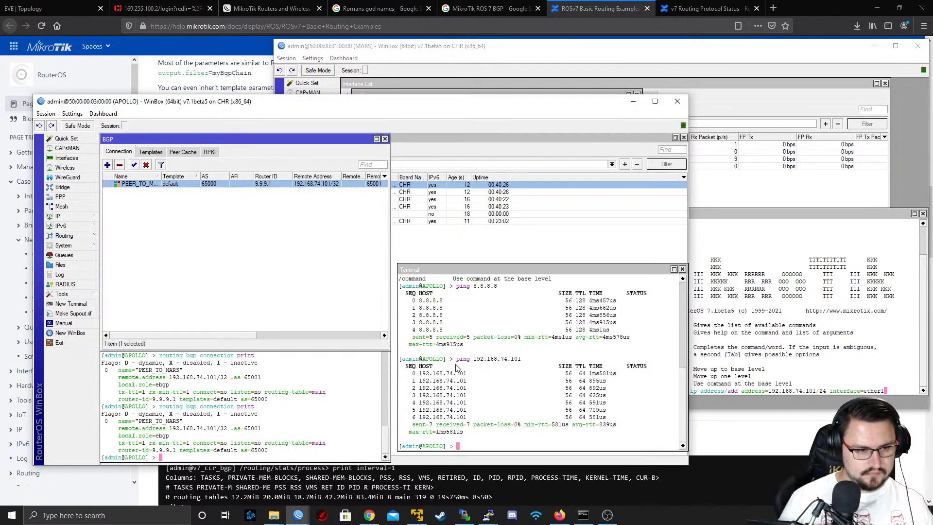
Print APOLLO's routing table in the terminal with "ip route print"
left_click(456, 369)
key("Up")
key("Up")
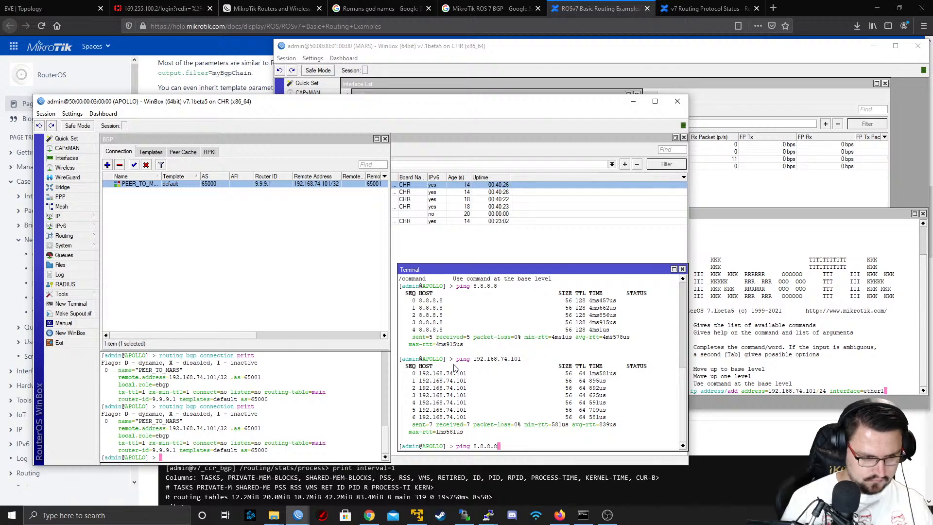
key("Up")
key("Up")
key("Up")
key("Up")
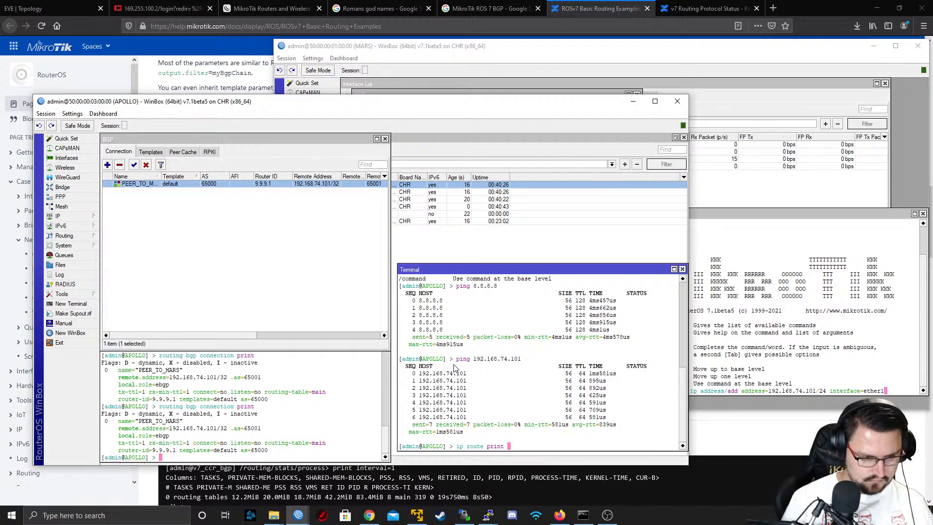
key("Return")
List APOLLO's BGP sessions with "routing bgp session print"
type("routing bgp")
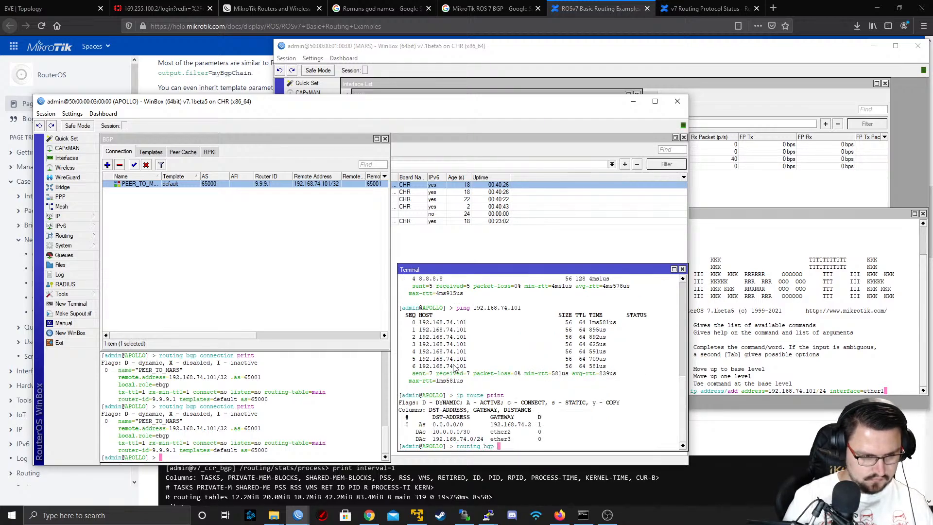
type(" session/")
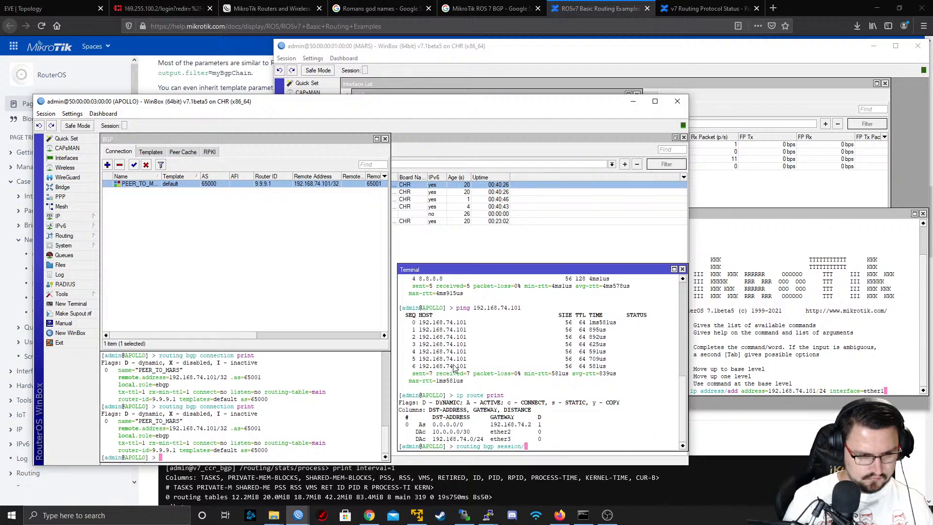
type("print")
key("Return")
key("Return")
key("Return")
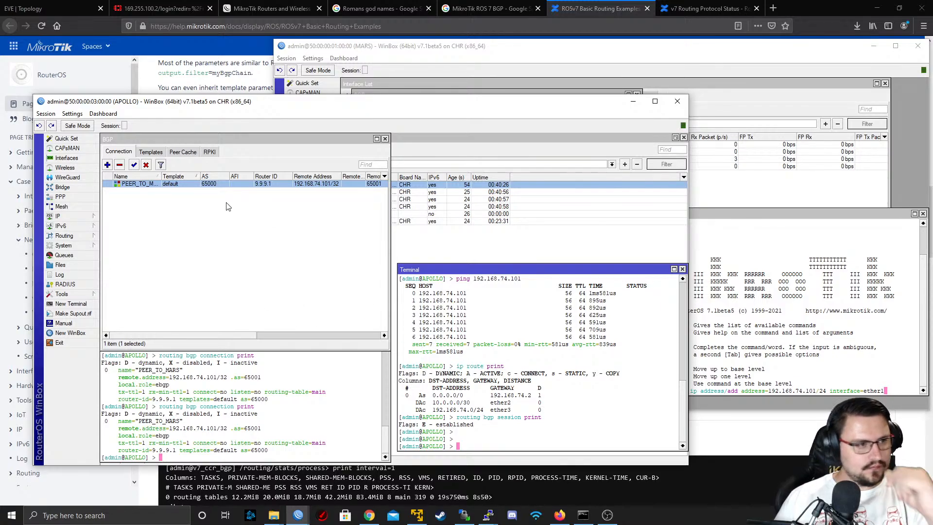
Open APOLLO's interface list and inspect the ether1 interface
left_click(190, 186)
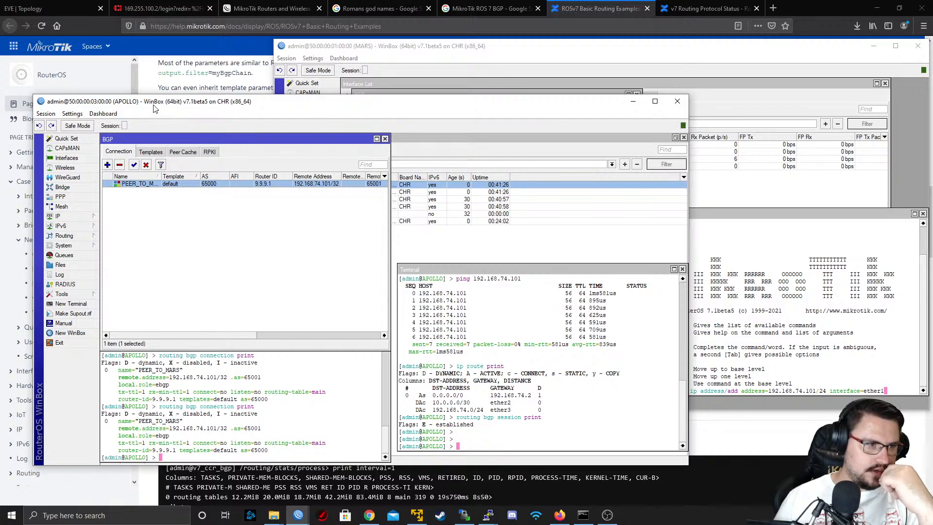
left_click(66, 158)
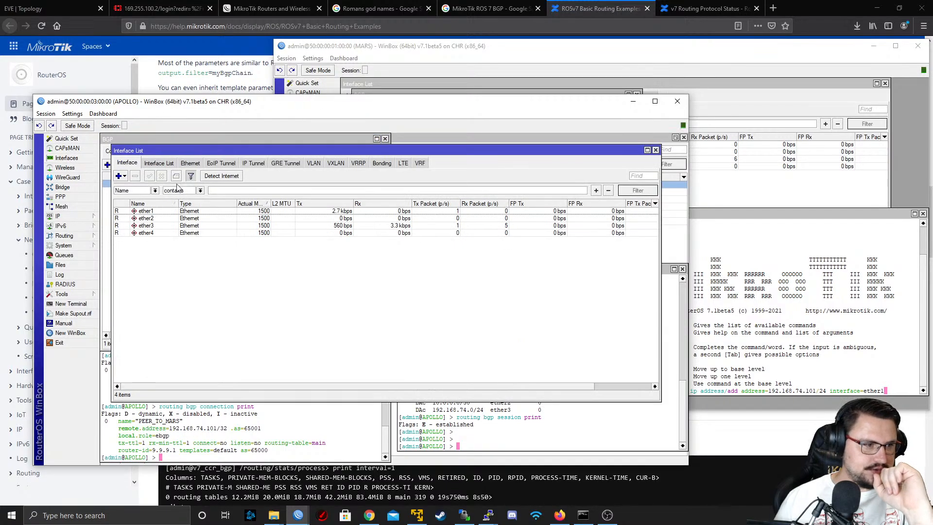
double_click(193, 212)
key("Escape")
Move APOLLO's 10.0.0.1/30 address to interface ether1 and save it
left_click(78, 216)
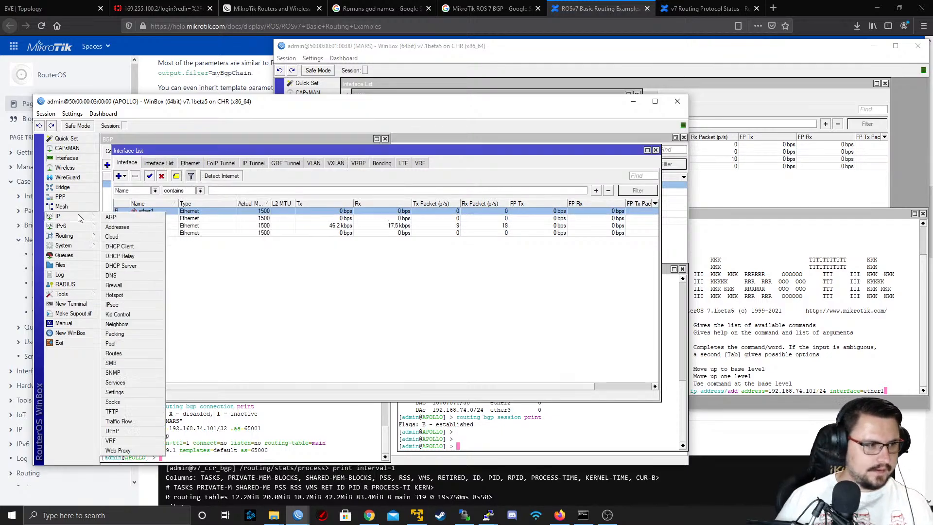
left_click(117, 227)
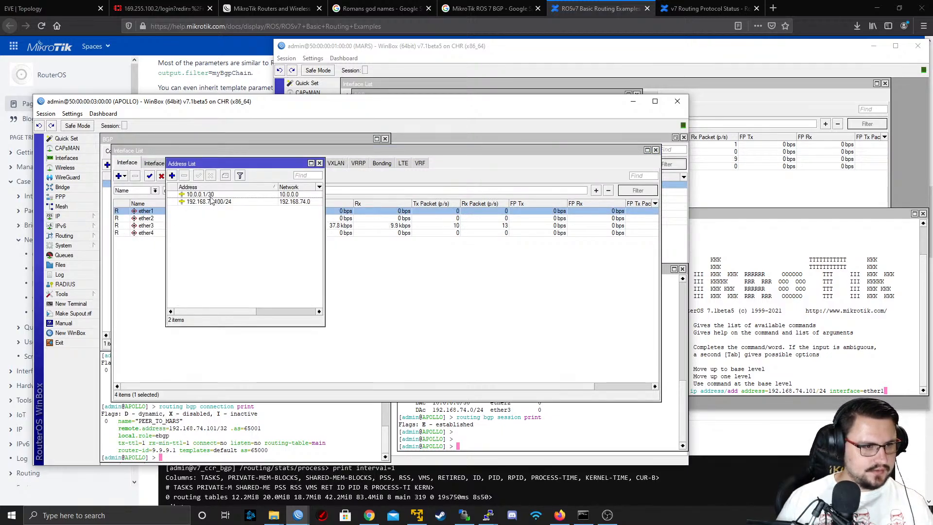
double_click(211, 196)
left_click(237, 249)
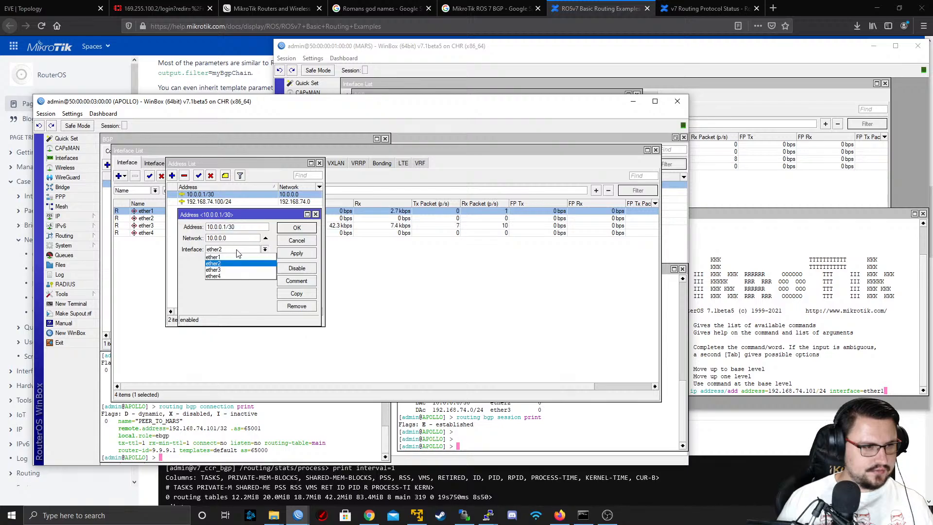
left_click(231, 259)
left_click(297, 229)
Open APOLLO's IP neighbor list and examine which interfaces the MARS entries are discovered on
left_click(59, 217)
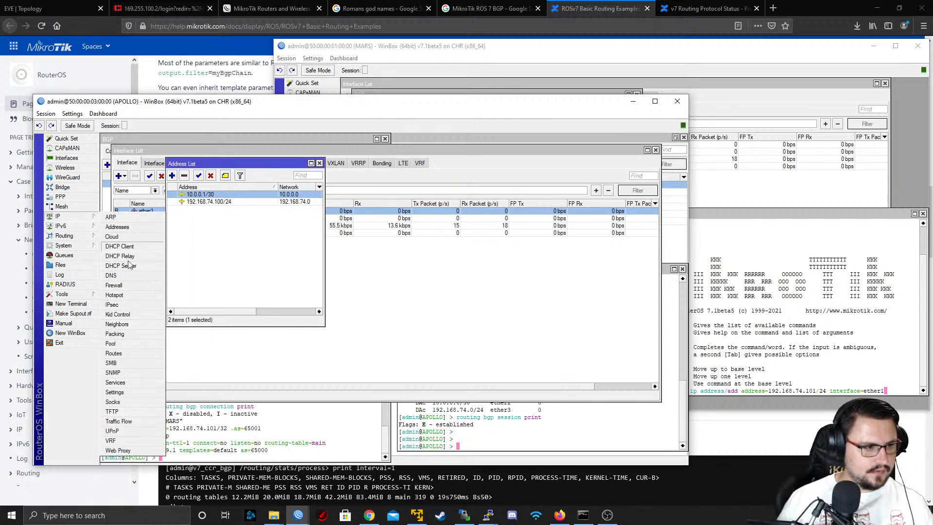
left_click(127, 330)
left_click(178, 197)
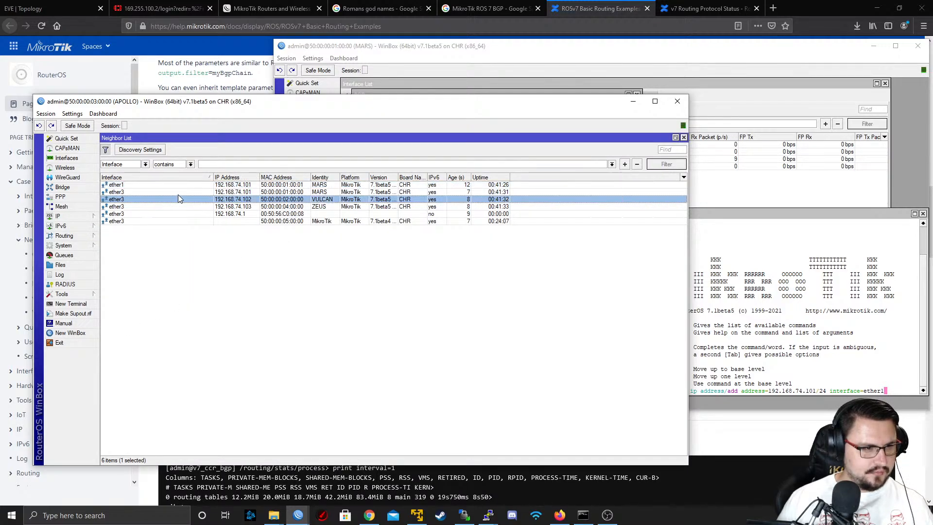
left_click(202, 191)
left_click(205, 187)
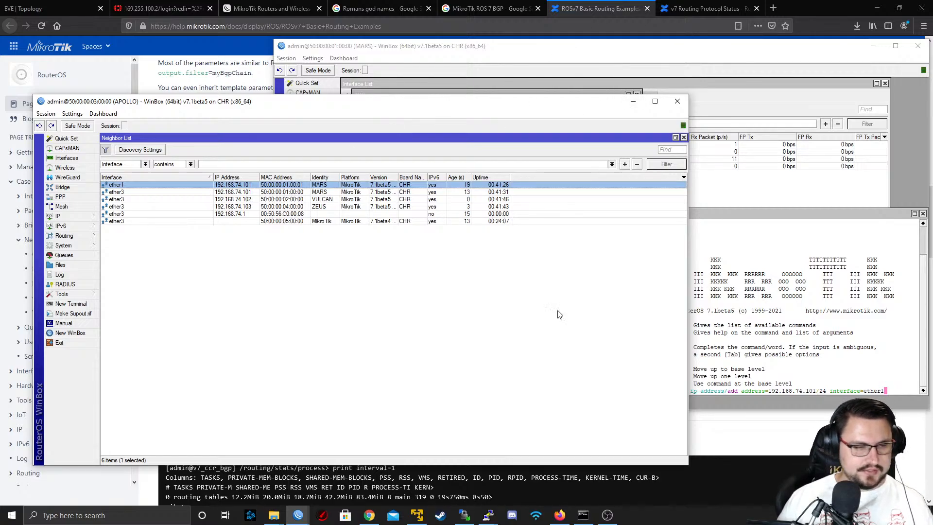
Switch to MARS, open its IP neighbor list, clear the "Nelspruit" interface filter and examine the APOLLO entries
mouse_move(308, 519)
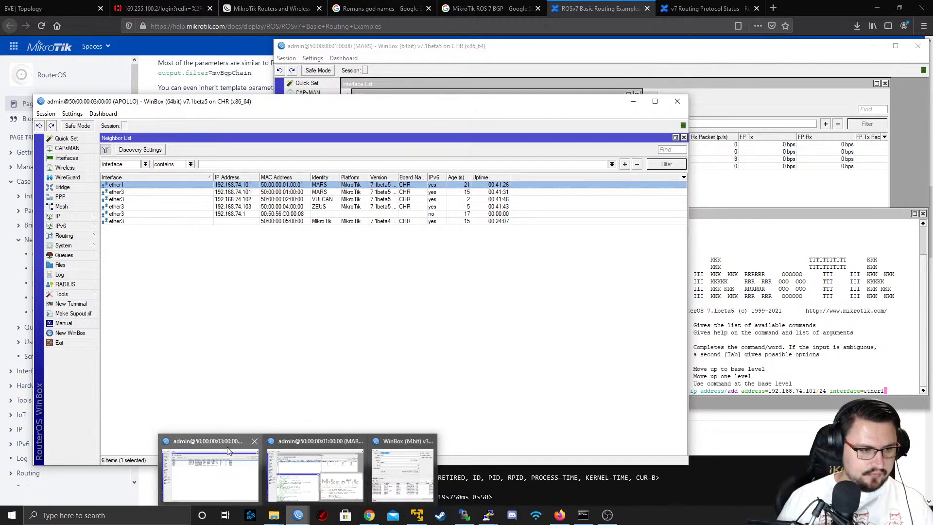
mouse_move(312, 466)
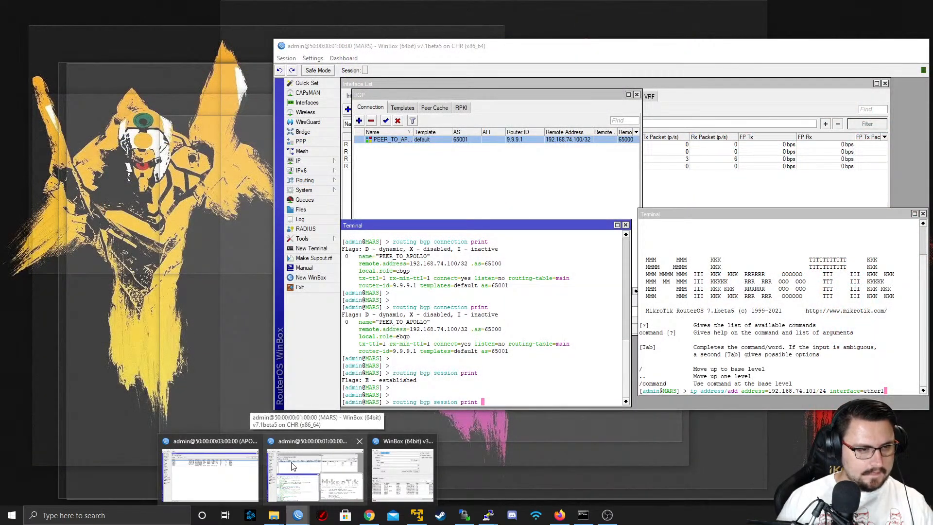
left_click(311, 466)
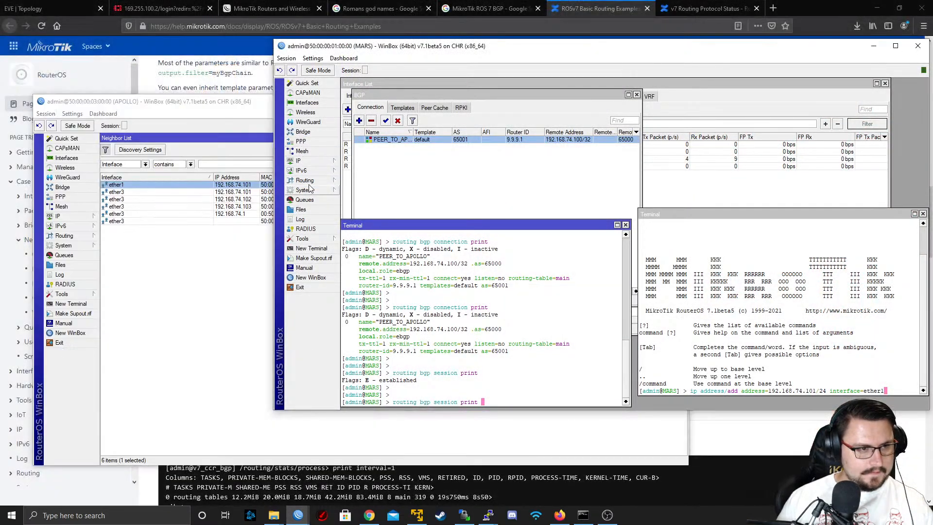
left_click(307, 103)
left_click(299, 161)
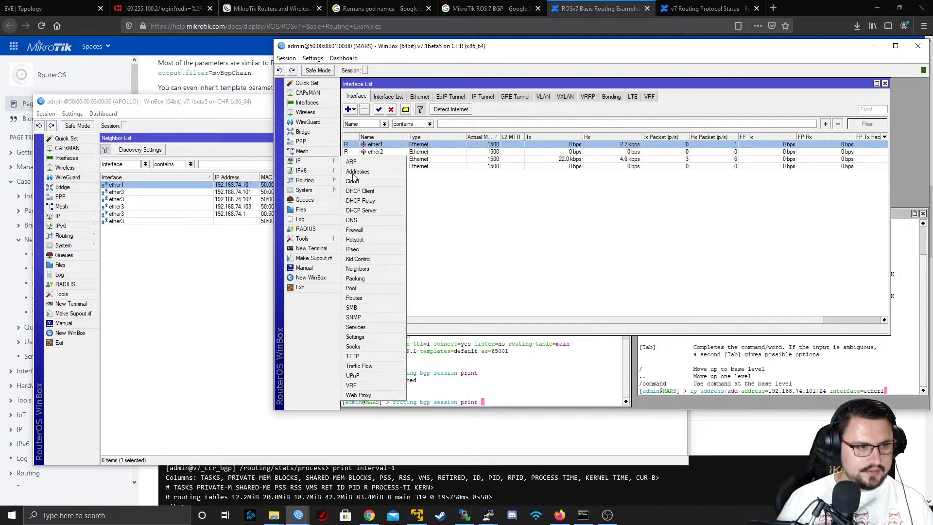
left_click(358, 268)
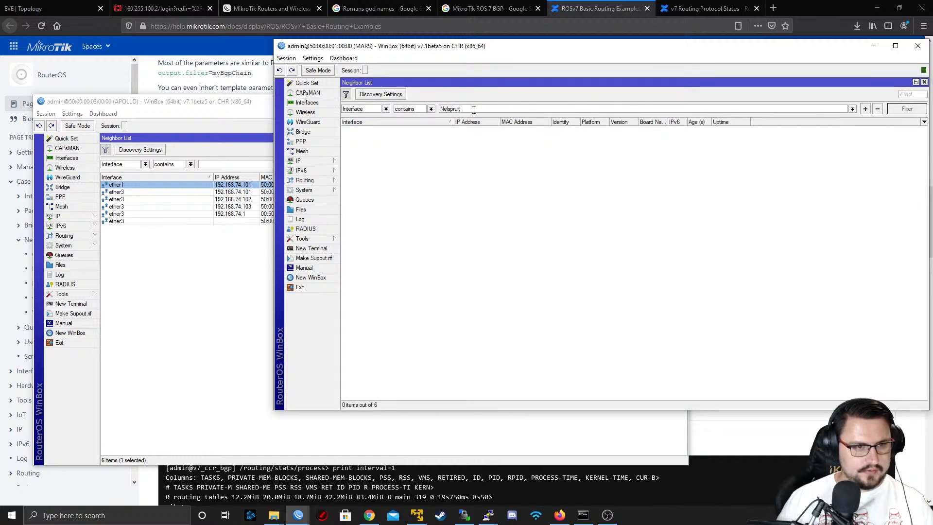
key("BackSpace")
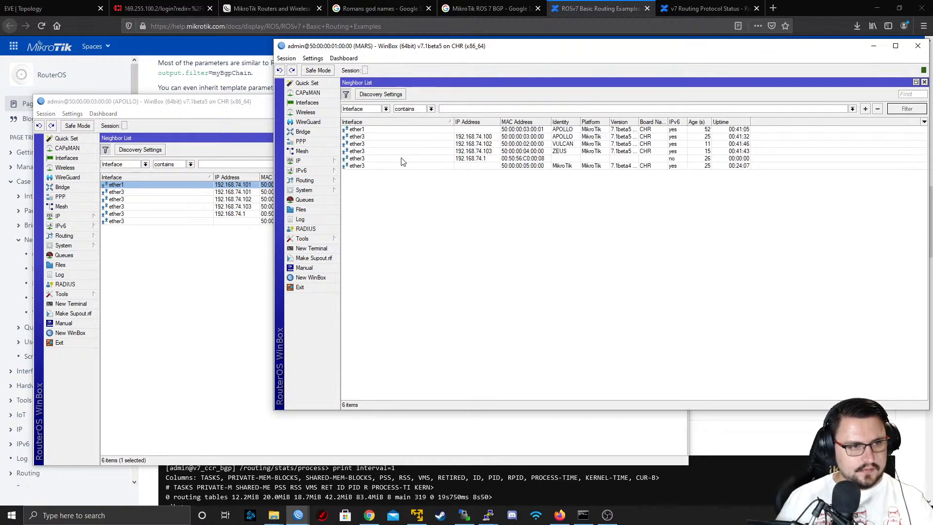
left_click(393, 137)
left_click(393, 133)
Assign MARS's 10.0.0.2/30 address to interface ether1 and save it
left_click(299, 161)
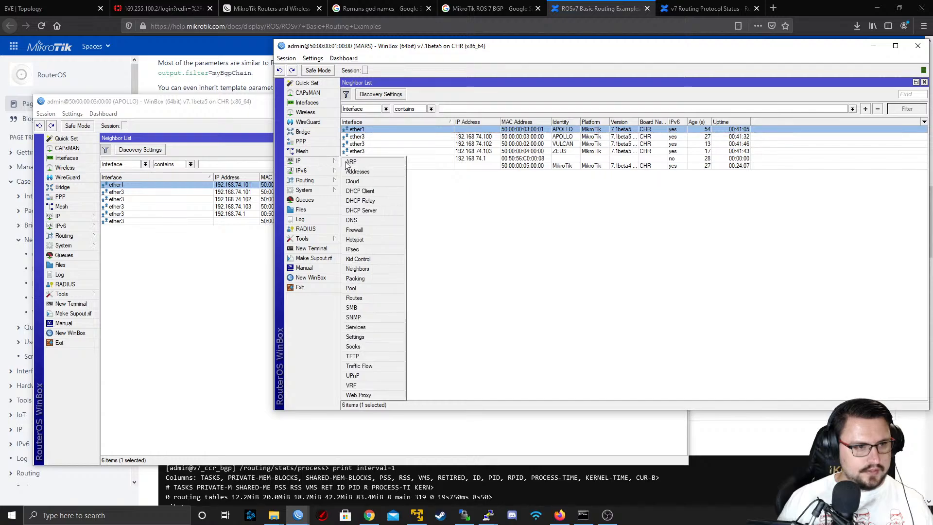
left_click(358, 172)
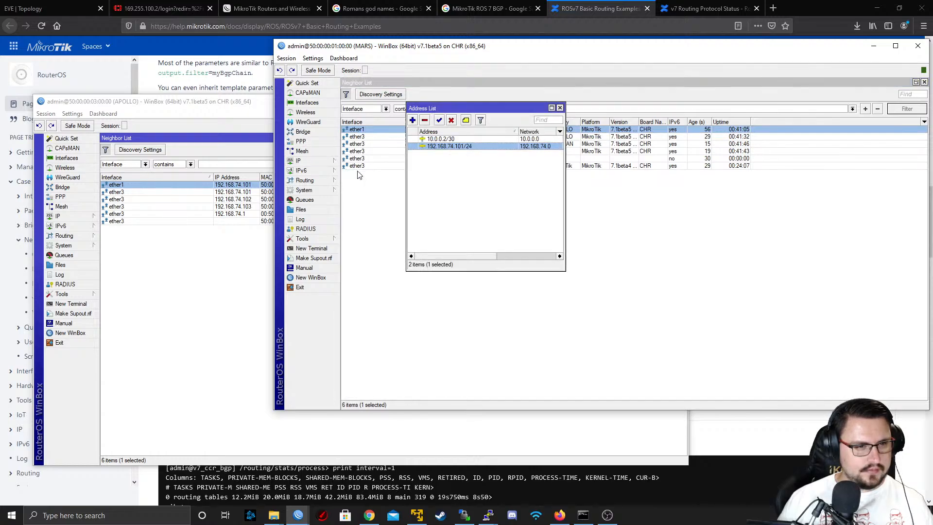
double_click(440, 139)
left_click(505, 194)
left_click(468, 202)
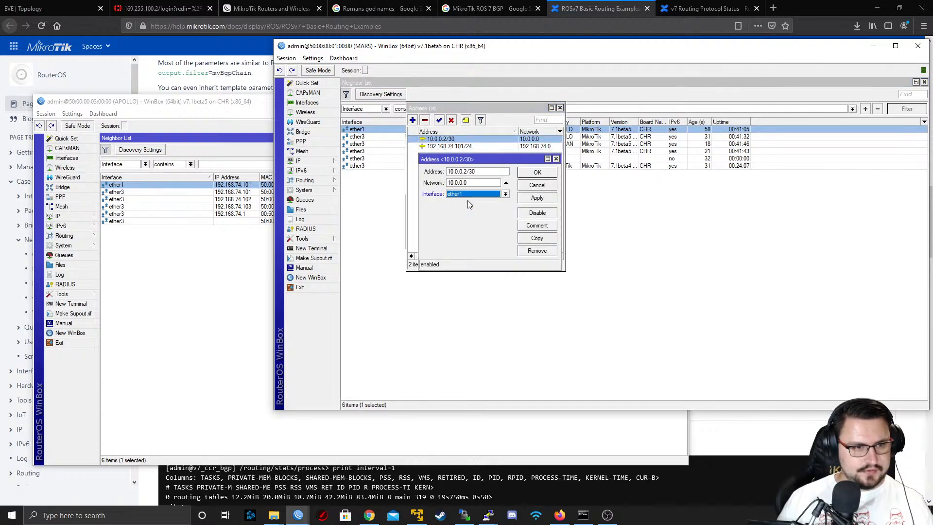
left_click(537, 172)
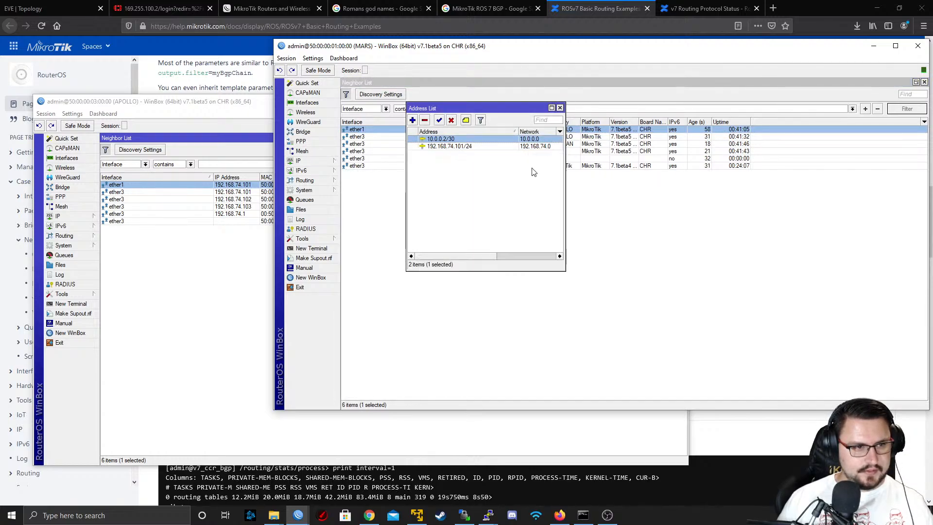
Ping APOLLO's address 10.0.0.1 from a new terminal on MARS and stop the ping after a couple of replies
left_click(311, 249)
type("ping 10")
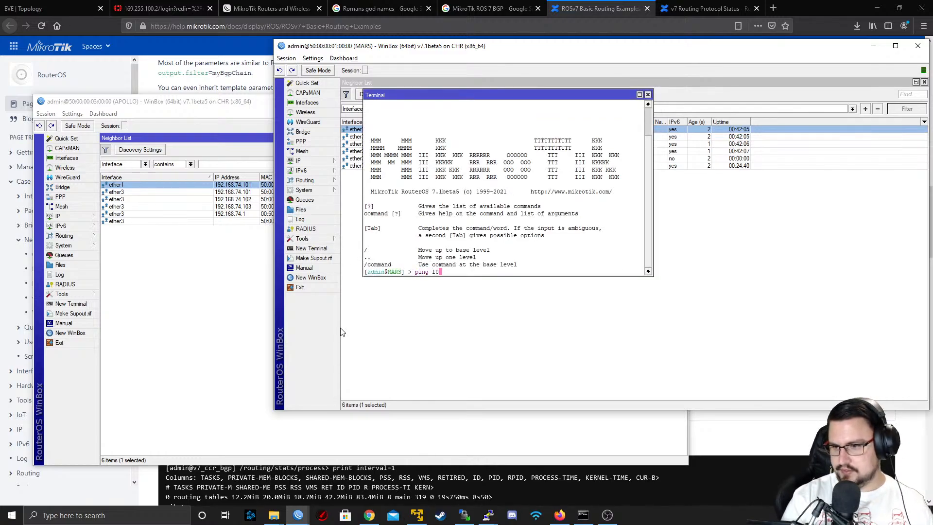
type(".0.0.1")
key("Return")
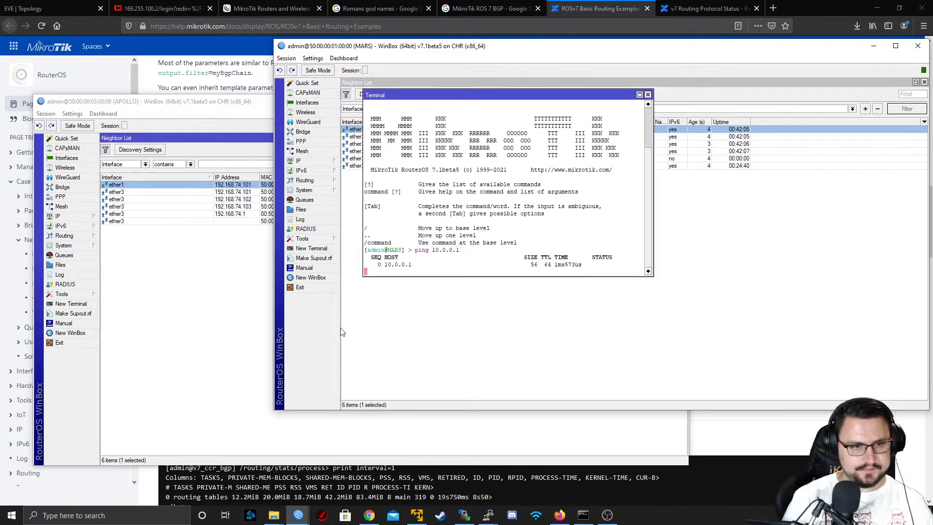
key("ctrl+c")
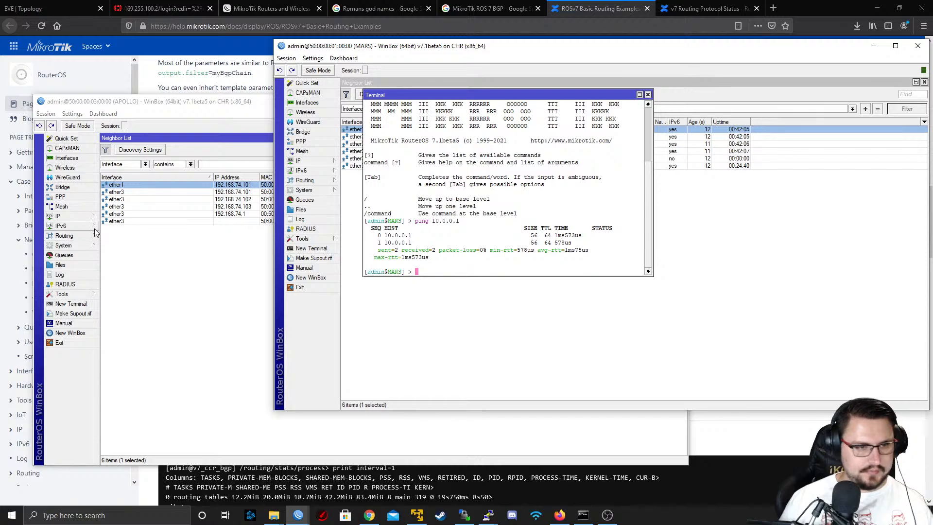
Switch to the browser and move the ROSv7 Basic Routing Examples page out of its window
left_click(180, 259)
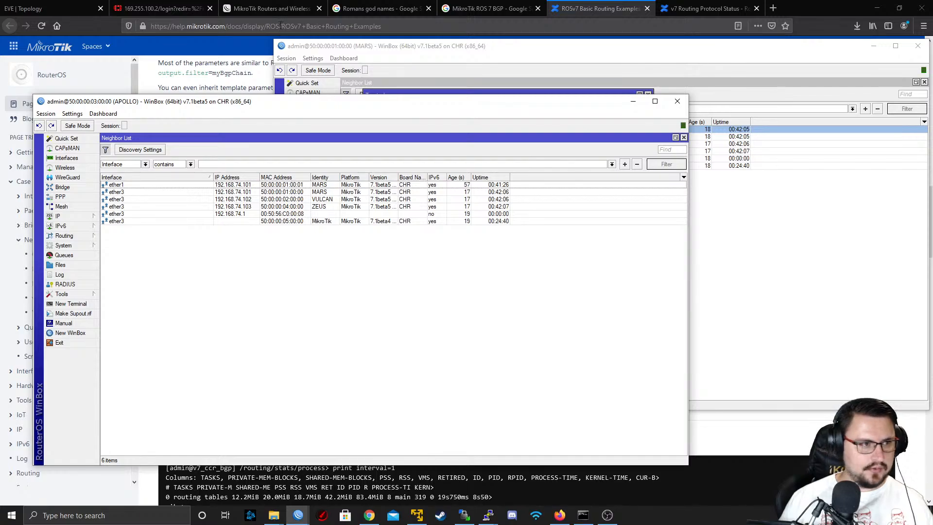
left_click(591, 8)
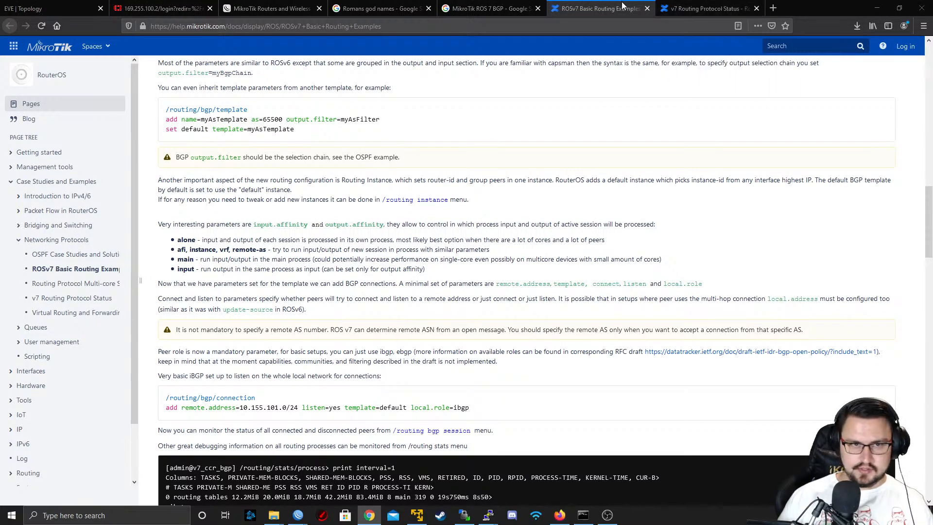
left_click_drag(622, 5, 932, 37)
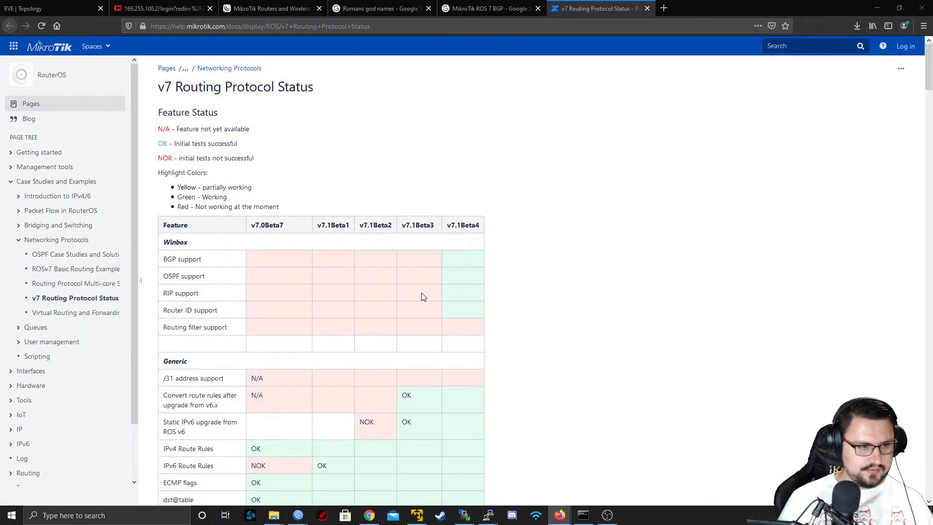
Examine the v7 Routing Protocol Status page, from the feature status table through the performance tests to the memory usage listing
scroll(239, 149, "down", 3)
scroll(380, 195, "up", 3)
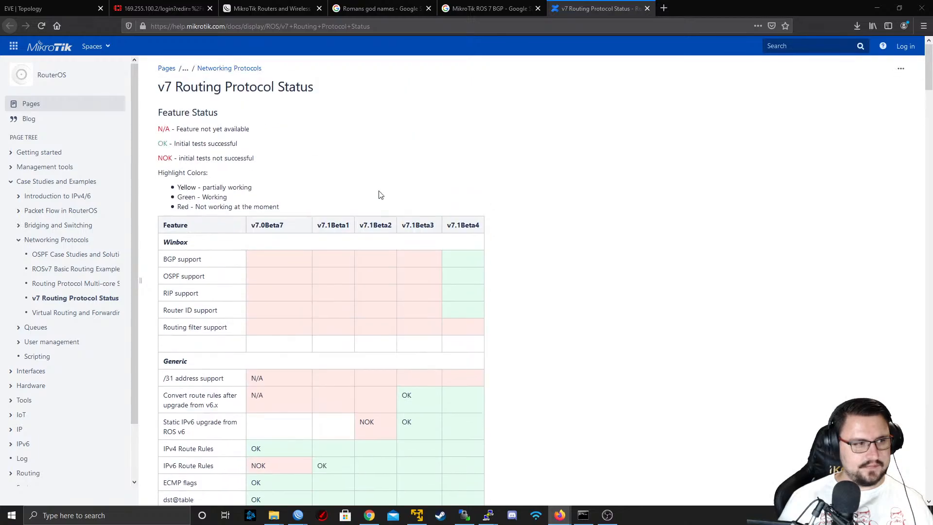
scroll(326, 187, "down", 2)
scroll(265, 137, "up", 2)
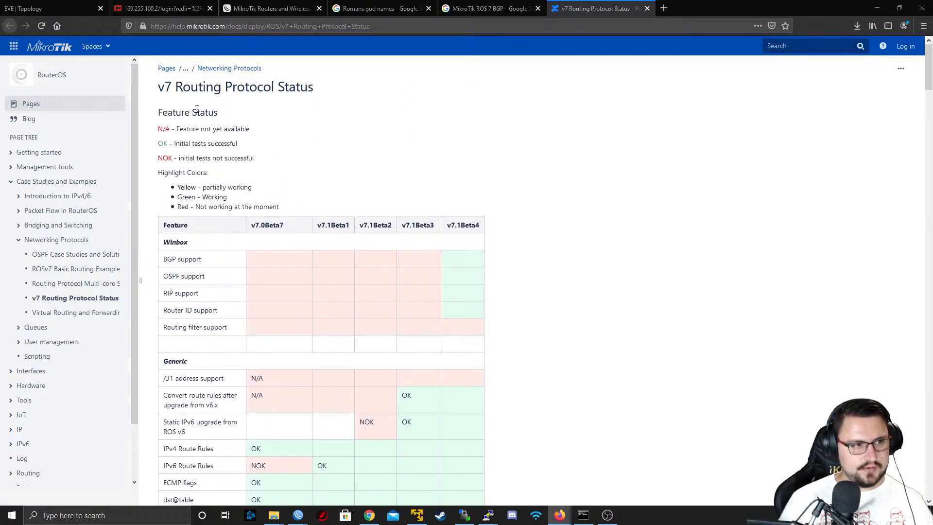
scroll(229, 150, "down", 20)
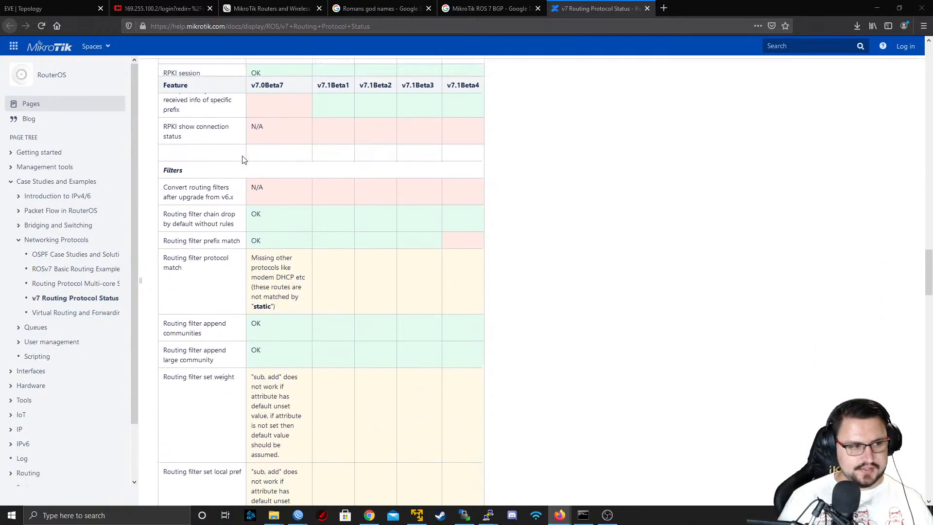
scroll(243, 160, "down", 15)
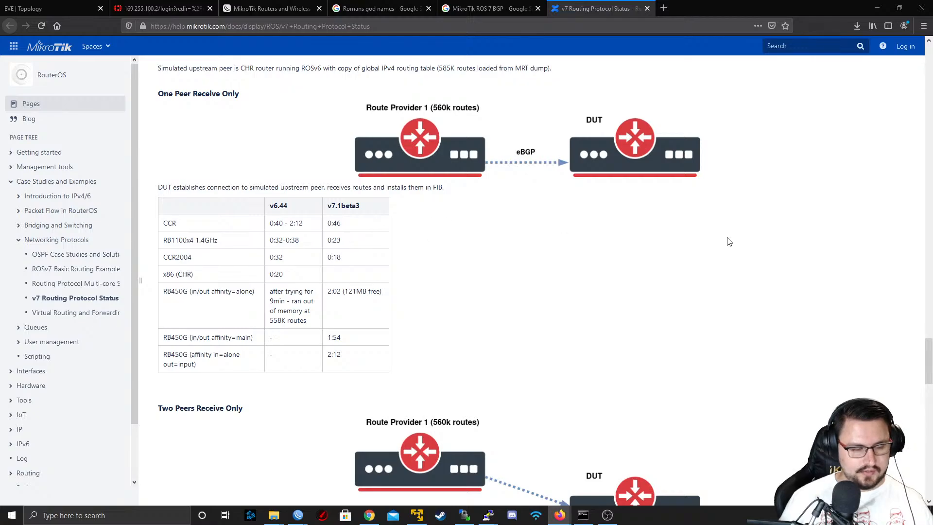
scroll(640, 214, "down", 20)
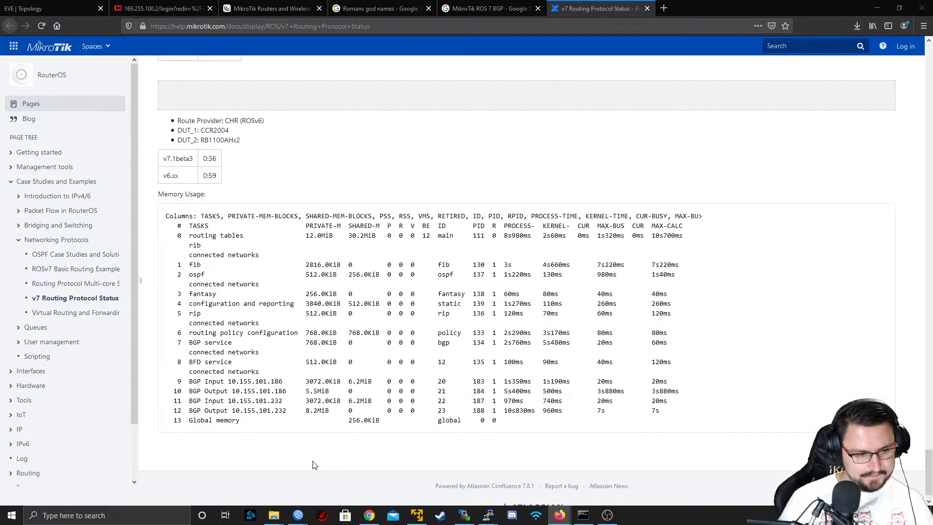
Switch back to WinBox and arrange the APOLLO and MARS windows side by side, APOLLO in the left half and MARS in the right
mouse_move(298, 514)
mouse_move(398, 466)
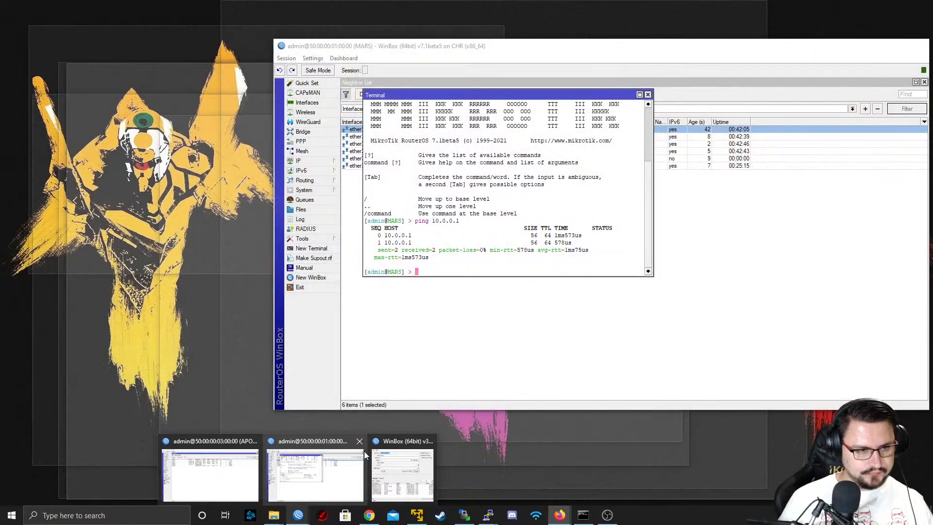
left_click(363, 451)
mouse_move(292, 506)
left_click(210, 474)
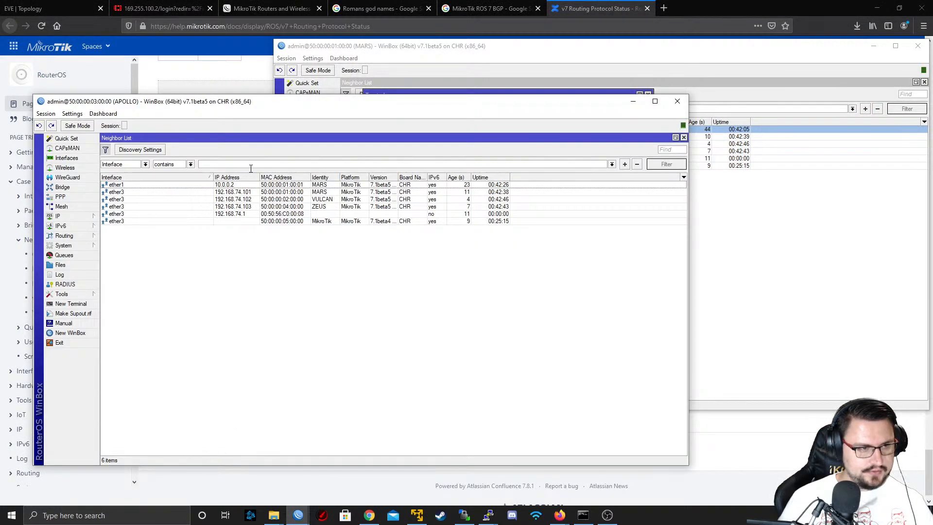
left_click_drag(198, 104, 165, 19)
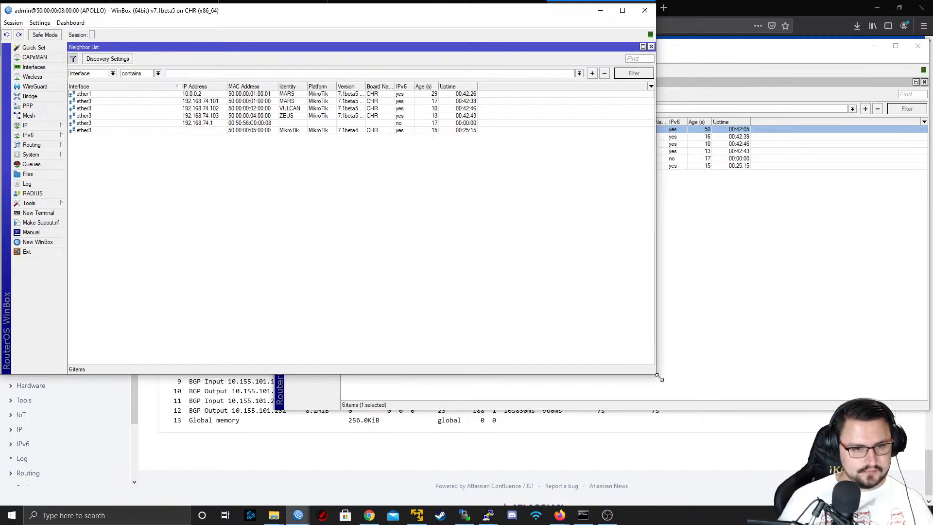
left_click_drag(660, 378, 464, 506)
left_click(478, 143)
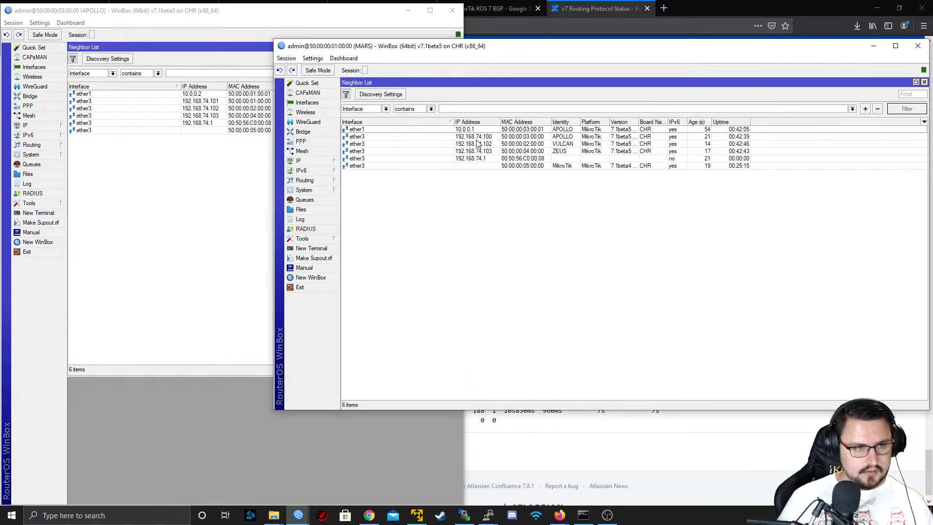
left_click_drag(275, 42, 495, 9)
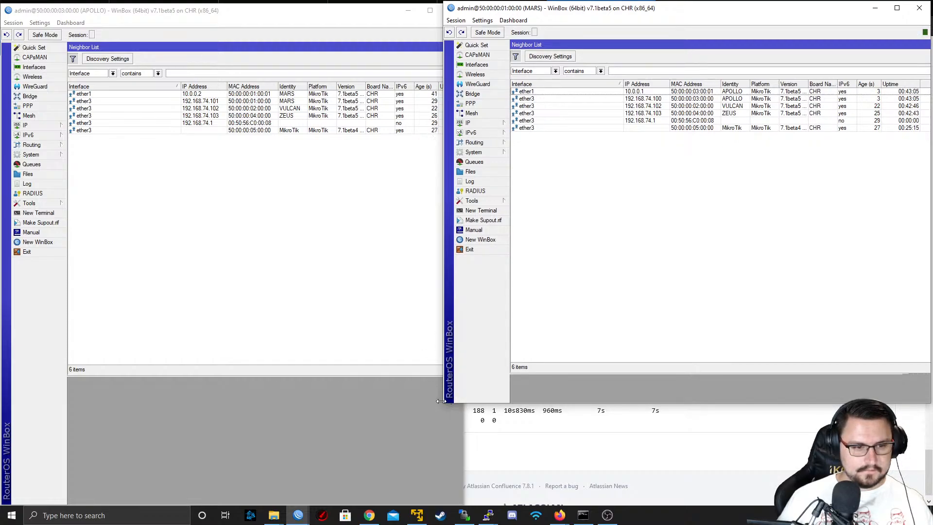
left_click_drag(441, 405, 464, 510)
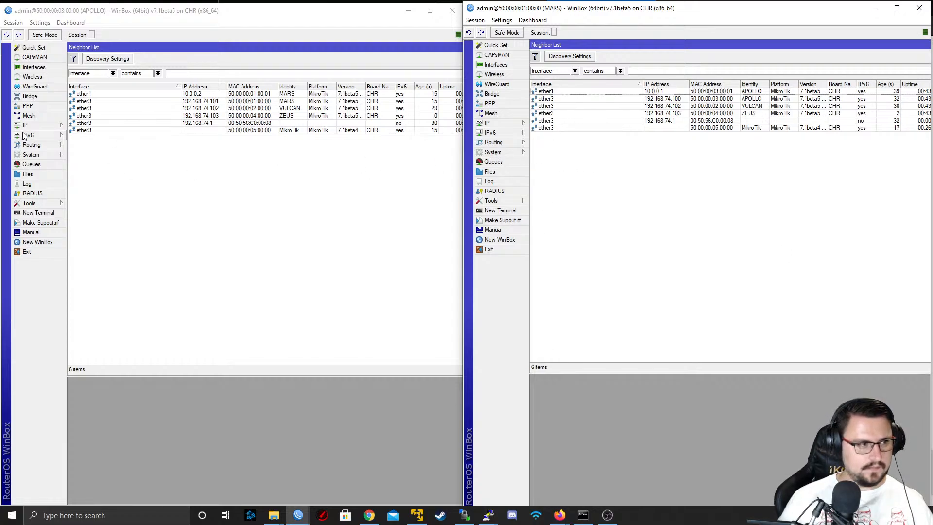
Delete the existing BGP peer connection to MARS on APOLLO and the one to APOLLO on MARS
left_click(34, 144)
left_click(79, 154)
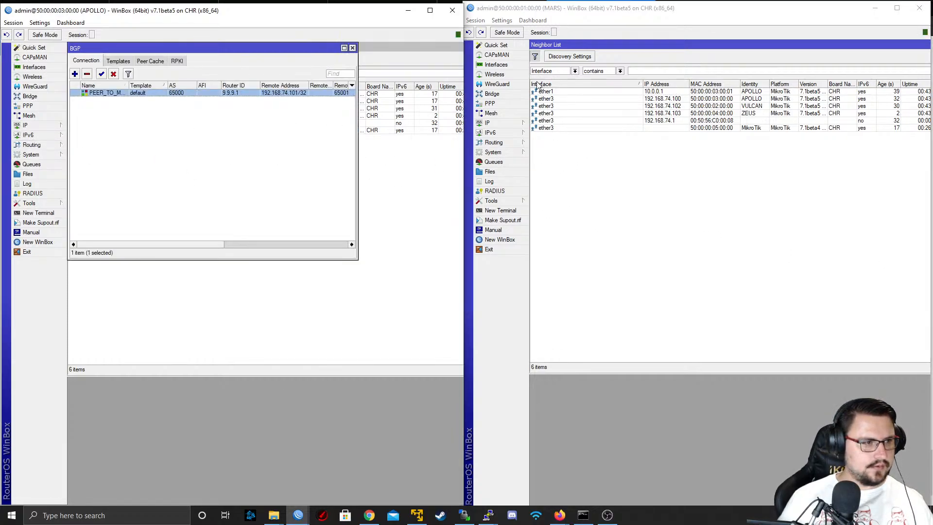
left_click(505, 142)
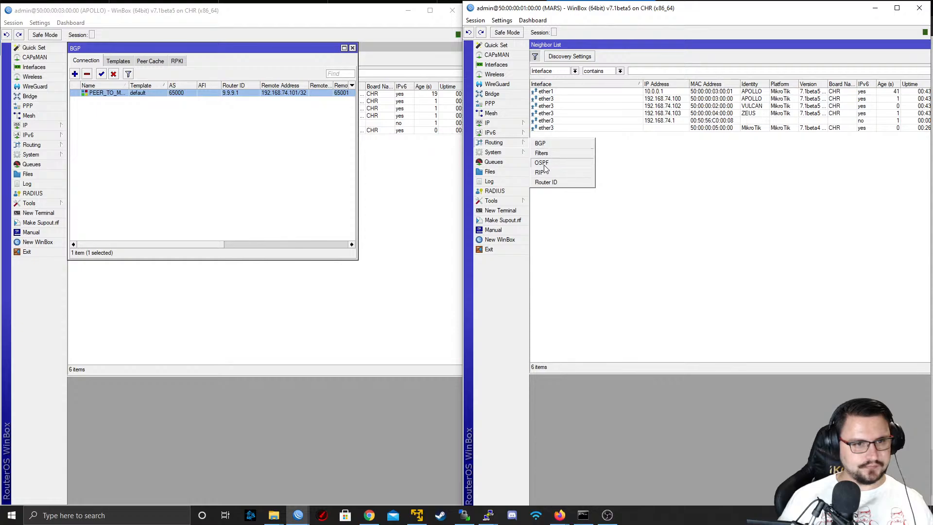
left_click(88, 74)
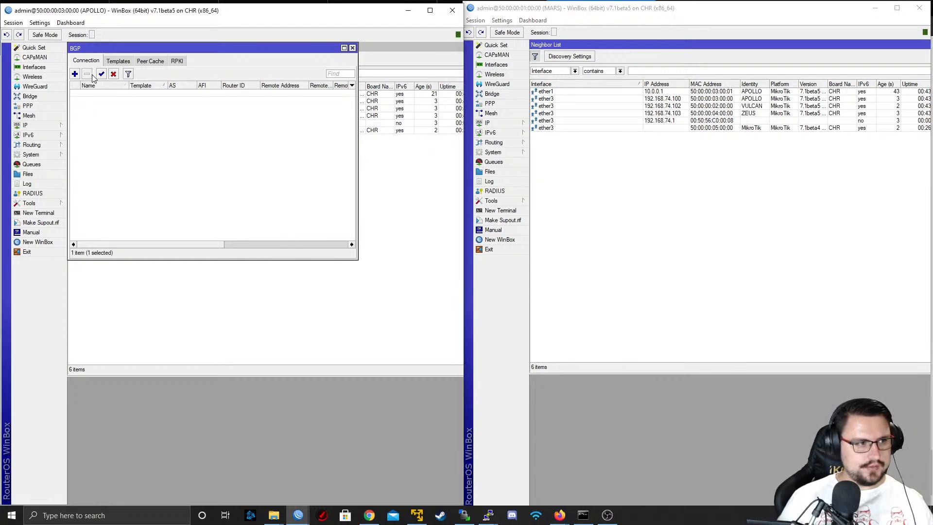
left_click(494, 142)
left_click(537, 142)
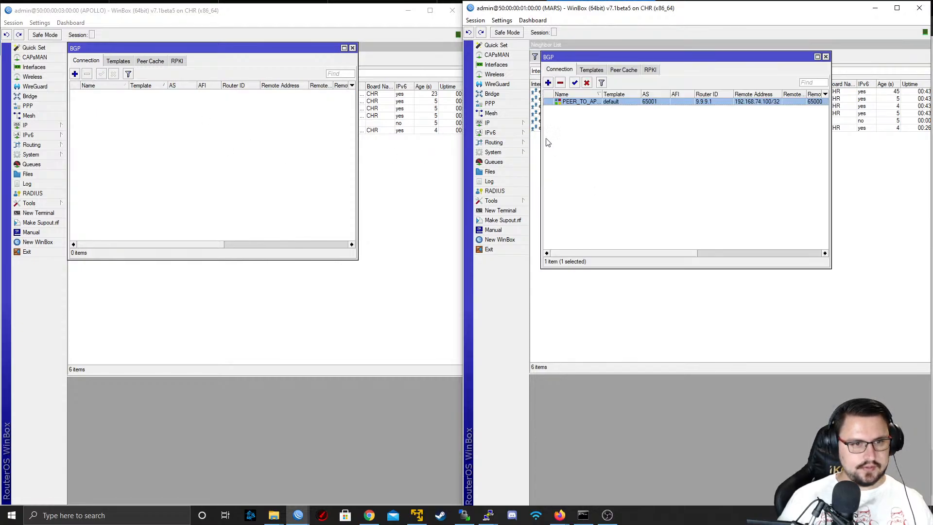
left_click(560, 83)
Create a BGP template on MARS named AS100 with AS 100, router ID 10.0.0.2 and parent template default, and apply it
left_click(592, 70)
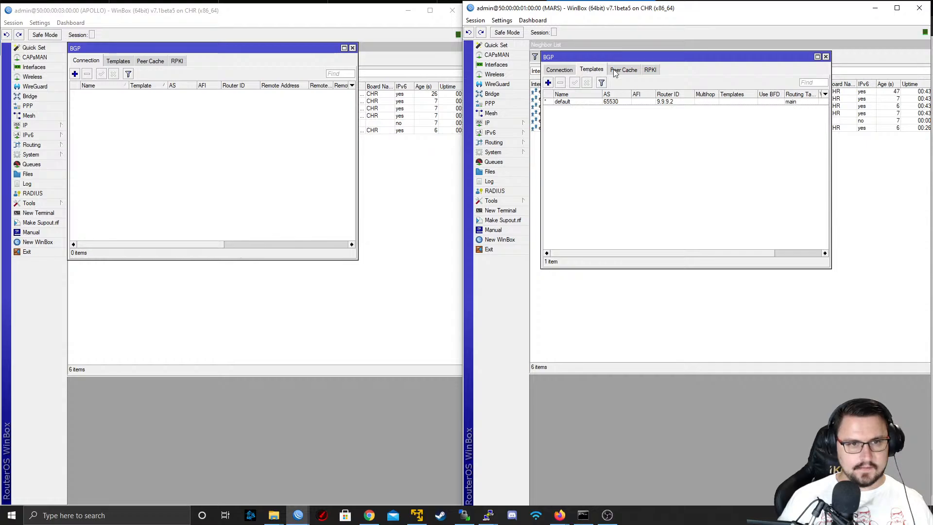
left_click(548, 84)
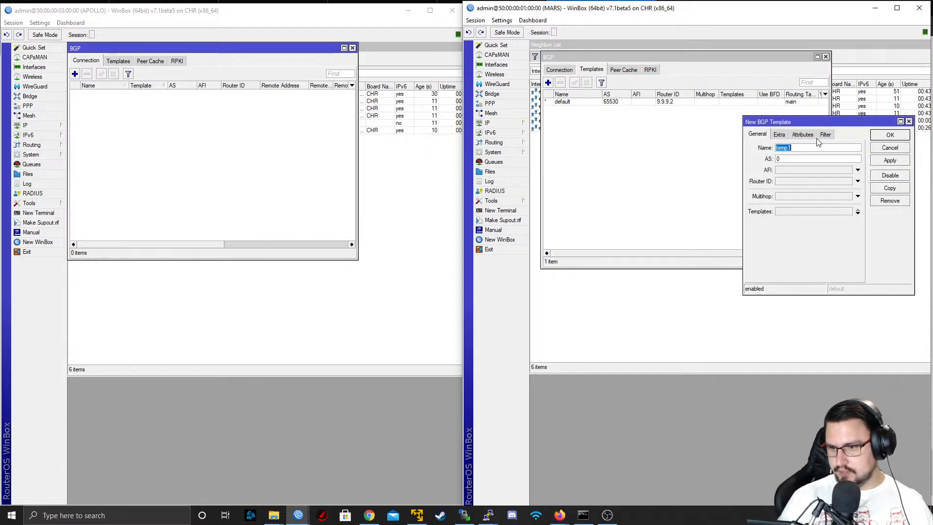
type("AS")
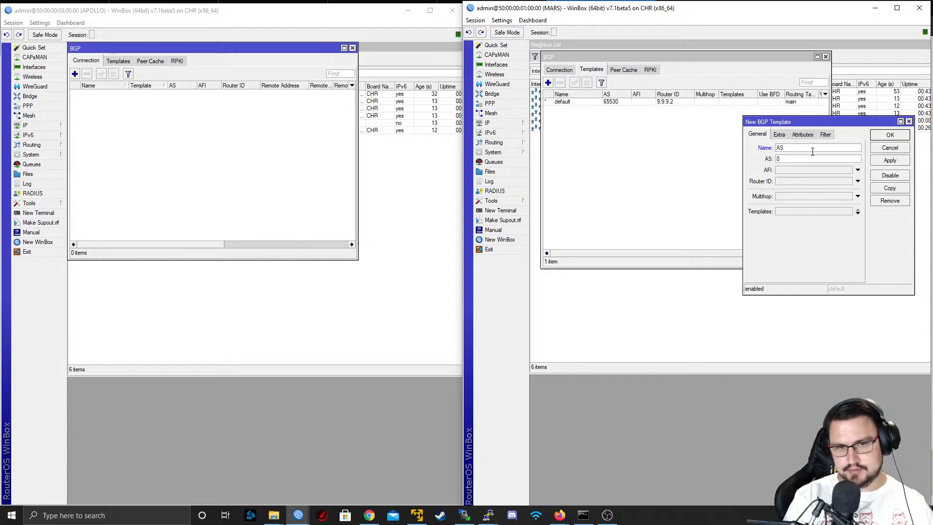
type("100")
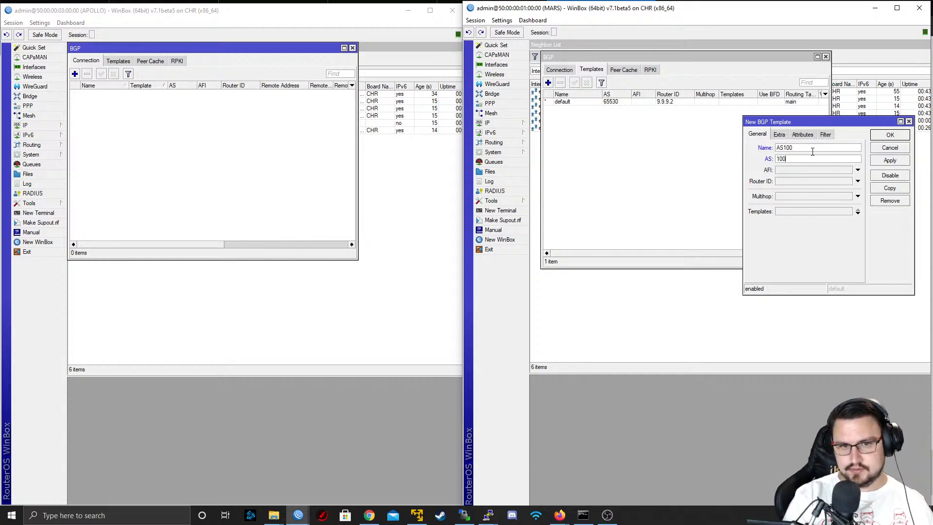
key("Tab")
key("Tab")
type("1")
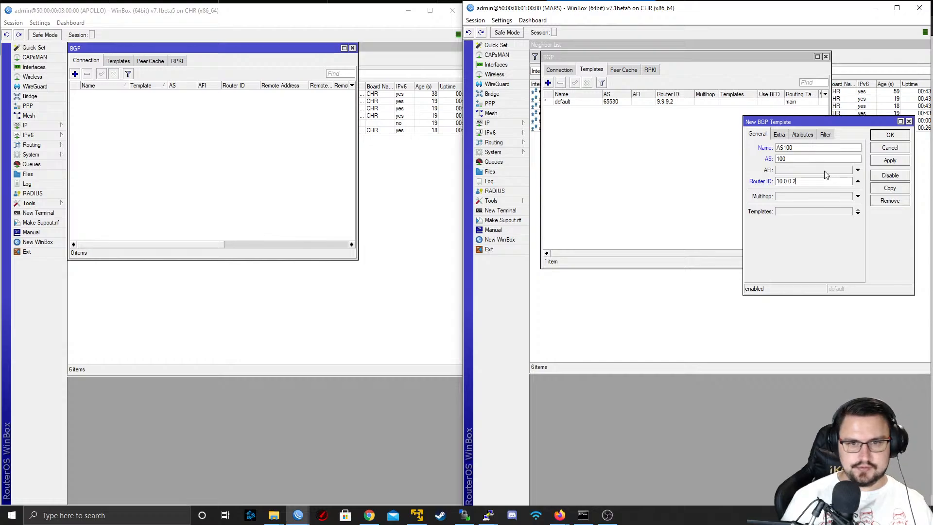
left_click(787, 209)
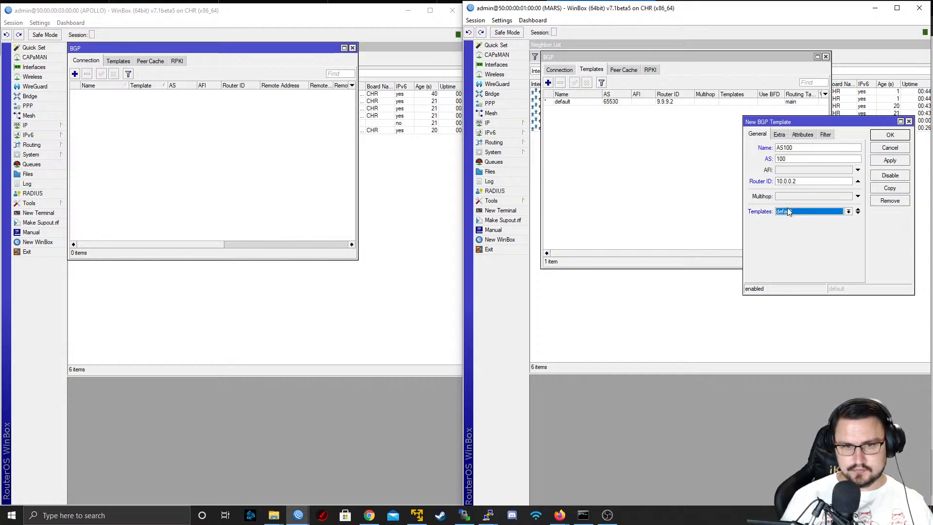
left_click(848, 212)
left_click(823, 219)
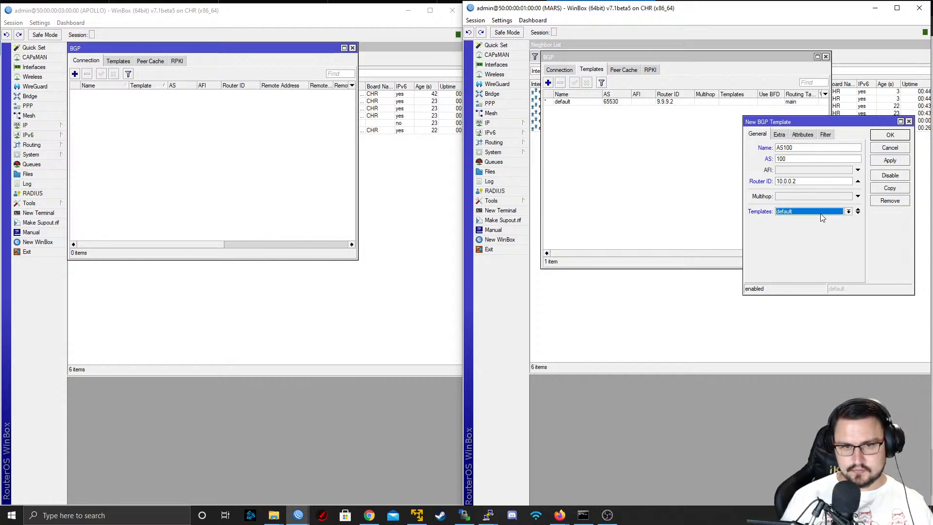
left_click(888, 163)
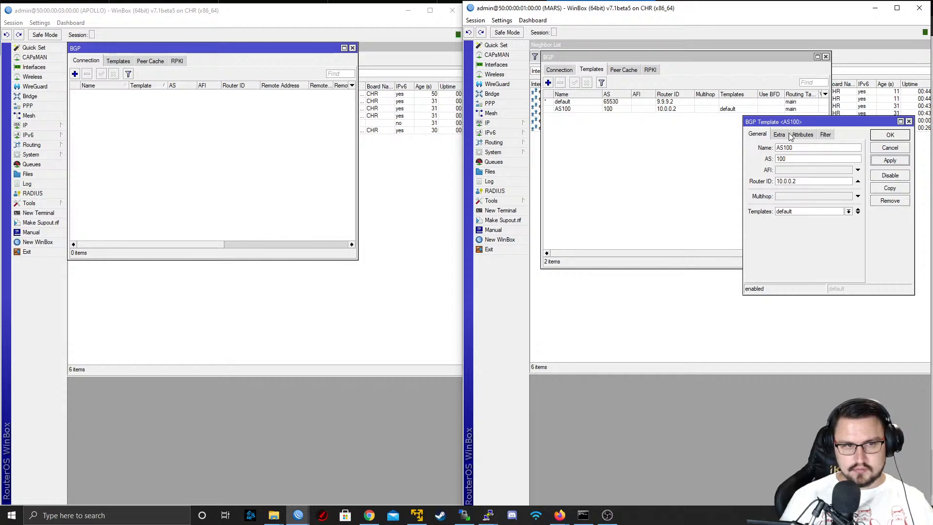
Set the parent template of MARS's AS100 BGP template to AS100 and apply the change
left_click(822, 213)
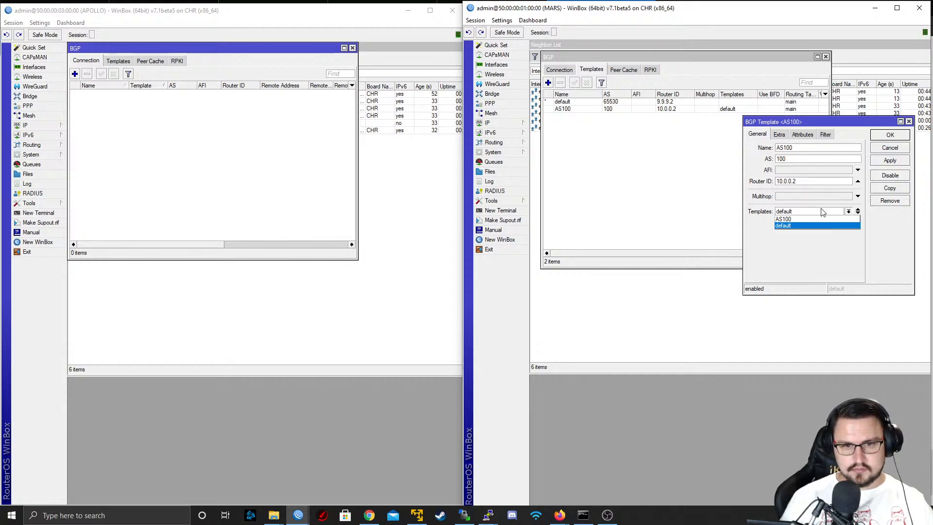
left_click(818, 219)
left_click(882, 163)
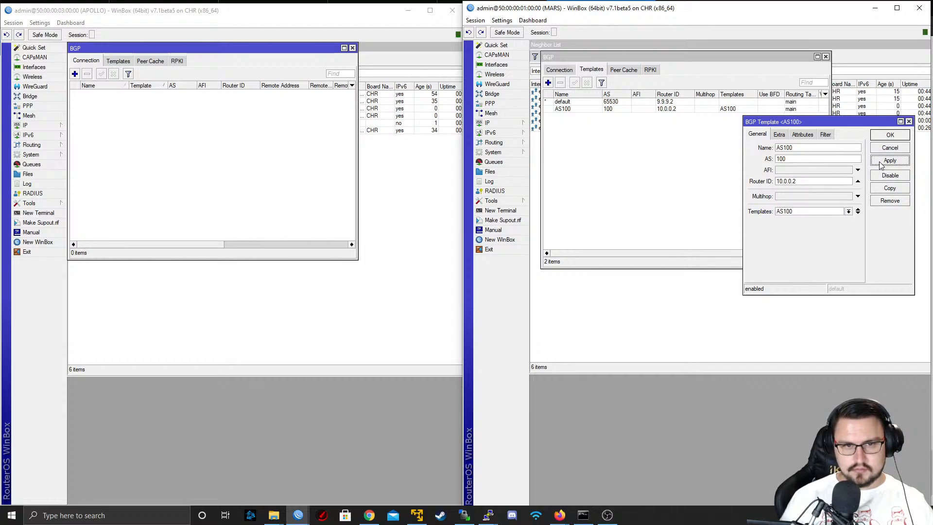
left_click(822, 212)
left_click(821, 226)
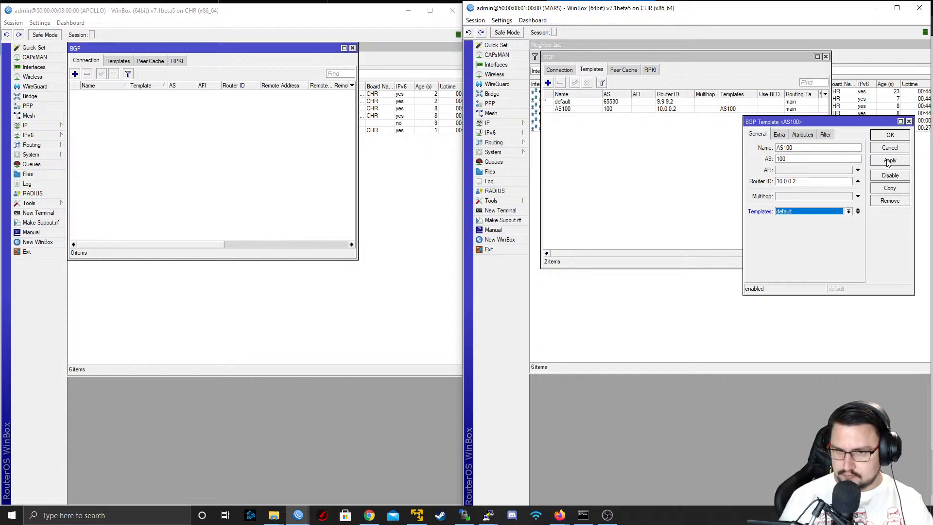
left_click(887, 152)
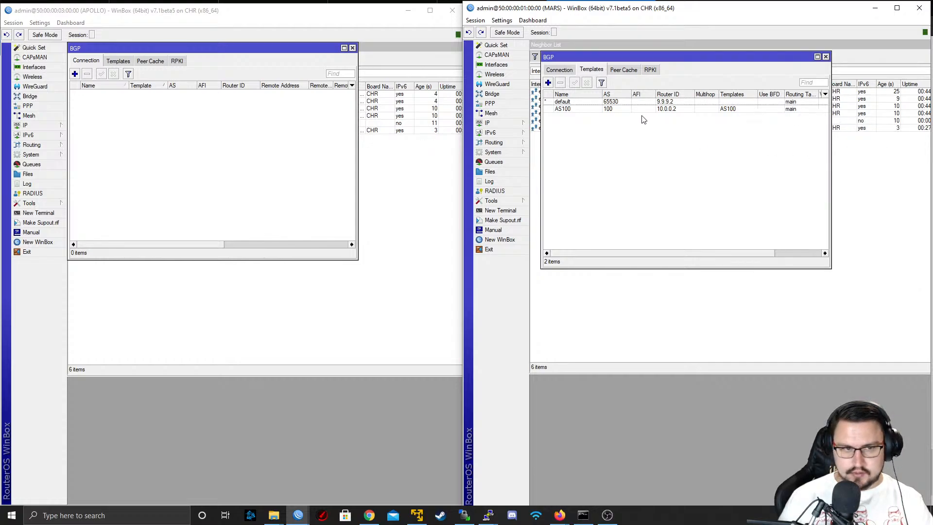
Set the parent template of MARS's default BGP template to AS100, apply the change and close the template
left_click(617, 94)
left_click(619, 95)
left_click(621, 103)
double_click(621, 103)
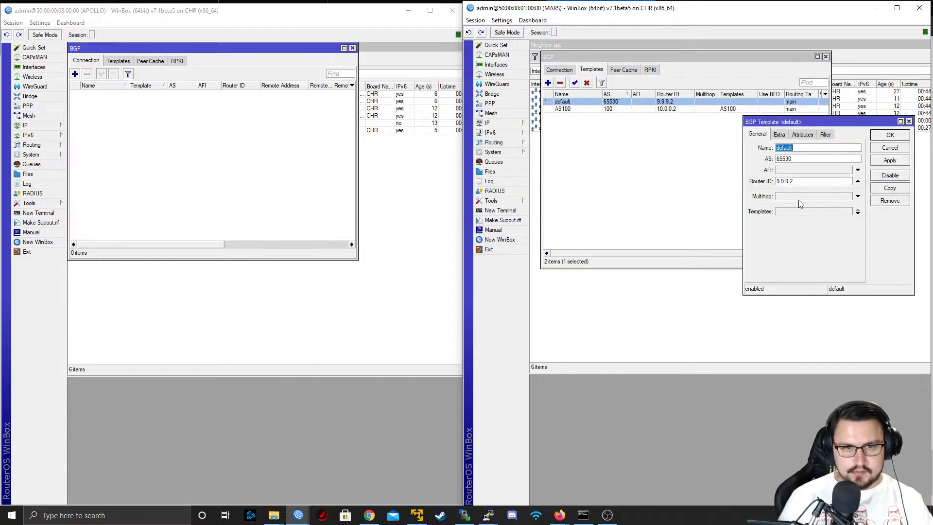
left_click(814, 211)
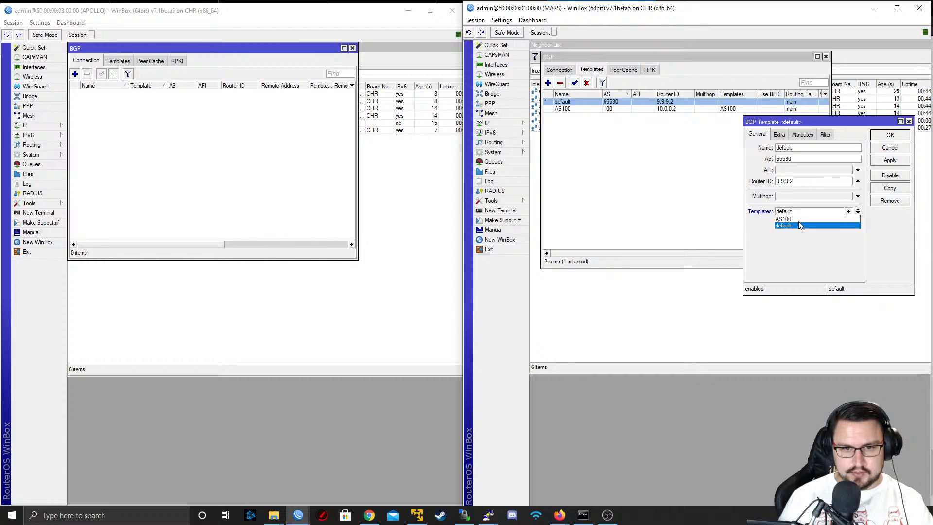
left_click(800, 225)
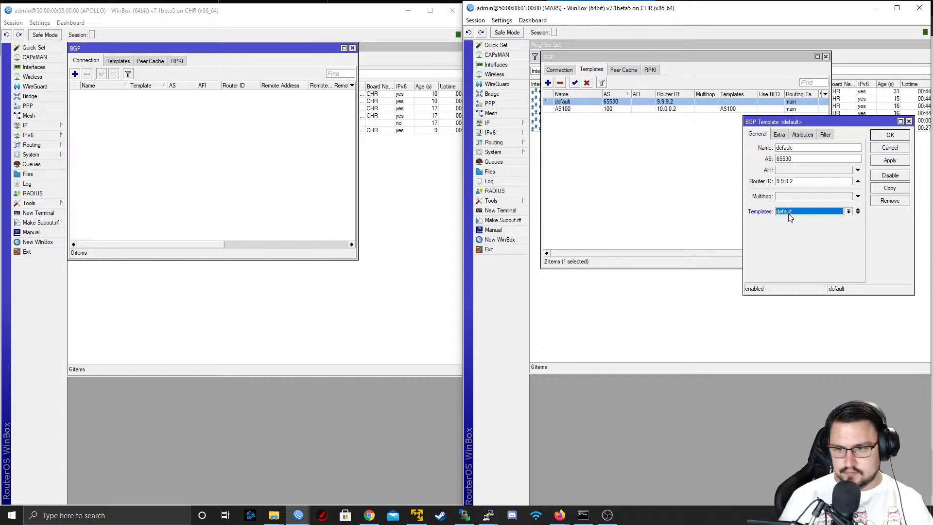
left_click(791, 213)
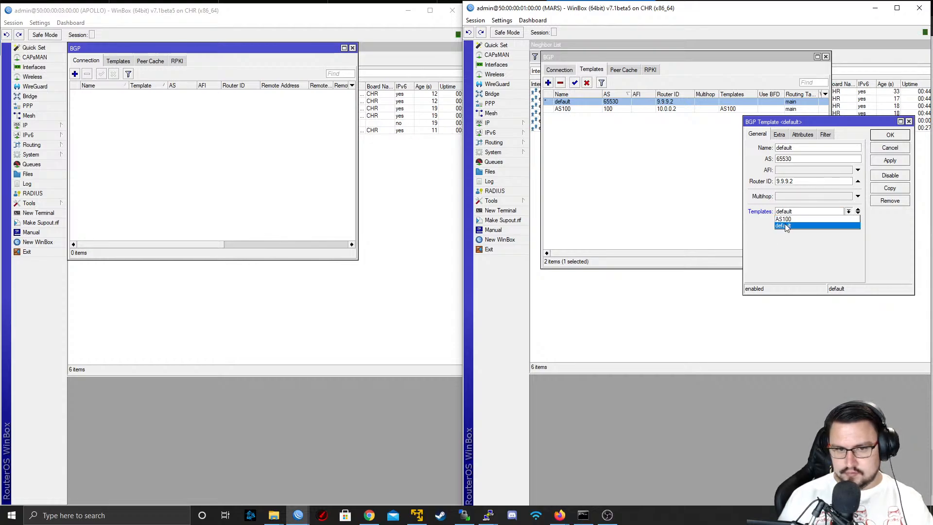
left_click(792, 219)
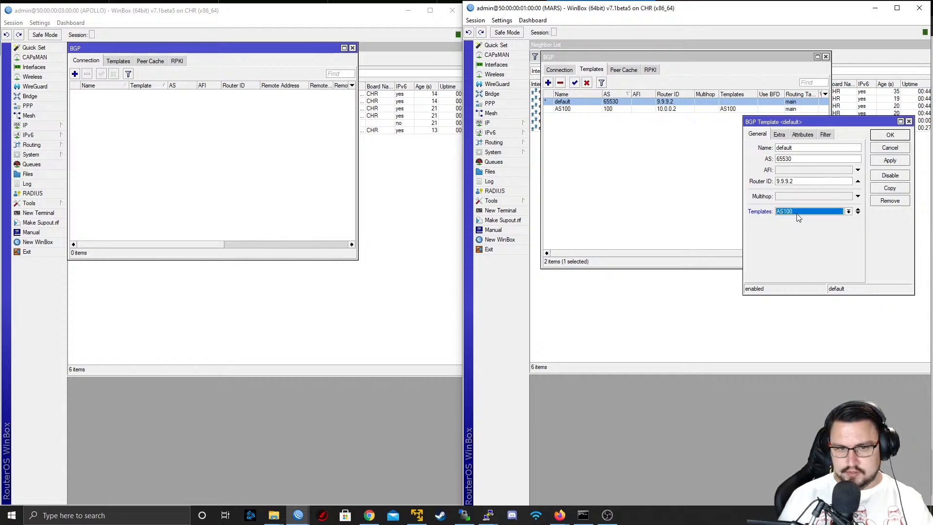
left_click(878, 162)
left_click(879, 138)
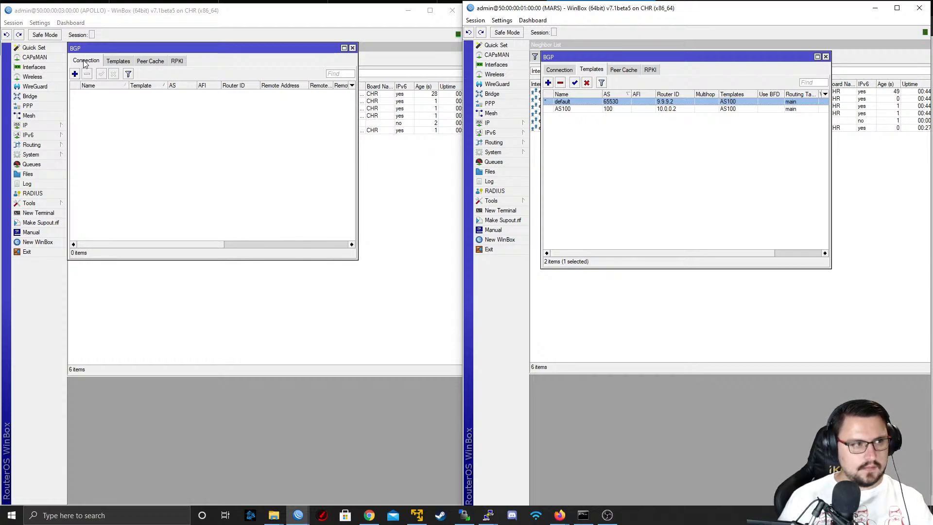
Start a new BGP template on APOLLO named AS100 with AS 100 and router ID 10.0.0.1
left_click(115, 61)
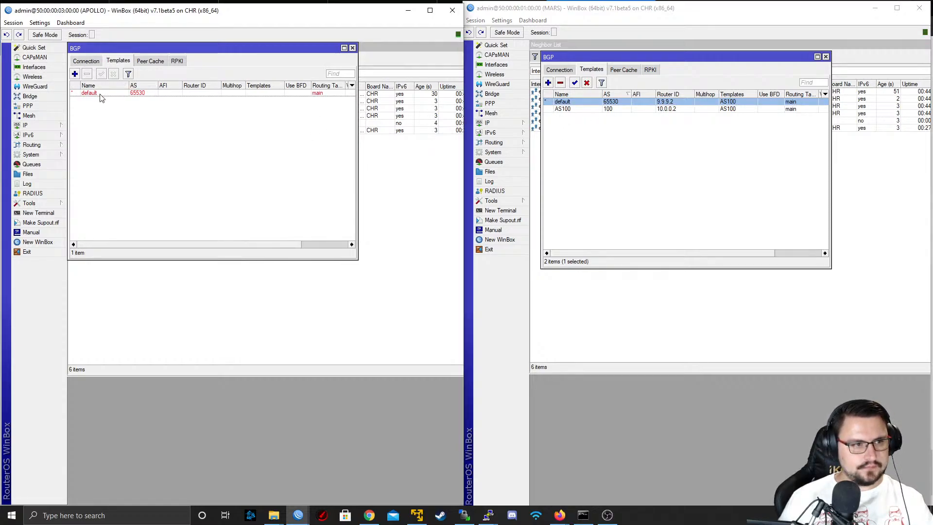
left_click(98, 94)
left_click(75, 74)
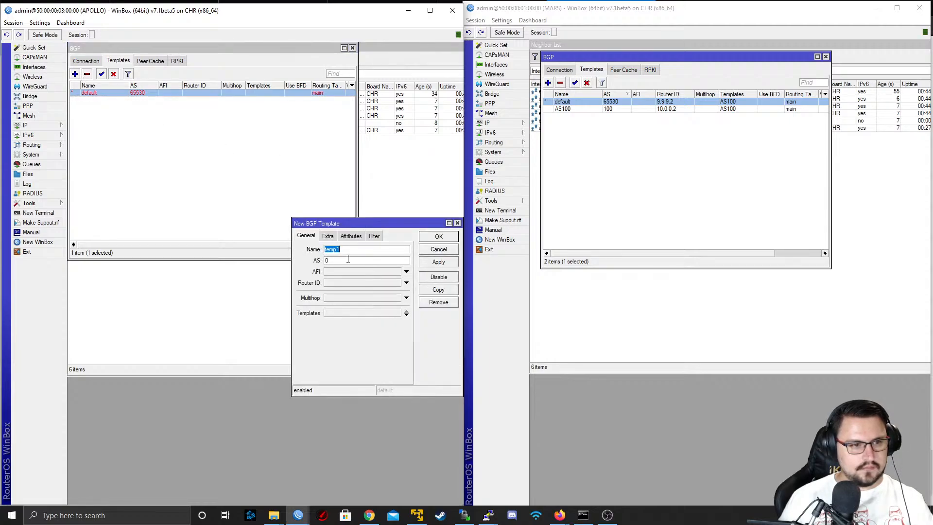
type("AS100")
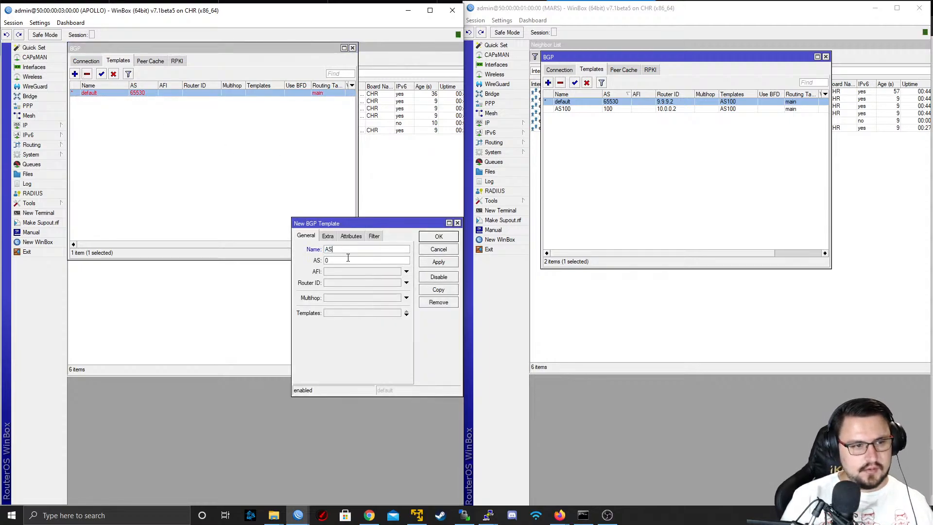
key("Tab")
type("100")
key("Tab")
key("Tab")
type("10")
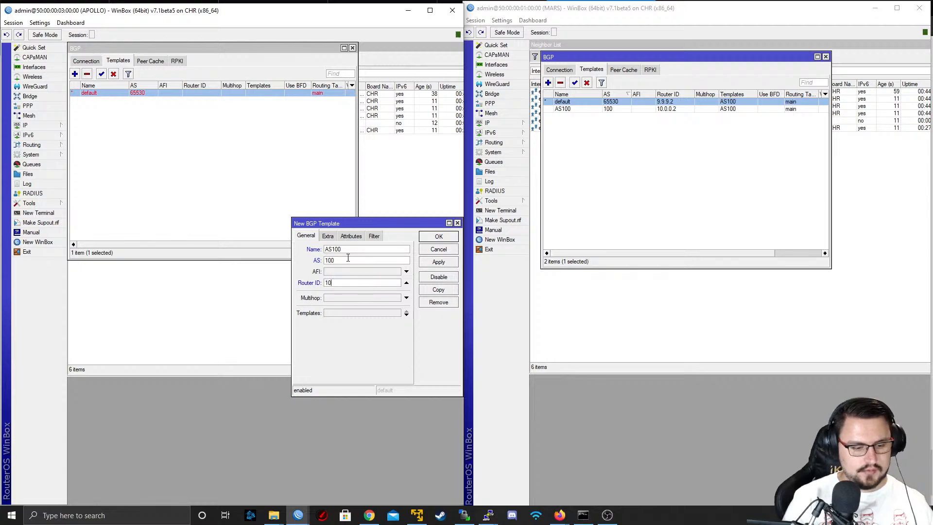
key("Tab")
key("Tab")
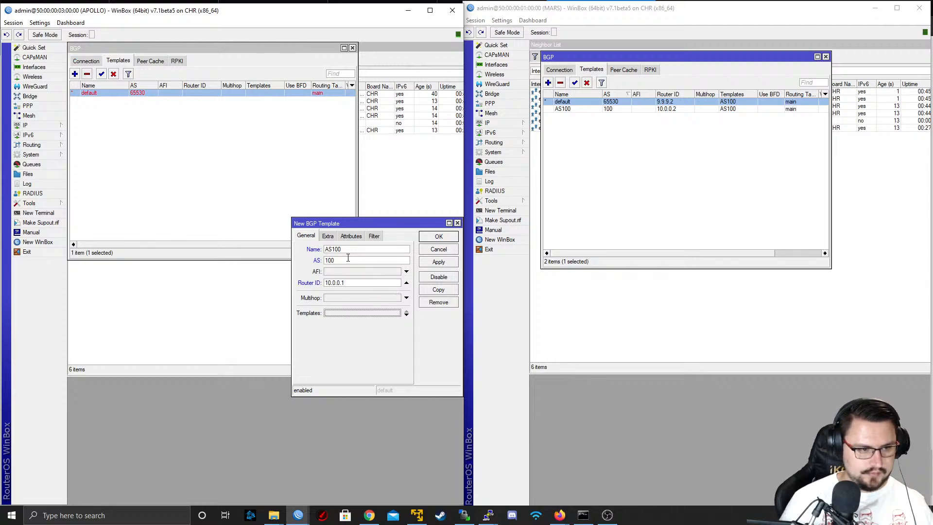
Leave APOLLO's new AS100 template without a parent template and save it
left_click(364, 314)
left_click(368, 314)
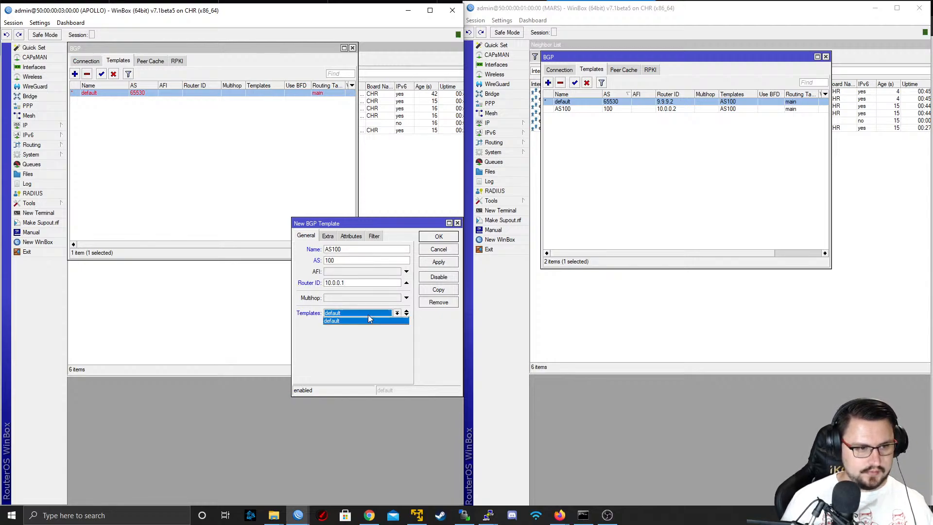
left_click(398, 319)
left_click(406, 313)
left_click(438, 262)
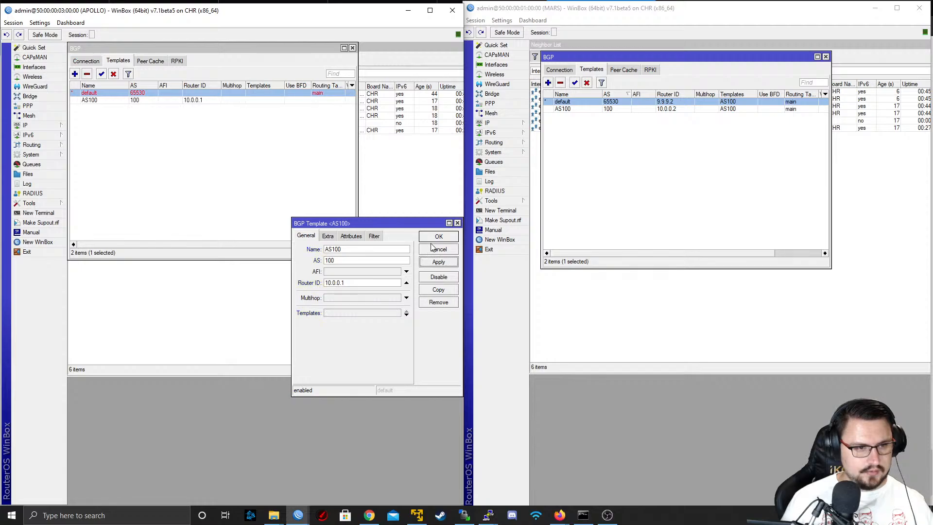
left_click(439, 237)
Set the parent template of APOLLO's default BGP template to AS100 and save it
left_click(125, 85)
left_click(125, 86)
double_click(127, 93)
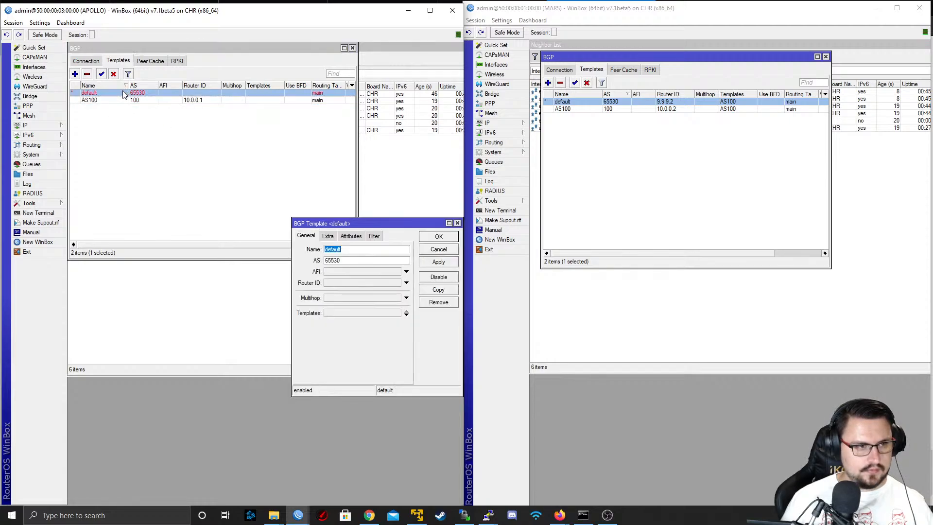
left_click(360, 313)
left_click(360, 314)
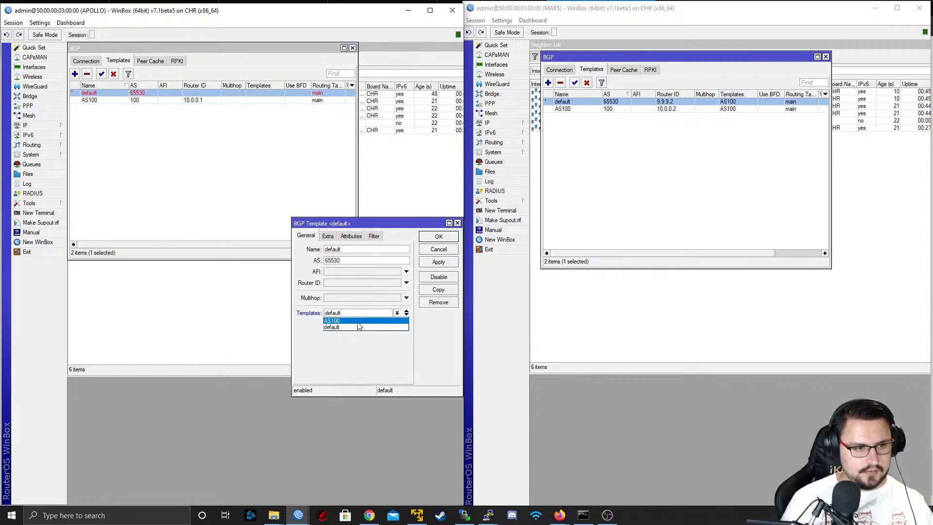
left_click(360, 324)
left_click(439, 262)
left_click(438, 237)
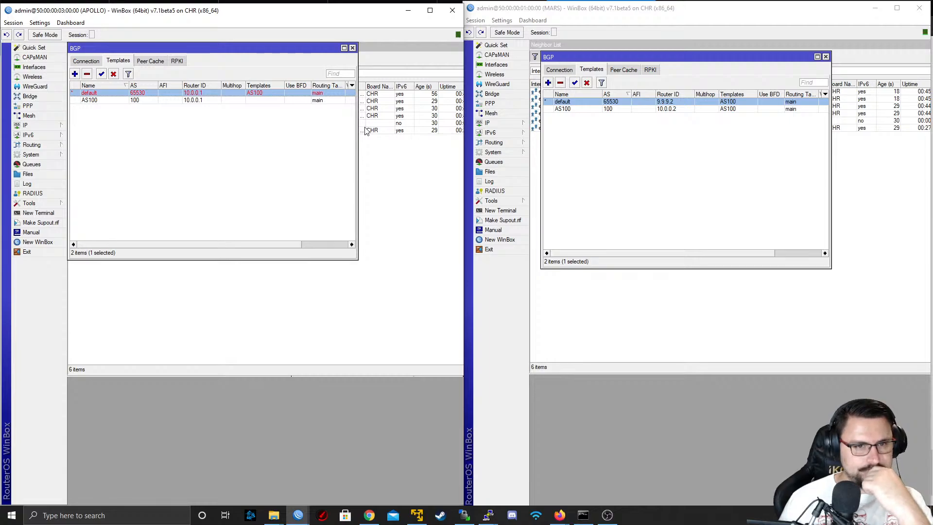
Change APOLLO's default BGP template to AS 65000 and router ID 9.9.9.1, and save it
double_click(154, 93)
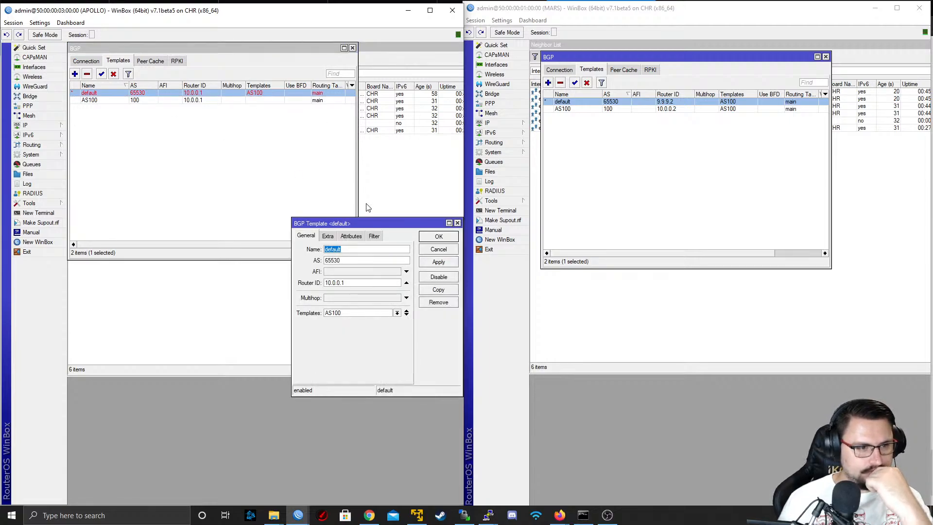
key("Tab")
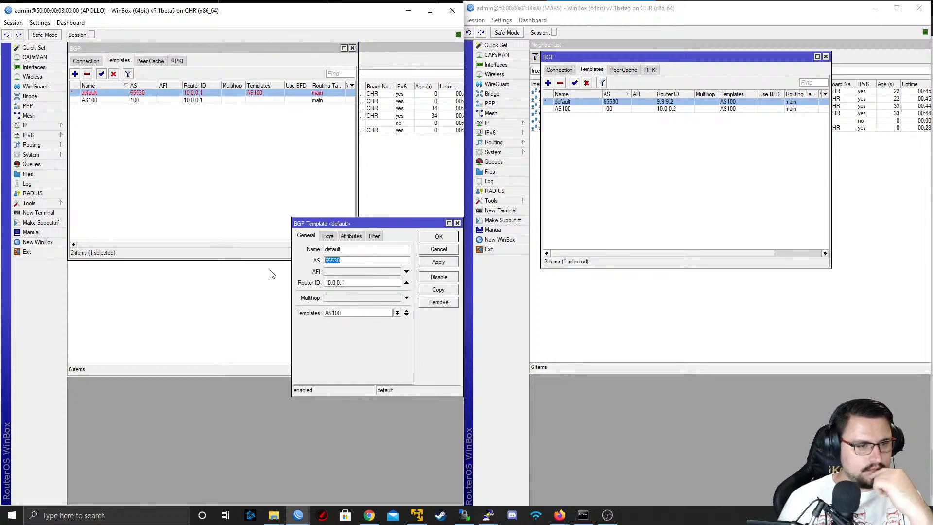
type("65")
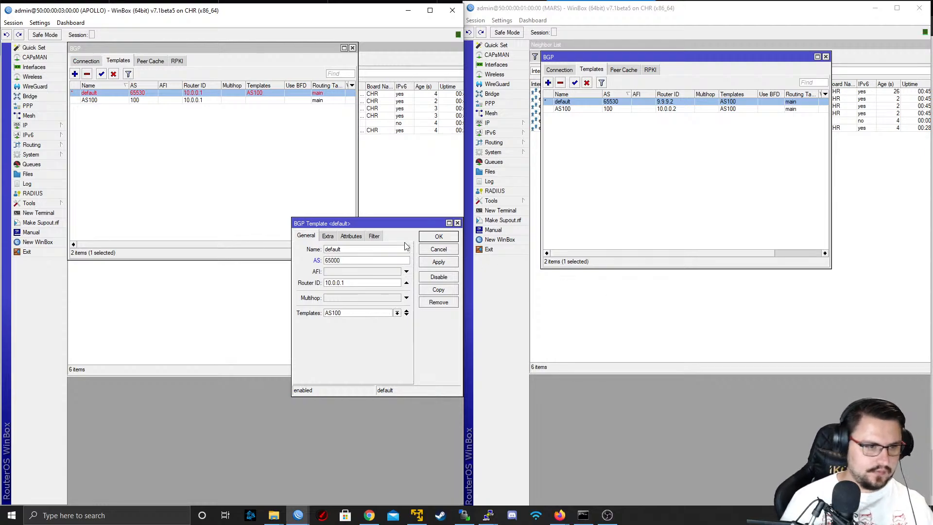
left_click(425, 263)
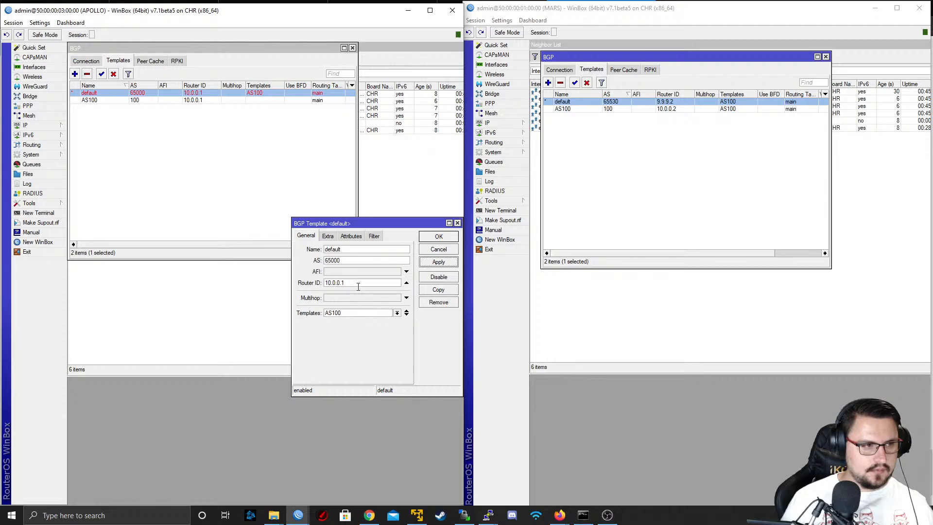
left_click_drag(358, 284, 287, 286)
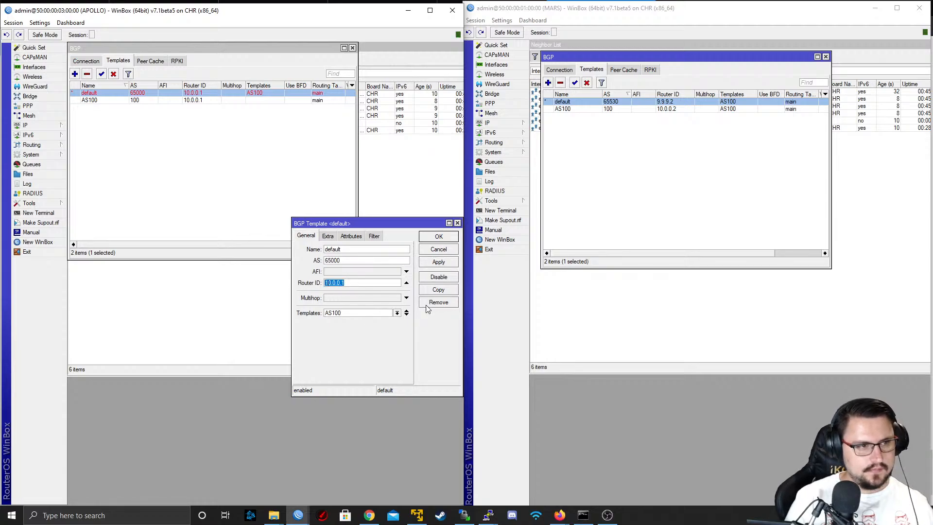
type("9.9.9.")
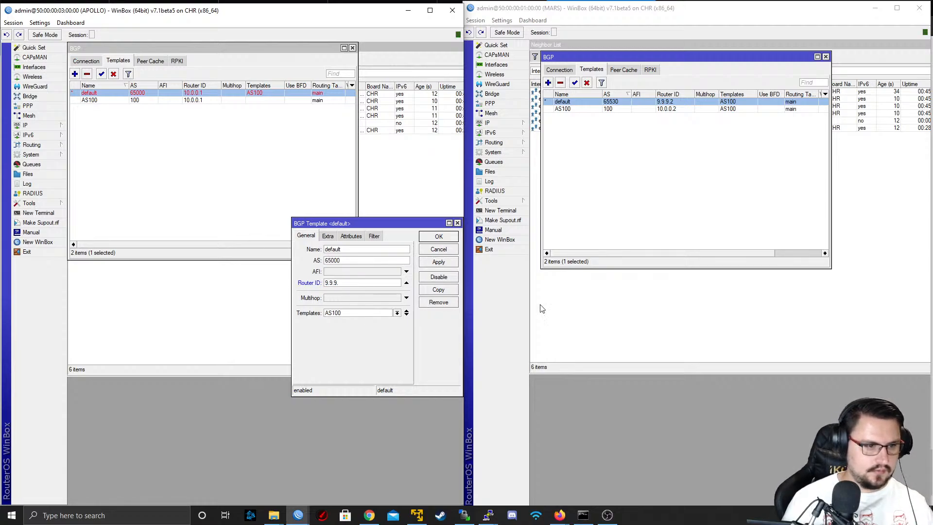
type("1")
left_click(438, 263)
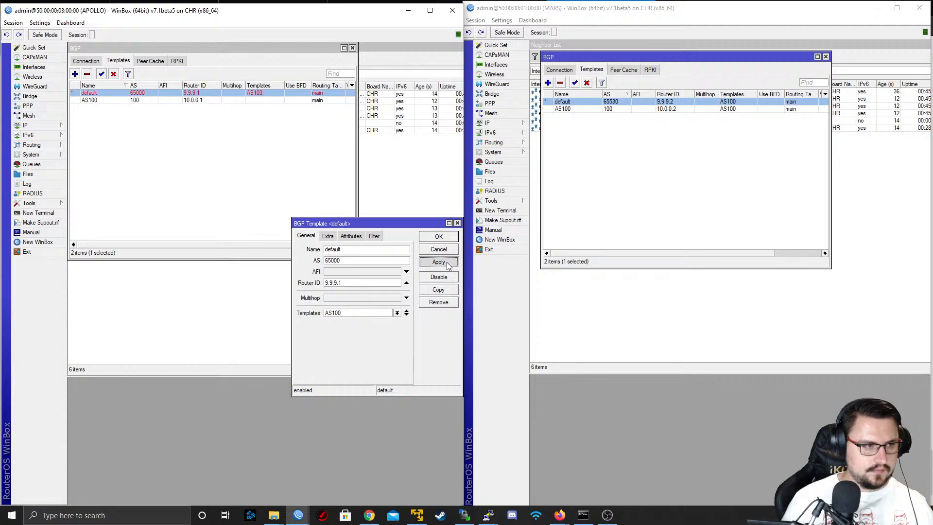
left_click(439, 237)
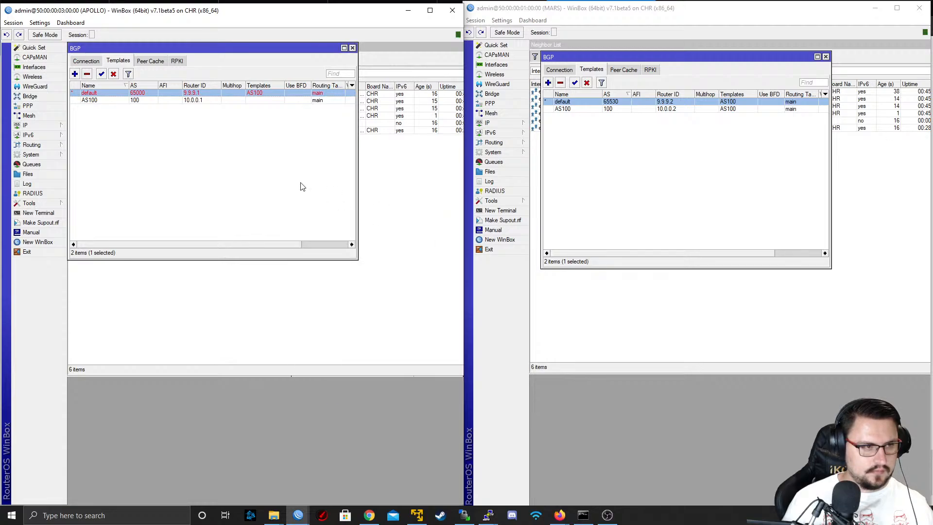
Reselect AS100 as the parent of APOLLO's default BGP template and reapply the template
double_click(201, 95)
left_click(341, 313)
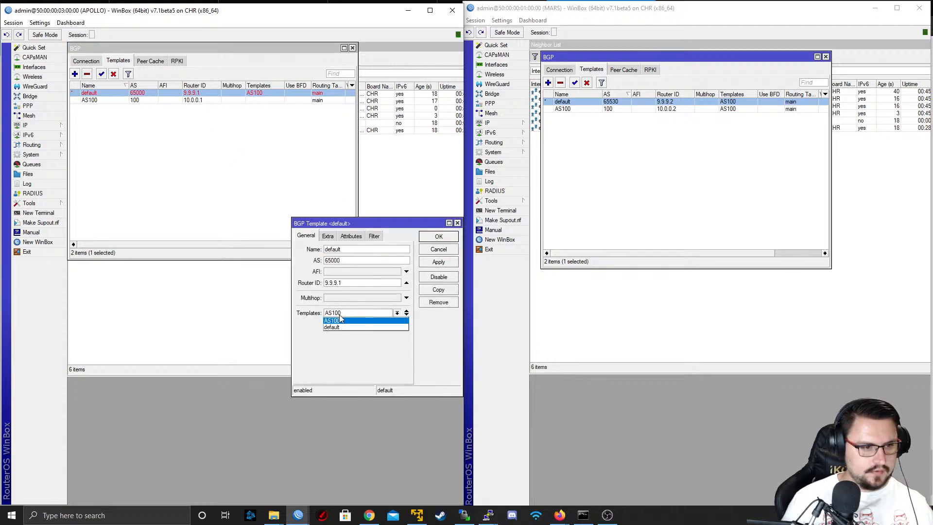
left_click(340, 321)
left_click(438, 262)
left_click(430, 236)
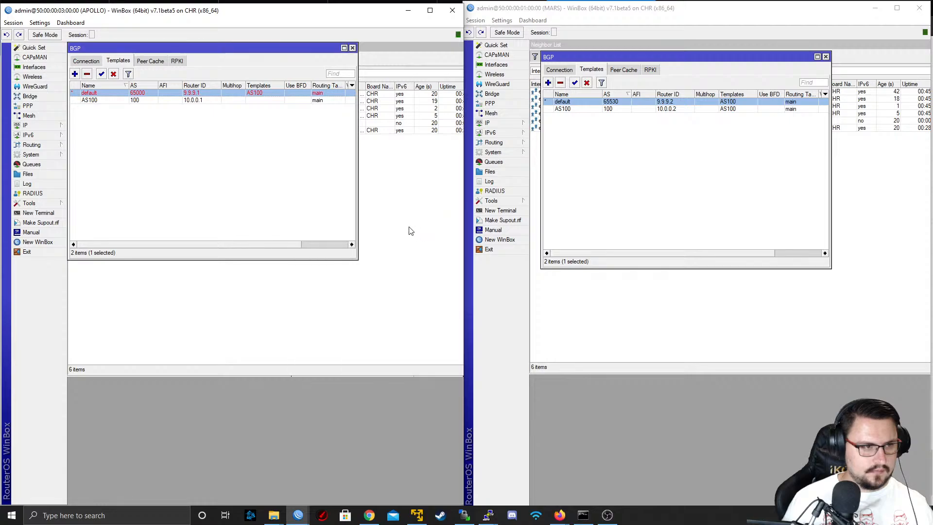
Clear the parent template from APOLLO's default BGP template and save it
double_click(226, 92)
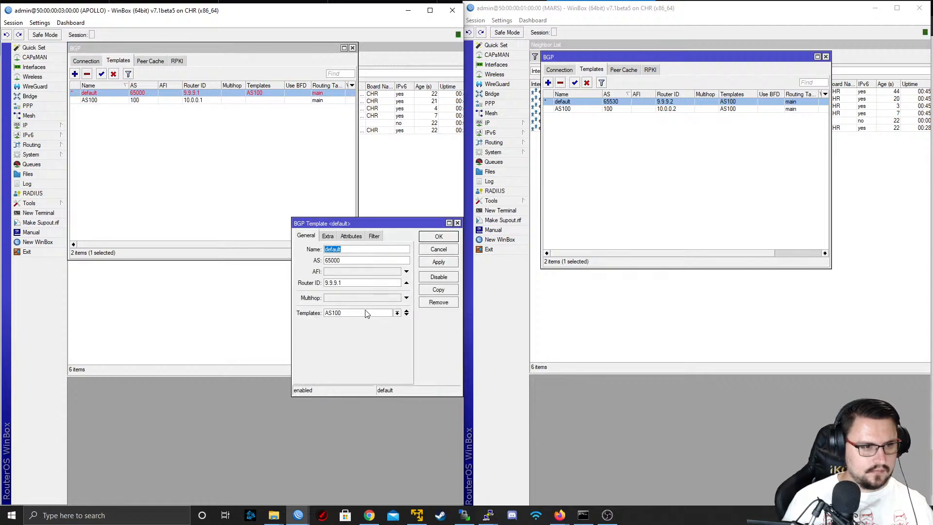
left_click(407, 316)
left_click(407, 311)
left_click(407, 313)
left_click(437, 263)
left_click(438, 237)
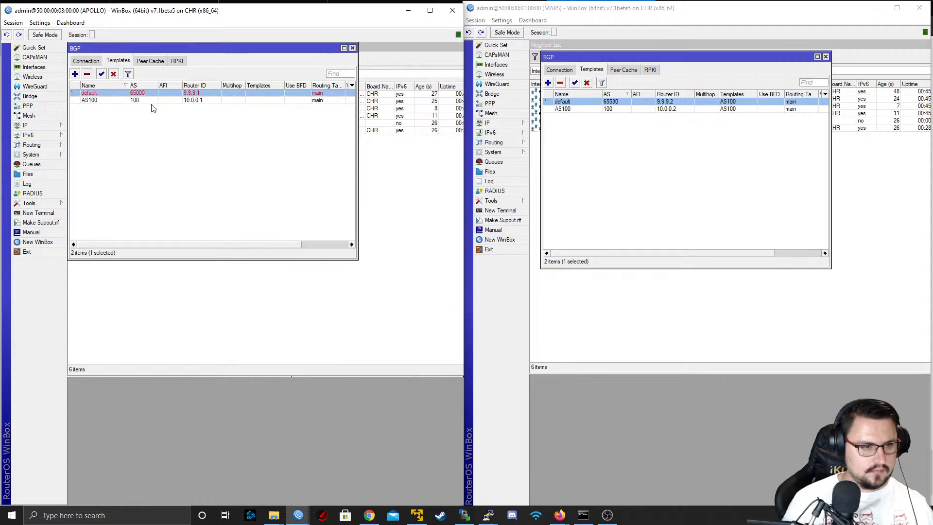
Assign AS100 as the parent template of APOLLO's default BGP template again, apply it and close the template
double_click(154, 93)
left_click(350, 314)
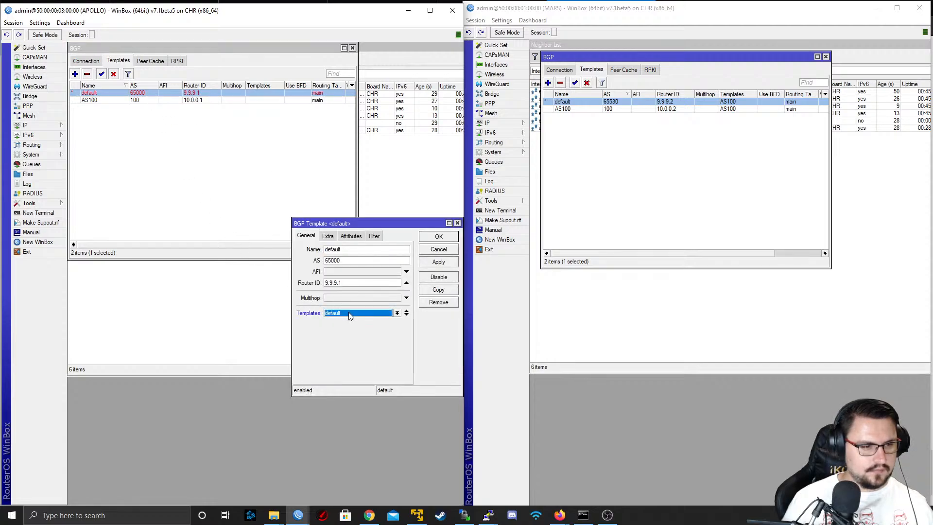
left_click(381, 315)
left_click(370, 326)
left_click(356, 315)
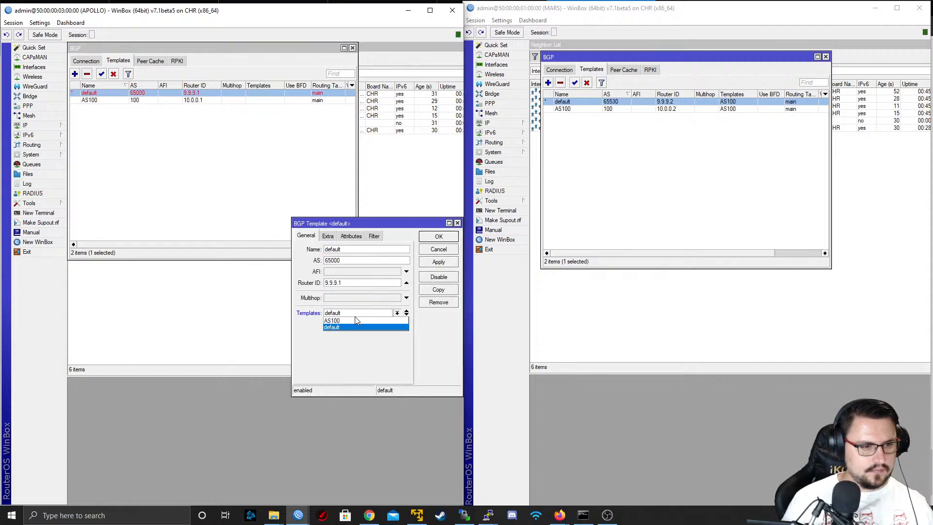
left_click(357, 321)
left_click(433, 265)
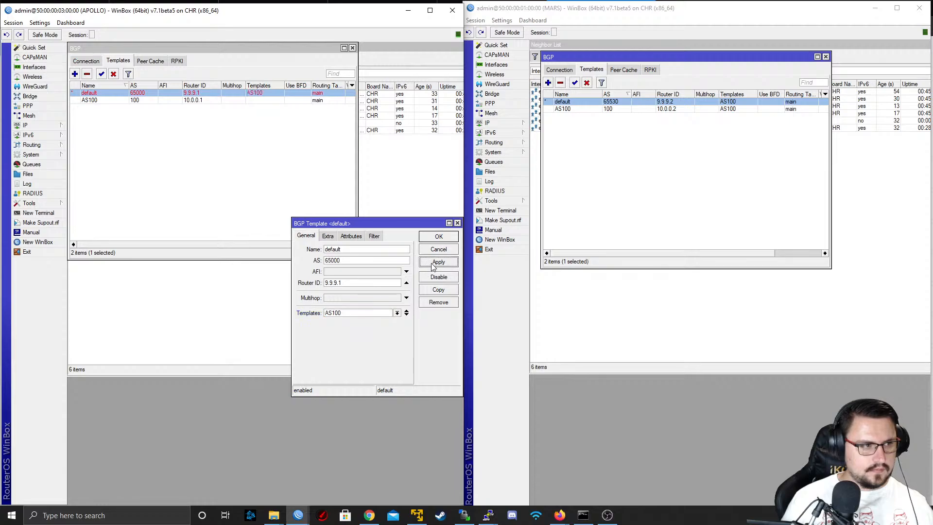
left_click(437, 237)
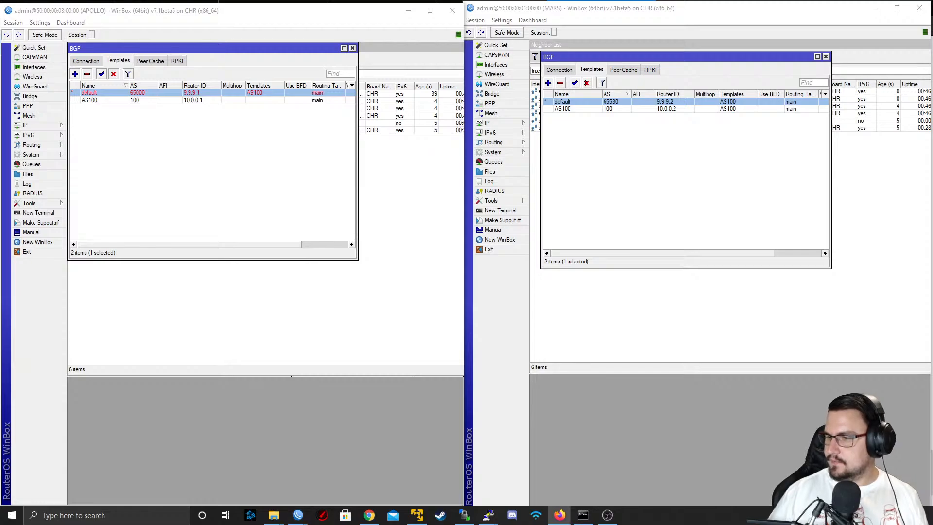
key("alt+Tab")
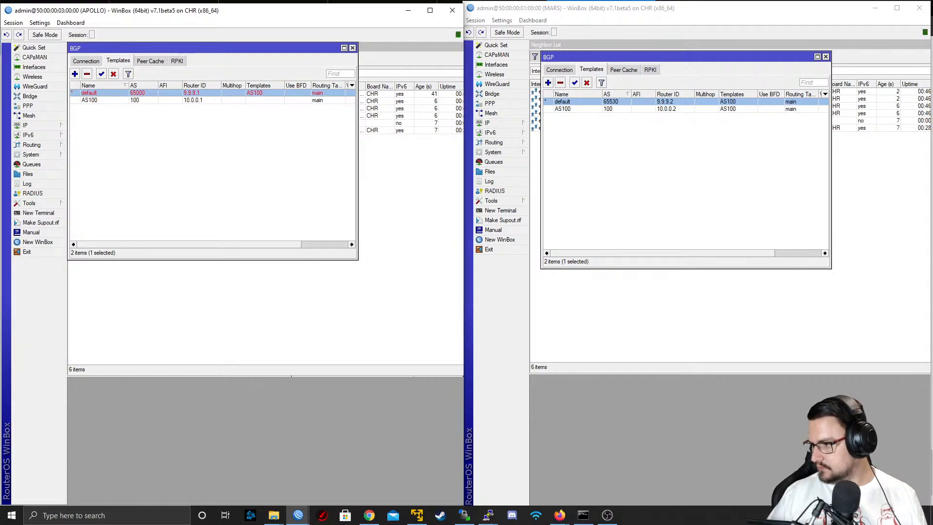
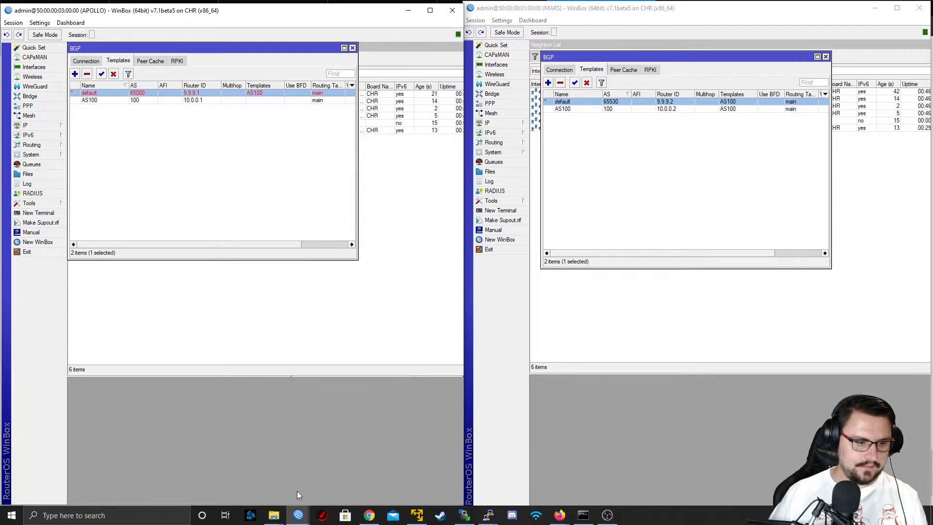
mouse_move(296, 511)
left_click(354, 466)
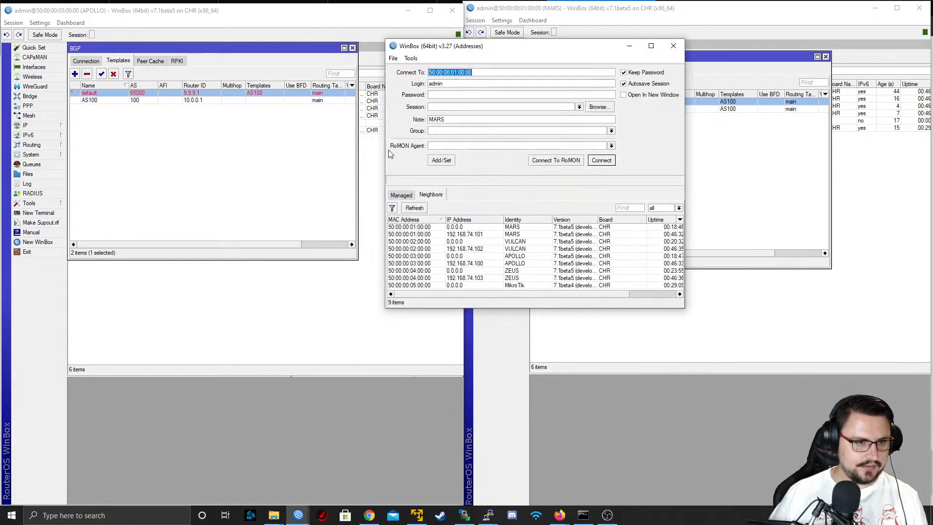
left_click(308, 292)
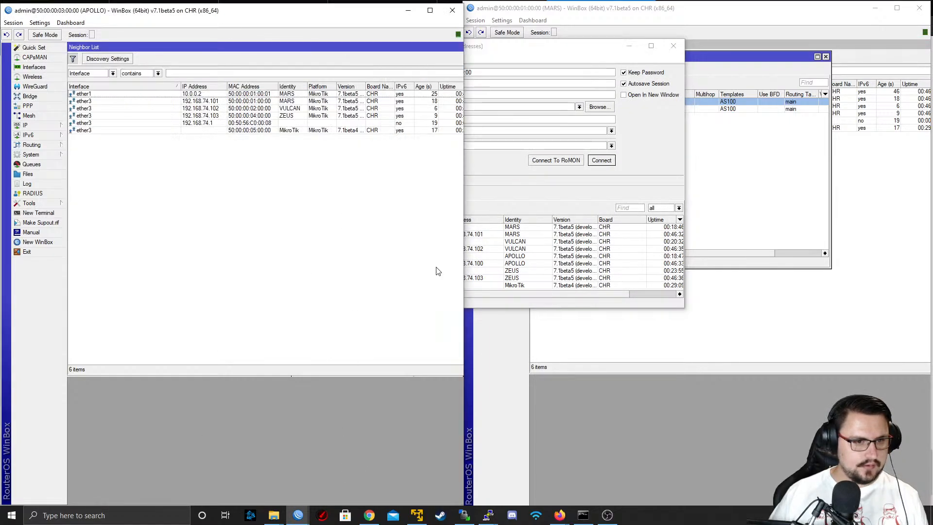
left_click(534, 263)
left_click(471, 263)
left_click(674, 46)
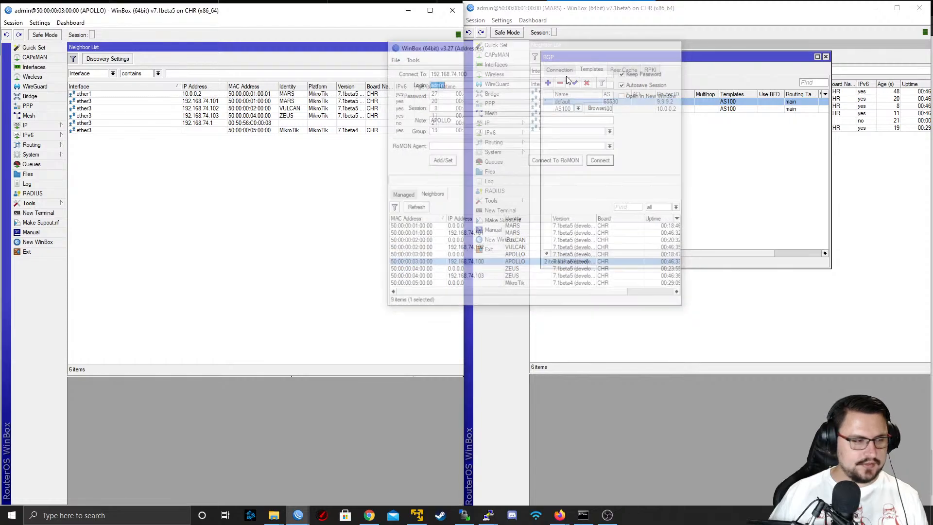
Review APOLLO's BGP peer cache, RPKI, connection and template lists
mouse_move(31, 145)
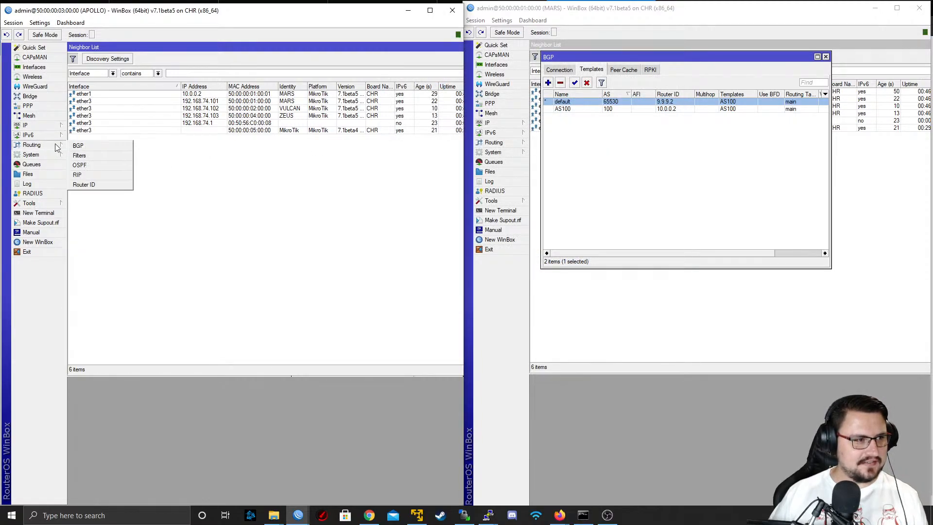
left_click(83, 152)
left_click(150, 62)
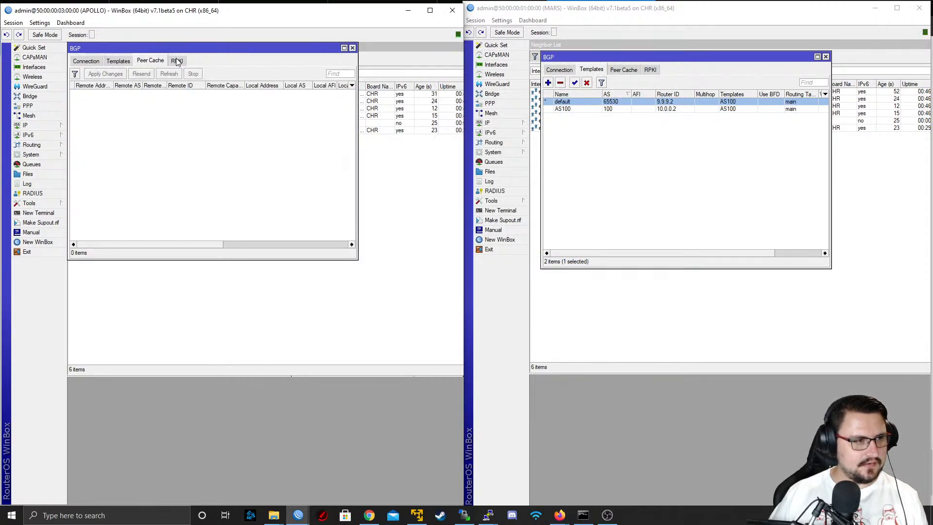
left_click(176, 61)
left_click(144, 62)
left_click(108, 60)
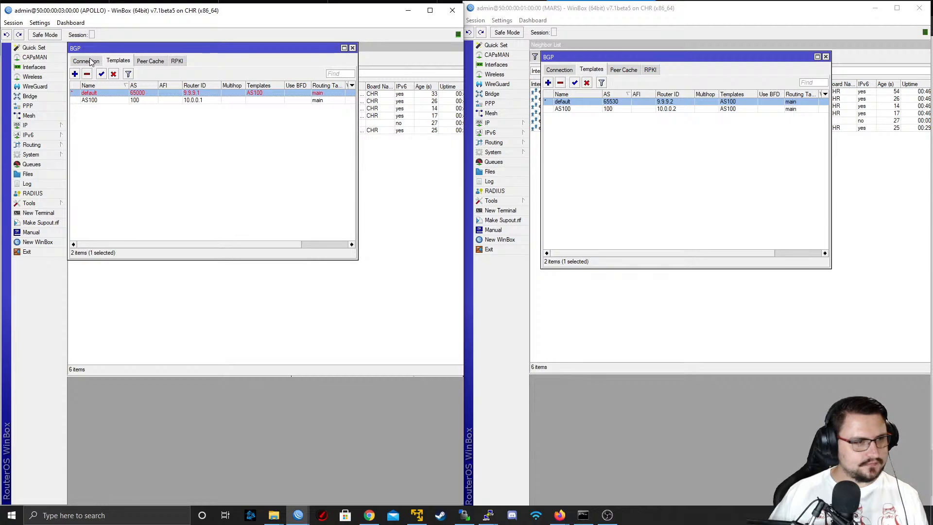
left_click(90, 61)
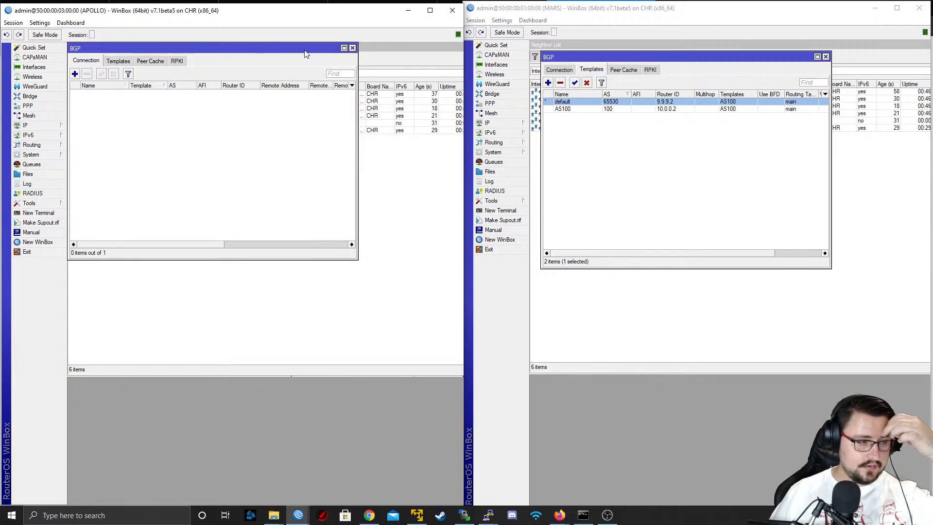
left_click(121, 61)
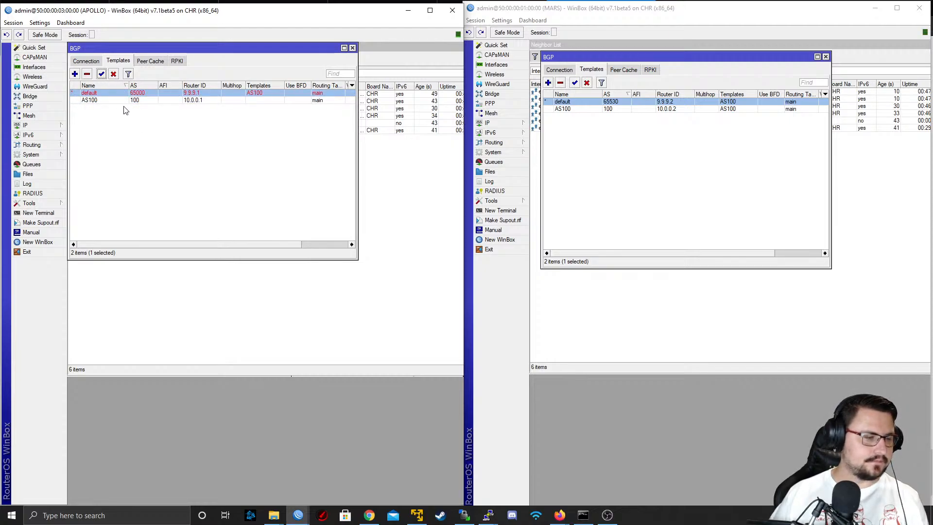
Open a blank form for a new BGP connection on APOLLO
left_click(86, 62)
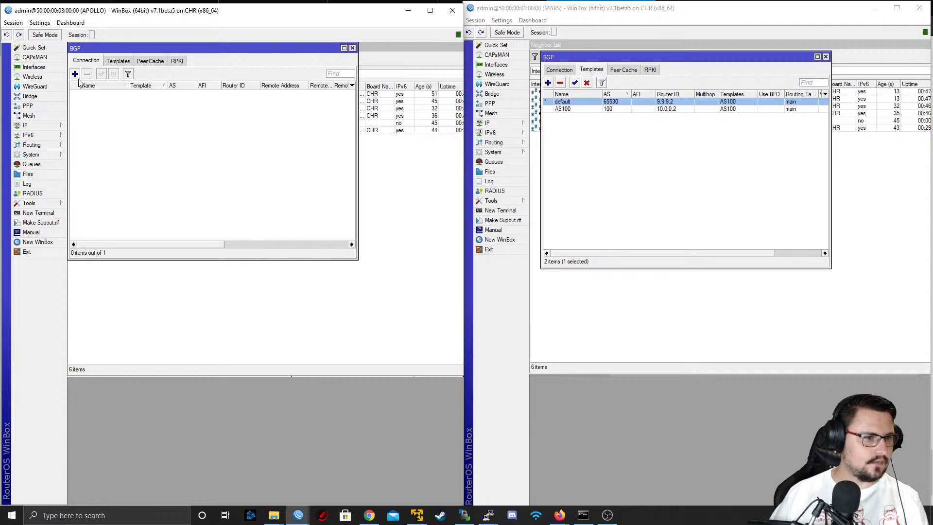
left_click(75, 73)
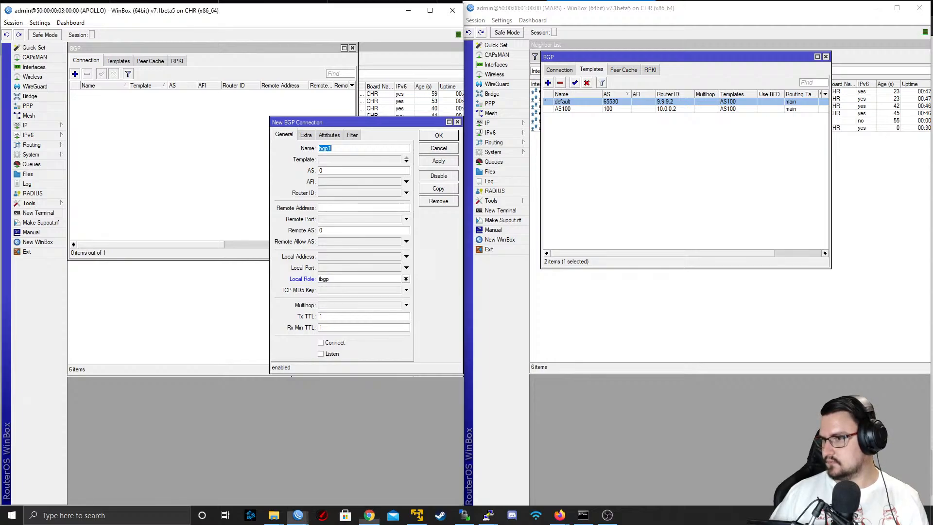
key("alt+Tab")
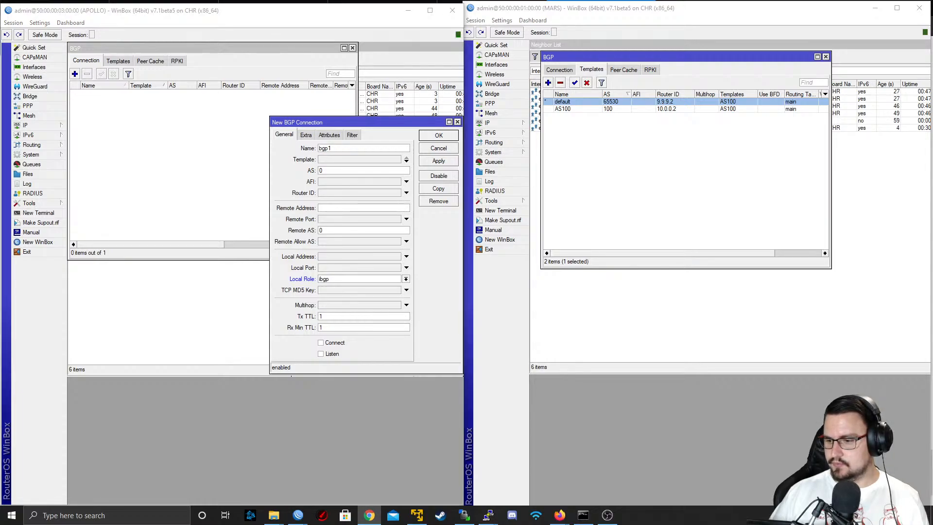
key("alt+Tab")
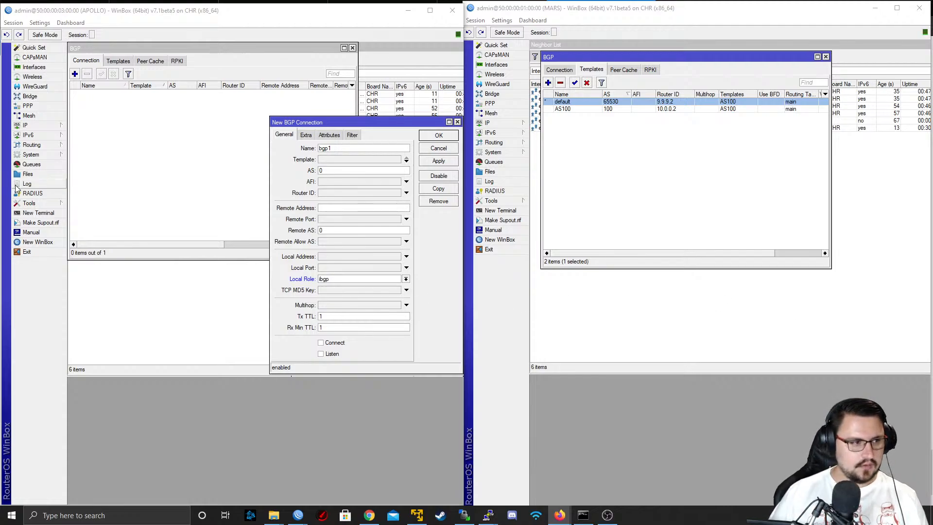
In a new terminal on APOLLO, start a "routing bgp connection add" command with remote.address=10.0.0.2
left_click(39, 213)
key("Return")
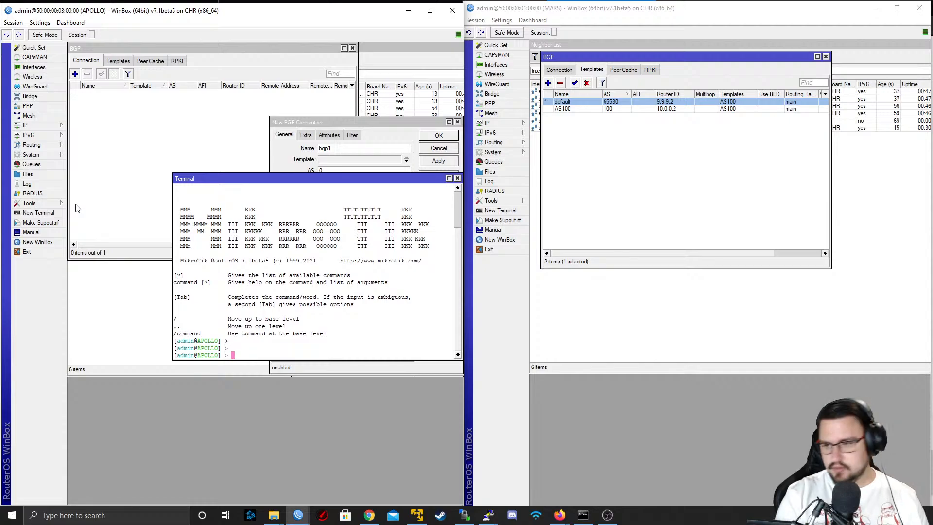
type("routing bgp connection")
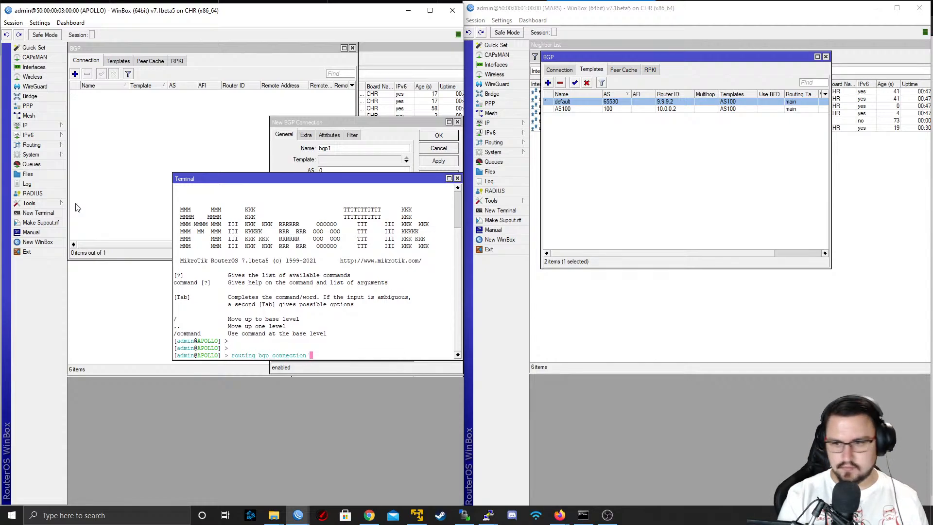
type("/add remot")
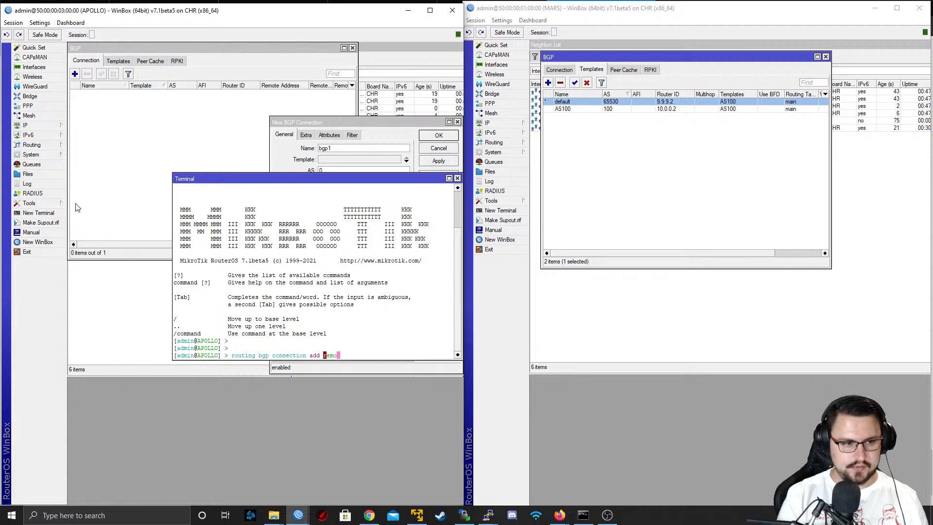
key("Tab")
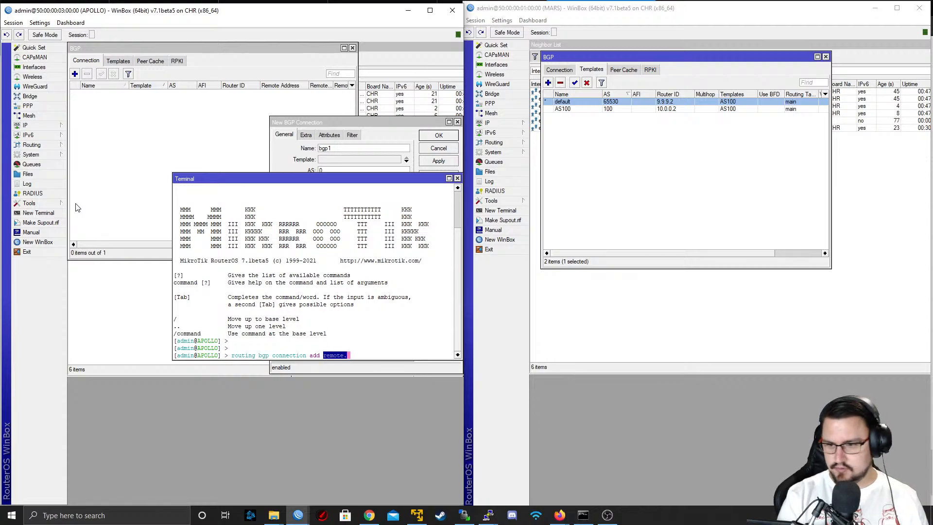
type("address=")
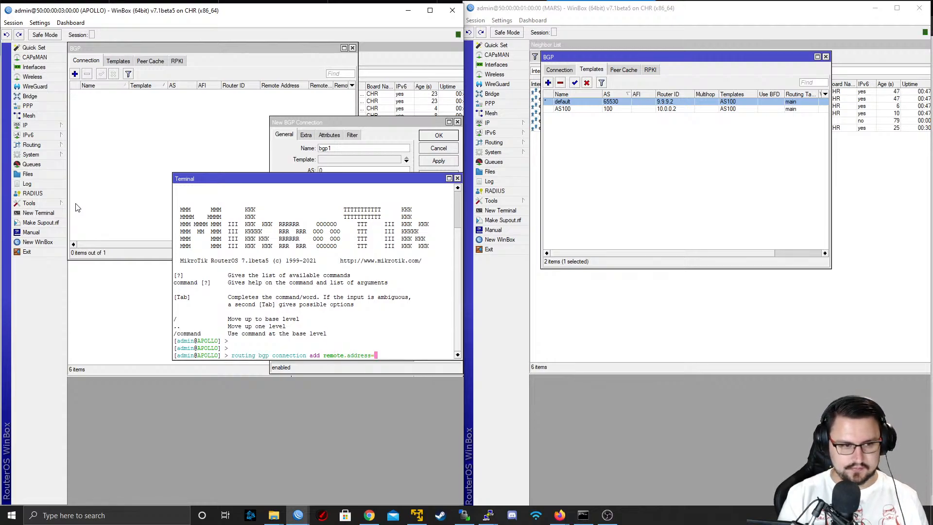
type("10")
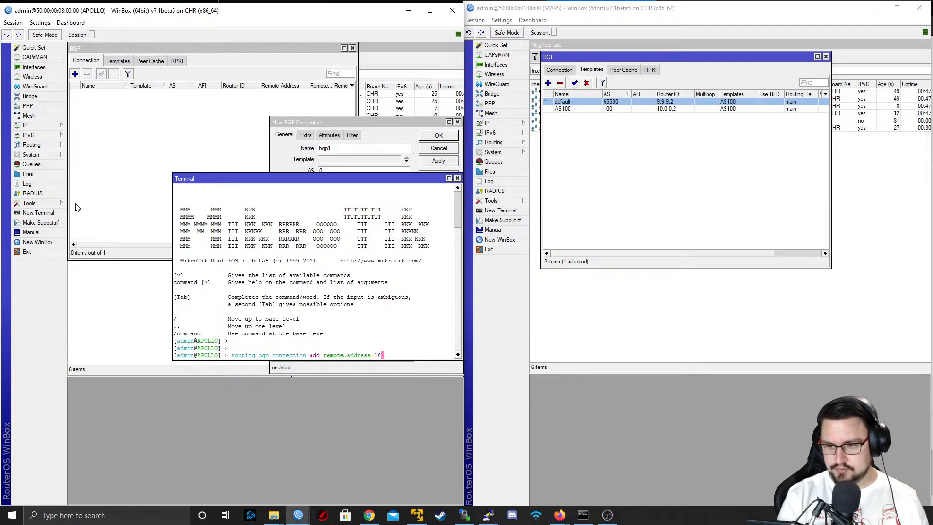
type(".0.0.")
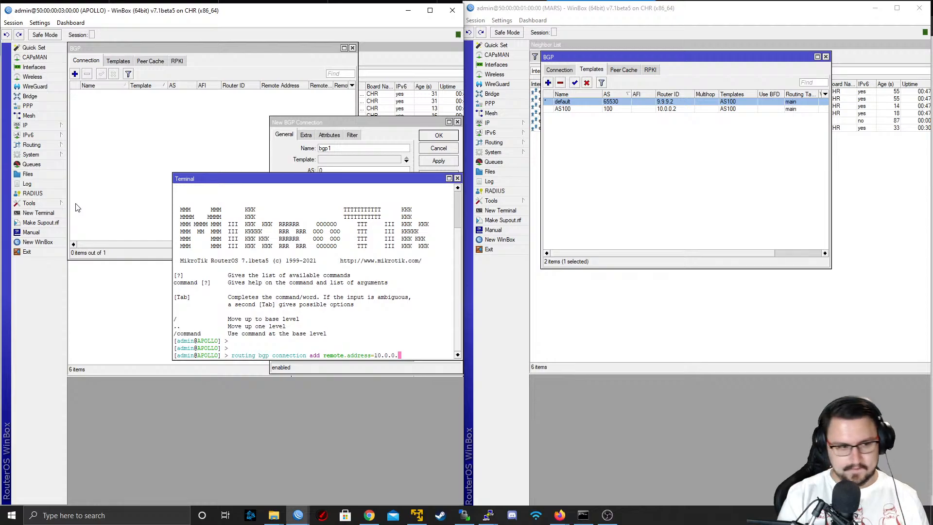
type("2")
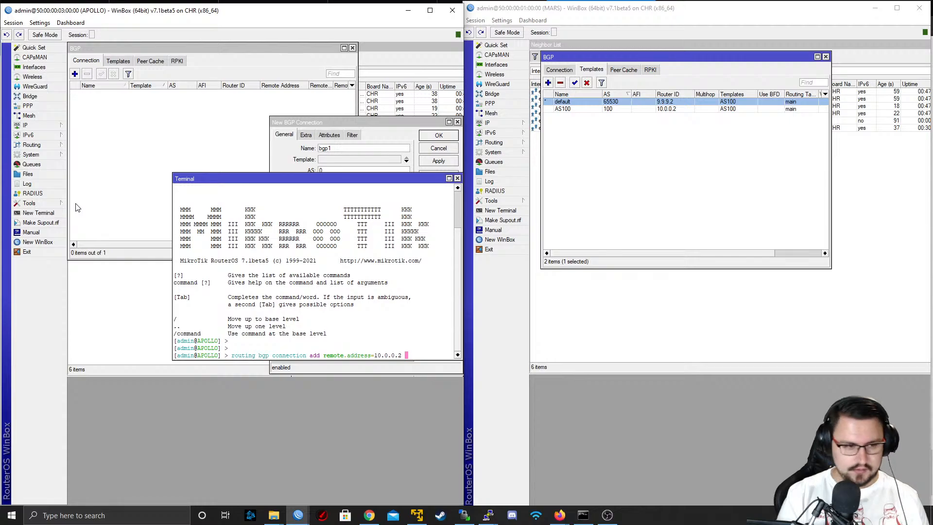
Extend the connection command with listen=yes and templates=AS100, checking the available template names and remaining parameters
type("listen=ye")
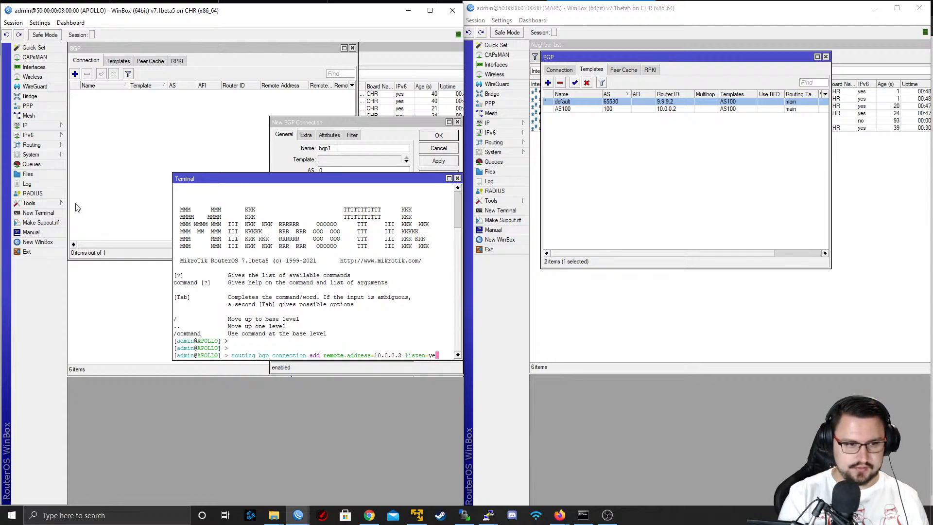
type("s ")
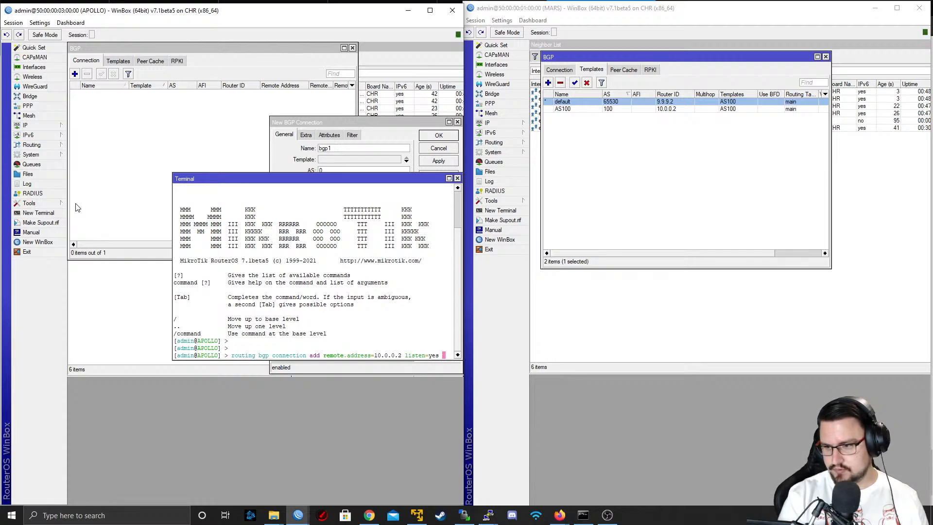
type("templates=")
key("question")
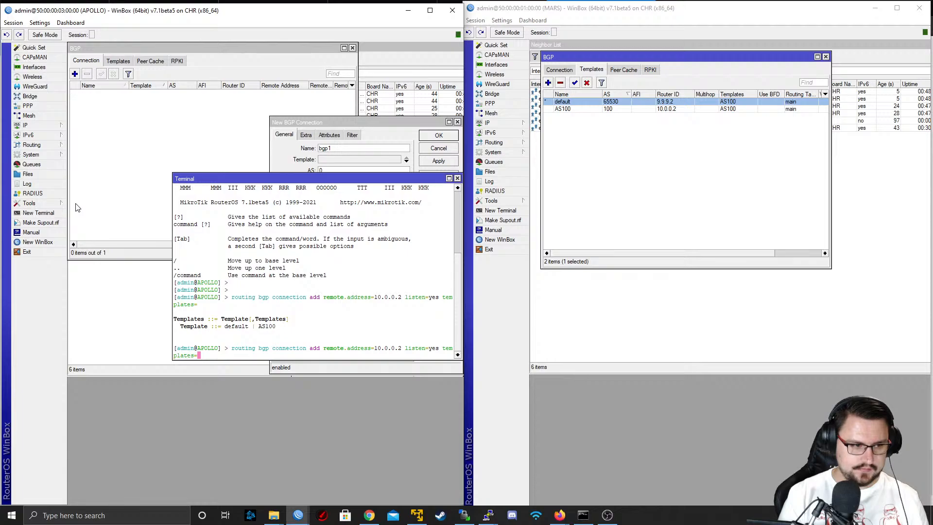
type("AS100")
key("question")
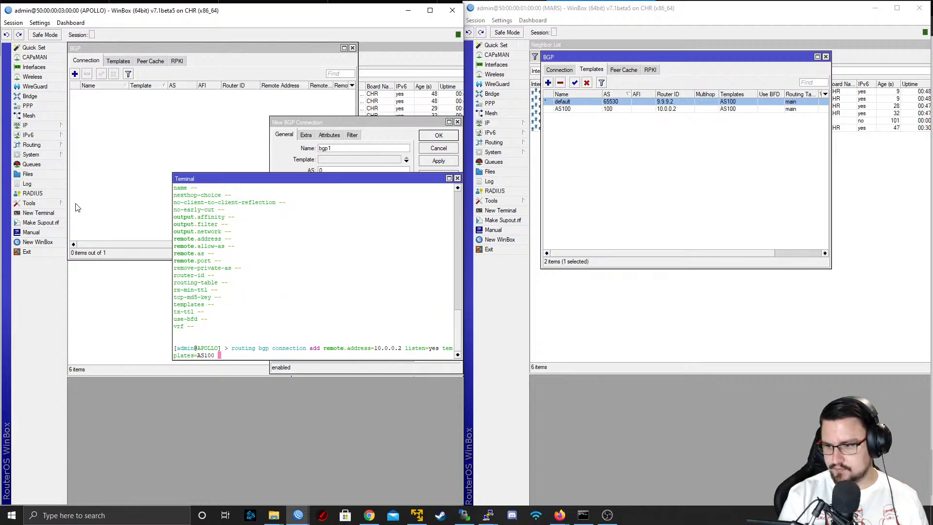
Complete the command with local.role=ibgp, run it and name the connection PEER_TO_MARS_IBGP
type("local.")
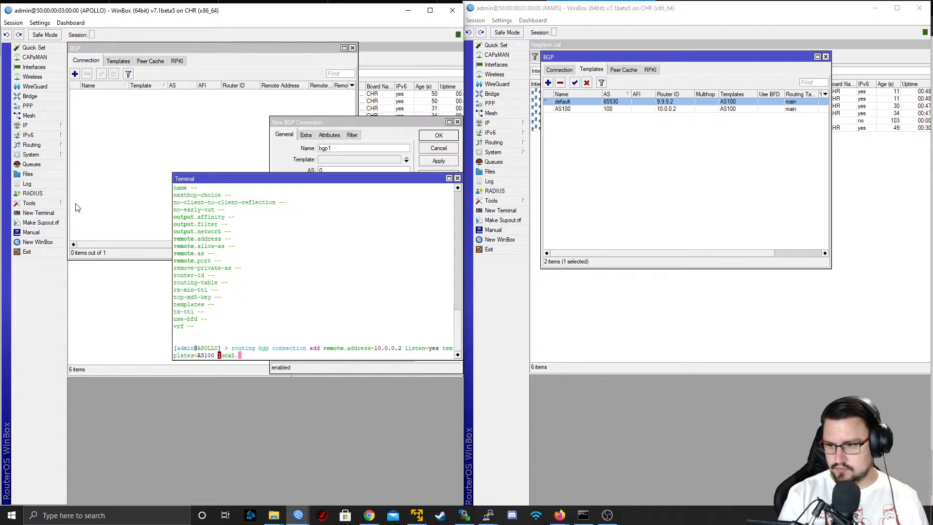
type("role=ibgp")
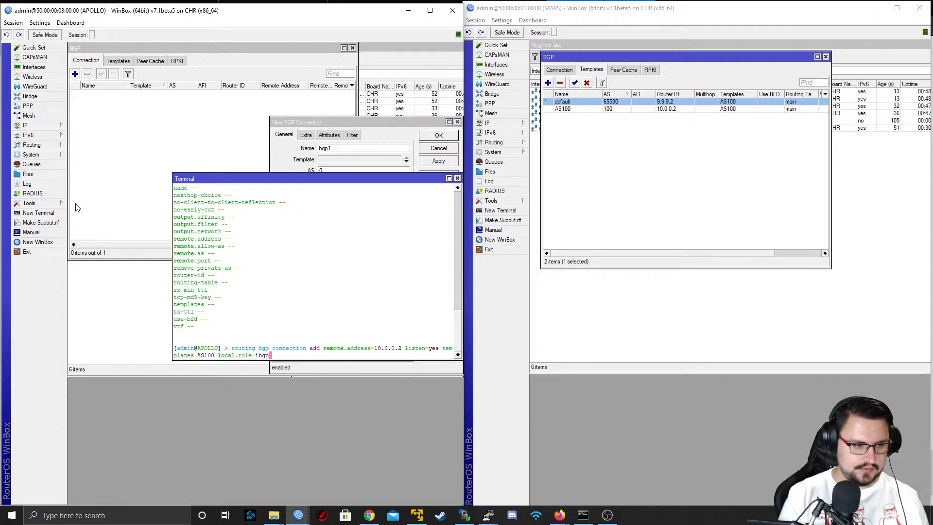
key("Return")
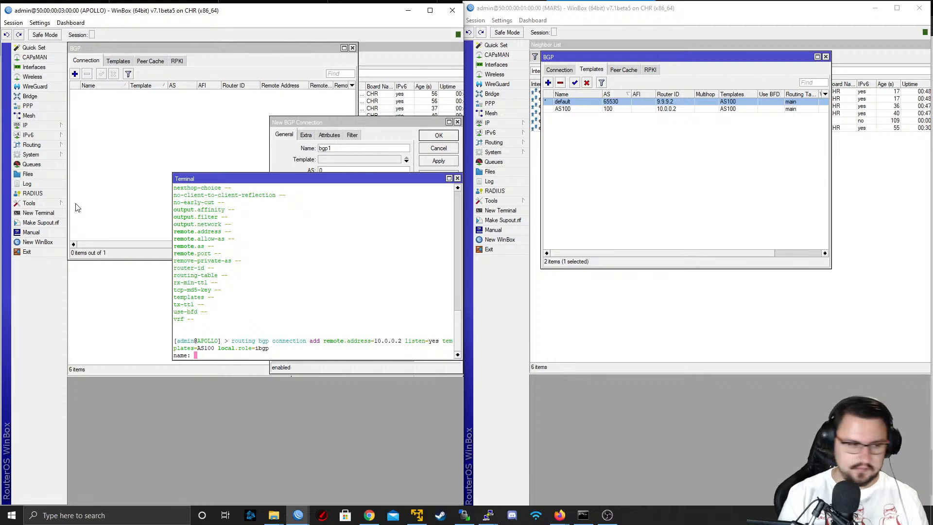
type("PEER_TO")
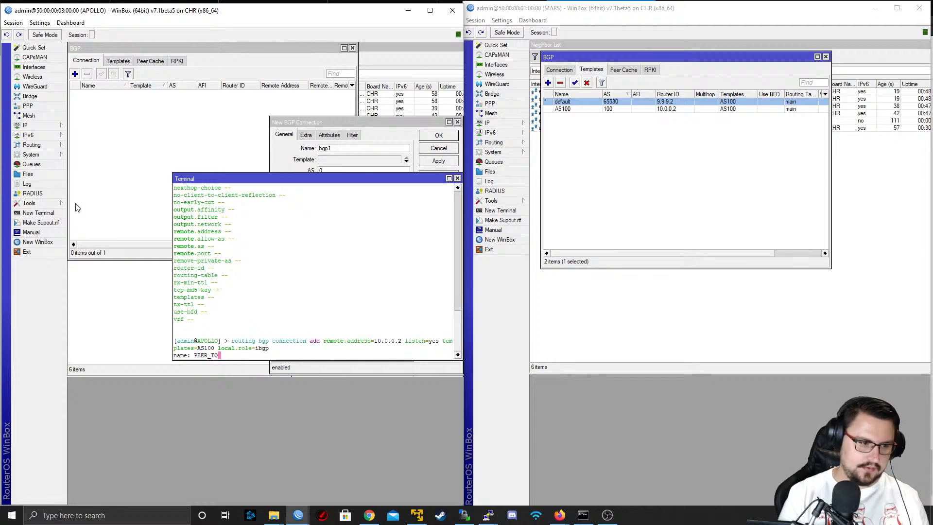
type("_MARS_IBGP")
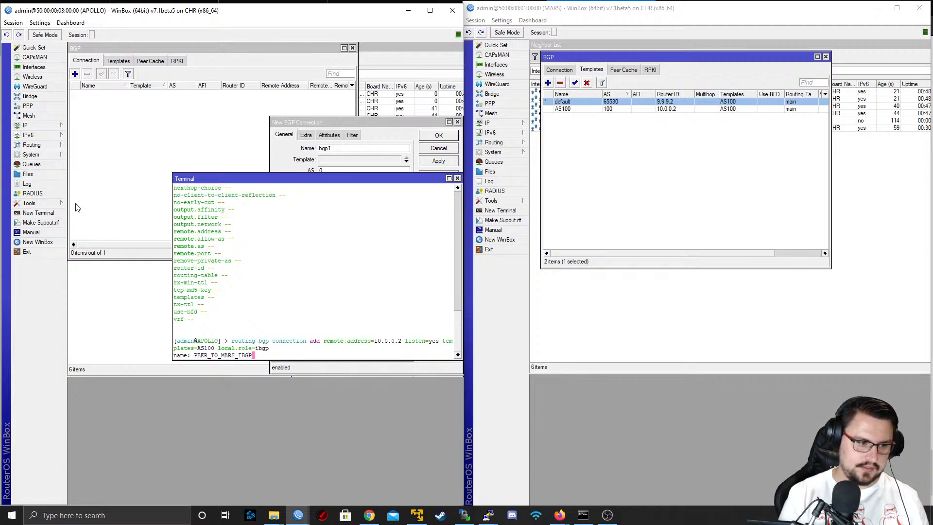
key("Return")
Print APOLLO's BGP connections in the terminal and read the comment on the listed entry
type("routing bg")
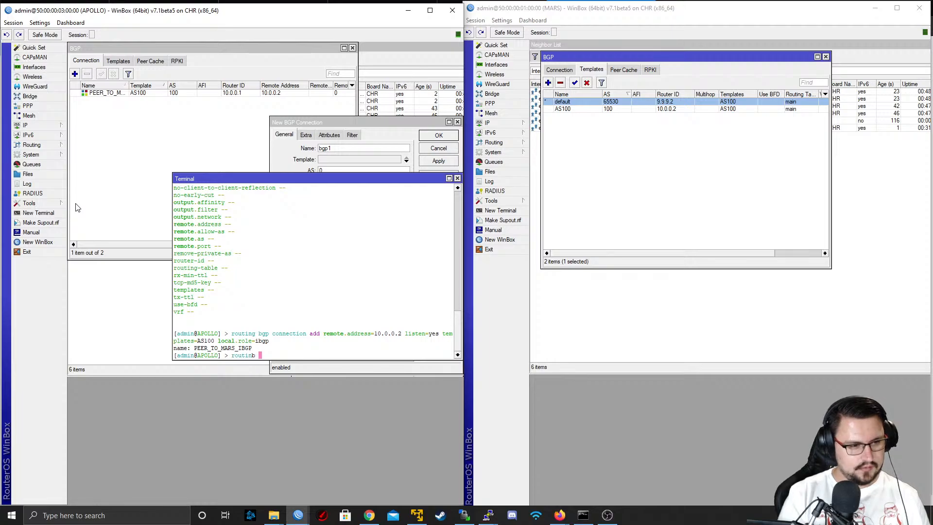
type("p connection/print")
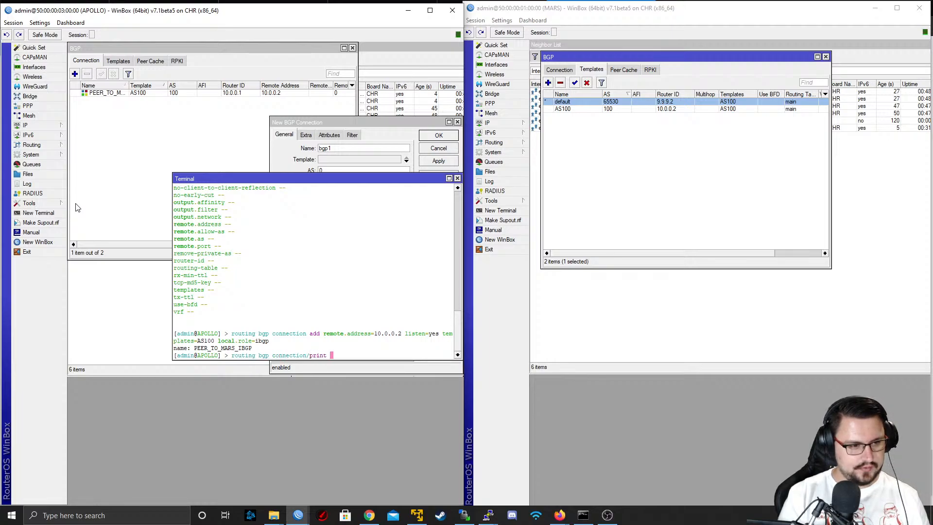
key("Return")
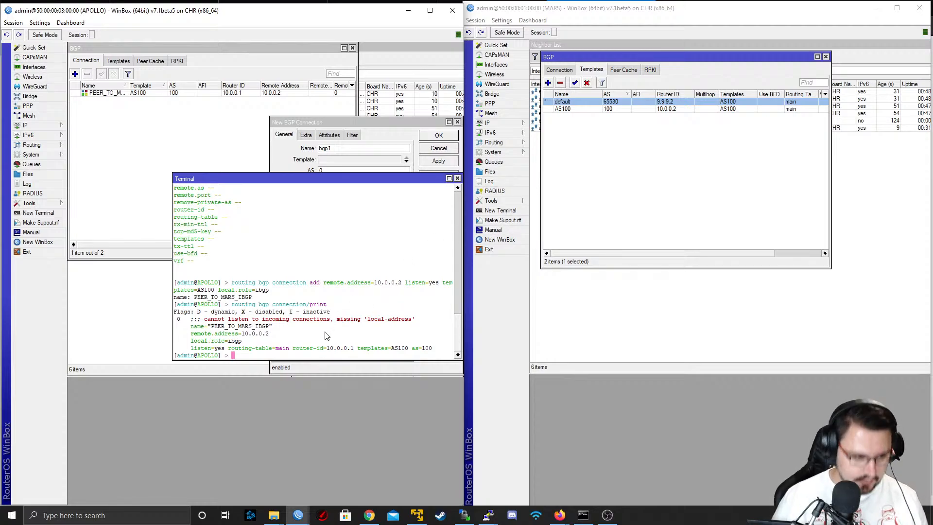
left_click_drag(335, 318, 410, 319)
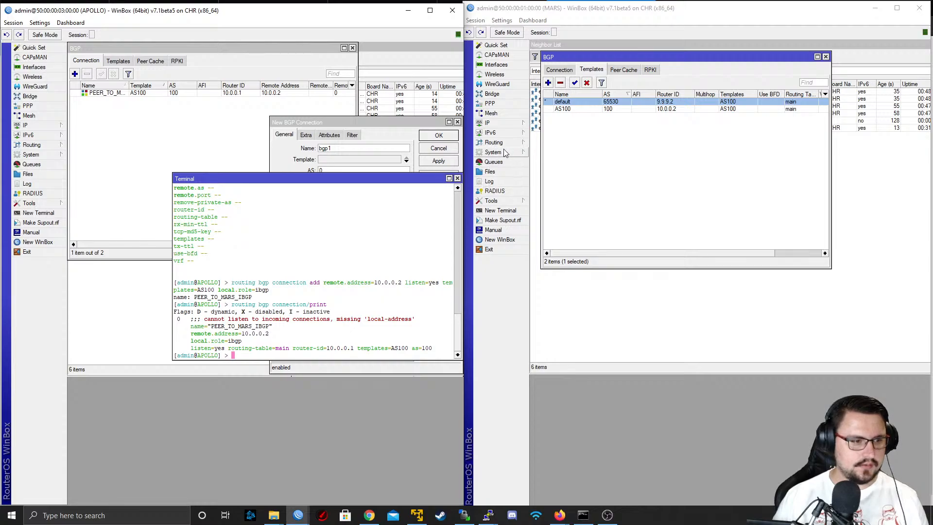
In a new terminal on MARS, start a "routing bgp connection add" command with remote.address=10.0.0.1
left_click(502, 211)
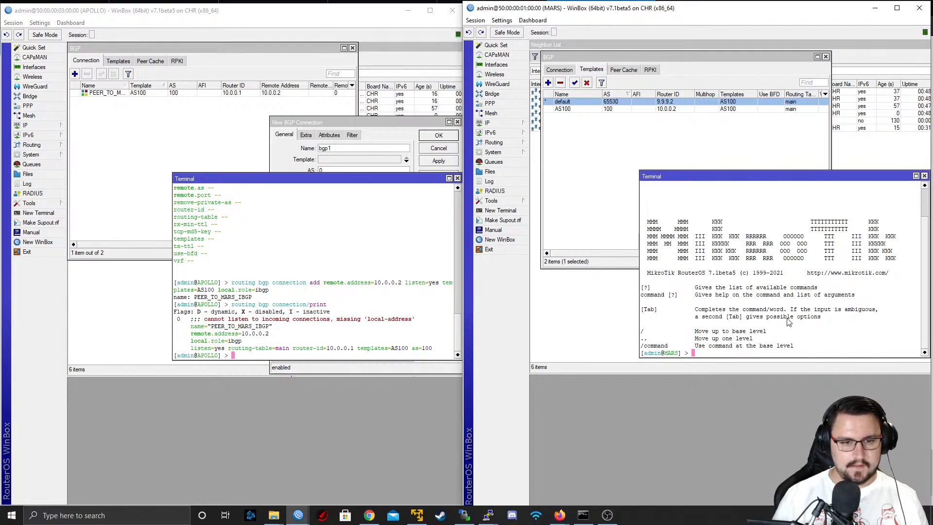
key("Return")
key("Return")
type("ro")
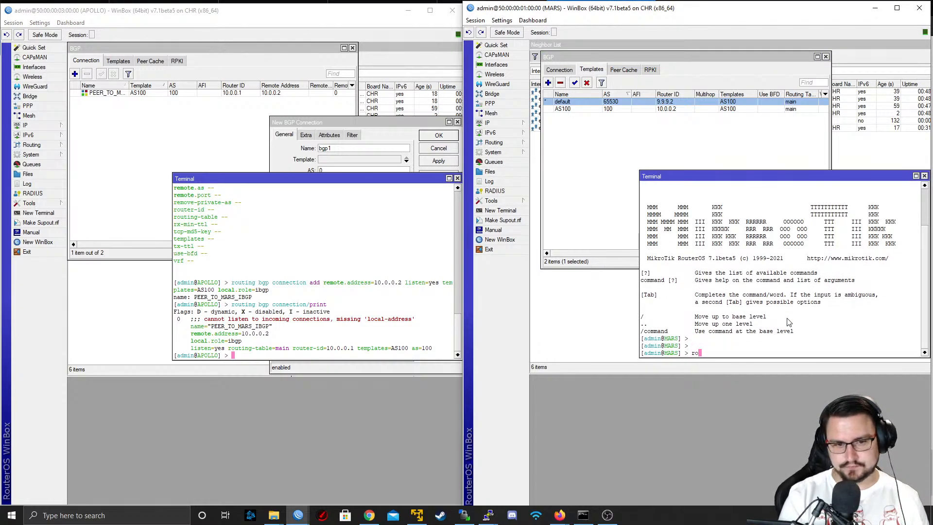
type("uting bgp connection/")
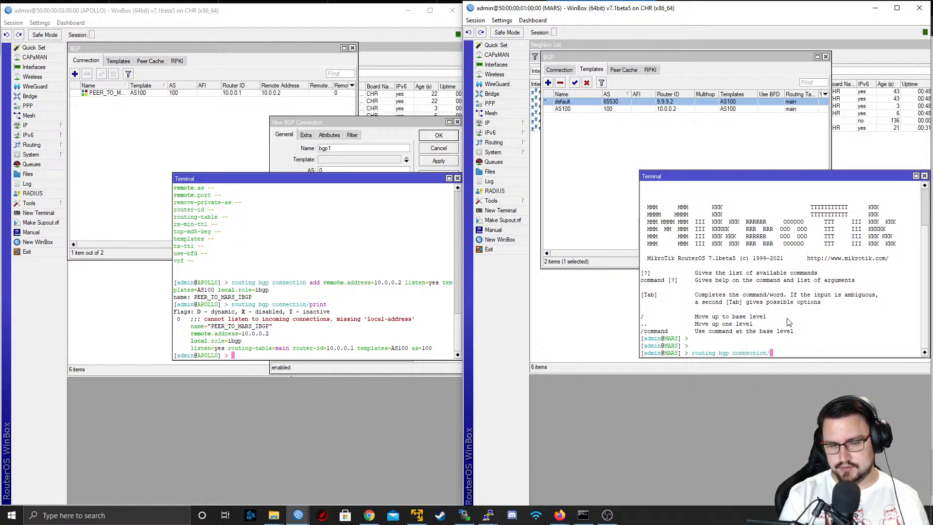
key("BackSpace")
type("add ")
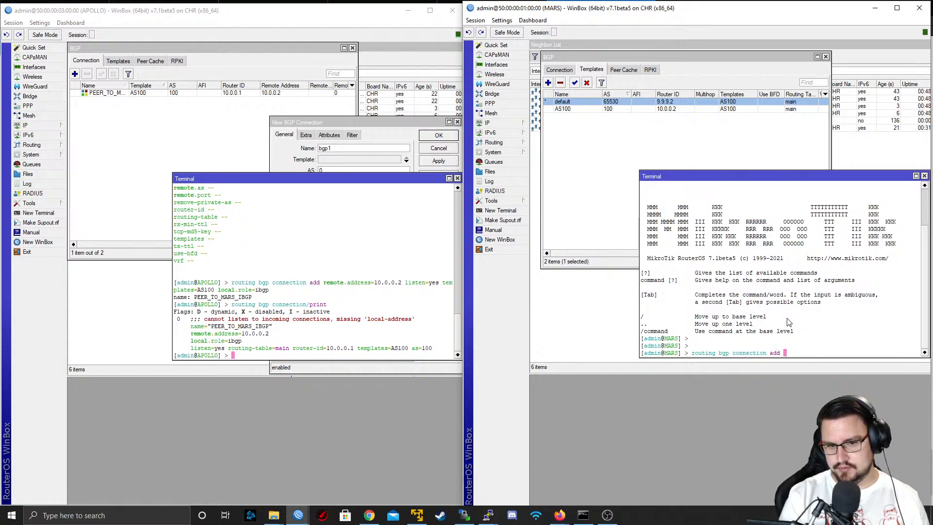
type("remo")
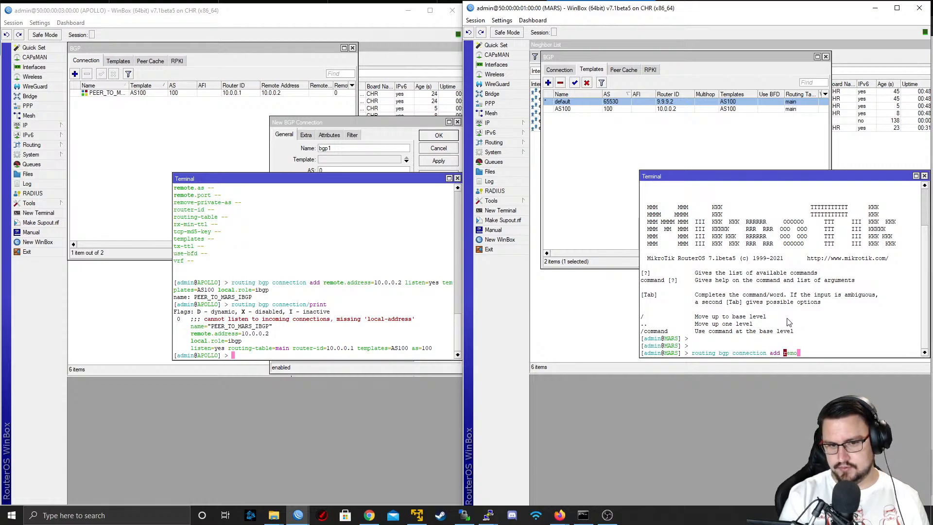
type("te.address=")
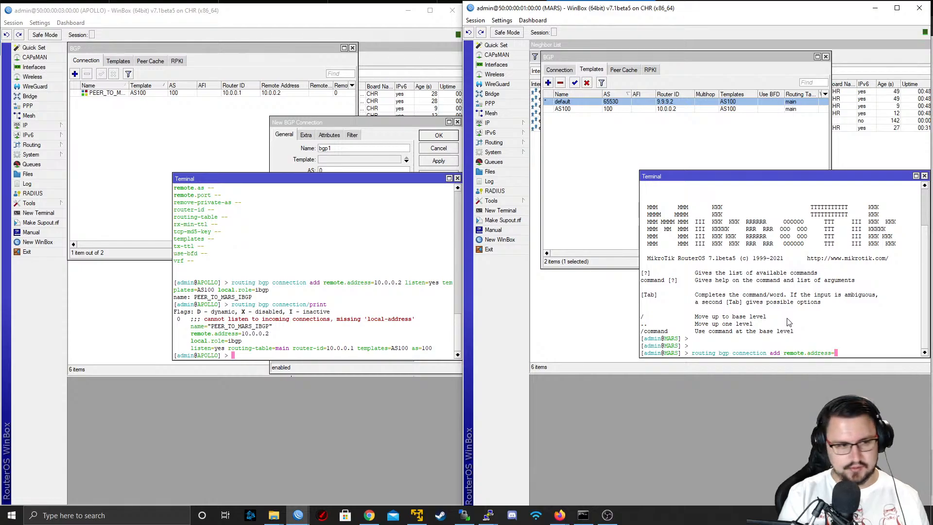
type("10.0.0")
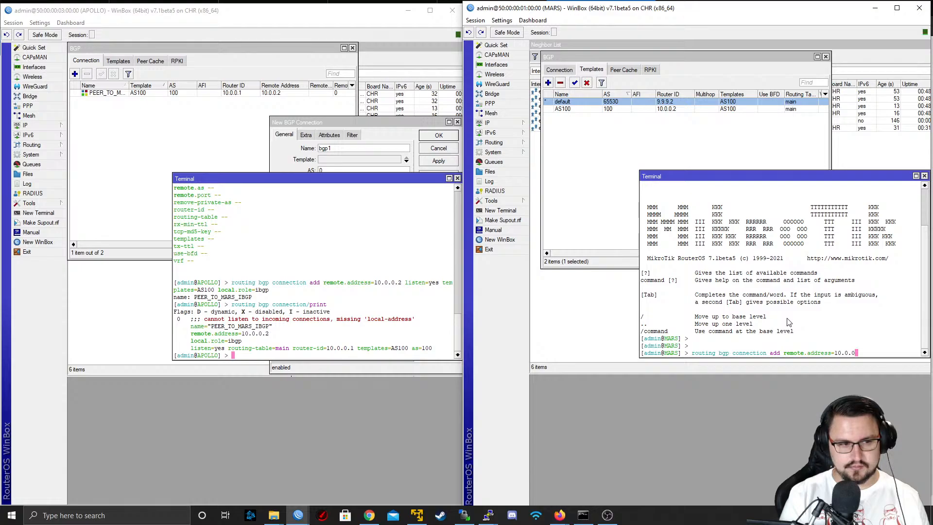
type(".1")
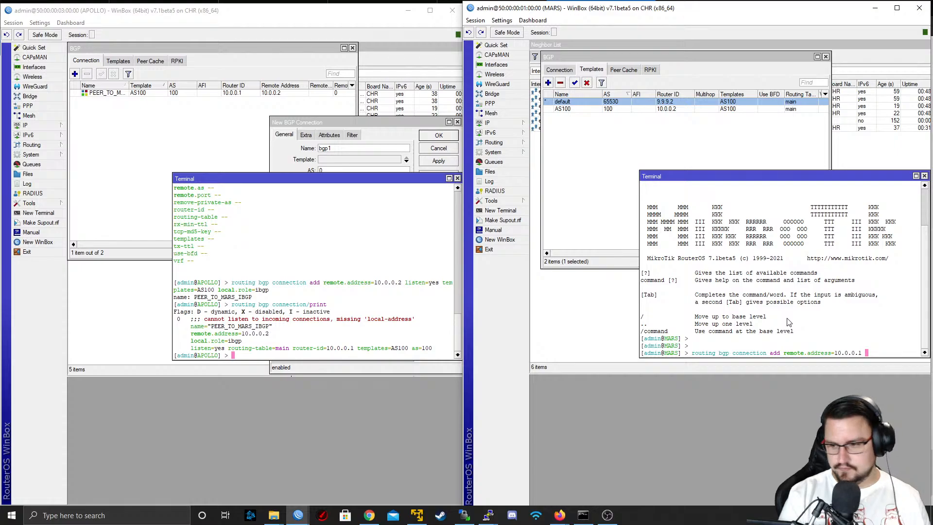
Extend the MARS connection command with listen=yes, templates=AS100 and local.role=ibgp
type("listen=")
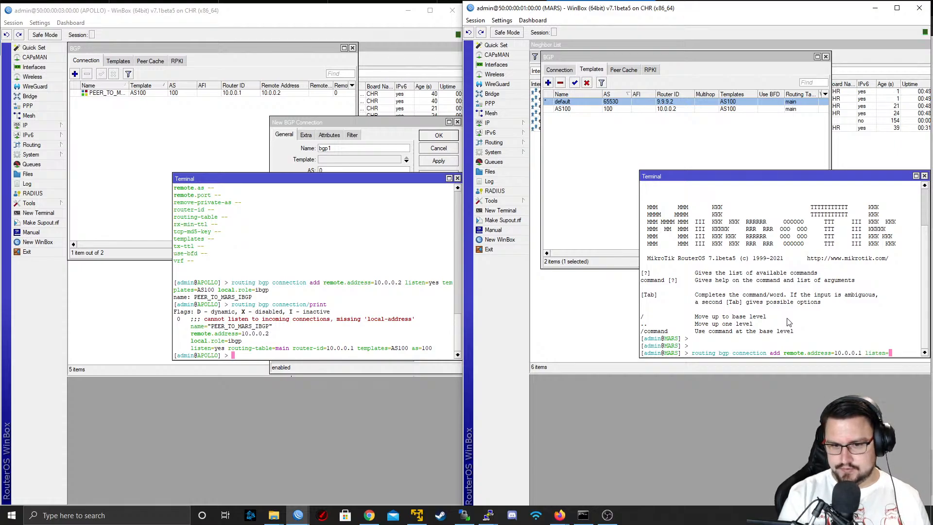
type("yes ")
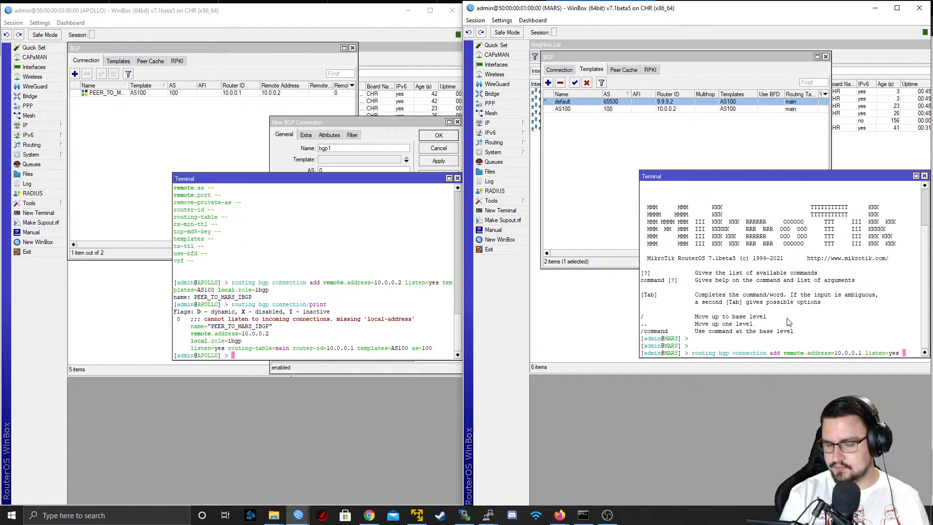
type("templates=AS100 ")
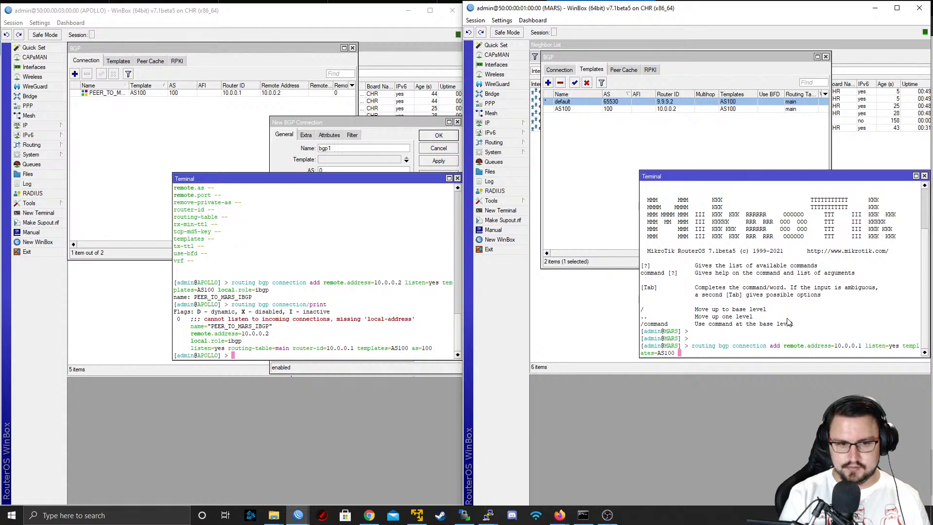
type("local.")
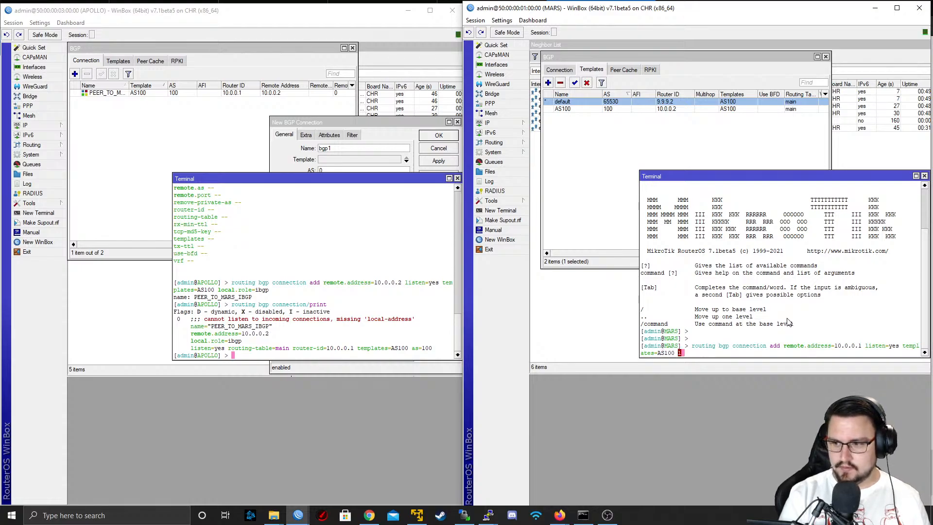
type("role=ibgp")
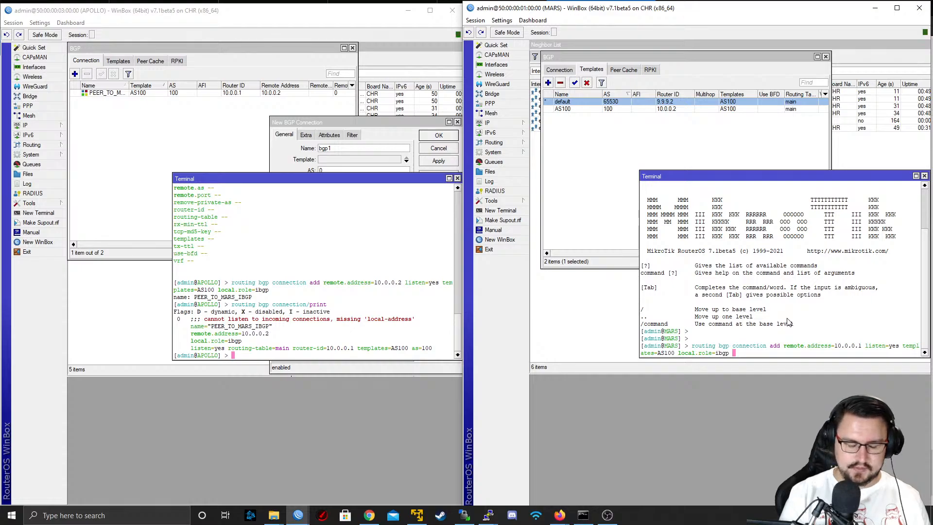
type(" na")
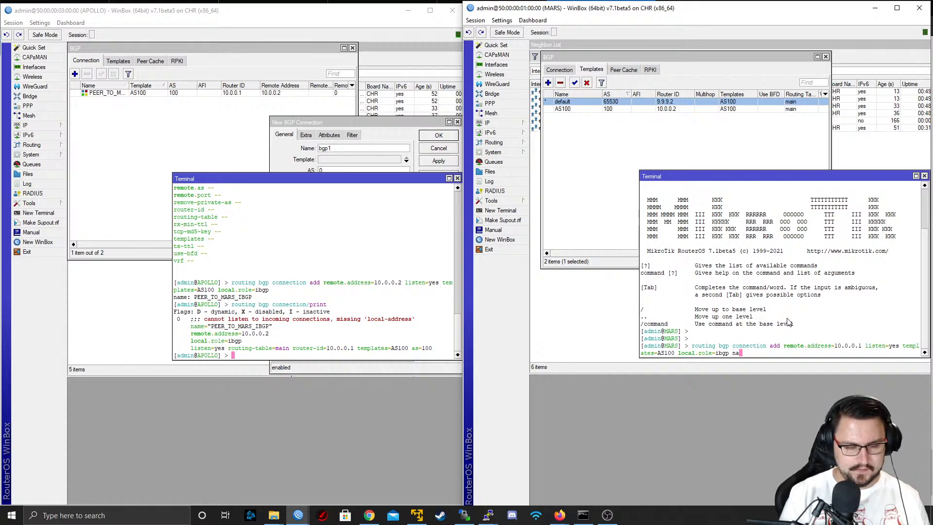
type("me=PEER")
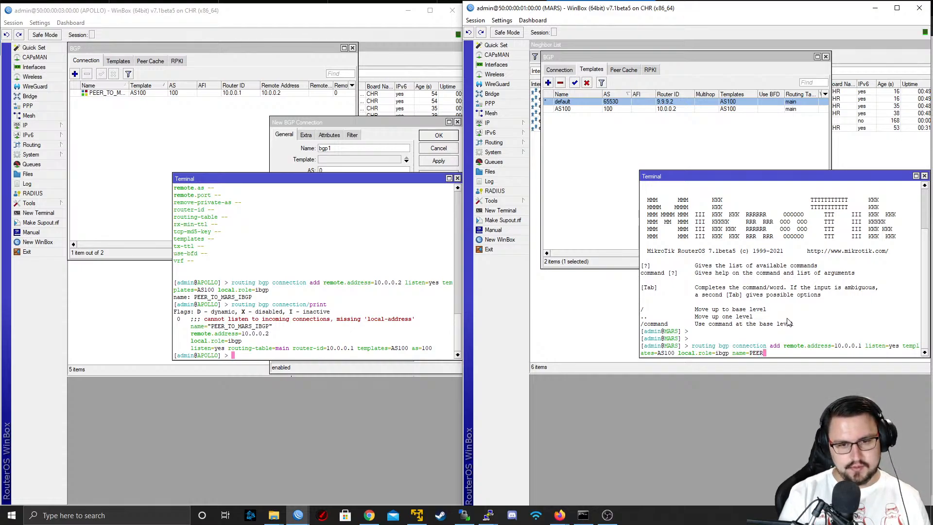
type("_TO_APO")
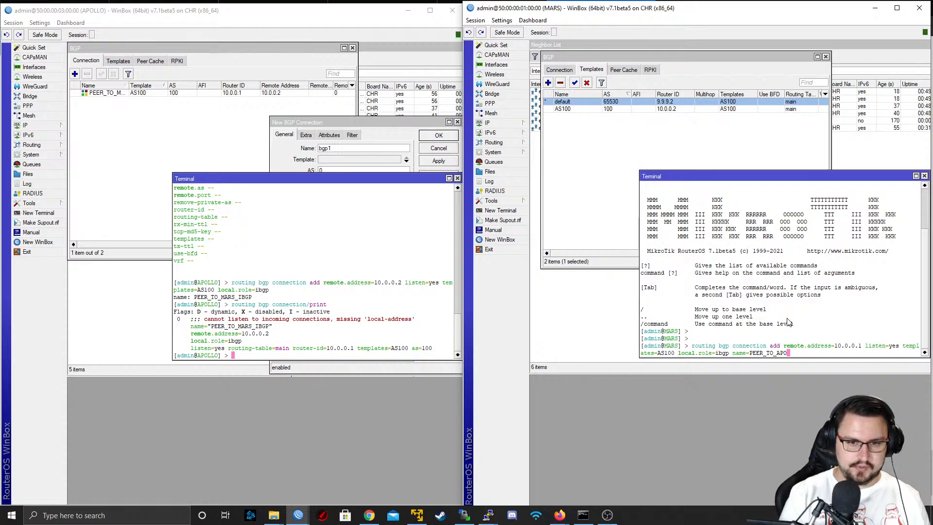
type("LLO_IBGP")
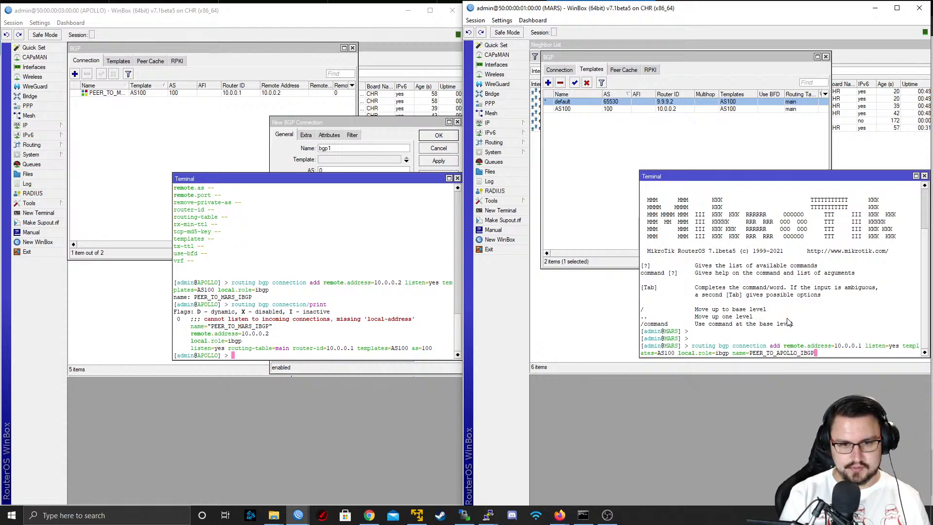
Complete the command with name=PEER_TO_APOLLO_IBGP and run it to add the connection on MARS
key("Return")
Print MARS's BGP connections with "routing bgp connection/print"
type("routing")
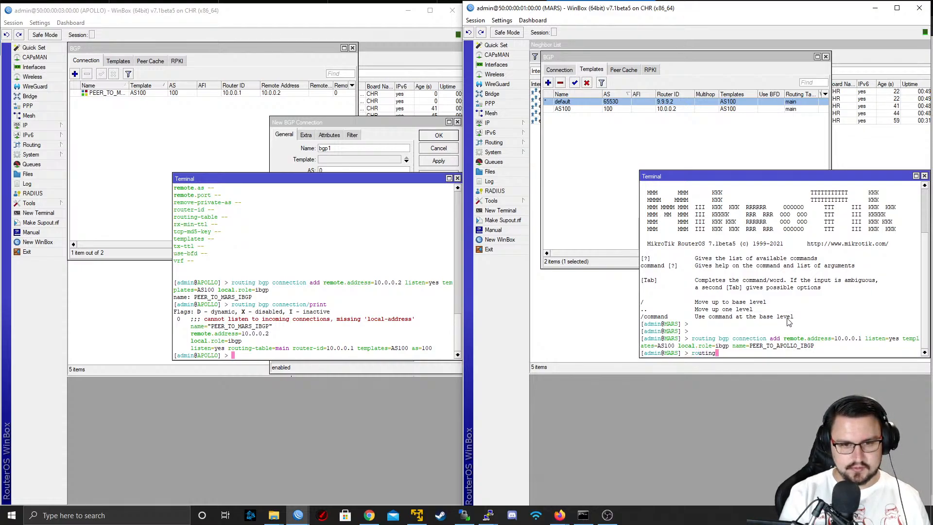
type(" bgp connection/print")
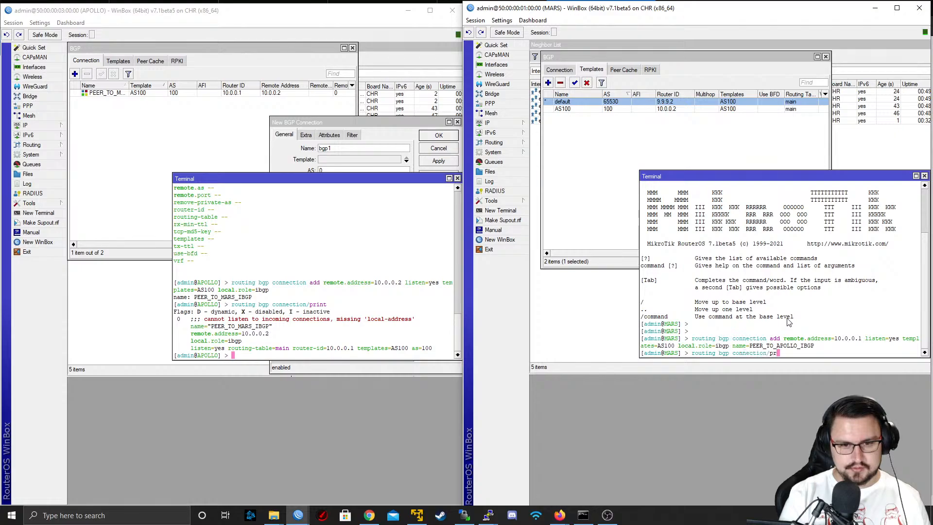
key("Return")
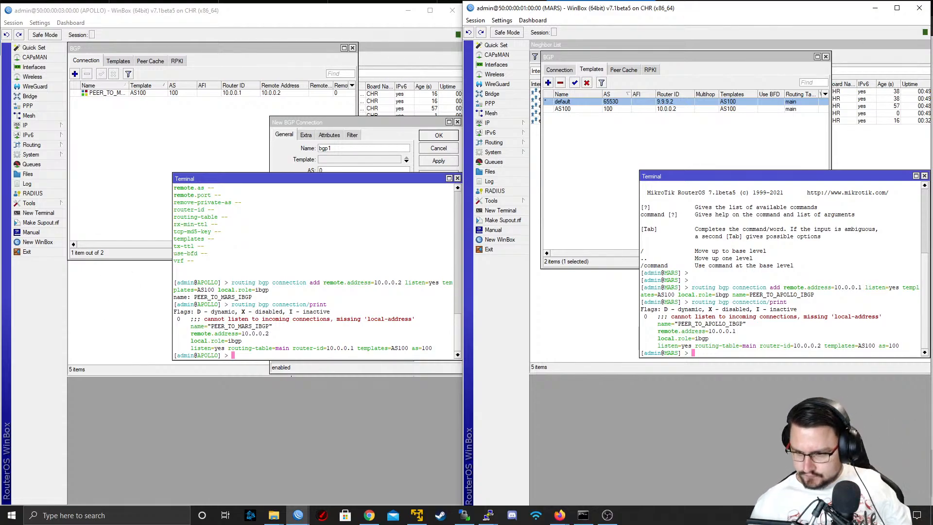
Switch to Firefox, close the "MikroTik ROS 7 BGP" search results and return to the EVE topology page
key("alt+Tab")
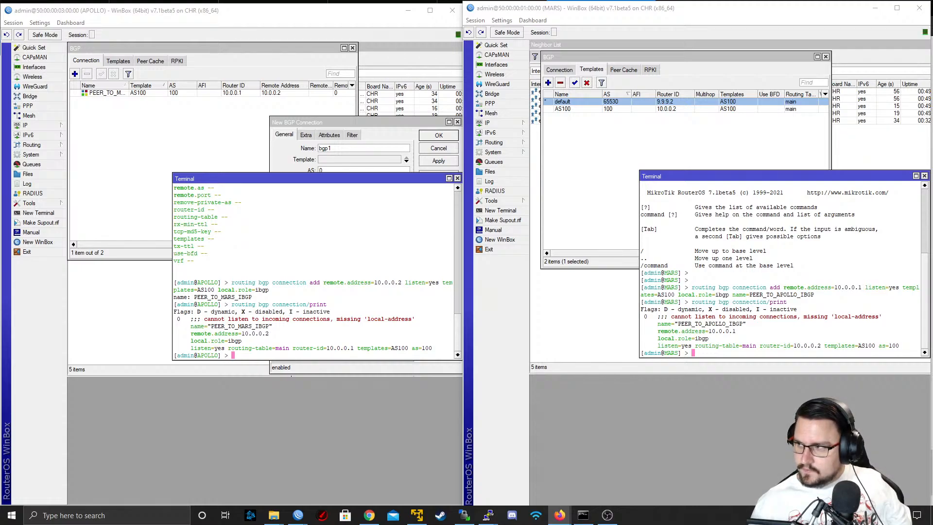
key("alt+Tab")
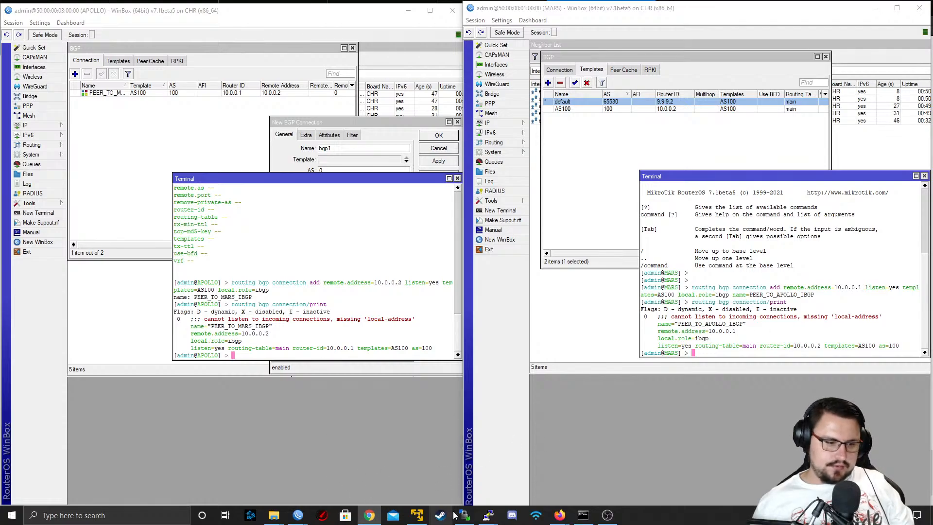
mouse_move(560, 518)
left_click(506, 472)
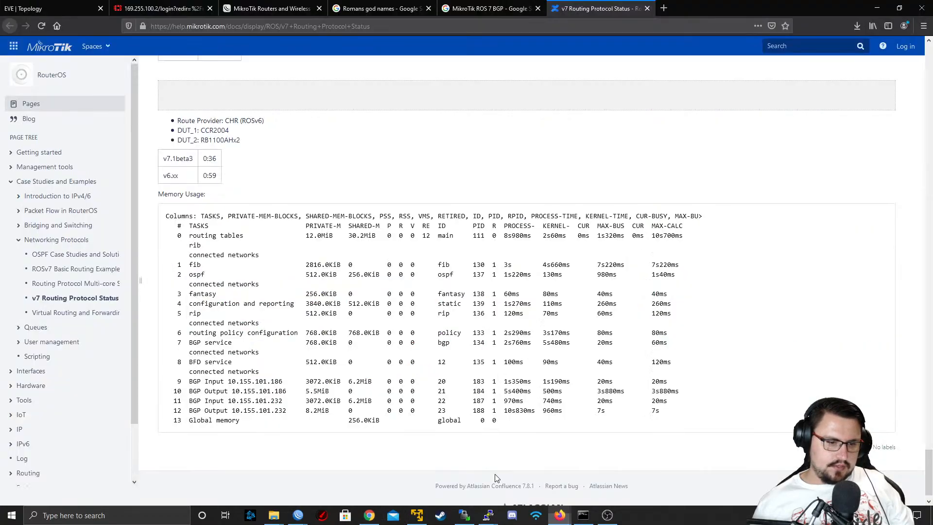
left_click(598, 8)
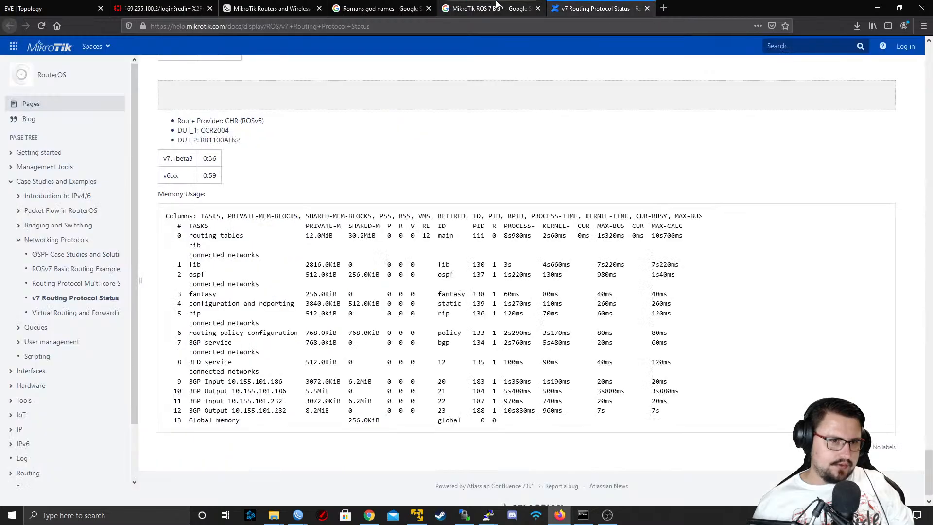
left_click(495, 8)
scroll(204, 247, "up", 6)
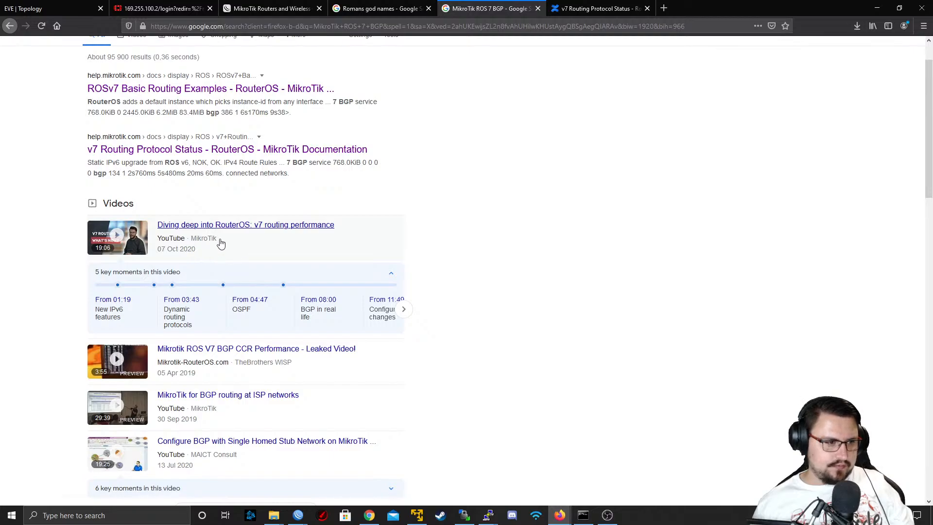
scroll(511, 108, "up", 2)
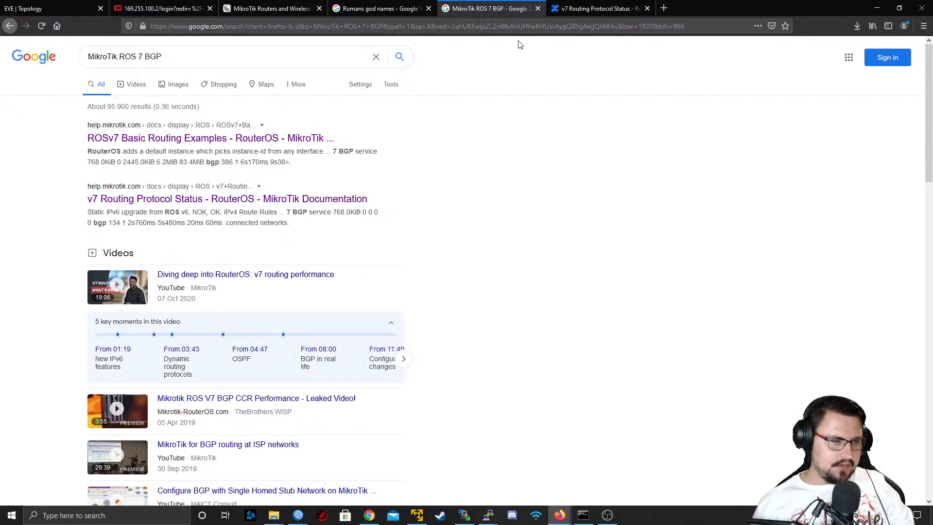
middle_click(492, 9)
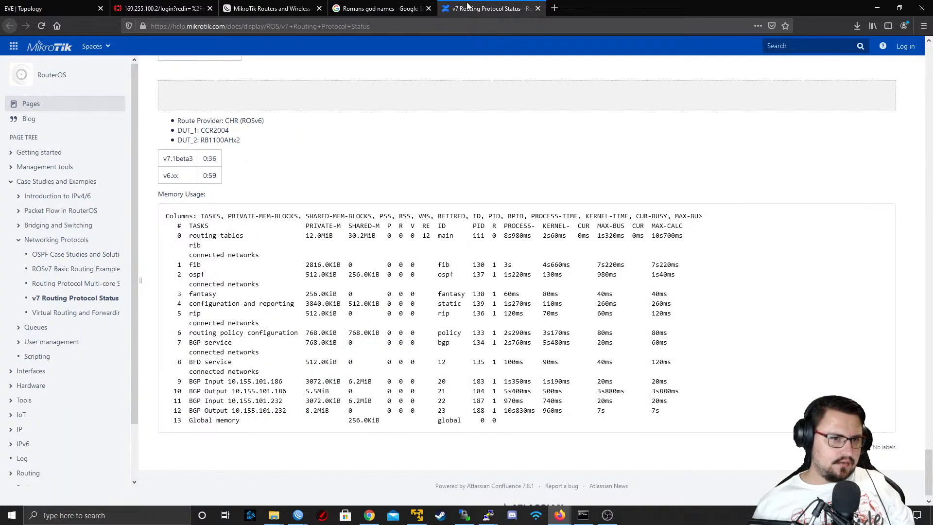
left_click(53, 8)
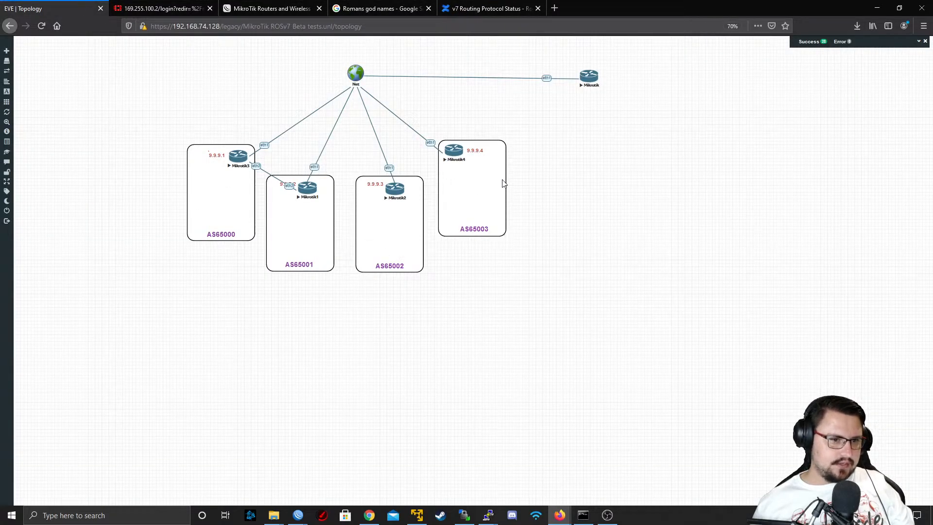
Try to stop the topology's MikroTik nodes as a selected group
left_click_drag(664, 51, 110, 239)
right_click(239, 156)
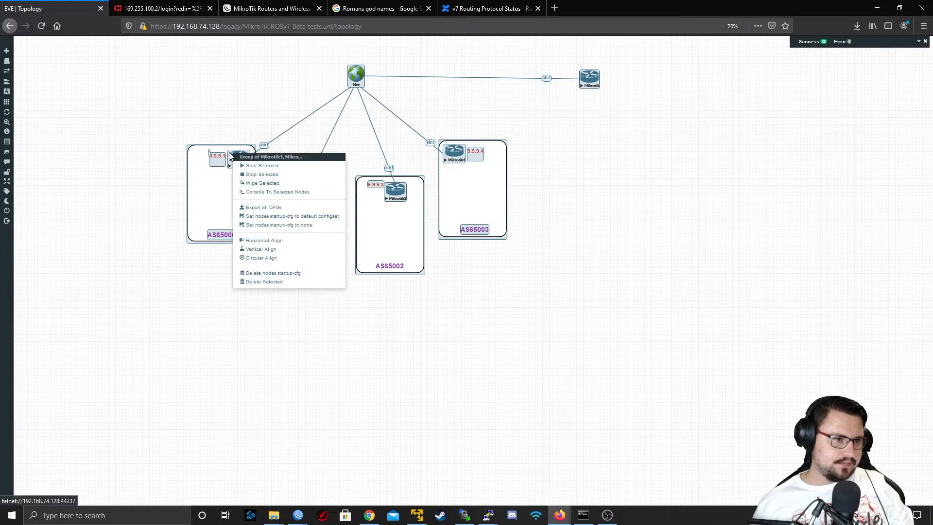
left_click(252, 175)
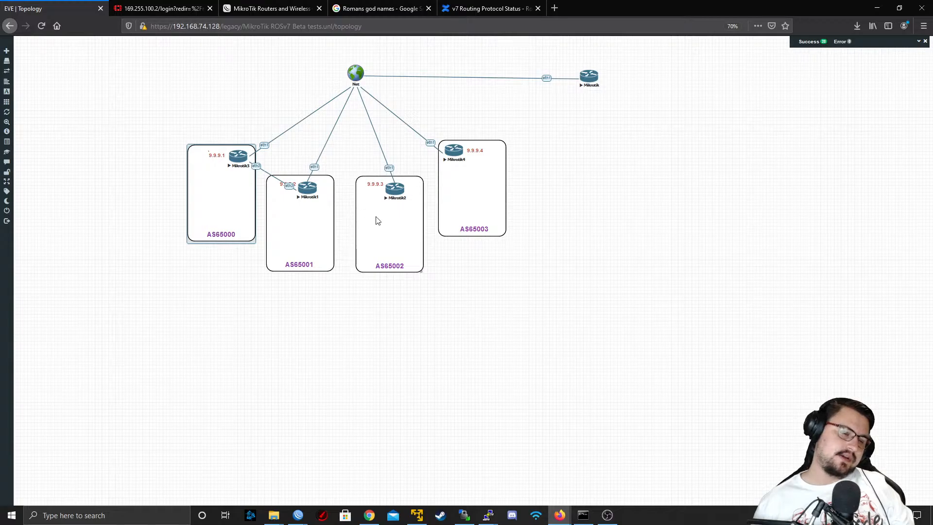
left_click(651, 97)
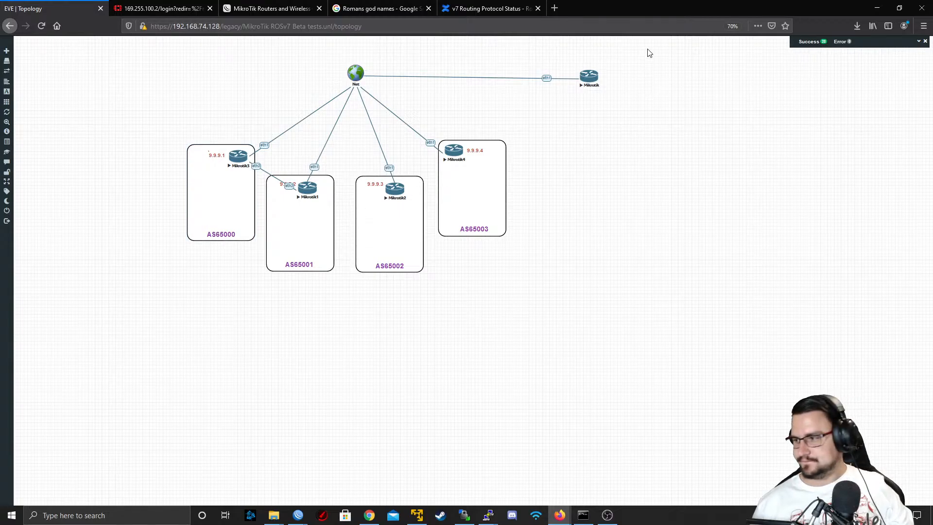
Select the whole topology, stop all of its MikroTik nodes together and clear the selection
left_click_drag(649, 53, 241, 176)
left_click_drag(217, 68, 853, 308)
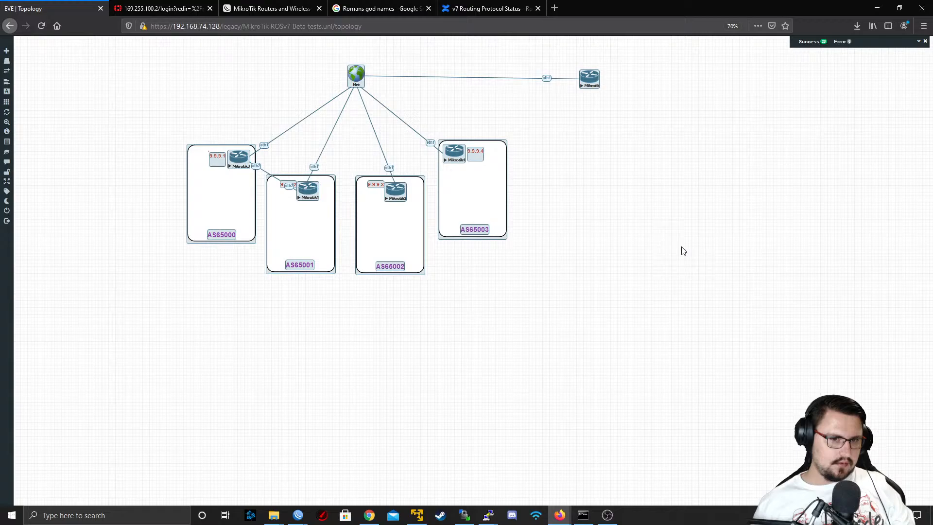
right_click(239, 157)
left_click(271, 187)
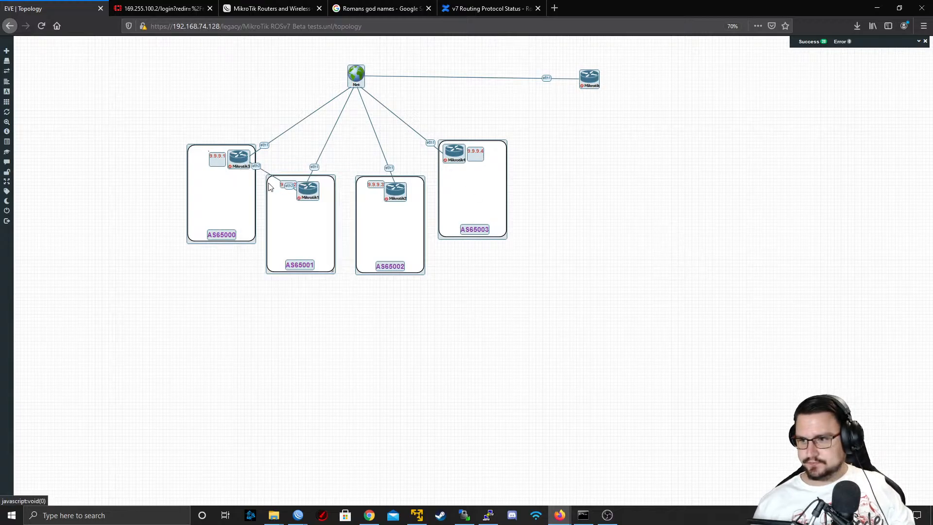
left_click(118, 138)
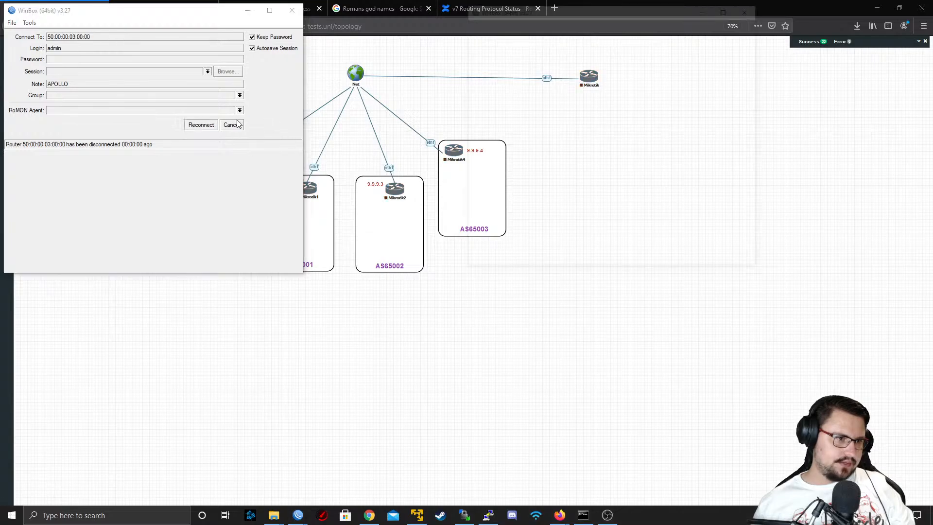
Cancel WinBox's reconnection to APOLLO and close the remaining WinBox windows
left_click(232, 125)
left_click(291, 9)
left_click(751, 8)
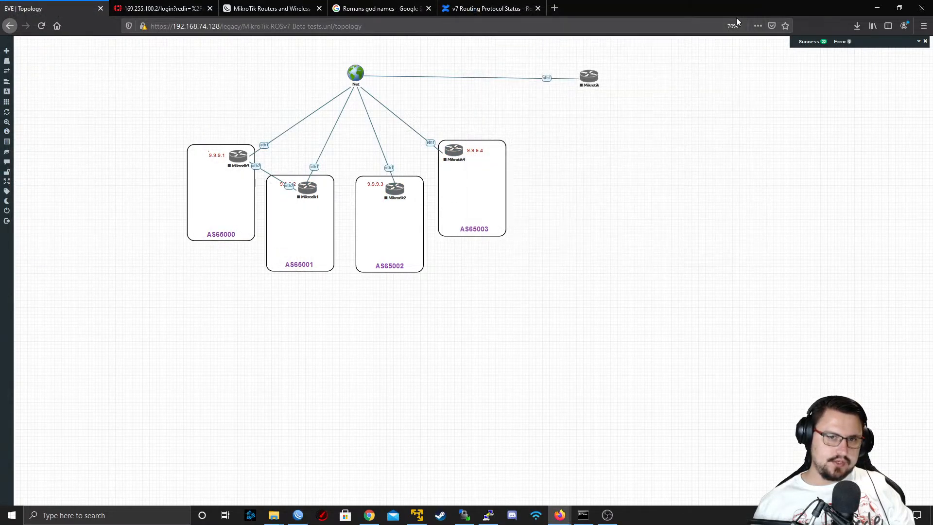
Close the current MikroTik ROSv7 Beta tests lab and open "Network Berg Stream lab.unl" from the file manager
mouse_move(1, 237)
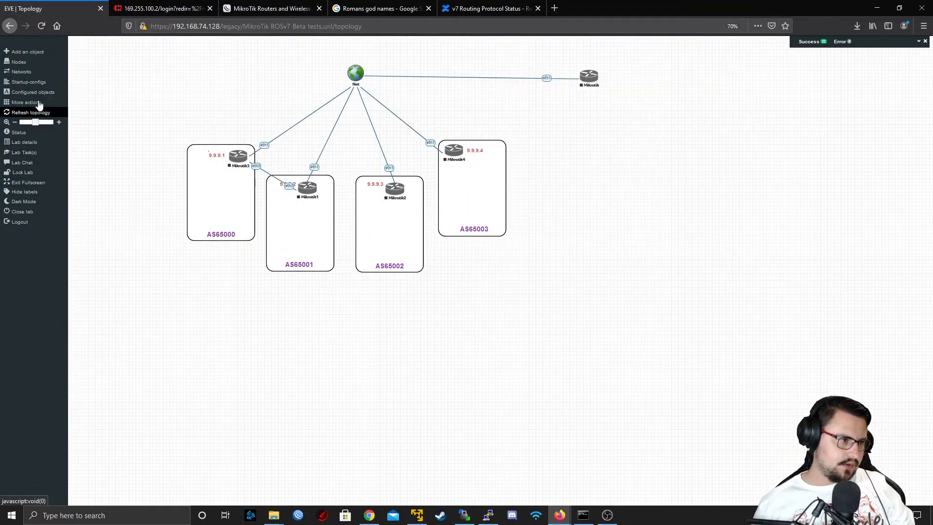
left_click(22, 212)
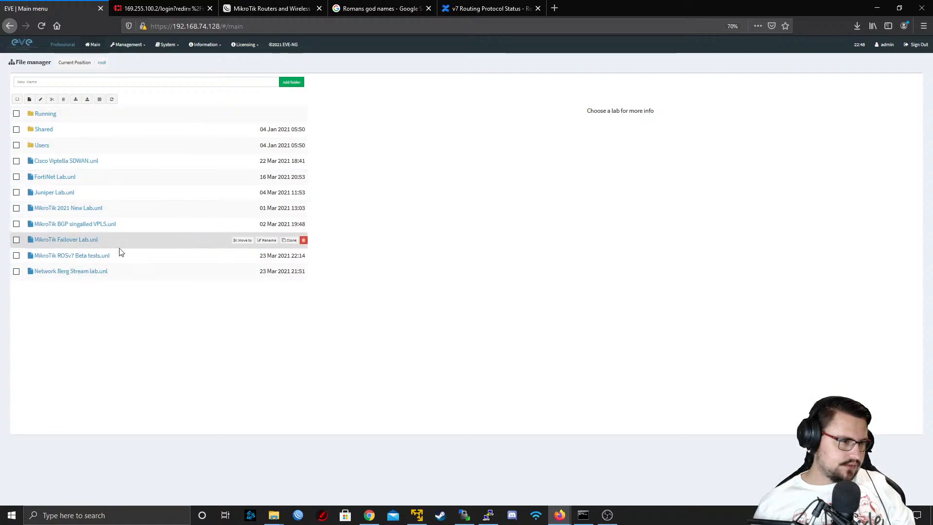
left_click(100, 275)
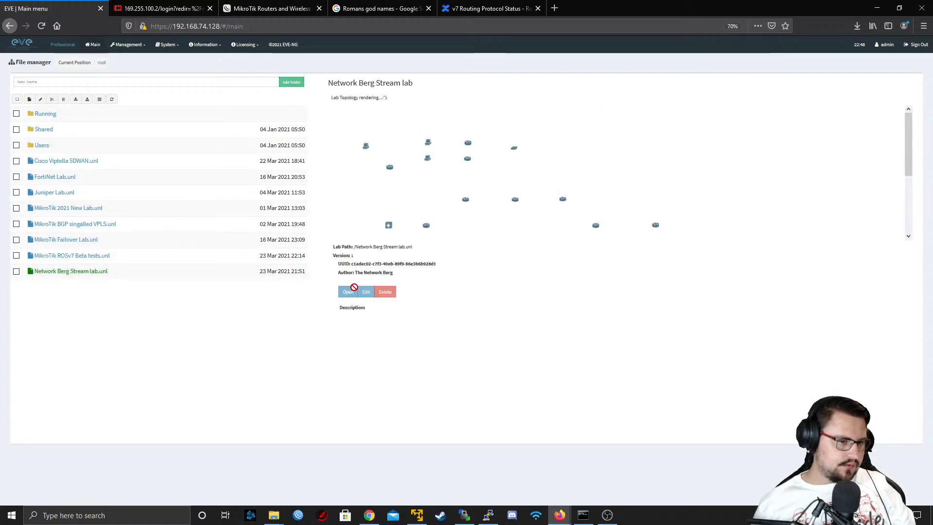
left_click(348, 293)
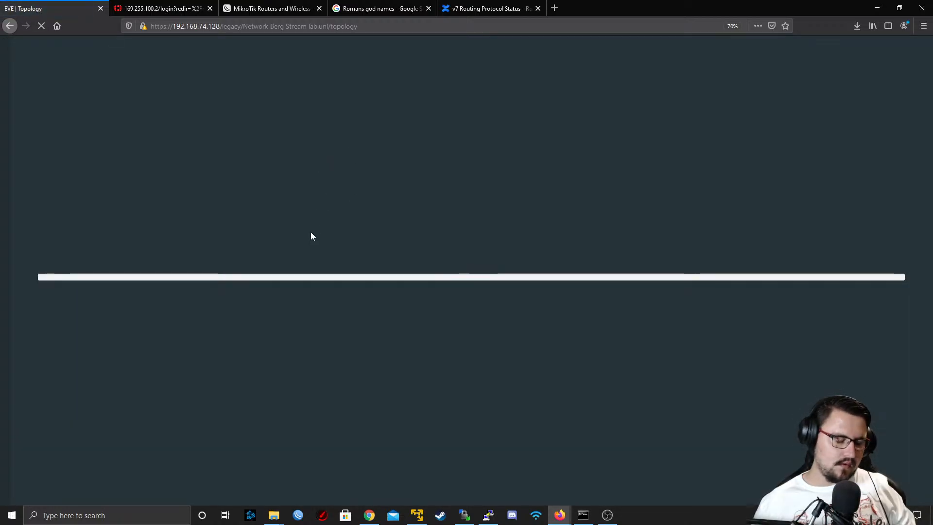
key("ctrl+minus")
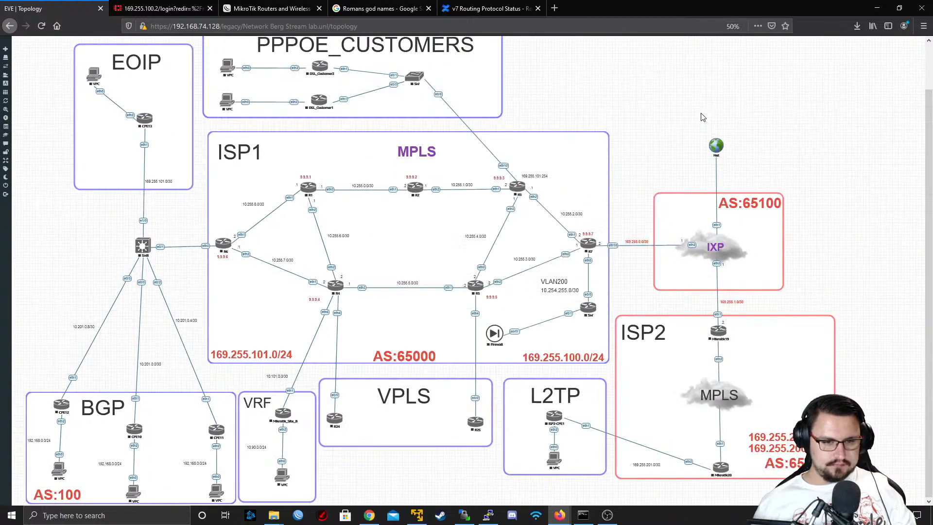
Select everything in the ISP1 AS:65000 area, start its nodes as a group and clear the selection
left_click_drag(518, 149, 169, 348)
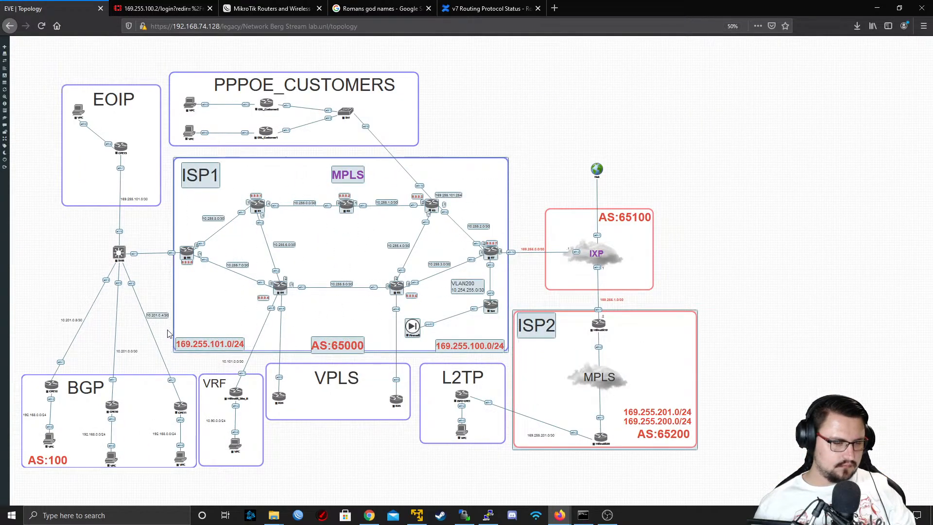
right_click(185, 261)
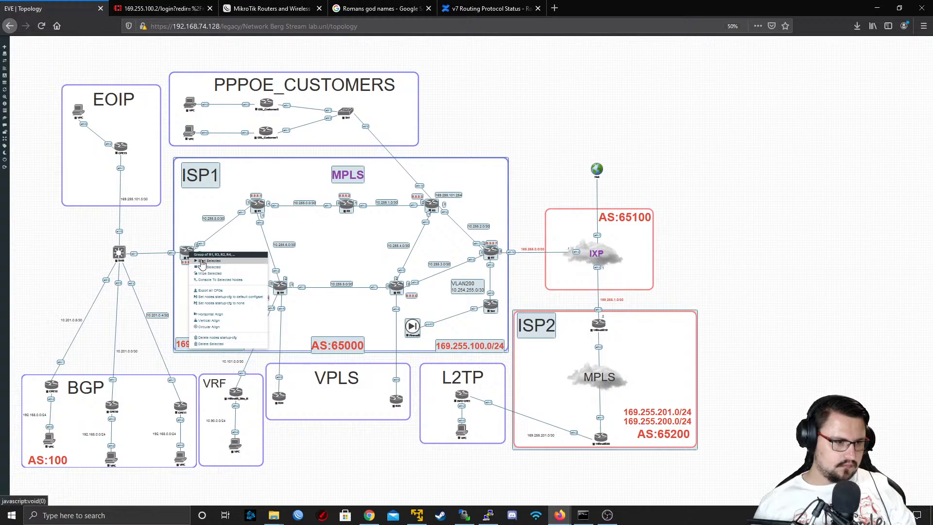
left_click(214, 264)
left_click(27, 349)
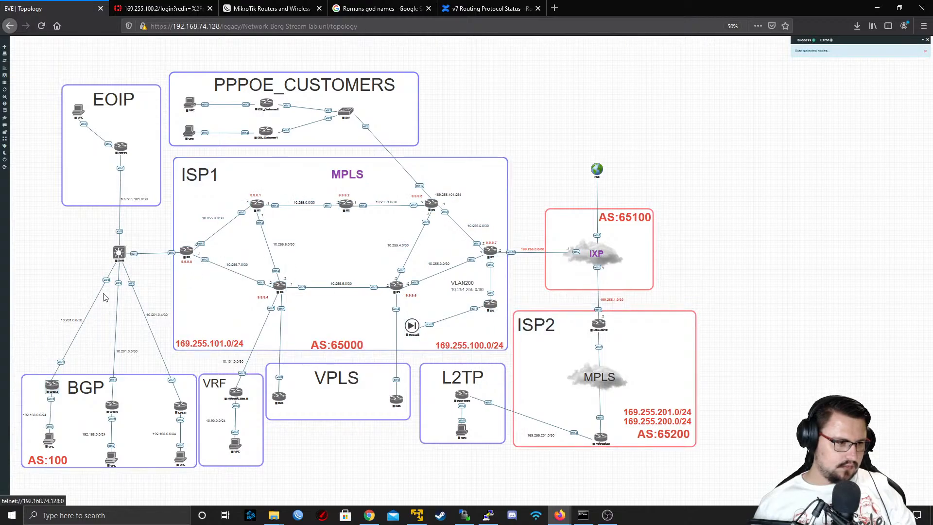
Start the SW8 switch, then start CPE12 and its VPC together in the BGP AS:100 area
right_click(118, 254)
left_click(135, 262)
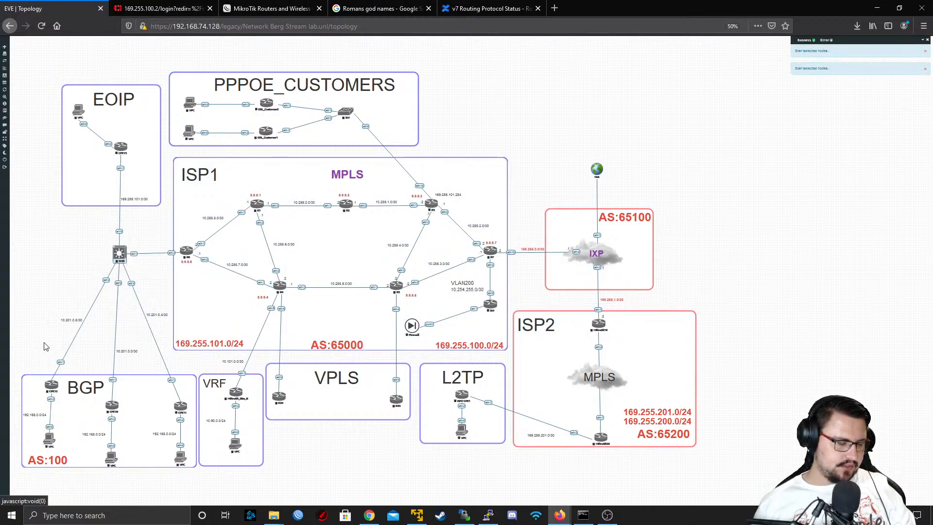
left_click_drag(18, 337, 54, 452)
right_click(53, 387)
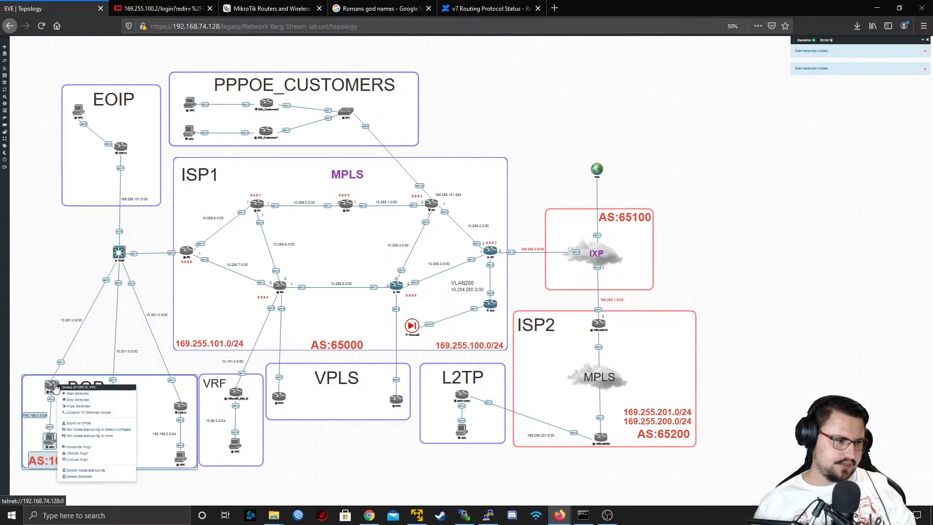
left_click(71, 396)
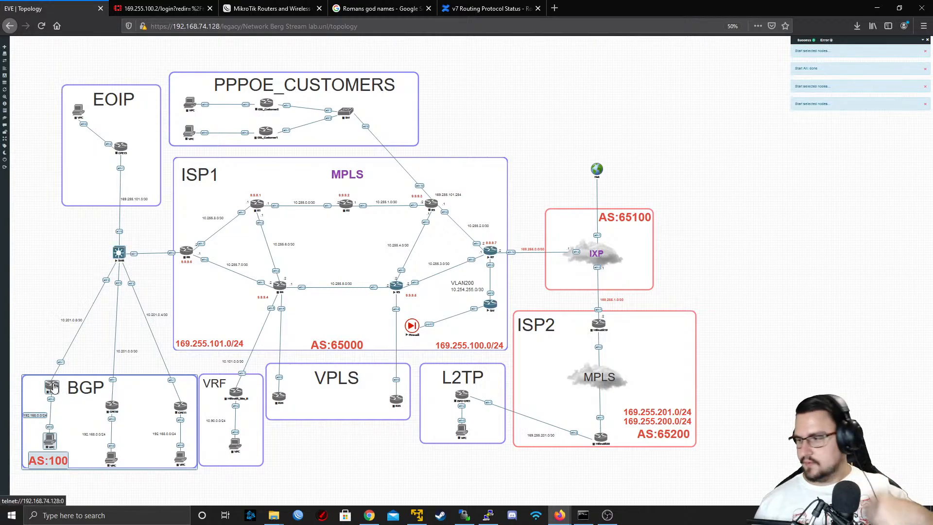
left_click(57, 319)
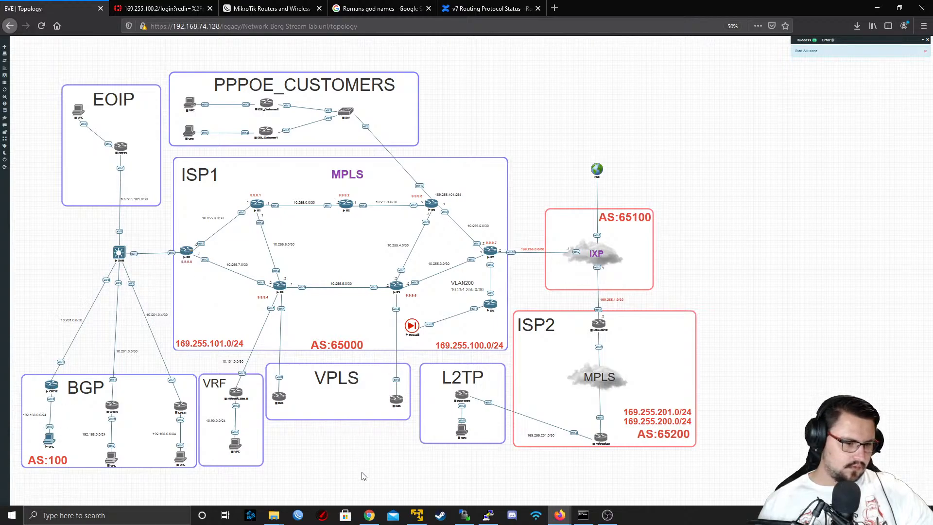
Switch to WinBox, refresh its list of neighbors and minimize the window
left_click(298, 515)
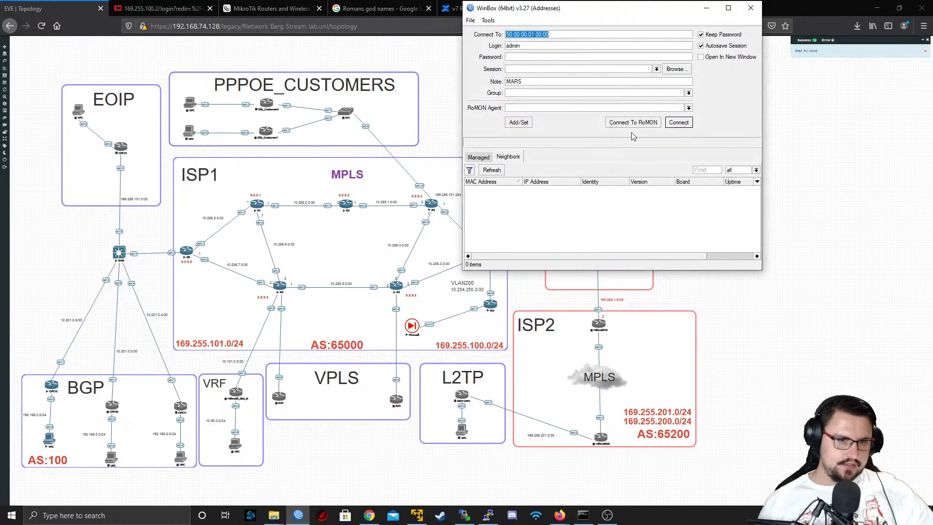
left_click(492, 170)
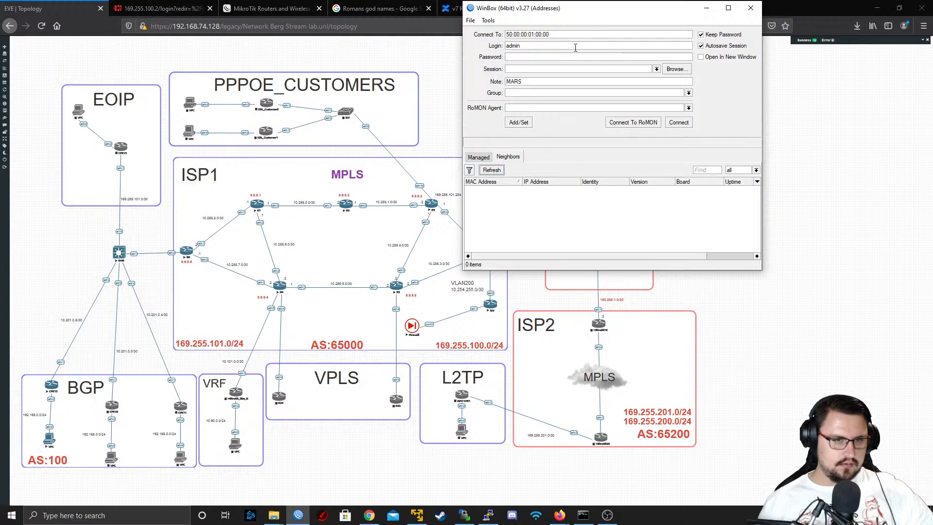
left_click(706, 8)
left_click_drag(771, 203, 471, 276)
left_click_drag(791, 137, 172, 352)
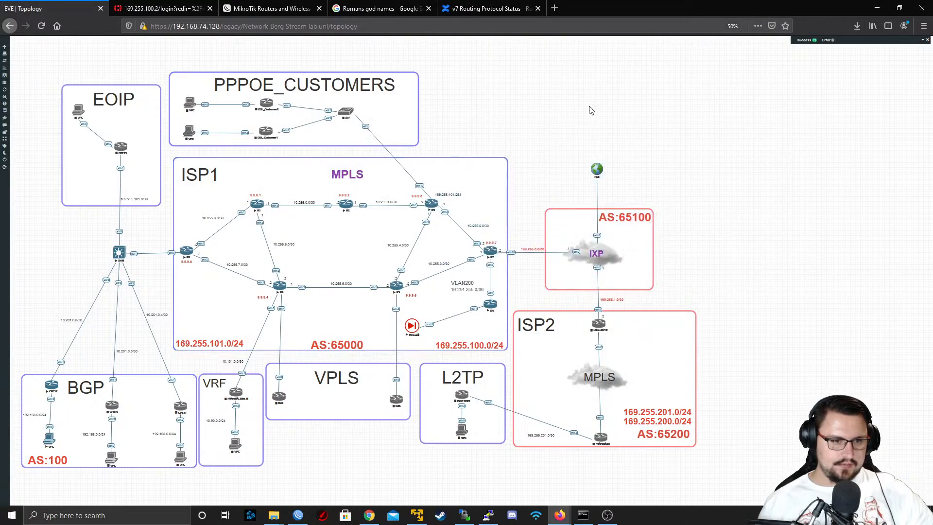
left_click_drag(724, 145, 449, 279)
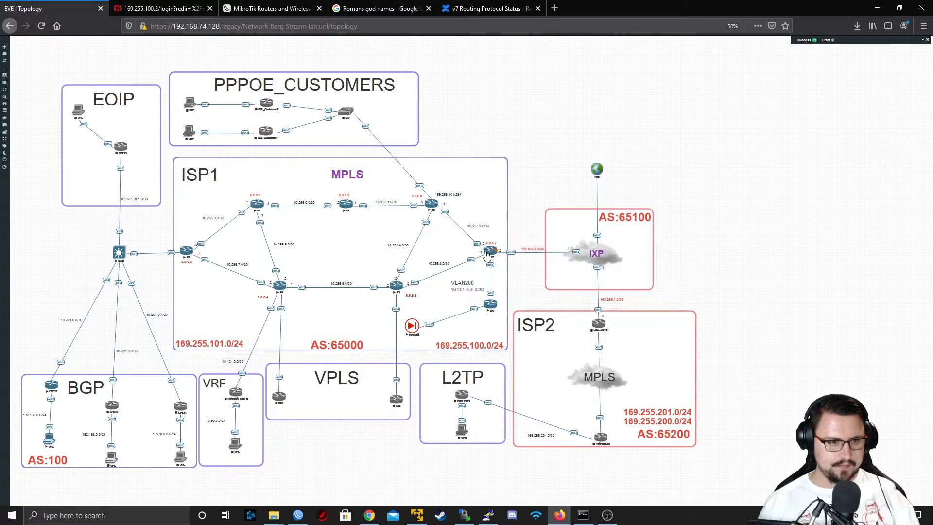
left_click_drag(735, 144, 403, 270)
Examine the lab's configured nodes list for which nodes are running and their CPU and RAM usage, then close it
mouse_move(34, 70)
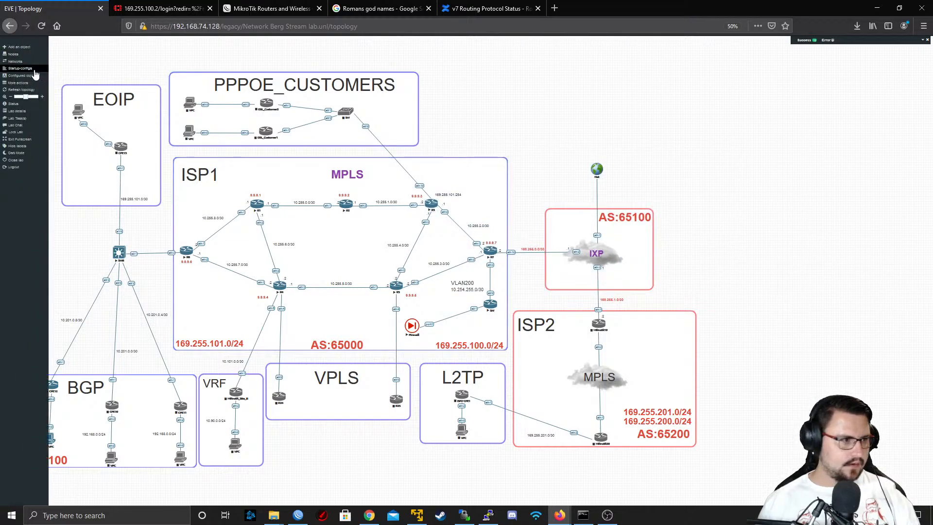
left_click(15, 57)
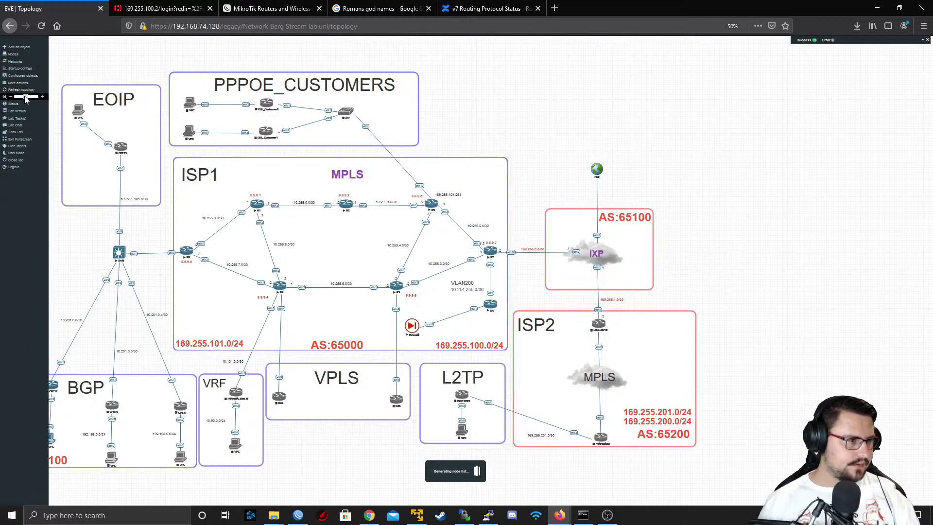
left_click_drag(26, 97, 27, 97)
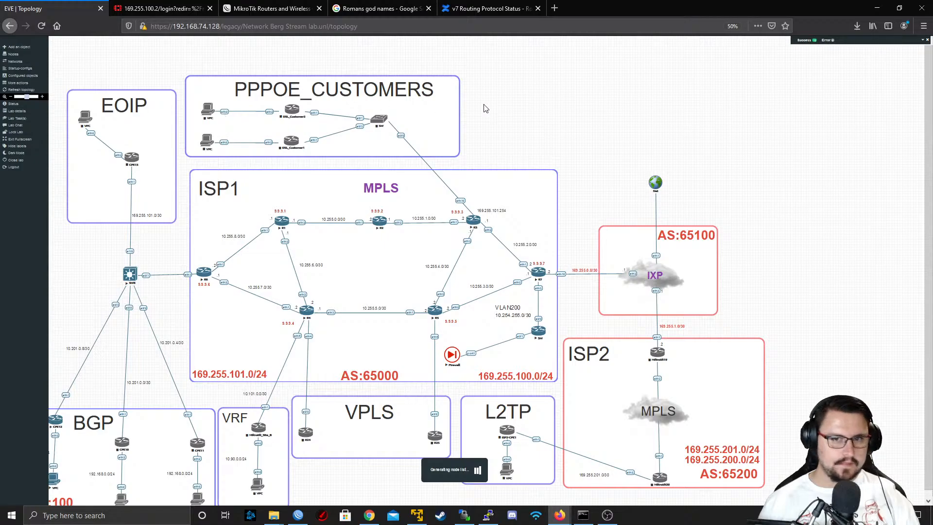
key("ctrl+plus")
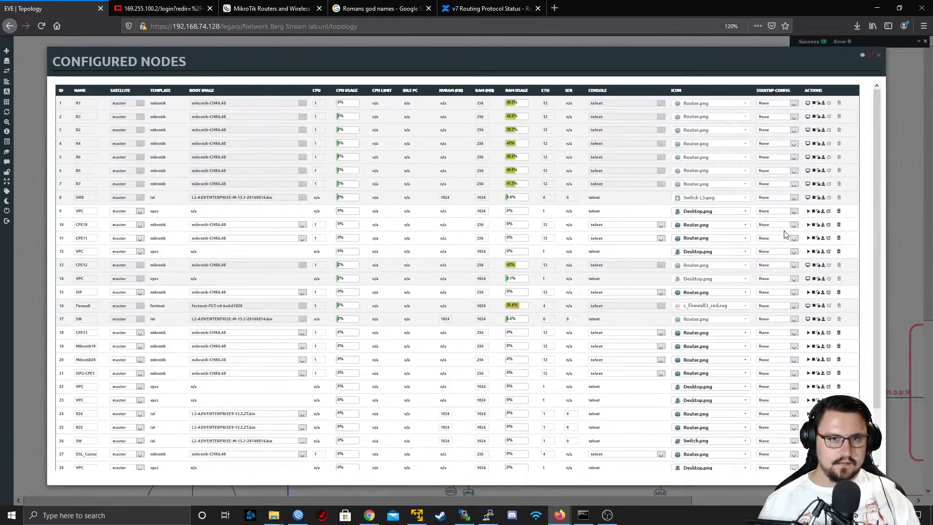
key("ctrl+minus")
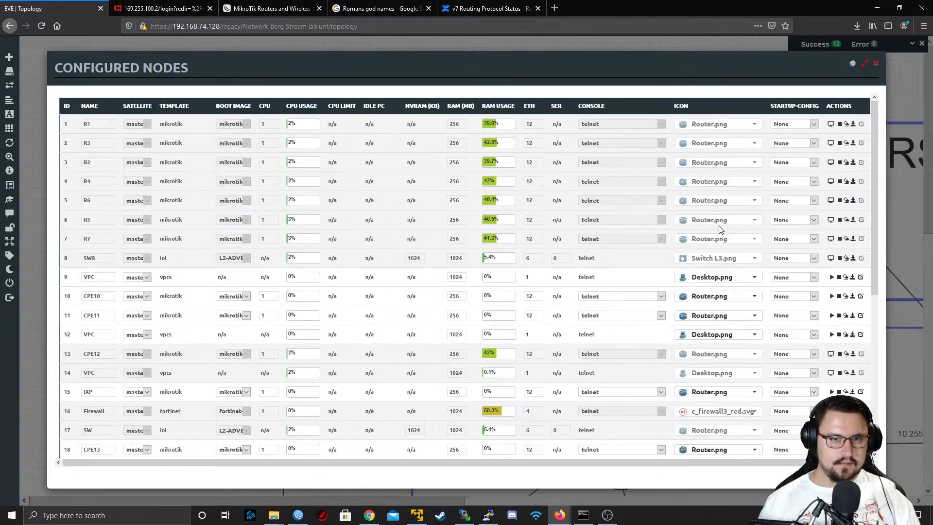
scroll(347, 214, "down", 5)
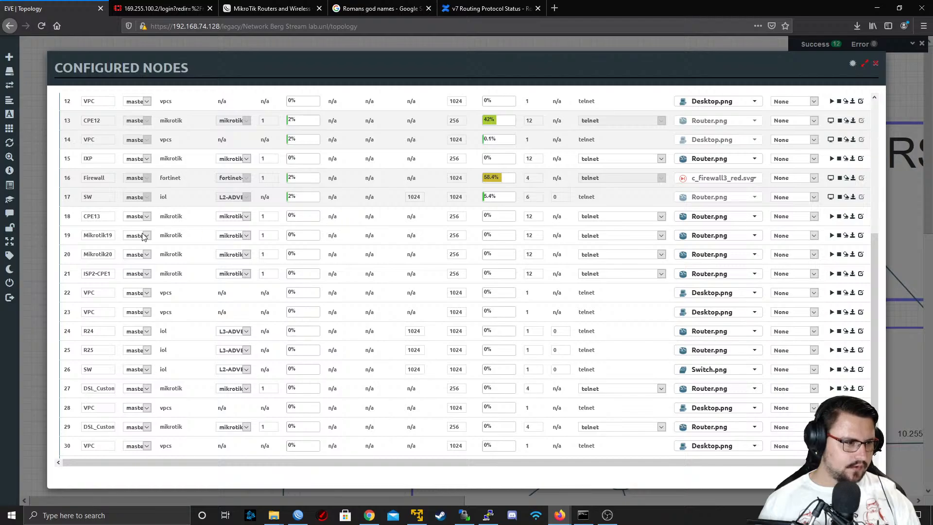
scroll(143, 237, "up", 5)
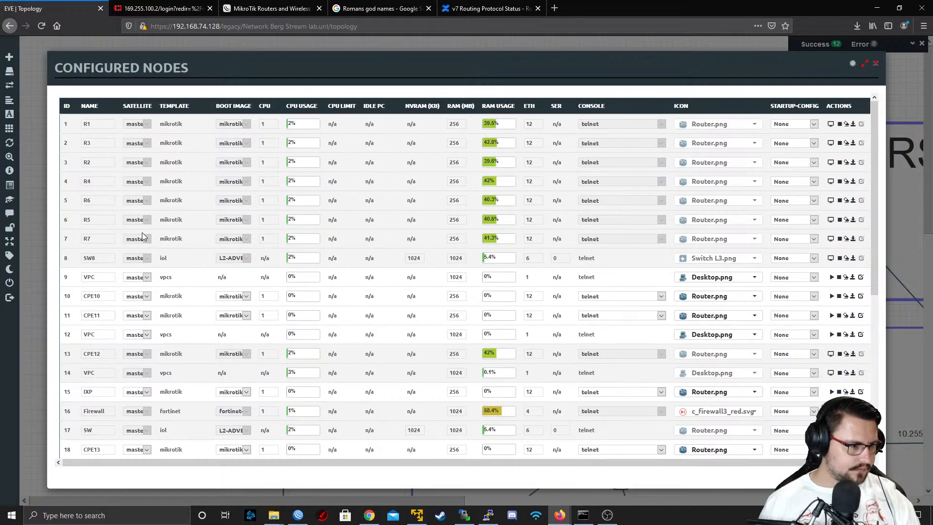
scroll(142, 233, "down", 2)
scroll(607, 185, "down", 2)
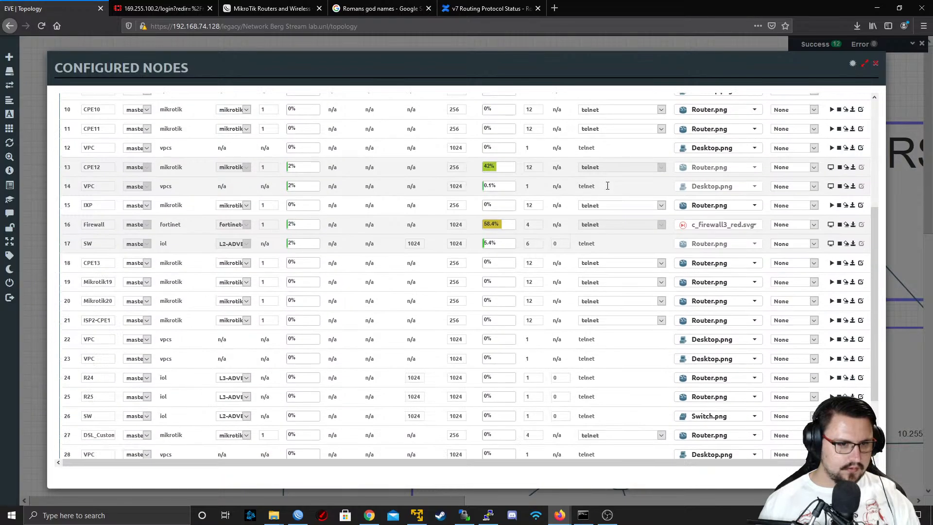
scroll(608, 186, "down", 1)
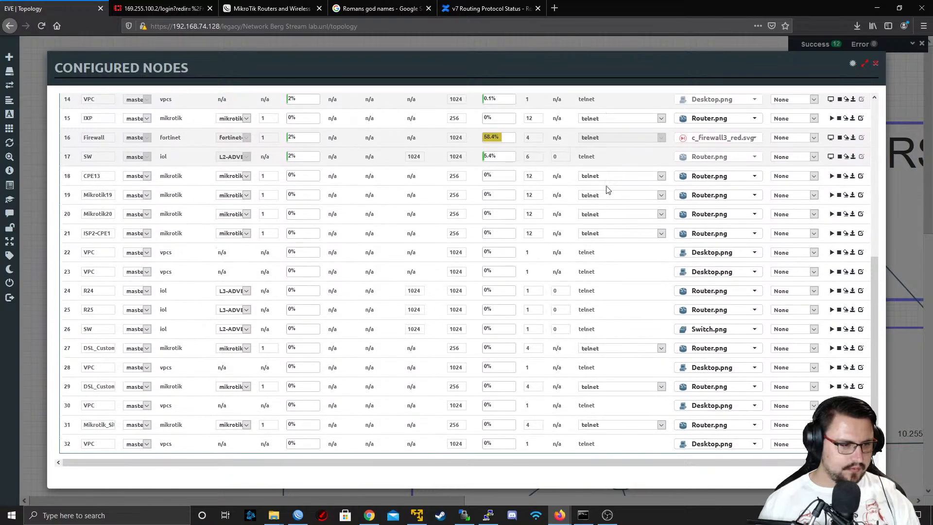
left_click(875, 64)
middle_click(579, 92)
scroll(703, 143, "down", 4)
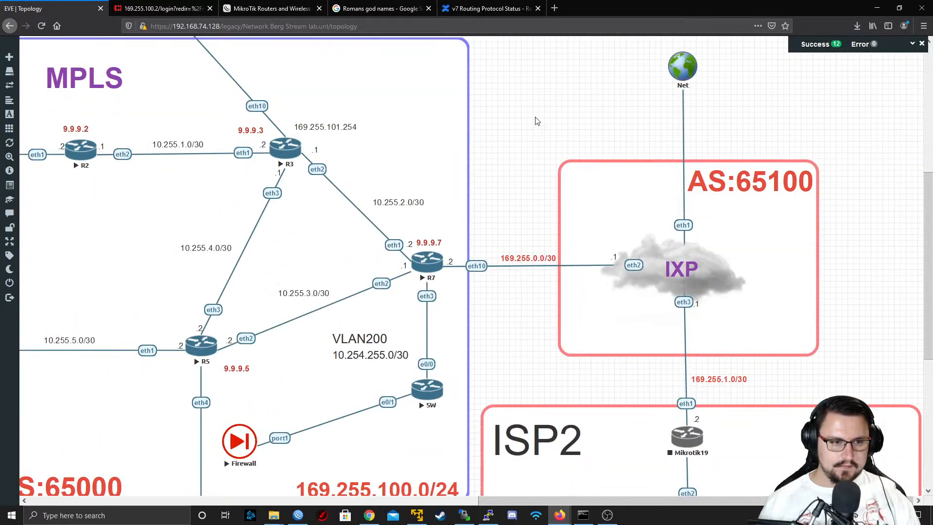
left_click_drag(551, 50, 909, 390)
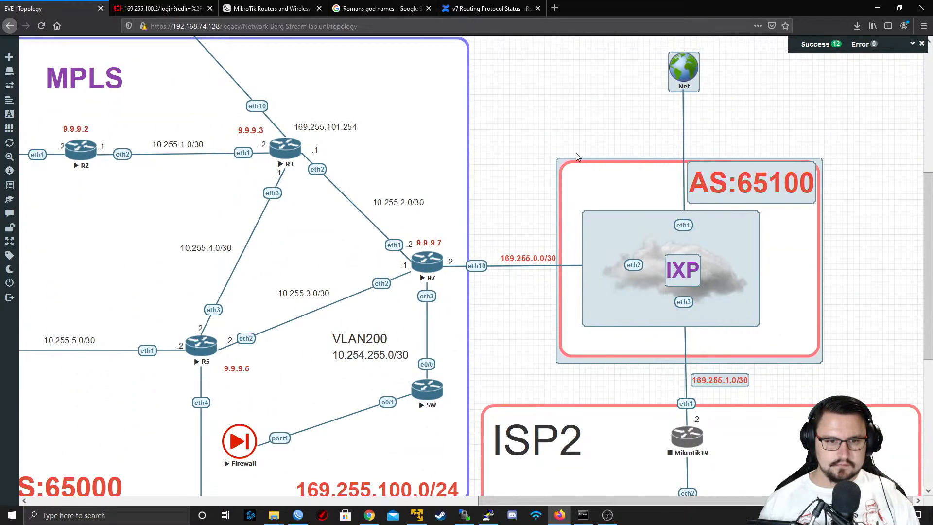
right_click(683, 73)
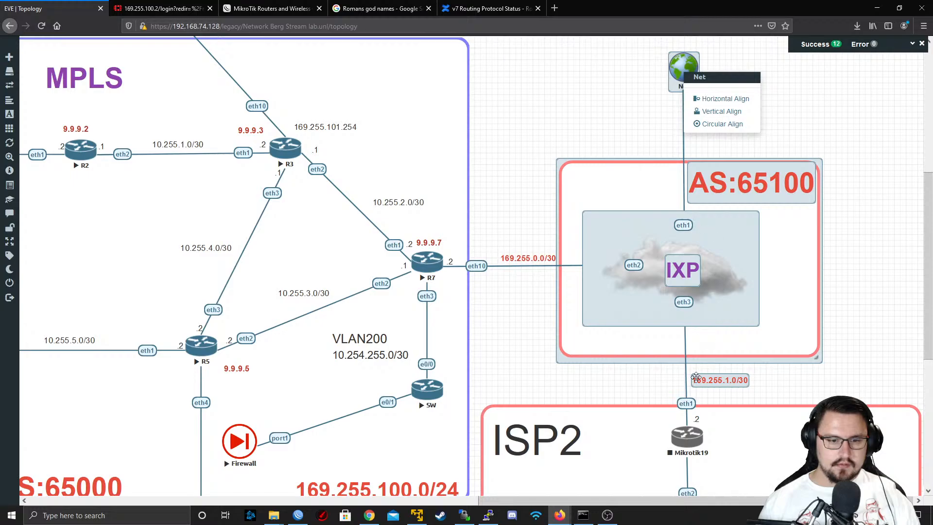
left_click(858, 63)
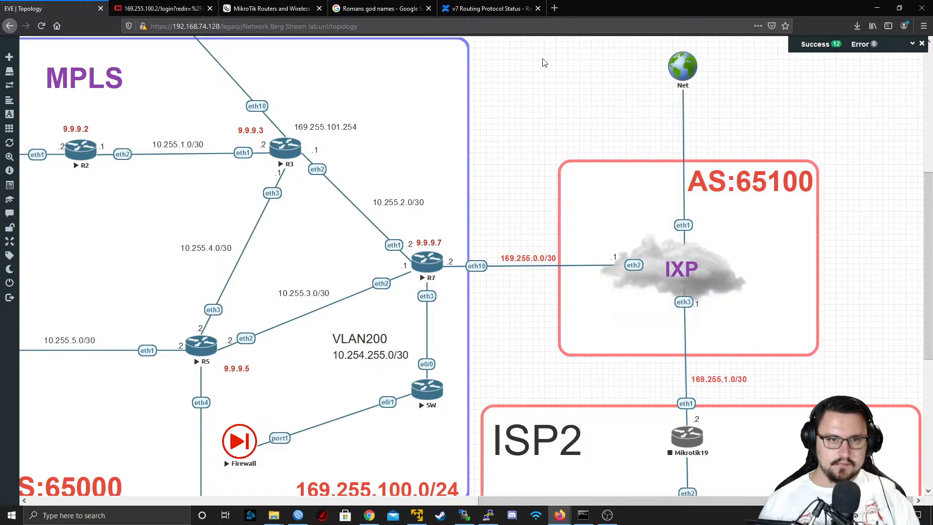
left_click_drag(519, 52, 893, 450)
left_click(727, 325)
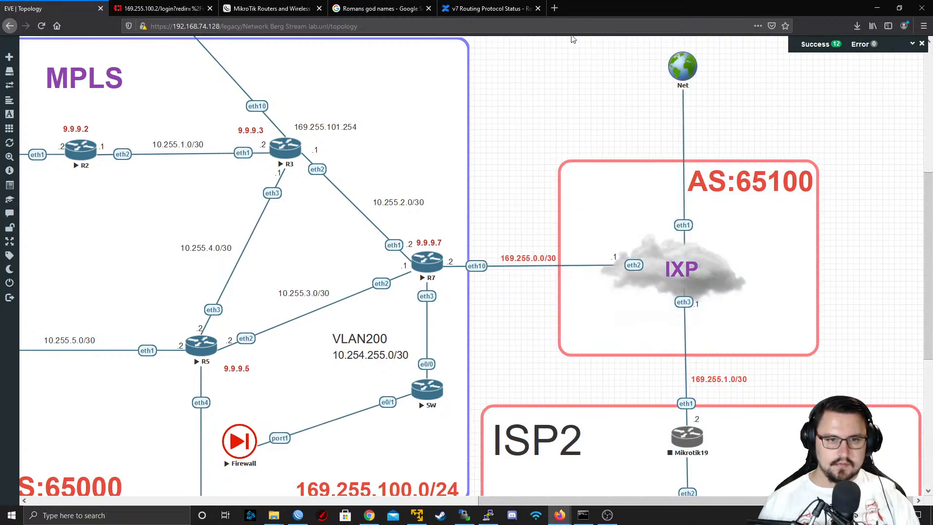
Select the AS:65100 IXP area together with Mikrotik19 and start the selected nodes
left_click_drag(852, 92, 477, 507)
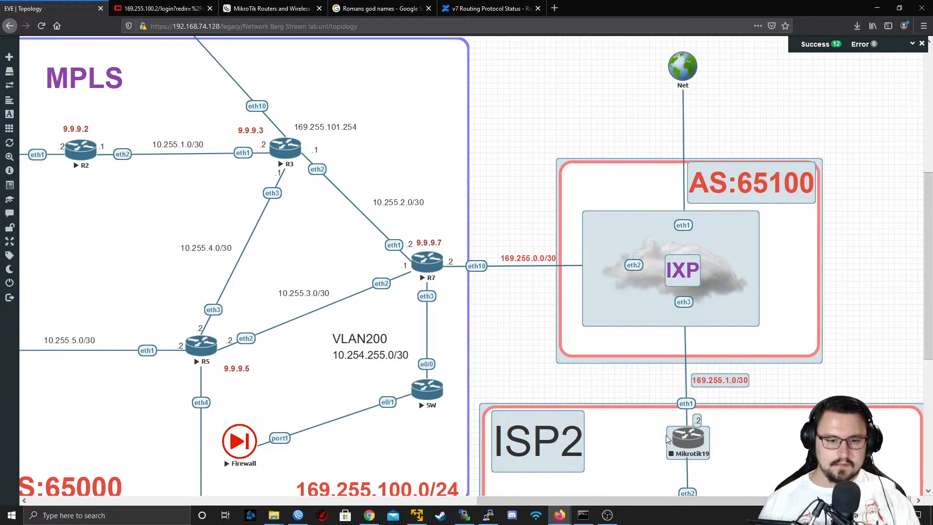
right_click(679, 439)
left_click(732, 328)
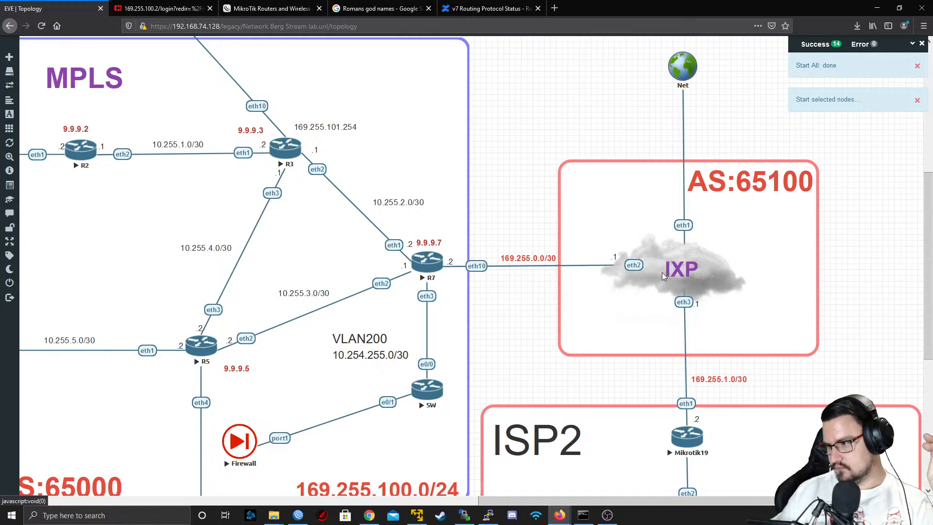
Stop the Mikrotik19 router in the ISP2 area
scroll(758, 360, "down", 2)
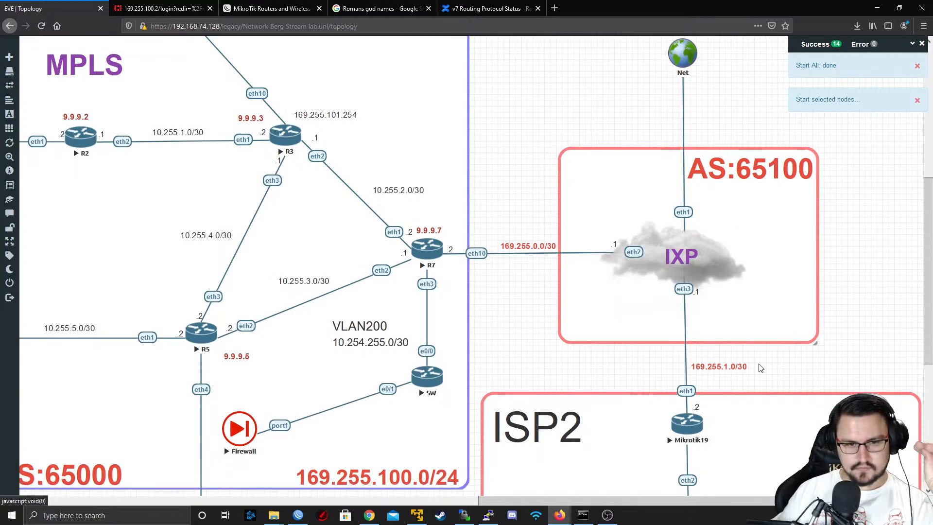
right_click(688, 404)
left_click(713, 438)
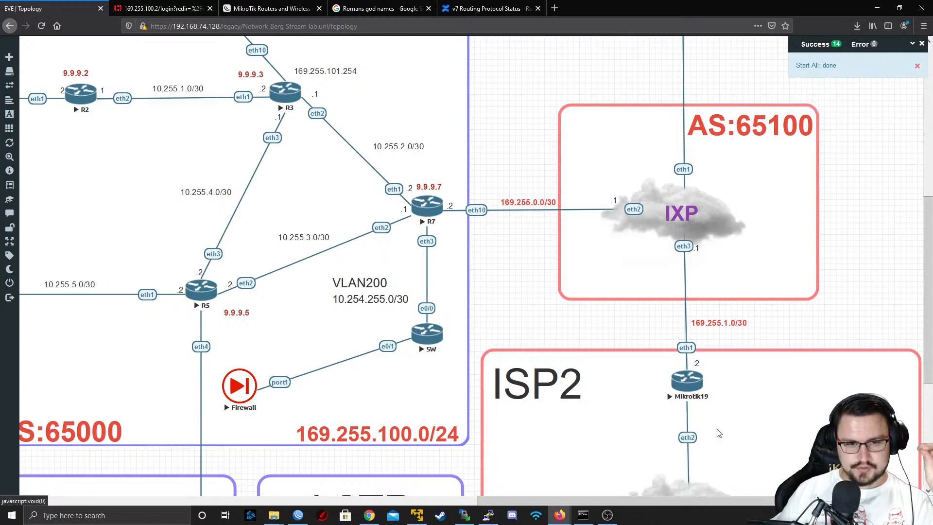
Switch to WinBox, refresh the neighbor list and connect to the IXP router
left_click(298, 515)
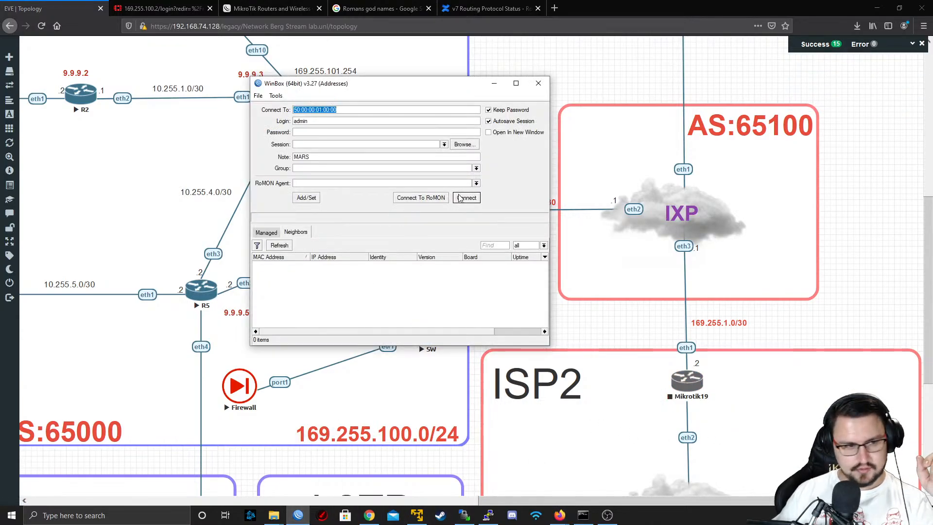
left_click(434, 201)
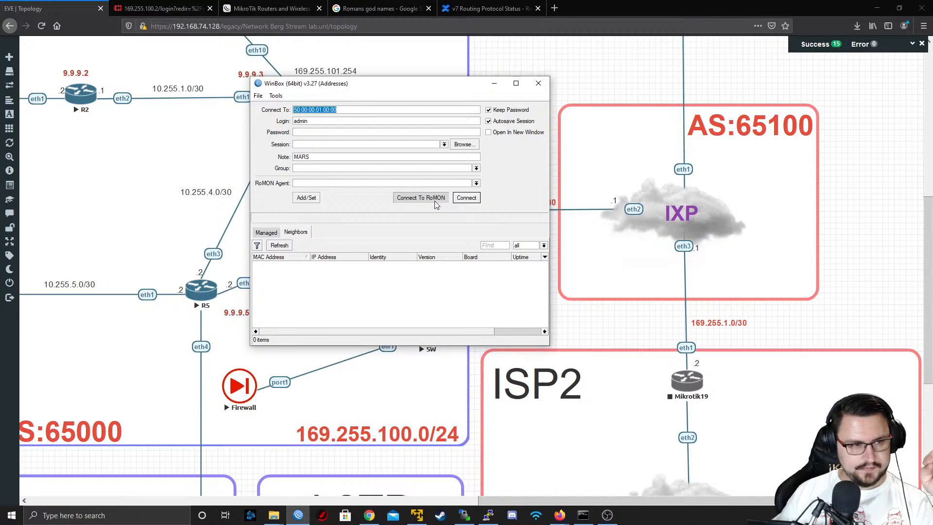
left_click(279, 246)
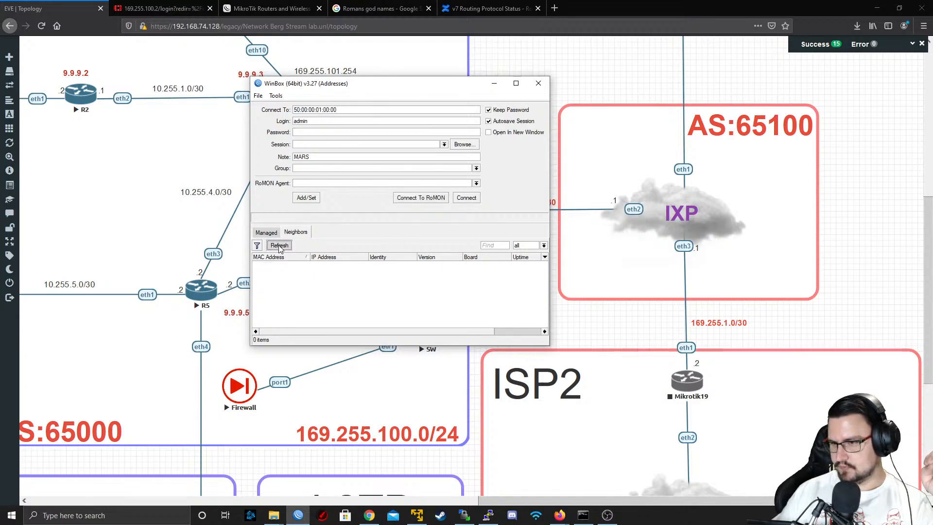
left_click(279, 246)
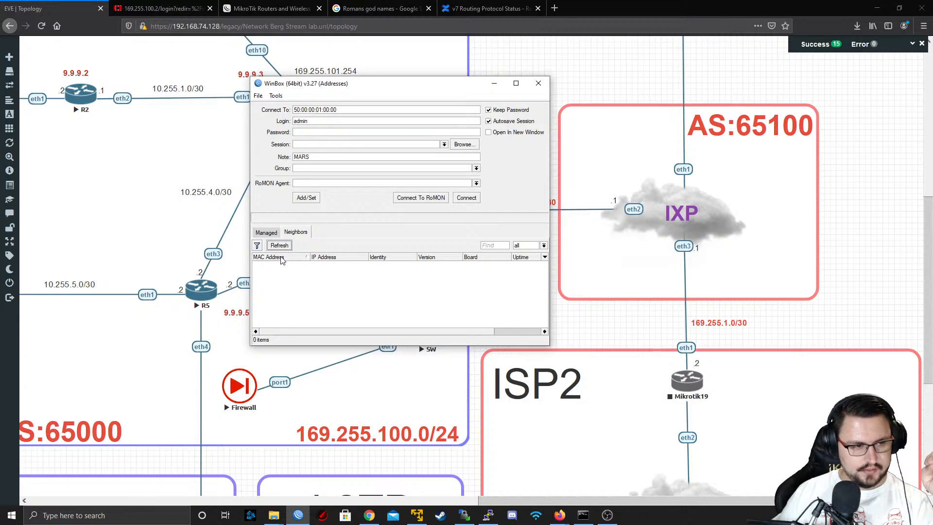
left_click(278, 267)
left_click(467, 198)
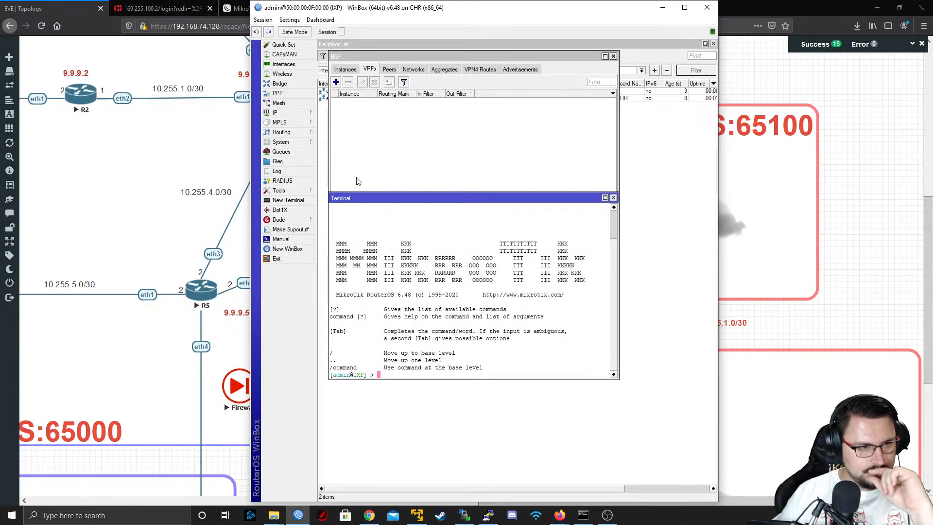
Leave the IXP session and connect to router R6 through RoMON, using IXP as the agent
left_click(264, 20)
left_click(282, 103)
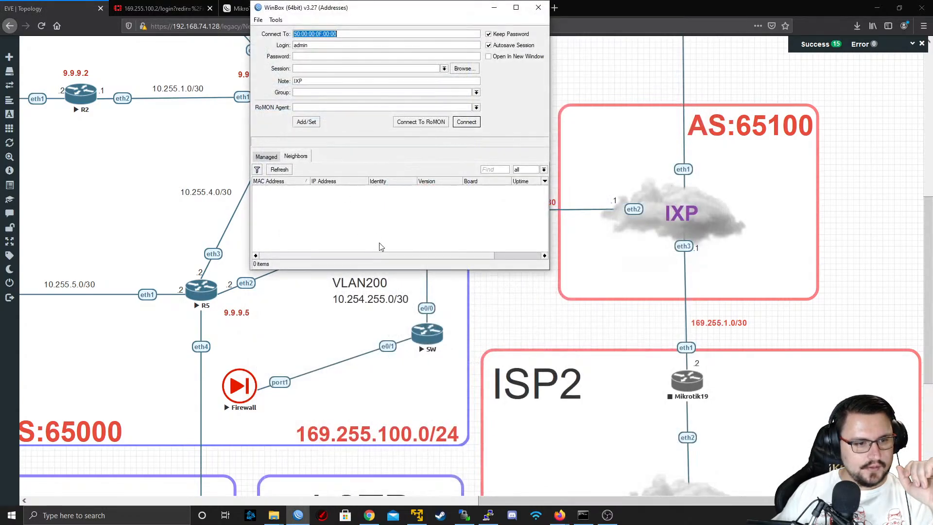
left_click(410, 124)
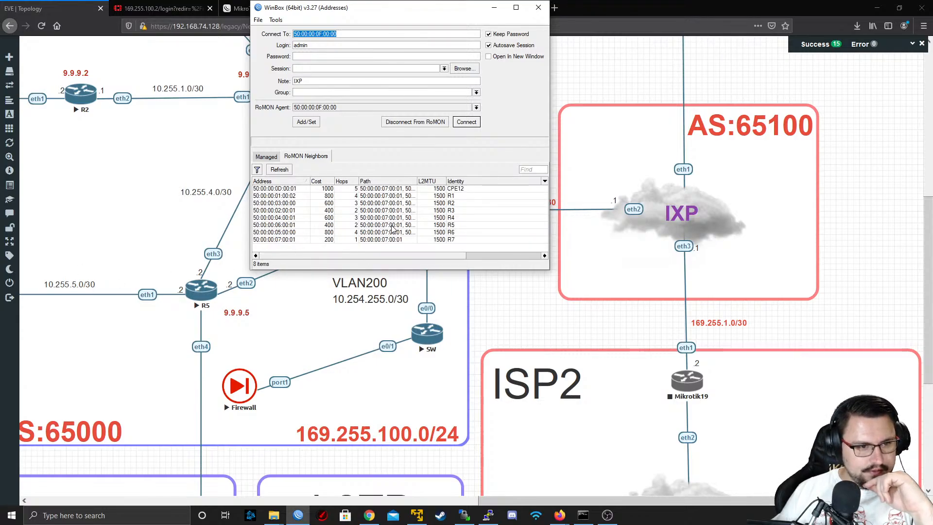
left_click(391, 232)
left_click(472, 123)
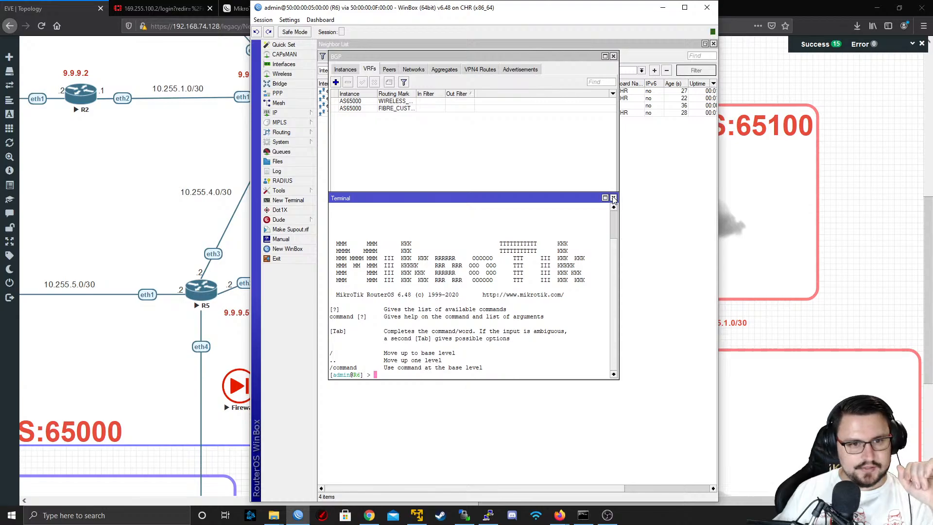
Close the open terminal and BGP windows in the R6 session
left_click(614, 200)
left_click(614, 56)
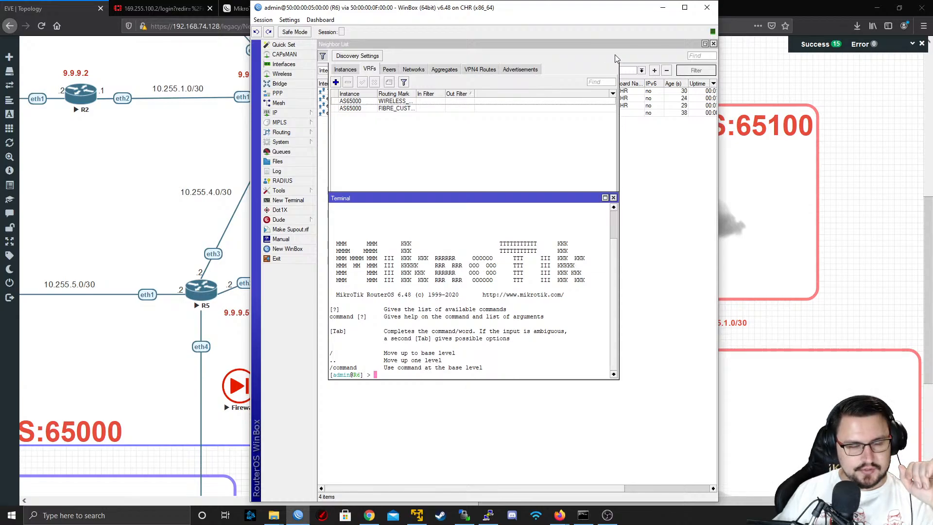
left_click(613, 196)
Examine R6's BGP instances and its BGP peers
left_click(284, 132)
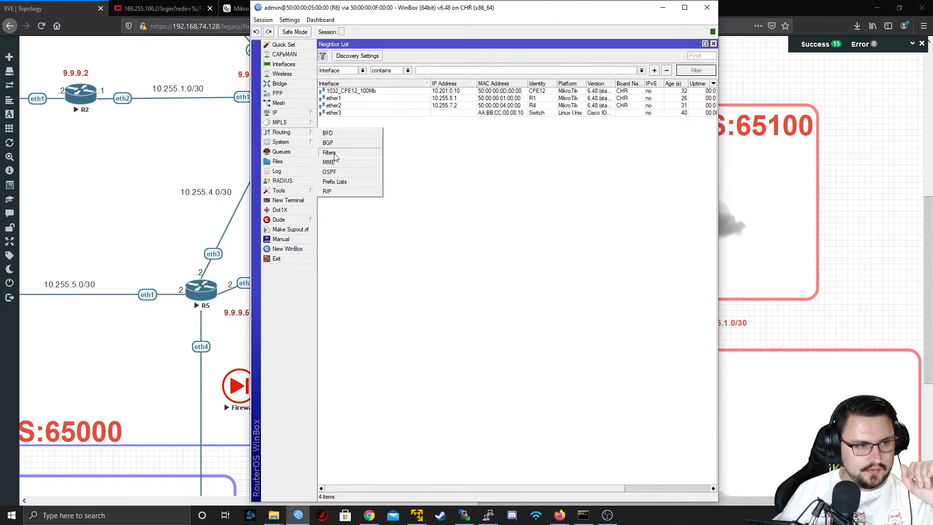
left_click(340, 142)
left_click(346, 69)
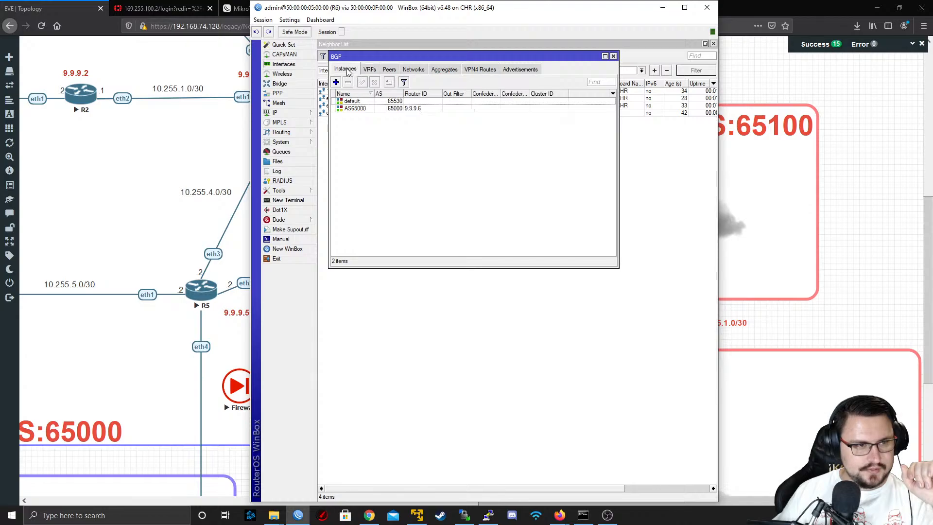
left_click(389, 69)
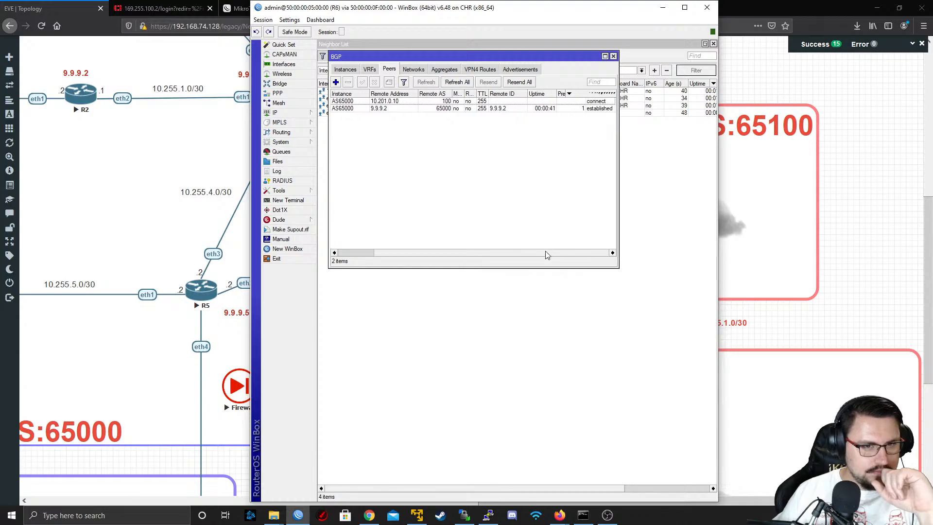
Examine the advanced and general settings of the PEER_TO_CPE12 BGP peer, and leave them without saving any change
double_click(378, 101)
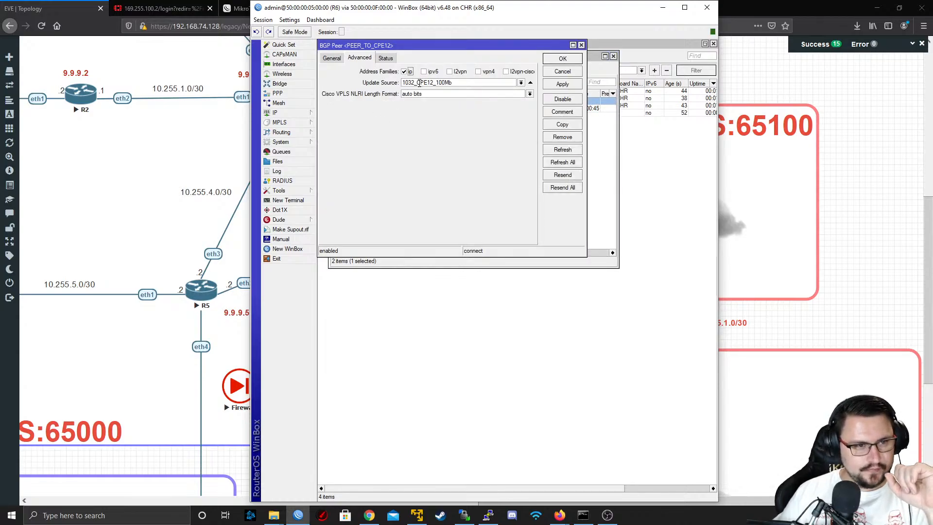
left_click(327, 62)
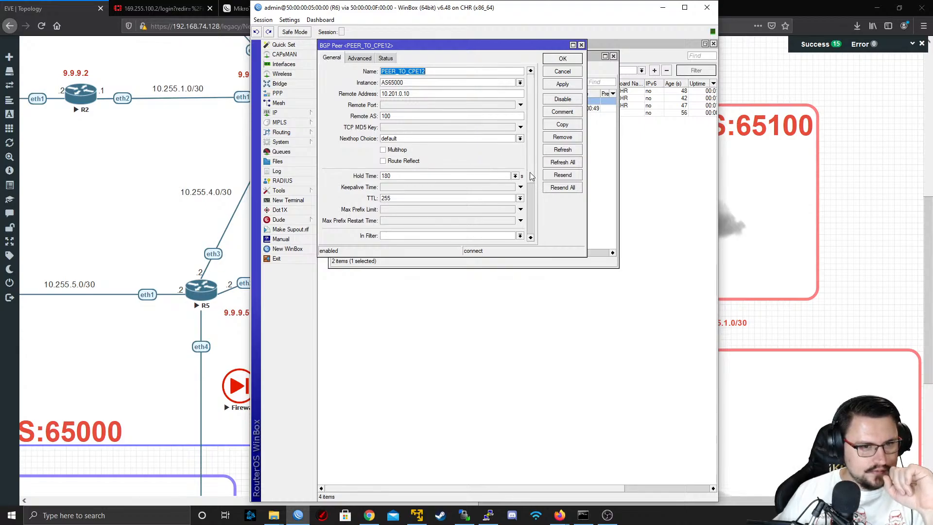
scroll(527, 178, "down", 4)
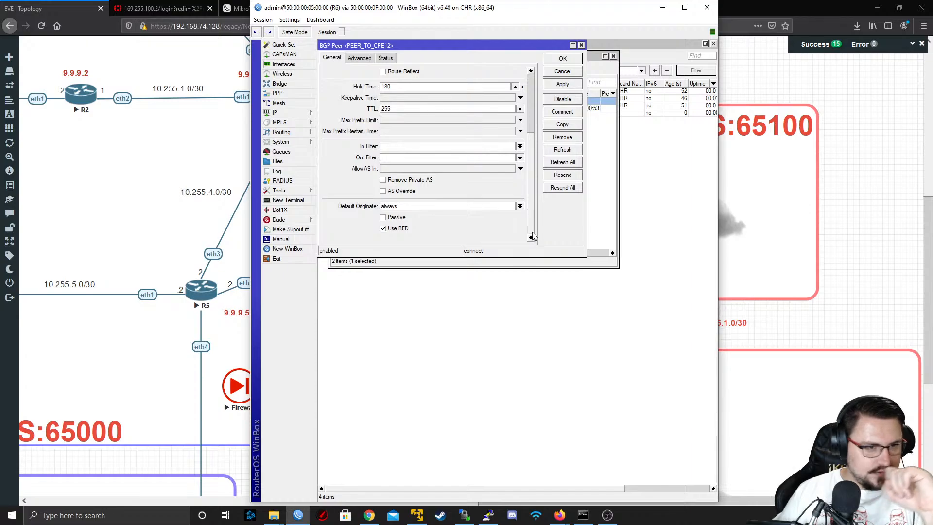
left_click(437, 182)
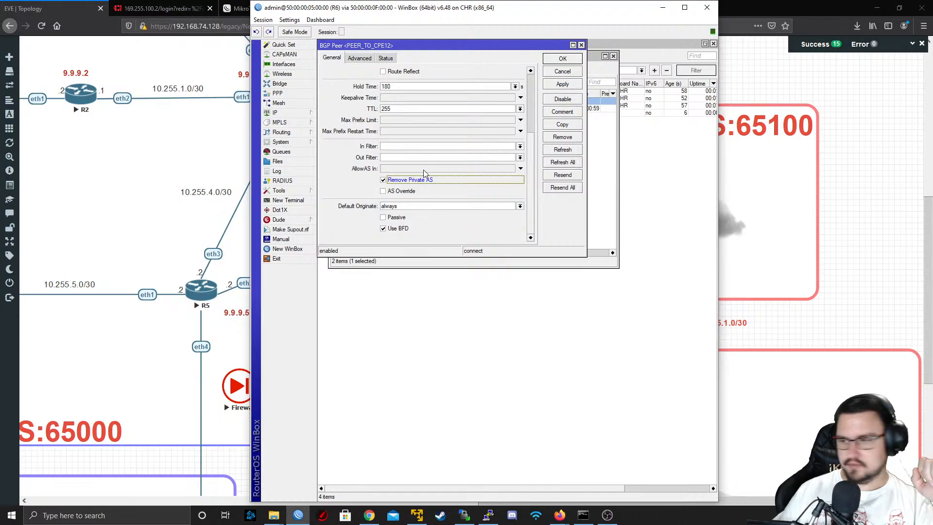
left_click(562, 71)
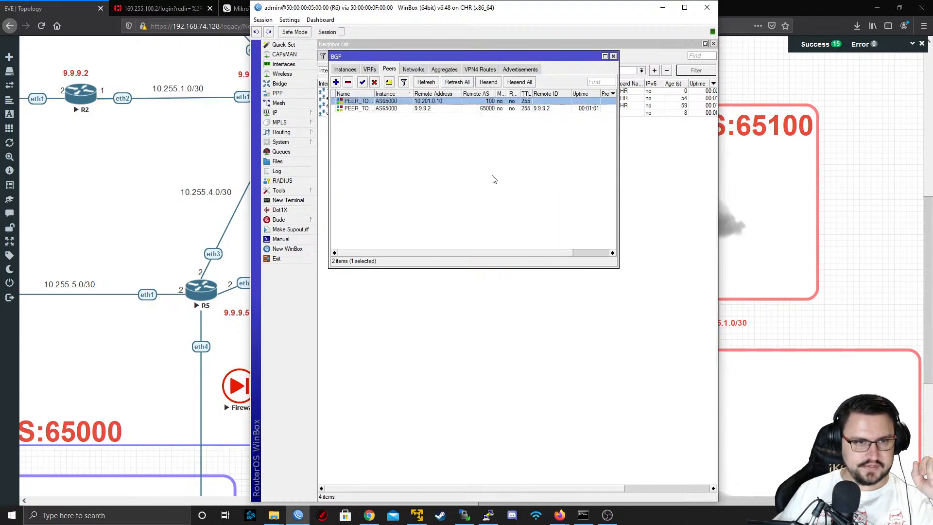
left_click(449, 249)
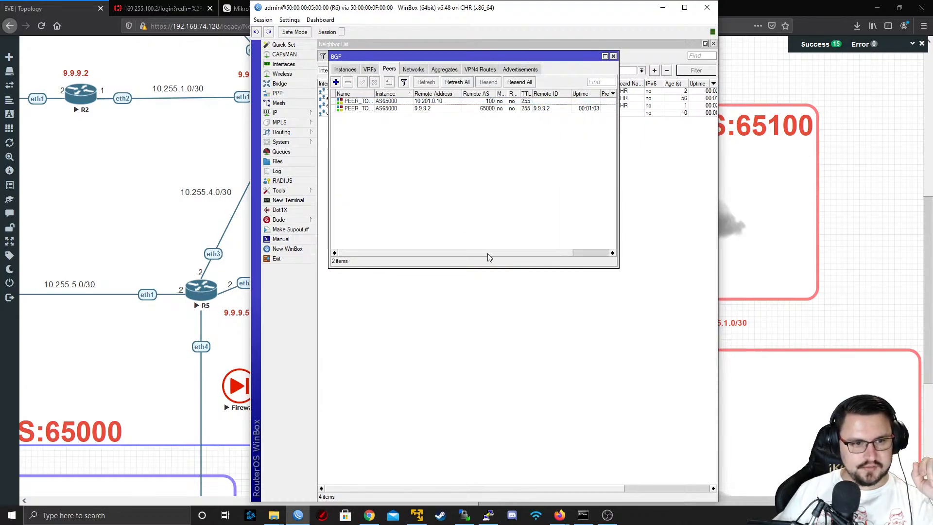
Switch to the EVE topology in Firefox and open the console of CPE12 in the BGP area with putty.exe
scroll(130, 344, "down", 5)
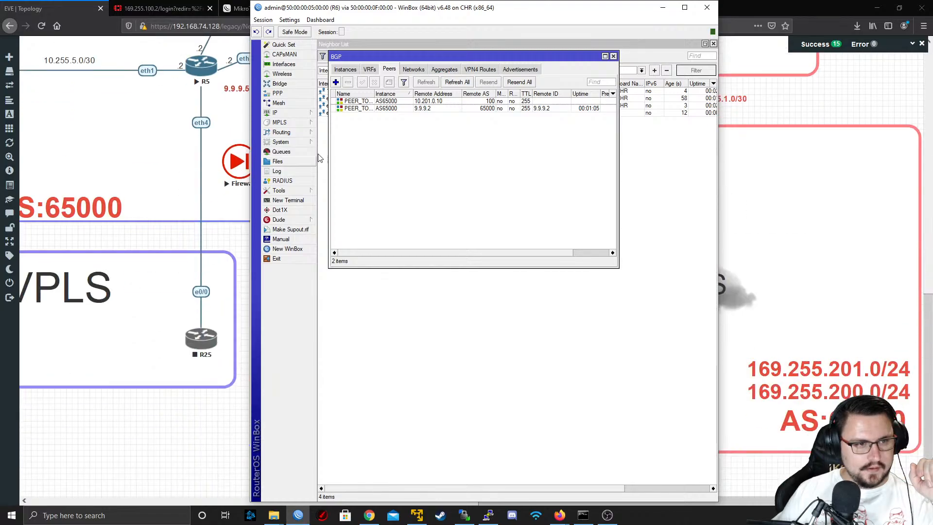
left_click(223, 374)
scroll(84, 419, "left", 15)
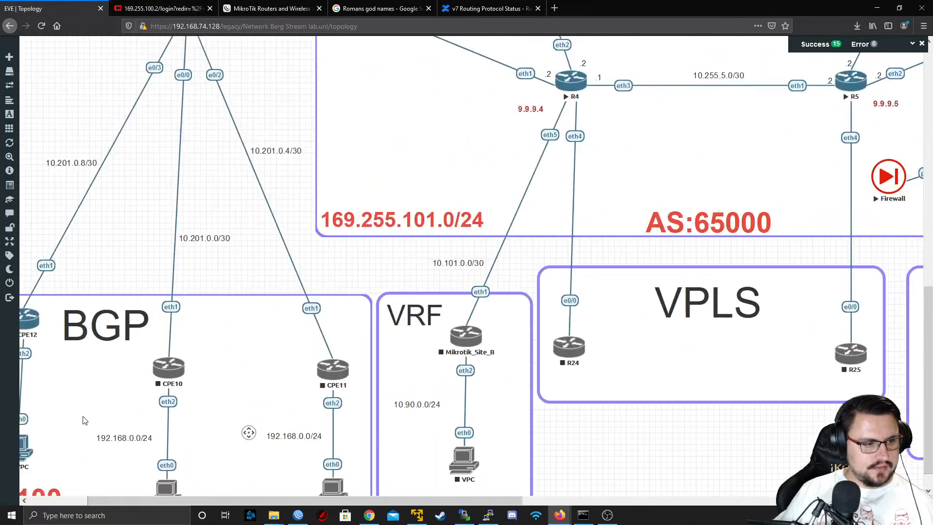
scroll(102, 340, "down", 2)
left_click(106, 295)
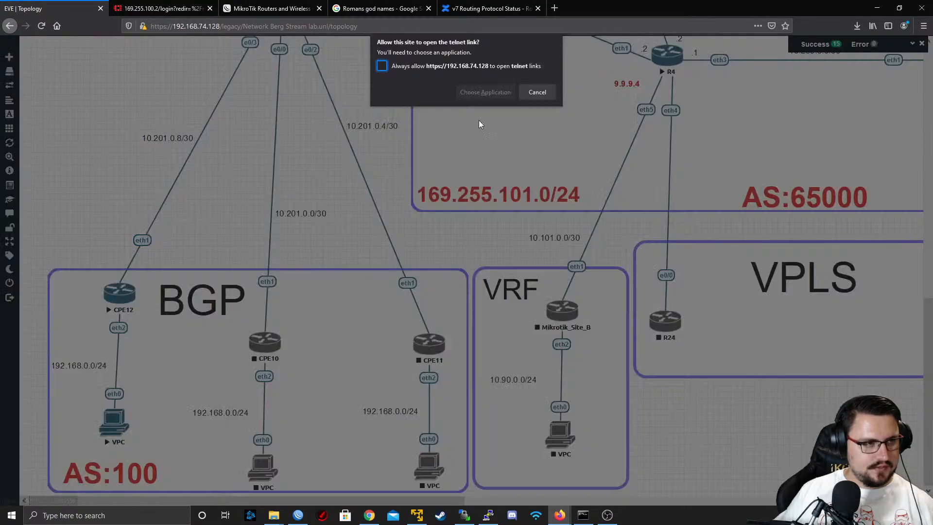
left_click(485, 92)
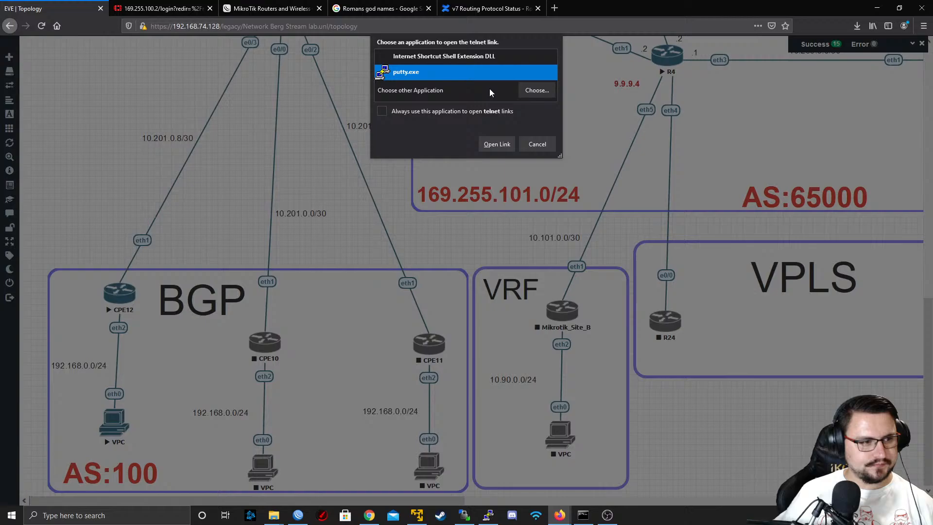
left_click(495, 145)
type("admin")
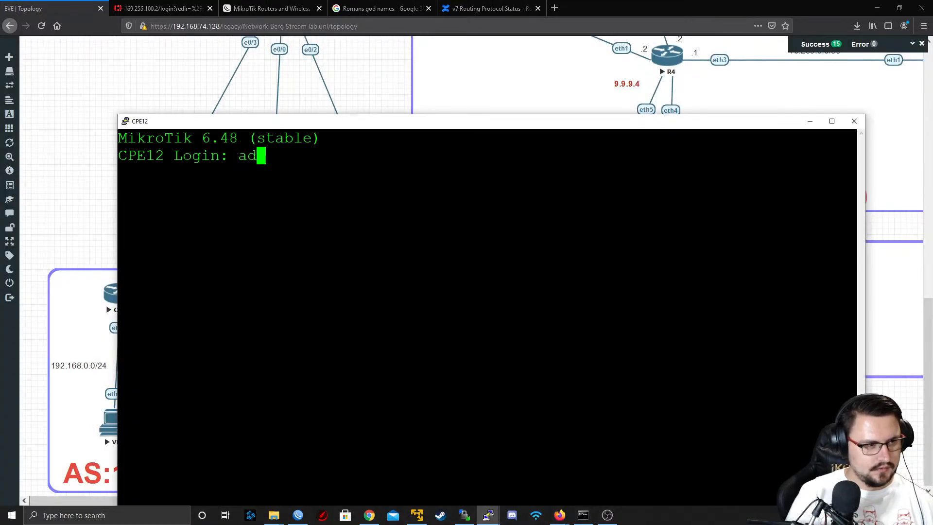
key("Return")
key("Return")
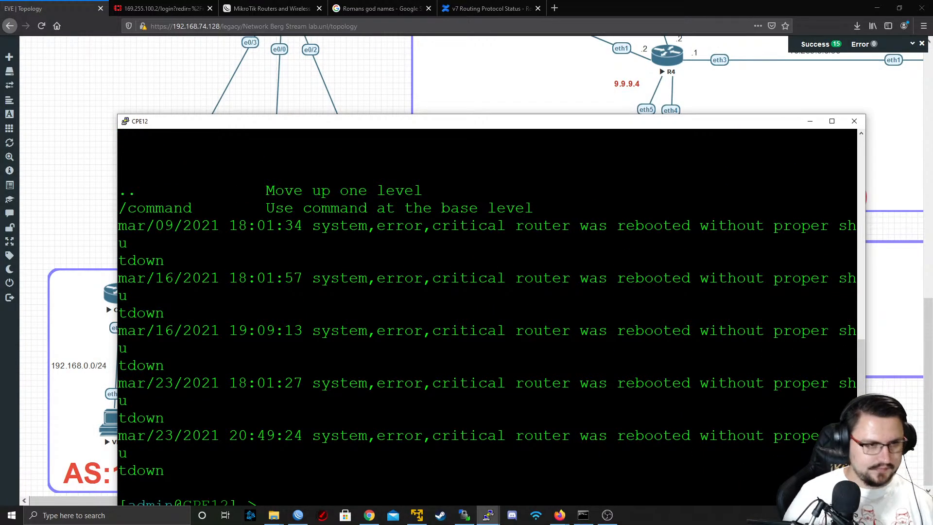
Print the IP addresses configured on CPE12
key("Return")
key("Return")
left_click_drag(434, 127, 400, 28)
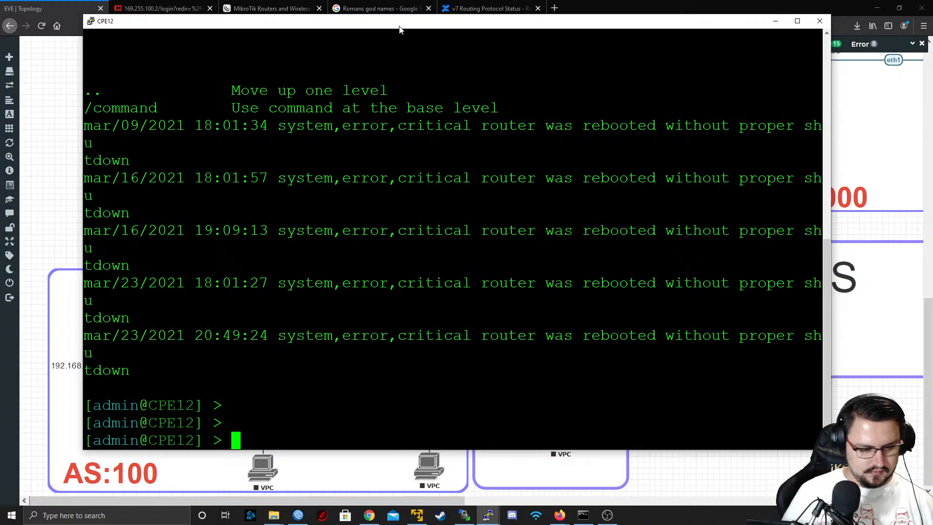
type("ip address print")
key("Return")
type("ip")
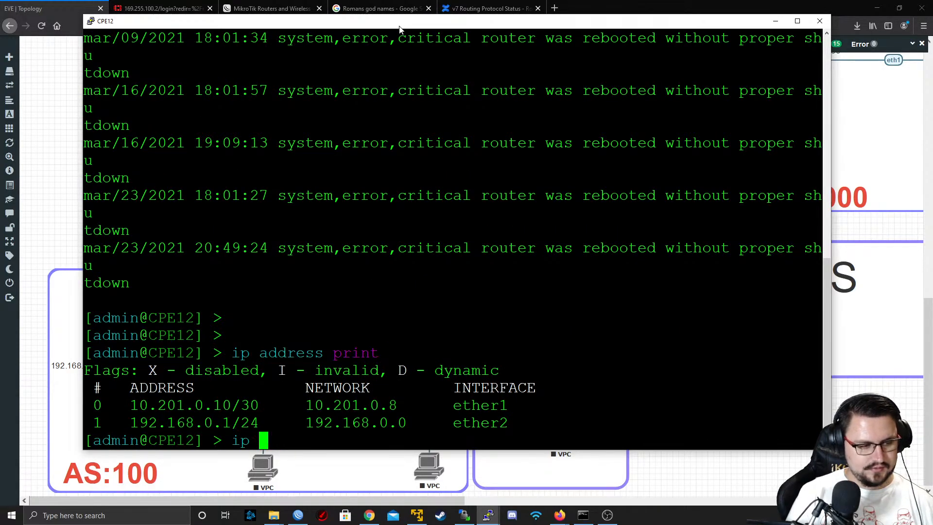
key("BackSpace")
key("BackSpace")
key("BackSpace")
Try to ping 10.20.1.0.9 and 10.201.1.0.9 from CPE12
type("ping 10.20.1")
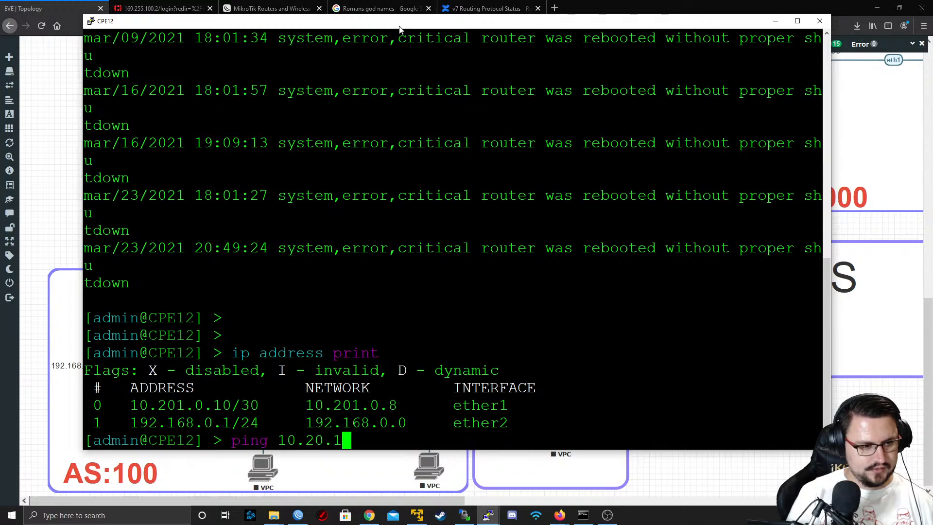
type(".0.9")
key("Return")
key("Up")
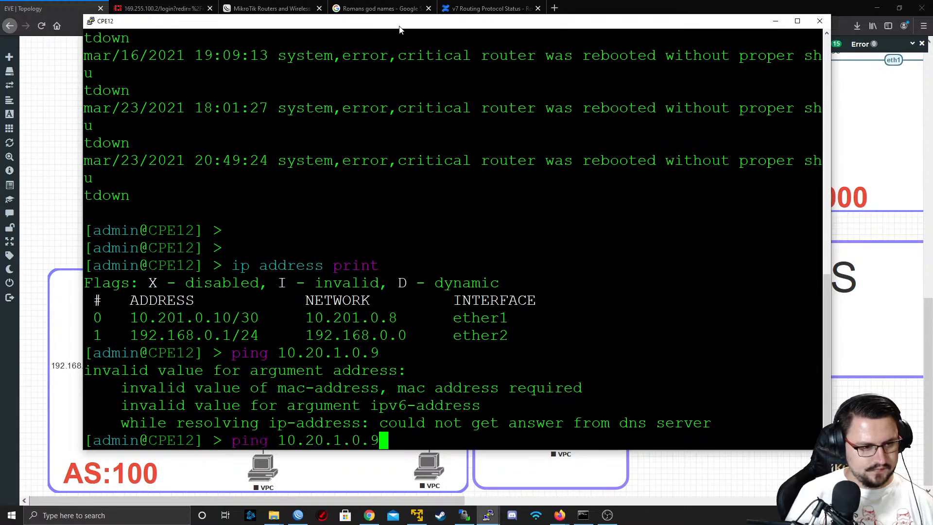
key("Left")
key("Left")
key("Left")
Correct the ping target to 10.201.1.9, run the ping from CPE12 and stop it
key("Left")
key("Left")
key("Left")
type("1")
key("Return")
key("Up")
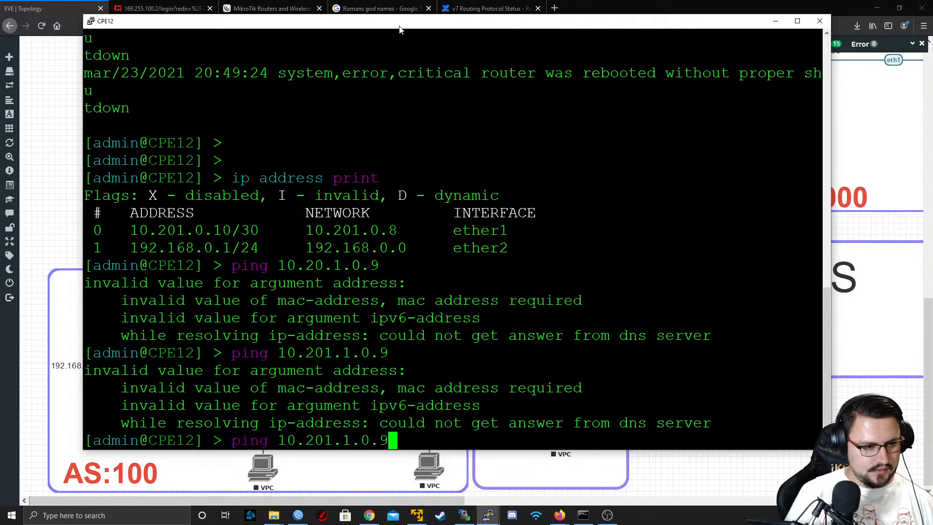
key("Left")
key("Left")
key("Left")
key("Left")
key("Left")
key("Right")
key("Right")
key("End")
key("BackSpace")
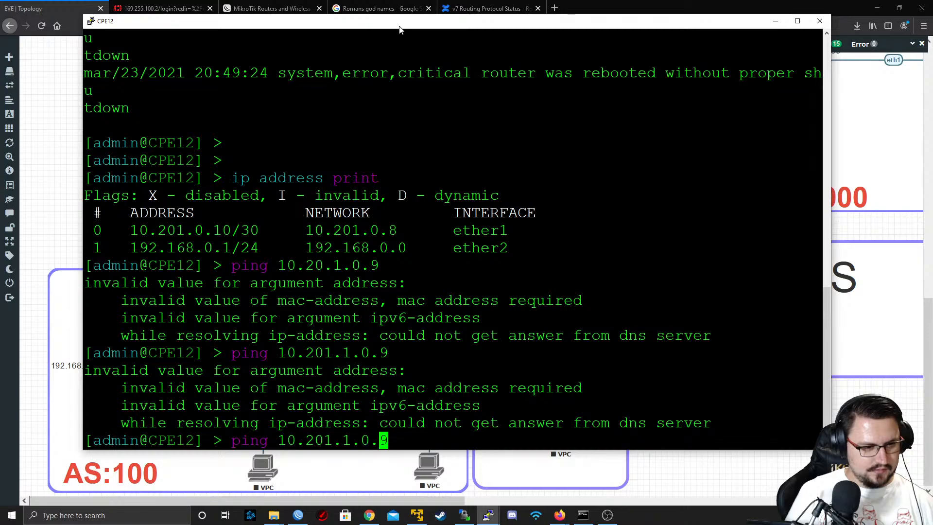
key("BackSpace")
key("BackSpace")
type("9")
key("Return")
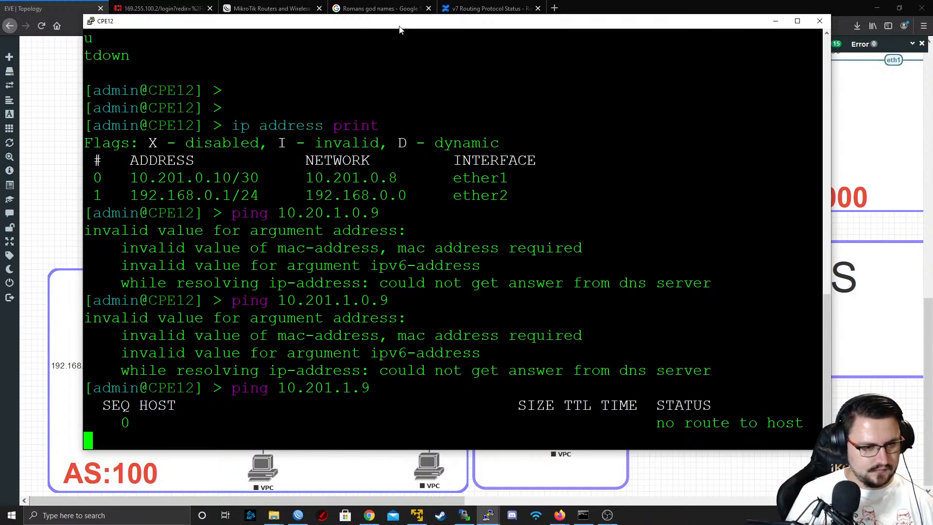
key("ctrl+c")
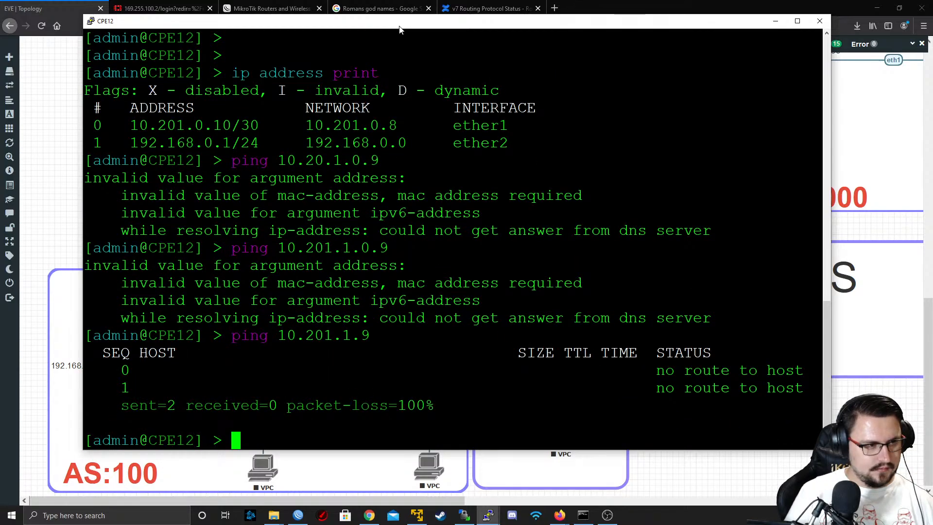
Ping 10.201.0.9 from CPE12 to test the link to R6, and stop the ping
type("ping 10.")
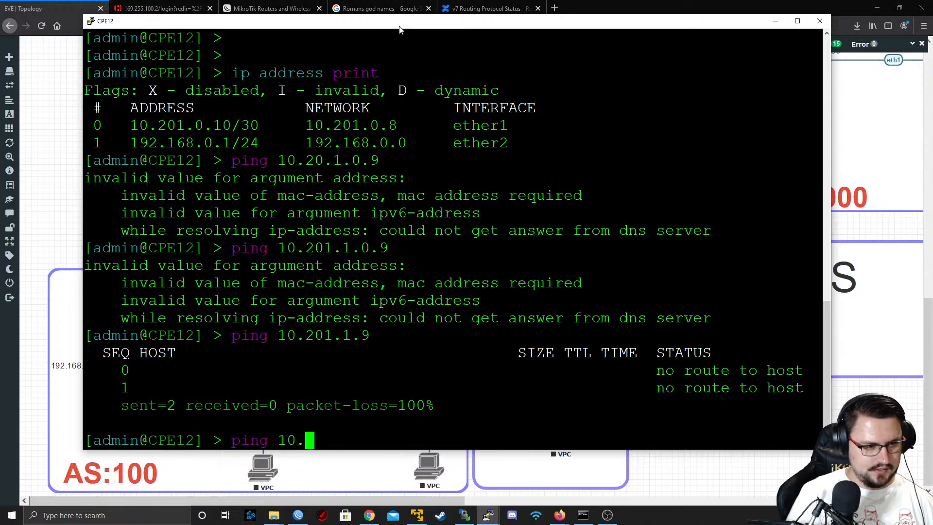
type("201.0.9")
key("Return")
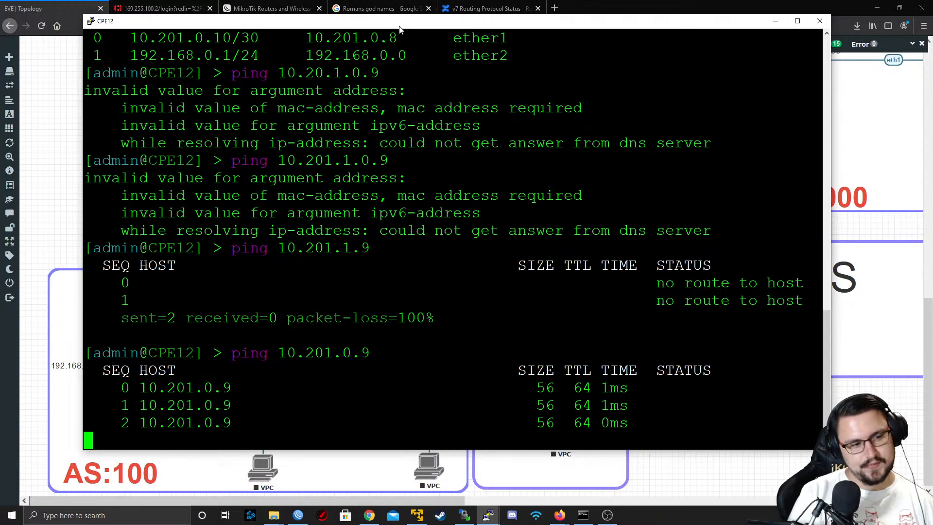
key("ctrl+c")
Print the BGP peers on CPE12 and export its BGP peer configuration
type("routing bgp peer print")
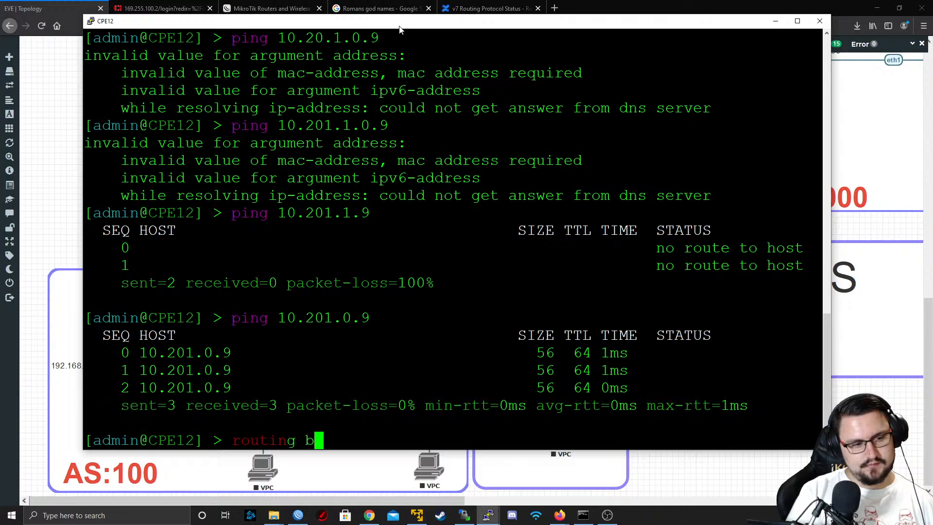
key("Return")
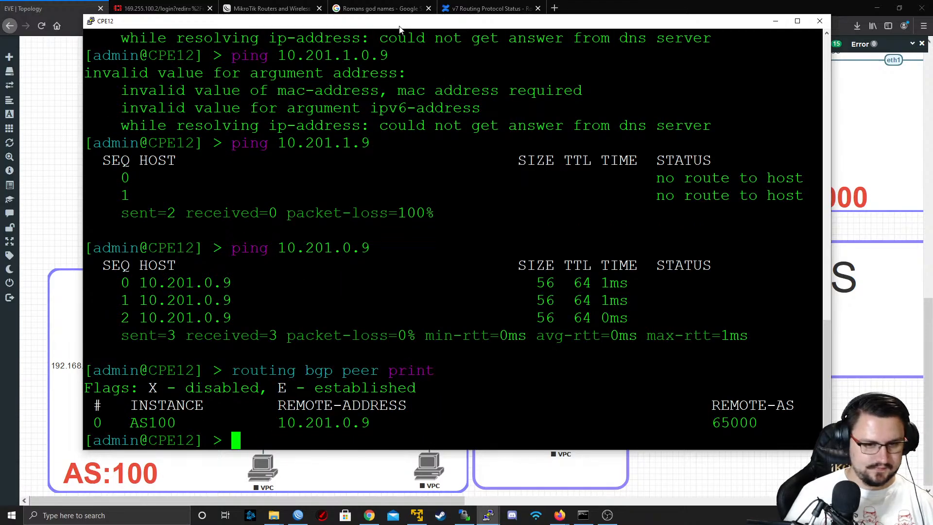
type("routing bgp pe")
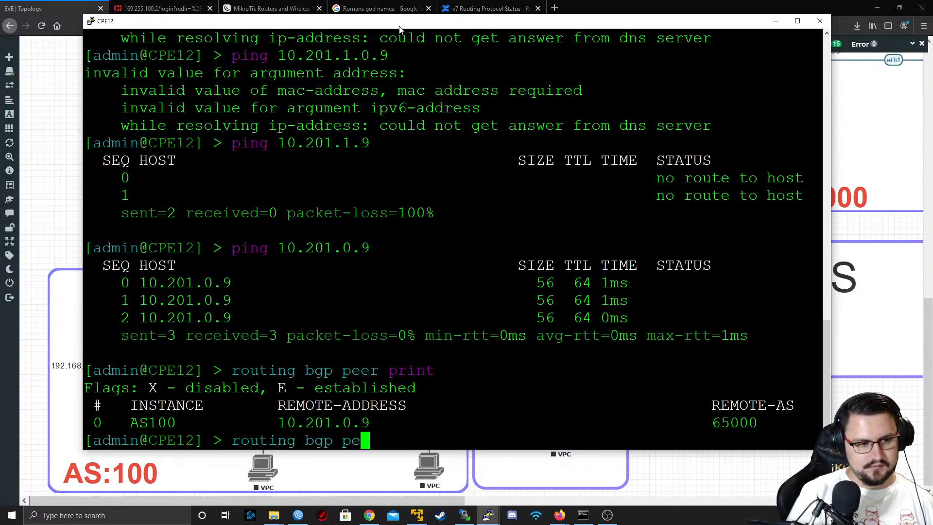
type("er export")
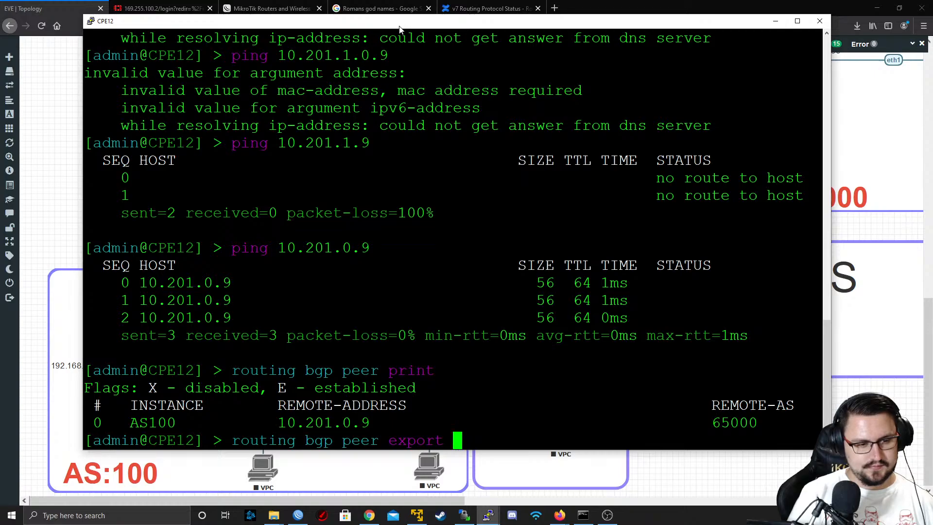
key("Return")
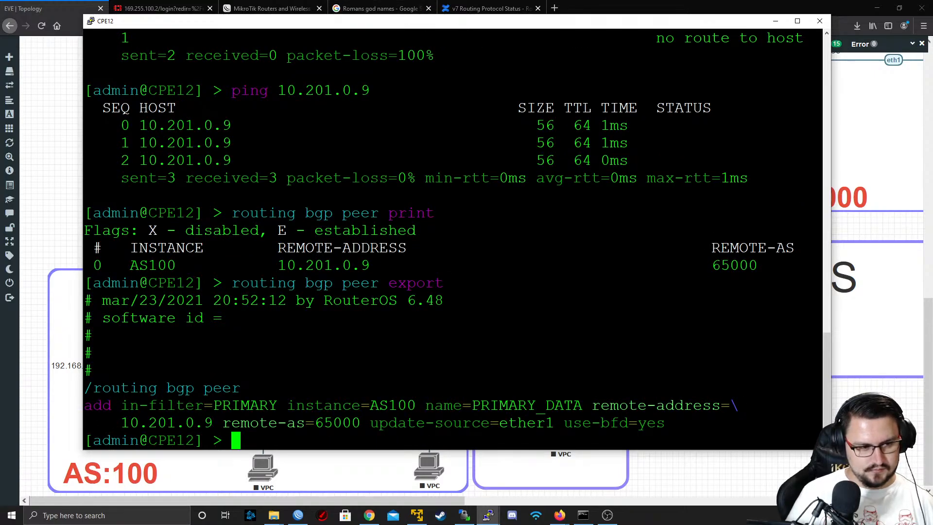
Switch to R6's WinBox session and examine the settings of the PEER_TO_CPE12 BGP peer, leaving them unsaved
key("alt+Tab")
scroll(404, 220, "up", 3)
key("alt+Tab")
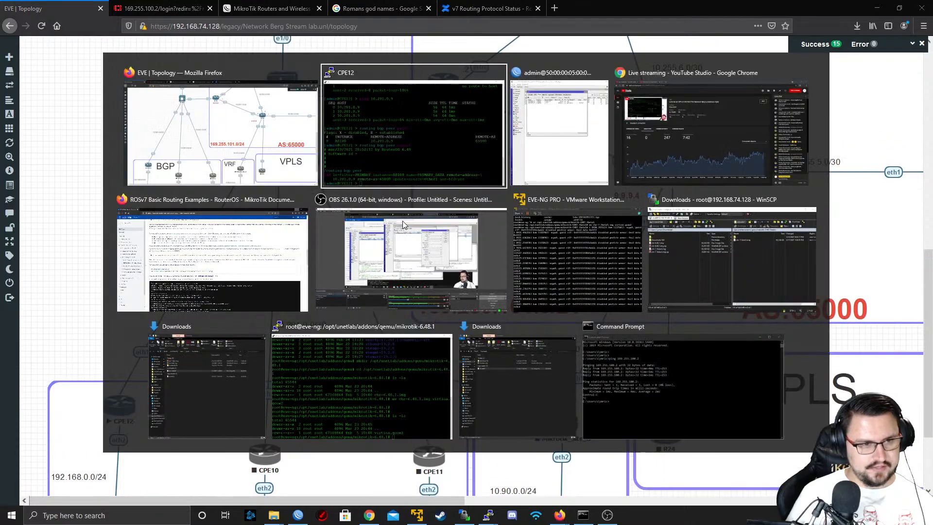
key("alt+Tab")
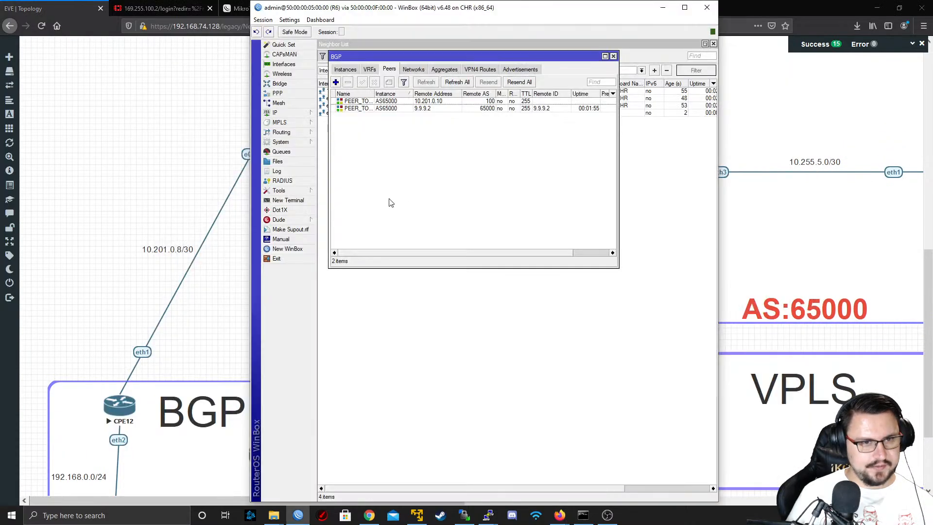
left_click(382, 102)
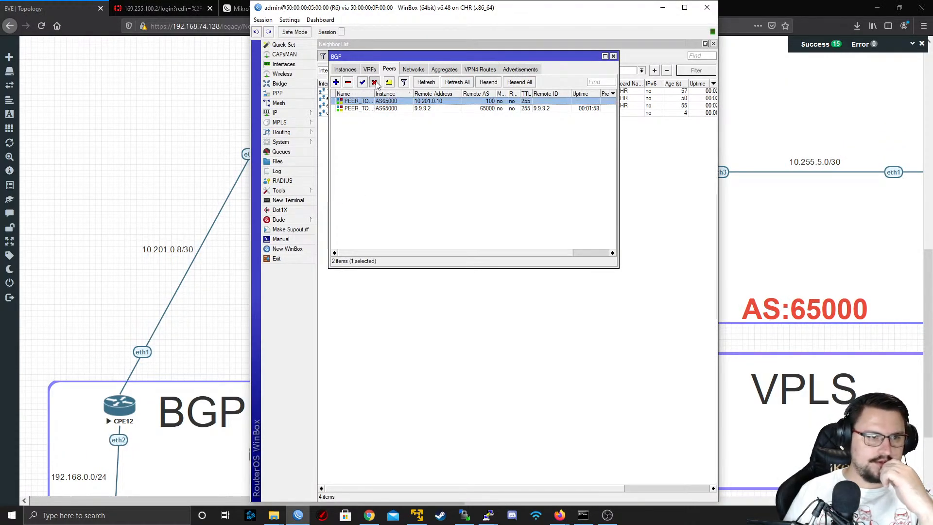
left_click_drag(397, 253, 416, 242)
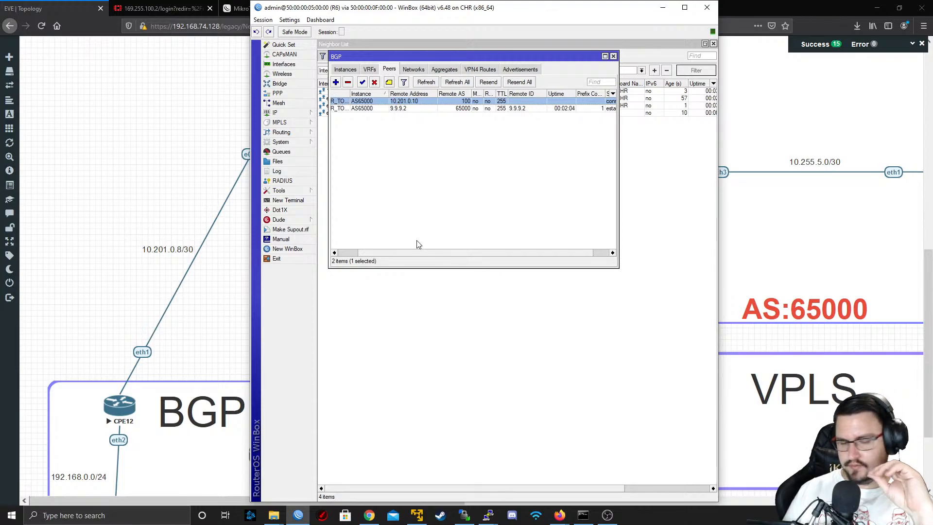
left_click_drag(416, 243, 360, 150)
double_click(378, 102)
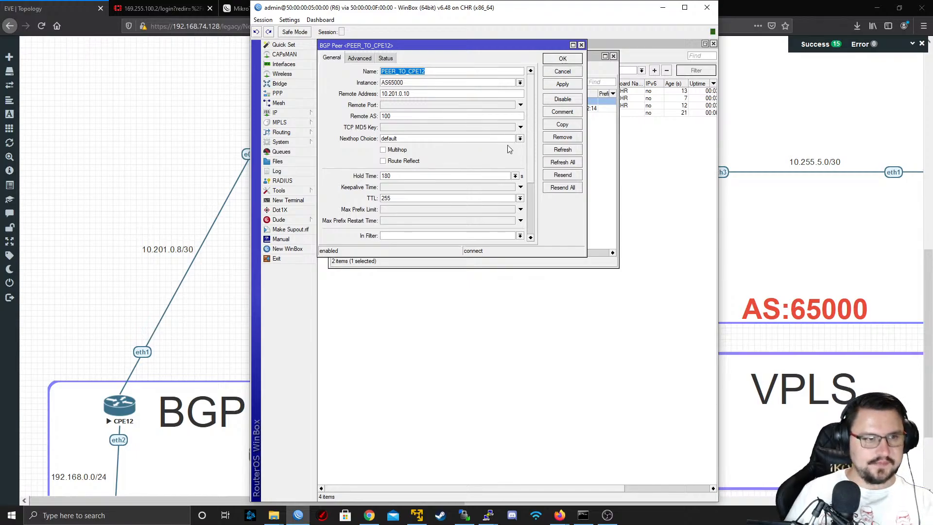
left_click(516, 84)
left_click(516, 85)
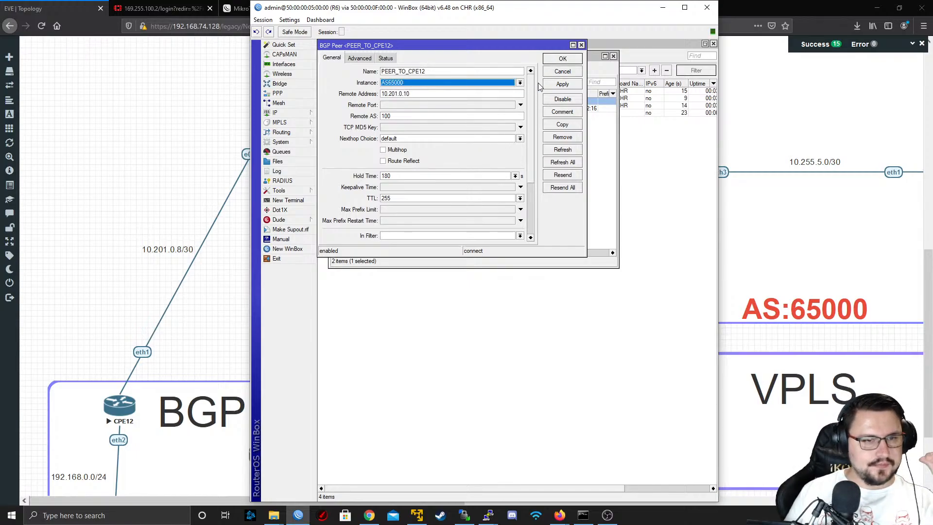
left_click(557, 72)
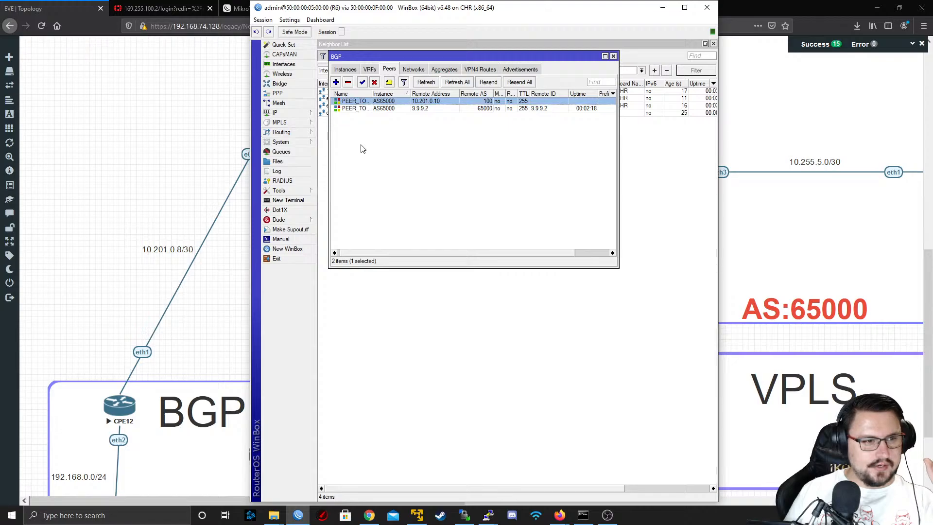
Start a new BGP instance on R6 with the name VRF_BGP_CUST1 and AS 65000
left_click(345, 69)
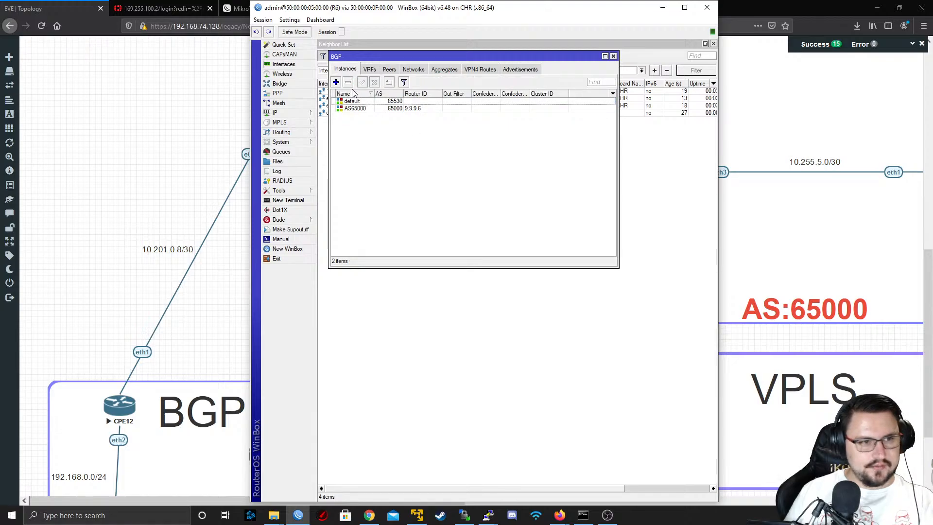
left_click(336, 83)
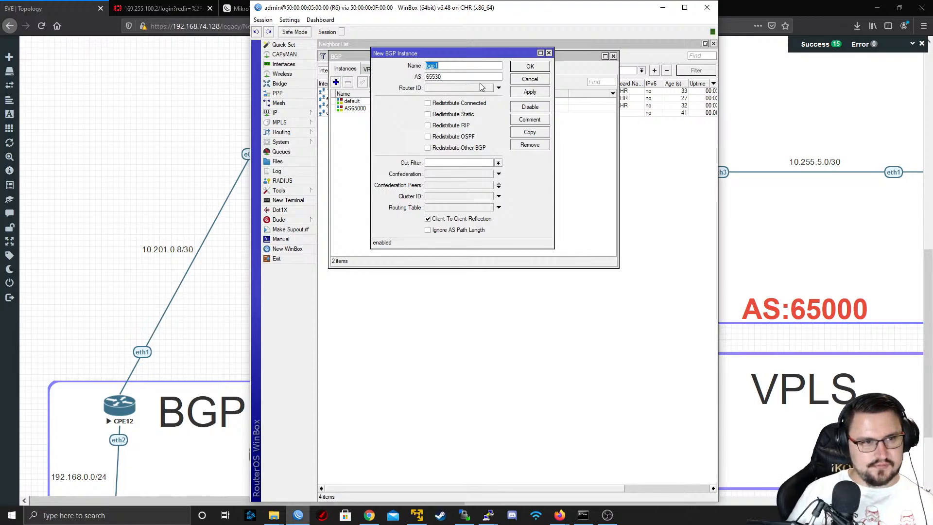
type("AS65111")
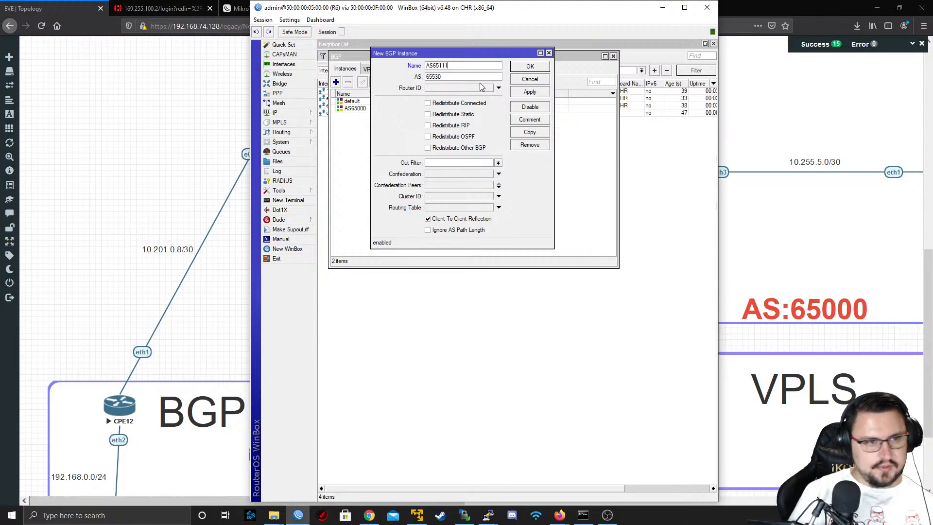
key("Tab")
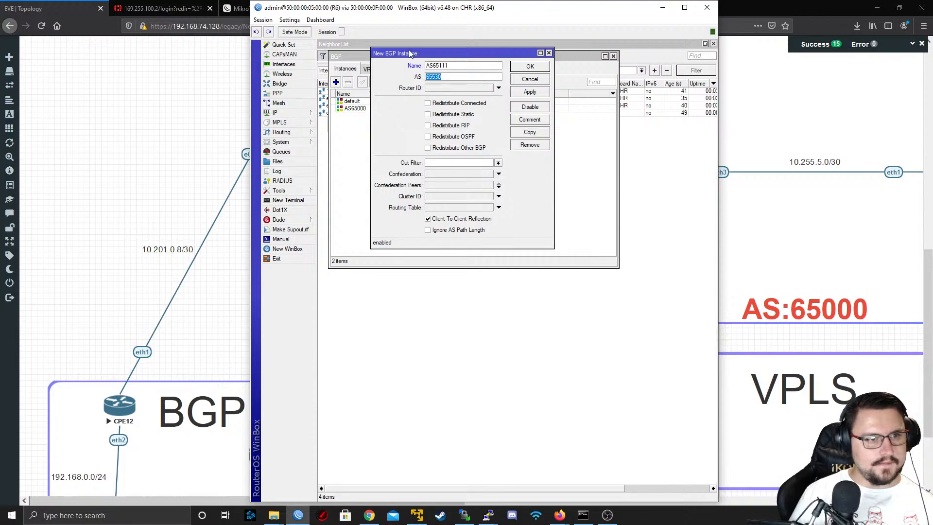
double_click(436, 65)
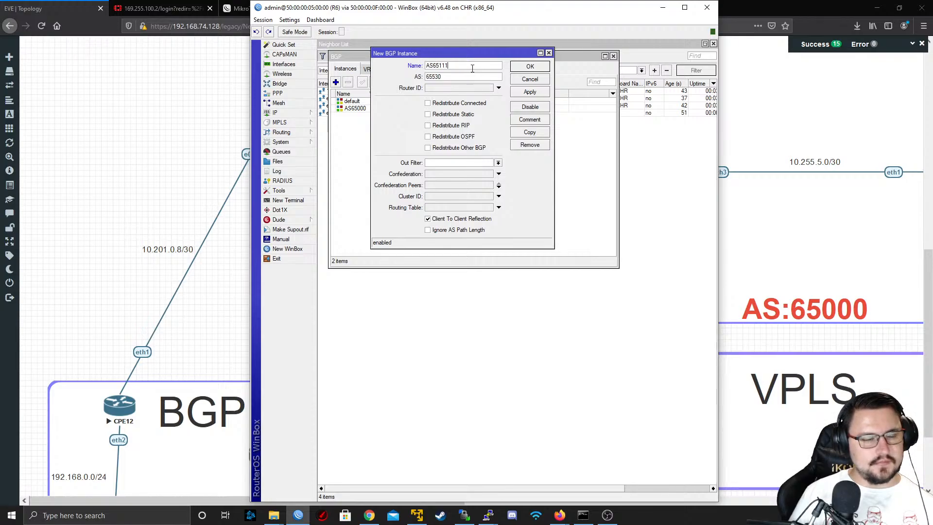
type("VRF_")
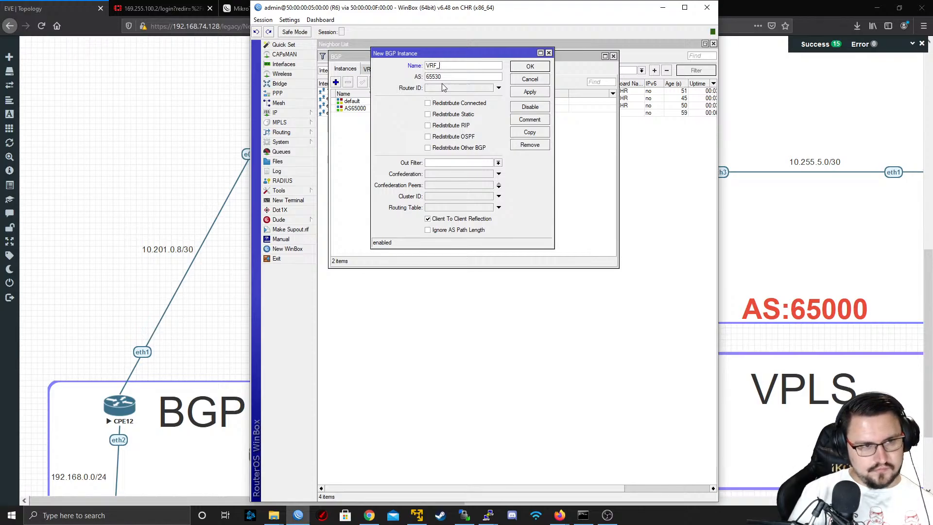
type("BGP_CUST1")
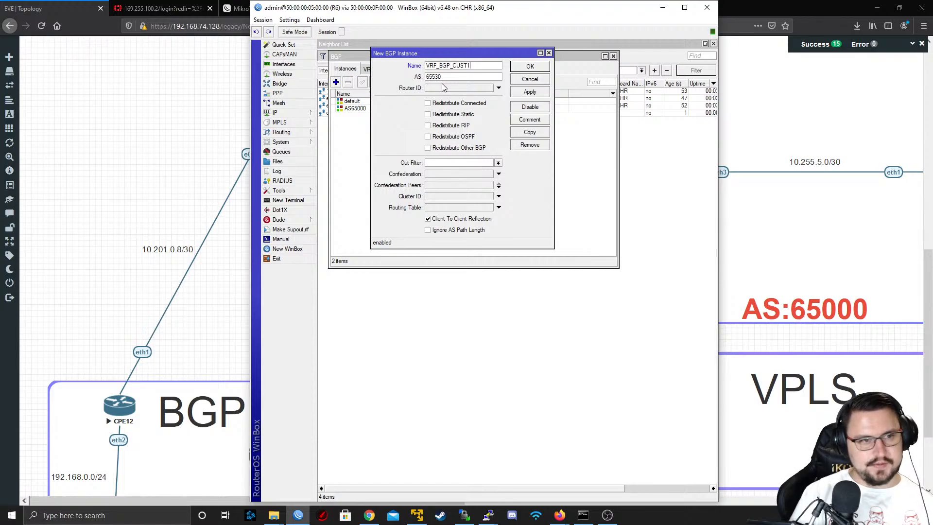
key("Tab")
type("56")
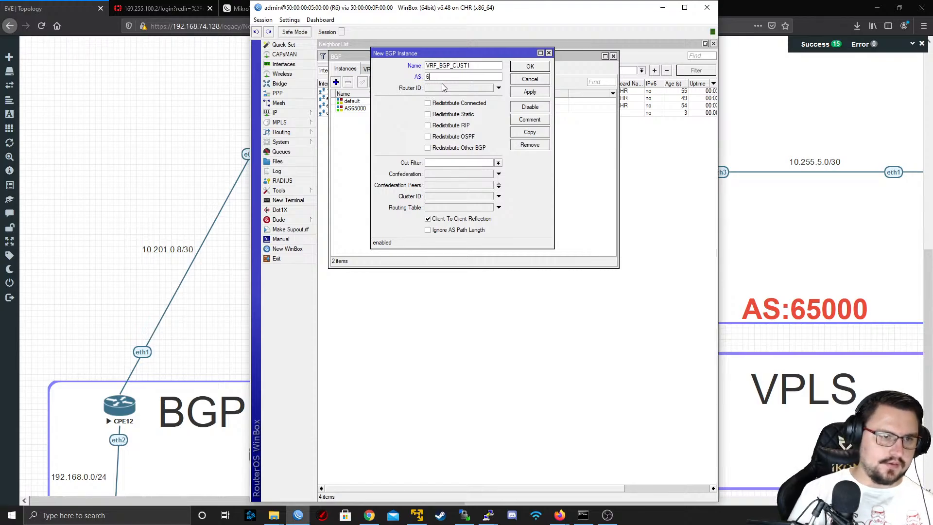
key("Tab")
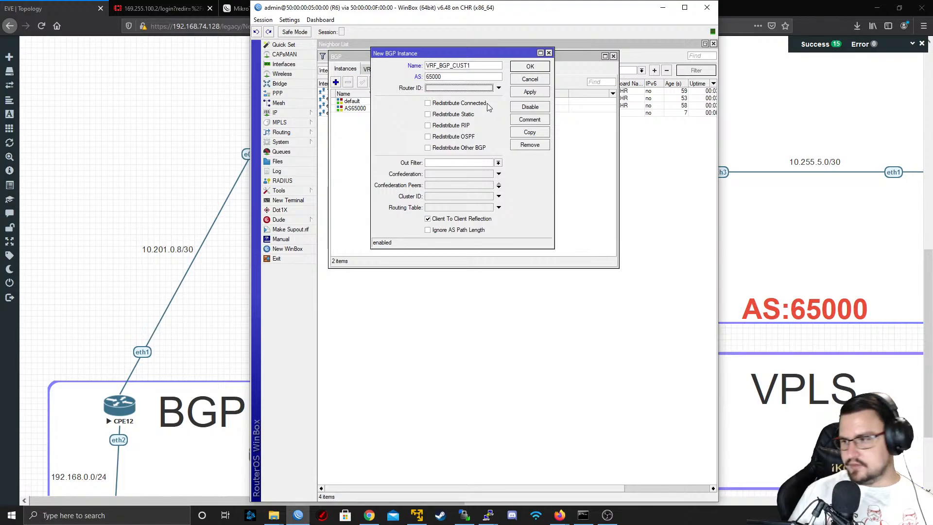
Give the new BGP instance router ID 10.201.0.10 and routing table WIRELESS_CUSTOMERS, and save it
left_click(437, 89)
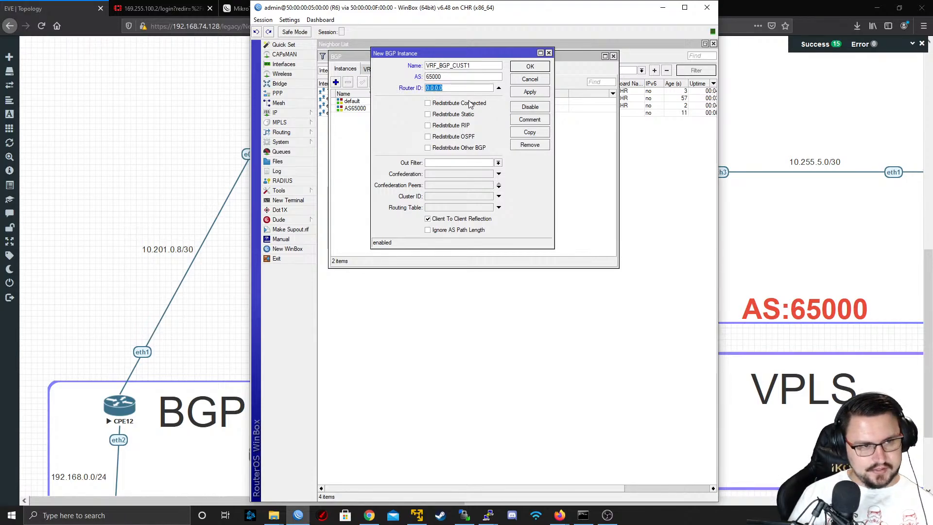
type("10")
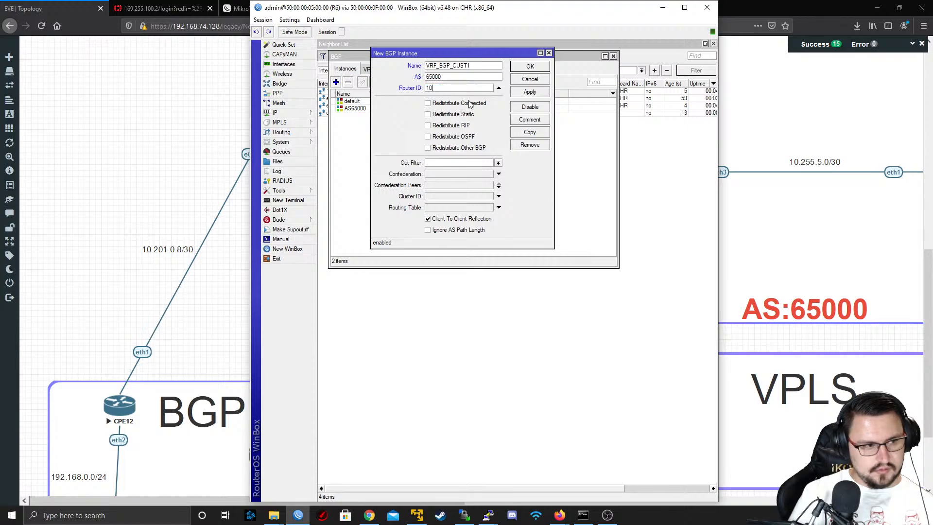
type(".201.0.10")
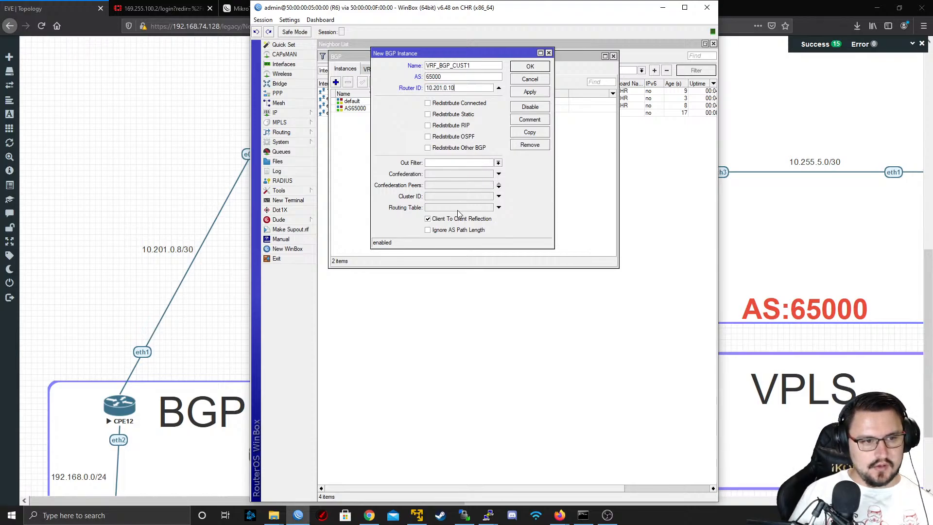
left_click(474, 208)
left_click(506, 208)
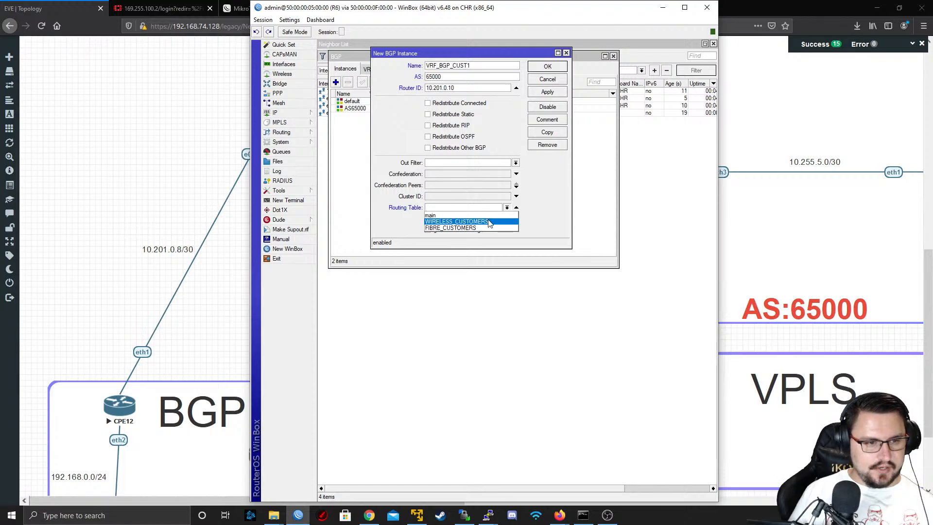
left_click(473, 222)
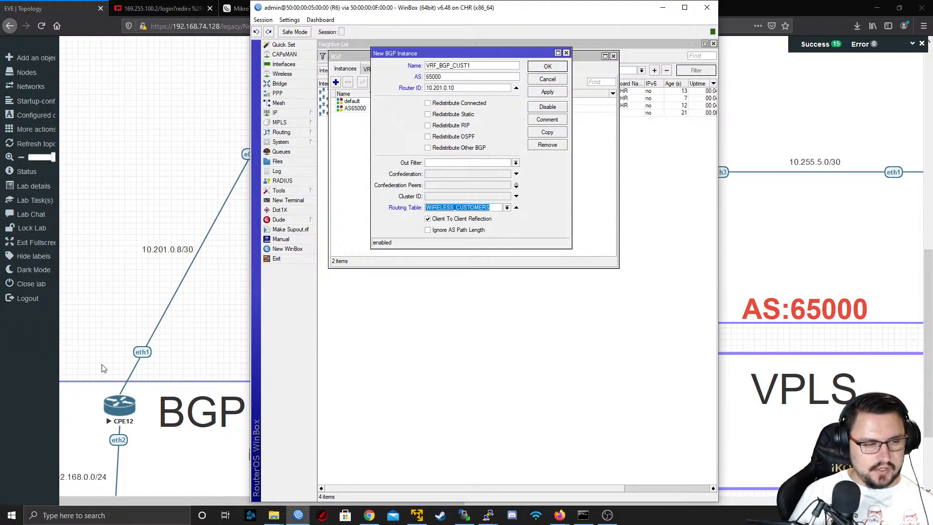
left_click(548, 92)
left_click(548, 66)
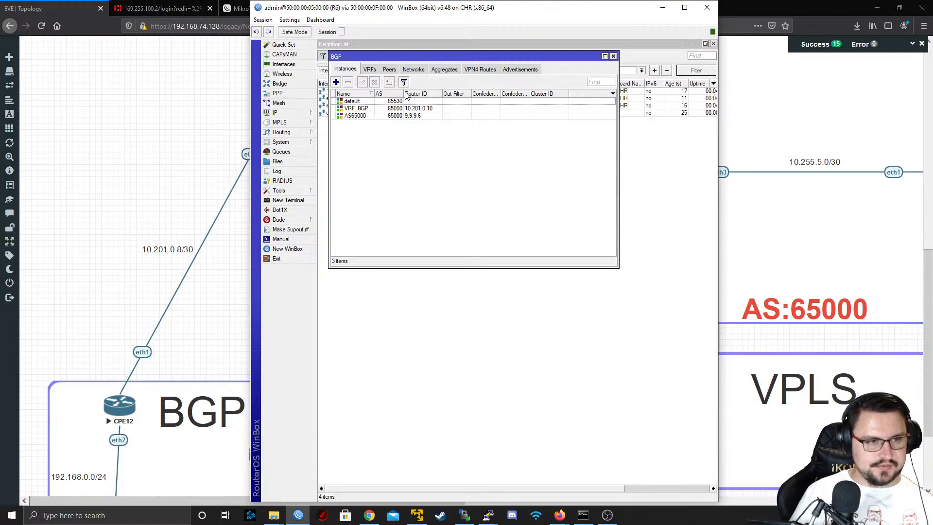
Assign the VRF_BGP_CUST1 instance to the PEER_TO_CPE12 BGP peer and save the peer
left_click(390, 69)
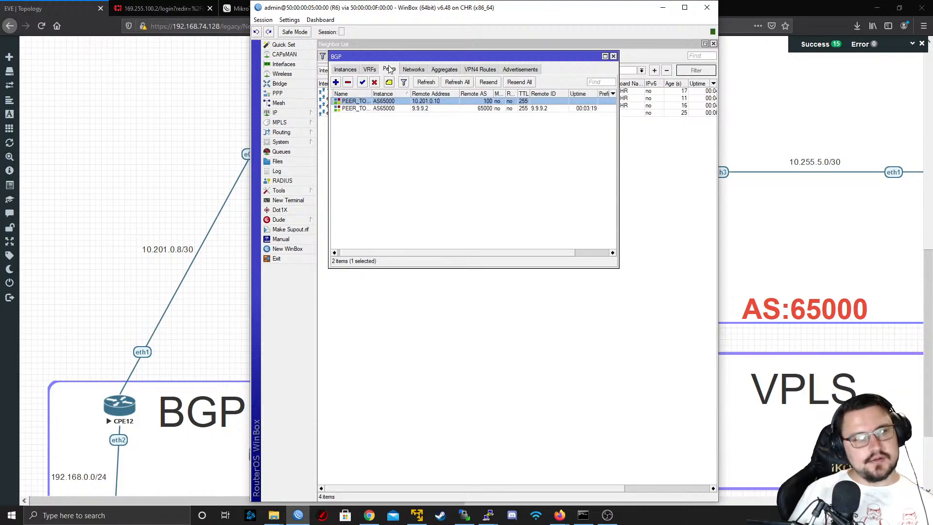
double_click(380, 104)
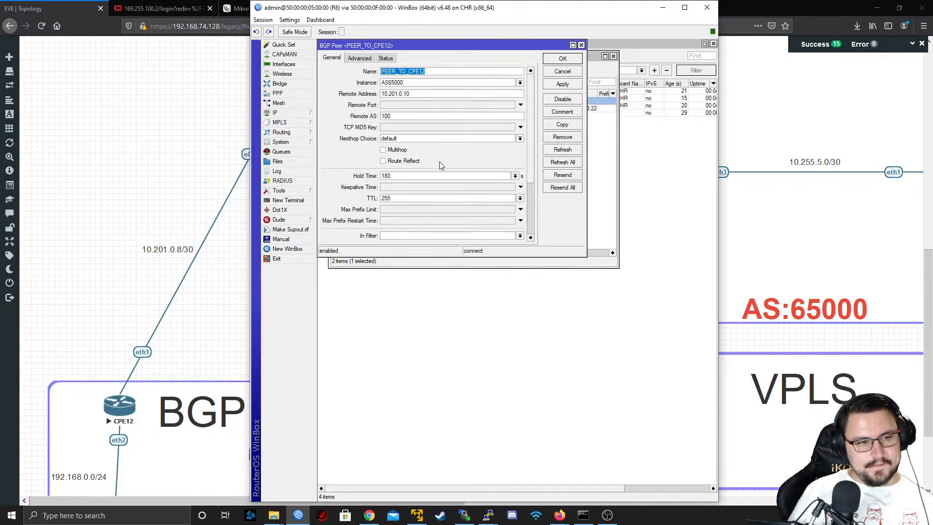
left_click_drag(455, 93, 374, 100)
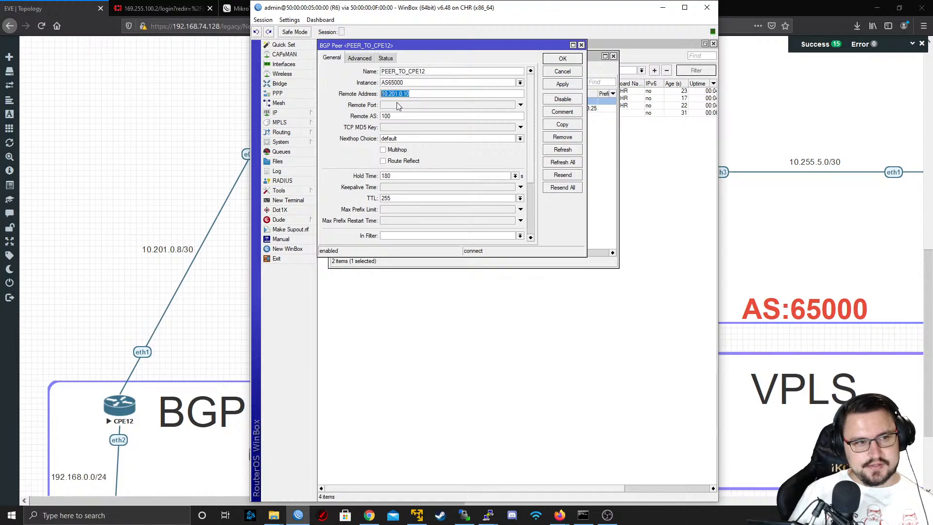
left_click(521, 86)
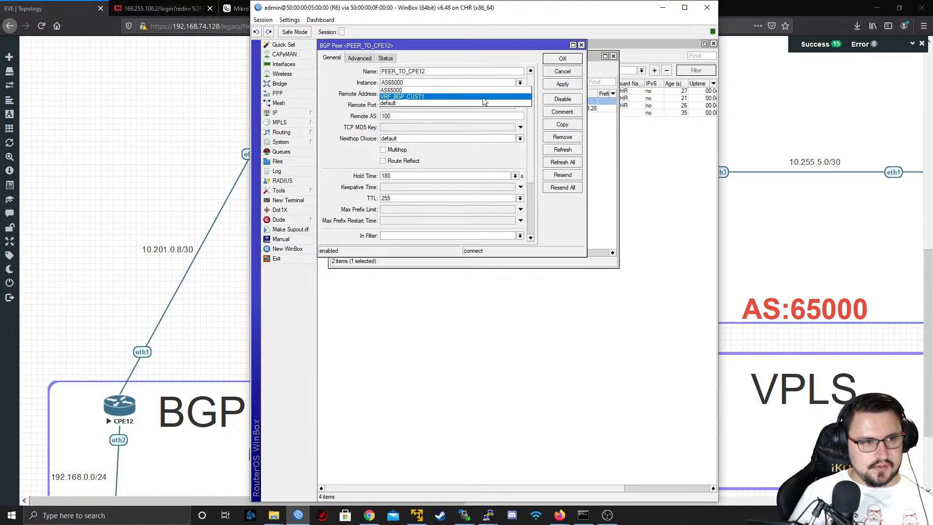
left_click(483, 101)
left_click(557, 85)
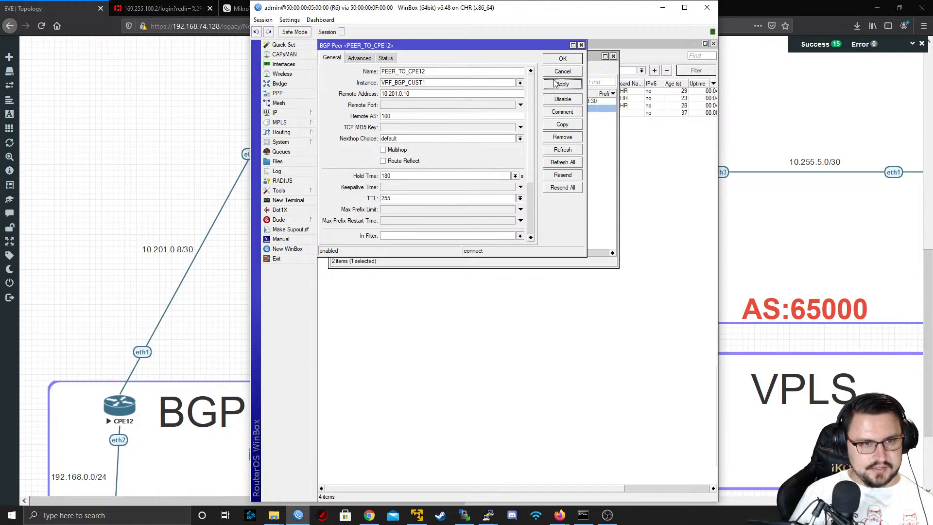
left_click(556, 60)
Open the WIRELESS_CUSTOMERS VRF on R6 to check its interfaces, route distinguisher and route targets
left_click(285, 113)
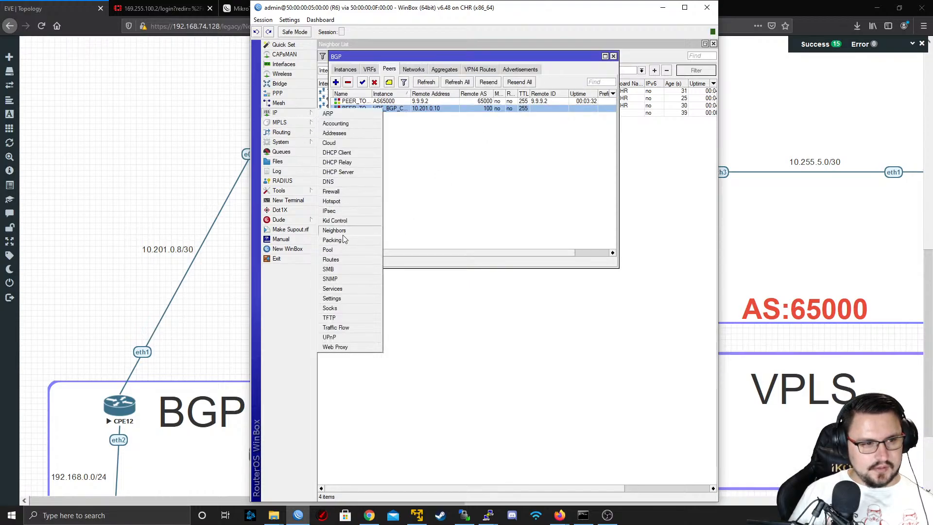
left_click(338, 260)
left_click(403, 66)
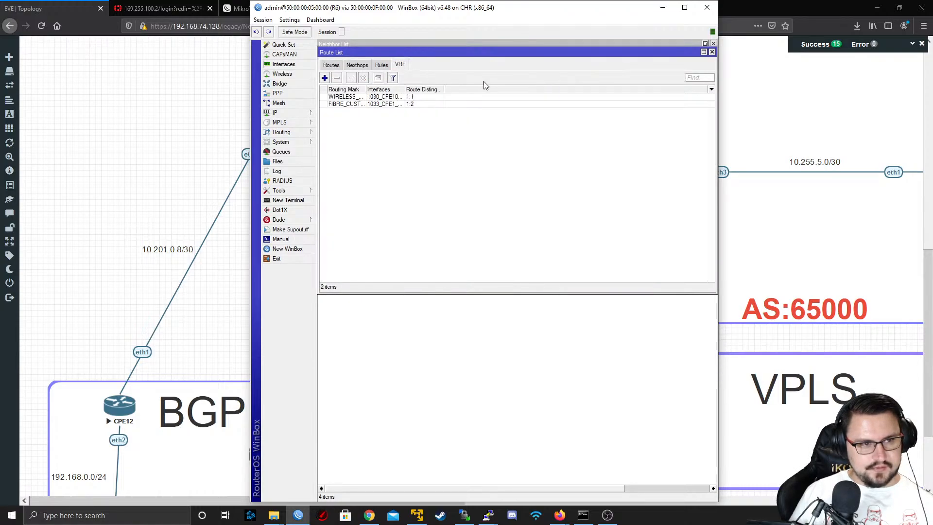
left_click_drag(367, 90, 416, 90)
double_click(379, 97)
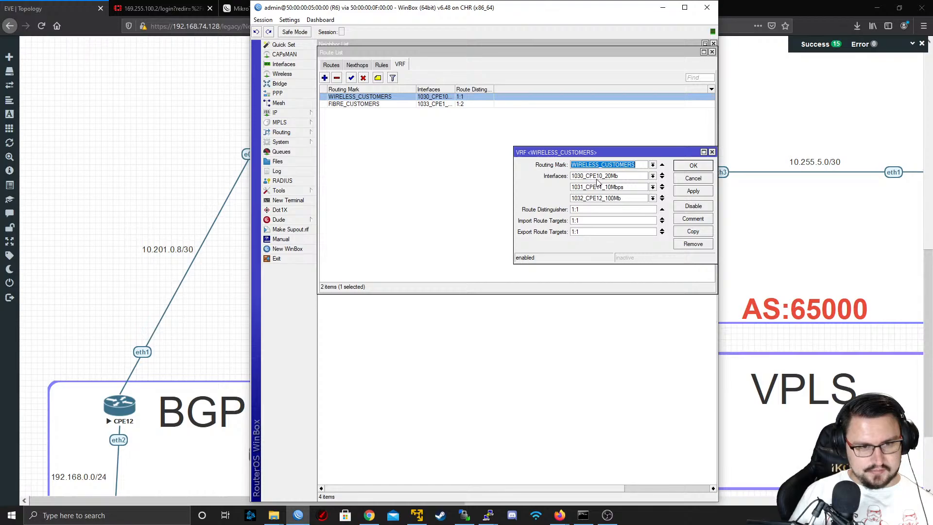
Close the VRF details and ping 10.201.0.10 from an R6 terminal using routing table WIRELESS_CUSTOMERS
left_click(693, 178)
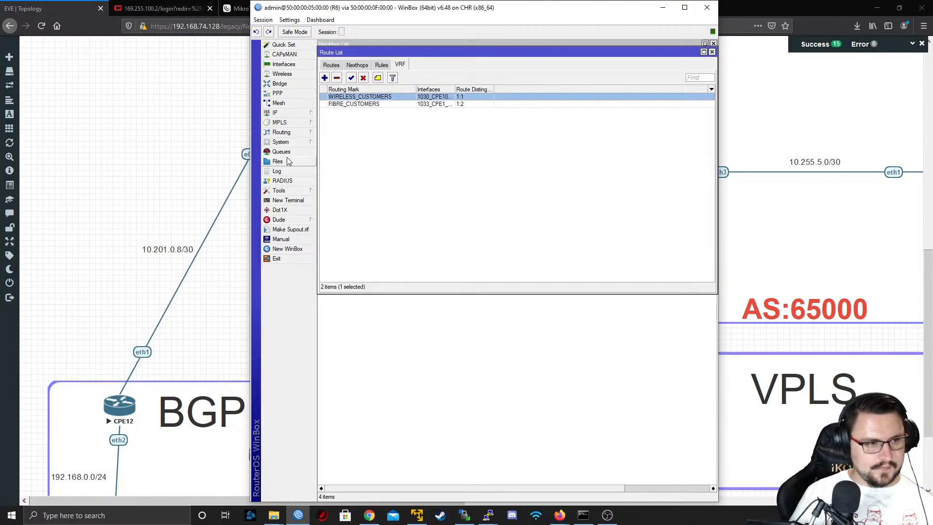
left_click(288, 201)
type("ping")
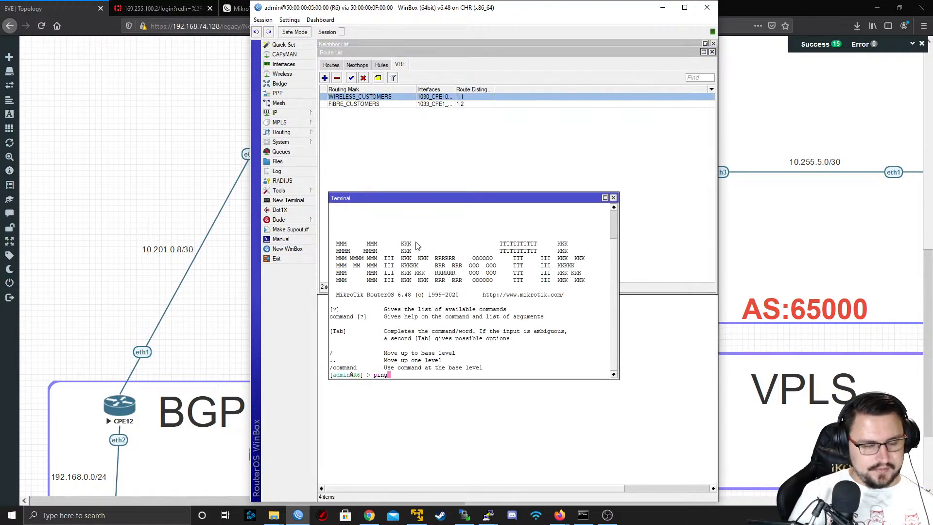
type(" 10.201.")
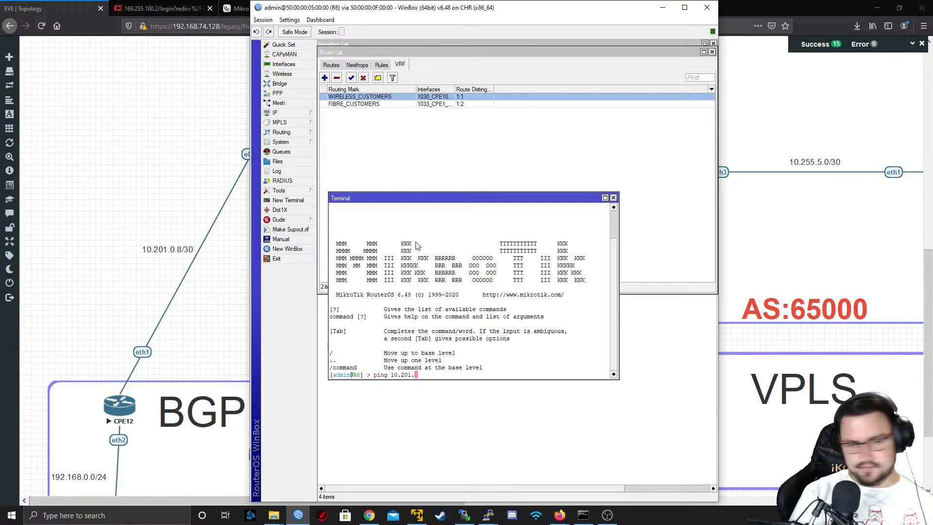
type("0.9")
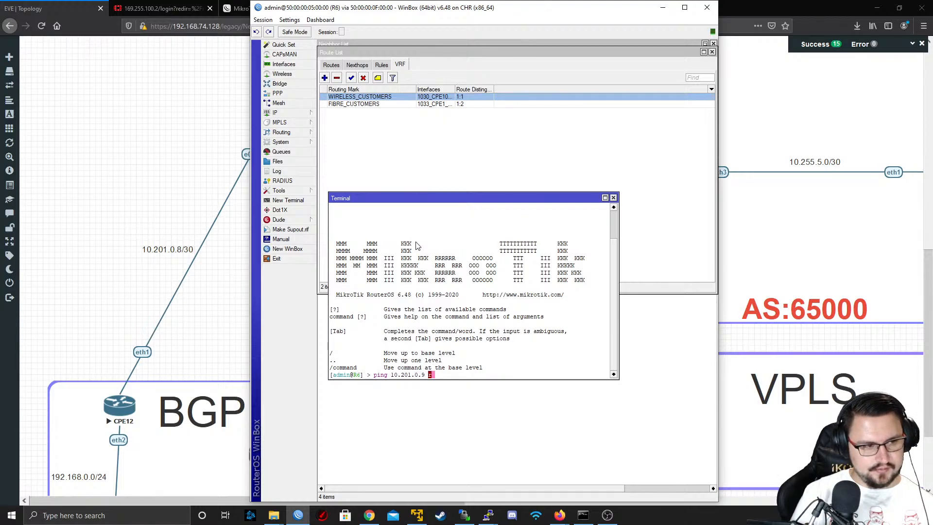
key("BackSpace")
key("BackSpace")
type("10 routing-table=VRF")
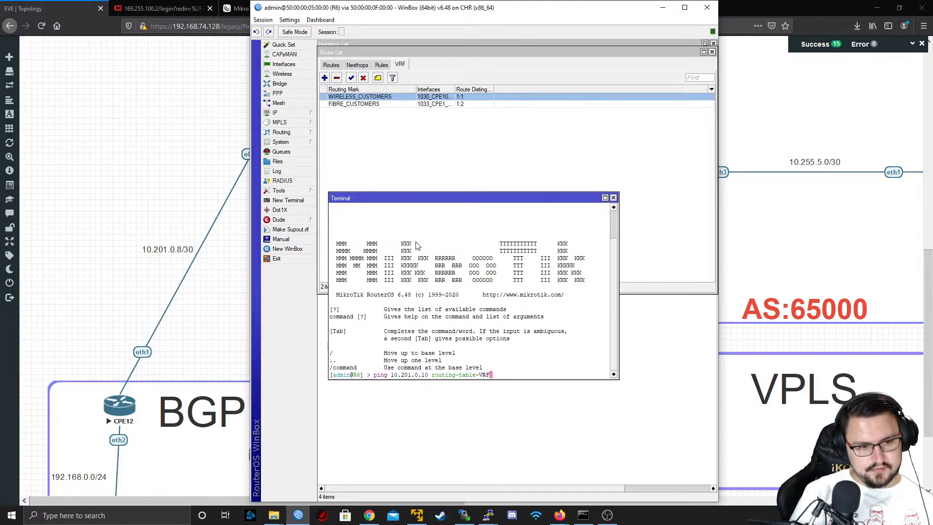
key("BackSpace")
key("BackSpace")
key("BackSpace")
type("WIRE")
key("Tab")
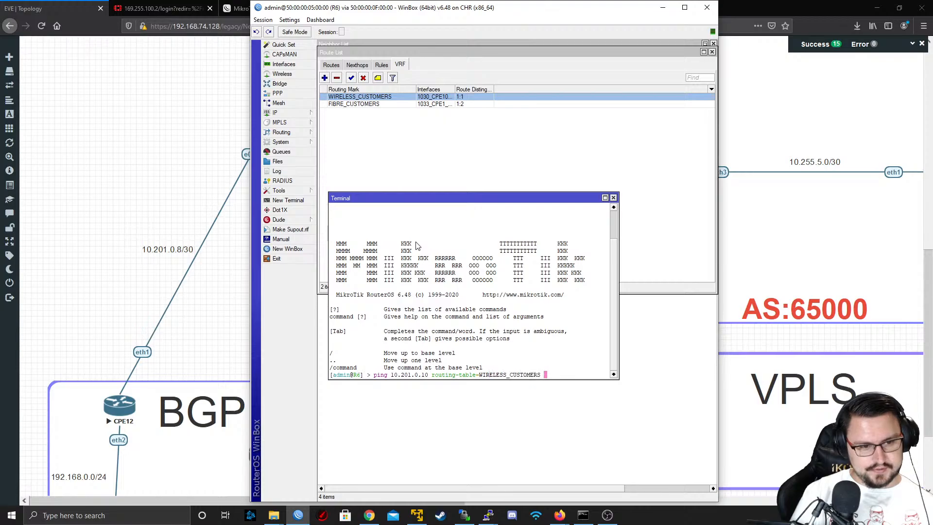
key("Return")
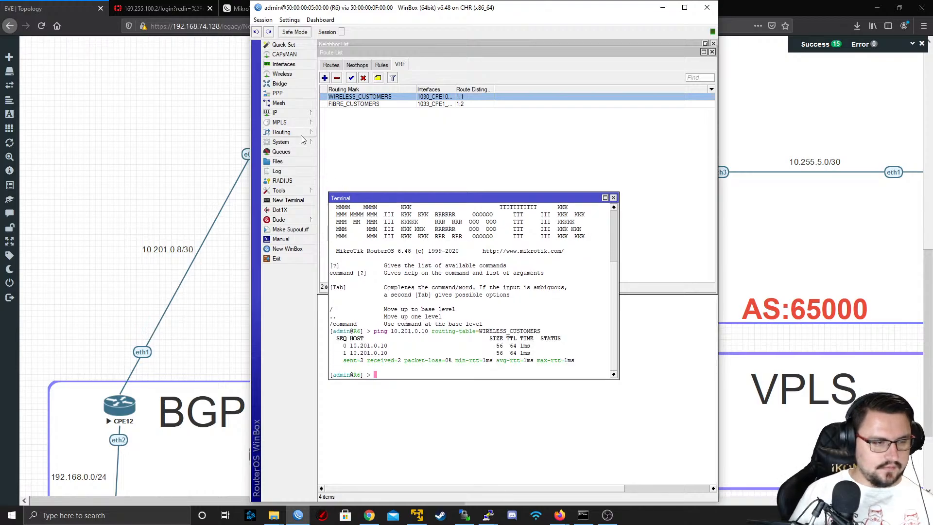
Issue an enable on the BGP peer with remote address 10.201.0.10 and check its session state
left_click(281, 132)
left_click(332, 142)
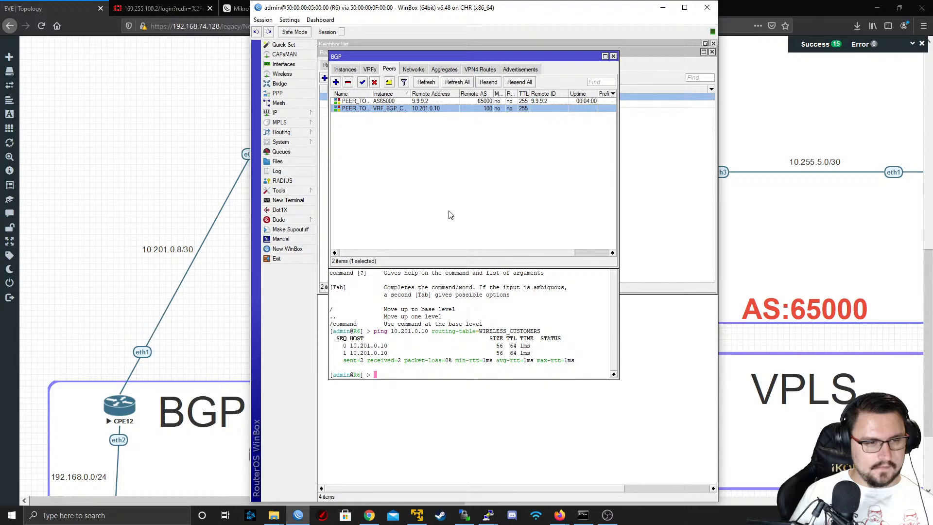
mouse_move(442, 253)
left_mouse_down()
mouse_move(493, 254)
mouse_move(429, 245)
left_mouse_up()
left_click(363, 83)
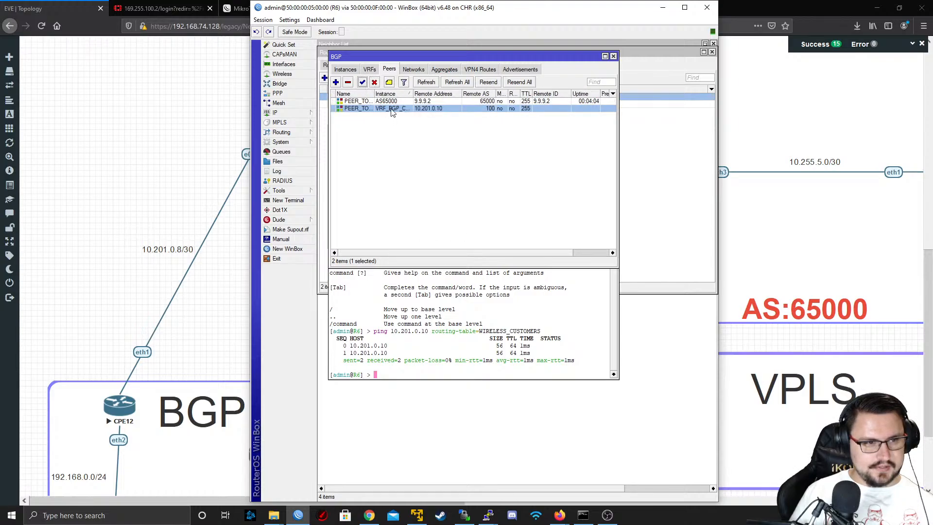
left_click_drag(486, 252, 522, 252)
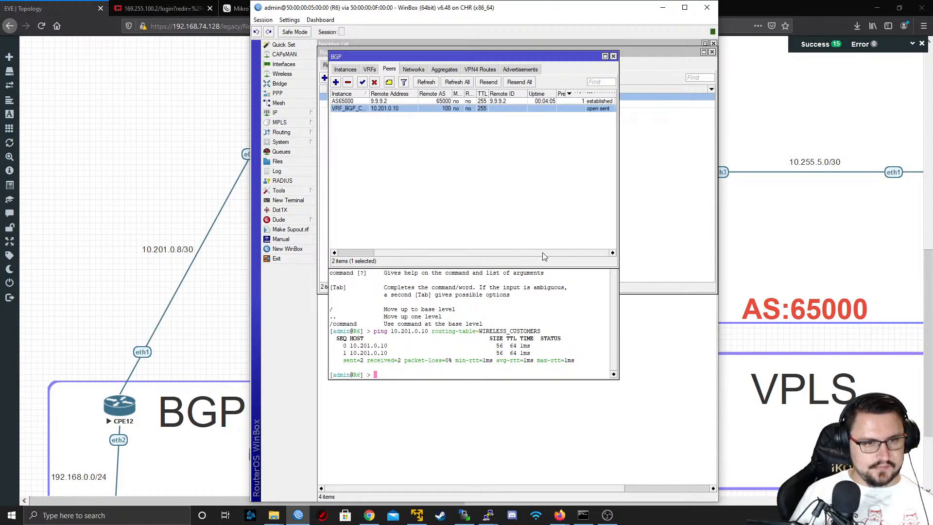
Review the general, advanced and status settings of the PEER_TO_CPE12 BGP peer
double_click(425, 108)
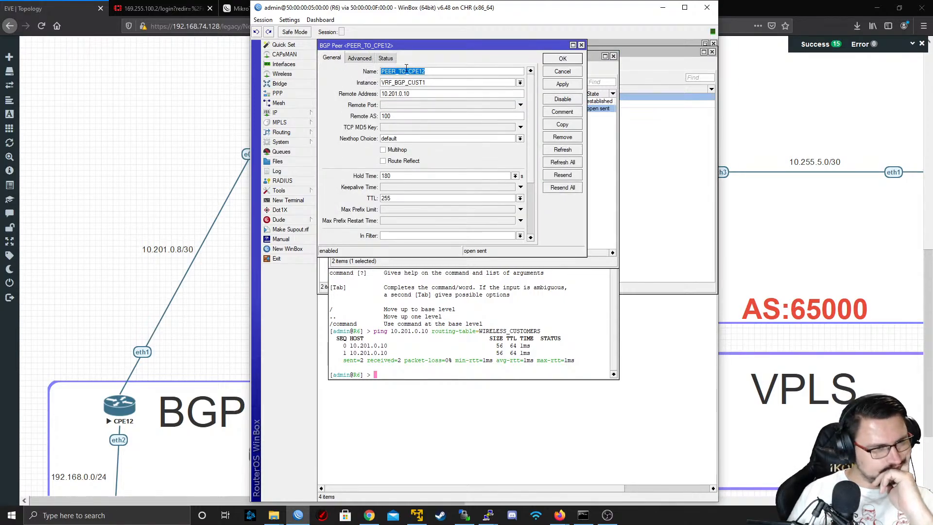
left_click(414, 84)
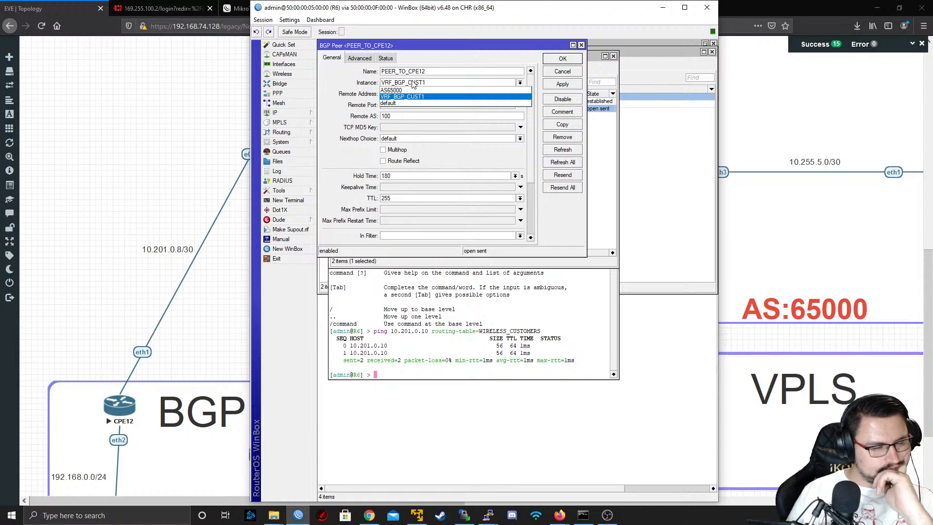
left_click(414, 84)
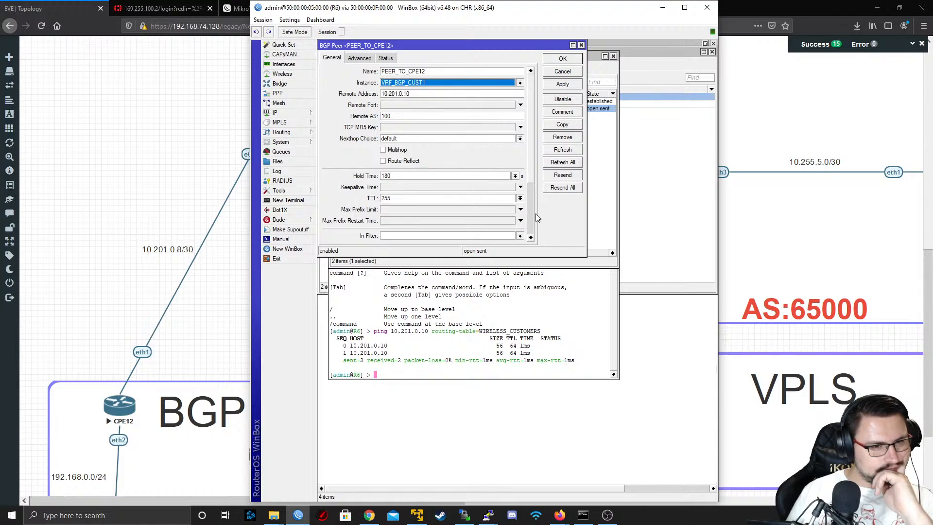
scroll(535, 218, "down", 2)
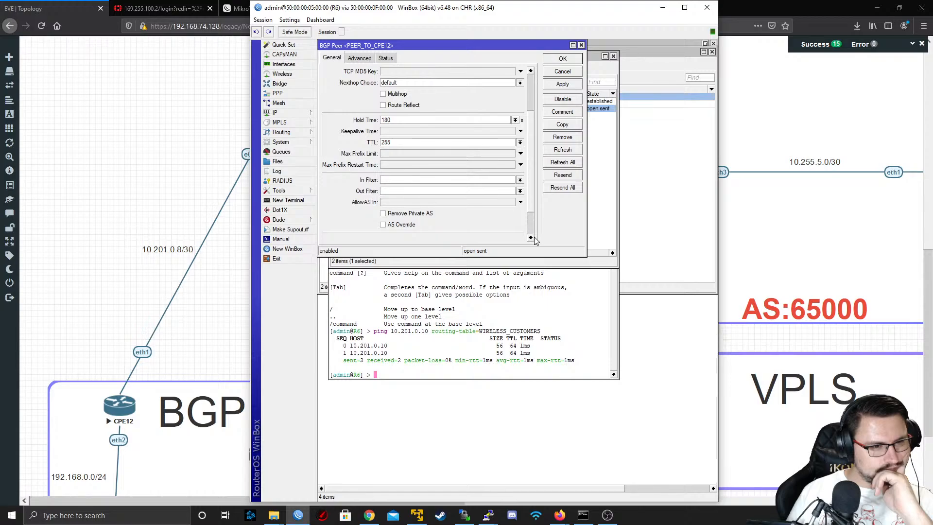
scroll(532, 220, "down", 1)
scroll(531, 185, "up", 3)
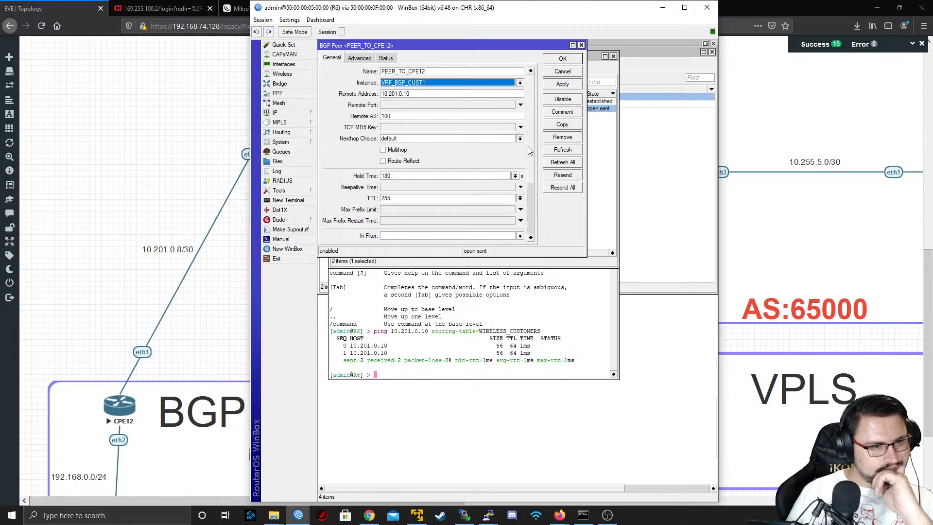
left_click(361, 59)
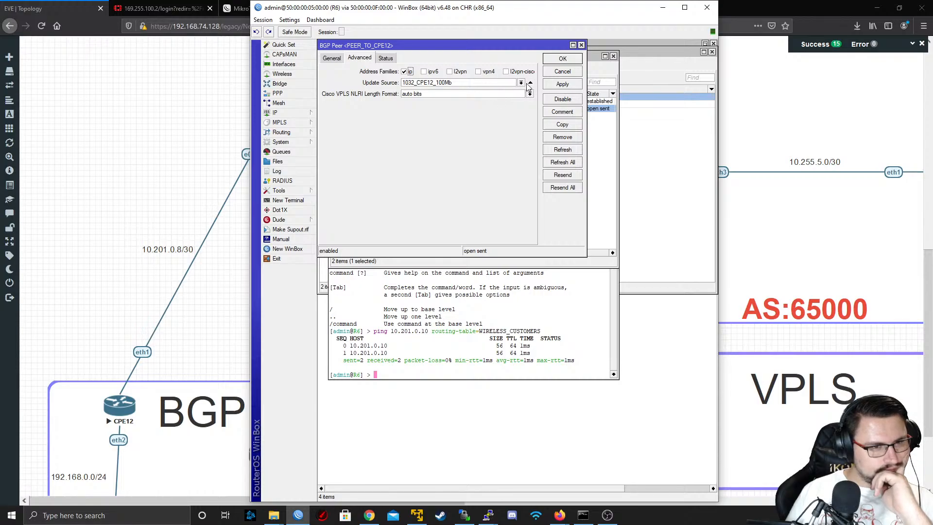
left_click(387, 59)
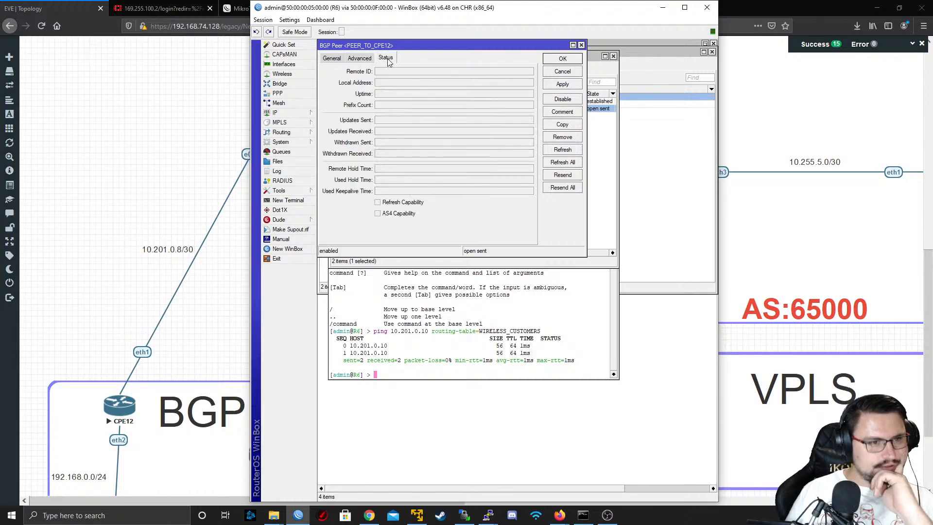
Clear the update source of the PEER_TO_CPE12 peer, save it and issue an enable on the peer
left_click(359, 58)
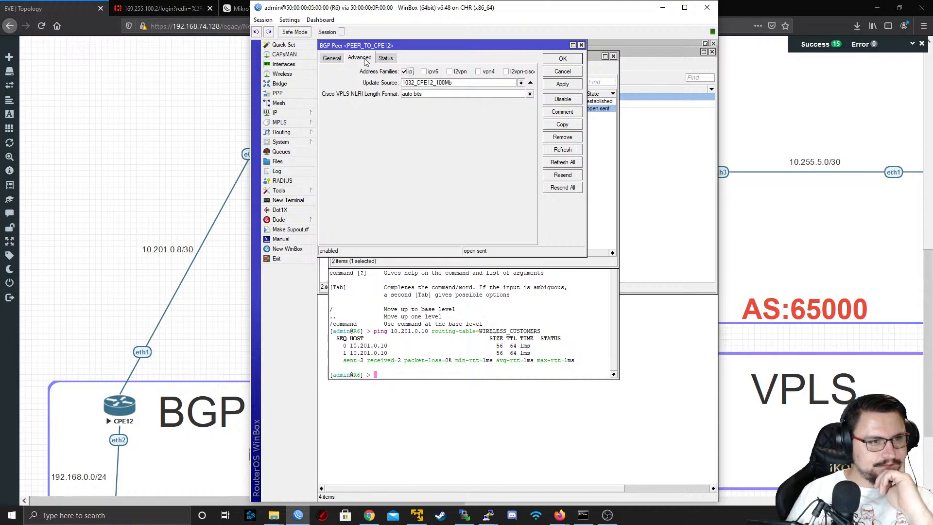
left_click(531, 82)
left_click(563, 85)
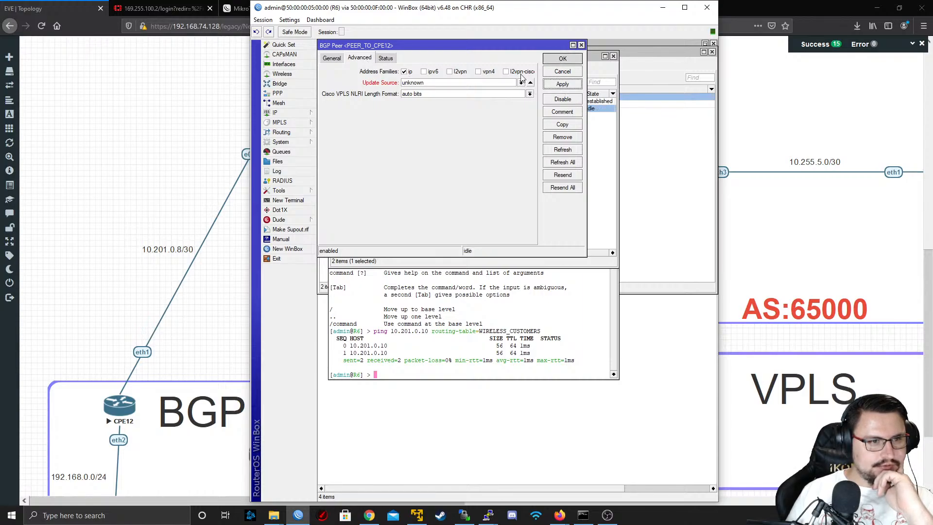
left_click(563, 58)
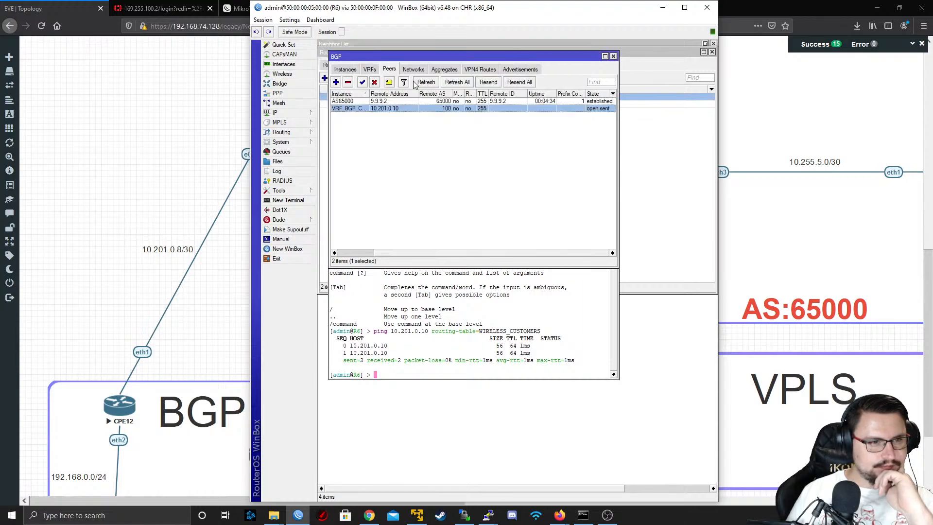
left_click(362, 83)
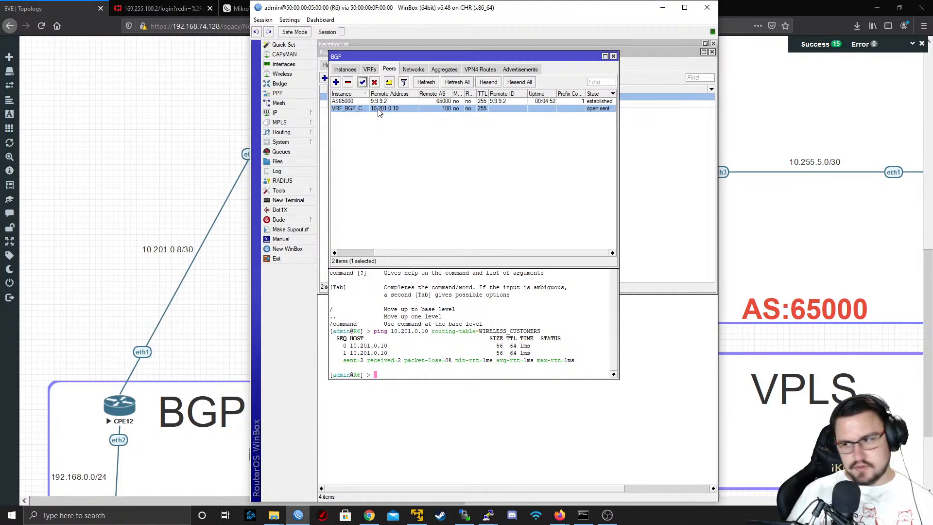
Open the CPE12 console in PuTTY and print its IP addresses to check the ether1 address
key("alt+Tab")
key("alt+Tab")
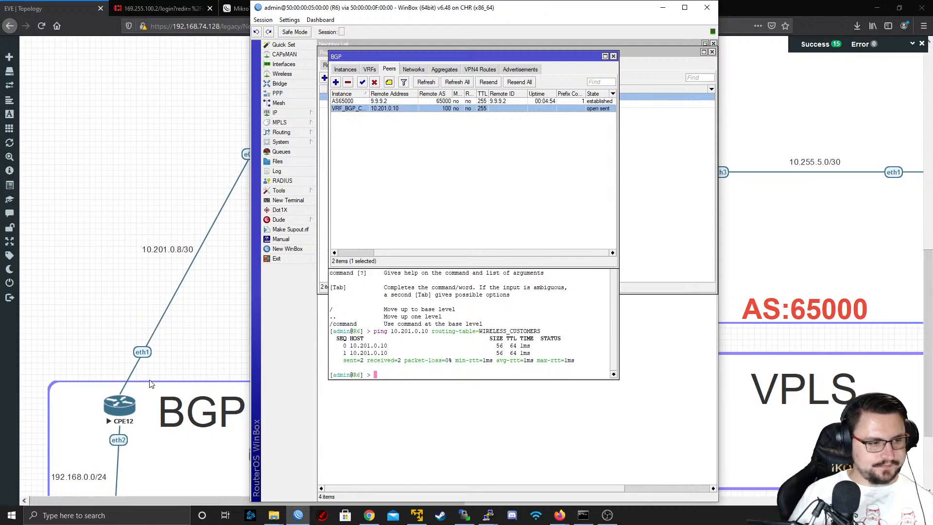
left_click(125, 402)
left_click(485, 89)
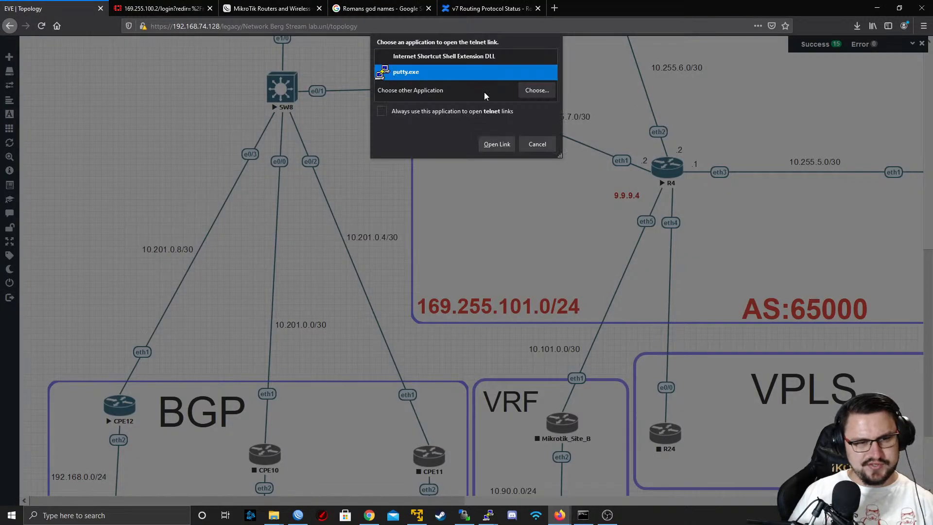
left_click(497, 144)
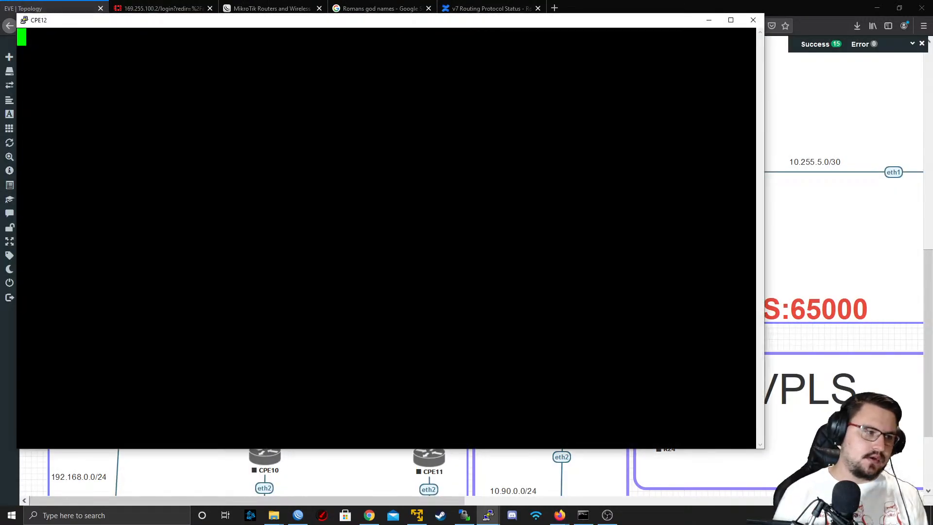
type("ip address print")
key("Return")
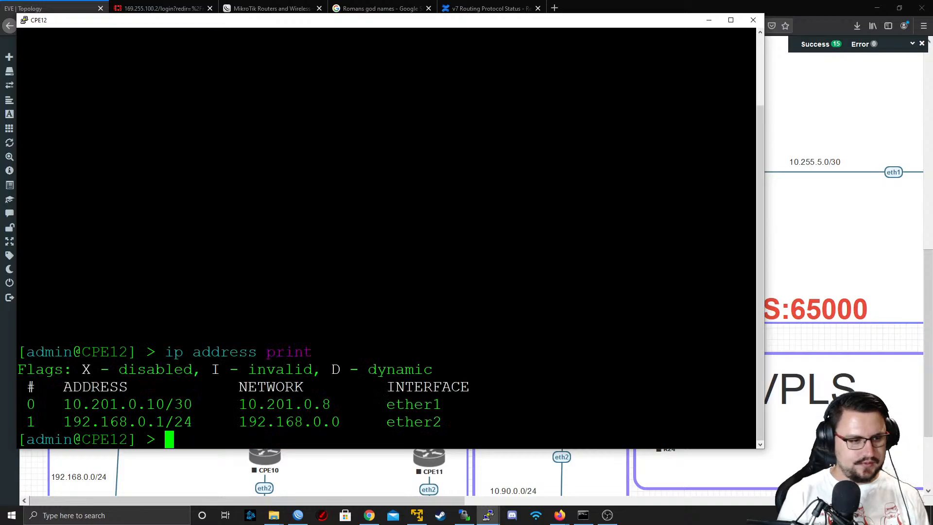
double_click(158, 404)
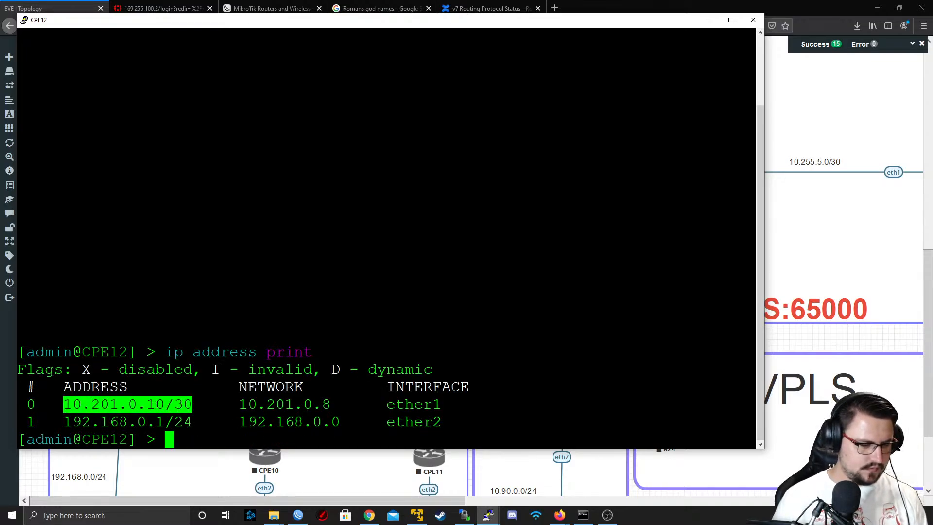
left_click(709, 20)
Return to R6 in WinBox and set the PEER_TO_CPE12 peer's update source to 1032_CPE12_100Mb
key("alt+Tab")
key("alt+Tab")
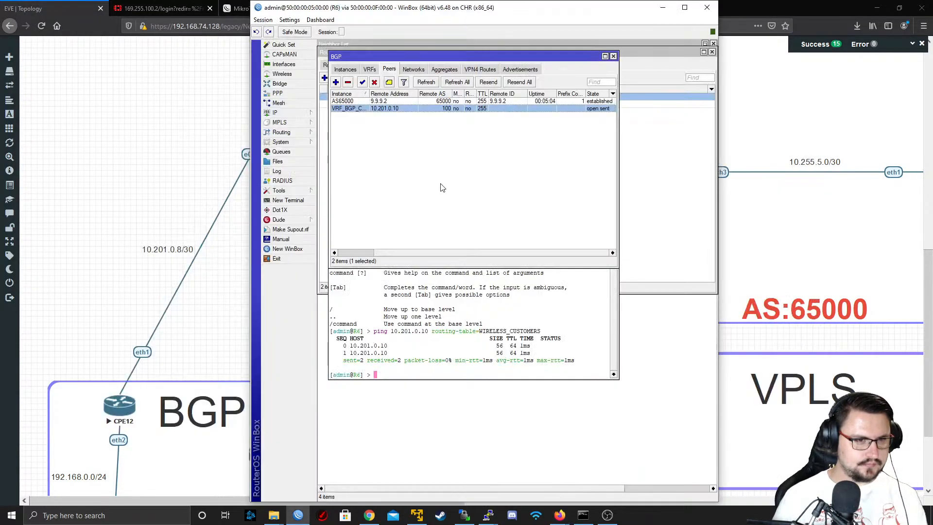
double_click(376, 110)
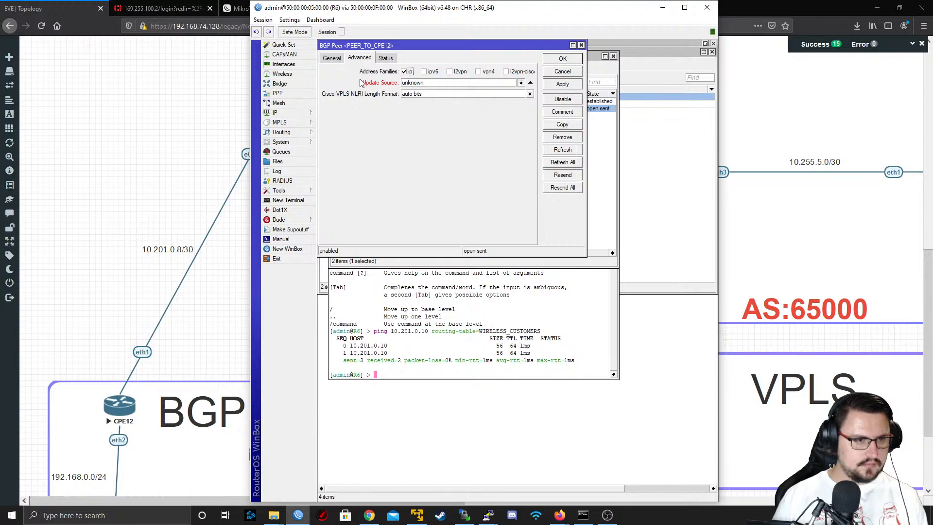
left_click(522, 83)
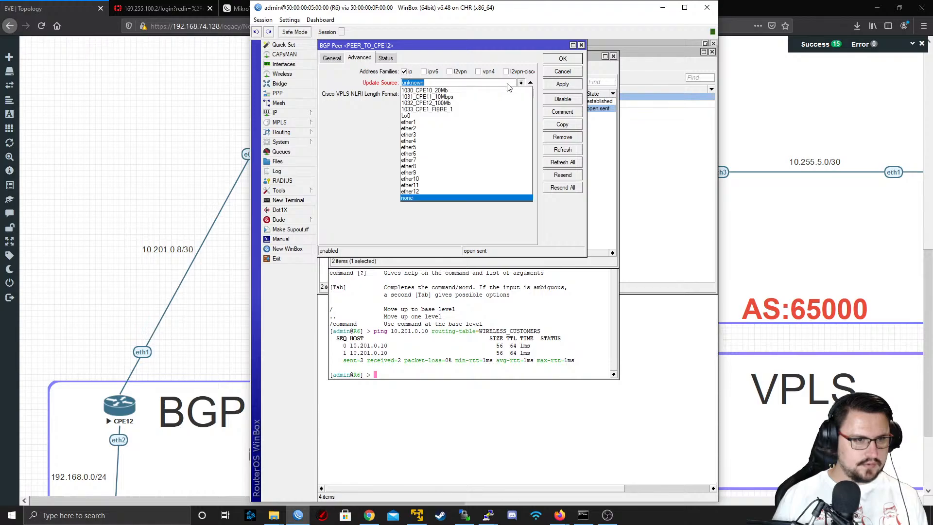
left_click(479, 104)
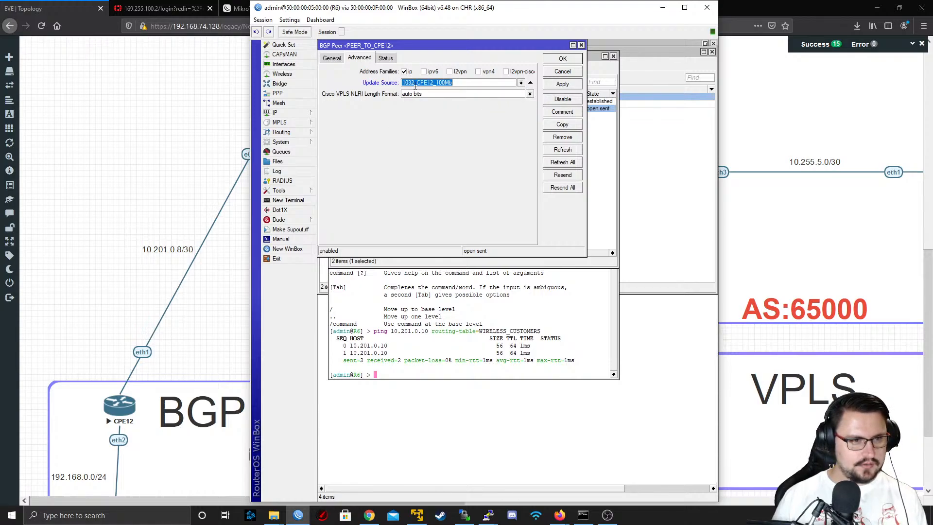
Re-enter 10.201.0.10 as the remote address of PEER_TO_CPE12 and apply the peer settings
left_click(332, 59)
left_click(436, 94)
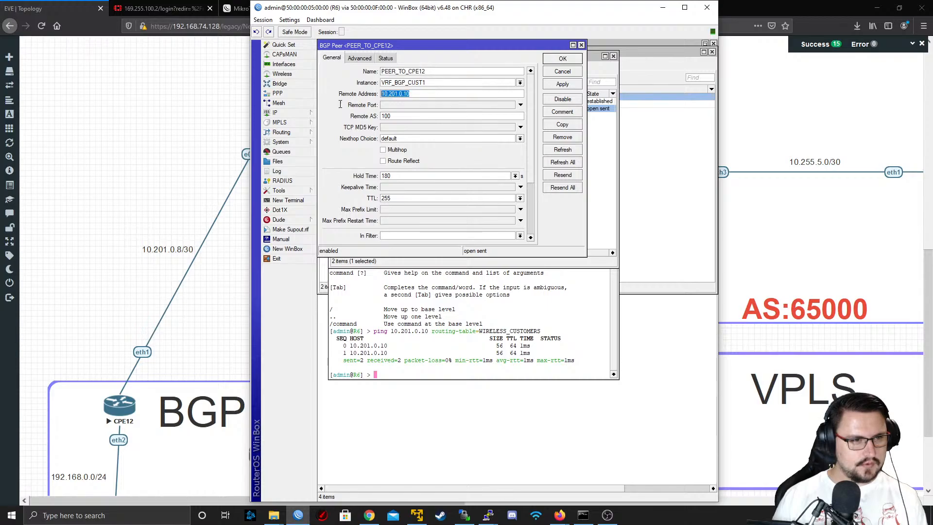
key("BackSpace")
key("BackSpace")
key("BackSpace")
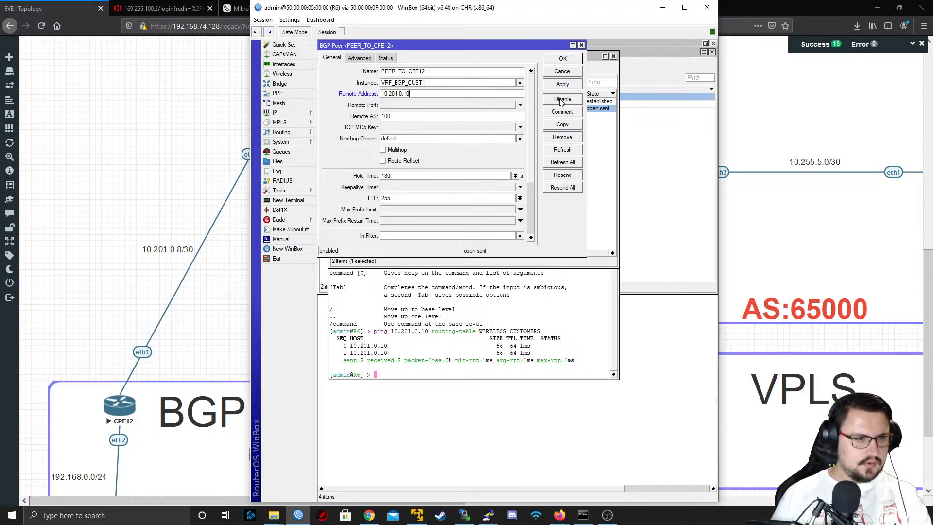
left_click(562, 84)
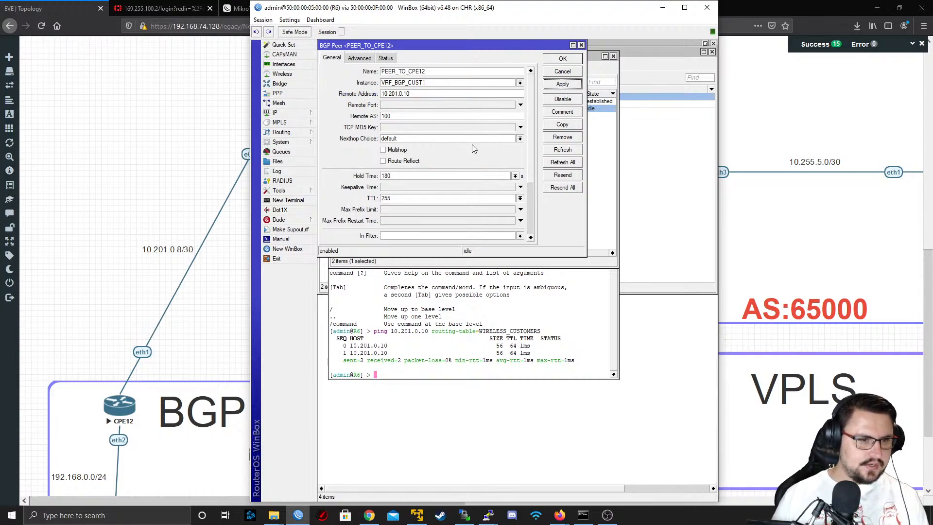
Set the TTL of the PEER_TO_CPE12 peer to default, then save and close the peer settings
left_click(520, 199)
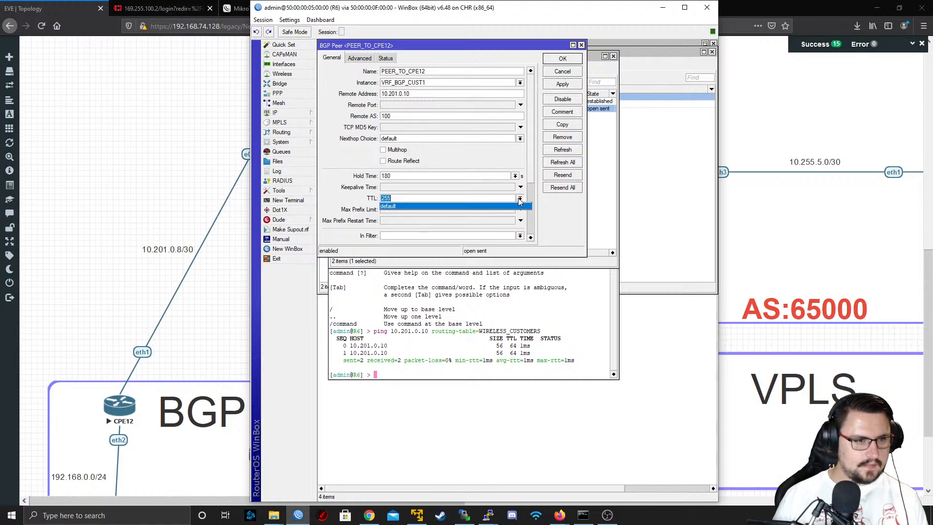
left_click(492, 203)
left_click(519, 198)
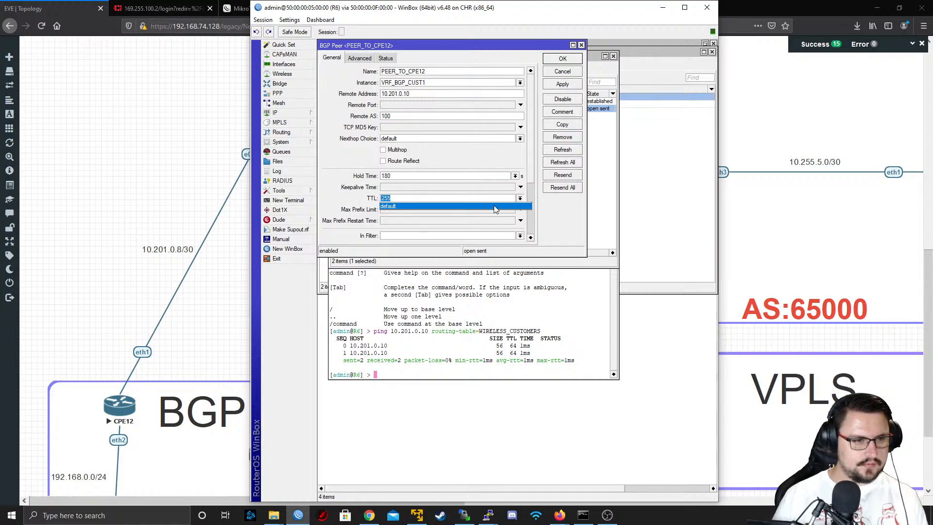
left_click(498, 210)
left_click(562, 85)
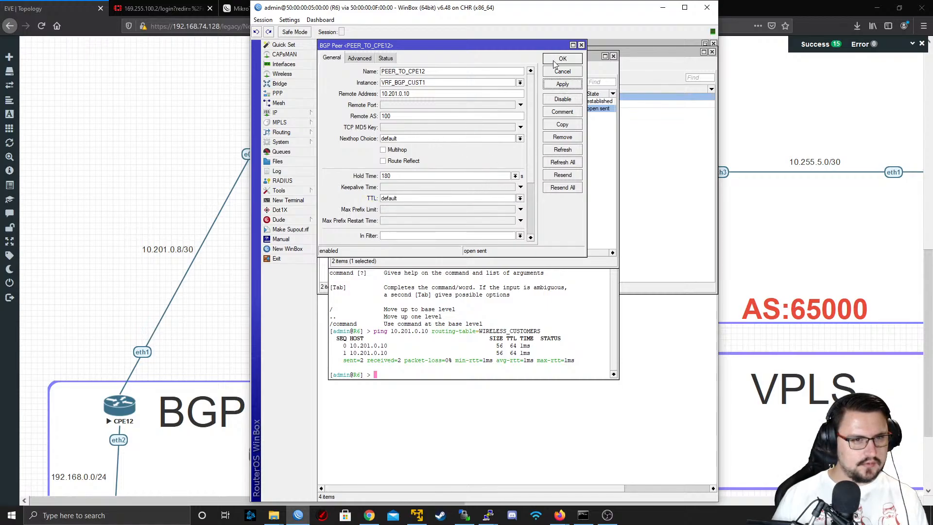
left_click(557, 60)
Rename the VRF_BGP_CUST1 instance to BGP_WIRELESS_CUST, set its router ID to 10.201.0.9, save it and return to the BGP peer list
left_click(348, 71)
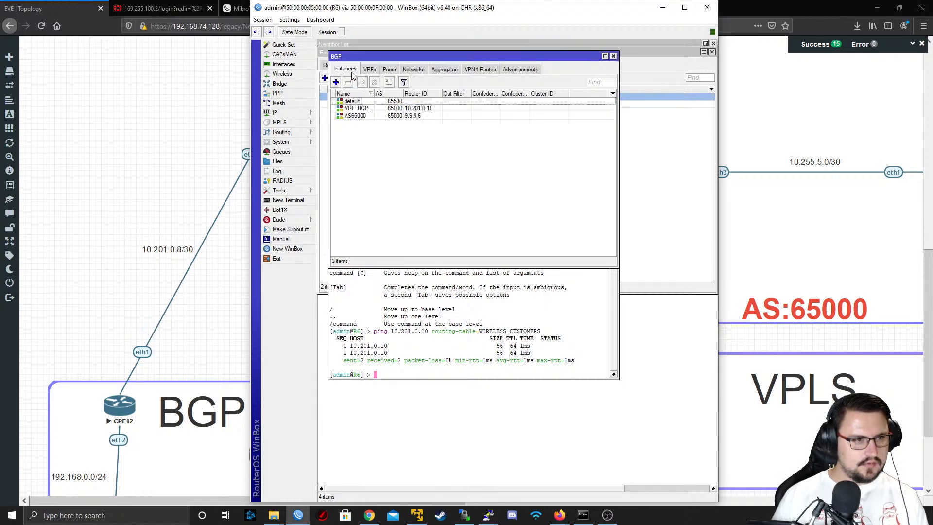
double_click(368, 108)
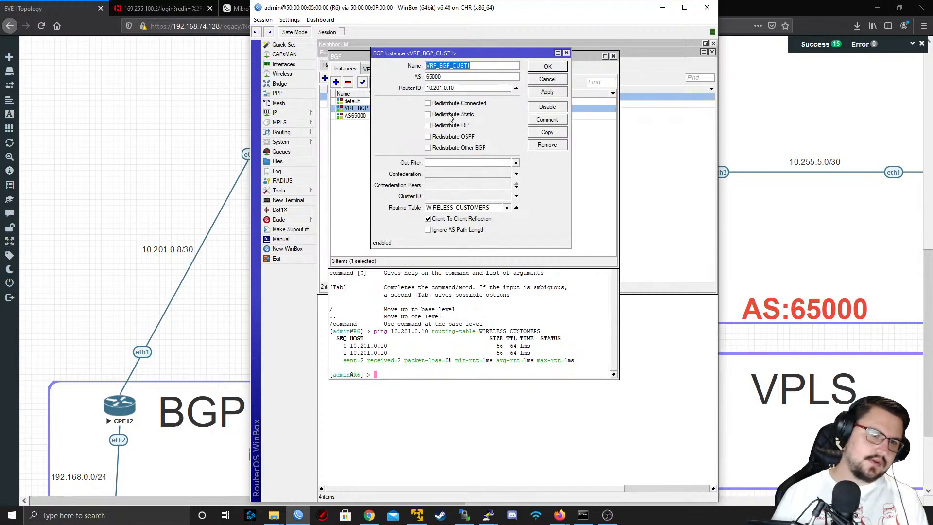
type("BGP")
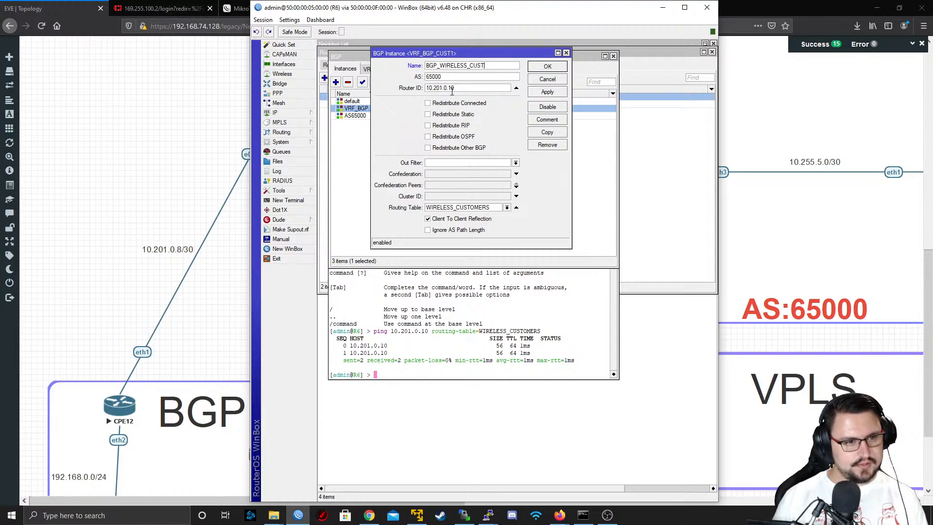
left_click(548, 92)
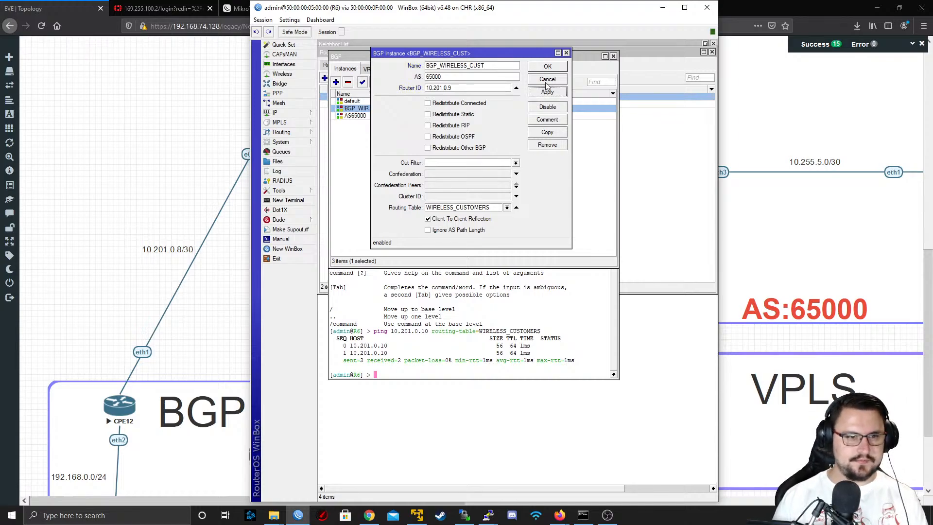
left_click(548, 66)
left_click(389, 70)
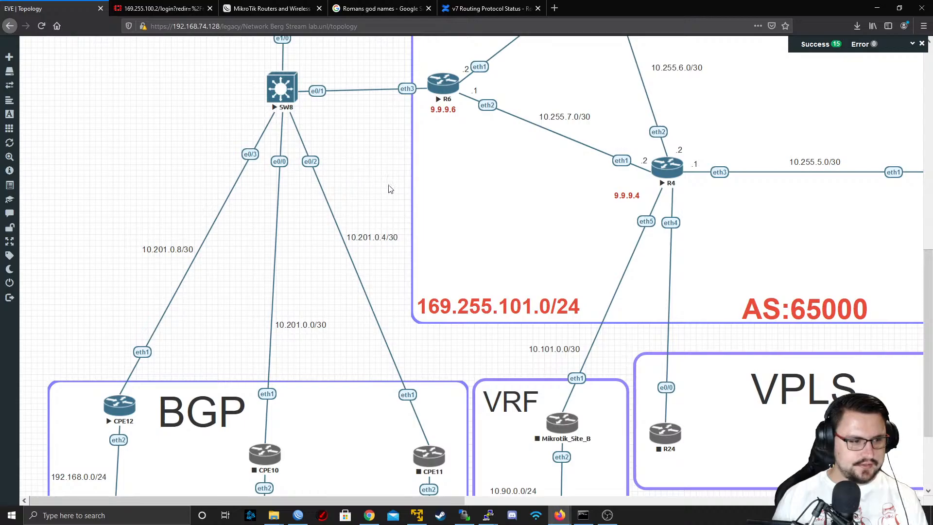
Switch to the CPE12 console in PuTTY and print its interface list
key("alt+Tab")
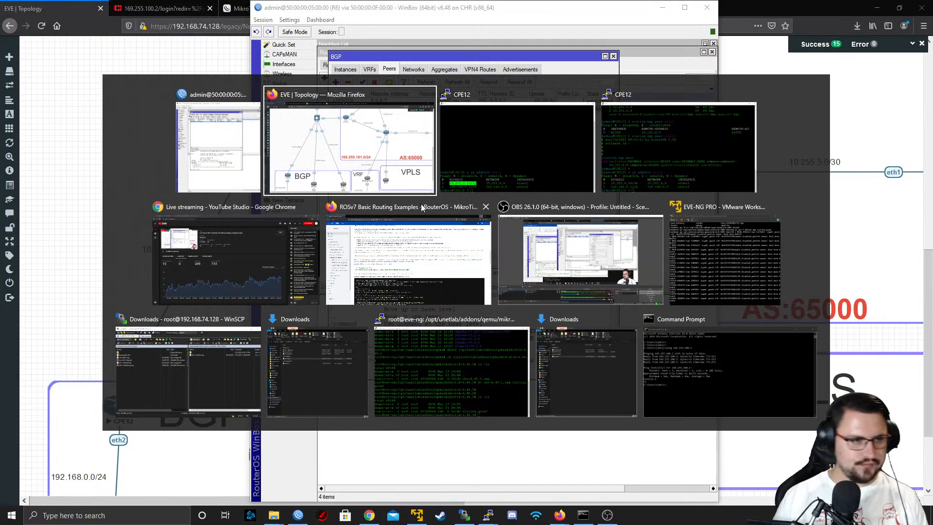
key("alt+Tab")
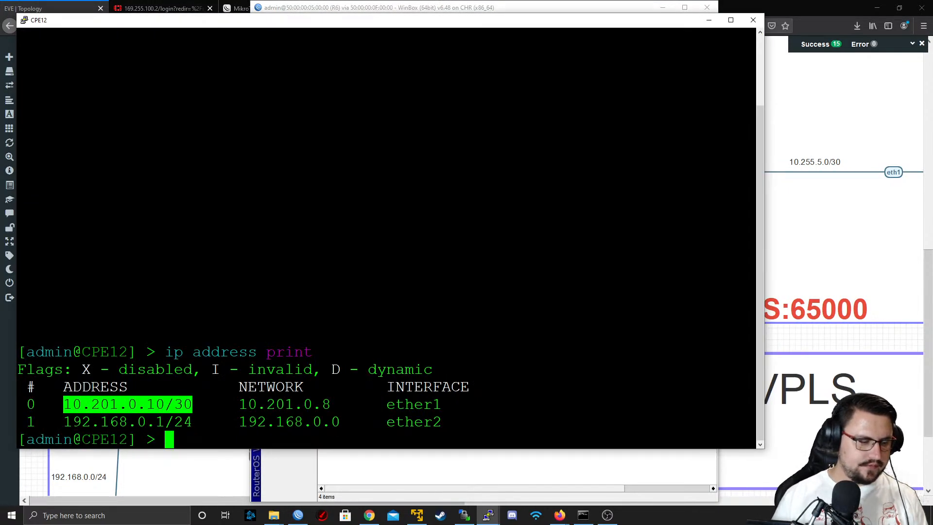
key("Return")
key("Return")
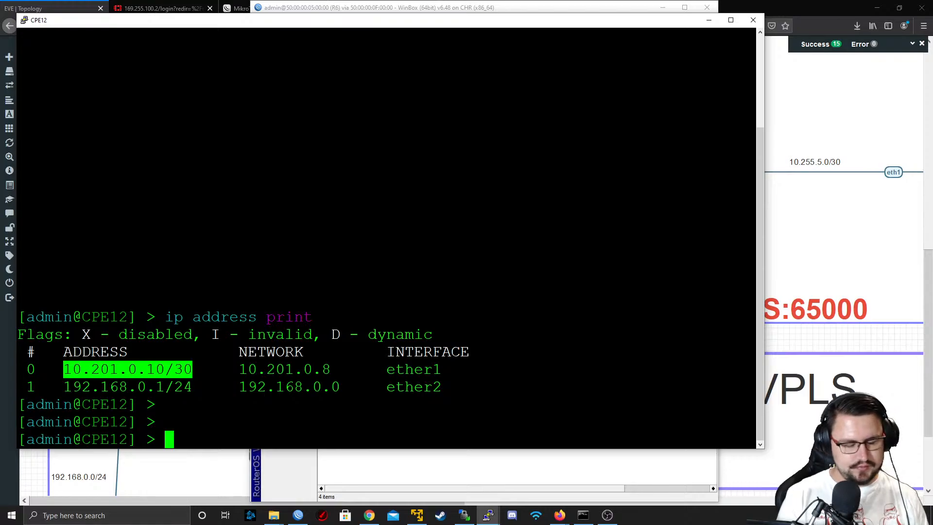
type("routing")
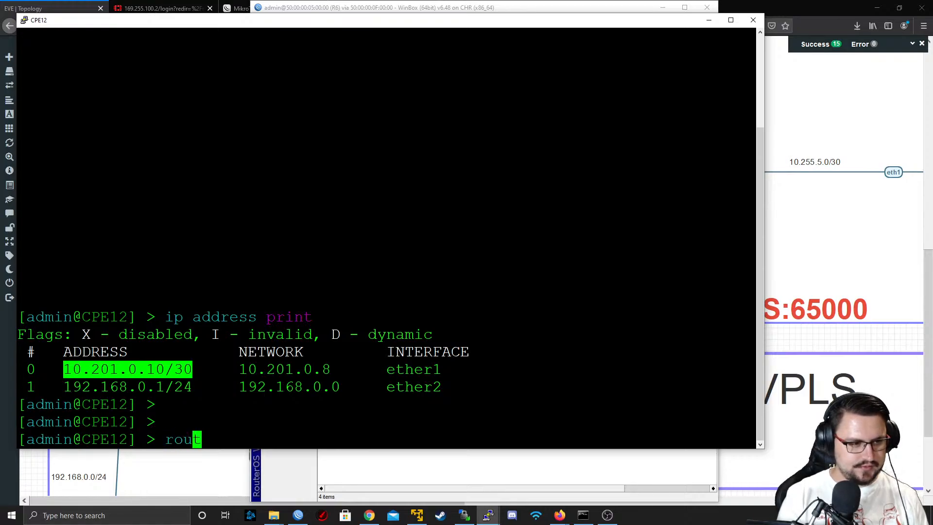
key("BackSpace")
key("BackSpace")
key("BackSpace")
key("BackSpace")
key("BackSpace")
key("BackSpace")
key("BackSpace")
key("BackSpace")
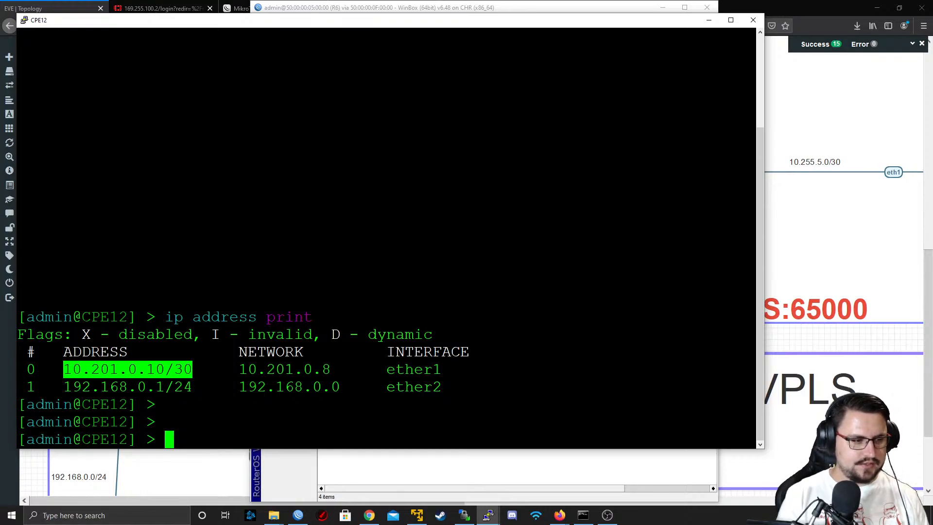
type("ip")
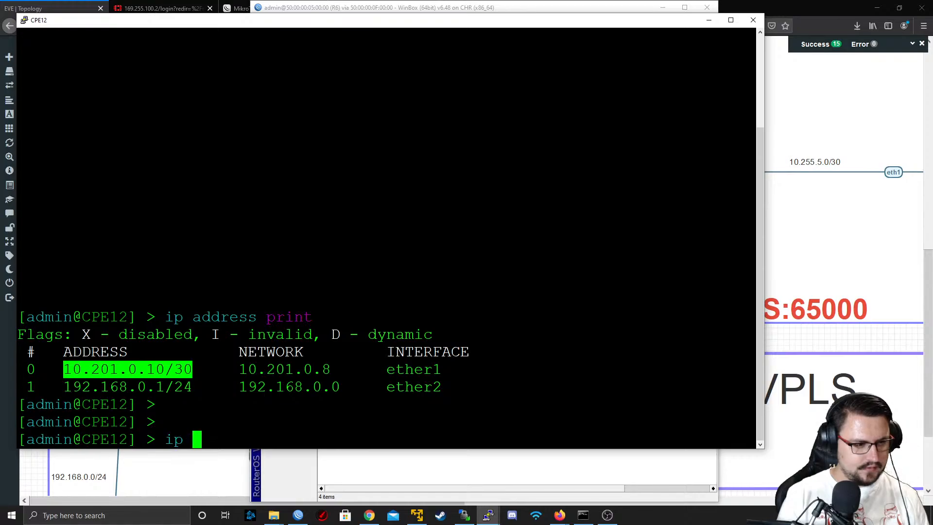
key("BackSpace")
key("BackSpace")
key("BackSpace")
type("interface ")
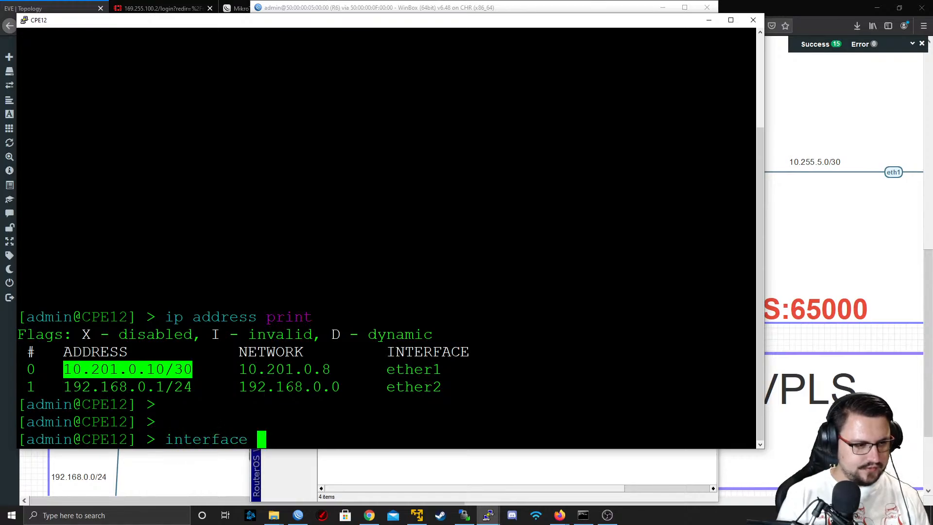
type("print")
key("Return")
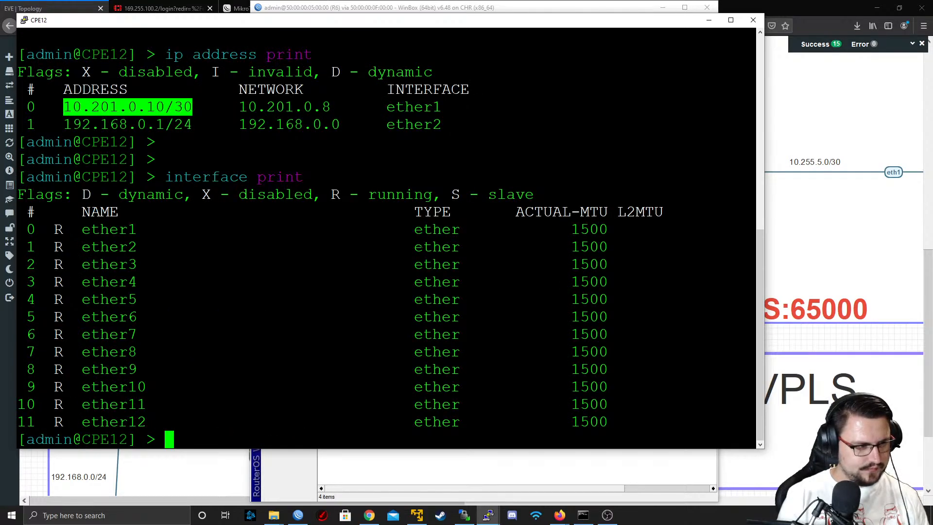
Add a bridge interface named Lo10 on CPE12 to serve as a loopback
type("routing")
key("BackSpace")
key("BackSpace")
key("BackSpace")
key("BackSpace")
key("BackSpace")
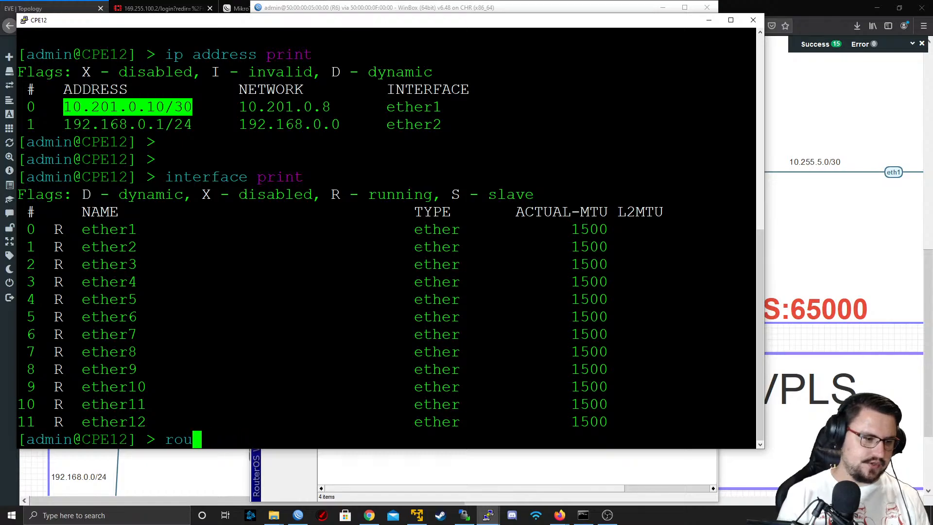
key("BackSpace")
key("BackSpace")
key("BackSpace")
type("interface bridge add ")
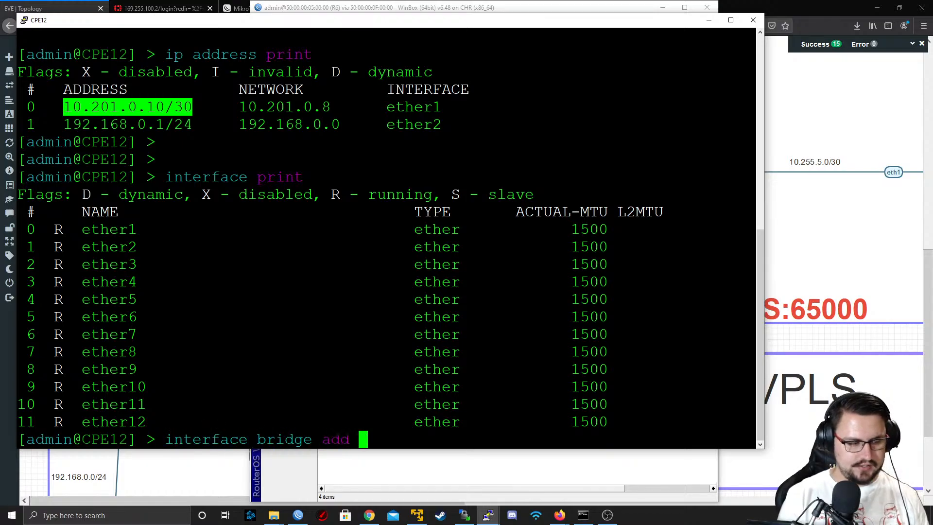
type("name=")
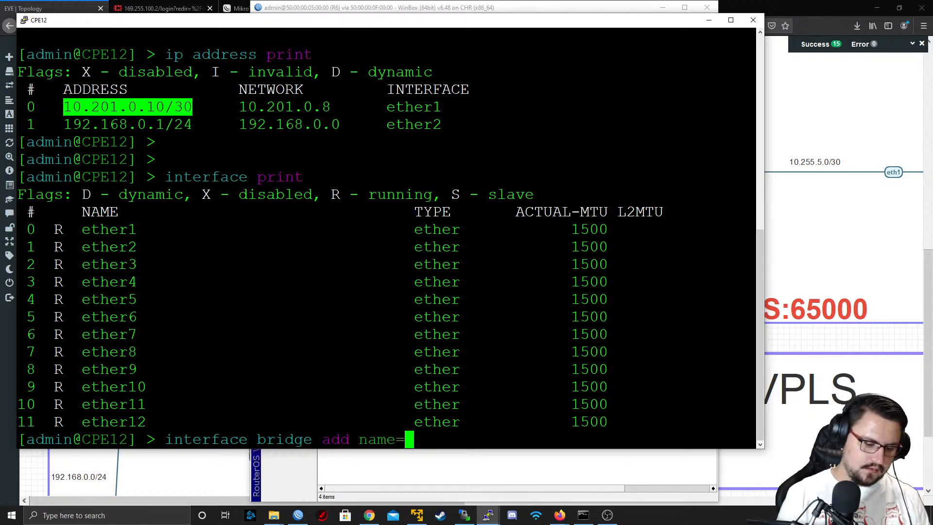
type("Lo")
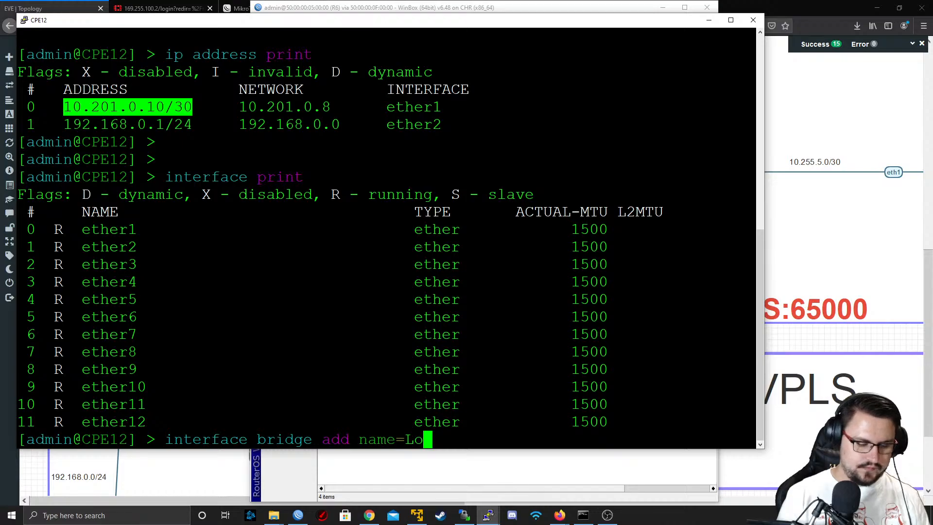
type("10")
key("Return")
Assign the IP address 172.16.5.1/24 to the Lo10 interface on CPE12
type("i pad")
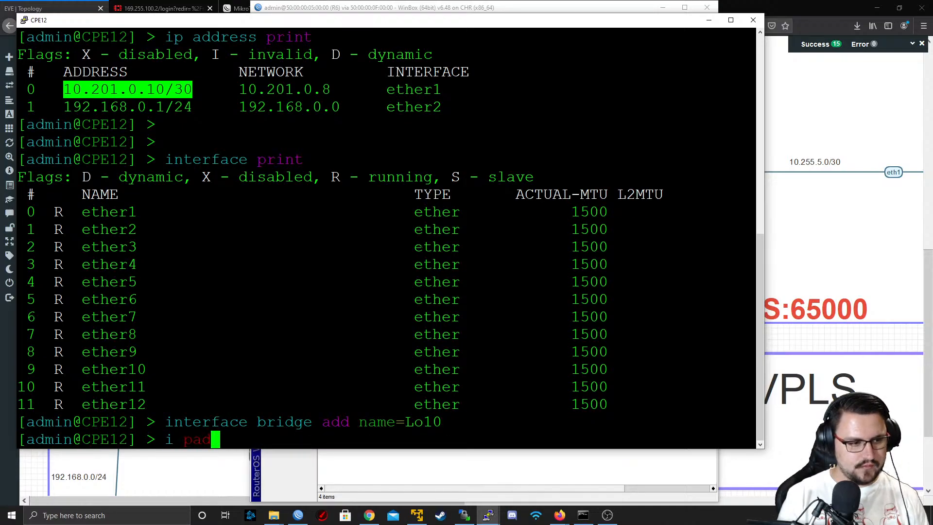
key("BackSpace")
key("BackSpace")
key("BackSpace")
key("BackSpace")
type("p ad")
key("Tab")
type("ad")
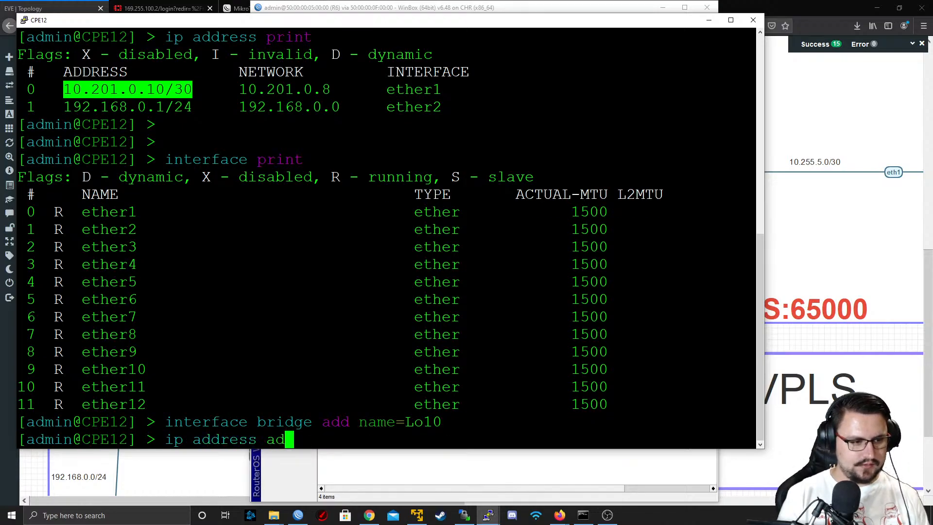
key("Tab")
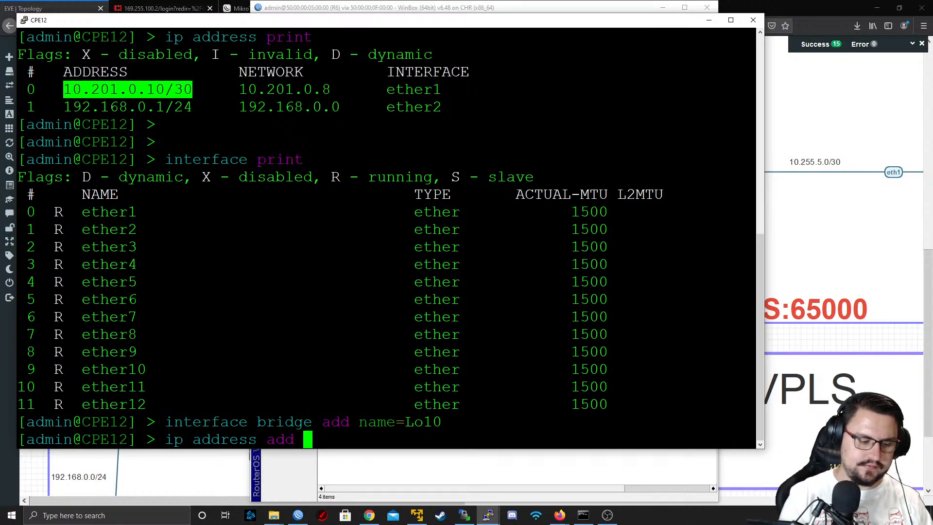
type("172.1")
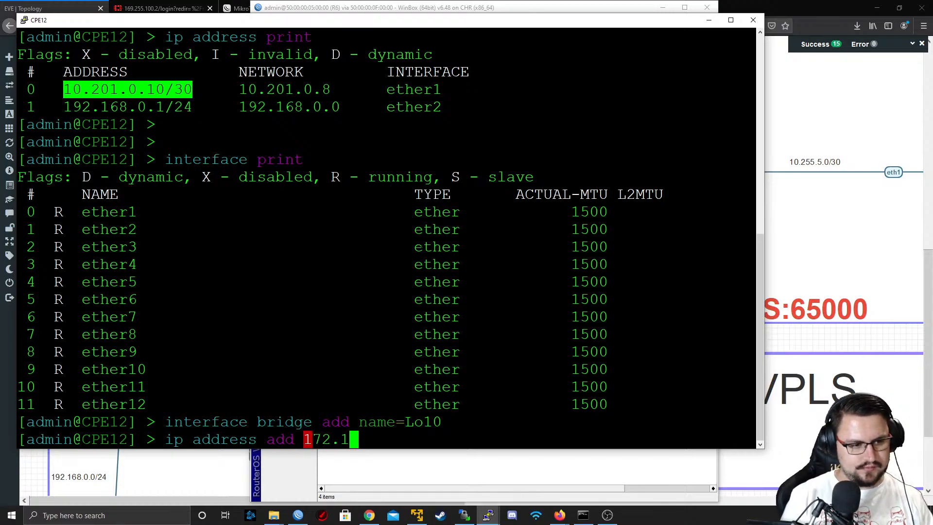
key("BackSpace")
key("BackSpace")
key("BackSpace")
key("BackSpace")
key("BackSpace")
type("ad")
key("Tab")
type("172")
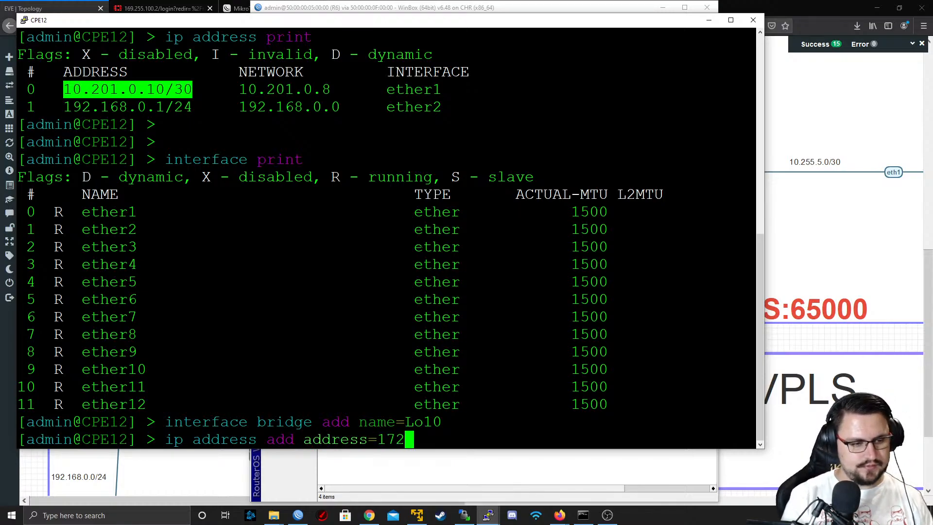
type(".16.5.")
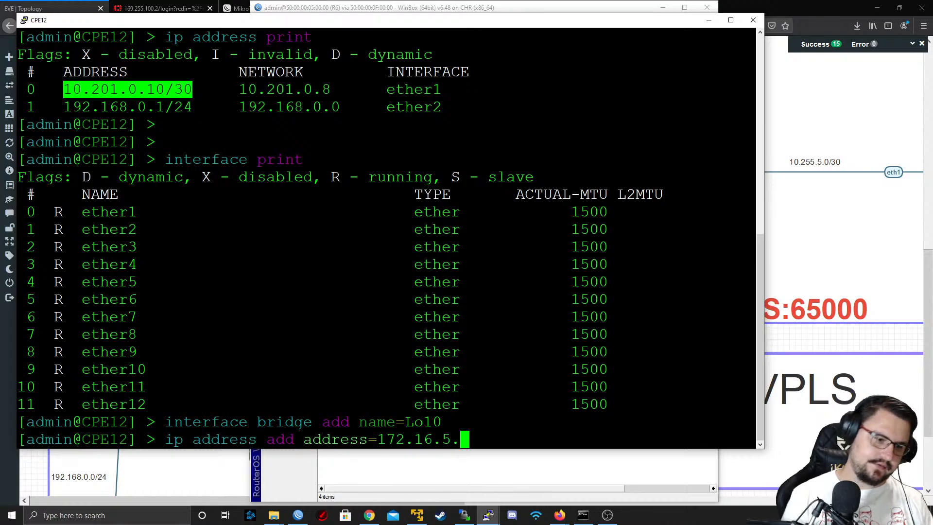
type("1/24")
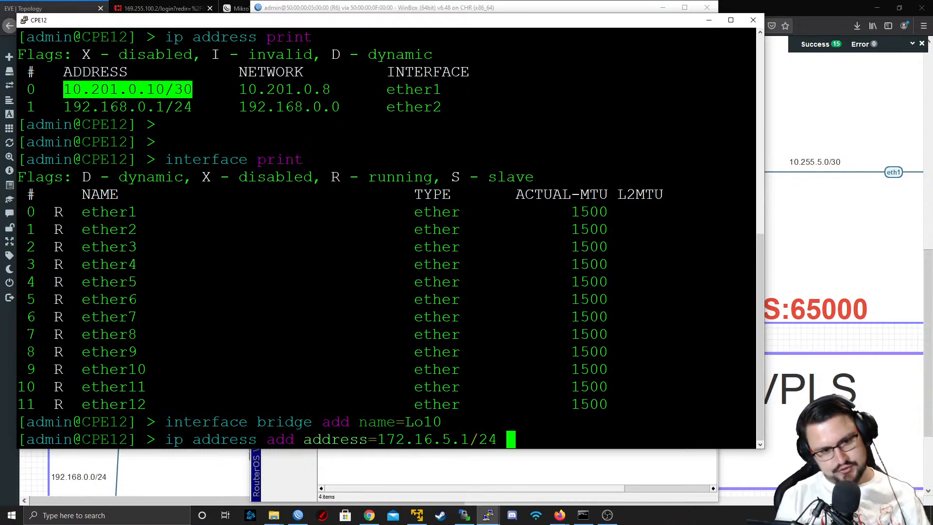
type(" interface=Lo10")
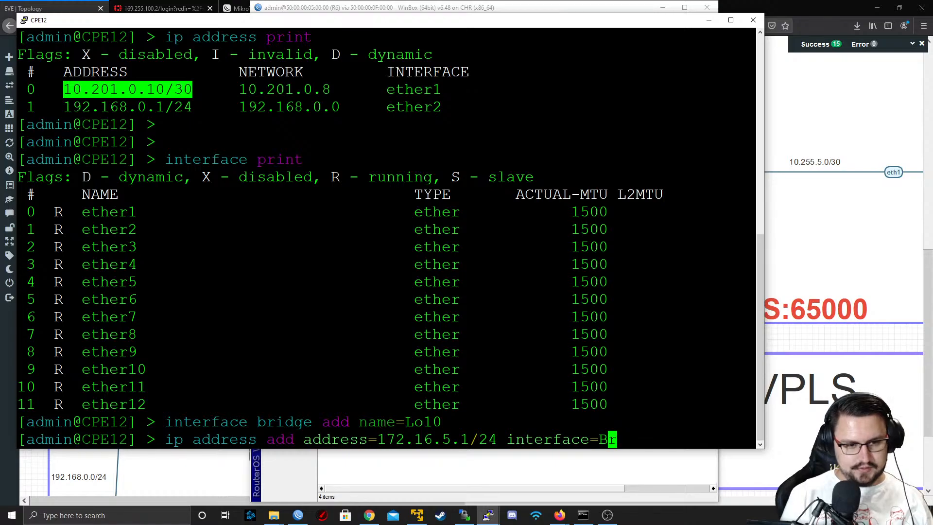
key("Return")
key("Return")
key("Return")
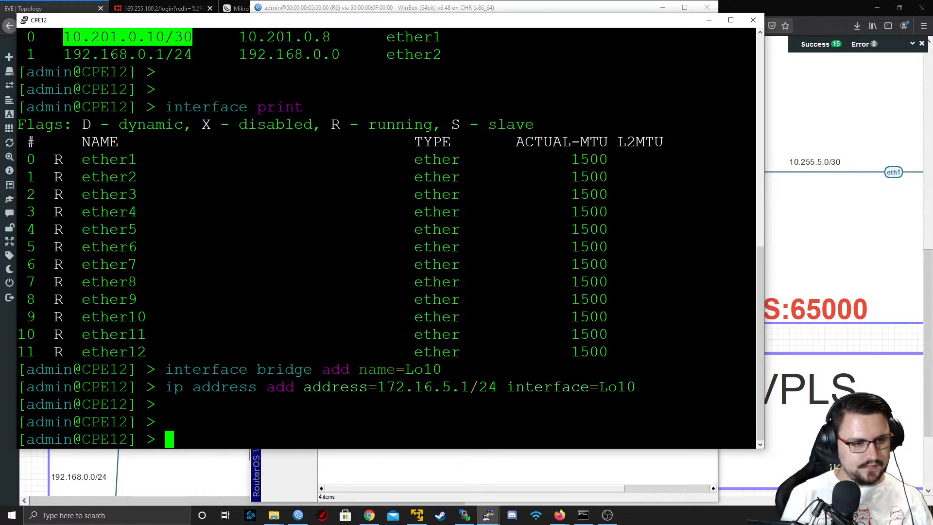
Add 172.16.5.0/24 as a BGP network on CPE12 and switch back to R6 in WinBox
type("routing b")
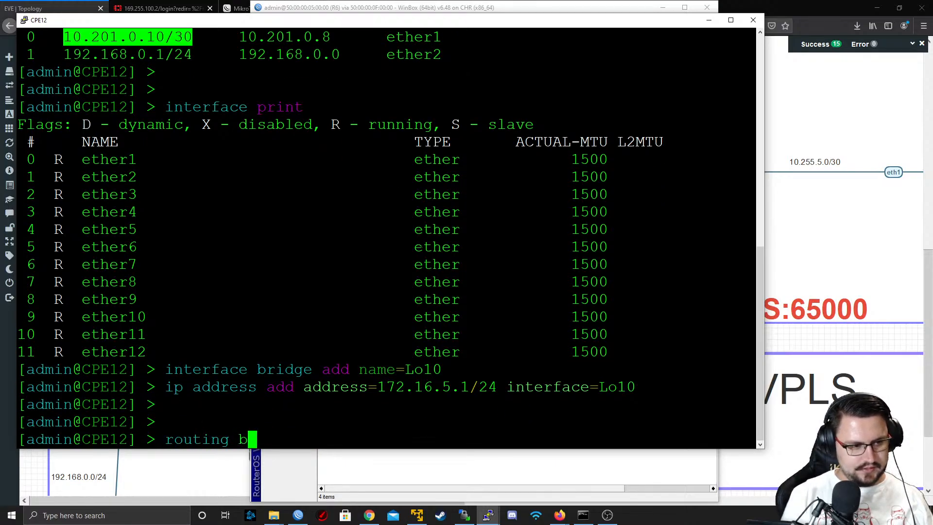
type("gp network add ")
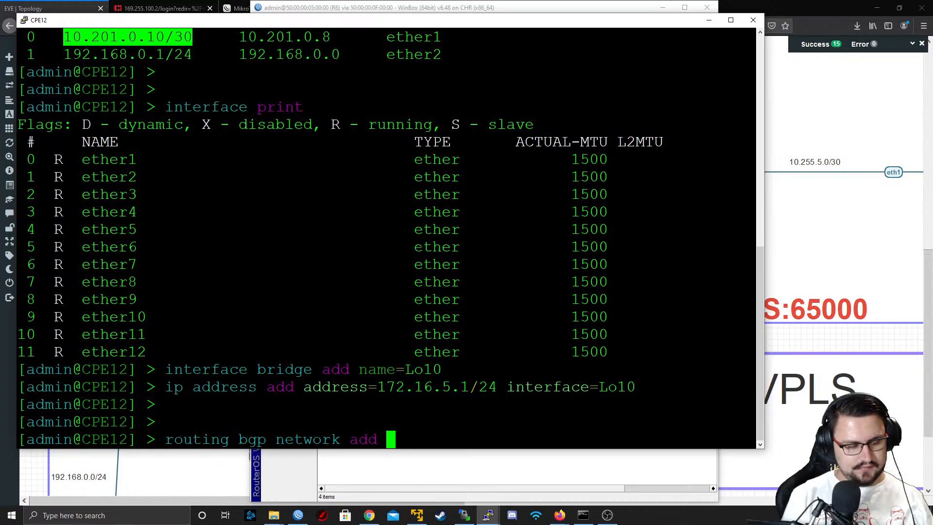
type("network=172.167")
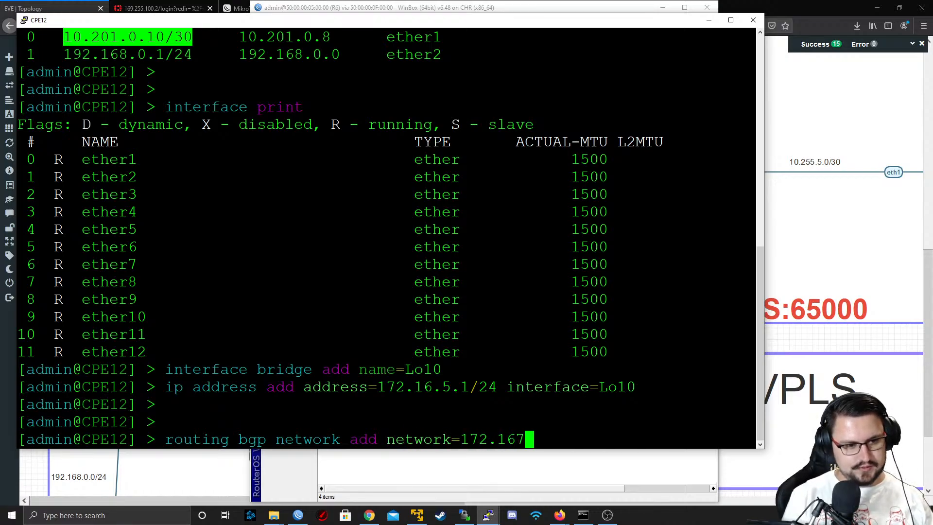
key("BackSpace")
key("BackSpace")
type("6.5.0")
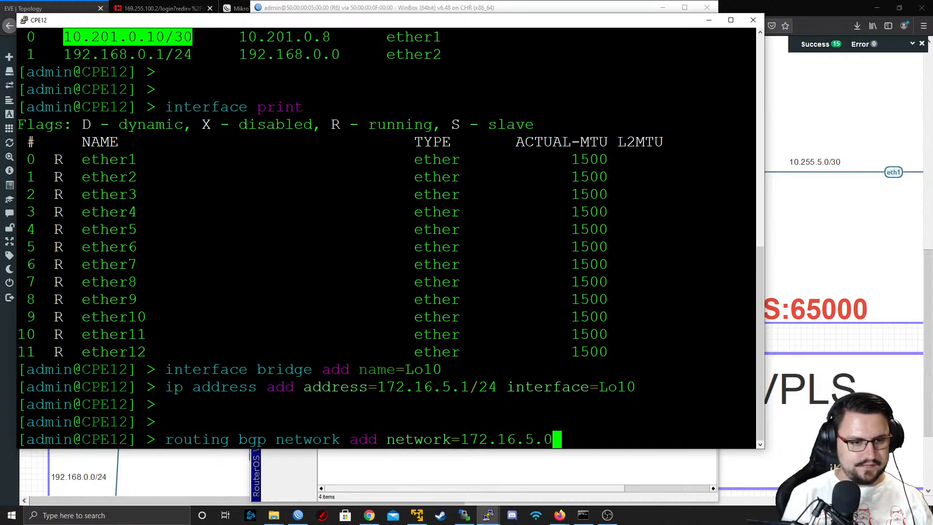
type("/24")
key("Return")
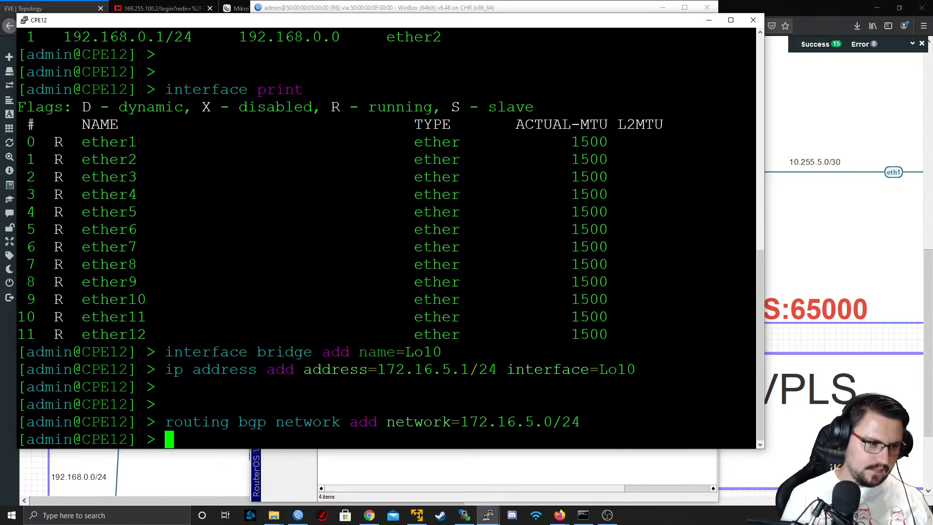
key("alt+Tab")
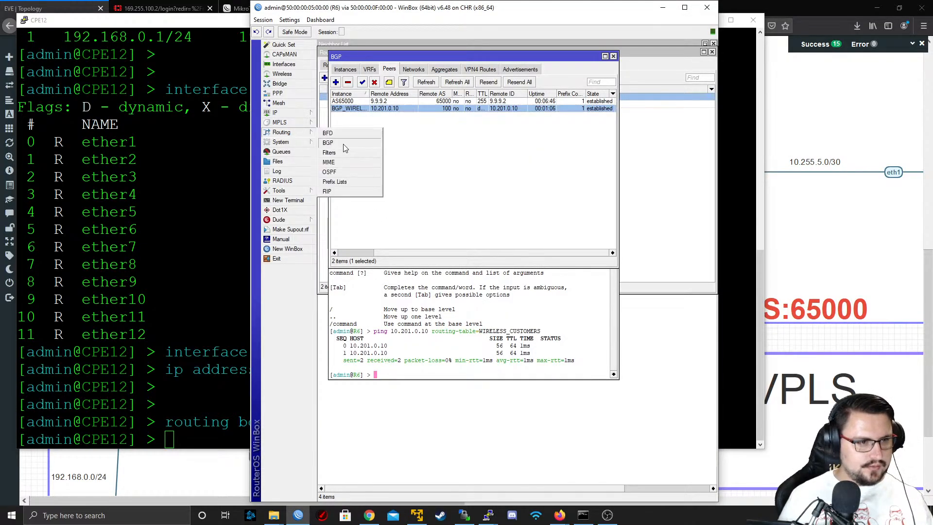
Open R6's route list and filter it to the WIRELESS_CUSTOMERS routing table
mouse_move(279, 112)
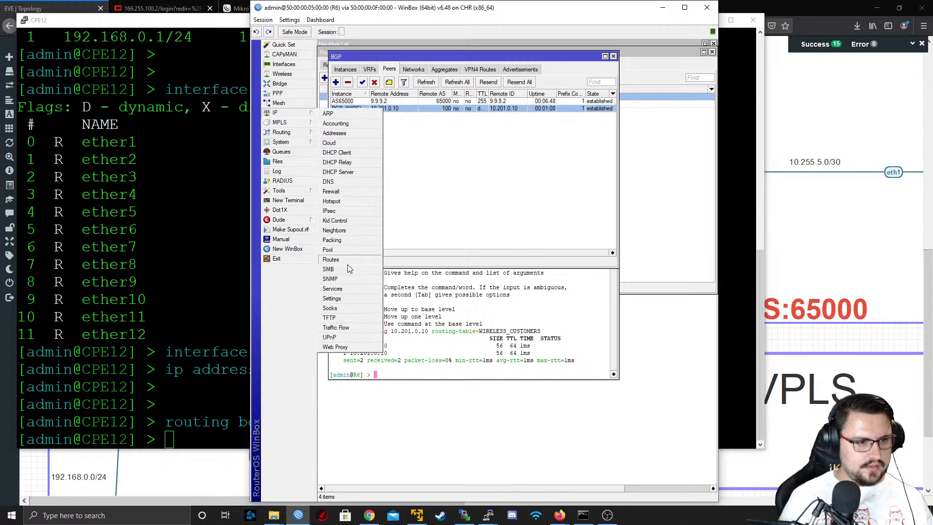
left_click(340, 257)
left_click(332, 64)
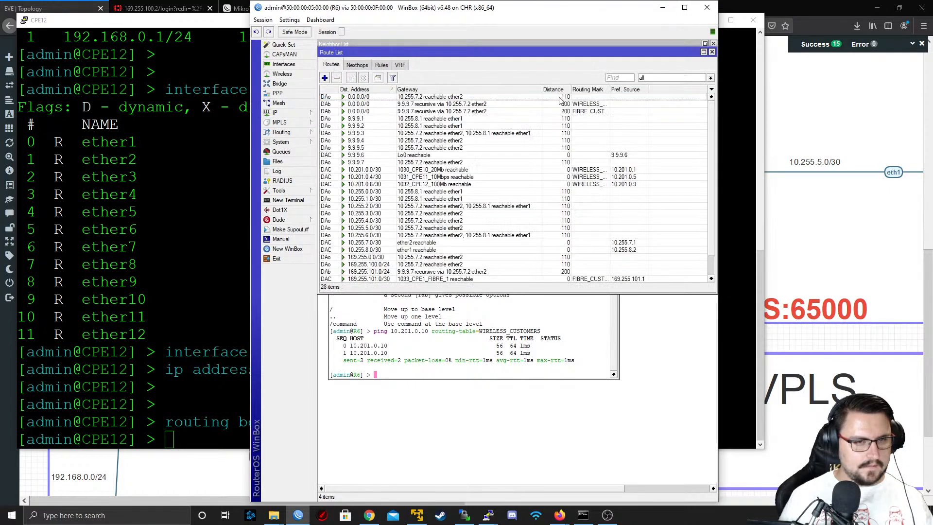
left_click(693, 78)
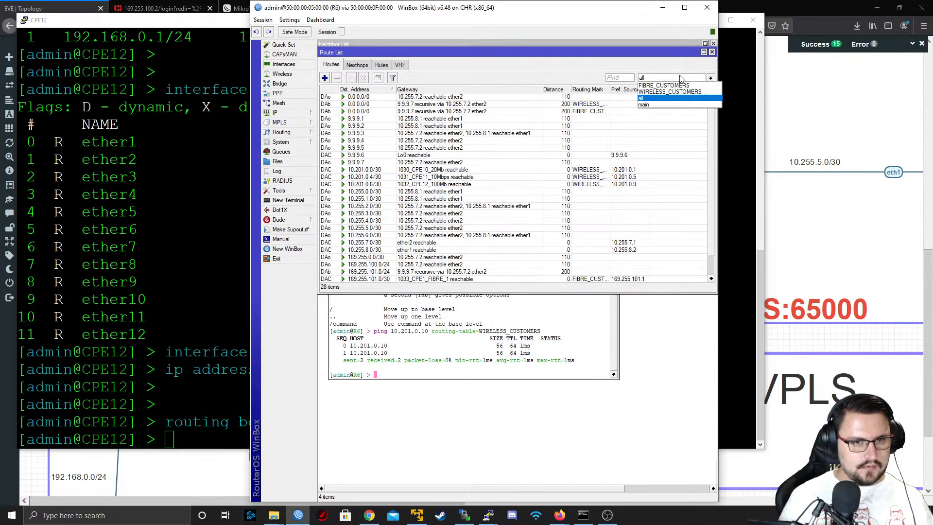
left_click(674, 92)
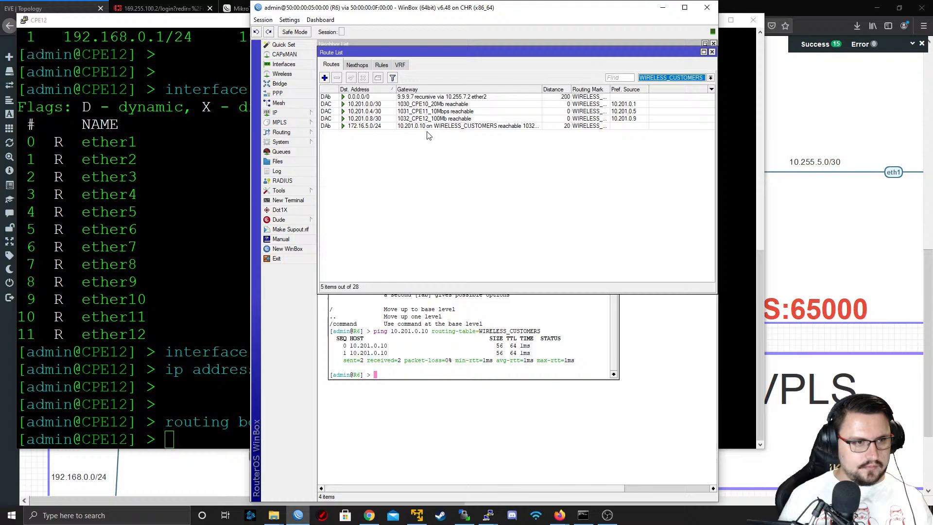
Inspect the BGP attributes of the 172.16.5.0/24 route on R6, including its AS path
double_click(360, 127)
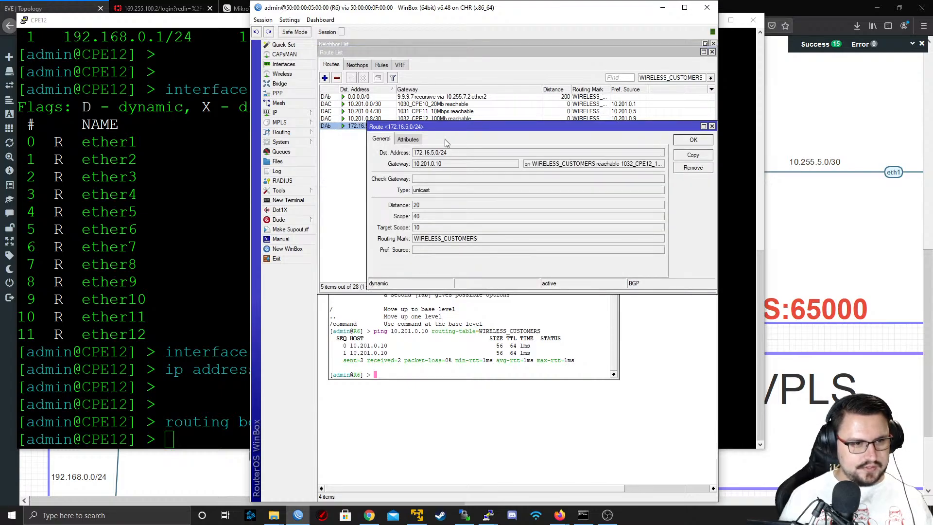
left_click(409, 139)
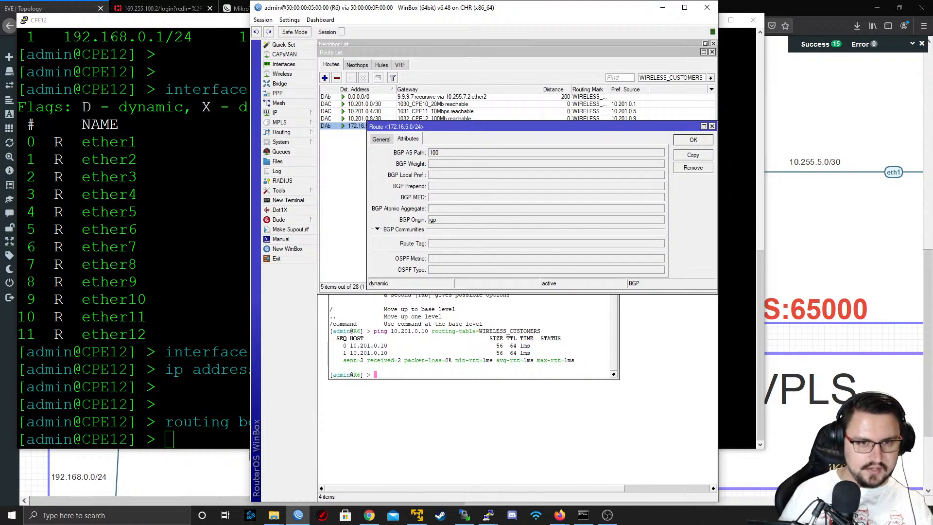
left_click(712, 127)
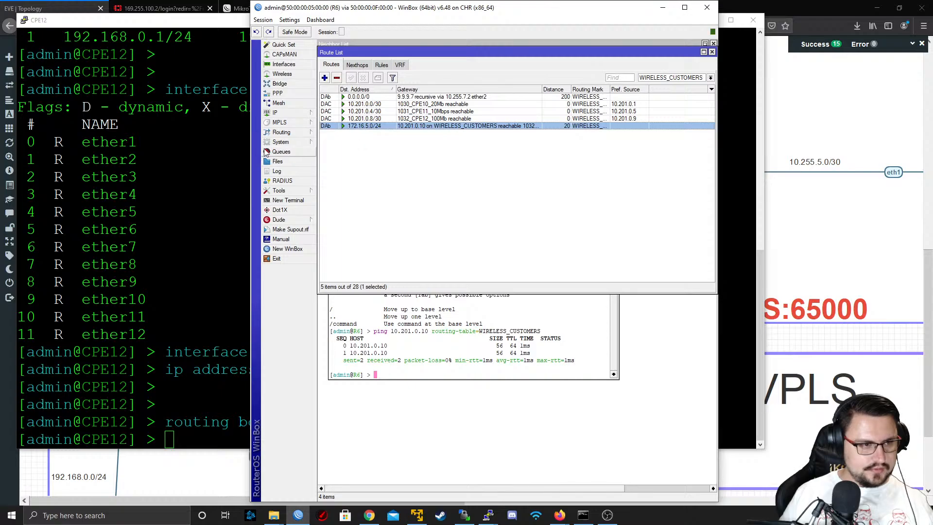
Enable Remove Private AS on R6's BGP peer PEER_TO_CPE12 and save the peer
left_click(279, 133)
left_click(336, 143)
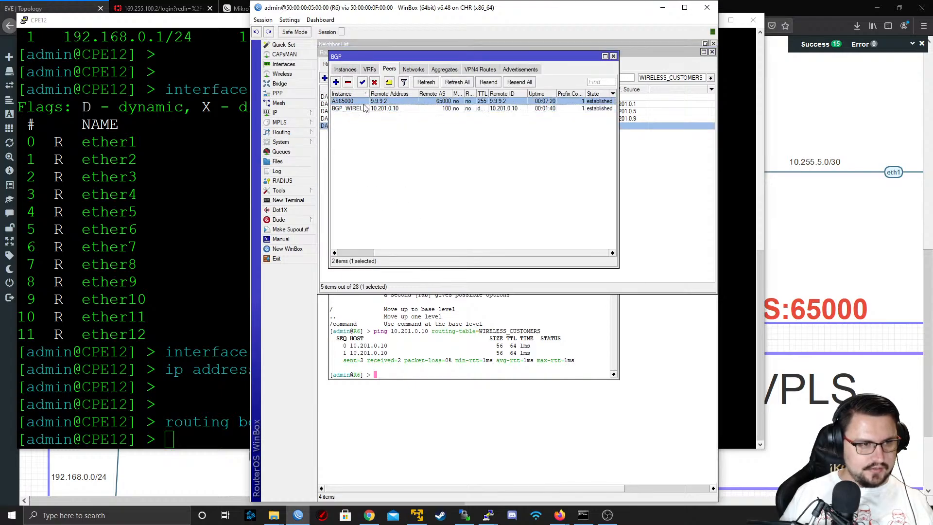
left_click(349, 72)
left_click(369, 72)
left_click(391, 72)
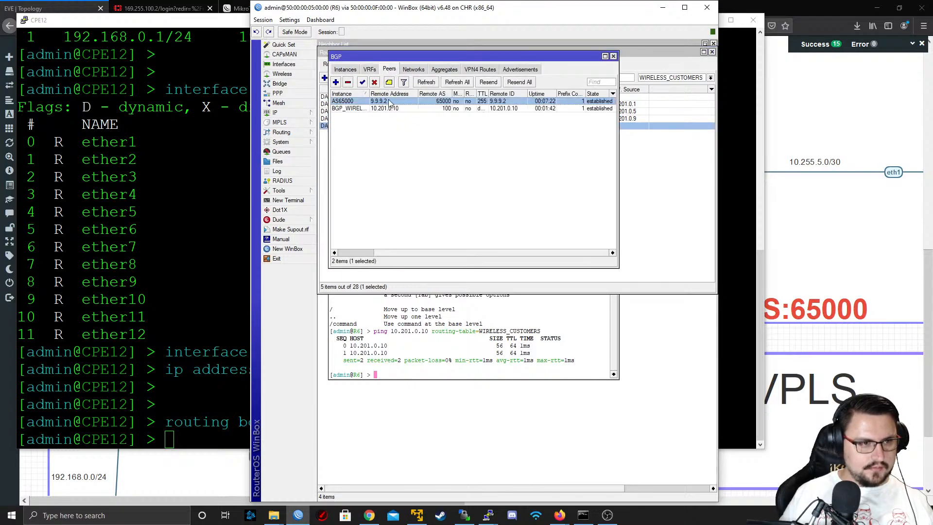
double_click(379, 108)
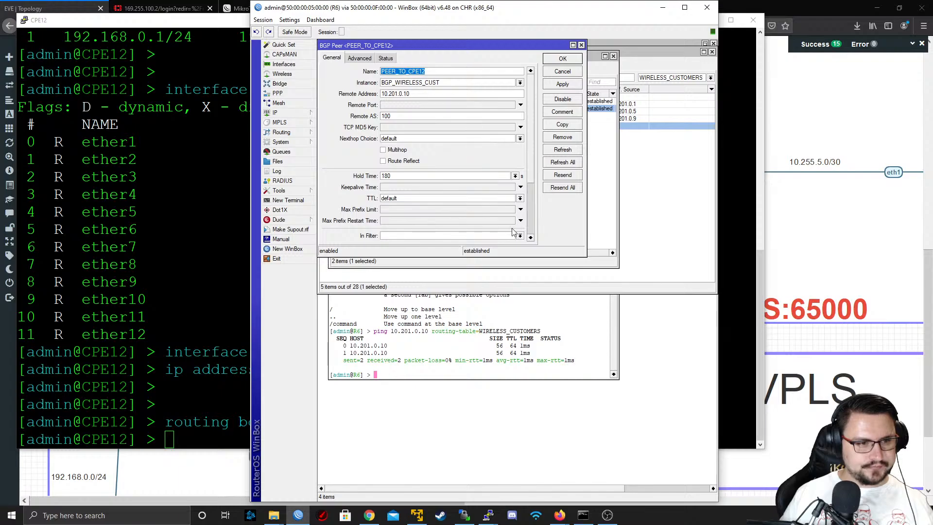
scroll(531, 207, "down", 3)
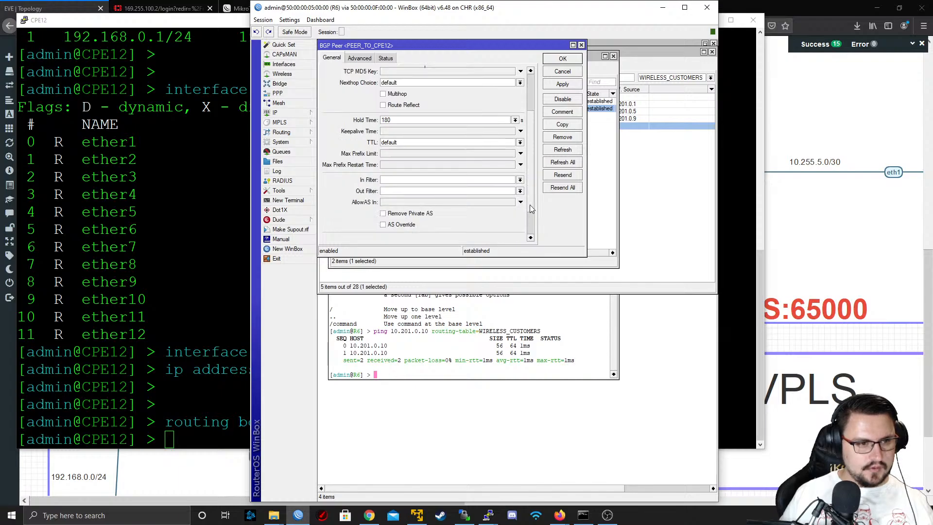
left_click(413, 214)
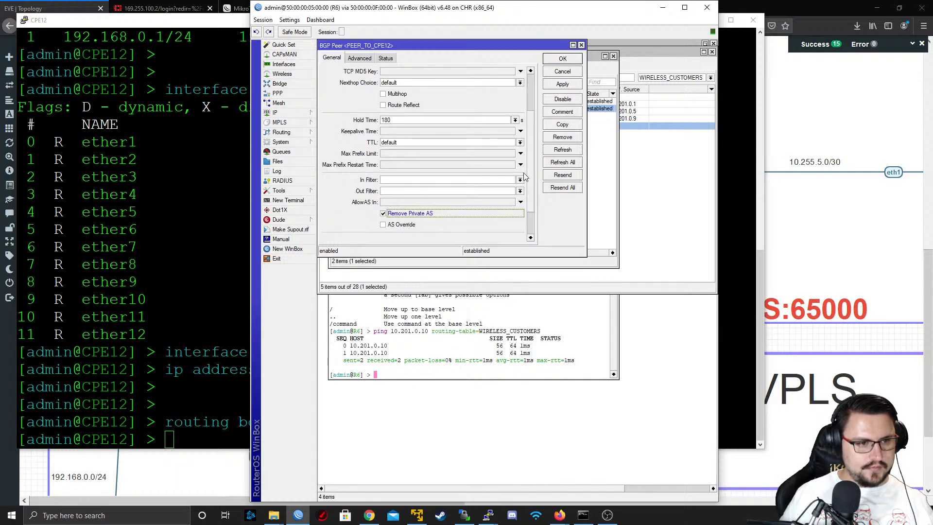
left_click(562, 84)
left_click(559, 60)
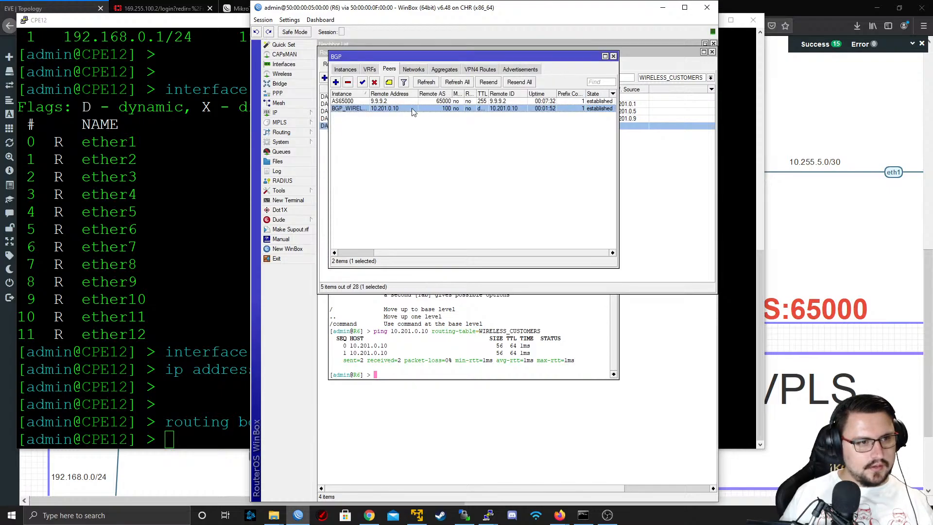
Resend routes to the CPE12 BGP peer on R6, and restart it by disabling and re-enabling it
left_click(489, 82)
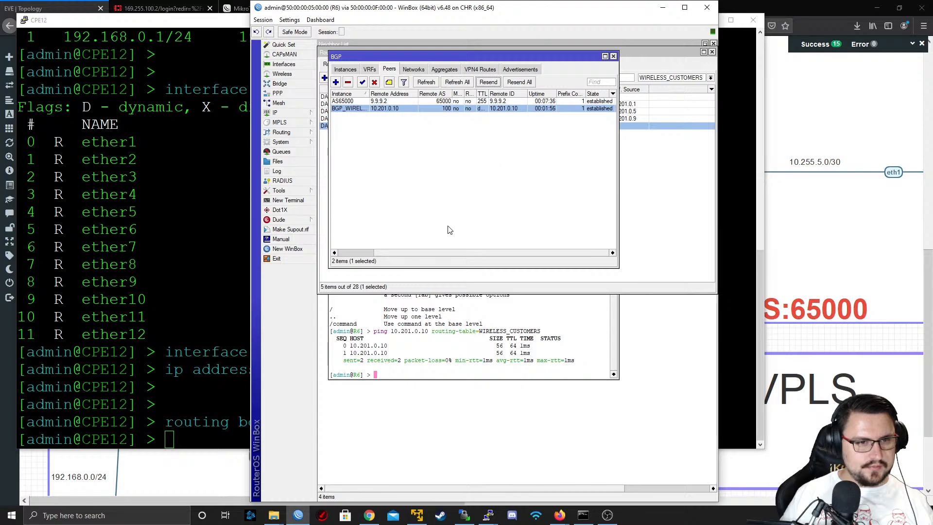
left_click(374, 82)
left_click(362, 82)
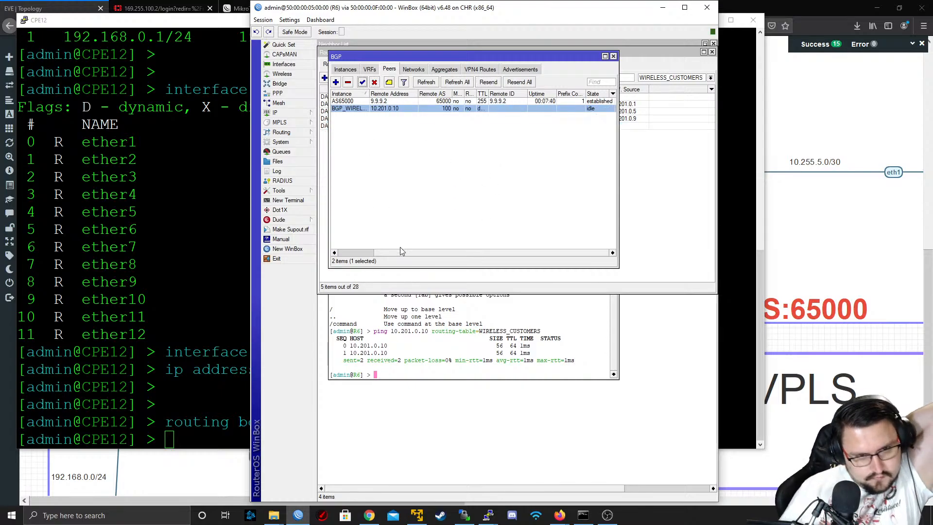
Recheck the BGP AS path of the 172.16.5.0/24 route in R6's route list
left_click(676, 242)
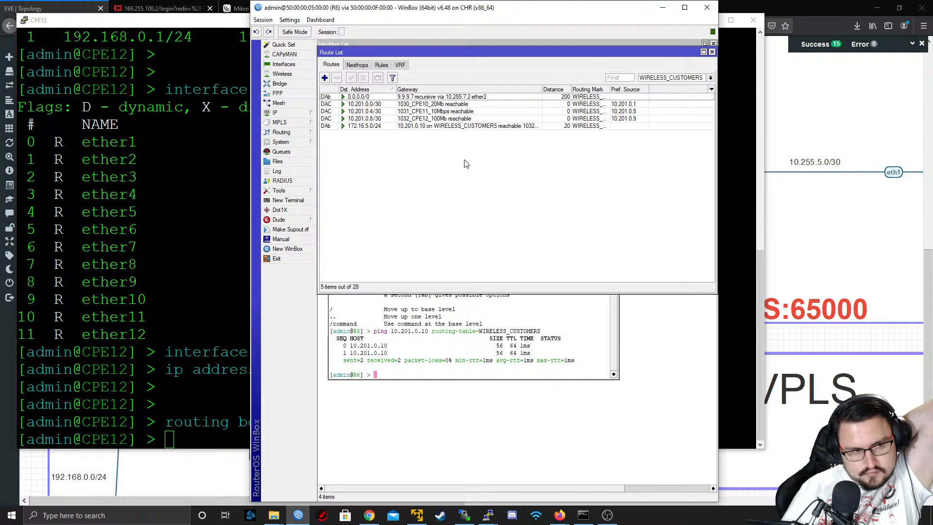
double_click(444, 127)
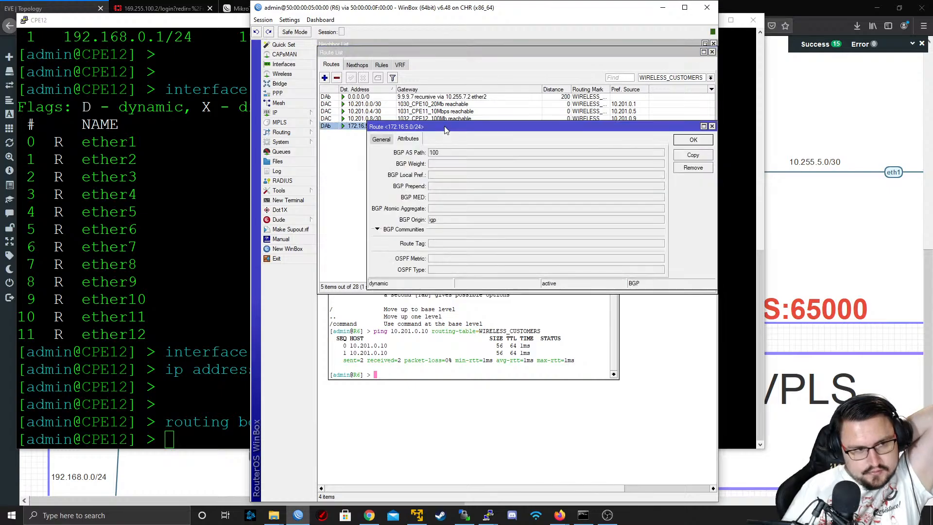
left_click(399, 139)
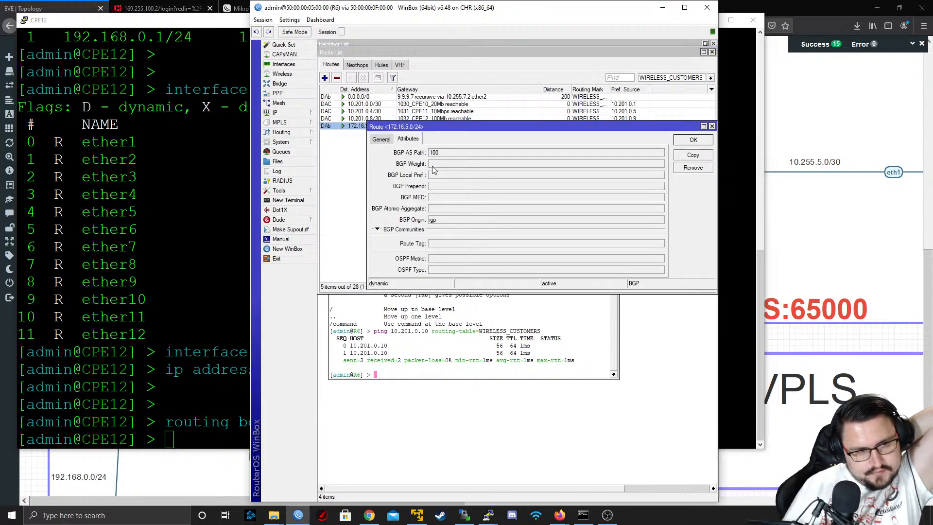
left_click(711, 127)
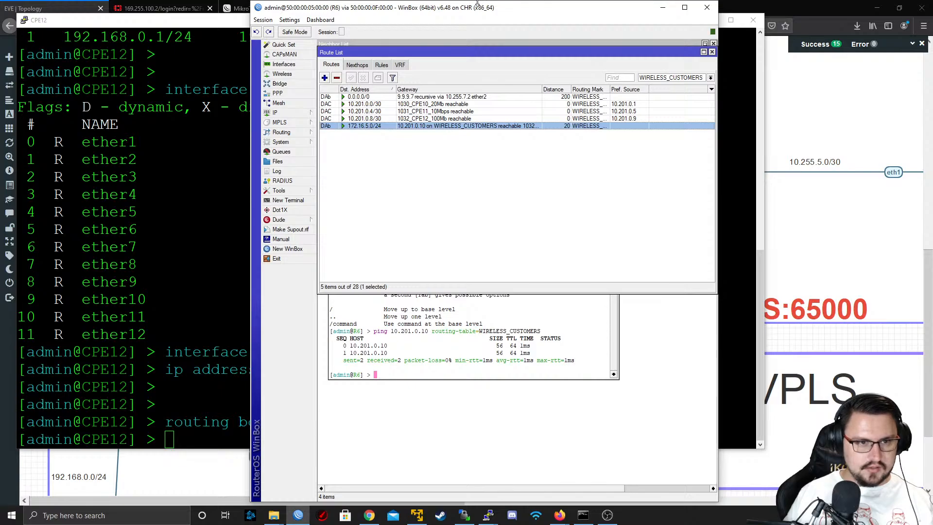
Start another WinBox session, connect to RoMON through the IXP router and log in to R7
left_click_drag(477, 4, 477, 9)
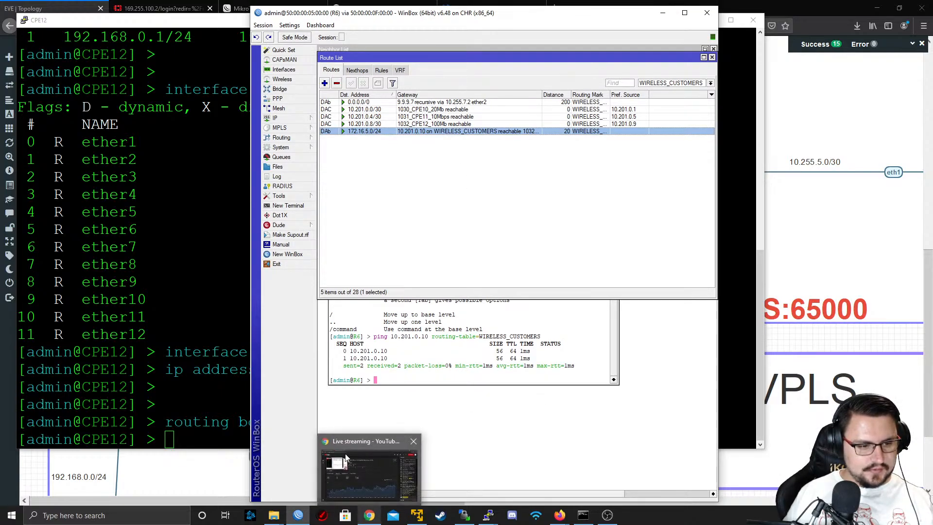
left_click(295, 515)
left_click(296, 516)
right_click(295, 516)
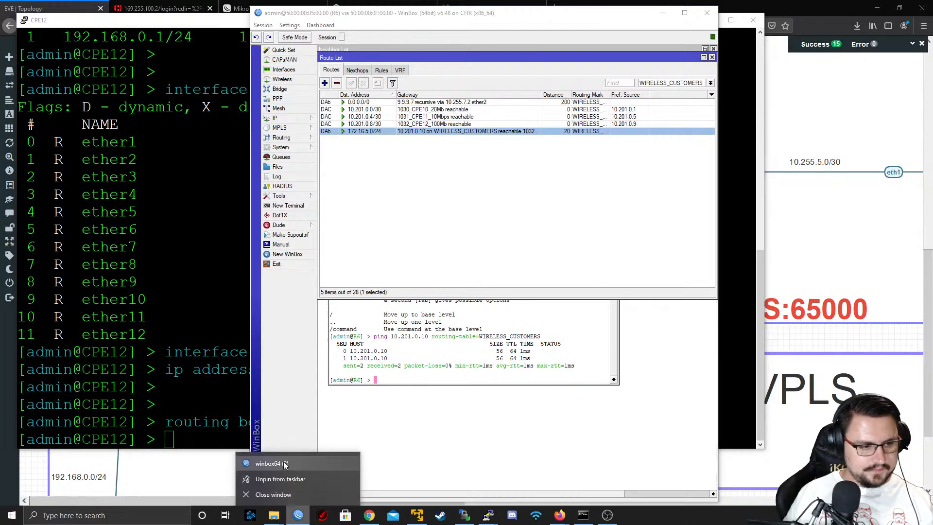
left_click(284, 464)
left_click(420, 124)
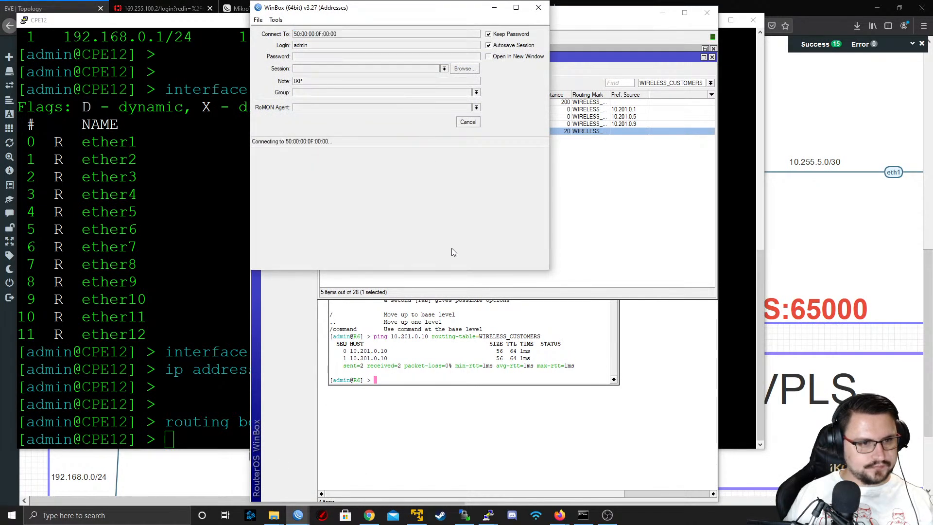
left_click(403, 233)
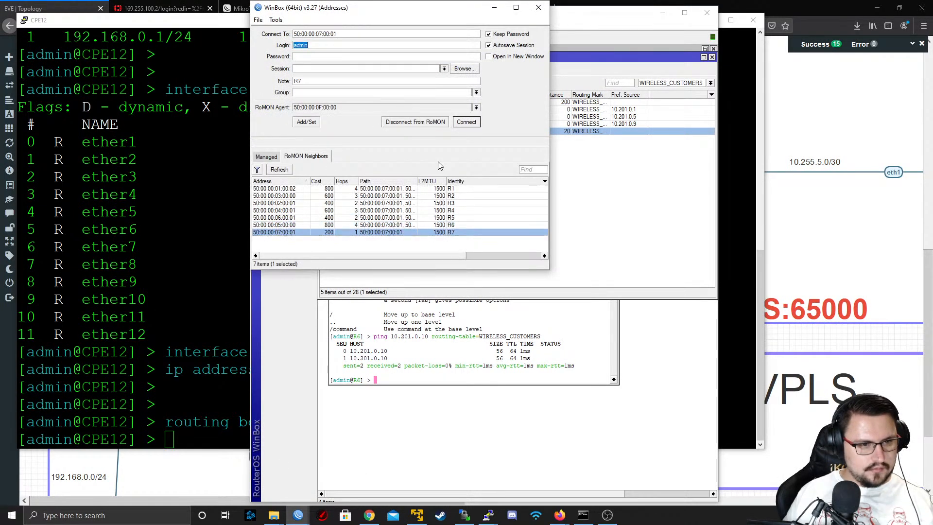
left_click(467, 122)
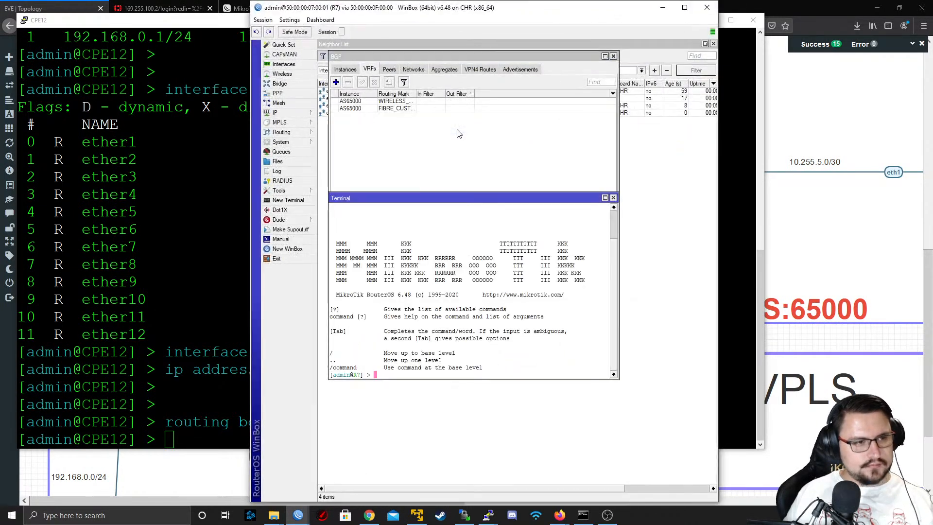
Open R7's route list and show the routes of all routing tables
left_click(281, 131)
left_click(284, 112)
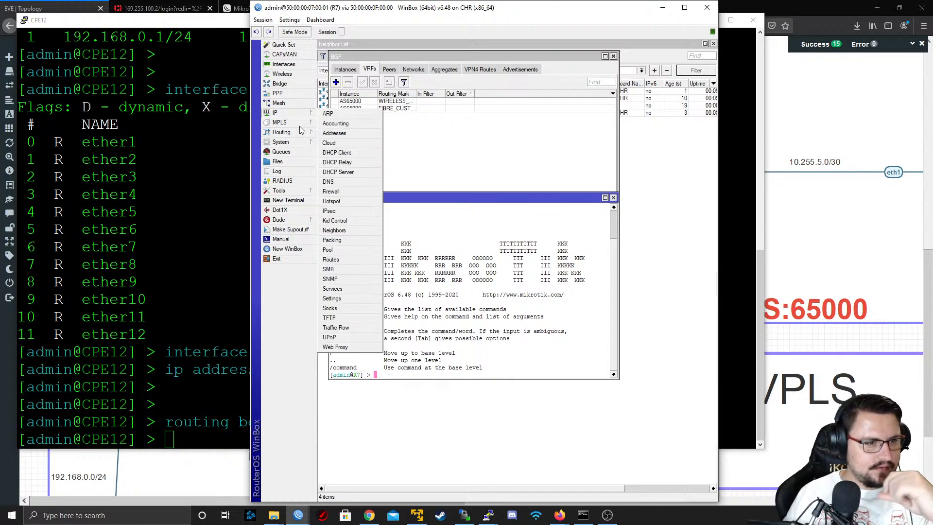
left_click(331, 259)
left_click(651, 76)
left_click(652, 98)
scroll(424, 233, "down", 3)
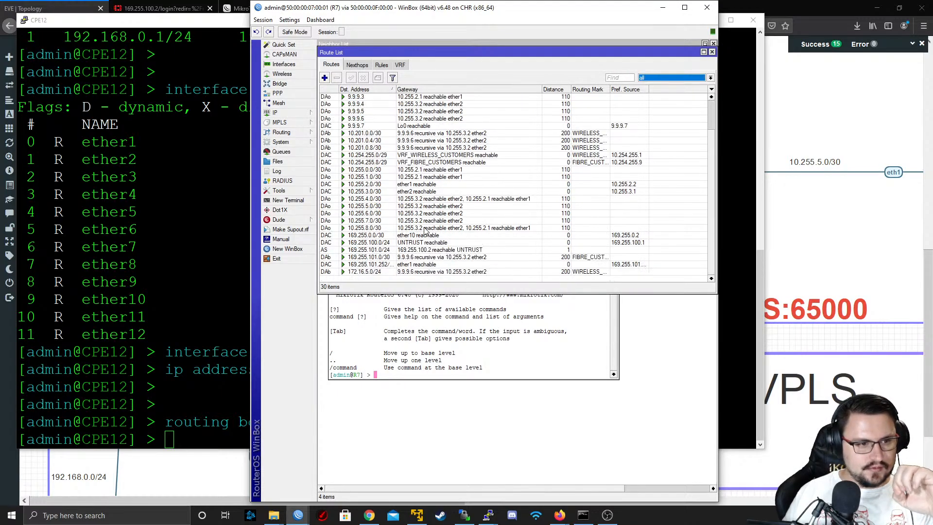
Examine the BGP attributes of the 172.16.5.0/24 route on R7, checking its AS path
left_click(388, 271)
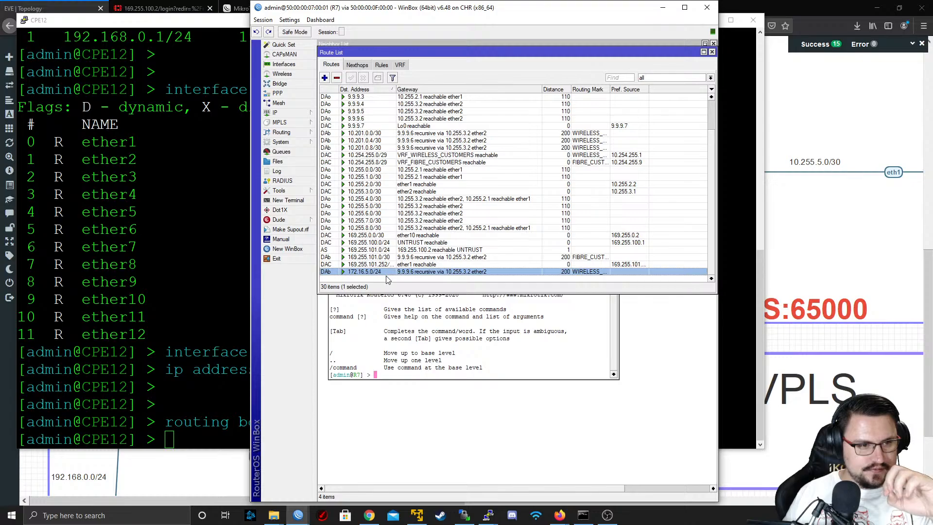
double_click(389, 272)
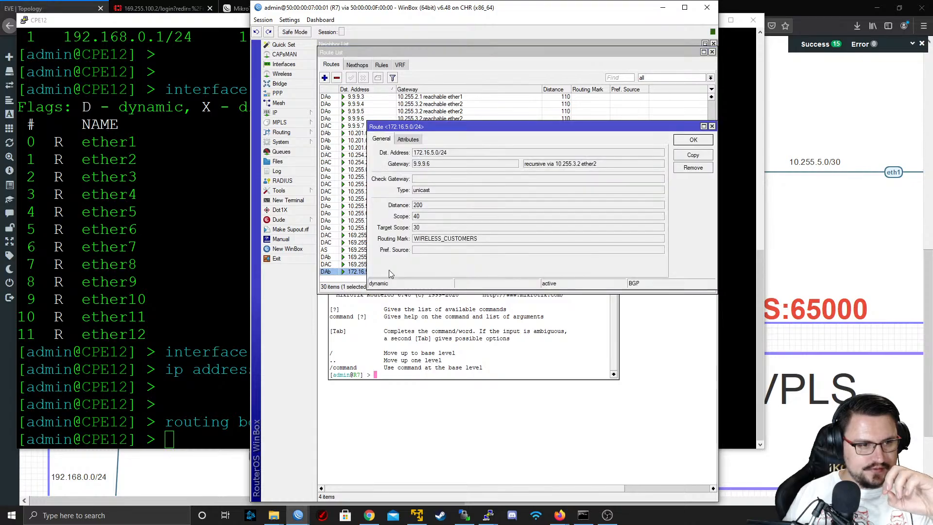
left_click(420, 140)
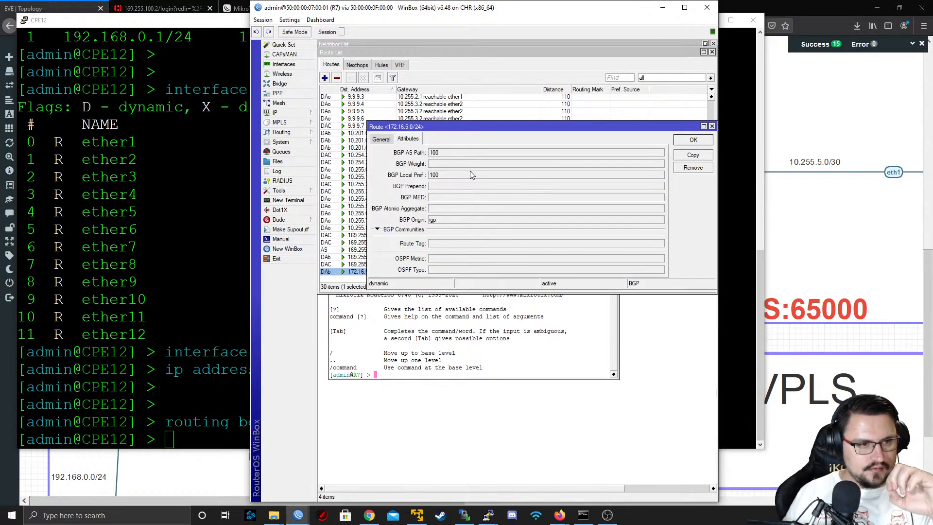
double_click(440, 154)
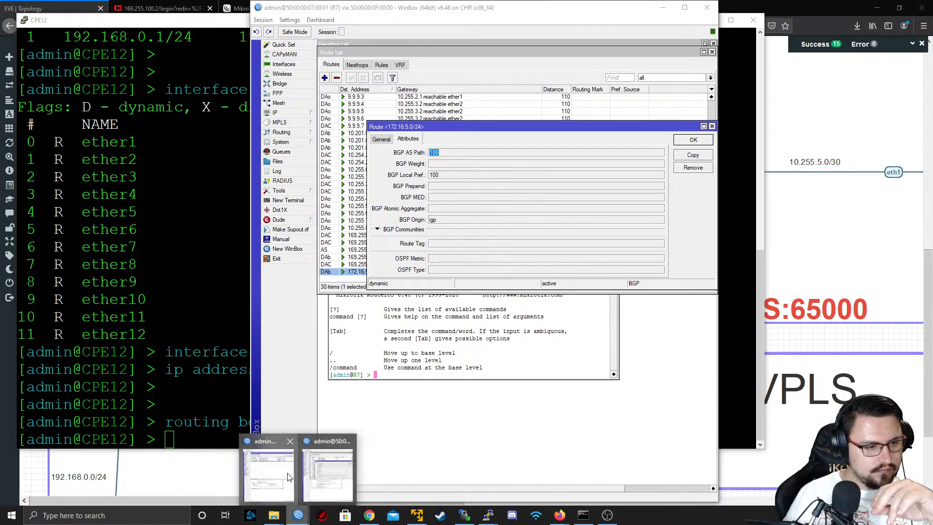
Switch back to R6's WinBox session and check the 172.16.5.0/24 route's BGP attributes against R7's
left_click(294, 516)
mouse_move(294, 516)
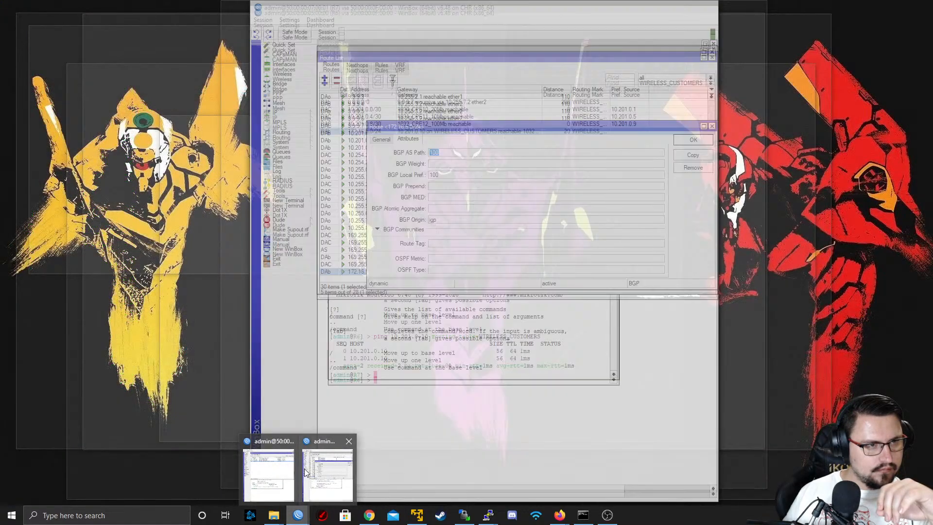
left_click(268, 471)
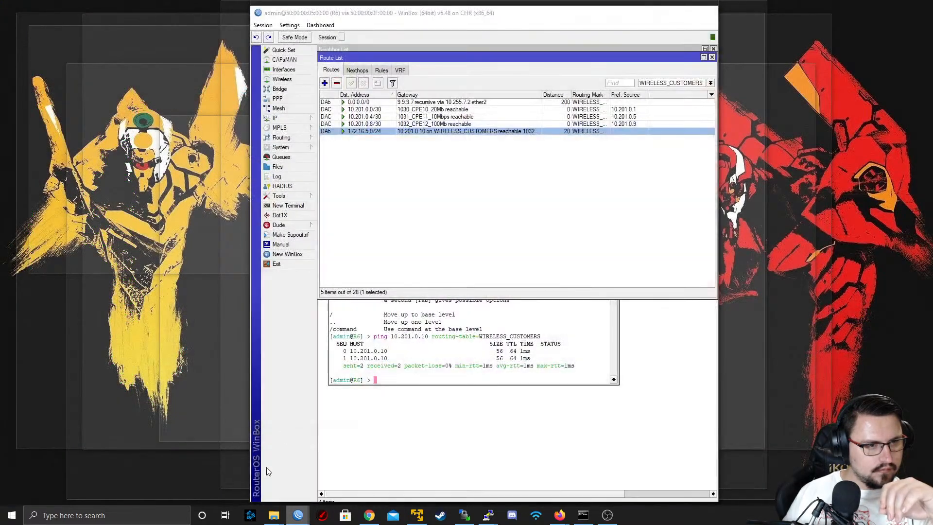
double_click(386, 135)
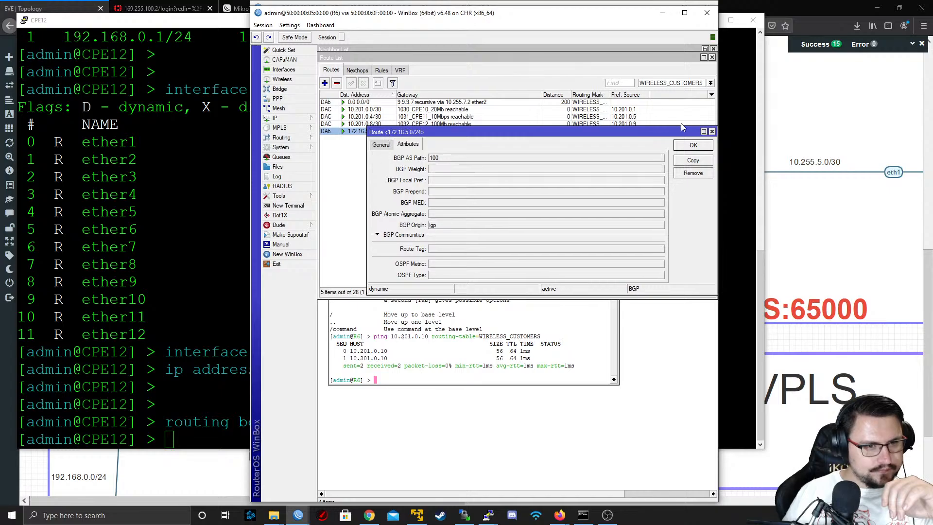
left_click(713, 129)
Turn off Remove Private AS for R6's BGP peer PEER_TO_CPE12, leave AS Override off, and apply the change
left_click(282, 138)
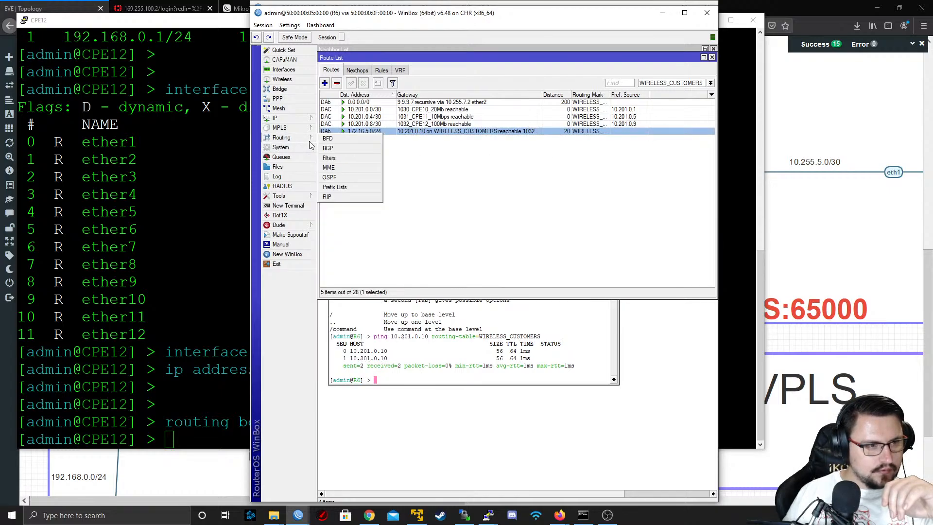
left_click(343, 148)
double_click(398, 115)
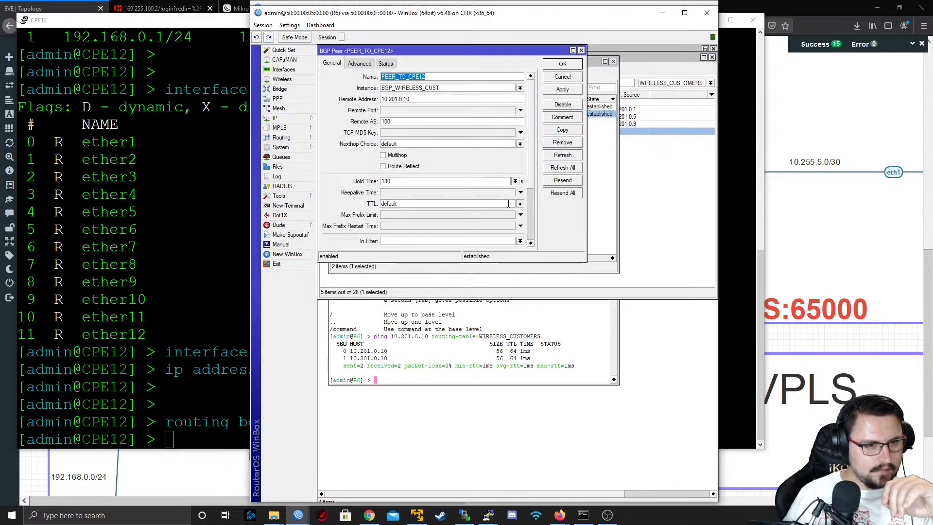
scroll(531, 211, "down", 3)
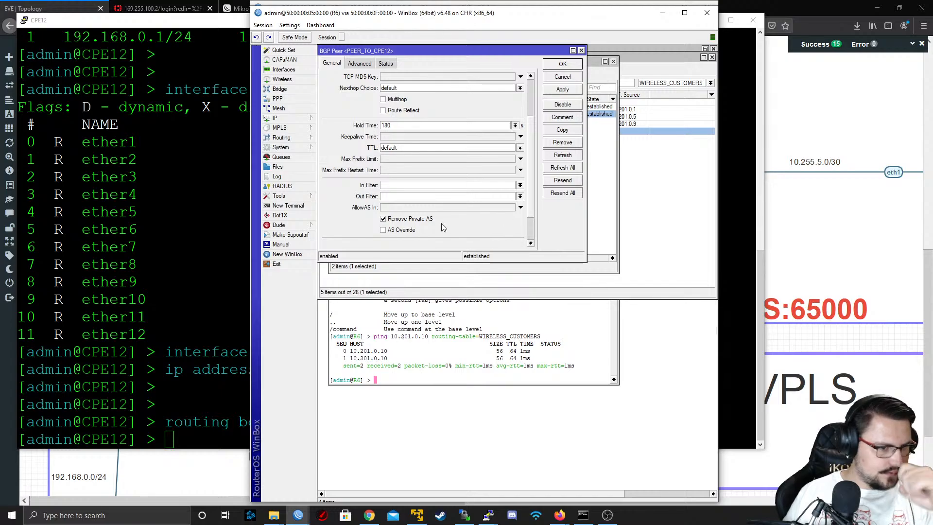
left_click(410, 230)
scroll(528, 225, "down", 2)
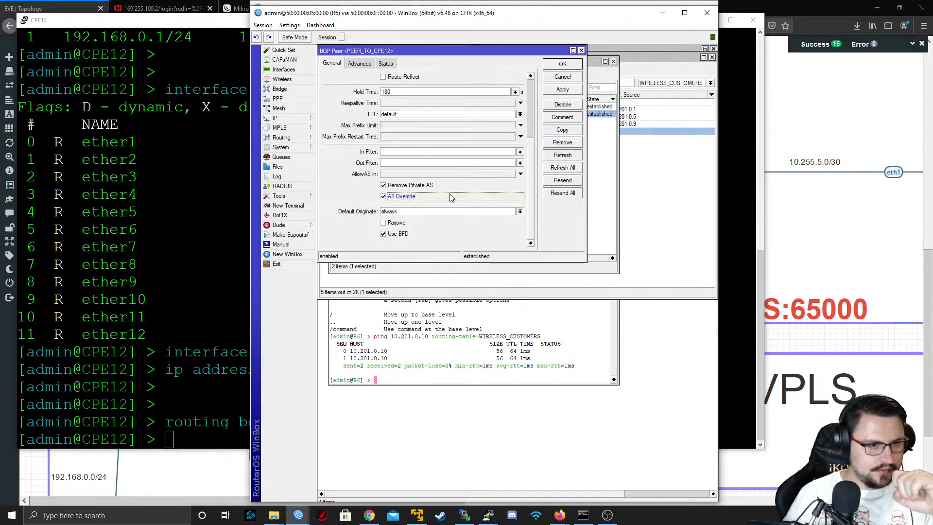
left_click(391, 196)
left_click(395, 186)
left_click(563, 89)
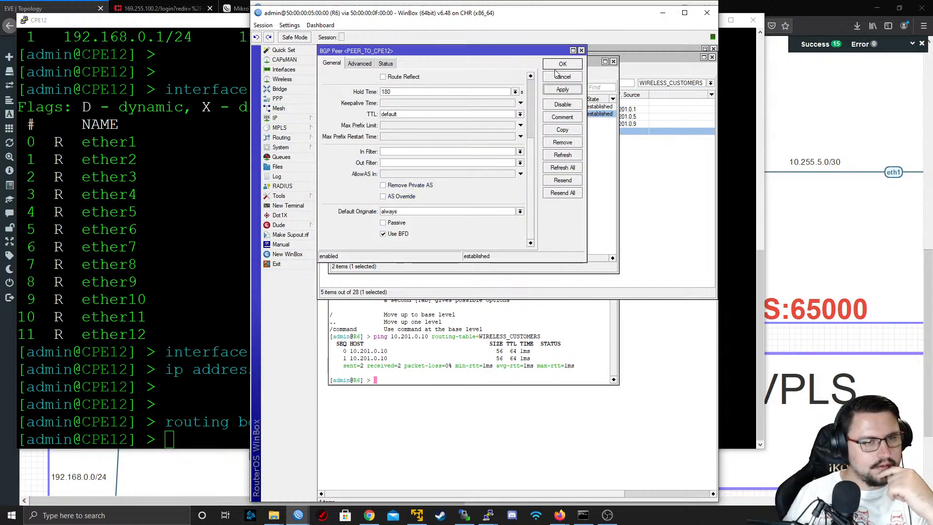
Review the advanced settings, status and general settings of PEER_TO_CPE12, and close the peer without editing
left_click(360, 64)
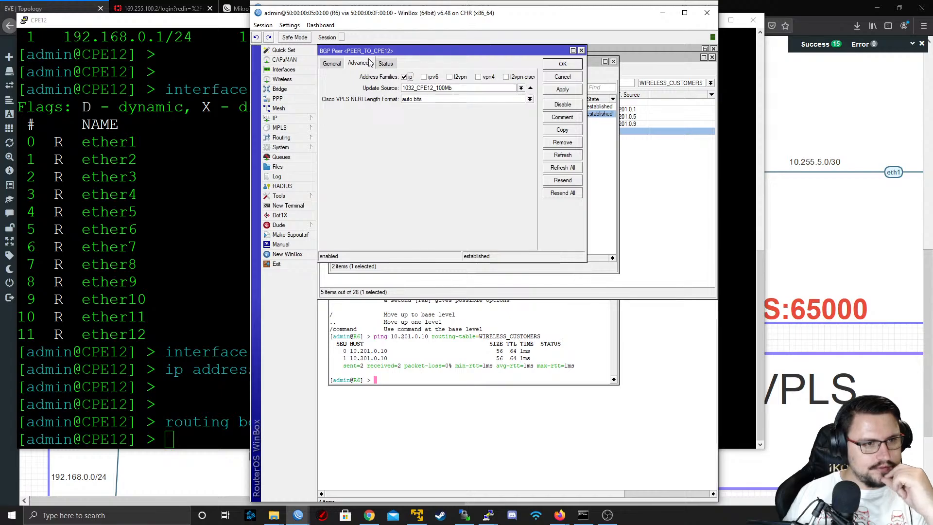
left_click(386, 63)
left_click(332, 63)
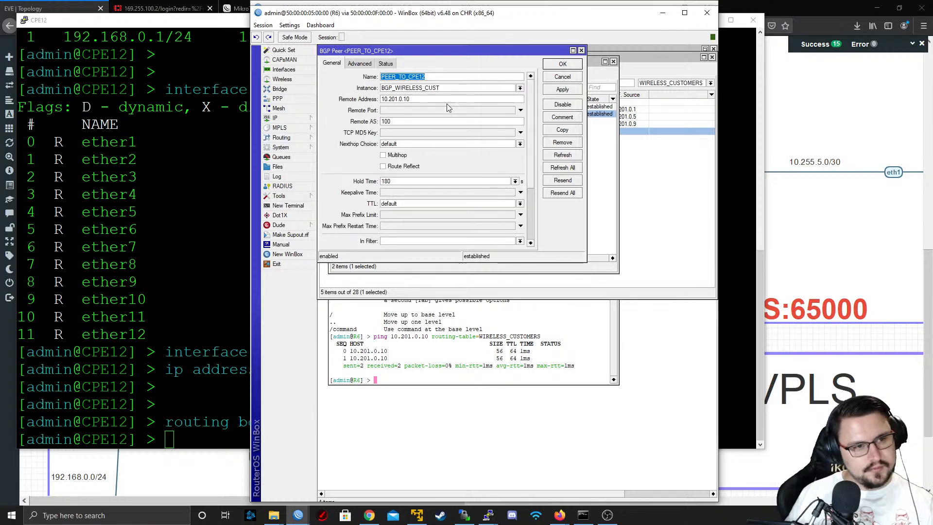
left_click(559, 76)
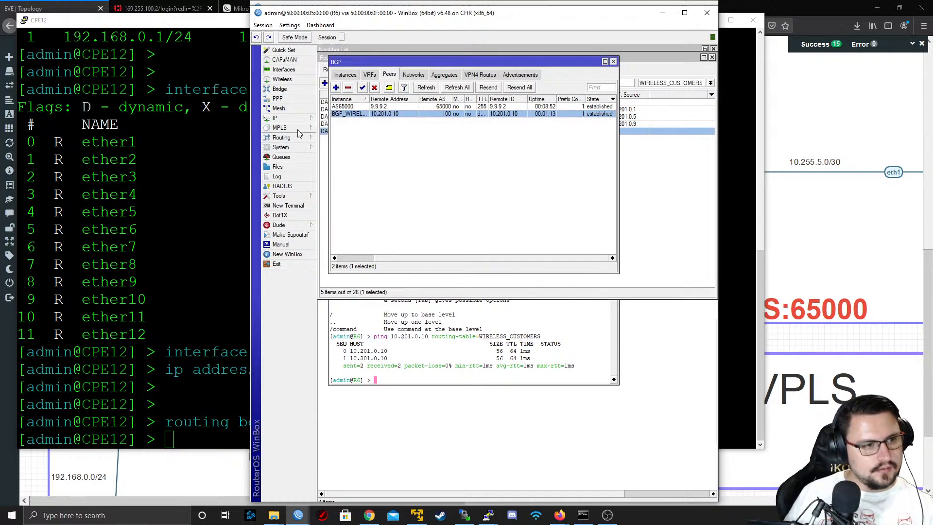
Examine a new route filter's matchers, BGP criteria, actions and BGP actions for AS path options, and discard the filter
mouse_move(308, 142)
left_click(330, 158)
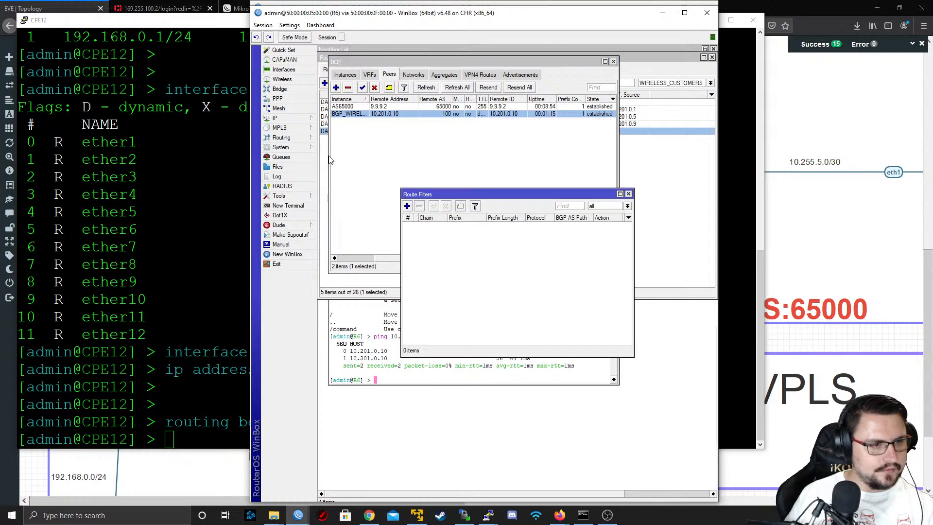
left_click(408, 207)
left_click(474, 163)
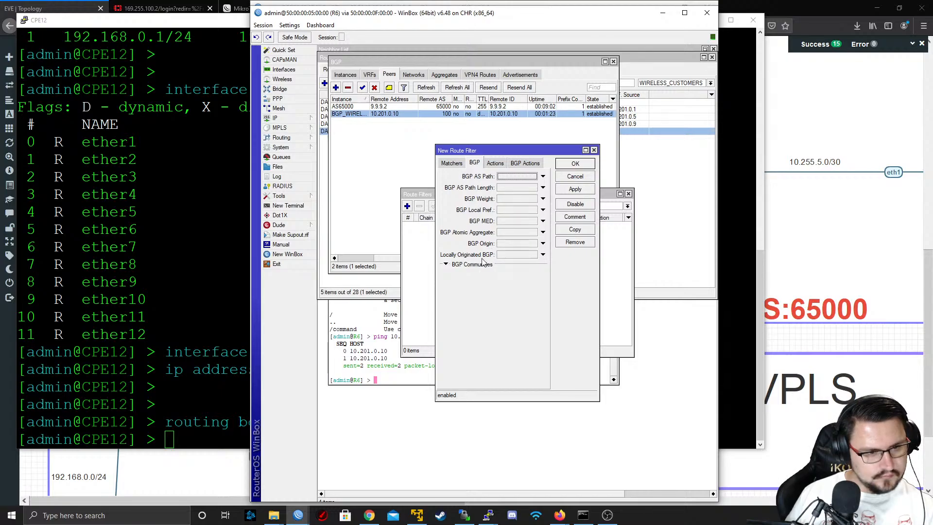
left_click(446, 265)
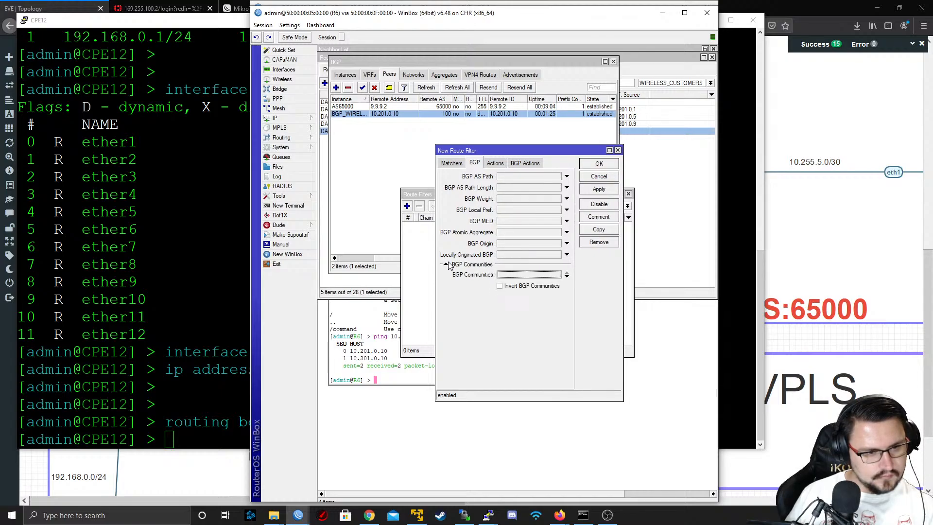
left_click(446, 265)
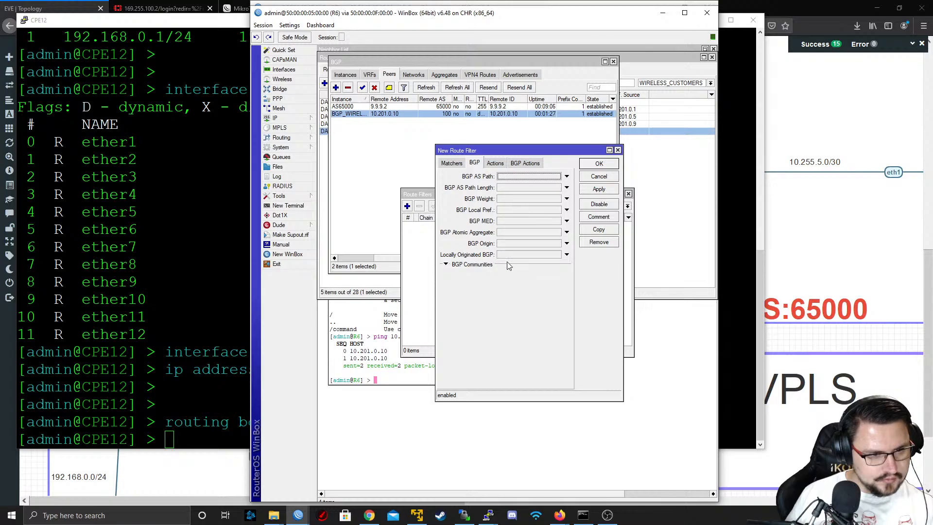
left_click(495, 164)
left_click(530, 166)
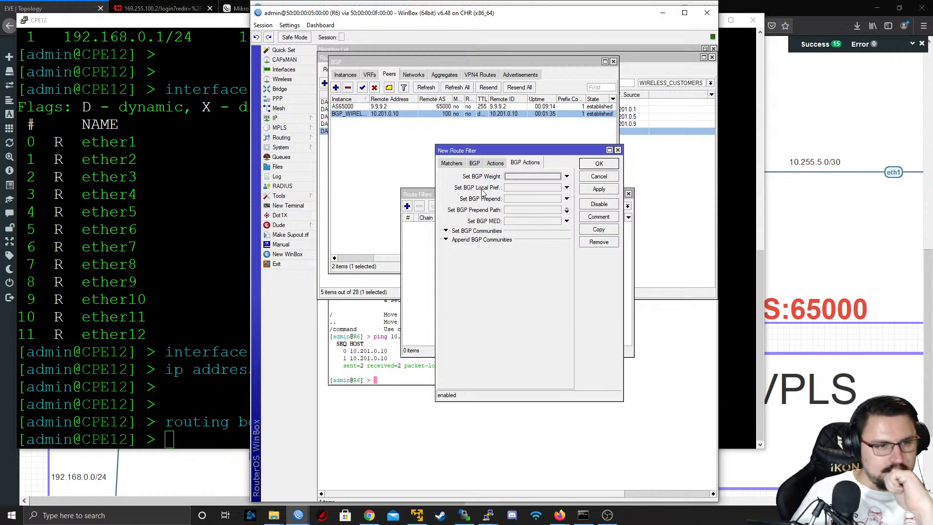
left_click(496, 165)
left_click(475, 163)
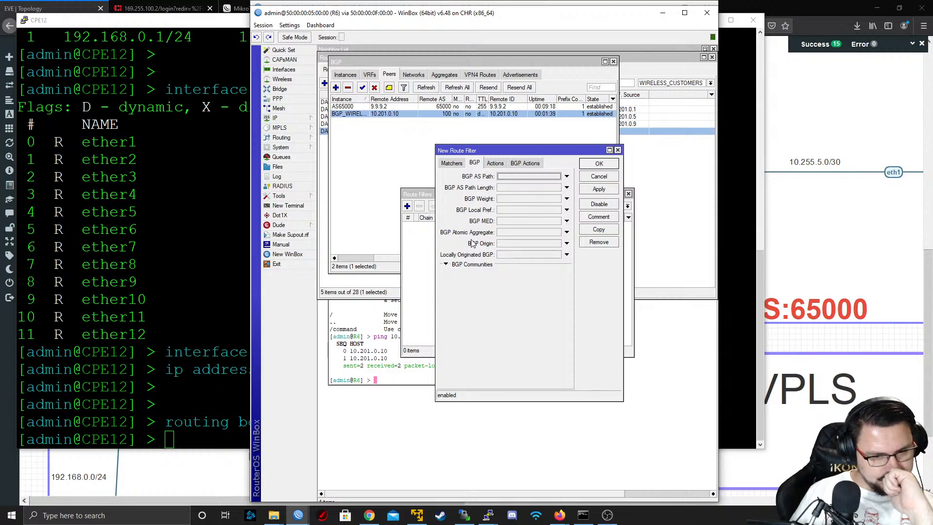
left_click(450, 166)
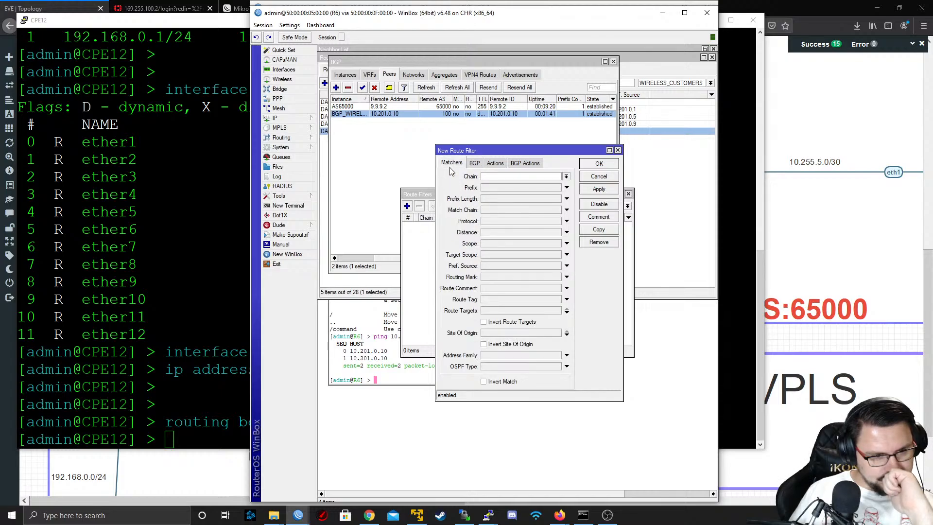
left_click(598, 178)
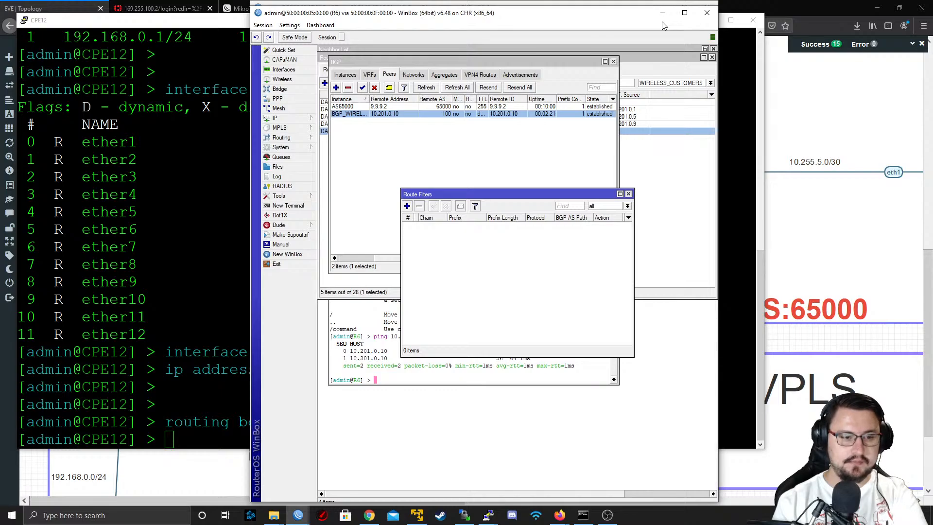
Switch to the EVE topology in the browser and view the whole network with its ISP and customer AS areas
left_click(780, 338)
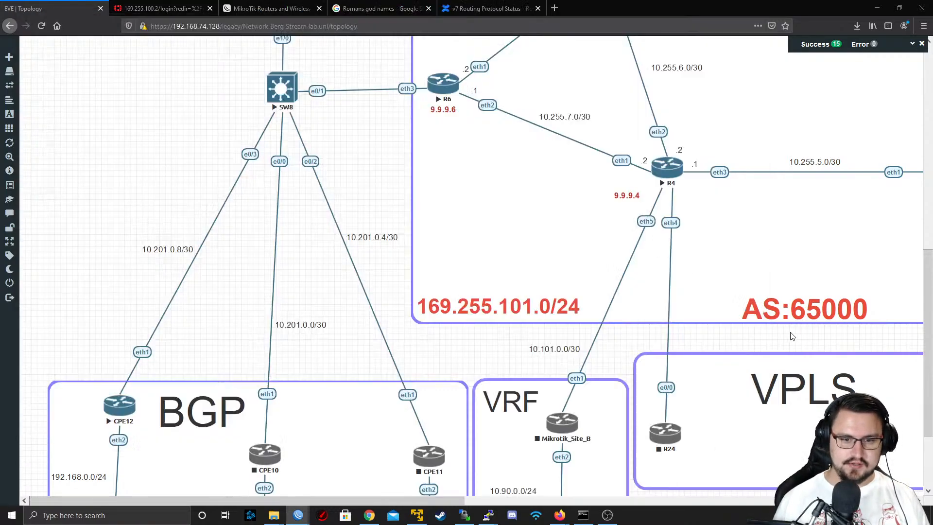
scroll(670, 291, "down", 4)
scroll(614, 233, "down", 1)
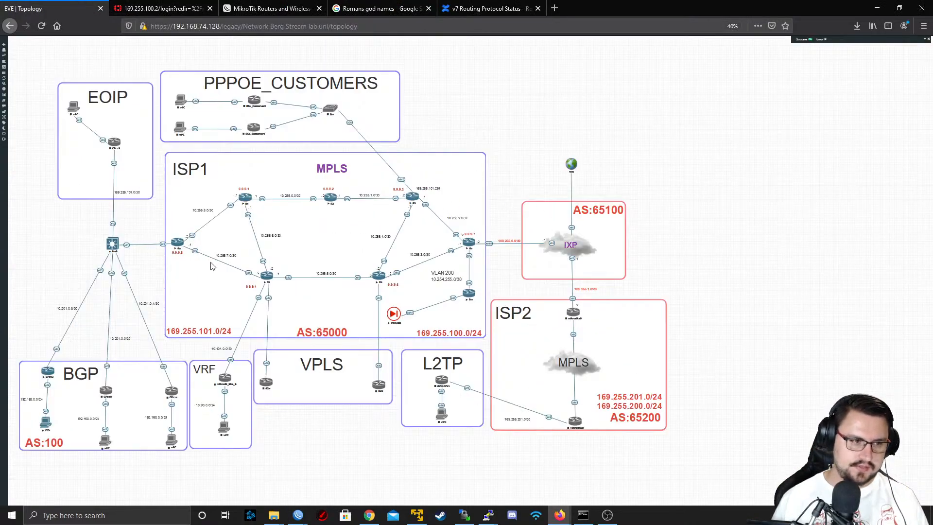